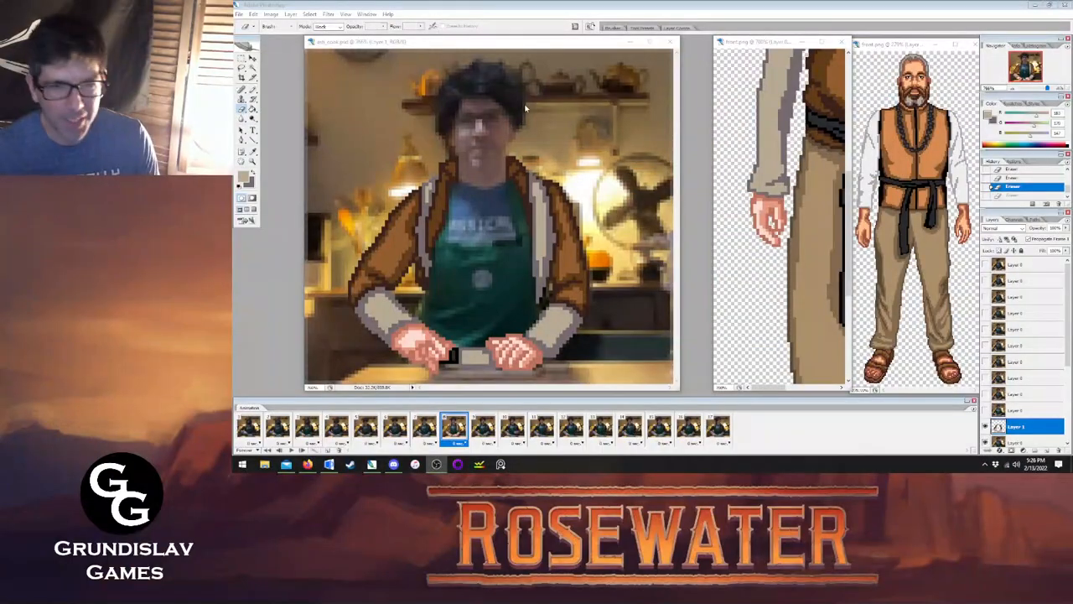
Open diagfront.png from the captain's character folder as a colour reference.
{"action": "left_click", "coordinate": [499, 41]}
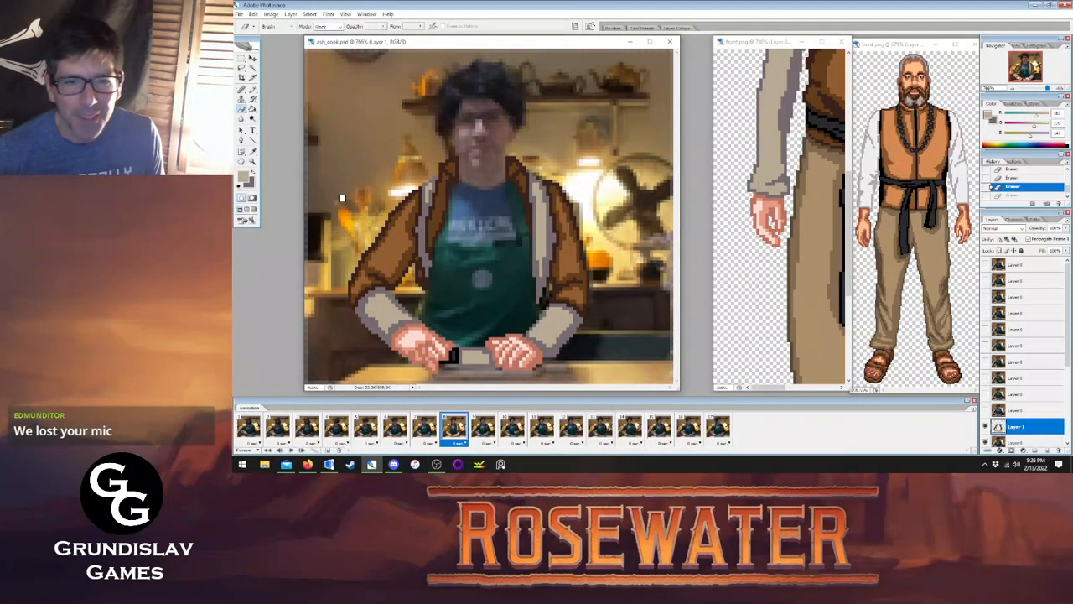
{"action": "key", "text": "i"}
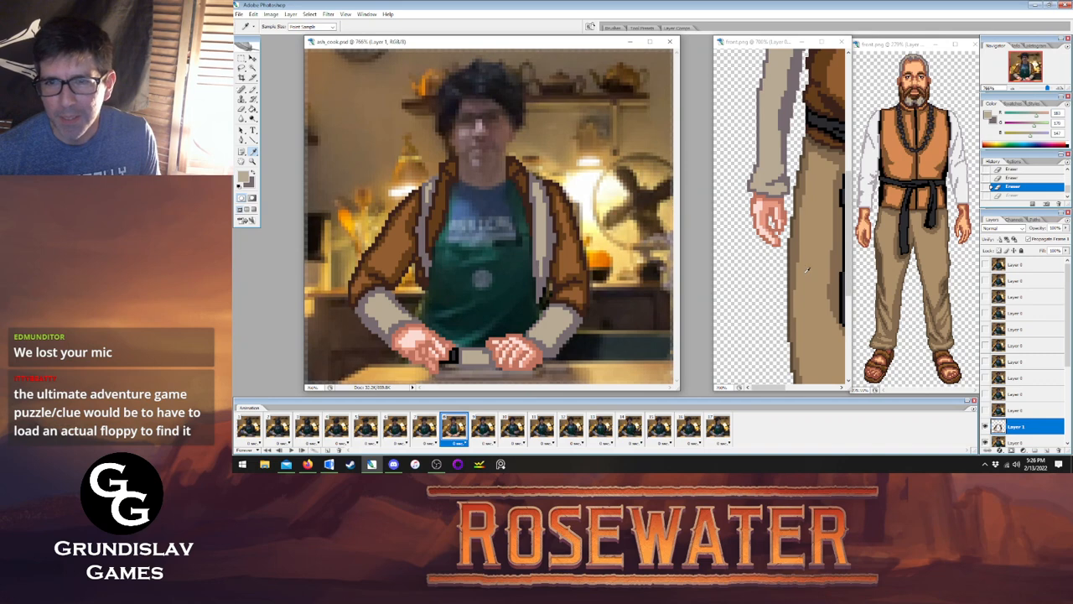
{"action": "scroll", "coordinate": [807, 269], "scroll_direction": "up", "scroll_amount": 3}
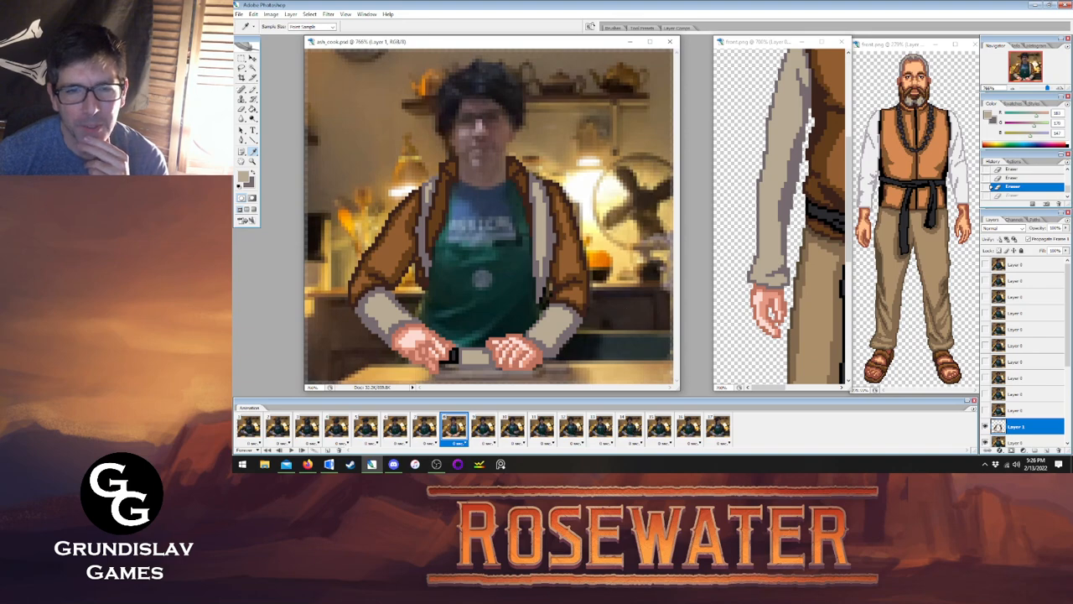
{"action": "key", "text": "alt+f"}
{"action": "key", "text": "o"}
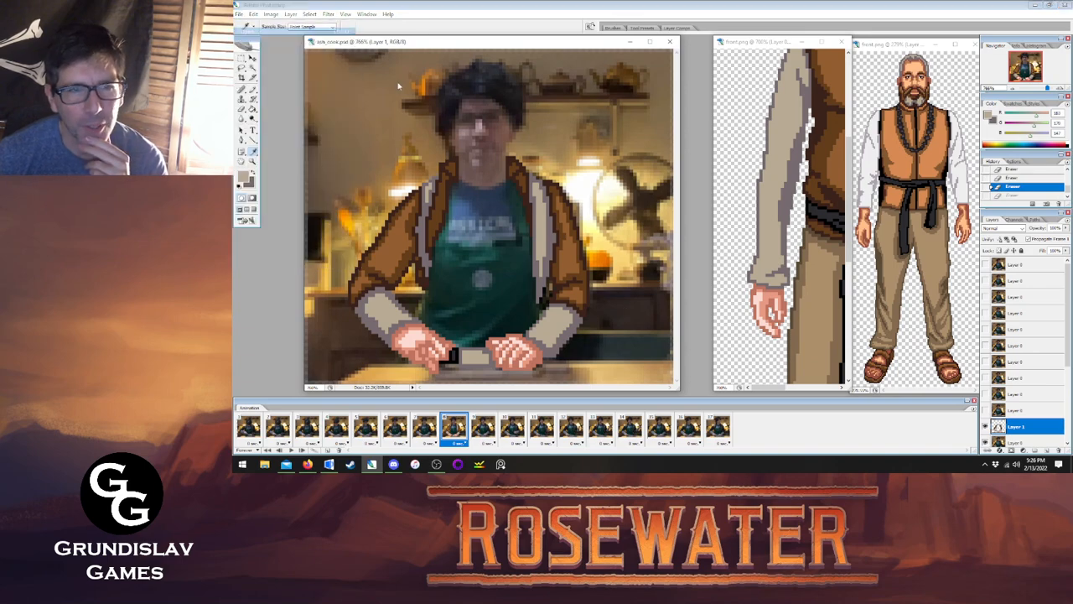
{"action": "left_click", "coordinate": [878, 125]}
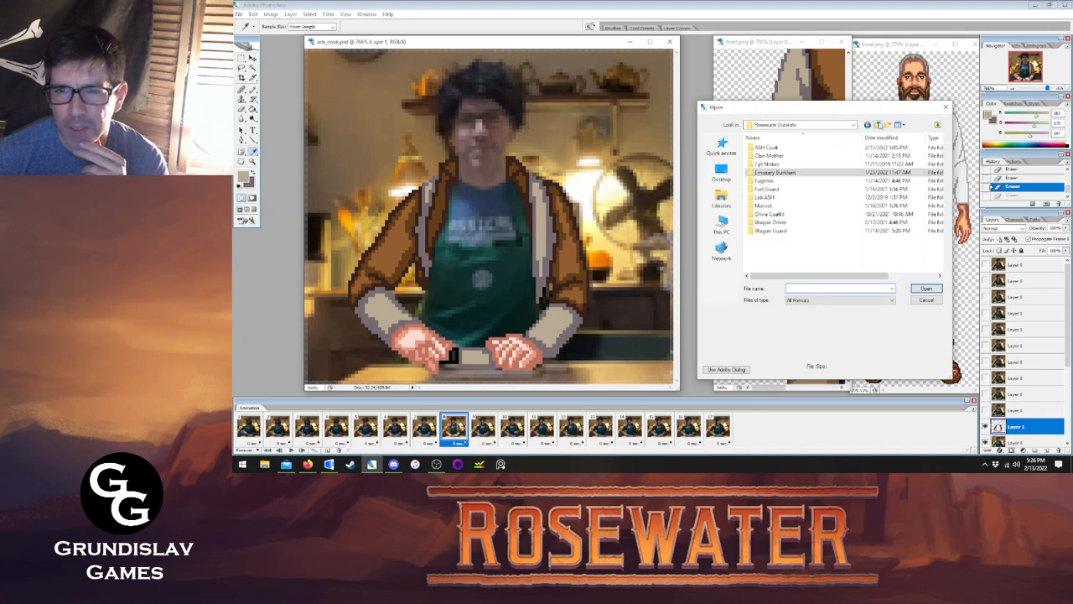
{"action": "double_click", "coordinate": [776, 166]}
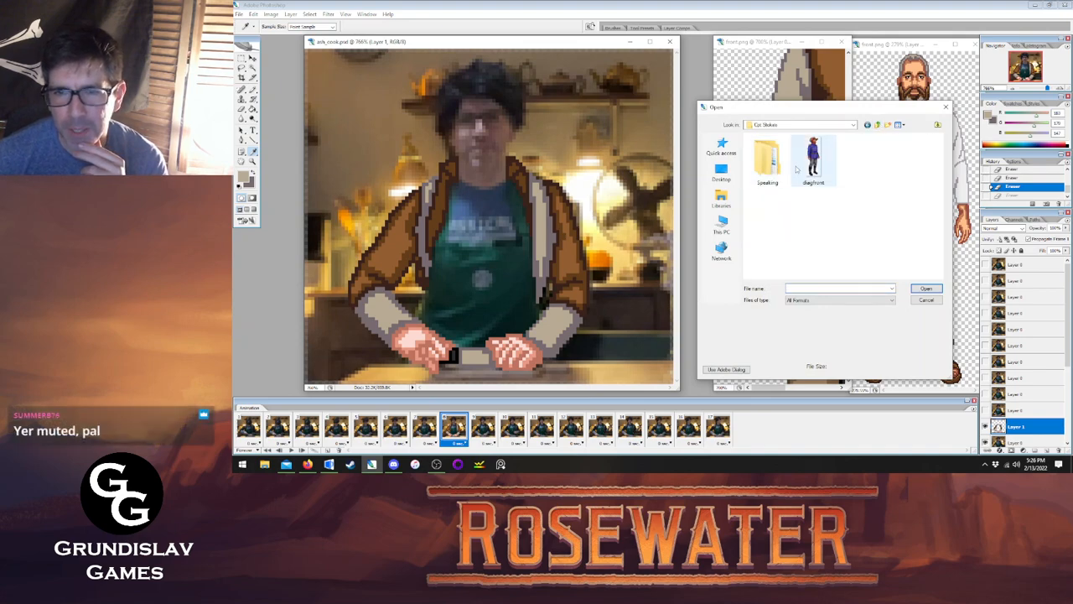
{"action": "double_click", "coordinate": [814, 159]}
{"action": "key", "text": "Tab"}
{"action": "key", "text": "Tab"}
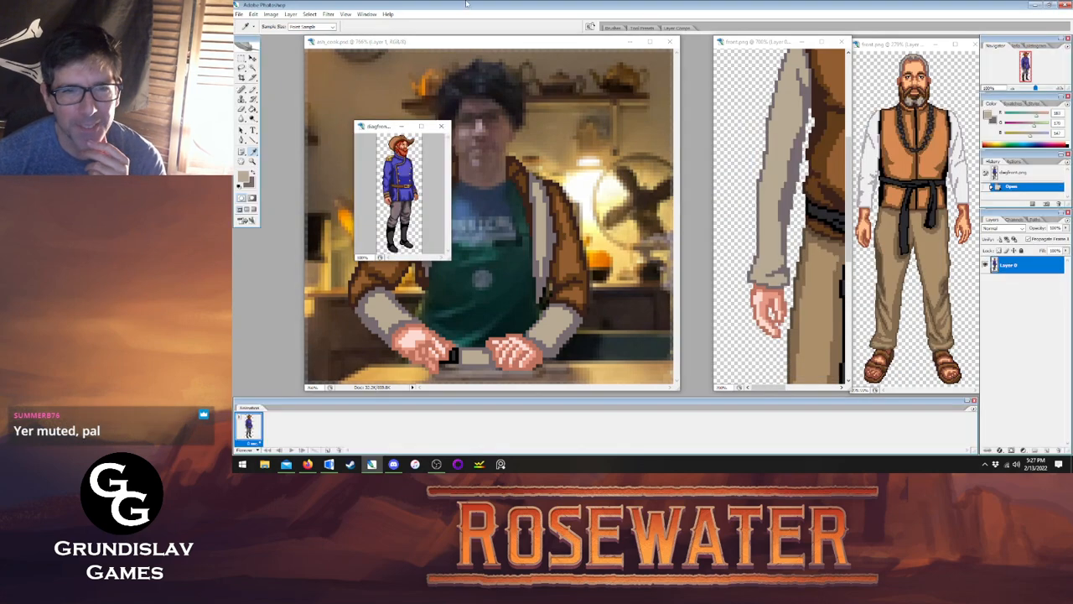
Enlarge the blue-coated reference sprite, sample dark navy from it, and place its window beside the bearded character's sprite.
{"action": "key", "text": "z"}
{"action": "right_click", "coordinate": [410, 197]}
{"action": "left_click", "coordinate": [426, 200]}
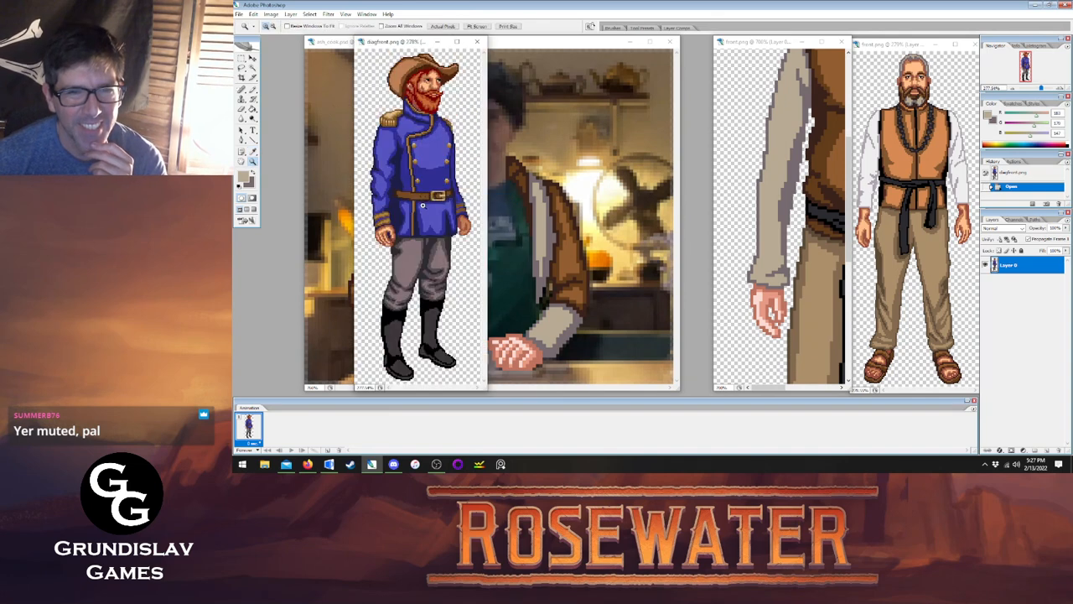
{"action": "left_click", "coordinate": [391, 184]}
{"action": "key", "text": "i"}
{"action": "left_click", "coordinate": [427, 209]}
{"action": "left_click_drag", "start_coordinate": [396, 43], "coordinate": [757, 42]}
Pencil the dark navy outline of the apron's side edge beside the open jacket on Layer 1 of ash_cook.psd.
{"action": "left_click", "coordinate": [525, 42]}
{"action": "key", "text": "b"}
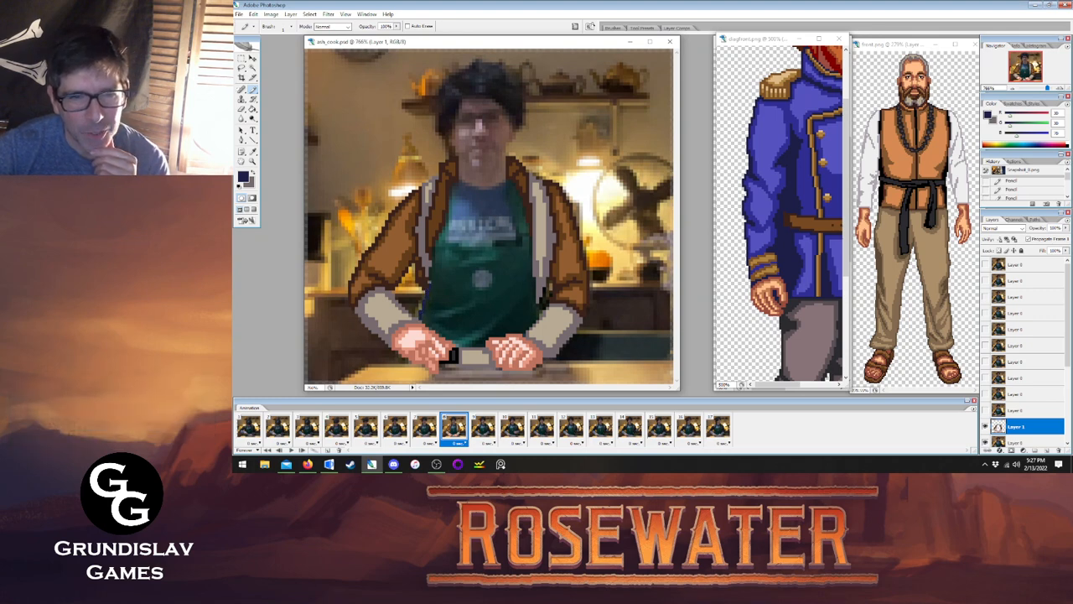
{"action": "left_click_drag", "start_coordinate": [433, 251], "coordinate": [433, 250]}
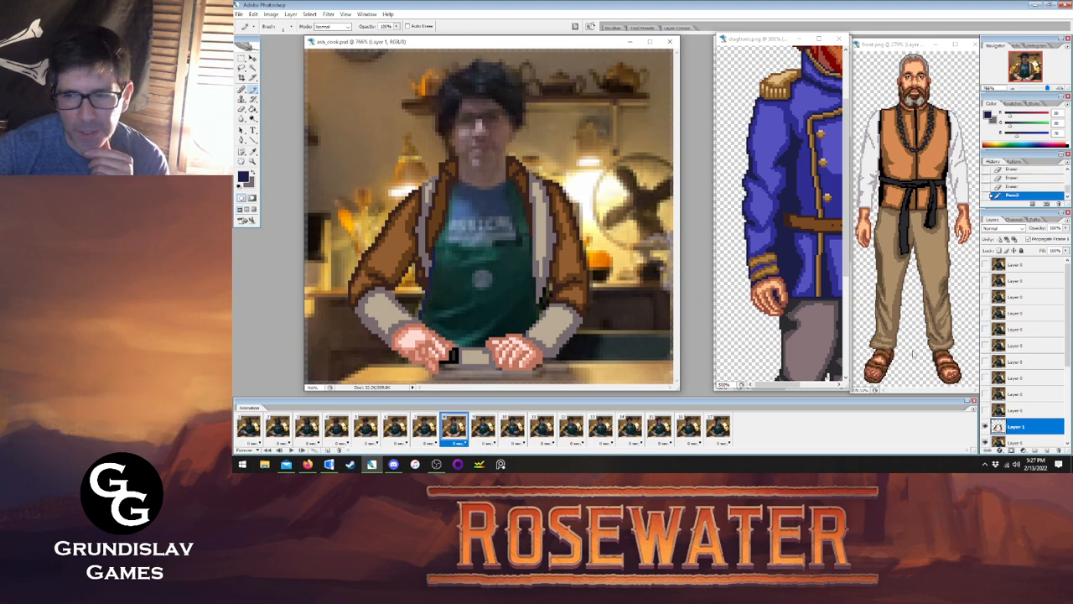
With the photo layer temporarily hidden, pencil the apron's other side edge in navy and erase its stray pixels.
{"action": "left_click", "coordinate": [985, 443]}
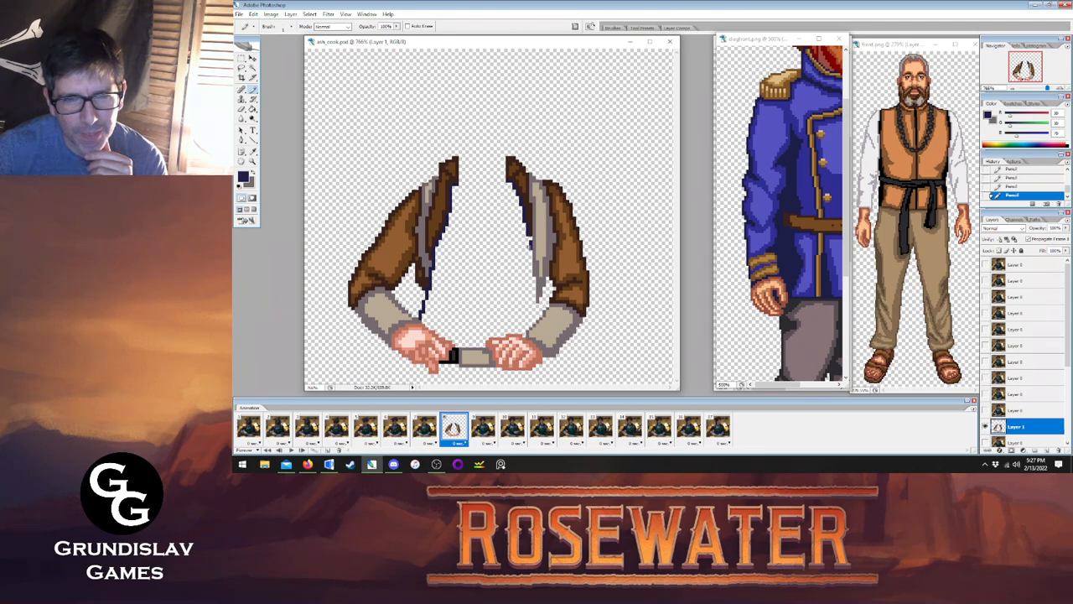
{"action": "left_click_drag", "start_coordinate": [529, 239], "coordinate": [531, 257]}
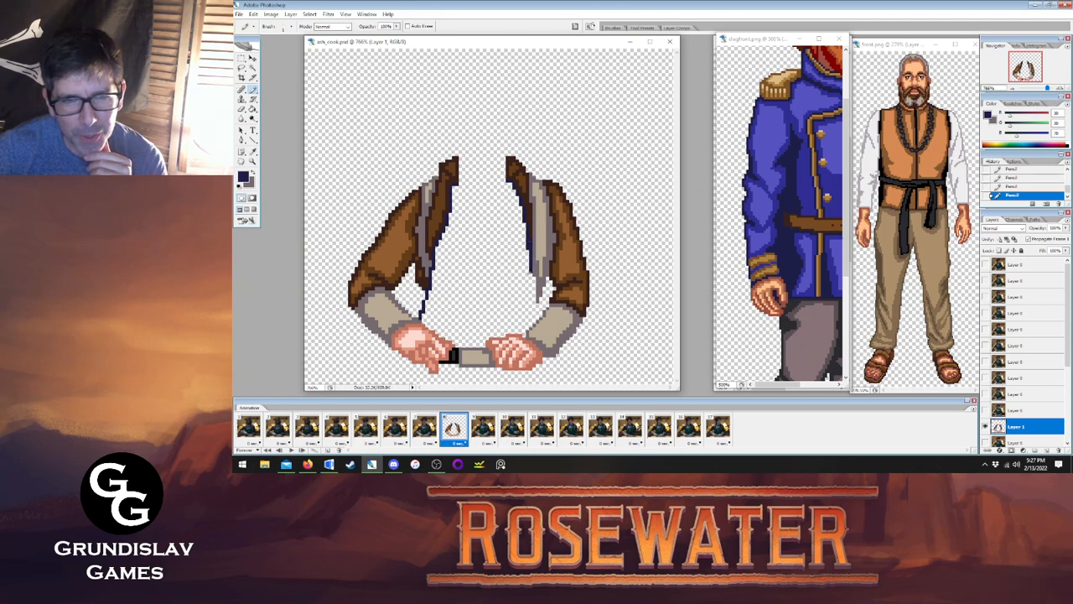
{"action": "key", "text": "e"}
{"action": "left_click_drag", "start_coordinate": [524, 257], "coordinate": [525, 242]}
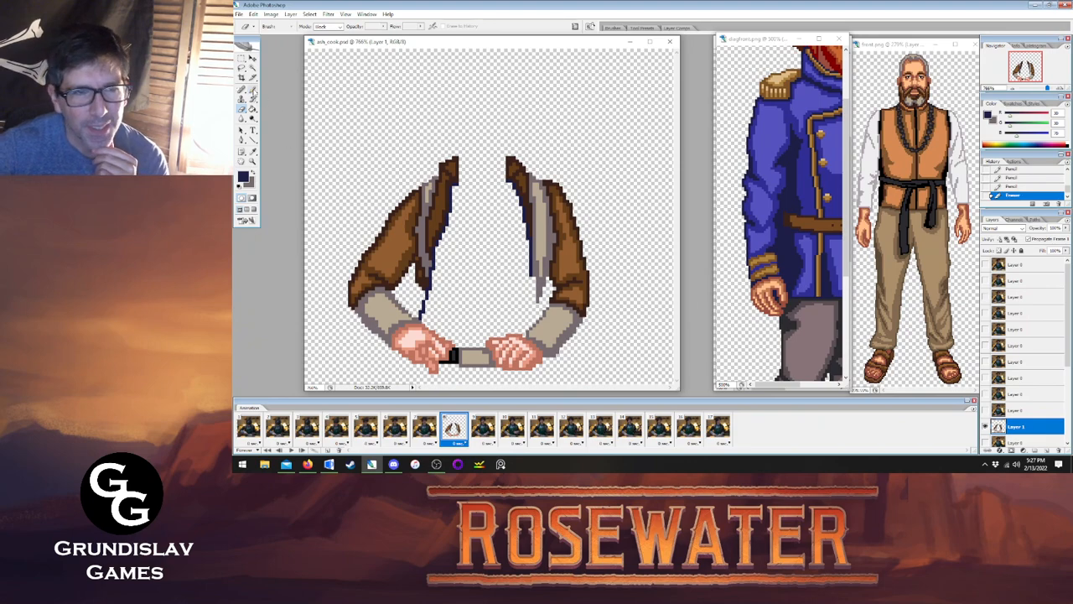
{"action": "key", "text": "b"}
{"action": "left_click", "coordinate": [985, 441]}
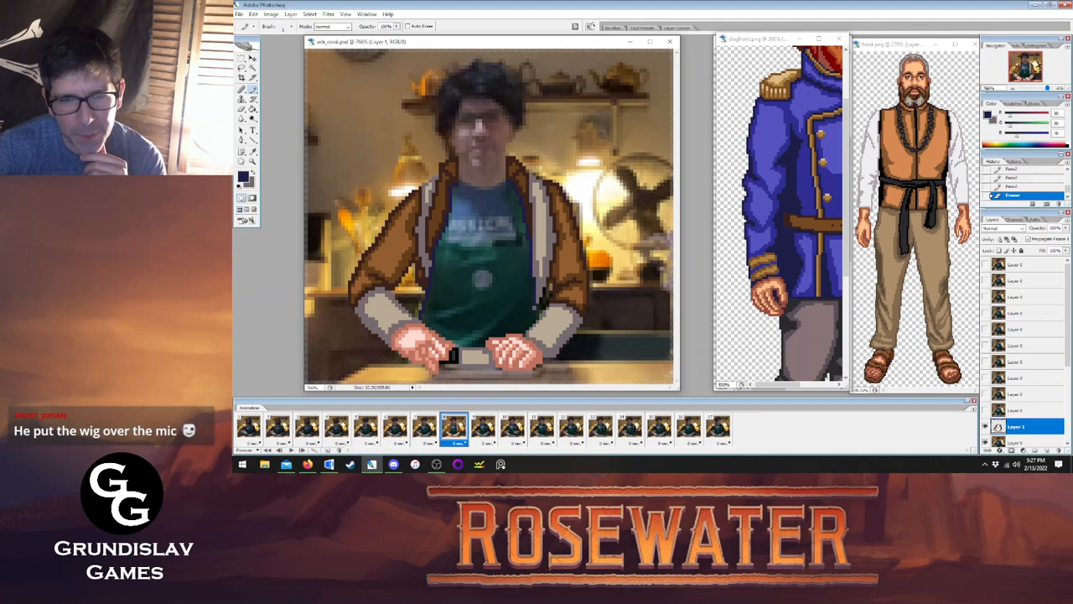
Finish the navy outline of the apron and its straps, adding a shadow area along the lower hem filled with navy.
{"action": "left_click", "coordinate": [537, 316]}
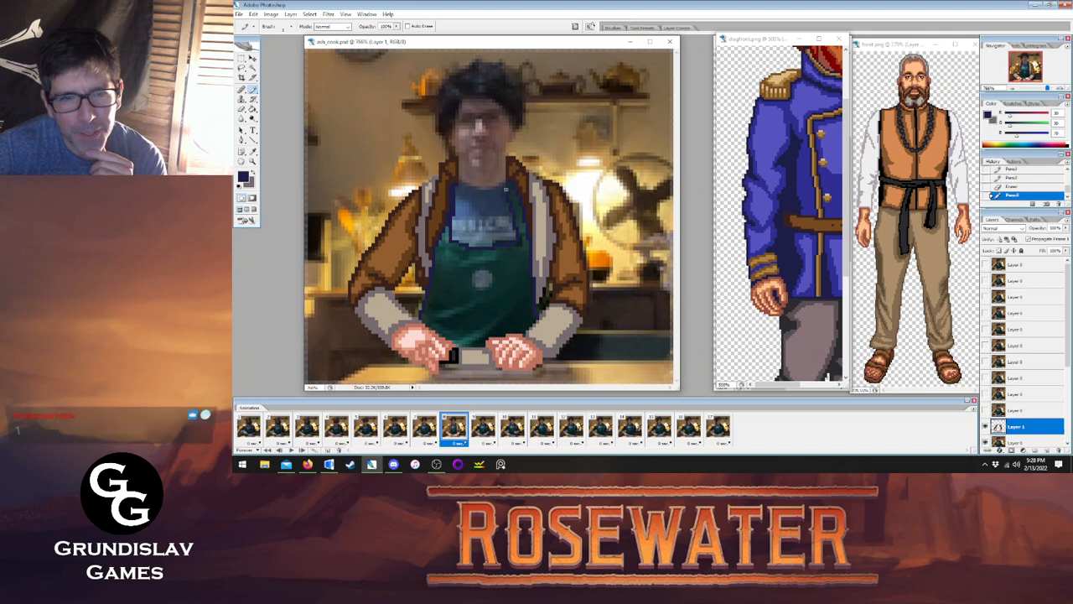
{"action": "left_click", "coordinate": [506, 198]}
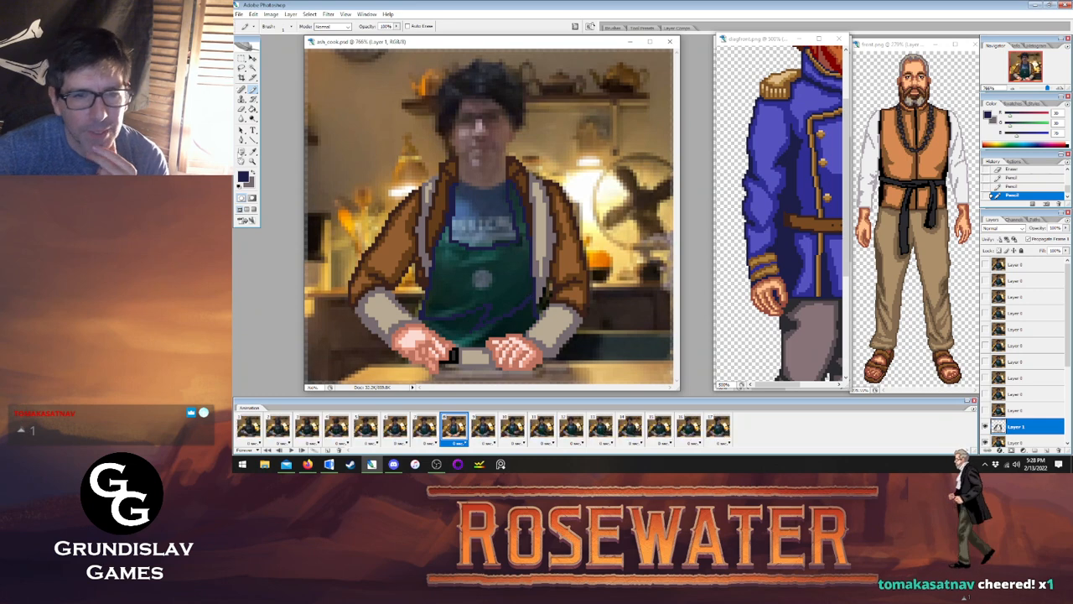
{"action": "left_click", "coordinate": [253, 110]}
{"action": "left_click", "coordinate": [460, 328]}
{"action": "left_click", "coordinate": [253, 89]}
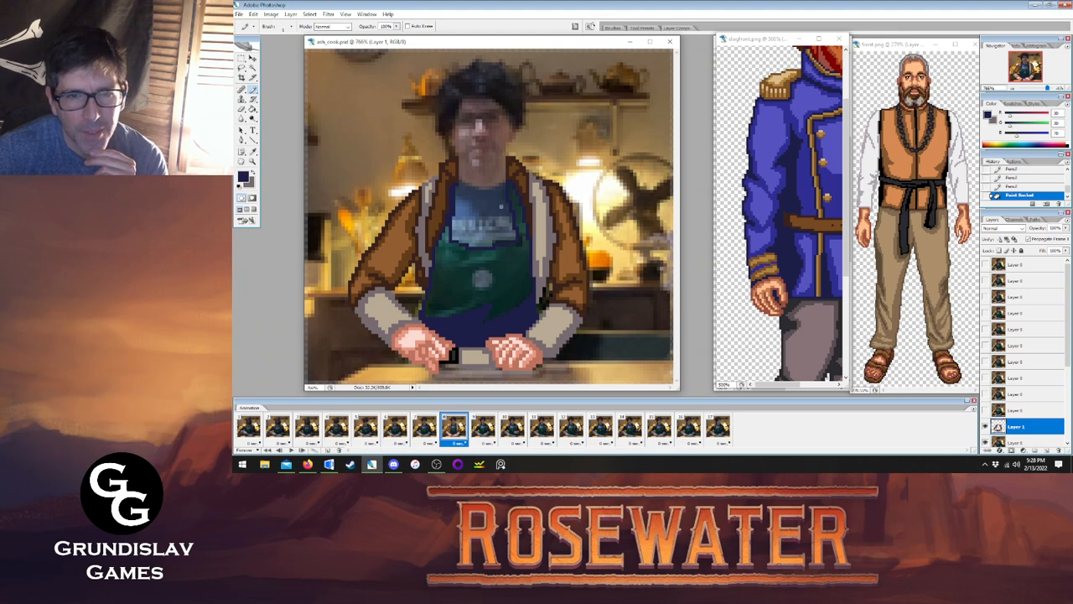
{"action": "left_click", "coordinate": [483, 200]}
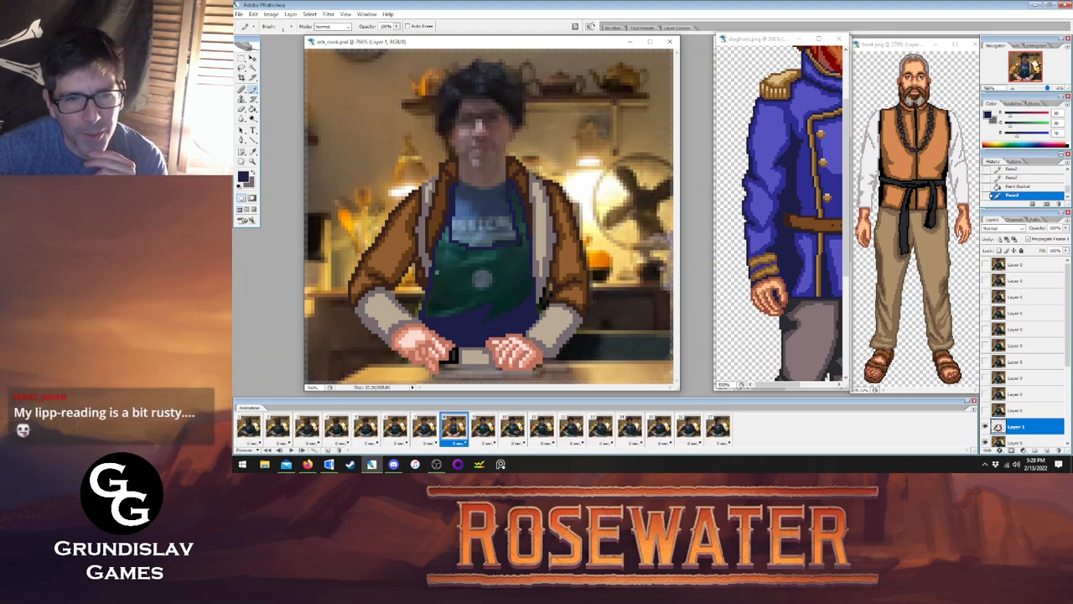
Fill the apron's main area with the medium blue sampled from the reference coat.
{"action": "key", "text": "g"}
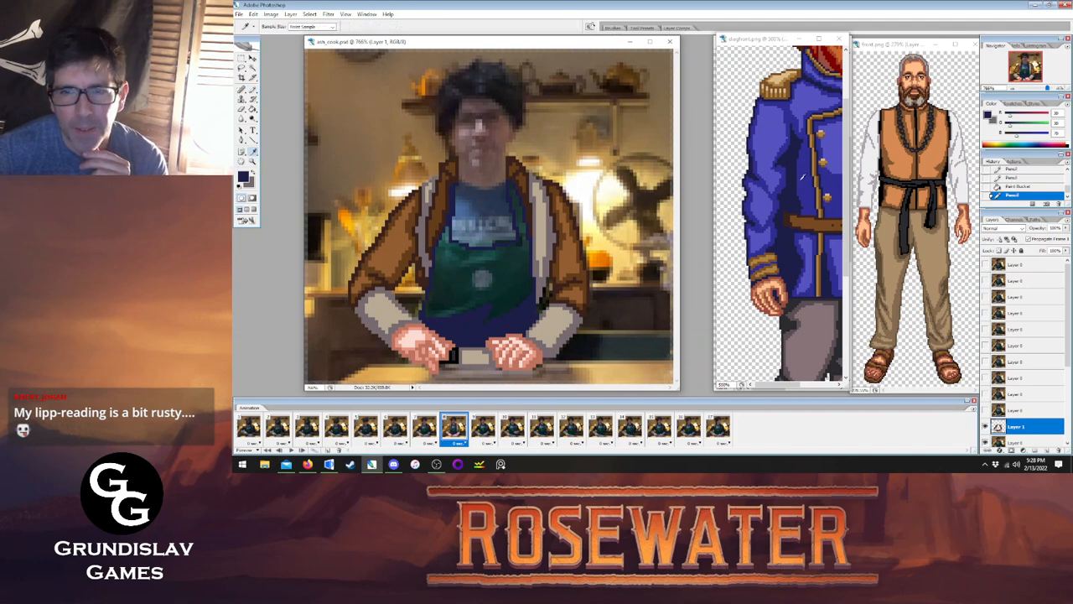
{"action": "left_click", "coordinate": [441, 256]}
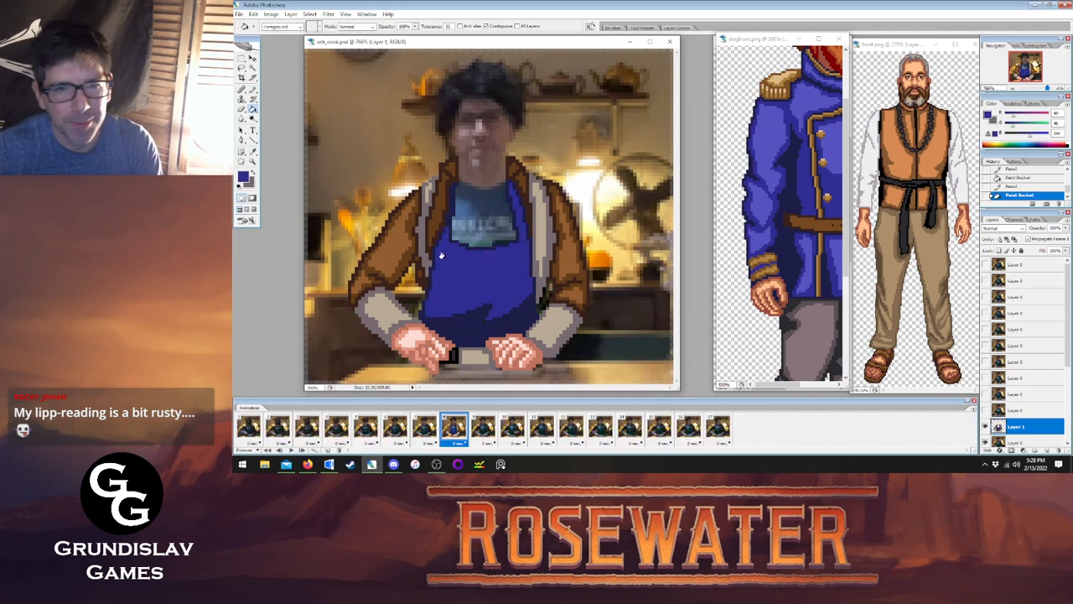
{"action": "left_click", "coordinate": [480, 318]}
Outline a highlight area on the apron front in the coat's lighter blue and fill it.
{"action": "key", "text": "i"}
{"action": "left_click", "coordinate": [253, 89]}
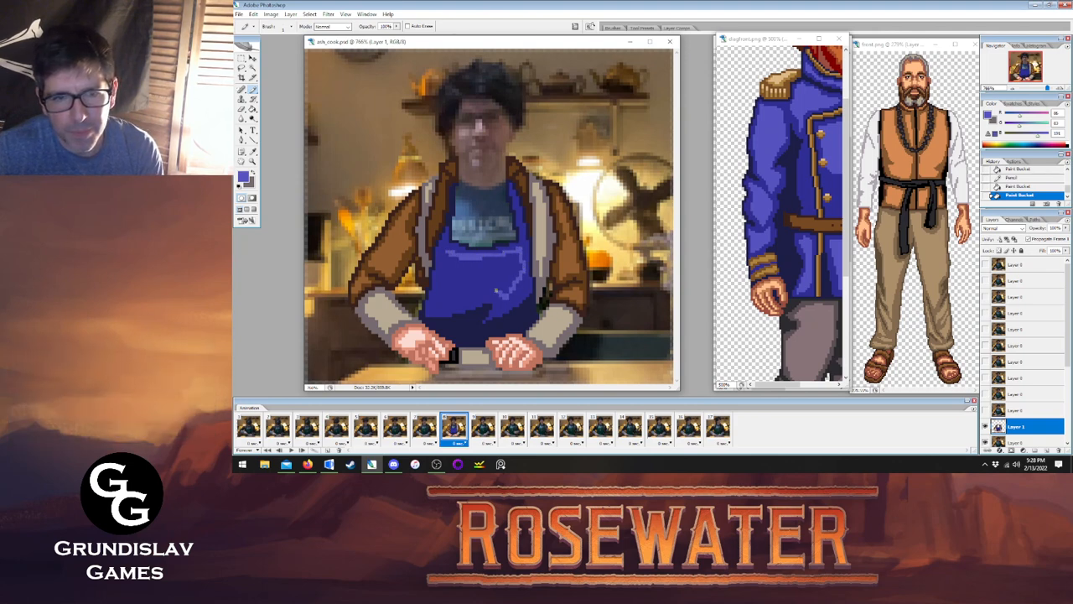
{"action": "left_click", "coordinate": [443, 253]}
{"action": "left_click", "coordinate": [253, 110]}
{"action": "left_click", "coordinate": [460, 284]}
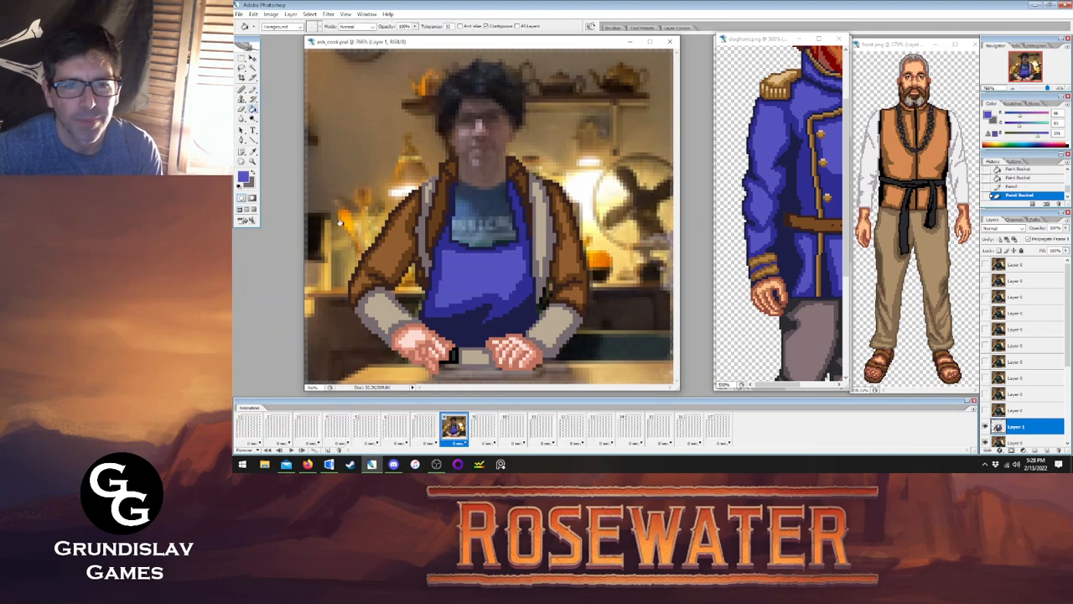
Outline the shirt's neckline above the apron in dark brown sampled from the jacket collar and fill the shirt with it.
{"action": "left_click", "coordinate": [253, 153]}
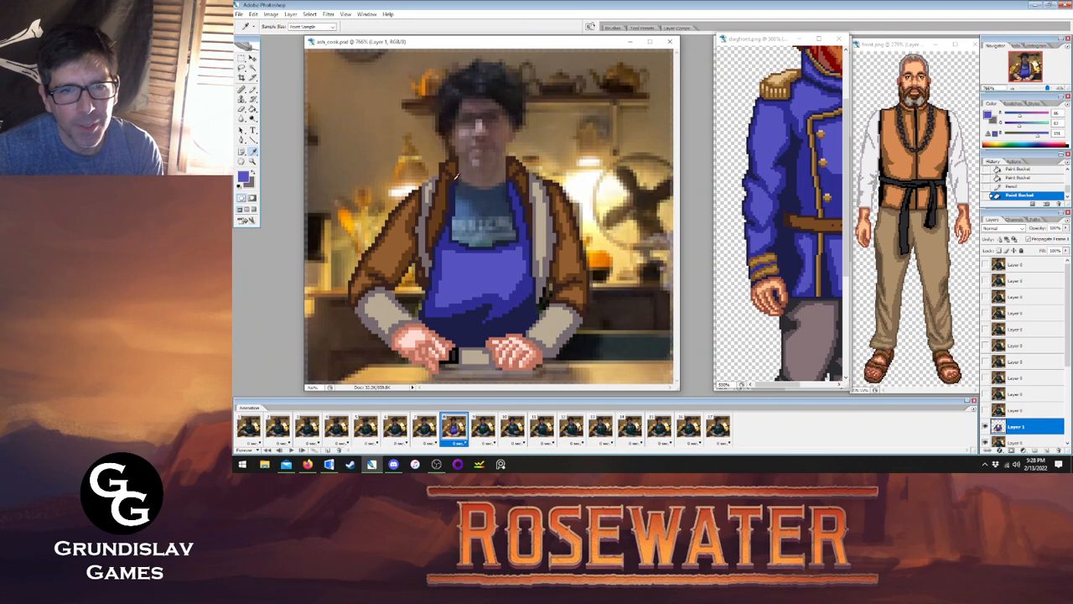
{"action": "left_click", "coordinate": [457, 176]}
{"action": "left_click", "coordinate": [253, 90]}
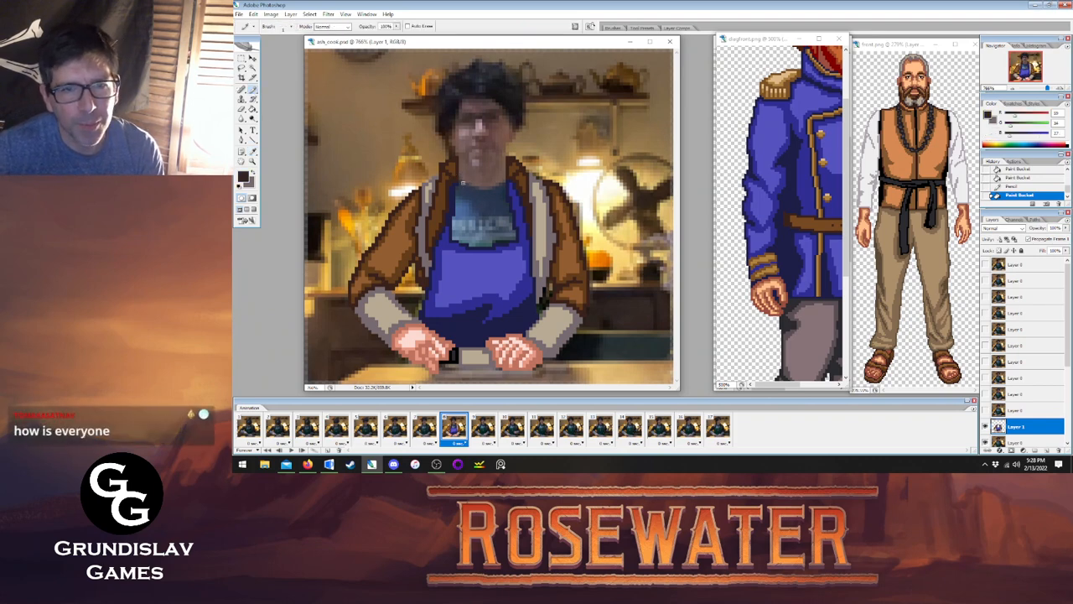
{"action": "left_click", "coordinate": [493, 188]}
{"action": "left_click", "coordinate": [253, 109]}
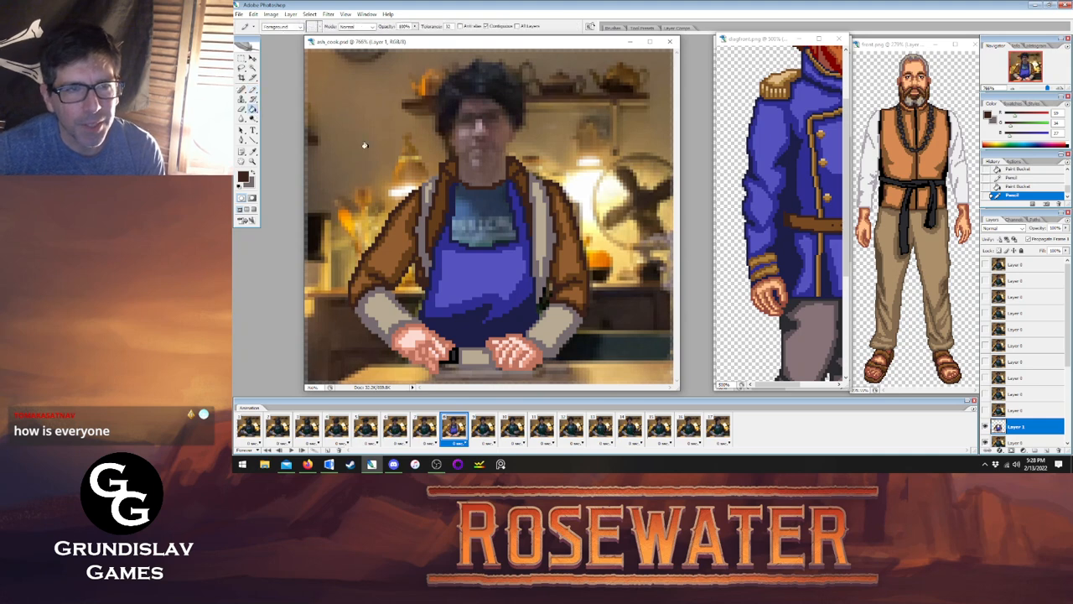
{"action": "left_click", "coordinate": [482, 206]}
Outline an inner area of the shirt in the jacket's medium brown and fill it.
{"action": "key", "text": "i"}
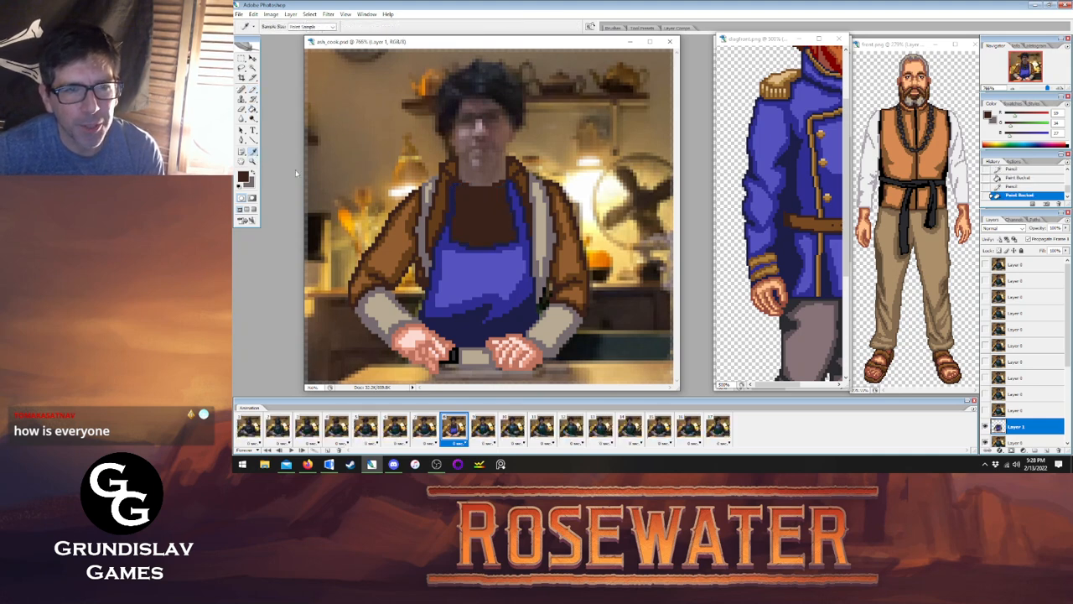
{"action": "left_click", "coordinate": [396, 243]}
{"action": "key", "text": "b"}
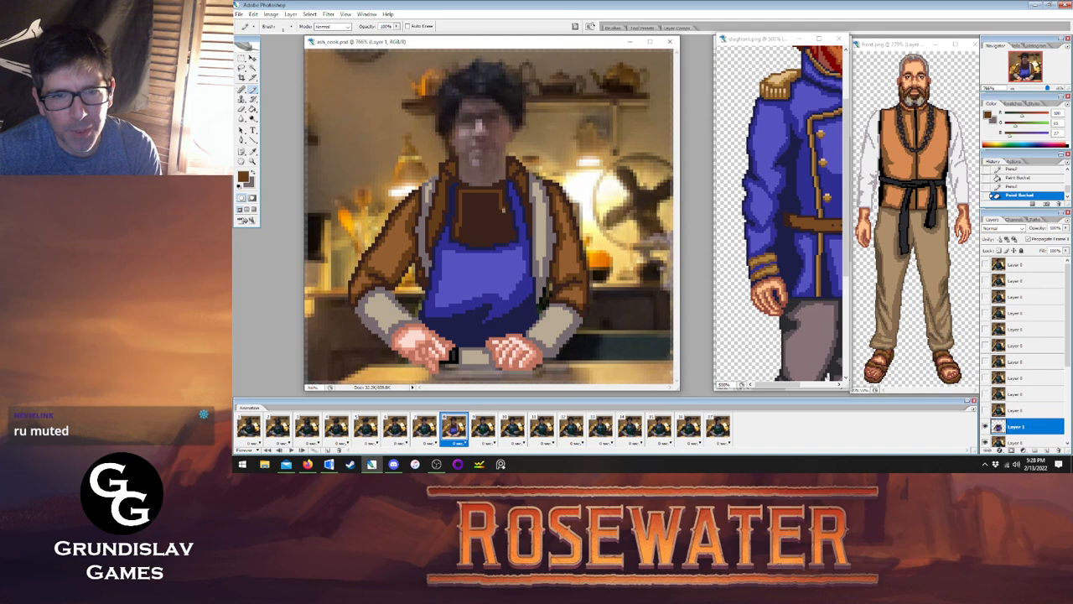
{"action": "left_click_drag", "start_coordinate": [506, 231], "coordinate": [463, 236]}
{"action": "left_click", "coordinate": [253, 109]}
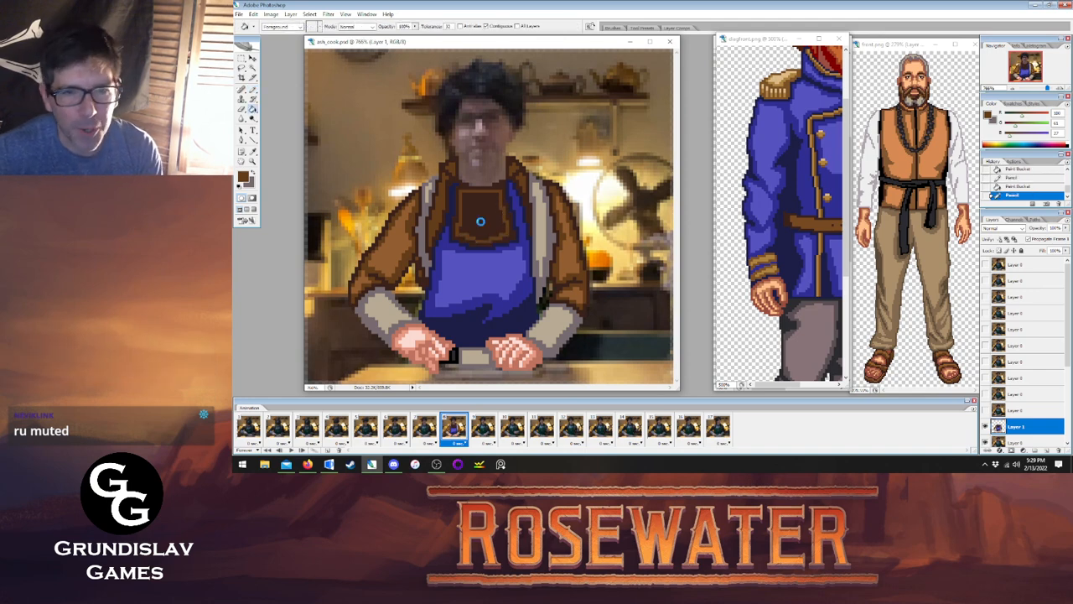
{"action": "left_click", "coordinate": [480, 219]}
Add a lighter brown highlight area to the middle of the shirt, sampled from the jacket sleeve.
{"action": "left_click", "coordinate": [253, 151]}
{"action": "left_click", "coordinate": [387, 252]}
{"action": "left_click", "coordinate": [253, 88]}
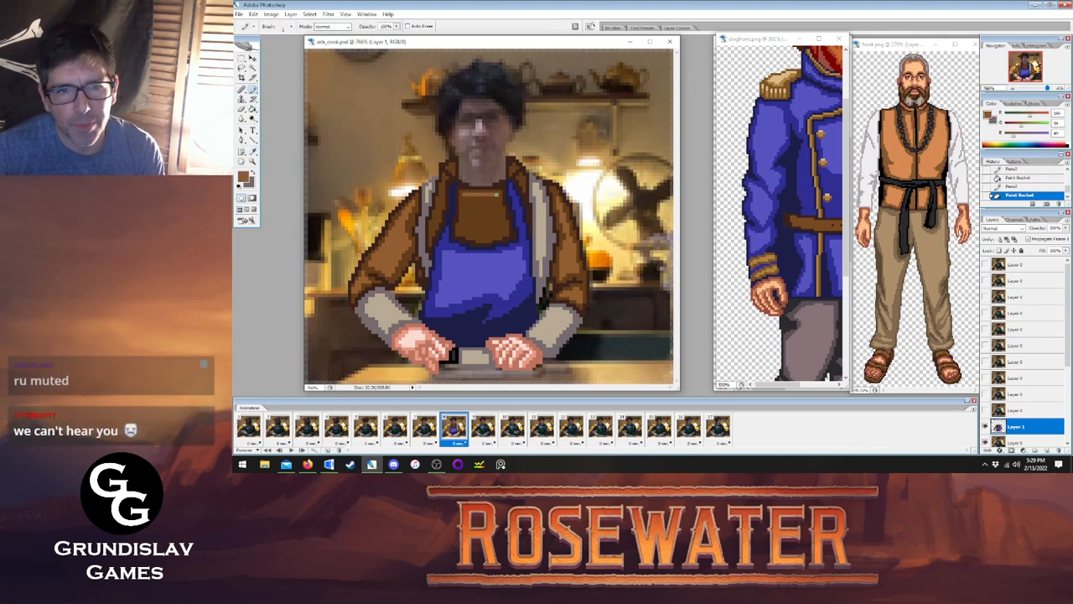
{"action": "mouse_move", "coordinate": [501, 216]}
{"action": "left_mouse_down"}
{"action": "mouse_move", "coordinate": [492, 230]}
{"action": "mouse_move", "coordinate": [463, 227]}
{"action": "mouse_move", "coordinate": [463, 199]}
{"action": "left_mouse_up"}
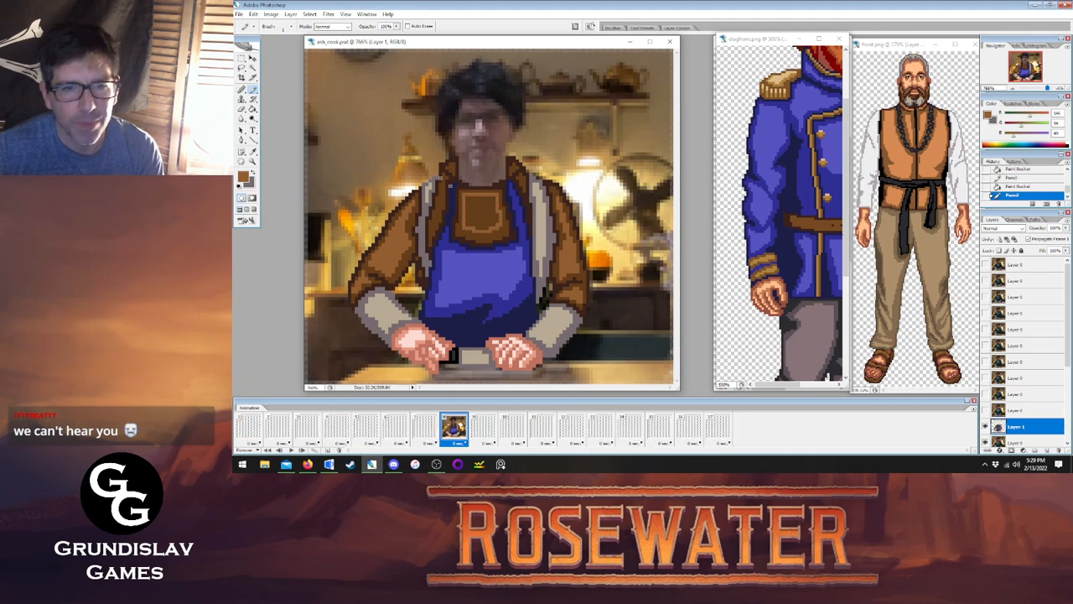
{"action": "key", "text": "g"}
{"action": "left_click", "coordinate": [468, 208]}
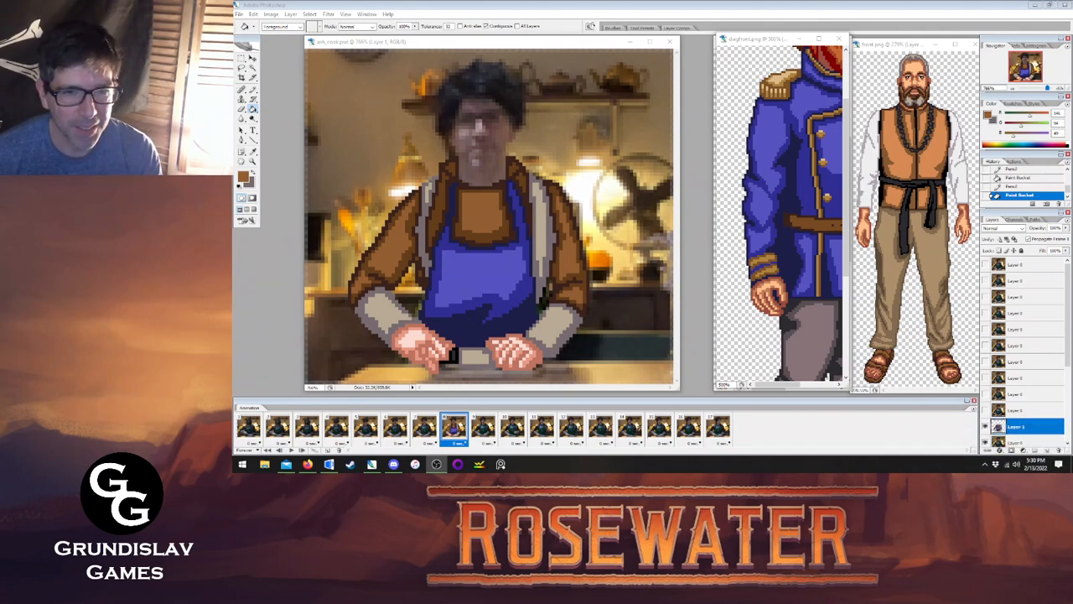
Touch up the jacket's front edge and both sides of its collar with light brown highlight pixels.
{"action": "left_click", "coordinate": [518, 50]}
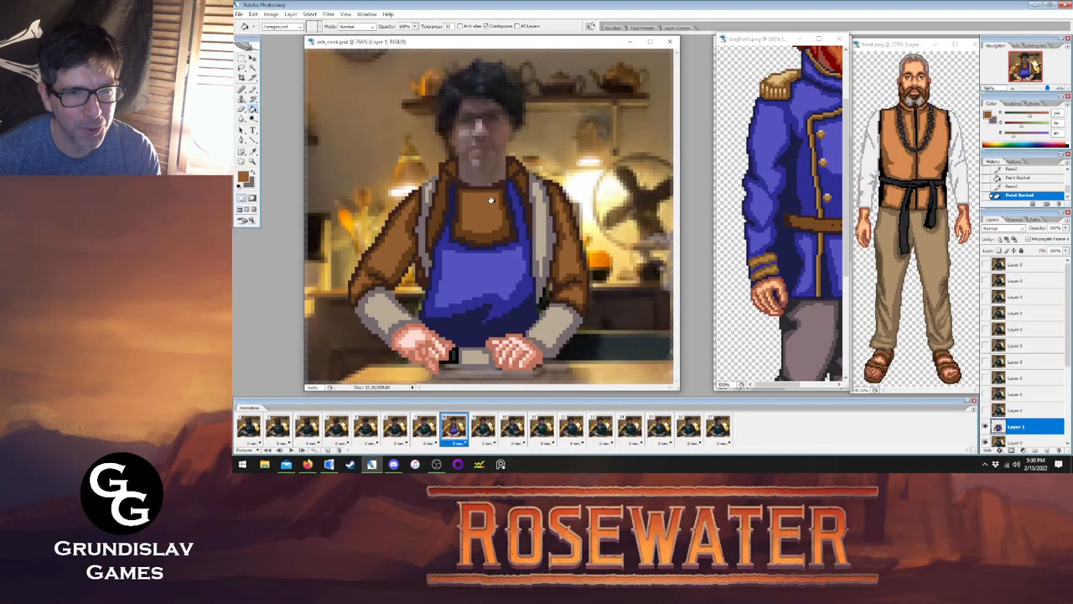
{"action": "key", "text": "i"}
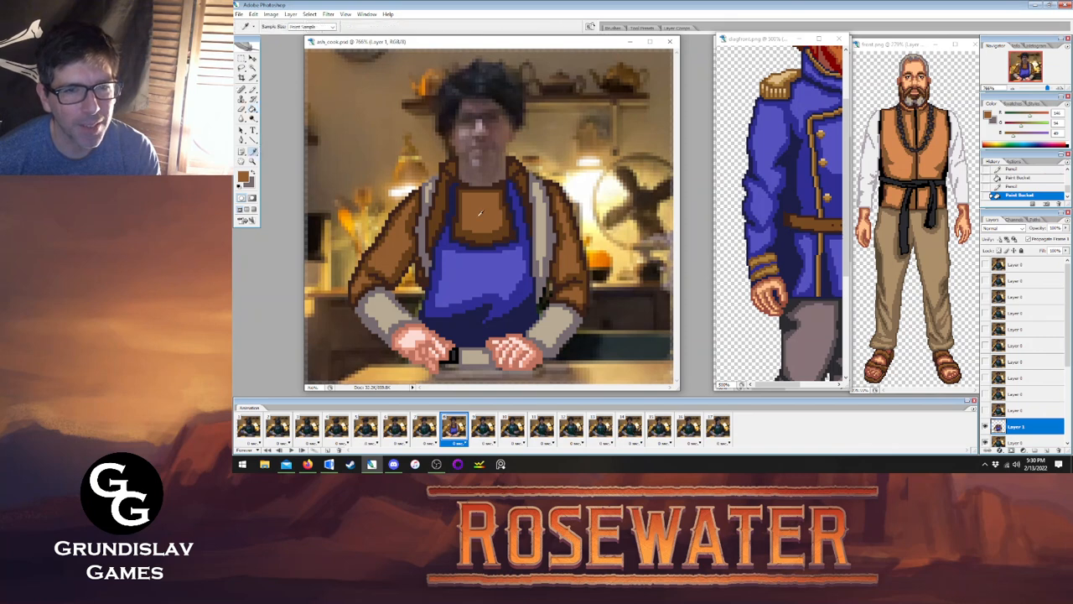
{"action": "left_click", "coordinate": [253, 89]}
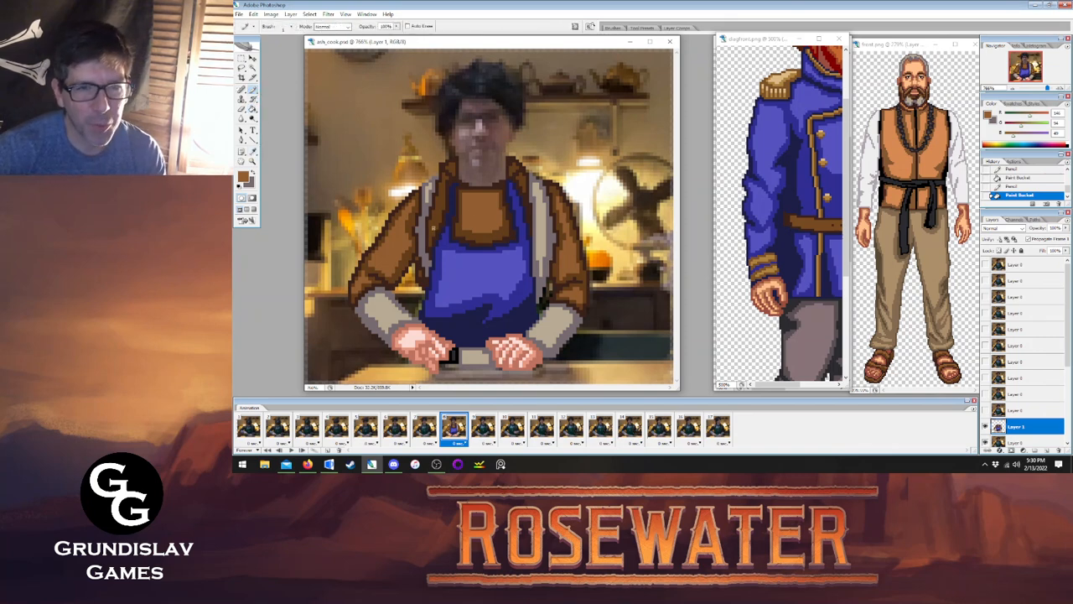
{"action": "left_click", "coordinate": [436, 218]}
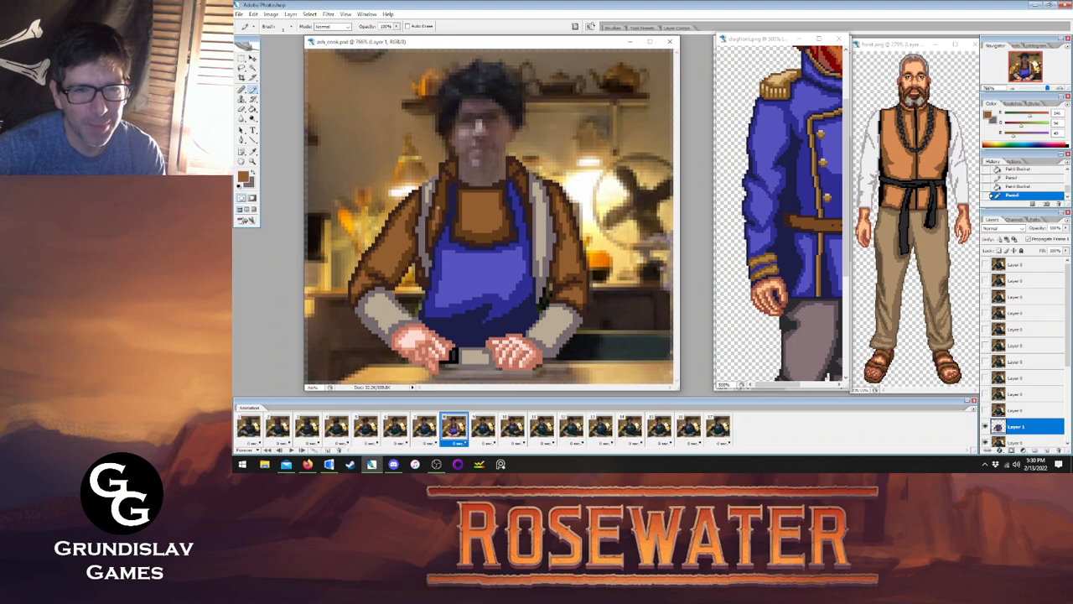
{"action": "left_click", "coordinate": [441, 190]}
{"action": "left_click", "coordinate": [453, 167]}
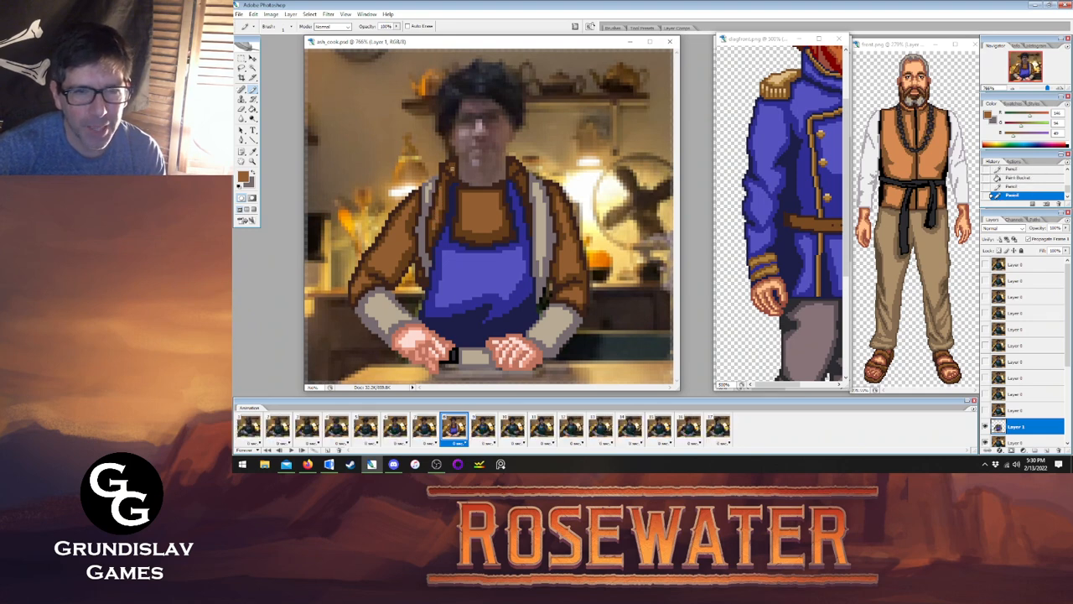
{"action": "left_click", "coordinate": [511, 169]}
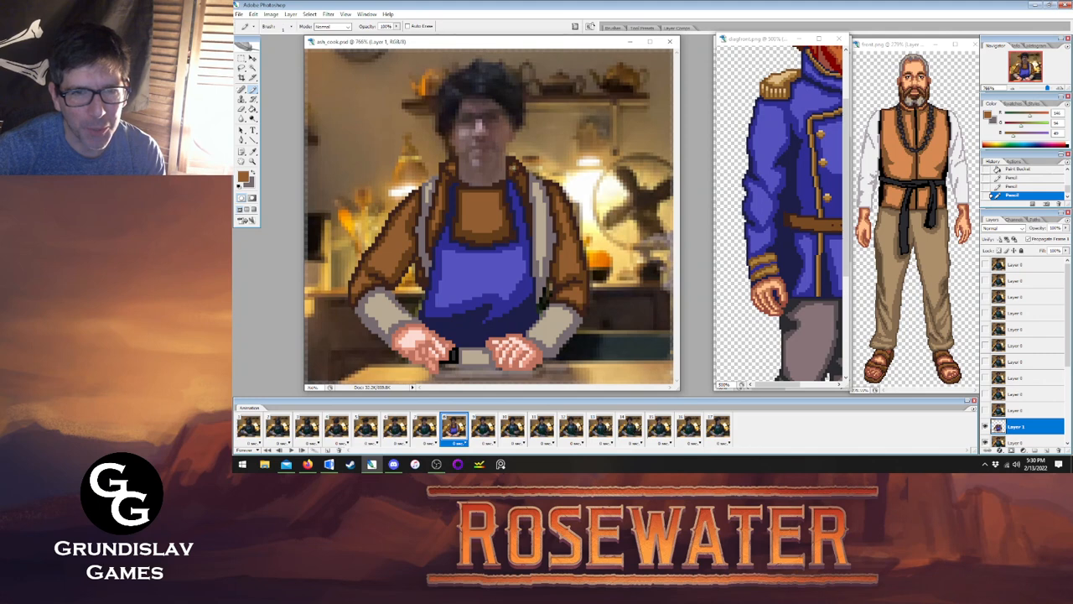
{"action": "key", "text": "ctrl+z"}
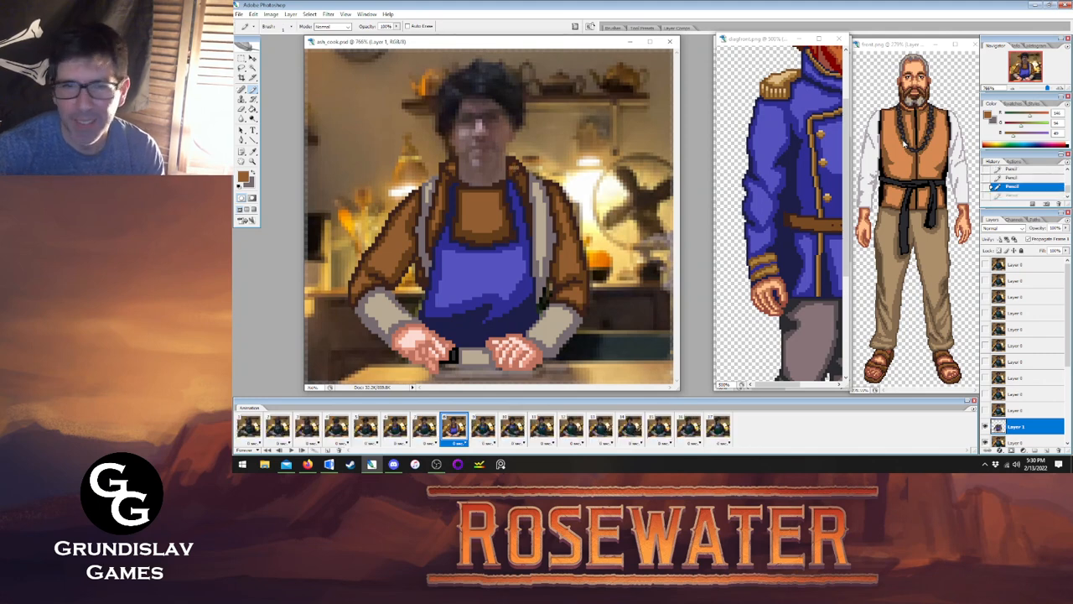
{"action": "left_click", "coordinate": [514, 166]}
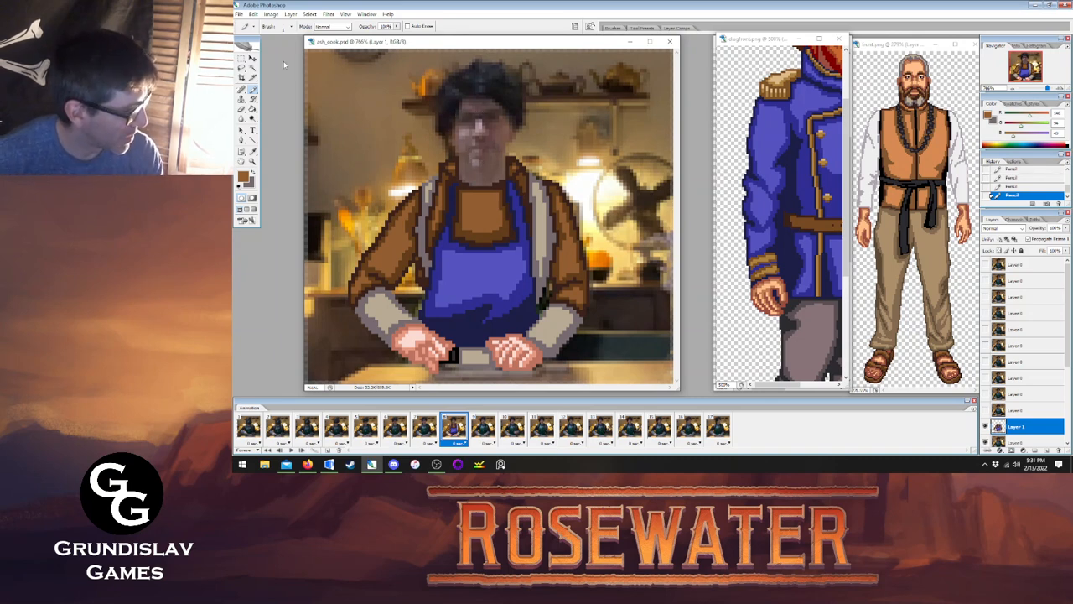
Close the blue-coat reference image and fit the whole bearded sprite of front.png into its window.
{"action": "key", "text": "alt+Tab"}
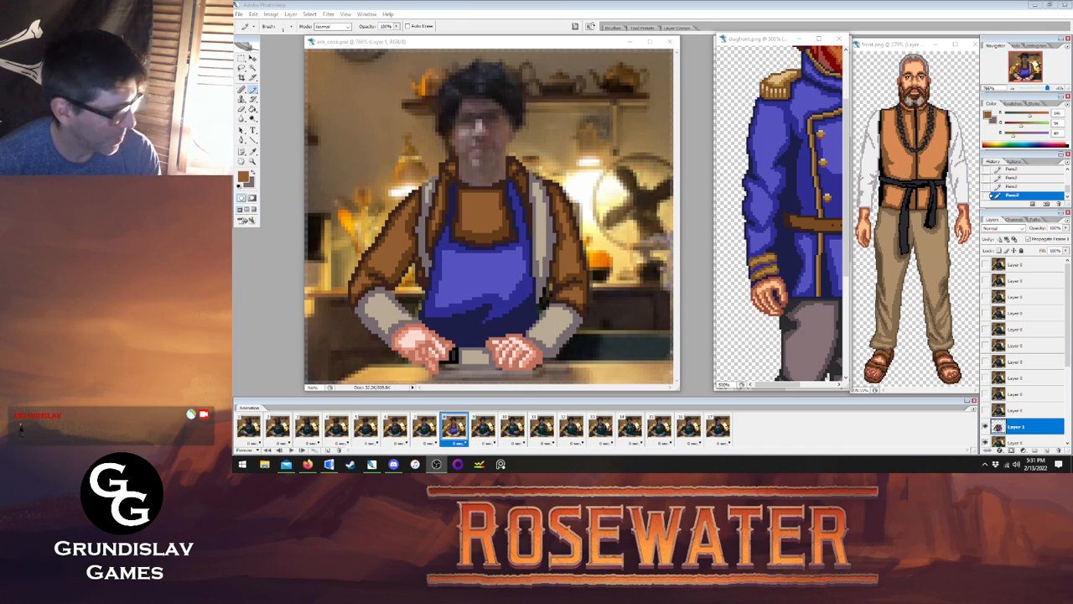
{"action": "left_click", "coordinate": [492, 44]}
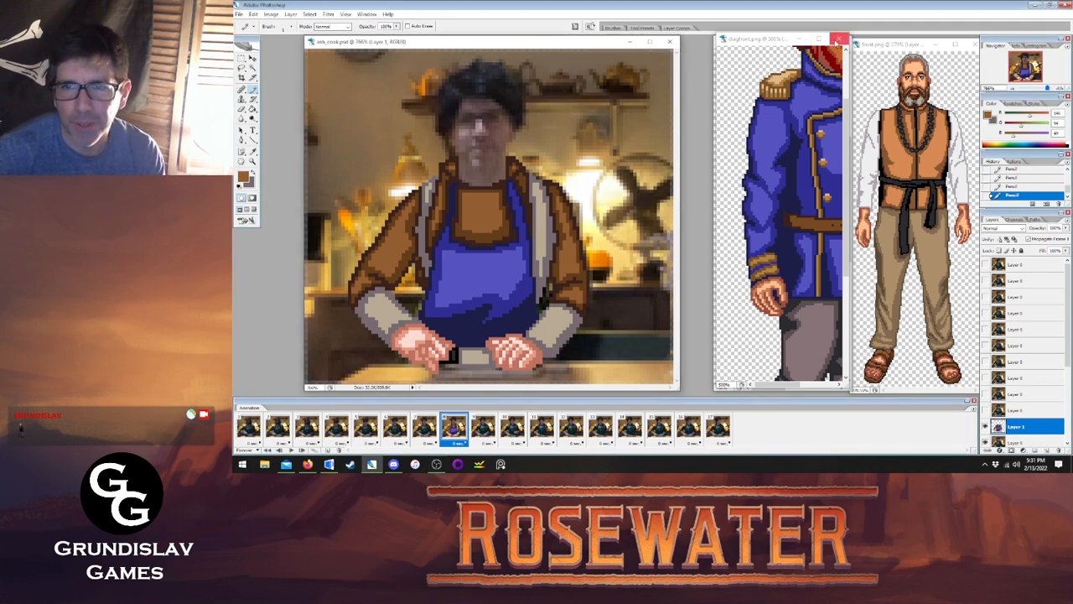
{"action": "left_click", "coordinate": [839, 40]}
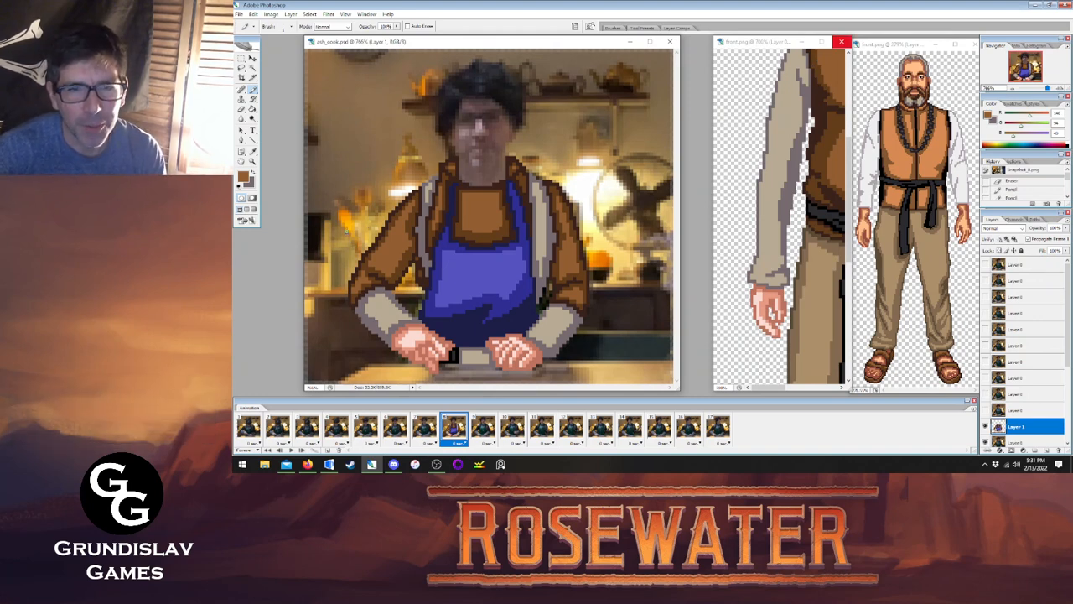
{"action": "left_click", "coordinate": [252, 160]}
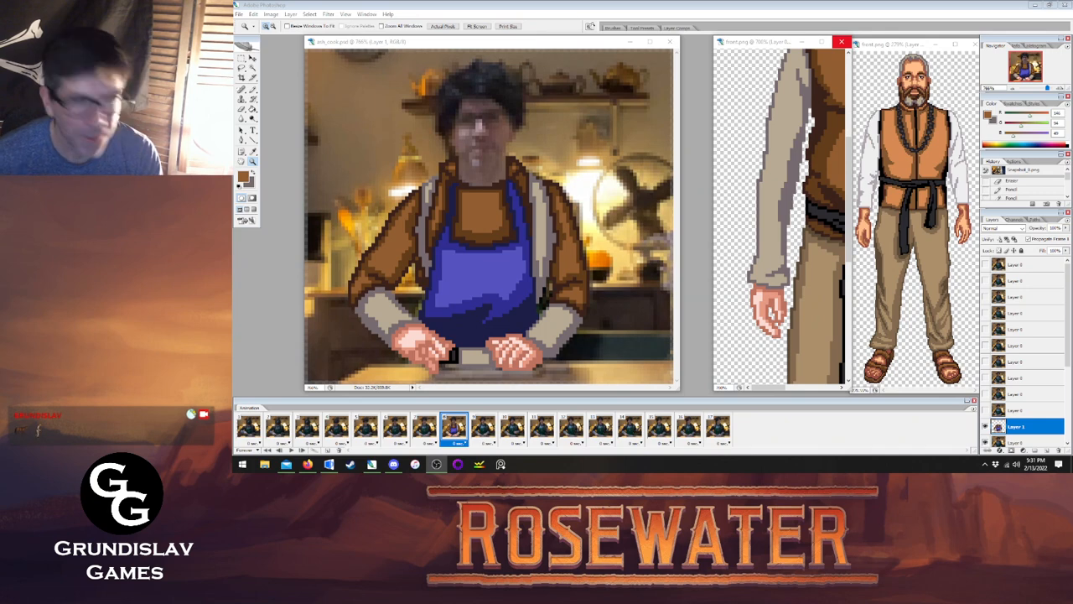
{"action": "left_click", "coordinate": [747, 77]}
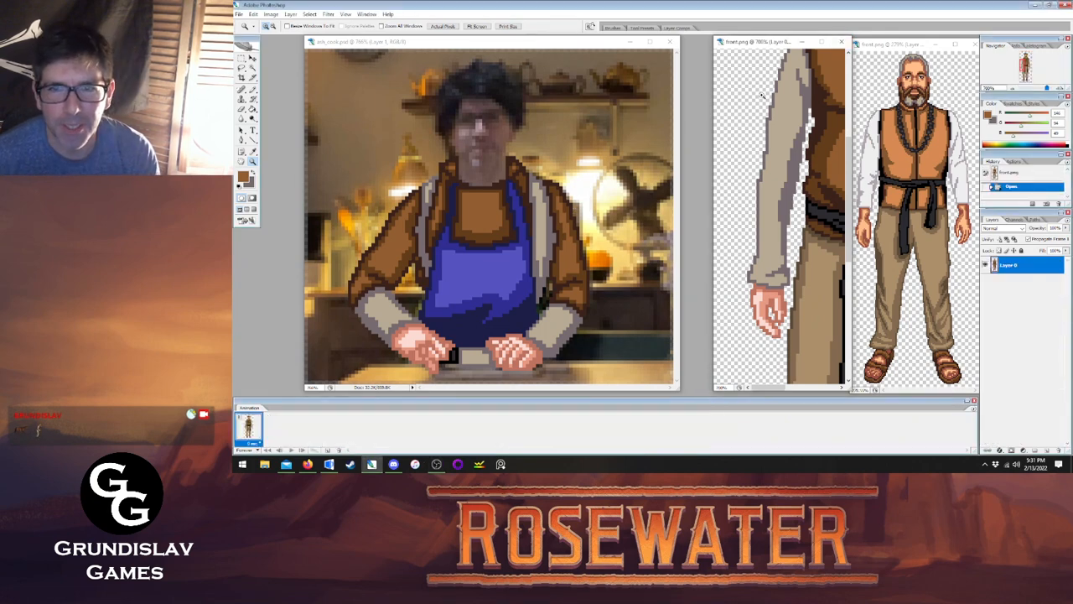
{"action": "key", "text": "ctrl+0"}
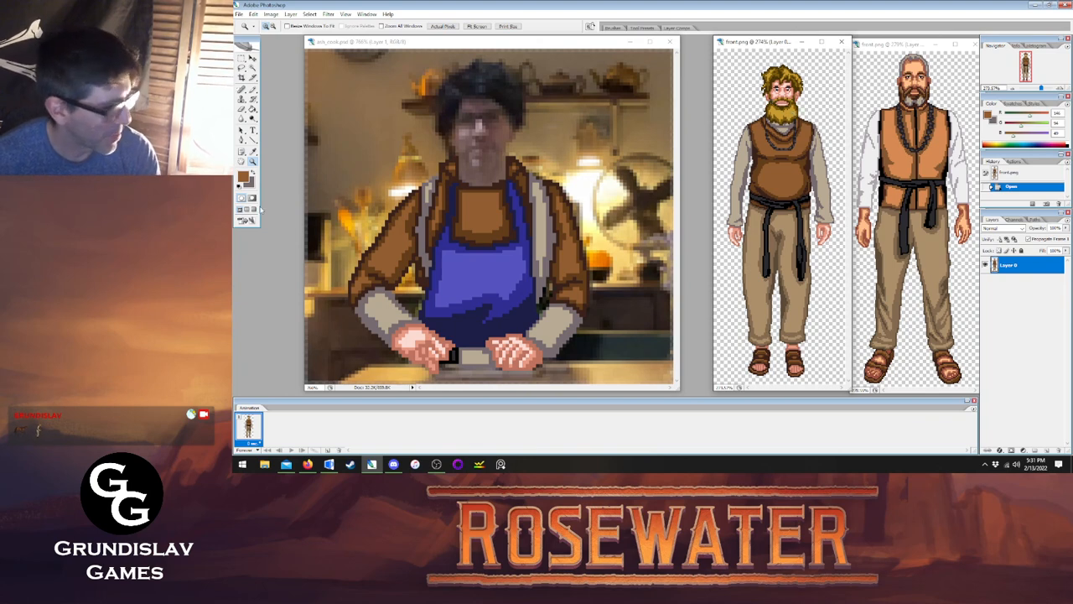
Outline the cook's hair and its inner locks in black sampled from the sprite's belt, erasing stray pixels along the top edge.
{"action": "left_click", "coordinate": [560, 43]}
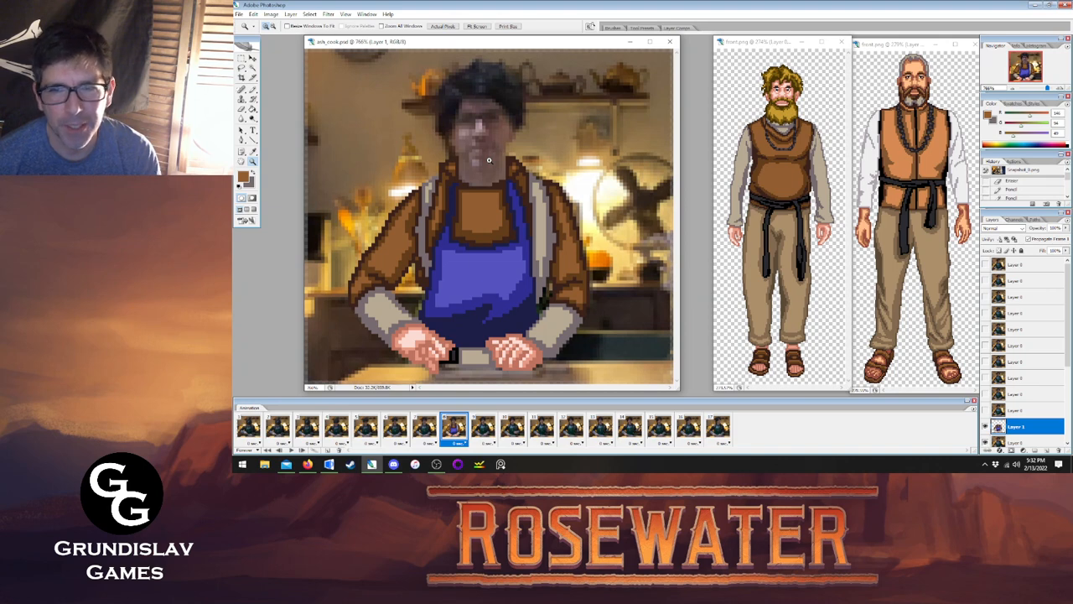
{"action": "key", "text": "i"}
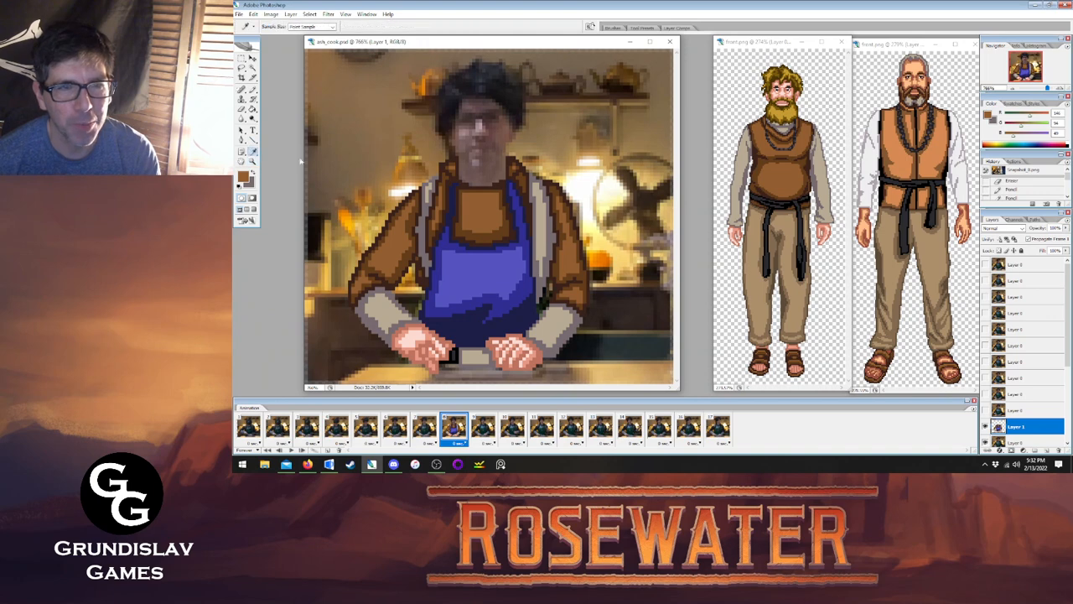
{"action": "left_click", "coordinate": [801, 265]}
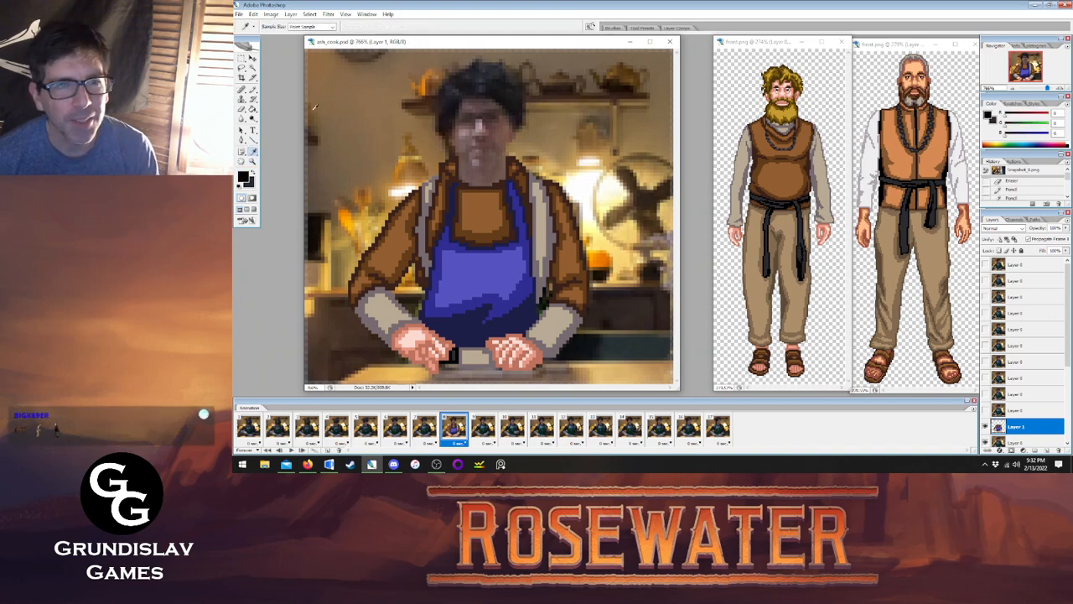
{"action": "key", "text": "b"}
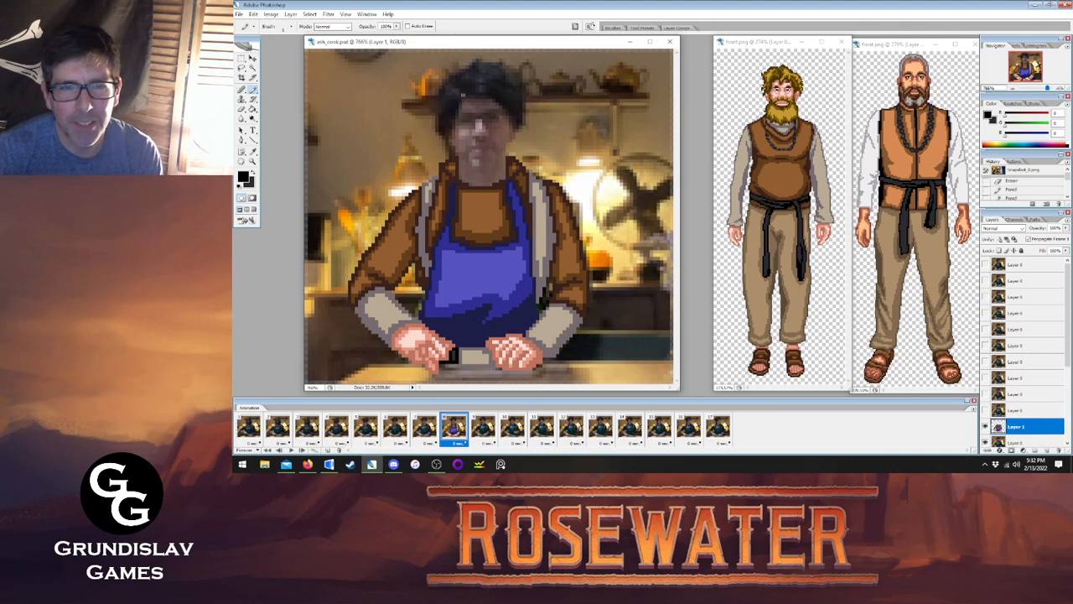
{"action": "left_click_drag", "start_coordinate": [463, 92], "coordinate": [498, 92]}
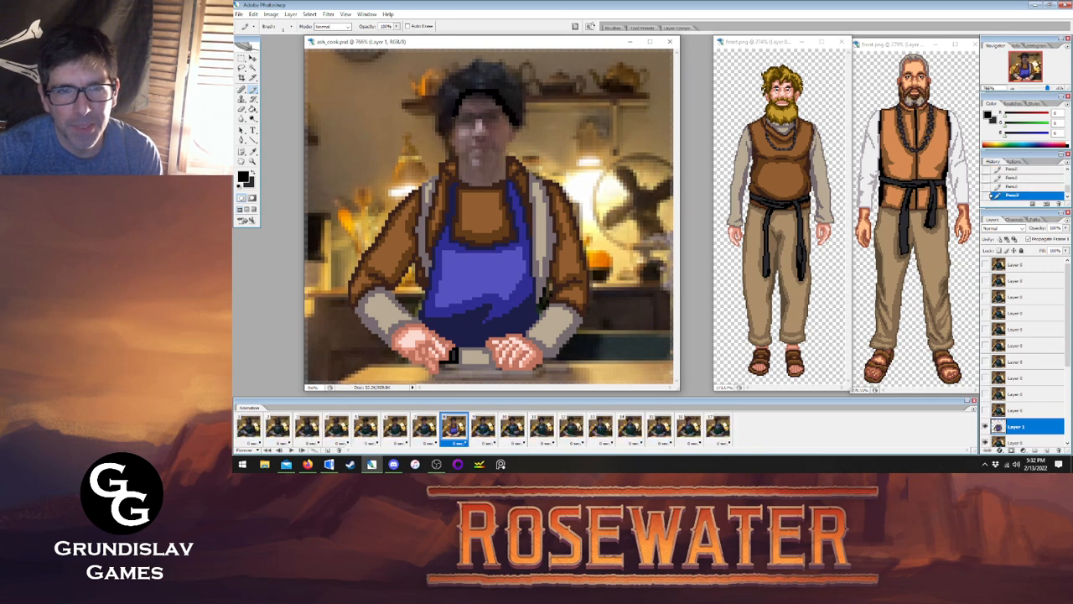
{"action": "mouse_move", "coordinate": [432, 117]}
{"action": "left_mouse_down"}
{"action": "mouse_move", "coordinate": [450, 67]}
{"action": "mouse_move", "coordinate": [481, 56]}
{"action": "mouse_move", "coordinate": [519, 94]}
{"action": "left_mouse_up"}
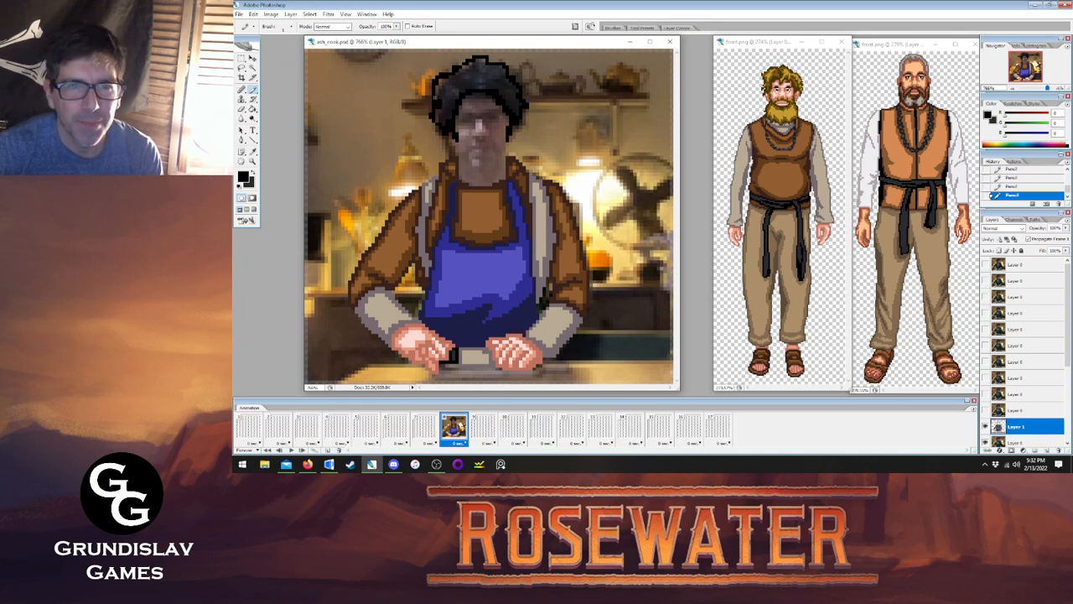
{"action": "left_click_drag", "start_coordinate": [453, 81], "coordinate": [465, 87]}
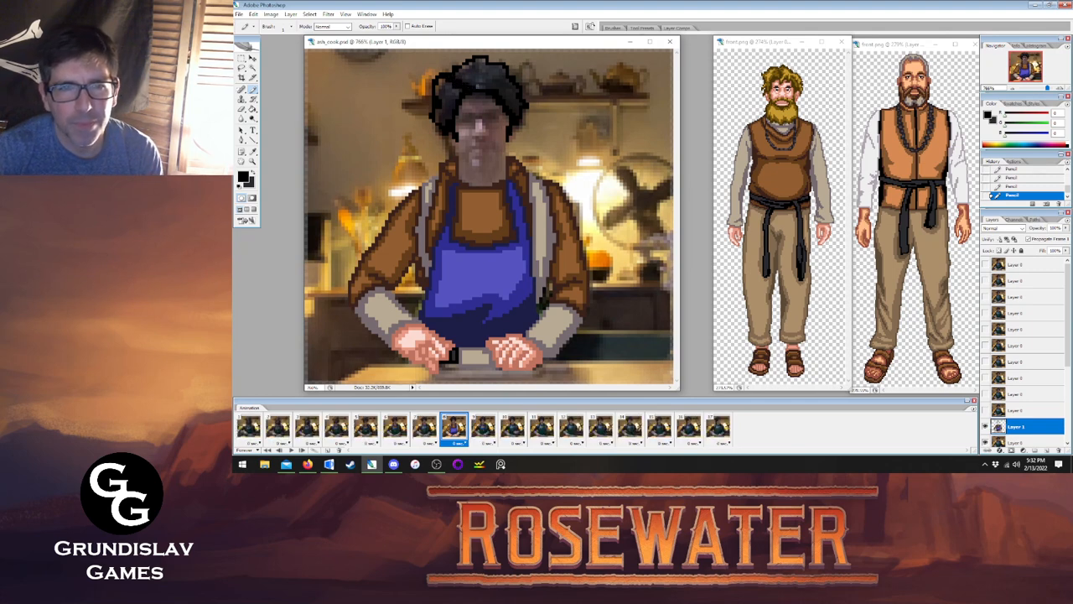
{"action": "left_click_drag", "start_coordinate": [451, 72], "coordinate": [457, 71]}
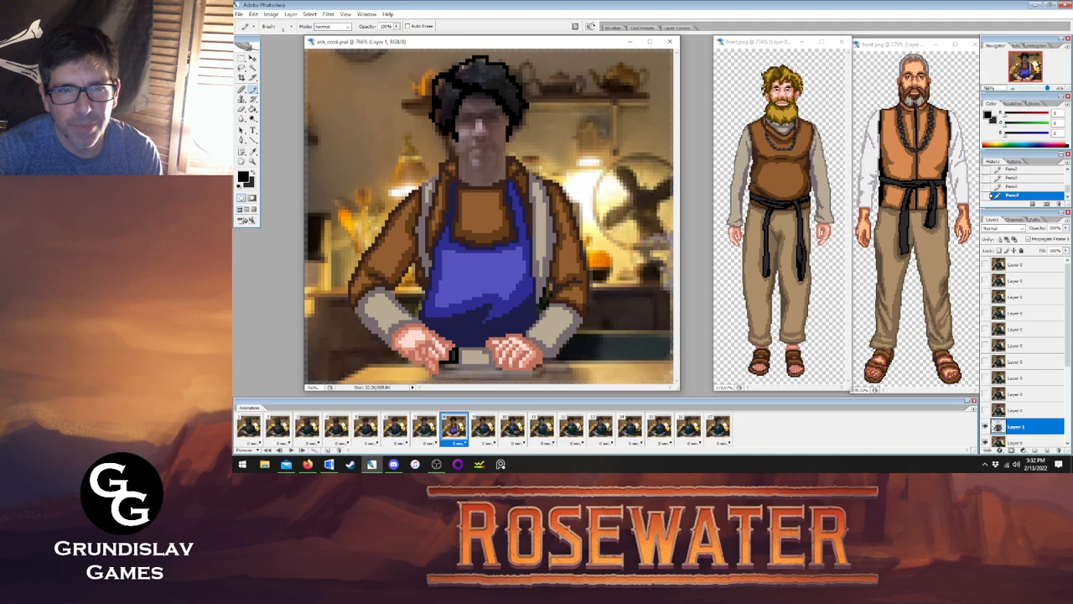
{"action": "left_click", "coordinate": [244, 109]}
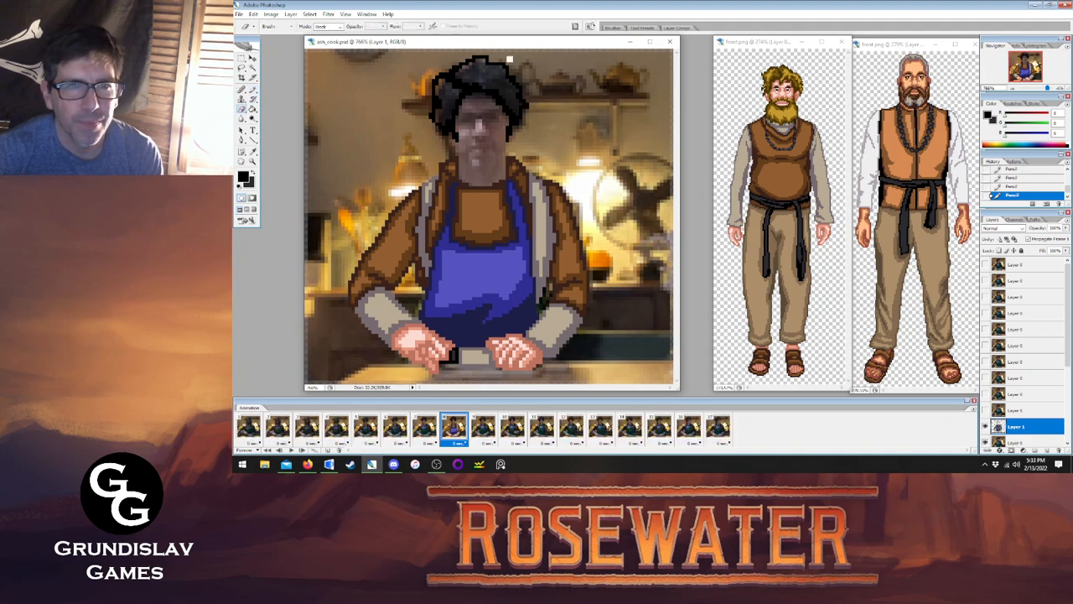
{"action": "left_click", "coordinate": [492, 58]}
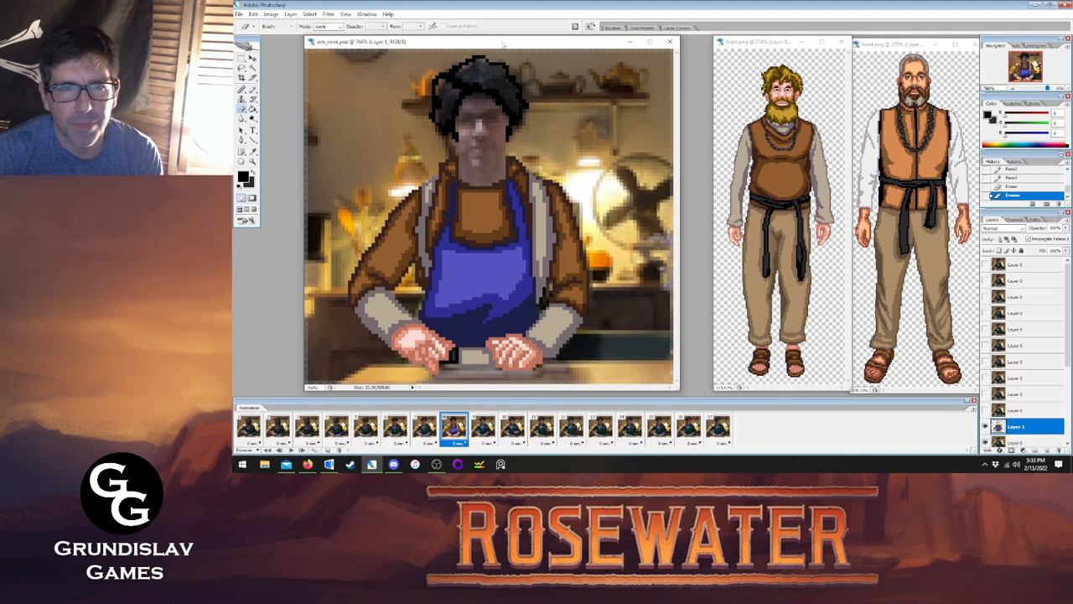
Fill the outlined hair sections with the dark grey sampled from the grey-bearded sprite's belt.
{"action": "left_click", "coordinate": [253, 109]}
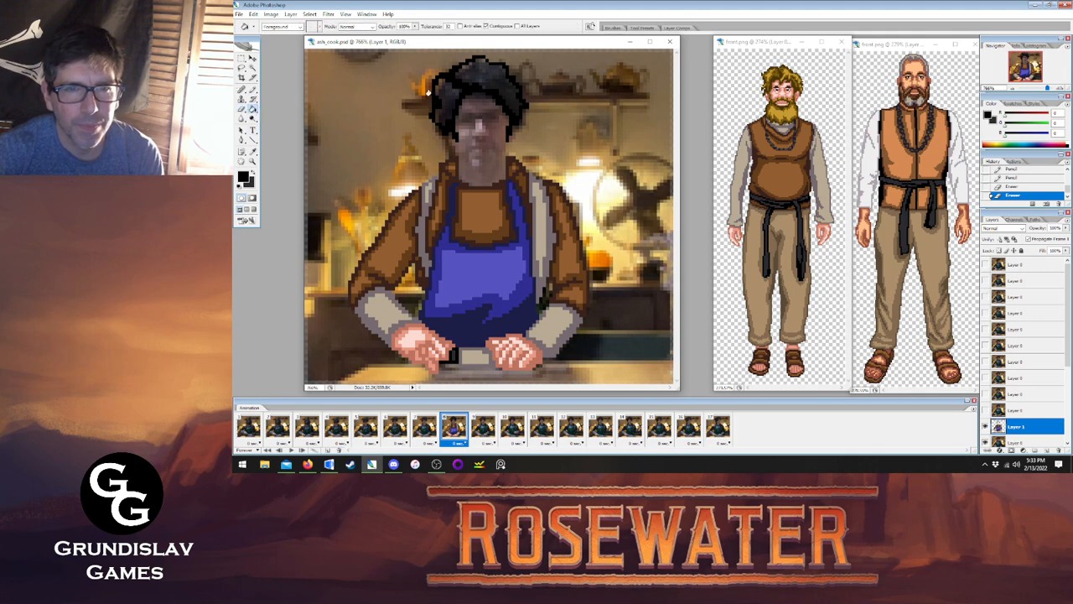
{"action": "left_click", "coordinate": [253, 150]}
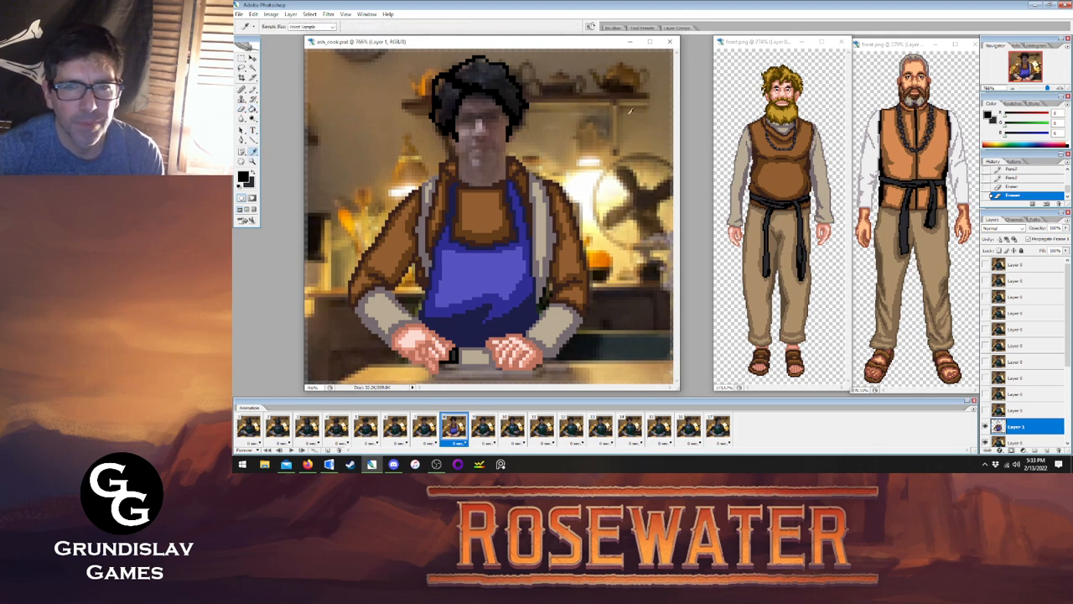
{"action": "left_click", "coordinate": [903, 224]}
{"action": "left_click", "coordinate": [253, 109]}
{"action": "left_click", "coordinate": [448, 99]}
{"action": "left_click", "coordinate": [473, 68]}
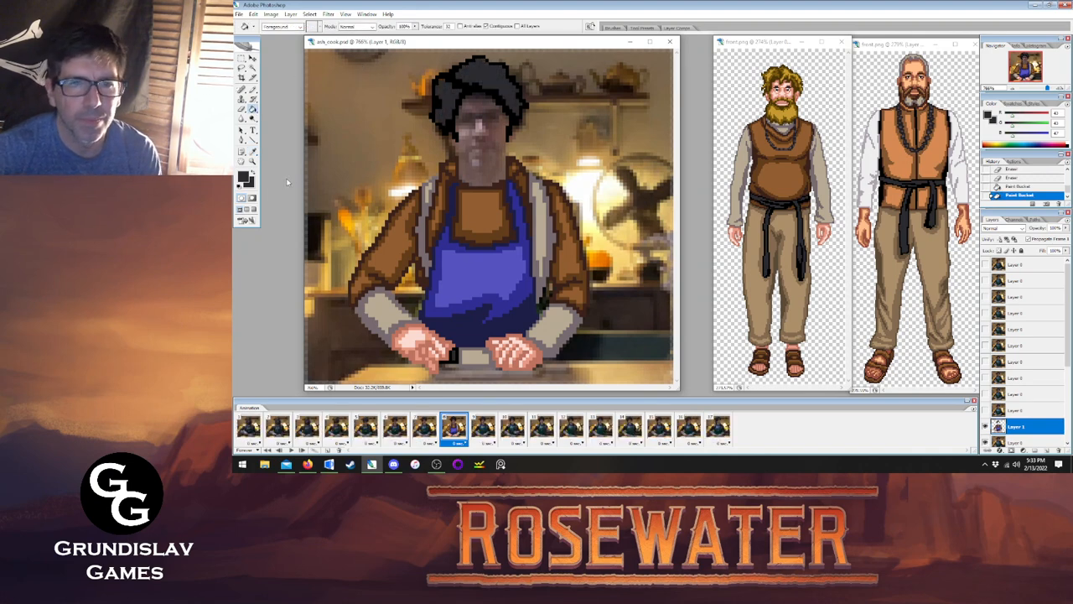
{"action": "left_click", "coordinate": [253, 152]}
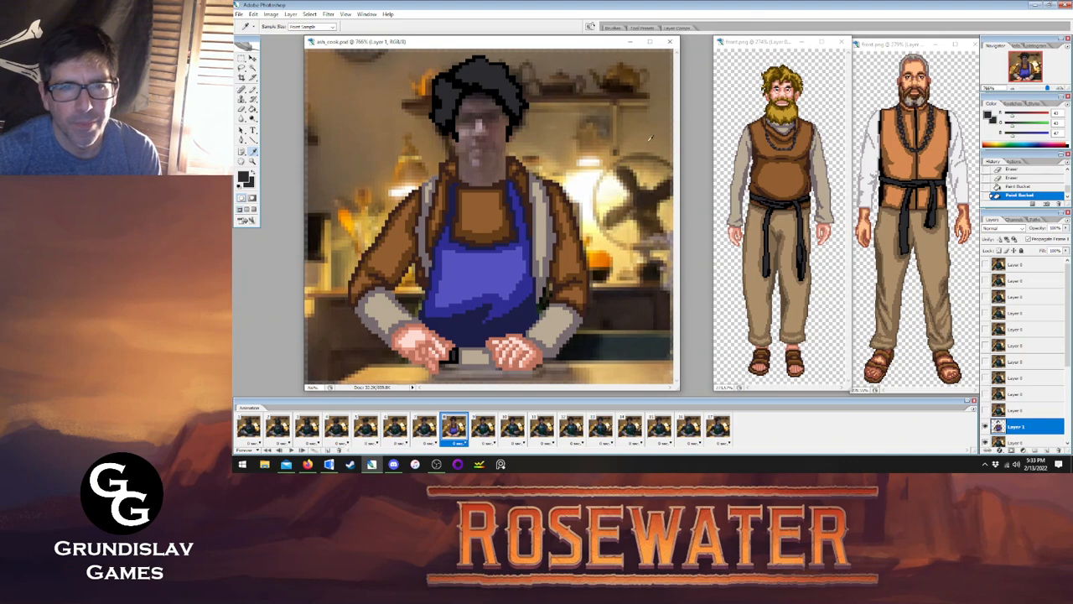
{"action": "left_click", "coordinate": [483, 341]}
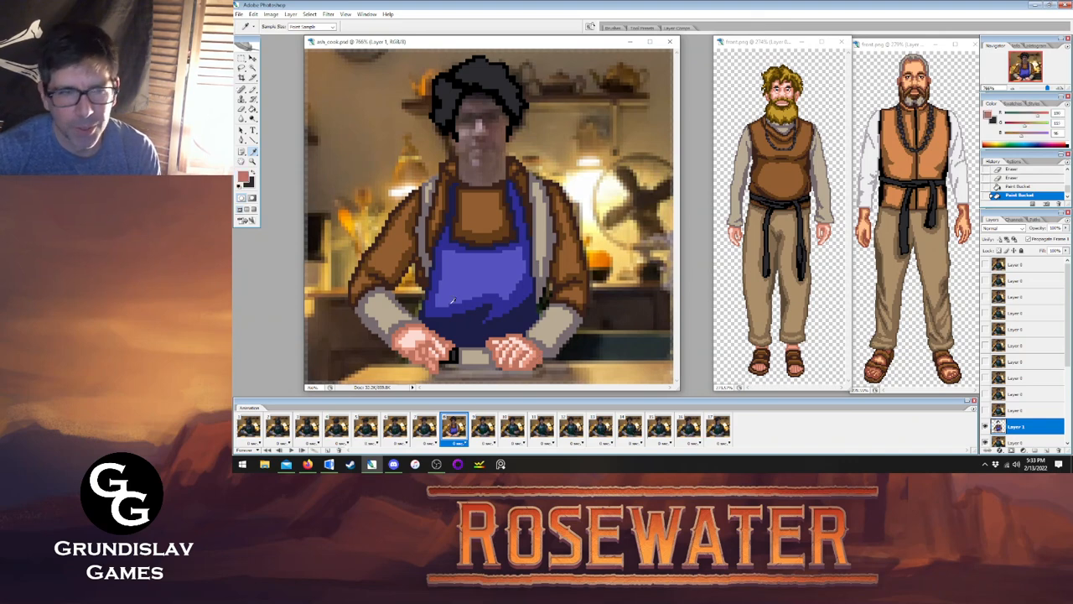
{"action": "left_click", "coordinate": [464, 76]}
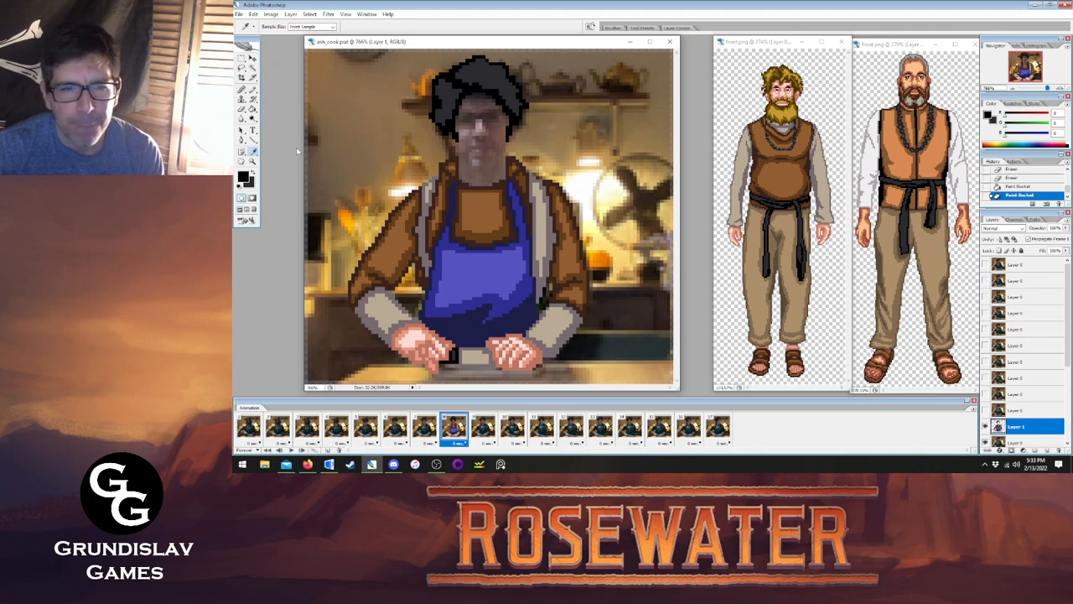
Draw the rectangular frames of the cook's glasses over the eyes in a dark olive-brown sampled from the image.
{"action": "key", "text": "z"}
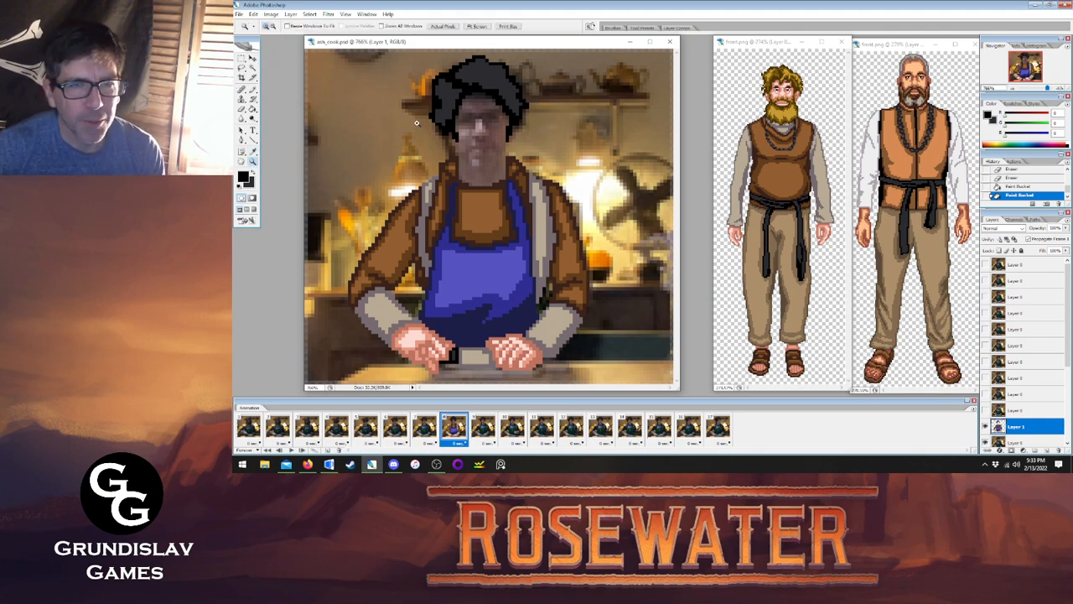
{"action": "left_click", "coordinate": [436, 97]}
{"action": "left_click", "coordinate": [252, 151]}
{"action": "left_click", "coordinate": [393, 66]}
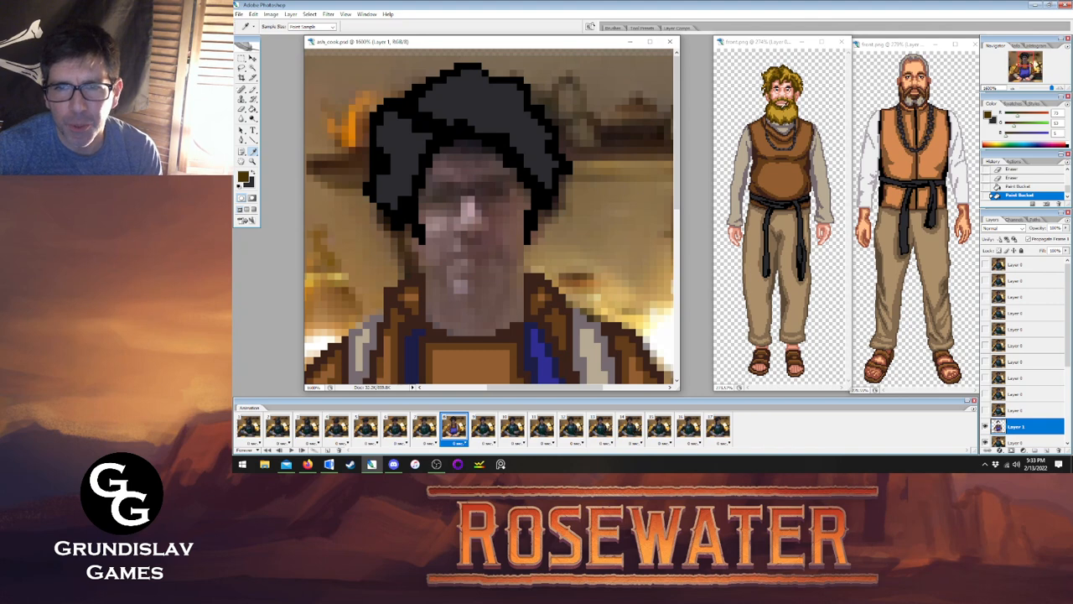
{"action": "key", "text": "b"}
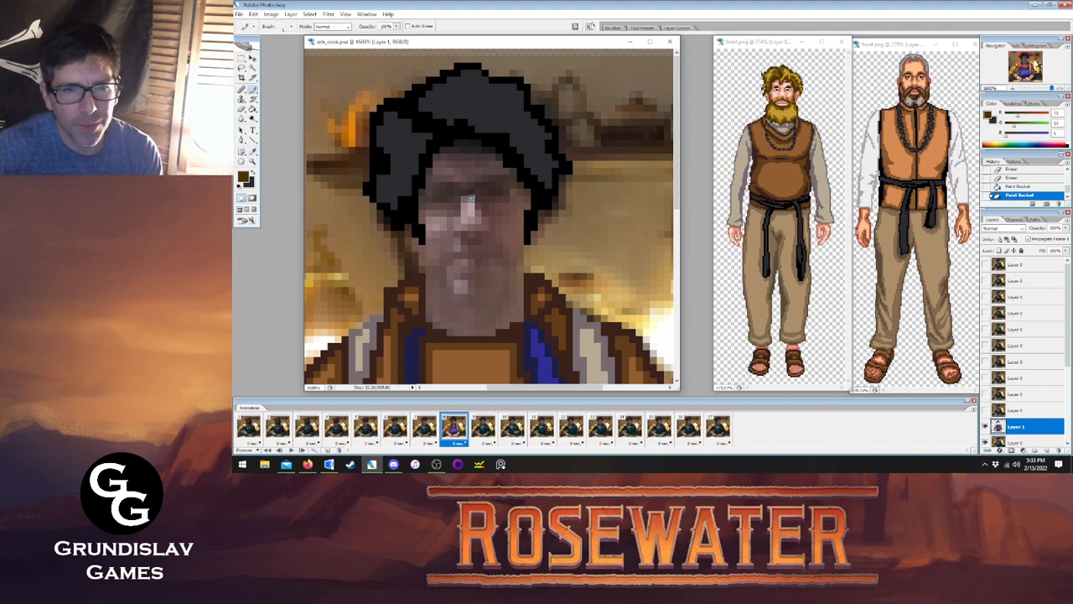
{"action": "left_click", "coordinate": [464, 192]}
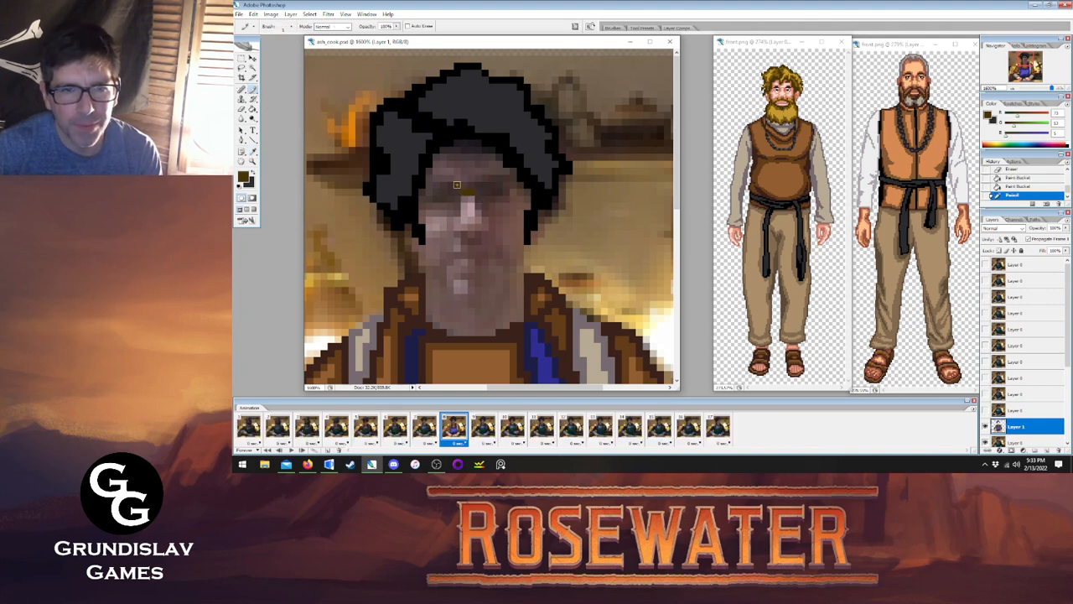
{"action": "left_click", "coordinate": [456, 185]}
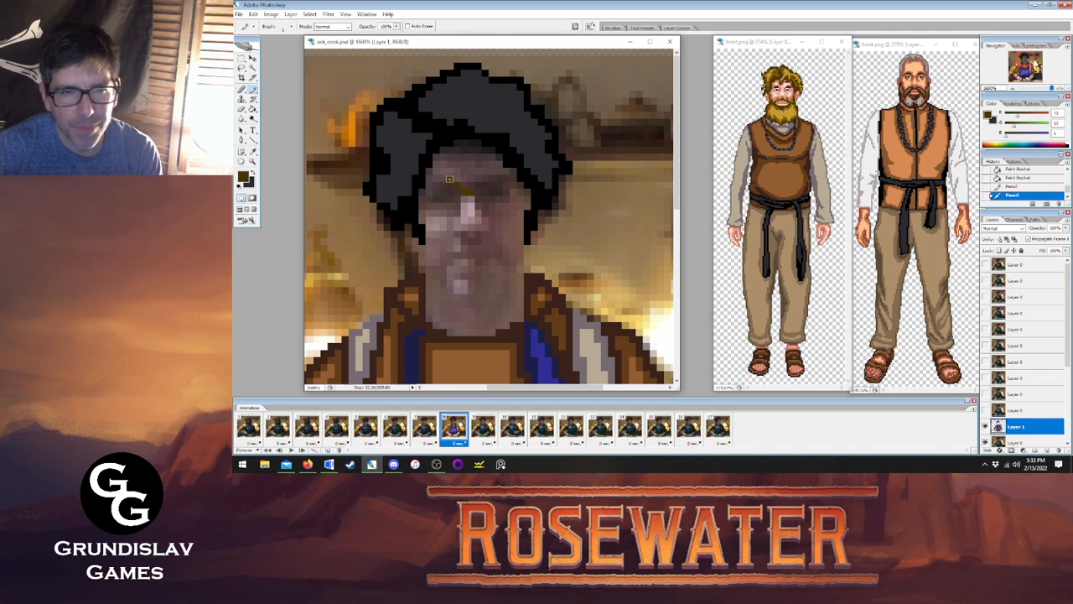
{"action": "left_click", "coordinate": [432, 179]}
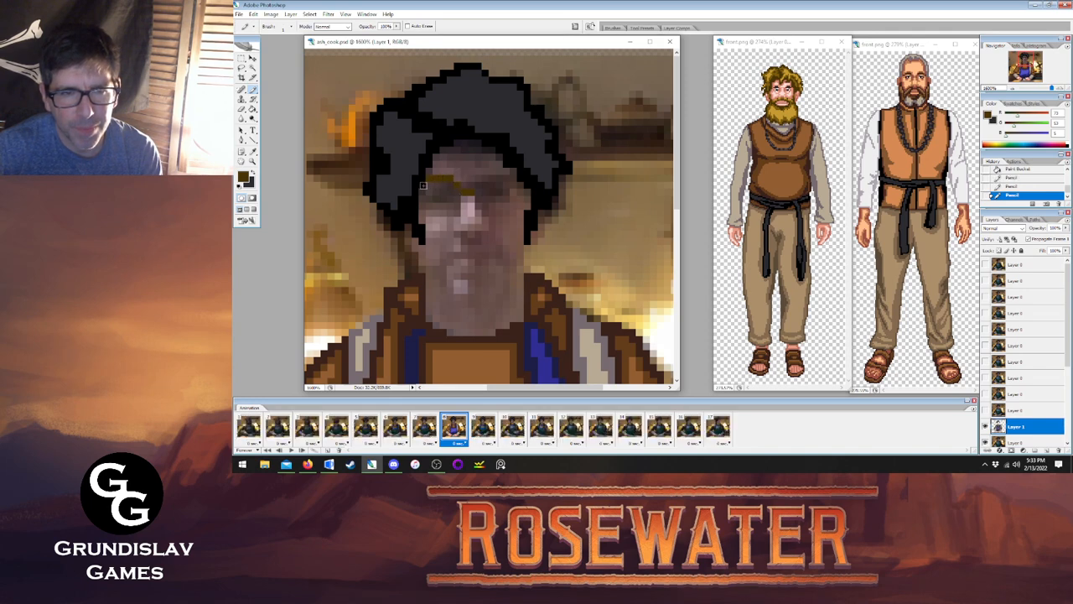
{"action": "left_click", "coordinate": [422, 195]}
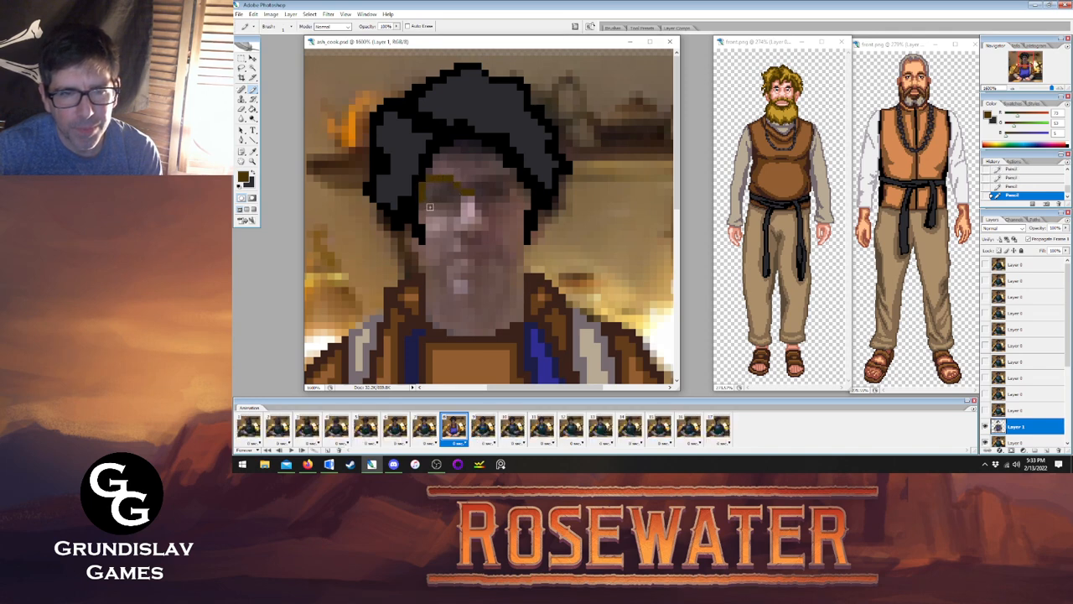
{"action": "left_click_drag", "start_coordinate": [430, 206], "coordinate": [450, 206]}
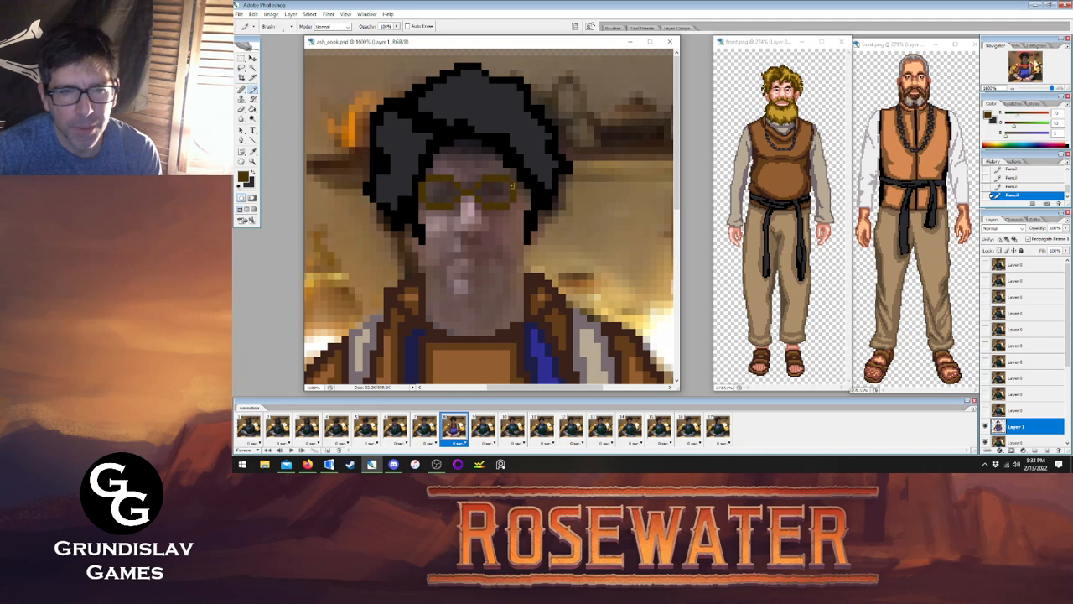
Sample a salmon skin tone and outline the forehead along the hairline and the upper sides of the face.
{"action": "key", "text": "i"}
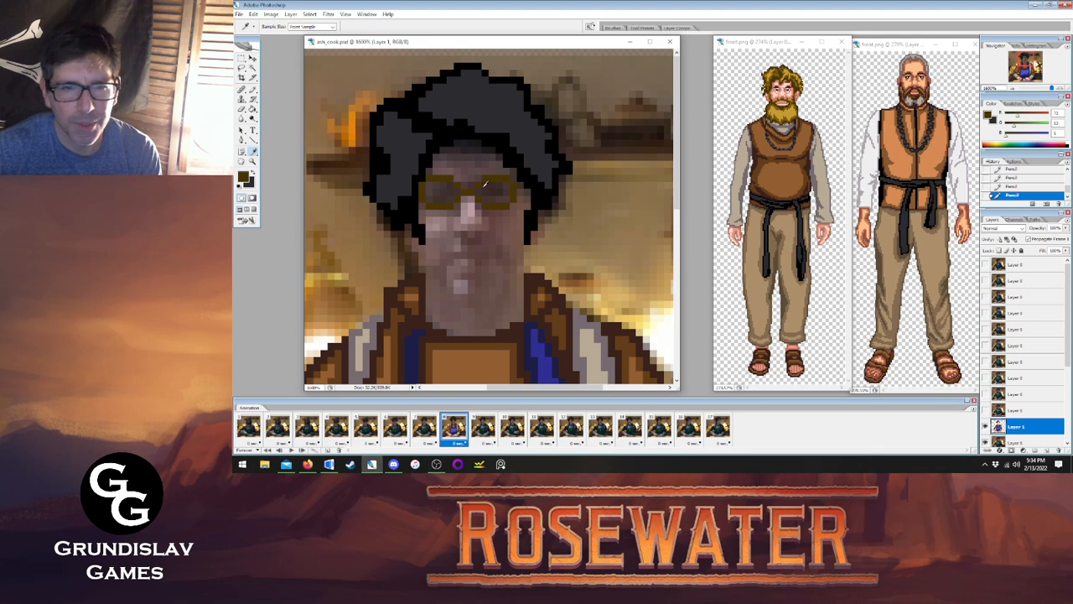
{"action": "left_click_drag", "start_coordinate": [675, 183], "coordinate": [694, 342]}
{"action": "left_click_drag", "start_coordinate": [676, 242], "coordinate": [686, 96]}
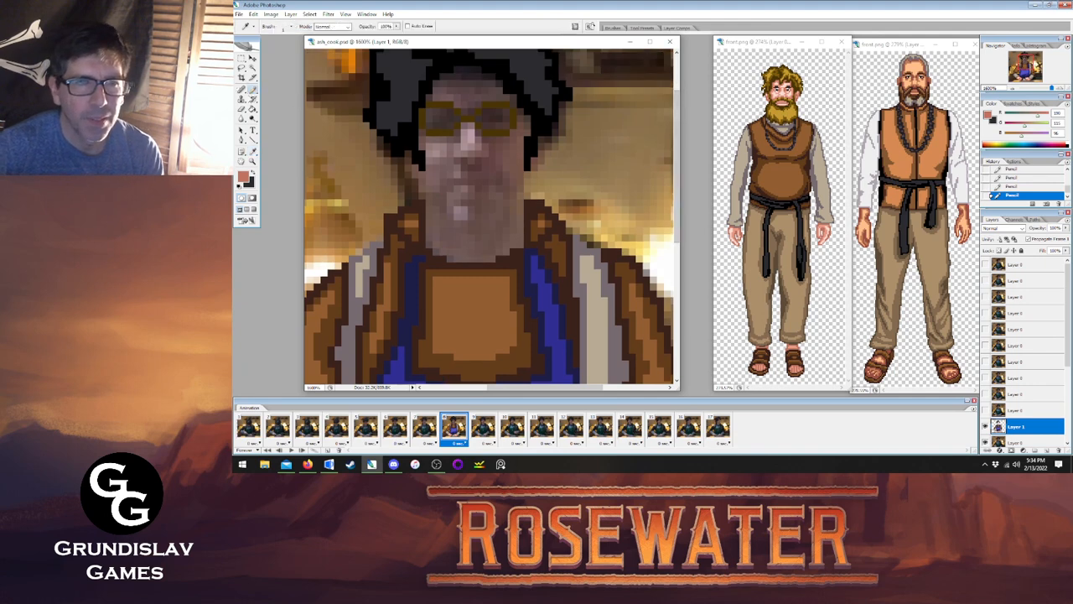
{"action": "key", "text": "b"}
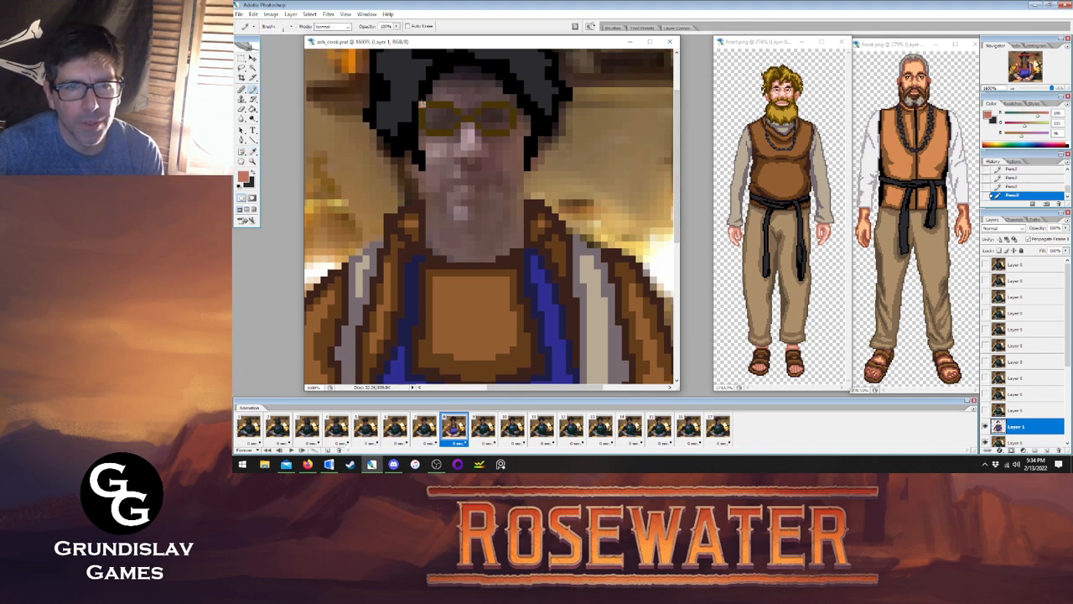
{"action": "mouse_move", "coordinate": [428, 99]}
{"action": "left_mouse_down"}
{"action": "mouse_move", "coordinate": [465, 69]}
{"action": "mouse_move", "coordinate": [503, 90]}
{"action": "left_mouse_up"}
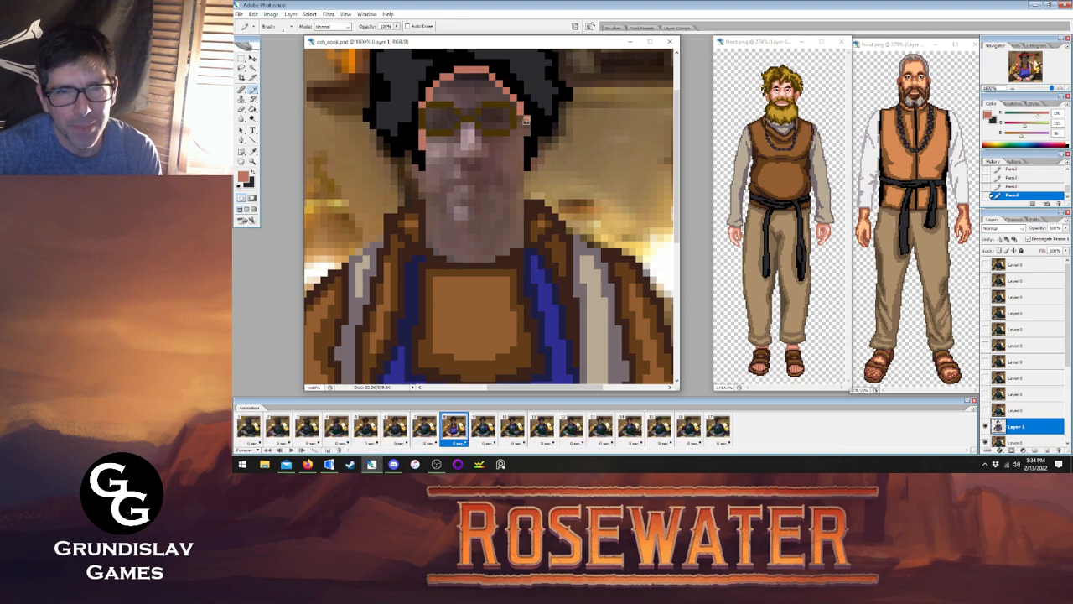
Erase a stray pixel by the left cheek, then outline the right cheek and the chin's lower edge in salmon.
{"action": "key", "text": "e"}
{"action": "left_click", "coordinate": [425, 170]}
{"action": "left_click", "coordinate": [252, 89]}
{"action": "left_click", "coordinate": [520, 145]}
{"action": "left_click_drag", "start_coordinate": [520, 141], "coordinate": [519, 188]}
{"action": "left_click_drag", "start_coordinate": [451, 224], "coordinate": [496, 224]}
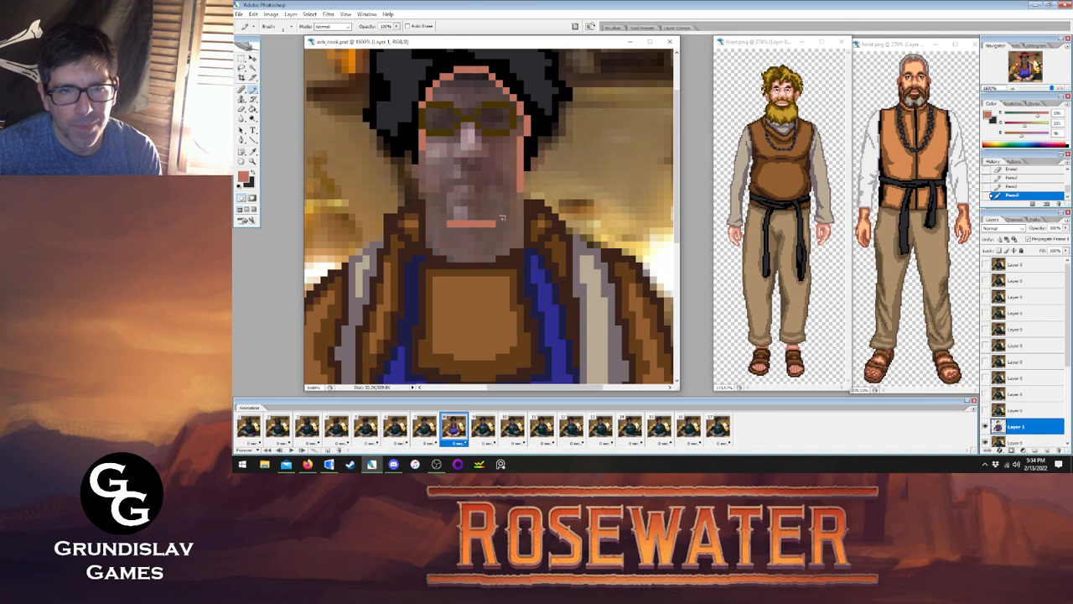
Draw the underside of the nose and both lips in salmon, redoing the upper lip line.
{"action": "mouse_move", "coordinate": [457, 160]}
{"action": "left_mouse_down"}
{"action": "mouse_move", "coordinate": [482, 161]}
{"action": "mouse_move", "coordinate": [476, 182]}
{"action": "mouse_move", "coordinate": [502, 183]}
{"action": "left_mouse_up"}
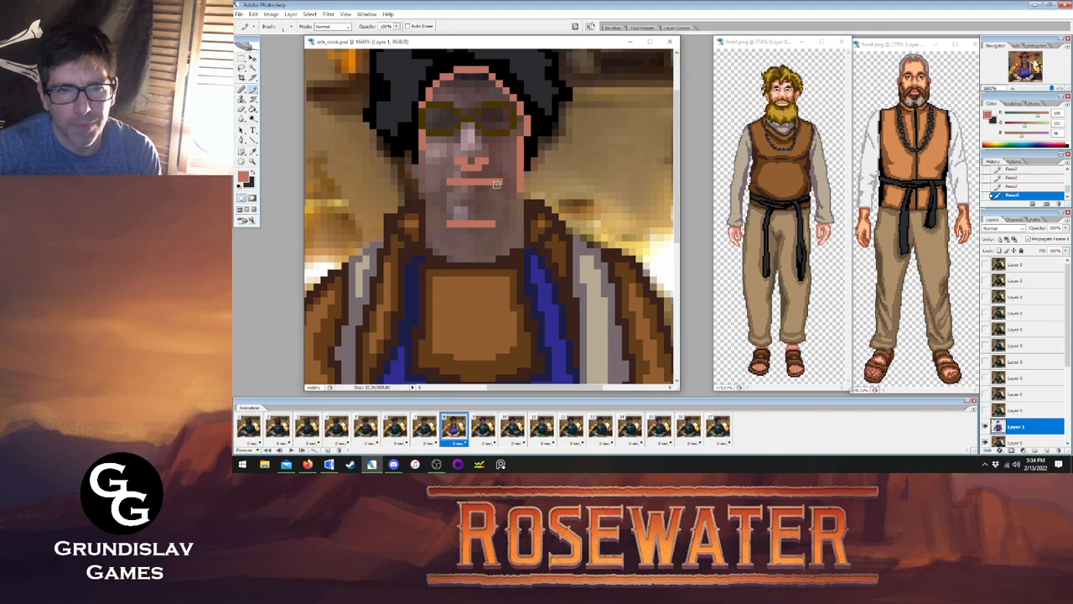
{"action": "left_click", "coordinate": [1010, 187]}
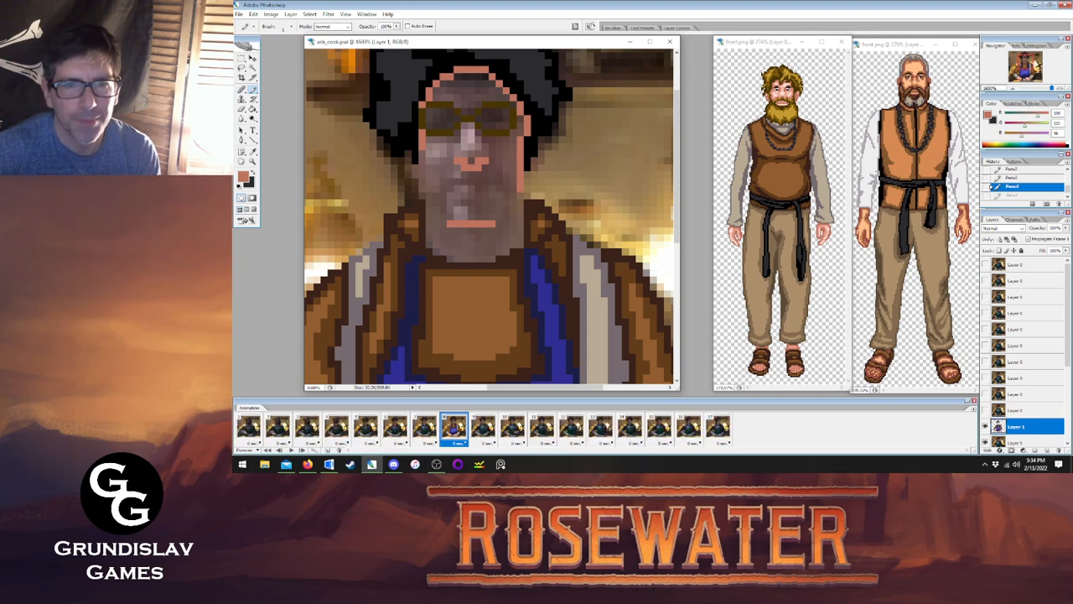
{"action": "left_click", "coordinate": [488, 181]}
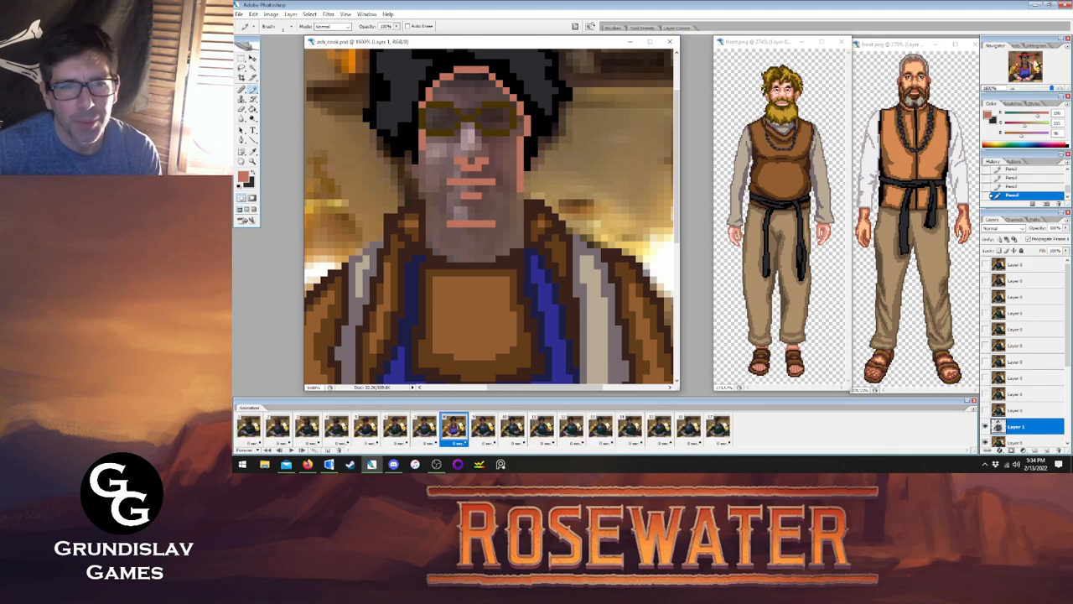
Draw a drooping moustache above the lips in black sampled from the hair outline.
{"action": "left_click", "coordinate": [255, 153]}
{"action": "left_click", "coordinate": [387, 136]}
{"action": "left_click", "coordinate": [253, 90]}
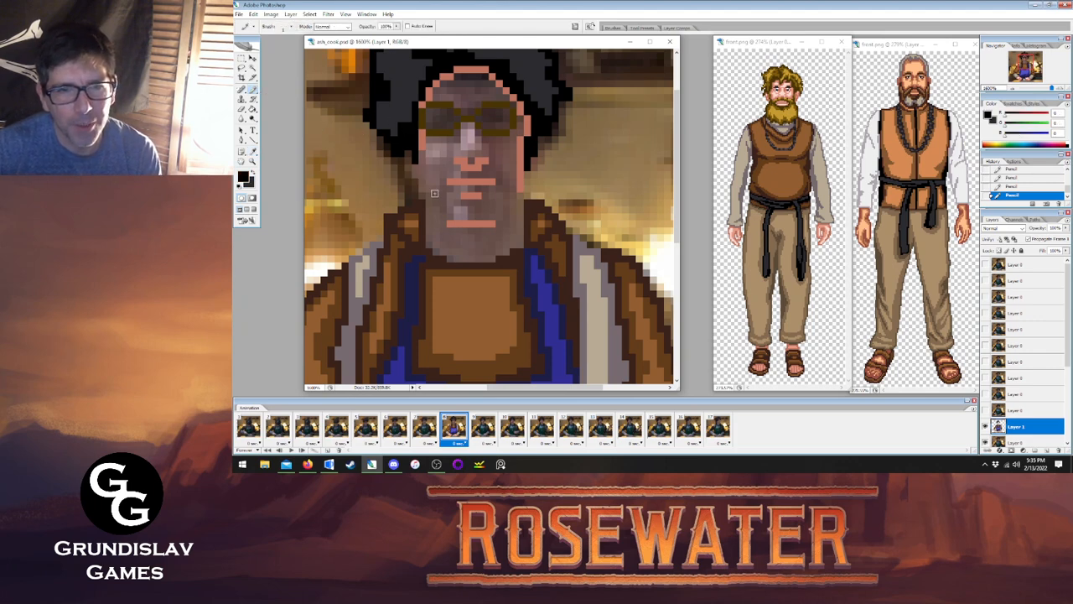
{"action": "mouse_move", "coordinate": [435, 191]}
{"action": "left_mouse_down"}
{"action": "mouse_move", "coordinate": [450, 171]}
{"action": "mouse_move", "coordinate": [497, 173]}
{"action": "mouse_move", "coordinate": [512, 195]}
{"action": "mouse_move", "coordinate": [526, 165]}
{"action": "left_mouse_up"}
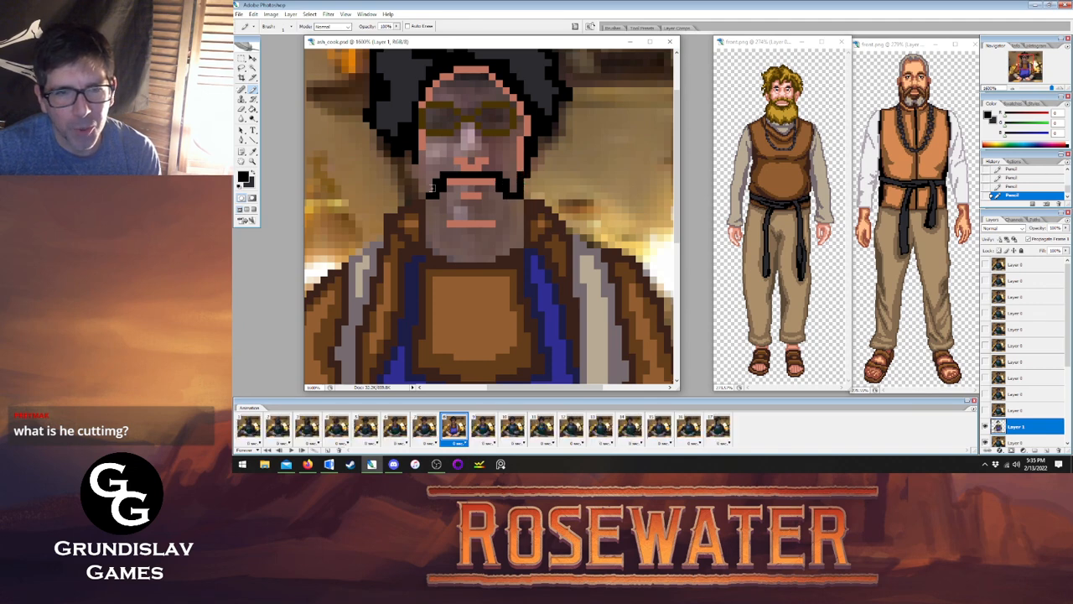
Outline a bushy whisker tuft on the left side of the jaw in black and fill it with the hair's dark grey.
{"action": "left_click_drag", "start_coordinate": [427, 192], "coordinate": [412, 159]}
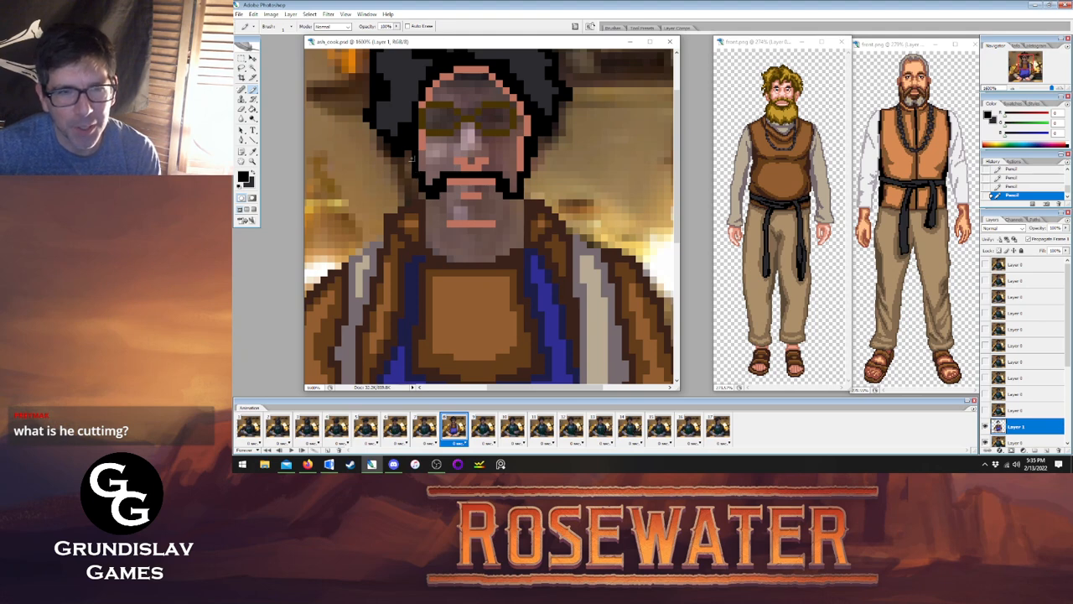
{"action": "mouse_move", "coordinate": [408, 151]}
{"action": "left_mouse_down"}
{"action": "mouse_move", "coordinate": [388, 204]}
{"action": "mouse_move", "coordinate": [421, 240]}
{"action": "mouse_move", "coordinate": [440, 193]}
{"action": "left_mouse_up"}
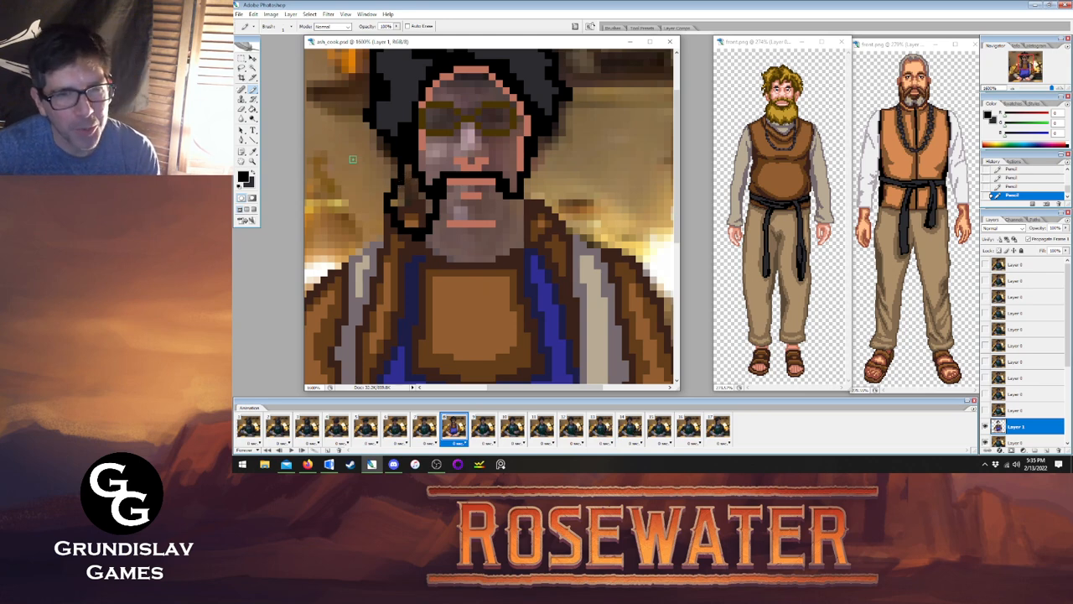
{"action": "left_click", "coordinate": [253, 152]}
{"action": "left_click", "coordinate": [384, 98]}
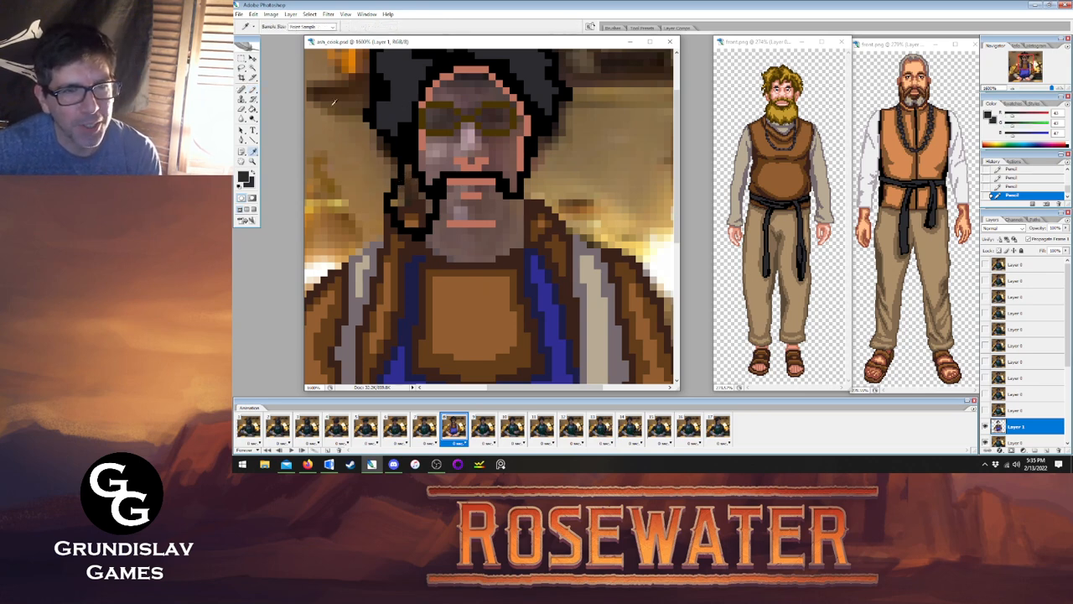
{"action": "left_click", "coordinate": [253, 109]}
{"action": "left_click", "coordinate": [399, 196]}
{"action": "left_click", "coordinate": [415, 206]}
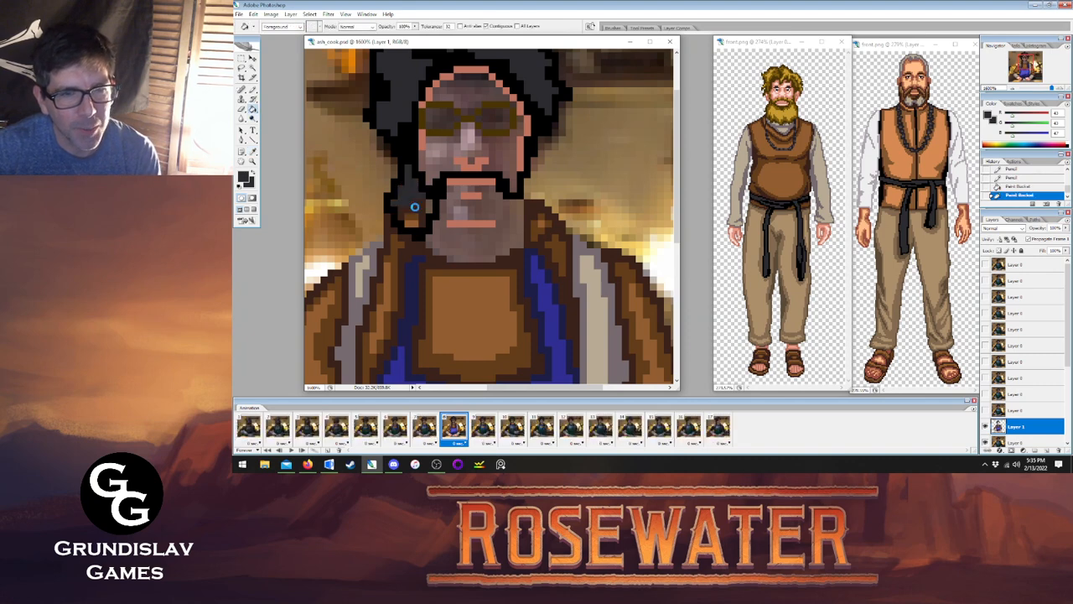
{"action": "left_click", "coordinate": [408, 212]}
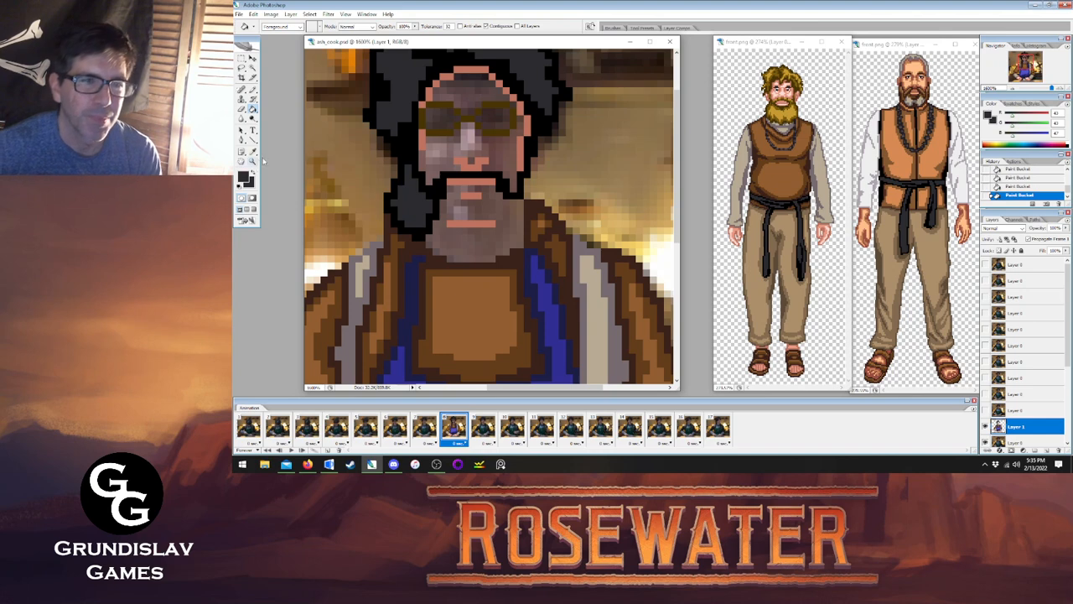
Copy the left whisker tuft with a rectangular selection and paste it onto a new layer.
{"action": "left_click", "coordinate": [242, 58]}
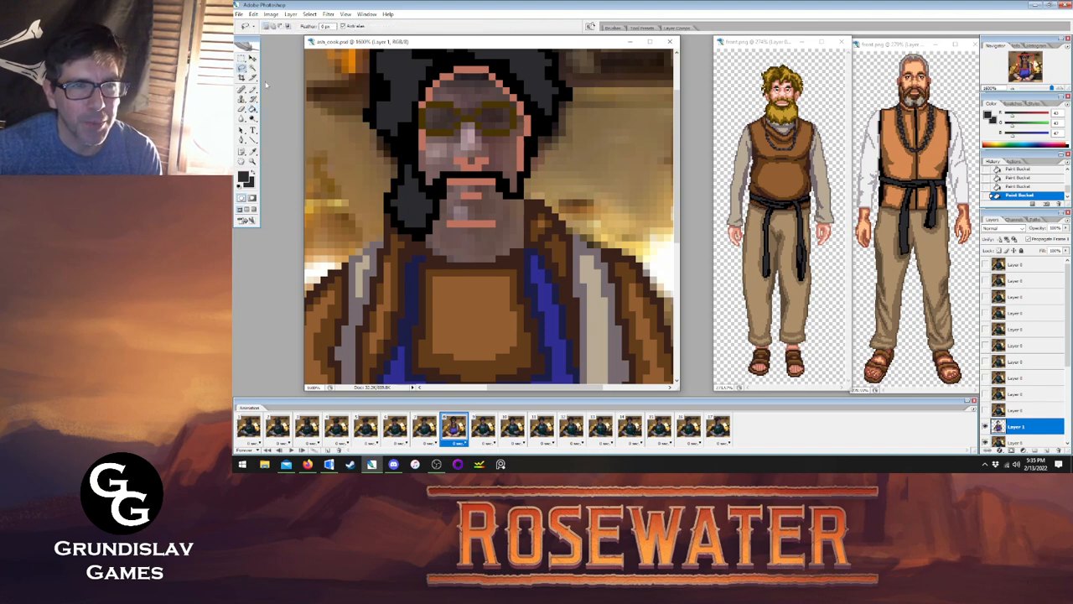
{"action": "left_click_drag", "start_coordinate": [404, 201], "coordinate": [439, 241]}
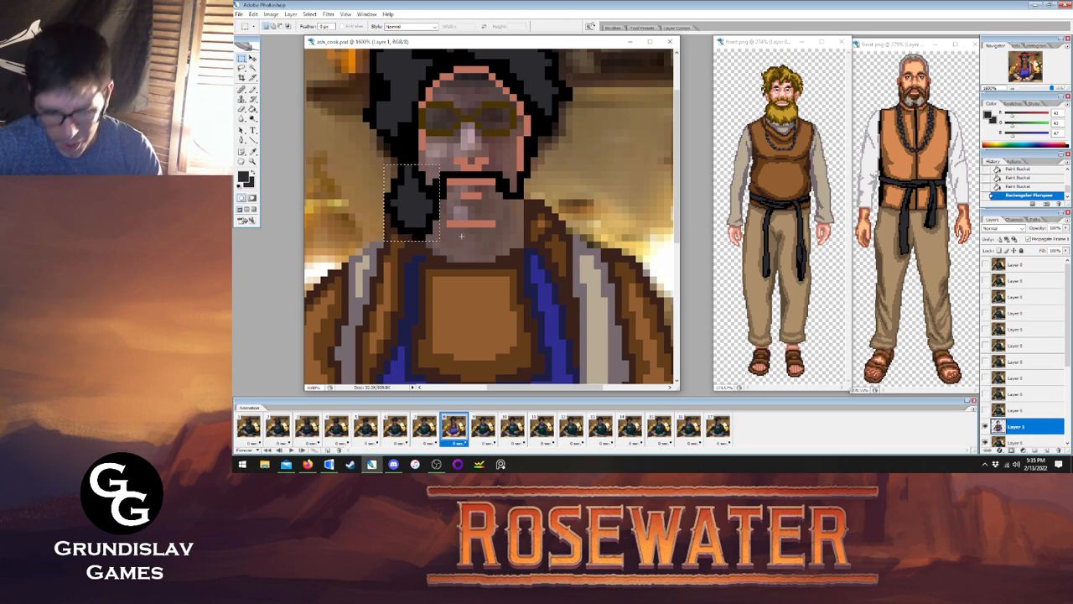
{"action": "key", "text": "ctrl+c"}
{"action": "key", "text": "ctrl+v"}
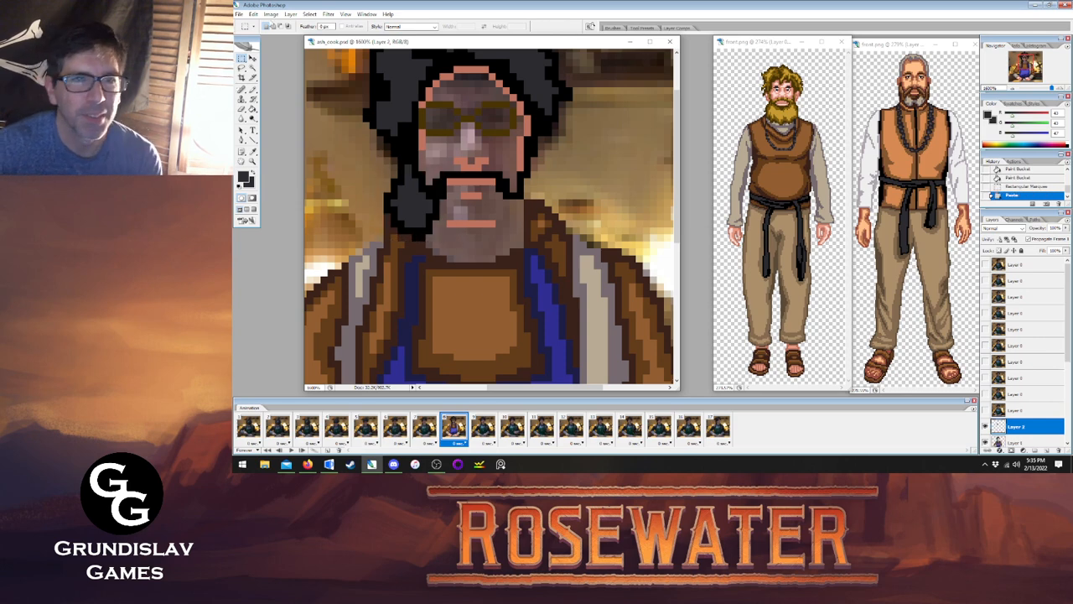
{"action": "left_click_drag", "start_coordinate": [255, 5], "coordinate": [258, 11]}
{"action": "left_click", "coordinate": [900, 10]}
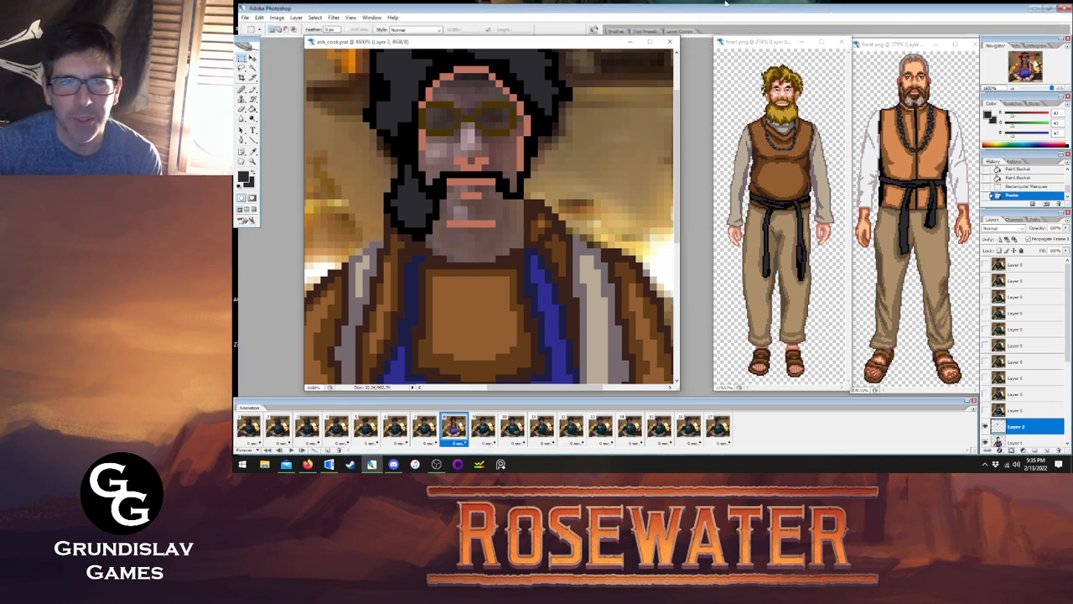
Flip the pasted whisker tuft horizontally, move it to the right side of the jaw, and merge it down into the cook's layer.
{"action": "left_click", "coordinate": [252, 13]}
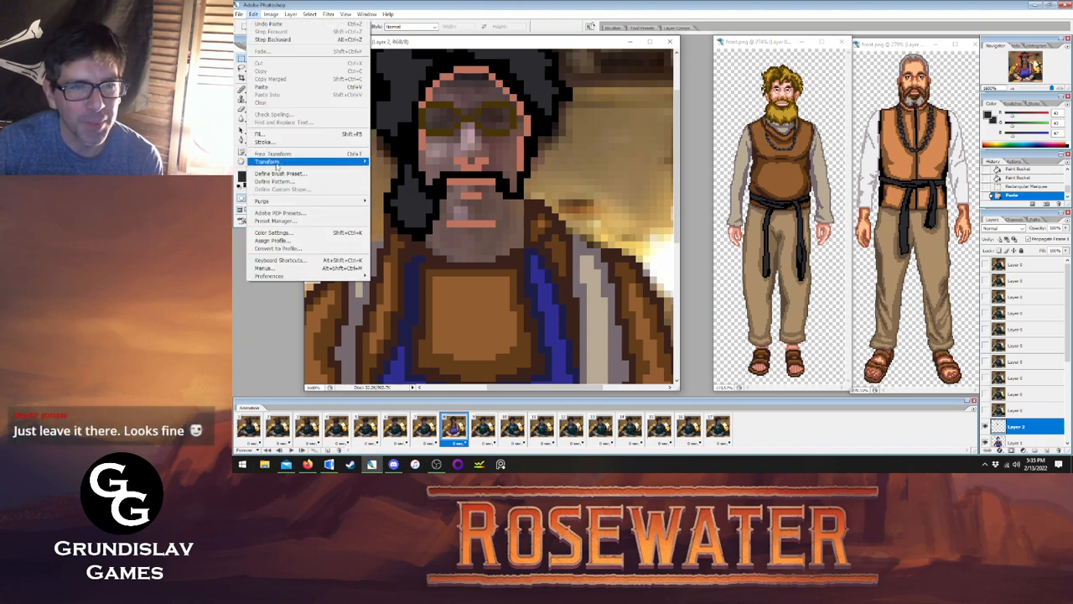
{"action": "mouse_move", "coordinate": [277, 166]}
{"action": "left_click", "coordinate": [389, 252]}
{"action": "left_click", "coordinate": [252, 60]}
{"action": "key", "text": "Right"}
{"action": "key", "text": "Right"}
{"action": "key", "text": "Right"}
{"action": "key", "text": "Right"}
{"action": "key", "text": "Right"}
{"action": "key", "text": "Right"}
{"action": "key", "text": "Right"}
{"action": "key", "text": "Right"}
{"action": "key", "text": "Right"}
{"action": "key", "text": "Right"}
{"action": "key", "text": "Right"}
{"action": "key", "text": "Right"}
{"action": "key", "text": "Right"}
{"action": "key", "text": "Right"}
{"action": "key", "text": "Right"}
{"action": "key", "text": "Right"}
{"action": "key", "text": "Right"}
{"action": "key", "text": "Right"}
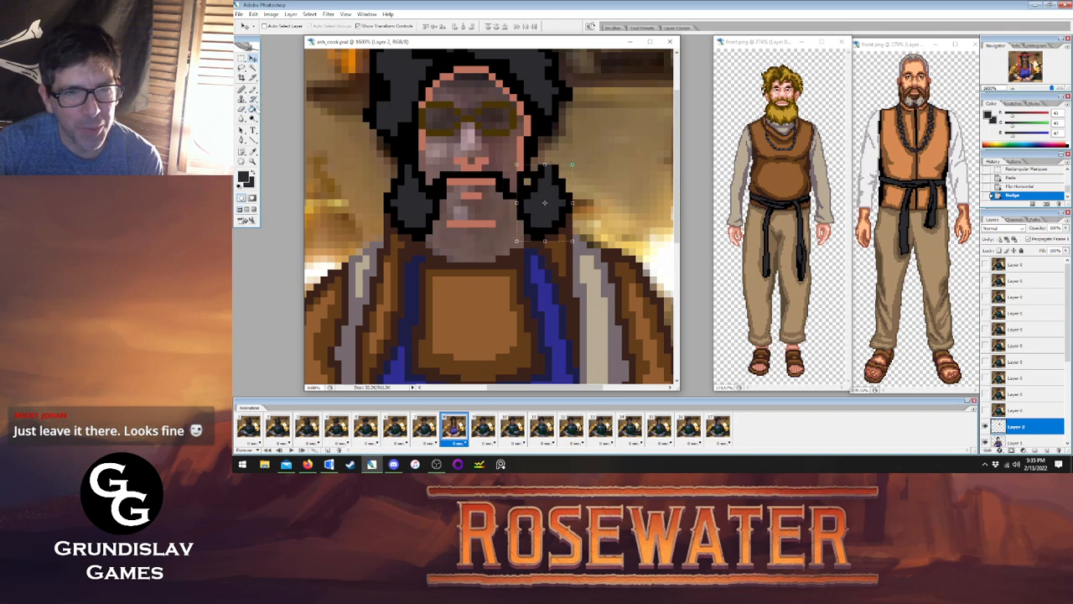
{"action": "key", "text": "Left"}
{"action": "key", "text": "Left"}
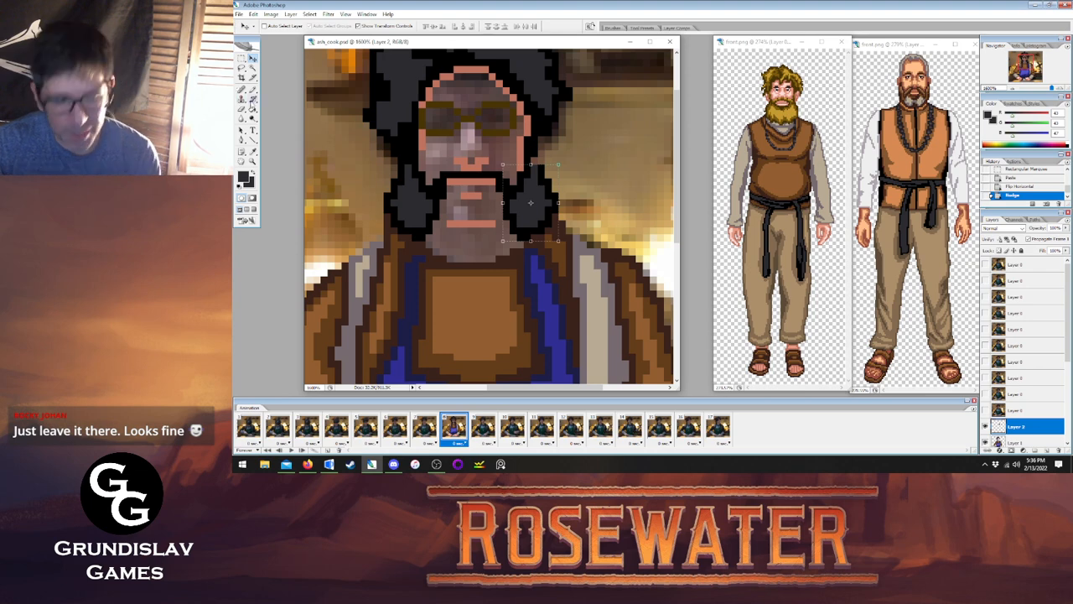
{"action": "key", "text": "ctrl+e"}
Join the right whisker tuft to the hair above with black outline pixels.
{"action": "left_click", "coordinate": [253, 151]}
{"action": "left_click", "coordinate": [253, 90]}
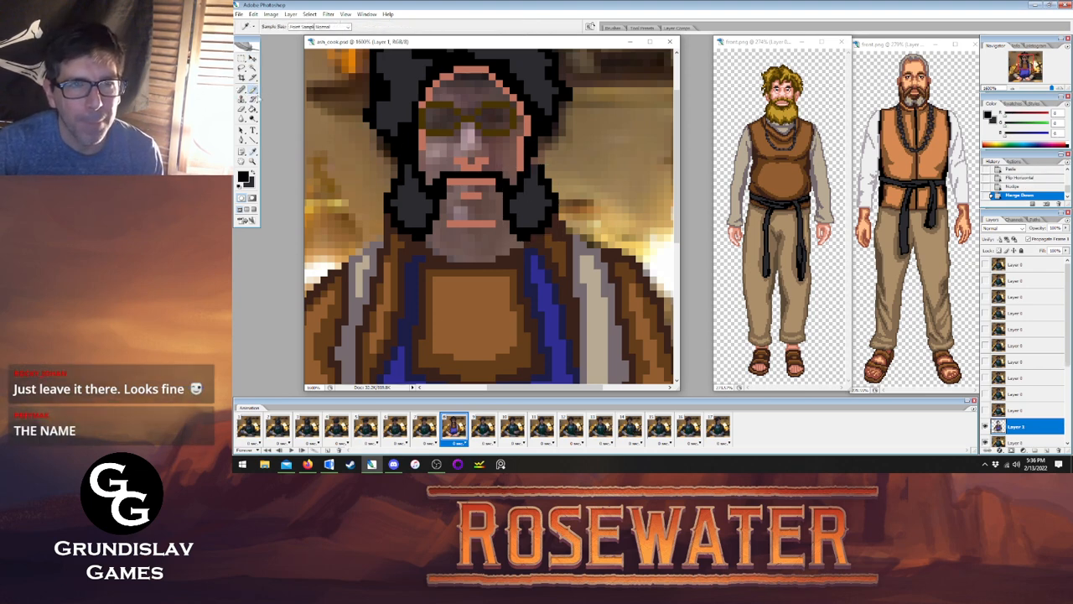
{"action": "left_click_drag", "start_coordinate": [538, 149], "coordinate": [539, 160]}
{"action": "left_click", "coordinate": [535, 159]}
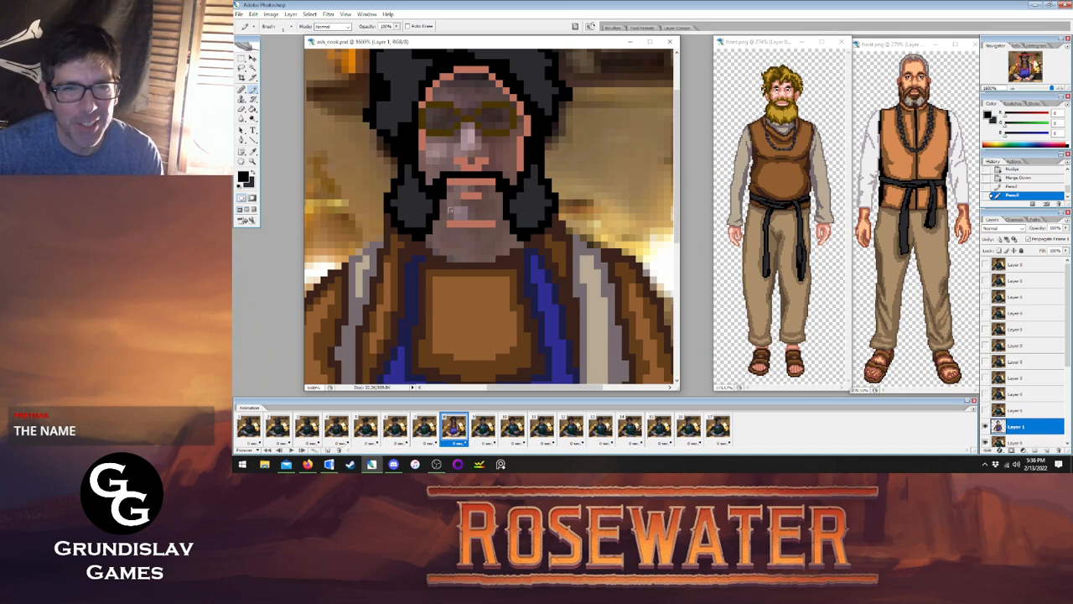
Outline a small goatee in black below the lower lip and around the chin.
{"action": "left_click_drag", "start_coordinate": [454, 203], "coordinate": [489, 206]}
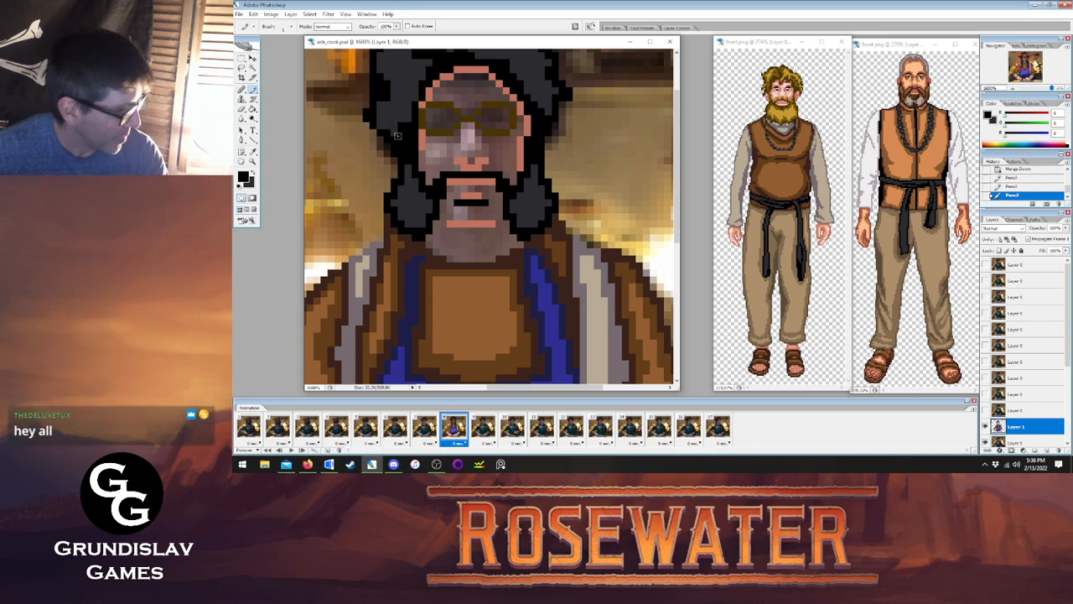
{"action": "left_click", "coordinate": [451, 210]}
{"action": "left_click", "coordinate": [455, 221]}
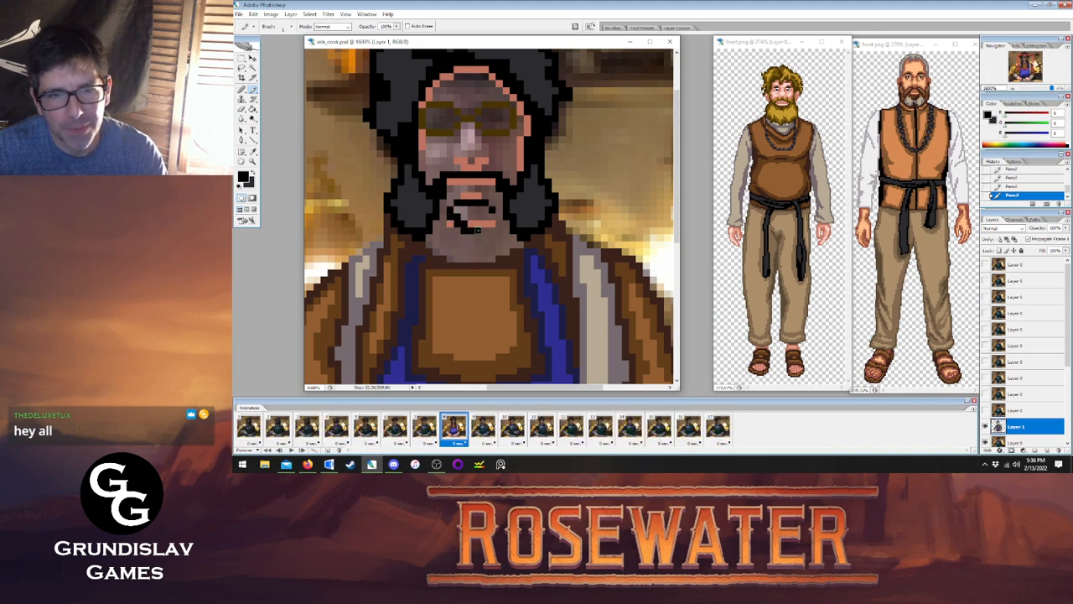
{"action": "left_click", "coordinate": [492, 211]}
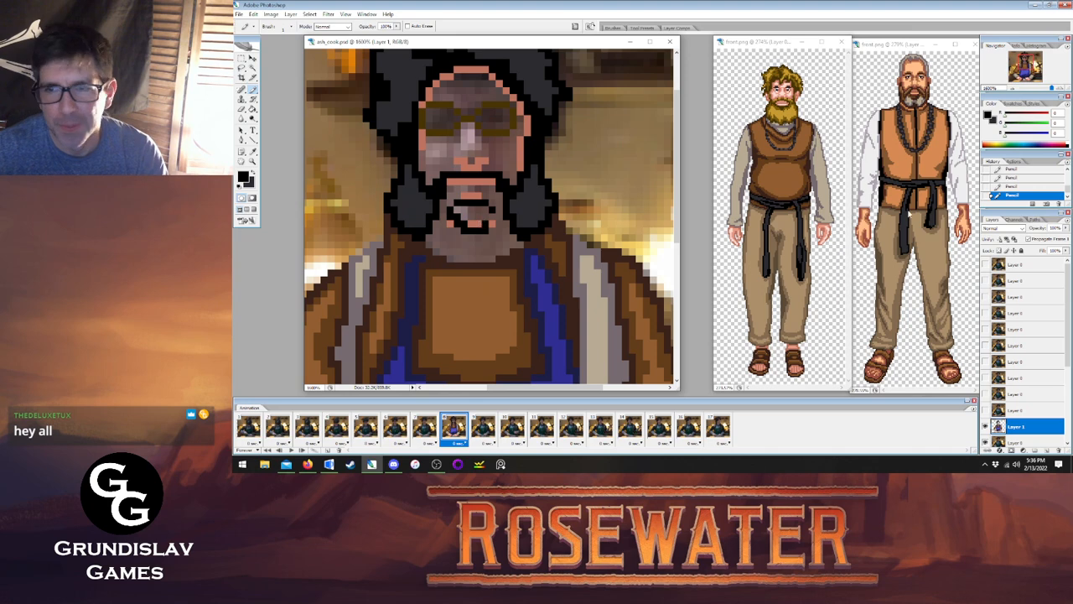
Step back the last goatee strokes and redraw its lower outline in black as a closed, rounded shape above the chin.
{"action": "left_click", "coordinate": [1001, 187]}
{"action": "left_click", "coordinate": [451, 218]}
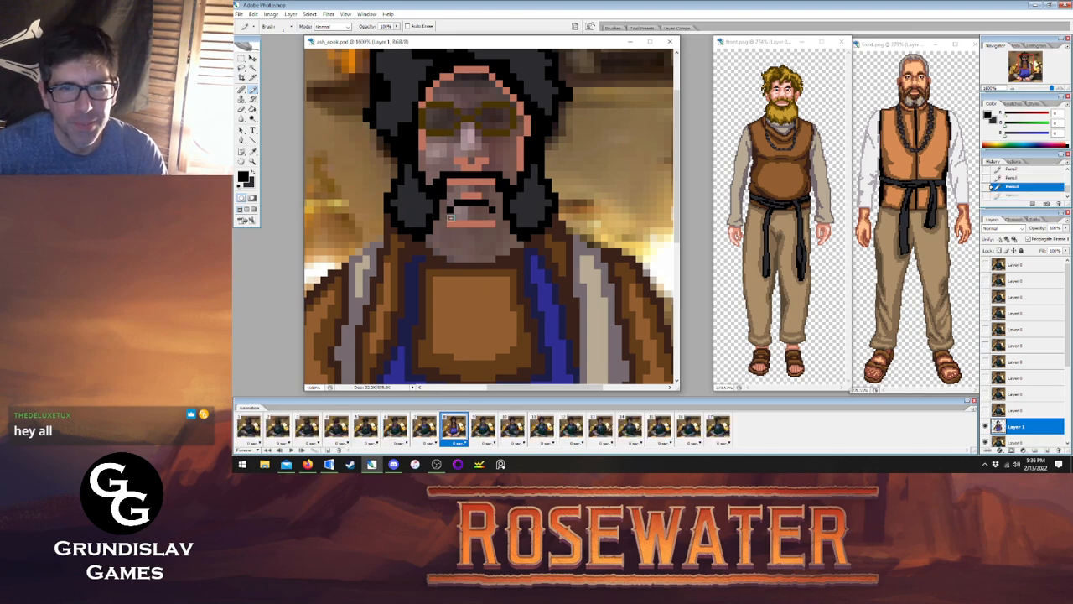
{"action": "left_click_drag", "start_coordinate": [484, 218], "coordinate": [490, 218]}
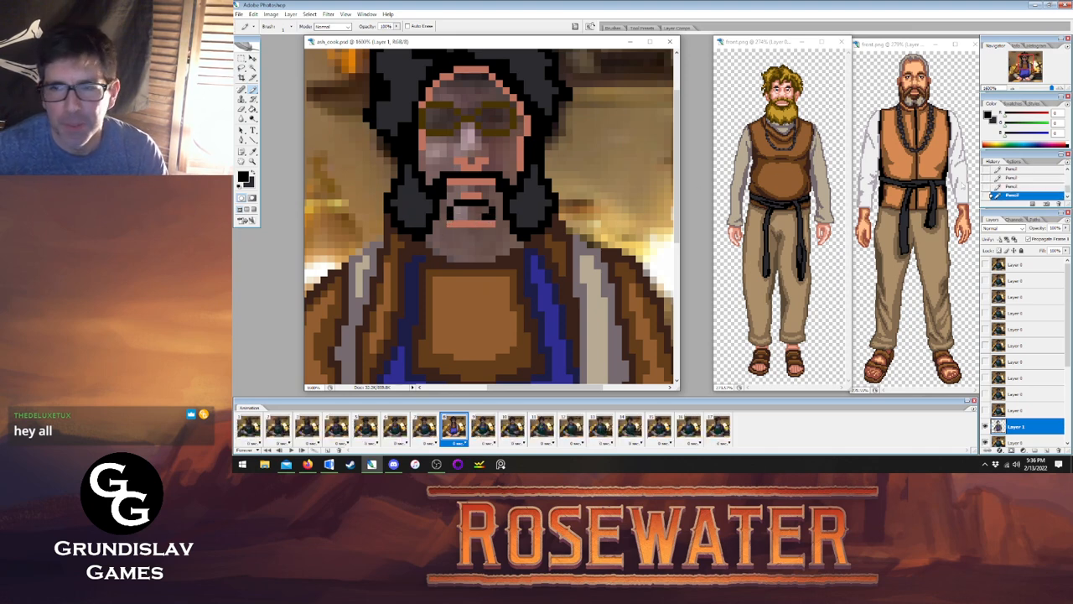
{"action": "left_click", "coordinate": [1021, 187]}
{"action": "left_click", "coordinate": [490, 217]}
{"action": "left_click", "coordinate": [458, 224]}
{"action": "left_click", "coordinate": [486, 224]}
{"action": "left_click_drag", "start_coordinate": [465, 231], "coordinate": [478, 231]}
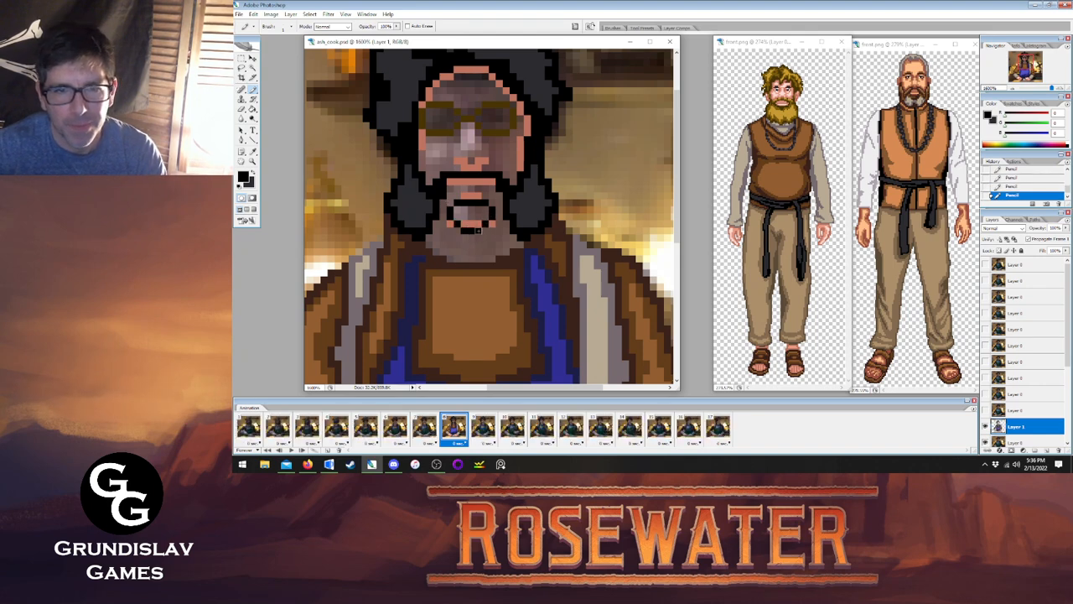
Fill the inside of the goatee with the hair's dark grey using the Paint Bucket.
{"action": "key", "text": "g"}
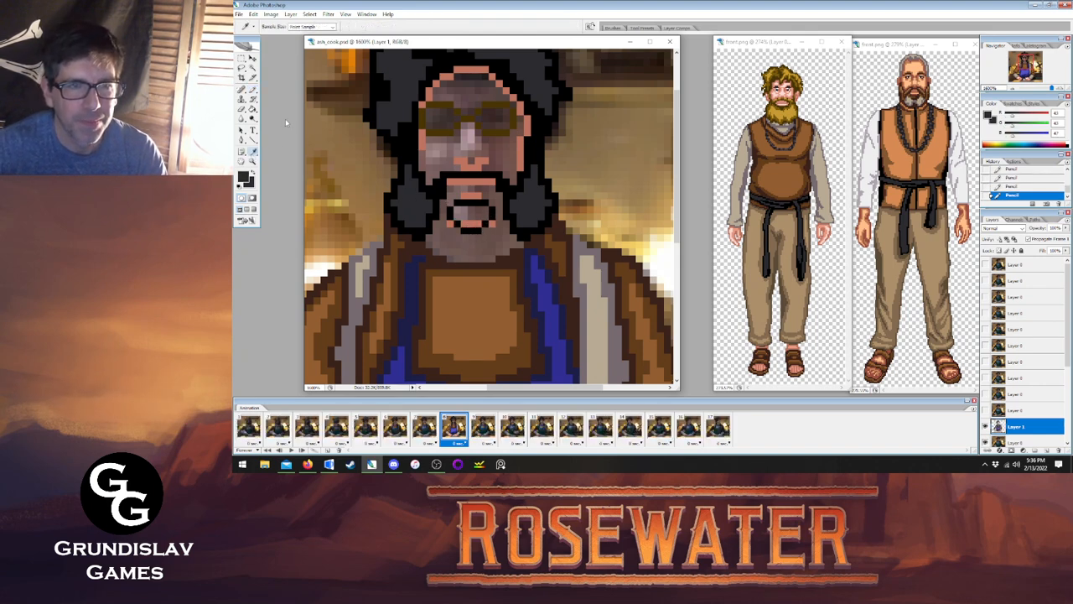
{"action": "left_click", "coordinate": [468, 220]}
{"action": "left_click", "coordinate": [472, 213]}
{"action": "left_click", "coordinate": [469, 213]}
{"action": "left_click", "coordinate": [468, 212]}
Sample the darker skin tone from the face edge and pencil it along the lower cheeks and beside the mouth.
{"action": "key", "text": "i"}
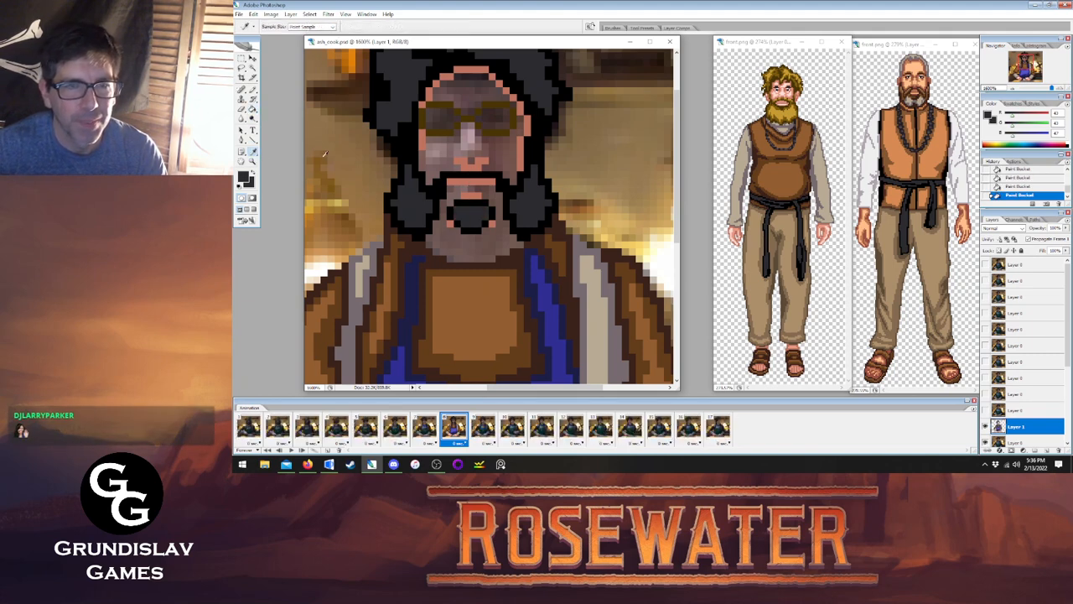
{"action": "left_click", "coordinate": [424, 142]}
{"action": "key", "text": "b"}
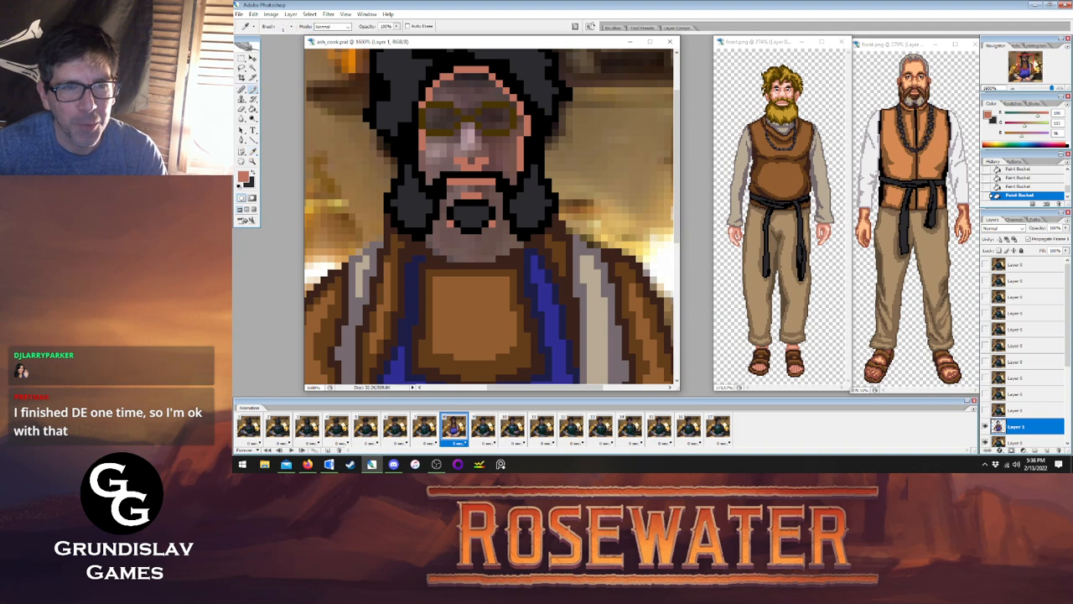
{"action": "left_click", "coordinate": [428, 175]}
{"action": "left_click", "coordinate": [430, 180]}
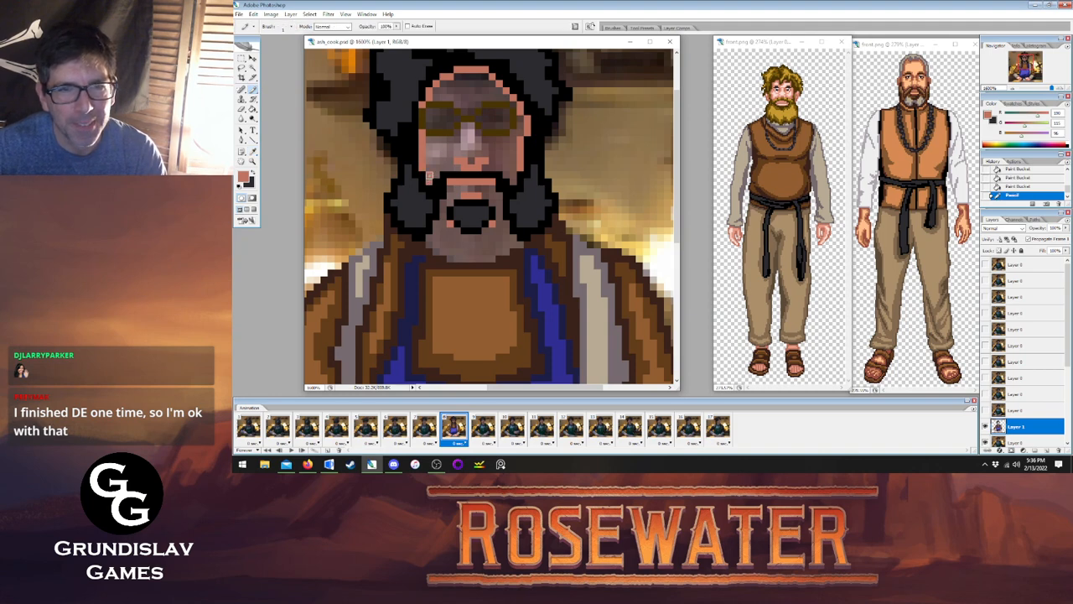
{"action": "left_click", "coordinate": [437, 177]}
{"action": "left_click", "coordinate": [508, 177]}
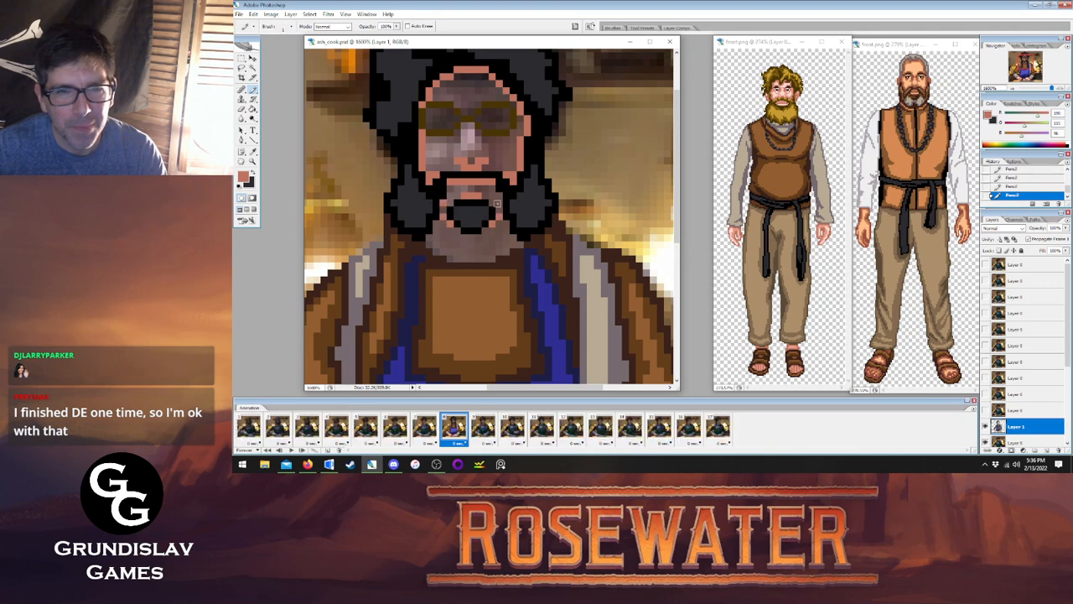
{"action": "left_click", "coordinate": [499, 202]}
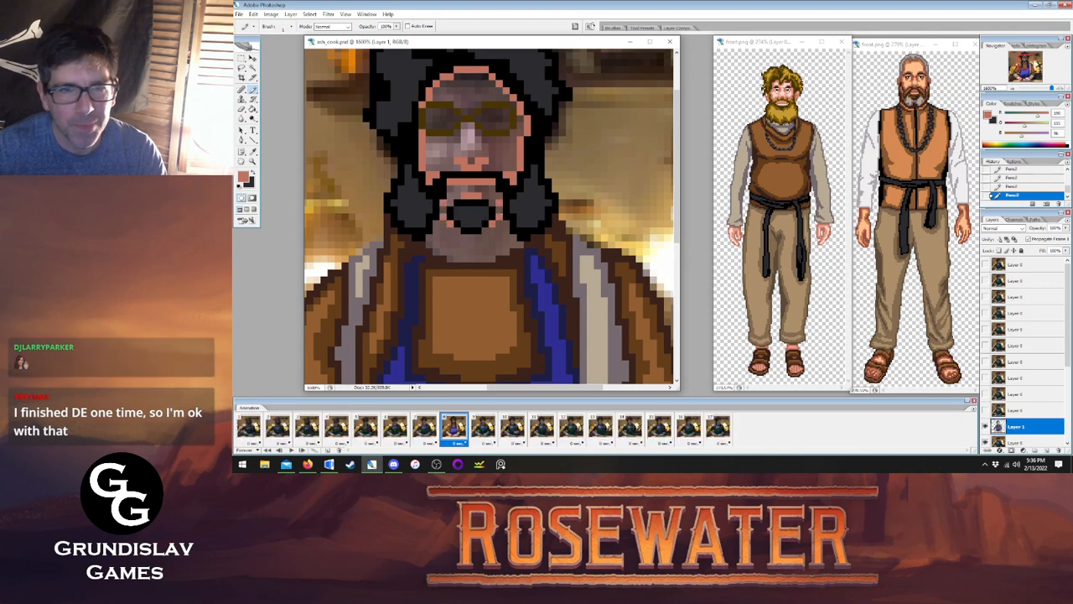
Sample black from the hair outline and thicken the top of the moustache with extra pixels.
{"action": "left_click", "coordinate": [253, 151]}
{"action": "left_click", "coordinate": [368, 110]}
{"action": "key", "text": "b"}
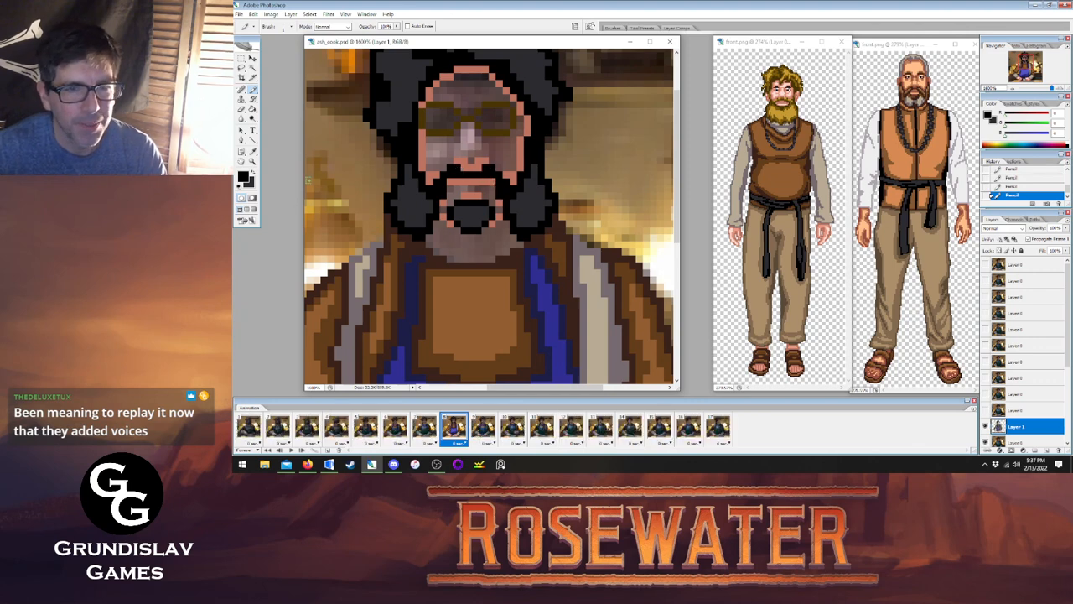
Sample the darker skin tone near the nose and pencil shading around the nose and below the glasses.
{"action": "key", "text": "i"}
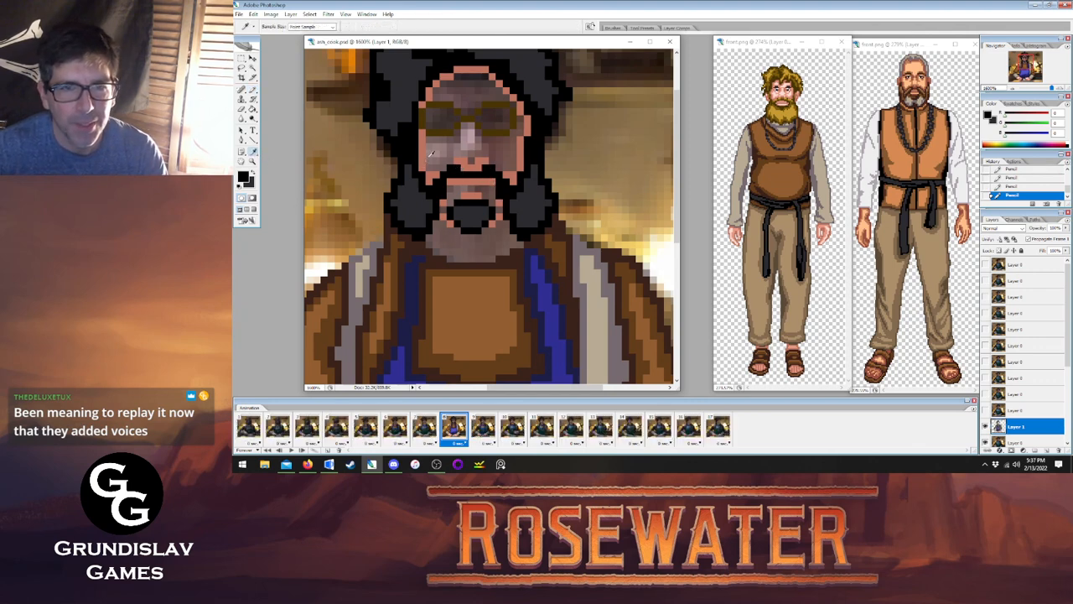
{"action": "left_click", "coordinate": [463, 167]}
{"action": "key", "text": "b"}
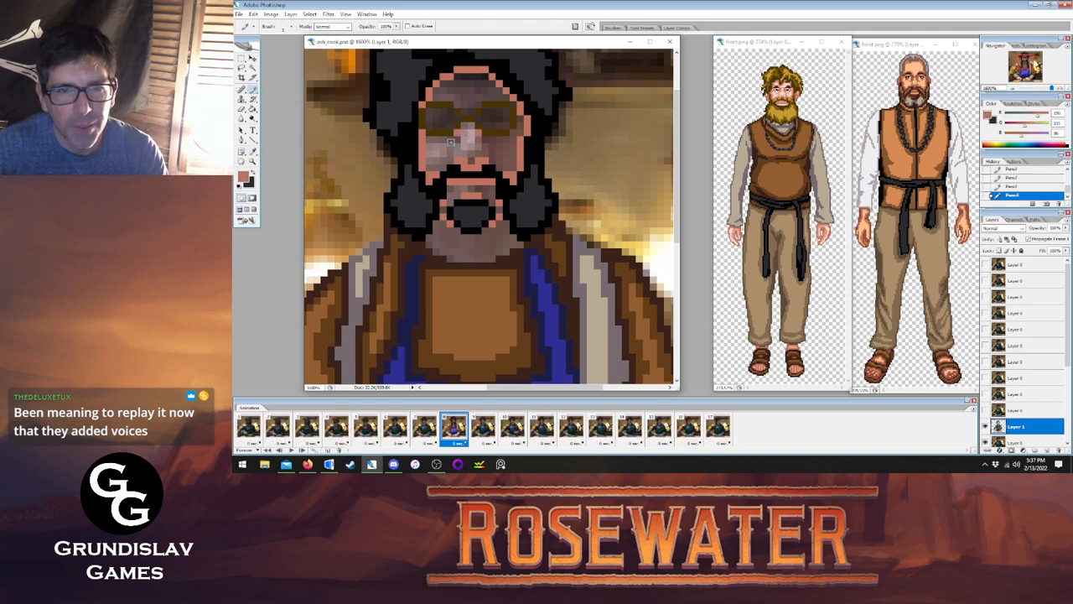
{"action": "mouse_move", "coordinate": [483, 141]}
{"action": "left_mouse_down"}
{"action": "mouse_move", "coordinate": [510, 140]}
{"action": "mouse_move", "coordinate": [487, 140]}
{"action": "left_mouse_up"}
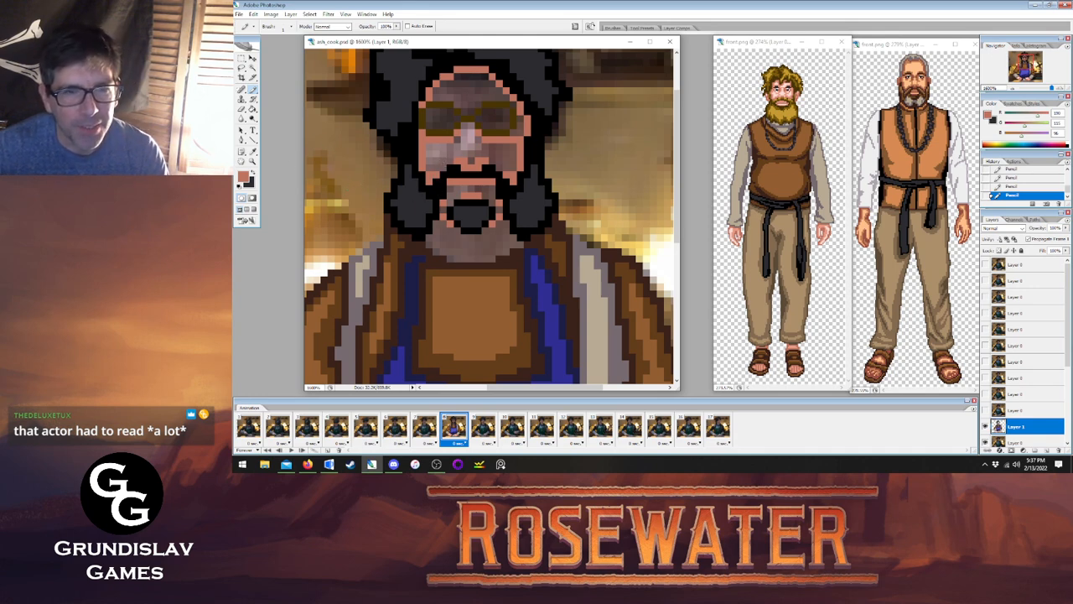
Outline the neck in the darker skin tone down its sides and along the collar, redoing the stray collar stroke.
{"action": "left_click", "coordinate": [254, 153]}
{"action": "key", "text": "b"}
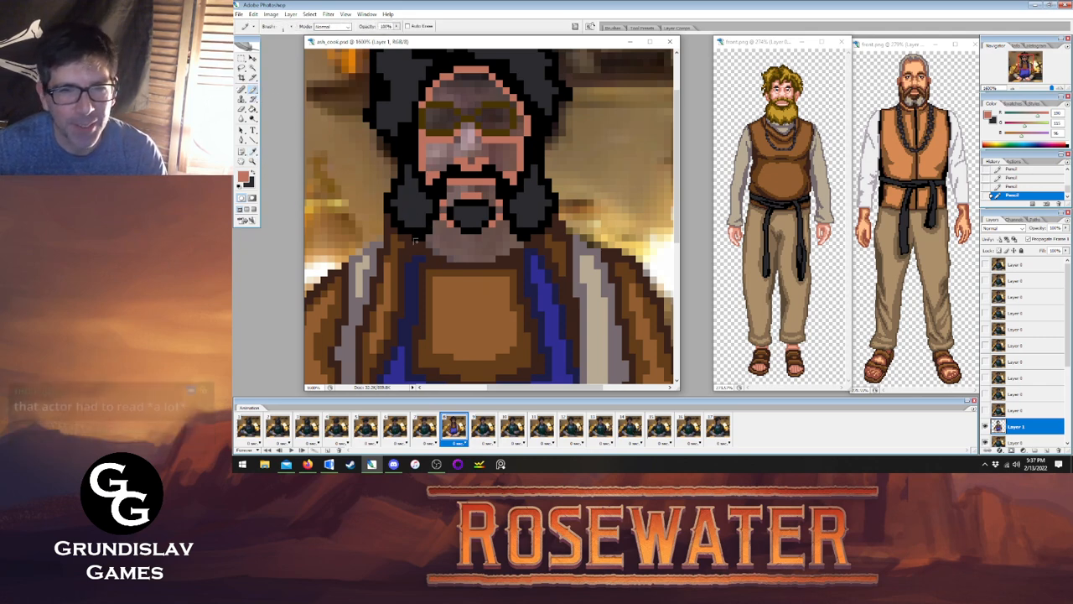
{"action": "left_click_drag", "start_coordinate": [429, 238], "coordinate": [429, 245]}
{"action": "left_click", "coordinate": [436, 251]}
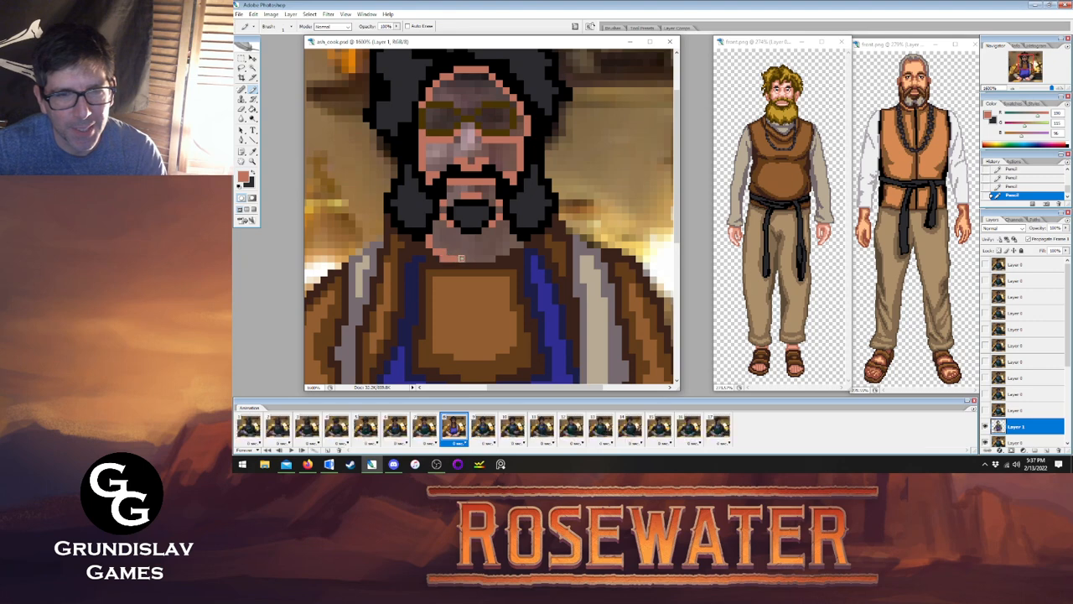
{"action": "key", "text": "ctrl+z"}
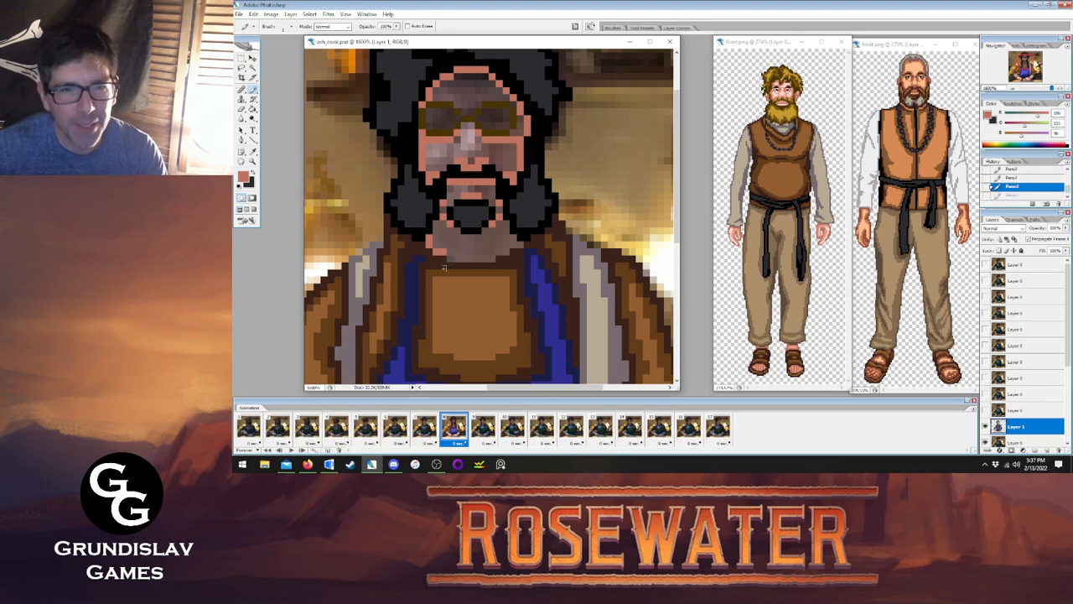
{"action": "left_click_drag", "start_coordinate": [450, 258], "coordinate": [493, 256]}
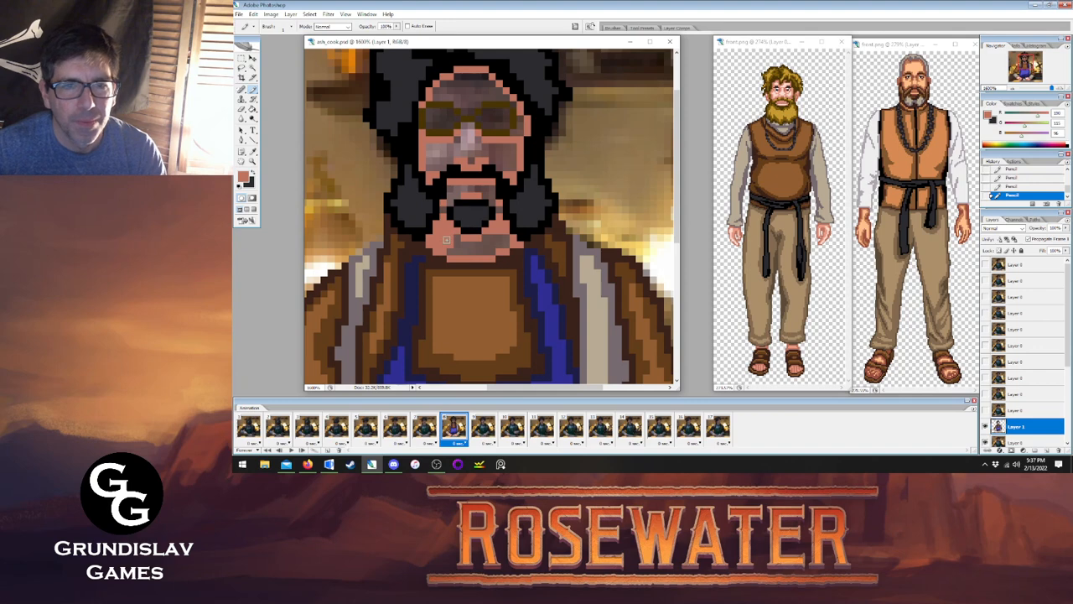
Sample the mid skin tone from the cook's hand and fill the neck, chin, mouth area, cheeks and forehead with it.
{"action": "left_click", "coordinate": [252, 151]}
{"action": "mouse_move", "coordinate": [678, 179]}
{"action": "left_mouse_down"}
{"action": "mouse_move", "coordinate": [686, 331]}
{"action": "mouse_move", "coordinate": [686, 159]}
{"action": "mouse_move", "coordinate": [681, 344]}
{"action": "left_mouse_up"}
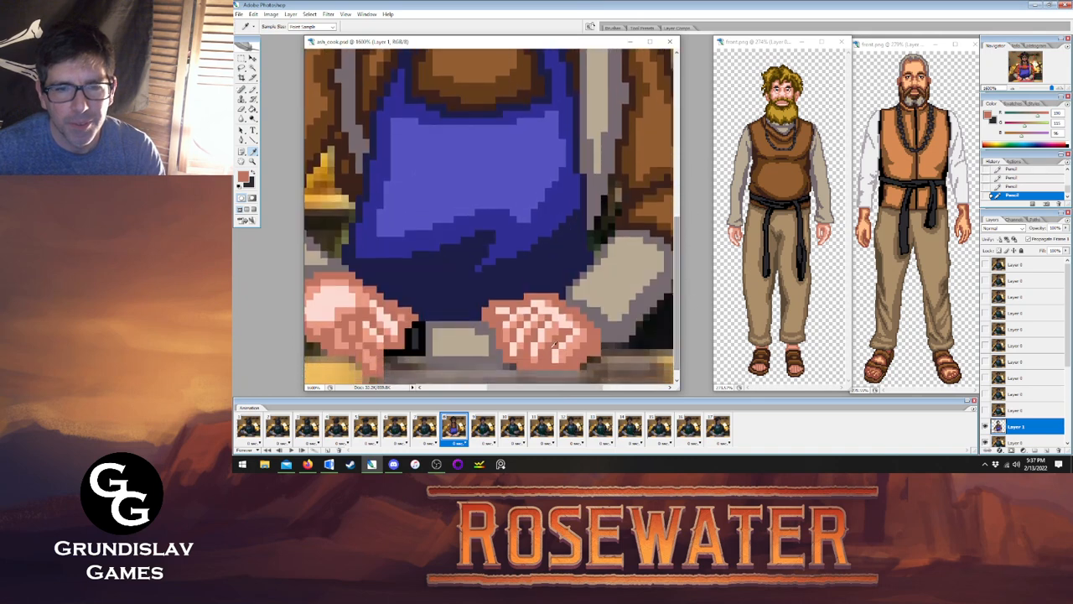
{"action": "scroll", "coordinate": [335, 172], "scroll_direction": "up", "scroll_amount": 10}
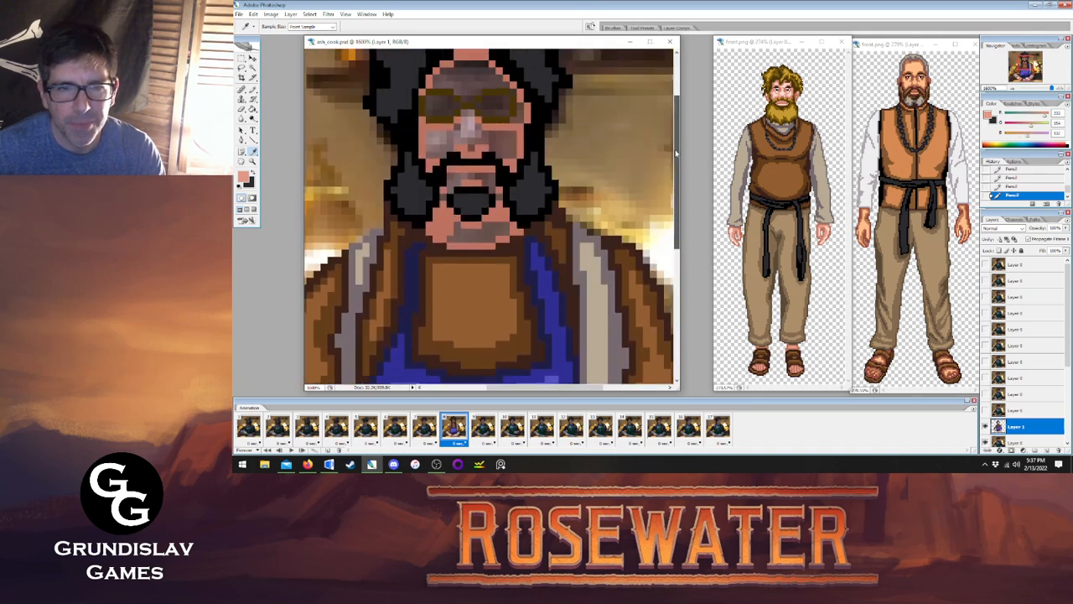
{"action": "left_click", "coordinate": [252, 109]}
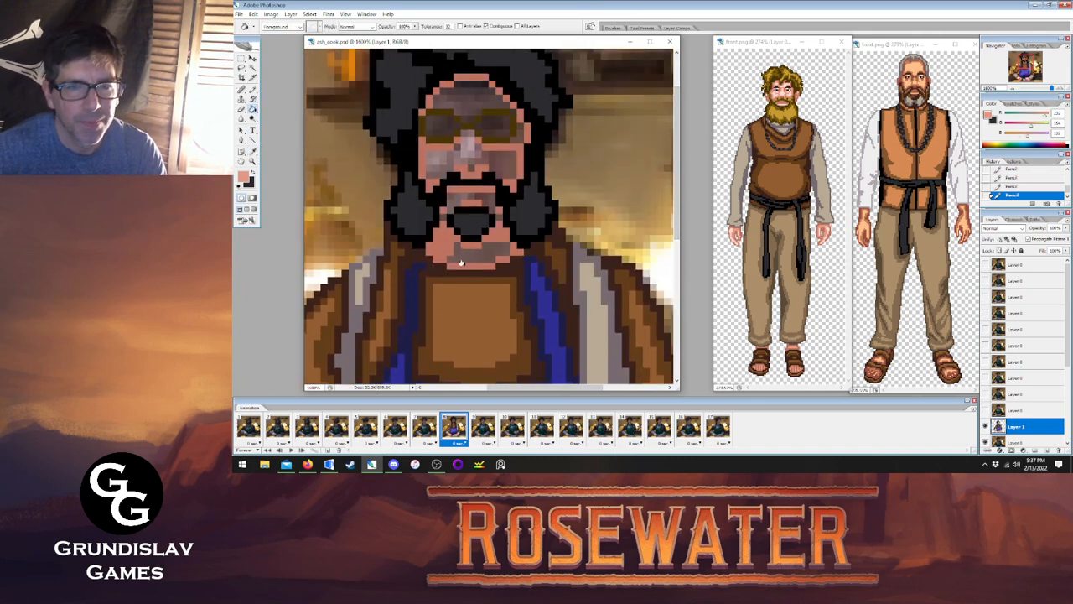
{"action": "left_click", "coordinate": [476, 241]}
{"action": "left_click", "coordinate": [443, 214]}
{"action": "left_click", "coordinate": [455, 202]}
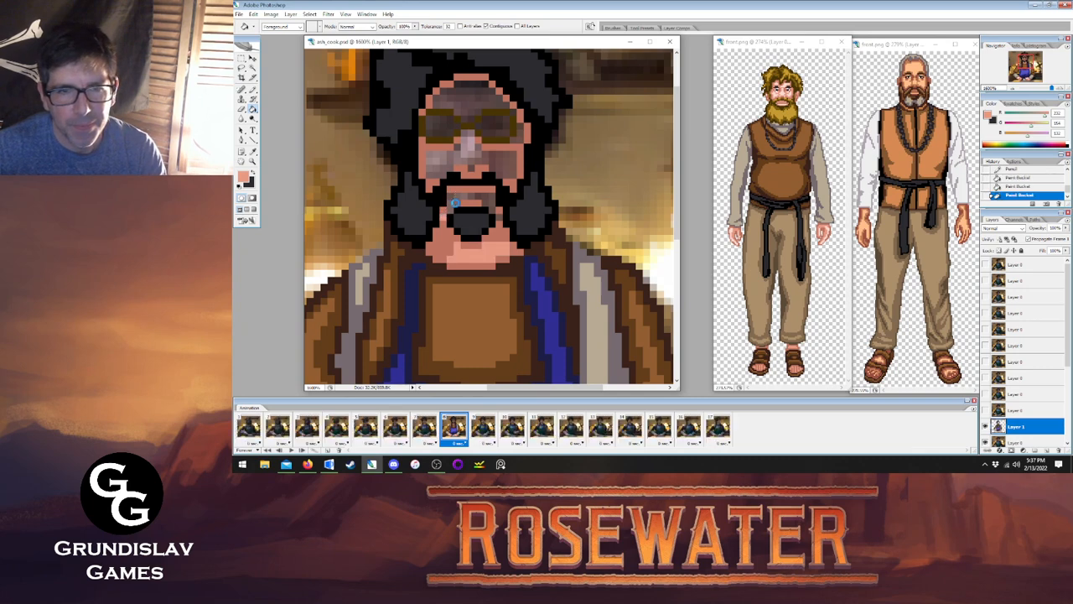
{"action": "left_click", "coordinate": [500, 175]}
{"action": "left_click", "coordinate": [465, 101]}
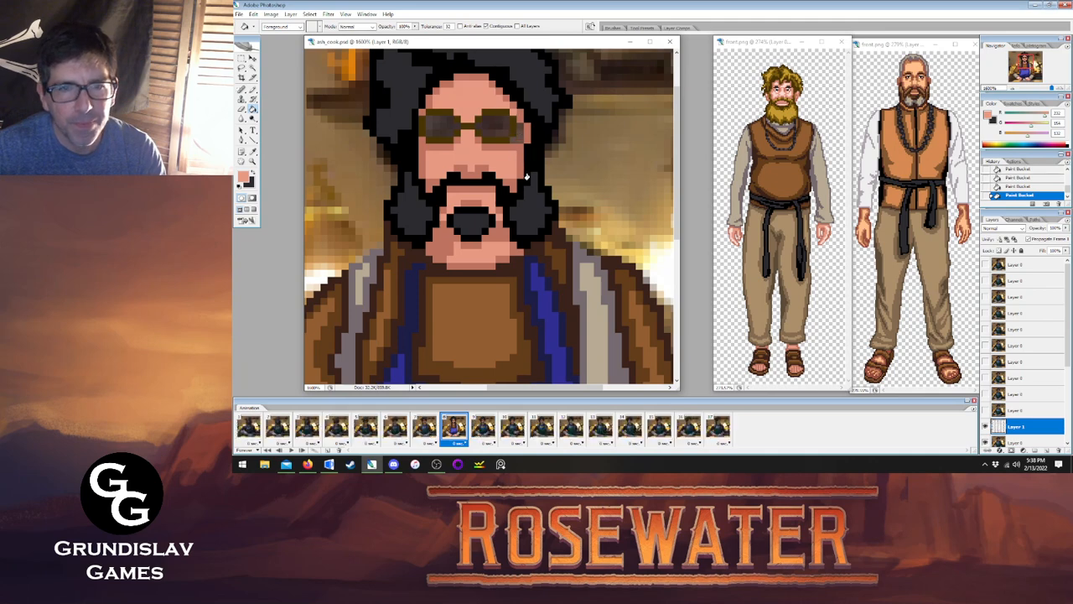
Touch up the cheek edge beside the glasses, then sample the frame's brown and draw both temple arms out to the hair.
{"action": "left_click", "coordinate": [253, 89]}
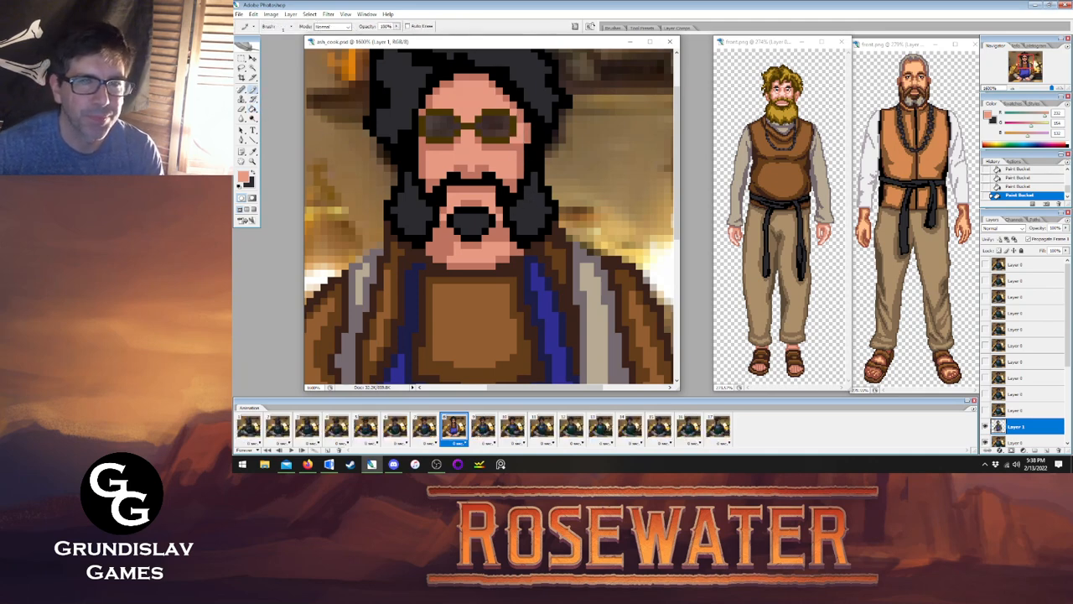
{"action": "left_click", "coordinate": [513, 147]}
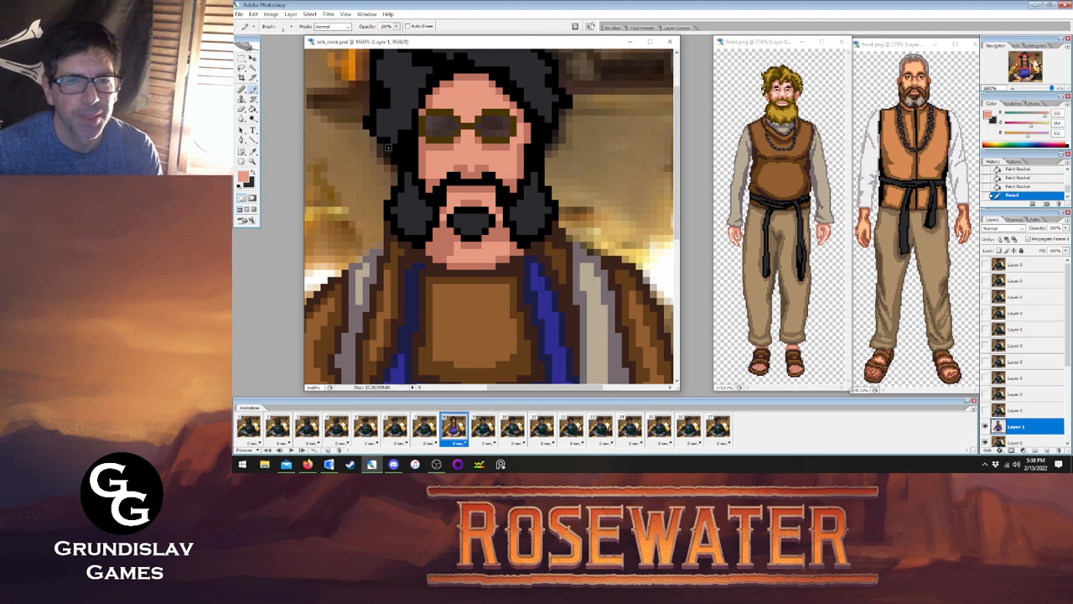
{"action": "key", "text": "i"}
{"action": "left_click", "coordinate": [469, 124]}
{"action": "left_click", "coordinate": [253, 88]}
{"action": "left_click_drag", "start_coordinate": [519, 126], "coordinate": [529, 126]}
{"action": "left_click", "coordinate": [414, 124]}
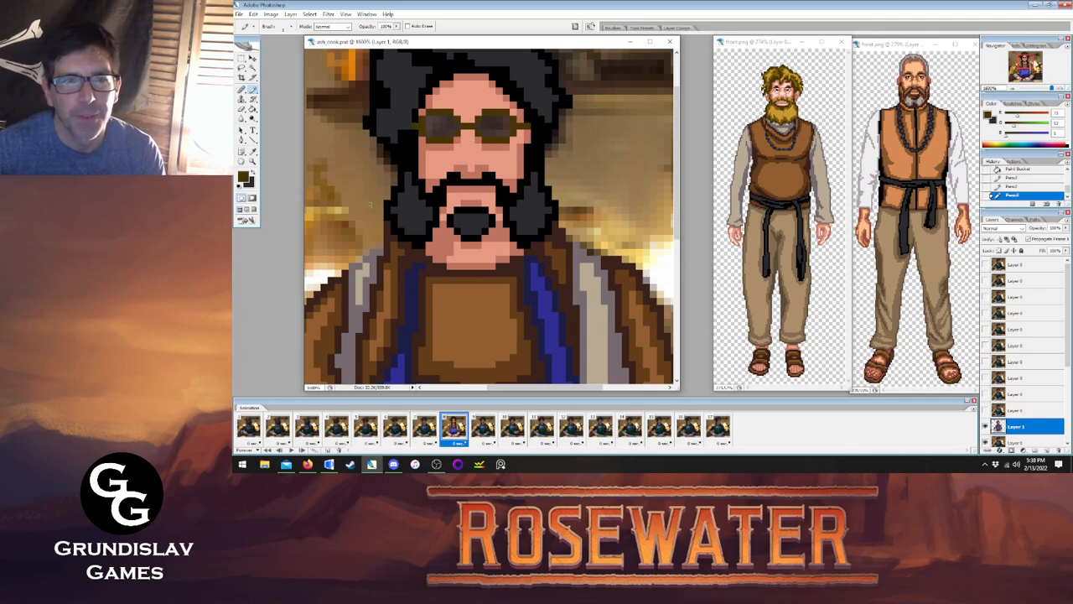
Sample the light skin tone from the blond-bearded reference figure and paint highlights on the forehead, nose, cheeks and lip.
{"action": "key", "text": "i"}
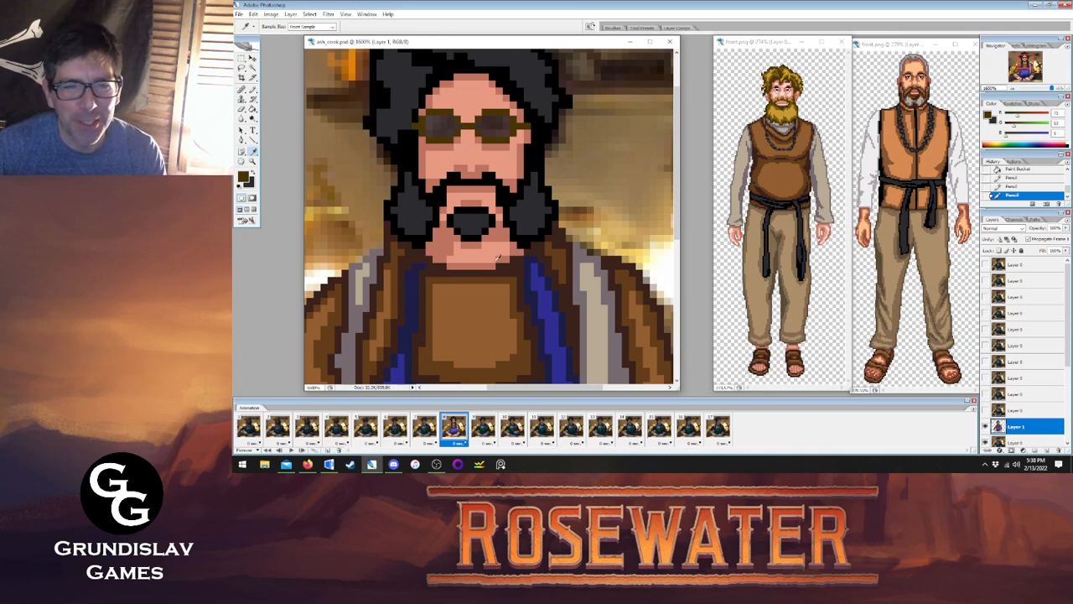
{"action": "left_click", "coordinate": [786, 94]}
{"action": "key", "text": "b"}
{"action": "mouse_move", "coordinate": [442, 99]}
{"action": "left_mouse_down"}
{"action": "mouse_move", "coordinate": [470, 101]}
{"action": "mouse_move", "coordinate": [463, 113]}
{"action": "mouse_move", "coordinate": [475, 112]}
{"action": "mouse_move", "coordinate": [492, 98]}
{"action": "mouse_move", "coordinate": [463, 90]}
{"action": "mouse_move", "coordinate": [478, 91]}
{"action": "left_mouse_up"}
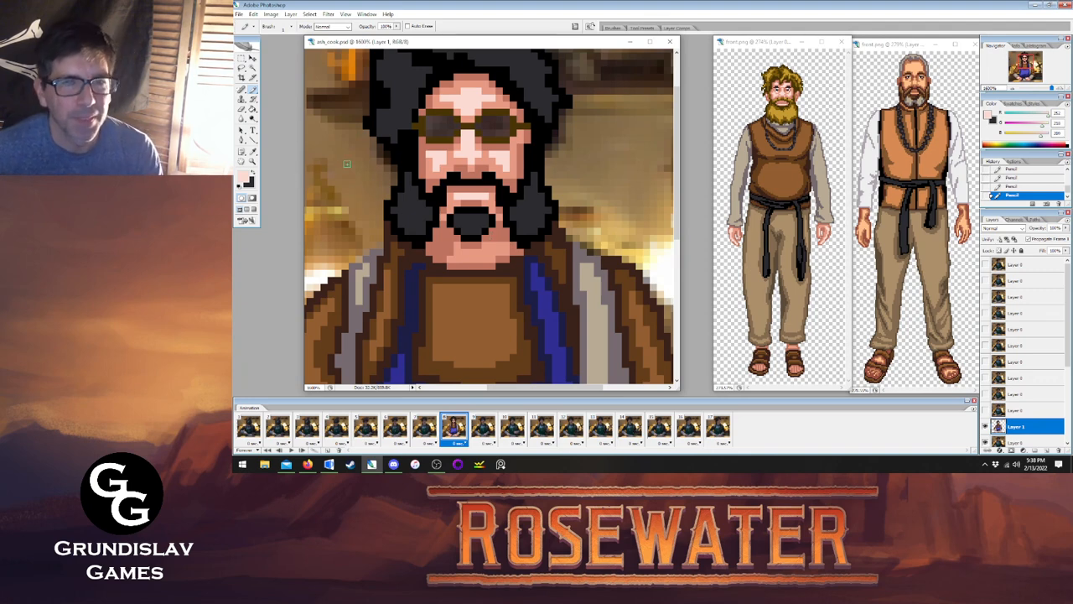
Review the whole cook portrait at actual size and fitted to the window, then return to a close view of the head.
{"action": "key", "text": "z"}
{"action": "right_click", "coordinate": [533, 223]}
{"action": "left_click", "coordinate": [543, 231]}
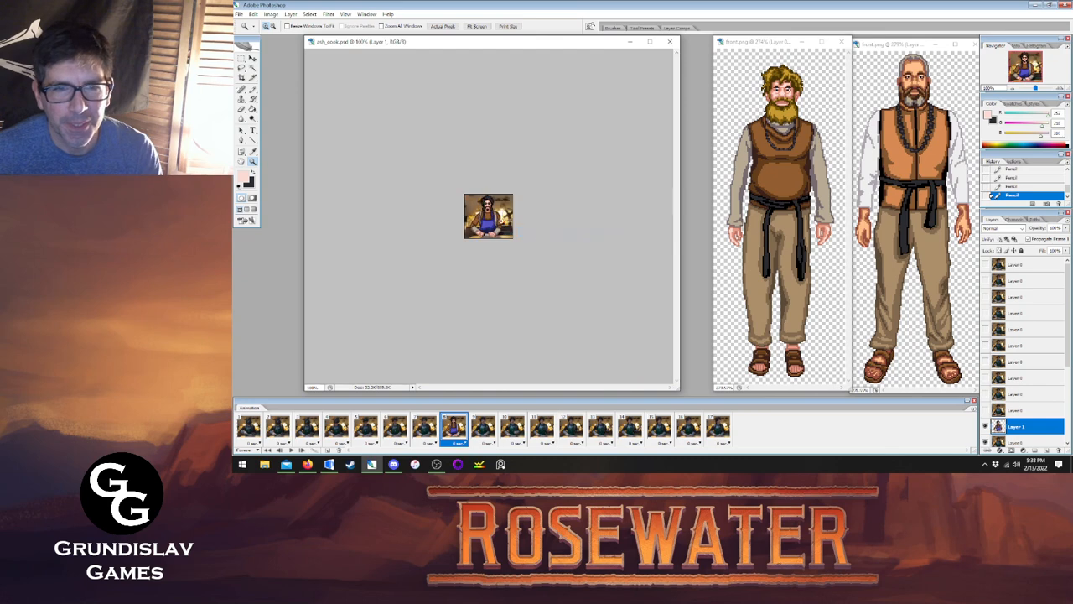
{"action": "right_click", "coordinate": [492, 212]}
{"action": "left_click", "coordinate": [521, 218]}
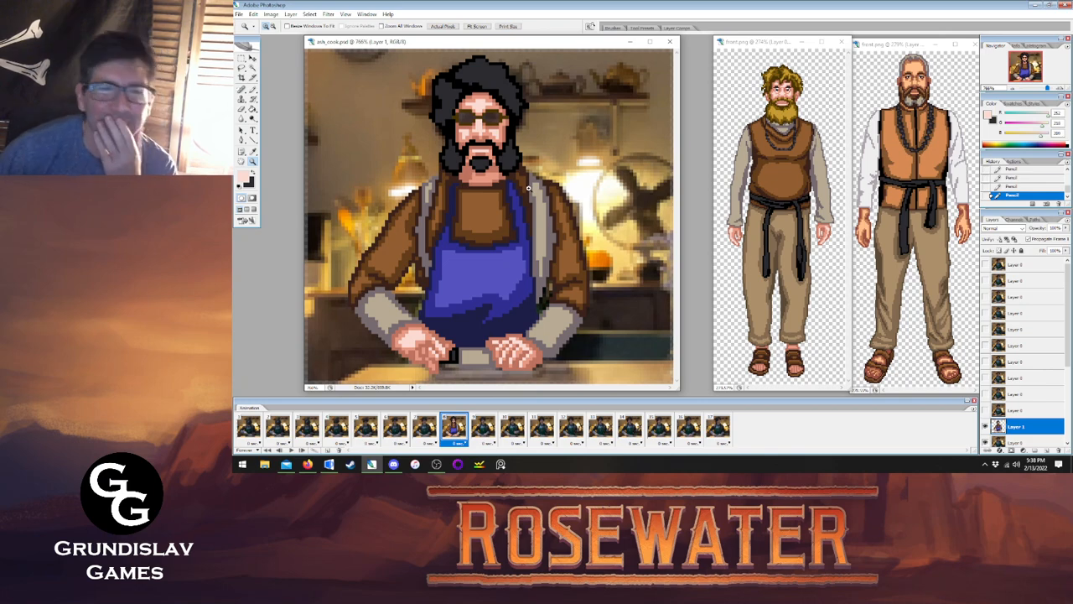
{"action": "left_click", "coordinate": [484, 181]}
{"action": "left_click", "coordinate": [483, 183]}
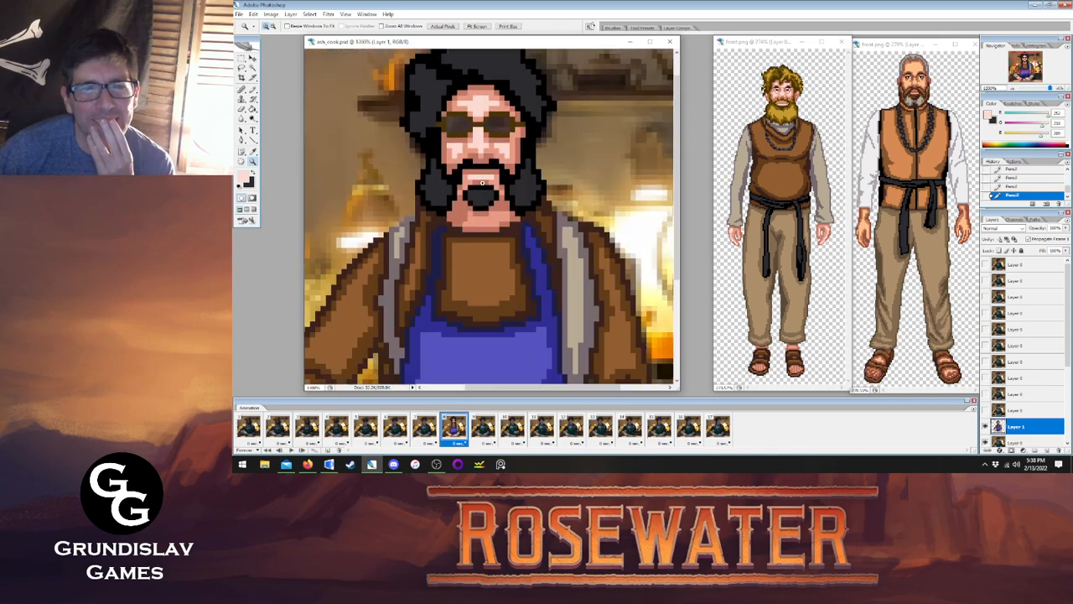
{"action": "left_click", "coordinate": [484, 170]}
{"action": "scroll", "coordinate": [487, 176], "scroll_direction": "up", "scroll_amount": 2}
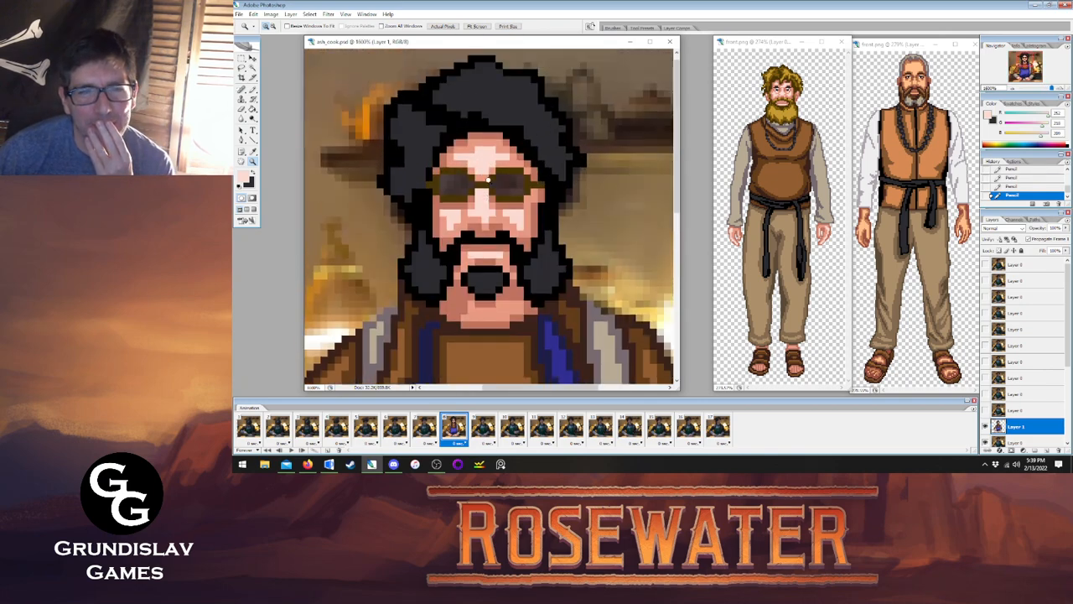
Sample the hair outline's black for the pencil and hide the reference photo layer beneath the cook.
{"action": "left_click", "coordinate": [252, 150]}
{"action": "left_click", "coordinate": [426, 195]}
{"action": "key", "text": "b"}
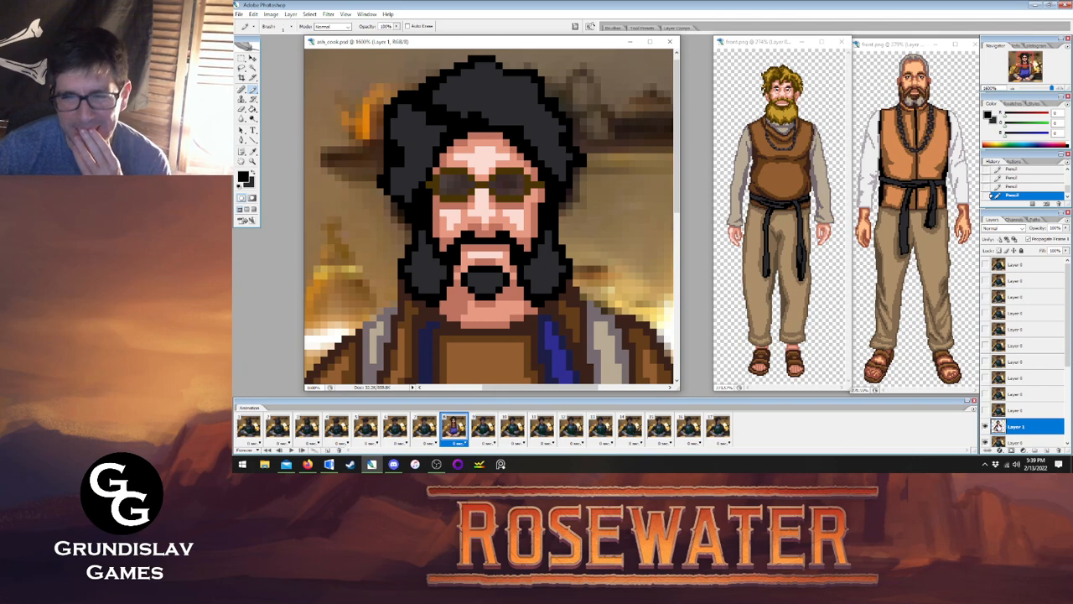
{"action": "left_click", "coordinate": [985, 442]}
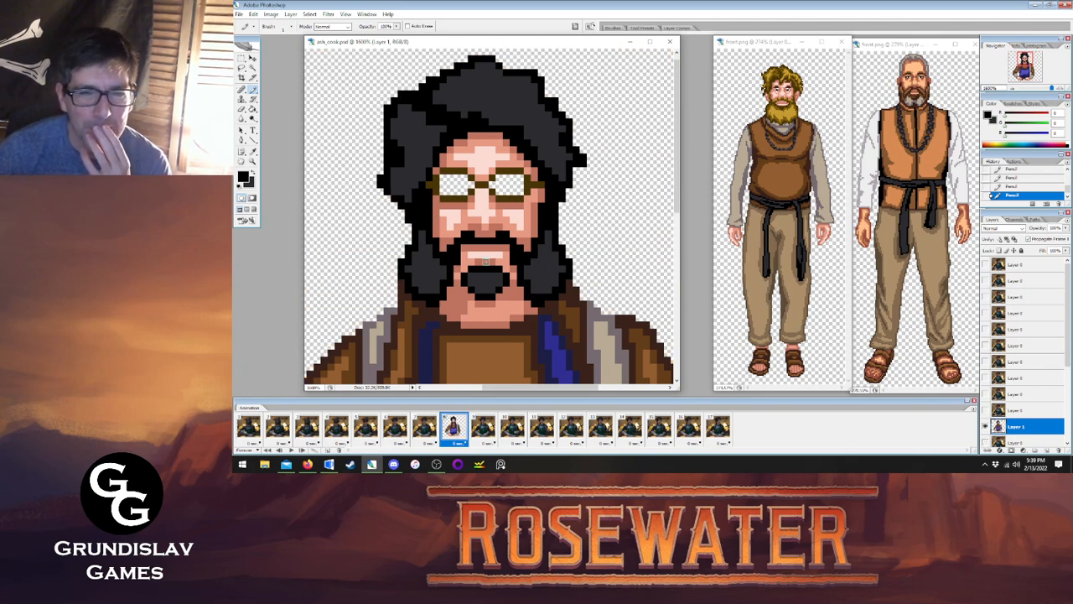
Paint a full black beard over the goatee, chin and neck, reaching down onto the brown shirt and joining both whiskers.
{"action": "mouse_move", "coordinate": [448, 292]}
{"action": "left_mouse_down"}
{"action": "mouse_move", "coordinate": [466, 294]}
{"action": "mouse_move", "coordinate": [455, 270]}
{"action": "mouse_move", "coordinate": [463, 297]}
{"action": "mouse_move", "coordinate": [500, 299]}
{"action": "mouse_move", "coordinate": [518, 286]}
{"action": "mouse_move", "coordinate": [507, 295]}
{"action": "mouse_move", "coordinate": [513, 269]}
{"action": "mouse_move", "coordinate": [495, 282]}
{"action": "mouse_move", "coordinate": [472, 277]}
{"action": "left_mouse_up"}
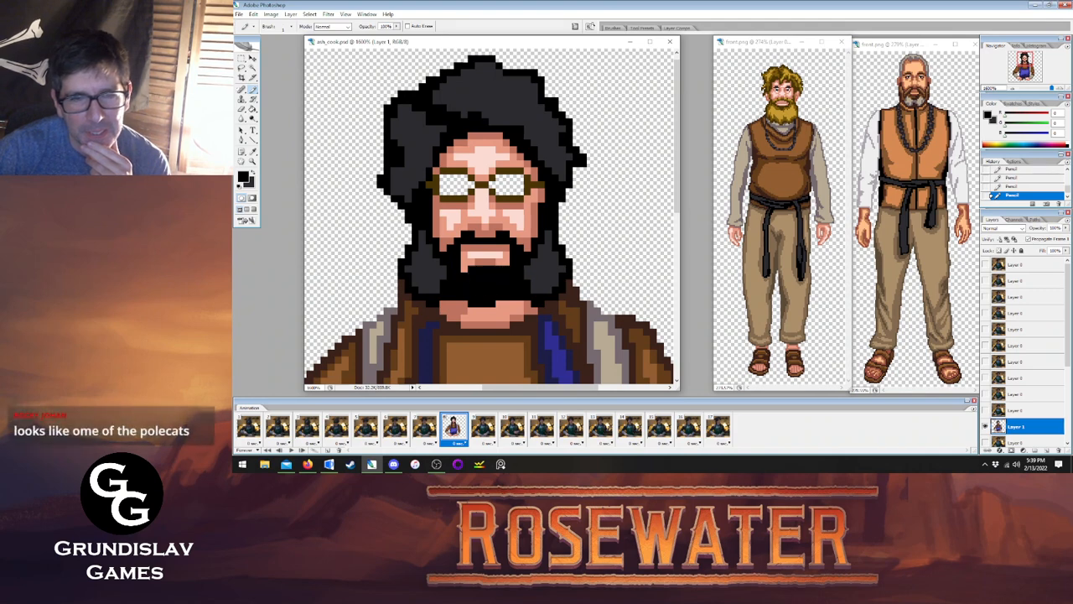
{"action": "left_click", "coordinate": [445, 305]}
{"action": "mouse_move", "coordinate": [455, 317]}
{"action": "left_mouse_down"}
{"action": "mouse_move", "coordinate": [479, 327]}
{"action": "mouse_move", "coordinate": [485, 348]}
{"action": "left_mouse_up"}
{"action": "left_click_drag", "start_coordinate": [463, 333], "coordinate": [437, 311]}
{"action": "left_click", "coordinate": [465, 336]}
{"action": "mouse_move", "coordinate": [488, 340]}
{"action": "left_mouse_down"}
{"action": "mouse_move", "coordinate": [501, 327]}
{"action": "mouse_move", "coordinate": [506, 350]}
{"action": "left_mouse_up"}
{"action": "mouse_move", "coordinate": [505, 350]}
{"action": "left_mouse_down"}
{"action": "mouse_move", "coordinate": [505, 325]}
{"action": "mouse_move", "coordinate": [520, 338]}
{"action": "left_mouse_up"}
{"action": "mouse_move", "coordinate": [519, 339]}
{"action": "left_mouse_down"}
{"action": "mouse_move", "coordinate": [531, 305]}
{"action": "mouse_move", "coordinate": [503, 338]}
{"action": "mouse_move", "coordinate": [467, 309]}
{"action": "mouse_move", "coordinate": [518, 304]}
{"action": "left_mouse_up"}
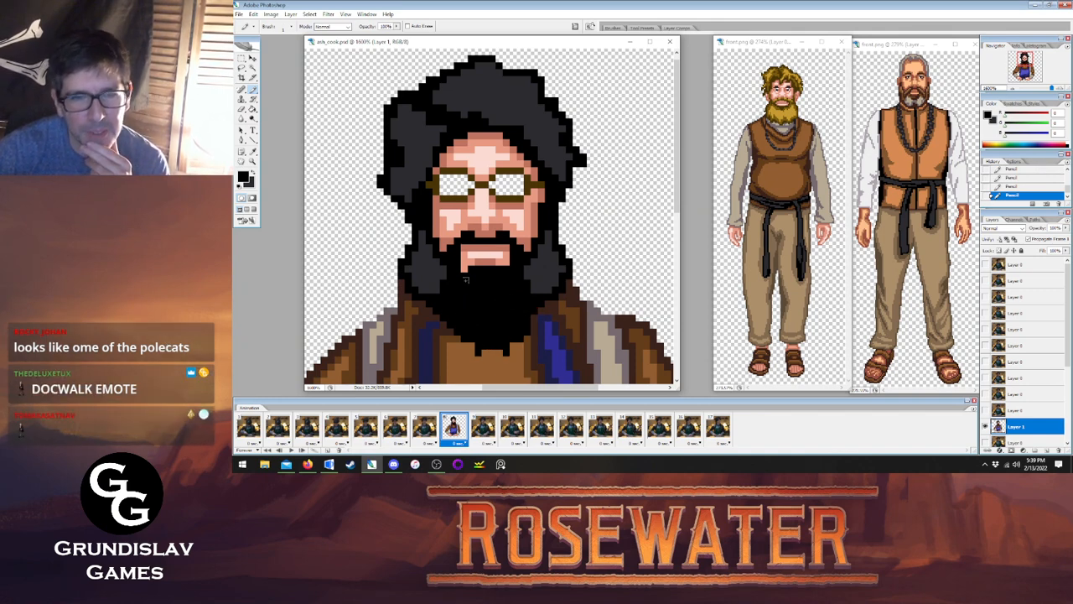
Fill the dark grey side whiskers on both sides of the beard with solid black.
{"action": "key", "text": "g"}
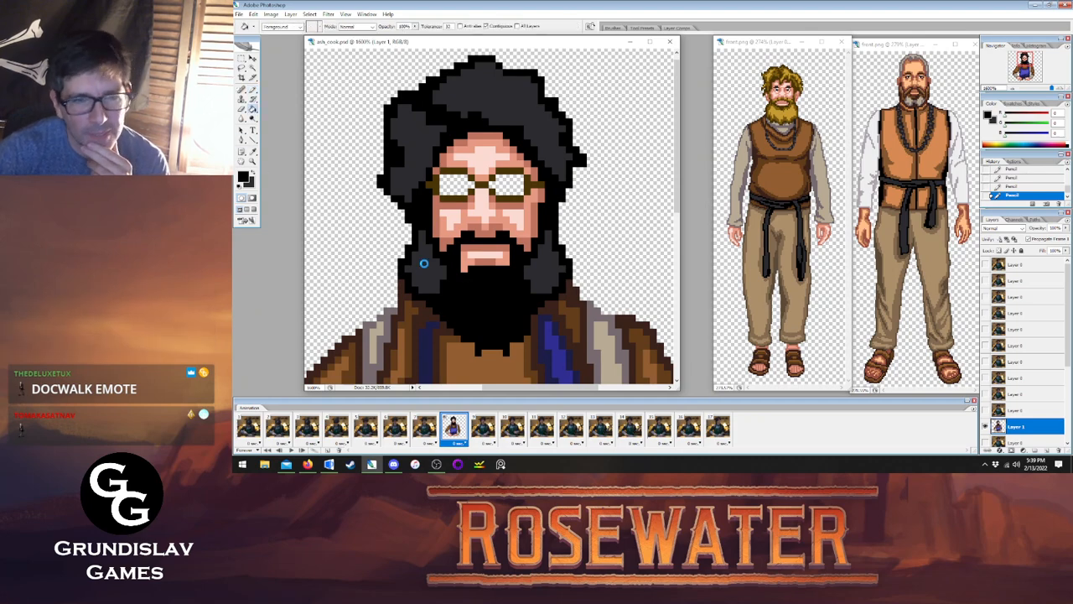
{"action": "left_click", "coordinate": [423, 263]}
{"action": "left_click", "coordinate": [545, 261]}
Sample the medium skin tone beside the mouth and paint a missing patch of skin under the lower lip.
{"action": "left_click", "coordinate": [253, 153]}
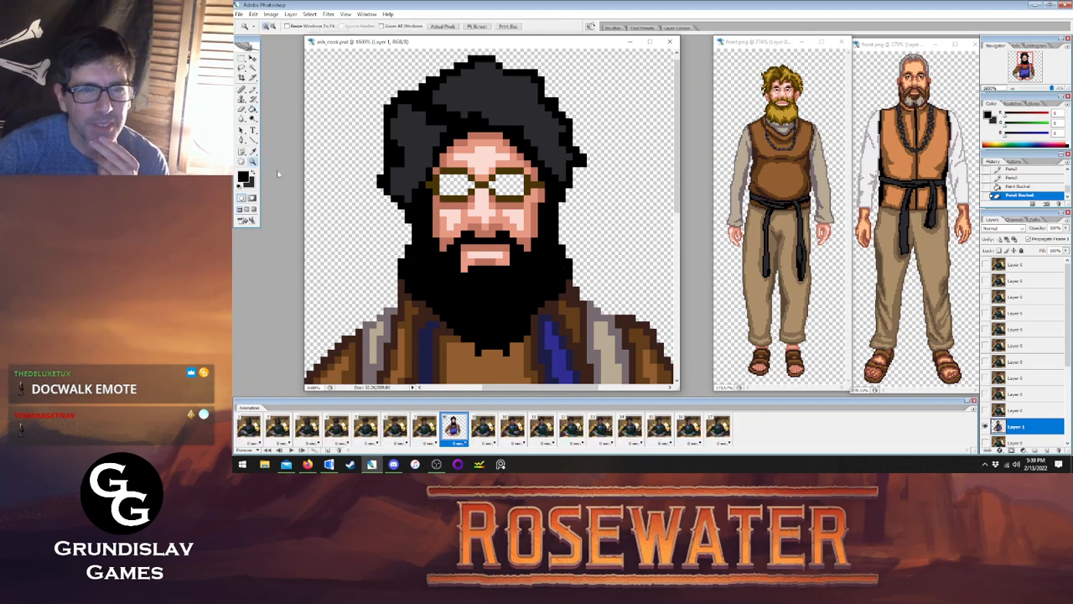
{"action": "left_click", "coordinate": [509, 258]}
{"action": "key", "text": "b"}
{"action": "left_click", "coordinate": [507, 268]}
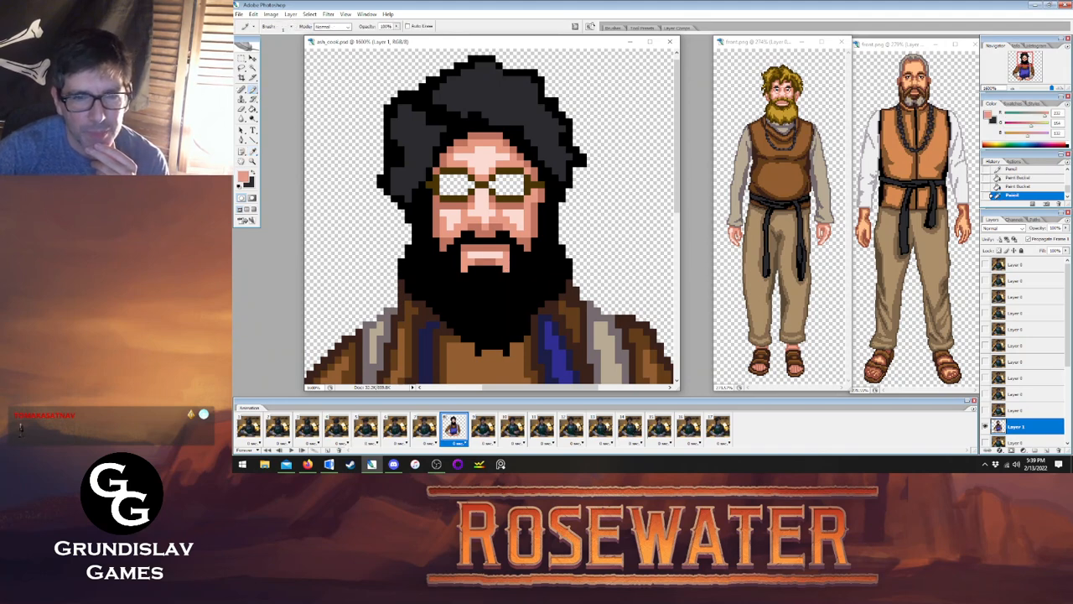
Sample the shirt's brown and paint over the stray black pixels along the beard's lower edge.
{"action": "left_click", "coordinate": [252, 153]}
{"action": "left_click", "coordinate": [468, 351]}
{"action": "key", "text": "b"}
{"action": "left_click", "coordinate": [478, 351]}
{"action": "left_click", "coordinate": [506, 350]}
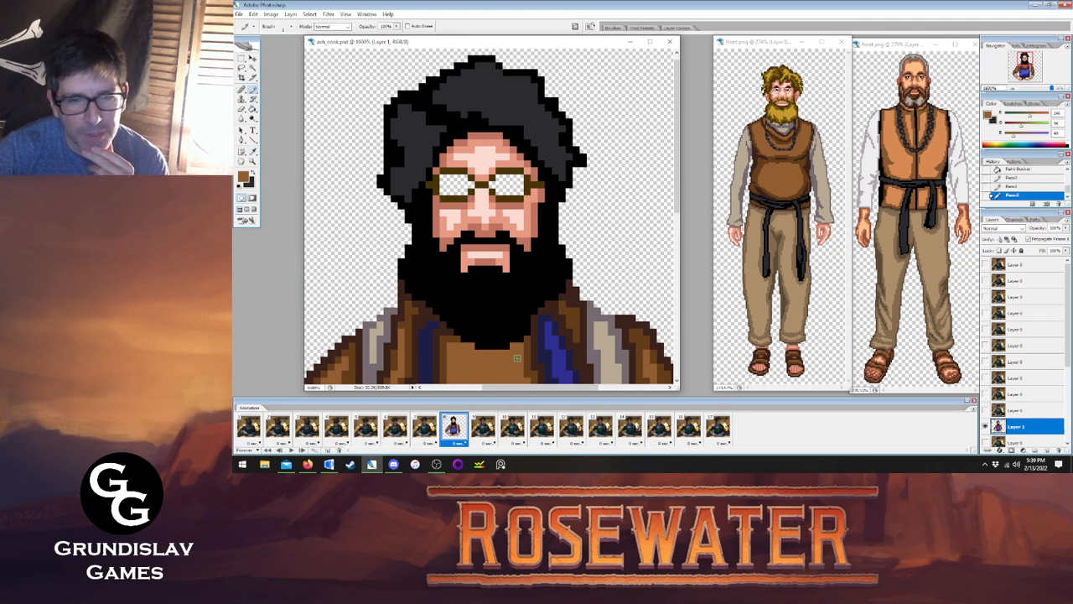
Sample the outline's black and touch up the beard's edge beside the blue stripe of the robe.
{"action": "key", "text": "i"}
{"action": "left_click", "coordinate": [404, 204]}
{"action": "left_click", "coordinate": [254, 91]}
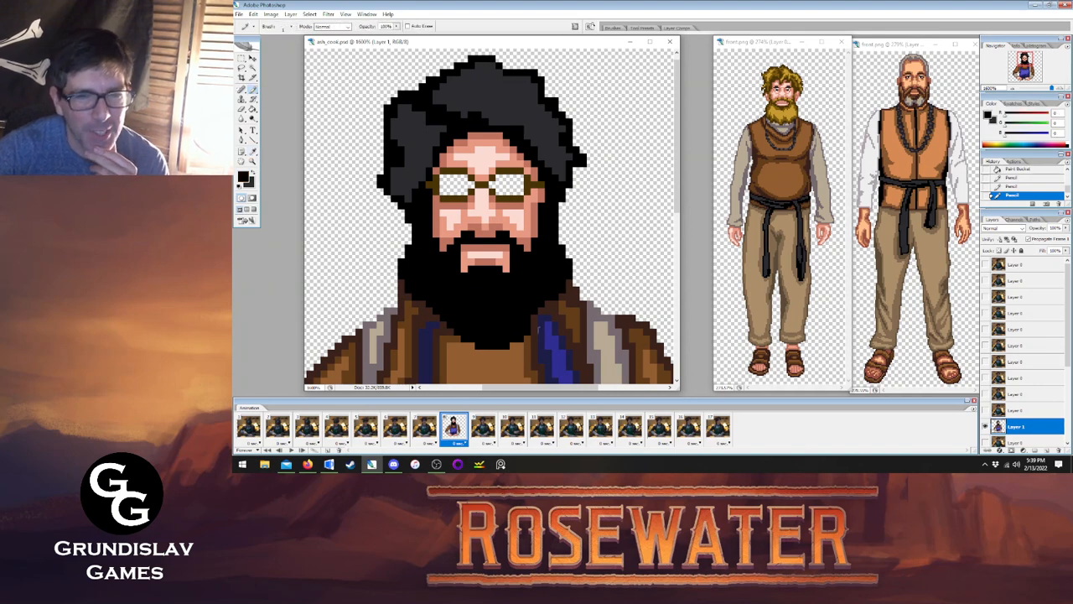
{"action": "left_click", "coordinate": [533, 321]}
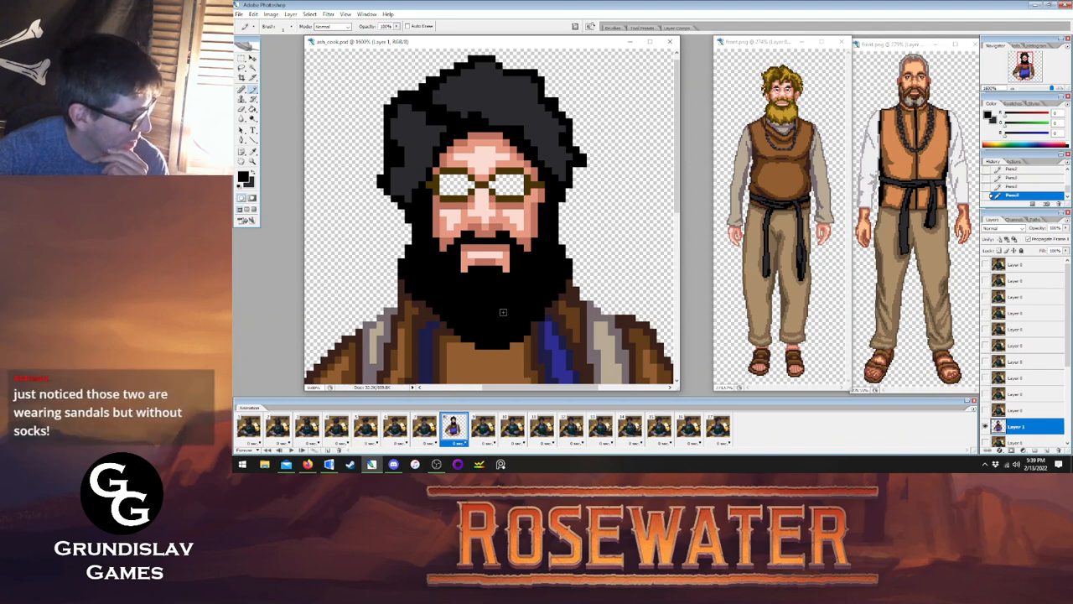
Sample the medium skin tone near the nose bridge and fill both white lenses of the glasses with it.
{"action": "left_click", "coordinate": [253, 152]}
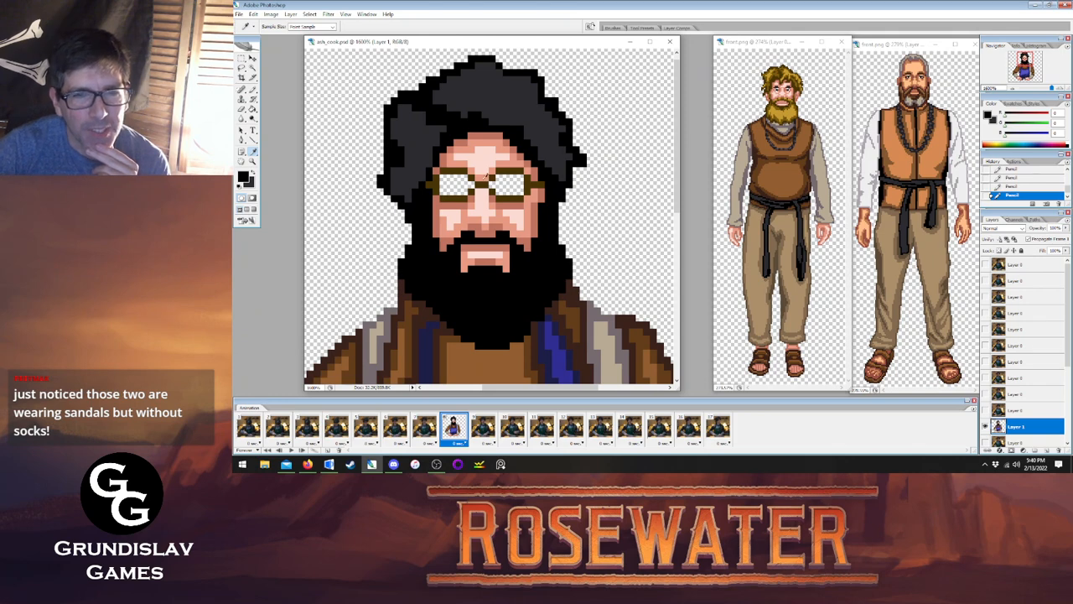
{"action": "left_click", "coordinate": [486, 175]}
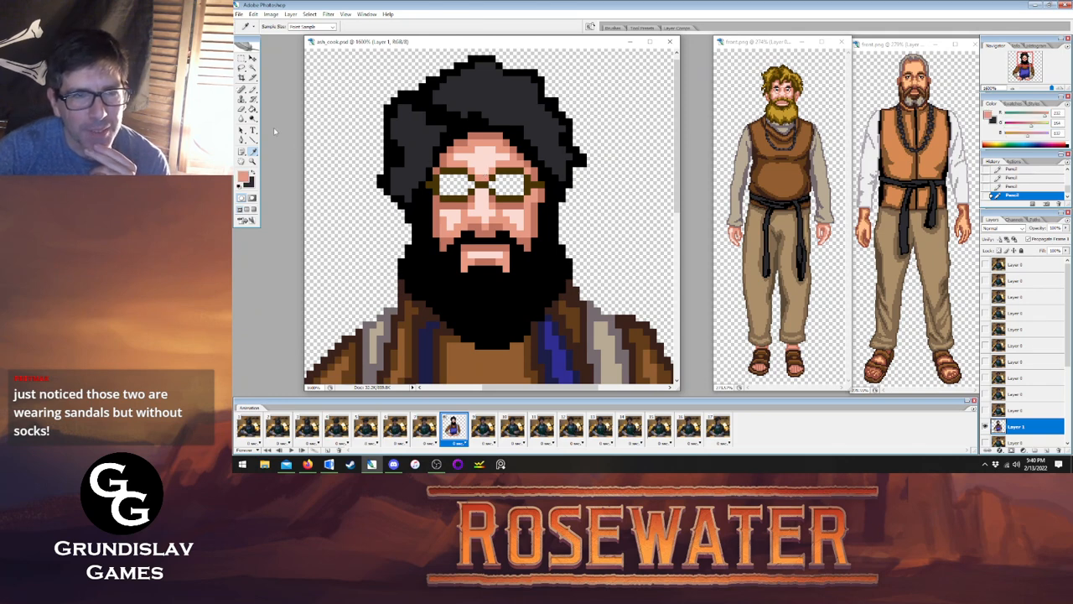
{"action": "left_click", "coordinate": [254, 109]}
{"action": "left_click", "coordinate": [447, 183]}
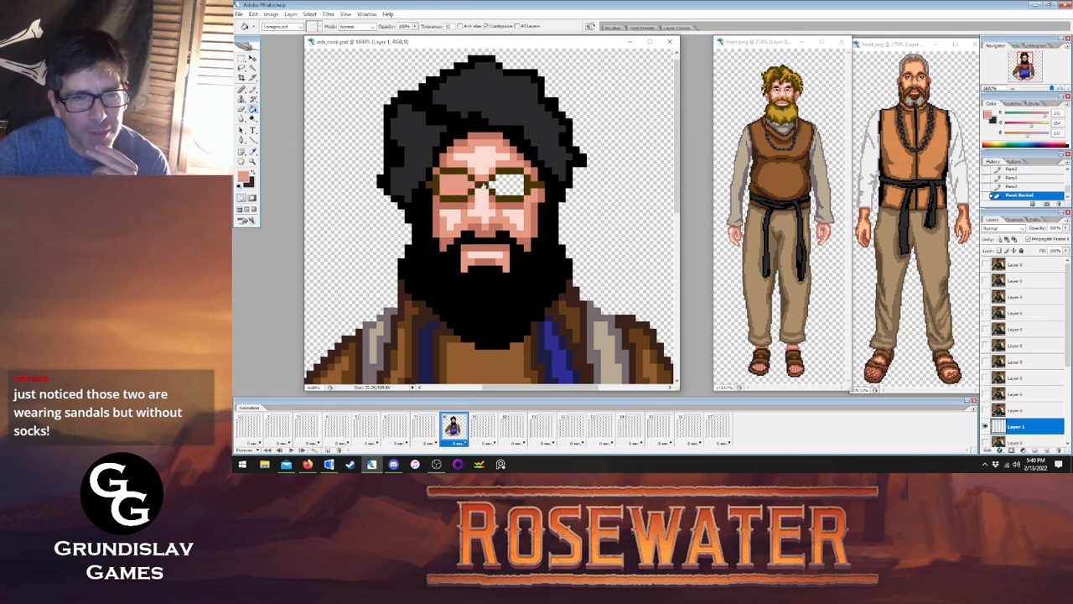
{"action": "left_click", "coordinate": [500, 189]}
Sample the darker skin tone and shade the eye areas inside both lenses of the glasses.
{"action": "key", "text": "i"}
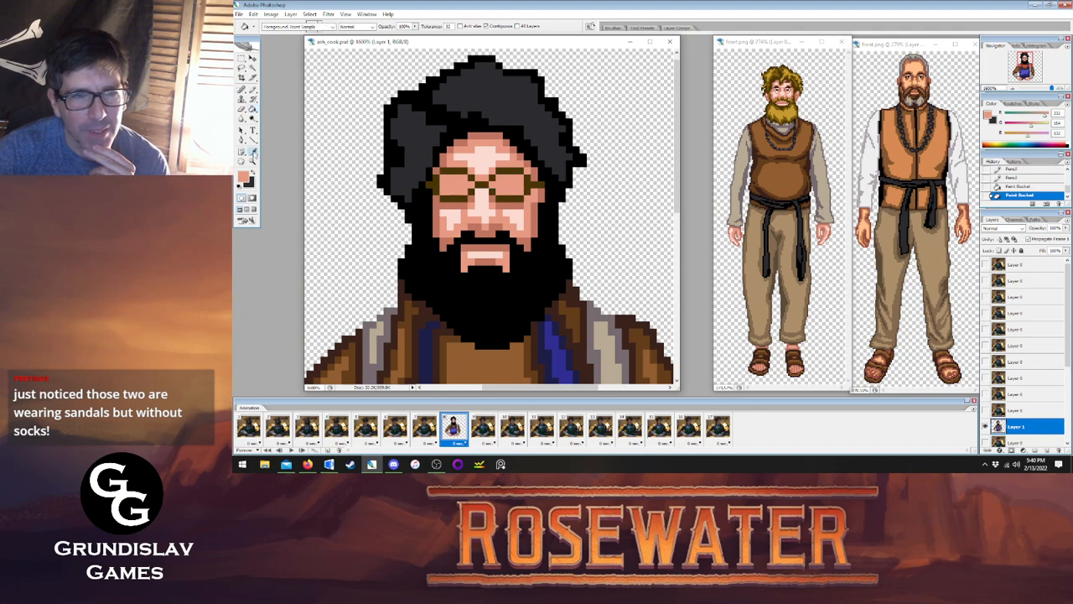
{"action": "left_click", "coordinate": [254, 89]}
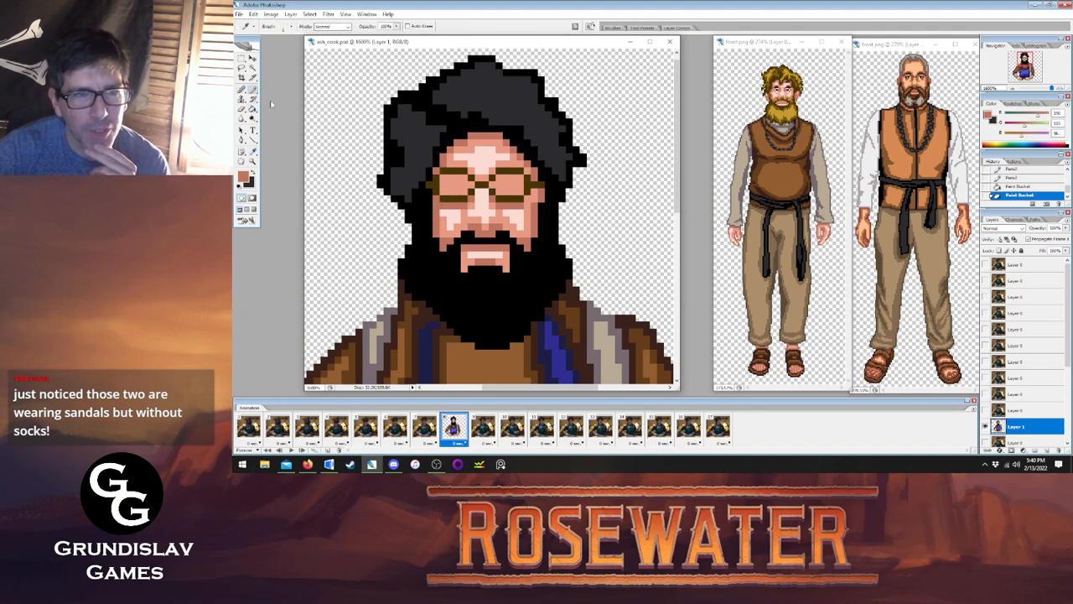
{"action": "left_click", "coordinate": [444, 177]}
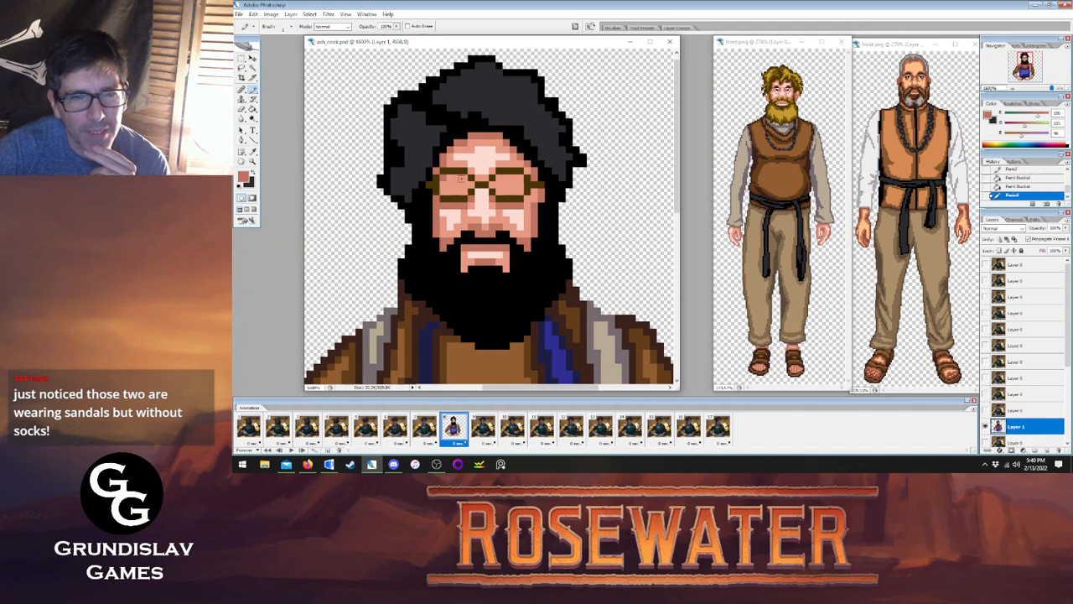
{"action": "left_click", "coordinate": [462, 177]}
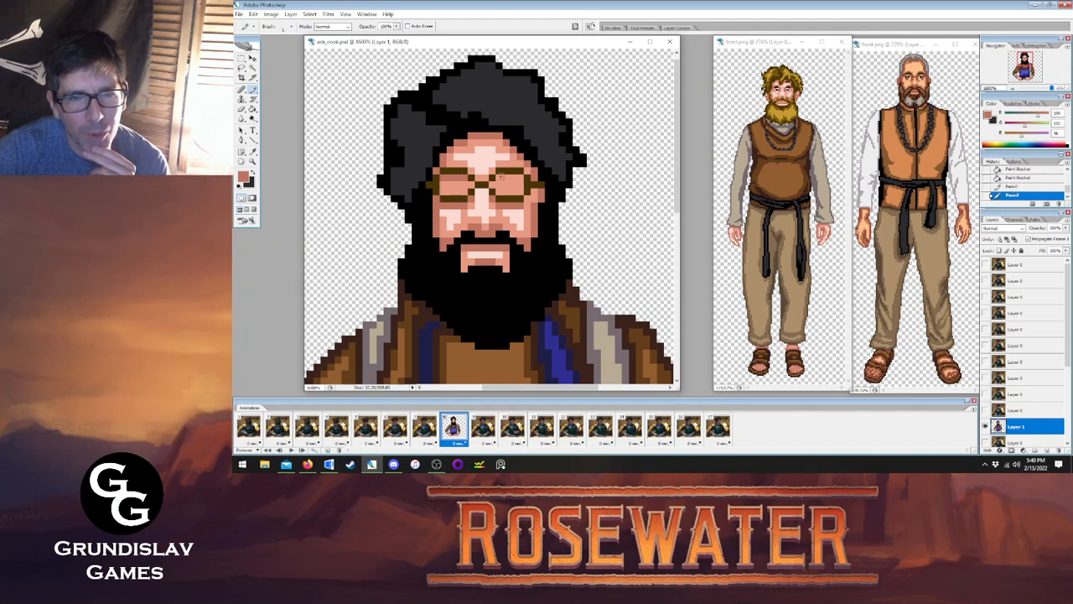
{"action": "left_click", "coordinate": [518, 177]}
{"action": "left_click", "coordinate": [493, 183]}
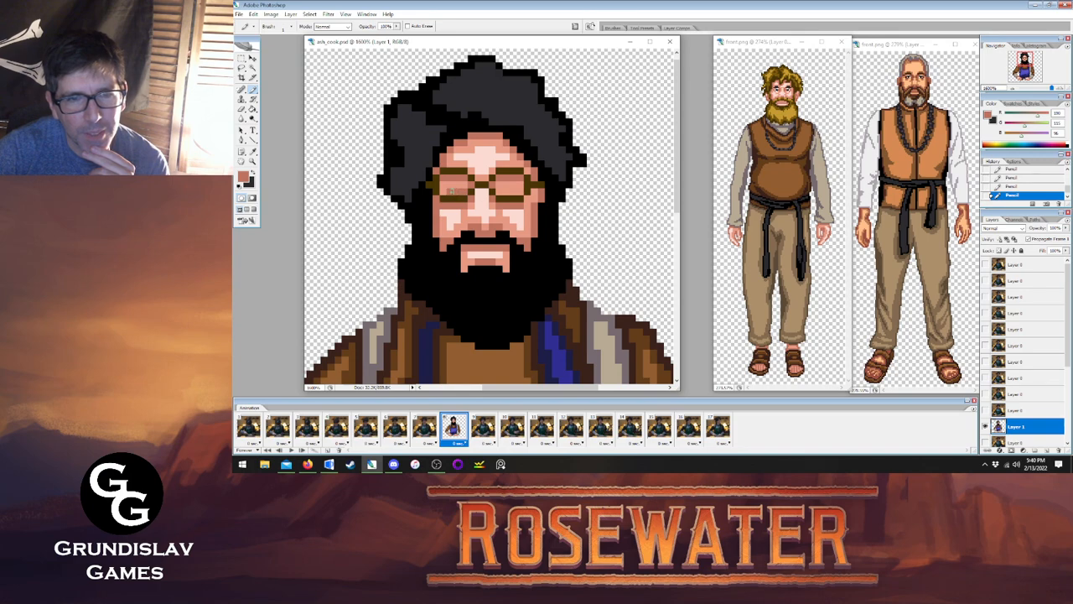
{"action": "left_click", "coordinate": [520, 187]}
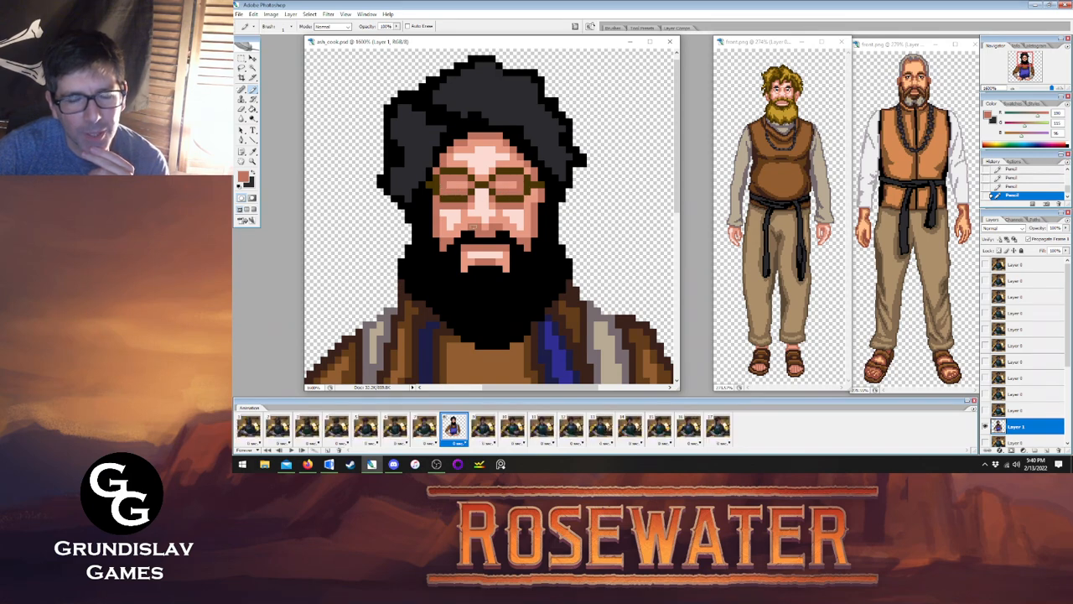
Sample the light skin tone, then open the grey-bearded, bespectacled character's front.png from the Rosewater Townies folder.
{"action": "key", "text": "i"}
{"action": "left_click", "coordinate": [450, 216]}
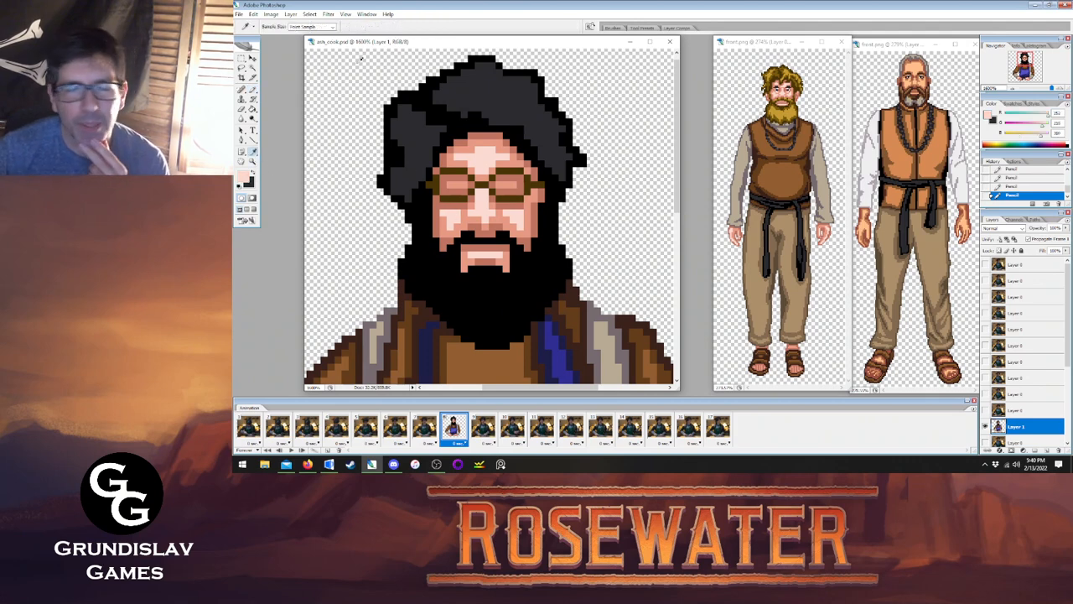
{"action": "left_click", "coordinate": [239, 14]}
{"action": "left_click", "coordinate": [256, 40]}
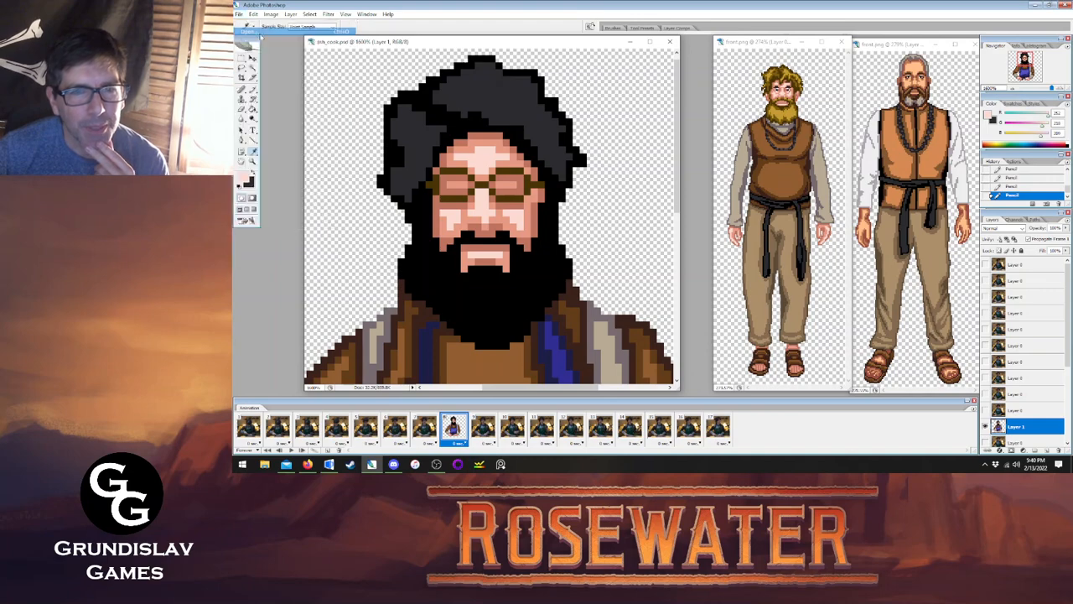
{"action": "left_click", "coordinate": [877, 125]}
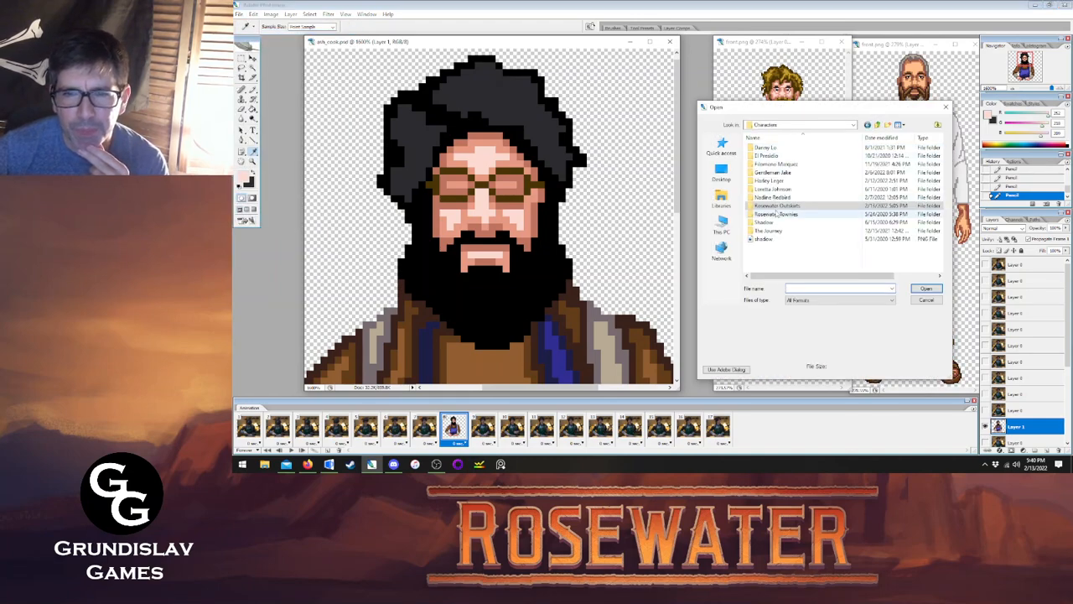
{"action": "double_click", "coordinate": [776, 214]}
{"action": "double_click", "coordinate": [778, 173]}
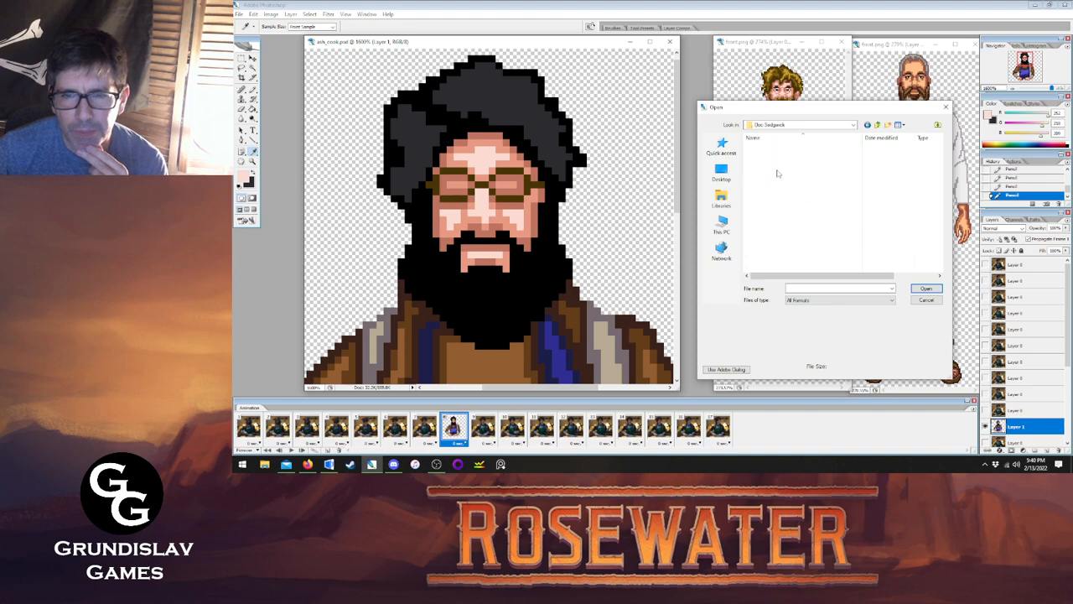
{"action": "left_click", "coordinate": [760, 206]}
{"action": "double_click", "coordinate": [761, 205]}
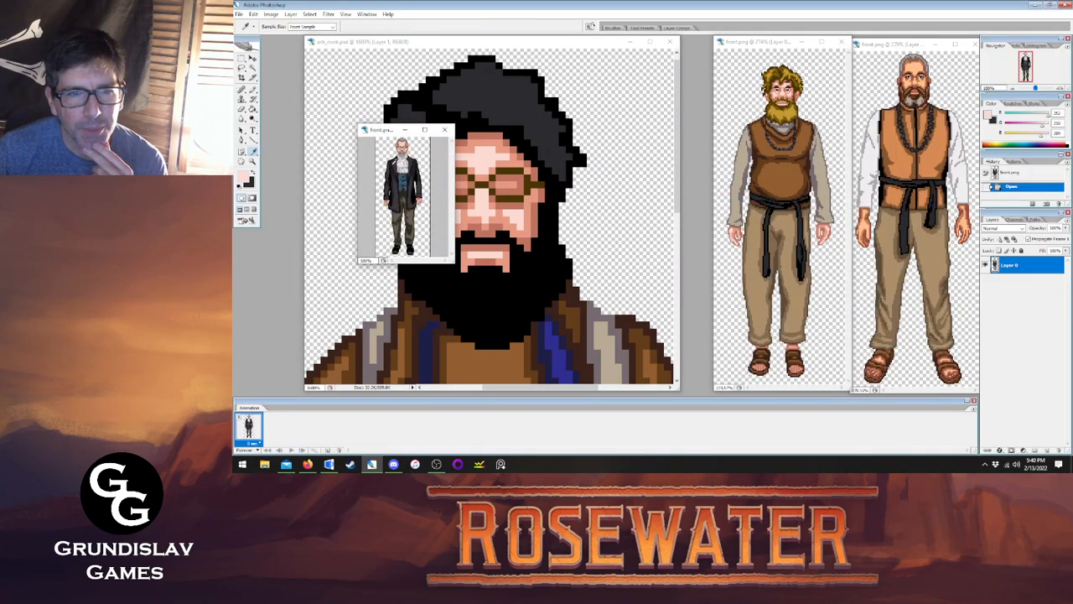
Enlarge the new reference figure's face to 1600% and place its window beside the cook portrait.
{"action": "left_click", "coordinate": [253, 161]}
{"action": "right_click", "coordinate": [390, 161]}
{"action": "left_click", "coordinate": [408, 168]}
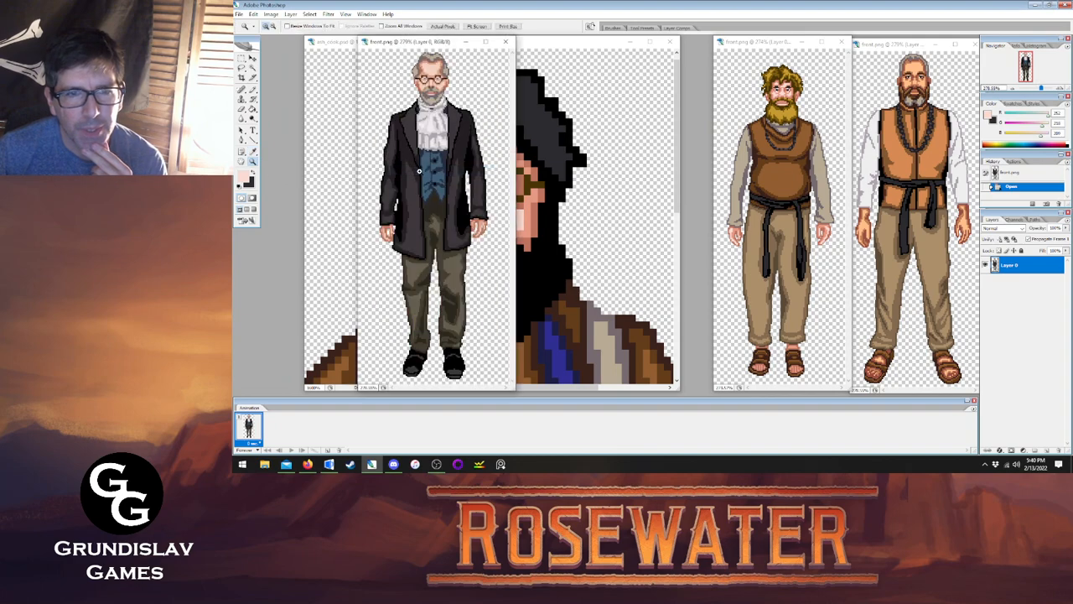
{"action": "left_click_drag", "start_coordinate": [414, 72], "coordinate": [460, 93]}
{"action": "left_click", "coordinate": [415, 129]}
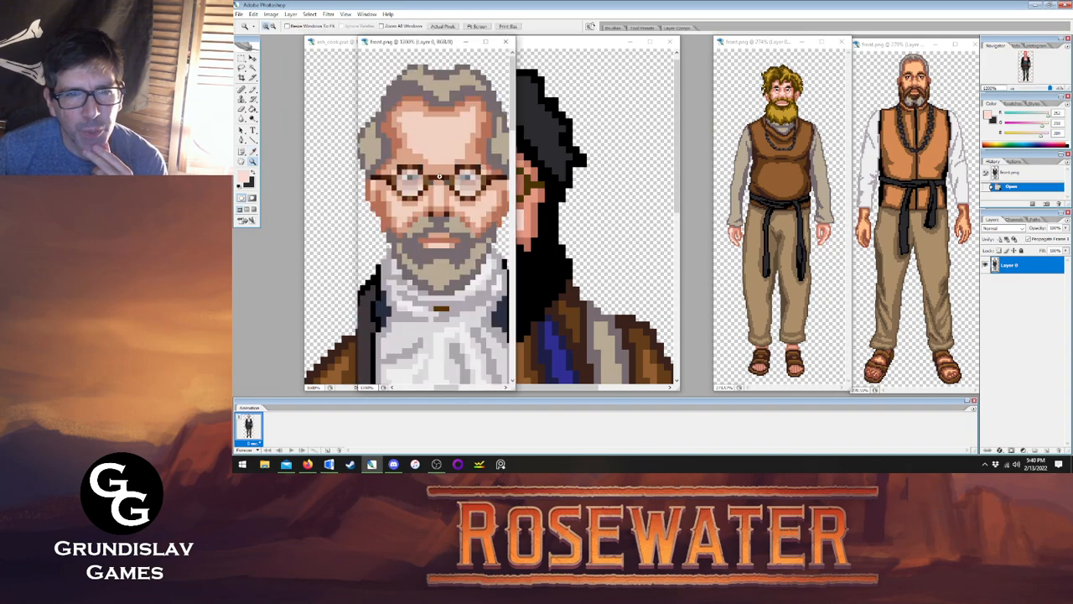
{"action": "left_click", "coordinate": [438, 179]}
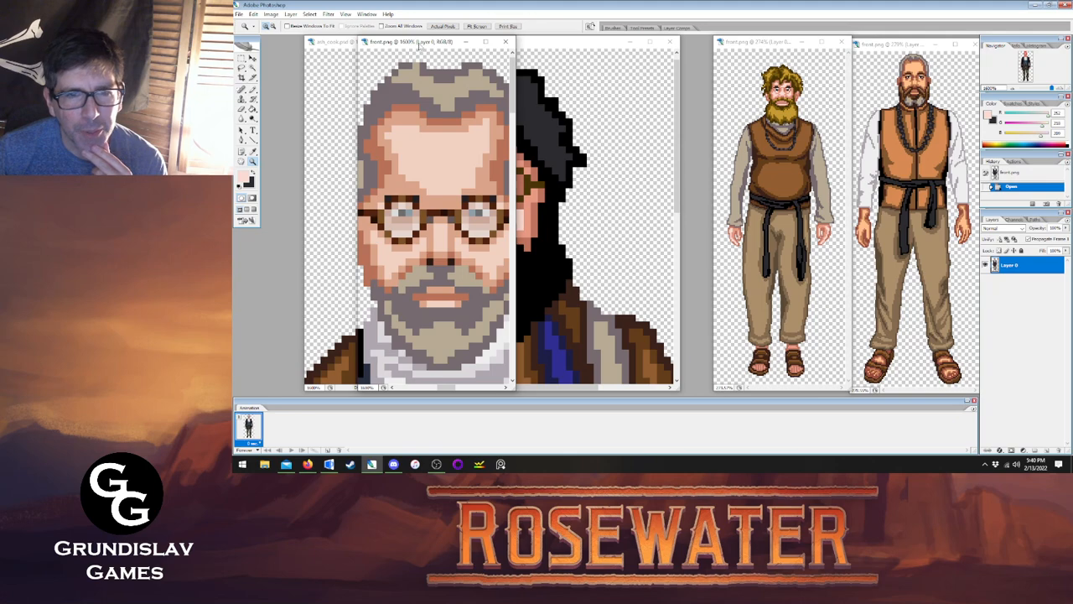
{"action": "left_click_drag", "start_coordinate": [418, 46], "coordinate": [743, 46]}
{"action": "left_click", "coordinate": [540, 47]}
{"action": "key", "text": "i"}
{"action": "left_click_drag", "start_coordinate": [748, 41], "coordinate": [876, 37]}
Sample the golden brown of the reference figure's glasses and paint lighter pixels along the cook's glasses frames.
{"action": "left_click", "coordinate": [868, 219]}
{"action": "key", "text": "b"}
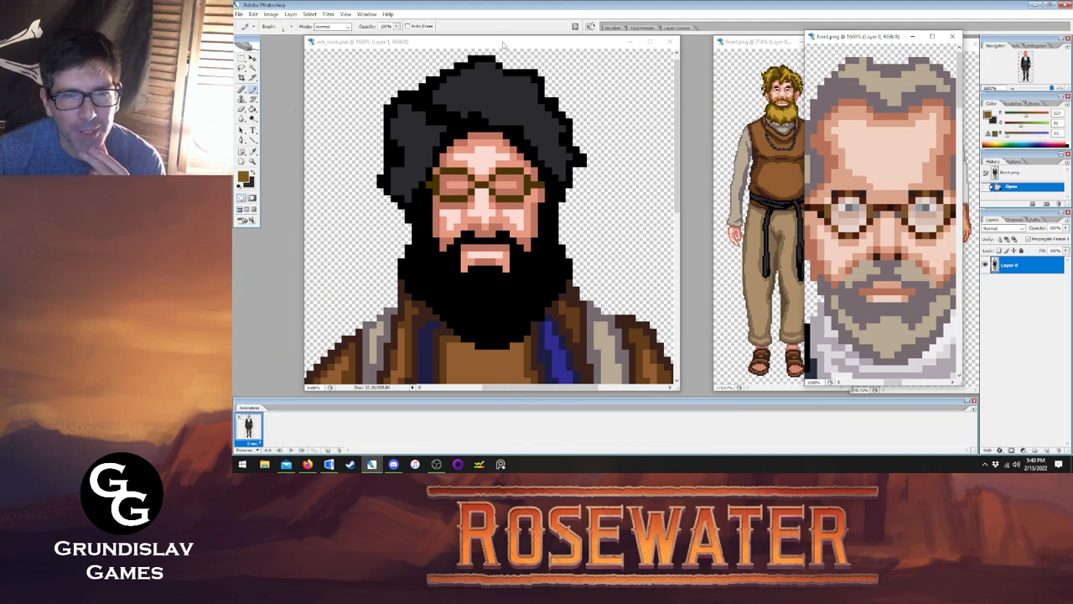
{"action": "left_click", "coordinate": [505, 41]}
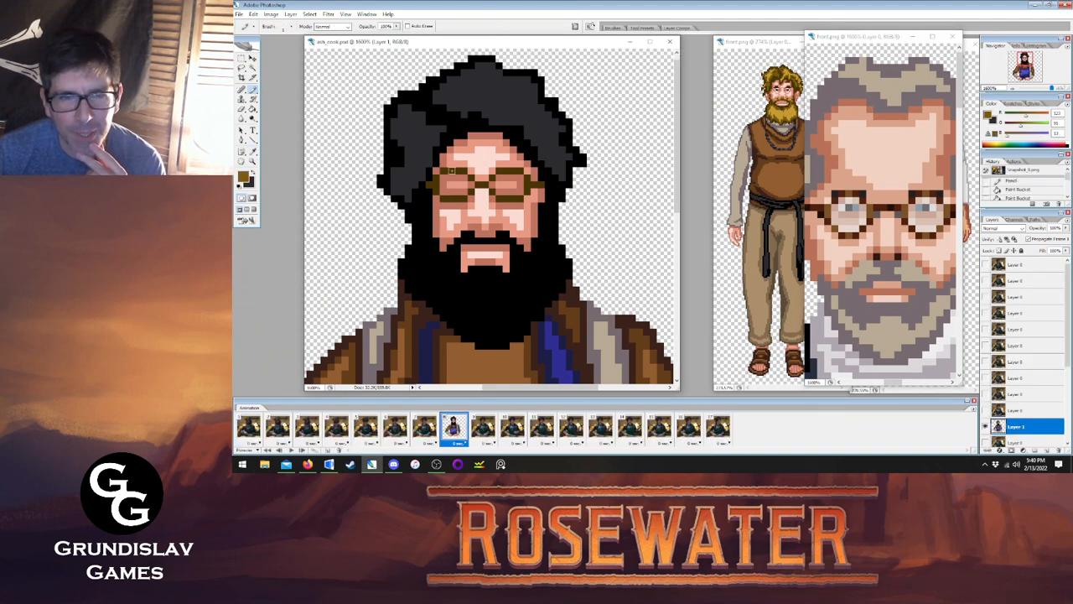
{"action": "left_click", "coordinate": [455, 172]}
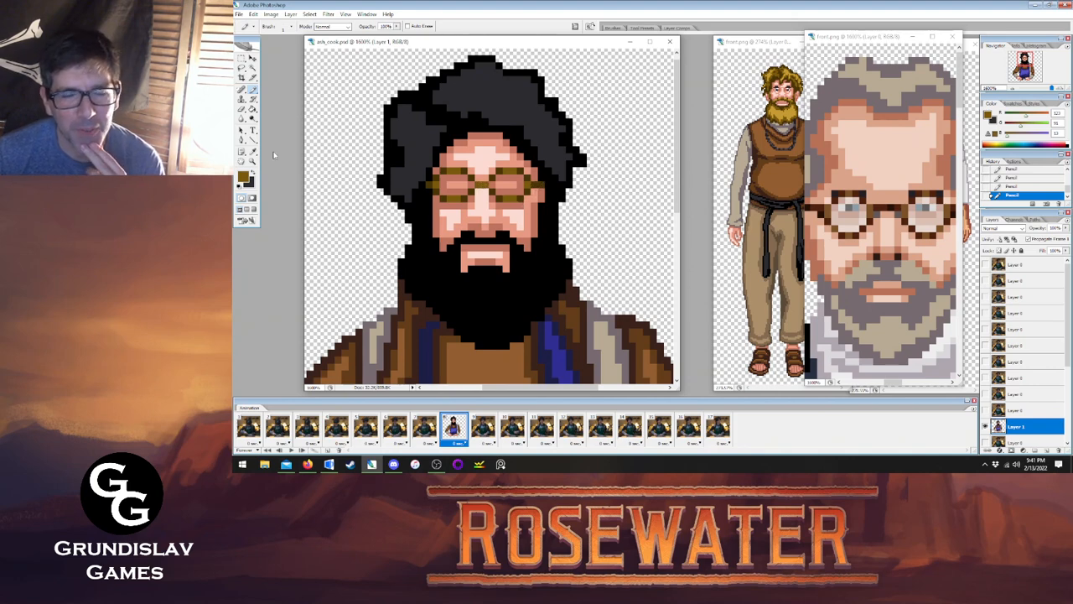
Sample the beard's black and paint dark eyebrow pixels at the inner ends of the glasses frames.
{"action": "key", "text": "i"}
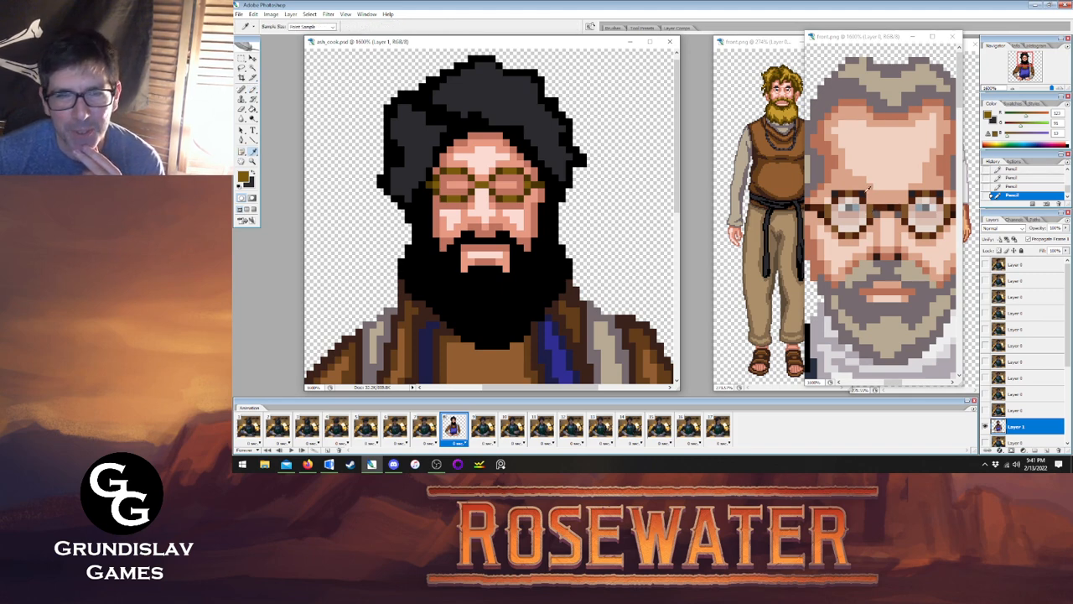
{"action": "left_click", "coordinate": [555, 224]}
{"action": "key", "text": "b"}
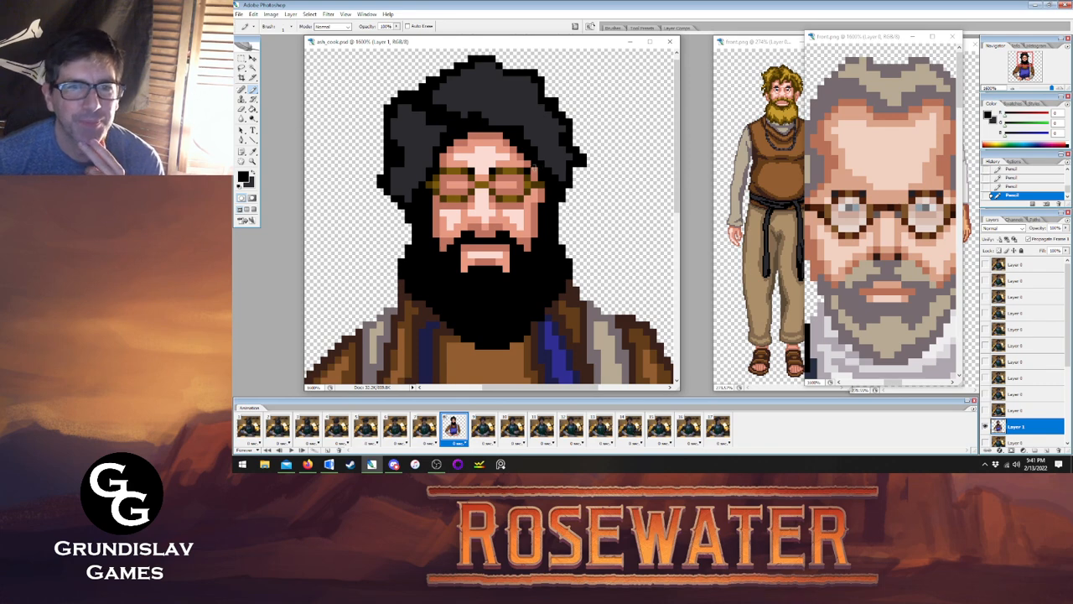
Sample the light skin tone from the nose and paint eyelid highlights inside both lenses.
{"action": "key", "text": "i"}
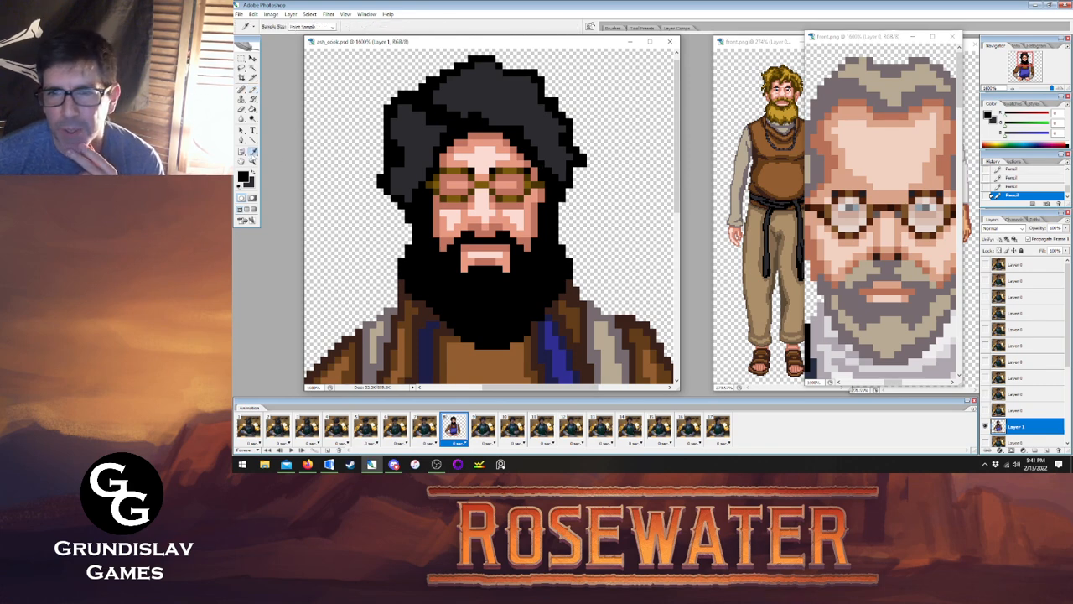
{"action": "left_click", "coordinate": [484, 203]}
{"action": "key", "text": "b"}
{"action": "left_click_drag", "start_coordinate": [450, 178], "coordinate": [512, 177]}
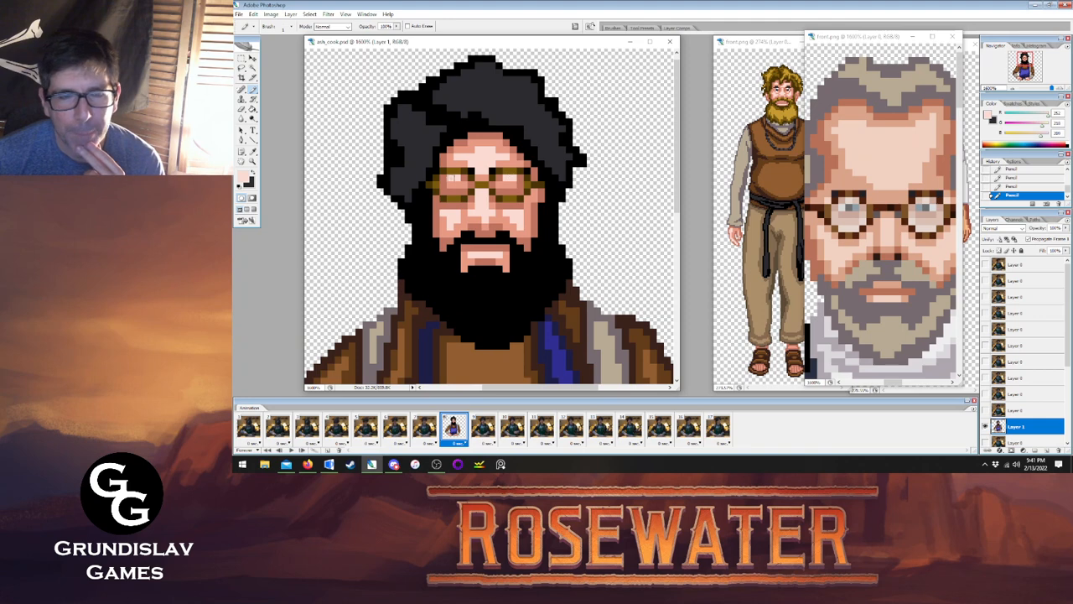
Sample the pale grey from the reference figure's lenses and paint the whites of the cook's eyes in both lenses.
{"action": "key", "text": "i"}
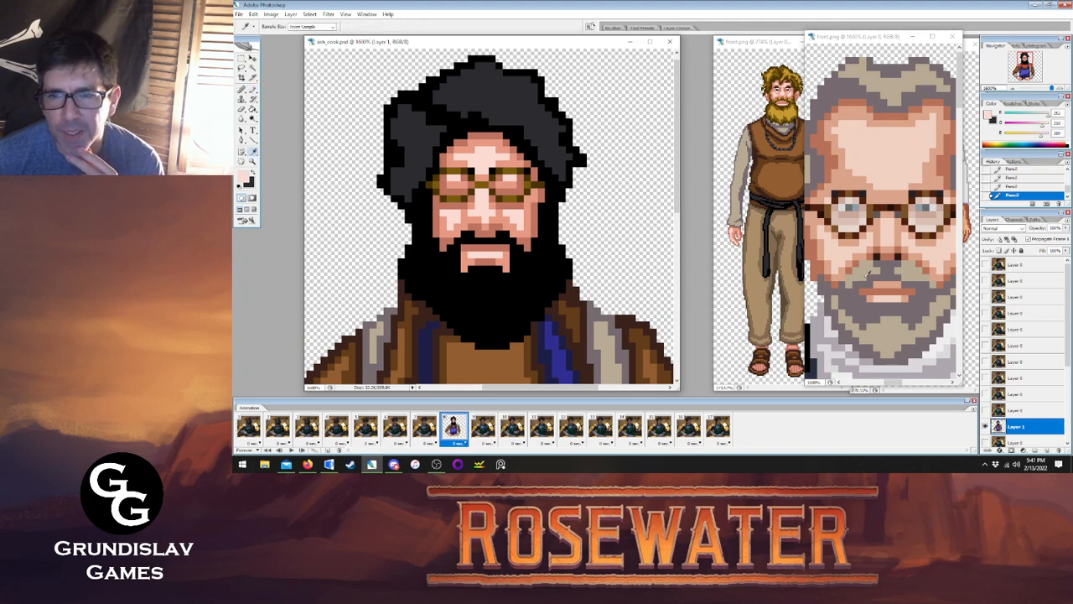
{"action": "left_click", "coordinate": [252, 89]}
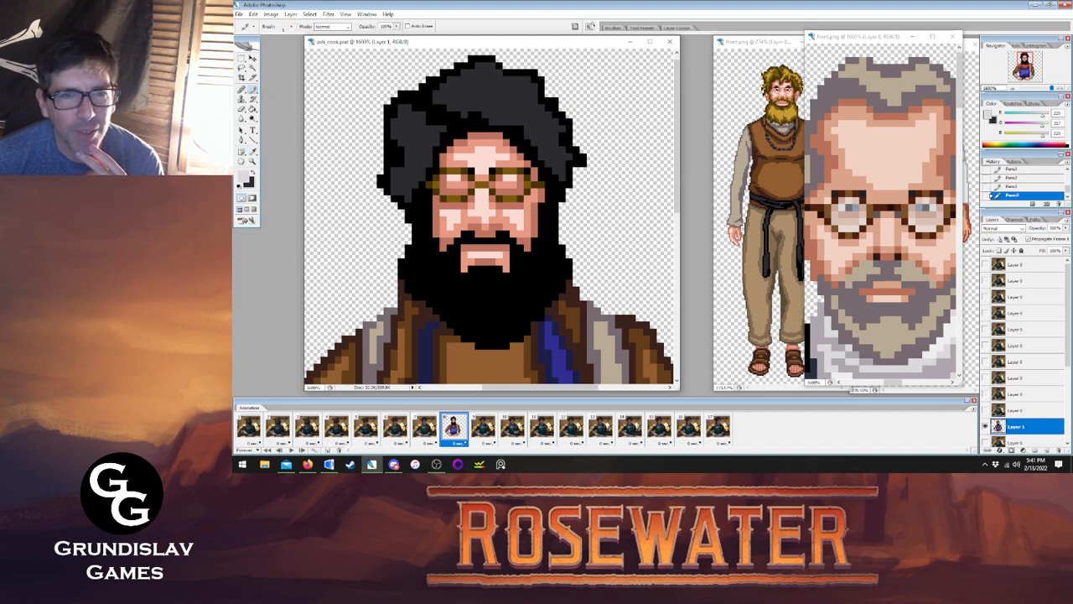
{"action": "left_click", "coordinate": [456, 183]}
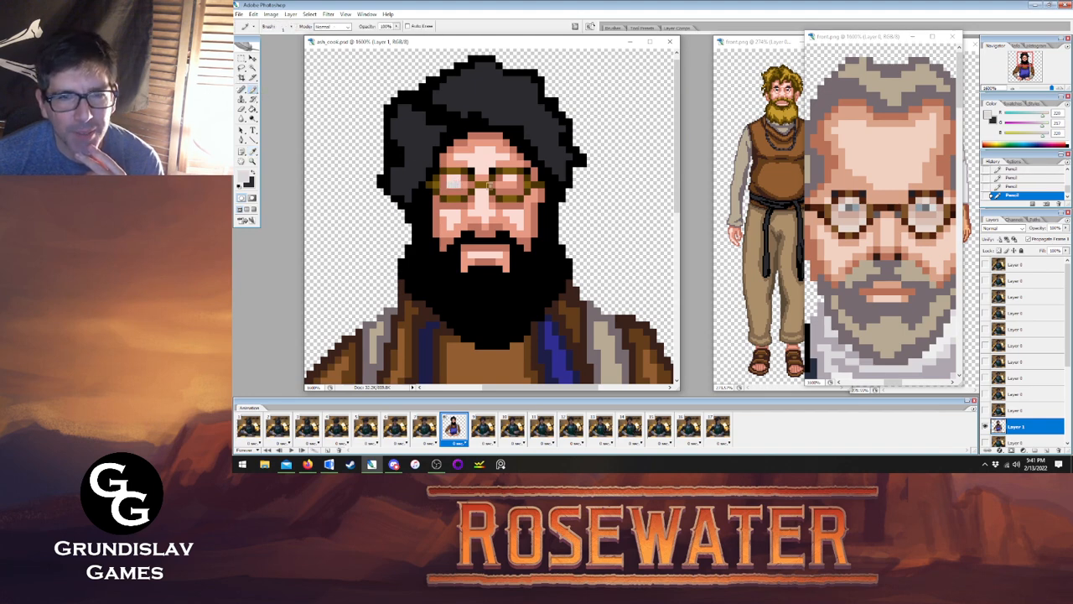
{"action": "left_click", "coordinate": [508, 185]}
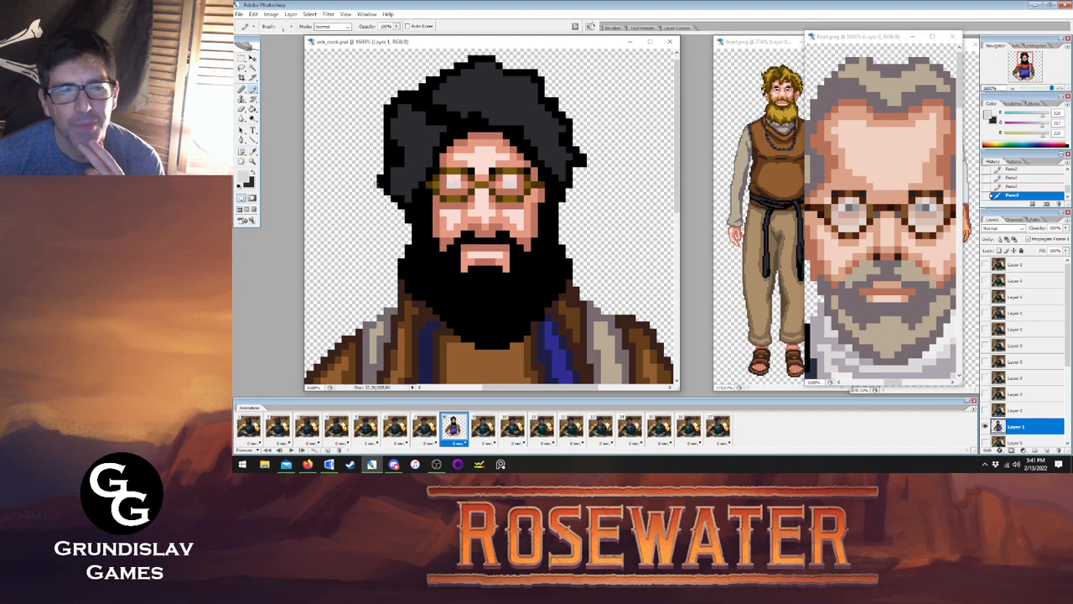
{"action": "key", "text": "i"}
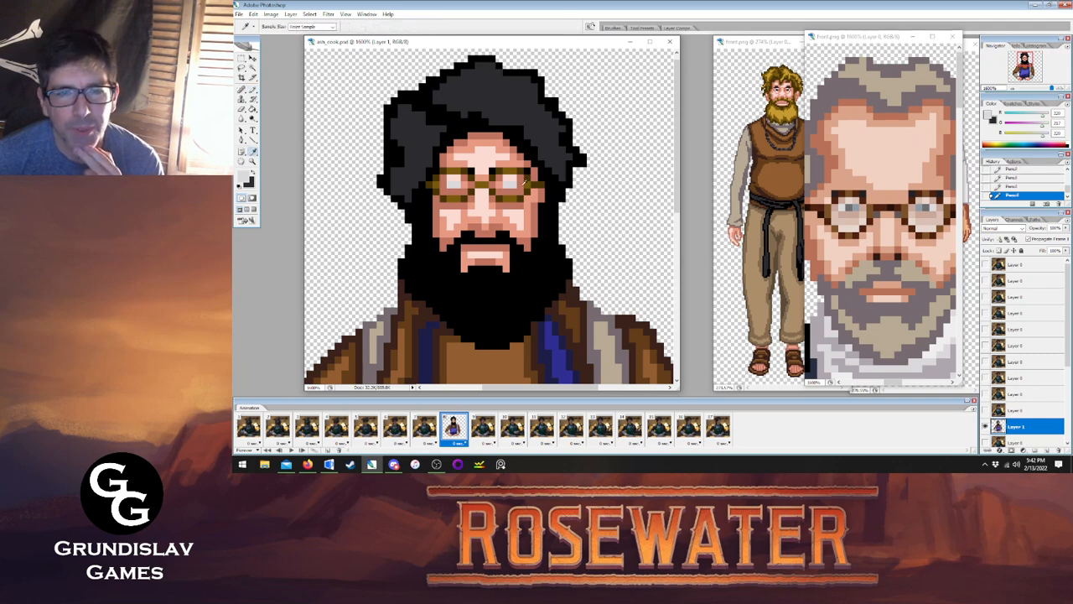
Sample black from the hair beside the face and paint a one-pixel pupil in each eye behind the glasses.
{"action": "left_click", "coordinate": [549, 178]}
{"action": "left_click", "coordinate": [252, 89]}
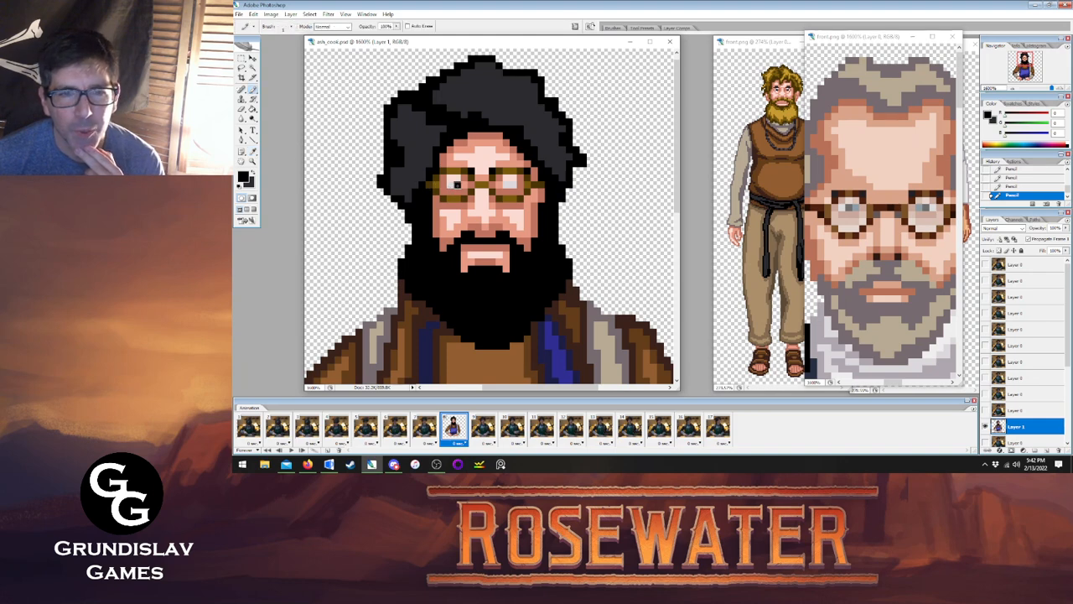
{"action": "left_click", "coordinate": [509, 186]}
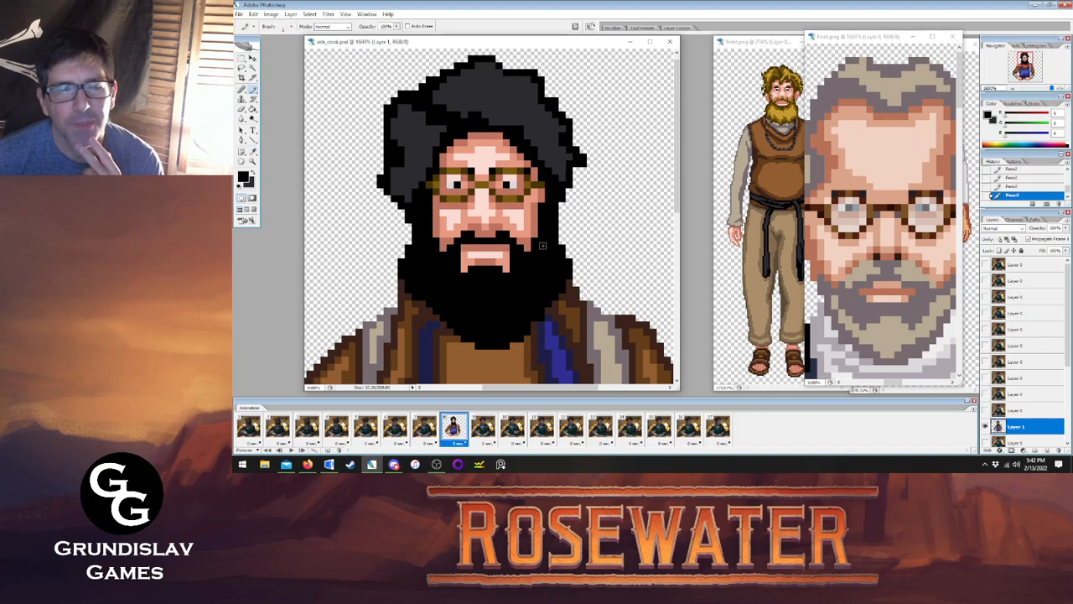
{"action": "left_click", "coordinate": [1015, 178]}
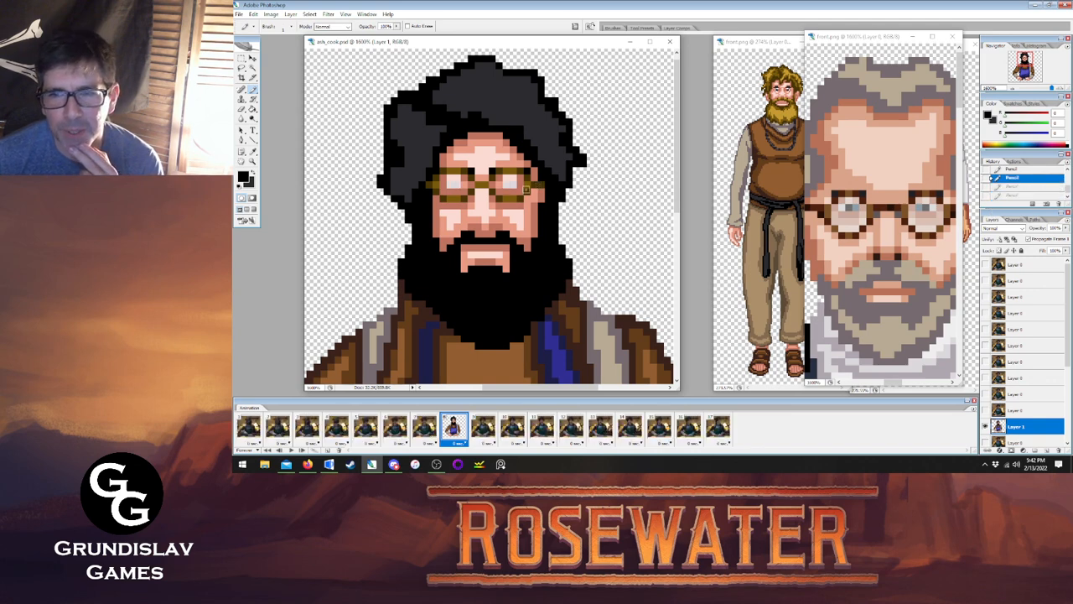
{"action": "left_click", "coordinate": [512, 182]}
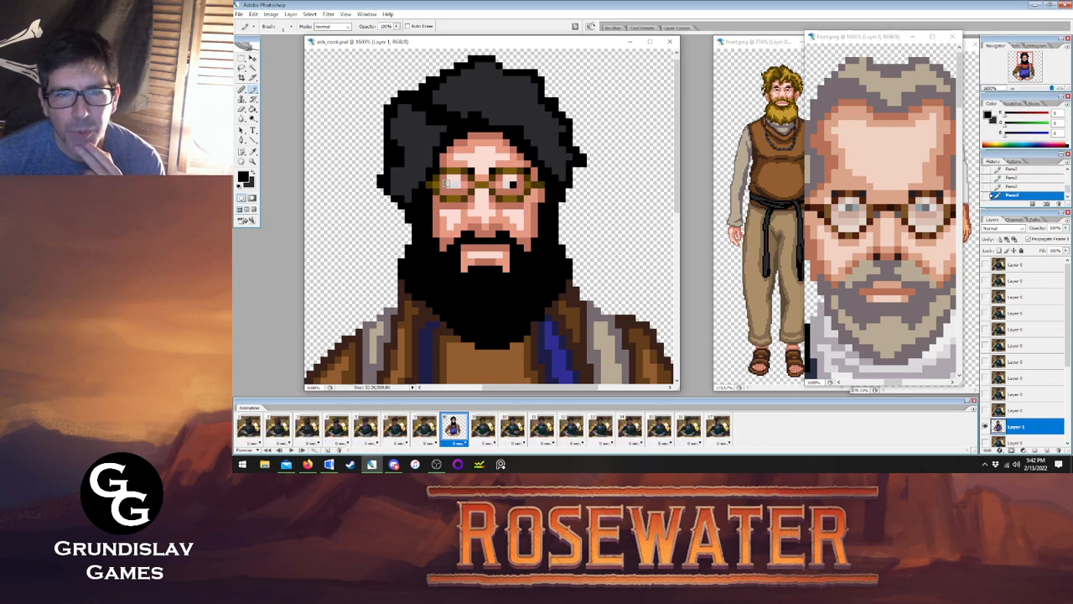
{"action": "left_click", "coordinate": [449, 185]}
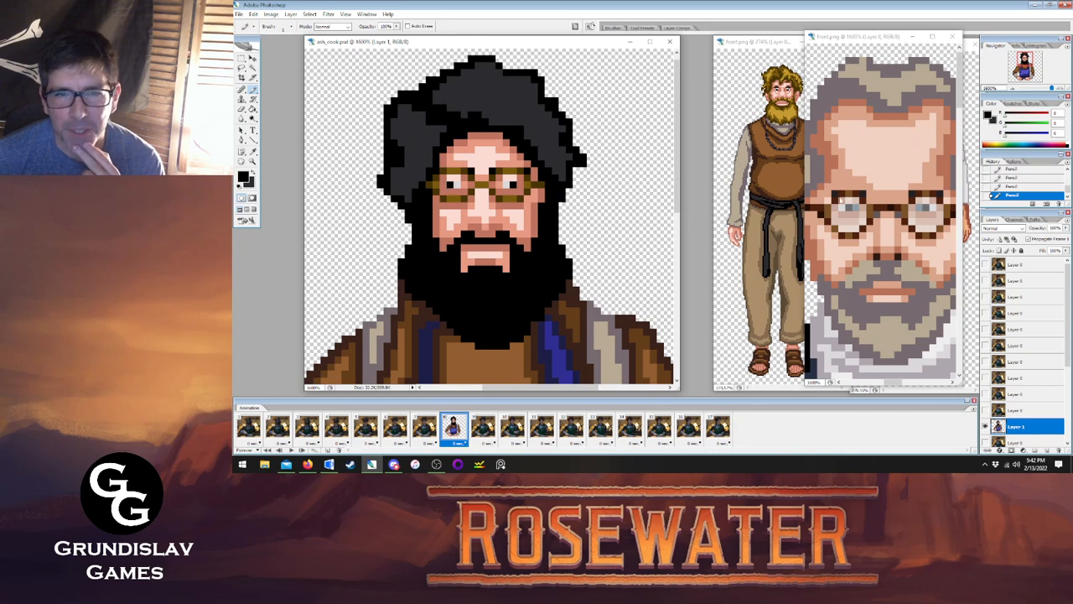
{"action": "left_click", "coordinate": [1010, 186]}
{"action": "left_click", "coordinate": [1011, 177]}
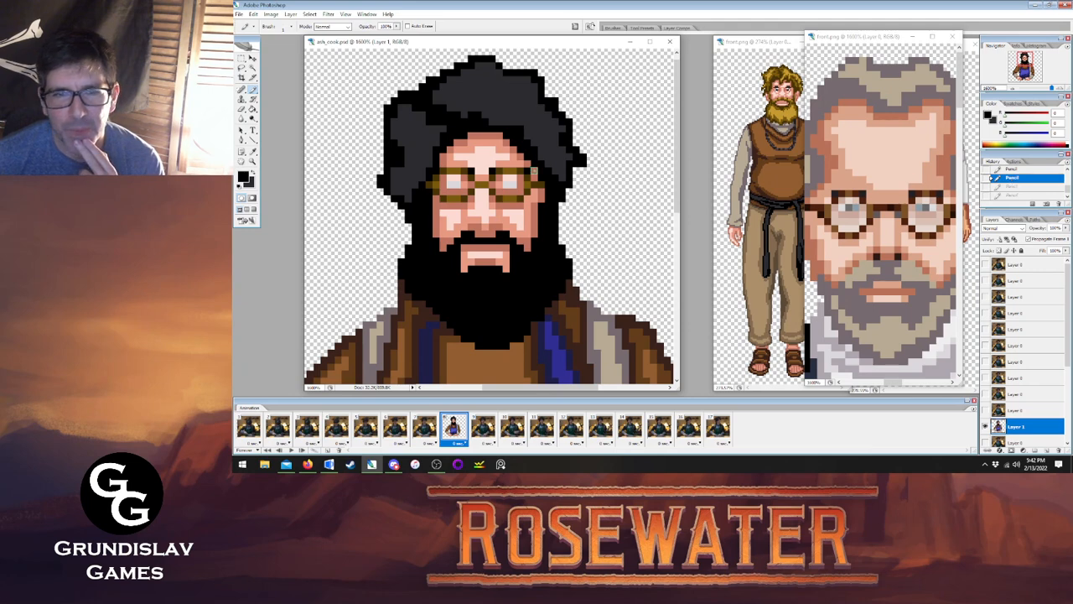
{"action": "left_click", "coordinate": [507, 184]}
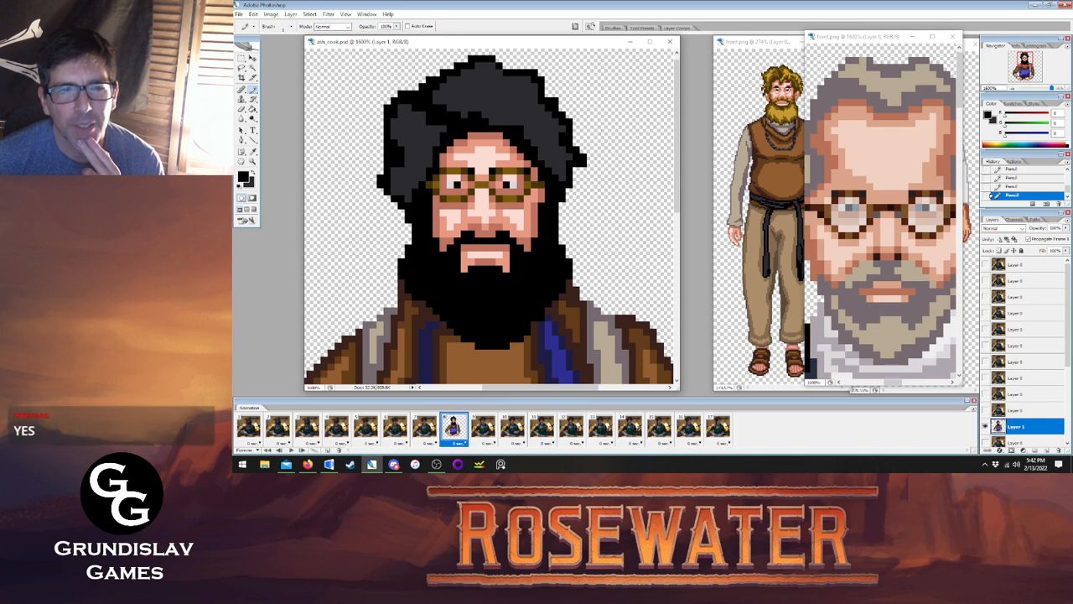
Sample the dark brown from the cook's coat beside the beard and paint brown iris pixels in both eyes.
{"action": "left_click", "coordinate": [253, 152]}
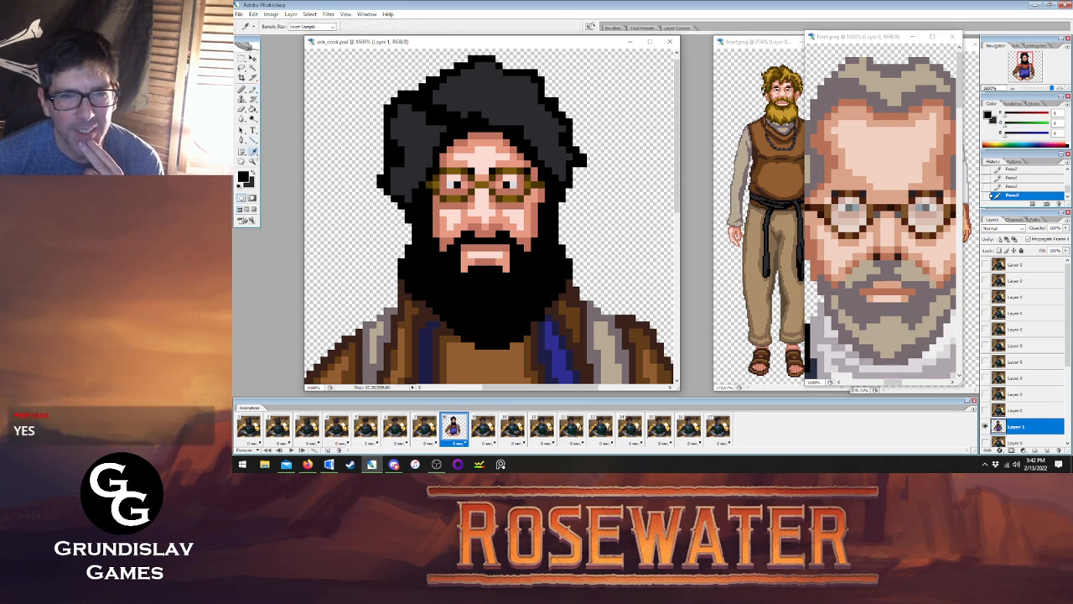
{"action": "left_click", "coordinate": [575, 289]}
{"action": "key", "text": "b"}
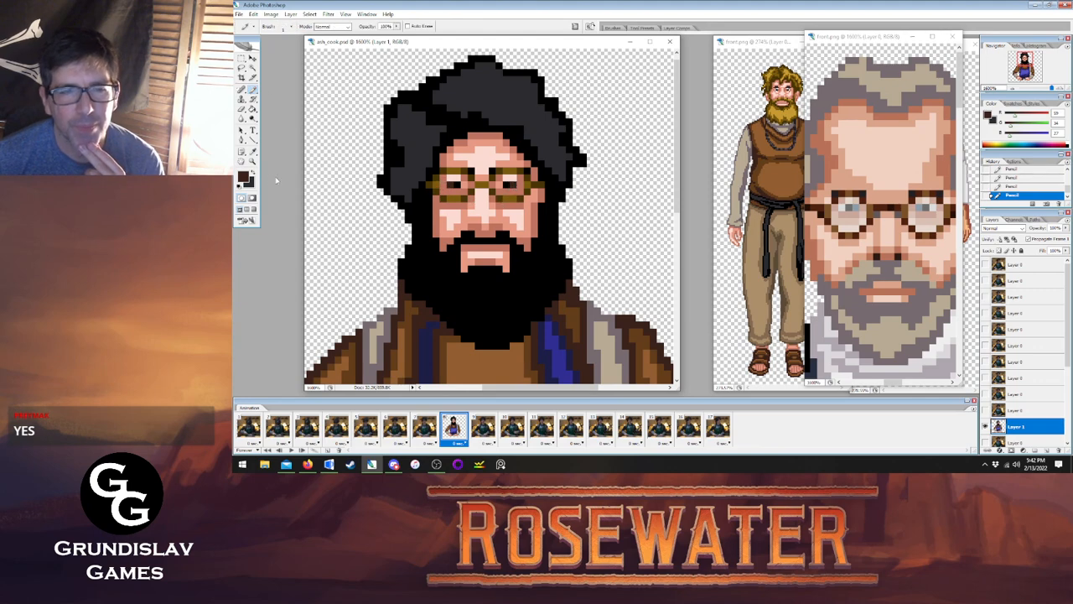
Sample the near-white from the reference figure's shirt collar and brighten the whites of both eyes.
{"action": "key", "text": "i"}
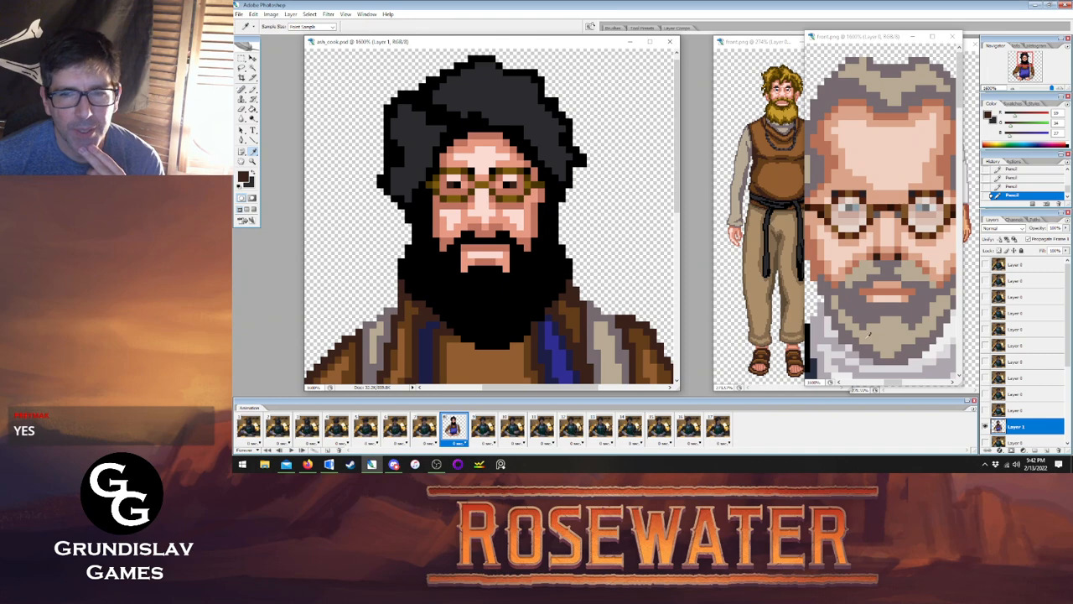
{"action": "left_click", "coordinate": [841, 374]}
{"action": "left_click", "coordinate": [252, 90]}
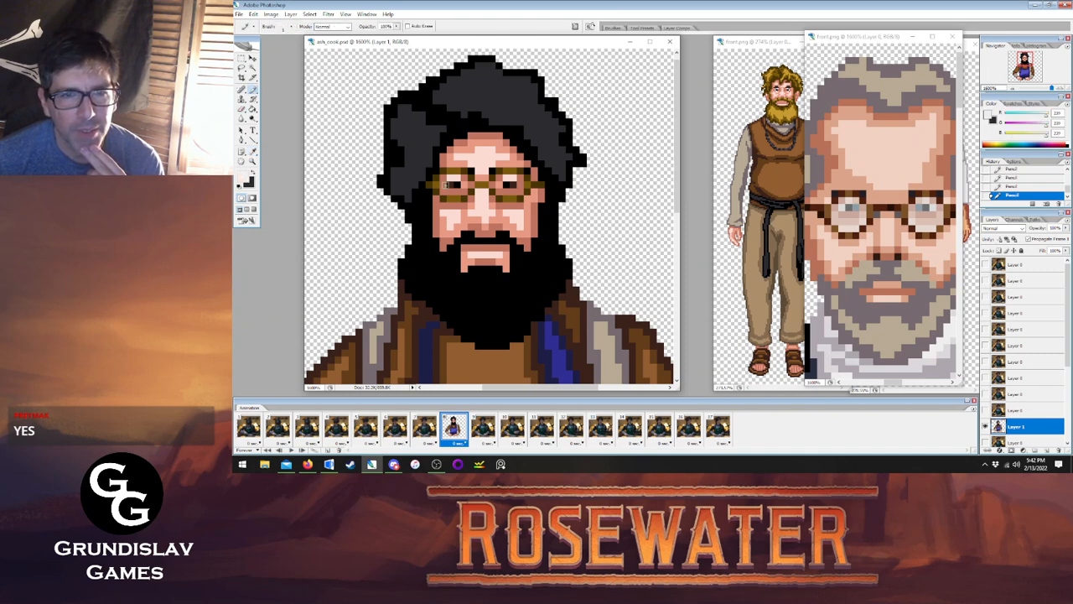
{"action": "left_click", "coordinate": [445, 186]}
{"action": "left_click", "coordinate": [515, 181]}
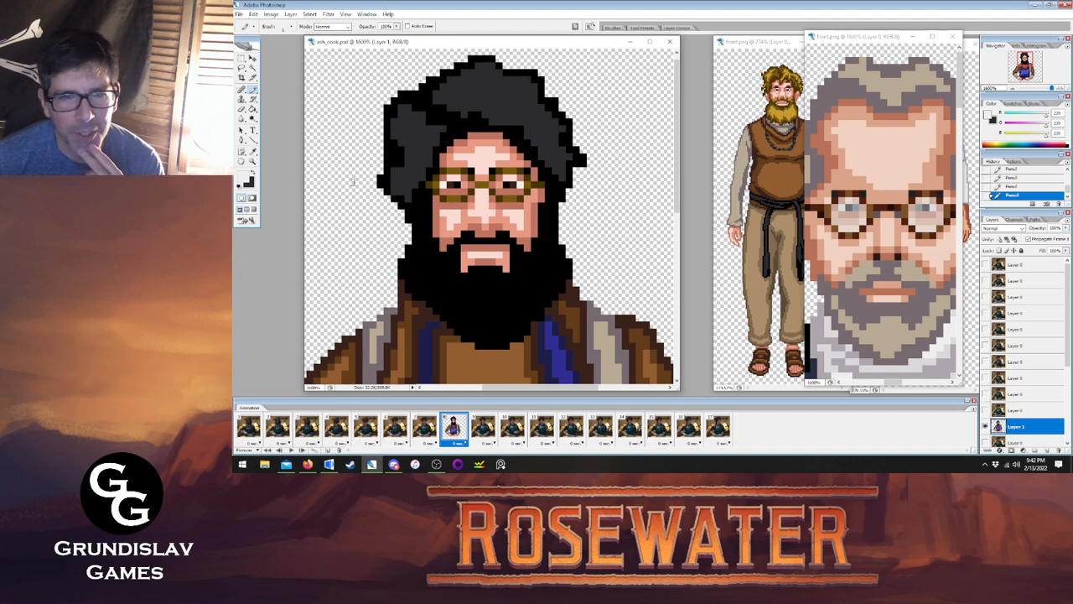
Sample the dark grey from the hair and paint grey pixels over the moustache corners and through the black beard.
{"action": "key", "text": "i"}
{"action": "left_click", "coordinate": [430, 134]}
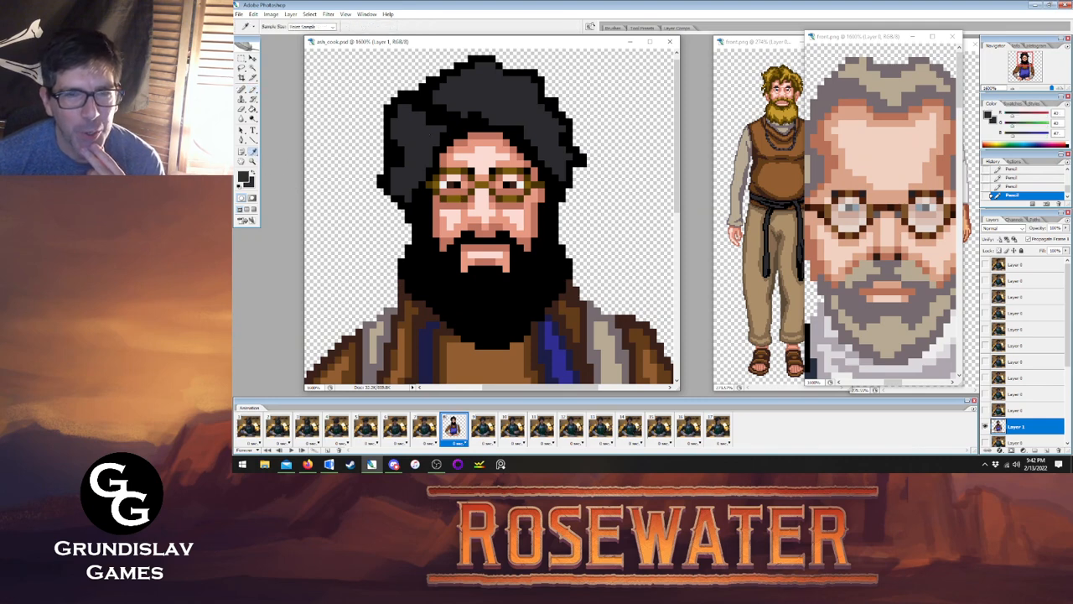
{"action": "key", "text": "b"}
{"action": "left_click", "coordinate": [465, 235]}
{"action": "left_click", "coordinate": [457, 241]}
{"action": "left_click", "coordinate": [507, 235]}
{"action": "left_click", "coordinate": [512, 240]}
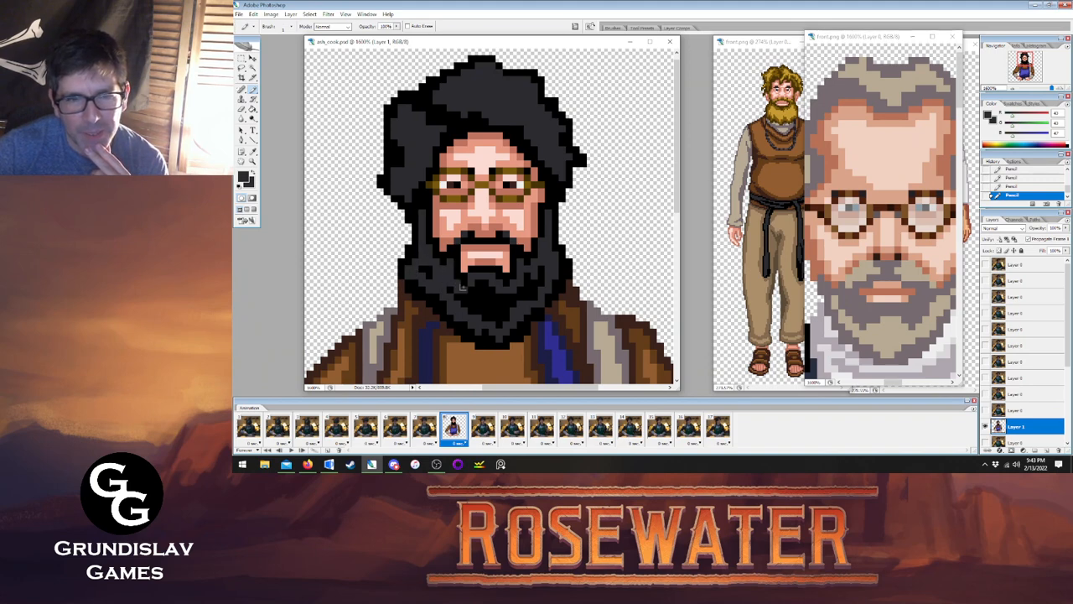
Fill the remaining black patches inside the beard with the dark grey and touch up the beard's inner edge.
{"action": "key", "text": "g"}
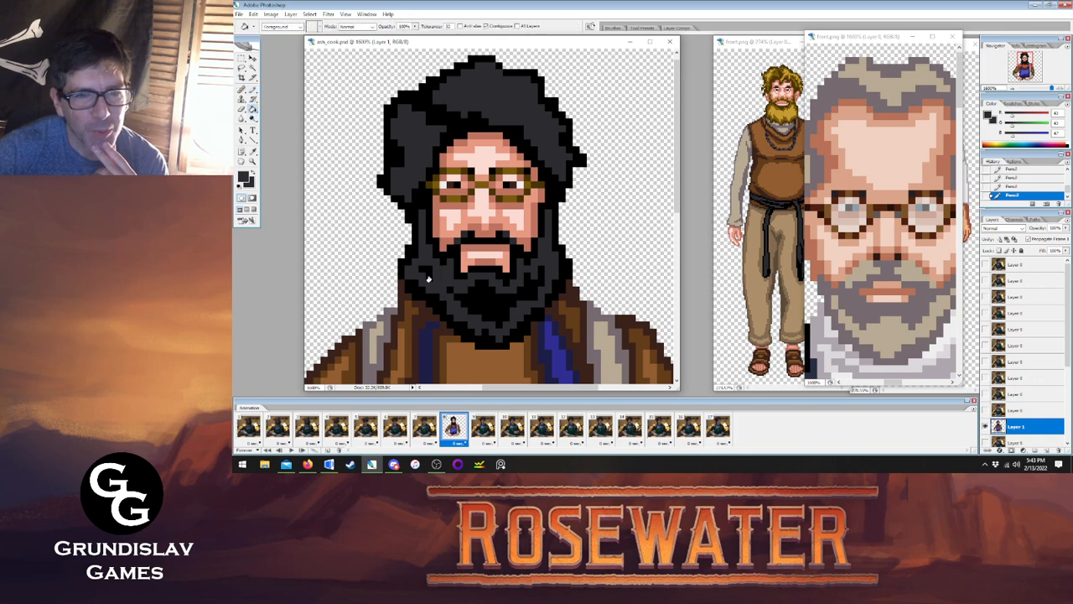
{"action": "left_click", "coordinate": [479, 301]}
{"action": "left_click", "coordinate": [499, 312]}
{"action": "left_click", "coordinate": [456, 292]}
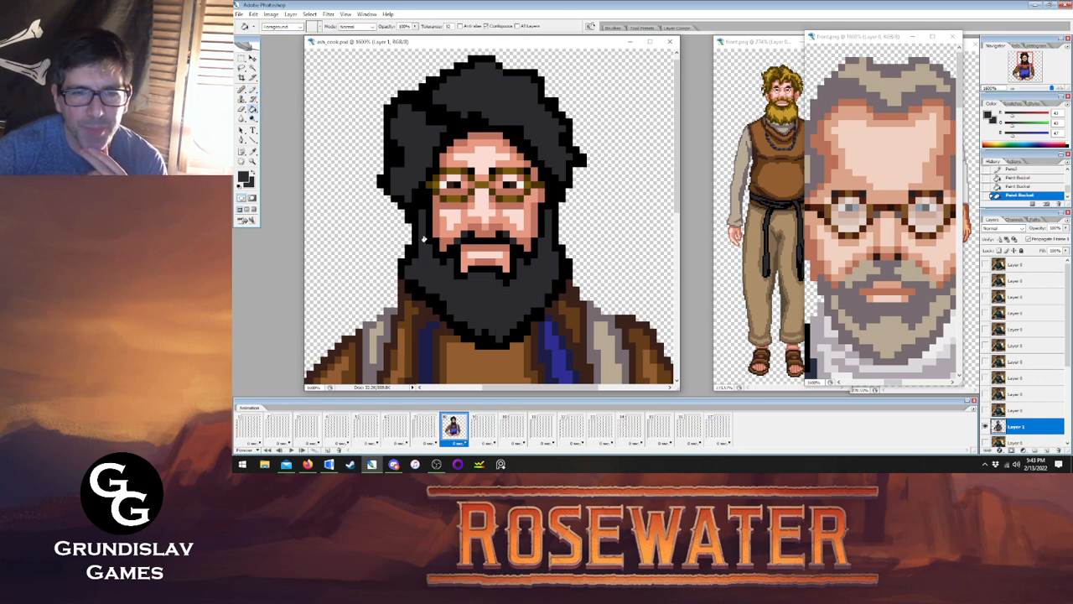
{"action": "key", "text": "b"}
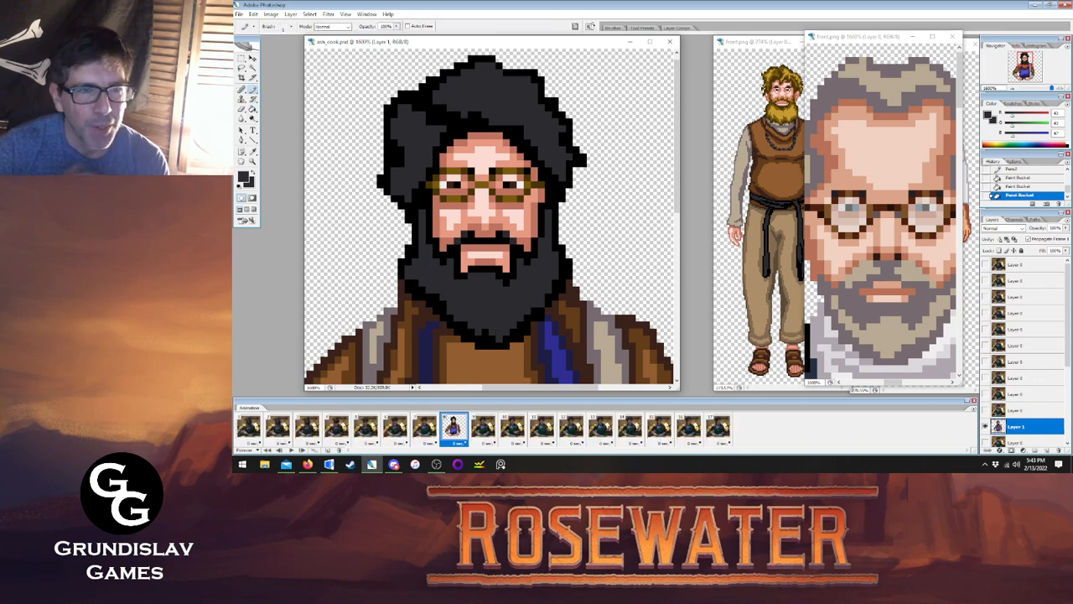
{"action": "left_click", "coordinate": [438, 283]}
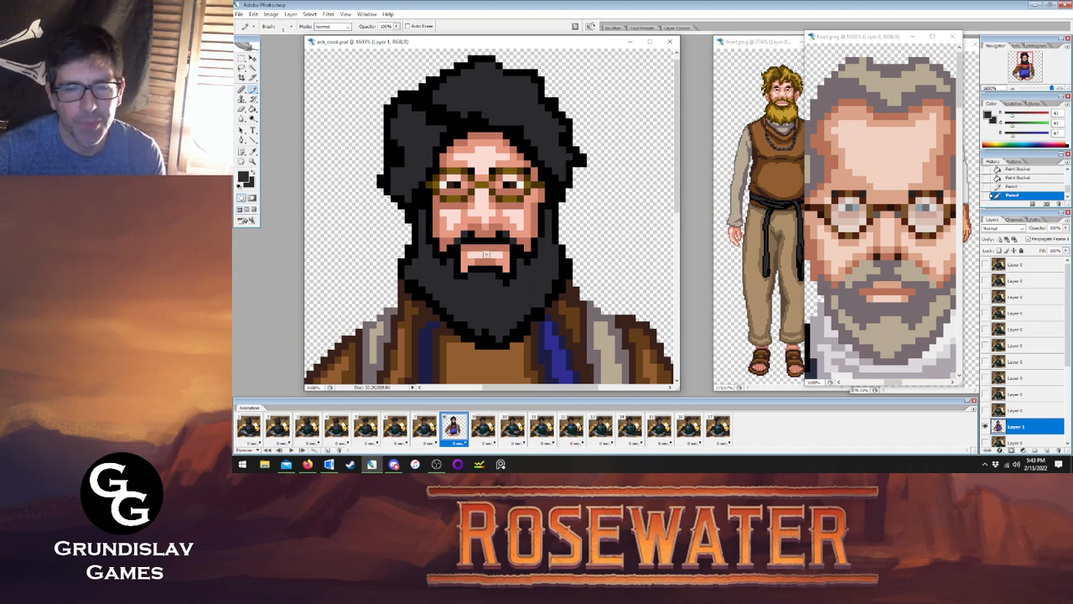
Sample the eyebrow black and extend both eyebrows along the upper edge of the glasses frames.
{"action": "left_click", "coordinate": [253, 151]}
{"action": "left_click", "coordinate": [476, 170]}
{"action": "key", "text": "b"}
{"action": "left_click_drag", "start_coordinate": [444, 163], "coordinate": [526, 165]}
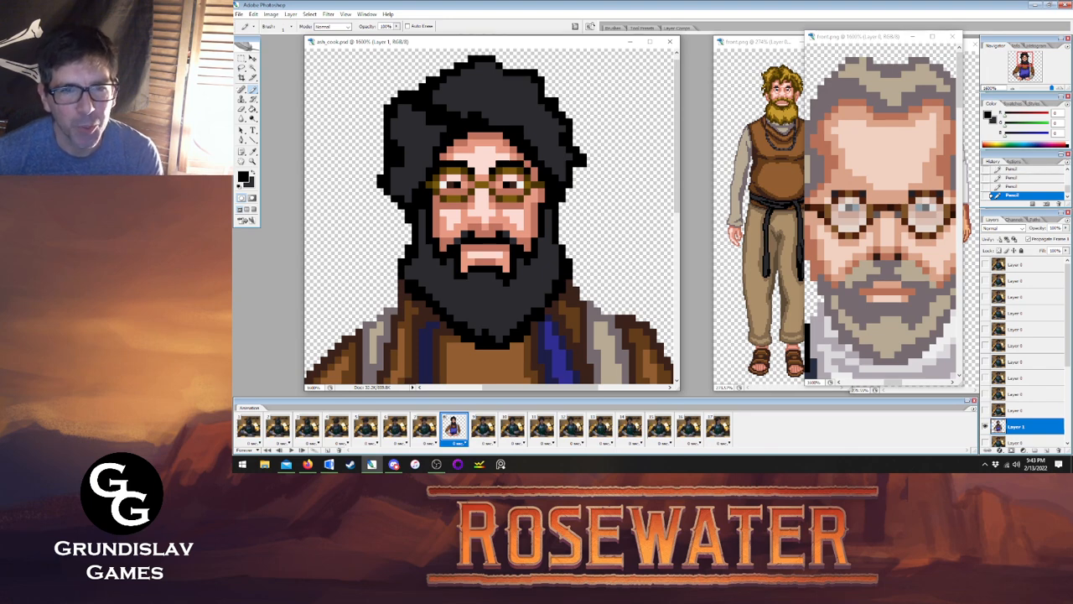
Sample the mid skin tone just below the glasses and retouch the face pixels around the lenses.
{"action": "left_click", "coordinate": [253, 151]}
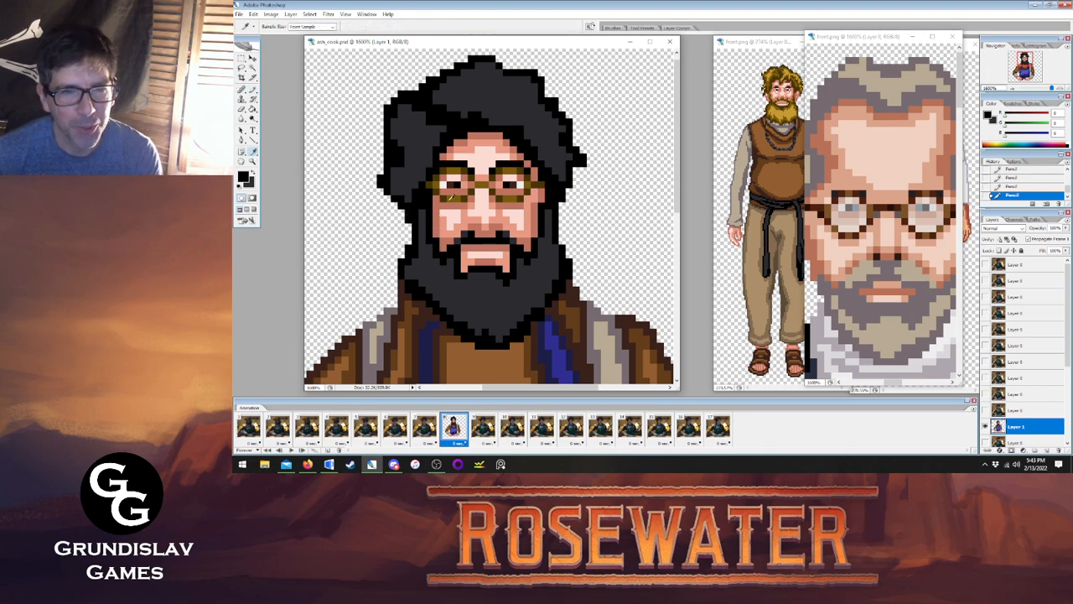
{"action": "left_click", "coordinate": [473, 202]}
{"action": "left_click", "coordinate": [253, 89]}
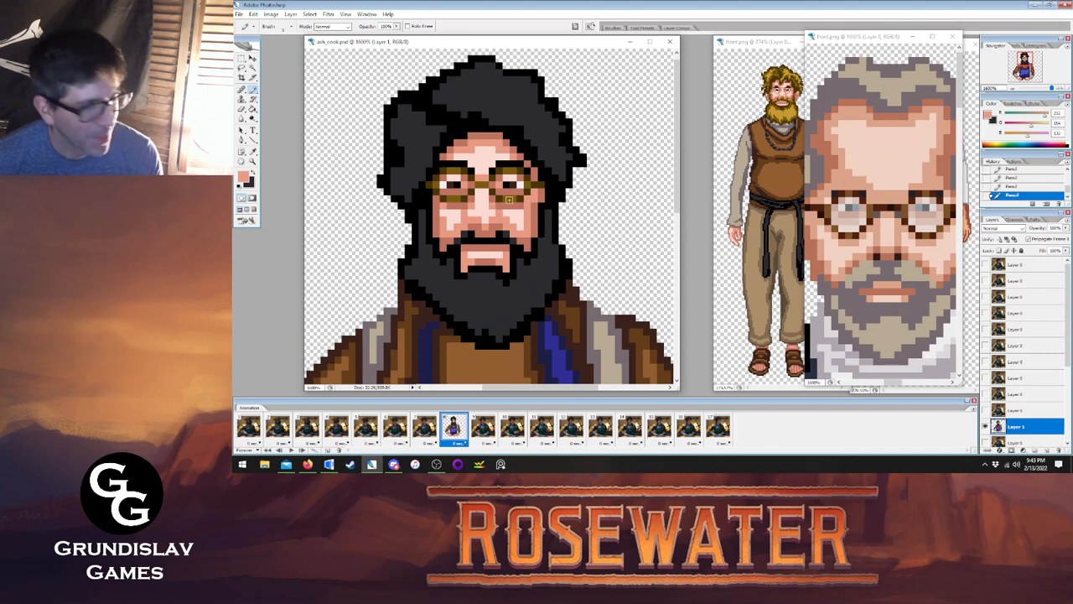
Erase stray black pixels along the outer edge of the hair to refine its silhouette.
{"action": "key", "text": "e"}
{"action": "left_click", "coordinate": [385, 106]}
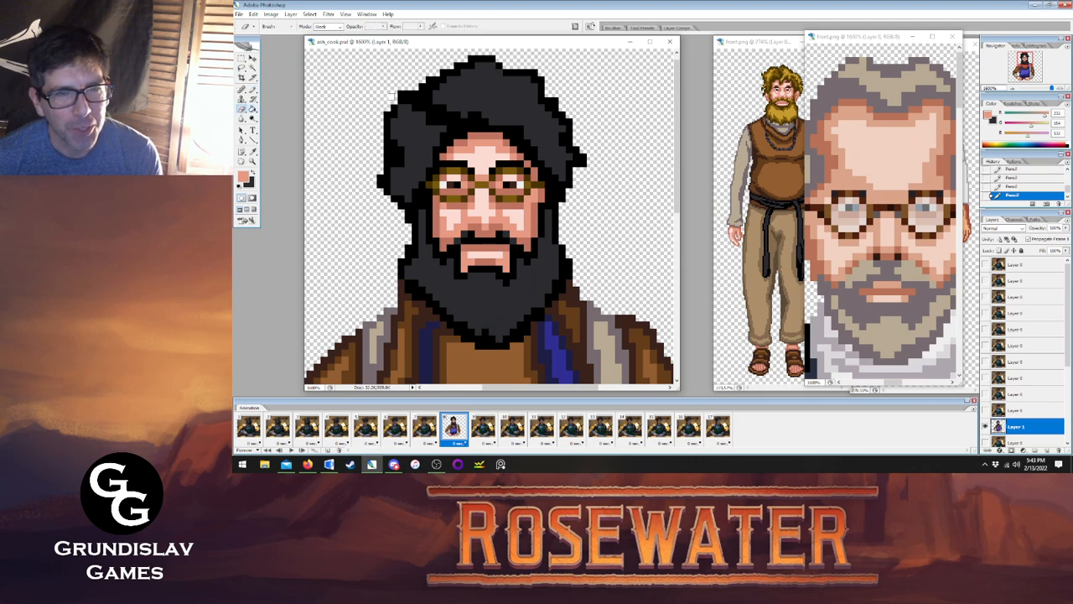
{"action": "left_click", "coordinate": [387, 114]}
{"action": "left_click", "coordinate": [428, 75]}
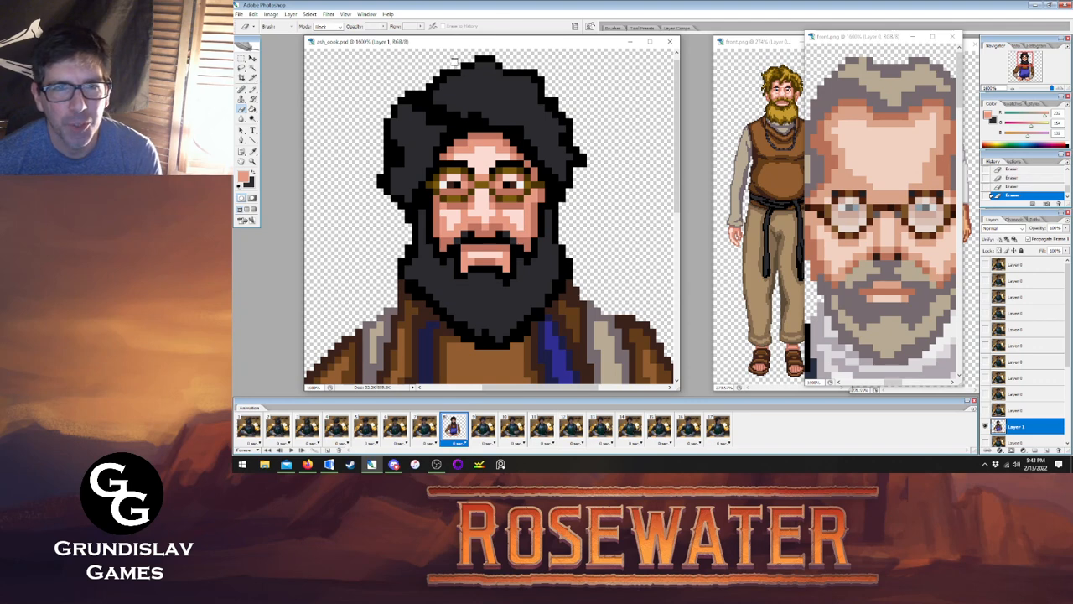
{"action": "left_click", "coordinate": [531, 68]}
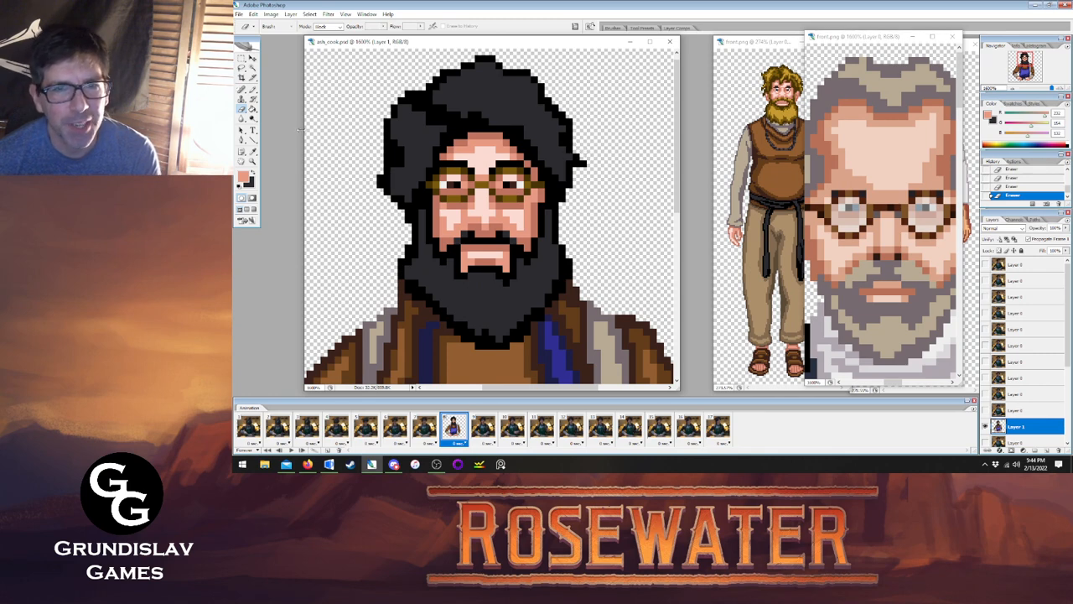
Sample black from the hair, deepen the shading in its side locks, and rework the pixels at the beard's tip.
{"action": "key", "text": "i"}
{"action": "left_click", "coordinate": [466, 118]}
{"action": "key", "text": "b"}
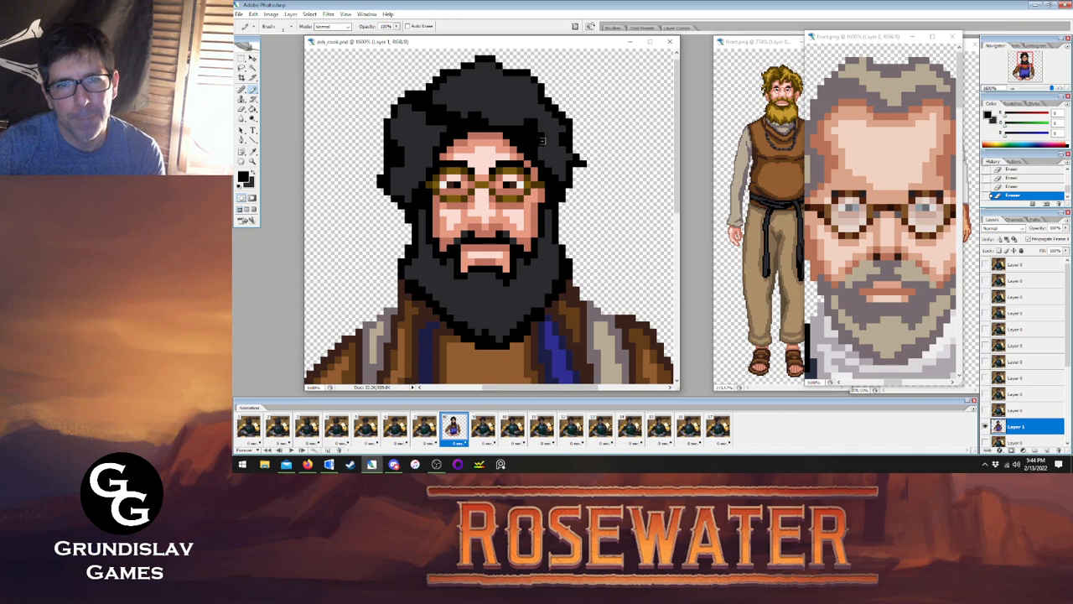
{"action": "left_click_drag", "start_coordinate": [544, 151], "coordinate": [560, 178]}
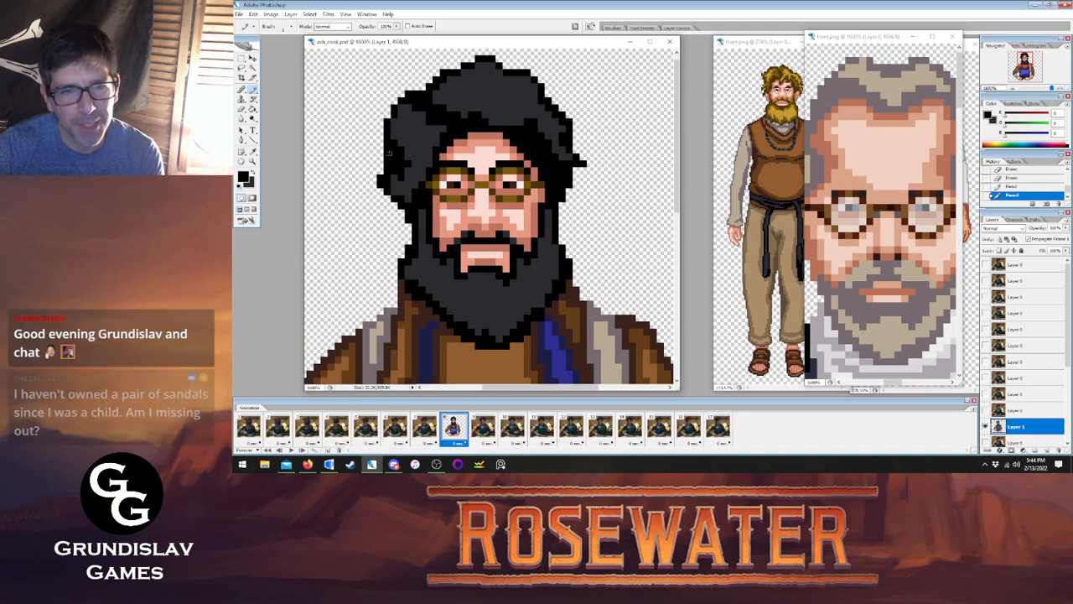
{"action": "left_click", "coordinate": [470, 322]}
{"action": "mouse_move", "coordinate": [489, 325]}
{"action": "left_mouse_down"}
{"action": "mouse_move", "coordinate": [493, 313]}
{"action": "mouse_move", "coordinate": [503, 333]}
{"action": "left_mouse_up"}
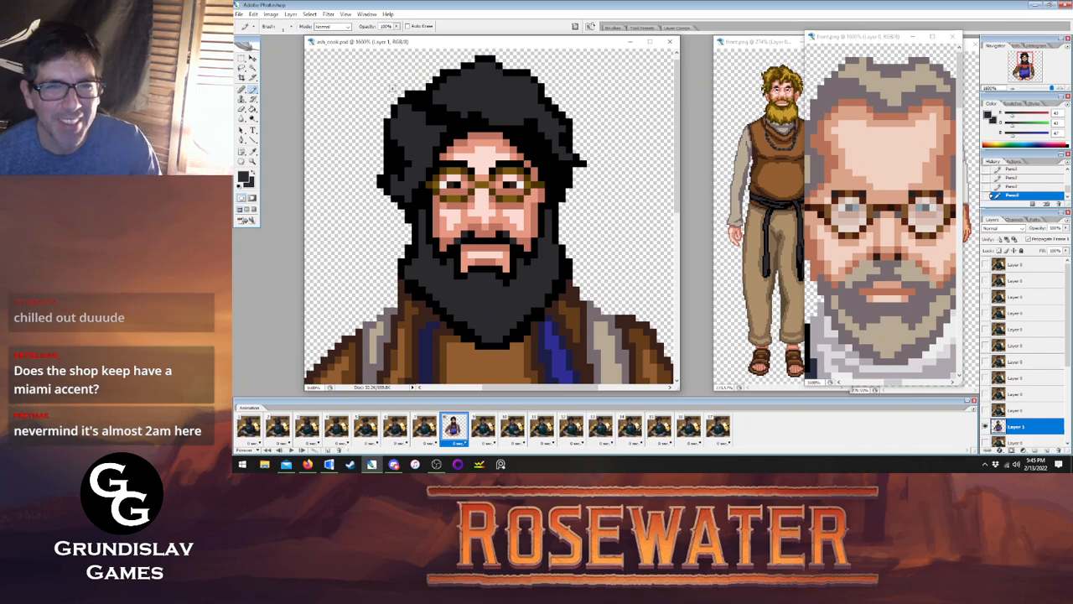
Zoom out to examine the whole cook figure, and zoom back in on the head.
{"action": "key", "text": "z"}
{"action": "right_click", "coordinate": [481, 210]}
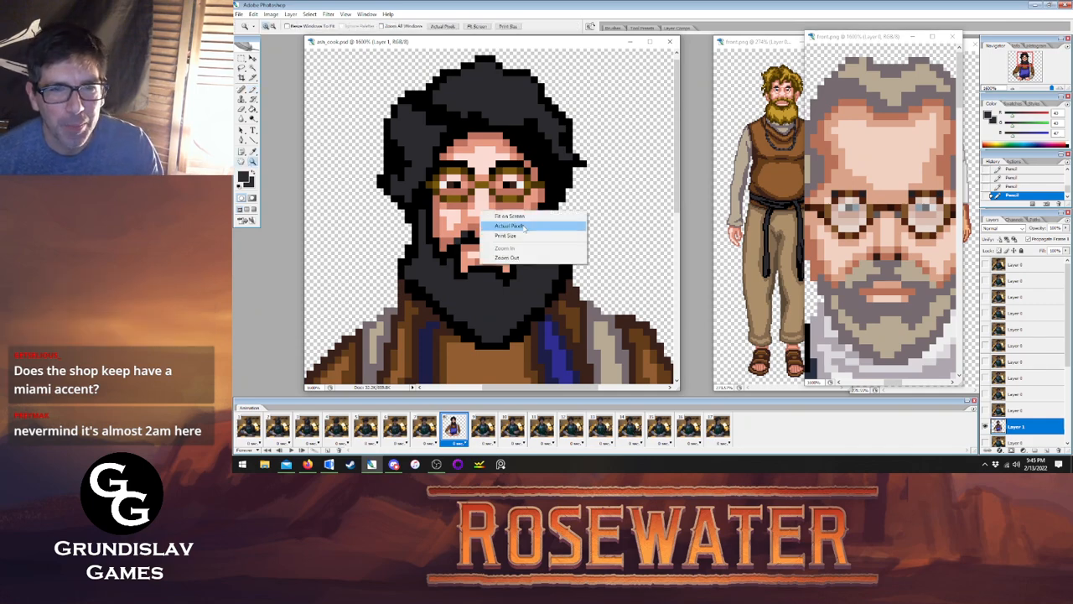
{"action": "left_click", "coordinate": [520, 225]}
{"action": "right_click", "coordinate": [495, 225]}
{"action": "left_click", "coordinate": [513, 229]}
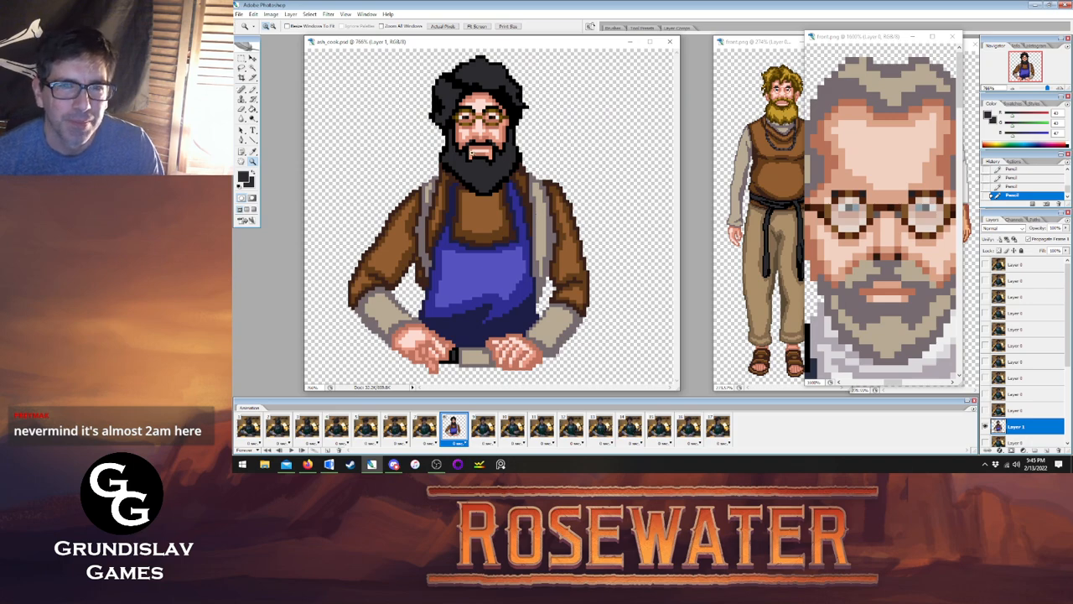
{"action": "left_click", "coordinate": [475, 154]}
{"action": "left_click", "coordinate": [475, 155]}
{"action": "left_click", "coordinate": [474, 154]}
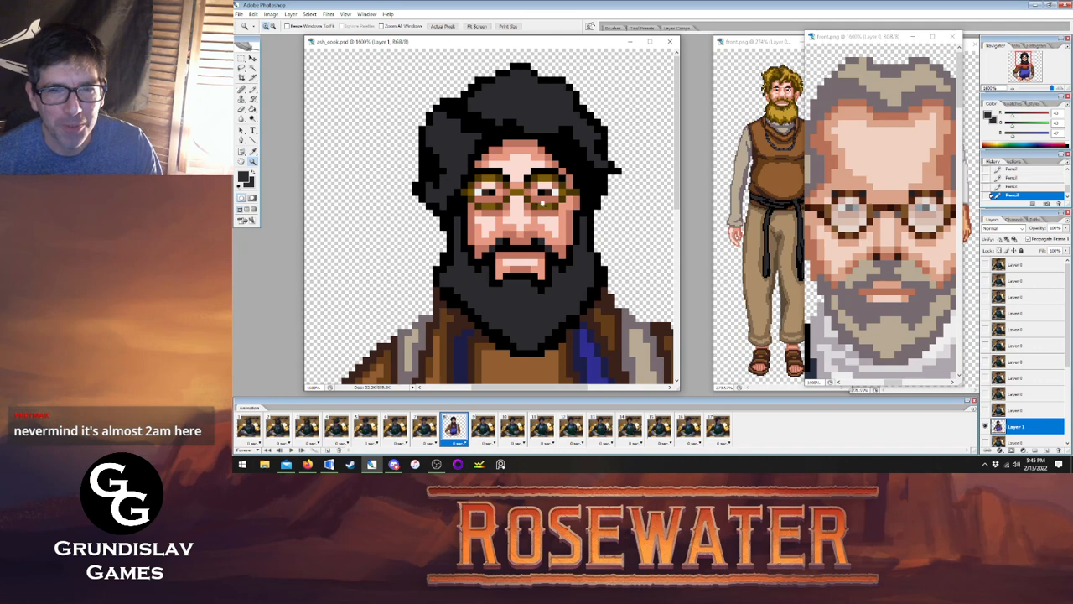
{"action": "right_click", "coordinate": [542, 204]}
{"action": "left_click", "coordinate": [557, 211]}
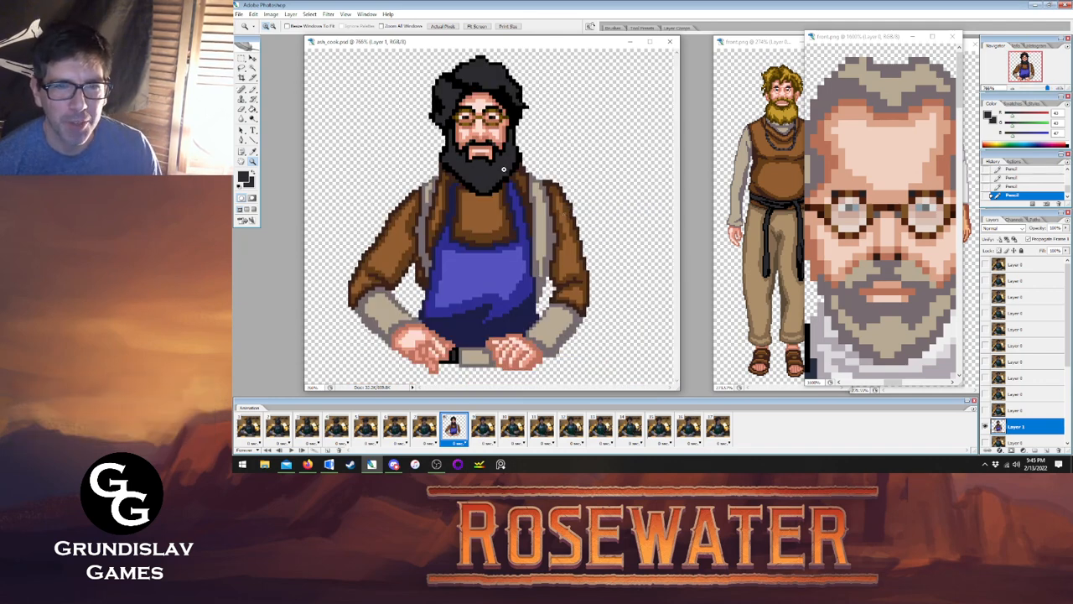
{"action": "left_click_drag", "start_coordinate": [452, 83], "coordinate": [525, 175]}
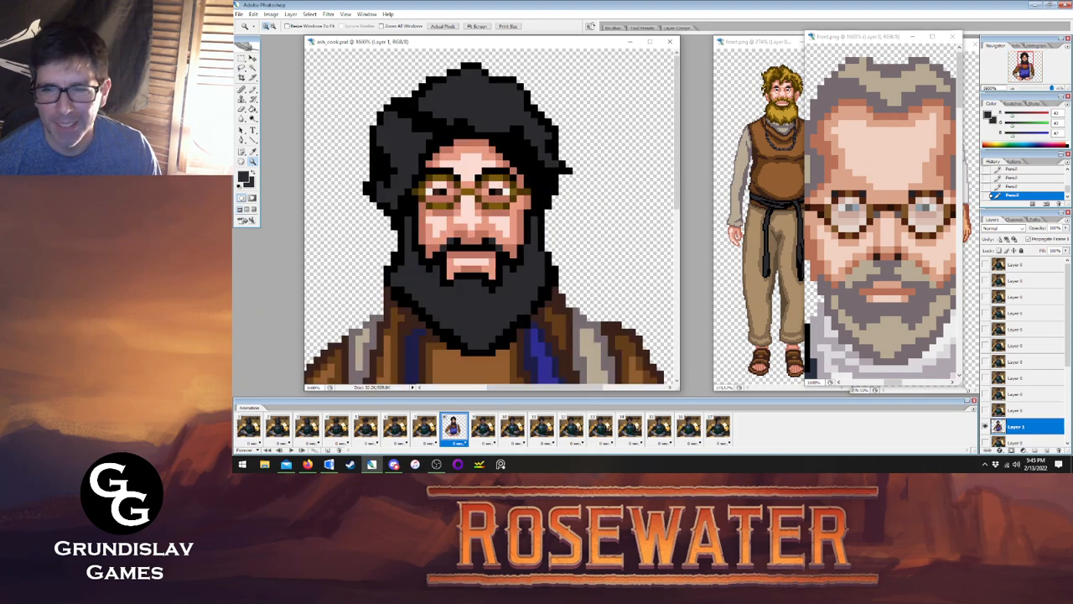
Show the reference photo layer and toggle Layer 1's visibility to compare the painted head with the photo.
{"action": "left_click", "coordinate": [986, 443]}
{"action": "left_click", "coordinate": [986, 426]}
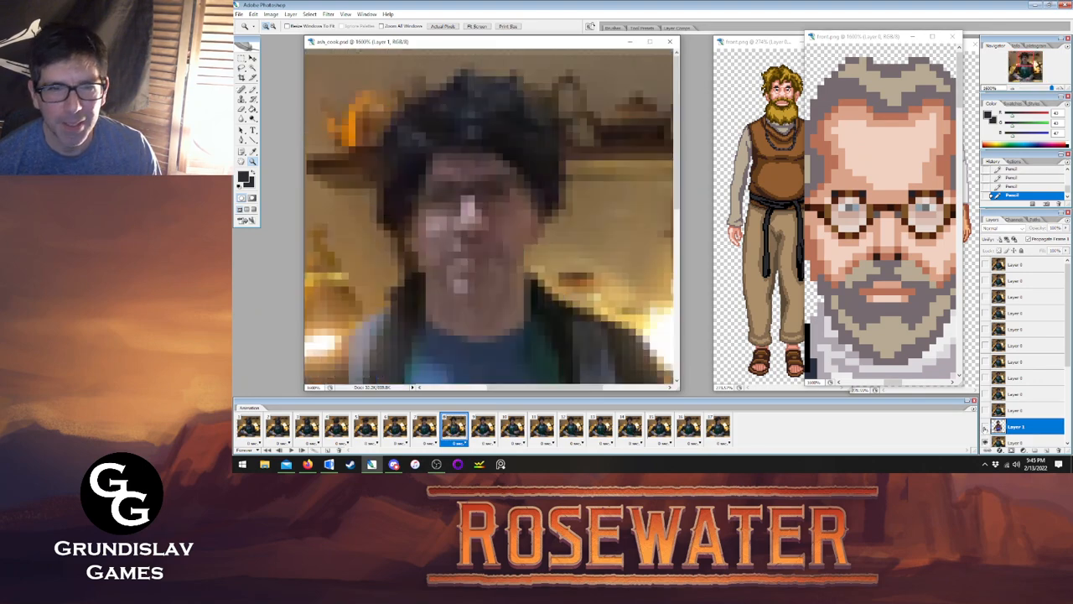
{"action": "left_click", "coordinate": [986, 426]}
{"action": "left_click", "coordinate": [986, 427]}
{"action": "left_click", "coordinate": [986, 427]}
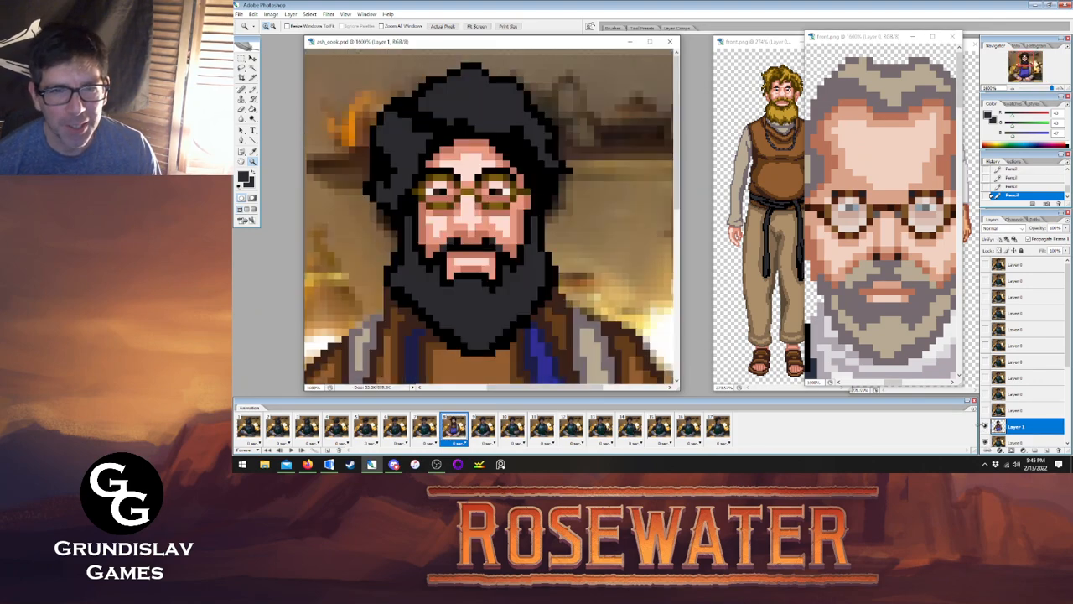
Sample the mid skin tone from the cheek and paint over the light highlights on the cheeks and nose.
{"action": "left_click", "coordinate": [252, 152]}
{"action": "left_click", "coordinate": [429, 231]}
{"action": "left_click", "coordinate": [252, 90]}
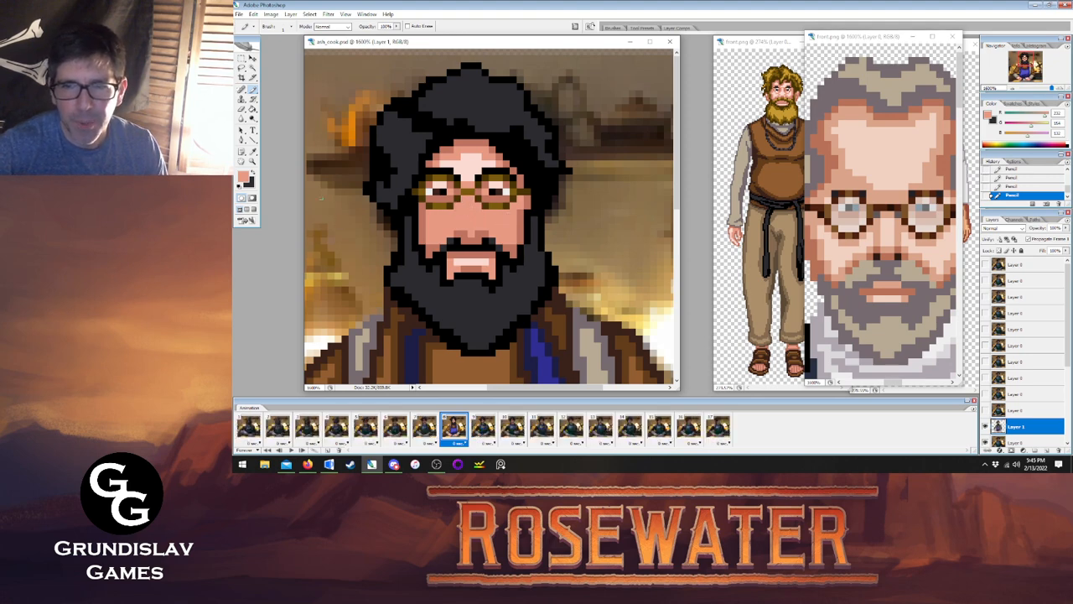
Sample the light skin tone from the forehead and paint highlights on both cheeks and the nose.
{"action": "left_click", "coordinate": [254, 152]}
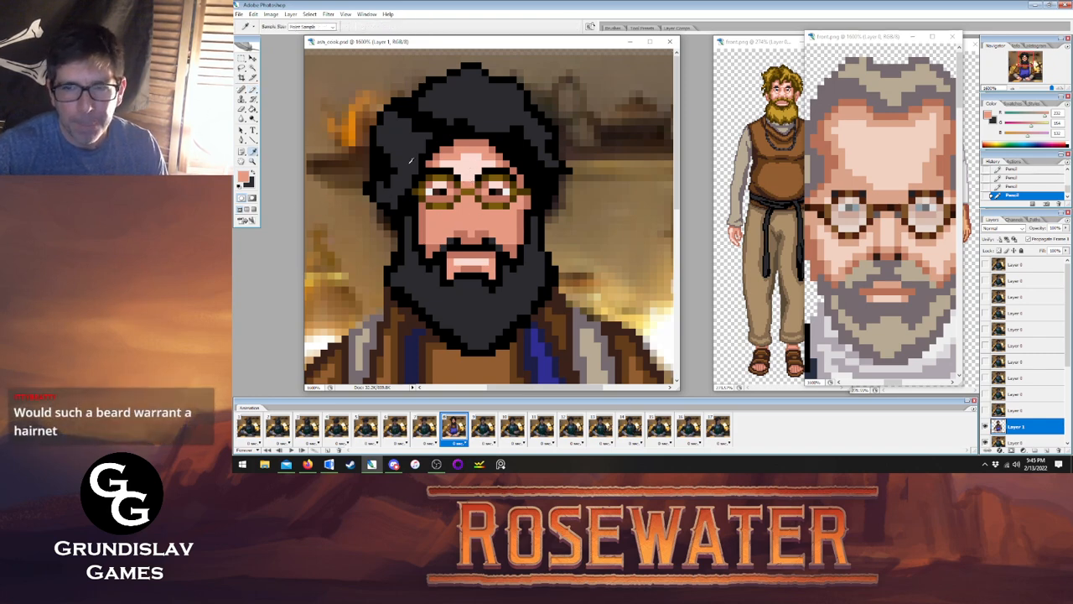
{"action": "left_click", "coordinate": [253, 89]}
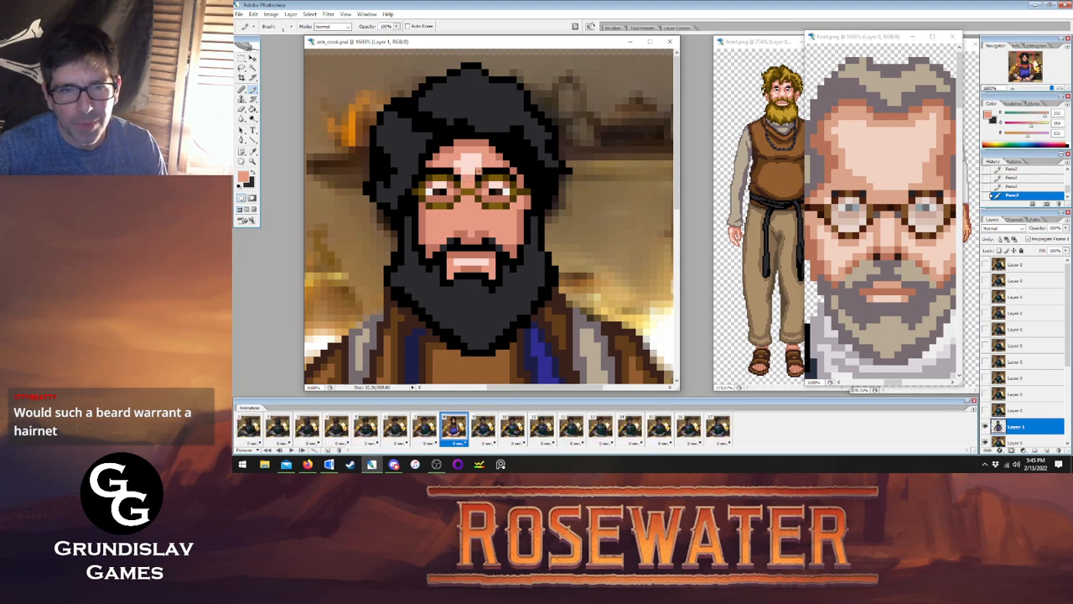
{"action": "left_click", "coordinate": [253, 153]}
{"action": "left_click", "coordinate": [470, 161]}
{"action": "left_click", "coordinate": [253, 90]}
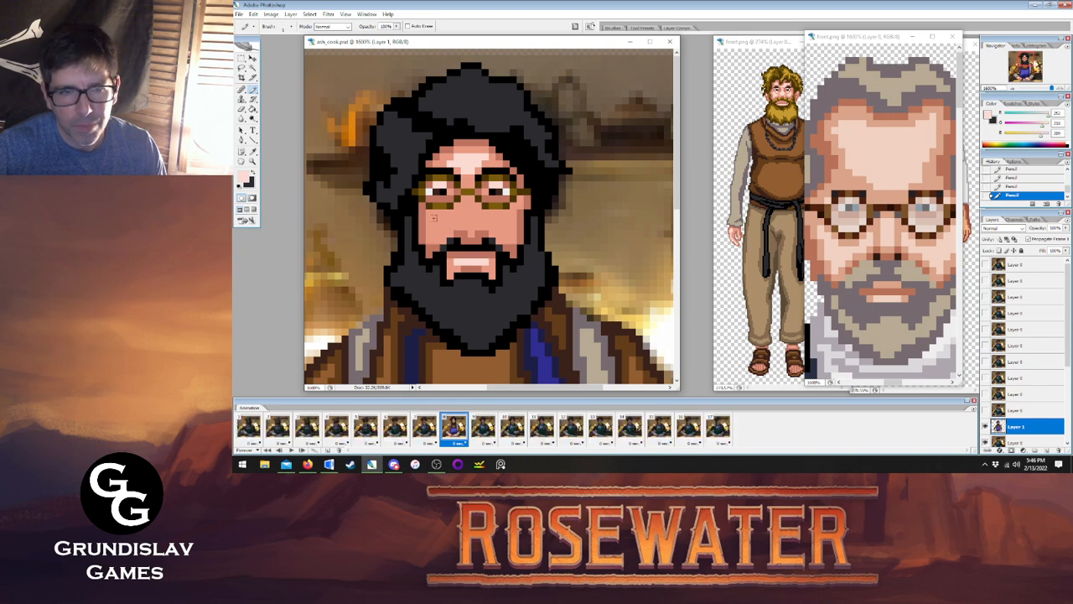
{"action": "key", "text": "ctrl+z"}
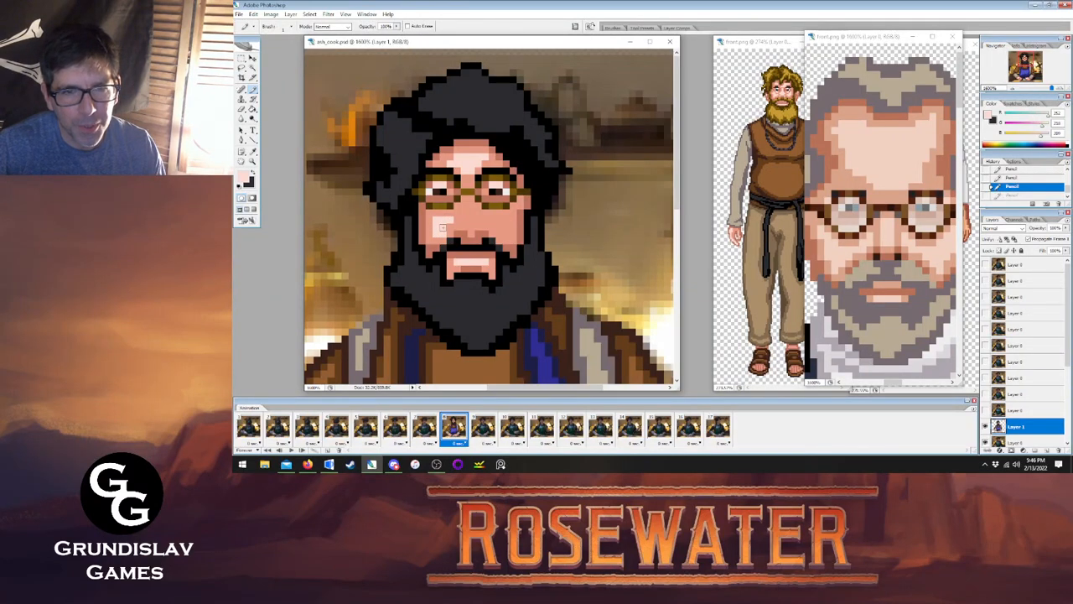
{"action": "left_click", "coordinate": [447, 226]}
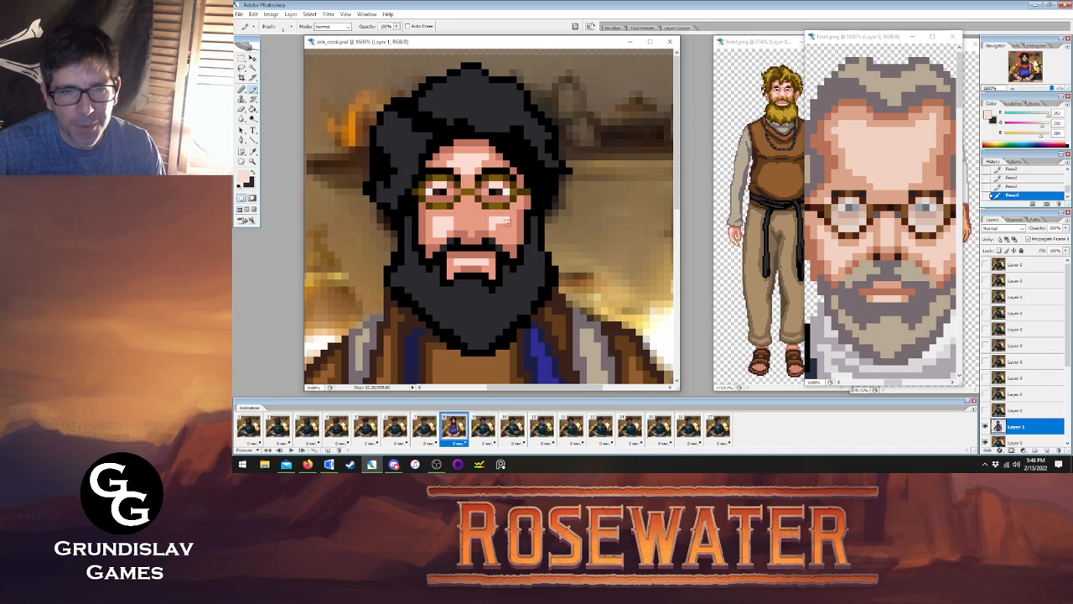
{"action": "left_click", "coordinate": [499, 233]}
{"action": "left_click", "coordinate": [505, 232]}
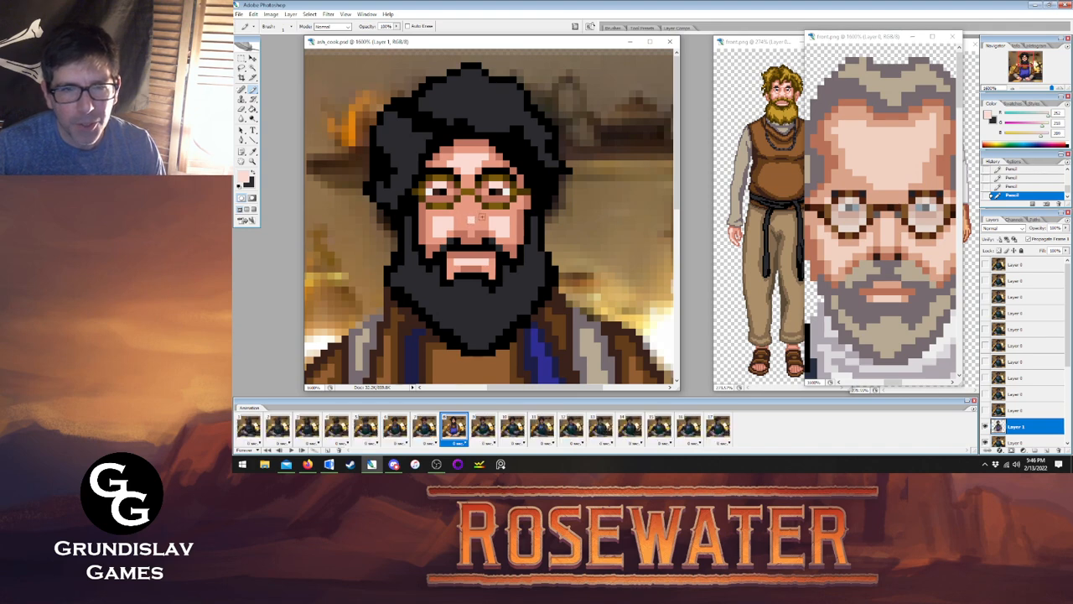
Select the right-hand eye with its eyebrow and glasses lens and shift the selection one pixel to the right.
{"action": "left_click", "coordinate": [243, 58]}
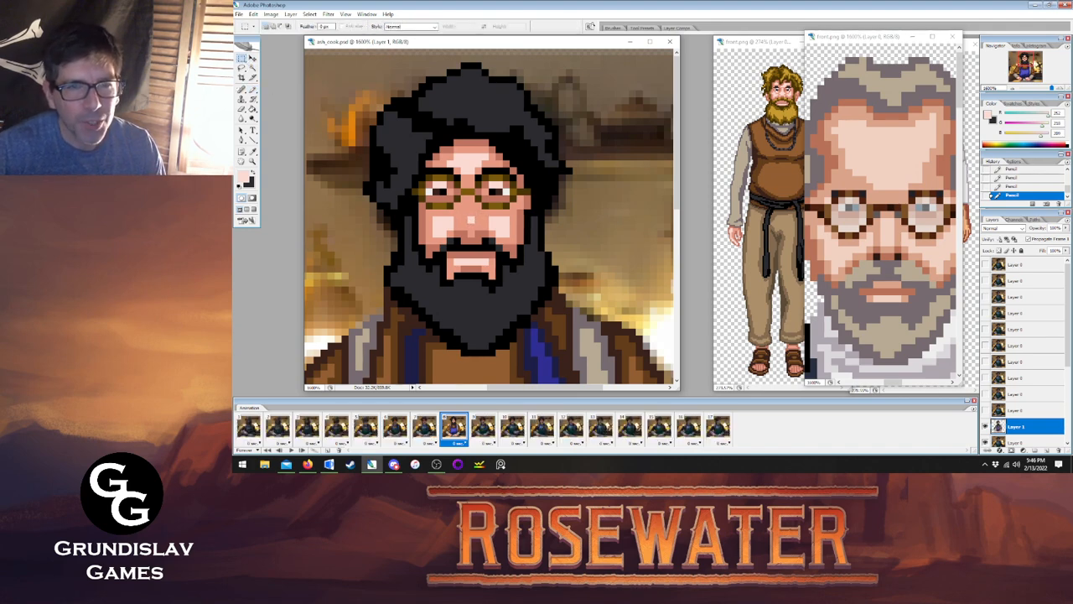
{"action": "left_click_drag", "start_coordinate": [483, 166], "coordinate": [518, 210]}
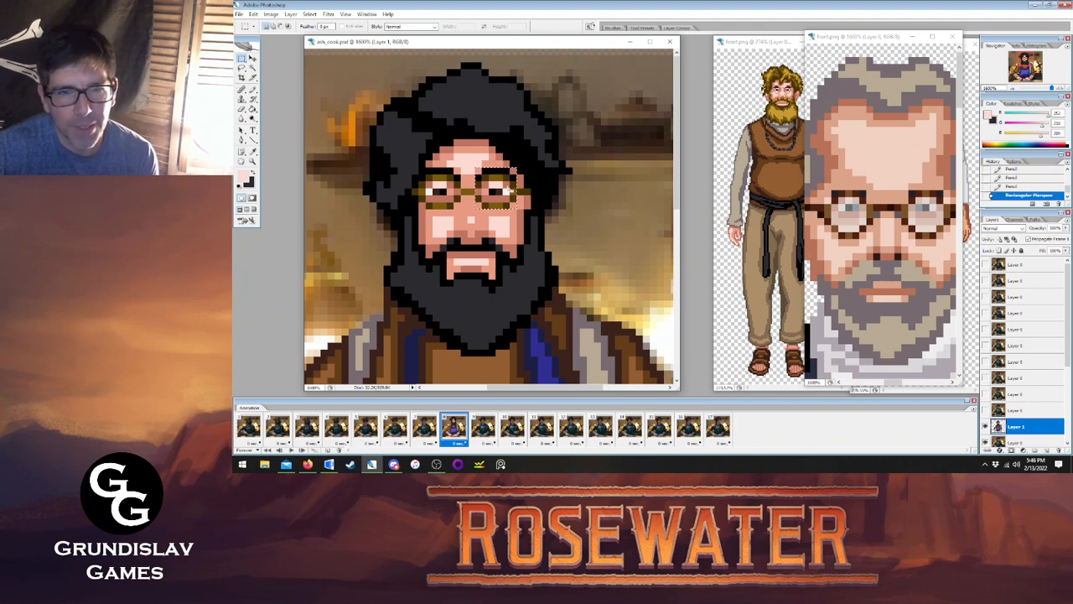
{"action": "key", "text": "ctrl+d"}
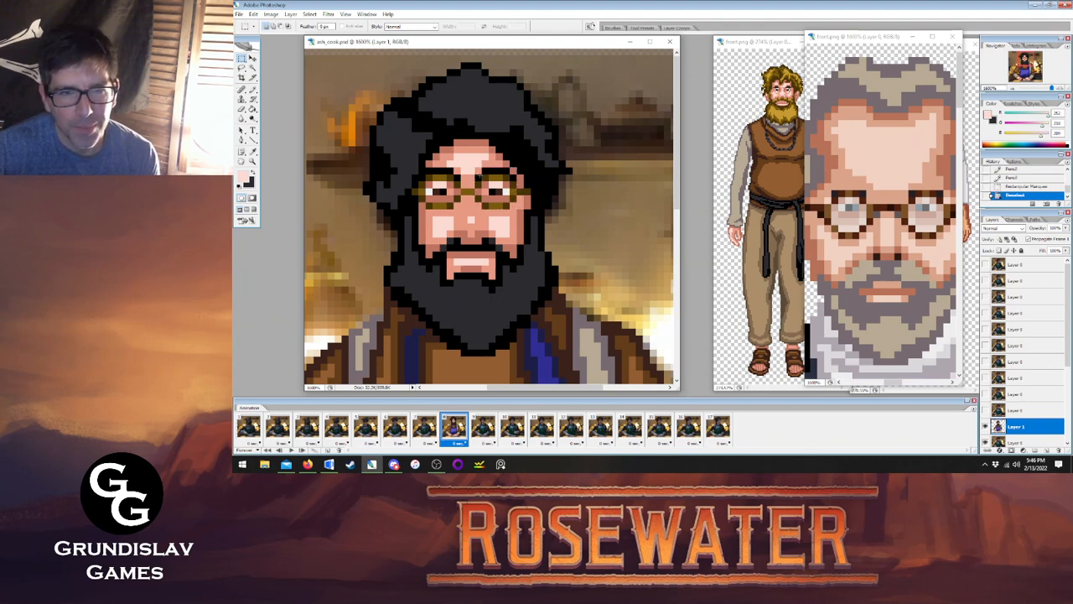
{"action": "left_click_drag", "start_coordinate": [497, 174], "coordinate": [523, 194]}
{"action": "left_click", "coordinate": [253, 58]}
{"action": "key", "text": "Right"}
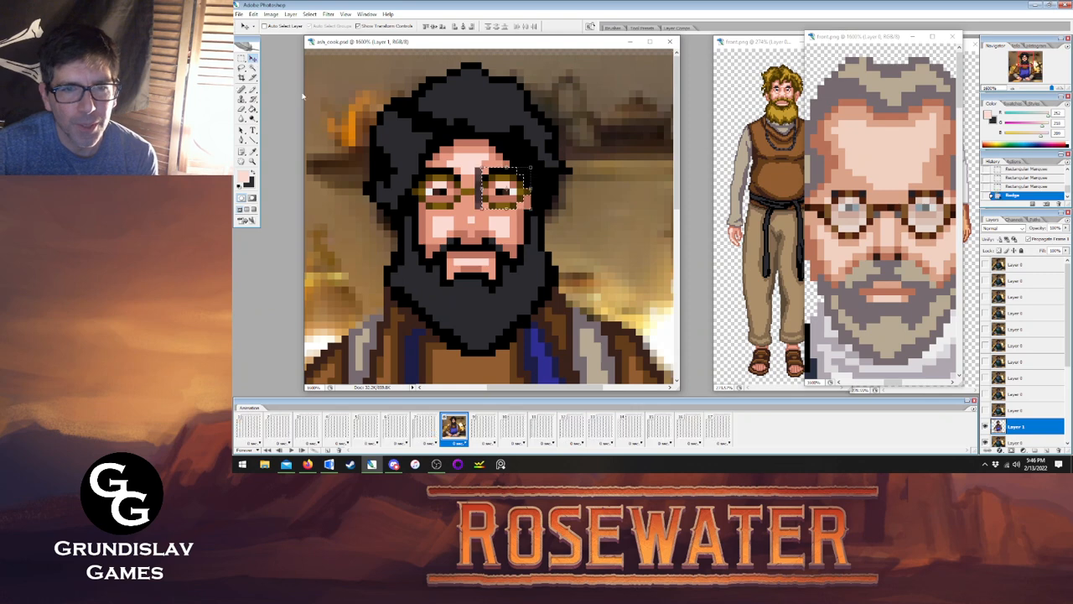
{"action": "left_click", "coordinate": [242, 67]}
{"action": "key", "text": "ctrl+d"}
Fill the gap beside the shifted eye, using the frame's brown for the glasses' bridge and sampled skin tone around it.
{"action": "key", "text": "i"}
{"action": "left_click", "coordinate": [309, 126]}
{"action": "key", "text": "b"}
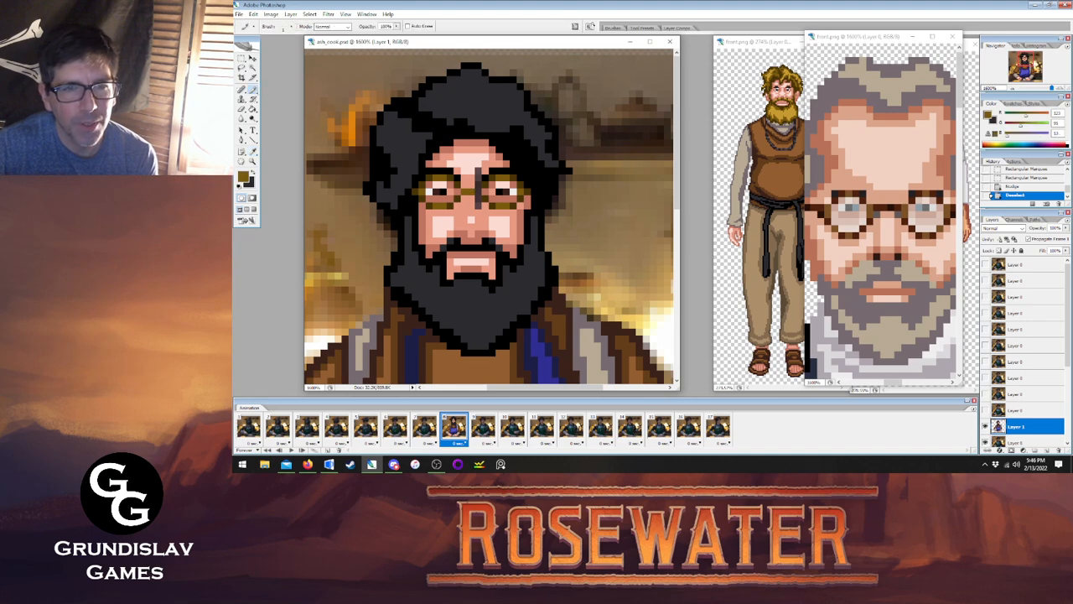
{"action": "left_click", "coordinate": [476, 191]}
{"action": "key", "text": "i"}
{"action": "left_click", "coordinate": [431, 166]}
{"action": "key", "text": "b"}
{"action": "left_click", "coordinate": [478, 200]}
{"action": "left_click", "coordinate": [478, 179]}
Touch up the pixel between the eyebrows in the cheek's light tone and the glasses' bridge in sampled dark brown.
{"action": "left_click", "coordinate": [253, 152]}
{"action": "left_click", "coordinate": [446, 225]}
{"action": "left_click", "coordinate": [253, 89]}
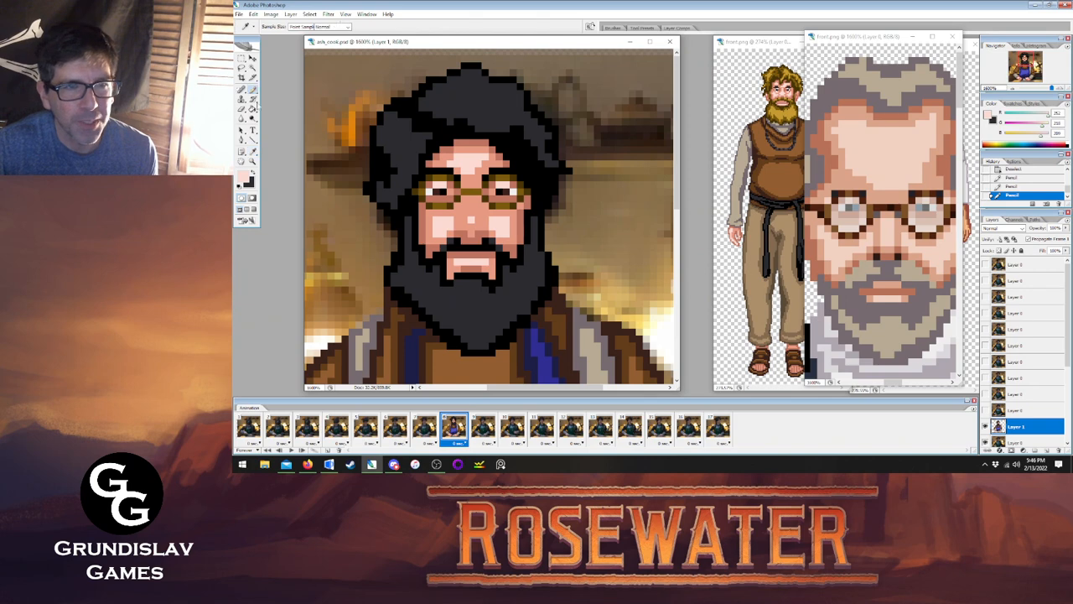
{"action": "left_click", "coordinate": [478, 168]}
{"action": "left_click", "coordinate": [254, 151]}
{"action": "left_click", "coordinate": [462, 183]}
{"action": "key", "text": "b"}
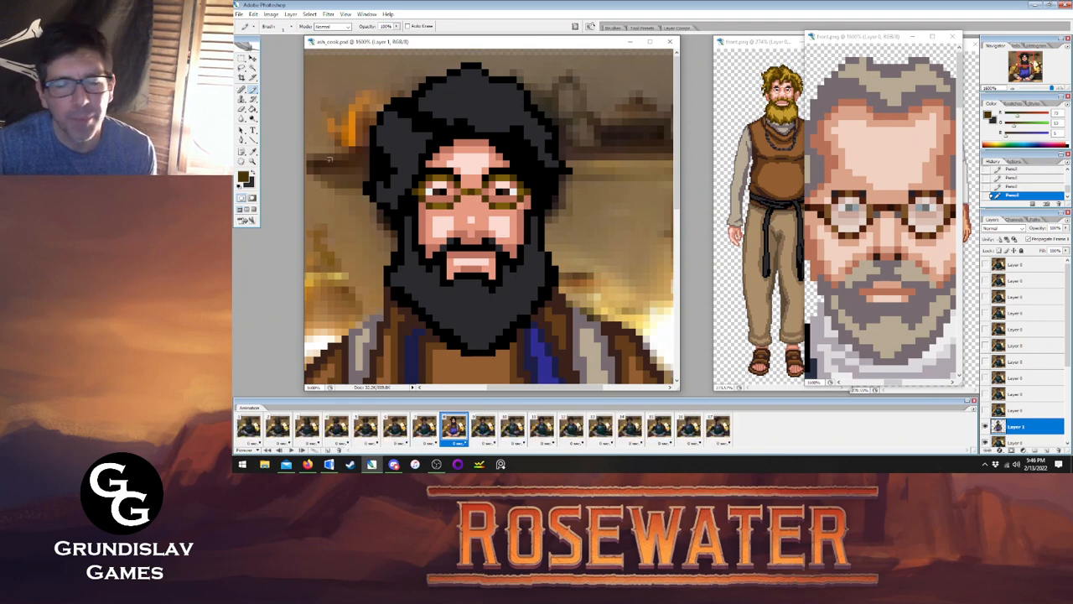
Sample the nose's highlight color and extend the highlight up the nose to the glasses' bridge.
{"action": "key", "text": "i"}
{"action": "left_click", "coordinate": [472, 218]}
{"action": "key", "text": "b"}
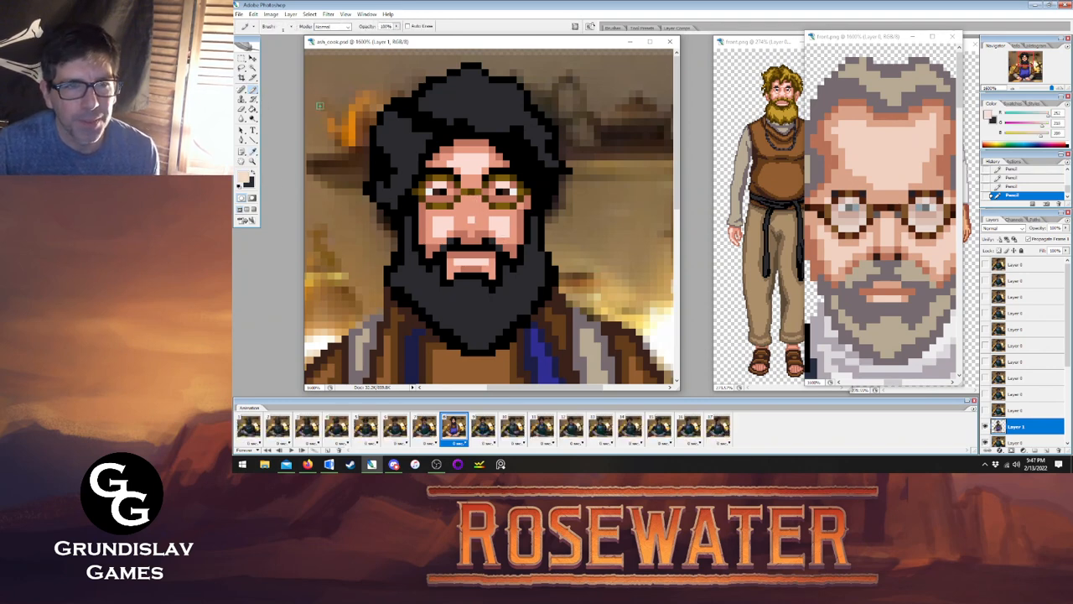
{"action": "left_click", "coordinate": [472, 206]}
{"action": "left_click", "coordinate": [472, 200]}
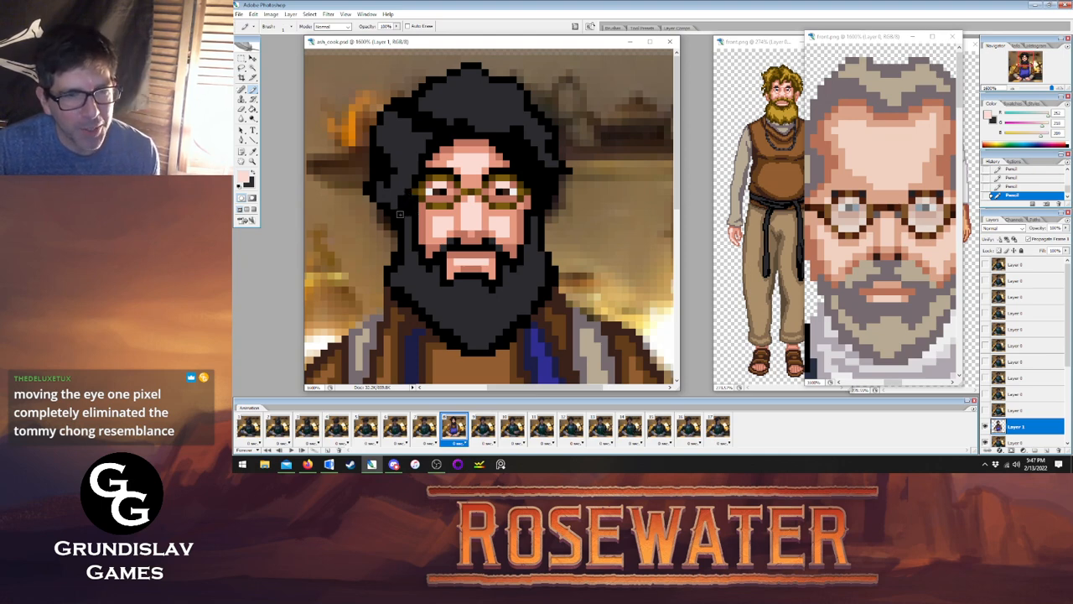
Erase stray pixels along the beard's right edge and touch up the hair beside the glasses with sampled black.
{"action": "key", "text": "e"}
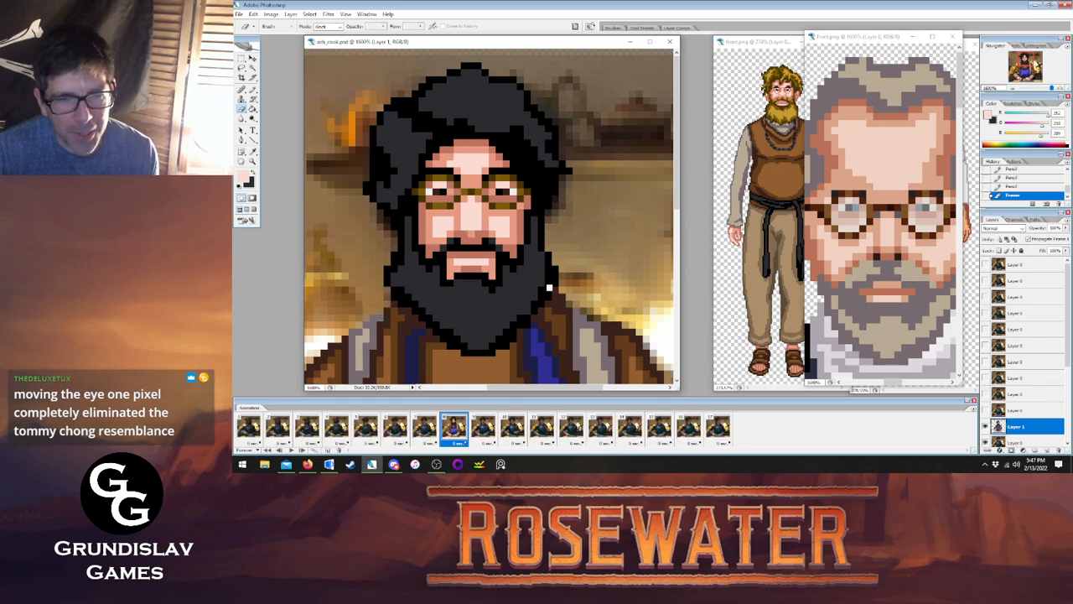
{"action": "left_click", "coordinate": [560, 291]}
{"action": "left_click", "coordinate": [564, 297]}
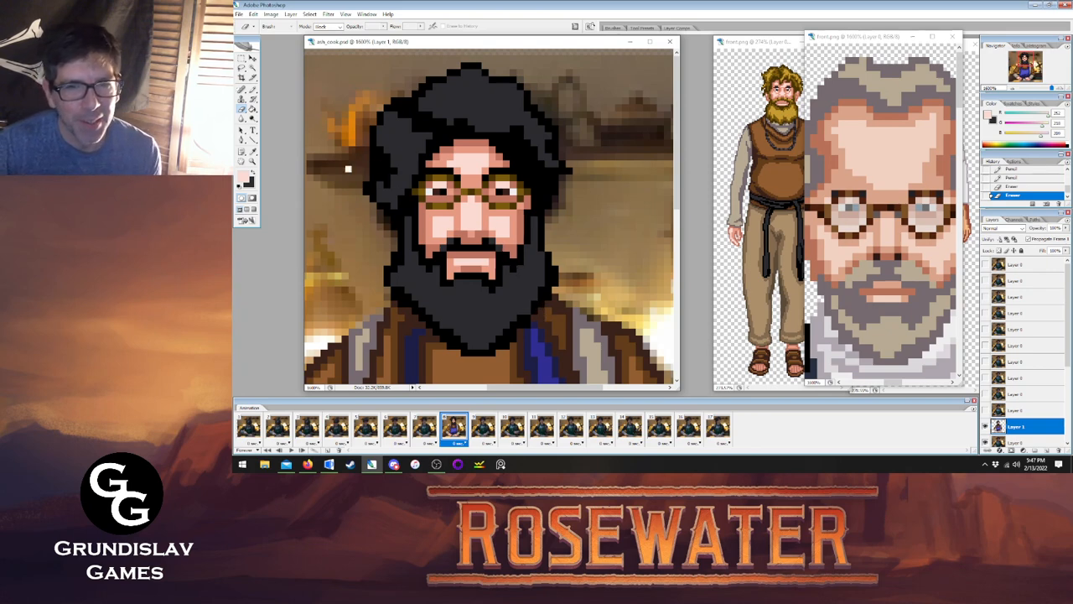
{"action": "key", "text": "i"}
{"action": "left_click", "coordinate": [524, 166]}
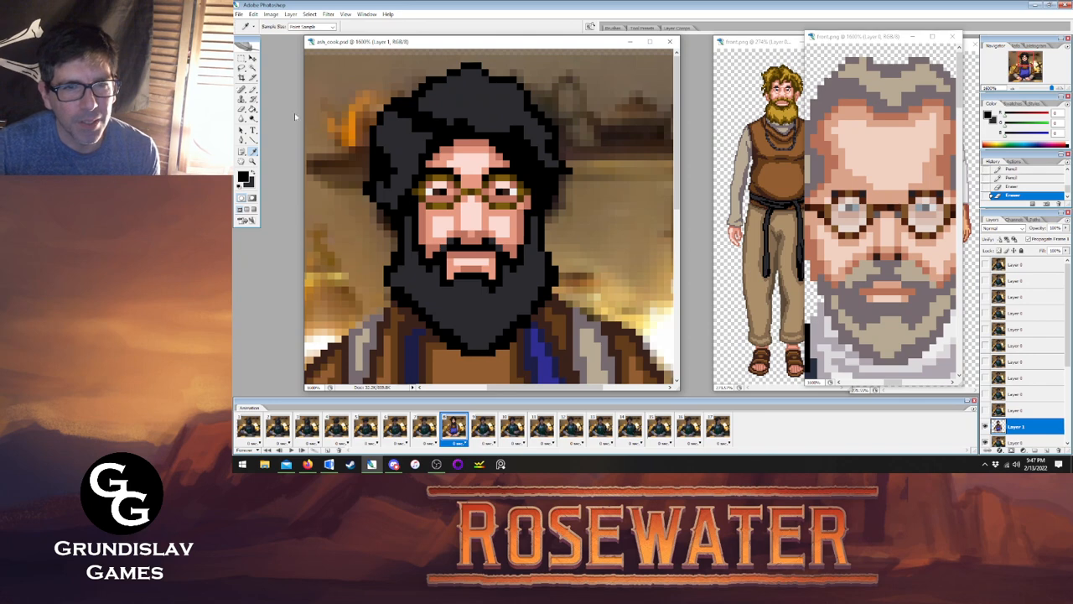
{"action": "left_click", "coordinate": [252, 90]}
{"action": "left_click", "coordinate": [527, 204]}
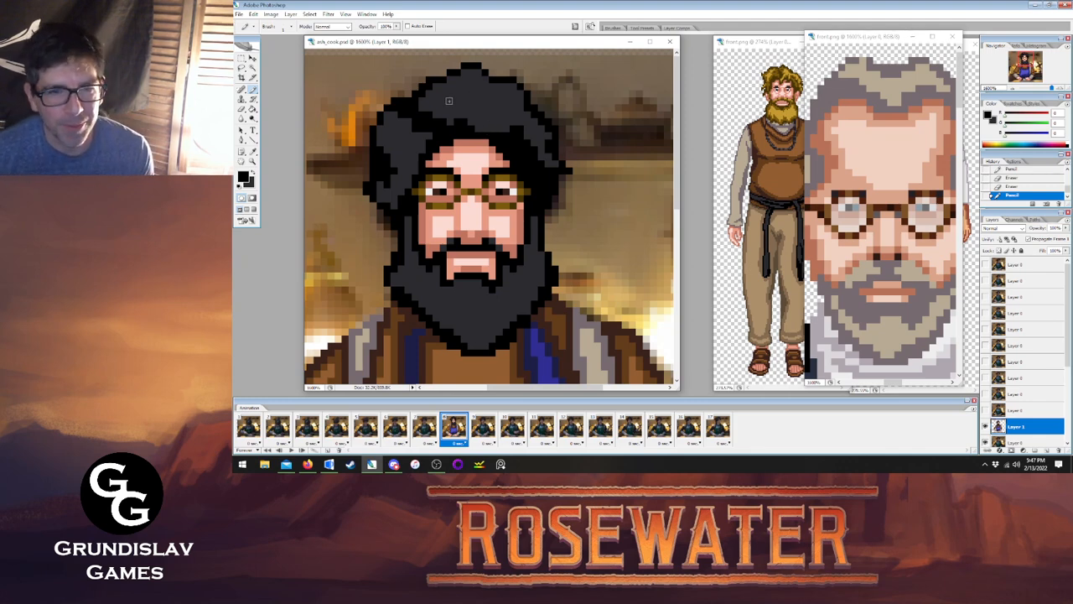
Hide the reference photo layer and examine the cook figure at actual size and fitted to the window.
{"action": "left_click", "coordinate": [252, 161]}
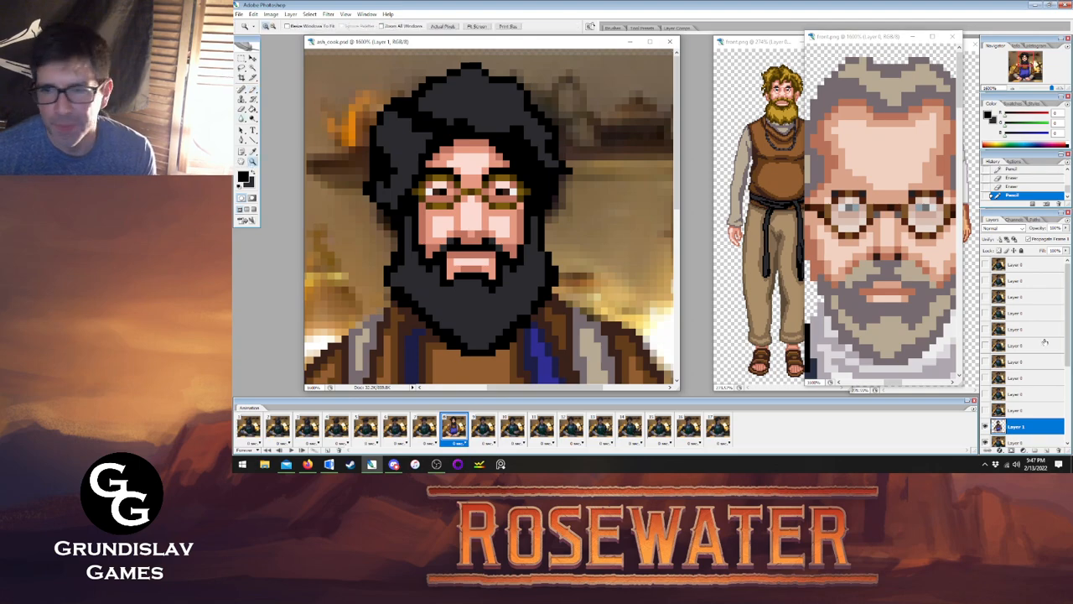
{"action": "left_click", "coordinate": [986, 442]}
{"action": "right_click", "coordinate": [483, 229]}
{"action": "left_click", "coordinate": [522, 243]}
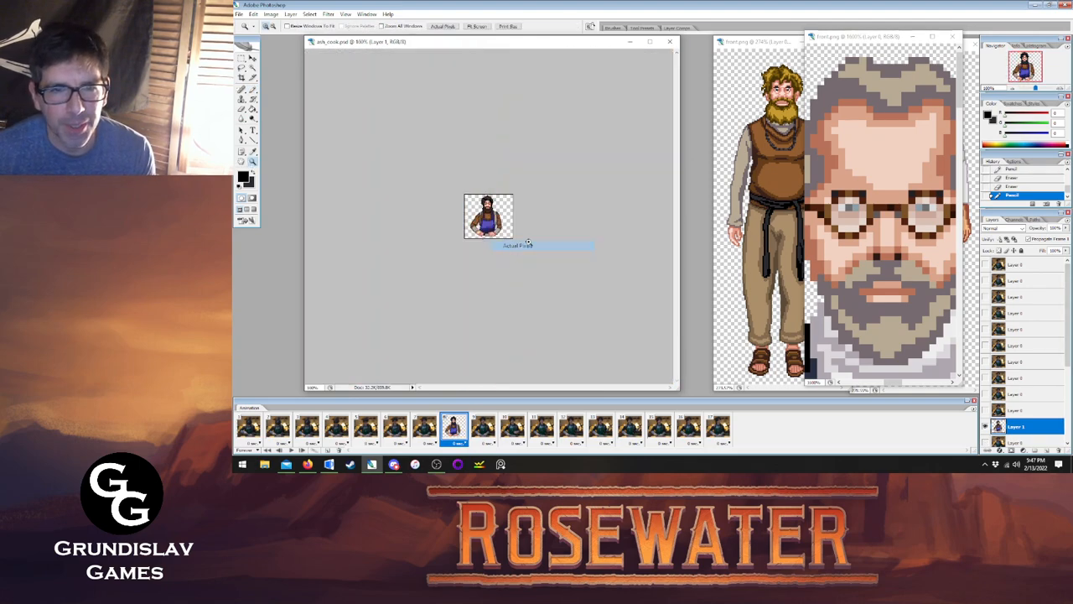
{"action": "left_click", "coordinate": [493, 217]}
{"action": "right_click", "coordinate": [506, 220]}
{"action": "left_click", "coordinate": [533, 228]}
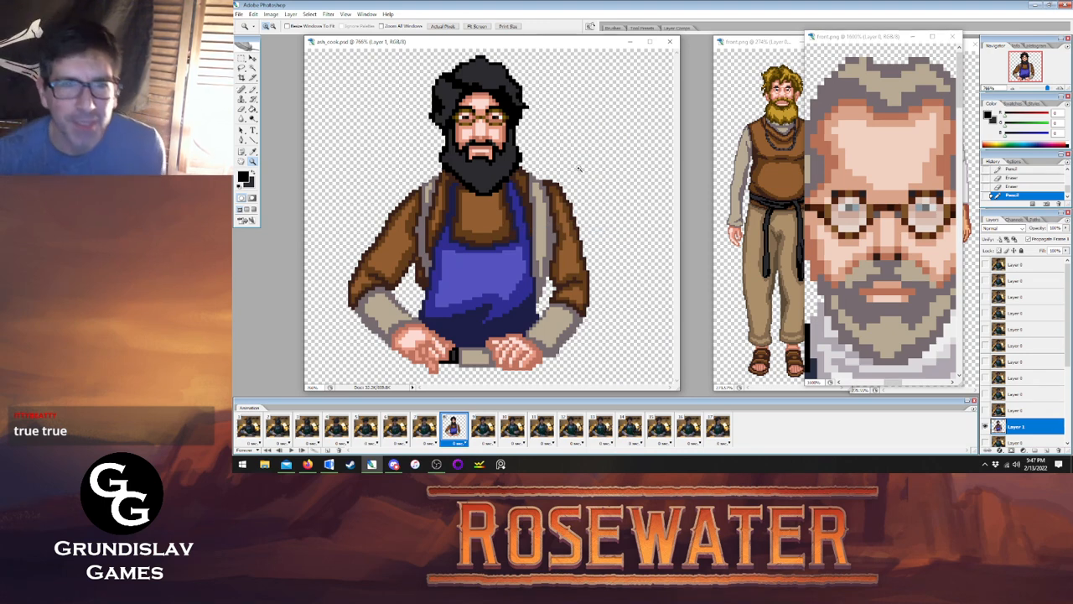
Sample the mid skin tone beside the nose, shade the side of the nose with it, and resample the cheek's light tone.
{"action": "left_click_drag", "start_coordinate": [455, 114], "coordinate": [520, 159]}
{"action": "left_click", "coordinate": [254, 152]}
{"action": "left_click", "coordinate": [467, 200]}
{"action": "key", "text": "b"}
{"action": "left_click", "coordinate": [468, 218]}
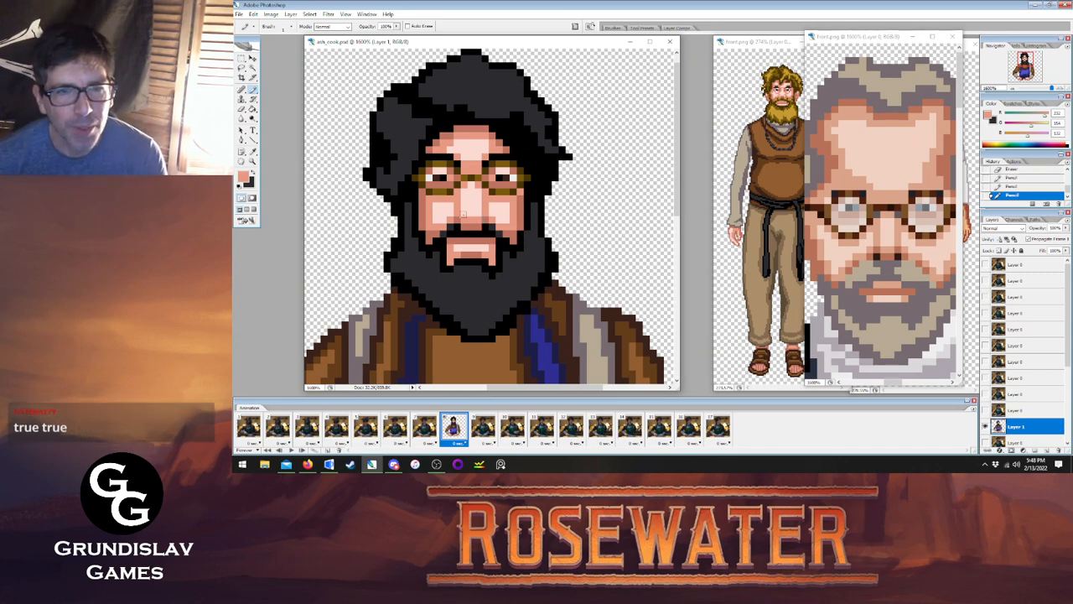
{"action": "left_click", "coordinate": [253, 151]}
{"action": "left_click", "coordinate": [446, 206]}
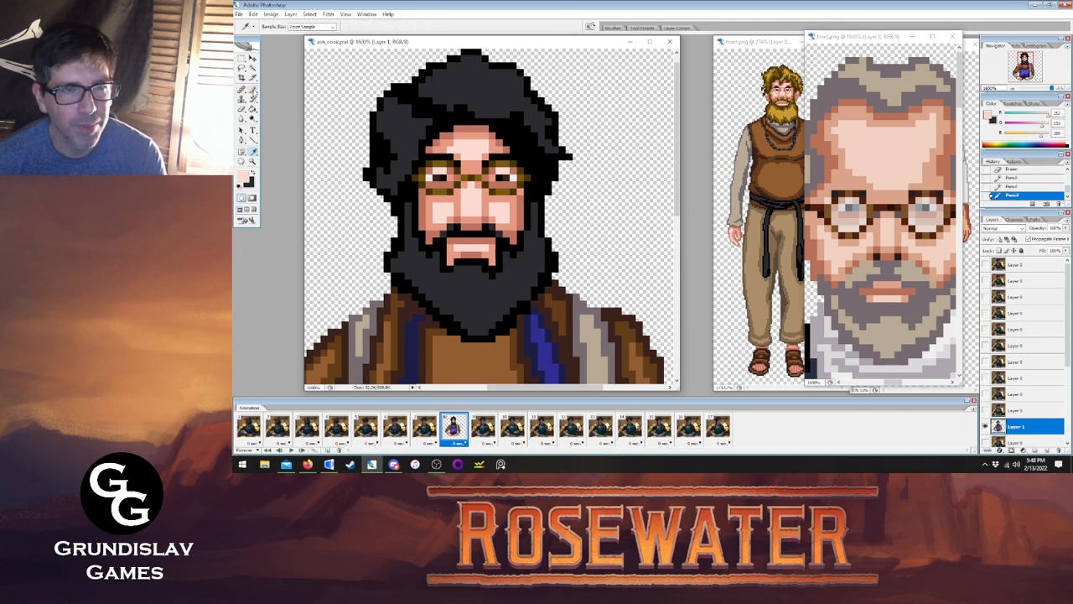
Try to move the lower rims of the glasses up one pixel, and revert the move.
{"action": "left_click", "coordinate": [243, 58]}
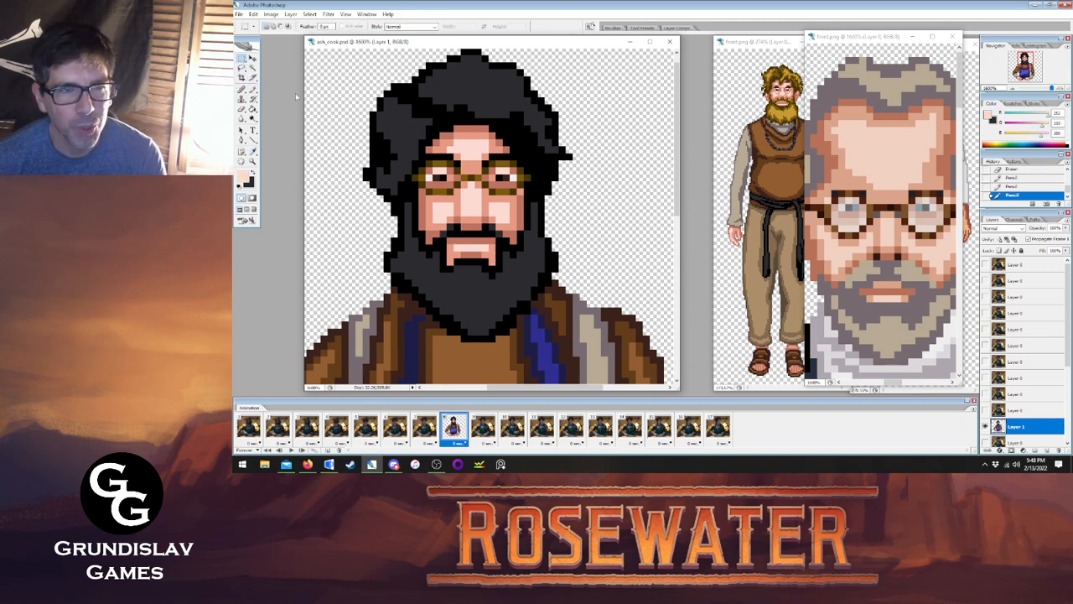
{"action": "left_click_drag", "start_coordinate": [450, 192], "coordinate": [515, 192]}
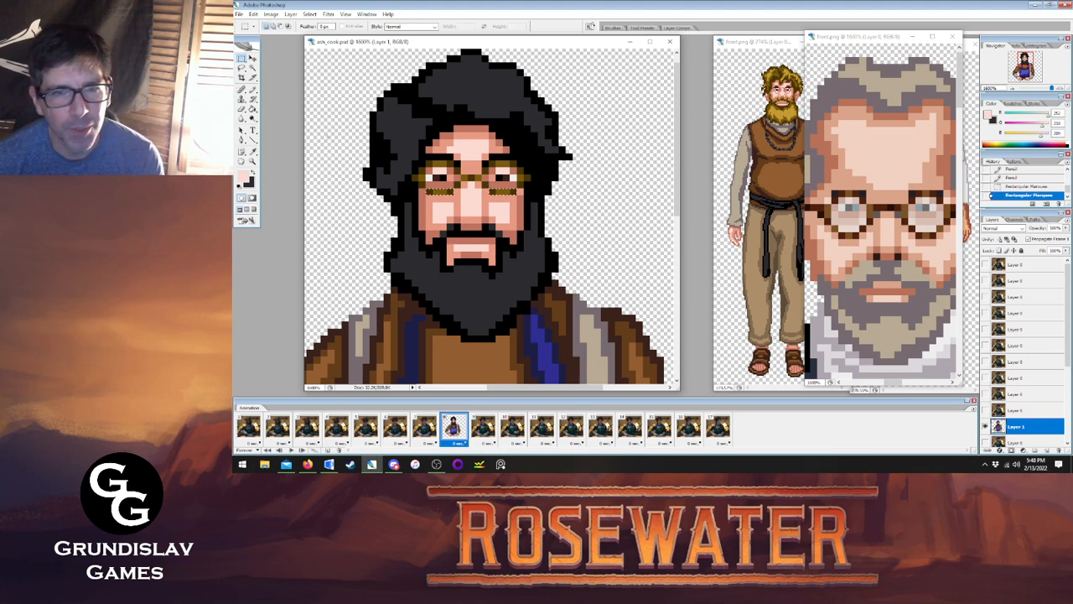
{"action": "key", "text": "v"}
{"action": "key", "text": "Up"}
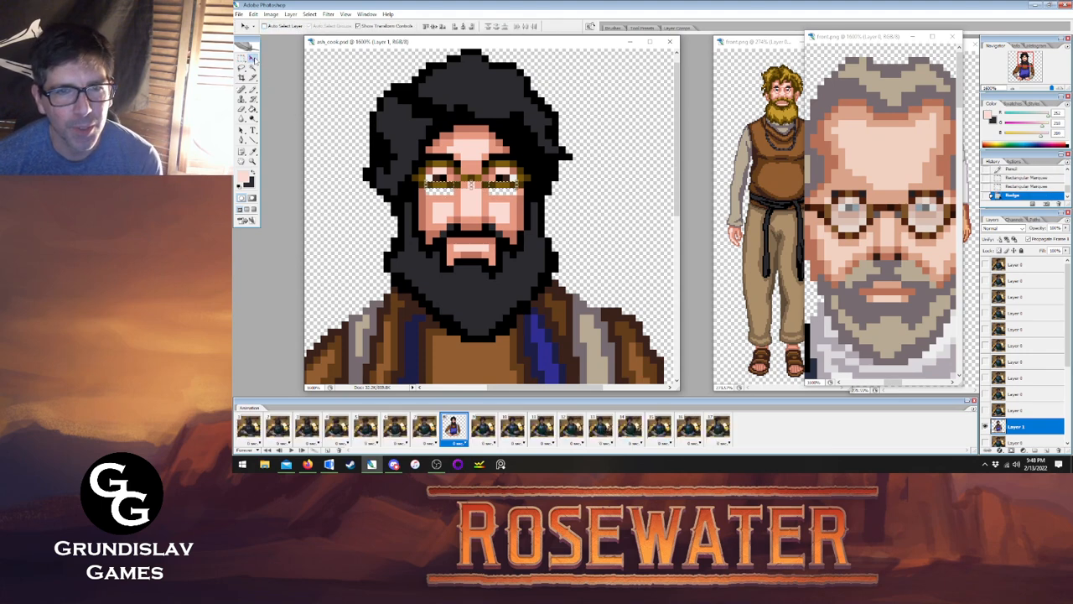
{"action": "key", "text": "l"}
{"action": "key", "text": "ctrl+d"}
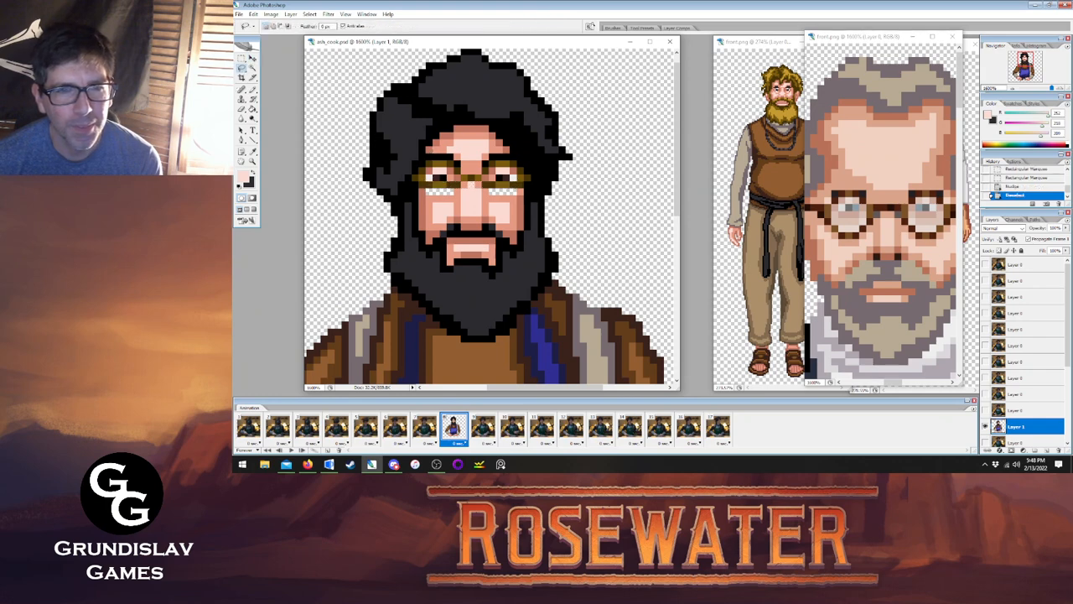
{"action": "left_click", "coordinate": [1018, 179]}
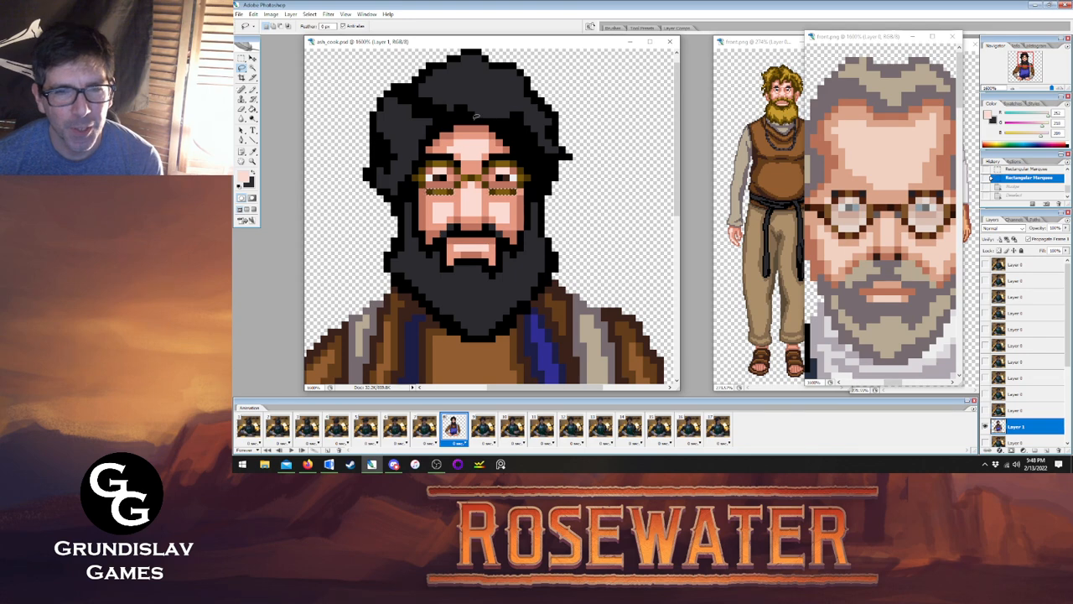
{"action": "key", "text": "ctrl+d"}
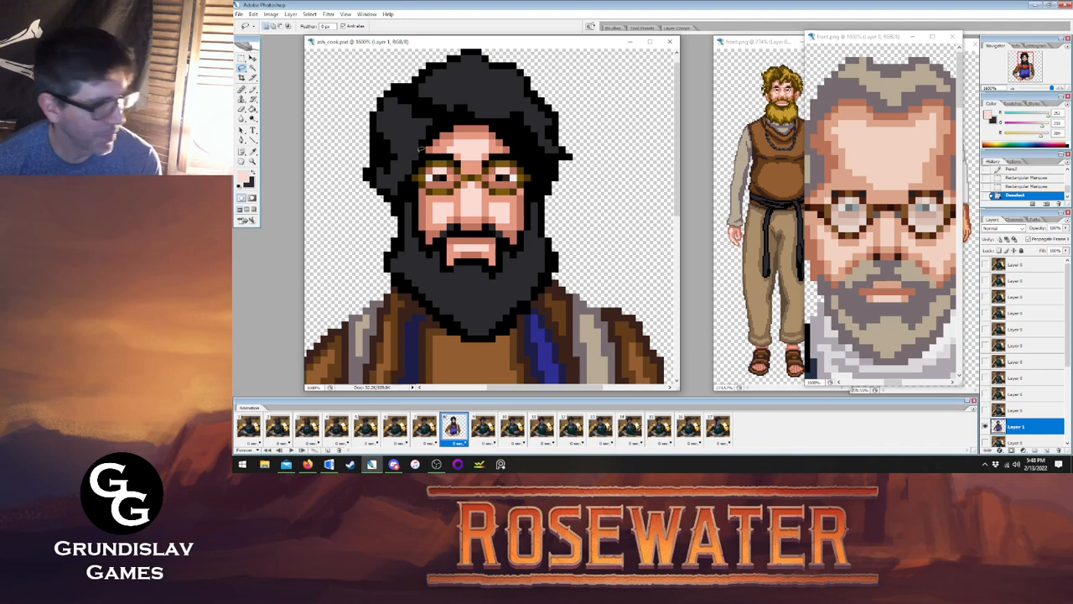
Save ash_cook.psd and add a new empty layer above Layer 1.
{"action": "left_click", "coordinate": [239, 14]}
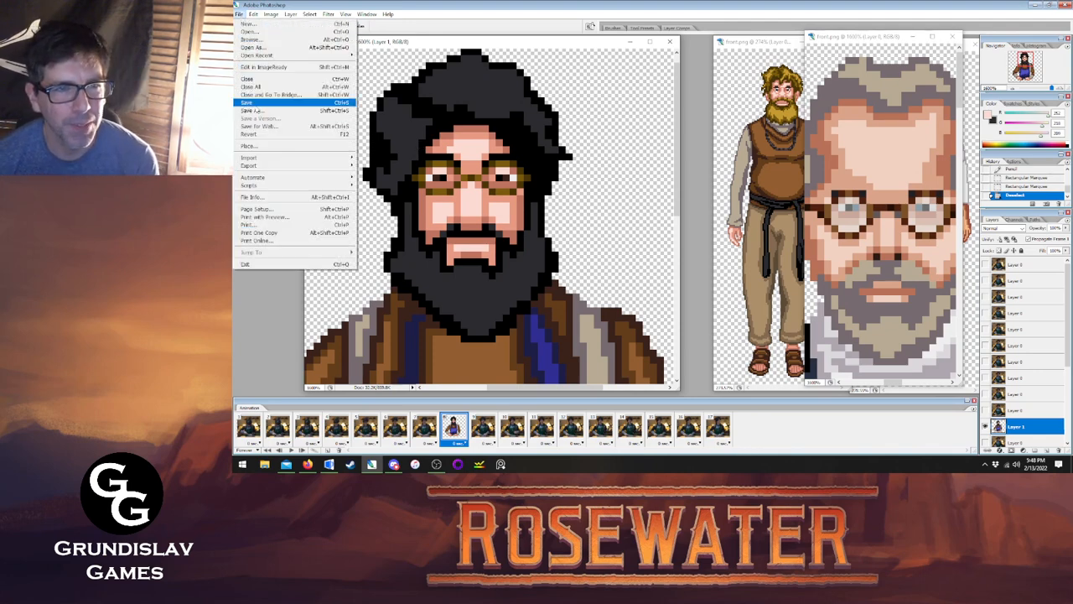
{"action": "left_click", "coordinate": [246, 102]}
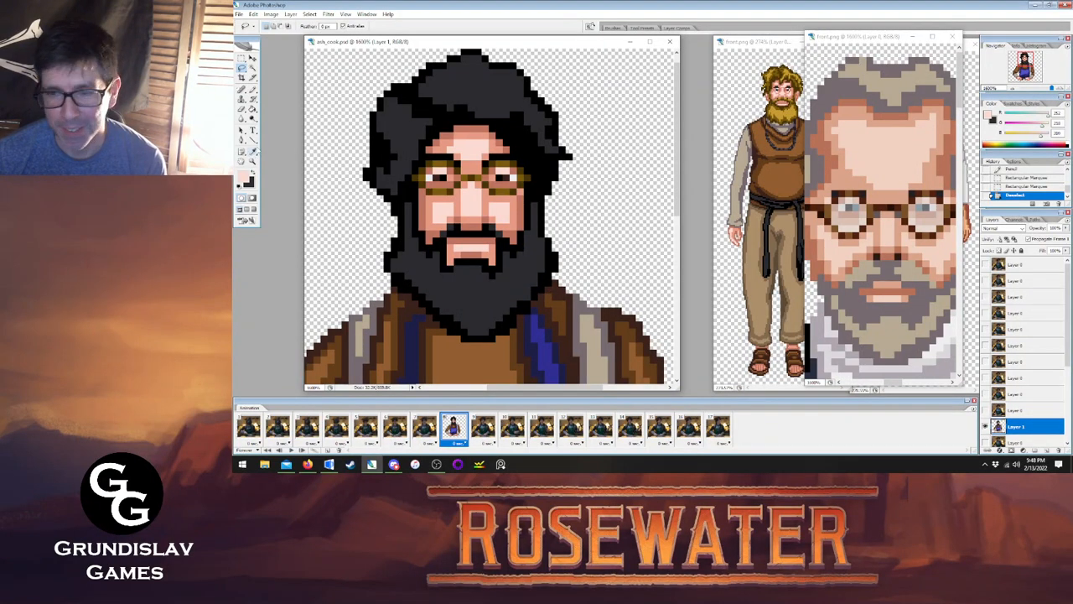
{"action": "left_click", "coordinate": [291, 15]}
{"action": "mouse_move", "coordinate": [303, 23]}
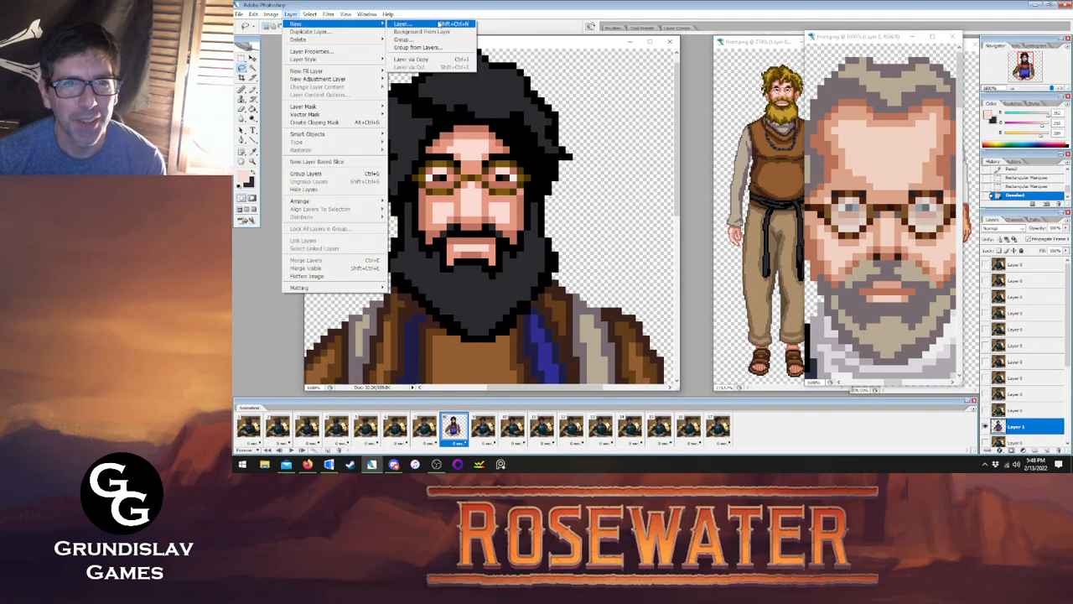
{"action": "left_click", "coordinate": [415, 23]}
{"action": "left_click", "coordinate": [718, 144]}
Sample the off-white from the reference character's shirt and fill both glasses lenses on the new layer.
{"action": "left_click", "coordinate": [253, 152]}
{"action": "left_click", "coordinate": [846, 371]}
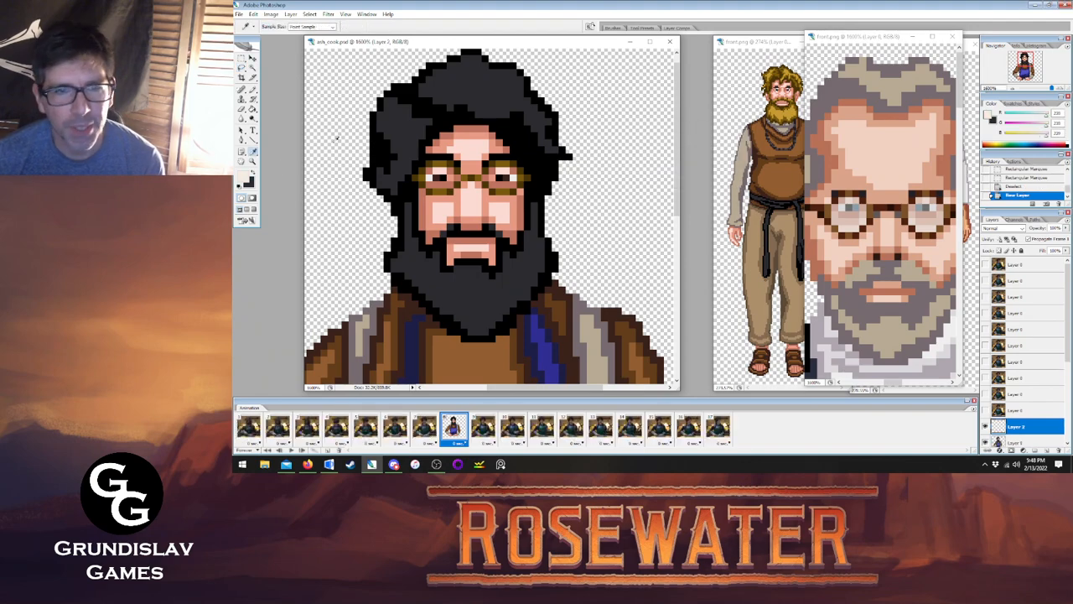
{"action": "key", "text": "b"}
{"action": "mouse_move", "coordinate": [430, 180]}
{"action": "left_mouse_down"}
{"action": "mouse_move", "coordinate": [432, 170]}
{"action": "mouse_move", "coordinate": [447, 170]}
{"action": "mouse_move", "coordinate": [432, 178]}
{"action": "mouse_move", "coordinate": [445, 184]}
{"action": "mouse_move", "coordinate": [511, 176]}
{"action": "mouse_move", "coordinate": [500, 177]}
{"action": "left_mouse_up"}
{"action": "left_click", "coordinate": [456, 178]}
{"action": "left_click", "coordinate": [502, 178]}
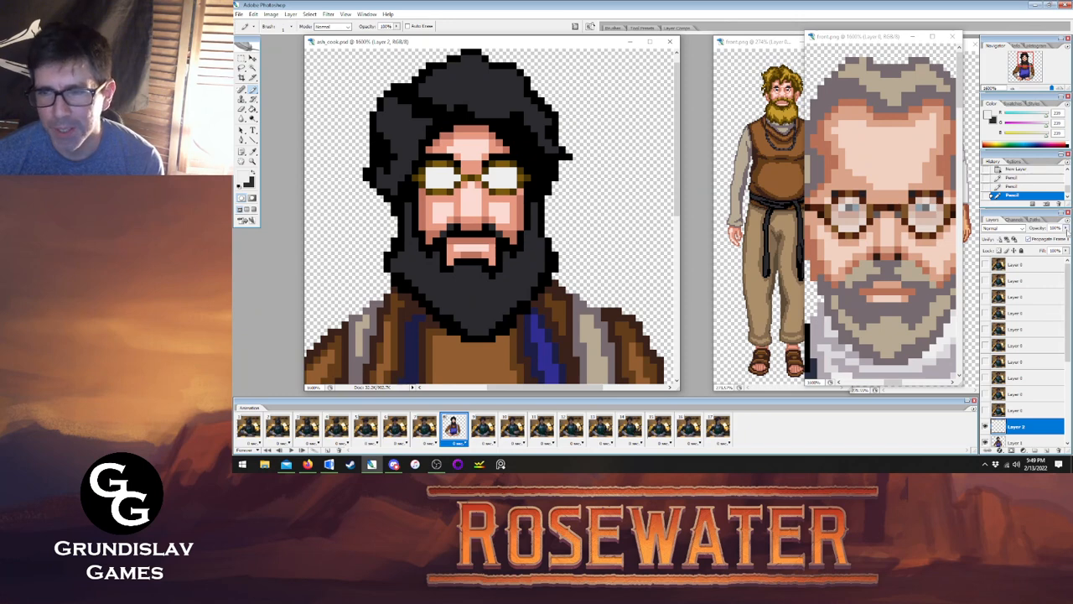
Lower the lens glare layer's opacity to roughly half and close the enlarged front.png reference view.
{"action": "left_click_drag", "start_coordinate": [1065, 237], "coordinate": [1039, 237]}
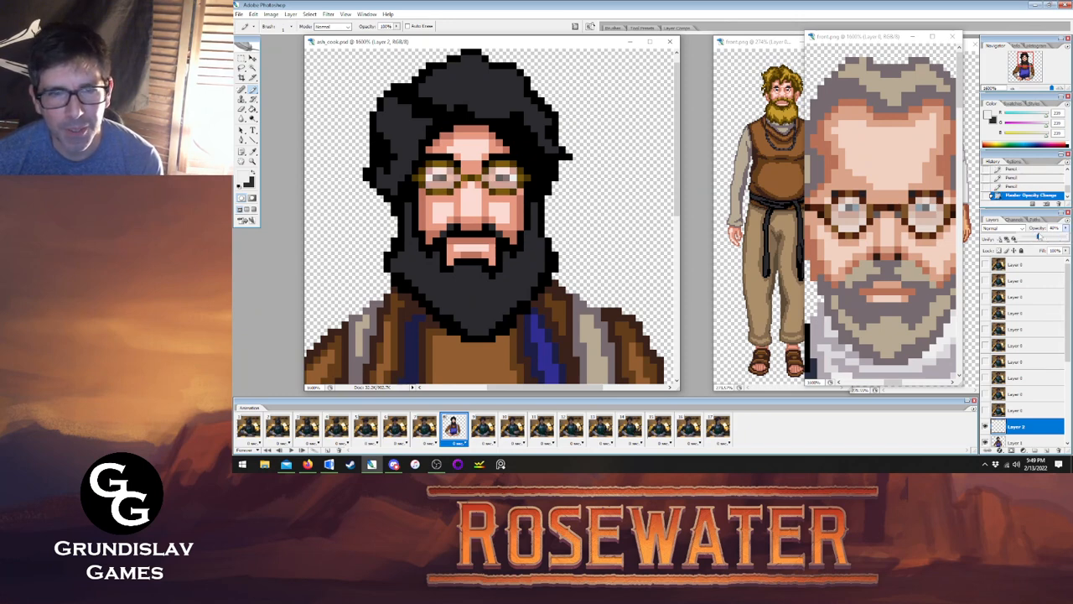
{"action": "key", "text": "Tab"}
{"action": "key", "text": "Tab"}
{"action": "left_click", "coordinate": [254, 163]}
{"action": "key", "text": "Tab"}
{"action": "right_click", "coordinate": [466, 175]}
{"action": "left_click", "coordinate": [494, 183]}
{"action": "key", "text": "Tab"}
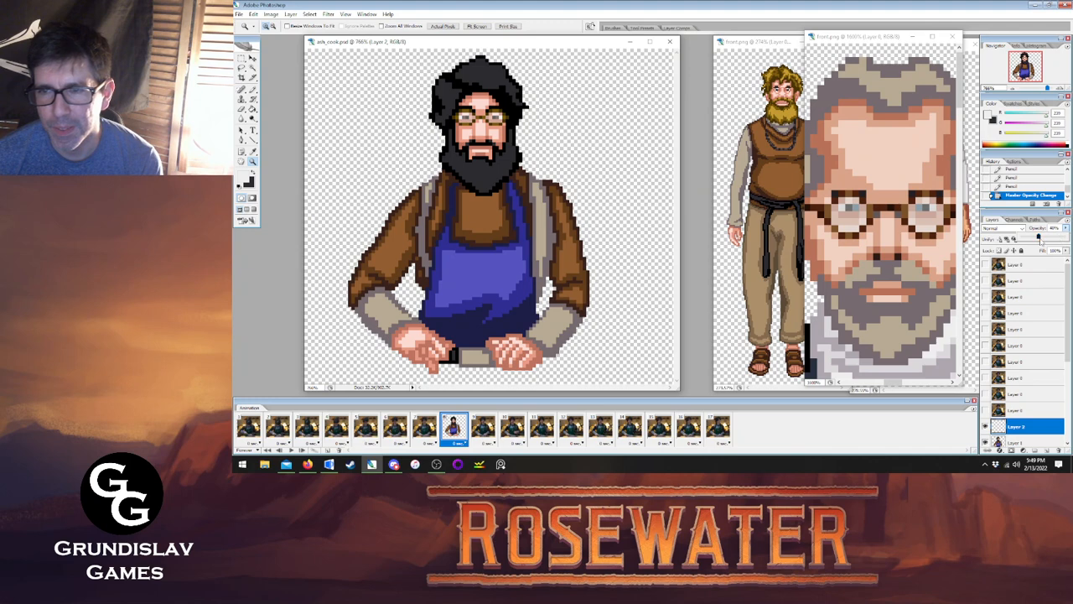
{"action": "left_click_drag", "start_coordinate": [1039, 239], "coordinate": [1045, 239]}
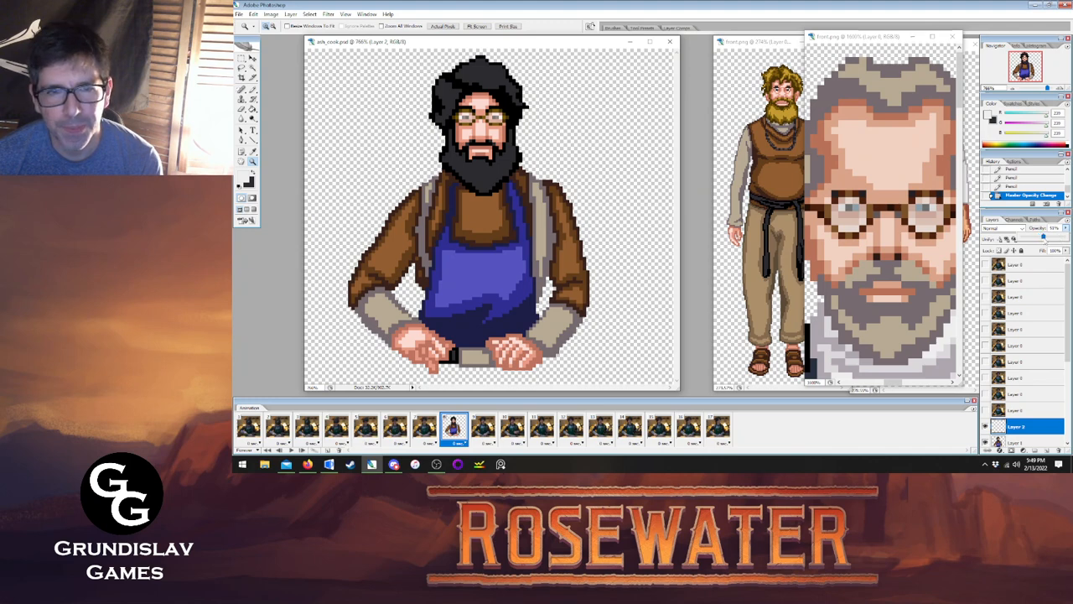
{"action": "left_click", "coordinate": [596, 48]}
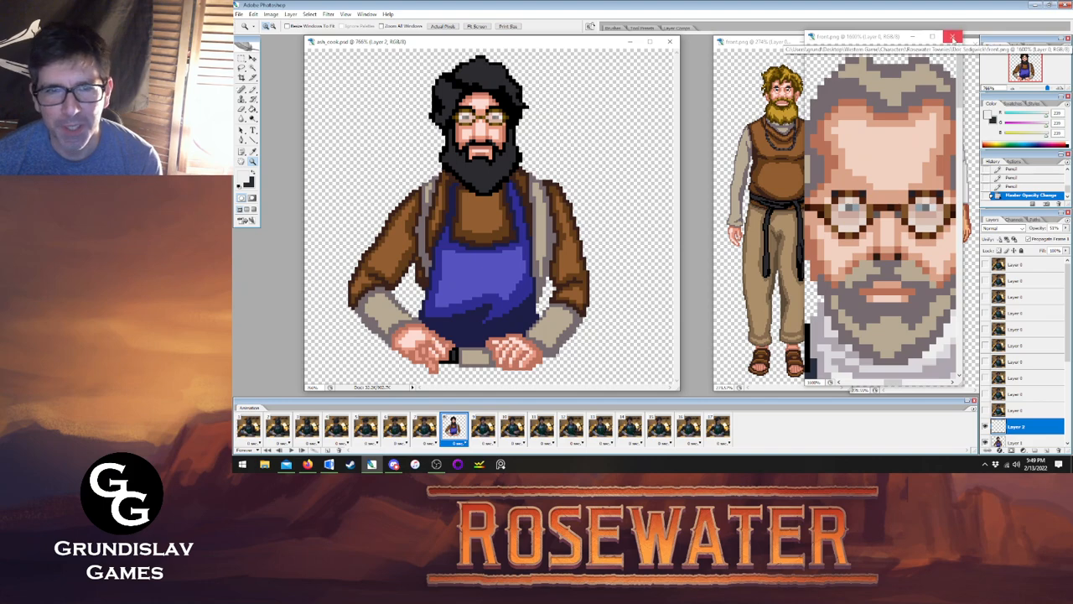
{"action": "left_click", "coordinate": [952, 37]}
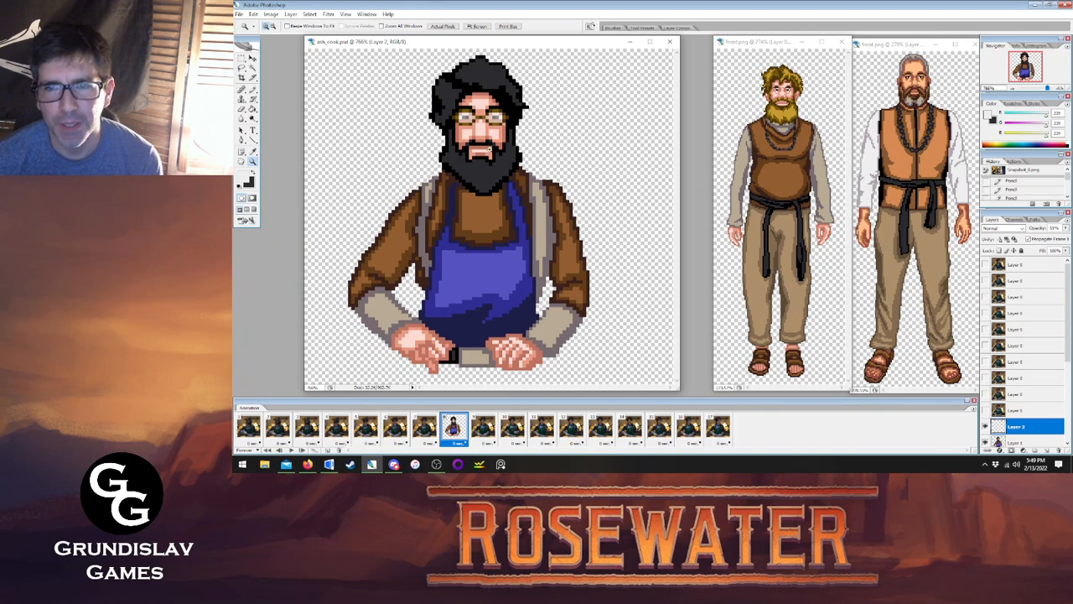
Sample the hair's dark gray, choose a slightly lighter gray, and paint a first highlight near the top of the hair.
{"action": "key", "text": "ctrl+plus"}
{"action": "key", "text": "ctrl+plus"}
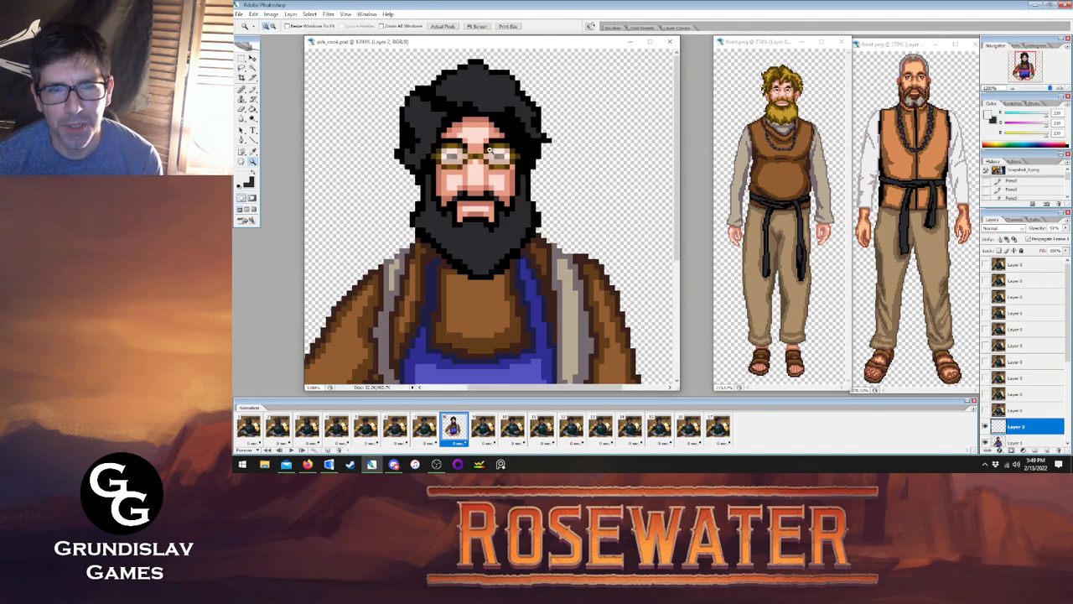
{"action": "key", "text": "ctrl+plus"}
{"action": "key", "text": "i"}
{"action": "left_click", "coordinate": [411, 143]}
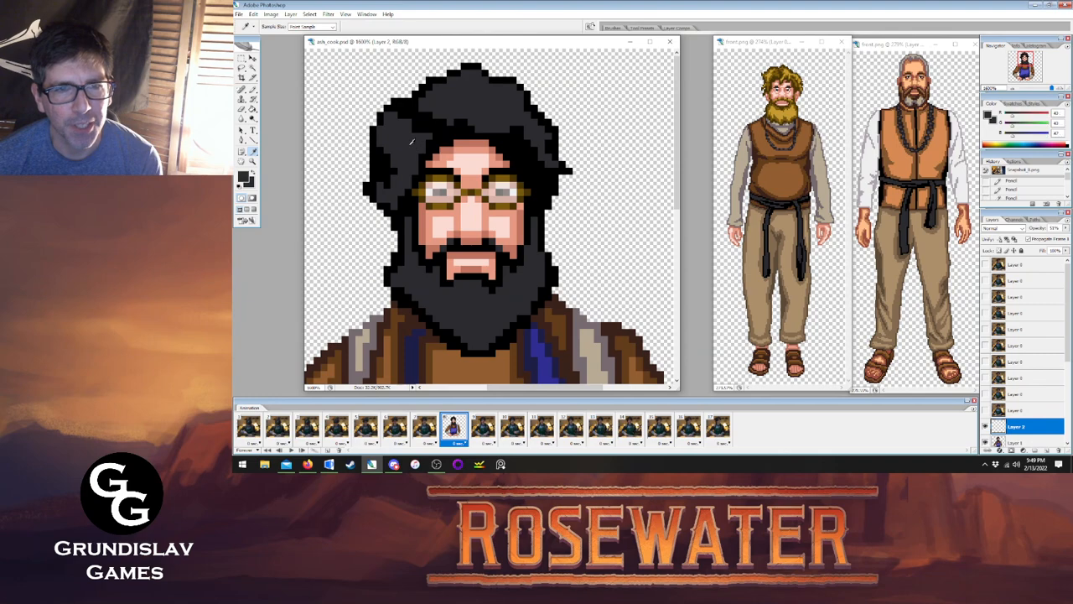
{"action": "left_click", "coordinate": [247, 177]}
{"action": "left_click", "coordinate": [555, 200]}
{"action": "key", "text": "Return"}
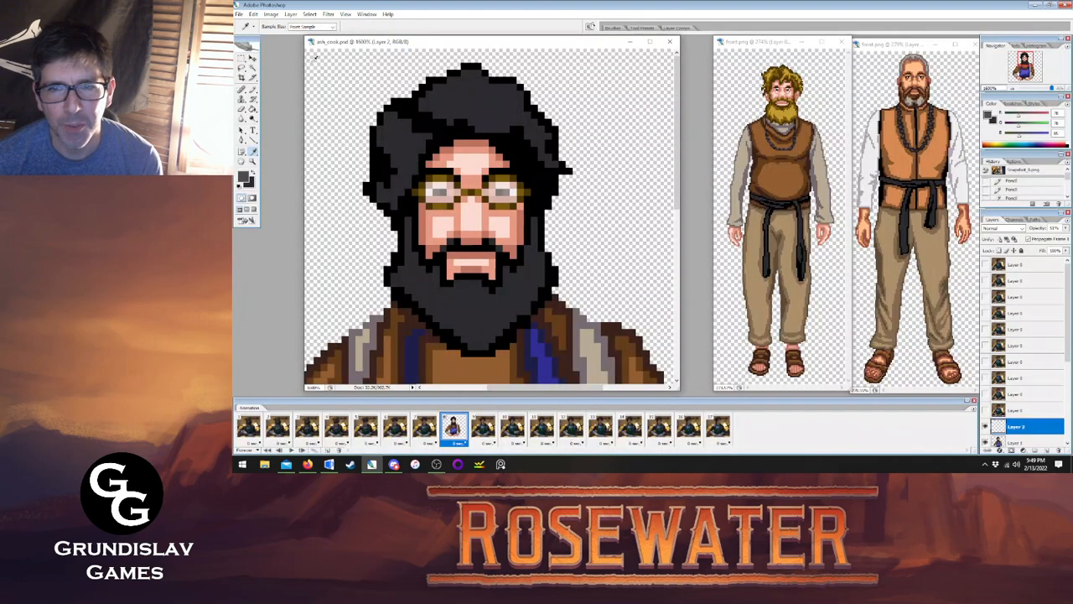
{"action": "key", "text": "b"}
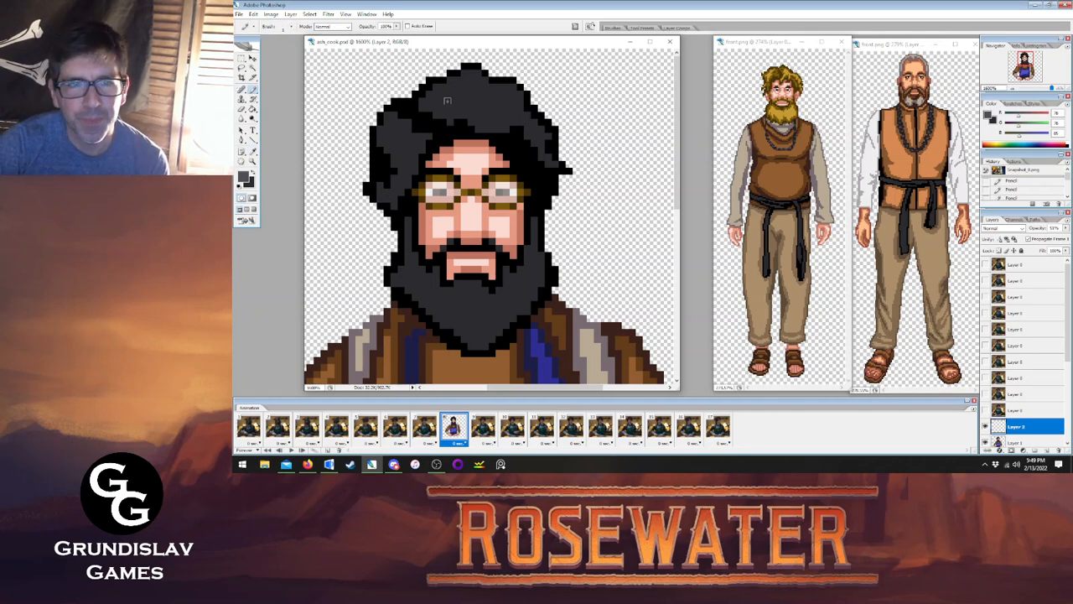
{"action": "mouse_move", "coordinate": [437, 100]}
{"action": "left_mouse_down"}
{"action": "mouse_move", "coordinate": [449, 107]}
{"action": "mouse_move", "coordinate": [462, 86]}
{"action": "left_mouse_up"}
Set the foreground color to #6b6b74, recolor the first hair highlight, and paint highlights across the top and side curls of the hair.
{"action": "left_click", "coordinate": [243, 177]}
{"action": "left_click", "coordinate": [554, 186]}
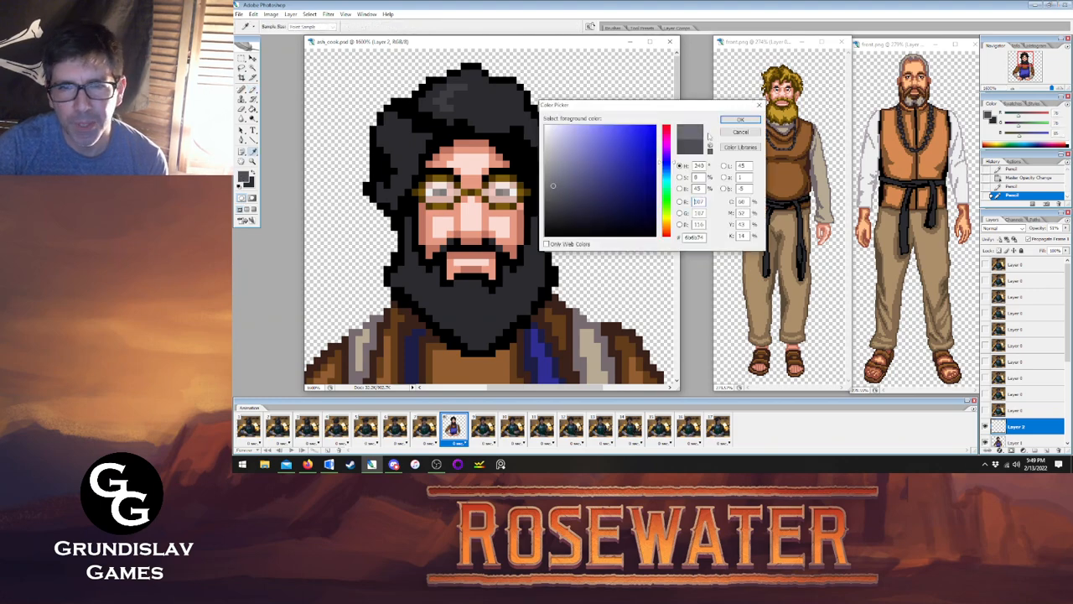
{"action": "left_click", "coordinate": [741, 121]}
{"action": "key", "text": "g"}
{"action": "left_click", "coordinate": [441, 103]}
{"action": "key", "text": "b"}
{"action": "mouse_move", "coordinate": [451, 104]}
{"action": "left_mouse_down"}
{"action": "mouse_move", "coordinate": [496, 101]}
{"action": "mouse_move", "coordinate": [468, 78]}
{"action": "mouse_move", "coordinate": [473, 115]}
{"action": "mouse_move", "coordinate": [463, 103]}
{"action": "mouse_move", "coordinate": [484, 115]}
{"action": "mouse_move", "coordinate": [503, 112]}
{"action": "mouse_move", "coordinate": [493, 104]}
{"action": "mouse_move", "coordinate": [515, 108]}
{"action": "mouse_move", "coordinate": [552, 161]}
{"action": "left_mouse_up"}
{"action": "mouse_move", "coordinate": [400, 129]}
{"action": "left_mouse_down"}
{"action": "mouse_move", "coordinate": [391, 125]}
{"action": "mouse_move", "coordinate": [413, 142]}
{"action": "mouse_move", "coordinate": [391, 145]}
{"action": "mouse_move", "coordinate": [418, 145]}
{"action": "mouse_move", "coordinate": [402, 150]}
{"action": "left_mouse_up"}
{"action": "left_click_drag", "start_coordinate": [394, 199], "coordinate": [401, 178]}
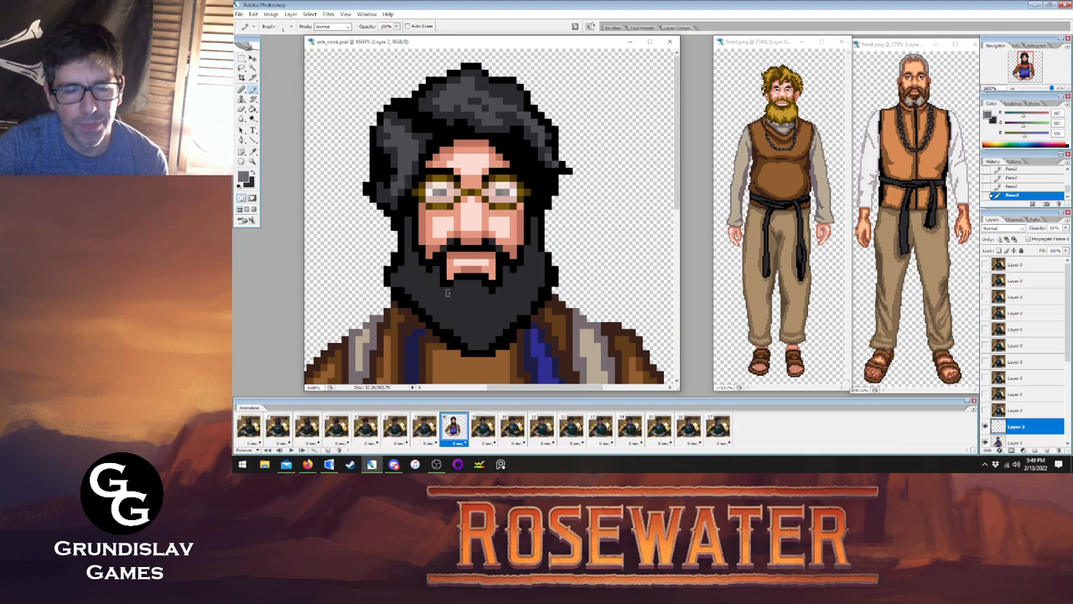
Paint gray highlights across the beard and save ash_cook.psd.
{"action": "mouse_move", "coordinate": [407, 284]}
{"action": "left_mouse_down"}
{"action": "mouse_move", "coordinate": [415, 270]}
{"action": "mouse_move", "coordinate": [425, 294]}
{"action": "mouse_move", "coordinate": [461, 293]}
{"action": "mouse_move", "coordinate": [449, 310]}
{"action": "mouse_move", "coordinate": [470, 333]}
{"action": "mouse_move", "coordinate": [471, 293]}
{"action": "mouse_move", "coordinate": [498, 332]}
{"action": "mouse_move", "coordinate": [522, 286]}
{"action": "left_mouse_up"}
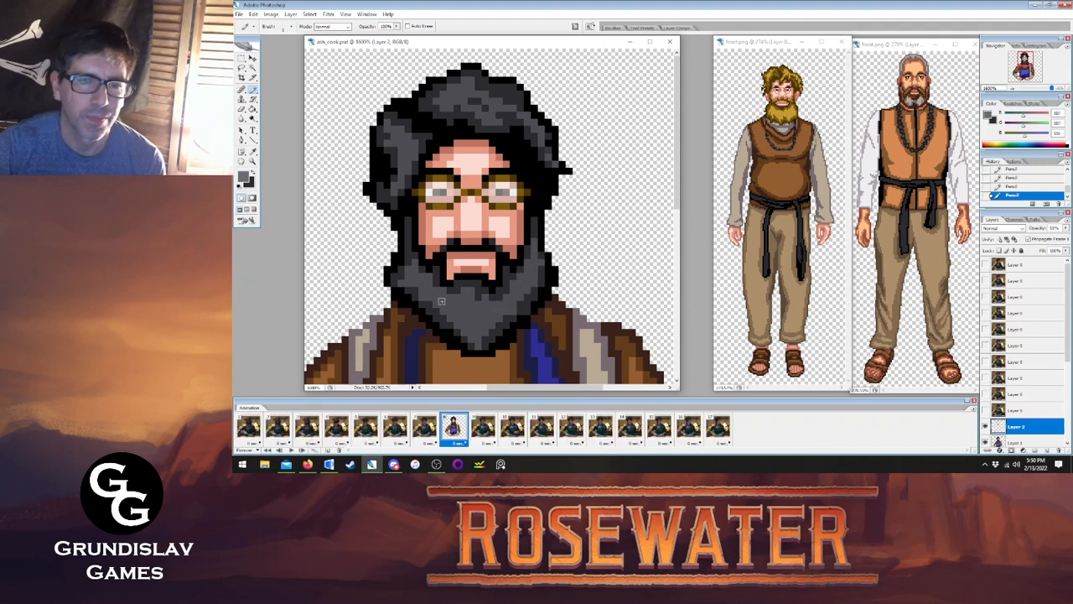
{"action": "key", "text": "z"}
{"action": "right_click", "coordinate": [552, 223]}
{"action": "left_click", "coordinate": [577, 230]}
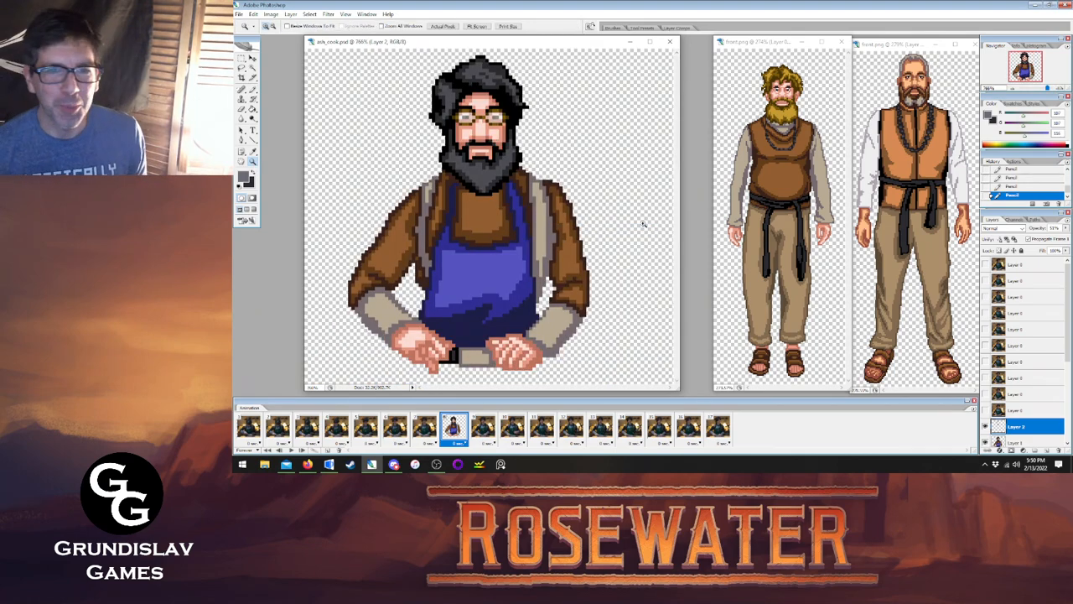
{"action": "left_click", "coordinate": [239, 14]}
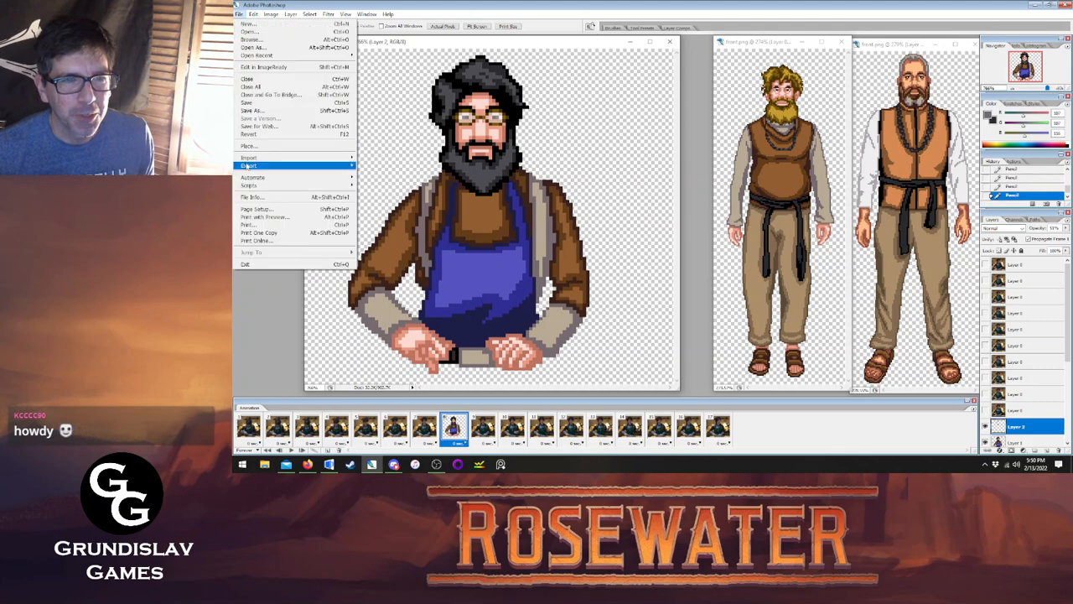
{"action": "left_click", "coordinate": [294, 102]}
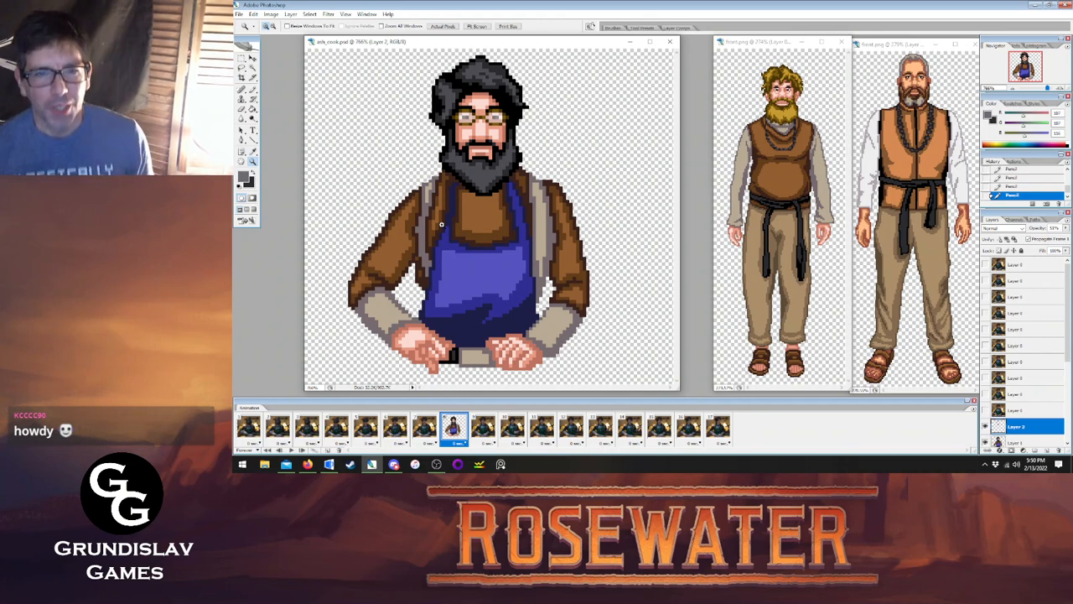
Sample the beard's dark gray and its lighter highlight gray.
{"action": "key", "text": "Tab"}
{"action": "scroll", "coordinate": [457, 176], "scroll_direction": "up", "scroll_amount": 2}
{"action": "key", "text": "Tab"}
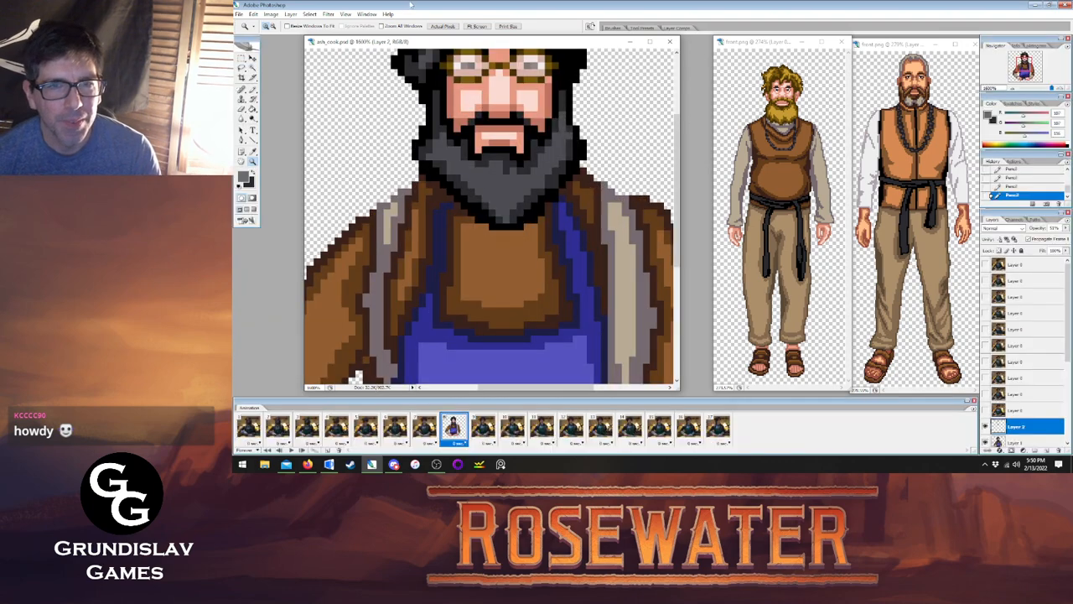
{"action": "key", "text": "i"}
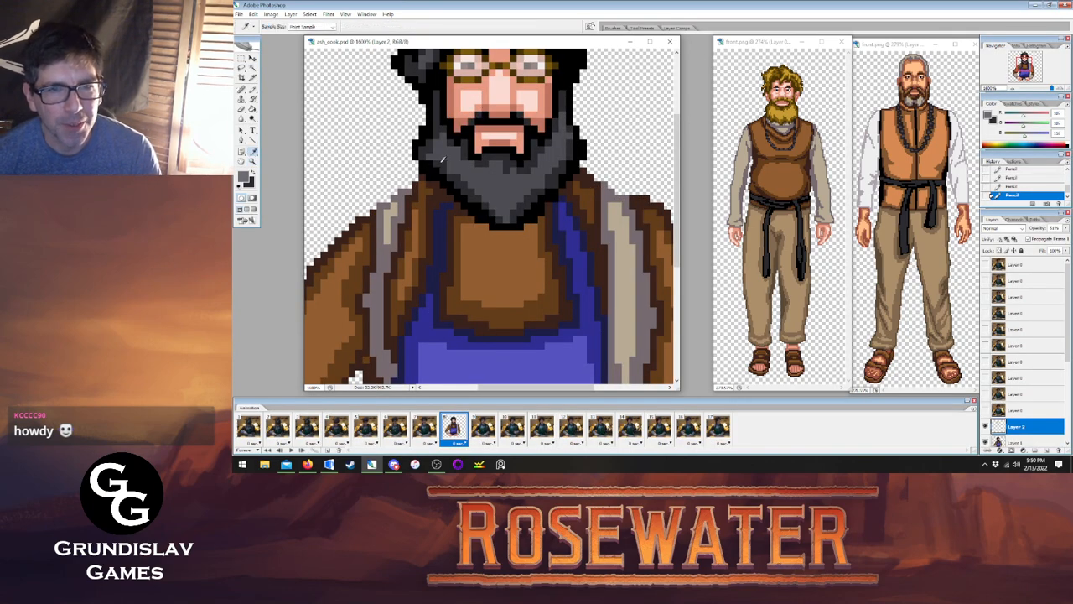
{"action": "left_click", "coordinate": [253, 92]}
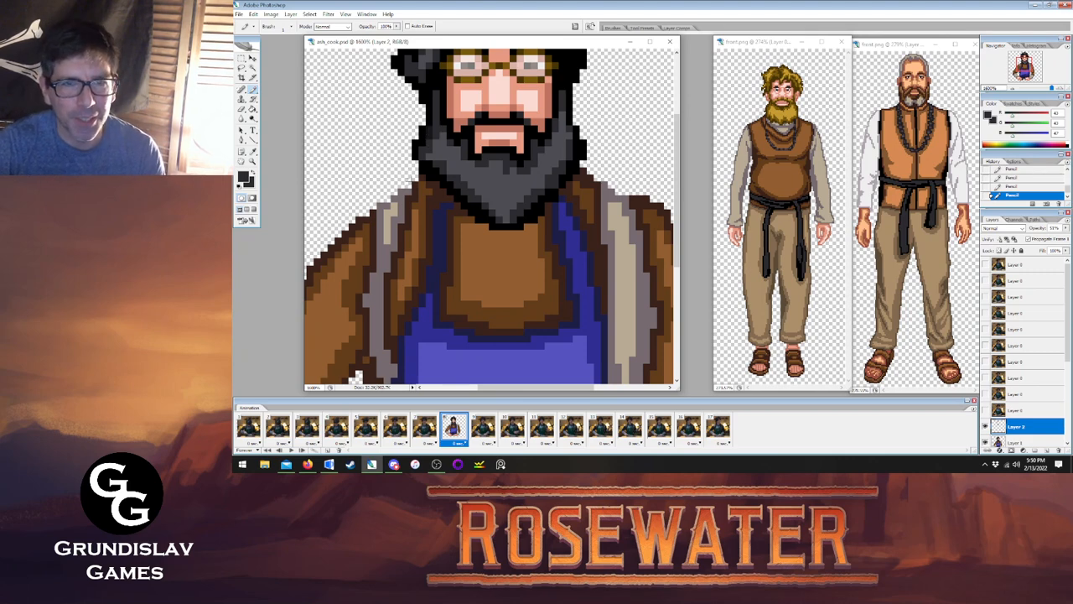
{"action": "key", "text": "i"}
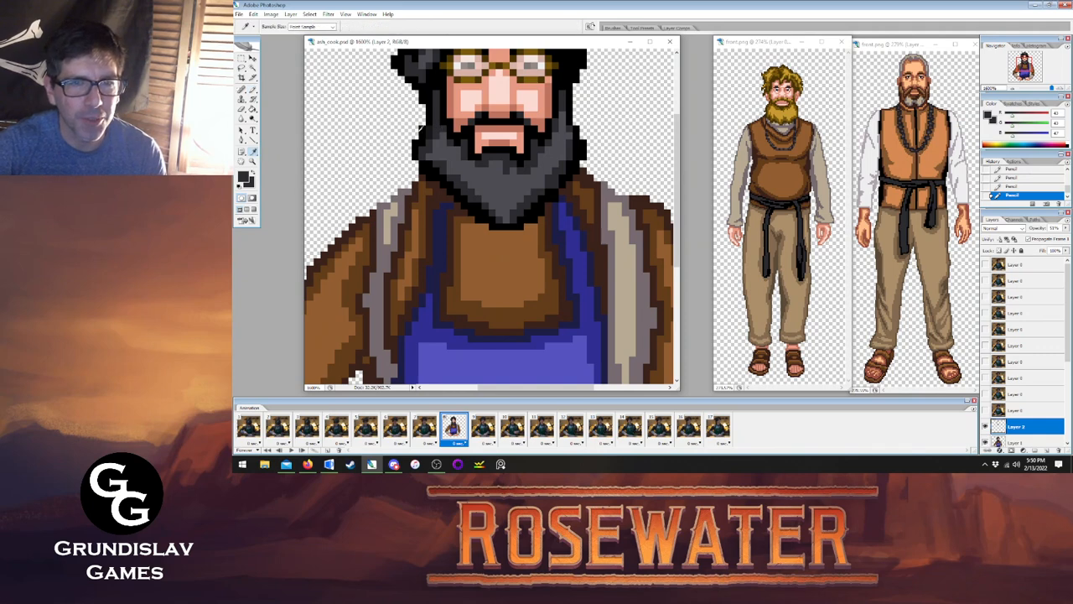
{"action": "key", "text": "b"}
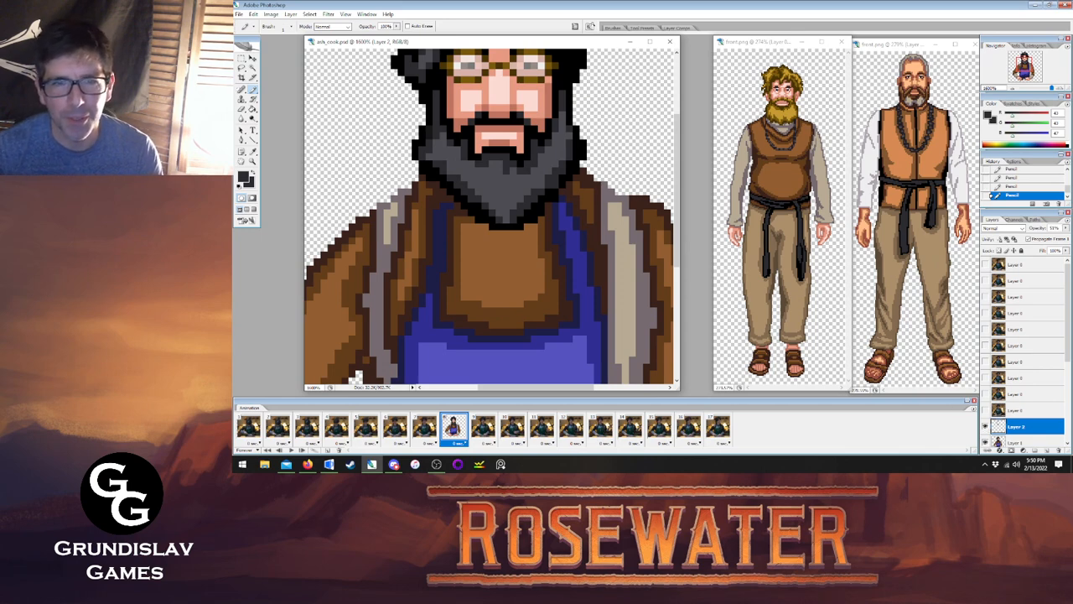
{"action": "scroll", "coordinate": [357, 376], "scroll_direction": "up", "scroll_amount": 5}
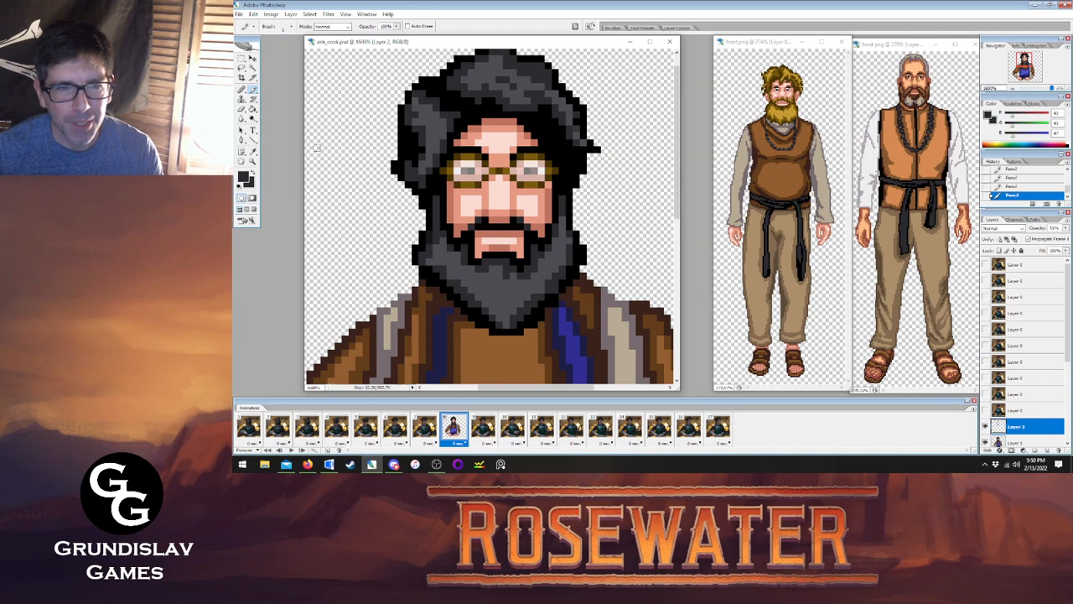
{"action": "key", "text": "i"}
{"action": "left_click", "coordinate": [497, 286]}
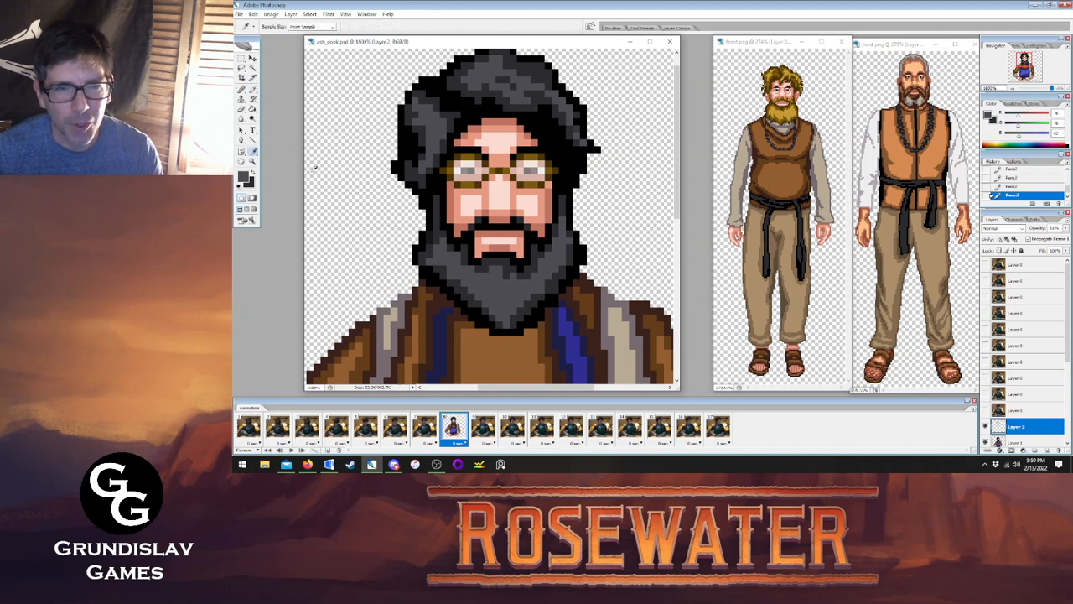
{"action": "left_click", "coordinate": [242, 110]}
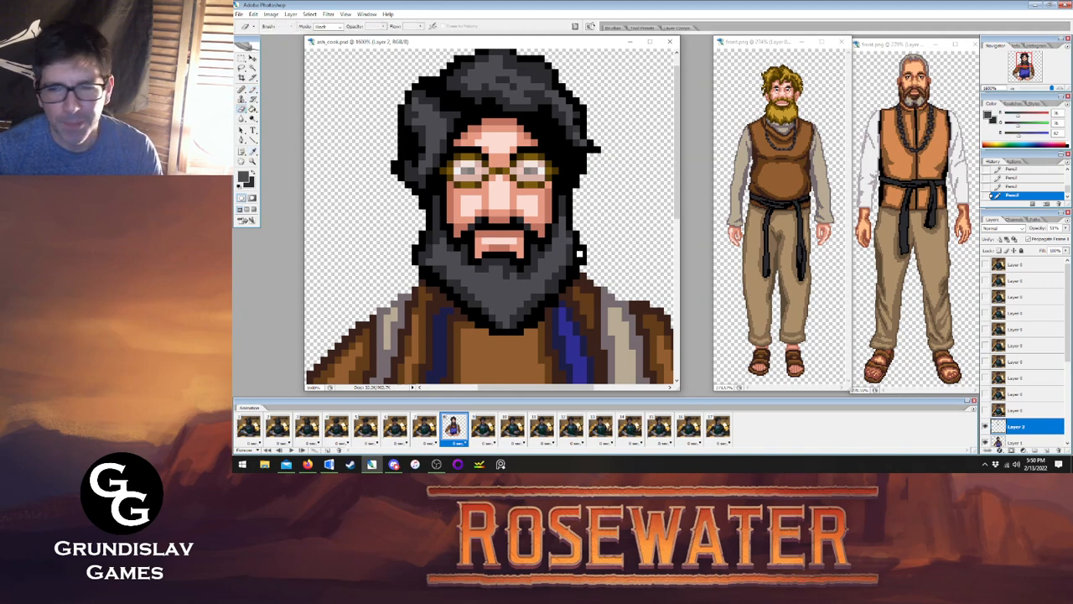
Select the beard and hair highlights with rectangular marquees, excluding the glasses, and move them to a new layer directly above Layer 1.
{"action": "left_click", "coordinate": [243, 58]}
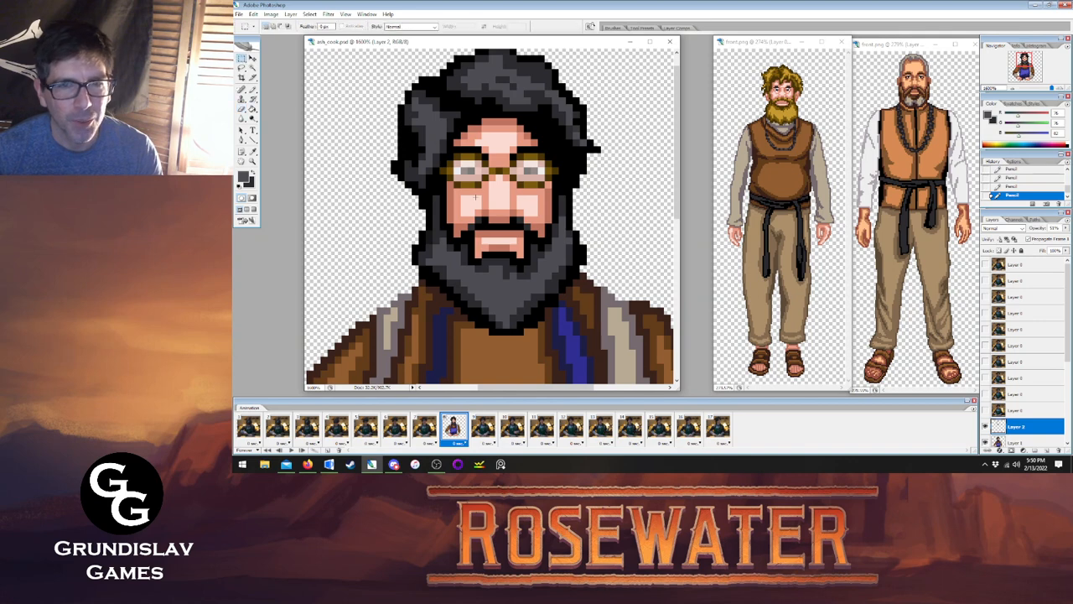
{"action": "left_click_drag", "start_coordinate": [401, 209], "coordinate": [602, 333]}
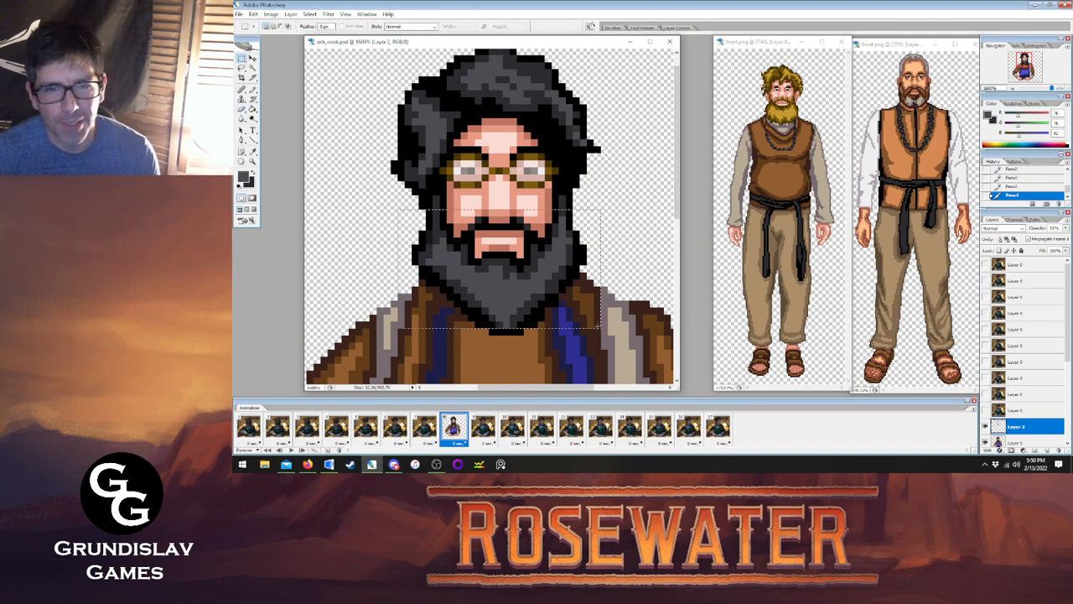
{"action": "left_click_drag", "start_coordinate": [405, 83], "coordinate": [447, 181]}
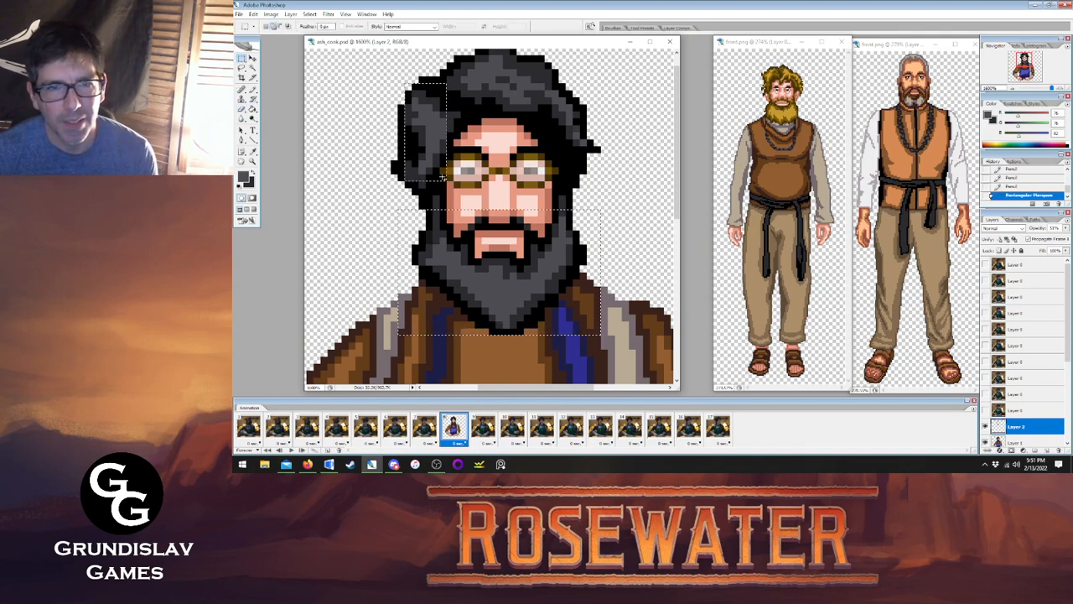
{"action": "left_click_drag", "start_coordinate": [454, 55], "coordinate": [616, 160]}
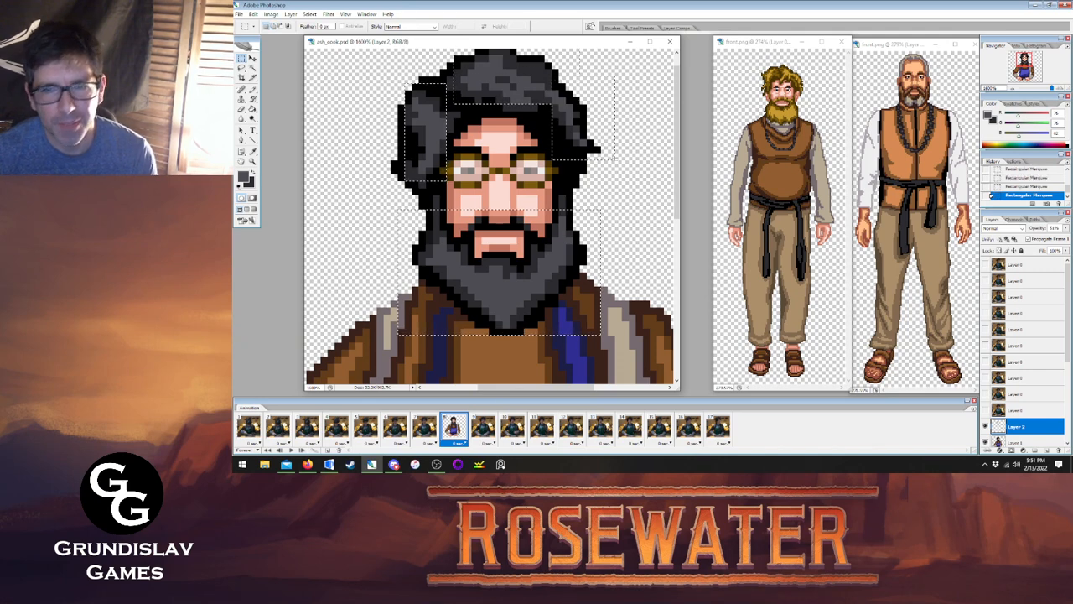
{"action": "key", "text": "ctrl+x"}
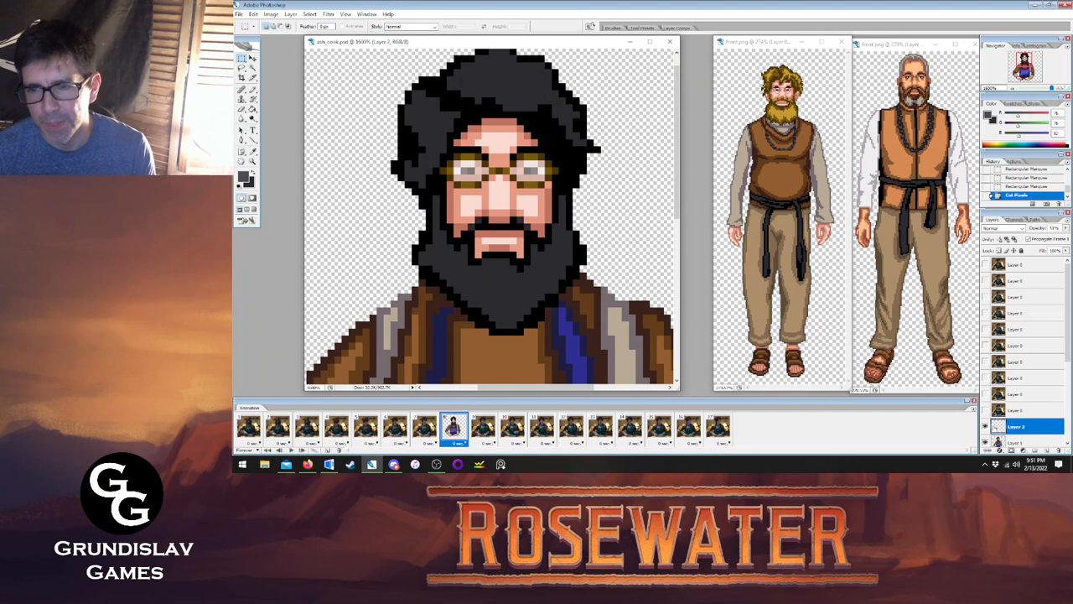
{"action": "left_click", "coordinate": [1038, 445]}
{"action": "key", "text": "ctrl+v"}
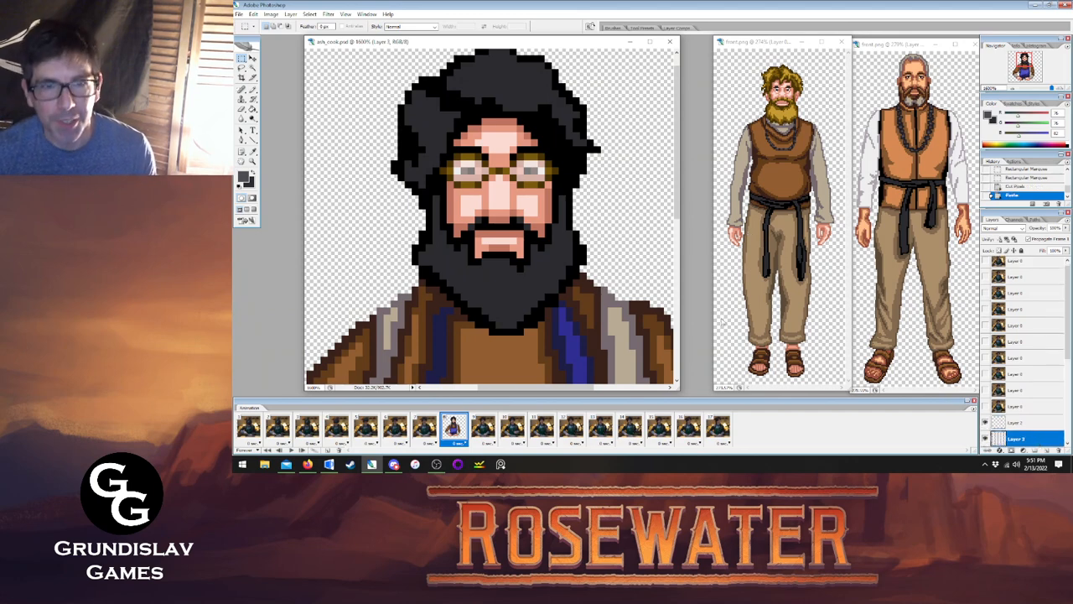
Nudge the pasted highlights upward until they line up with the cook's hair and beard.
{"action": "left_click", "coordinate": [252, 59]}
{"action": "key", "text": "Up"}
{"action": "key", "text": "Up"}
{"action": "key", "text": "Up"}
{"action": "key", "text": "Up"}
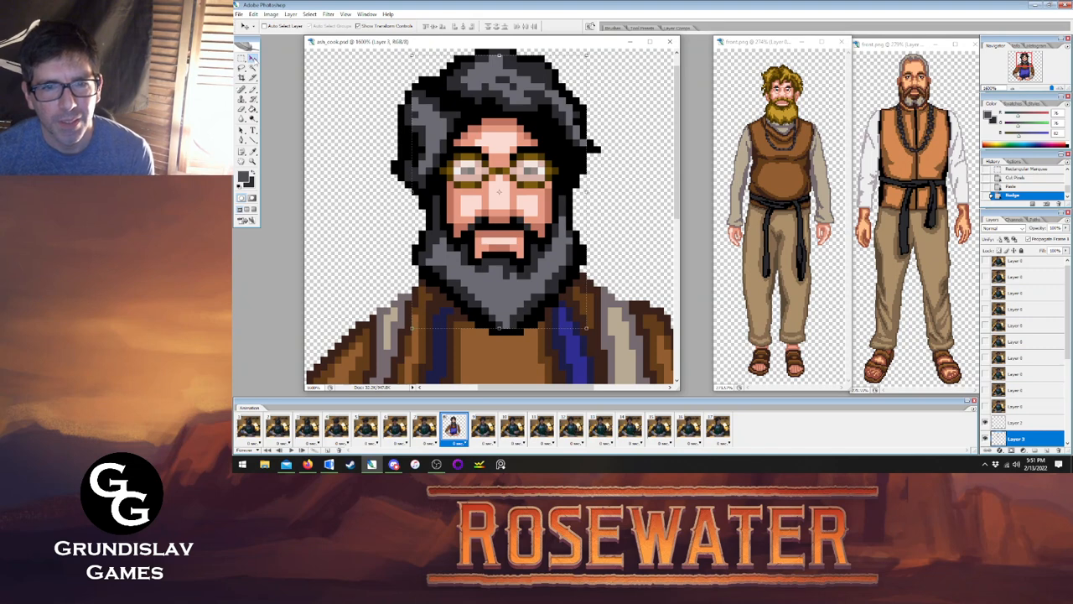
{"action": "key", "text": "Left"}
{"action": "key", "text": "Right"}
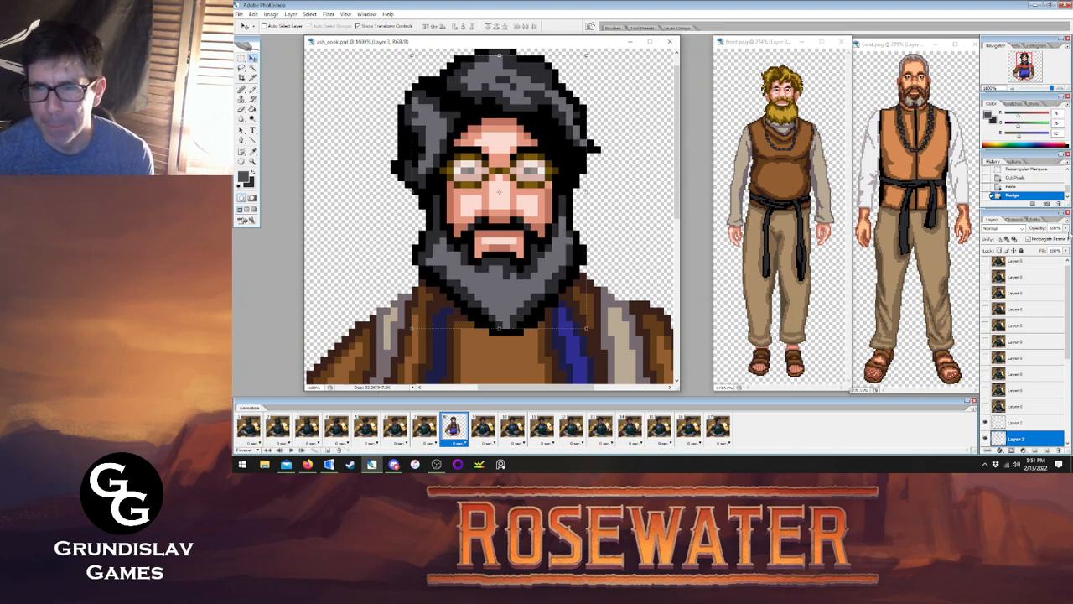
Lower the pasted highlight layer's opacity and merge it down into Layer 1.
{"action": "left_click_drag", "start_coordinate": [1056, 237], "coordinate": [1049, 237]}
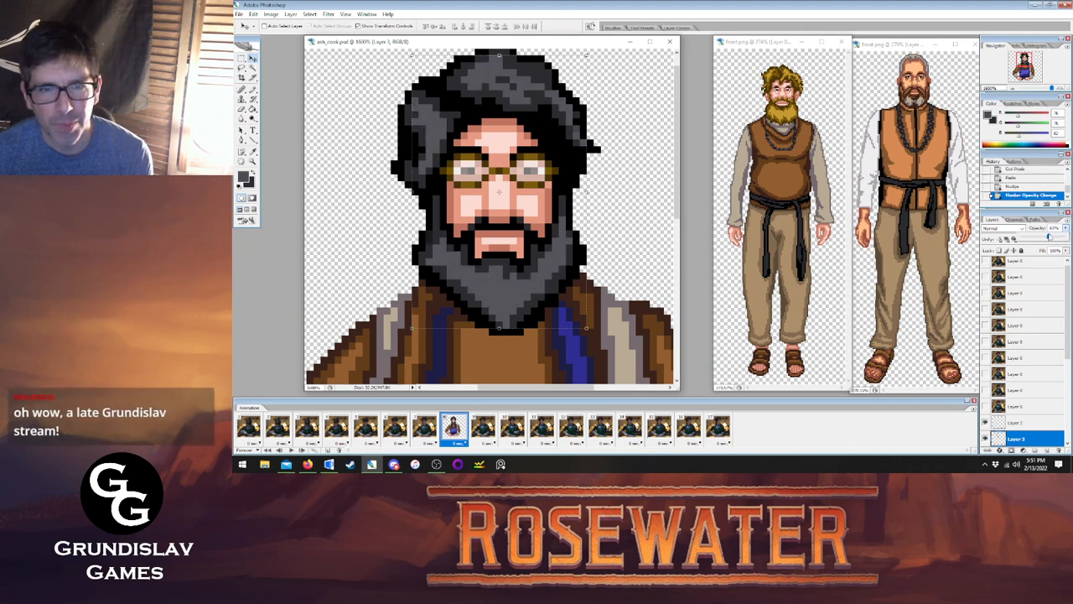
{"action": "left_click", "coordinate": [588, 8]}
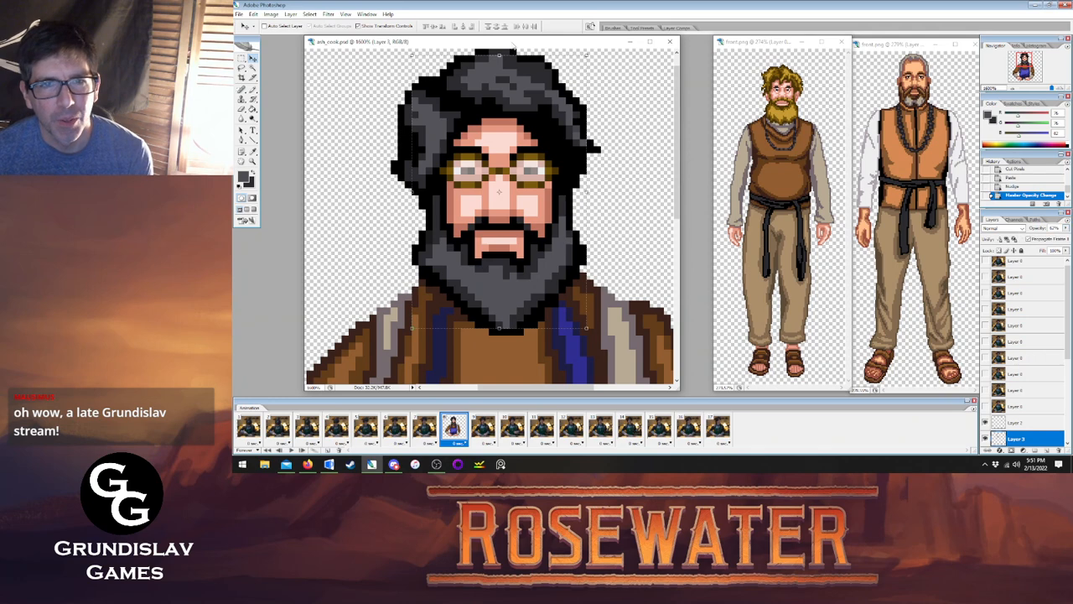
{"action": "key", "text": "ctrl+e"}
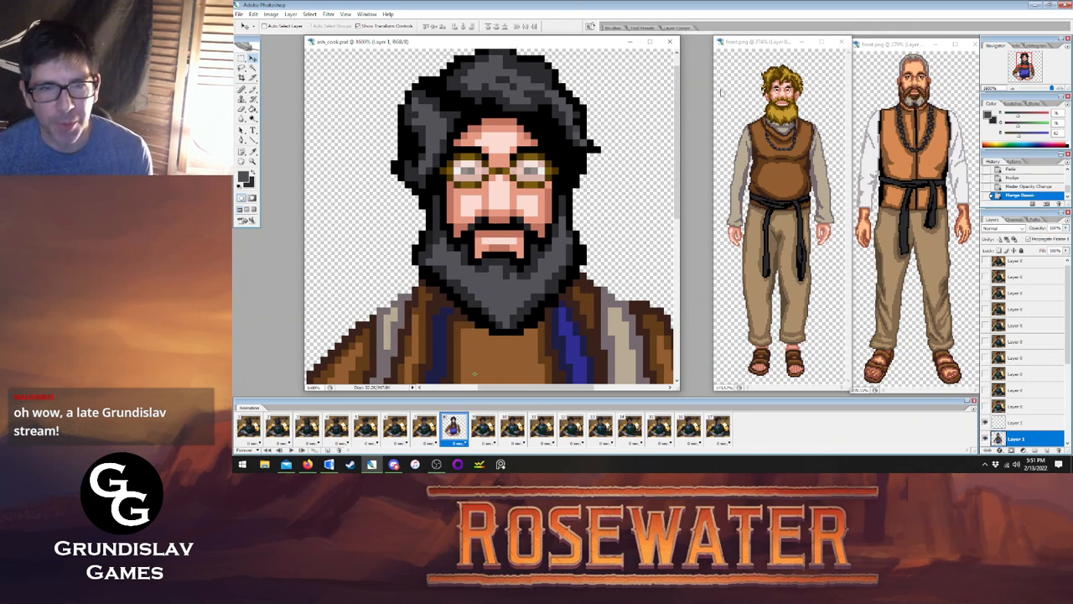
{"action": "key", "text": "i"}
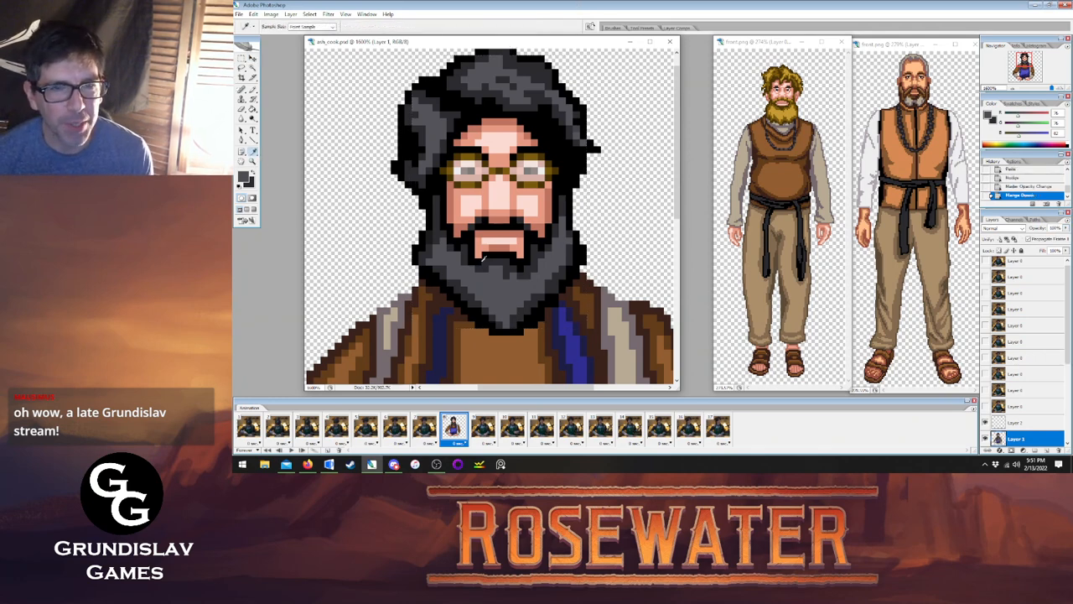
Pencil dark gray shading pixels along the beard's lower edge on the side toward the apron's dark strap.
{"action": "left_click", "coordinate": [252, 89]}
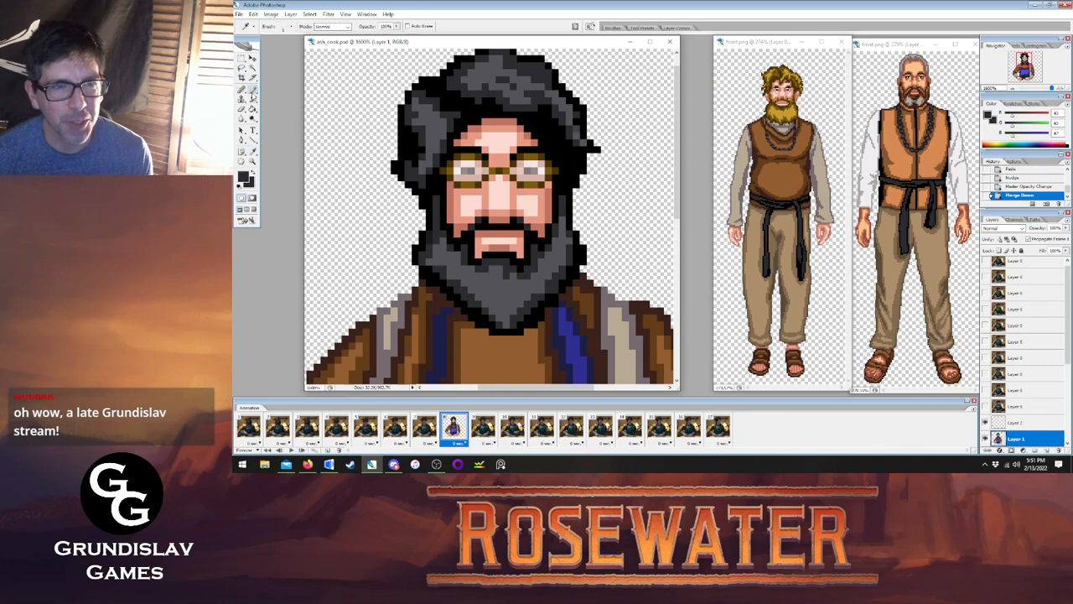
{"action": "left_click", "coordinate": [434, 264]}
{"action": "left_click", "coordinate": [431, 268]}
{"action": "left_click", "coordinate": [444, 282]}
{"action": "left_click", "coordinate": [458, 293]}
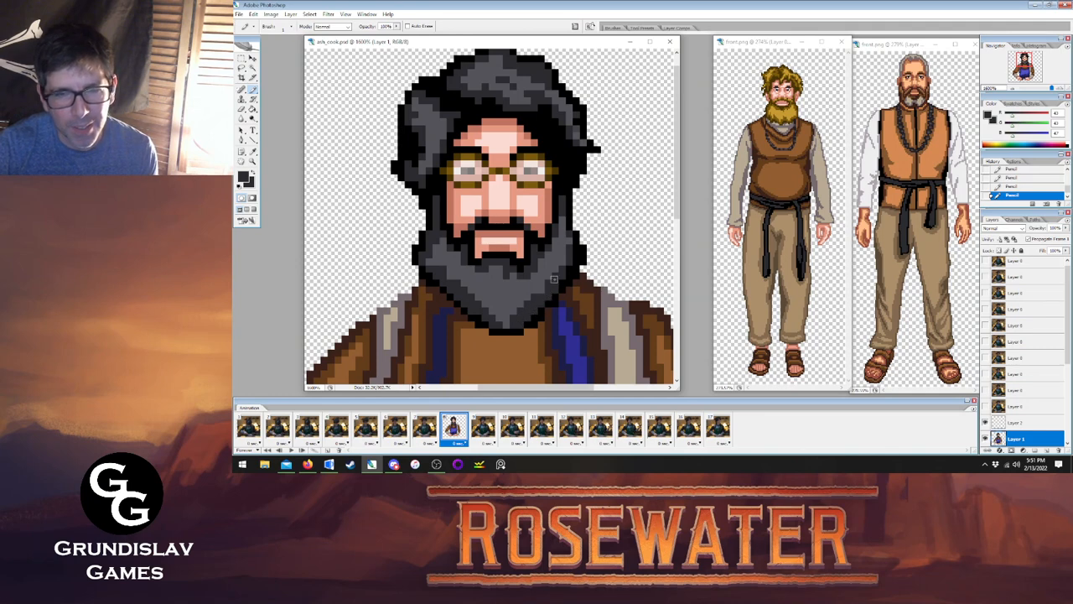
Sample the apron strap's dark navy for touch-ups beside the beard and erase the outermost pixels at the beard's sides.
{"action": "key", "text": "i"}
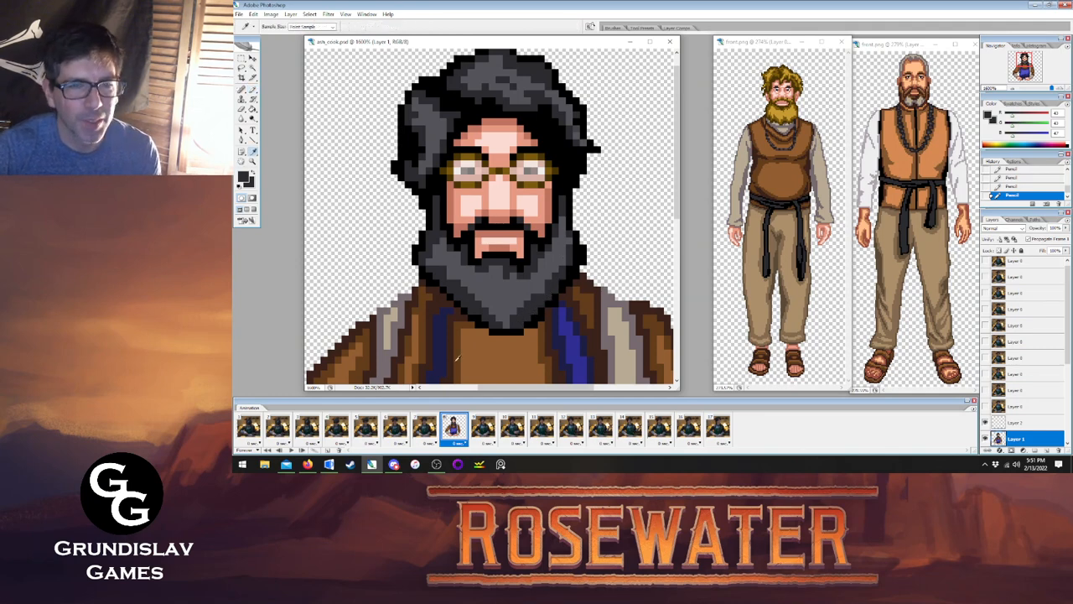
{"action": "left_click", "coordinate": [442, 339]}
{"action": "key", "text": "b"}
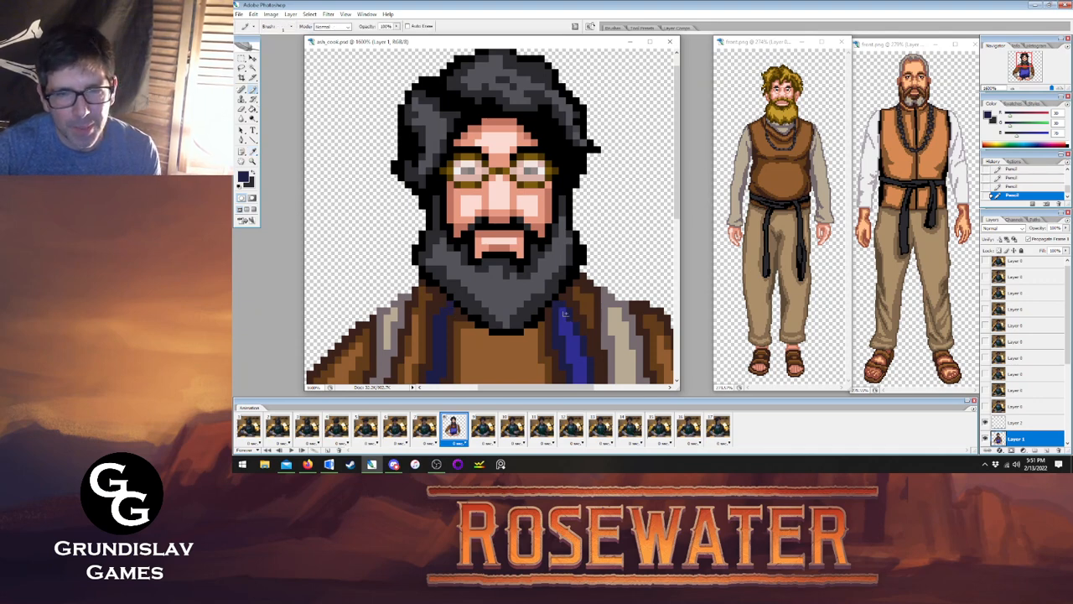
{"action": "key", "text": "e"}
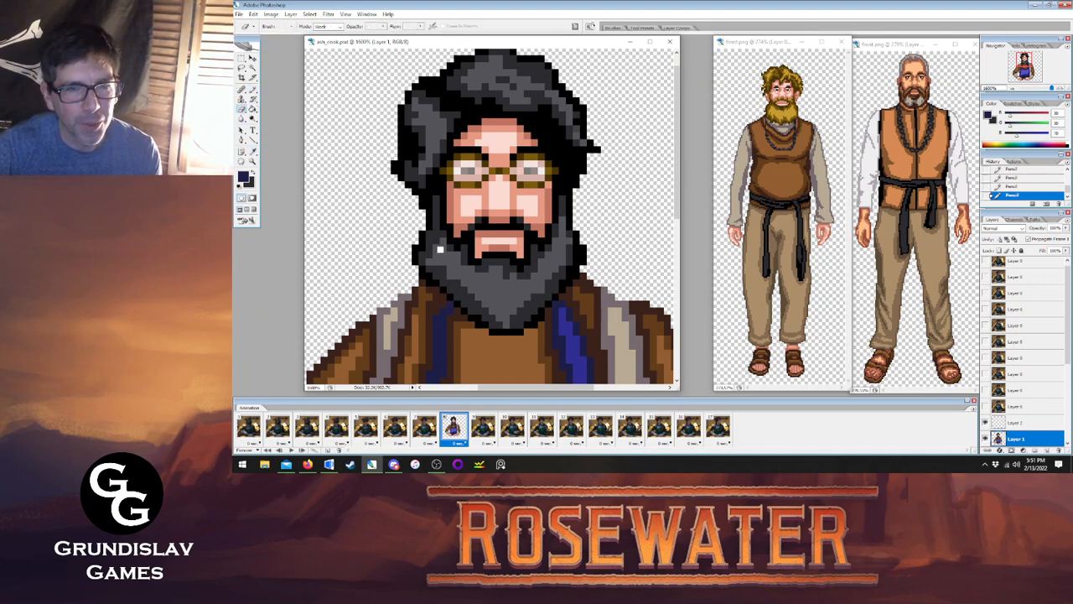
{"action": "left_click", "coordinate": [415, 247]}
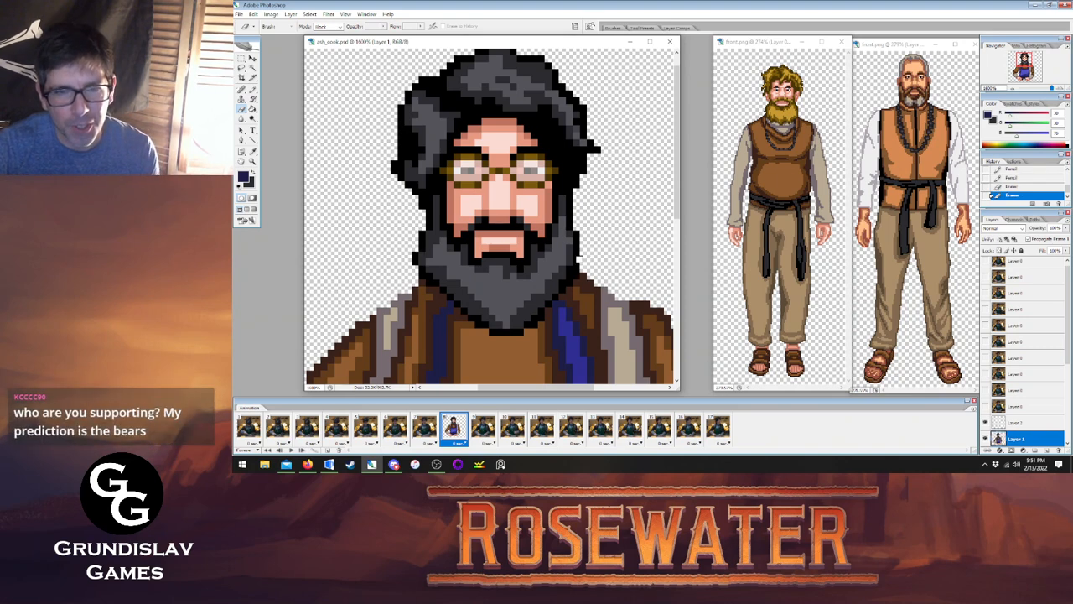
Touch up the beard's side with dark gray and erase the remaining outer pixels on its opposite side.
{"action": "left_click", "coordinate": [253, 152]}
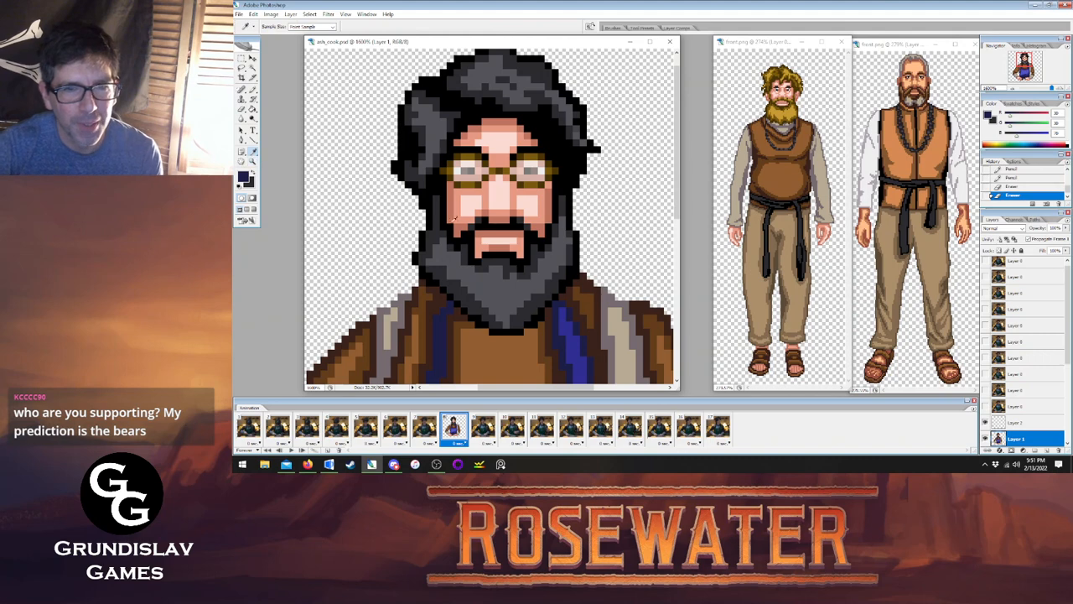
{"action": "left_click", "coordinate": [253, 89]}
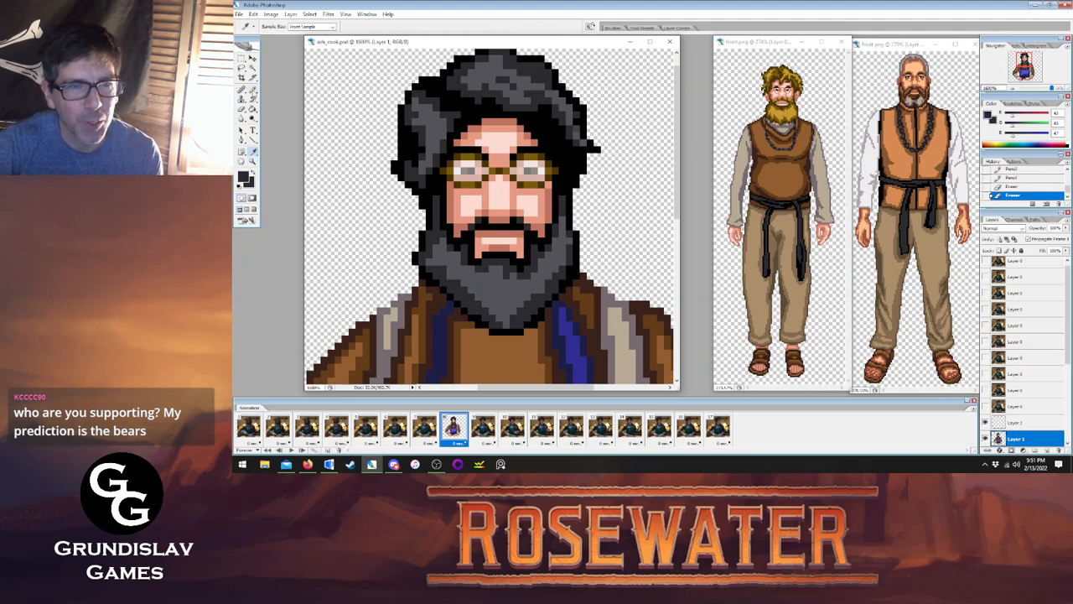
{"action": "left_click", "coordinate": [577, 277]}
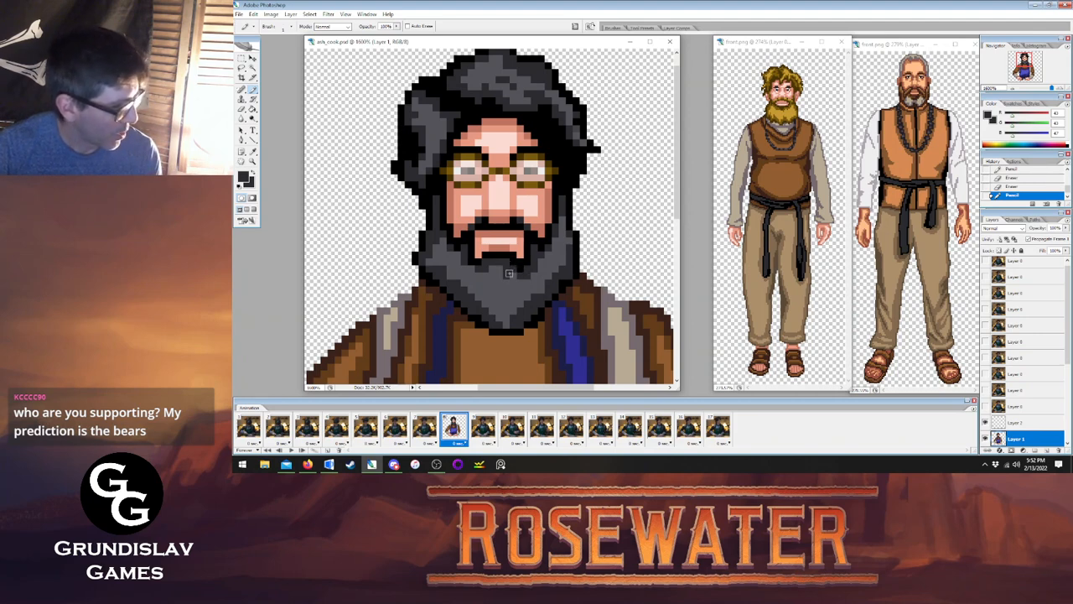
{"action": "key", "text": "e"}
{"action": "left_click", "coordinate": [411, 258]}
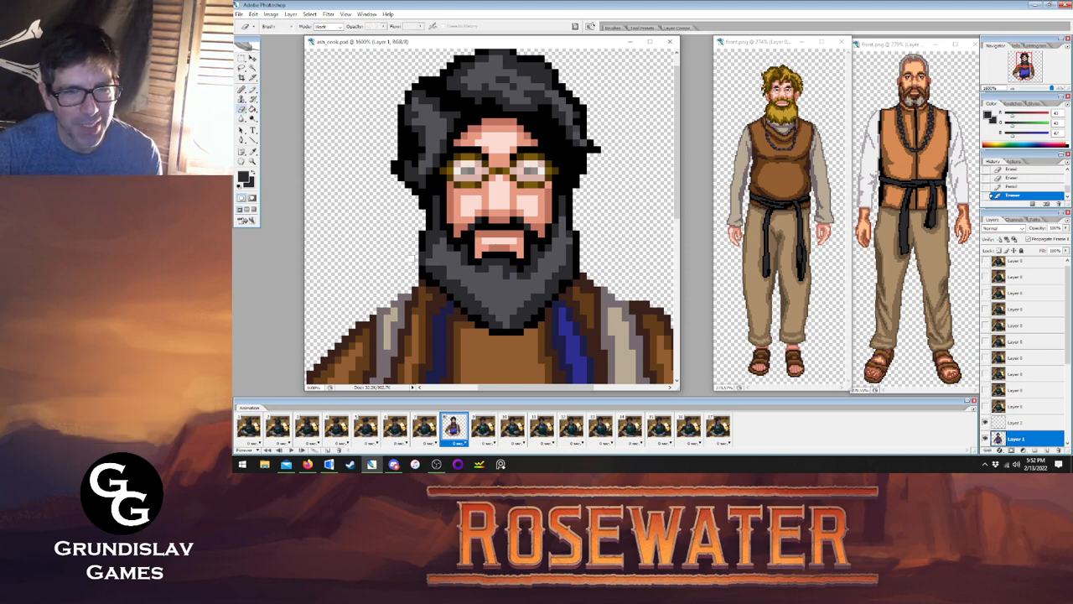
Sample the hair's black and redraw the trimmed beard's side outline with it, undoing one misplaced stroke.
{"action": "key", "text": "i"}
{"action": "left_click", "coordinate": [252, 90]}
{"action": "left_click", "coordinate": [431, 262]}
{"action": "left_click", "coordinate": [253, 152]}
{"action": "left_click", "coordinate": [426, 195]}
{"action": "key", "text": "b"}
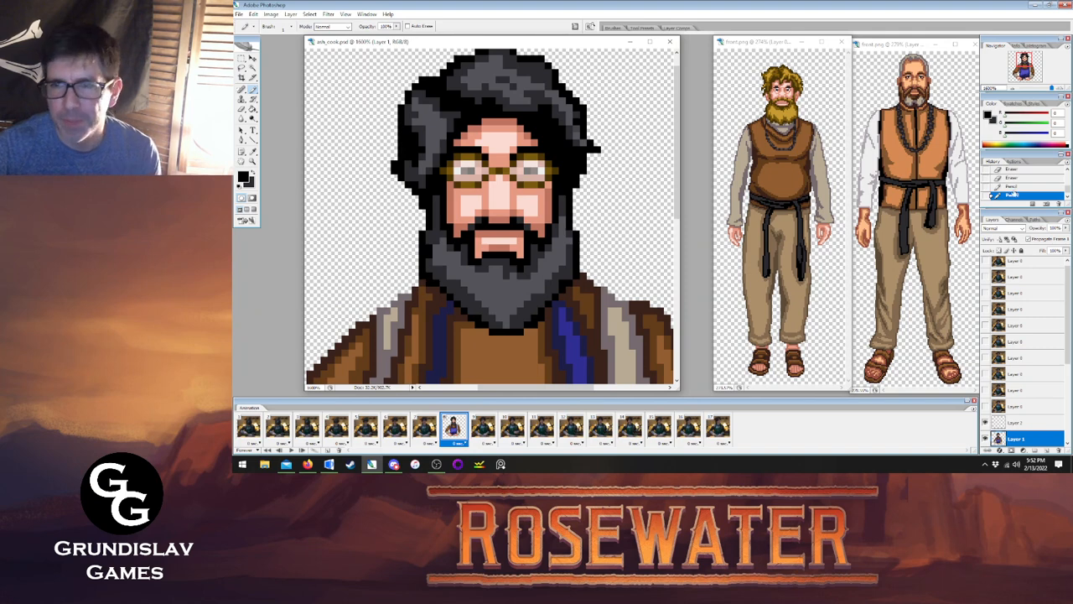
{"action": "key", "text": "ctrl+z"}
{"action": "left_click_drag", "start_coordinate": [424, 267], "coordinate": [423, 248]}
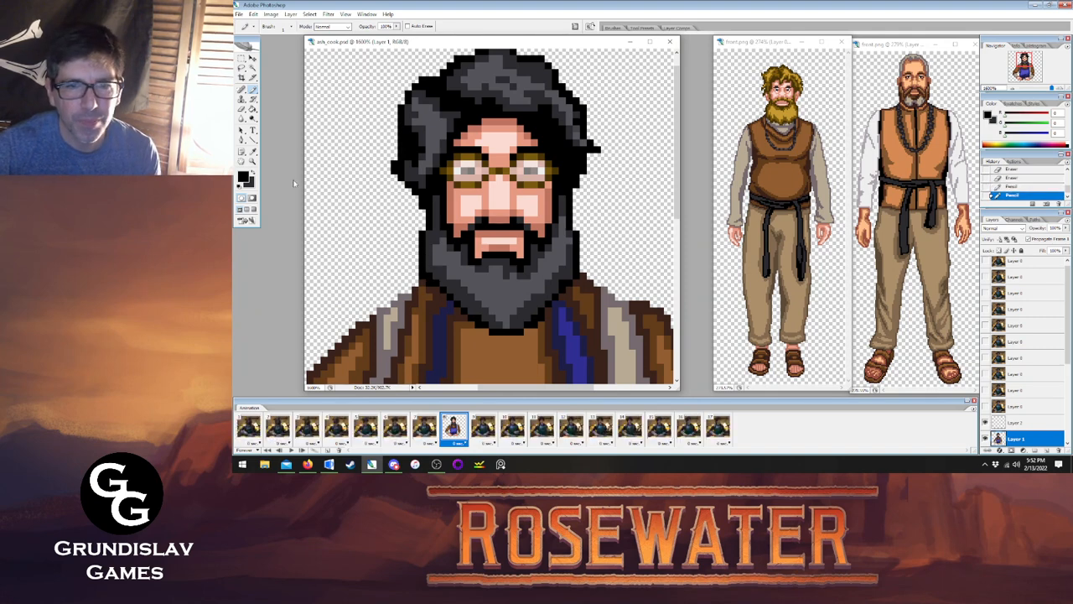
Sample the beard's lighter gray and fill in pixels along both lower sides of the beard.
{"action": "key", "text": "i"}
{"action": "left_click", "coordinate": [444, 250]}
{"action": "key", "text": "b"}
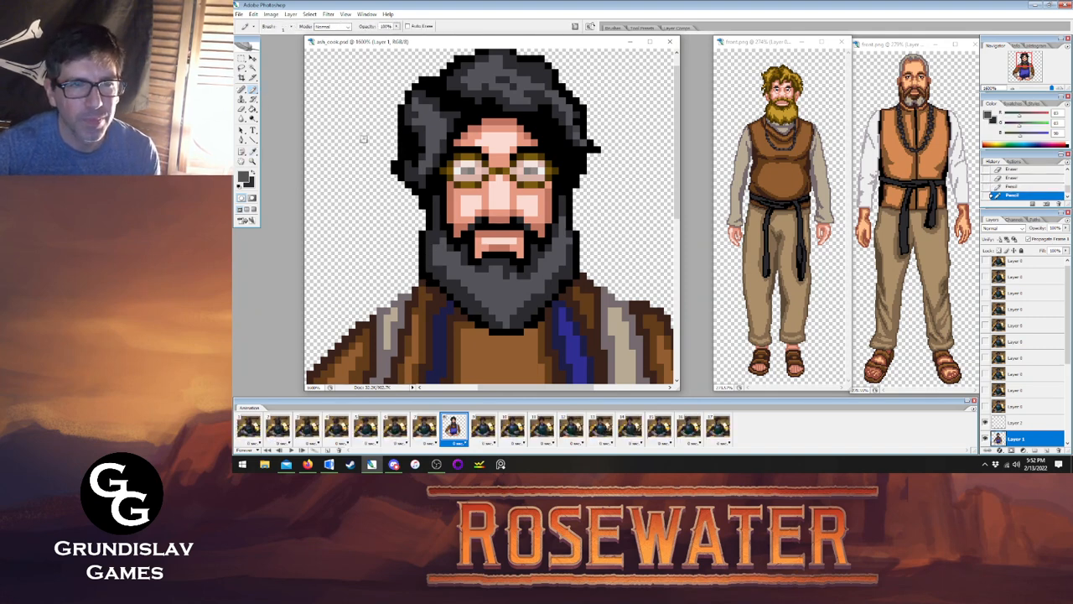
{"action": "left_click", "coordinate": [450, 273]}
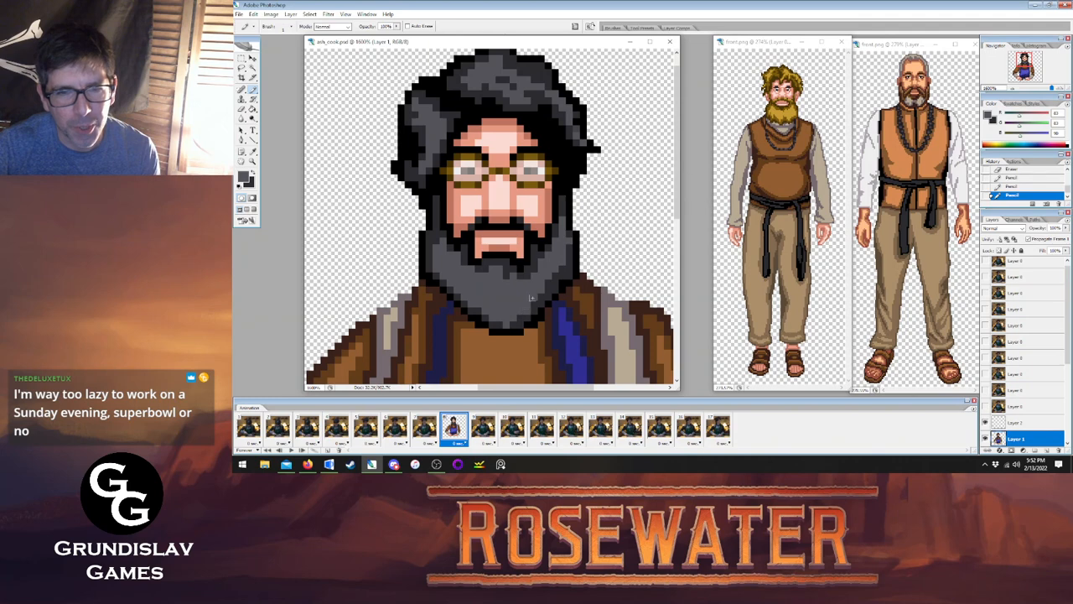
{"action": "left_click", "coordinate": [562, 261]}
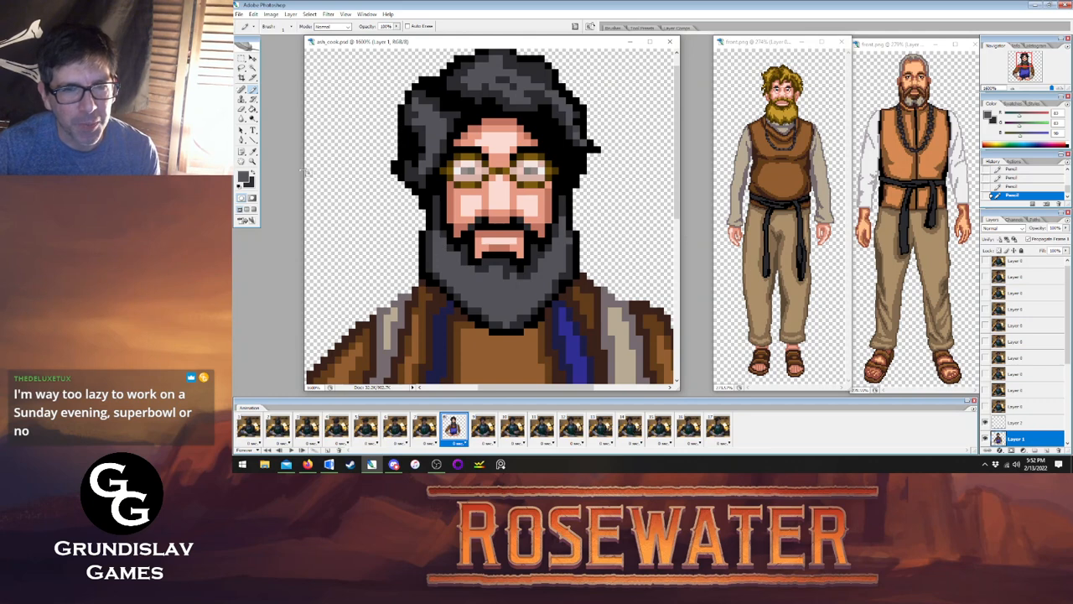
Sample the beard's dark gray, try a short stroke at the beard's bottom tip, and undo it.
{"action": "key", "text": "i"}
{"action": "left_click", "coordinate": [438, 212]}
{"action": "key", "text": "b"}
{"action": "mouse_move", "coordinate": [505, 324]}
{"action": "left_mouse_down"}
{"action": "mouse_move", "coordinate": [516, 321]}
{"action": "mouse_move", "coordinate": [503, 324]}
{"action": "left_mouse_up"}
{"action": "key", "text": "ctrl+z"}
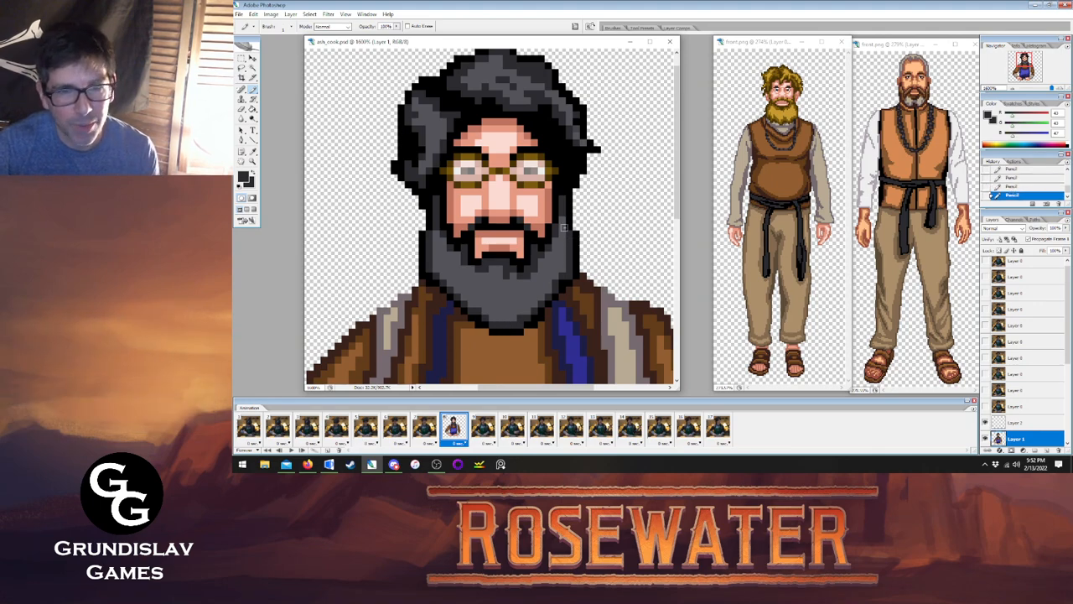
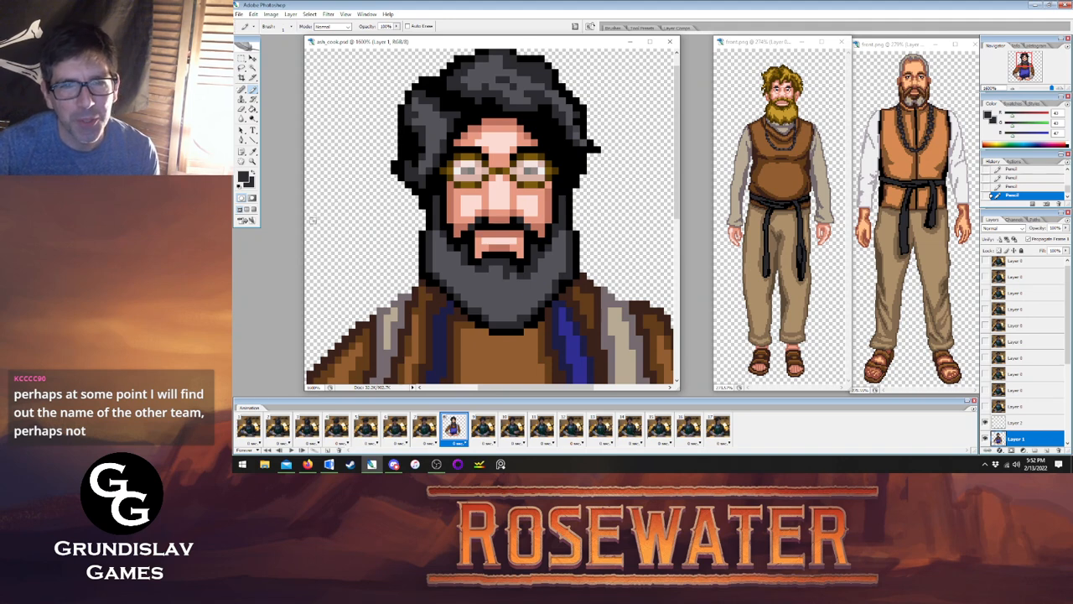
Add dark gray pixels to the hair beside the stray tuft and sample the hair's lighter gray.
{"action": "key", "text": "i"}
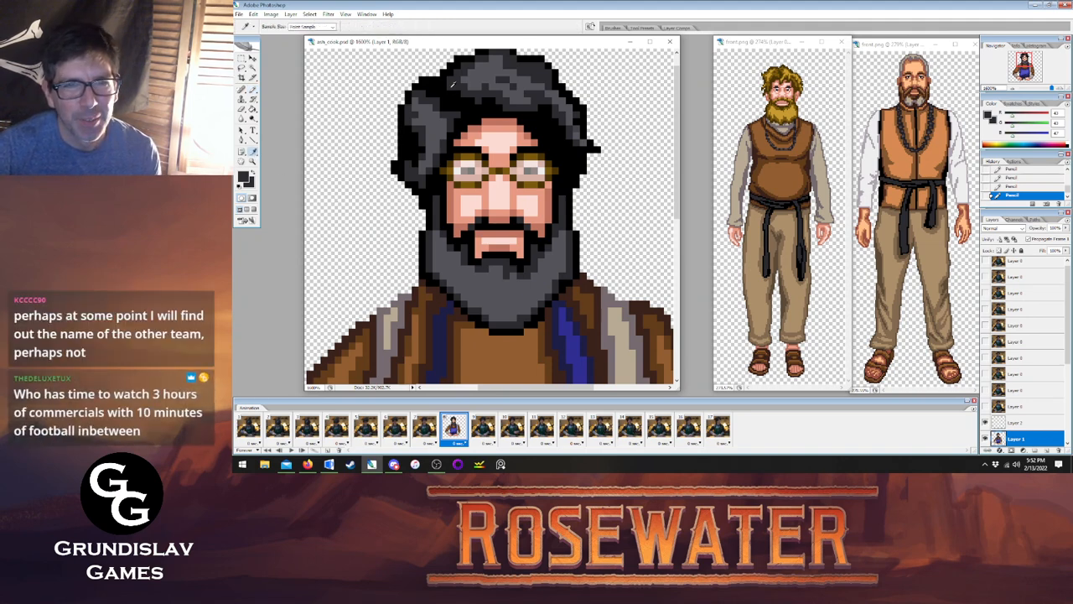
{"action": "key", "text": "b"}
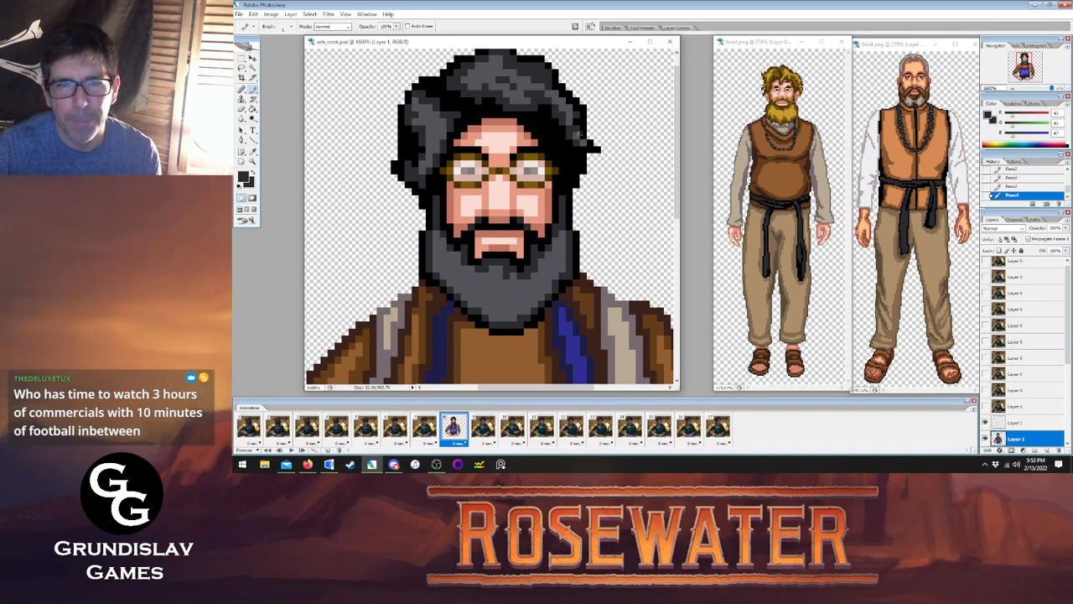
{"action": "left_click", "coordinate": [576, 123]}
{"action": "left_click", "coordinate": [252, 152]}
{"action": "left_click", "coordinate": [465, 83]}
{"action": "key", "text": "b"}
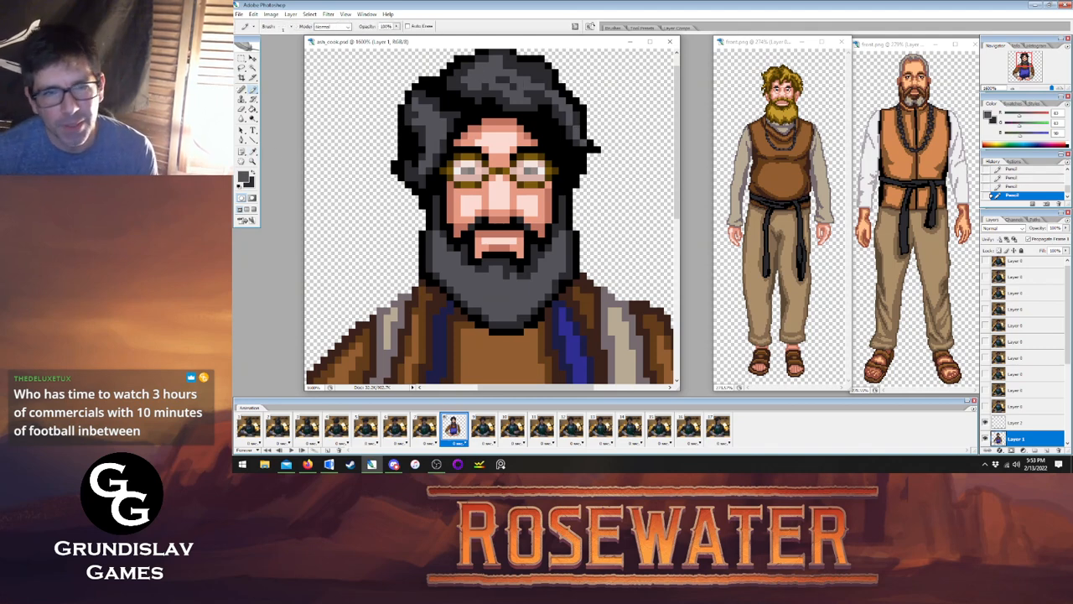
Touch up the mouth and surrounding skin using the darker lip tone and the lighter pink sampled from the cheek.
{"action": "key", "text": "z"}
{"action": "right_click", "coordinate": [495, 206]}
{"action": "left_click", "coordinate": [497, 203]}
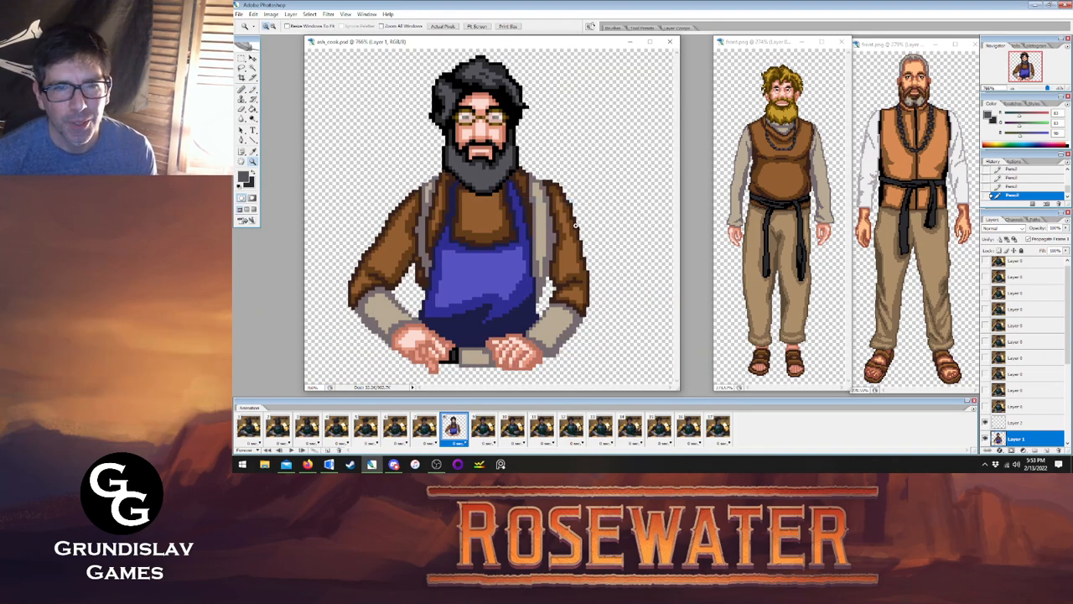
{"action": "left_click", "coordinate": [465, 141]}
{"action": "left_click", "coordinate": [254, 153]}
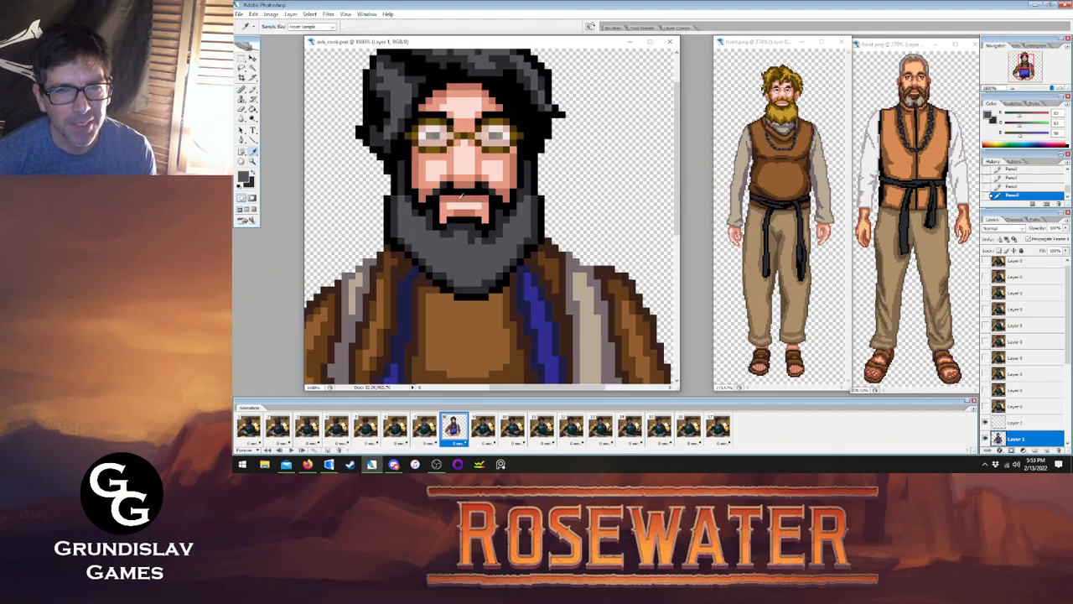
{"action": "left_click", "coordinate": [451, 193]}
{"action": "key", "text": "b"}
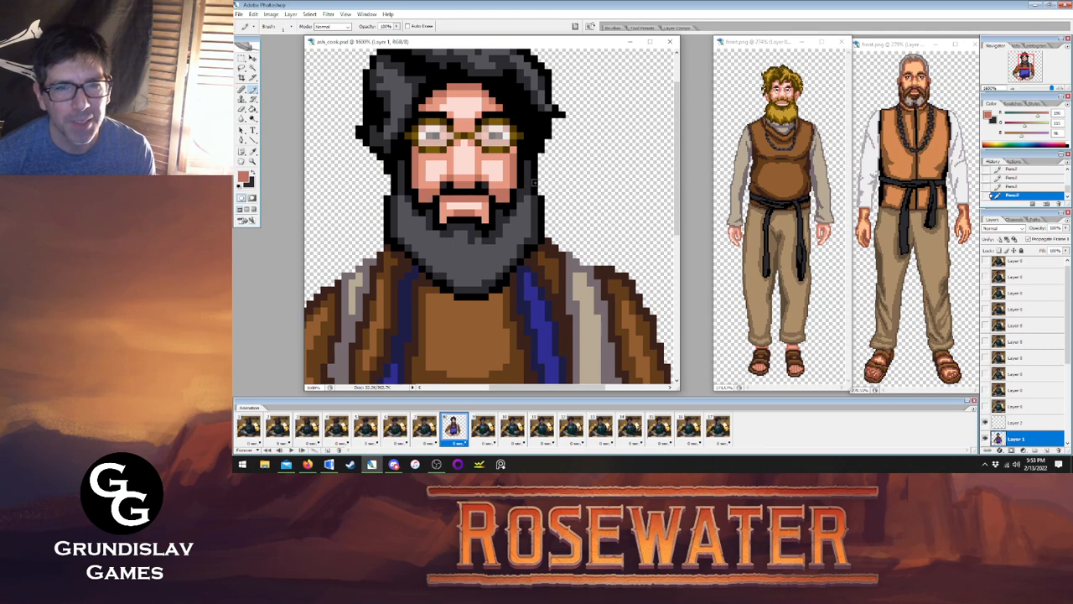
{"action": "key", "text": "i"}
{"action": "left_click", "coordinate": [425, 174]}
{"action": "key", "text": "b"}
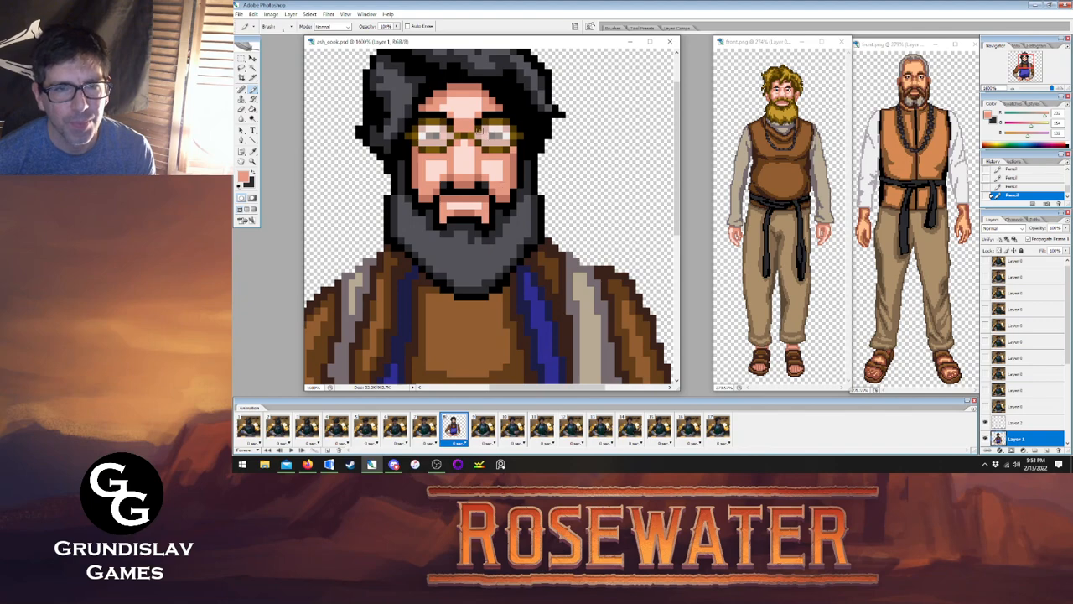
Check the whole cook at a reduced zoom and save ash_cook.psd.
{"action": "left_click", "coordinate": [253, 160]}
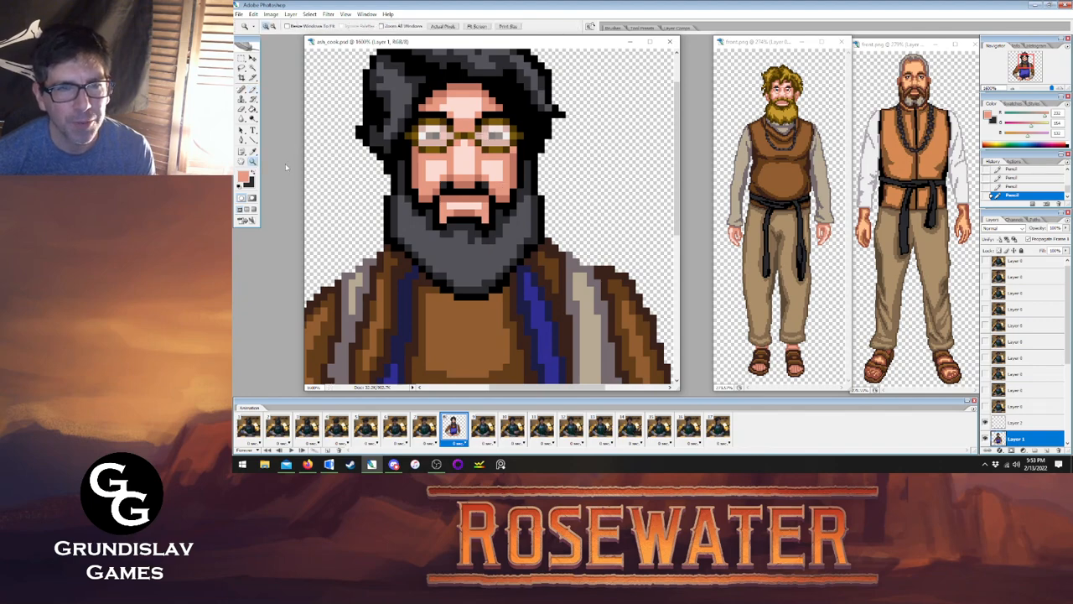
{"action": "left_click", "coordinate": [476, 224], "text": "alt"}
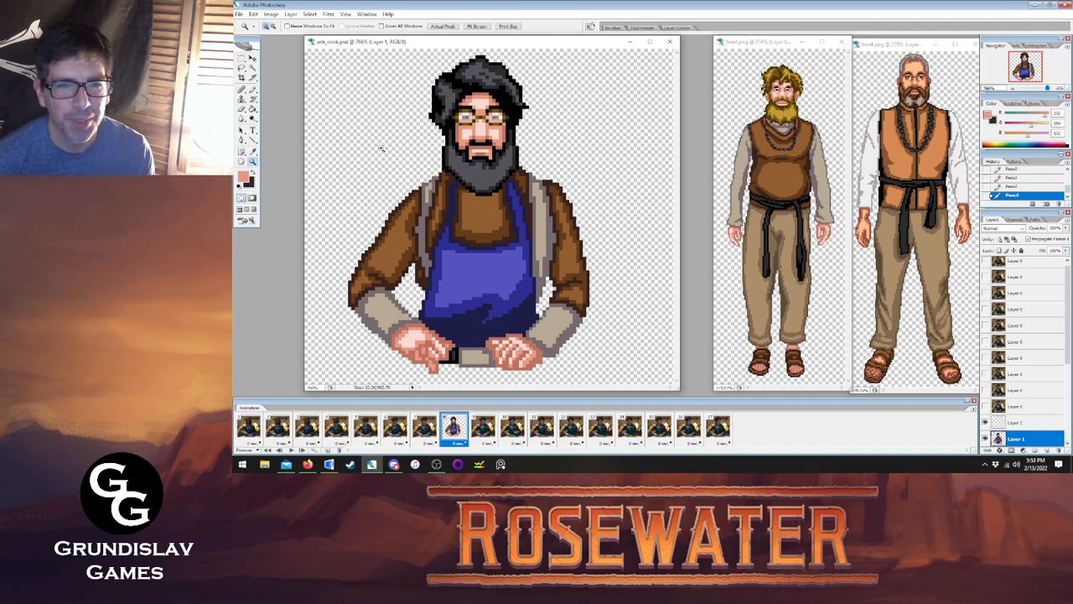
{"action": "left_click", "coordinate": [239, 14]}
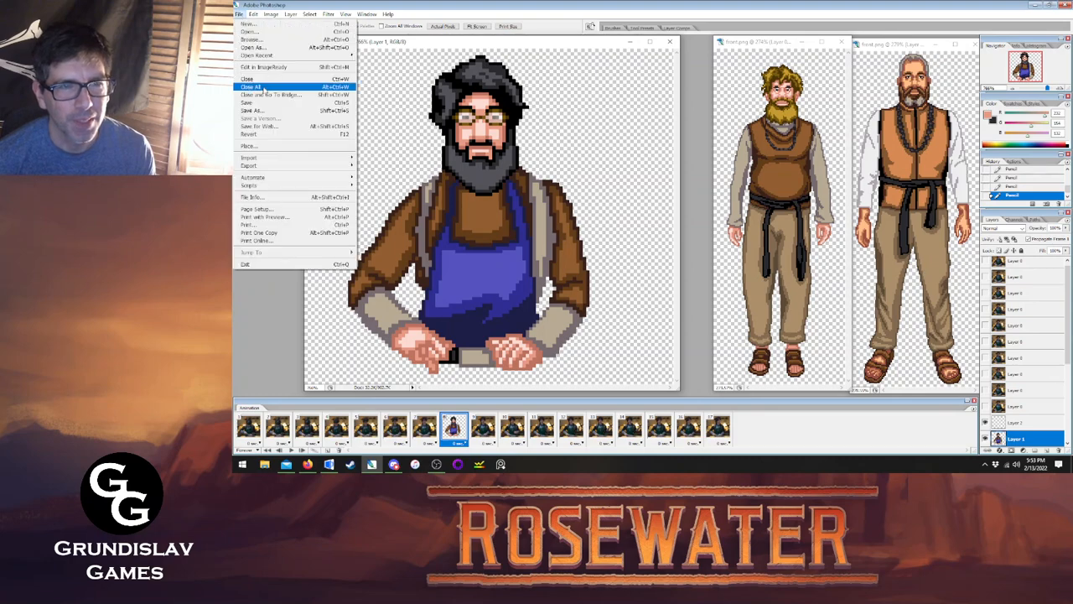
{"action": "left_click", "coordinate": [258, 103]}
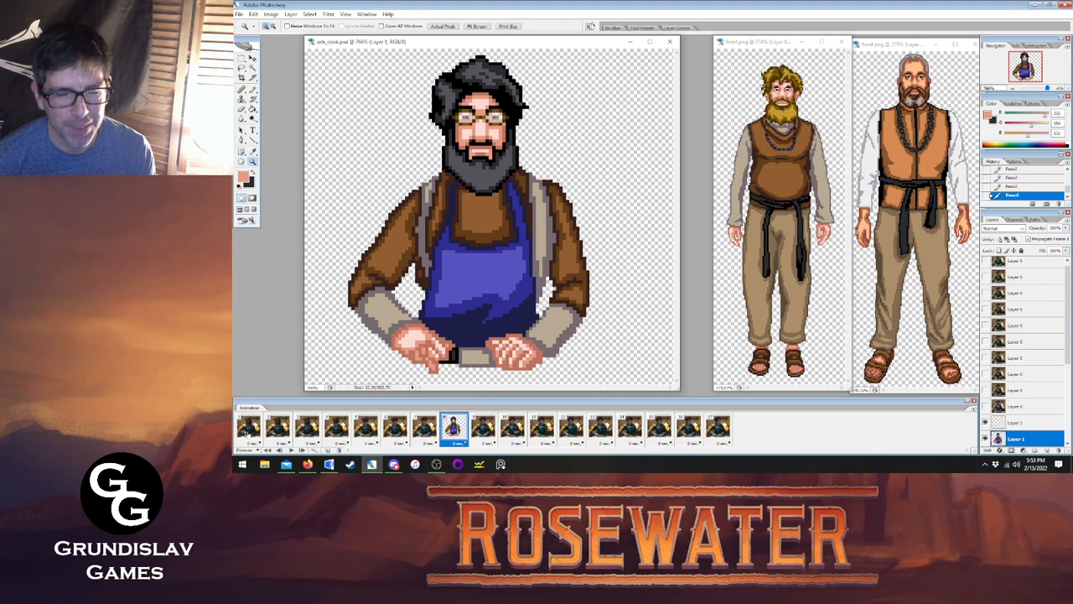
Examine the head movement in the first four animation frames and compare it with the painted cook frame.
{"action": "left_click", "coordinate": [248, 432]}
{"action": "left_click", "coordinate": [279, 428]}
{"action": "left_click", "coordinate": [251, 431]}
{"action": "left_click", "coordinate": [280, 431]}
{"action": "left_click", "coordinate": [307, 431]}
{"action": "left_click", "coordinate": [337, 434]}
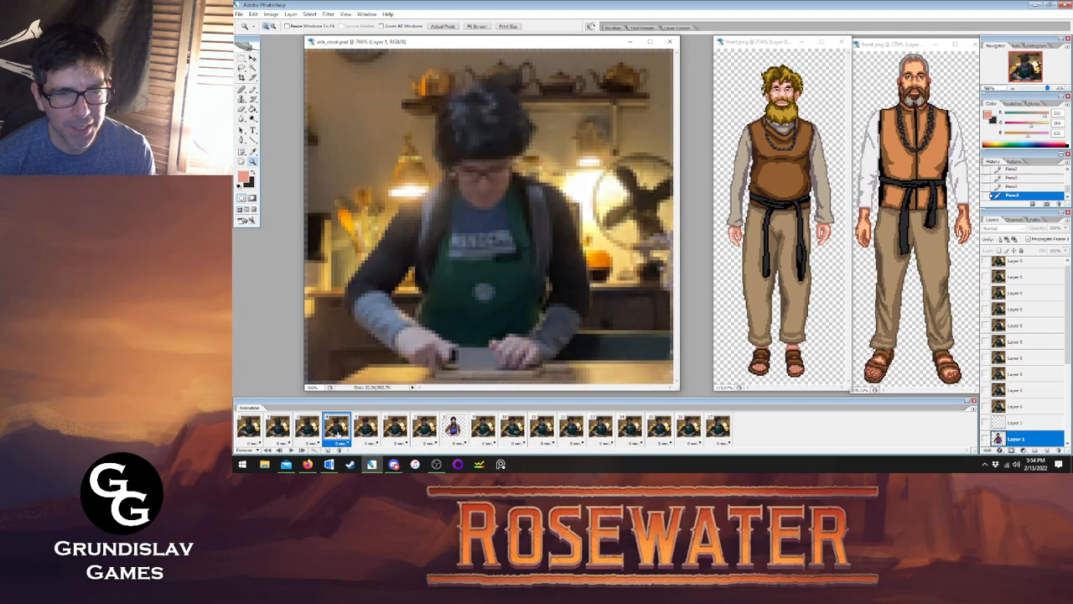
{"action": "left_click", "coordinate": [307, 430]}
{"action": "left_click", "coordinate": [337, 430]}
{"action": "left_click", "coordinate": [307, 430]}
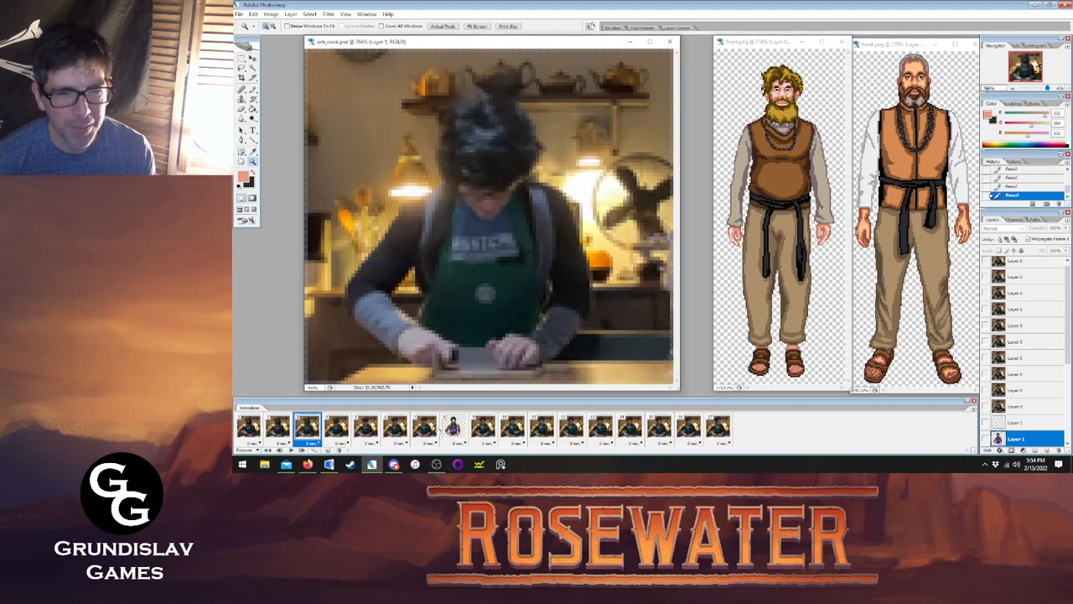
{"action": "left_click", "coordinate": [425, 430]}
{"action": "left_click", "coordinate": [453, 429]}
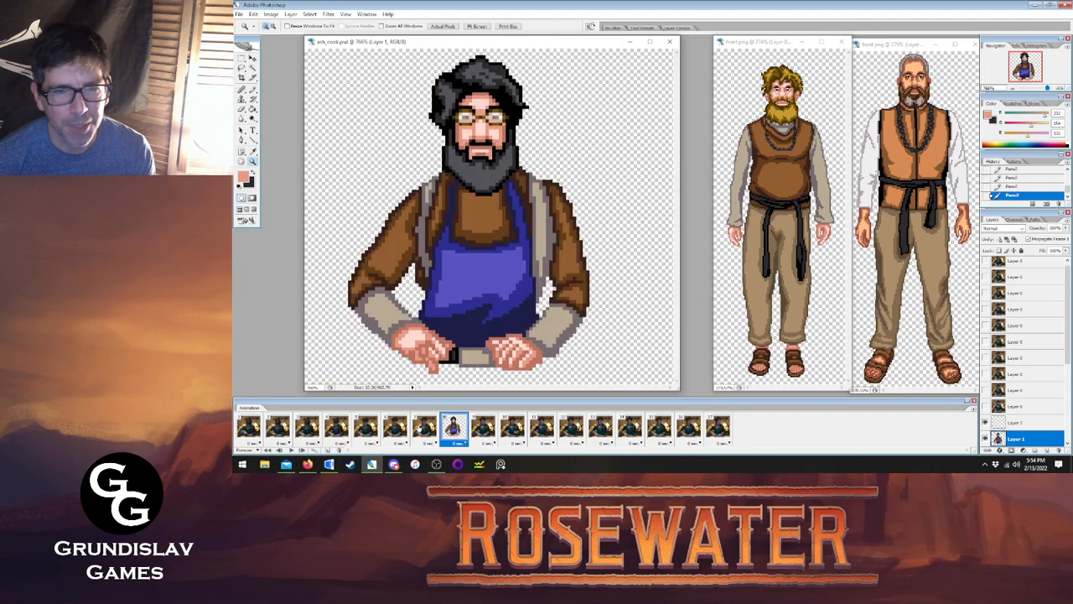
Step back from the painted eighth frame to the second frame and forward again to study the motion.
{"action": "left_click", "coordinate": [421, 428]}
{"action": "left_click", "coordinate": [452, 428]}
{"action": "left_click", "coordinate": [423, 429]}
{"action": "left_click", "coordinate": [452, 428]}
{"action": "left_click", "coordinate": [421, 428]}
{"action": "left_click", "coordinate": [395, 428]}
{"action": "left_click", "coordinate": [367, 428]}
{"action": "left_click", "coordinate": [337, 428]}
{"action": "left_click", "coordinate": [308, 427]}
{"action": "left_click", "coordinate": [276, 428]}
{"action": "left_click", "coordinate": [302, 429]}
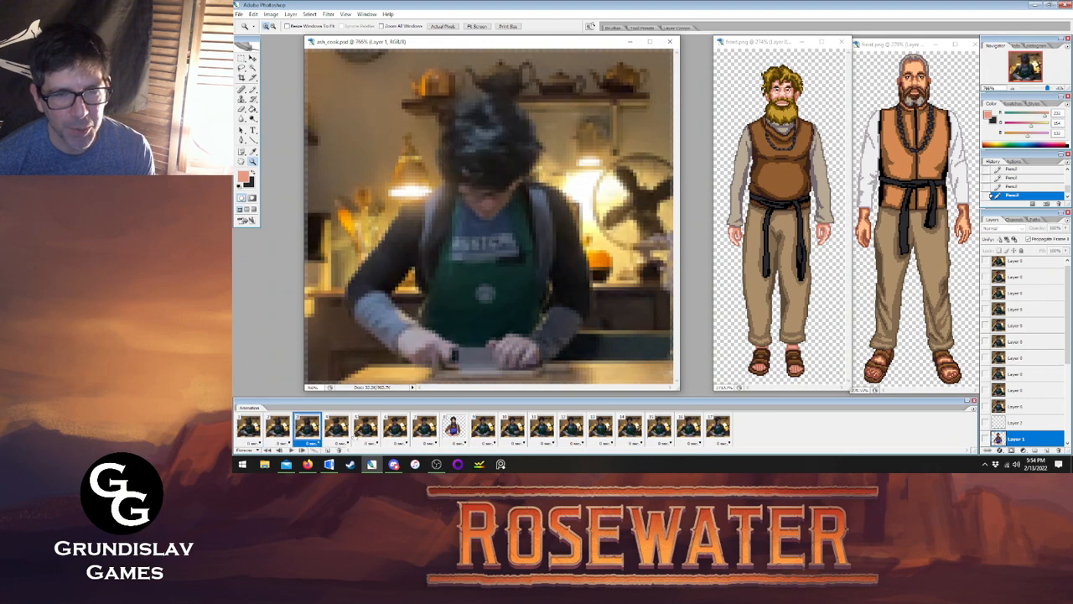
{"action": "left_click", "coordinate": [365, 429]}
{"action": "left_click", "coordinate": [395, 429]}
{"action": "left_click", "coordinate": [424, 428]}
{"action": "left_click", "coordinate": [453, 428]}
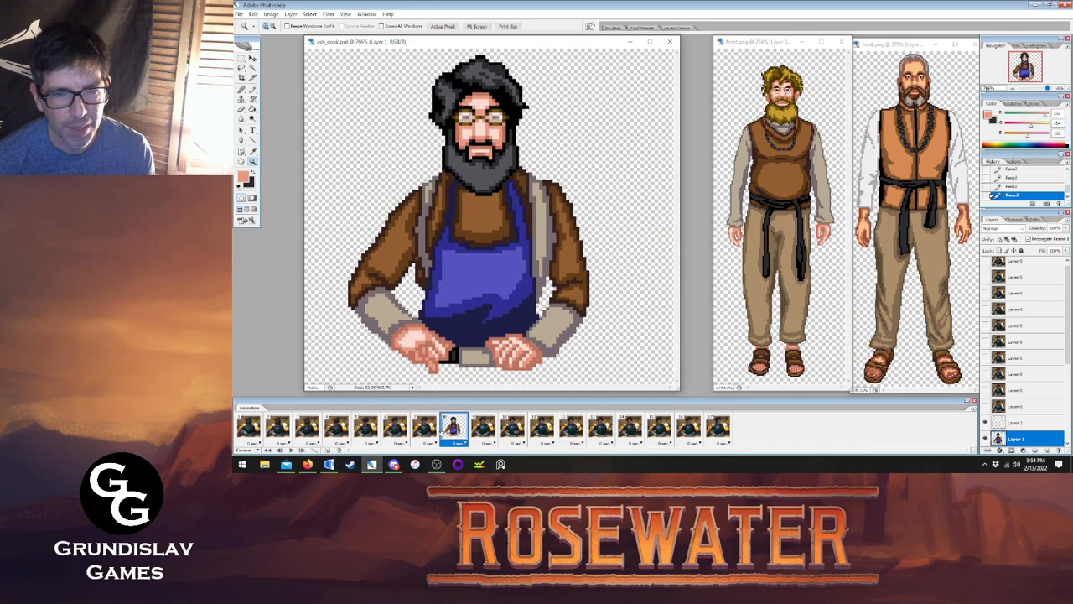
Compare the cook's pose in reference frames five to seven with the painted eighth frame.
{"action": "left_click", "coordinate": [420, 430]}
{"action": "left_click", "coordinate": [394, 430]}
{"action": "left_click", "coordinate": [367, 431]}
{"action": "left_click", "coordinate": [391, 433]}
{"action": "left_click", "coordinate": [433, 431]}
{"action": "left_click", "coordinate": [444, 429]}
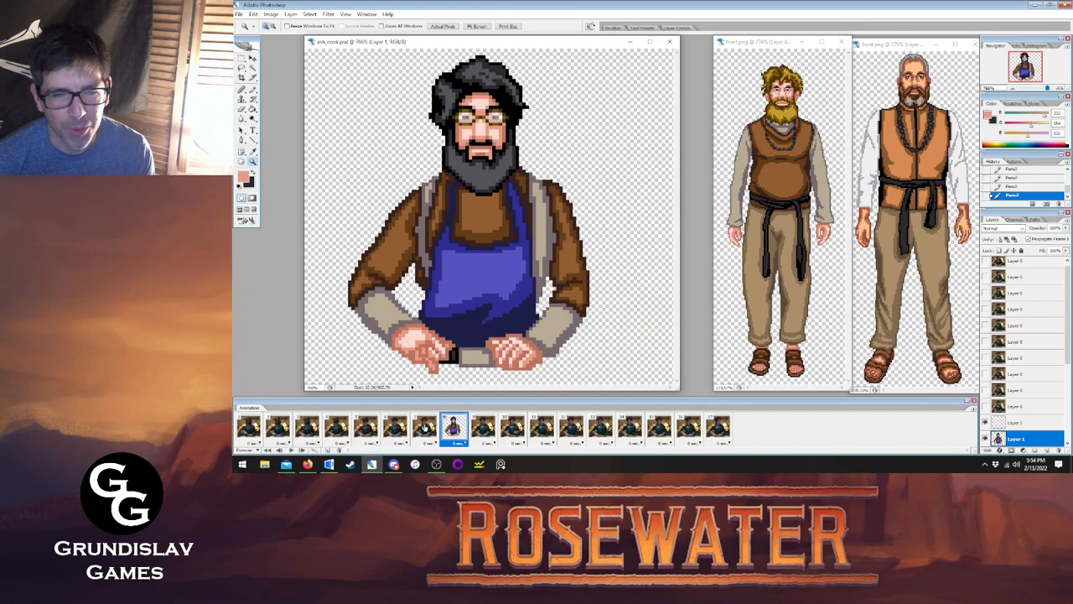
{"action": "left_click", "coordinate": [432, 429]}
{"action": "left_click", "coordinate": [451, 430]}
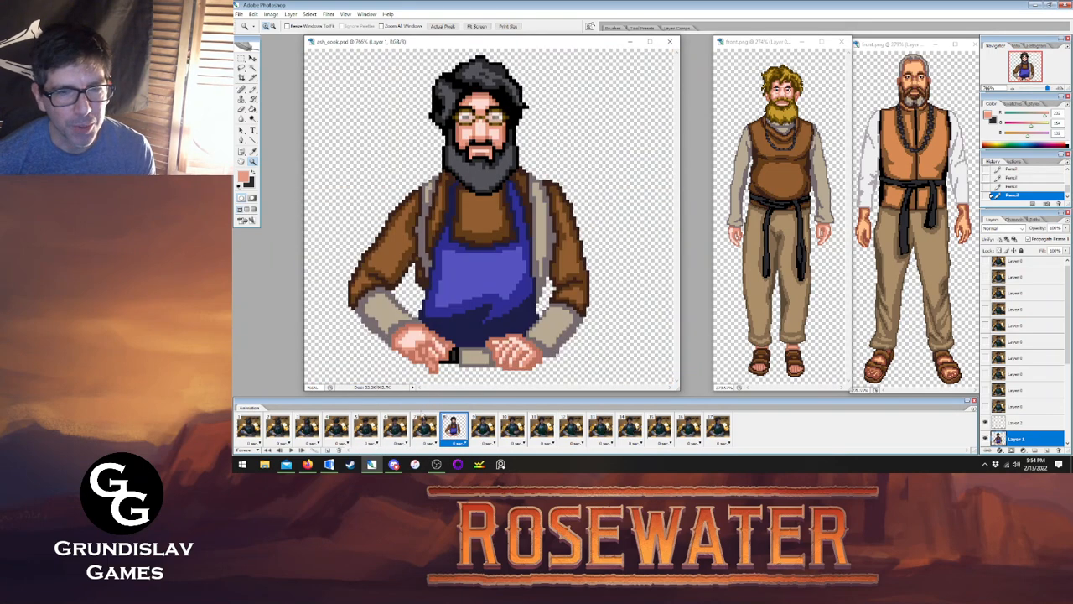
Compare the painted eighth frame with the seventh reference frame and review the motion back to the fourth frame.
{"action": "left_click", "coordinate": [428, 429]}
{"action": "left_click", "coordinate": [451, 429]}
{"action": "left_click", "coordinate": [427, 429]}
{"action": "left_click", "coordinate": [451, 430]}
{"action": "left_click", "coordinate": [427, 429]}
{"action": "left_click", "coordinate": [451, 429]}
{"action": "left_click", "coordinate": [426, 429]}
{"action": "left_click", "coordinate": [394, 427]}
{"action": "left_click", "coordinate": [364, 427]}
{"action": "left_click", "coordinate": [333, 425]}
{"action": "left_click", "coordinate": [389, 429]}
{"action": "left_click", "coordinate": [429, 430]}
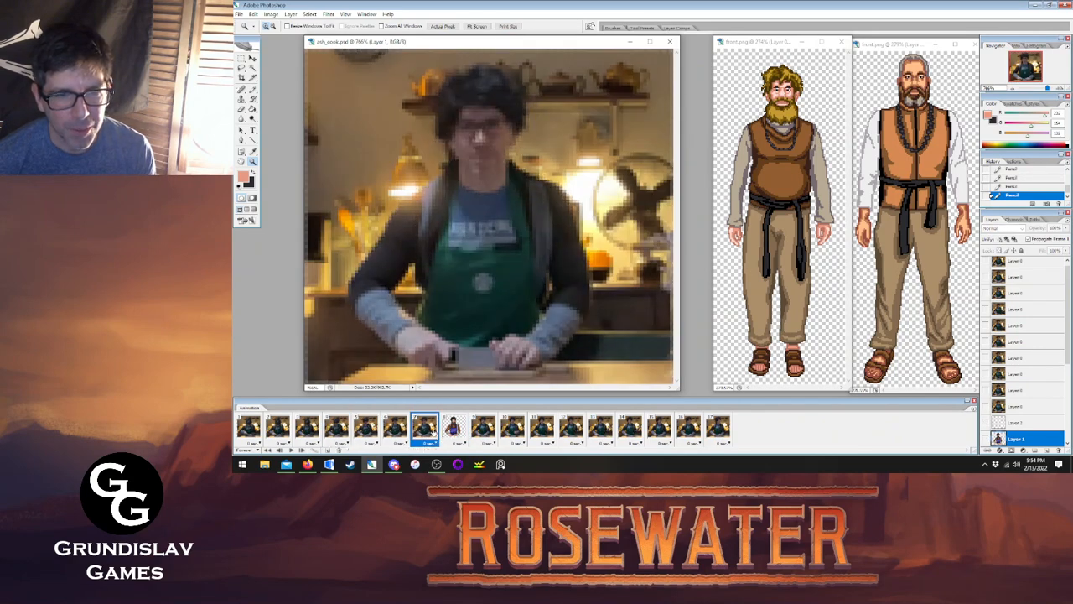
{"action": "left_click", "coordinate": [453, 430]}
Select the painted cook's hand and forearm on the knife blade's side, combining rectangular marquee areas on Layer 1.
{"action": "left_click", "coordinate": [241, 58]}
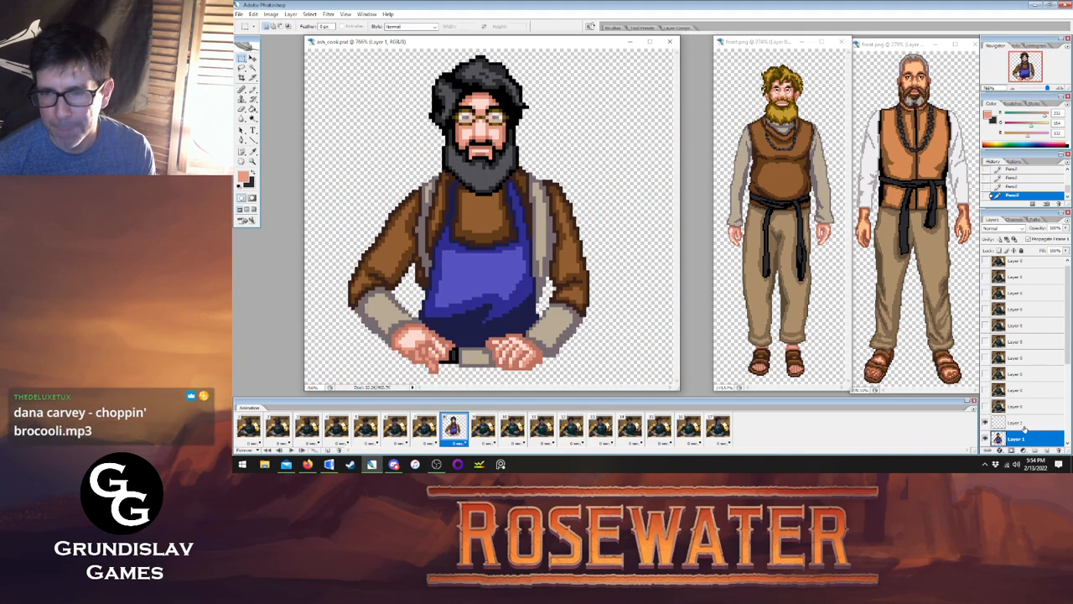
{"action": "scroll", "coordinate": [1024, 428], "scroll_direction": "down", "scroll_amount": 1}
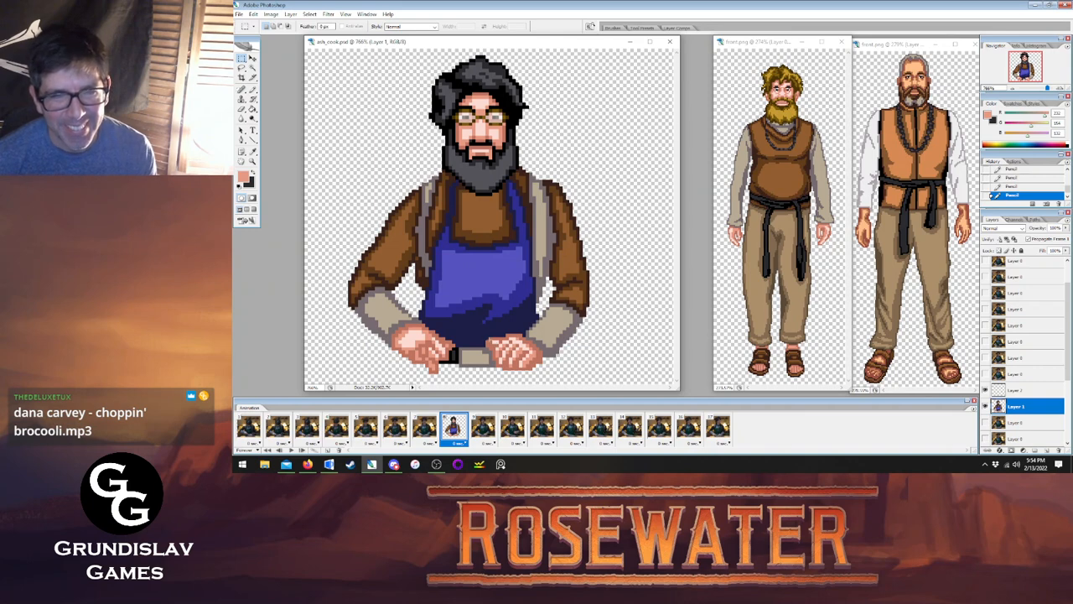
{"action": "left_click_drag", "start_coordinate": [487, 338], "coordinate": [579, 370]}
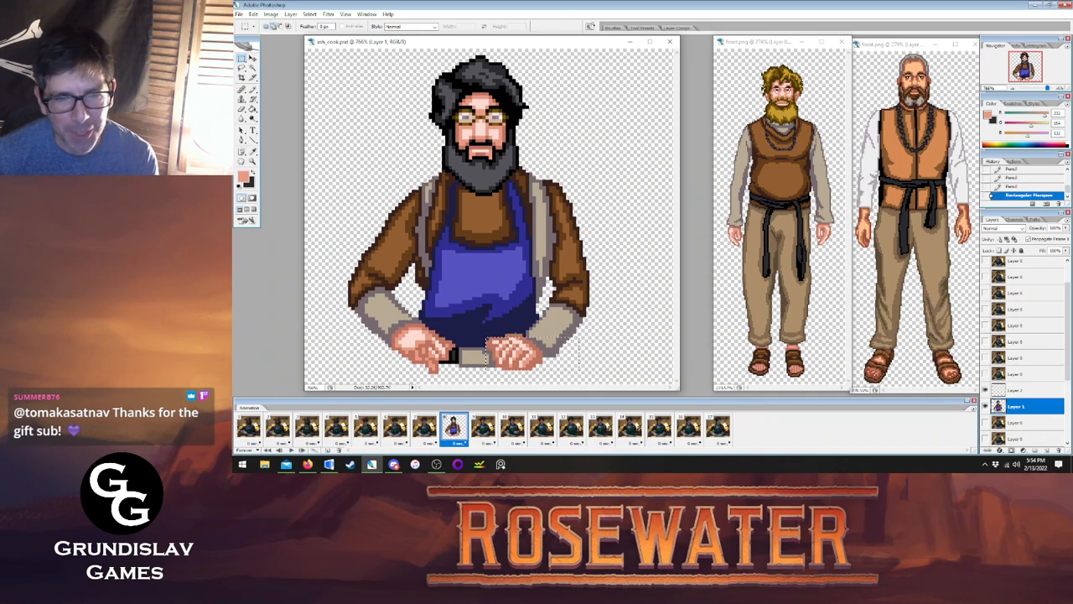
{"action": "left_click_drag", "start_coordinate": [524, 335], "coordinate": [506, 339]}
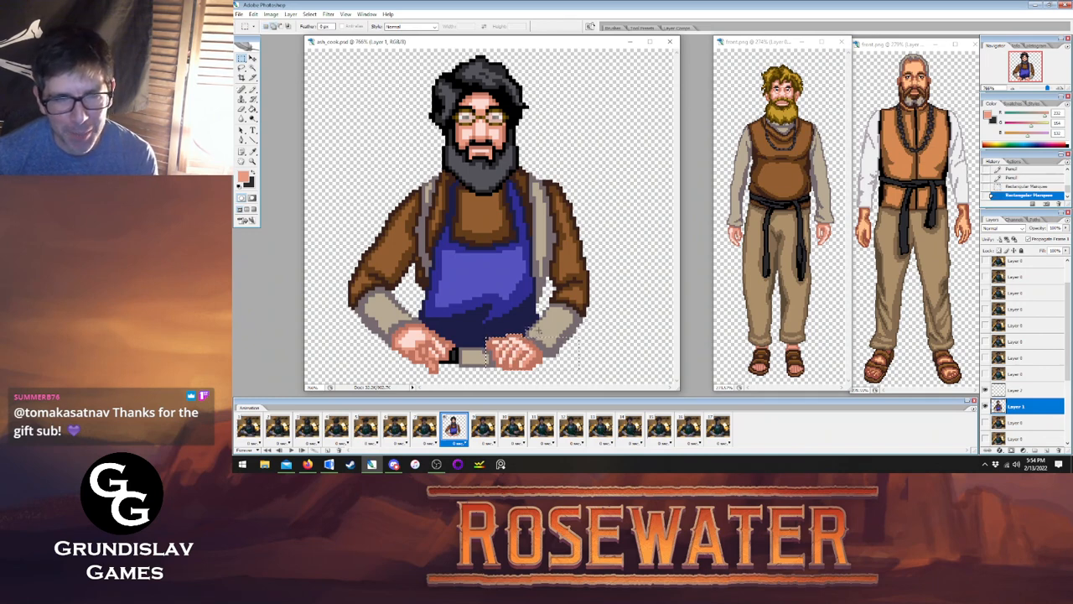
{"action": "left_click_drag", "start_coordinate": [584, 332], "coordinate": [585, 330]}
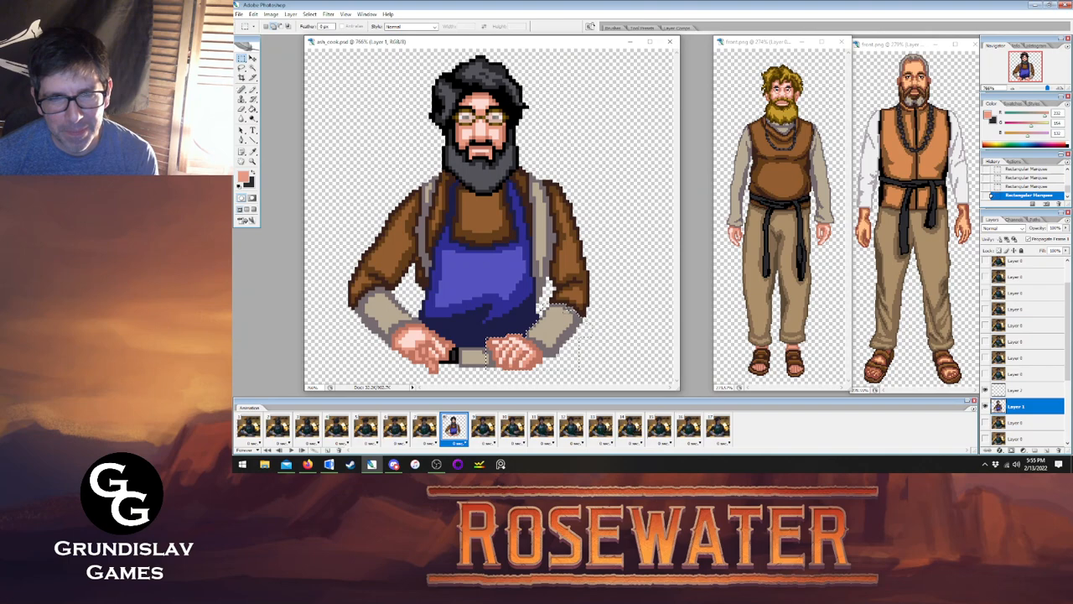
Step through reference frames seven to three and back over frames four to six to study the hand positions.
{"action": "left_click", "coordinate": [428, 426]}
{"action": "left_click", "coordinate": [399, 425]}
{"action": "left_click", "coordinate": [370, 426]}
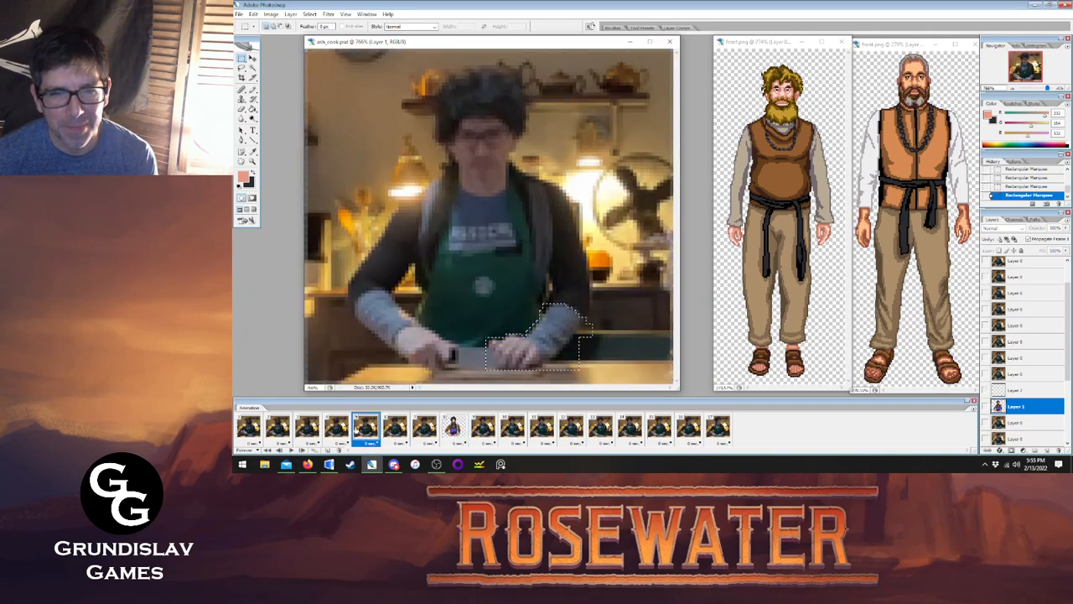
{"action": "left_click", "coordinate": [342, 426]}
{"action": "left_click", "coordinate": [315, 426]}
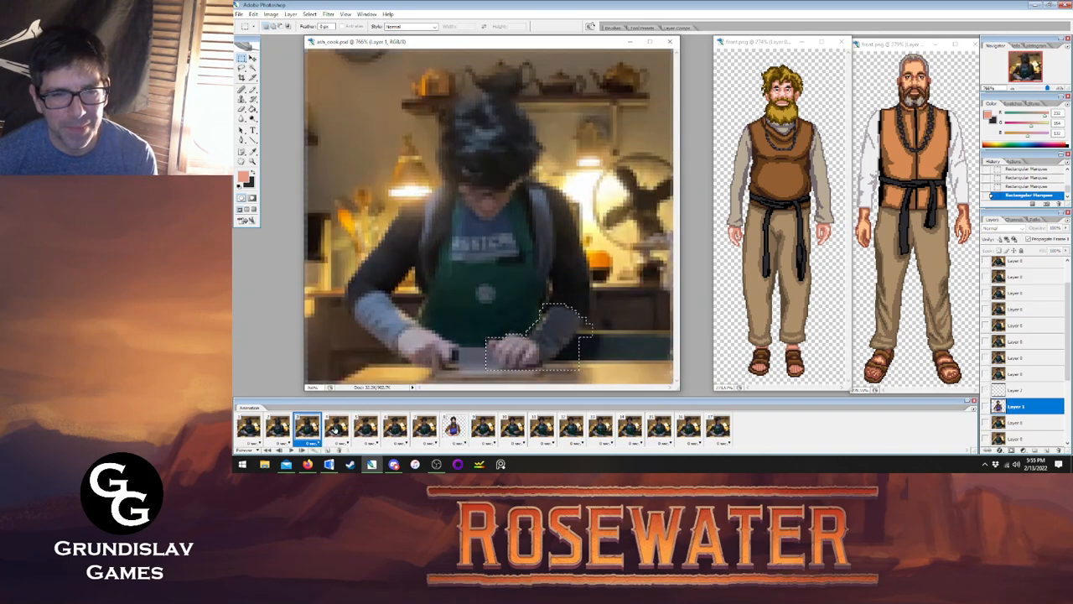
{"action": "left_click", "coordinate": [336, 429]}
{"action": "left_click", "coordinate": [366, 431]}
{"action": "left_click", "coordinate": [395, 433]}
{"action": "left_click", "coordinate": [369, 432]}
{"action": "left_click", "coordinate": [341, 430]}
{"action": "left_click", "coordinate": [313, 430]}
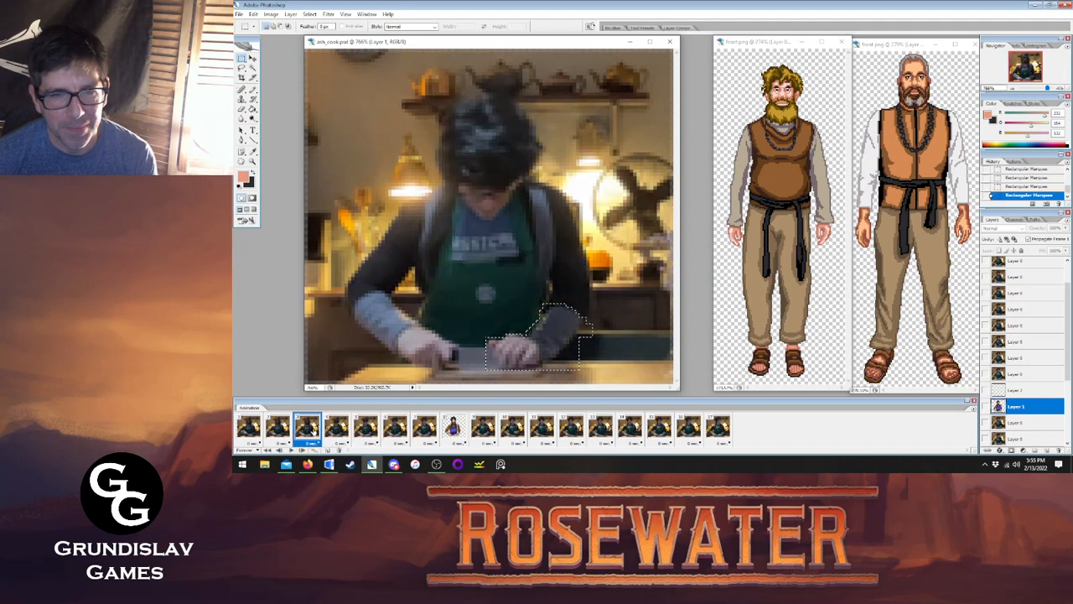
Examine the knife hand in the first two frames and follow the motion forward to the painted eighth frame.
{"action": "left_click", "coordinate": [281, 431]}
{"action": "left_click", "coordinate": [253, 431]}
{"action": "left_click", "coordinate": [280, 432]}
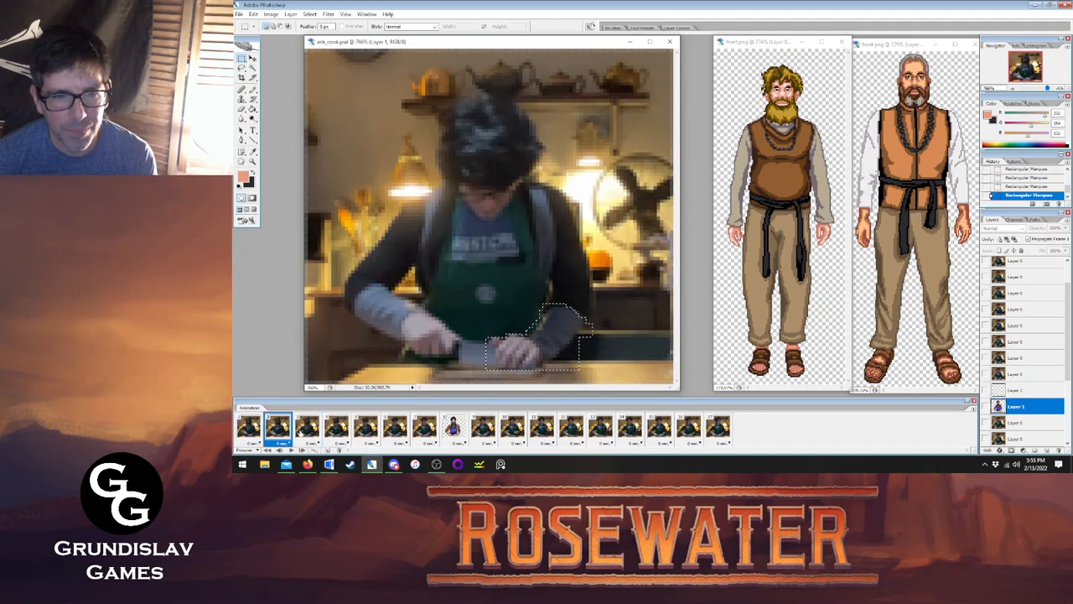
{"action": "left_click", "coordinate": [307, 433]}
{"action": "left_click", "coordinate": [337, 431]}
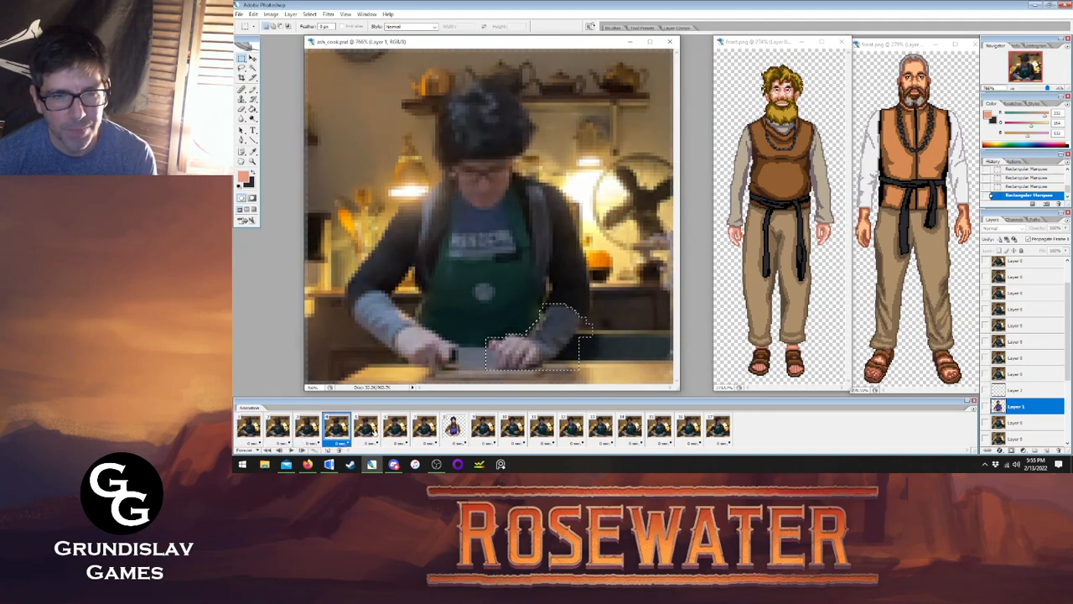
{"action": "left_click", "coordinate": [366, 431]}
{"action": "left_click", "coordinate": [395, 431]}
{"action": "left_click", "coordinate": [424, 432]}
{"action": "left_click", "coordinate": [453, 431]}
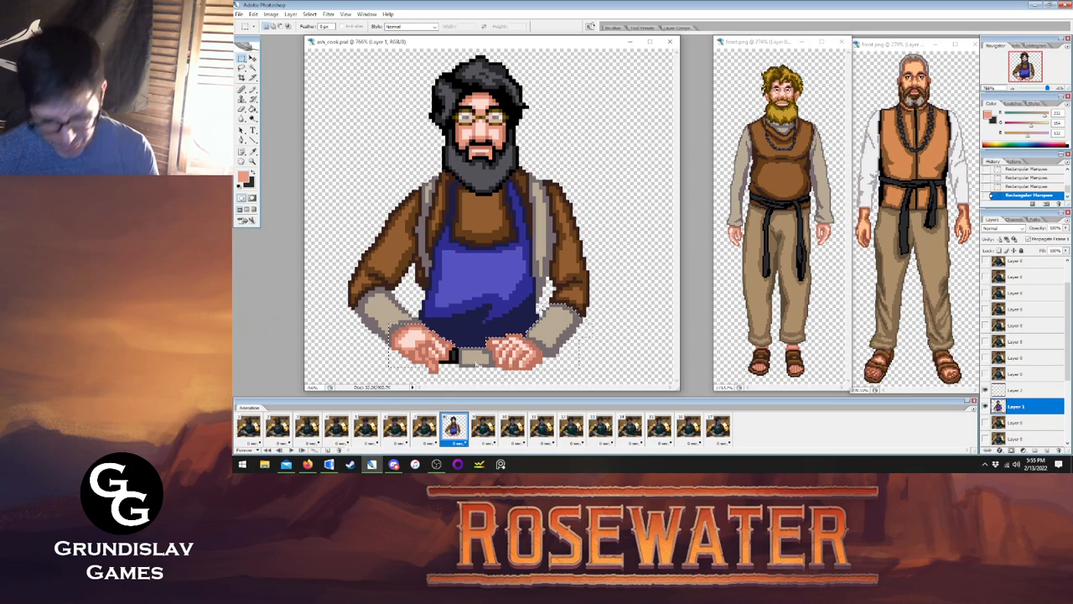
Paste the painted hands and knife above the seventh frame's reference layer and nudge them to match the eighth frame.
{"action": "left_click", "coordinate": [424, 426]}
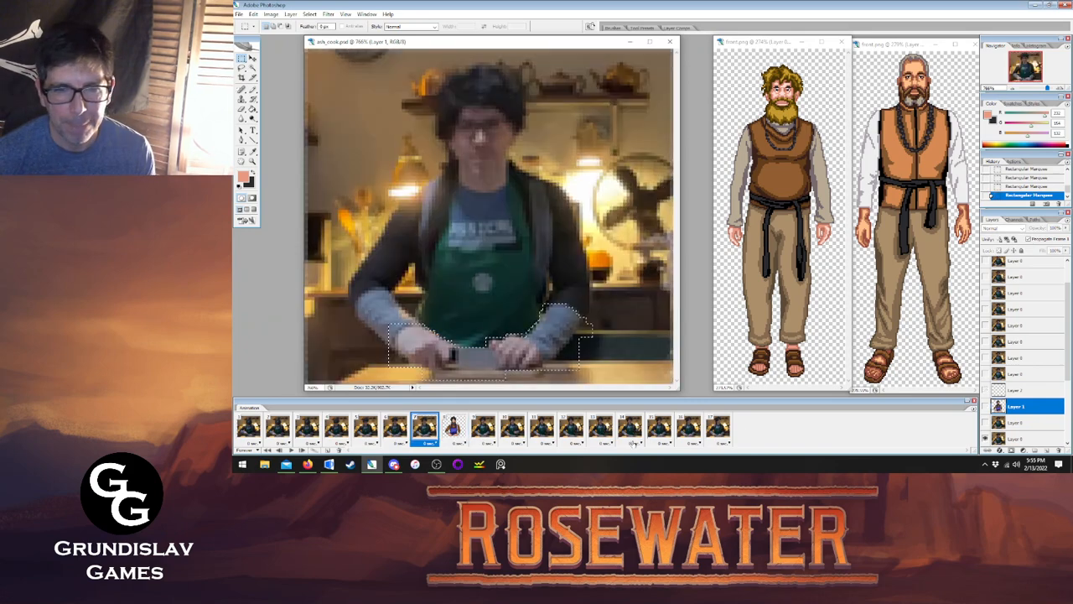
{"action": "scroll", "coordinate": [1023, 406], "scroll_direction": "down", "scroll_amount": 4}
{"action": "left_click", "coordinate": [1017, 374]}
{"action": "key", "text": "ctrl+v"}
{"action": "left_click", "coordinate": [253, 59]}
{"action": "key", "text": "Left"}
{"action": "key", "text": "Up"}
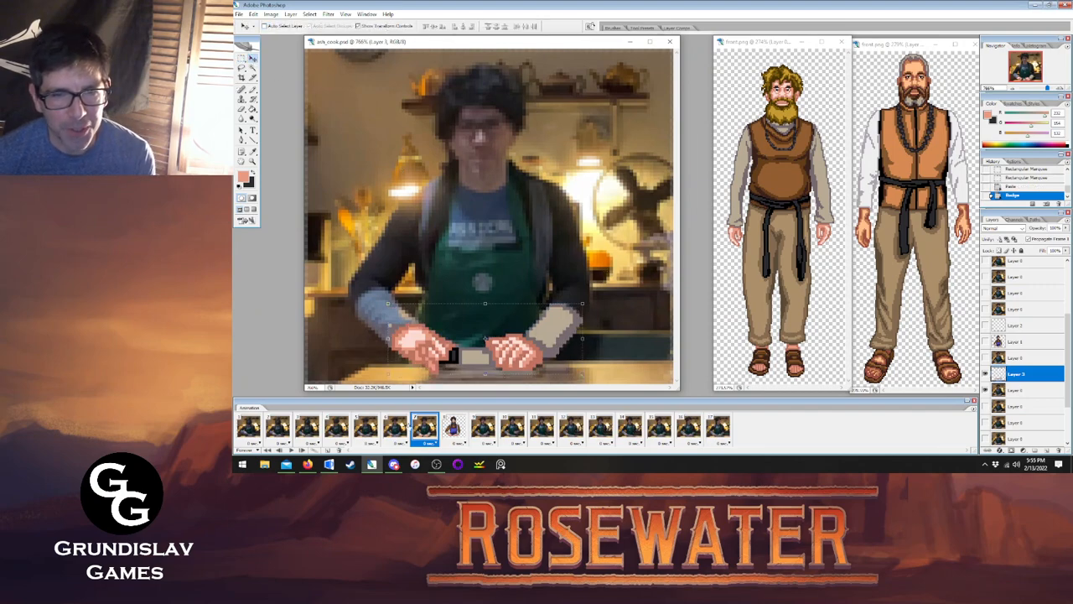
{"action": "left_click", "coordinate": [452, 426]}
{"action": "left_click", "coordinate": [425, 426]}
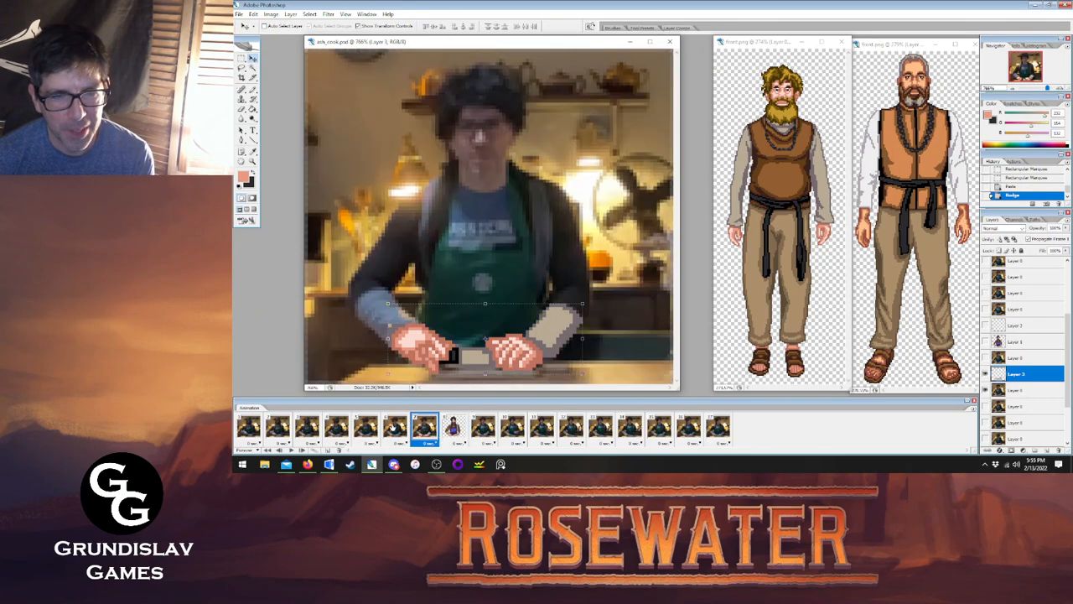
Paste the painted hands and knife into the sixth frame and align them over the reference hands.
{"action": "left_click", "coordinate": [395, 426]}
{"action": "key", "text": "ctrl+v"}
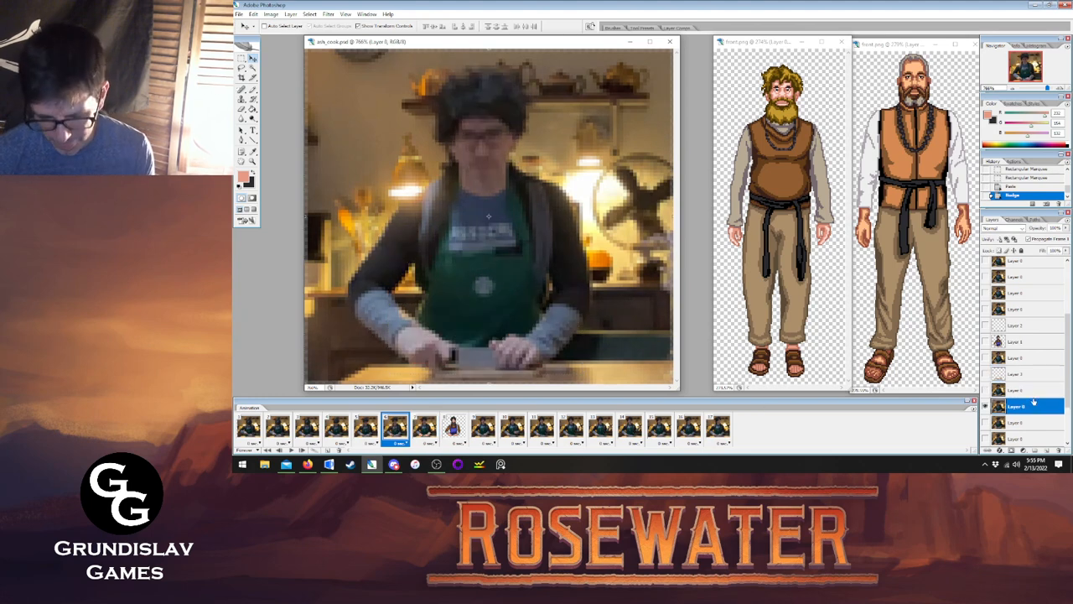
{"action": "left_click_drag", "start_coordinate": [554, 201], "coordinate": [554, 326]}
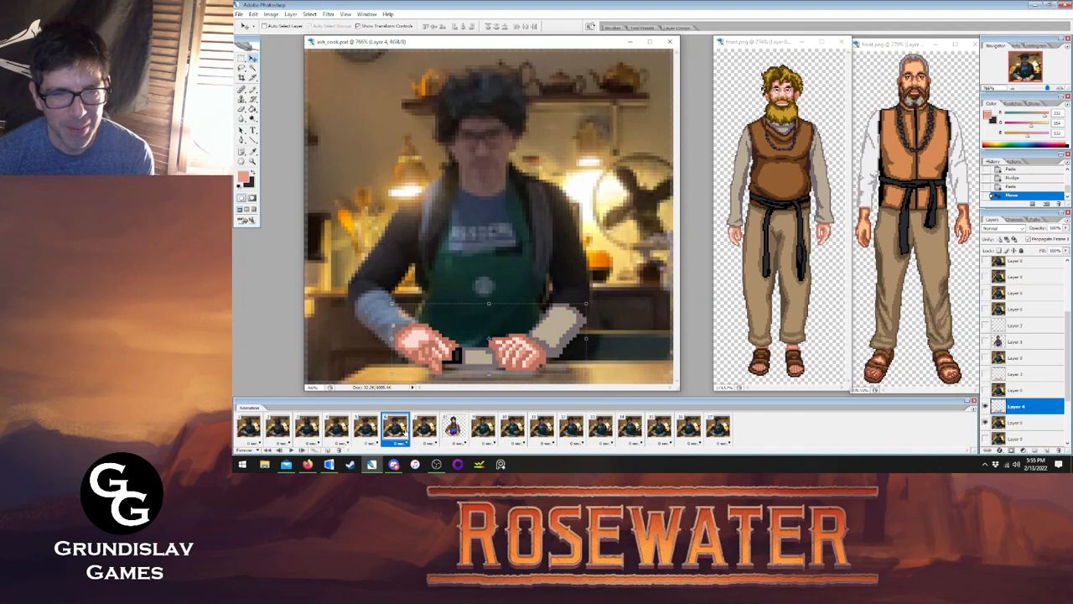
{"action": "key", "text": "Left"}
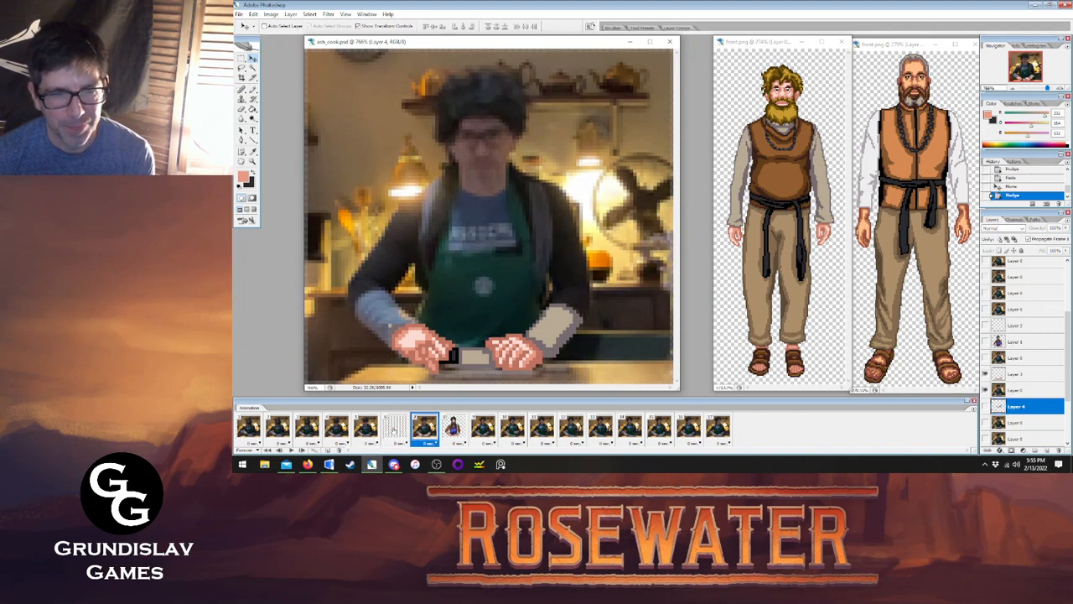
Paste the painted hands and knife above the fifth frame's reference layer and align them over the reference hands.
{"action": "left_click", "coordinate": [365, 426]}
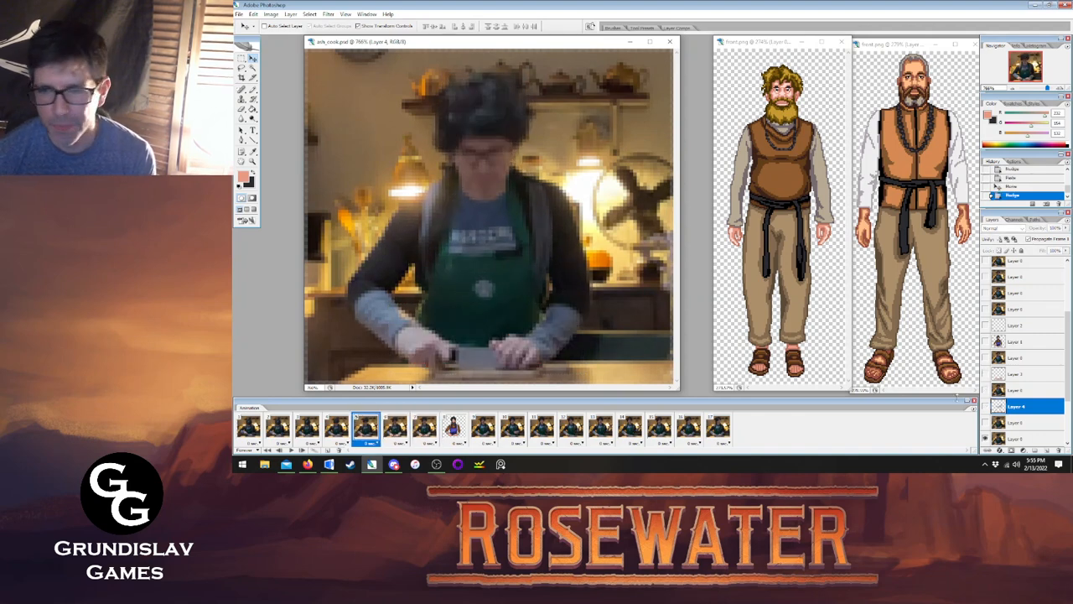
{"action": "scroll", "coordinate": [1035, 418], "scroll_direction": "down", "scroll_amount": 2}
{"action": "left_click", "coordinate": [1027, 406]}
{"action": "key", "text": "ctrl+v"}
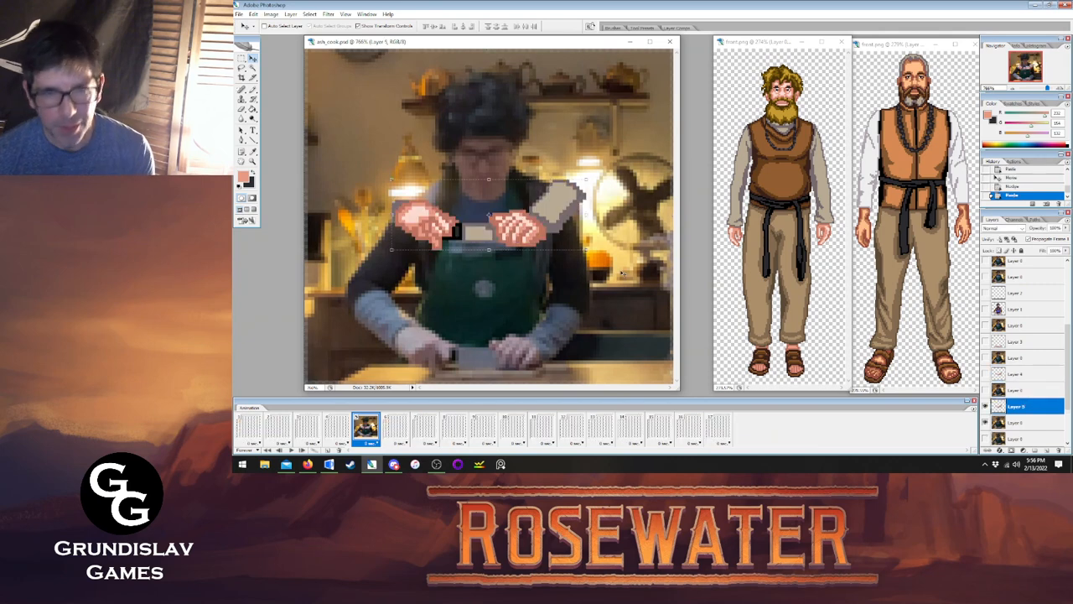
{"action": "left_click_drag", "start_coordinate": [560, 219], "coordinate": [533, 364]}
{"action": "key", "text": "Up"}
{"action": "key", "text": "Left"}
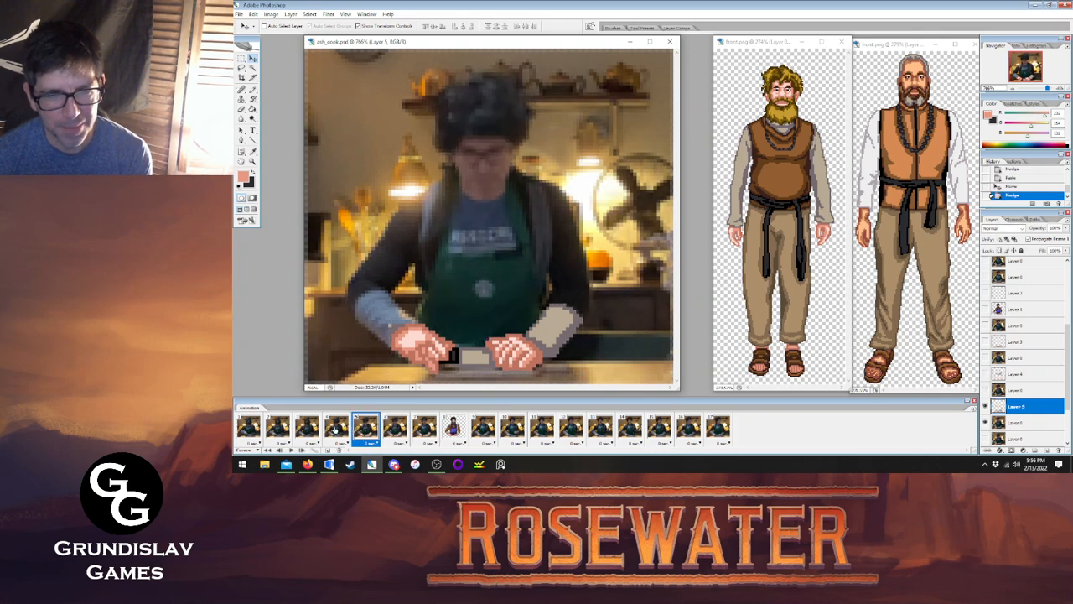
Paste the painted hands and knife above the fourth frame's reference layer and align them against the fifth frame.
{"action": "left_click", "coordinate": [339, 427]}
{"action": "scroll", "coordinate": [1005, 397], "scroll_direction": "down", "scroll_amount": 1}
{"action": "left_click", "coordinate": [1022, 407]}
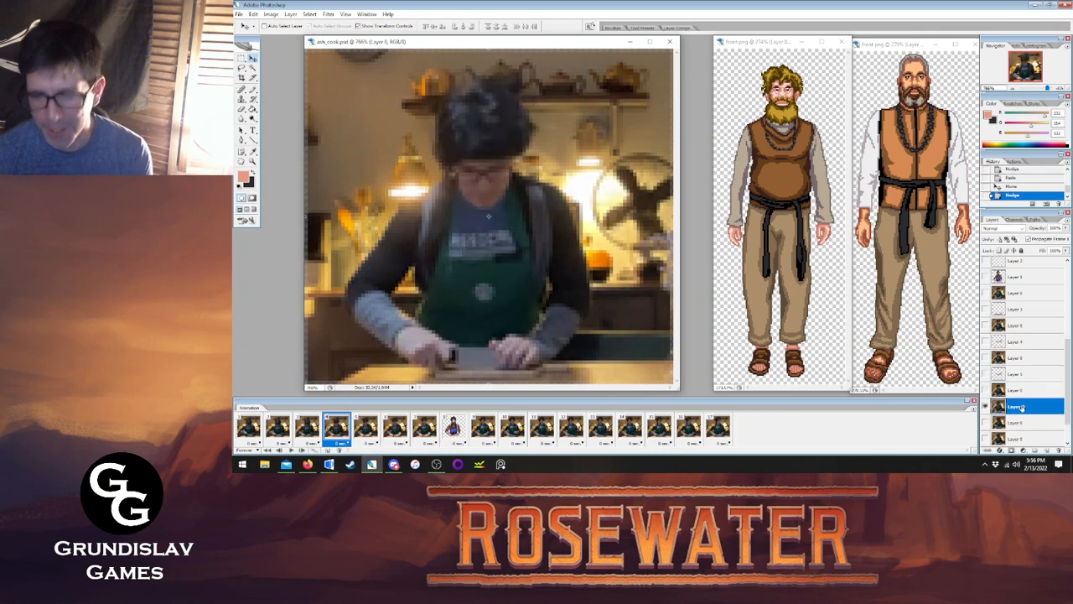
{"action": "key", "text": "ctrl+v"}
{"action": "left_click_drag", "start_coordinate": [547, 210], "coordinate": [547, 331]}
{"action": "left_click", "coordinate": [365, 426]}
{"action": "left_click", "coordinate": [336, 427]}
{"action": "left_click", "coordinate": [367, 430]}
{"action": "left_click", "coordinate": [338, 430]}
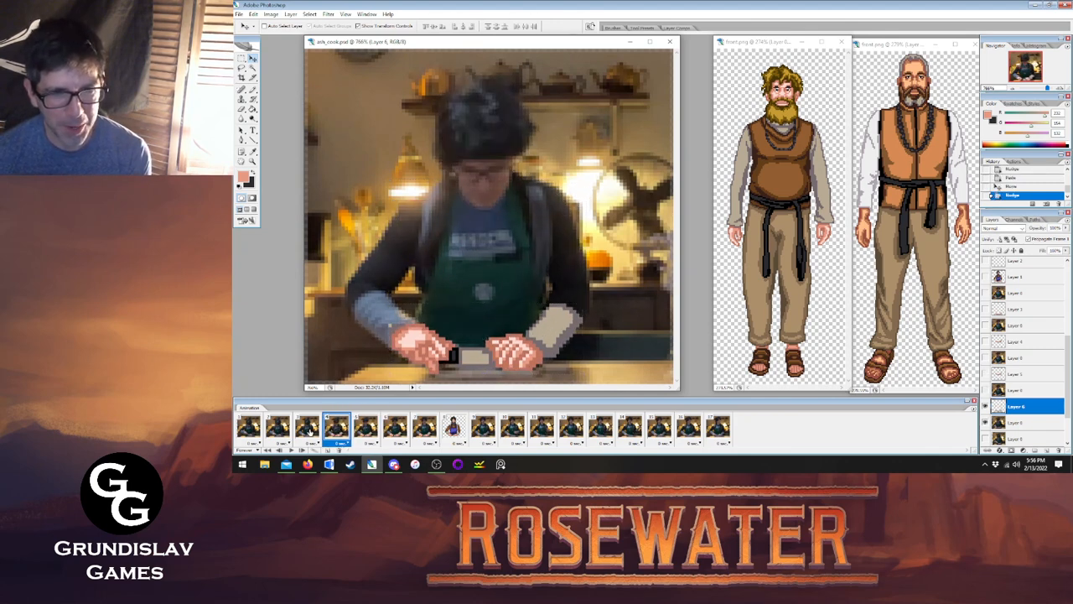
Select the third frame's reference layer and compare its hand pose with the second and fourth frames.
{"action": "left_click", "coordinate": [311, 431]}
{"action": "scroll", "coordinate": [1023, 373], "scroll_direction": "down", "scroll_amount": 3}
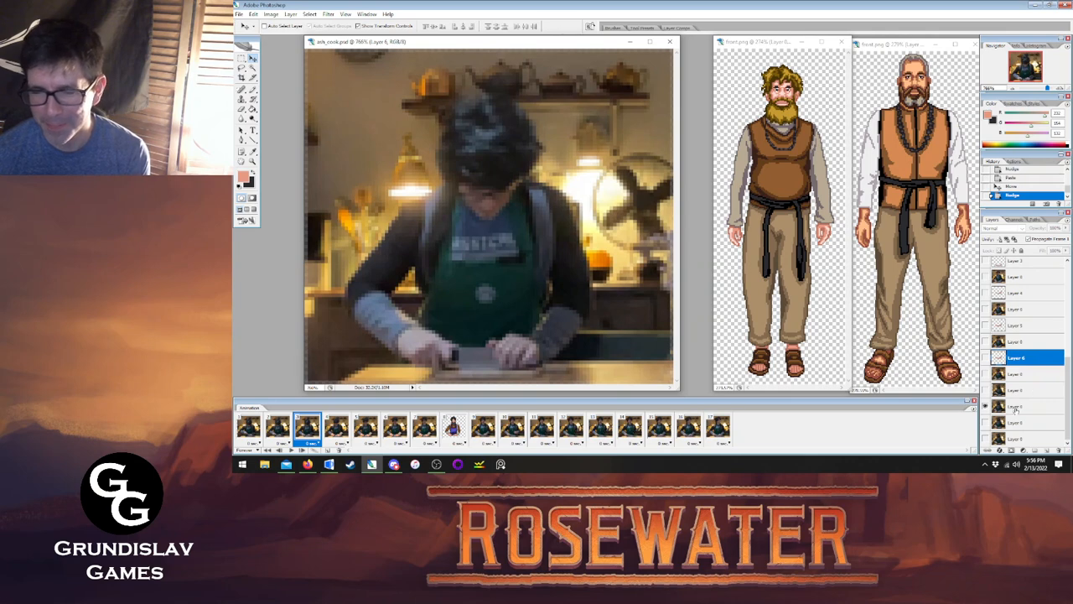
{"action": "left_click", "coordinate": [1015, 409]}
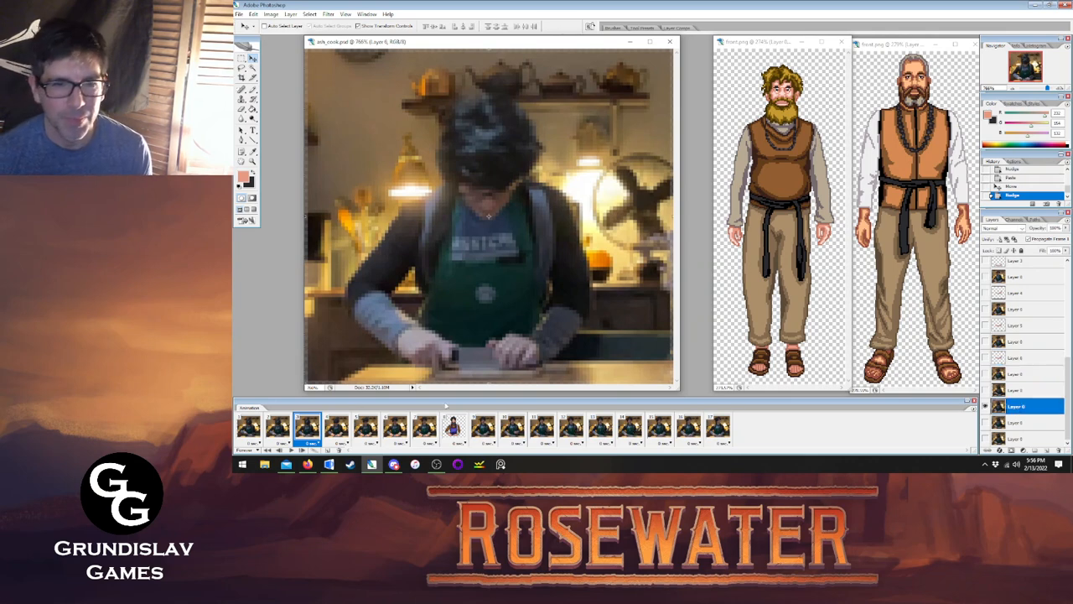
{"action": "left_click", "coordinate": [335, 427]}
{"action": "left_click", "coordinate": [307, 428]}
{"action": "left_click", "coordinate": [277, 427]}
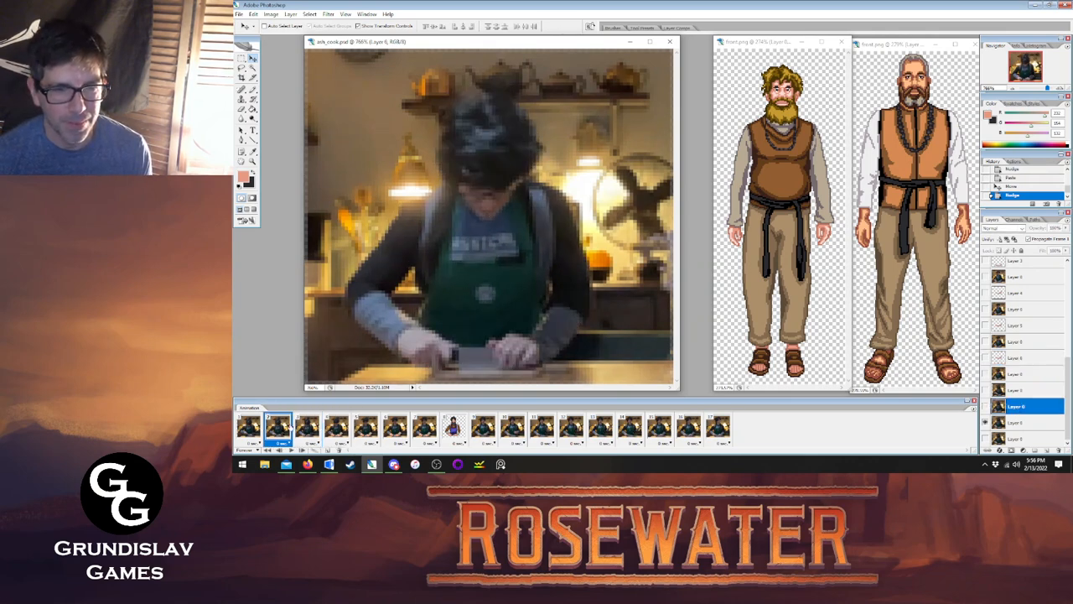
{"action": "left_click", "coordinate": [307, 427]}
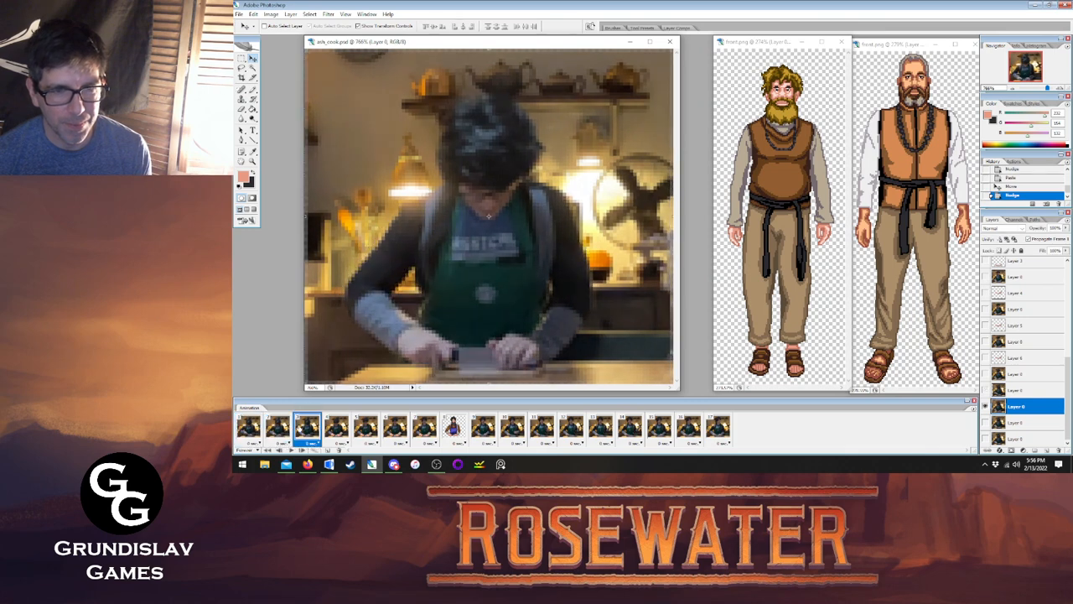
Check the pasted hands across frames four to six and examine the knife motion in the first three frames.
{"action": "left_click", "coordinate": [336, 428]}
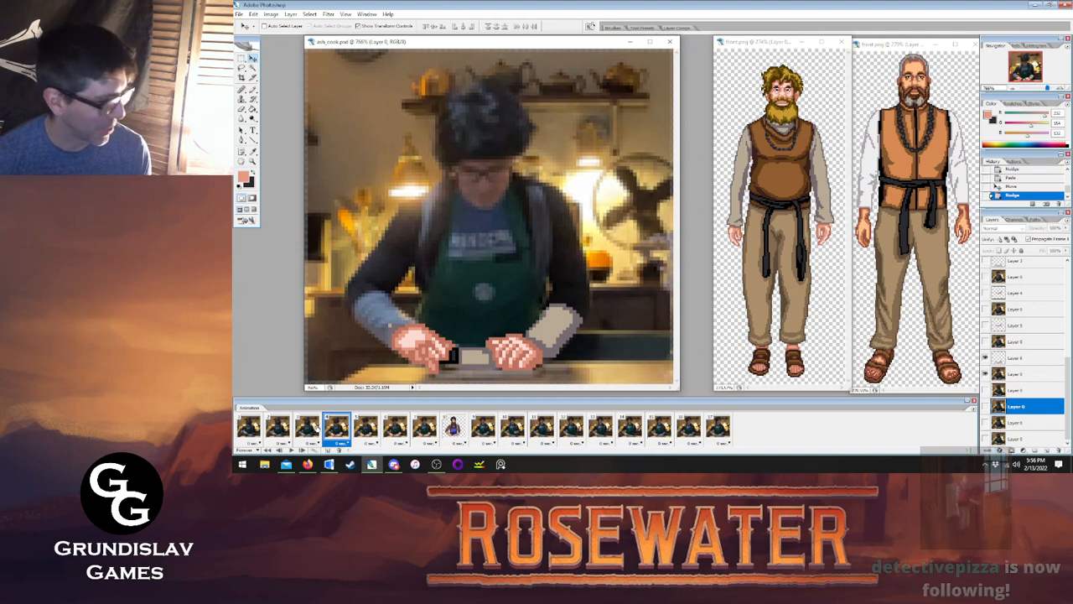
{"action": "left_click", "coordinate": [369, 432]}
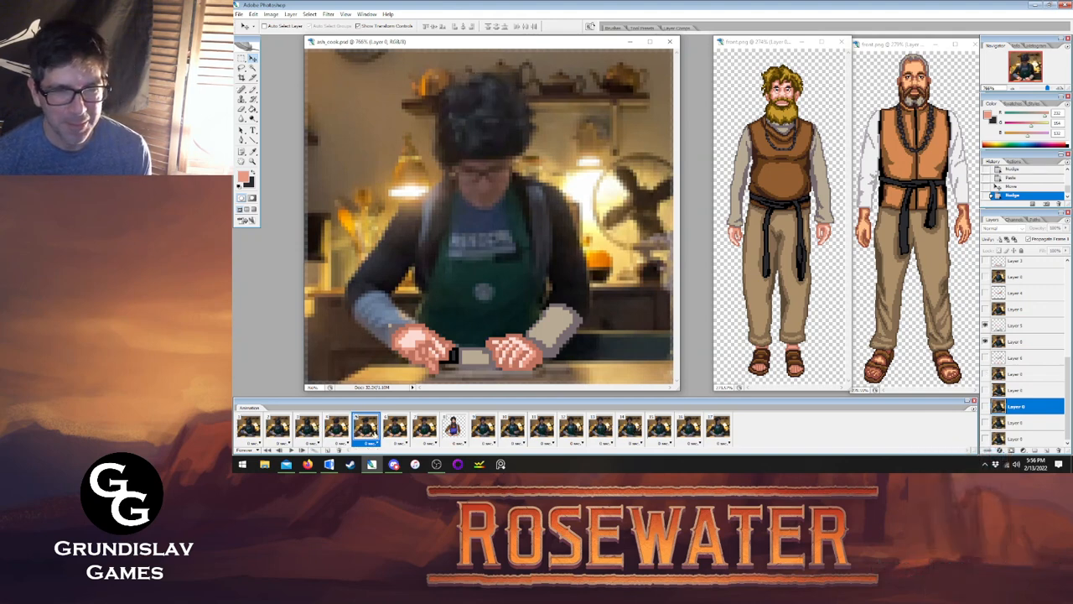
{"action": "left_click", "coordinate": [396, 431]}
{"action": "left_click", "coordinate": [366, 430]}
{"action": "left_click", "coordinate": [337, 429]}
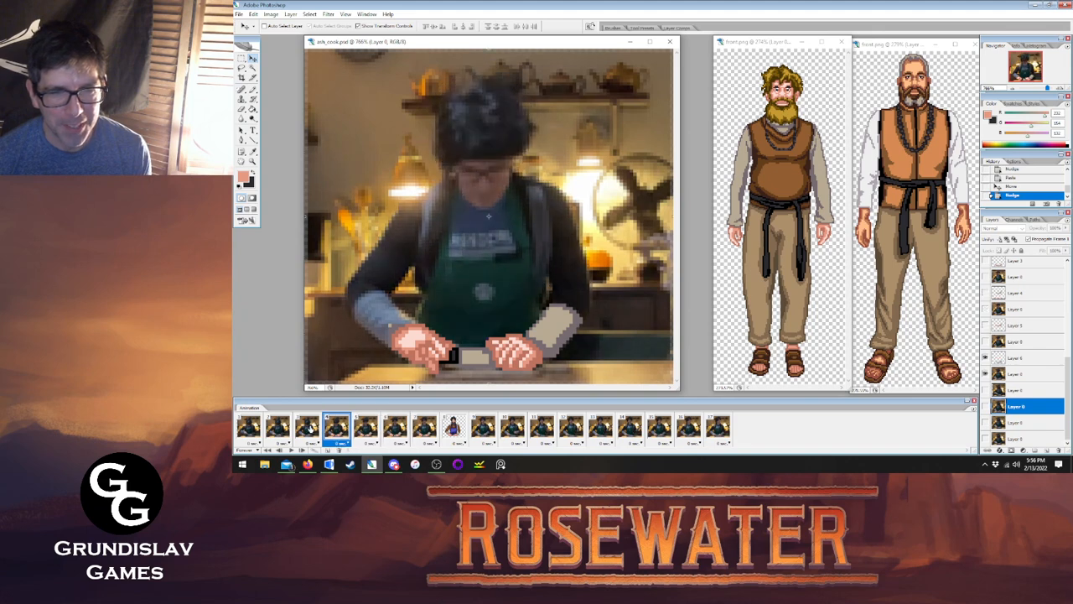
{"action": "left_click", "coordinate": [308, 429]}
{"action": "left_click", "coordinate": [279, 430]}
{"action": "left_click", "coordinate": [252, 430]}
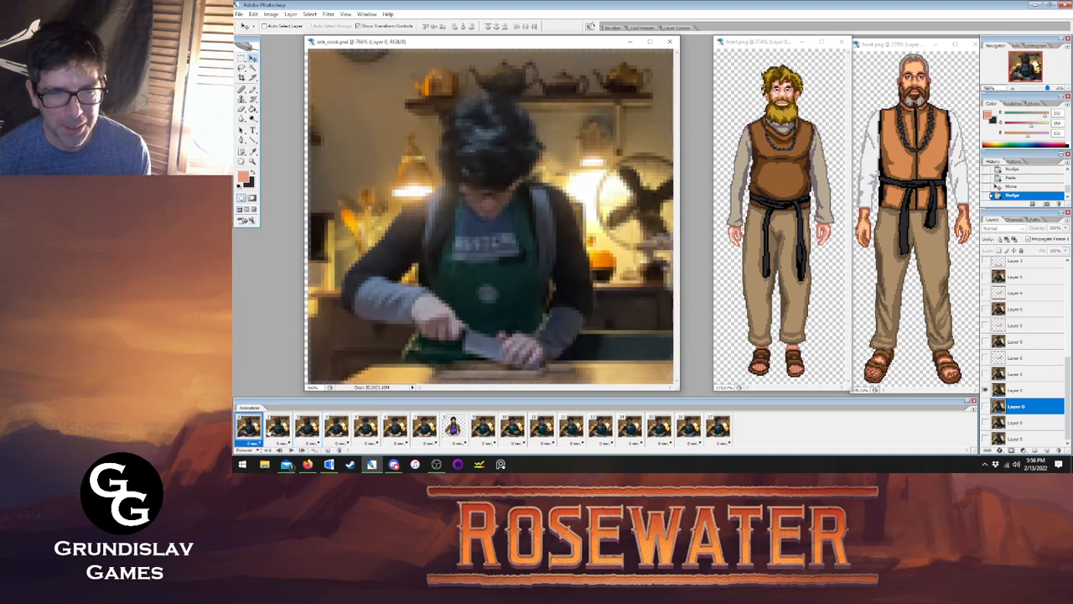
{"action": "left_click", "coordinate": [277, 430]}
{"action": "left_click", "coordinate": [306, 431]}
{"action": "left_click", "coordinate": [277, 430]}
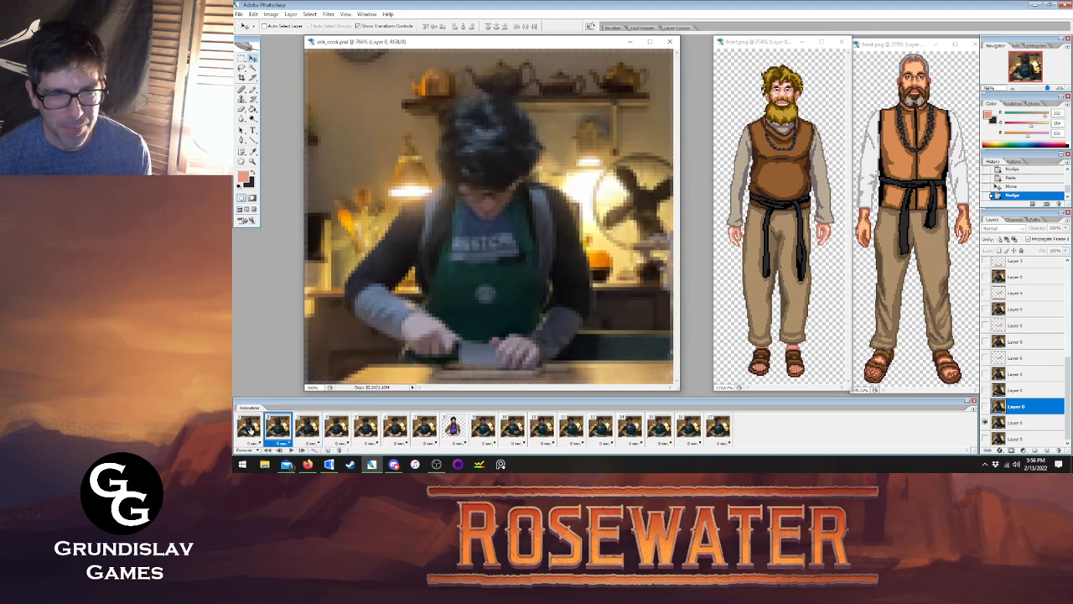
Paste the painted hands and knife into the third frame and align them to match the fourth frame.
{"action": "left_click", "coordinate": [307, 429]}
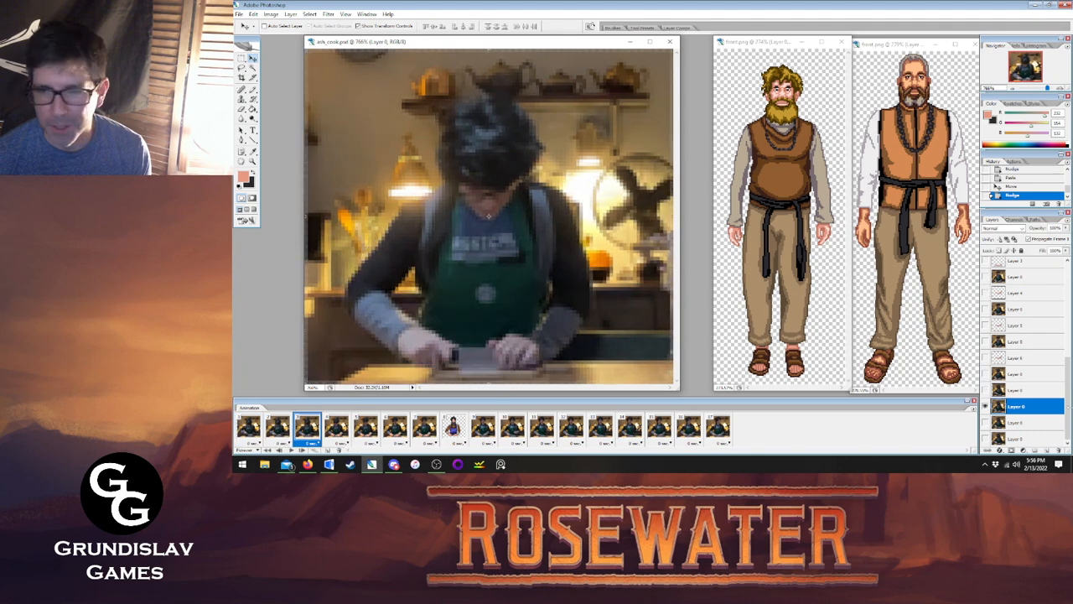
{"action": "key", "text": "ctrl+v"}
{"action": "left_click_drag", "start_coordinate": [549, 208], "coordinate": [550, 327]}
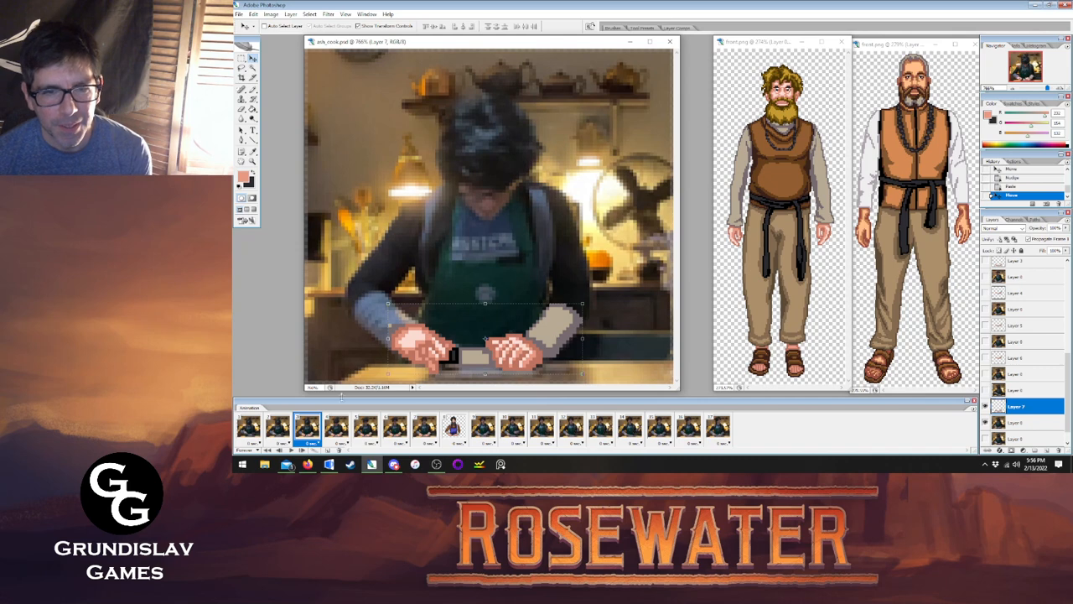
{"action": "left_click", "coordinate": [340, 428]}
{"action": "left_click", "coordinate": [306, 426]}
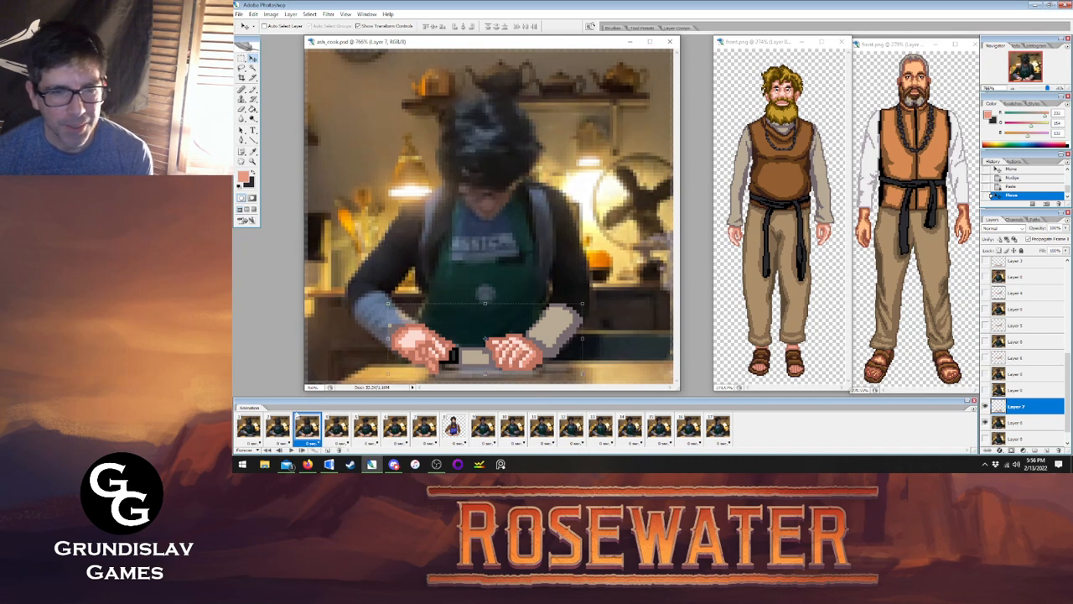
Compare the reference hand and knife poses of the first, second and third frames.
{"action": "left_click", "coordinate": [279, 428]}
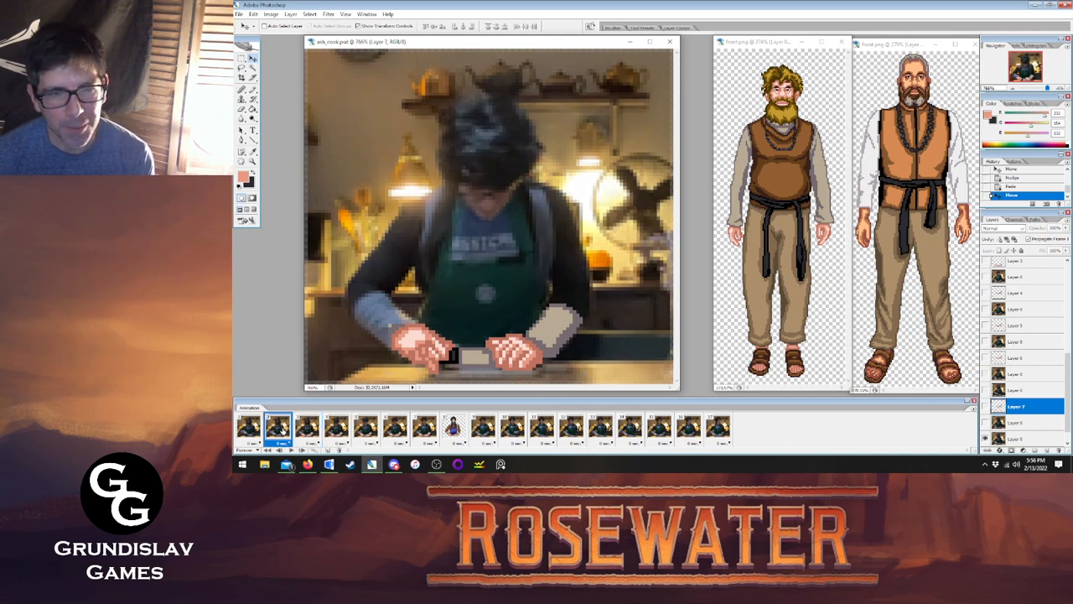
{"action": "left_click", "coordinate": [307, 427]}
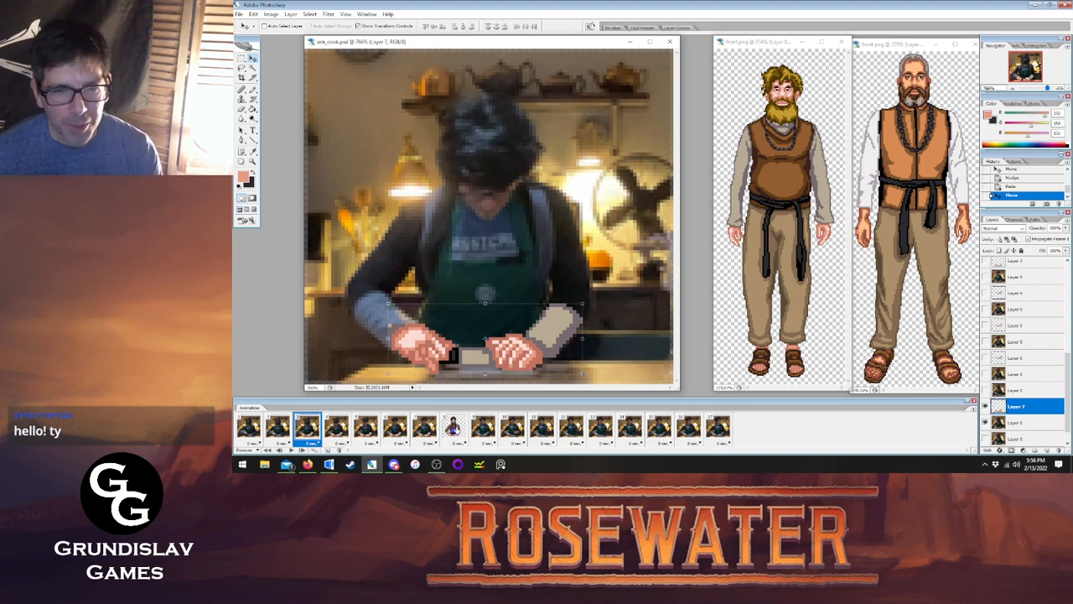
{"action": "left_click", "coordinate": [279, 427]}
{"action": "left_click", "coordinate": [252, 428]}
{"action": "left_click", "coordinate": [277, 429]}
{"action": "left_click", "coordinate": [250, 429]}
{"action": "left_click", "coordinate": [277, 430]}
{"action": "left_click", "coordinate": [252, 429]}
{"action": "left_click", "coordinate": [278, 429]}
{"action": "left_click", "coordinate": [252, 428]}
{"action": "left_click", "coordinate": [279, 429]}
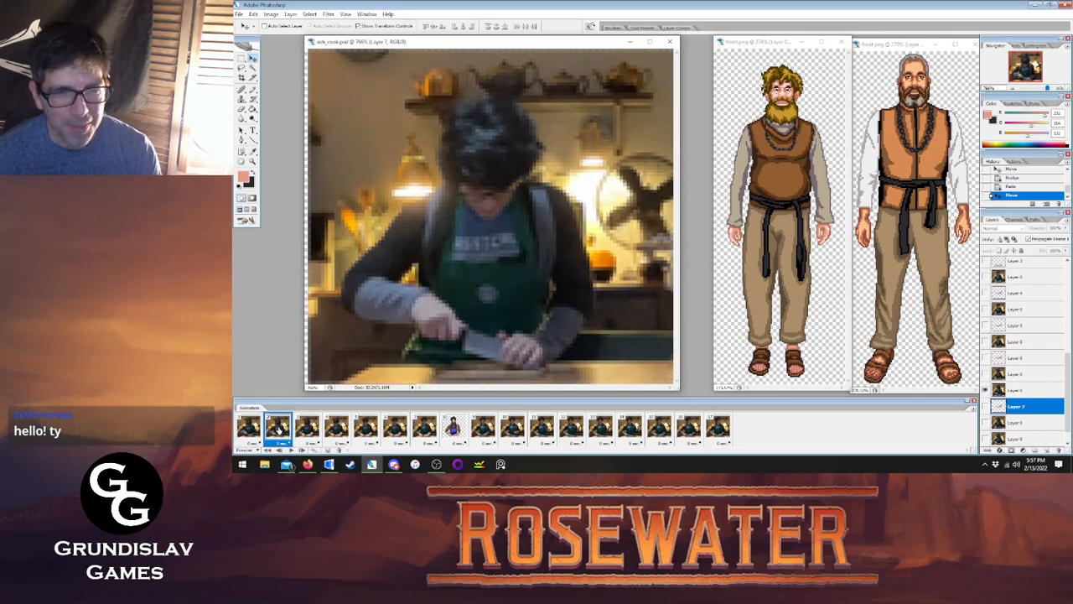
Step through frames one to four and check the pasted hands' alignment between frames three and four.
{"action": "left_click", "coordinate": [252, 430]}
{"action": "left_click", "coordinate": [278, 431]}
{"action": "left_click", "coordinate": [305, 432]}
{"action": "left_click", "coordinate": [333, 432]}
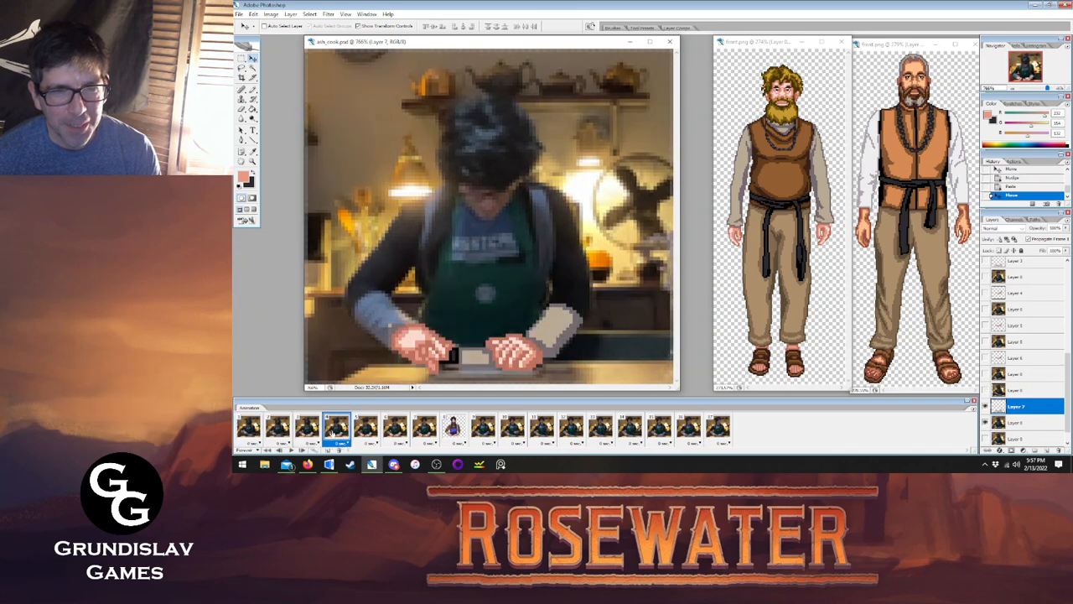
{"action": "left_click", "coordinate": [306, 431]}
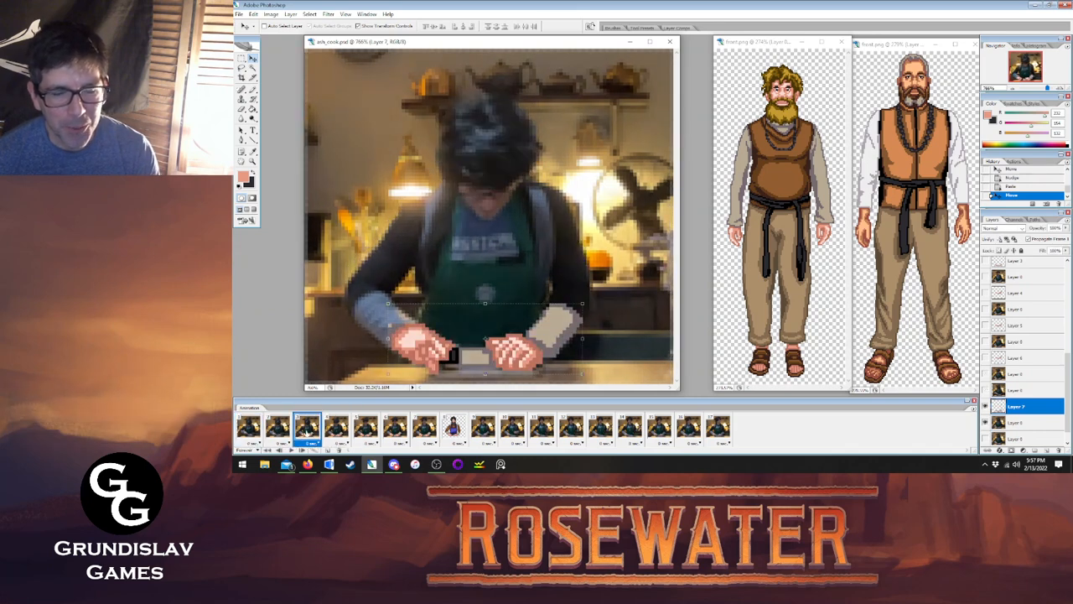
{"action": "left_click", "coordinate": [333, 431]}
{"action": "left_click", "coordinate": [306, 431]}
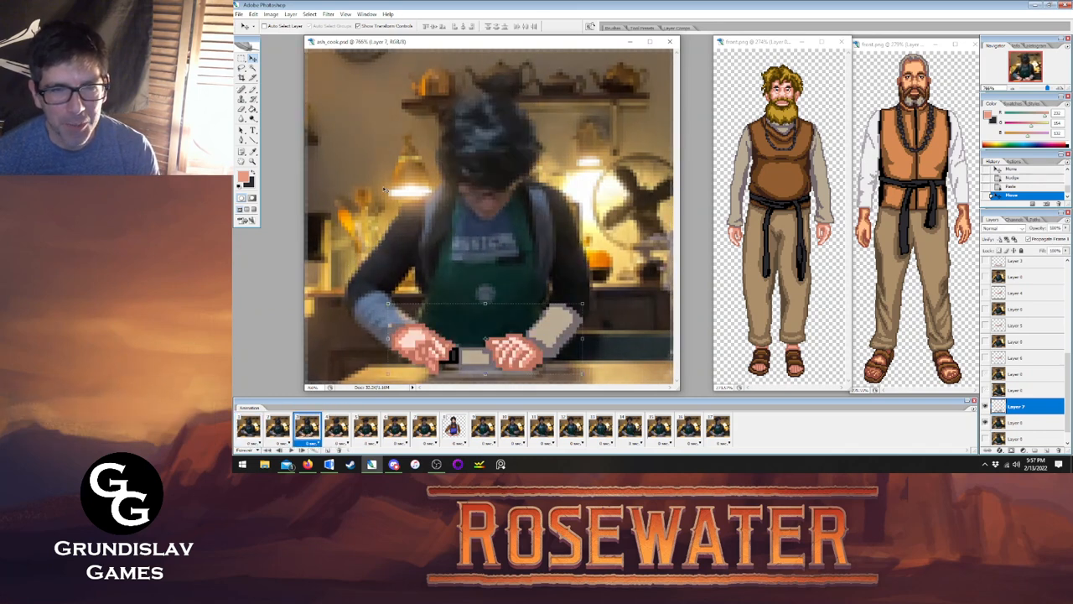
Sample the apron's dark navy outline colour from the fully painted cook frame and return to the third frame.
{"action": "key", "text": "z"}
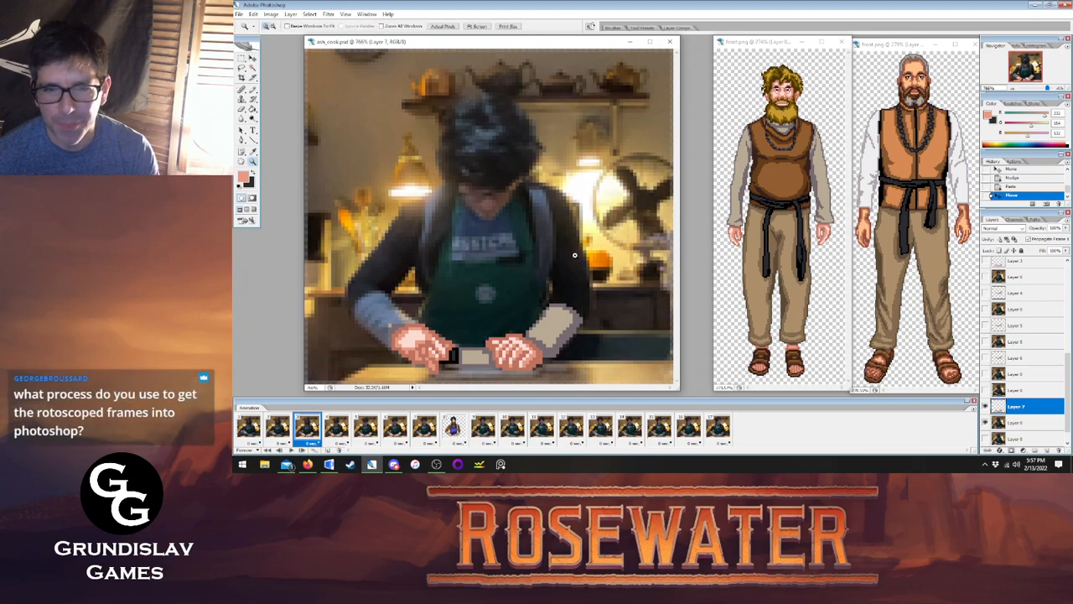
{"action": "left_click", "coordinate": [454, 427]}
{"action": "key", "text": "i"}
{"action": "left_click", "coordinate": [453, 211]}
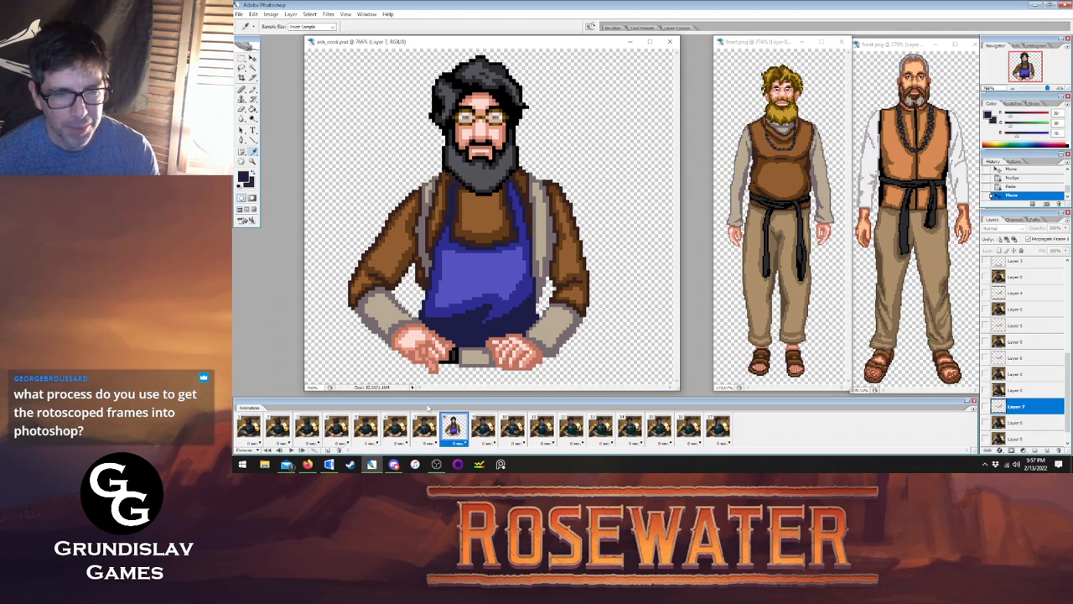
{"action": "left_click", "coordinate": [365, 427]}
{"action": "left_click", "coordinate": [307, 427]}
{"action": "left_click", "coordinate": [283, 431]}
{"action": "left_click", "coordinate": [312, 431]}
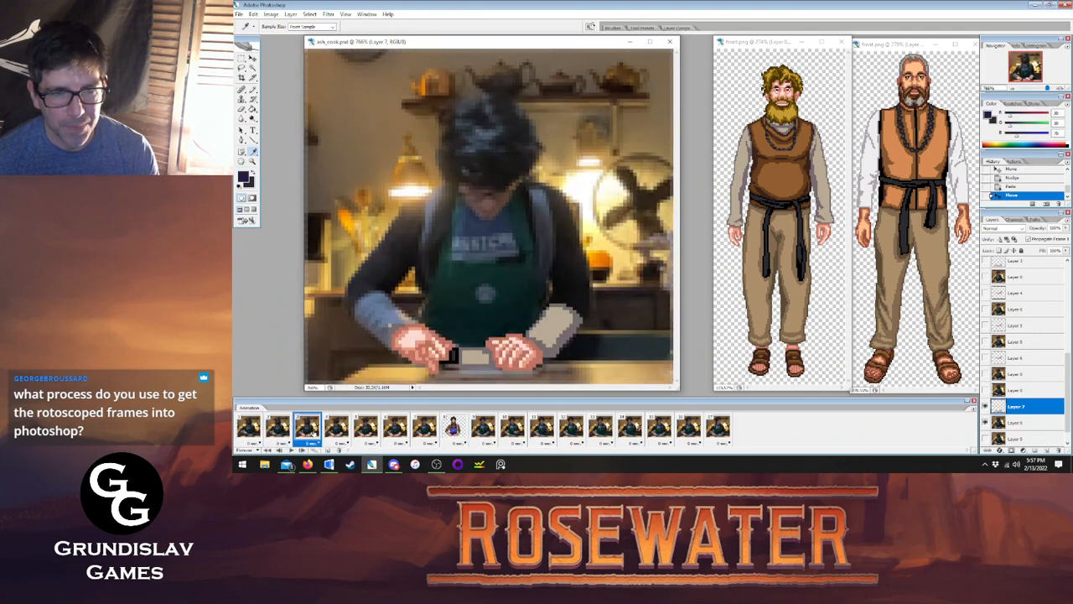
Add a new layer directly above the third frame's reference layer and preview the animation.
{"action": "left_click", "coordinate": [1013, 423]}
{"action": "left_click", "coordinate": [290, 14]}
{"action": "mouse_move", "coordinate": [306, 30]}
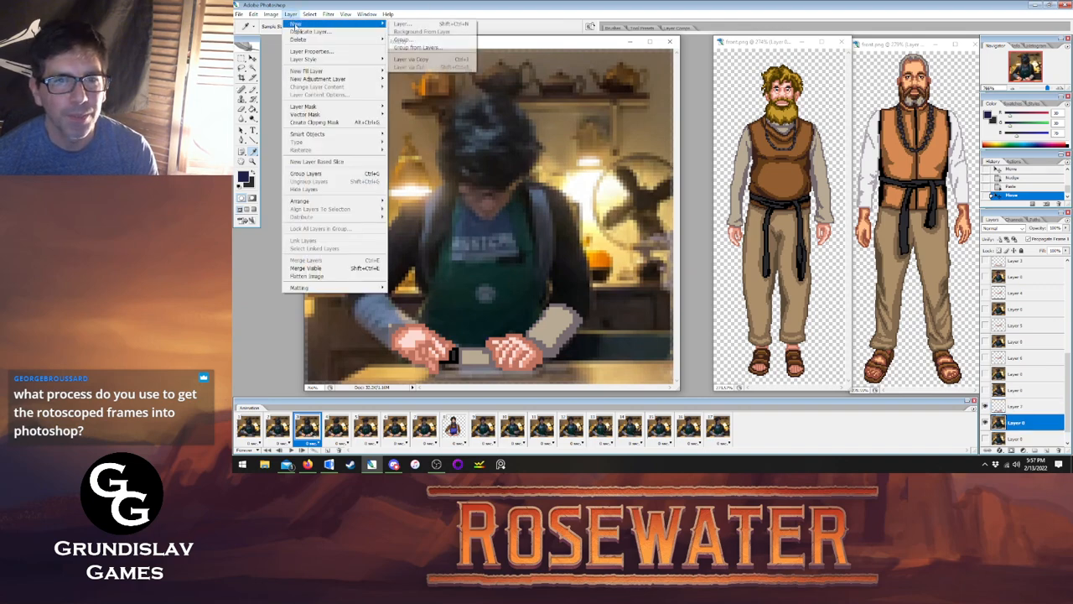
{"action": "left_click", "coordinate": [411, 26]}
{"action": "left_click", "coordinate": [719, 149]}
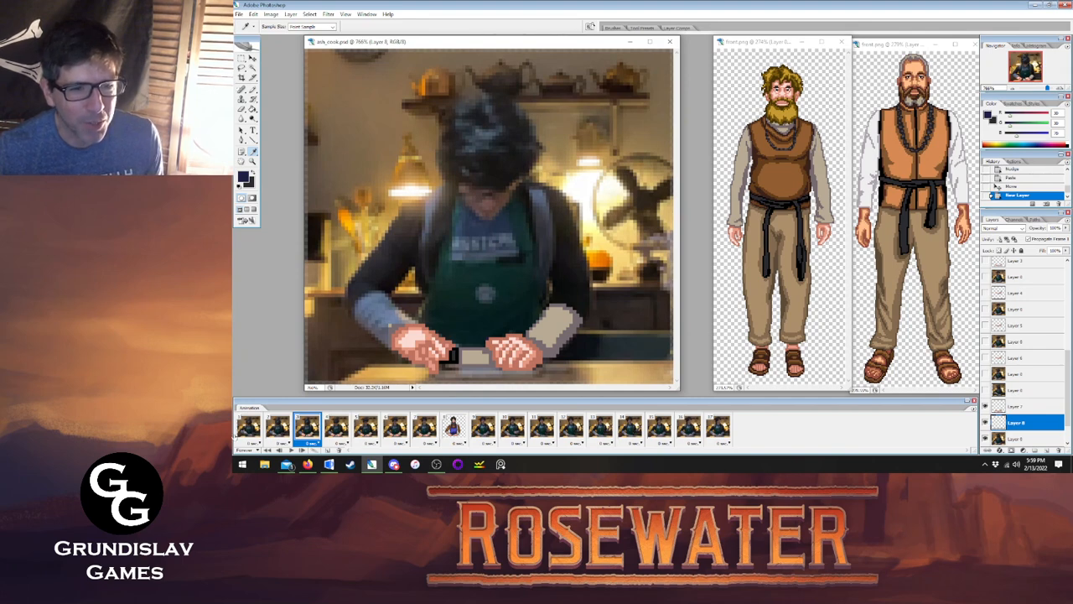
{"action": "left_click", "coordinate": [248, 425]}
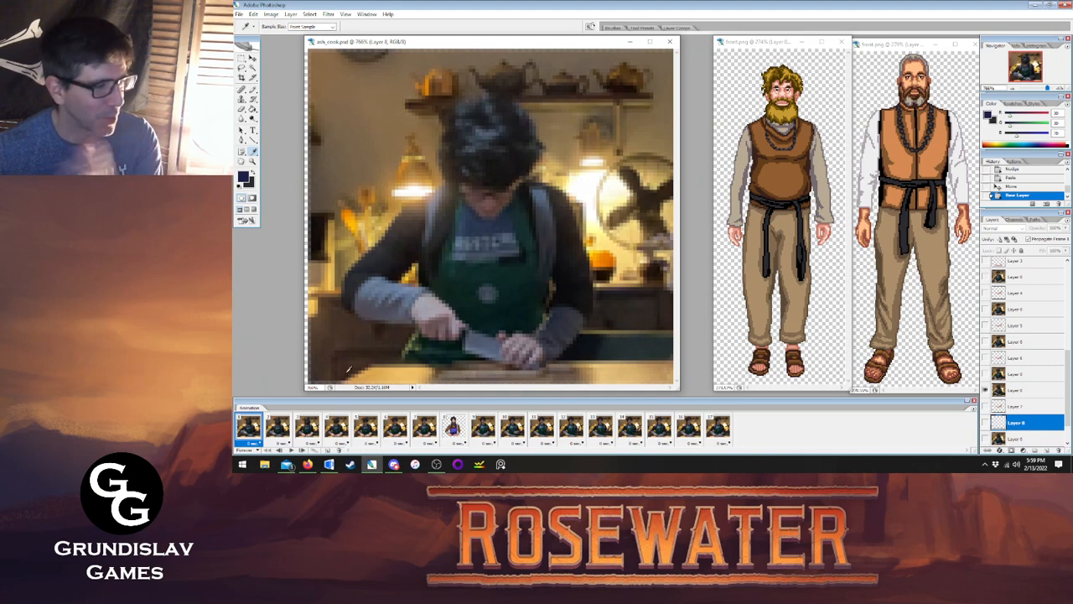
{"action": "left_click", "coordinate": [290, 450]}
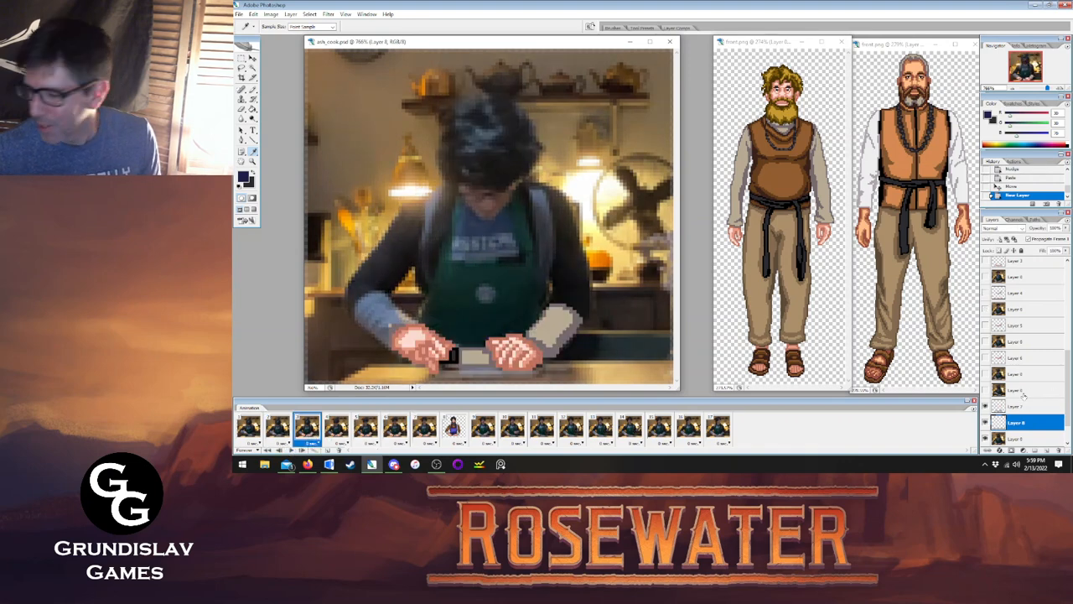
Outline the apron's straps, bib and sides in dark navy with the Pencil tool over the third frame's reference.
{"action": "left_click", "coordinate": [254, 90]}
{"action": "key", "text": "shift+b"}
{"action": "left_click", "coordinate": [454, 427]}
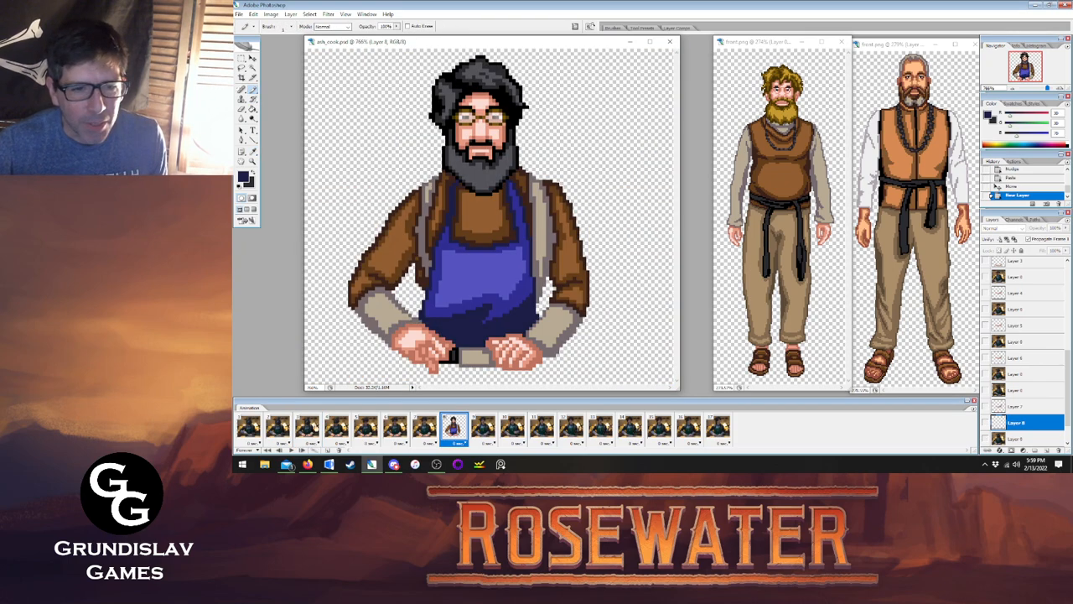
{"action": "left_click", "coordinate": [305, 429]}
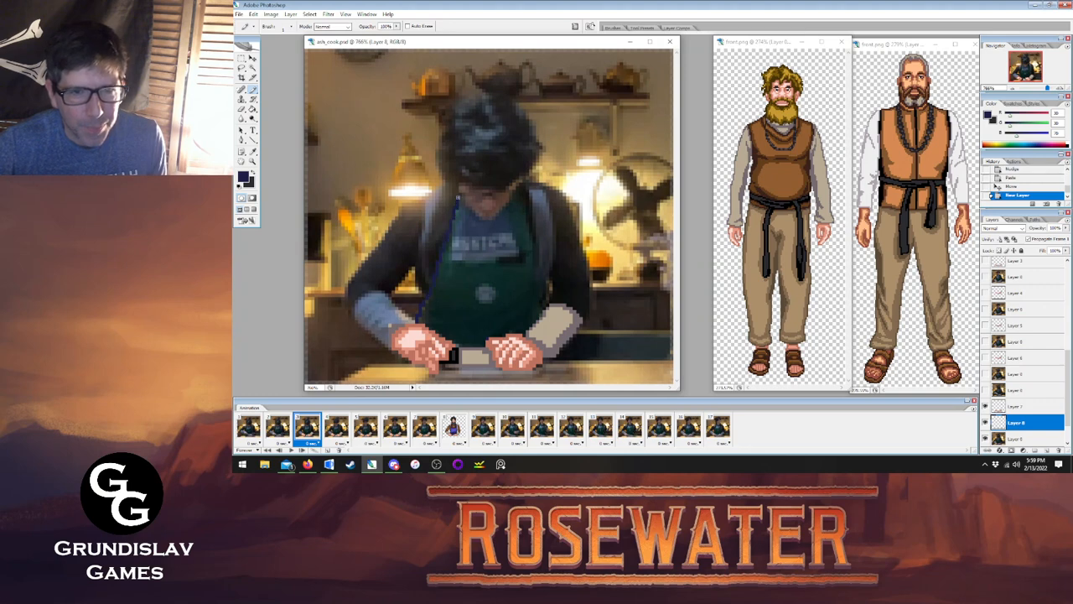
{"action": "left_click_drag", "start_coordinate": [456, 216], "coordinate": [450, 263]}
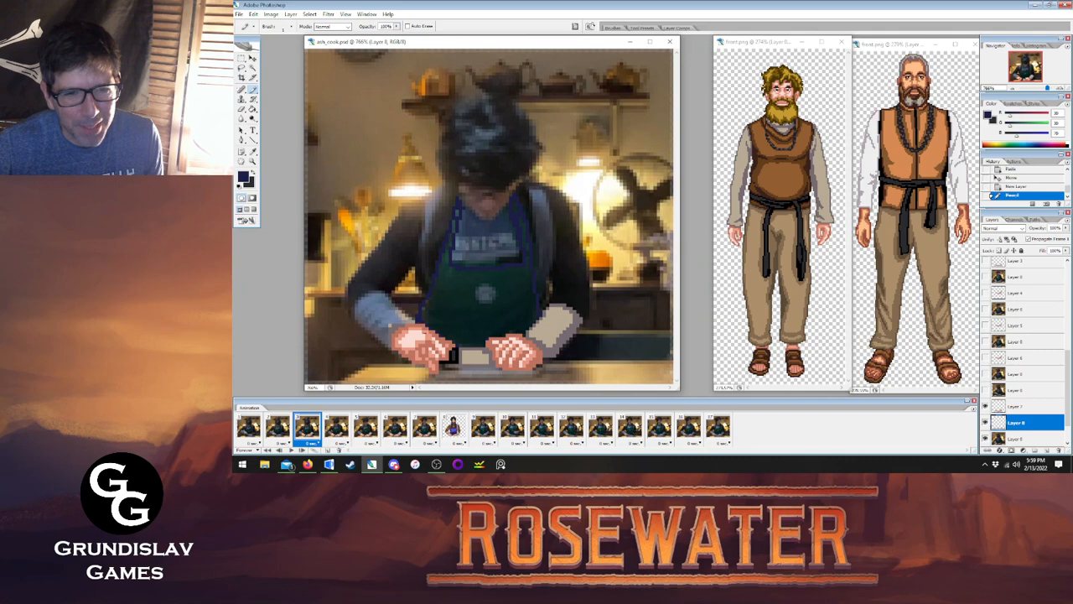
{"action": "left_click", "coordinate": [457, 206]}
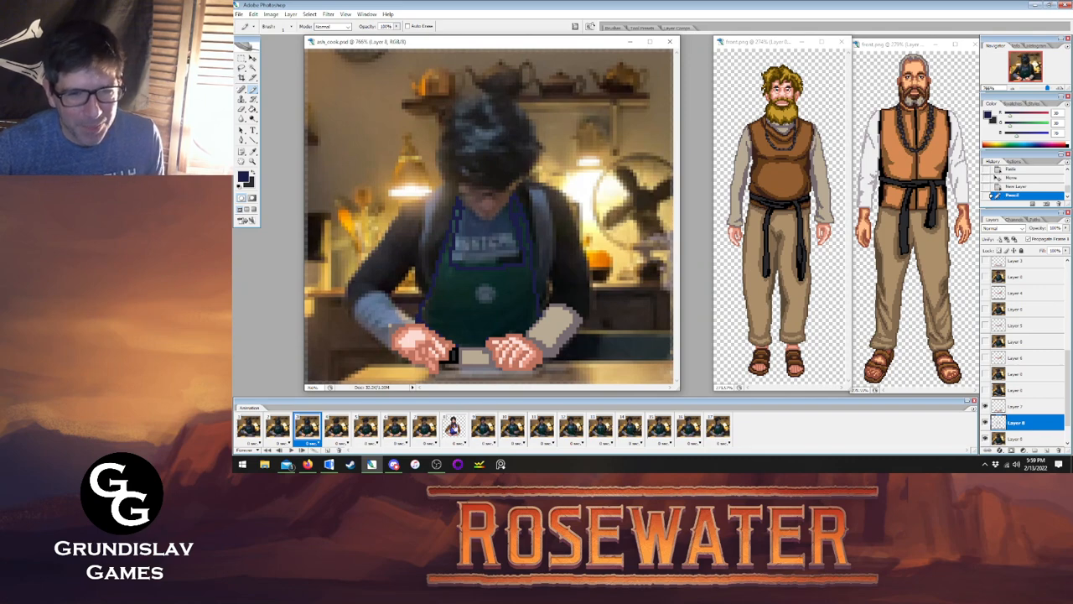
Draw the fold line across the apron's lower part and fill the shadow area beneath it with dark navy.
{"action": "left_click", "coordinate": [450, 423]}
{"action": "left_click", "coordinate": [308, 427]}
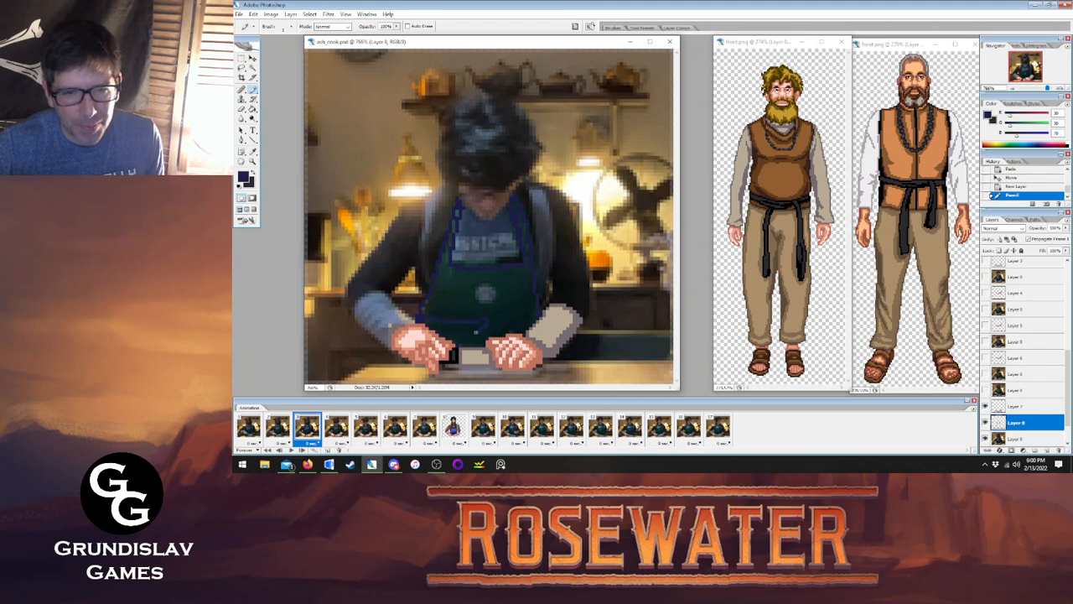
{"action": "key", "text": "g"}
{"action": "left_click", "coordinate": [456, 330]}
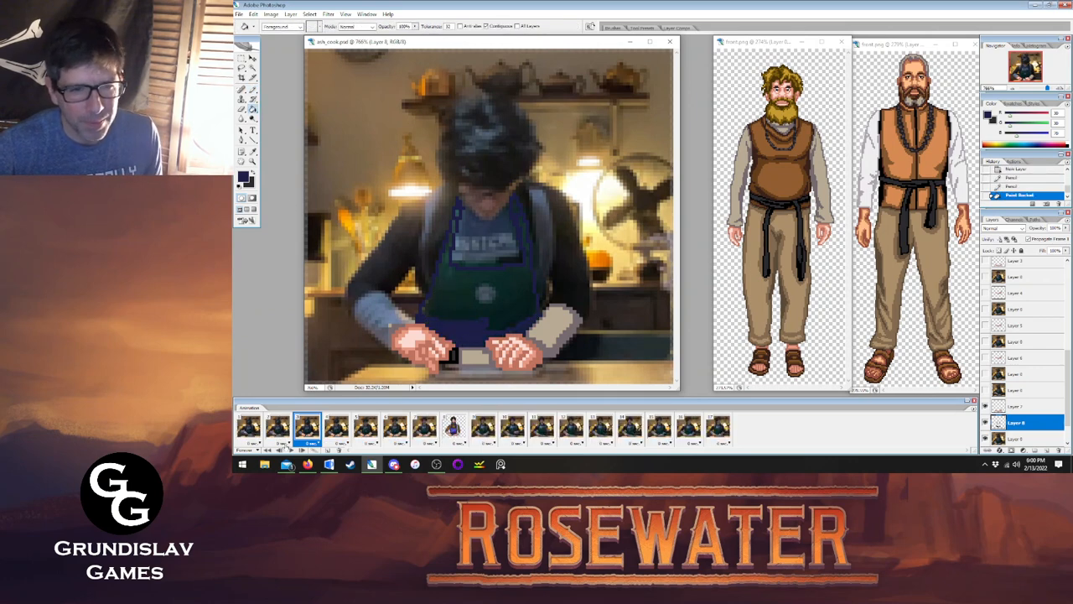
Sample the medium blue from the painted frame's apron and fill the third frame's apron body and straps with it.
{"action": "left_click", "coordinate": [452, 426]}
{"action": "left_click", "coordinate": [308, 428]}
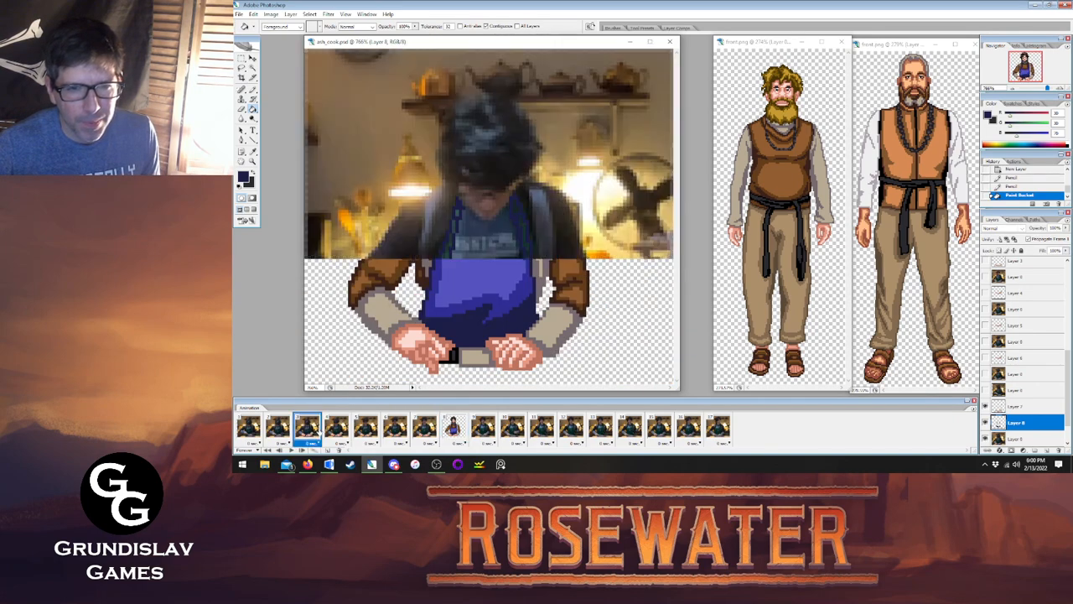
{"action": "key", "text": "i"}
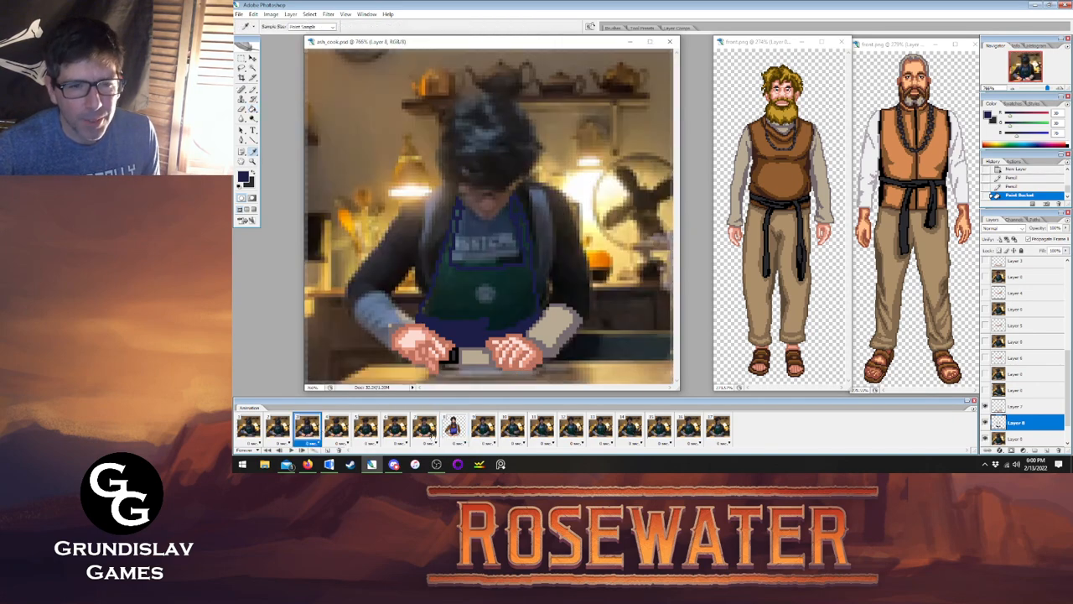
{"action": "left_click", "coordinate": [452, 426]}
{"action": "key", "text": "g"}
{"action": "left_click", "coordinate": [308, 428]}
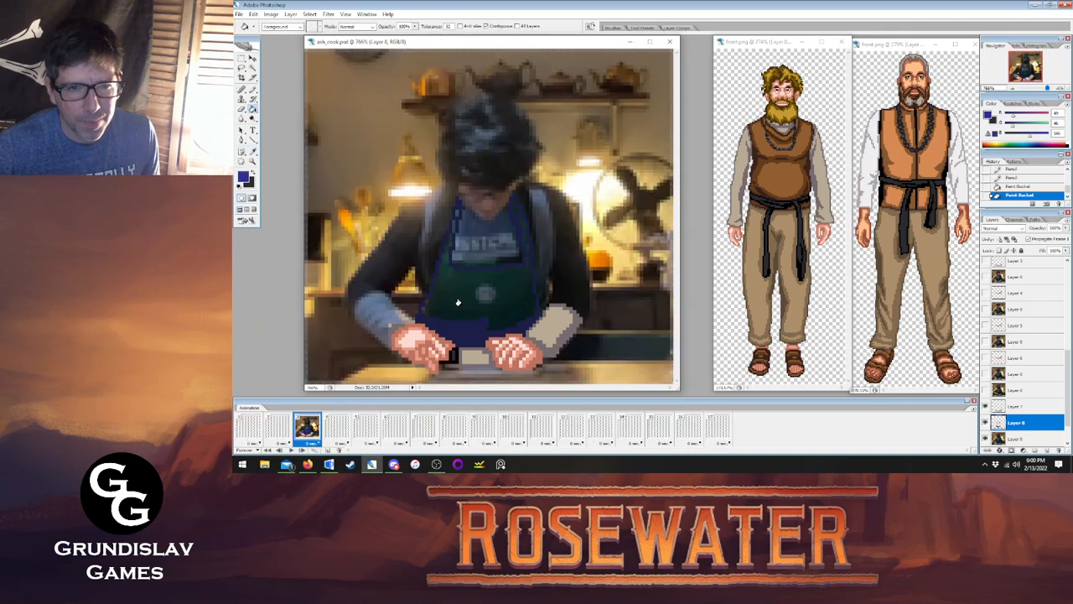
{"action": "left_click", "coordinate": [457, 212]}
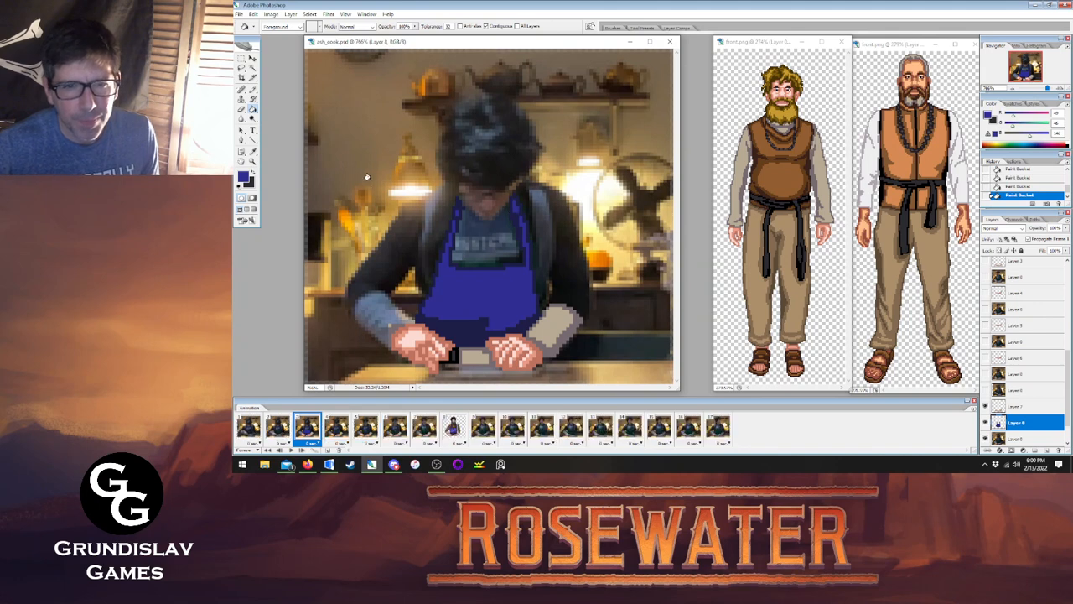
Sample the lighter blue from the painted frame and outline the highlight area on the third frame's apron in pencil.
{"action": "key", "text": "j"}
{"action": "left_click", "coordinate": [253, 89]}
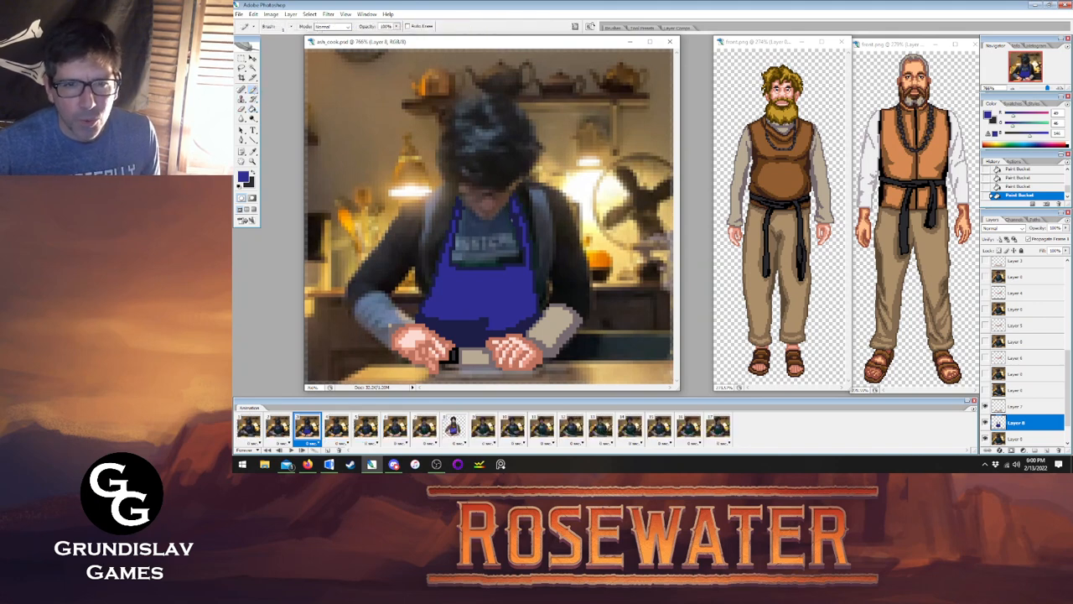
{"action": "left_click", "coordinate": [517, 213]}
{"action": "key", "text": "i"}
{"action": "left_click", "coordinate": [452, 426]}
{"action": "left_click", "coordinate": [253, 90]}
{"action": "left_click", "coordinate": [307, 426]}
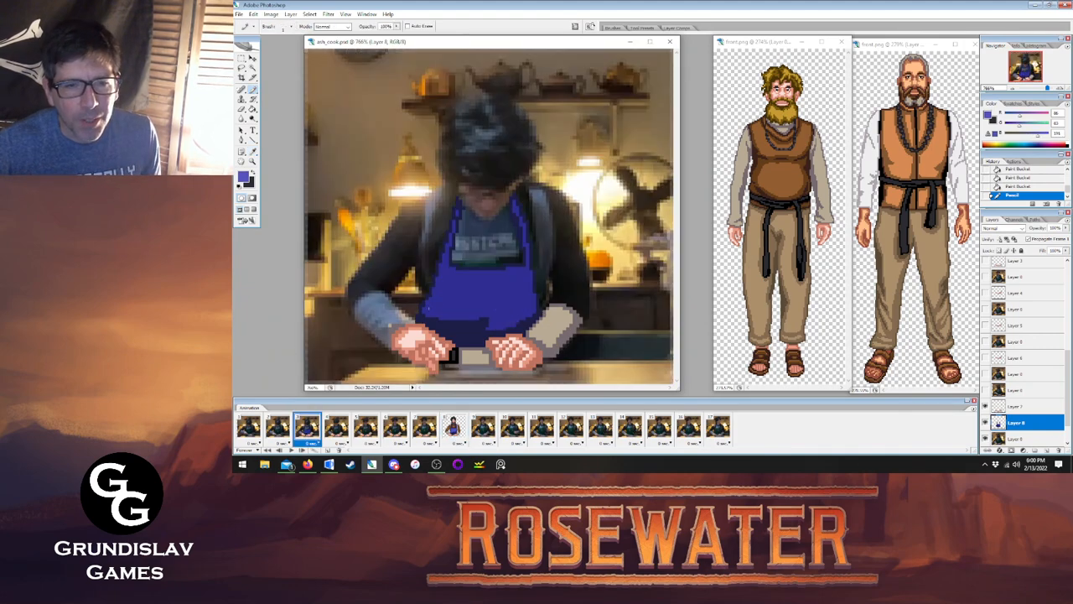
{"action": "mouse_move", "coordinate": [434, 305]}
{"action": "left_mouse_down"}
{"action": "mouse_move", "coordinate": [443, 289]}
{"action": "mouse_move", "coordinate": [436, 300]}
{"action": "mouse_move", "coordinate": [495, 275]}
{"action": "left_mouse_up"}
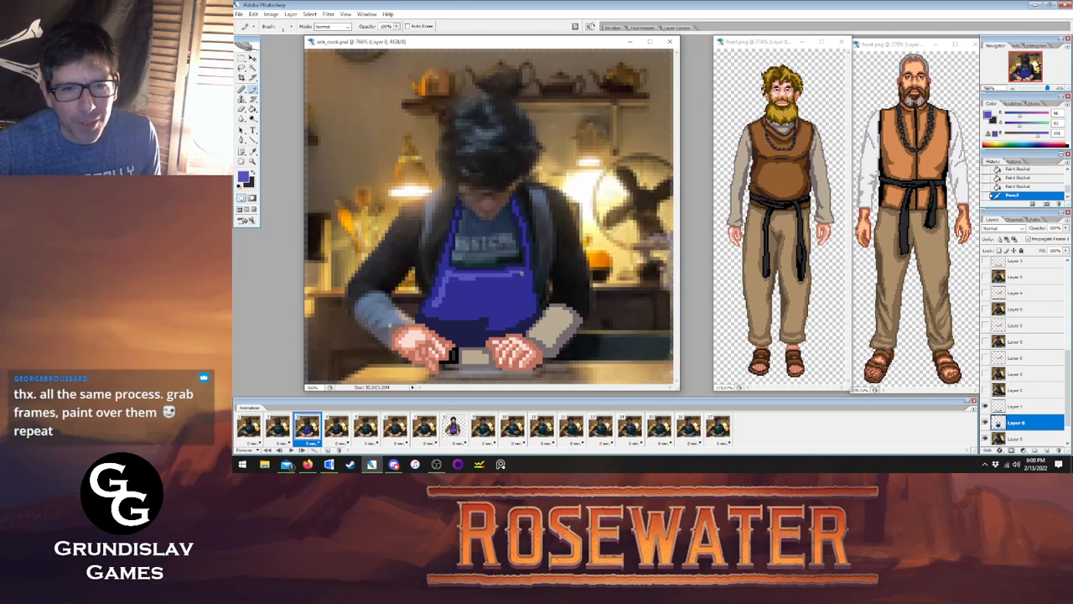
{"action": "mouse_move", "coordinate": [521, 309]}
{"action": "left_mouse_down"}
{"action": "mouse_move", "coordinate": [498, 320]}
{"action": "mouse_move", "coordinate": [441, 312]}
{"action": "left_mouse_up"}
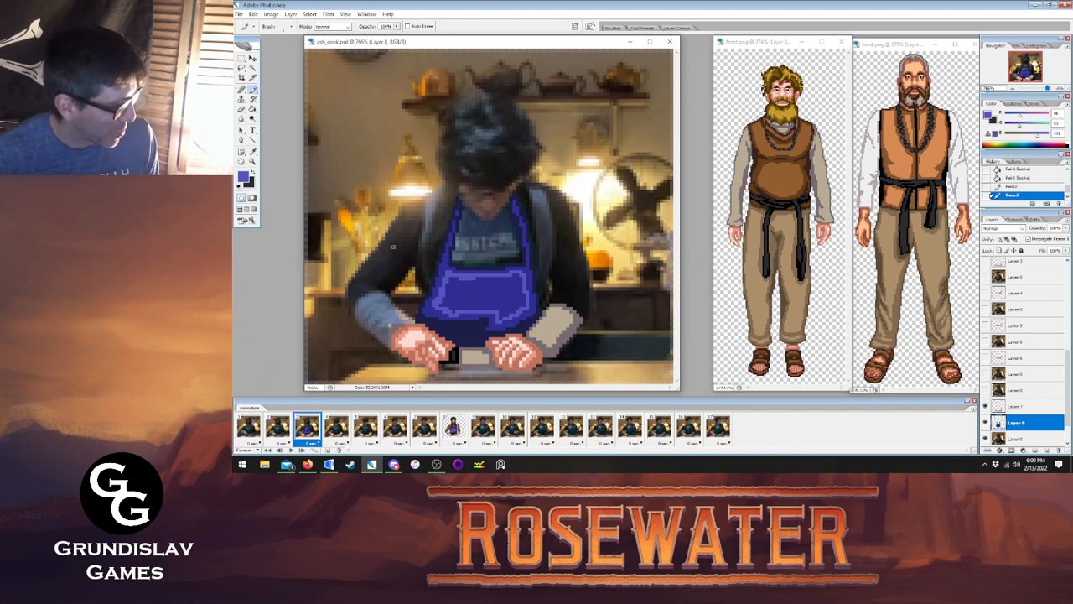
Fill the outlined apron highlight with the lighter blue and compare the third frame's apron with the painted frame.
{"action": "left_click", "coordinate": [253, 118]}
{"action": "left_click", "coordinate": [252, 108]}
{"action": "left_click", "coordinate": [478, 301]}
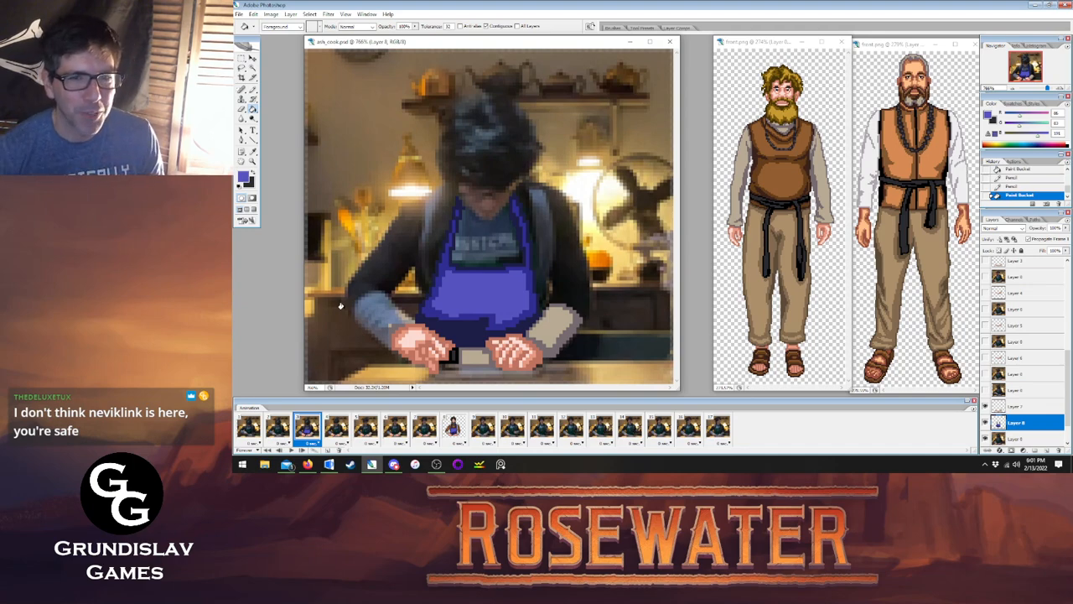
{"action": "left_click", "coordinate": [453, 425]}
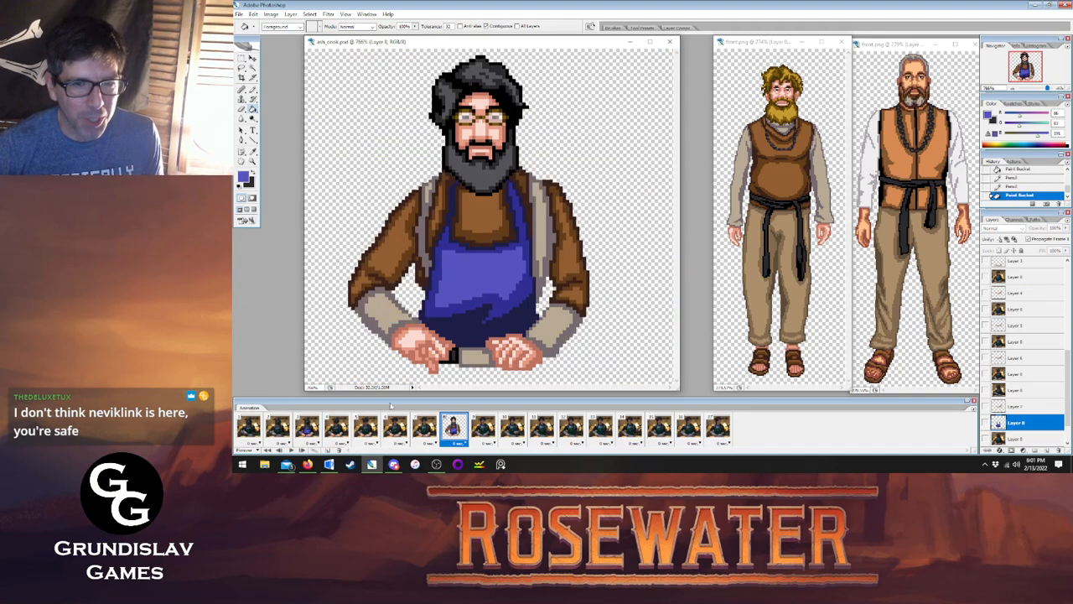
{"action": "left_click", "coordinate": [308, 428]}
{"action": "left_click", "coordinate": [445, 434]}
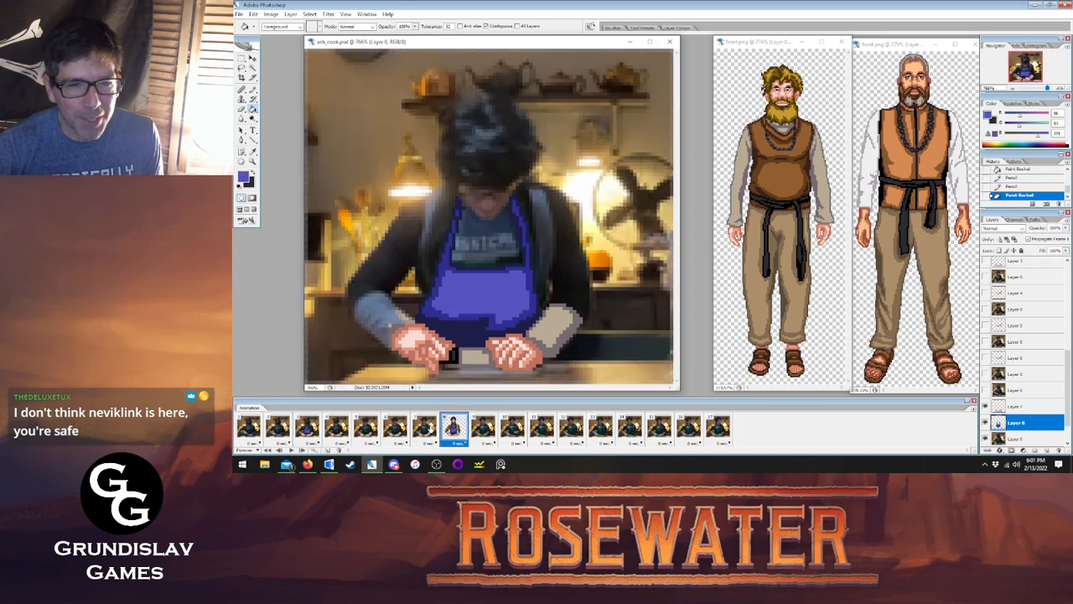
{"action": "left_click", "coordinate": [310, 428]}
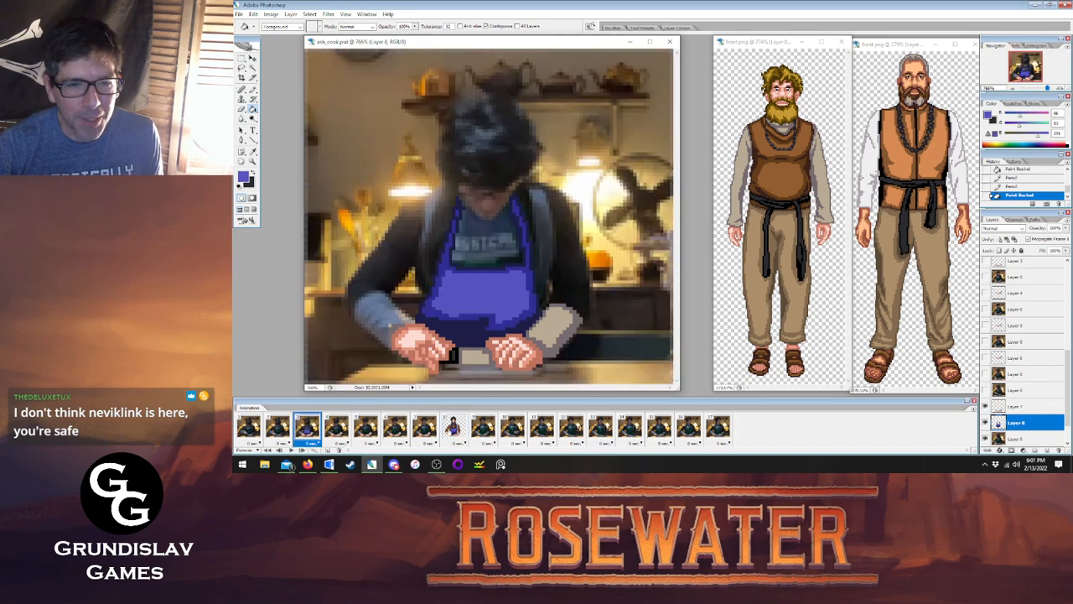
{"action": "left_click", "coordinate": [453, 426]}
{"action": "left_click", "coordinate": [309, 428]}
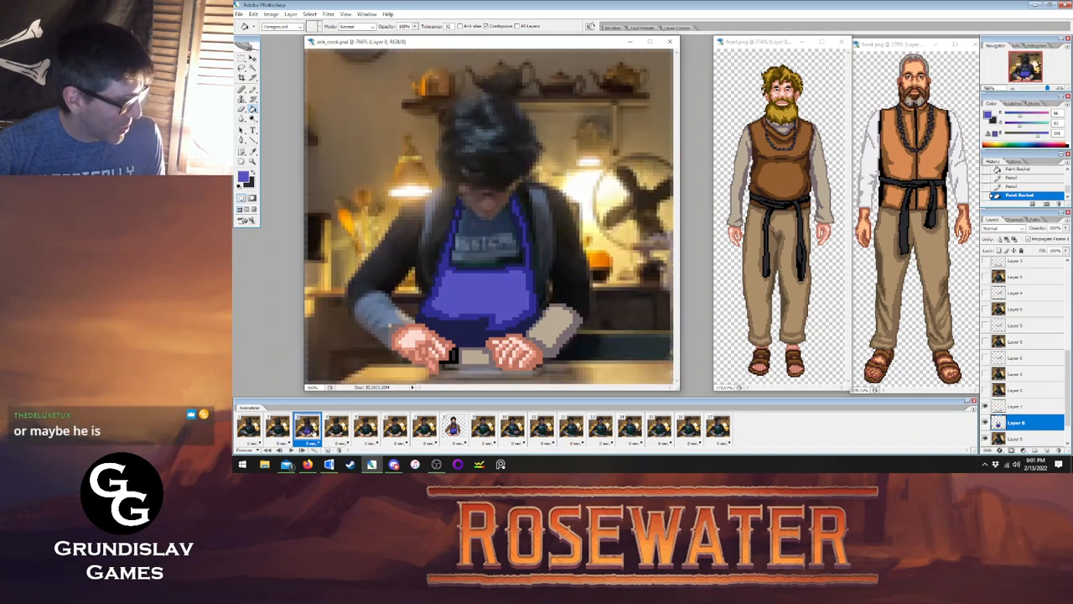
Pick a grey for the shoulder straps, checking the painted frame, and ready the Pencil tool on the third frame.
{"action": "left_click", "coordinate": [252, 152]}
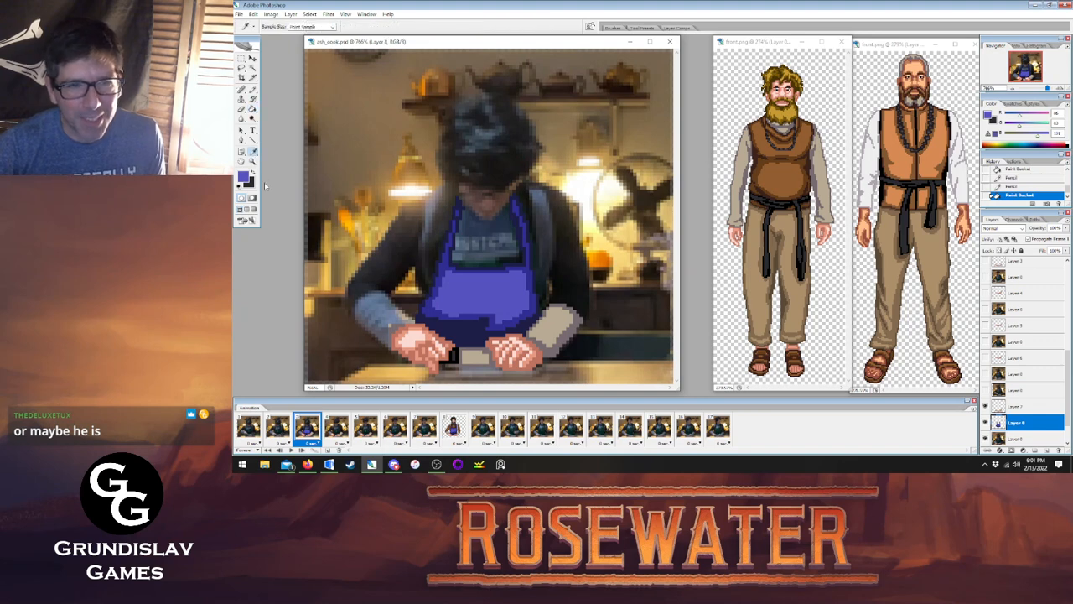
{"action": "left_click", "coordinate": [554, 352]}
{"action": "left_click", "coordinate": [252, 89]}
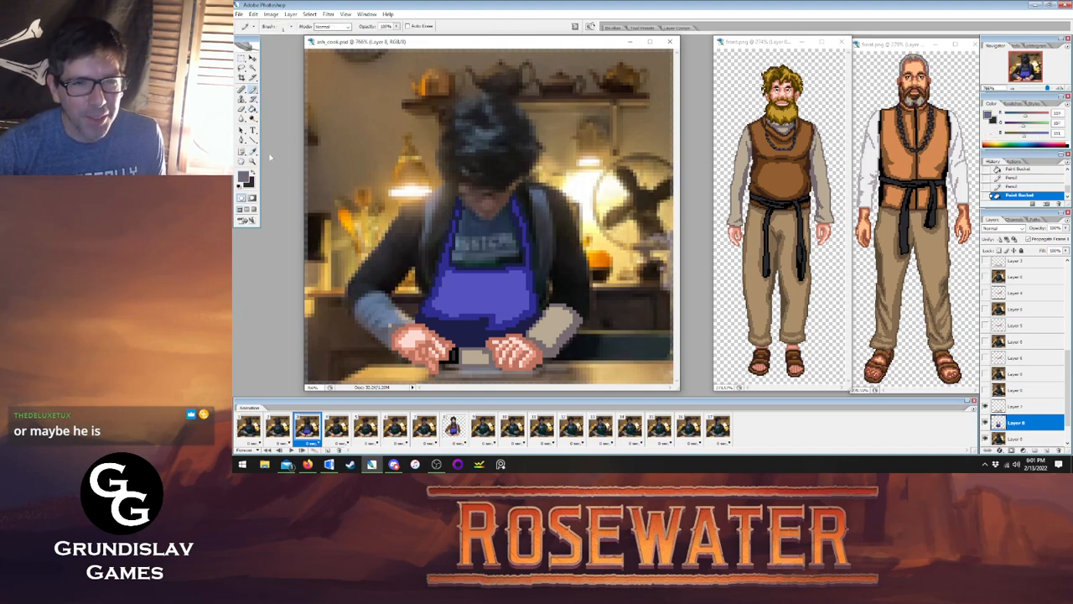
{"action": "left_click", "coordinate": [453, 426]}
{"action": "left_click", "coordinate": [307, 426]}
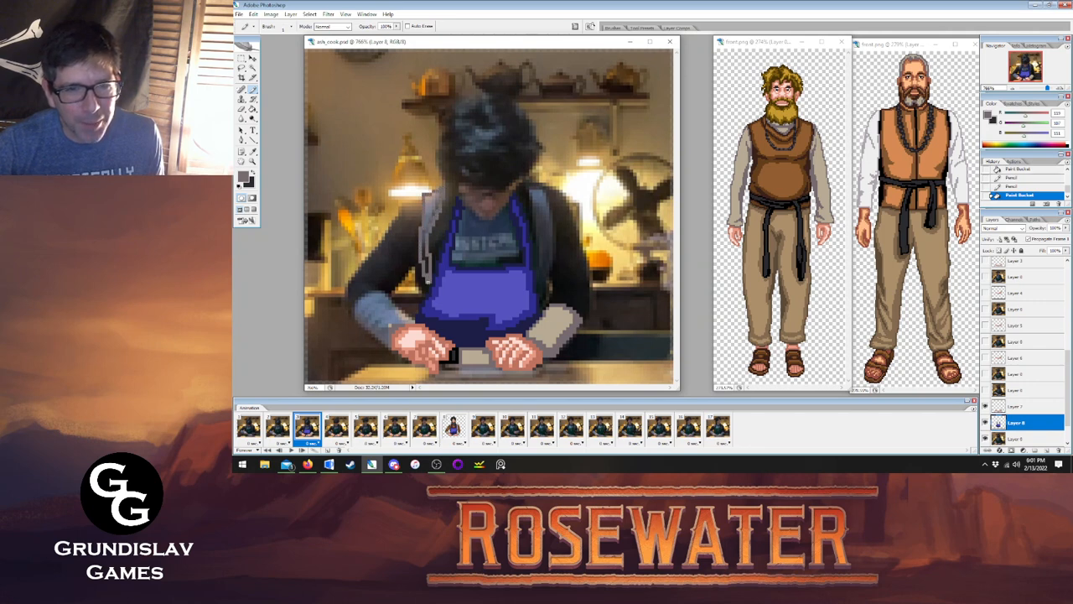
Try to outline the shoulder strap beside the apron in grey, and revert to the last apron fill.
{"action": "left_click", "coordinate": [429, 286]}
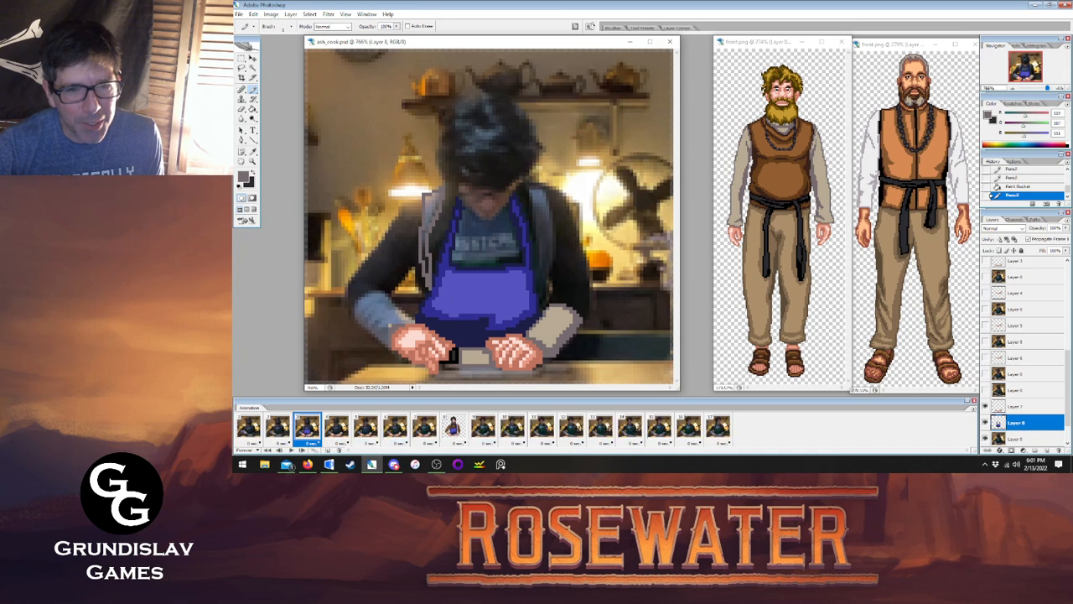
{"action": "left_click", "coordinate": [1014, 188]}
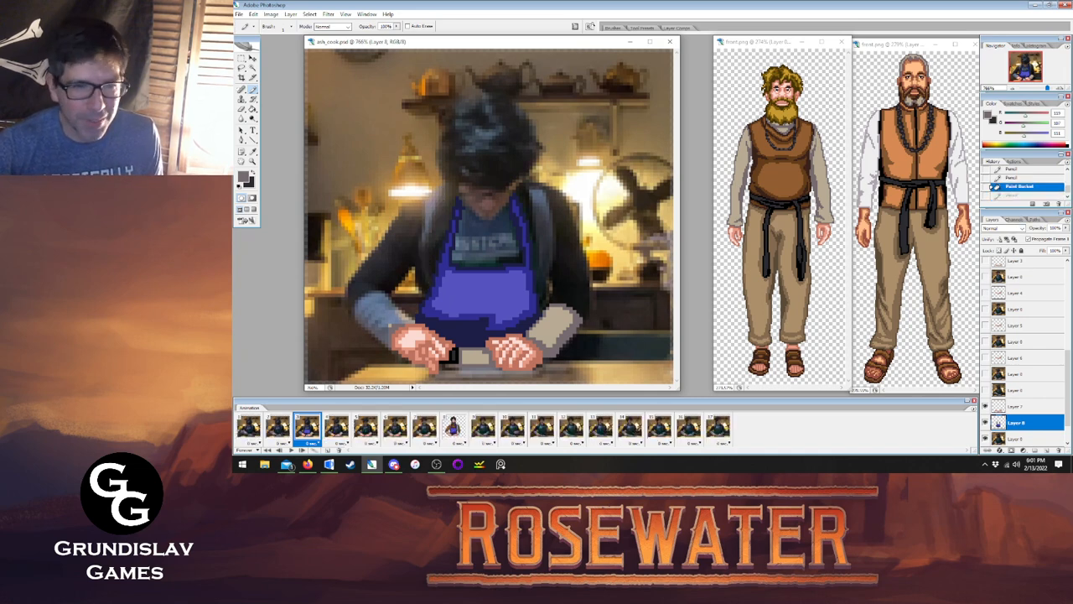
Outline both shoulder straps beside the apron in grey with the Pencil tool on the third frame.
{"action": "left_click_drag", "start_coordinate": [425, 285], "coordinate": [425, 212]}
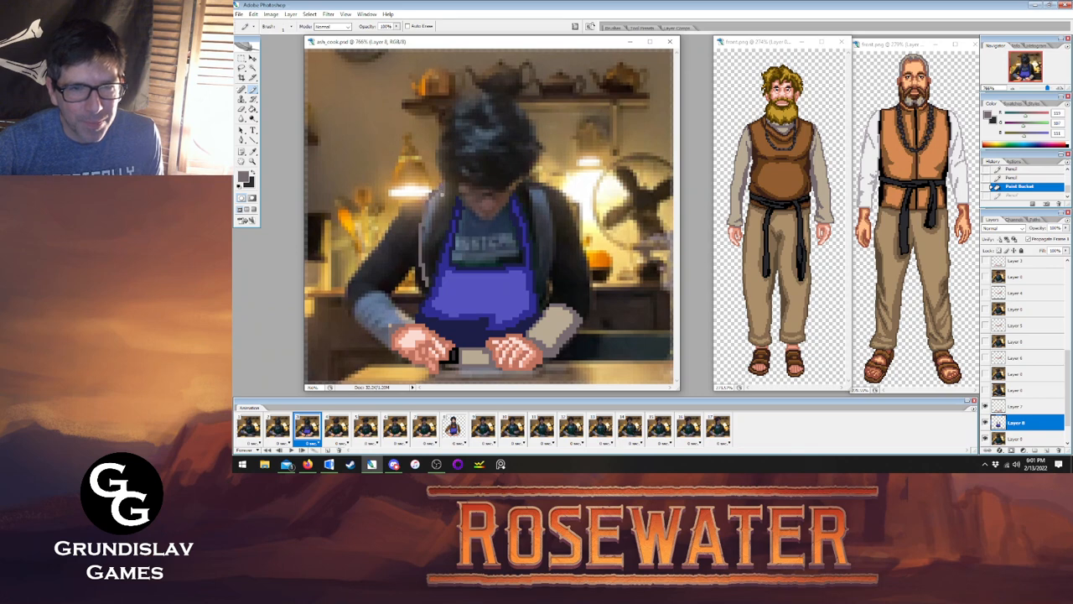
{"action": "left_click_drag", "start_coordinate": [428, 226], "coordinate": [430, 283]}
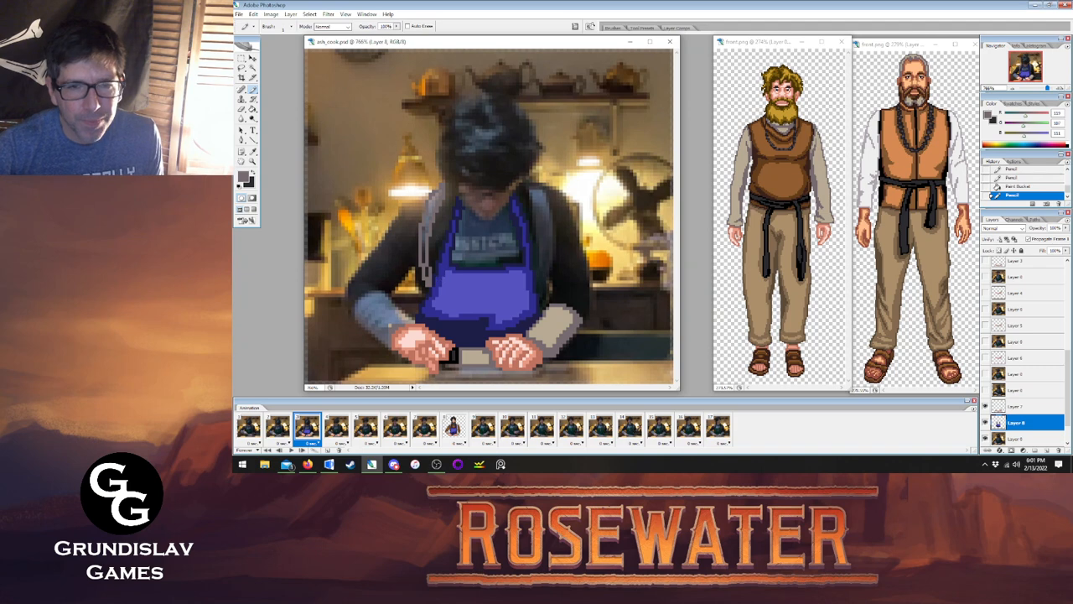
{"action": "left_click_drag", "start_coordinate": [532, 192], "coordinate": [537, 267]}
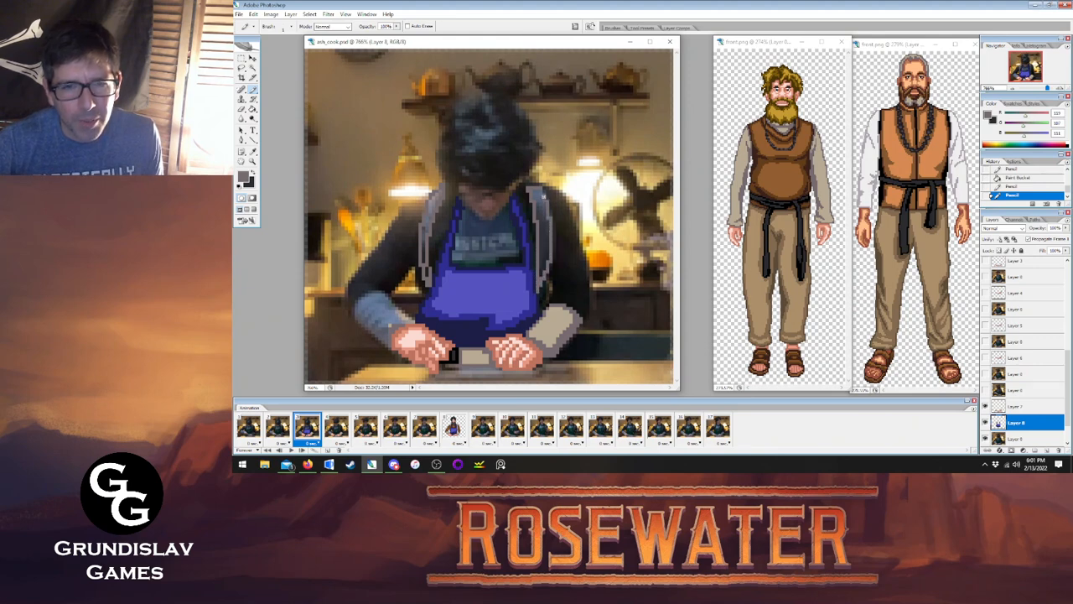
{"action": "left_click", "coordinate": [543, 191]}
Fill the outlined straps in the third frame with the beige sampled from the finished character in frame 8.
{"action": "left_click", "coordinate": [254, 153]}
{"action": "left_click", "coordinate": [453, 427]}
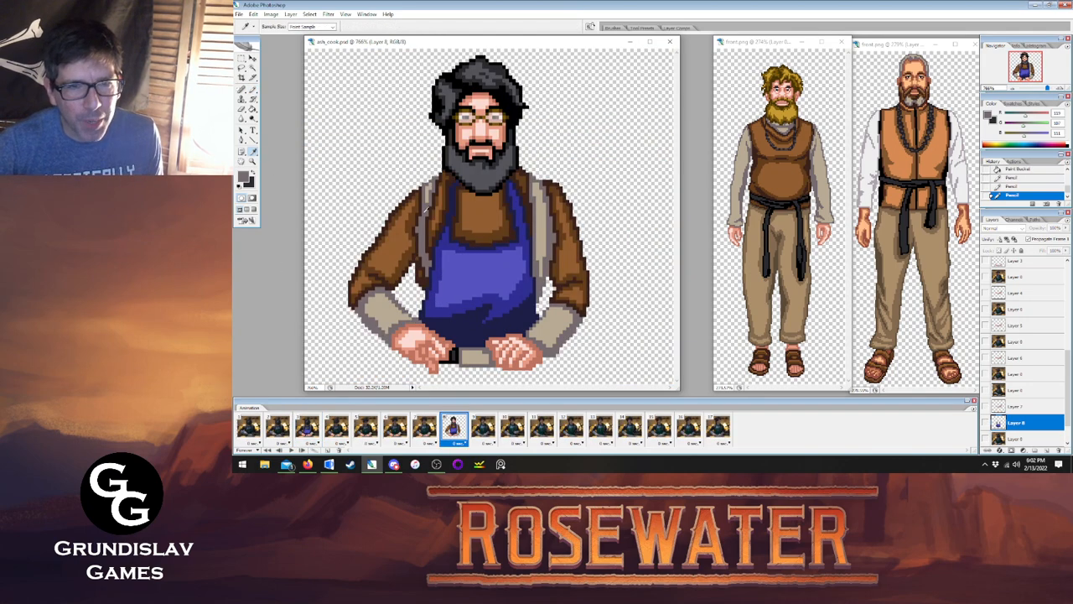
{"action": "left_click", "coordinate": [429, 193]}
{"action": "key", "text": "g"}
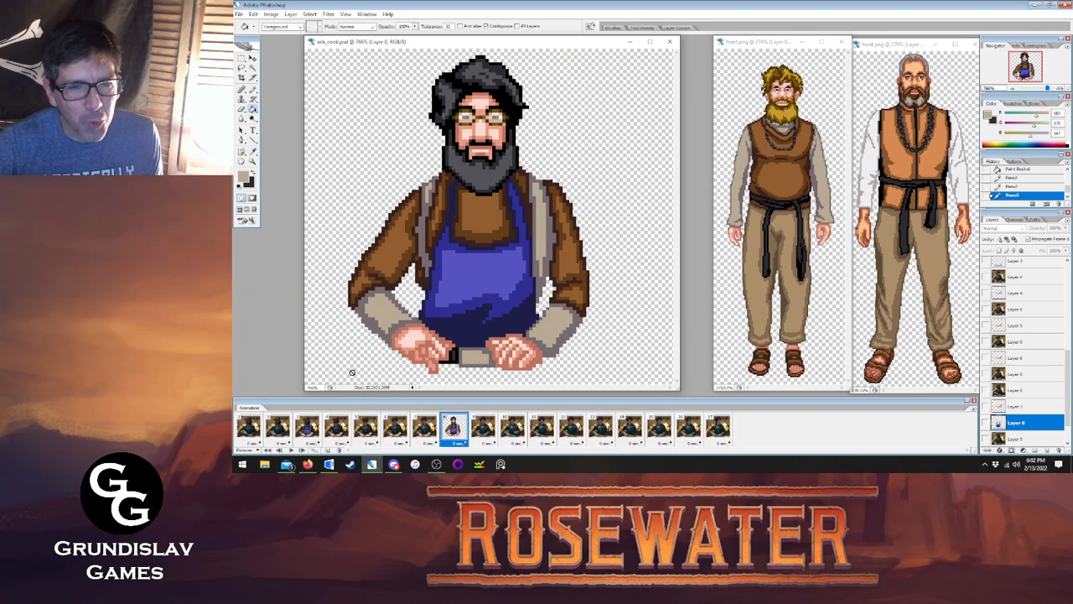
{"action": "left_click", "coordinate": [307, 427]}
{"action": "left_click", "coordinate": [539, 208]}
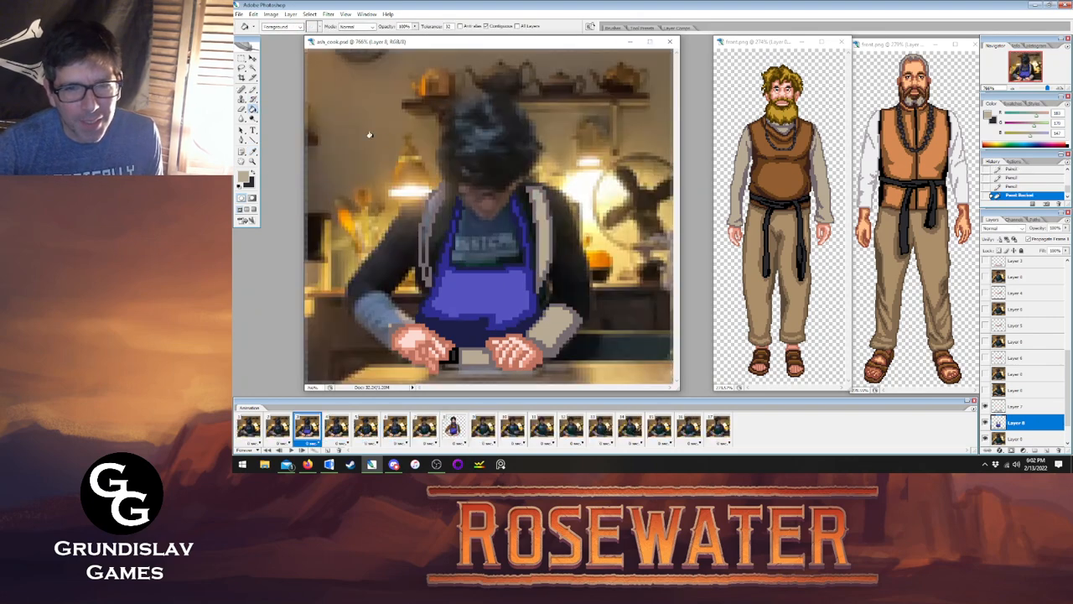
{"action": "left_click", "coordinate": [429, 206]}
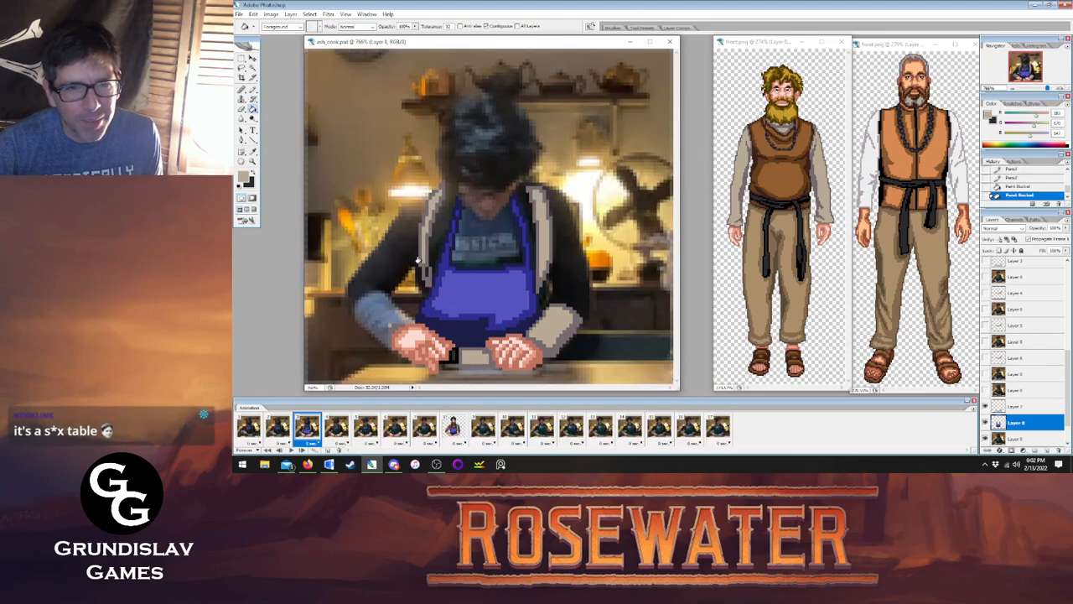
{"action": "left_click", "coordinate": [426, 272]}
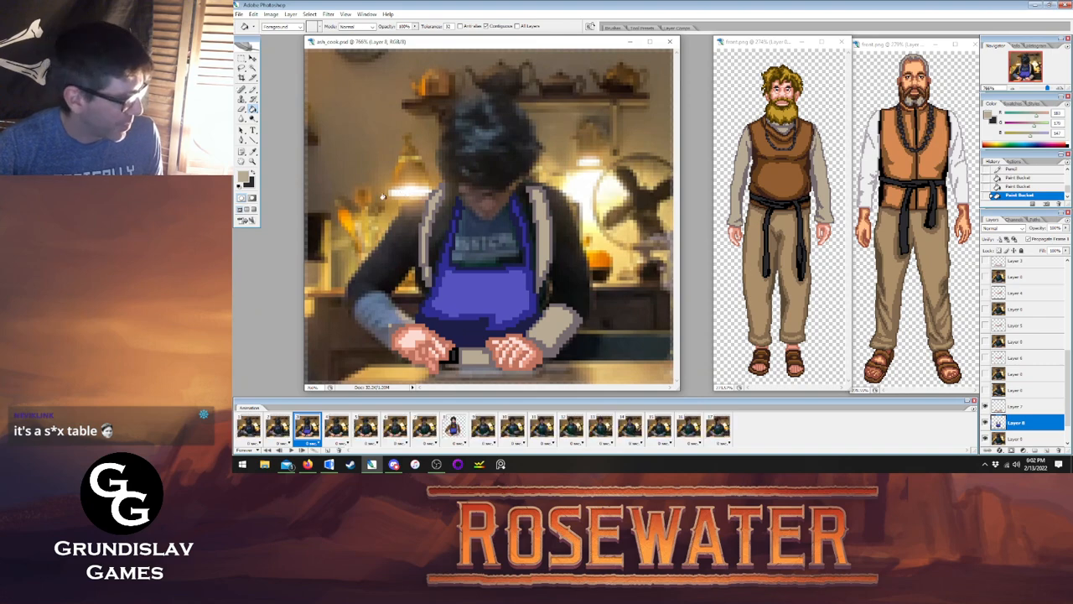
Shade the straps in the third frame with the strap grey sampled from frame 8, and compare both frames.
{"action": "key", "text": "i"}
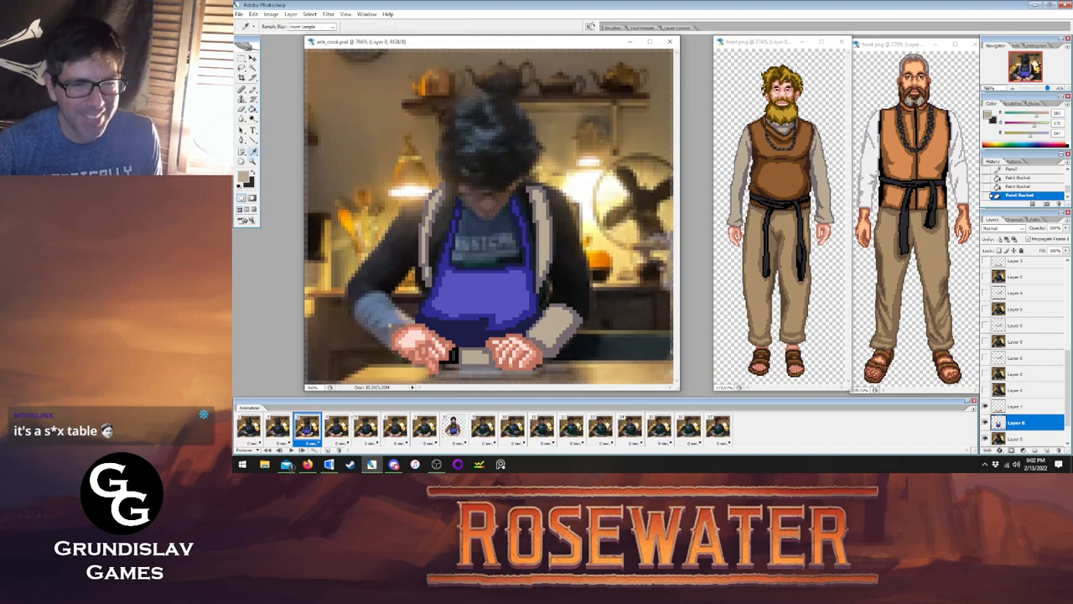
{"action": "left_click", "coordinate": [452, 428]}
{"action": "left_click", "coordinate": [423, 232]}
{"action": "left_click", "coordinate": [252, 89]}
{"action": "left_click", "coordinate": [308, 428]}
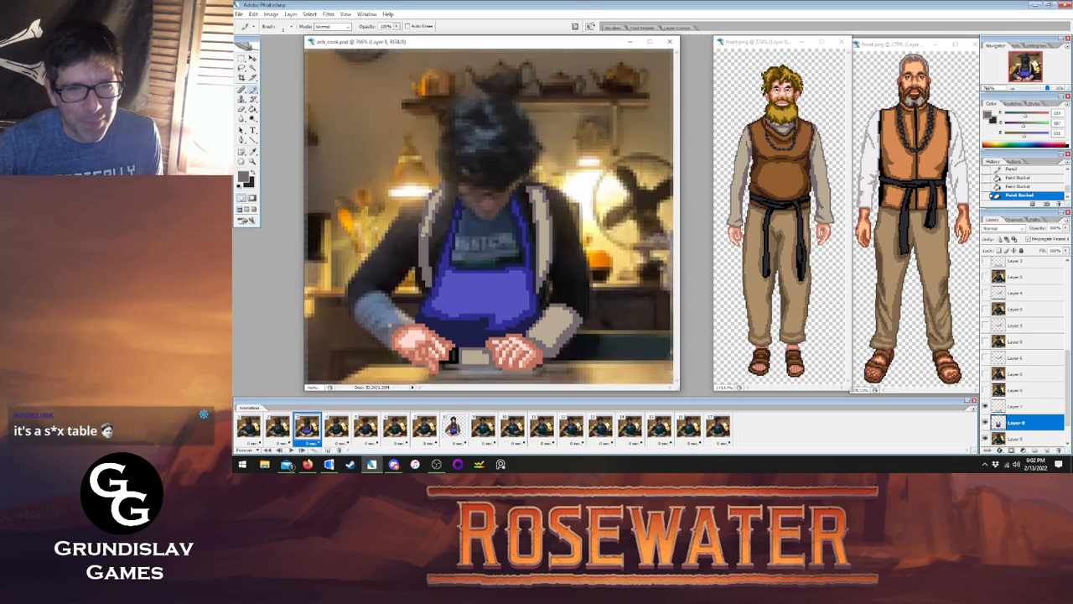
{"action": "left_click", "coordinate": [453, 428]}
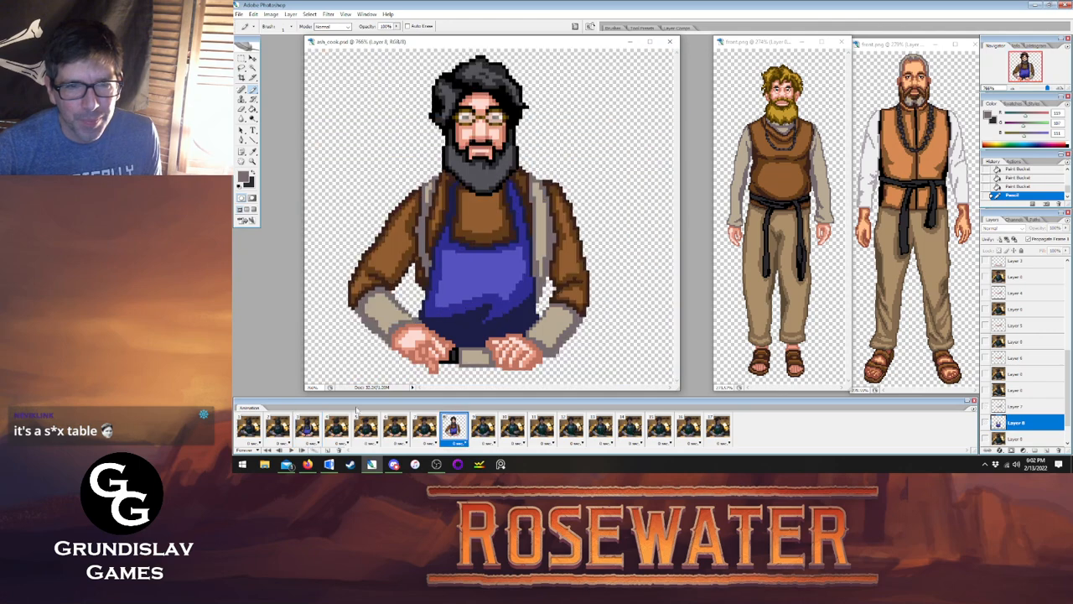
{"action": "left_click", "coordinate": [306, 429]}
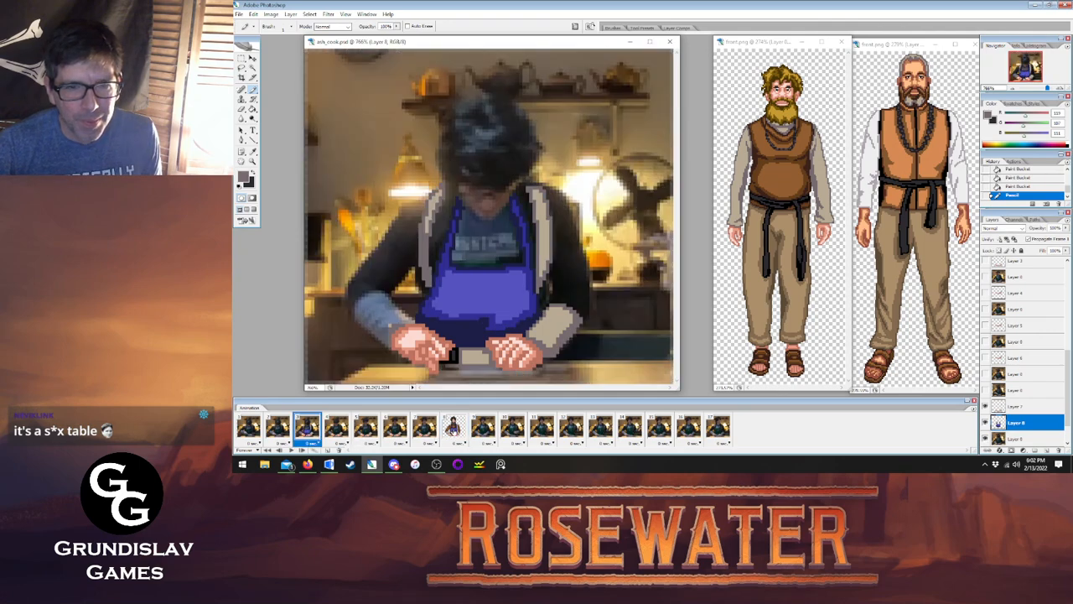
{"action": "left_click", "coordinate": [453, 428]}
{"action": "left_click", "coordinate": [306, 429]}
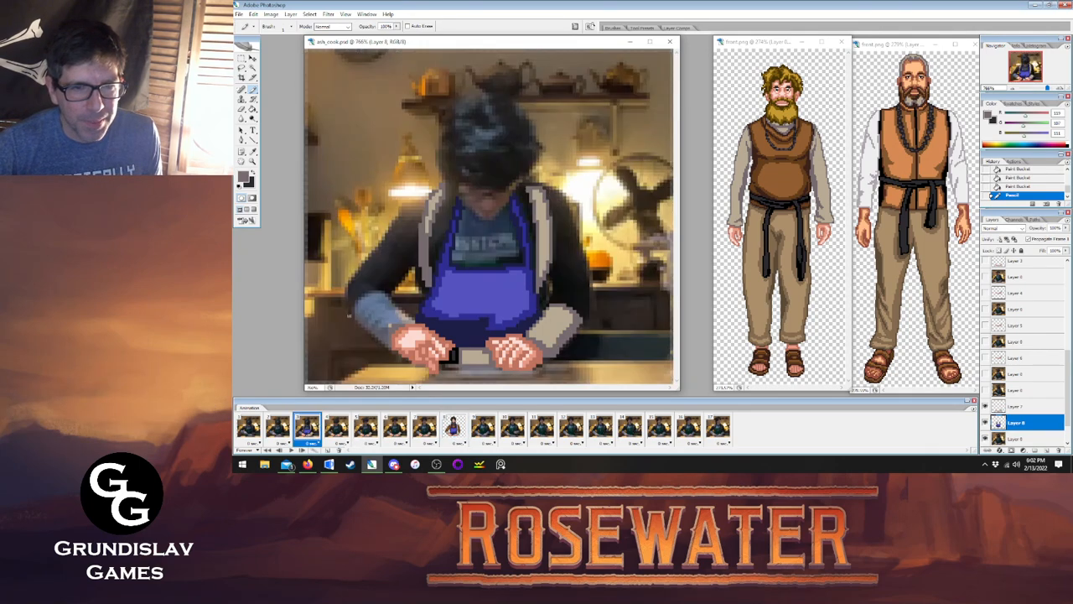
{"action": "key", "text": "i"}
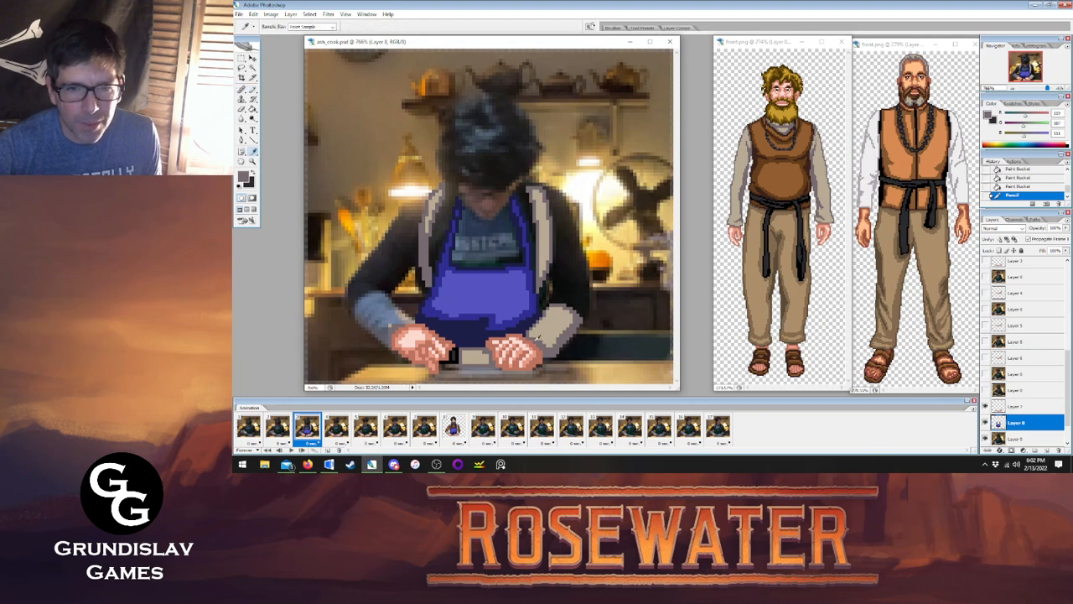
{"action": "key", "text": "b"}
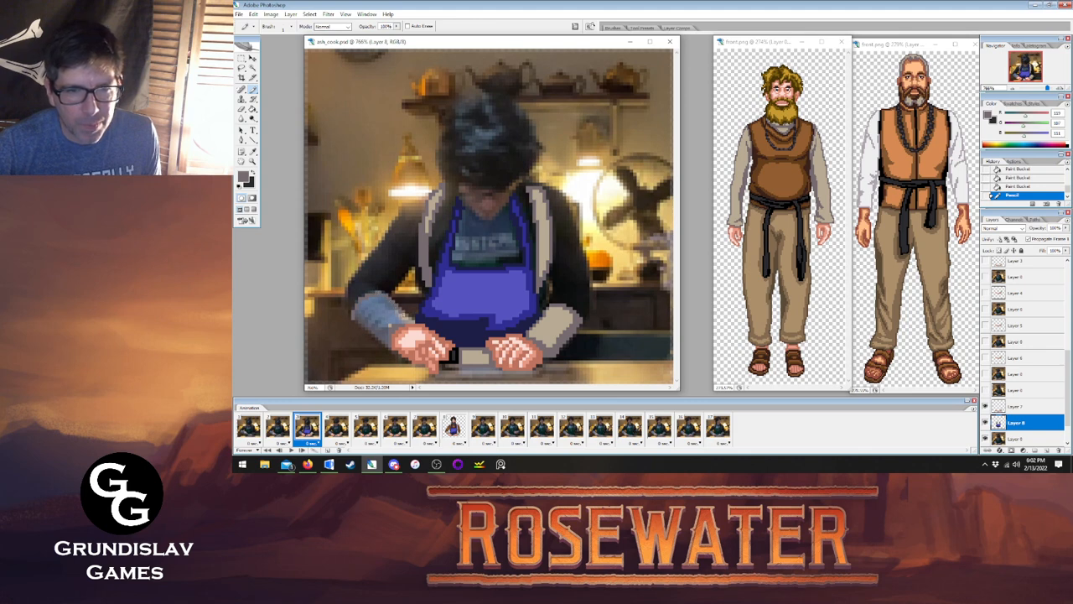
{"action": "left_click", "coordinate": [412, 319]}
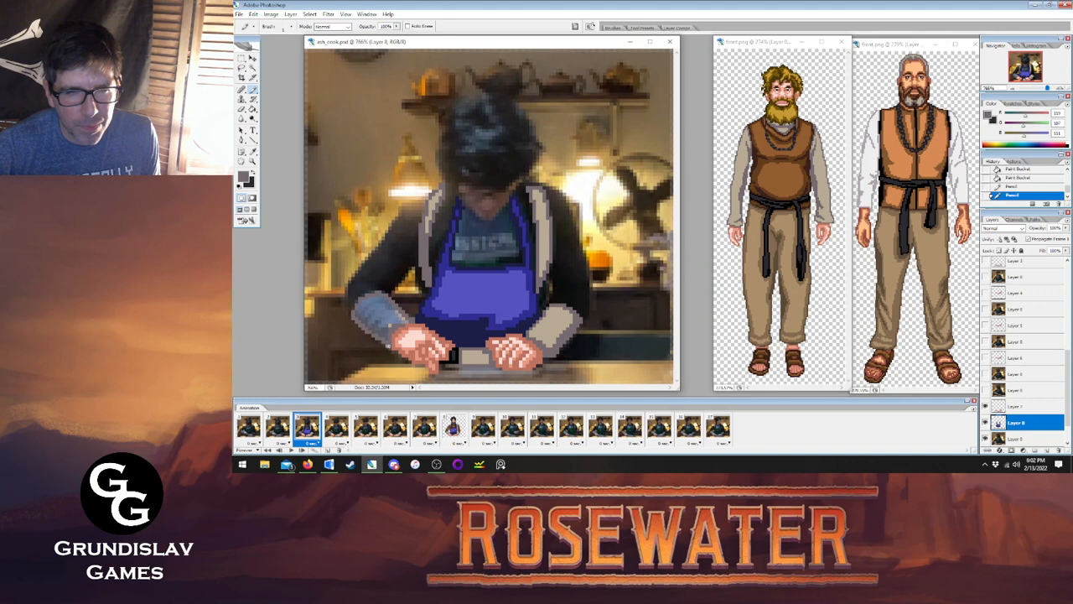
{"action": "left_click", "coordinate": [389, 331]}
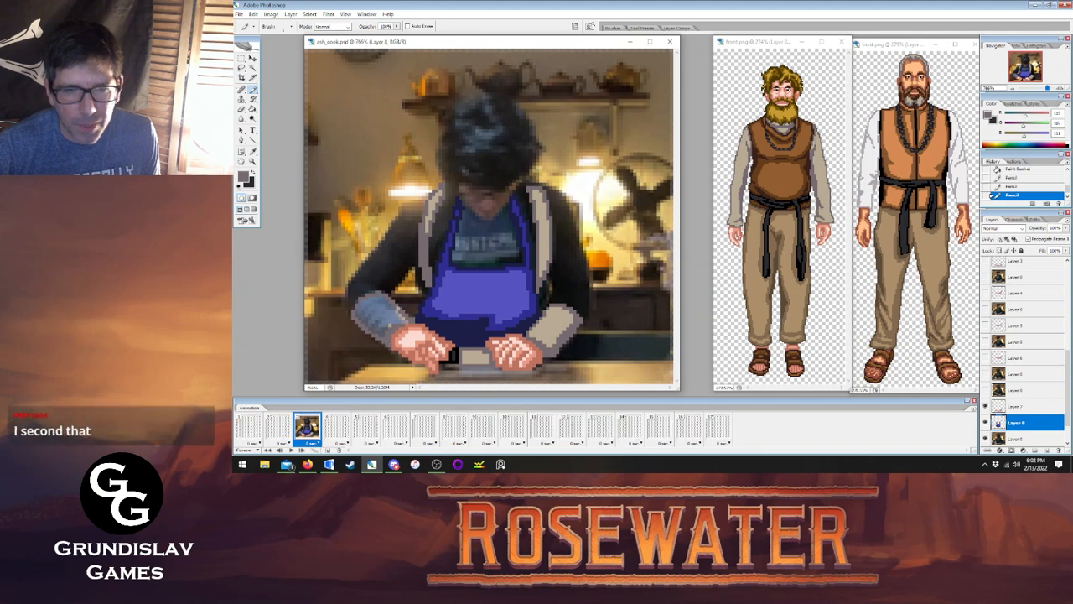
{"action": "left_click", "coordinate": [1012, 187]}
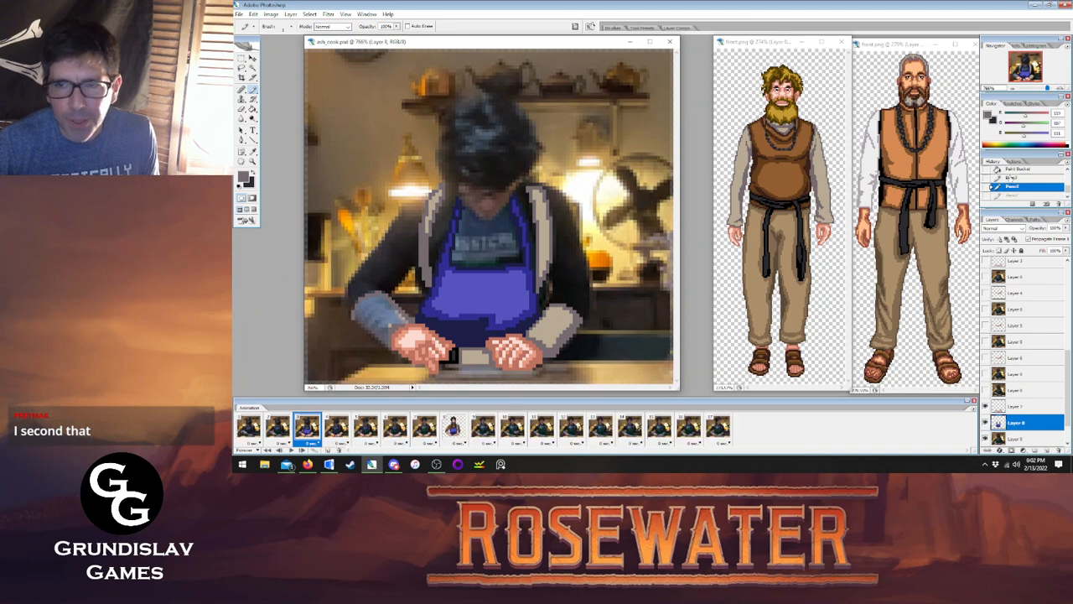
{"action": "left_click", "coordinate": [1011, 178]}
Outline the blue-grey forearm sleeve in grey pencil on Layer 7 of the third frame.
{"action": "left_click", "coordinate": [1020, 408]}
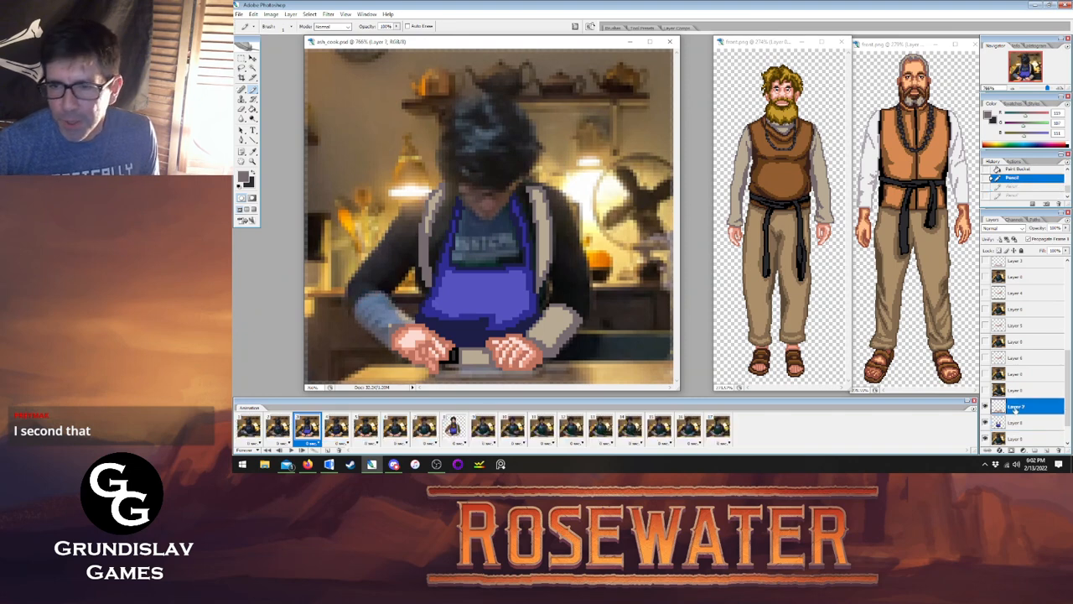
{"action": "left_click_drag", "start_coordinate": [355, 317], "coordinate": [379, 291]}
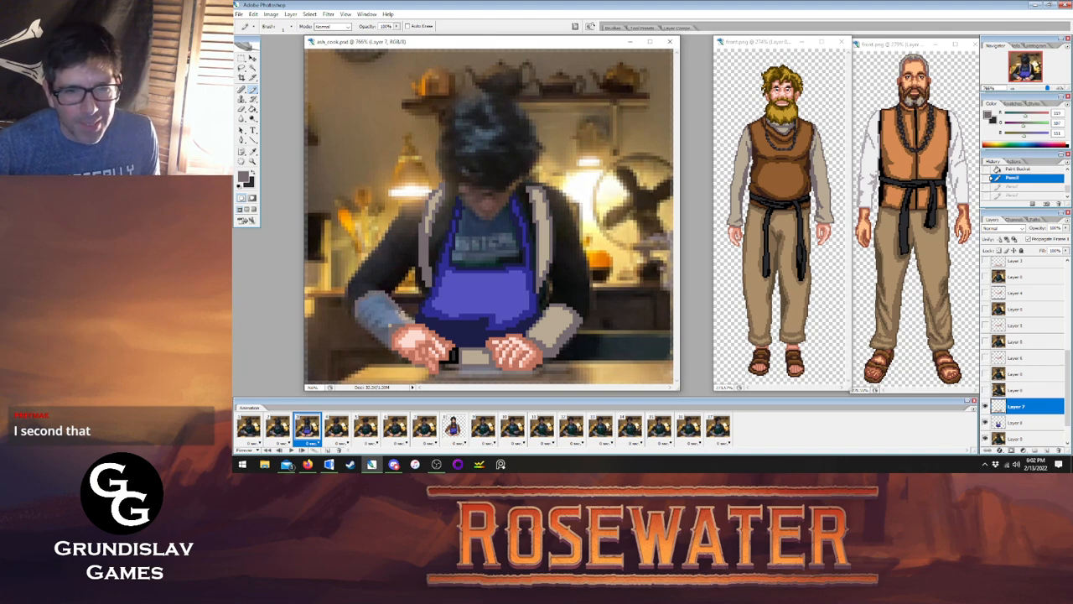
{"action": "left_click", "coordinate": [412, 321]}
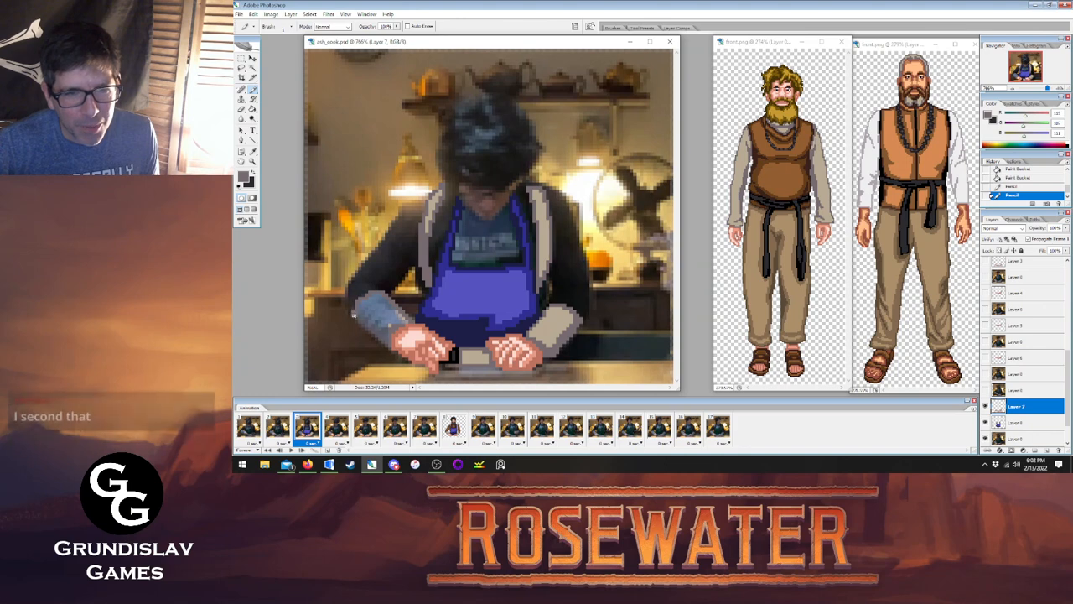
{"action": "left_click", "coordinate": [391, 324]}
{"action": "left_click", "coordinate": [394, 324]}
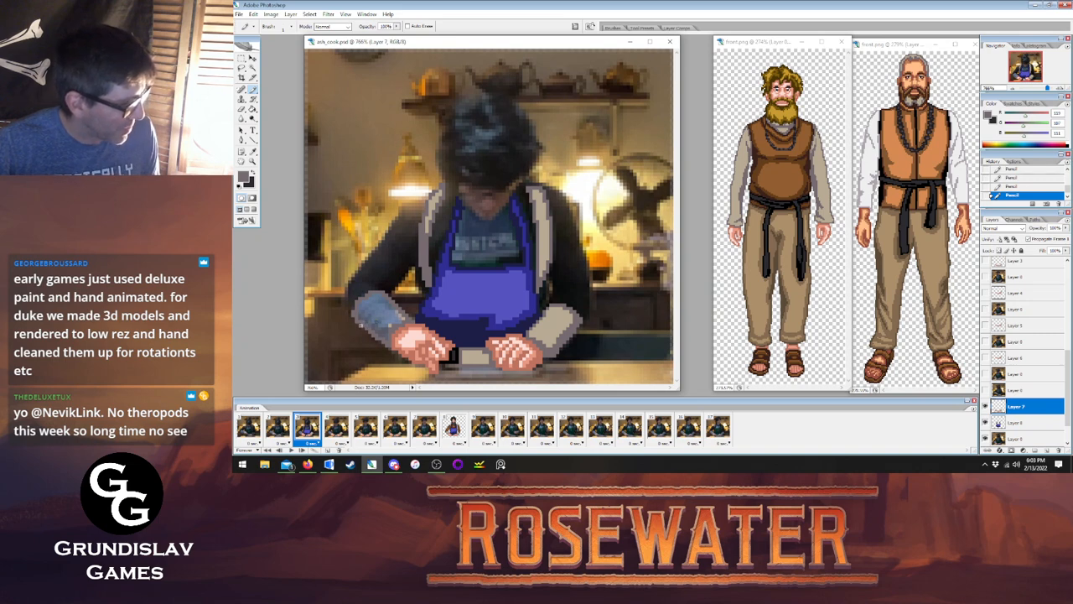
Fill the newly outlined forearm sleeve with sampled beige and check it against the finished character in frame 8.
{"action": "left_click", "coordinate": [252, 152]}
{"action": "left_click", "coordinate": [474, 289]}
{"action": "key", "text": "g"}
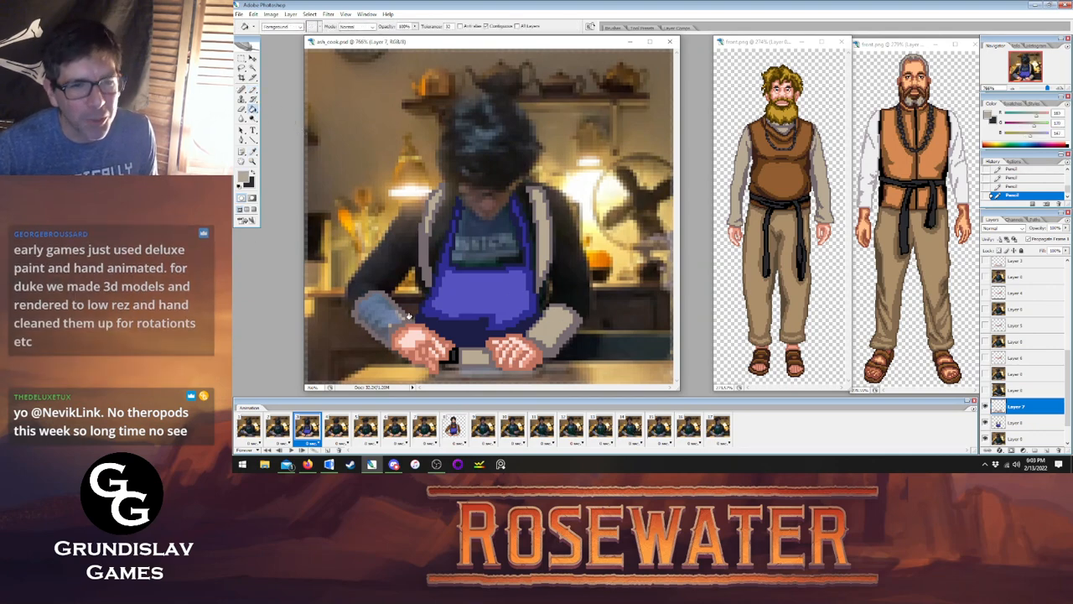
{"action": "left_click", "coordinate": [378, 317]}
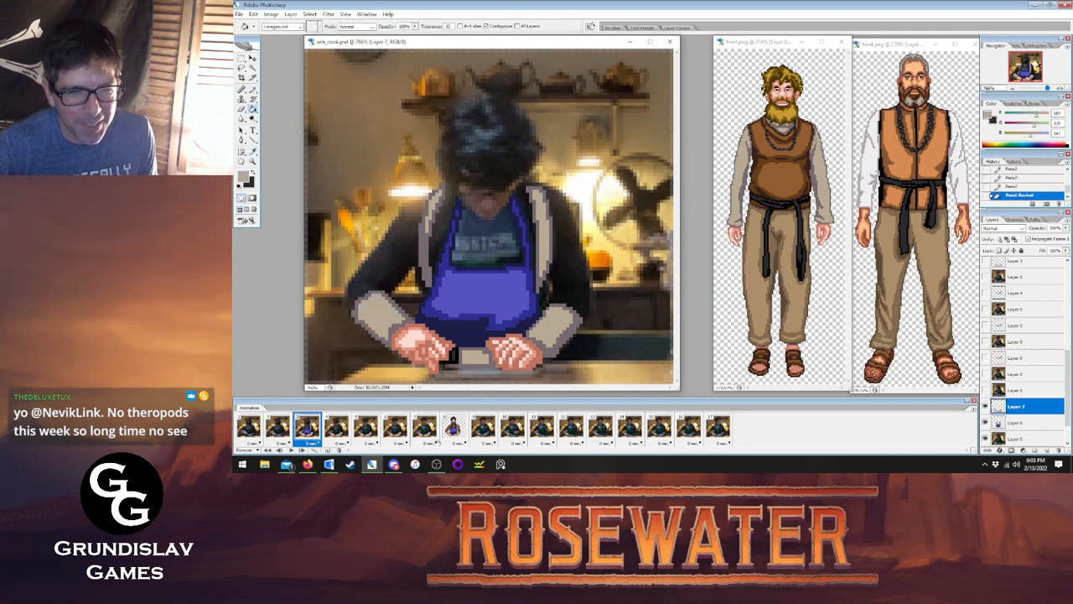
{"action": "left_click", "coordinate": [452, 426]}
{"action": "left_click", "coordinate": [307, 428]}
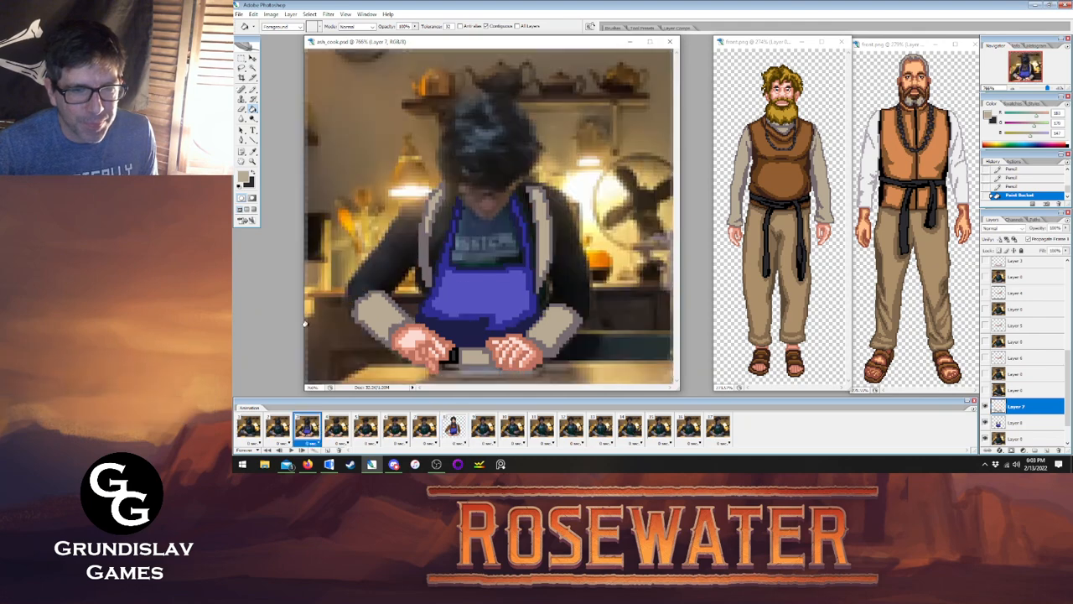
Shade the beige forearm sleeve with the grey sampled from its outline, checking it against frame 8.
{"action": "key", "text": "i"}
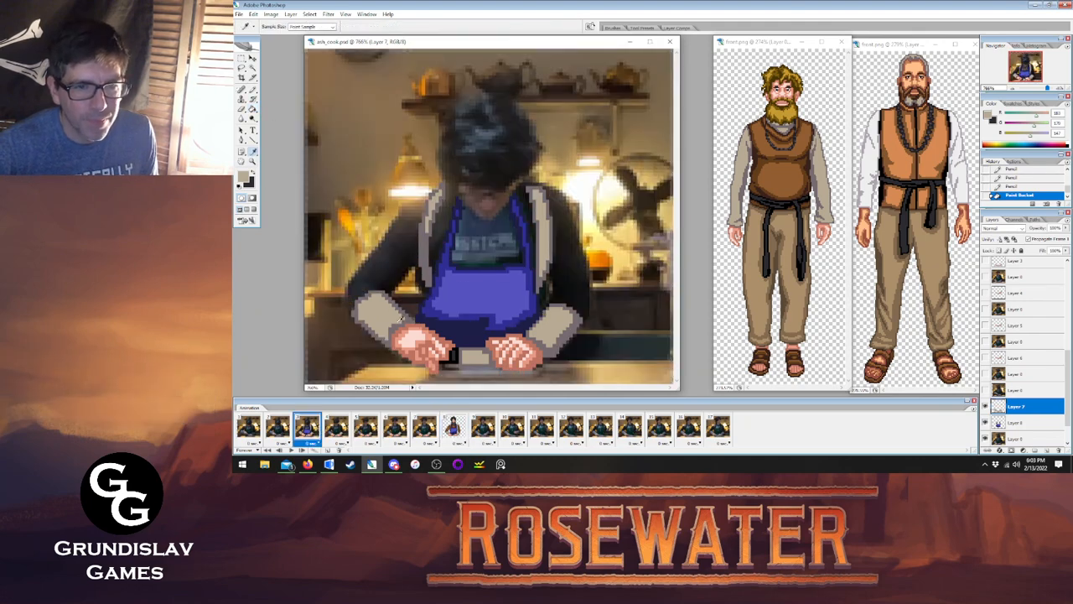
{"action": "left_click", "coordinate": [395, 329]}
{"action": "key", "text": "b"}
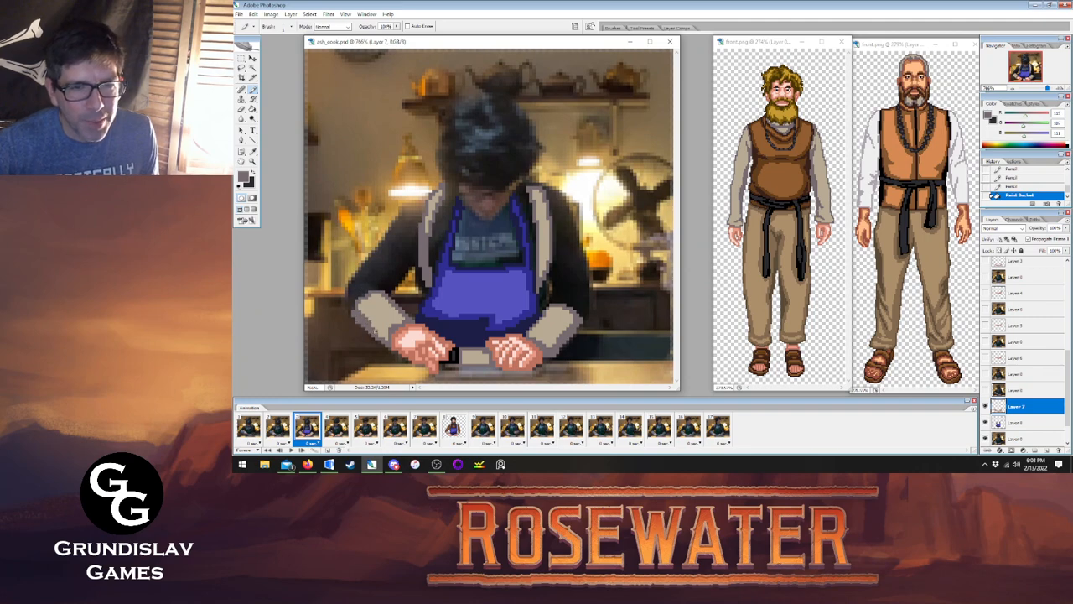
{"action": "left_click", "coordinate": [374, 327]}
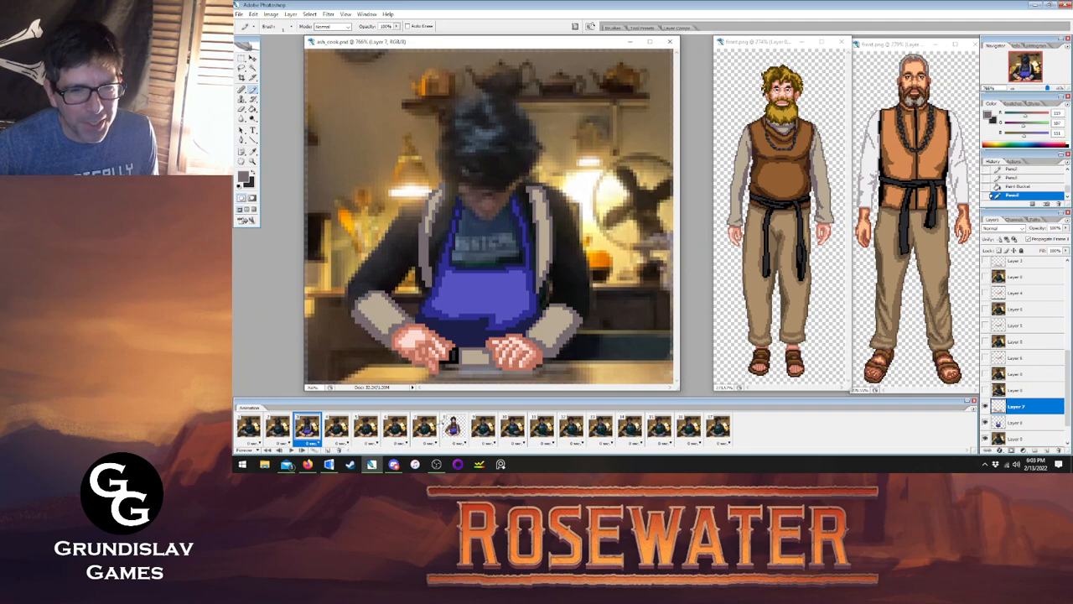
{"action": "left_click", "coordinate": [453, 426]}
{"action": "left_click", "coordinate": [307, 426]}
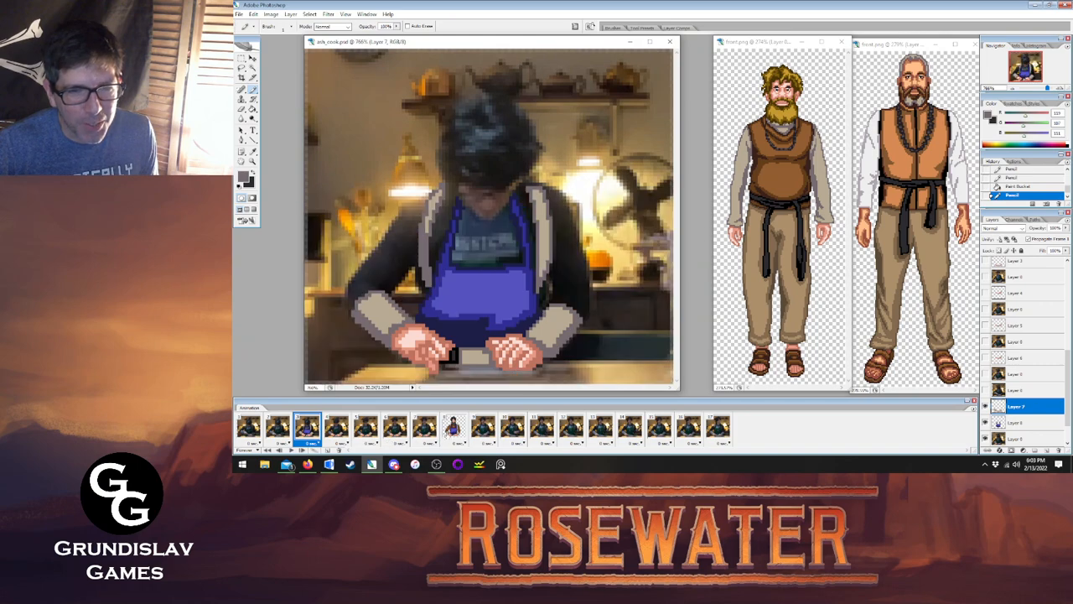
{"action": "left_click", "coordinate": [450, 432]}
{"action": "left_click", "coordinate": [308, 430]}
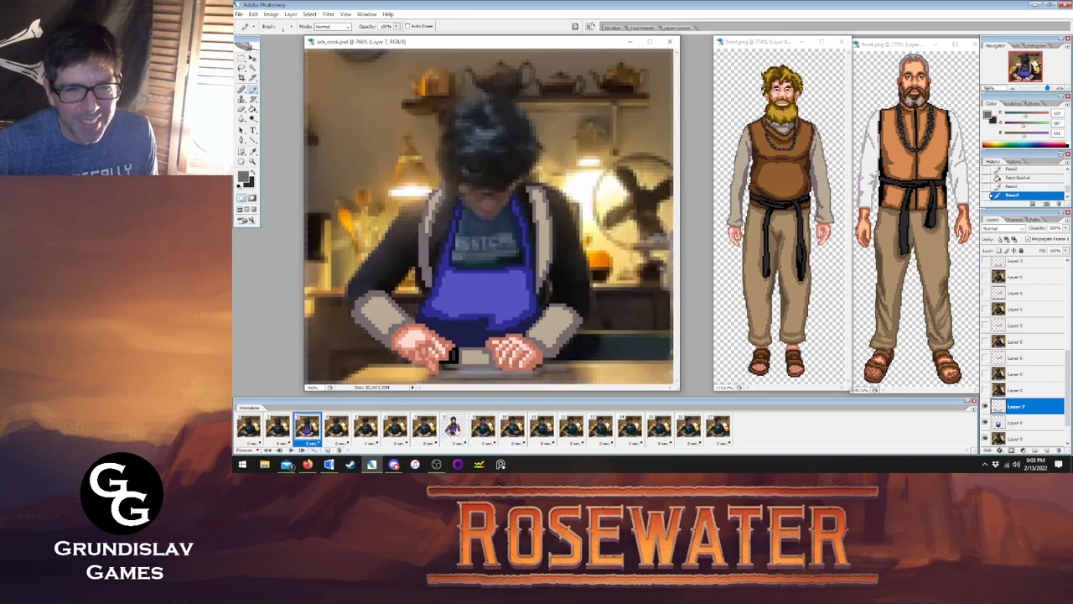
Compare the third frame with the finished character in frame 8 by switching between them.
{"action": "left_click", "coordinate": [453, 428]}
{"action": "left_click", "coordinate": [308, 430]}
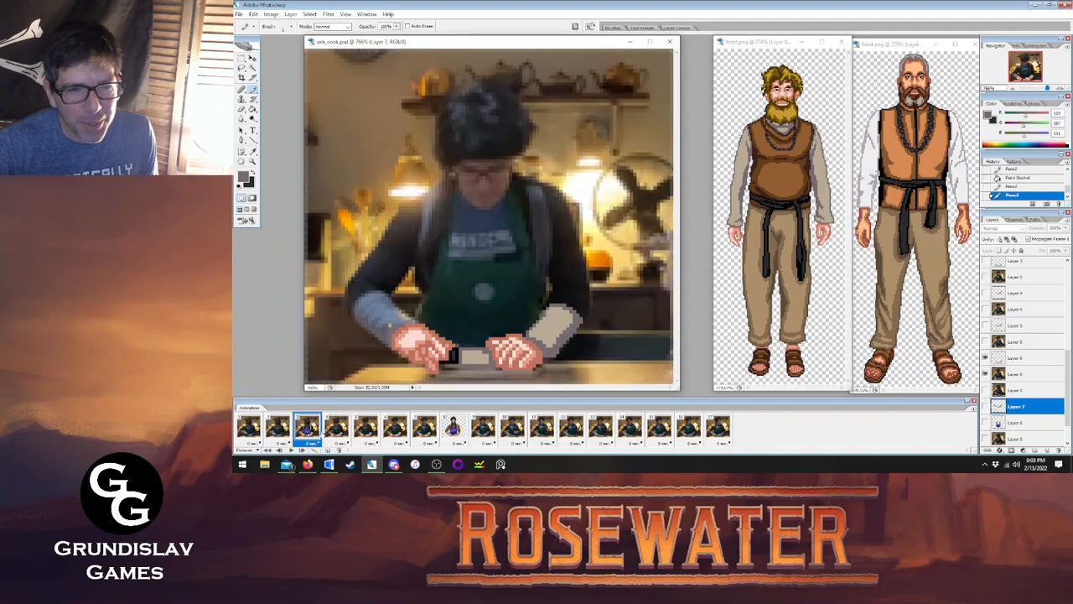
{"action": "left_click", "coordinate": [453, 427]}
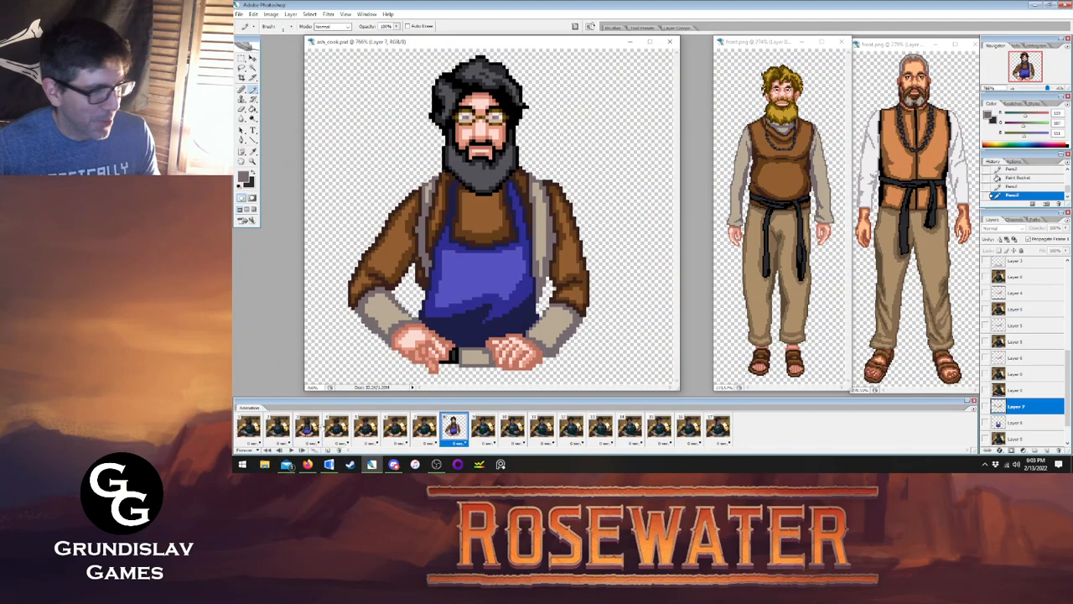
{"action": "left_click", "coordinate": [308, 430]}
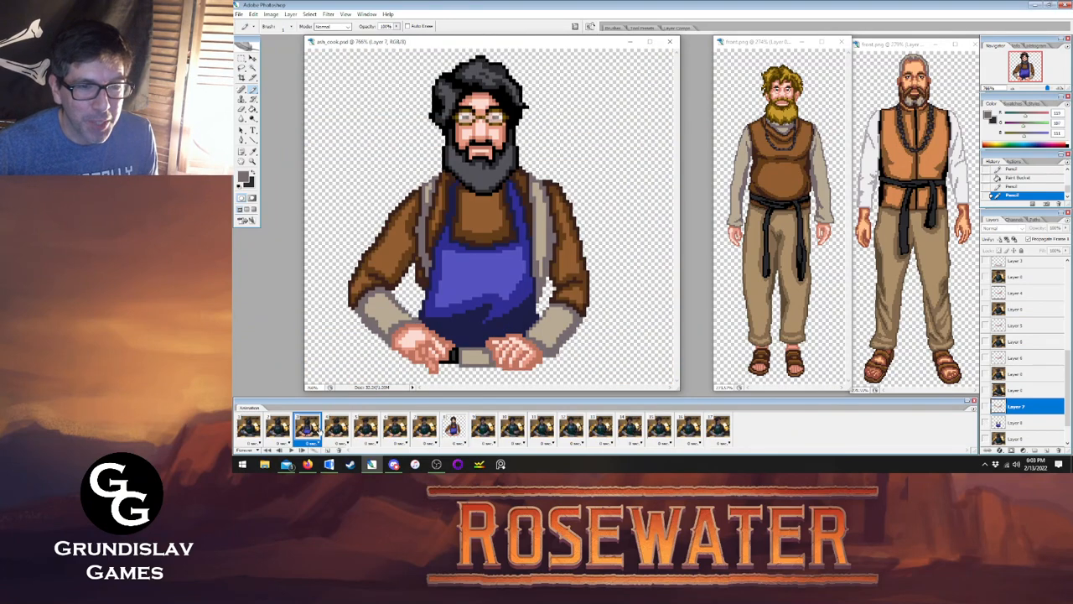
{"action": "left_click", "coordinate": [453, 428]}
{"action": "left_click", "coordinate": [309, 430]}
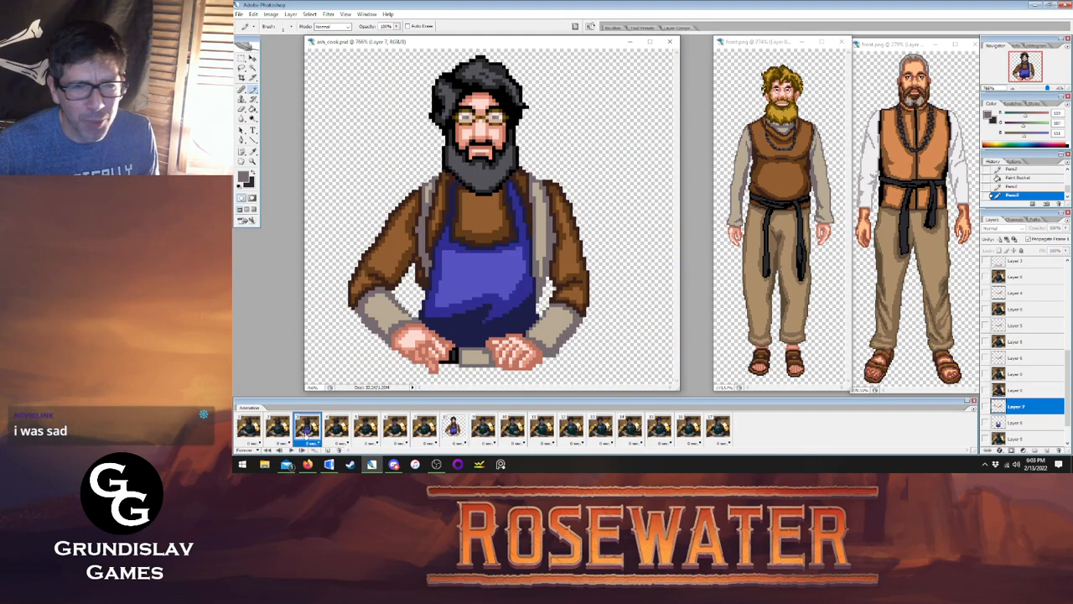
Sample the dark brown outline colour from frame 8 and pencil it along the strap's inner edge on the layer below Layer 7 in frame 3.
{"action": "key", "text": "i"}
{"action": "left_click", "coordinate": [453, 428]}
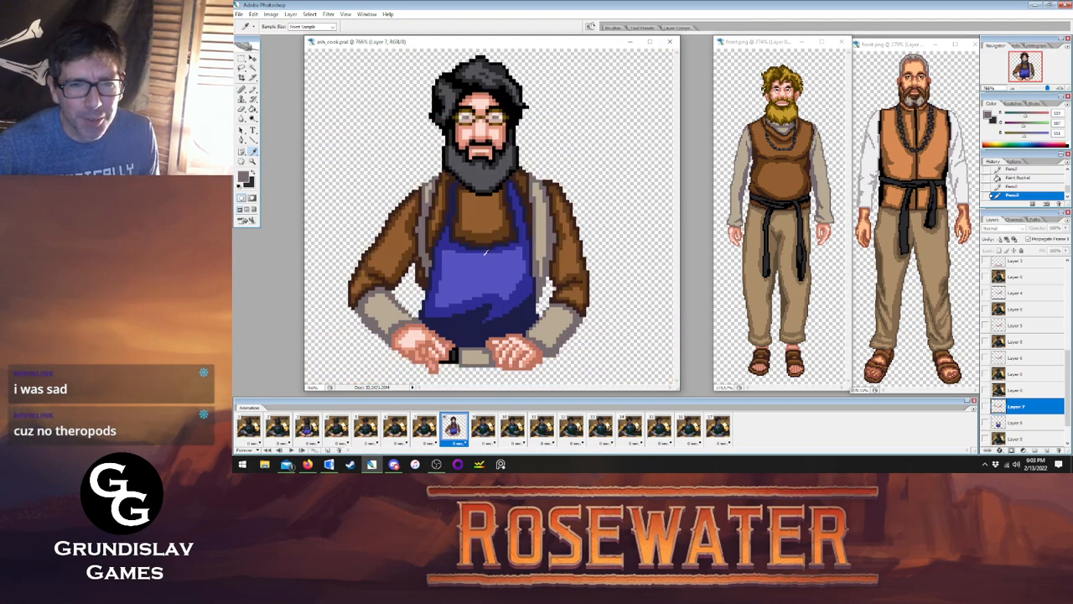
{"action": "left_click", "coordinate": [425, 272]}
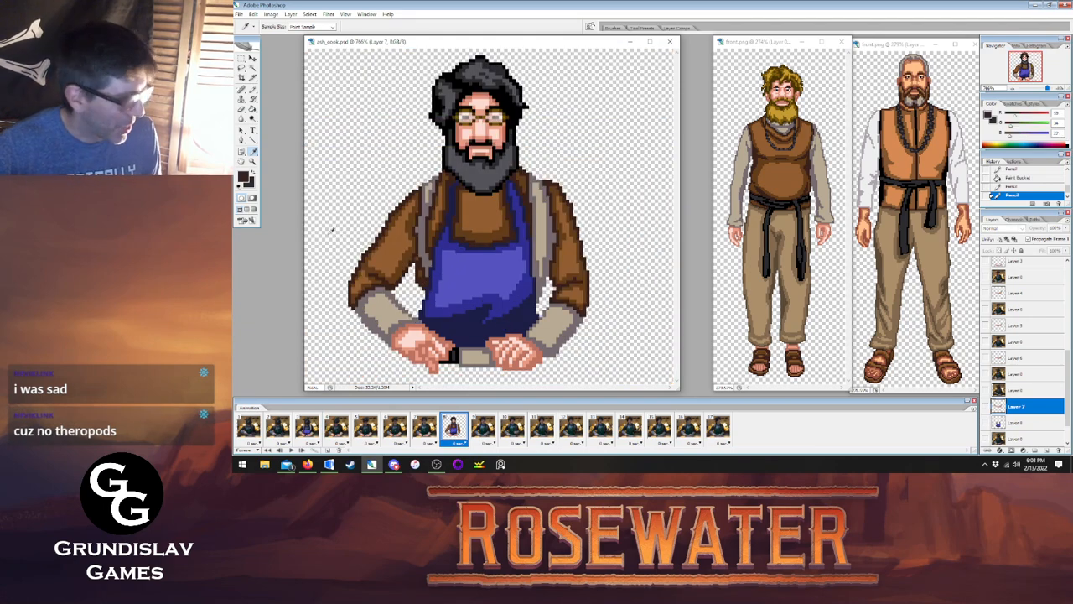
{"action": "key", "text": "b"}
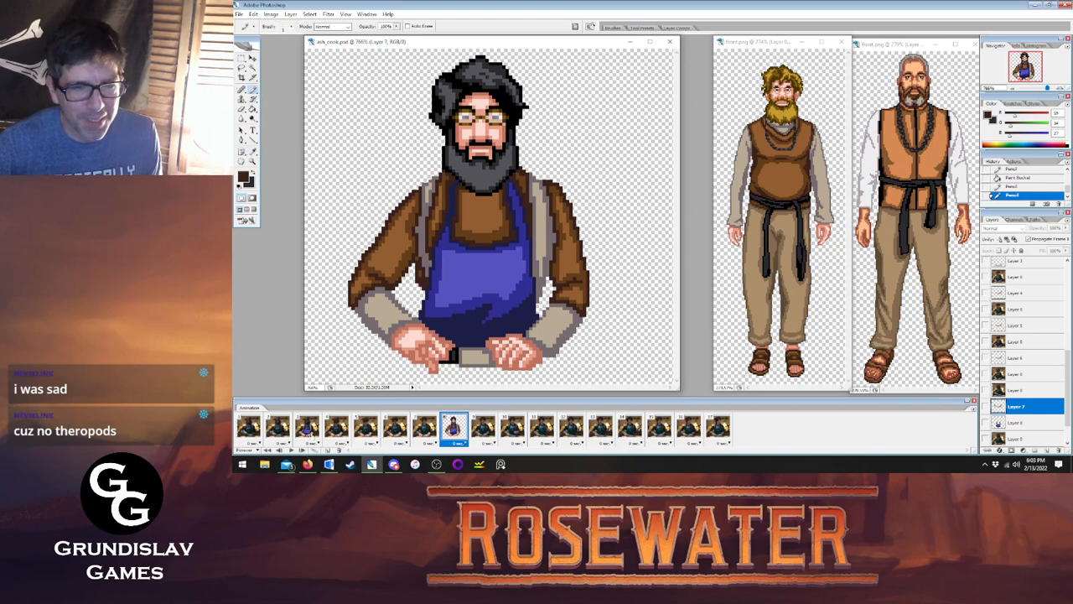
{"action": "left_click", "coordinate": [307, 426]}
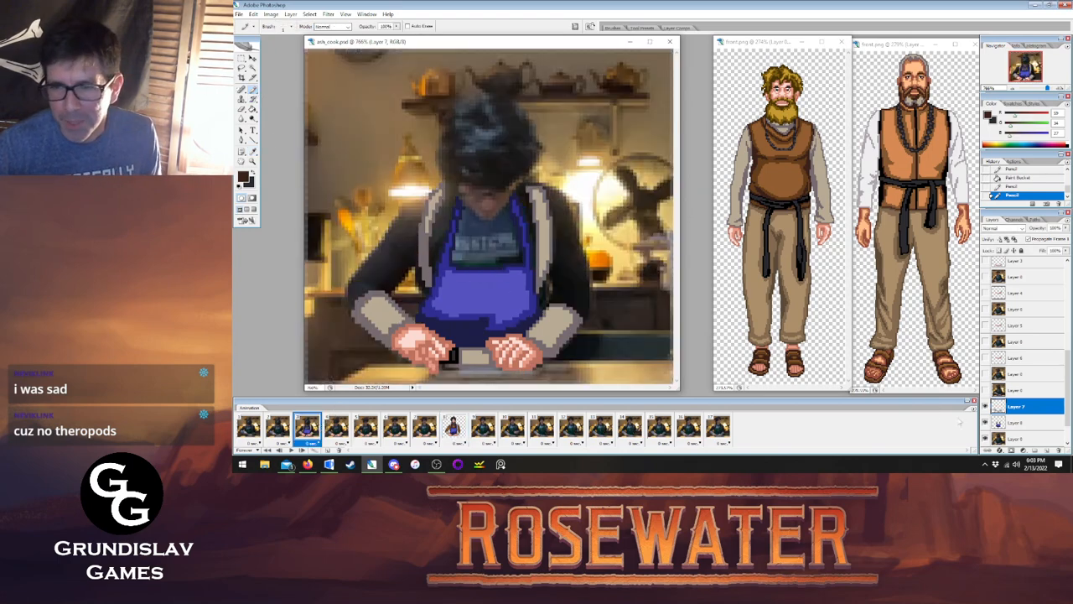
{"action": "left_click", "coordinate": [1006, 428]}
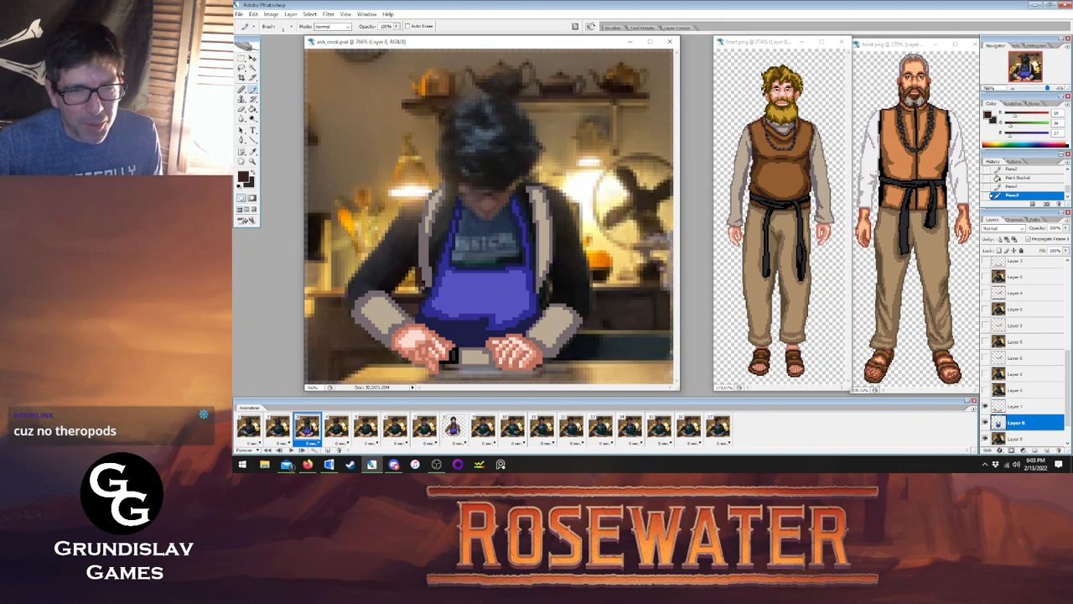
{"action": "left_click", "coordinate": [426, 290]}
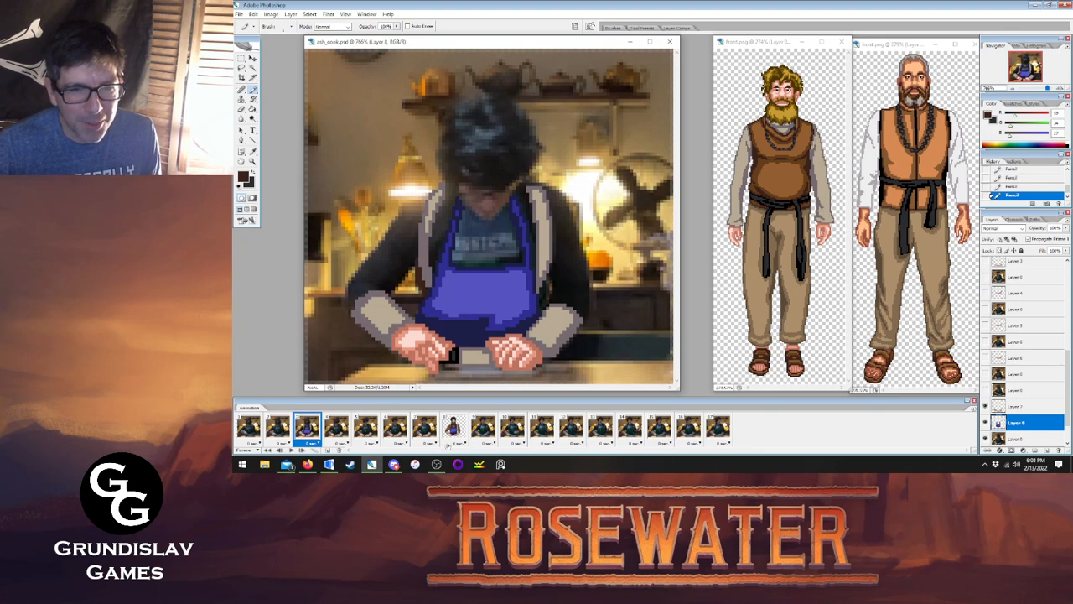
{"action": "left_click", "coordinate": [453, 427]}
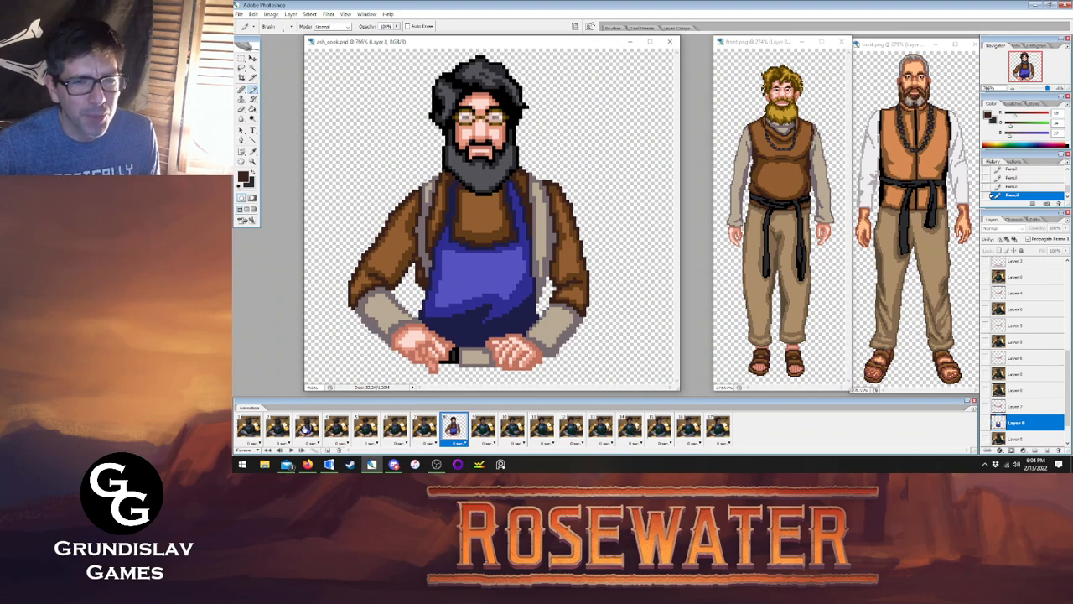
{"action": "left_click", "coordinate": [304, 429]}
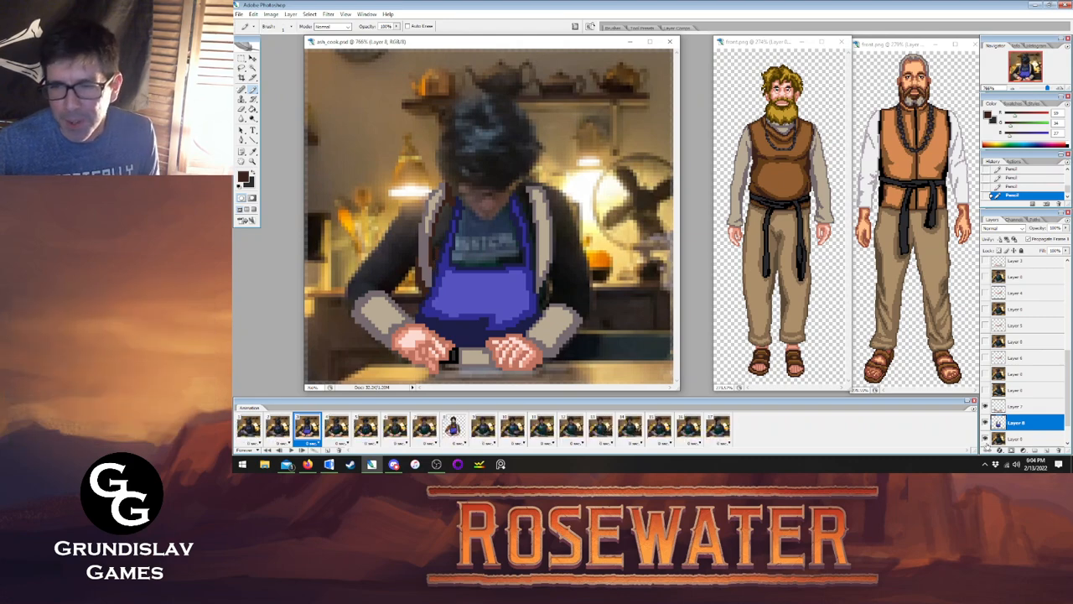
Extend the dark brown outline between the apron and the top of the fan-side strap with the video reference temporarily hidden.
{"action": "left_click", "coordinate": [987, 441]}
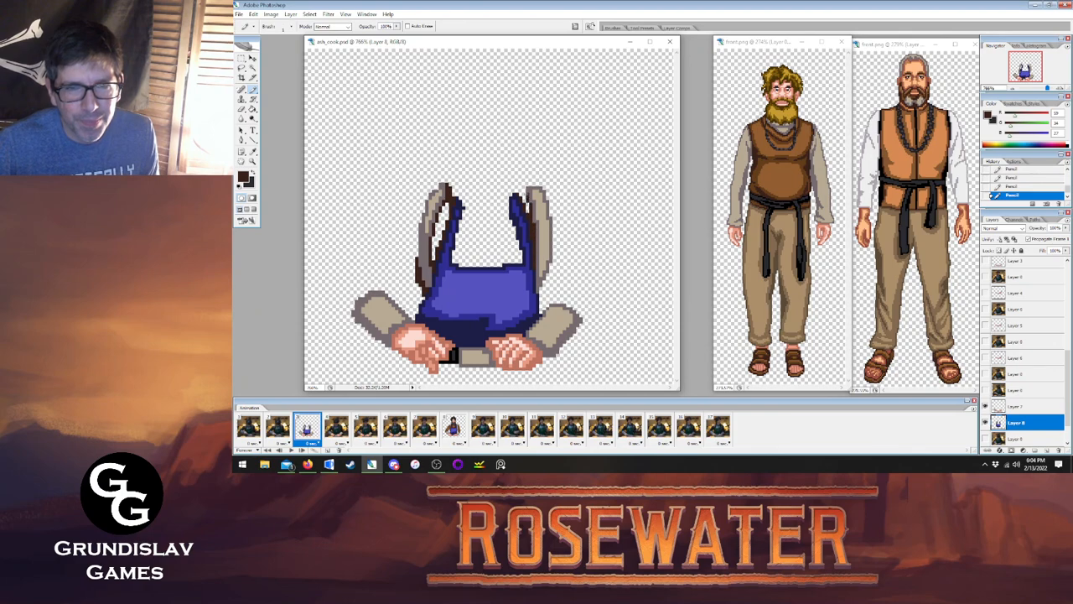
{"action": "left_click_drag", "start_coordinate": [526, 188], "coordinate": [523, 195]}
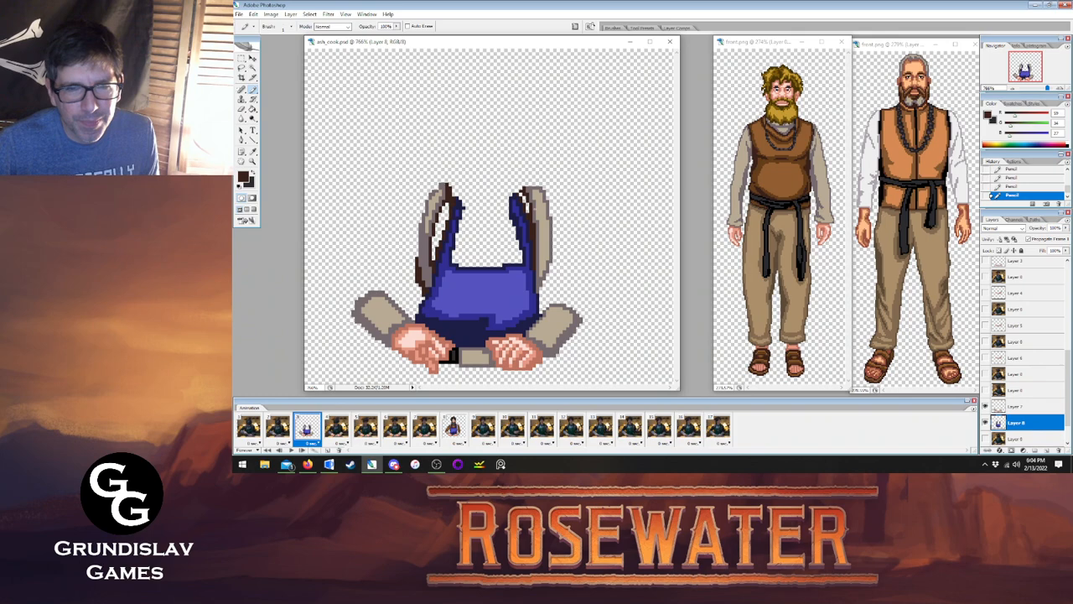
{"action": "left_click", "coordinate": [985, 440]}
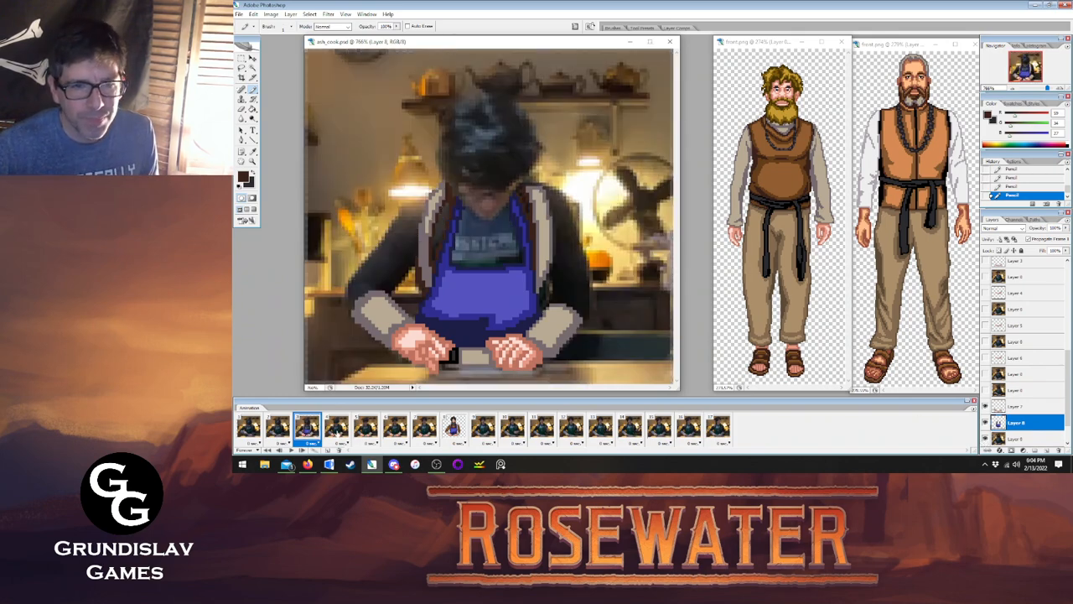
Outline the fan-side upper sleeve and its cuff fold in dark brown, checking against frames 1, 2 and the finished character in frame 8.
{"action": "left_click", "coordinate": [248, 426]}
{"action": "left_click", "coordinate": [277, 426]}
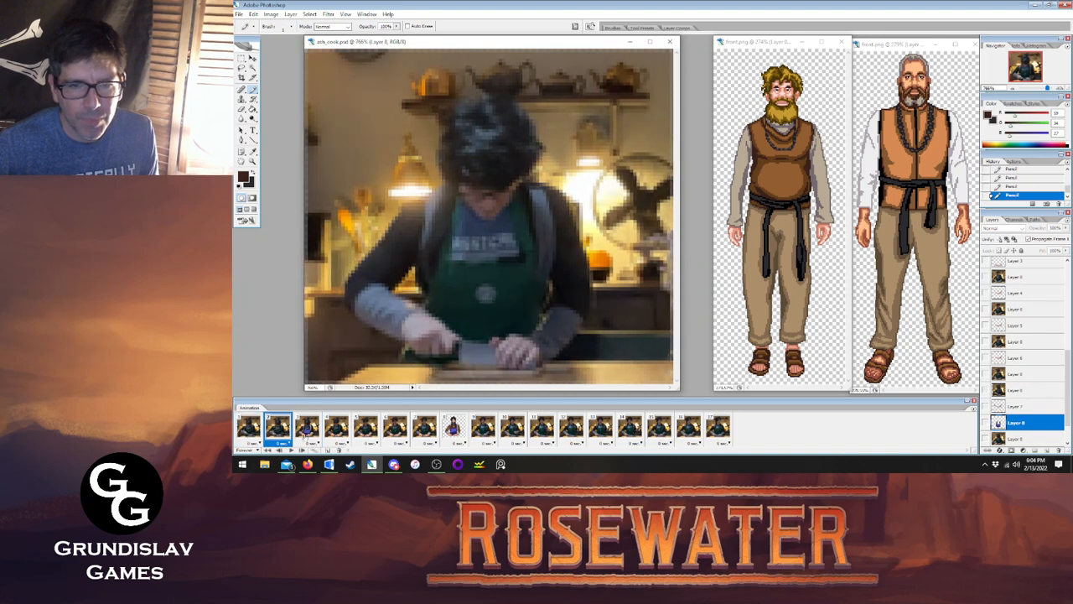
{"action": "left_click", "coordinate": [307, 427]}
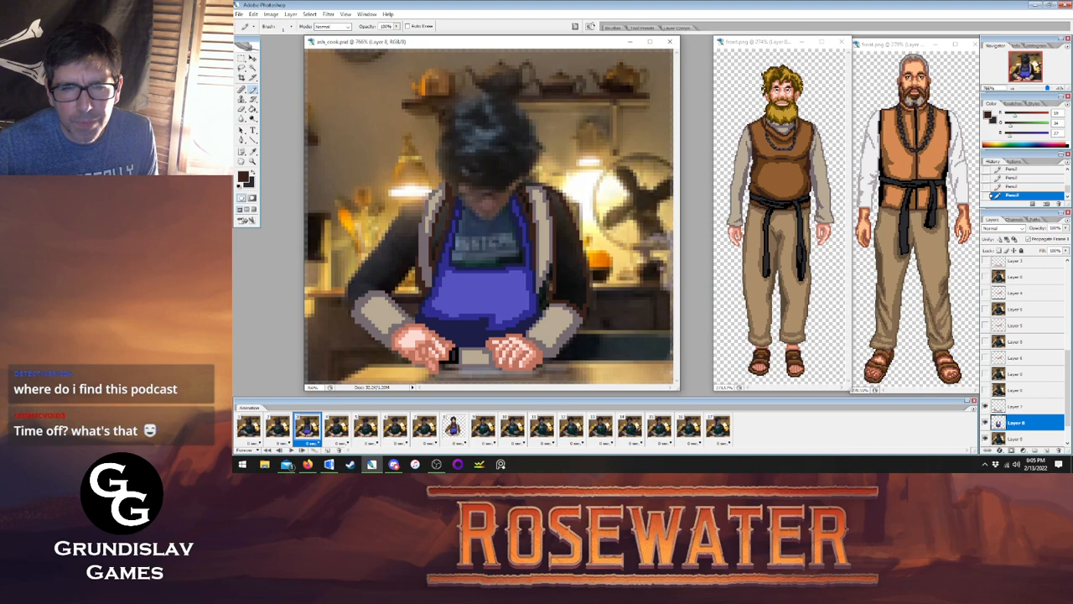
{"action": "left_click", "coordinate": [453, 426]}
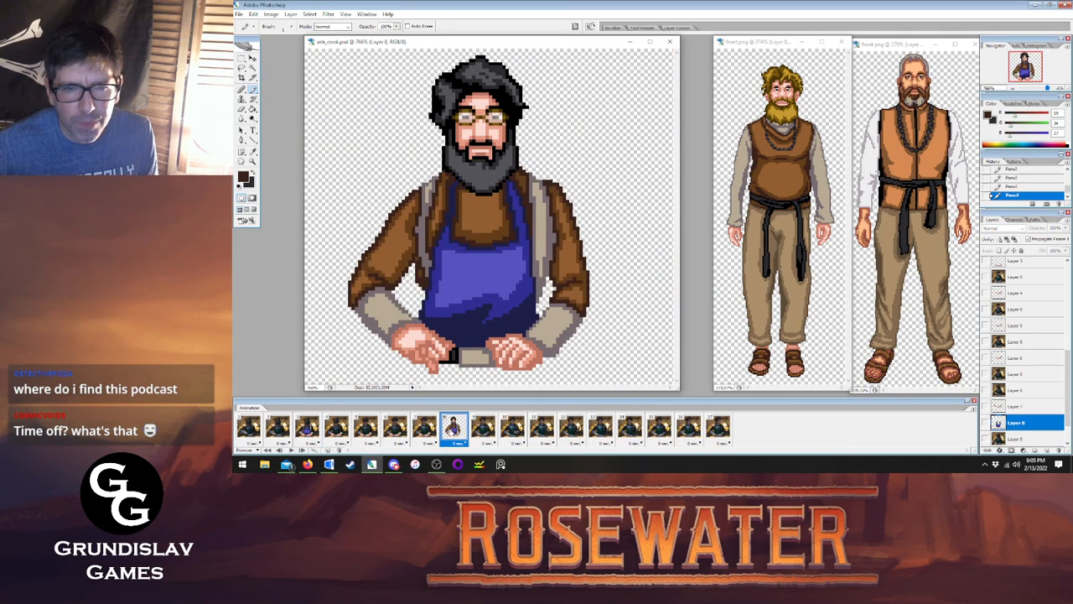
{"action": "left_click", "coordinate": [305, 428]}
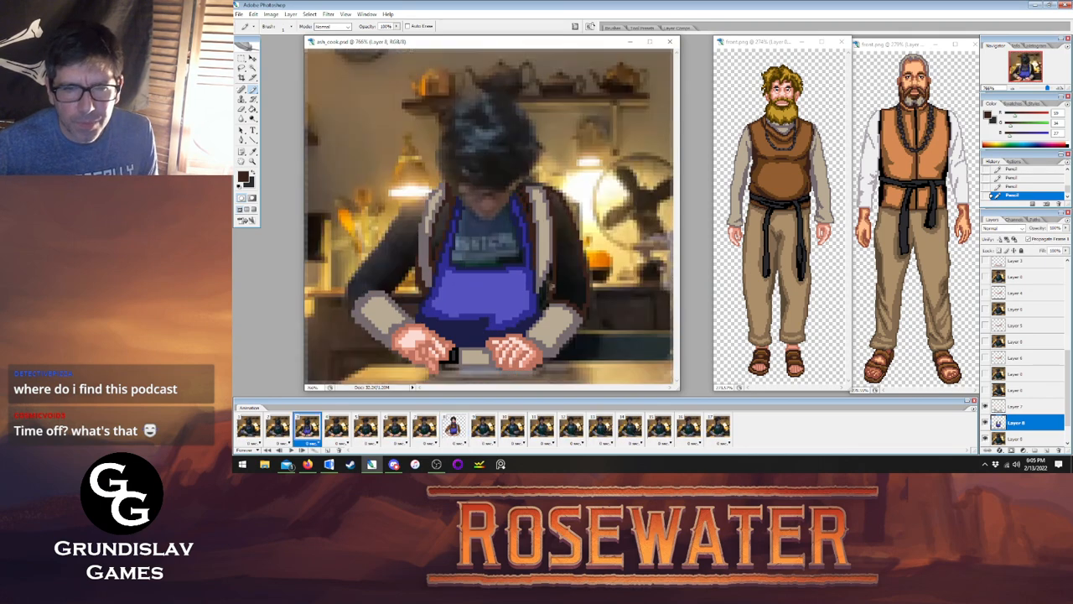
{"action": "left_click", "coordinate": [452, 426]}
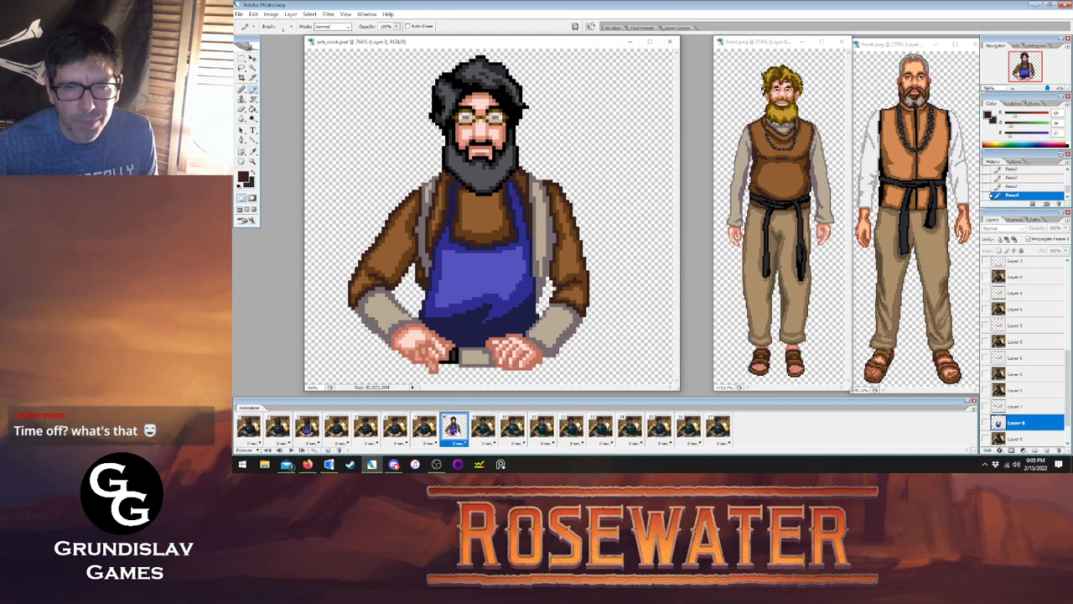
{"action": "left_click", "coordinate": [308, 432]}
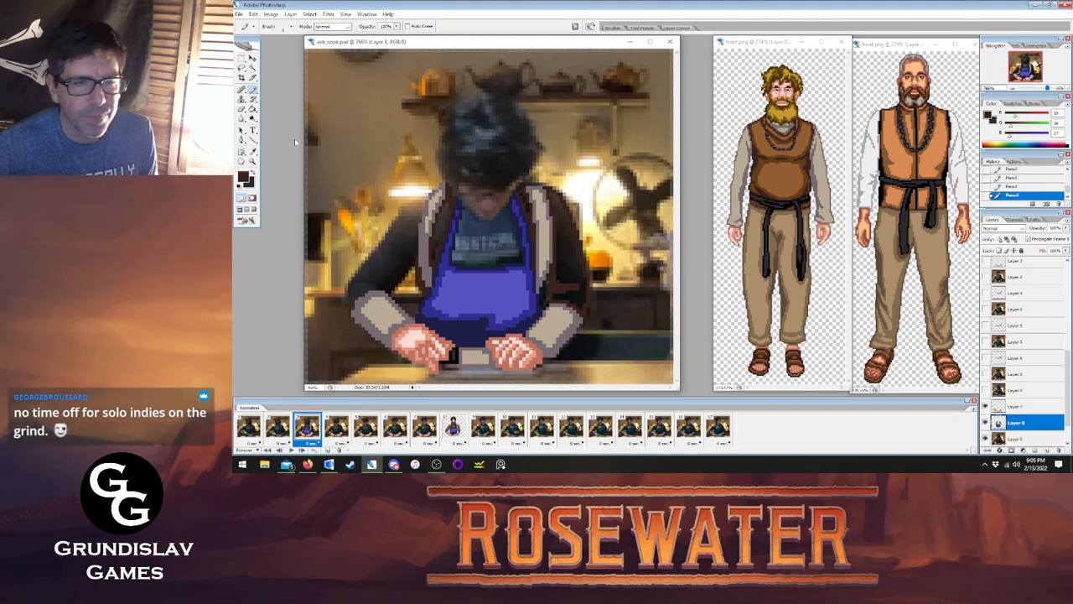
Fill the outlined fan-side sleeve and the shirt gaps beside the straps with medium brown sampled from the sleeve in frame 8.
{"action": "left_click", "coordinate": [253, 152]}
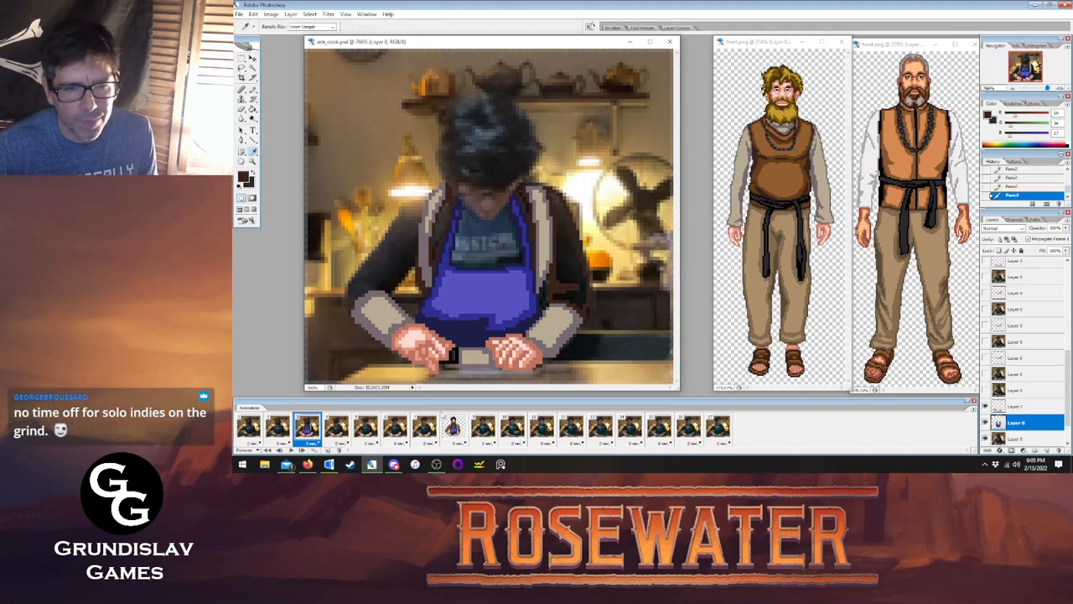
{"action": "left_click", "coordinate": [452, 426]}
{"action": "left_click", "coordinate": [551, 190]}
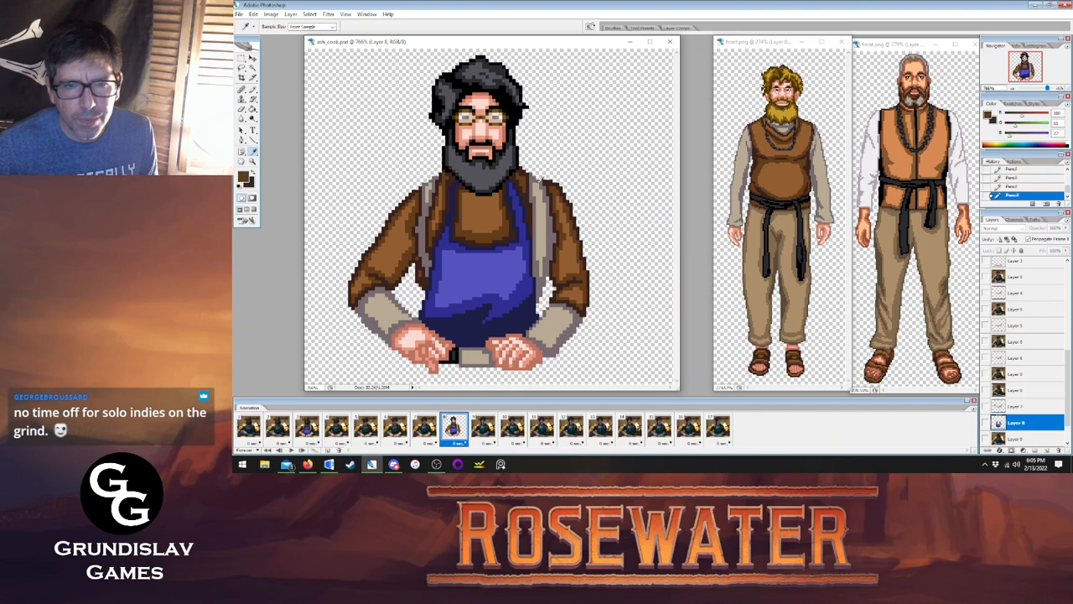
{"action": "left_click", "coordinate": [253, 110]}
{"action": "left_click", "coordinate": [307, 427]}
{"action": "left_click", "coordinate": [576, 296]}
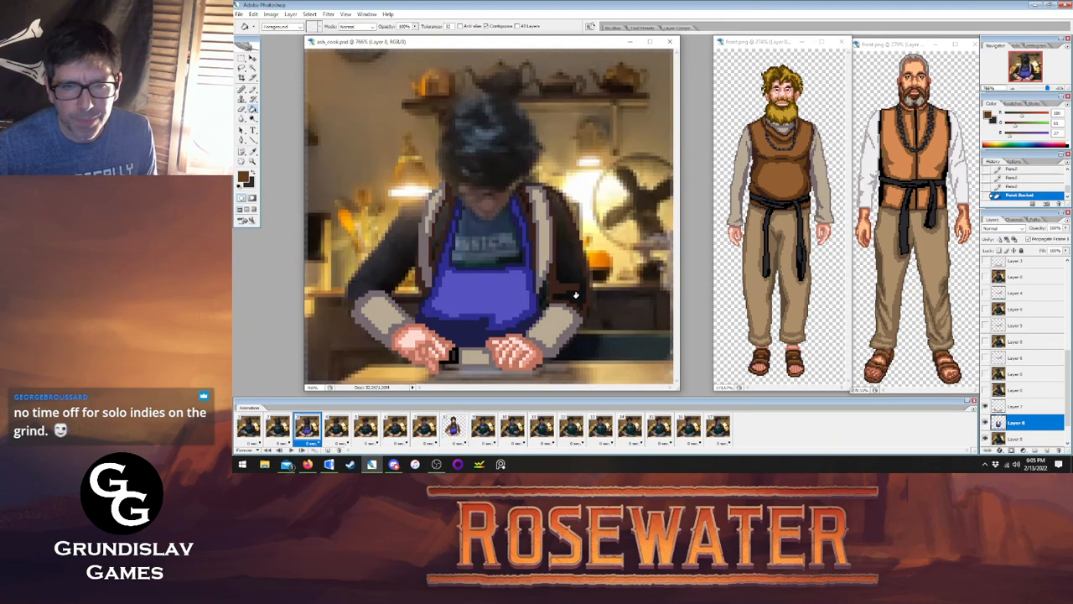
{"action": "left_click", "coordinate": [523, 202]}
{"action": "left_click", "coordinate": [517, 190]}
{"action": "left_click", "coordinate": [519, 192]}
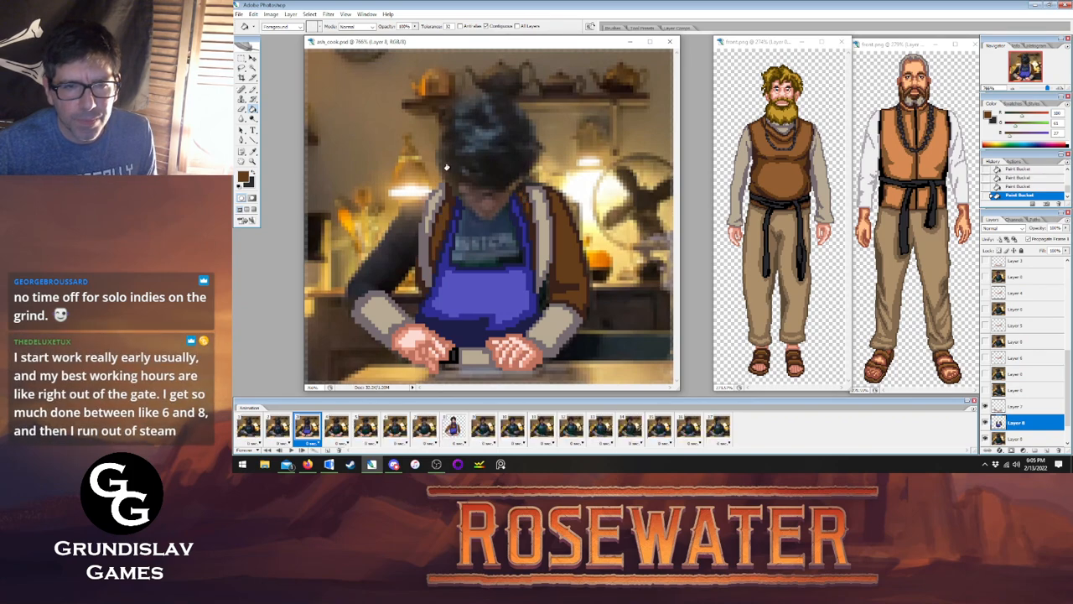
Outline the shirt's neckline, sides and lower edge inside the apron bib in sampled dark brown, hiding the video reference while drawing.
{"action": "left_click", "coordinate": [253, 152]}
{"action": "left_click", "coordinate": [446, 203]}
{"action": "key", "text": "b"}
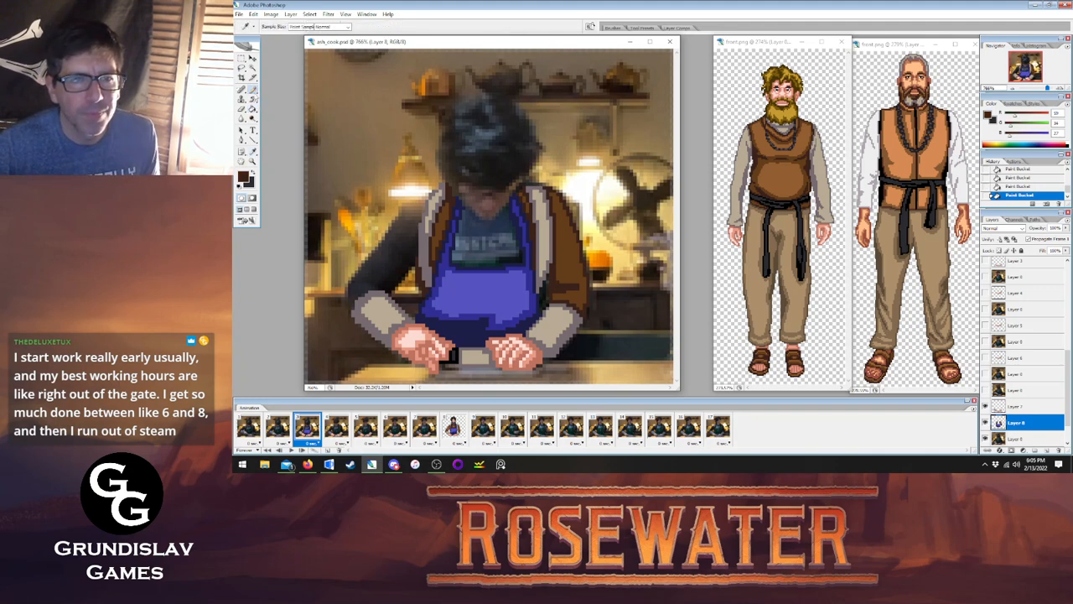
{"action": "left_click", "coordinate": [986, 439]}
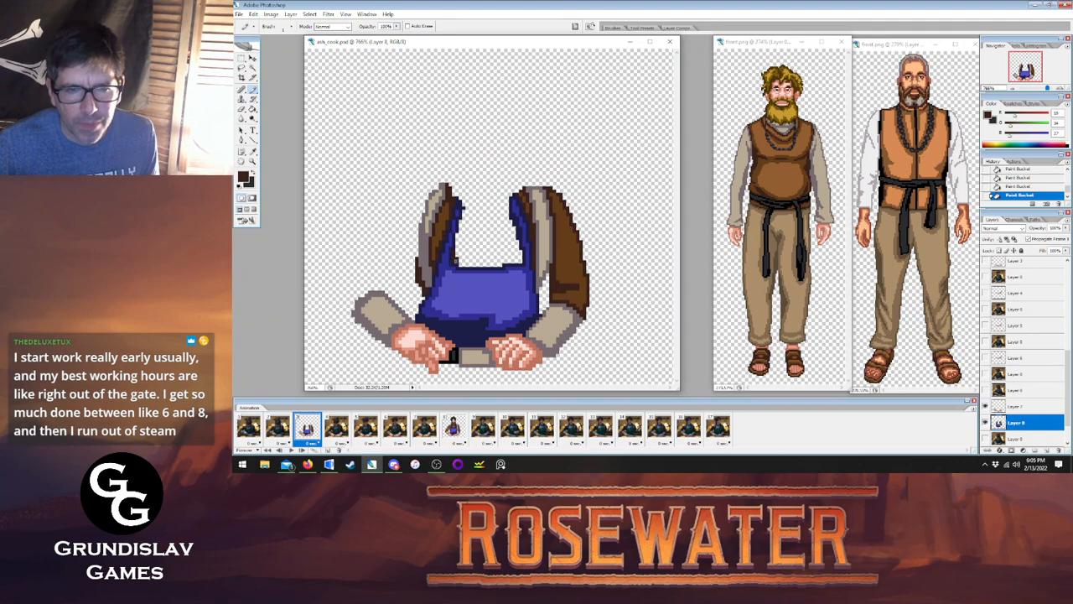
{"action": "mouse_move", "coordinate": [505, 263]}
{"action": "left_mouse_down"}
{"action": "mouse_move", "coordinate": [519, 262]}
{"action": "mouse_move", "coordinate": [513, 228]}
{"action": "mouse_move", "coordinate": [457, 237]}
{"action": "left_mouse_up"}
{"action": "left_click", "coordinate": [511, 222]}
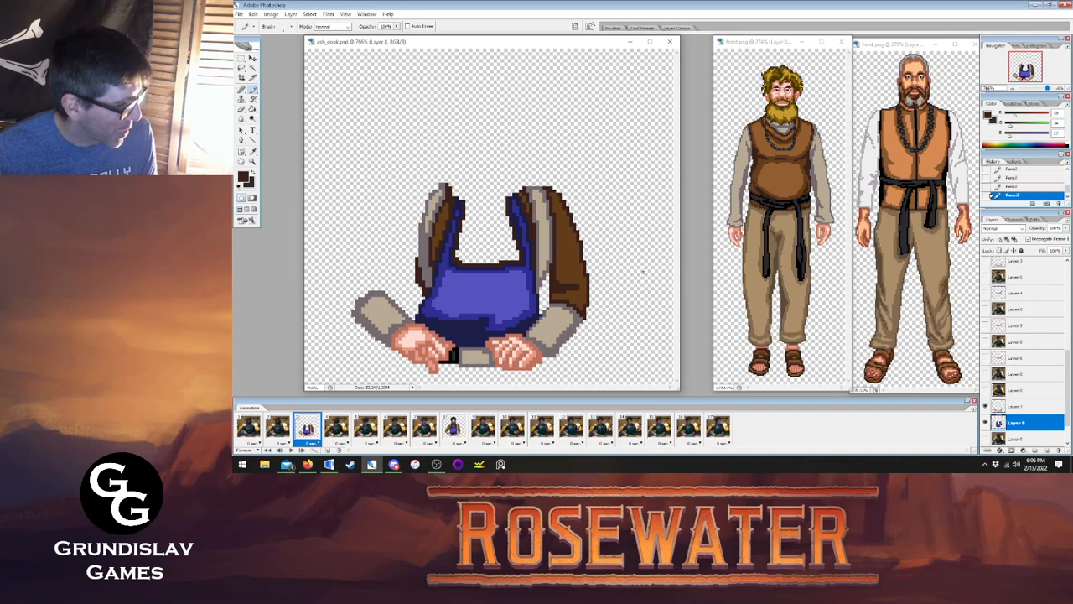
{"action": "left_click", "coordinate": [986, 438]}
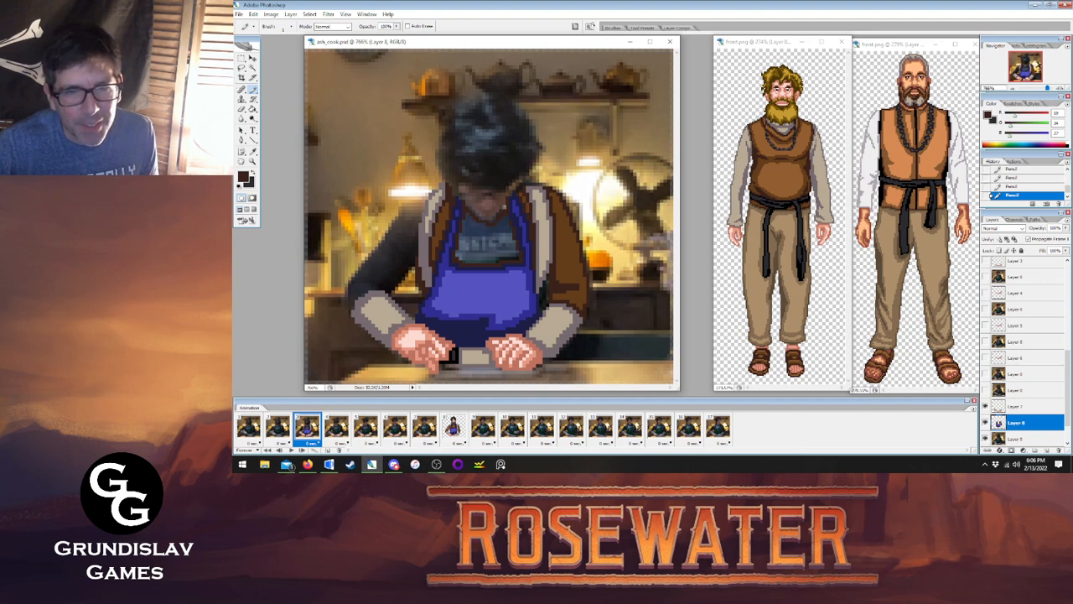
Fill the outlined shirt area above the apron with the medium brown sampled from the existing shirt fill.
{"action": "left_click", "coordinate": [252, 151]}
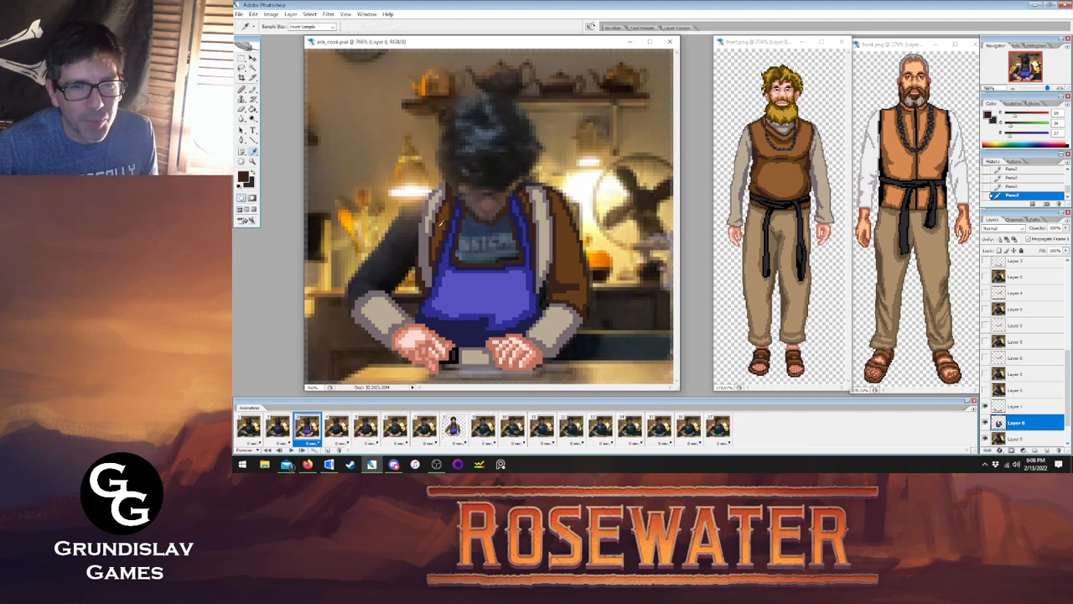
{"action": "key", "text": "g"}
{"action": "left_click", "coordinate": [461, 239]}
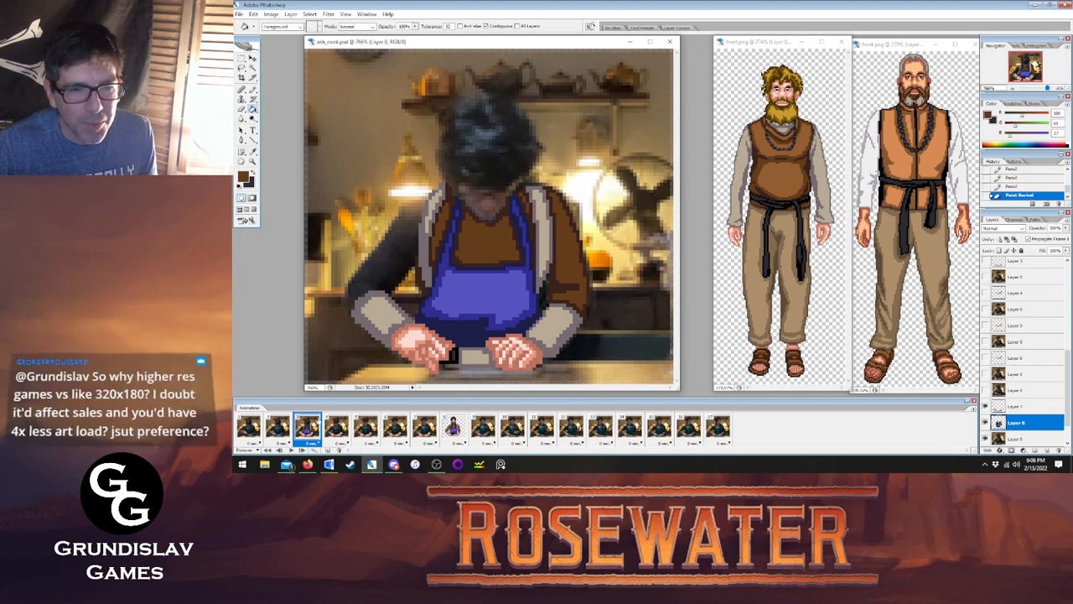
Compare the painted third frame with the video reference in frames 1 and 2 by switching between them.
{"action": "left_click", "coordinate": [248, 425]}
{"action": "left_click", "coordinate": [276, 434]}
{"action": "left_click", "coordinate": [305, 433]}
{"action": "left_click", "coordinate": [270, 434]}
{"action": "left_click", "coordinate": [242, 436]}
{"action": "left_click", "coordinate": [272, 436]}
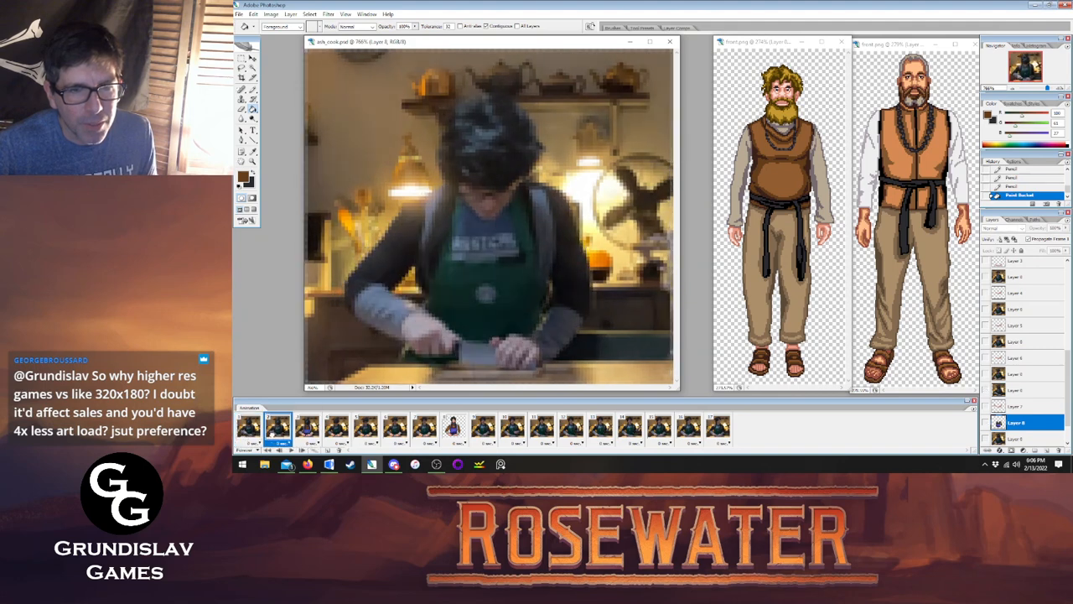
{"action": "left_click", "coordinate": [307, 434]}
{"action": "left_click", "coordinate": [274, 435]}
{"action": "left_click", "coordinate": [306, 434]}
{"action": "left_click", "coordinate": [278, 435]}
{"action": "left_click", "coordinate": [306, 434]}
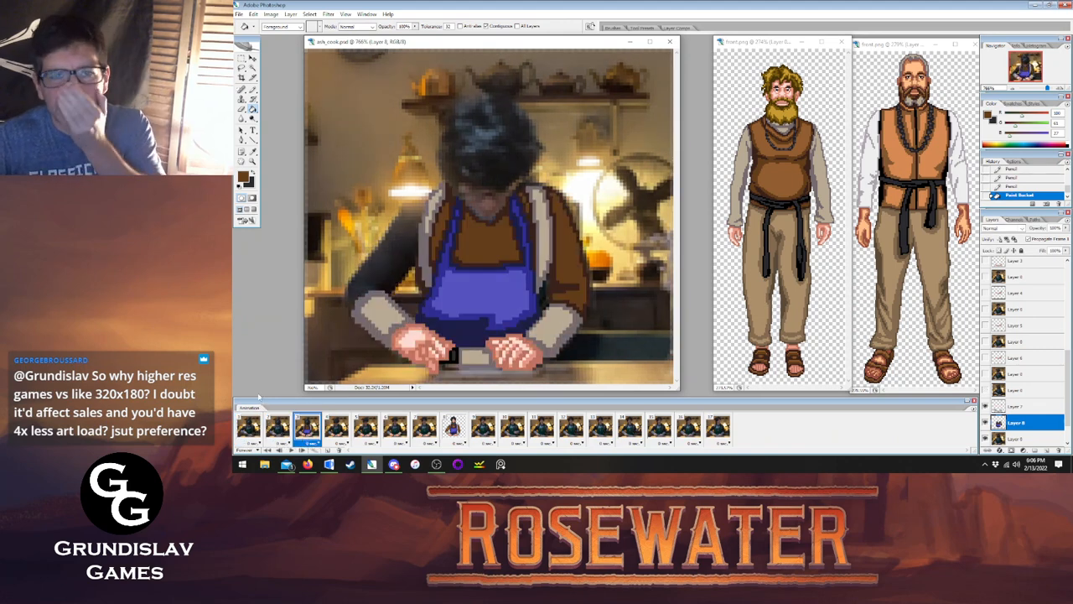
Paint a lighter brown highlight on the fan-side sleeve in frame 3, using a sampled brown and frame 8 as the shading guide.
{"action": "left_click", "coordinate": [253, 151]}
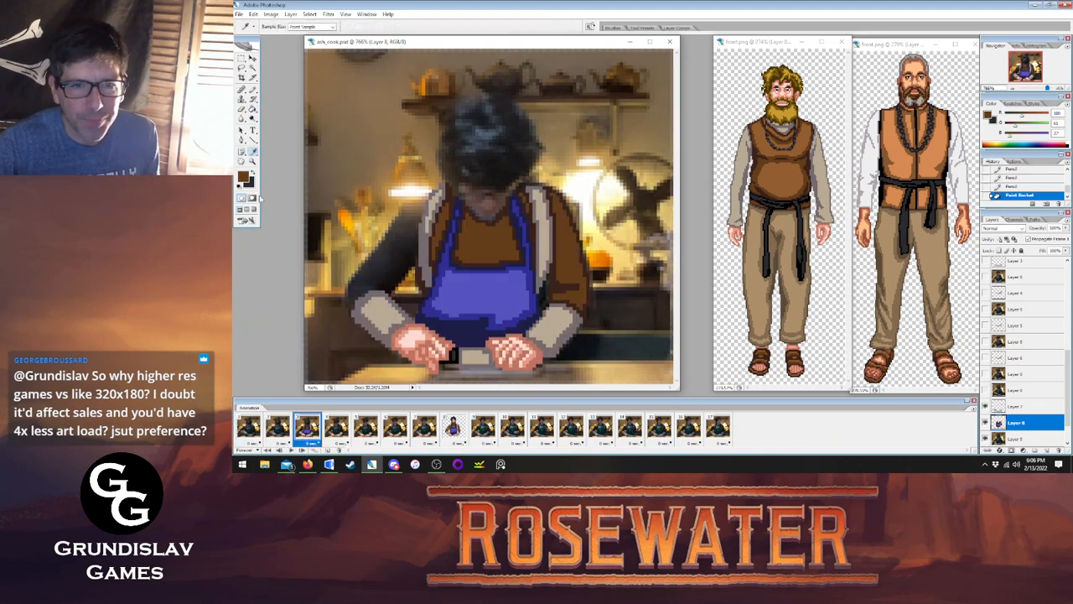
{"action": "left_click", "coordinate": [786, 179]}
{"action": "key", "text": "b"}
{"action": "left_click", "coordinate": [457, 431]}
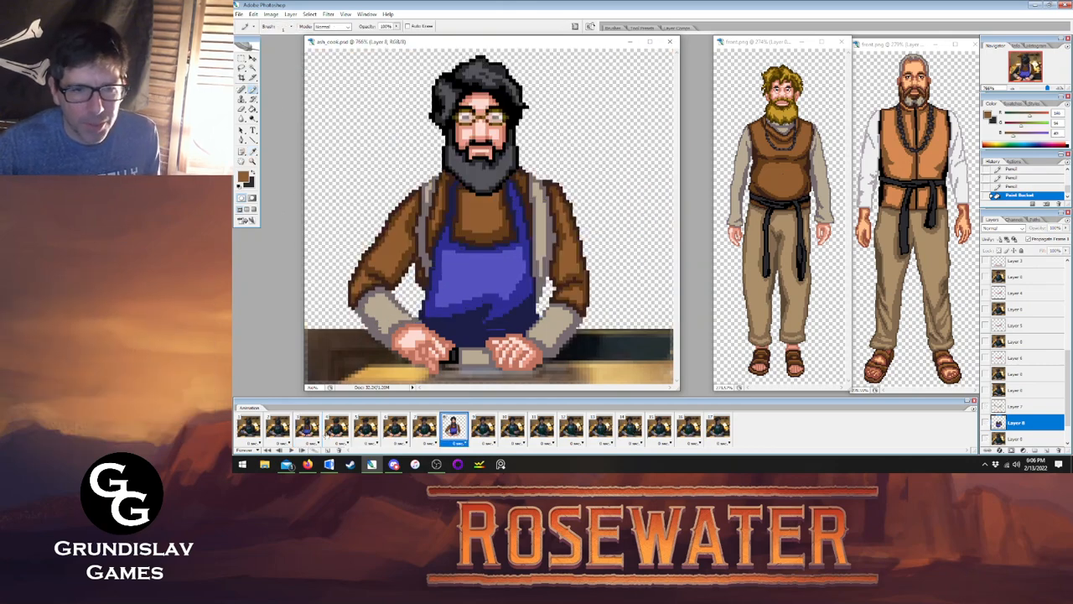
{"action": "left_click", "coordinate": [304, 433]}
{"action": "key", "text": "Tab"}
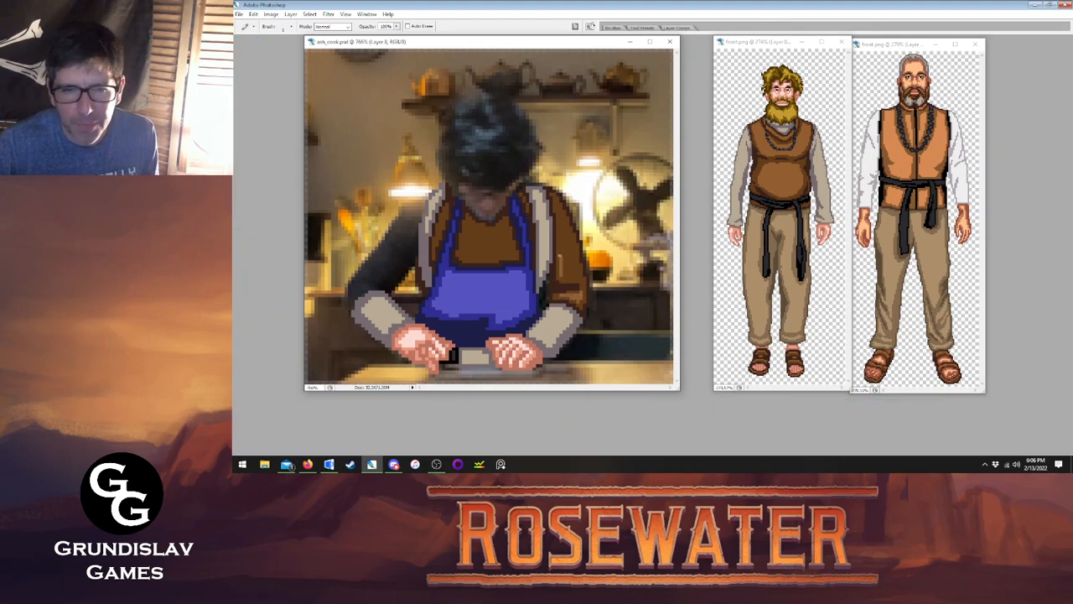
{"action": "key", "text": "Tab"}
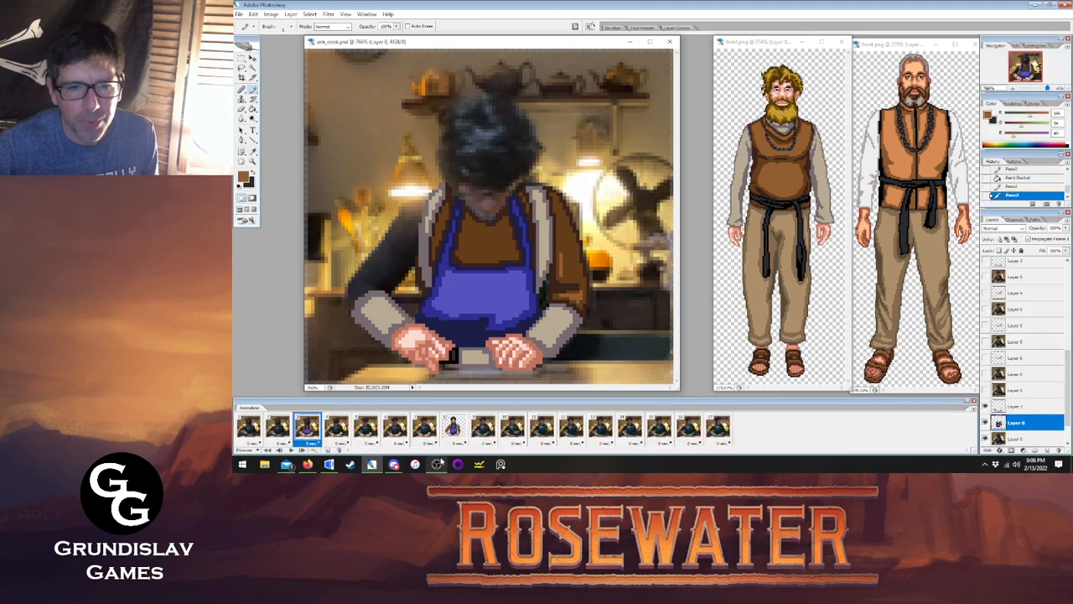
{"action": "left_click", "coordinate": [453, 428]}
{"action": "left_click", "coordinate": [307, 426]}
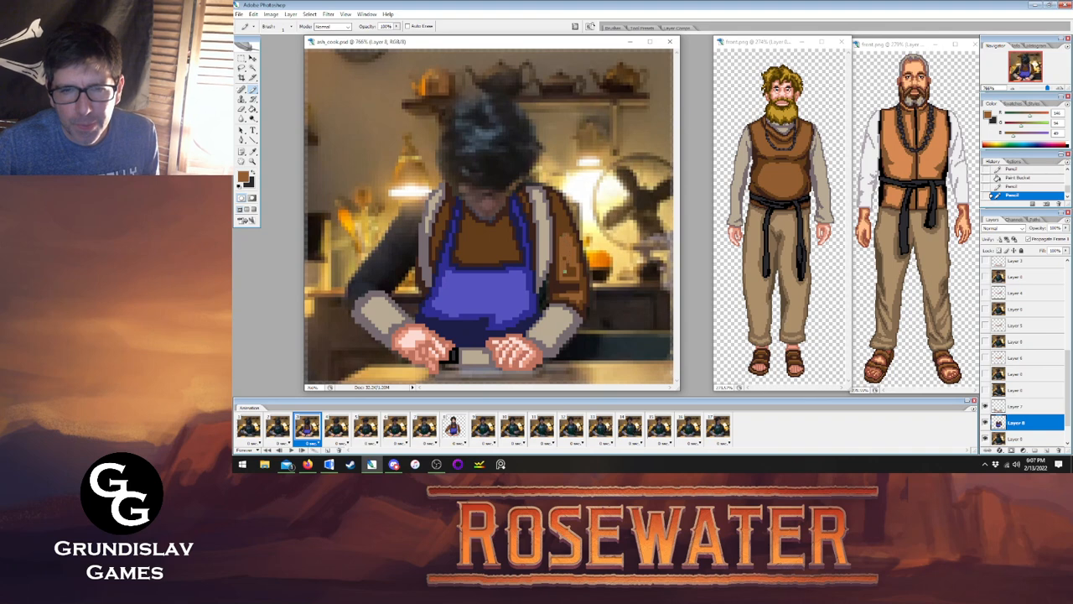
{"action": "left_click", "coordinate": [574, 271]}
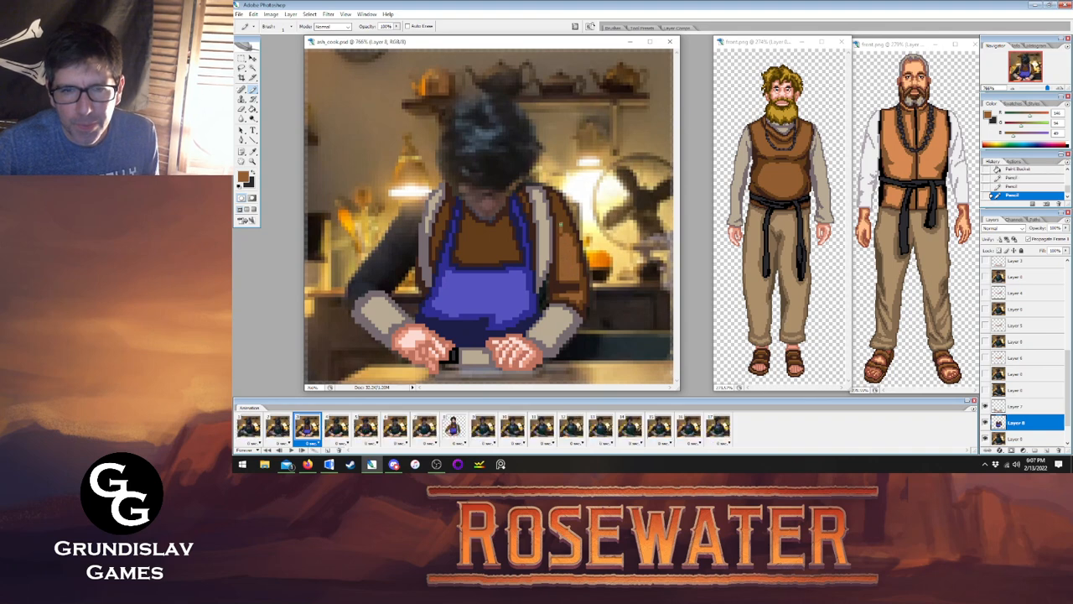
{"action": "left_click", "coordinate": [567, 234]}
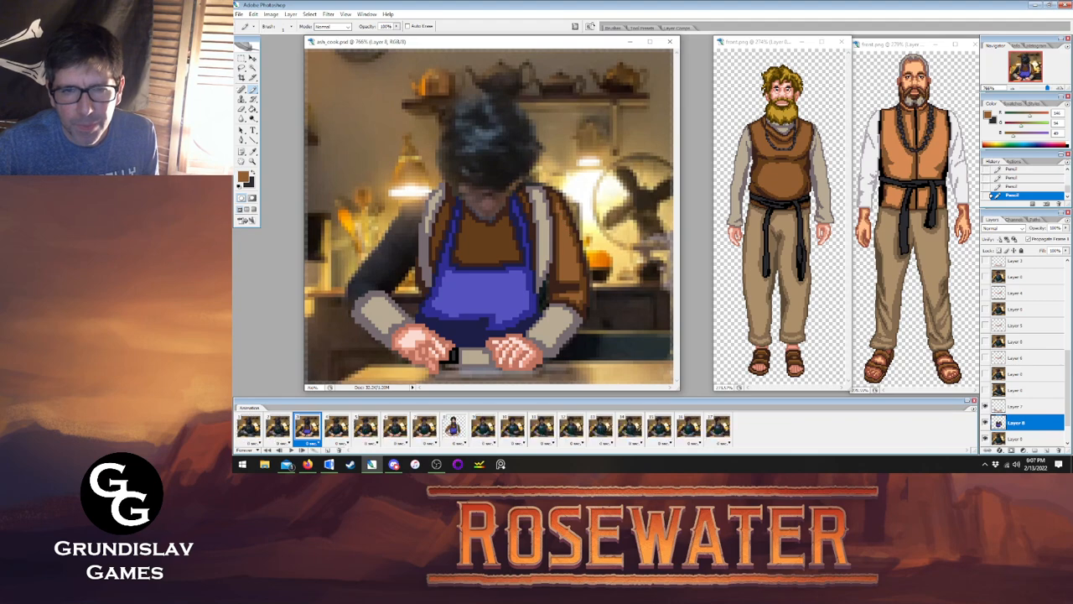
Outline a lighter brown highlight on the shirt's chest above the apron in frame 3 and fill it with the same brown.
{"action": "left_click", "coordinate": [453, 427]}
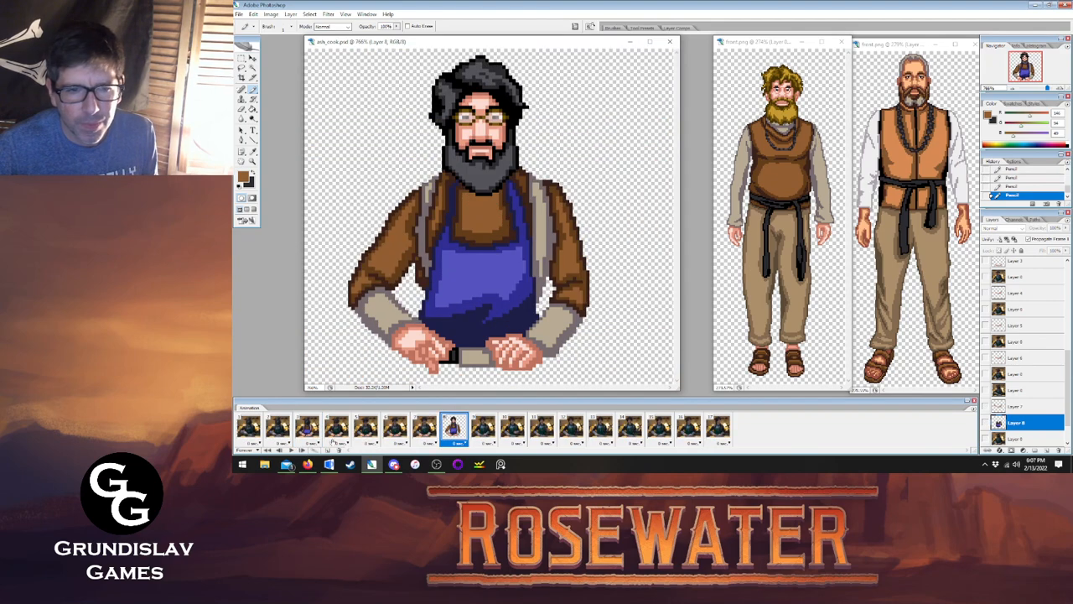
{"action": "left_click", "coordinate": [307, 426]}
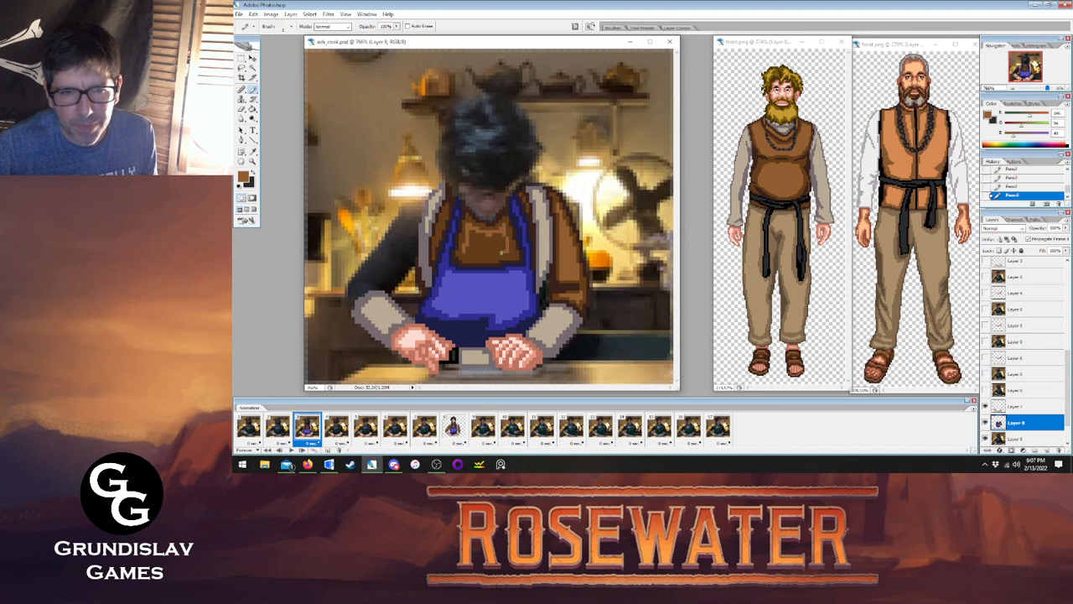
{"action": "left_click", "coordinate": [253, 110]}
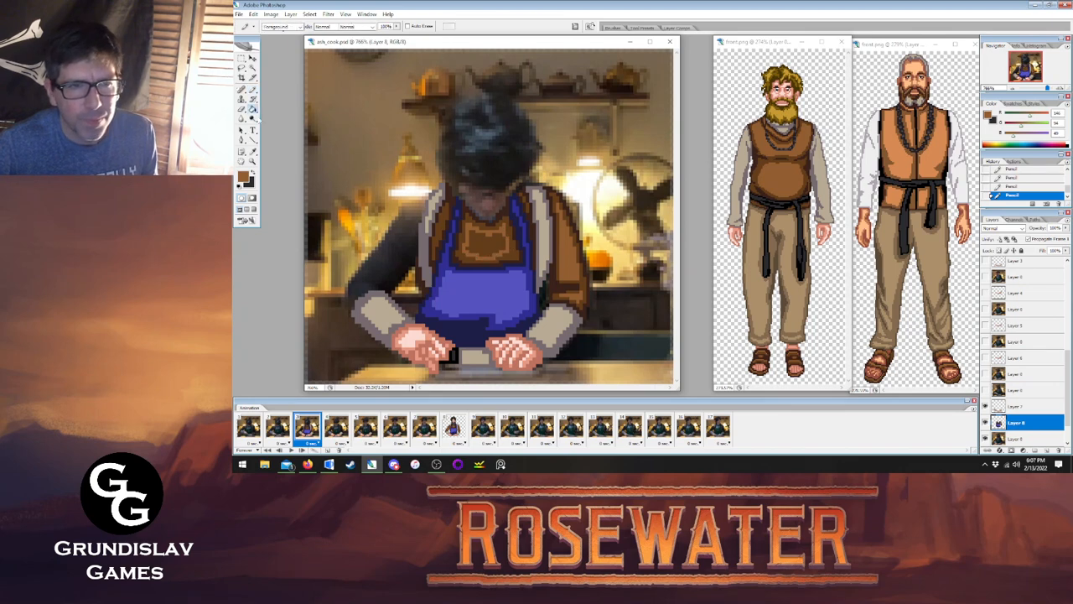
{"action": "left_click", "coordinate": [490, 245]}
Sample black from the hair in frame 8 and outline the cook's hair with it in frame 3.
{"action": "key", "text": "i"}
{"action": "left_click", "coordinate": [461, 436]}
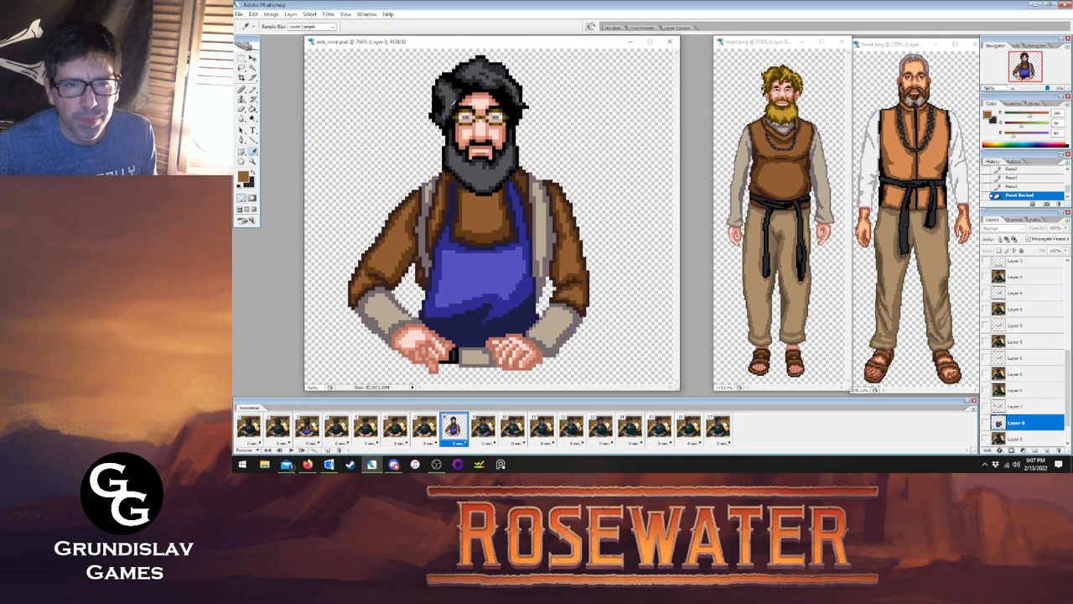
{"action": "left_click", "coordinate": [253, 90]}
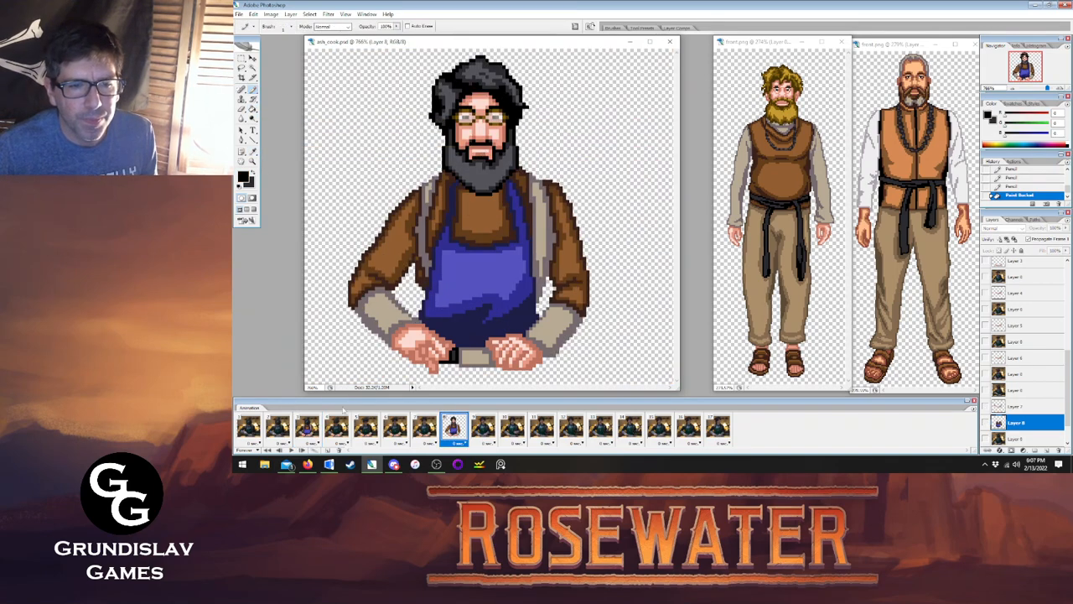
{"action": "left_click", "coordinate": [310, 426]}
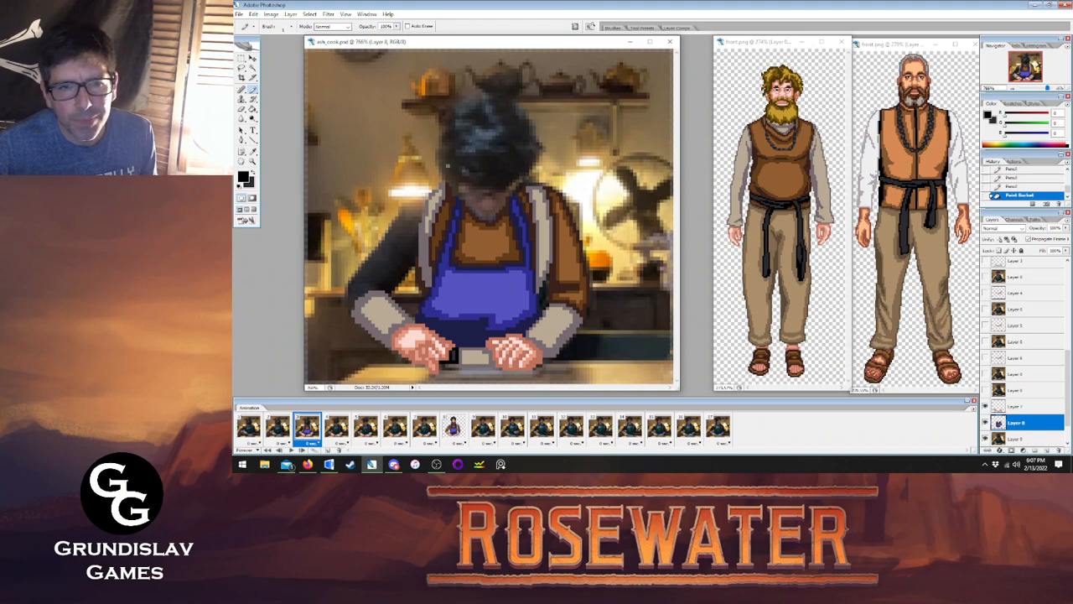
{"action": "mouse_move", "coordinate": [436, 157]}
{"action": "left_mouse_down"}
{"action": "mouse_move", "coordinate": [445, 112]}
{"action": "mouse_move", "coordinate": [494, 94]}
{"action": "mouse_move", "coordinate": [530, 122]}
{"action": "mouse_move", "coordinate": [545, 154]}
{"action": "mouse_move", "coordinate": [500, 185]}
{"action": "mouse_move", "coordinate": [443, 174]}
{"action": "left_mouse_up"}
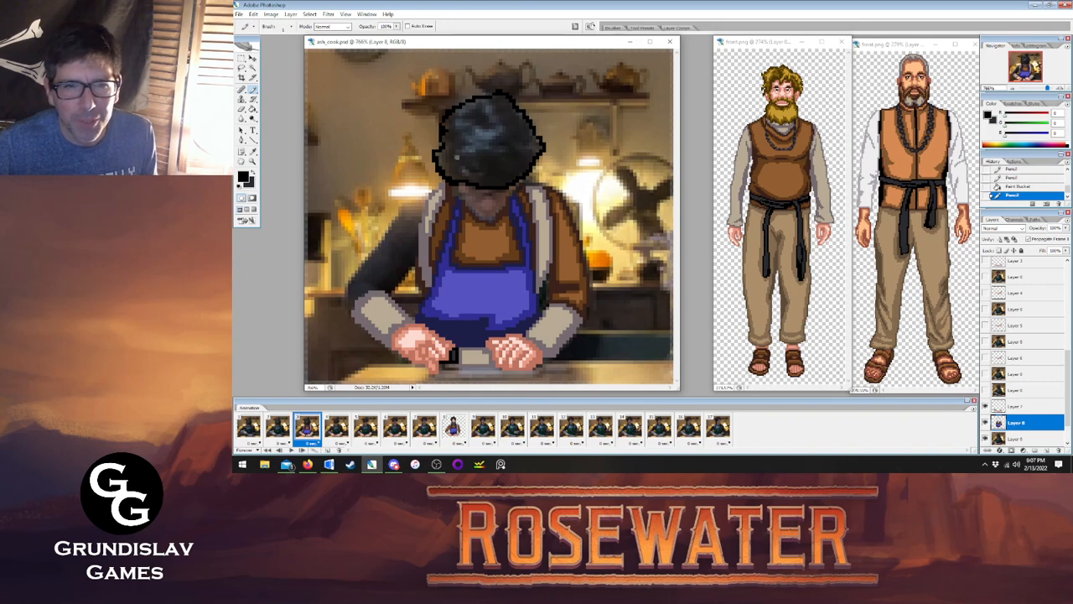
Paint black shadow locks inside the hair outline in frame 3, checking them against the hair in frame 8.
{"action": "left_click", "coordinate": [449, 428]}
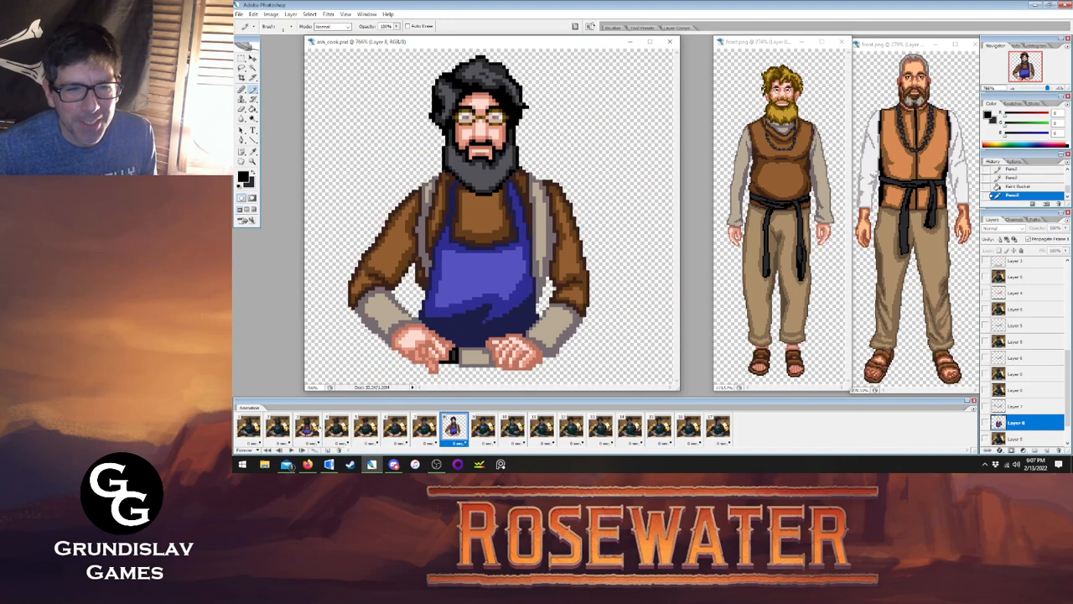
{"action": "left_click", "coordinate": [305, 429]}
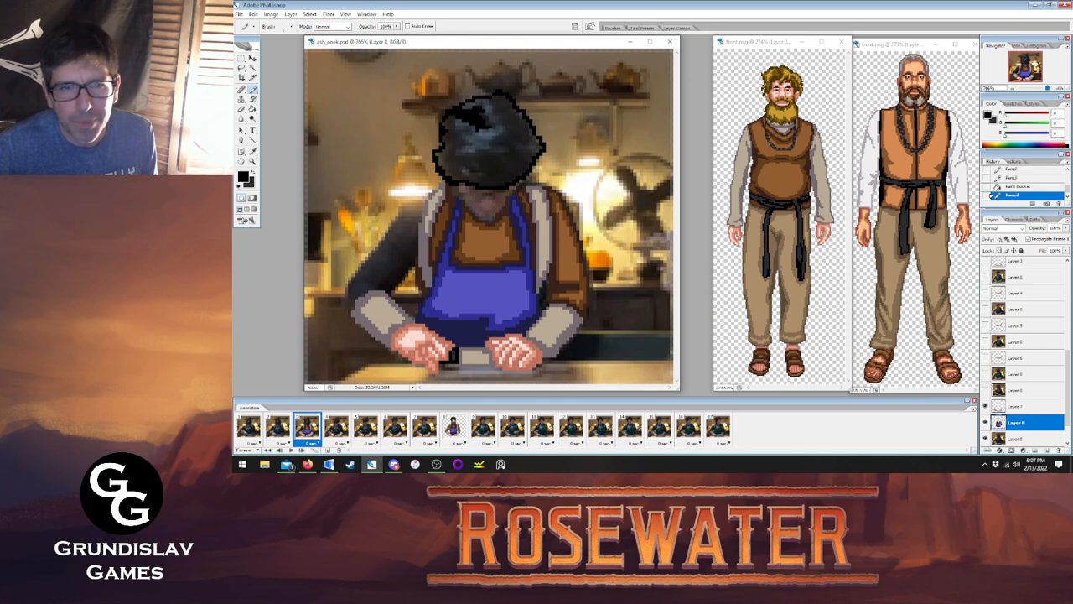
{"action": "left_click_drag", "start_coordinate": [474, 128], "coordinate": [456, 121]}
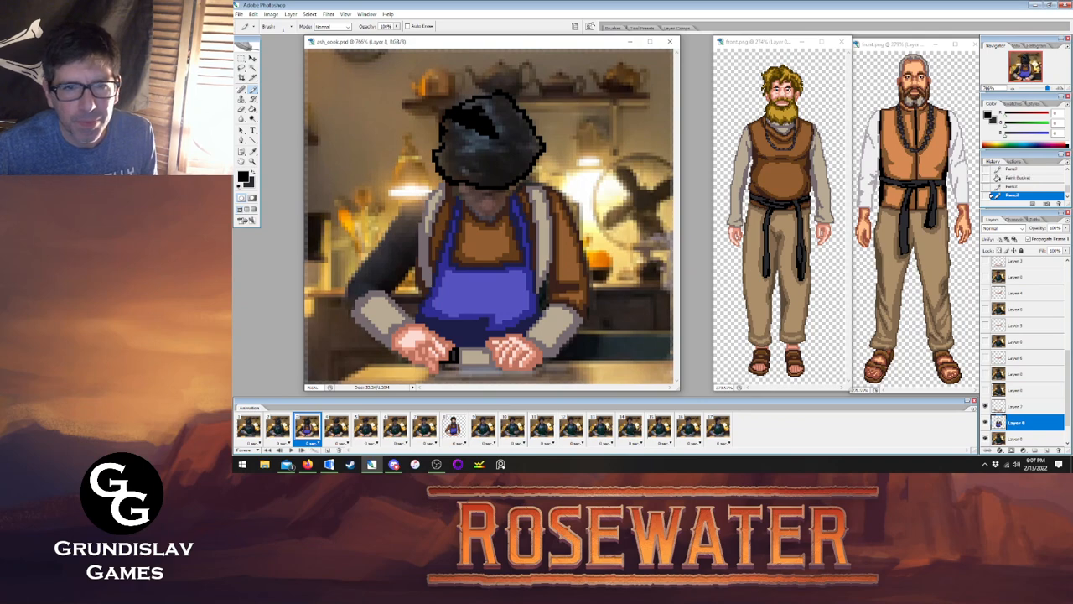
{"action": "left_click", "coordinate": [452, 426]}
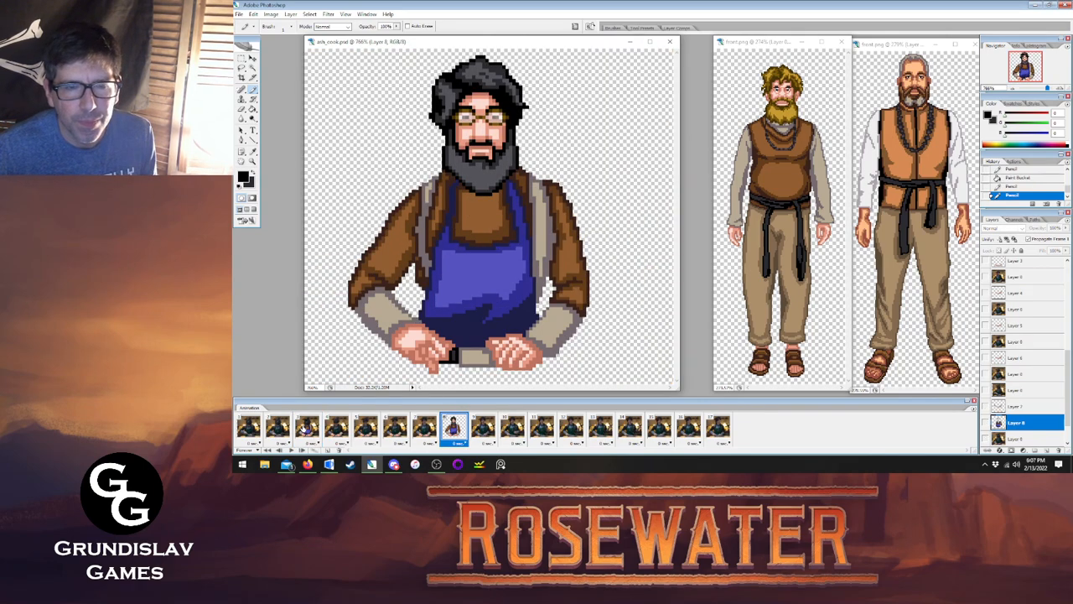
{"action": "left_click", "coordinate": [305, 427]}
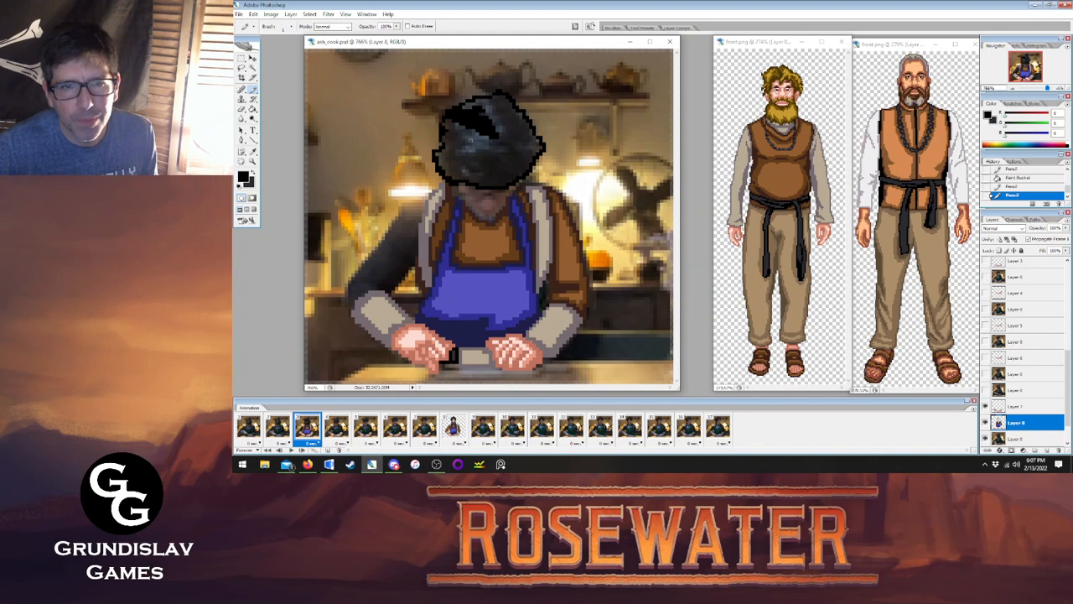
{"action": "mouse_move", "coordinate": [480, 143]}
{"action": "left_mouse_down"}
{"action": "mouse_move", "coordinate": [458, 127]}
{"action": "mouse_move", "coordinate": [470, 175]}
{"action": "mouse_move", "coordinate": [511, 178]}
{"action": "mouse_move", "coordinate": [530, 162]}
{"action": "left_mouse_up"}
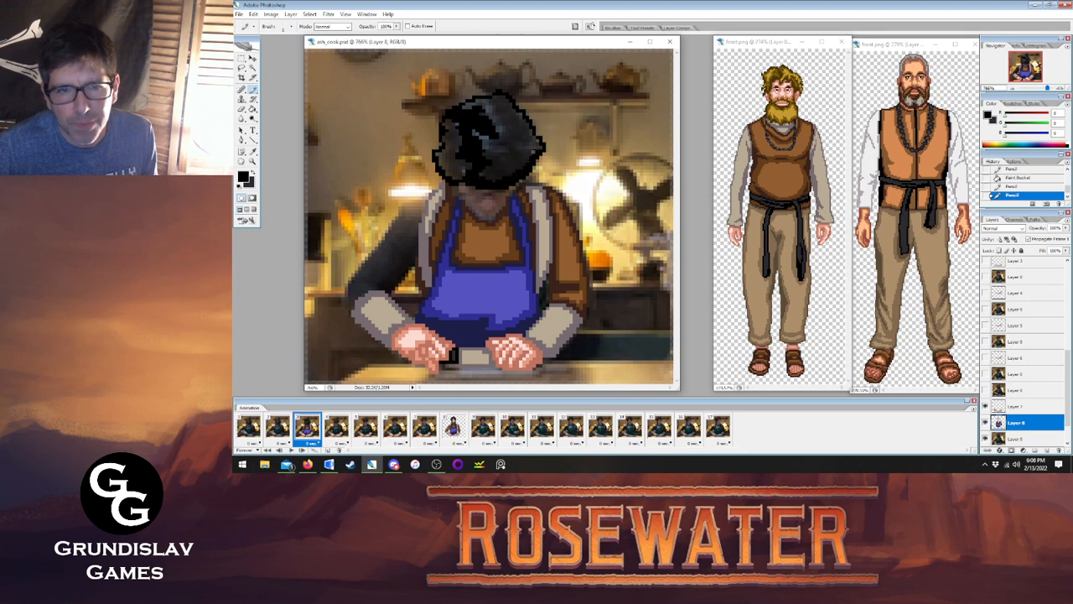
Outline the beard in black from the hair's sides down around the chin in frame 3, modelled on frame 8.
{"action": "left_click", "coordinate": [452, 426]}
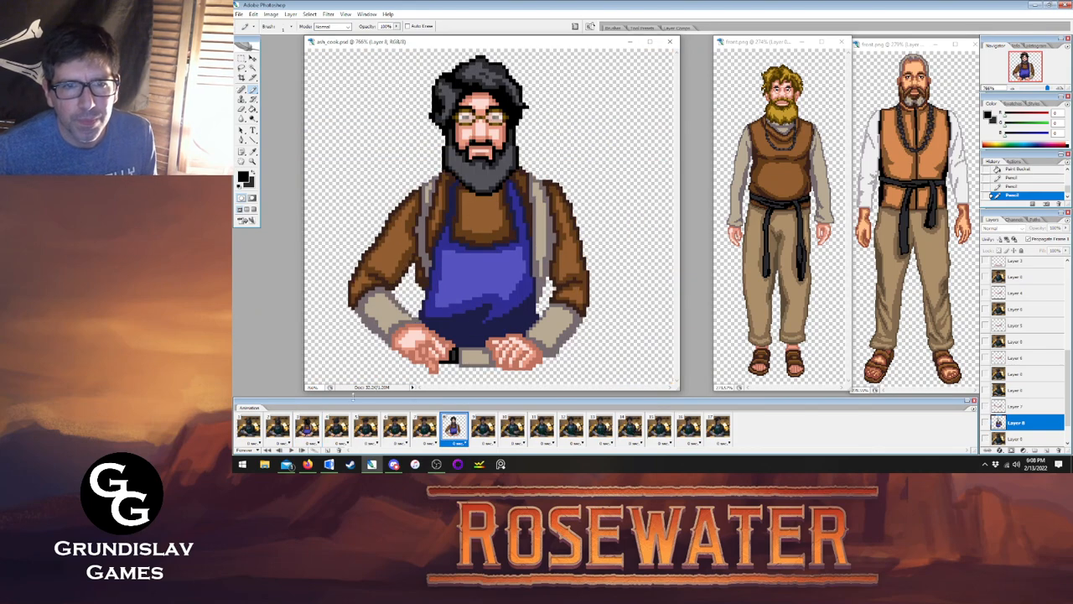
{"action": "left_click", "coordinate": [307, 426]}
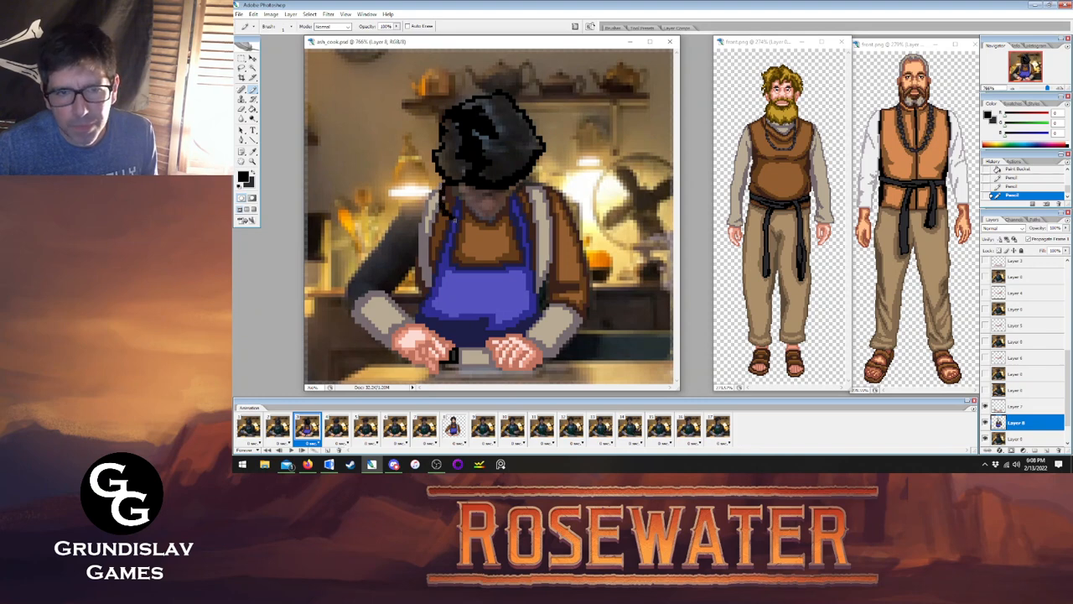
{"action": "mouse_move", "coordinate": [463, 224]}
{"action": "left_mouse_down"}
{"action": "mouse_move", "coordinate": [493, 234]}
{"action": "mouse_move", "coordinate": [513, 224]}
{"action": "mouse_move", "coordinate": [527, 182]}
{"action": "left_mouse_up"}
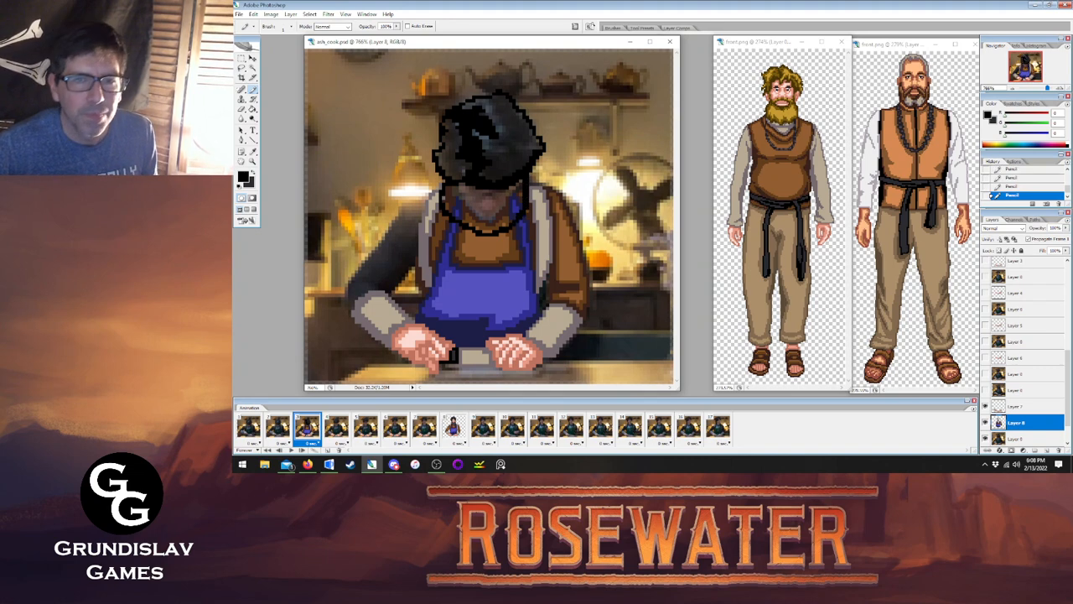
Fill the open areas of the hair in frame 3 with dark grey sampled from the beard in frame 8.
{"action": "left_click", "coordinate": [253, 154]}
{"action": "left_click", "coordinate": [453, 426]}
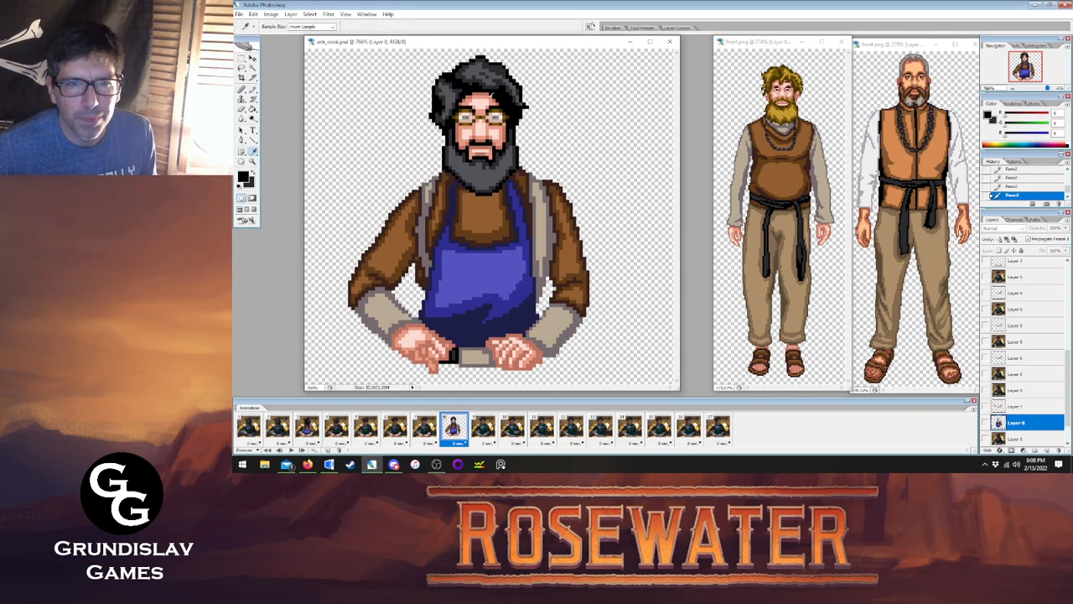
{"action": "left_click", "coordinate": [460, 169]}
{"action": "left_click", "coordinate": [252, 109]}
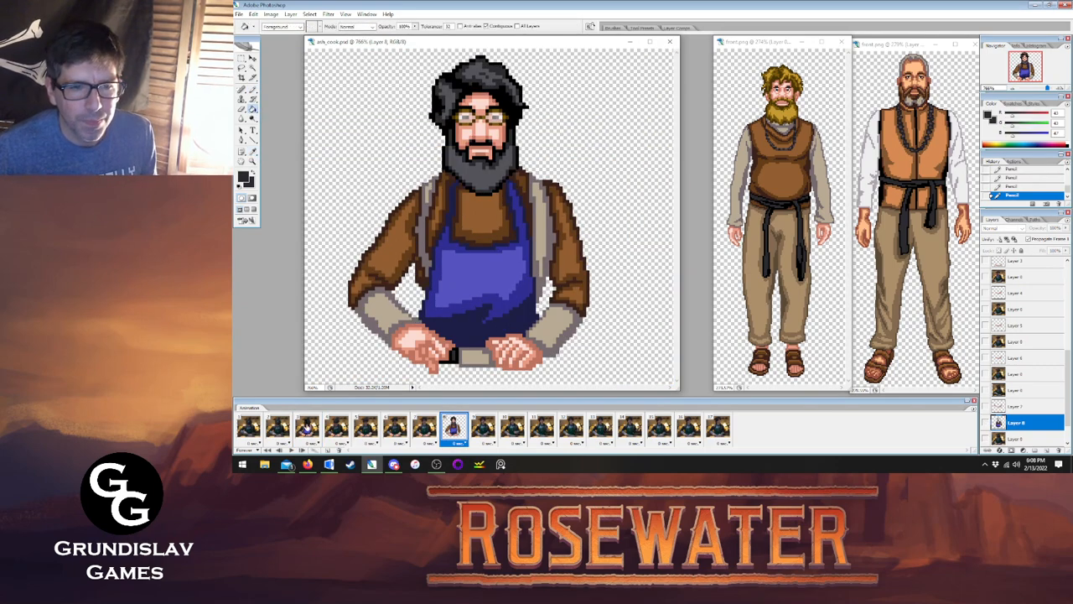
{"action": "left_click", "coordinate": [307, 426]}
{"action": "left_click", "coordinate": [457, 167]}
{"action": "left_click", "coordinate": [448, 157]}
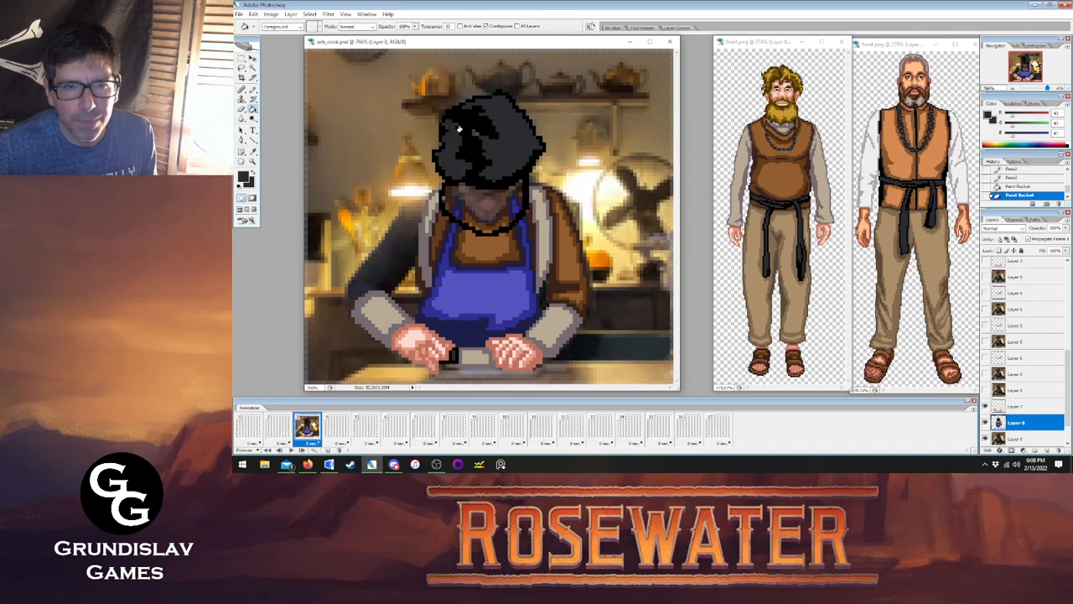
{"action": "left_click", "coordinate": [474, 132]}
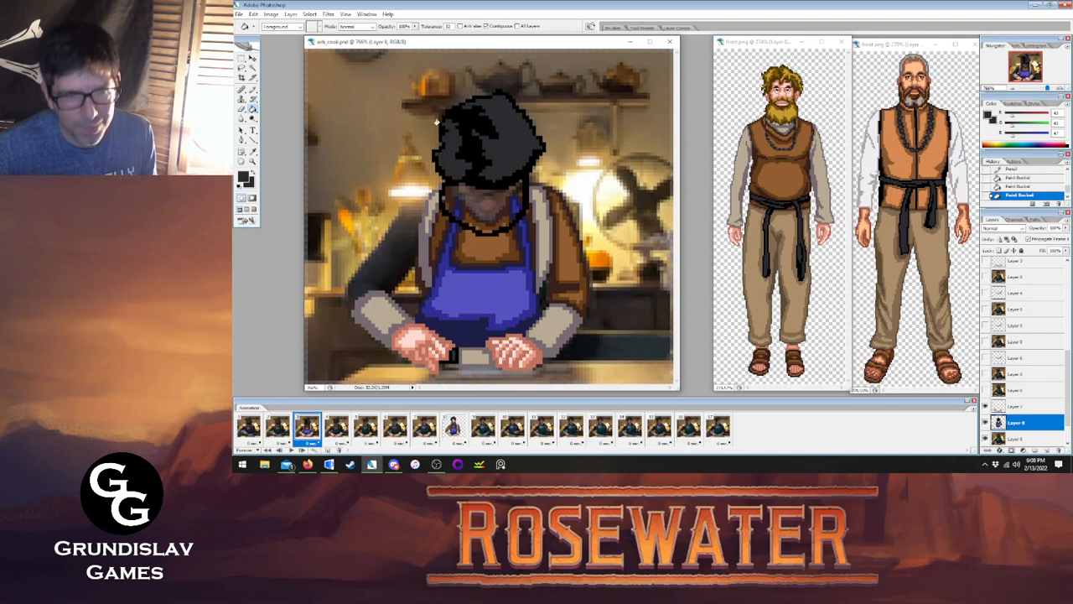
Draw the beard's inner edge around the lower face and outline the mouth in black.
{"action": "key", "text": "z"}
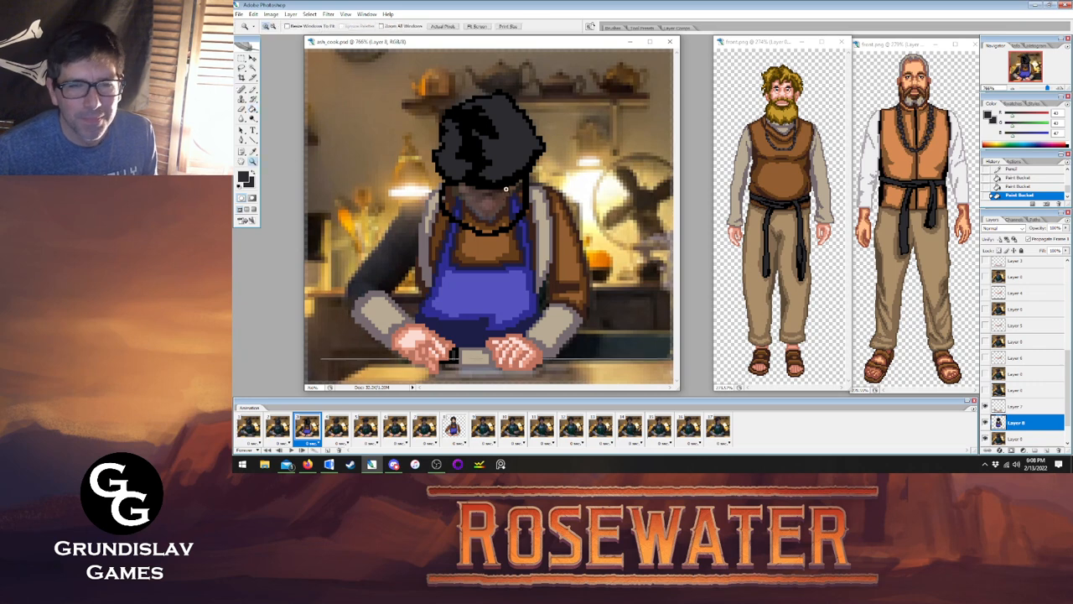
{"action": "left_click", "coordinate": [486, 214]}
{"action": "left_click", "coordinate": [403, 157]}
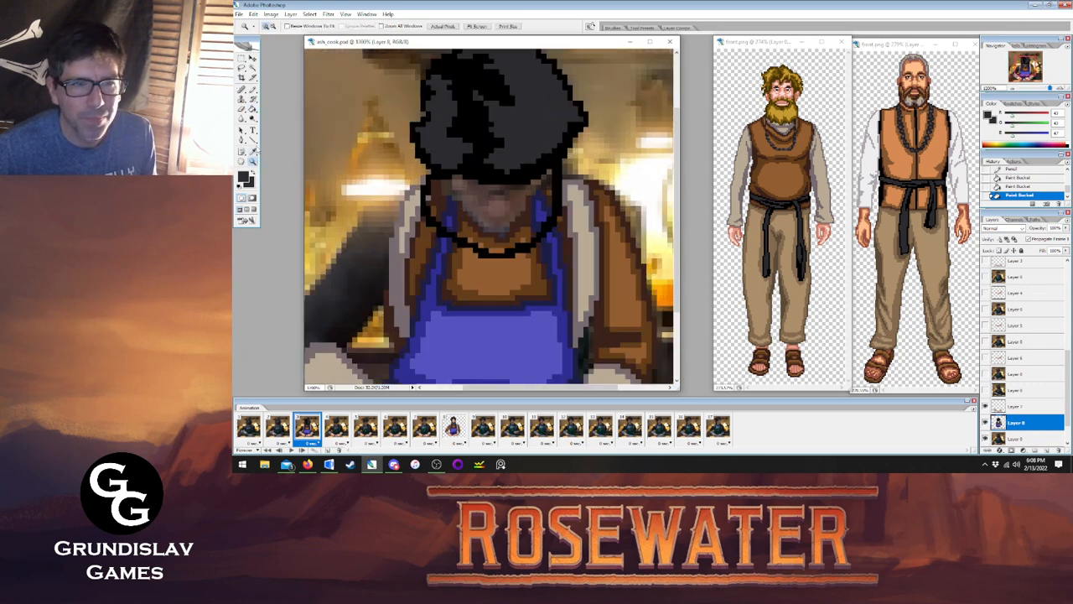
{"action": "key", "text": "b"}
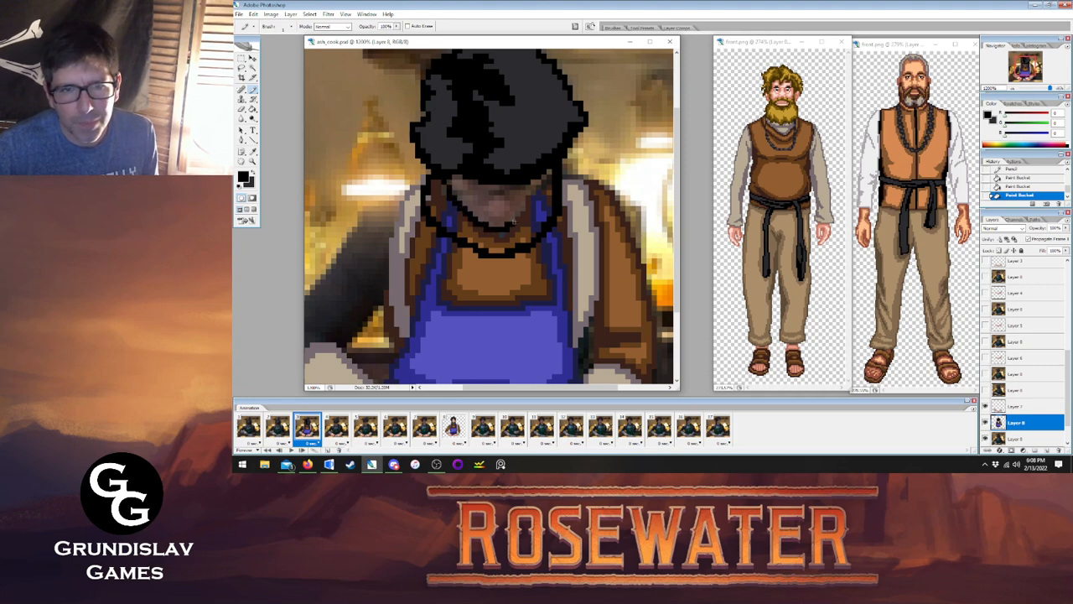
{"action": "left_click", "coordinate": [543, 179]}
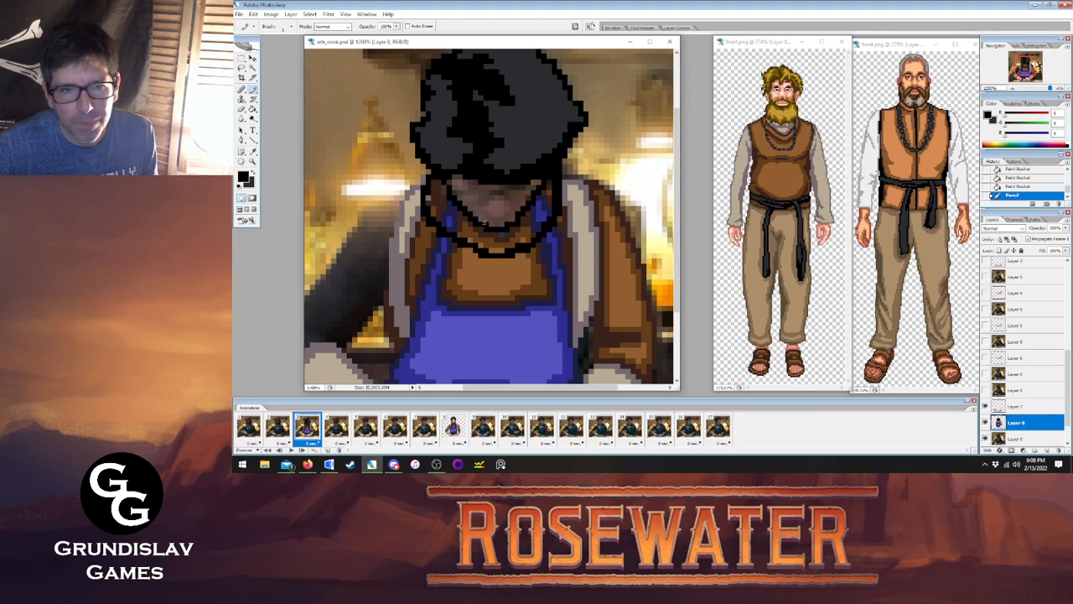
{"action": "left_click", "coordinate": [511, 220]}
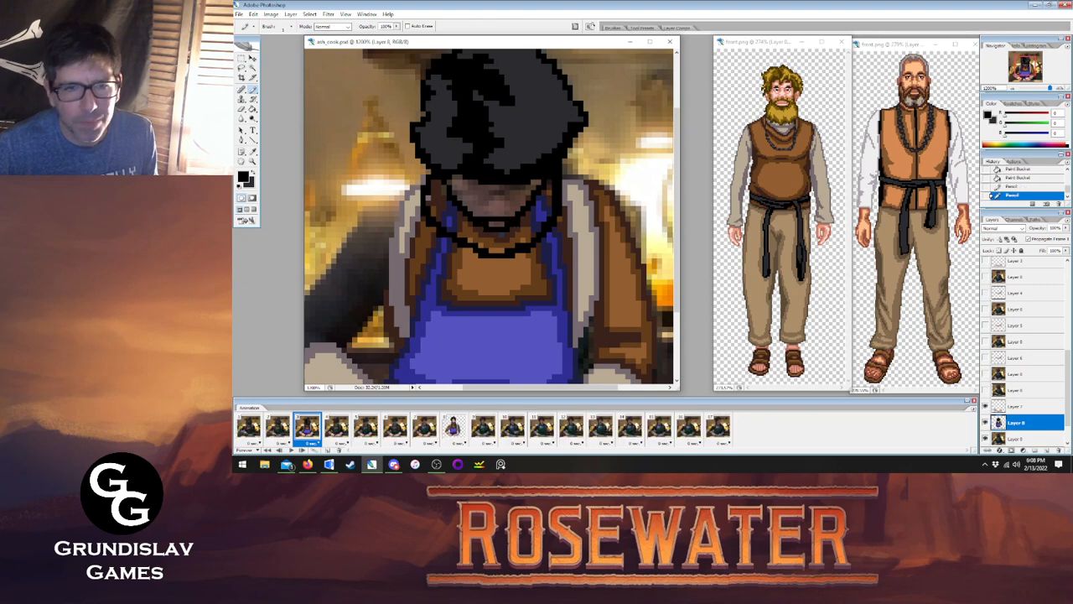
Cover the area between the beard's inner and outer outlines with solid black.
{"action": "key", "text": "g"}
{"action": "left_click", "coordinate": [430, 202]}
{"action": "key", "text": "b"}
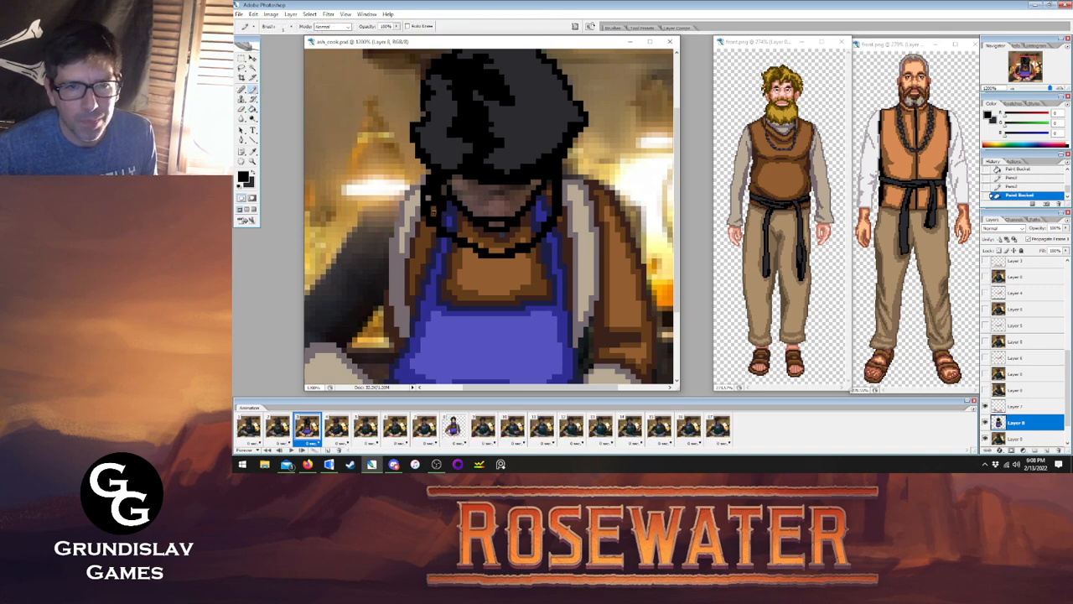
{"action": "mouse_move", "coordinate": [449, 224]}
{"action": "left_mouse_down"}
{"action": "mouse_move", "coordinate": [501, 244]}
{"action": "mouse_move", "coordinate": [527, 230]}
{"action": "mouse_move", "coordinate": [550, 184]}
{"action": "mouse_move", "coordinate": [528, 238]}
{"action": "mouse_move", "coordinate": [548, 198]}
{"action": "left_mouse_up"}
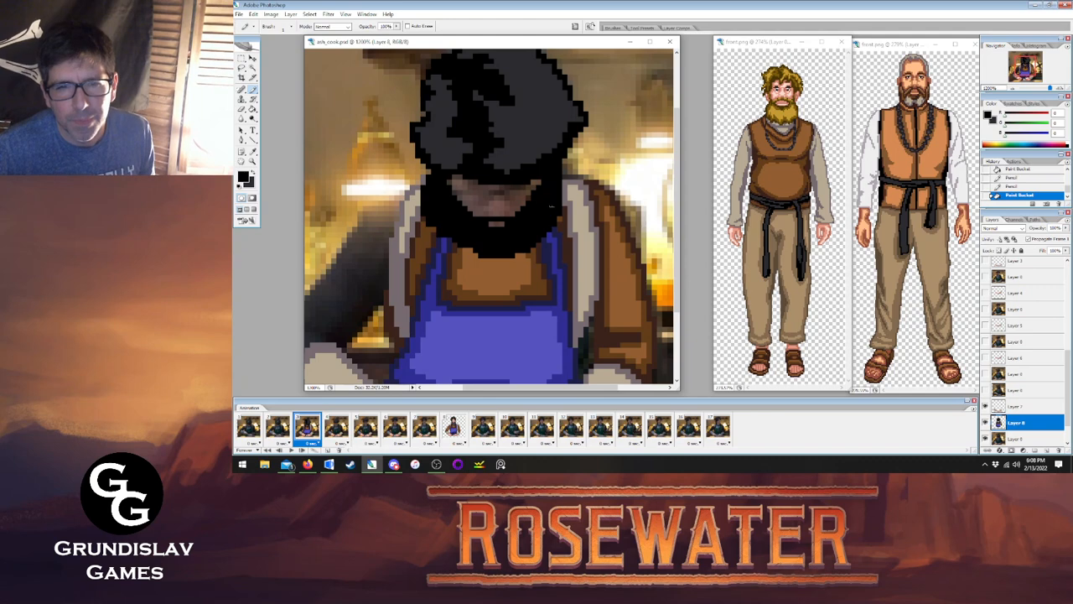
Paint the inside of the beard with dark grey sampled from the hair, leaving a black outline around it.
{"action": "key", "text": "i"}
{"action": "left_click", "coordinate": [490, 135]}
{"action": "key", "text": "b"}
{"action": "mouse_move", "coordinate": [460, 229]}
{"action": "left_mouse_down"}
{"action": "mouse_move", "coordinate": [432, 206]}
{"action": "mouse_move", "coordinate": [435, 175]}
{"action": "mouse_move", "coordinate": [477, 238]}
{"action": "mouse_move", "coordinate": [498, 247]}
{"action": "mouse_move", "coordinate": [485, 242]}
{"action": "mouse_move", "coordinate": [529, 223]}
{"action": "left_mouse_up"}
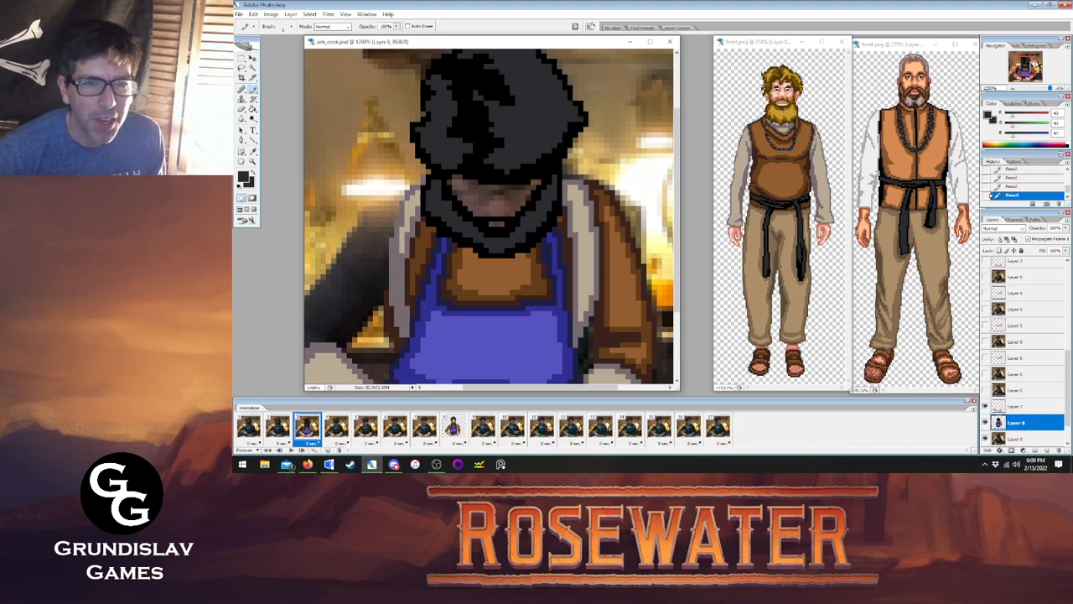
Touch up the upper edge of the beard beside the face in frame 3 with colours sampled from the drawing.
{"action": "left_click", "coordinate": [253, 151]}
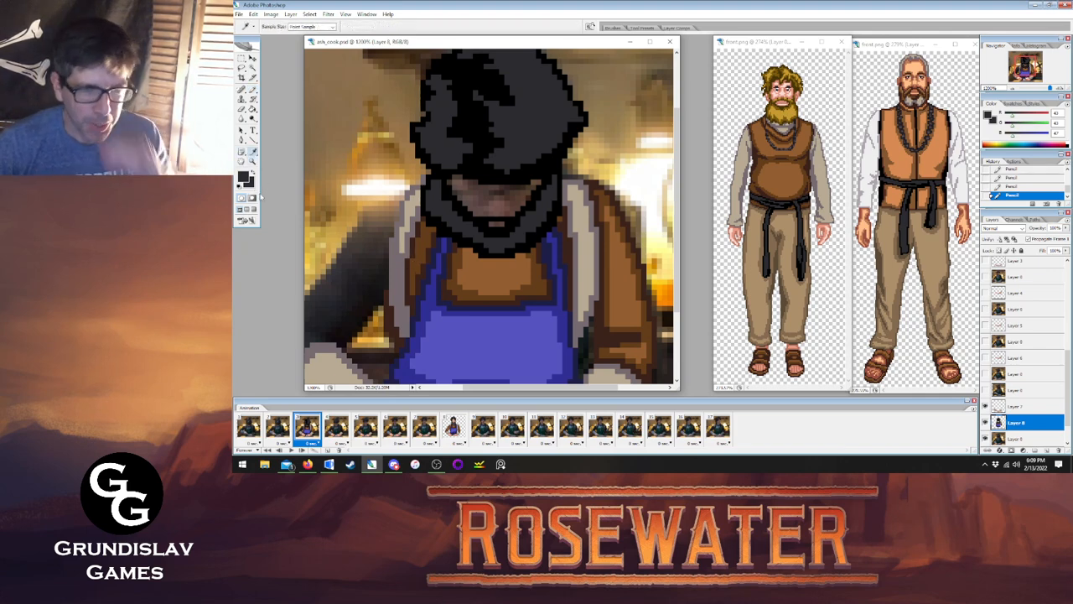
{"action": "key", "text": "b"}
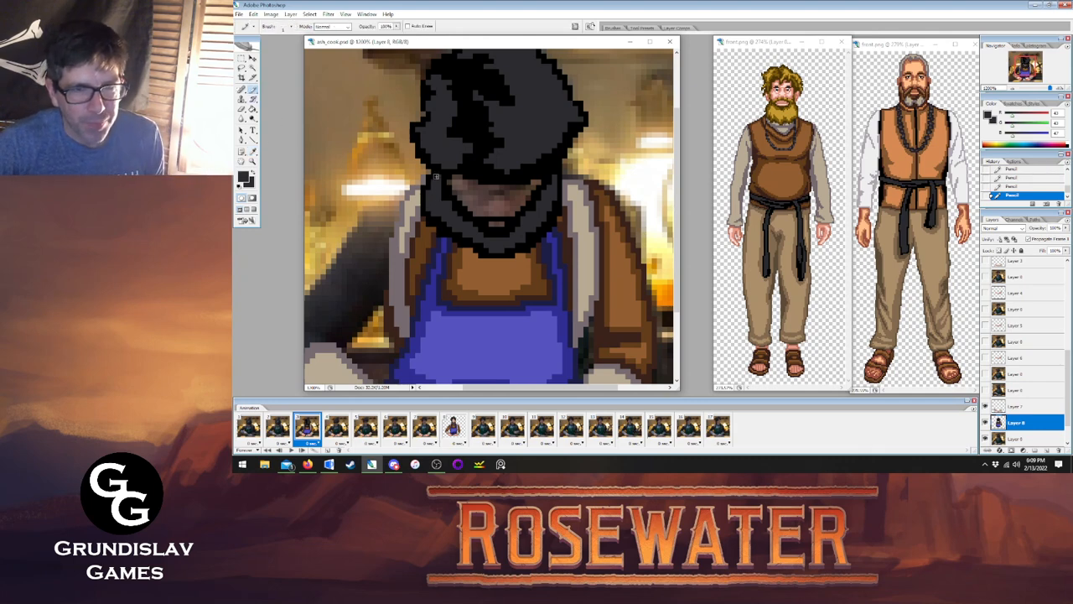
{"action": "left_click", "coordinate": [253, 151]}
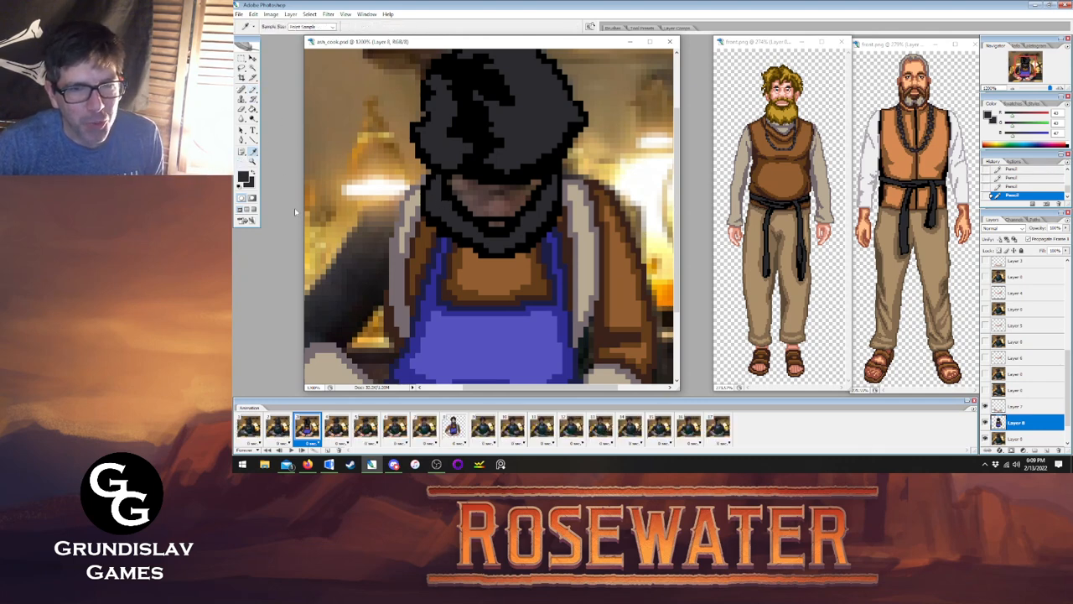
{"action": "key", "text": "b"}
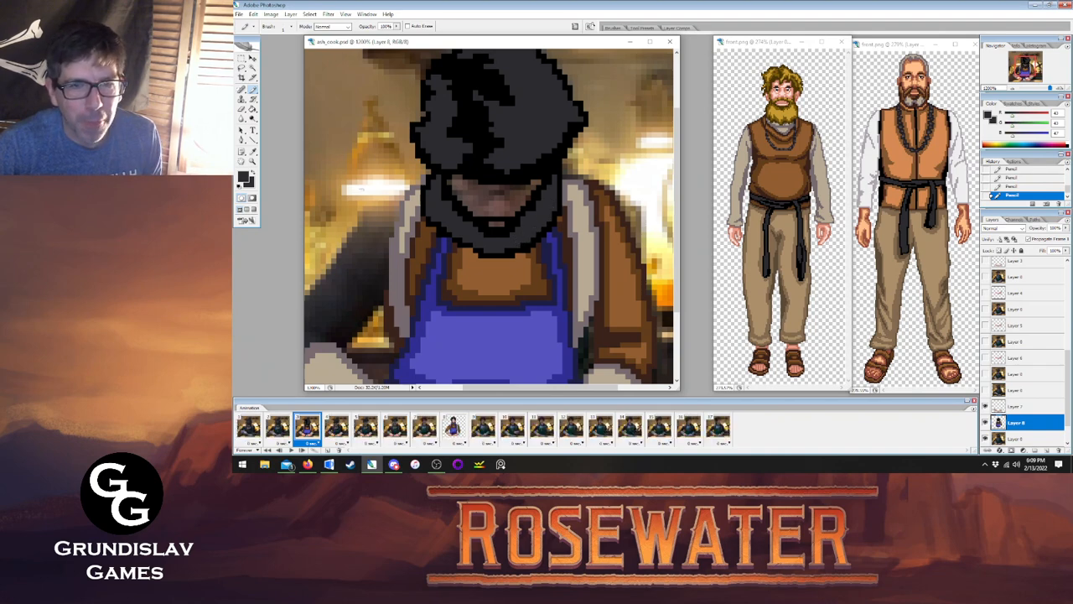
Draw the glasses across the face in frame 3 with the dark brown sampled from the glasses in frame 8.
{"action": "key", "text": "i"}
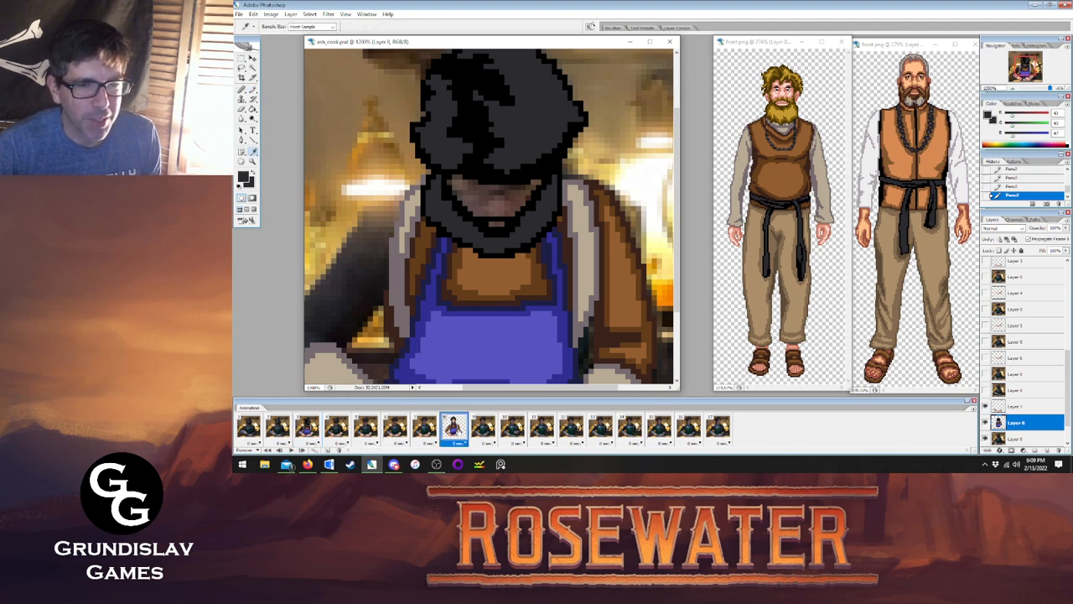
{"action": "left_click", "coordinate": [454, 426]}
{"action": "left_click", "coordinate": [487, 72]}
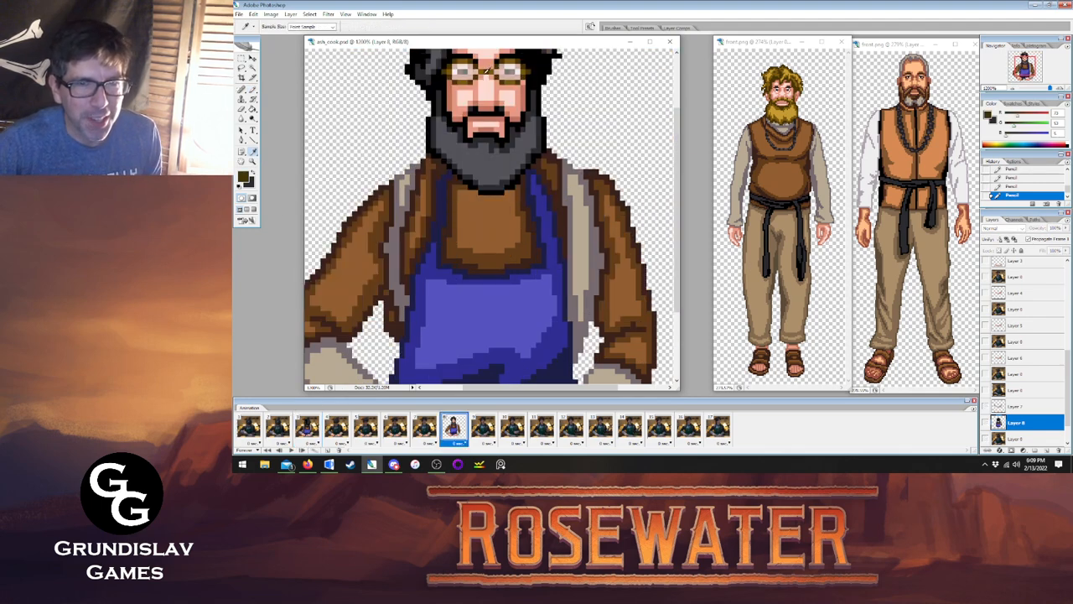
{"action": "left_click", "coordinate": [254, 90]}
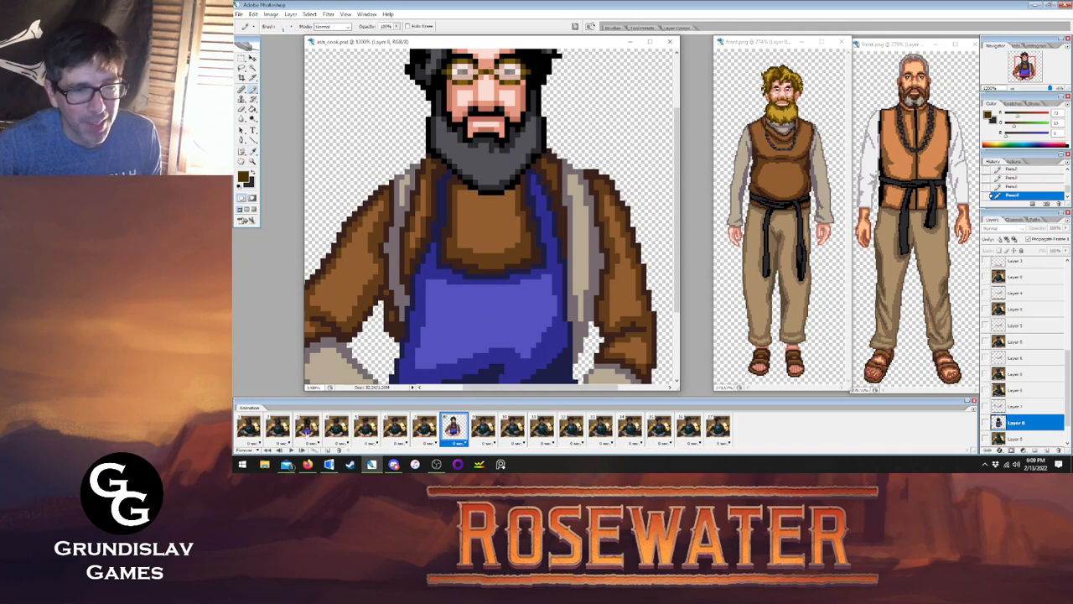
{"action": "left_click", "coordinate": [307, 427]}
{"action": "left_click_drag", "start_coordinate": [493, 193], "coordinate": [501, 192]}
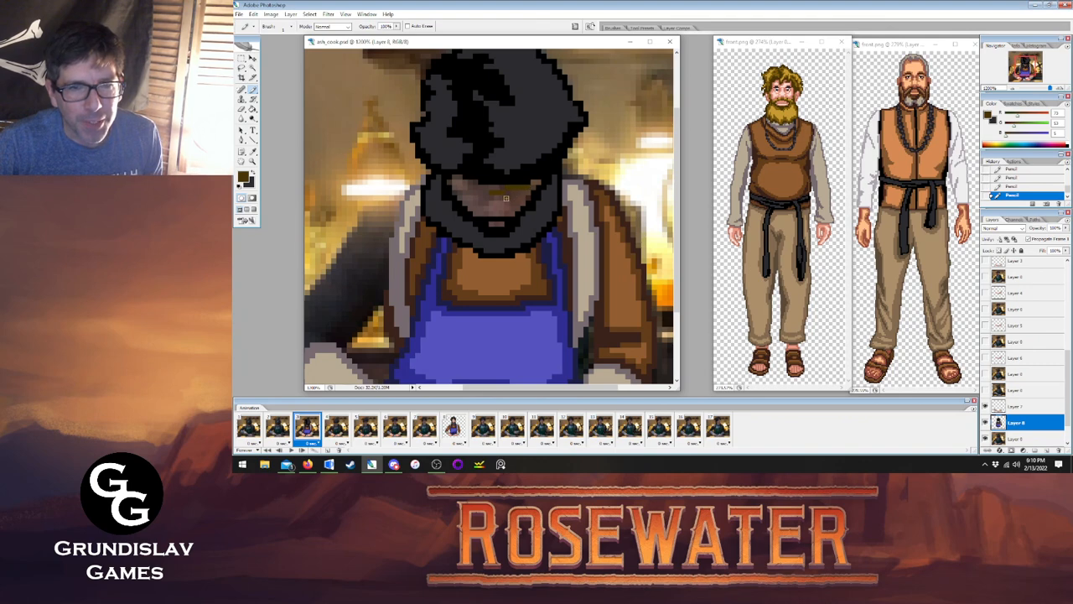
{"action": "left_click_drag", "start_coordinate": [516, 199], "coordinate": [532, 197]}
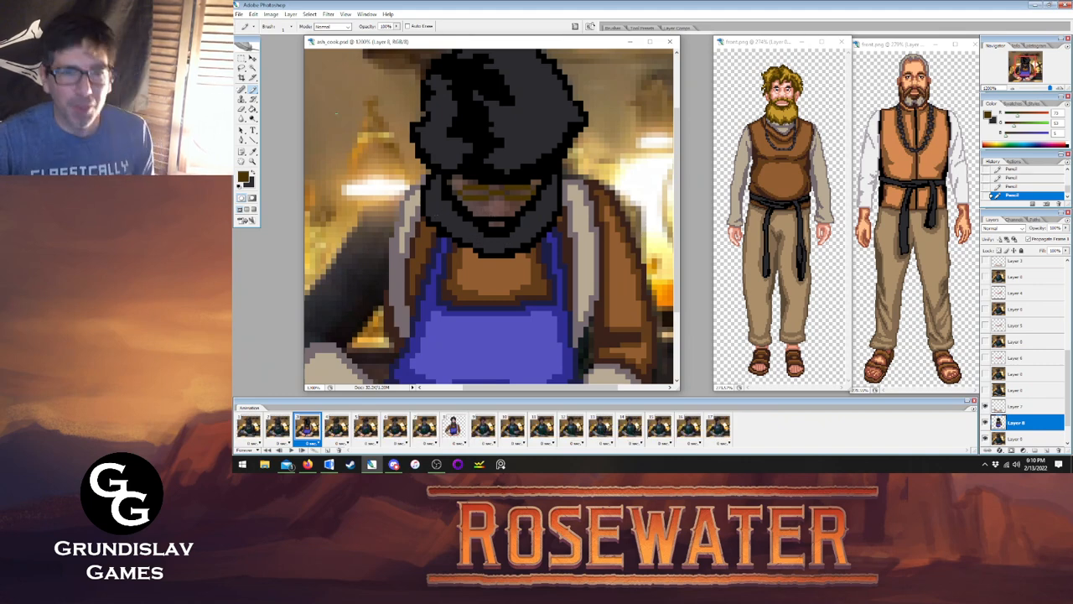
Narrow the face opening beside the glasses with sampled black and touch up the adjoining beard with sampled dark grey.
{"action": "key", "text": "i"}
{"action": "left_click", "coordinate": [472, 161]}
{"action": "key", "text": "b"}
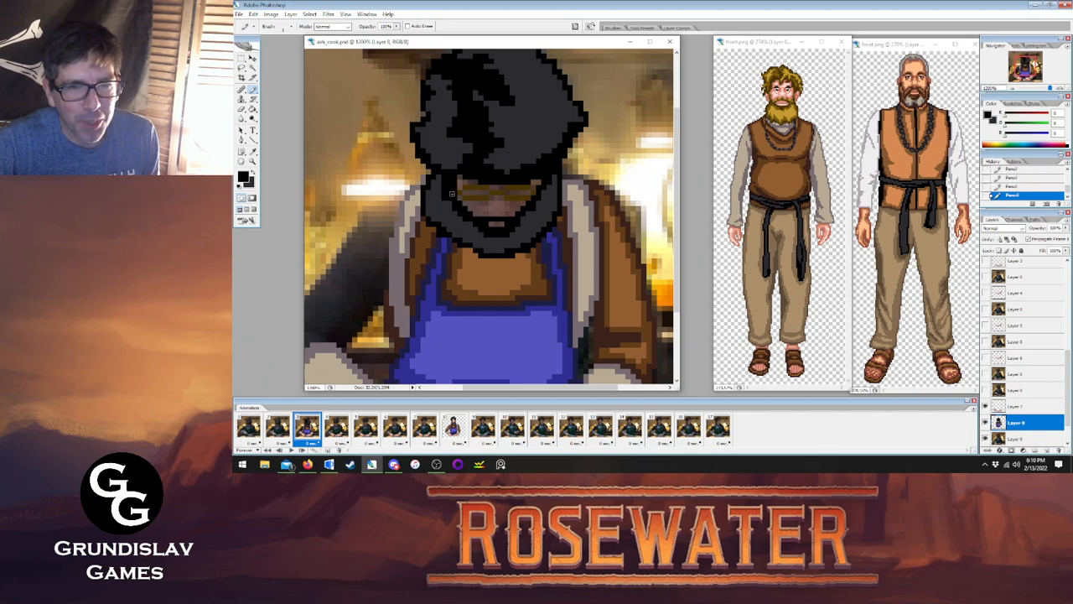
{"action": "left_click", "coordinate": [252, 151]}
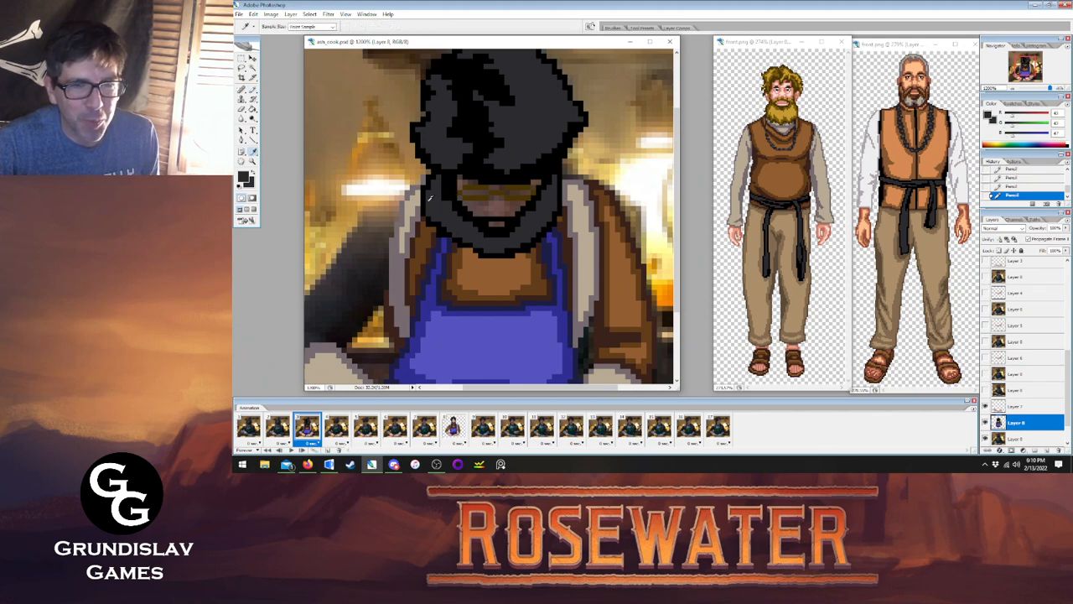
{"action": "key", "text": "b"}
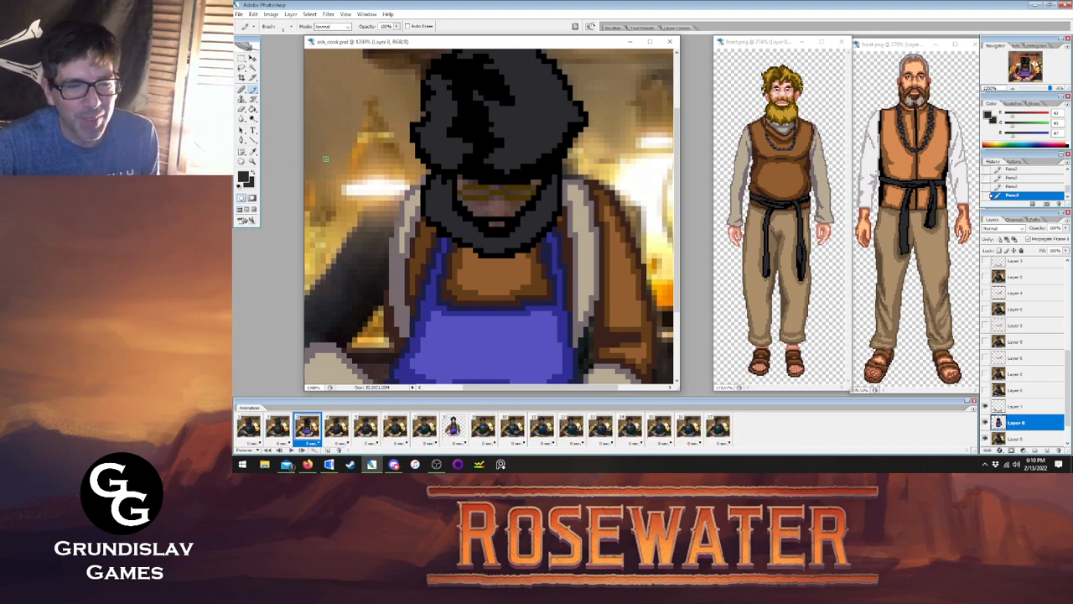
Extend the glasses to both edges of the face with dark brown sampled from their frame.
{"action": "key", "text": "i"}
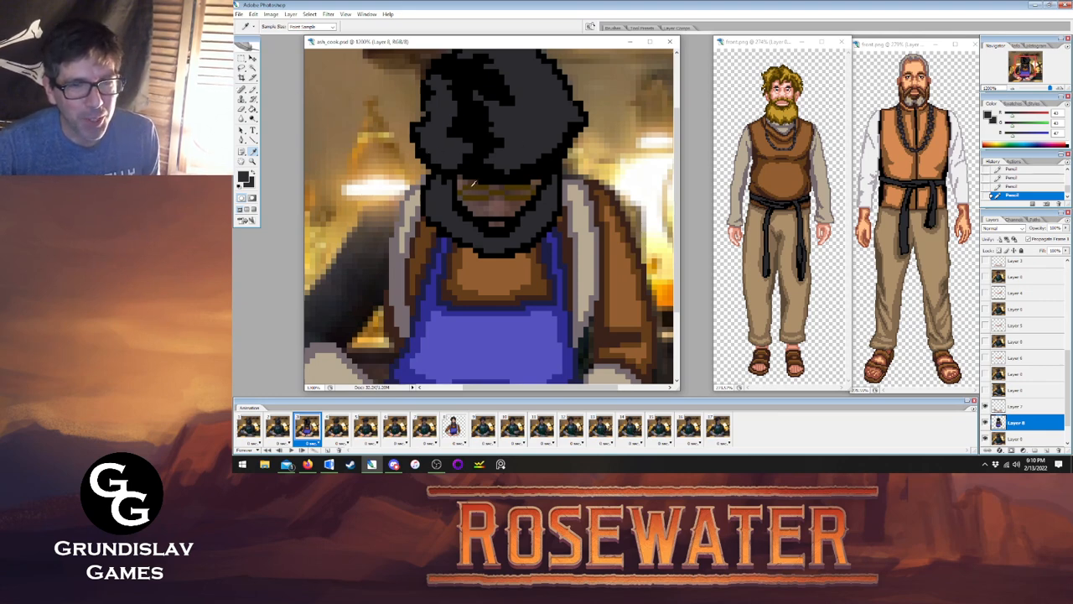
{"action": "key", "text": "b"}
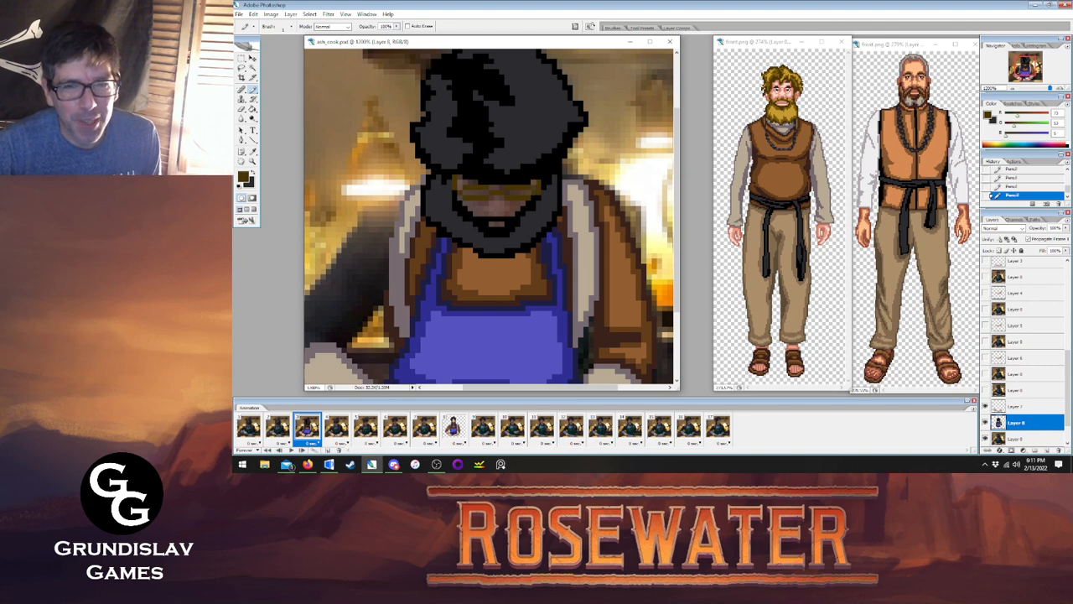
{"action": "left_click", "coordinate": [1010, 186]}
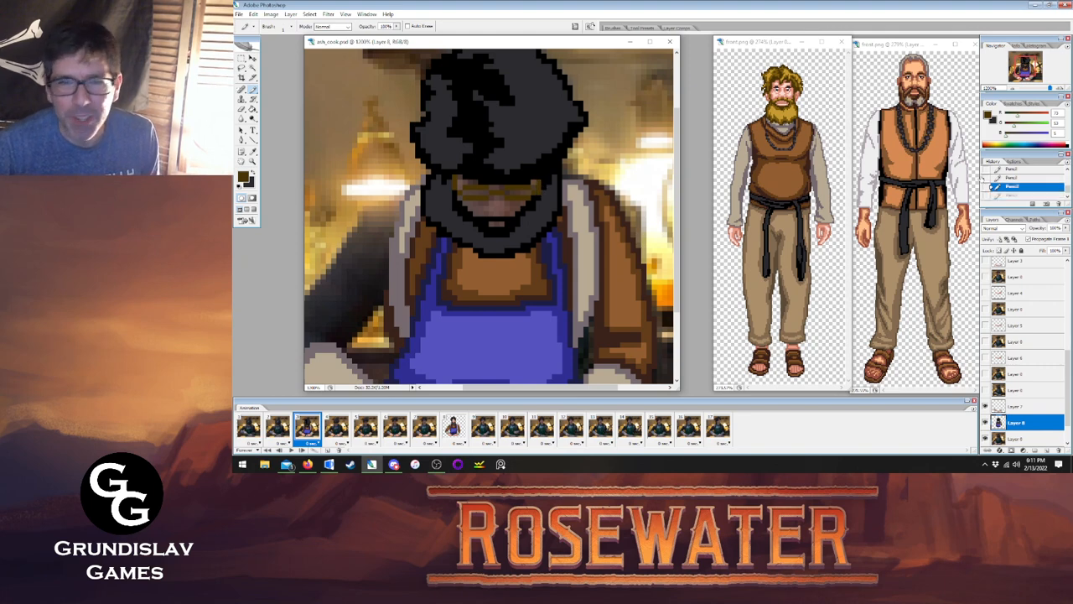
{"action": "left_click", "coordinate": [538, 183]}
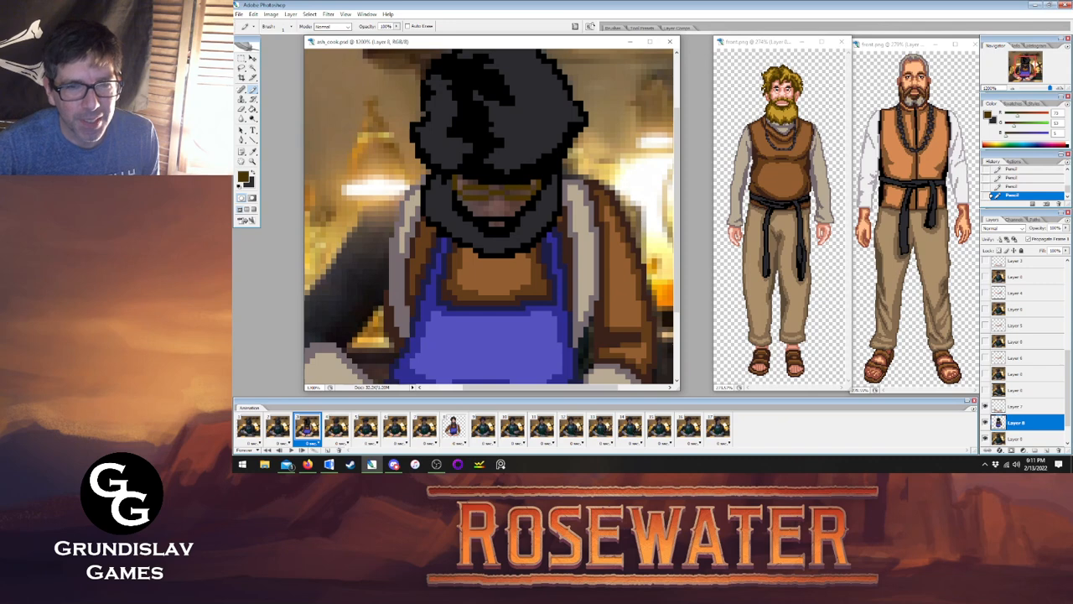
Fill the mouth in frame 3 with the reddish skin tone sampled from the face in frame 8.
{"action": "left_click", "coordinate": [252, 151]}
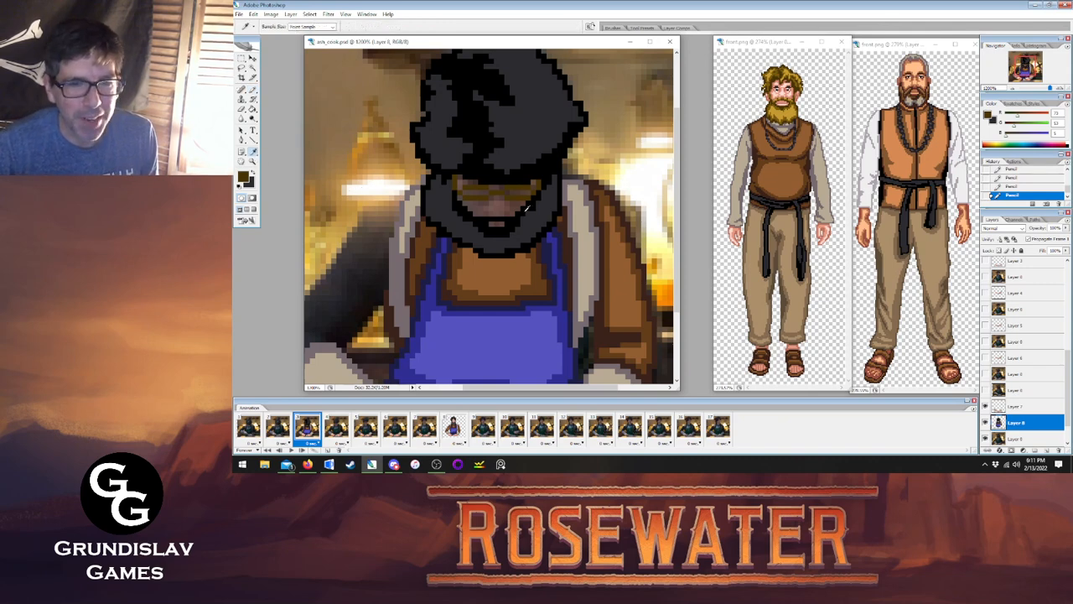
{"action": "left_click", "coordinate": [454, 425]}
{"action": "left_click", "coordinate": [489, 116]}
{"action": "left_click", "coordinate": [253, 109]}
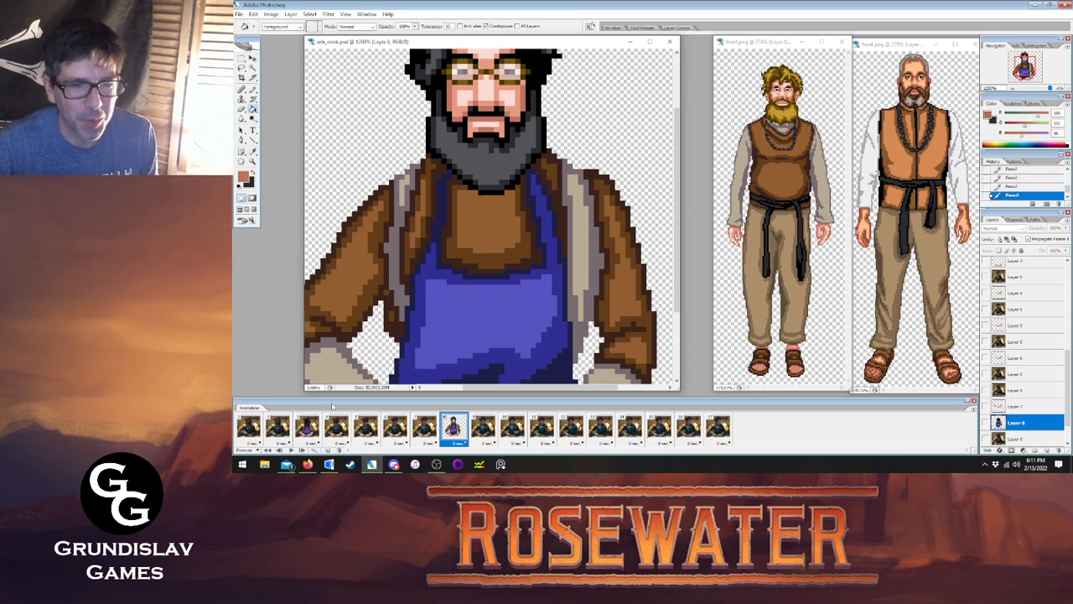
{"action": "left_click", "coordinate": [312, 427]}
{"action": "left_click", "coordinate": [494, 222]}
Mark the underside and sides of the nose with pencil pixels in the reddish skin tone, replacing the misplaced stroke.
{"action": "key", "text": "b"}
{"action": "left_click", "coordinate": [508, 213]}
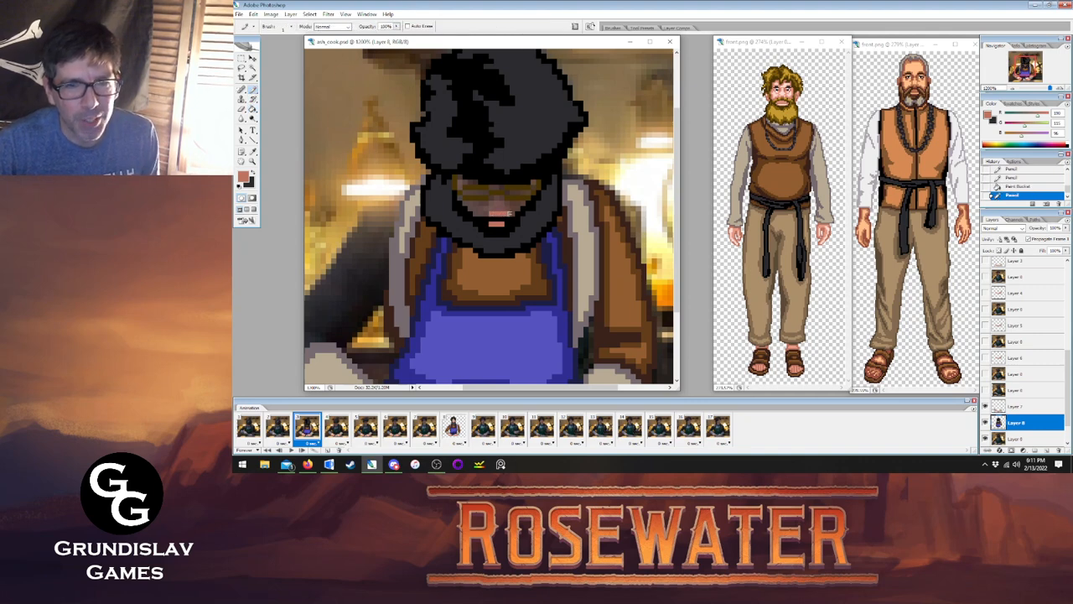
{"action": "left_click", "coordinate": [1016, 186]}
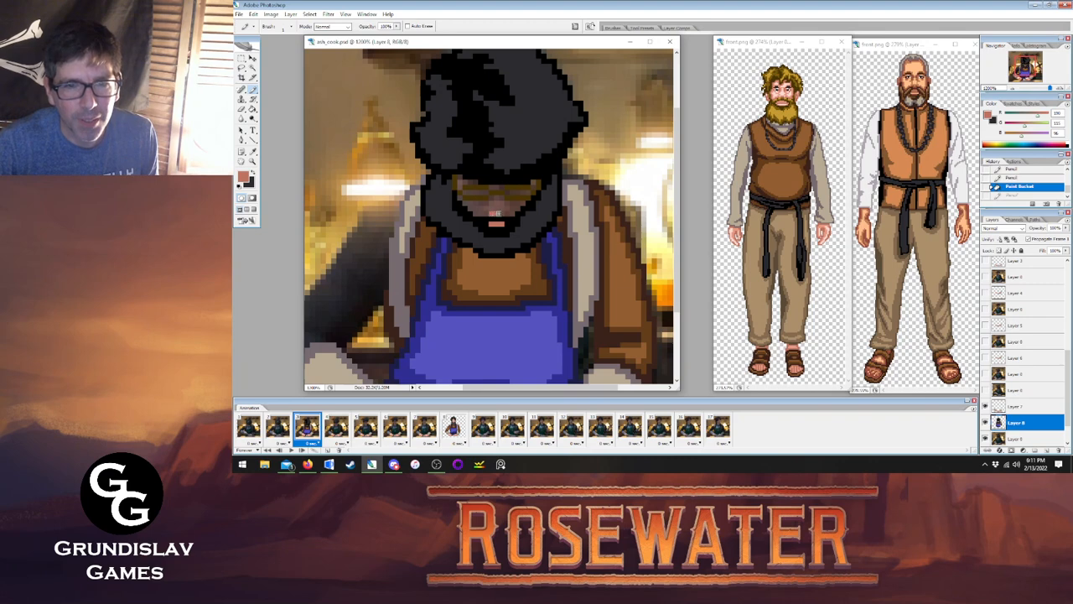
{"action": "left_click", "coordinate": [508, 212]}
{"action": "left_click", "coordinate": [507, 209]}
{"action": "left_click", "coordinate": [487, 209]}
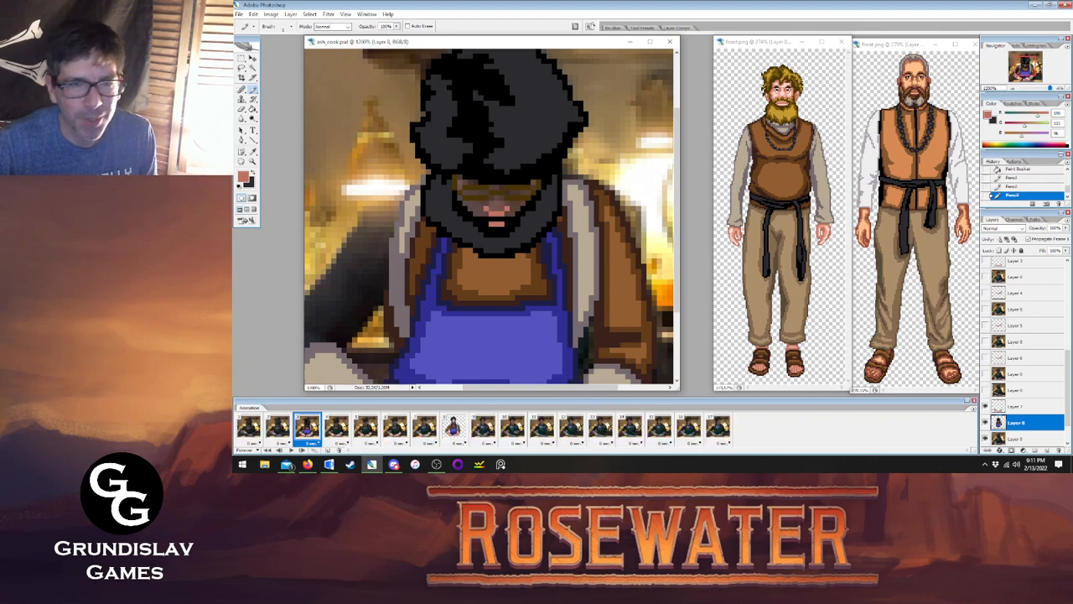
Shade the face around the glasses and nose in the reddish skin tone, and hide the video reference layer.
{"action": "key", "text": "g"}
{"action": "left_click", "coordinate": [253, 88]}
{"action": "left_click", "coordinate": [461, 179]}
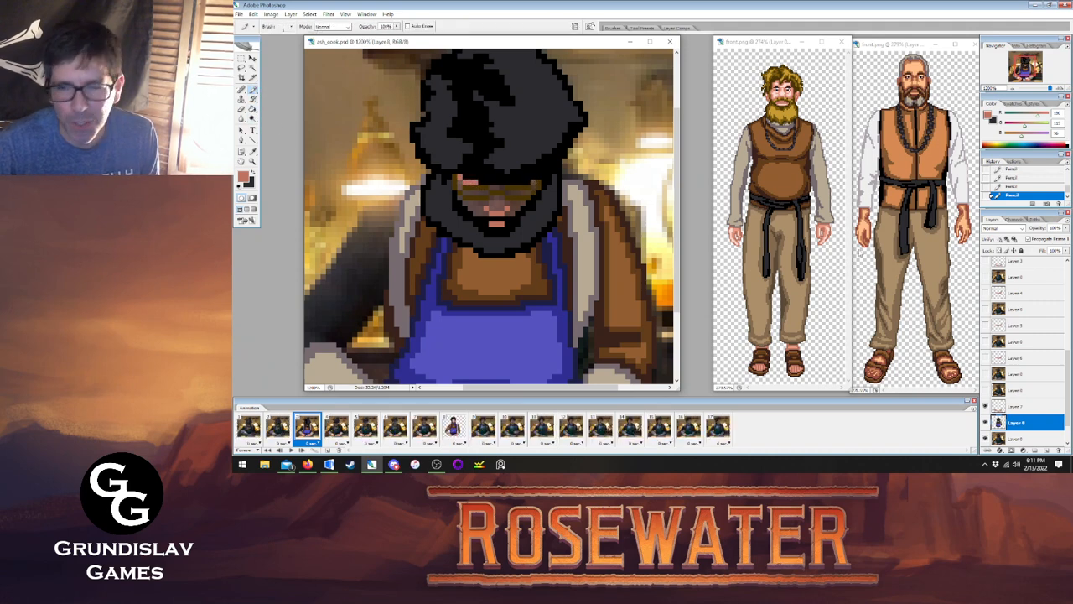
{"action": "left_click", "coordinate": [985, 438]}
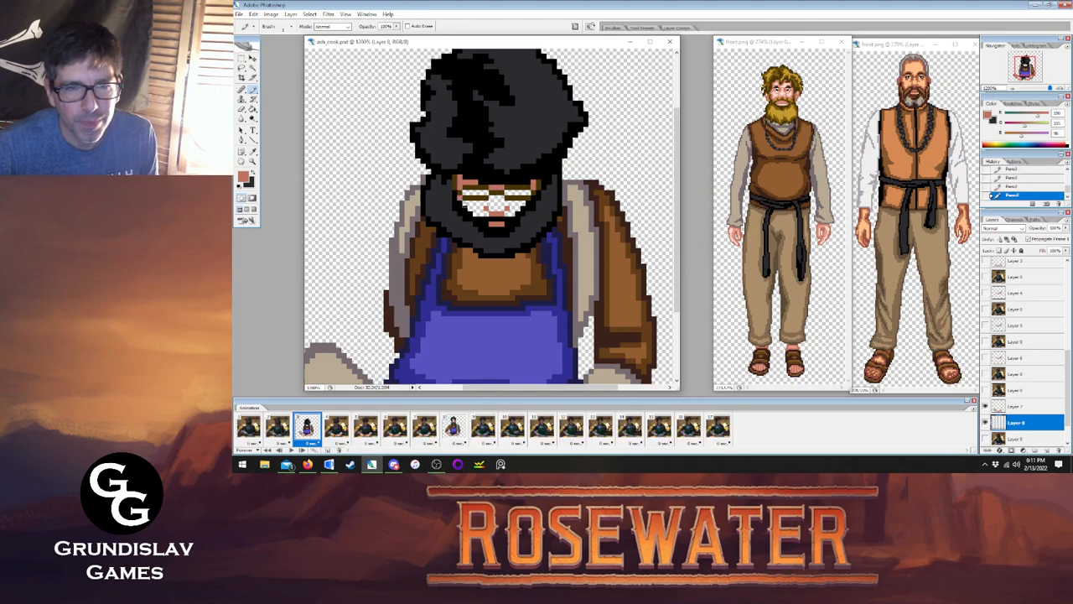
{"action": "left_click", "coordinate": [1012, 186]}
{"action": "left_click", "coordinate": [1011, 195]}
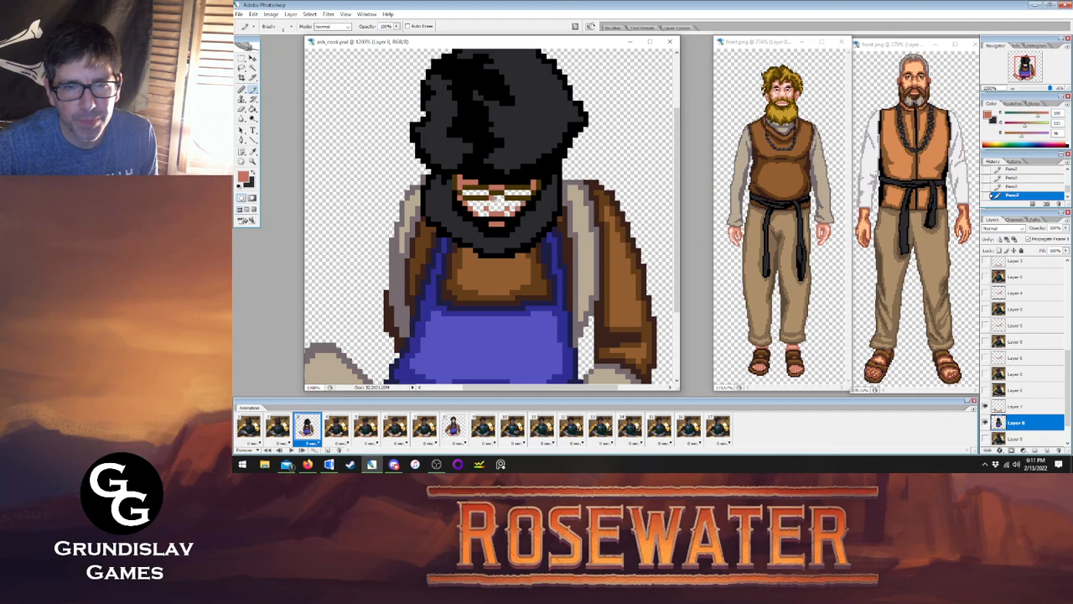
Fill the cheeks and both lenses of the glasses in frame 3 with the lighter skin tone sampled from frame 8.
{"action": "left_click", "coordinate": [253, 152]}
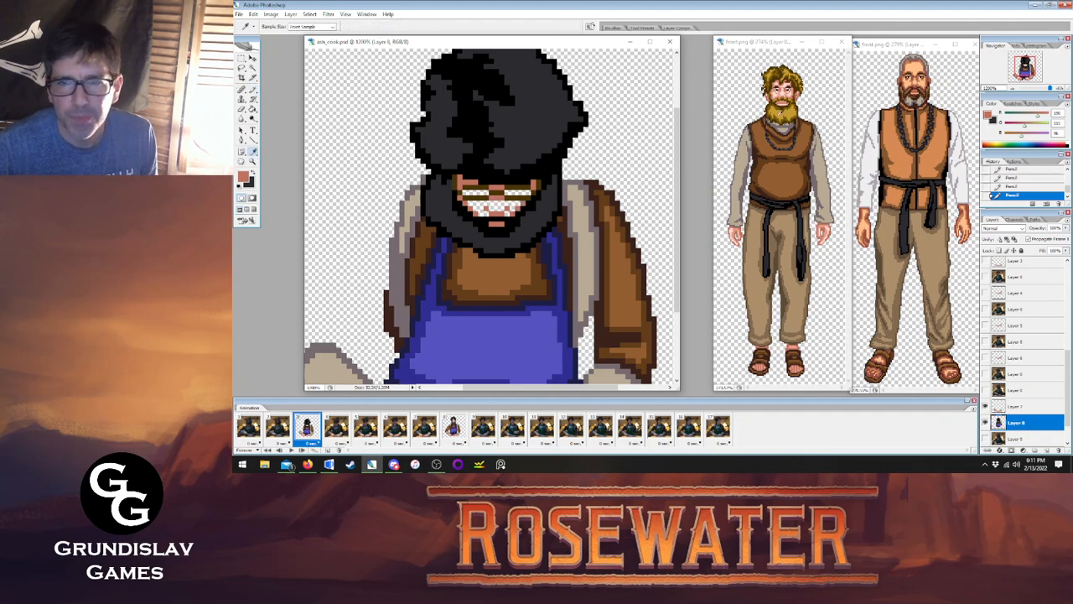
{"action": "left_click", "coordinate": [453, 426]}
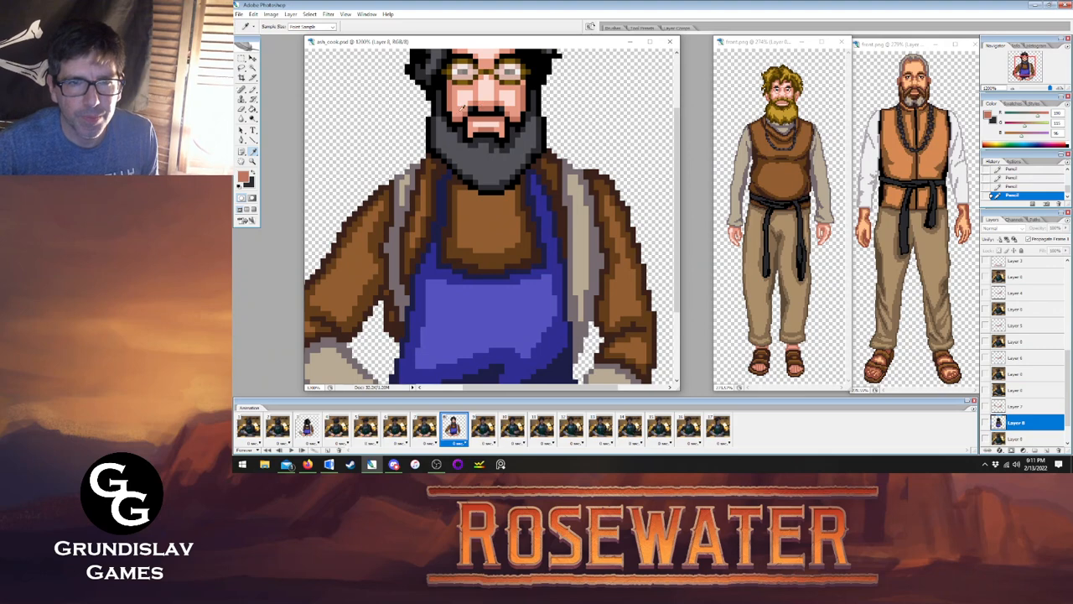
{"action": "left_click", "coordinate": [252, 109]}
{"action": "left_click", "coordinate": [307, 426]}
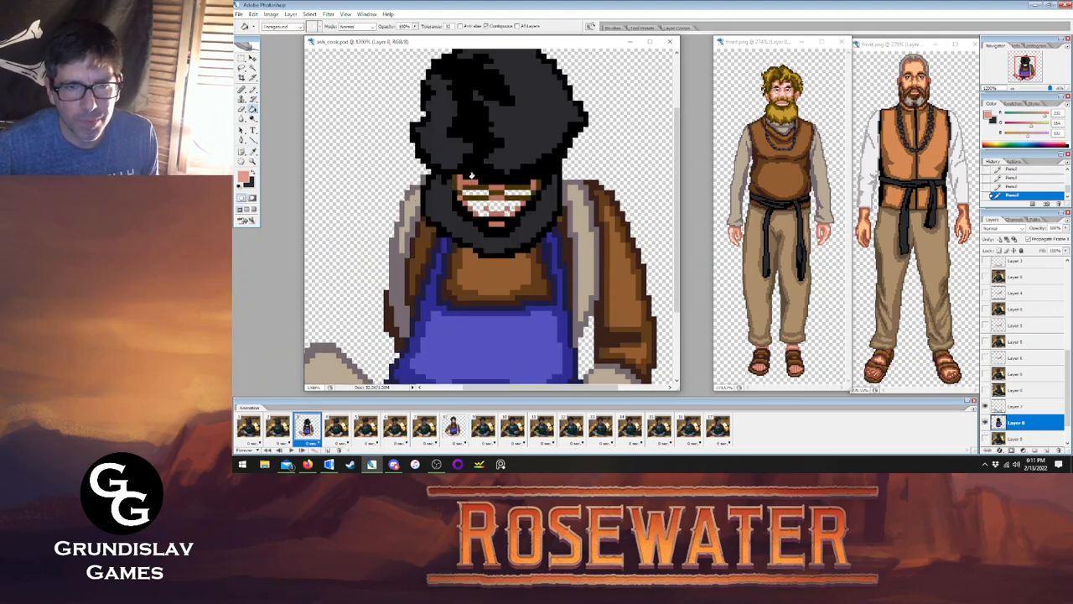
{"action": "left_click", "coordinate": [479, 205]}
{"action": "left_click", "coordinate": [504, 208]}
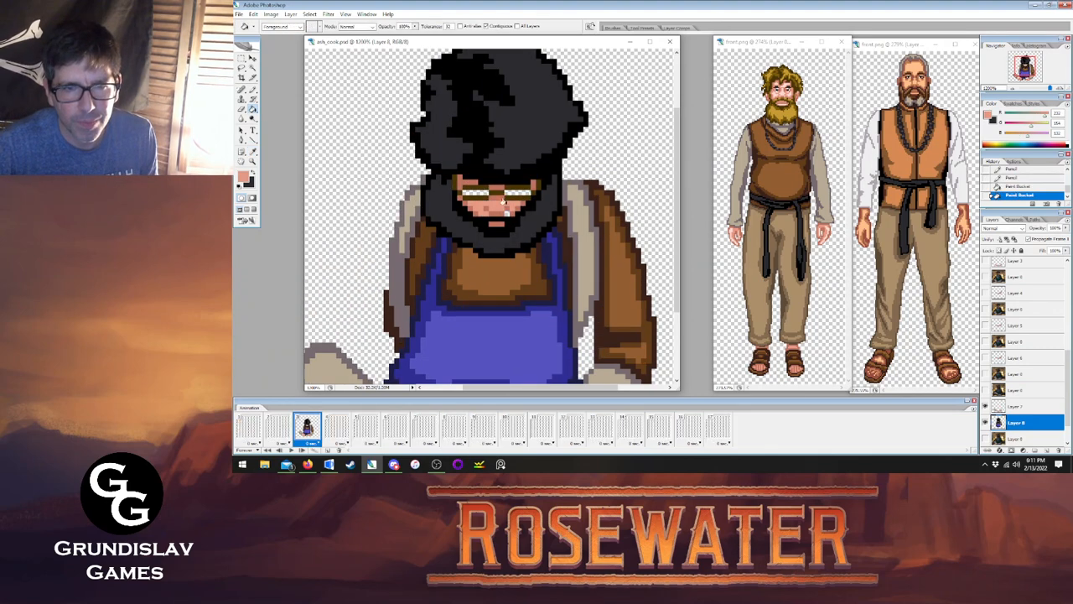
{"action": "left_click", "coordinate": [478, 191]}
{"action": "left_click", "coordinate": [513, 192]}
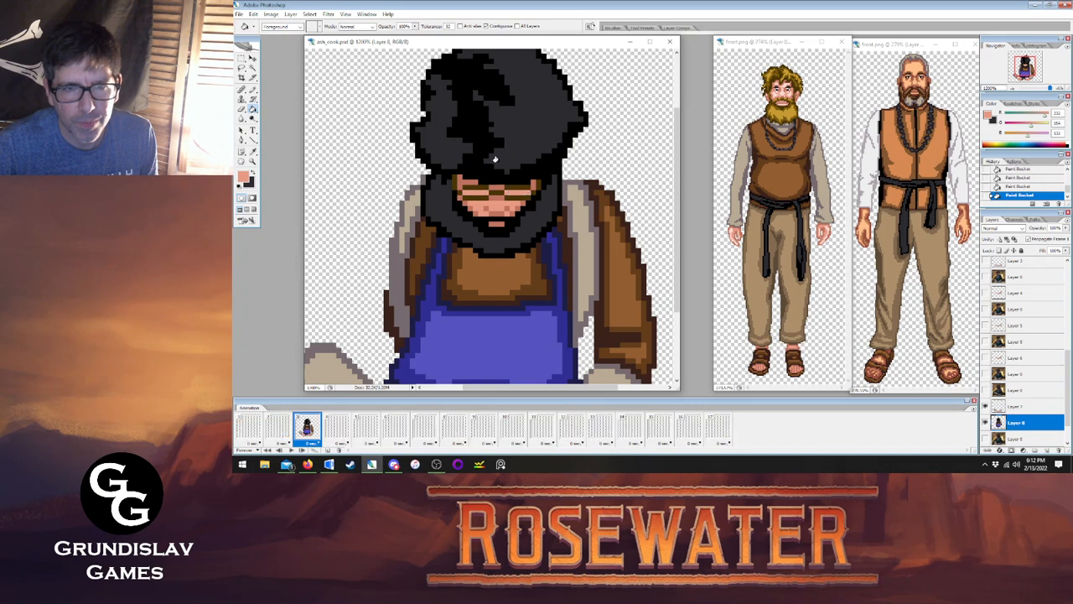
Shade the skin inside the glasses with the reddish skin tone sampled from beside the mouth.
{"action": "left_click", "coordinate": [254, 152]}
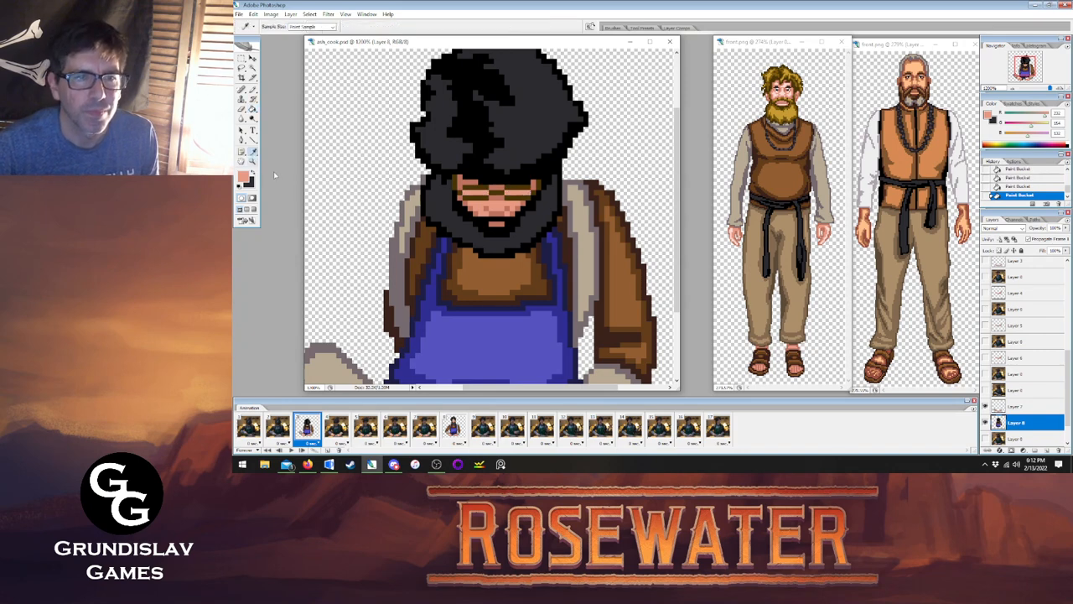
{"action": "left_click", "coordinate": [488, 216]}
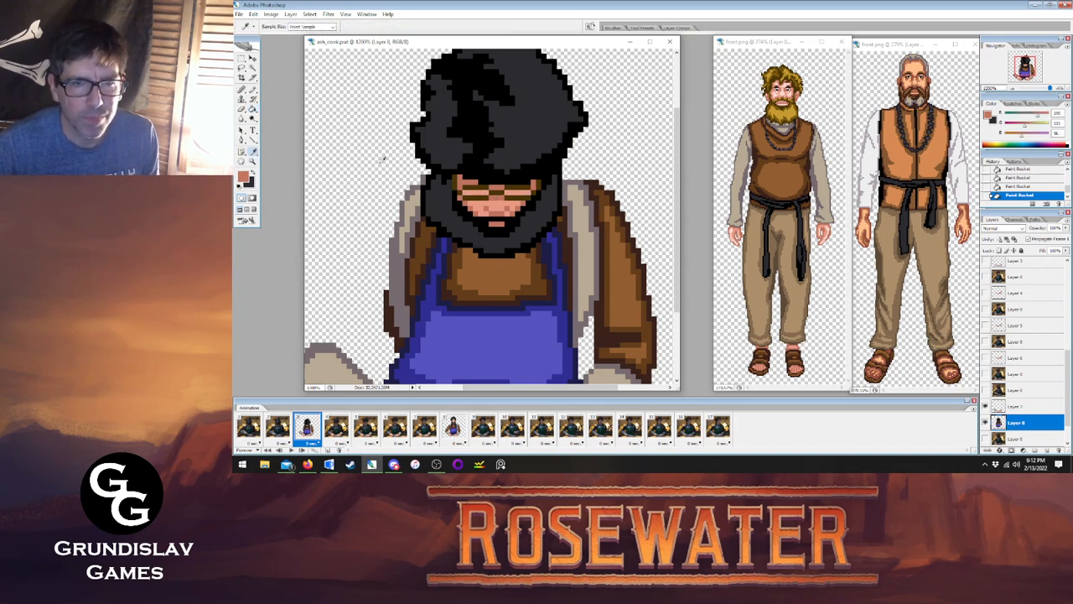
{"action": "key", "text": "b"}
{"action": "left_click_drag", "start_coordinate": [468, 194], "coordinate": [525, 193]}
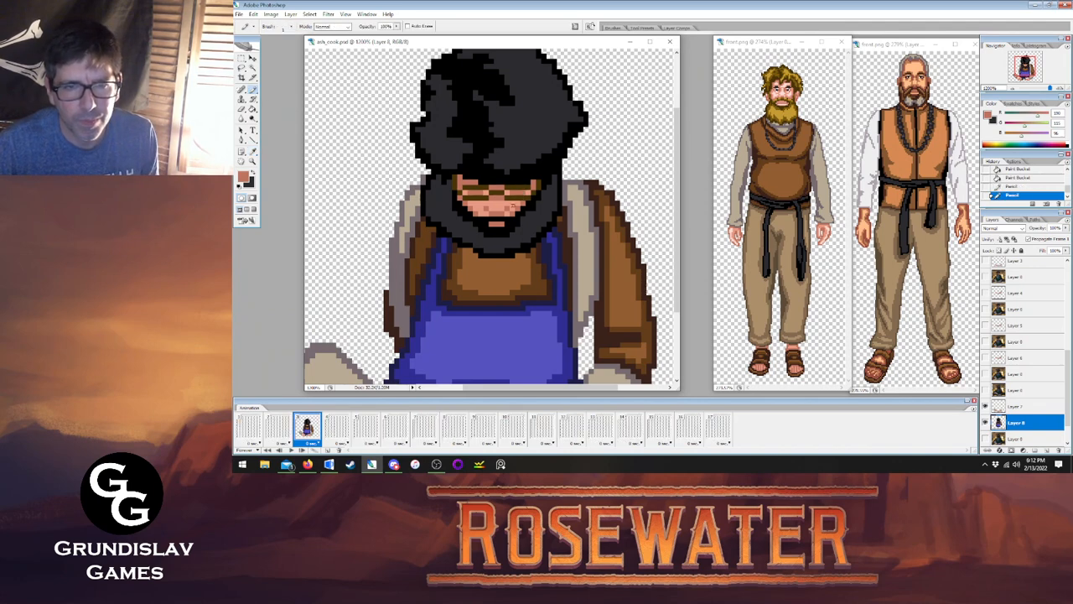
Add a highlight to the nose in frame 3 with the pale pink sampled from the face in frame 8.
{"action": "left_click", "coordinate": [453, 427]}
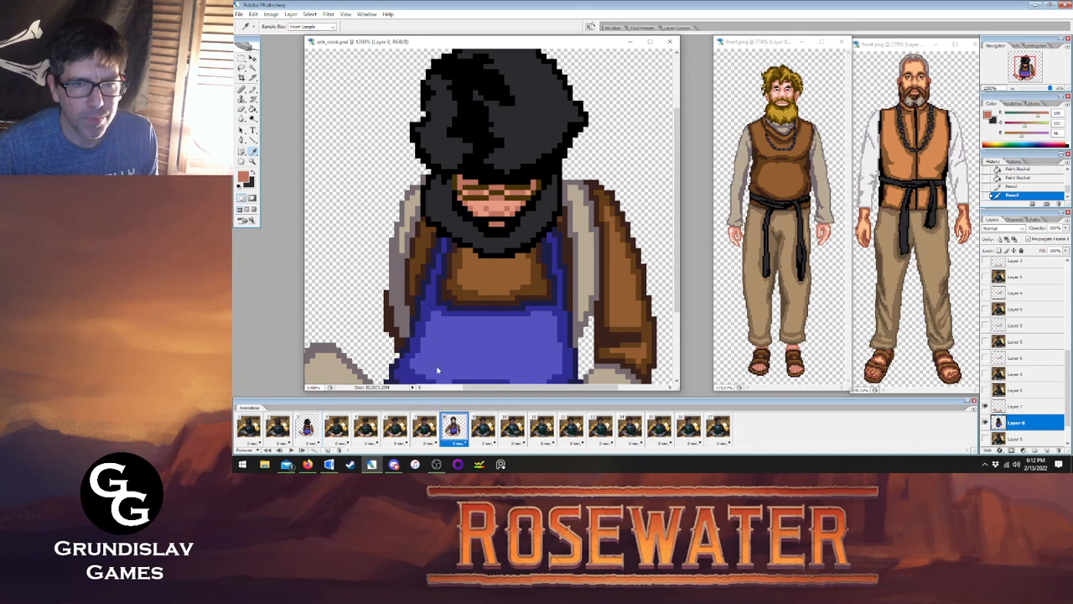
{"action": "left_click", "coordinate": [463, 96]}
{"action": "left_click", "coordinate": [252, 90]}
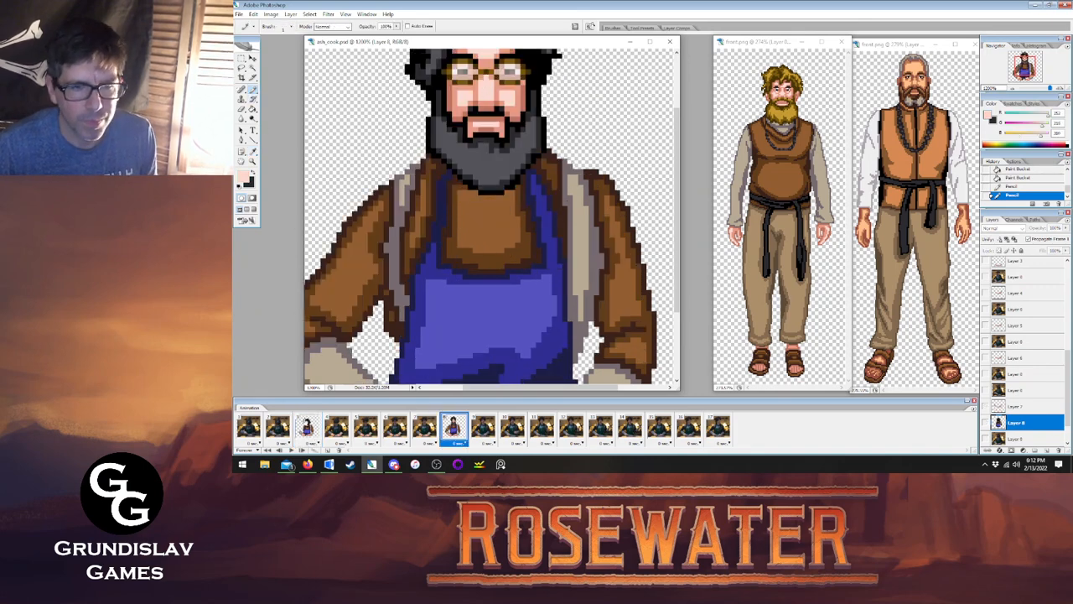
{"action": "left_click", "coordinate": [307, 425]}
{"action": "left_click", "coordinate": [494, 204]}
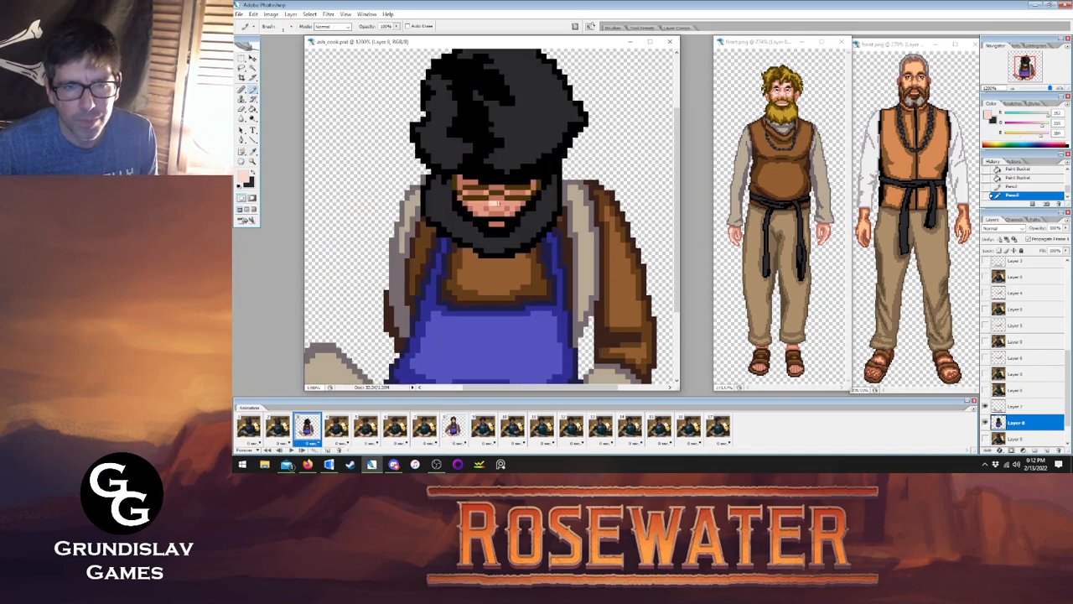
Paint pale pink highlights beside the nose and on the cheek below the glasses in frame 3.
{"action": "left_click", "coordinate": [499, 204]}
{"action": "left_click", "coordinate": [495, 208]}
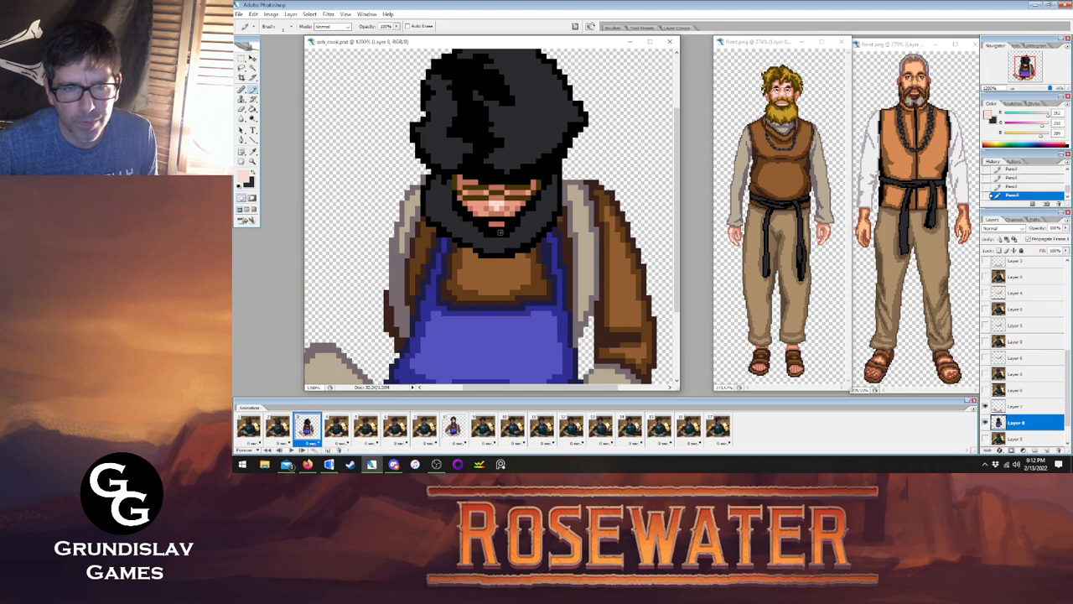
{"action": "left_click_drag", "start_coordinate": [472, 204], "coordinate": [484, 204]}
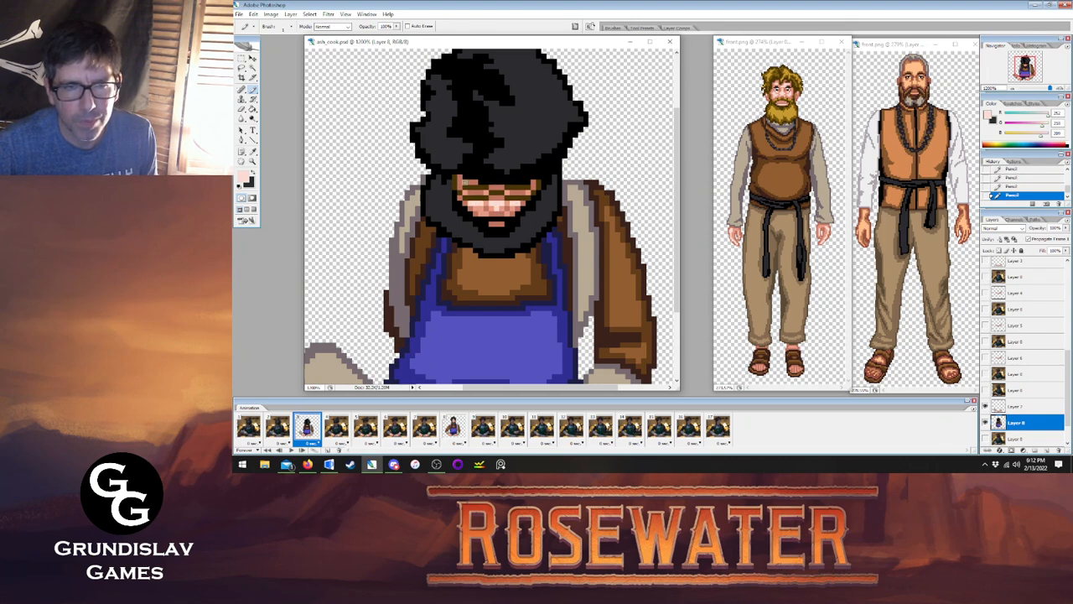
Sample the lens white in frame 8 with its glasses layer temporarily at full opacity, and restore that layer to 50% opacity.
{"action": "left_click", "coordinate": [253, 151]}
{"action": "left_click", "coordinate": [452, 426]}
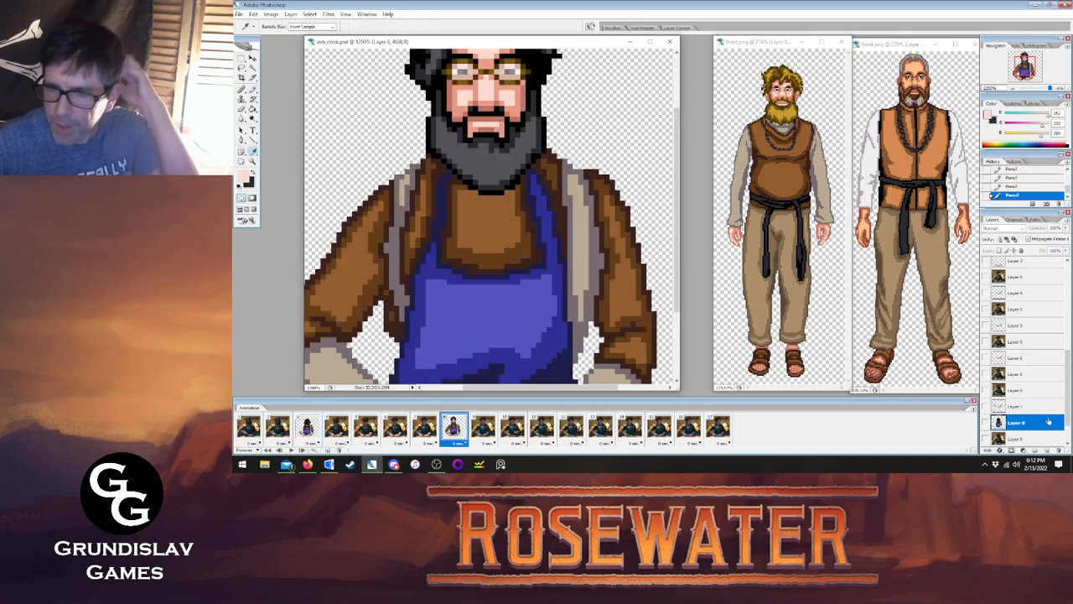
{"action": "left_click", "coordinate": [1022, 409]}
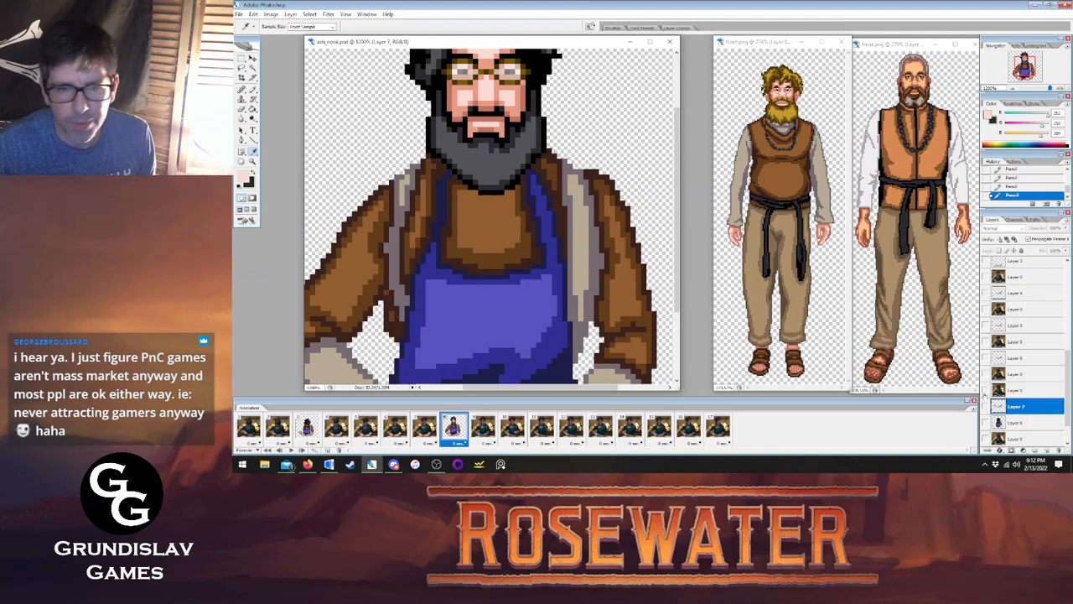
{"action": "scroll", "coordinate": [1044, 377], "scroll_direction": "down", "scroll_amount": 2}
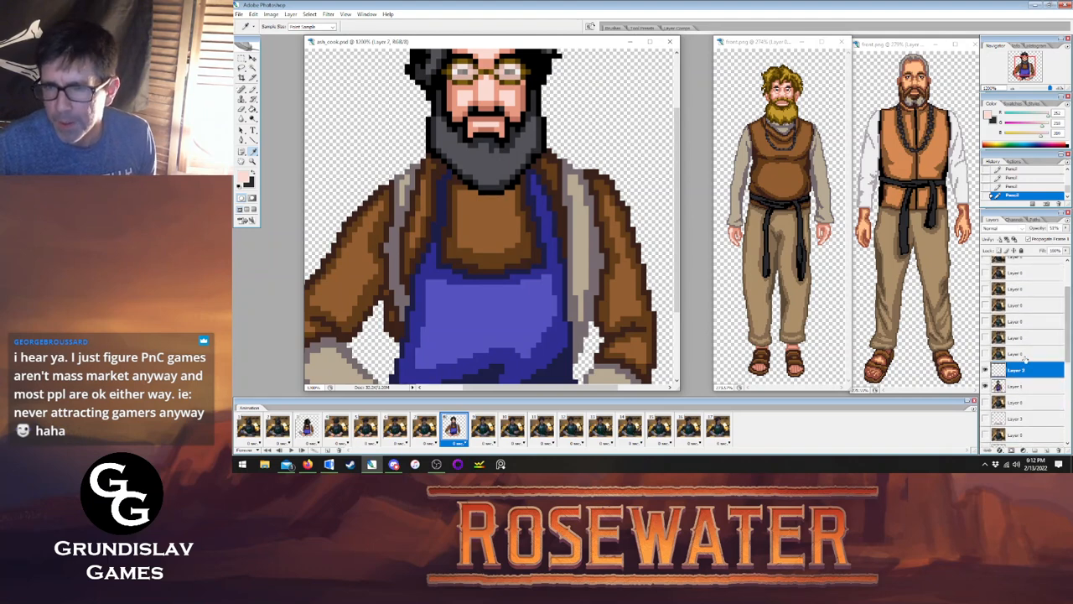
{"action": "left_click", "coordinate": [1063, 228]}
{"action": "left_click_drag", "start_coordinate": [1044, 237], "coordinate": [1062, 238]}
{"action": "left_click", "coordinate": [565, 73]}
{"action": "key", "text": "Tab"}
{"action": "key", "text": "Tab"}
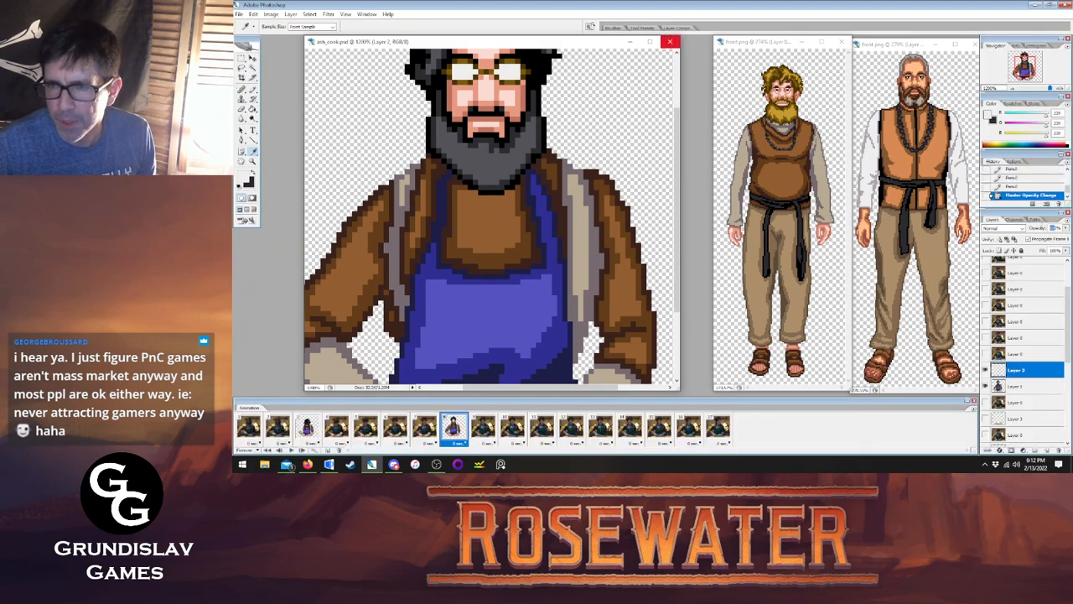
{"action": "type", "text": "50"}
{"action": "key", "text": "Return"}
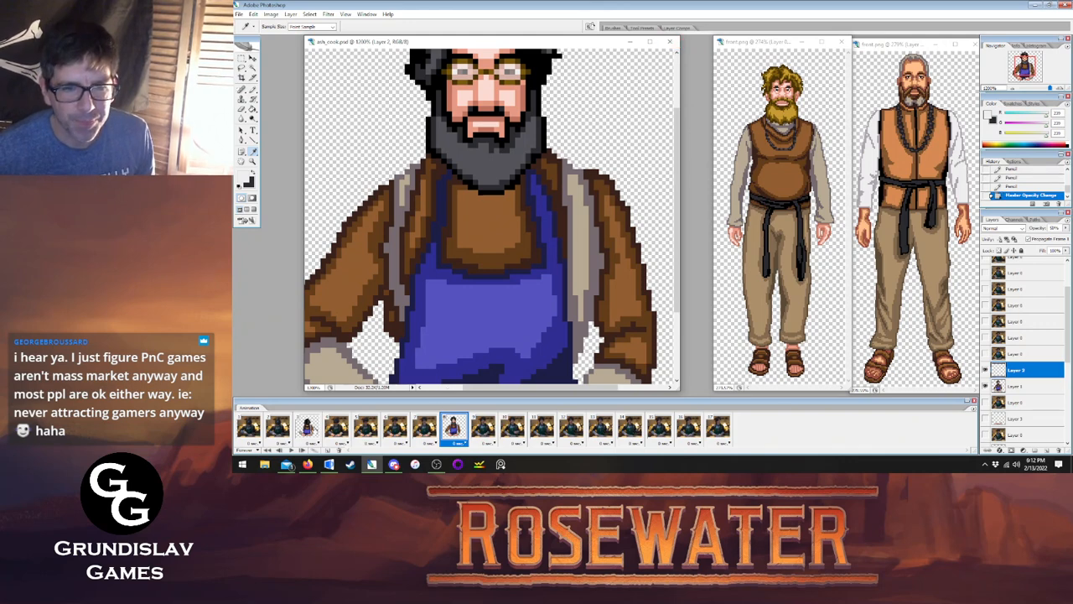
Add a new layer directly above the cook in frame 3 and paint both glasses lenses with the sampled white.
{"action": "left_click", "coordinate": [307, 426]}
{"action": "scroll", "coordinate": [1022, 377], "scroll_direction": "down", "scroll_amount": 5}
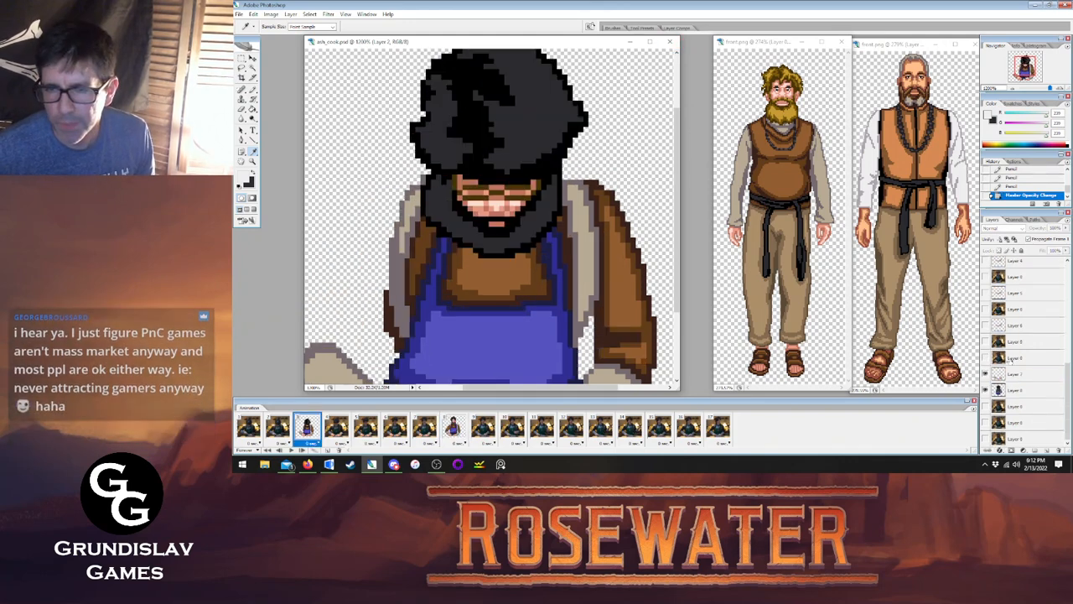
{"action": "left_click", "coordinate": [1021, 389]}
{"action": "left_click", "coordinate": [290, 15]}
{"action": "mouse_move", "coordinate": [304, 24]}
{"action": "left_click", "coordinate": [411, 24]}
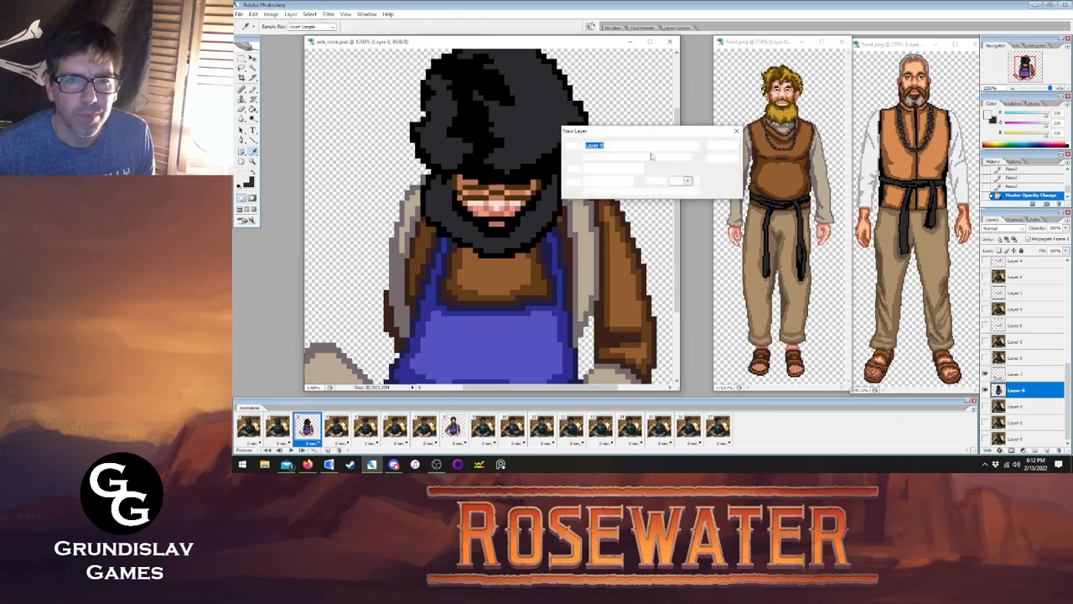
{"action": "left_click", "coordinate": [714, 148]}
{"action": "key", "text": "b"}
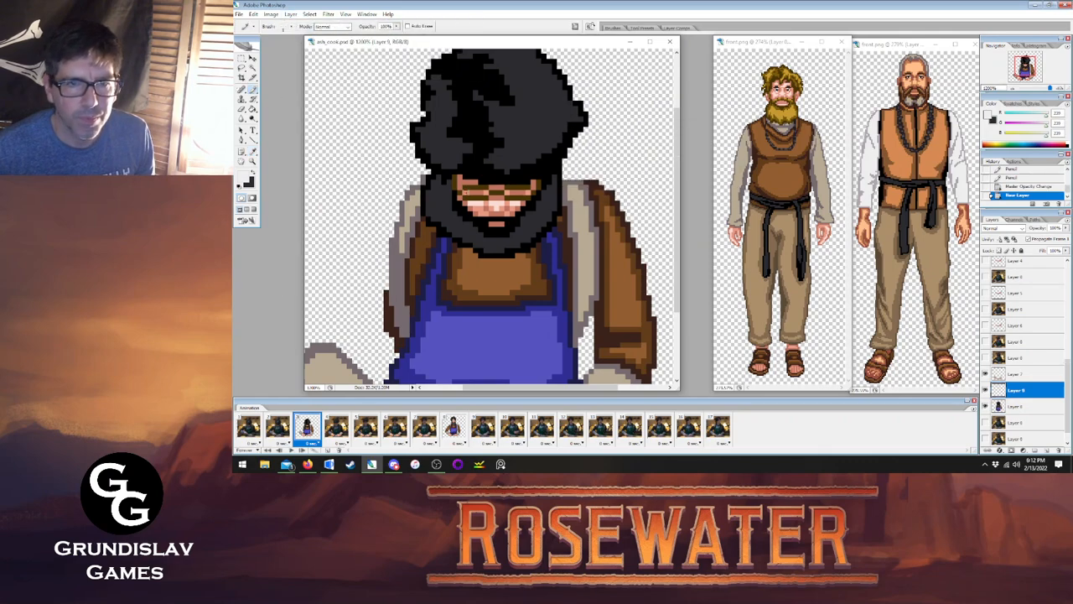
{"action": "left_click_drag", "start_coordinate": [462, 193], "coordinate": [525, 193]}
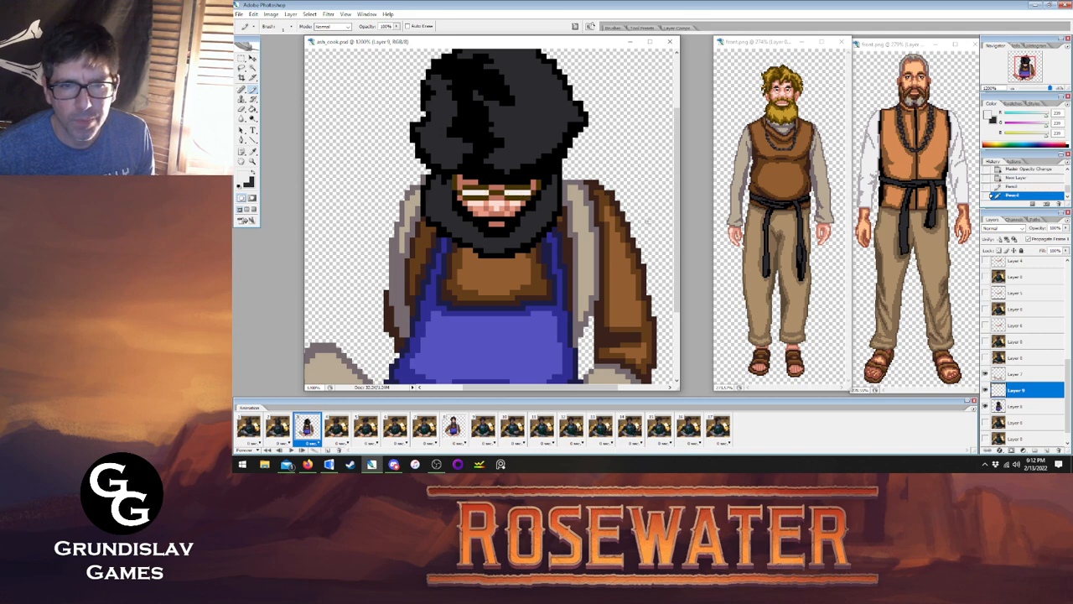
Set the lens layer's opacity to 50% and merge it down into the cook layer.
{"action": "left_click_drag", "start_coordinate": [1055, 228], "coordinate": [1035, 228]}
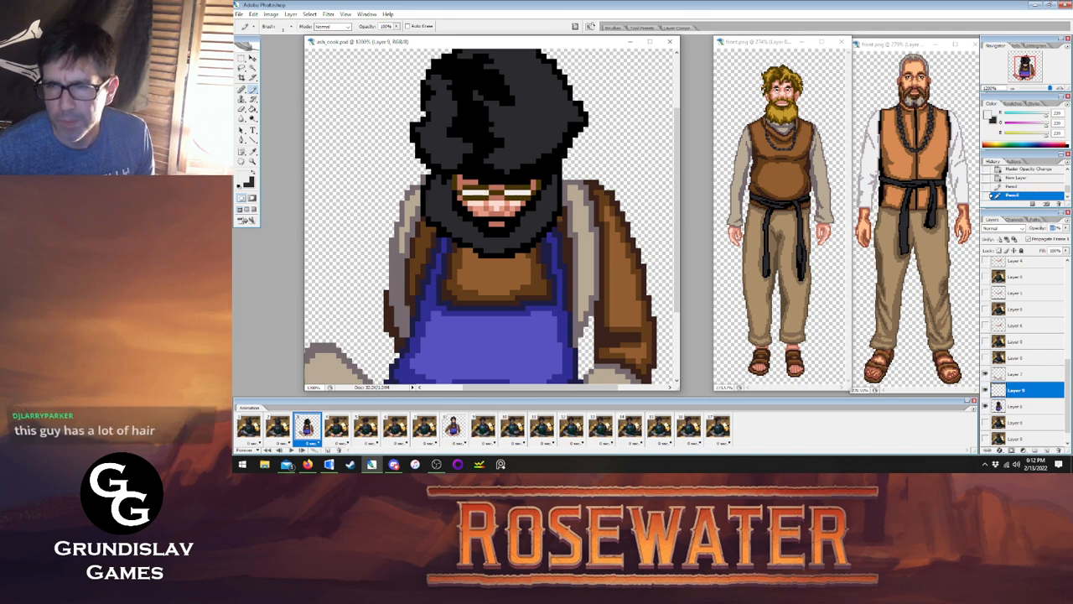
{"action": "type", "text": "50"}
{"action": "key", "text": "Return"}
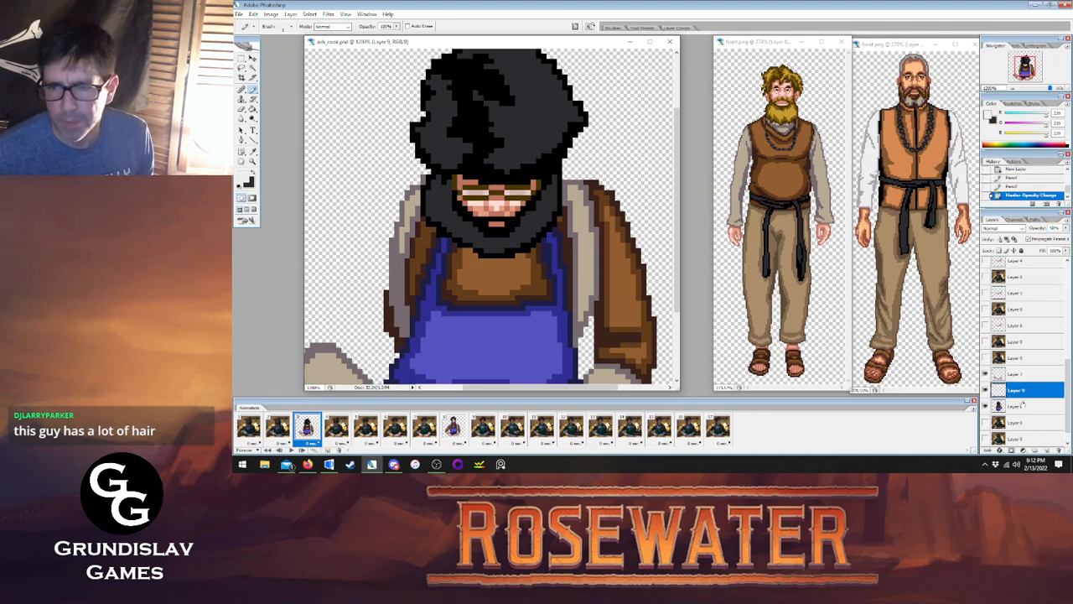
{"action": "key", "text": "ctrl+e"}
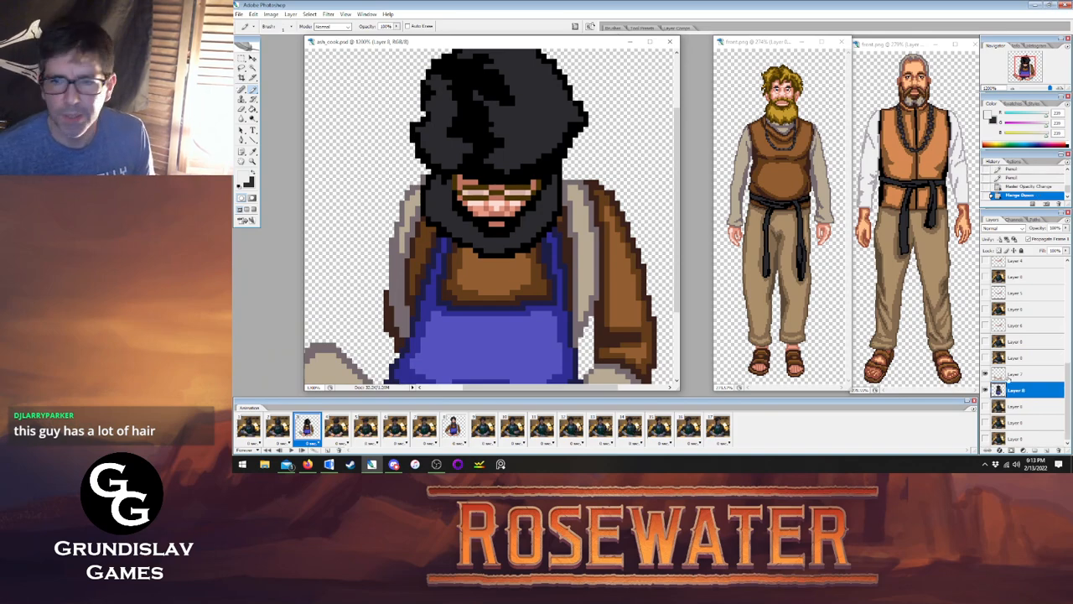
Show the video reference behind the cook in frame 3 and save the file.
{"action": "left_click", "coordinate": [987, 407]}
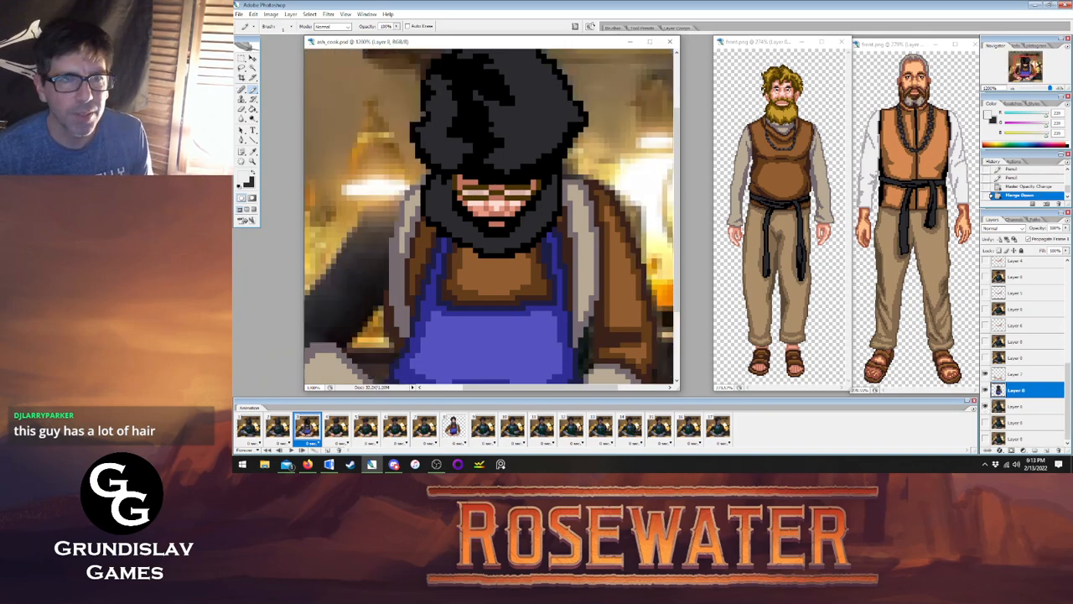
{"action": "left_click", "coordinate": [239, 15]}
{"action": "left_click", "coordinate": [259, 103]}
{"action": "left_click", "coordinate": [252, 161]}
{"action": "right_click", "coordinate": [459, 189]}
{"action": "left_click", "coordinate": [482, 196]}
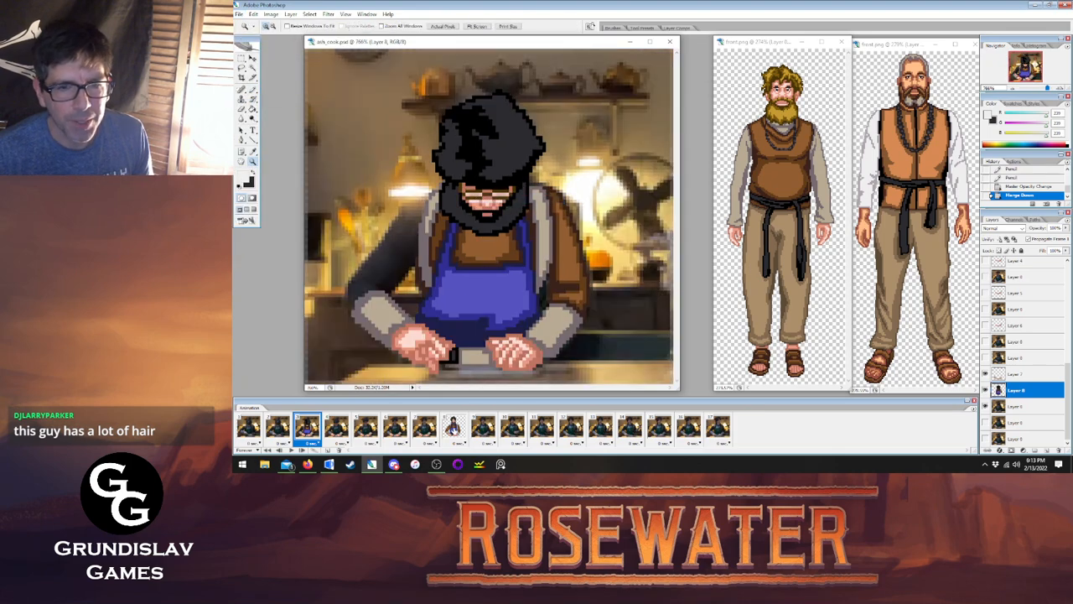
Sample the grey of the beard in frame 8 for the Pencil and compare the hair shading between frames 8 and 3.
{"action": "left_click", "coordinate": [452, 425]}
{"action": "key", "text": "i"}
{"action": "left_click", "coordinate": [486, 172]}
{"action": "key", "text": "b"}
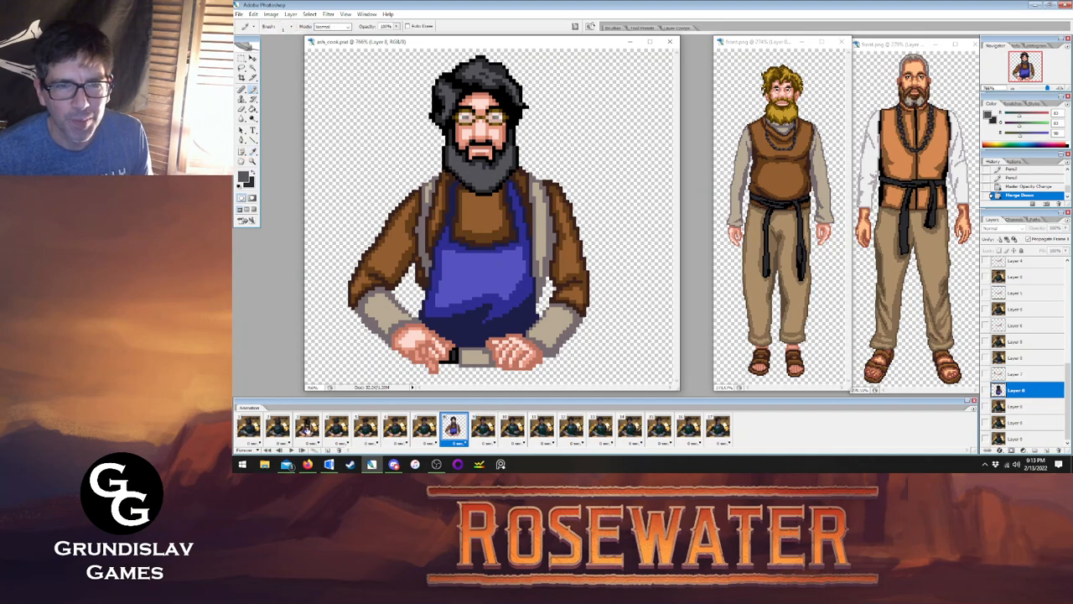
{"action": "left_click", "coordinate": [307, 426]}
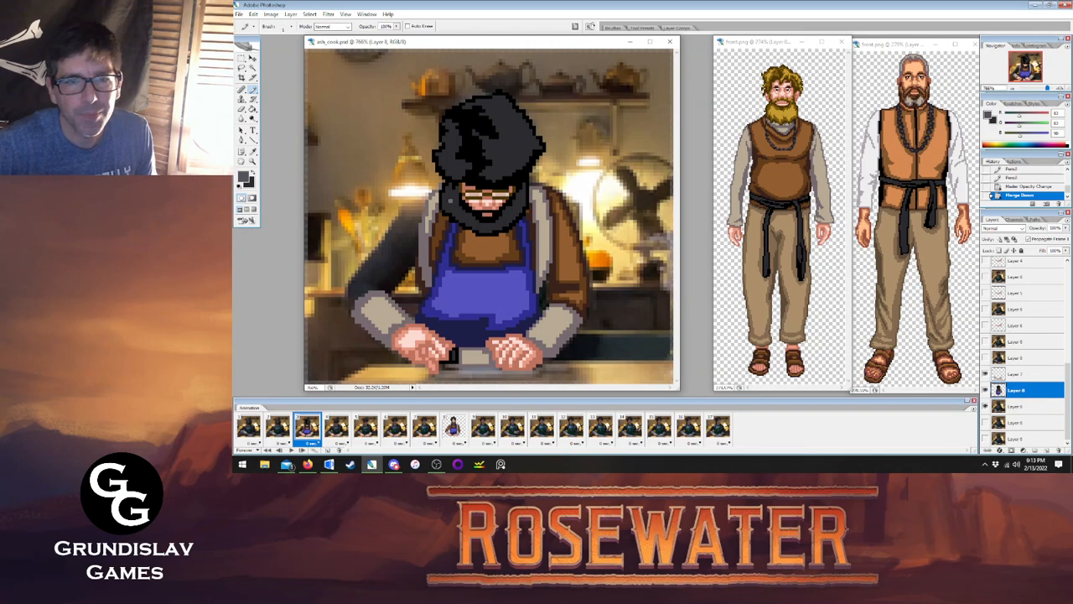
{"action": "left_click", "coordinate": [453, 426]}
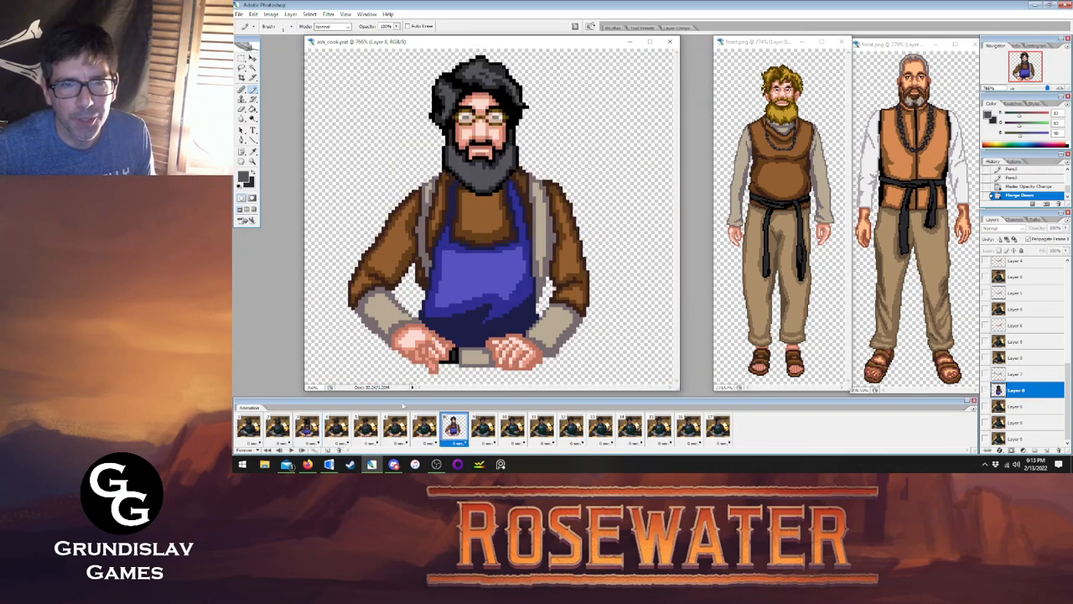
{"action": "left_click", "coordinate": [307, 427]}
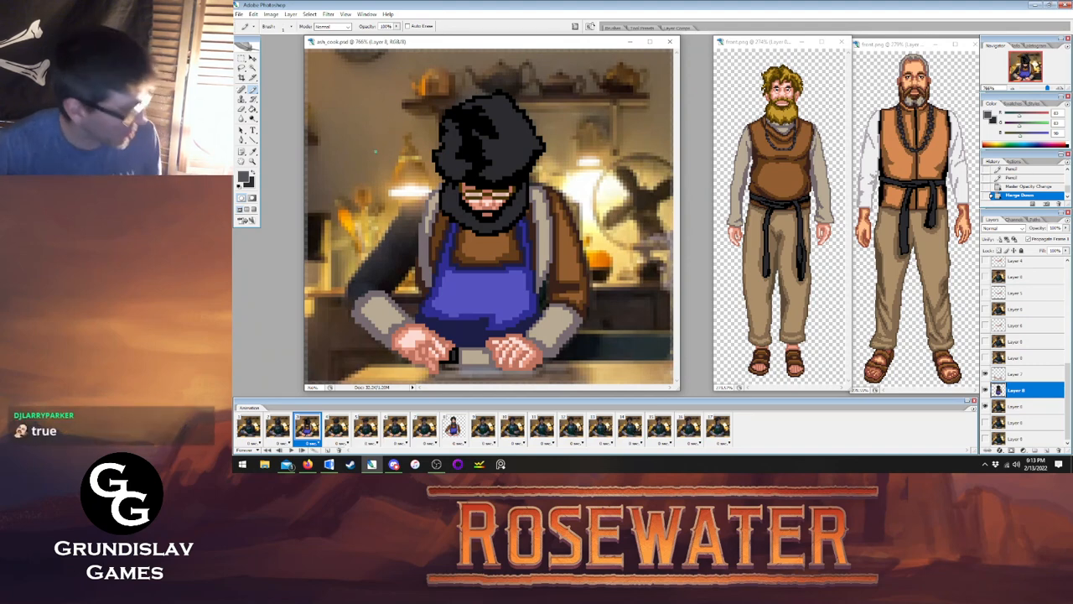
{"action": "left_click", "coordinate": [454, 430]}
{"action": "left_click", "coordinate": [311, 430]}
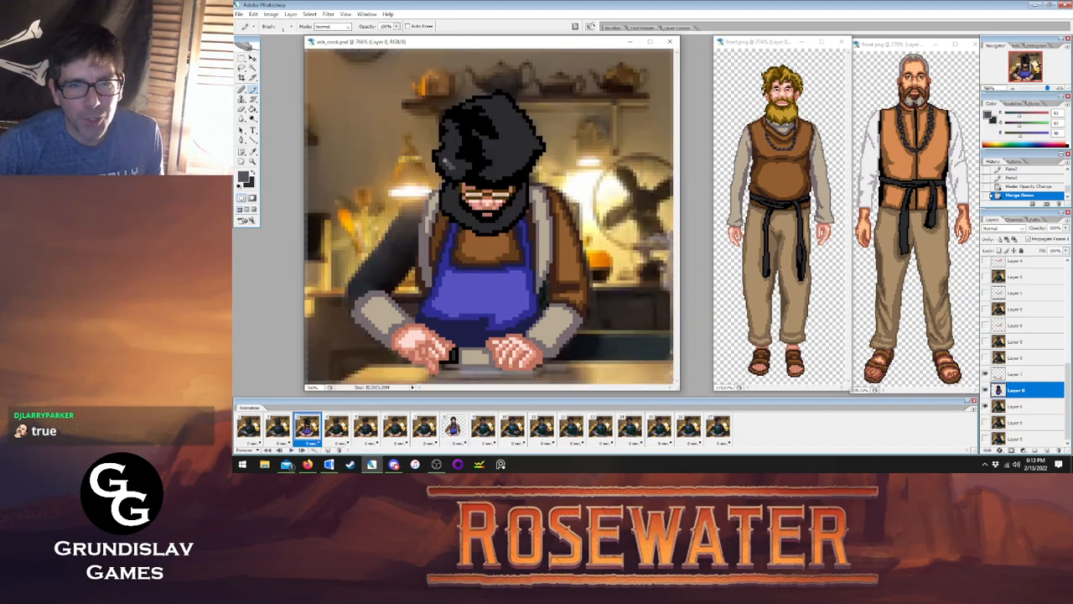
Paint grey highlights over the hair and beard in frame 3, checking the shading against frame 8.
{"action": "left_click", "coordinate": [455, 166]}
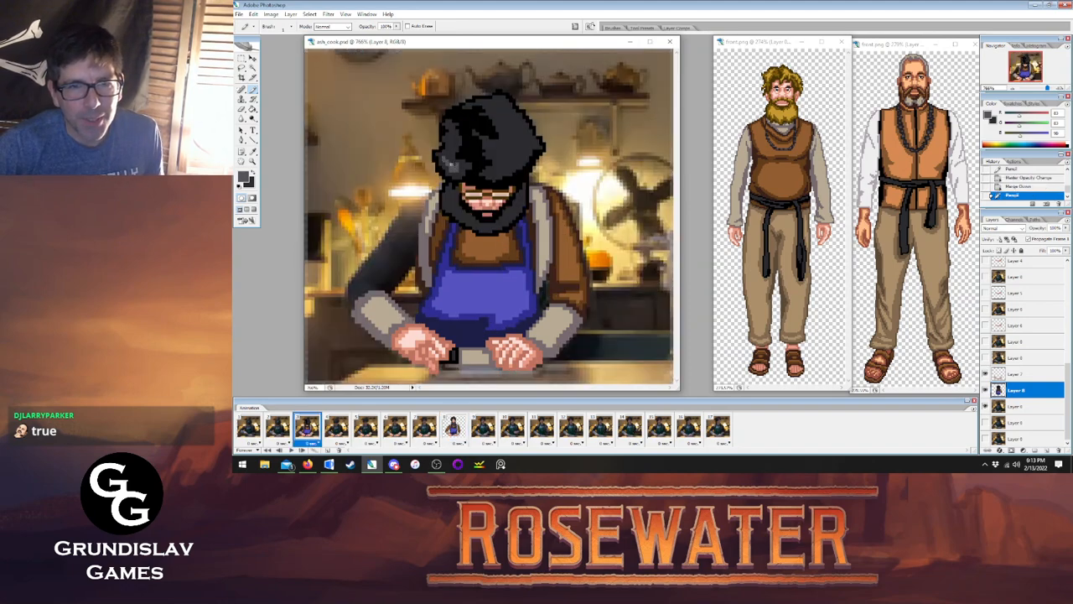
{"action": "left_click", "coordinate": [451, 138]}
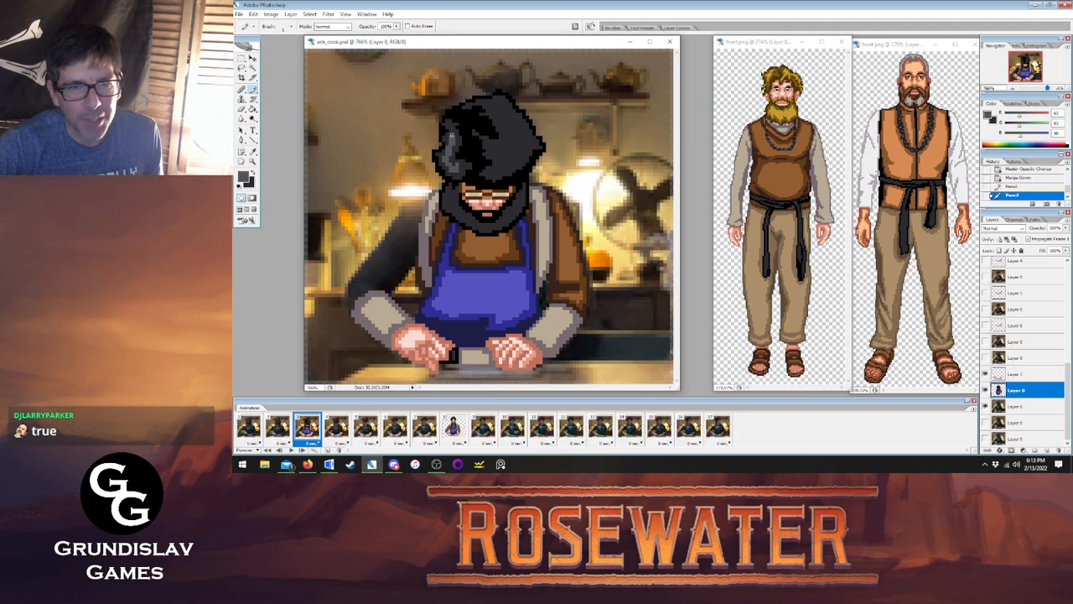
{"action": "left_click", "coordinate": [456, 139]}
{"action": "left_click", "coordinate": [447, 141]}
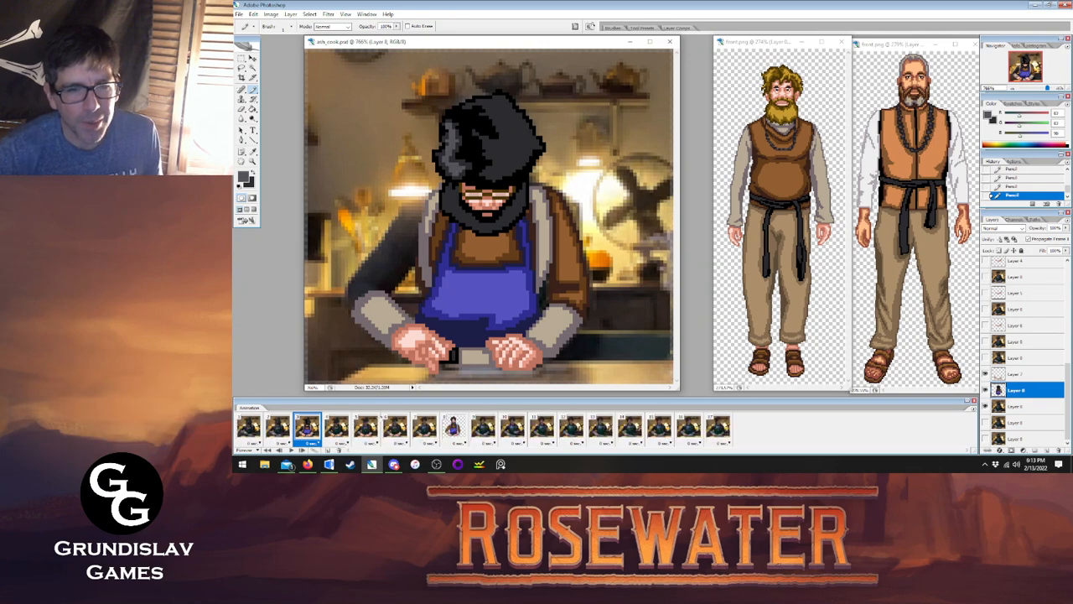
{"action": "left_click", "coordinate": [454, 427]}
{"action": "left_click", "coordinate": [310, 428]}
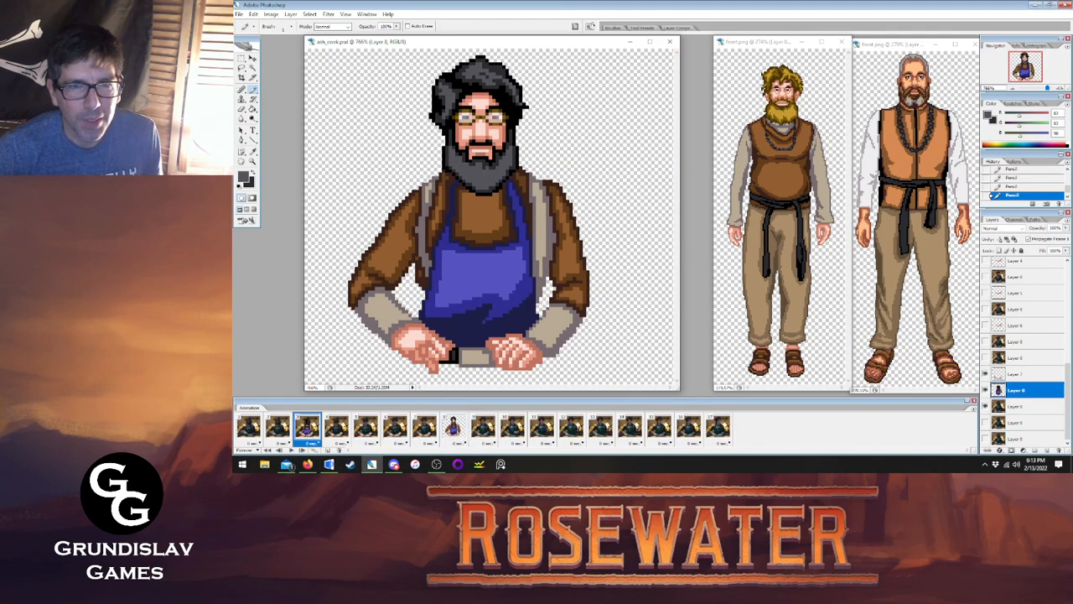
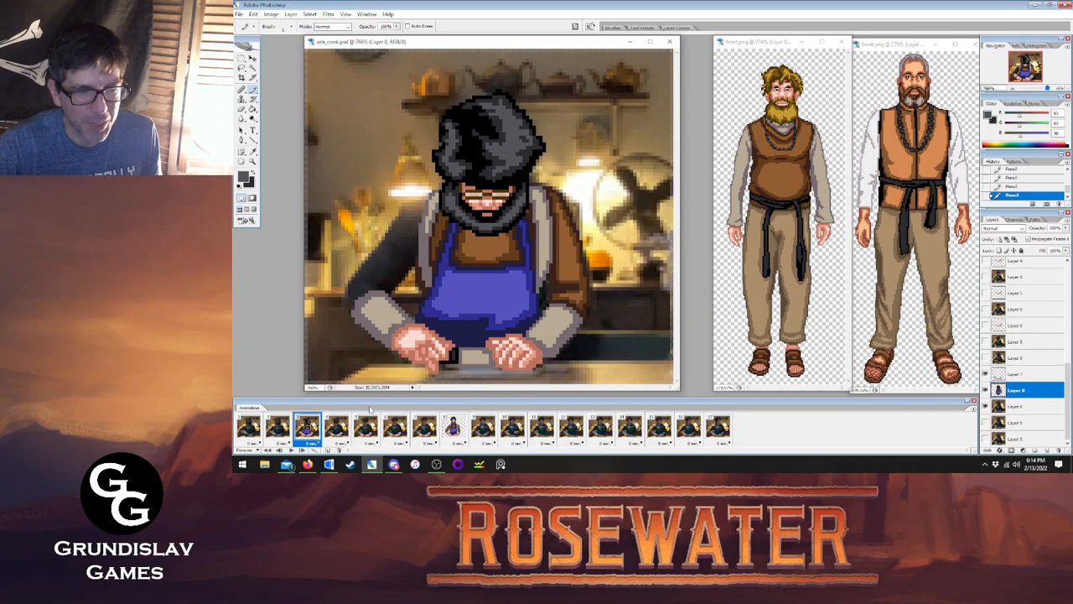
Compare the cook in frame 3 with the finished figure in frame 8 by alternating between the two frames.
{"action": "left_click", "coordinate": [453, 426]}
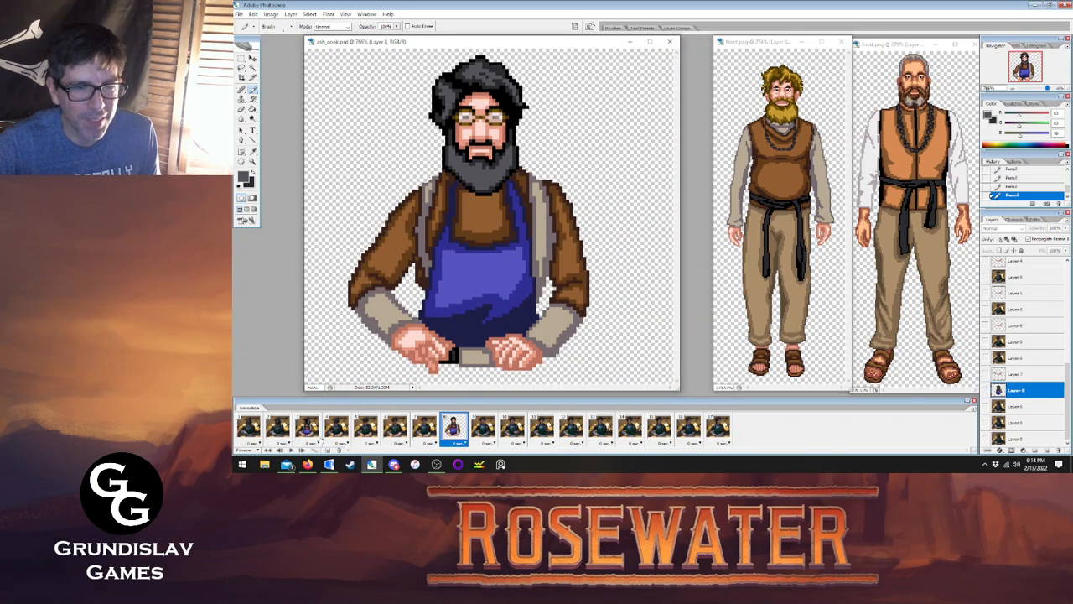
{"action": "left_click", "coordinate": [322, 439]}
{"action": "left_click", "coordinate": [451, 436]}
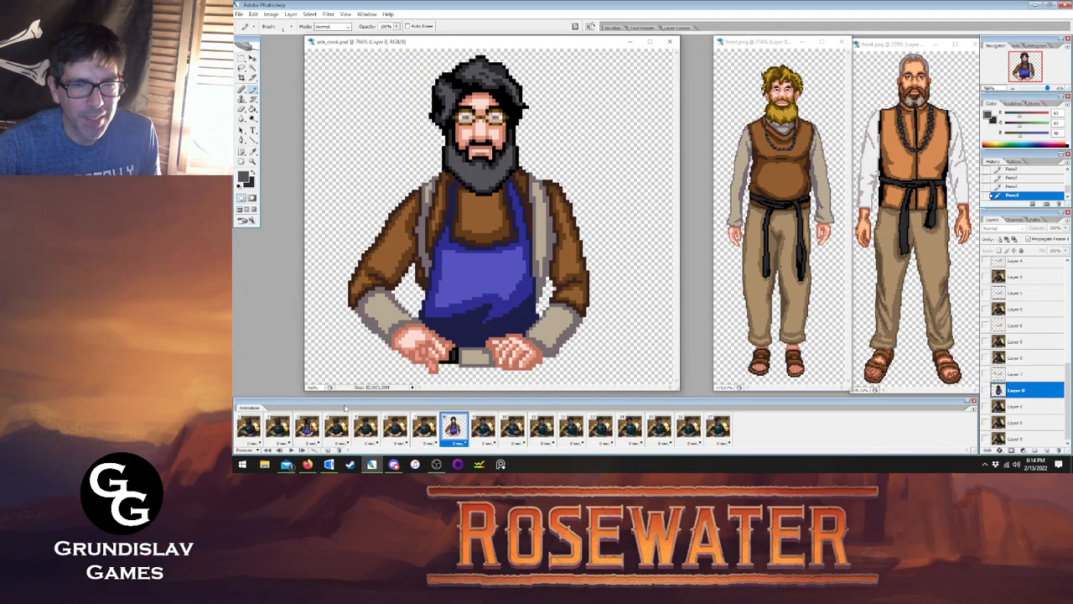
{"action": "left_click", "coordinate": [308, 430]}
{"action": "left_click", "coordinate": [453, 428]}
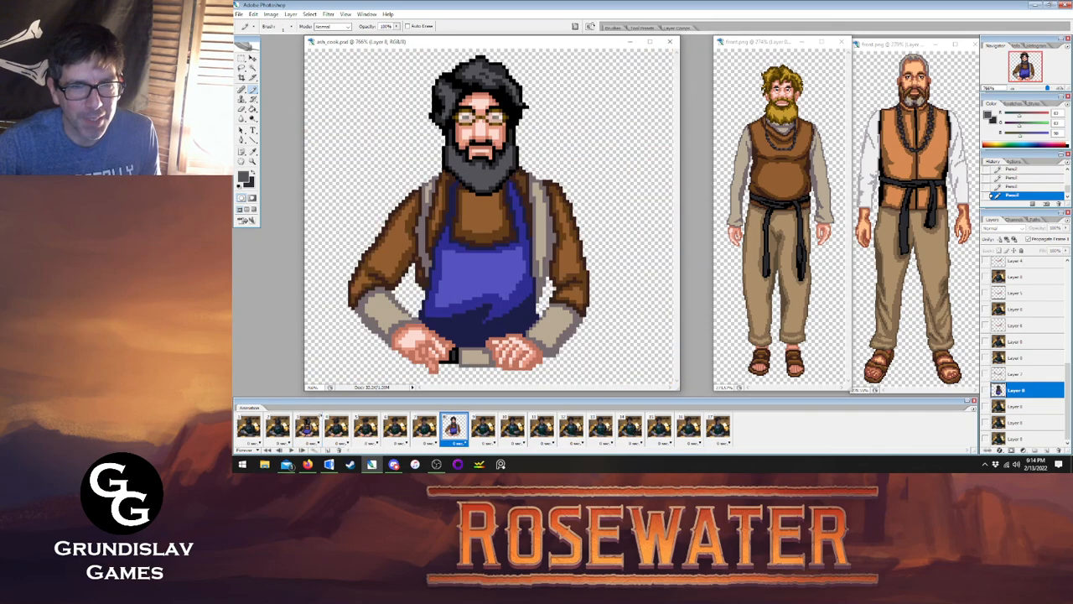
{"action": "left_click", "coordinate": [308, 429]}
{"action": "left_click", "coordinate": [453, 428]}
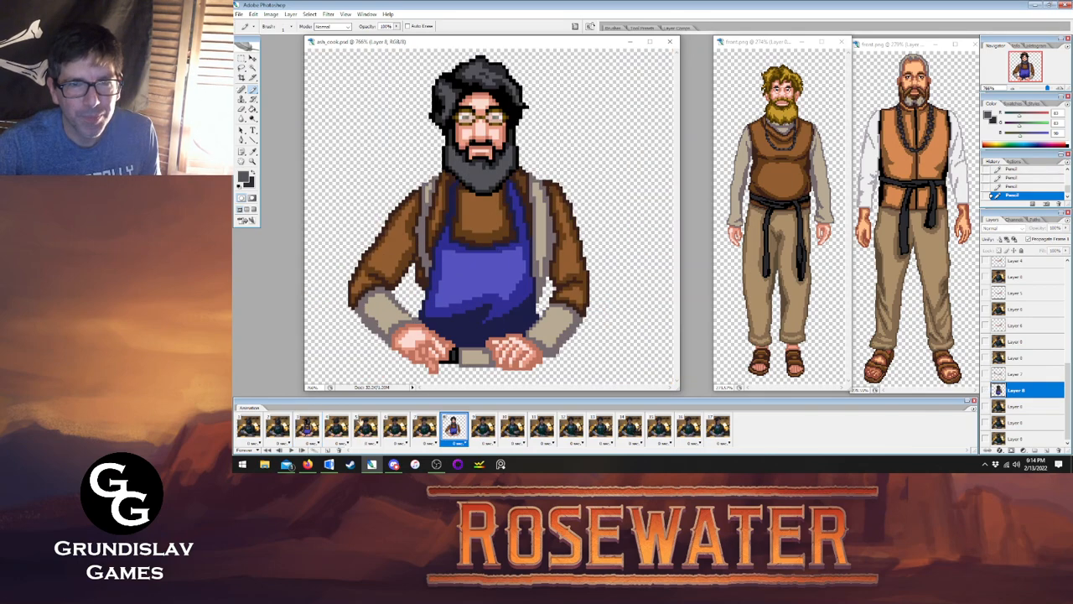
{"action": "left_click", "coordinate": [307, 429]}
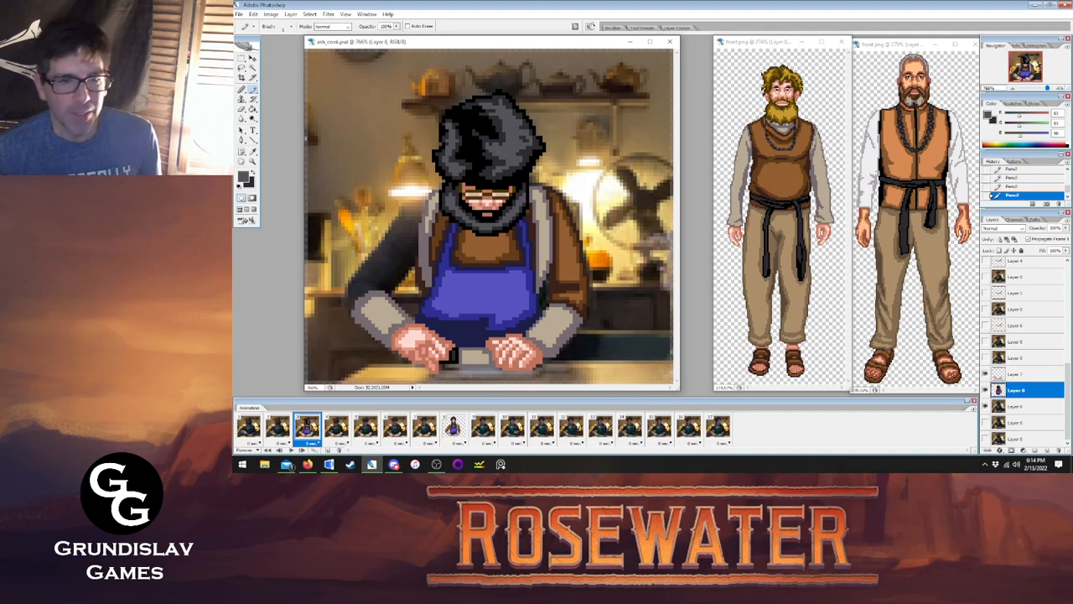
Copy the whole cook layer from frame 3, paste it above the video layer in frame 2, and move it over the reference figure.
{"action": "left_click", "coordinate": [309, 15]}
{"action": "left_click", "coordinate": [317, 21]}
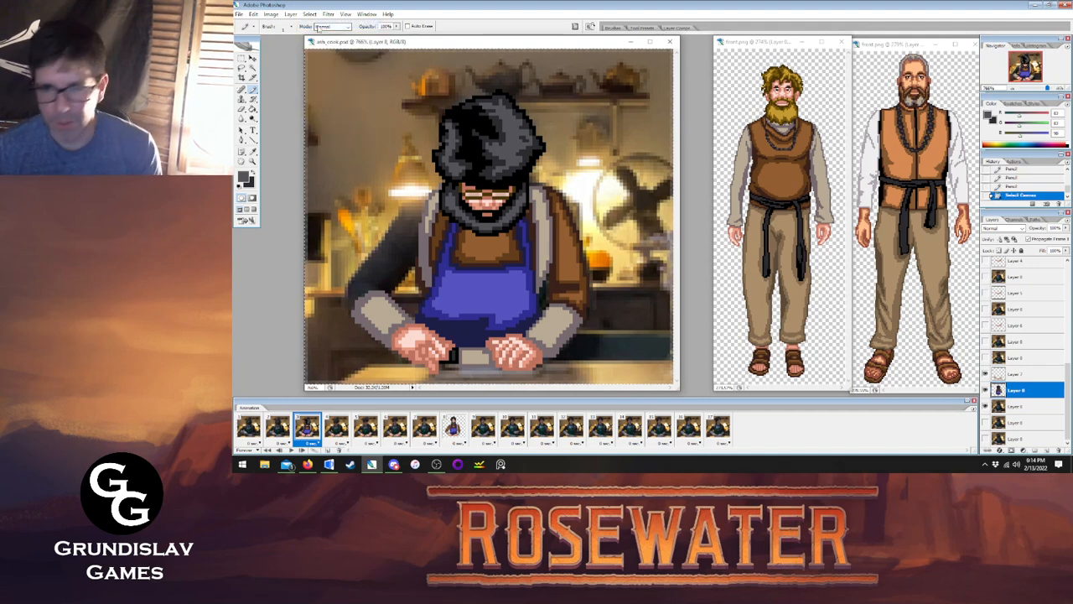
{"action": "left_click", "coordinate": [278, 426]}
{"action": "left_click", "coordinate": [1019, 422]}
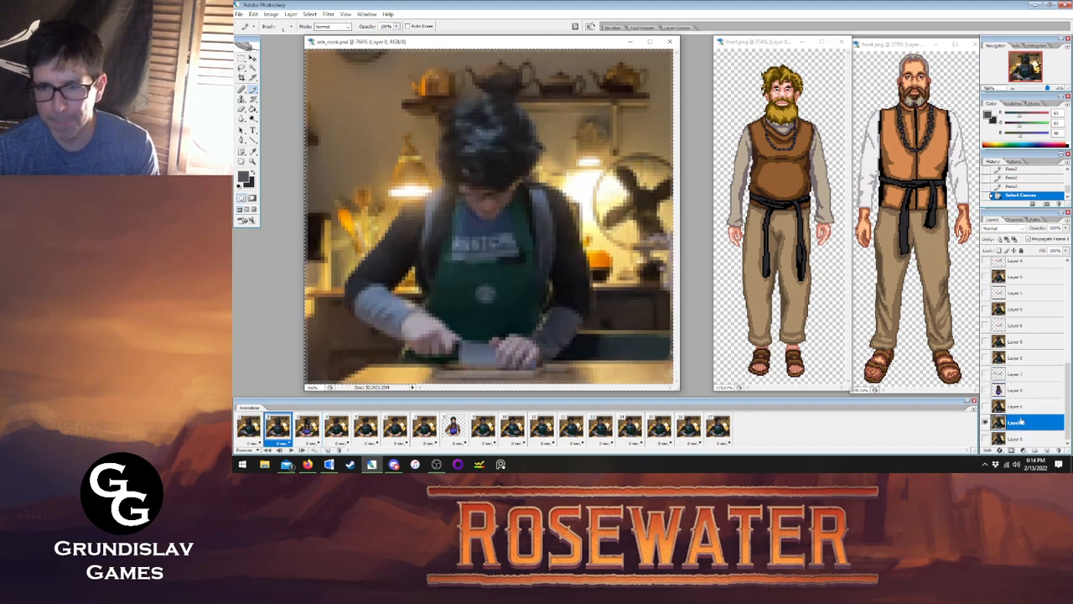
{"action": "key", "text": "ctrl+v"}
{"action": "key", "text": "v"}
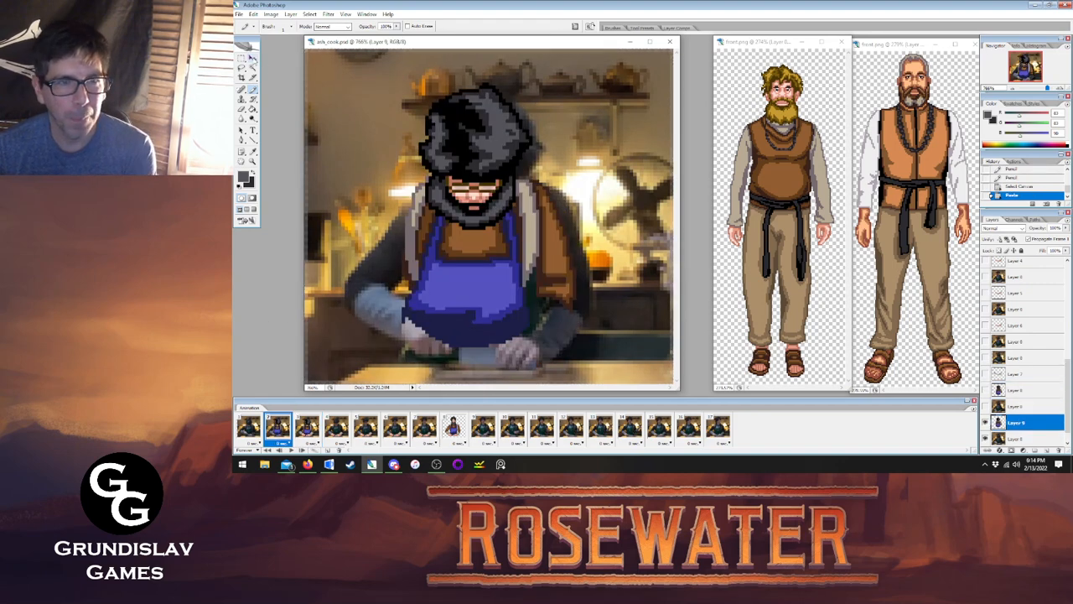
{"action": "left_click_drag", "start_coordinate": [491, 147], "coordinate": [497, 156]}
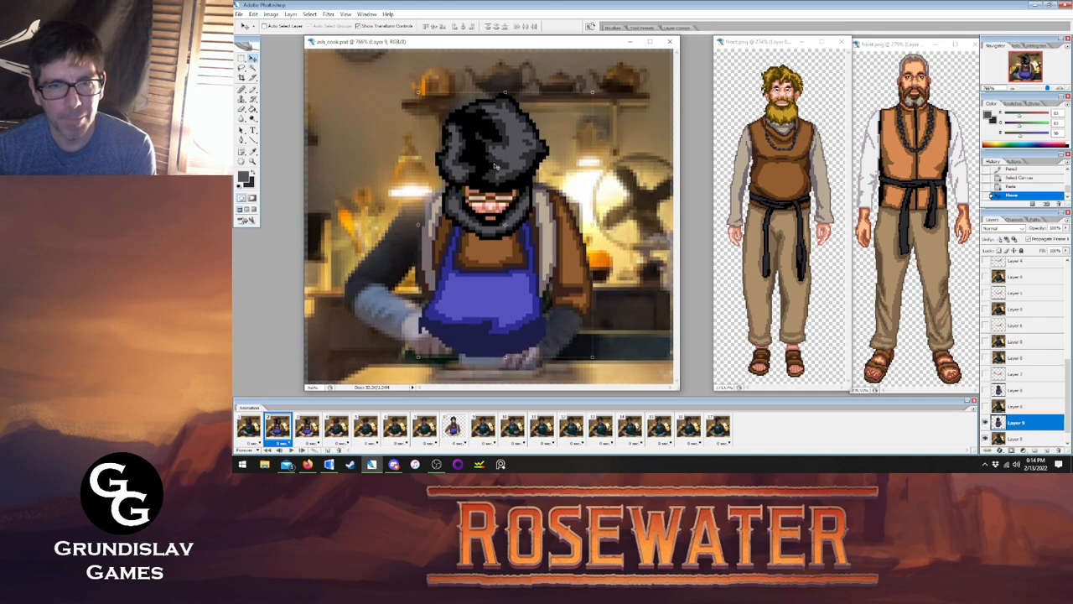
Nudge the pasted cook in frame 2 slightly up and left to line it up with frame 3.
{"action": "left_click", "coordinate": [307, 429]}
{"action": "left_click", "coordinate": [278, 429]}
{"action": "key", "text": "Up"}
{"action": "key", "text": "Left"}
{"action": "left_click", "coordinate": [308, 430]}
{"action": "left_click", "coordinate": [279, 428]}
{"action": "left_click", "coordinate": [309, 429]}
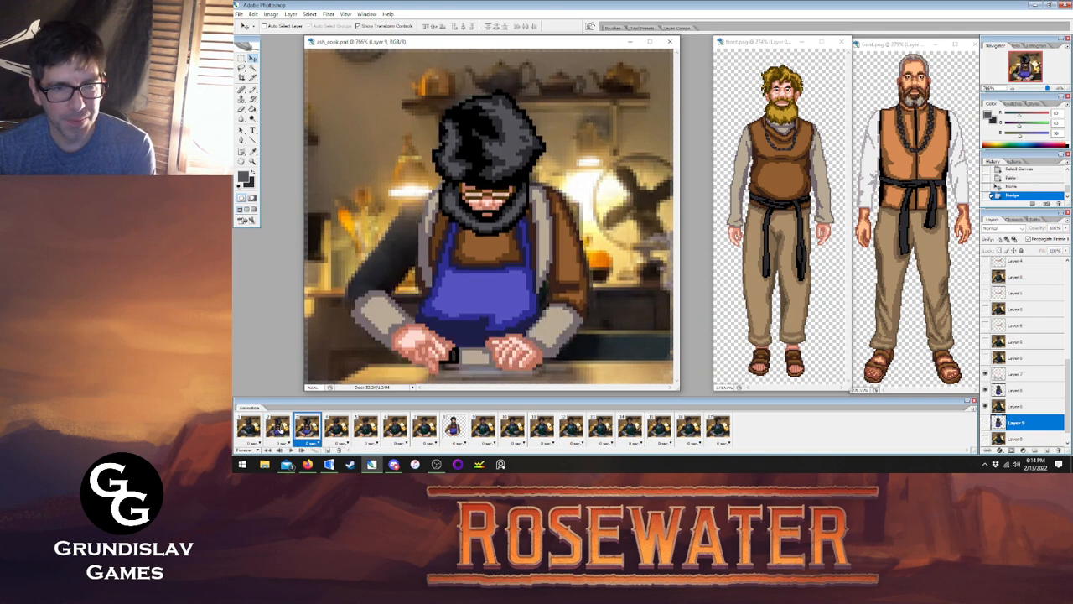
Select the video layer shown in frame 1 and paste the copied cook above it.
{"action": "left_click", "coordinate": [277, 428]}
{"action": "left_click", "coordinate": [248, 428]}
{"action": "scroll", "coordinate": [1010, 416], "scroll_direction": "down", "scroll_amount": 1}
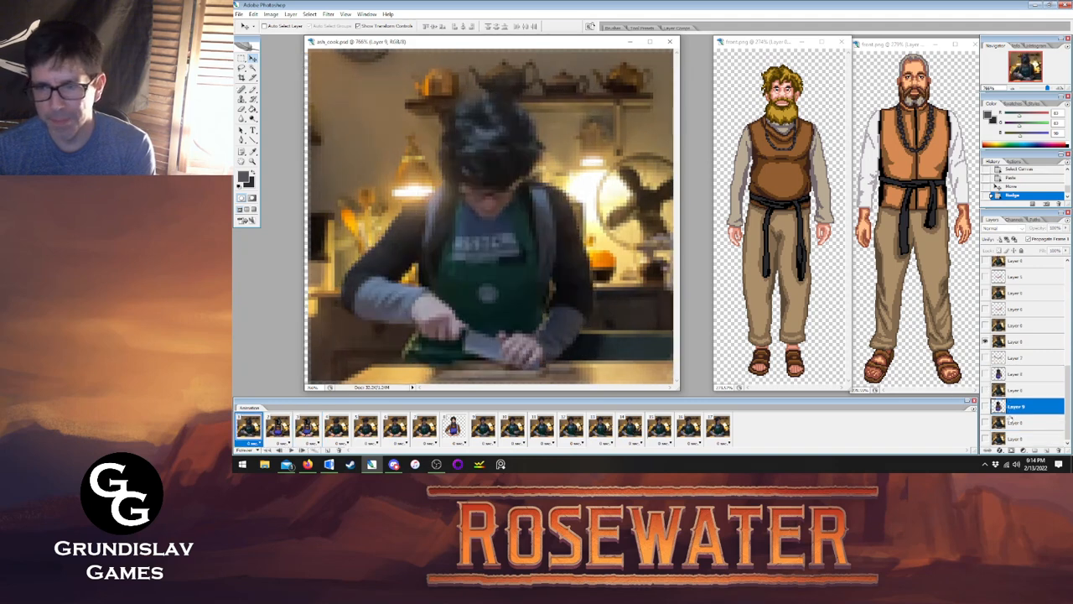
{"action": "left_click", "coordinate": [1026, 424]}
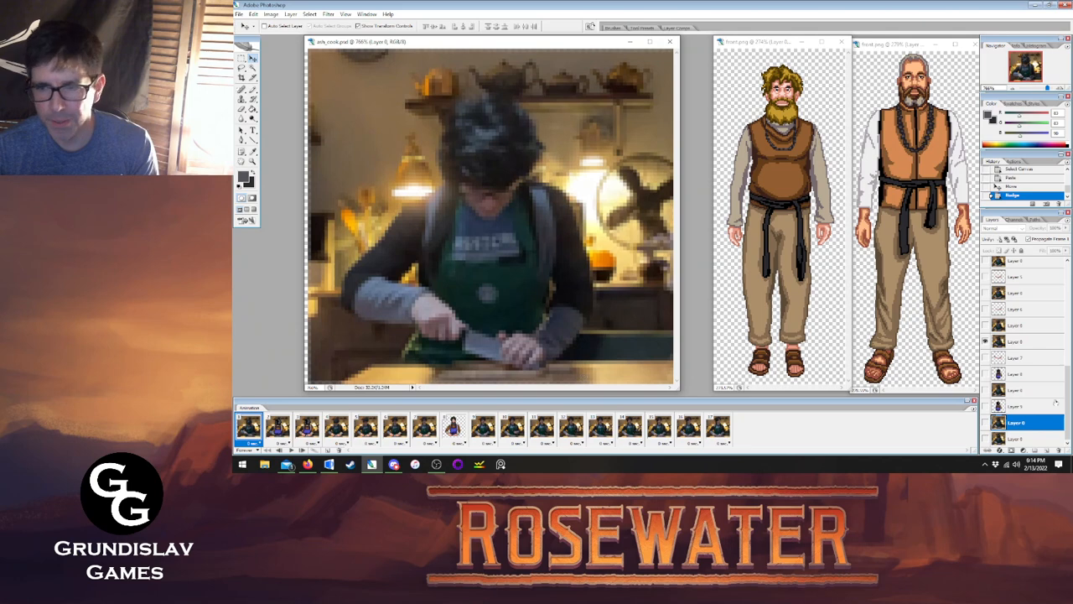
{"action": "left_click", "coordinate": [277, 428]}
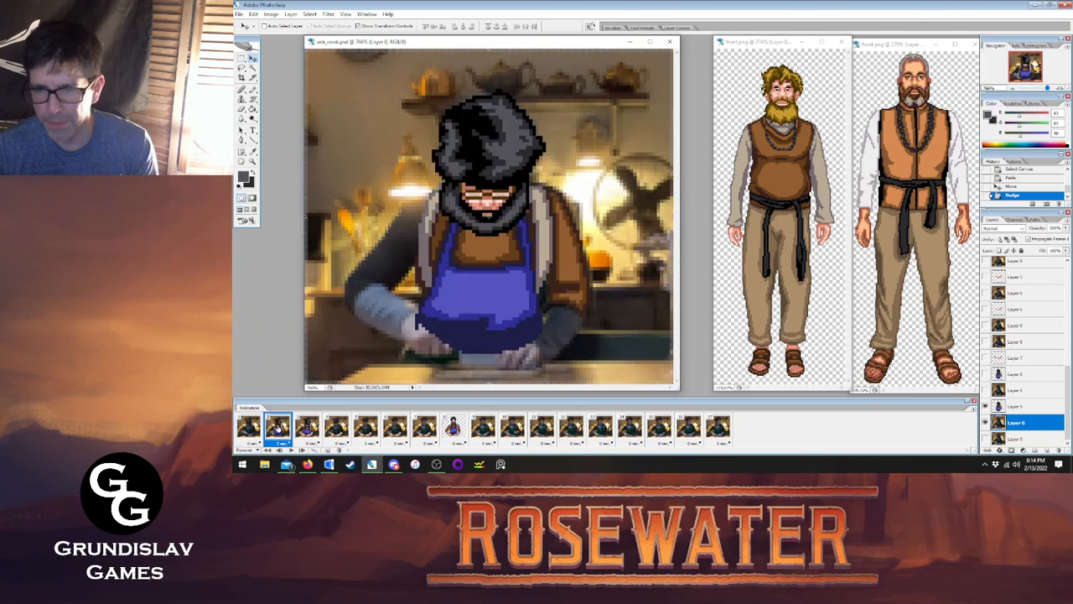
{"action": "left_click", "coordinate": [251, 428]}
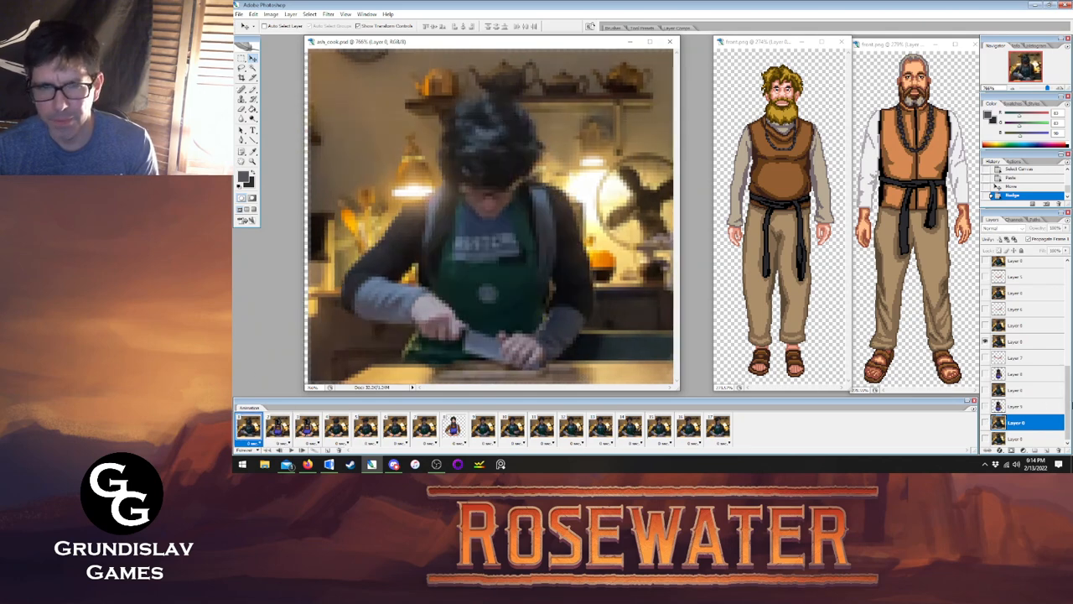
{"action": "left_click", "coordinate": [1028, 342]}
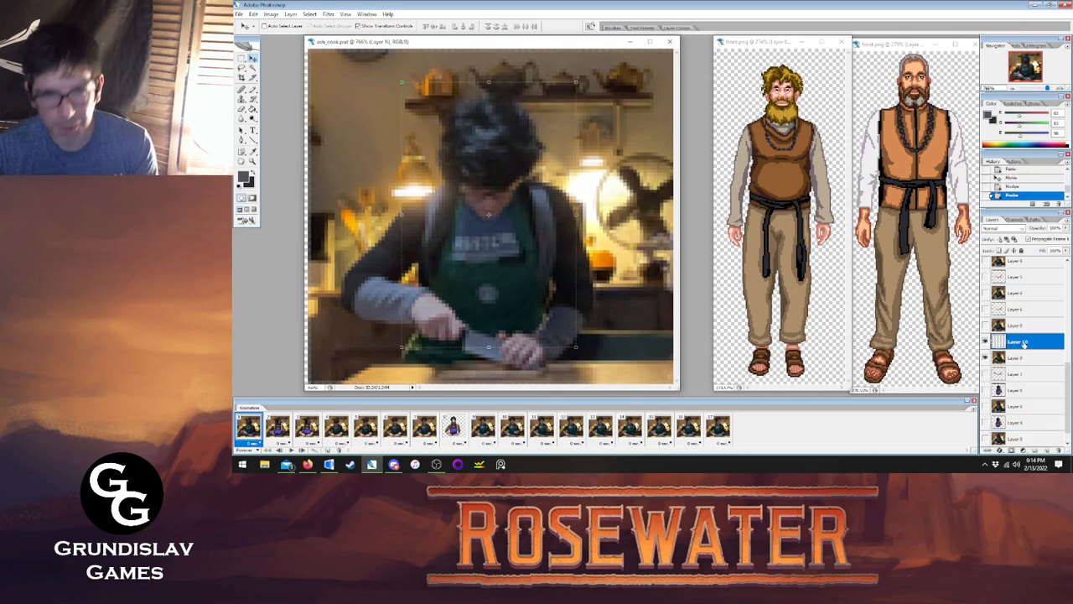
{"action": "key", "text": "ctrl+v"}
Nudge the pasted cook over the reference figure in frame 1, aligning it against frame 2.
{"action": "key", "text": "Right"}
{"action": "key", "text": "Right"}
{"action": "key", "text": "Right"}
{"action": "key", "text": "Right"}
{"action": "key", "text": "Right"}
{"action": "key", "text": "Down"}
{"action": "key", "text": "Down"}
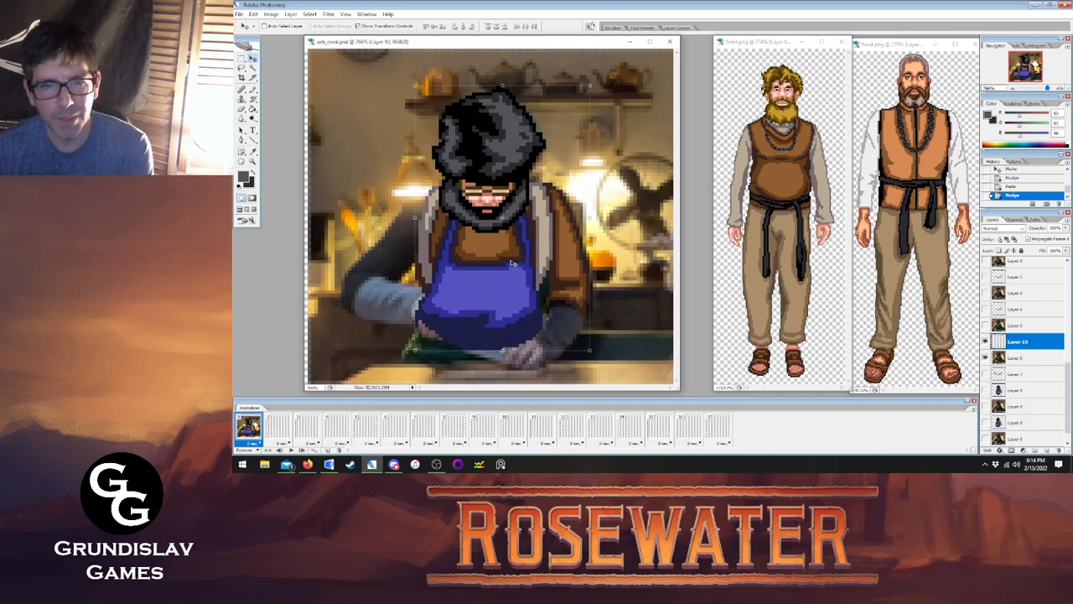
{"action": "left_click", "coordinate": [277, 427]}
{"action": "left_click", "coordinate": [252, 427]}
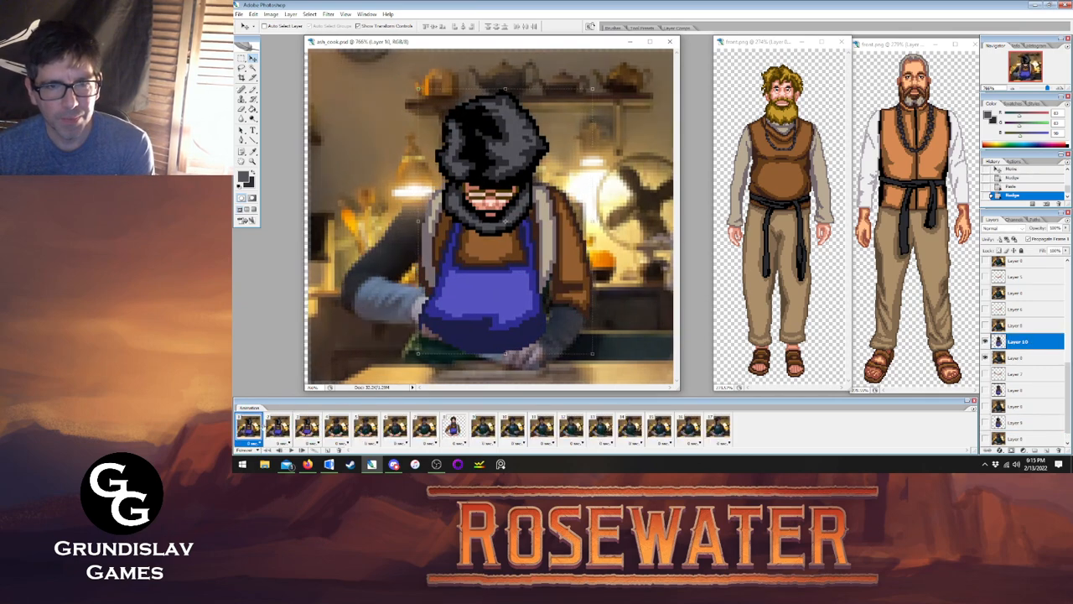
{"action": "left_click", "coordinate": [282, 428]}
{"action": "left_click", "coordinate": [250, 427]}
{"action": "key", "text": "Left"}
Compare the cook's position across frames 1, 2 and 3 by alternating between them.
{"action": "left_click", "coordinate": [276, 428]}
{"action": "left_click", "coordinate": [249, 427]}
{"action": "left_click", "coordinate": [277, 427]}
{"action": "left_click", "coordinate": [248, 426]}
{"action": "left_click", "coordinate": [277, 428]}
{"action": "left_click", "coordinate": [250, 427]}
{"action": "left_click", "coordinate": [277, 427]}
{"action": "left_click", "coordinate": [250, 427]}
{"action": "left_click", "coordinate": [282, 427]}
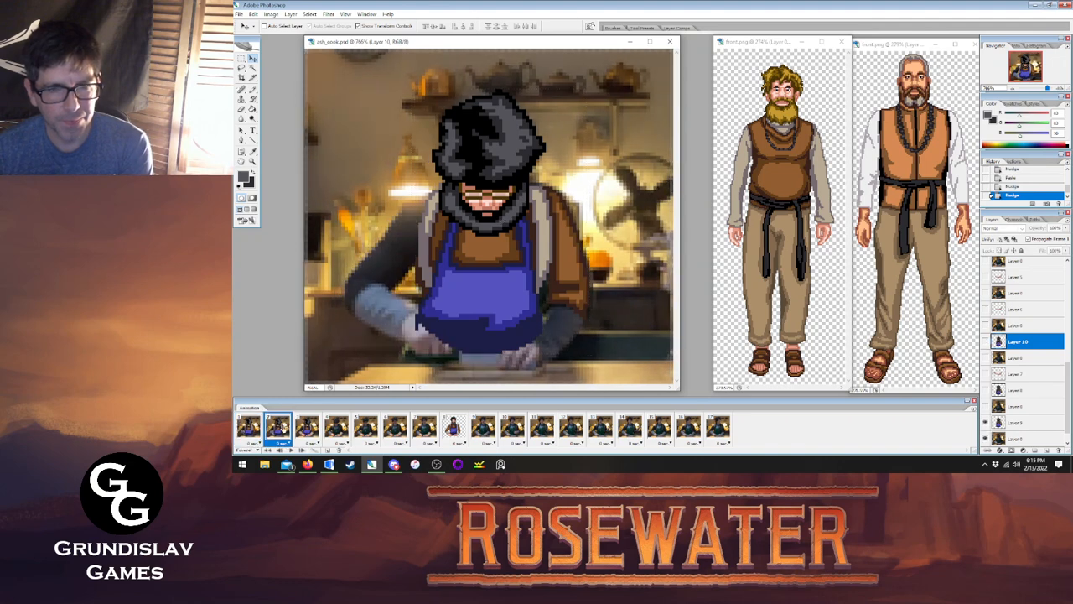
{"action": "left_click", "coordinate": [251, 427]}
{"action": "left_click", "coordinate": [277, 428]}
{"action": "left_click", "coordinate": [304, 428]}
{"action": "left_click", "coordinate": [278, 428]}
{"action": "left_click", "coordinate": [250, 427]}
{"action": "left_click", "coordinate": [306, 428]}
{"action": "left_click", "coordinate": [280, 427]}
{"action": "left_click", "coordinate": [251, 428]}
{"action": "left_click", "coordinate": [278, 427]}
{"action": "left_click", "coordinate": [306, 429]}
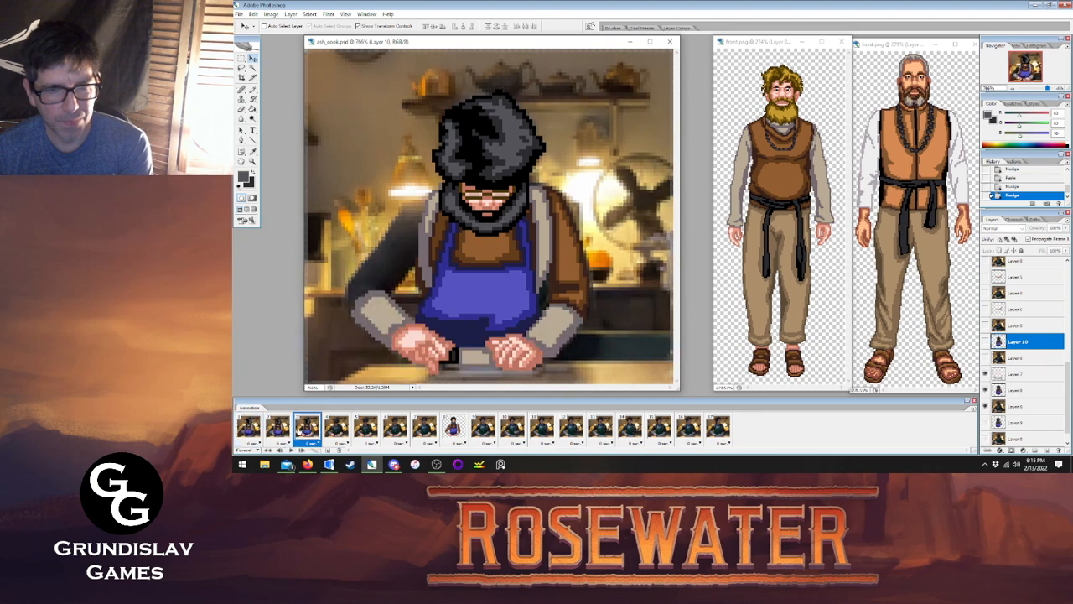
{"action": "left_click", "coordinate": [281, 429]}
{"action": "left_click", "coordinate": [250, 428]}
{"action": "left_click", "coordinate": [277, 427]}
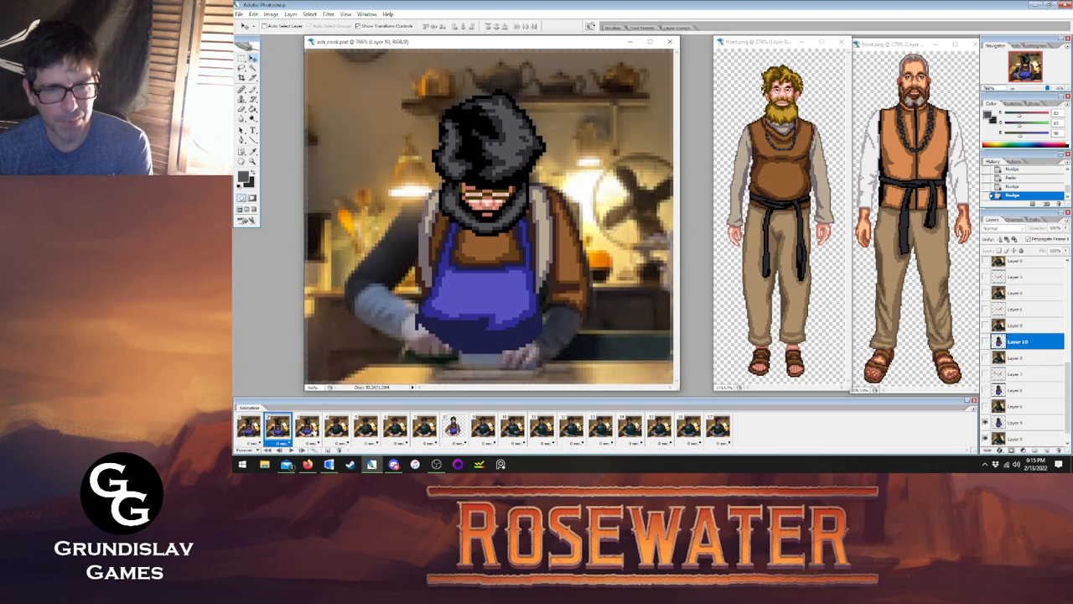
{"action": "left_click", "coordinate": [312, 429]}
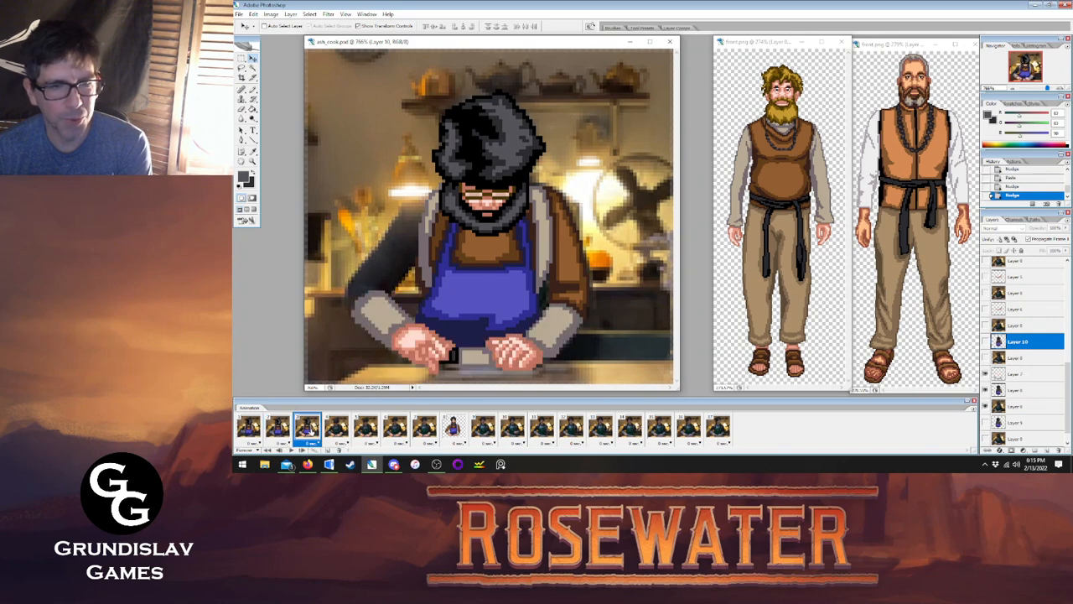
Save the cook animation file.
{"action": "left_click", "coordinate": [241, 17]}
{"action": "left_click", "coordinate": [254, 103]}
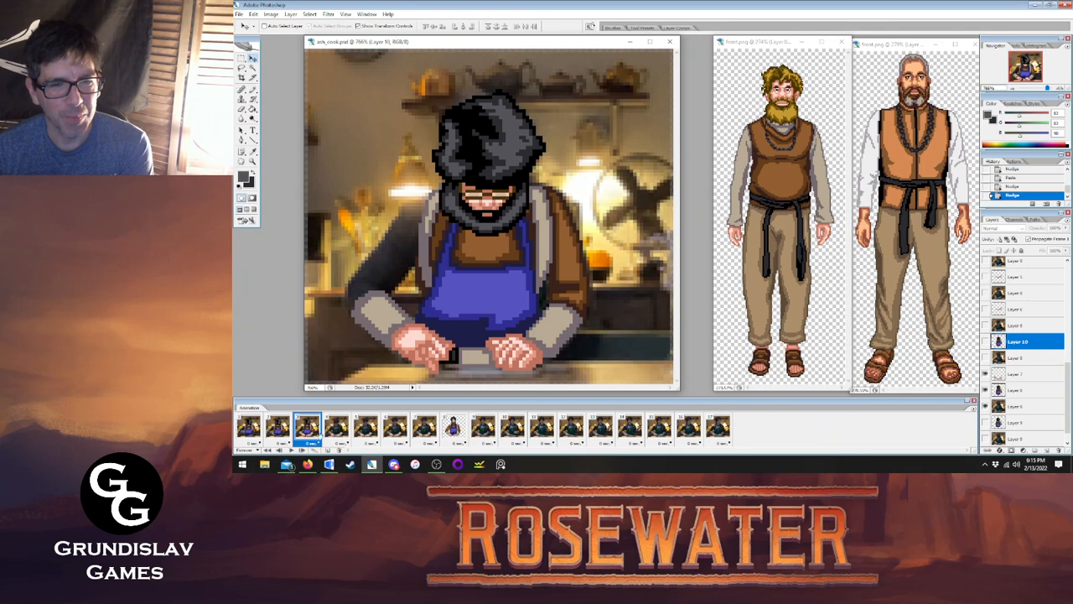
Sample the dark brown outline colour and draw the upper sleeve outline of the knife arm on frame 3's cook layer with the Pencil.
{"action": "left_click", "coordinate": [1025, 379]}
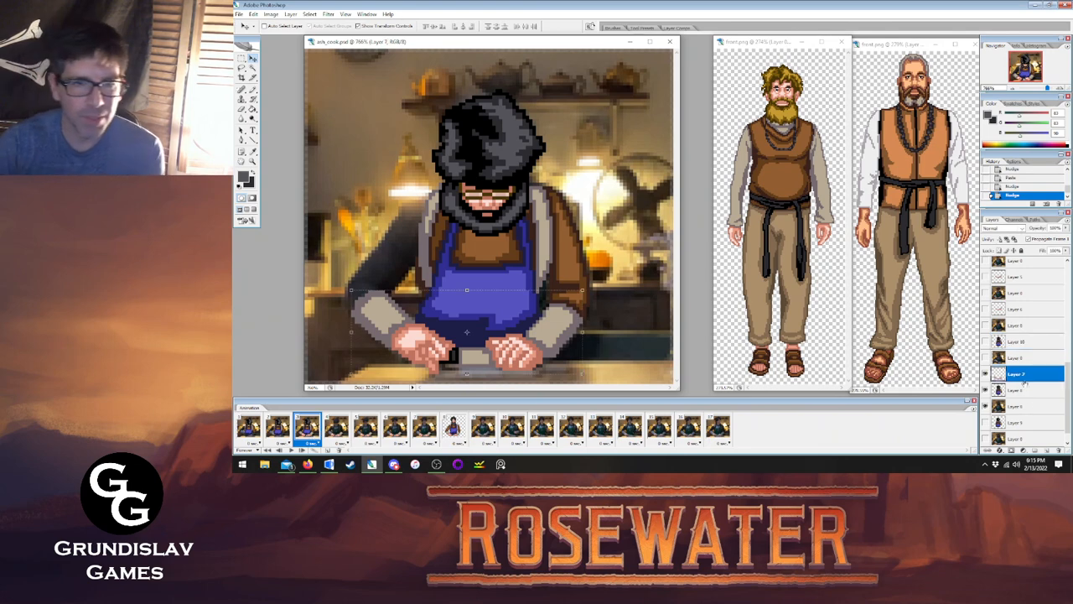
{"action": "key", "text": "i"}
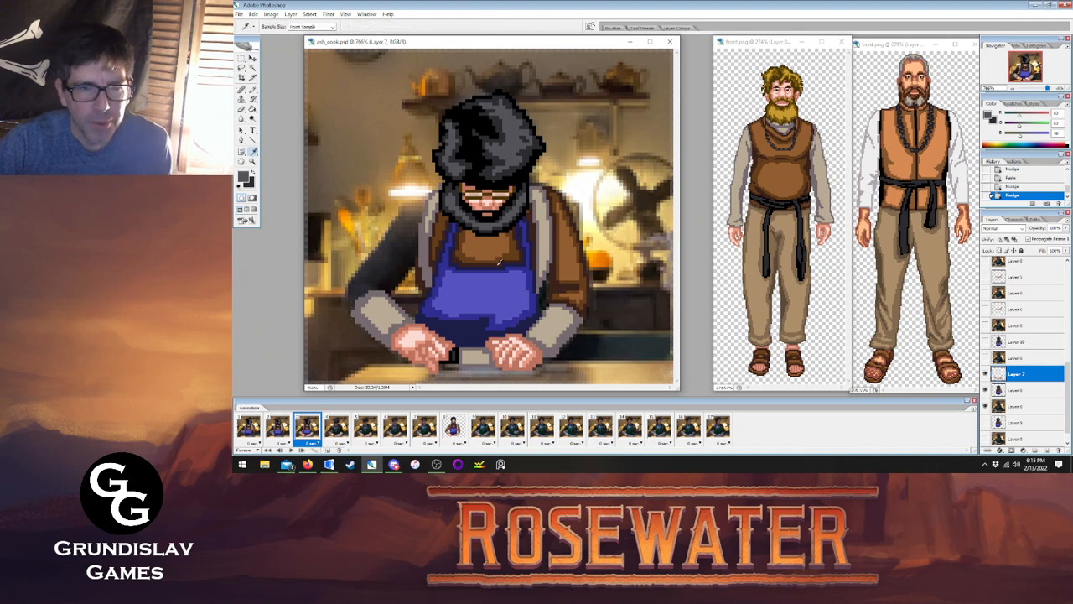
{"action": "left_click", "coordinate": [564, 283]}
{"action": "left_click", "coordinate": [253, 90]}
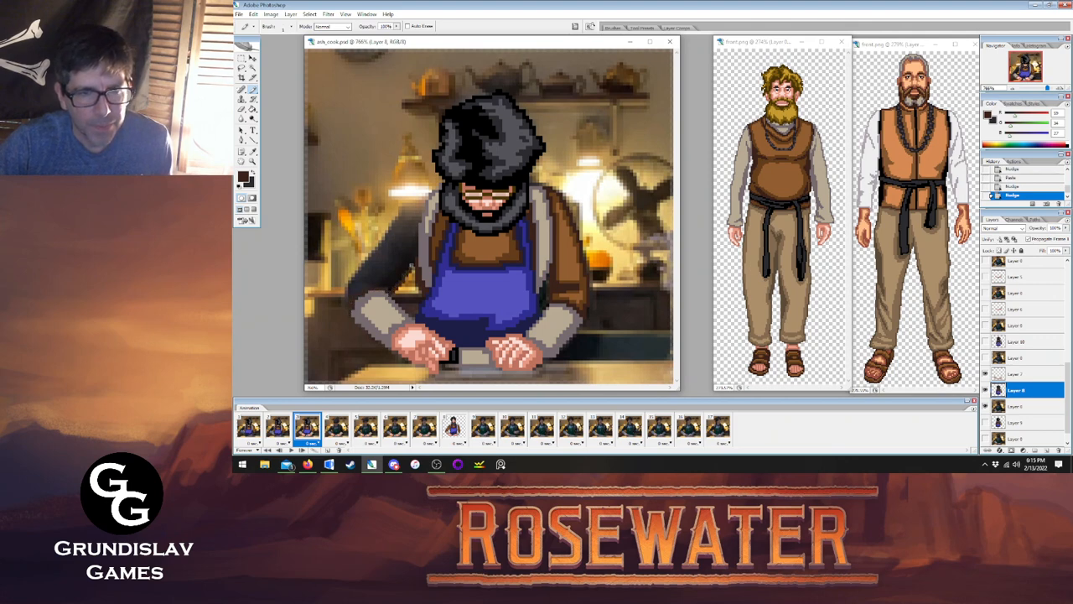
{"action": "left_click", "coordinate": [415, 262]}
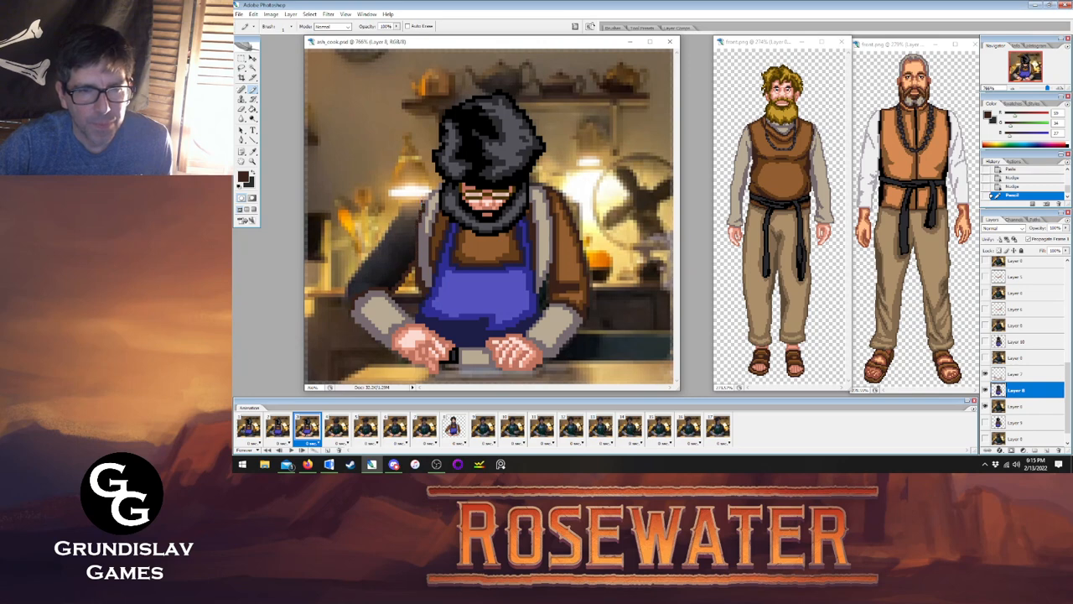
{"action": "left_click", "coordinate": [426, 195]}
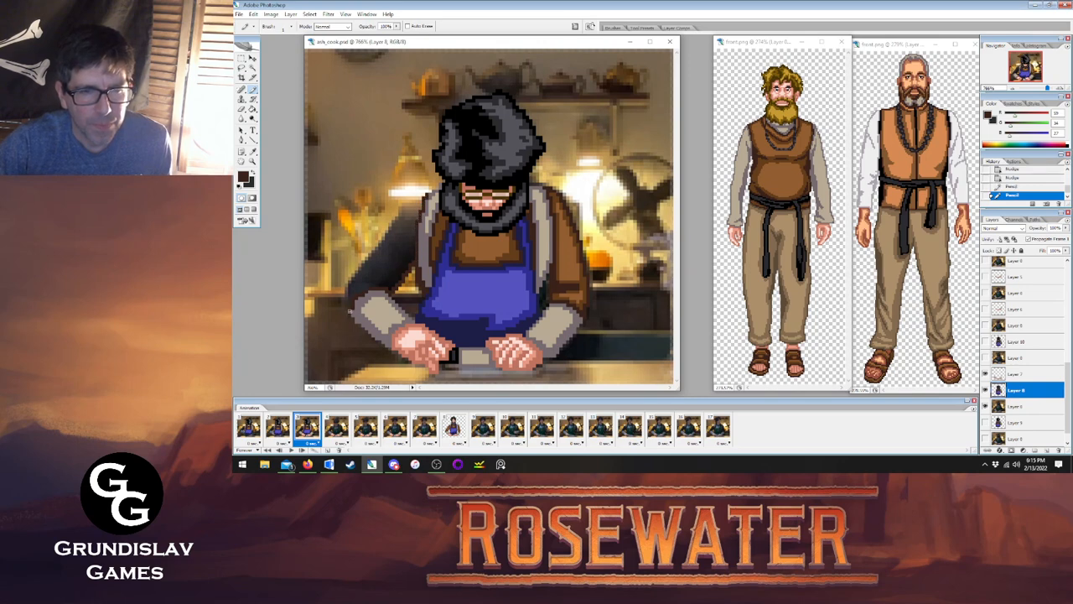
{"action": "left_click_drag", "start_coordinate": [363, 259], "coordinate": [381, 237]}
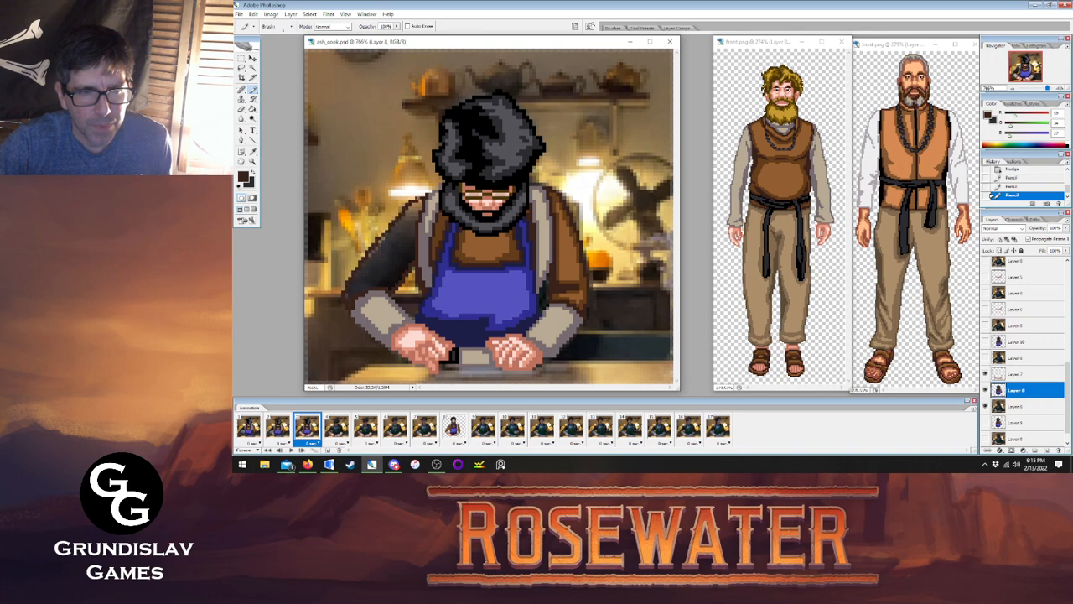
Fill the outlined upper sleeve in frame 3 with the vest's sampled brown using the Paint Bucket.
{"action": "key", "text": "i"}
{"action": "key", "text": "g"}
{"action": "left_click", "coordinate": [362, 199]}
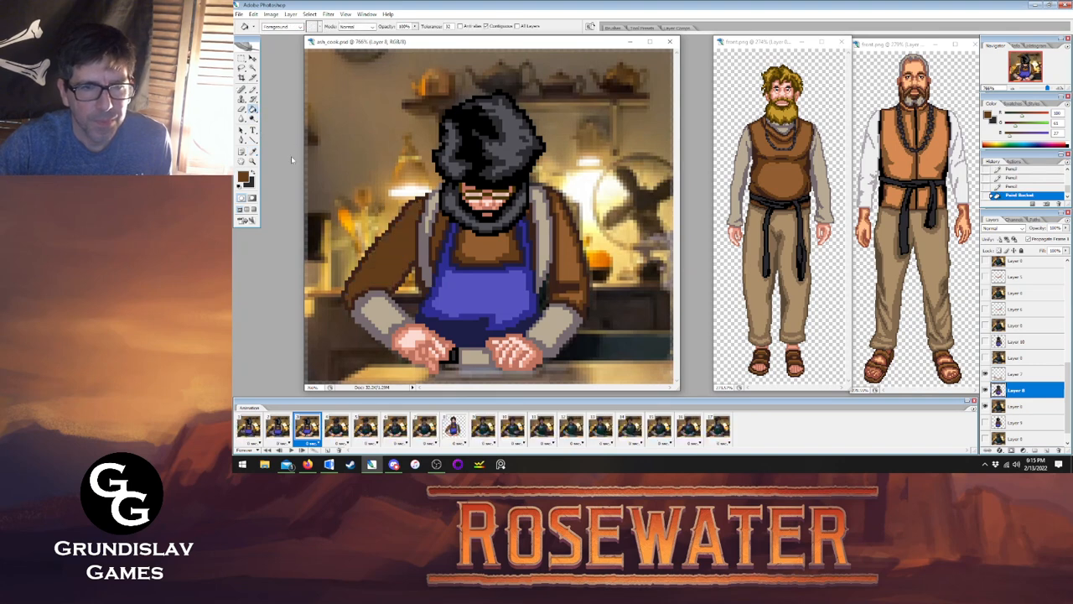
Sample brown from the figure and retouch the shirt below the beard in frame 3 with the Pencil.
{"action": "left_click", "coordinate": [253, 152]}
{"action": "left_click", "coordinate": [403, 235]}
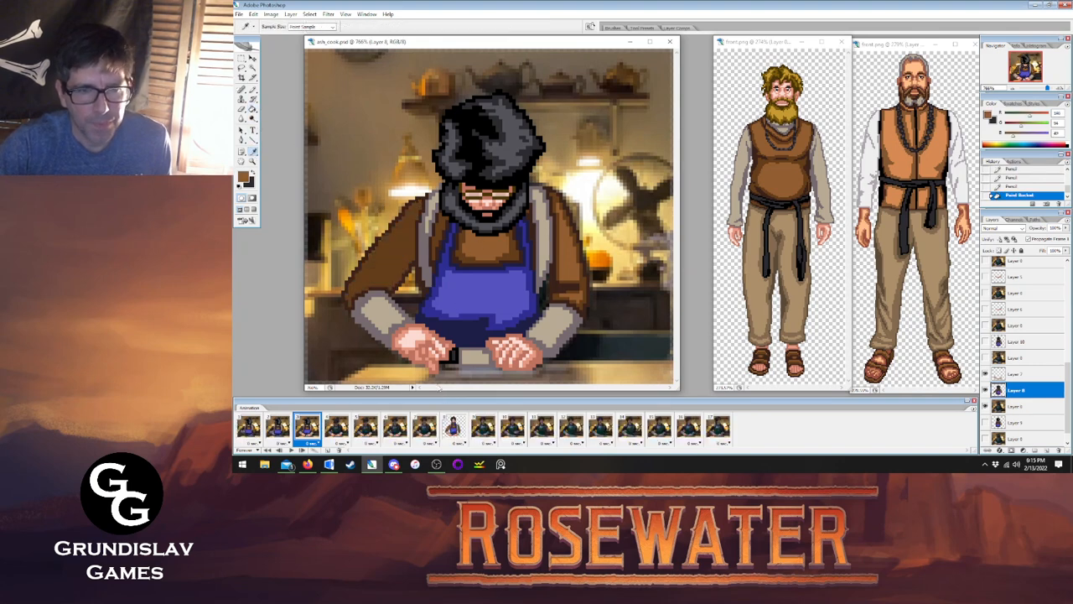
{"action": "left_click", "coordinate": [253, 89]}
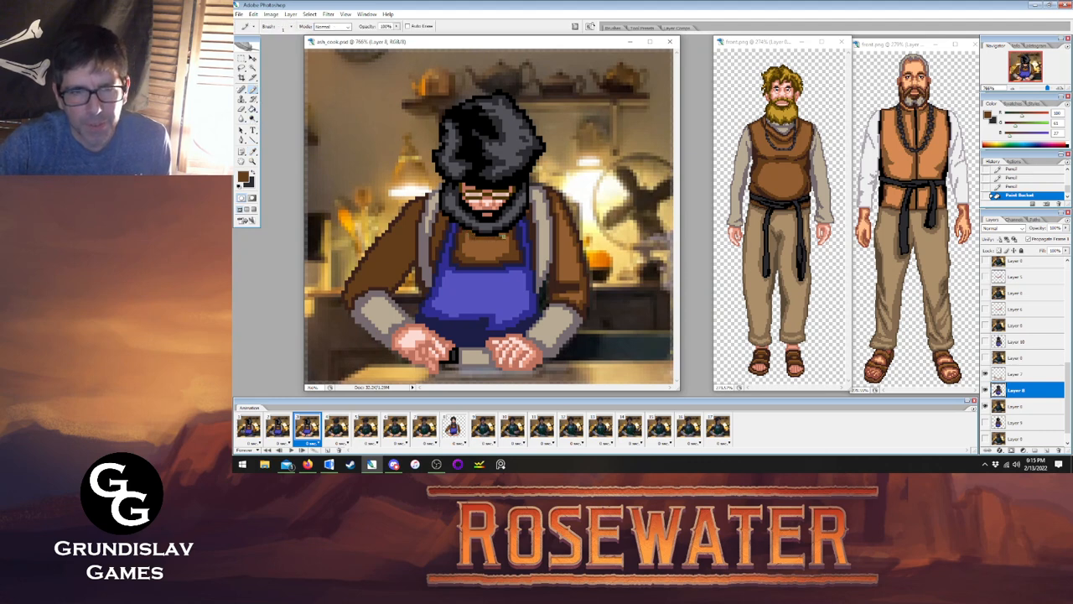
{"action": "left_click", "coordinate": [505, 288]}
Repeat the brown shirt retouch below the beard on frame 2's cook layer, checking it against frame 3.
{"action": "left_click", "coordinate": [286, 428]}
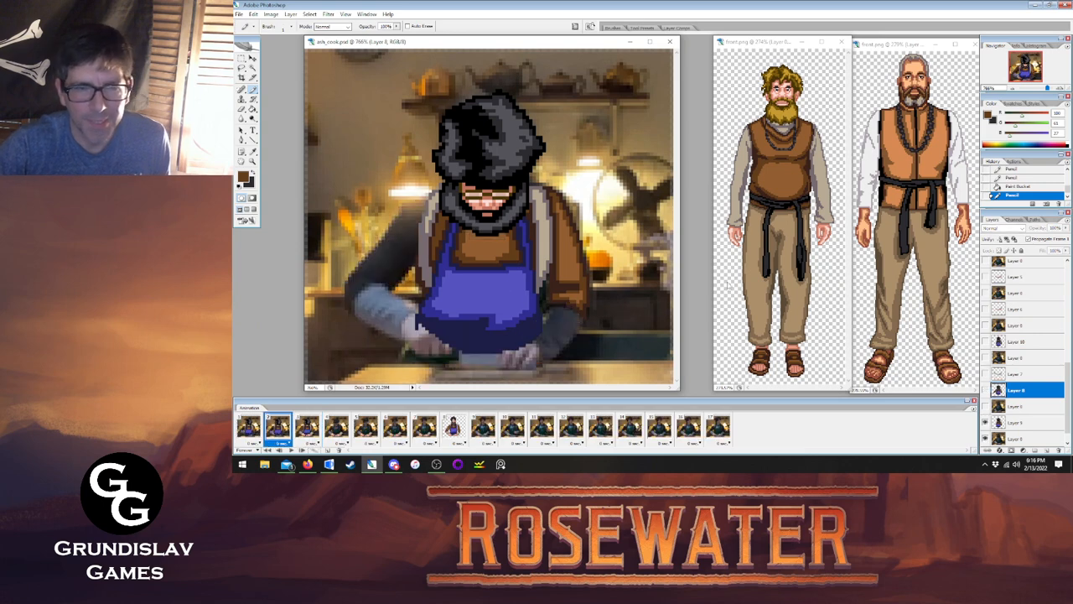
{"action": "left_click", "coordinate": [1022, 424]}
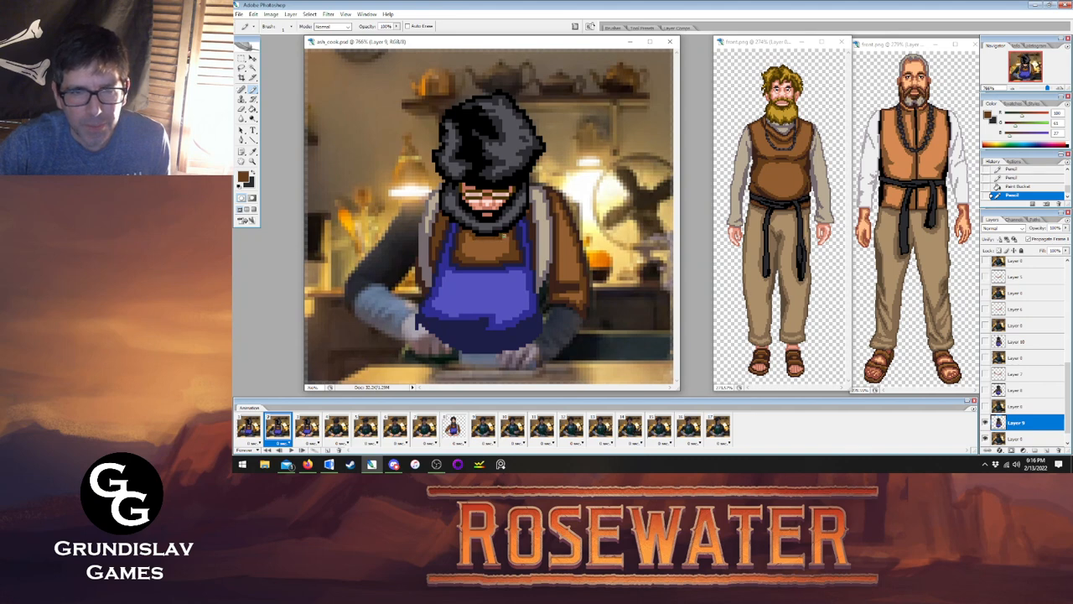
{"action": "left_click", "coordinate": [504, 236]}
{"action": "left_click", "coordinate": [306, 432]}
{"action": "left_click", "coordinate": [283, 432]}
{"action": "left_click", "coordinate": [305, 431]}
{"action": "left_click", "coordinate": [283, 431]}
{"action": "left_click", "coordinate": [496, 239]}
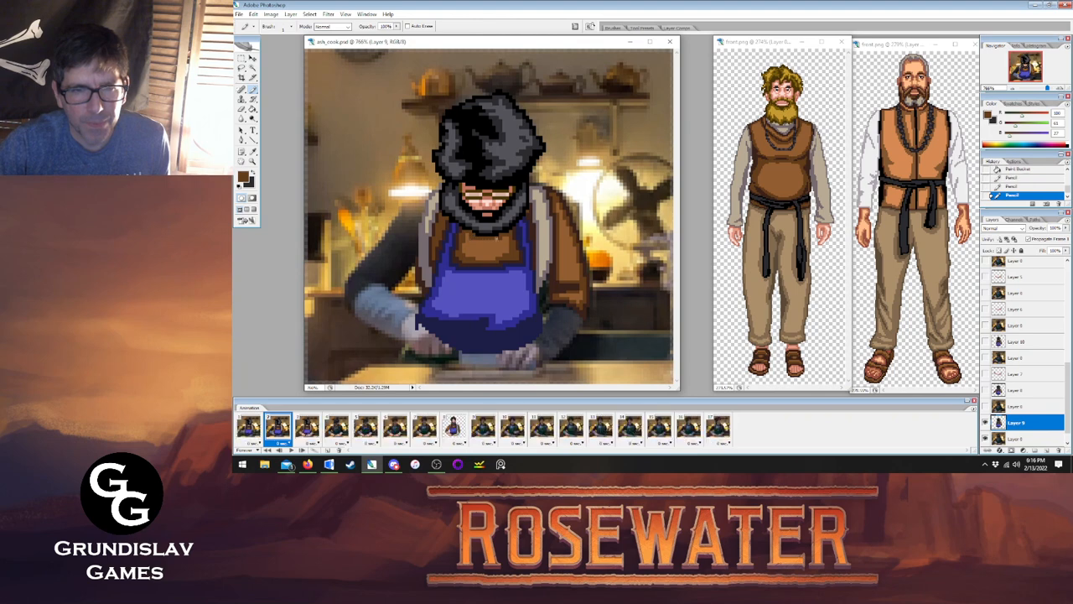
{"action": "left_click", "coordinate": [503, 237]}
Retouch the shirt below the beard on frame 1's cook layer to match frames 2 and 3, undoing and restoring the Pencil stroke.
{"action": "left_click", "coordinate": [305, 431]}
{"action": "left_click", "coordinate": [281, 432]}
{"action": "left_click", "coordinate": [253, 431]}
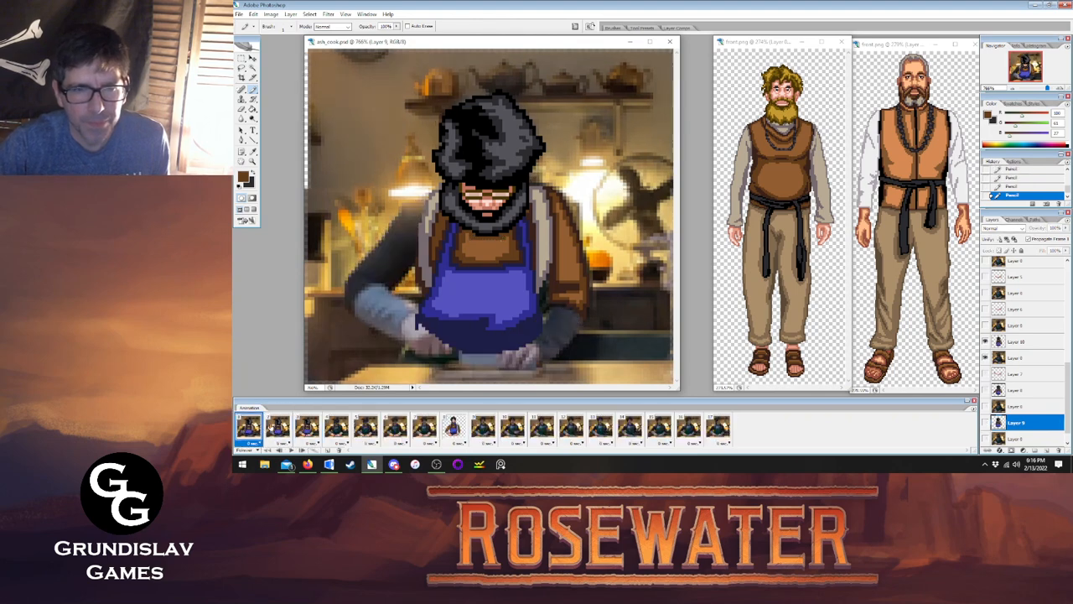
{"action": "left_click", "coordinate": [1030, 342]}
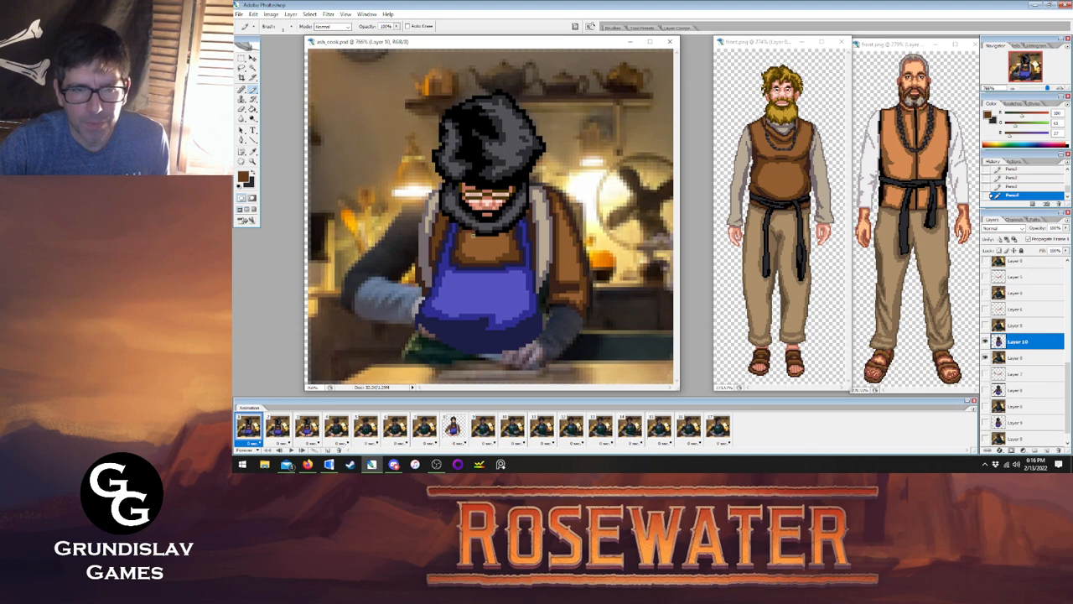
{"action": "key", "text": "ctrl+z"}
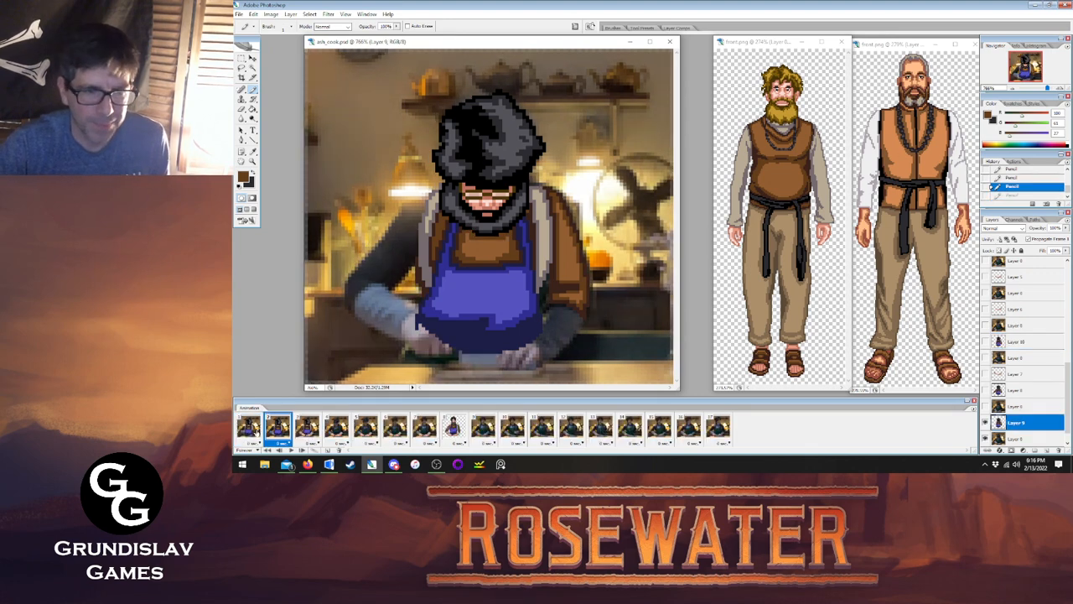
{"action": "key", "text": "ctrl+z"}
{"action": "key", "text": "ctrl+z"}
{"action": "key", "text": "ctrl+z"}
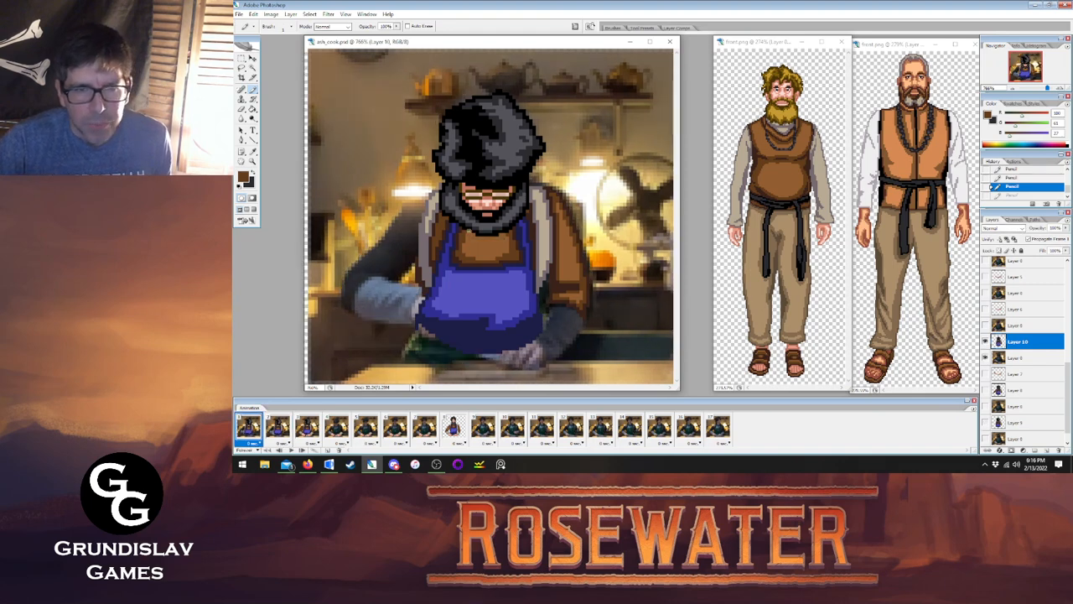
{"action": "key", "text": "ctrl+z"}
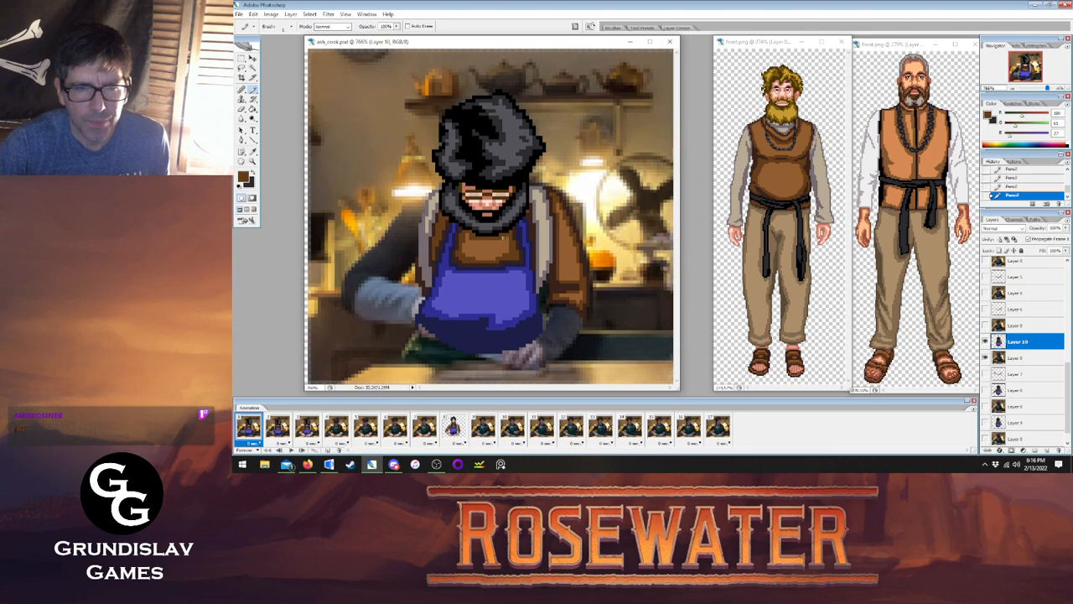
Compare the cook's sleeves across frames 2, 3 and 8.
{"action": "left_click", "coordinate": [277, 427]}
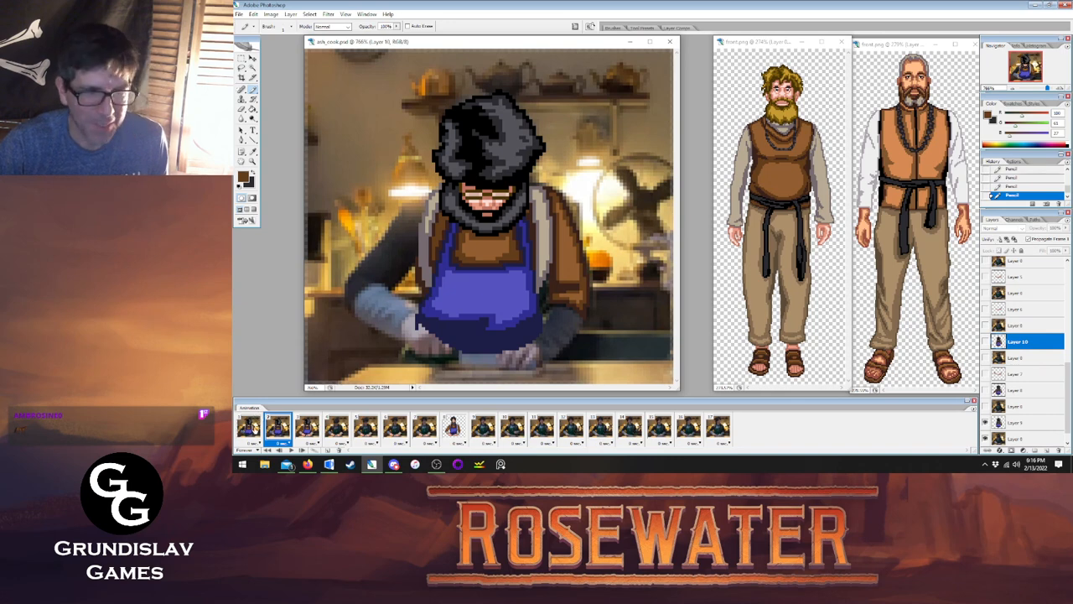
{"action": "left_click", "coordinate": [312, 427]}
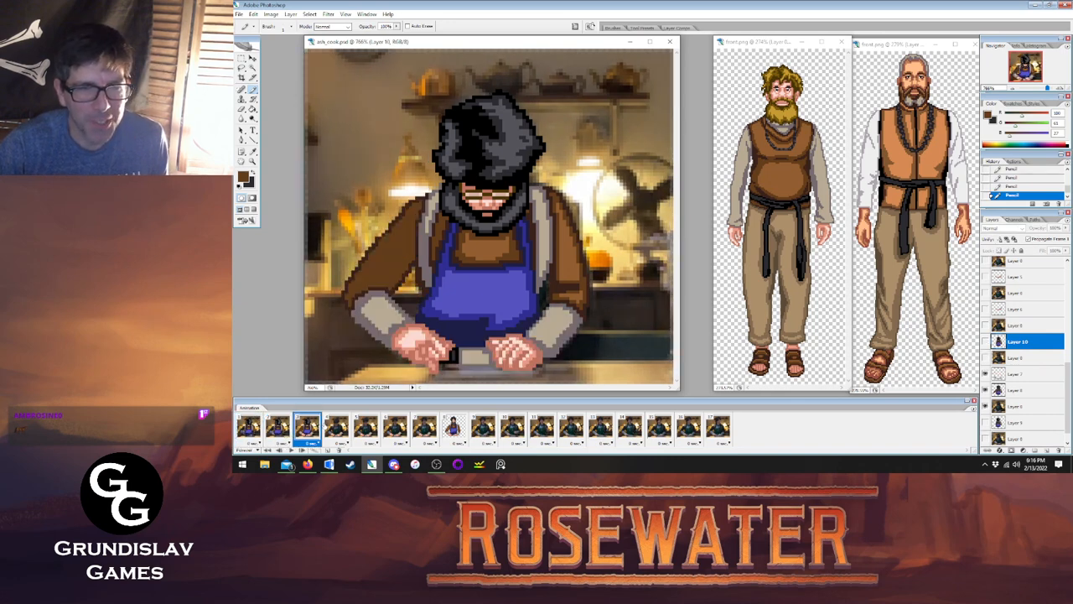
{"action": "left_click", "coordinate": [452, 427]}
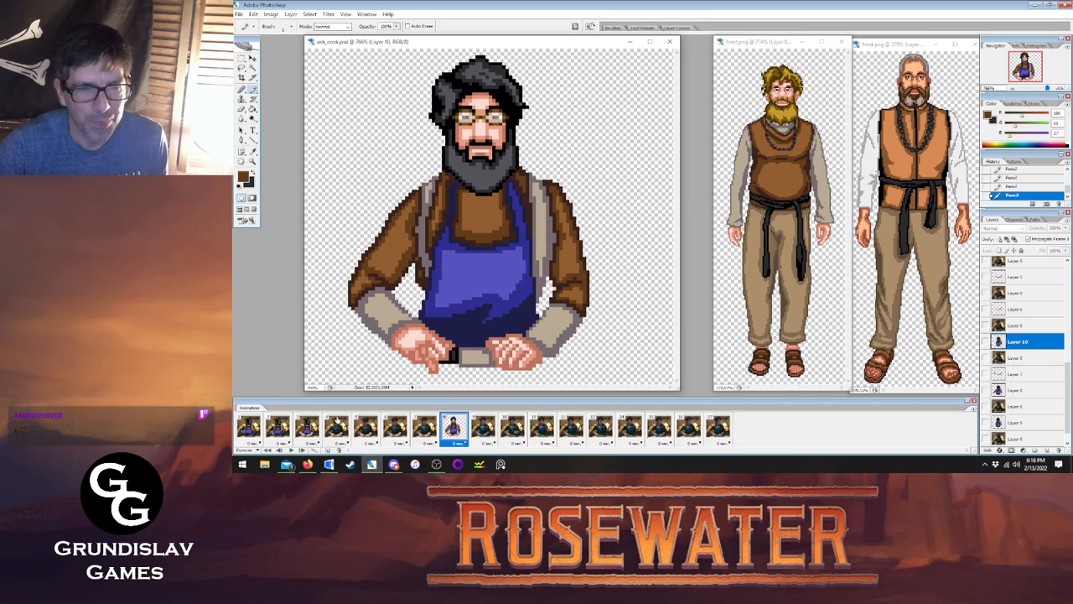
{"action": "left_click", "coordinate": [307, 427]}
{"action": "key", "text": "i"}
{"action": "left_click", "coordinate": [368, 186]}
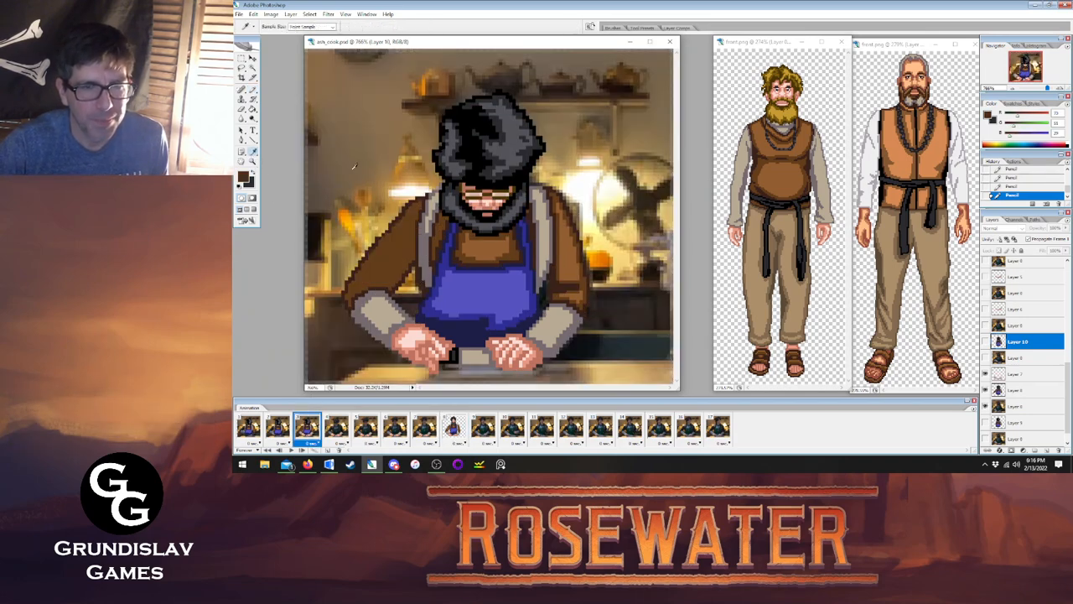
{"action": "key", "text": "b"}
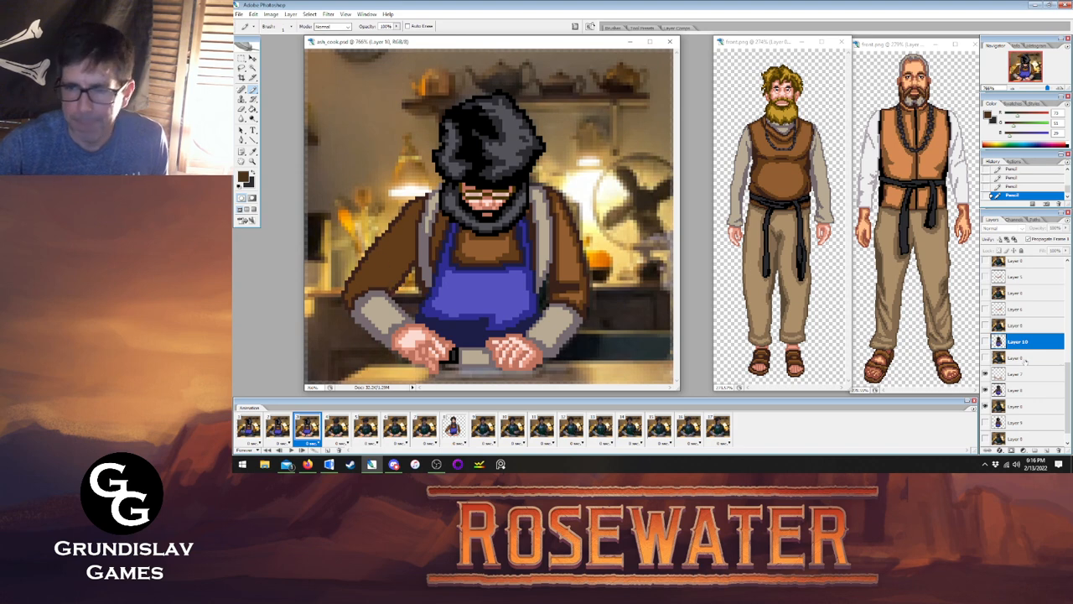
{"action": "left_click", "coordinate": [1017, 391]}
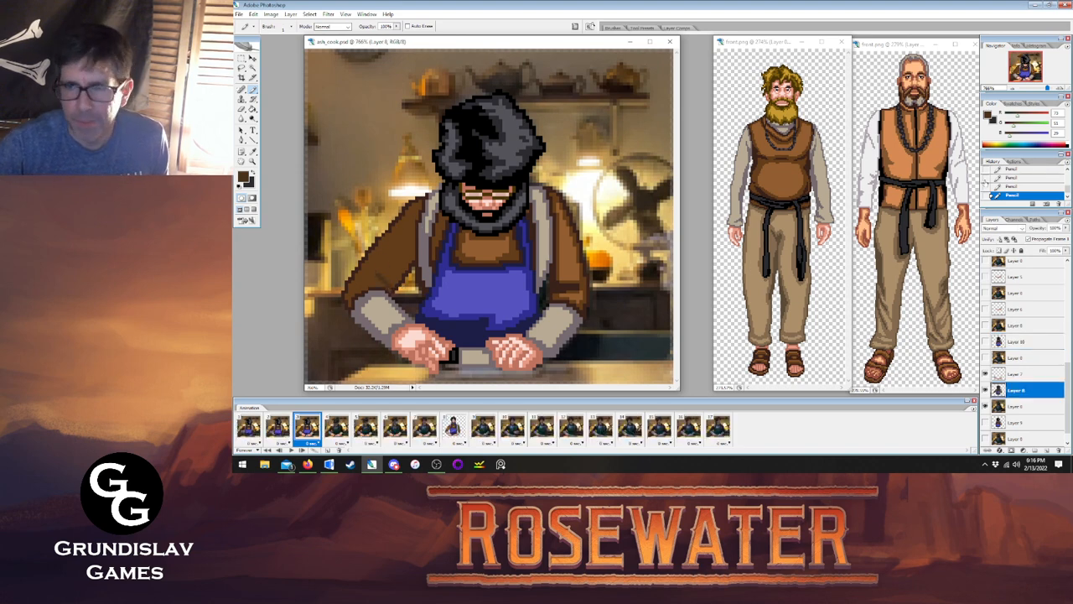
{"action": "key", "text": "ctrl+z"}
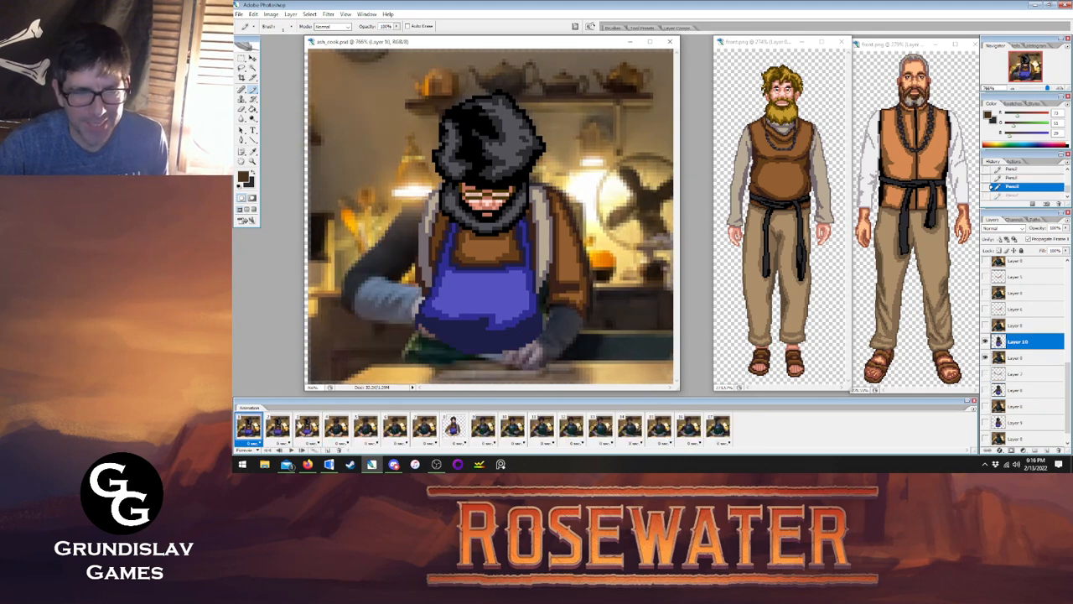
Sample the dark outline brown and pencil fold lines onto the lower part of frame 3's sleeve on the cook layer, using frame 8 as reference.
{"action": "left_click", "coordinate": [278, 428]}
{"action": "left_click", "coordinate": [307, 428]}
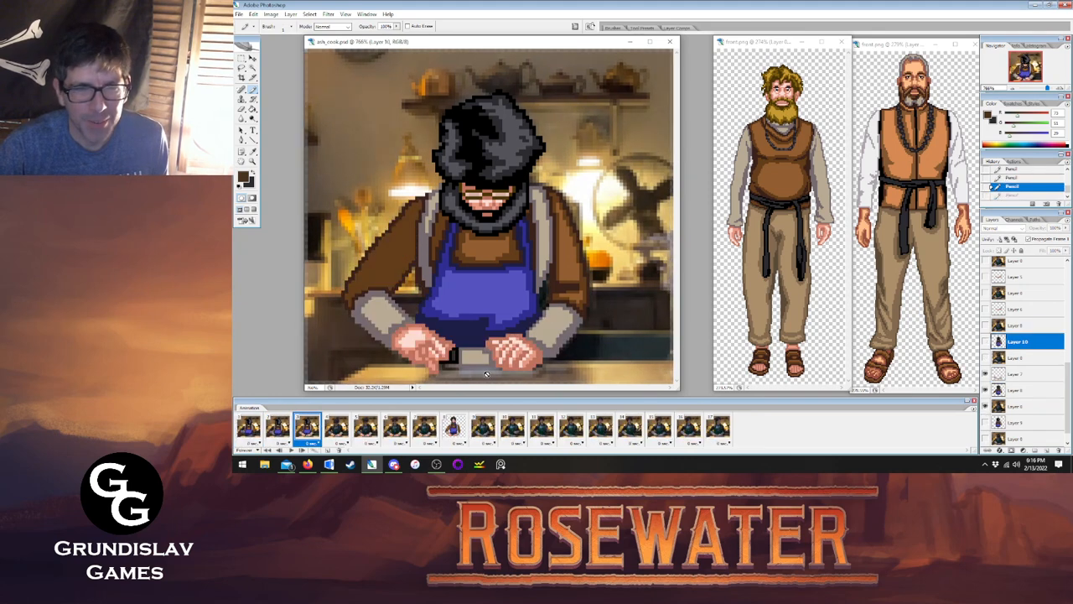
{"action": "left_click", "coordinate": [1017, 389]}
{"action": "key", "text": "i"}
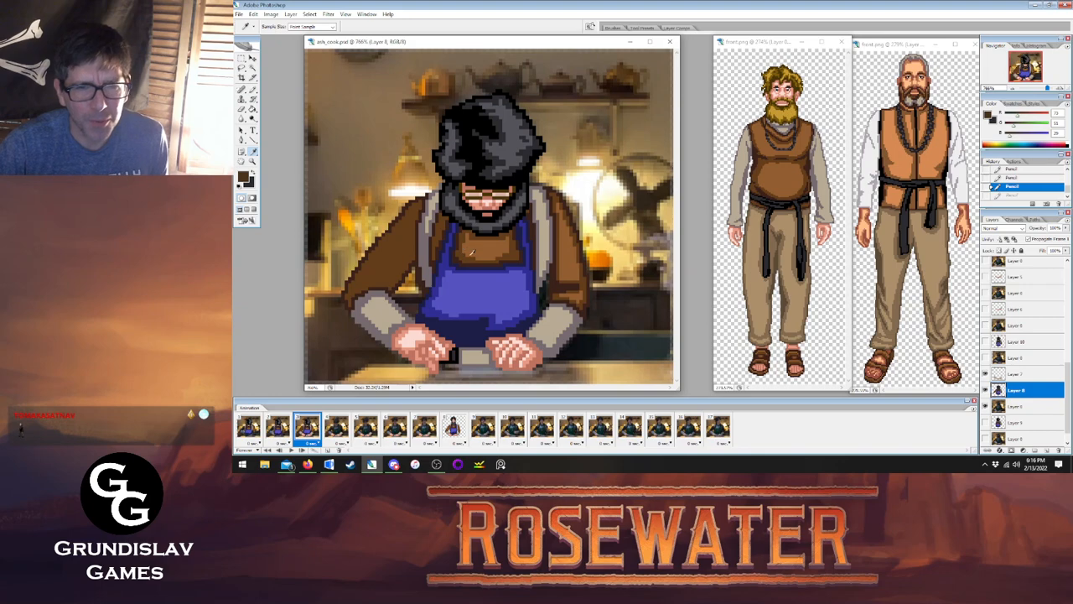
{"action": "key", "text": "b"}
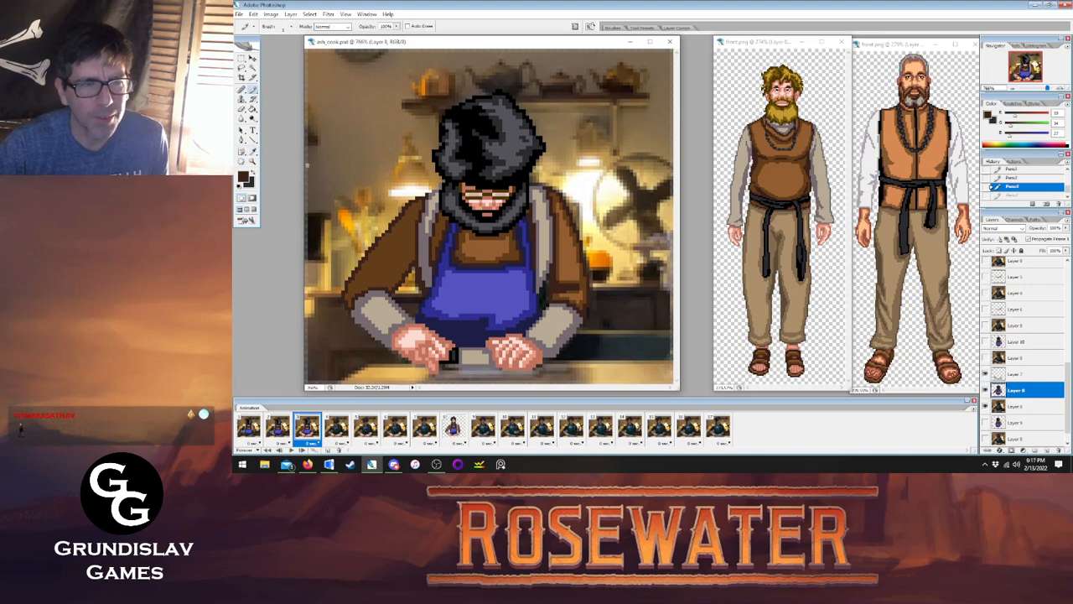
{"action": "left_click", "coordinate": [454, 428]}
{"action": "left_click", "coordinate": [305, 430]}
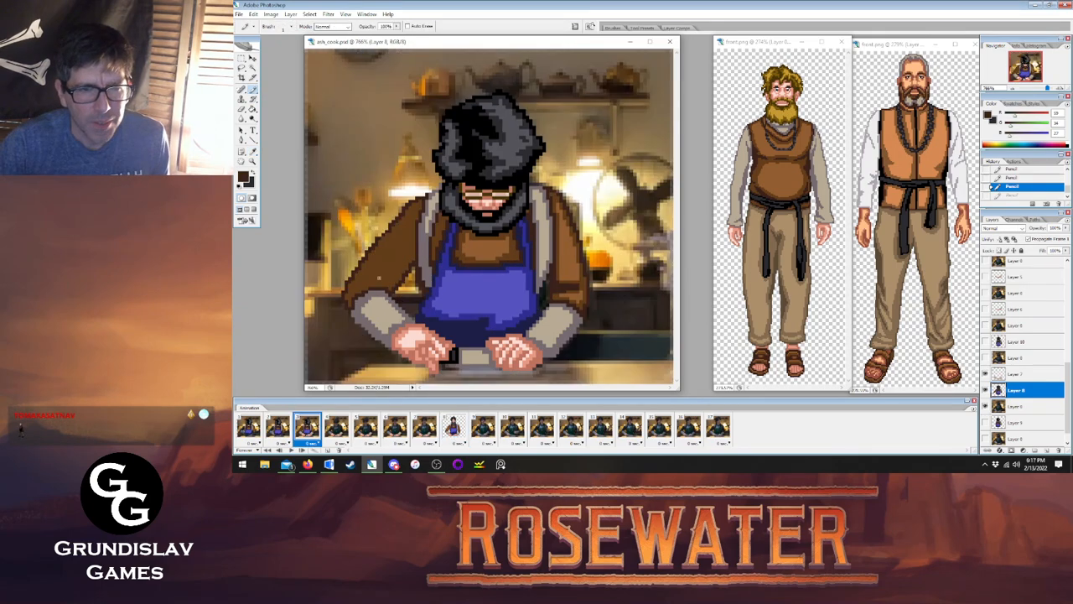
{"action": "key", "text": "ctrl+z"}
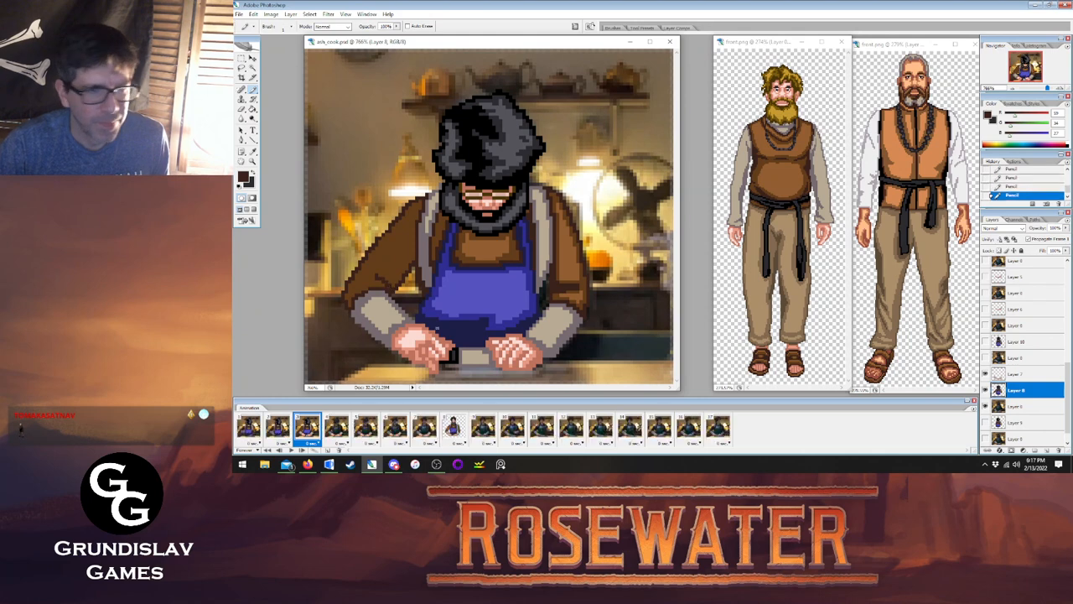
Sample the shirt's lighter brown, outline a highlight area on frame 3's upper sleeve with the Pencil, and fill it with the Paint Bucket.
{"action": "key", "text": "i"}
{"action": "left_click", "coordinate": [482, 242]}
{"action": "key", "text": "b"}
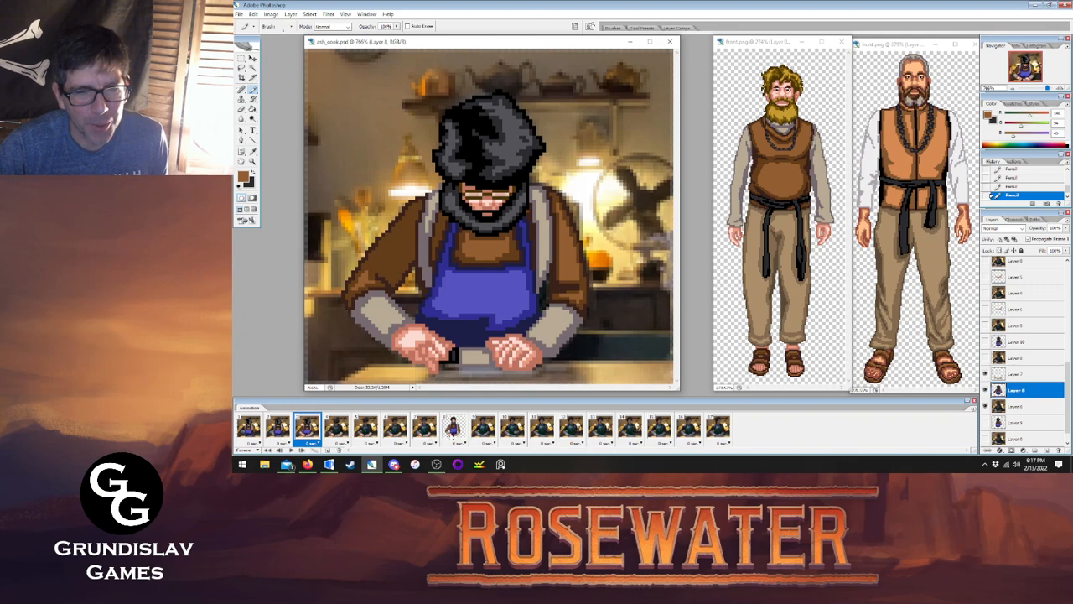
{"action": "left_click", "coordinate": [452, 428]}
{"action": "left_click", "coordinate": [309, 428]}
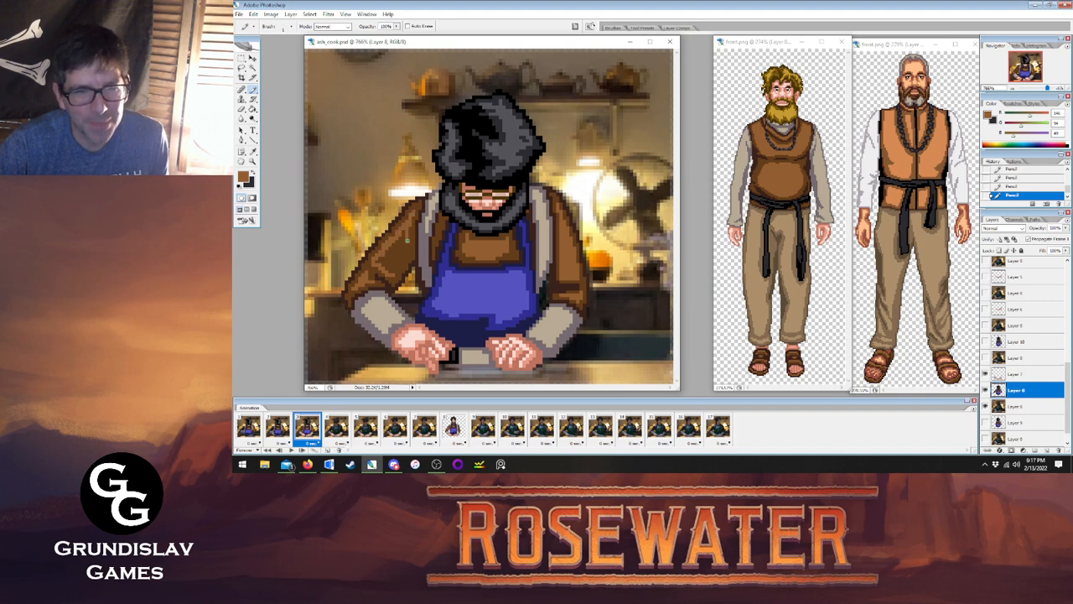
{"action": "left_click", "coordinate": [398, 270]}
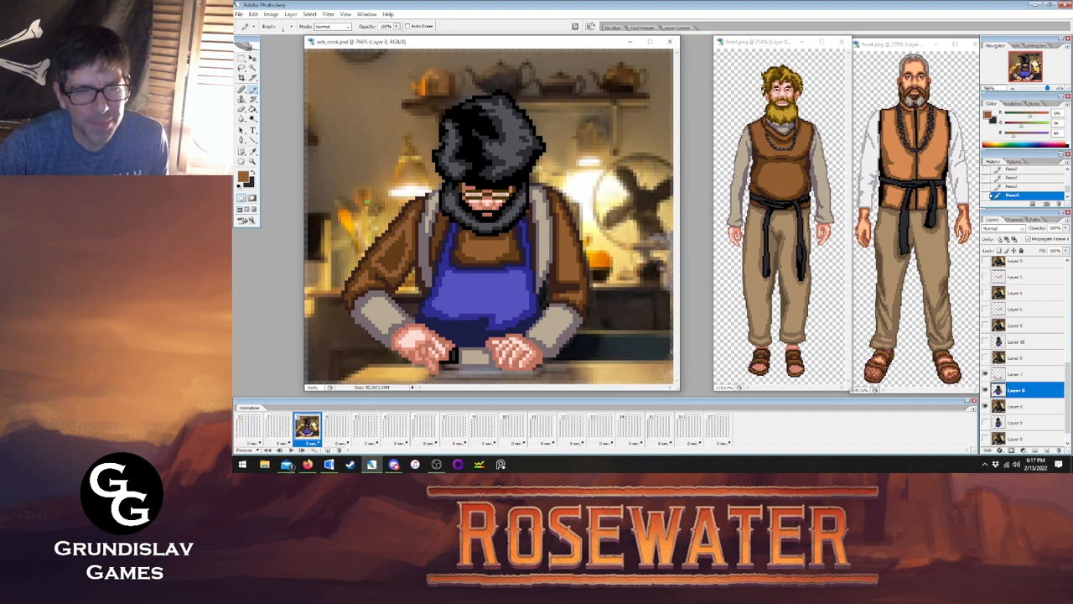
{"action": "left_click", "coordinate": [253, 109]}
{"action": "left_click", "coordinate": [397, 255]}
Erase stray pixels outside the upper sleeve and shoulder outline in frame 3.
{"action": "left_click", "coordinate": [242, 109]}
{"action": "left_click", "coordinate": [372, 208]}
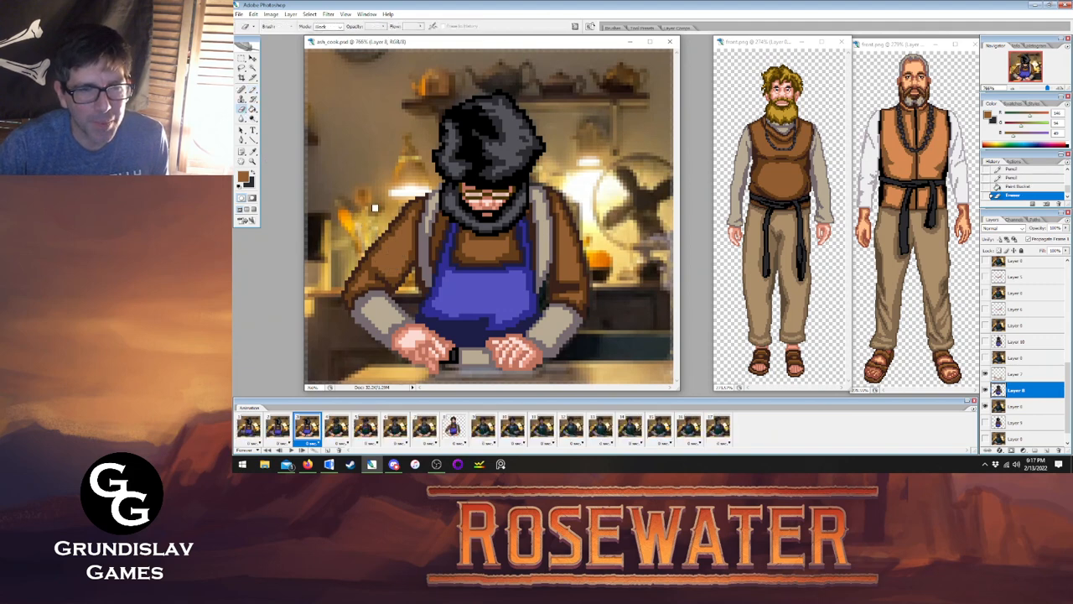
{"action": "left_click", "coordinate": [407, 198]}
{"action": "left_click", "coordinate": [408, 197]}
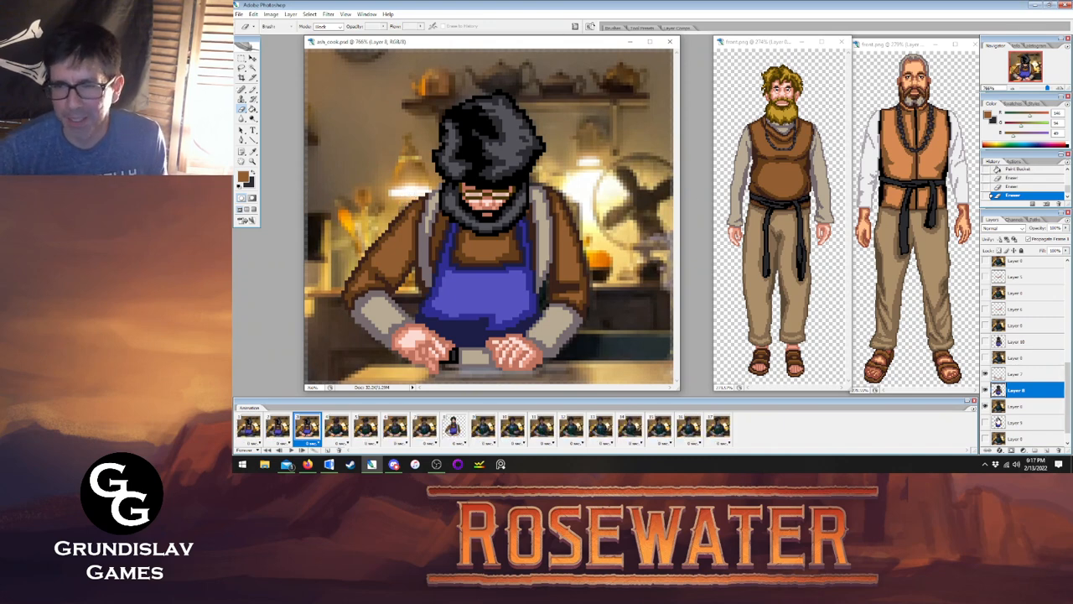
Hide the video reference layer in frame 3 and save the document.
{"action": "left_click", "coordinate": [986, 406]}
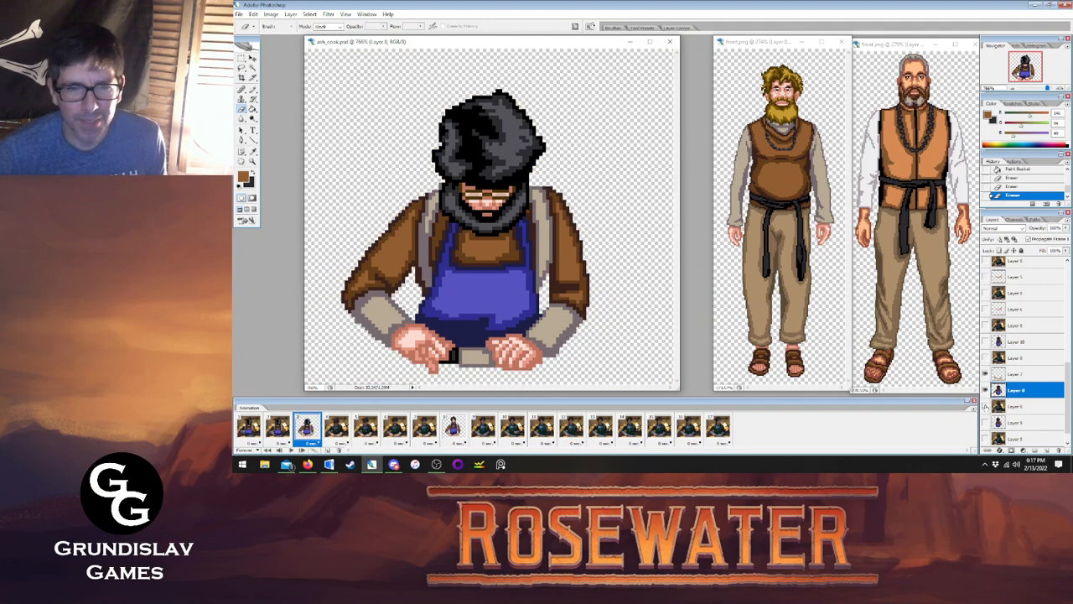
{"action": "left_click", "coordinate": [239, 14]}
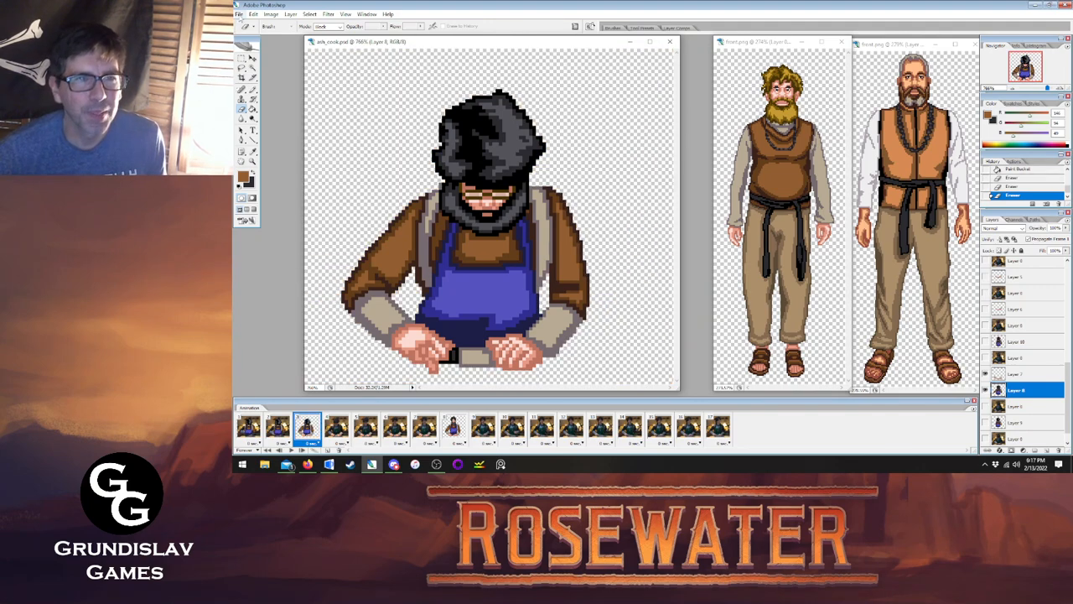
{"action": "left_click", "coordinate": [277, 102]}
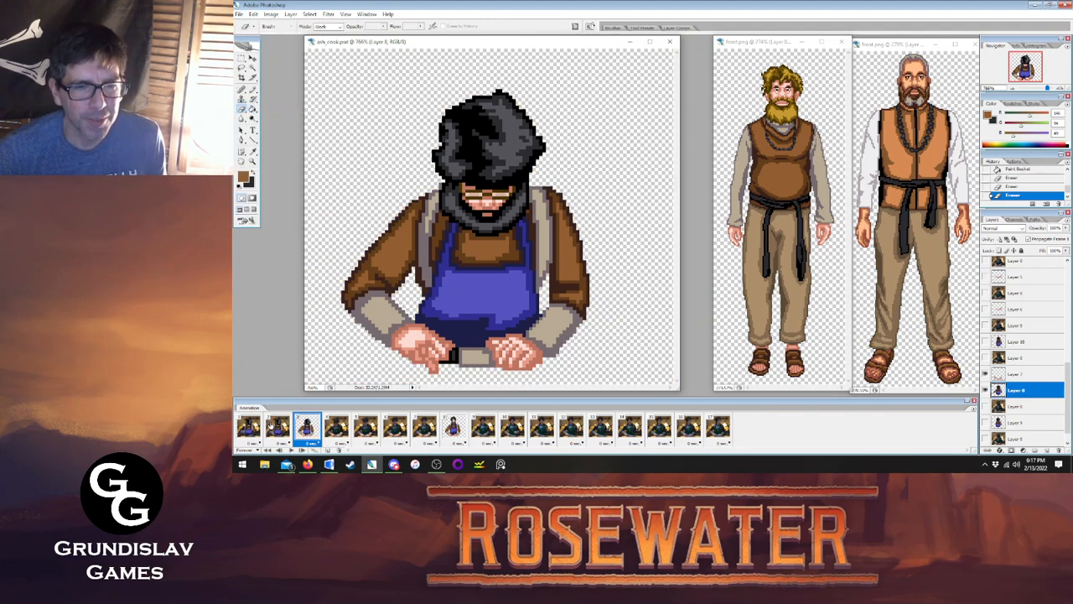
Add a blank layer above the cook layer in frame 2, after checking the pose against frame 3.
{"action": "left_click", "coordinate": [277, 426]}
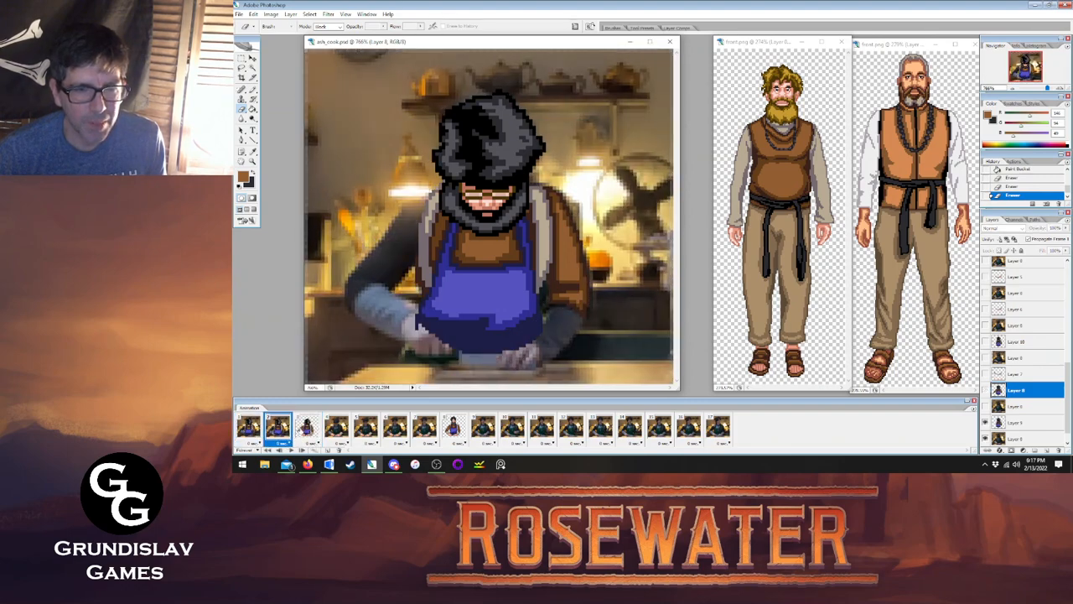
{"action": "left_click", "coordinate": [307, 428]}
{"action": "left_click", "coordinate": [283, 428]}
{"action": "scroll", "coordinate": [1024, 405], "scroll_direction": "down", "scroll_amount": 1}
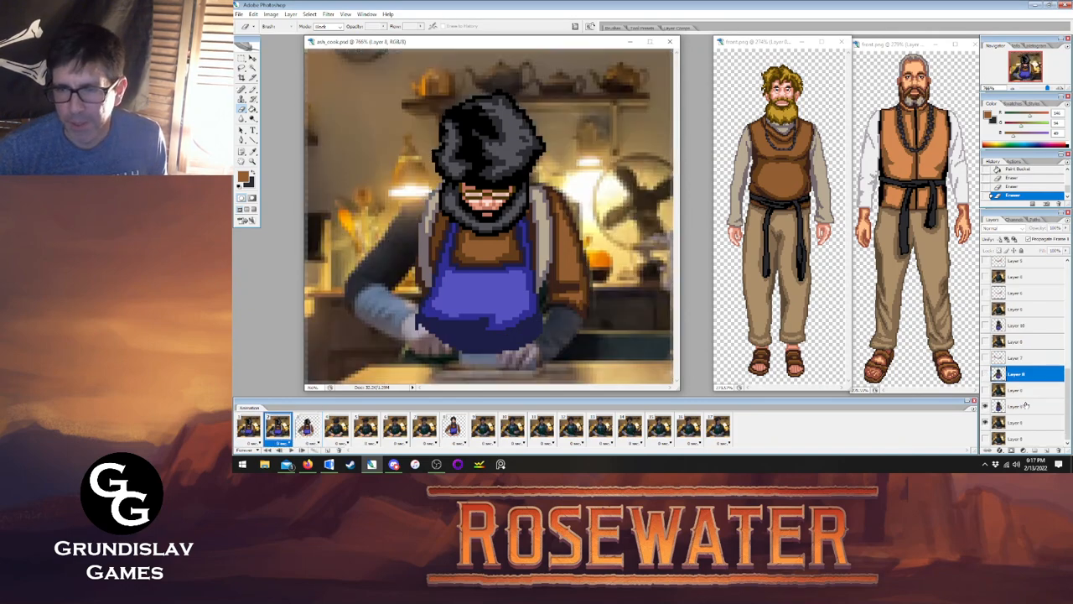
{"action": "left_click", "coordinate": [1019, 408]}
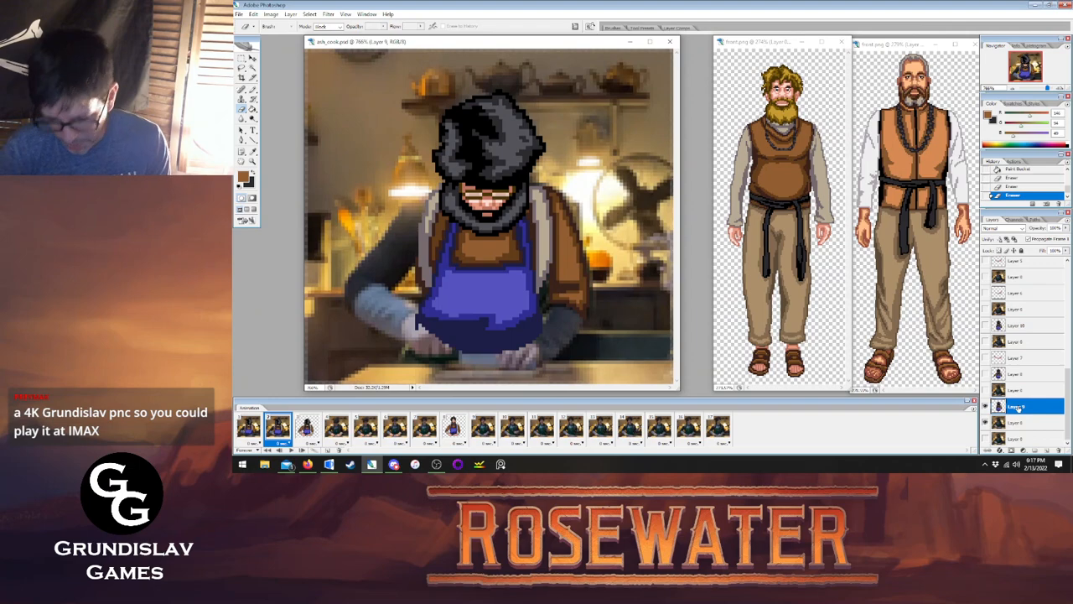
{"action": "key", "text": "Tab"}
{"action": "key", "text": "Tab"}
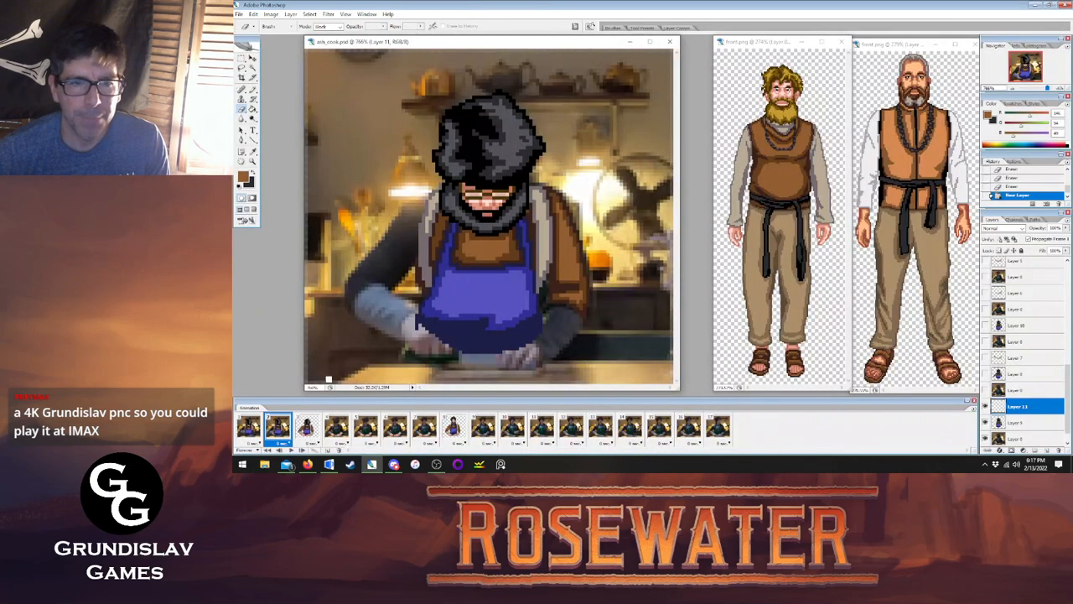
Add a blank layer above frame 1's cook layer.
{"action": "left_click", "coordinate": [249, 428]}
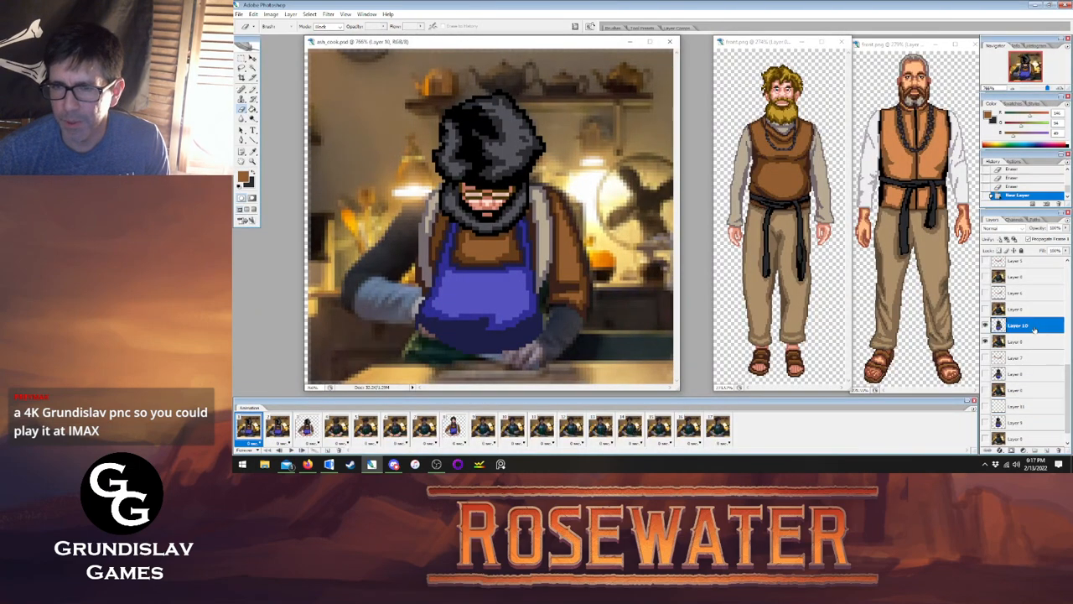
{"action": "key", "text": "Tab"}
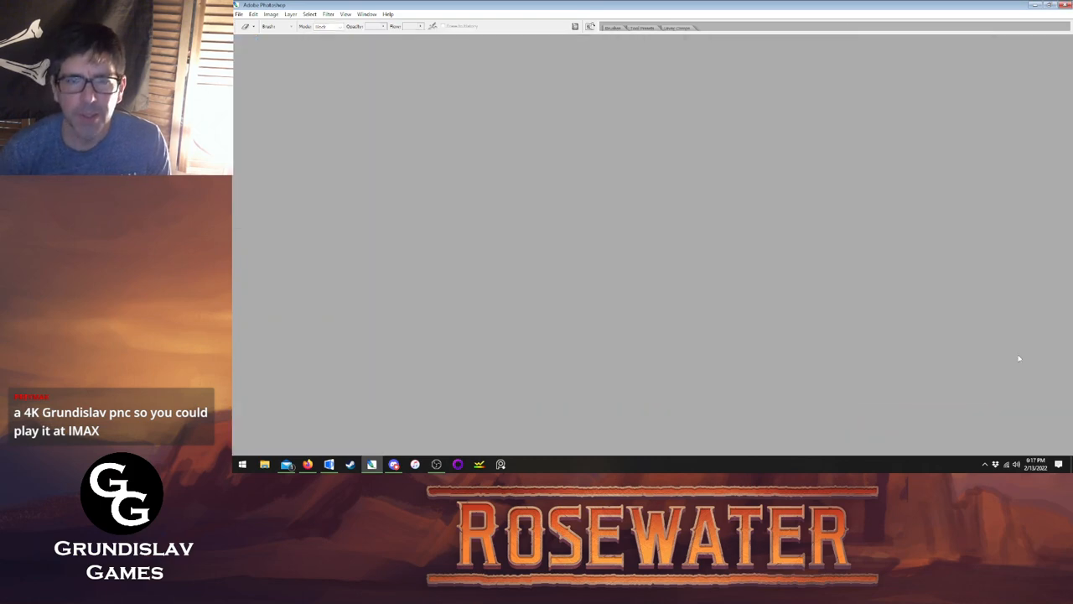
{"action": "key", "text": "Tab"}
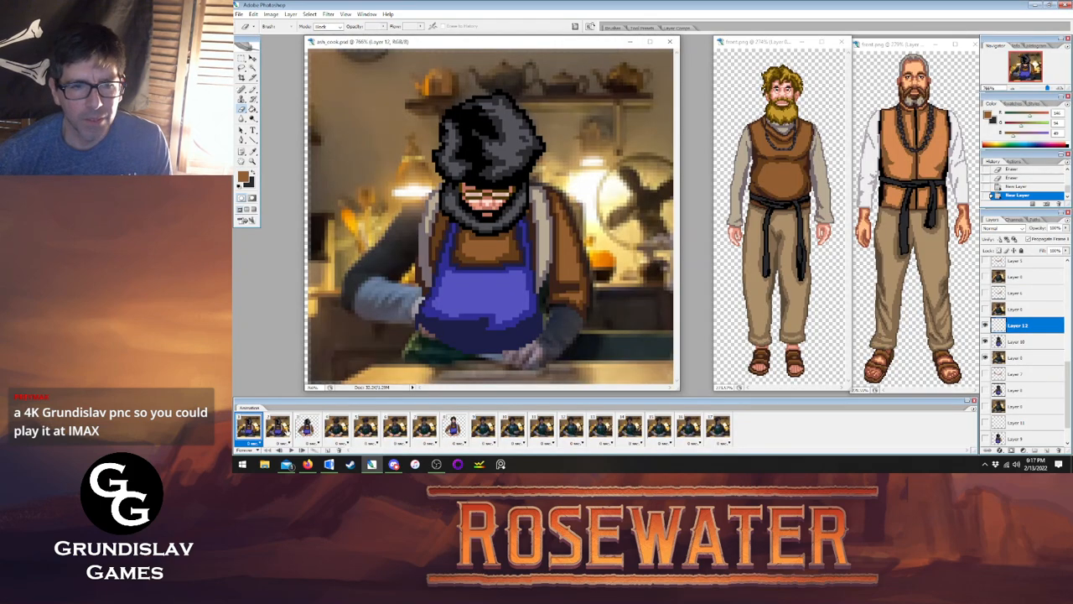
Hide the painted cook layers in frames 2 and 1 so only the video reference shows.
{"action": "left_click", "coordinate": [278, 427]}
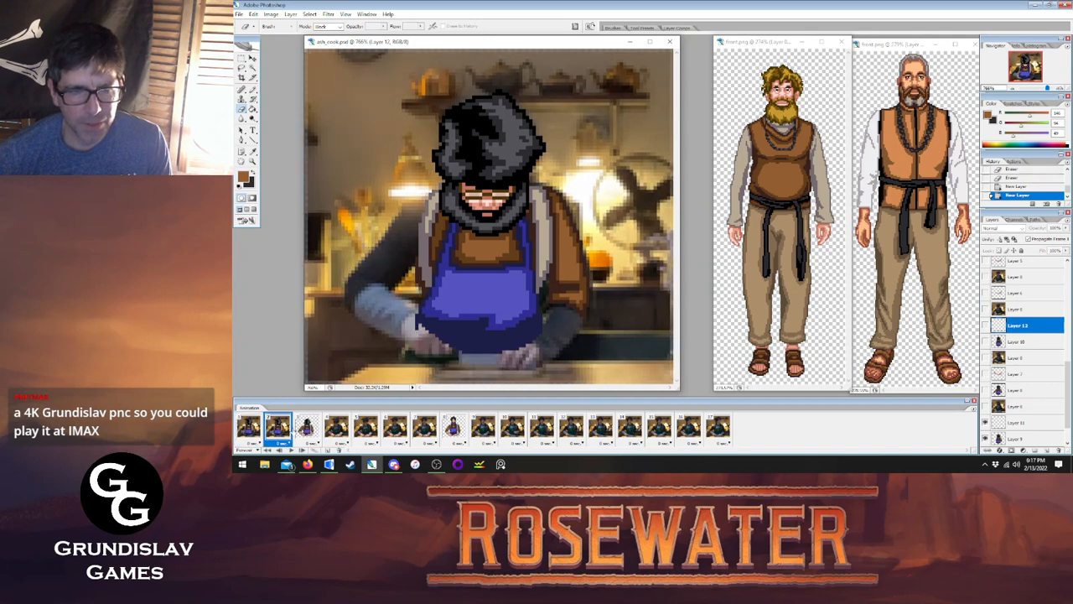
{"action": "scroll", "coordinate": [1021, 389], "scroll_direction": "down", "scroll_amount": 1}
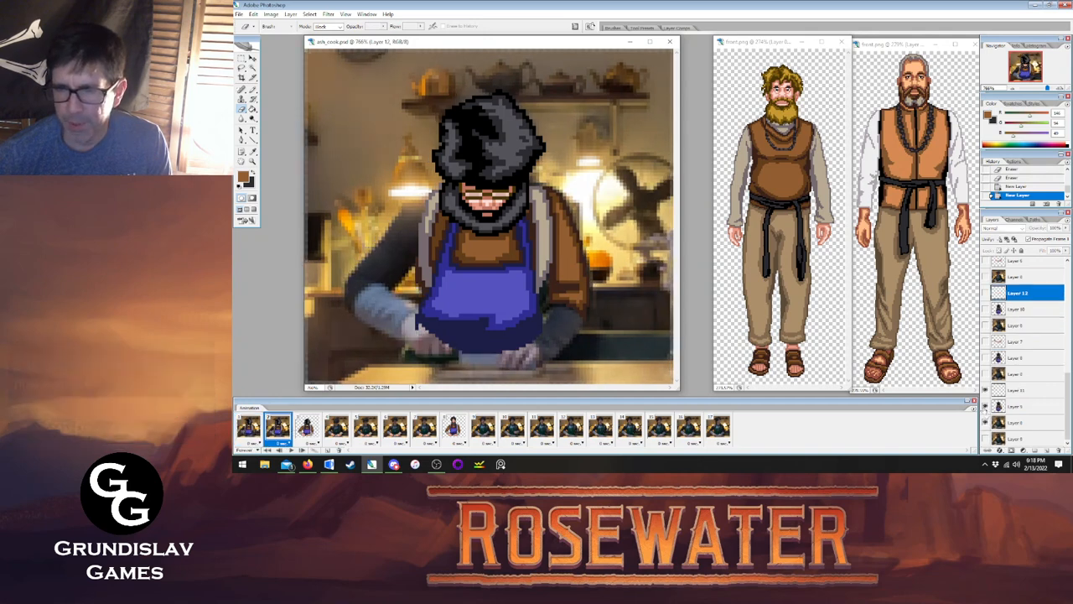
{"action": "left_click", "coordinate": [985, 408]}
{"action": "left_click", "coordinate": [249, 426]}
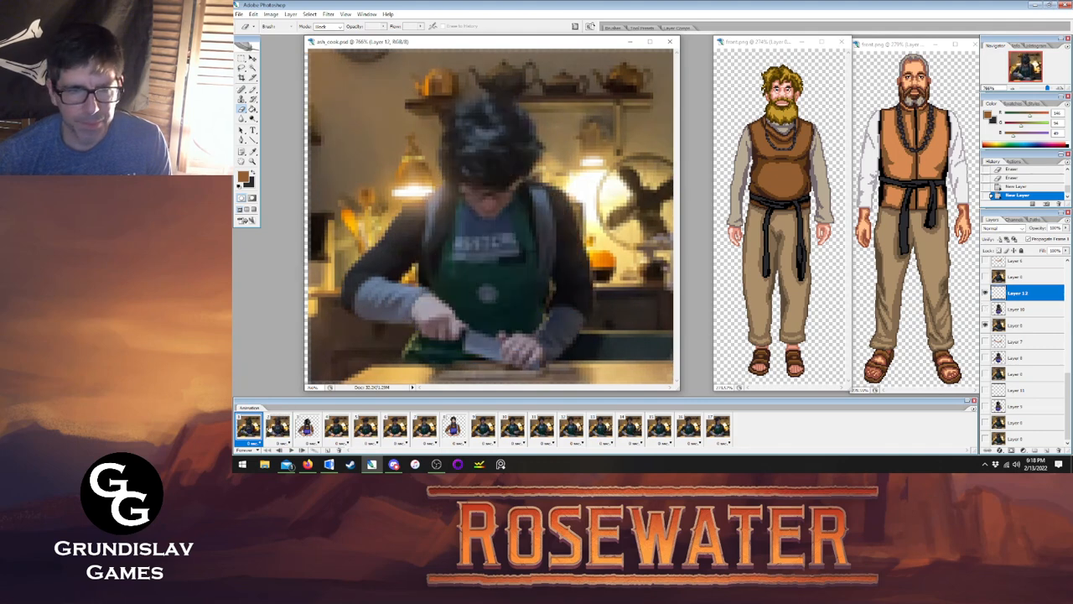
Compare the arm, hand and knife positions in the video reference of frames 1 and 2 with frame 3's figure.
{"action": "left_click", "coordinate": [275, 428]}
{"action": "left_click", "coordinate": [246, 427]}
{"action": "left_click", "coordinate": [276, 428]}
{"action": "left_click", "coordinate": [246, 427]}
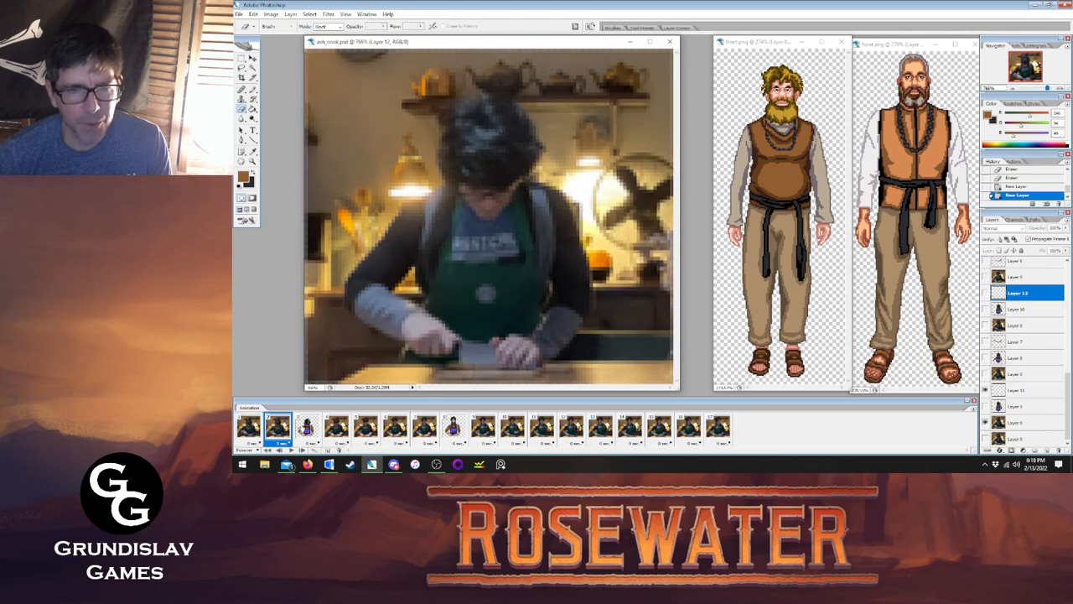
{"action": "left_click", "coordinate": [307, 427]}
{"action": "left_click", "coordinate": [276, 427]}
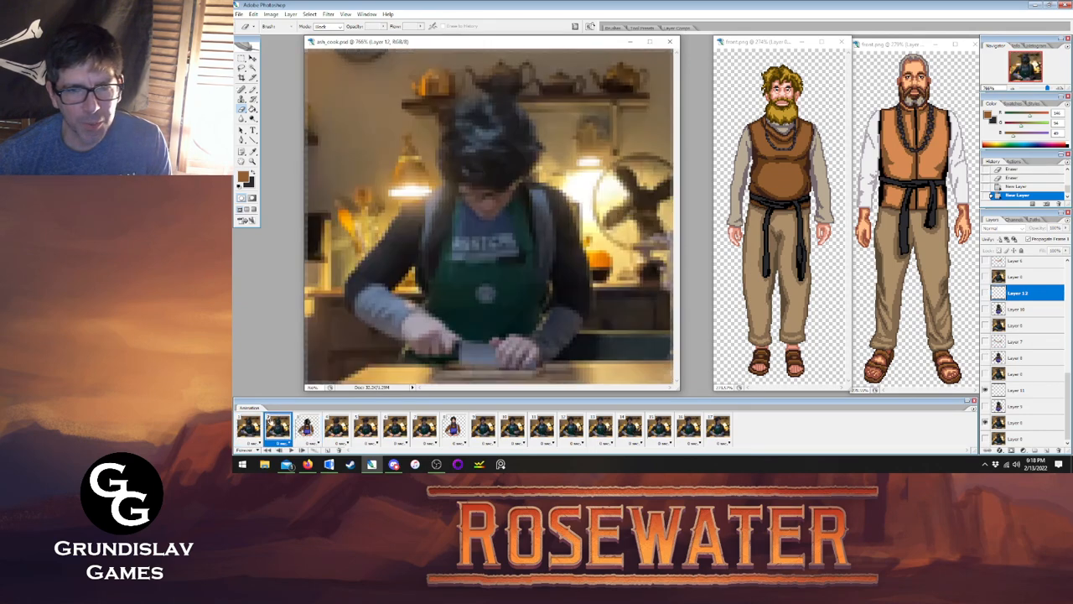
{"action": "left_click", "coordinate": [248, 427]}
{"action": "left_click", "coordinate": [278, 427]}
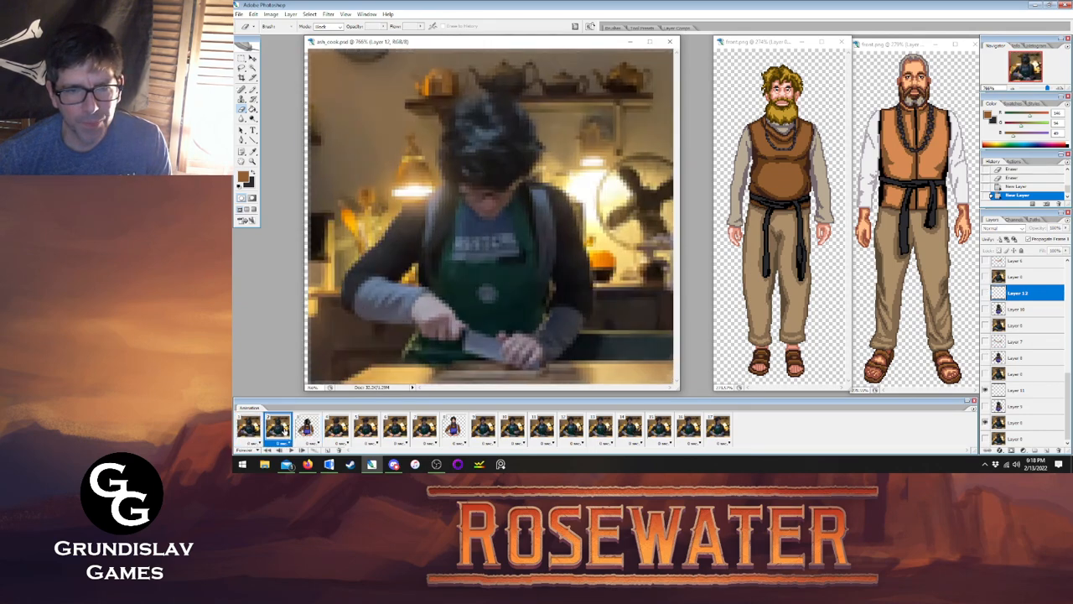
Merge frame 3's separate detail layer down into the painted cook layer beneath it.
{"action": "left_click", "coordinate": [307, 428]}
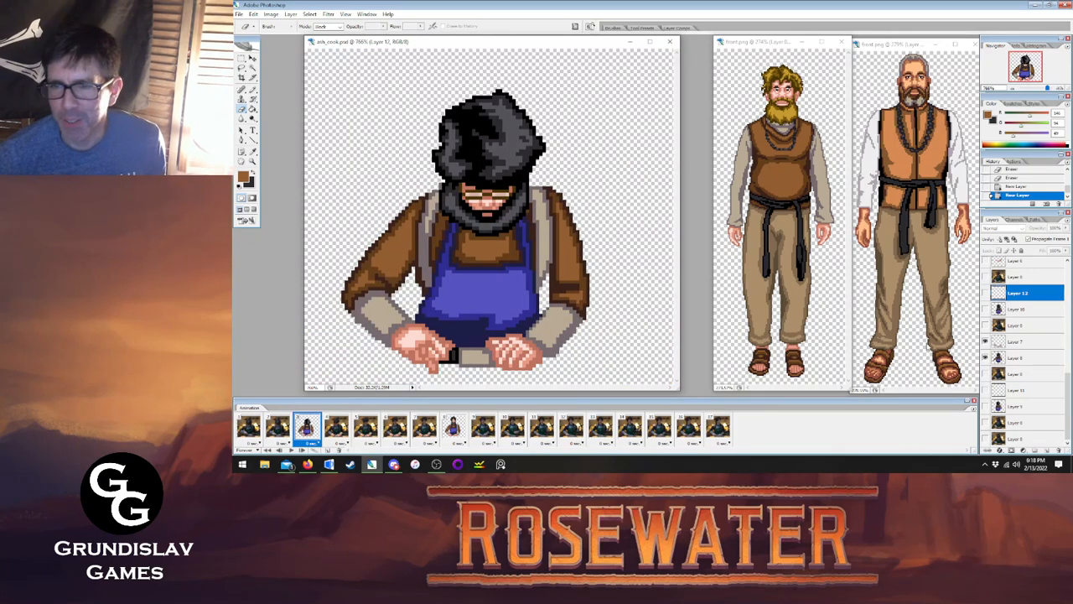
{"action": "left_click", "coordinate": [1023, 343]}
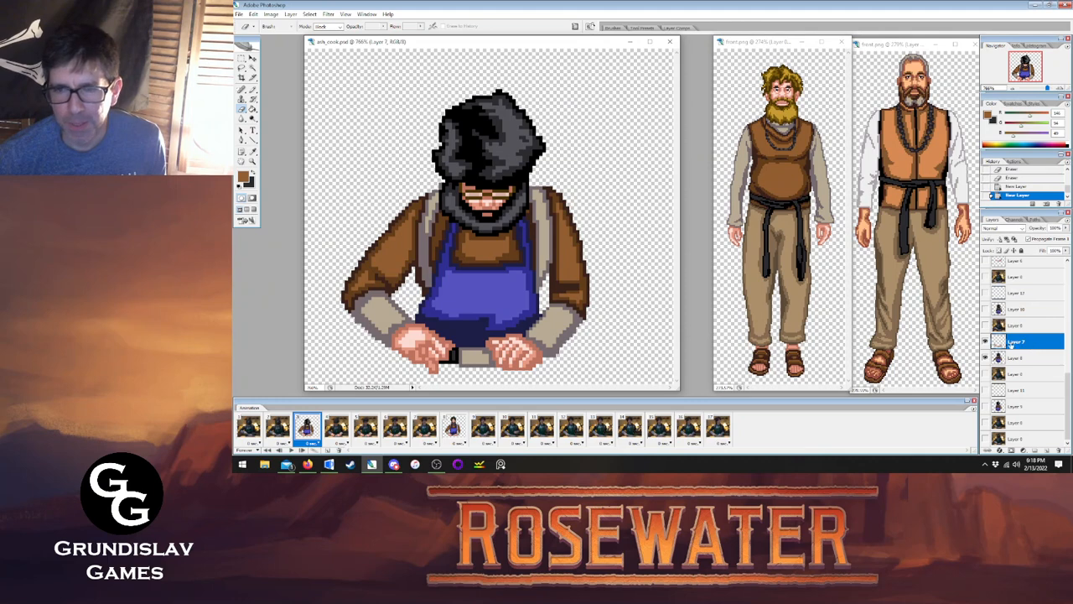
{"action": "left_click", "coordinate": [987, 342]}
{"action": "left_click", "coordinate": [987, 342]}
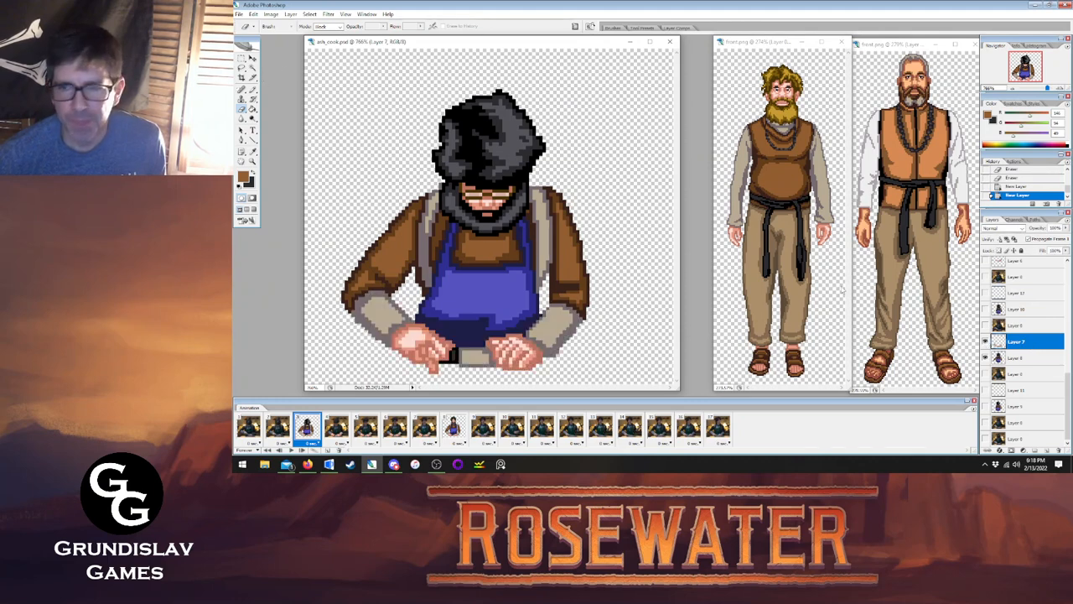
{"action": "key", "text": "ctrl+e"}
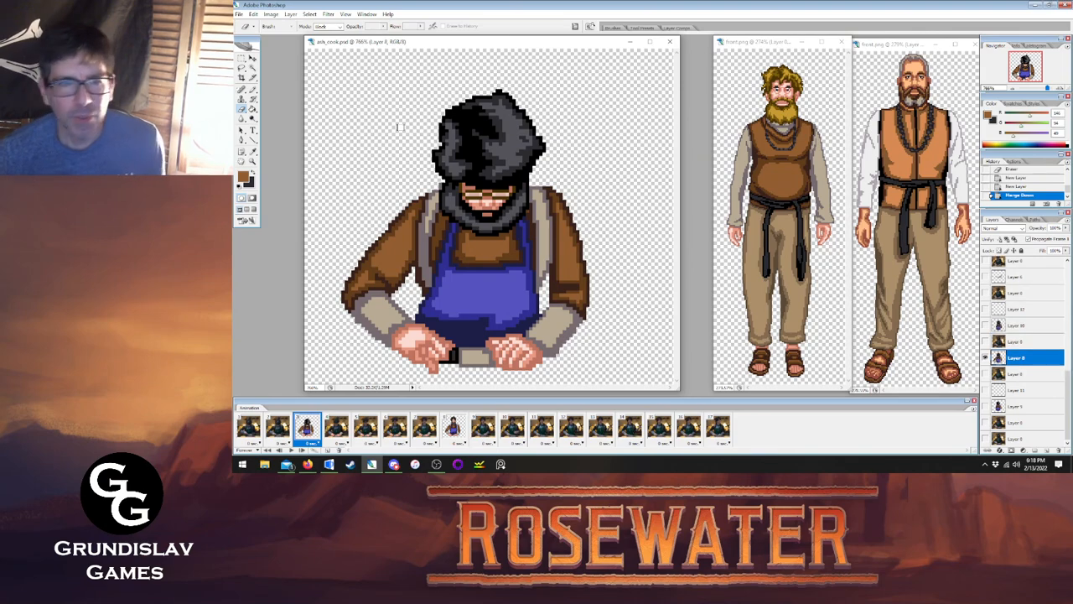
Copy the steadying arm's sleeve from frame 3's figure into frame 2's blank layer and align it over the video reference.
{"action": "key", "text": "m"}
{"action": "left_click_drag", "start_coordinate": [633, 179], "coordinate": [552, 357]}
{"action": "left_click_drag", "start_coordinate": [530, 317], "coordinate": [538, 339]}
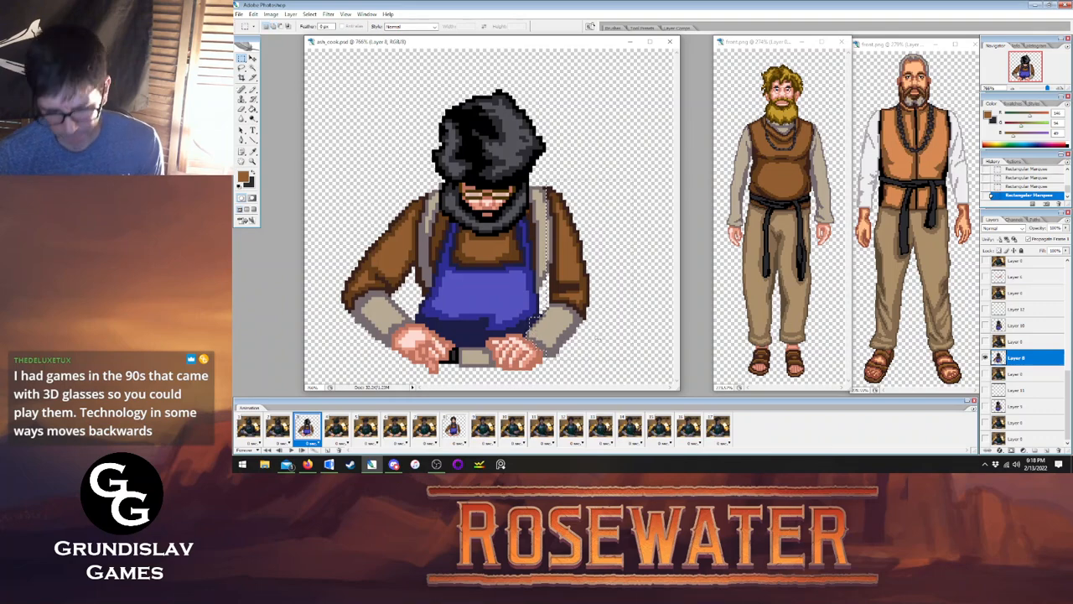
{"action": "left_click", "coordinate": [268, 432]}
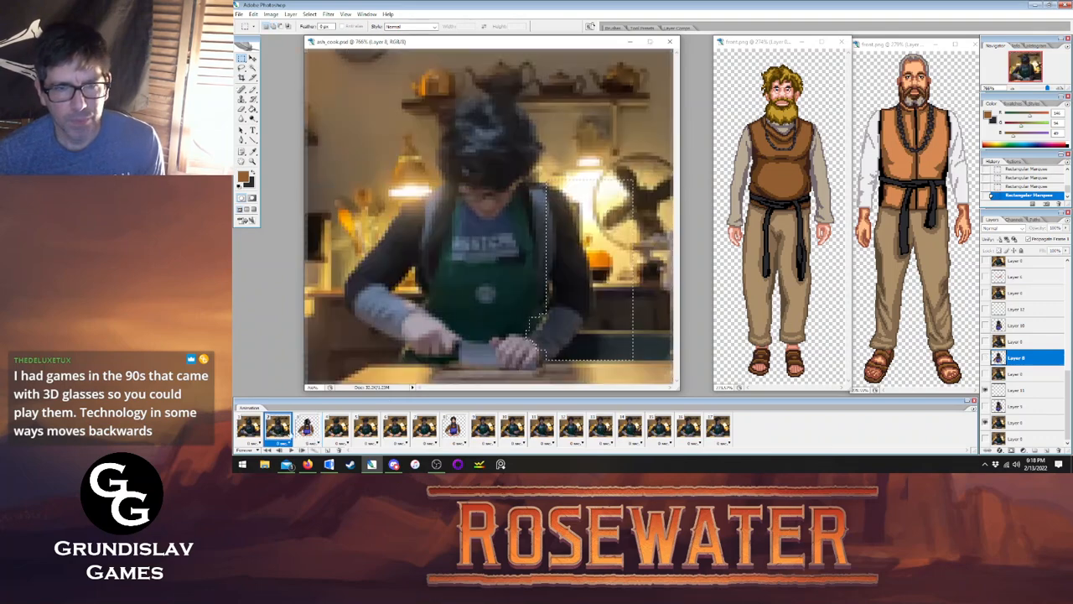
{"action": "left_click", "coordinate": [1018, 390]}
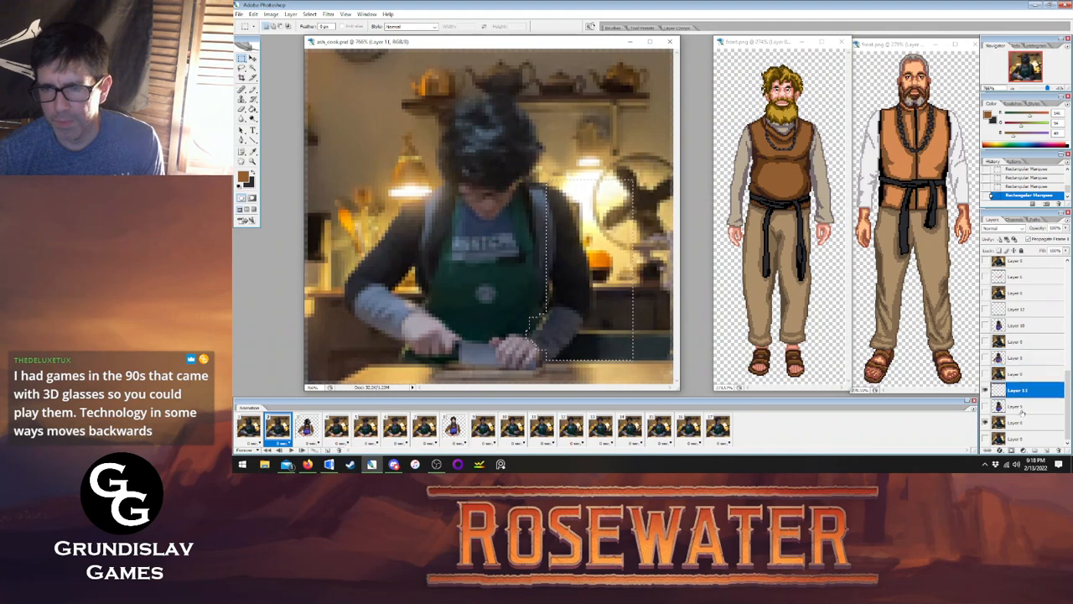
{"action": "key", "text": "ctrl+v"}
{"action": "key", "text": "v"}
{"action": "left_click_drag", "start_coordinate": [582, 212], "coordinate": [561, 215]}
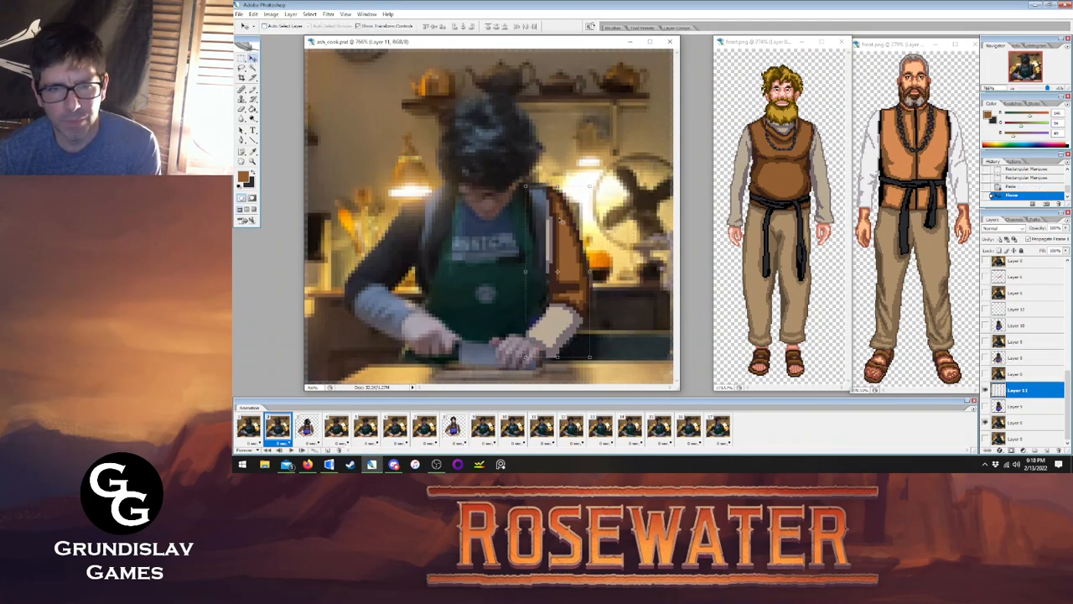
{"action": "left_click", "coordinate": [305, 428]}
{"action": "left_click", "coordinate": [286, 425]}
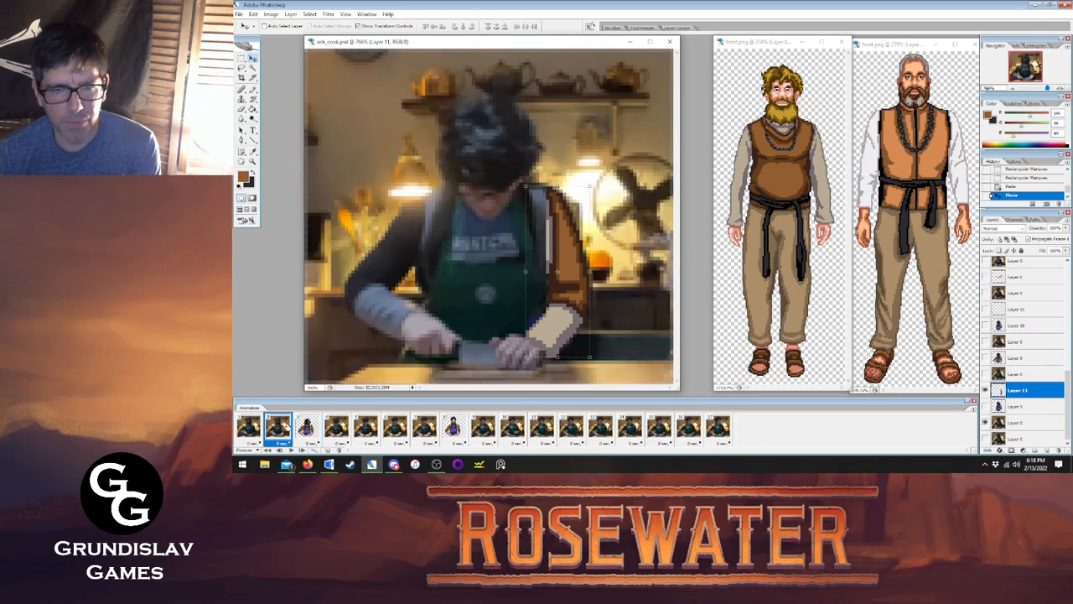
Paste the same sleeve into frame 1's blank layer and align it over the reference arm.
{"action": "left_click", "coordinate": [251, 427]}
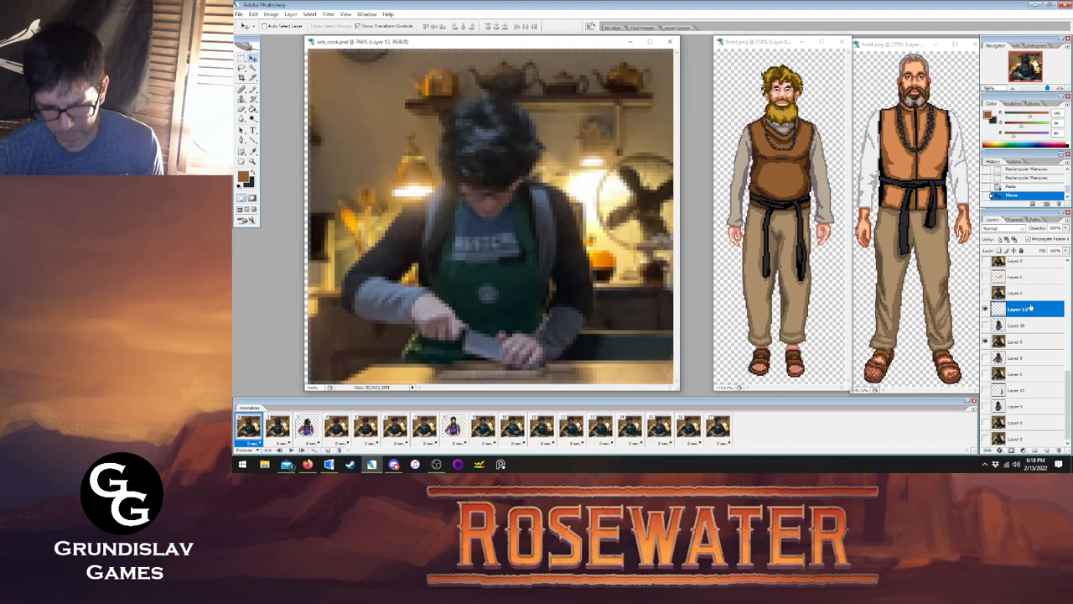
{"action": "key", "text": "ctrl+v"}
{"action": "left_click_drag", "start_coordinate": [490, 222], "coordinate": [547, 225]}
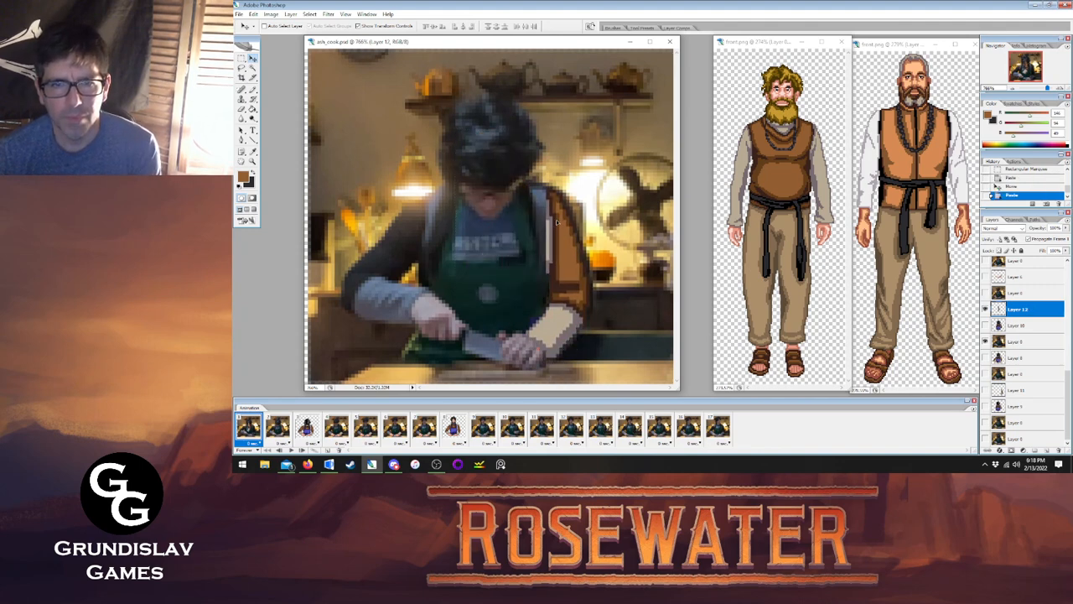
{"action": "left_click", "coordinate": [280, 428]}
{"action": "left_click", "coordinate": [254, 428]}
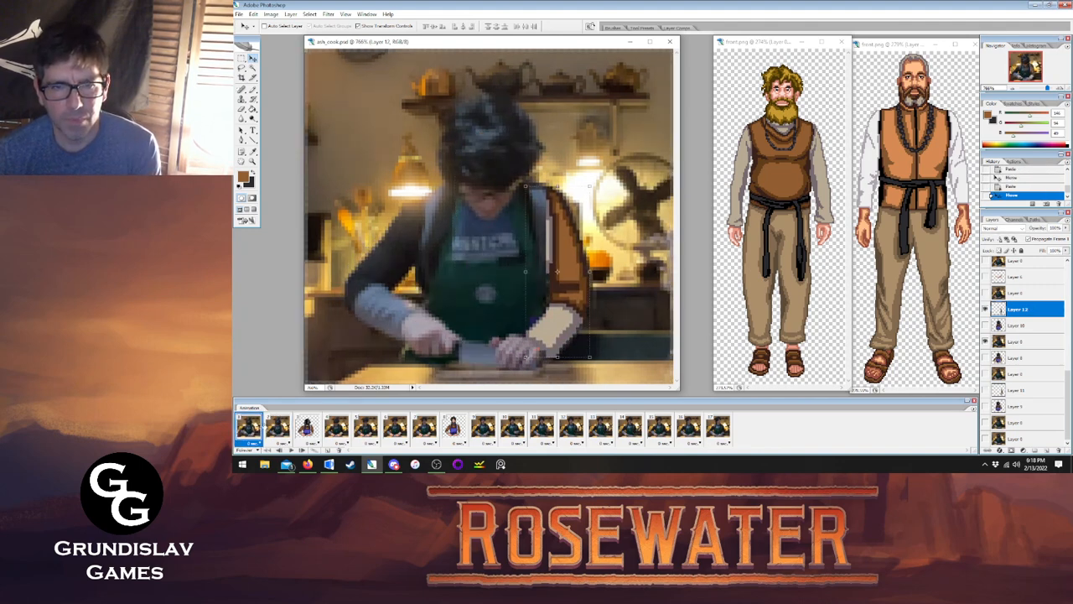
Flip between frames 1 and 2 to compare the pasted sleeve's placement against the arm in the video reference.
{"action": "left_click", "coordinate": [275, 428]}
{"action": "left_click", "coordinate": [254, 429]}
{"action": "left_click", "coordinate": [275, 428]}
{"action": "left_click", "coordinate": [254, 428]}
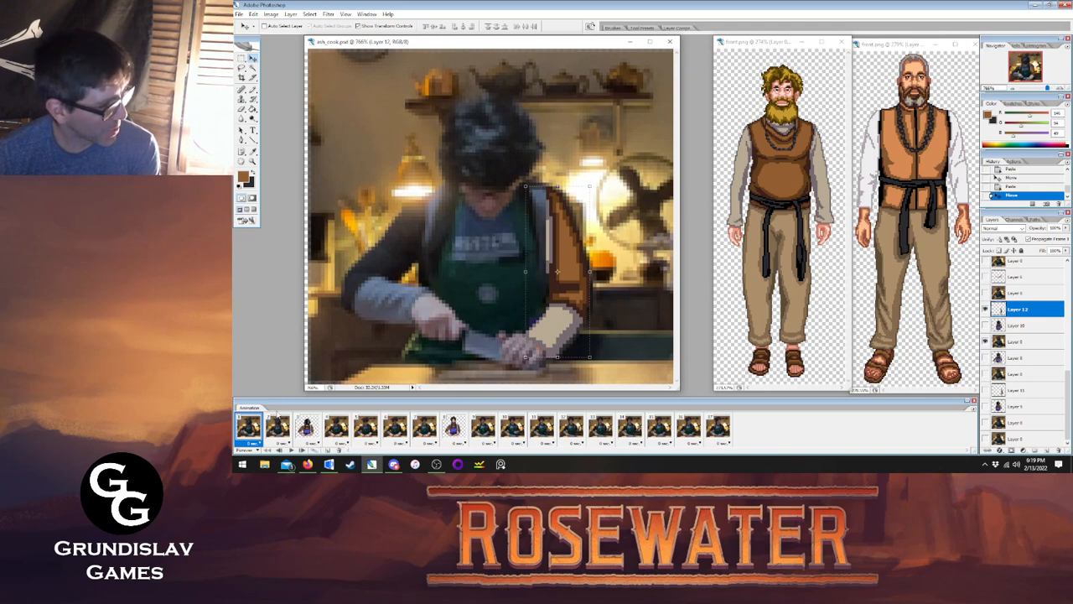
{"action": "left_click", "coordinate": [274, 429]}
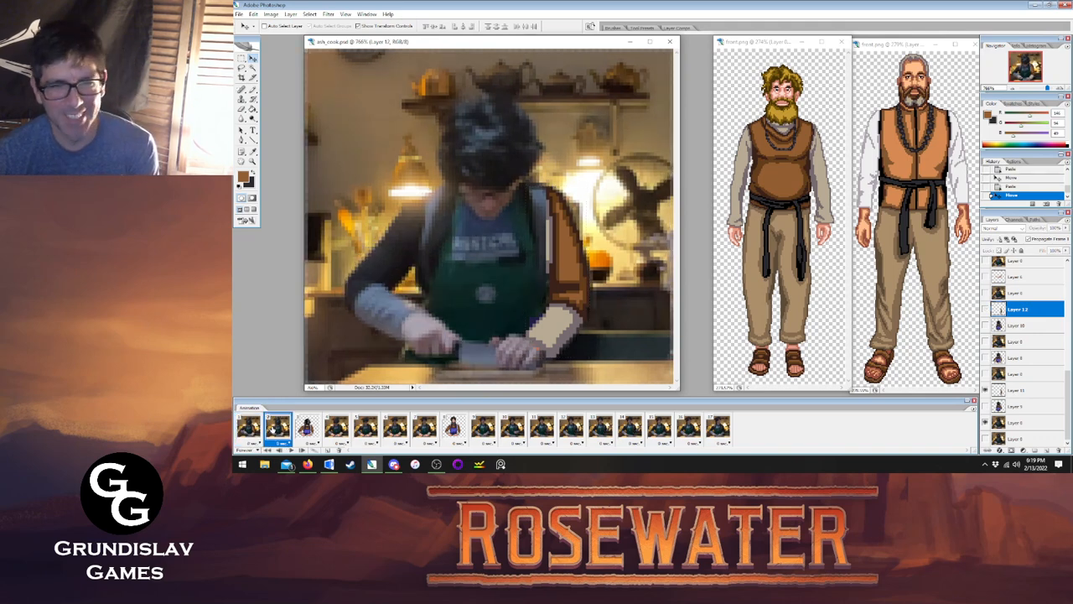
{"action": "left_click", "coordinate": [254, 427]}
{"action": "left_click", "coordinate": [281, 428]}
{"action": "left_click", "coordinate": [254, 428]}
{"action": "left_click", "coordinate": [284, 428]}
{"action": "left_click", "coordinate": [253, 427]}
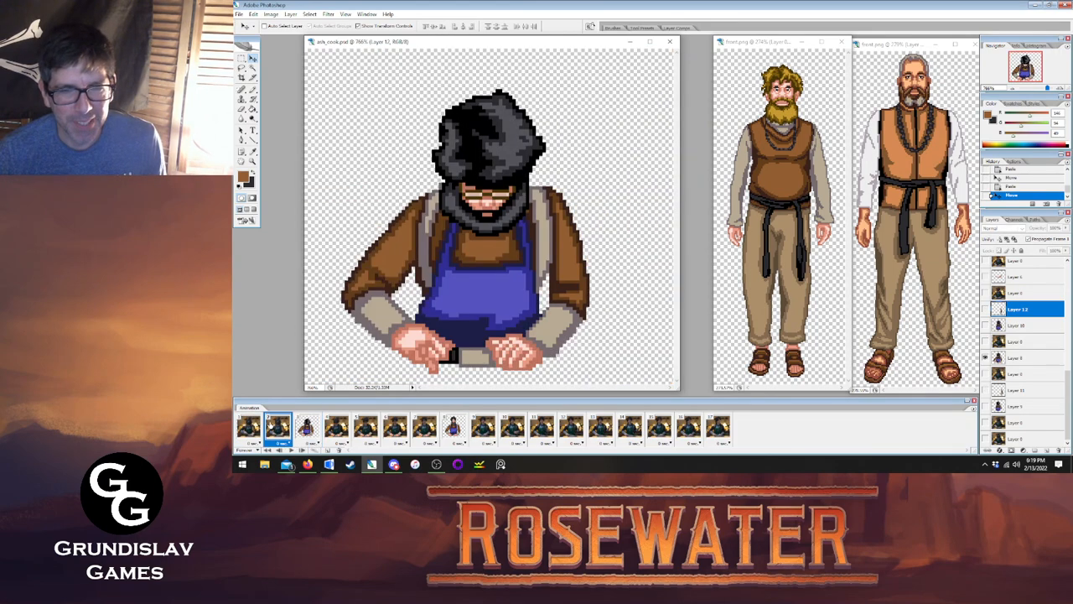
Sample the skin tones from frame 3's hand, with the darker one as the Pencil's drawing colour.
{"action": "left_click", "coordinate": [279, 428]}
{"action": "key", "text": "z"}
{"action": "left_click", "coordinate": [505, 322]}
{"action": "left_click", "coordinate": [509, 331]}
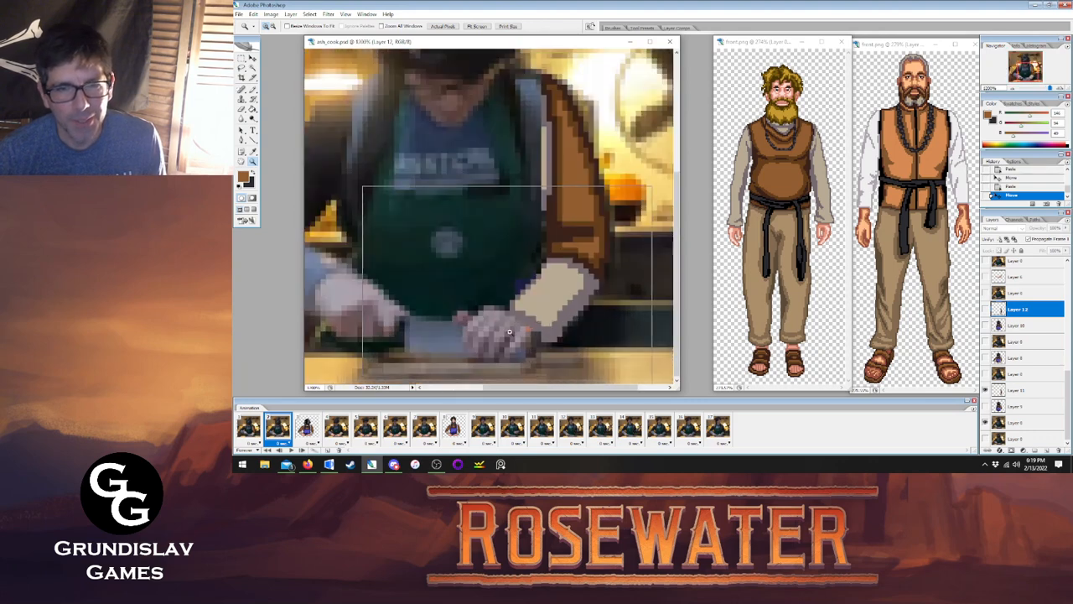
{"action": "left_click", "coordinate": [483, 299]}
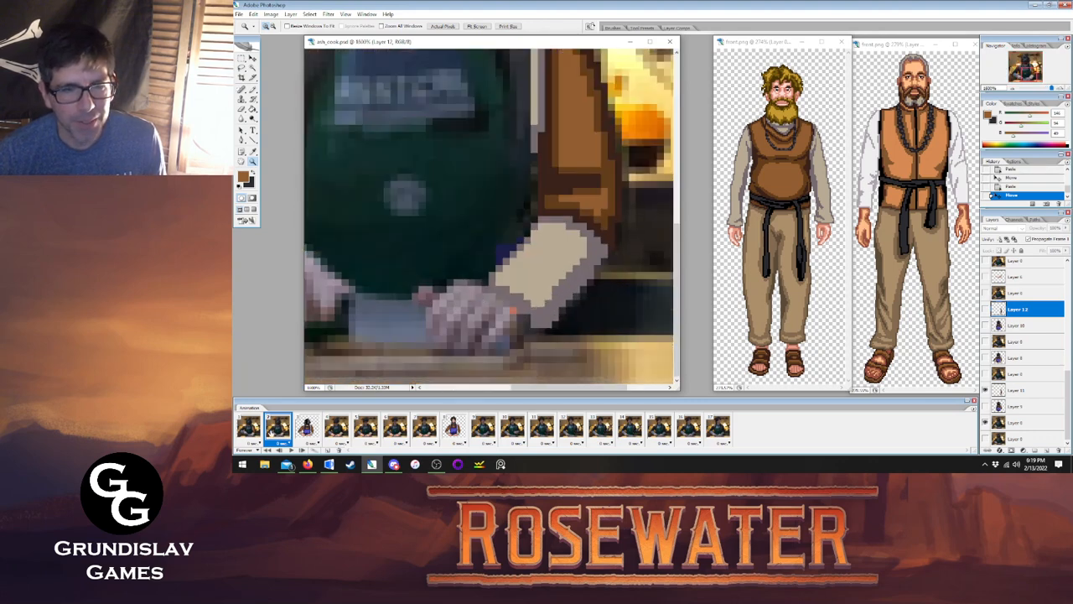
{"action": "left_click_drag", "start_coordinate": [557, 388], "coordinate": [518, 376]}
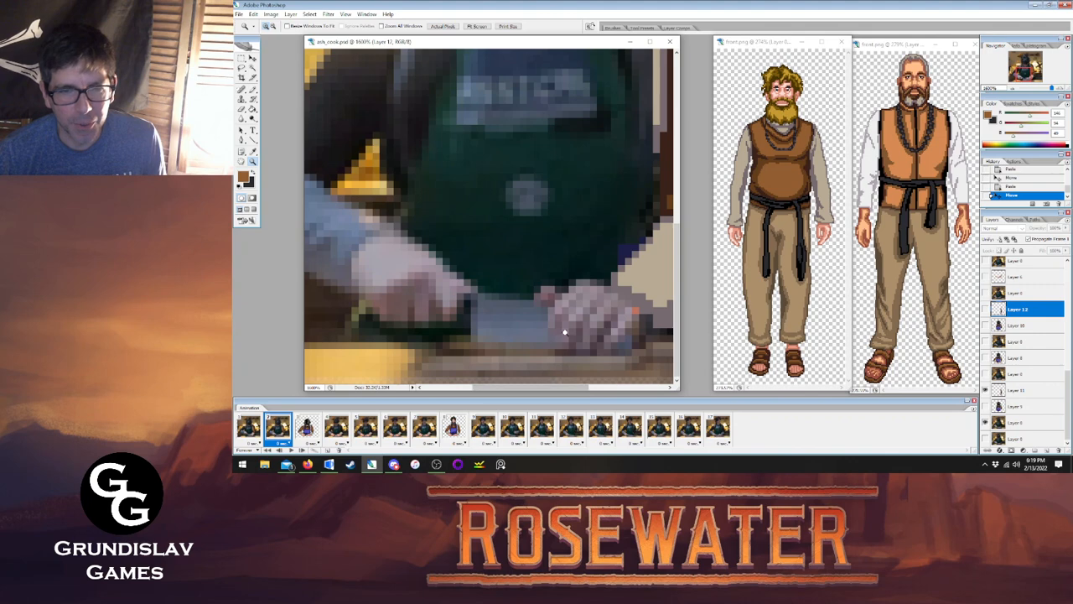
{"action": "left_click_drag", "start_coordinate": [676, 303], "coordinate": [719, 304]}
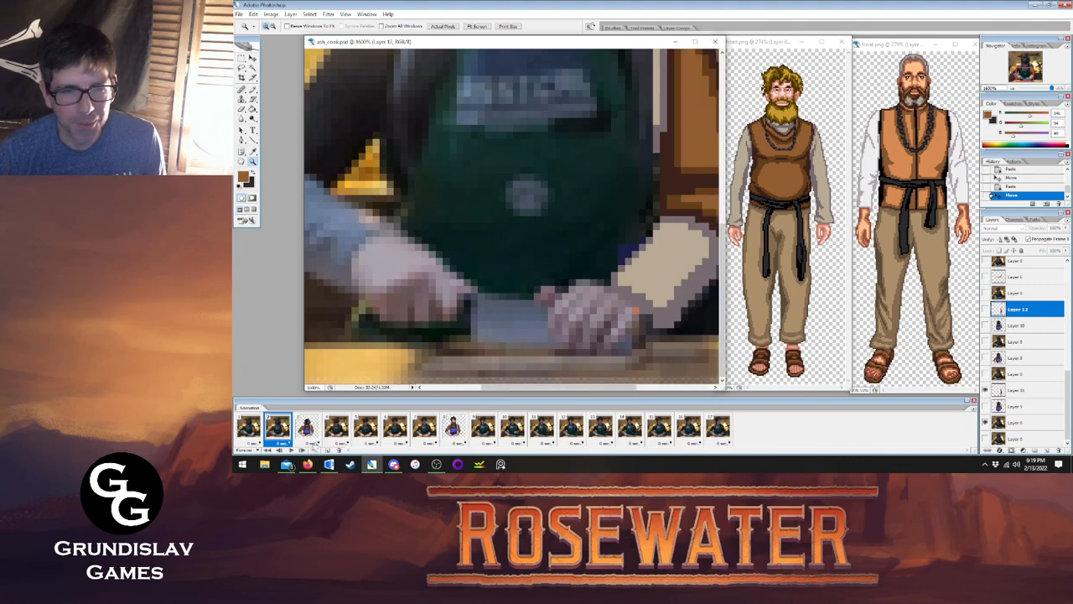
{"action": "left_click", "coordinate": [308, 443]}
{"action": "left_click", "coordinate": [254, 152]}
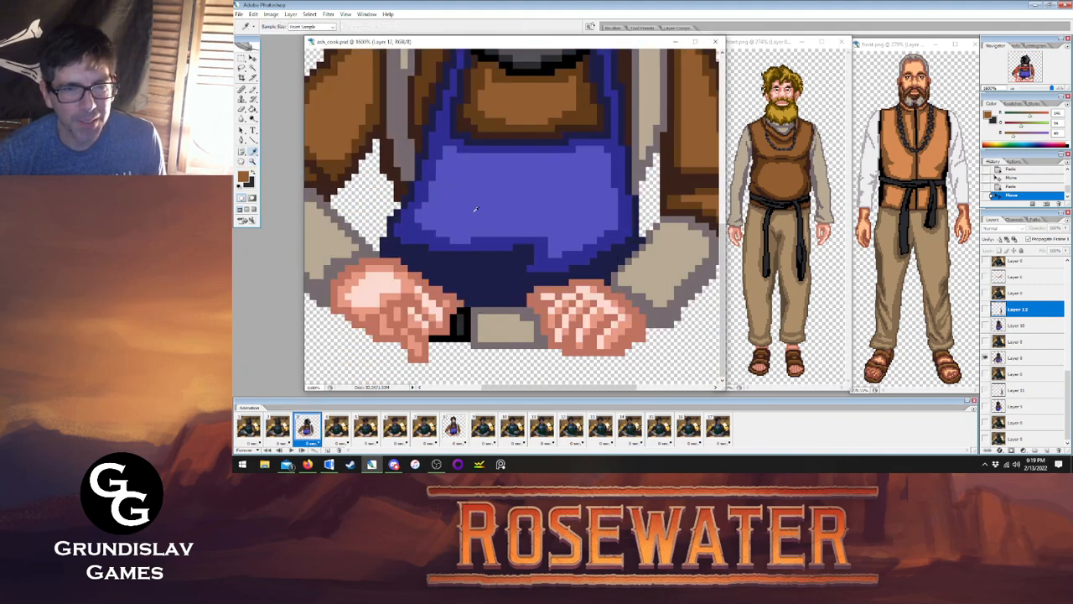
{"action": "left_click", "coordinate": [624, 326]}
{"action": "key", "text": "x"}
{"action": "key", "text": "x"}
{"action": "key", "text": "b"}
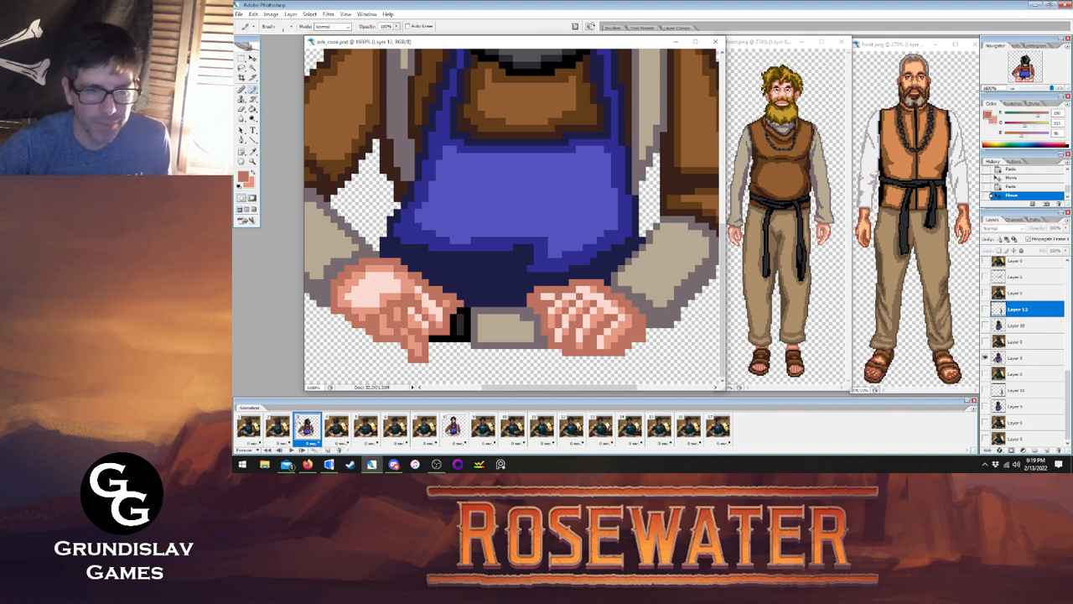
Outline the steadying hand and its fingers in the dark skin tone on frame 2's arm layer, following the video reference.
{"action": "left_click", "coordinate": [280, 429]}
{"action": "left_click", "coordinate": [1018, 391]}
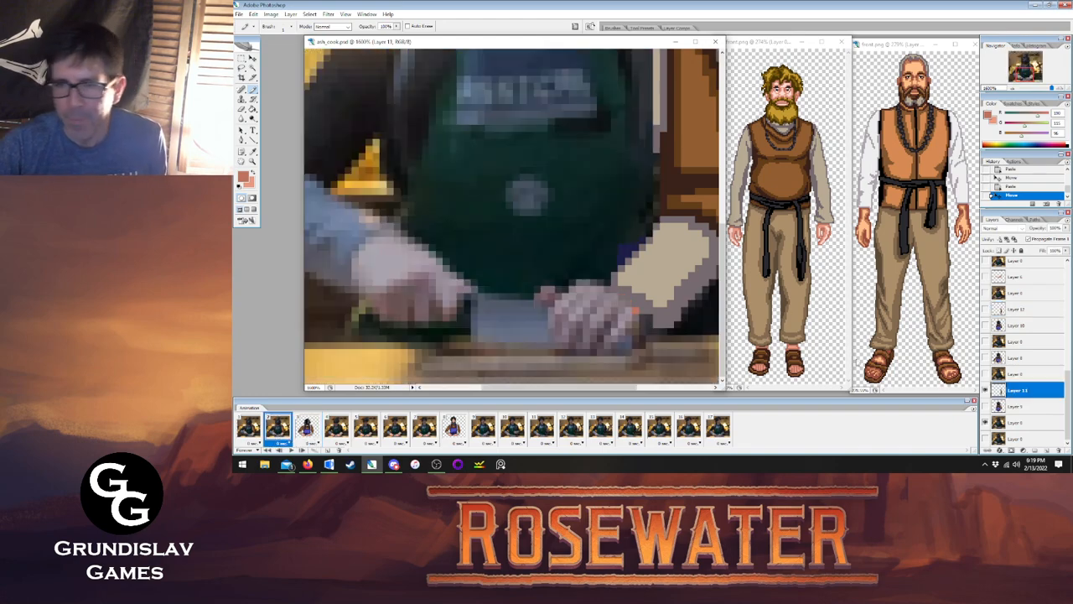
{"action": "left_click", "coordinate": [308, 430]}
{"action": "left_click", "coordinate": [280, 430]}
{"action": "left_click", "coordinate": [537, 295]}
{"action": "left_click", "coordinate": [547, 288]}
{"action": "left_click", "coordinate": [551, 291]}
{"action": "left_click_drag", "start_coordinate": [543, 301], "coordinate": [610, 289]}
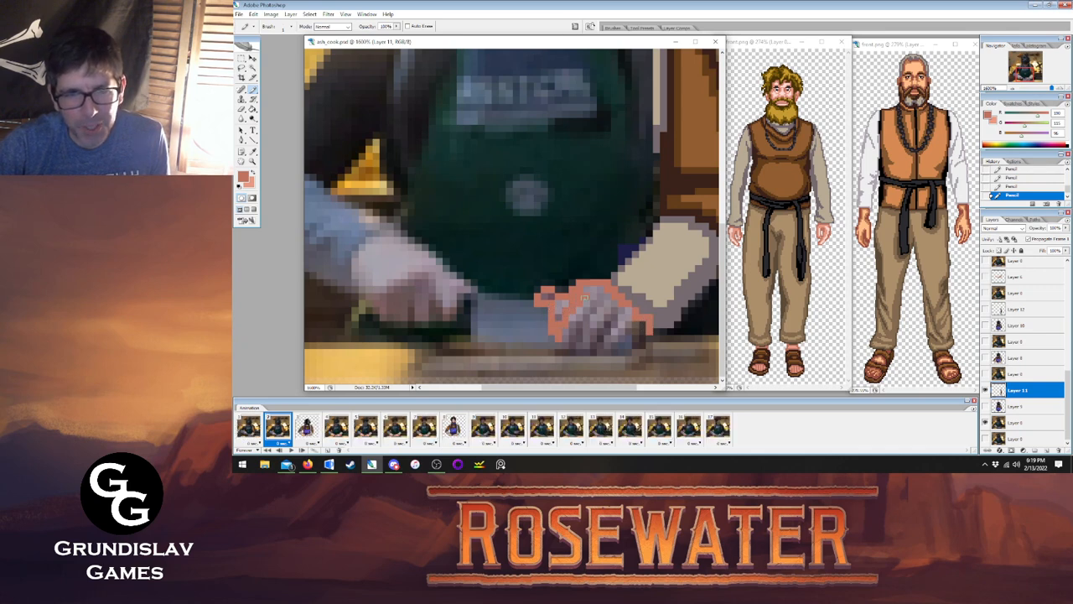
{"action": "left_click_drag", "start_coordinate": [561, 348], "coordinate": [593, 310]}
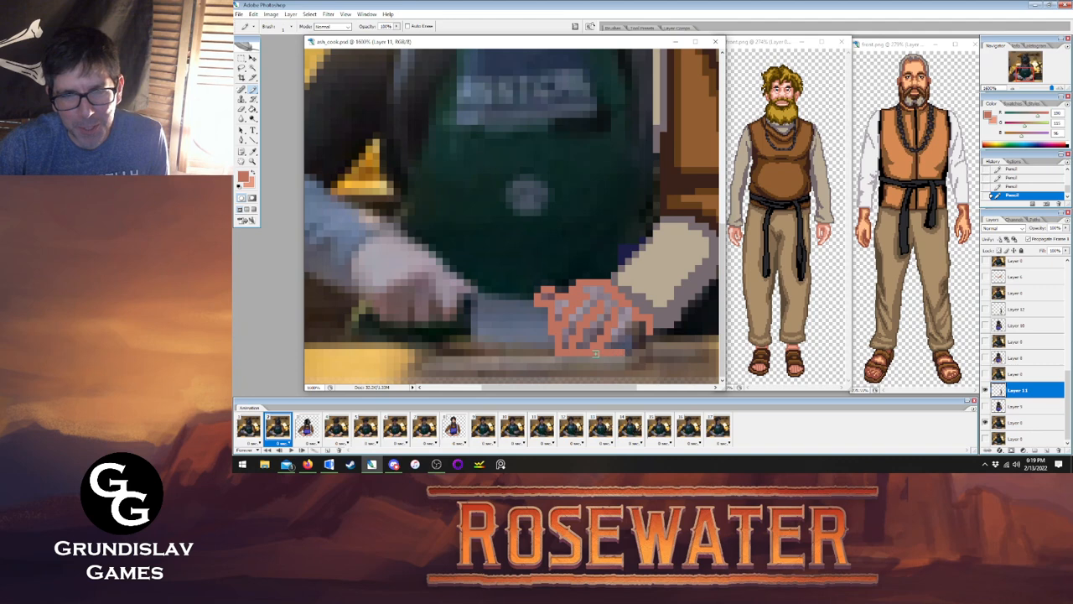
Compare frame 2's outlined steadying hand with the hand in frames 1 and 3.
{"action": "left_click", "coordinate": [252, 433]}
{"action": "left_click", "coordinate": [278, 427]}
{"action": "left_click", "coordinate": [307, 430]}
{"action": "left_click", "coordinate": [279, 432]}
{"action": "left_click", "coordinate": [305, 432]}
{"action": "left_click", "coordinate": [279, 432]}
{"action": "left_click", "coordinate": [305, 432]}
{"action": "left_click", "coordinate": [279, 432]}
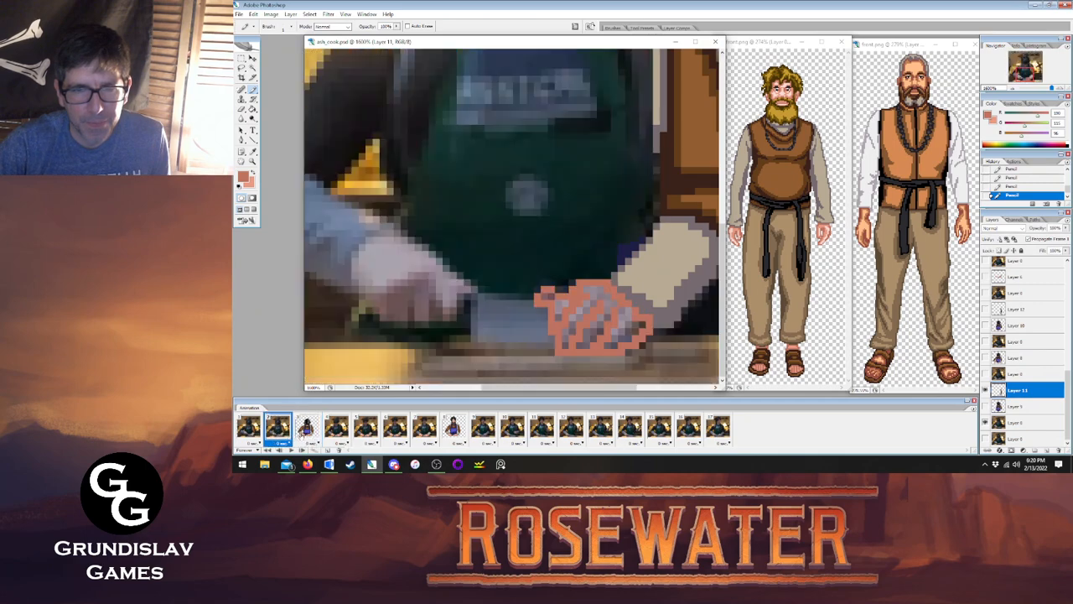
{"action": "left_click", "coordinate": [305, 432]}
{"action": "left_click", "coordinate": [279, 431]}
Outline frame 2's knife hand in the dark skin tone and draw its knuckle and finger lines.
{"action": "mouse_move", "coordinate": [355, 287]}
{"action": "left_mouse_down"}
{"action": "mouse_move", "coordinate": [357, 248]}
{"action": "mouse_move", "coordinate": [385, 229]}
{"action": "mouse_move", "coordinate": [434, 256]}
{"action": "left_mouse_up"}
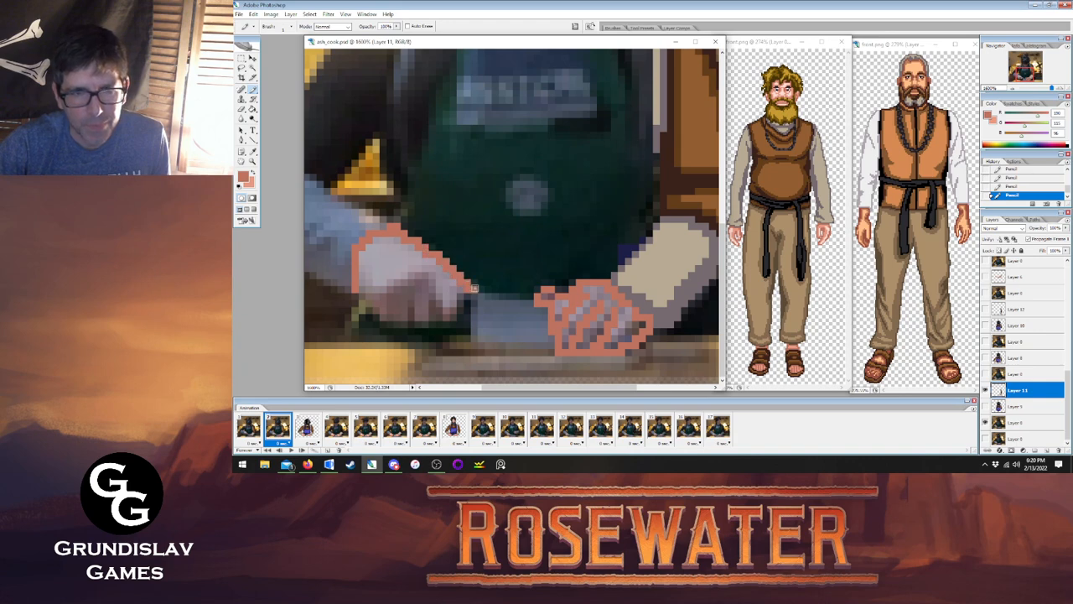
{"action": "mouse_move", "coordinate": [361, 296]}
{"action": "left_mouse_down"}
{"action": "mouse_move", "coordinate": [409, 324]}
{"action": "mouse_move", "coordinate": [410, 297]}
{"action": "mouse_move", "coordinate": [419, 322]}
{"action": "mouse_move", "coordinate": [432, 281]}
{"action": "left_mouse_up"}
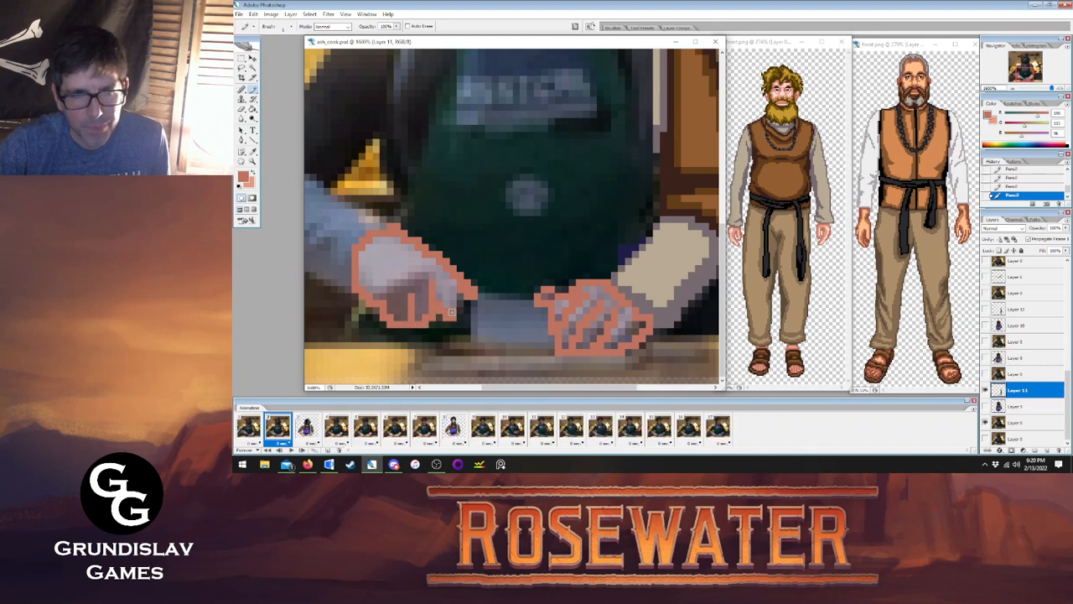
{"action": "left_click_drag", "start_coordinate": [390, 297], "coordinate": [394, 320]}
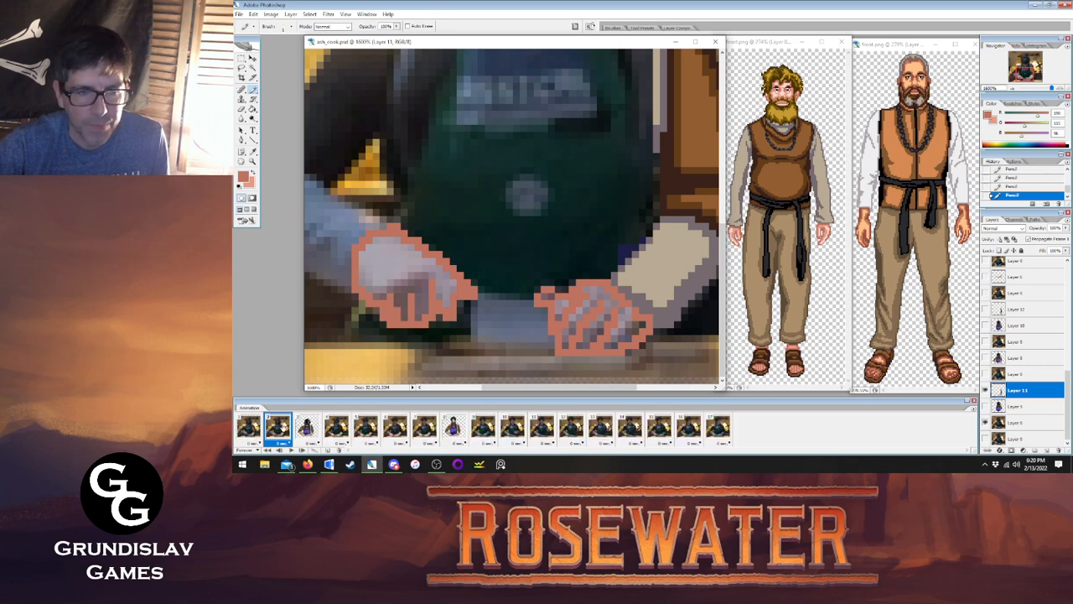
{"action": "left_click", "coordinate": [300, 430]}
{"action": "left_click", "coordinate": [274, 428]}
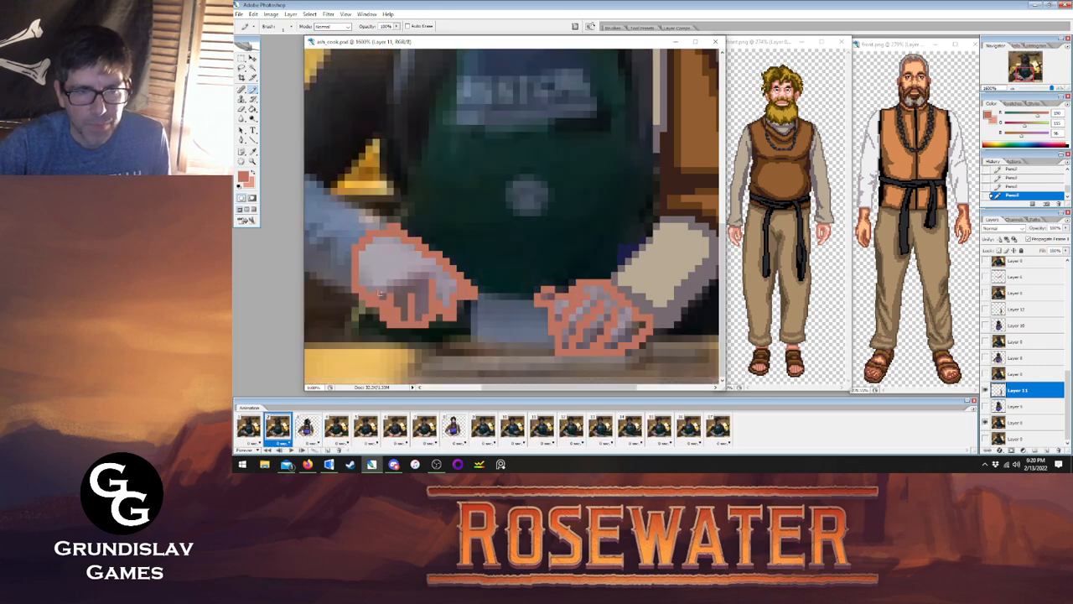
{"action": "left_click_drag", "start_coordinate": [411, 283], "coordinate": [424, 280]}
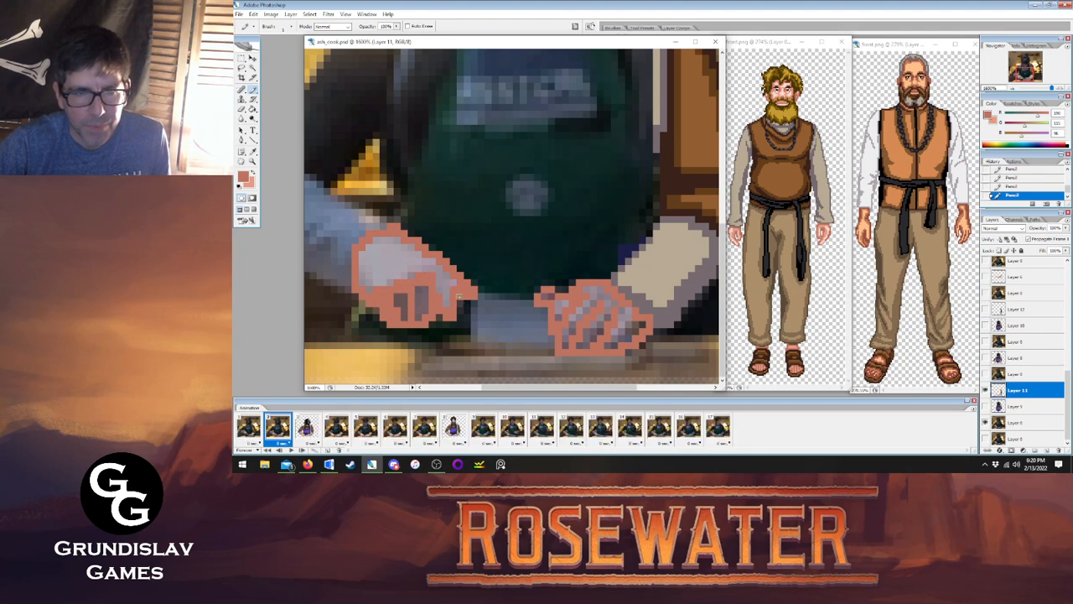
Fill both outlined hands in frame 2 with the lighter skin tone, checking them against frame 3's hands.
{"action": "key", "text": "g"}
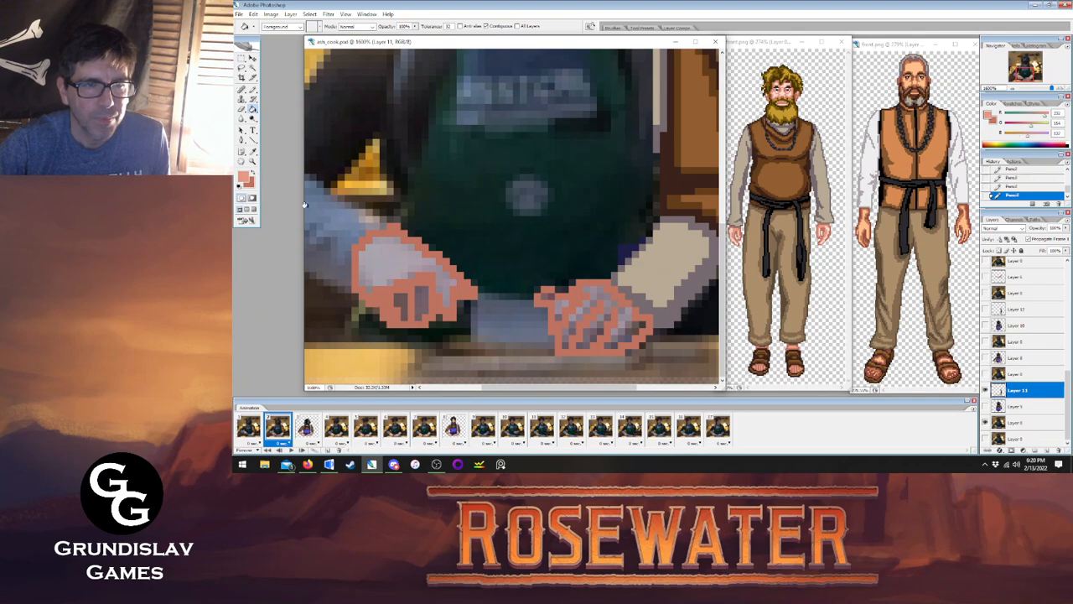
{"action": "left_click", "coordinate": [398, 300]}
{"action": "left_click", "coordinate": [421, 303]}
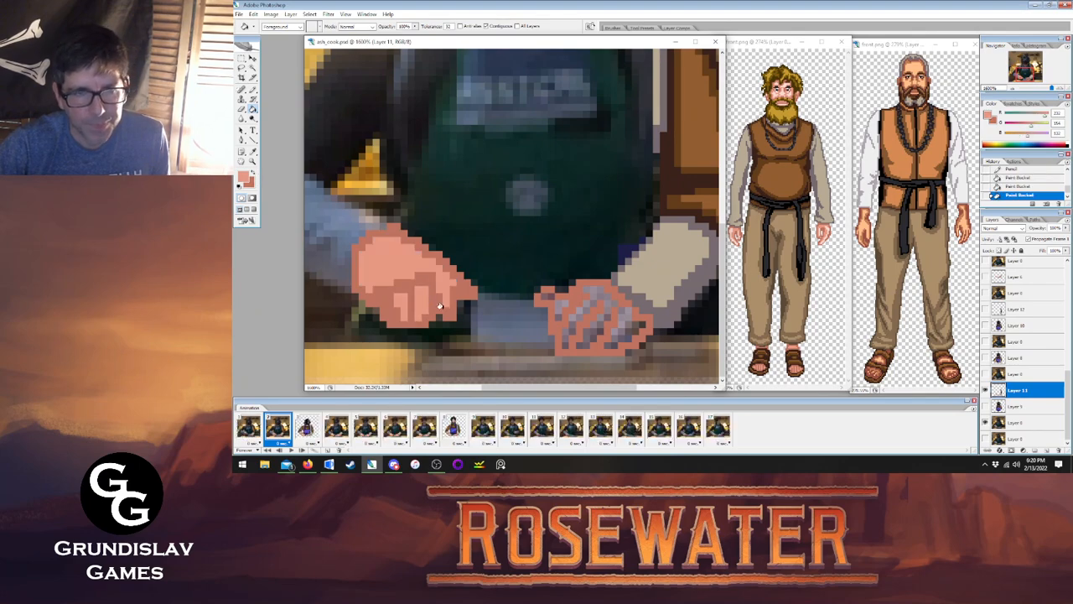
{"action": "left_click", "coordinate": [304, 432]}
{"action": "left_click", "coordinate": [283, 432]}
{"action": "left_click", "coordinate": [304, 432]}
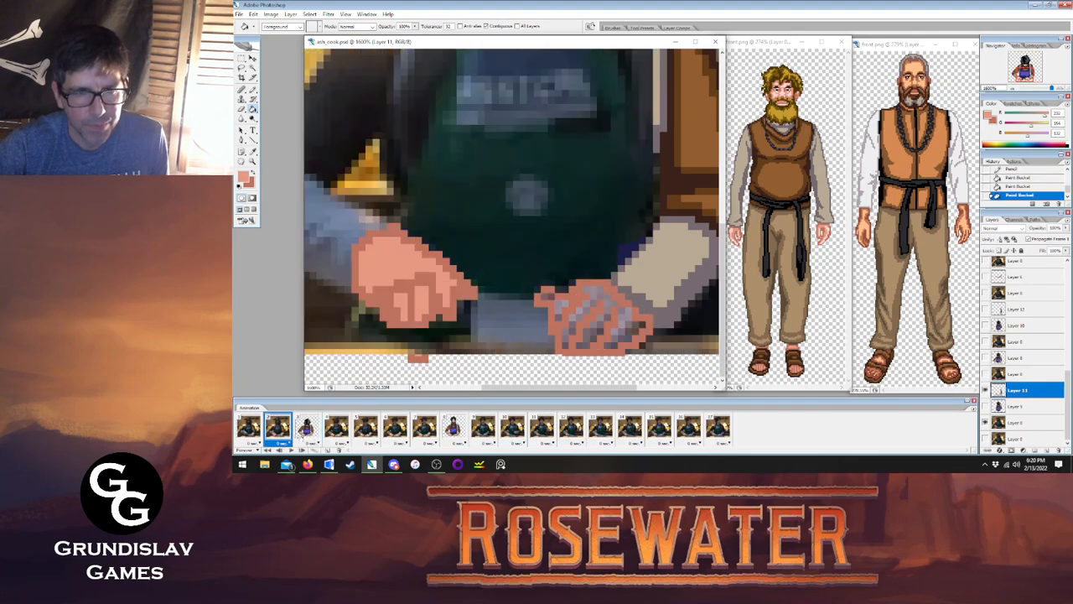
{"action": "left_click", "coordinate": [285, 432]}
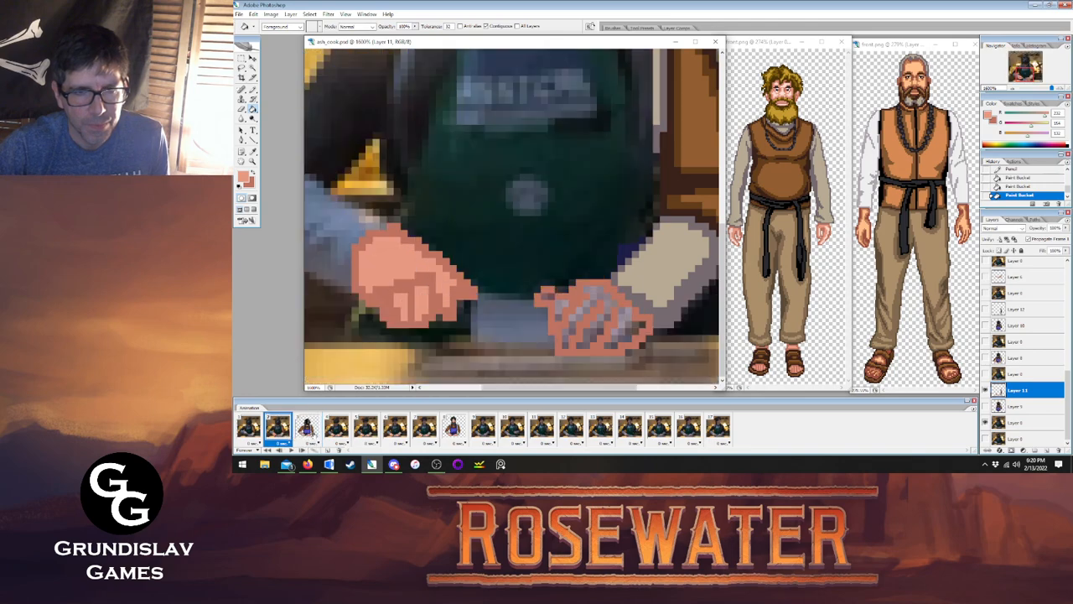
{"action": "left_click", "coordinate": [306, 430]}
{"action": "left_click", "coordinate": [279, 429]}
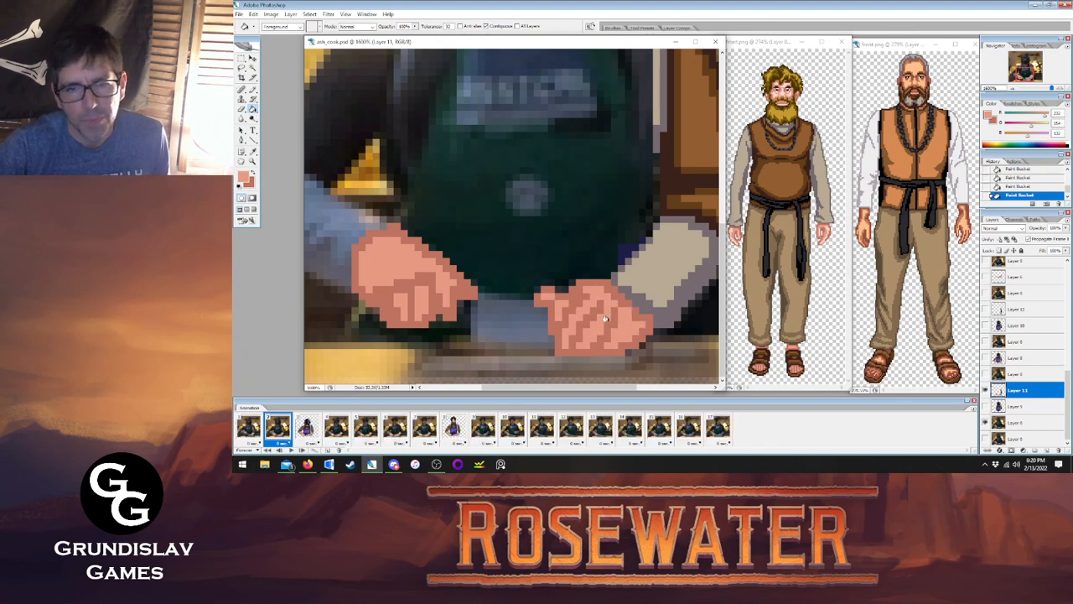
Highlight the fingers of frame 2's steadying hand with the palest skin tone sampled from frame 3's hand.
{"action": "key", "text": "b"}
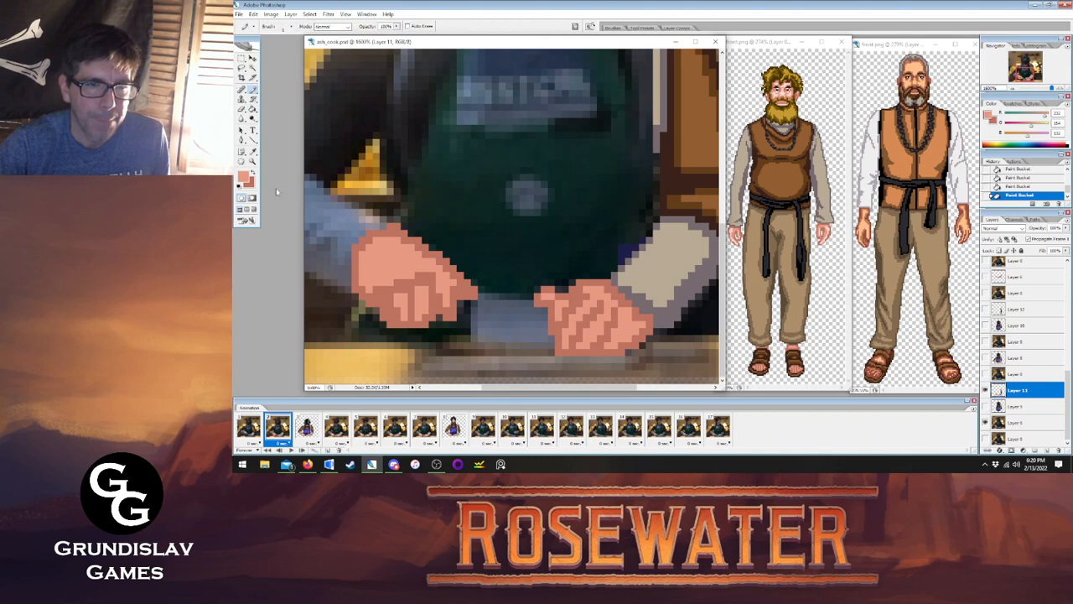
{"action": "key", "text": "i"}
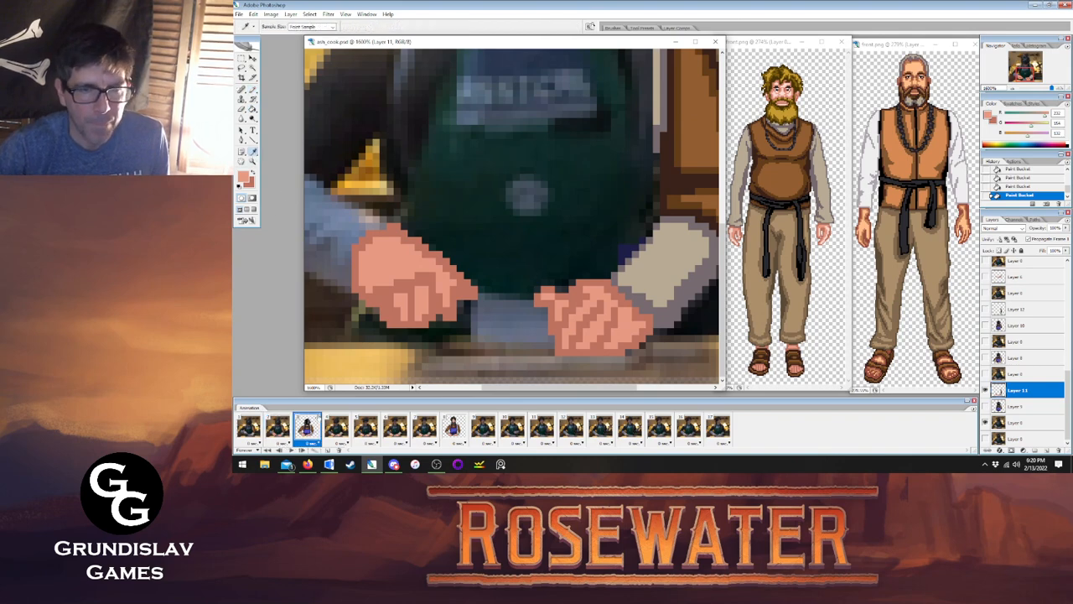
{"action": "left_click", "coordinate": [307, 426]}
{"action": "left_click", "coordinate": [586, 290]}
{"action": "key", "text": "b"}
{"action": "left_click", "coordinate": [280, 427]}
{"action": "left_click", "coordinate": [558, 303]}
{"action": "left_click_drag", "start_coordinate": [566, 338], "coordinate": [578, 311]}
{"action": "left_click", "coordinate": [586, 304]}
{"action": "left_click", "coordinate": [580, 346]}
{"action": "mouse_move", "coordinate": [586, 342]}
{"action": "left_mouse_down"}
{"action": "mouse_move", "coordinate": [607, 306]}
{"action": "mouse_move", "coordinate": [614, 332]}
{"action": "left_mouse_up"}
{"action": "left_click", "coordinate": [607, 344]}
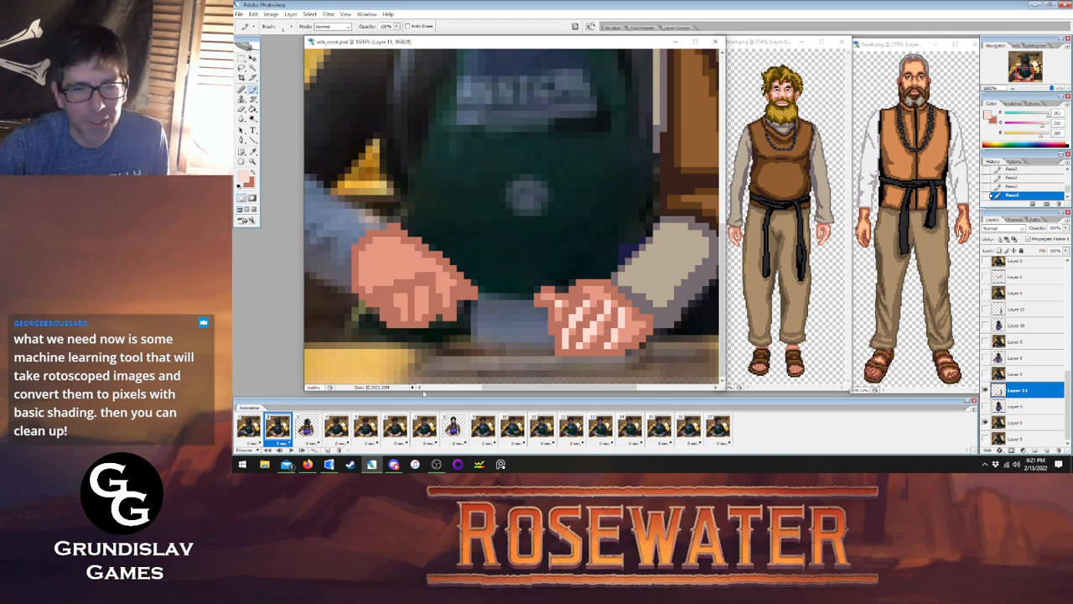
Extend the pale highlights onto the thumb and back of frame 2's steadying hand, comparing it with frame 3.
{"action": "left_click", "coordinate": [307, 426]}
{"action": "left_click", "coordinate": [278, 428]}
{"action": "left_click", "coordinate": [307, 426]}
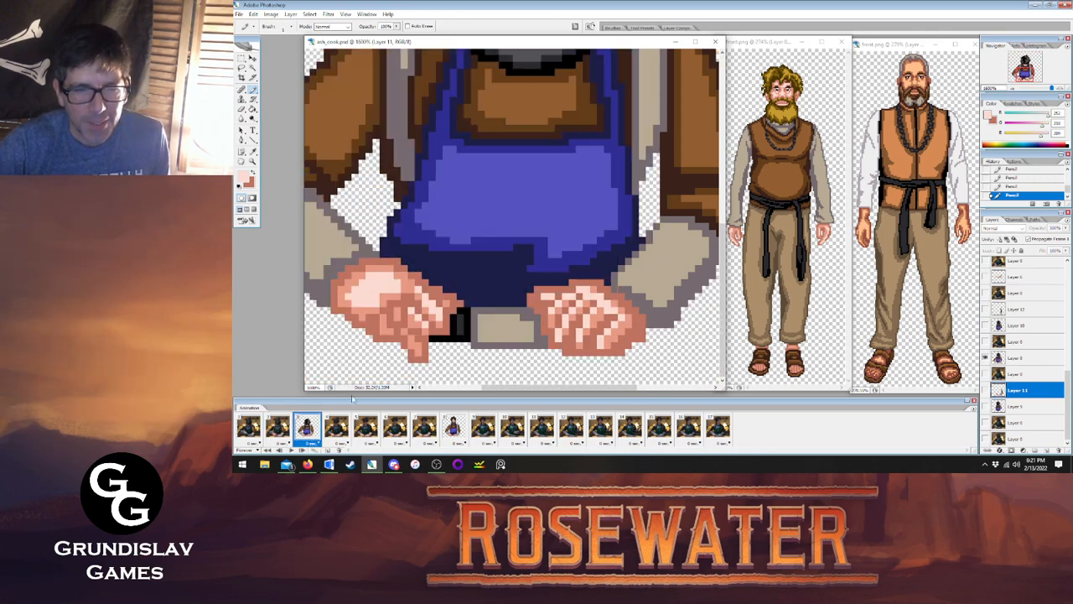
{"action": "left_click", "coordinate": [278, 428]}
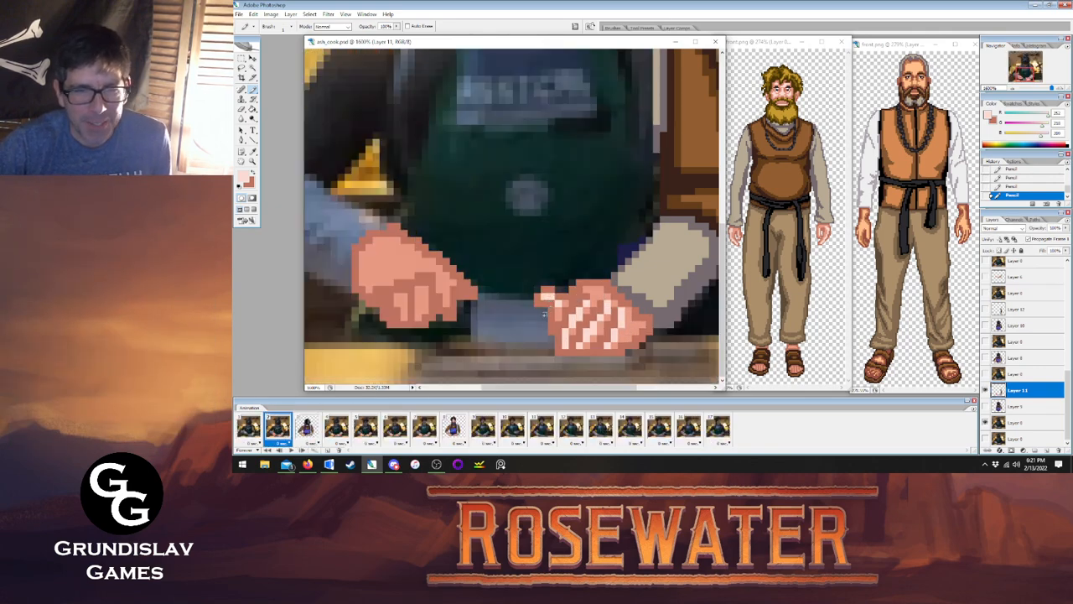
{"action": "left_click", "coordinate": [308, 432]}
{"action": "left_click", "coordinate": [282, 431]}
{"action": "left_click", "coordinate": [308, 432]}
{"action": "left_click", "coordinate": [283, 431]}
{"action": "left_click", "coordinate": [307, 427]}
{"action": "left_click", "coordinate": [278, 429]}
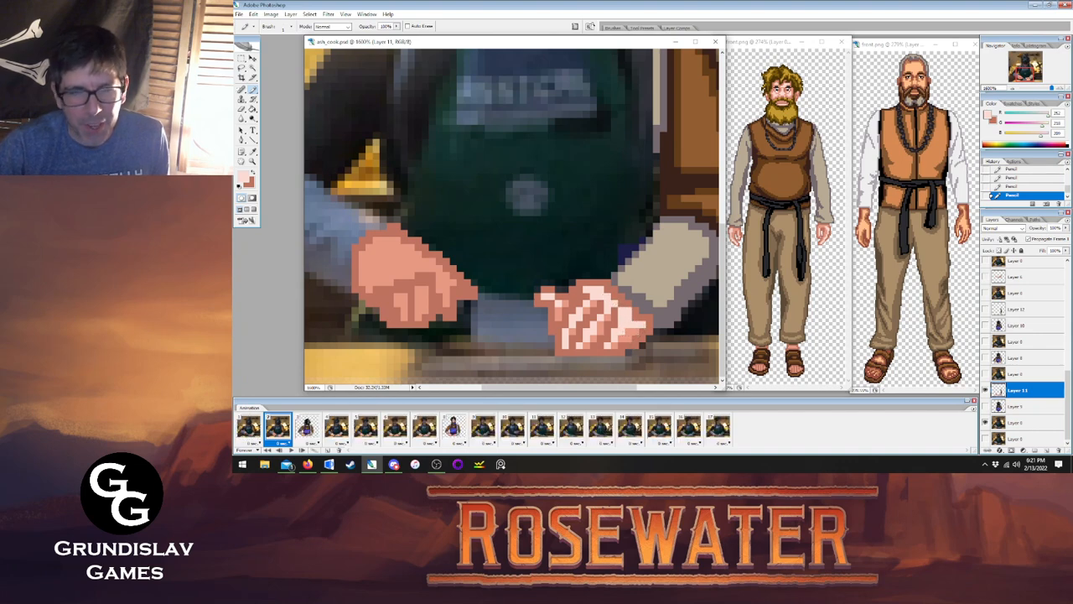
Paint the pale highlight across the back and knuckles of frame 2's knife hand, using frame 3 as the guide.
{"action": "left_click", "coordinate": [308, 429]}
{"action": "left_click", "coordinate": [282, 432]}
{"action": "left_click", "coordinate": [307, 431]}
{"action": "left_click", "coordinate": [285, 436]}
{"action": "left_click", "coordinate": [307, 429]}
{"action": "left_click", "coordinate": [282, 433]}
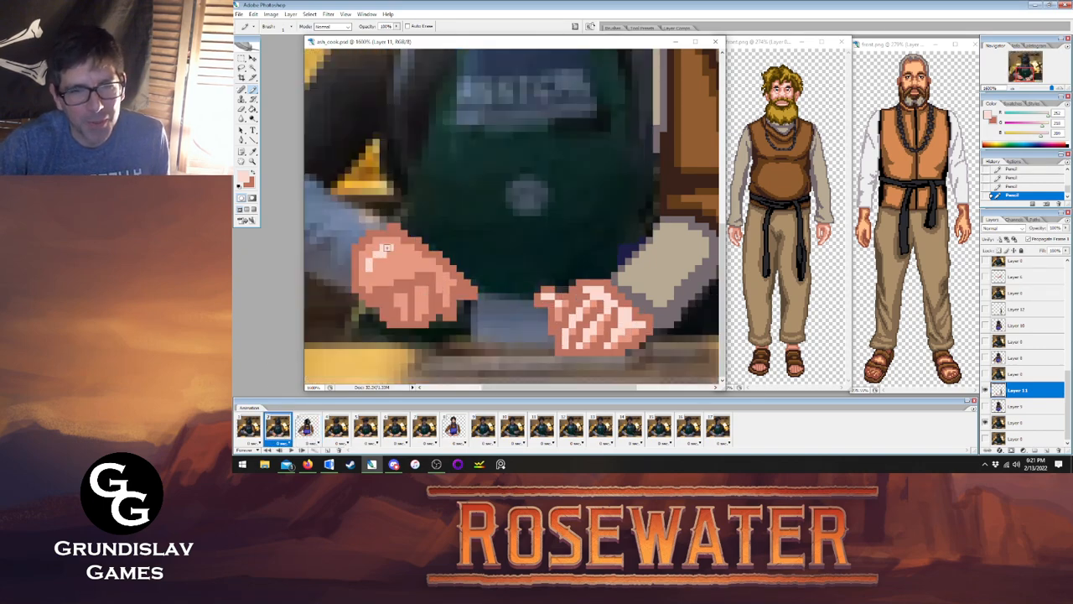
{"action": "mouse_move", "coordinate": [404, 267]}
{"action": "left_mouse_down"}
{"action": "mouse_move", "coordinate": [374, 267]}
{"action": "mouse_move", "coordinate": [406, 266]}
{"action": "left_mouse_up"}
{"action": "left_click", "coordinate": [307, 430]}
{"action": "left_click", "coordinate": [278, 429]}
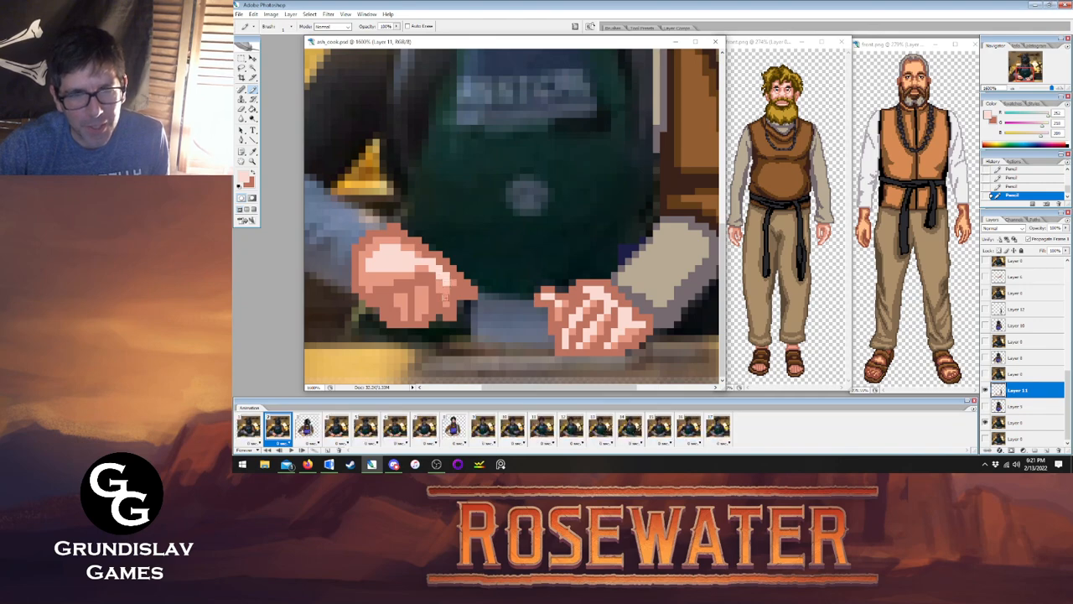
Refine the finger highlights on frame 2's knife hand and compare them with frame 3's hand.
{"action": "left_click", "coordinate": [308, 430]}
{"action": "left_click", "coordinate": [279, 430]}
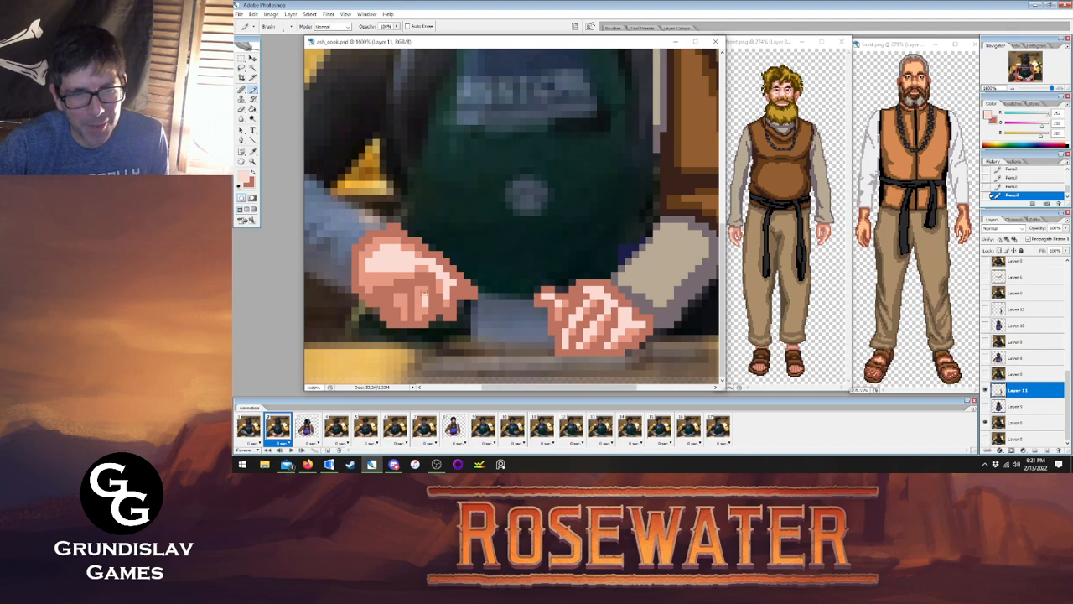
{"action": "left_click", "coordinate": [425, 308]}
{"action": "left_click", "coordinate": [307, 431]}
{"action": "left_click", "coordinate": [278, 430]}
{"action": "left_click", "coordinate": [308, 429]}
{"action": "left_click", "coordinate": [278, 429]}
Paint frame 2's knife handle in the black and dark grey sampled from frame 3's handle.
{"action": "left_click", "coordinate": [253, 152]}
{"action": "left_click", "coordinate": [308, 429]}
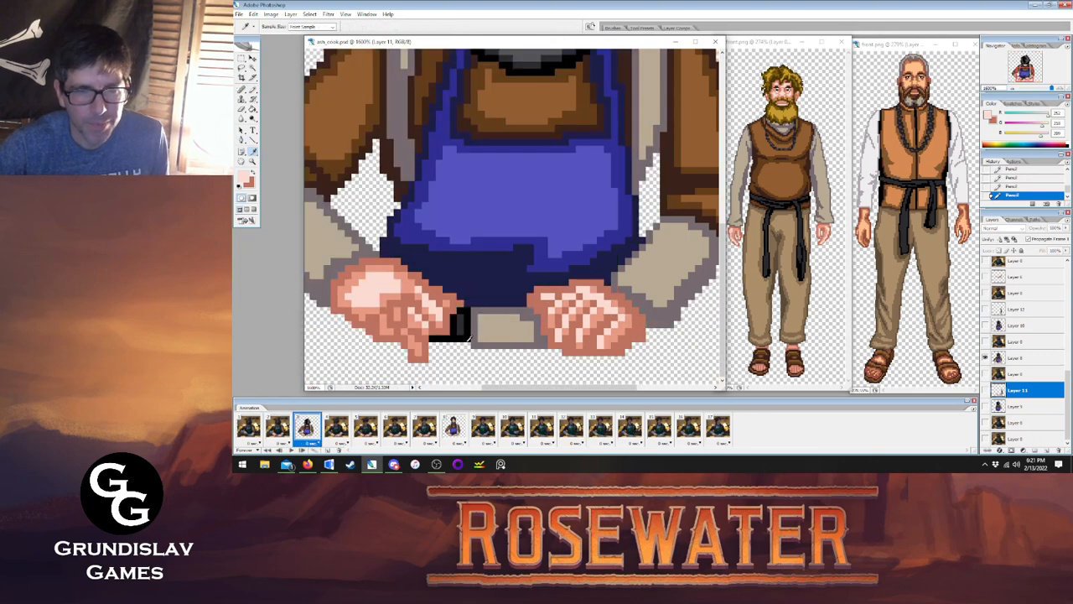
{"action": "left_click", "coordinate": [460, 324]}
{"action": "left_click", "coordinate": [462, 318], "text": "alt"}
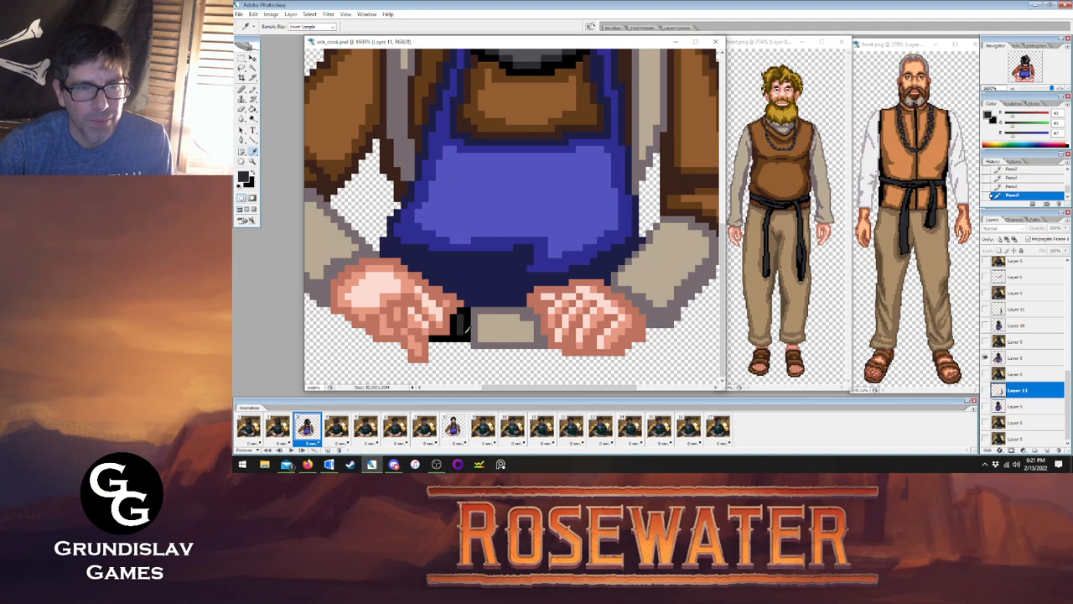
{"action": "key", "text": "b"}
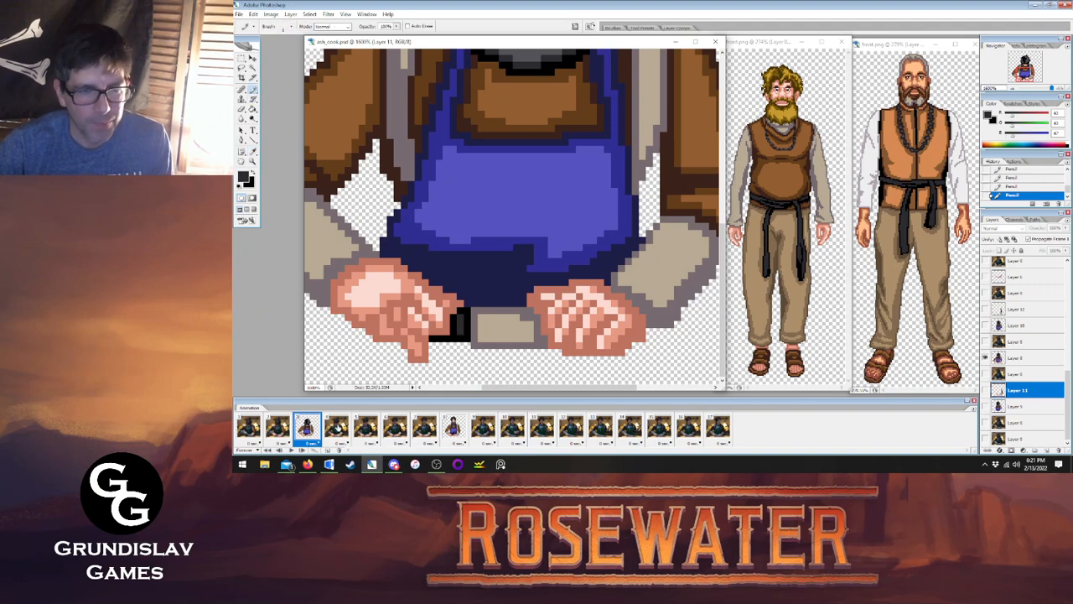
{"action": "left_click", "coordinate": [278, 427]}
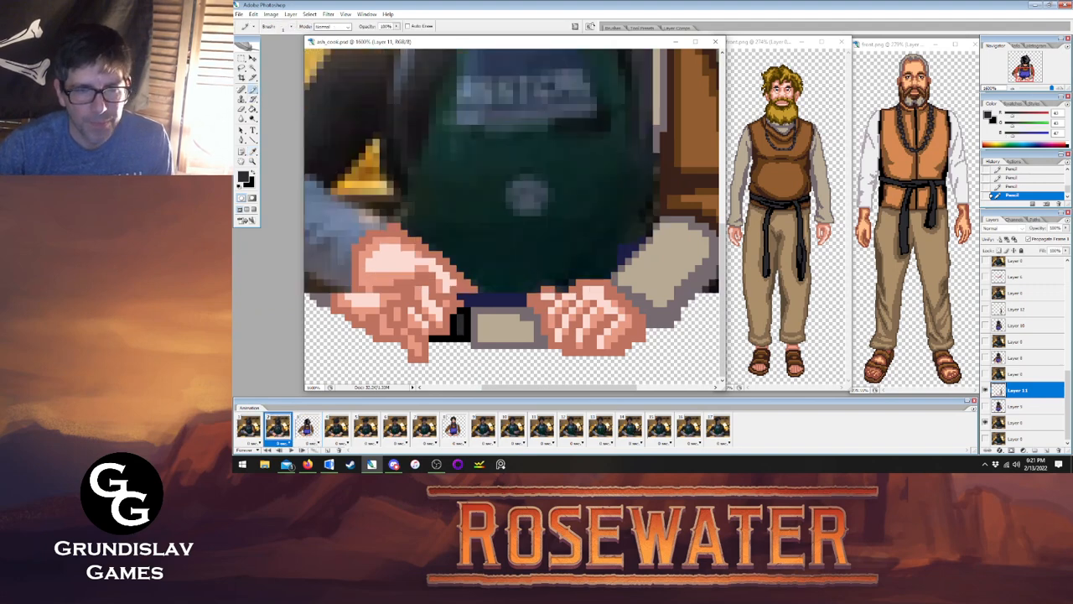
{"action": "left_click", "coordinate": [439, 317]}
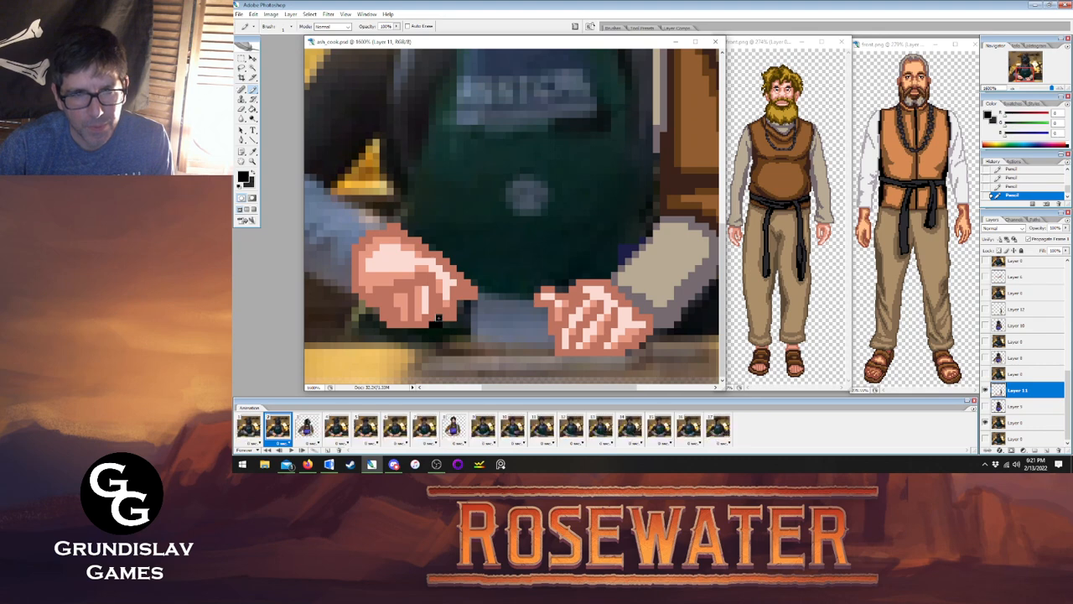
{"action": "left_click_drag", "start_coordinate": [470, 329], "coordinate": [469, 312]}
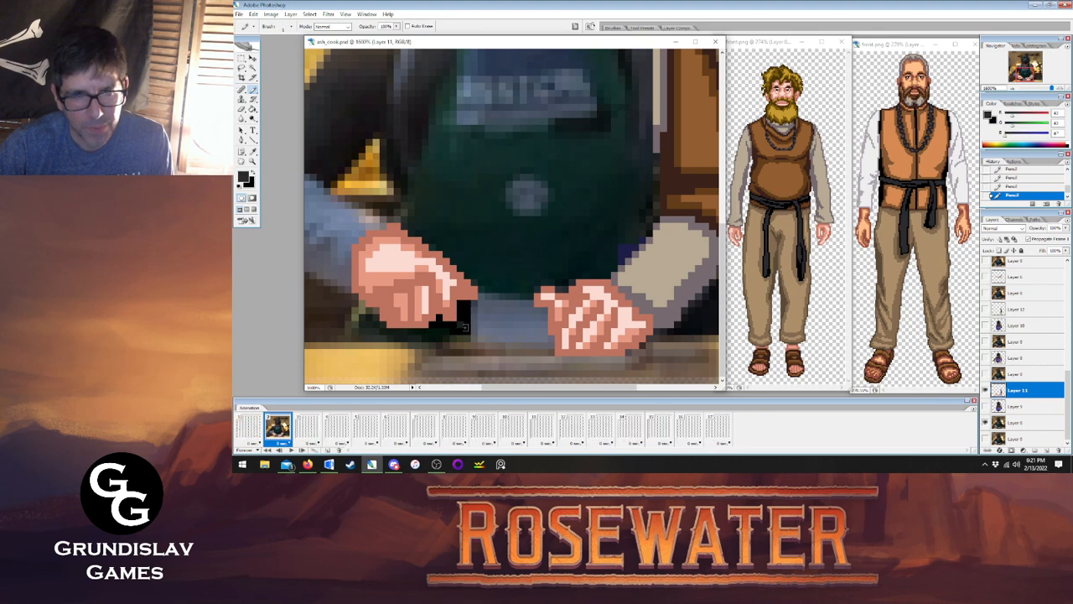
{"action": "left_click", "coordinate": [297, 433]}
{"action": "left_click", "coordinate": [279, 432]}
Sample frame 3's blade colours and outline the knife blade between frame 2's hands in the darker grey.
{"action": "left_click", "coordinate": [253, 153]}
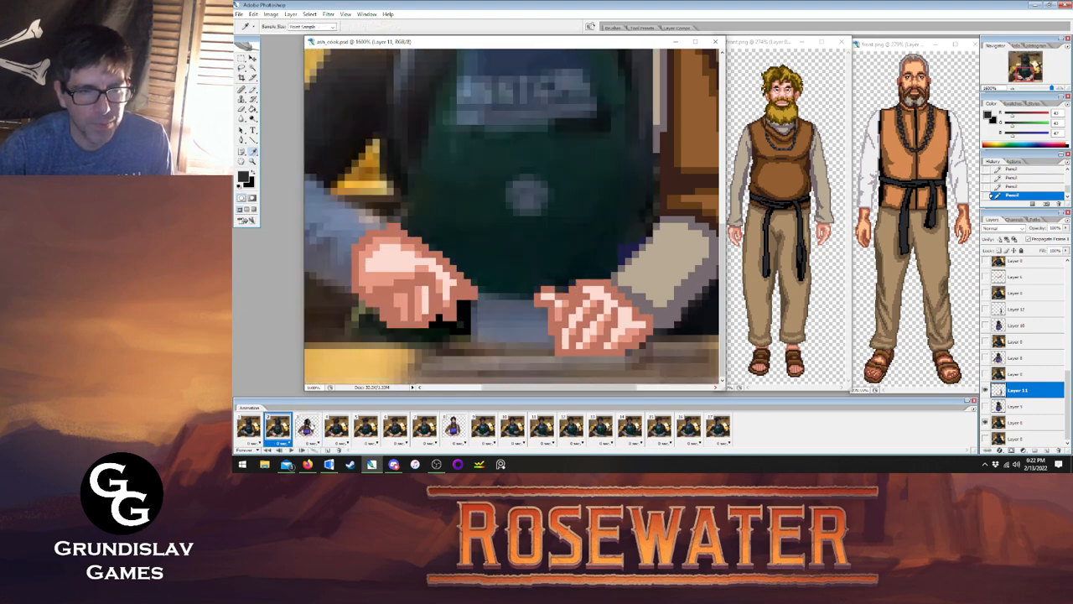
{"action": "left_click", "coordinate": [307, 428]}
{"action": "left_click", "coordinate": [490, 329]}
{"action": "left_click", "coordinate": [490, 329]}
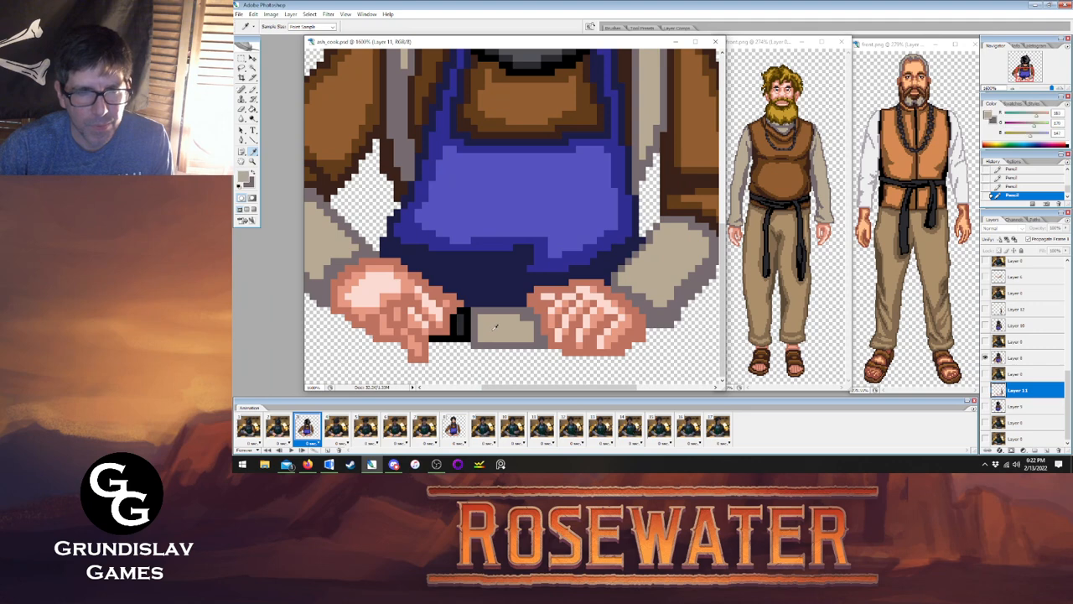
{"action": "key", "text": "b"}
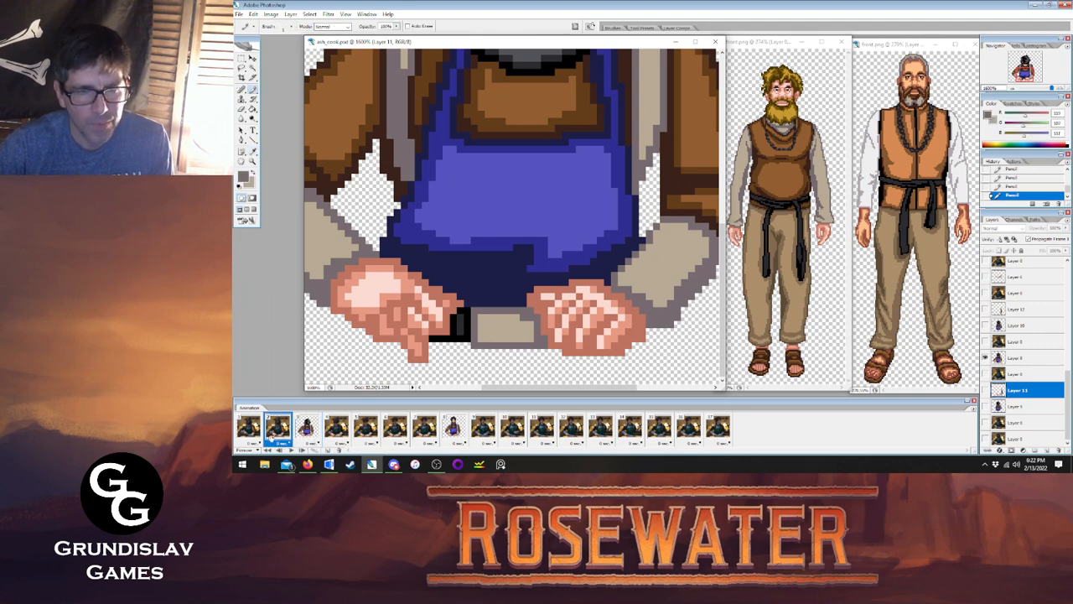
{"action": "left_click", "coordinate": [278, 429]}
{"action": "mouse_move", "coordinate": [474, 332]}
{"action": "left_mouse_down"}
{"action": "mouse_move", "coordinate": [482, 295]}
{"action": "mouse_move", "coordinate": [520, 297]}
{"action": "left_mouse_up"}
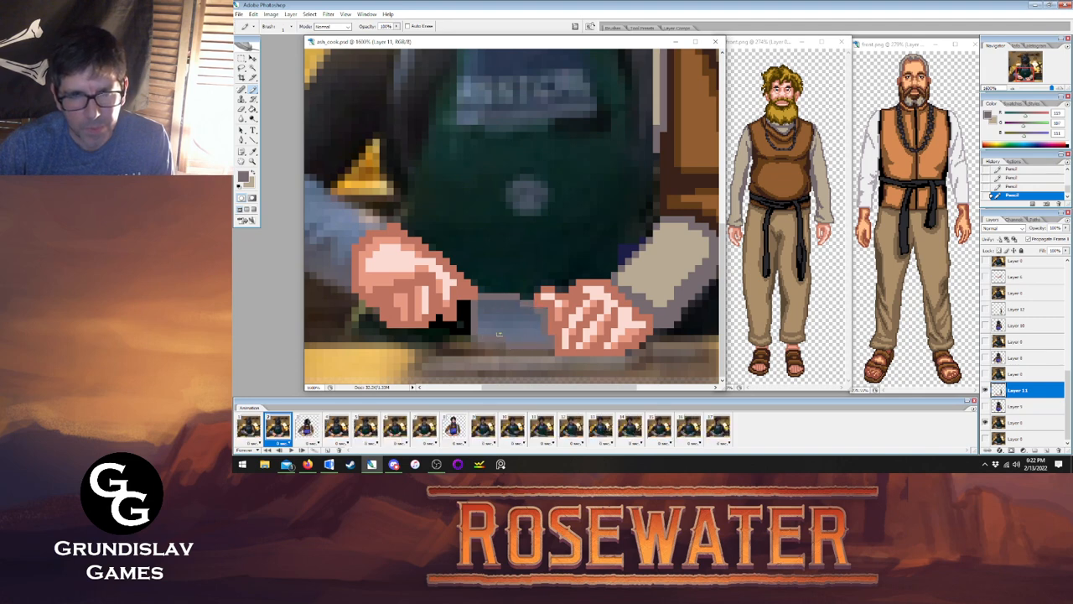
Fill frame 2's outlined knife blade with the light beige and compare it with frame 3's blade.
{"action": "left_click", "coordinate": [253, 109]}
{"action": "key", "text": "x"}
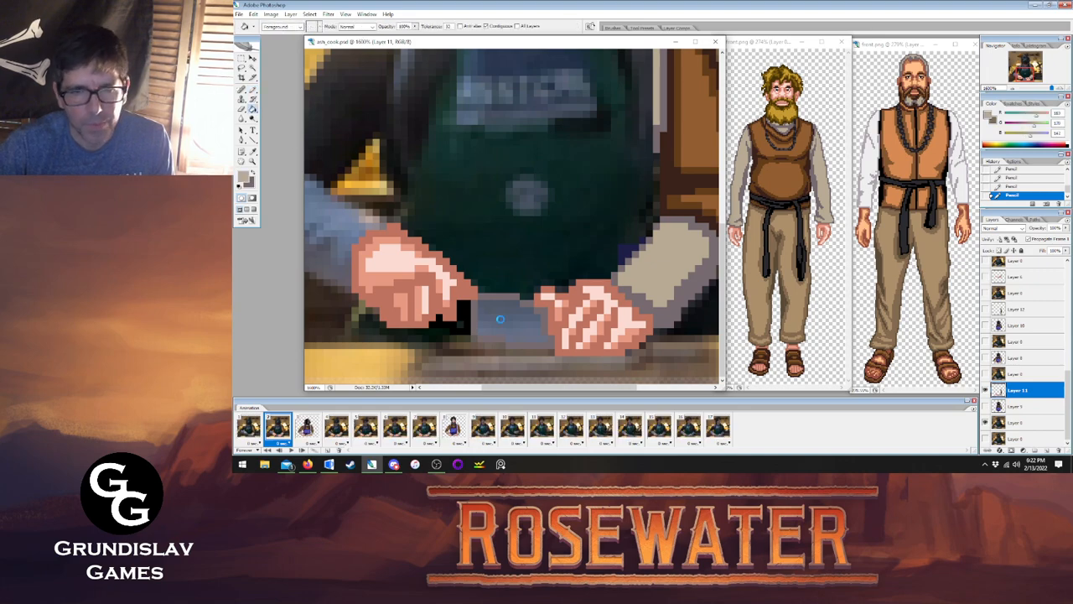
{"action": "left_click", "coordinate": [500, 319]}
{"action": "left_click", "coordinate": [314, 431]}
{"action": "left_click", "coordinate": [273, 430]}
{"action": "left_click", "coordinate": [309, 431]}
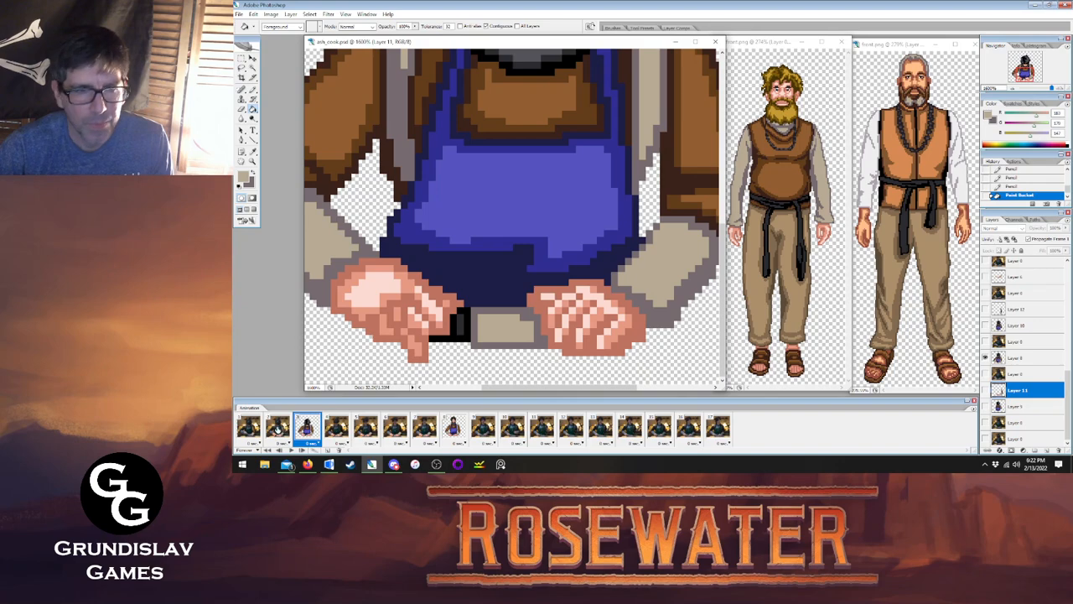
{"action": "left_click", "coordinate": [277, 429]}
{"action": "left_click", "coordinate": [309, 430]}
{"action": "left_click", "coordinate": [278, 429]}
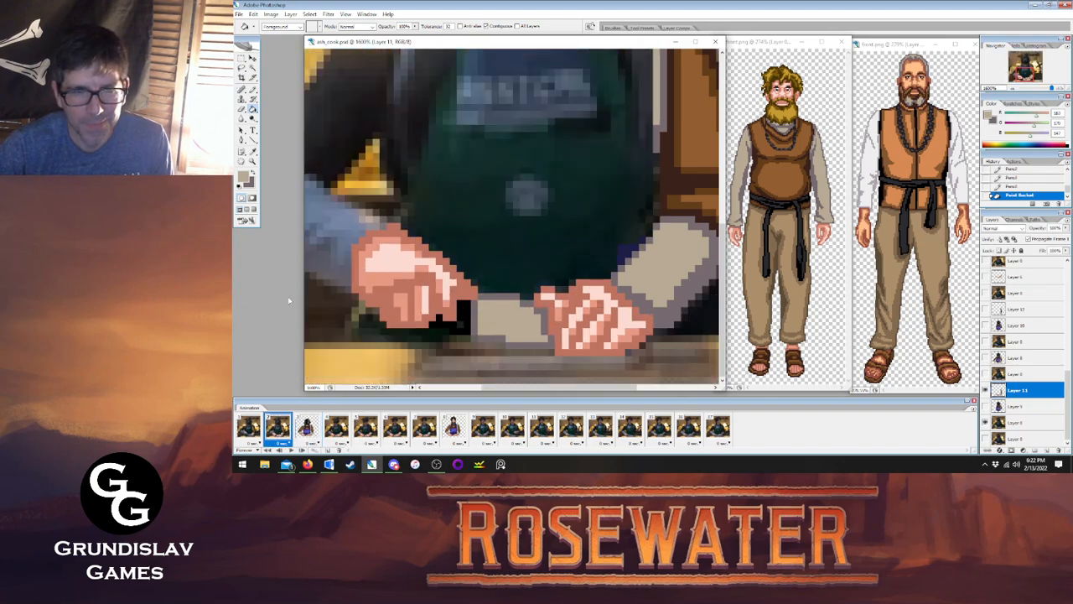
Outline the shirt sleeve of frame 2's knife arm in frame 3's grey sleeve shade, following the video reference.
{"action": "key", "text": "i"}
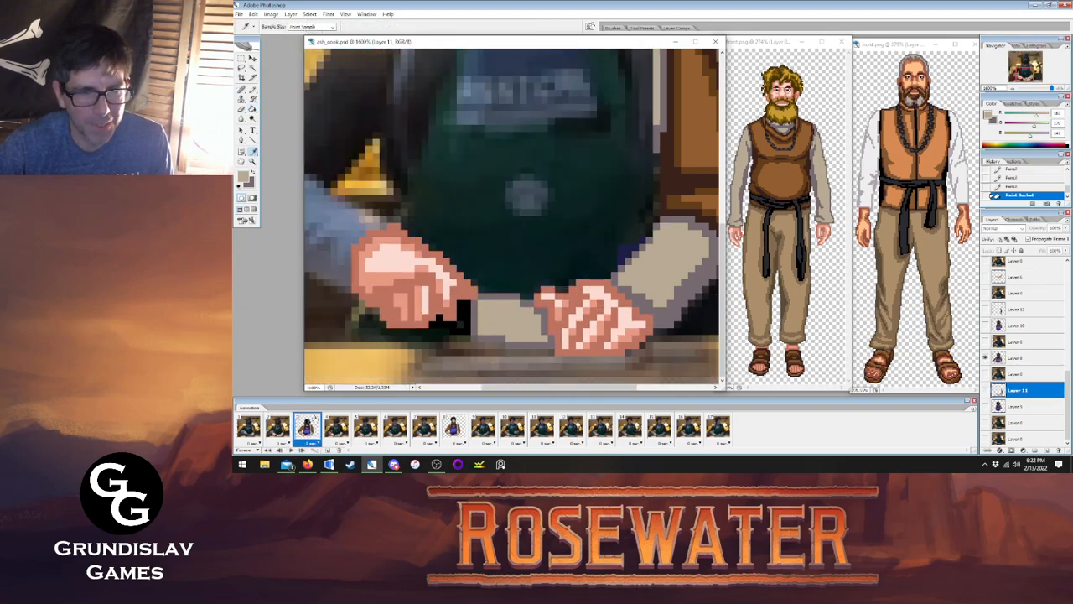
{"action": "left_click", "coordinate": [308, 429]}
{"action": "key", "text": "b"}
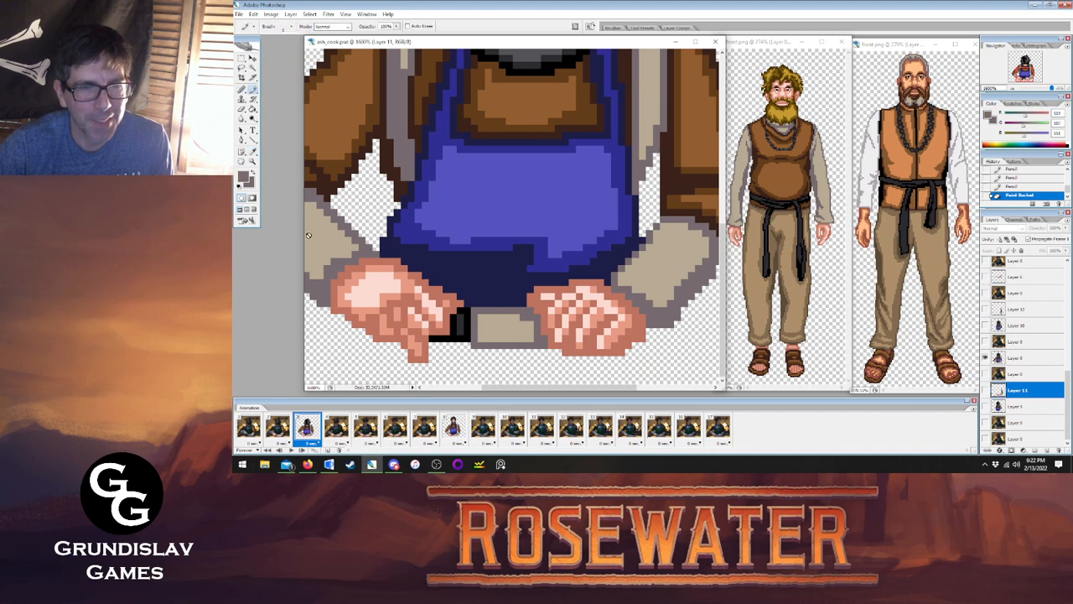
{"action": "left_click_drag", "start_coordinate": [524, 388], "coordinate": [469, 387]}
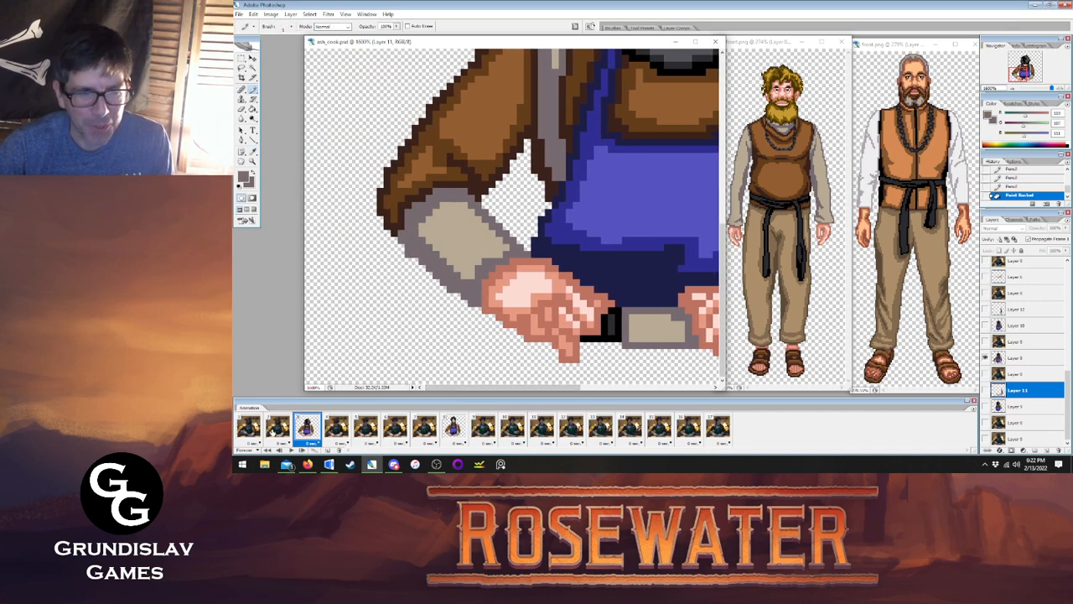
{"action": "left_click", "coordinate": [277, 429]}
{"action": "left_click_drag", "start_coordinate": [498, 289], "coordinate": [498, 246]}
{"action": "left_click", "coordinate": [506, 240]}
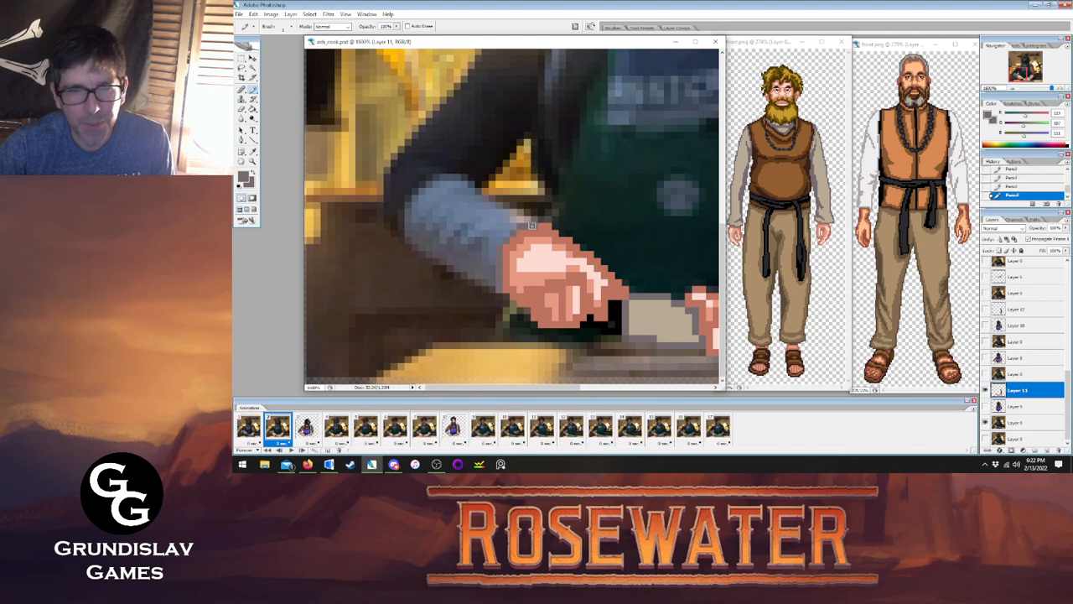
{"action": "mouse_move", "coordinate": [409, 243]}
{"action": "left_mouse_down"}
{"action": "mouse_move", "coordinate": [403, 234]}
{"action": "mouse_move", "coordinate": [492, 287]}
{"action": "left_mouse_up"}
{"action": "mouse_move", "coordinate": [402, 226]}
{"action": "left_mouse_down"}
{"action": "mouse_move", "coordinate": [413, 202]}
{"action": "mouse_move", "coordinate": [478, 192]}
{"action": "mouse_move", "coordinate": [512, 212]}
{"action": "left_mouse_up"}
{"action": "left_click", "coordinate": [311, 430]}
{"action": "left_click", "coordinate": [274, 427]}
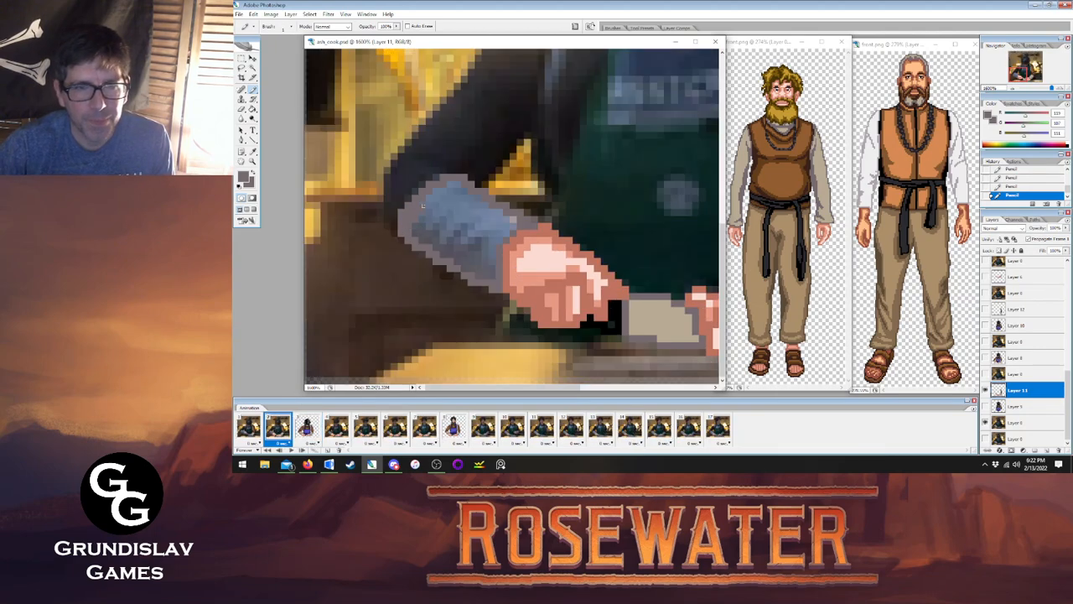
Shade the lower side of the knife arm's shirt sleeve in grey and erase the excess pixels along its lower edge.
{"action": "mouse_move", "coordinate": [417, 226]}
{"action": "left_mouse_down"}
{"action": "mouse_move", "coordinate": [444, 252]}
{"action": "mouse_move", "coordinate": [461, 241]}
{"action": "mouse_move", "coordinate": [460, 256]}
{"action": "mouse_move", "coordinate": [488, 267]}
{"action": "left_mouse_up"}
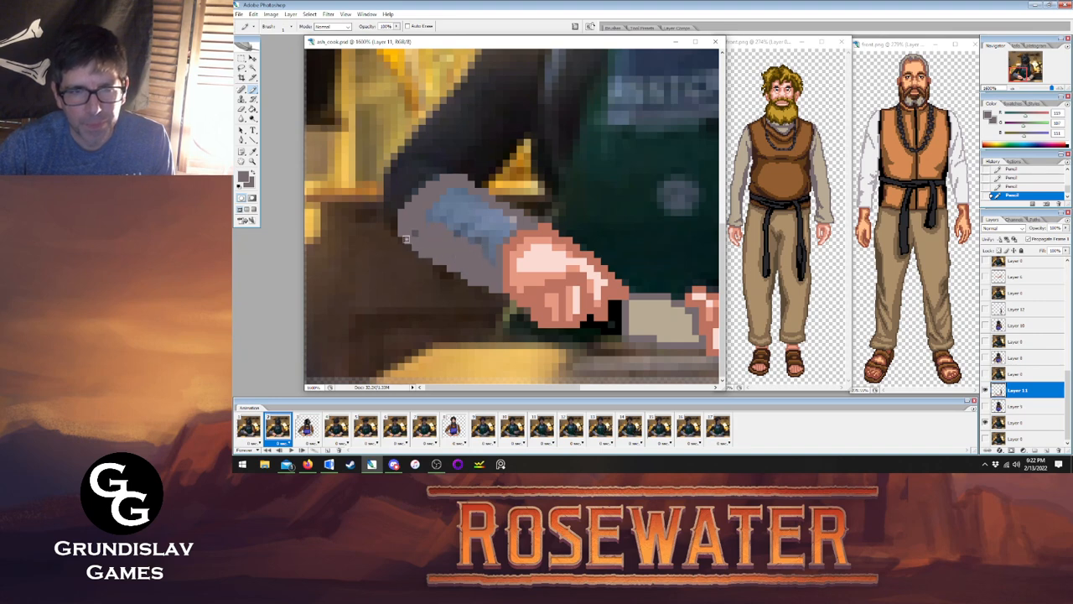
{"action": "key", "text": "e"}
{"action": "left_click_drag", "start_coordinate": [391, 233], "coordinate": [438, 272]}
Fill the knife arm's shirt sleeve in frame 2 with the beige sampled from frame 3, comparing both frames.
{"action": "left_click", "coordinate": [306, 426]}
{"action": "left_click", "coordinate": [252, 151]}
{"action": "key", "text": "g"}
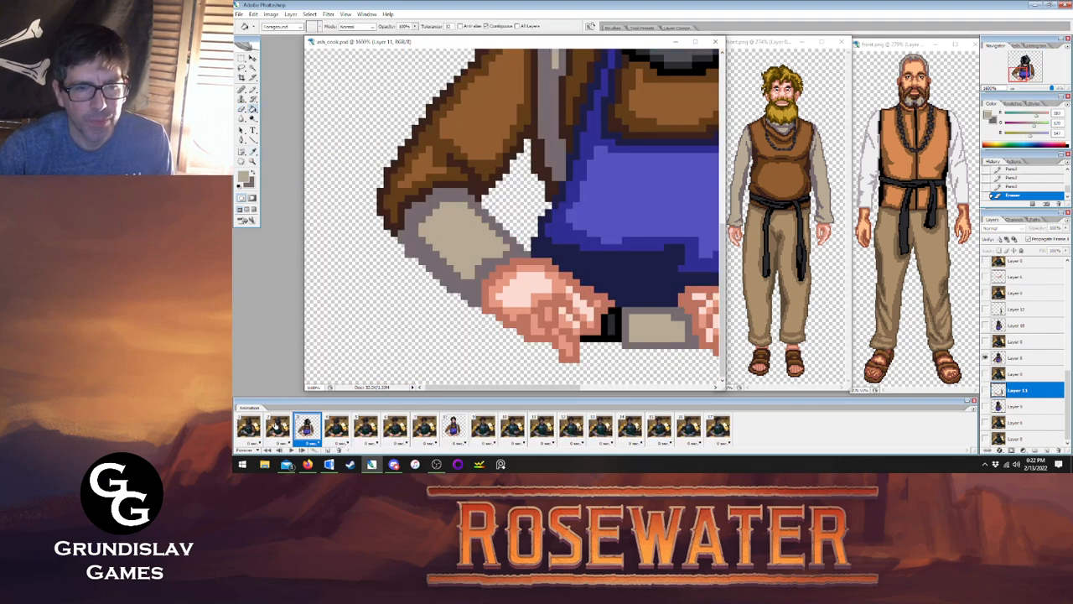
{"action": "left_click", "coordinate": [326, 177]}
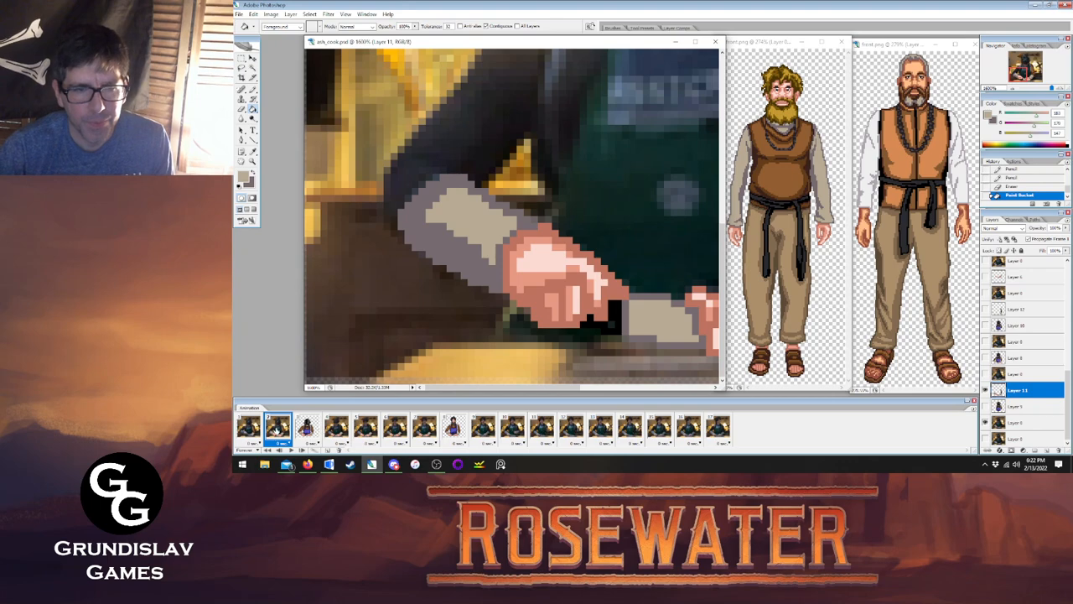
{"action": "left_click", "coordinate": [306, 426]}
{"action": "left_click", "coordinate": [277, 426]}
{"action": "left_click", "coordinate": [306, 426]}
{"action": "left_click", "coordinate": [277, 426]}
{"action": "left_click", "coordinate": [306, 425]}
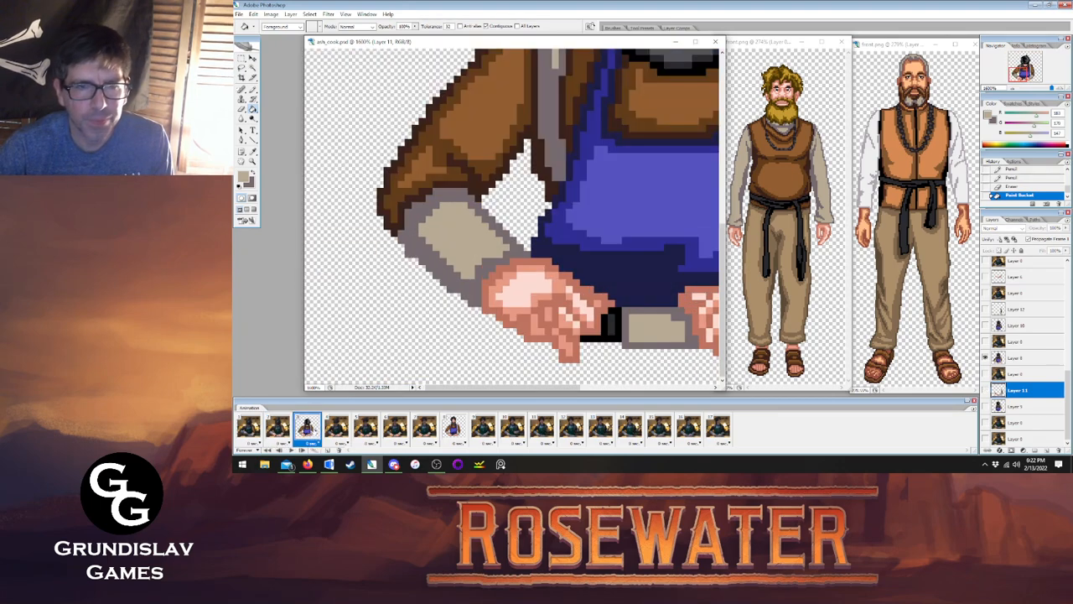
Outline the jacket sleeve of frame 2's knife arm in the dark brown sampled from frame 3's jacket.
{"action": "left_click", "coordinate": [253, 151]}
{"action": "left_click", "coordinate": [477, 178]}
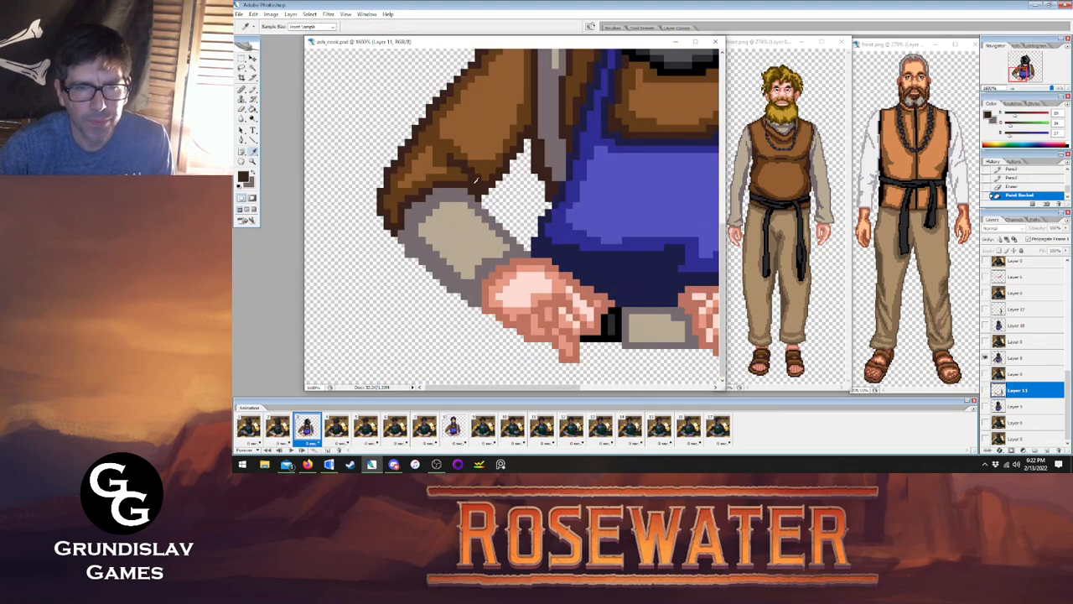
{"action": "key", "text": "b"}
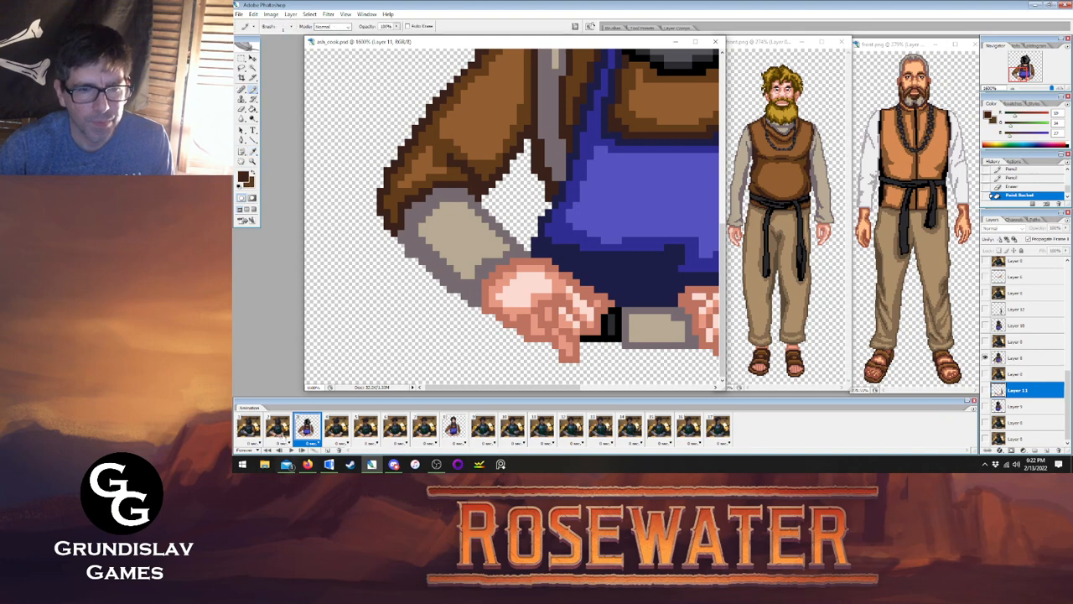
{"action": "left_click", "coordinate": [277, 426]}
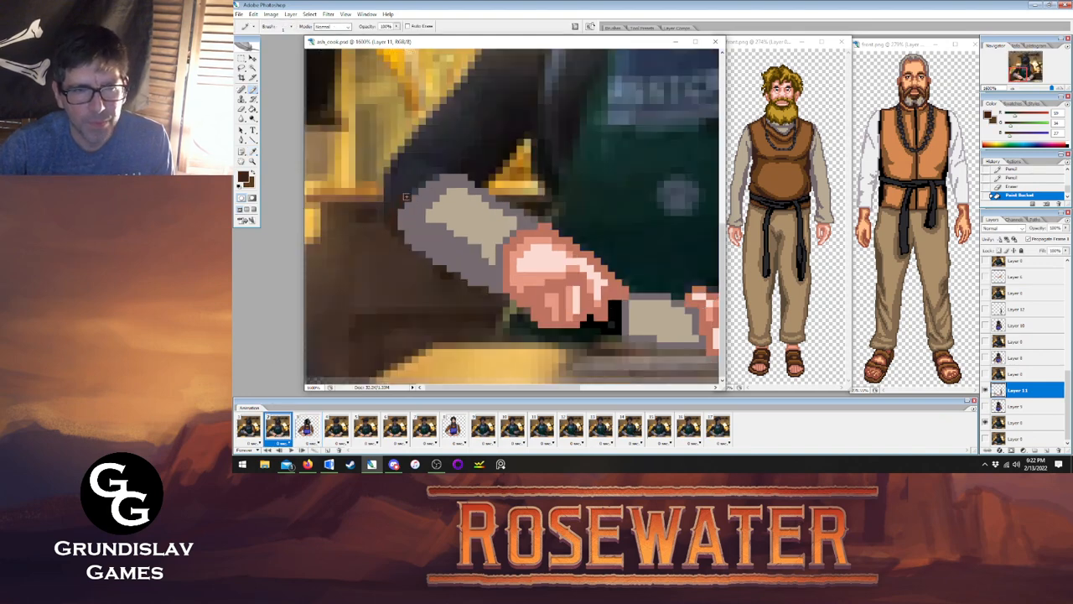
{"action": "left_click", "coordinate": [475, 179]}
{"action": "left_click", "coordinate": [447, 165]}
{"action": "mouse_move", "coordinate": [385, 220]}
{"action": "left_mouse_down"}
{"action": "mouse_move", "coordinate": [387, 157]}
{"action": "mouse_move", "coordinate": [475, 62]}
{"action": "left_mouse_up"}
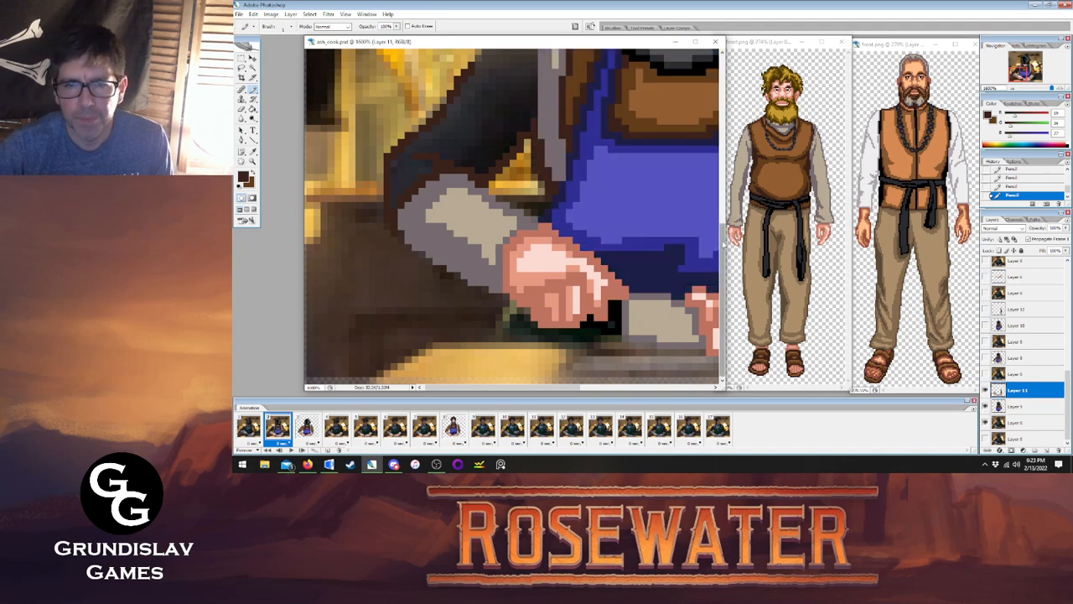
Complete the dark brown outline of frame 2's jacket sleeve near the shoulder, comparing with frame 3, and sample the jacket's medium brown.
{"action": "scroll", "coordinate": [512, 216], "scroll_direction": "up", "scroll_amount": 3}
{"action": "mouse_move", "coordinate": [470, 186]}
{"action": "left_mouse_down"}
{"action": "mouse_move", "coordinate": [507, 140]}
{"action": "mouse_move", "coordinate": [546, 119]}
{"action": "left_mouse_up"}
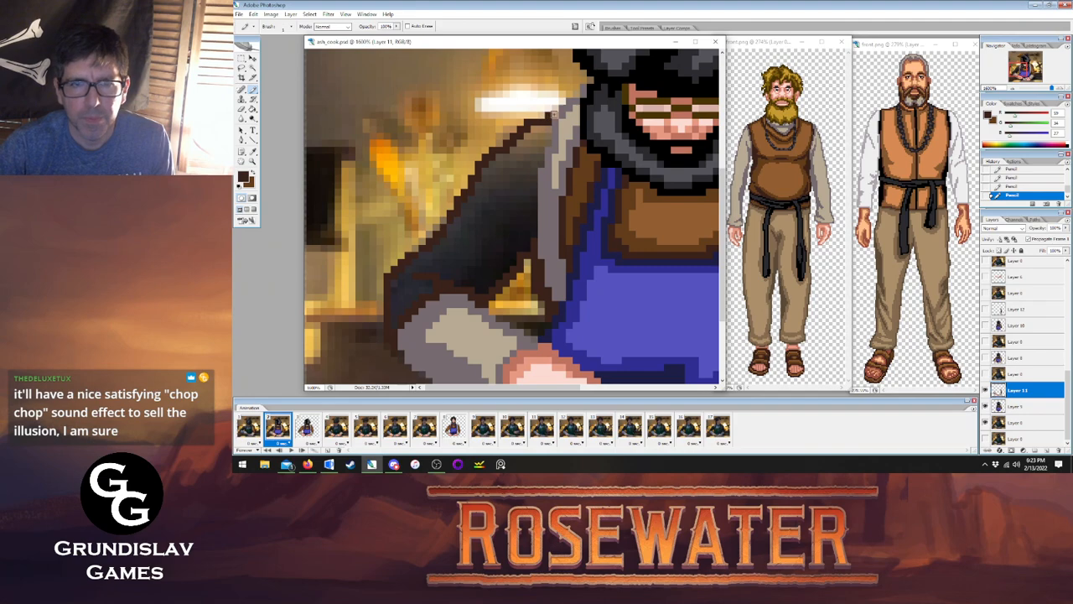
{"action": "left_click", "coordinate": [308, 427]}
{"action": "left_click", "coordinate": [278, 426]}
{"action": "left_click", "coordinate": [307, 427]}
{"action": "left_click", "coordinate": [278, 427]}
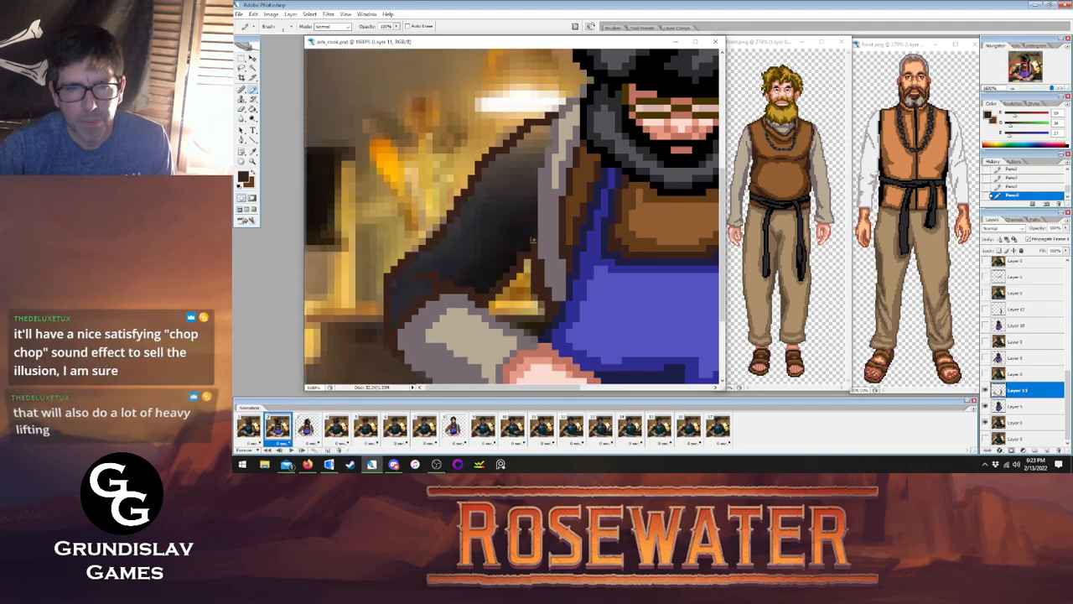
{"action": "left_click_drag", "start_coordinate": [546, 141], "coordinate": [548, 127]}
{"action": "left_click", "coordinate": [253, 152]}
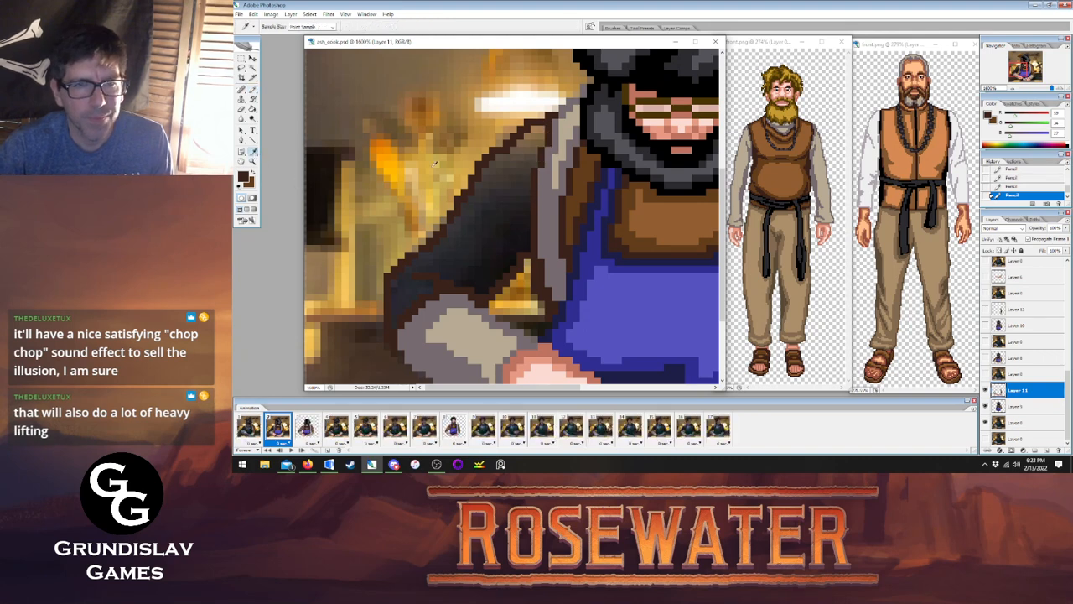
{"action": "left_click", "coordinate": [579, 183]}
Try to fill the jacket sleeve with the sampled medium brown on the arm's separate layer.
{"action": "key", "text": "g"}
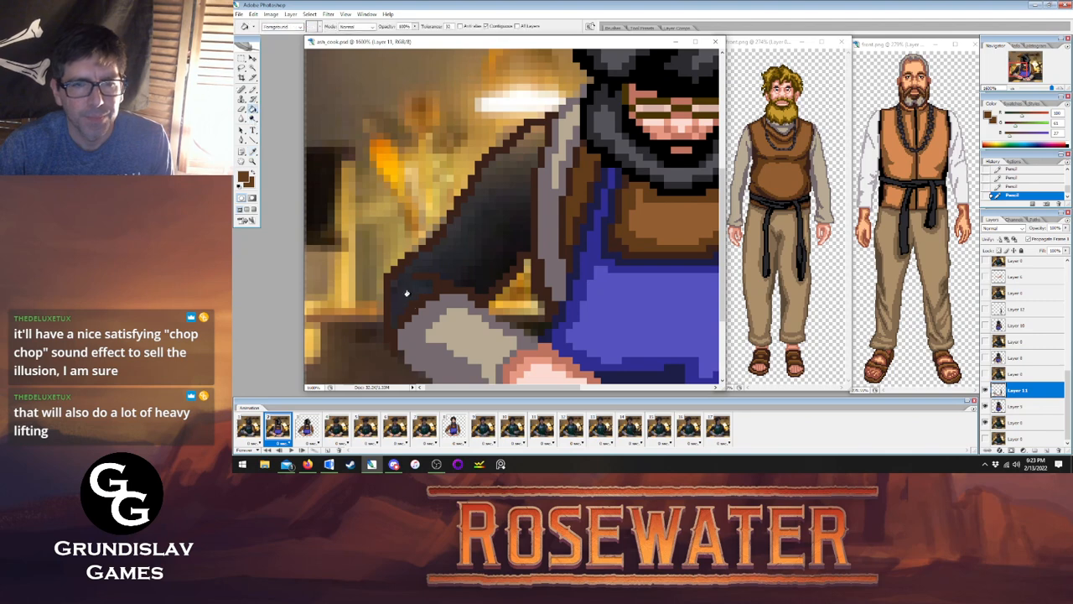
{"action": "left_click", "coordinate": [407, 290]}
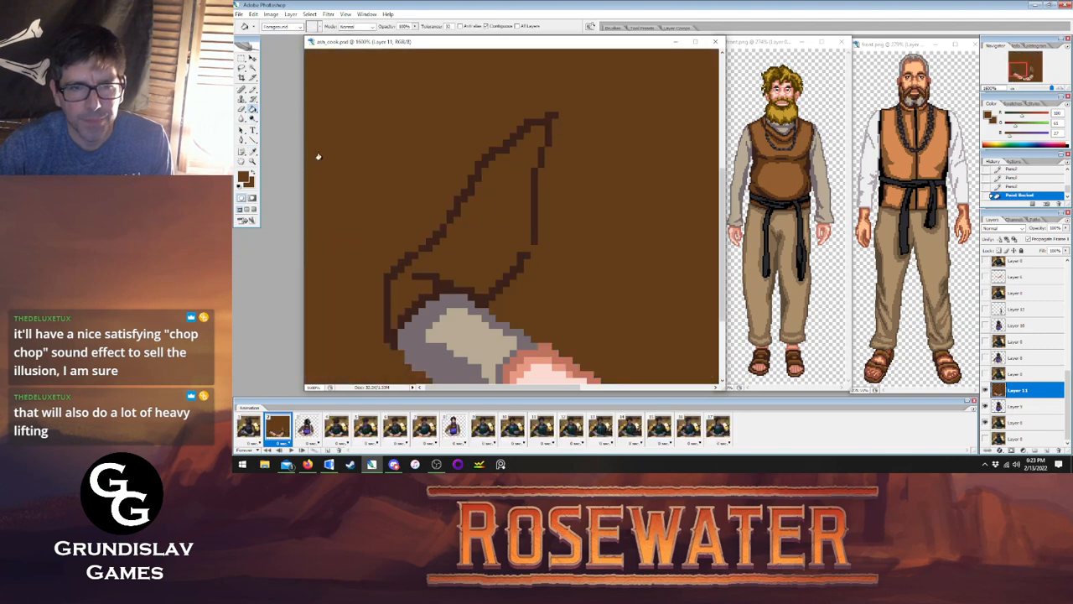
{"action": "left_click", "coordinate": [1012, 186]}
Merge the arm layer down into Layer 9 and fill the knife arm's jacket sleeve with the medium brown.
{"action": "key", "text": "i"}
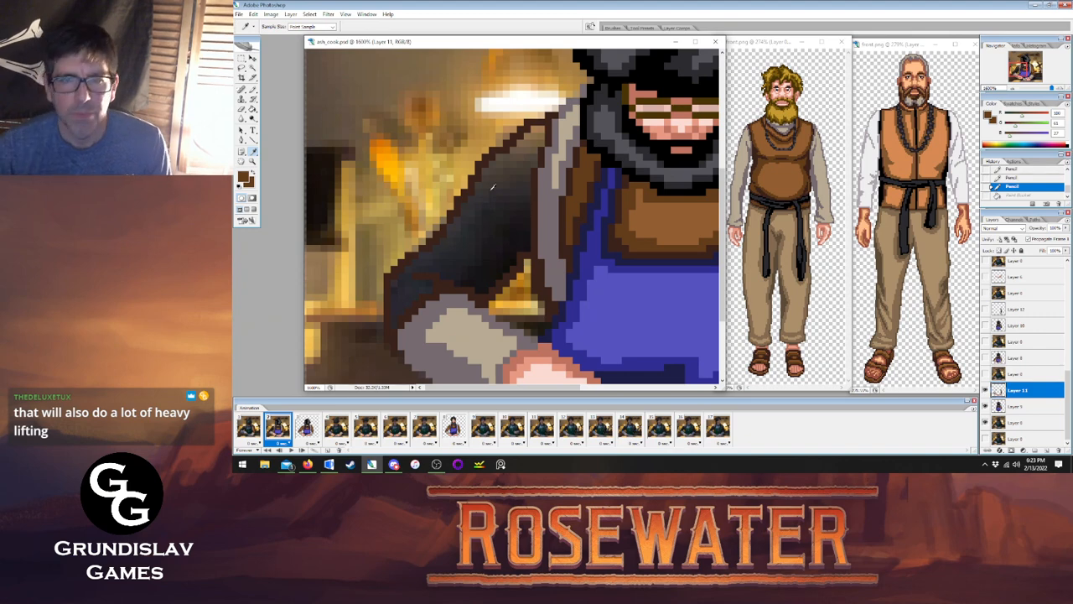
{"action": "left_click", "coordinate": [254, 163]}
{"action": "right_click", "coordinate": [513, 222]}
{"action": "left_click", "coordinate": [523, 230]}
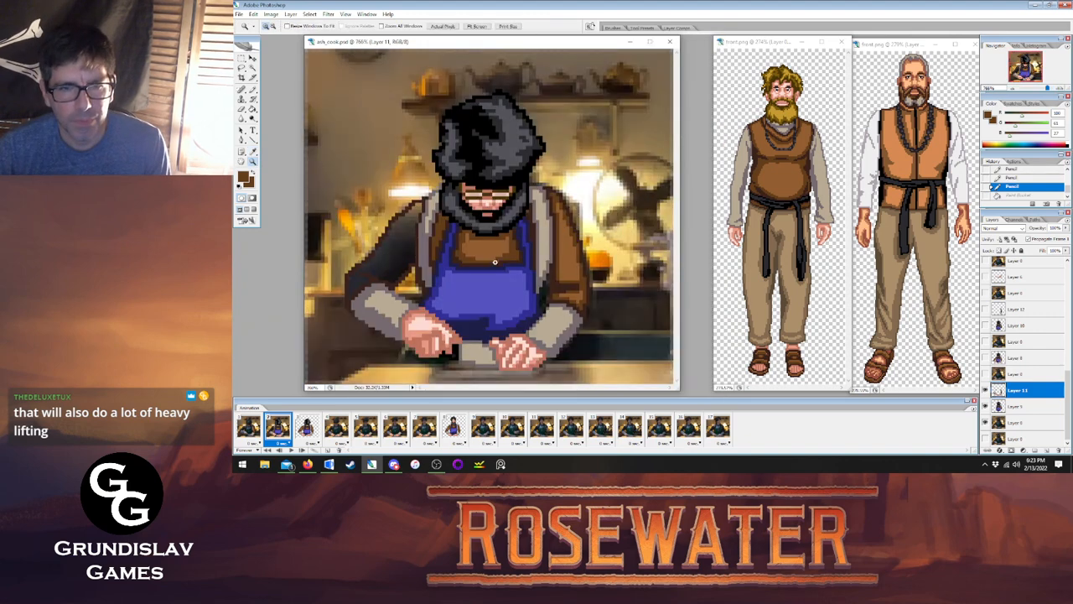
{"action": "left_click", "coordinate": [482, 244]}
{"action": "key", "text": "ctrl+e"}
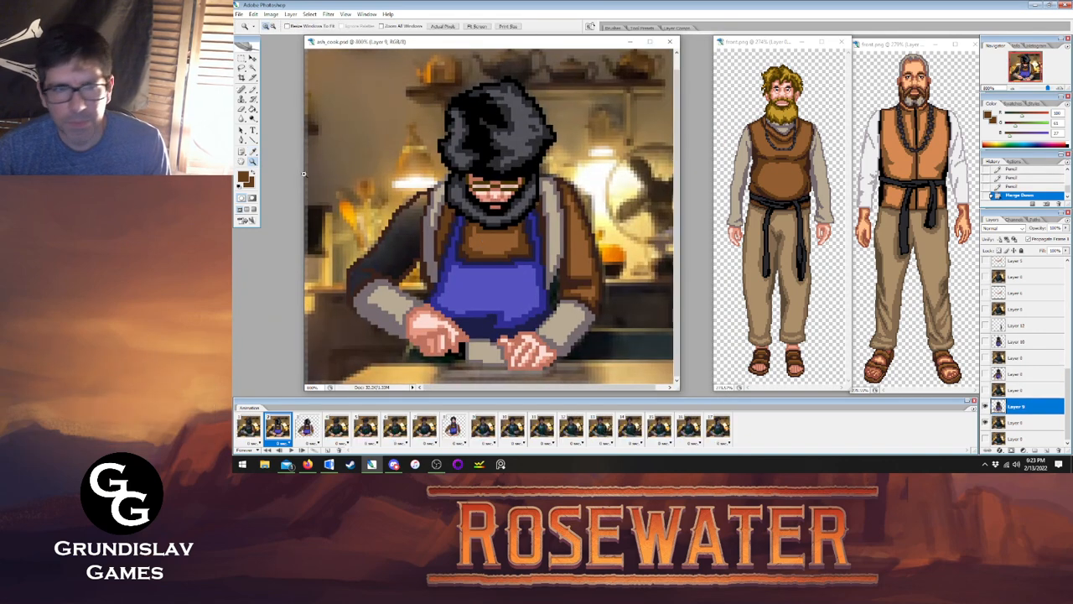
{"action": "left_click", "coordinate": [253, 109]}
{"action": "left_click", "coordinate": [389, 248]}
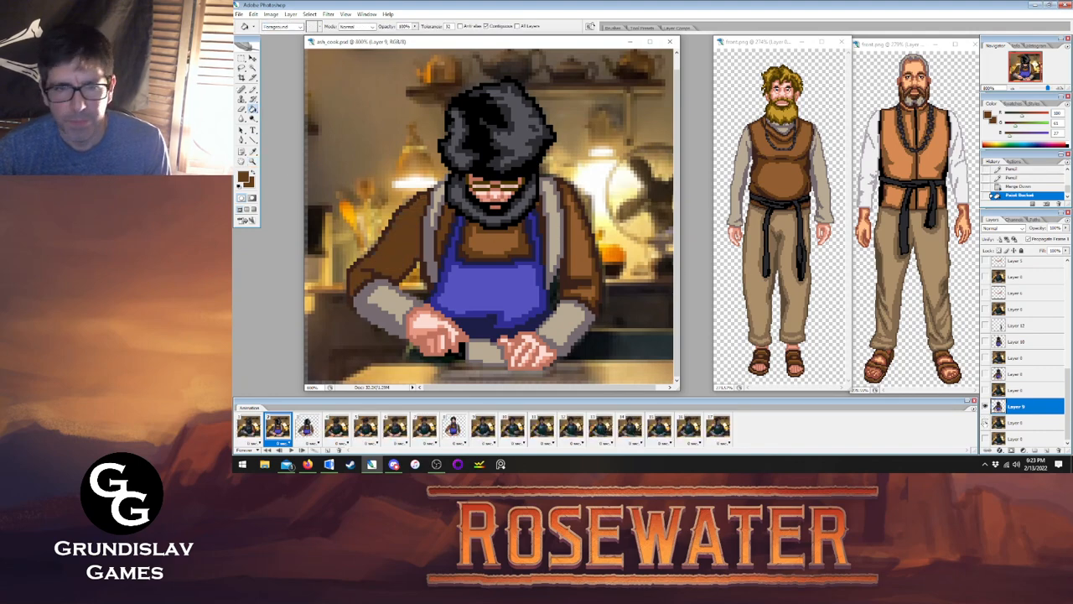
Hide the video reference layer and fill the gap in frame 2's knife handle with the dark grey sampled from frame 3.
{"action": "left_click", "coordinate": [986, 422]}
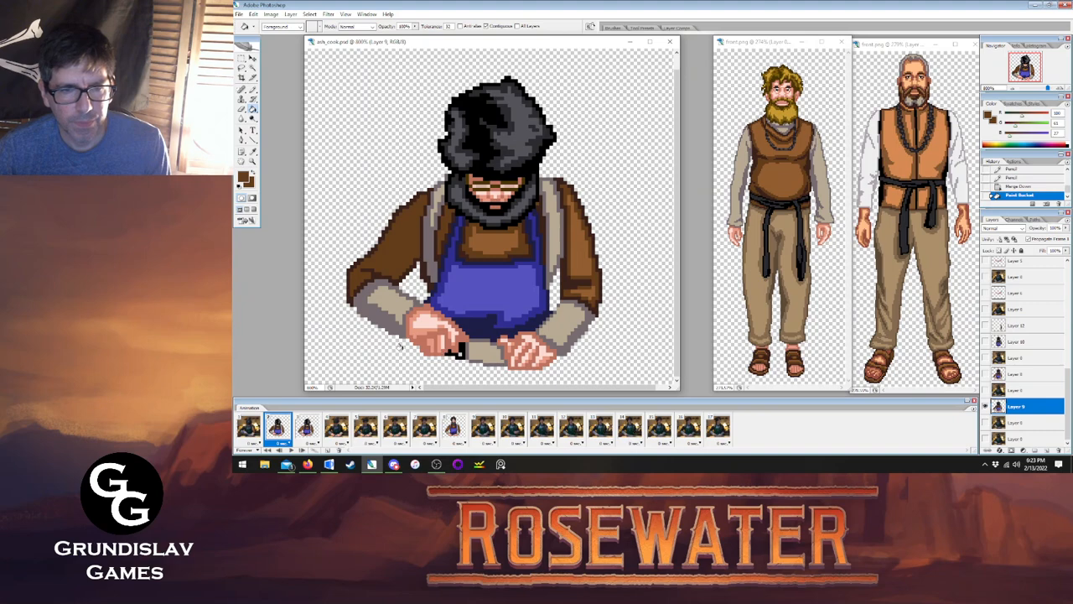
{"action": "left_click", "coordinate": [253, 161]}
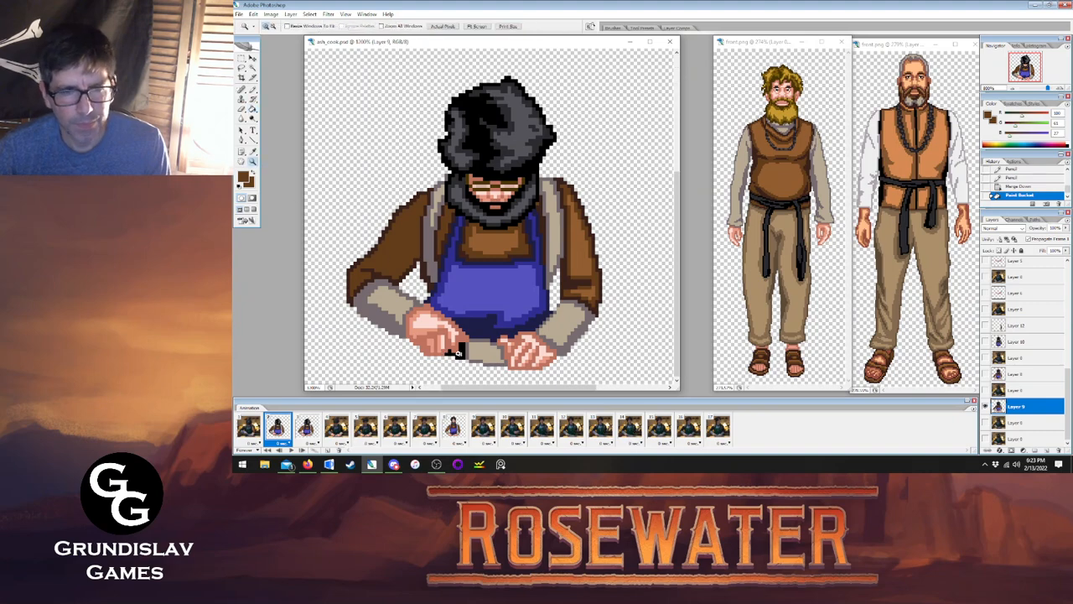
{"action": "left_click", "coordinate": [460, 348]}
{"action": "left_click", "coordinate": [482, 336]}
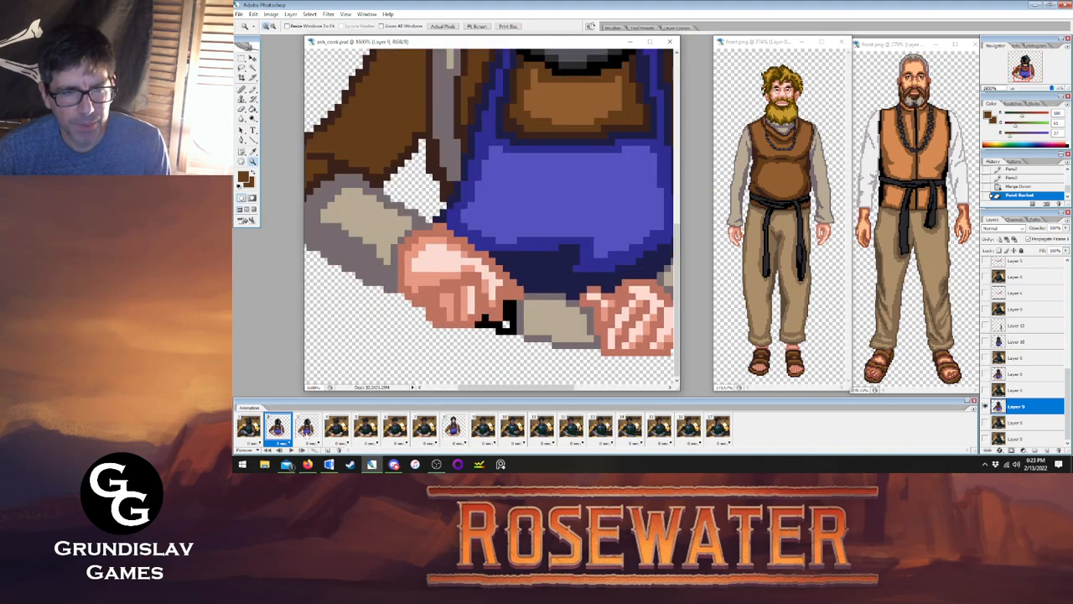
{"action": "left_click", "coordinate": [306, 427]}
{"action": "left_click", "coordinate": [252, 151]}
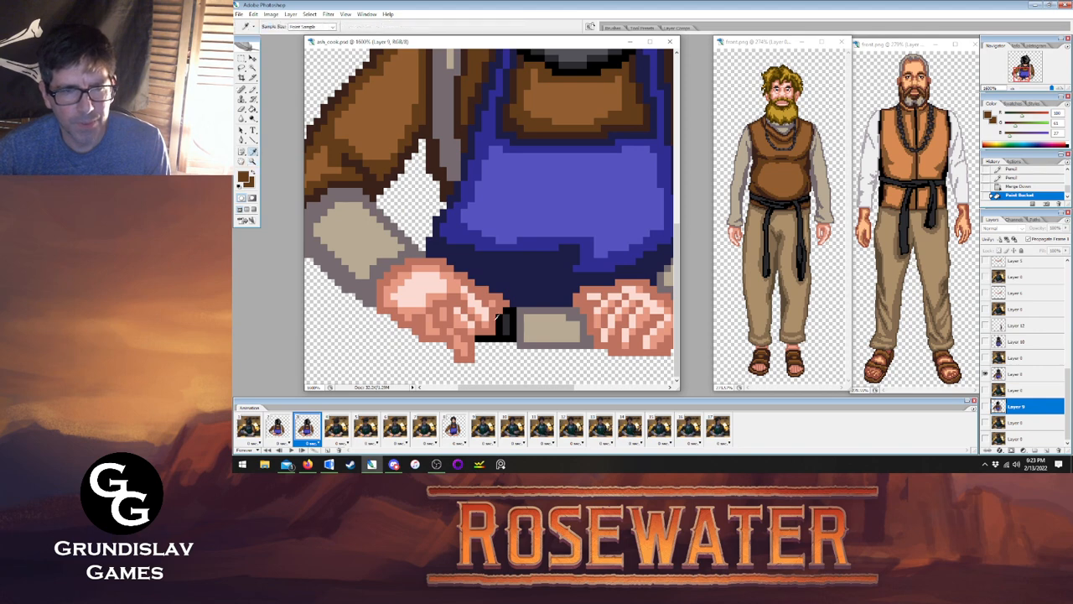
{"action": "left_click", "coordinate": [508, 324]}
{"action": "left_click", "coordinate": [252, 91]}
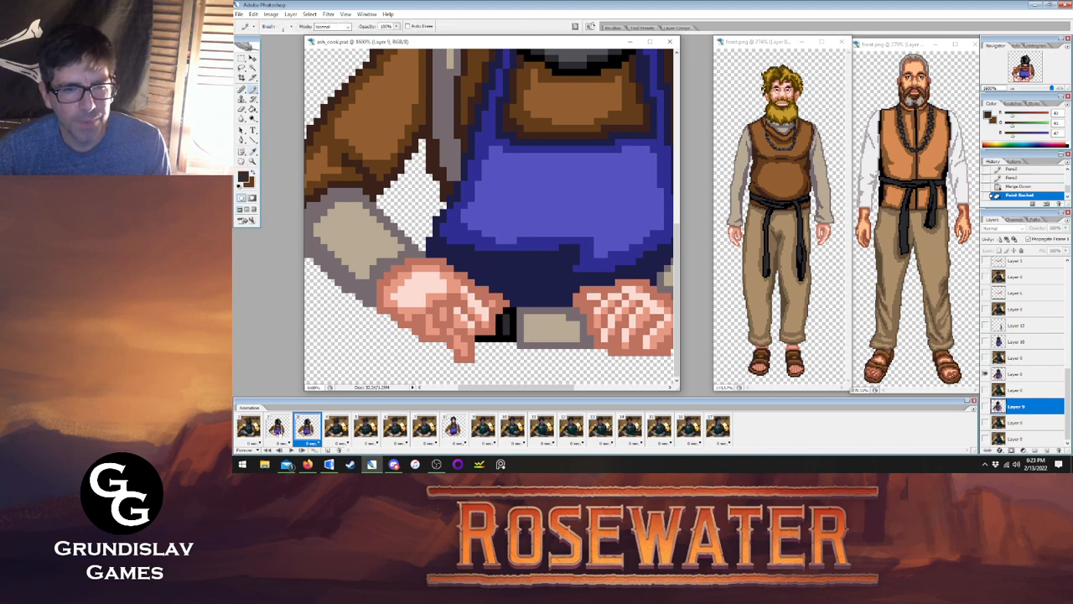
{"action": "left_click", "coordinate": [278, 430]}
{"action": "left_click", "coordinate": [503, 325]}
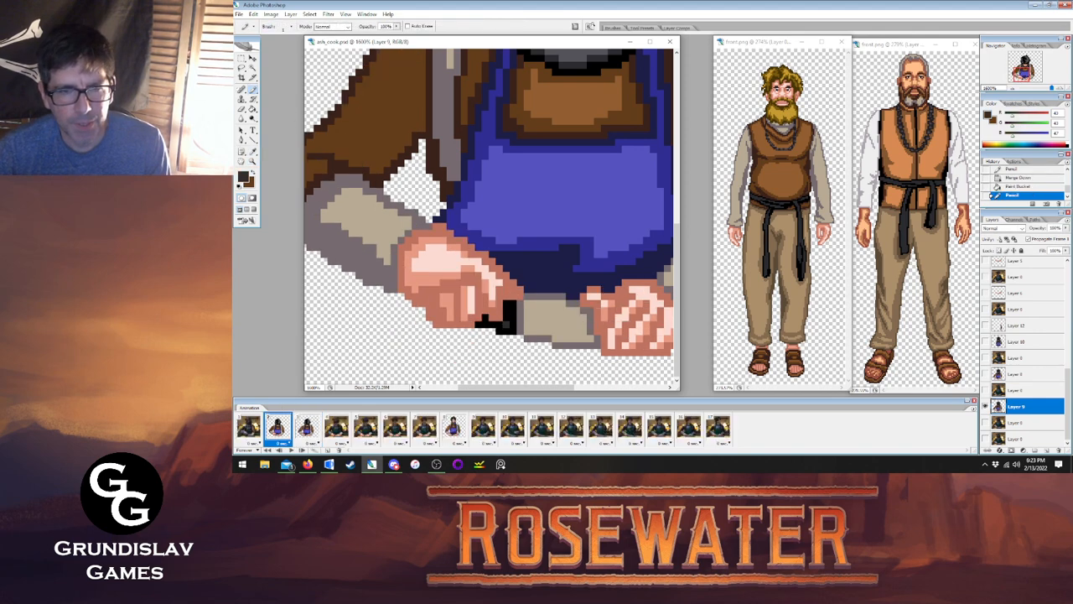
Sample the jacket's lighter brown and paint a highlight at the elbow of frame 2's sleeve, matching frame 3.
{"action": "scroll", "coordinate": [325, 365], "scroll_direction": "up", "scroll_amount": 3}
{"action": "key", "text": "i"}
{"action": "left_click", "coordinate": [515, 151]}
{"action": "left_click_drag", "start_coordinate": [517, 387], "coordinate": [481, 386]}
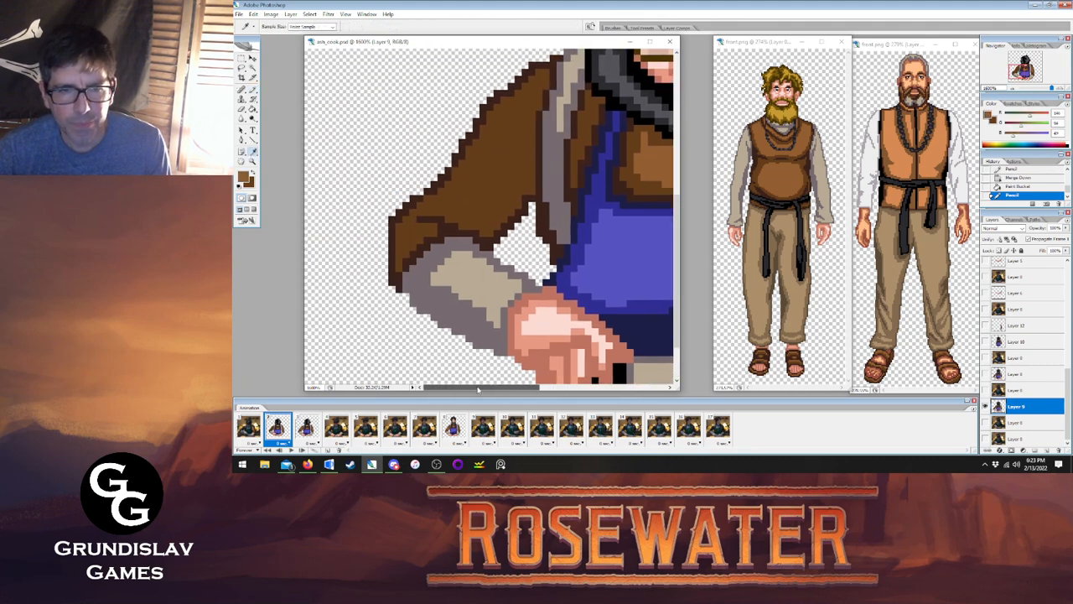
{"action": "left_click", "coordinate": [305, 428]}
{"action": "left_click", "coordinate": [283, 426]}
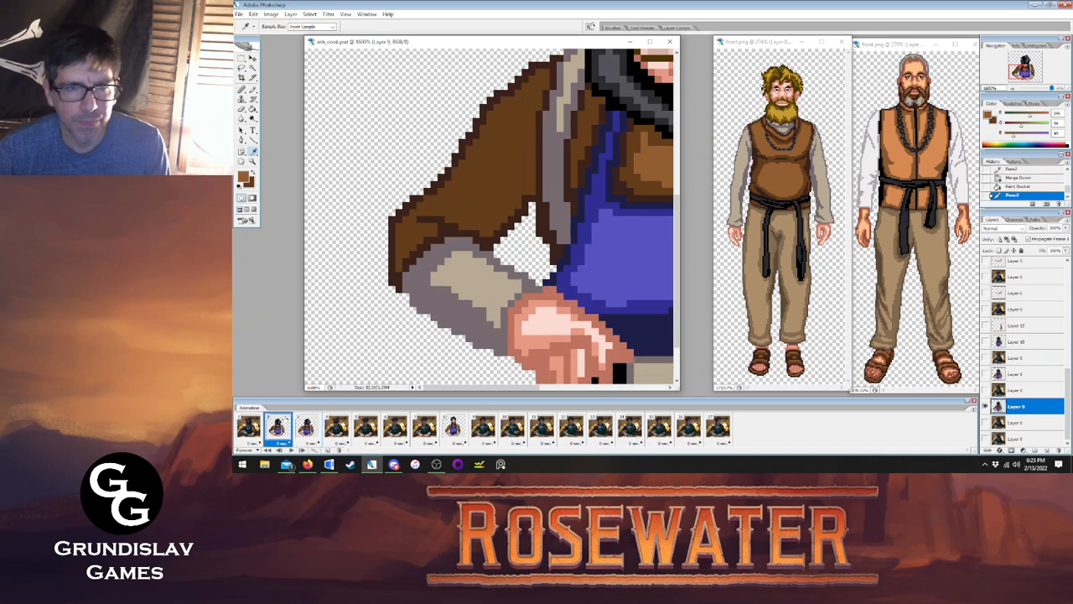
{"action": "left_click", "coordinate": [253, 89]}
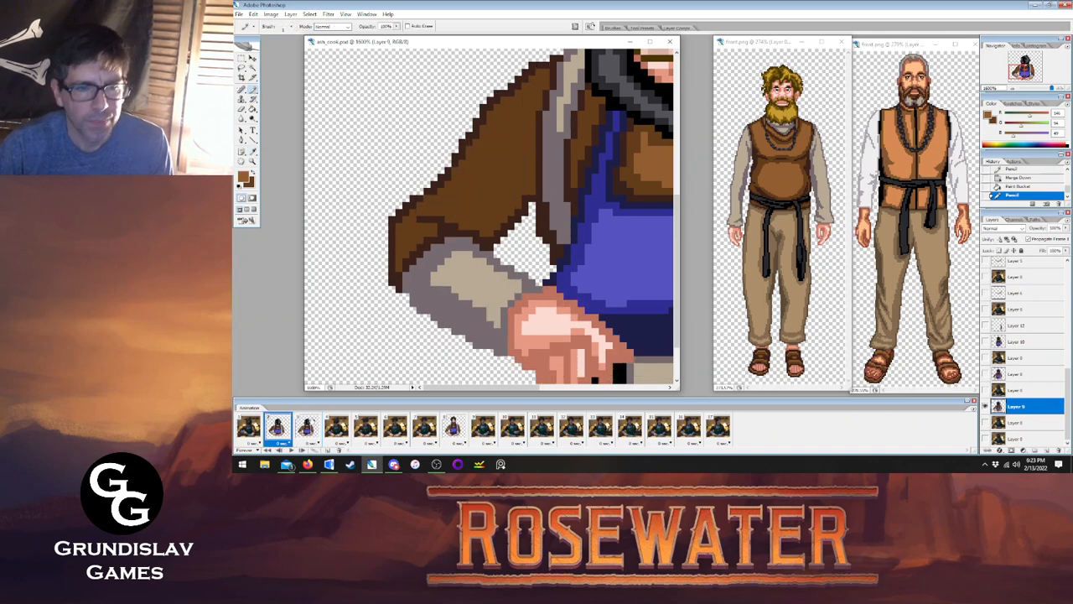
{"action": "left_click", "coordinate": [308, 426]}
{"action": "left_click", "coordinate": [276, 428]}
{"action": "left_click", "coordinate": [295, 428]}
{"action": "left_click", "coordinate": [273, 429]}
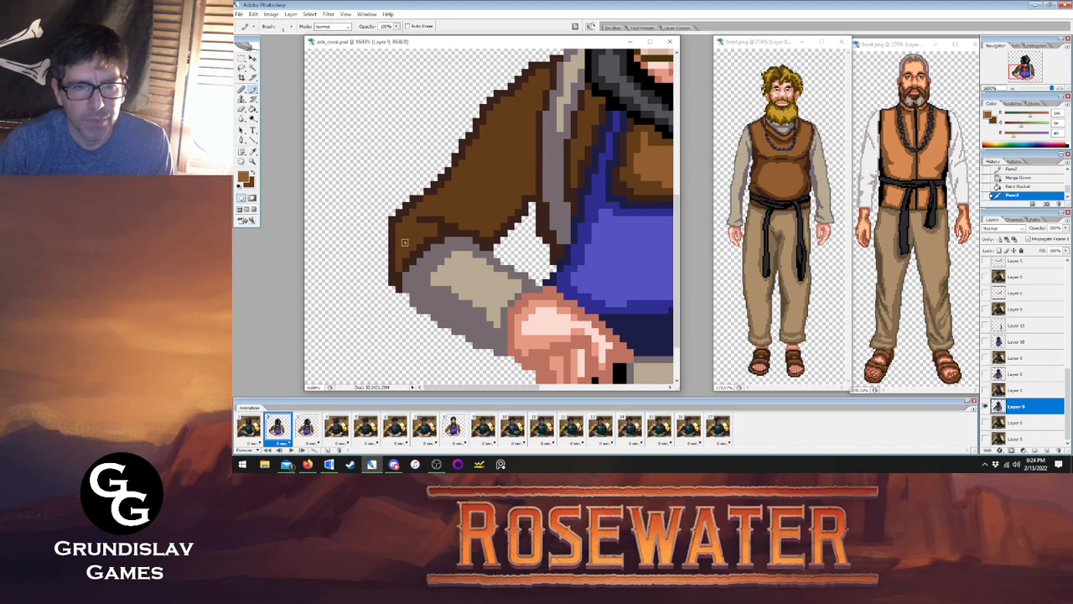
{"action": "left_click_drag", "start_coordinate": [412, 229], "coordinate": [401, 248]}
Outline the highlight on the upper jacket sleeve in frame 2 and fill it with the lighter brown, following frame 3.
{"action": "left_click", "coordinate": [307, 427]}
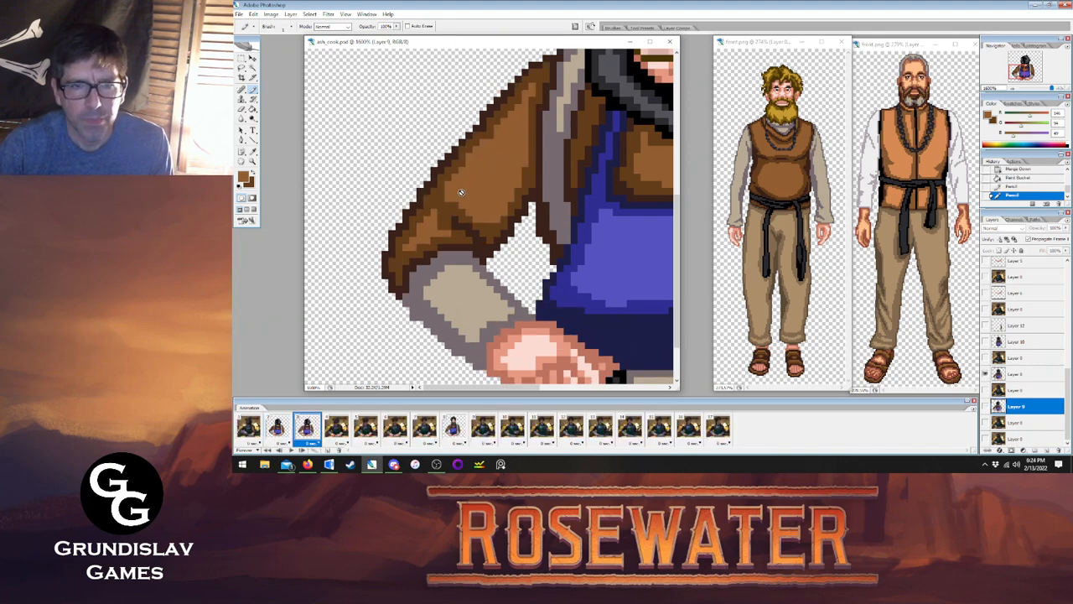
{"action": "left_click", "coordinate": [277, 428]}
{"action": "mouse_move", "coordinate": [453, 201]}
{"action": "left_mouse_down"}
{"action": "mouse_move", "coordinate": [531, 86]}
{"action": "mouse_move", "coordinate": [529, 168]}
{"action": "mouse_move", "coordinate": [524, 120]}
{"action": "mouse_move", "coordinate": [512, 190]}
{"action": "mouse_move", "coordinate": [492, 212]}
{"action": "mouse_move", "coordinate": [461, 203]}
{"action": "left_mouse_up"}
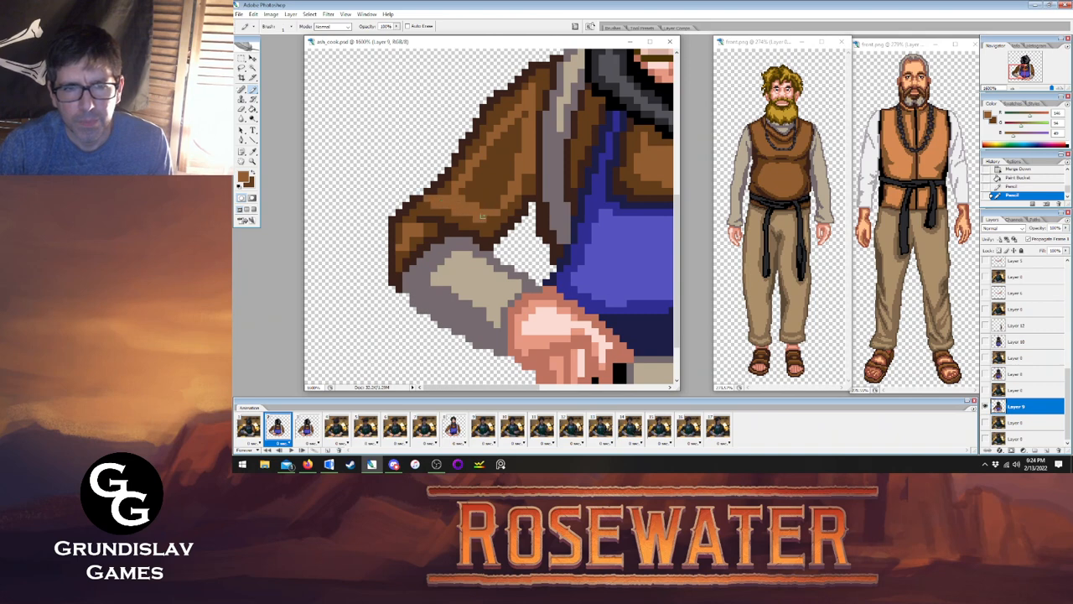
{"action": "key", "text": "g"}
{"action": "left_click", "coordinate": [493, 161]}
Refine the edges of the upper sleeve's highlight with pixels in the sampled medium and lighter browns.
{"action": "key", "text": "i"}
{"action": "left_click", "coordinate": [425, 207]}
{"action": "key", "text": "b"}
{"action": "left_click", "coordinate": [439, 200]}
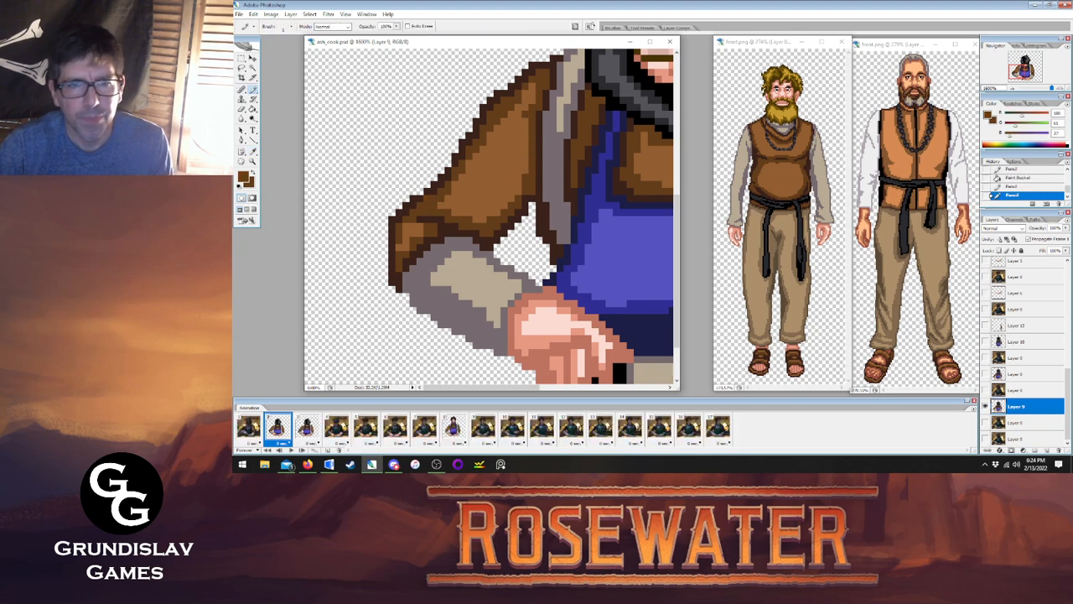
{"action": "left_click", "coordinate": [253, 155]}
{"action": "left_click", "coordinate": [254, 100]}
{"action": "left_click", "coordinate": [253, 90]}
{"action": "left_click", "coordinate": [524, 118]}
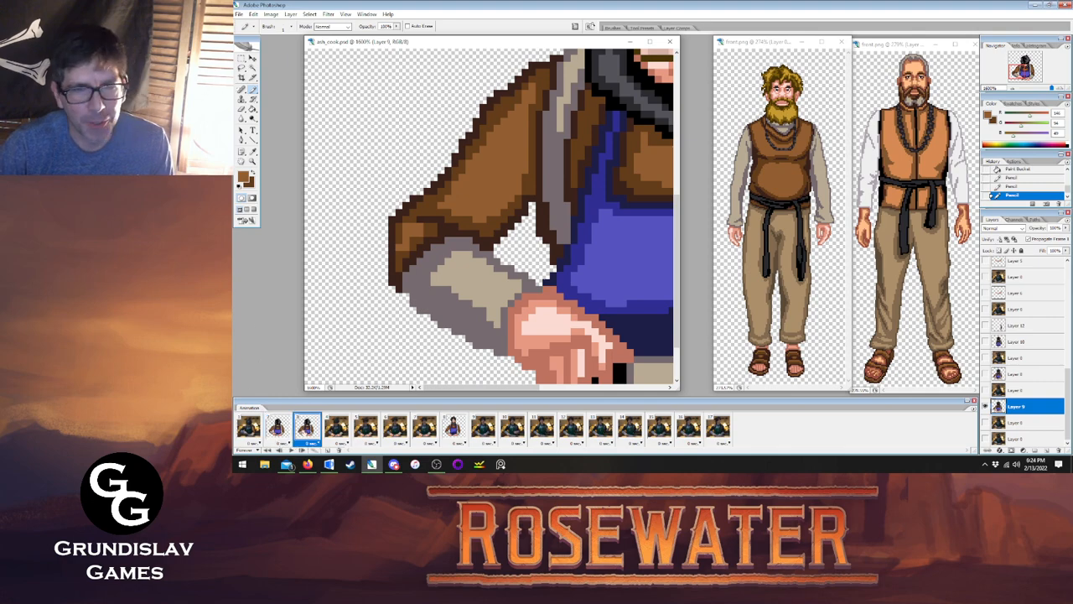
Compare the knife arm's jacket sleeve in frame 2 with frames 1 and 3.
{"action": "left_click", "coordinate": [311, 431]}
{"action": "left_click", "coordinate": [287, 432]}
{"action": "left_click", "coordinate": [309, 431]}
{"action": "left_click", "coordinate": [286, 430]}
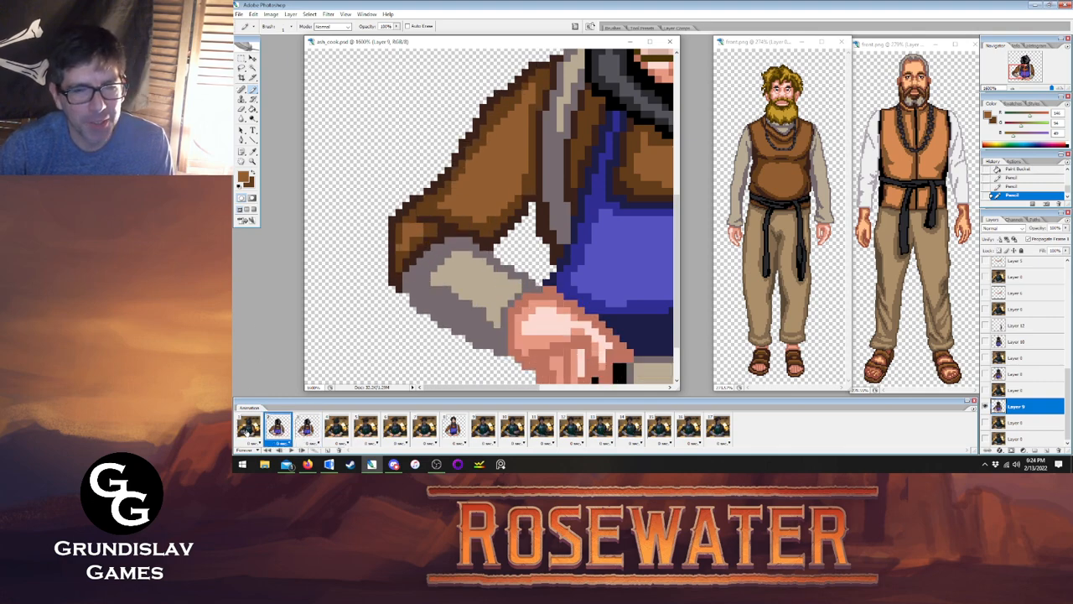
{"action": "left_click", "coordinate": [249, 434]}
{"action": "left_click", "coordinate": [286, 431]}
{"action": "left_click", "coordinate": [308, 430]}
{"action": "left_click", "coordinate": [286, 431]}
{"action": "left_click", "coordinate": [309, 431]}
{"action": "left_click", "coordinate": [286, 431]}
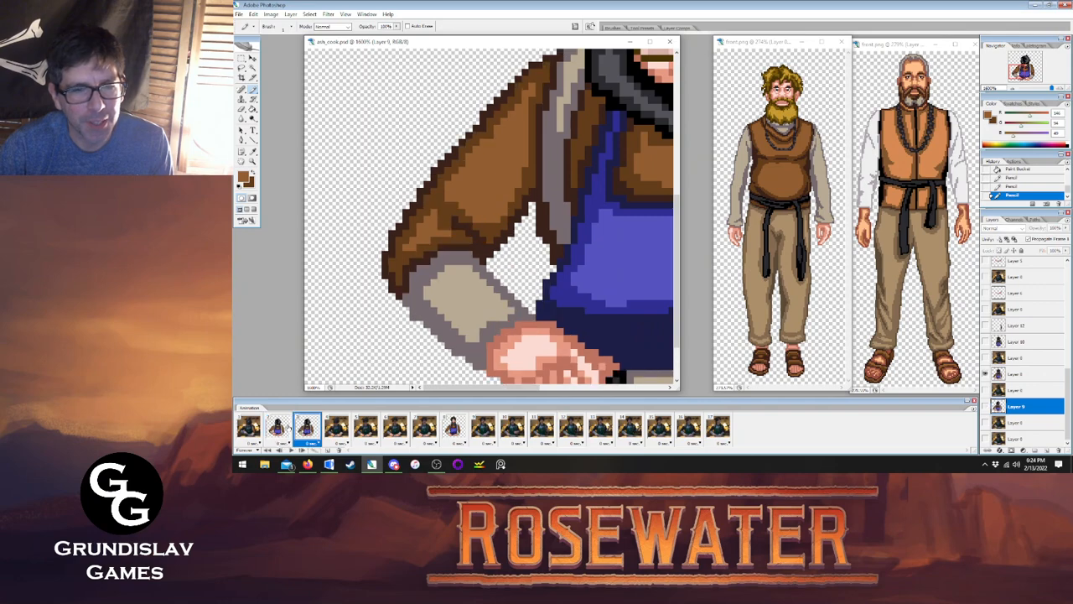
Darken part of the elbow highlight on frame 2's jacket sleeve with the sampled medium brown.
{"action": "left_click", "coordinate": [432, 220]}
{"action": "key", "text": "i"}
{"action": "left_click", "coordinate": [426, 206]}
{"action": "key", "text": "b"}
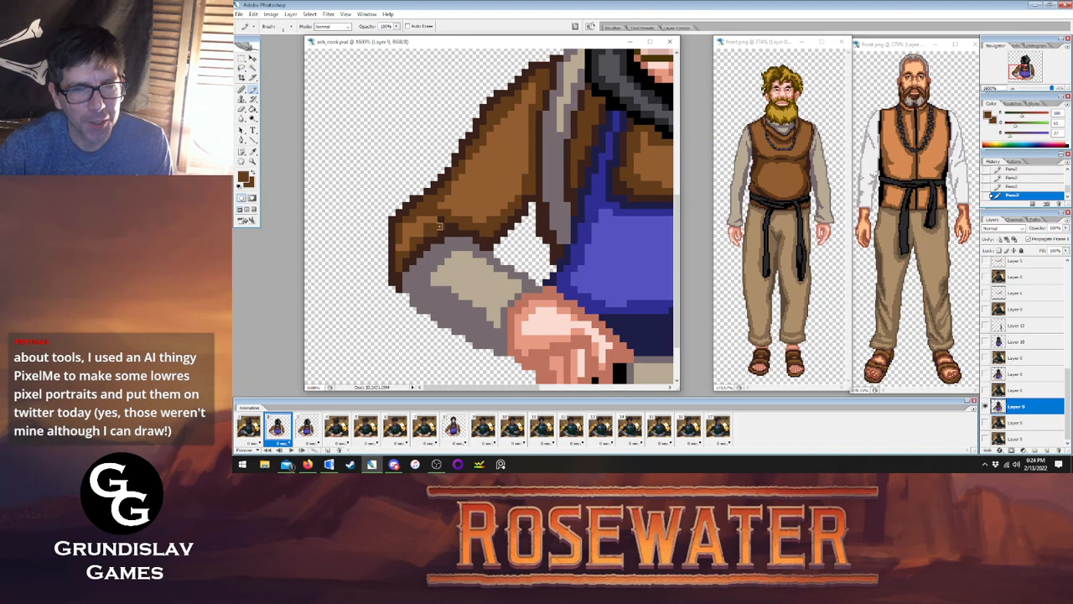
{"action": "left_click_drag", "start_coordinate": [414, 228], "coordinate": [411, 233]}
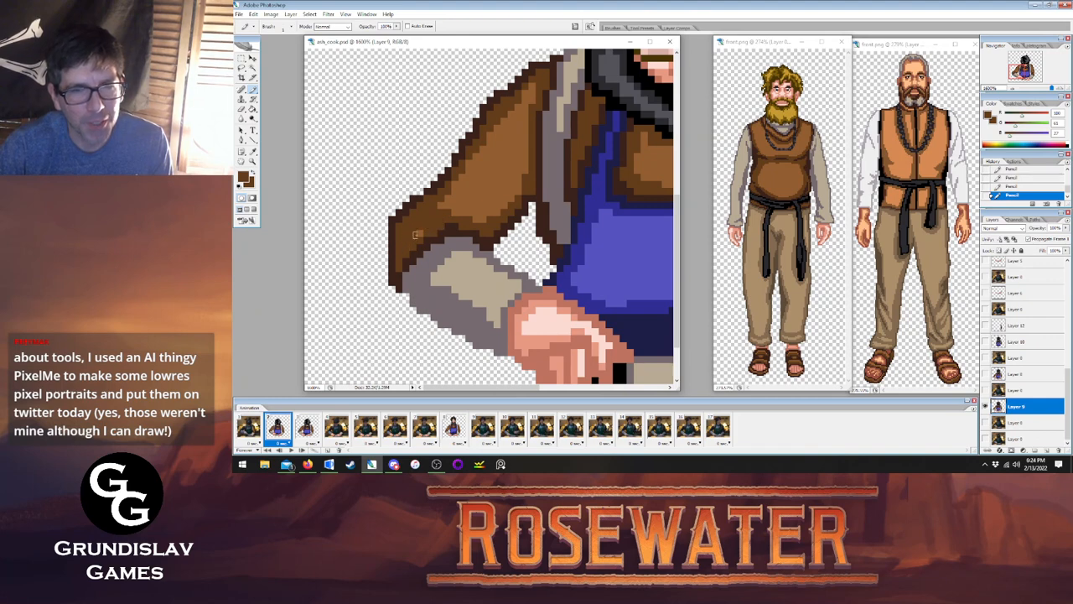
Retouch the elbow of frame 2's jacket sleeve in the sampled lighter brown, comparing it with frame 3.
{"action": "left_click", "coordinate": [300, 427]}
{"action": "left_click", "coordinate": [273, 429]}
{"action": "left_click", "coordinate": [309, 431]}
{"action": "left_click", "coordinate": [277, 430]}
{"action": "left_click", "coordinate": [254, 152]}
{"action": "left_click", "coordinate": [441, 179]}
{"action": "key", "text": "b"}
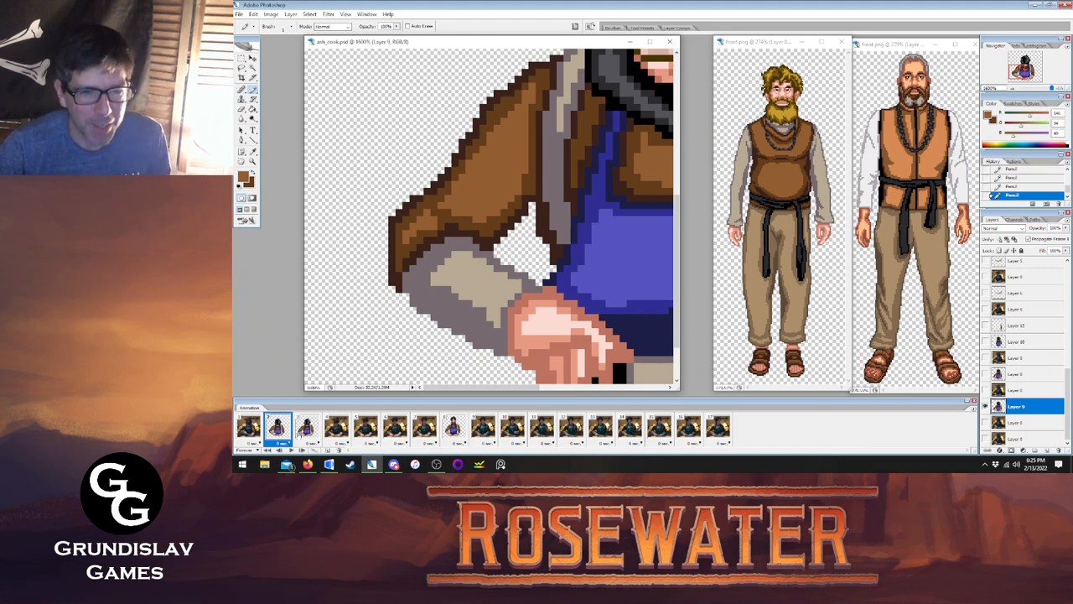
{"action": "left_click", "coordinate": [274, 431]}
{"action": "left_click", "coordinate": [303, 432]}
{"action": "left_click", "coordinate": [273, 431]}
{"action": "left_click", "coordinate": [302, 433]}
{"action": "left_click", "coordinate": [273, 431]}
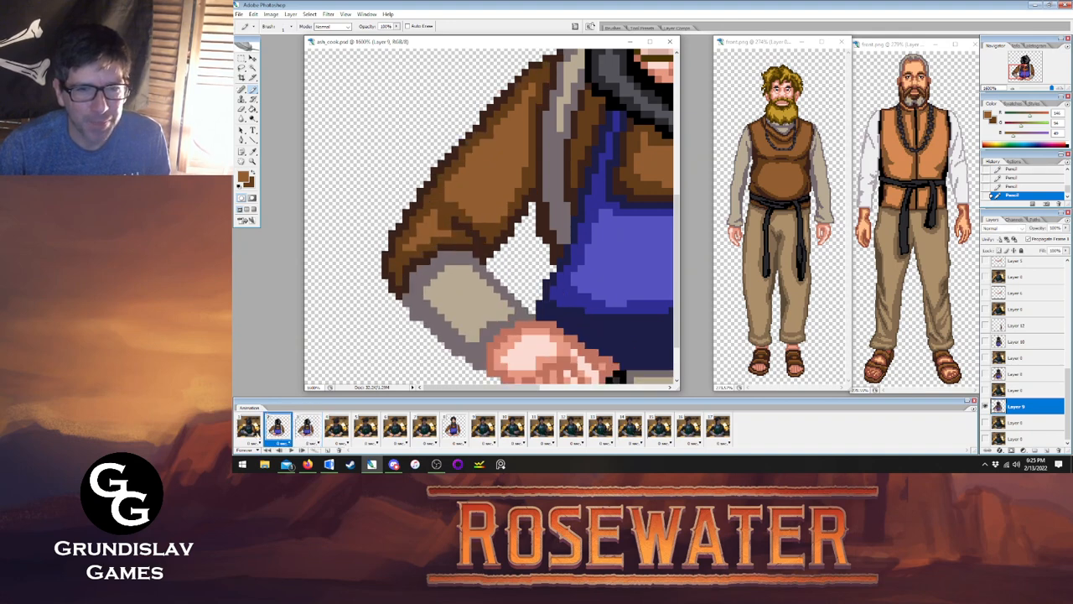
Check the knife arm's video reference in frame 1 and save the document.
{"action": "left_click", "coordinate": [259, 428]}
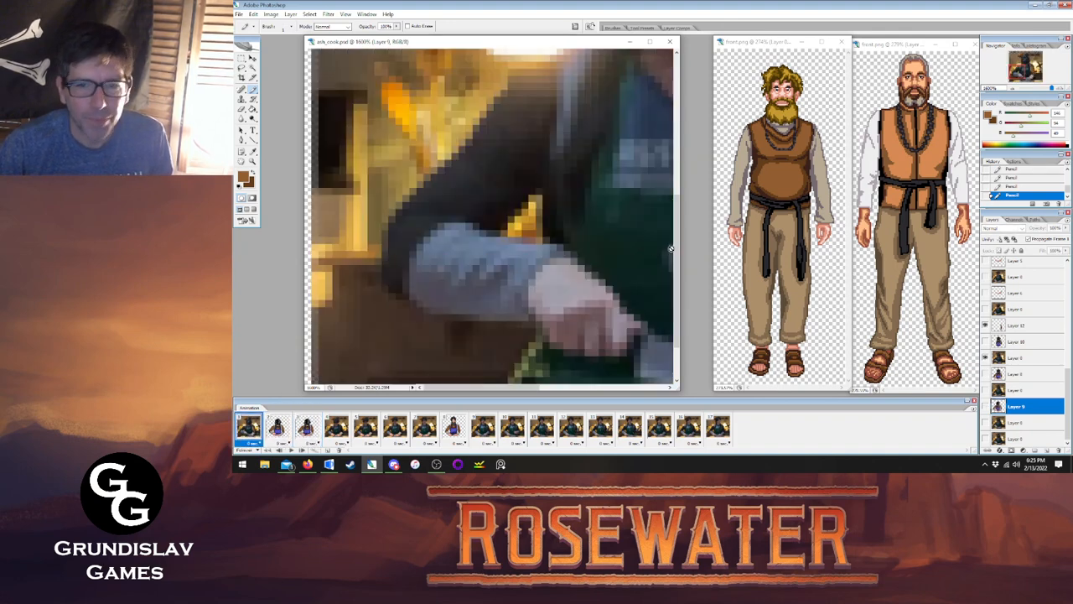
{"action": "left_click", "coordinate": [546, 377]}
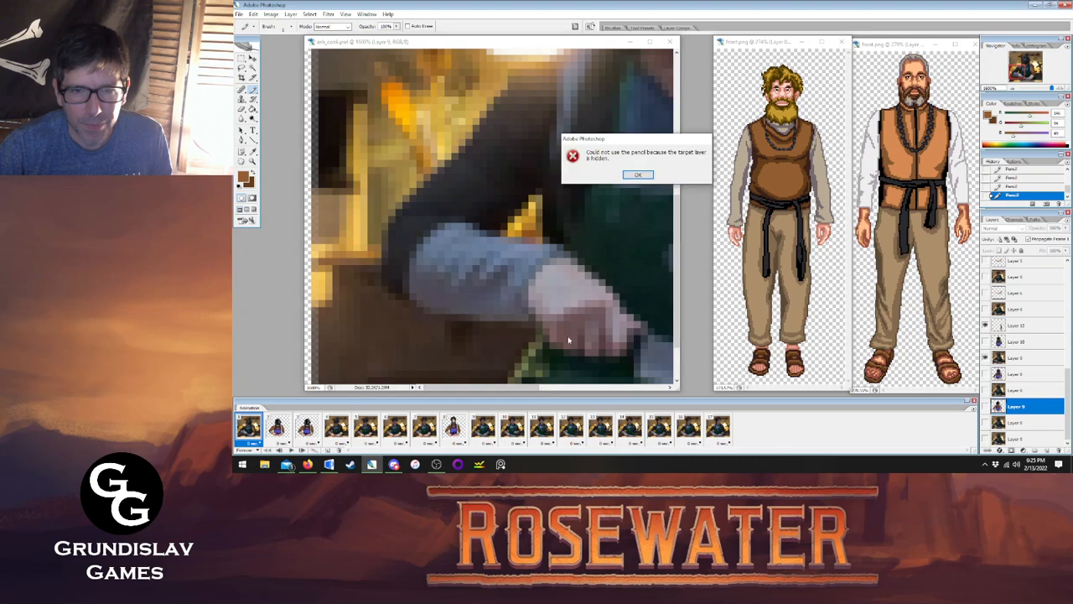
{"action": "key", "text": "Return"}
{"action": "left_click", "coordinate": [694, 4]}
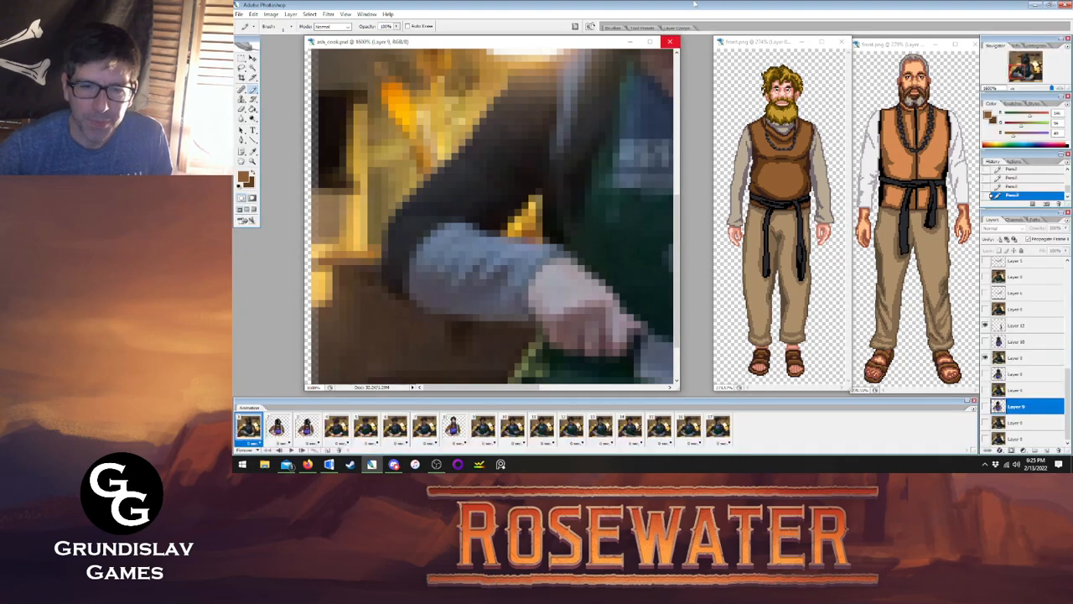
{"action": "left_click", "coordinate": [243, 15]}
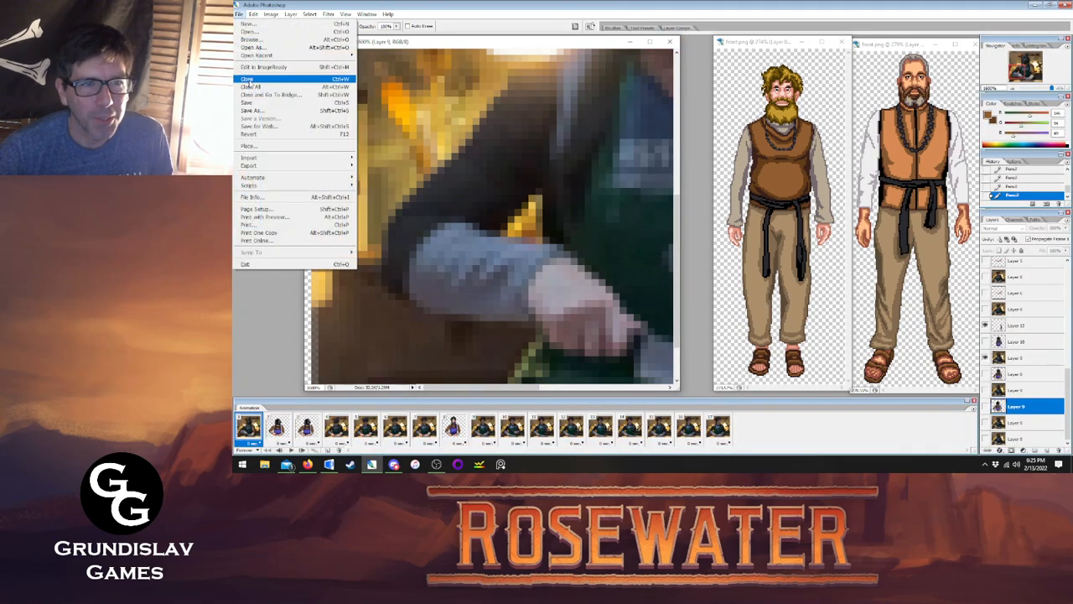
{"action": "left_click", "coordinate": [257, 105]}
Sample the darker and medium skin tones from the hand at the blade's tip in frame 2 for pencil work.
{"action": "left_click_drag", "start_coordinate": [482, 388], "coordinate": [561, 394]}
{"action": "left_click", "coordinate": [639, 5]}
{"action": "key", "text": "i"}
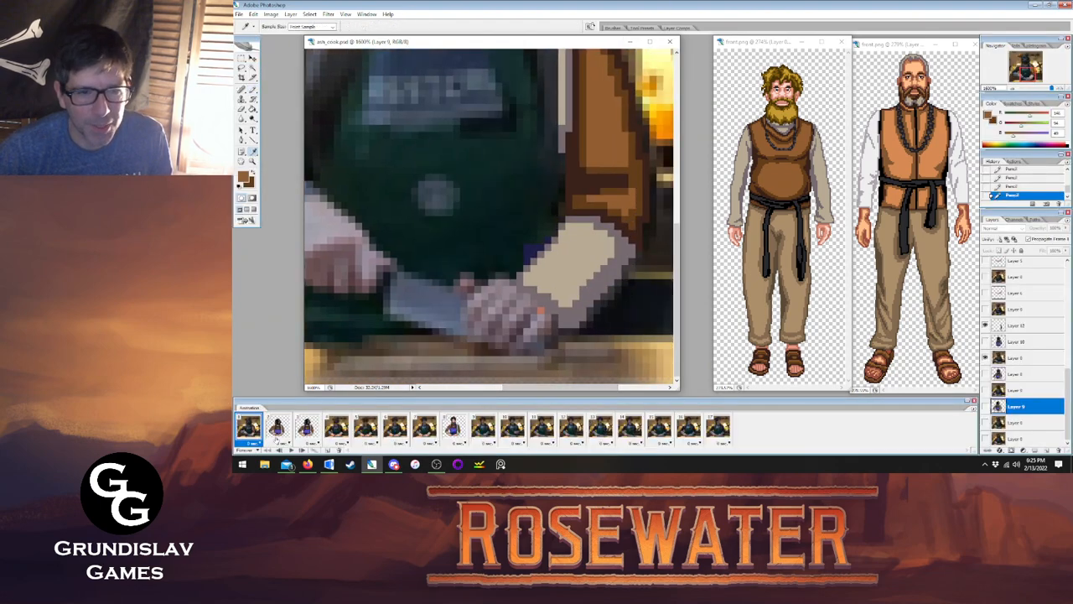
{"action": "left_click", "coordinate": [285, 437]}
{"action": "left_click", "coordinate": [528, 301]}
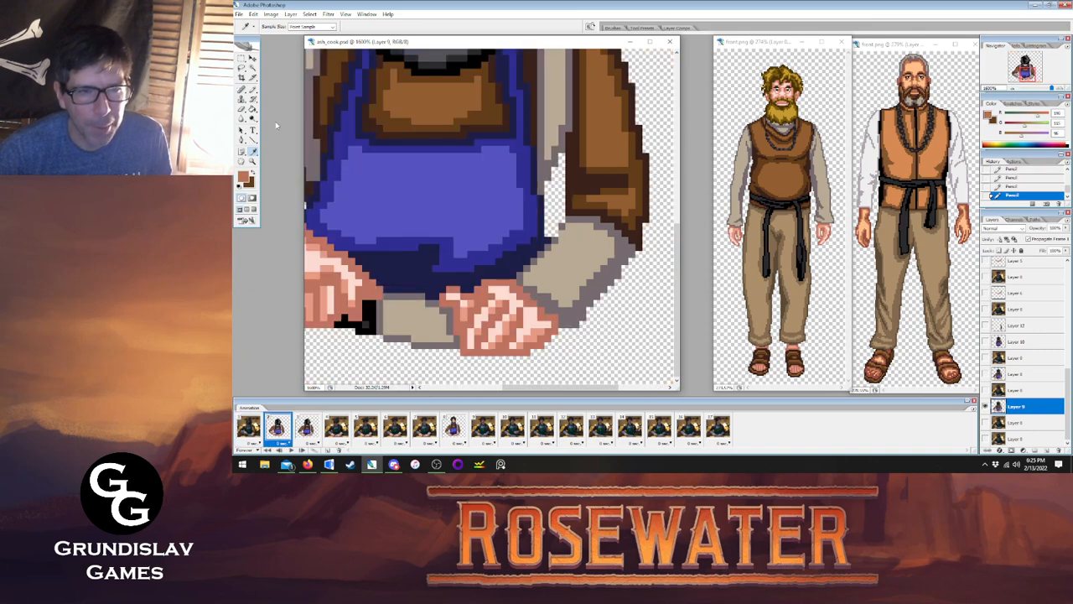
{"action": "left_click", "coordinate": [462, 308]}
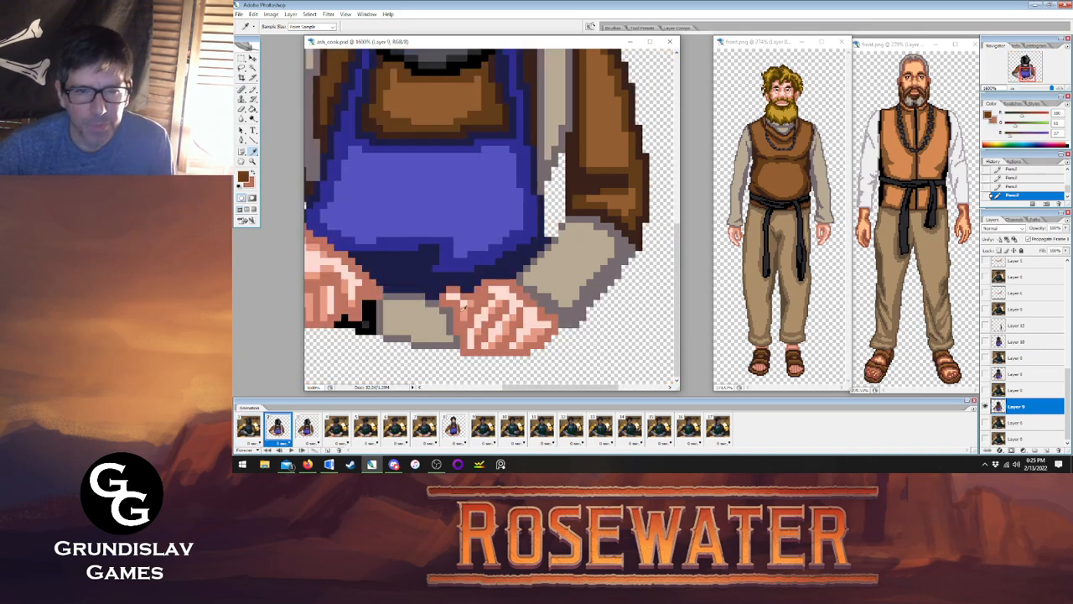
{"action": "left_click", "coordinate": [467, 310]}
{"action": "key", "text": "b"}
{"action": "key", "text": "x"}
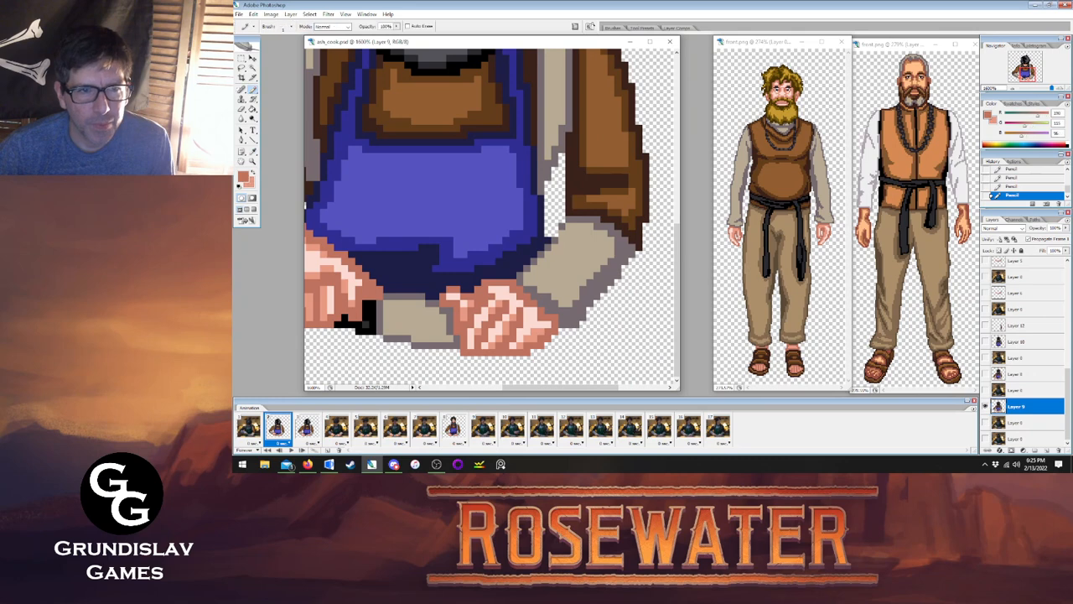
Outline the hand at the blade's tip and its fingers in the darker skin tone on Layer 12 of frame 1.
{"action": "left_click", "coordinate": [249, 428]}
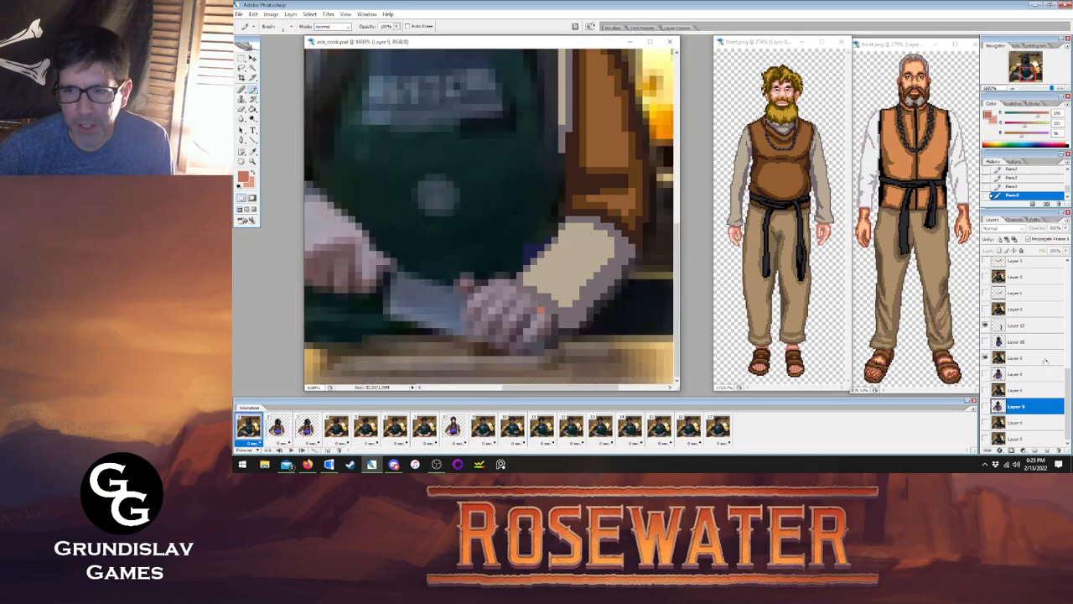
{"action": "left_click", "coordinate": [1033, 326]}
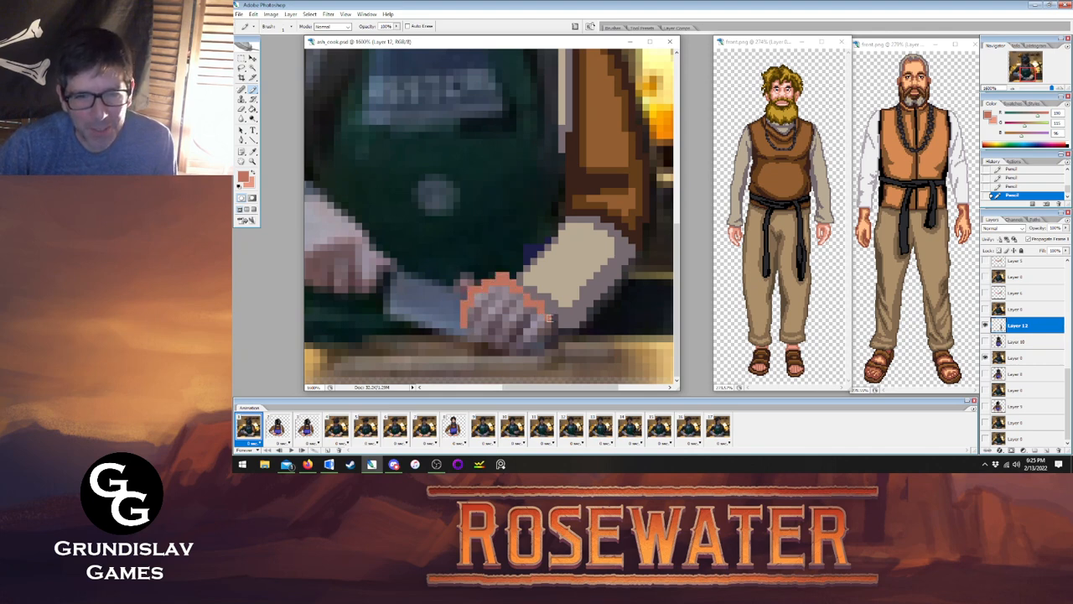
{"action": "mouse_move", "coordinate": [544, 344]}
{"action": "left_mouse_down"}
{"action": "mouse_move", "coordinate": [520, 355]}
{"action": "mouse_move", "coordinate": [476, 336]}
{"action": "mouse_move", "coordinate": [466, 326]}
{"action": "mouse_move", "coordinate": [479, 310]}
{"action": "left_mouse_up"}
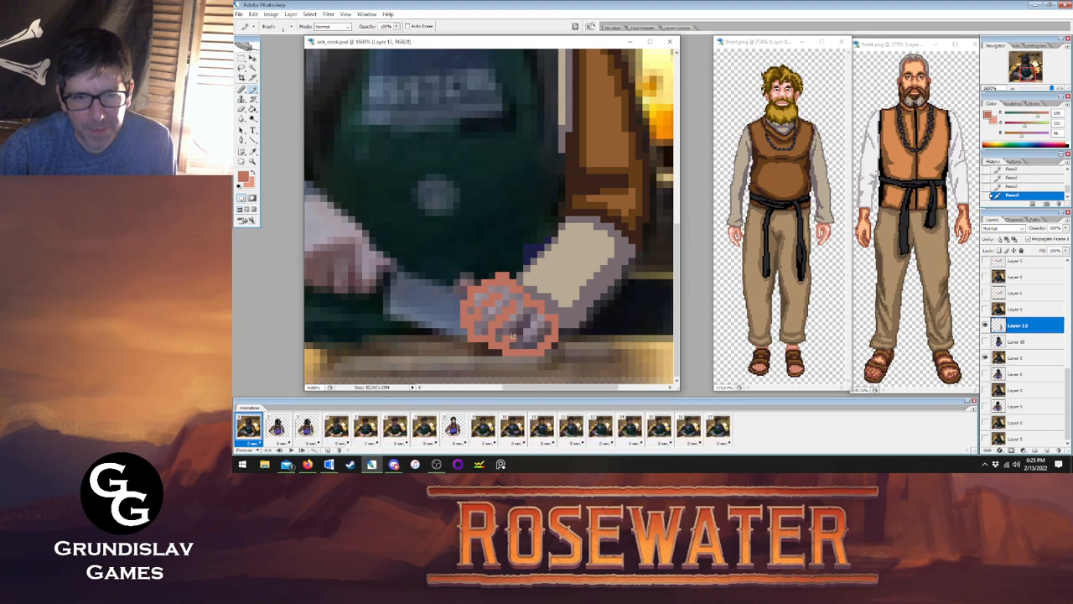
{"action": "left_click", "coordinate": [511, 344]}
{"action": "left_click_drag", "start_coordinate": [536, 344], "coordinate": [549, 328]}
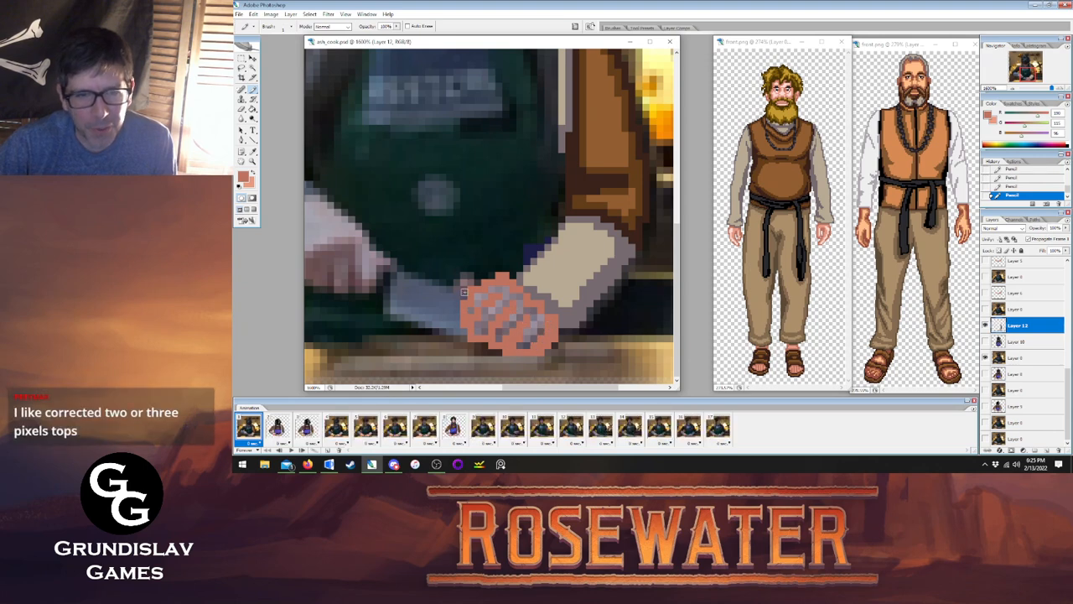
{"action": "left_click", "coordinate": [458, 286]}
{"action": "left_click", "coordinate": [467, 275]}
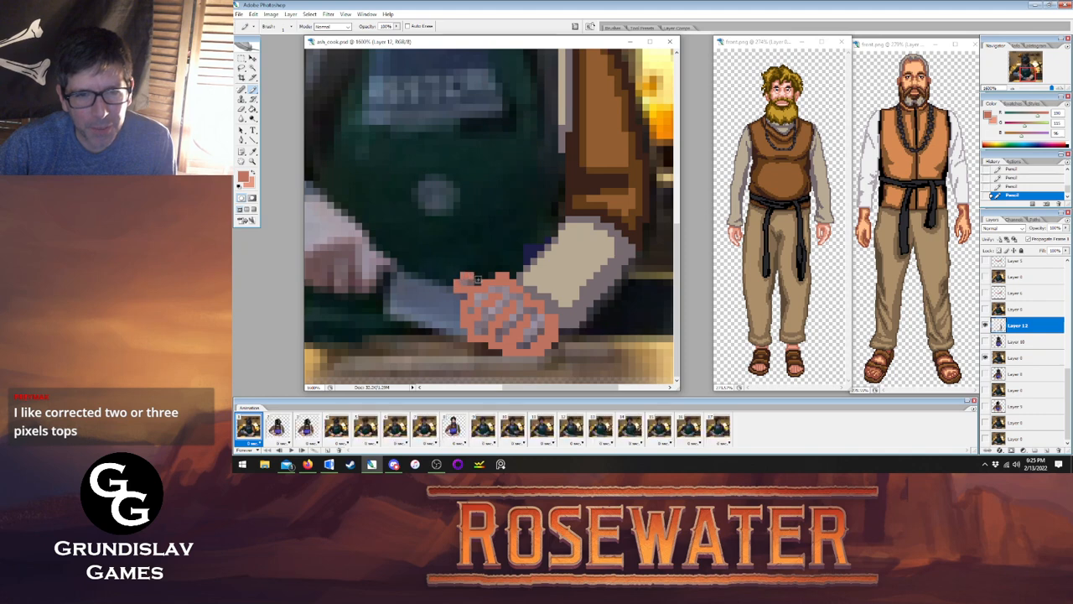
Fill the outlined blade-tip hand and thumb in frame 1 with the medium skin tone, comparing it with frame 2.
{"action": "key", "text": "g"}
{"action": "left_click", "coordinate": [461, 282]}
{"action": "left_click", "coordinate": [474, 298]}
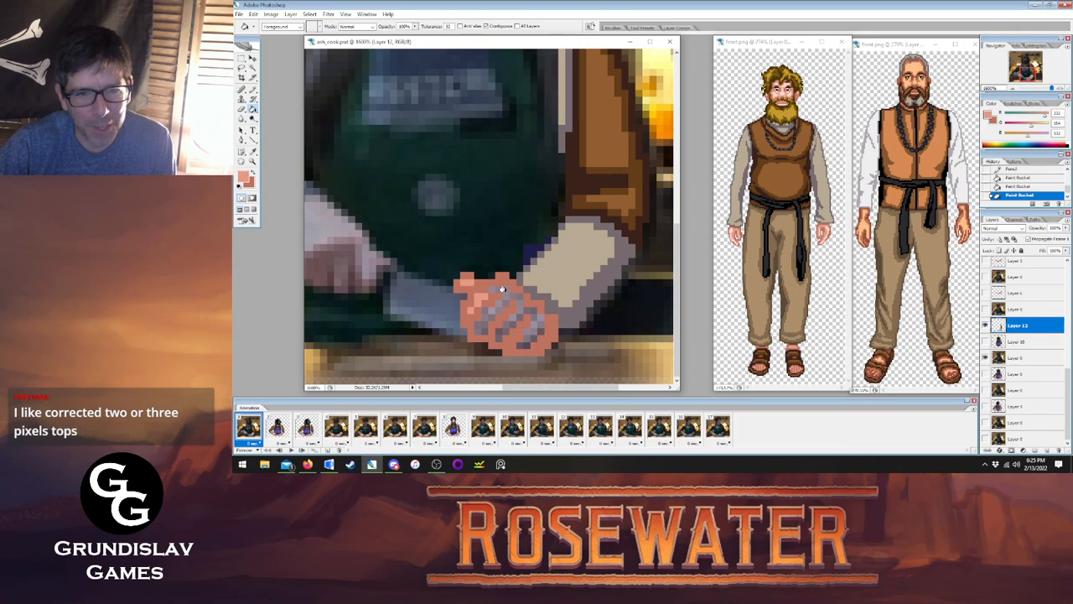
{"action": "left_click", "coordinate": [502, 289]}
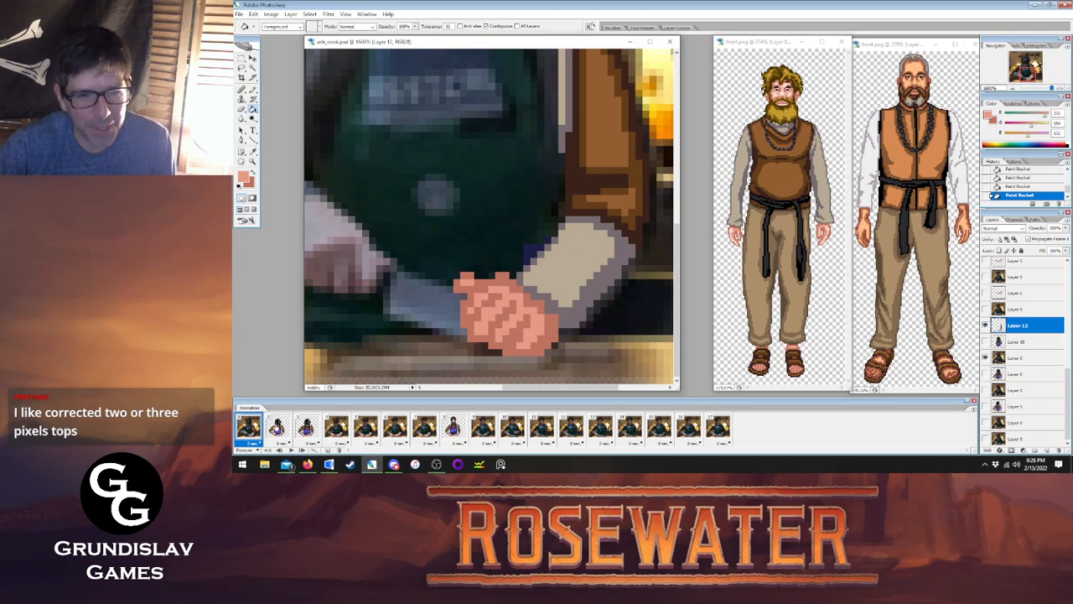
{"action": "left_click", "coordinate": [276, 428]}
{"action": "left_click", "coordinate": [254, 429]}
{"action": "left_click", "coordinate": [275, 429]}
{"action": "left_click", "coordinate": [248, 427]}
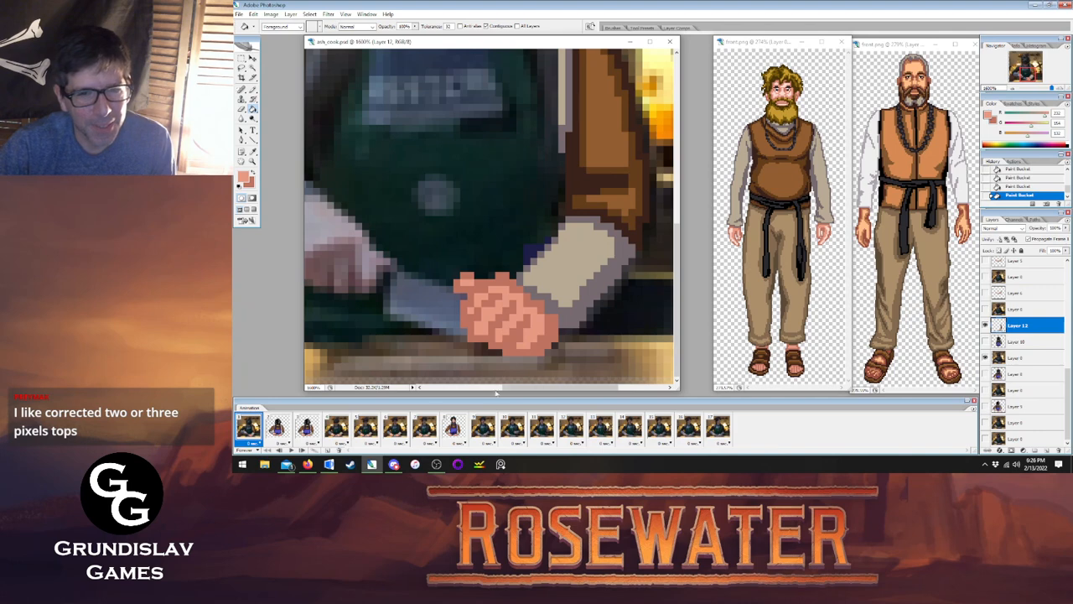
Outline the upper edge and thumb of frame 1's knife hand in the darker skin tone.
{"action": "left_click_drag", "start_coordinate": [513, 388], "coordinate": [480, 391]}
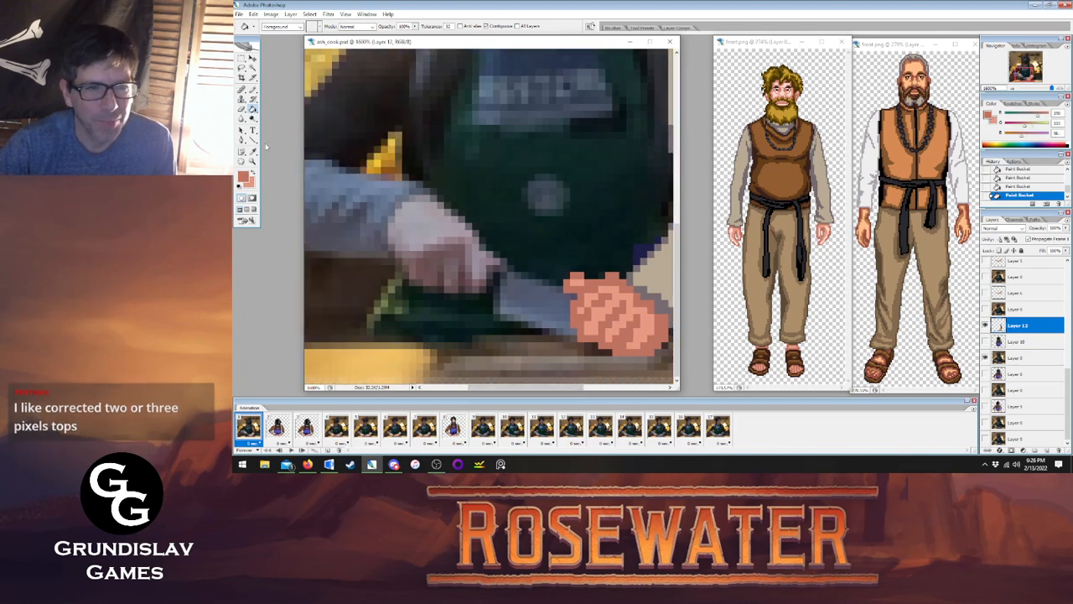
{"action": "key", "text": "b"}
{"action": "key", "text": "shift+b"}
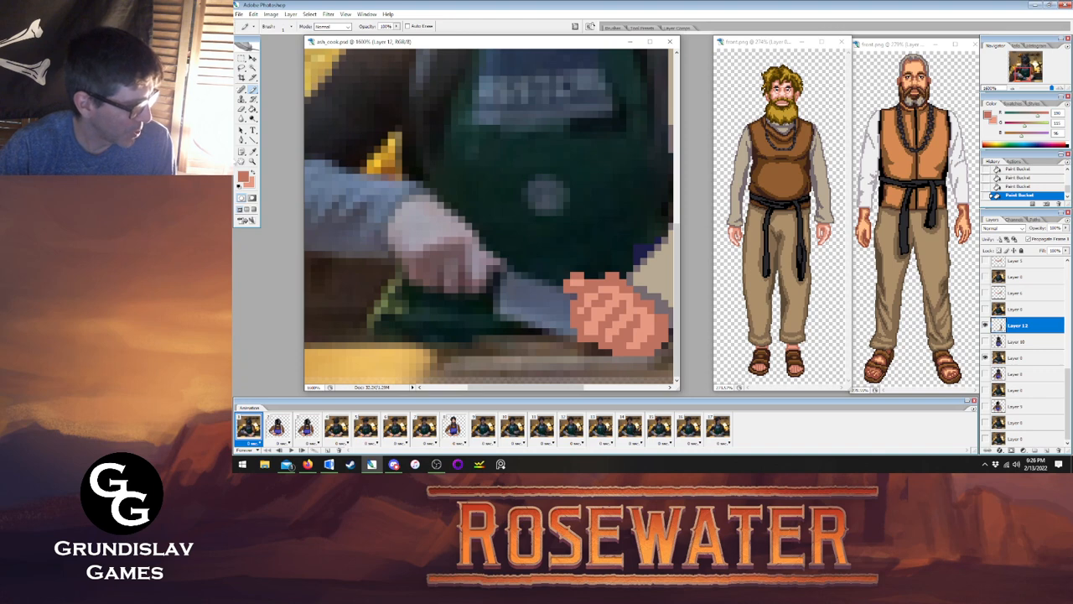
{"action": "left_click", "coordinate": [277, 427]}
{"action": "left_click", "coordinate": [248, 426]}
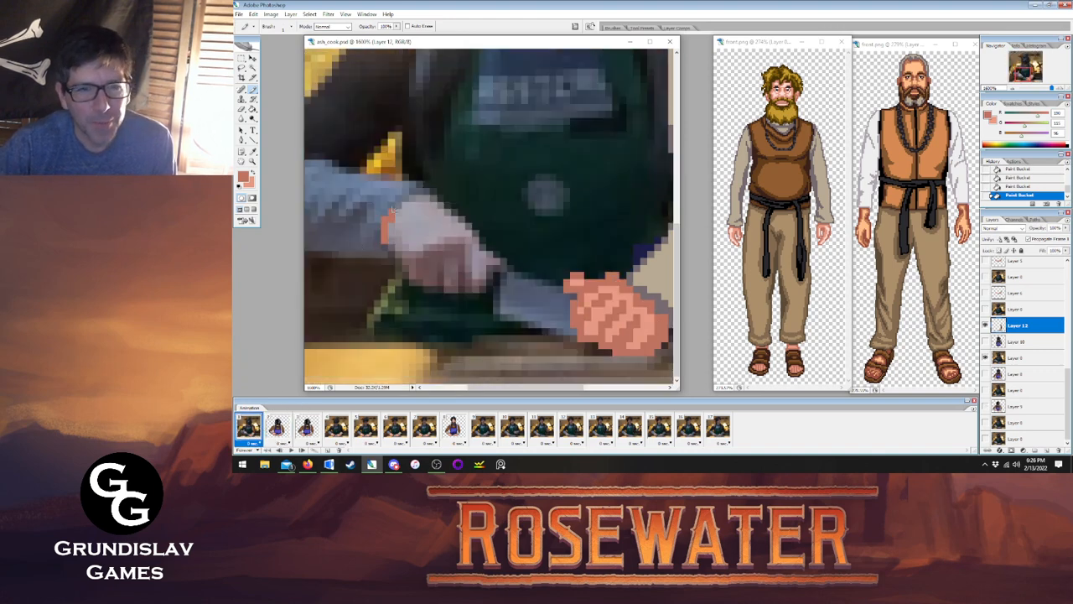
{"action": "left_click_drag", "start_coordinate": [415, 190], "coordinate": [456, 215]}
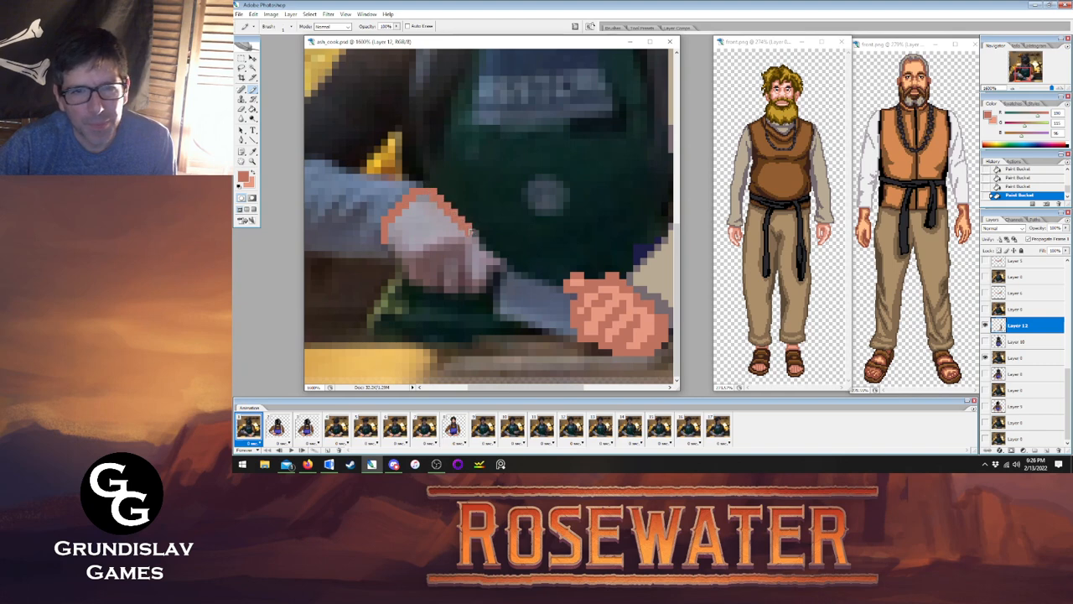
{"action": "left_click_drag", "start_coordinate": [488, 274], "coordinate": [489, 253]}
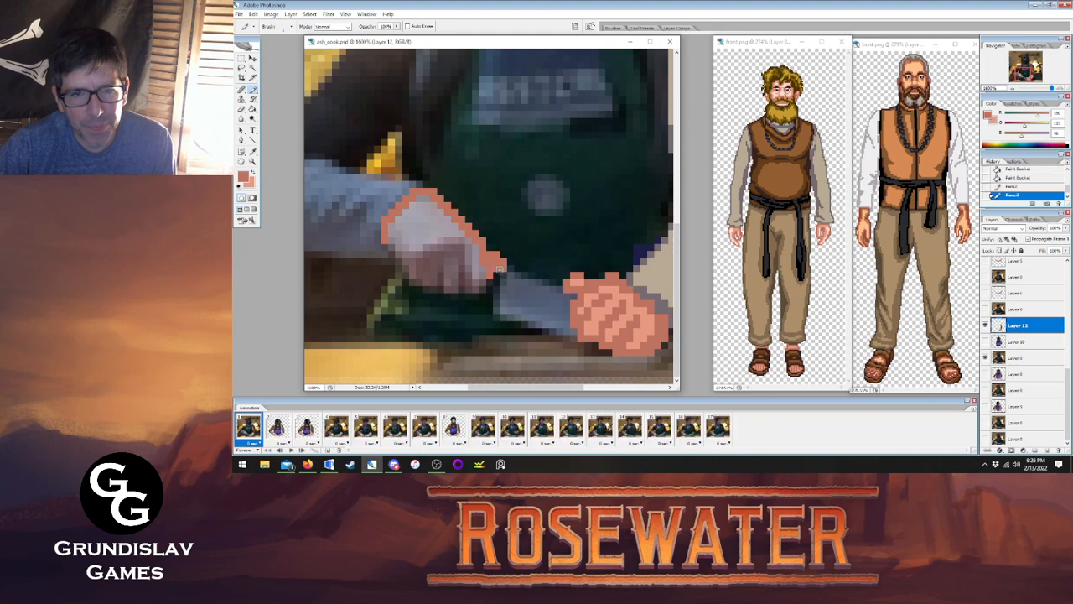
{"action": "left_click", "coordinate": [498, 268]}
Draw the underside and finger divisions of frame 1's knife hand in the darker skin tone, checking against frame 2.
{"action": "mouse_move", "coordinate": [389, 239]}
{"action": "left_mouse_down"}
{"action": "mouse_move", "coordinate": [413, 274]}
{"action": "mouse_move", "coordinate": [441, 266]}
{"action": "mouse_move", "coordinate": [453, 291]}
{"action": "left_mouse_up"}
{"action": "left_click", "coordinate": [446, 291]}
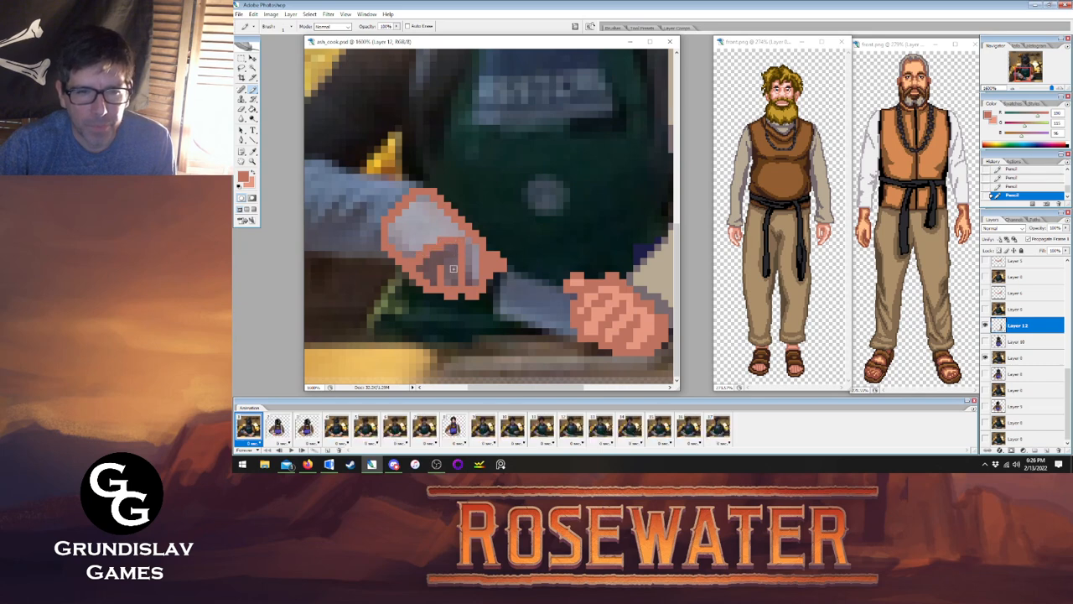
{"action": "mouse_move", "coordinate": [438, 268]}
{"action": "left_mouse_down"}
{"action": "mouse_move", "coordinate": [433, 254]}
{"action": "mouse_move", "coordinate": [455, 256]}
{"action": "left_mouse_up"}
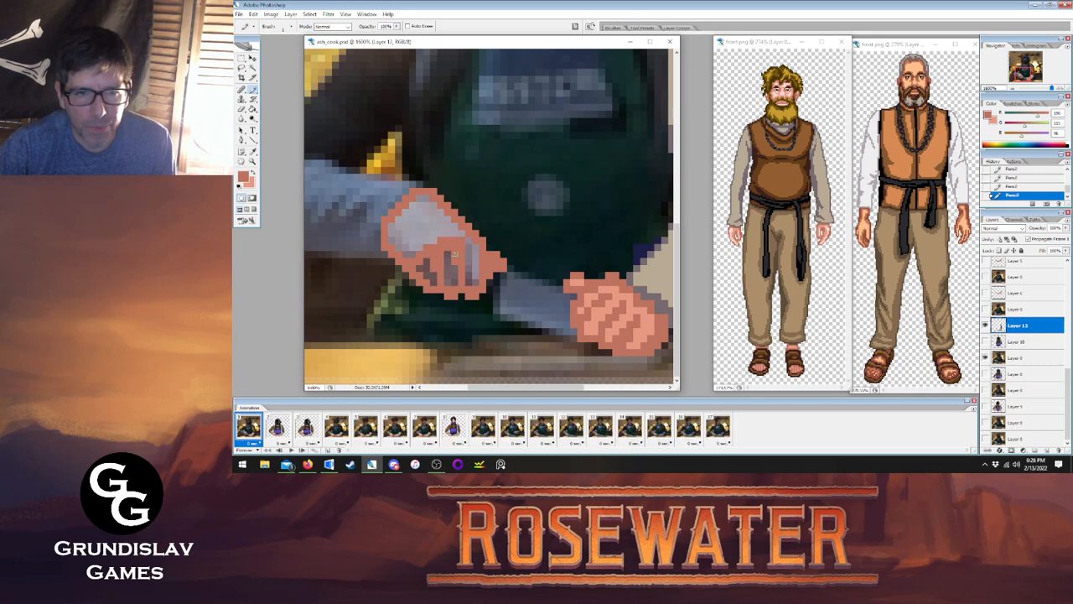
{"action": "left_click", "coordinate": [278, 429]}
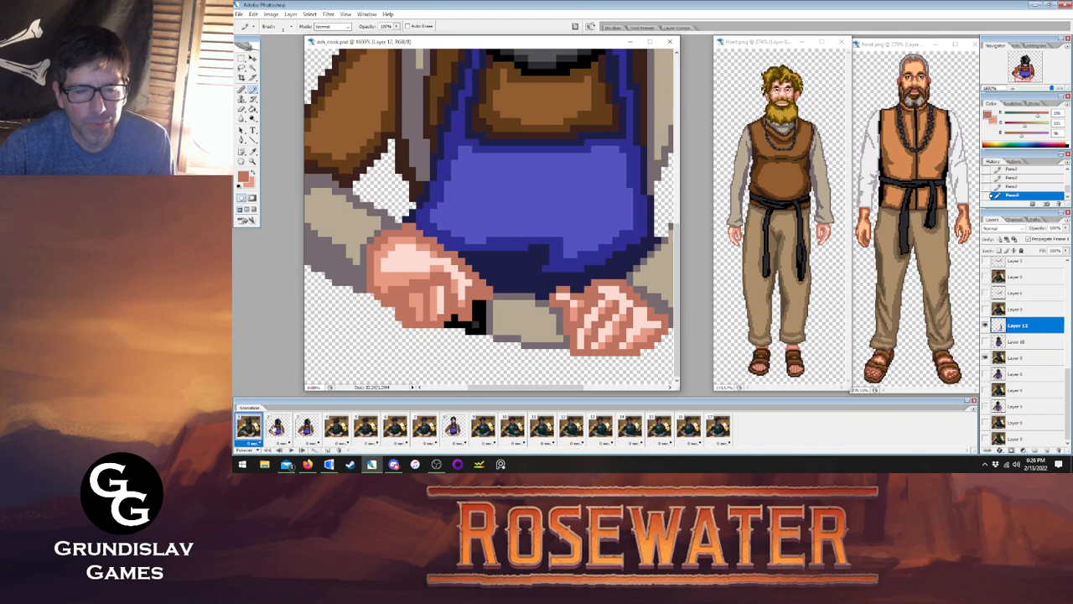
{"action": "left_click", "coordinate": [256, 427]}
{"action": "left_click", "coordinate": [277, 427]}
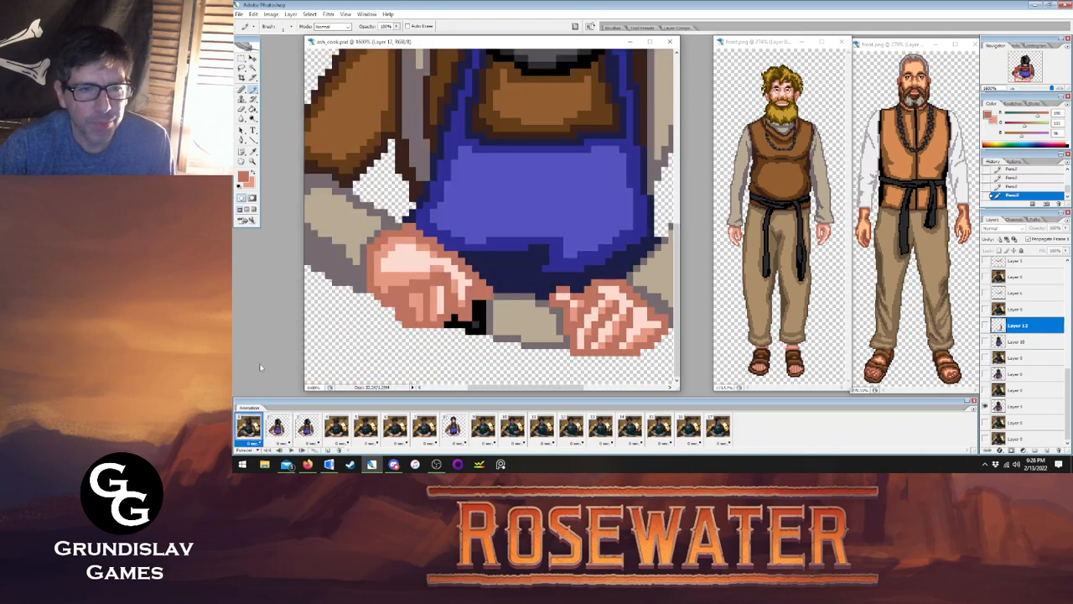
{"action": "left_click", "coordinate": [248, 426]}
Fill the back and fingers of frame 1's knife hand with the medium skin tone and touch up its thumb.
{"action": "left_click", "coordinate": [253, 109]}
{"action": "left_click", "coordinate": [424, 252]}
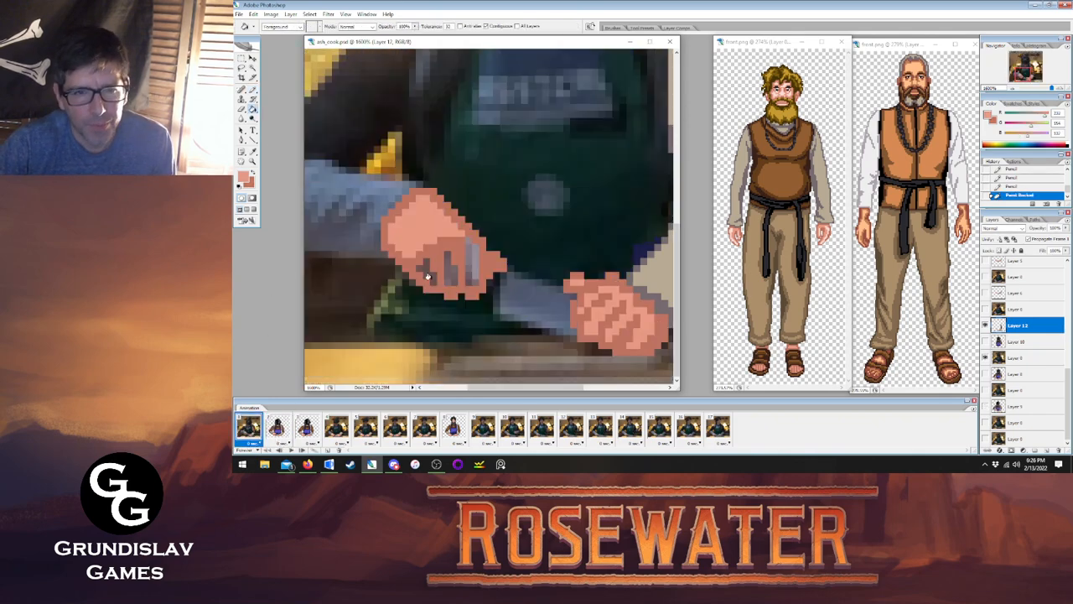
{"action": "left_click", "coordinate": [438, 271]}
{"action": "left_click", "coordinate": [455, 268]}
{"action": "left_click", "coordinate": [472, 262]}
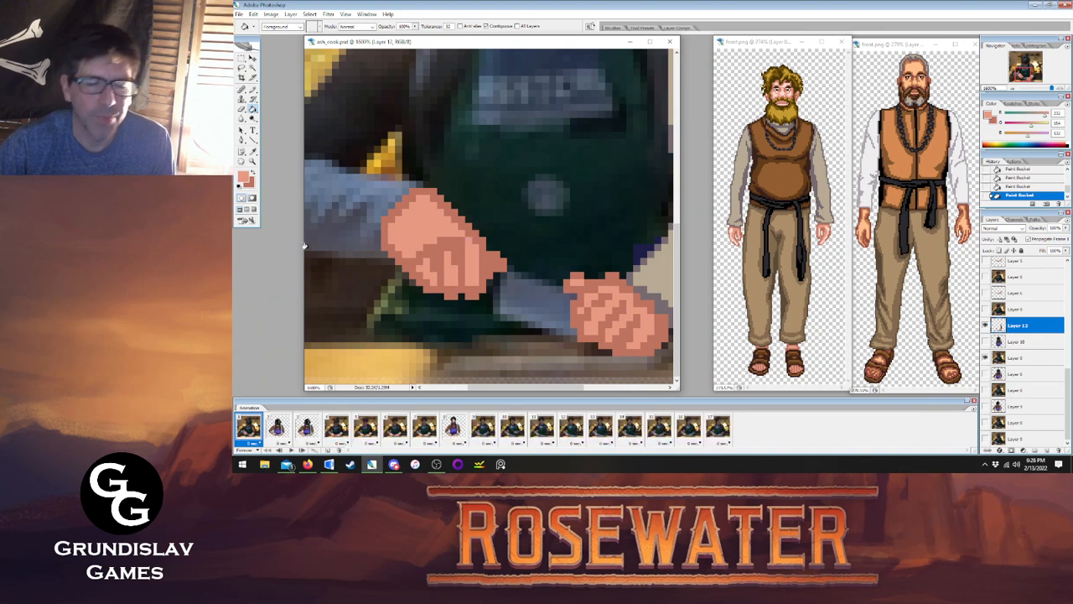
{"action": "left_click", "coordinate": [253, 89]}
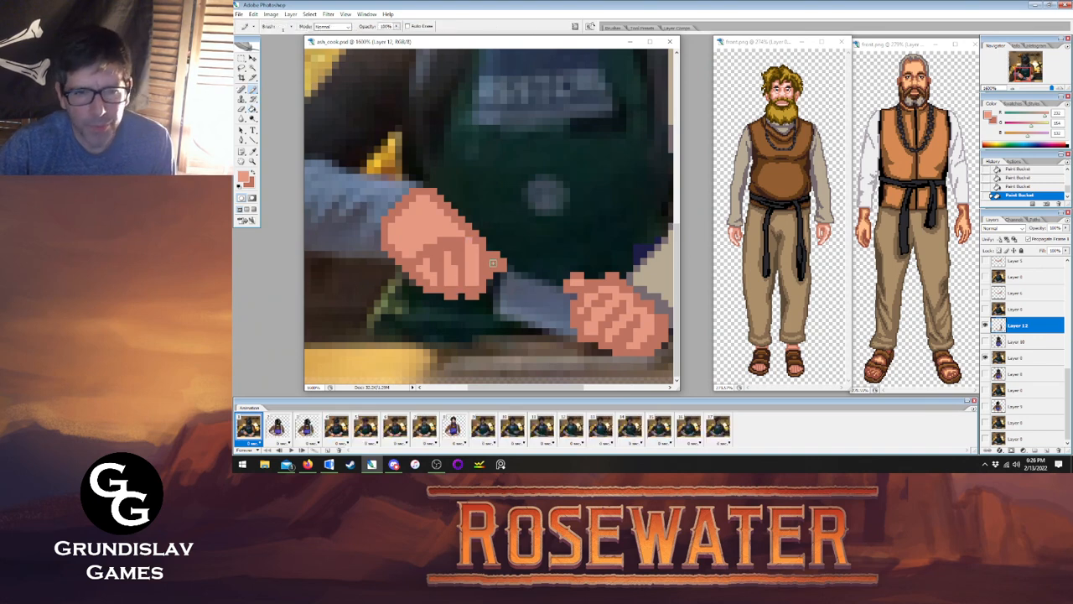
{"action": "key", "text": "ctrl+z"}
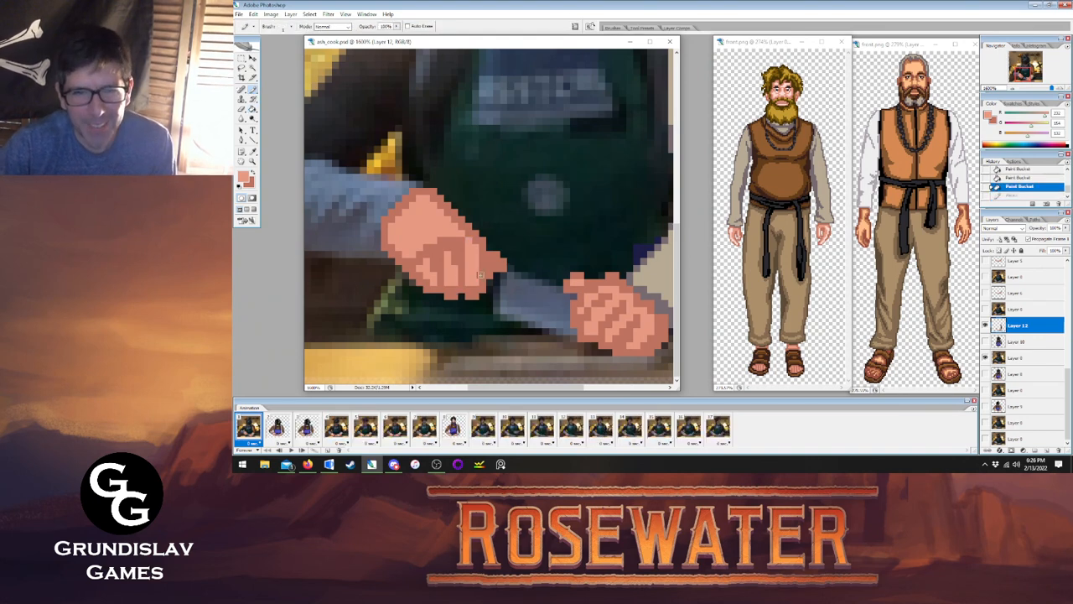
{"action": "left_click", "coordinate": [495, 263]}
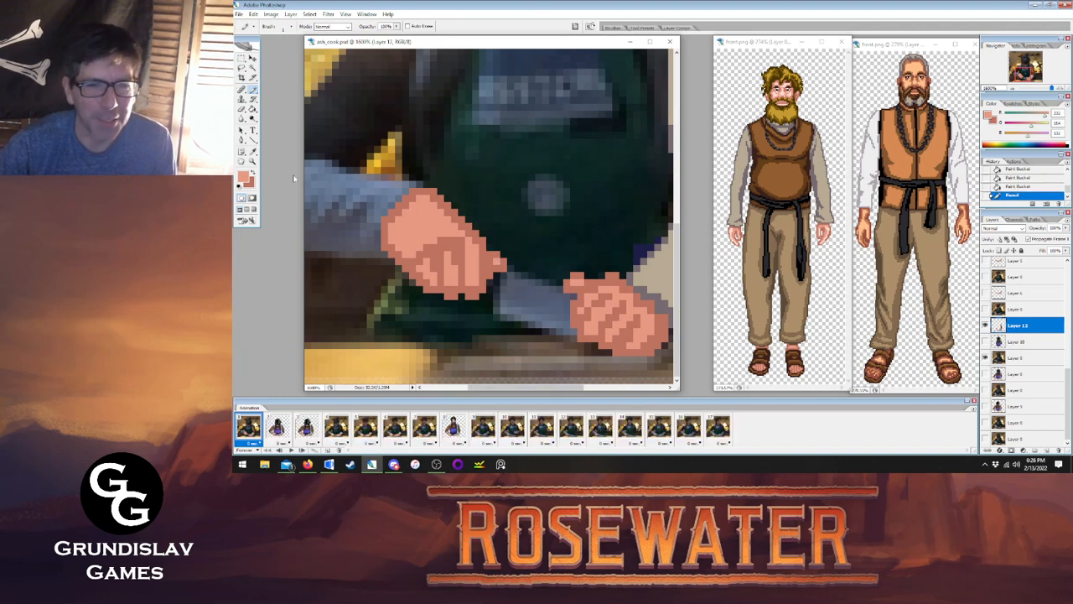
Sample the palest skin highlight from frame 2's knife hand for pencil work.
{"action": "key", "text": "i"}
{"action": "left_click", "coordinate": [277, 428]}
{"action": "left_click", "coordinate": [401, 257]}
{"action": "left_click", "coordinate": [253, 100]}
{"action": "left_click", "coordinate": [253, 90]}
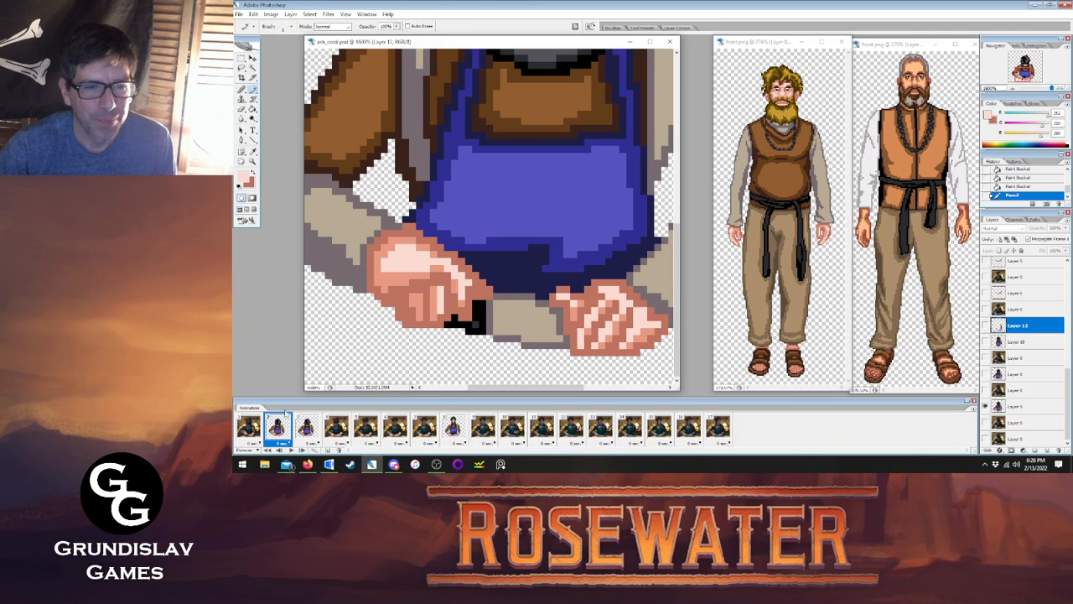
Paint pale highlights on the thumb, knuckles and fingers of the blade-tip hand in frame 1.
{"action": "left_click", "coordinate": [248, 426]}
{"action": "left_click", "coordinate": [578, 282]}
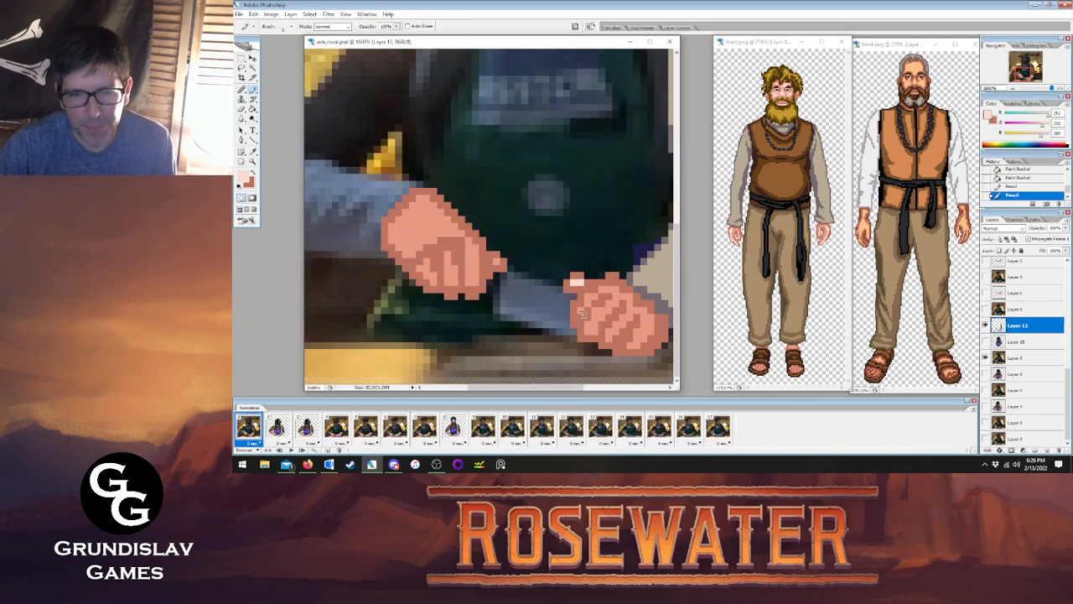
{"action": "left_click", "coordinate": [582, 311]}
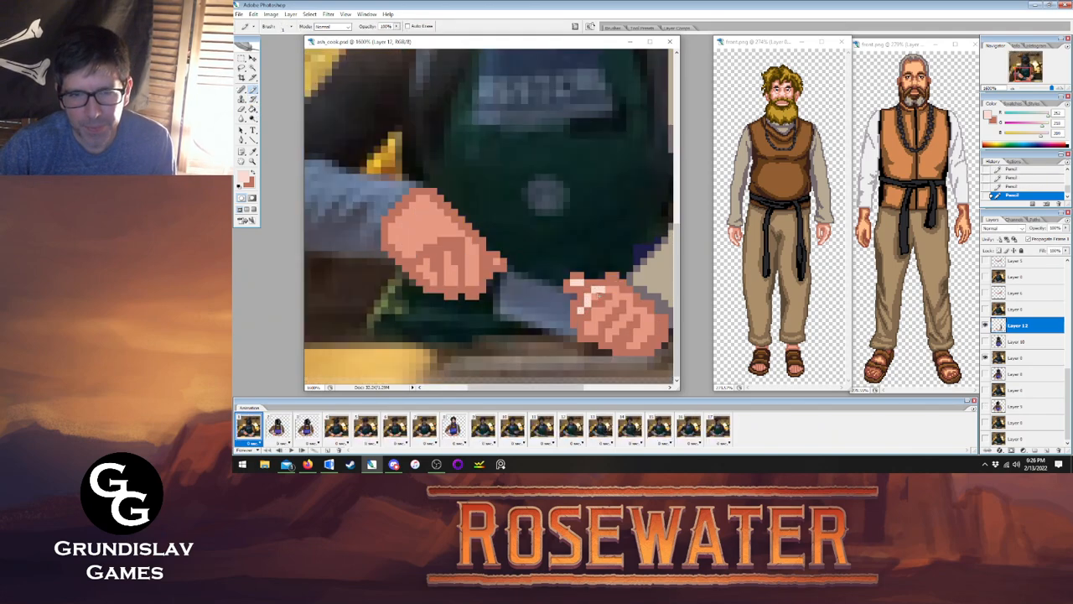
{"action": "left_click", "coordinate": [590, 328]}
{"action": "left_click", "coordinate": [594, 315]}
{"action": "left_click", "coordinate": [595, 301]}
{"action": "left_click", "coordinate": [607, 301]}
{"action": "left_click", "coordinate": [610, 336]}
{"action": "left_click", "coordinate": [616, 327]}
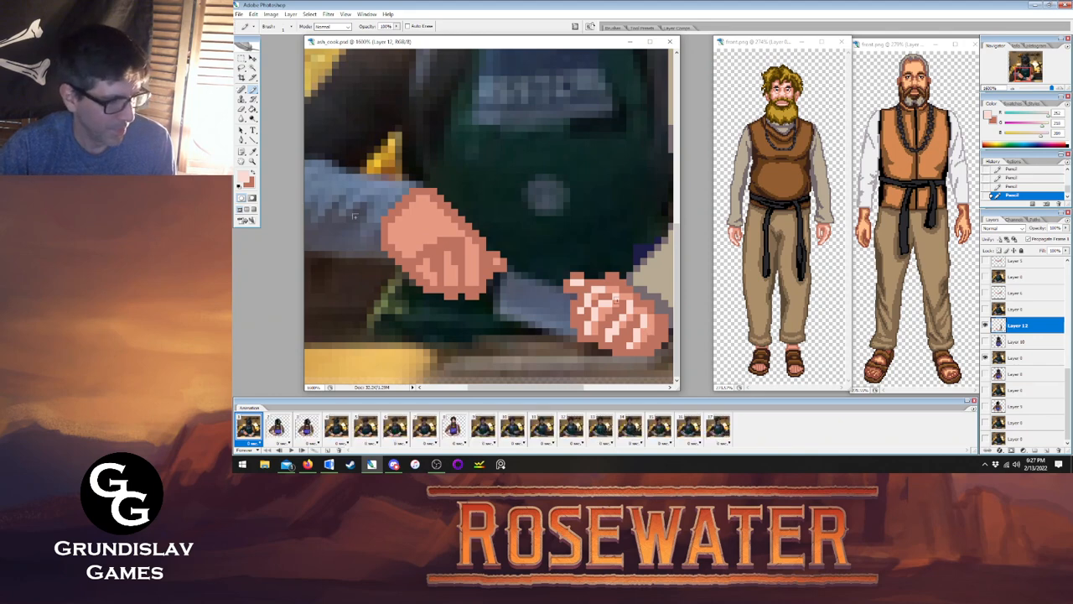
Paint a pale highlight across the back of frame 1's knife hand, using frame 2 as a guide.
{"action": "left_click", "coordinate": [277, 431]}
{"action": "left_click", "coordinate": [249, 429]}
{"action": "mouse_move", "coordinate": [399, 233]}
{"action": "left_mouse_down"}
{"action": "mouse_move", "coordinate": [425, 206]}
{"action": "mouse_move", "coordinate": [441, 225]}
{"action": "mouse_move", "coordinate": [415, 225]}
{"action": "left_mouse_up"}
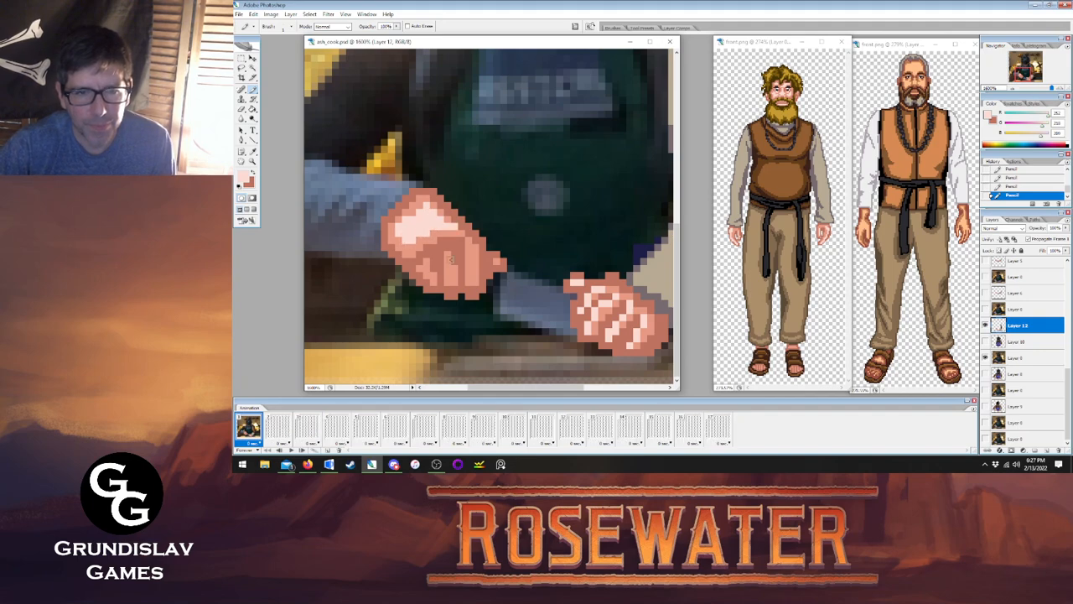
{"action": "left_click", "coordinate": [278, 429]}
{"action": "left_click", "coordinate": [250, 430]}
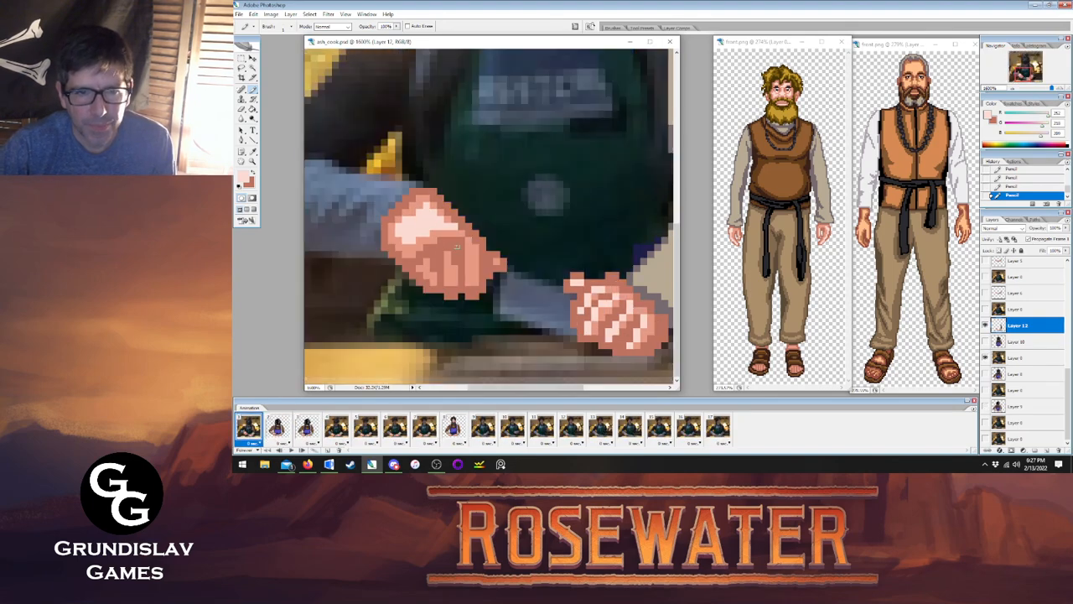
Add pale highlights to the fingers of frame 1's knife hand, comparing its shading with frame 2.
{"action": "mouse_move", "coordinate": [467, 239]}
{"action": "left_mouse_down"}
{"action": "mouse_move", "coordinate": [476, 281]}
{"action": "mouse_move", "coordinate": [454, 284]}
{"action": "left_mouse_up"}
{"action": "left_click", "coordinate": [277, 430]}
{"action": "left_click", "coordinate": [250, 431]}
{"action": "left_click", "coordinate": [278, 426]}
{"action": "left_click", "coordinate": [252, 429]}
{"action": "left_click", "coordinate": [277, 428]}
{"action": "left_click", "coordinate": [251, 429]}
{"action": "left_click", "coordinate": [275, 428]}
{"action": "left_click", "coordinate": [251, 429]}
Paint the knife handle beside frame 1's knife hand in the black sampled from frame 2.
{"action": "key", "text": "i"}
{"action": "left_click", "coordinate": [277, 428]}
{"action": "left_click", "coordinate": [482, 307]}
{"action": "key", "text": "b"}
{"action": "left_click", "coordinate": [249, 427]}
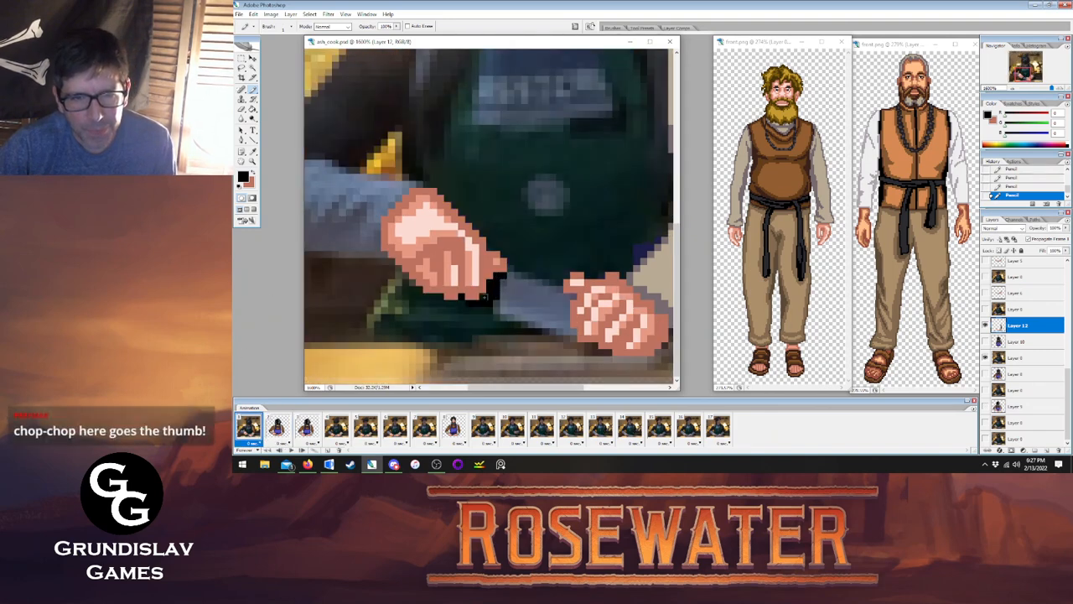
Sample the light tan and grey shadow colours from the knife arm's shirt sleeve in frame 2 for pencil work.
{"action": "key", "text": "i"}
{"action": "left_click", "coordinate": [277, 426]}
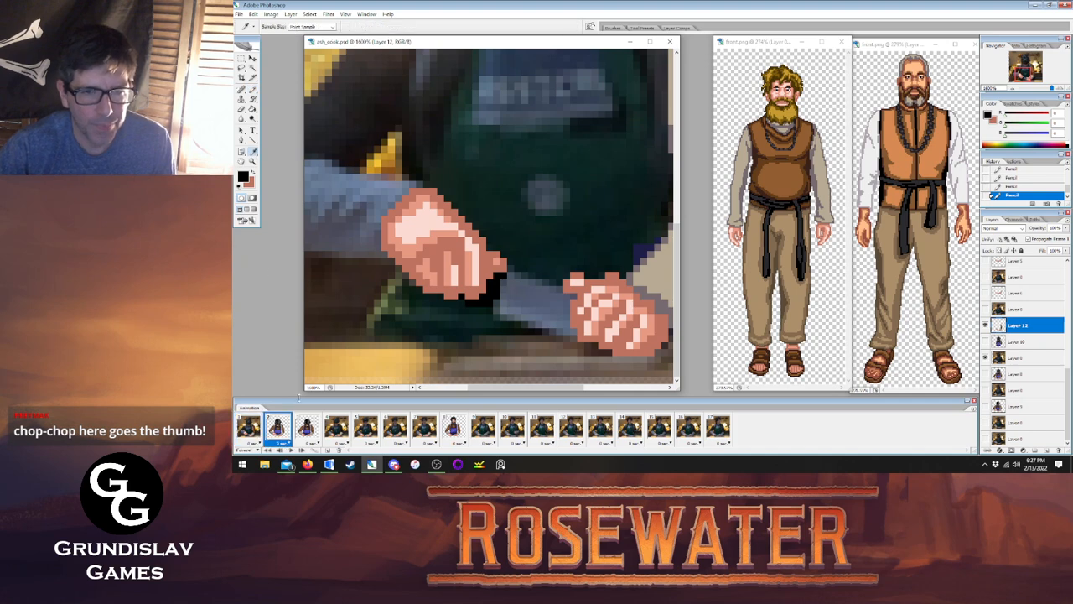
{"action": "left_click", "coordinate": [339, 270]}
{"action": "left_click", "coordinate": [395, 274]}
{"action": "key", "text": "b"}
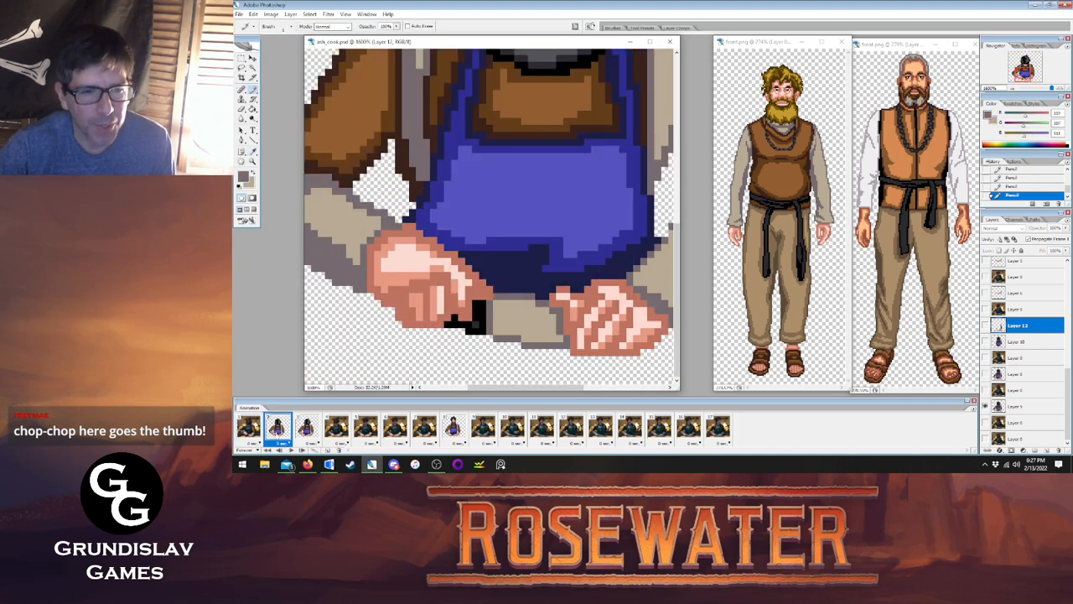
Outline frame 1's knife blade between the two hands in grey and fill it with light tan.
{"action": "left_click", "coordinate": [250, 428]}
{"action": "left_click_drag", "start_coordinate": [497, 310], "coordinate": [512, 275]}
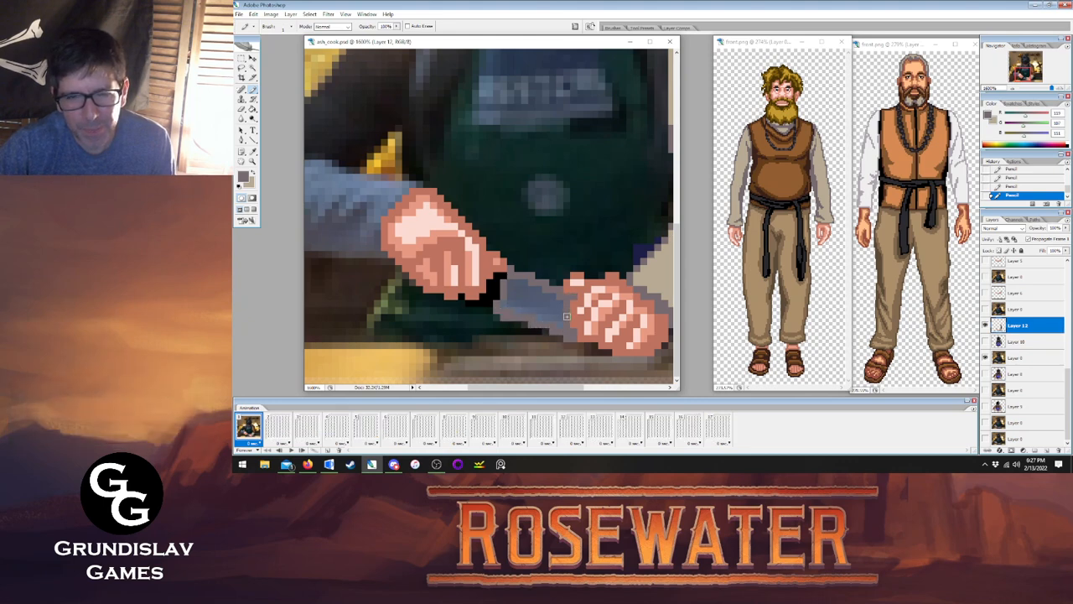
{"action": "left_click", "coordinate": [252, 118]}
{"action": "left_click", "coordinate": [253, 110]}
{"action": "key", "text": "x"}
{"action": "left_click", "coordinate": [530, 303]}
{"action": "key", "text": "x"}
{"action": "left_click", "coordinate": [253, 90]}
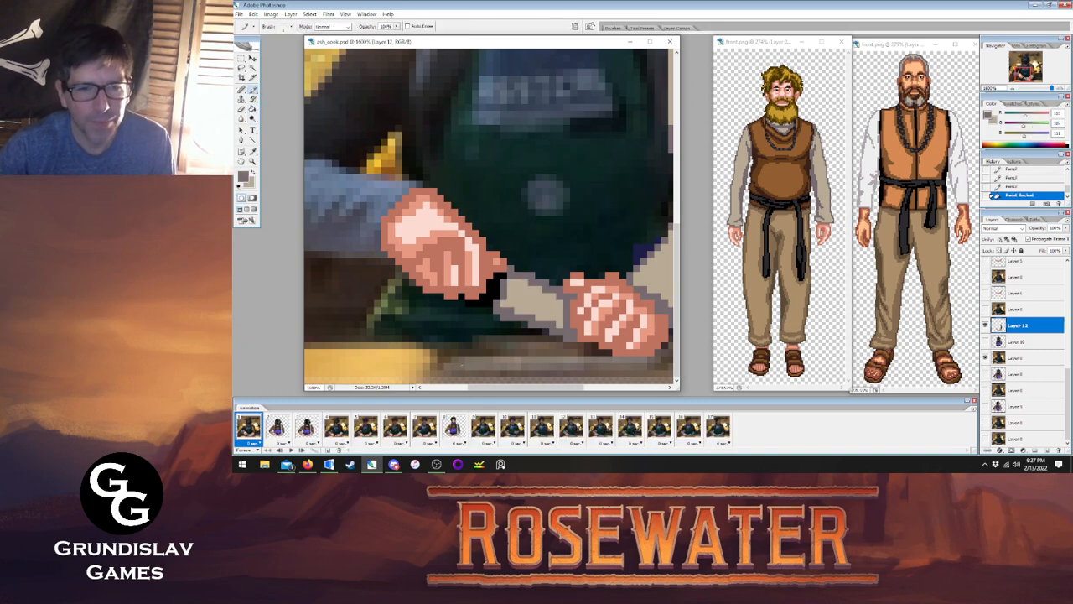
Outline the knife arm's shirt sleeve in frame 1 in grey and draw its shadow boundary, comparing with frame 2.
{"action": "left_click_drag", "start_coordinate": [494, 388], "coordinate": [466, 389]}
{"action": "mouse_move", "coordinate": [371, 237]}
{"action": "left_mouse_down"}
{"action": "mouse_move", "coordinate": [353, 197]}
{"action": "mouse_move", "coordinate": [394, 157]}
{"action": "mouse_move", "coordinate": [438, 172]}
{"action": "left_mouse_up"}
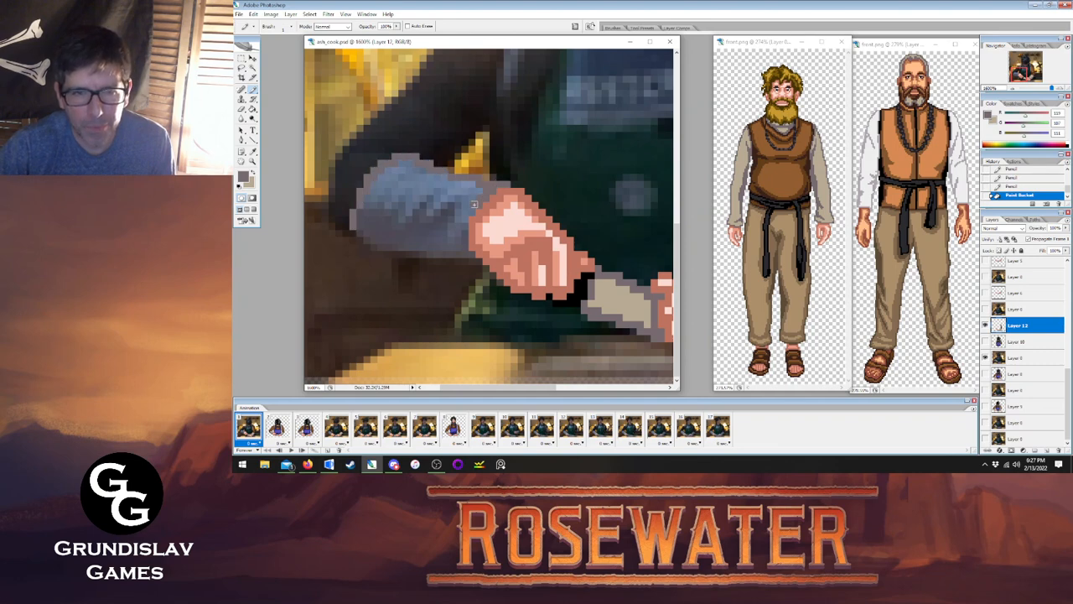
{"action": "left_click_drag", "start_coordinate": [449, 252], "coordinate": [361, 234]}
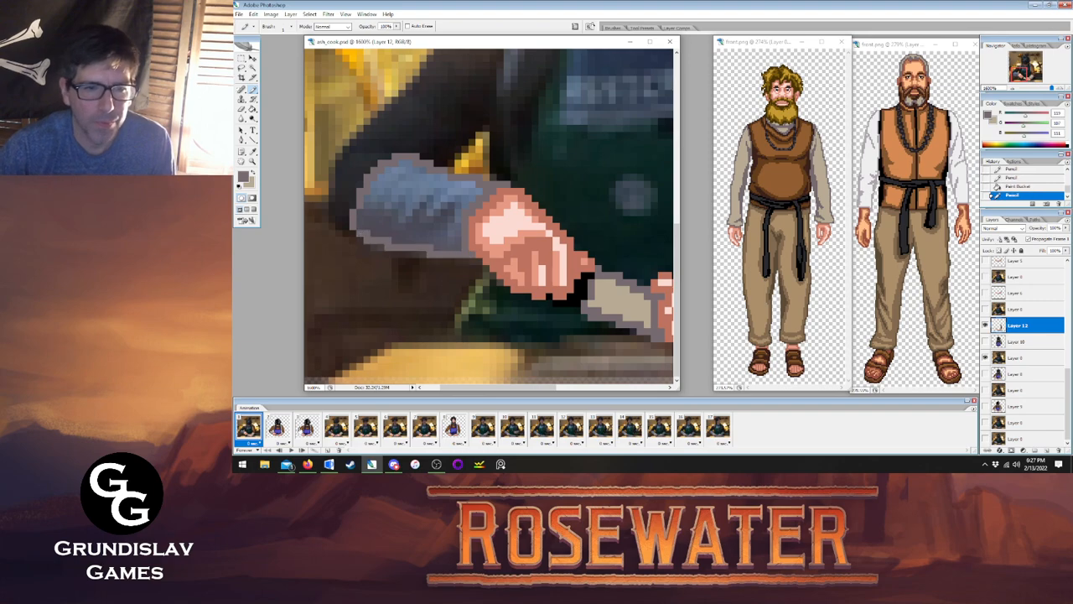
{"action": "left_click", "coordinate": [278, 428]}
{"action": "left_click", "coordinate": [249, 428]}
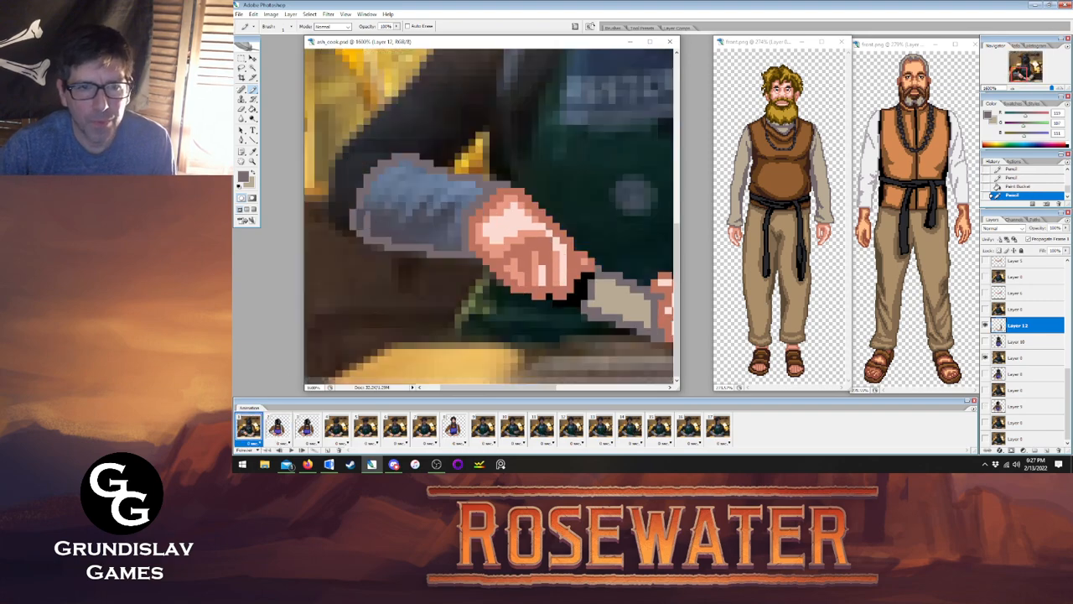
{"action": "left_click_drag", "start_coordinate": [373, 202], "coordinate": [454, 228]}
Fill the knife arm's sleeve in frame 1 with grey shadow and light tan, checking against frame 2.
{"action": "left_click", "coordinate": [253, 109]}
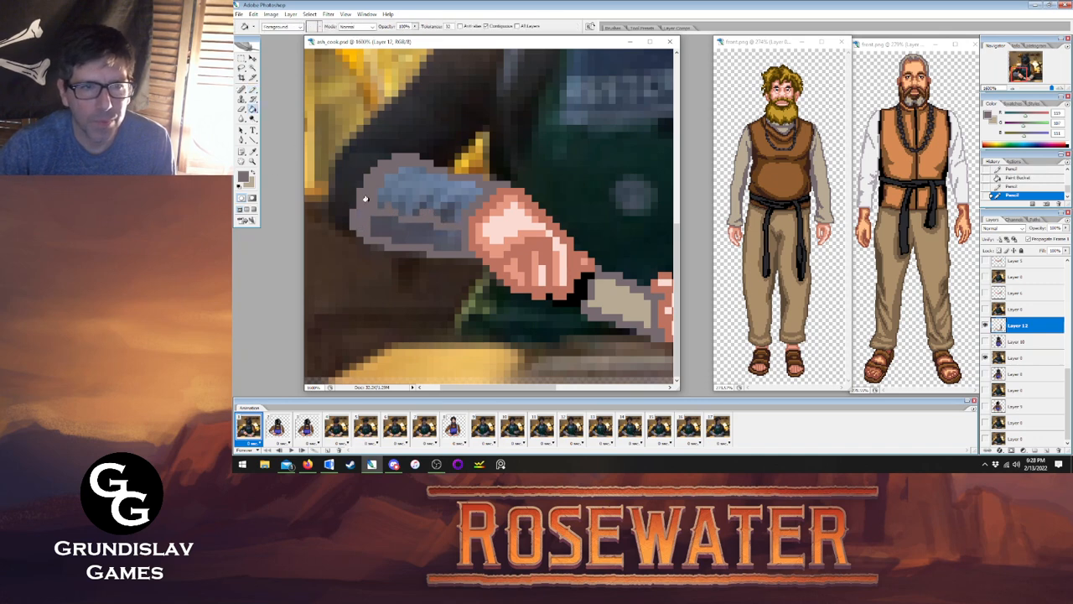
{"action": "left_click", "coordinate": [404, 230]}
{"action": "key", "text": "x"}
{"action": "left_click", "coordinate": [411, 185]}
{"action": "left_click", "coordinate": [283, 424]}
{"action": "left_click", "coordinate": [250, 431]}
Sample the dark brown outline and brown colours from the knife arm's upper sleeve in frame 2 for pencil work.
{"action": "left_click", "coordinate": [252, 151]}
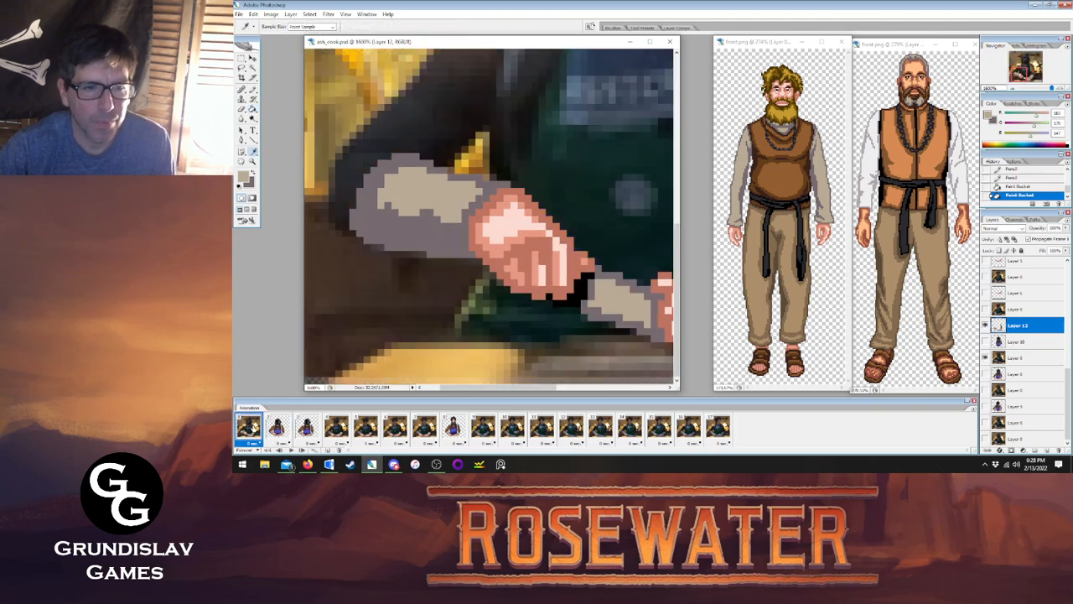
{"action": "left_click", "coordinate": [277, 425]}
{"action": "left_click", "coordinate": [378, 179]}
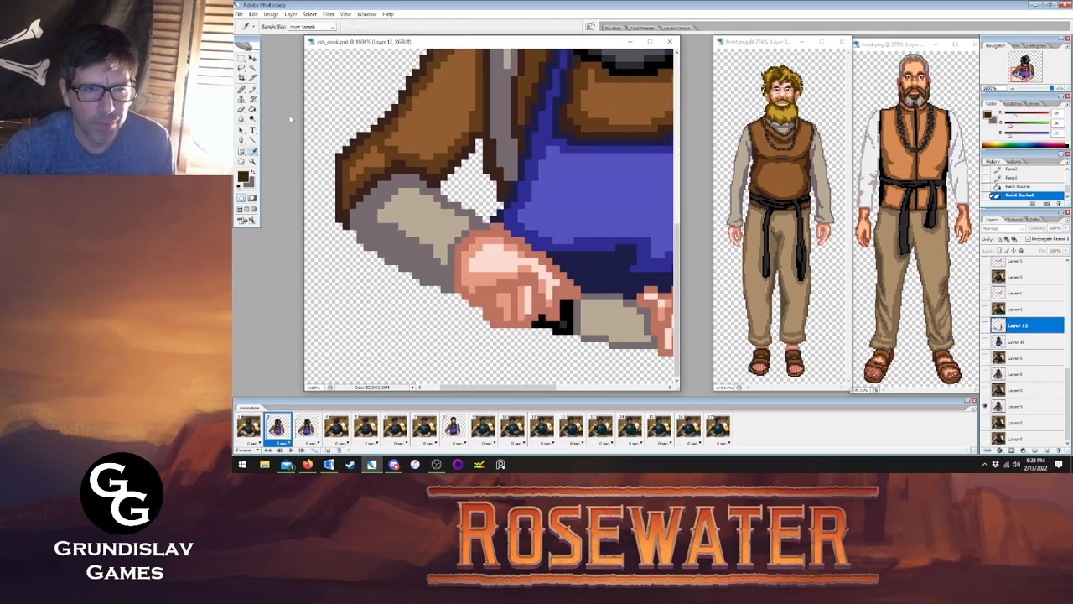
{"action": "key", "text": "b"}
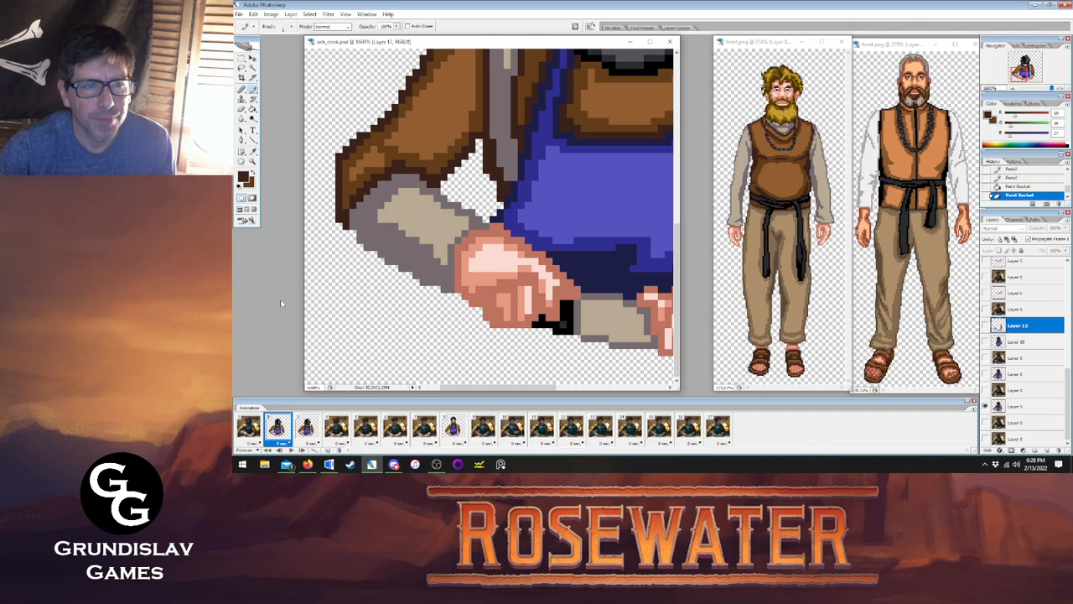
Outline the knife-arm sleeve in dark brown on Layer 12 of frame 1, from the cuff up to the shoulder, and clean up the shoulder pixels.
{"action": "left_click", "coordinate": [248, 425]}
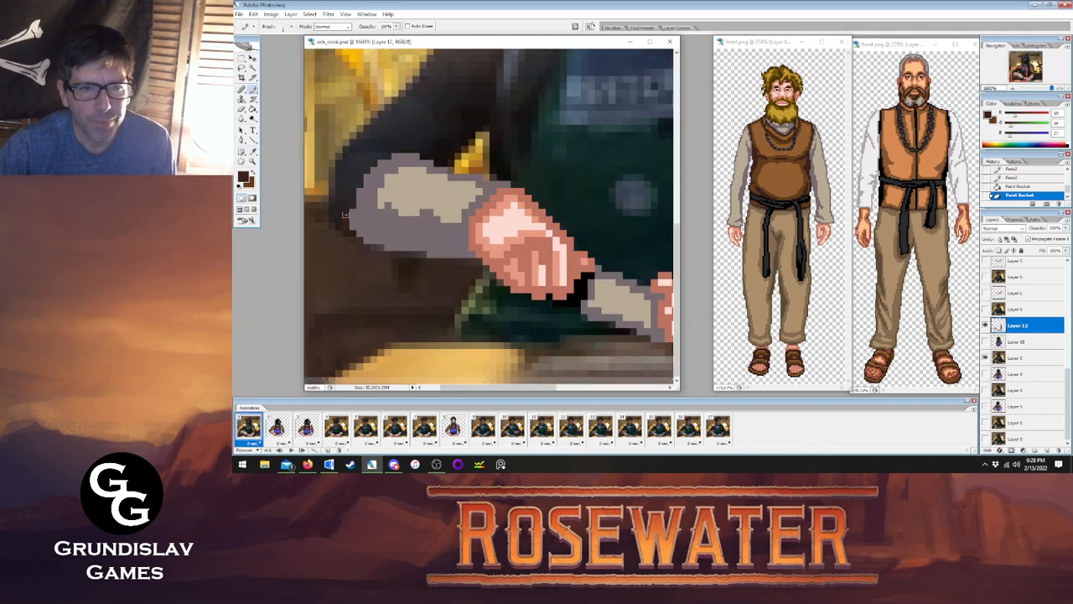
{"action": "left_click_drag", "start_coordinate": [351, 202], "coordinate": [359, 180]}
{"action": "left_click", "coordinate": [366, 174]}
{"action": "left_click", "coordinate": [372, 168]}
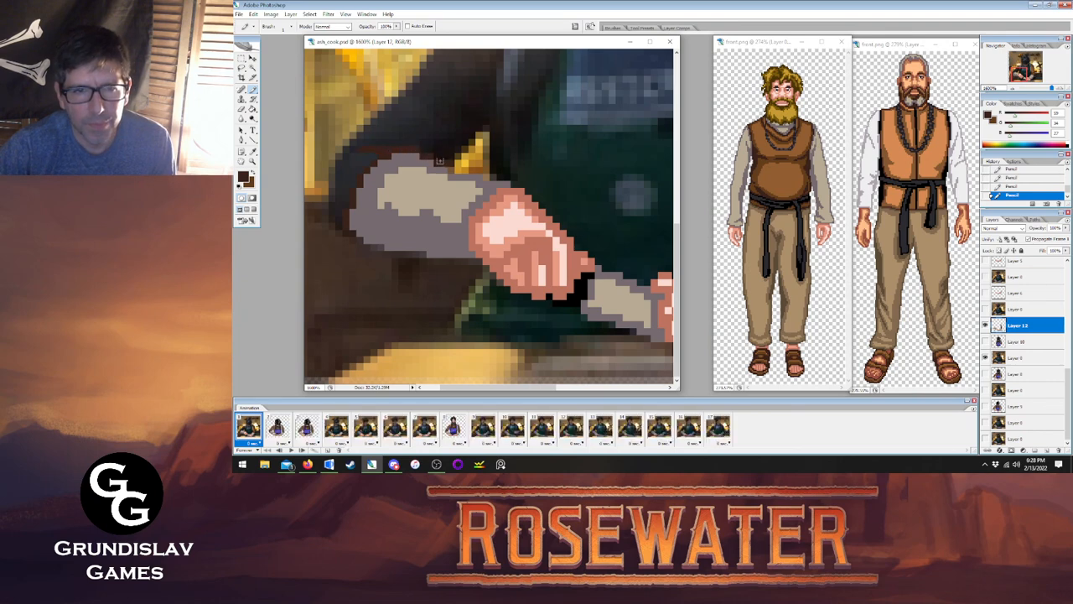
{"action": "mouse_move", "coordinate": [327, 202]}
{"action": "left_mouse_down"}
{"action": "mouse_move", "coordinate": [343, 153]}
{"action": "mouse_move", "coordinate": [428, 63]}
{"action": "left_mouse_up"}
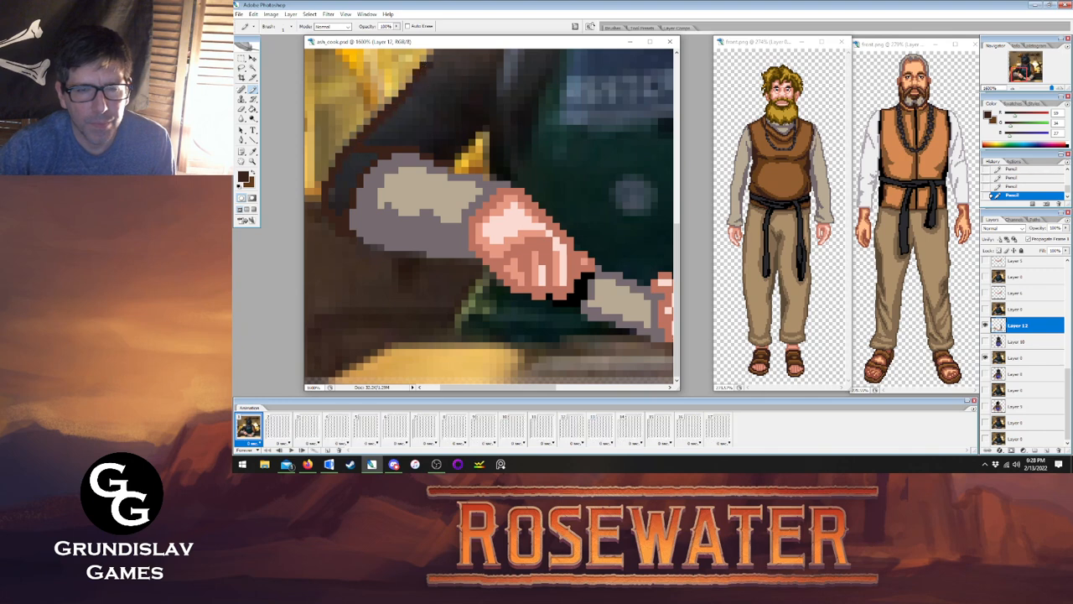
{"action": "left_click_drag", "start_coordinate": [678, 233], "coordinate": [679, 203]}
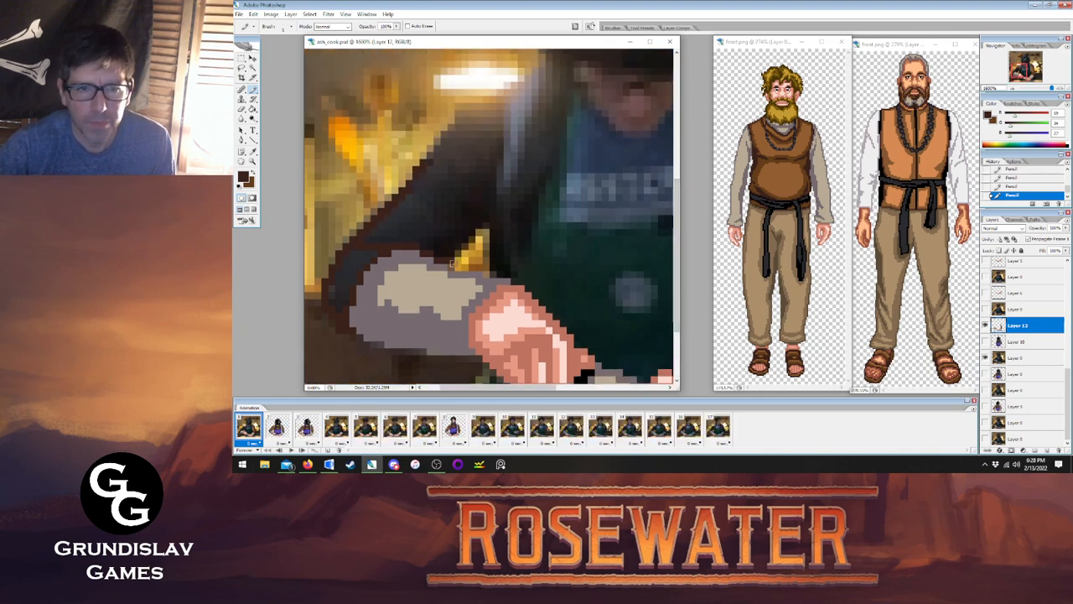
{"action": "left_click_drag", "start_coordinate": [426, 160], "coordinate": [506, 91]}
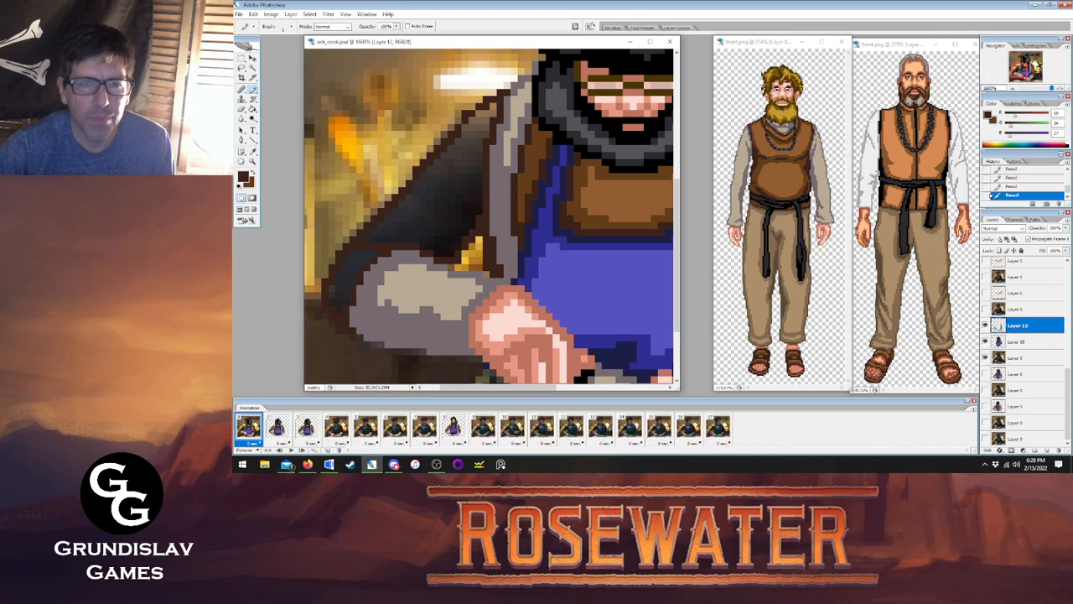
{"action": "left_click", "coordinate": [243, 109]}
{"action": "left_click", "coordinate": [505, 94]}
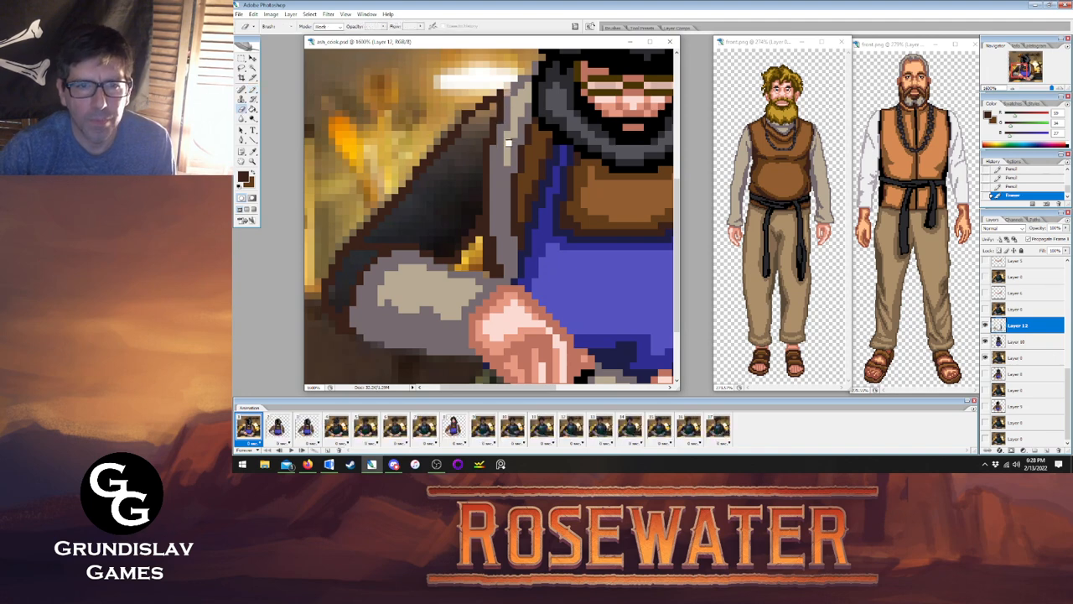
{"action": "left_click", "coordinate": [252, 90]}
{"action": "left_click", "coordinate": [509, 92]}
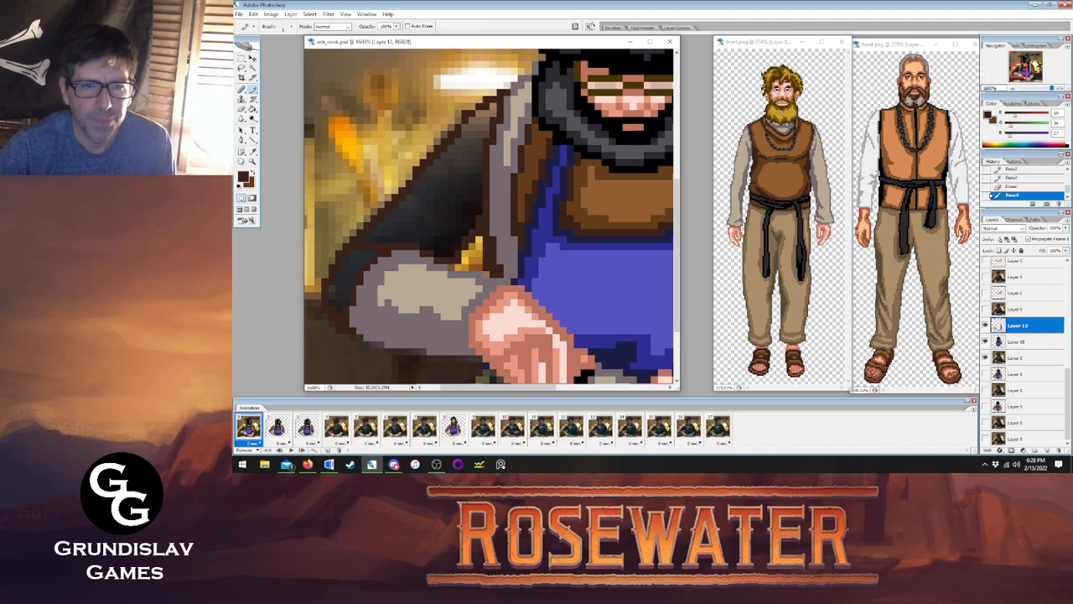
Fill the outlined sleeve with dark brown and add the lighter brown area inside it, matching the sleeve shading in frame 2.
{"action": "left_click", "coordinate": [252, 109]}
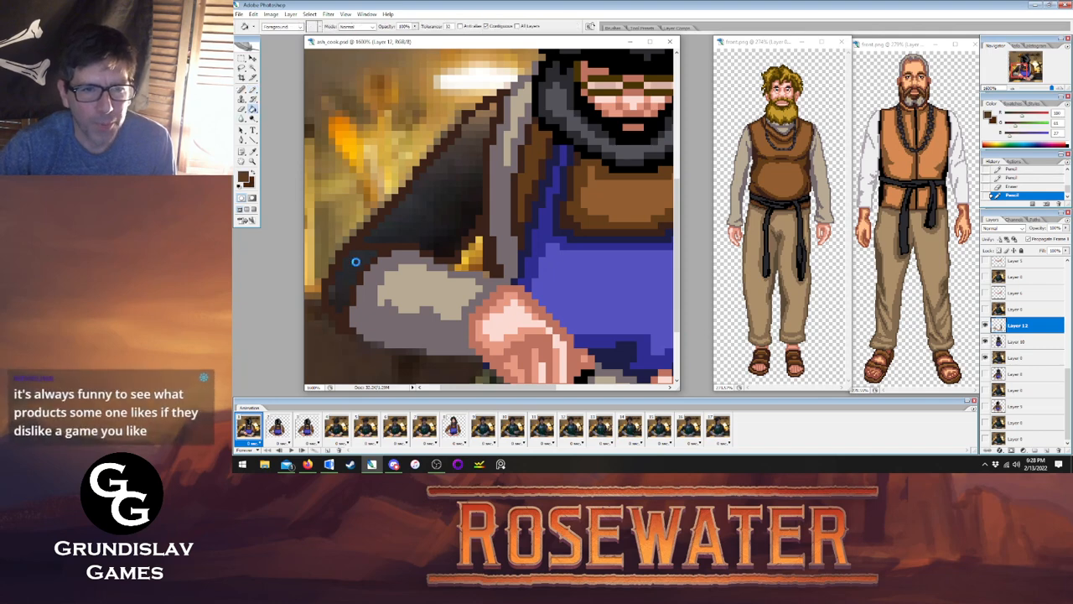
{"action": "left_click", "coordinate": [395, 190]}
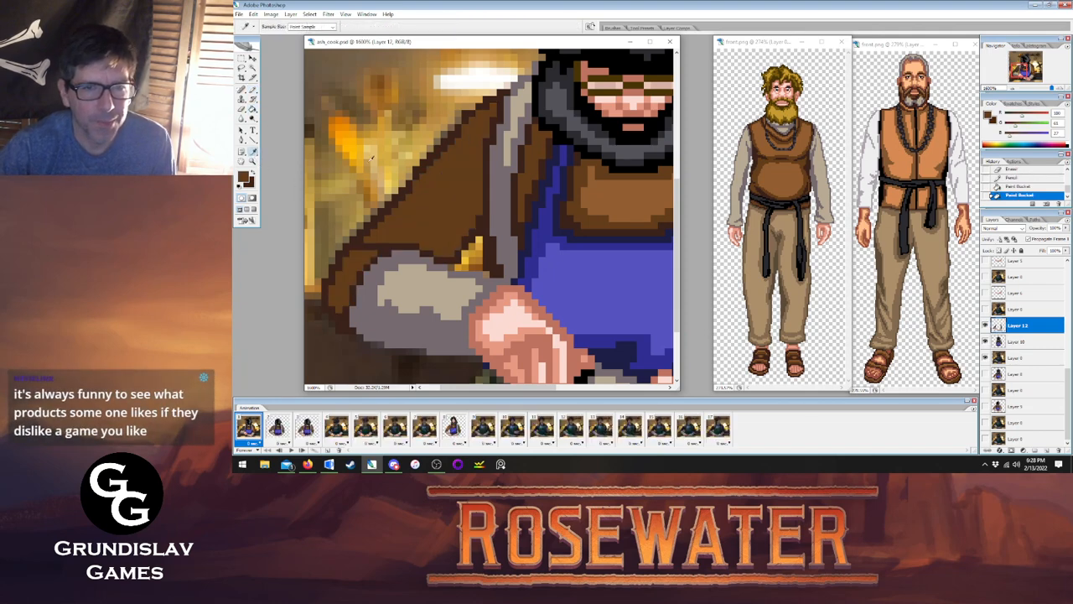
{"action": "left_click", "coordinate": [252, 90]}
{"action": "left_click", "coordinate": [277, 426]}
{"action": "left_click", "coordinate": [248, 426]}
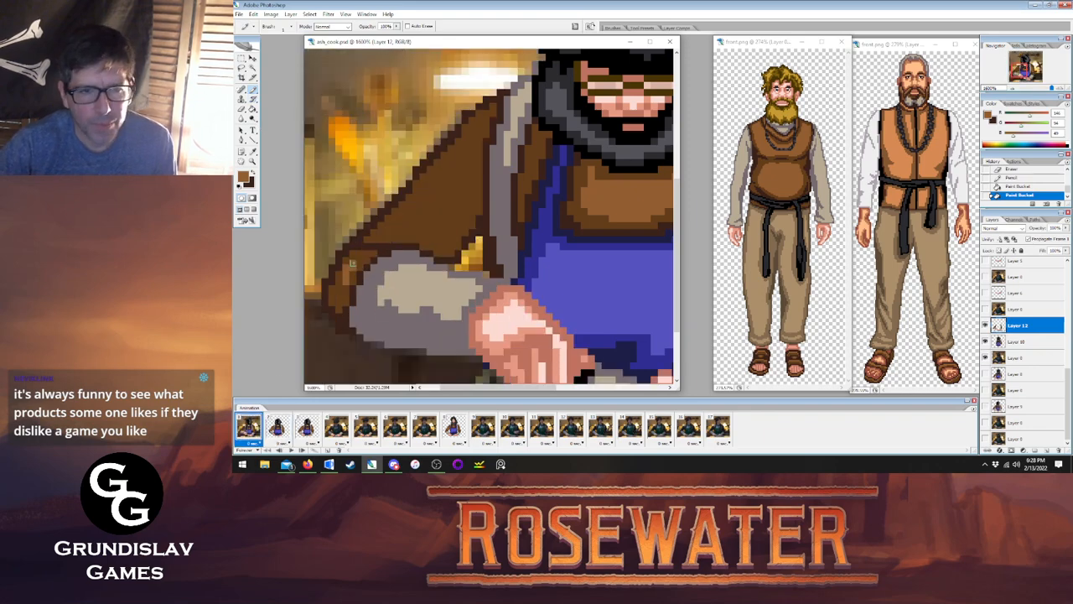
{"action": "left_click", "coordinate": [339, 292]}
{"action": "left_click", "coordinate": [277, 426]}
{"action": "left_click", "coordinate": [248, 426]}
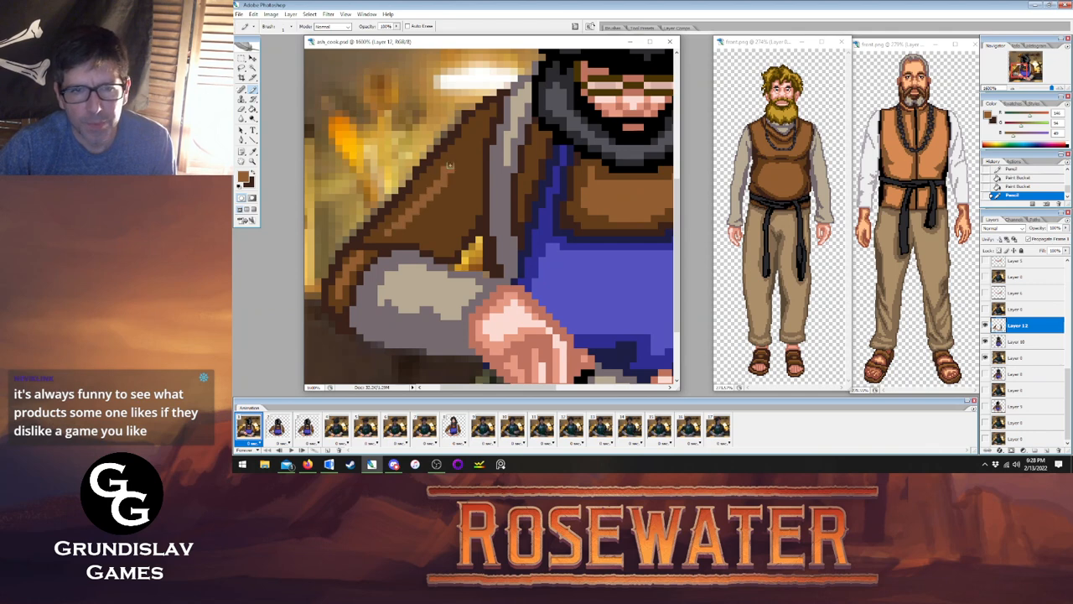
{"action": "mouse_move", "coordinate": [473, 142]}
{"action": "left_mouse_down"}
{"action": "mouse_move", "coordinate": [471, 204]}
{"action": "mouse_move", "coordinate": [439, 238]}
{"action": "mouse_move", "coordinate": [393, 233]}
{"action": "left_mouse_up"}
{"action": "left_click", "coordinate": [253, 110]}
{"action": "left_click", "coordinate": [442, 202]}
Hide the kitchen photo layer in frame 1 and compare the whole figure with frame 2.
{"action": "left_click", "coordinate": [253, 162]}
{"action": "right_click", "coordinate": [486, 213]}
{"action": "left_click", "coordinate": [522, 228]}
{"action": "right_click", "coordinate": [499, 221]}
{"action": "left_click", "coordinate": [516, 224]}
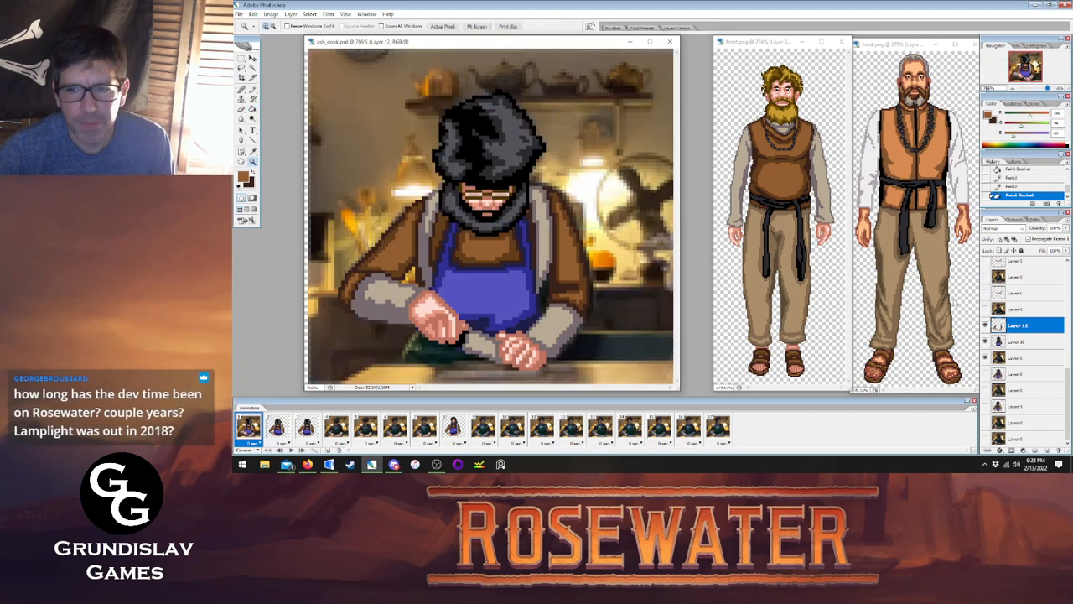
{"action": "left_click", "coordinate": [985, 358]}
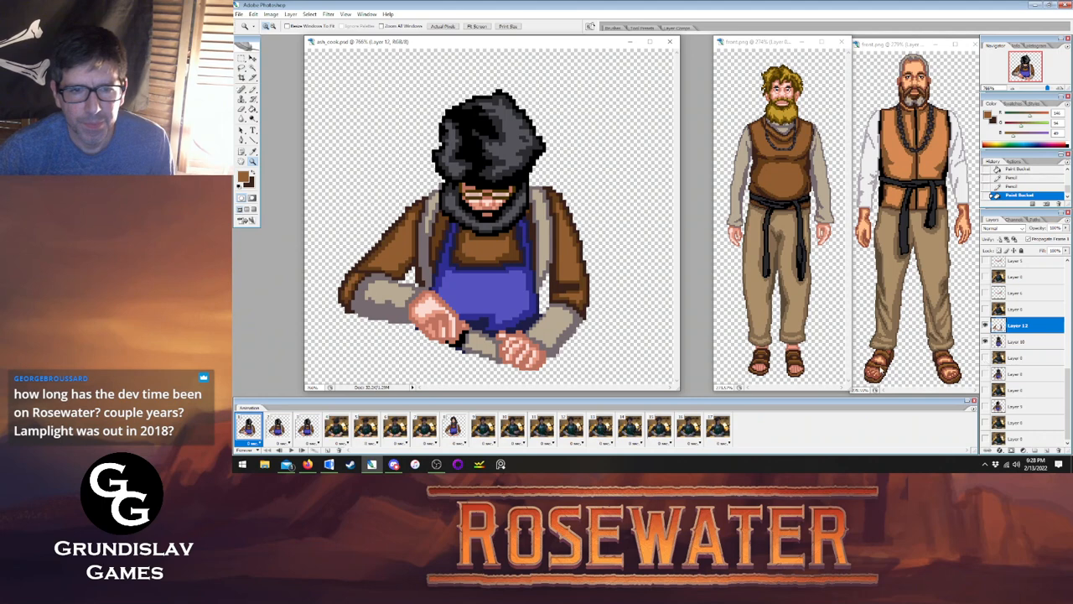
{"action": "left_click", "coordinate": [277, 426]}
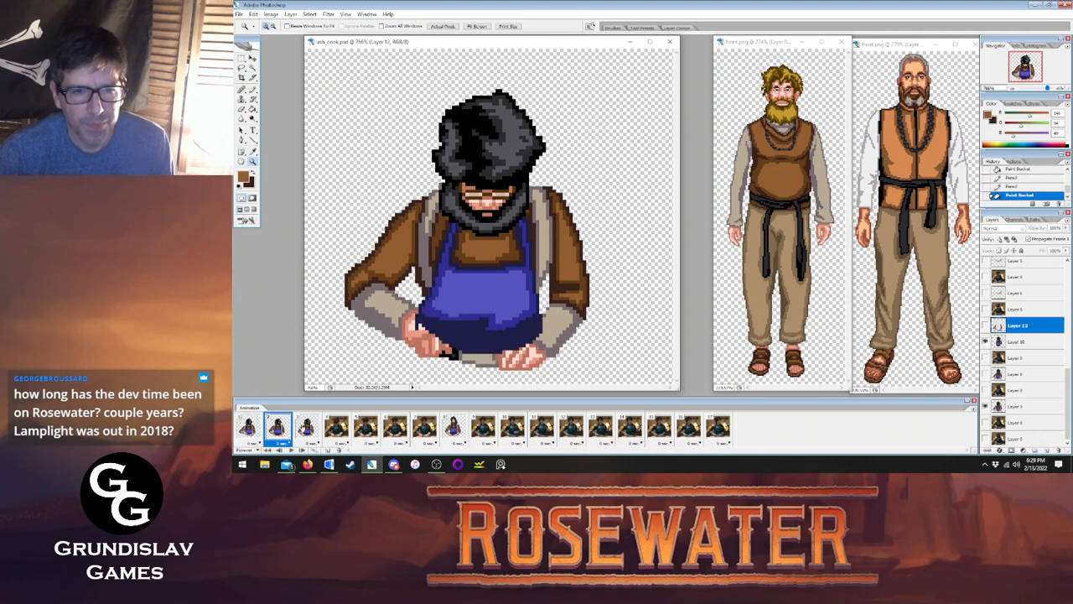
{"action": "left_click", "coordinate": [249, 426]}
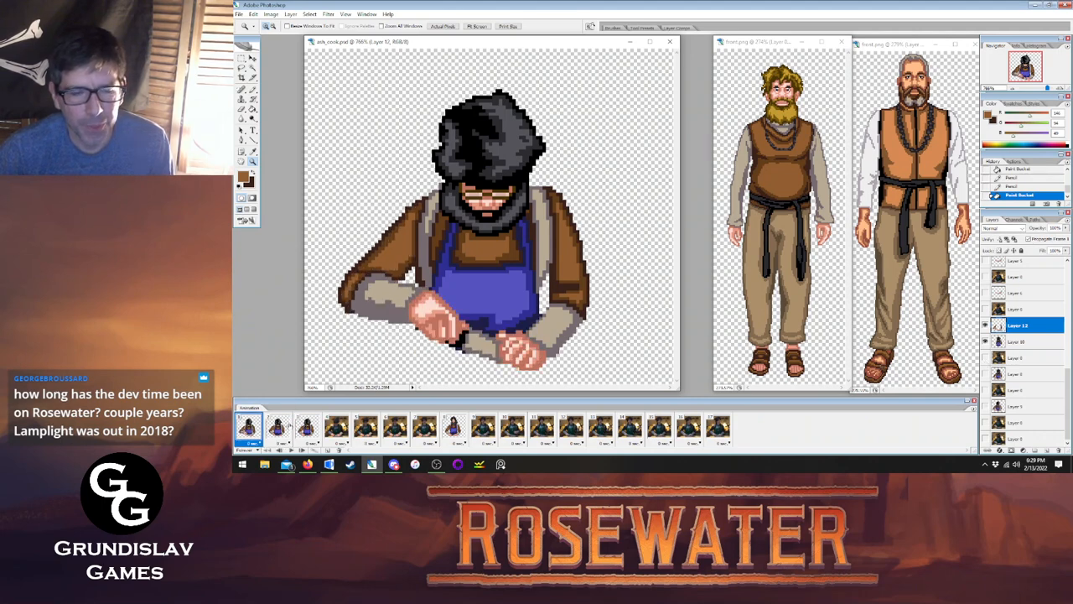
{"action": "left_click", "coordinate": [277, 426]}
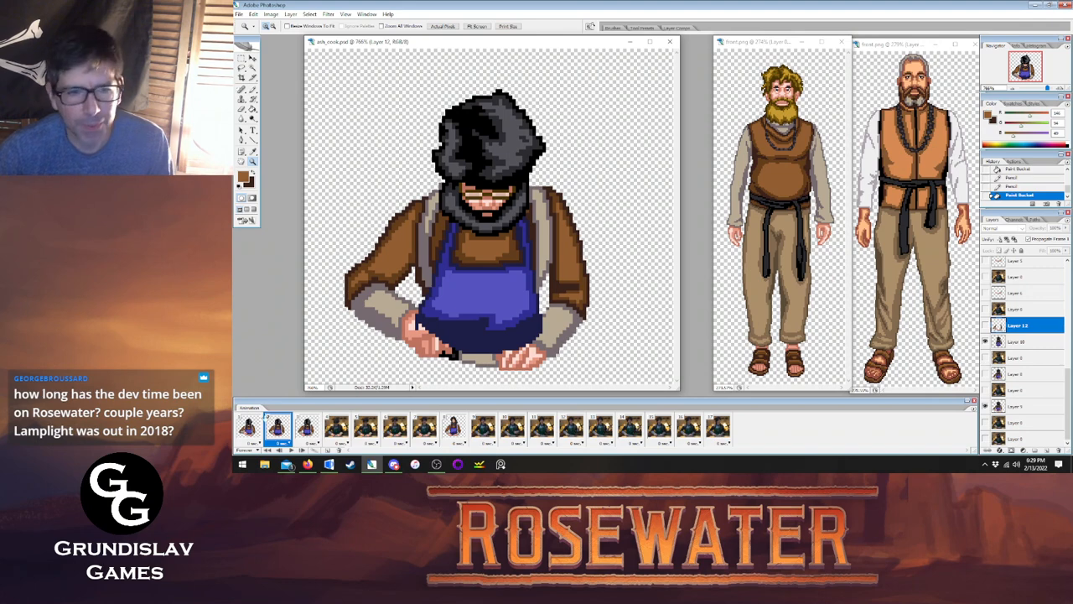
{"action": "left_click", "coordinate": [248, 426]}
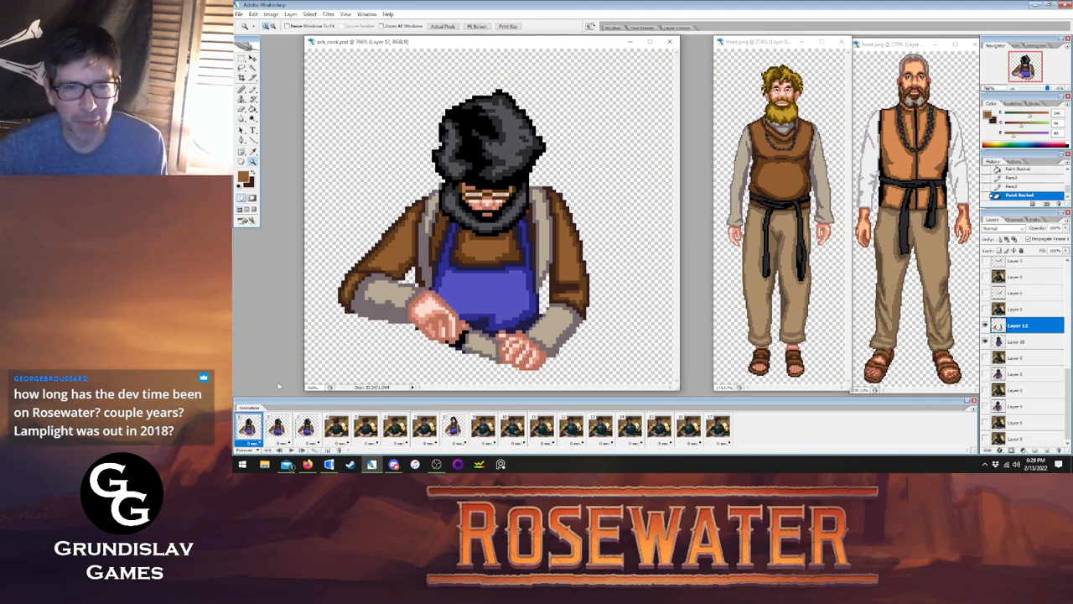
Merge Layer 12 down into Layer 10 and hide Layer 10 in frames 2 and 3.
{"action": "key", "text": "ctrl+e"}
{"action": "left_click", "coordinate": [278, 425]}
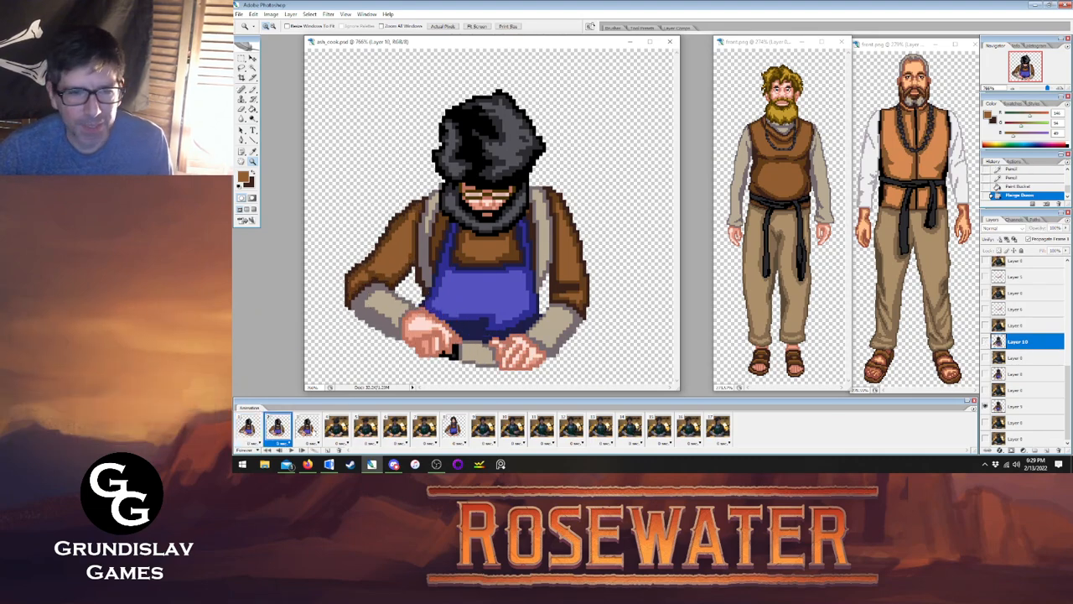
{"action": "left_click", "coordinate": [306, 427]}
{"action": "left_click", "coordinate": [986, 341]}
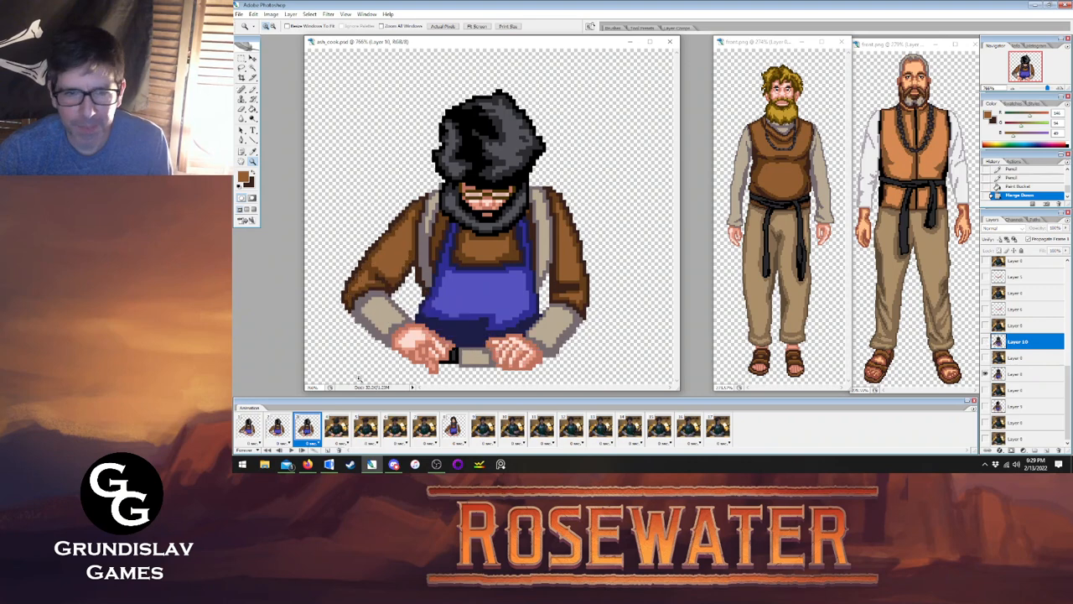
Compare the arm and hand poses across the first three animation frames by switching back and forth between them.
{"action": "left_click", "coordinate": [278, 426]}
{"action": "left_click", "coordinate": [250, 426]}
{"action": "left_click", "coordinate": [276, 426]}
{"action": "left_click", "coordinate": [302, 426]}
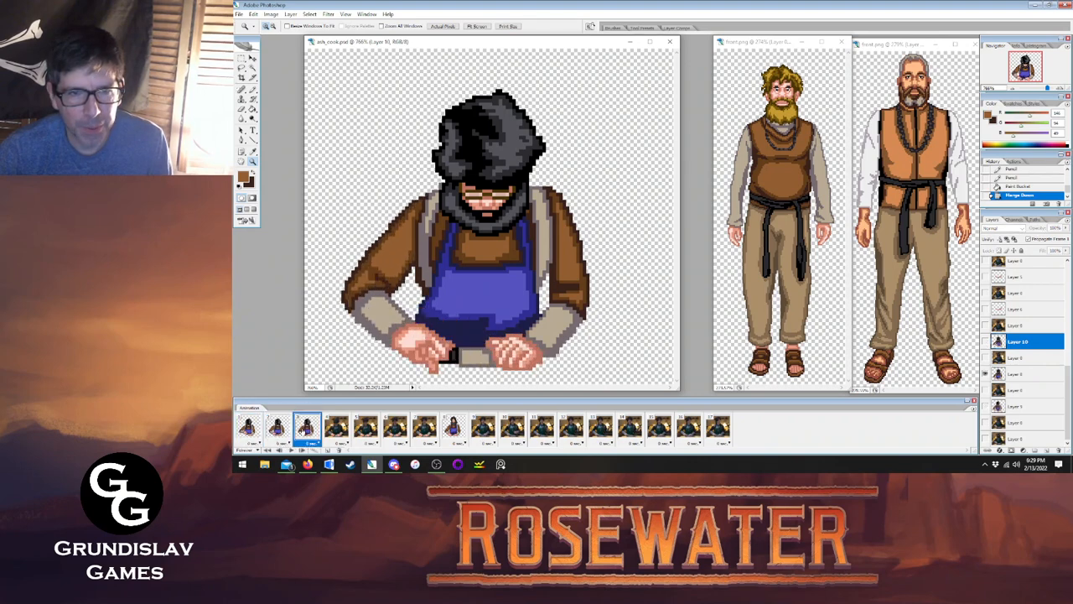
{"action": "left_click", "coordinate": [277, 426]}
{"action": "left_click", "coordinate": [248, 426]}
{"action": "left_click", "coordinate": [278, 426]}
{"action": "left_click", "coordinate": [306, 426]}
{"action": "left_click", "coordinate": [278, 426]}
{"action": "left_click", "coordinate": [249, 426]}
{"action": "left_click", "coordinate": [307, 426]}
{"action": "left_click", "coordinate": [335, 426]}
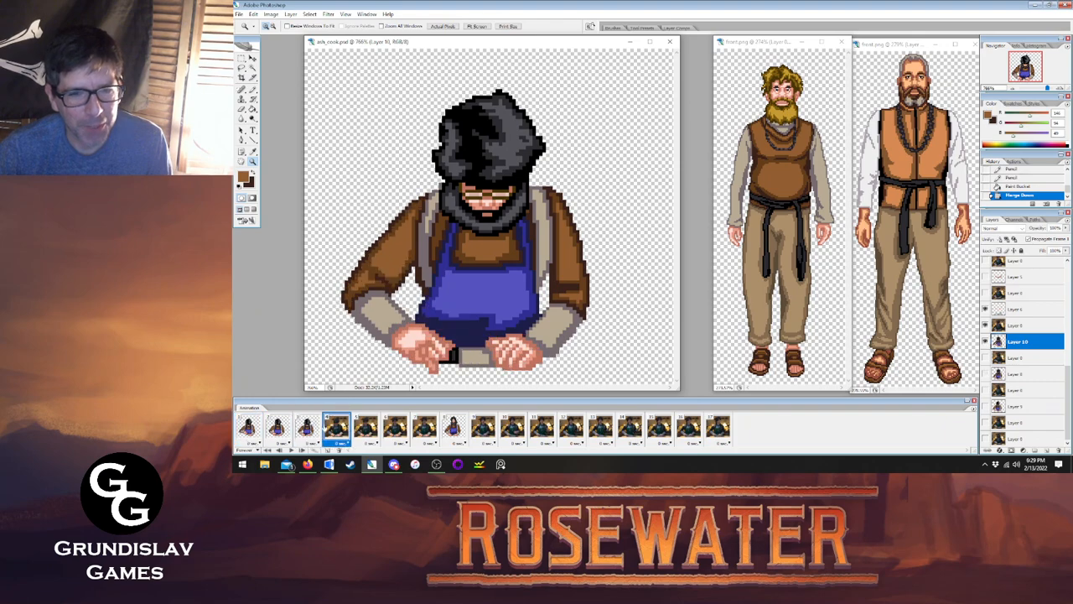
{"action": "left_click", "coordinate": [278, 426]}
{"action": "left_click", "coordinate": [307, 426]}
{"action": "left_click", "coordinate": [278, 426]}
{"action": "left_click", "coordinate": [249, 426]}
{"action": "left_click", "coordinate": [278, 426]}
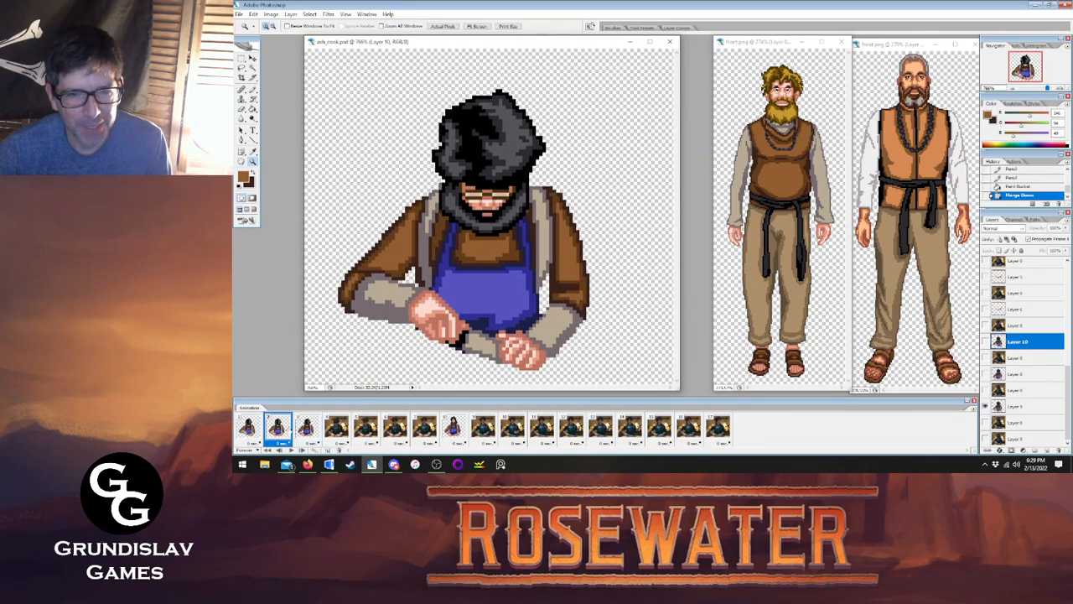
{"action": "left_click", "coordinate": [307, 426]}
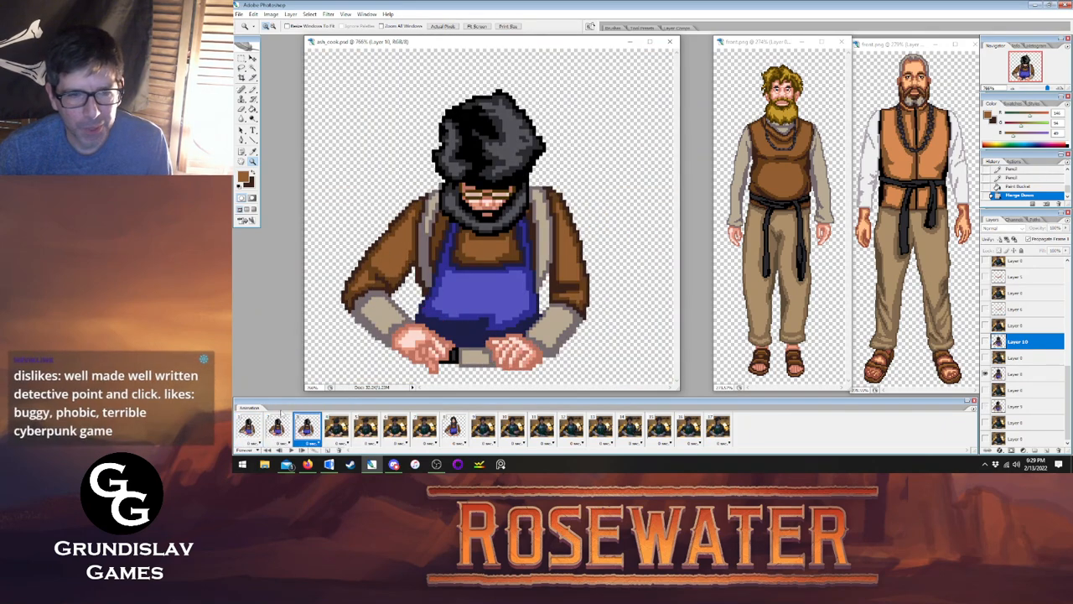
Sample a grey from the artwork and touch up the knife area on Layer 9 in frame 2 with the Pencil.
{"action": "left_click", "coordinate": [252, 151]}
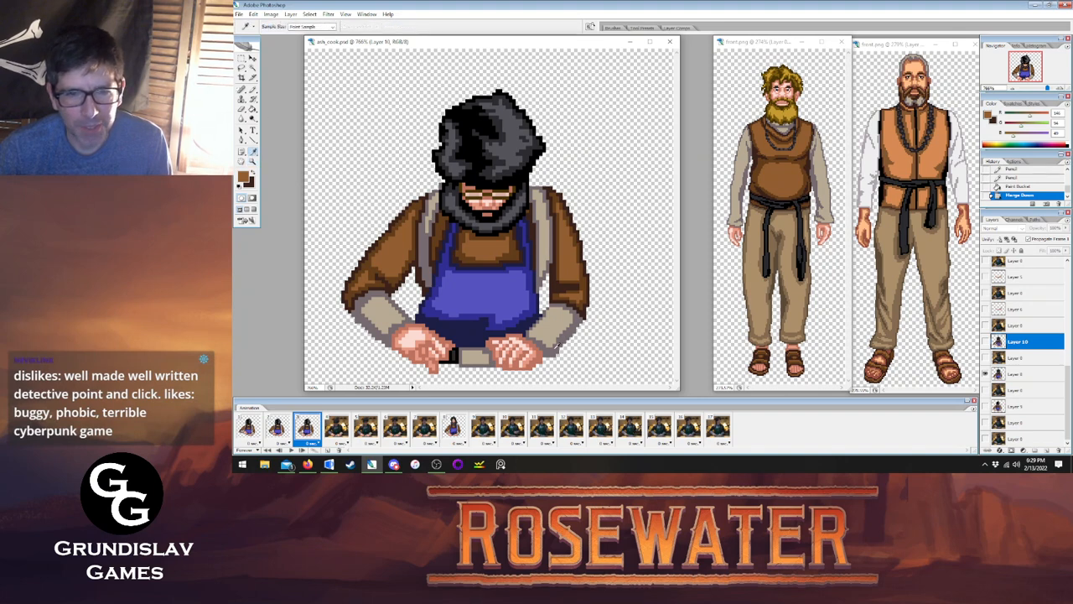
{"action": "key", "text": "b"}
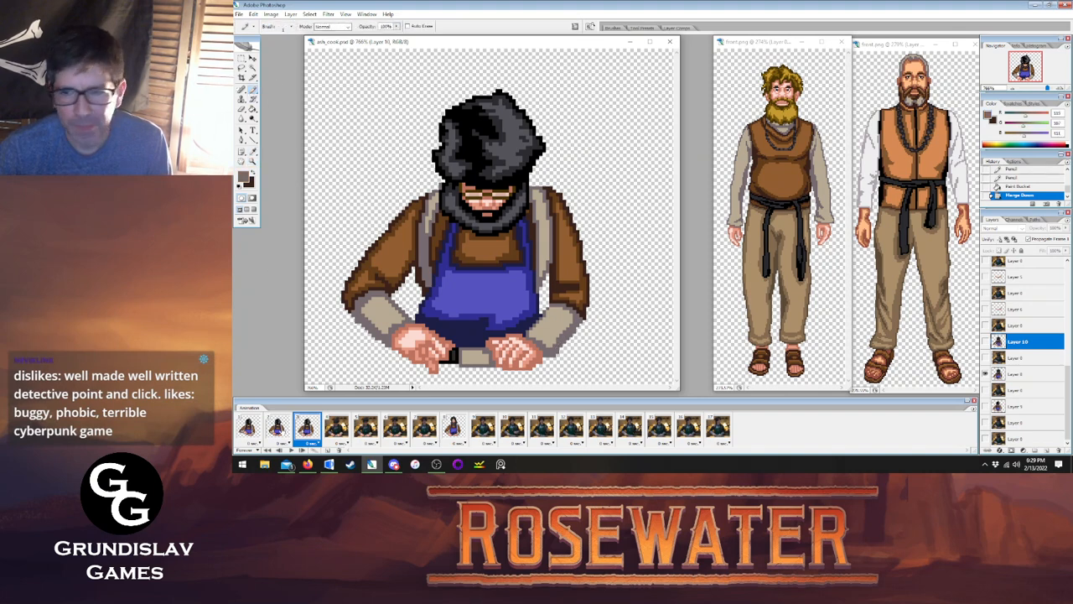
{"action": "left_click", "coordinate": [281, 429]}
{"action": "left_click", "coordinate": [1014, 407]}
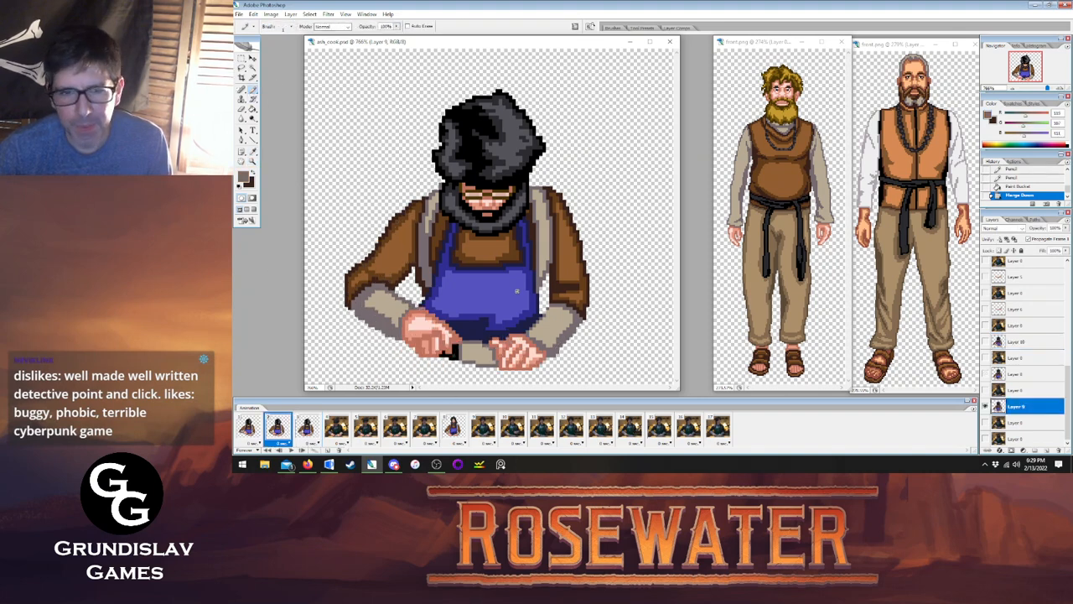
{"action": "left_click", "coordinate": [463, 360]}
Touch up the edge of the other arm's rolled sleeve with the grey Pencil on Layer 10 in frame 1.
{"action": "left_click", "coordinate": [249, 428]}
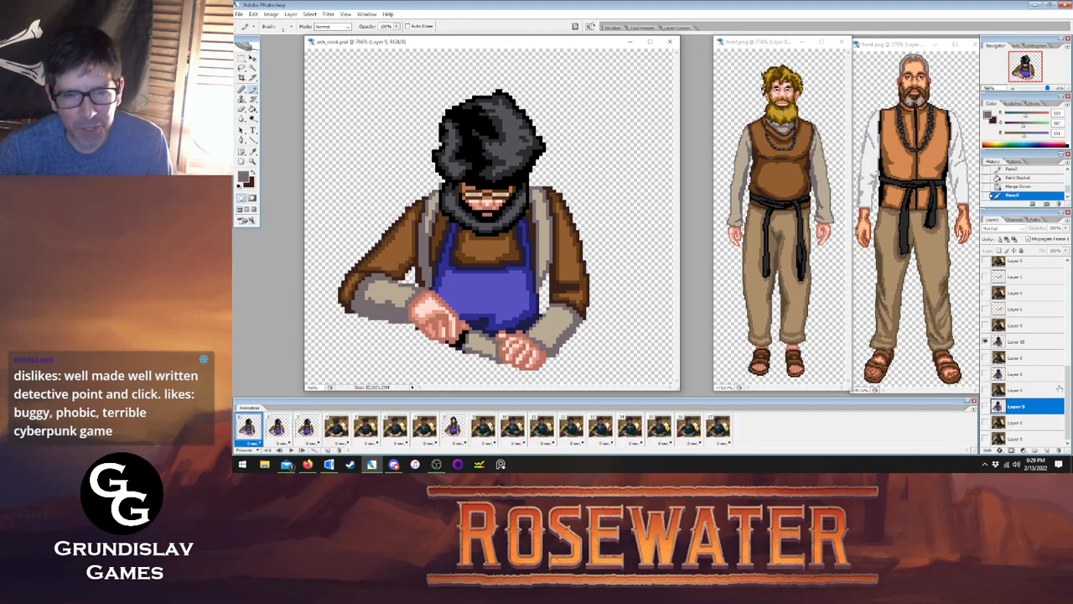
{"action": "left_click", "coordinate": [1022, 357]}
{"action": "left_click", "coordinate": [1019, 341]}
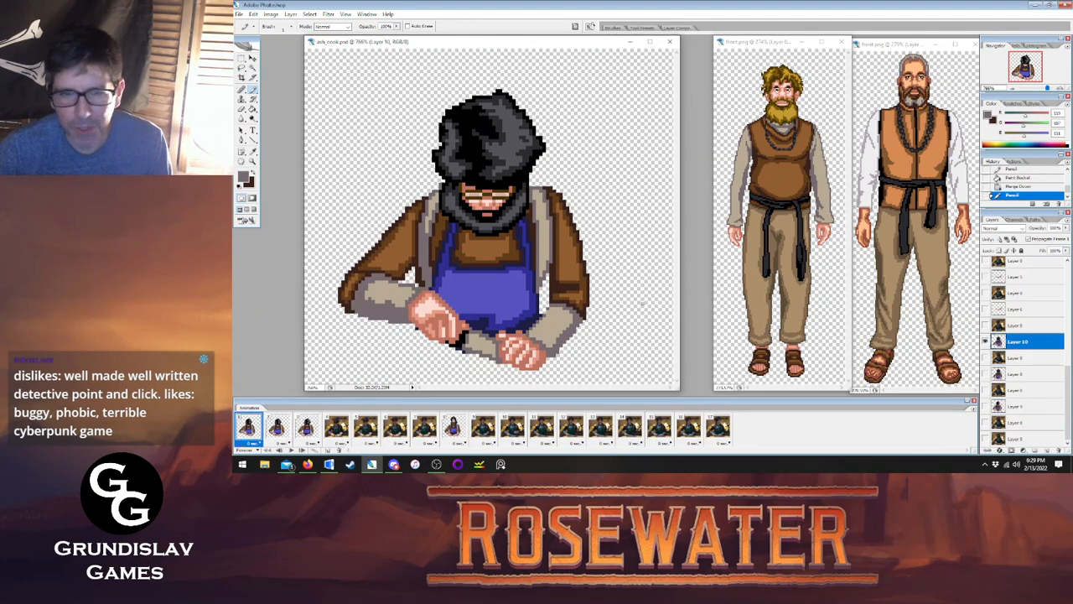
{"action": "left_click", "coordinate": [542, 308]}
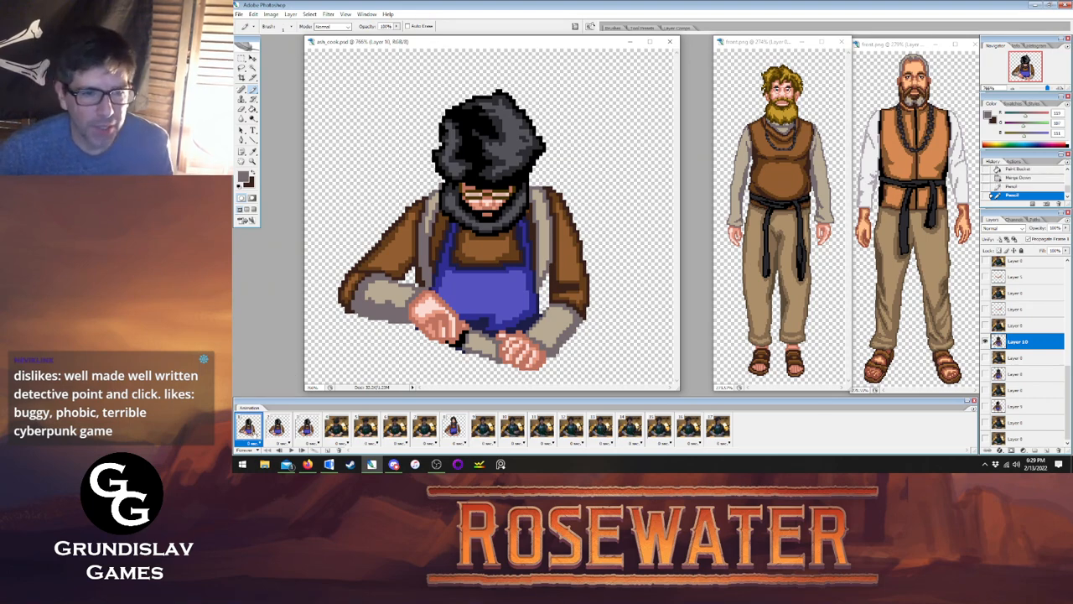
Erase the outermost pixels of the knife-arm elbow on Layer 10 in frame 1, checking the elbow against frame 2.
{"action": "left_click", "coordinate": [269, 430]}
{"action": "left_click", "coordinate": [250, 430]}
{"action": "left_click", "coordinate": [242, 109]}
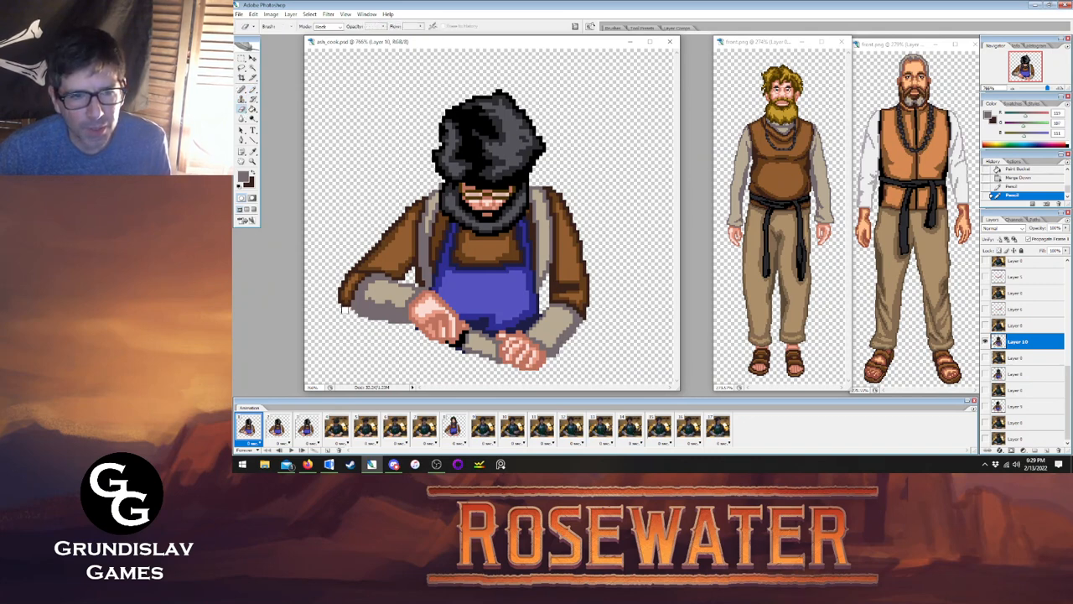
{"action": "left_click", "coordinate": [338, 304]}
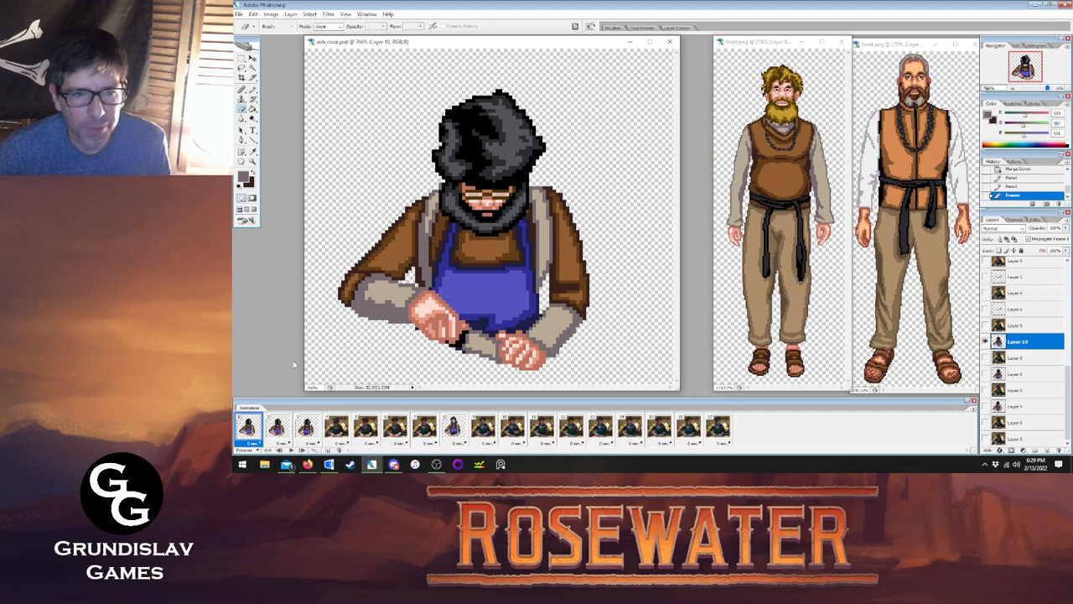
{"action": "left_click", "coordinate": [278, 429]}
{"action": "left_click", "coordinate": [252, 430]}
{"action": "left_click", "coordinate": [279, 429]}
{"action": "left_click", "coordinate": [252, 429]}
{"action": "left_click_drag", "start_coordinate": [335, 287], "coordinate": [337, 305]}
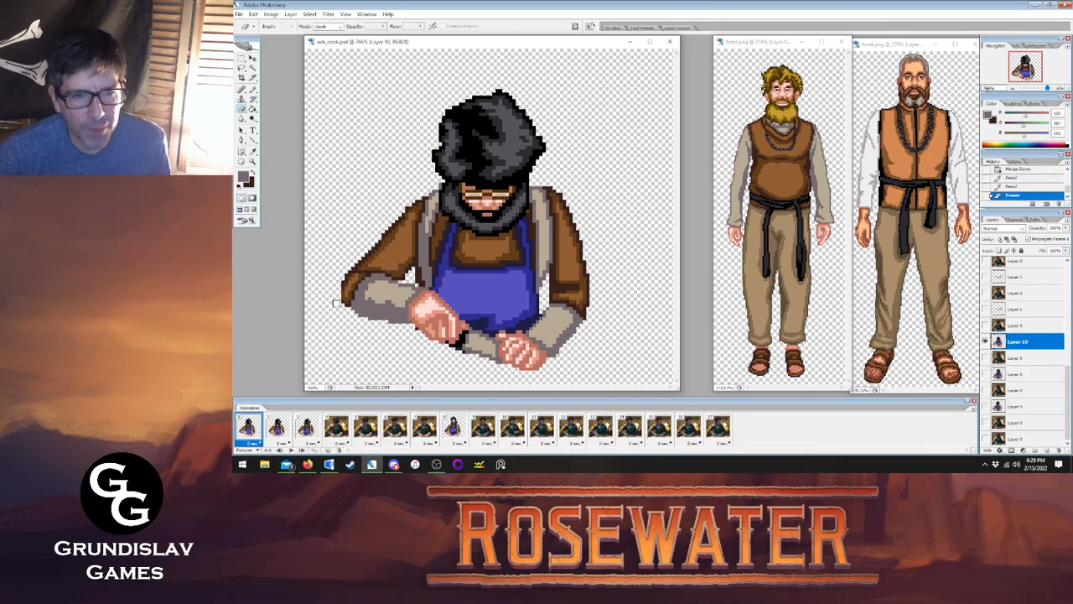
Redraw the trimmed elbow outline in frame 1 with the sampled dark brown and compare it with frame 2.
{"action": "left_click", "coordinate": [253, 152]}
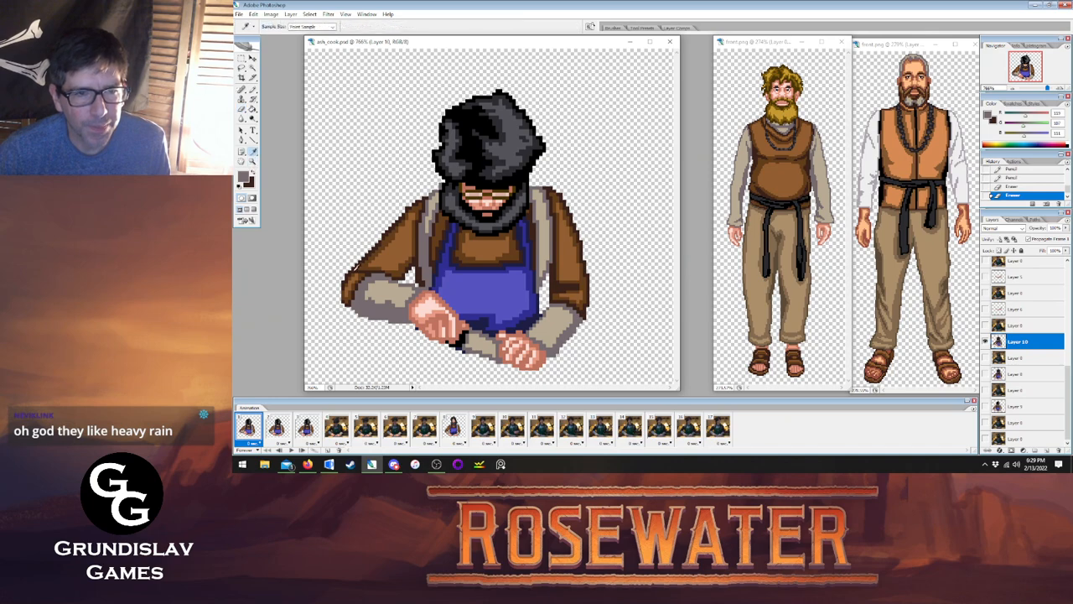
{"action": "left_click", "coordinate": [353, 270]}
{"action": "left_click", "coordinate": [253, 90]}
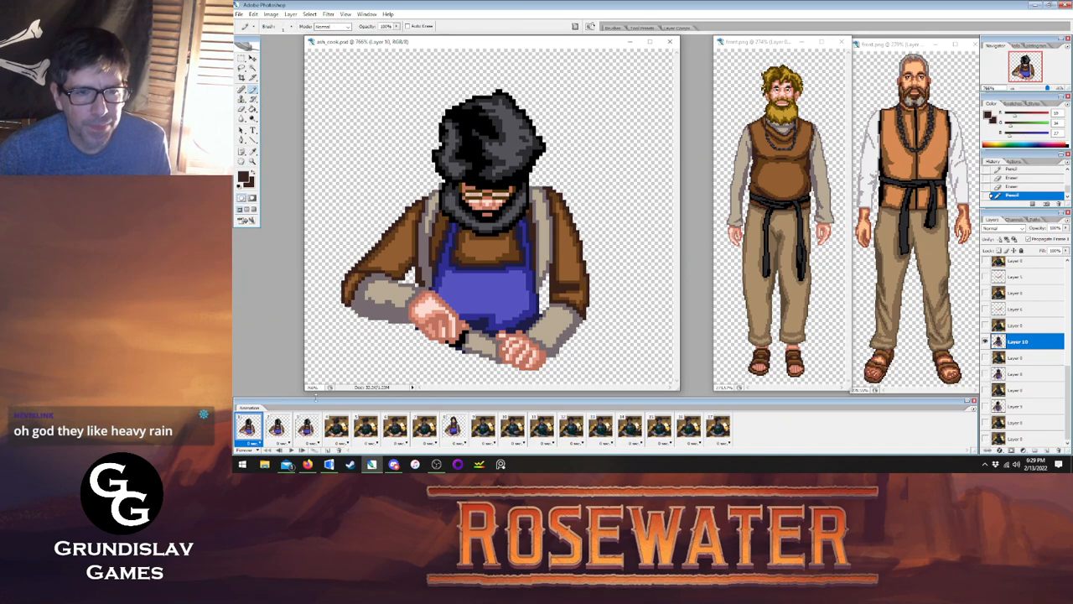
{"action": "left_click", "coordinate": [285, 427]}
{"action": "left_click", "coordinate": [254, 427]}
{"action": "left_click", "coordinate": [281, 427]}
{"action": "left_click", "coordinate": [255, 426]}
Erase stray edge pixels on the knife-arm sleeve on Layer 9 in frame 2 and touch up its outline with the dark brown Pencil.
{"action": "left_click", "coordinate": [282, 426]}
{"action": "key", "text": "e"}
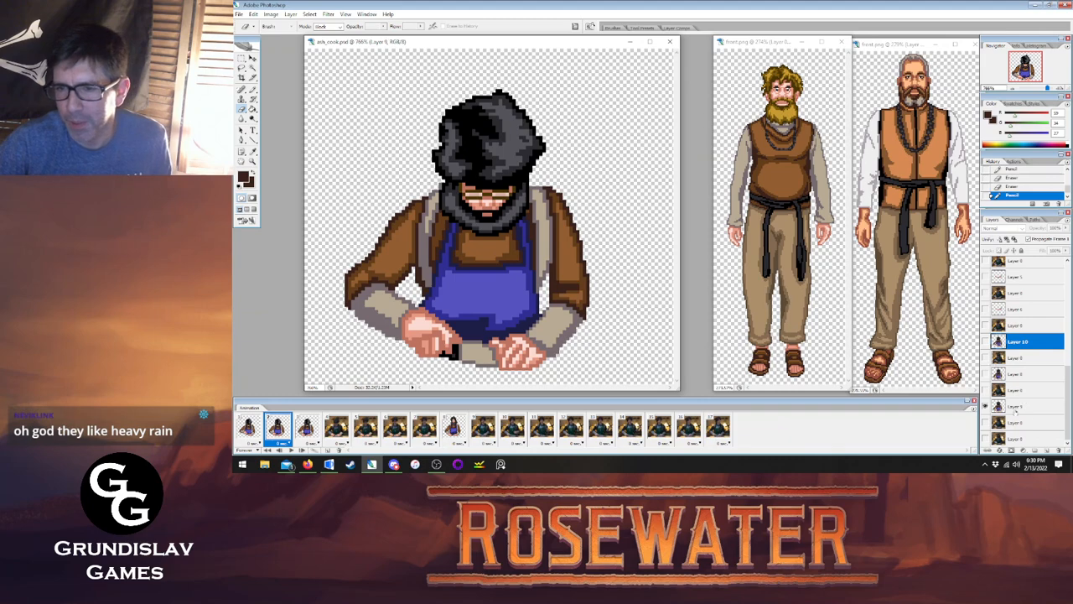
{"action": "left_click", "coordinate": [1018, 406]}
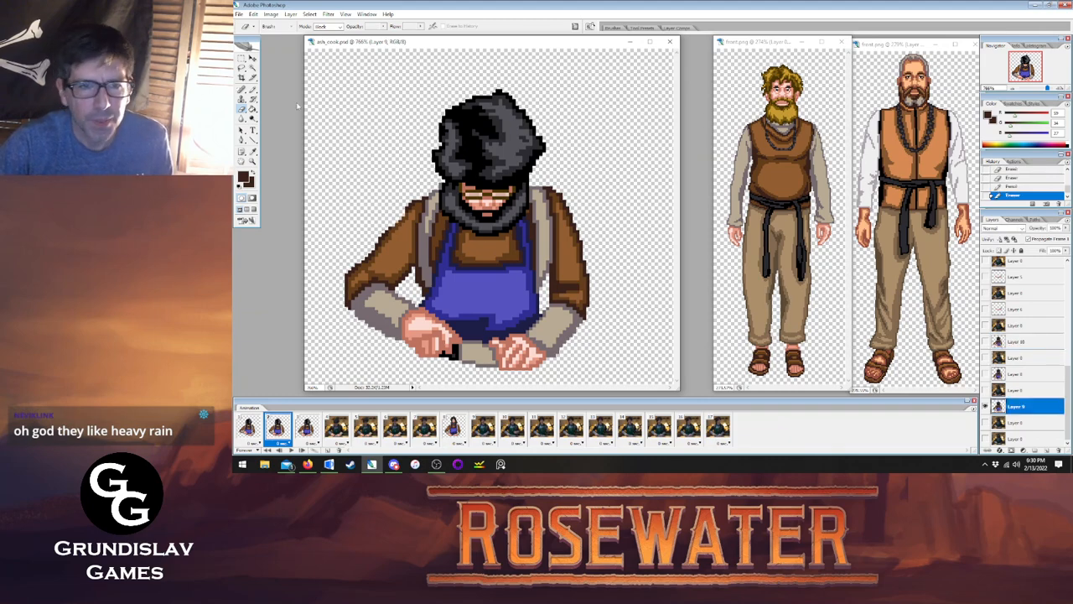
{"action": "left_click", "coordinate": [253, 153]}
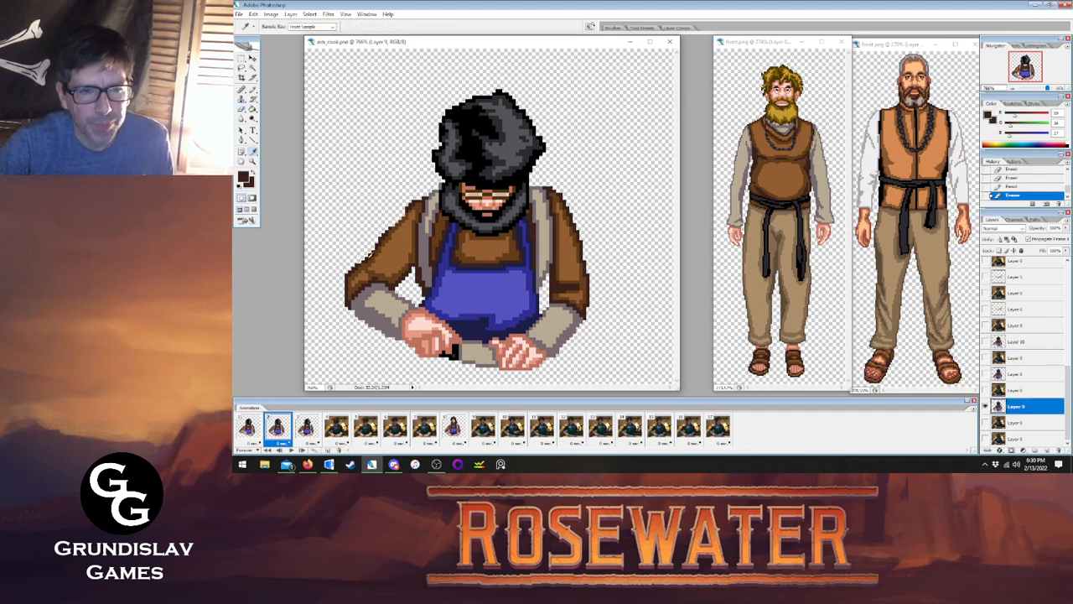
{"action": "left_click", "coordinate": [253, 89]}
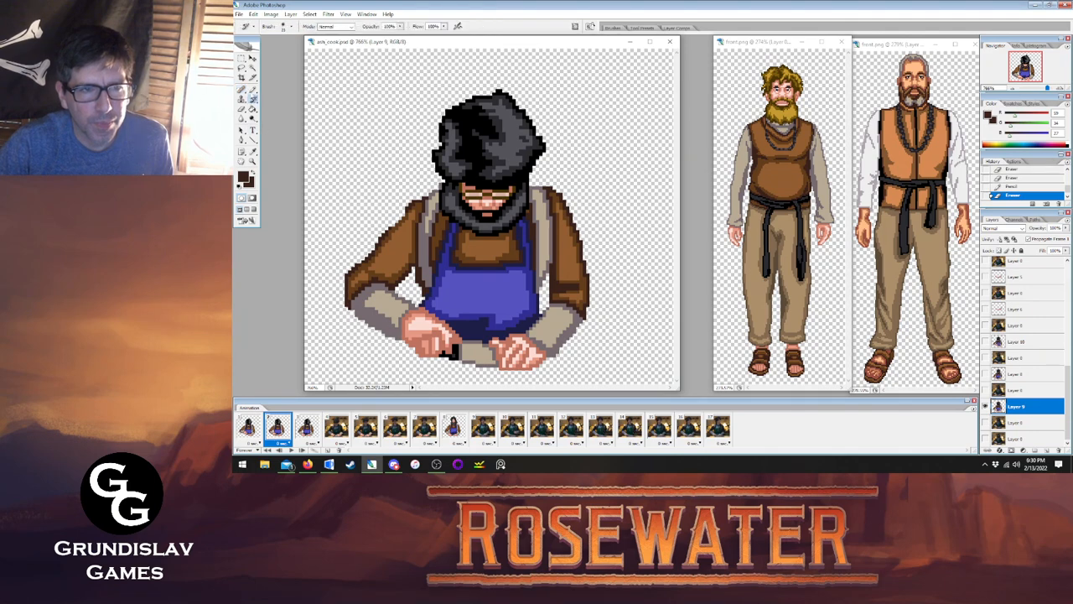
{"action": "left_click", "coordinate": [306, 429]}
{"action": "left_click", "coordinate": [277, 428]}
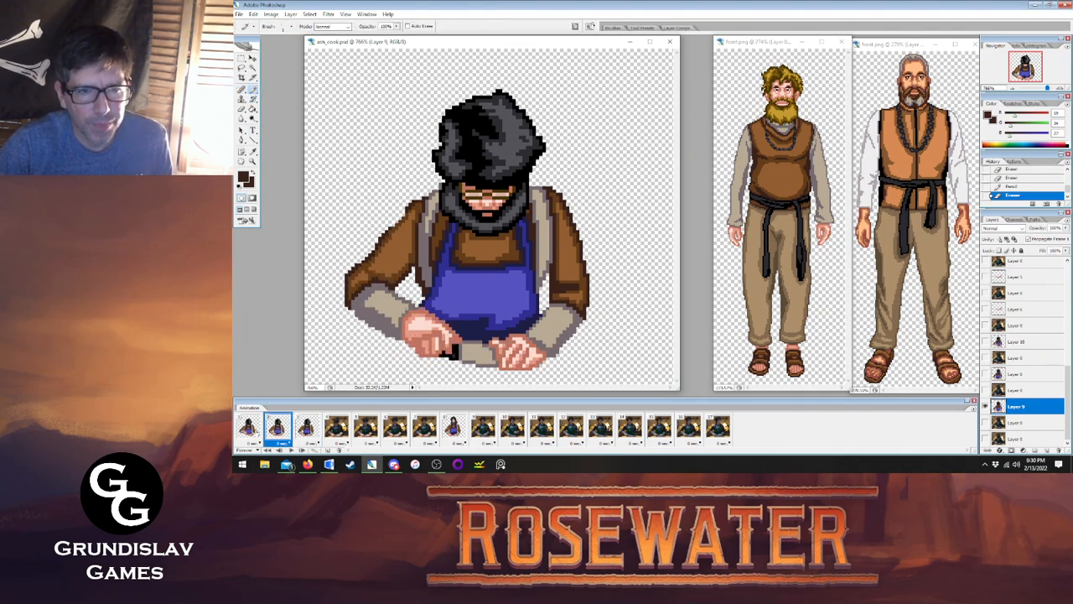
{"action": "left_click", "coordinate": [249, 429]}
{"action": "left_click", "coordinate": [277, 430]}
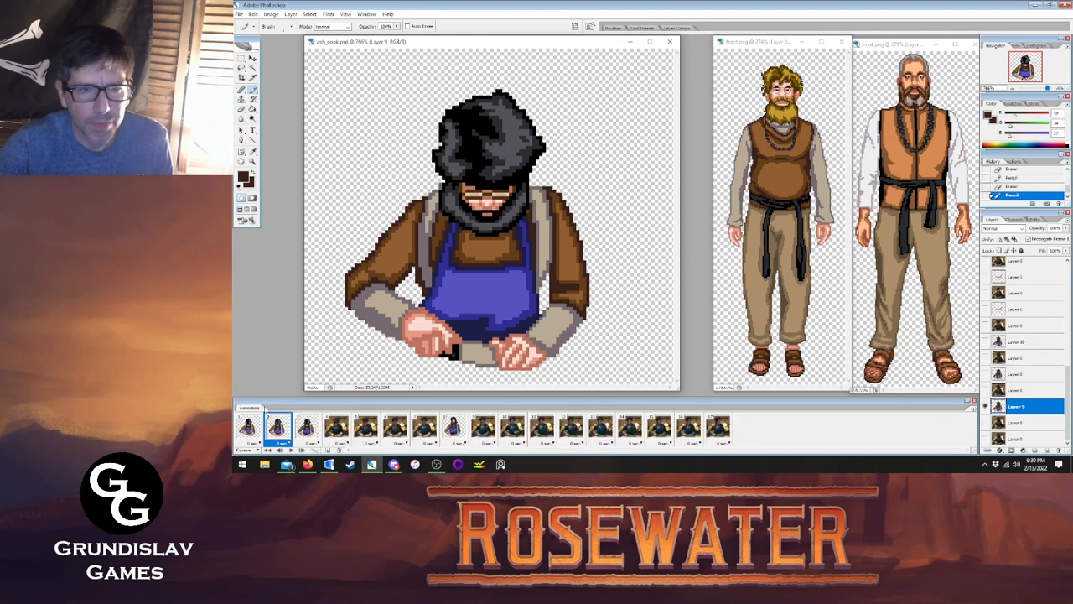
Flip back and forth through frames 1 to 3 to examine how the knife arm's sleeve outline moves.
{"action": "left_click", "coordinate": [249, 429]}
{"action": "left_click", "coordinate": [277, 428]}
{"action": "left_click", "coordinate": [249, 428]}
{"action": "left_click", "coordinate": [277, 429]}
{"action": "left_click", "coordinate": [307, 429]}
{"action": "left_click", "coordinate": [277, 428]}
{"action": "left_click", "coordinate": [249, 428]}
{"action": "left_click", "coordinate": [279, 431]}
{"action": "left_click", "coordinate": [307, 430]}
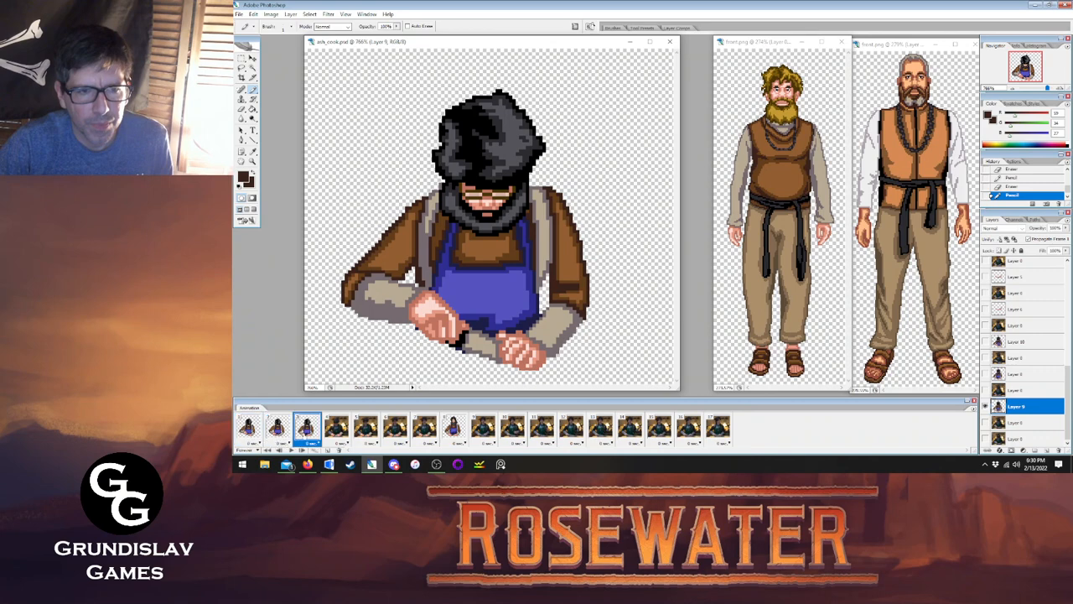
{"action": "left_click", "coordinate": [249, 428]}
{"action": "left_click", "coordinate": [277, 428]}
{"action": "left_click", "coordinate": [307, 429]}
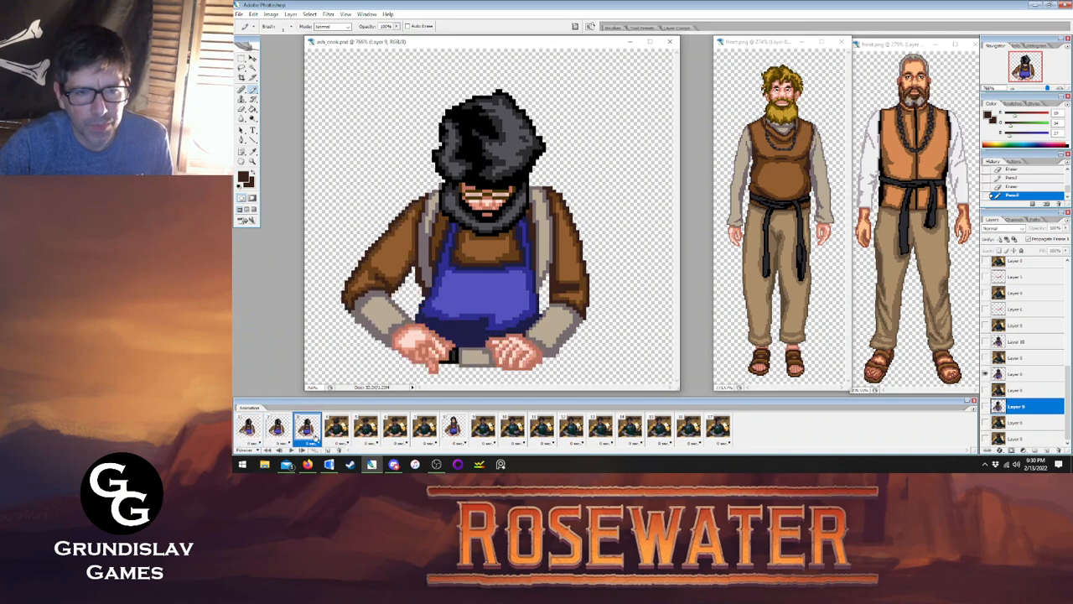
{"action": "left_click", "coordinate": [277, 428]}
{"action": "left_click", "coordinate": [249, 431]}
{"action": "left_click", "coordinate": [275, 432]}
{"action": "left_click", "coordinate": [303, 433]}
{"action": "left_click", "coordinate": [276, 433]}
{"action": "left_click", "coordinate": [249, 431]}
{"action": "left_click", "coordinate": [275, 432]}
{"action": "left_click", "coordinate": [300, 435]}
{"action": "left_click", "coordinate": [275, 435]}
{"action": "left_click", "coordinate": [249, 432]}
{"action": "left_click", "coordinate": [274, 434]}
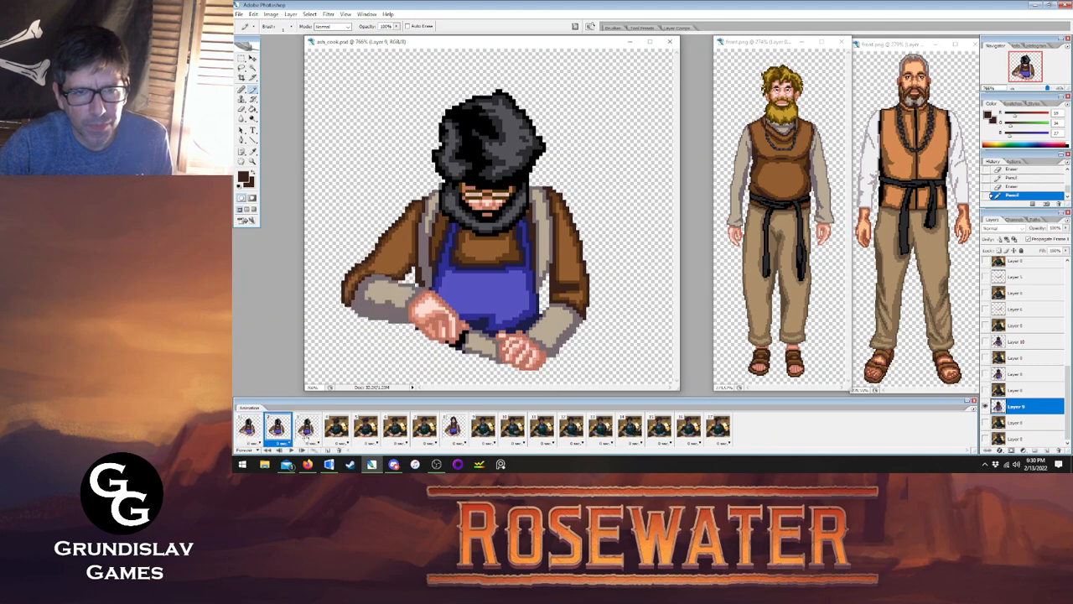
Erase the stray pixel at the knife-arm shoulder edge on Layer 8 in frame 3.
{"action": "left_click", "coordinate": [299, 436]}
{"action": "left_click", "coordinate": [242, 110]}
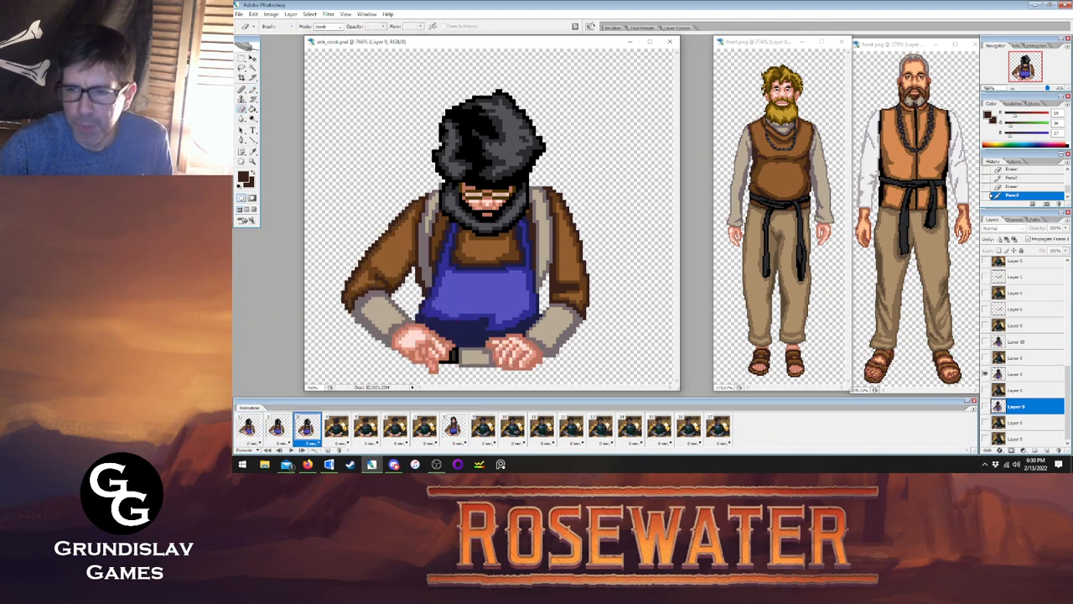
{"action": "left_click", "coordinate": [1028, 377]}
{"action": "left_click", "coordinate": [423, 191]}
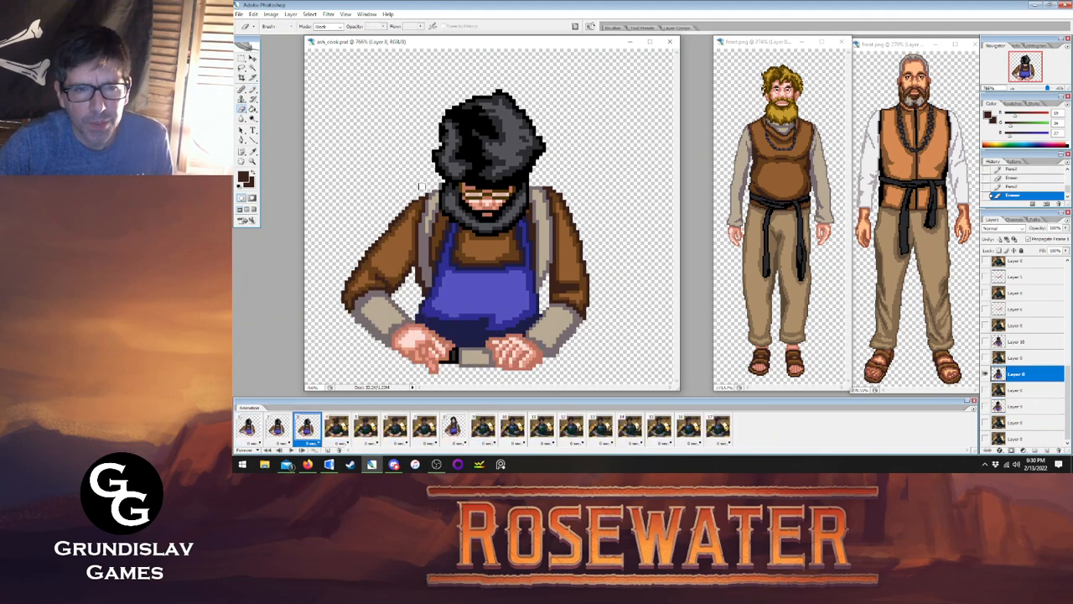
Cycle through frames 1 to 3 repeatedly to check the shoulder, elbow and hands across the chopping motion.
{"action": "left_click", "coordinate": [279, 427]}
{"action": "left_click", "coordinate": [251, 428]}
{"action": "left_click", "coordinate": [277, 427]}
{"action": "left_click", "coordinate": [306, 428]}
{"action": "left_click", "coordinate": [278, 427]}
{"action": "left_click", "coordinate": [251, 428]}
{"action": "left_click", "coordinate": [278, 427]}
{"action": "left_click", "coordinate": [307, 429]}
{"action": "left_click", "coordinate": [278, 427]}
{"action": "left_click", "coordinate": [251, 428]}
{"action": "left_click", "coordinate": [279, 427]}
{"action": "left_click", "coordinate": [307, 428]}
{"action": "left_click", "coordinate": [278, 428]}
{"action": "left_click", "coordinate": [251, 428]}
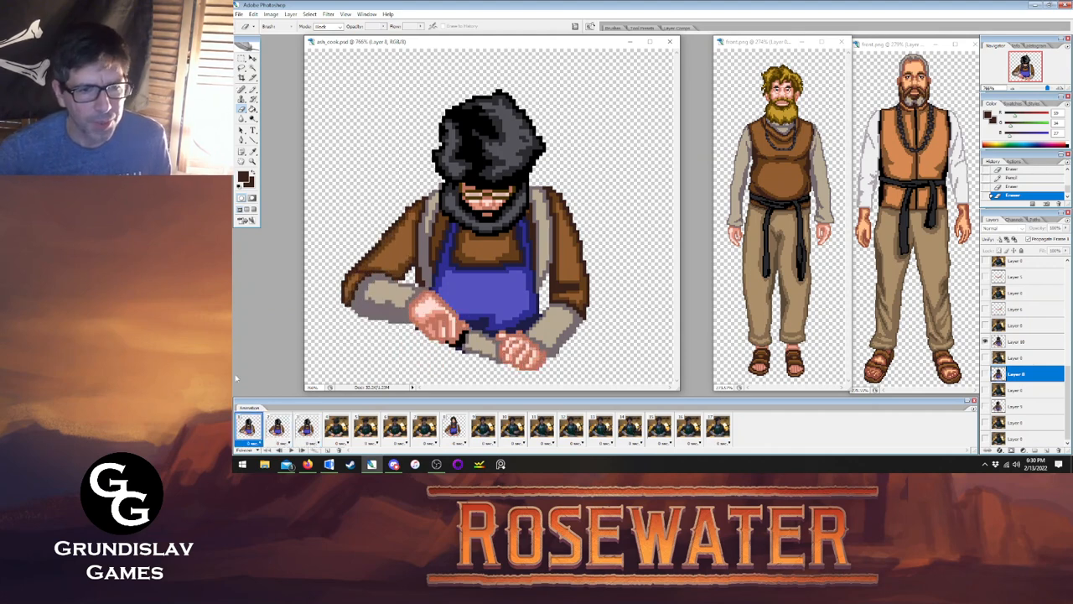
{"action": "left_click", "coordinate": [301, 451]}
{"action": "left_click", "coordinate": [302, 451]}
{"action": "left_click", "coordinate": [280, 451]}
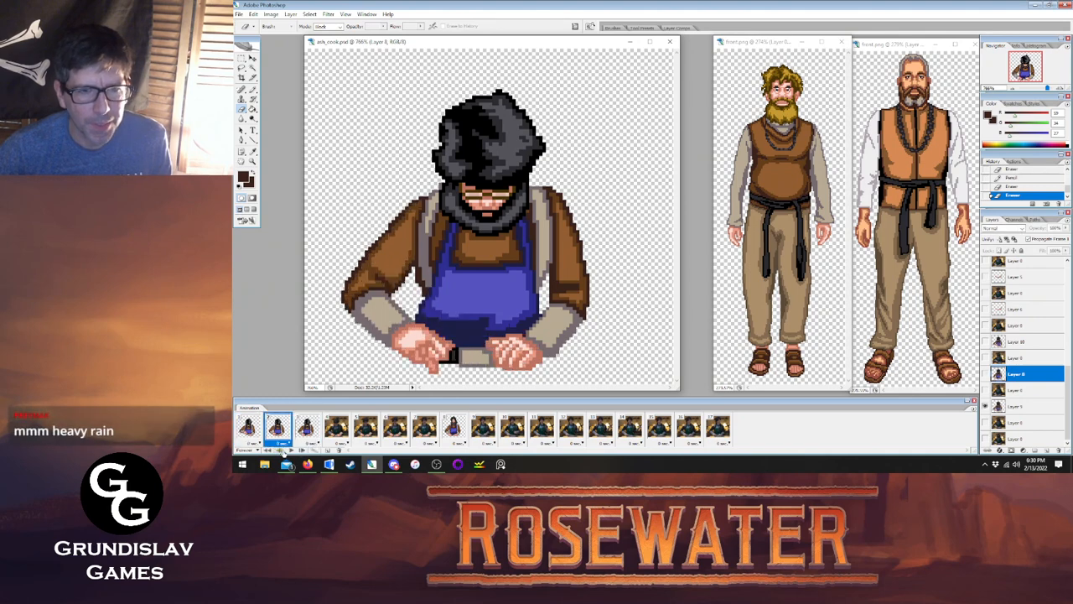
{"action": "left_click", "coordinate": [280, 451]}
{"action": "left_click", "coordinate": [302, 451]}
{"action": "left_click", "coordinate": [302, 451]}
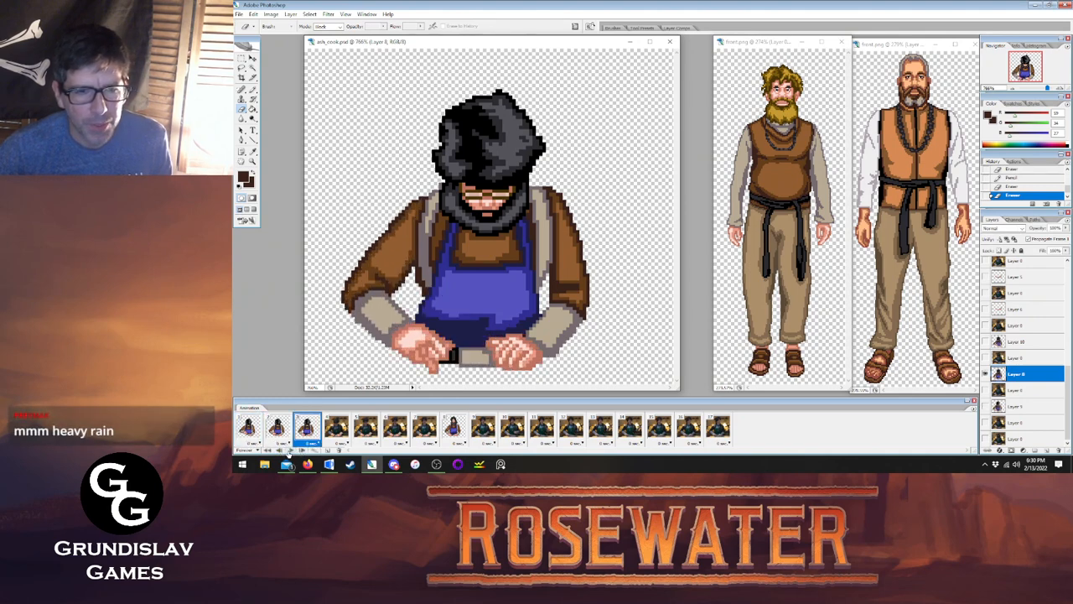
{"action": "left_click", "coordinate": [280, 451]}
{"action": "left_click", "coordinate": [280, 451]}
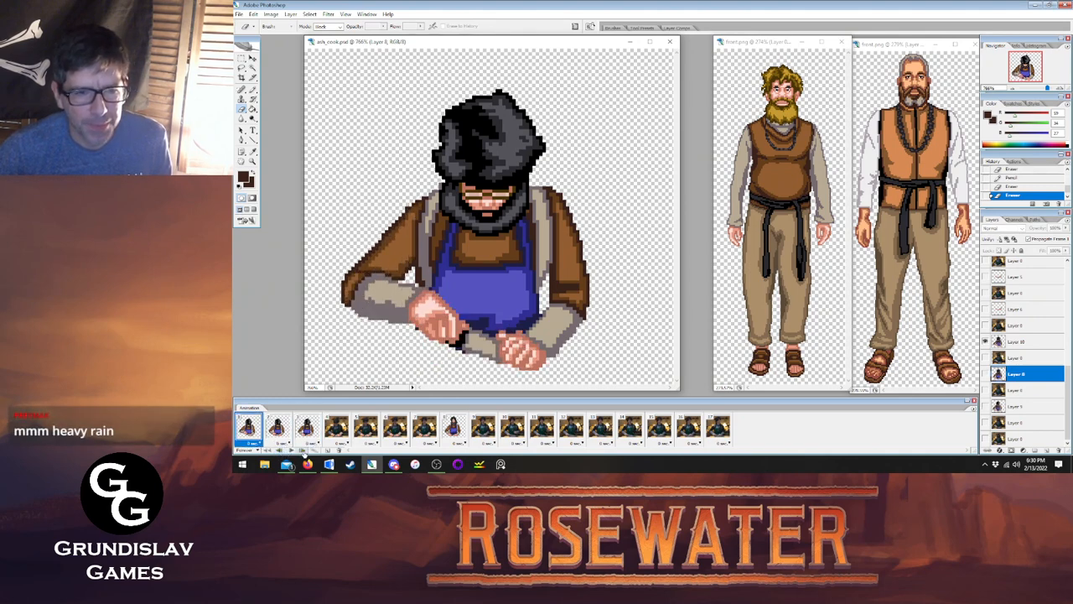
{"action": "left_click", "coordinate": [302, 451]}
{"action": "left_click", "coordinate": [301, 451]}
{"action": "left_click", "coordinate": [280, 451]}
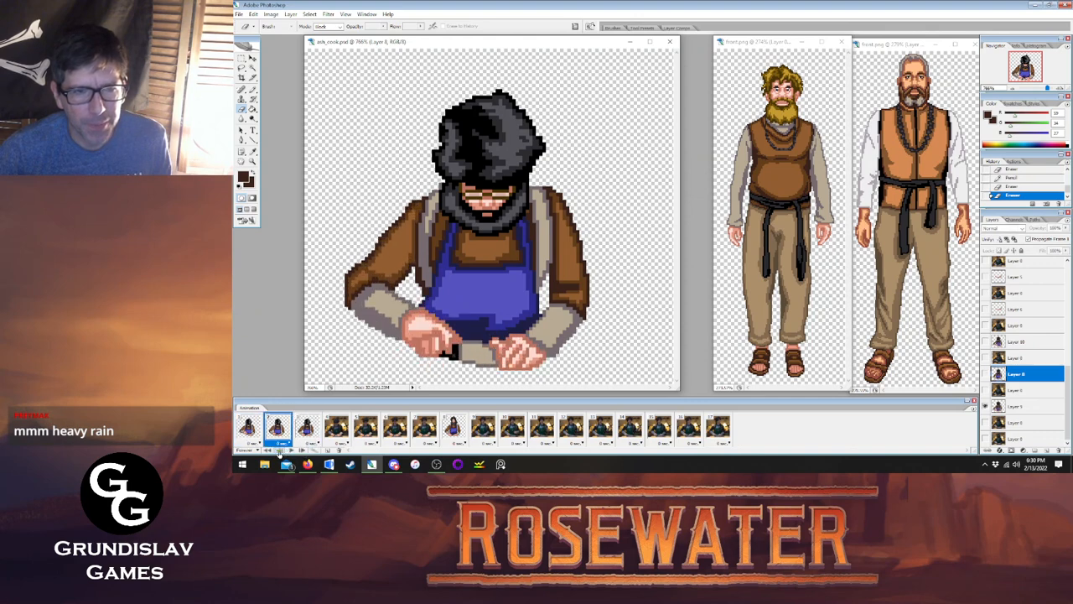
{"action": "left_click", "coordinate": [280, 451]}
{"action": "left_click", "coordinate": [301, 451]}
{"action": "left_click", "coordinate": [302, 451]}
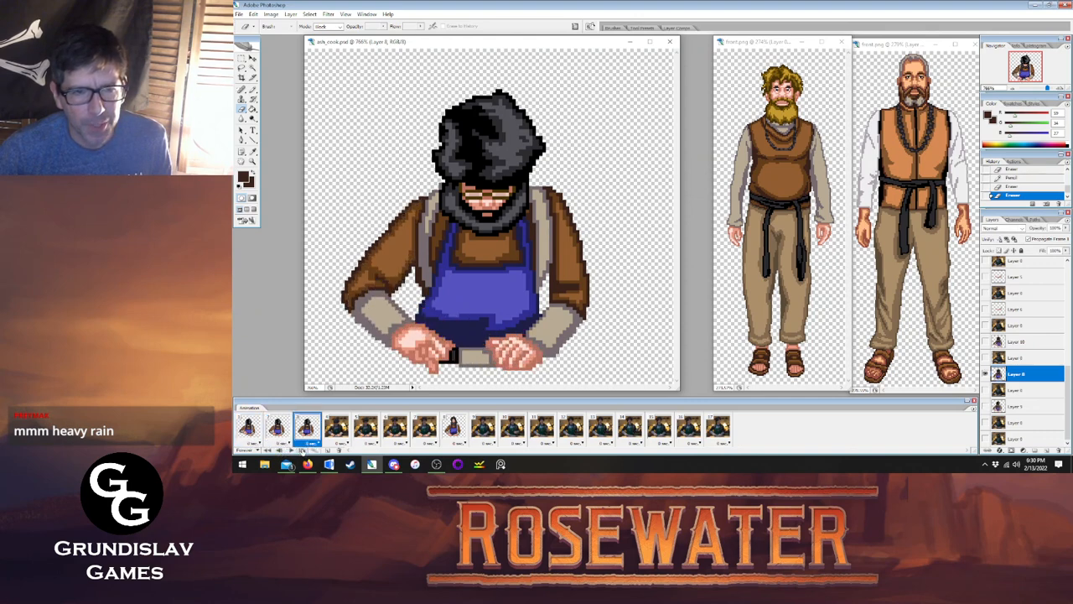
{"action": "left_click", "coordinate": [281, 451]}
{"action": "left_click", "coordinate": [282, 451]}
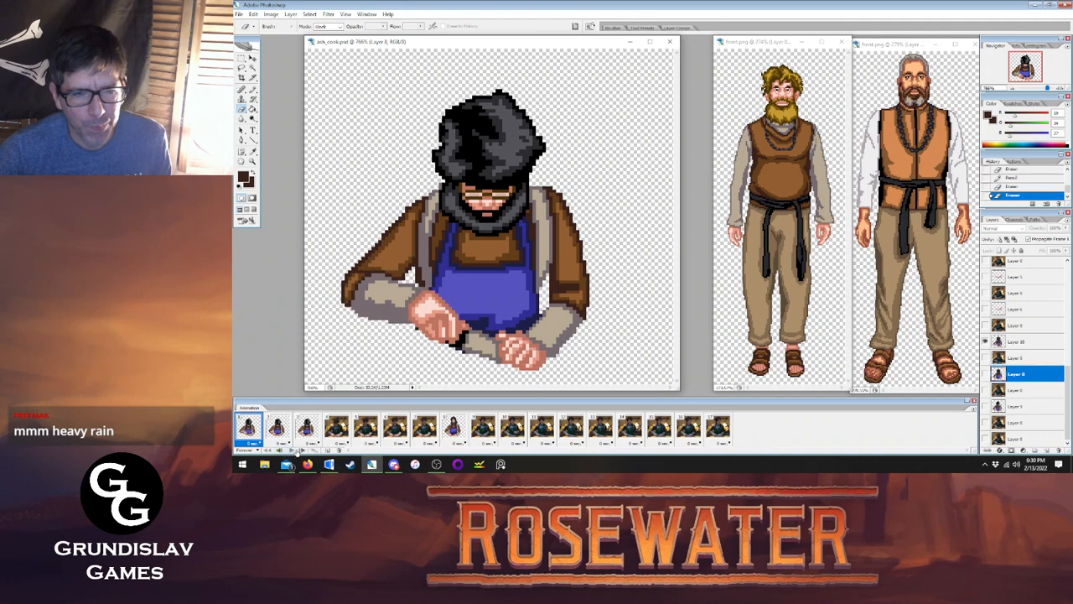
{"action": "left_click", "coordinate": [302, 450]}
{"action": "left_click", "coordinate": [302, 450]}
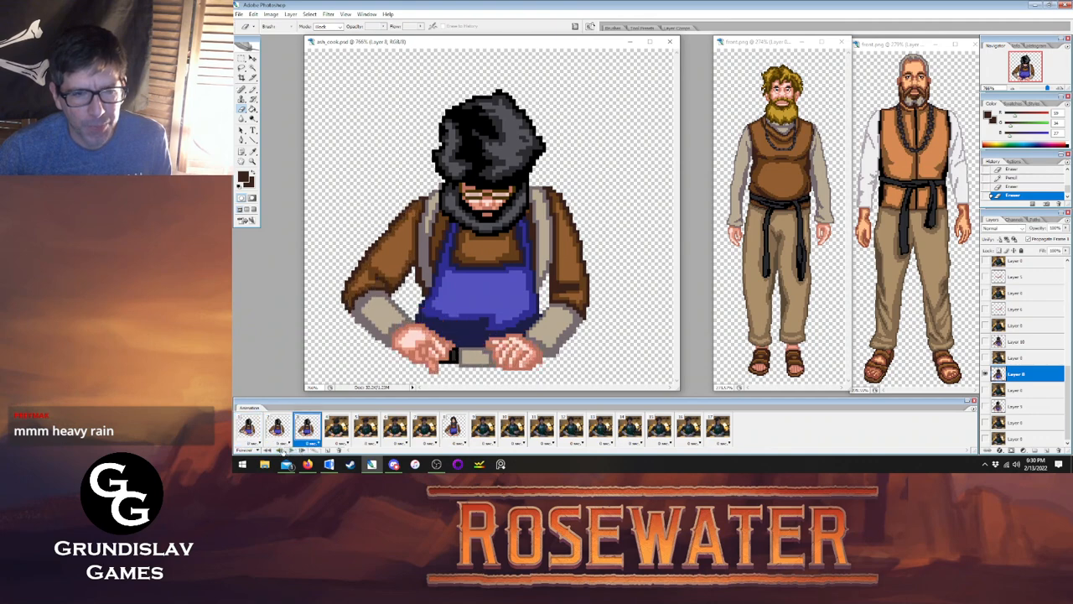
{"action": "left_click", "coordinate": [283, 451]}
{"action": "left_click", "coordinate": [283, 451]}
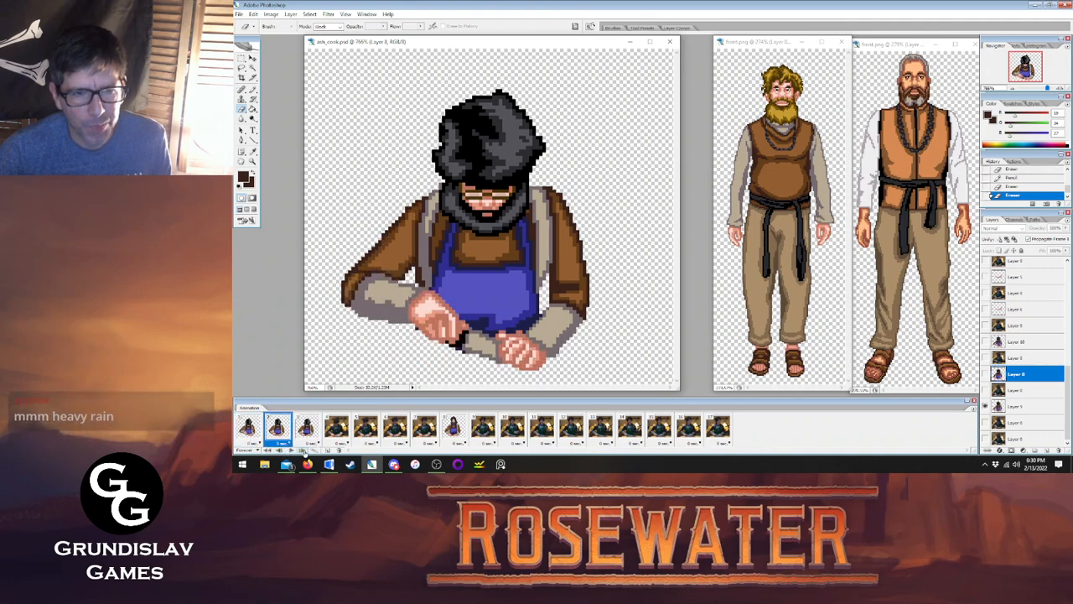
{"action": "left_click", "coordinate": [303, 450]}
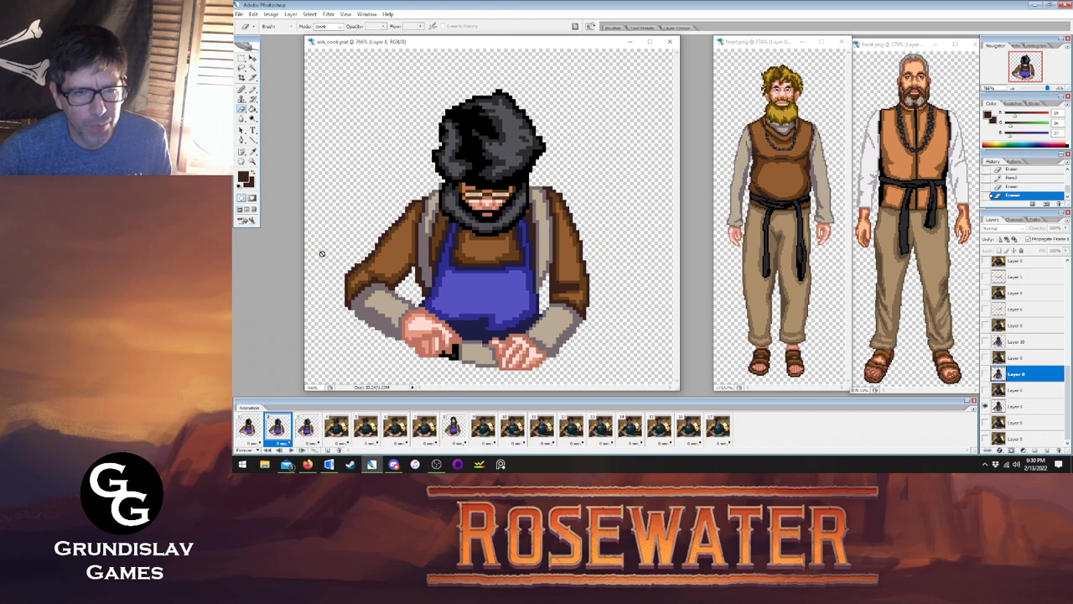
Retouch the knife-arm elbow shading on Layer 9 in frame 2 with sampled brown and dark brown Pencil pixels, comparing it with frames 1 and 3.
{"action": "key", "text": "i"}
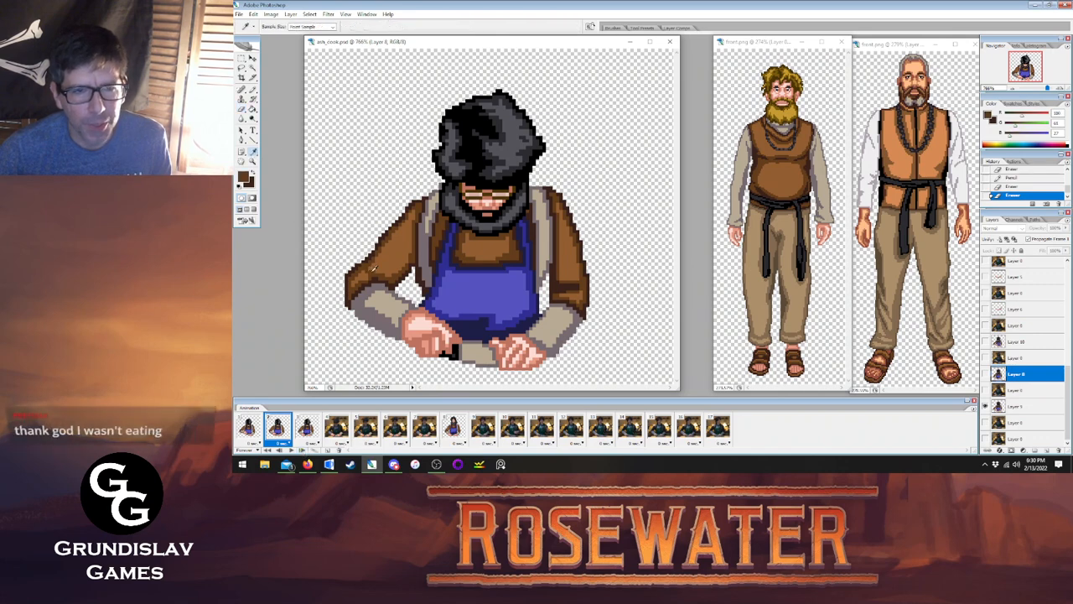
{"action": "left_click", "coordinate": [1015, 406]}
{"action": "key", "text": "b"}
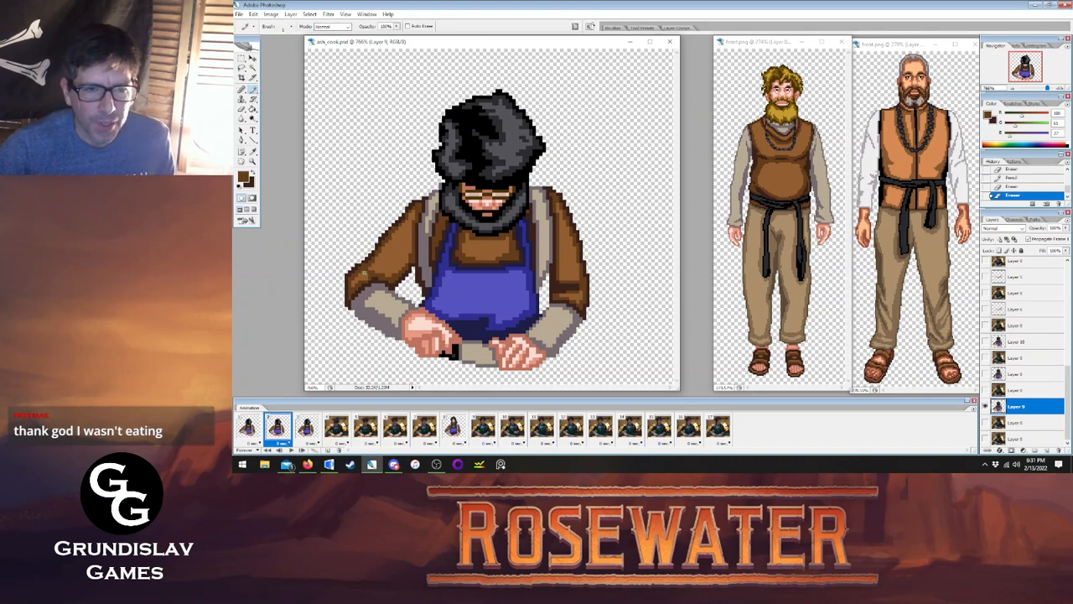
{"action": "left_click", "coordinate": [363, 272]}
{"action": "key", "text": "i"}
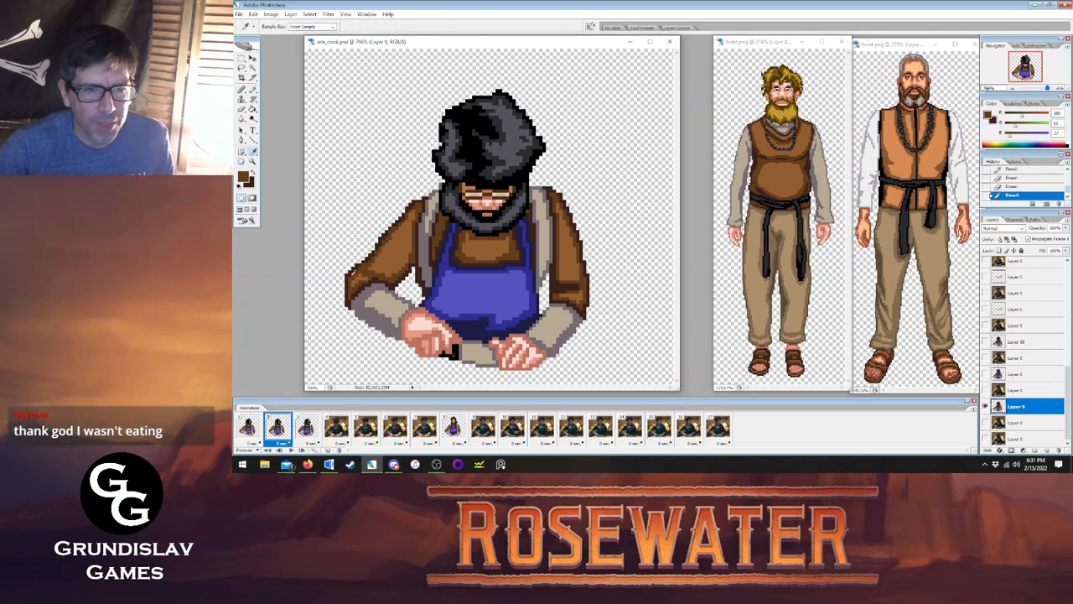
{"action": "left_click", "coordinate": [376, 279]}
{"action": "key", "text": "b"}
{"action": "left_click", "coordinate": [250, 429]}
{"action": "left_click", "coordinate": [276, 429]}
{"action": "left_click", "coordinate": [300, 431]}
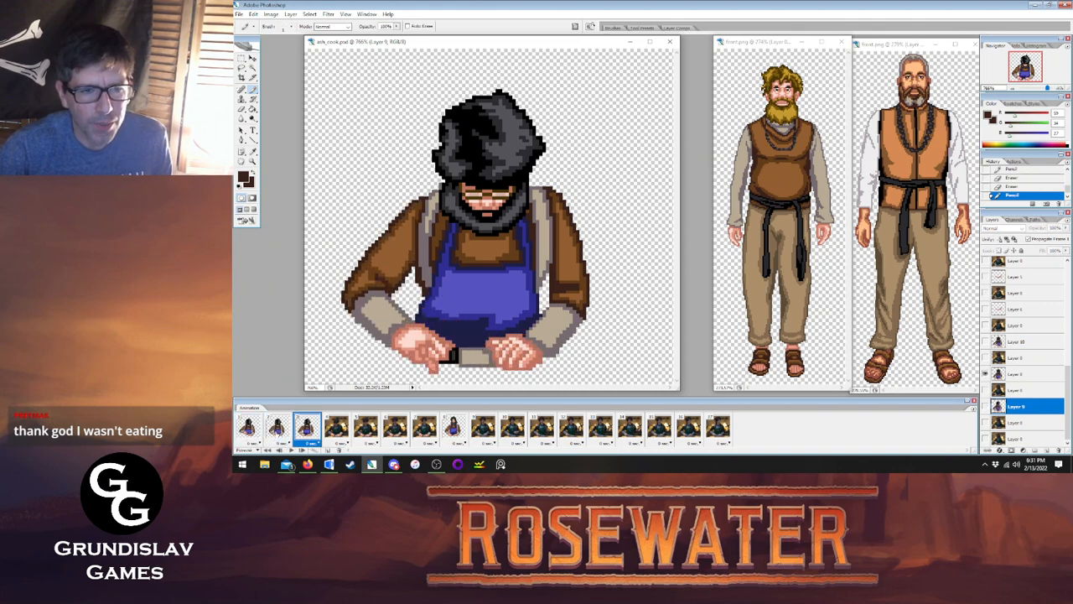
{"action": "left_click", "coordinate": [285, 433]}
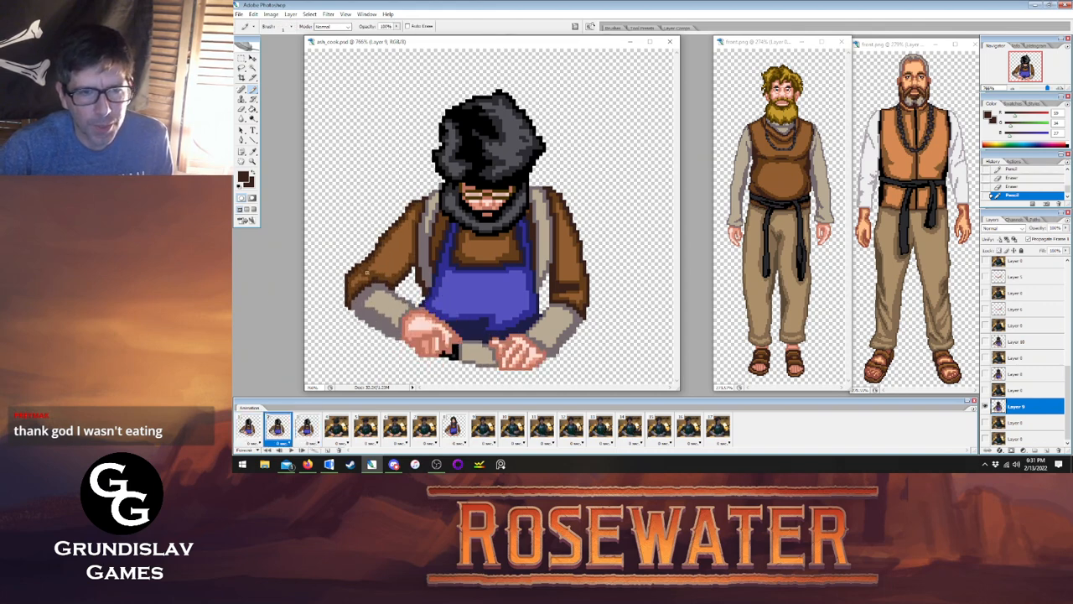
Flip through frames 1 to 3 again to compare the retouched elbow shading in frame 2 with its neighbours.
{"action": "left_click", "coordinate": [252, 431]}
{"action": "left_click", "coordinate": [278, 431]}
{"action": "left_click", "coordinate": [305, 431]}
{"action": "left_click", "coordinate": [278, 431]}
{"action": "left_click", "coordinate": [250, 430]}
{"action": "left_click", "coordinate": [279, 431]}
{"action": "left_click", "coordinate": [305, 431]}
{"action": "left_click", "coordinate": [278, 431]}
{"action": "left_click", "coordinate": [250, 431]}
{"action": "left_click", "coordinate": [278, 431]}
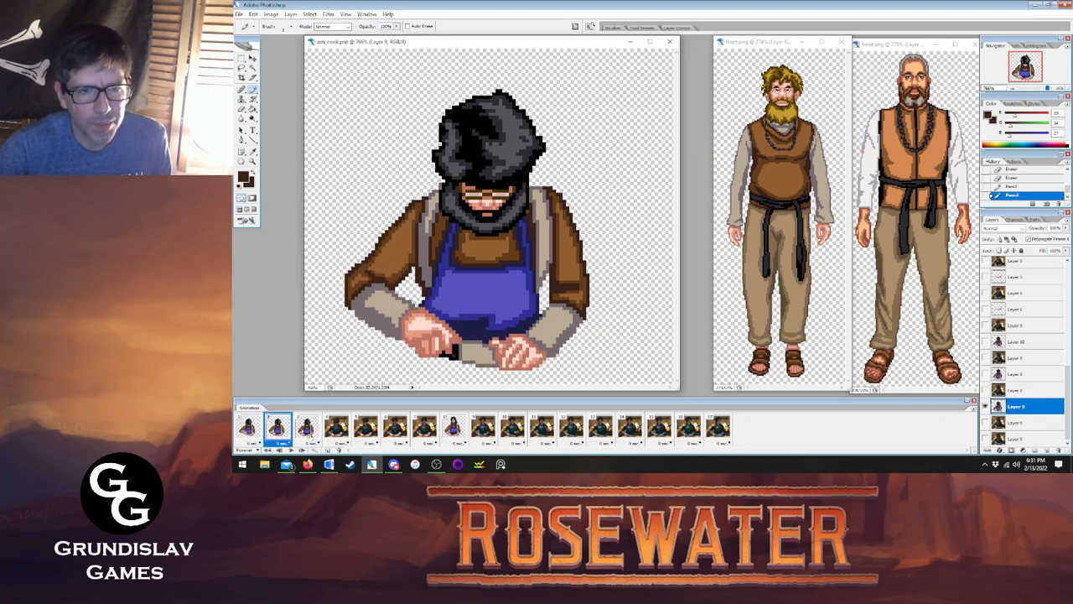
{"action": "left_click", "coordinate": [305, 431]}
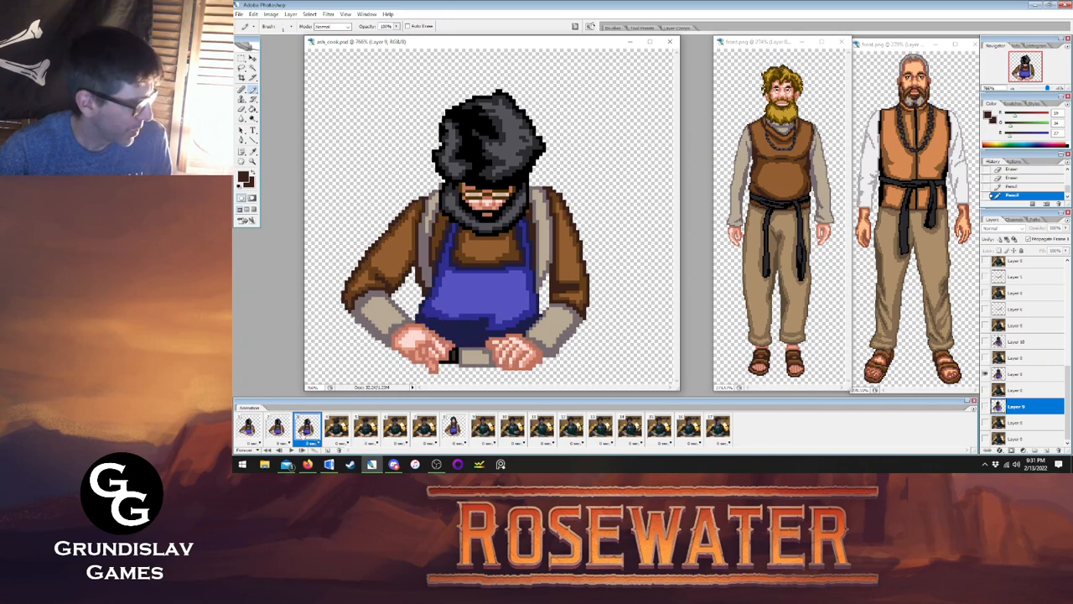
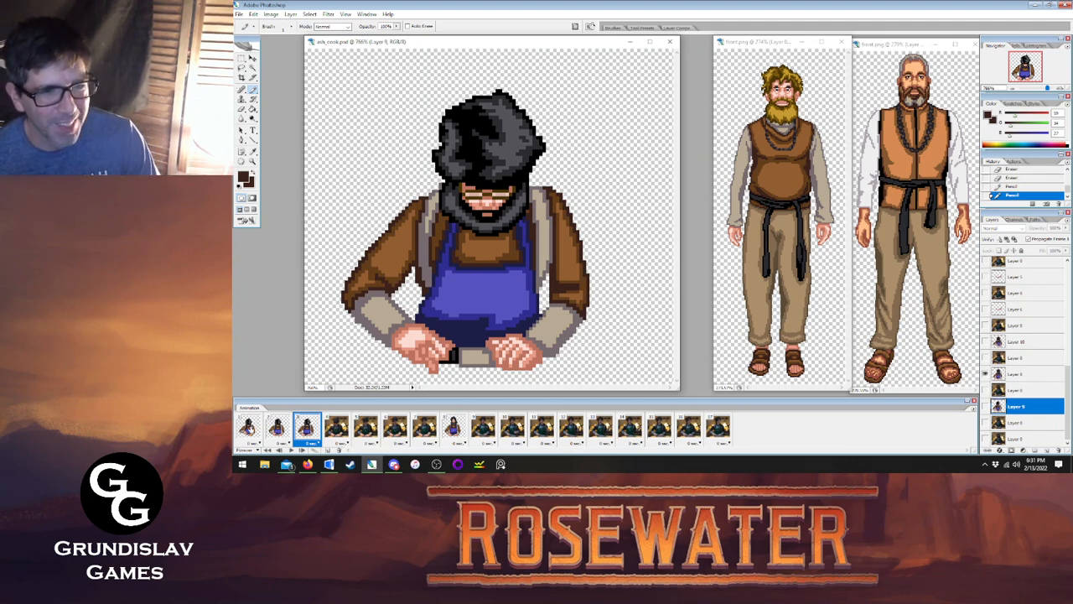
{"action": "left_click", "coordinate": [250, 428]}
{"action": "left_click", "coordinate": [278, 430]}
{"action": "left_click", "coordinate": [307, 430]}
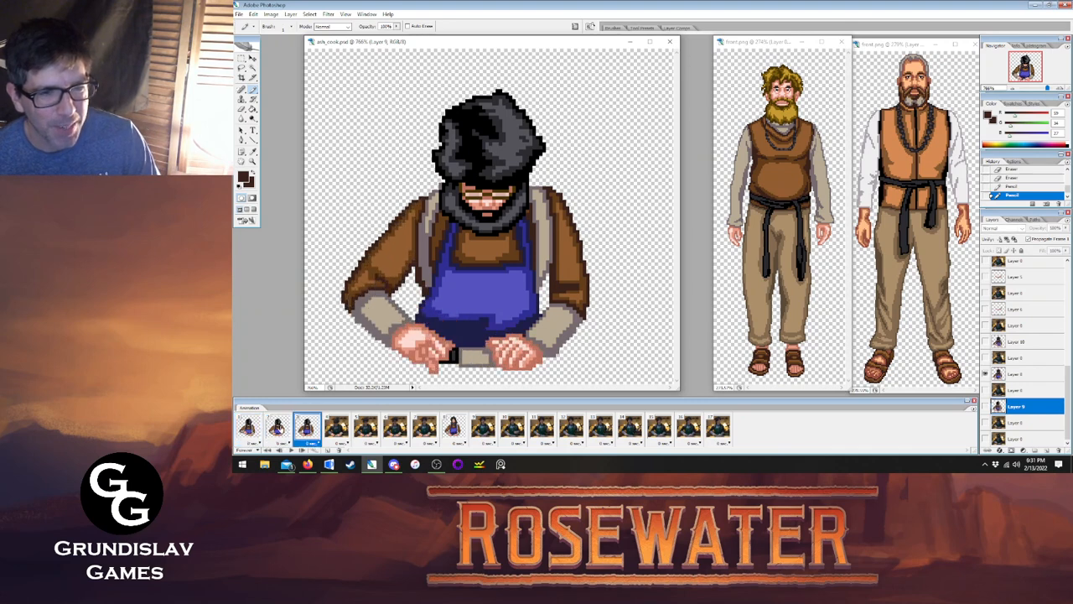
{"action": "left_click", "coordinate": [278, 430]}
{"action": "left_click", "coordinate": [250, 427]}
{"action": "left_click", "coordinate": [278, 430]}
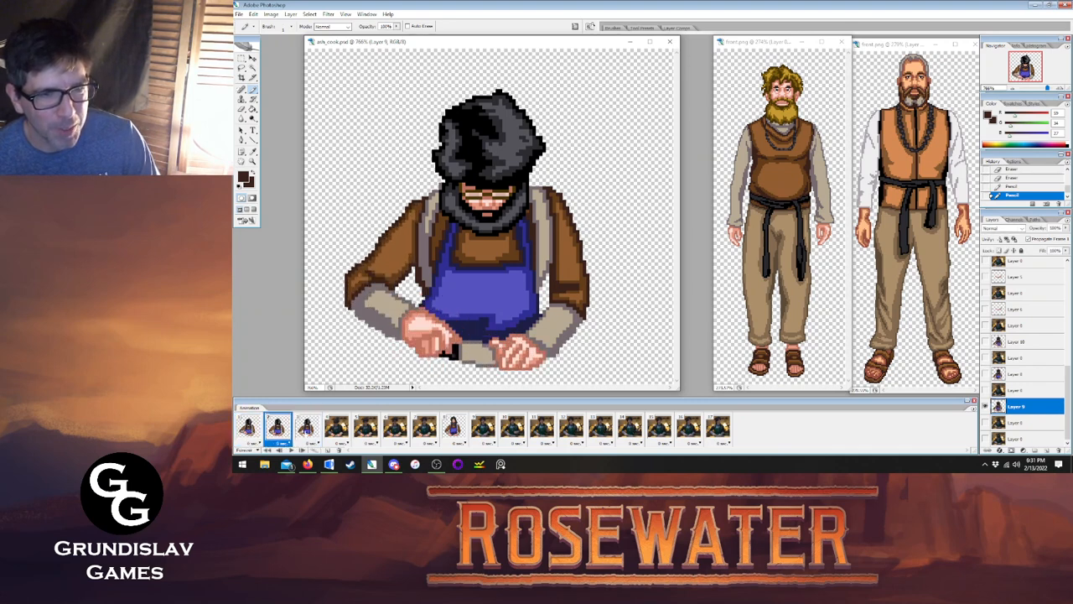
{"action": "left_click", "coordinate": [307, 430]}
{"action": "left_click", "coordinate": [278, 430]}
{"action": "left_click", "coordinate": [250, 427]}
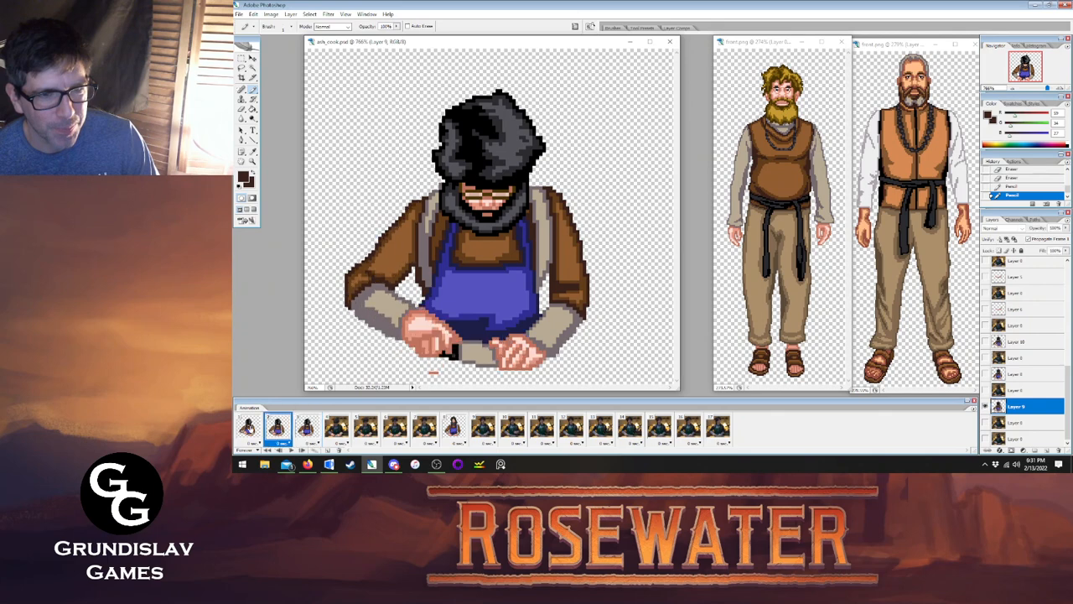
Extend the knife arm's outer elbow edge on Layer 9 in frame 2 with sampled brown and dark brown Pencil pixels.
{"action": "left_click", "coordinate": [278, 430]}
{"action": "left_click", "coordinate": [252, 151]}
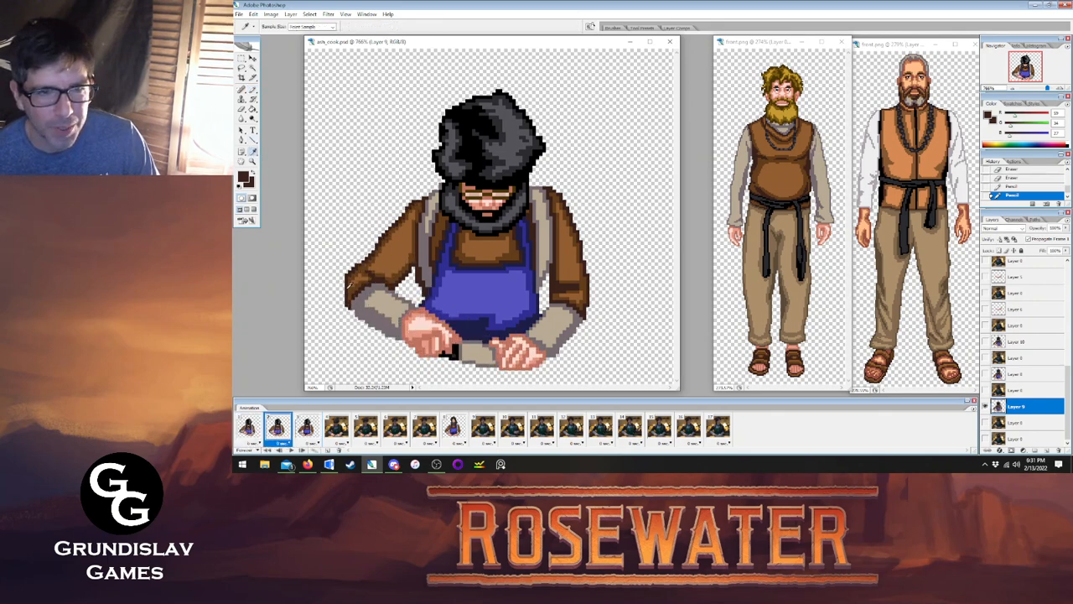
{"action": "left_click", "coordinate": [350, 289]}
{"action": "left_click", "coordinate": [253, 89]}
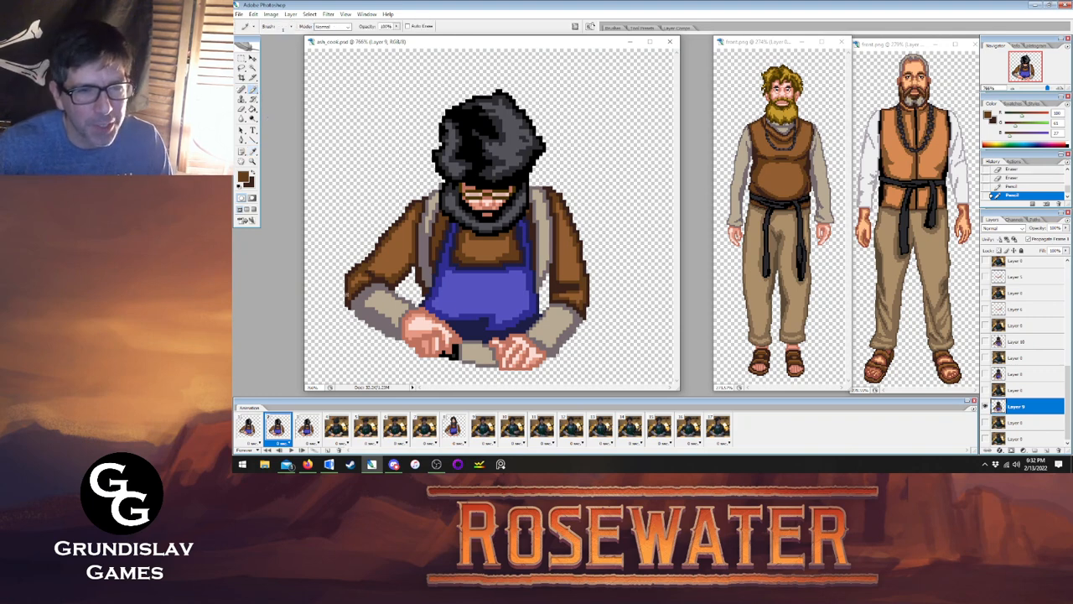
{"action": "key", "text": "i"}
{"action": "left_click", "coordinate": [369, 265]}
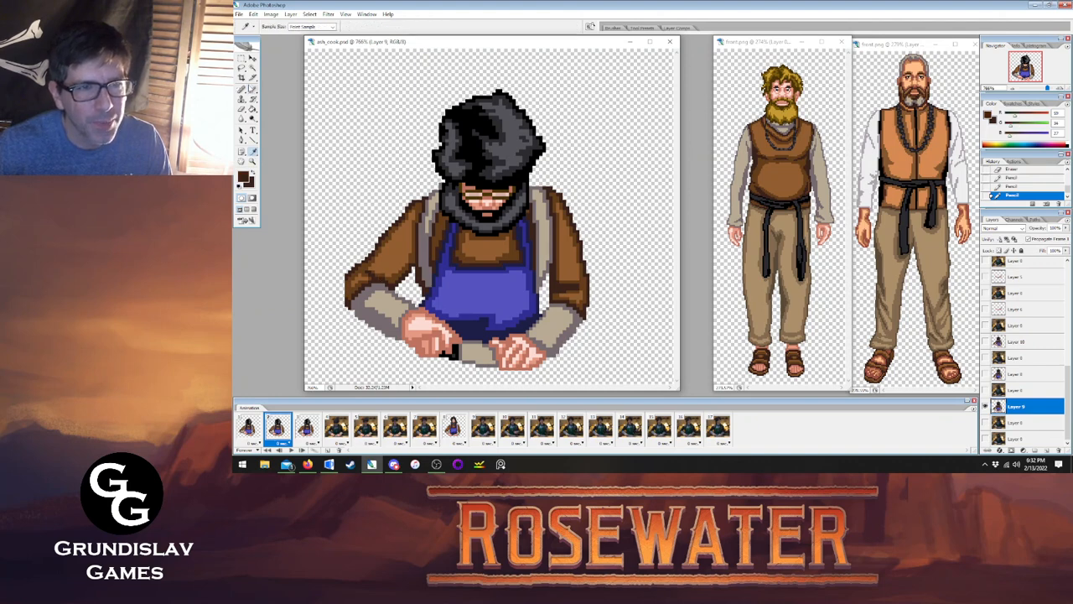
{"action": "key", "text": "b"}
{"action": "left_click_drag", "start_coordinate": [344, 285], "coordinate": [343, 292]}
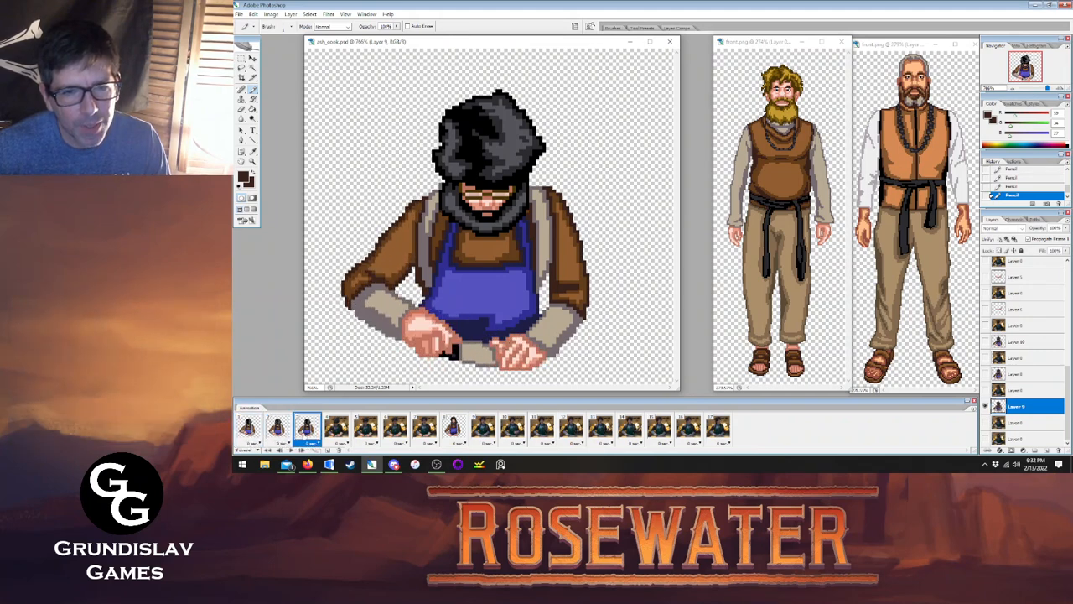
Hide Layer 10 in frames 4 to 17, and go back through frames 3 and 2 to frame 1.
{"action": "left_click", "coordinate": [452, 428]}
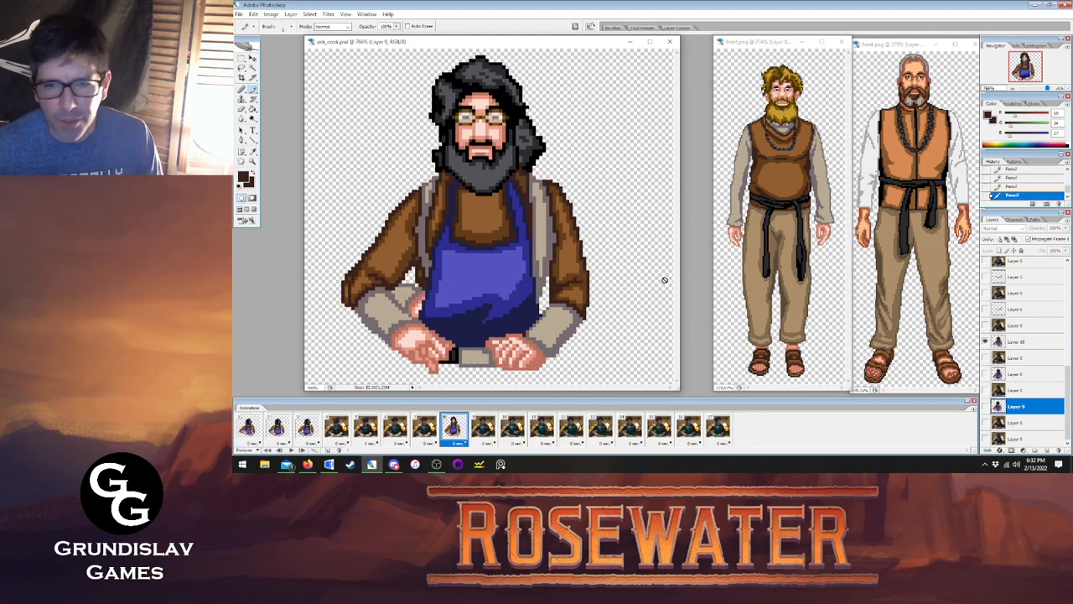
{"action": "left_click", "coordinate": [337, 428]}
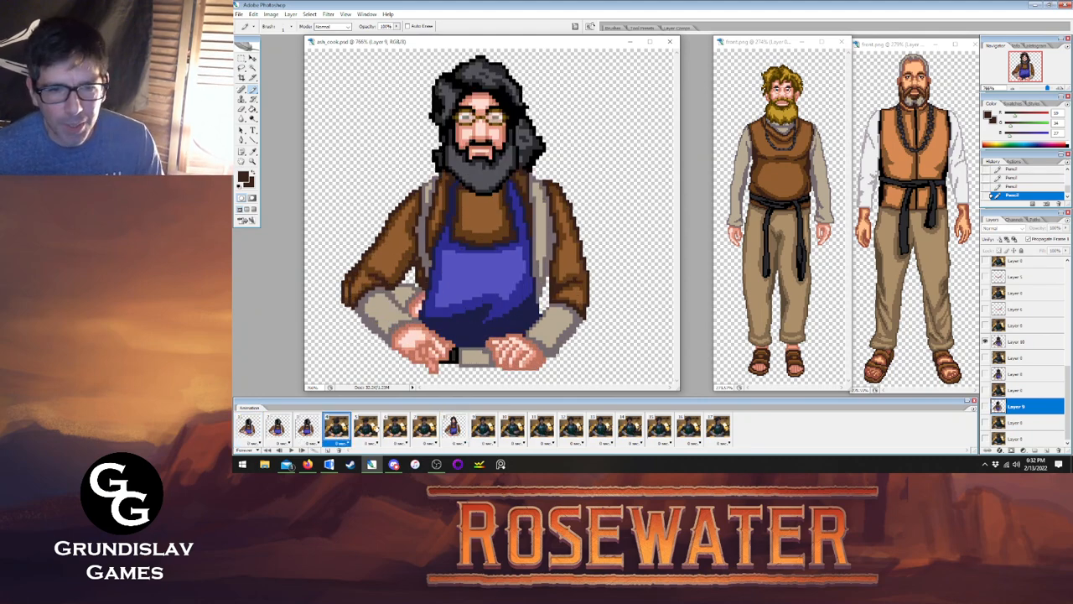
{"action": "left_click", "coordinate": [719, 428], "text": "shift"}
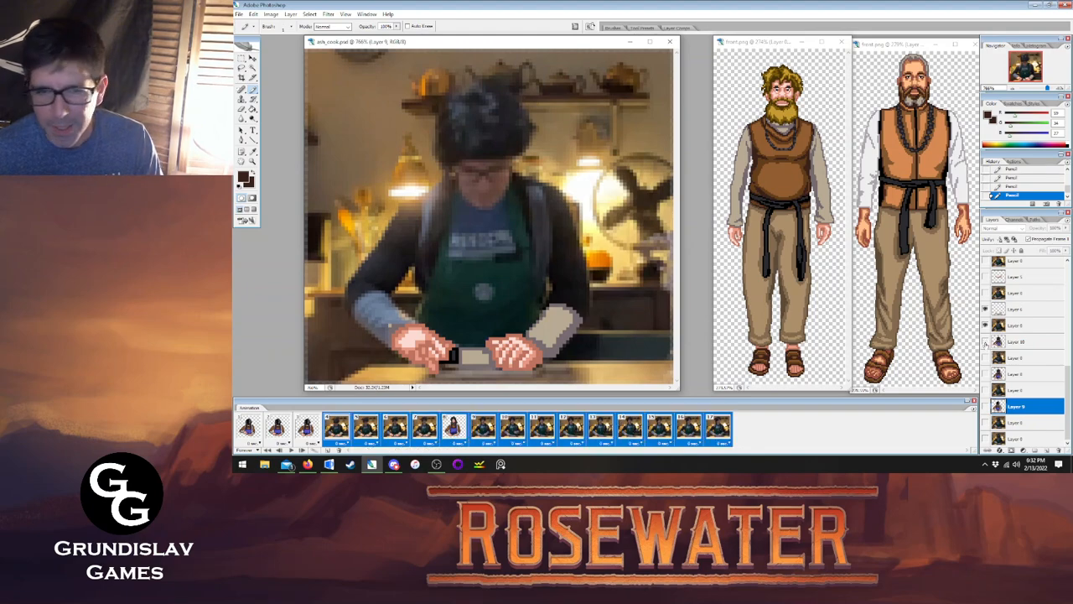
{"action": "left_click", "coordinate": [299, 428]}
{"action": "left_click", "coordinate": [280, 428]}
{"action": "left_click", "coordinate": [258, 428]}
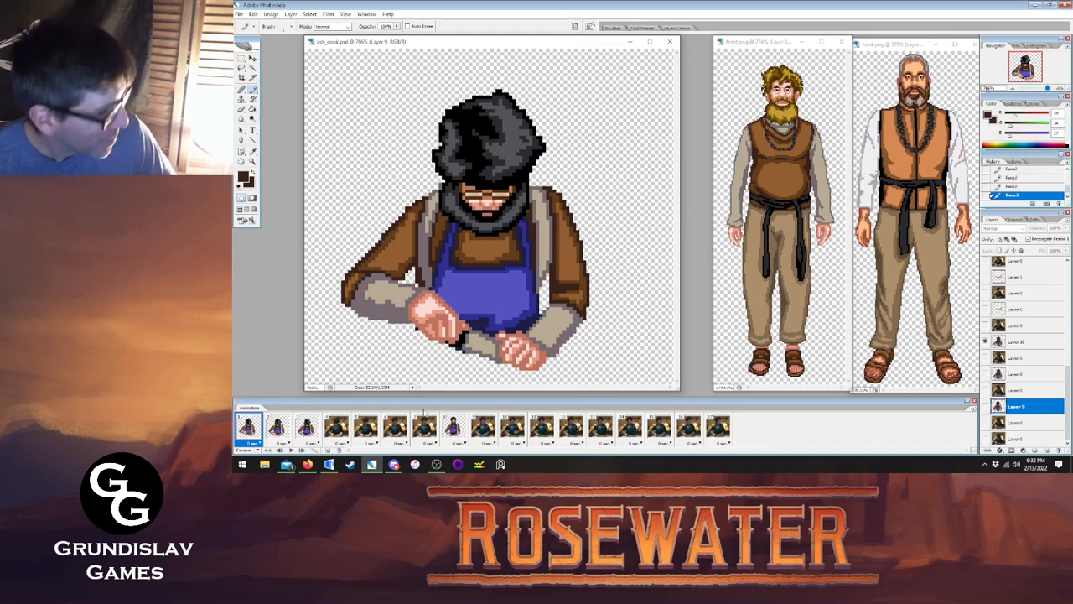
Erase the stray pixels along the knife arm's upper sleeve edge on Layer 10 in frame 1.
{"action": "key", "text": "e"}
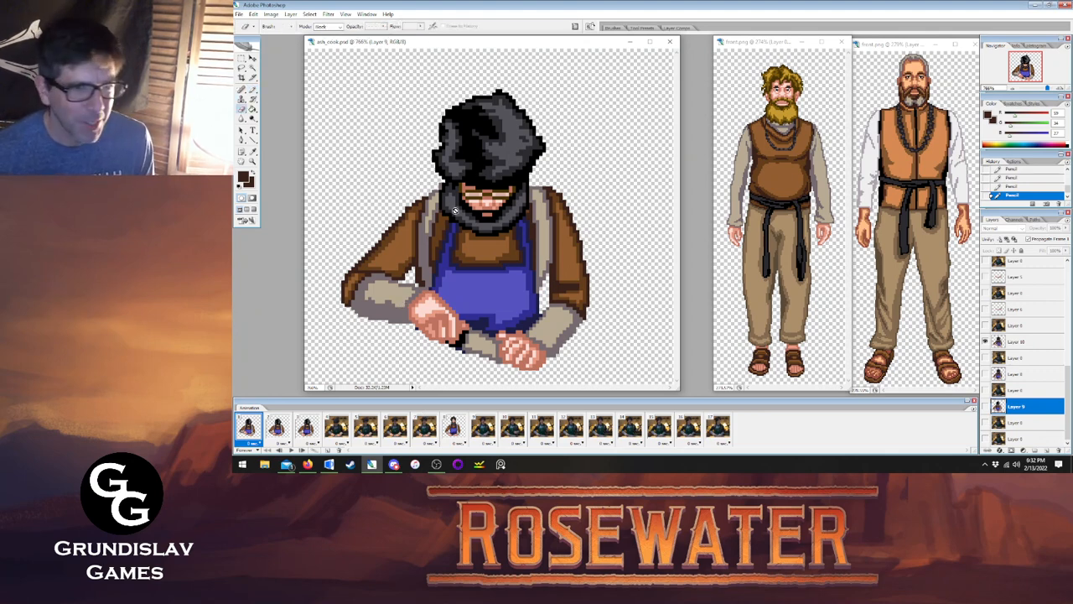
{"action": "left_click", "coordinate": [1017, 340]}
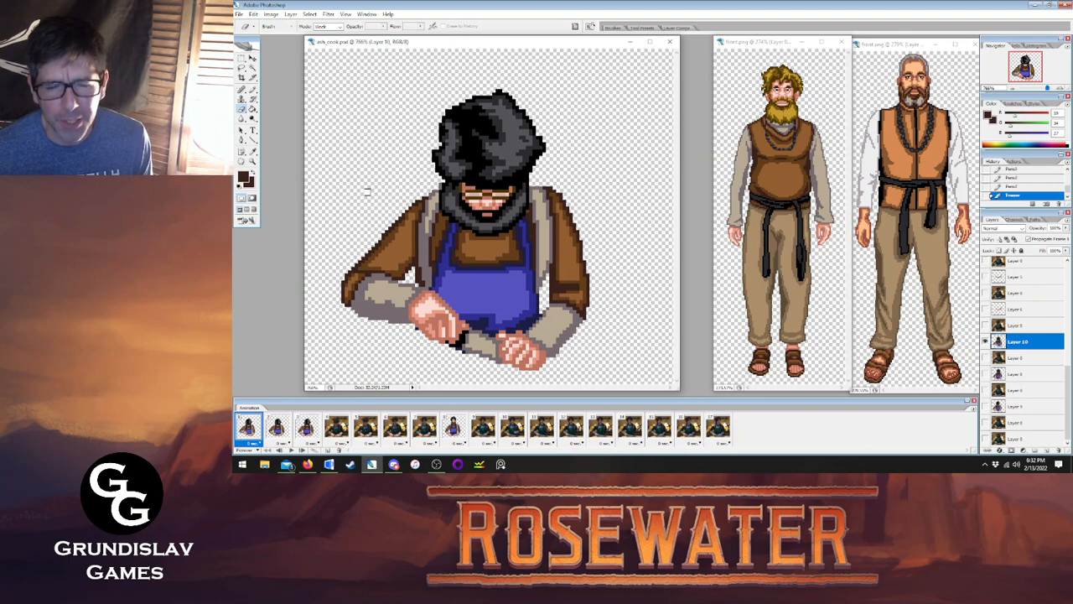
{"action": "left_click", "coordinate": [379, 229]}
{"action": "left_click", "coordinate": [383, 228]}
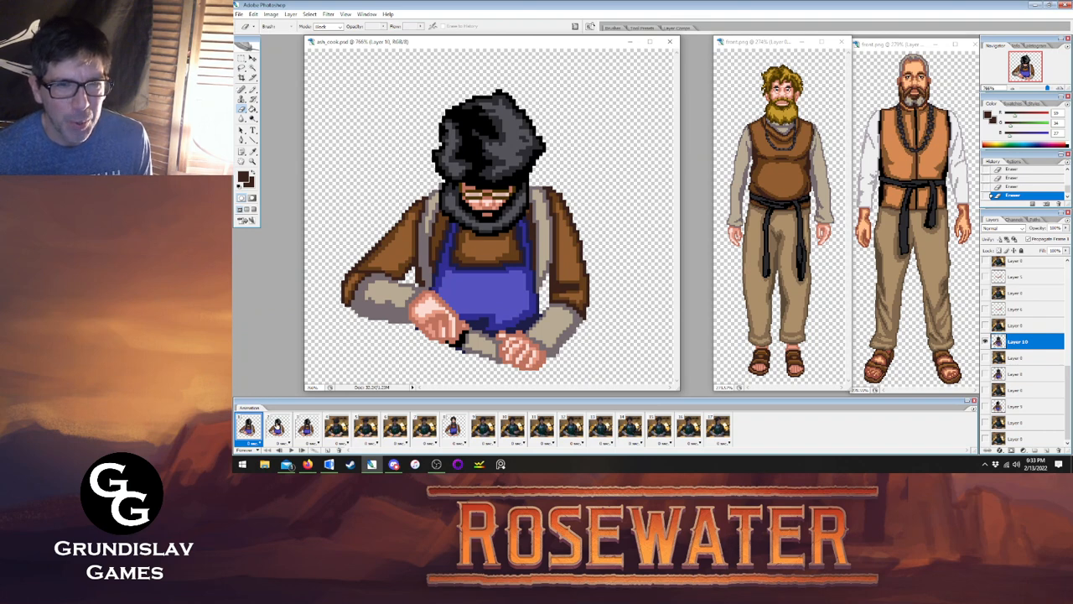
Retouch the knife arm's upper sleeve edge on Layer 9 in frame 2 with sampled brown Pencil pixels.
{"action": "left_click", "coordinate": [277, 427]}
{"action": "left_click", "coordinate": [1020, 406]}
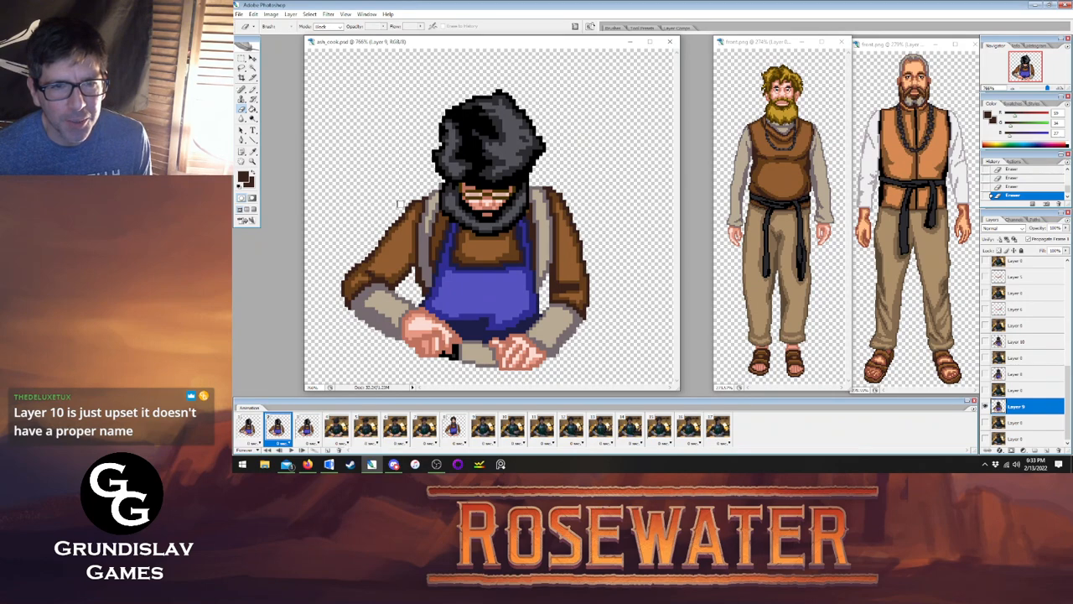
{"action": "key", "text": "i"}
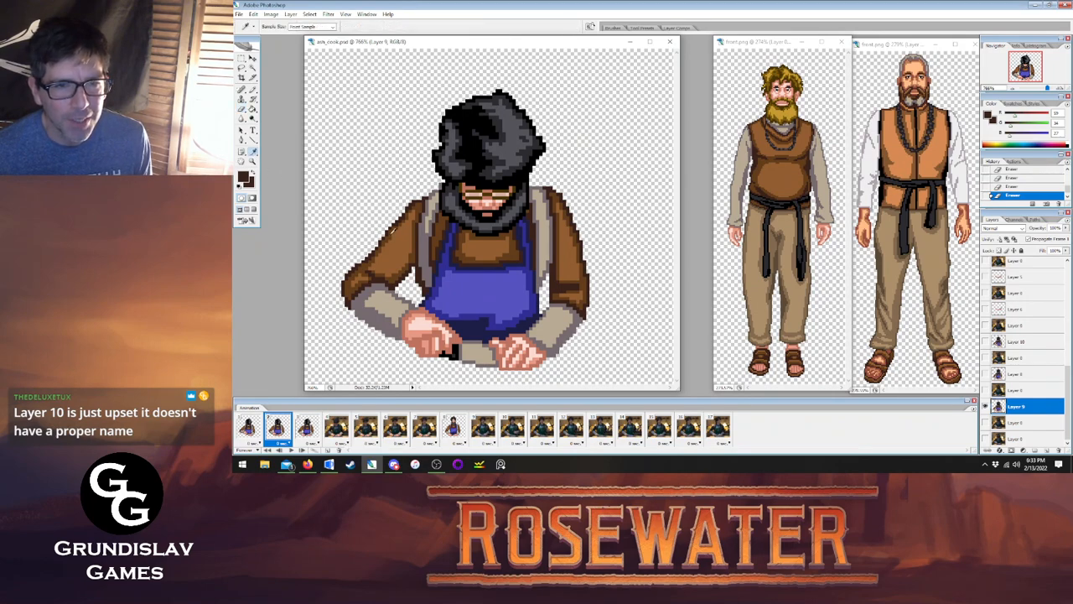
{"action": "key", "text": "b"}
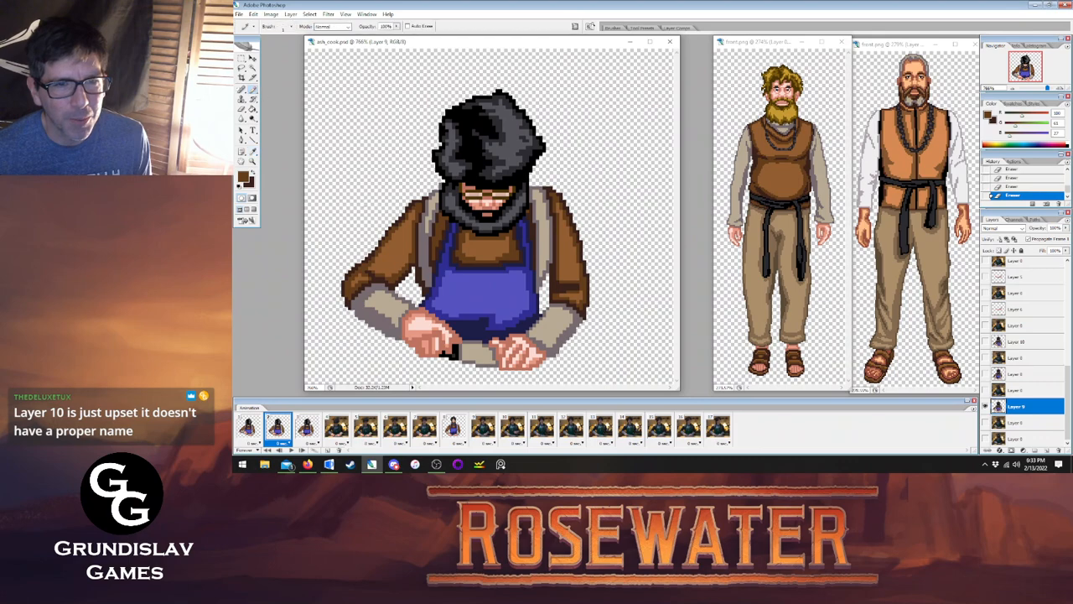
{"action": "left_click", "coordinate": [399, 224]}
{"action": "left_click", "coordinate": [401, 223]}
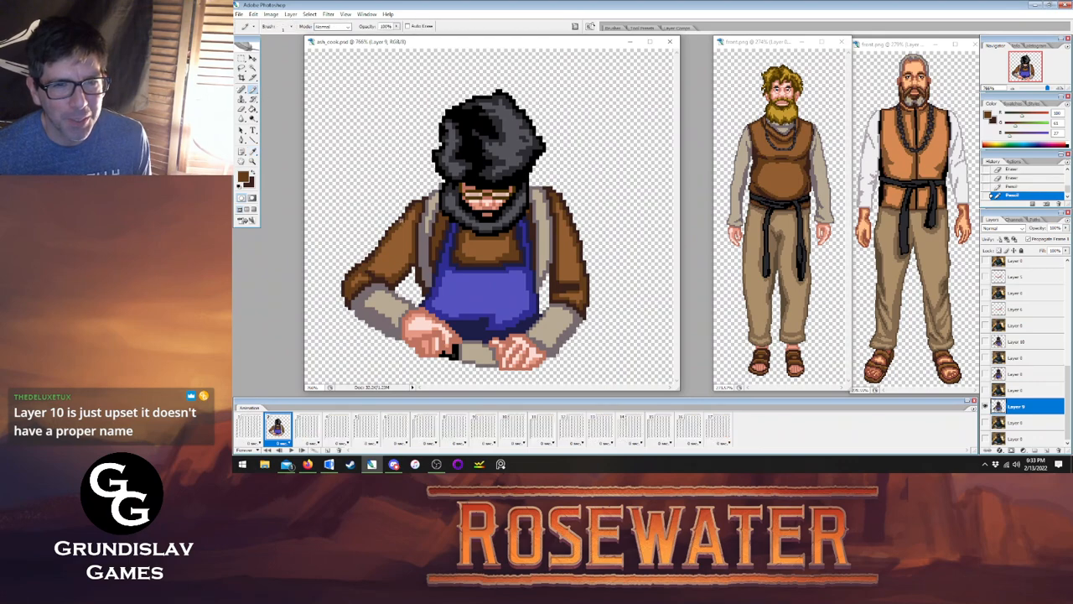
{"action": "left_click", "coordinate": [402, 222]}
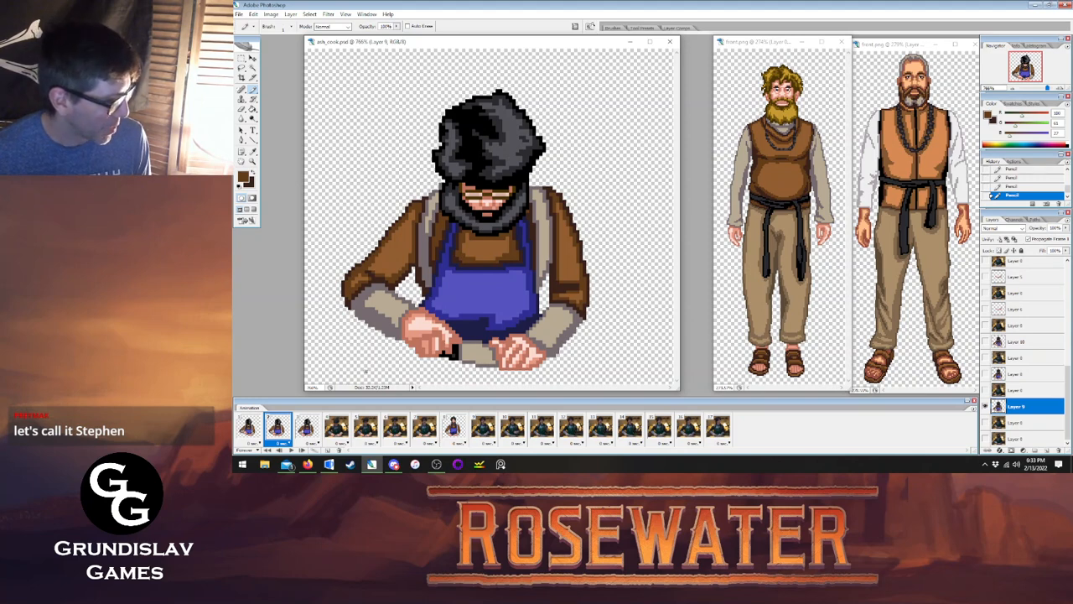
Flip between frames 1, 2 and 3 to compare the knife arm's upper sleeve and elbow outline.
{"action": "left_click", "coordinate": [250, 426]}
{"action": "left_click", "coordinate": [281, 426]}
{"action": "left_click", "coordinate": [251, 426]}
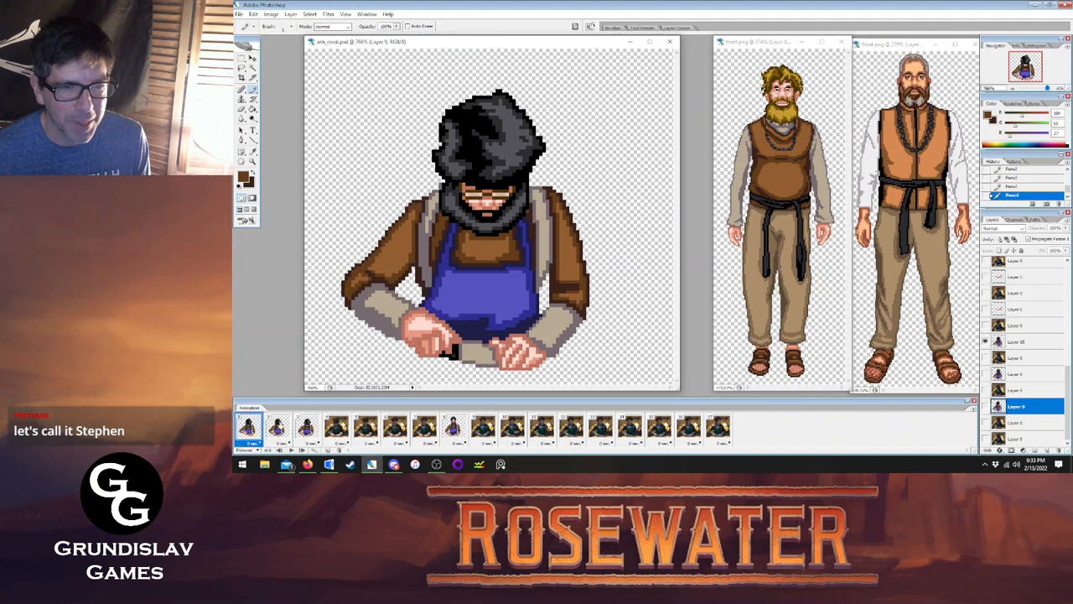
{"action": "left_click", "coordinate": [285, 426]}
{"action": "left_click", "coordinate": [250, 426]}
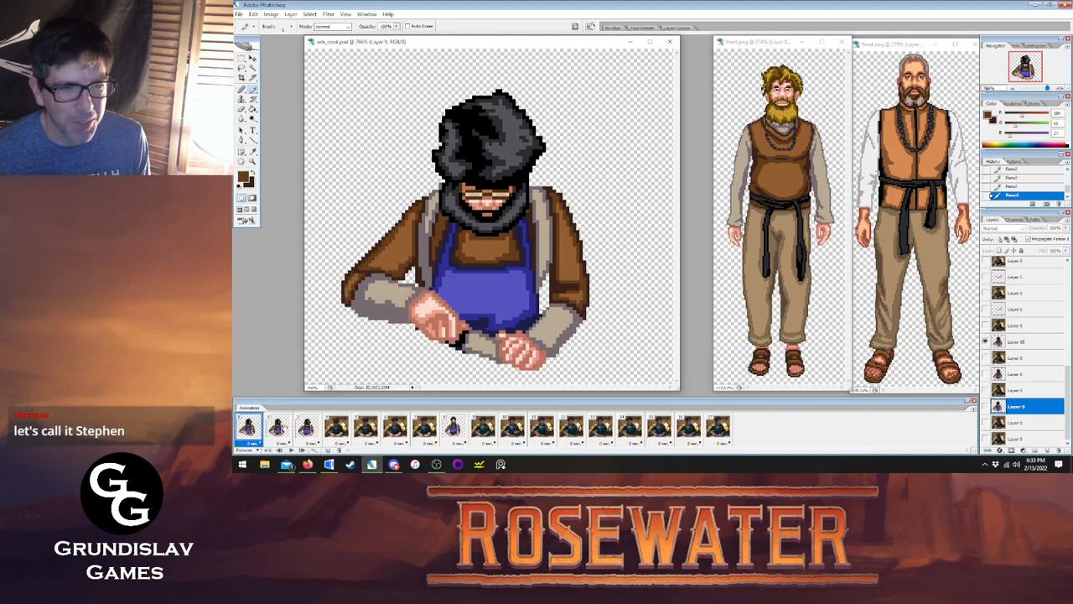
{"action": "left_click", "coordinate": [1017, 341]}
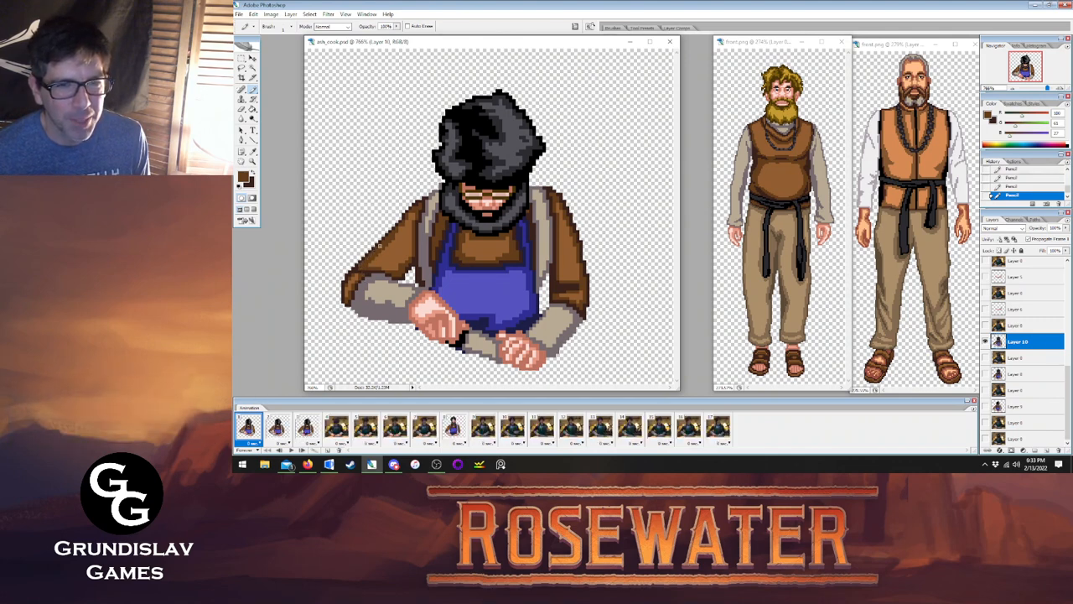
{"action": "left_click", "coordinate": [275, 427]}
{"action": "left_click", "coordinate": [250, 428]}
{"action": "left_click", "coordinate": [278, 426]}
{"action": "left_click", "coordinate": [306, 427]}
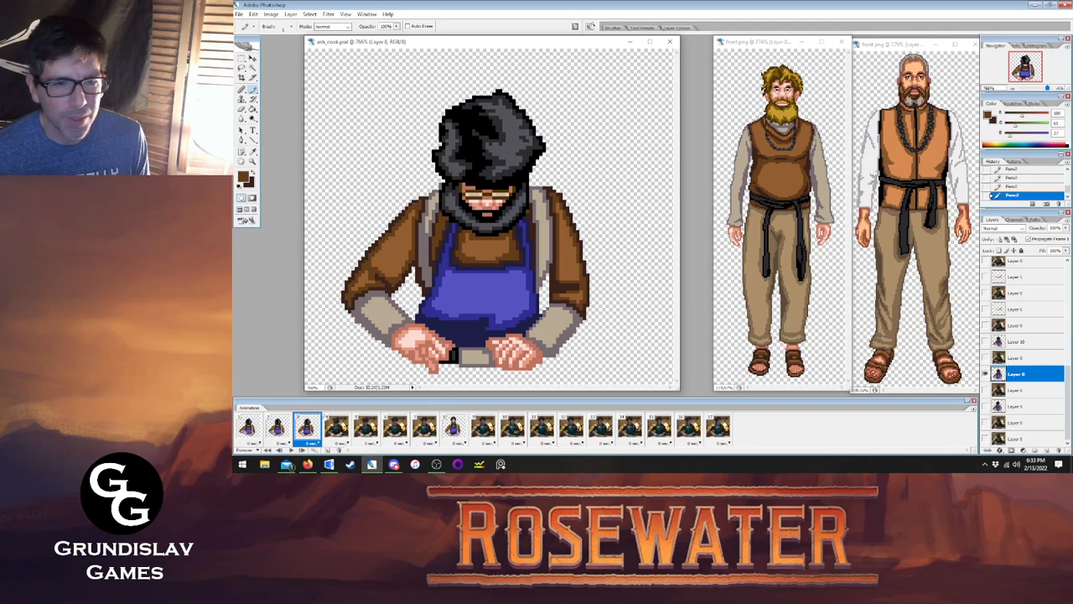
{"action": "left_click", "coordinate": [279, 426]}
{"action": "left_click", "coordinate": [306, 427]}
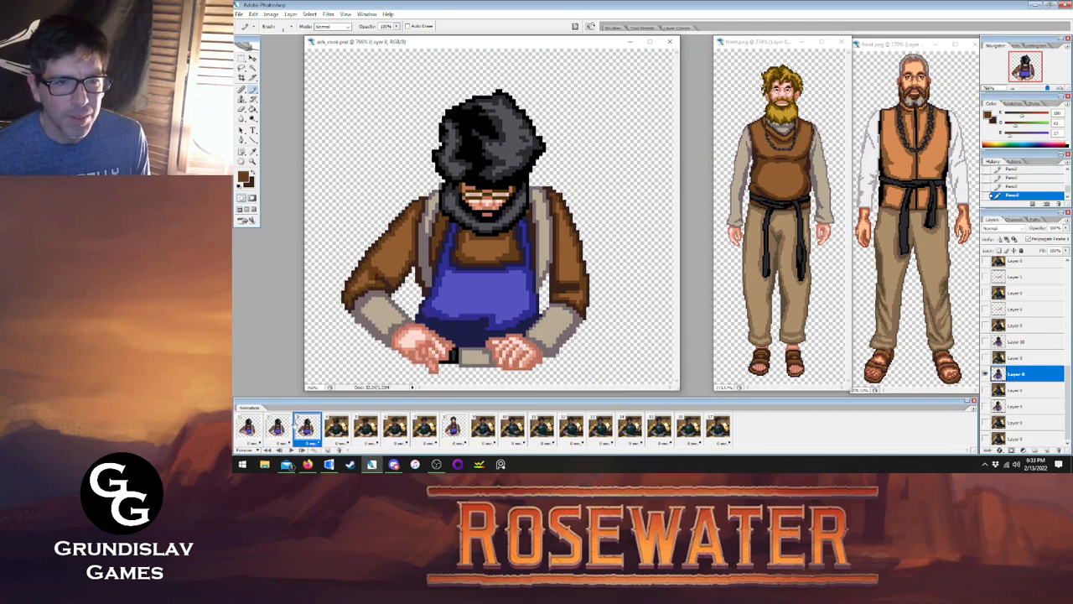
Erase the stray pixels at the knife arm's outer elbow edge on Layer 8 in frame 3.
{"action": "key", "text": "e"}
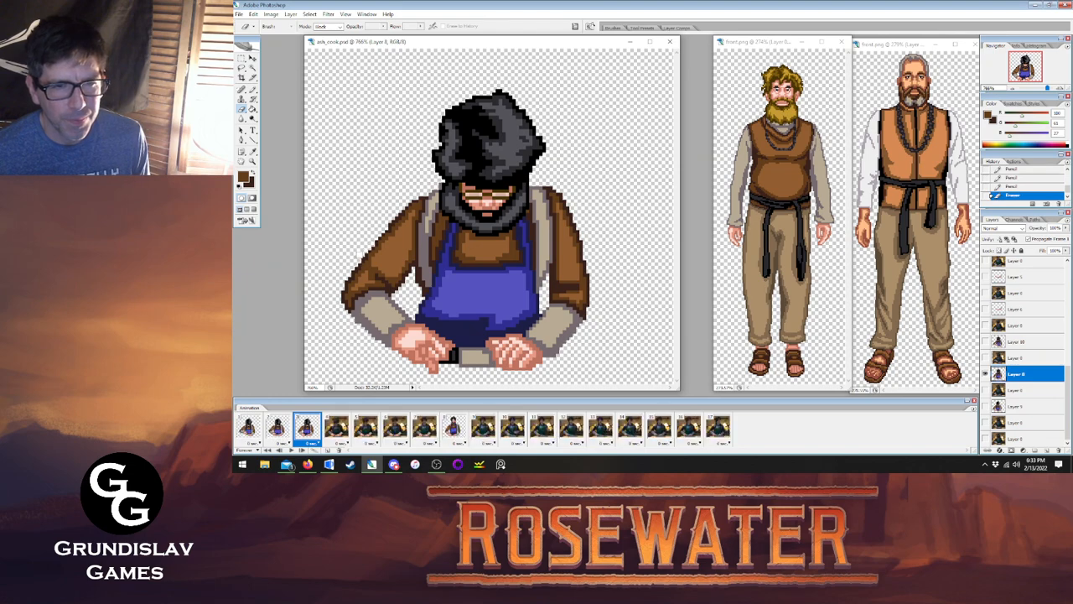
{"action": "left_click", "coordinate": [343, 276]}
{"action": "left_click", "coordinate": [341, 292]}
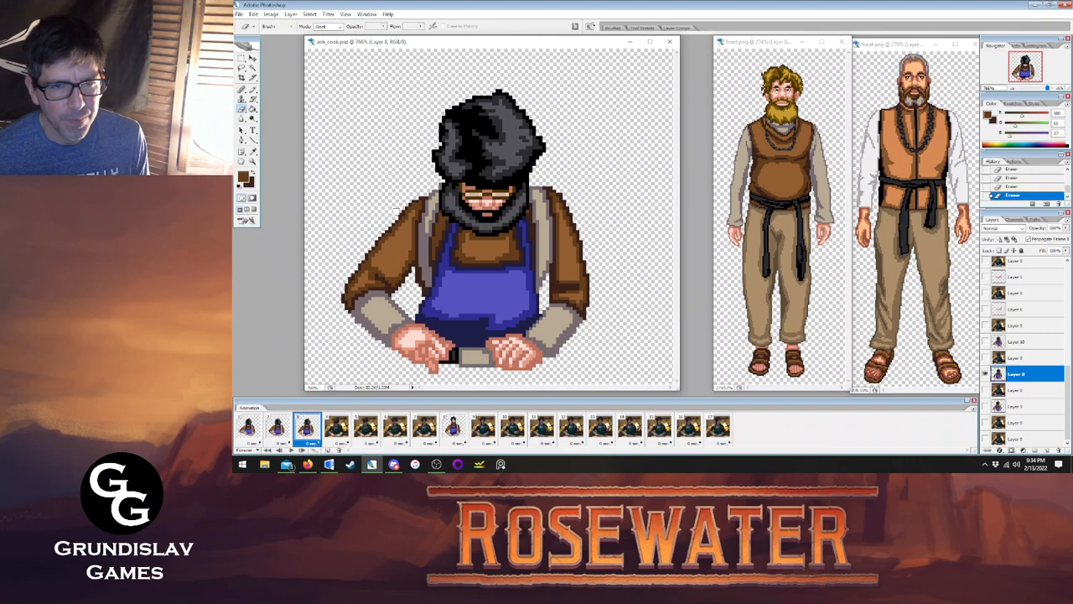
Alternate between frames 2 and 3 to check how the knife arm's outline moves.
{"action": "left_click", "coordinate": [283, 426]}
{"action": "left_click", "coordinate": [297, 431]}
{"action": "left_click", "coordinate": [288, 430]}
{"action": "left_click", "coordinate": [297, 431]}
{"action": "left_click", "coordinate": [287, 430]}
{"action": "left_click", "coordinate": [297, 430]}
{"action": "left_click", "coordinate": [287, 430]}
{"action": "left_click", "coordinate": [297, 431]}
{"action": "left_click", "coordinate": [288, 430]}
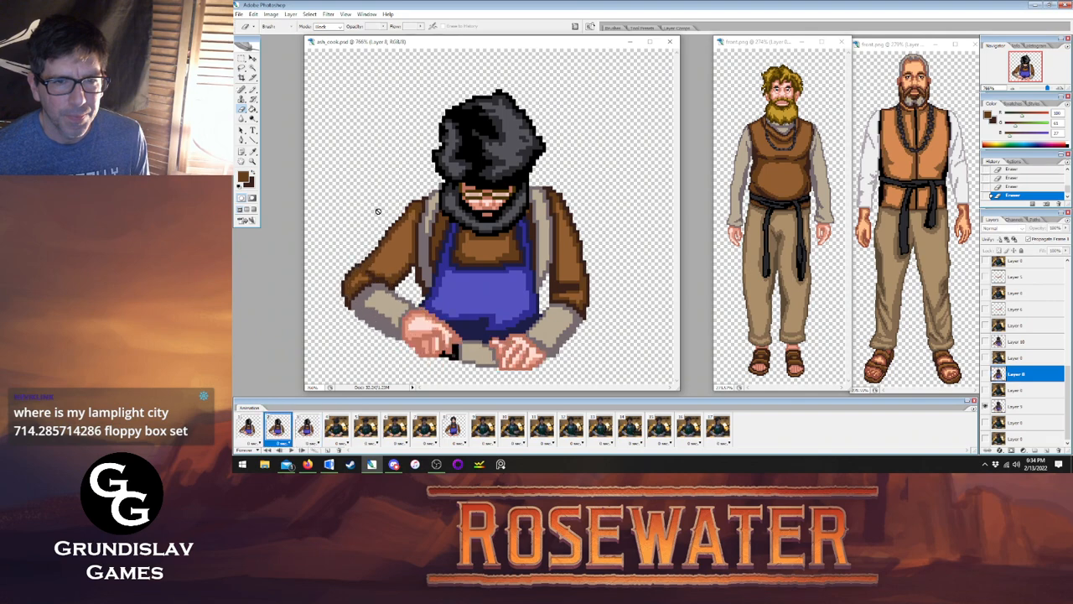
{"action": "left_click", "coordinate": [303, 430]}
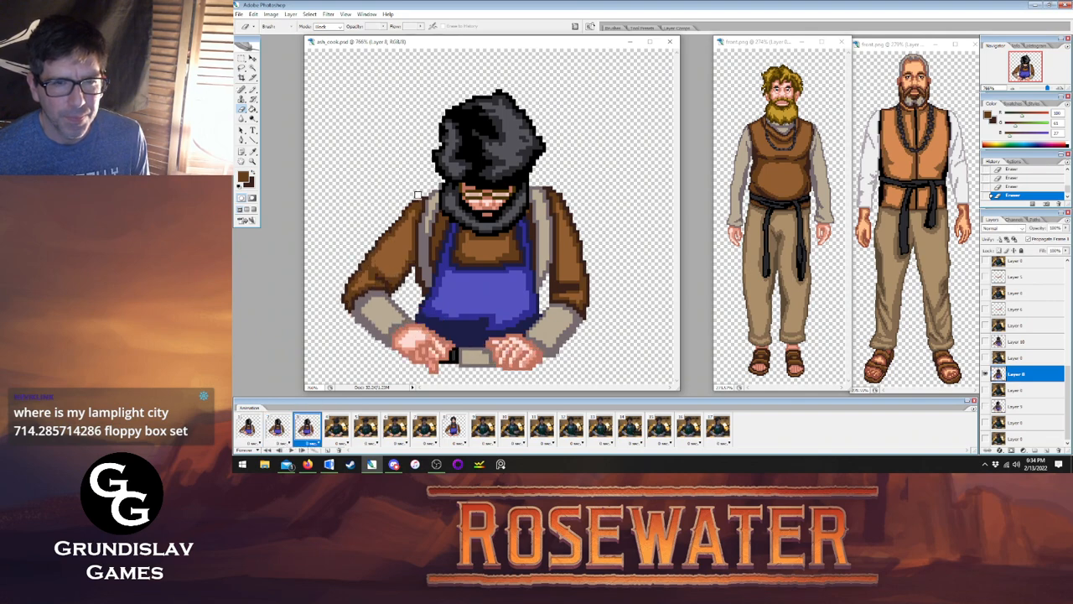
Touch up the knife arm on Layer 8 in frame 3 with a dark brown Pencil pixel, comparing it with frame 2, and save the file.
{"action": "left_click", "coordinate": [253, 173]}
{"action": "left_click", "coordinate": [253, 90]}
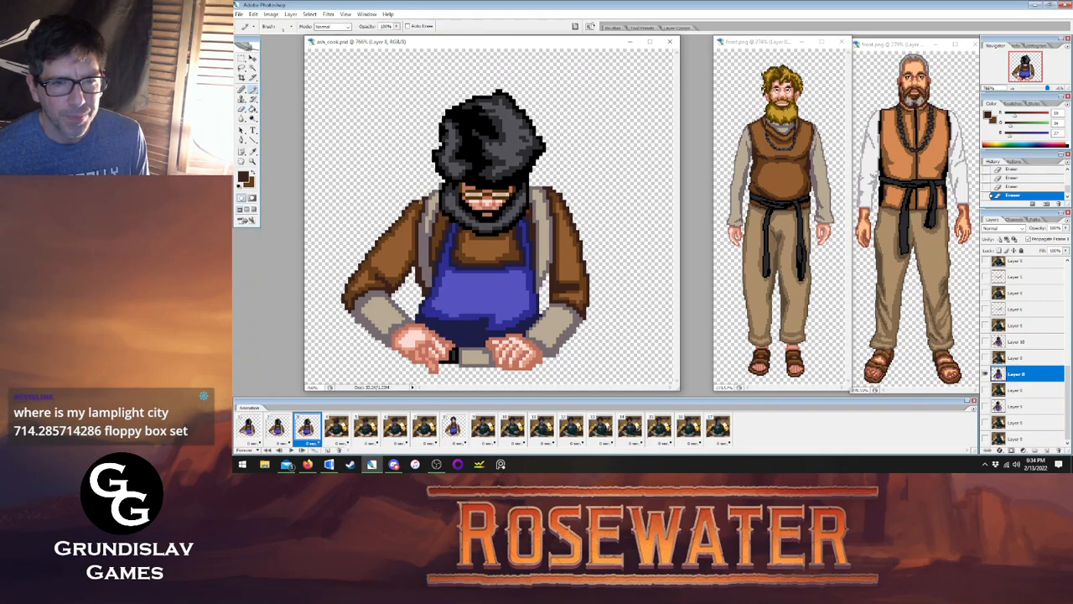
{"action": "left_click", "coordinate": [286, 433]}
{"action": "left_click", "coordinate": [300, 424]}
{"action": "left_click", "coordinate": [286, 427]}
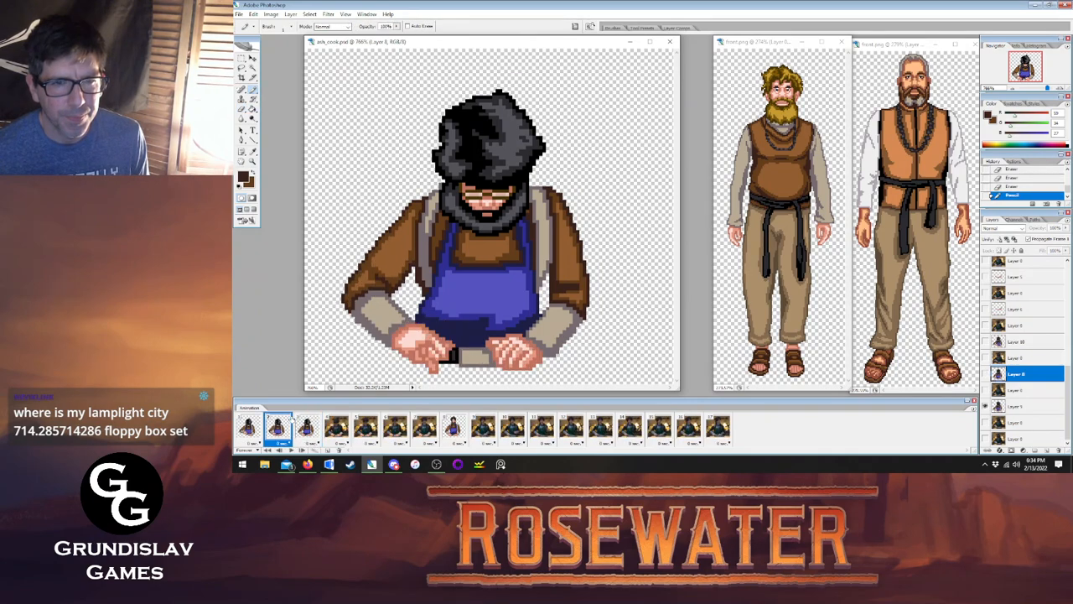
{"action": "left_click", "coordinate": [298, 422]}
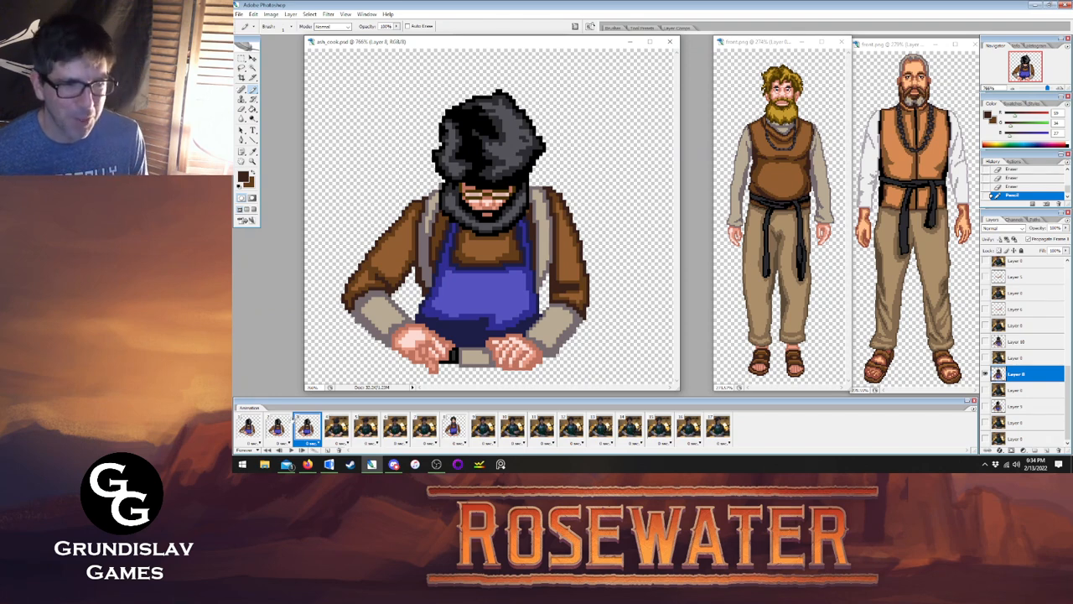
{"action": "left_click", "coordinate": [285, 429]}
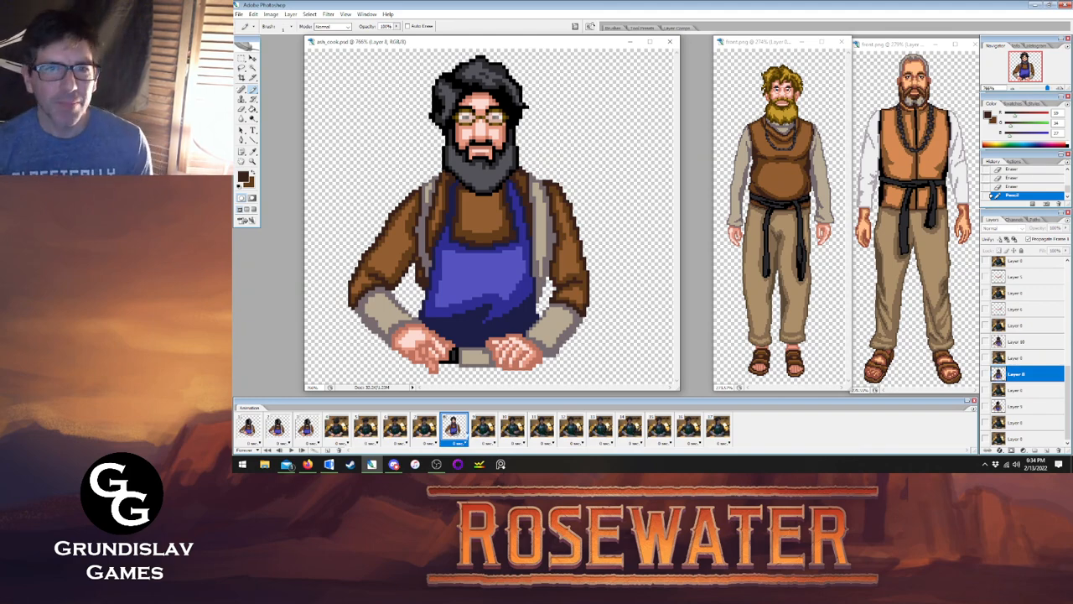
{"action": "left_click", "coordinate": [241, 16]}
{"action": "left_click", "coordinate": [265, 103]}
Cycle back and forth through reference frames 4 to 7 to study the cook's head and body movement.
{"action": "left_click", "coordinate": [424, 428]}
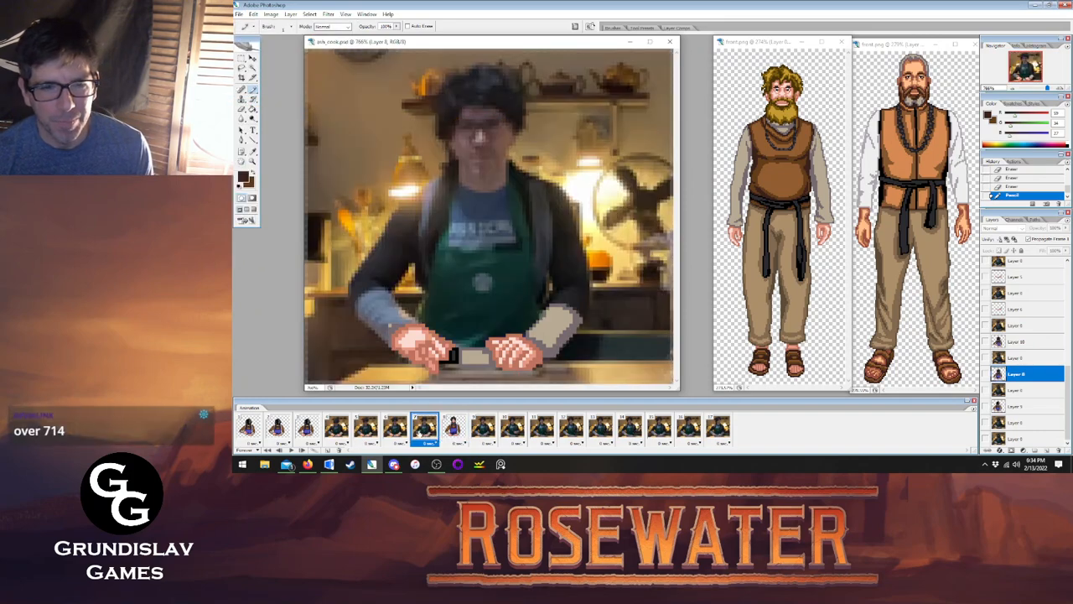
{"action": "left_click", "coordinate": [398, 432]}
{"action": "left_click", "coordinate": [368, 433]}
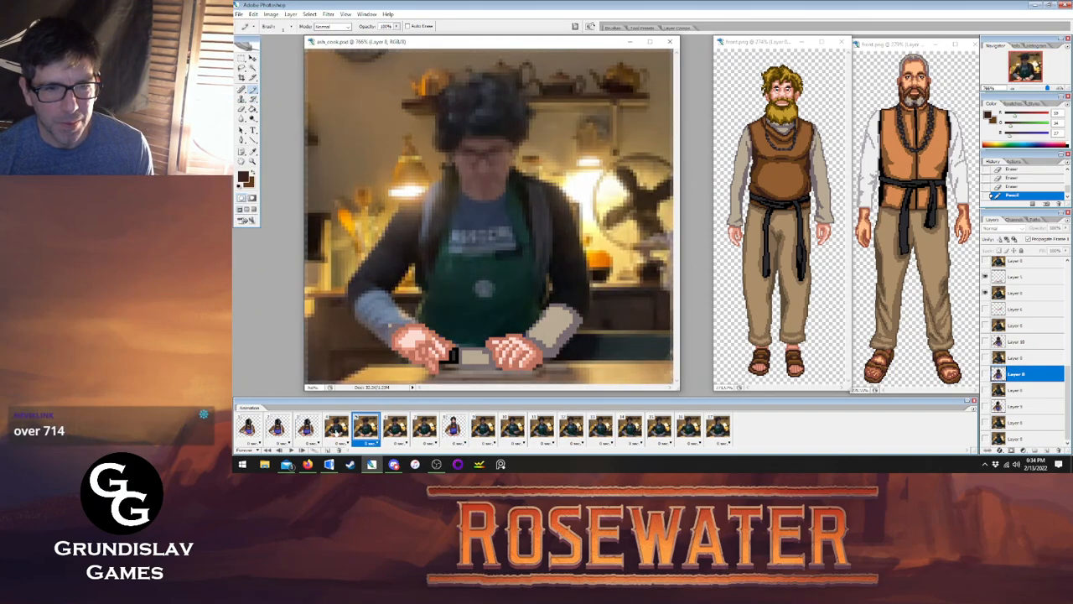
{"action": "left_click", "coordinate": [336, 429]}
{"action": "left_click", "coordinate": [364, 432]}
{"action": "left_click", "coordinate": [393, 432]}
{"action": "left_click", "coordinate": [422, 430]}
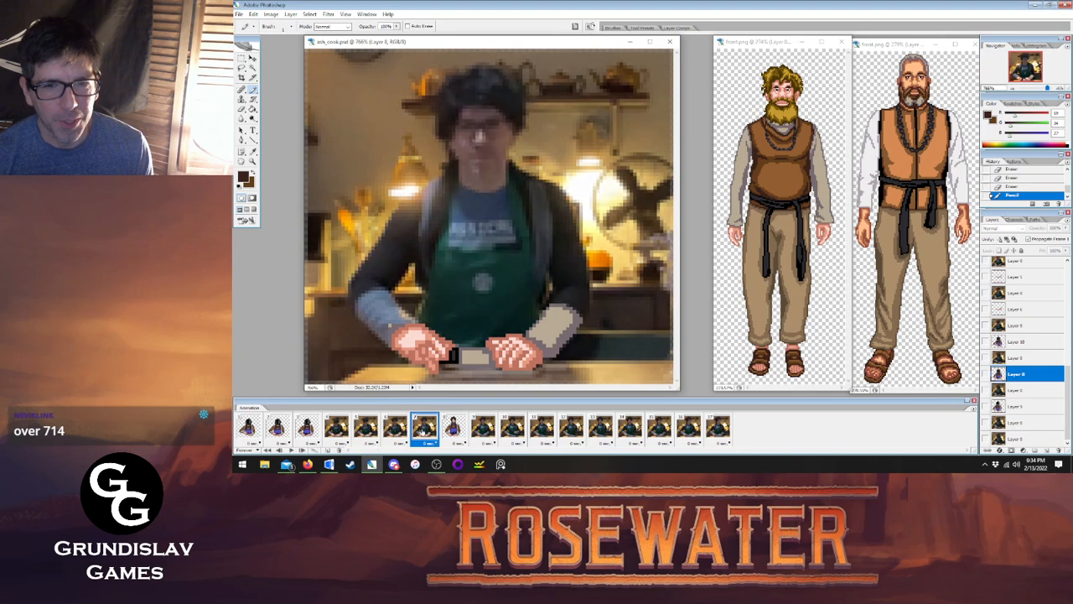
{"action": "left_click", "coordinate": [397, 429]}
{"action": "left_click", "coordinate": [367, 431]}
{"action": "left_click", "coordinate": [338, 431]}
{"action": "left_click", "coordinate": [364, 432]}
{"action": "left_click", "coordinate": [394, 432]}
{"action": "left_click", "coordinate": [422, 431]}
{"action": "left_click", "coordinate": [394, 431]}
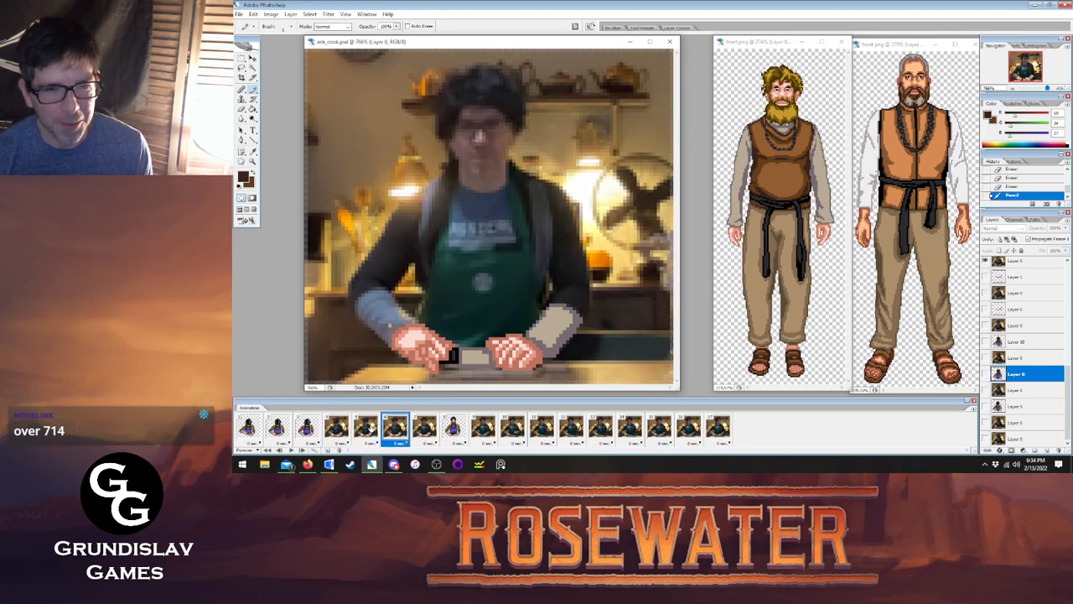
{"action": "left_click", "coordinate": [365, 431]}
{"action": "left_click", "coordinate": [336, 431]}
{"action": "left_click", "coordinate": [365, 431]}
{"action": "left_click", "coordinate": [394, 431]}
{"action": "left_click", "coordinate": [424, 431]}
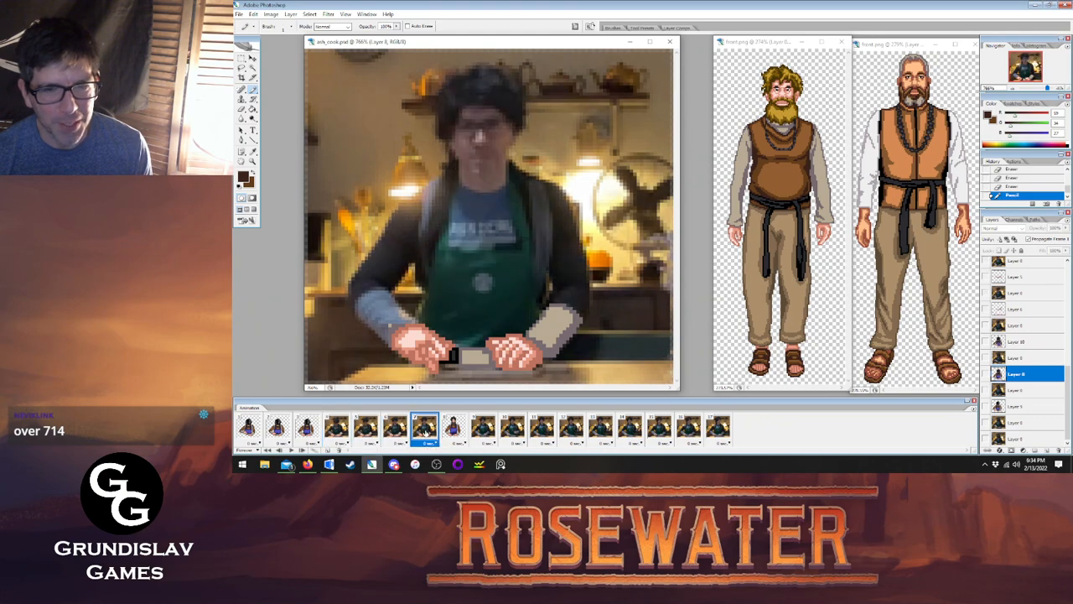
{"action": "left_click", "coordinate": [394, 431]}
{"action": "left_click", "coordinate": [366, 431]}
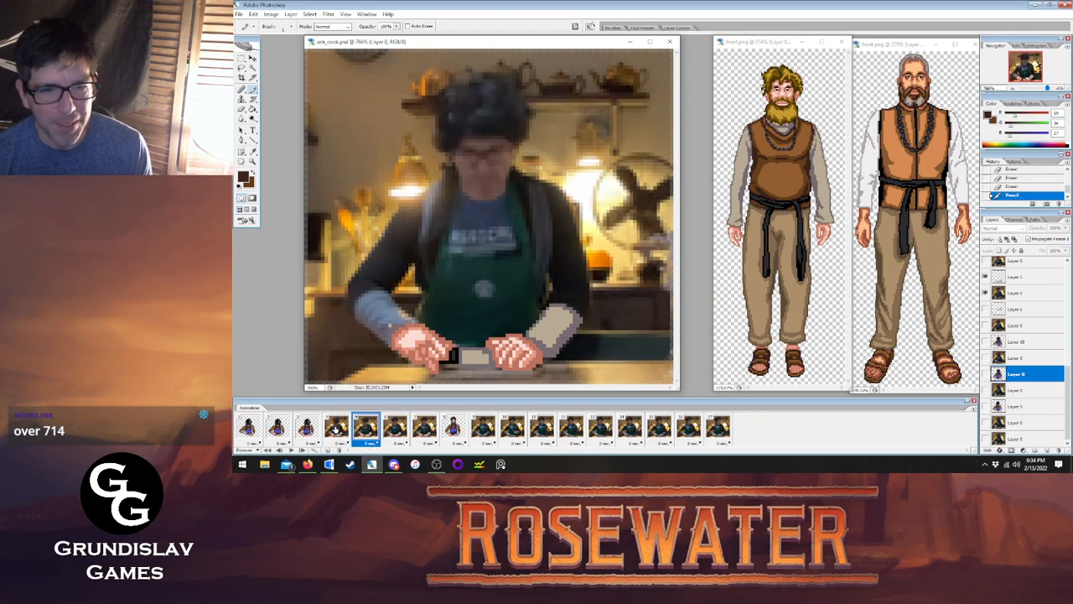
Outline the knife arm's sleeve on Layer 3 in frame 7 with the sampled grey shadow colour, using the Pencil.
{"action": "left_click", "coordinate": [336, 431]}
{"action": "left_click", "coordinate": [394, 431]}
{"action": "left_click", "coordinate": [451, 431]}
{"action": "left_click", "coordinate": [421, 431]}
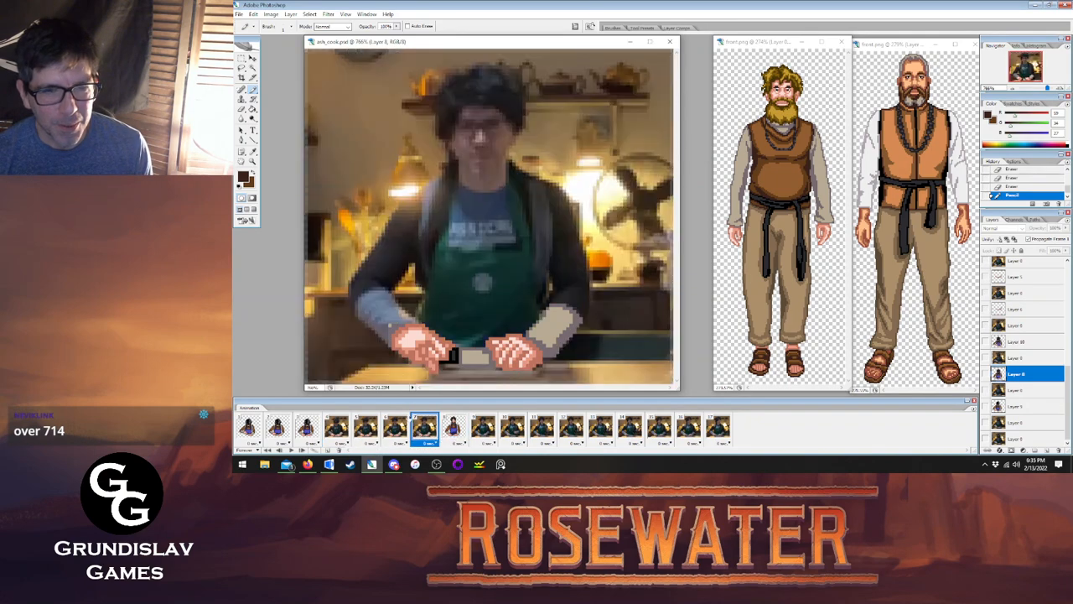
{"action": "key", "text": "i"}
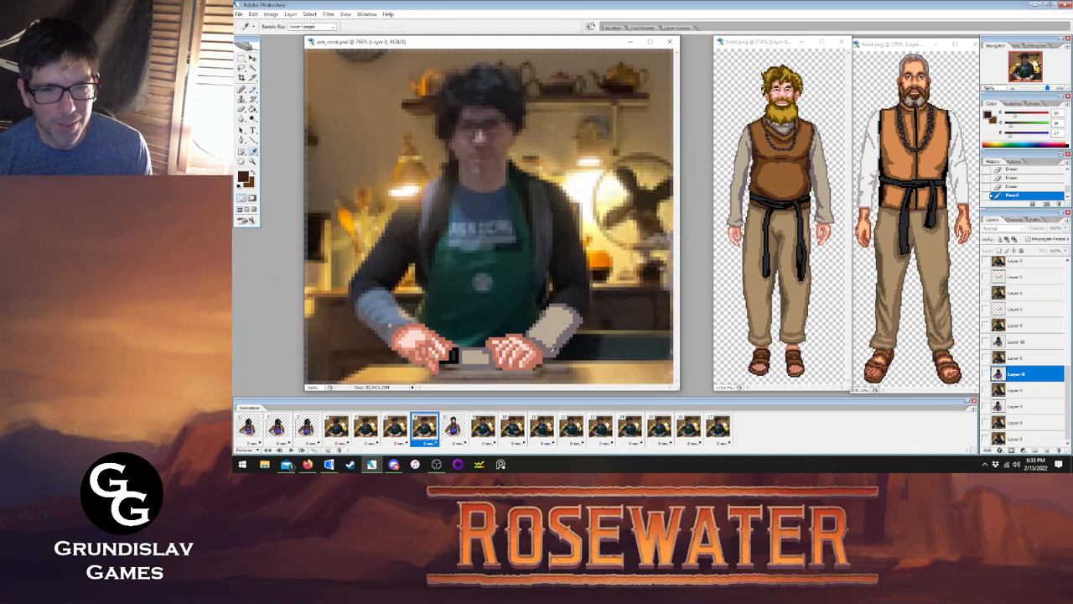
{"action": "key", "text": "z"}
{"action": "left_click", "coordinate": [404, 309]}
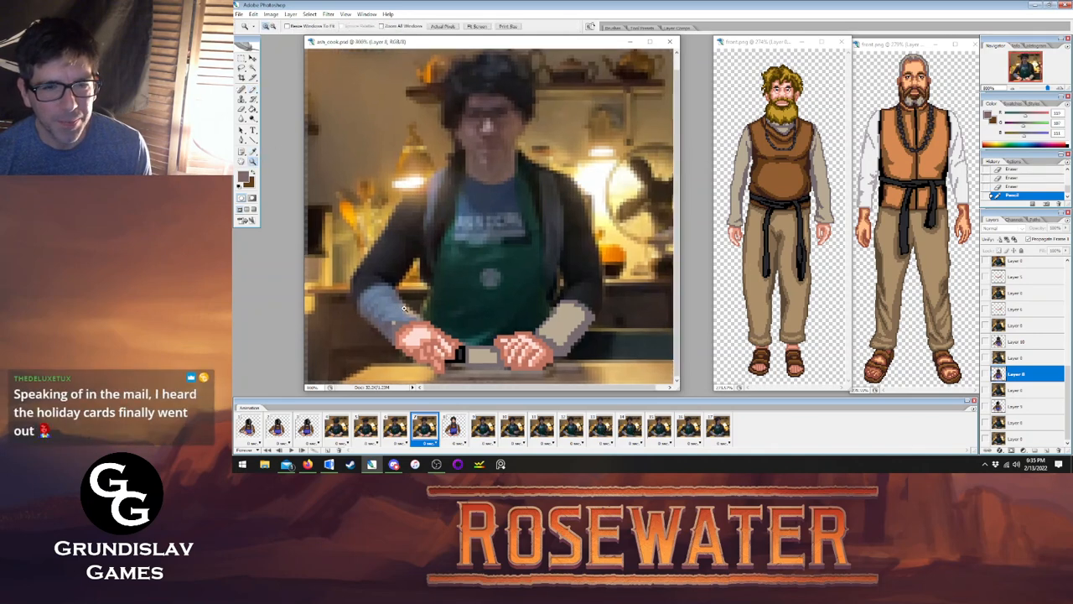
{"action": "left_click", "coordinate": [403, 308]}
{"action": "left_click", "coordinate": [483, 260]}
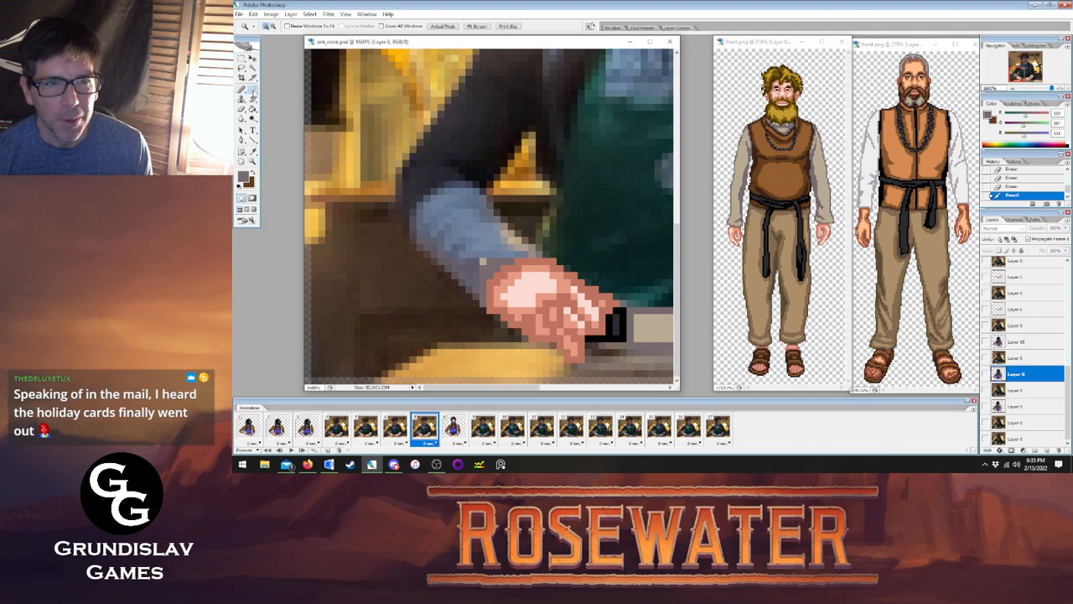
{"action": "key", "text": "b"}
{"action": "scroll", "coordinate": [1015, 364], "scroll_direction": "up", "scroll_amount": 3}
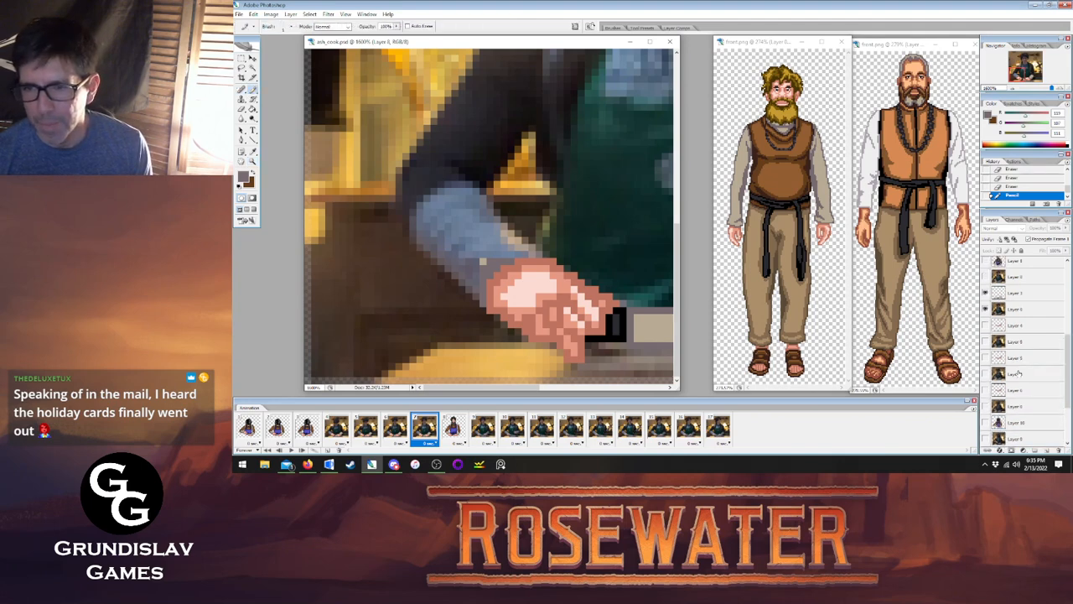
{"action": "left_click", "coordinate": [1009, 291]}
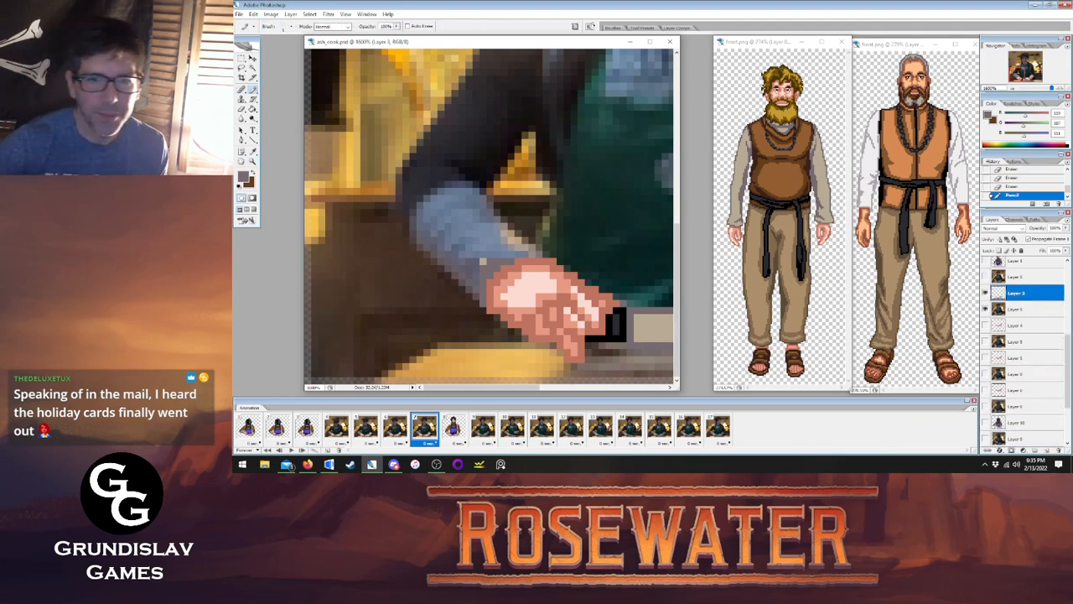
{"action": "mouse_move", "coordinate": [413, 236]}
{"action": "left_mouse_down"}
{"action": "mouse_move", "coordinate": [428, 201]}
{"action": "mouse_move", "coordinate": [452, 186]}
{"action": "mouse_move", "coordinate": [518, 234]}
{"action": "left_mouse_up"}
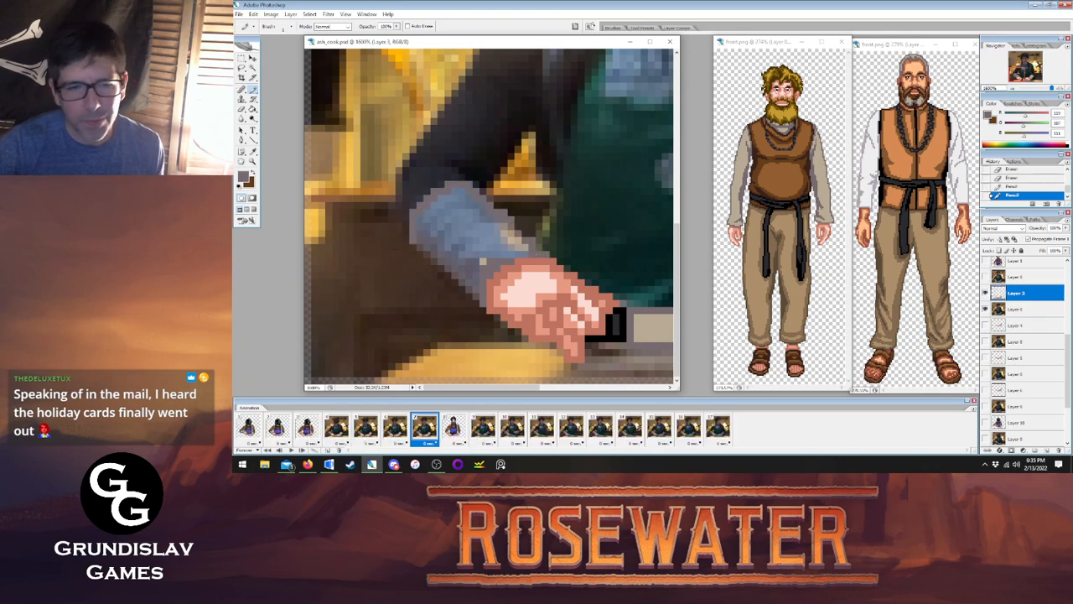
Erase excess pixels and thicken the grey shading along the knife arm's sleeve in frame 7, comparing it with frame 8.
{"action": "left_click", "coordinate": [453, 426]}
{"action": "left_click", "coordinate": [424, 425]}
{"action": "key", "text": "e"}
{"action": "left_click_drag", "start_coordinate": [504, 208], "coordinate": [513, 218]}
{"action": "key", "text": "b"}
{"action": "left_click_drag", "start_coordinate": [420, 242], "coordinate": [476, 298]}
{"action": "left_click", "coordinate": [453, 425]}
{"action": "left_click", "coordinate": [425, 426]}
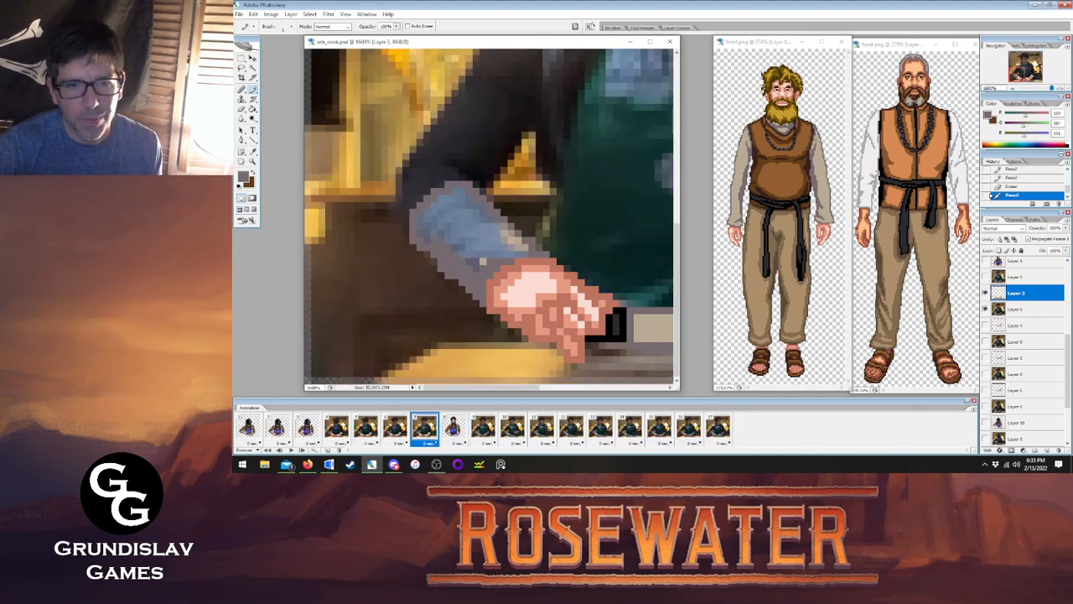
{"action": "left_click", "coordinate": [459, 192]}
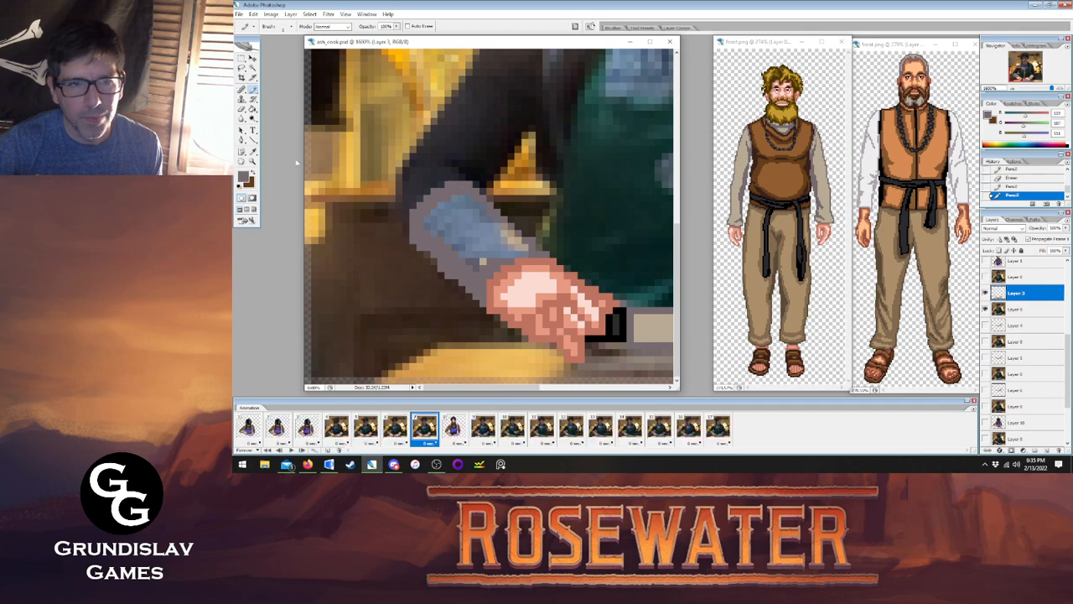
Sample the beige sleeve colour from frame 8 and fill the knife arm's sleeve with it on Layer 3 in frame 7.
{"action": "key", "text": "i"}
{"action": "left_click", "coordinate": [451, 426]}
{"action": "left_click", "coordinate": [471, 242]}
{"action": "key", "text": "g"}
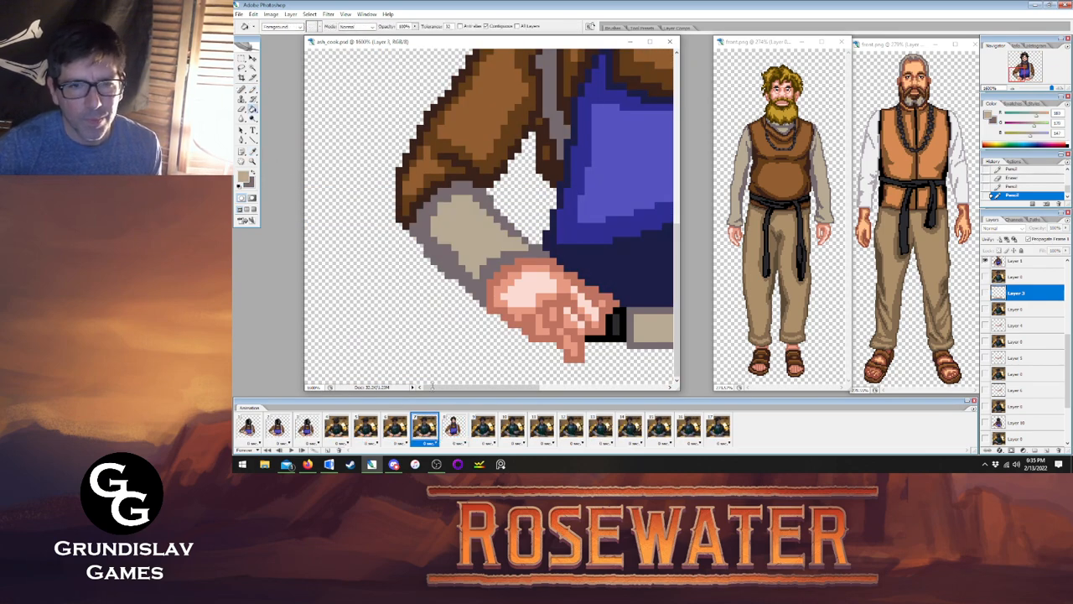
{"action": "left_click", "coordinate": [422, 427]}
{"action": "left_click", "coordinate": [462, 241]}
Touch up frame 7 near the knife arm's wrist with the grey Pencil, comparing the sleeve with frames 6 and 8.
{"action": "left_click", "coordinate": [253, 89]}
{"action": "key", "text": "x"}
{"action": "left_click", "coordinate": [536, 282]}
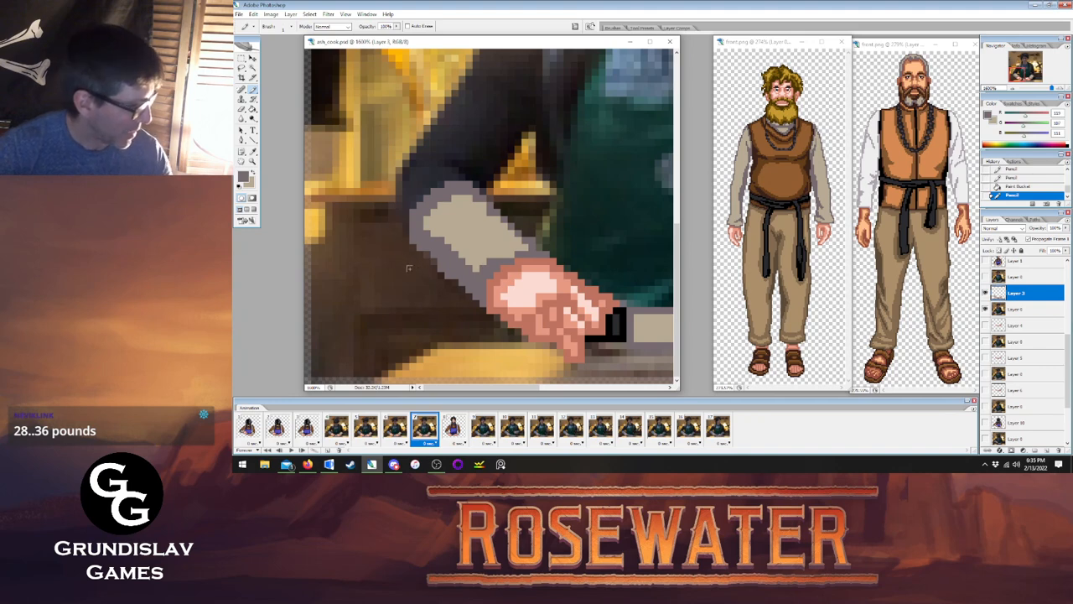
{"action": "left_click", "coordinate": [399, 432]}
{"action": "left_click", "coordinate": [426, 431]}
{"action": "left_click", "coordinate": [458, 431]}
{"action": "left_click", "coordinate": [424, 432]}
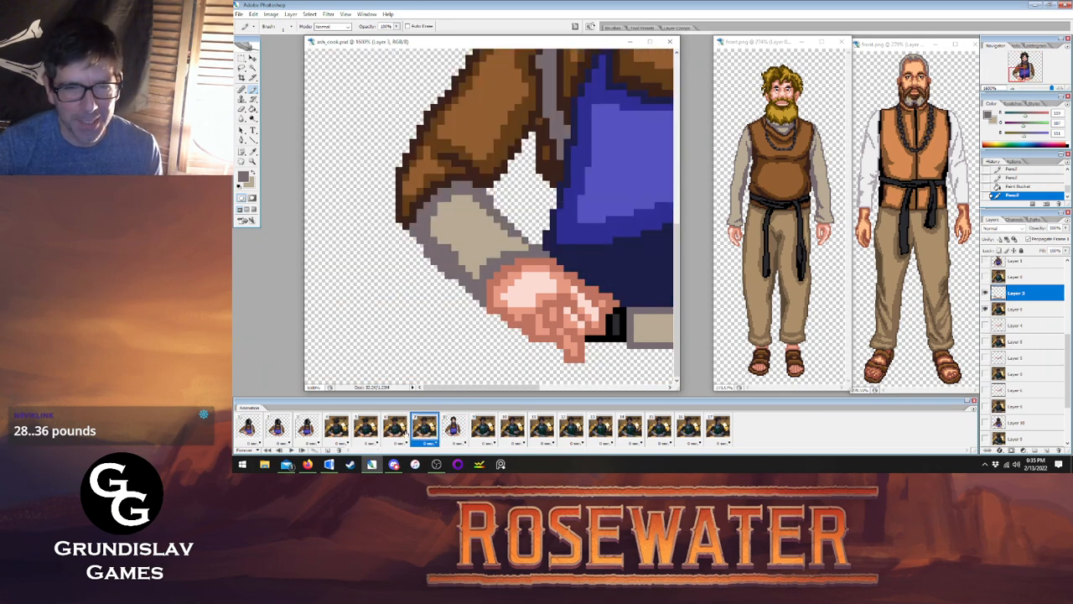
Outline and shade the knife arm's sleeve in grey on Layer 4 in frame 6, checking it against frame 7.
{"action": "left_click", "coordinate": [392, 432]}
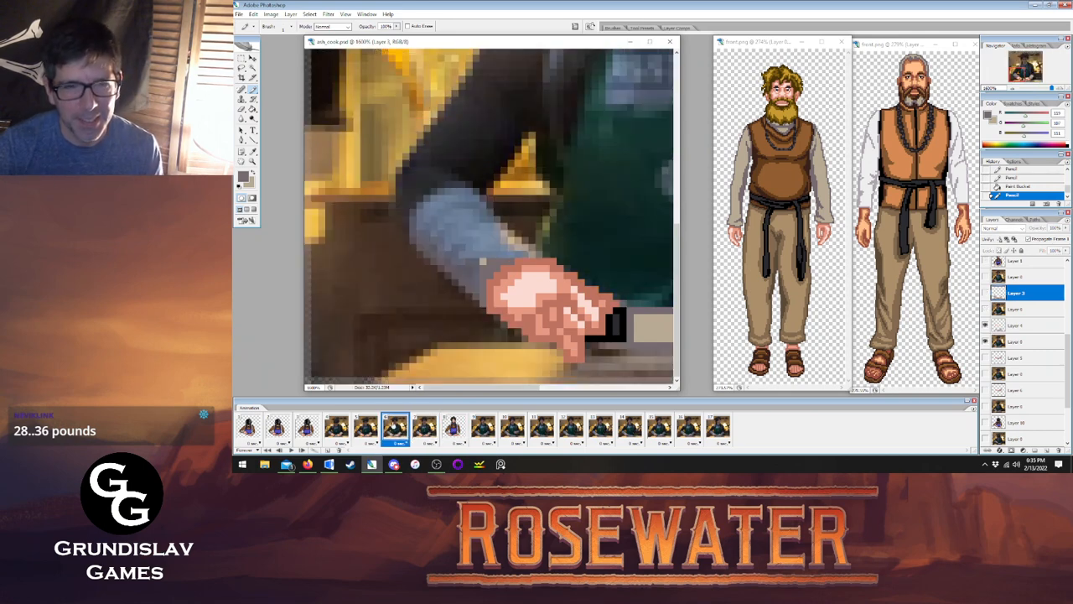
{"action": "left_click", "coordinate": [1019, 327]}
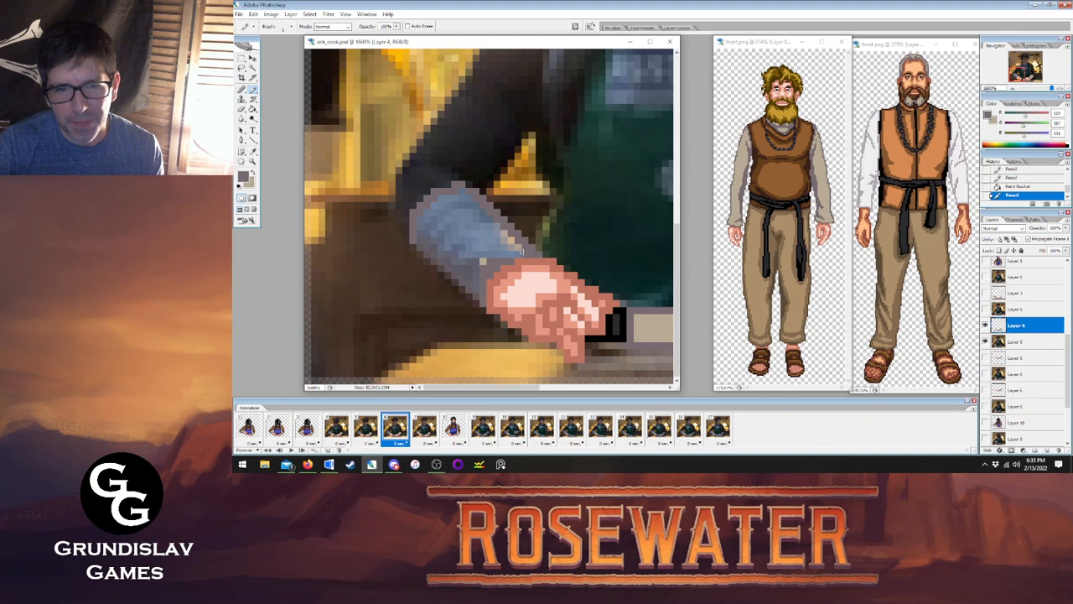
{"action": "left_click", "coordinate": [509, 255]}
{"action": "left_click_drag", "start_coordinate": [419, 249], "coordinate": [474, 295]}
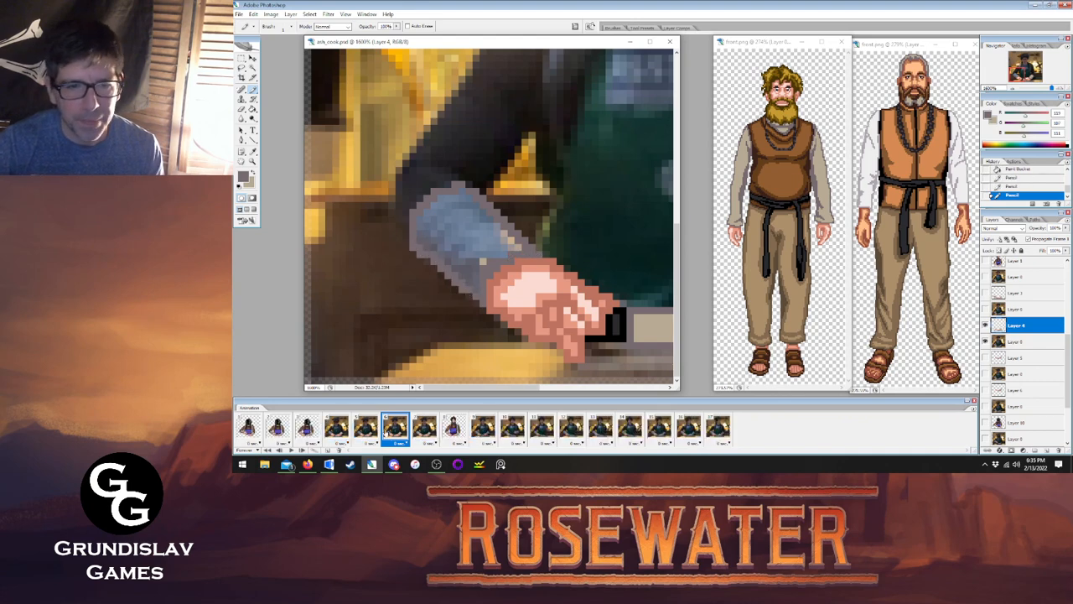
{"action": "left_click", "coordinate": [423, 431]}
{"action": "left_click", "coordinate": [396, 429]}
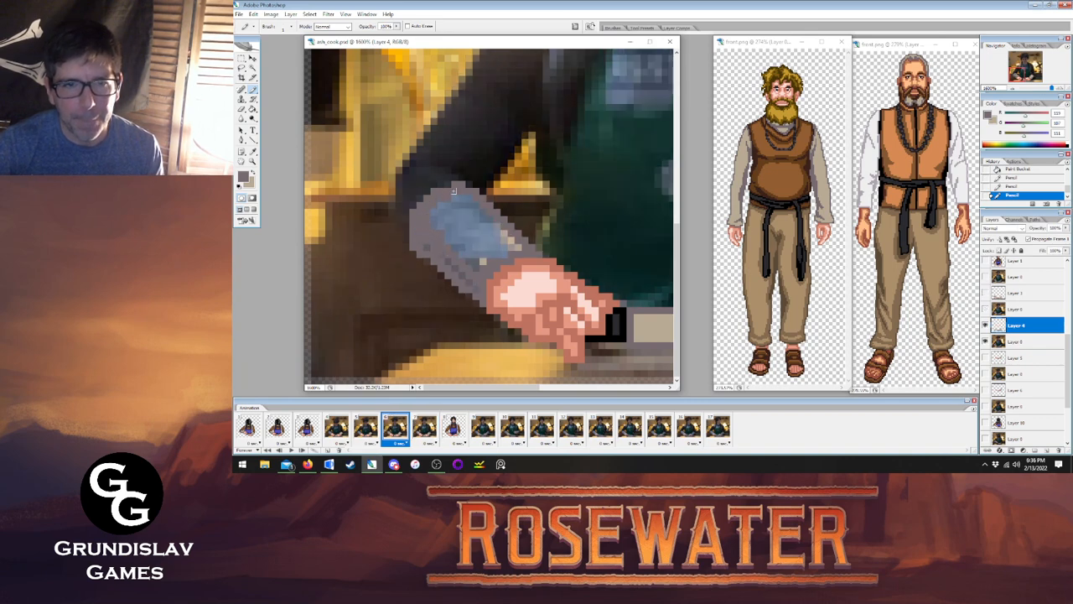
Fill the knife arm's outlined sleeve on Layer 4 in frame 6 with beige and compare it with frame 7.
{"action": "left_click", "coordinate": [253, 110]}
{"action": "left_click", "coordinate": [452, 220]}
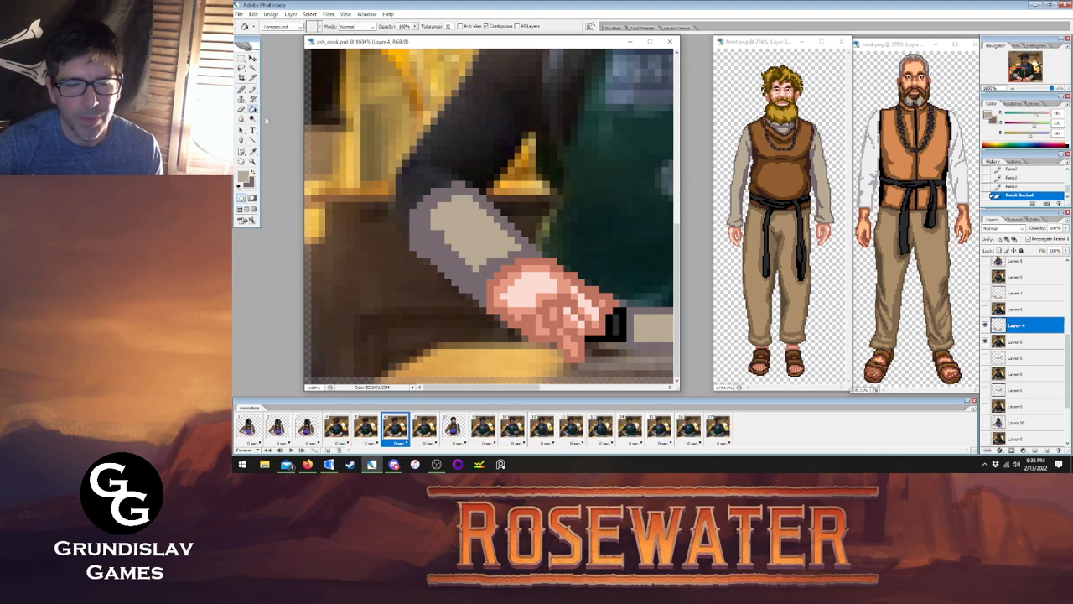
{"action": "key", "text": "b"}
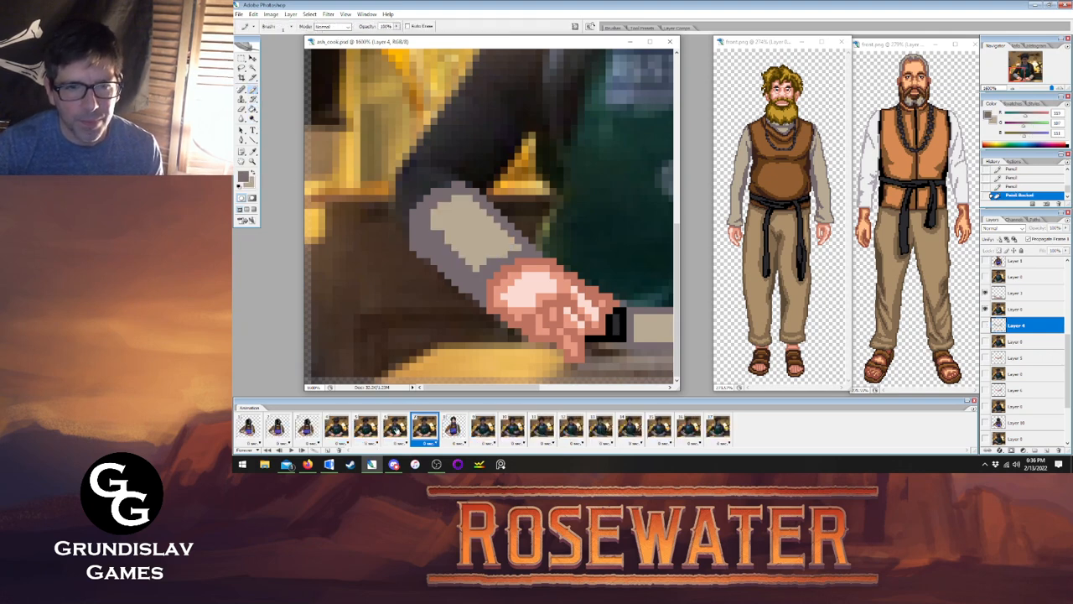
Draw the knife arm's sleeve outline and lower shading in grey on Layer 5 in frame 5.
{"action": "left_click", "coordinate": [366, 427]}
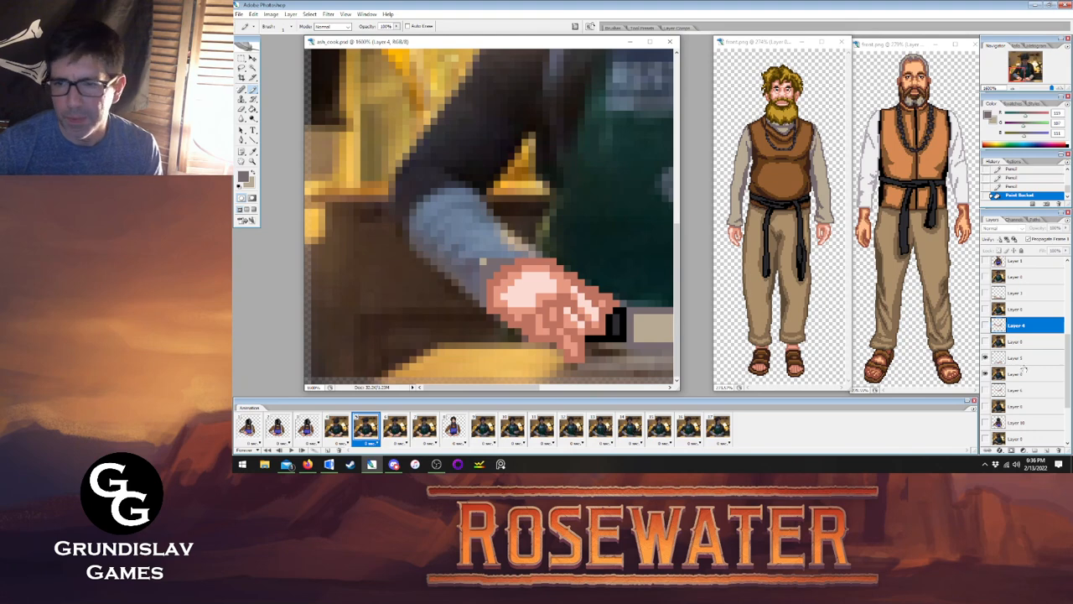
{"action": "left_click", "coordinate": [1027, 359]}
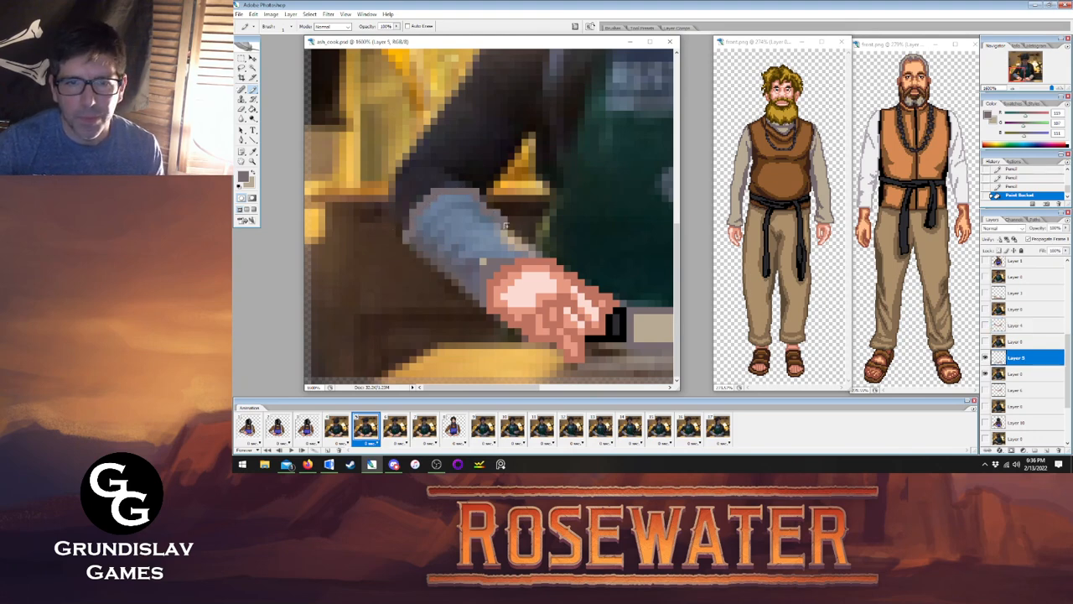
{"action": "left_click", "coordinate": [514, 252]}
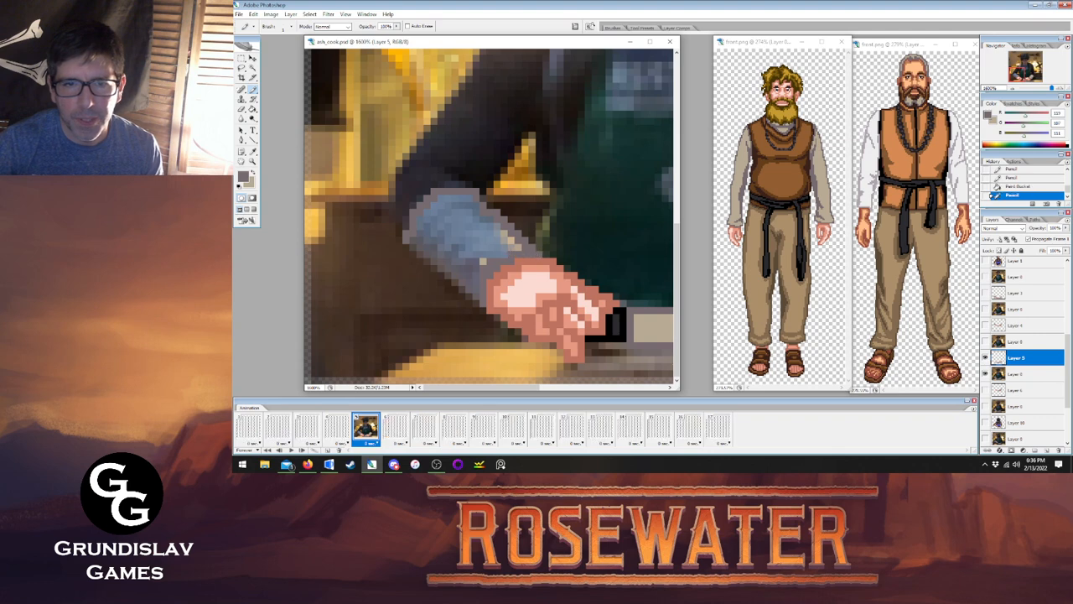
{"action": "left_click", "coordinate": [473, 290]}
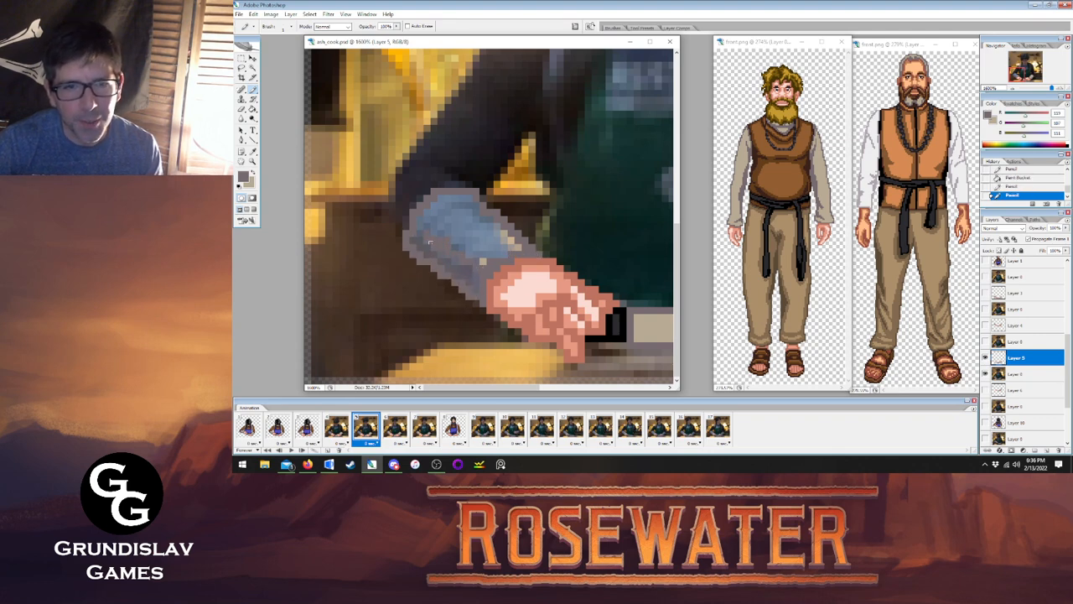
{"action": "left_click", "coordinate": [419, 212]}
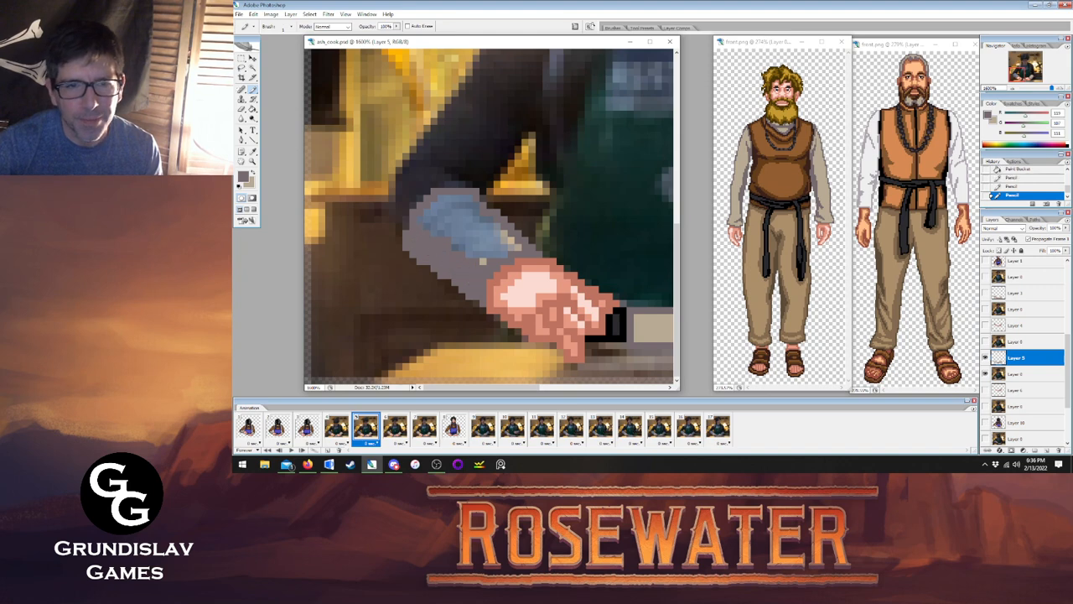
{"action": "key", "text": "alt+Right"}
{"action": "key", "text": "alt+Left"}
Fill the knife arm's sleeve on Layer 5 in frame 5 with beige and compare it with frame 6.
{"action": "left_click", "coordinate": [252, 109]}
{"action": "left_click", "coordinate": [253, 173]}
{"action": "left_click", "coordinate": [460, 217]}
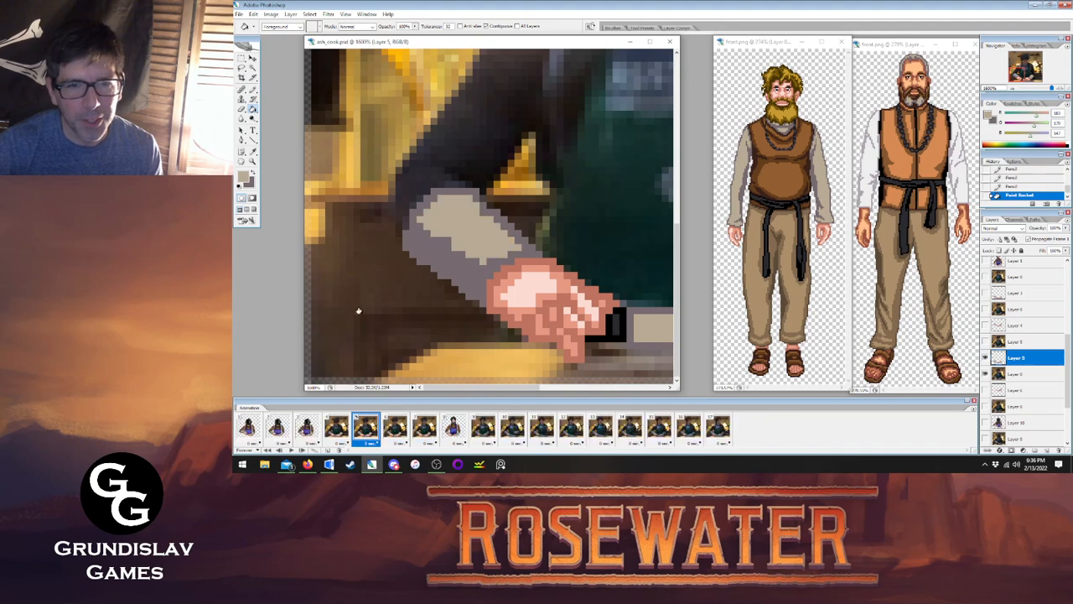
{"action": "left_click", "coordinate": [393, 428]}
{"action": "left_click", "coordinate": [367, 430]}
Outline the knife arm's sleeve in grey with the Pencil on Layer 6 in frame 4.
{"action": "left_click", "coordinate": [341, 424]}
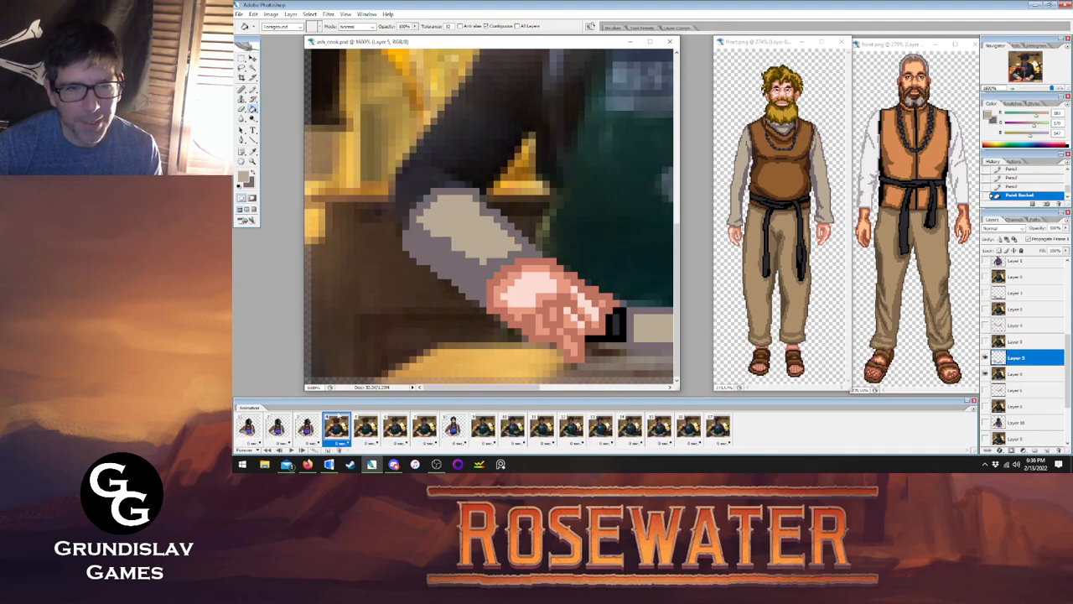
{"action": "left_click", "coordinate": [252, 89]}
{"action": "left_click", "coordinate": [252, 173]}
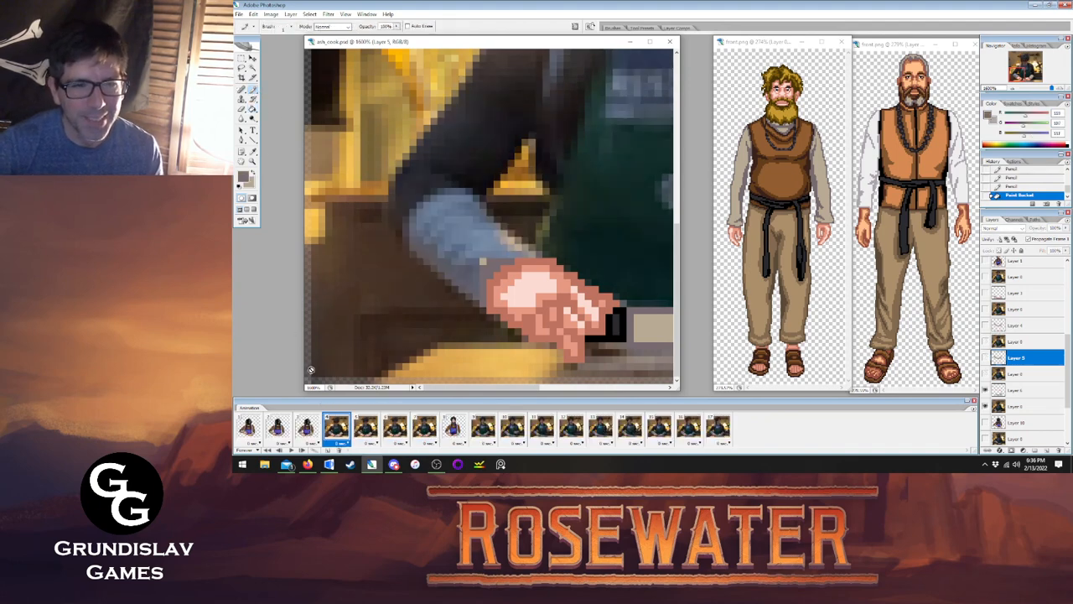
{"action": "left_click", "coordinate": [308, 427]}
{"action": "left_click", "coordinate": [335, 427]}
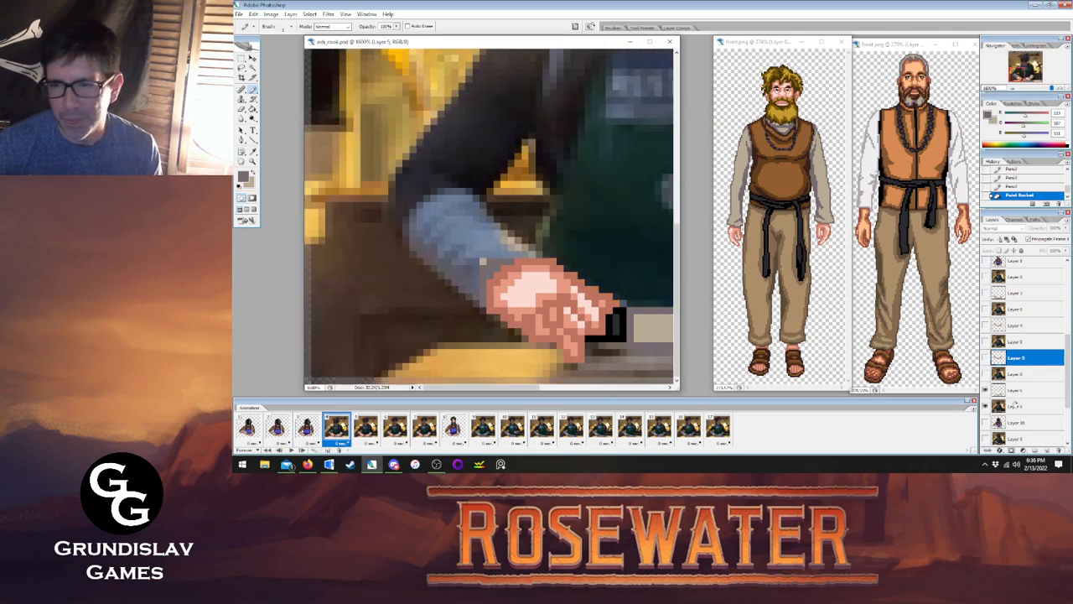
{"action": "left_click", "coordinate": [1017, 391]}
{"action": "mouse_move", "coordinate": [478, 302]}
{"action": "left_mouse_down"}
{"action": "mouse_move", "coordinate": [416, 251]}
{"action": "mouse_move", "coordinate": [404, 230]}
{"action": "mouse_move", "coordinate": [413, 206]}
{"action": "mouse_move", "coordinate": [459, 194]}
{"action": "mouse_move", "coordinate": [532, 255]}
{"action": "left_mouse_up"}
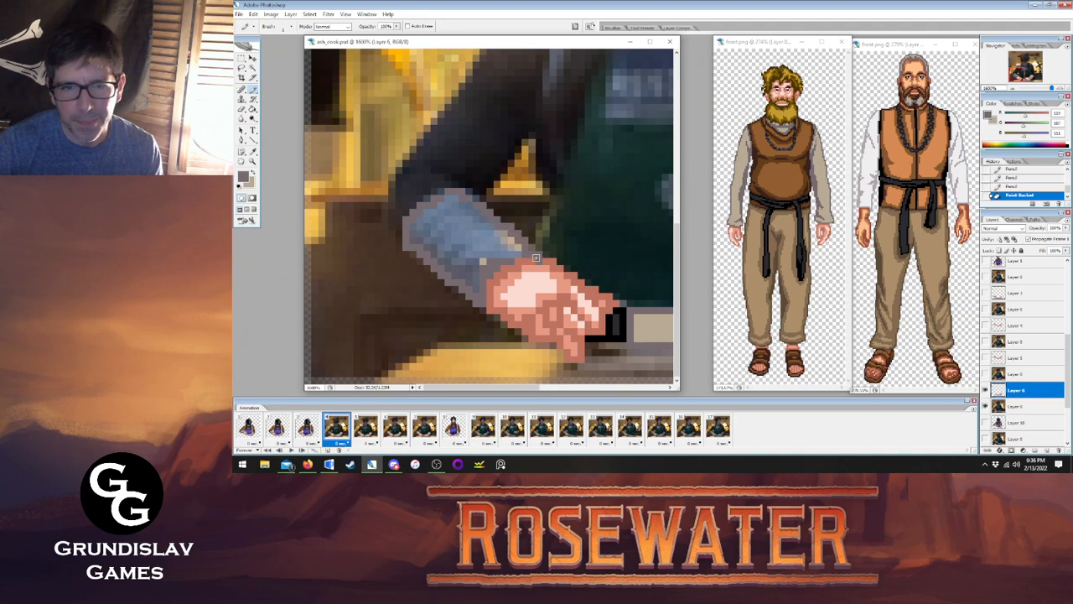
Touch up the wrist edge on Layer 6 in frame 4 with the sampled skin tone and the sleeve colour.
{"action": "key", "text": "i"}
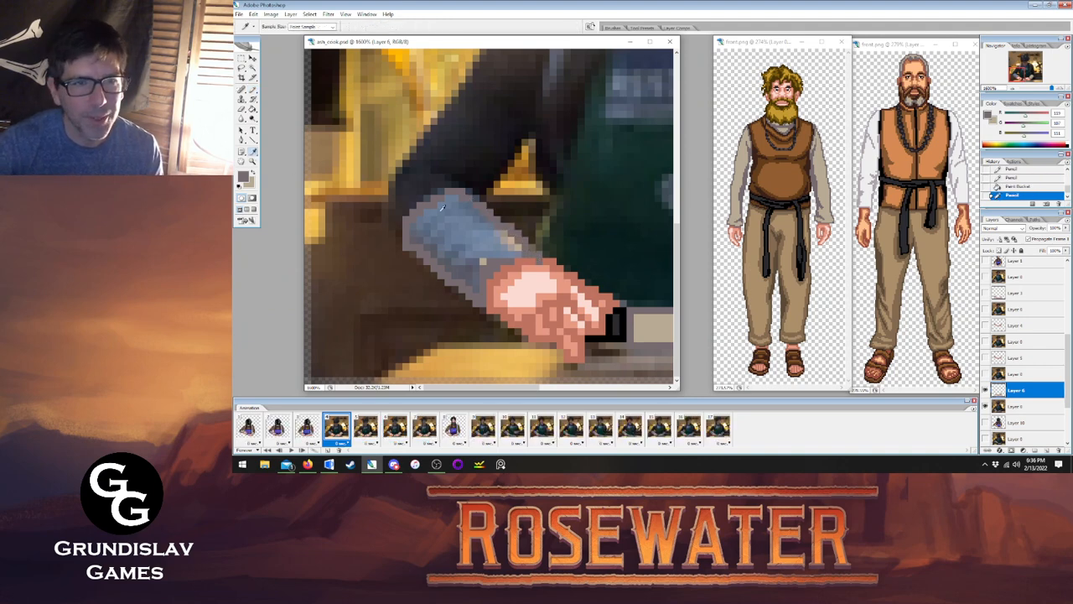
{"action": "left_click", "coordinate": [558, 263]}
{"action": "key", "text": "b"}
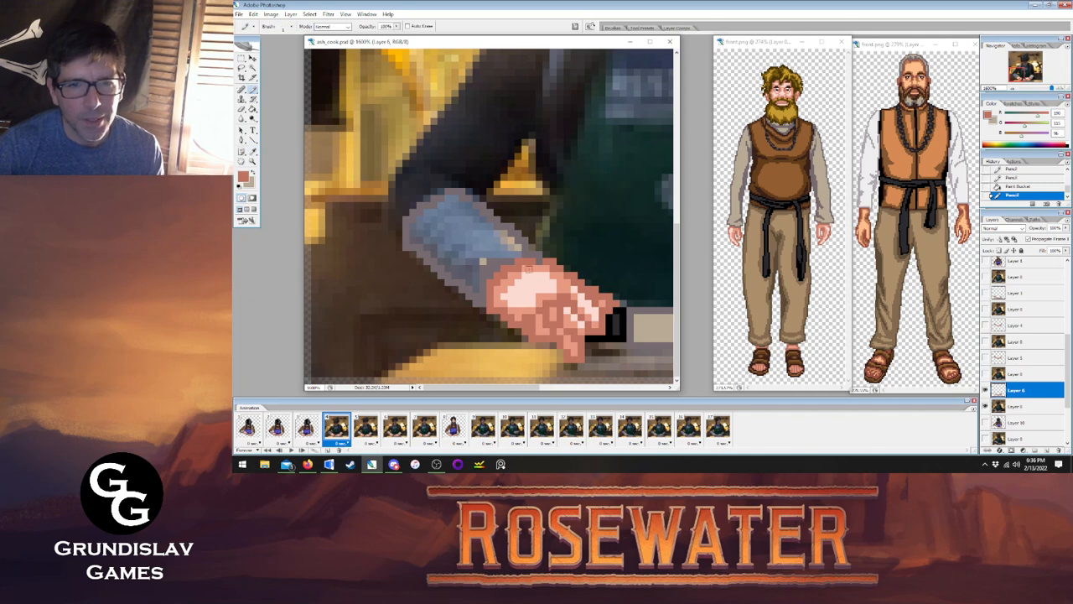
{"action": "left_click", "coordinate": [539, 262]}
{"action": "key", "text": "i"}
{"action": "left_click", "coordinate": [484, 265]}
{"action": "key", "text": "b"}
{"action": "left_click", "coordinate": [519, 254]}
Fill the knife arm's sleeve on Layer 6 in frame 4 with beige and check it against frame 5.
{"action": "left_click", "coordinate": [253, 166]}
{"action": "left_click", "coordinate": [253, 174]}
{"action": "left_click", "coordinate": [254, 111]}
{"action": "left_click", "coordinate": [457, 228]}
{"action": "left_click", "coordinate": [368, 428]}
{"action": "left_click", "coordinate": [338, 429]}
Extend the grey shading on the knife arm's sleeve in frame 4, using frame 3 as reference.
{"action": "left_click", "coordinate": [254, 90]}
{"action": "left_click", "coordinate": [307, 428]}
{"action": "left_click", "coordinate": [336, 427]}
{"action": "left_click", "coordinate": [253, 173]}
{"action": "mouse_move", "coordinate": [476, 269]}
{"action": "left_mouse_down"}
{"action": "mouse_move", "coordinate": [463, 279]}
{"action": "mouse_move", "coordinate": [468, 289]}
{"action": "mouse_move", "coordinate": [423, 241]}
{"action": "mouse_move", "coordinate": [416, 225]}
{"action": "mouse_move", "coordinate": [442, 199]}
{"action": "left_mouse_up"}
Flip through frames 3 to 6 to compare how the knife arm's sleeve moves.
{"action": "left_click", "coordinate": [305, 430]}
{"action": "left_click", "coordinate": [337, 430]}
{"action": "left_click", "coordinate": [367, 431]}
{"action": "left_click", "coordinate": [395, 431]}
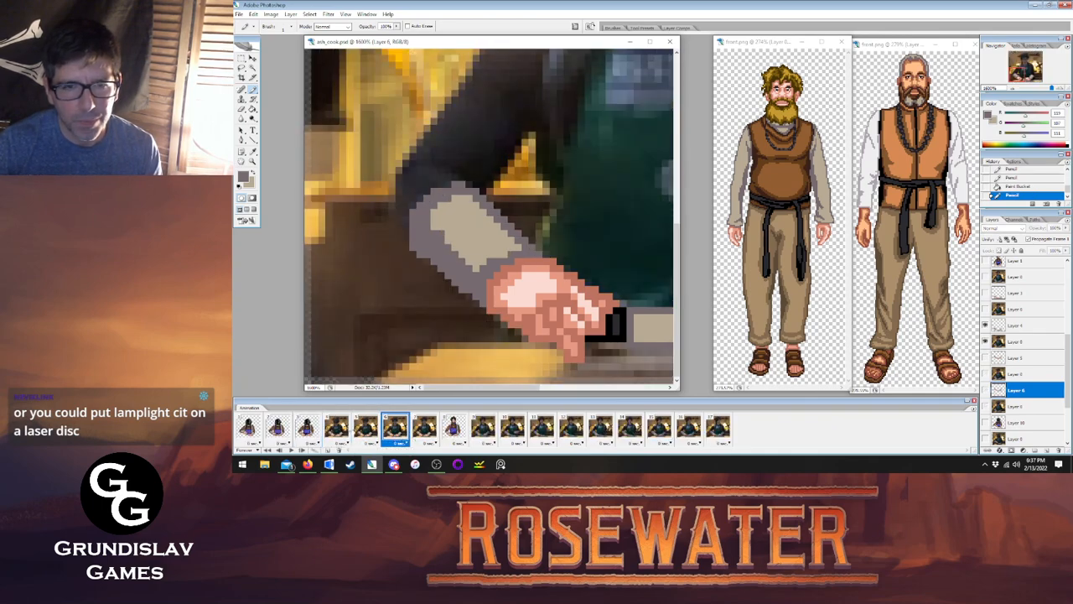
{"action": "left_click", "coordinate": [309, 450]}
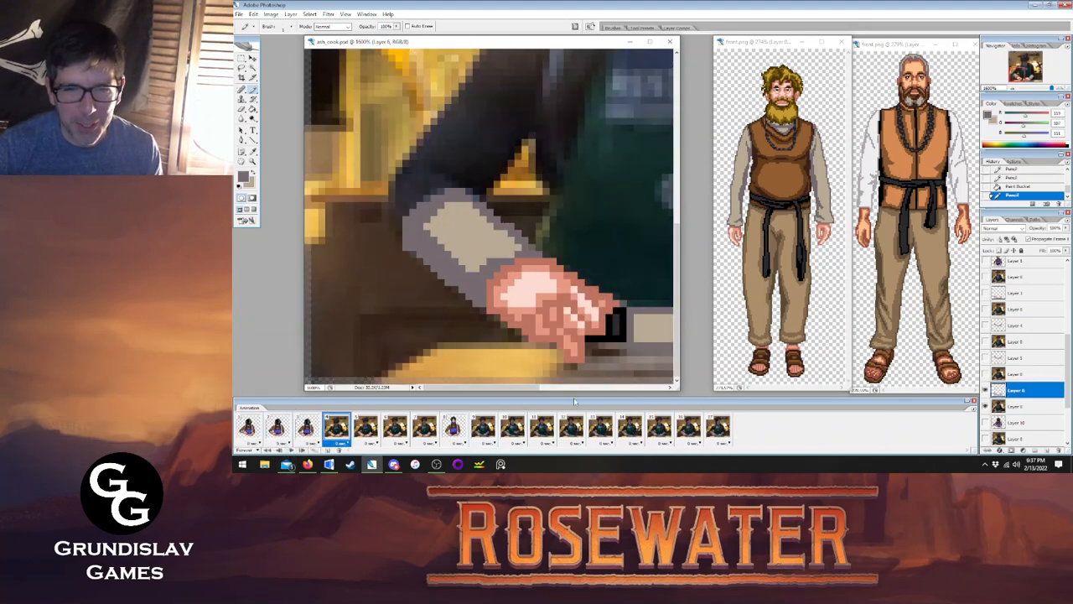
Sample the apron's navy and medium blue from frame 8 as the two drawing colours.
{"action": "left_click_drag", "start_coordinate": [521, 387], "coordinate": [583, 396]}
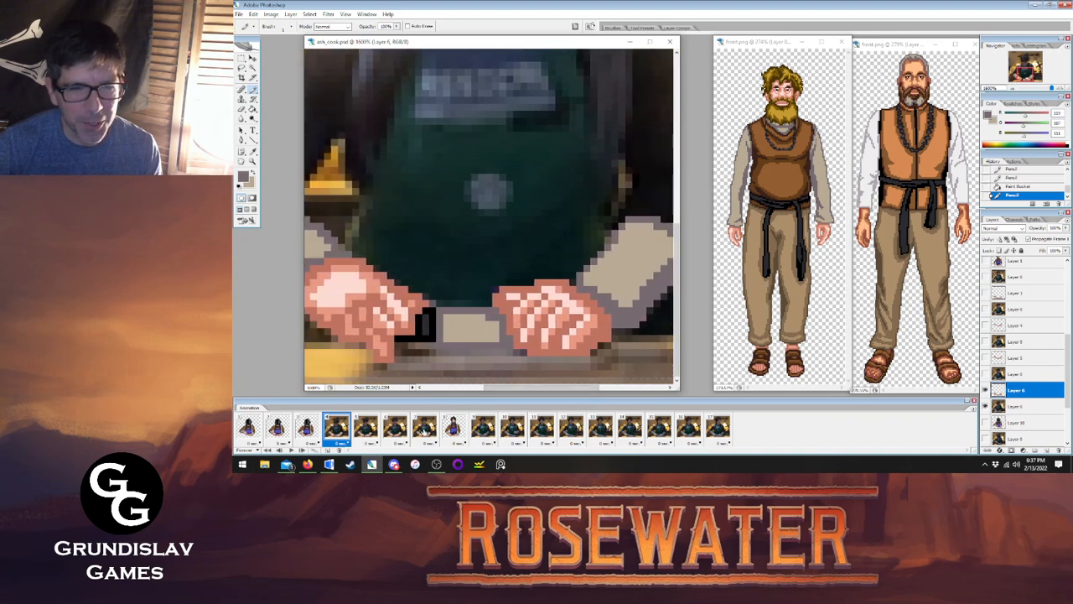
{"action": "left_click", "coordinate": [455, 434]}
{"action": "left_click", "coordinate": [424, 434]}
{"action": "left_click", "coordinate": [454, 435]}
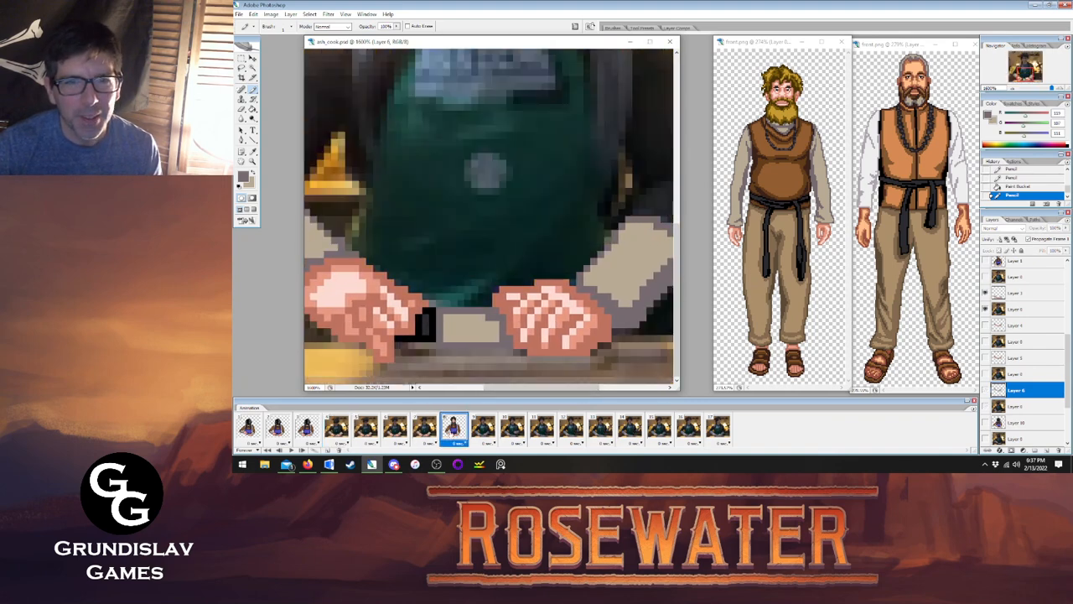
{"action": "left_click", "coordinate": [252, 151]}
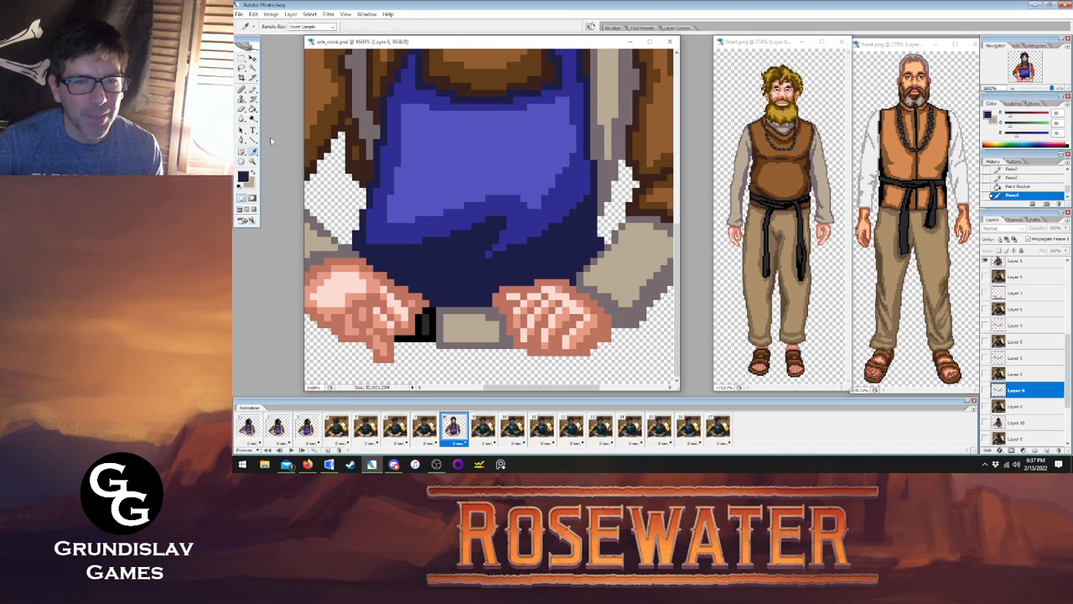
{"action": "key", "text": "x"}
{"action": "left_click", "coordinate": [377, 202]}
{"action": "key", "text": "x"}
{"action": "key", "text": "b"}
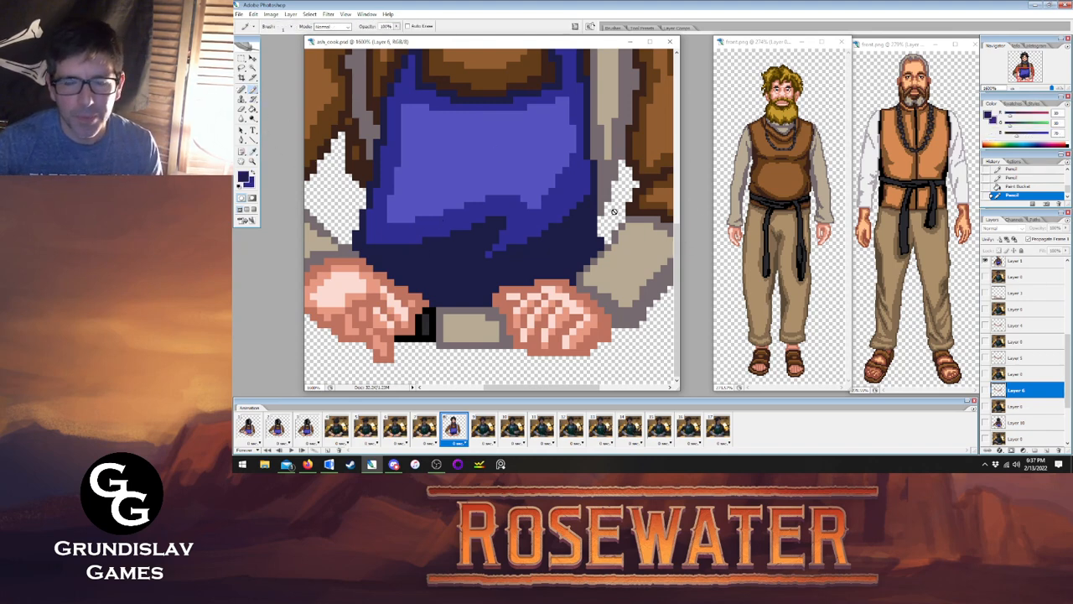
Outline the apron, its neckline and its straps in navy on Layer 3 in frame 7.
{"action": "key", "text": "z"}
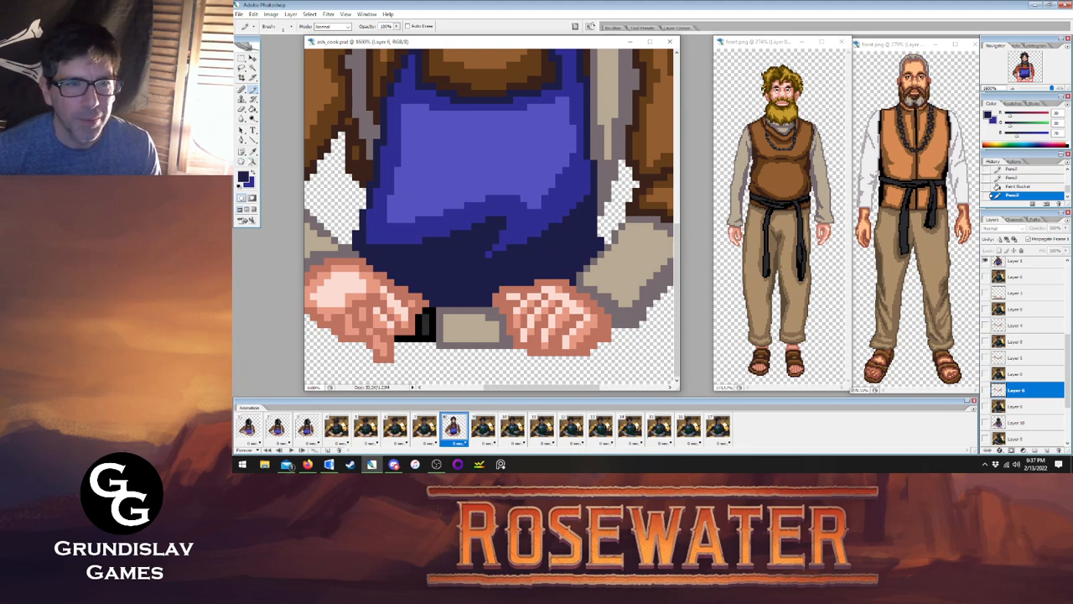
{"action": "right_click", "coordinate": [419, 200]}
{"action": "left_click", "coordinate": [469, 249]}
{"action": "scroll", "coordinate": [479, 237], "scroll_direction": "up", "scroll_amount": 2}
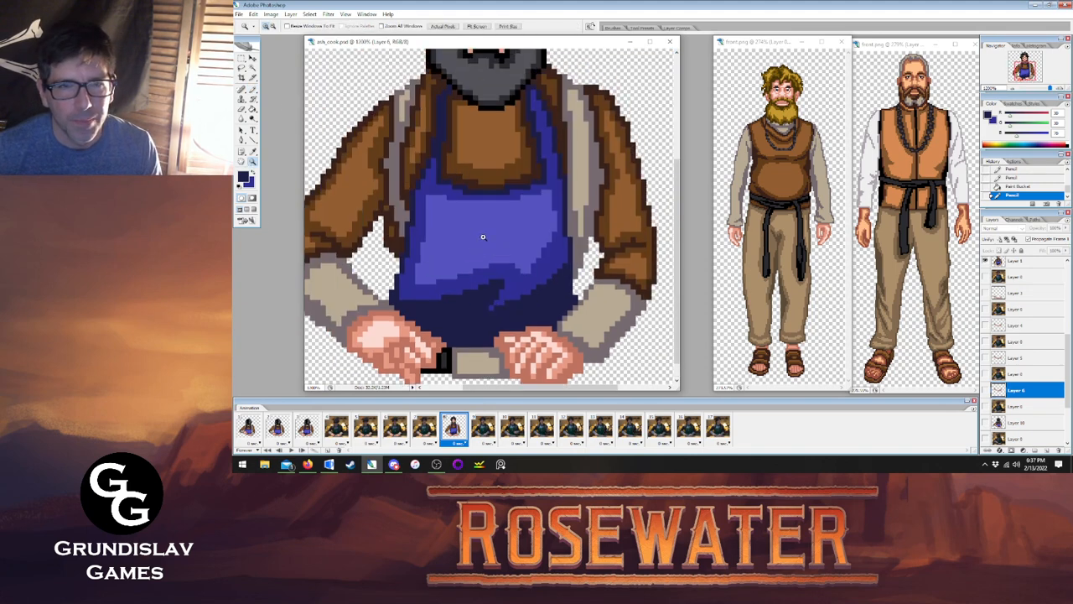
{"action": "key", "text": "b"}
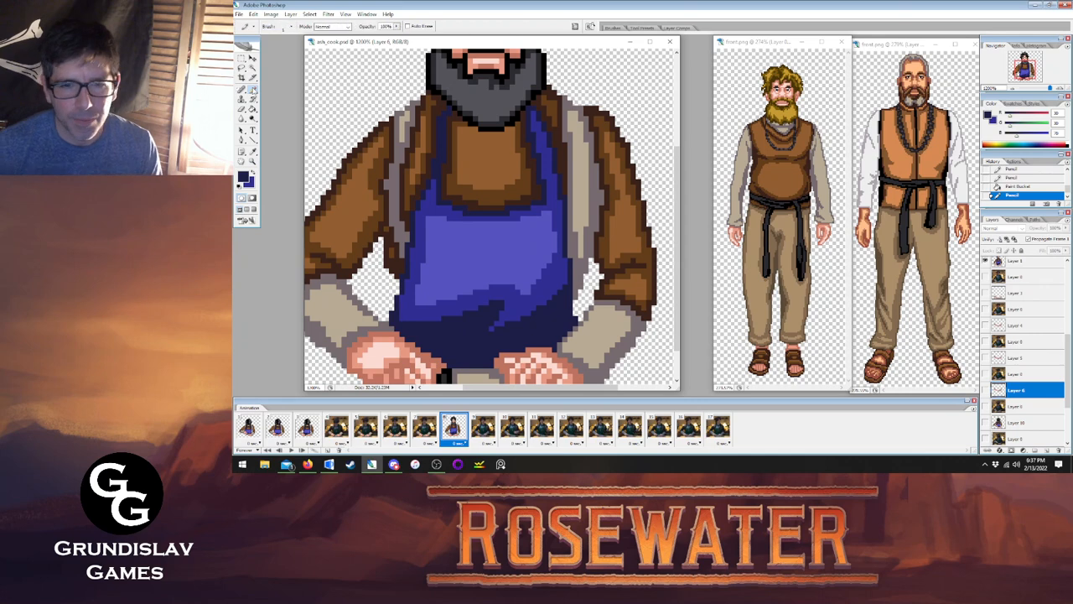
{"action": "left_click", "coordinate": [425, 428]}
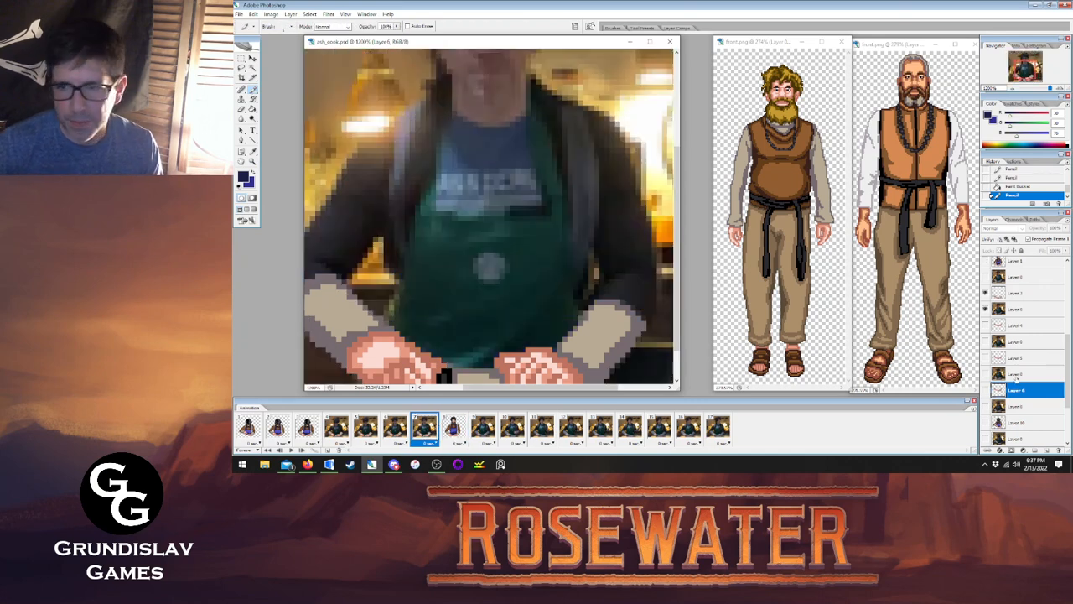
{"action": "left_click", "coordinate": [1031, 294]}
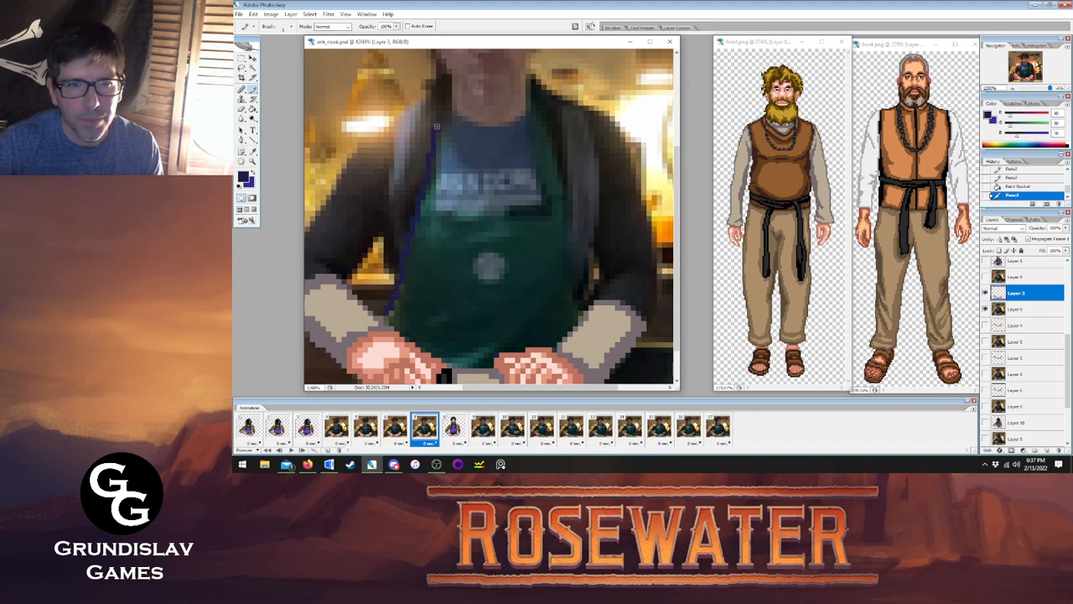
{"action": "mouse_move", "coordinate": [439, 140]}
{"action": "left_mouse_down"}
{"action": "mouse_move", "coordinate": [431, 203]}
{"action": "mouse_move", "coordinate": [490, 221]}
{"action": "left_mouse_up"}
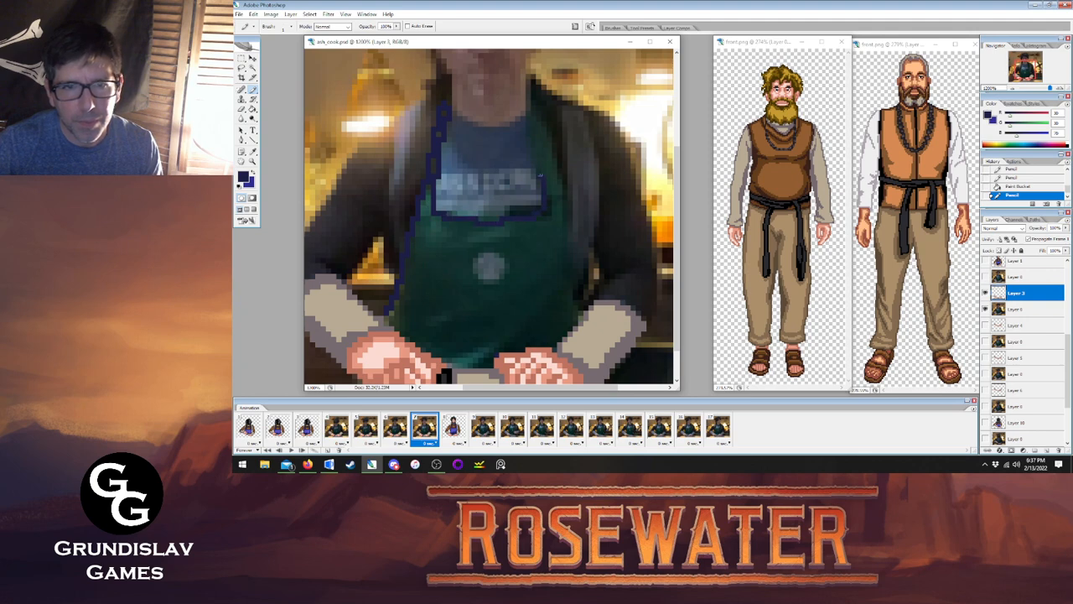
{"action": "left_click", "coordinate": [519, 118]}
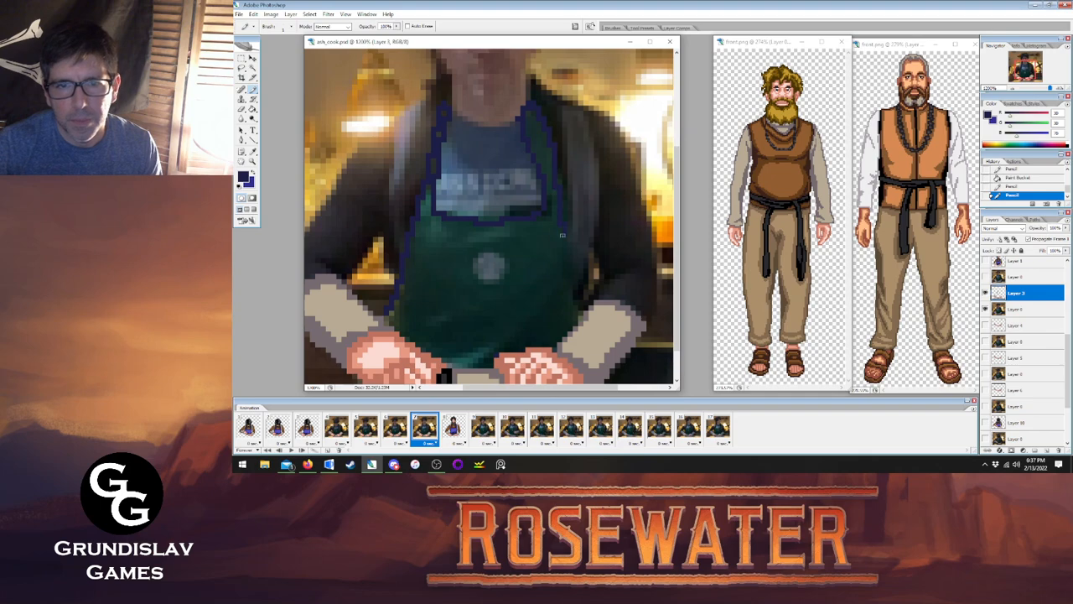
{"action": "left_click", "coordinate": [574, 321]}
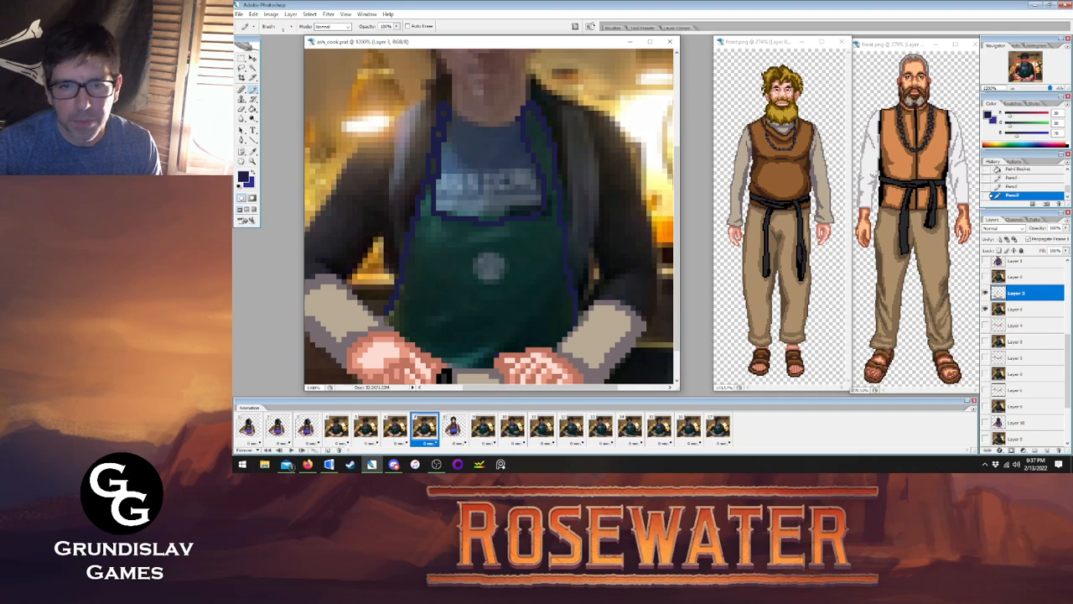
Compare frames 7 and 8, and redraw the lower-left edge of the apron's outline in frame 7.
{"action": "left_click", "coordinate": [453, 428]}
{"action": "left_click", "coordinate": [422, 431]}
{"action": "left_click", "coordinate": [453, 429]}
{"action": "left_click", "coordinate": [422, 430]}
{"action": "left_click", "coordinate": [452, 429]}
{"action": "left_click", "coordinate": [422, 430]}
{"action": "left_click", "coordinate": [452, 428]}
{"action": "left_click", "coordinate": [422, 430]}
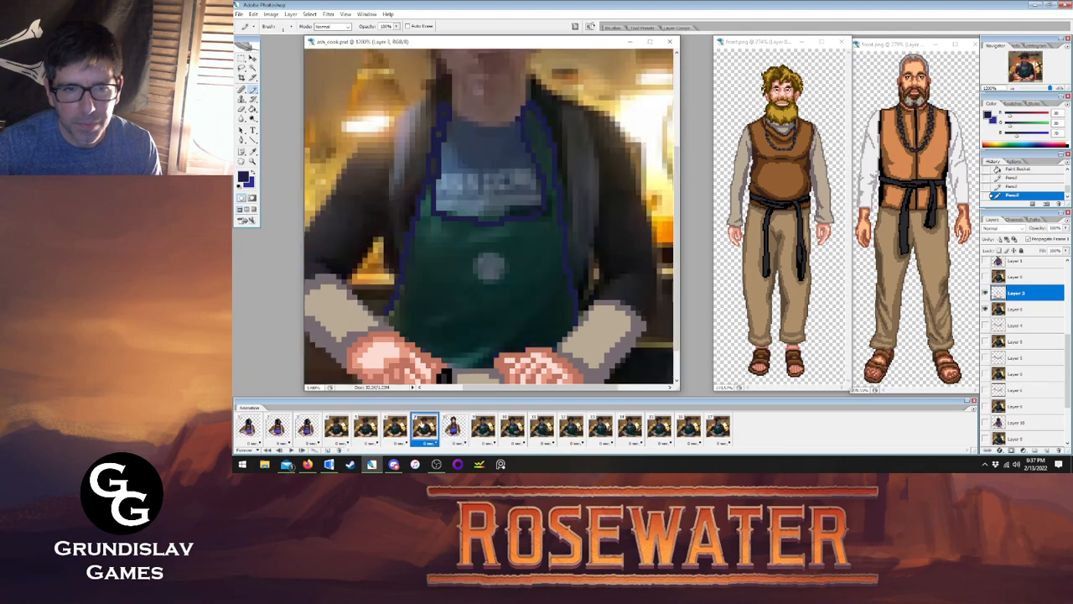
{"action": "key", "text": "e"}
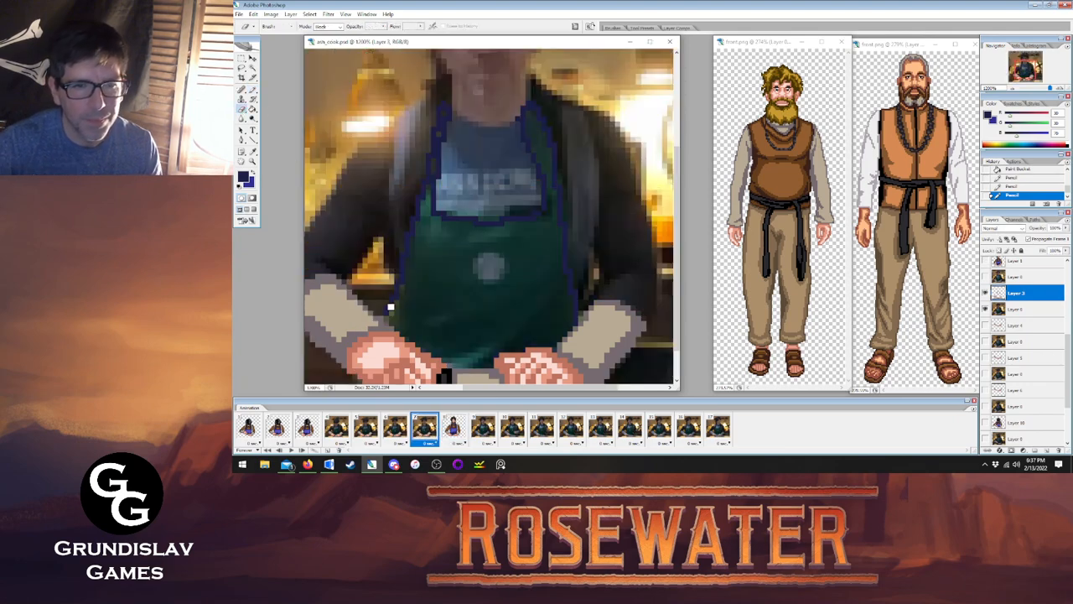
{"action": "left_click_drag", "start_coordinate": [391, 312], "coordinate": [395, 291]}
{"action": "key", "text": "b"}
{"action": "left_click_drag", "start_coordinate": [393, 302], "coordinate": [397, 290]}
Thicken the navy edges of the apron's straps in frame 7, using frame 8 as reference.
{"action": "left_click", "coordinate": [453, 428]}
{"action": "left_click", "coordinate": [424, 429]}
{"action": "left_click", "coordinate": [422, 429]}
{"action": "left_click", "coordinate": [453, 427]}
{"action": "left_click", "coordinate": [423, 428]}
{"action": "left_click", "coordinate": [453, 428]}
{"action": "left_click", "coordinate": [419, 425]}
{"action": "left_click", "coordinate": [447, 423]}
{"action": "left_click", "coordinate": [419, 424]}
{"action": "left_click", "coordinate": [447, 423]}
{"action": "left_click", "coordinate": [425, 426]}
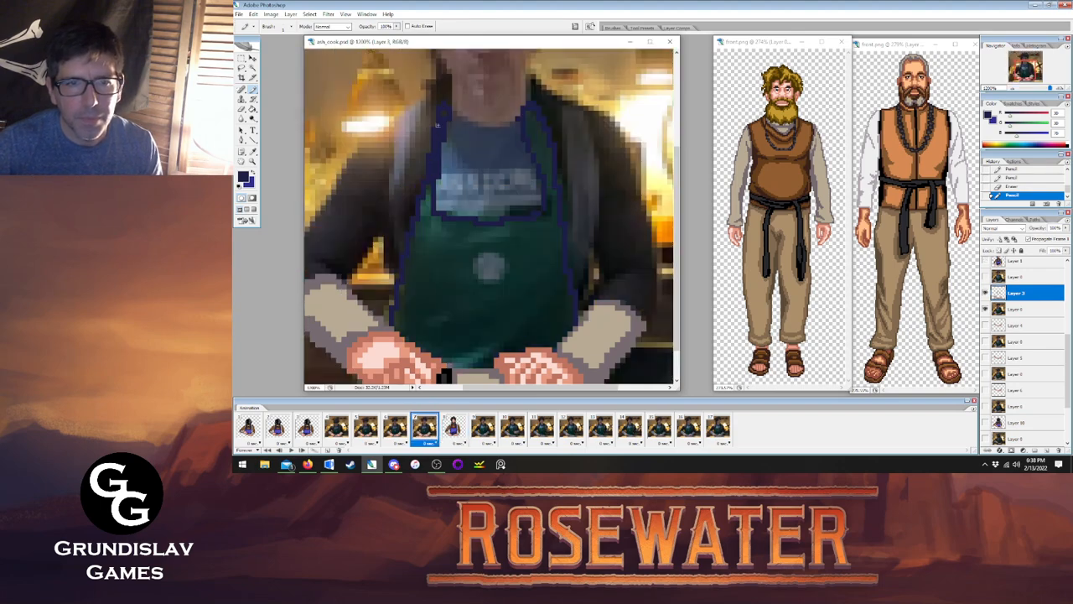
{"action": "left_click", "coordinate": [450, 422]}
{"action": "left_click", "coordinate": [426, 425]}
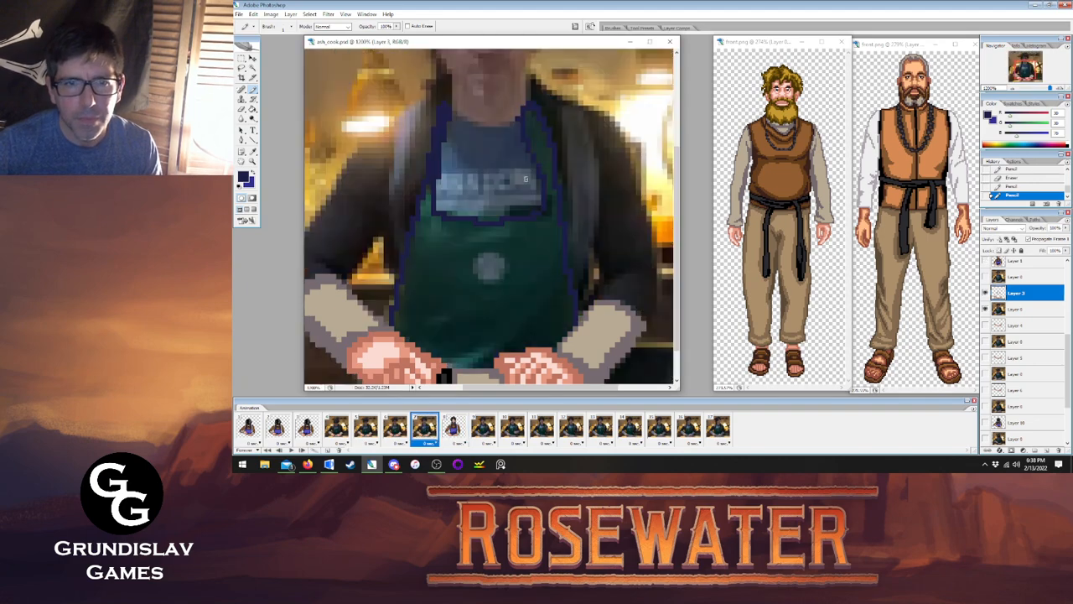
{"action": "left_click", "coordinate": [524, 123]}
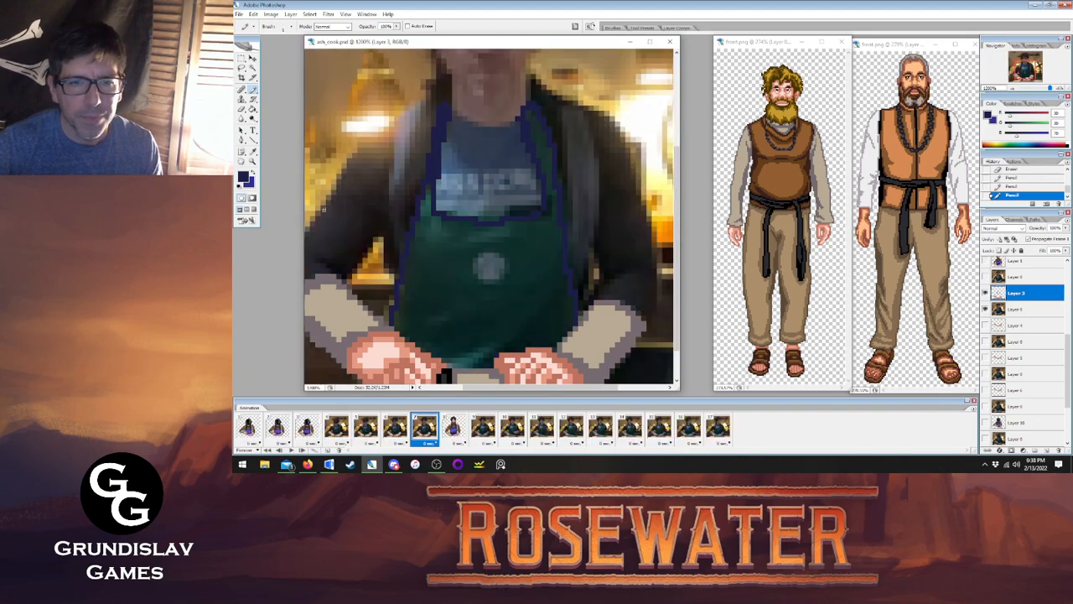
Try to fill the whole apron in frame 7 with medium blue, and revert to the plain outline.
{"action": "key", "text": "g"}
{"action": "left_click", "coordinate": [459, 232]}
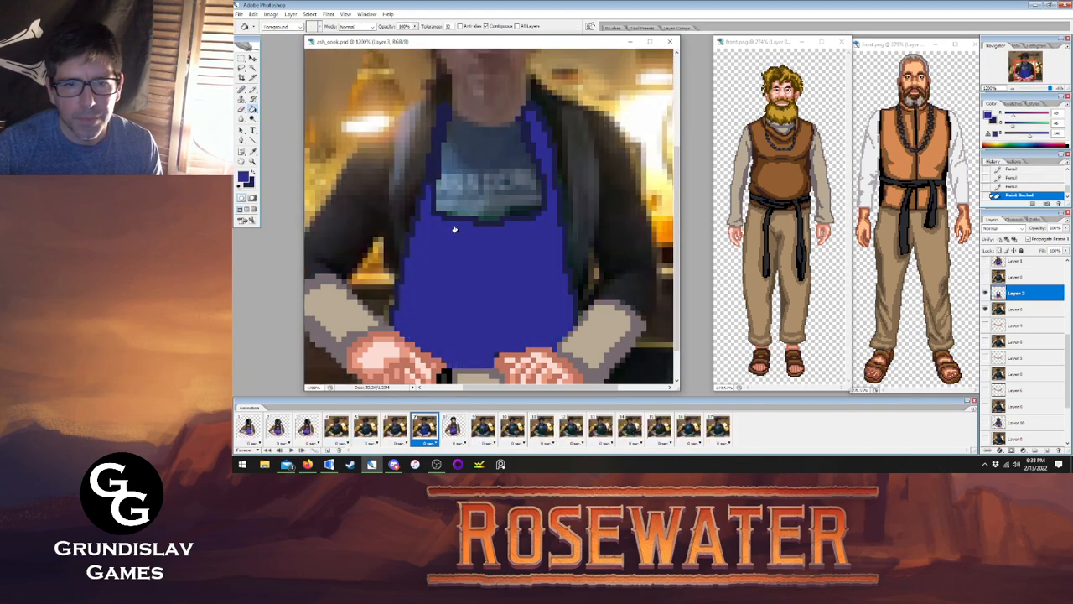
{"action": "key", "text": "b"}
{"action": "left_click", "coordinate": [451, 423]}
{"action": "left_click", "coordinate": [424, 428]}
{"action": "left_click", "coordinate": [452, 426]}
{"action": "left_click", "coordinate": [423, 428]}
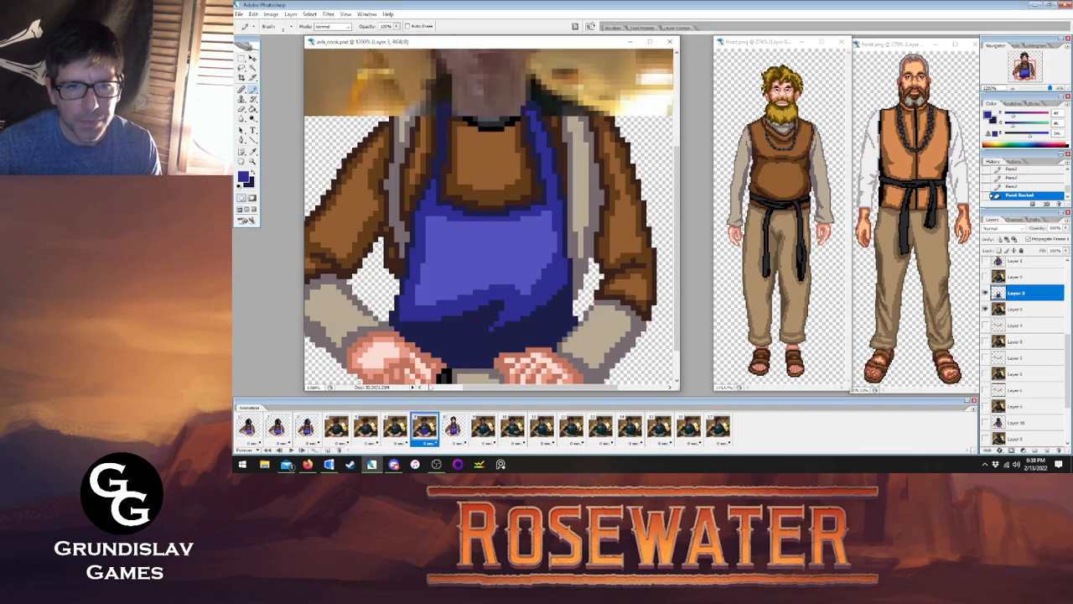
{"action": "left_click", "coordinate": [459, 315]}
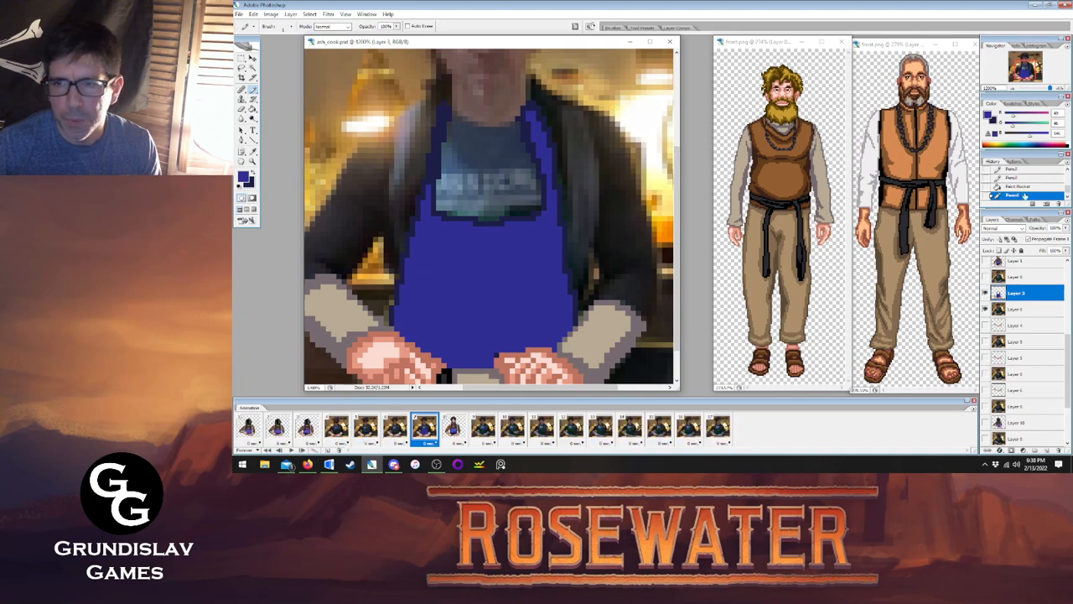
{"action": "left_click", "coordinate": [1011, 188]}
{"action": "left_click", "coordinate": [1016, 178]}
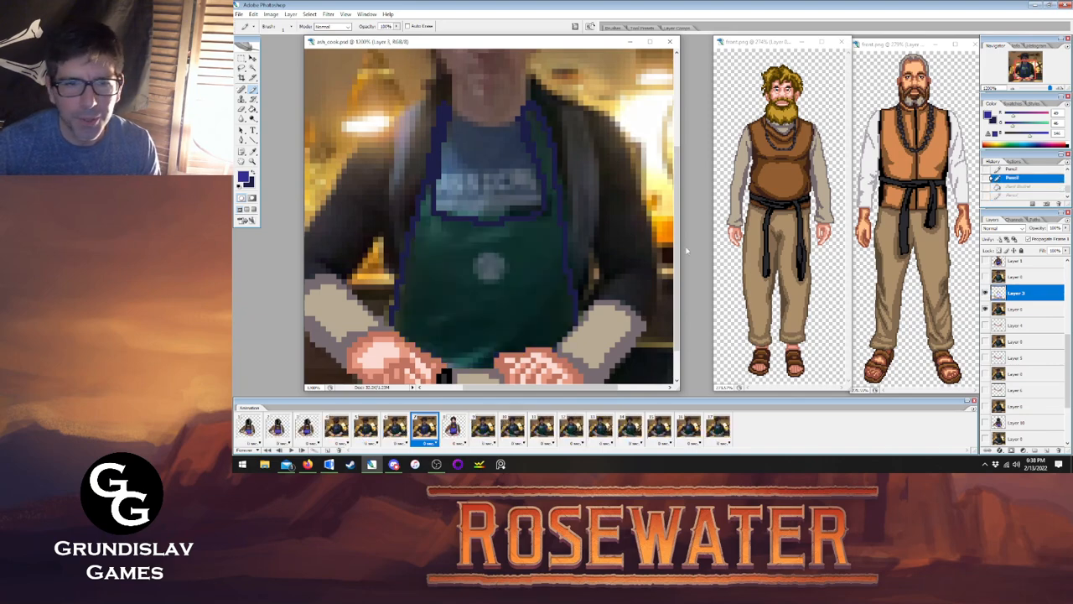
Draw a navy boundary line for the shadow across the apron's lower part in frame 7, following frame 8.
{"action": "left_click", "coordinate": [453, 426]}
{"action": "left_click", "coordinate": [423, 427]}
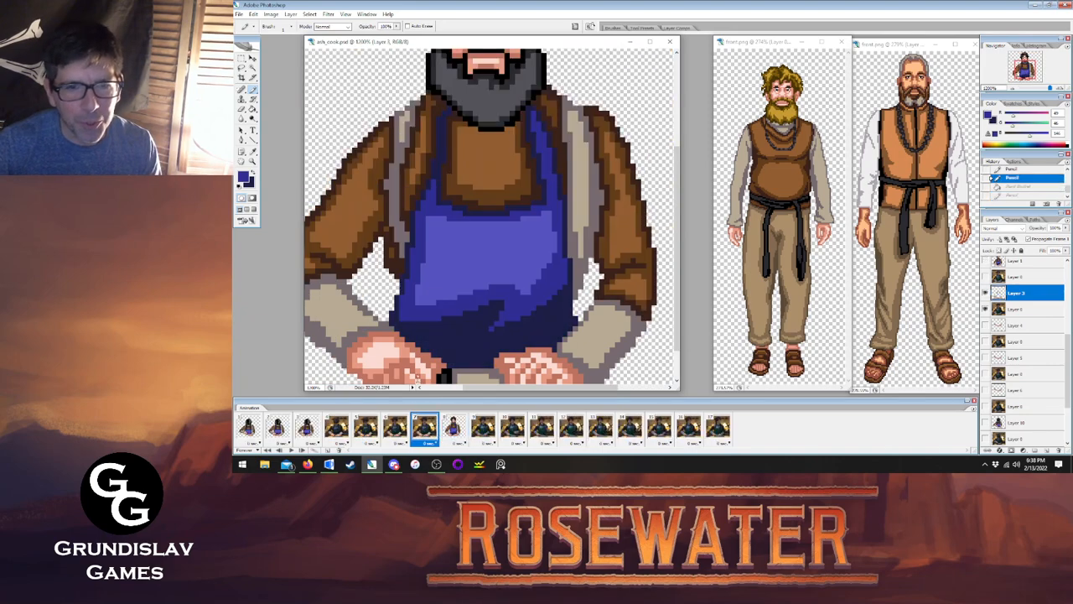
{"action": "key", "text": "x"}
{"action": "left_click", "coordinate": [452, 428]}
{"action": "left_click", "coordinate": [425, 430]}
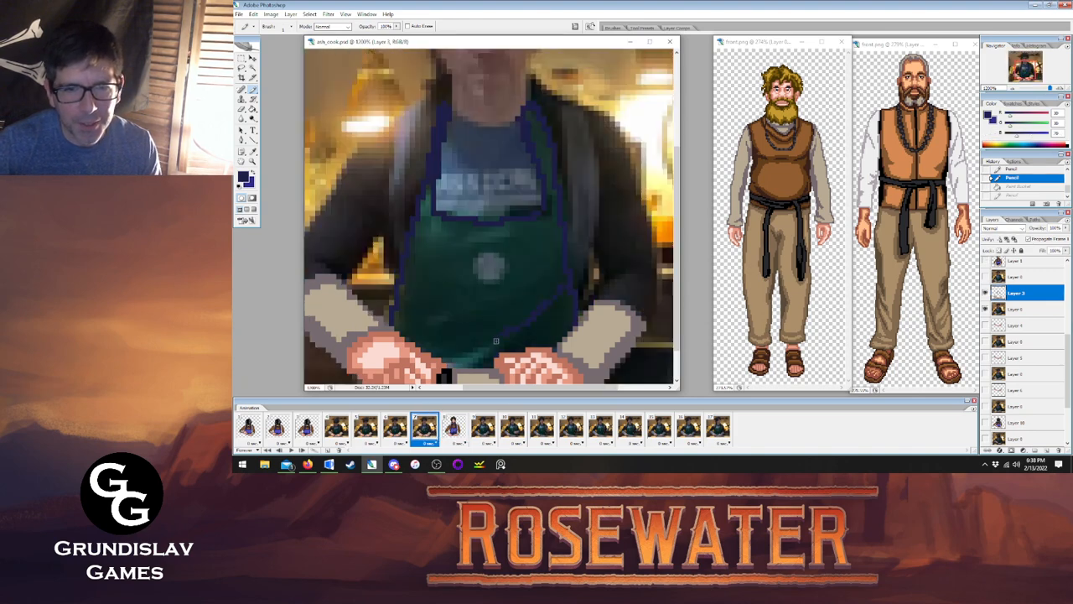
{"action": "left_click", "coordinate": [397, 314]}
{"action": "left_click", "coordinate": [452, 426]}
{"action": "left_click", "coordinate": [424, 428]}
{"action": "left_click", "coordinate": [453, 425]}
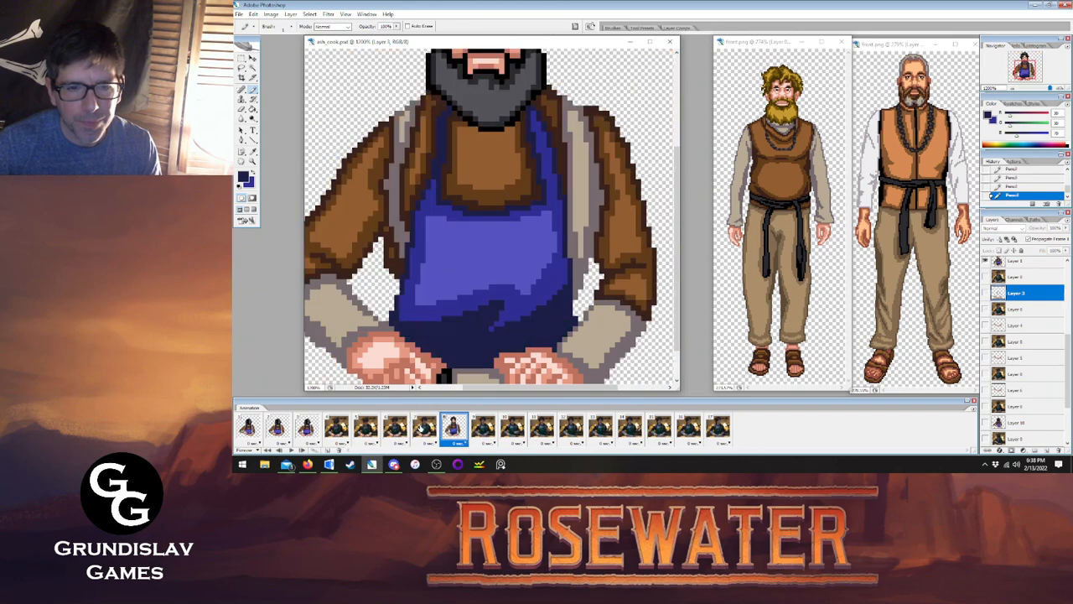
{"action": "left_click", "coordinate": [423, 428]}
Fill the apron's lower shadow in frame 7 with navy and the rest with medium blue, and compare with frame 8.
{"action": "key", "text": "o"}
{"action": "key", "text": "g"}
{"action": "left_click", "coordinate": [456, 340]}
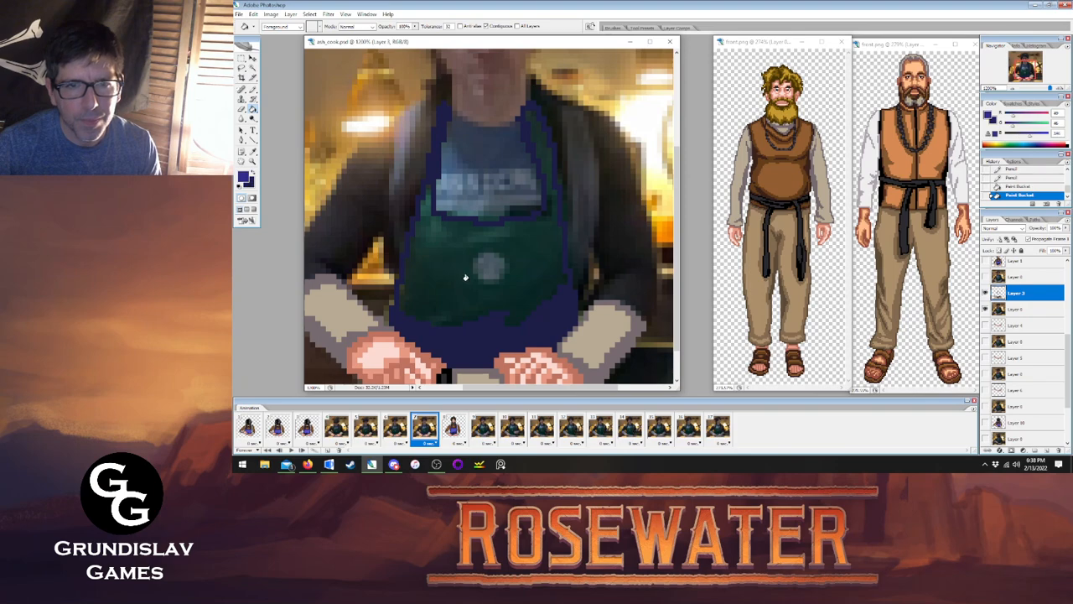
{"action": "left_click", "coordinate": [464, 279]}
{"action": "left_click", "coordinate": [452, 427]}
{"action": "left_click", "coordinate": [423, 427]}
{"action": "left_click", "coordinate": [453, 427]}
{"action": "left_click", "coordinate": [423, 428]}
{"action": "left_click", "coordinate": [452, 427]}
{"action": "left_click", "coordinate": [423, 428]}
Outline the apron, its neckline and its straps in navy on Layer 4 in frame 6.
{"action": "left_click", "coordinate": [395, 427]}
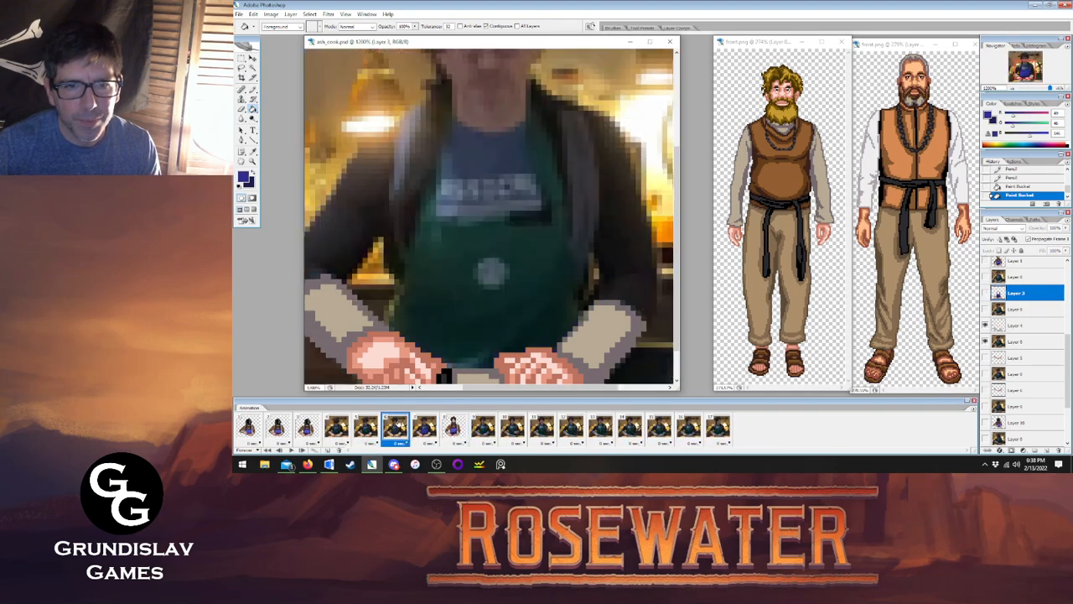
{"action": "left_click", "coordinate": [252, 173]}
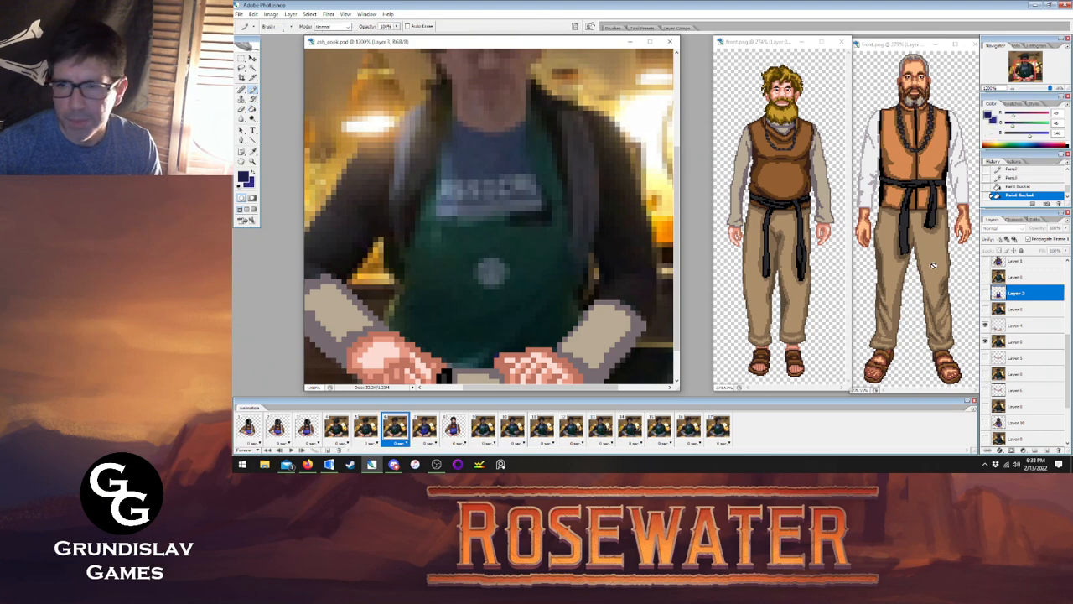
{"action": "left_click", "coordinate": [1018, 325]}
{"action": "left_click", "coordinate": [423, 428]}
{"action": "left_click", "coordinate": [395, 428]}
{"action": "left_click_drag", "start_coordinate": [392, 331], "coordinate": [407, 247]}
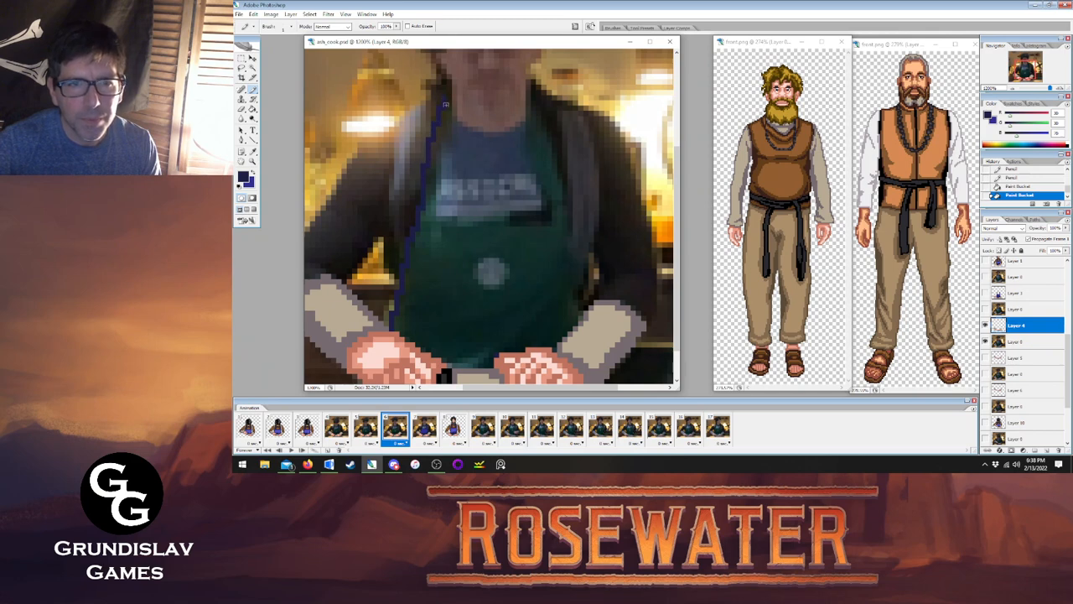
{"action": "mouse_move", "coordinate": [449, 119]}
{"action": "left_mouse_down"}
{"action": "mouse_move", "coordinate": [440, 217]}
{"action": "mouse_move", "coordinate": [520, 225]}
{"action": "left_mouse_up"}
{"action": "left_click_drag", "start_coordinate": [522, 125], "coordinate": [545, 218]}
{"action": "left_click_drag", "start_coordinate": [523, 125], "coordinate": [532, 99]}
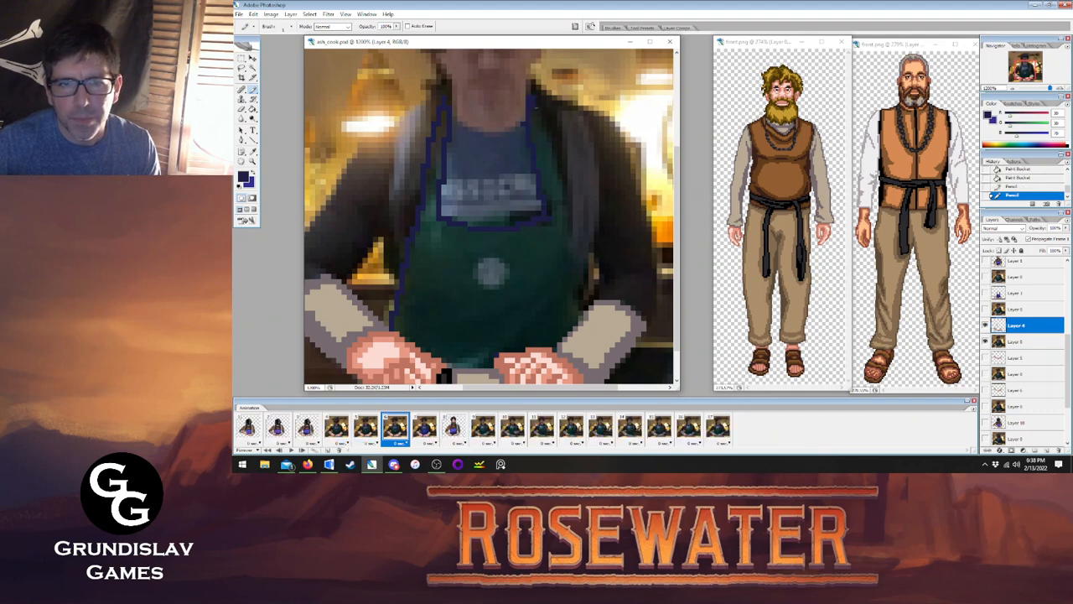
{"action": "left_click_drag", "start_coordinate": [572, 319], "coordinate": [572, 323]}
{"action": "left_click", "coordinate": [573, 322]}
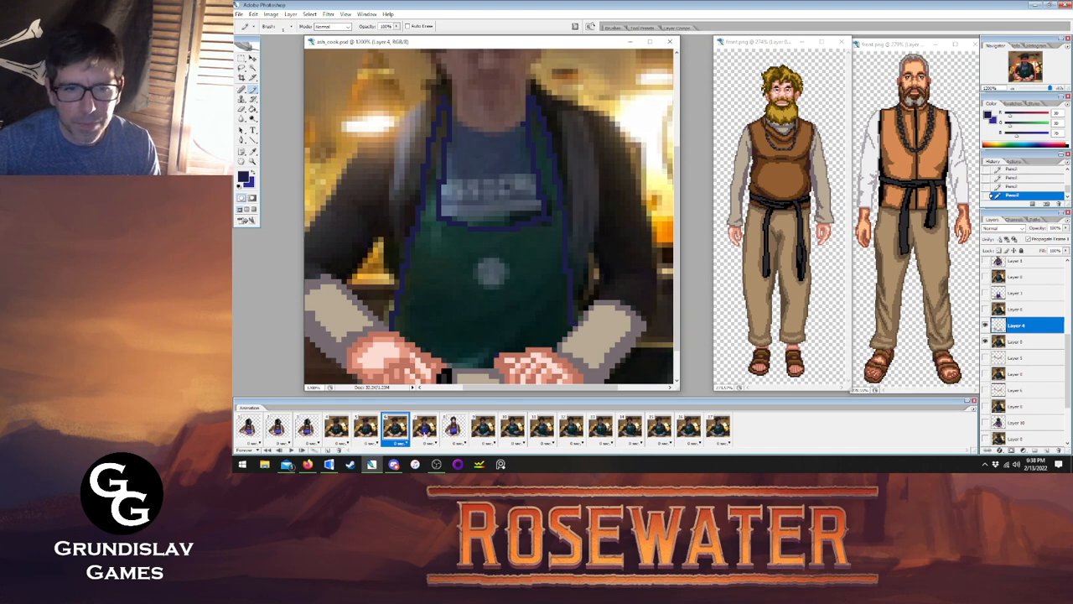
Draw the navy shadow boundary across the apron's lower part in frame 6, using frames 3 and 7 as reference.
{"action": "left_click", "coordinate": [420, 429]}
{"action": "left_click", "coordinate": [395, 429]}
{"action": "left_click", "coordinate": [424, 429]}
{"action": "left_click", "coordinate": [395, 429]}
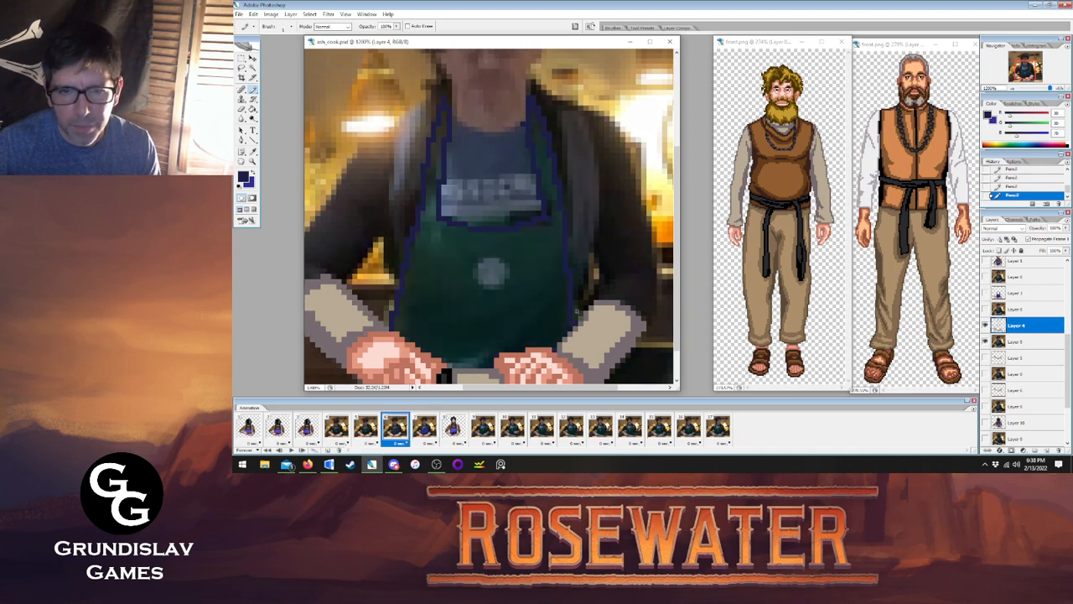
{"action": "left_click", "coordinate": [424, 429]}
{"action": "left_click", "coordinate": [395, 429]}
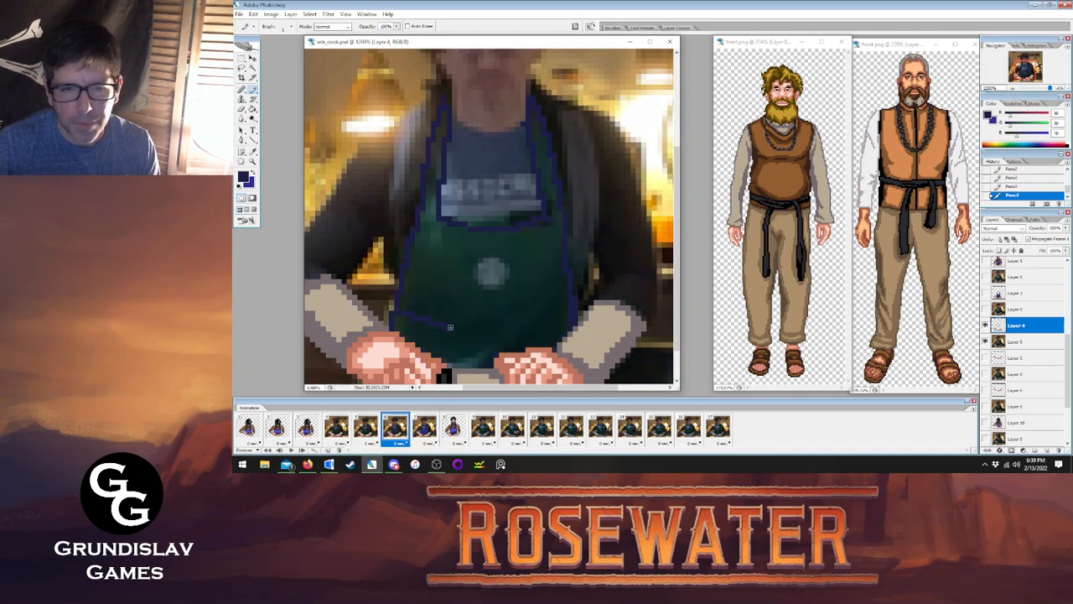
{"action": "left_click", "coordinate": [307, 428]}
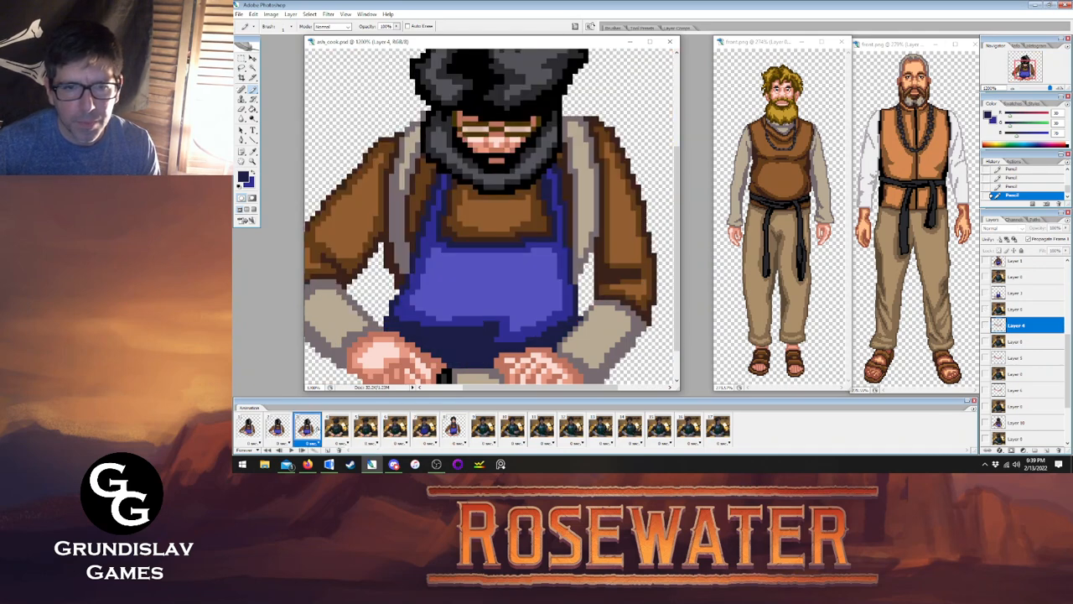
{"action": "left_click", "coordinate": [424, 429]}
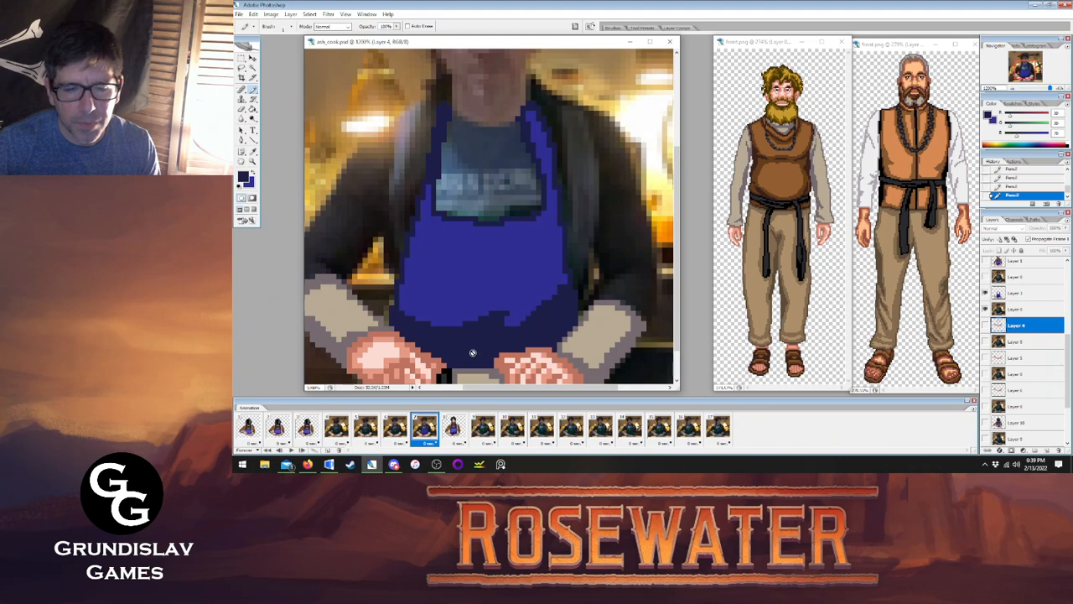
{"action": "left_click", "coordinate": [395, 428]}
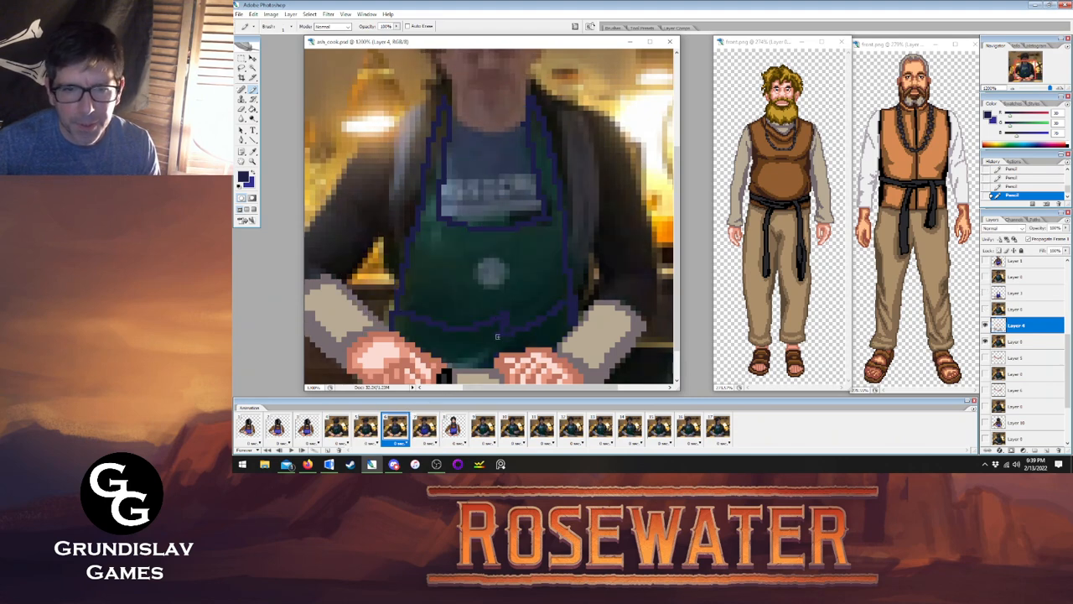
Fill the apron's lower shadow in frame 6 with navy and the rest with medium blue, and compare with frame 7.
{"action": "key", "text": "g"}
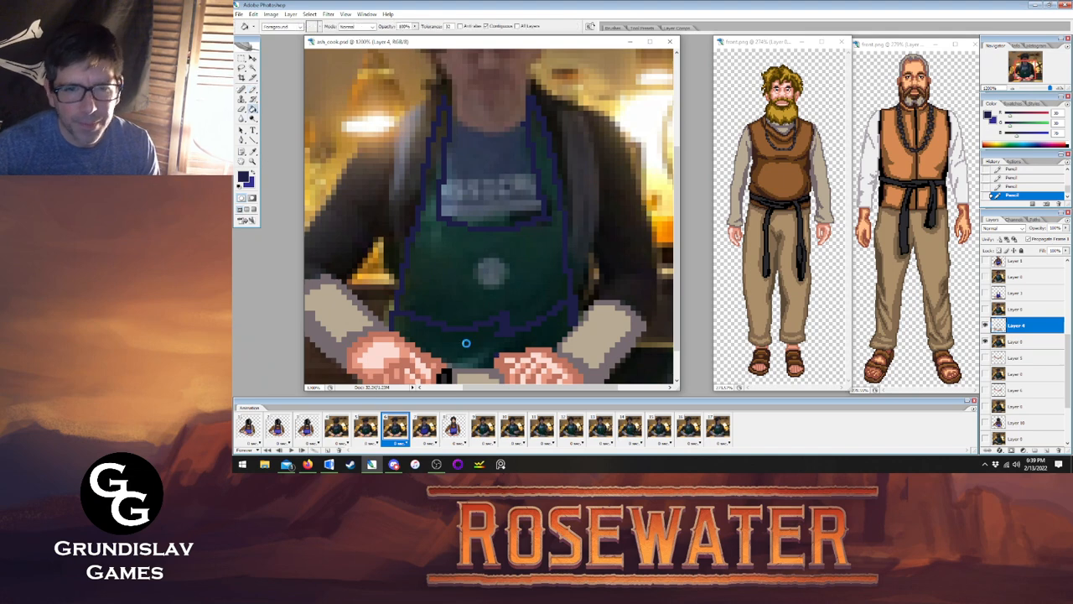
{"action": "left_click", "coordinate": [470, 303]}
{"action": "key", "text": "x"}
{"action": "left_click", "coordinate": [474, 284]}
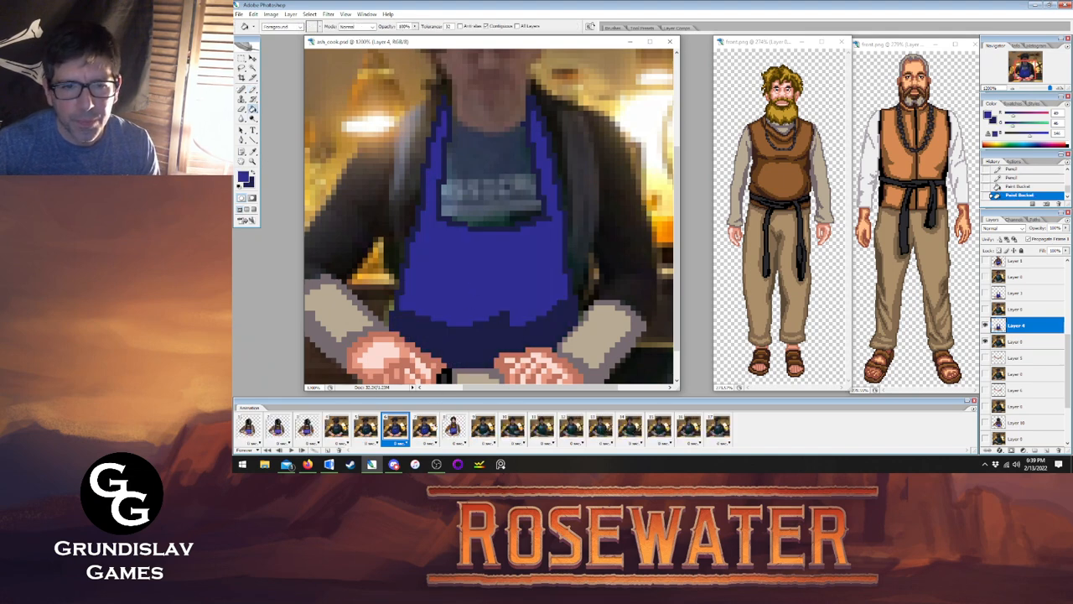
{"action": "left_click", "coordinate": [423, 427]}
{"action": "left_click", "coordinate": [394, 428]}
Close off the left strap's base with a navy line in frame 6, fill the strap navy, and compare with frame 7.
{"action": "left_click", "coordinate": [253, 89]}
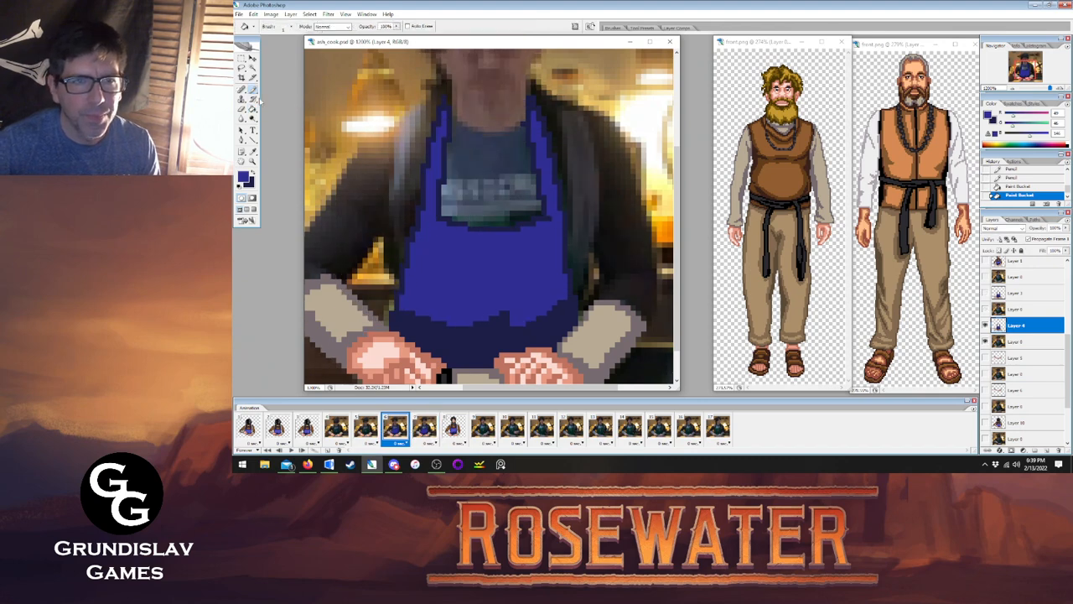
{"action": "key", "text": "x"}
{"action": "left_click", "coordinate": [431, 180]}
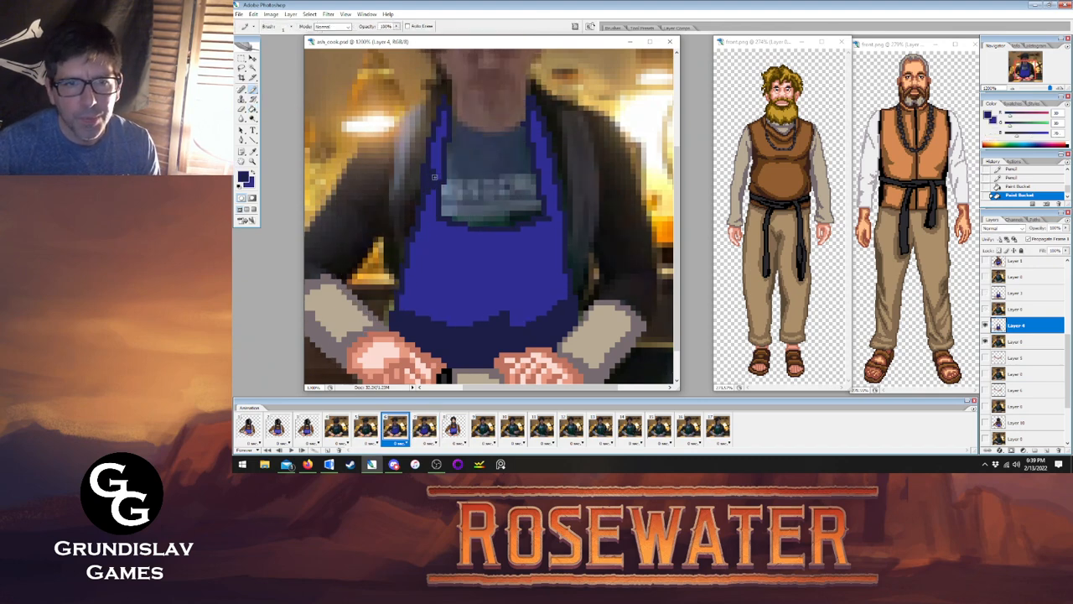
{"action": "key", "text": "g"}
{"action": "left_click", "coordinate": [435, 160]}
{"action": "left_click", "coordinate": [424, 427]}
{"action": "left_click", "coordinate": [396, 427]}
{"action": "left_click", "coordinate": [424, 428]}
{"action": "left_click", "coordinate": [396, 427]}
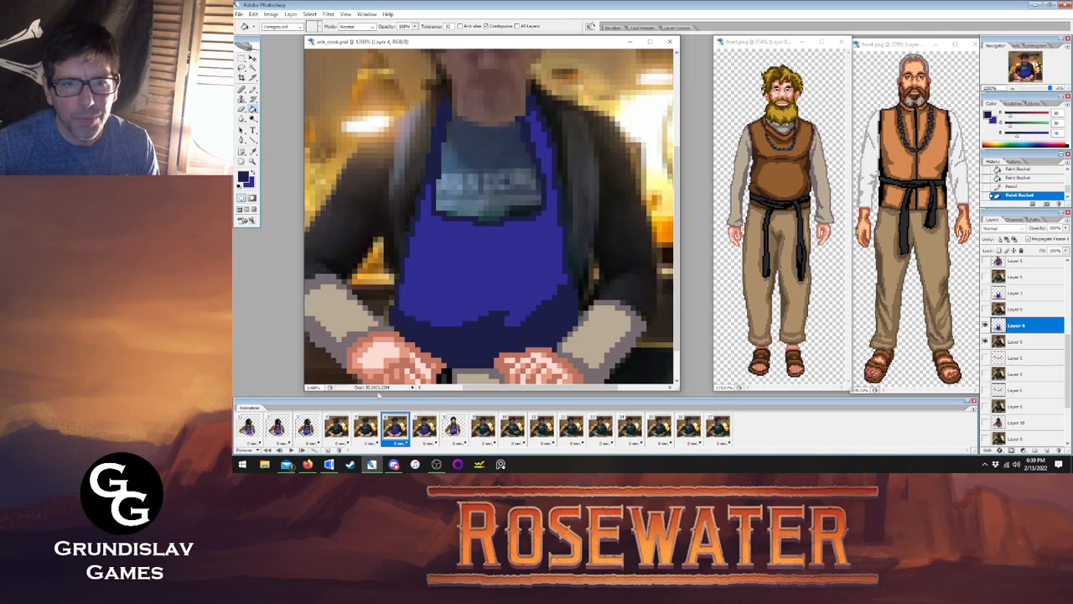
Erase the excess pixels along the left strap's outer edge in frame 6, checking the alignment against frame 7.
{"action": "key", "text": "e"}
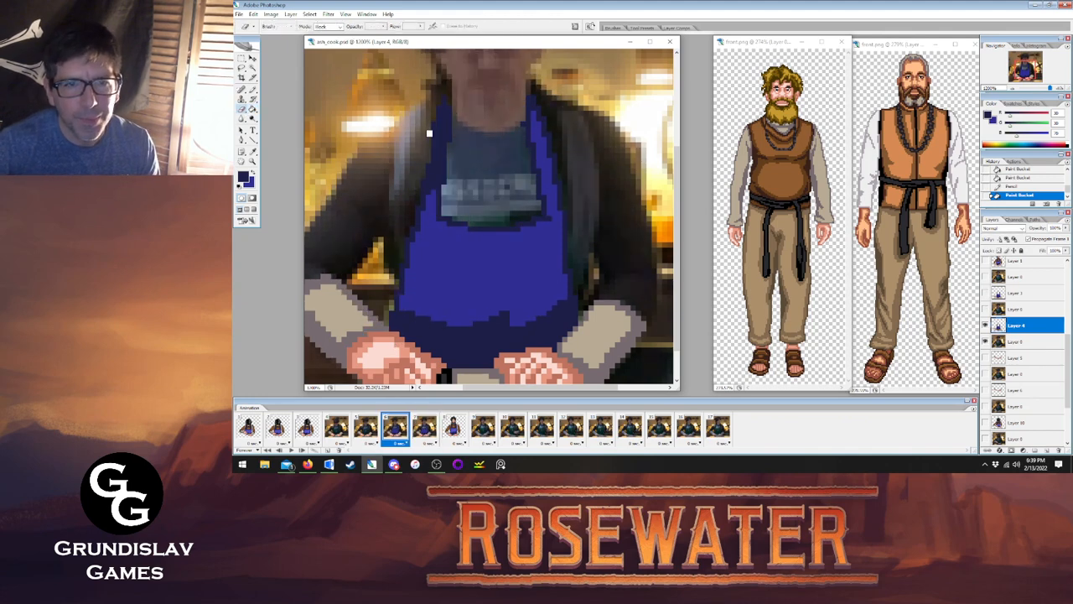
{"action": "left_click", "coordinate": [421, 186]}
{"action": "left_click", "coordinate": [425, 428]}
{"action": "left_click", "coordinate": [398, 430]}
{"action": "left_click", "coordinate": [424, 429]}
{"action": "left_click", "coordinate": [401, 432]}
{"action": "left_click", "coordinate": [423, 430]}
{"action": "left_click", "coordinate": [397, 431]}
{"action": "left_click", "coordinate": [421, 431]}
{"action": "left_click", "coordinate": [396, 430]}
Outline the apron, its neckline and its straps in navy on Layer 5 in frame 5.
{"action": "left_click", "coordinate": [370, 428]}
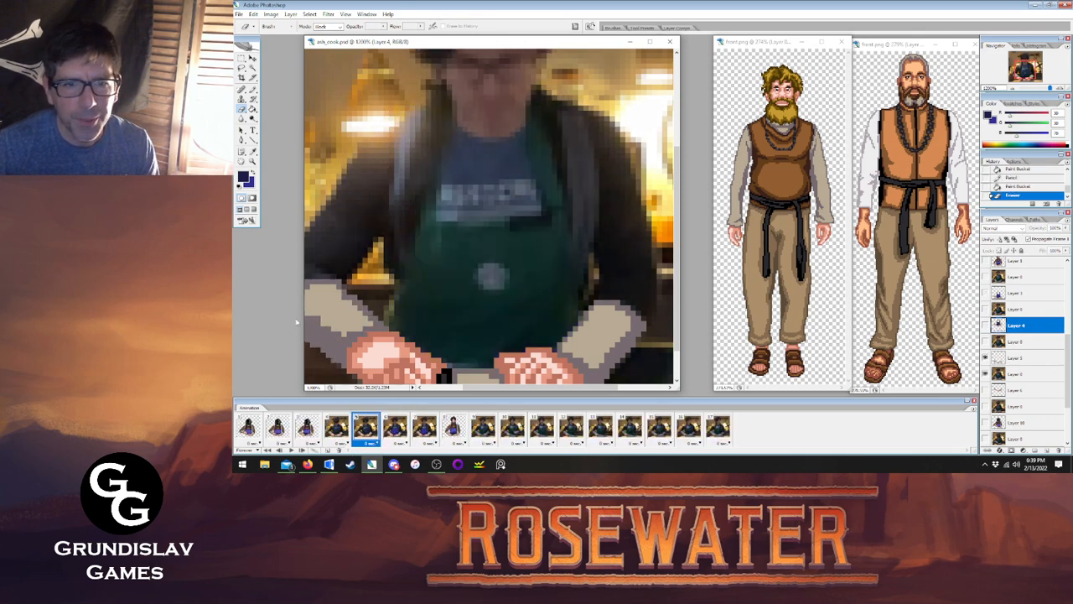
{"action": "left_click", "coordinate": [252, 89]}
{"action": "left_click", "coordinate": [1018, 358]}
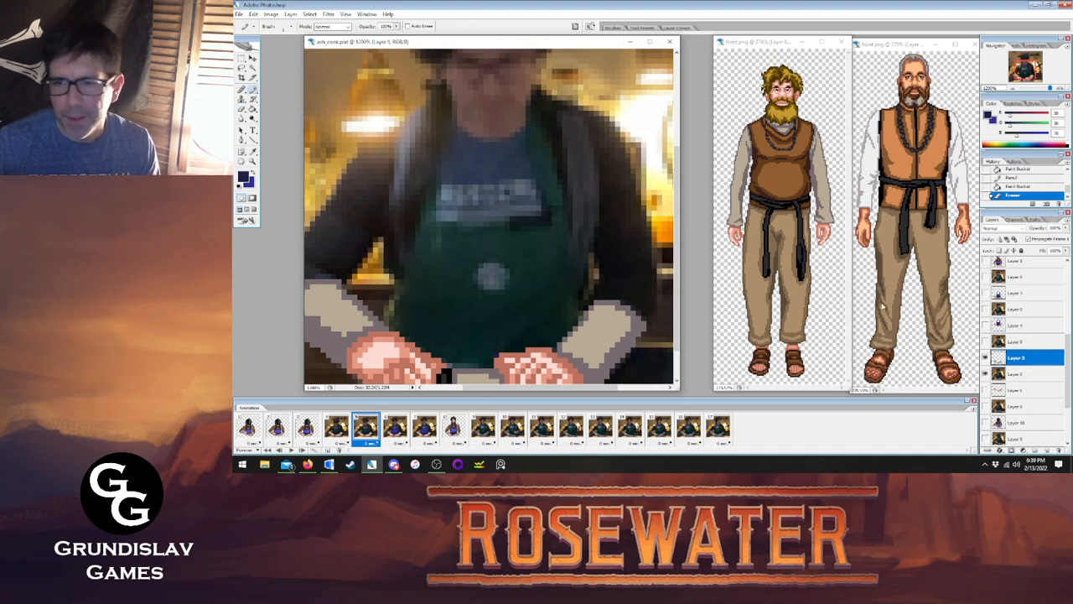
{"action": "left_click", "coordinate": [395, 430]}
{"action": "left_click", "coordinate": [366, 430]}
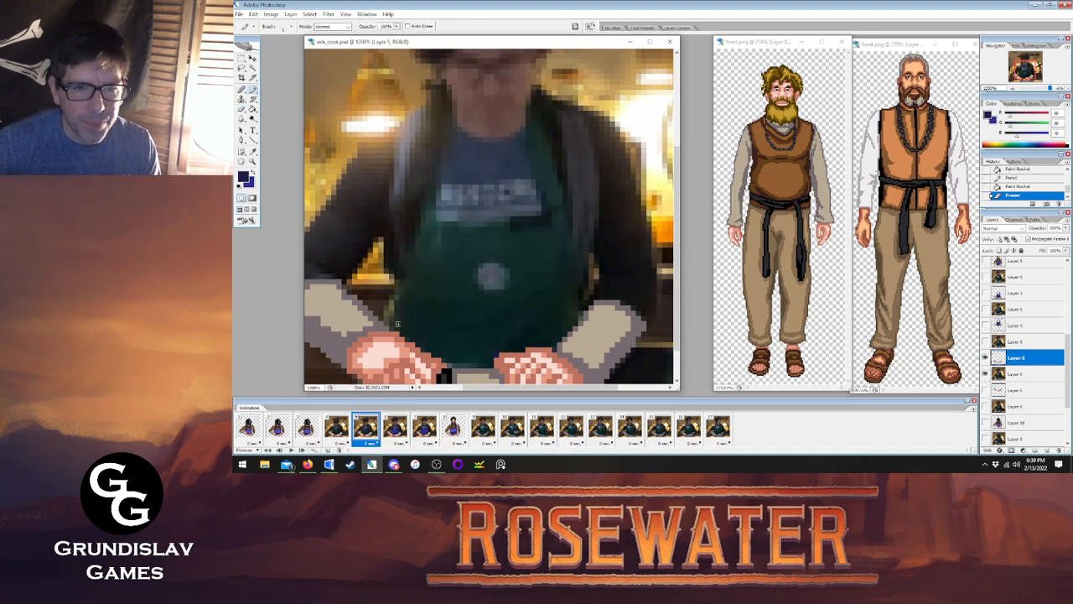
{"action": "left_click_drag", "start_coordinate": [395, 310], "coordinate": [406, 274]}
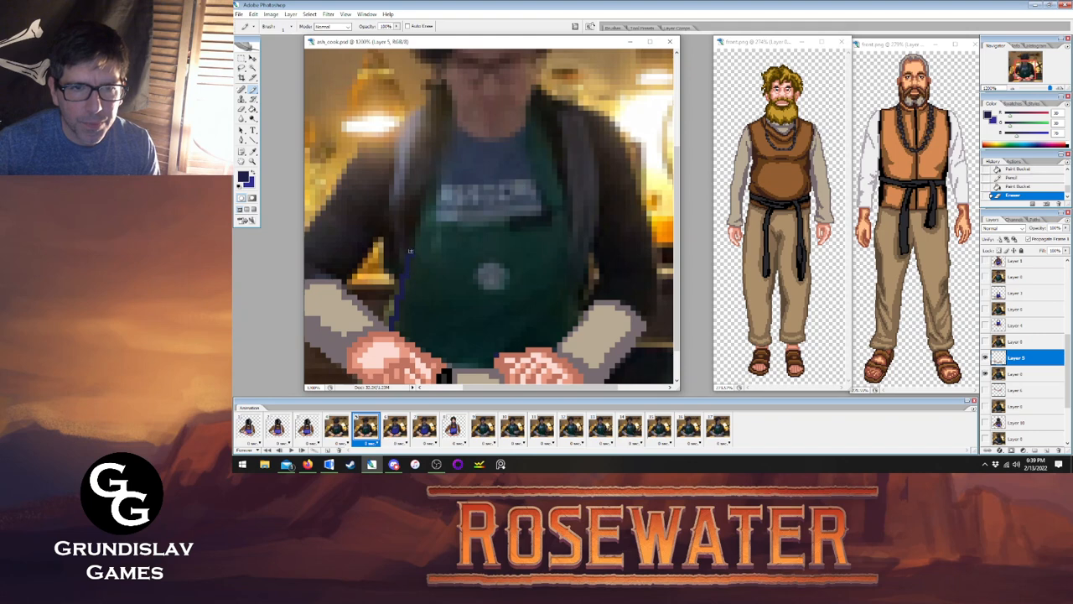
{"action": "mouse_move", "coordinate": [433, 140]}
{"action": "left_mouse_down"}
{"action": "mouse_move", "coordinate": [443, 112]}
{"action": "mouse_move", "coordinate": [439, 186]}
{"action": "mouse_move", "coordinate": [462, 225]}
{"action": "mouse_move", "coordinate": [514, 217]}
{"action": "left_mouse_up"}
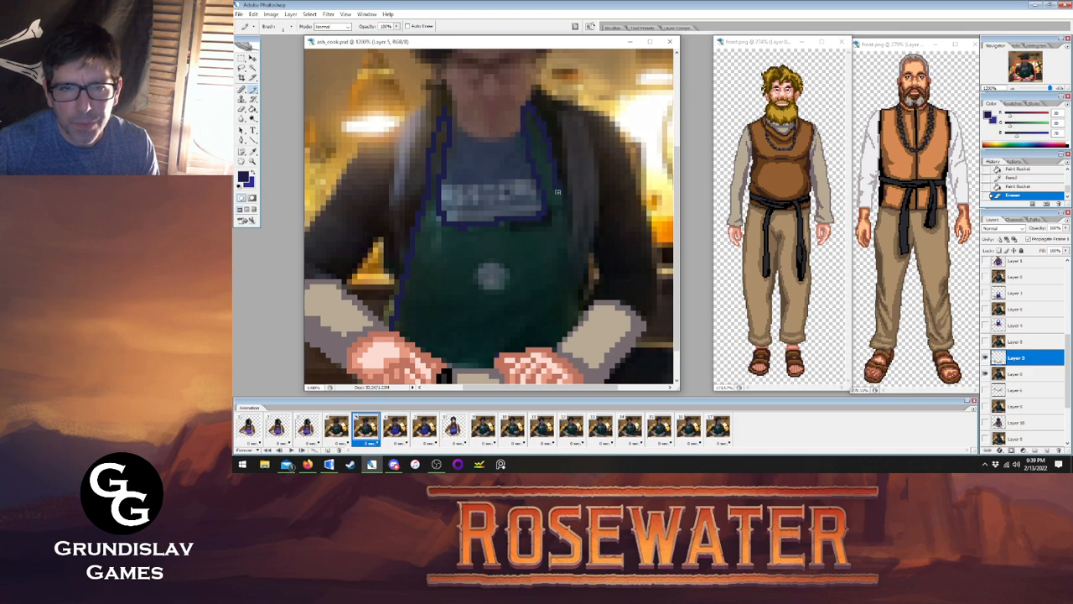
{"action": "left_click", "coordinate": [565, 330]}
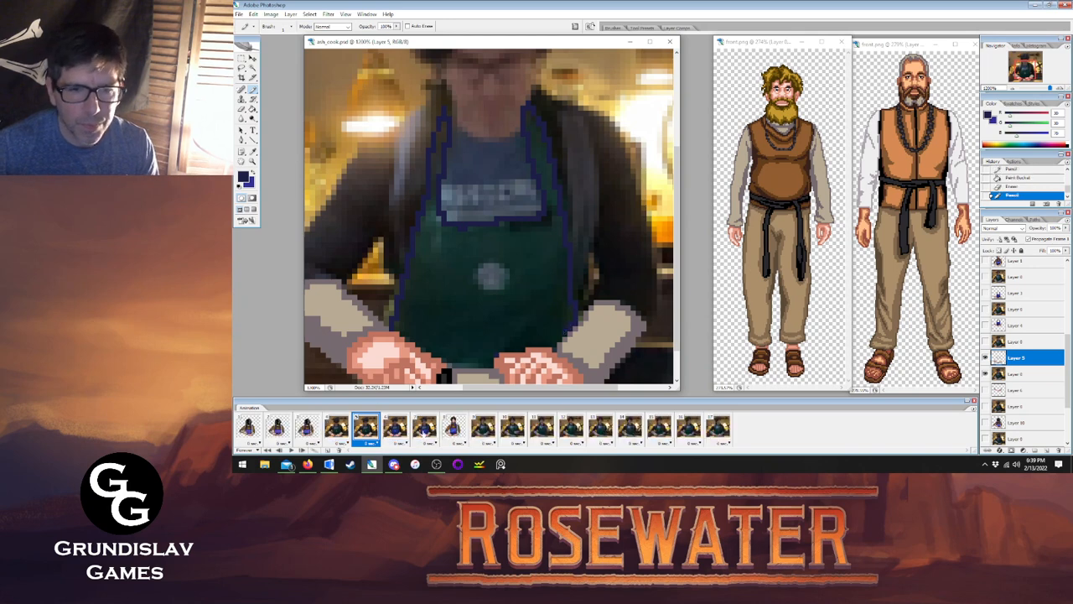
Adjust the left strap's outline in frame 5 to follow frame 6, erase its excess outer pixels, and fill the strap navy.
{"action": "left_click", "coordinate": [425, 428]}
{"action": "left_click", "coordinate": [395, 428]}
{"action": "left_click", "coordinate": [369, 429]}
{"action": "left_click", "coordinate": [395, 430]}
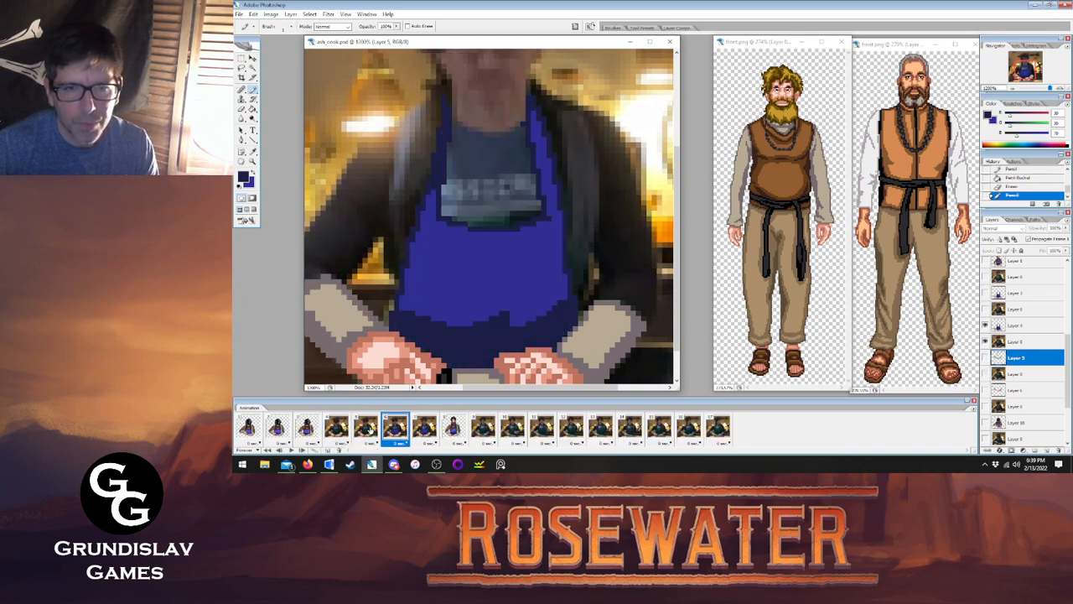
{"action": "left_click", "coordinate": [366, 429]}
{"action": "left_click", "coordinate": [395, 429]}
{"action": "left_click", "coordinate": [365, 428]}
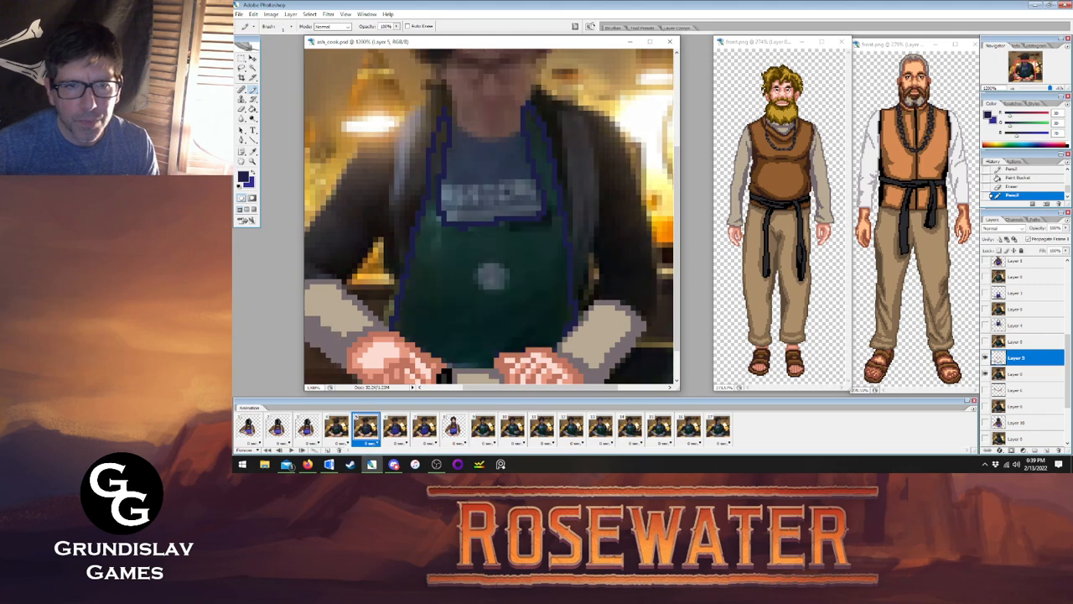
{"action": "left_click", "coordinate": [432, 186]}
{"action": "key", "text": "e"}
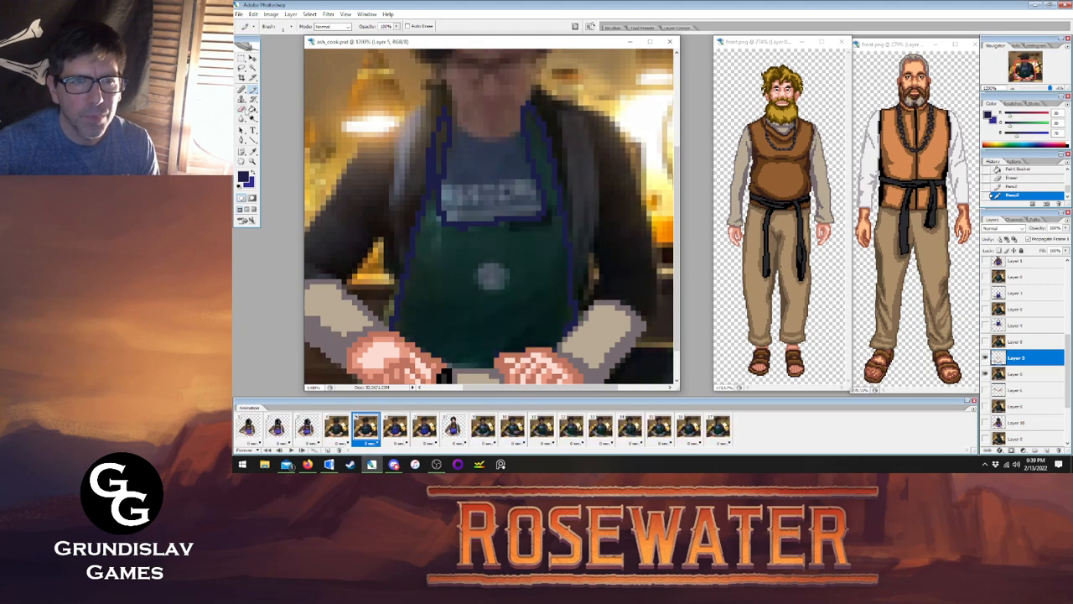
{"action": "left_click", "coordinate": [416, 166]}
{"action": "key", "text": "g"}
{"action": "left_click", "coordinate": [436, 139]}
Draw the navy shadow boundary across the apron's lower part in frame 5, following frame 6.
{"action": "key", "text": "b"}
{"action": "left_click", "coordinate": [395, 429]}
{"action": "left_click", "coordinate": [366, 427]}
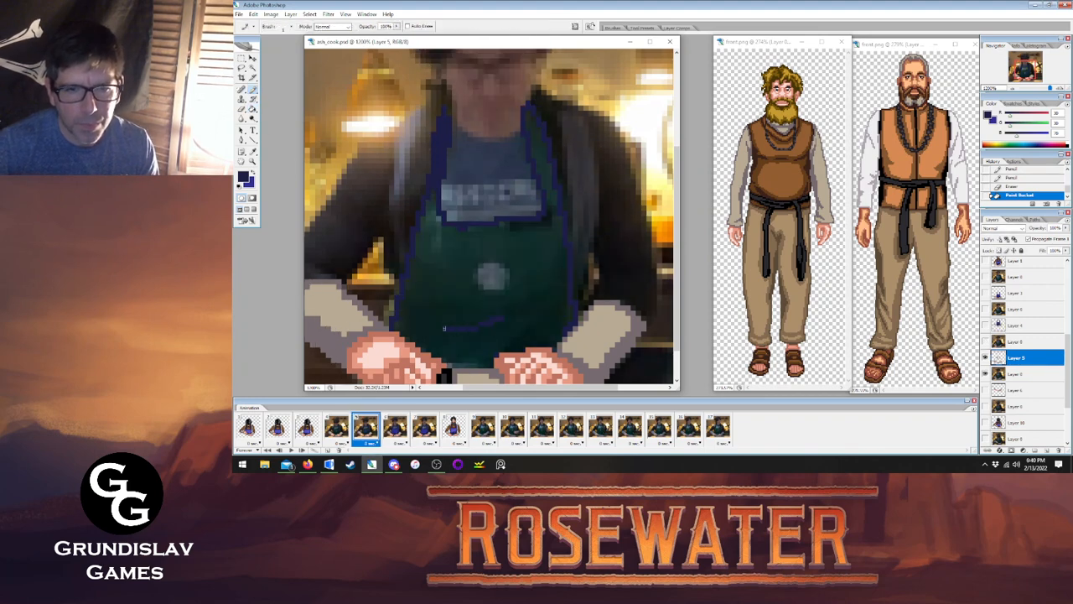
{"action": "left_click", "coordinate": [404, 313]}
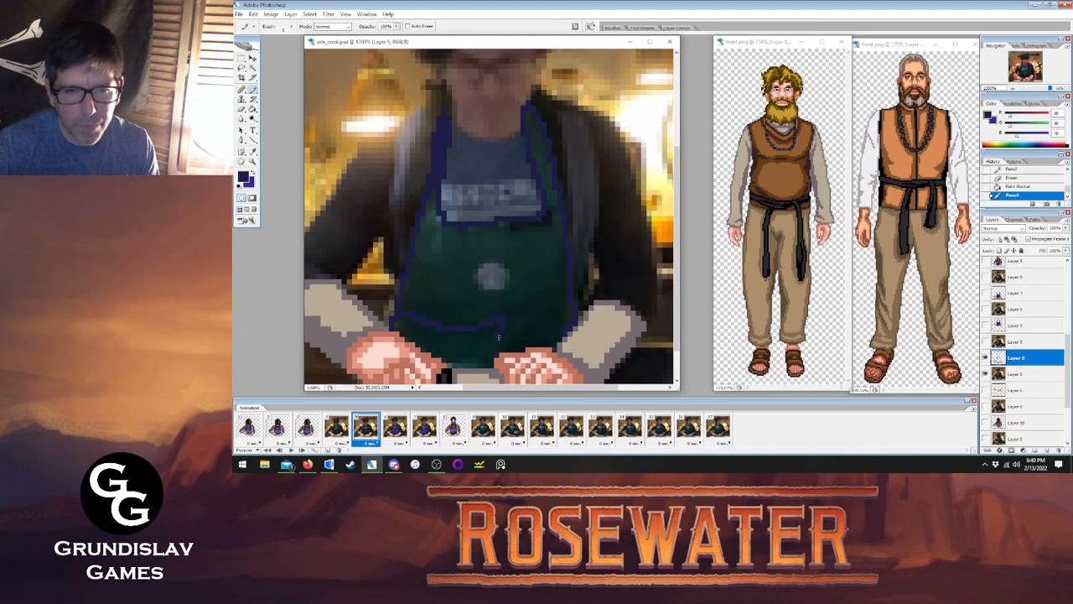
Fill the apron's lower shadow in frame 5 with navy and the remaining area with the medium blue.
{"action": "key", "text": "g"}
{"action": "left_click", "coordinate": [458, 338]}
{"action": "left_click", "coordinate": [489, 315], "text": "alt"}
{"action": "left_click", "coordinate": [502, 333]}
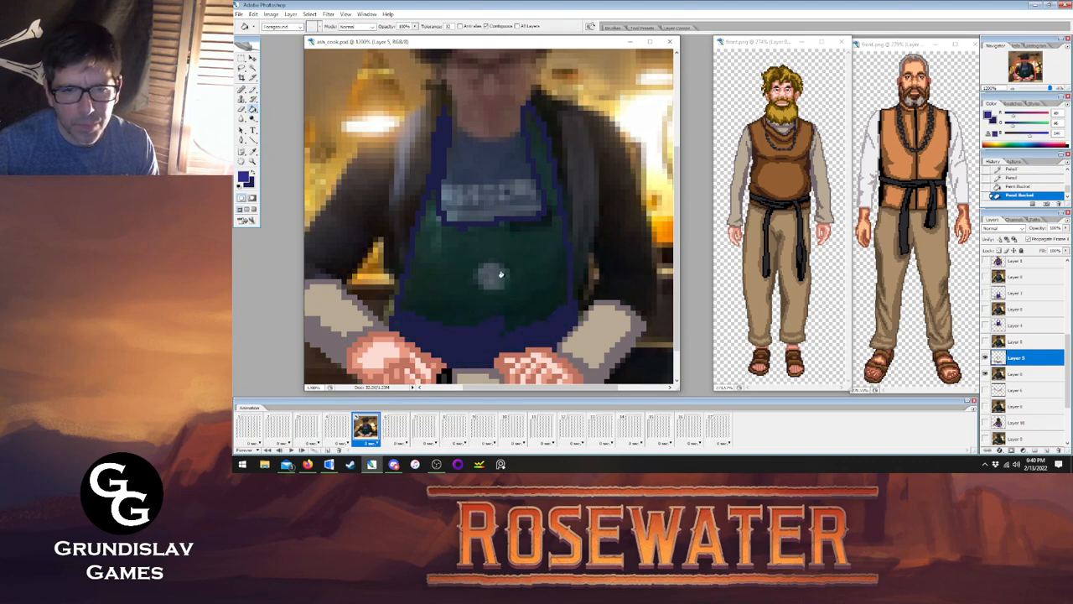
{"action": "left_click", "coordinate": [486, 285]}
Flip between frames 5 to 8 to compare the apron's shape and shading.
{"action": "left_click", "coordinate": [399, 424]}
{"action": "left_click", "coordinate": [367, 426]}
{"action": "left_click", "coordinate": [397, 426]}
{"action": "left_click", "coordinate": [367, 426]}
{"action": "left_click", "coordinate": [396, 426]}
{"action": "left_click", "coordinate": [371, 430]}
{"action": "left_click", "coordinate": [402, 431]}
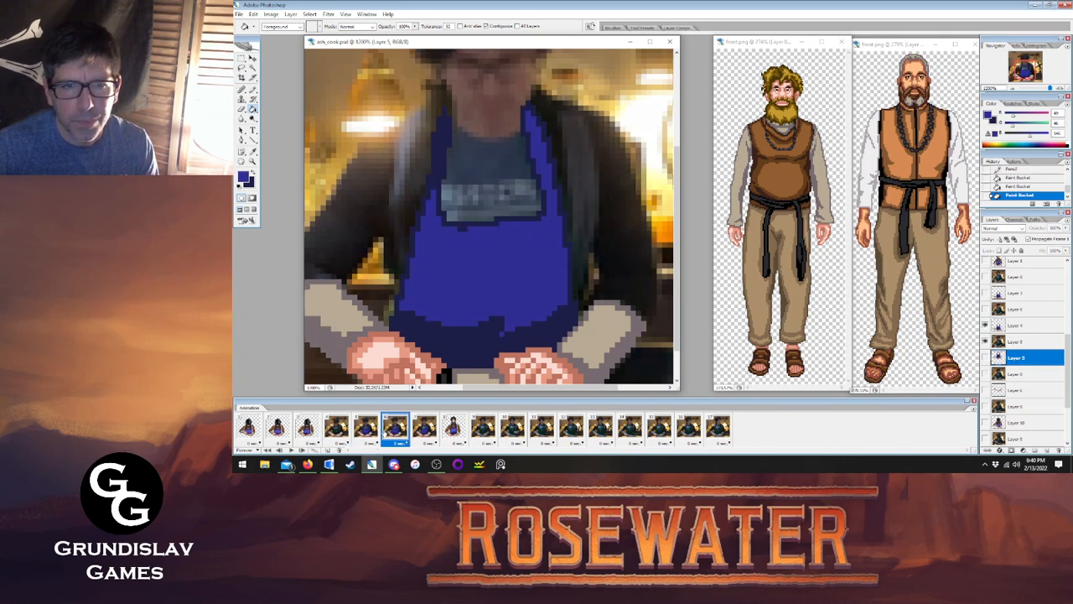
{"action": "left_click", "coordinate": [423, 430]}
{"action": "left_click", "coordinate": [453, 431]}
{"action": "left_click", "coordinate": [424, 430]}
{"action": "left_click", "coordinate": [397, 430]}
{"action": "left_click", "coordinate": [366, 429]}
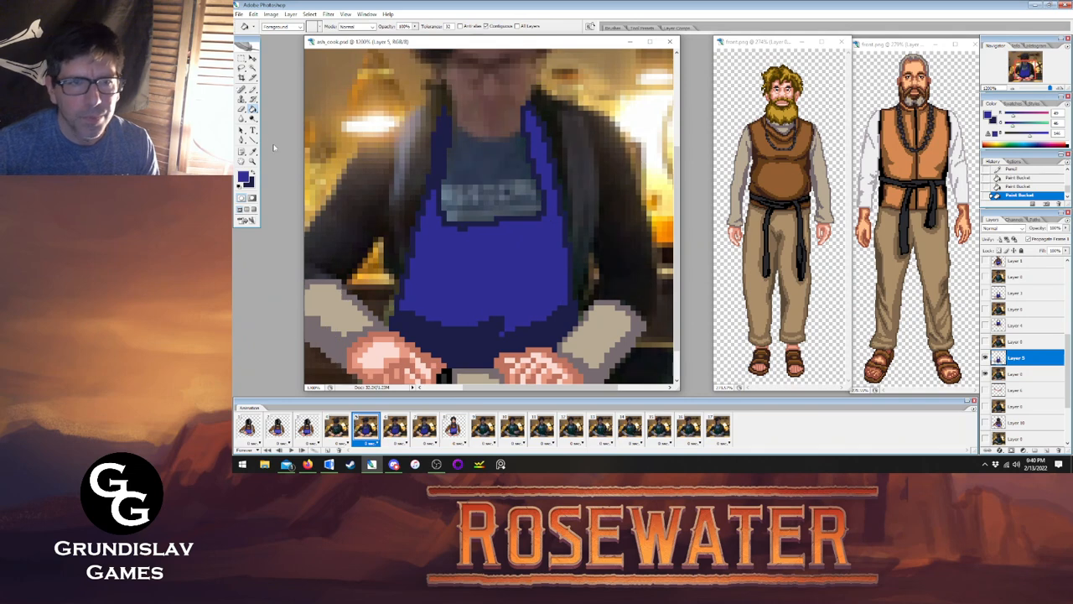
Clean up the neckline's lower edge in frame 5 with the eraser and navy pencil pixels, using frame 6 as reference.
{"action": "key", "text": "e"}
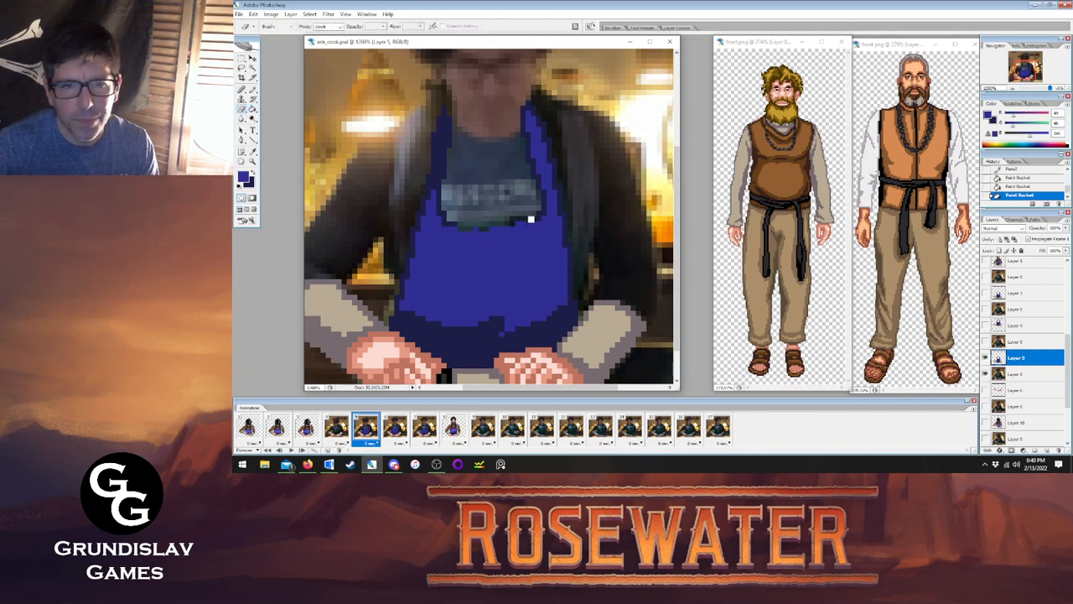
{"action": "left_click", "coordinate": [527, 214]}
{"action": "key", "text": "b"}
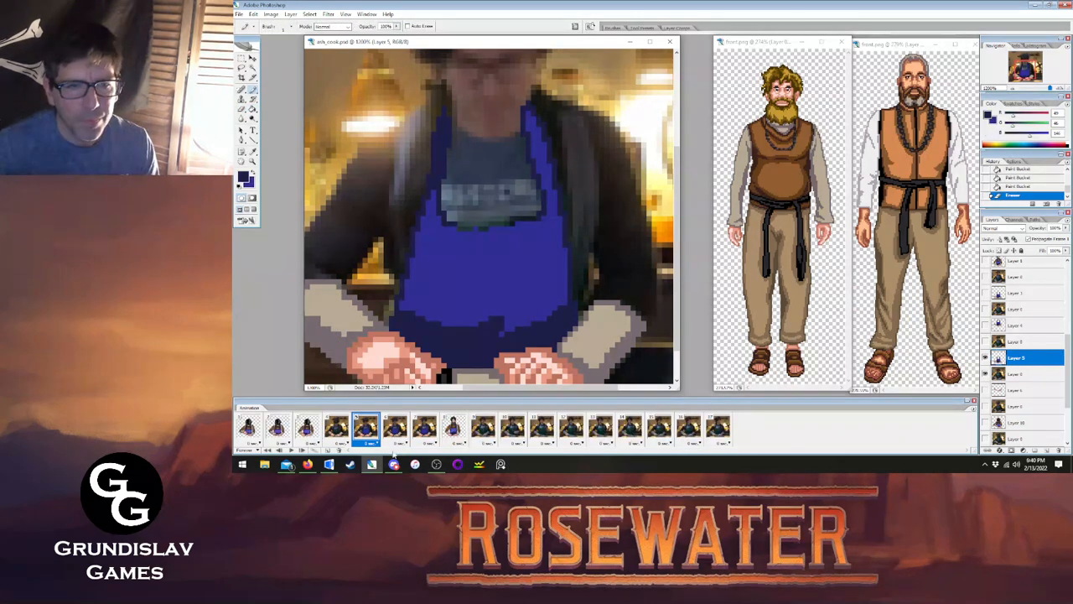
{"action": "left_click", "coordinate": [394, 428]}
{"action": "left_click", "coordinate": [365, 427]}
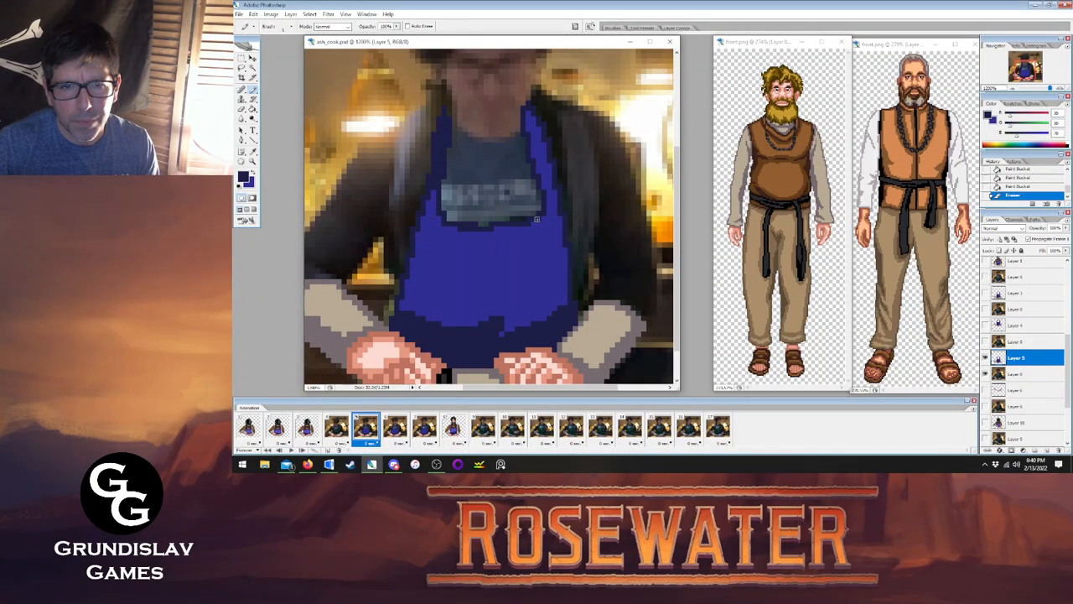
{"action": "left_click", "coordinate": [394, 427]}
{"action": "left_click", "coordinate": [366, 427]}
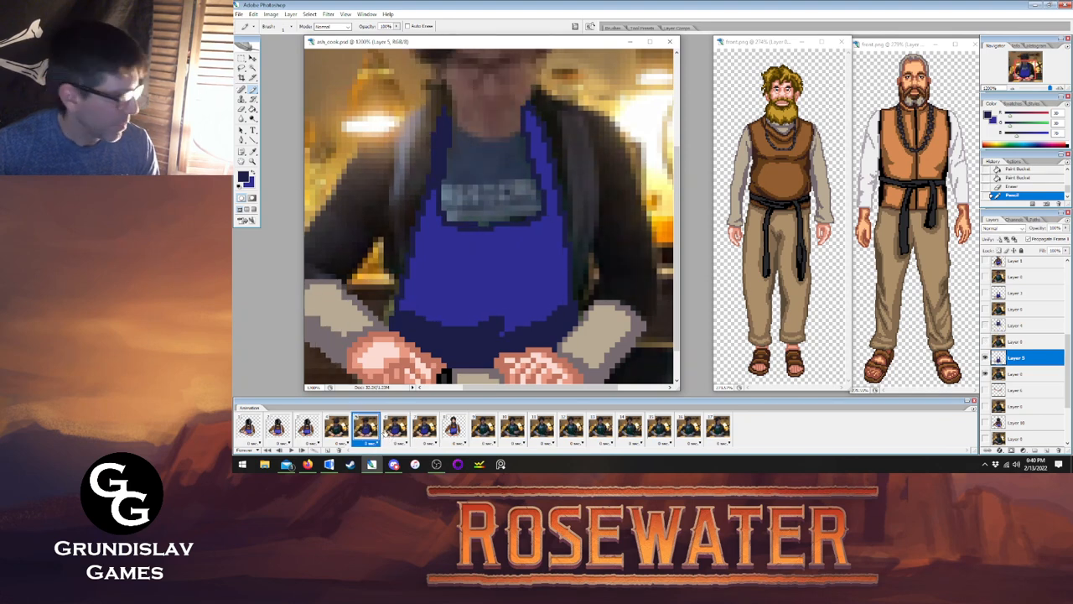
Compare the undrawn apron in frame 4 with the drawn aprons in frames 3 and 5.
{"action": "left_click", "coordinate": [336, 428]}
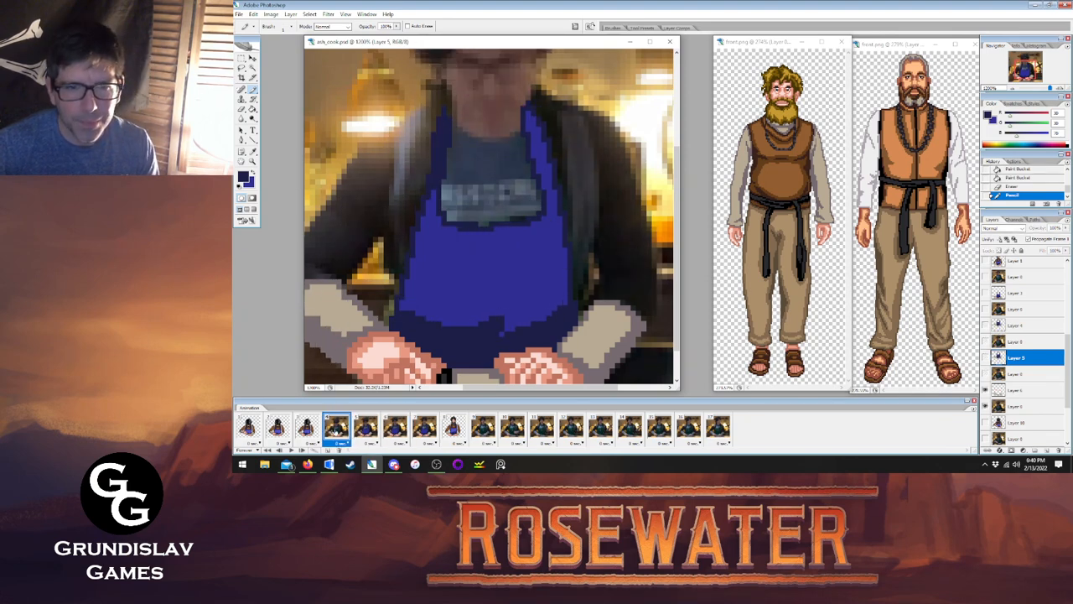
{"action": "left_click", "coordinate": [307, 427]}
{"action": "left_click", "coordinate": [336, 428]}
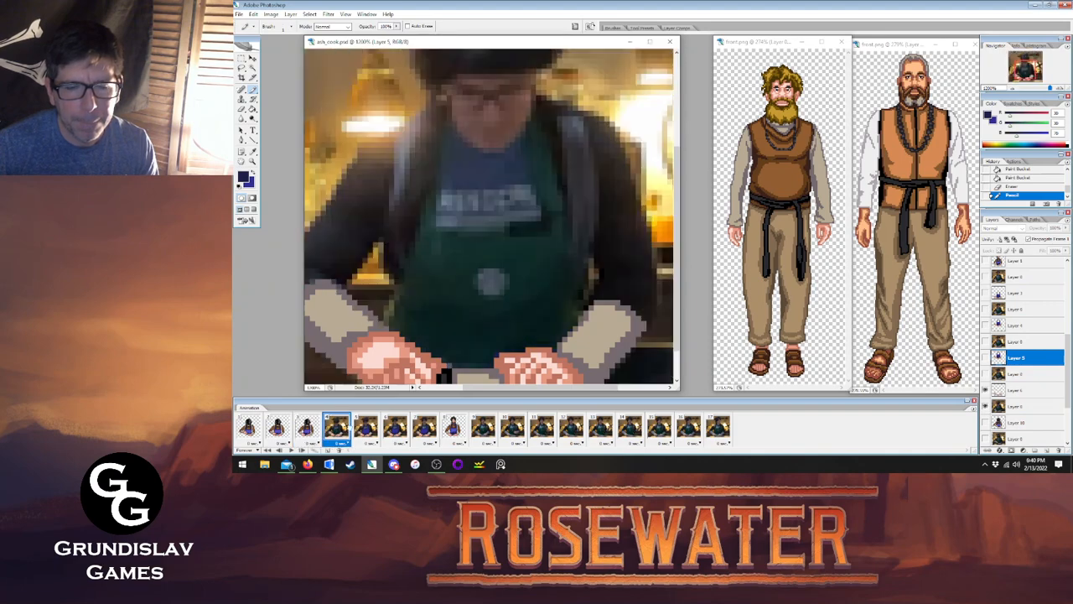
{"action": "left_click", "coordinate": [365, 427]}
{"action": "left_click", "coordinate": [336, 428]}
{"action": "left_click", "coordinate": [307, 428]}
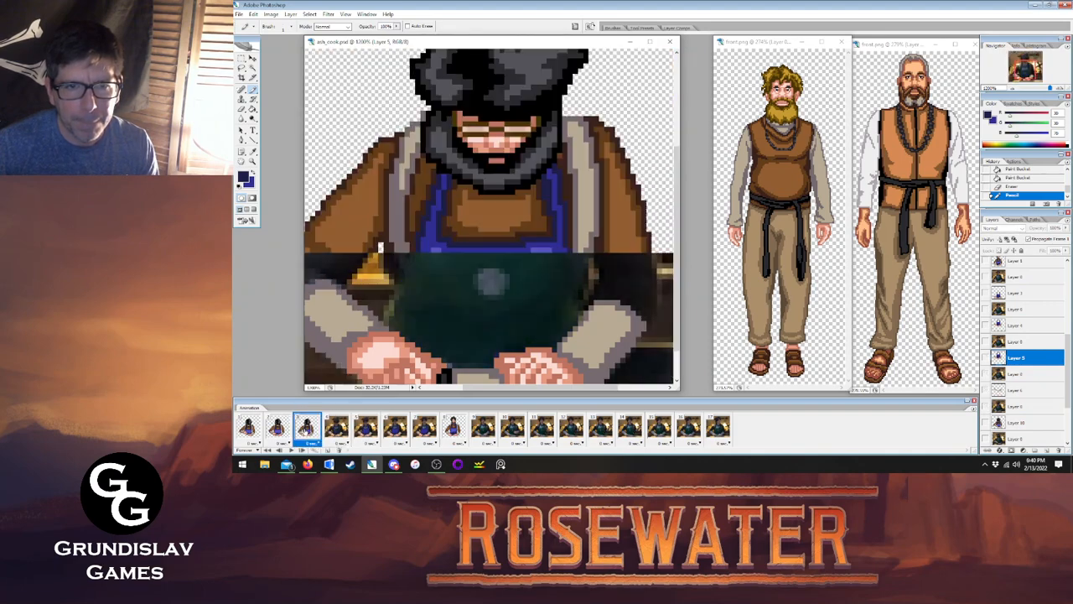
{"action": "left_click", "coordinate": [336, 428]}
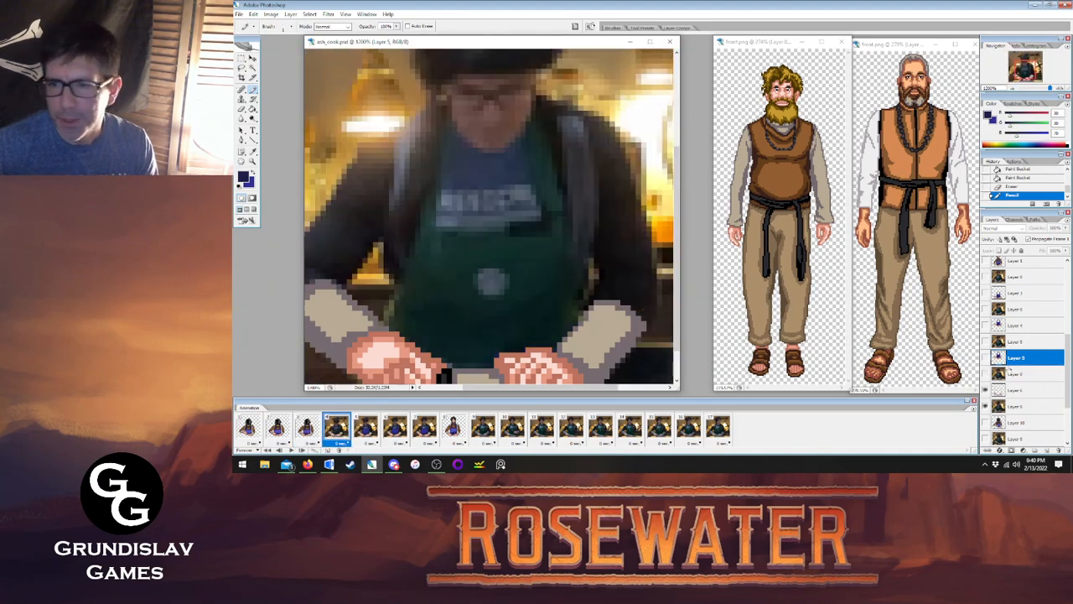
Outline the apron, its neckline and its straps in navy on Layer 6 in frame 4, using frames 3 and 5 as reference.
{"action": "left_click", "coordinate": [1024, 392]}
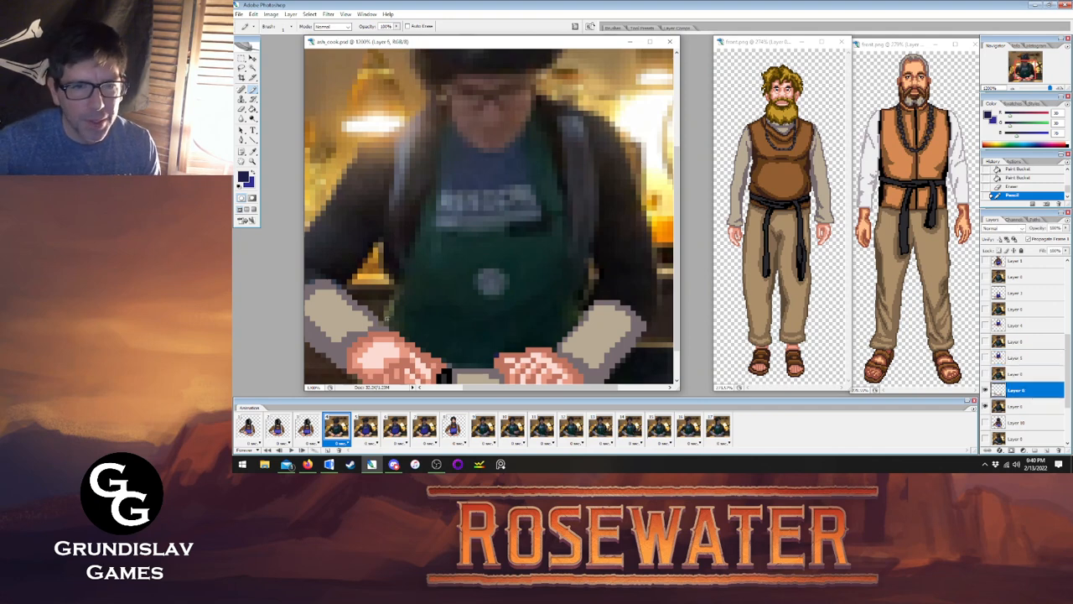
{"action": "left_click", "coordinate": [364, 430]}
{"action": "left_click", "coordinate": [338, 429]}
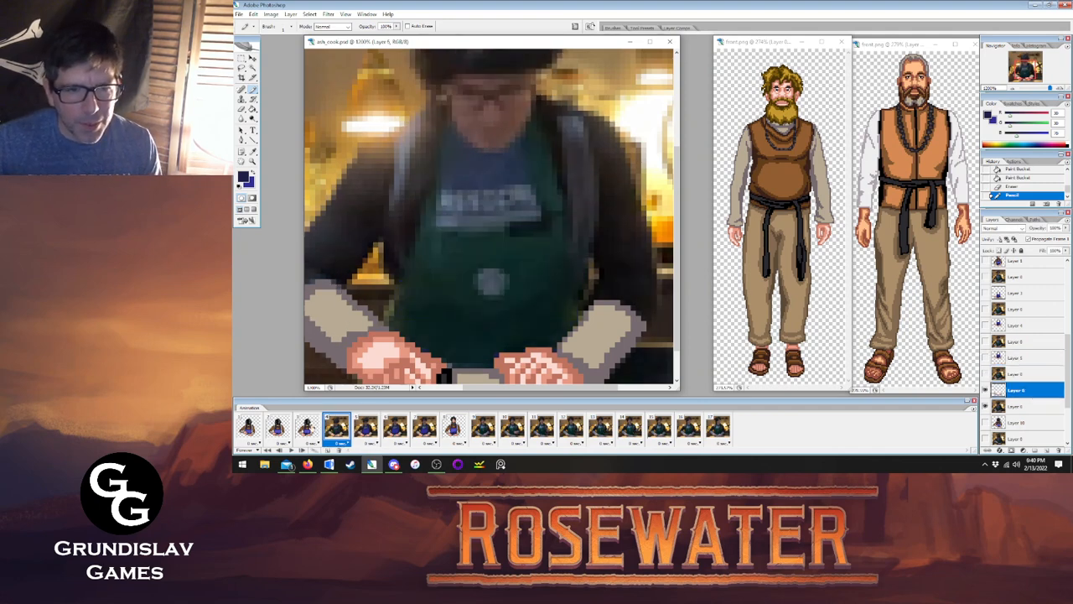
{"action": "left_click", "coordinate": [307, 429]}
{"action": "left_click", "coordinate": [366, 428]}
{"action": "left_click", "coordinate": [337, 428]}
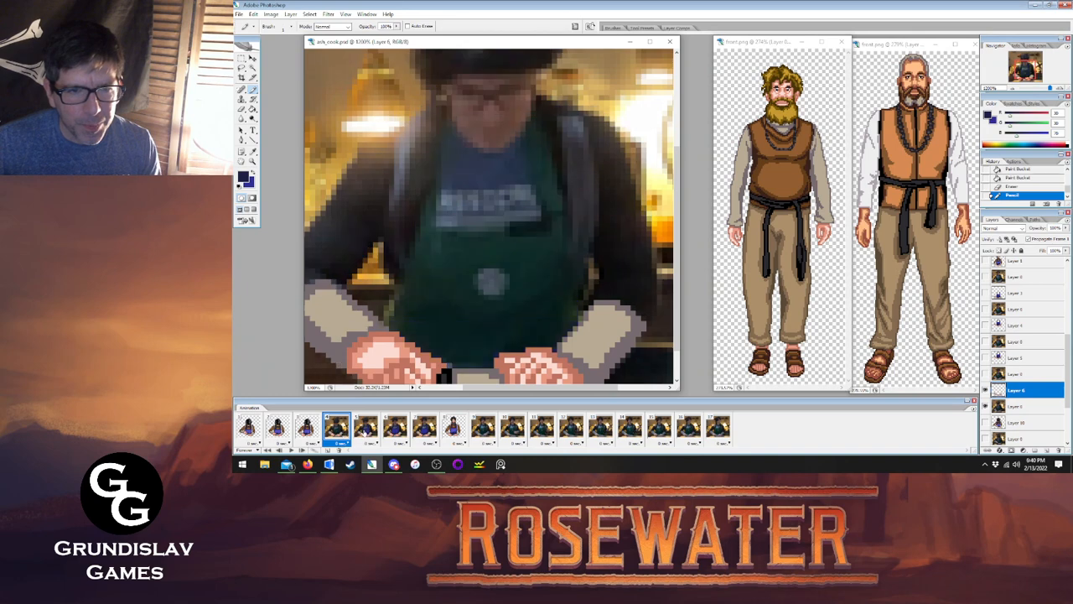
{"action": "left_click", "coordinate": [366, 429]}
{"action": "left_click", "coordinate": [337, 428]}
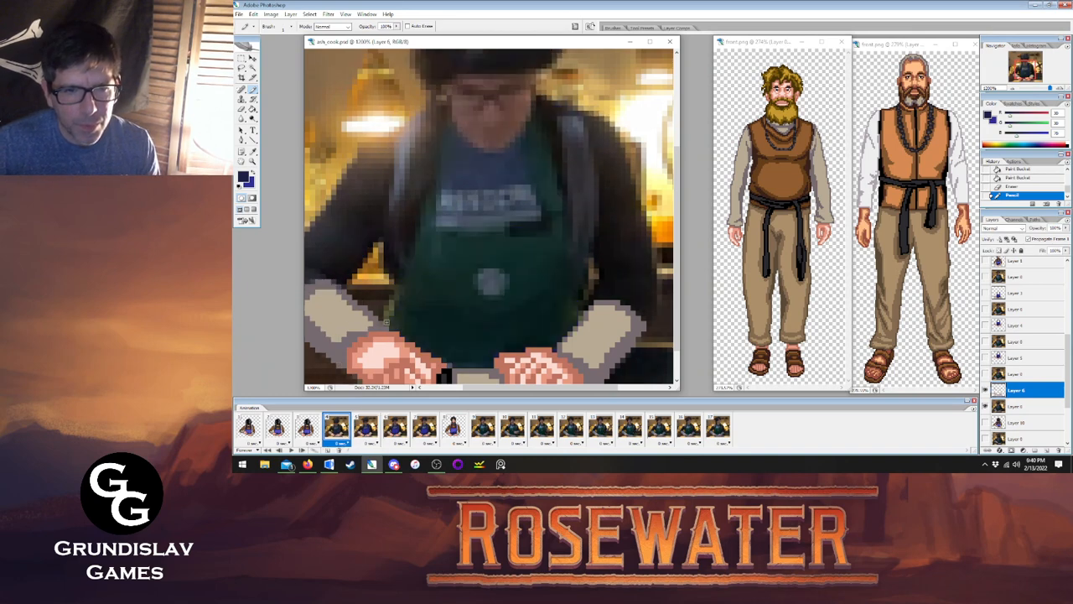
{"action": "mouse_move", "coordinate": [426, 179]}
{"action": "left_mouse_down"}
{"action": "mouse_move", "coordinate": [443, 124]}
{"action": "mouse_move", "coordinate": [435, 213]}
{"action": "left_mouse_up"}
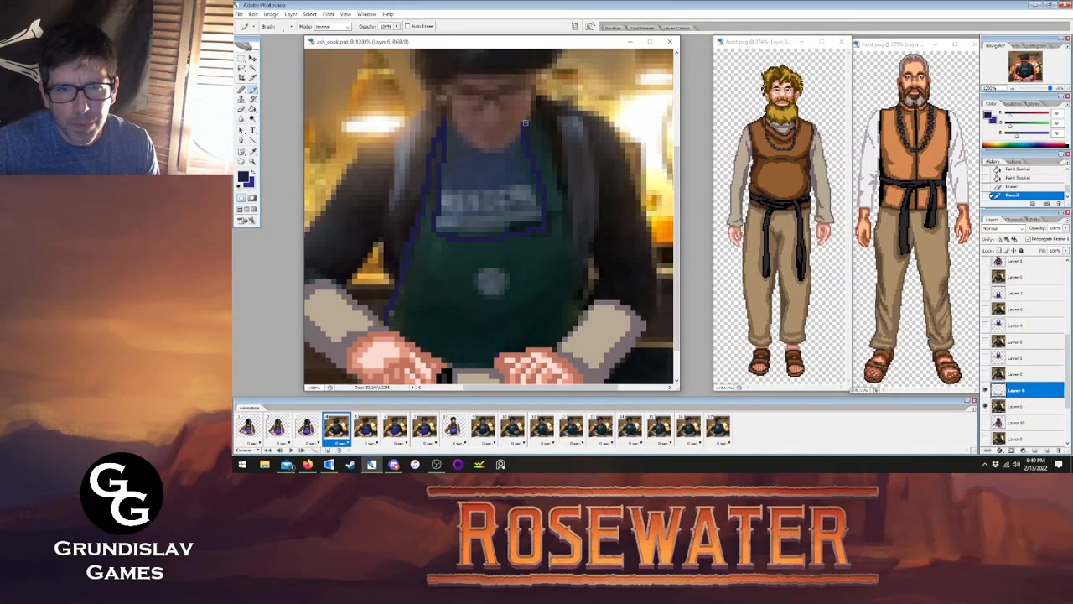
{"action": "left_click_drag", "start_coordinate": [549, 150], "coordinate": [558, 213]}
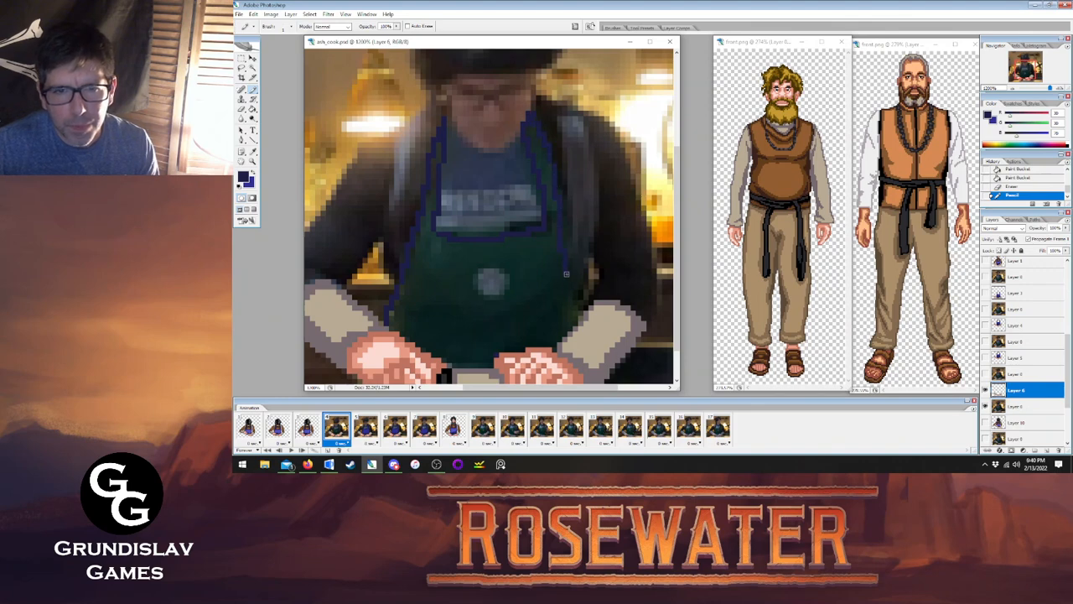
{"action": "left_click_drag", "start_coordinate": [576, 316], "coordinate": [577, 322]}
{"action": "left_click", "coordinate": [307, 427]}
{"action": "left_click", "coordinate": [327, 428]}
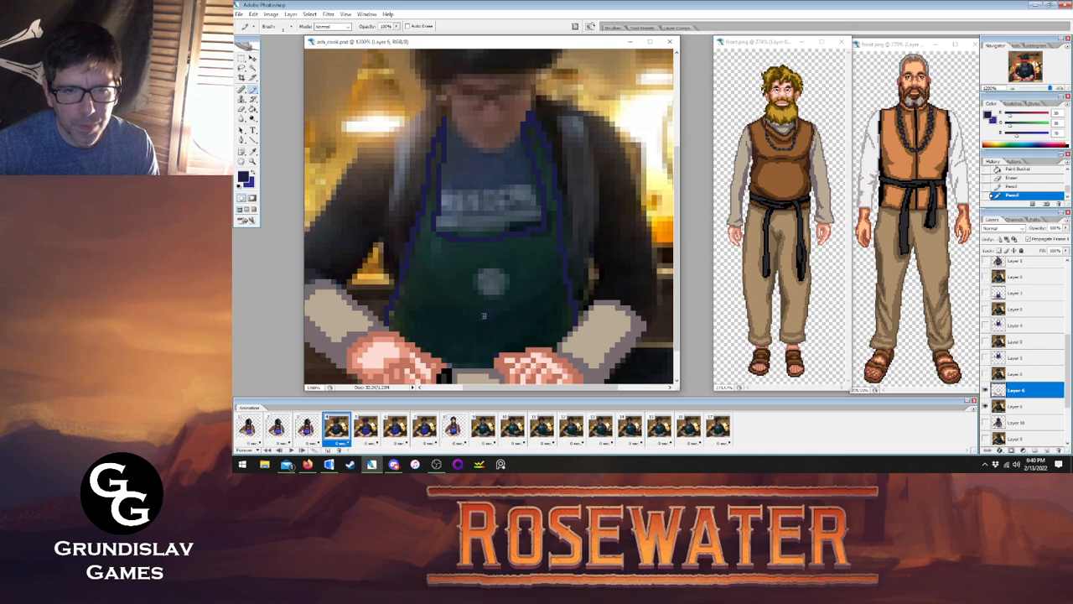
Draw the shadow edge across the lower apron in frame 4, filling the shadow navy and the area above it medium blue.
{"action": "left_click", "coordinate": [403, 307]}
{"action": "left_click", "coordinate": [360, 426]}
{"action": "left_click", "coordinate": [339, 430]}
{"action": "left_click_drag", "start_coordinate": [498, 330], "coordinate": [567, 299]}
{"action": "key", "text": "g"}
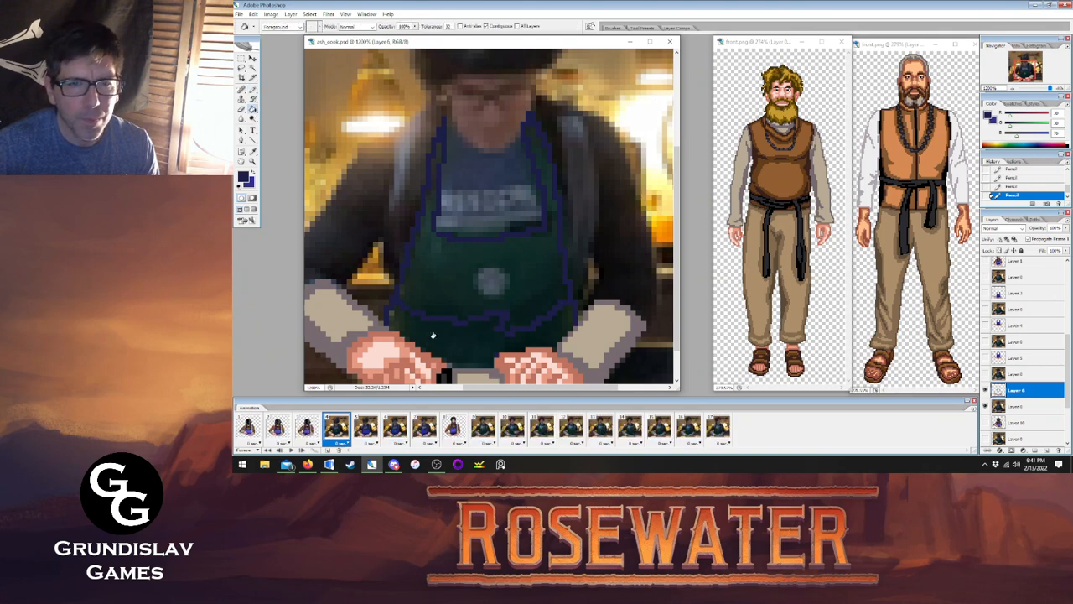
{"action": "left_click", "coordinate": [433, 286]}
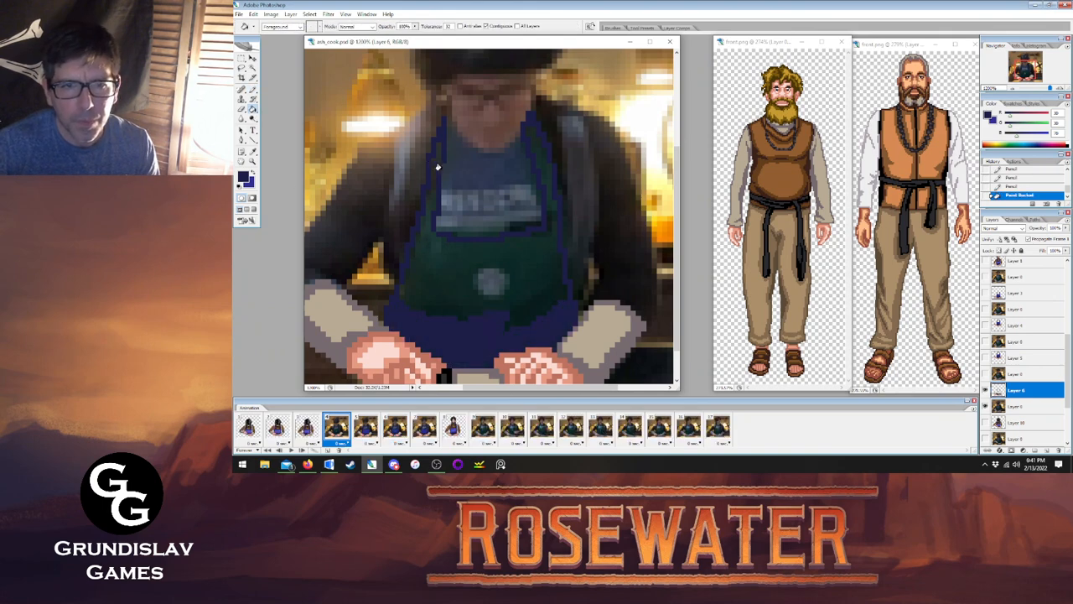
{"action": "left_click", "coordinate": [425, 217]}
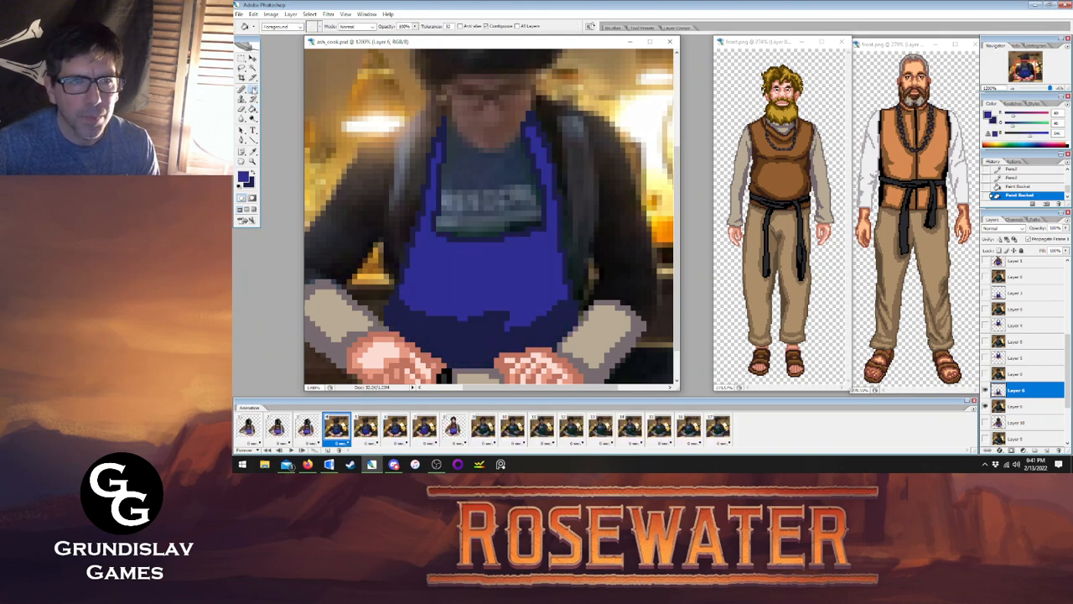
Touch up the apron strap with a navy pencil pixel in frame 4, using frames 3 and 5 as reference.
{"action": "left_click", "coordinate": [253, 90]}
{"action": "key", "text": "x"}
{"action": "left_click", "coordinate": [304, 433]}
{"action": "left_click", "coordinate": [323, 430]}
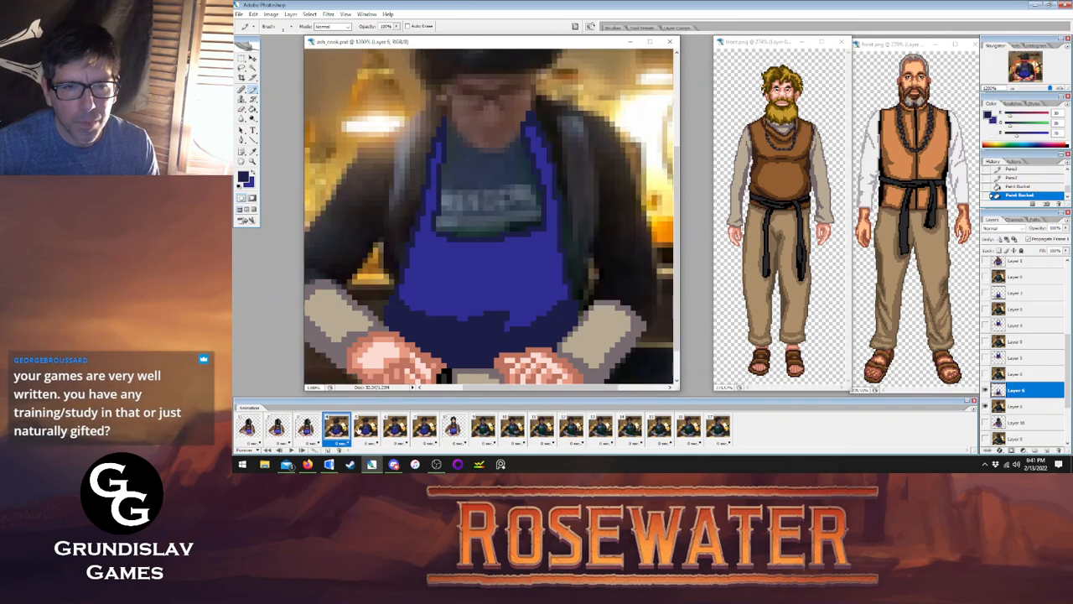
{"action": "left_click", "coordinate": [373, 431]}
{"action": "left_click", "coordinate": [327, 433]}
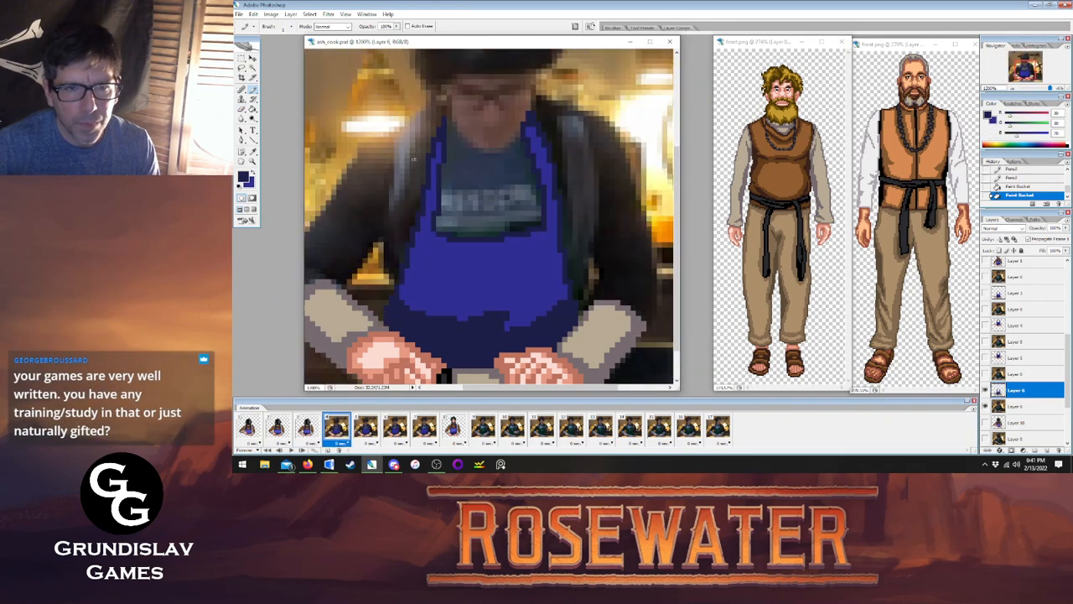
{"action": "left_click", "coordinate": [438, 159]}
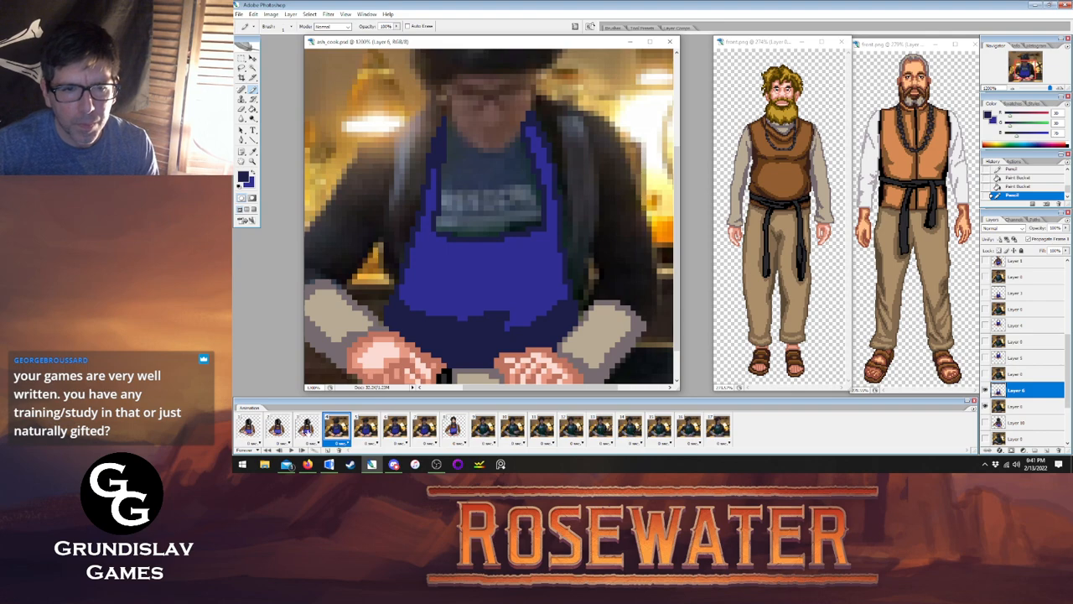
Compare the apron across frames 3 to 8 and sample its light blue highlight colour from frame 8 for the Pencil.
{"action": "left_click", "coordinate": [308, 430]}
{"action": "left_click", "coordinate": [339, 429]}
{"action": "left_click", "coordinate": [366, 429]}
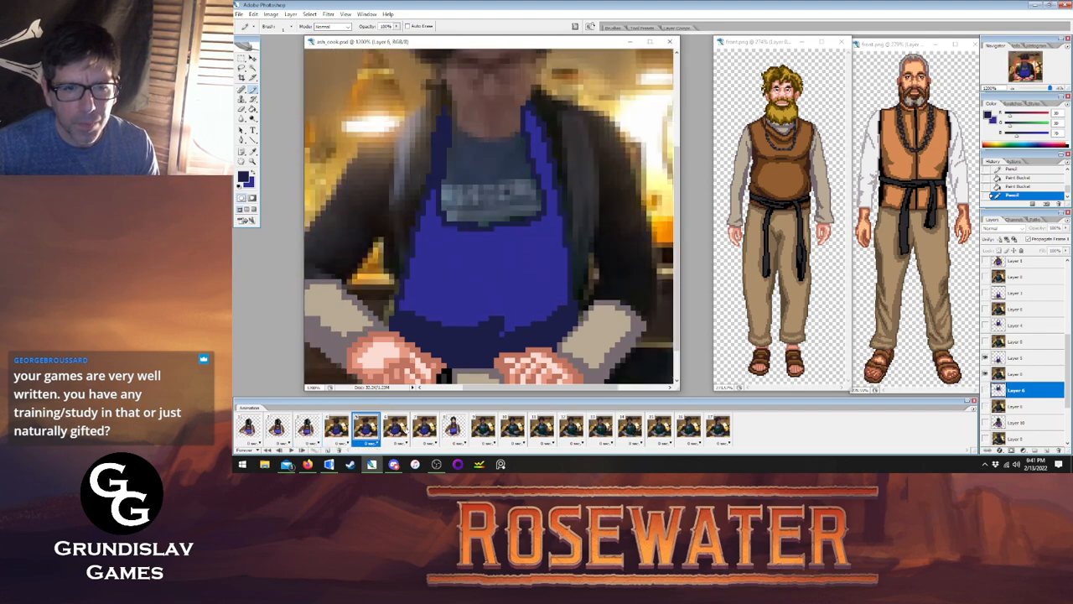
{"action": "left_click", "coordinate": [396, 429]}
{"action": "left_click", "coordinate": [424, 429]}
{"action": "left_click", "coordinate": [453, 429]}
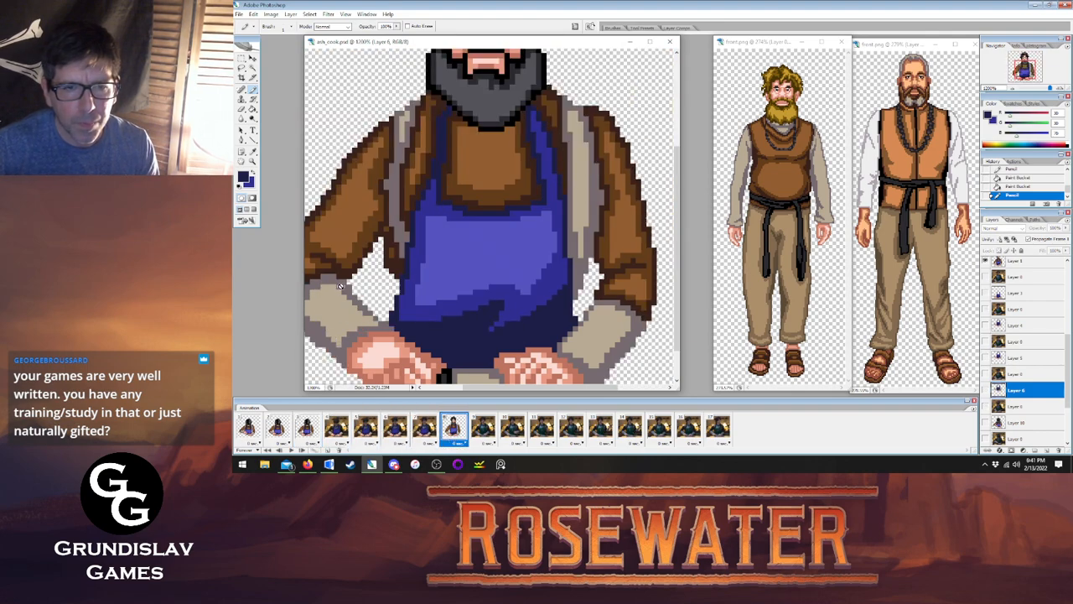
{"action": "left_click", "coordinate": [253, 152]}
{"action": "left_click", "coordinate": [449, 248]}
{"action": "left_click", "coordinate": [253, 90]}
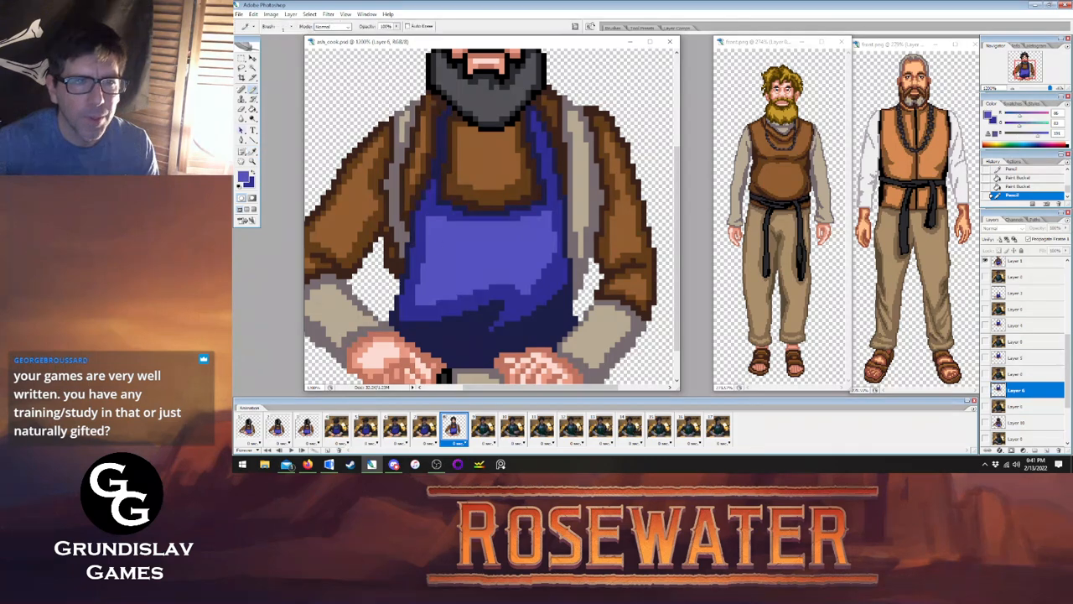
Outline the apron's highlight area in light blue on Layer 3 in frame 7, using frame 8 as reference.
{"action": "left_click", "coordinate": [424, 429]}
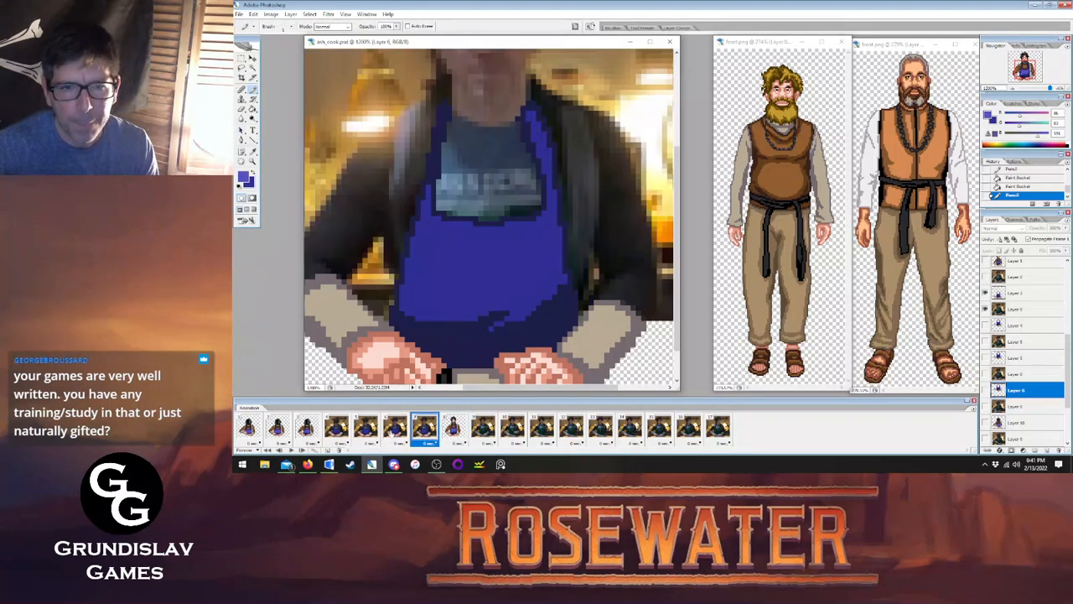
{"action": "left_click", "coordinate": [1016, 293]}
{"action": "left_click", "coordinate": [453, 430]}
{"action": "left_click", "coordinate": [425, 429]}
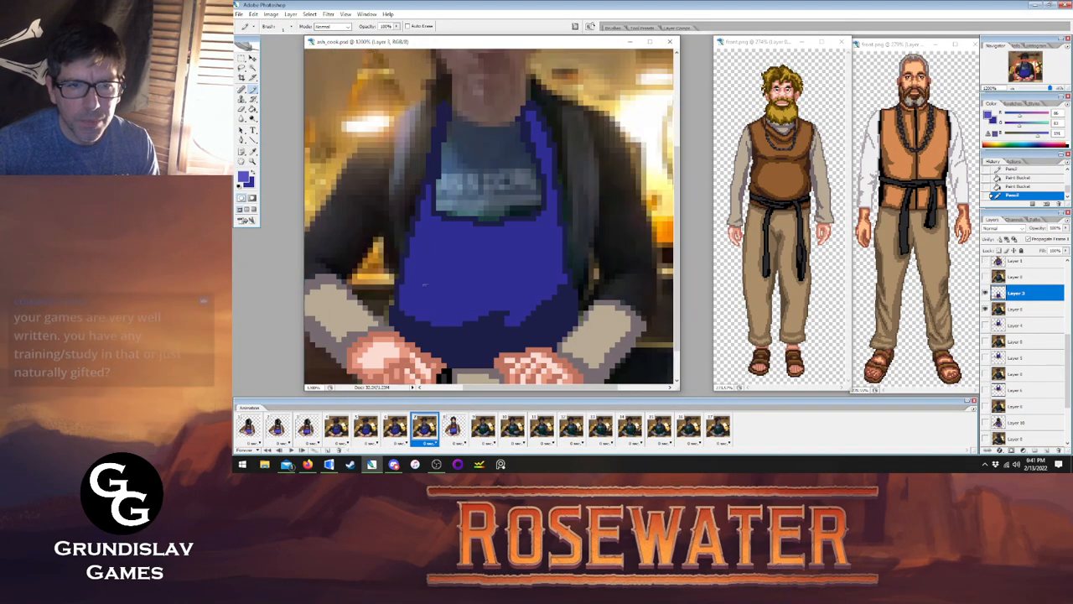
{"action": "mouse_move", "coordinate": [412, 296]}
{"action": "left_mouse_down"}
{"action": "mouse_move", "coordinate": [429, 224]}
{"action": "mouse_move", "coordinate": [496, 236]}
{"action": "mouse_move", "coordinate": [547, 223]}
{"action": "mouse_move", "coordinate": [549, 266]}
{"action": "left_mouse_up"}
{"action": "left_click", "coordinate": [456, 429]}
{"action": "left_click", "coordinate": [427, 429]}
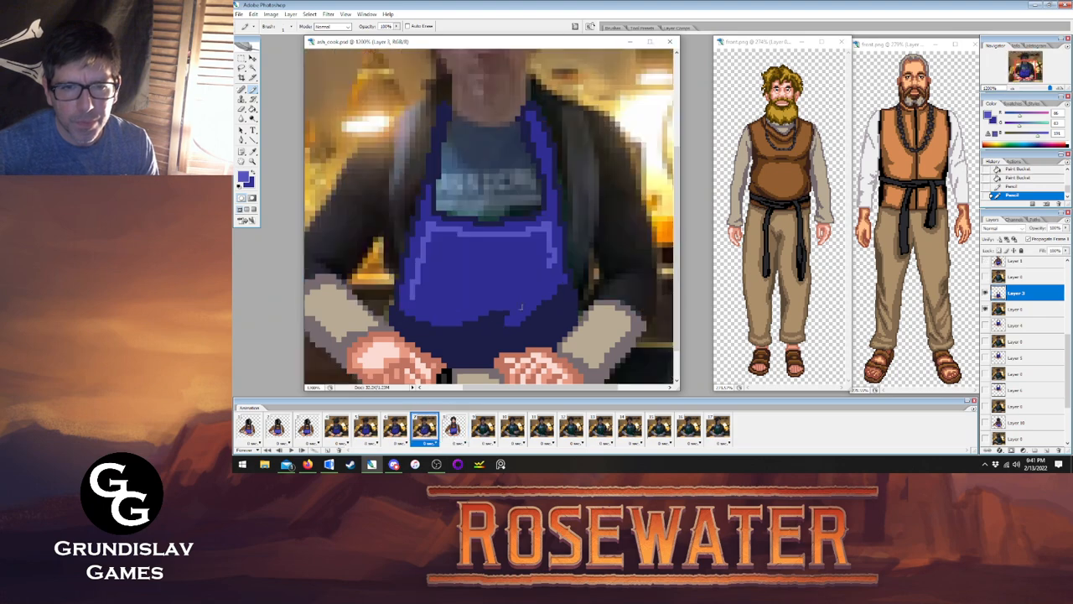
{"action": "left_click_drag", "start_coordinate": [528, 301], "coordinate": [548, 268]}
{"action": "left_click", "coordinate": [455, 429]}
{"action": "left_click", "coordinate": [426, 429]}
{"action": "left_click_drag", "start_coordinate": [415, 302], "coordinate": [525, 291]}
Fill the outlined apron highlight in frame 7 with light blue using the Paint Bucket.
{"action": "left_click", "coordinate": [252, 99]}
{"action": "left_click", "coordinate": [253, 118]}
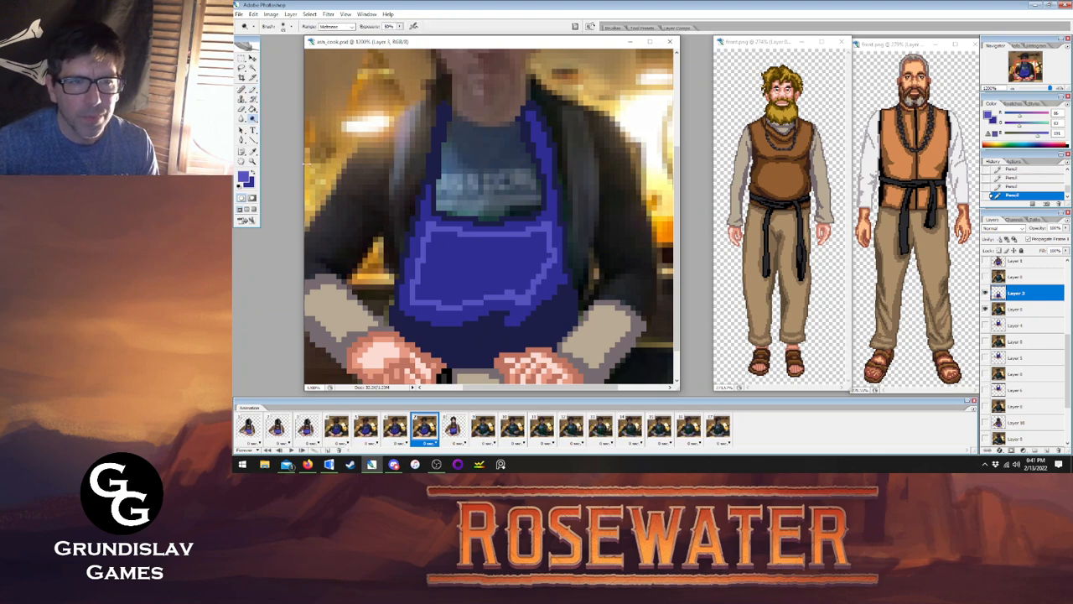
{"action": "left_click", "coordinate": [252, 108]}
{"action": "left_click", "coordinate": [466, 282]}
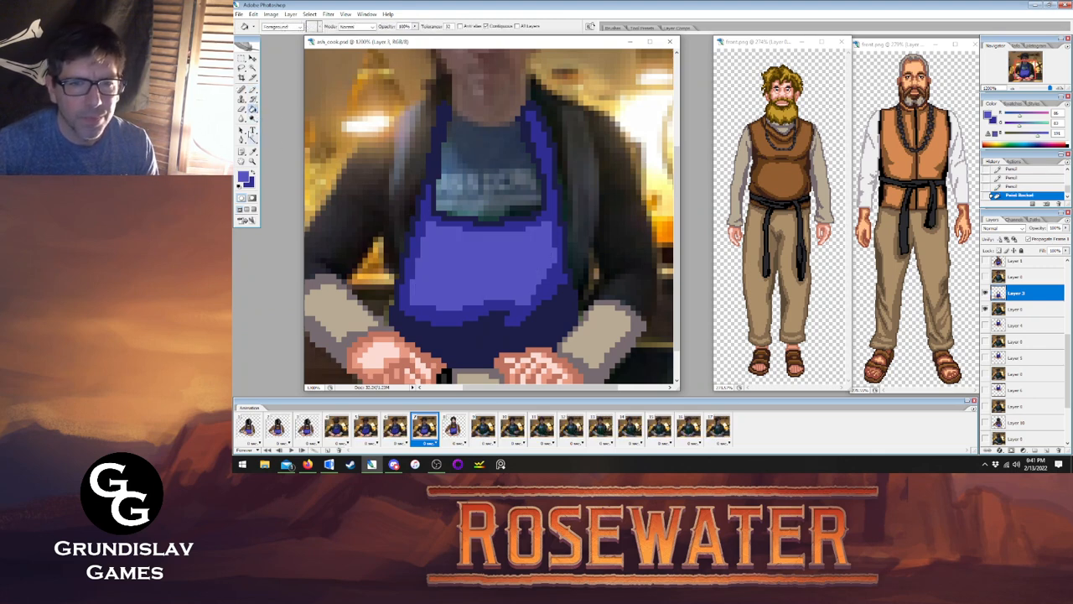
Outline and fill the apron's highlight in light blue on Layer 4 in frame 6, using frame 7 as reference.
{"action": "left_click", "coordinate": [253, 89]}
{"action": "left_click", "coordinate": [395, 427]}
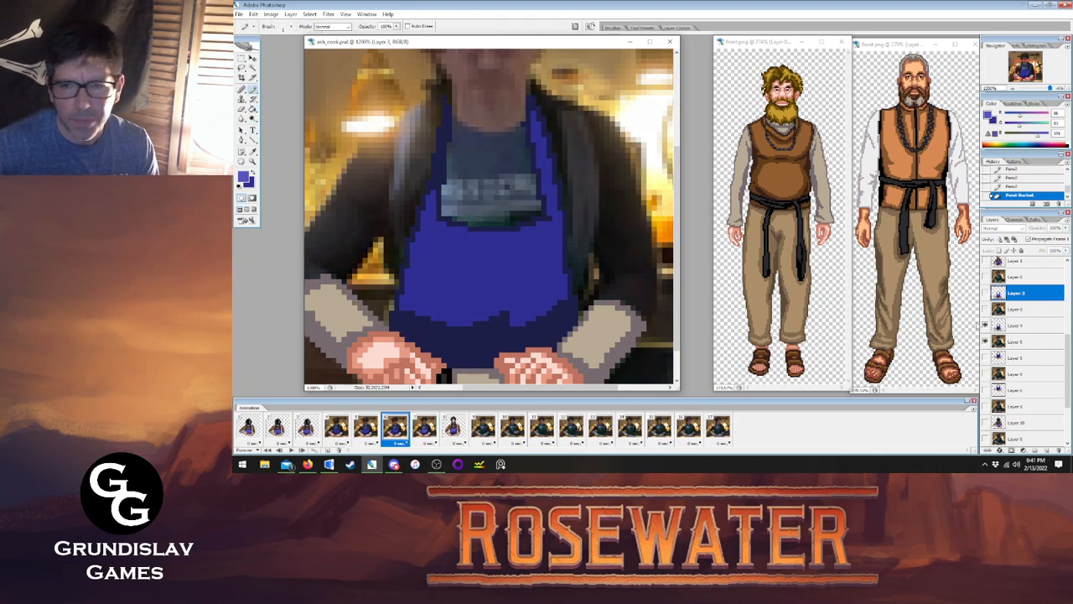
{"action": "left_click", "coordinate": [1023, 326]}
{"action": "left_click", "coordinate": [425, 428]}
{"action": "left_click", "coordinate": [395, 428]}
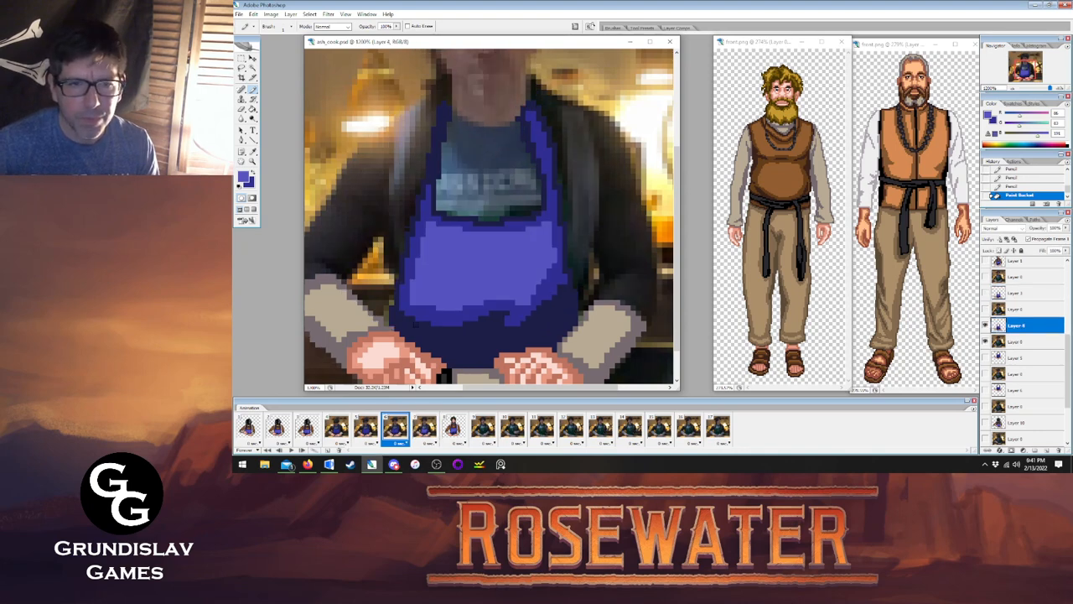
{"action": "mouse_move", "coordinate": [412, 300]}
{"action": "left_mouse_down"}
{"action": "mouse_move", "coordinate": [432, 226]}
{"action": "mouse_move", "coordinate": [480, 244]}
{"action": "mouse_move", "coordinate": [550, 234]}
{"action": "mouse_move", "coordinate": [546, 290]}
{"action": "mouse_move", "coordinate": [523, 308]}
{"action": "mouse_move", "coordinate": [507, 296]}
{"action": "mouse_move", "coordinate": [421, 285]}
{"action": "left_mouse_up"}
{"action": "key", "text": "g"}
{"action": "left_click", "coordinate": [472, 276]}
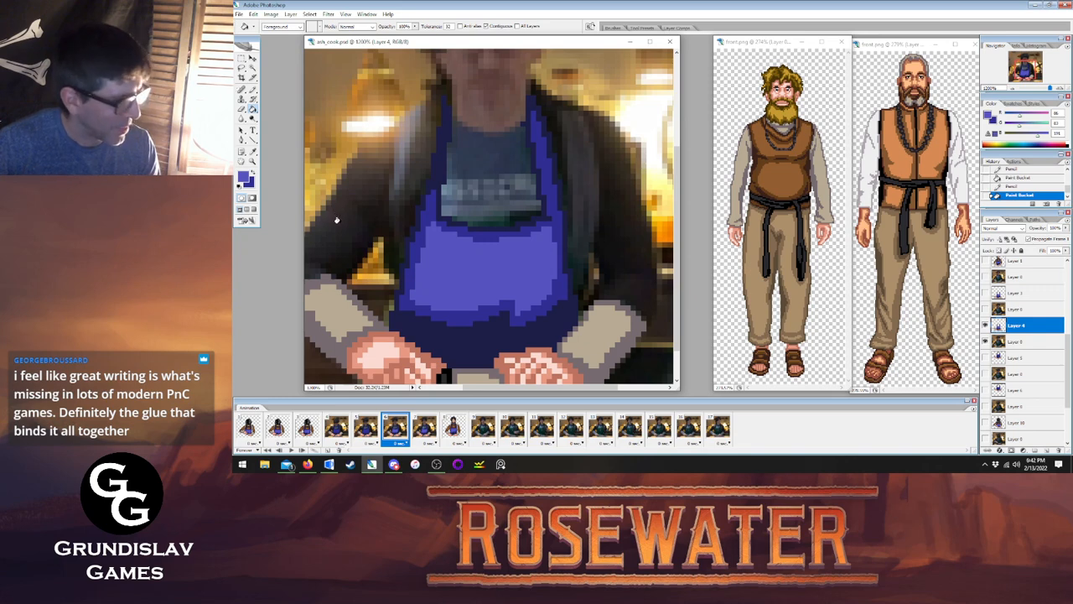
Outline the apron's highlight area in light blue on Layer 5 in frame 5, using frame 6 as reference.
{"action": "key", "text": "b"}
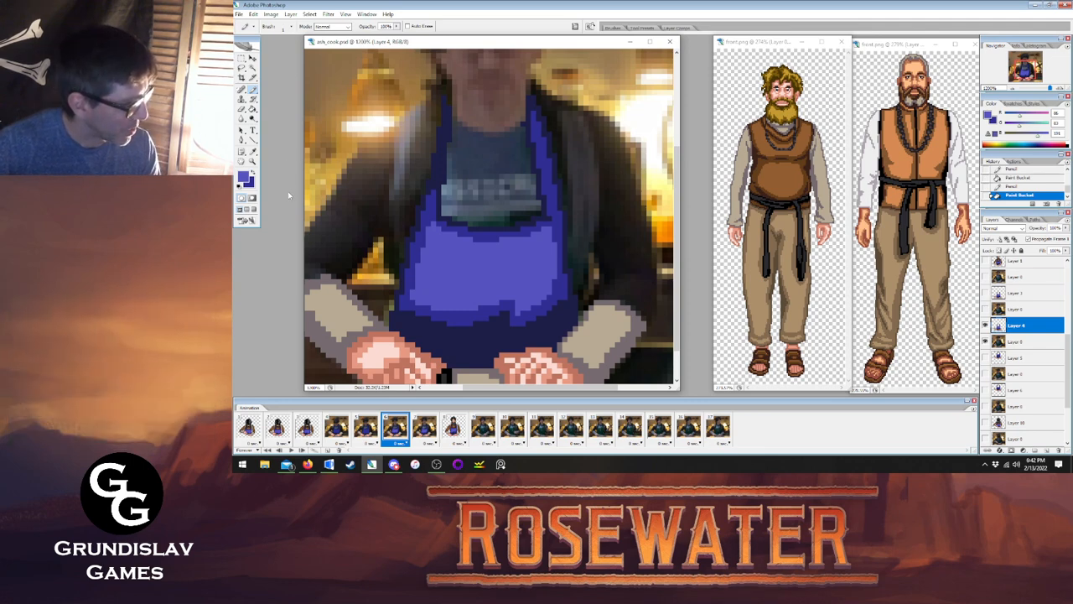
{"action": "left_click", "coordinate": [432, 430]}
{"action": "left_click", "coordinate": [446, 429]}
{"action": "left_click", "coordinate": [424, 429]}
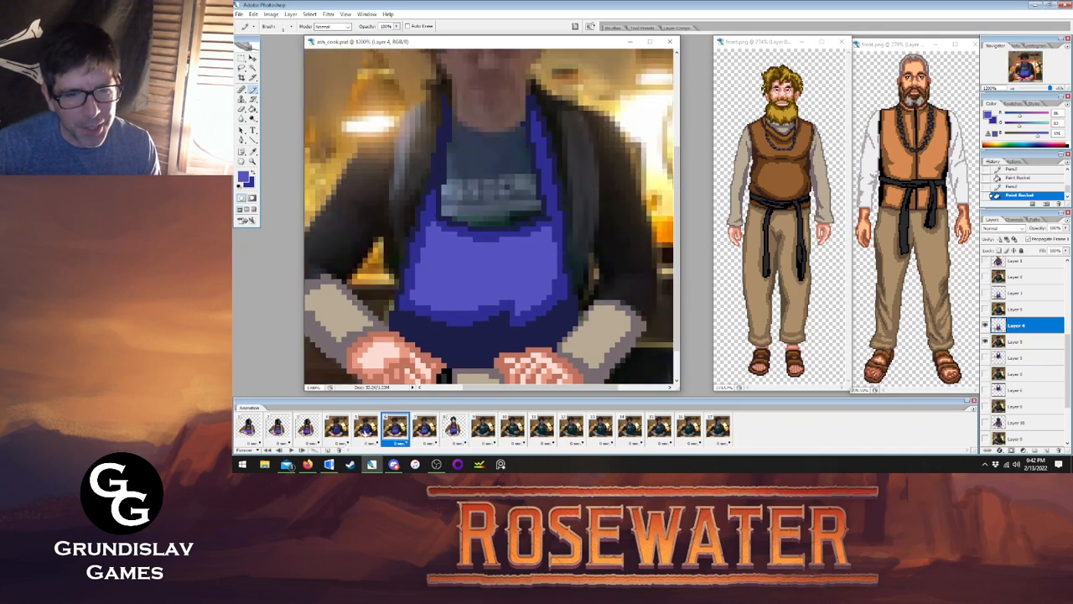
{"action": "left_click", "coordinate": [369, 441]}
{"action": "left_click", "coordinate": [1037, 360]}
{"action": "left_click", "coordinate": [397, 432]}
{"action": "left_click", "coordinate": [367, 435]}
{"action": "mouse_move", "coordinate": [413, 304]}
{"action": "left_mouse_down"}
{"action": "mouse_move", "coordinate": [430, 223]}
{"action": "mouse_move", "coordinate": [455, 244]}
{"action": "mouse_move", "coordinate": [430, 222]}
{"action": "mouse_move", "coordinate": [446, 249]}
{"action": "mouse_move", "coordinate": [511, 239]}
{"action": "left_mouse_up"}
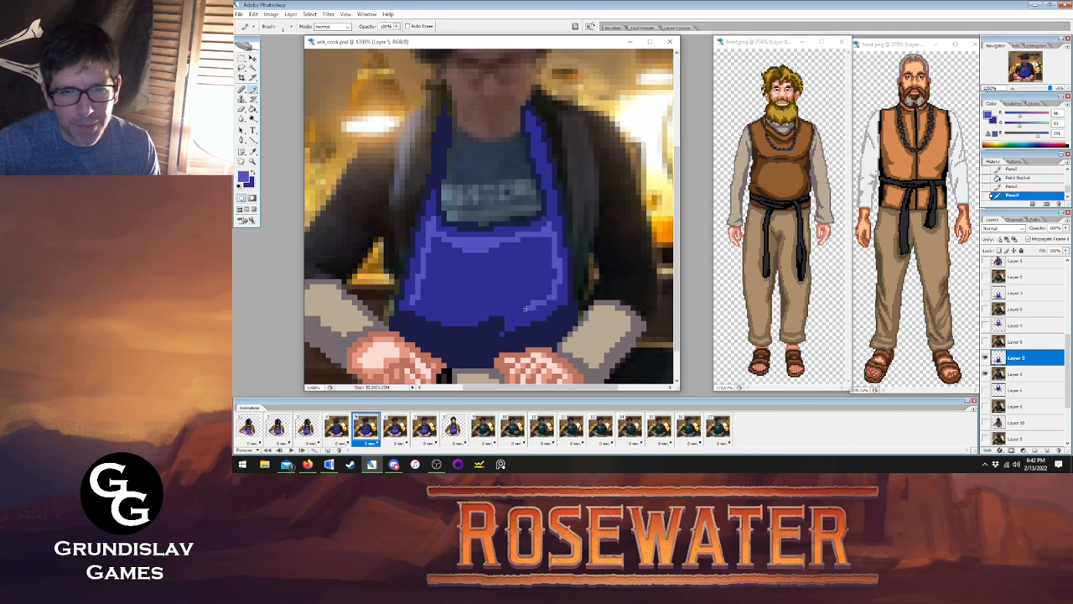
{"action": "mouse_move", "coordinate": [500, 306]}
{"action": "left_mouse_down"}
{"action": "mouse_move", "coordinate": [459, 317]}
{"action": "mouse_move", "coordinate": [414, 304]}
{"action": "left_mouse_up"}
{"action": "left_click", "coordinate": [394, 426]}
{"action": "left_click", "coordinate": [368, 426]}
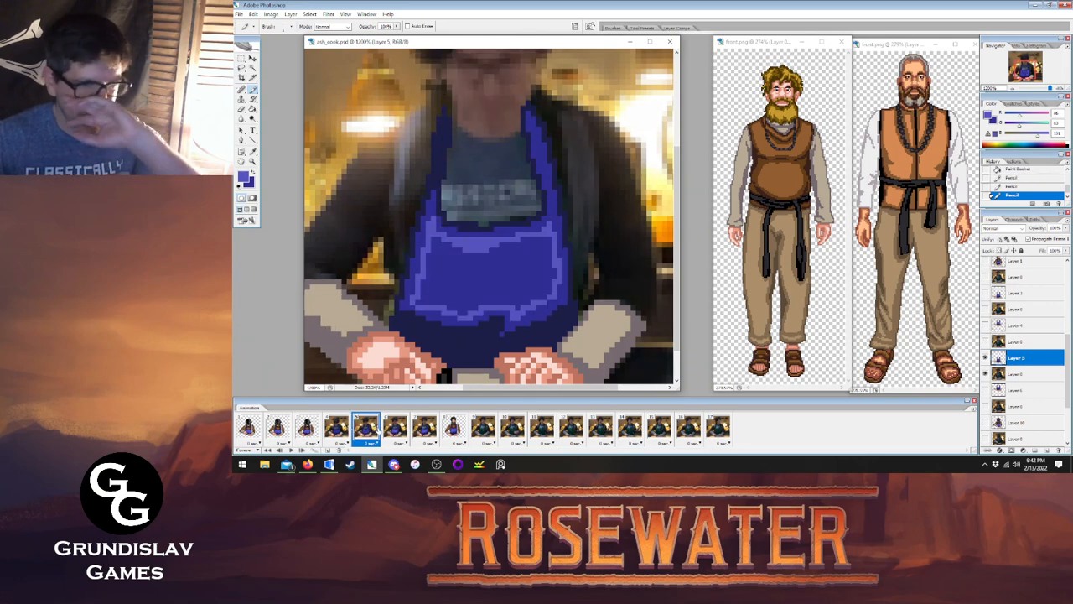
Fill the outlined apron highlight in frame 5 with light blue and compare it with frame 6.
{"action": "left_click", "coordinate": [254, 109]}
{"action": "left_click", "coordinate": [460, 272]}
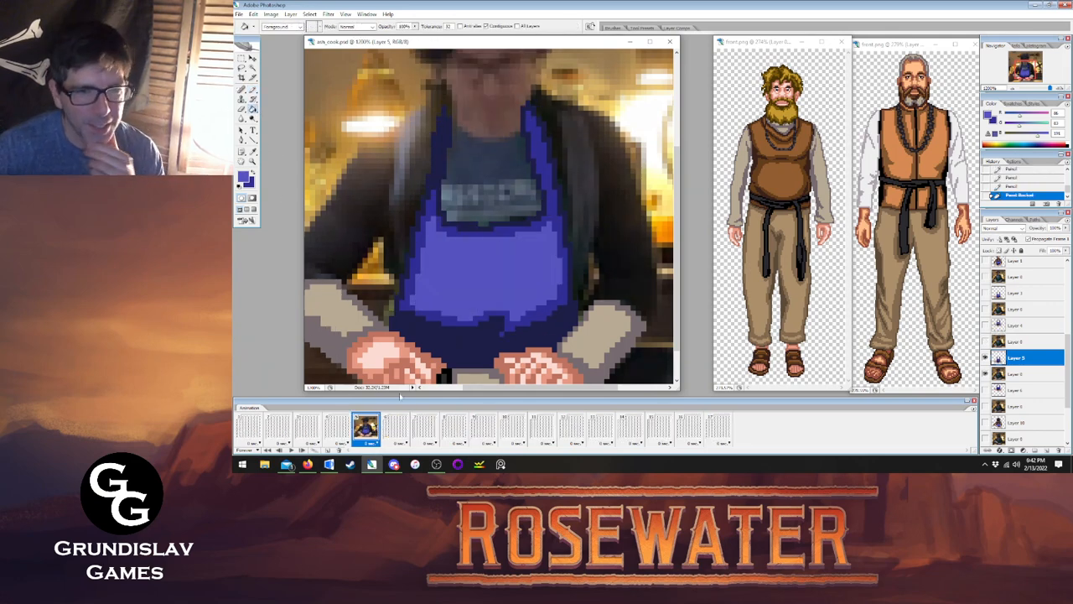
{"action": "left_click", "coordinate": [395, 429]}
Outline the apron's highlight area in light blue pencil pixels on Layer 6 in frame 4.
{"action": "left_click", "coordinate": [336, 426]}
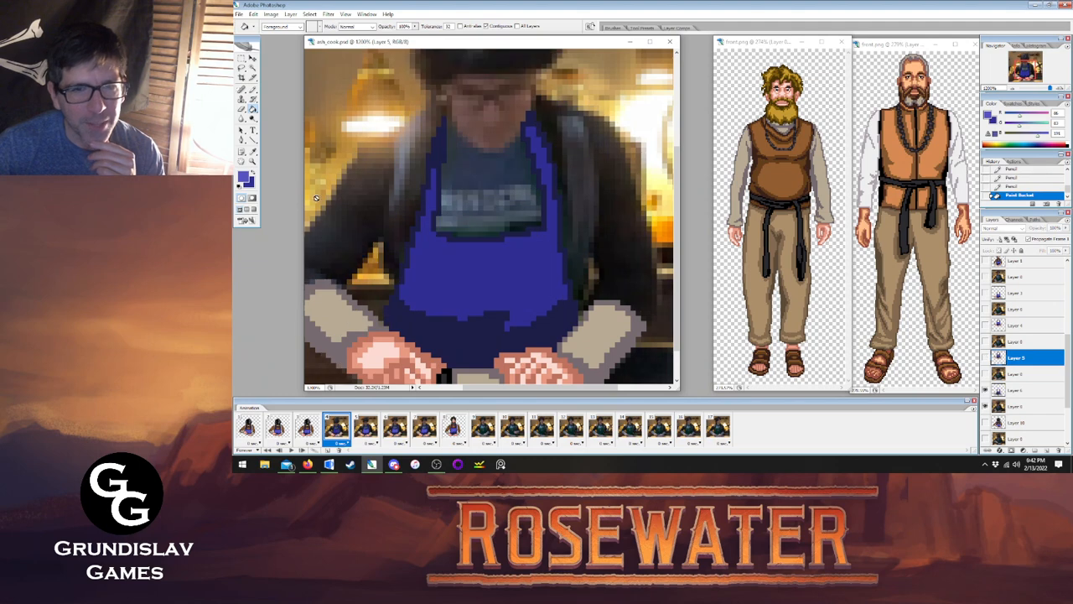
{"action": "left_click", "coordinate": [254, 90]}
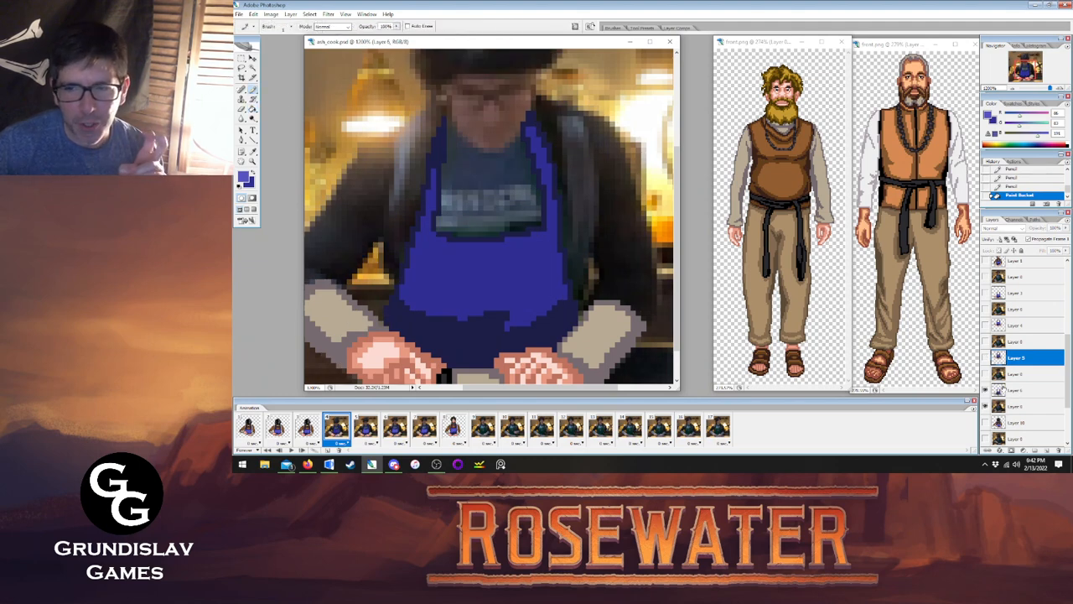
{"action": "left_click", "coordinate": [1000, 391]}
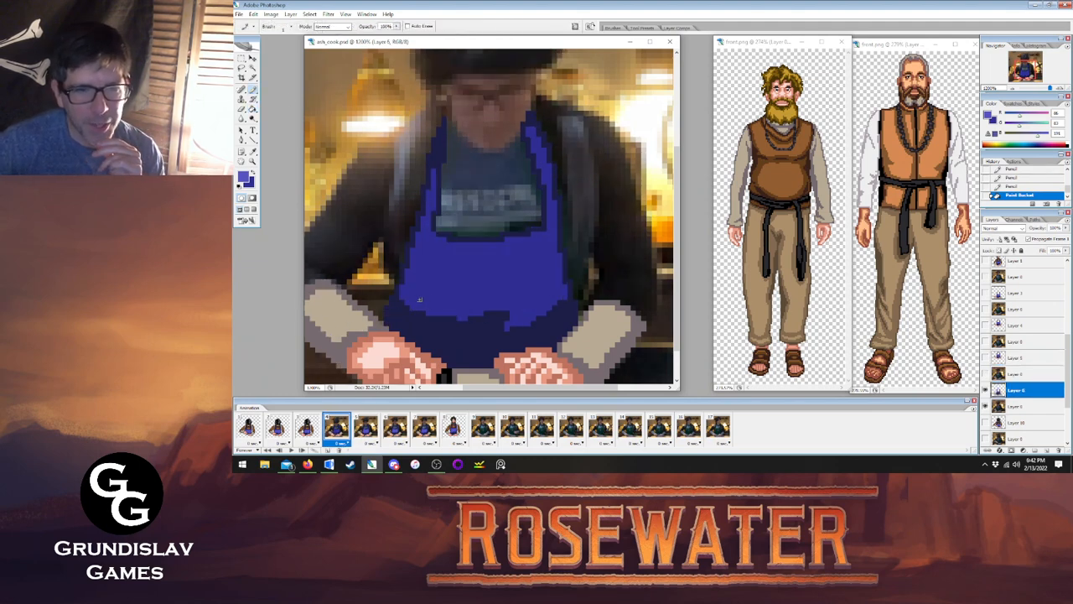
{"action": "mouse_move", "coordinate": [409, 295]}
{"action": "left_mouse_down"}
{"action": "mouse_move", "coordinate": [426, 239]}
{"action": "mouse_move", "coordinate": [456, 256]}
{"action": "mouse_move", "coordinate": [484, 251]}
{"action": "left_mouse_up"}
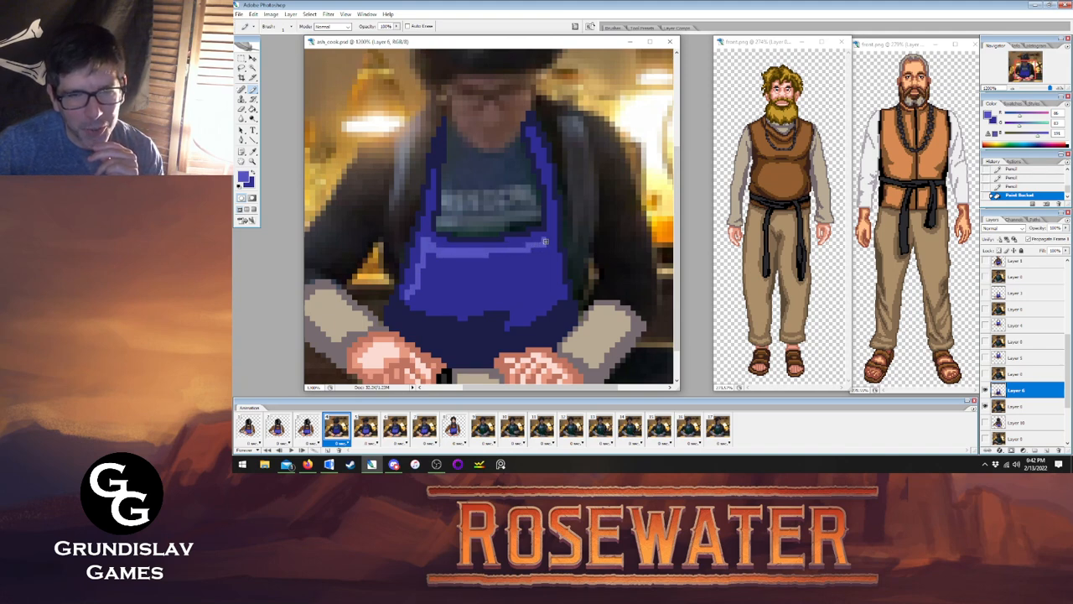
{"action": "mouse_move", "coordinate": [542, 298]}
{"action": "left_mouse_down"}
{"action": "mouse_move", "coordinate": [525, 312]}
{"action": "mouse_move", "coordinate": [509, 299]}
{"action": "mouse_move", "coordinate": [475, 303]}
{"action": "left_mouse_up"}
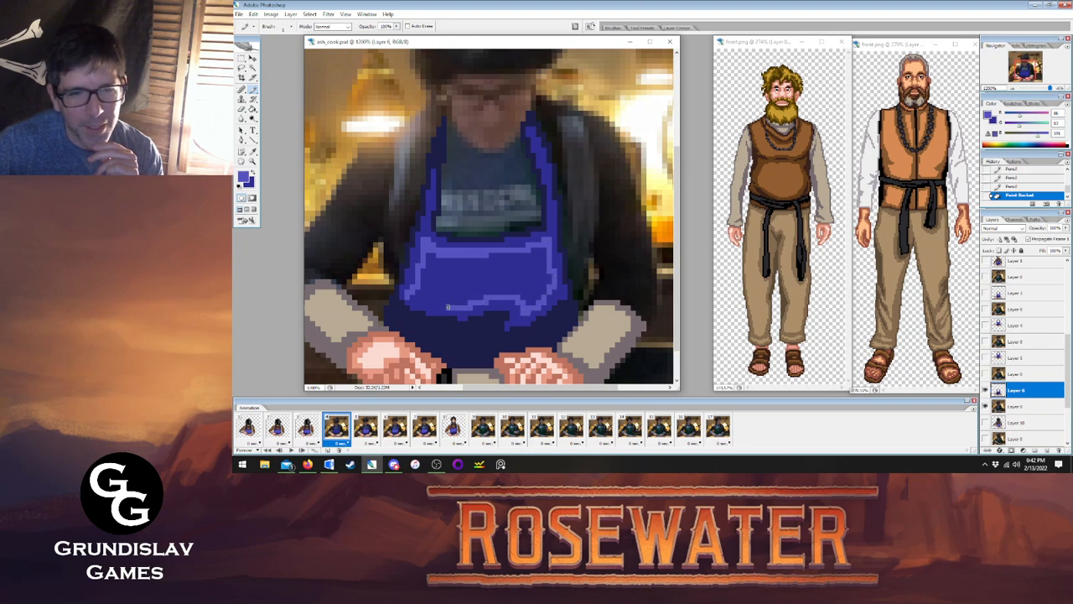
{"action": "left_click", "coordinate": [415, 299]}
Fill the apron highlight in frame 4 with light blue and compare it with frame 3.
{"action": "left_click", "coordinate": [253, 109]}
{"action": "left_click", "coordinate": [463, 291]}
{"action": "left_click", "coordinate": [319, 431]}
{"action": "left_click", "coordinate": [334, 432]}
{"action": "left_click", "coordinate": [317, 432]}
{"action": "left_click", "coordinate": [335, 434]}
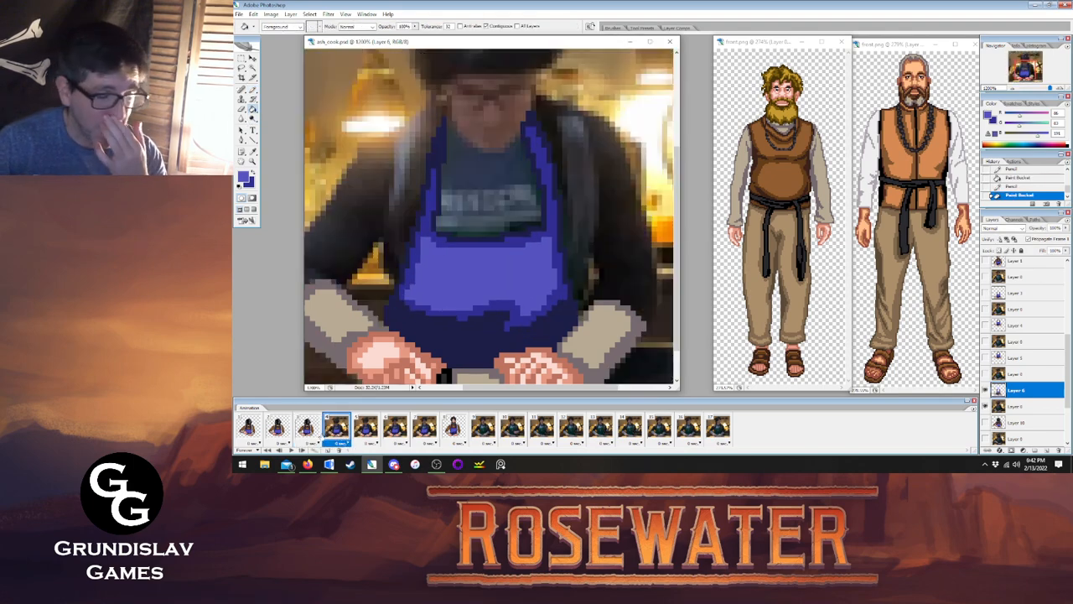
Step through frames 2 to 8 and play the animation to check the apron's movement and shading.
{"action": "left_click", "coordinate": [366, 431]}
{"action": "left_click", "coordinate": [424, 432]}
{"action": "left_click", "coordinate": [453, 431]}
{"action": "left_click", "coordinate": [424, 432]}
{"action": "left_click", "coordinate": [393, 432]}
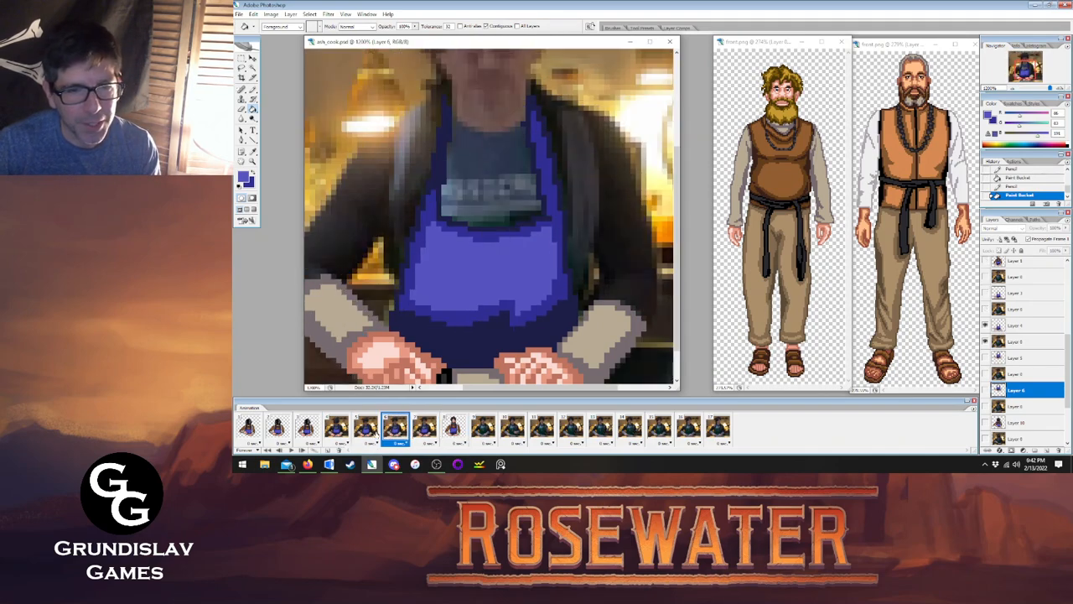
{"action": "left_click", "coordinate": [367, 435]}
{"action": "left_click", "coordinate": [337, 434]}
{"action": "left_click", "coordinate": [308, 433]}
{"action": "left_click", "coordinate": [278, 433]}
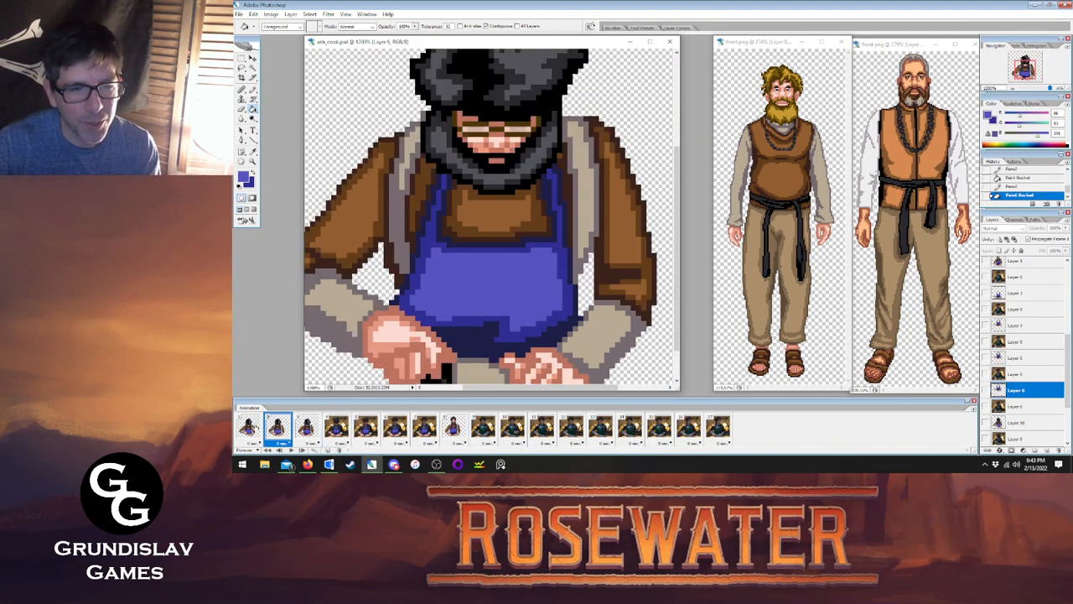
{"action": "left_click", "coordinate": [295, 451]}
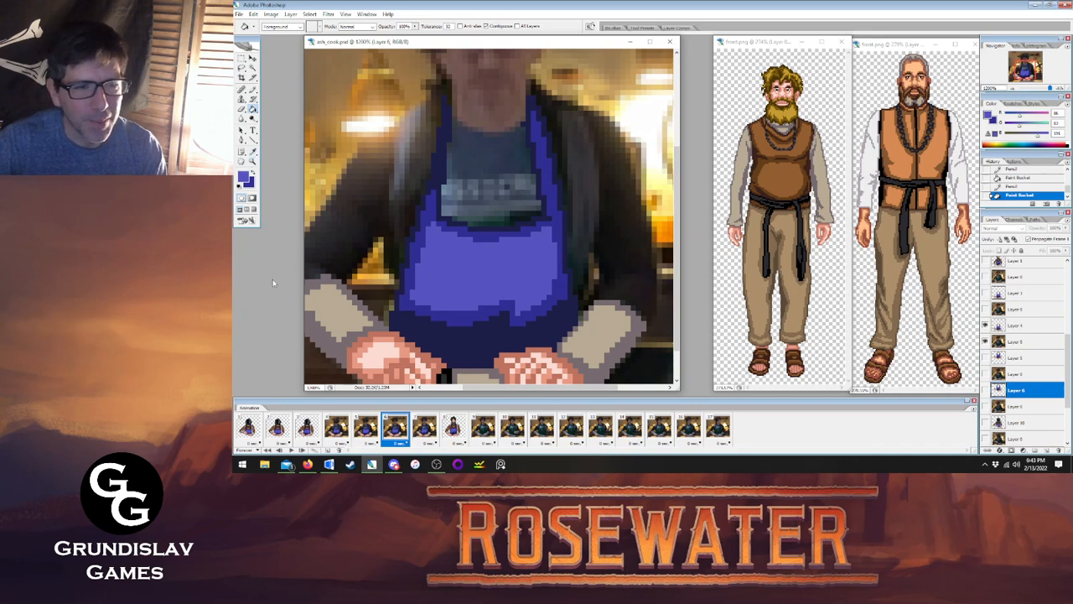
Flip between frames 3 to 6 to compare the apron's outline and highlight from frame to frame.
{"action": "left_click", "coordinate": [365, 429]}
{"action": "left_click", "coordinate": [337, 428]}
{"action": "left_click", "coordinate": [366, 430]}
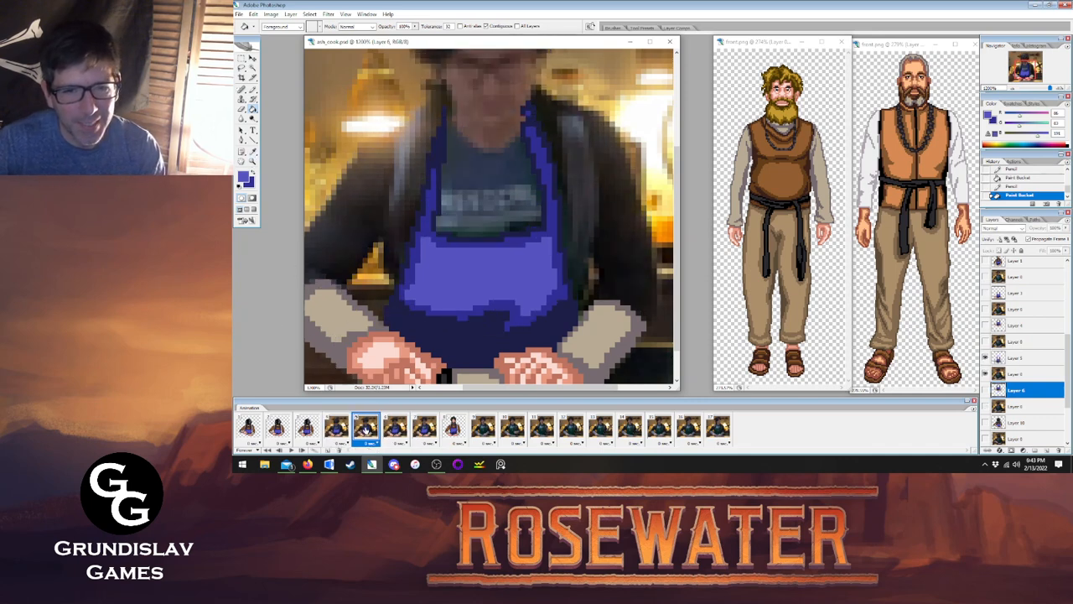
{"action": "left_click", "coordinate": [337, 429]}
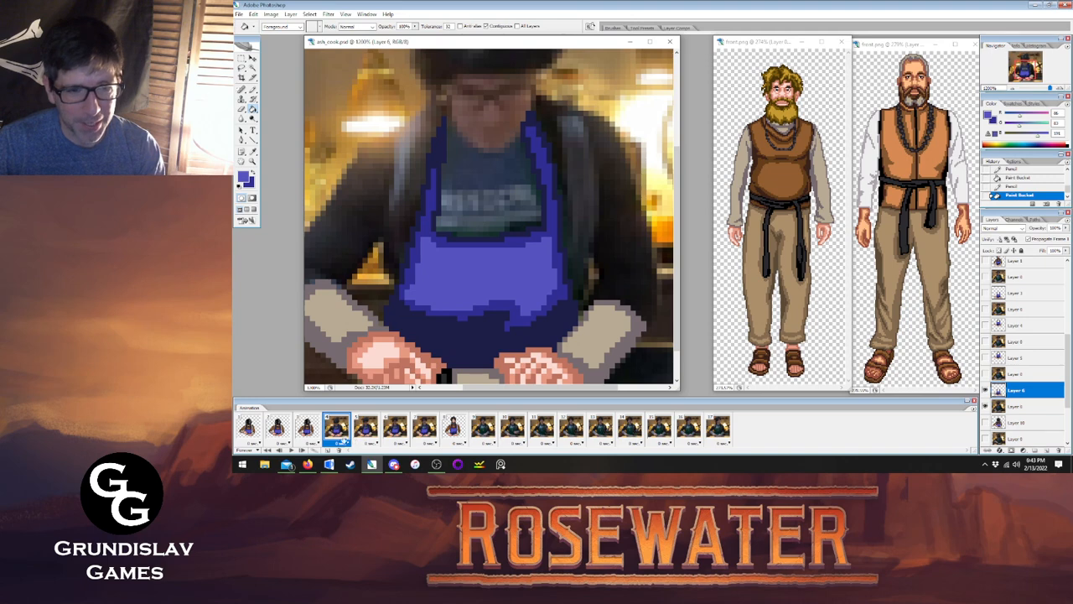
{"action": "left_click", "coordinate": [307, 429]}
{"action": "left_click", "coordinate": [338, 429]}
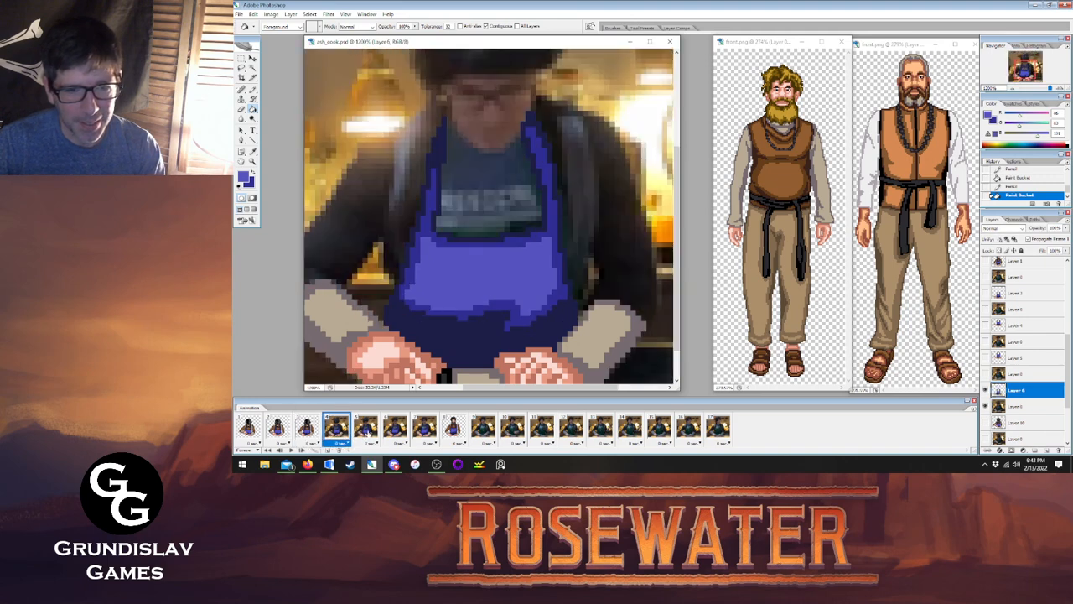
{"action": "left_click", "coordinate": [366, 429]}
{"action": "left_click", "coordinate": [395, 429]}
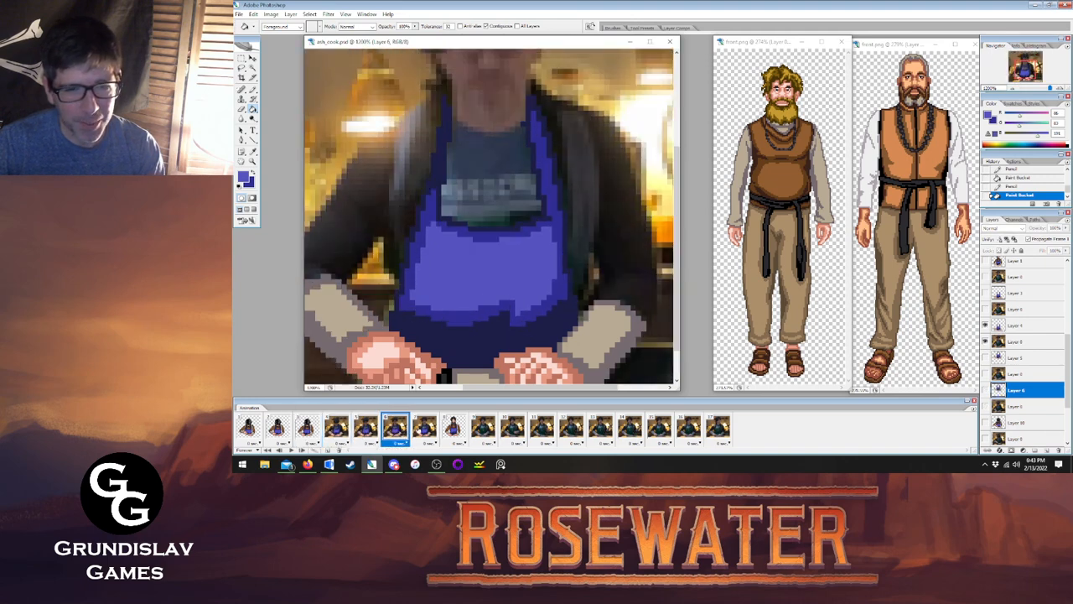
Play the animation at a reduced zoom, and compare the apron in frames 4, 7 and 8.
{"action": "left_click", "coordinate": [425, 429]}
{"action": "left_click", "coordinate": [247, 436]}
{"action": "left_click", "coordinate": [291, 450]}
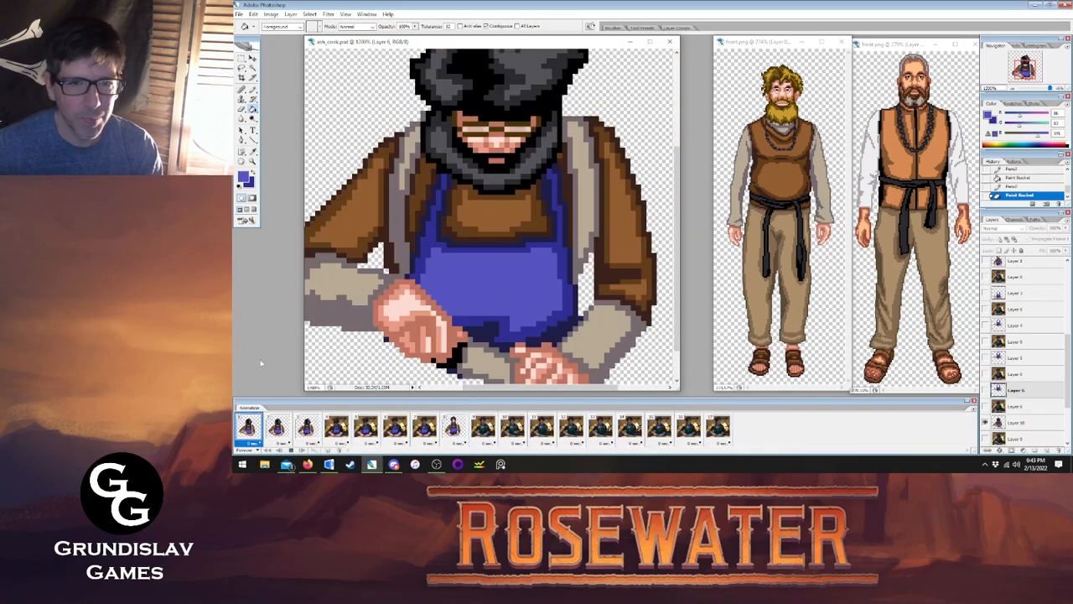
{"action": "key", "text": "z"}
{"action": "right_click", "coordinate": [471, 201]}
{"action": "left_click", "coordinate": [506, 215]}
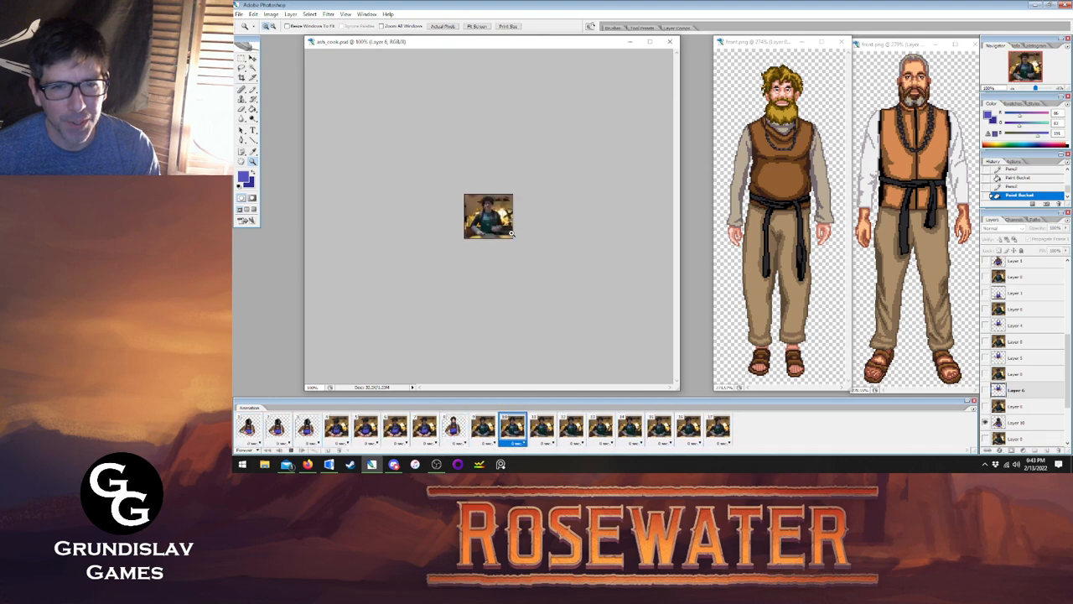
{"action": "right_click", "coordinate": [493, 218]}
{"action": "left_click", "coordinate": [508, 226]}
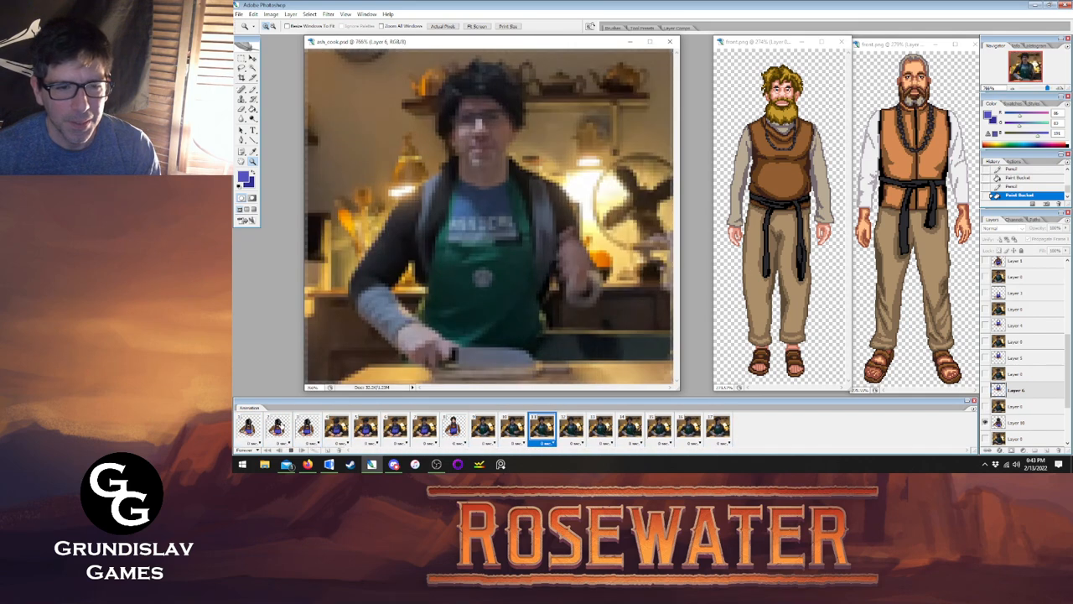
{"action": "left_click", "coordinate": [293, 451]}
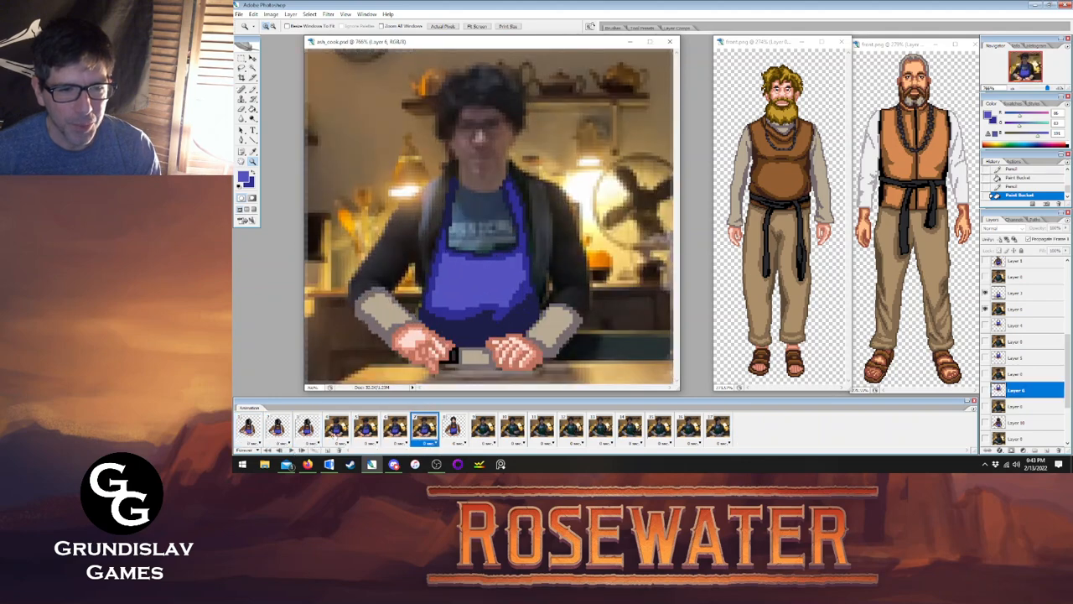
{"action": "left_click", "coordinate": [337, 428]}
{"action": "left_click", "coordinate": [453, 426]}
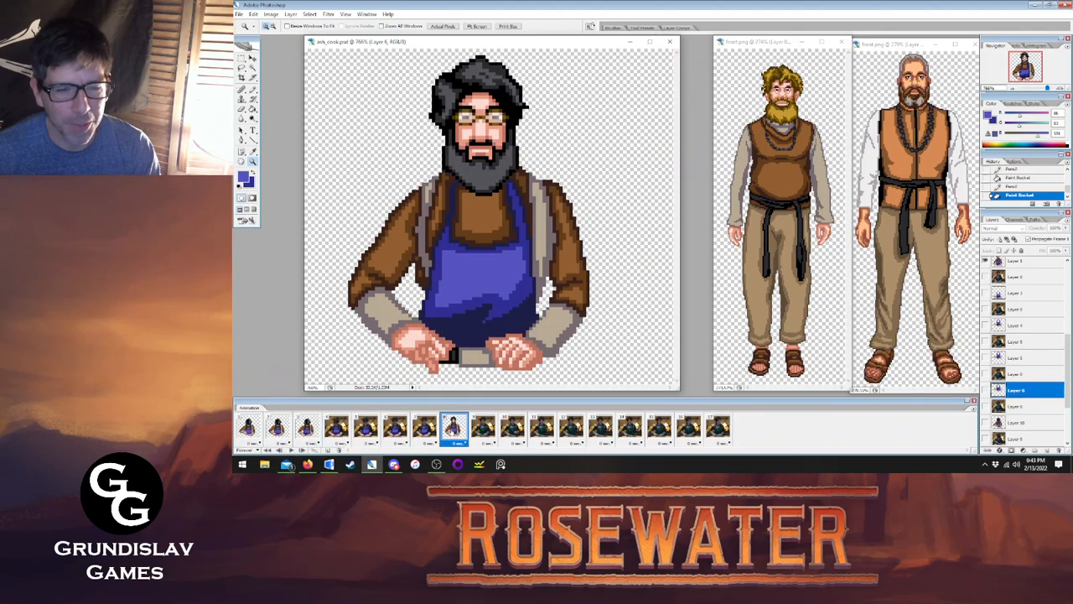
{"action": "left_click", "coordinate": [424, 426]}
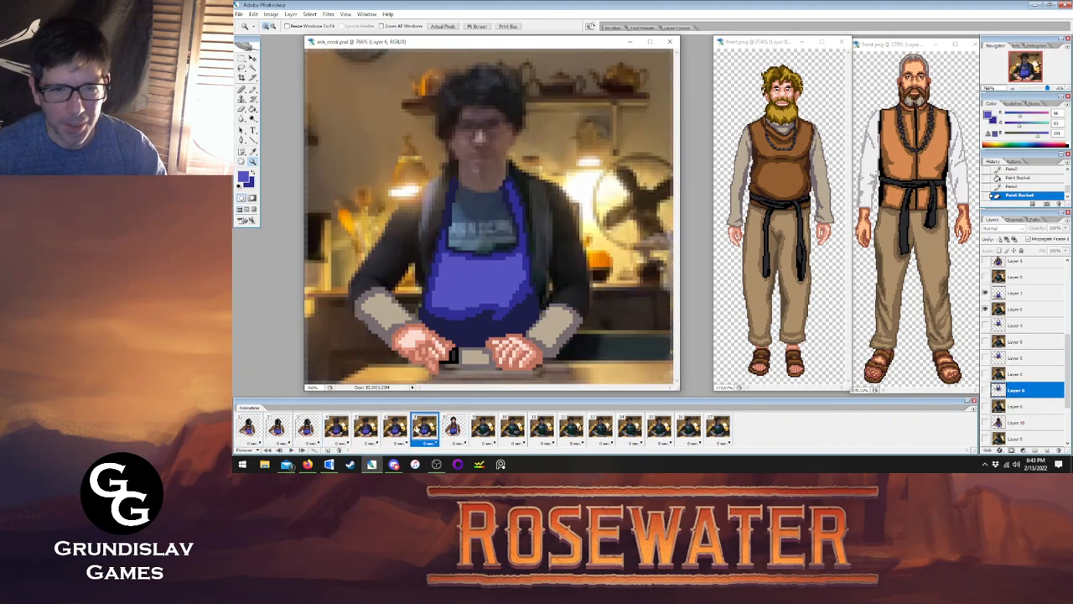
Sample the sleeve's grey shadow and beige from the artwork as the pencil colours.
{"action": "left_click", "coordinate": [487, 311]}
{"action": "left_click", "coordinate": [507, 217]}
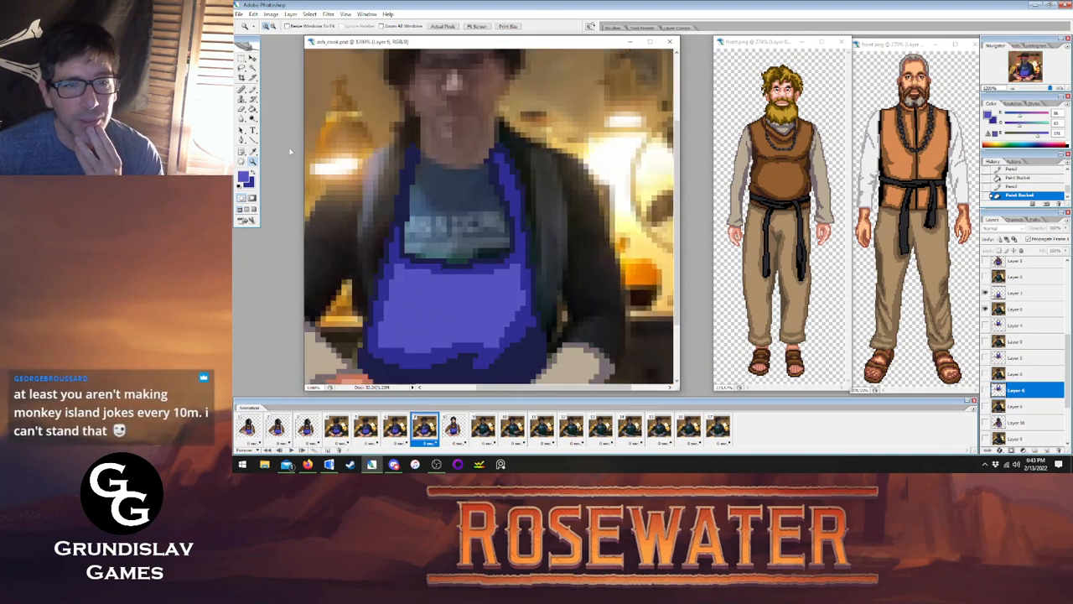
{"action": "key", "text": "i"}
{"action": "left_click", "coordinate": [605, 366]}
{"action": "left_click", "coordinate": [600, 366]}
{"action": "left_click", "coordinate": [314, 123]}
{"action": "key", "text": "b"}
{"action": "left_click", "coordinate": [368, 181], "text": "alt"}
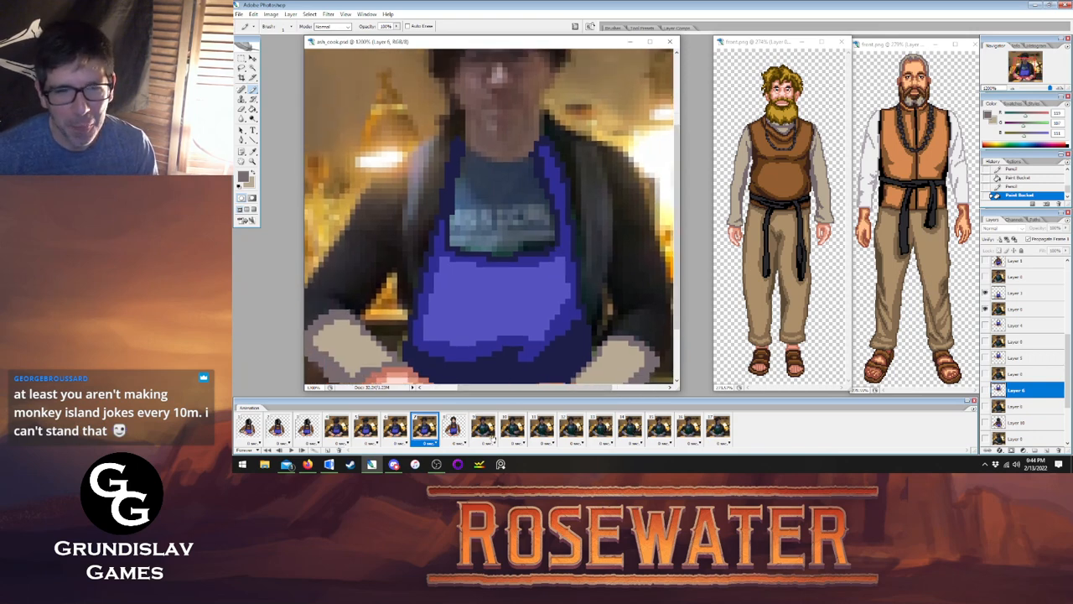
Draw the left-hand strap in grey pencil pixels on Layer 3 in frame 7, using frame 8 as reference.
{"action": "left_click", "coordinate": [452, 428]}
{"action": "left_click", "coordinate": [431, 431]}
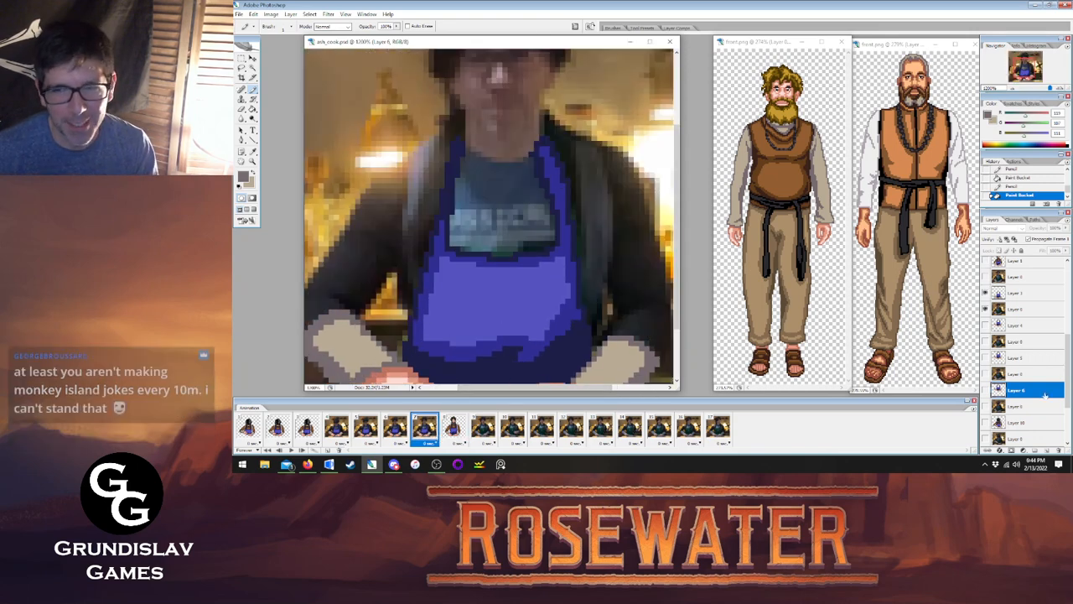
{"action": "left_click", "coordinate": [1025, 294]}
{"action": "left_click", "coordinate": [457, 429]}
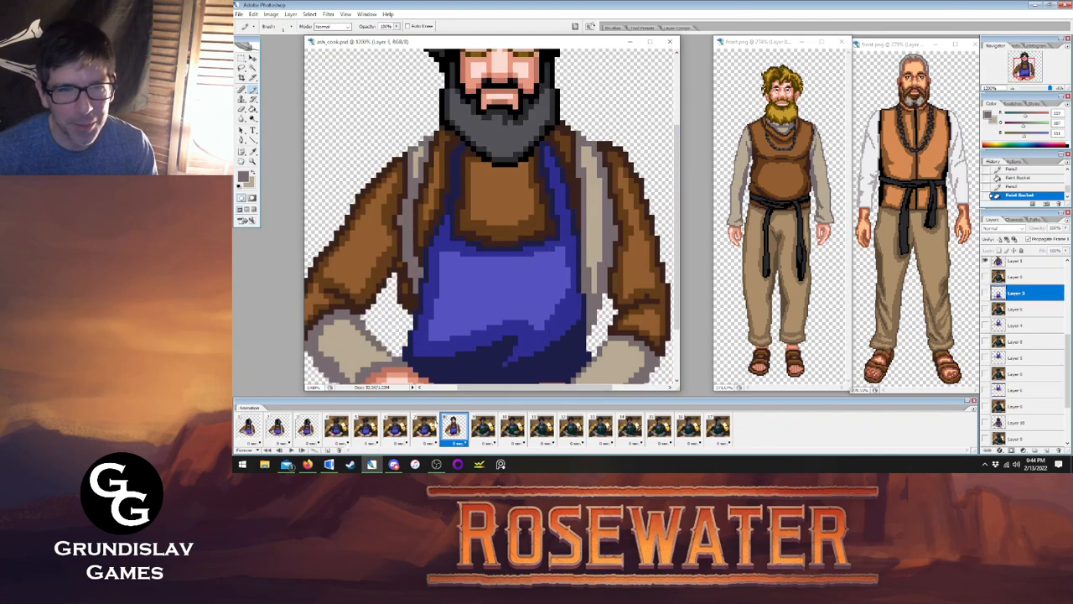
{"action": "left_click", "coordinate": [424, 428]}
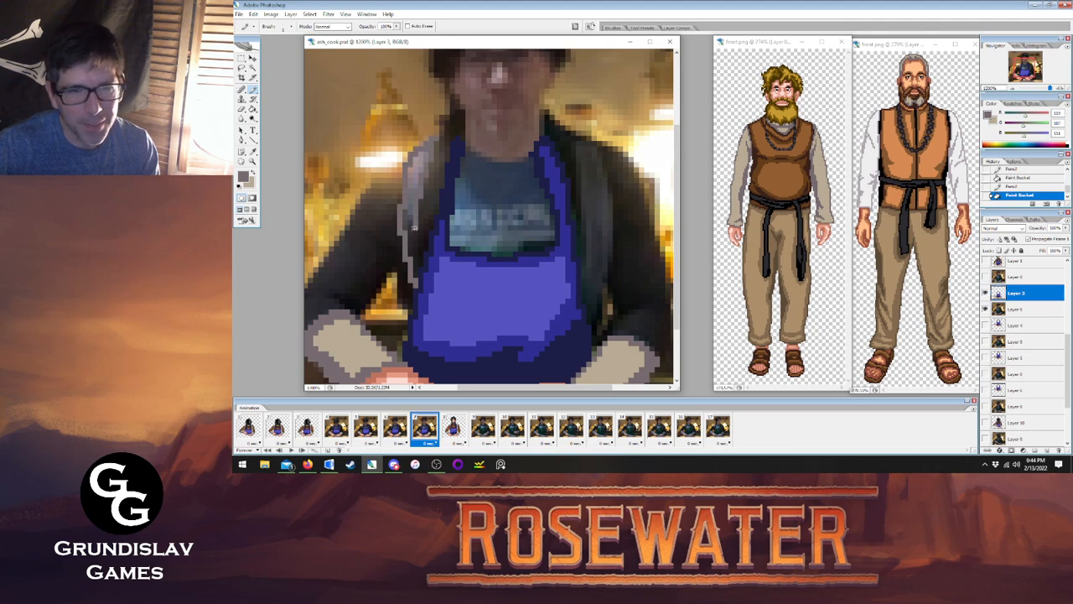
{"action": "left_click", "coordinate": [417, 274]}
{"action": "left_click", "coordinate": [450, 429]}
{"action": "left_click", "coordinate": [434, 418]}
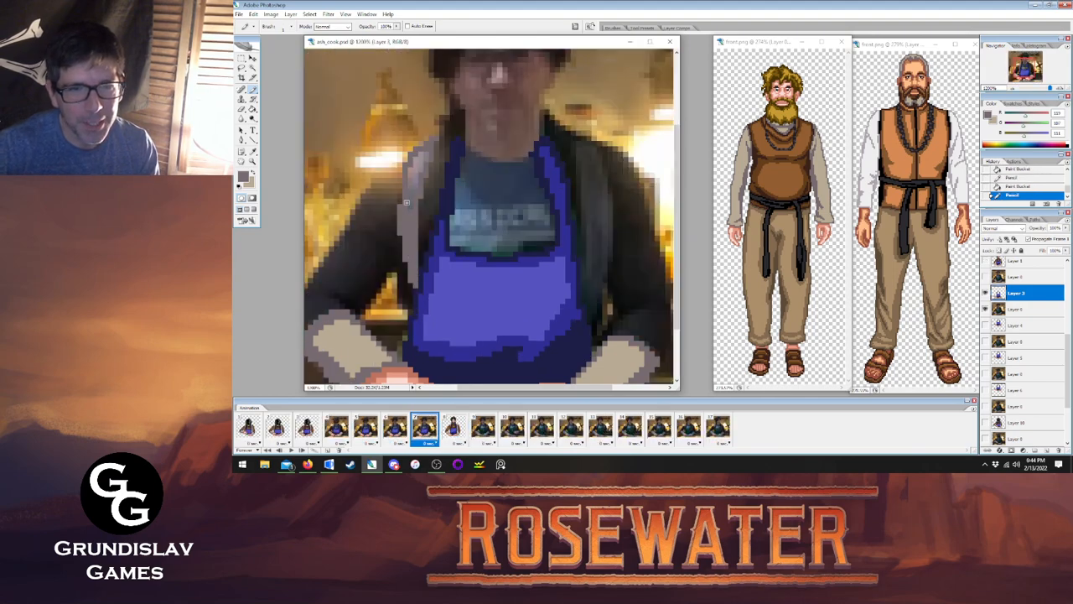
Fill the upper highlight of frame 7's left-hand strap with beige.
{"action": "left_click", "coordinate": [409, 183]}
{"action": "left_click", "coordinate": [254, 119]}
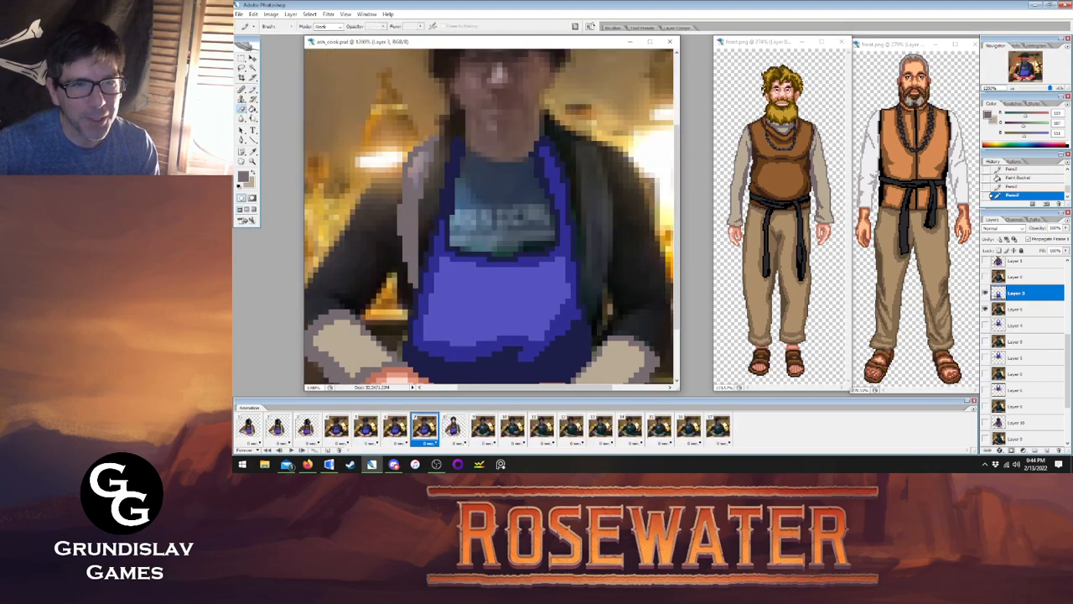
{"action": "left_click", "coordinate": [253, 109]}
{"action": "key", "text": "x"}
{"action": "left_click", "coordinate": [403, 179]}
Outline the right-hand strap in grey pencil pixels in frame 7, checking its shape against frame 8.
{"action": "left_click", "coordinate": [252, 89]}
{"action": "left_click", "coordinate": [453, 426]}
{"action": "left_click", "coordinate": [424, 425]}
{"action": "left_click", "coordinate": [453, 426]}
{"action": "left_click", "coordinate": [424, 426]}
{"action": "key", "text": "x"}
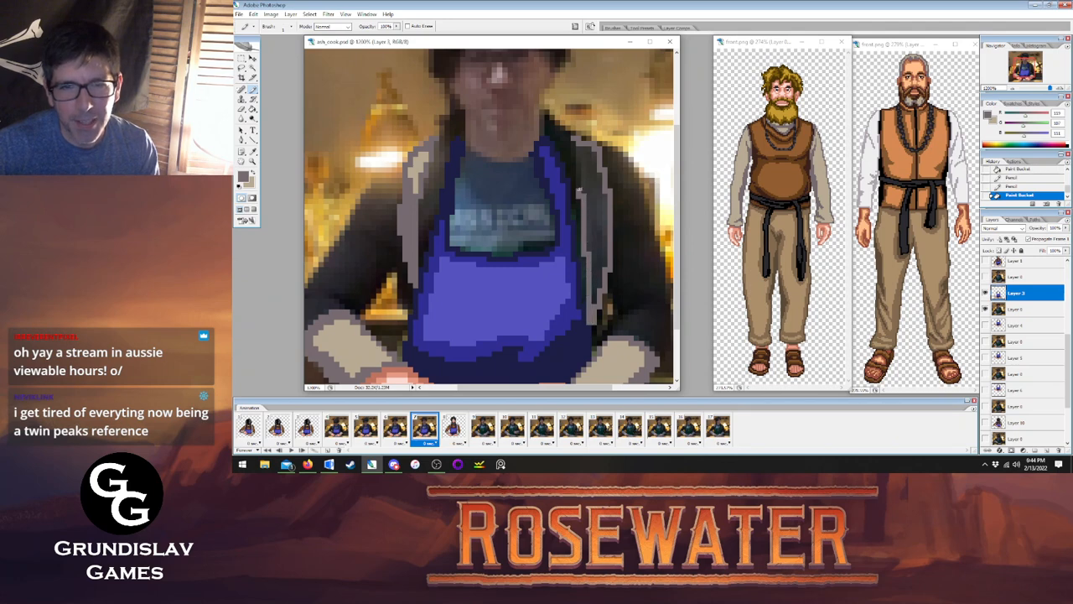
{"action": "left_click", "coordinate": [573, 144]}
{"action": "left_click", "coordinate": [453, 429]}
{"action": "left_click", "coordinate": [435, 429]}
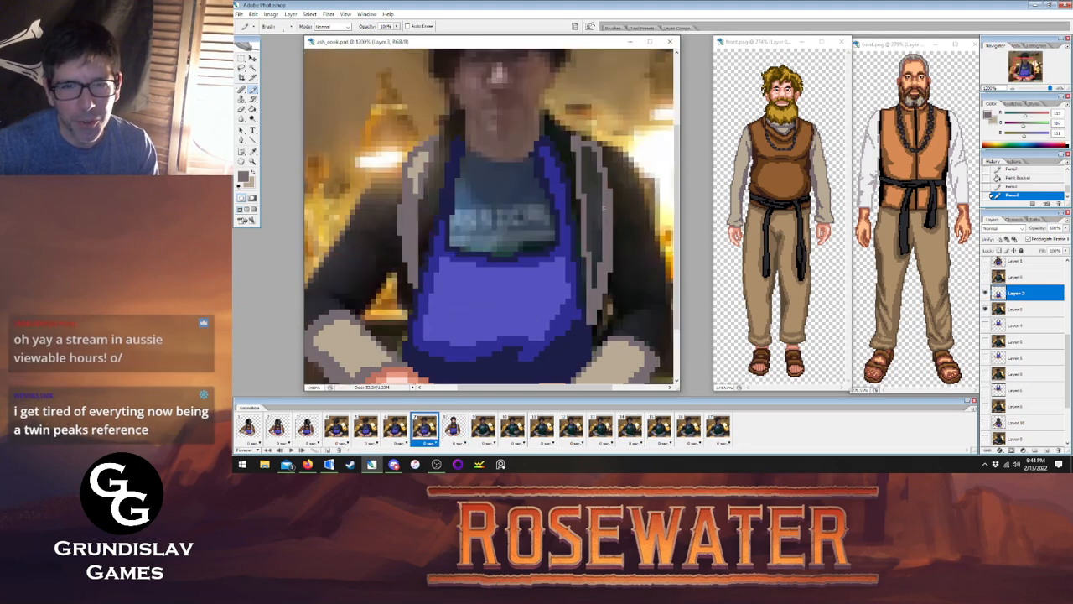
Fill the right-hand strap in frame 7 with beige and compare it with frame 8.
{"action": "left_click", "coordinate": [453, 429]}
{"action": "left_click", "coordinate": [424, 429]}
{"action": "key", "text": "g"}
{"action": "left_click", "coordinate": [597, 227]}
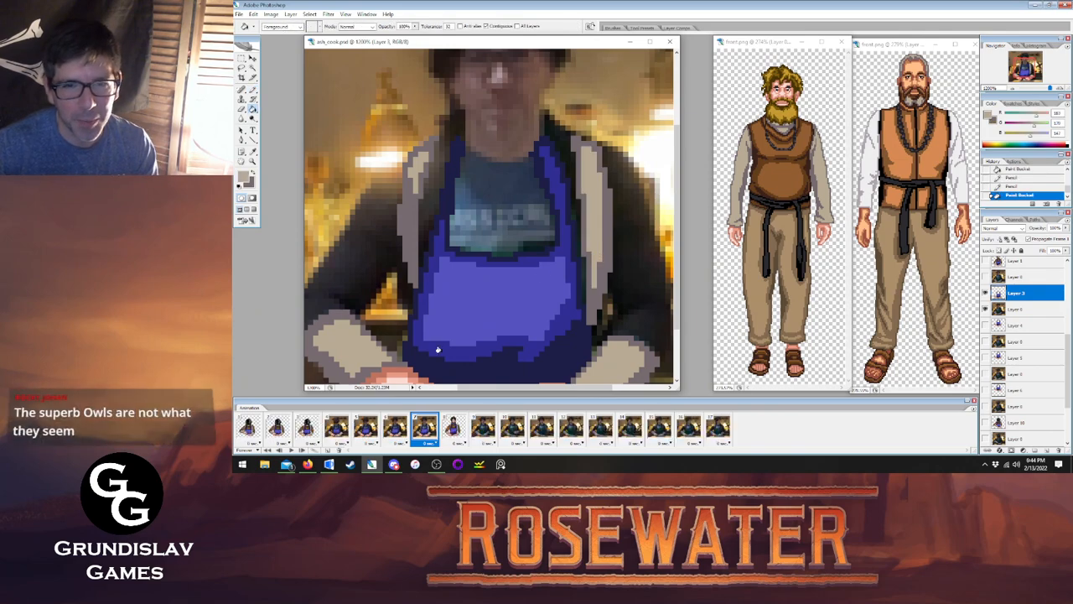
{"action": "left_click", "coordinate": [453, 432]}
{"action": "left_click", "coordinate": [428, 432]}
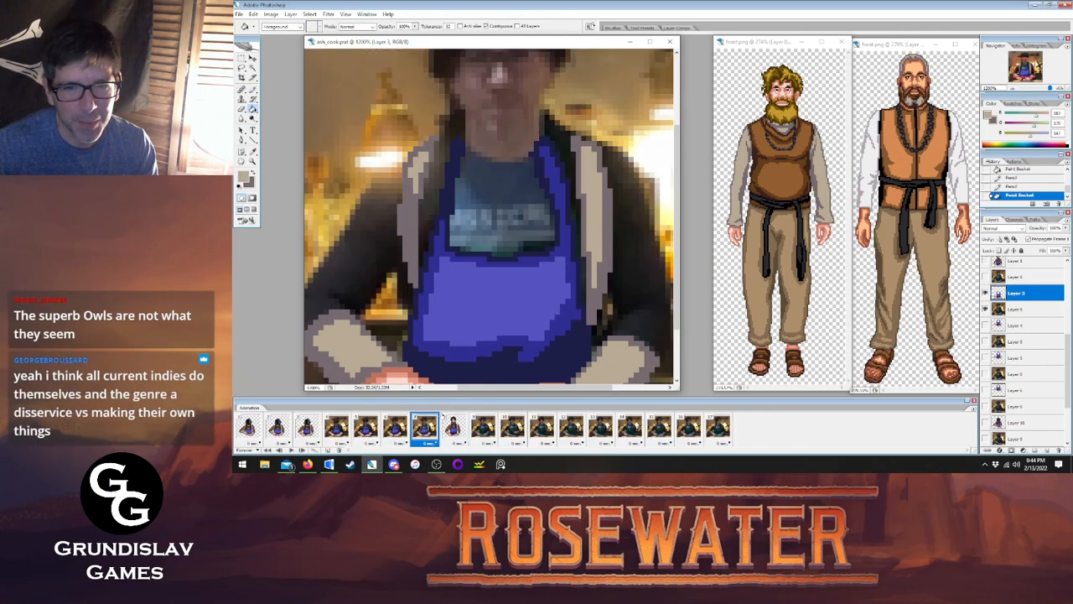
Add grey pencil shading along the lower inner edge of frame 7's right-hand strap.
{"action": "key", "text": "b"}
{"action": "key", "text": "shift+b"}
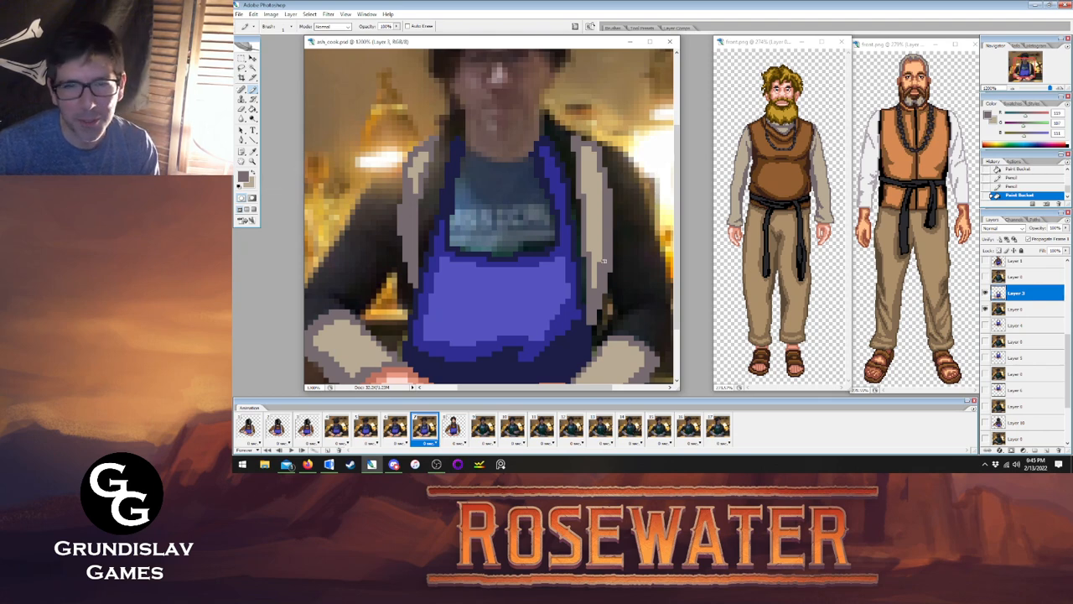
{"action": "left_click_drag", "start_coordinate": [585, 302], "coordinate": [583, 259]}
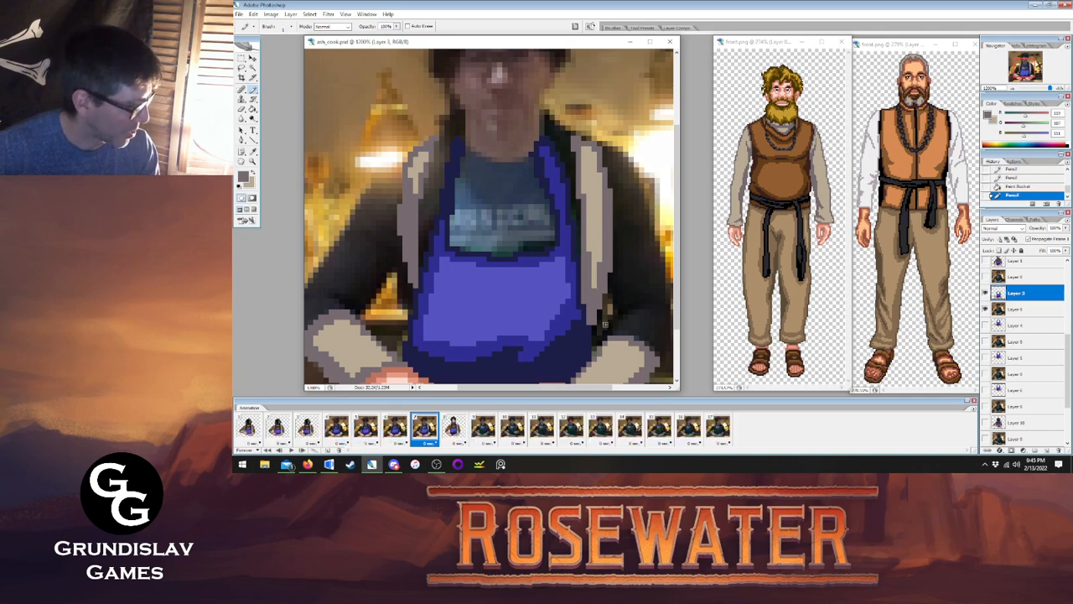
Flip repeatedly between frames 7 and 8 to compare the straps' shape and shading.
{"action": "left_click", "coordinate": [455, 425]}
{"action": "left_click", "coordinate": [427, 427]}
{"action": "left_click", "coordinate": [453, 426]}
{"action": "left_click", "coordinate": [426, 428]}
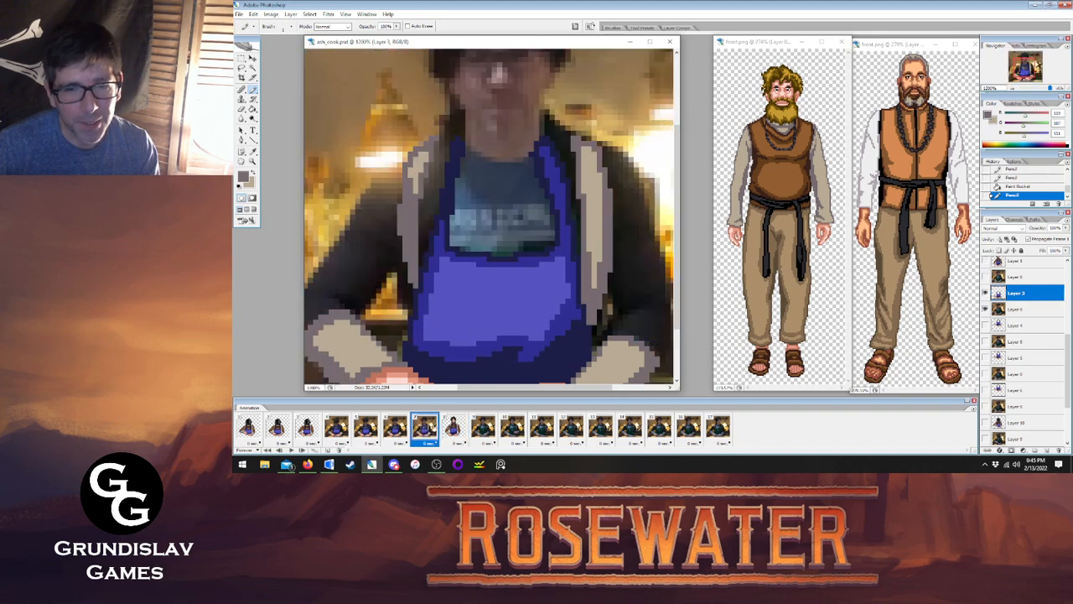
{"action": "left_click", "coordinate": [453, 426]}
{"action": "left_click", "coordinate": [426, 428]}
{"action": "left_click", "coordinate": [453, 426]}
{"action": "left_click", "coordinate": [428, 429]}
{"action": "left_click", "coordinate": [453, 426]}
{"action": "left_click", "coordinate": [426, 427]}
{"action": "left_click", "coordinate": [452, 426]}
{"action": "left_click", "coordinate": [426, 428]}
{"action": "left_click", "coordinate": [452, 426]}
{"action": "left_click", "coordinate": [426, 427]}
{"action": "left_click", "coordinate": [453, 426]}
{"action": "left_click", "coordinate": [426, 428]}
Outline the left-hand strap in grey pencil pixels on Layer 4 in frame 6, and compare it with frame 7.
{"action": "left_click", "coordinate": [394, 428]}
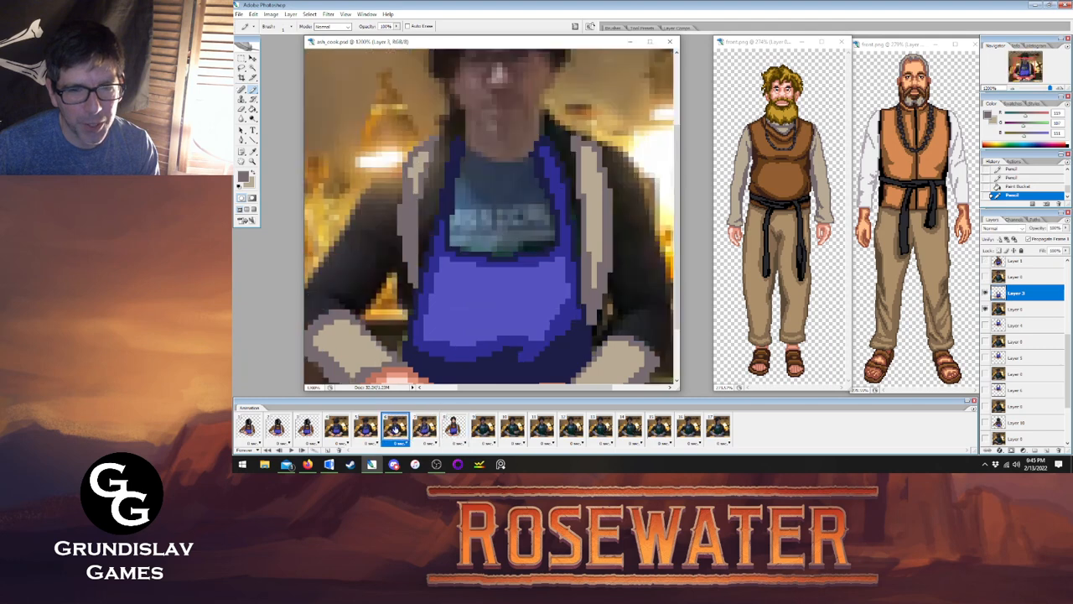
{"action": "left_click", "coordinate": [1043, 324]}
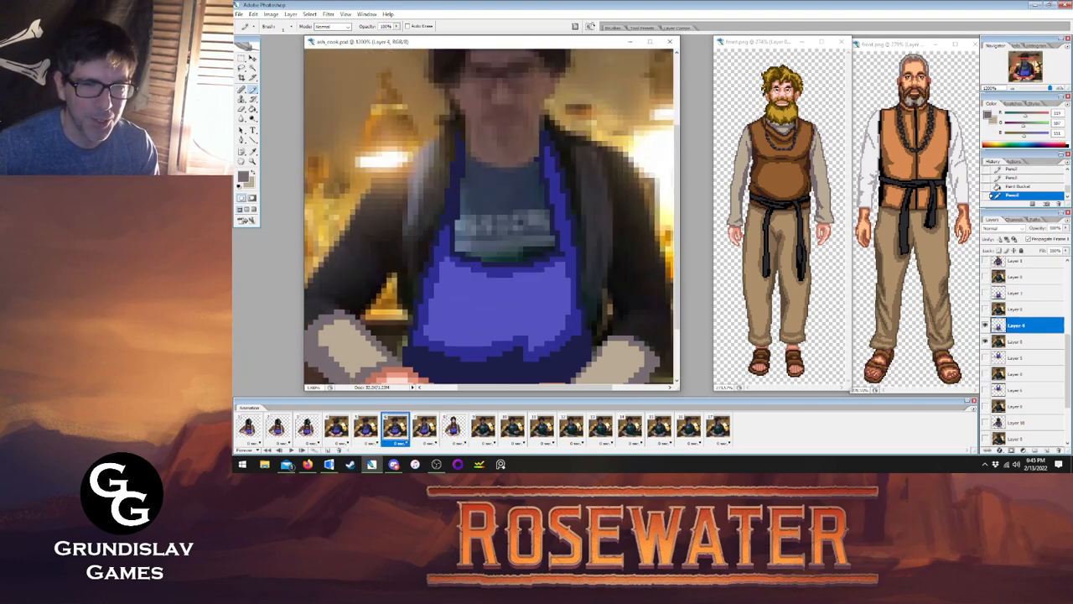
{"action": "mouse_move", "coordinate": [404, 255]}
{"action": "left_mouse_down"}
{"action": "mouse_move", "coordinate": [403, 186]}
{"action": "mouse_move", "coordinate": [410, 156]}
{"action": "mouse_move", "coordinate": [429, 141]}
{"action": "left_mouse_up"}
{"action": "left_click_drag", "start_coordinate": [419, 187], "coordinate": [416, 289]}
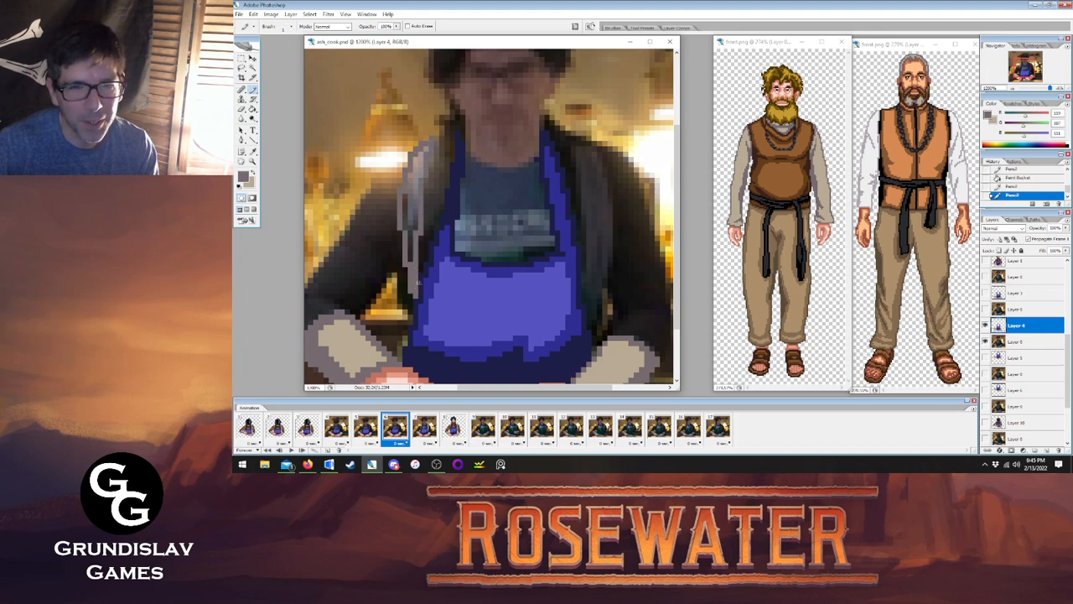
{"action": "left_click", "coordinate": [424, 433]}
{"action": "left_click", "coordinate": [401, 431]}
{"action": "left_click", "coordinate": [423, 430]}
{"action": "left_click", "coordinate": [396, 430]}
Fill the left-hand strap in frame 6 with grey and erase stray pixels along its outer edge.
{"action": "key", "text": "g"}
{"action": "left_click", "coordinate": [409, 220]}
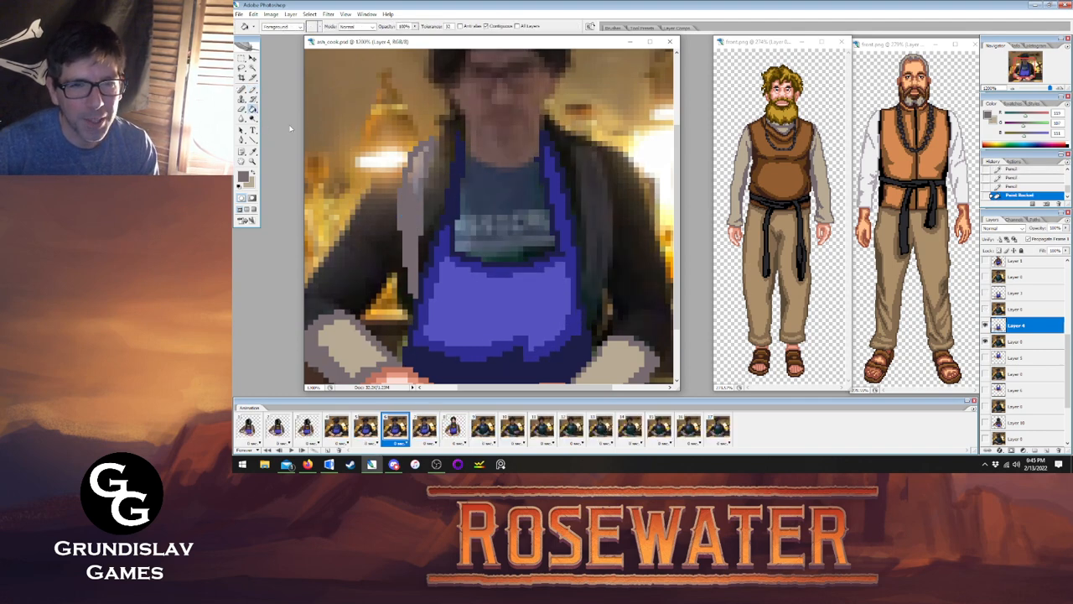
{"action": "key", "text": "e"}
{"action": "mouse_move", "coordinate": [390, 220]}
{"action": "left_mouse_down"}
{"action": "mouse_move", "coordinate": [397, 199]}
{"action": "mouse_move", "coordinate": [394, 211]}
{"action": "left_mouse_up"}
{"action": "left_click", "coordinate": [420, 427]}
{"action": "left_click", "coordinate": [403, 428]}
{"action": "left_click", "coordinate": [420, 428]}
{"action": "left_click", "coordinate": [399, 428]}
Fill the highlight areas of frame 6's left-hand strap with beige and check them against frame 7.
{"action": "left_click", "coordinate": [252, 110]}
{"action": "left_click", "coordinate": [254, 173]}
{"action": "left_click", "coordinate": [417, 173]}
{"action": "left_click", "coordinate": [424, 148]}
{"action": "left_click", "coordinate": [253, 89]}
{"action": "left_click", "coordinate": [420, 429]}
{"action": "left_click", "coordinate": [390, 427]}
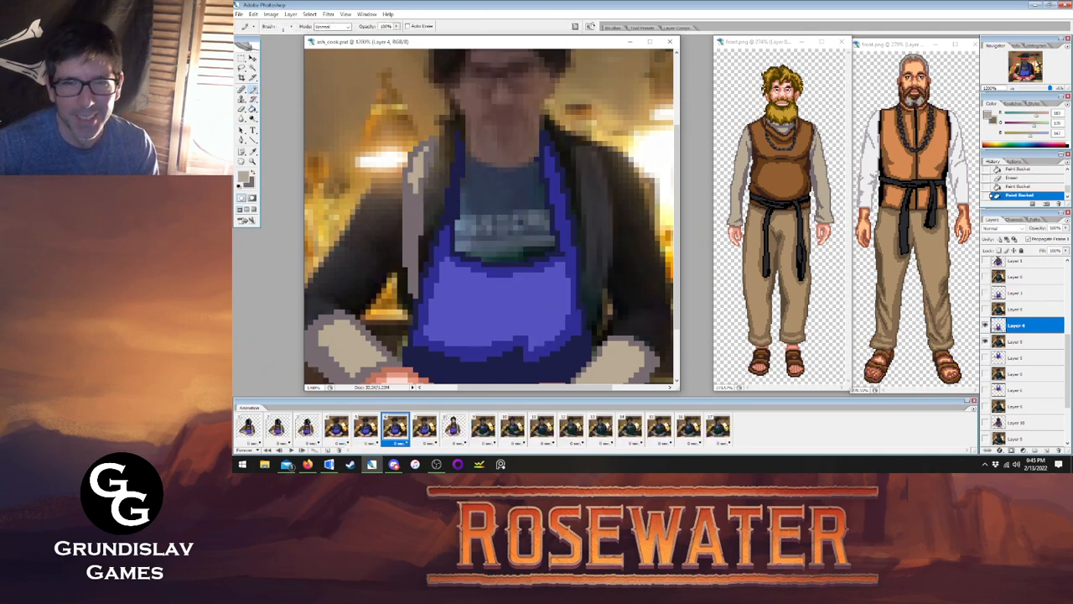
Outline the right-hand strap in grey pencil pixels in frame 6.
{"action": "key", "text": "x"}
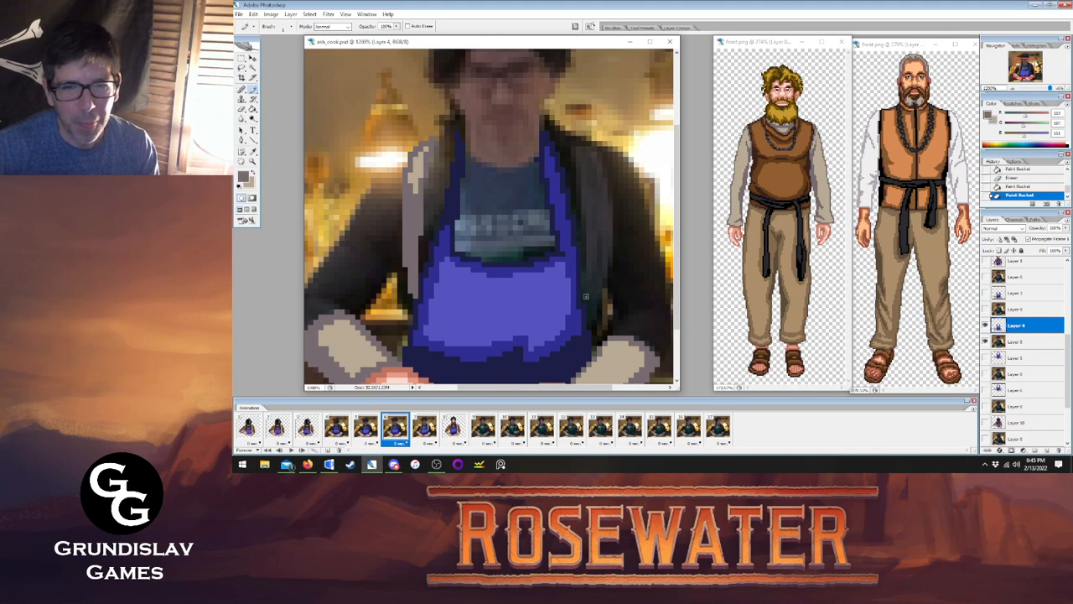
{"action": "mouse_move", "coordinate": [583, 281]}
{"action": "left_mouse_down"}
{"action": "mouse_move", "coordinate": [576, 138]}
{"action": "mouse_move", "coordinate": [594, 149]}
{"action": "mouse_move", "coordinate": [600, 175]}
{"action": "mouse_move", "coordinate": [597, 298]}
{"action": "left_mouse_up"}
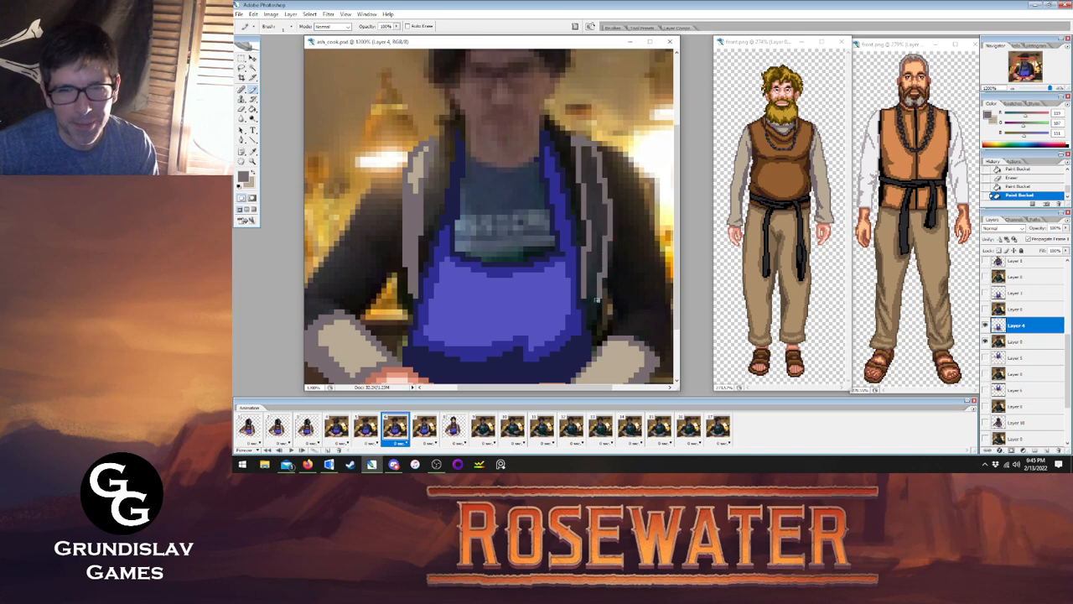
{"action": "left_click", "coordinate": [586, 299]}
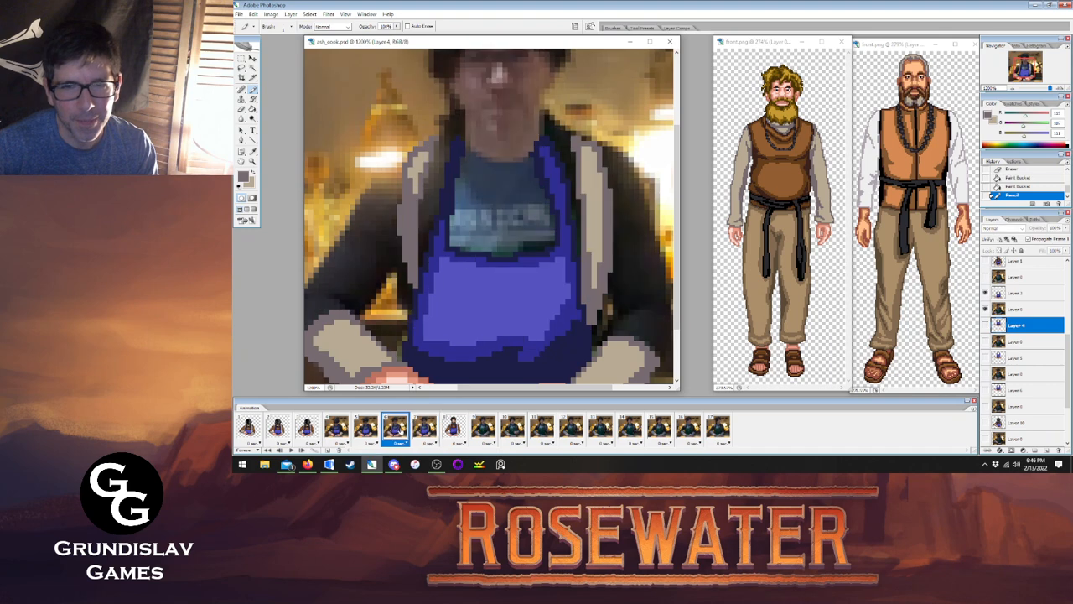
Fill frame 6's right-hand strap with beige, touch up its lower grey shading, and compare it with frame 7.
{"action": "left_click", "coordinate": [252, 108]}
{"action": "left_click", "coordinate": [252, 172]}
{"action": "left_click", "coordinate": [594, 195]}
{"action": "left_click", "coordinate": [252, 89]}
{"action": "left_click", "coordinate": [252, 173]}
{"action": "left_click", "coordinate": [588, 292]}
{"action": "left_click", "coordinate": [587, 282]}
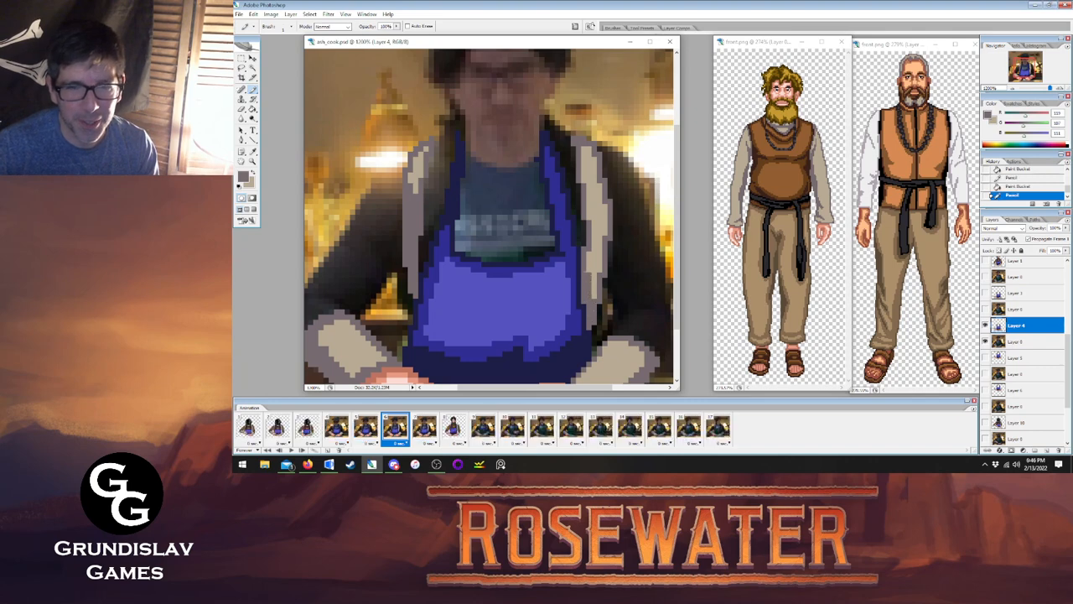
{"action": "left_click", "coordinate": [420, 429]}
{"action": "left_click", "coordinate": [400, 430]}
{"action": "left_click", "coordinate": [419, 429]}
{"action": "left_click", "coordinate": [401, 430]}
Draw the left-hand strap in grey pencil pixels on Layer 5 in frame 5, using frame 6 as reference.
{"action": "left_click", "coordinate": [367, 428]}
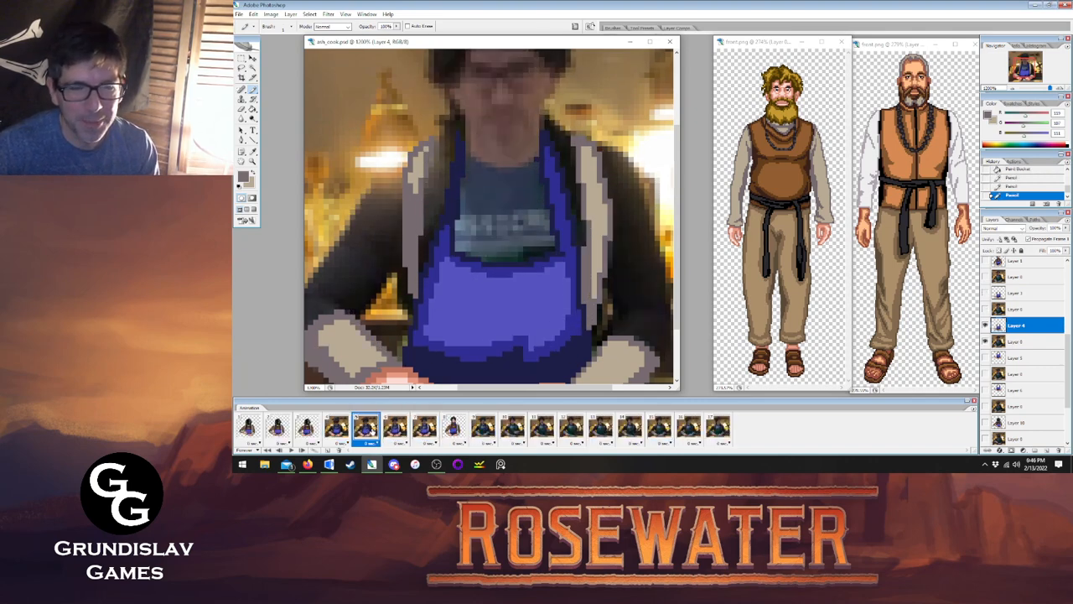
{"action": "left_click", "coordinate": [1030, 358]}
{"action": "left_click", "coordinate": [397, 431]}
{"action": "left_click", "coordinate": [369, 429]}
{"action": "mouse_move", "coordinate": [414, 293]}
{"action": "left_mouse_down"}
{"action": "mouse_move", "coordinate": [435, 145]}
{"action": "mouse_move", "coordinate": [413, 172]}
{"action": "mouse_move", "coordinate": [412, 293]}
{"action": "left_mouse_up"}
{"action": "left_click", "coordinate": [407, 424]}
{"action": "left_click", "coordinate": [369, 428]}
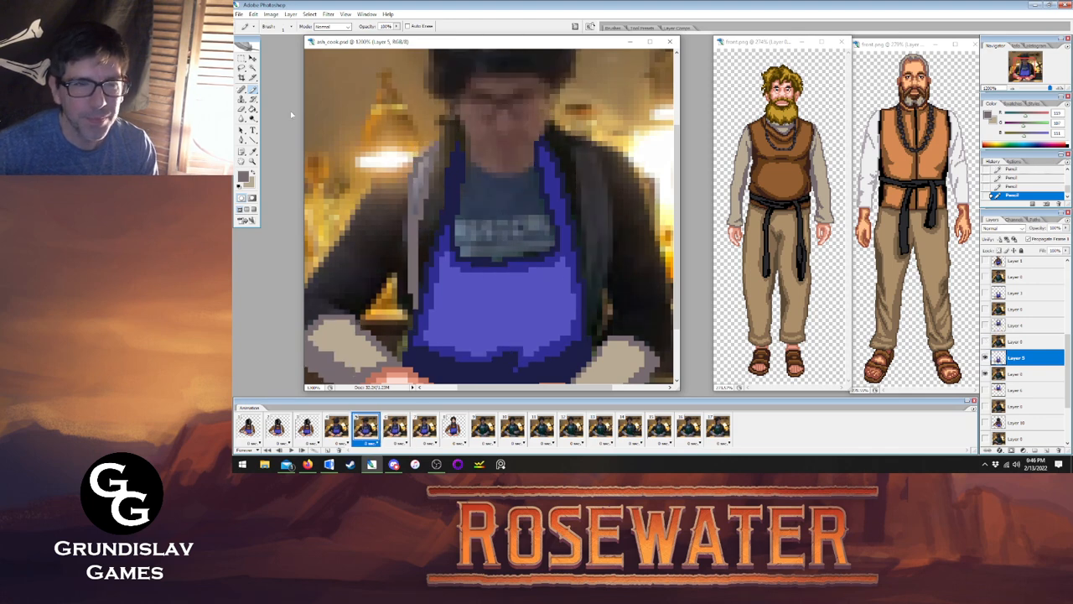
Fill the highlight of frame 5's left-hand strap with beige.
{"action": "left_click", "coordinate": [253, 109]}
{"action": "key", "text": "x"}
{"action": "left_click", "coordinate": [416, 192]}
{"action": "left_click", "coordinate": [253, 91]}
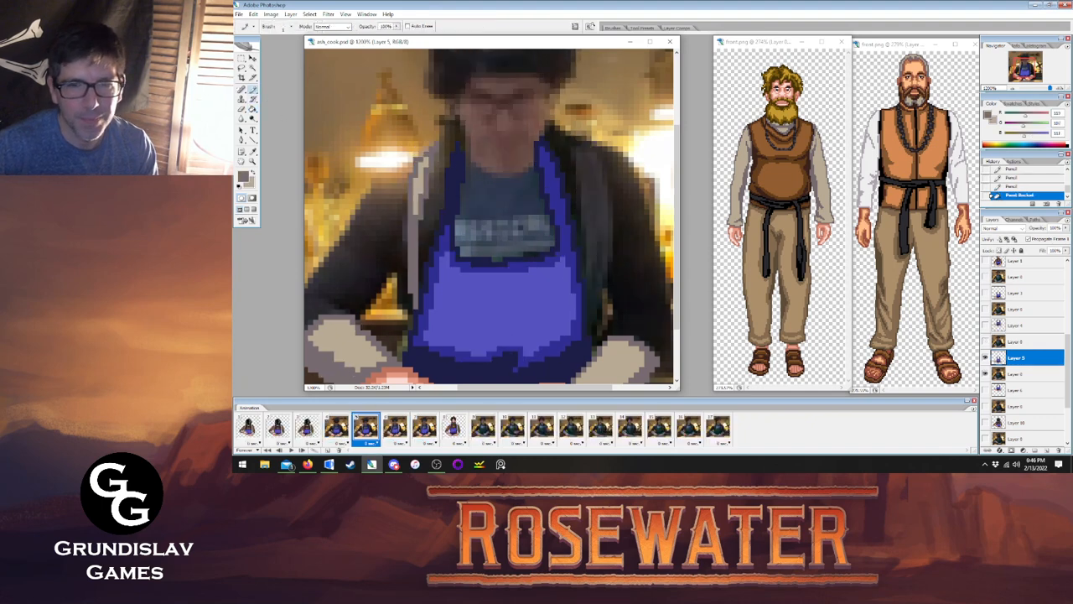
Outline the right-hand strap in grey pencil pixels in frame 5, matching its shape to frame 6.
{"action": "mouse_move", "coordinate": [588, 330]}
{"action": "left_mouse_down"}
{"action": "mouse_move", "coordinate": [573, 143]}
{"action": "mouse_move", "coordinate": [598, 157]}
{"action": "mouse_move", "coordinate": [605, 192]}
{"action": "mouse_move", "coordinate": [589, 322]}
{"action": "left_mouse_up"}
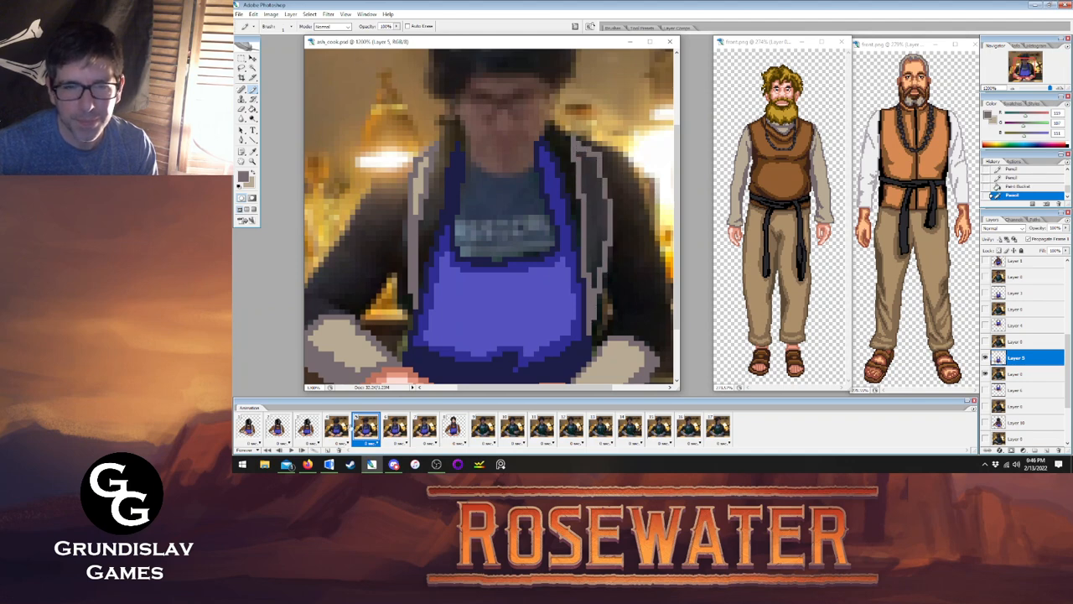
{"action": "left_click", "coordinate": [387, 427]}
{"action": "left_click", "coordinate": [376, 423]}
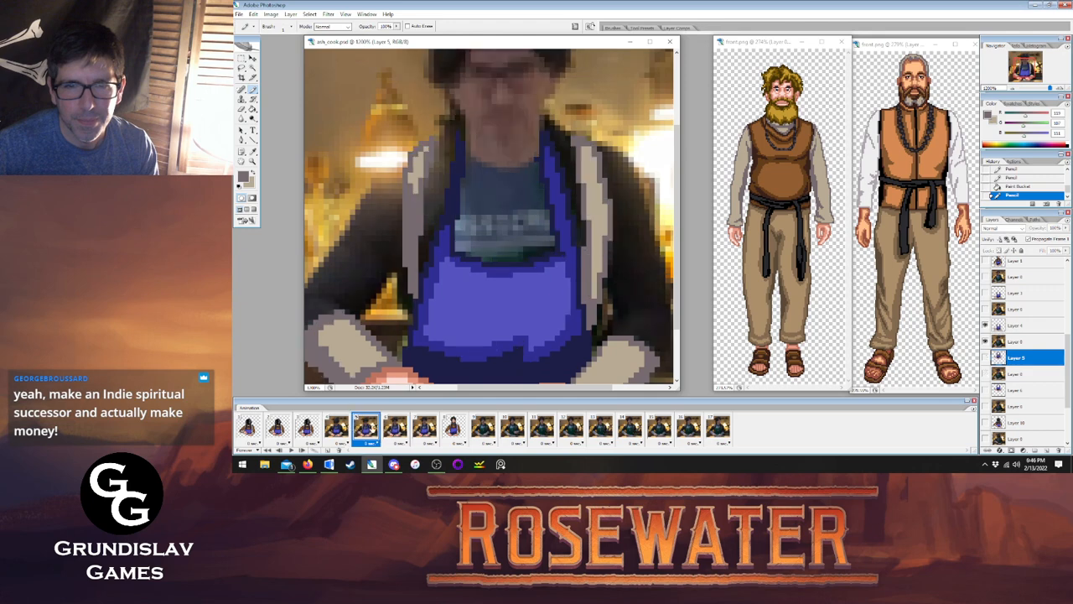
{"action": "left_click_drag", "start_coordinate": [587, 274], "coordinate": [590, 266]}
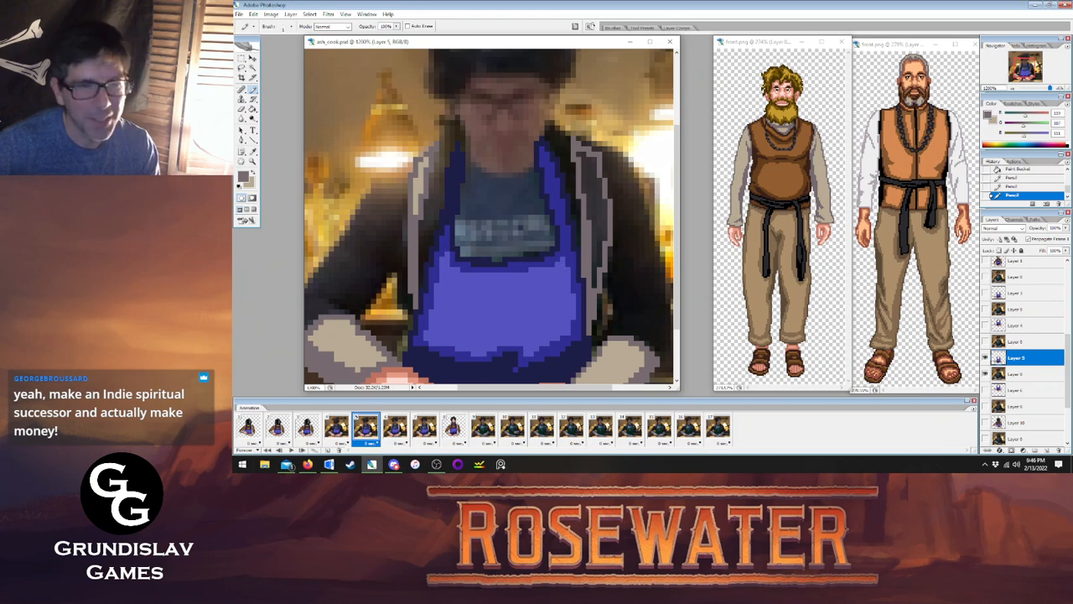
Fill the highlight of frame 5's right-hand strap with beige and compare the straps with frame 6.
{"action": "left_click", "coordinate": [252, 109]}
{"action": "key", "text": "x"}
{"action": "left_click", "coordinate": [591, 226]}
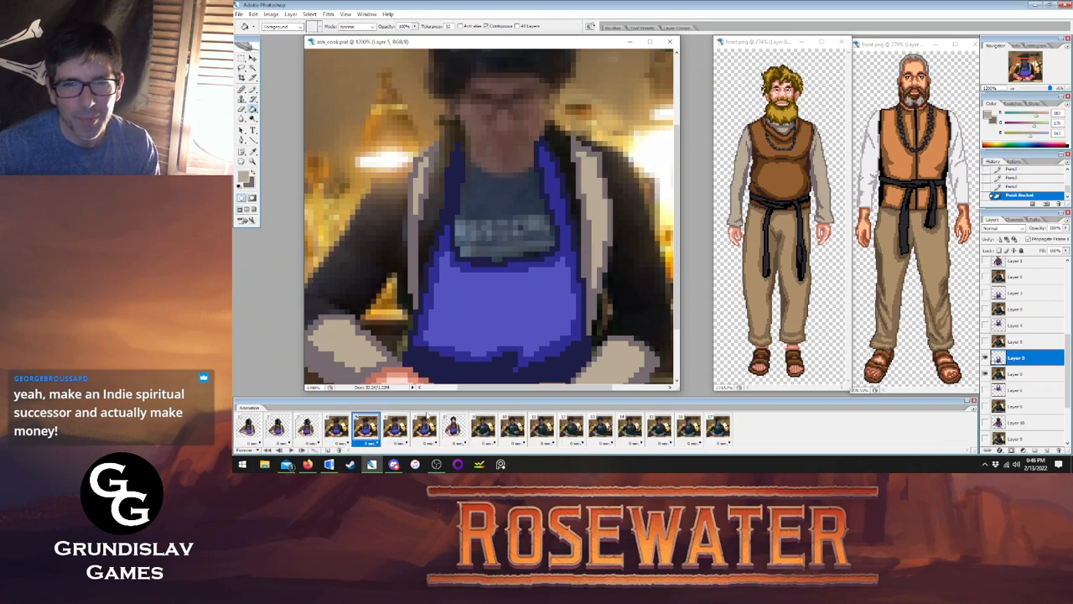
{"action": "left_click", "coordinate": [395, 428]}
{"action": "left_click", "coordinate": [367, 428]}
{"action": "left_click", "coordinate": [395, 428]}
{"action": "left_click", "coordinate": [366, 428]}
{"action": "left_click", "coordinate": [395, 428]}
{"action": "left_click", "coordinate": [366, 427]}
{"action": "left_click", "coordinate": [395, 428]}
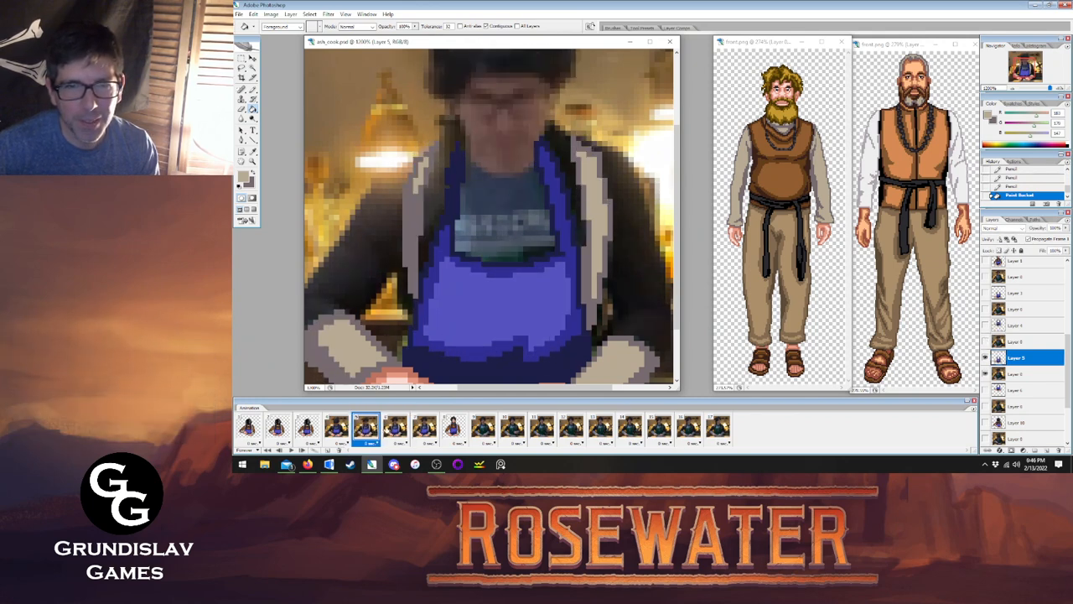
{"action": "left_click", "coordinate": [367, 428]}
Outline the left-hand strap in grey pencil pixels on Layer 6 in frame 4, checking its shape against frames 3 and 5.
{"action": "left_click", "coordinate": [336, 428]}
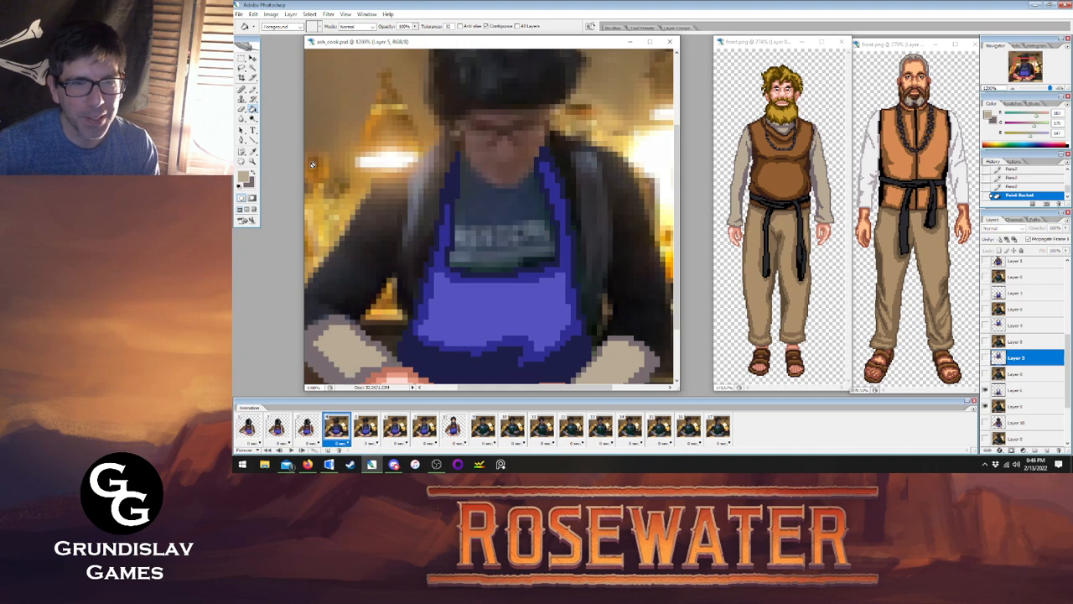
{"action": "key", "text": "j"}
{"action": "key", "text": "b"}
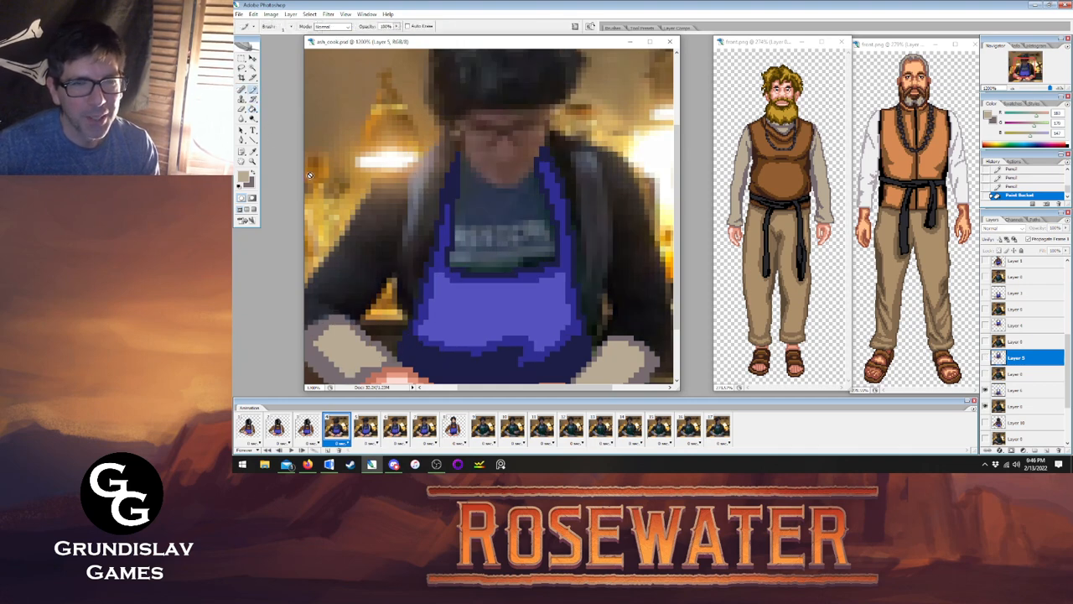
{"action": "left_click", "coordinate": [1025, 391]}
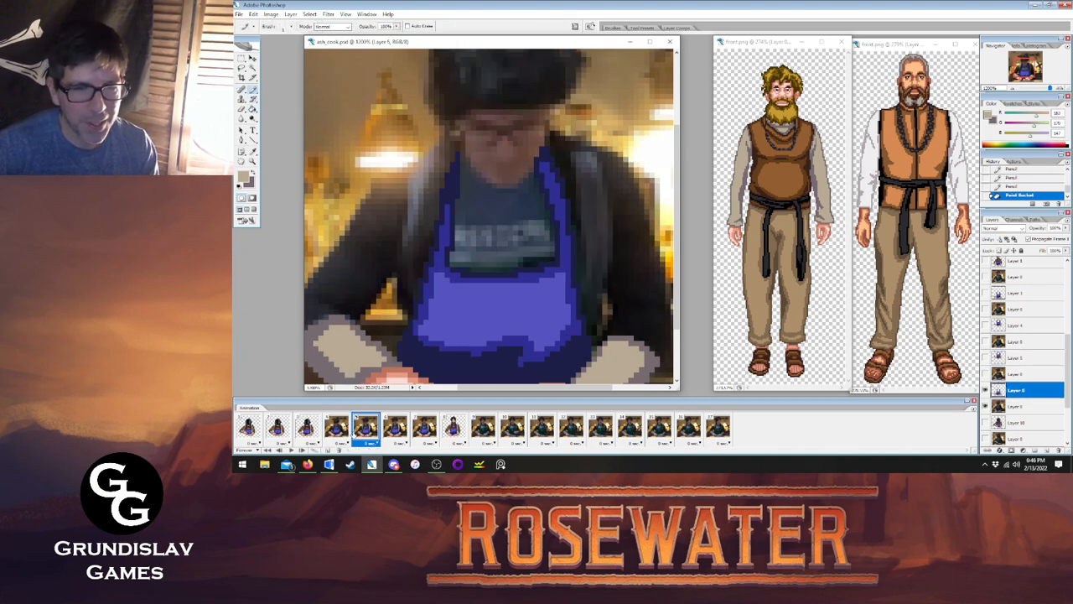
{"action": "left_click", "coordinate": [410, 309], "text": "alt"}
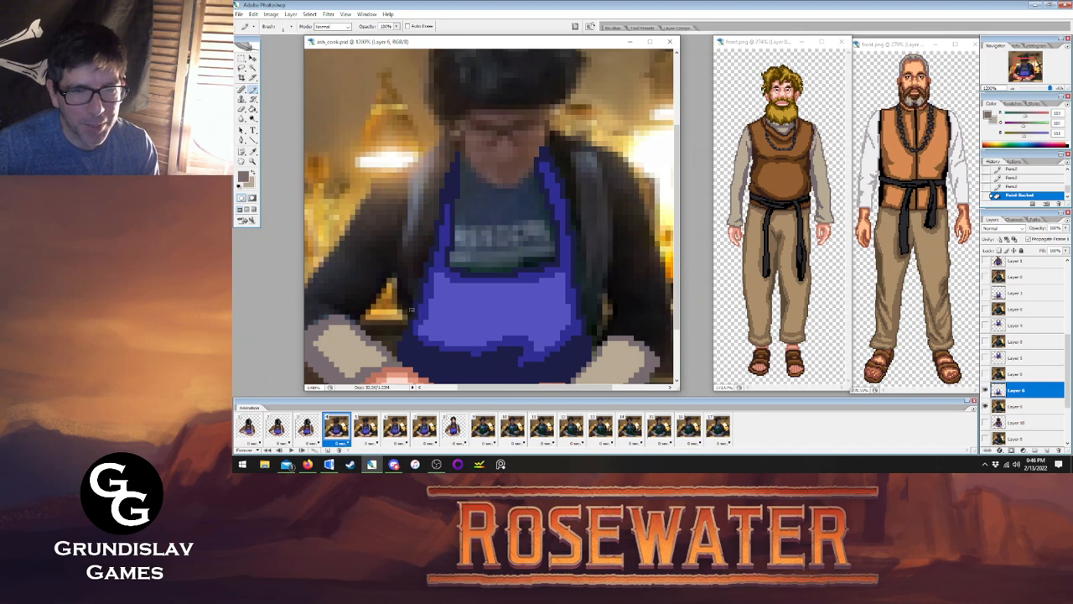
{"action": "mouse_move", "coordinate": [415, 295]}
{"action": "left_mouse_down"}
{"action": "mouse_move", "coordinate": [434, 149]}
{"action": "mouse_move", "coordinate": [415, 170]}
{"action": "mouse_move", "coordinate": [403, 225]}
{"action": "mouse_move", "coordinate": [411, 297]}
{"action": "left_mouse_up"}
{"action": "left_click", "coordinate": [365, 429]}
{"action": "left_click", "coordinate": [337, 428]}
{"action": "left_click", "coordinate": [307, 429]}
{"action": "left_click", "coordinate": [337, 429]}
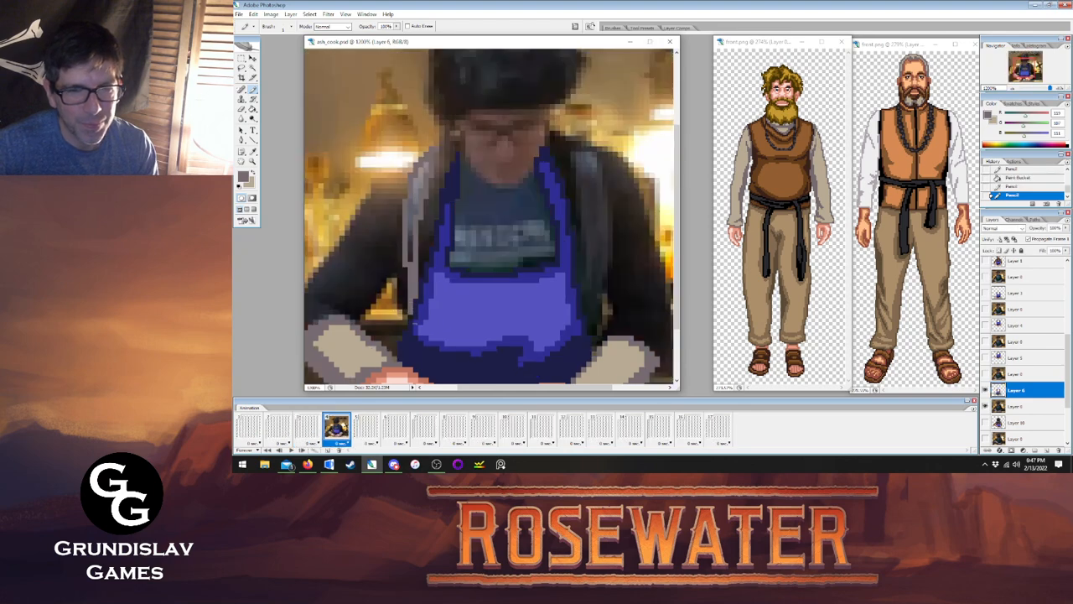
{"action": "left_click", "coordinate": [306, 428]}
{"action": "left_click", "coordinate": [335, 428]}
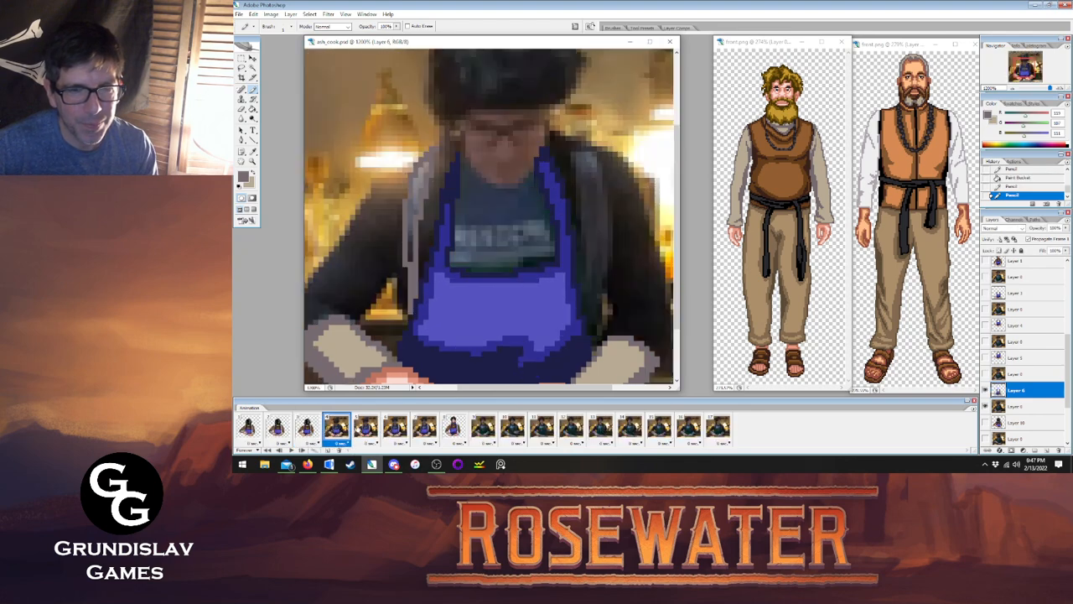
Clean up the grey edge of frame 4's left-hand strap against frame 3 and fill its highlight with beige.
{"action": "key", "text": "e"}
{"action": "left_click", "coordinate": [408, 300]}
{"action": "left_click", "coordinate": [306, 429]}
{"action": "left_click", "coordinate": [332, 429]}
{"action": "left_click", "coordinate": [306, 428]}
{"action": "left_click", "coordinate": [335, 429]}
{"action": "key", "text": "b"}
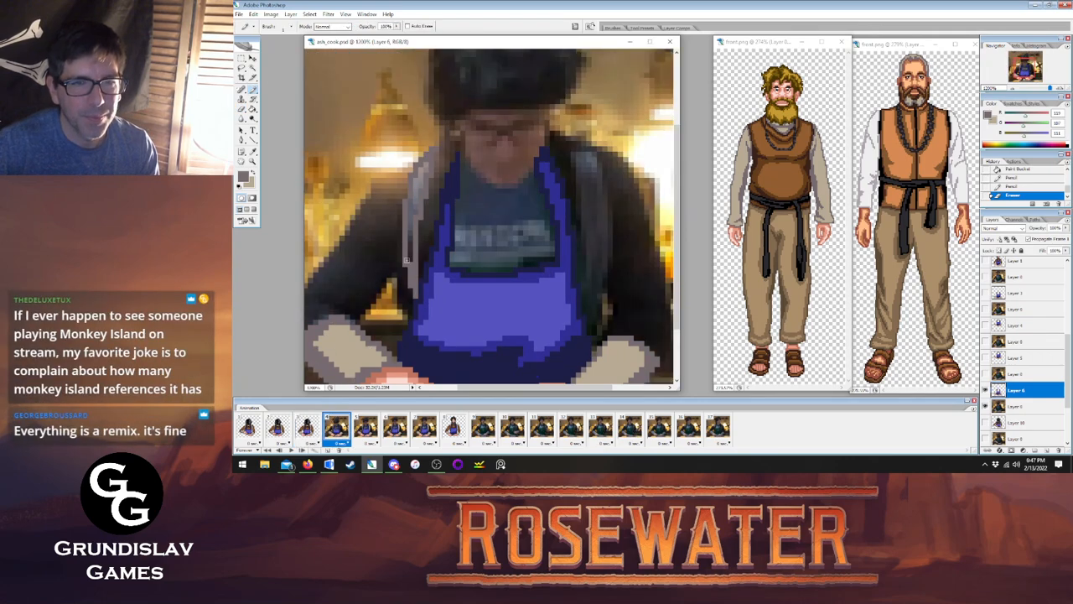
{"action": "left_click", "coordinate": [410, 204]}
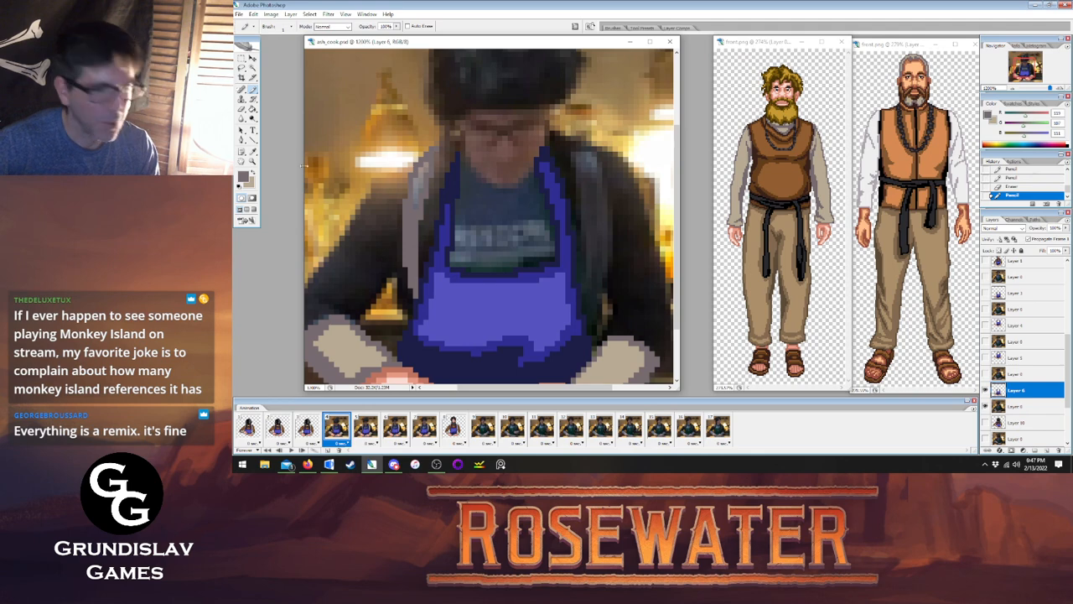
{"action": "key", "text": "g"}
{"action": "left_click", "coordinate": [416, 185]}
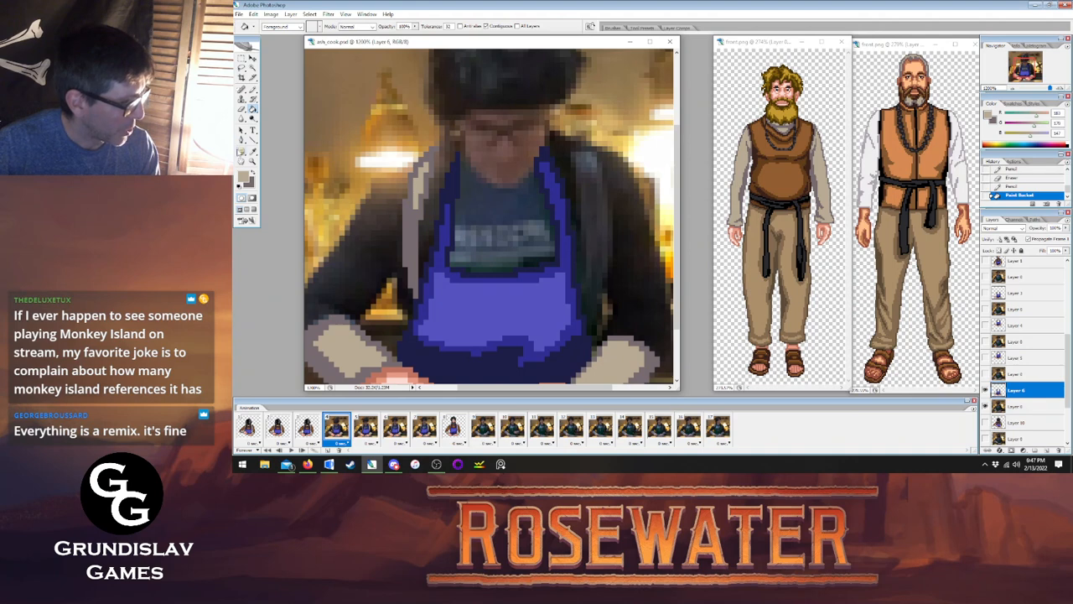
Outline the right-hand strap in grey pencil pixels in frame 4, using frames 3 and 5 as reference.
{"action": "left_click", "coordinate": [252, 90]}
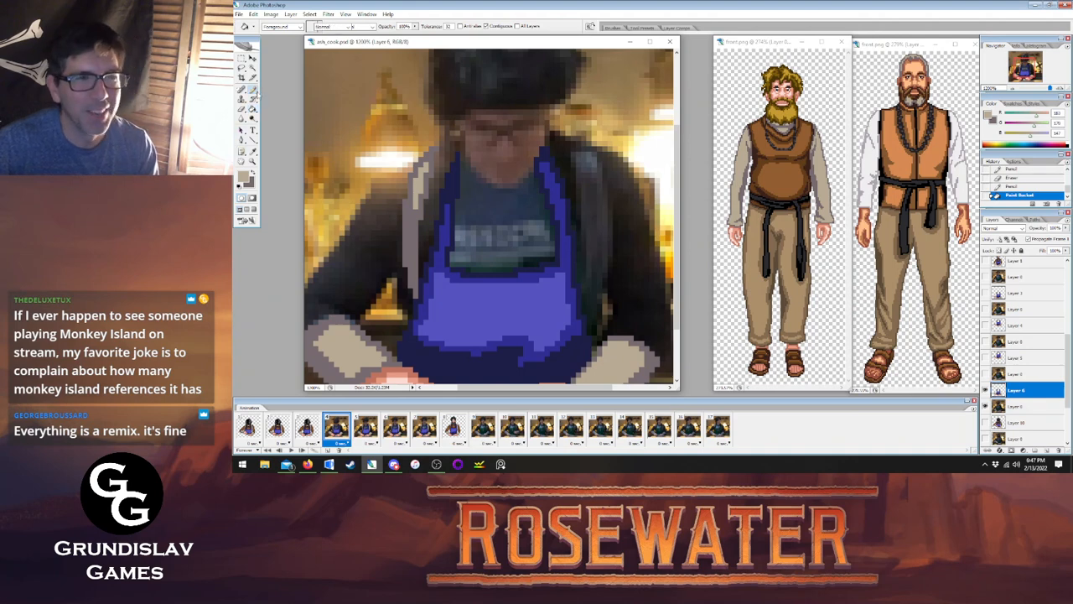
{"action": "key", "text": "x"}
{"action": "left_click", "coordinate": [365, 430]}
{"action": "left_click", "coordinate": [337, 429]}
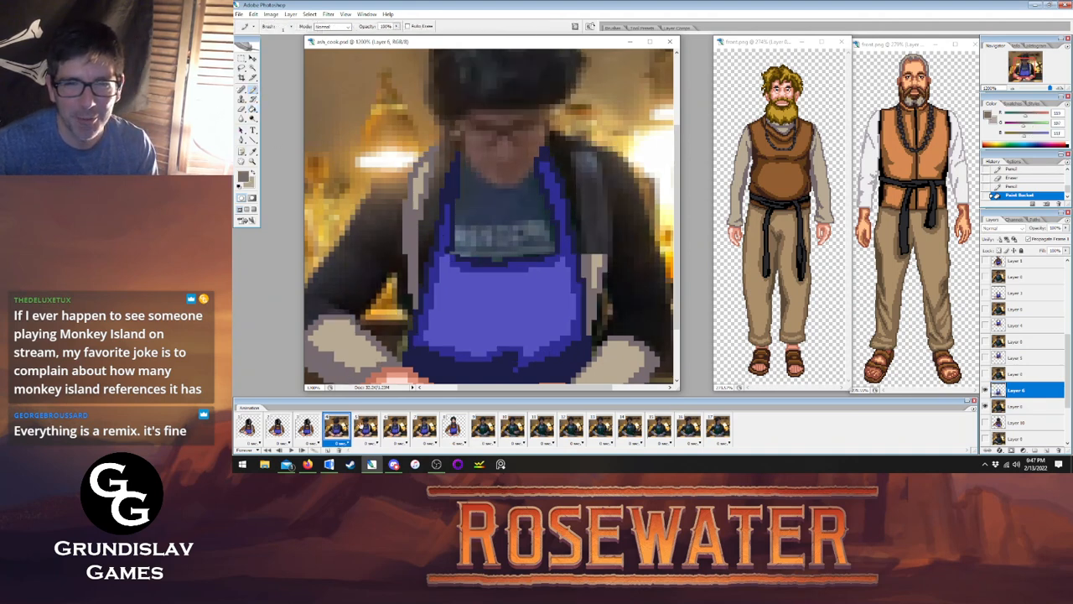
{"action": "left_click", "coordinate": [308, 429]}
{"action": "left_click", "coordinate": [336, 429]}
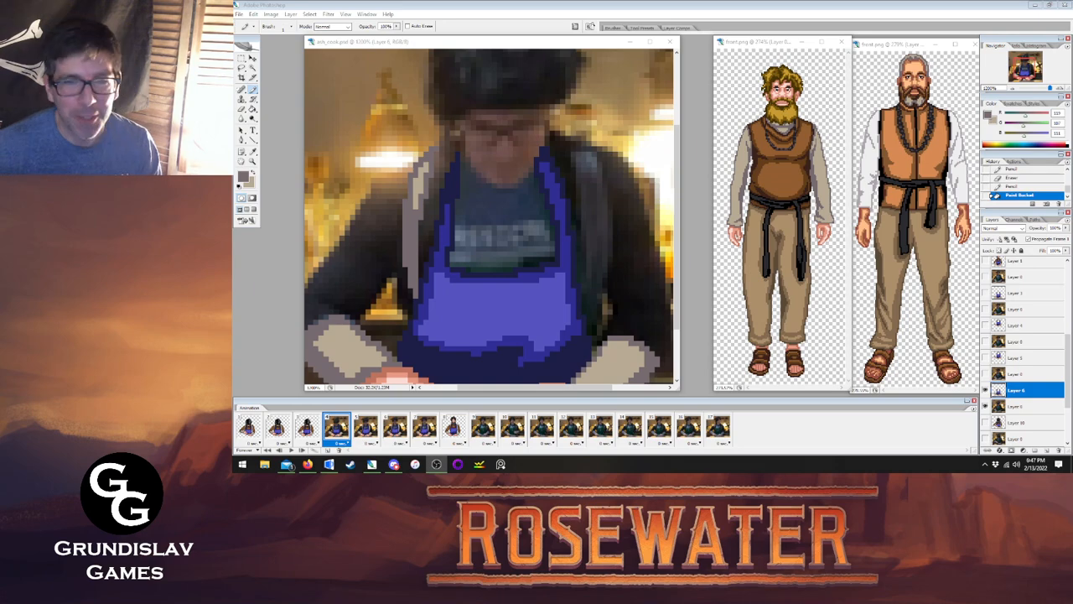
{"action": "left_click", "coordinate": [451, 45]}
{"action": "left_click", "coordinate": [307, 429]}
{"action": "left_click", "coordinate": [336, 429]}
{"action": "mouse_move", "coordinate": [586, 154]}
{"action": "left_mouse_down"}
{"action": "mouse_move", "coordinate": [603, 175]}
{"action": "mouse_move", "coordinate": [610, 228]}
{"action": "mouse_move", "coordinate": [589, 332]}
{"action": "mouse_move", "coordinate": [574, 156]}
{"action": "left_mouse_up"}
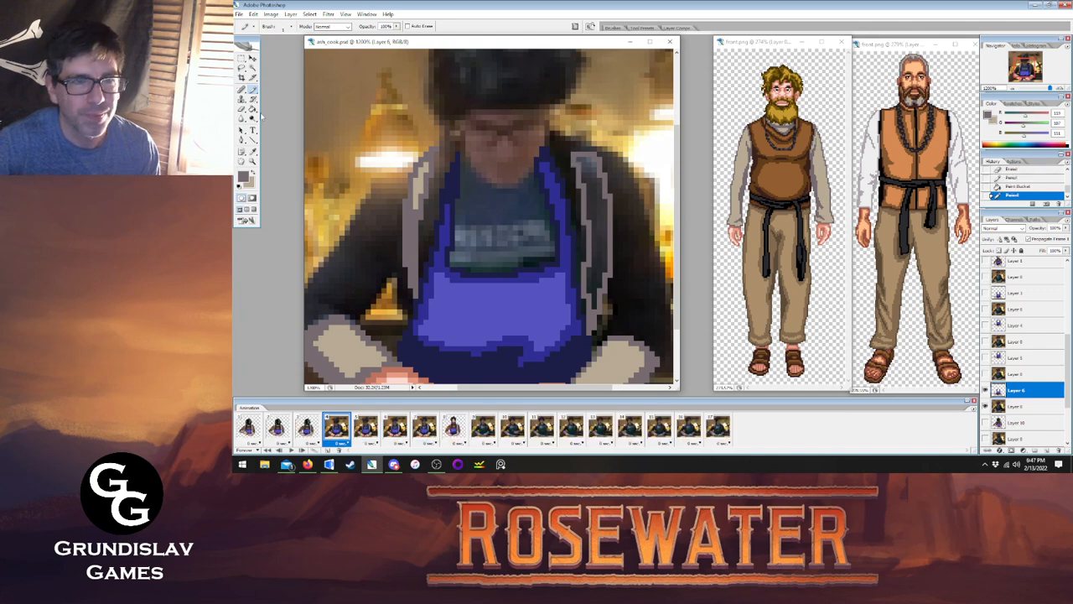
{"action": "left_click", "coordinate": [588, 294]}
{"action": "left_click", "coordinate": [590, 293]}
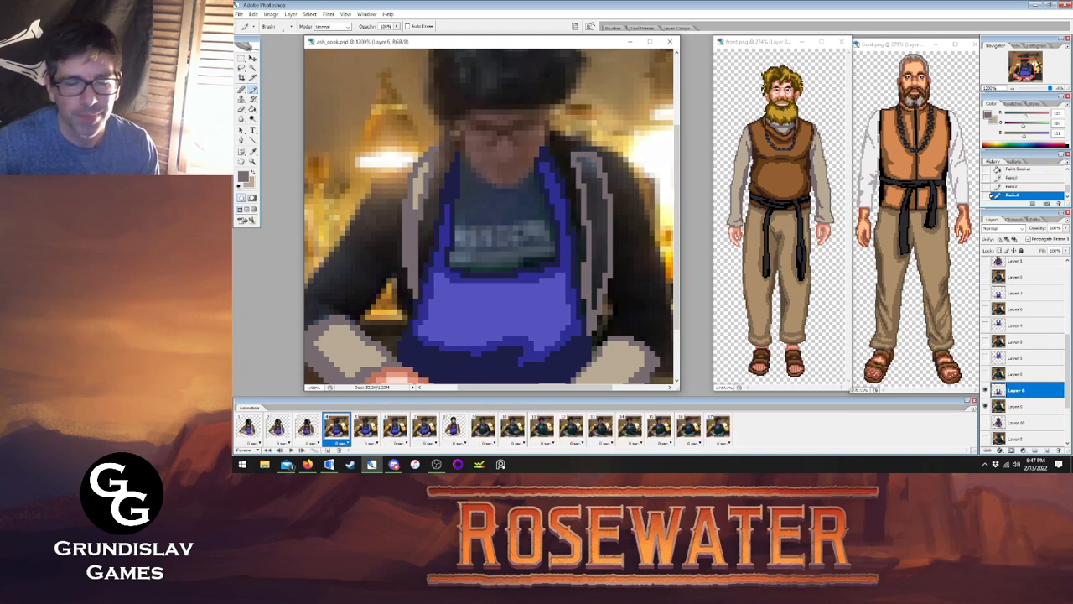
Erase the excess grey pixels beside frame 4's lower right-hand strap and fill the strap's highlight with beige.
{"action": "key", "text": "e"}
{"action": "left_click_drag", "start_coordinate": [582, 294], "coordinate": [580, 311]}
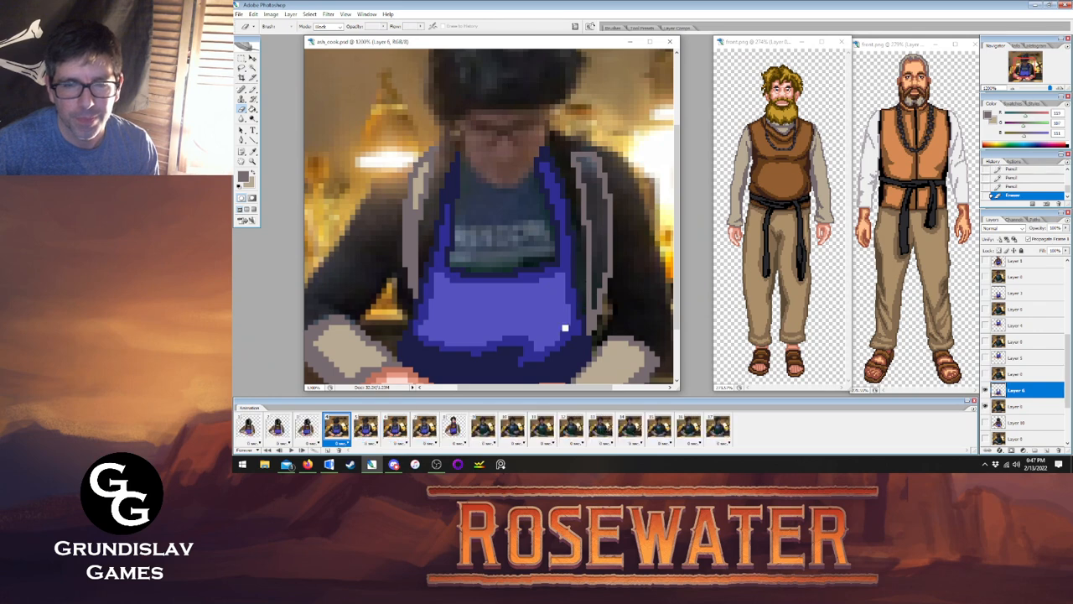
{"action": "left_click", "coordinate": [360, 428]}
{"action": "left_click", "coordinate": [340, 429]}
{"action": "left_click", "coordinate": [253, 90]}
{"action": "left_click", "coordinate": [253, 109]}
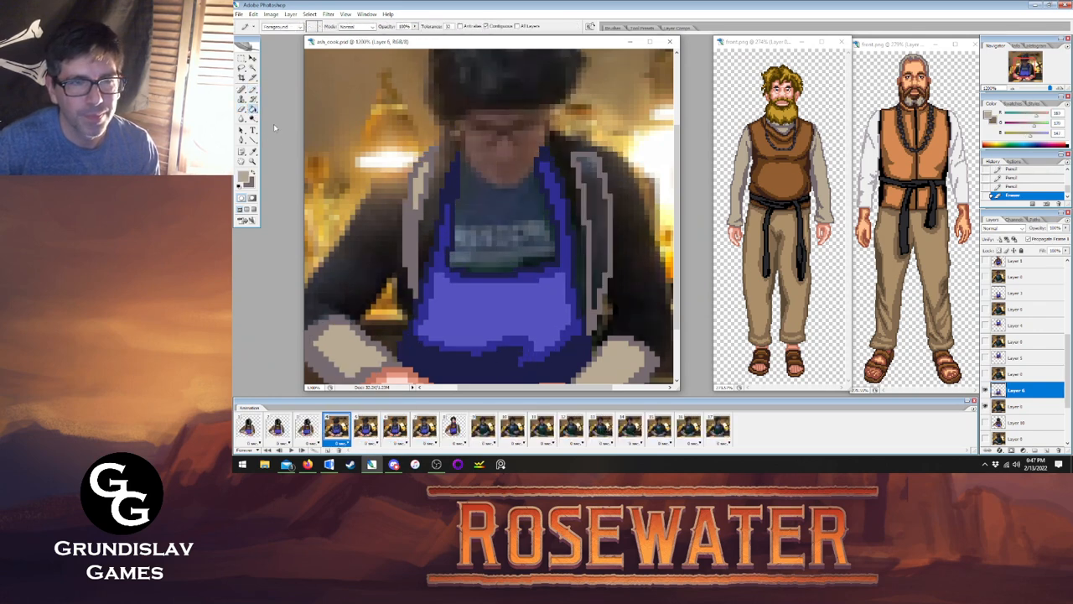
{"action": "left_click", "coordinate": [579, 233]}
{"action": "left_click", "coordinate": [364, 431]}
{"action": "left_click", "coordinate": [343, 429]}
Review frames 5 to 7 and play the animation from frame 1 to check the straps' motion.
{"action": "left_click", "coordinate": [362, 429]}
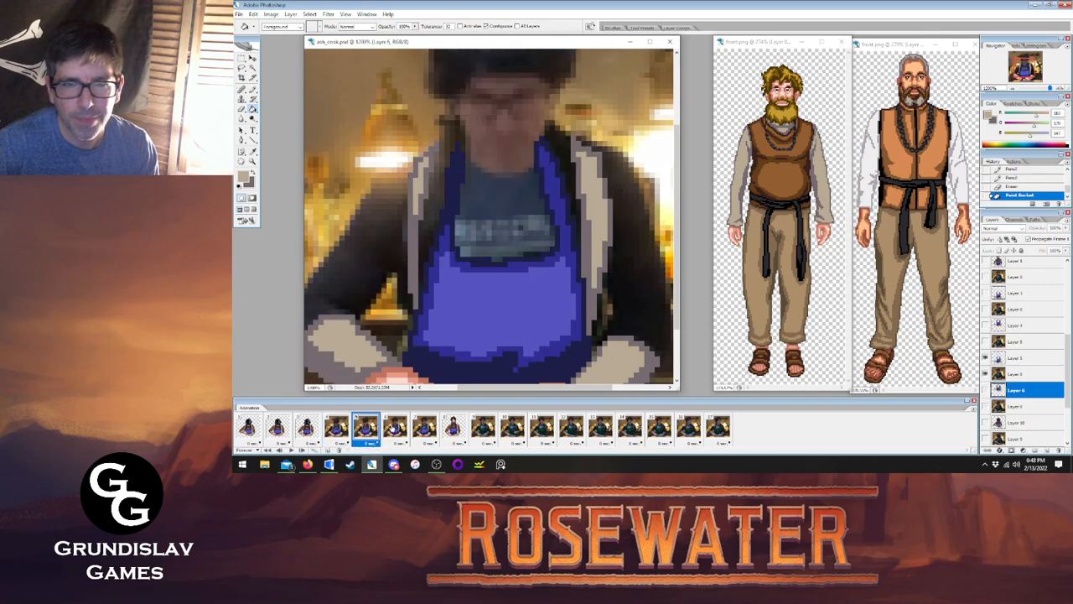
{"action": "left_click", "coordinate": [390, 430]}
{"action": "left_click", "coordinate": [417, 431]}
{"action": "left_click", "coordinate": [250, 432]}
{"action": "left_click", "coordinate": [291, 450]}
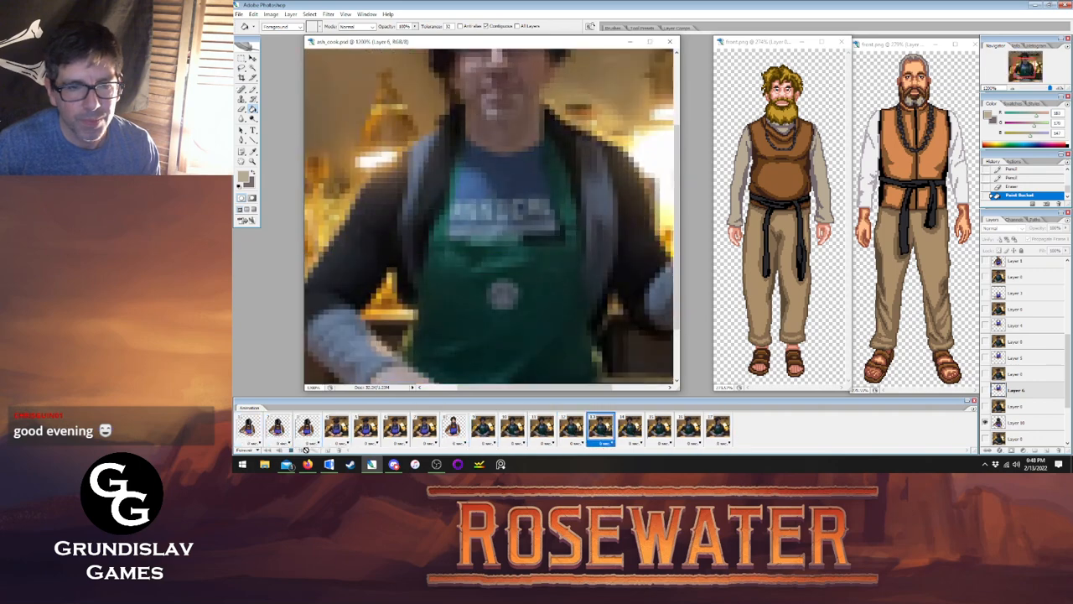
{"action": "left_click", "coordinate": [291, 450]}
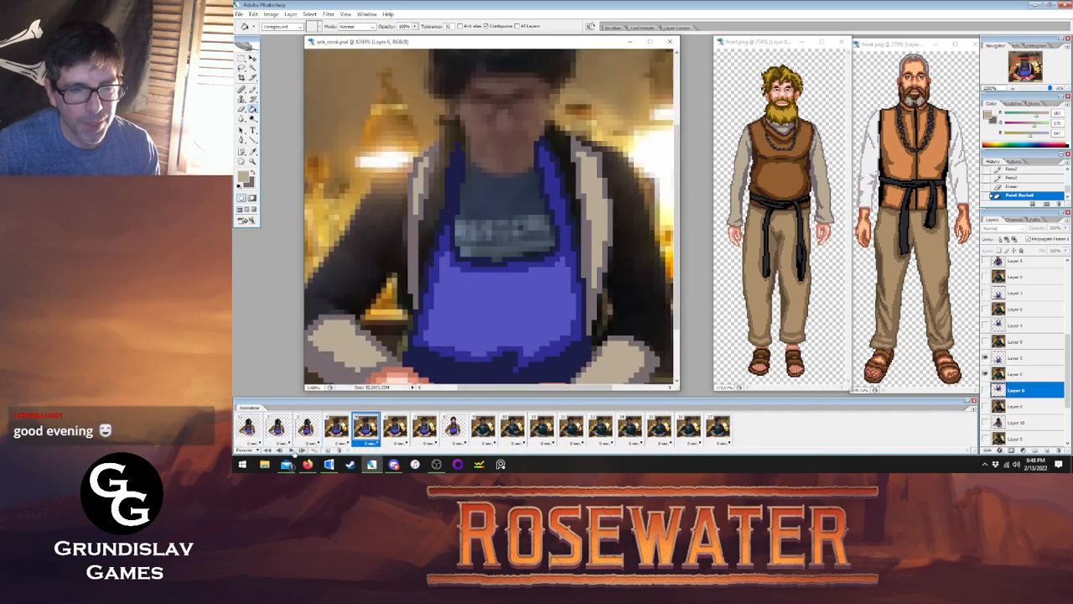
Fill the shirt area above the apron in frame 7 with dark brown on Layer 3, using the browns sampled from frame 8.
{"action": "left_click", "coordinate": [454, 426]}
{"action": "key", "text": "i"}
{"action": "left_click", "coordinate": [374, 162]}
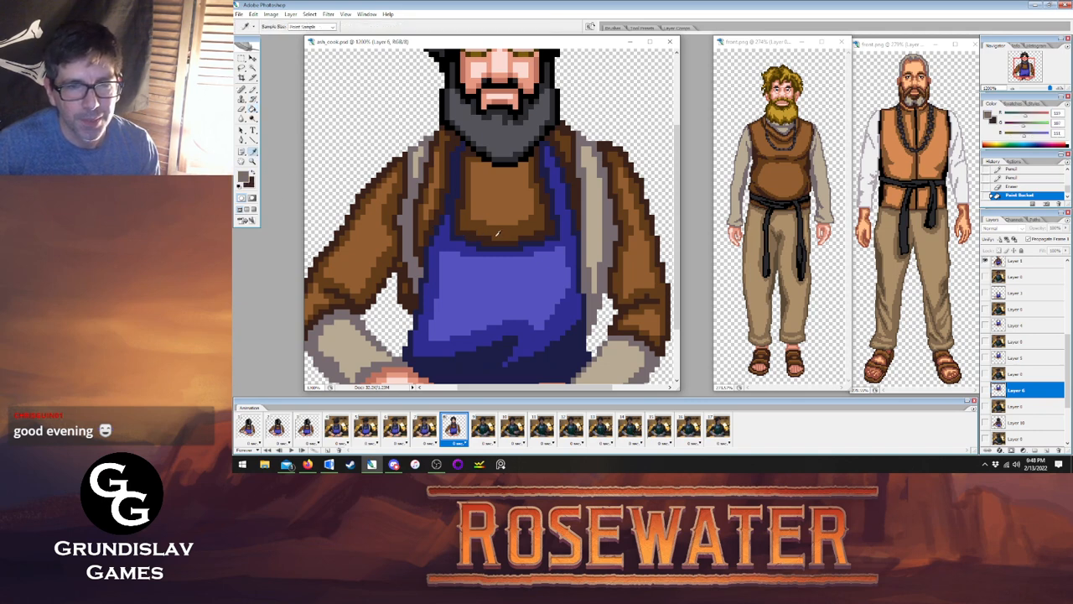
{"action": "left_click", "coordinate": [253, 90]}
{"action": "key", "text": "x"}
{"action": "left_click", "coordinate": [427, 426]}
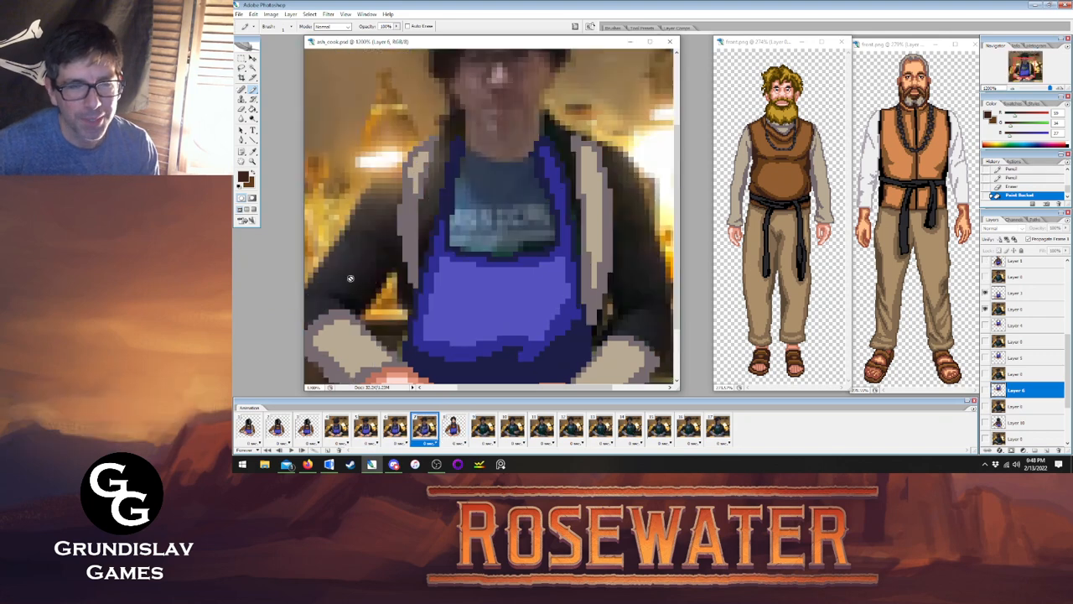
{"action": "left_click_drag", "start_coordinate": [681, 284], "coordinate": [786, 284]}
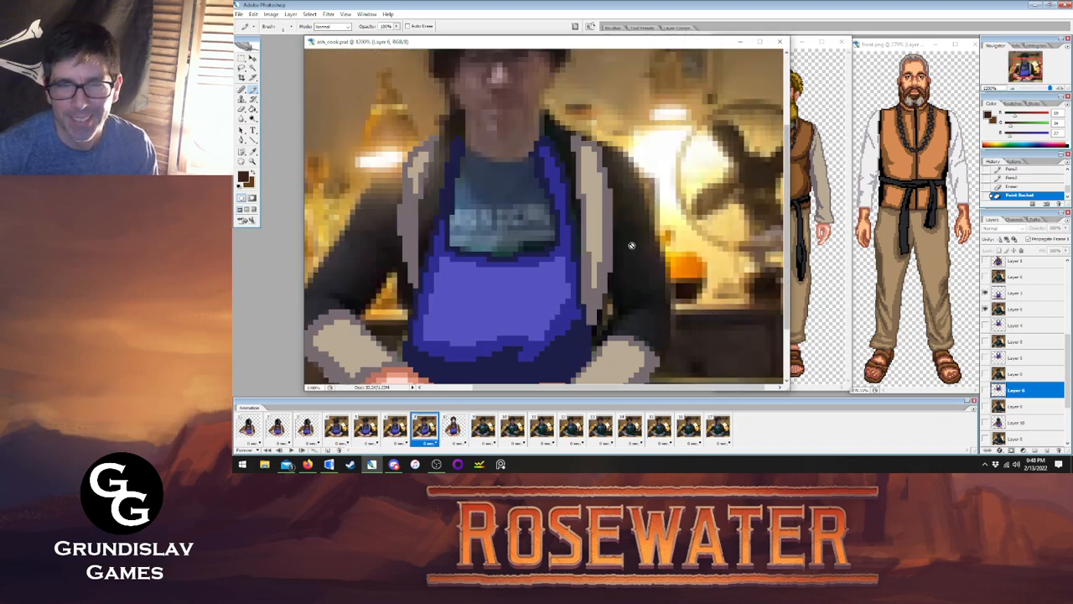
{"action": "left_click", "coordinate": [1032, 294]}
{"action": "left_click_drag", "start_coordinate": [467, 148], "coordinate": [528, 157]}
{"action": "left_click", "coordinate": [253, 109]}
{"action": "left_click", "coordinate": [463, 180]}
Draw the shirt's inner area in lighter brown, leaving a dark brown edge, and compare it with frame 8.
{"action": "key", "text": "b"}
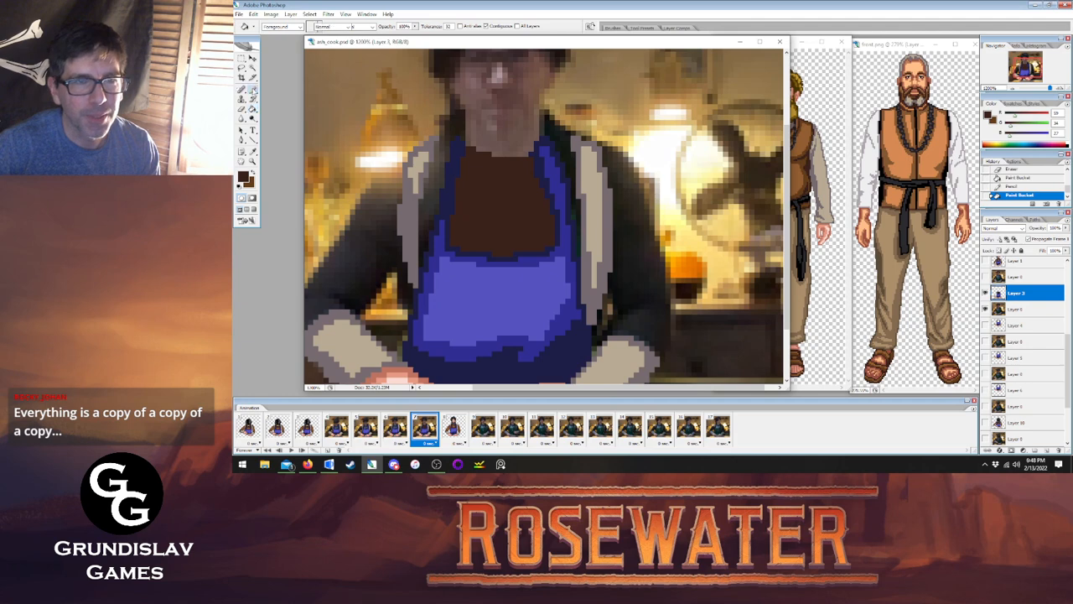
{"action": "left_click_drag", "start_coordinate": [460, 236], "coordinate": [461, 198]}
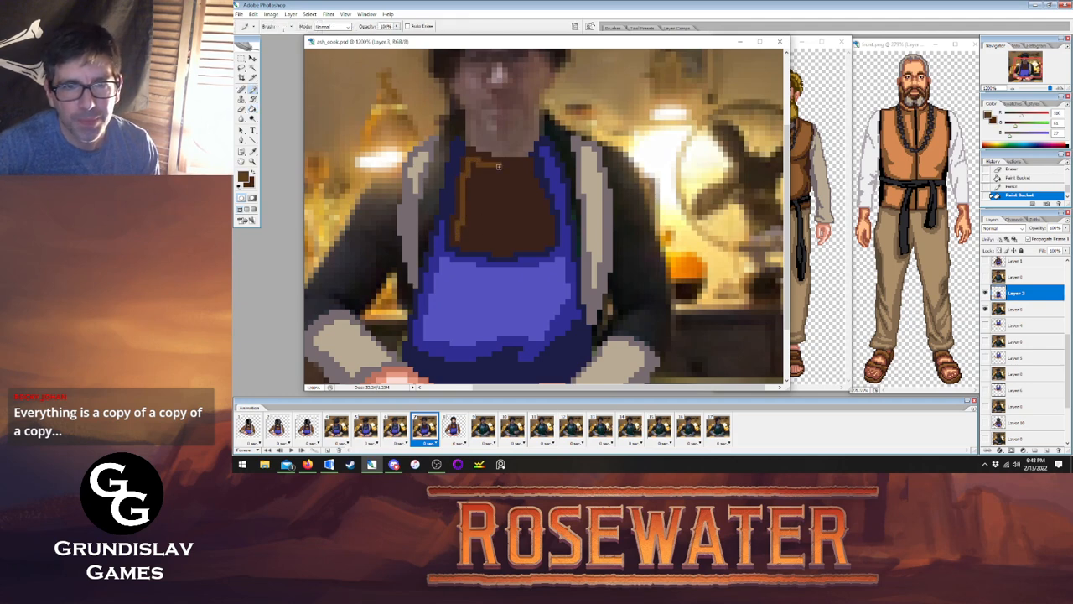
{"action": "left_click_drag", "start_coordinate": [527, 178], "coordinate": [534, 199]}
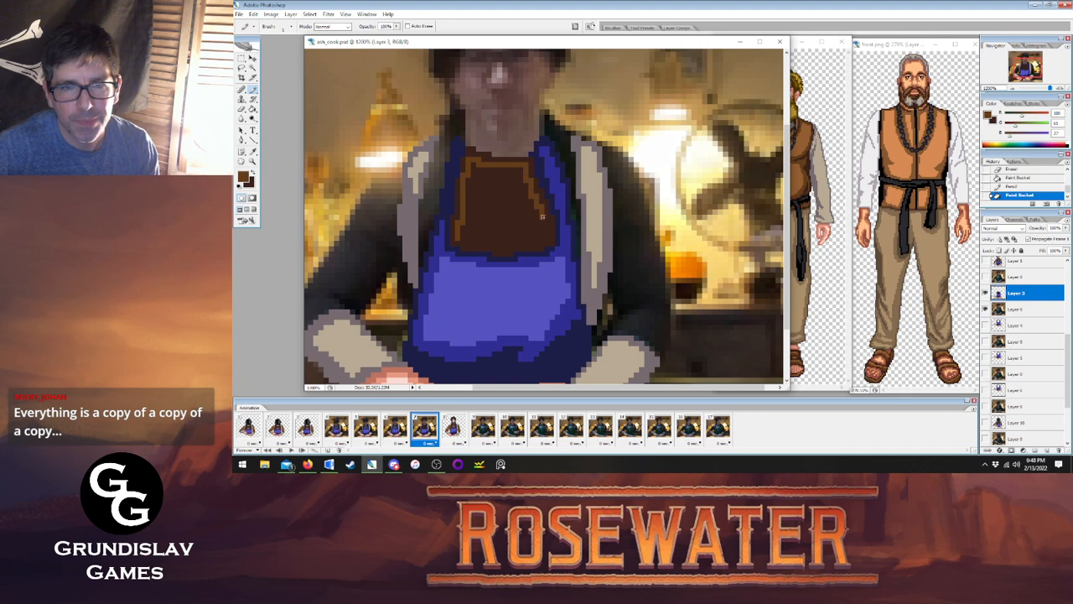
{"action": "left_click", "coordinate": [493, 246]}
{"action": "left_click", "coordinate": [508, 245]}
{"action": "key", "text": "g"}
{"action": "left_click", "coordinate": [485, 192]}
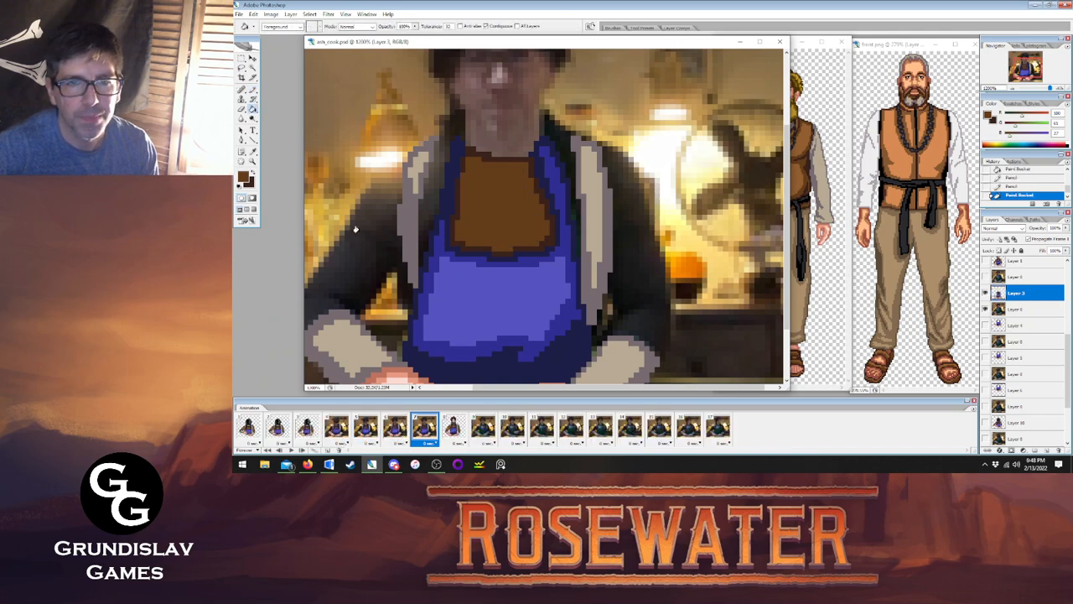
{"action": "left_click", "coordinate": [451, 426]}
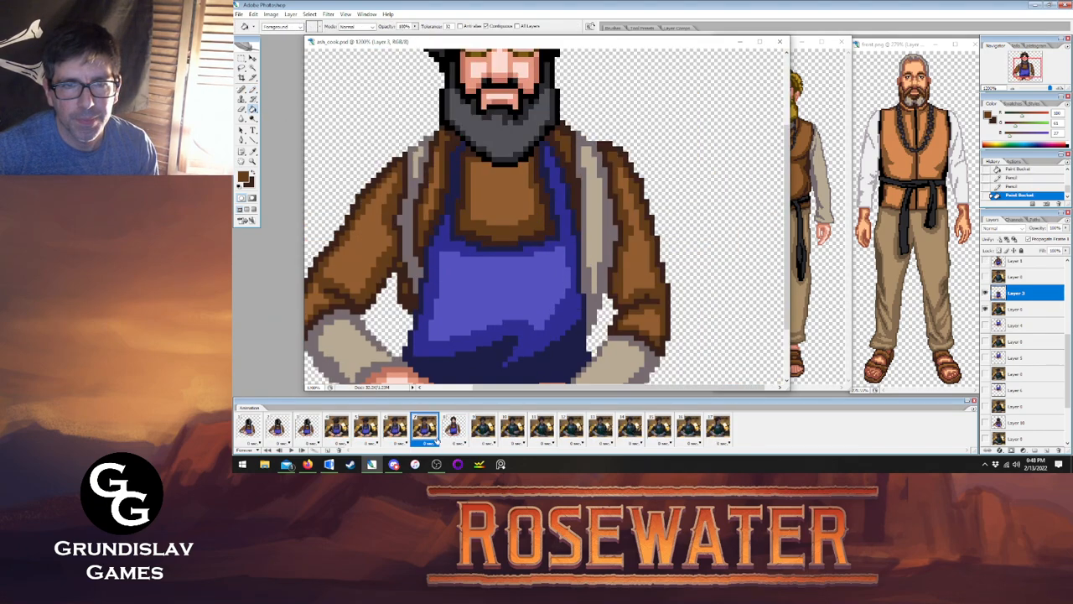
{"action": "left_click", "coordinate": [451, 442]}
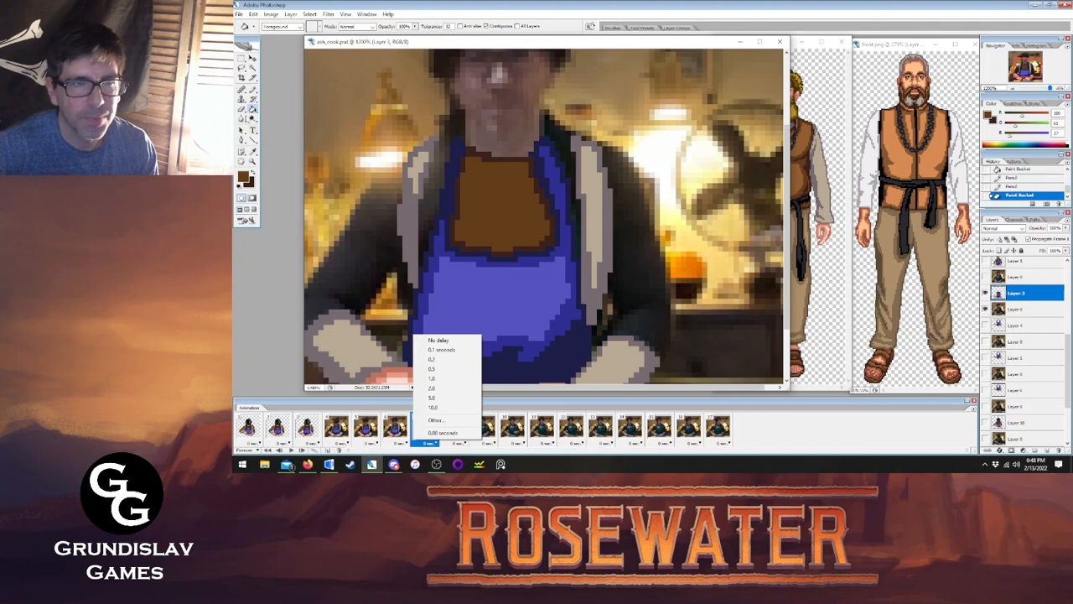
Add dark brown between the apron and the beige straps on both sides in frame 7, using frame 8 as reference.
{"action": "left_click", "coordinate": [253, 90]}
{"action": "left_click", "coordinate": [449, 148], "text": "alt"}
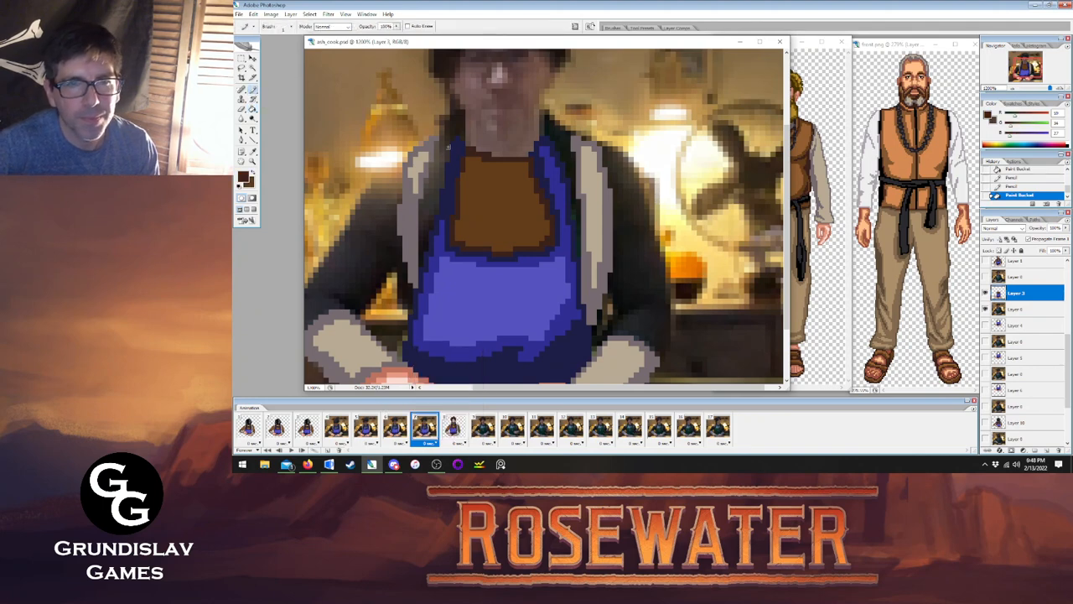
{"action": "left_click", "coordinate": [443, 139]}
{"action": "left_click", "coordinate": [454, 142]}
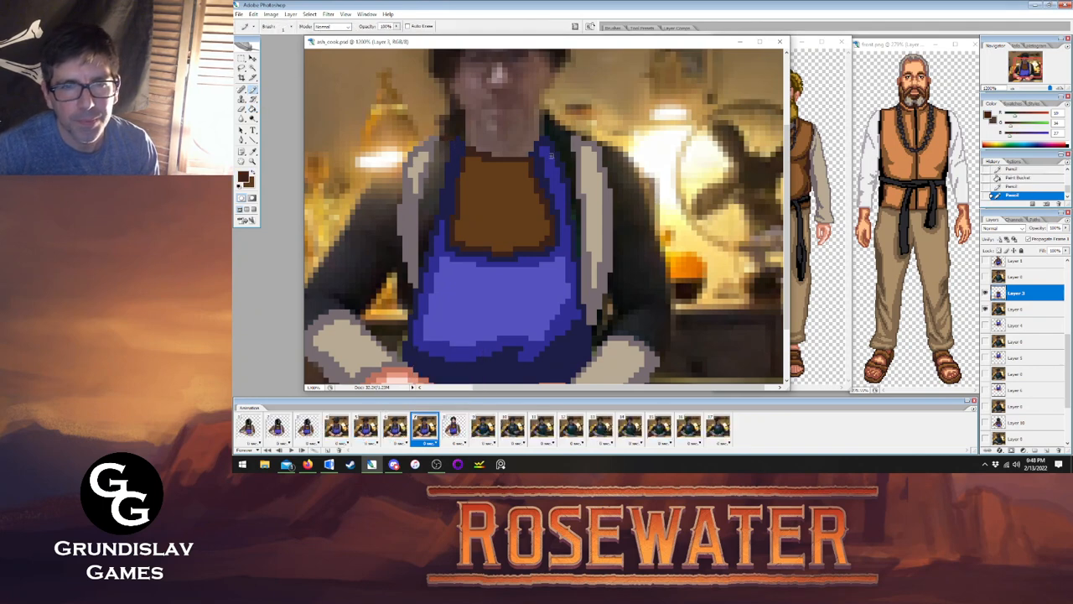
{"action": "left_click", "coordinate": [565, 136]}
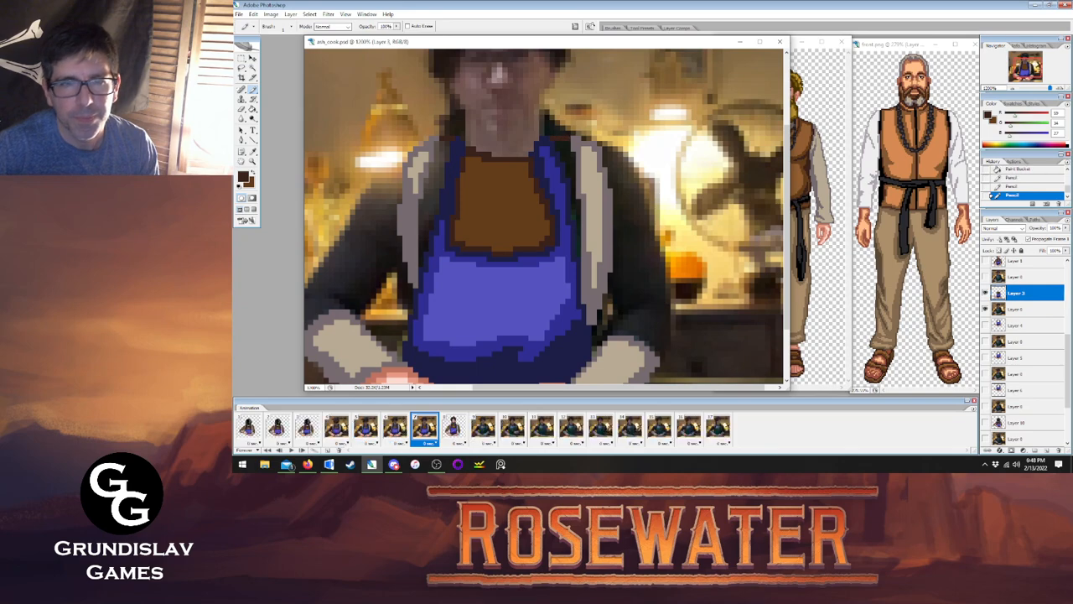
{"action": "key", "text": "g"}
{"action": "left_click", "coordinate": [567, 160]}
{"action": "left_click", "coordinate": [454, 427]}
{"action": "left_click", "coordinate": [425, 427]}
Draw lighter brown highlights in the dark brown strips beside the straps in frame 7, following frame 8.
{"action": "key", "text": "b"}
{"action": "key", "text": "x"}
{"action": "left_click", "coordinate": [453, 427]}
{"action": "left_click", "coordinate": [425, 426]}
{"action": "left_click_drag", "start_coordinate": [423, 226], "coordinate": [443, 156]}
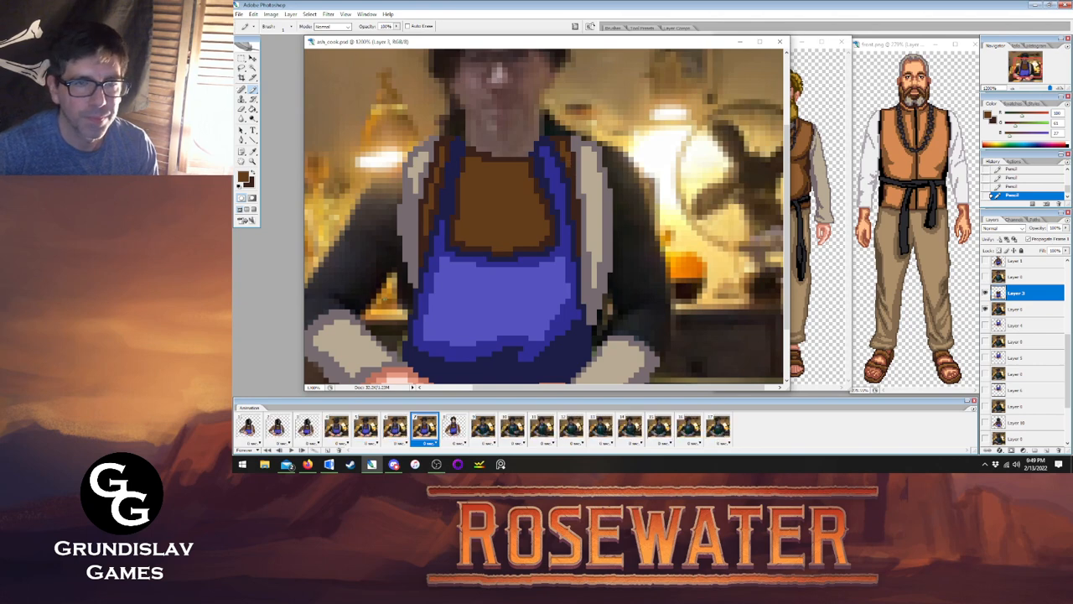
Outline the sleeve on the image's right in frame 7 in dark brown and fill it with lighter brown.
{"action": "key", "text": "x"}
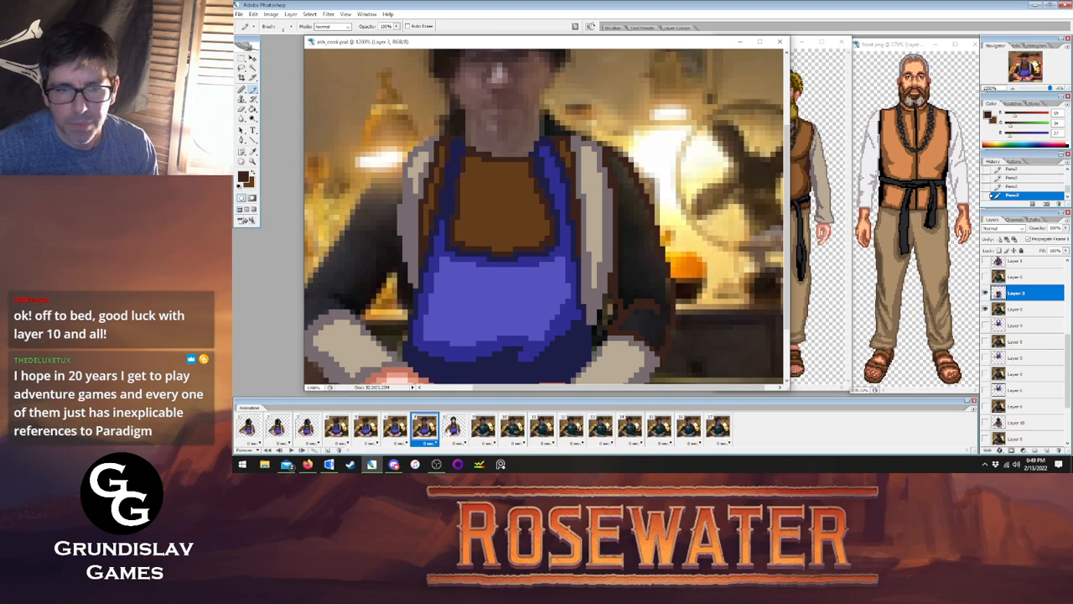
{"action": "left_click", "coordinate": [253, 110]}
{"action": "key", "text": "x"}
{"action": "left_click", "coordinate": [640, 248]}
{"action": "key", "text": "b"}
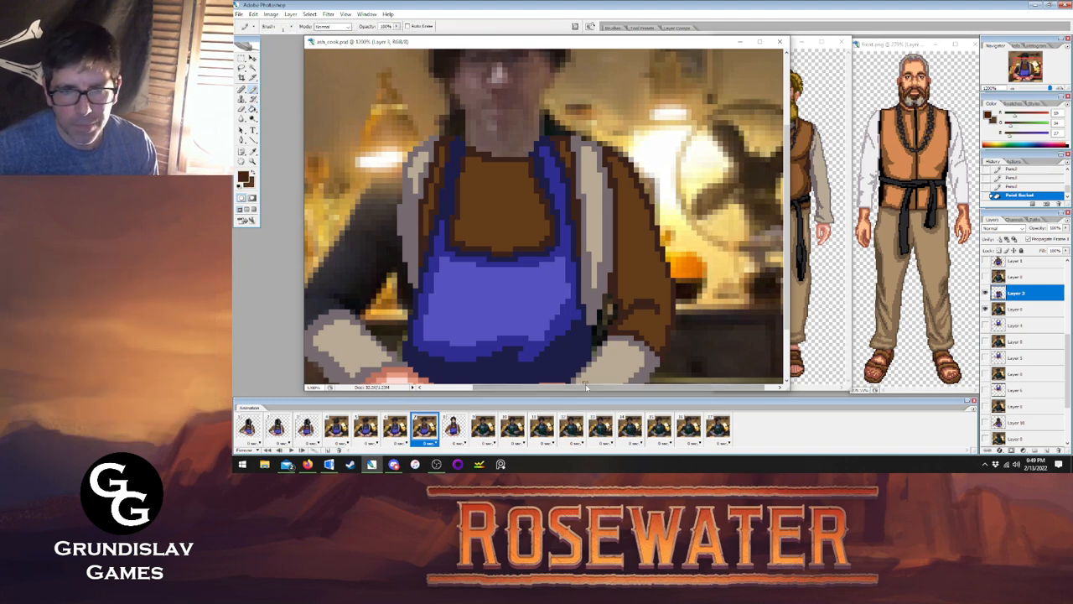
Draw the cuff edge, elbow fold and inner edge of the image's left sleeve in dark brown in frame 7.
{"action": "left_click_drag", "start_coordinate": [586, 389], "coordinate": [557, 389]}
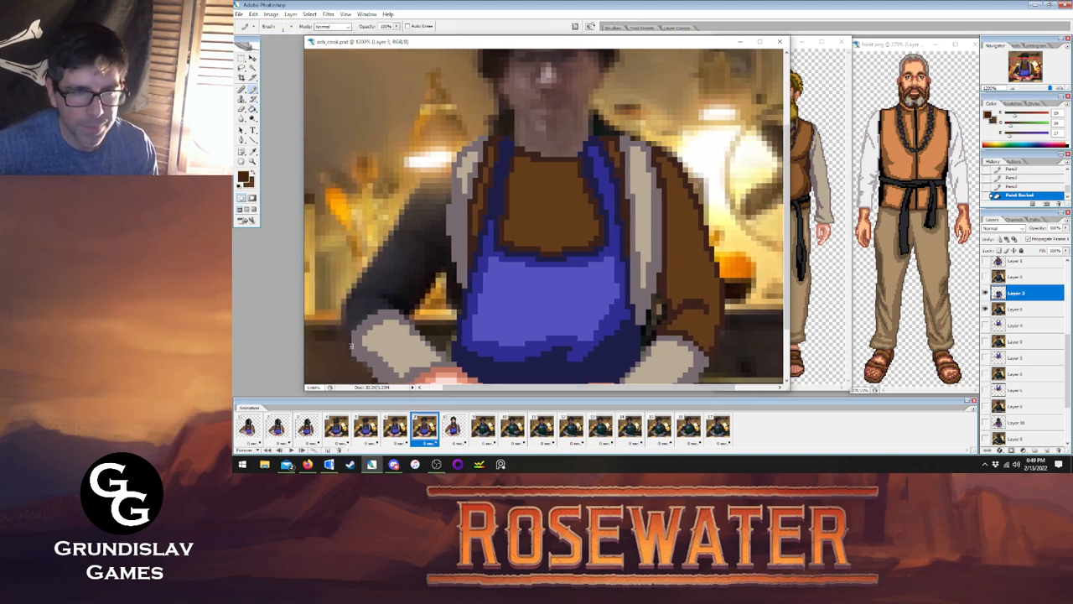
{"action": "left_click", "coordinate": [454, 434]}
{"action": "left_click", "coordinate": [431, 428]}
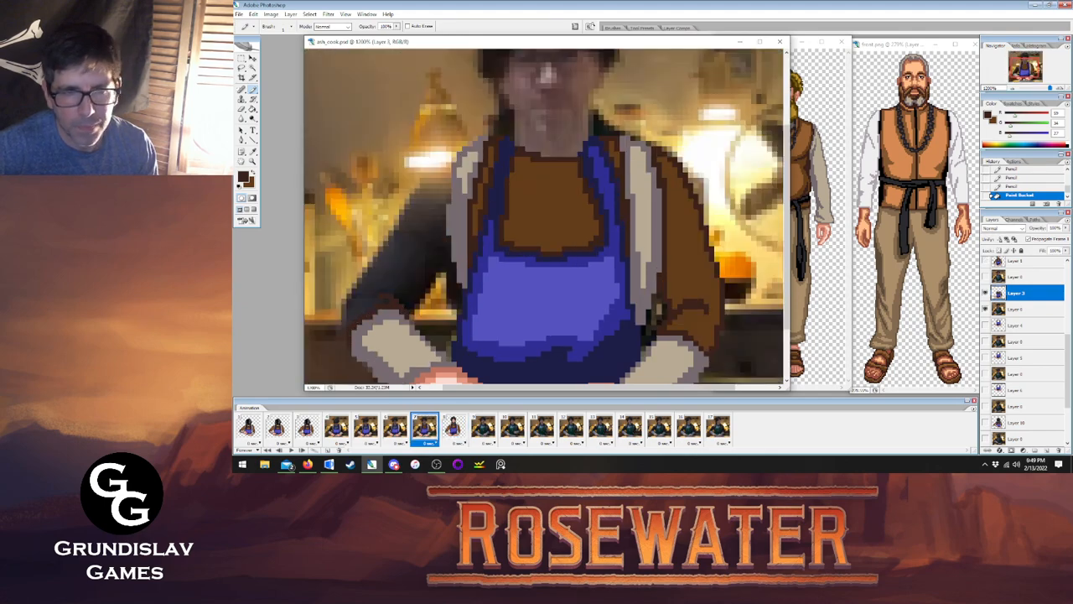
{"action": "left_click", "coordinate": [382, 291]}
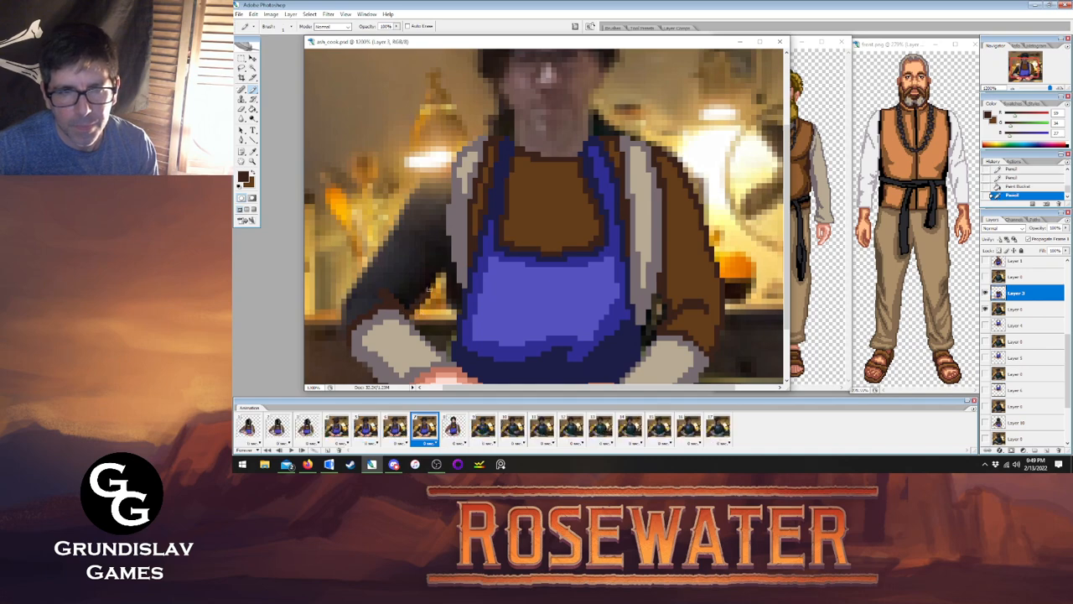
{"action": "left_click", "coordinate": [441, 269]}
{"action": "left_click", "coordinate": [450, 428]}
{"action": "left_click", "coordinate": [428, 427]}
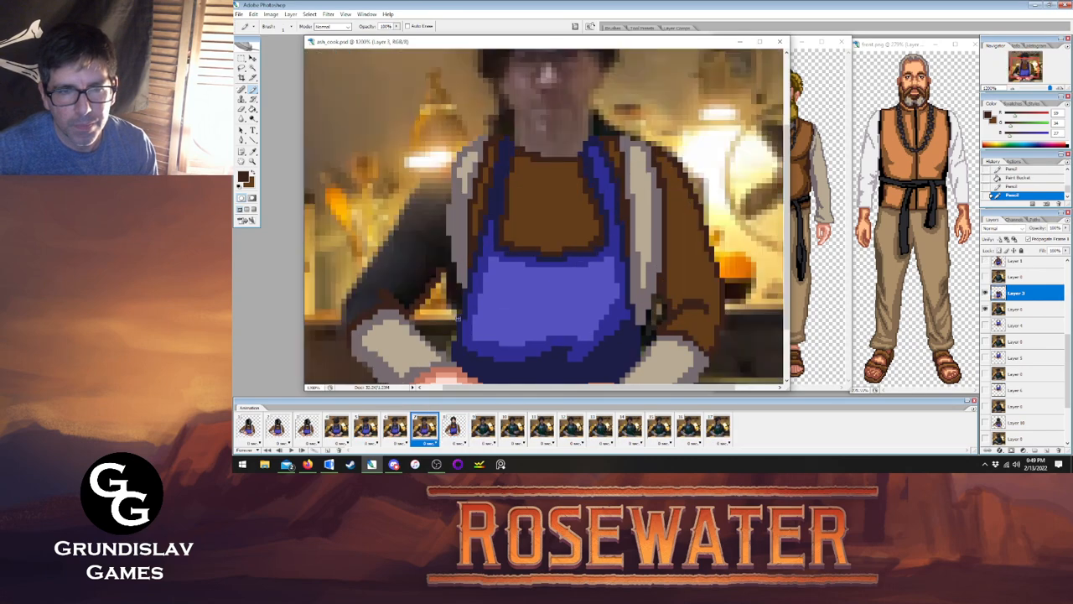
{"action": "left_click", "coordinate": [446, 270]}
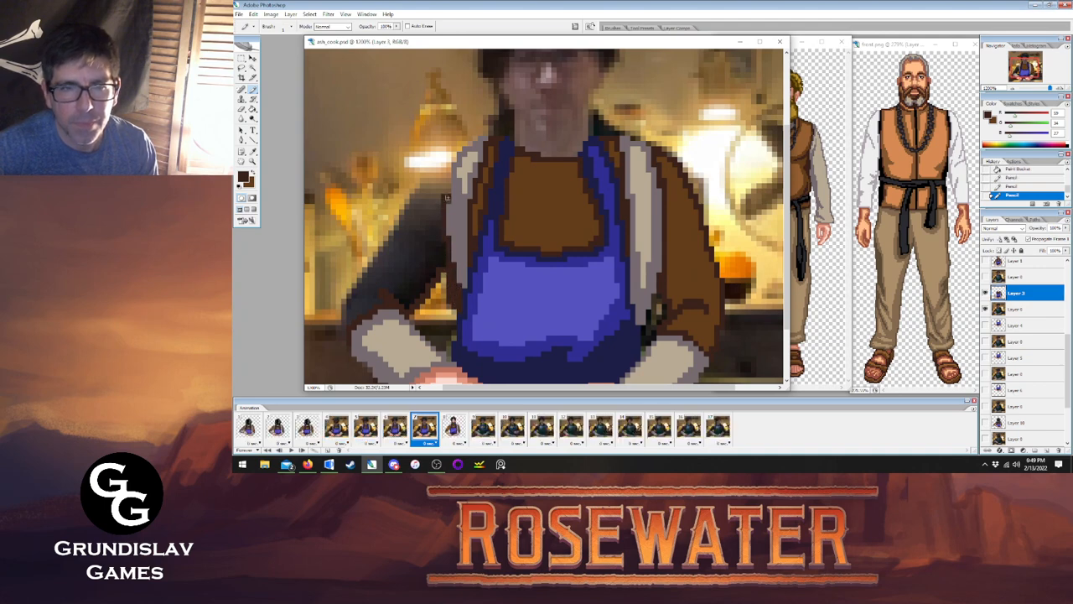
Draw the left sleeve's outer edge up to the shoulder in dark brown and fill the sleeve with lighter brown.
{"action": "left_click", "coordinate": [353, 310]}
{"action": "mouse_move", "coordinate": [346, 334]}
{"action": "left_mouse_down"}
{"action": "mouse_move", "coordinate": [356, 284]}
{"action": "mouse_move", "coordinate": [442, 171]}
{"action": "left_mouse_up"}
{"action": "left_click", "coordinate": [448, 428]}
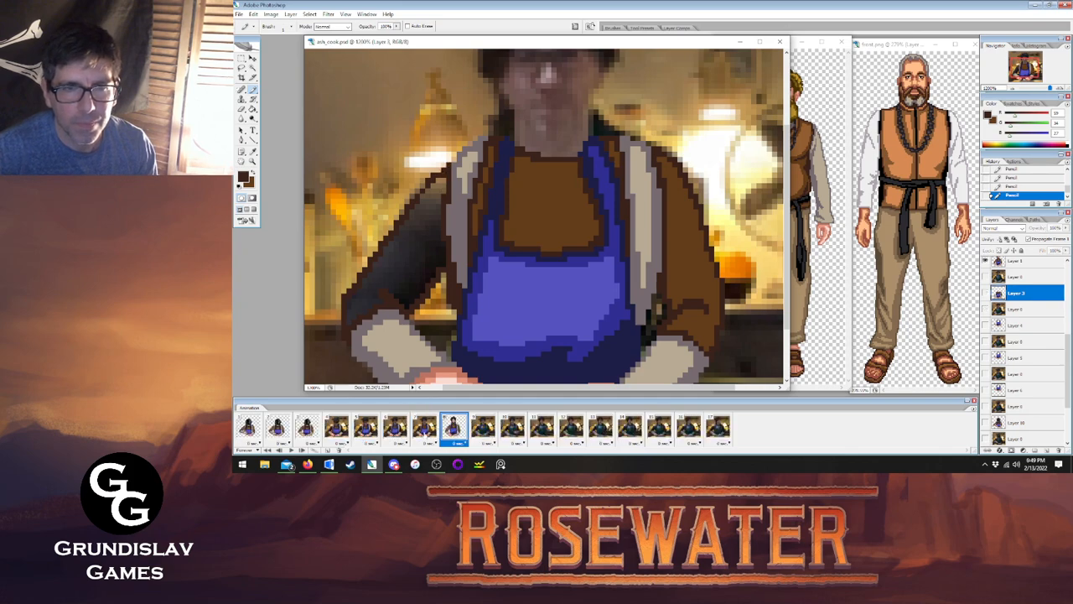
{"action": "left_click", "coordinate": [422, 426]}
{"action": "left_click", "coordinate": [253, 109]}
{"action": "left_click", "coordinate": [407, 243]}
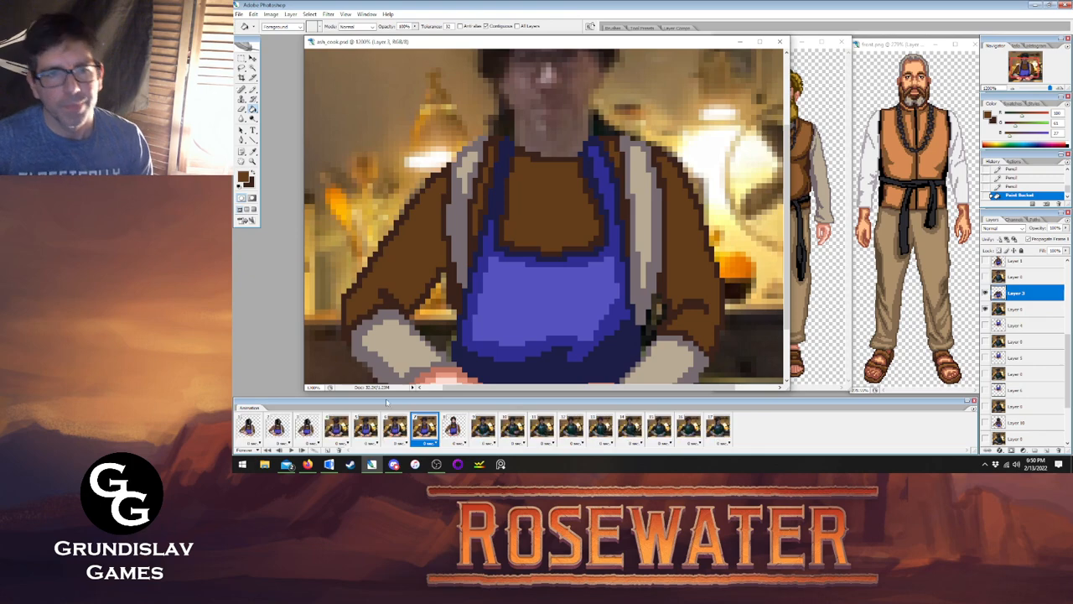
Compare the sleeves and shirt of frame 7 with those of frame 8.
{"action": "left_click", "coordinate": [447, 430]}
{"action": "left_click", "coordinate": [434, 430]}
{"action": "left_click", "coordinate": [445, 431]}
{"action": "left_click", "coordinate": [436, 432]}
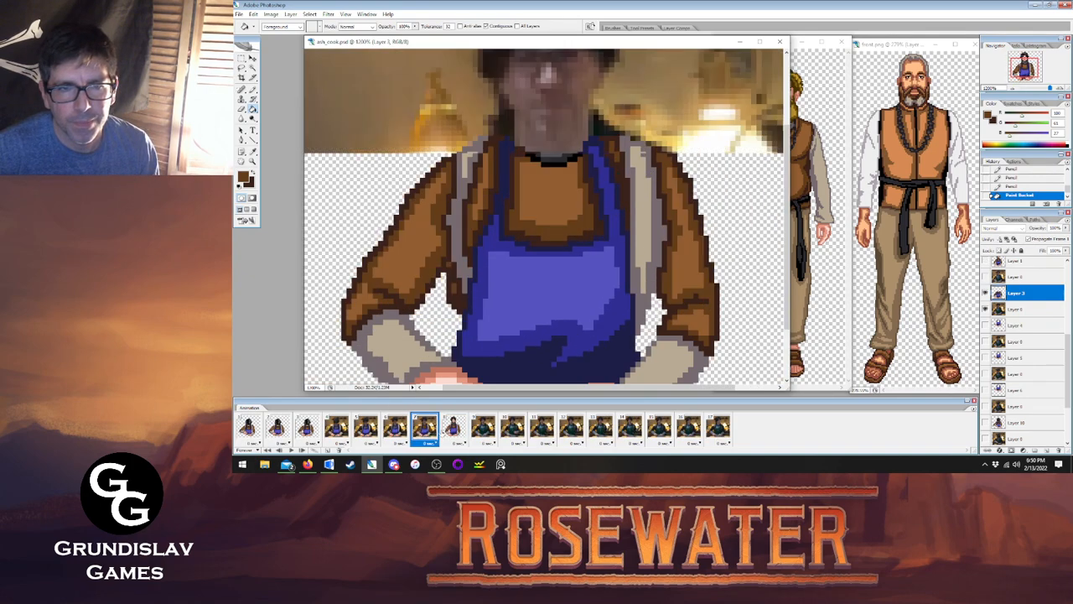
{"action": "left_click", "coordinate": [449, 431]}
{"action": "left_click", "coordinate": [435, 431]}
{"action": "left_click", "coordinate": [451, 429]}
{"action": "left_click", "coordinate": [432, 430]}
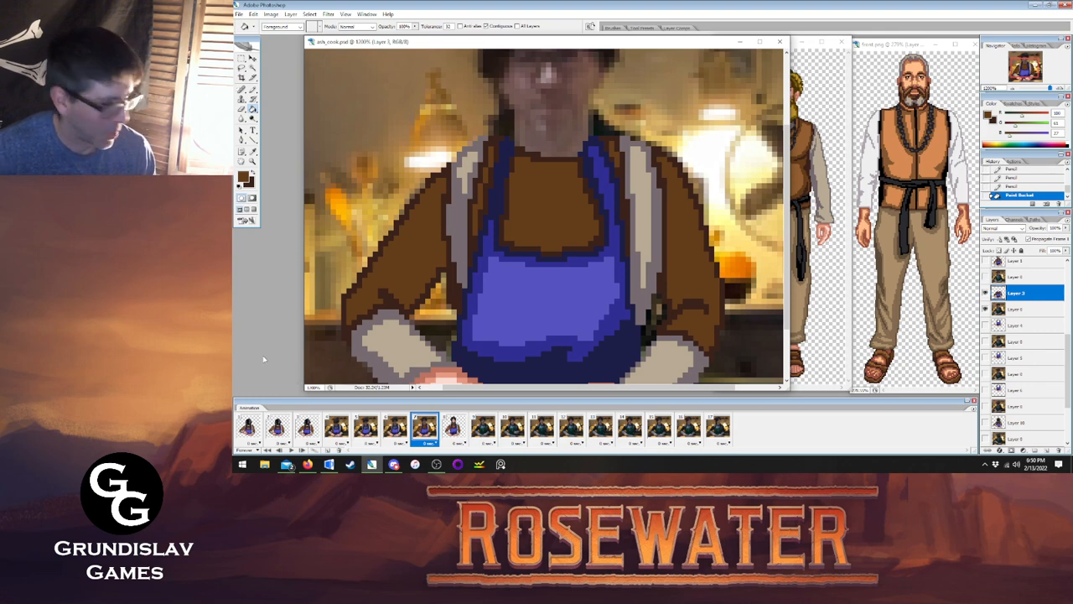
Draw the left sleeve's outer edge in dark brown on Layer 4 in frame 6, erasing the misplaced upper part.
{"action": "key", "text": "b"}
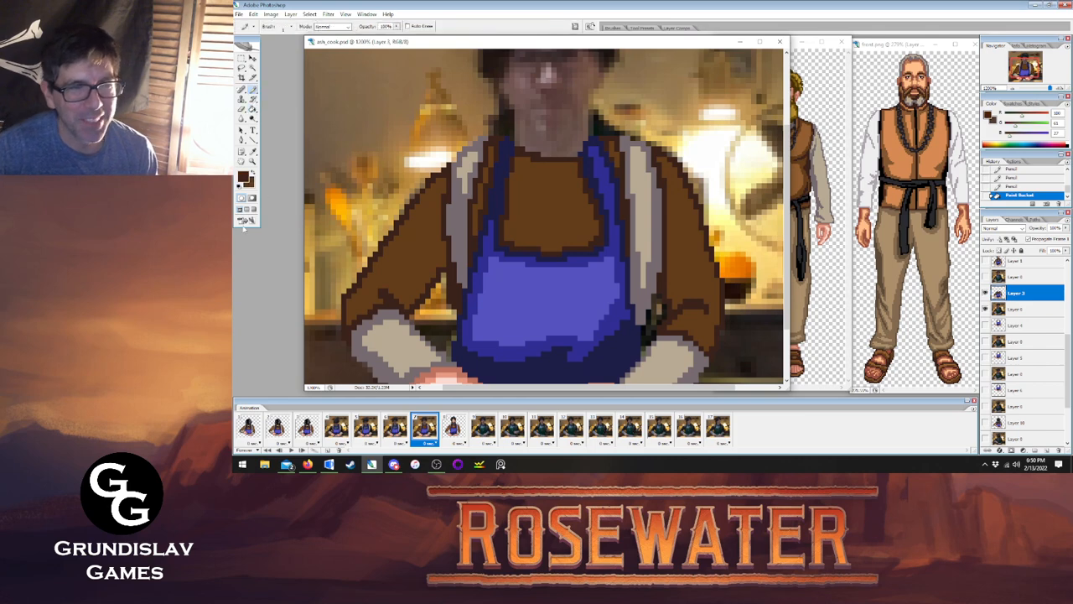
{"action": "left_click", "coordinate": [392, 430]}
{"action": "left_click", "coordinate": [424, 430]}
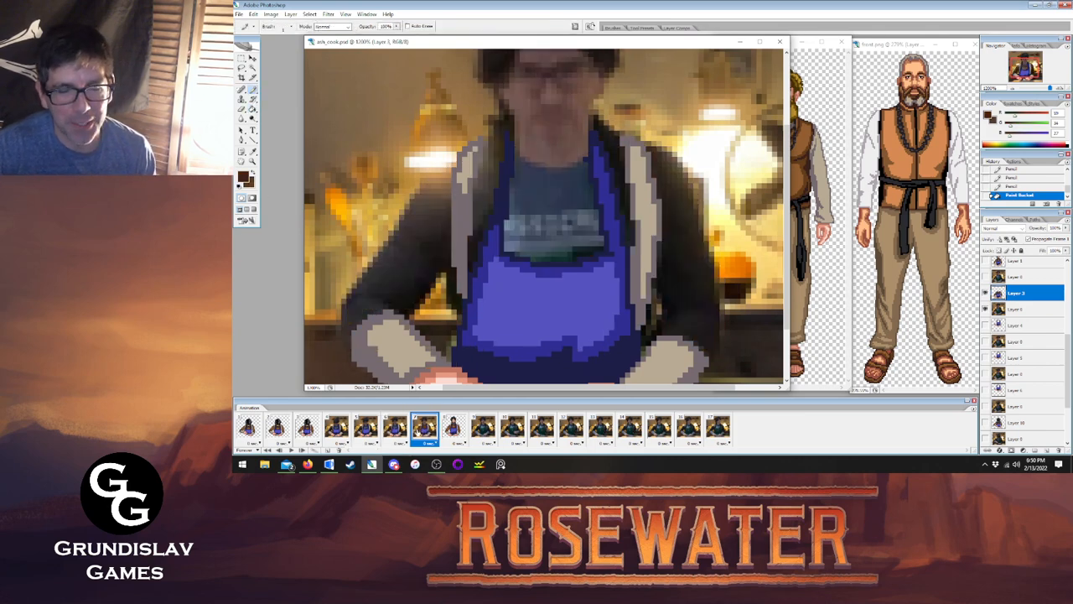
{"action": "left_click", "coordinate": [401, 436]}
{"action": "left_click", "coordinate": [423, 430]}
{"action": "left_click", "coordinate": [396, 428]}
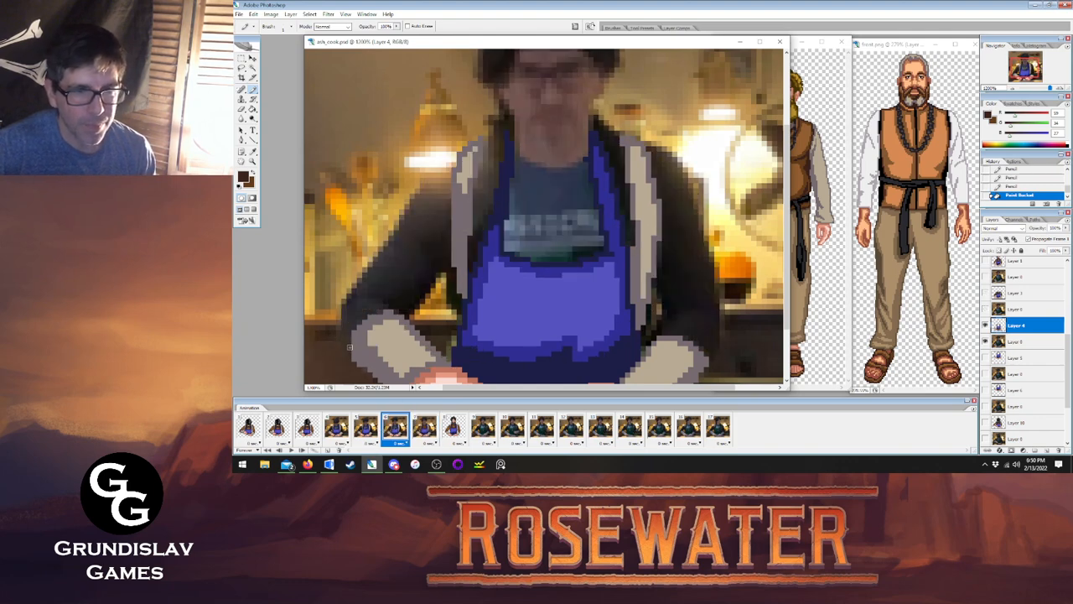
{"action": "left_click_drag", "start_coordinate": [344, 299], "coordinate": [399, 216]}
{"action": "left_click", "coordinate": [243, 110]}
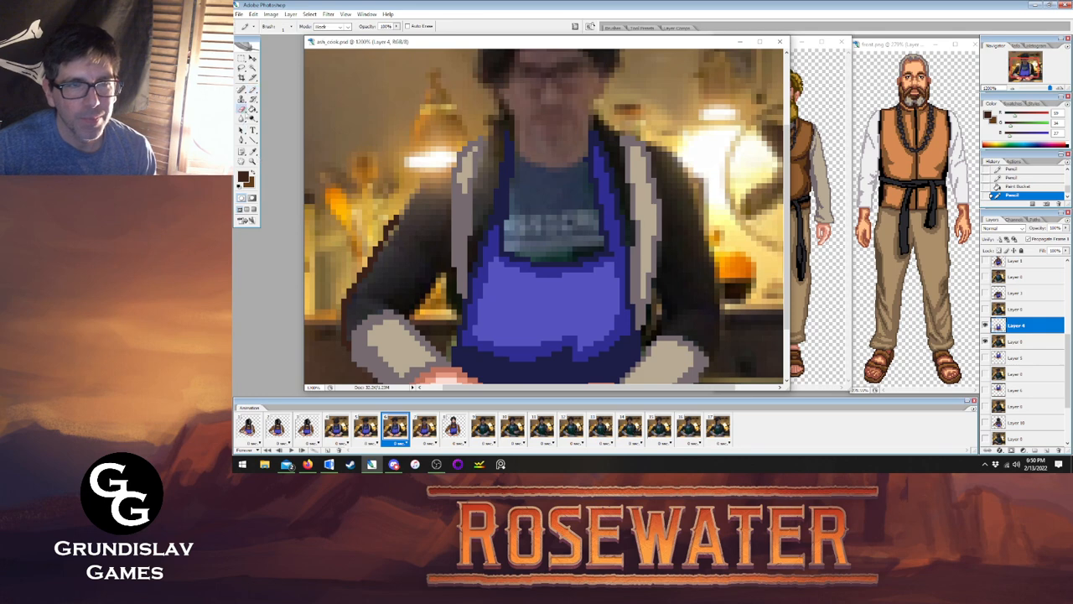
{"action": "left_click_drag", "start_coordinate": [376, 253], "coordinate": [397, 218]}
{"action": "left_click", "coordinate": [366, 257]}
{"action": "left_click", "coordinate": [252, 89]}
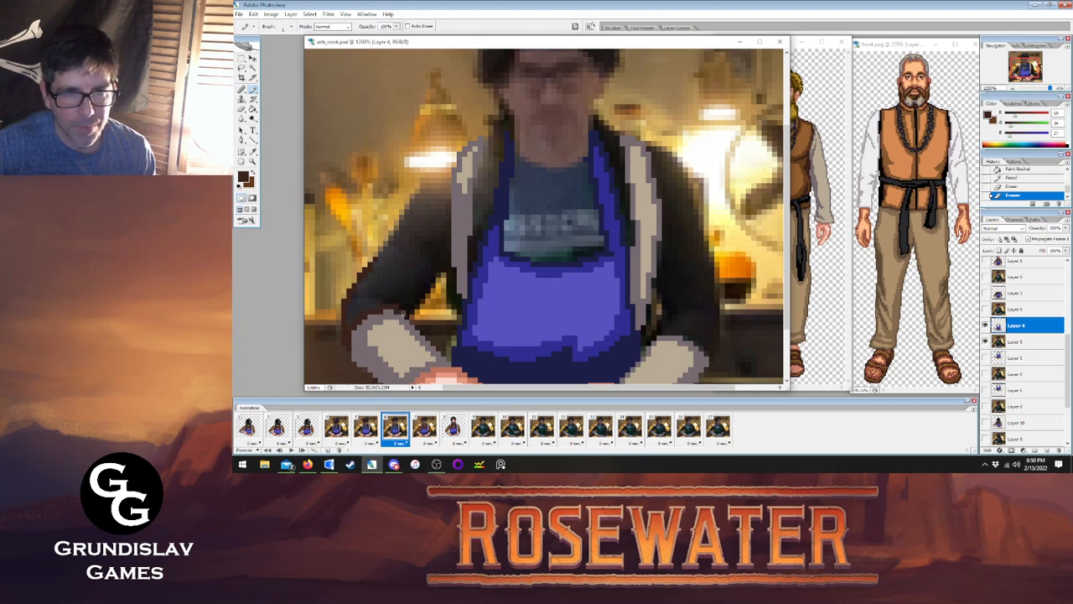
Draw the left sleeve's elbow fold and its inner edge along the strap in frame 6, using frame 7 as reference.
{"action": "left_click", "coordinate": [377, 295]}
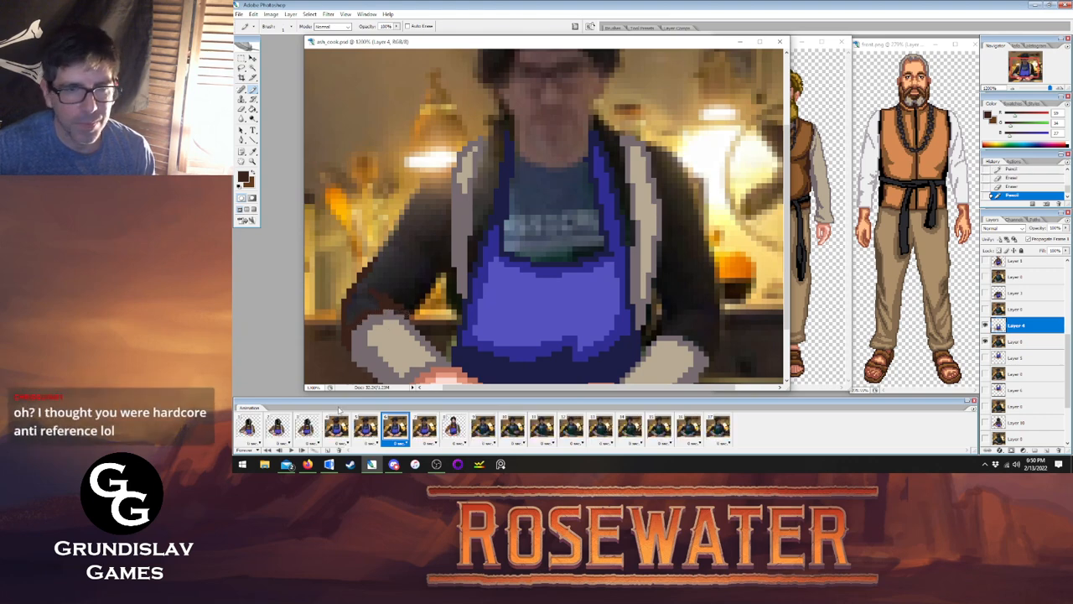
{"action": "left_click", "coordinate": [423, 427]}
{"action": "left_click", "coordinate": [395, 426]}
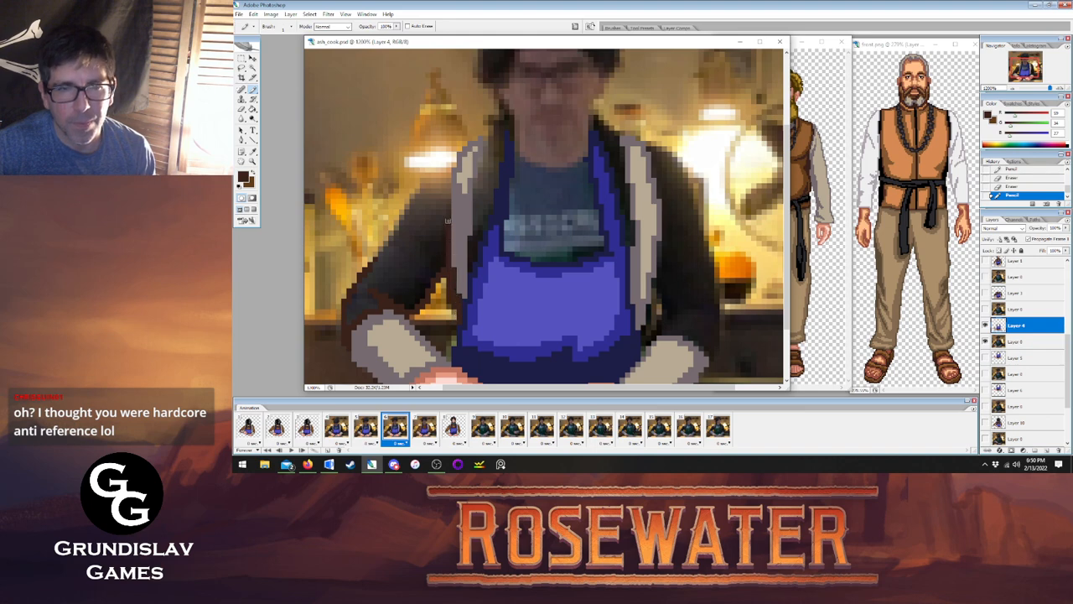
{"action": "left_click", "coordinate": [414, 431]}
{"action": "left_click", "coordinate": [395, 428]}
Complete the left sleeve's outer outline up to the shoulder in frame 6 in dark brown, checking it against frame 7.
{"action": "left_click", "coordinate": [453, 166]}
{"action": "left_click", "coordinate": [416, 426]}
{"action": "left_click", "coordinate": [397, 427]}
{"action": "left_click_drag", "start_coordinate": [379, 263], "coordinate": [447, 166]}
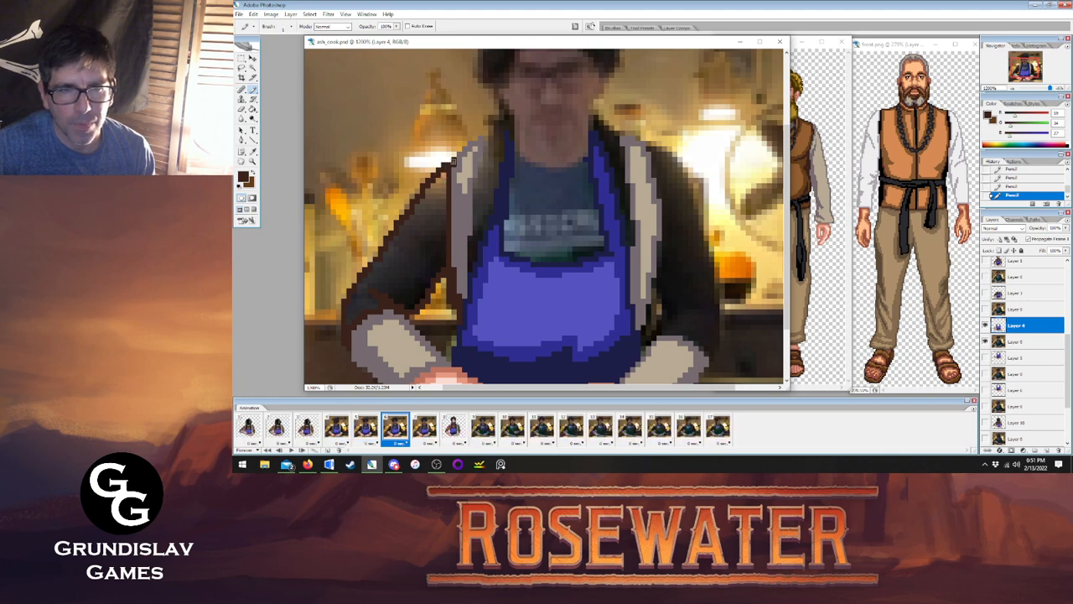
Compare the sleeve outline in frame 6 with the neighbouring frames and the finished frame 3.
{"action": "left_click", "coordinate": [419, 427]}
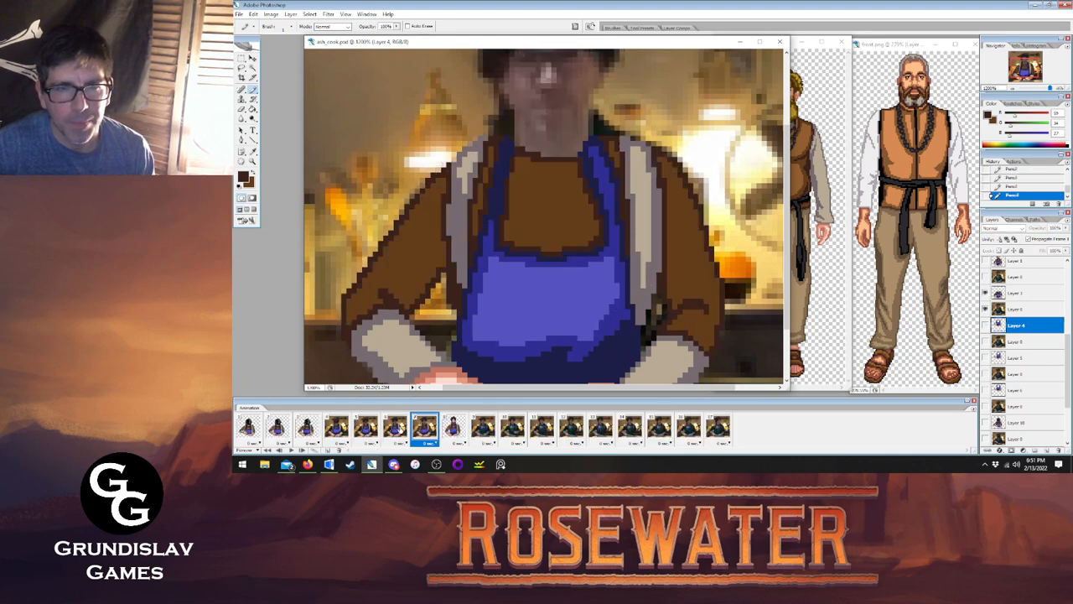
{"action": "left_click", "coordinate": [449, 429]}
{"action": "left_click", "coordinate": [423, 427]}
{"action": "left_click", "coordinate": [394, 427]}
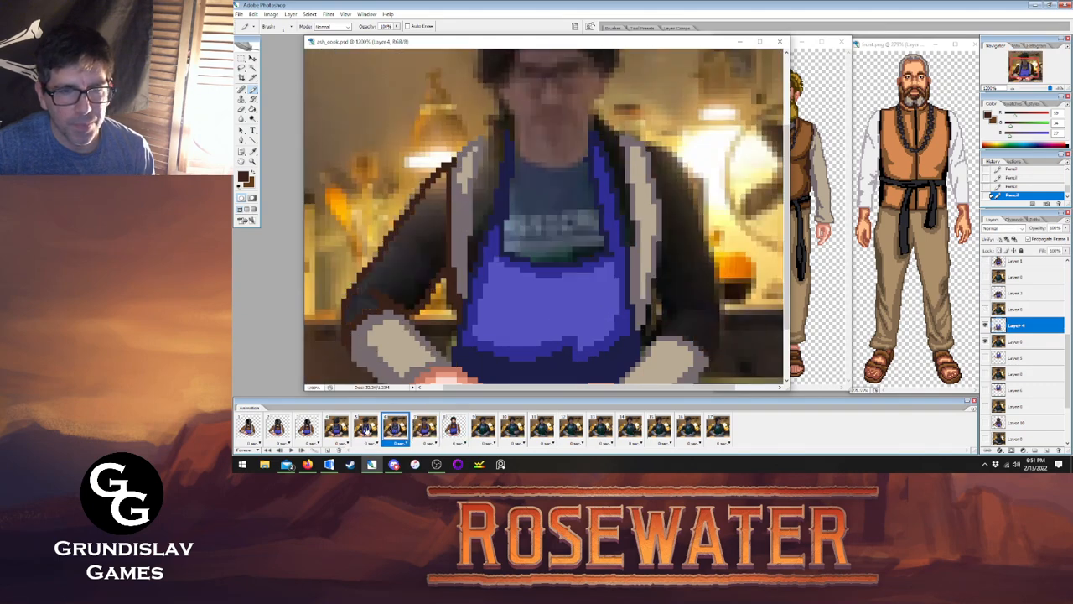
{"action": "left_click", "coordinate": [365, 430]}
{"action": "left_click", "coordinate": [394, 429]}
{"action": "left_click", "coordinate": [425, 428]}
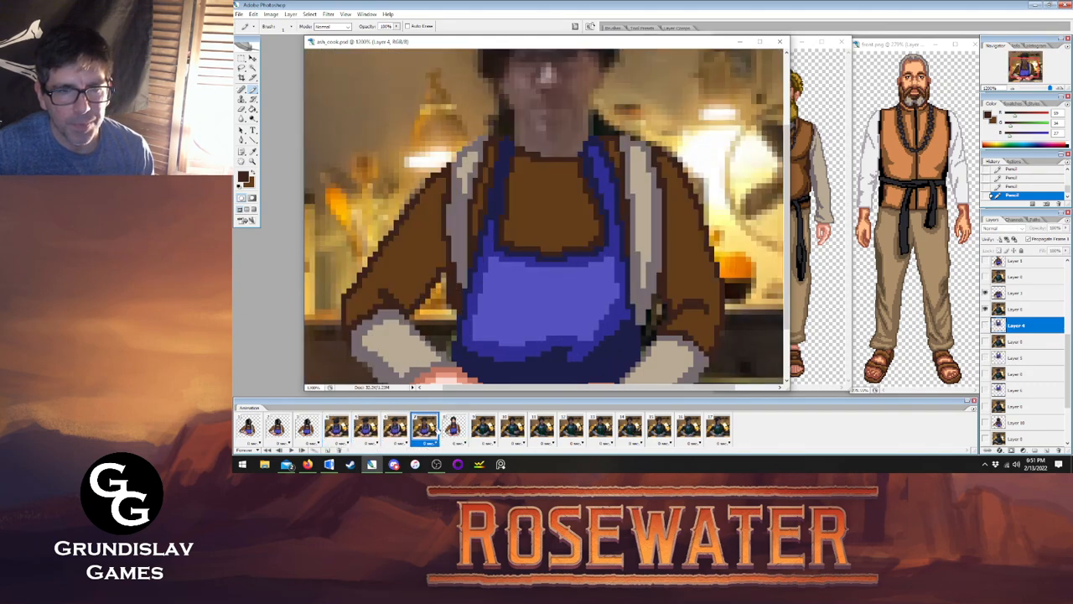
{"action": "left_click", "coordinate": [312, 429]}
Outline the right sleeve in dark brown in frame 6 and fill both sleeves with lighter brown.
{"action": "left_click", "coordinate": [395, 428]}
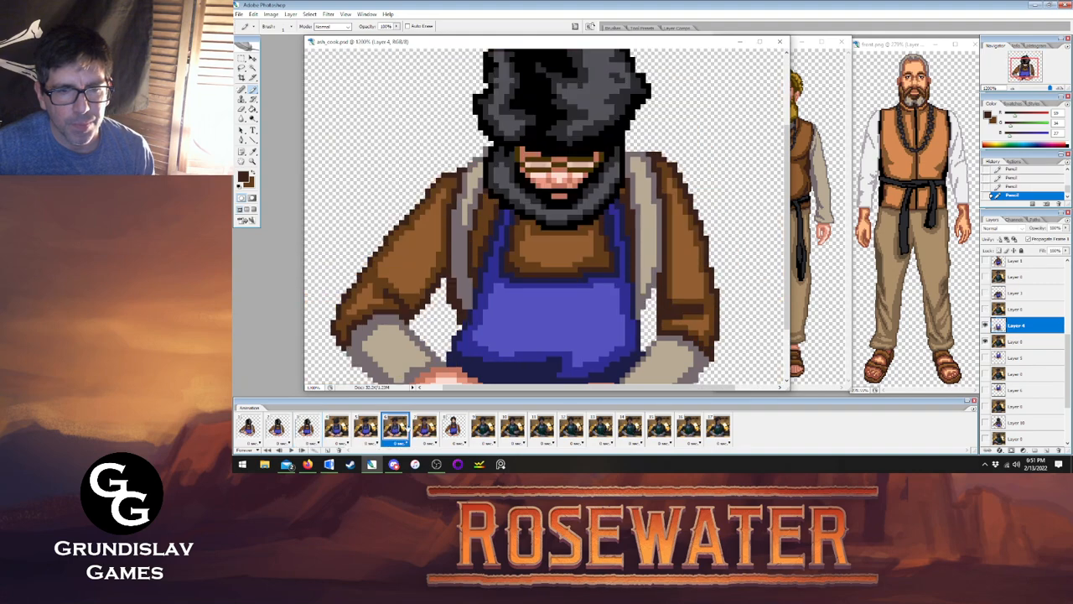
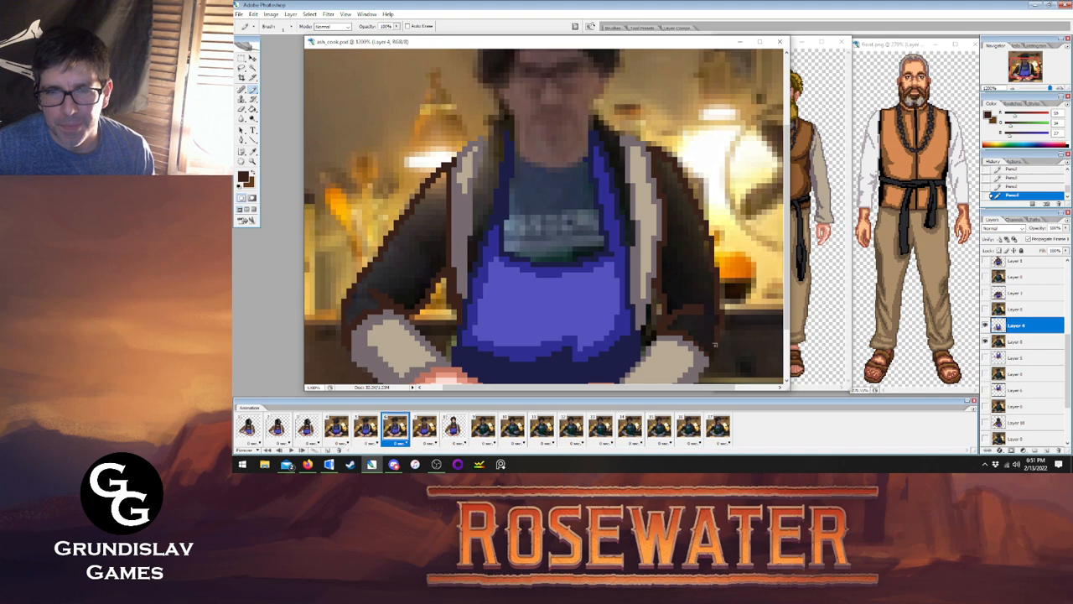
{"action": "left_click", "coordinate": [425, 428]}
{"action": "left_click", "coordinate": [397, 428]}
{"action": "key", "text": "g"}
{"action": "key", "text": "x"}
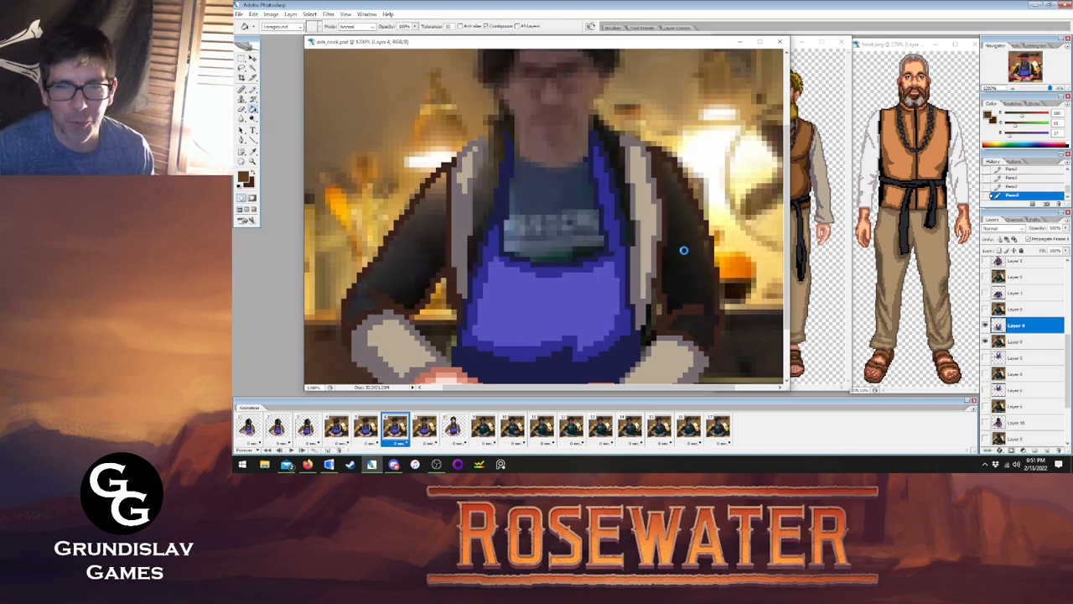
{"action": "left_click", "coordinate": [682, 248]}
{"action": "left_click", "coordinate": [410, 260]}
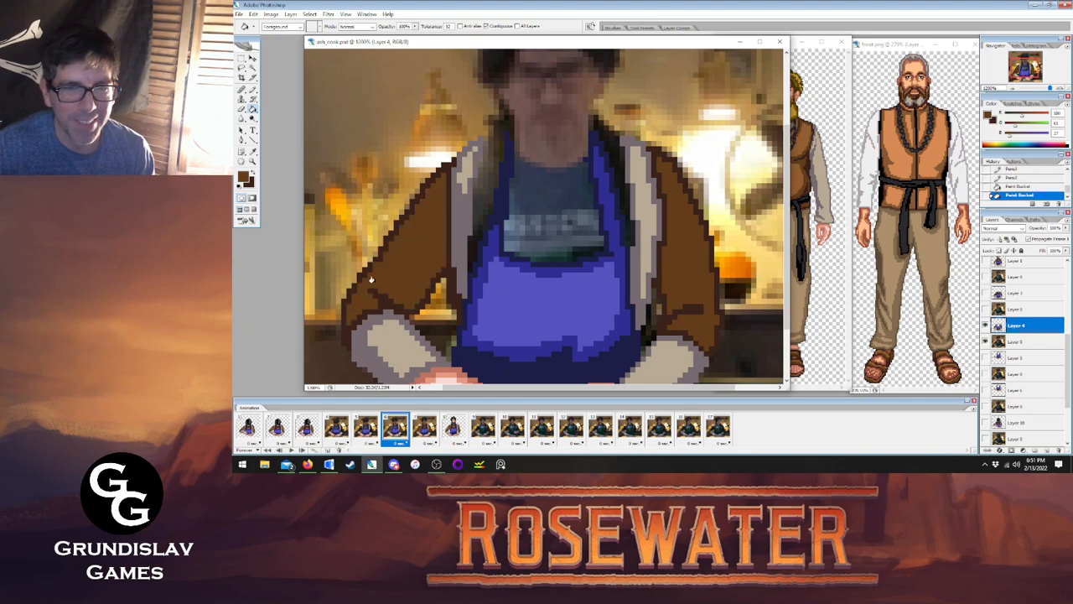
Draw dark brown shoulder edges between the straps and the neck in frame 6, using frame 7 as reference.
{"action": "key", "text": "b"}
{"action": "left_click", "coordinate": [424, 430]}
{"action": "left_click", "coordinate": [396, 430]}
{"action": "left_click", "coordinate": [424, 431]}
{"action": "left_click", "coordinate": [394, 431]}
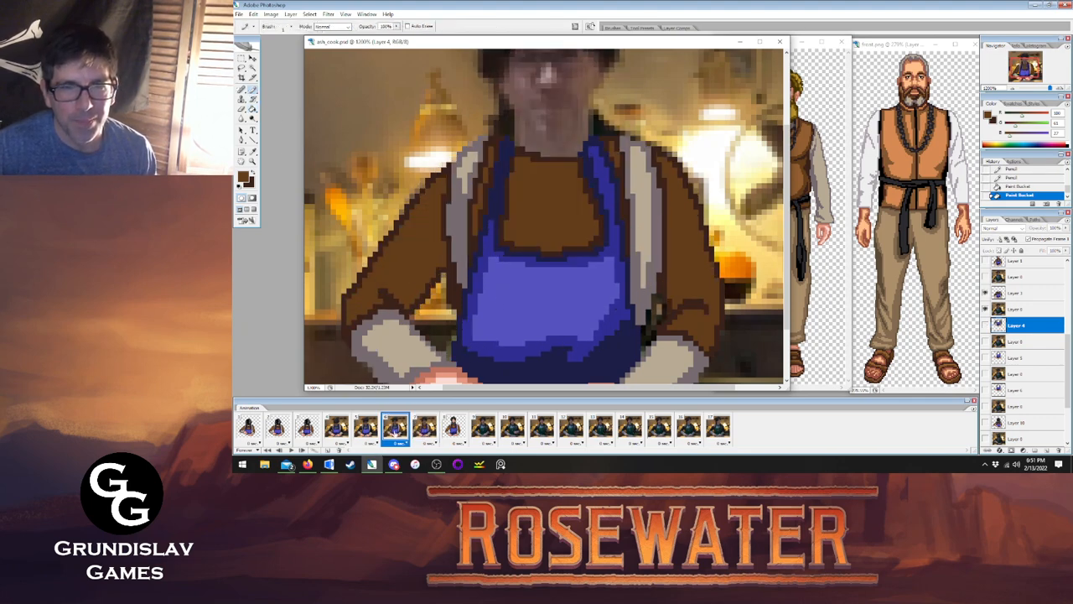
{"action": "key", "text": "x"}
{"action": "left_click", "coordinate": [484, 139]}
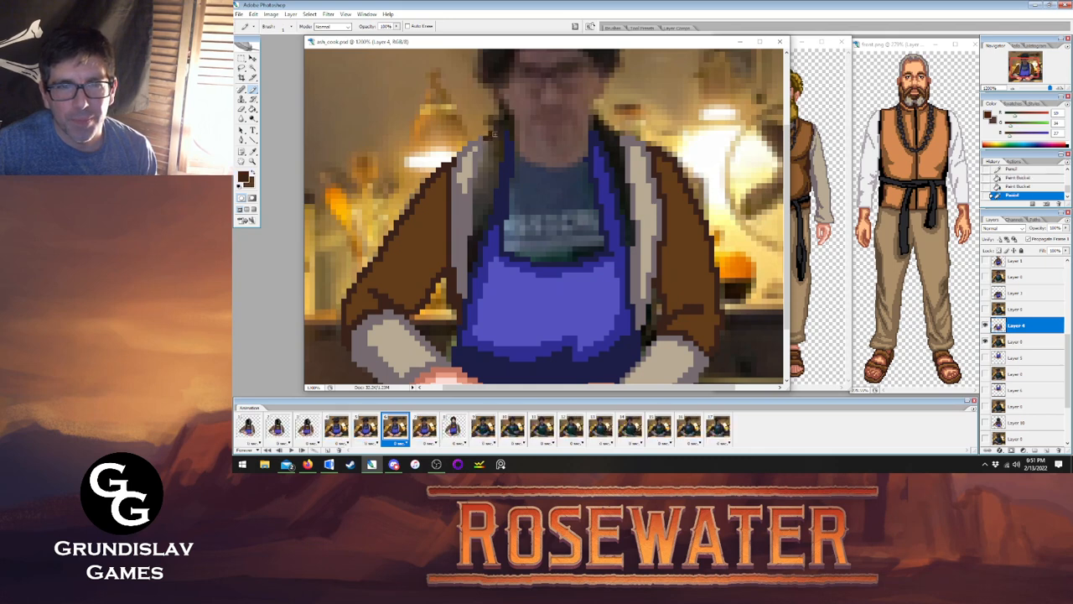
{"action": "left_click", "coordinate": [500, 131]}
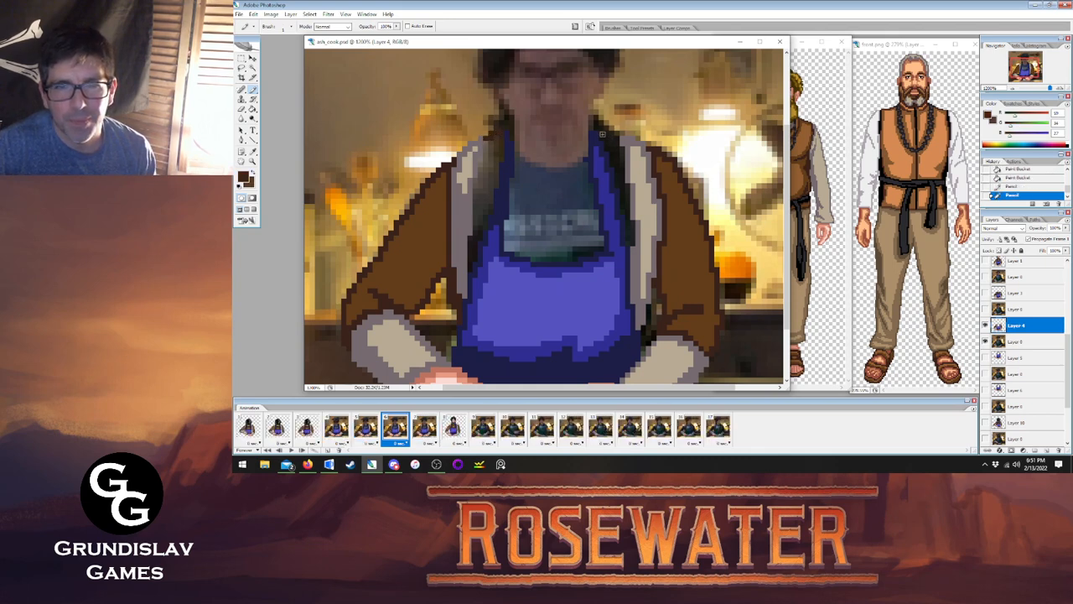
{"action": "left_click", "coordinate": [616, 137]}
Fill the strips between the apron and the beige straps in frame 6 with dark brown, following frames 7 and 8.
{"action": "left_click", "coordinate": [459, 428]}
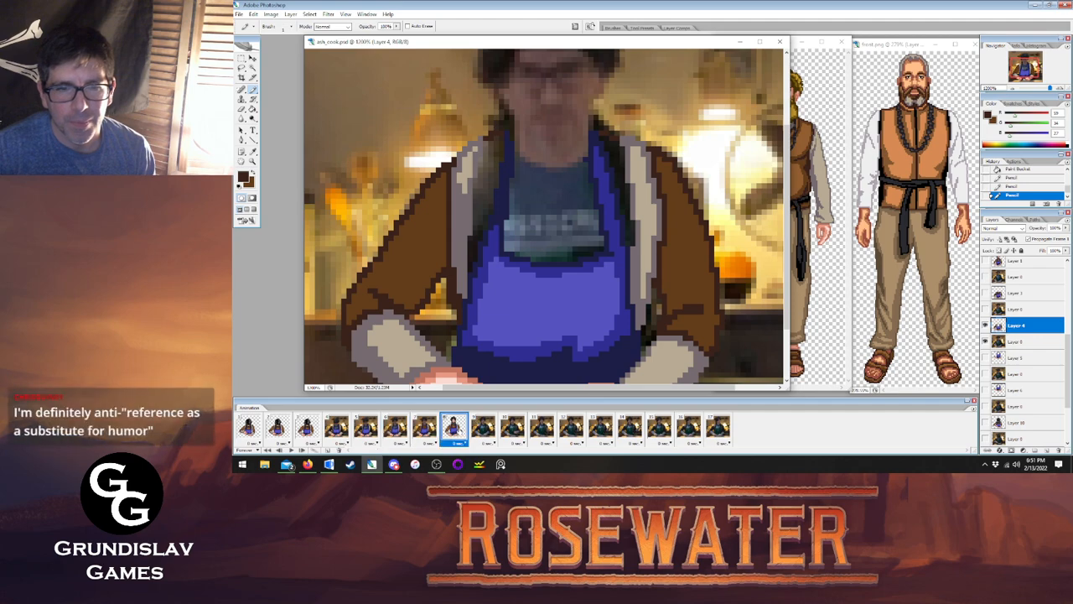
{"action": "left_click", "coordinate": [423, 428]}
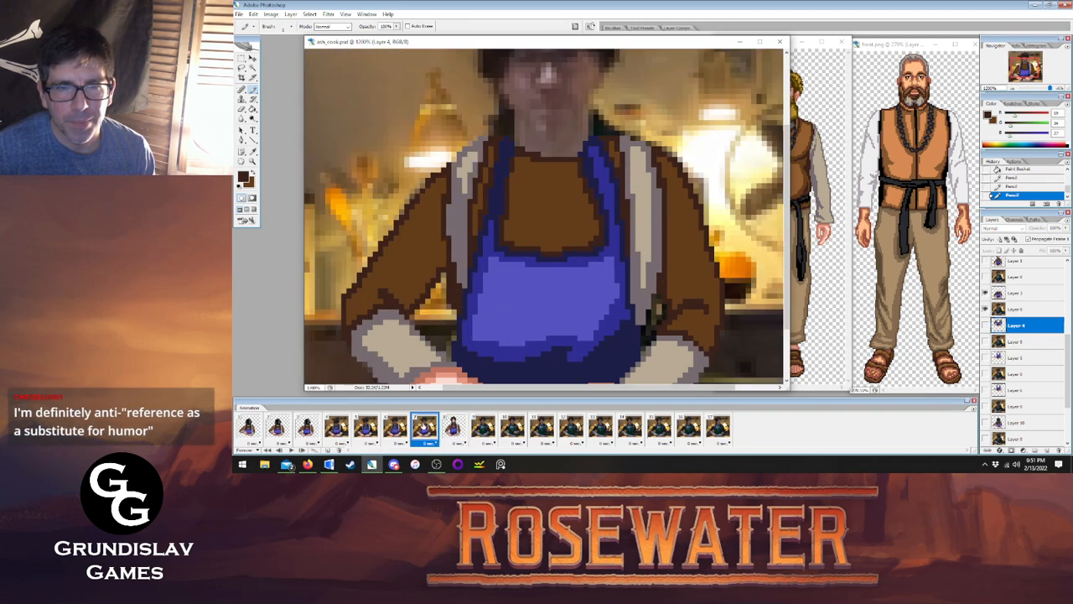
{"action": "left_click", "coordinate": [395, 428]}
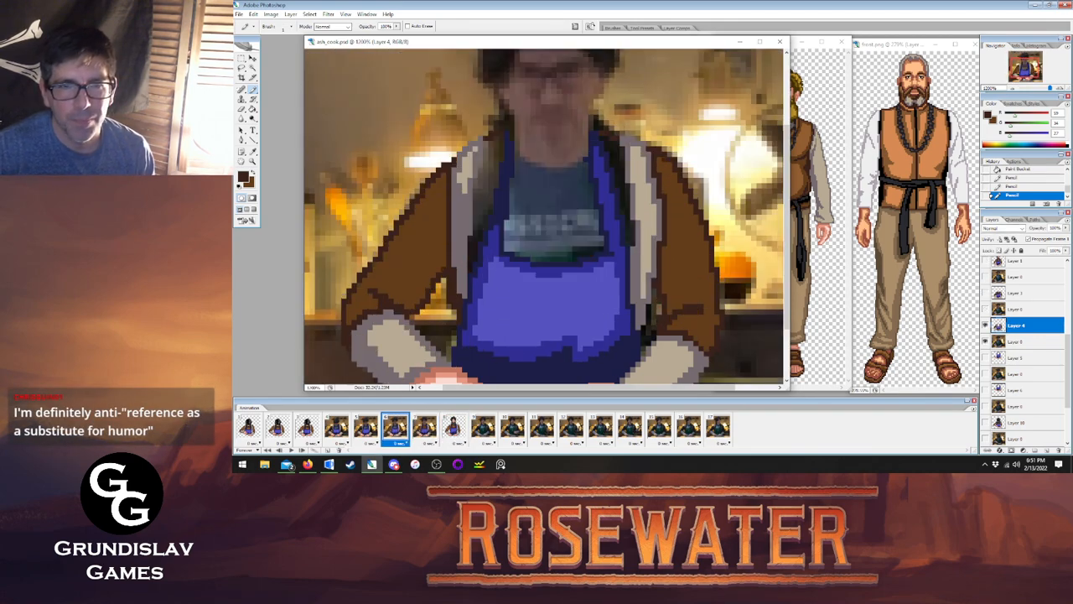
{"action": "left_click", "coordinate": [253, 110]}
{"action": "left_click", "coordinate": [487, 194]}
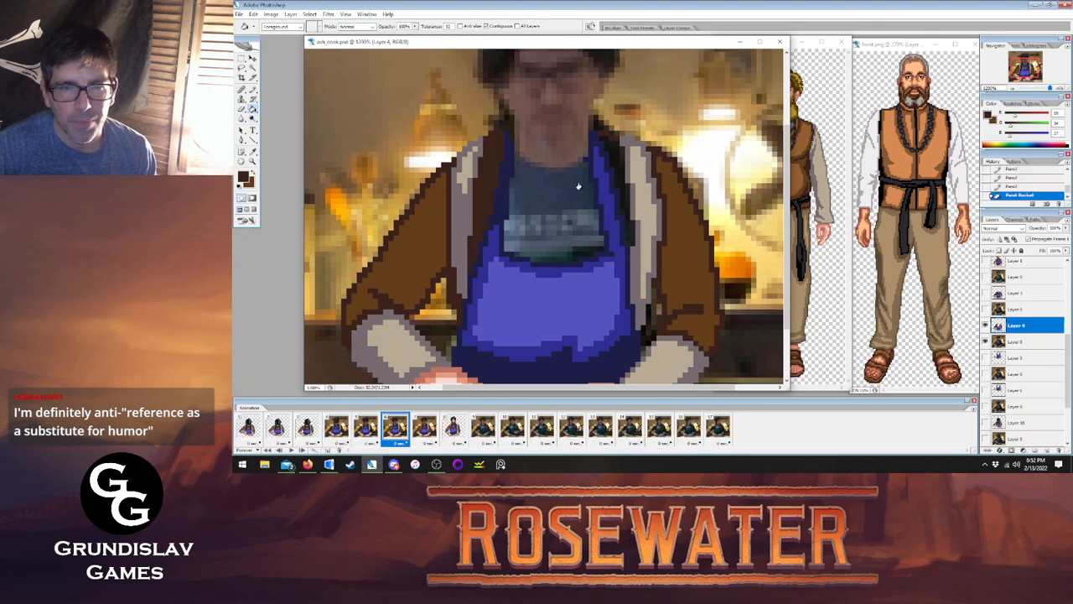
{"action": "left_click", "coordinate": [609, 156]}
Draw a dark brown neckline in frame 6 and fill the shirt area above the apron with dark brown.
{"action": "key", "text": "b"}
{"action": "left_click_drag", "start_coordinate": [518, 157], "coordinate": [580, 159]}
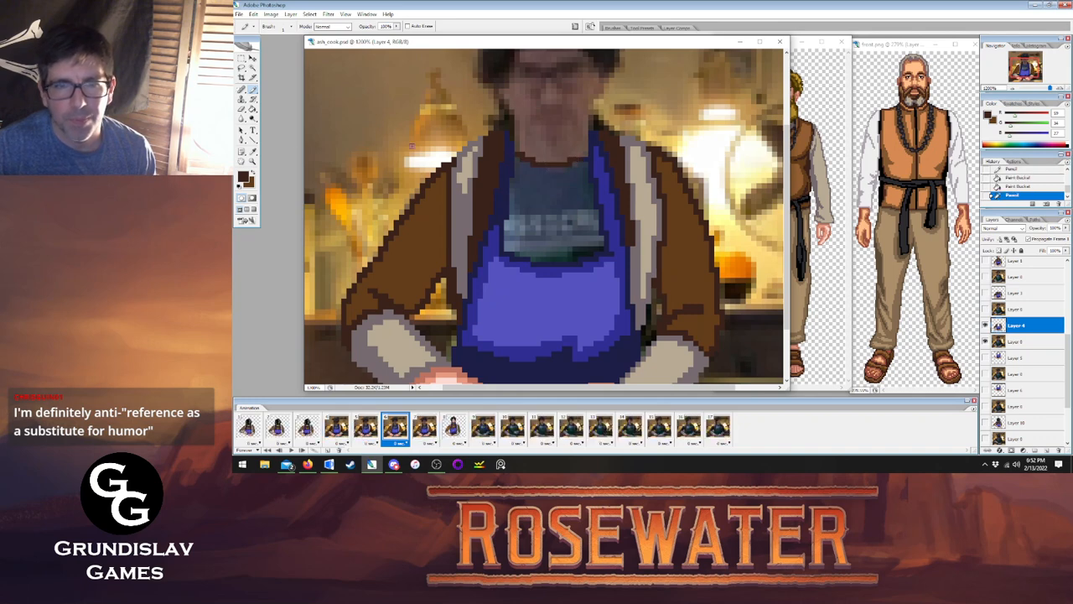
{"action": "key", "text": "g"}
{"action": "left_click", "coordinate": [524, 216]}
Shade the dark strips between the apron and the beige straps in frame 6 with lighter brown.
{"action": "key", "text": "b"}
{"action": "key", "text": "x"}
{"action": "left_click", "coordinate": [395, 427]}
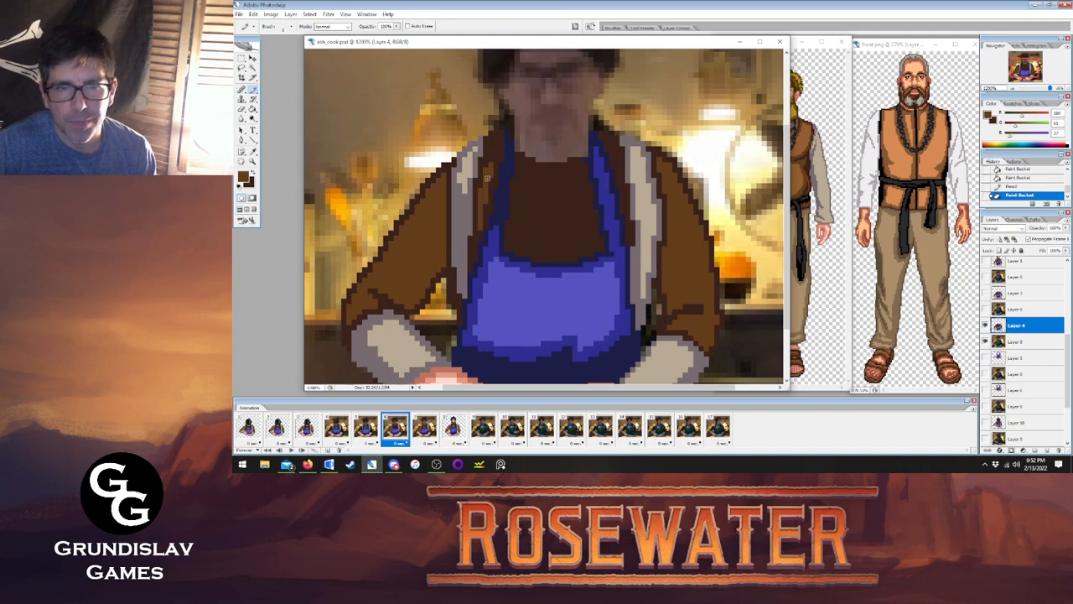
{"action": "mouse_move", "coordinate": [493, 152]}
{"action": "left_mouse_down"}
{"action": "mouse_move", "coordinate": [497, 139]}
{"action": "mouse_move", "coordinate": [532, 168]}
{"action": "mouse_move", "coordinate": [570, 167]}
{"action": "left_mouse_up"}
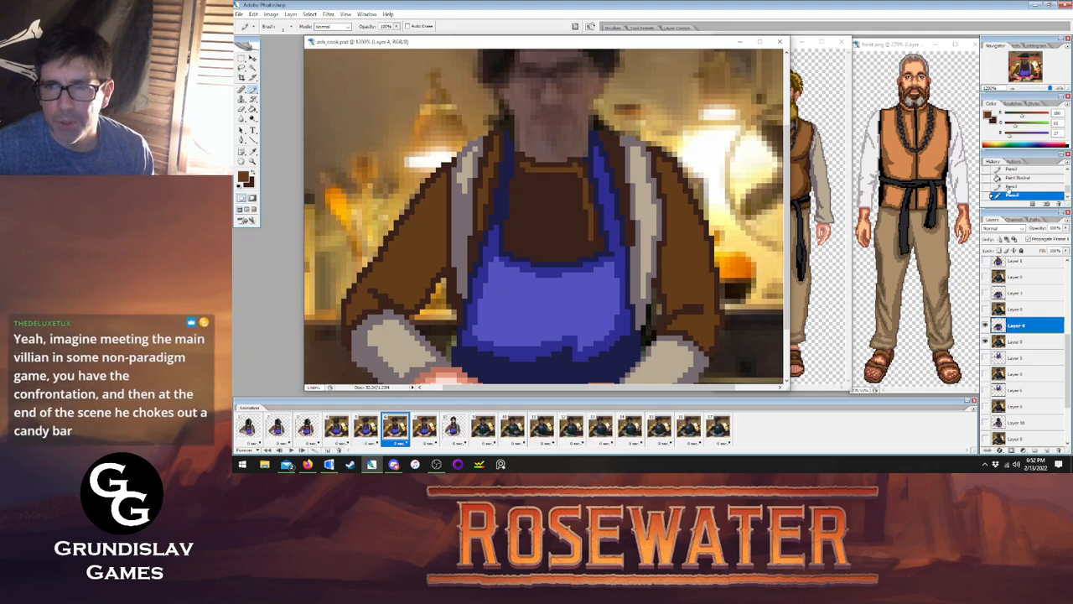
{"action": "key", "text": "ctrl+z"}
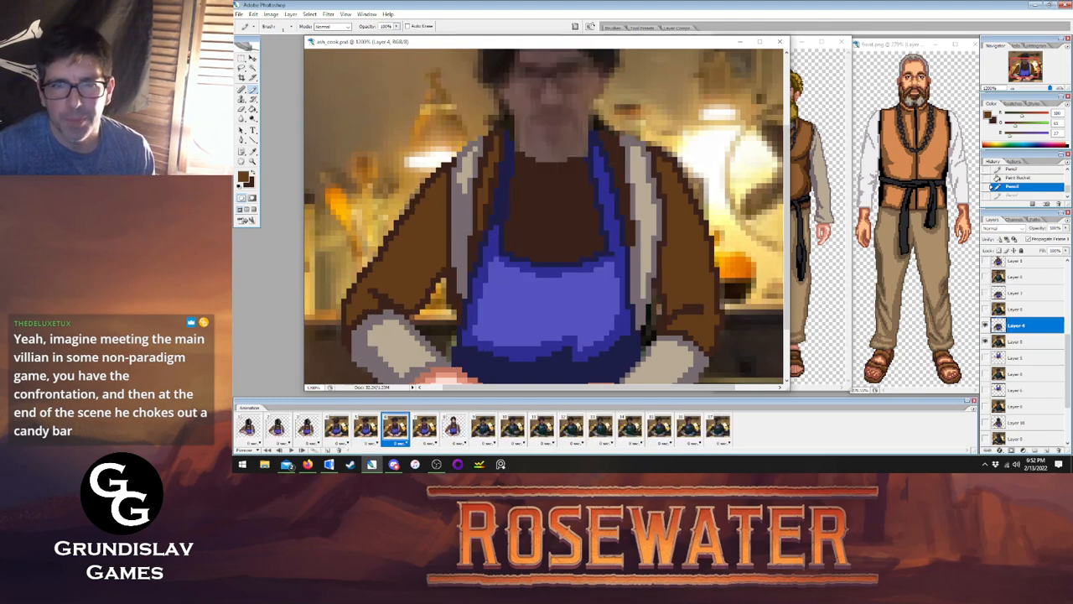
{"action": "left_click", "coordinate": [612, 147]}
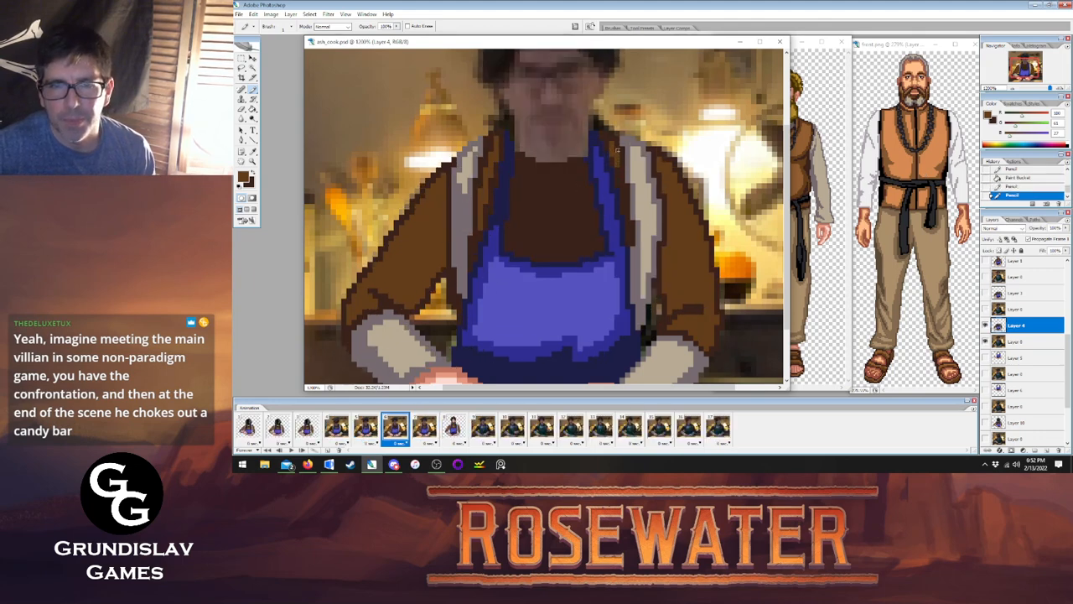
Trace the inside of the shirt area in frame 6 in lighter brown and fill it, keeping a dark edge along the apron.
{"action": "left_click_drag", "start_coordinate": [528, 168], "coordinate": [566, 169]}
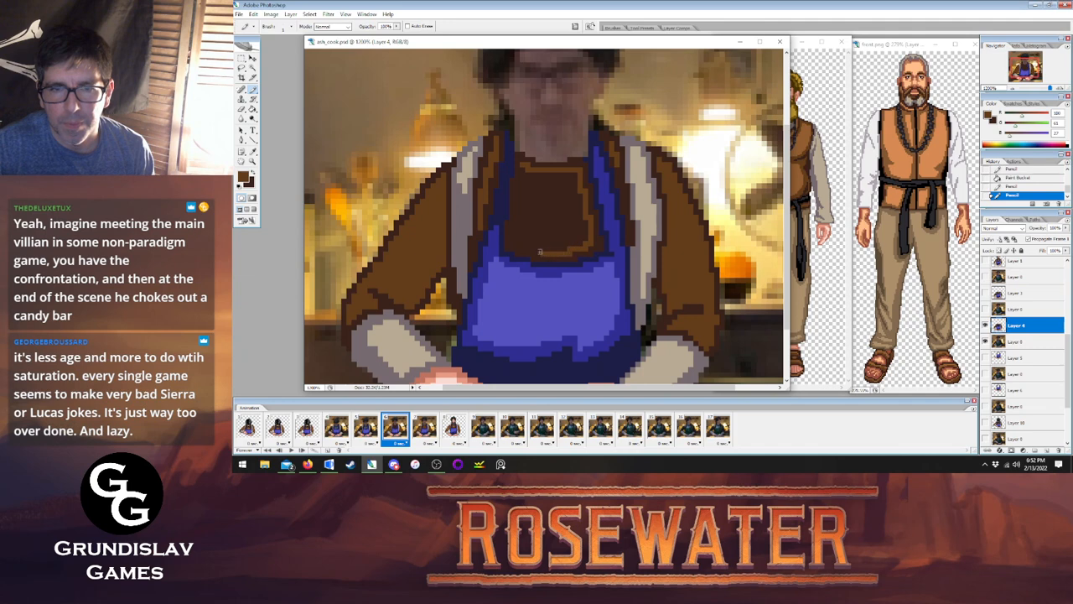
{"action": "left_click_drag", "start_coordinate": [512, 228], "coordinate": [518, 186]}
{"action": "key", "text": "g"}
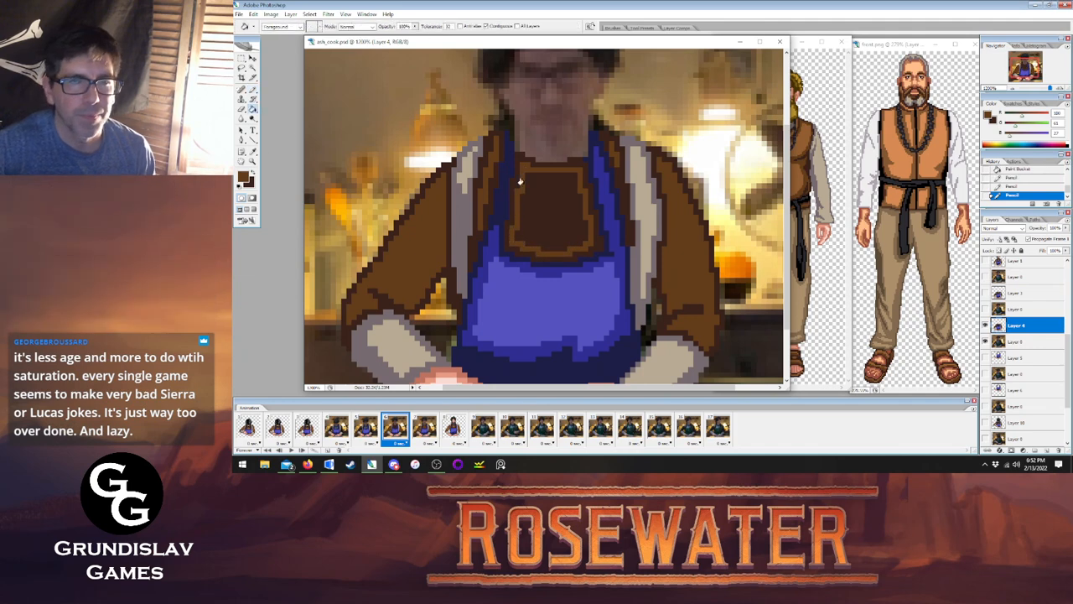
{"action": "left_click", "coordinate": [563, 199]}
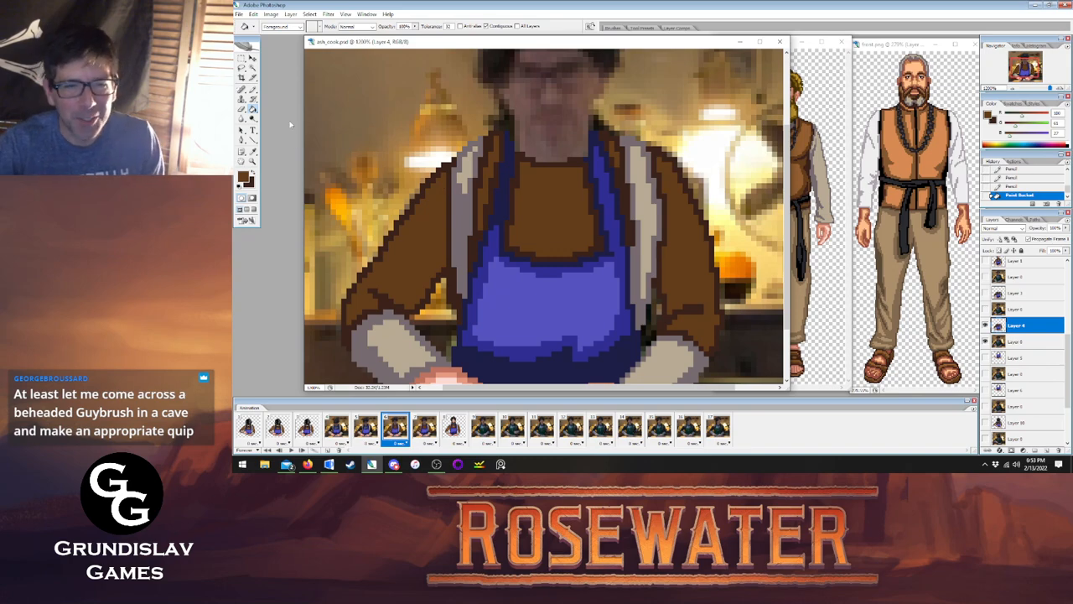
Compare the drawn clothing across frames 5 to 8, ending on frame 5.
{"action": "key", "text": "b"}
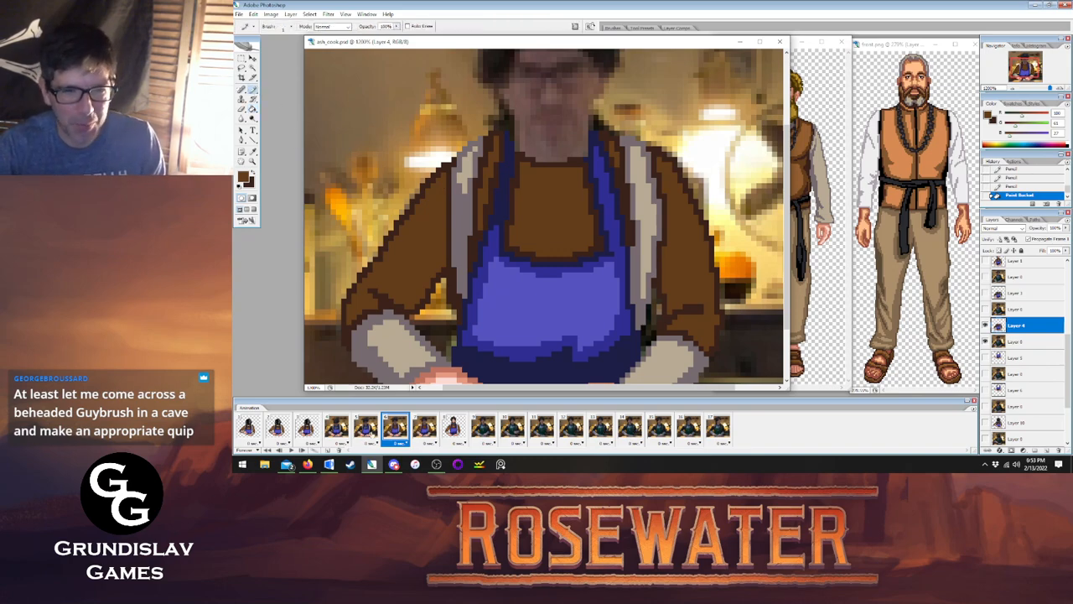
{"action": "left_click", "coordinate": [371, 431]}
{"action": "left_click", "coordinate": [399, 431]}
{"action": "left_click", "coordinate": [430, 430]}
{"action": "left_click", "coordinate": [453, 430]}
{"action": "left_click", "coordinate": [424, 429]}
{"action": "left_click", "coordinate": [395, 429]}
{"action": "left_click", "coordinate": [365, 430]}
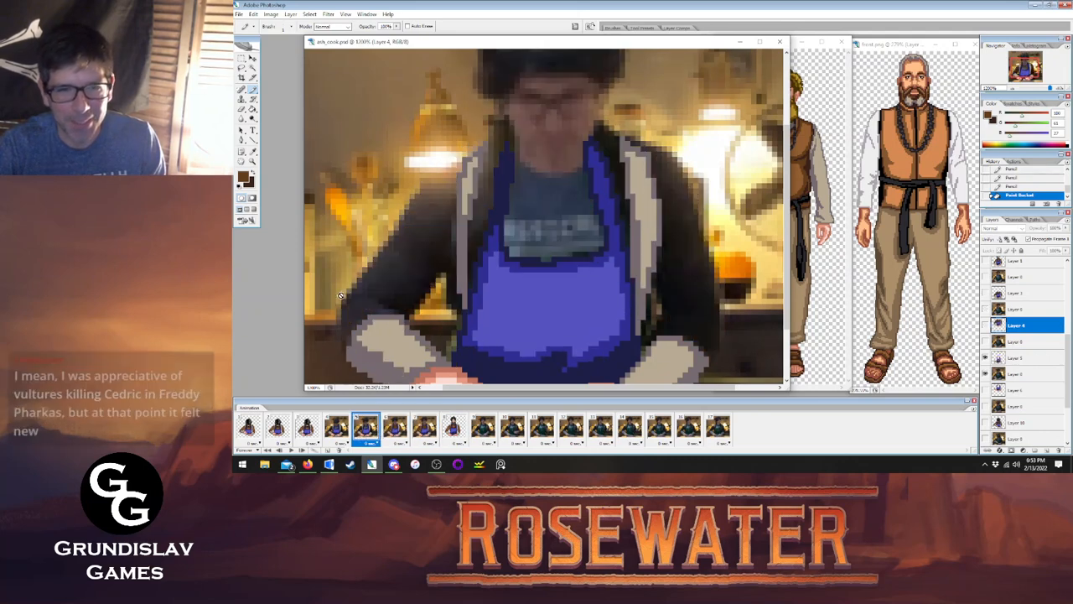
Outline the left sleeve in frame 5 in dark brown on Layer 5.
{"action": "left_click", "coordinate": [252, 173]}
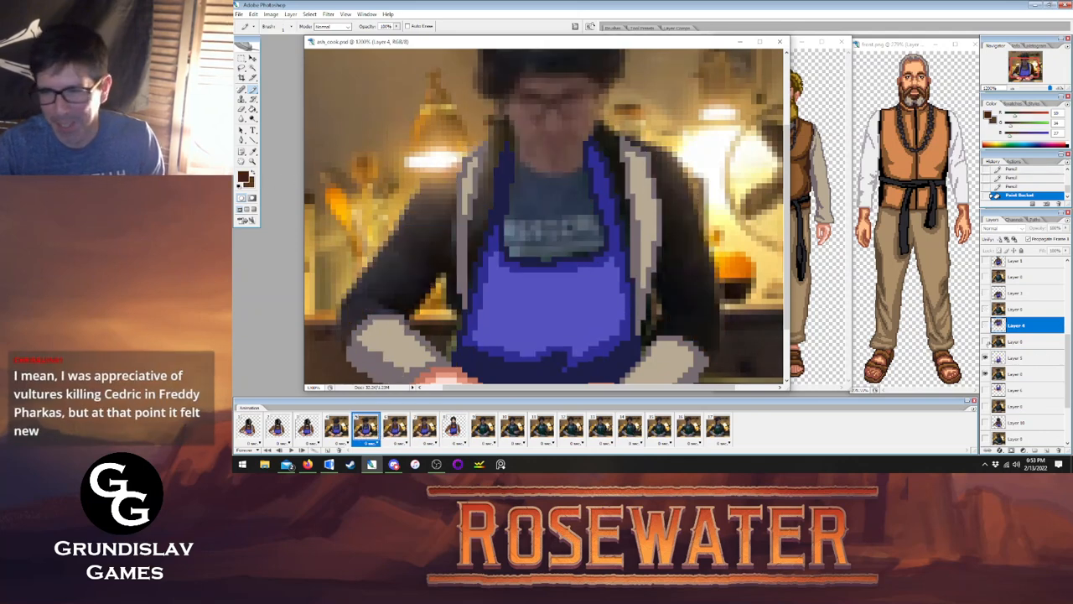
{"action": "left_click", "coordinate": [1019, 342]}
{"action": "left_click", "coordinate": [1024, 359]}
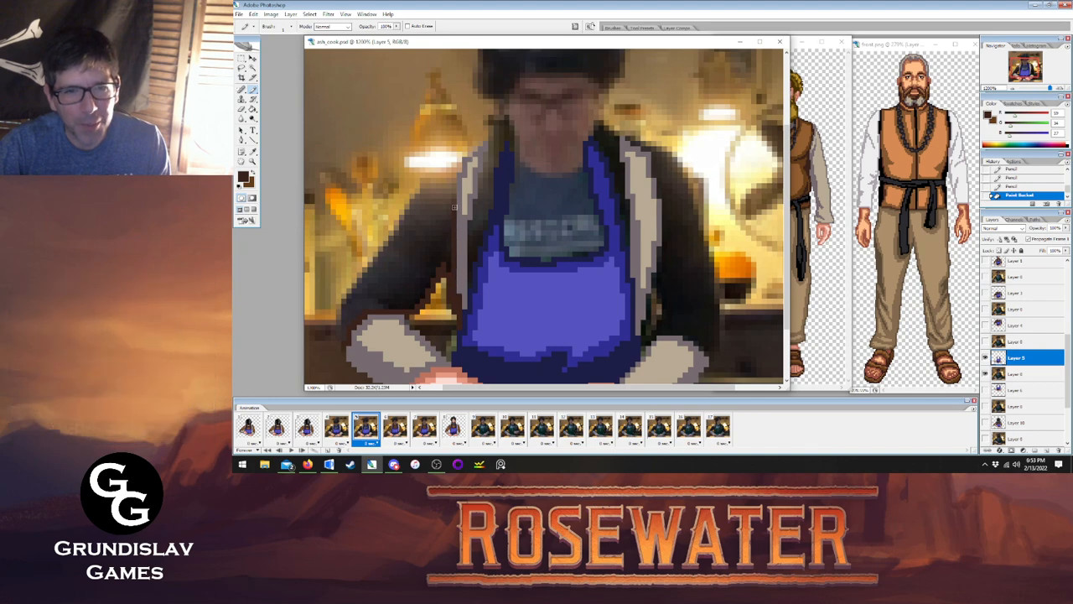
{"action": "left_click", "coordinate": [456, 171]}
{"action": "left_click", "coordinate": [345, 337]}
{"action": "mouse_move", "coordinate": [339, 326]}
{"action": "left_mouse_down"}
{"action": "mouse_move", "coordinate": [392, 229]}
{"action": "mouse_move", "coordinate": [457, 167]}
{"action": "left_mouse_up"}
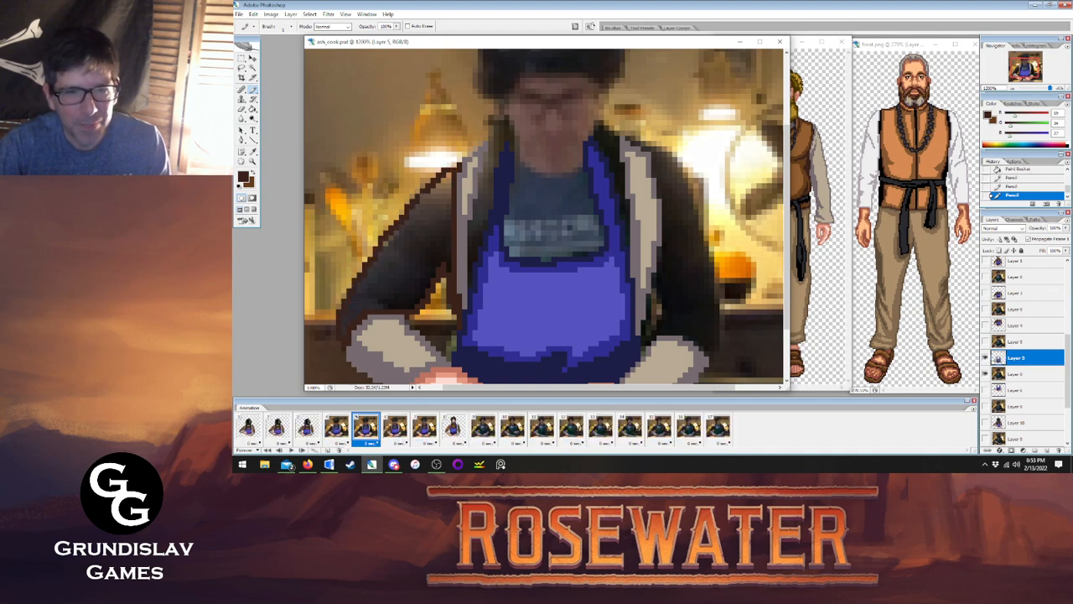
Draw the dark brown elbow folds on the left sleeve in frame 5, using frame 6 as reference.
{"action": "left_click", "coordinate": [388, 433]}
{"action": "left_click", "coordinate": [374, 431]}
{"action": "left_click", "coordinate": [388, 432]}
{"action": "left_click", "coordinate": [374, 431]}
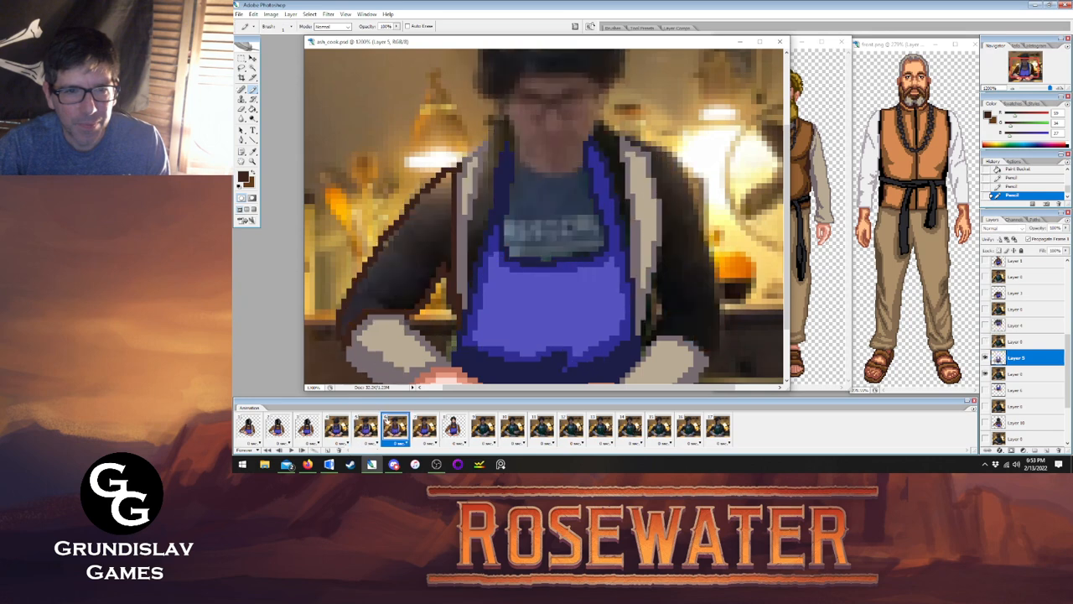
{"action": "left_click", "coordinate": [387, 430]}
{"action": "left_click", "coordinate": [374, 430]}
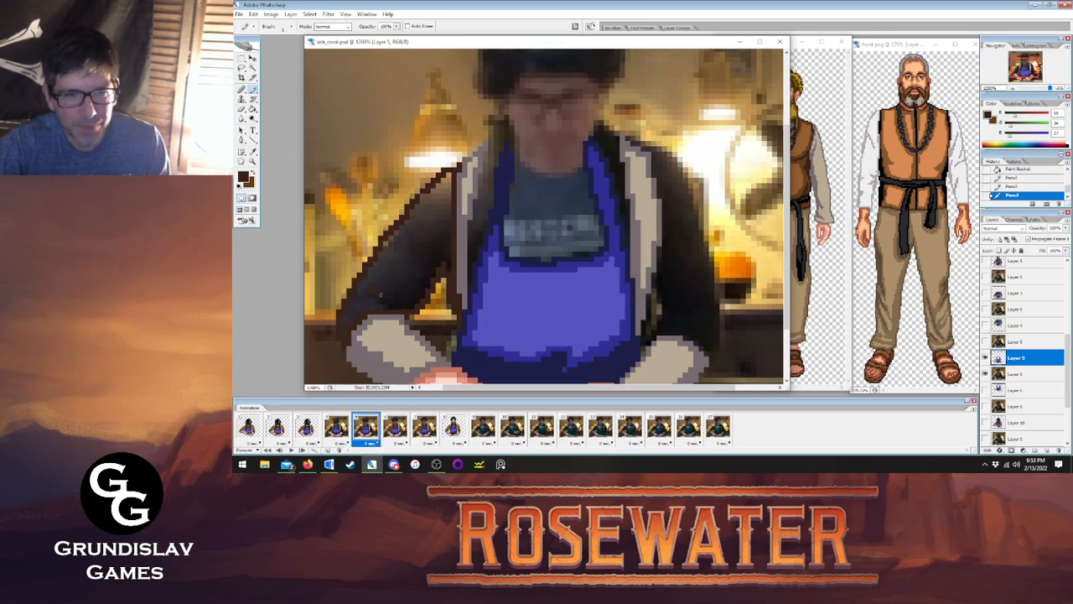
{"action": "left_click", "coordinate": [412, 307]}
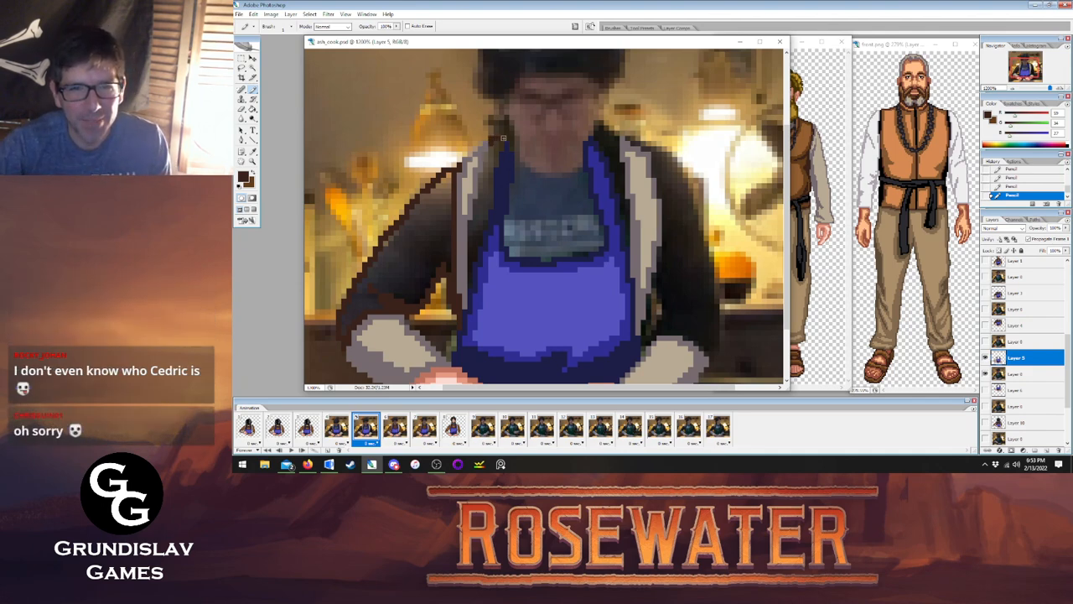
Fill frame 5's left strip beside the apron with dark brown and its left sleeve with lighter brown, touching up the sleeve's inner edge.
{"action": "left_click", "coordinate": [252, 109]}
{"action": "left_click", "coordinate": [484, 167]}
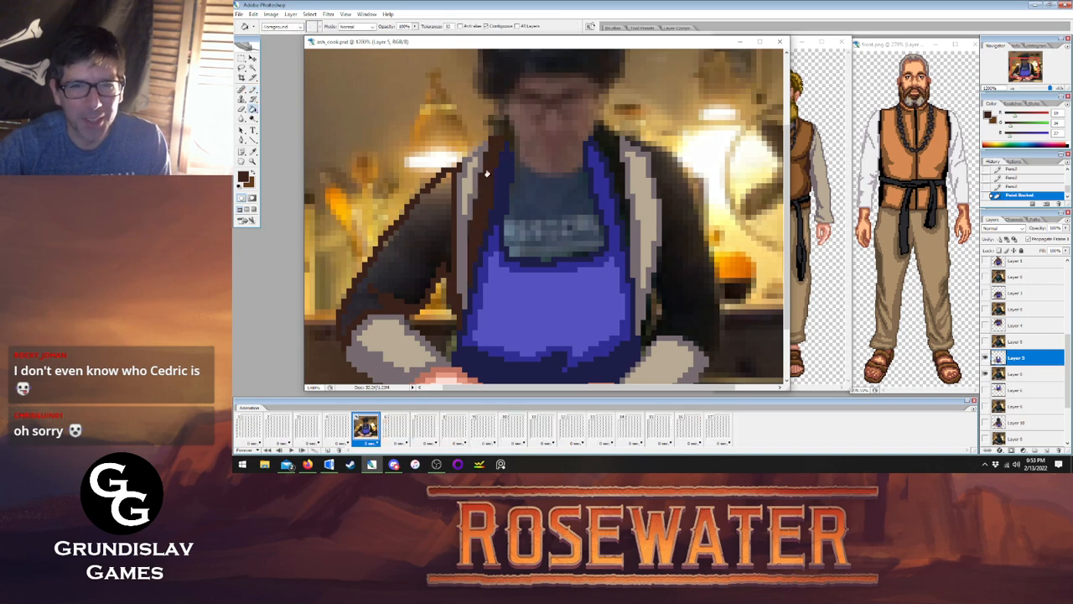
{"action": "left_click", "coordinate": [421, 247]}
{"action": "left_click", "coordinate": [253, 88]}
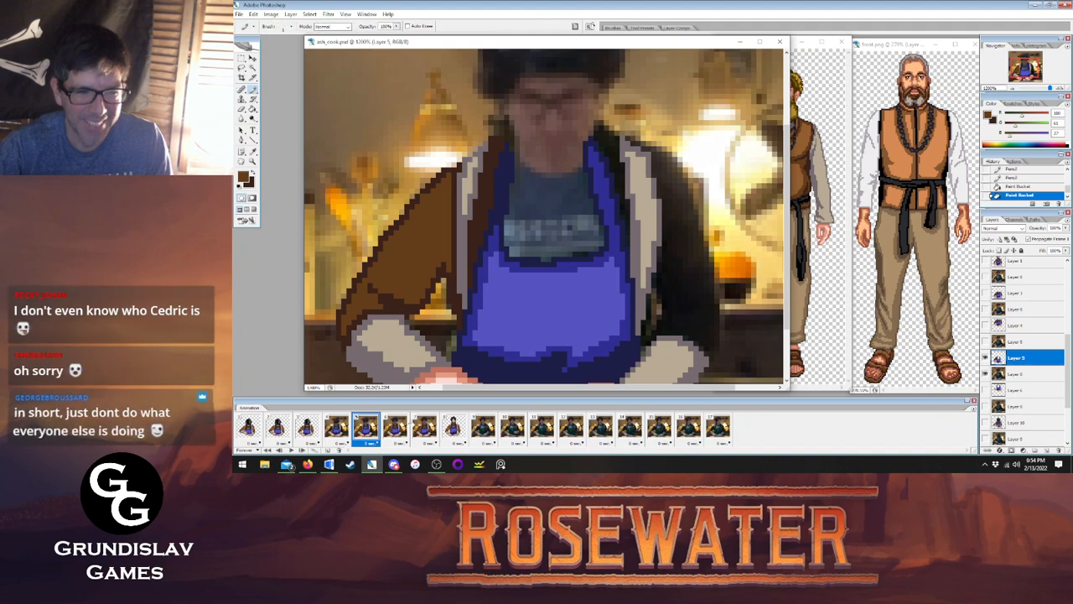
{"action": "left_click", "coordinate": [448, 270]}
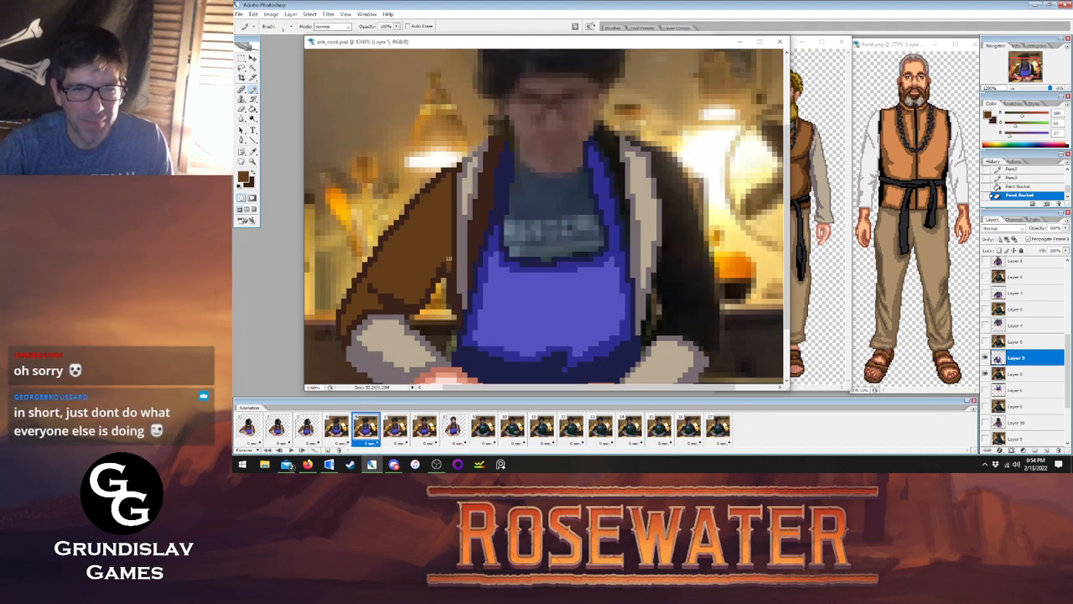
{"action": "left_click_drag", "start_coordinate": [448, 272], "coordinate": [449, 245]}
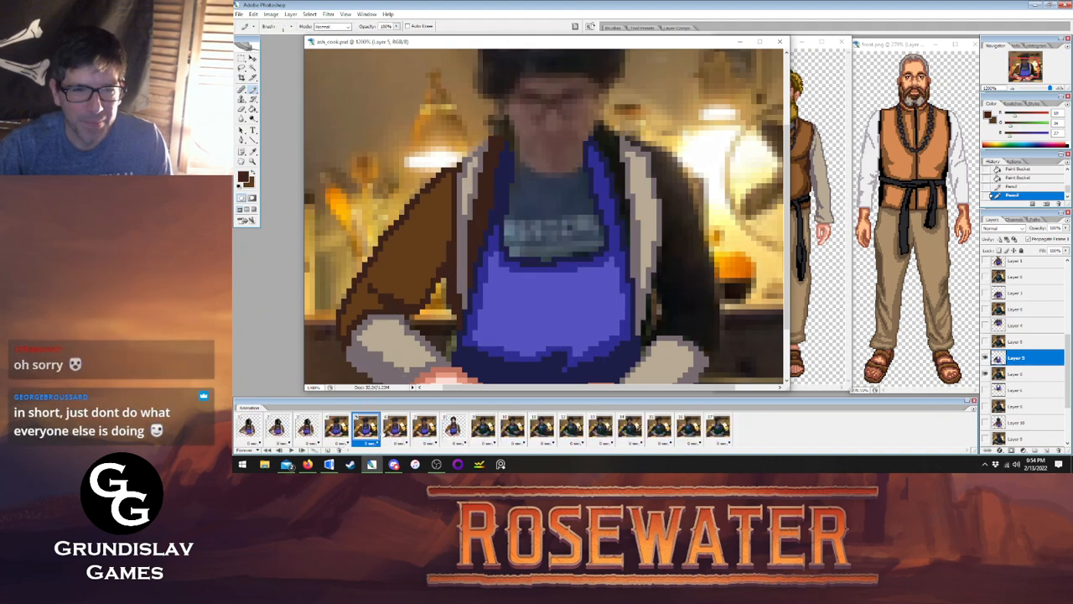
Draw the right shoulder edge in frame 5 and fill the strip between the apron and the right strap with dark brown.
{"action": "left_click", "coordinate": [394, 426]}
{"action": "left_click", "coordinate": [366, 426]}
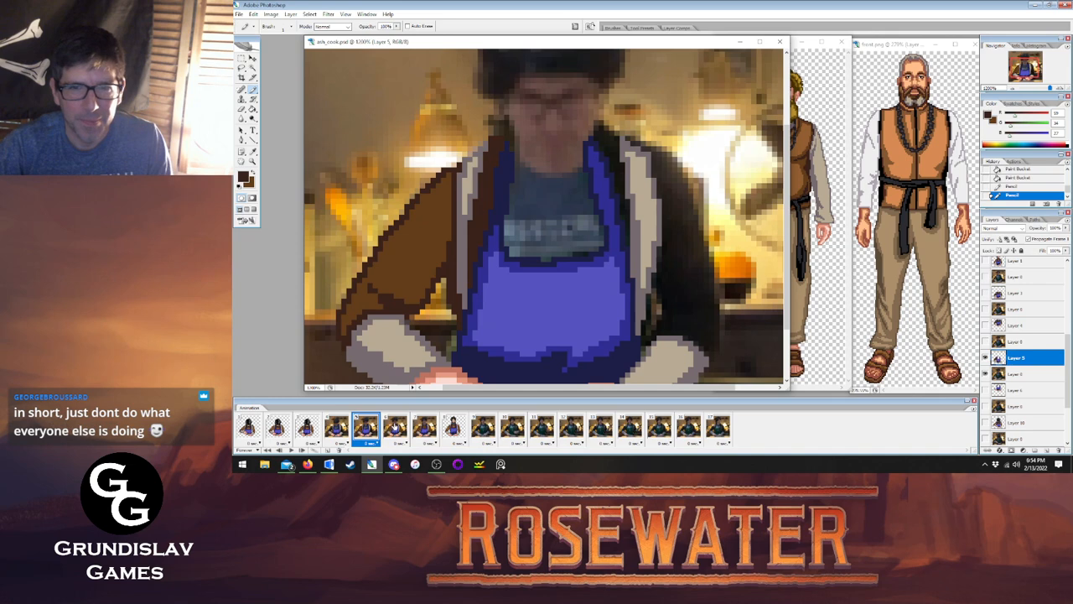
{"action": "left_click", "coordinate": [610, 137]}
{"action": "key", "text": "g"}
{"action": "left_click", "coordinate": [604, 145]}
{"action": "key", "text": "b"}
{"action": "key", "text": "shift+b"}
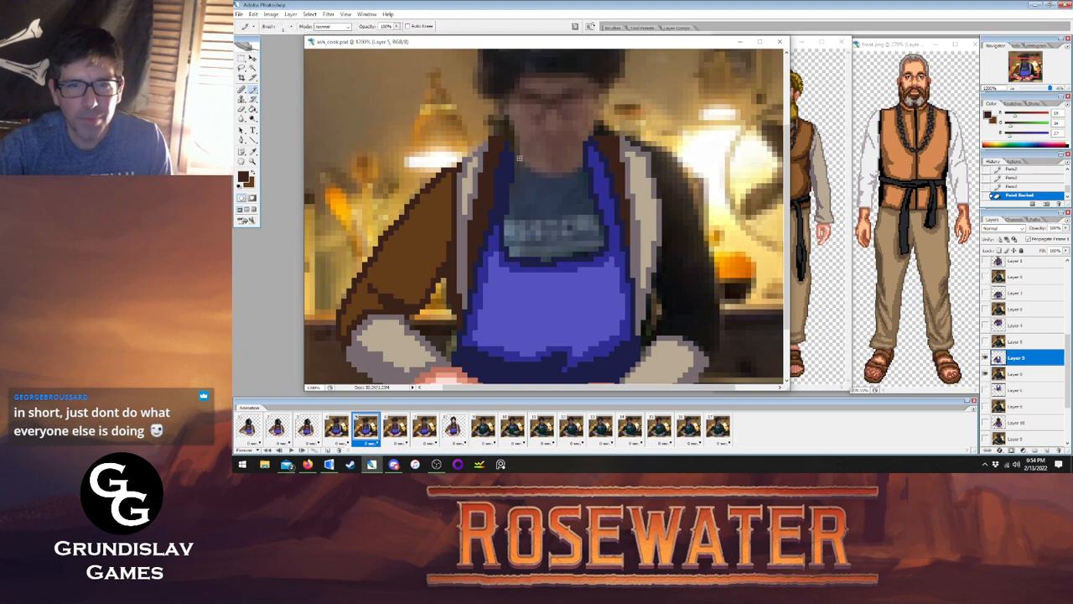
Draw a dark brown neckline in frame 5 and fill the shirt area above the apron with dark brown.
{"action": "left_click", "coordinate": [578, 163]}
{"action": "key", "text": "g"}
{"action": "left_click", "coordinate": [429, 143]}
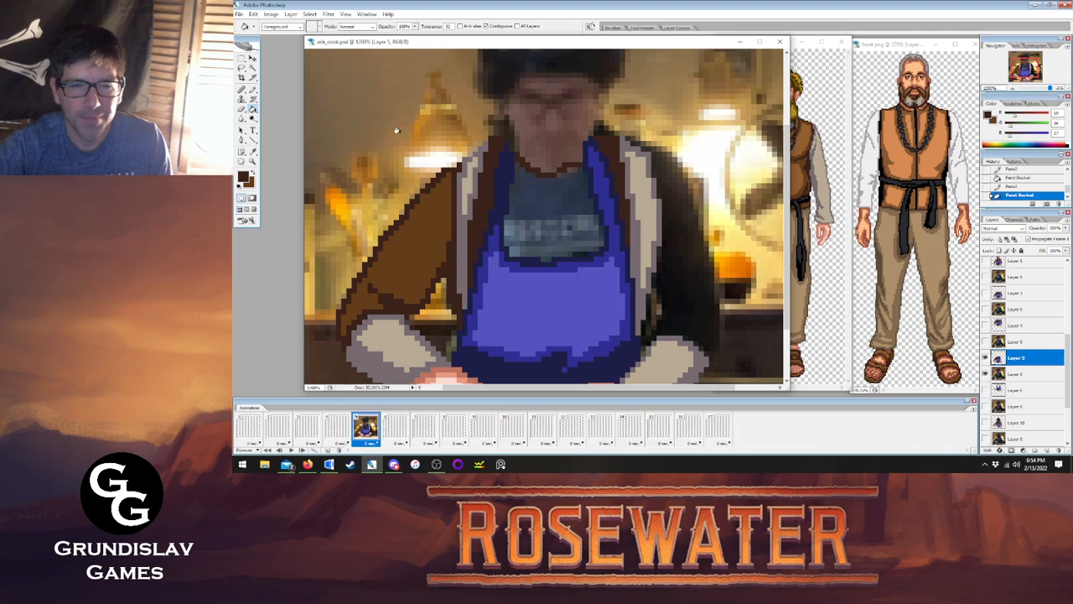
Shade the strips between the apron and the beige straps in frame 5 with lighter brown, following frame 6.
{"action": "left_click", "coordinate": [254, 90]}
{"action": "left_click", "coordinate": [252, 172]}
{"action": "left_click", "coordinate": [338, 429]}
{"action": "left_click", "coordinate": [366, 429]}
{"action": "left_click", "coordinate": [395, 428]}
{"action": "left_click", "coordinate": [368, 428]}
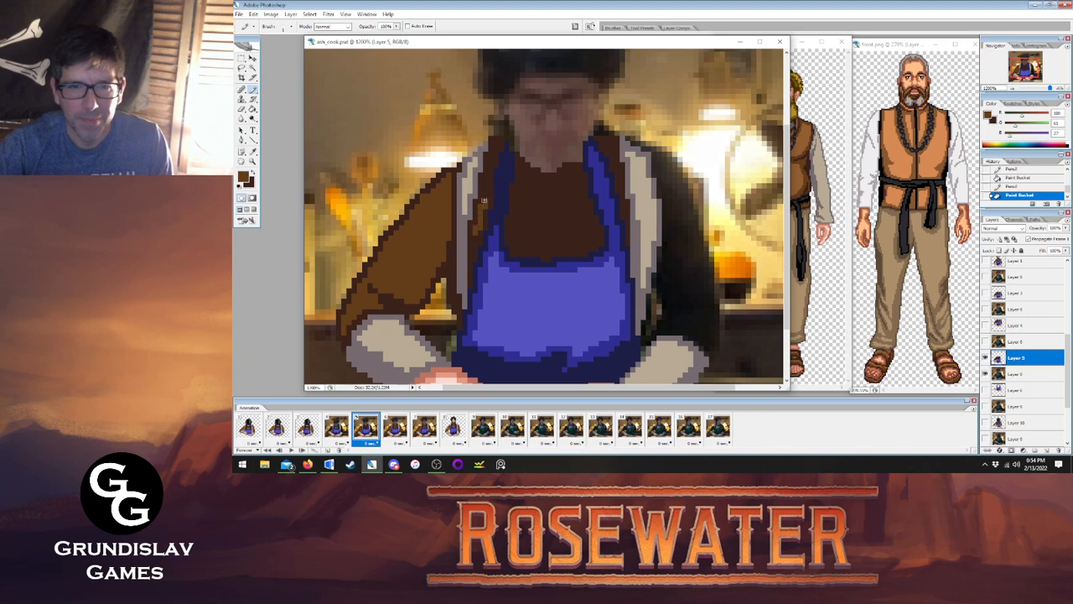
{"action": "left_click_drag", "start_coordinate": [485, 178], "coordinate": [495, 150]}
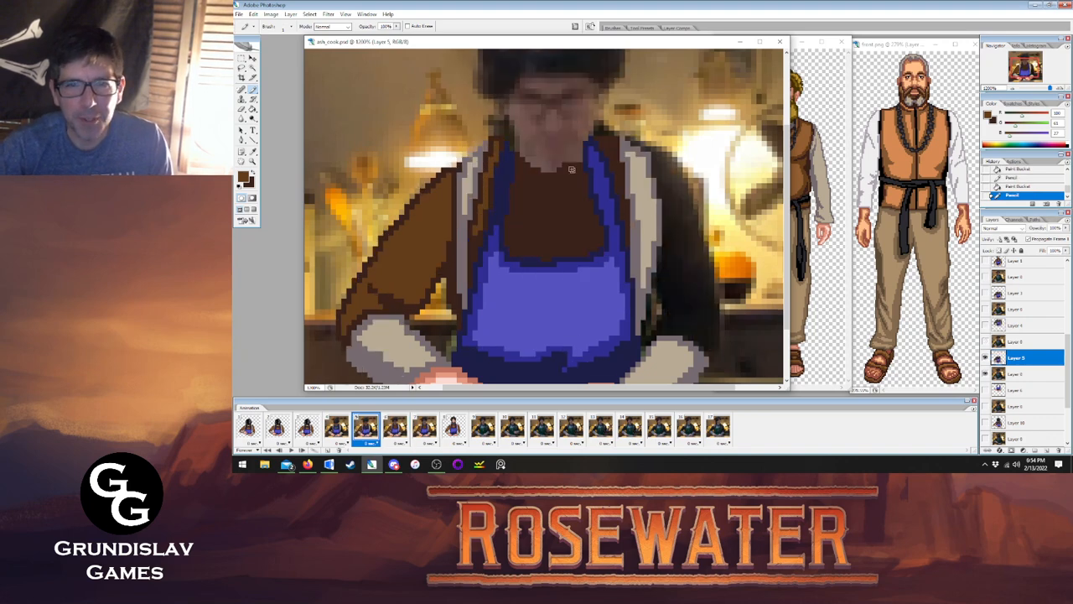
{"action": "left_click_drag", "start_coordinate": [614, 168], "coordinate": [606, 143]}
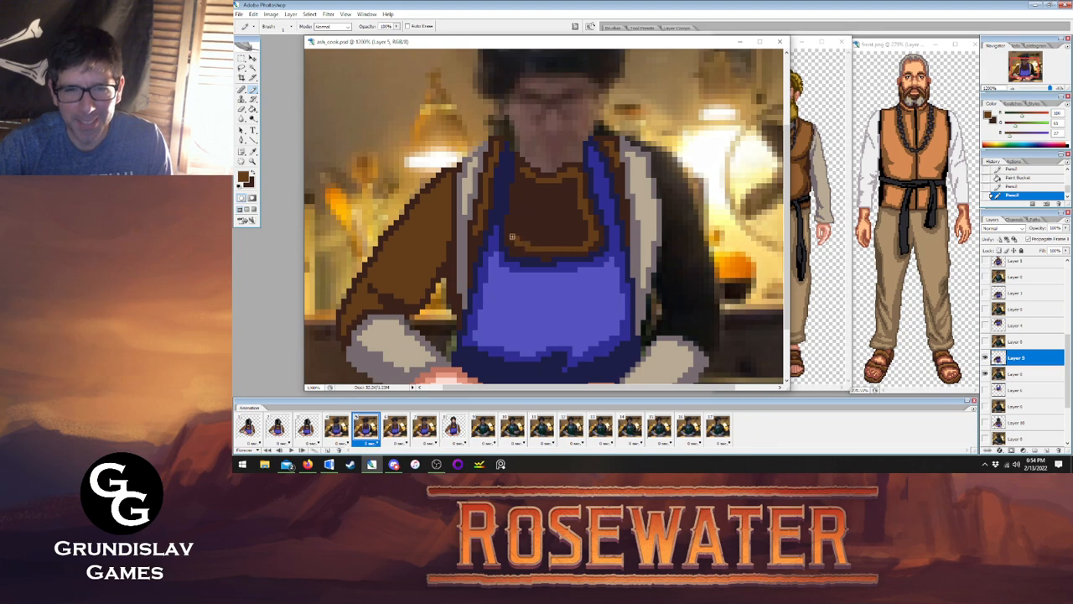
Complete the lighter brown inner outline of the shirt in frame 5 and fill the shirt with the same brown.
{"action": "left_click", "coordinate": [521, 185]}
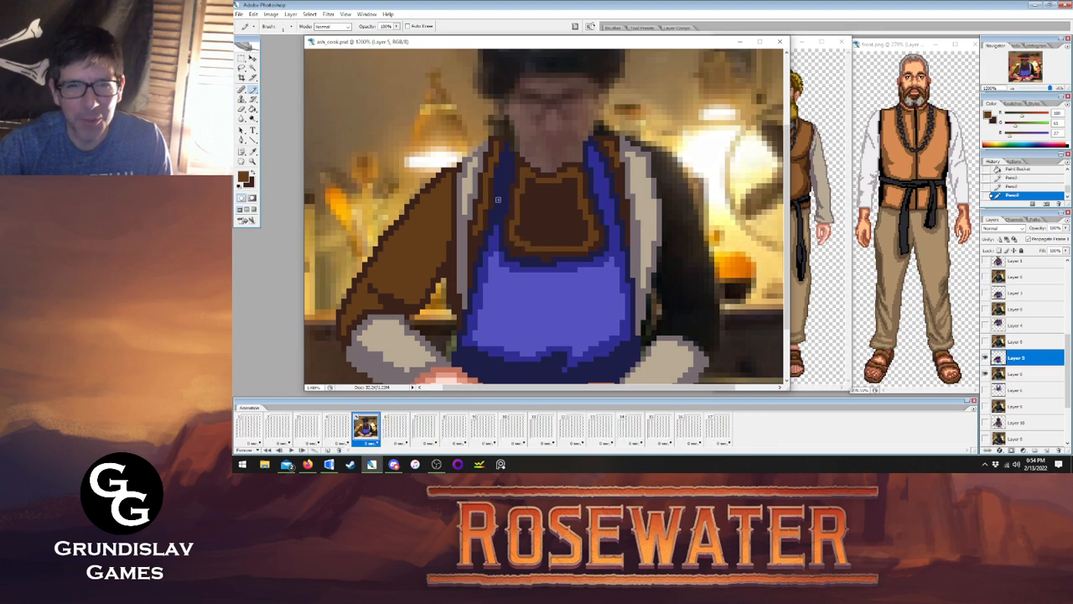
{"action": "key", "text": "g"}
{"action": "left_click", "coordinate": [528, 209]}
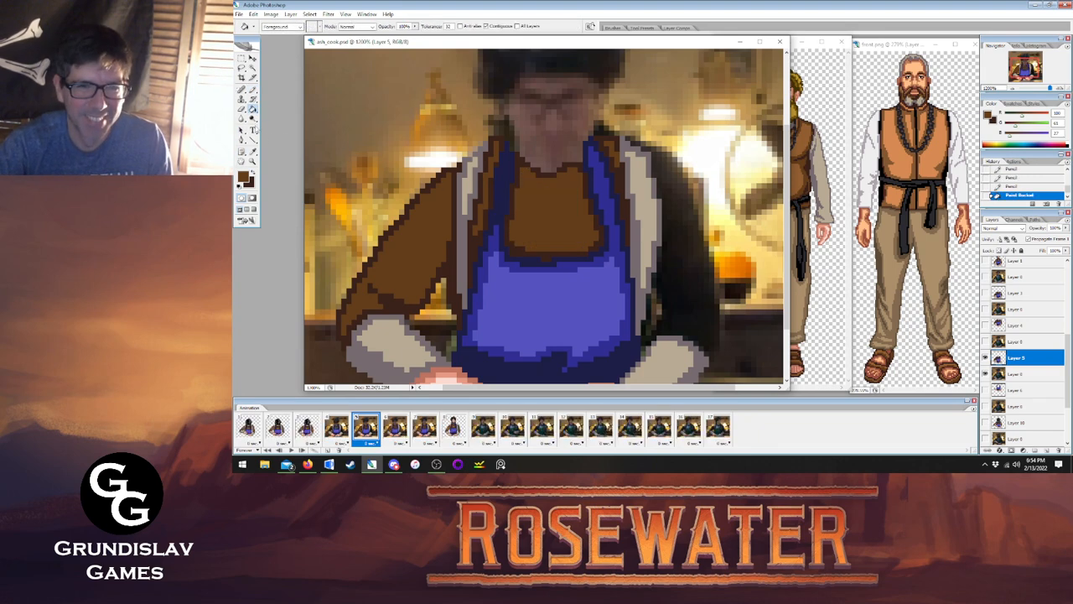
Outline the right sleeve in frame 5 in dark brown, using frame 6 as reference.
{"action": "key", "text": "b"}
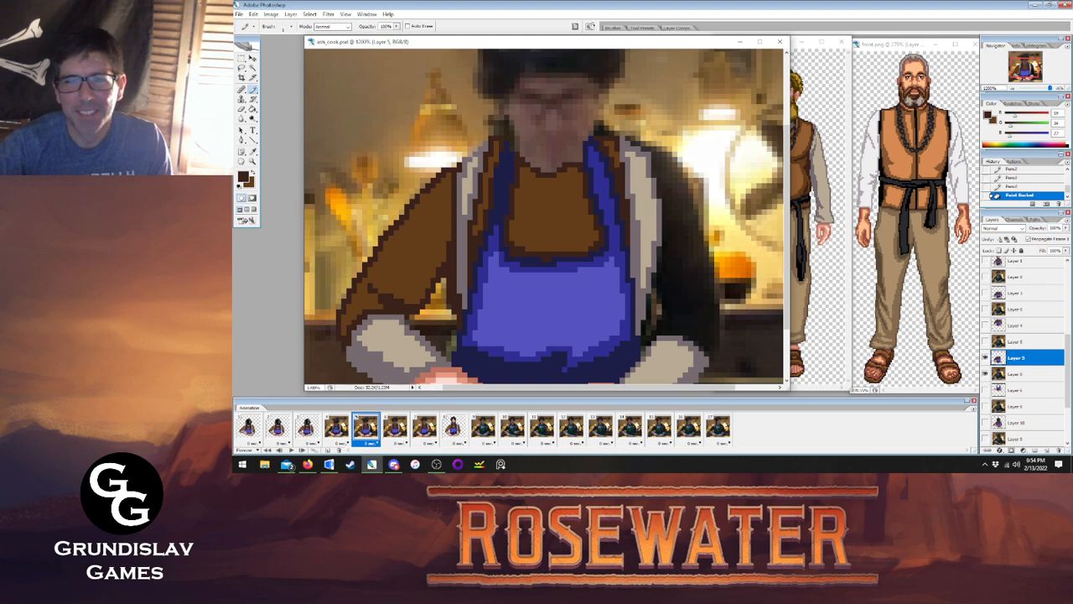
{"action": "left_click", "coordinate": [658, 329]}
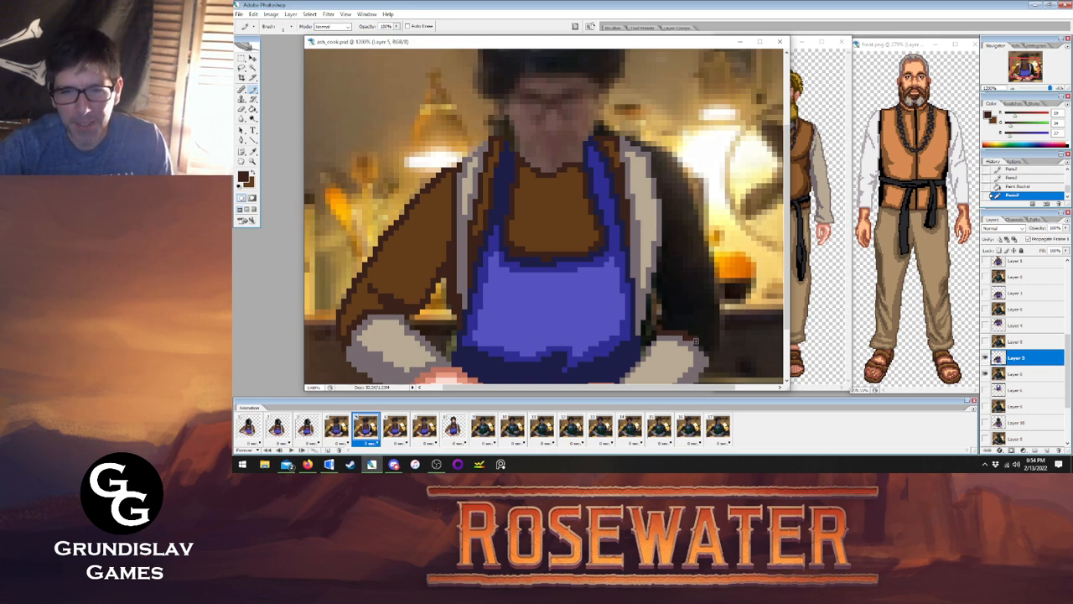
{"action": "left_click", "coordinate": [710, 357]}
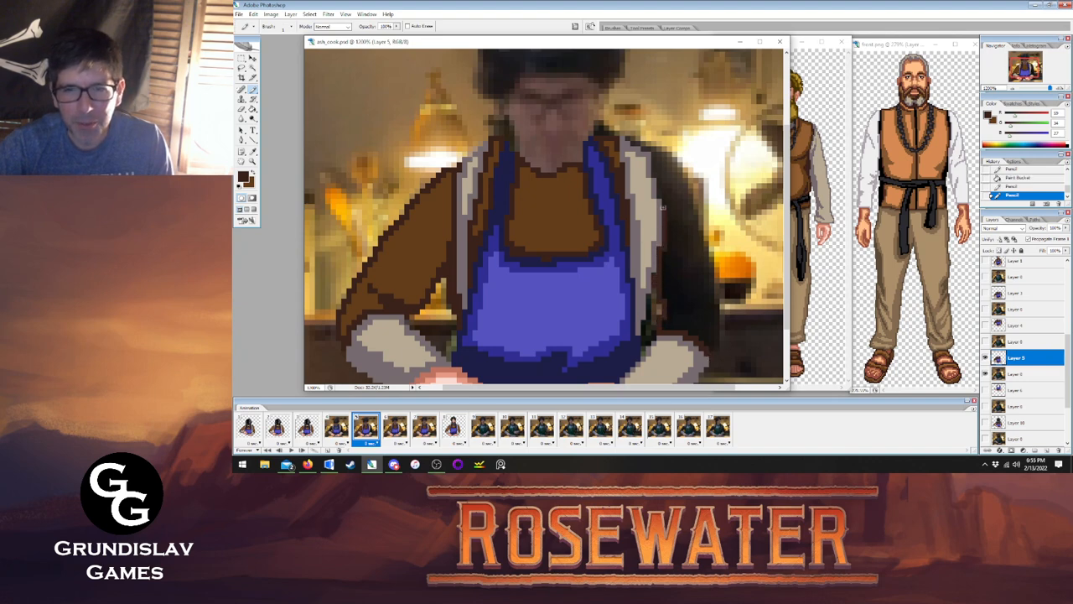
{"action": "left_click", "coordinate": [653, 156]}
{"action": "left_click", "coordinate": [395, 427]}
{"action": "left_click", "coordinate": [365, 427]}
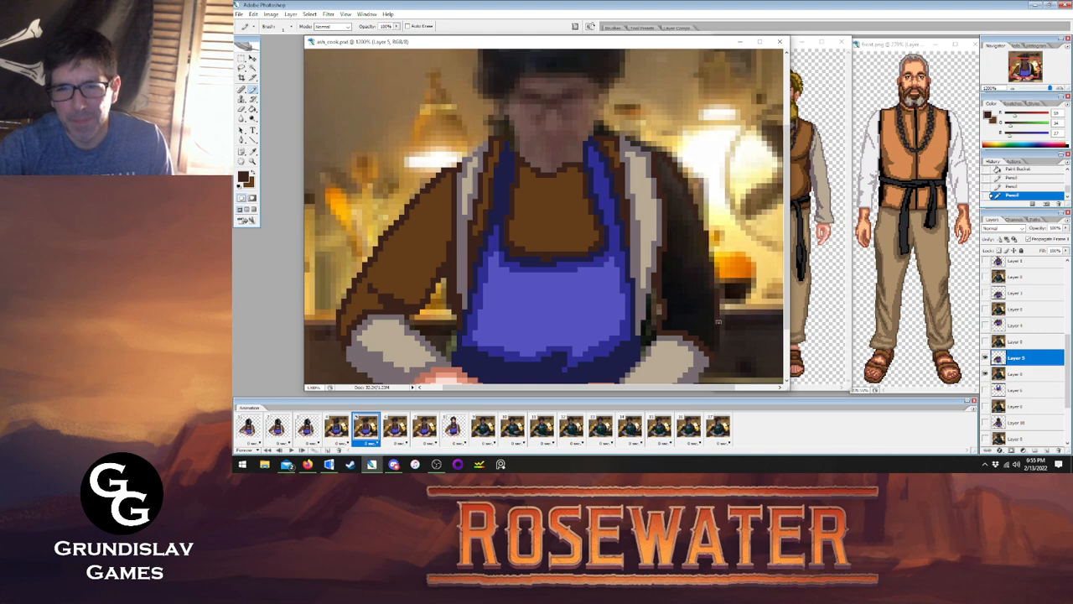
{"action": "left_click", "coordinate": [716, 353]}
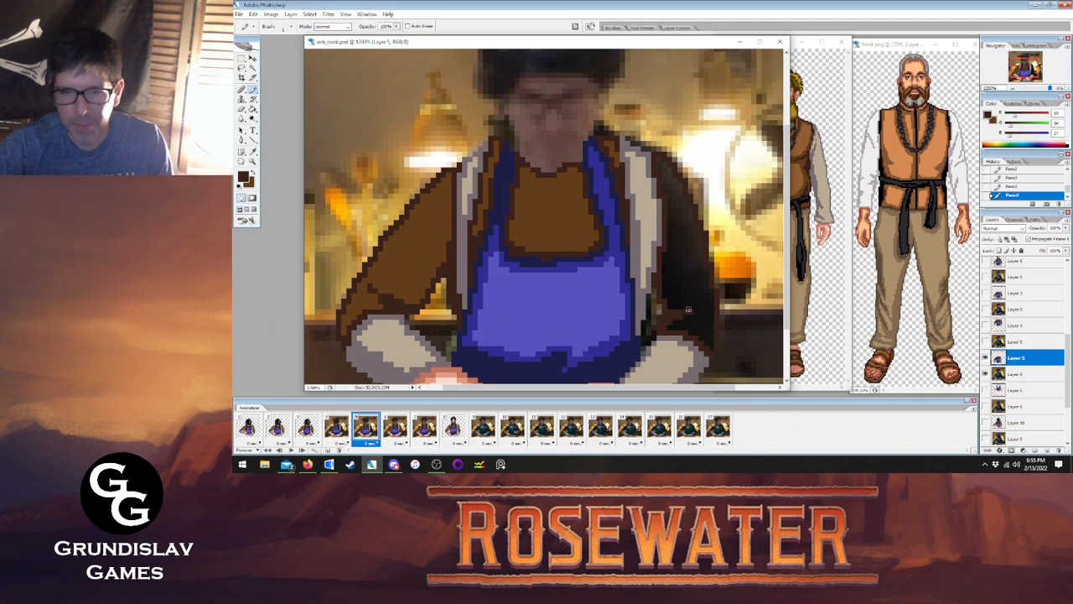
Compare the right sleeve with frames 6 and 7, and fill it with lighter brown in frame 5.
{"action": "left_click", "coordinate": [395, 428]}
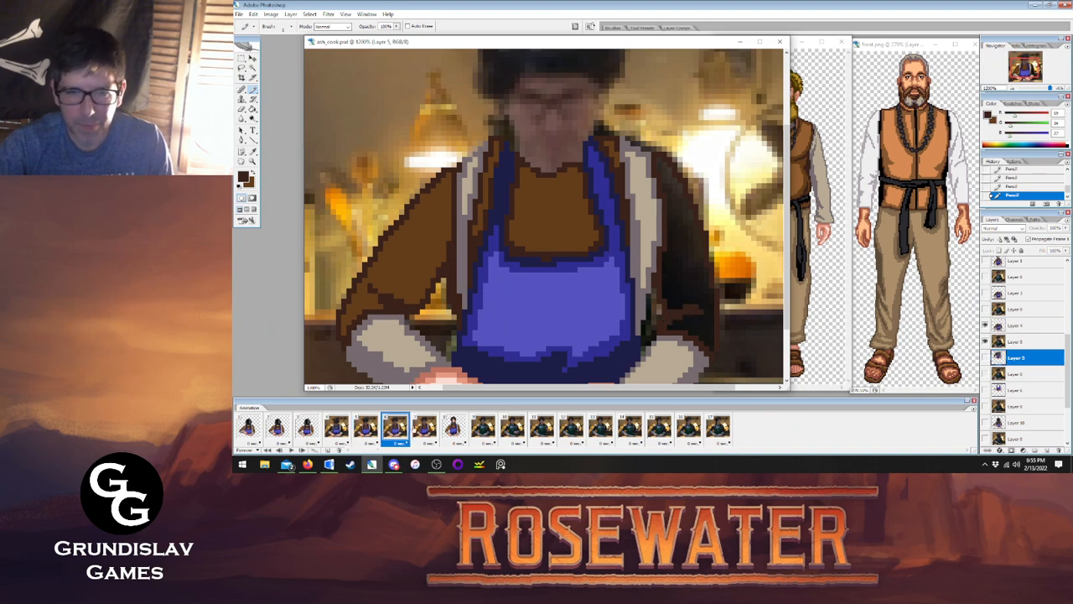
{"action": "left_click", "coordinate": [424, 428]}
{"action": "left_click", "coordinate": [395, 427]}
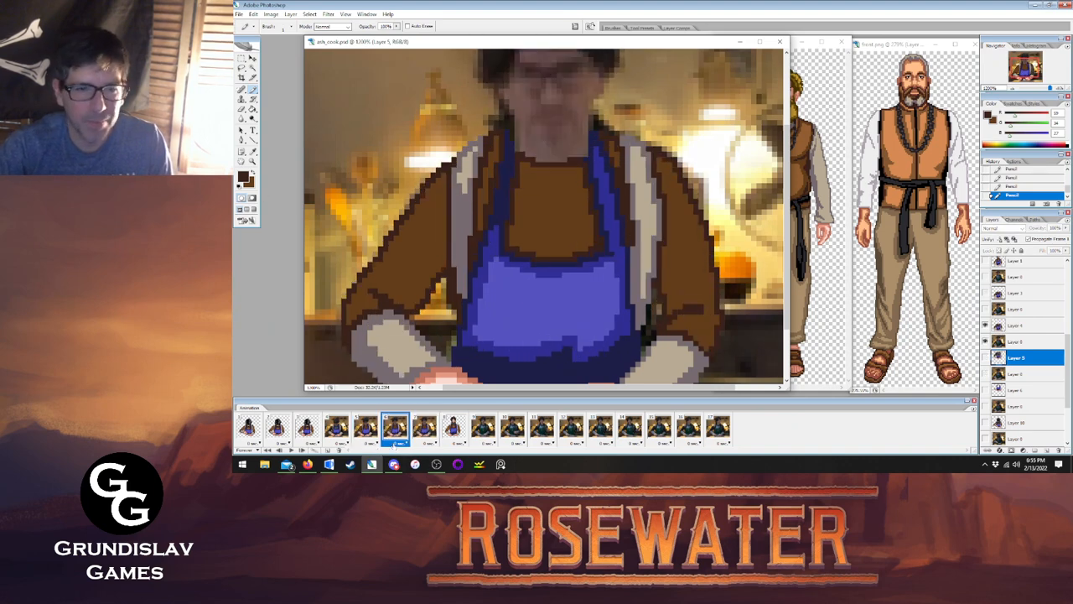
{"action": "left_click", "coordinate": [365, 428]}
{"action": "key", "text": "g"}
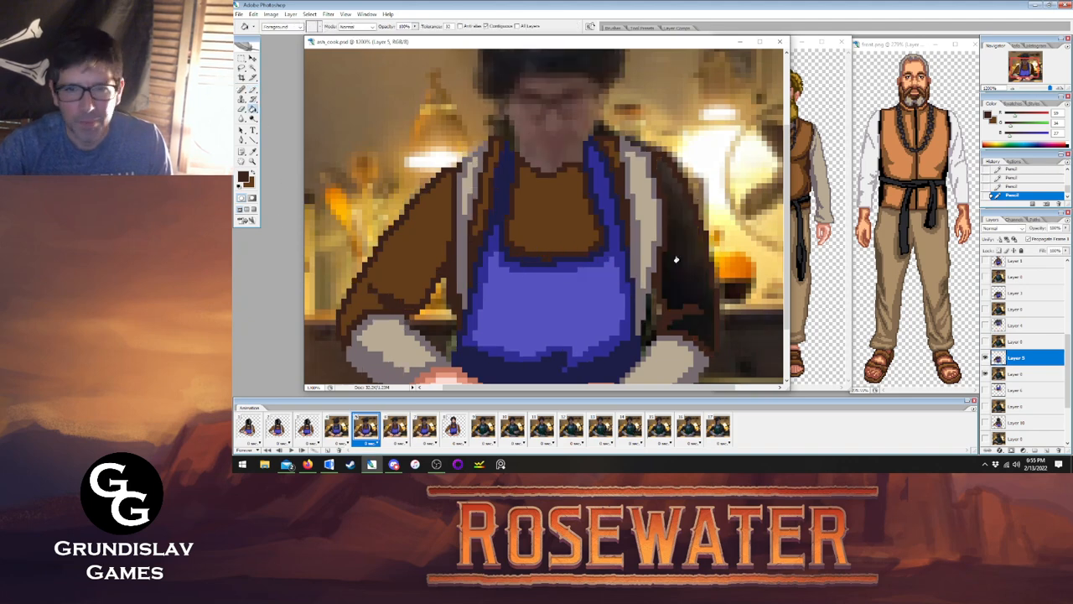
{"action": "left_click", "coordinate": [677, 285]}
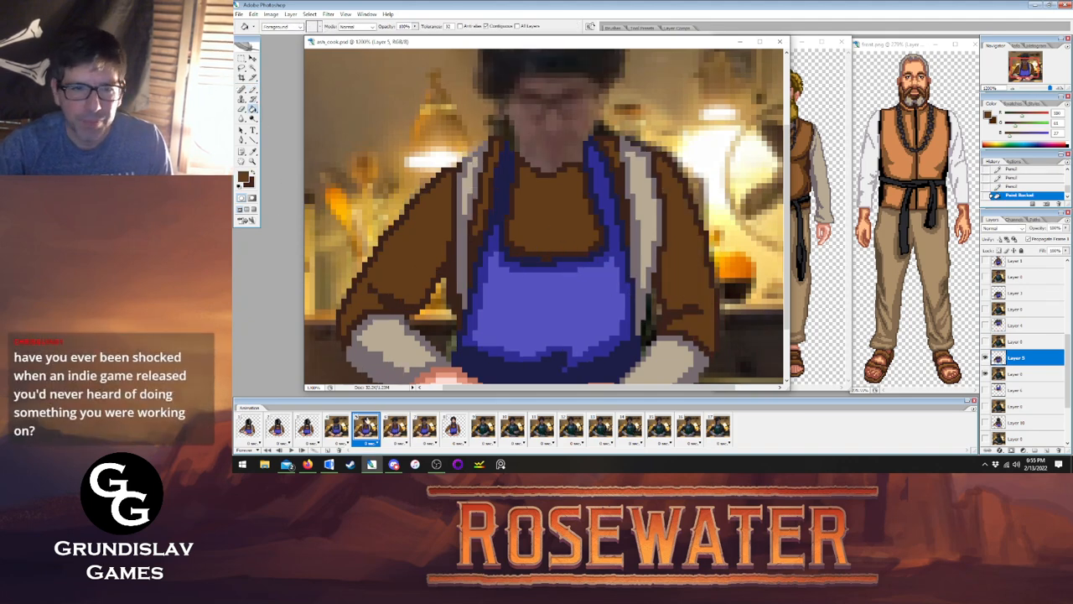
{"action": "left_click", "coordinate": [310, 430]}
{"action": "left_click", "coordinate": [361, 423]}
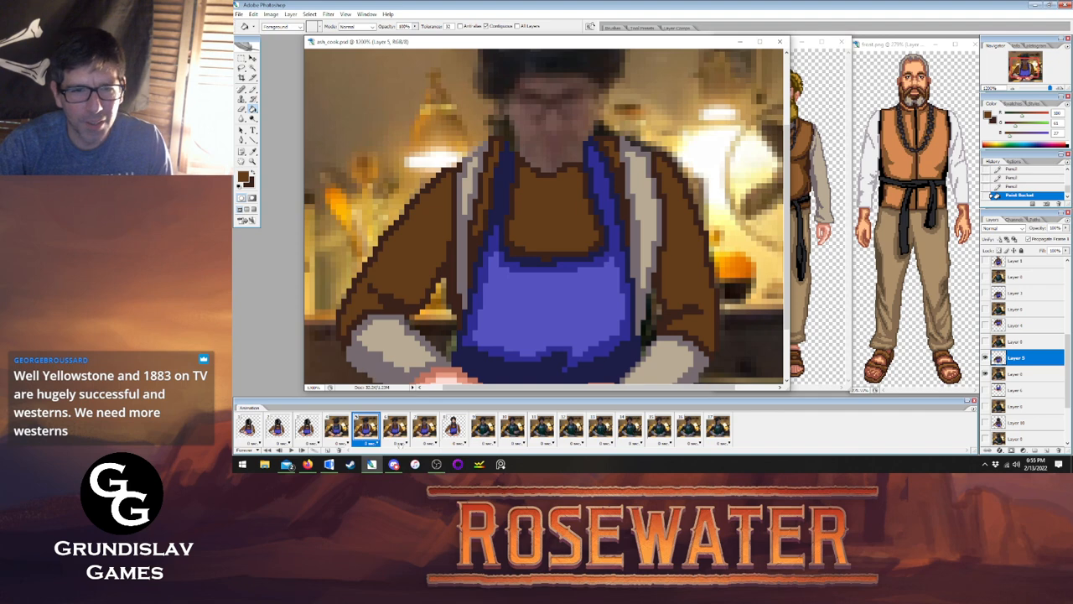
On frame 4's Layer 6, pencil dark brown outline pixels at the collar beside both suspenders.
{"action": "left_click", "coordinate": [394, 429]}
{"action": "left_click", "coordinate": [367, 432]}
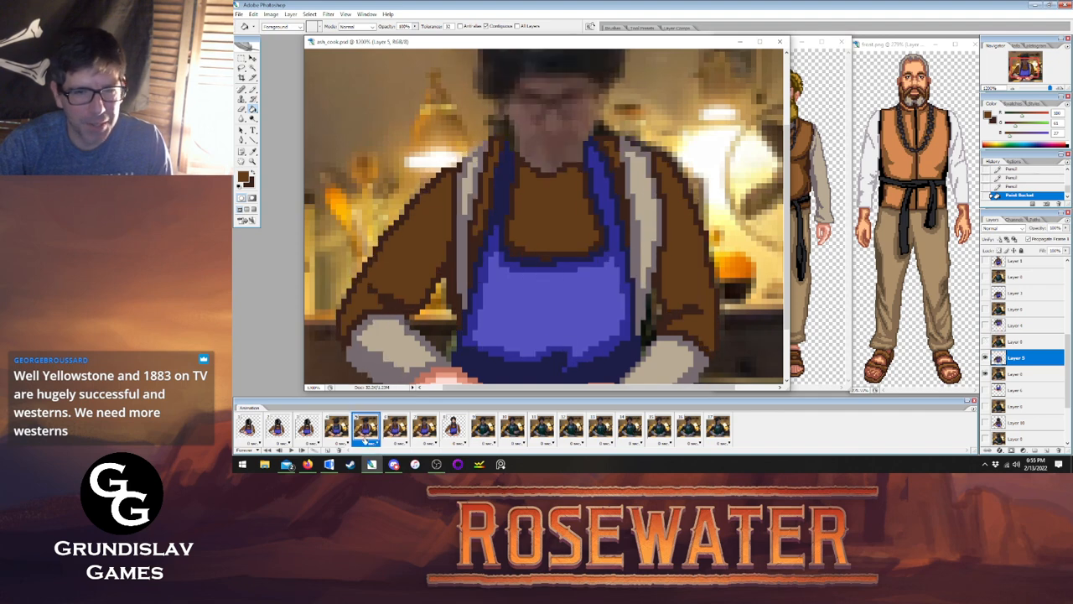
{"action": "left_click", "coordinate": [339, 431]}
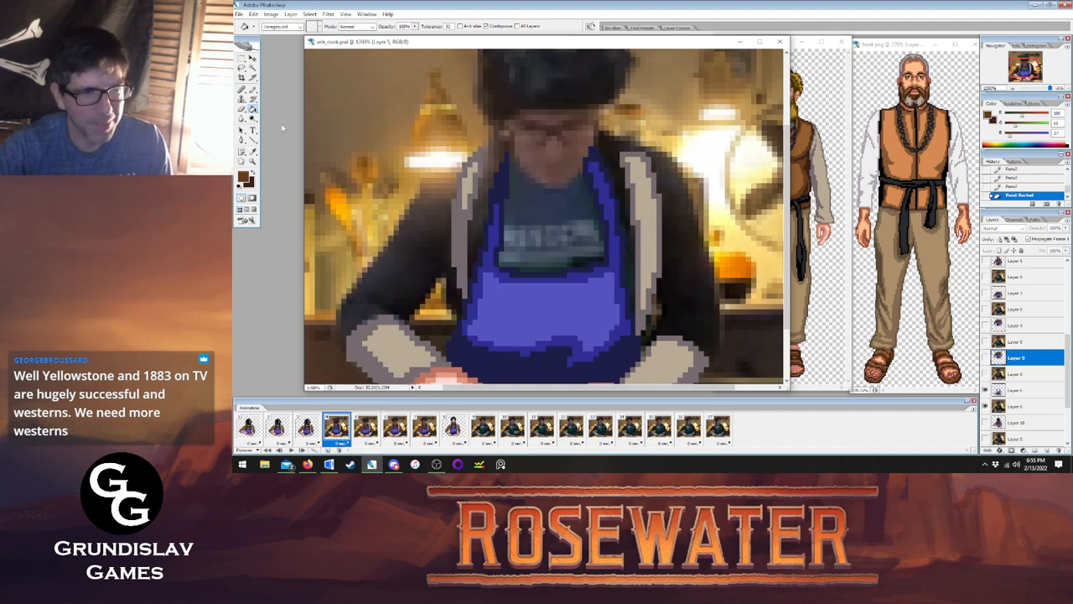
{"action": "key", "text": "b"}
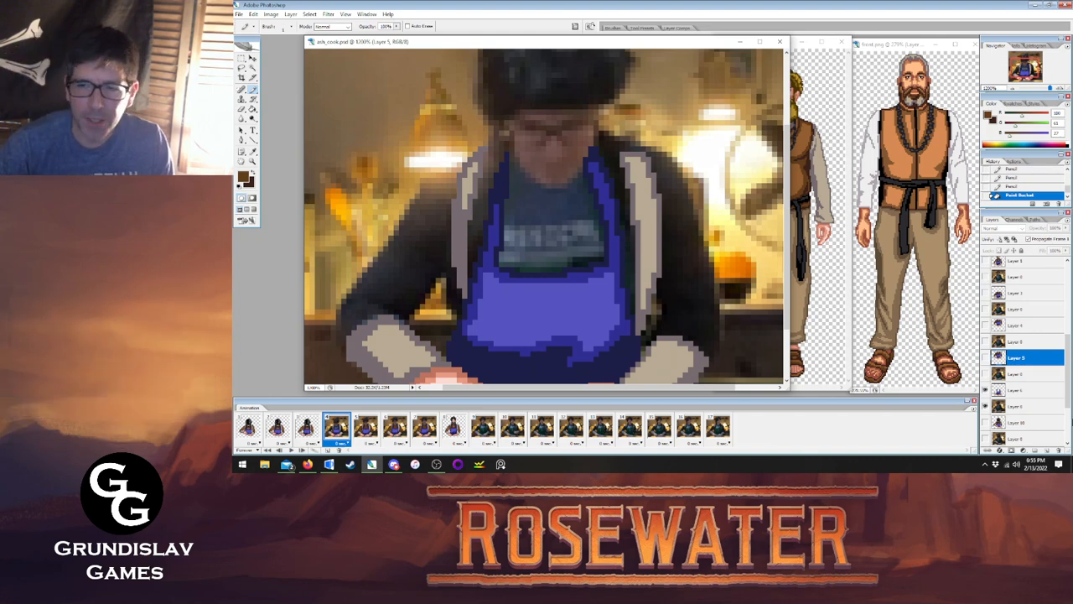
{"action": "left_click", "coordinate": [1025, 390]}
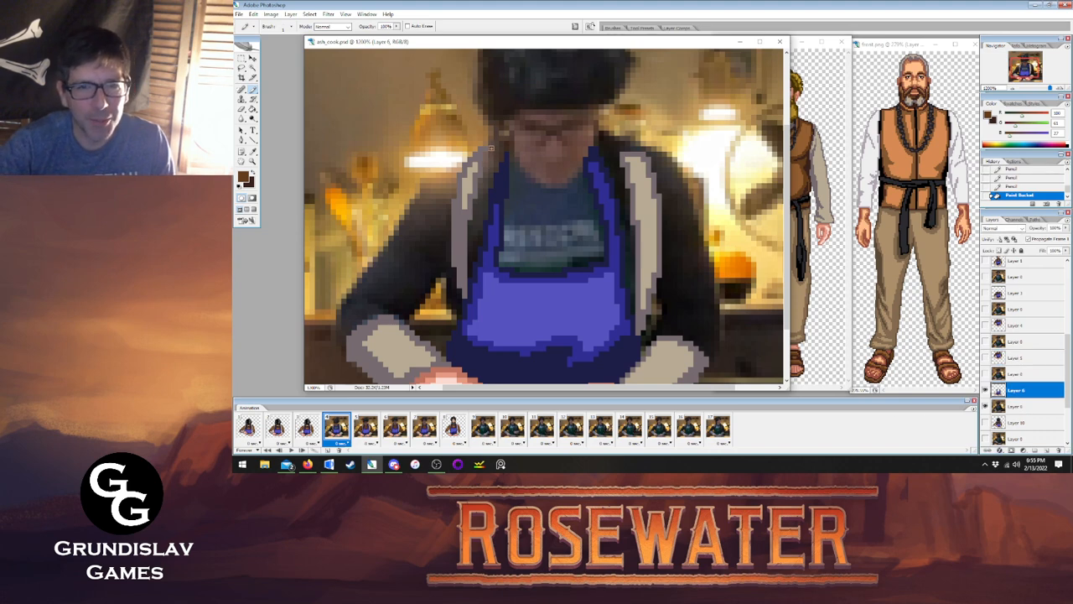
{"action": "left_click", "coordinate": [495, 149]}
{"action": "left_click", "coordinate": [491, 151], "text": "alt"}
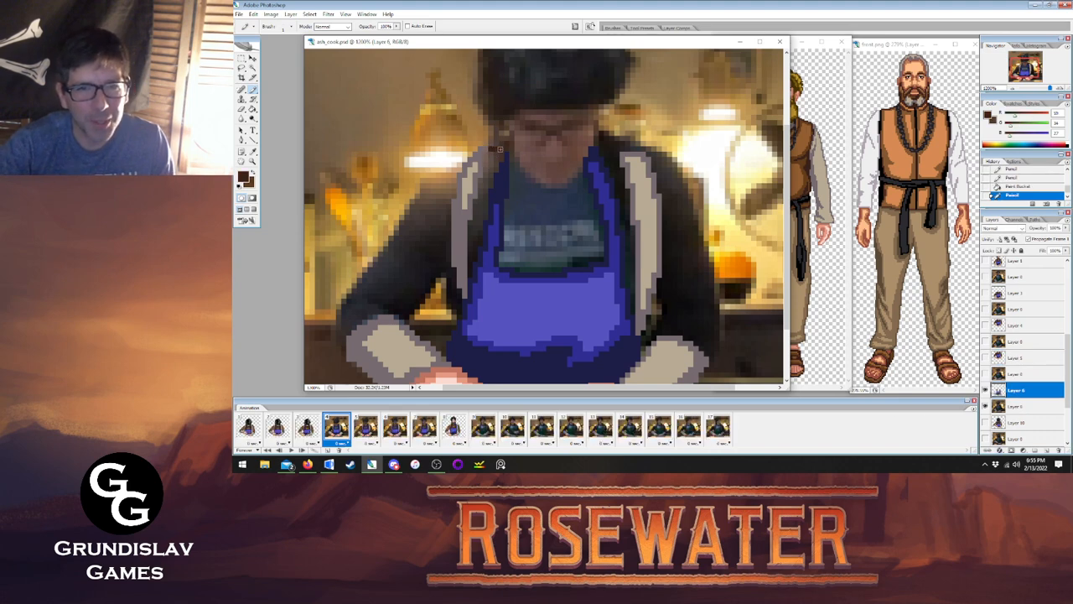
{"action": "left_click", "coordinate": [603, 152]}
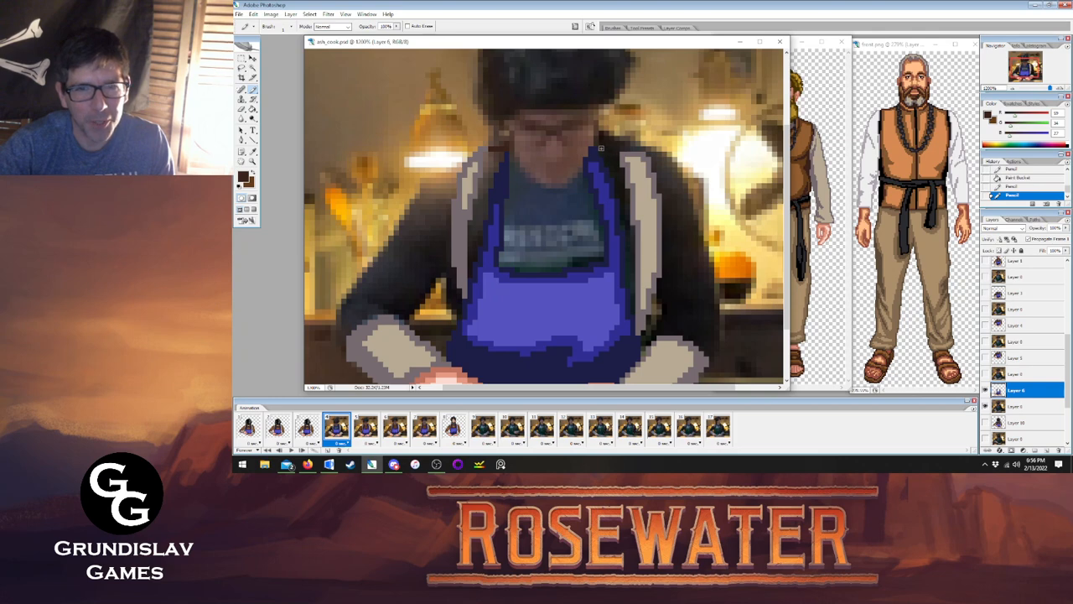
{"action": "left_click", "coordinate": [613, 148]}
Fill the shirt strips between the suspenders and apron straps with dark brown.
{"action": "key", "text": "o"}
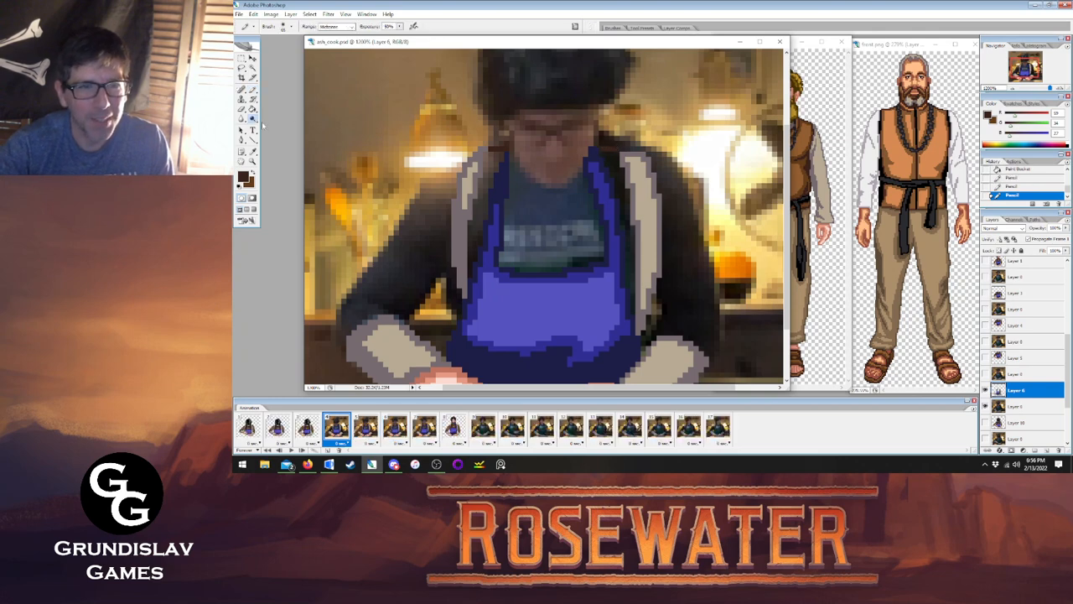
{"action": "key", "text": "g"}
{"action": "left_click", "coordinate": [488, 183]}
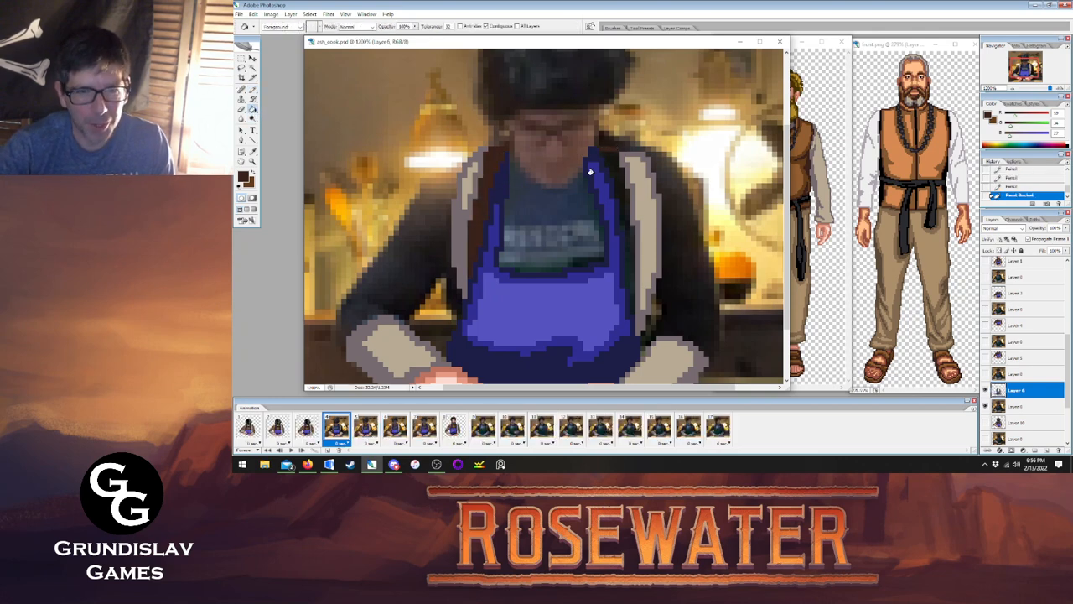
{"action": "left_click", "coordinate": [613, 164]}
Pencil a dark brown outline and elbow crease for the cook's left-hand sleeve in frame 4, using neighbouring frames as reference.
{"action": "key", "text": "b"}
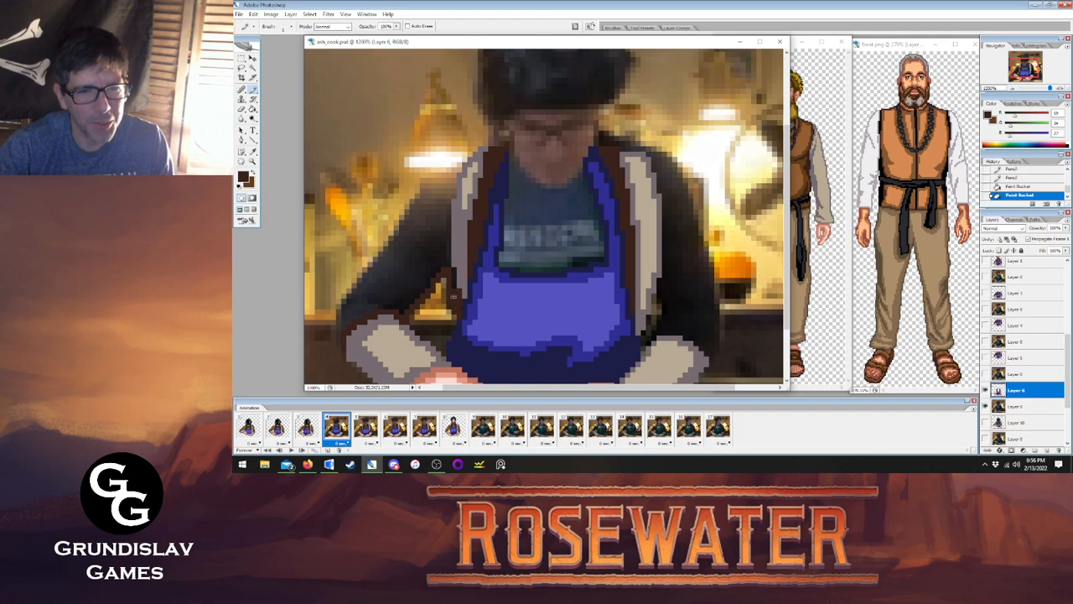
{"action": "left_click", "coordinate": [453, 268]}
{"action": "left_click", "coordinate": [307, 426]}
{"action": "left_click", "coordinate": [336, 426]}
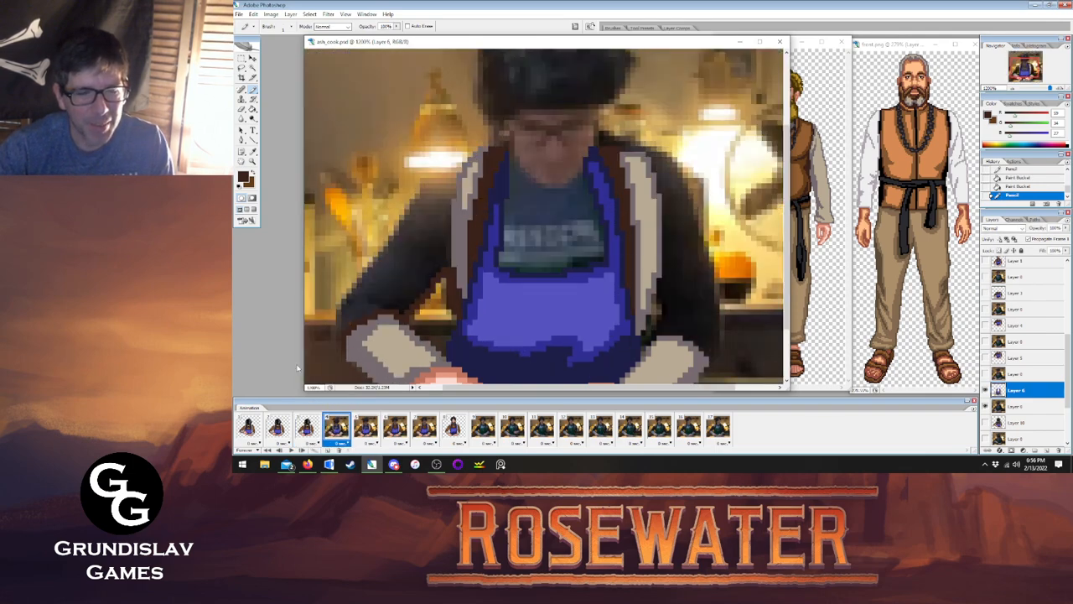
{"action": "mouse_move", "coordinate": [335, 319]}
{"action": "left_mouse_down"}
{"action": "mouse_move", "coordinate": [419, 201]}
{"action": "mouse_move", "coordinate": [453, 192]}
{"action": "left_mouse_up"}
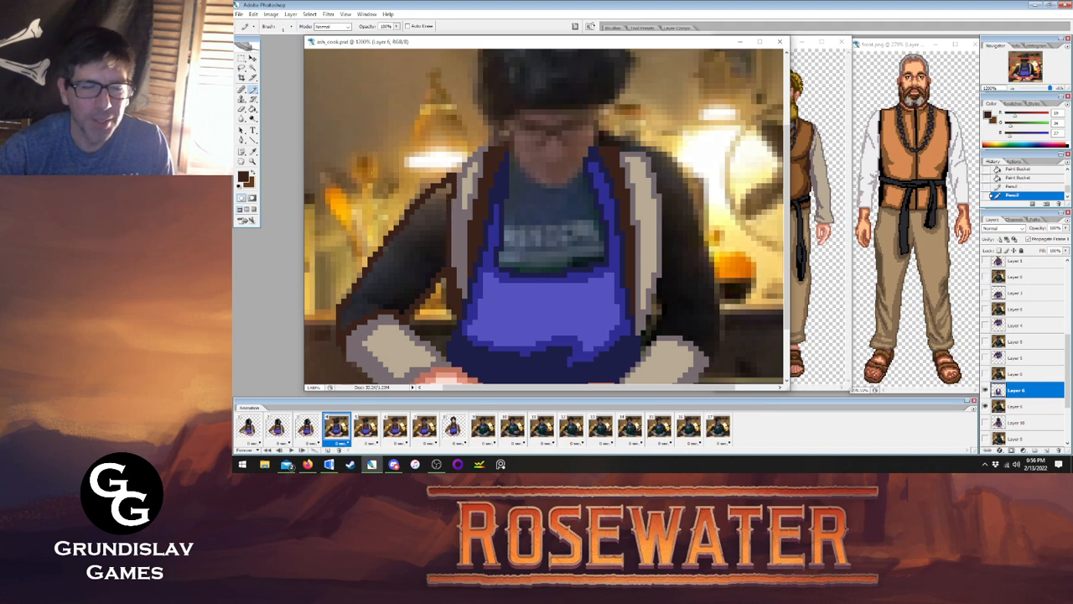
{"action": "left_click", "coordinate": [366, 428]}
{"action": "left_click", "coordinate": [336, 433]}
{"action": "left_click", "coordinate": [365, 431]}
{"action": "left_click", "coordinate": [335, 434]}
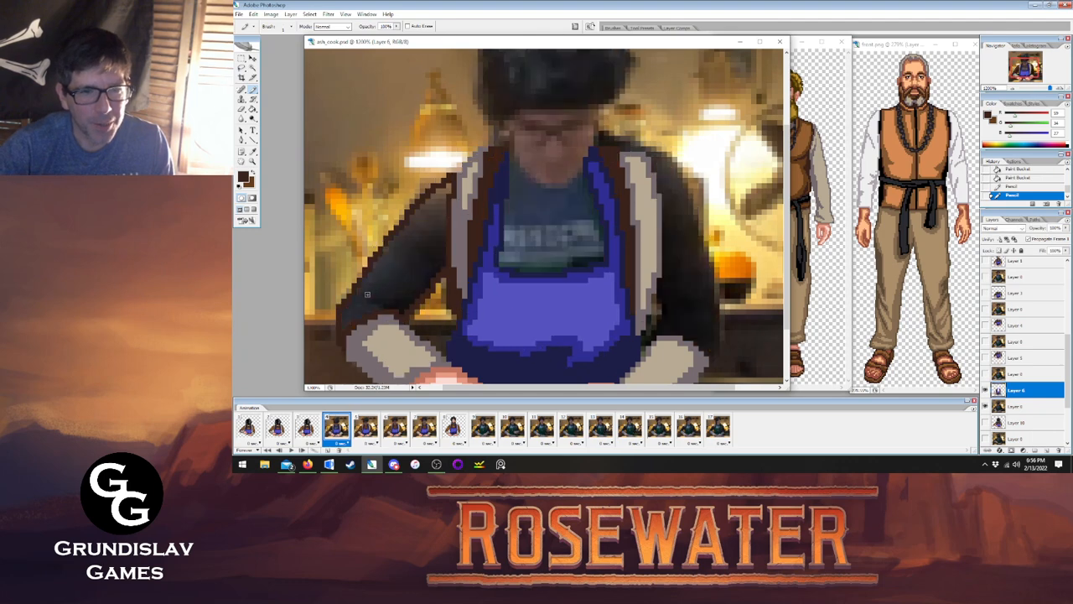
{"action": "left_click", "coordinate": [396, 307]}
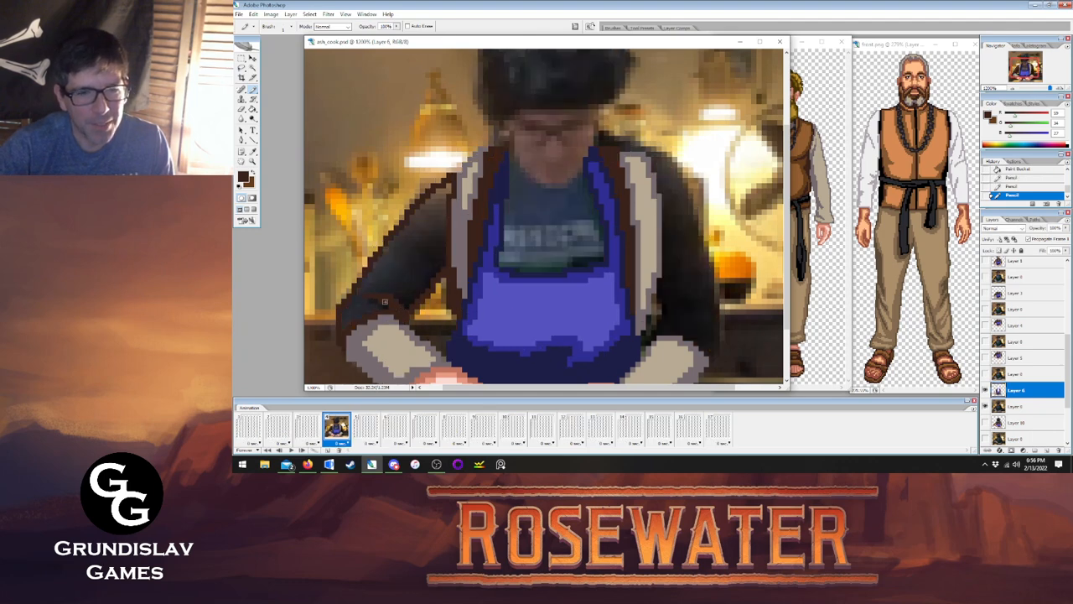
Fill the left-hand sleeve with medium brown and compare it with frames 3 and 5.
{"action": "key", "text": "g"}
{"action": "left_click", "coordinate": [395, 285]}
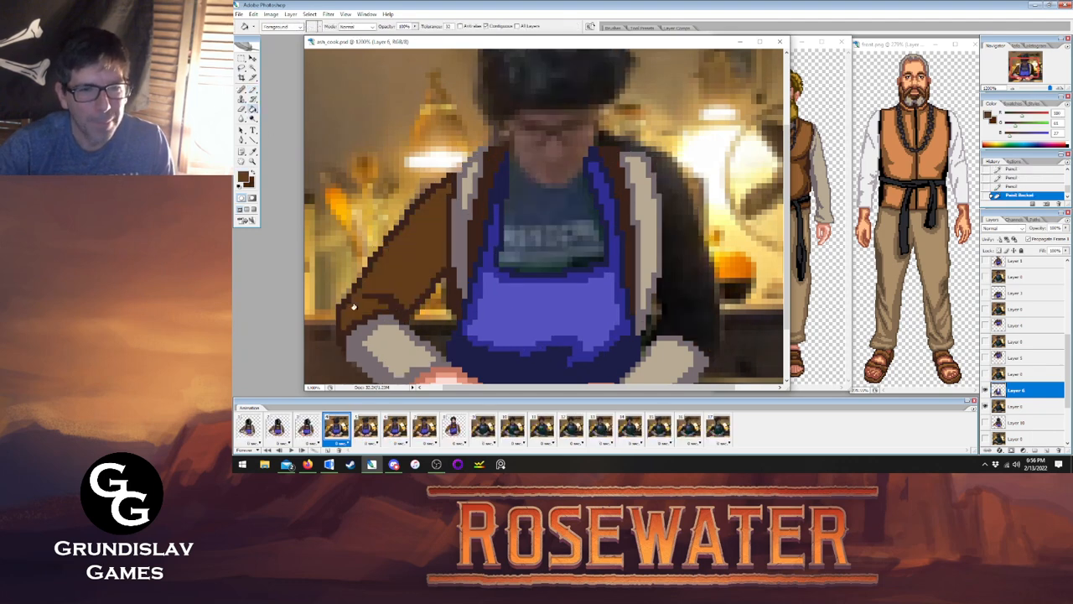
{"action": "left_click", "coordinate": [365, 429]}
{"action": "left_click", "coordinate": [339, 429]}
{"action": "left_click", "coordinate": [310, 430]}
{"action": "left_click", "coordinate": [345, 429]}
{"action": "left_click", "coordinate": [309, 429]}
{"action": "left_click", "coordinate": [338, 429]}
{"action": "left_click", "coordinate": [367, 427]}
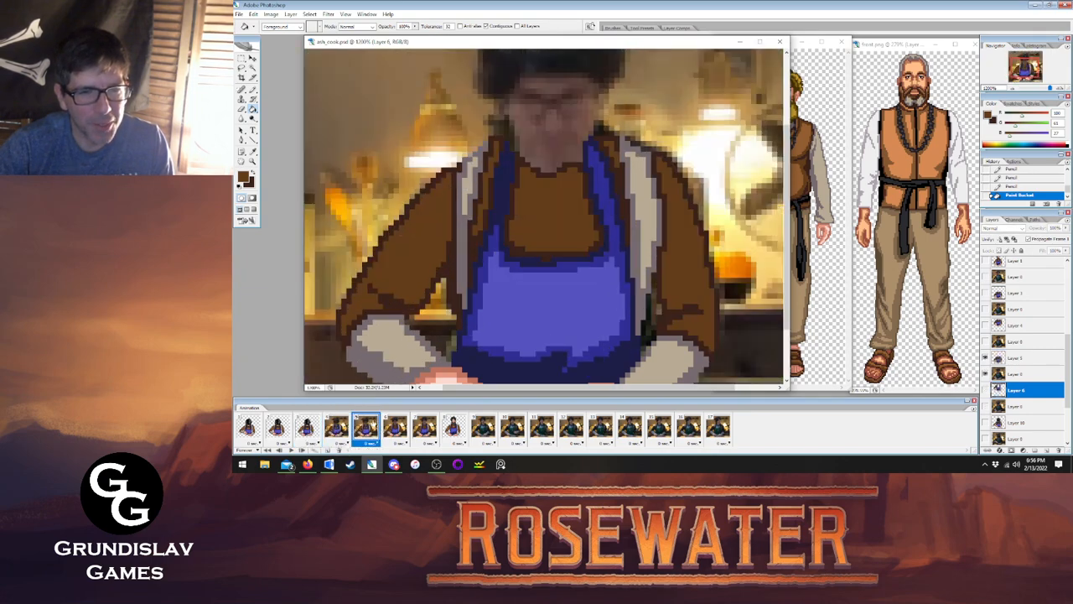
{"action": "left_click", "coordinate": [337, 427]}
Pencil the right-hand sleeve's outline, cuff and elbow crease in dark brown on frame 4, checking the adjacent frames.
{"action": "left_click", "coordinate": [253, 90]}
{"action": "key", "text": "x"}
{"action": "left_click", "coordinate": [365, 425]}
{"action": "left_click", "coordinate": [327, 431]}
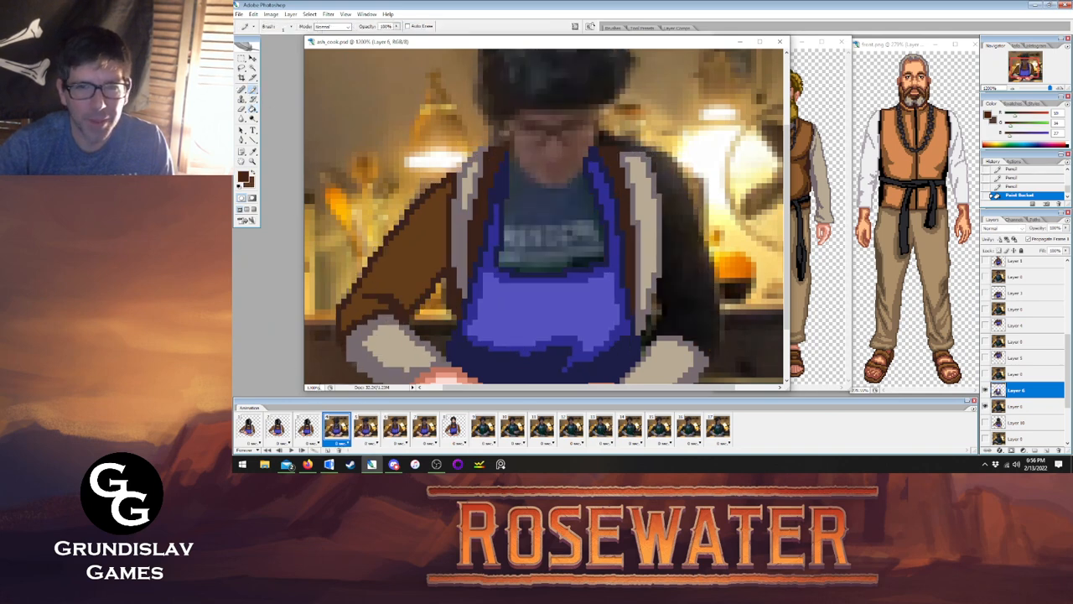
{"action": "left_click", "coordinate": [707, 353]}
{"action": "left_click", "coordinate": [711, 357]}
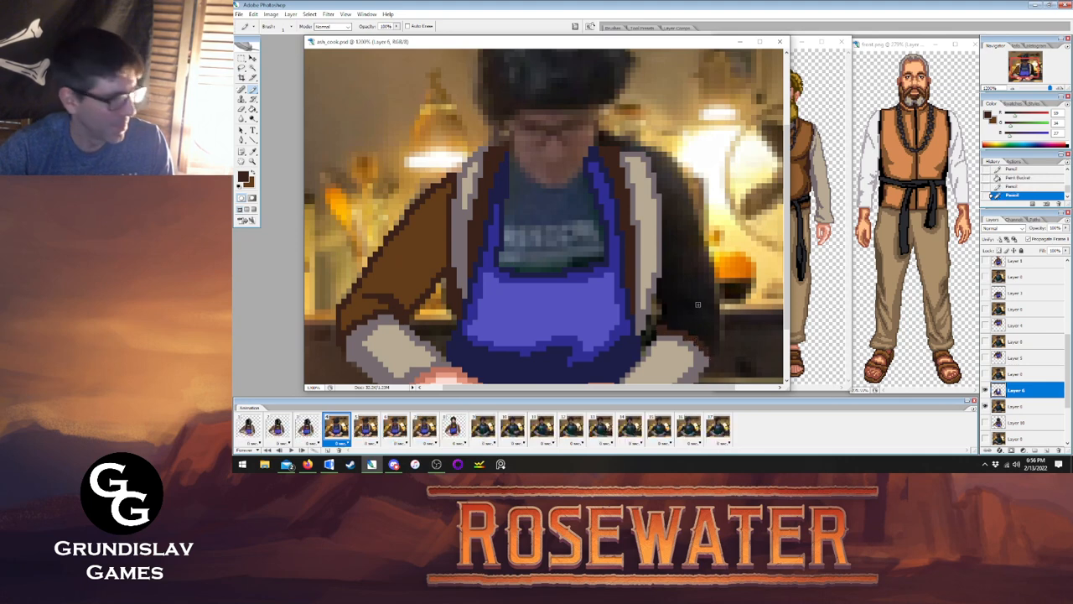
{"action": "left_click", "coordinate": [366, 427]}
{"action": "left_click", "coordinate": [337, 427]}
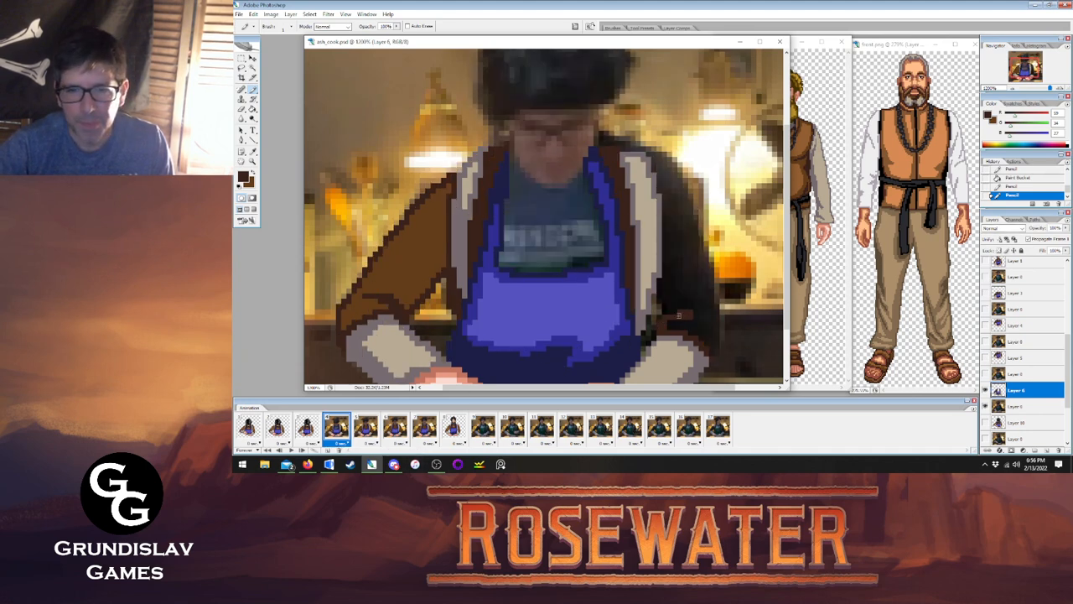
{"action": "left_click_drag", "start_coordinate": [700, 316], "coordinate": [704, 316]}
{"action": "left_click", "coordinate": [305, 428]}
{"action": "left_click", "coordinate": [336, 428]}
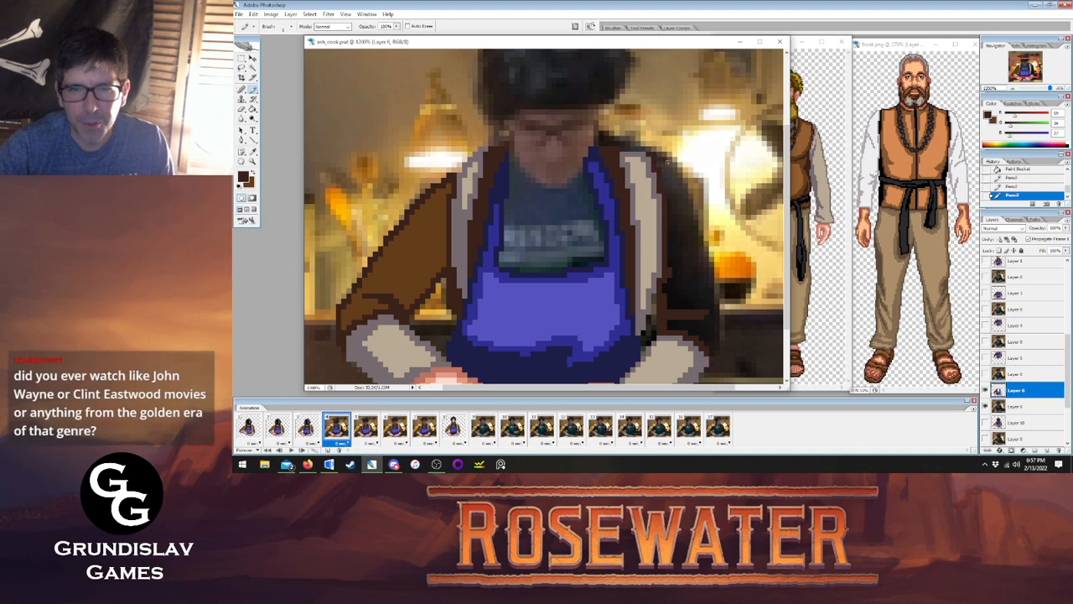
{"action": "left_click", "coordinate": [715, 335]}
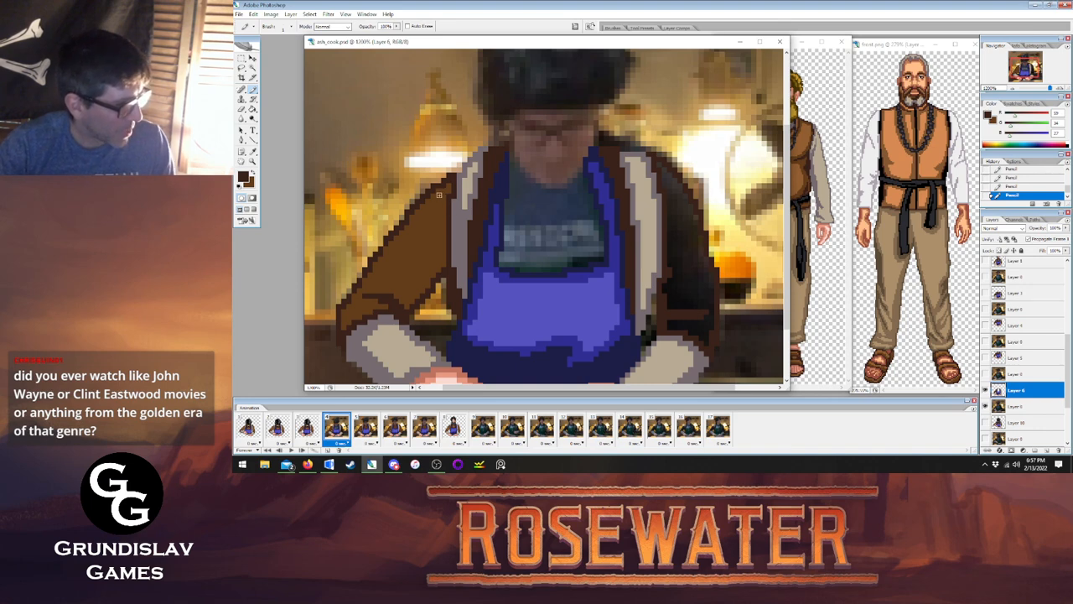
Fill the right-hand sleeve with medium brown and compare frame 4 against frame 5.
{"action": "key", "text": "g"}
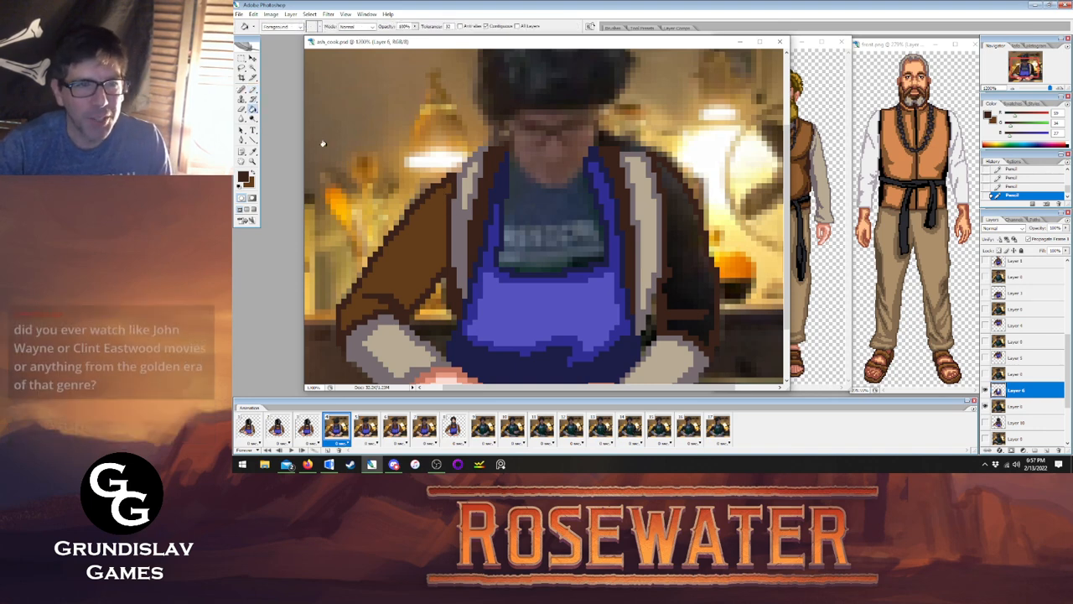
{"action": "left_click", "coordinate": [692, 224]}
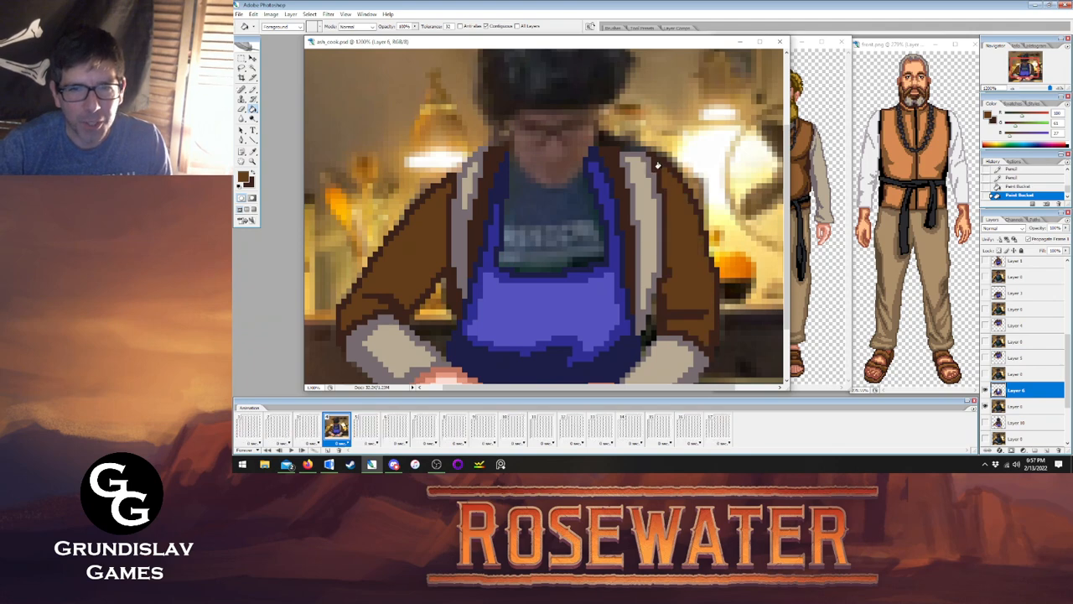
{"action": "left_click", "coordinate": [363, 429]}
{"action": "left_click", "coordinate": [336, 430]}
{"action": "left_click", "coordinate": [368, 429]}
{"action": "left_click", "coordinate": [340, 431]}
{"action": "left_click", "coordinate": [368, 429]}
{"action": "left_click", "coordinate": [342, 432]}
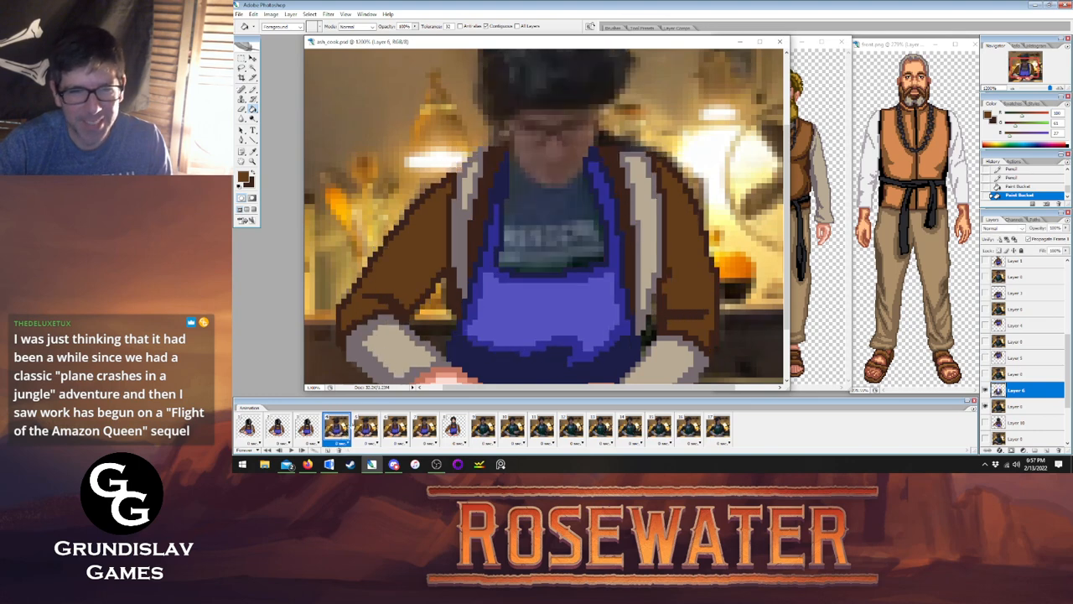
{"action": "left_click", "coordinate": [366, 428]}
{"action": "left_click", "coordinate": [337, 429]}
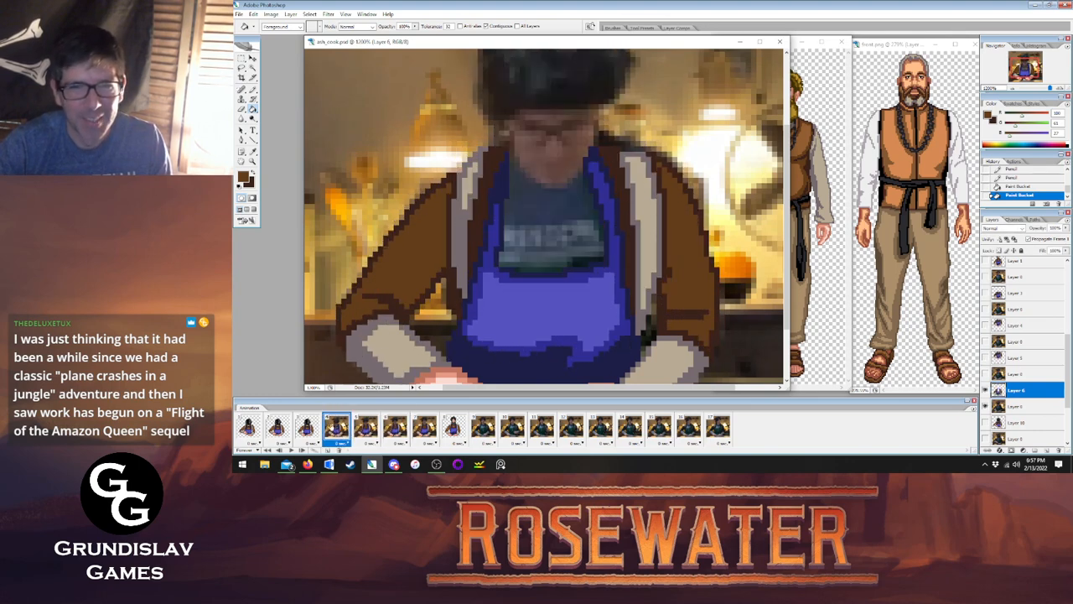
Outline the shirt's neckline below the chin and fill the chest area above the apron with dark brown.
{"action": "key", "text": "b"}
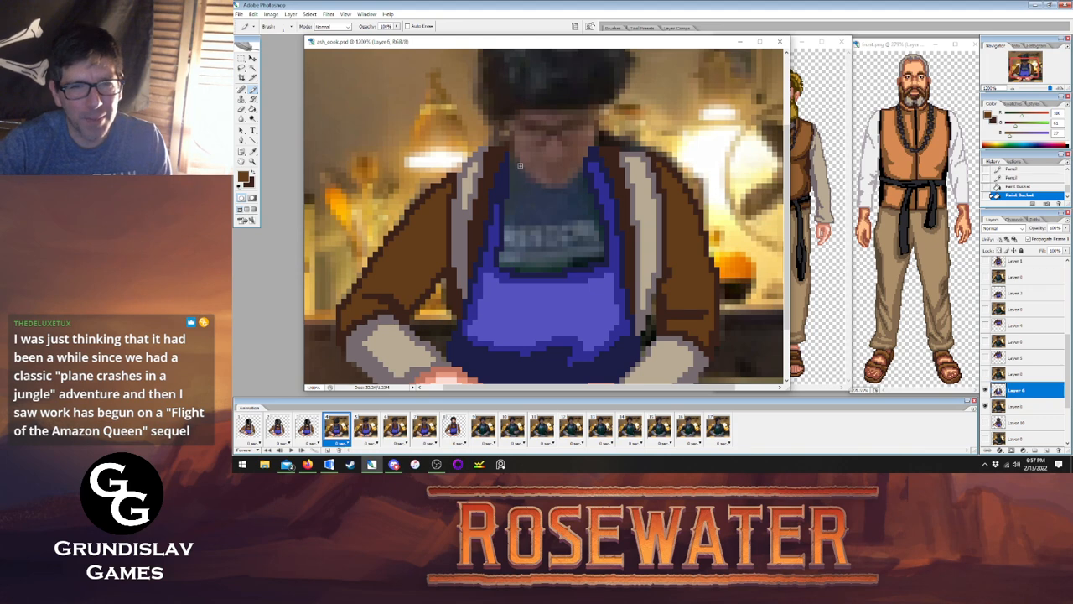
{"action": "left_click", "coordinate": [515, 159], "text": "alt"}
{"action": "mouse_move", "coordinate": [511, 156]}
{"action": "left_mouse_down"}
{"action": "mouse_move", "coordinate": [550, 186]}
{"action": "mouse_move", "coordinate": [572, 175]}
{"action": "left_mouse_up"}
{"action": "key", "text": "g"}
{"action": "left_click", "coordinate": [542, 230]}
Draw a medium brown border inside the chest's dark outline and fill the enclosed area with medium brown.
{"action": "key", "text": "b"}
{"action": "left_click_drag", "start_coordinate": [518, 176], "coordinate": [559, 191]}
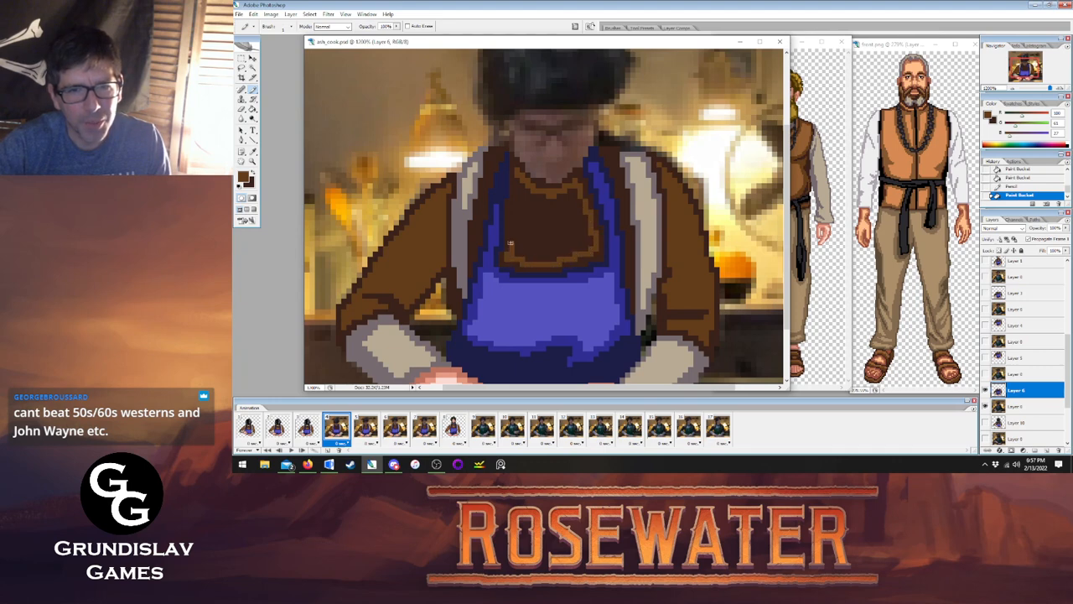
{"action": "left_click_drag", "start_coordinate": [513, 205], "coordinate": [519, 180]}
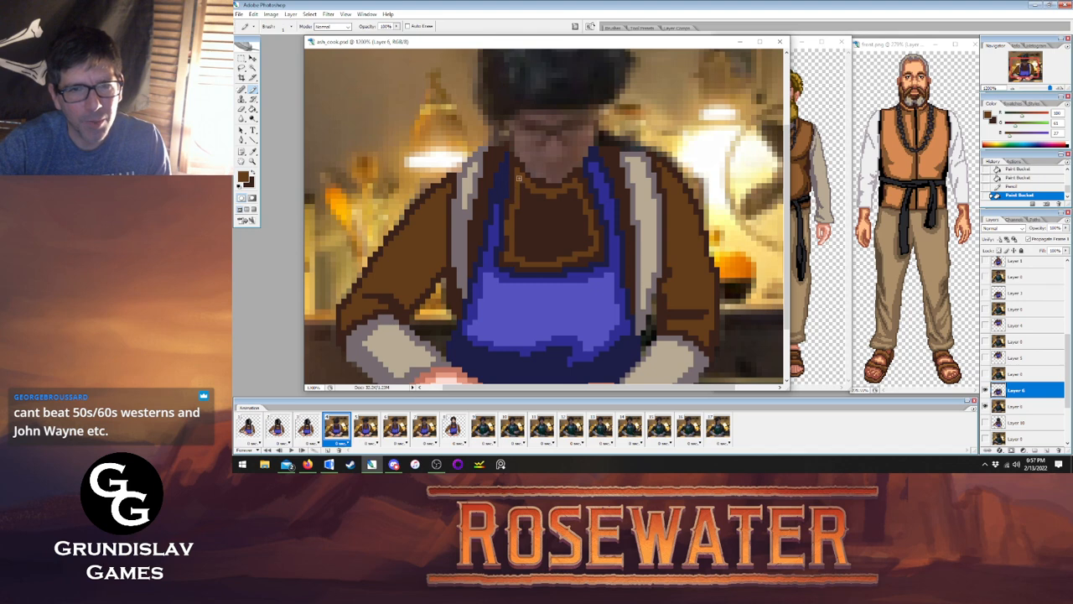
{"action": "left_click", "coordinate": [253, 109]}
{"action": "left_click", "coordinate": [480, 197]}
{"action": "left_click", "coordinate": [253, 90]}
{"action": "key", "text": "x"}
{"action": "left_click", "coordinate": [518, 239]}
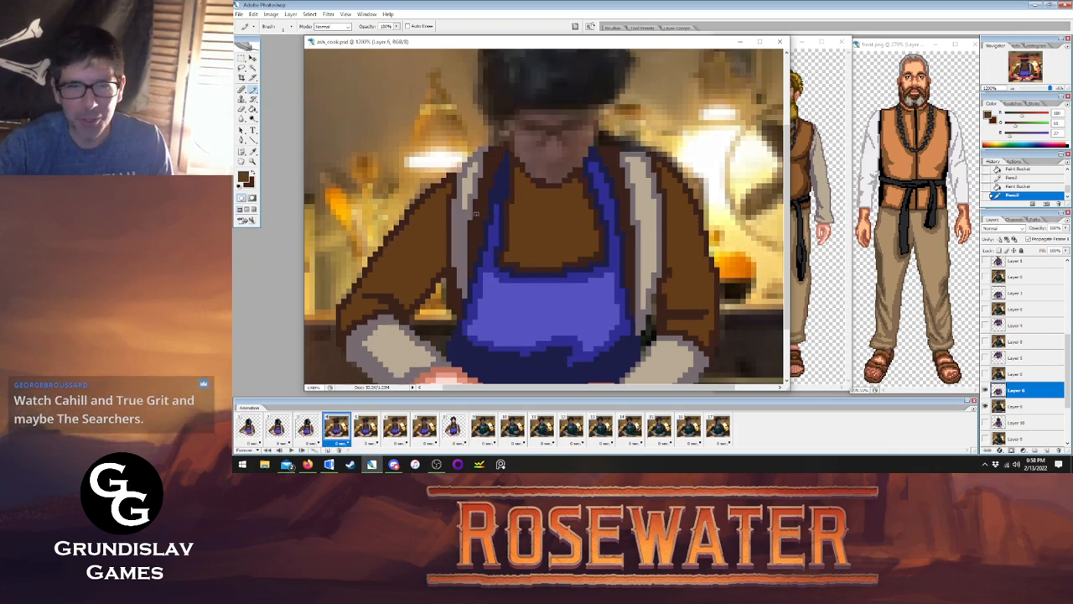
Pencil medium brown into the dark shirt strip between the left-hand suspender and apron strap, comparing with frames 3 and 5.
{"action": "left_click", "coordinate": [366, 427]}
{"action": "left_click", "coordinate": [339, 427]}
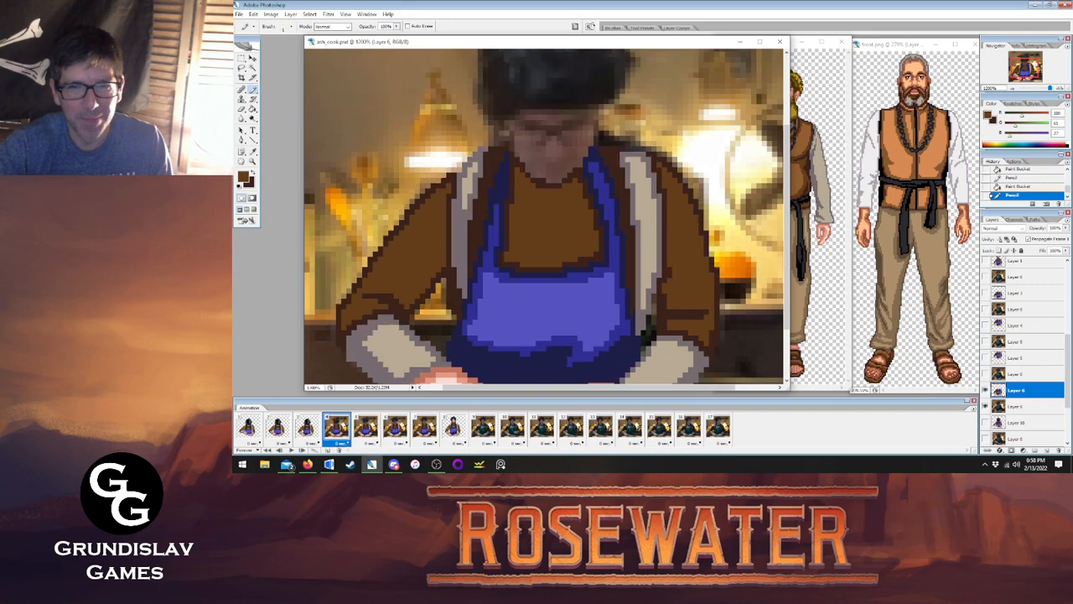
{"action": "left_click", "coordinate": [477, 227]}
{"action": "left_click", "coordinate": [483, 203]}
{"action": "left_click", "coordinate": [487, 182]}
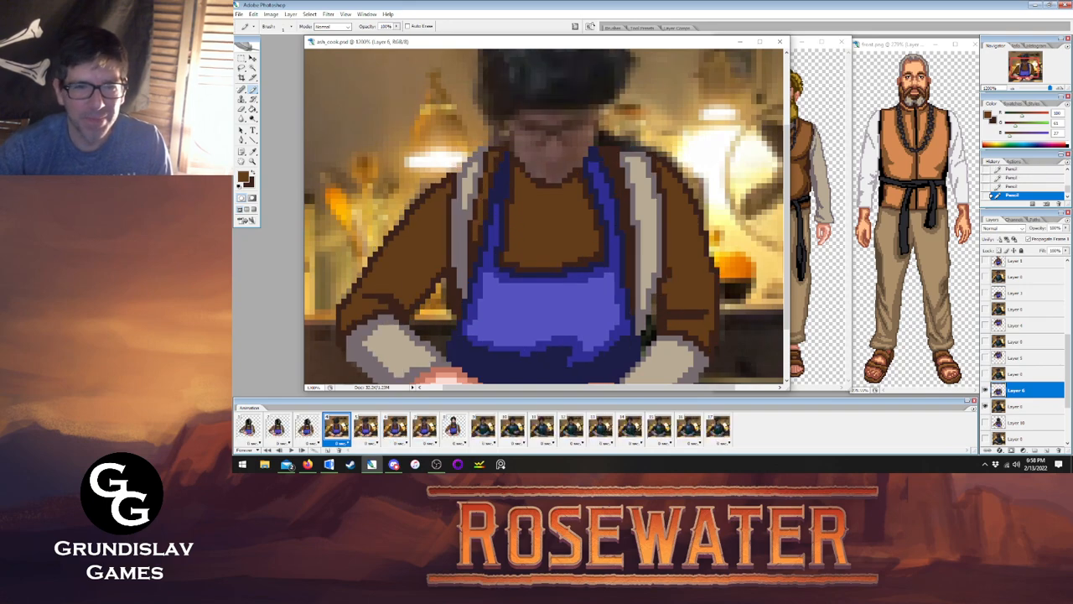
{"action": "left_click", "coordinate": [310, 428]}
{"action": "left_click", "coordinate": [333, 428]}
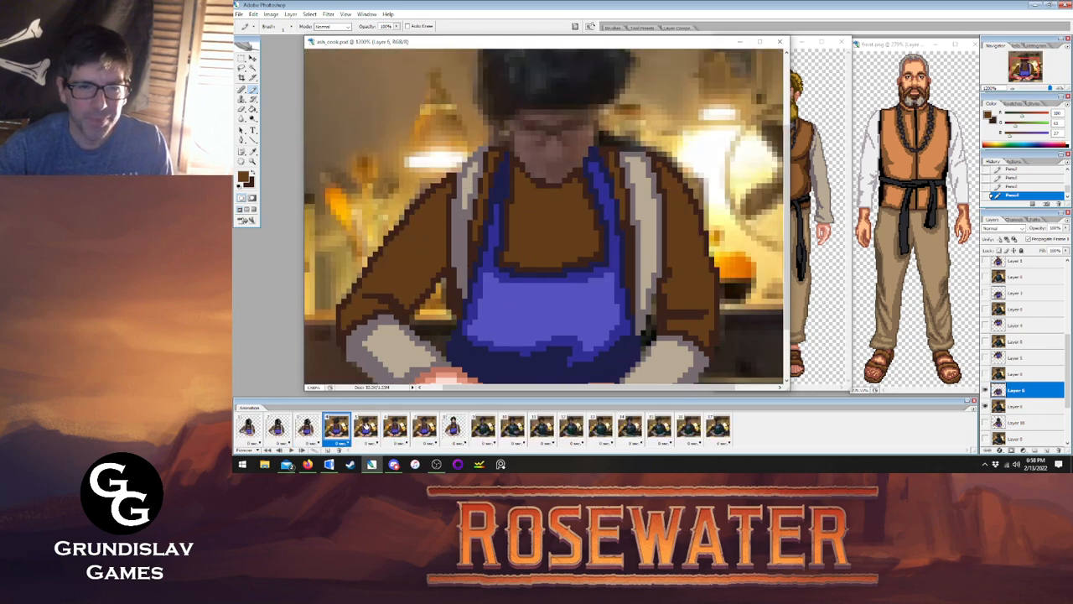
Compare the shirt in frame 4 with frames 3 and 6 to check the animation's consistency.
{"action": "key", "text": "x"}
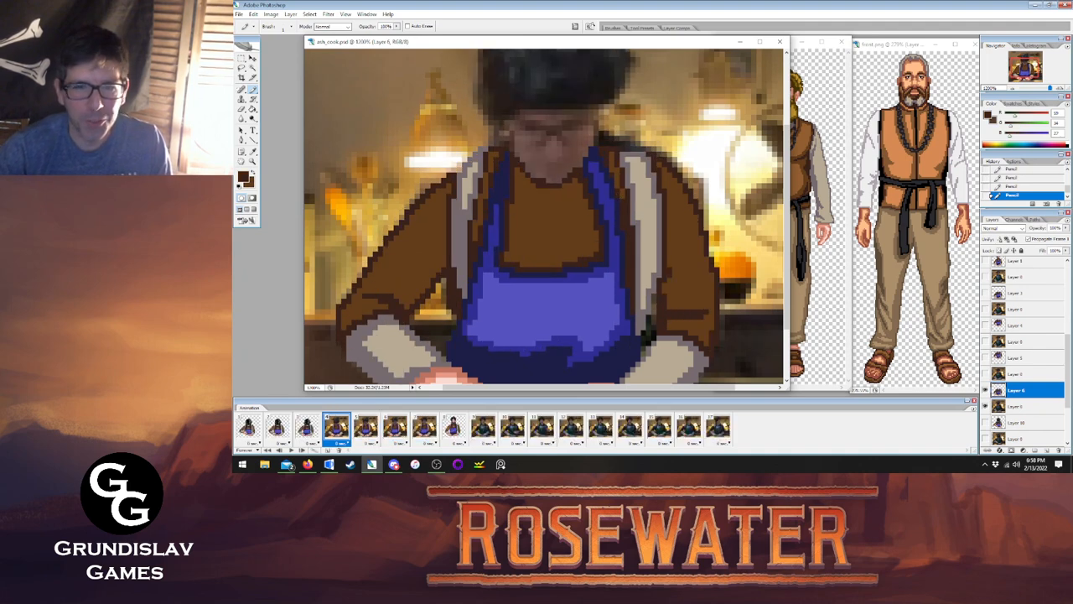
{"action": "left_click", "coordinate": [395, 428]}
{"action": "left_click", "coordinate": [336, 428]}
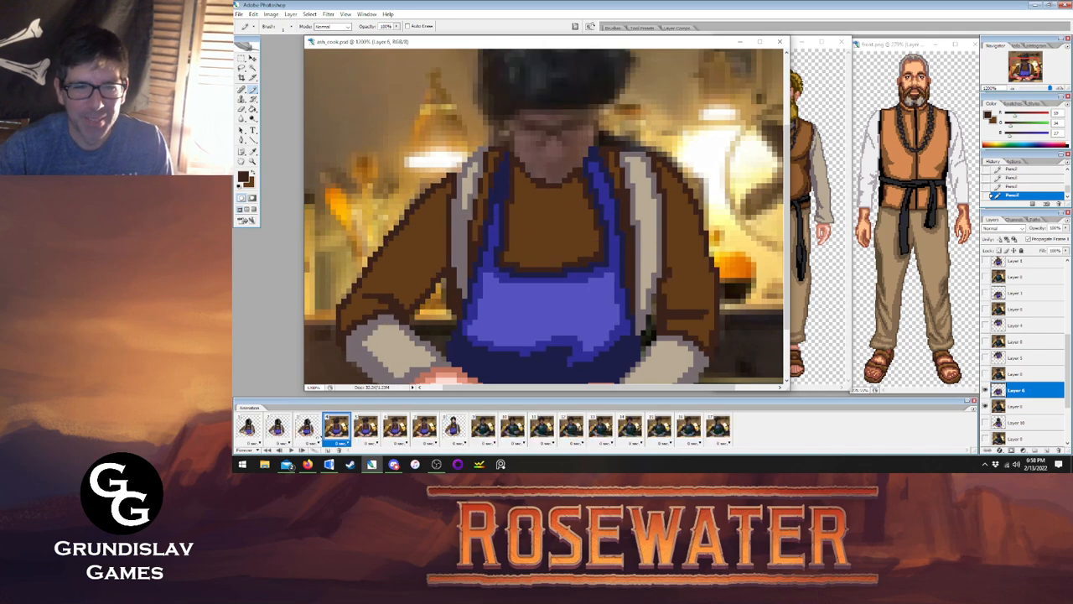
{"action": "left_click", "coordinate": [306, 428]}
{"action": "left_click", "coordinate": [336, 428]}
{"action": "left_click", "coordinate": [306, 428]}
{"action": "left_click", "coordinate": [336, 428]}
{"action": "left_click", "coordinate": [306, 427]}
{"action": "left_click", "coordinate": [336, 427]}
Step through frames 5 to 8 and sample the brown of the shirt's chest from frame 8.
{"action": "left_click", "coordinate": [365, 428]}
{"action": "left_click", "coordinate": [395, 427]}
{"action": "left_click", "coordinate": [424, 427]}
{"action": "left_click", "coordinate": [453, 428]}
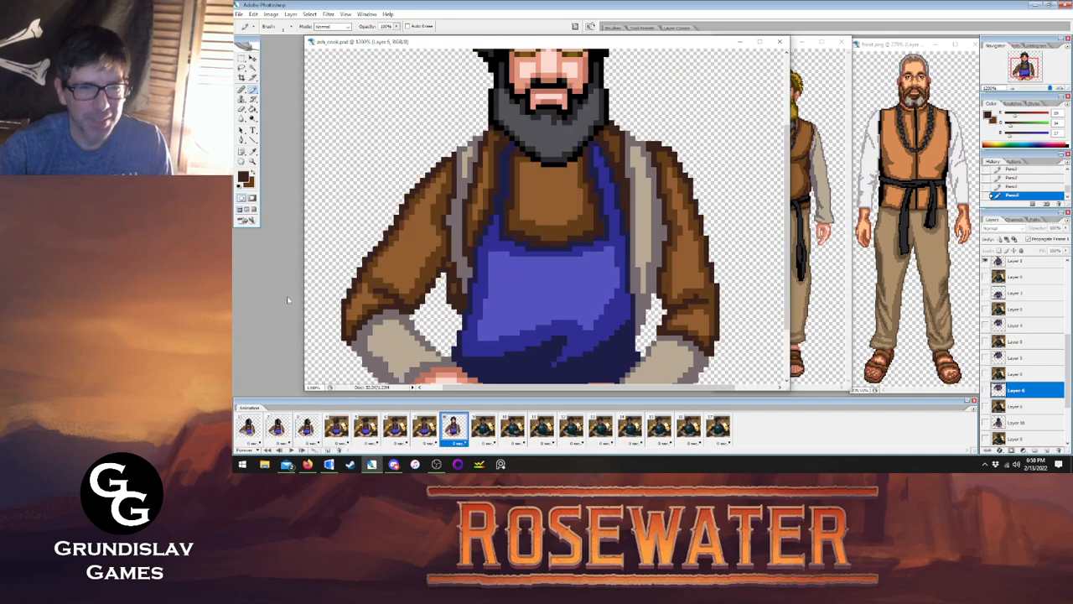
{"action": "key", "text": "i"}
{"action": "left_click", "coordinate": [560, 228]}
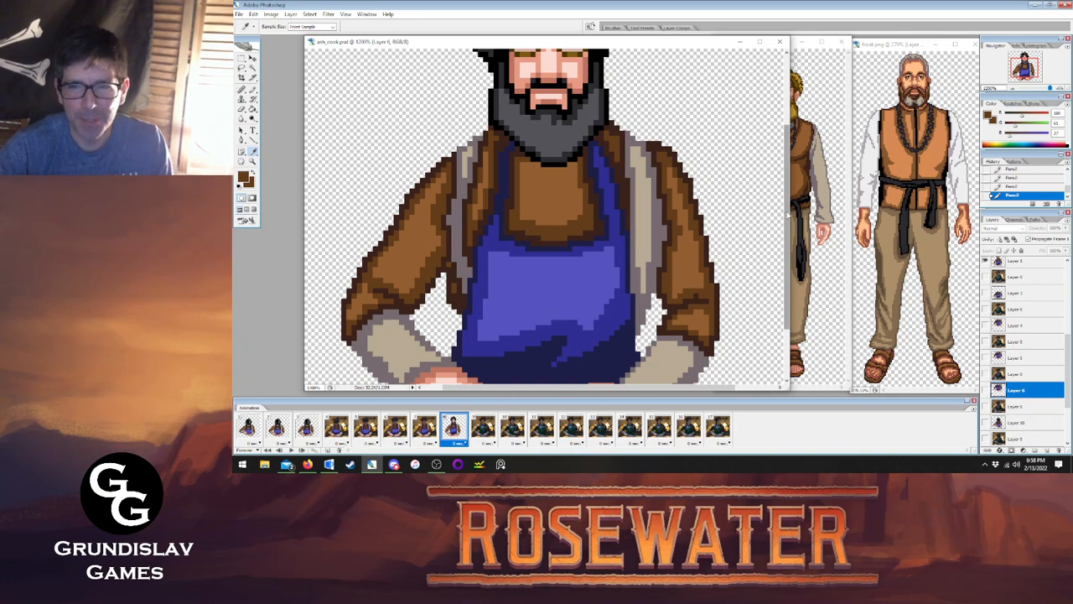
Sample the lighter brown from the shirt's chest in frame 8 and activate frame 7's shirt layer, Layer 3.
{"action": "scroll", "coordinate": [780, 214], "scroll_direction": "up", "scroll_amount": 3}
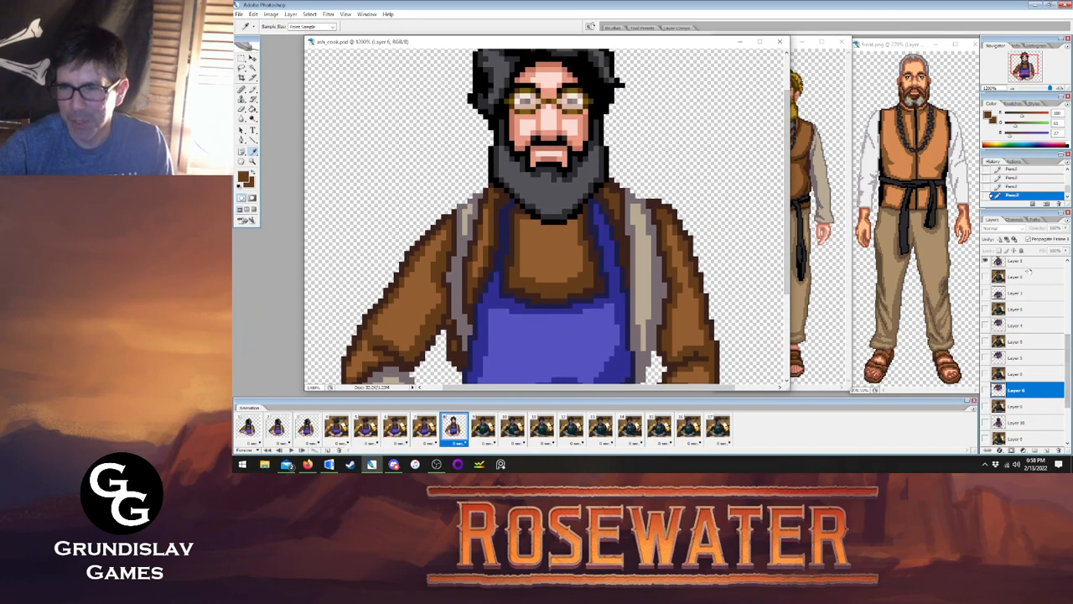
{"action": "left_click", "coordinate": [1026, 264]}
{"action": "key", "text": "b"}
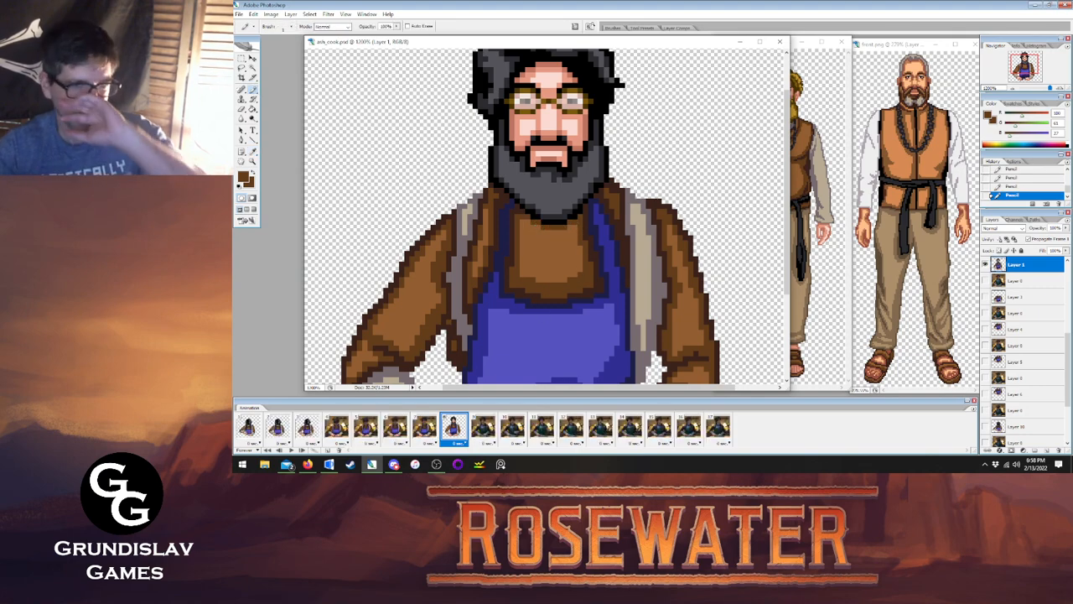
{"action": "key", "text": "i"}
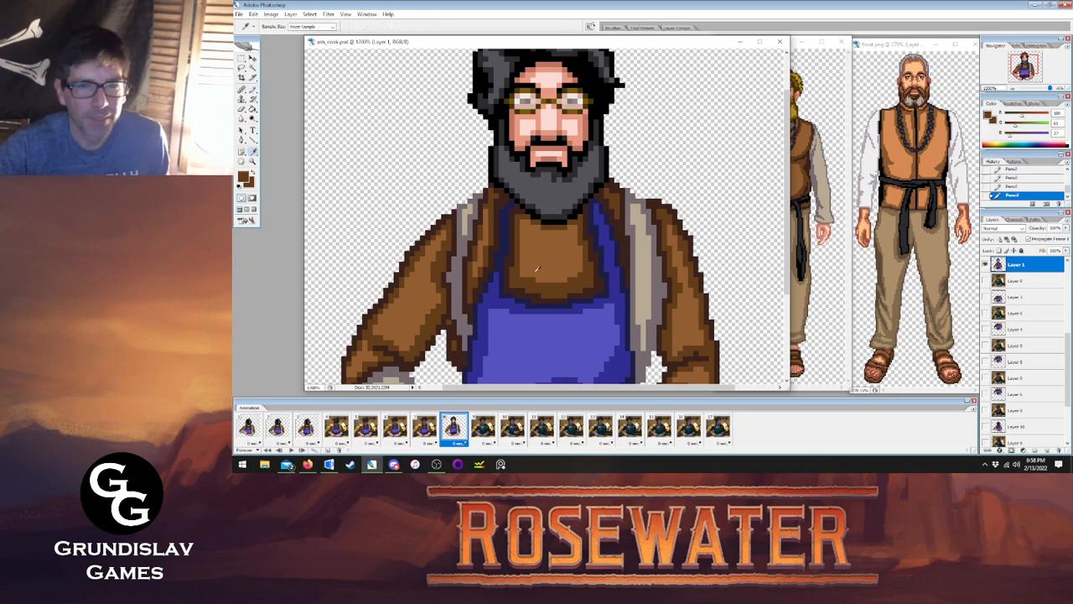
{"action": "key", "text": "b"}
{"action": "left_click", "coordinate": [425, 428]}
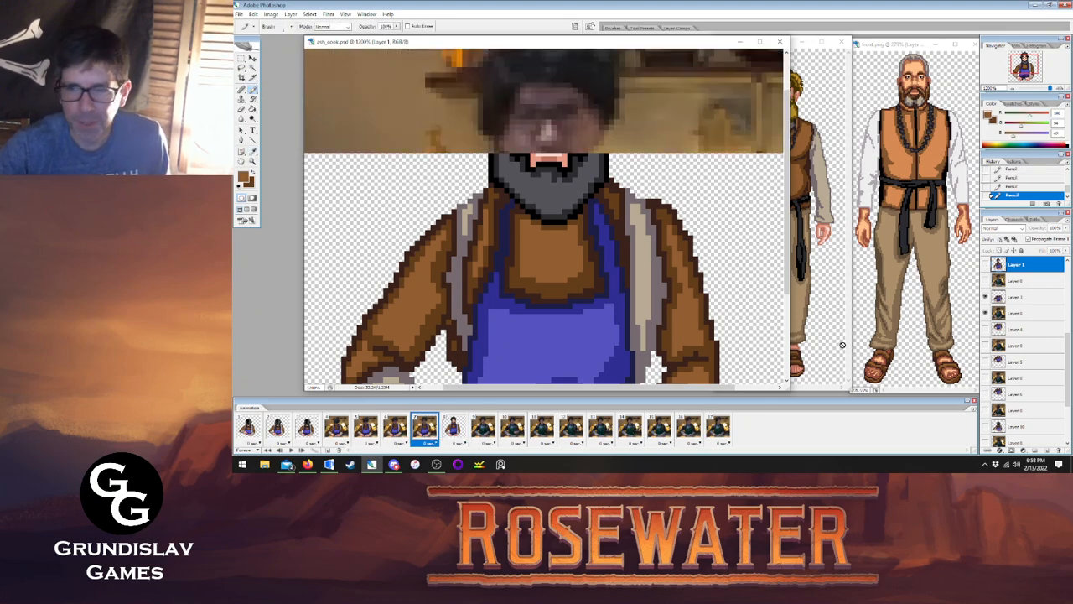
{"action": "left_click", "coordinate": [452, 428]}
{"action": "left_click", "coordinate": [424, 428]}
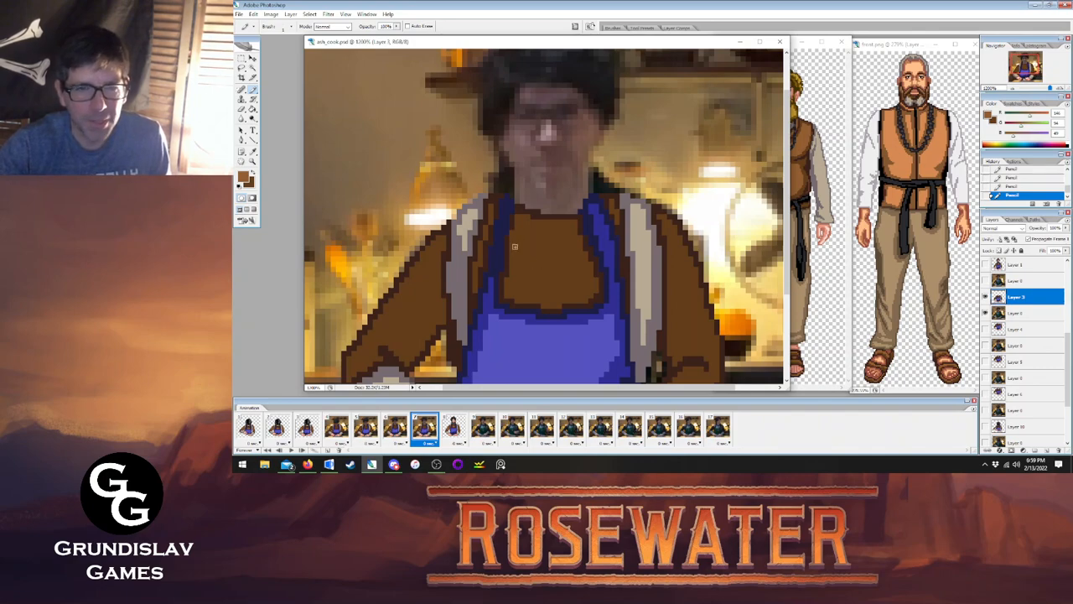
Pencil a lighter brown highlight into frame 7's shirt strip beside the left-hand suspender, comparing with frame 8.
{"action": "left_click", "coordinate": [452, 433]}
{"action": "left_click", "coordinate": [423, 433]}
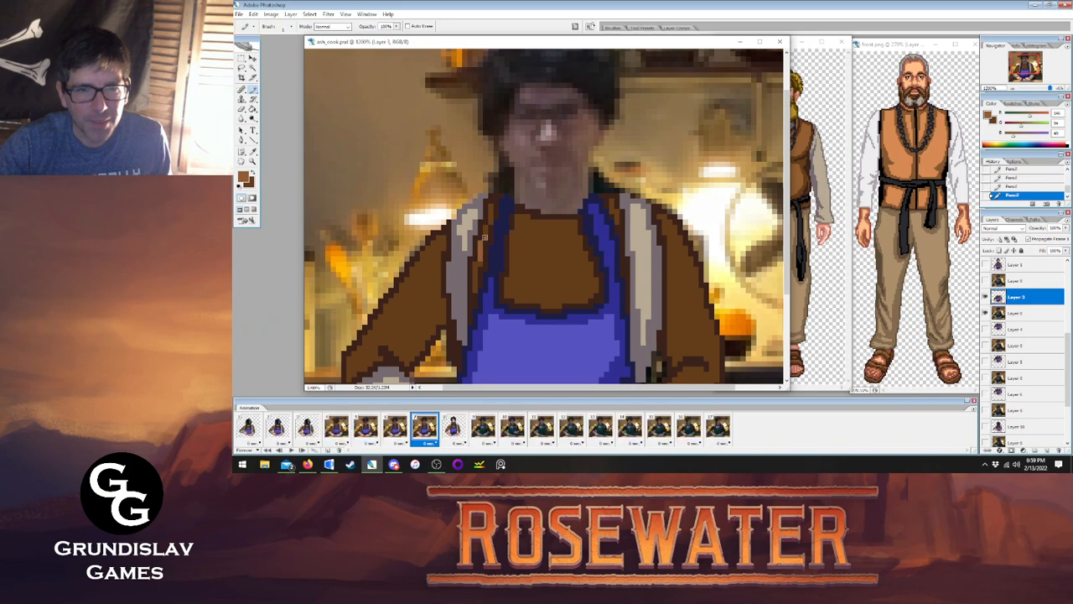
{"action": "left_click", "coordinate": [451, 430]}
{"action": "left_click", "coordinate": [424, 430]}
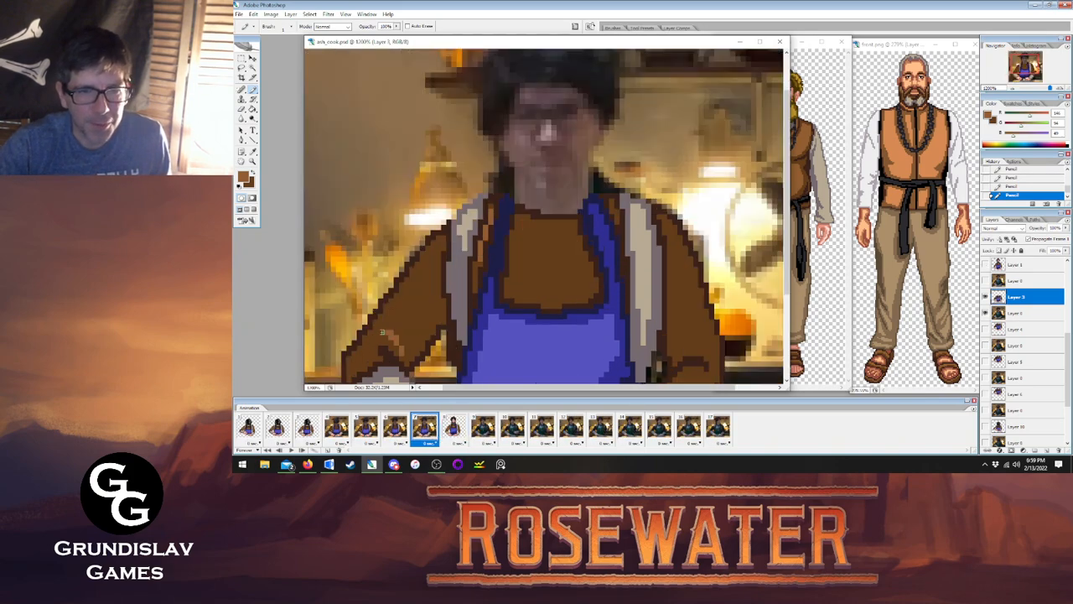
Outline the left-hand sleeve's highlight in lighter brown on frame 7 and fill the enclosed area.
{"action": "left_click_drag", "start_coordinate": [385, 334], "coordinate": [423, 266]}
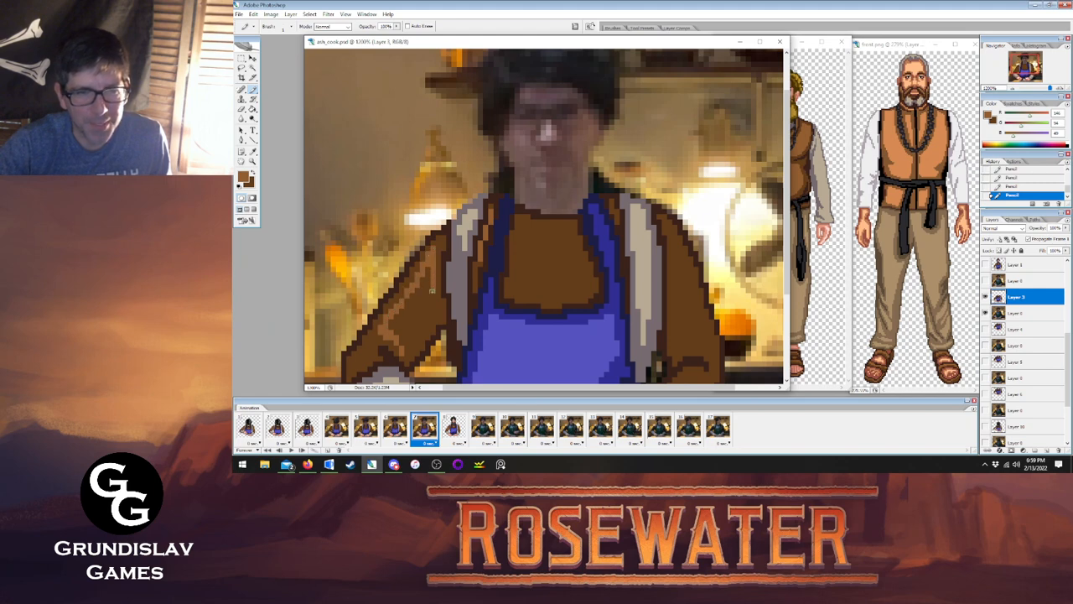
{"action": "left_click", "coordinate": [454, 428]}
{"action": "left_click", "coordinate": [424, 428]}
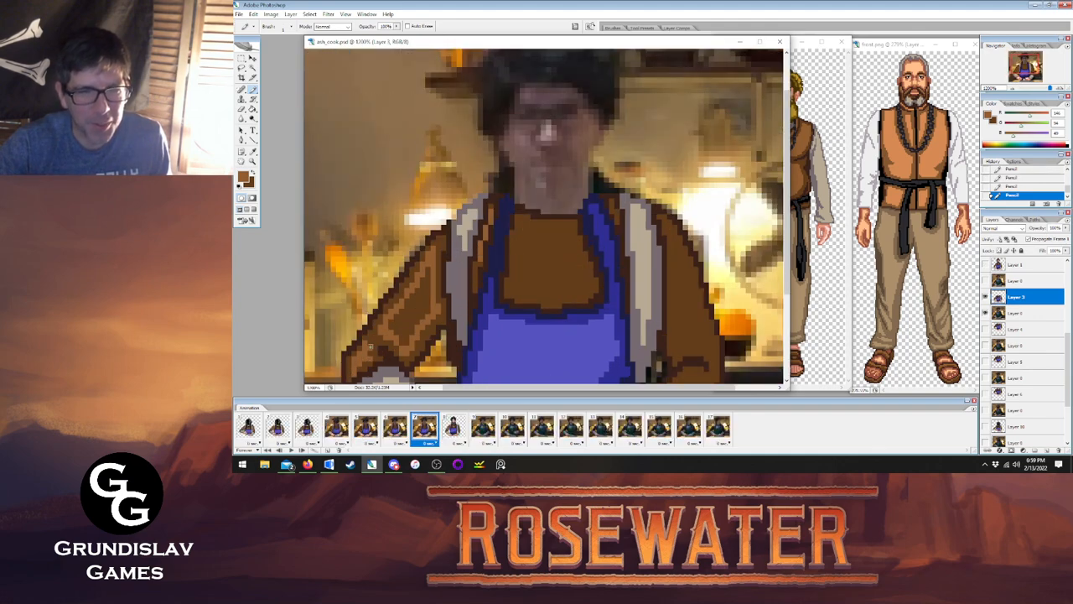
{"action": "key", "text": "g"}
{"action": "left_click", "coordinate": [403, 316]}
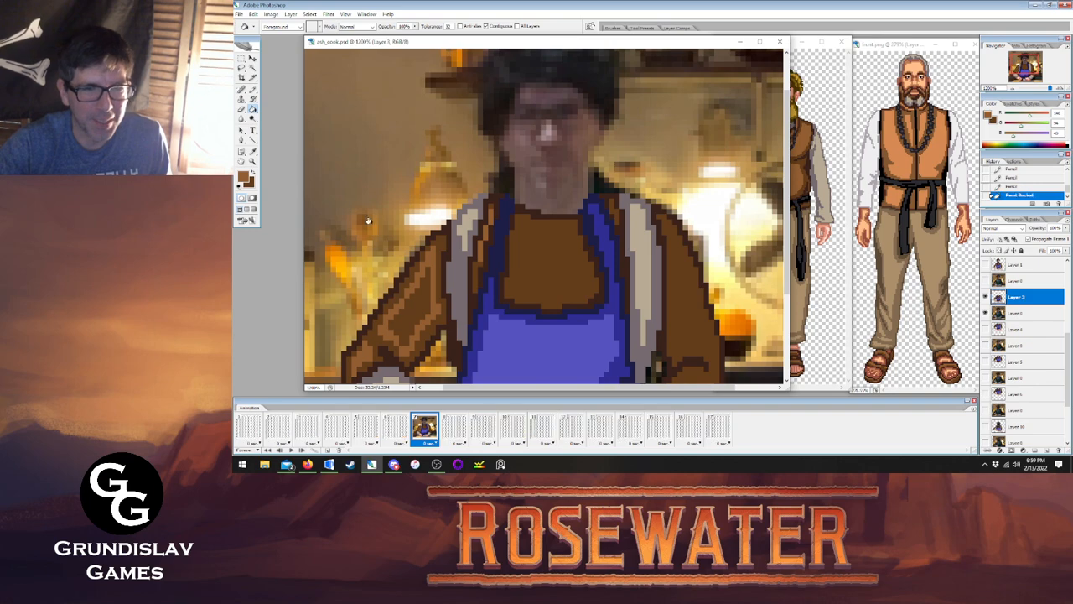
{"action": "key", "text": "b"}
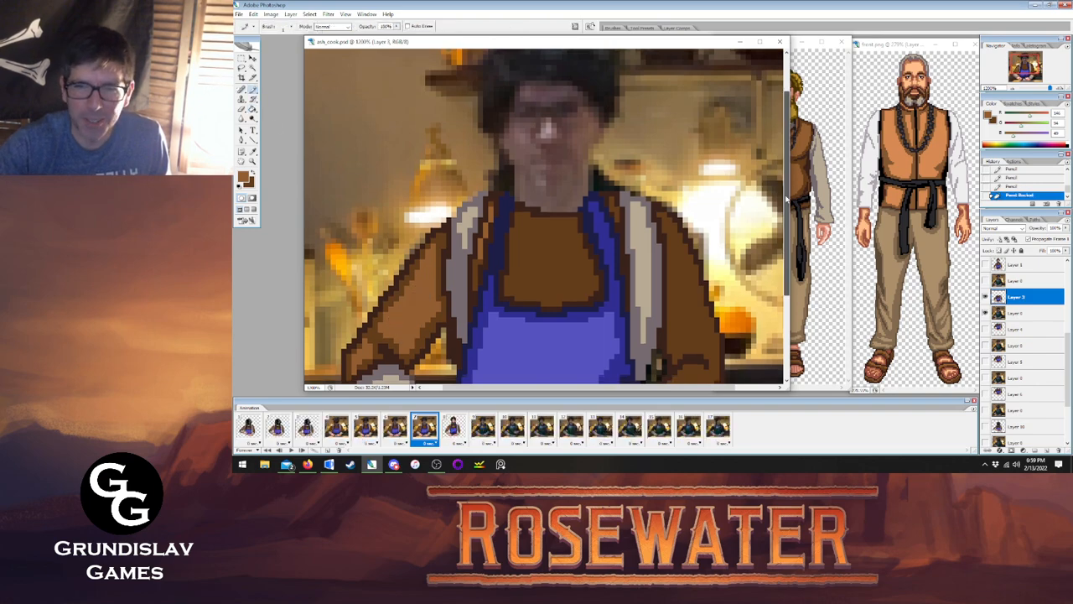
Pencil a lighter brown highlight below the elbow fold of the right-hand sleeve in frame 7, checking against frame 8.
{"action": "left_click", "coordinate": [453, 426]}
{"action": "left_click", "coordinate": [418, 429]}
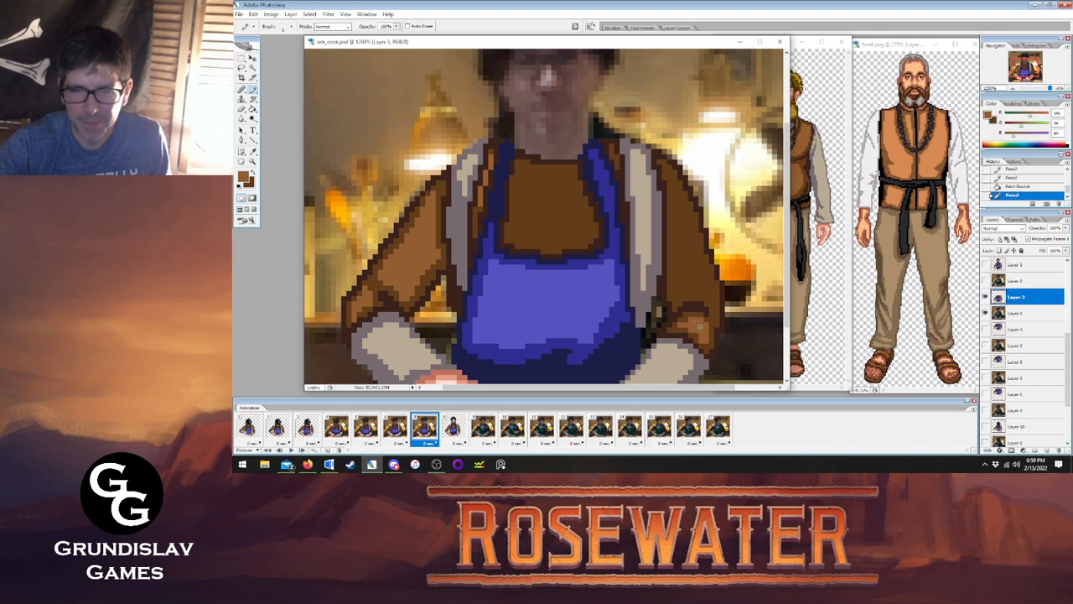
{"action": "left_click", "coordinate": [701, 322]}
{"action": "left_click", "coordinate": [453, 428]}
{"action": "left_click", "coordinate": [425, 429]}
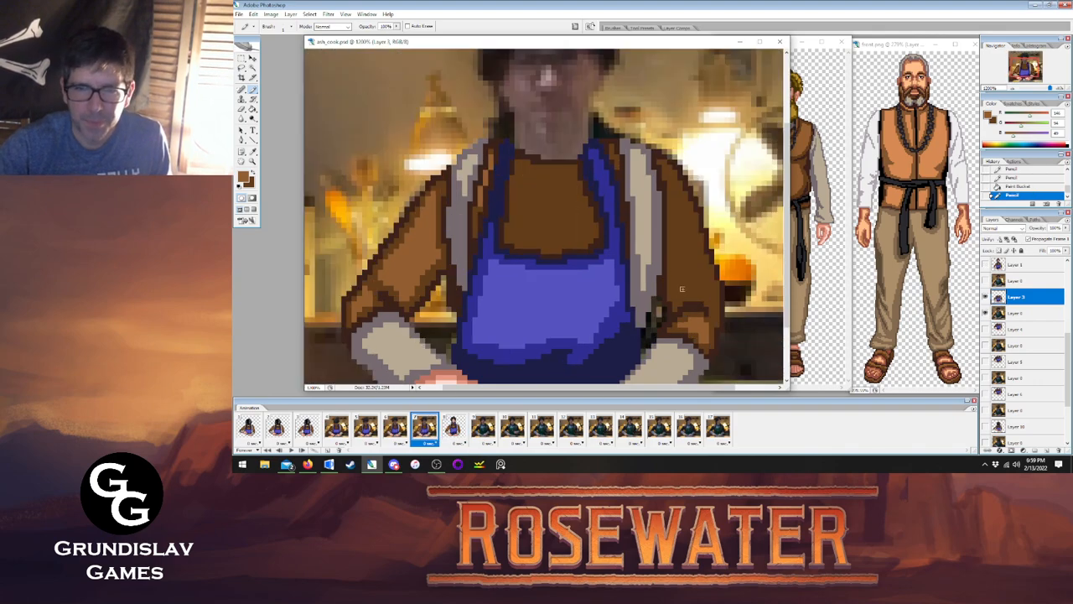
Outline the highlight on the right-hand upper sleeve in frame 7 and fill it with lighter brown.
{"action": "left_click_drag", "start_coordinate": [675, 294], "coordinate": [673, 204]}
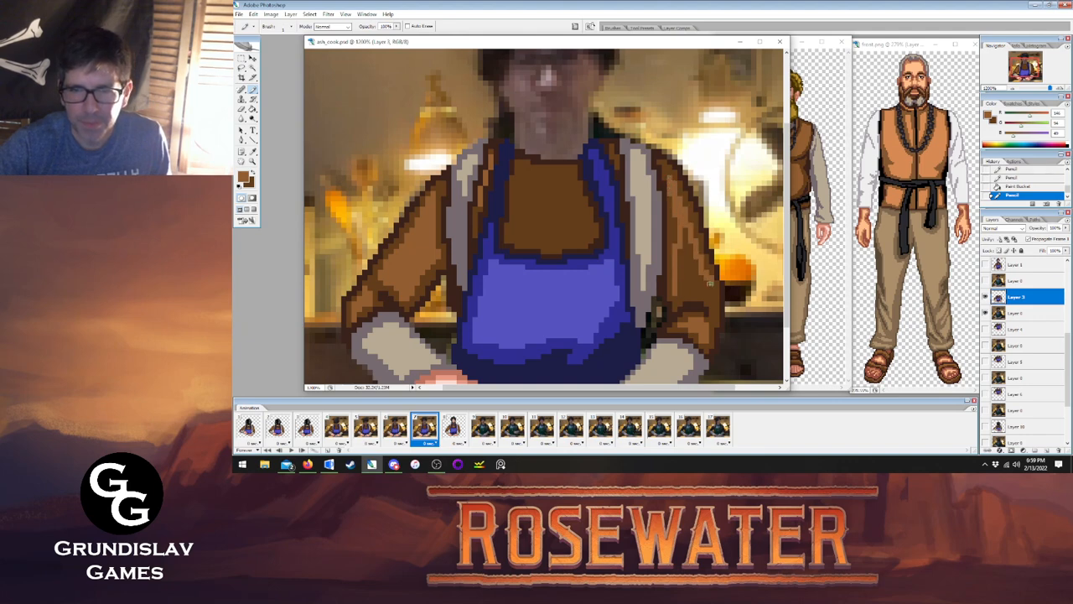
{"action": "left_click_drag", "start_coordinate": [712, 301], "coordinate": [686, 294]}
{"action": "left_click", "coordinate": [252, 109]}
{"action": "left_click", "coordinate": [678, 255]}
Sample the darker brown from frame 7's chest and touch up the top of the right-hand sleeve's highlight with it.
{"action": "left_click", "coordinate": [252, 152]}
{"action": "left_click", "coordinate": [526, 207]}
{"action": "left_click", "coordinate": [253, 89]}
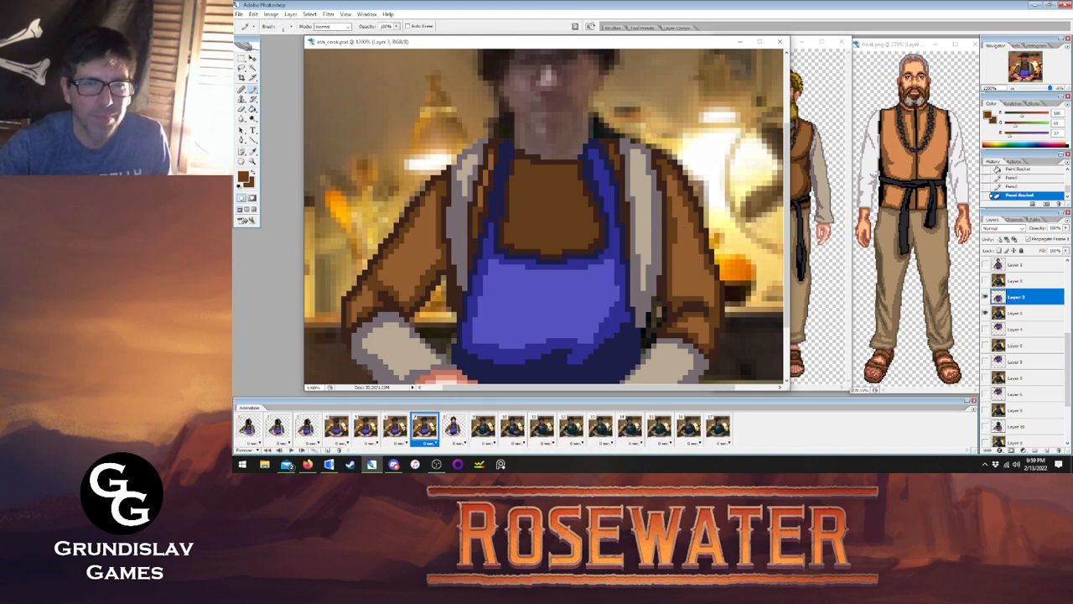
{"action": "left_click", "coordinate": [667, 186]}
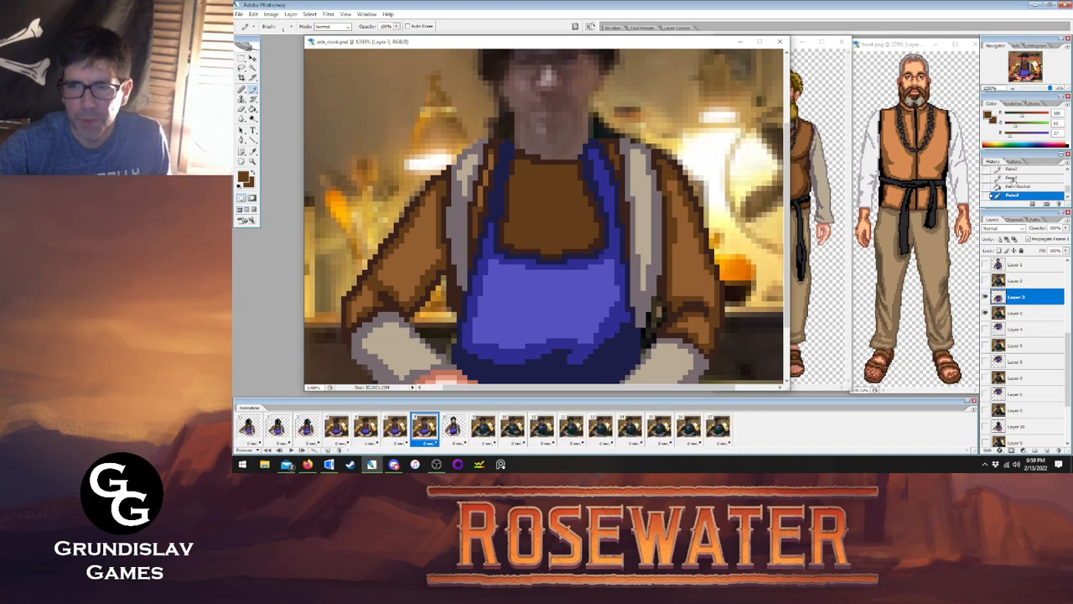
{"action": "key", "text": "ctrl+z"}
{"action": "left_click", "coordinate": [670, 184]}
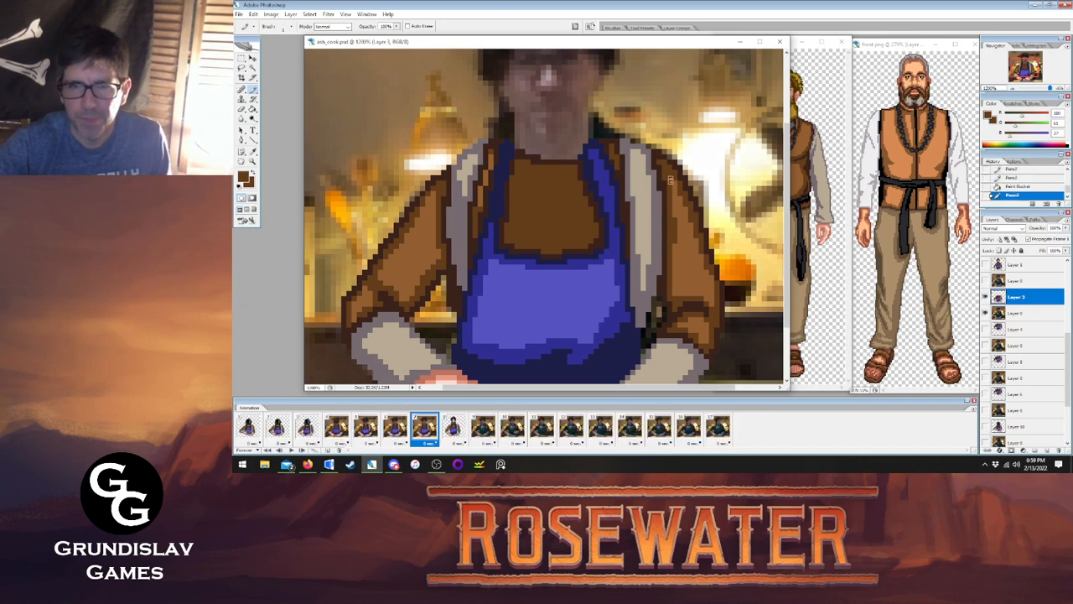
Compare the shirt's shading in frames 7 and 8 by switching back and forth between them.
{"action": "left_click", "coordinate": [451, 427]}
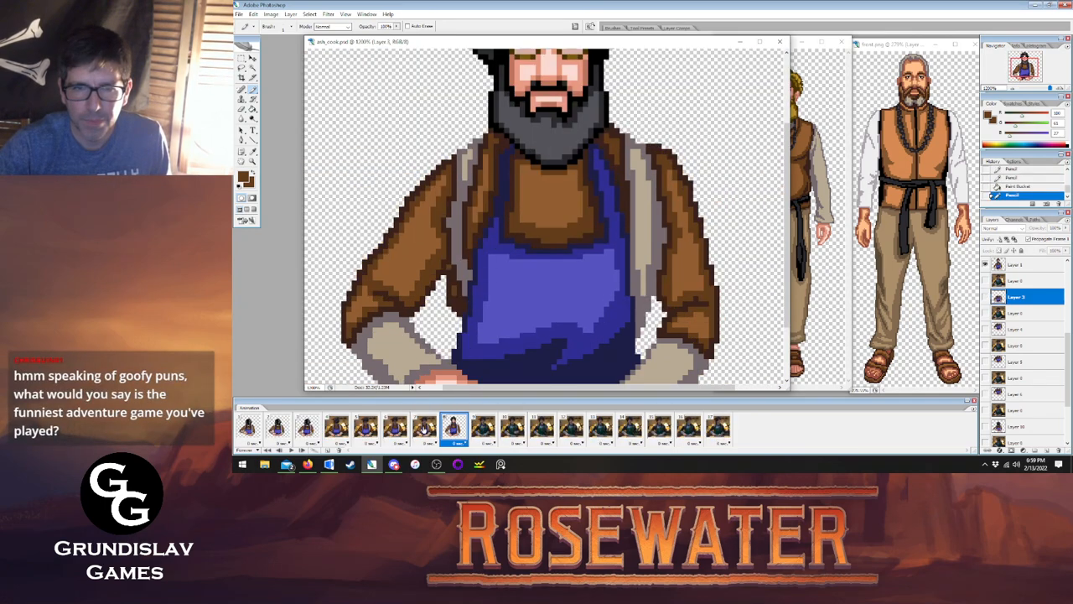
{"action": "left_click", "coordinate": [432, 427]}
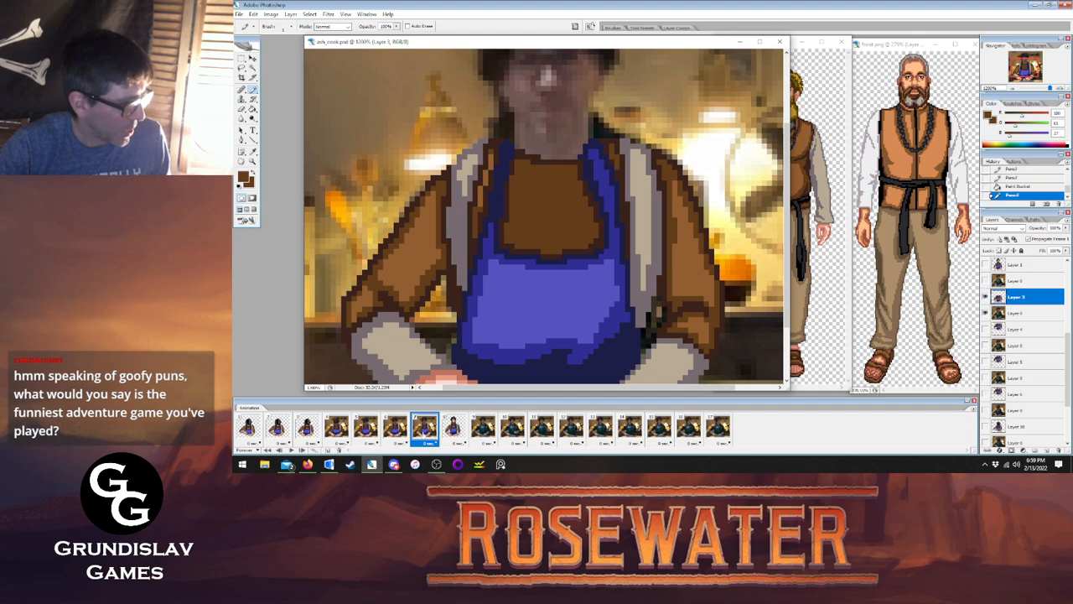
{"action": "left_click", "coordinate": [452, 428]}
{"action": "left_click", "coordinate": [432, 426]}
{"action": "left_click", "coordinate": [452, 427]}
{"action": "left_click", "coordinate": [432, 426]}
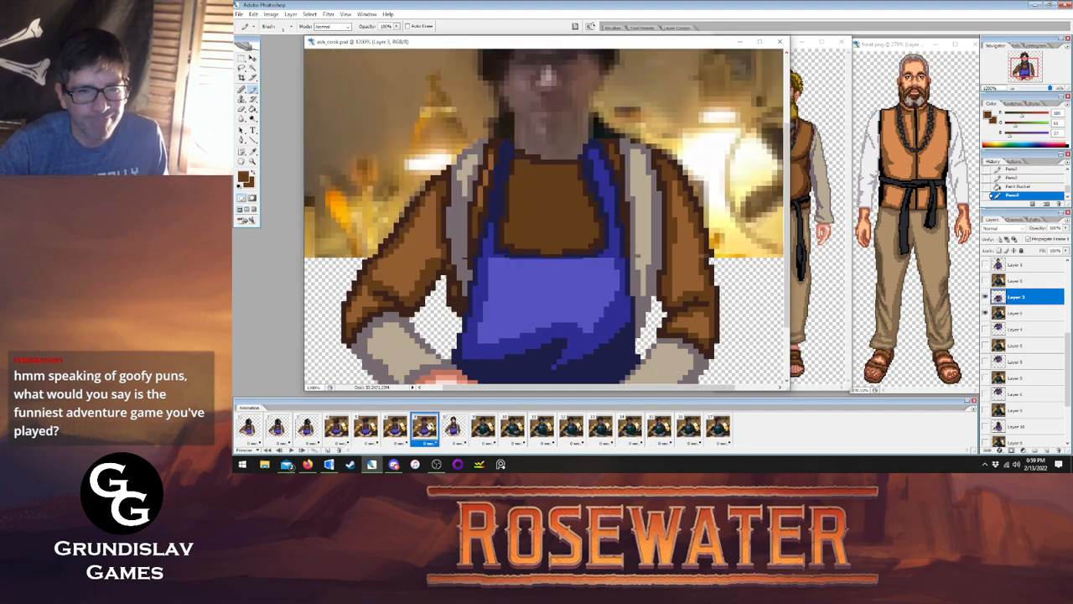
{"action": "left_click", "coordinate": [458, 426]}
{"action": "left_click", "coordinate": [429, 427]}
Sample the lighter brown from frame 7's left-hand sleeve and activate frame 6's shirt layer, Layer 4.
{"action": "left_click", "coordinate": [254, 152]}
{"action": "left_click", "coordinate": [414, 237]}
{"action": "left_click", "coordinate": [253, 89]}
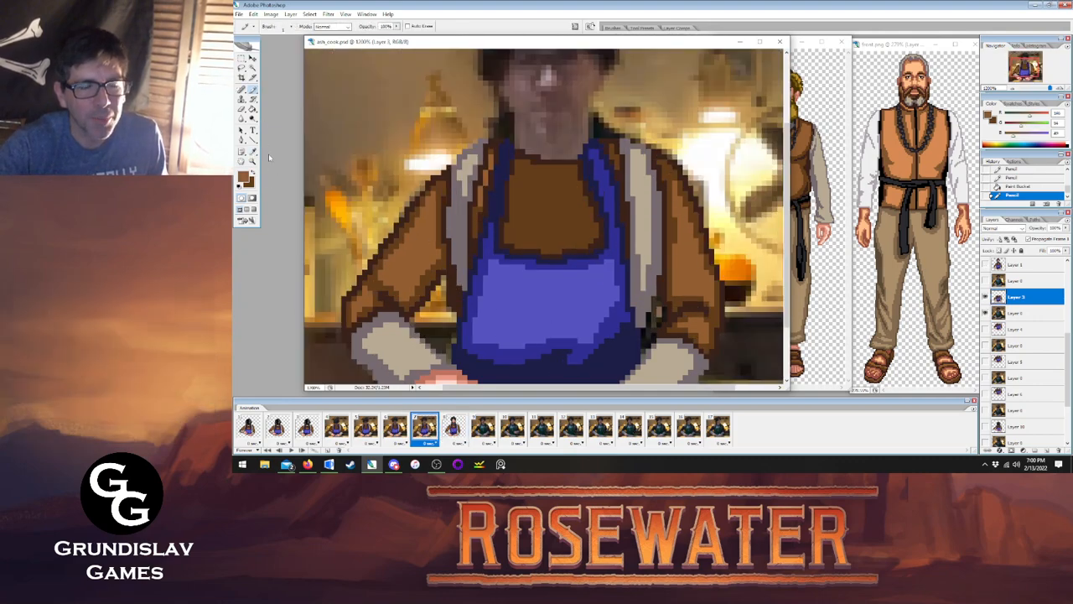
{"action": "left_click", "coordinate": [397, 427]}
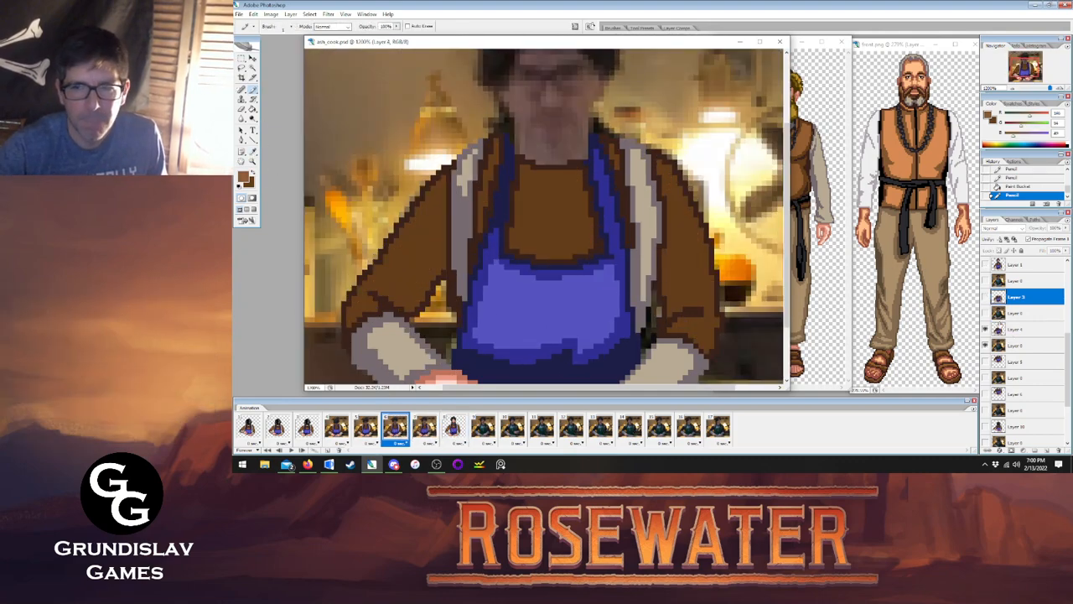
{"action": "left_click", "coordinate": [1014, 329]}
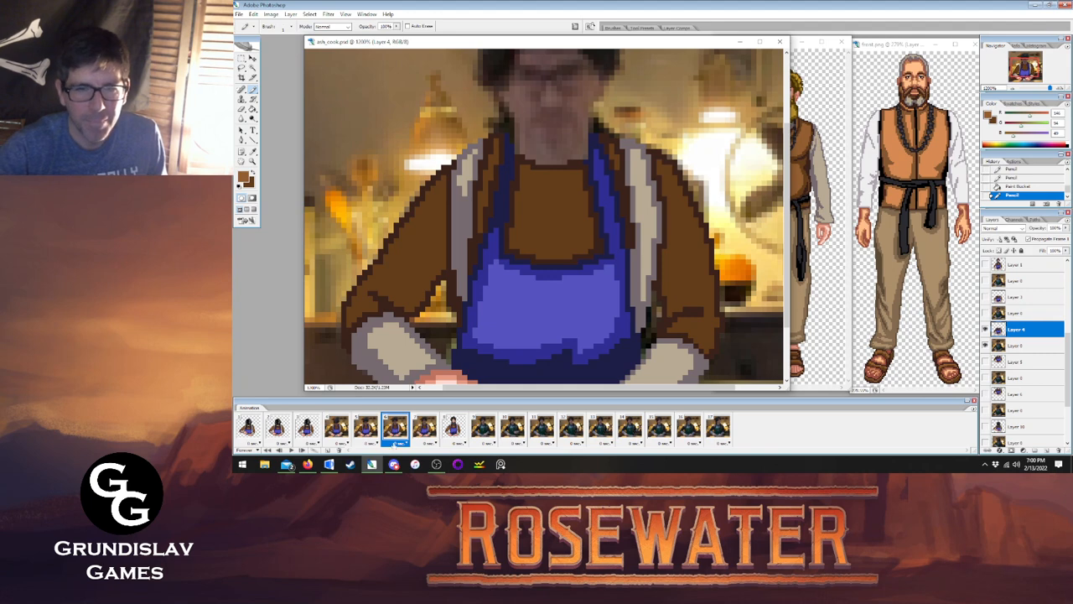
Outline the left-hand sleeve's highlight in lighter brown on frame 6, using frame 7 as reference, and fill it.
{"action": "left_click", "coordinate": [366, 305]}
{"action": "left_click", "coordinate": [362, 292]}
{"action": "left_click", "coordinate": [419, 427]}
{"action": "left_click", "coordinate": [397, 428]}
{"action": "left_click_drag", "start_coordinate": [403, 297], "coordinate": [377, 282]}
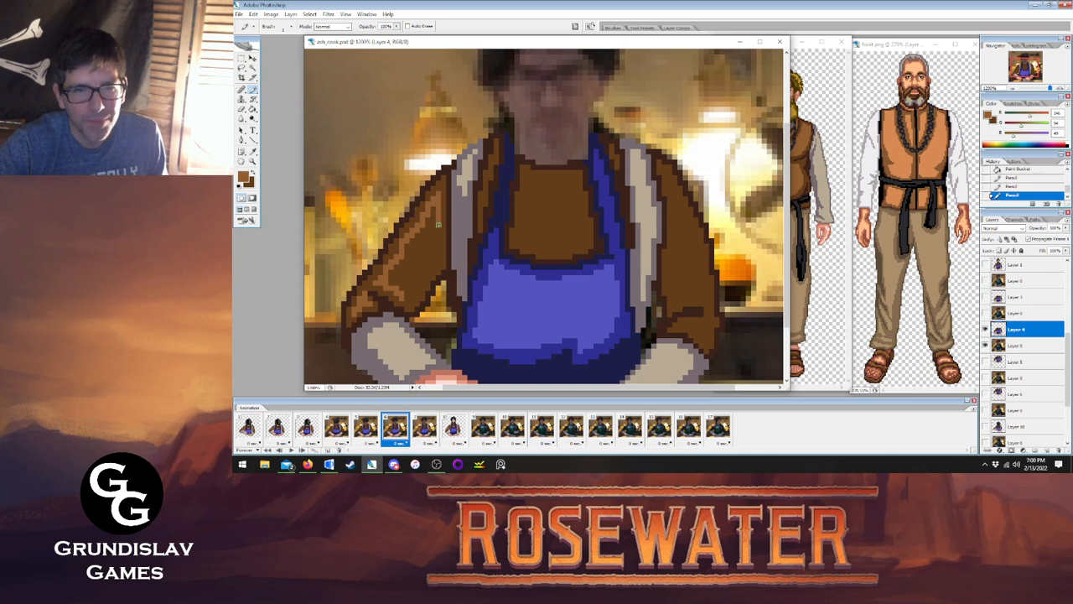
{"action": "left_click", "coordinate": [406, 299]}
{"action": "left_click", "coordinate": [253, 109]}
{"action": "left_click", "coordinate": [405, 254]}
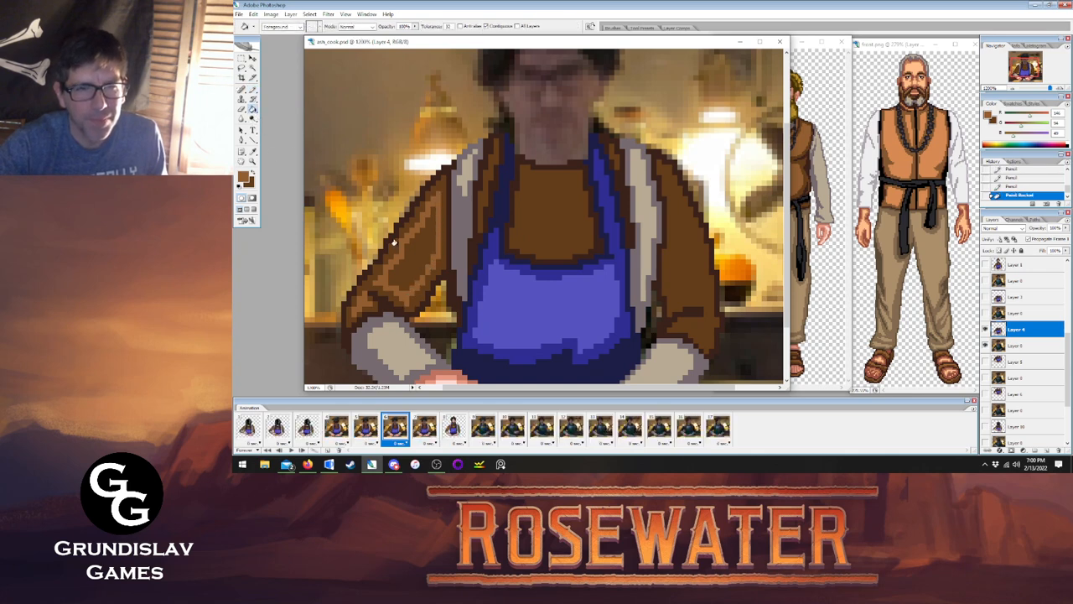
{"action": "key", "text": "b"}
Pencil lighter brown highlights on frame 6's right-hand sleeve to match frame 7 and fill the upper sleeve's outlined area.
{"action": "left_click", "coordinate": [424, 440]}
{"action": "left_click", "coordinate": [395, 430]}
{"action": "left_click", "coordinate": [423, 431]}
{"action": "left_click", "coordinate": [394, 430]}
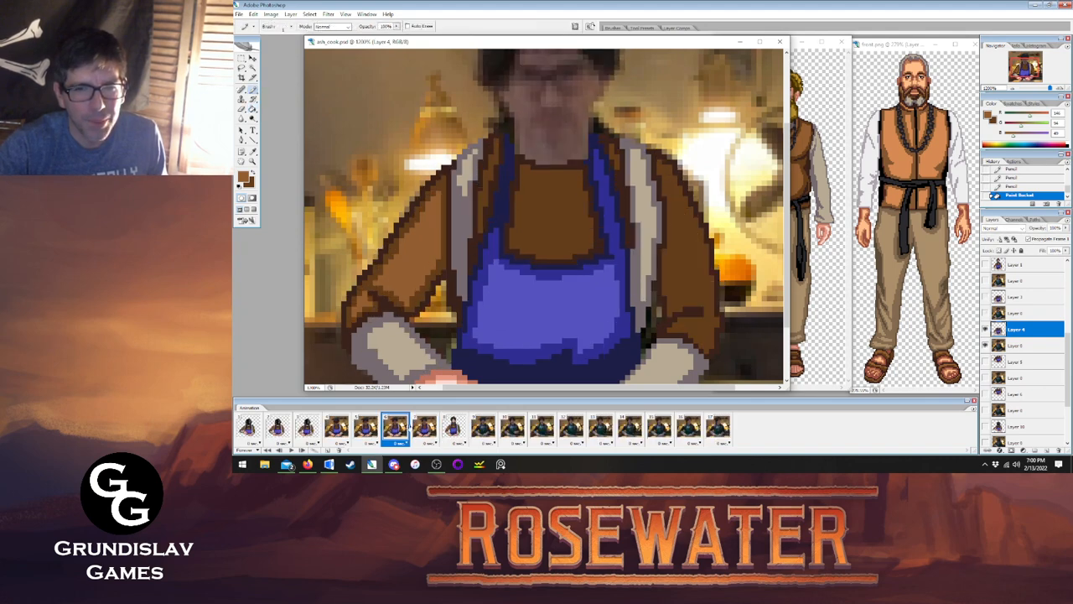
{"action": "left_click", "coordinate": [705, 335]}
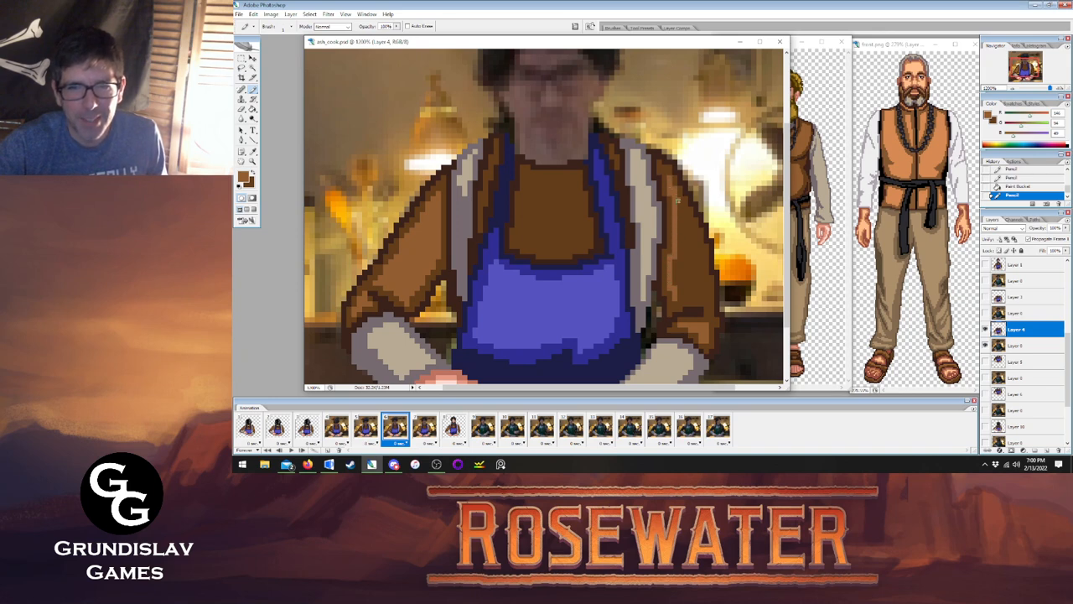
{"action": "left_click", "coordinate": [700, 296]}
{"action": "key", "text": "g"}
{"action": "left_click", "coordinate": [664, 242]}
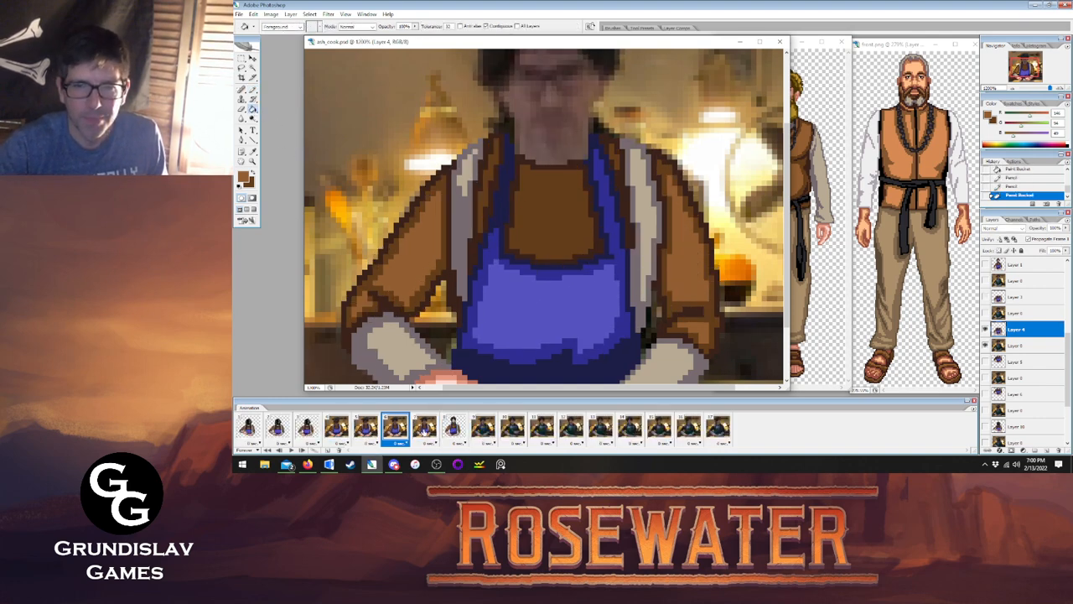
Pencil a lighter brown highlight into frame 6's shirt strip beside the left-hand suspender, comparing with frame 7.
{"action": "key", "text": "b"}
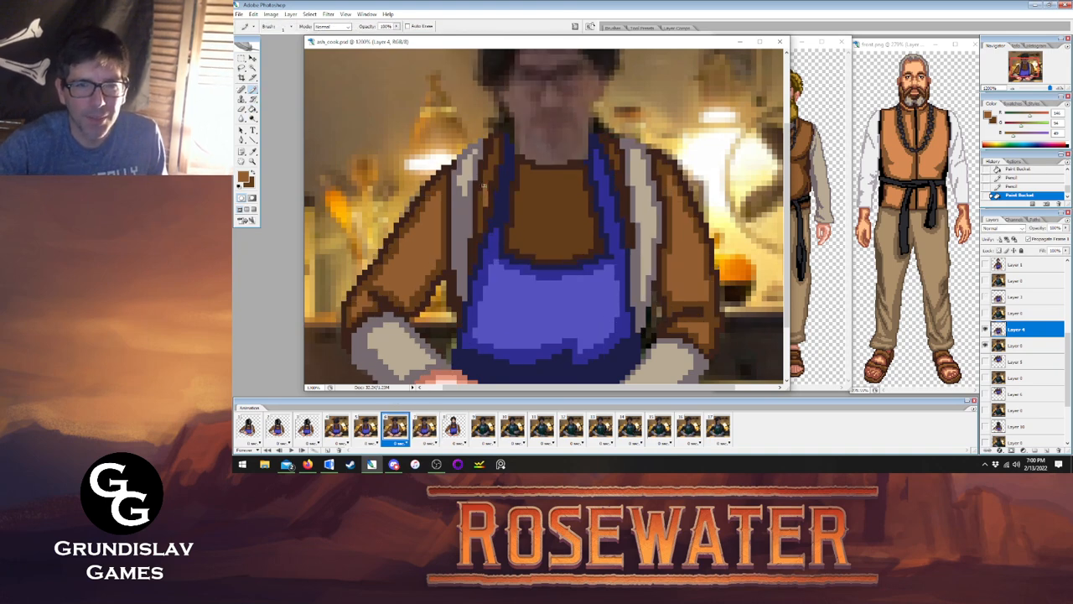
{"action": "left_click", "coordinate": [496, 149]}
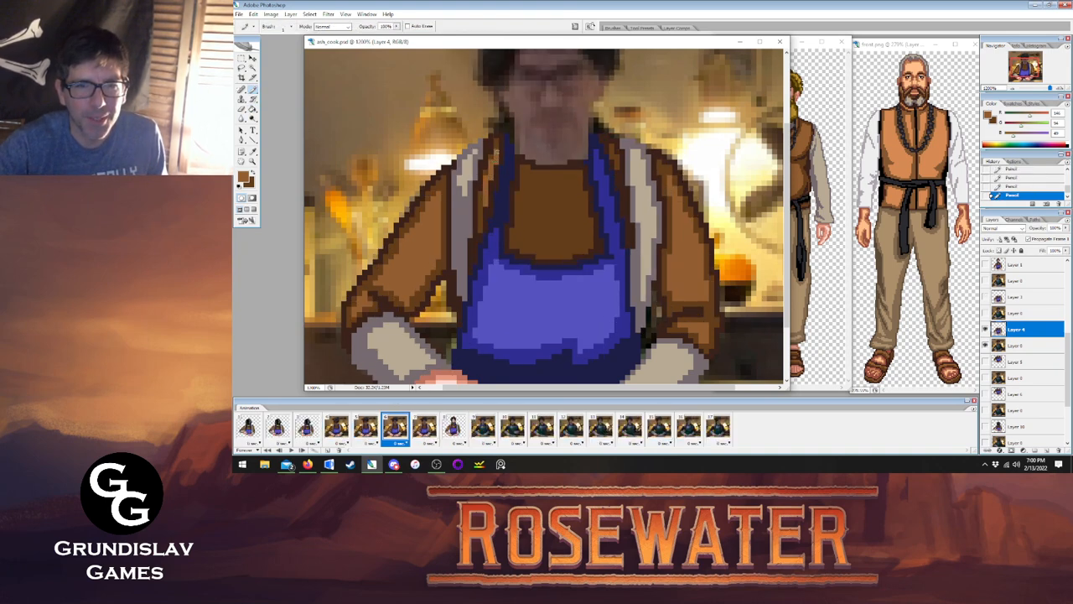
{"action": "left_click", "coordinate": [424, 426]}
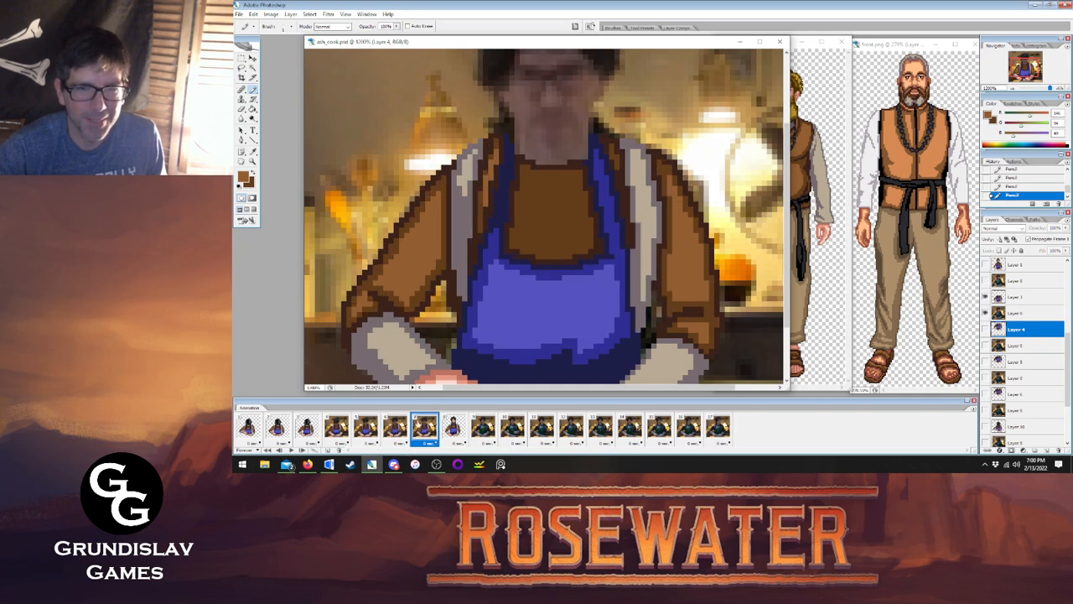
{"action": "left_click", "coordinate": [395, 426]}
Outline the left-hand sleeve's highlight in lighter brown on frame 5's shirt layer, Layer 5, and fill it.
{"action": "left_click", "coordinate": [366, 426]}
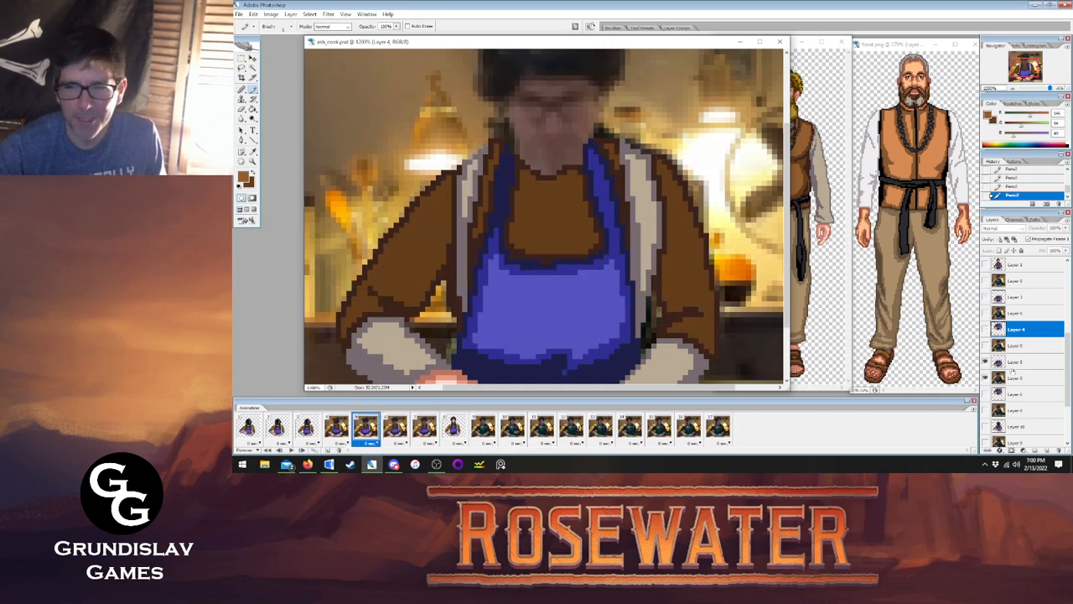
{"action": "left_click", "coordinate": [1015, 363]}
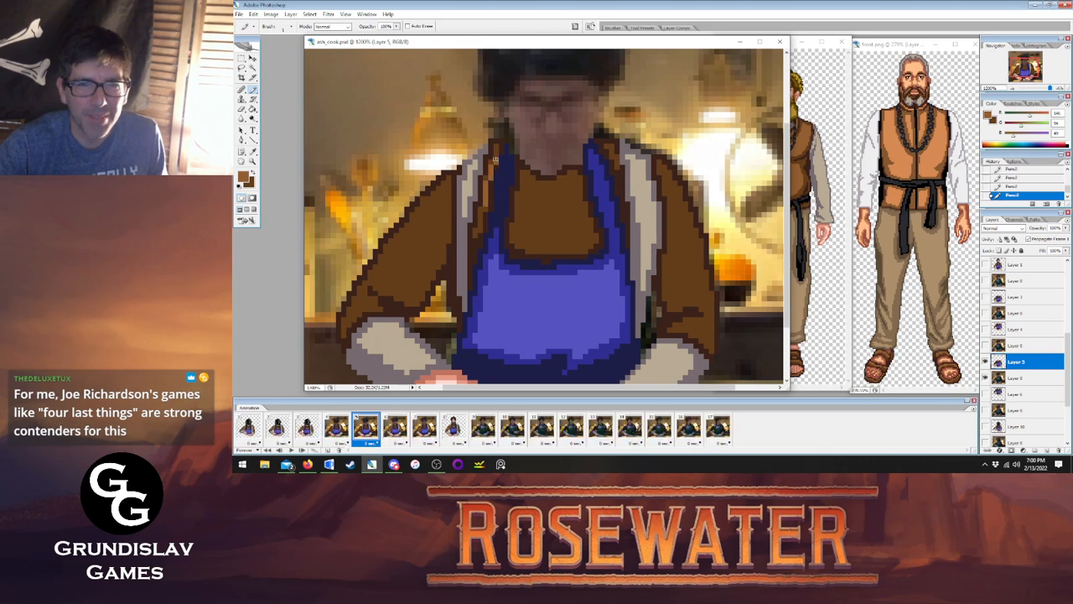
{"action": "left_click_drag", "start_coordinate": [376, 278], "coordinate": [407, 293]}
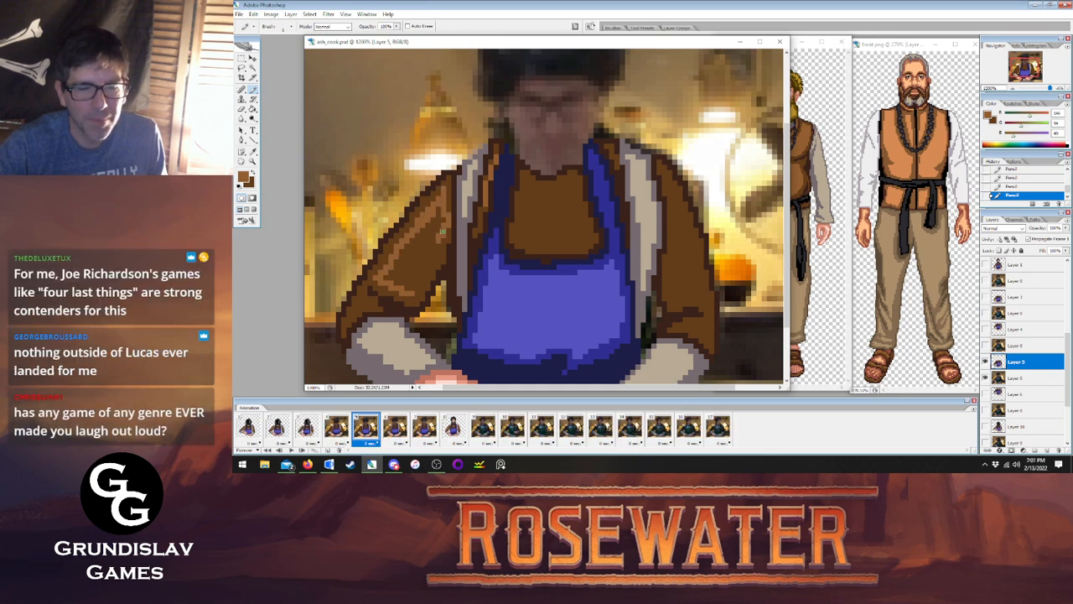
{"action": "key", "text": "g"}
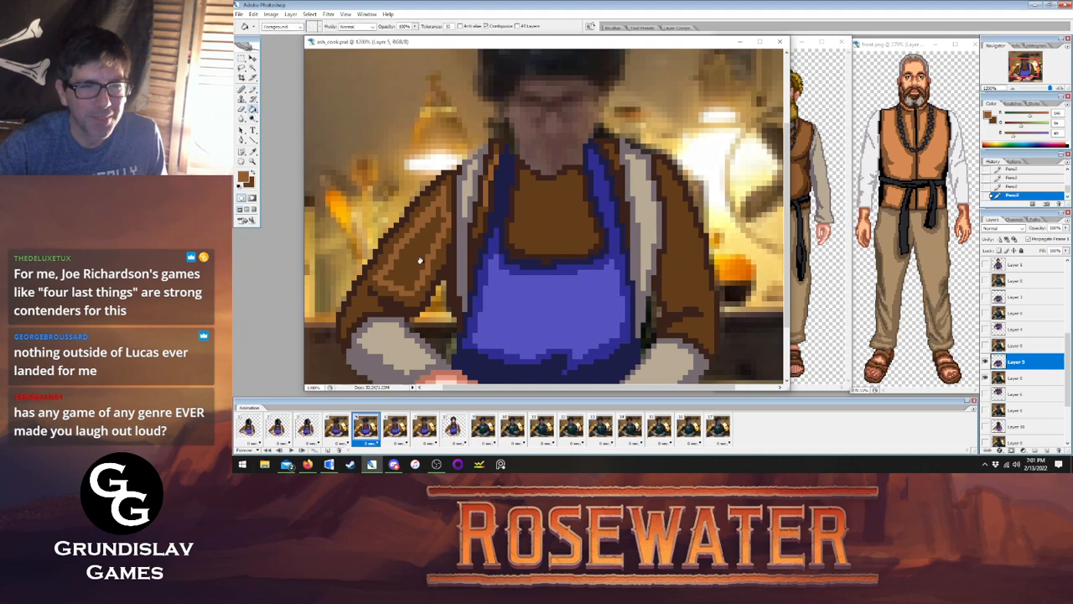
{"action": "left_click", "coordinate": [415, 249]}
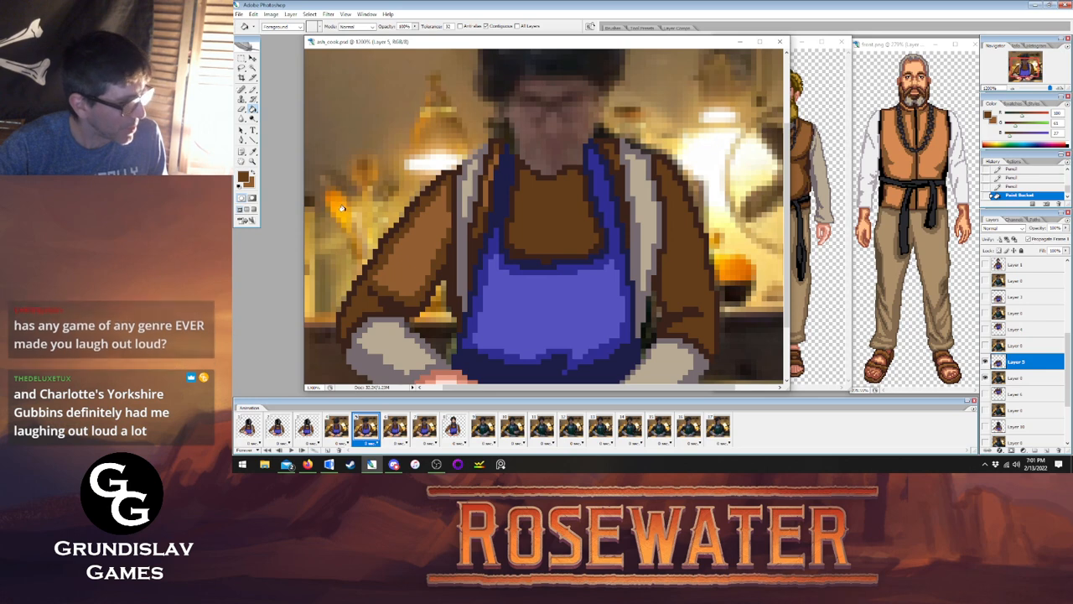
Touch up the left-hand sleeve's inner edge and lower folds on frame 5 with the Pencil, comparing with frame 6.
{"action": "key", "text": "b"}
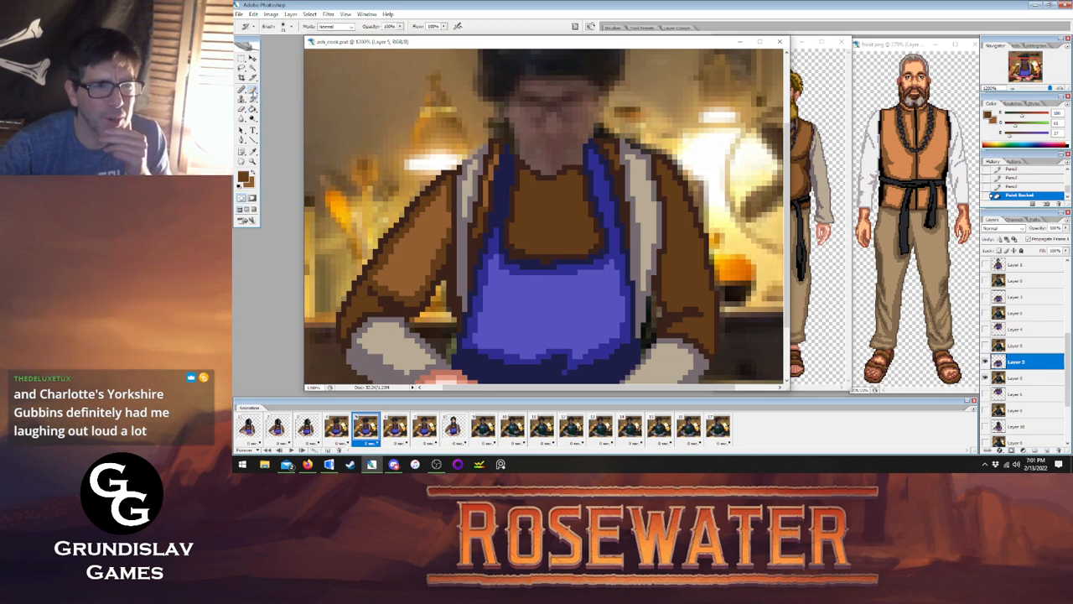
{"action": "left_click", "coordinate": [448, 219]}
{"action": "left_click", "coordinate": [449, 229]}
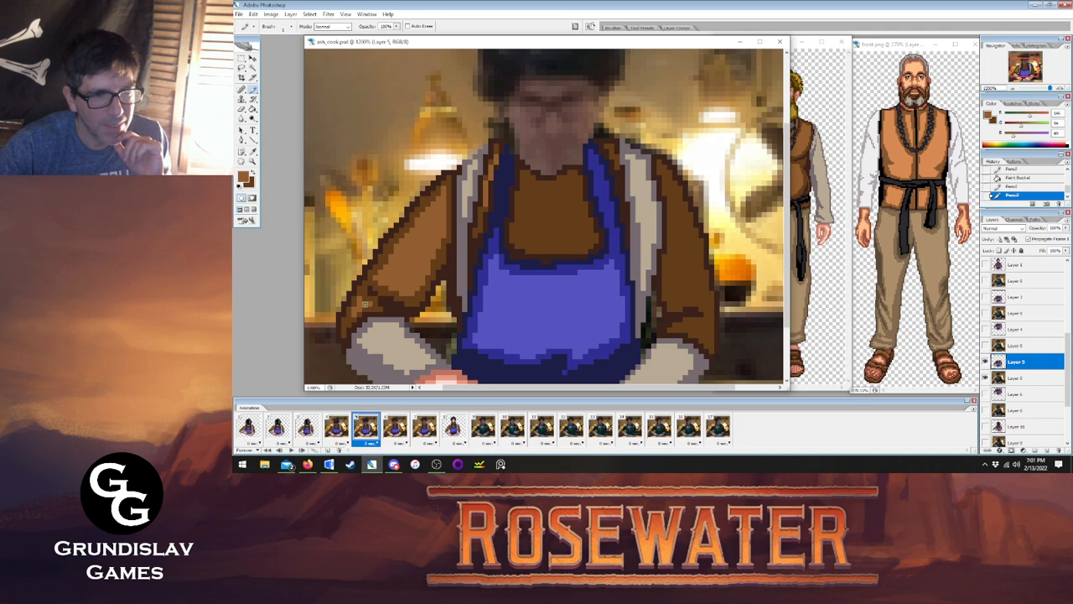
{"action": "left_click", "coordinate": [364, 300]}
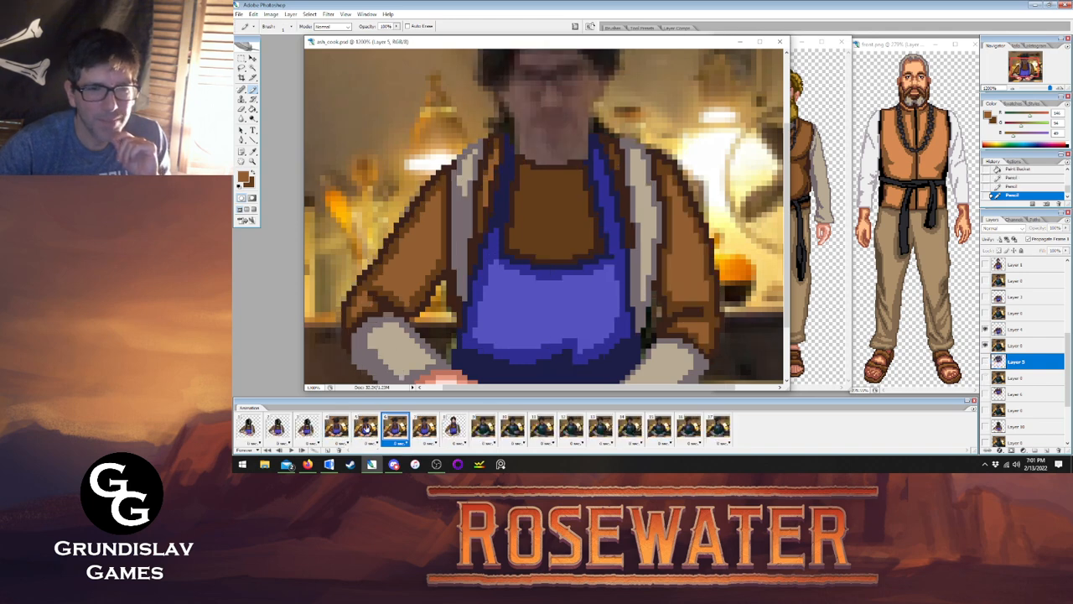
{"action": "left_click", "coordinate": [395, 427]}
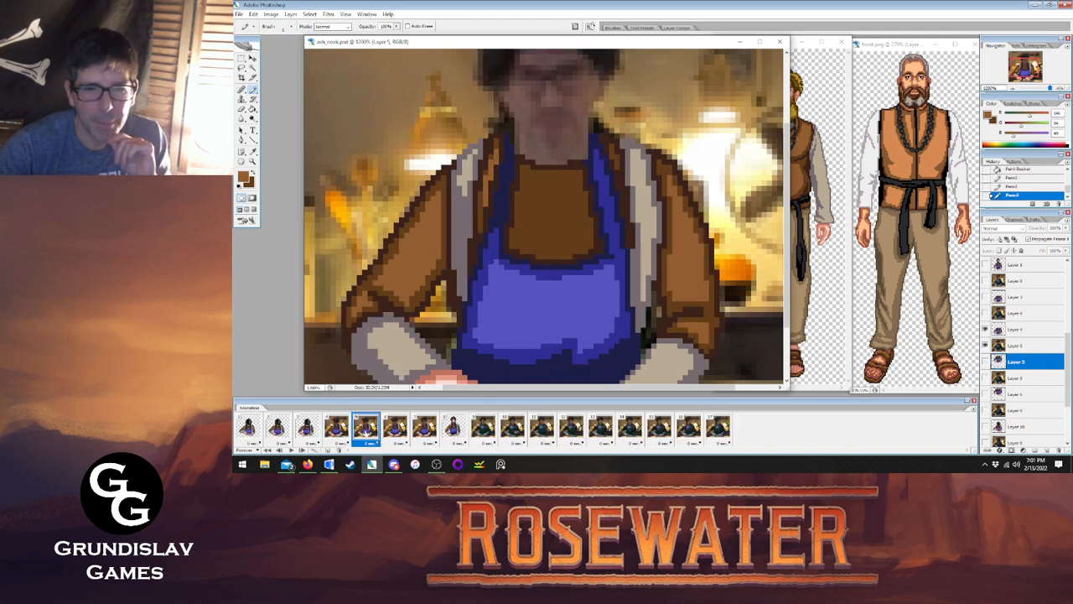
{"action": "left_click", "coordinate": [365, 427]}
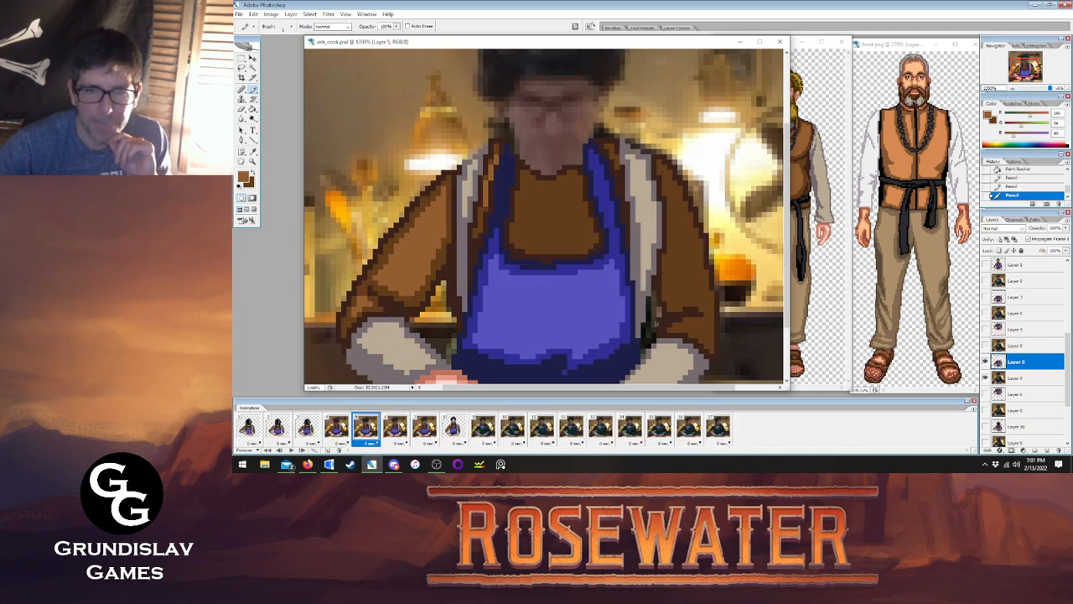
Pencil lighter brown highlights on frame 5's right-hand sleeve to match frame 6 and fill the upper sleeve's outlined area.
{"action": "left_click", "coordinate": [705, 326]}
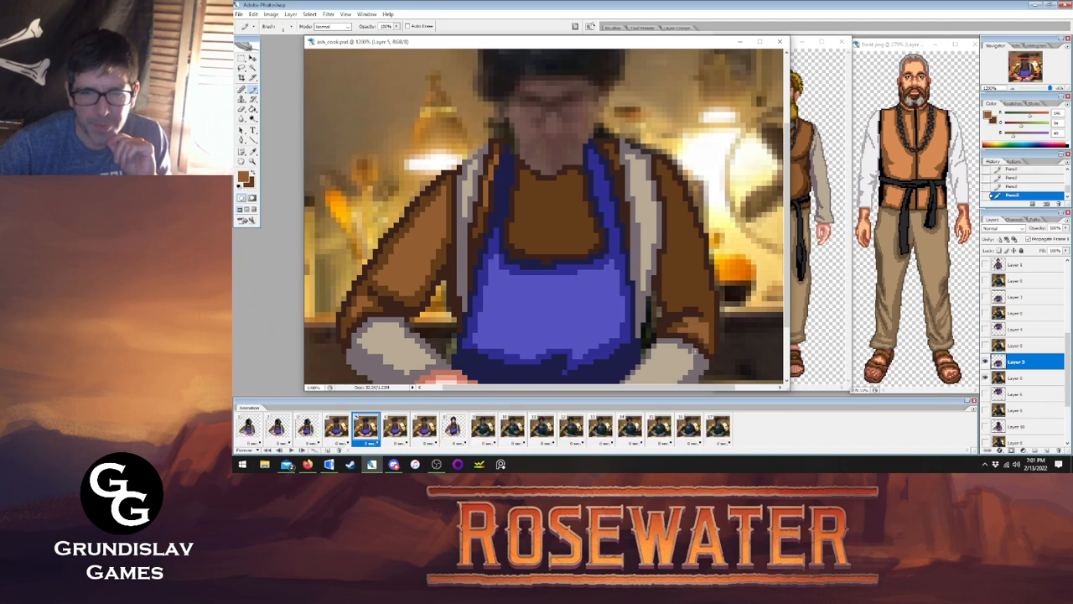
{"action": "key", "text": "ctrl+z"}
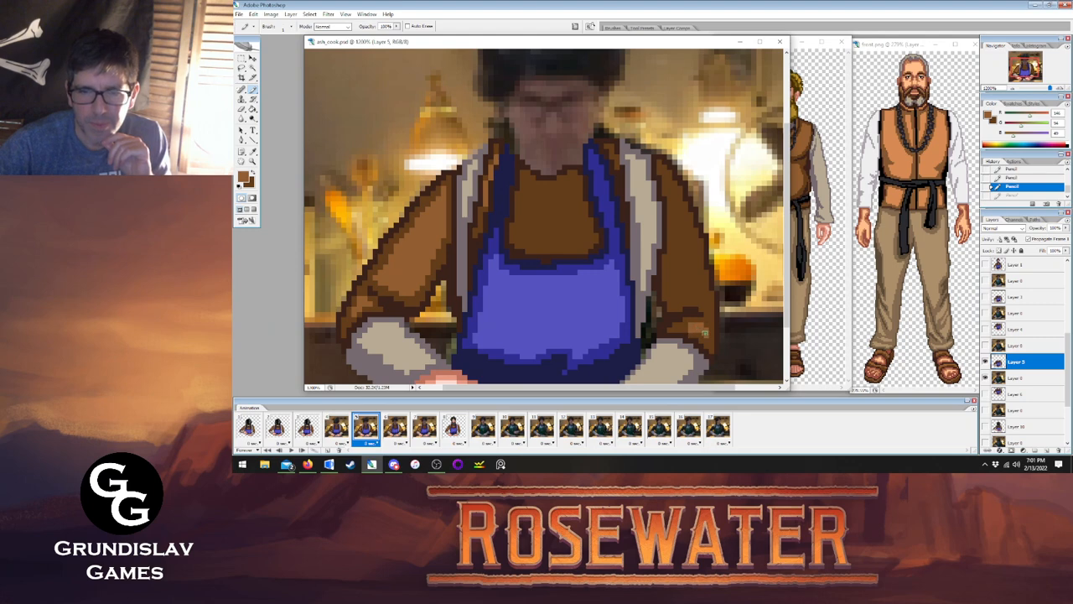
{"action": "key", "text": "ctrl+z"}
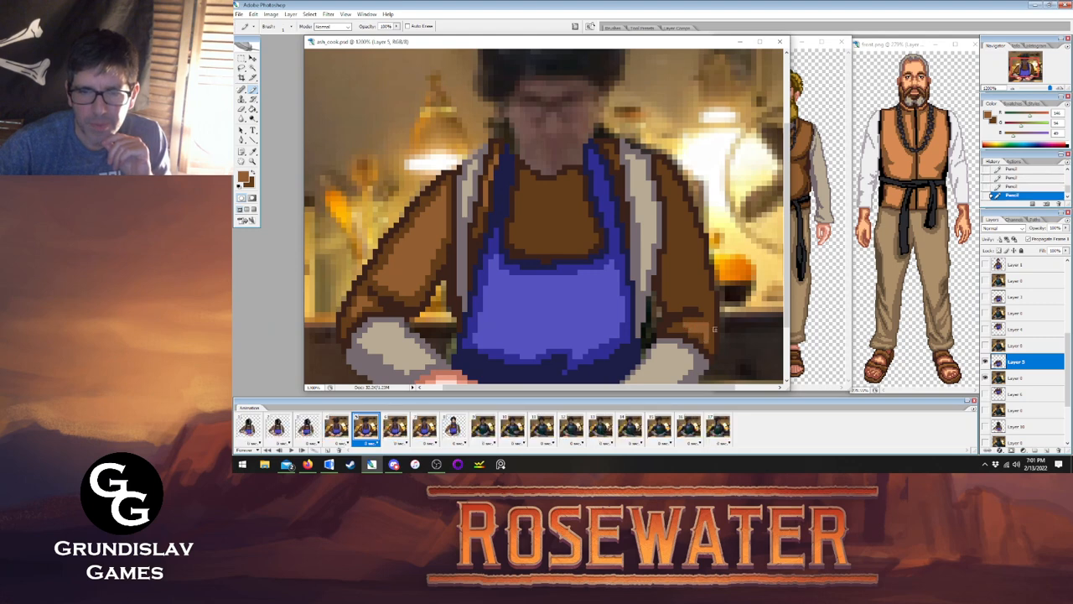
{"action": "left_click", "coordinate": [395, 428]}
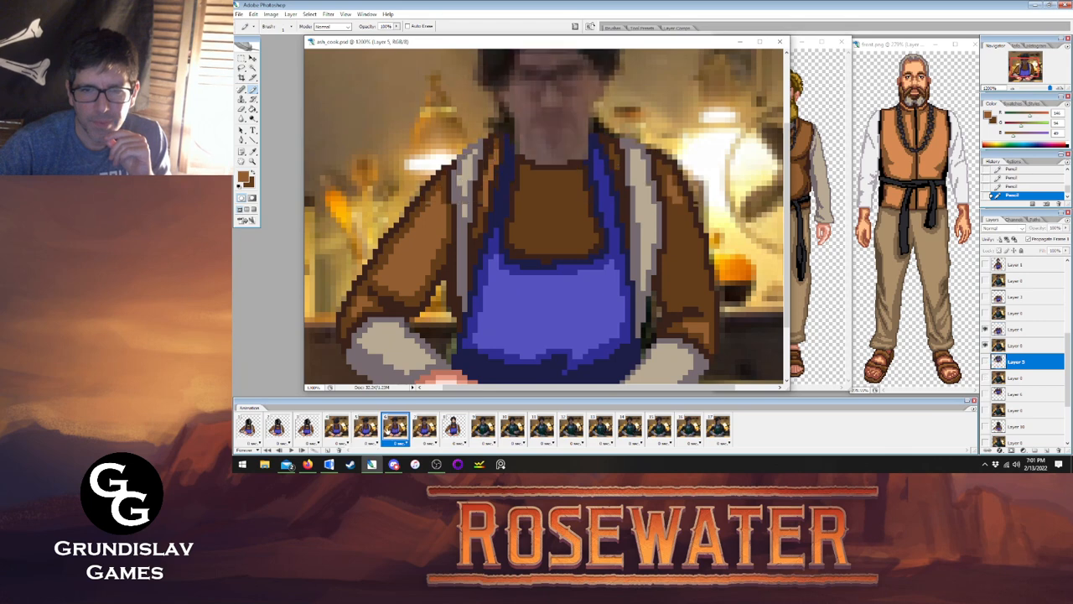
{"action": "left_click", "coordinate": [366, 427]}
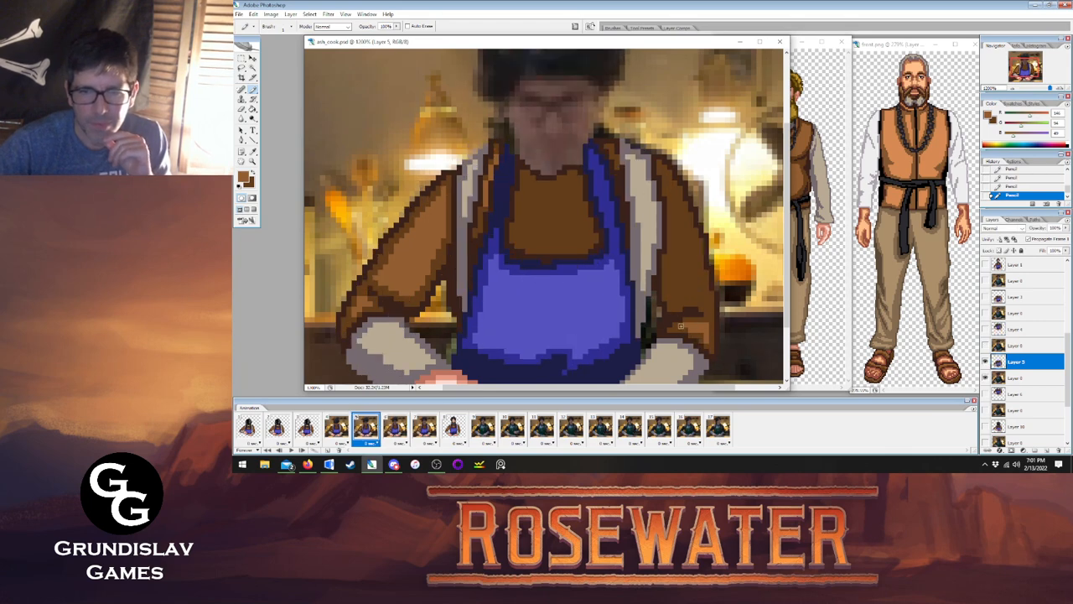
{"action": "left_click", "coordinate": [393, 429]}
{"action": "left_click", "coordinate": [367, 428]}
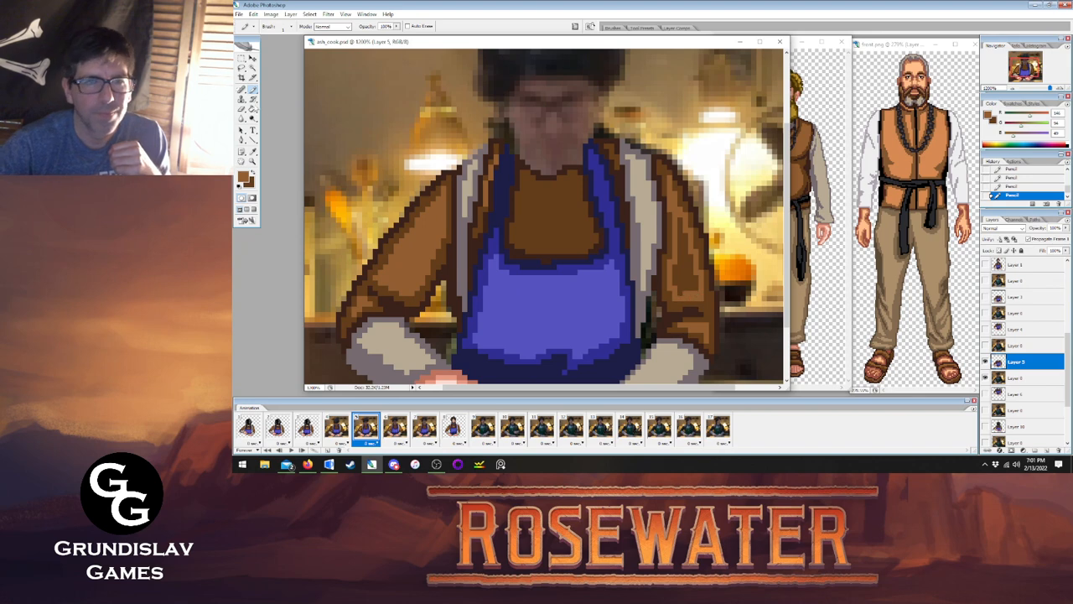
{"action": "key", "text": "g"}
{"action": "left_click", "coordinate": [675, 272]}
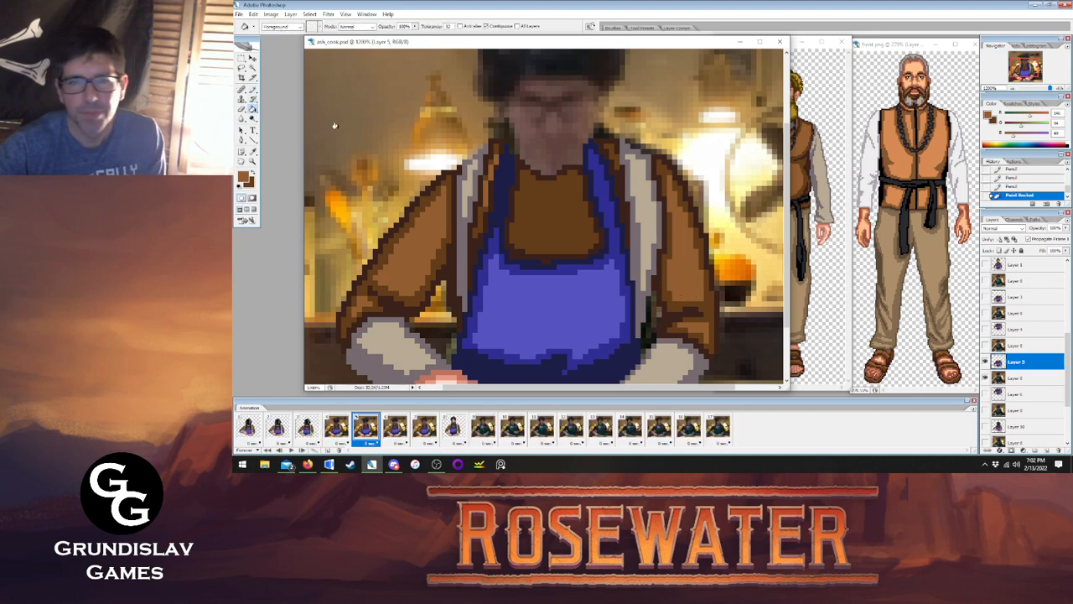
Refine the upper right-hand sleeve's shading on frame 5 with darker brown pencil, comparing with frame 6.
{"action": "key", "text": "b"}
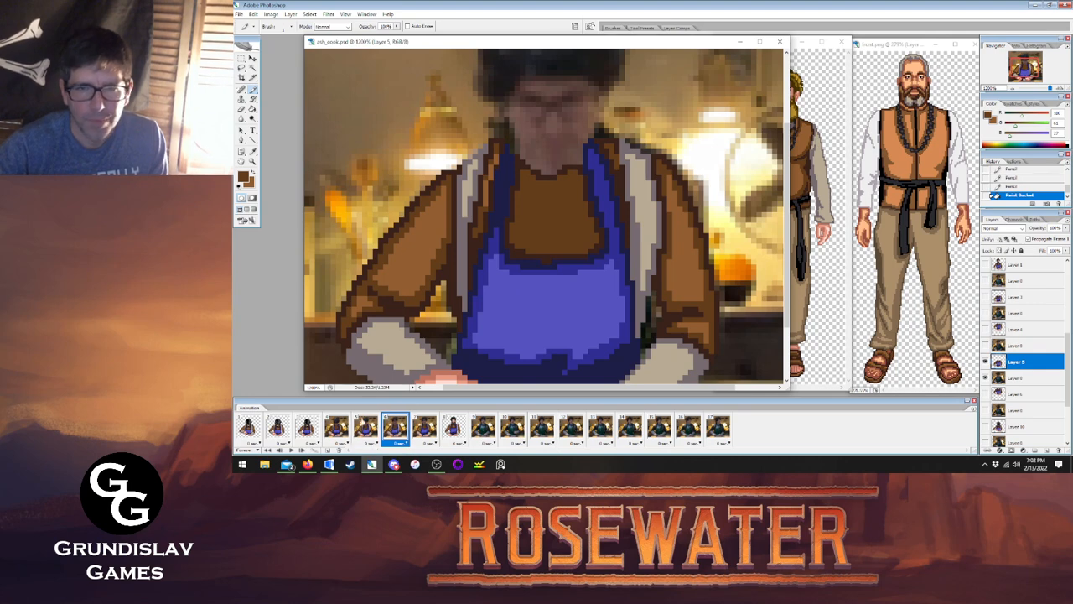
{"action": "left_click", "coordinate": [669, 204]}
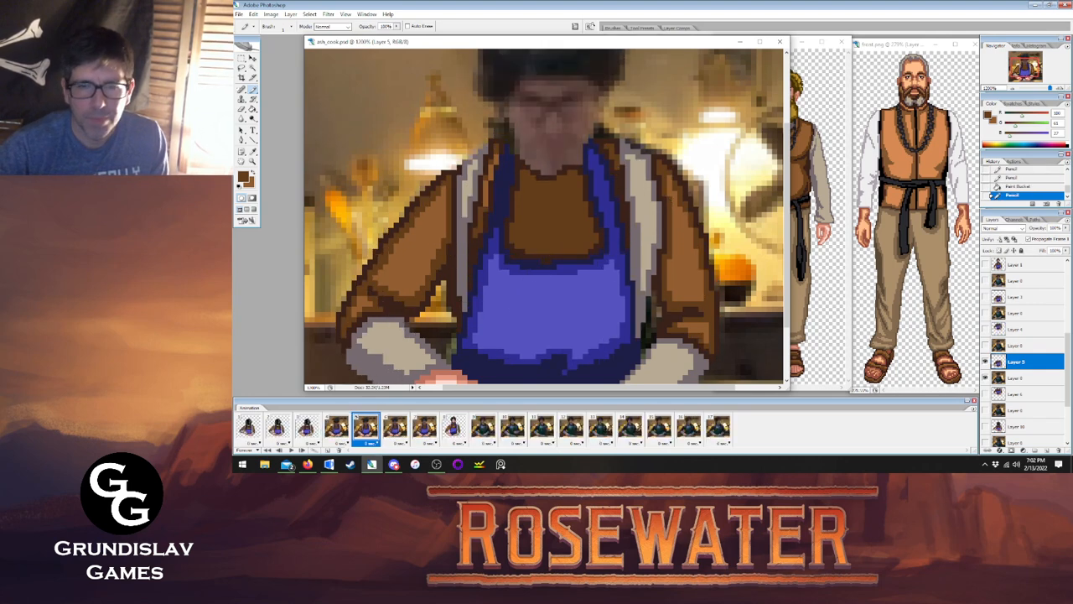
{"action": "left_click", "coordinate": [394, 428]}
{"action": "left_click", "coordinate": [366, 429]}
Pencil the left-hand sleeve's lighter brown highlights on frame 4's Layer 6, using frame 5 as reference, and fill the upper sleeve's outline.
{"action": "left_click", "coordinate": [337, 431]}
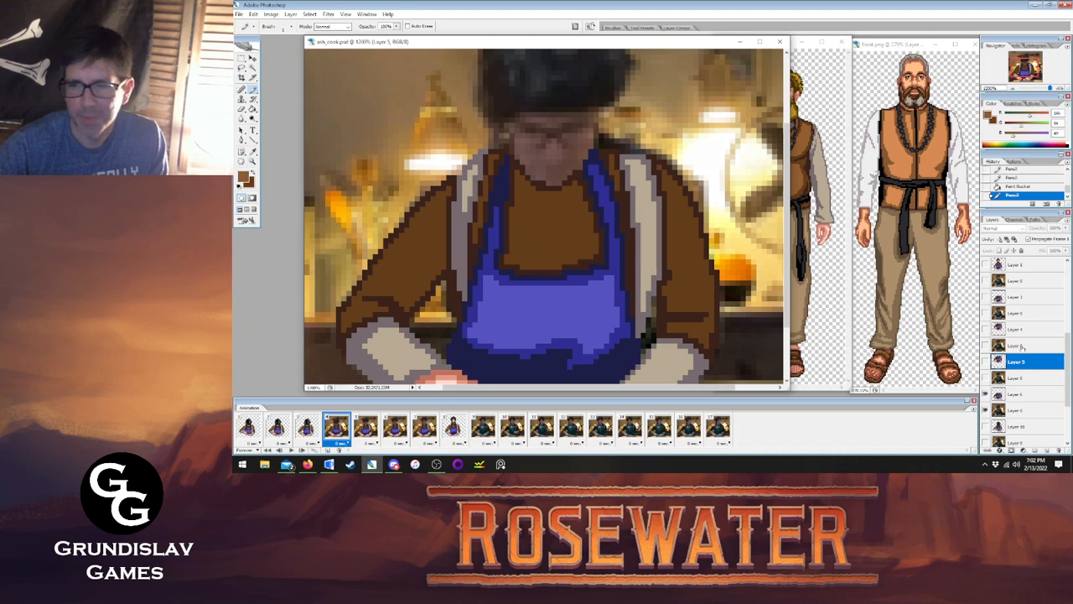
{"action": "left_click", "coordinate": [1019, 393]}
{"action": "left_click", "coordinate": [338, 426]}
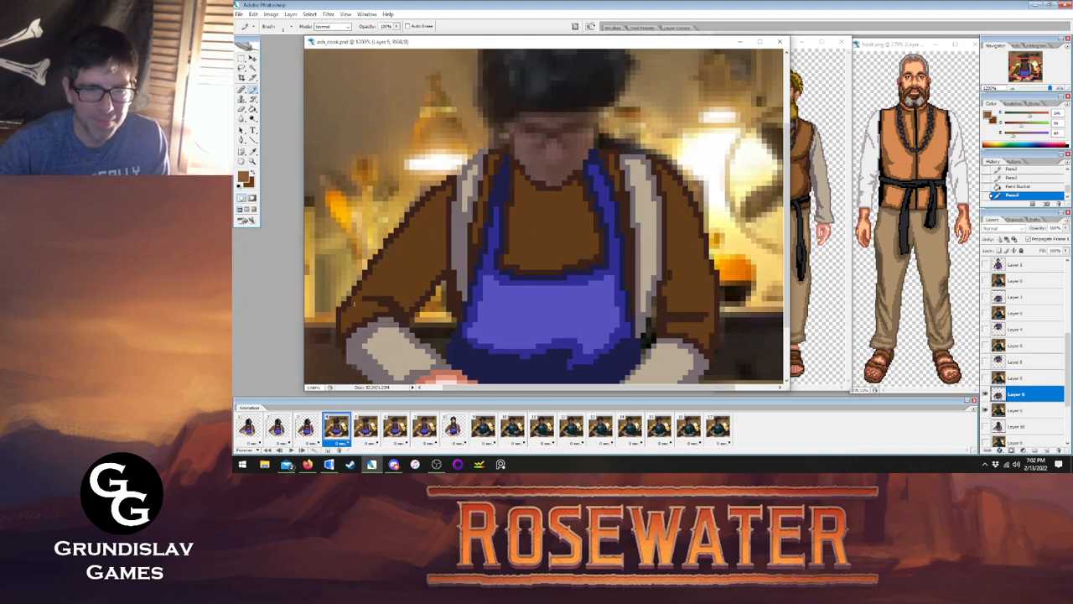
{"action": "left_click", "coordinate": [349, 318]}
{"action": "left_click", "coordinate": [362, 430]}
{"action": "left_click", "coordinate": [339, 428]}
{"action": "mouse_move", "coordinate": [380, 284]}
{"action": "left_mouse_down"}
{"action": "mouse_move", "coordinate": [417, 289]}
{"action": "mouse_move", "coordinate": [428, 270]}
{"action": "left_mouse_up"}
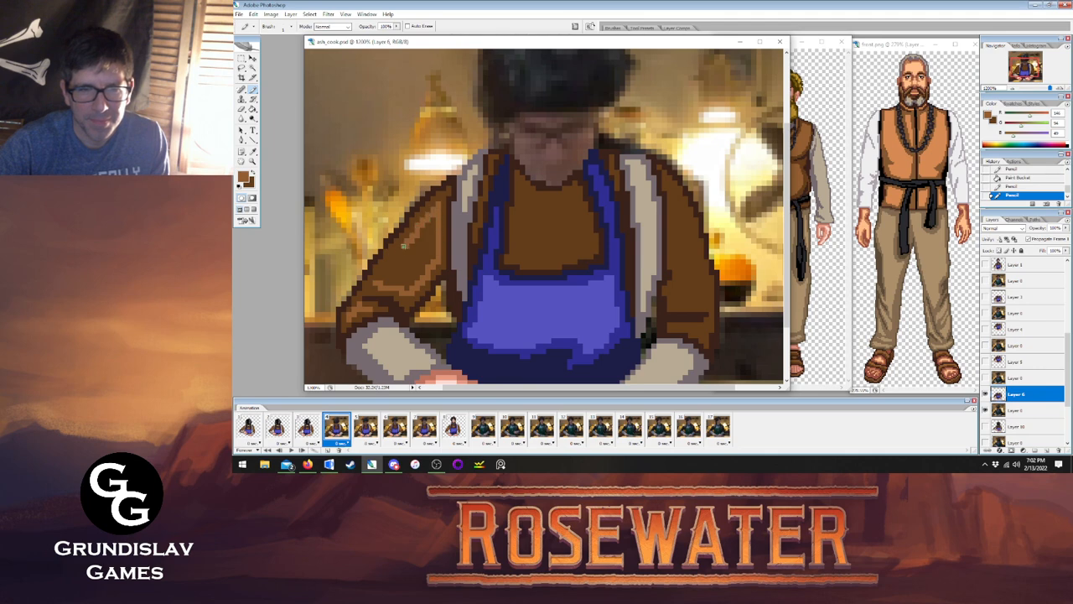
{"action": "left_click", "coordinate": [382, 278]}
{"action": "key", "text": "g"}
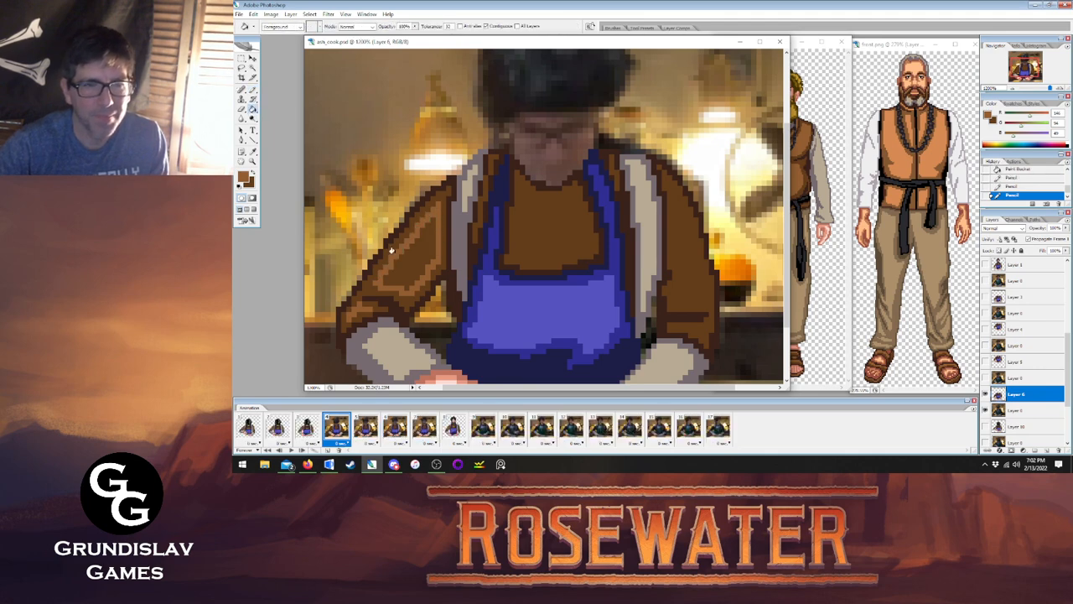
{"action": "left_click", "coordinate": [377, 236]}
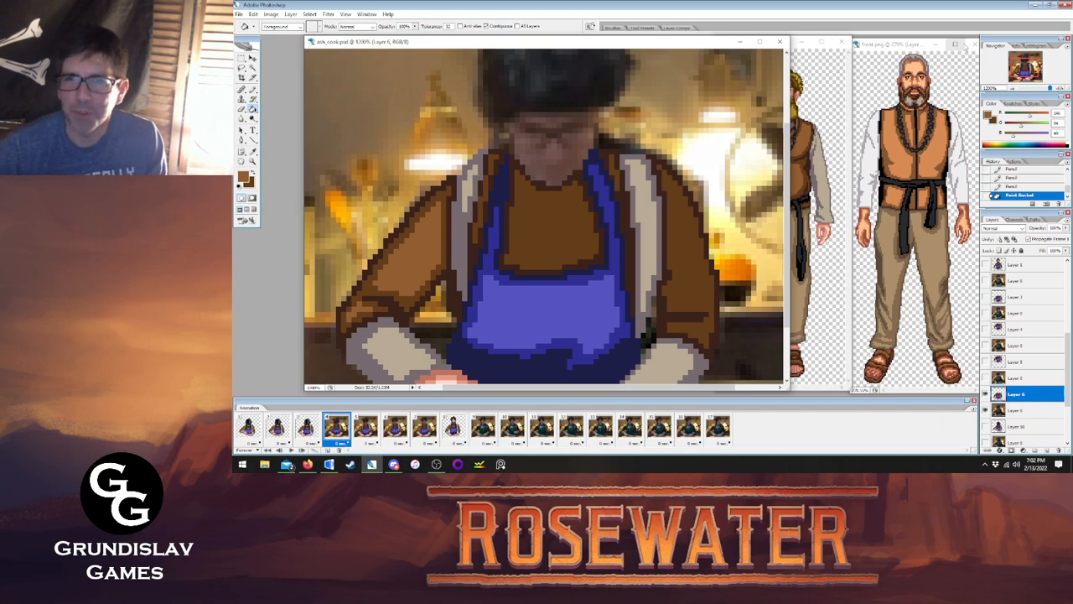
Close front.png and the other character reference image, leaving only the cook animation open.
{"action": "left_click", "coordinate": [907, 46]}
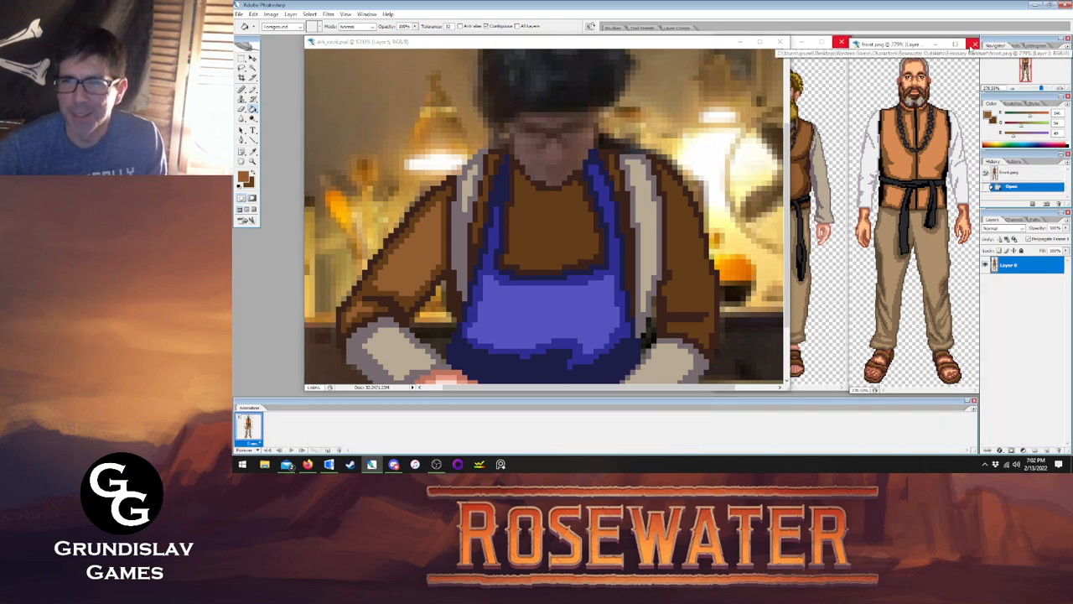
{"action": "left_click", "coordinate": [975, 44]}
{"action": "left_click", "coordinate": [846, 45]}
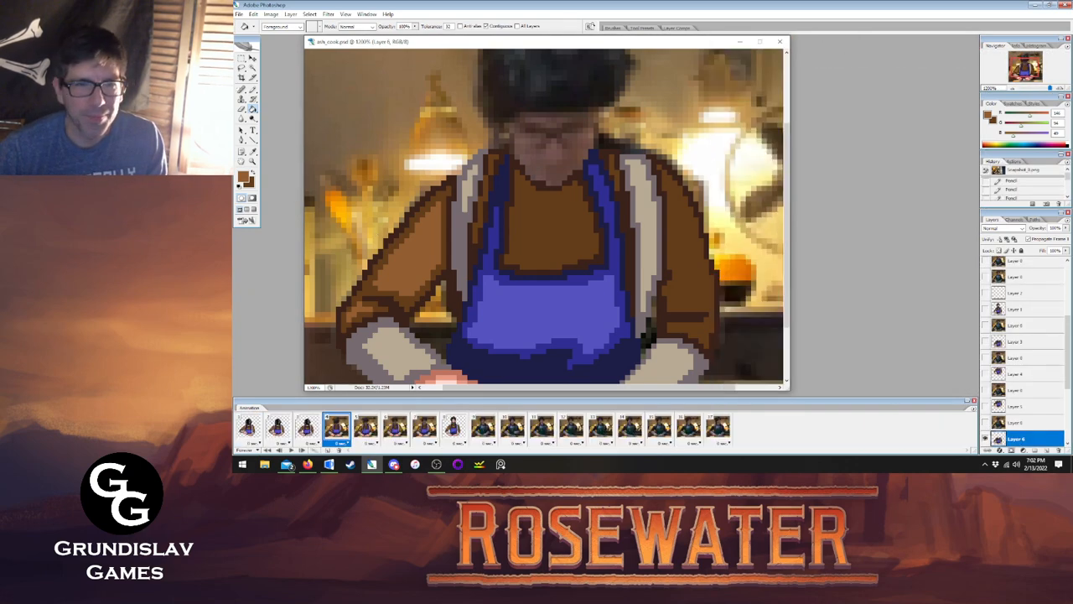
Pencil lighter brown highlights on frame 4's right-hand sleeve, comparing with frames 5 and 3, and fill the upper sleeve's outlined area.
{"action": "key", "text": "b"}
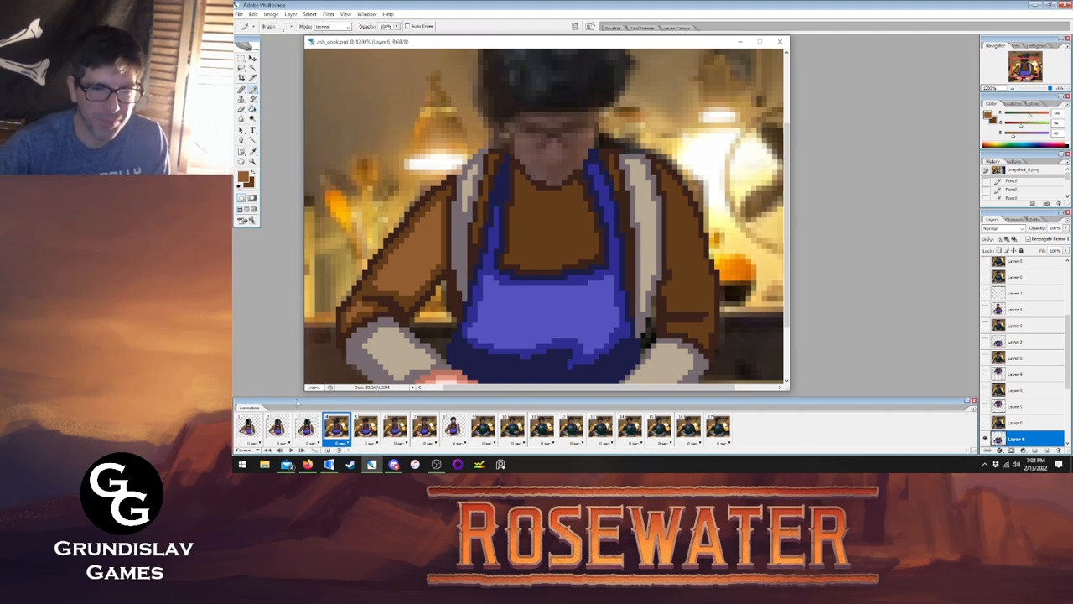
{"action": "left_click", "coordinate": [367, 430]}
{"action": "left_click", "coordinate": [342, 430]}
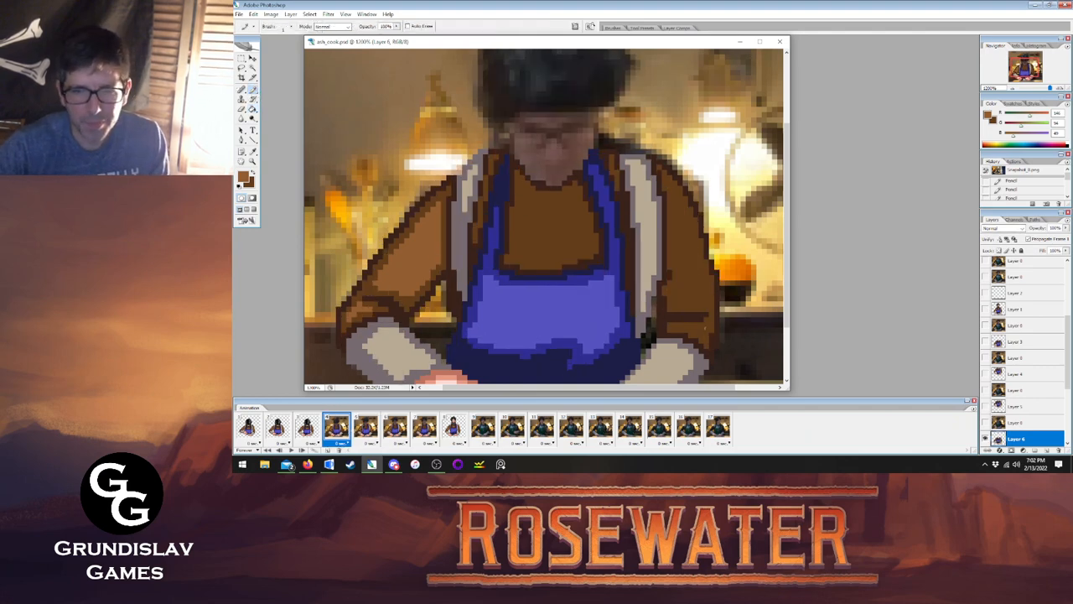
{"action": "left_click", "coordinate": [370, 431]}
{"action": "left_click", "coordinate": [340, 431]}
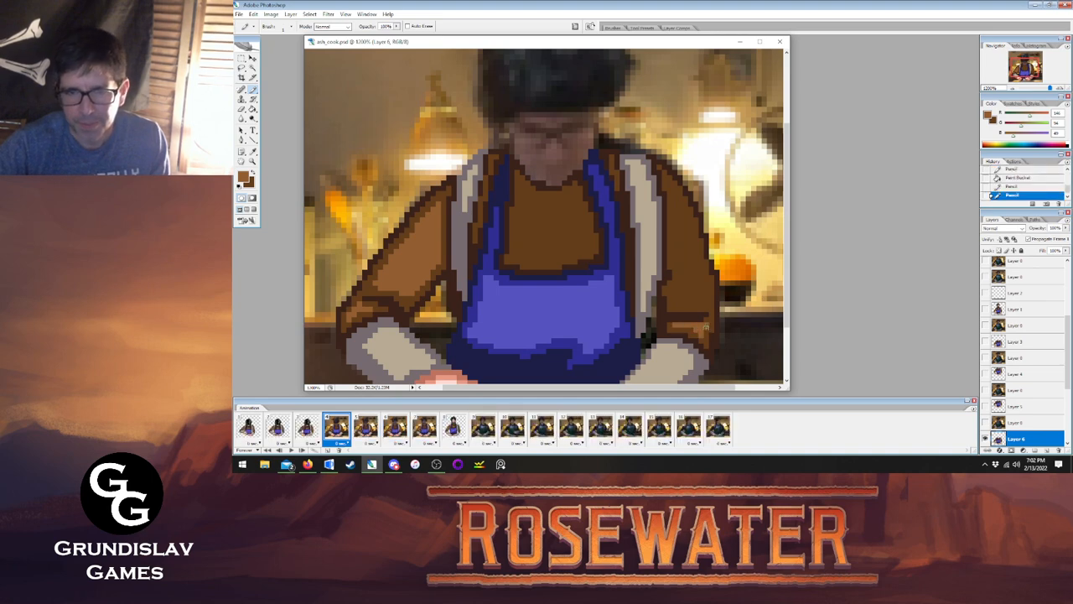
{"action": "left_click", "coordinate": [310, 430]}
{"action": "left_click", "coordinate": [337, 430]}
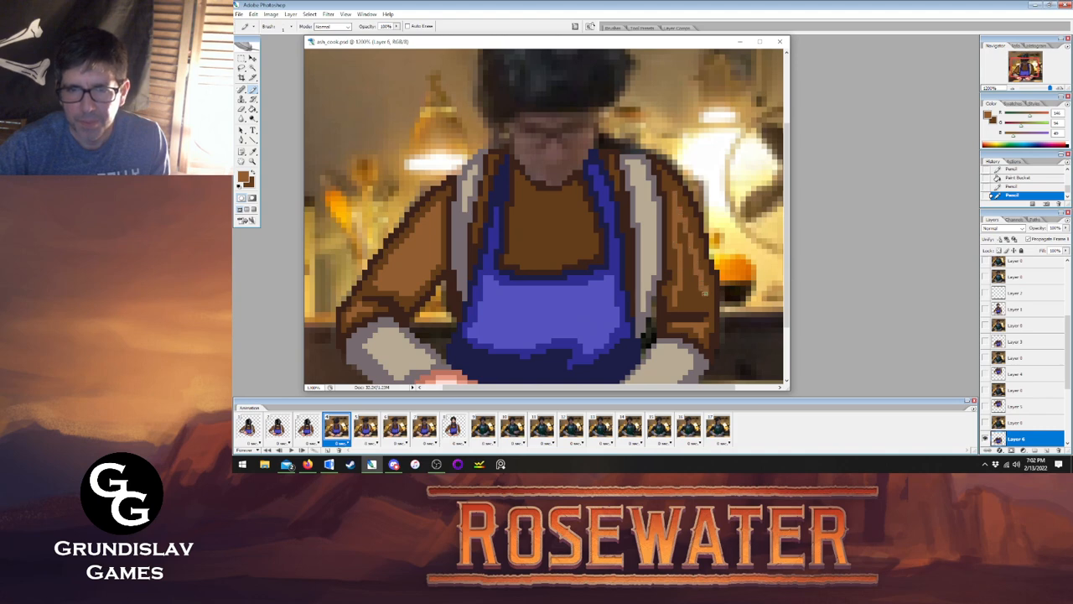
{"action": "key", "text": "g"}
{"action": "left_click", "coordinate": [670, 285]}
Play back the animation and compare the shirt shading frame by frame from frame 8 back to frame 3.
{"action": "left_click", "coordinate": [292, 450]}
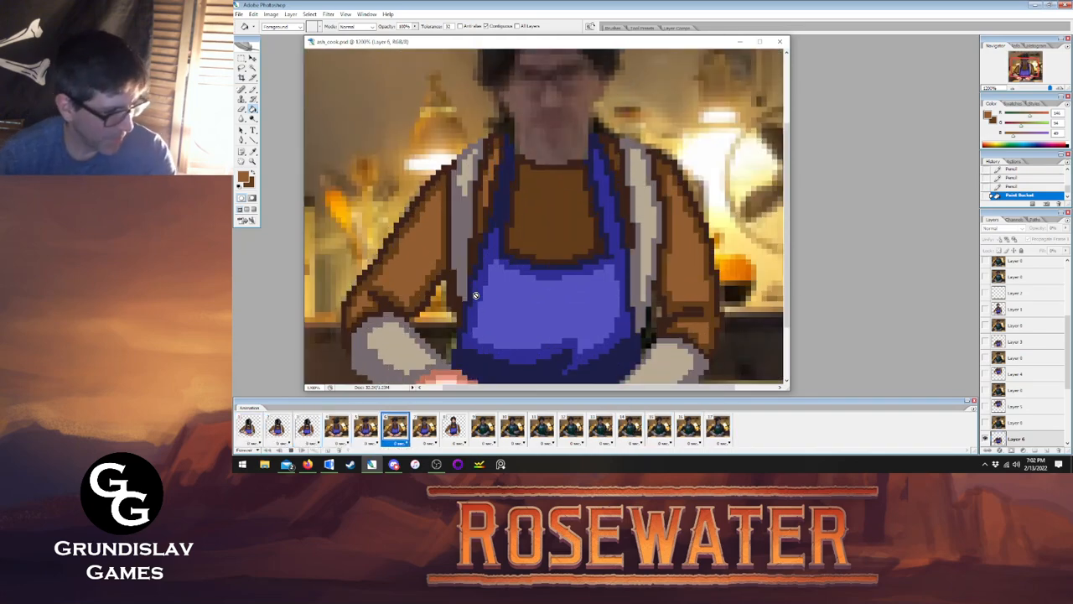
{"action": "left_click", "coordinate": [290, 451]}
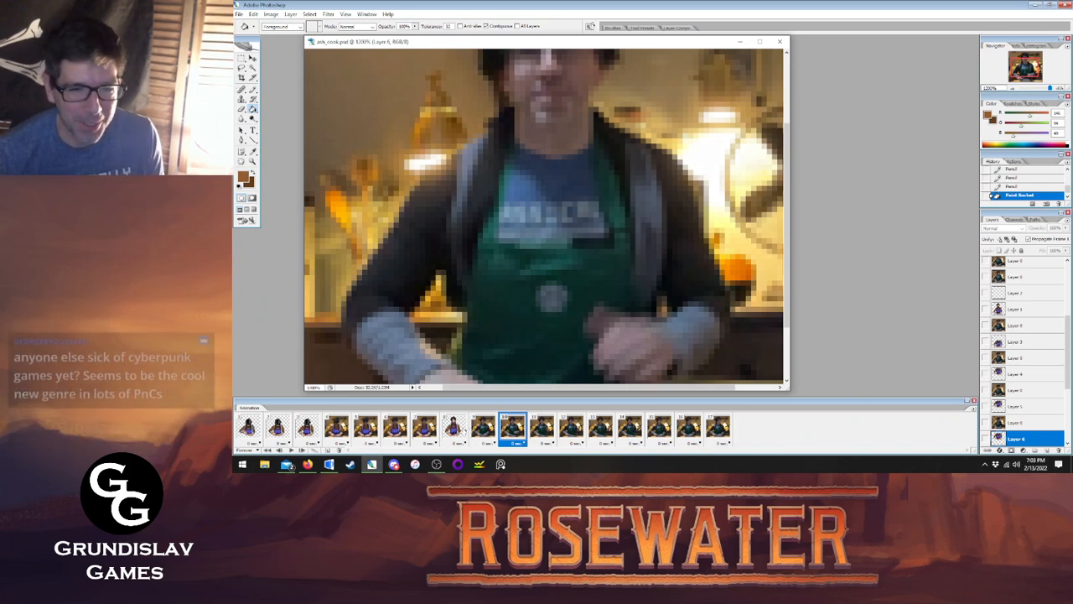
{"action": "left_click", "coordinate": [457, 427]}
{"action": "left_click", "coordinate": [422, 427]}
{"action": "left_click", "coordinate": [394, 428]}
{"action": "left_click", "coordinate": [366, 428]}
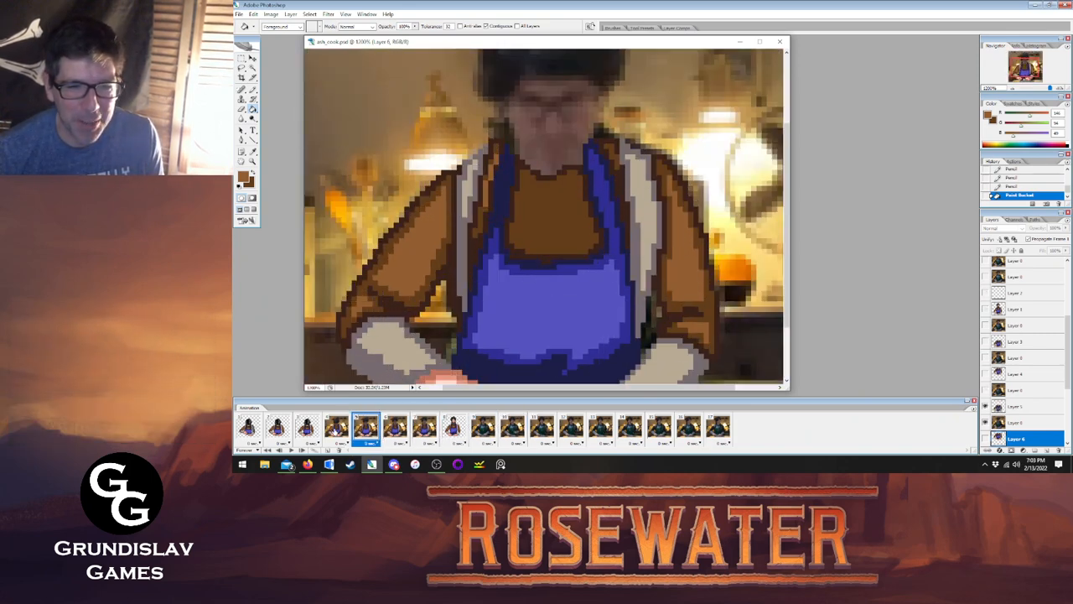
{"action": "left_click", "coordinate": [337, 428]}
{"action": "left_click", "coordinate": [307, 429]}
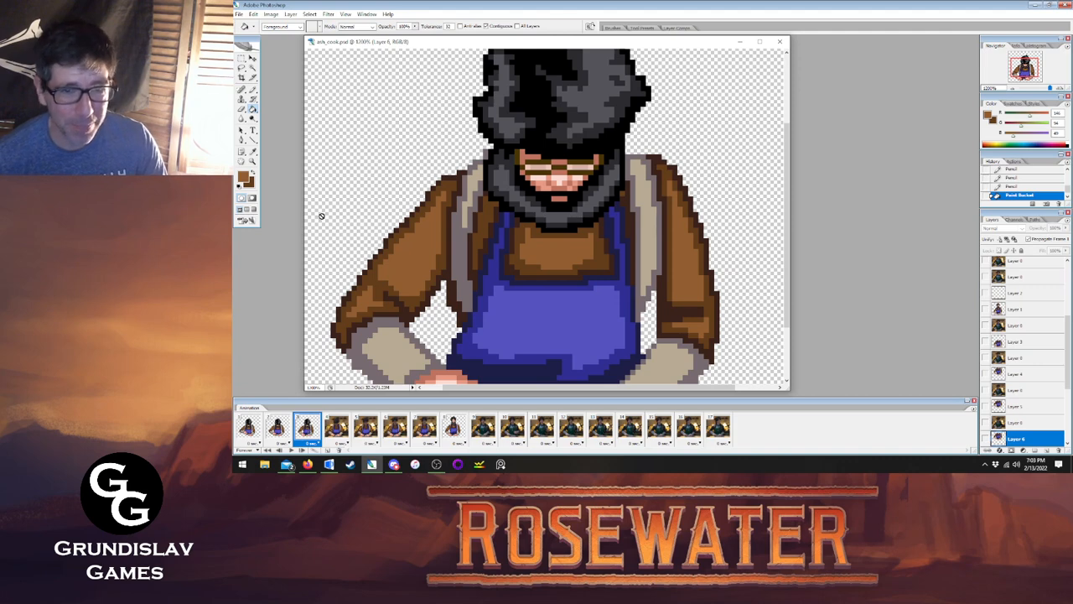
{"action": "key", "text": "e"}
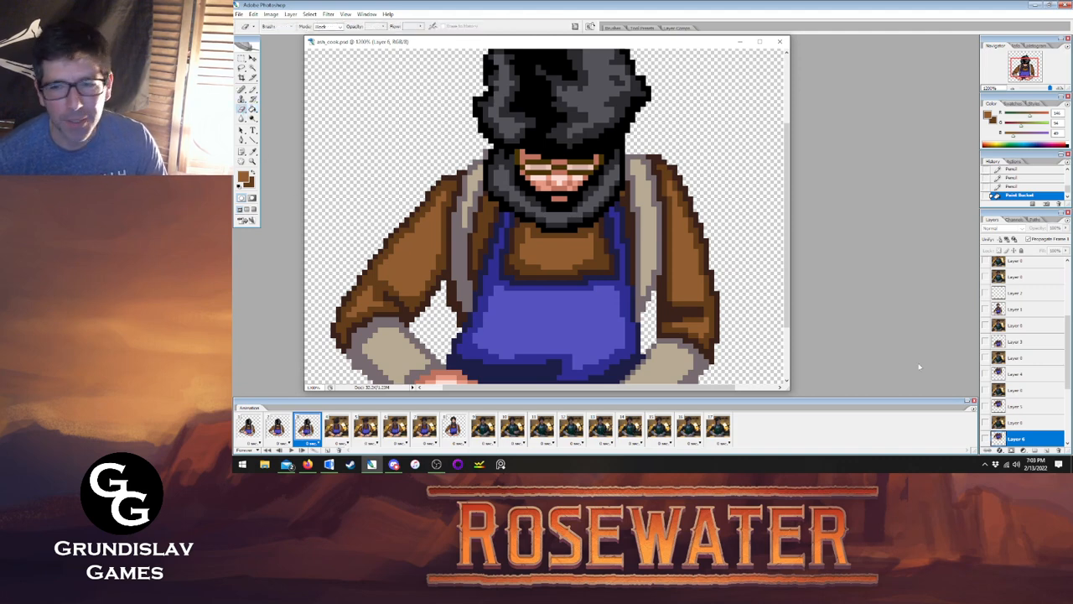
Erase the stray pixel between the cook's hair and left-hand shoulder on frames 3, 2 and 1, using each frame's own layer.
{"action": "scroll", "coordinate": [1014, 374], "scroll_direction": "down", "scroll_amount": 4}
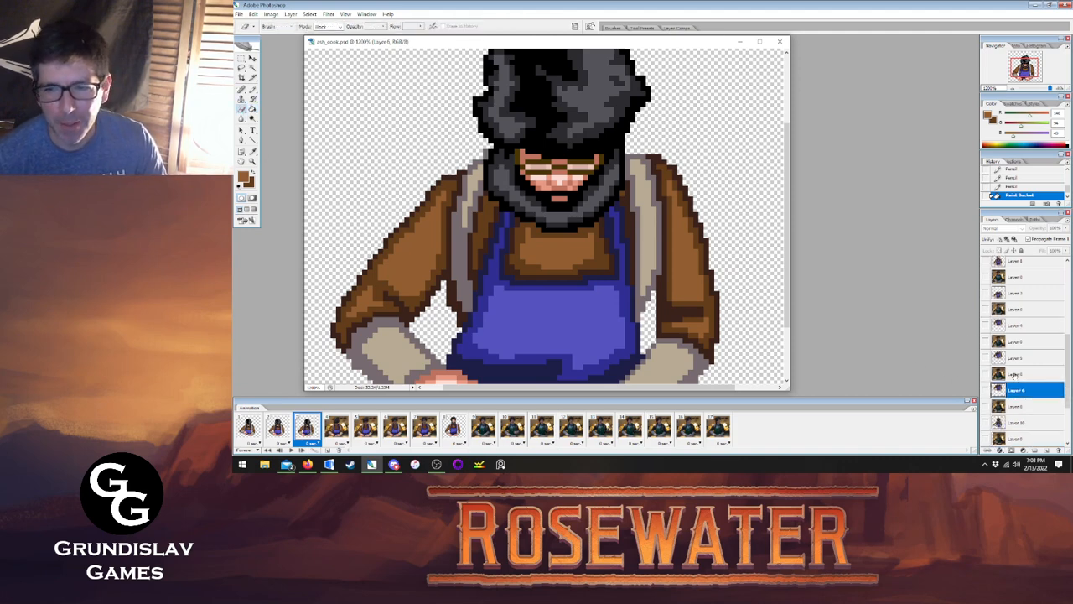
{"action": "left_click", "coordinate": [1014, 374]}
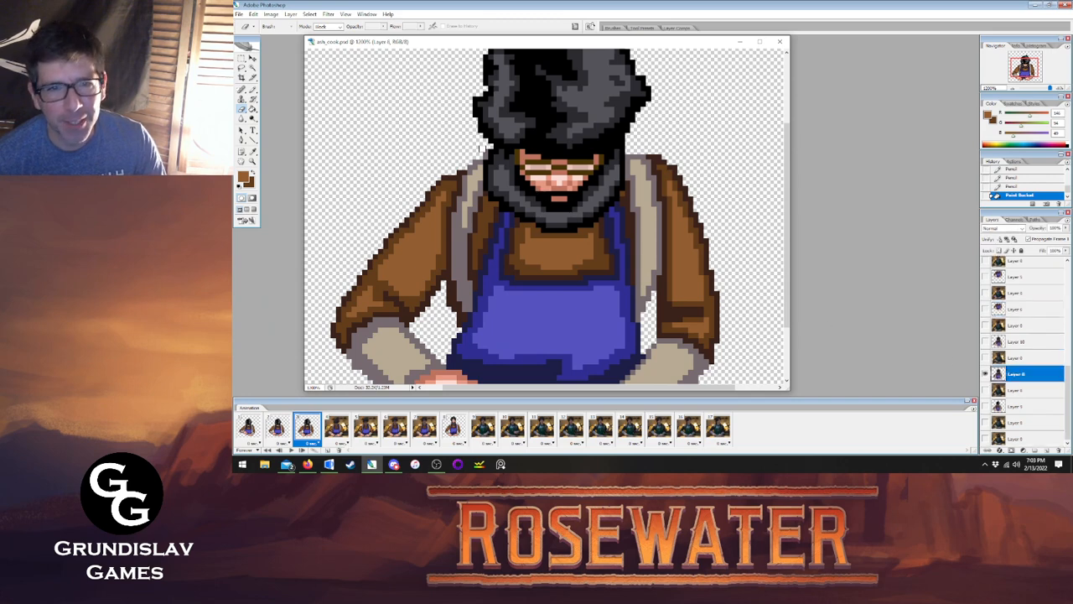
{"action": "left_click", "coordinate": [486, 151]}
{"action": "left_click", "coordinate": [275, 437]}
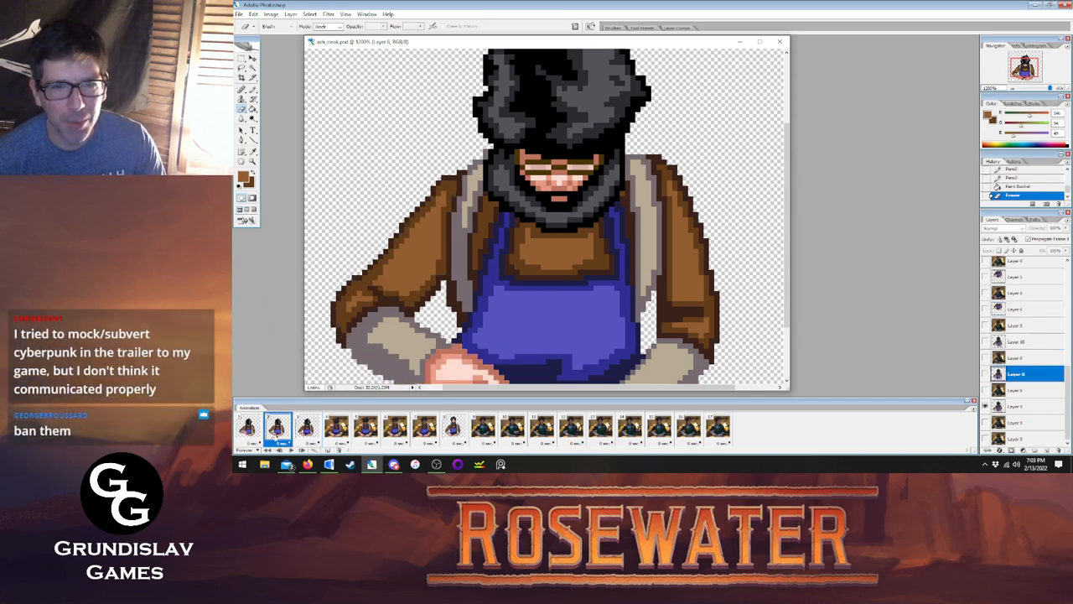
{"action": "left_click", "coordinate": [1006, 405]}
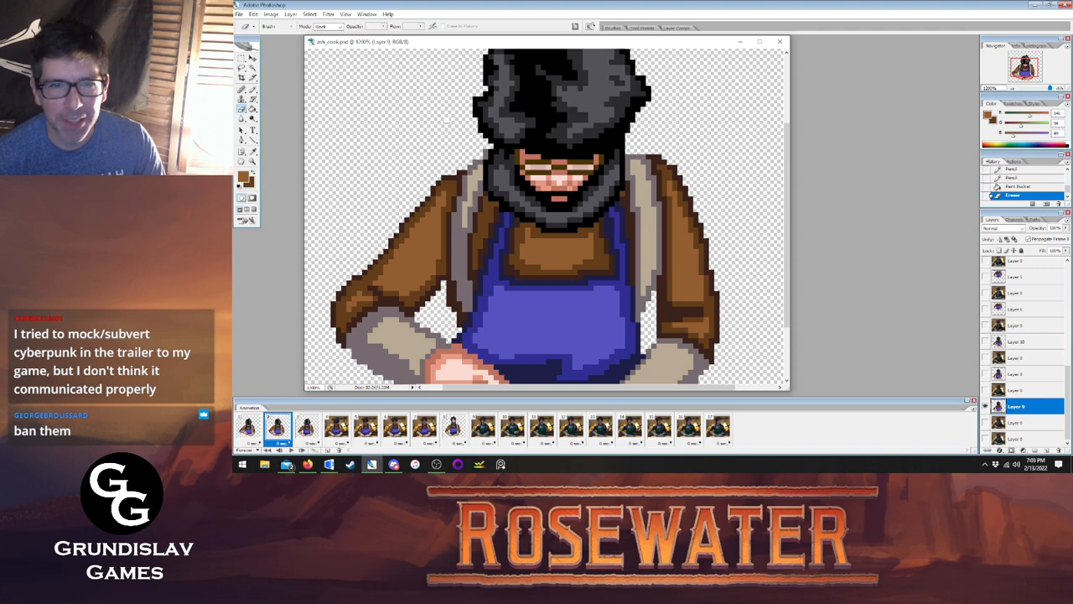
{"action": "left_click", "coordinate": [482, 150]}
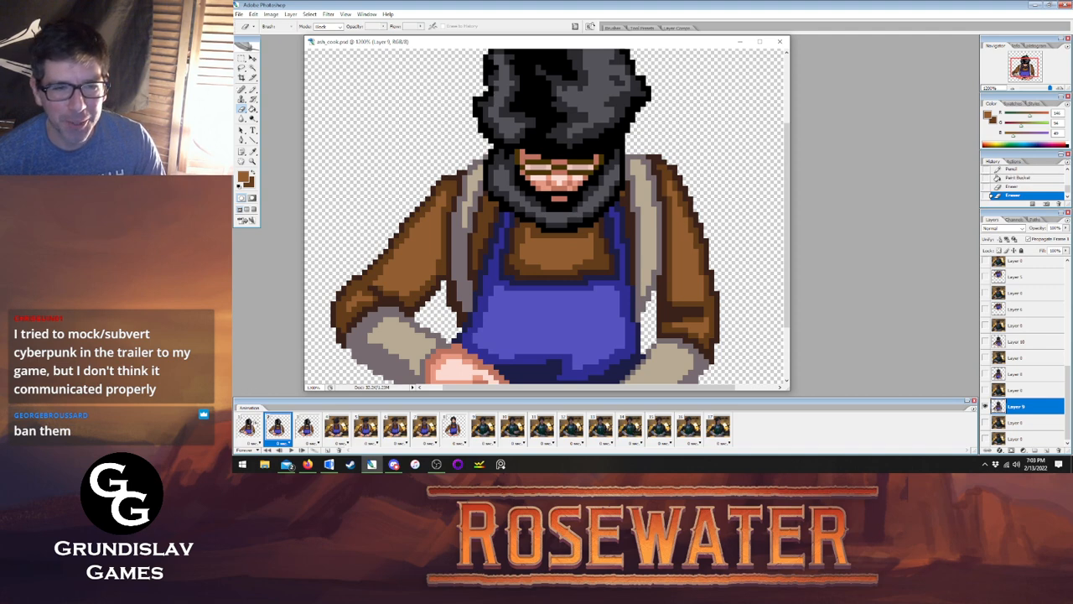
{"action": "left_click", "coordinate": [251, 431]}
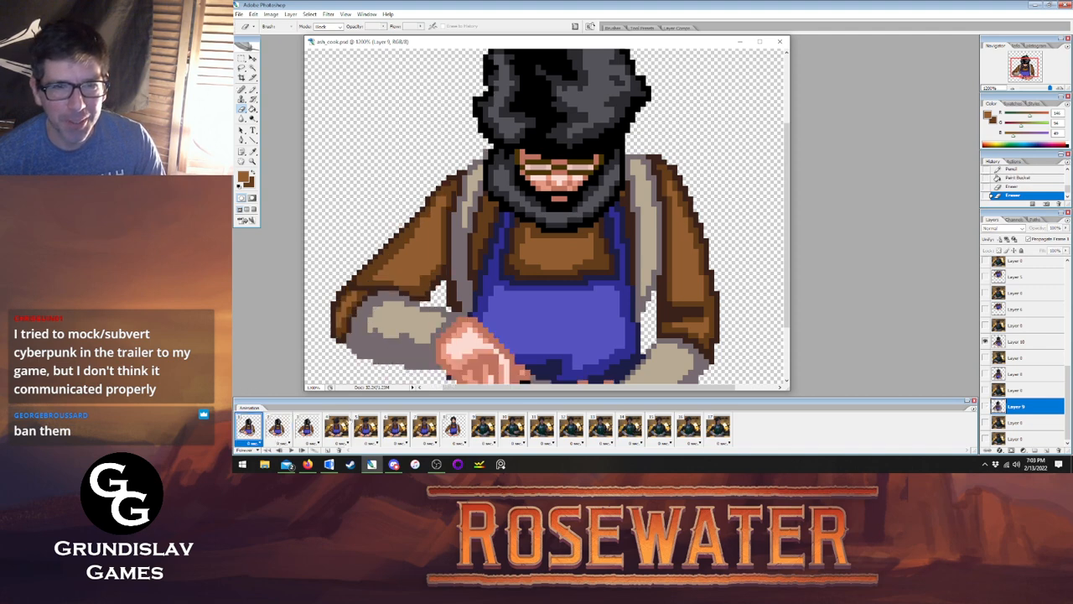
{"action": "left_click", "coordinate": [1020, 344]}
{"action": "left_click", "coordinate": [483, 148]}
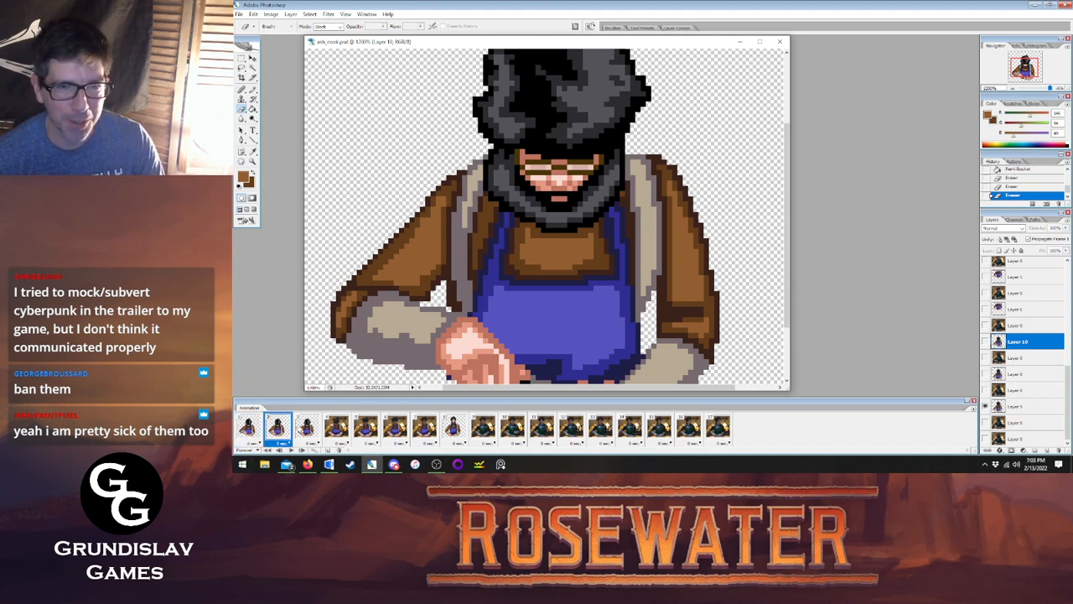
Compare the figure across frames 1 to 3 and erase stray outline pixels at the right-hand shoulder on frame 1's Layer 10.
{"action": "left_click", "coordinate": [277, 428]}
{"action": "left_click", "coordinate": [307, 427]}
{"action": "left_click", "coordinate": [249, 428]}
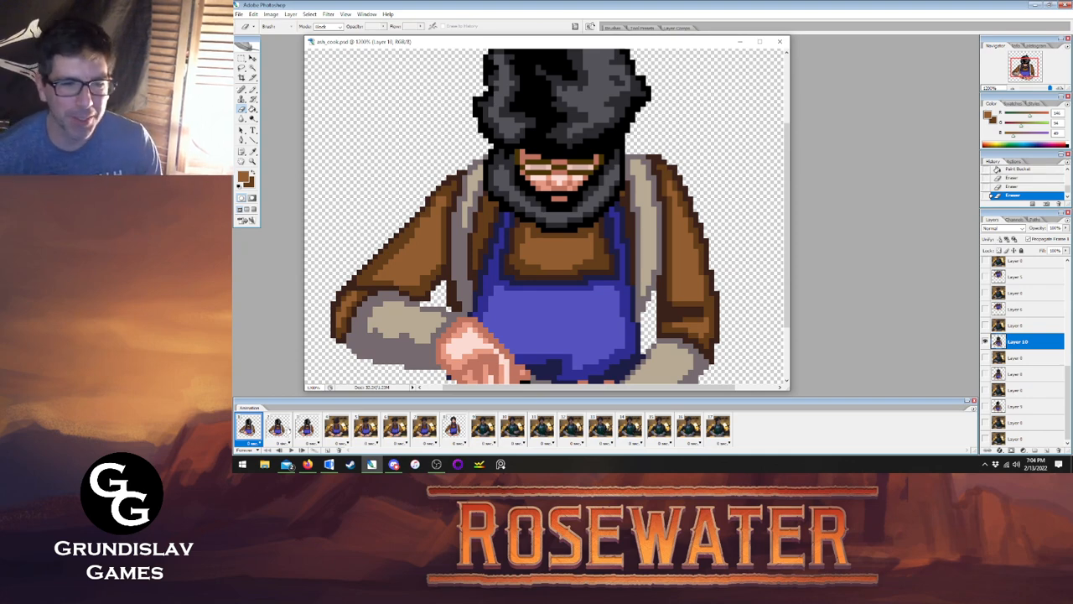
{"action": "left_click", "coordinate": [287, 430]}
{"action": "left_click", "coordinate": [304, 430]}
{"action": "left_click", "coordinate": [277, 429]}
{"action": "left_click", "coordinate": [252, 429]}
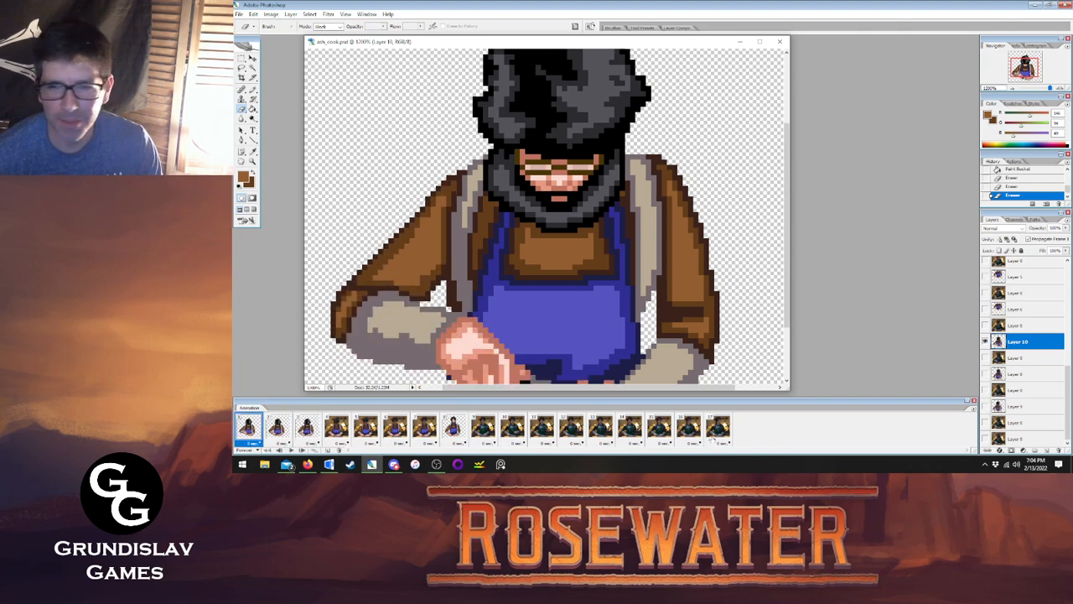
{"action": "left_click", "coordinate": [674, 163]}
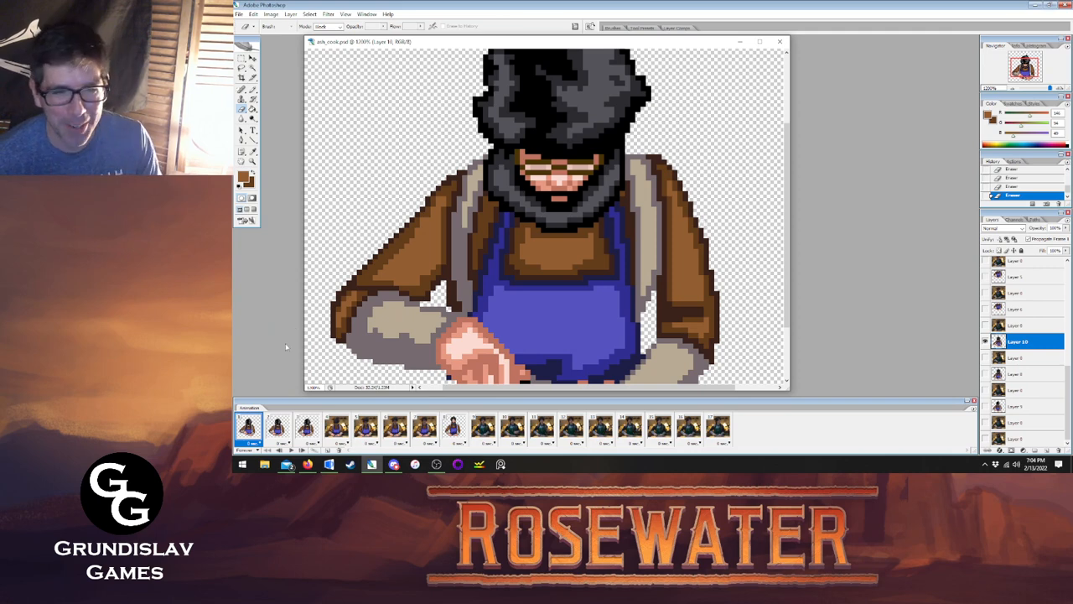
Clean up the right-hand shoulder outline on frame 2's Layer 9, comparing it with frame 1.
{"action": "left_click", "coordinate": [284, 433]}
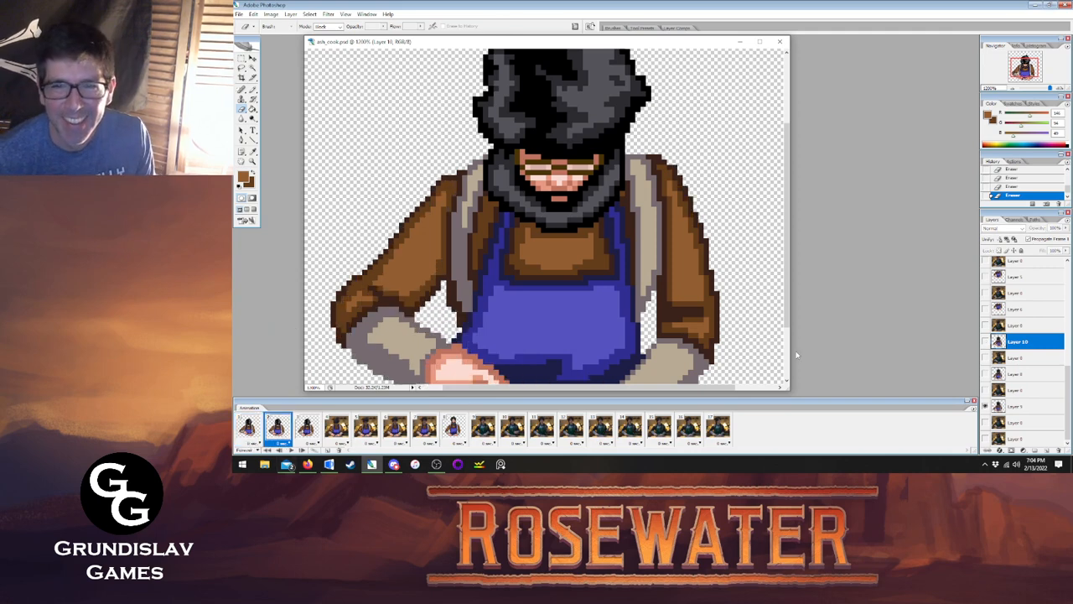
{"action": "left_click", "coordinate": [1014, 408]}
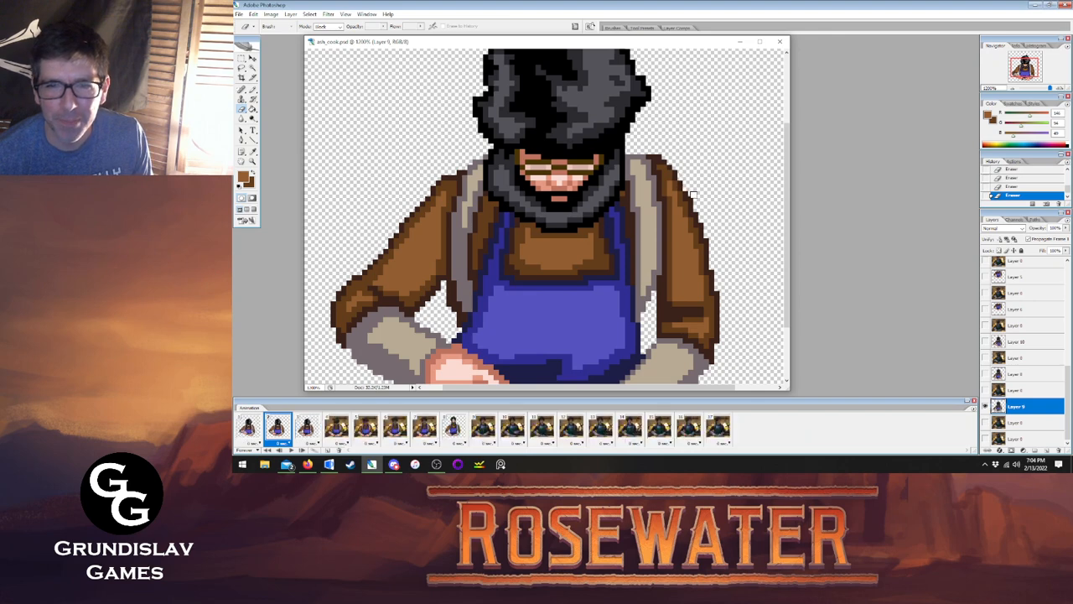
{"action": "left_click", "coordinate": [248, 428]}
{"action": "left_click", "coordinate": [274, 428]}
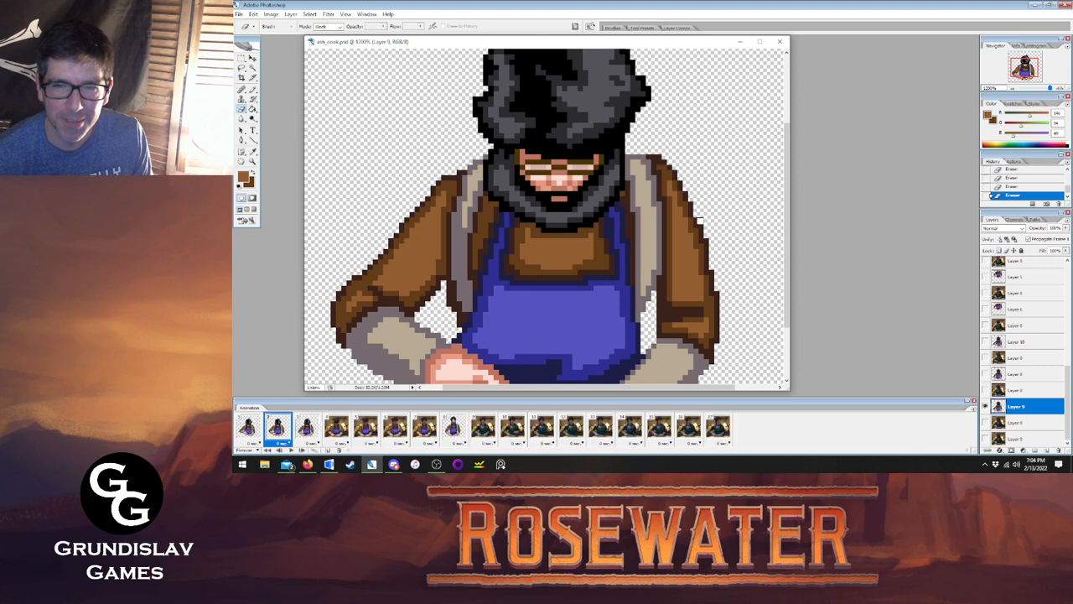
{"action": "left_click", "coordinate": [249, 428]}
{"action": "left_click", "coordinate": [277, 429]}
Erase excess outline pixels along the right-hand upper sleeve on frame 3, comparing it with frame 2.
{"action": "left_click", "coordinate": [306, 429]}
{"action": "left_click", "coordinate": [1016, 374]}
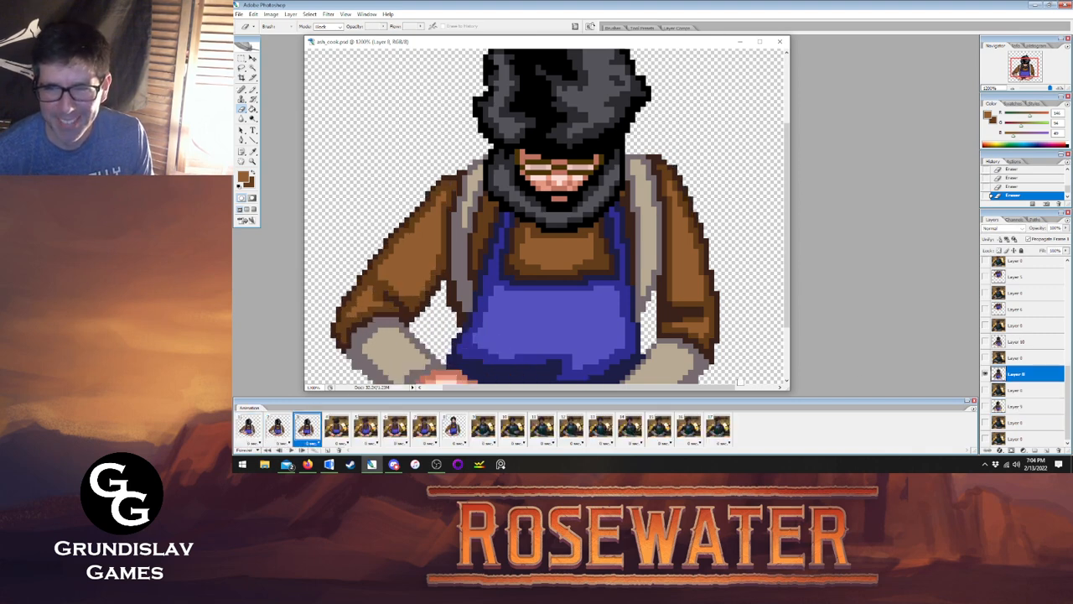
{"action": "left_click", "coordinate": [276, 428]}
{"action": "left_click", "coordinate": [306, 428]}
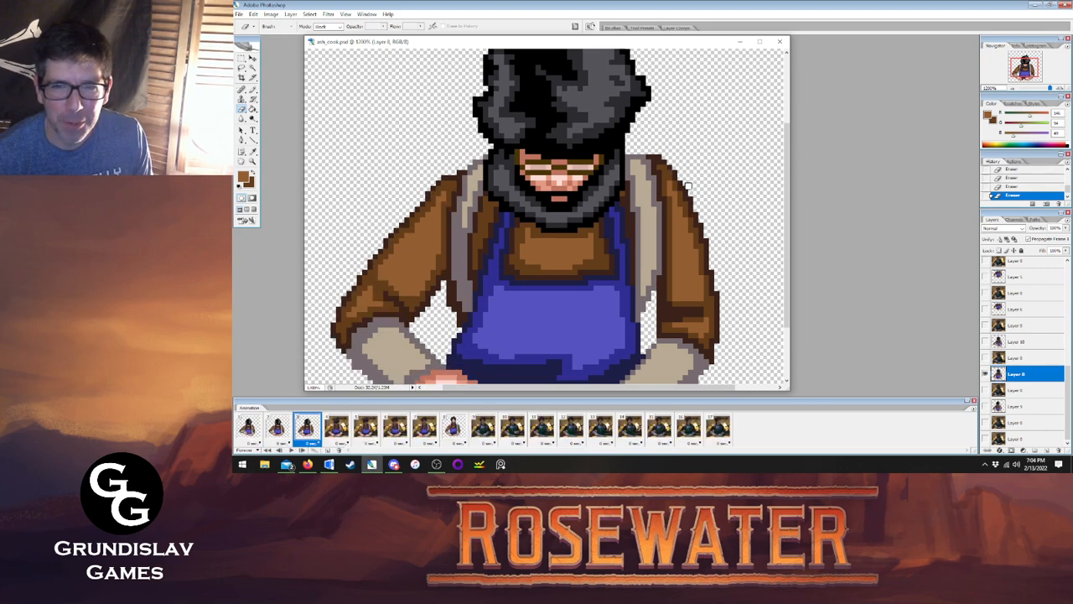
{"action": "left_click", "coordinate": [283, 431]}
{"action": "left_click", "coordinate": [307, 430]}
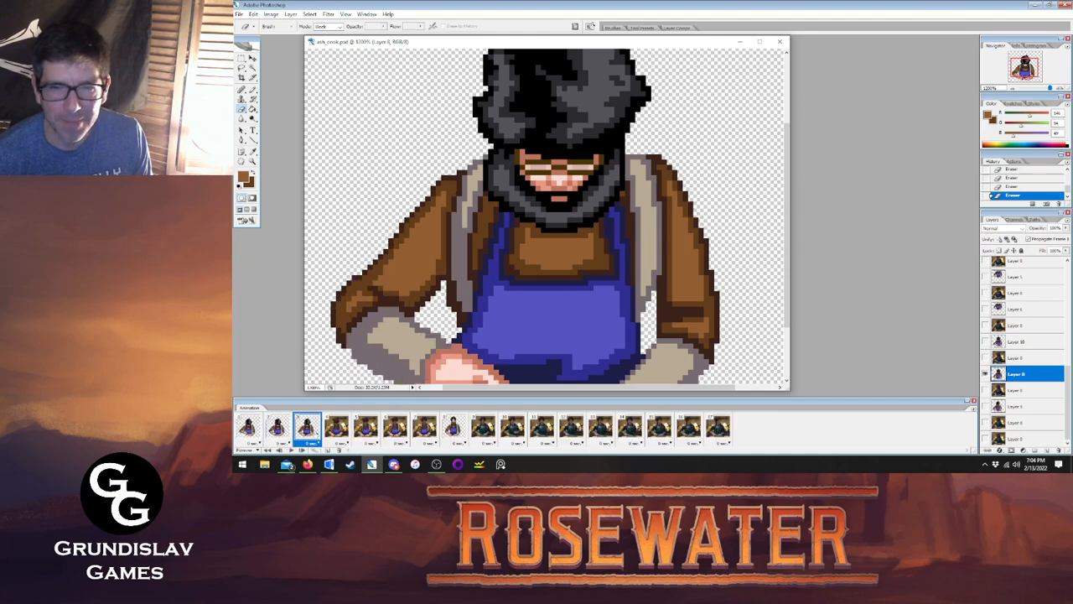
{"action": "left_click", "coordinate": [692, 197]}
{"action": "left_click", "coordinate": [699, 213]}
{"action": "left_click", "coordinate": [291, 432]}
{"action": "left_click", "coordinate": [307, 430]}
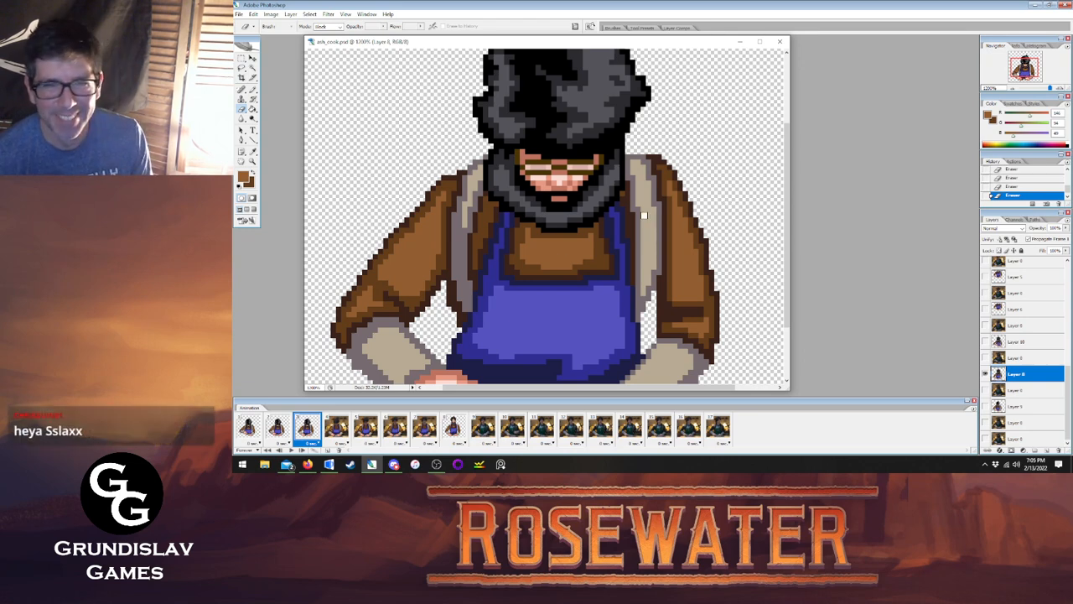
Compare the shirt outlines across frames 1 to 3, and the cook's pose between frames 7 and 8.
{"action": "left_click", "coordinate": [275, 430]}
{"action": "left_click", "coordinate": [250, 428]}
{"action": "left_click", "coordinate": [276, 428]}
{"action": "left_click", "coordinate": [305, 427]}
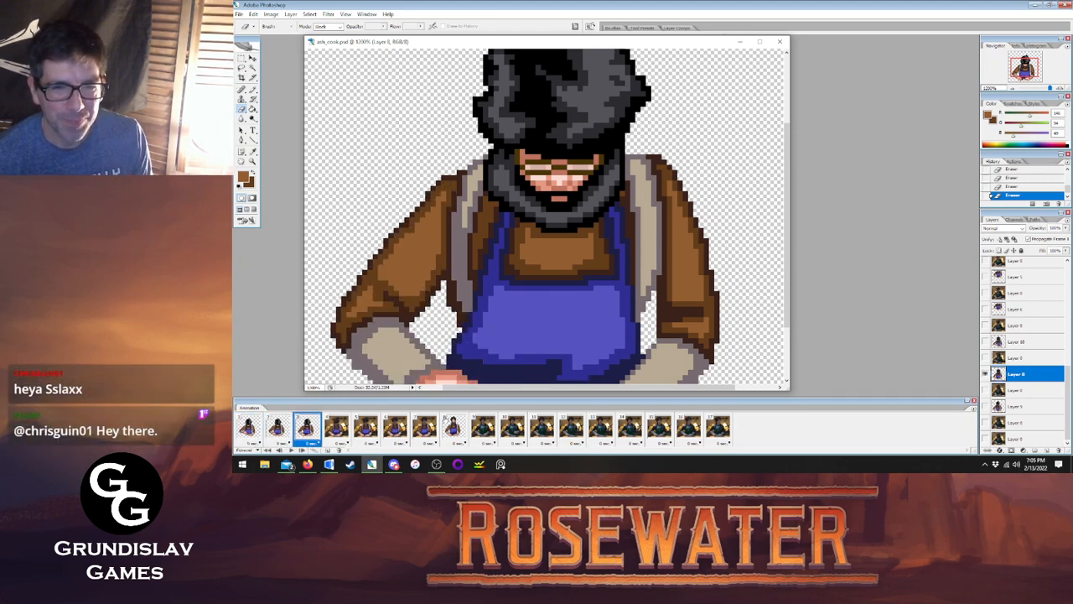
{"action": "left_click", "coordinate": [453, 428]}
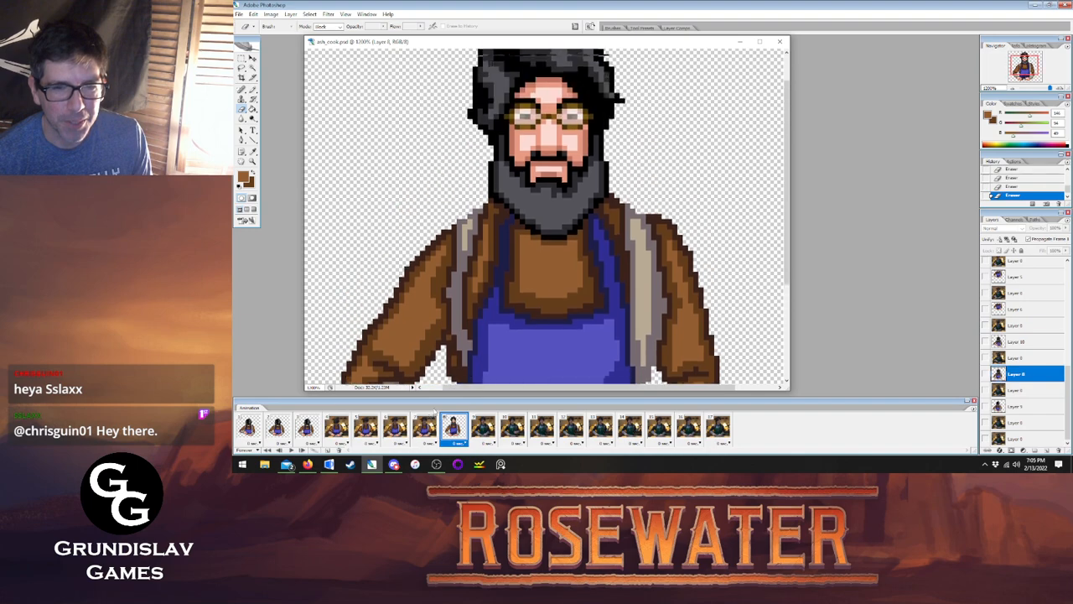
{"action": "left_click", "coordinate": [425, 428]}
{"action": "left_click", "coordinate": [453, 428]}
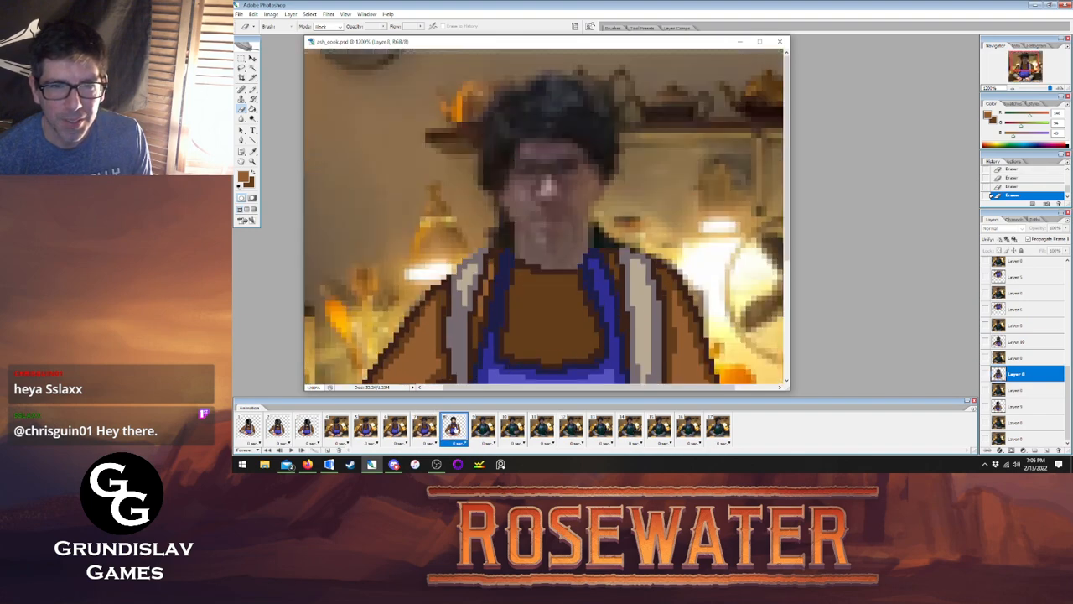
Select the cook's head and full beard on frame 8 with rectangular marquees and copy them from Layer 1.
{"action": "key", "text": "m"}
{"action": "mouse_move", "coordinate": [457, 49]}
{"action": "left_mouse_down"}
{"action": "mouse_move", "coordinate": [593, 99]}
{"action": "mouse_move", "coordinate": [656, 201]}
{"action": "mouse_move", "coordinate": [656, 222]}
{"action": "left_mouse_up"}
{"action": "left_click_drag", "start_coordinate": [491, 216], "coordinate": [609, 237]}
{"action": "left_click_drag", "start_coordinate": [494, 233], "coordinate": [604, 242]}
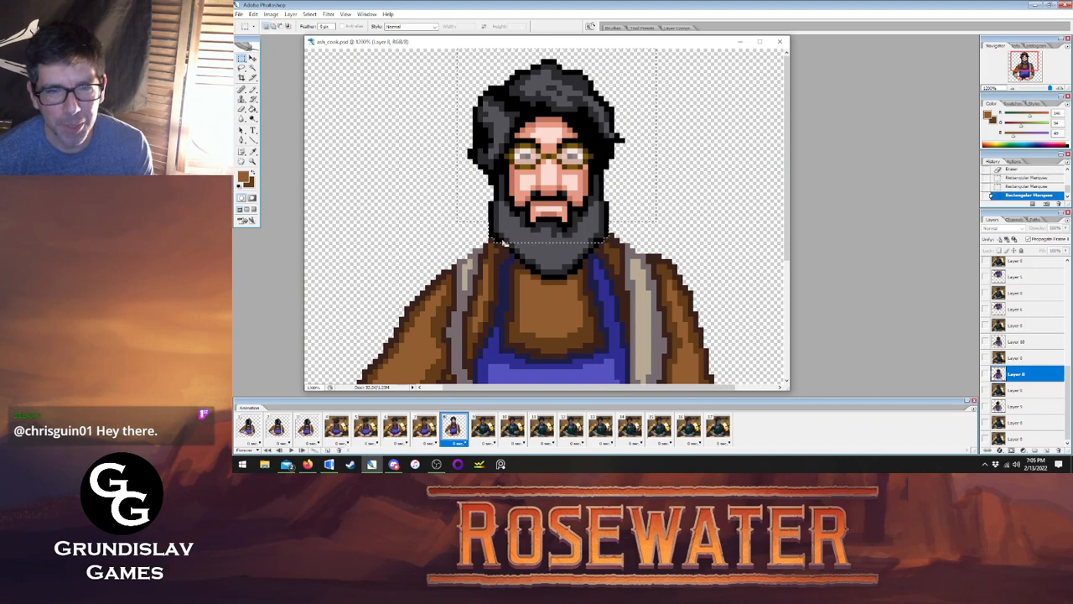
{"action": "mouse_move", "coordinate": [507, 242]}
{"action": "left_mouse_down"}
{"action": "mouse_move", "coordinate": [582, 252]}
{"action": "mouse_move", "coordinate": [506, 253]}
{"action": "left_mouse_up"}
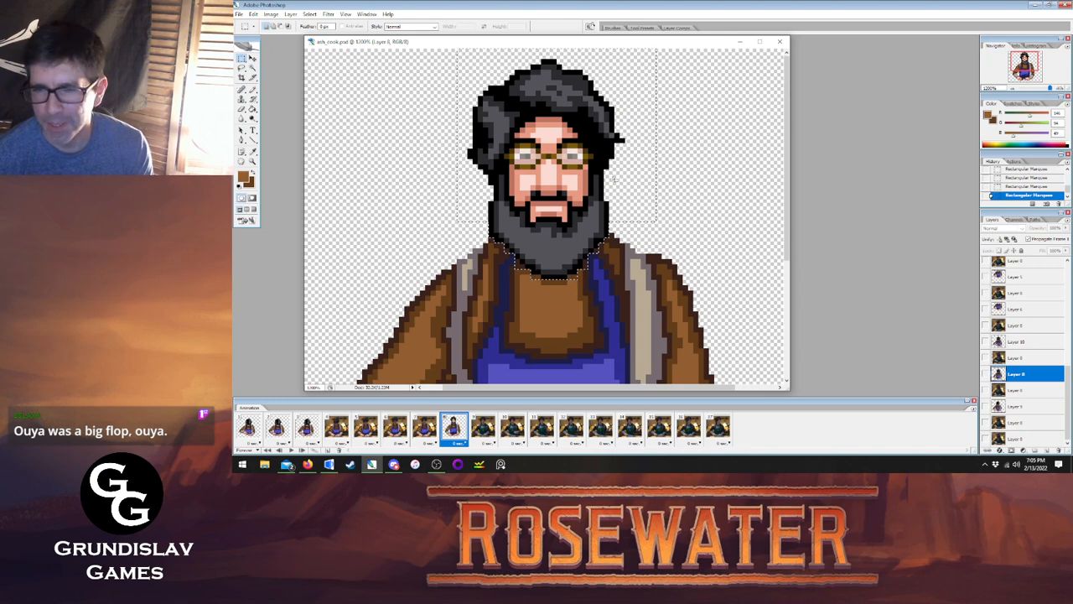
{"action": "scroll", "coordinate": [1028, 342], "scroll_direction": "down", "scroll_amount": 4}
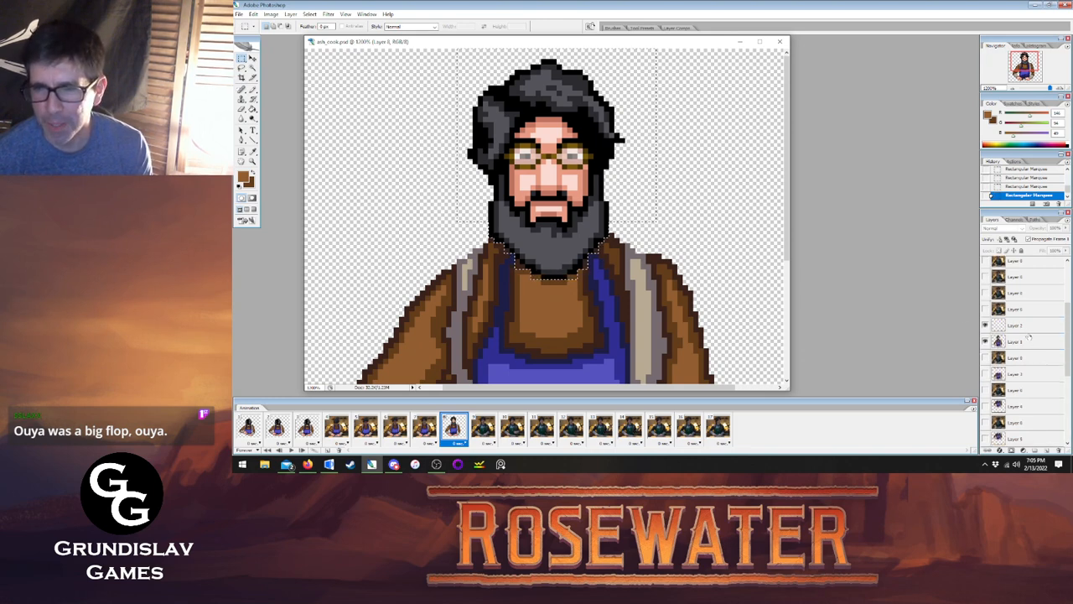
{"action": "left_click", "coordinate": [1028, 342]}
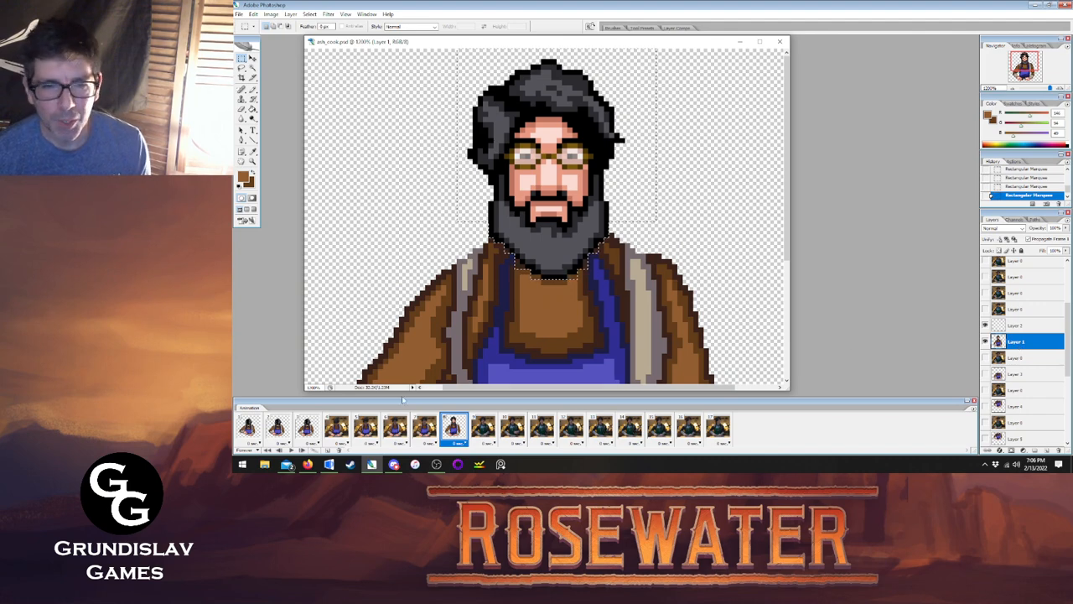
Paste the copied head above Layer 3 on frame 7 and move it into place over the shirt collar.
{"action": "left_click", "coordinate": [425, 428]}
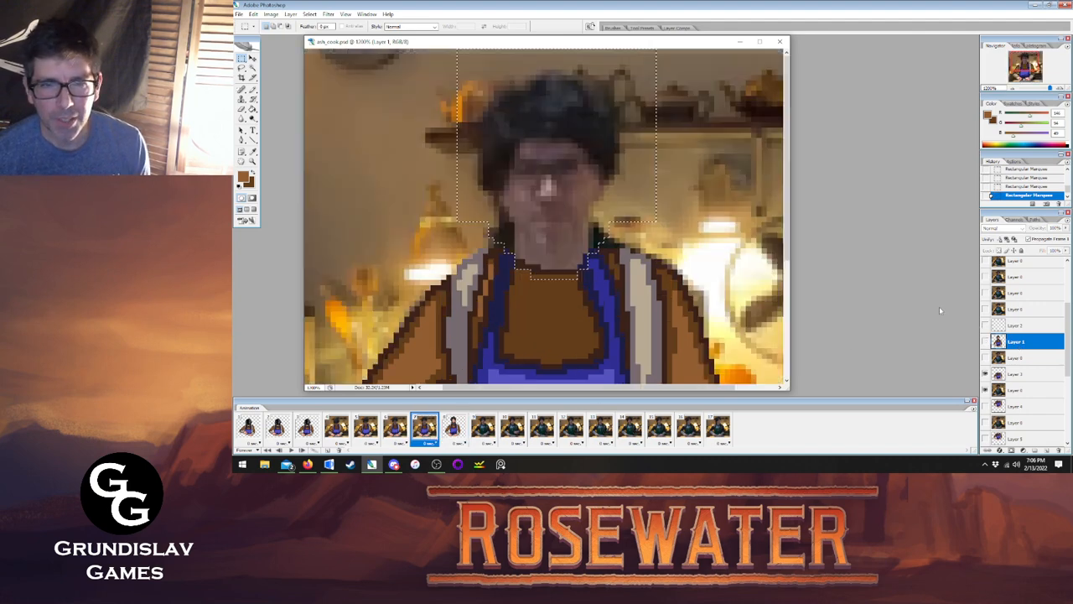
{"action": "left_click", "coordinate": [1022, 376]}
{"action": "key", "text": "ctrl+v"}
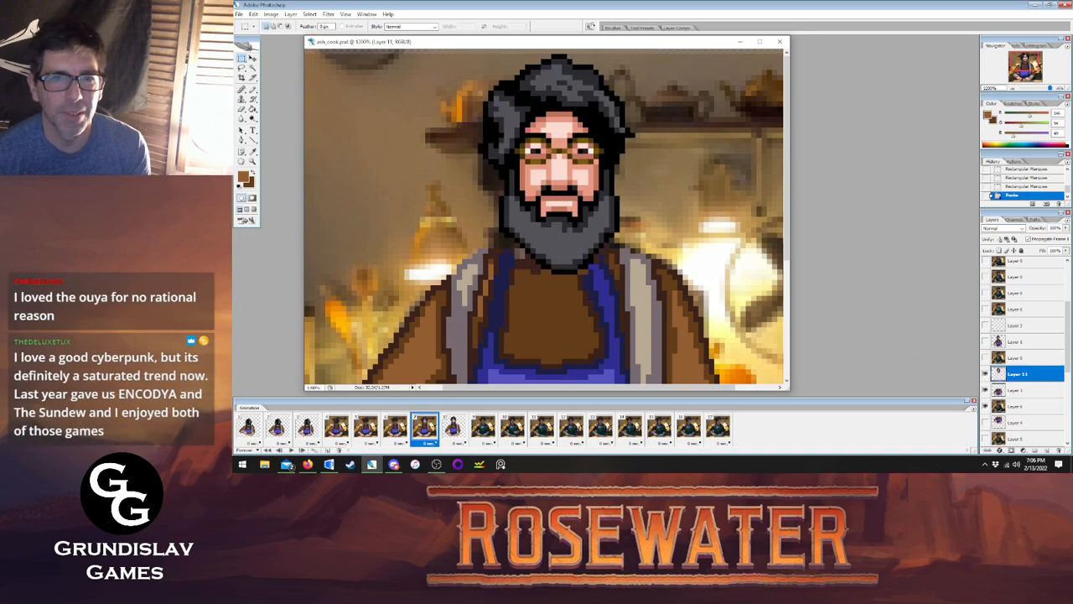
{"action": "left_click", "coordinate": [254, 57]}
{"action": "left_click_drag", "start_coordinate": [574, 90], "coordinate": [565, 103]}
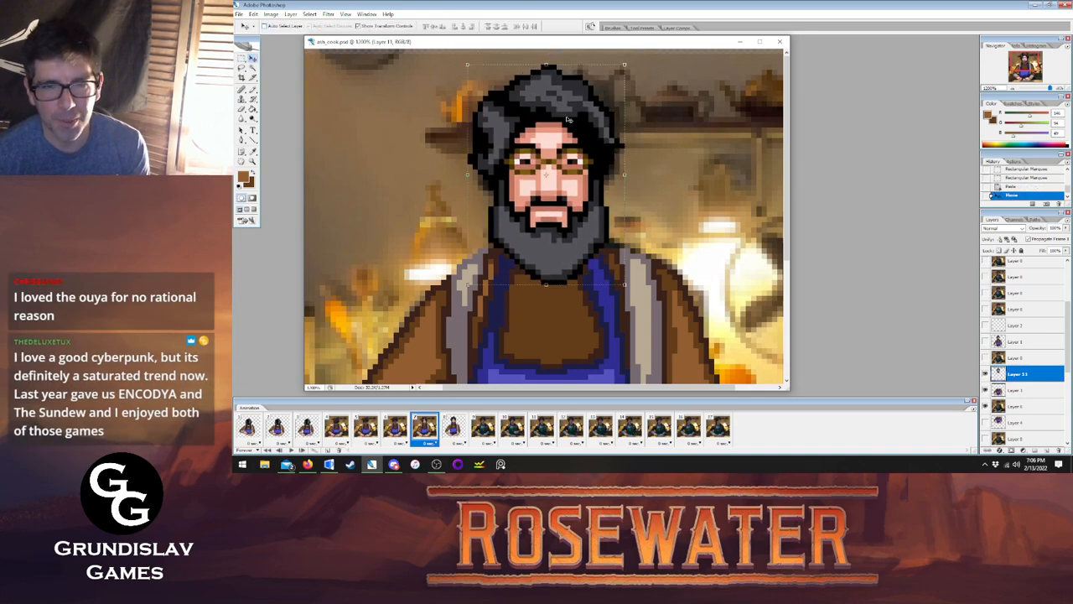
Check the pasted head's alignment on frame 7 against frame 8, nudging it down and back up.
{"action": "left_click", "coordinate": [454, 427]}
{"action": "left_click", "coordinate": [424, 427]}
{"action": "left_click", "coordinate": [454, 428]}
{"action": "left_click", "coordinate": [424, 428]}
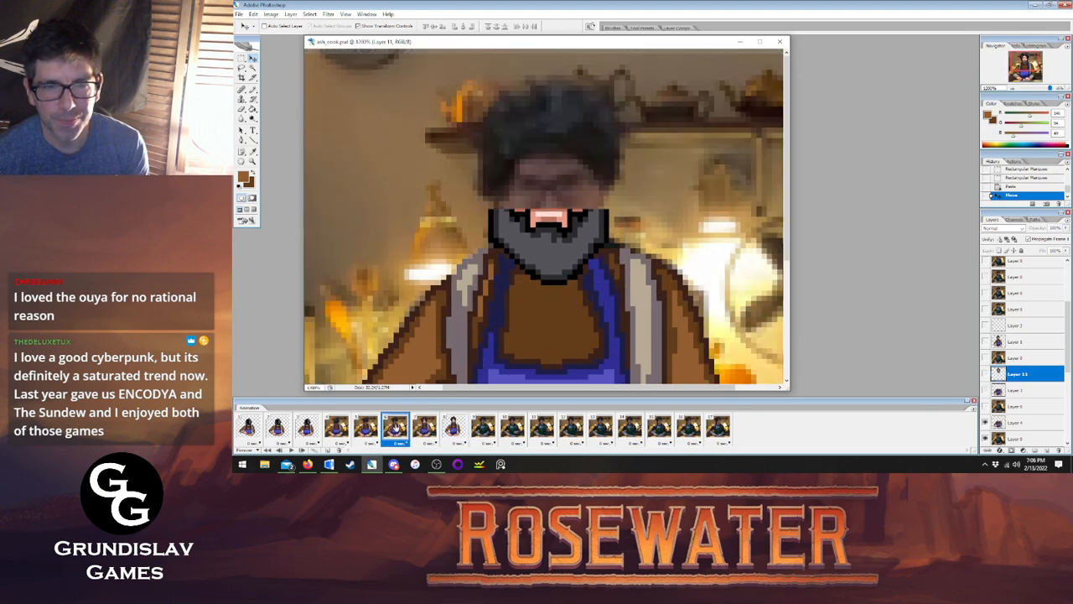
{"action": "left_click", "coordinate": [445, 428]}
{"action": "left_click", "coordinate": [426, 428]}
{"action": "left_click", "coordinate": [442, 428]}
{"action": "left_click", "coordinate": [424, 427]}
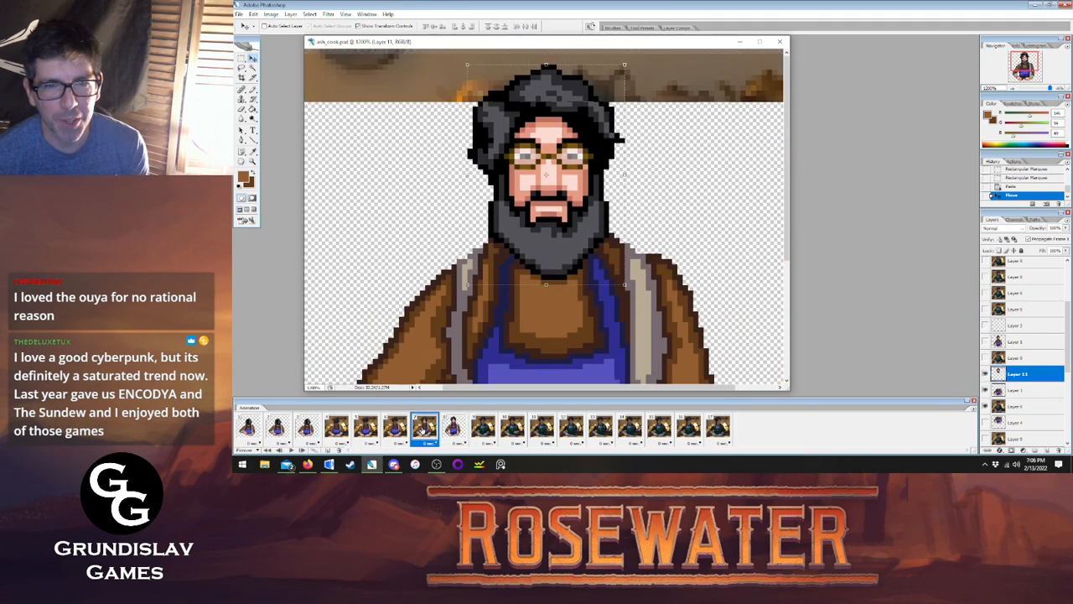
{"action": "key", "text": "Down"}
{"action": "key", "text": "Up"}
Erase stray pixels beside the pasted beard's left-hand lower edge on frame 7 and compare the result with frame 8.
{"action": "left_click", "coordinate": [242, 109]}
{"action": "left_click", "coordinate": [508, 258]}
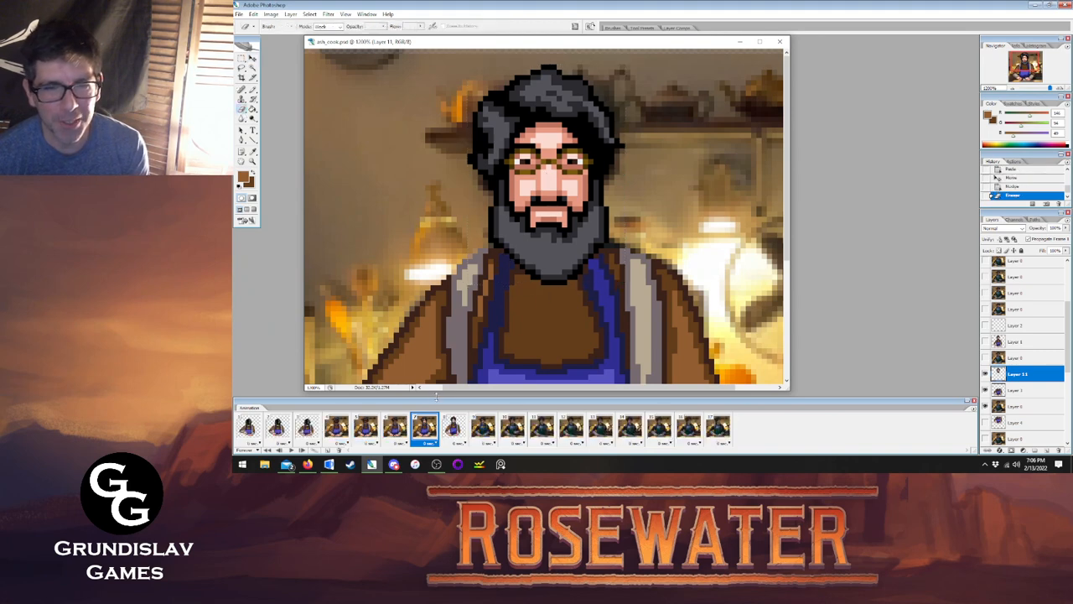
{"action": "left_click", "coordinate": [453, 428]}
{"action": "left_click", "coordinate": [425, 428]}
{"action": "left_click", "coordinate": [453, 427]}
{"action": "left_click", "coordinate": [424, 427]}
{"action": "left_click", "coordinate": [453, 428]}
{"action": "left_click", "coordinate": [424, 428]}
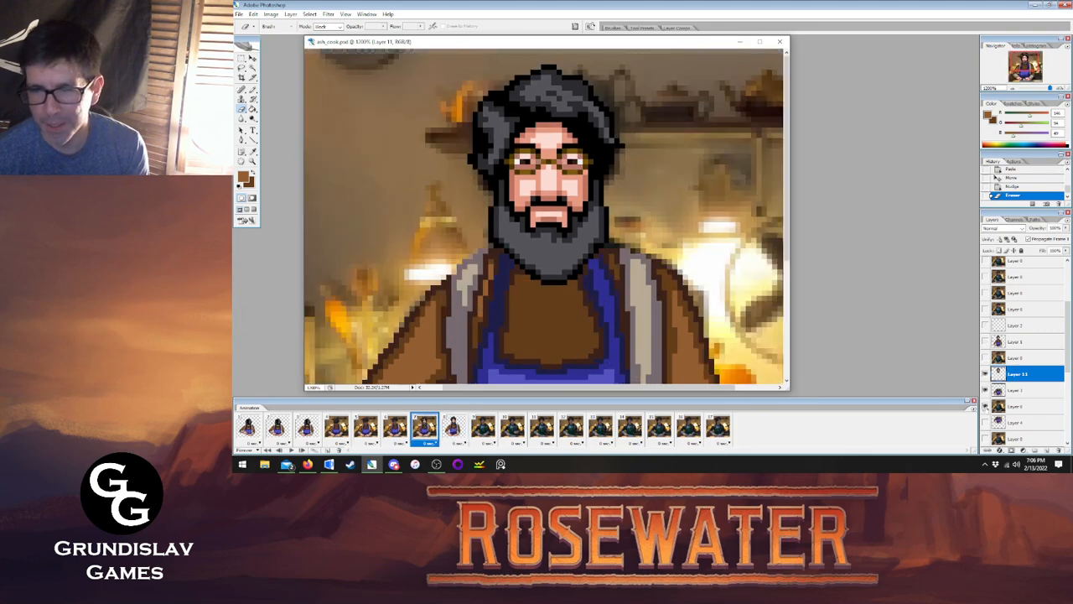
Hide frame 7's video reference layer and merge the pasted head down into the body on Layer 3.
{"action": "left_click", "coordinate": [985, 408]}
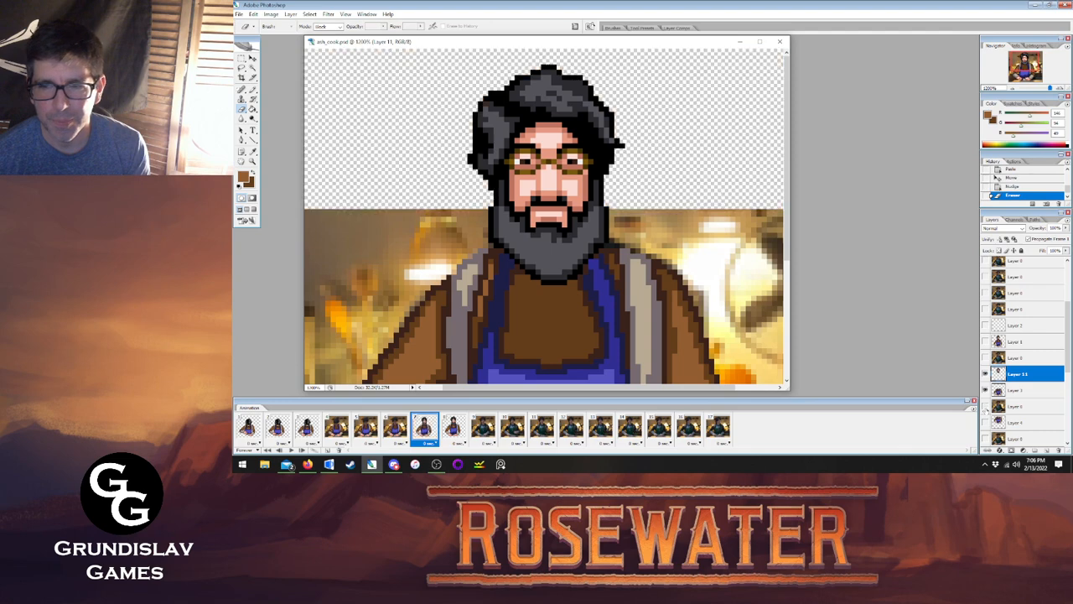
{"action": "left_click", "coordinate": [1026, 391]}
{"action": "left_click", "coordinate": [1021, 374]}
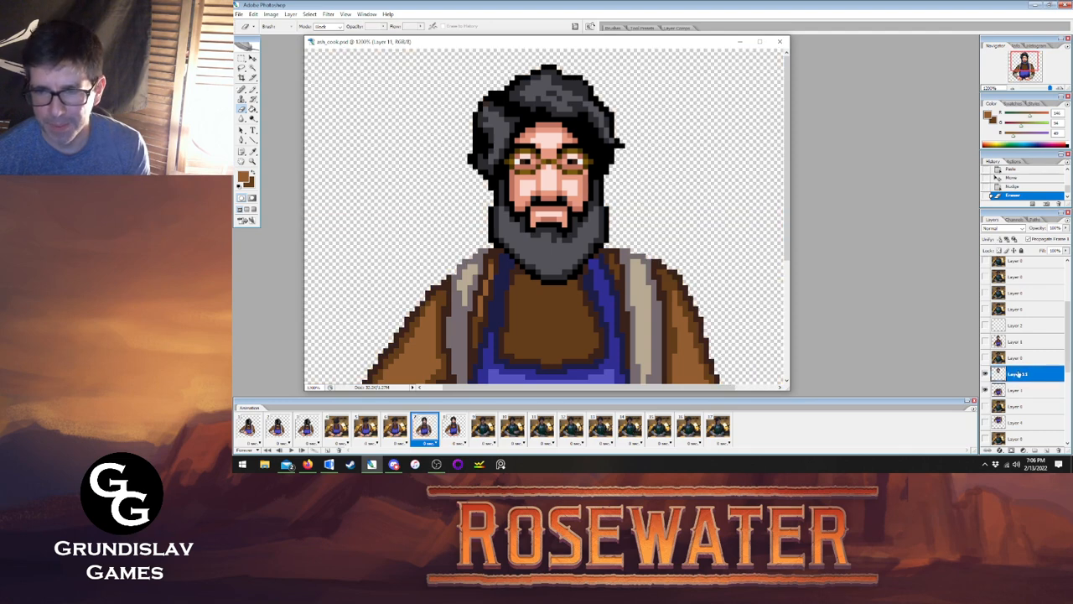
{"action": "scroll", "coordinate": [616, 239], "scroll_direction": "down", "scroll_amount": 5}
{"action": "scroll", "coordinate": [607, 234], "scroll_direction": "up", "scroll_amount": 5}
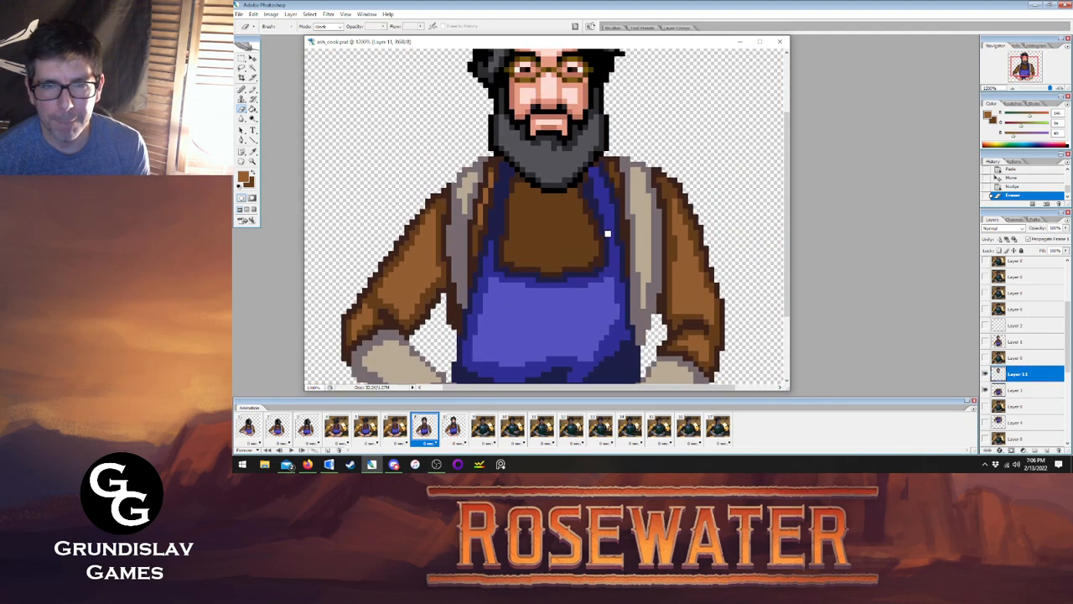
{"action": "key", "text": "ctrl+e"}
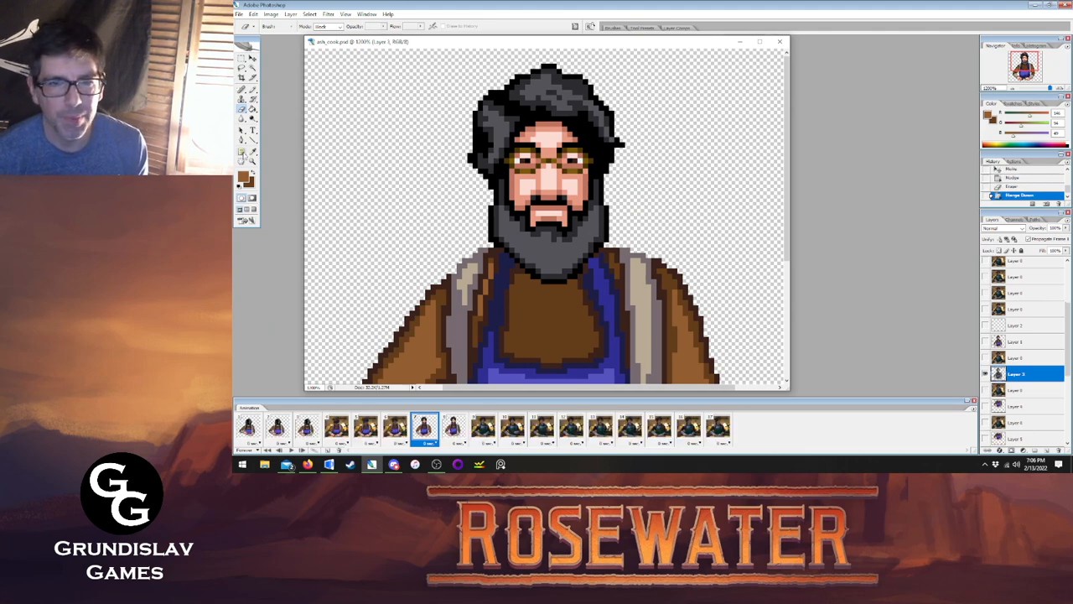
Compare the shirt front on frames 7 and 8, and repaint frame 7's area inside the apron neckline with the lighter brown.
{"action": "left_click", "coordinate": [252, 151]}
{"action": "left_click", "coordinate": [456, 426]}
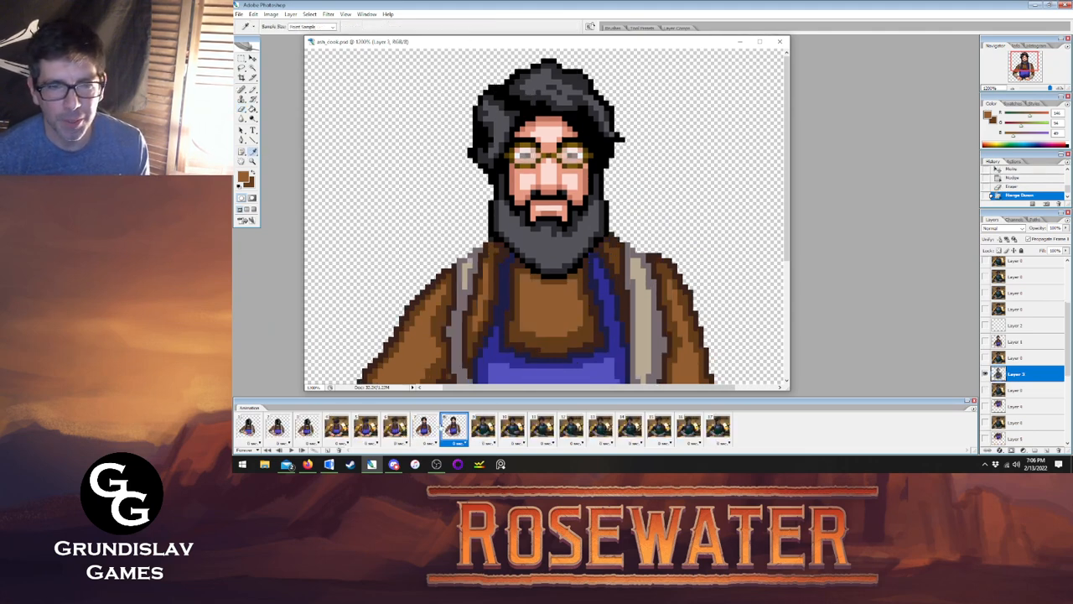
{"action": "left_click", "coordinate": [426, 427]}
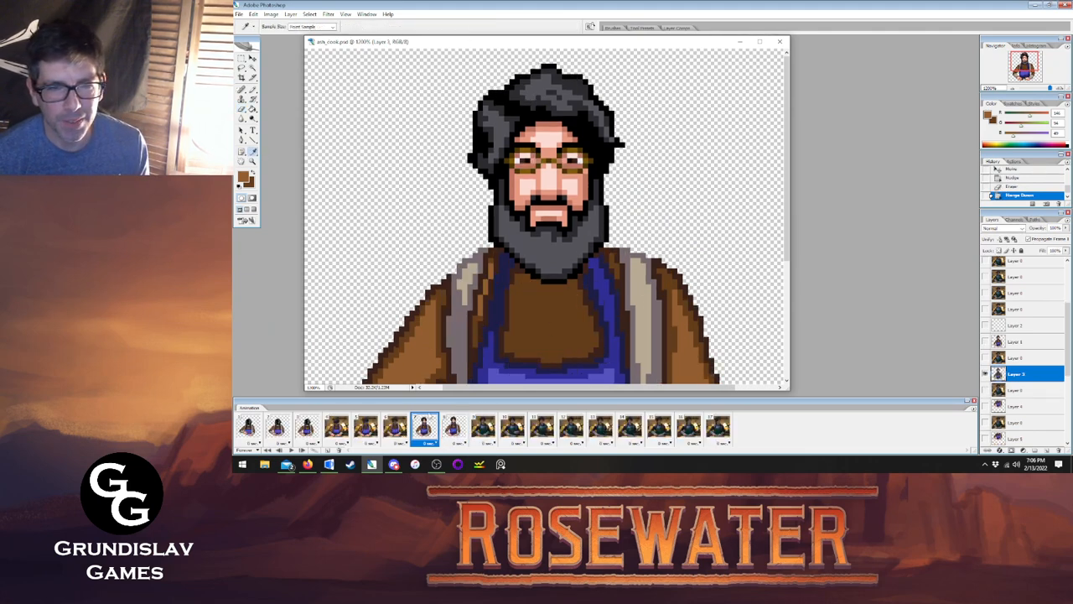
{"action": "left_click", "coordinate": [455, 426]}
{"action": "key", "text": "b"}
{"action": "left_click", "coordinate": [417, 429]}
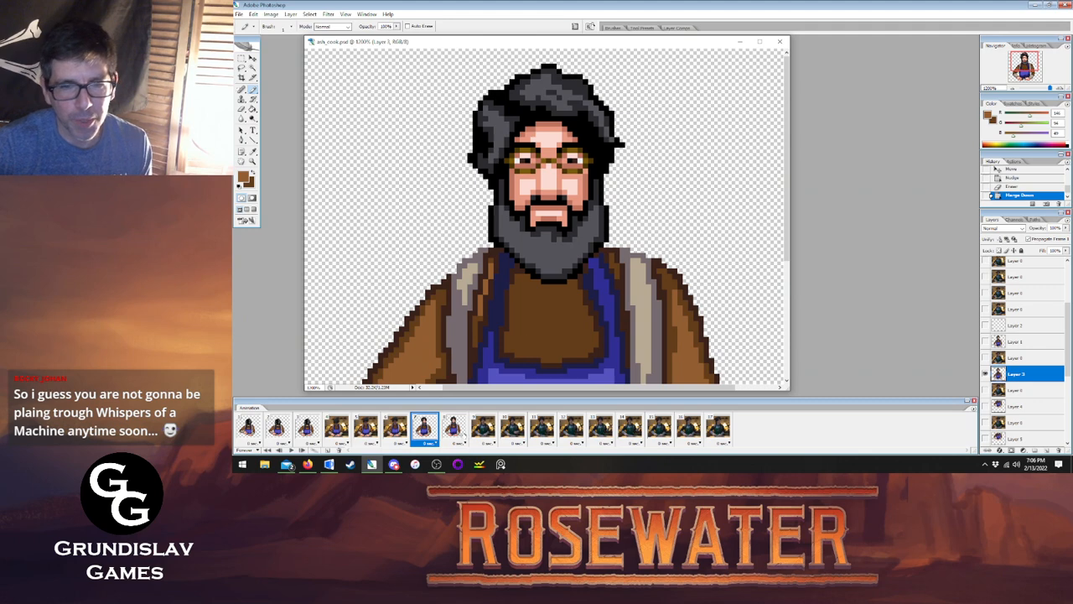
{"action": "left_click", "coordinate": [455, 426]}
{"action": "left_click", "coordinate": [424, 426]}
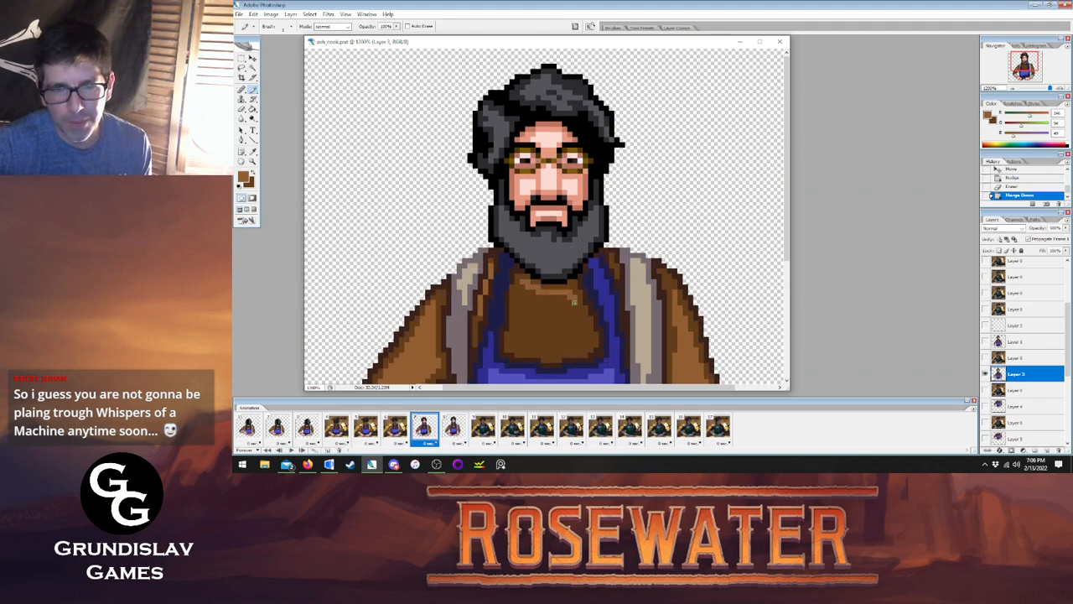
{"action": "mouse_move", "coordinate": [541, 350]}
{"action": "left_mouse_down"}
{"action": "mouse_move", "coordinate": [515, 328]}
{"action": "mouse_move", "coordinate": [524, 290]}
{"action": "left_mouse_up"}
{"action": "key", "text": "g"}
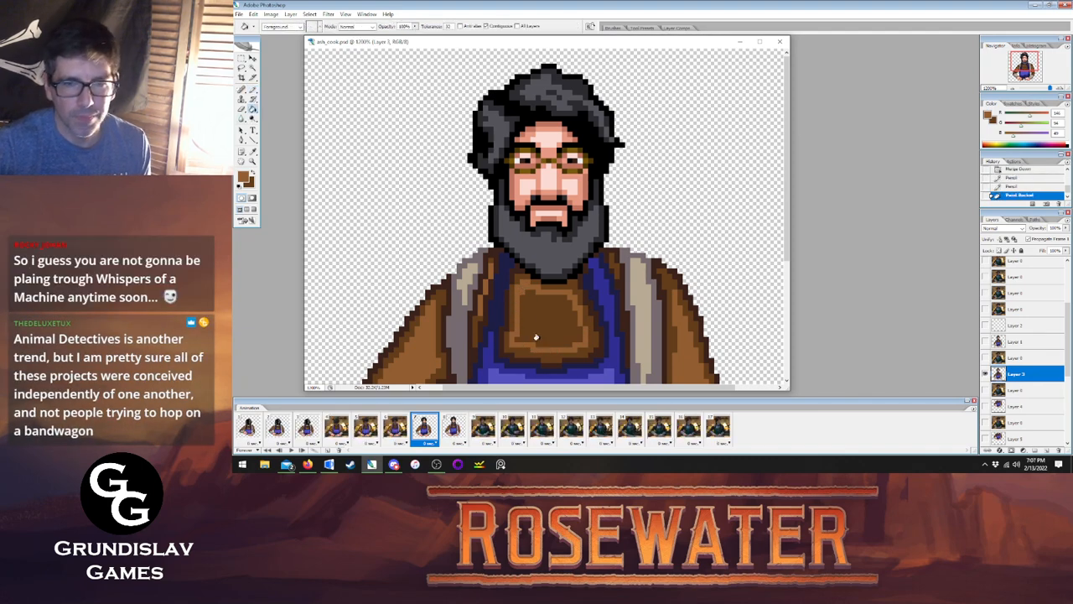
{"action": "left_click", "coordinate": [545, 334]}
{"action": "left_click", "coordinate": [453, 426]}
{"action": "left_click", "coordinate": [426, 429]}
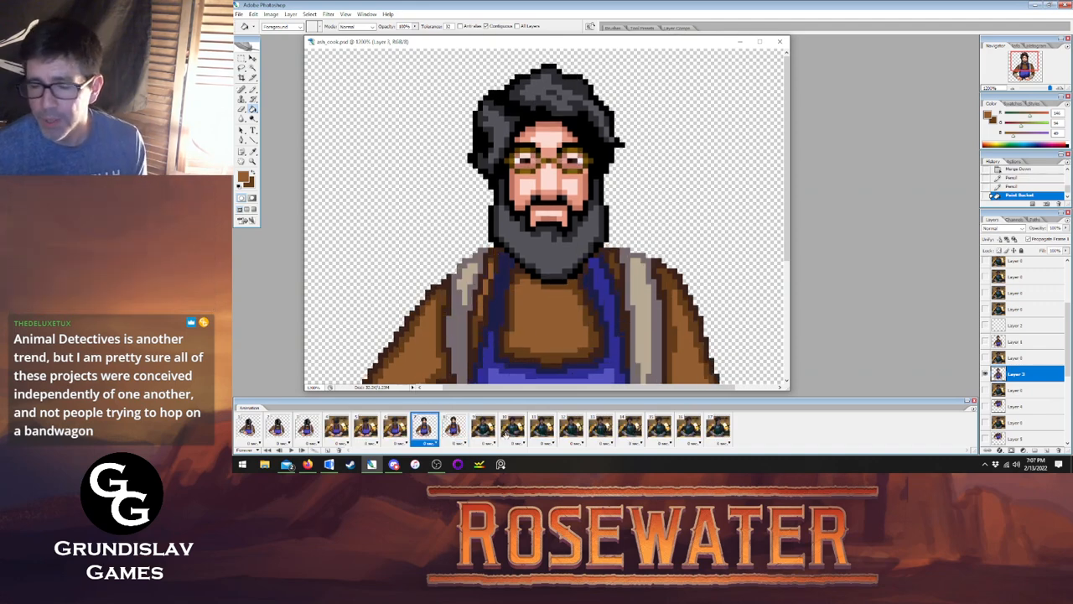
Copy the glasses' white lenses from Layer 2 on frame 8, paste them on frame 7 and move them over the glasses.
{"action": "left_click", "coordinate": [453, 426]}
{"action": "left_click", "coordinate": [1023, 324]}
{"action": "left_click", "coordinate": [309, 14]}
{"action": "left_click", "coordinate": [315, 24]}
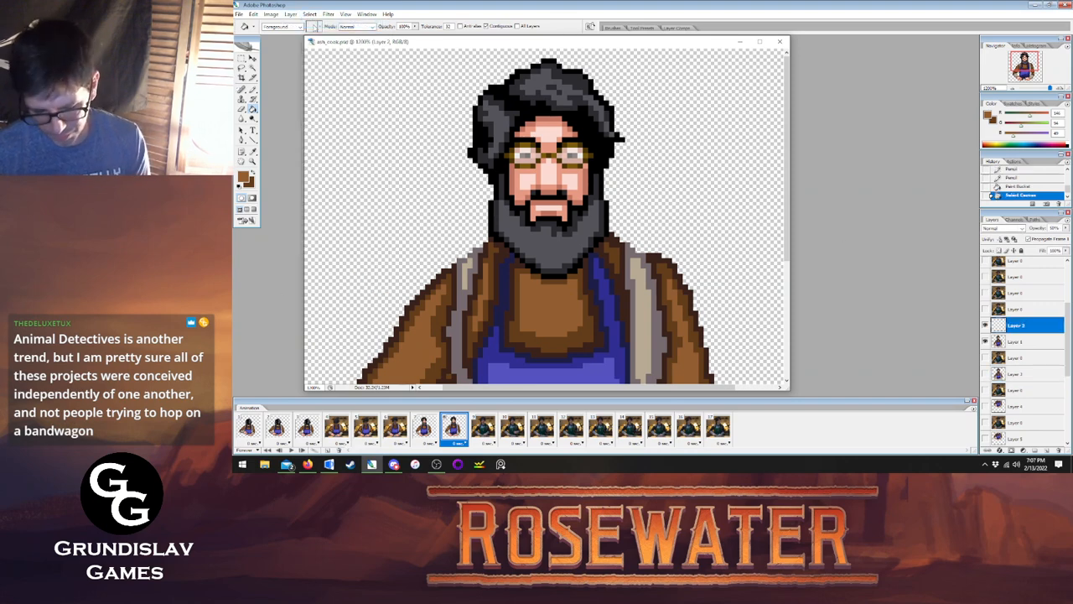
{"action": "left_click", "coordinate": [423, 426]}
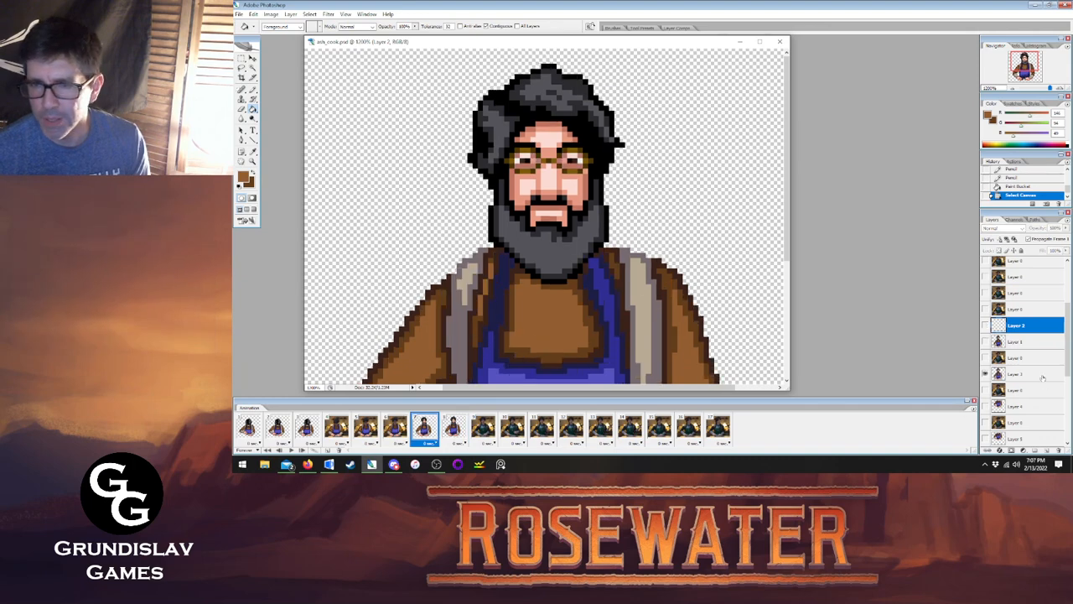
{"action": "key", "text": "ctrl+v"}
{"action": "key", "text": "v"}
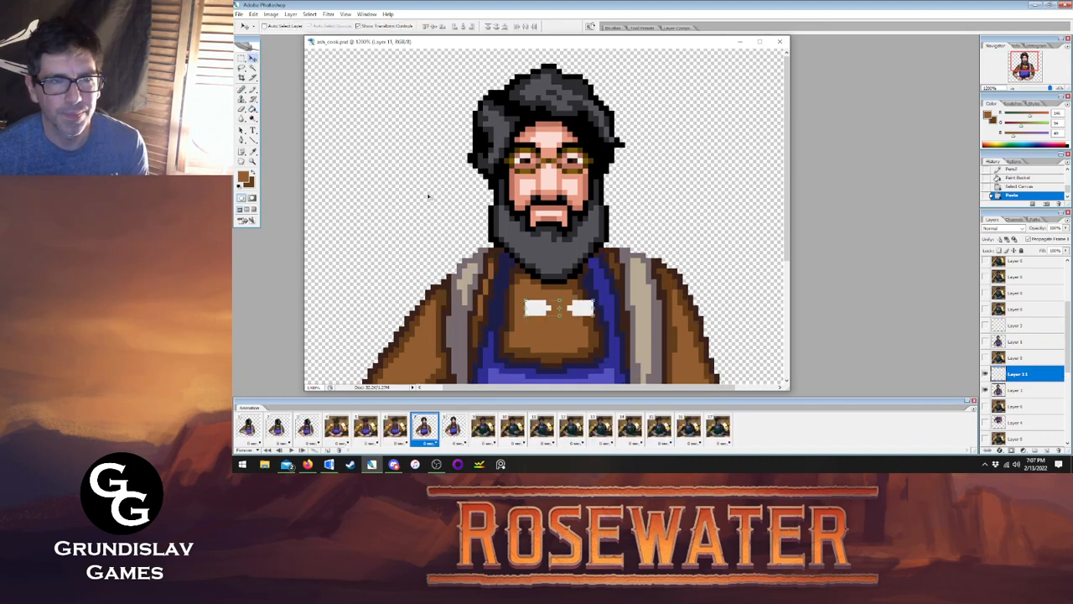
{"action": "left_click_drag", "start_coordinate": [593, 352], "coordinate": [584, 204]}
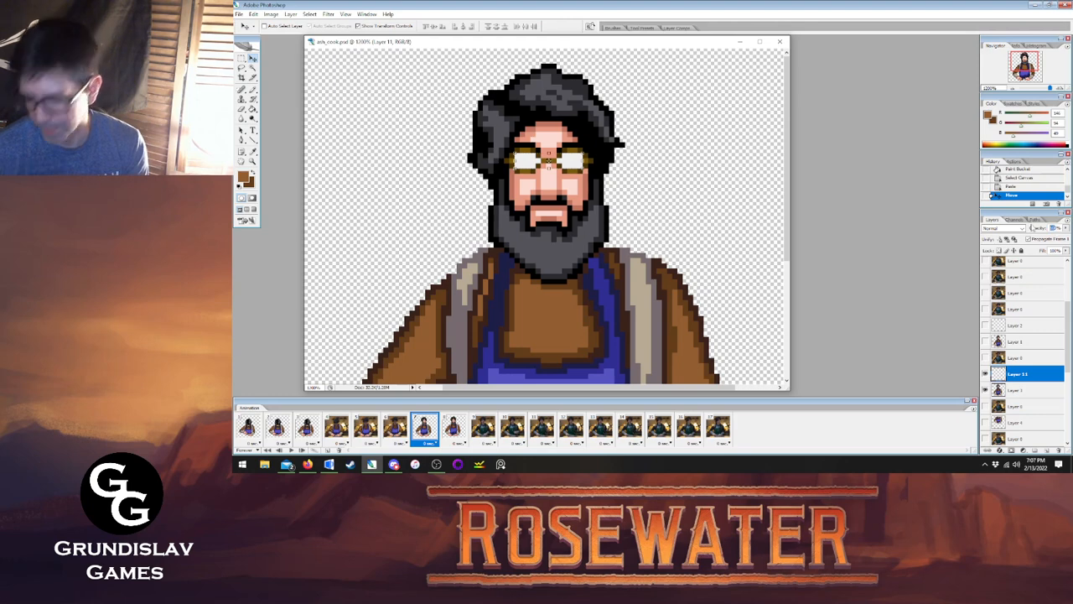
Set the pasted lens layer's opacity to 50% on frame 7 and compare the glasses with frame 8.
{"action": "left_click_drag", "start_coordinate": [1037, 228], "coordinate": [1030, 228]}
{"action": "left_click", "coordinate": [1020, 391]}
{"action": "left_click", "coordinate": [1020, 374]}
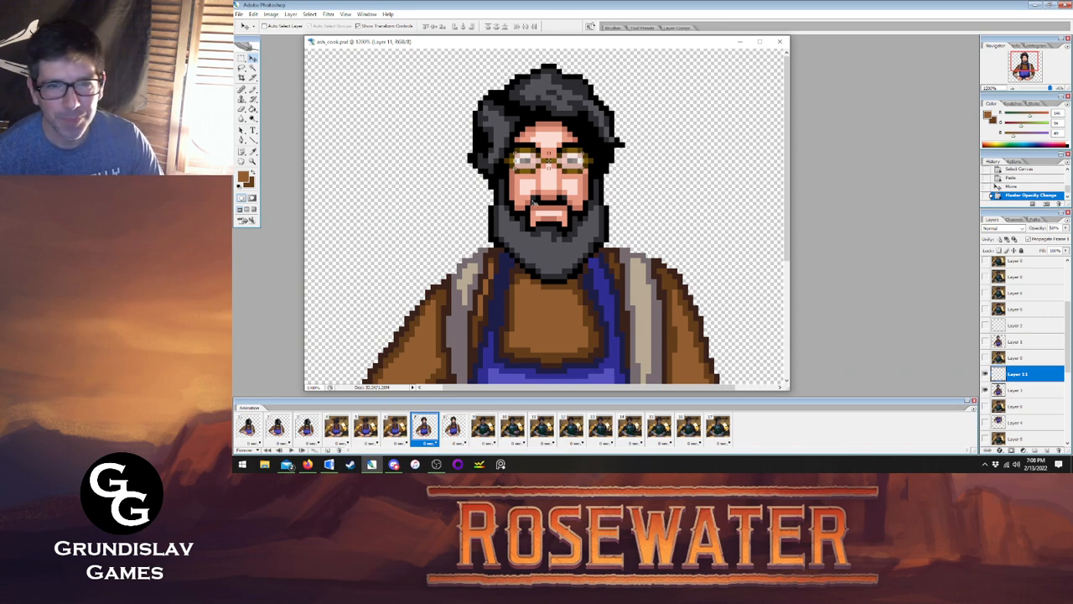
{"action": "left_click", "coordinate": [457, 427]}
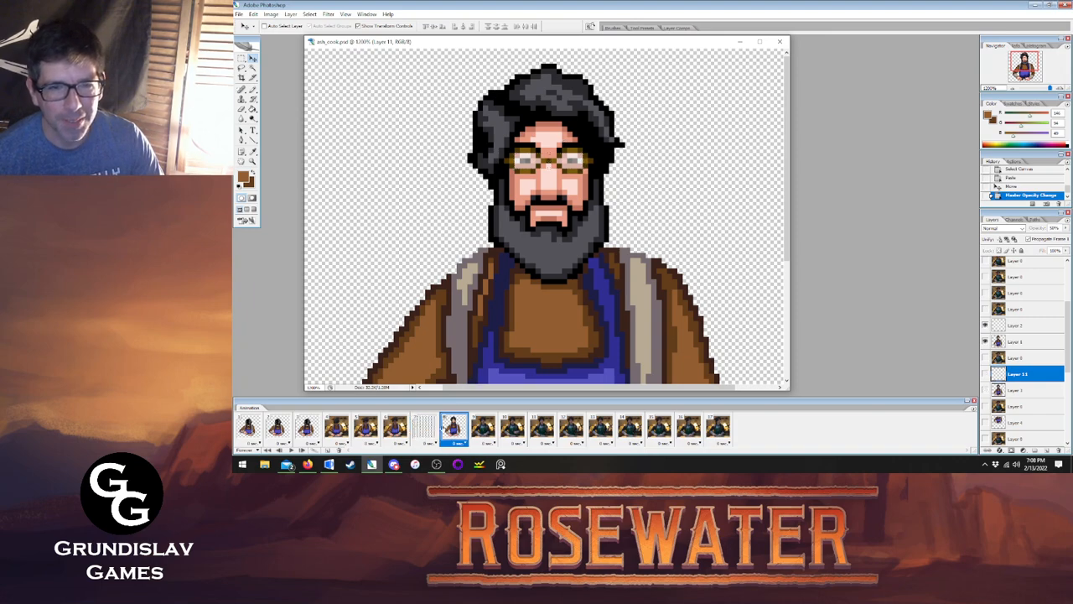
On frame 3, select the cook's bowed head with rectangular marquees following the hair and the stepped lower edge of the beard, and copy it.
{"action": "left_click", "coordinate": [421, 426]}
{"action": "left_click", "coordinate": [398, 425]}
{"action": "left_click", "coordinate": [368, 426]}
{"action": "left_click", "coordinate": [337, 428]}
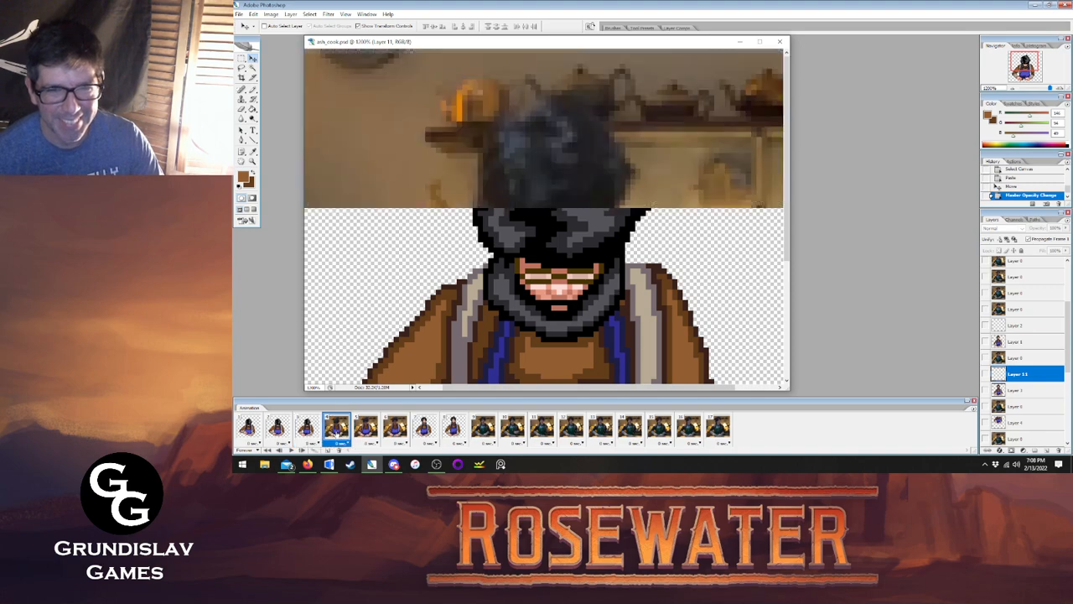
{"action": "left_click", "coordinate": [307, 428]}
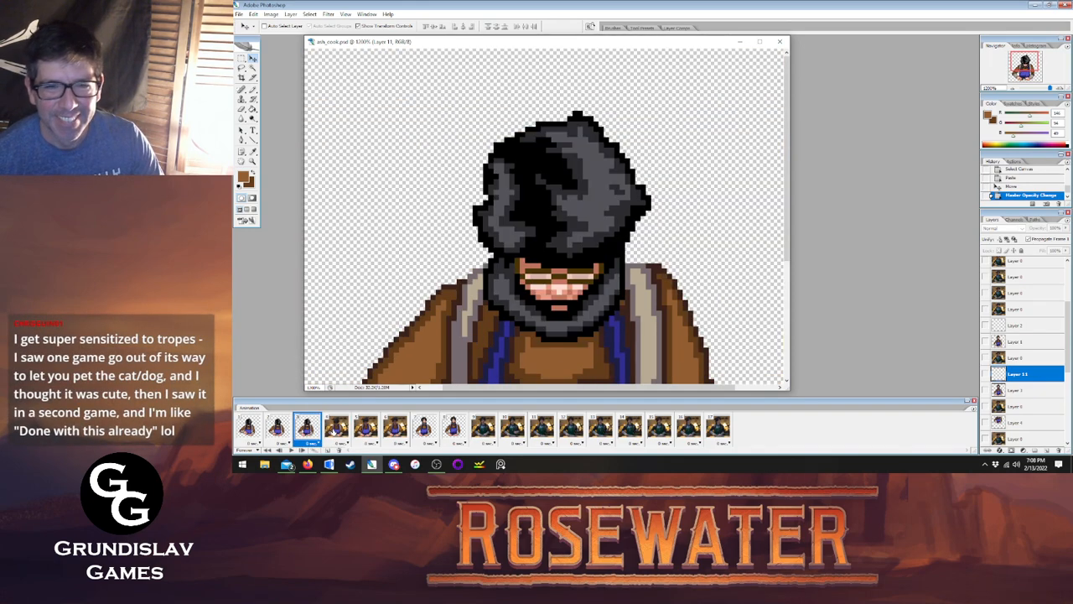
{"action": "scroll", "coordinate": [1024, 379], "scroll_direction": "down", "scroll_amount": 4}
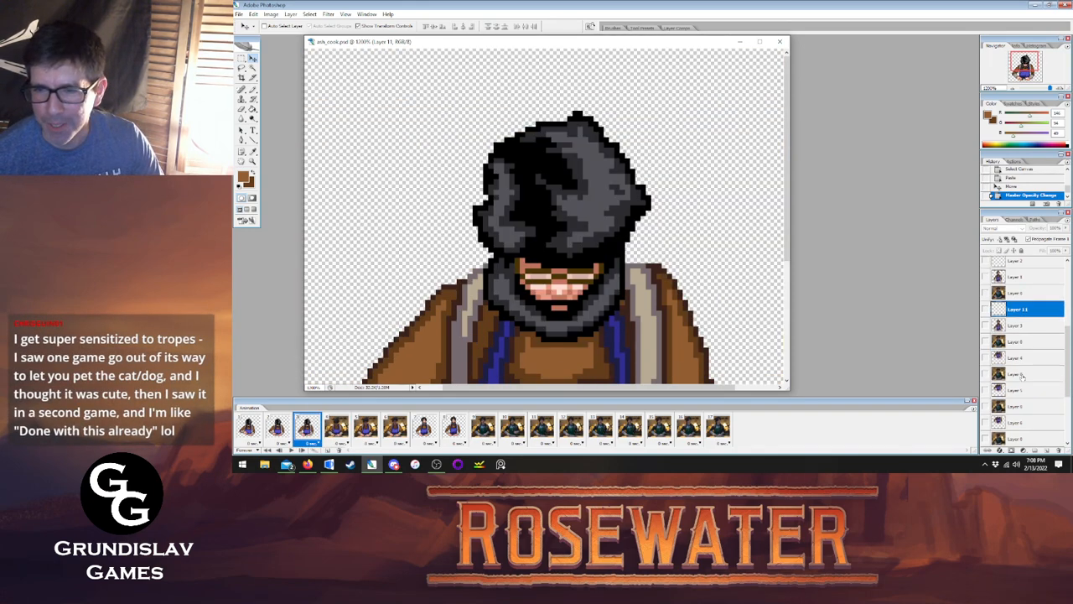
{"action": "left_click", "coordinate": [1029, 391]}
{"action": "left_click", "coordinate": [242, 59]}
{"action": "left_click_drag", "start_coordinate": [662, 253], "coordinate": [486, 263]}
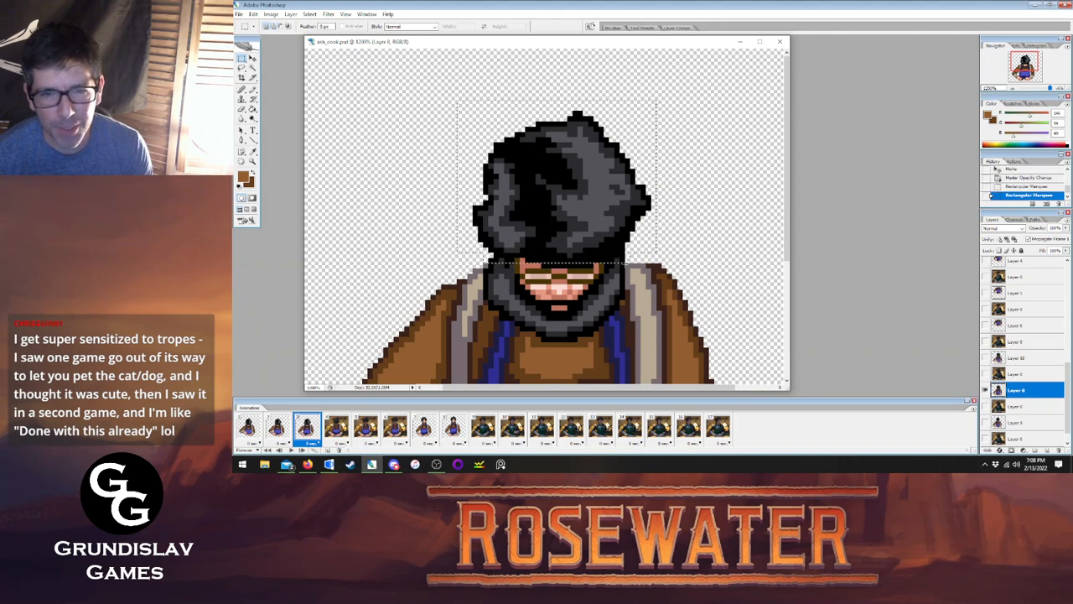
{"action": "left_click_drag", "start_coordinate": [625, 263], "coordinate": [619, 310]}
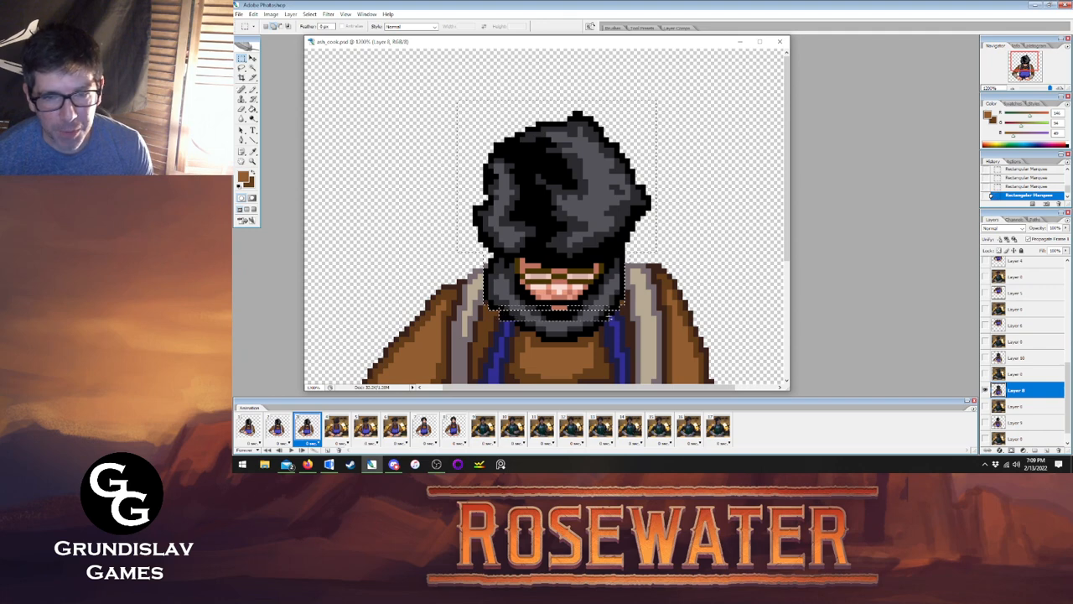
{"action": "left_click_drag", "start_coordinate": [610, 316], "coordinate": [609, 318]}
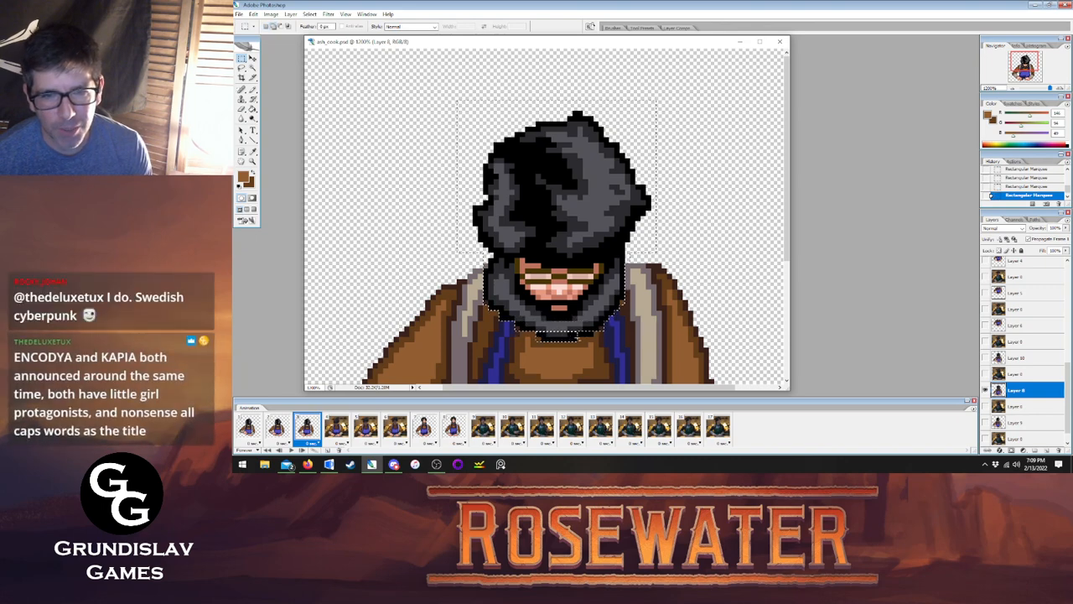
{"action": "left_click_drag", "start_coordinate": [594, 340], "coordinate": [537, 328]}
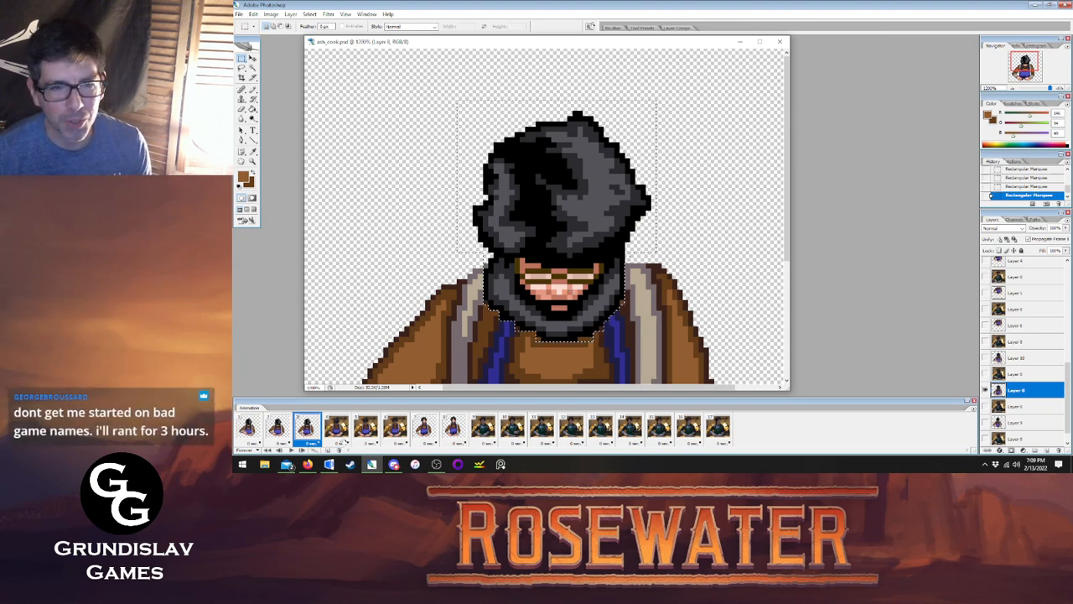
Paste the copied head above Layer 6 on frame 4 and move it over the reference head.
{"action": "left_click", "coordinate": [340, 432]}
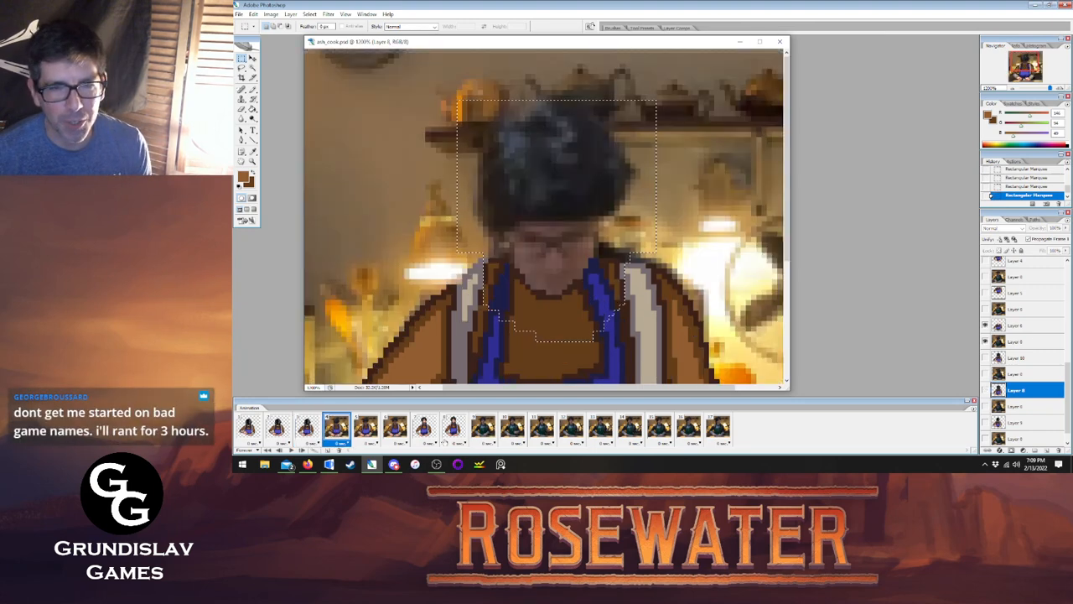
{"action": "left_click", "coordinate": [1020, 325]}
{"action": "key", "text": "ctrl+v"}
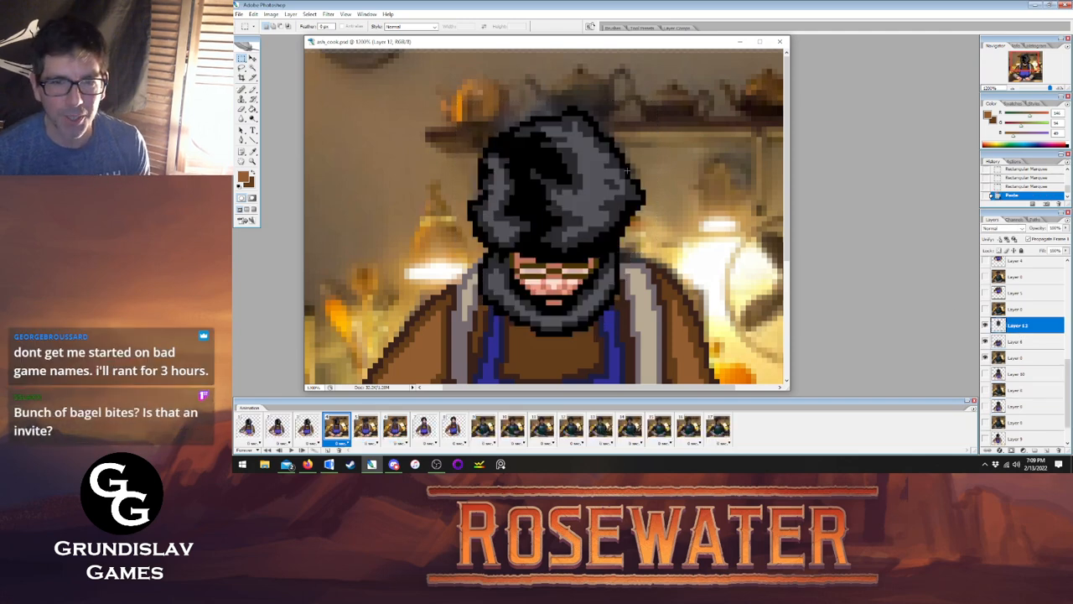
{"action": "key", "text": "v"}
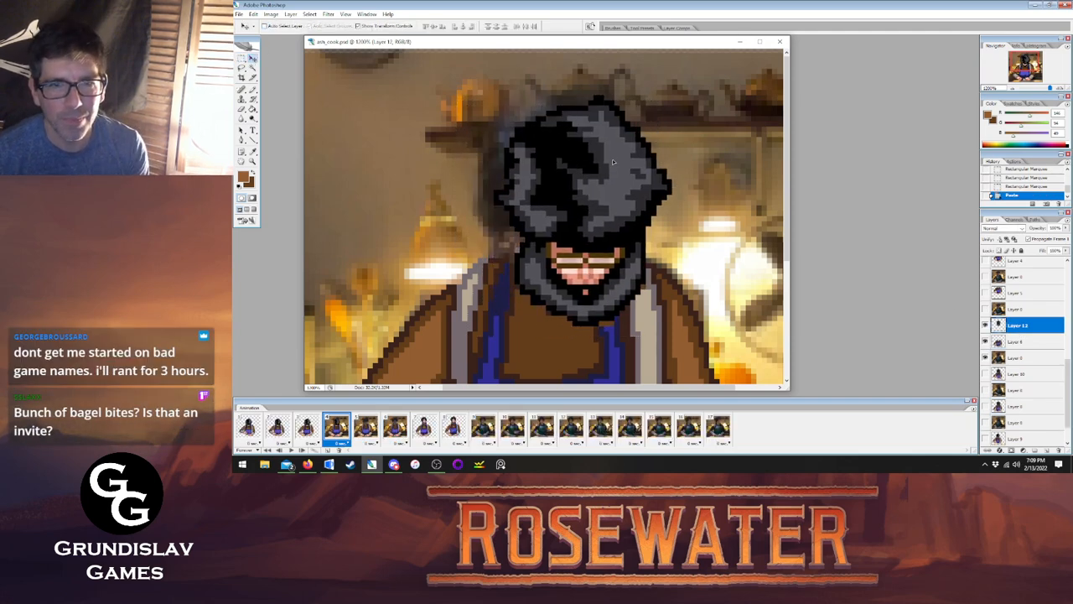
{"action": "left_click_drag", "start_coordinate": [609, 162], "coordinate": [574, 162]}
Nudge the pasted head on frame 4 vertically into alignment while comparing it with frame 3.
{"action": "left_click", "coordinate": [306, 425]}
{"action": "left_click", "coordinate": [335, 426]}
{"action": "key", "text": "Down"}
{"action": "key", "text": "Down"}
{"action": "key", "text": "Up"}
{"action": "key", "text": "Down"}
{"action": "left_click", "coordinate": [306, 426]}
{"action": "left_click", "coordinate": [335, 426]}
Erase stray pixels beside the pasted head between hair and beard, and hide frame 4's video reference layer.
{"action": "left_click", "coordinate": [241, 109]}
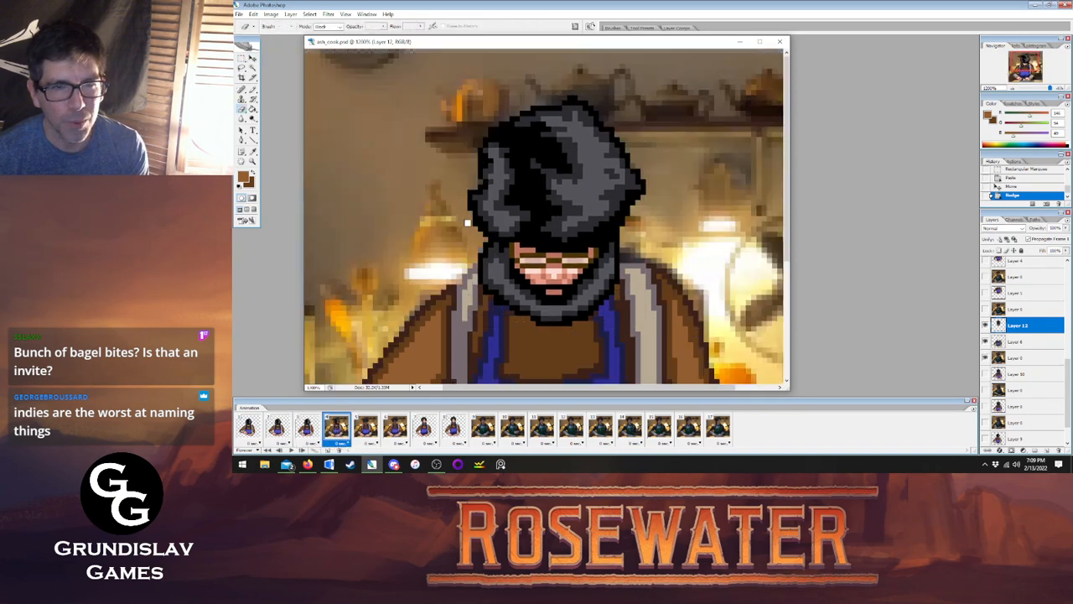
{"action": "left_click", "coordinate": [477, 244]}
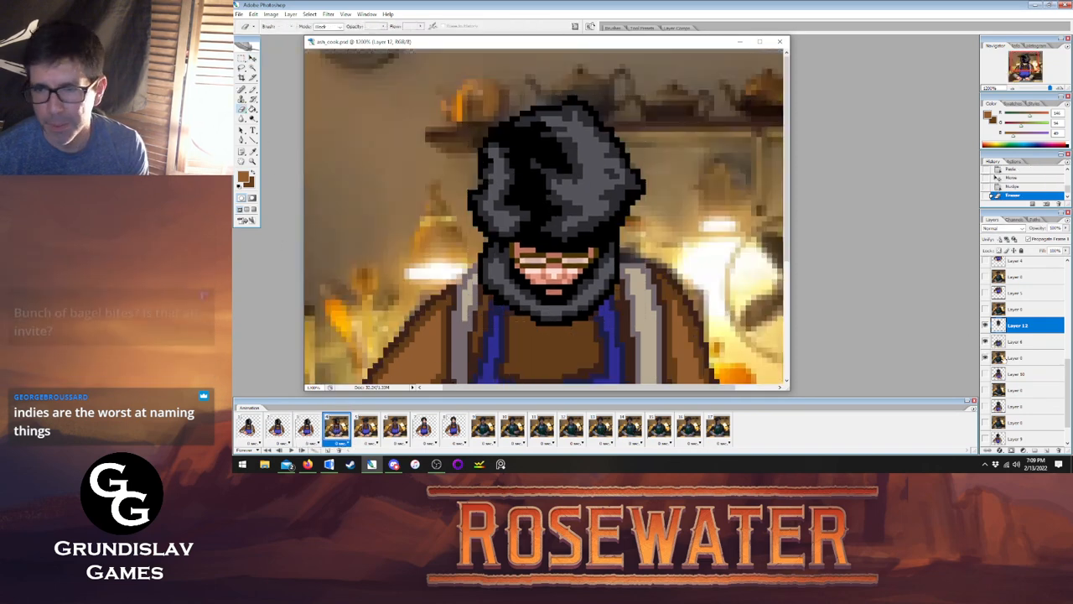
{"action": "left_click", "coordinate": [985, 358]}
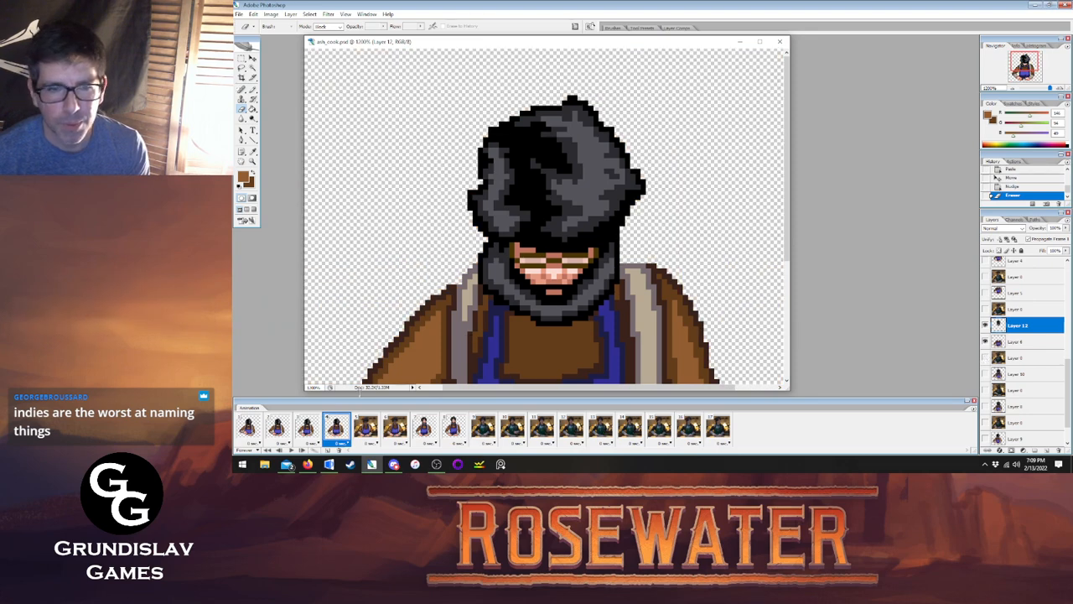
Compare frame 4 with frame 3 and merge the pasted head down into the body on Layer 6.
{"action": "left_click", "coordinate": [308, 428]}
{"action": "left_click", "coordinate": [335, 430]}
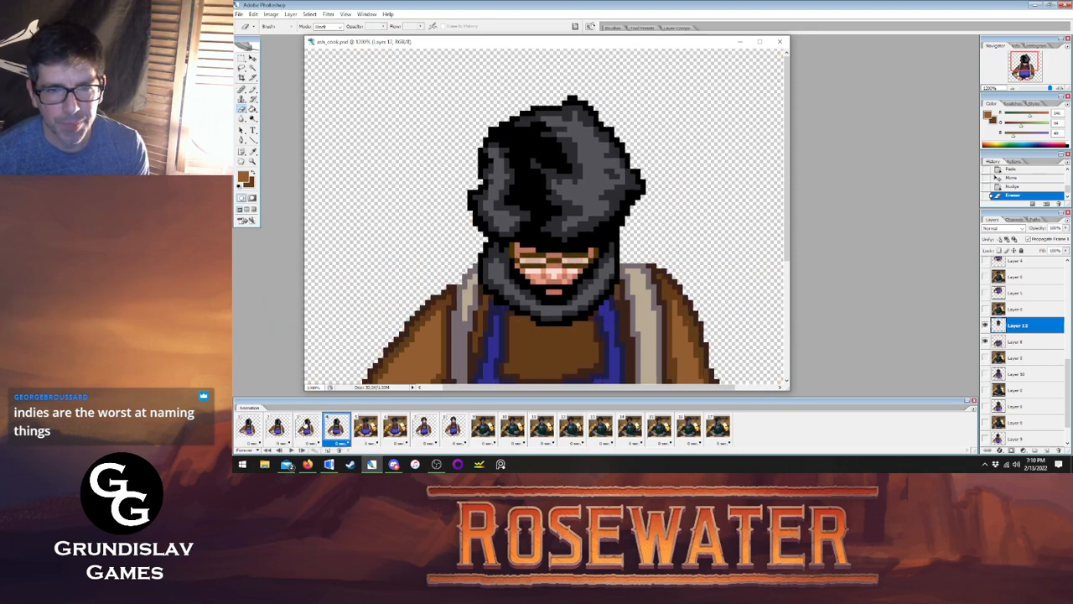
{"action": "left_click", "coordinate": [306, 426]}
{"action": "left_click", "coordinate": [335, 427]}
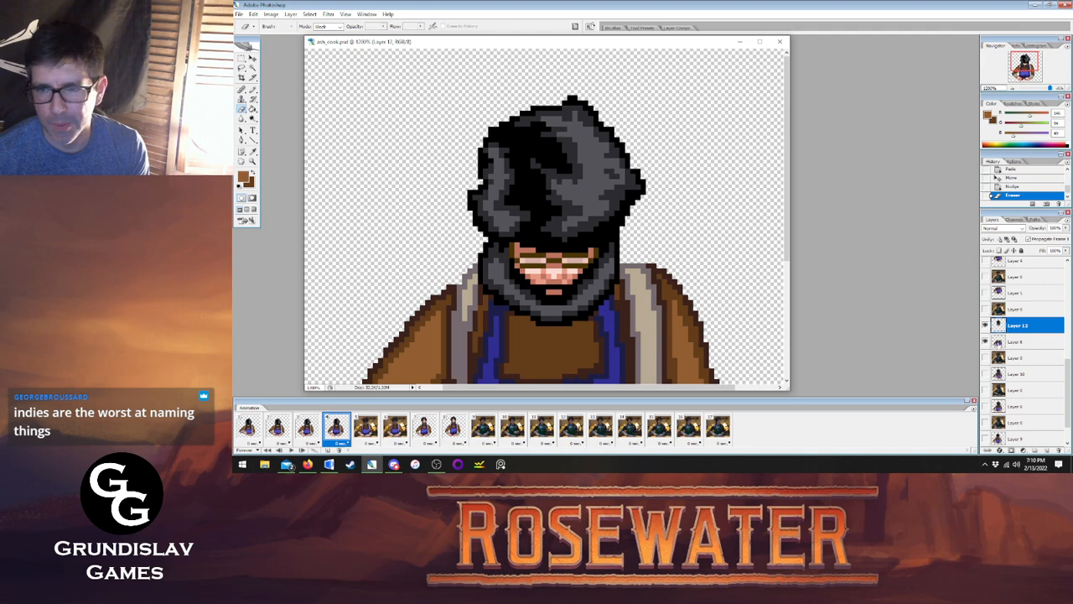
{"action": "key", "text": "ctrl+e"}
Repaint frame 4's shirt front inside the apron neckline with the lighter brown, leaving a dark shaded edge as on frame 3.
{"action": "scroll", "coordinate": [595, 220], "scroll_direction": "down", "scroll_amount": 4}
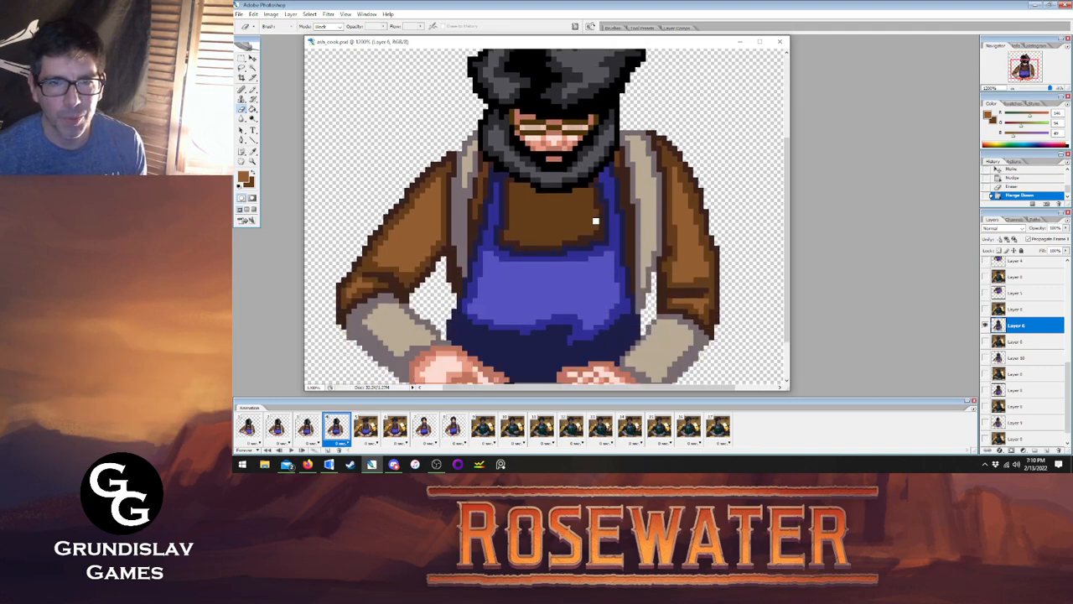
{"action": "scroll", "coordinate": [595, 220], "scroll_direction": "up", "scroll_amount": 1}
{"action": "left_click", "coordinate": [252, 153]}
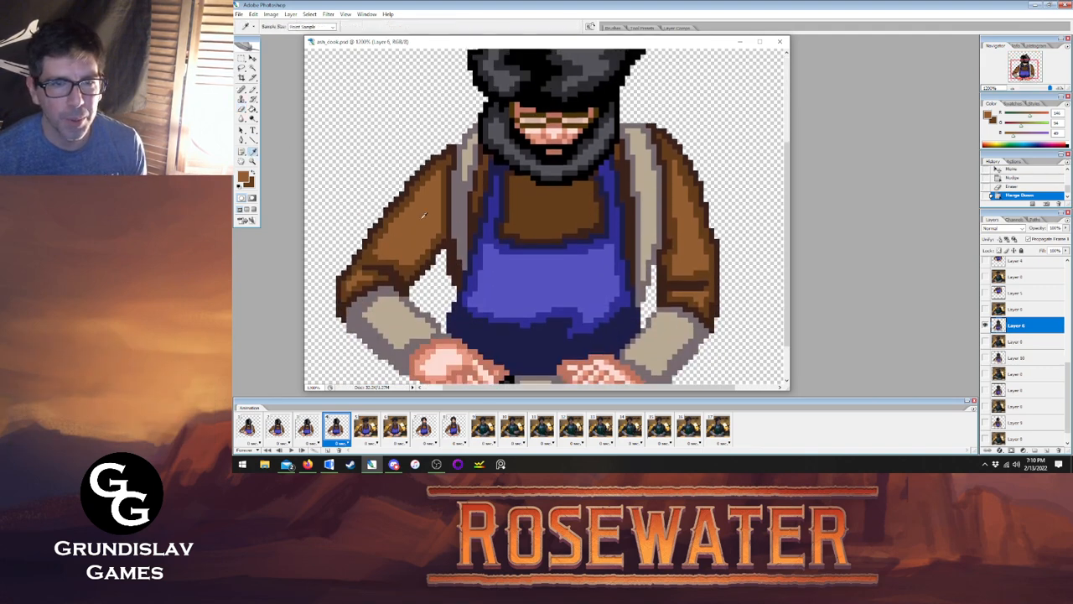
{"action": "key", "text": "b"}
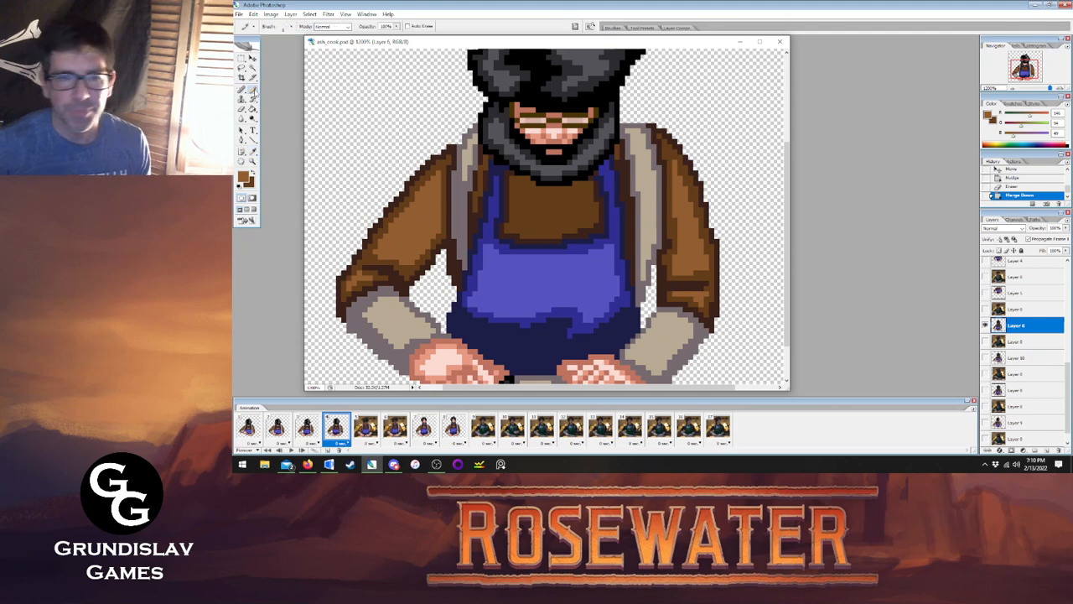
{"action": "left_click", "coordinate": [305, 430]}
{"action": "left_click", "coordinate": [336, 428]}
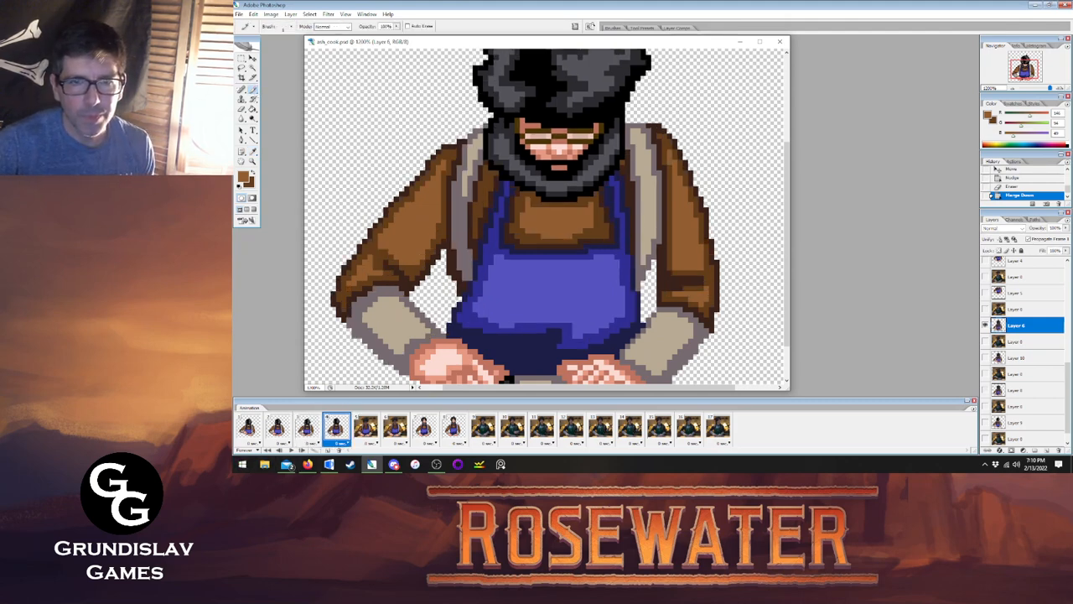
{"action": "mouse_move", "coordinate": [520, 192]}
{"action": "left_mouse_down"}
{"action": "mouse_move", "coordinate": [586, 191]}
{"action": "mouse_move", "coordinate": [587, 209]}
{"action": "mouse_move", "coordinate": [536, 230]}
{"action": "mouse_move", "coordinate": [520, 222]}
{"action": "mouse_move", "coordinate": [517, 186]}
{"action": "left_mouse_up"}
{"action": "key", "text": "g"}
{"action": "left_click", "coordinate": [545, 211]}
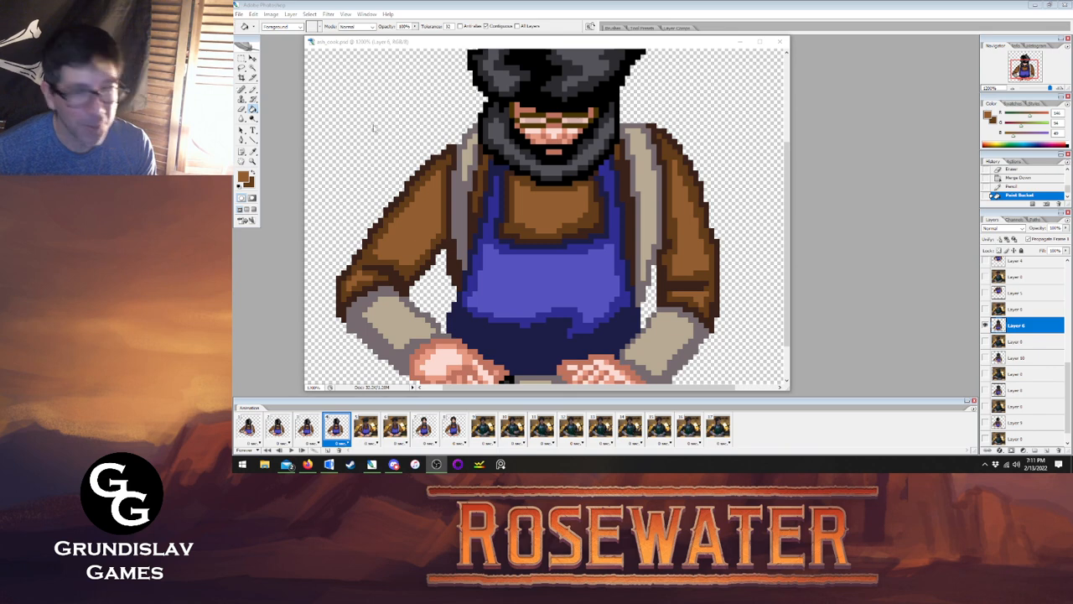
{"action": "left_click", "coordinate": [580, 41]}
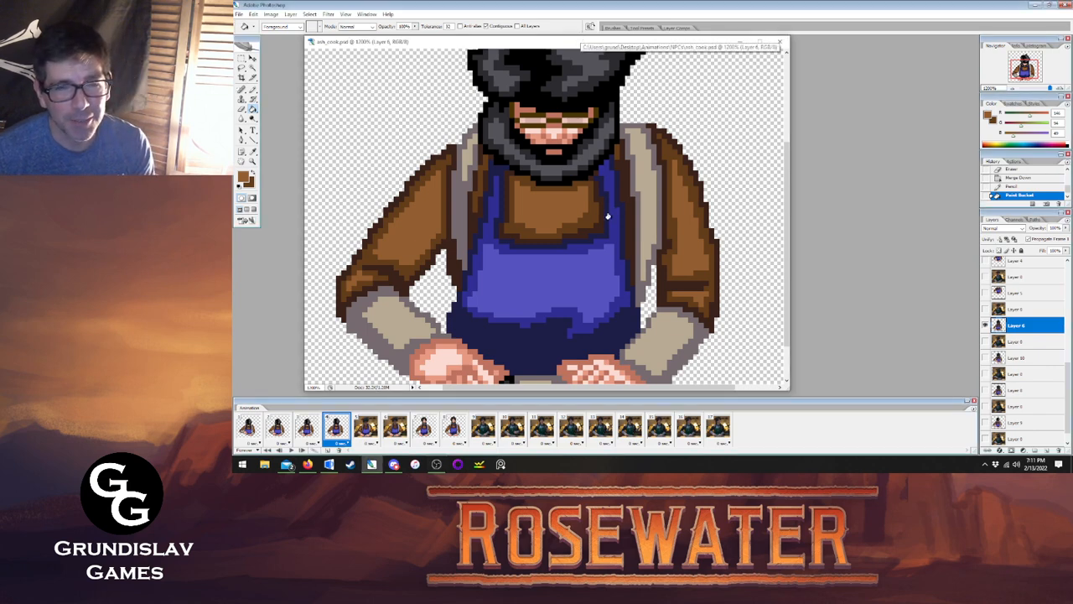
Examine the cook's whole figure by flipping between frames 3 and 4, and proceed to frame 5.
{"action": "scroll", "coordinate": [608, 217], "scroll_direction": "up", "scroll_amount": 5}
{"action": "left_click", "coordinate": [253, 161]}
{"action": "right_click", "coordinate": [521, 207]}
{"action": "left_click", "coordinate": [545, 213]}
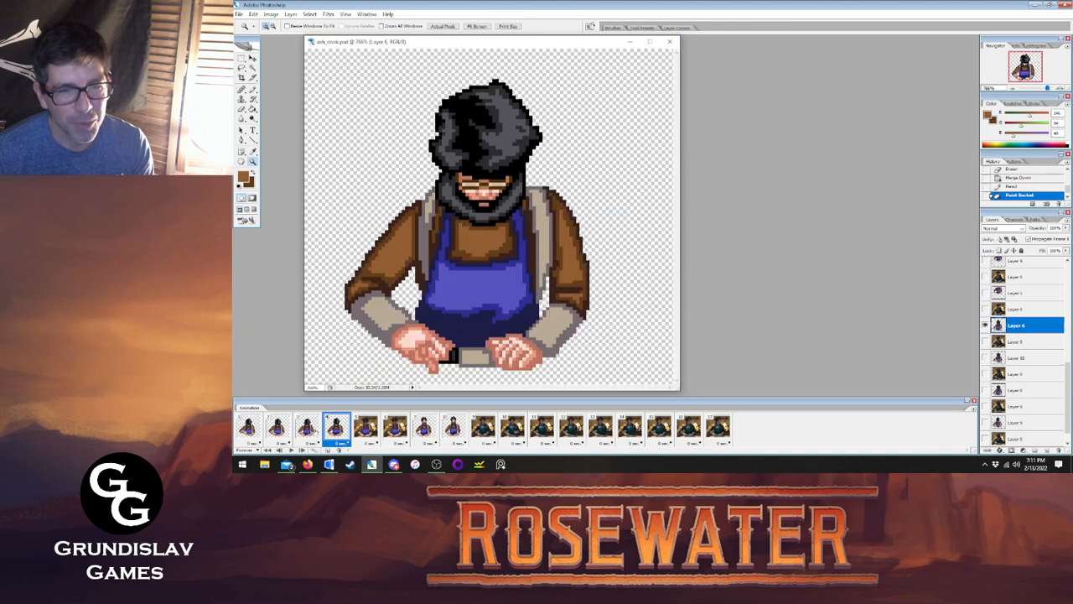
{"action": "left_click", "coordinate": [307, 428]}
{"action": "left_click", "coordinate": [335, 428]}
{"action": "left_click", "coordinate": [305, 428]}
{"action": "left_click", "coordinate": [335, 428]}
{"action": "left_click", "coordinate": [316, 429]}
{"action": "left_click", "coordinate": [335, 428]}
{"action": "left_click", "coordinate": [365, 429]}
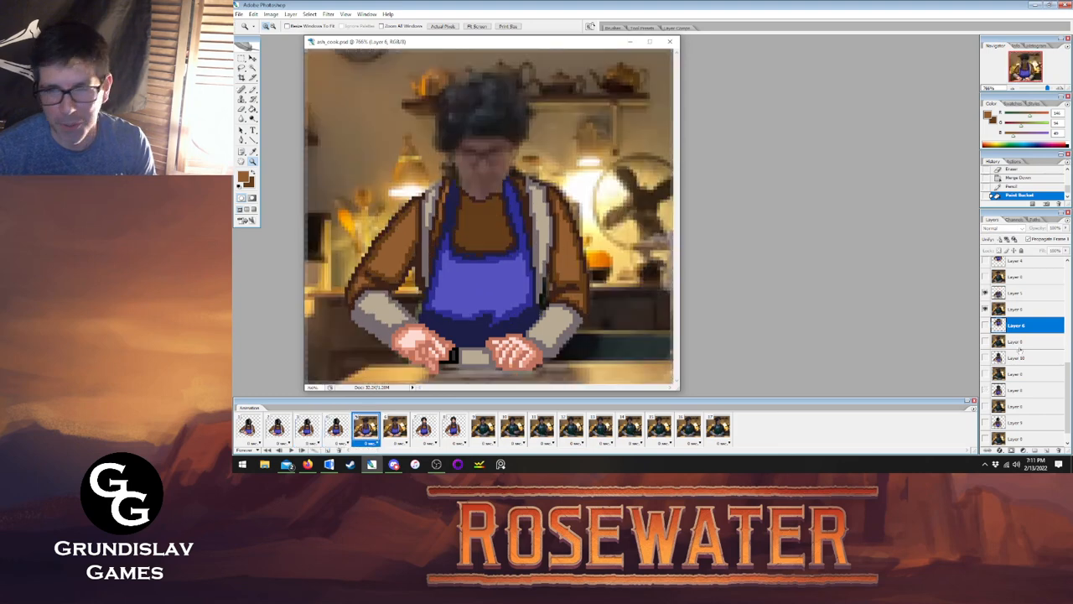
Add an empty layer directly above the cook's body layer for frame 5 and another one for frame 6.
{"action": "left_click", "coordinate": [1016, 294]}
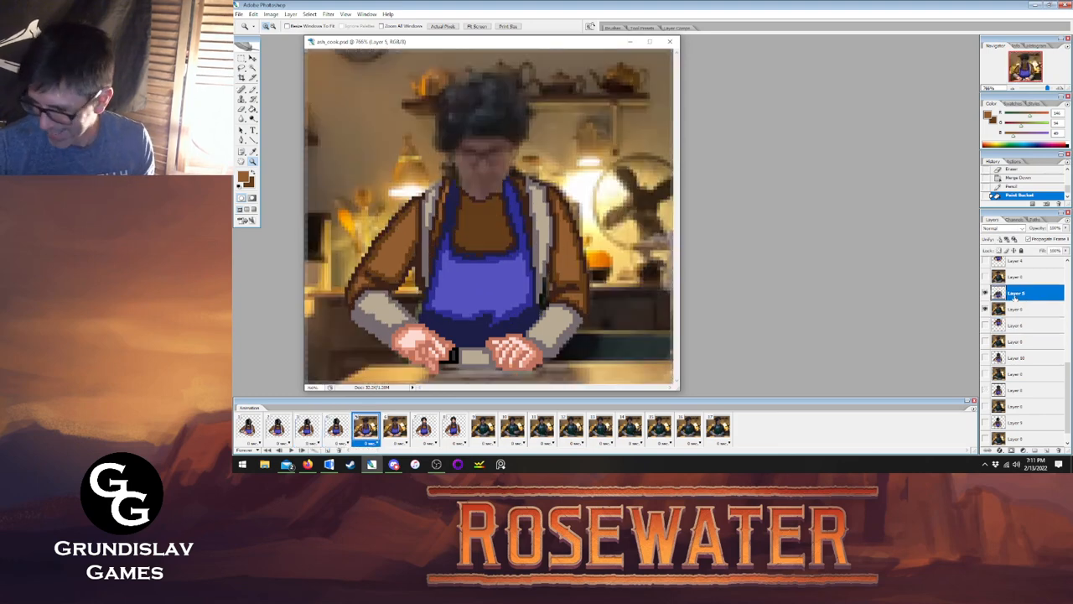
{"action": "key", "text": "ctrl+shift+n"}
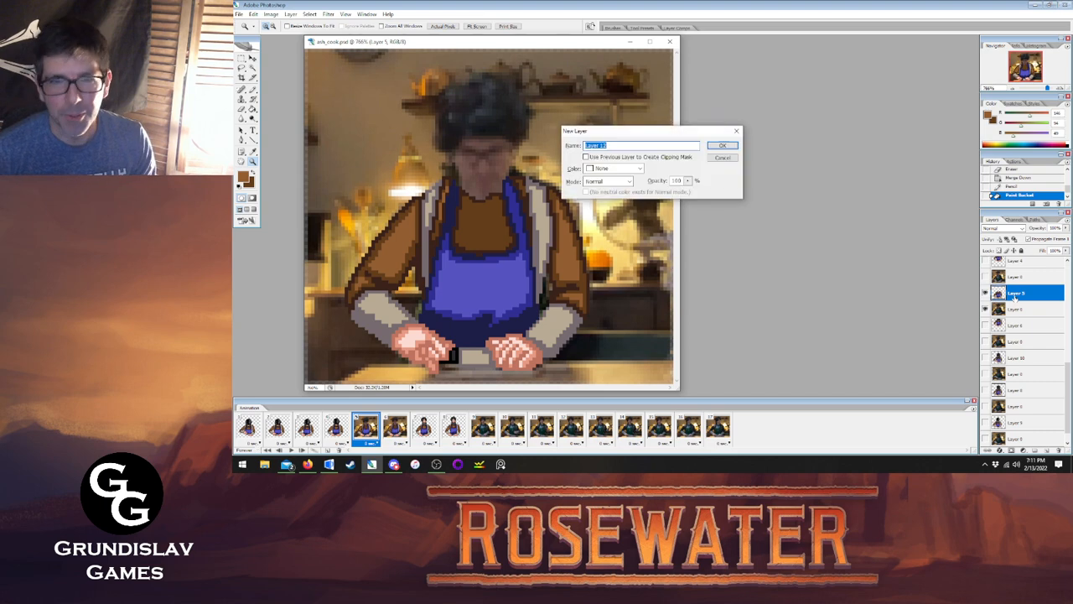
{"action": "key", "text": "Return"}
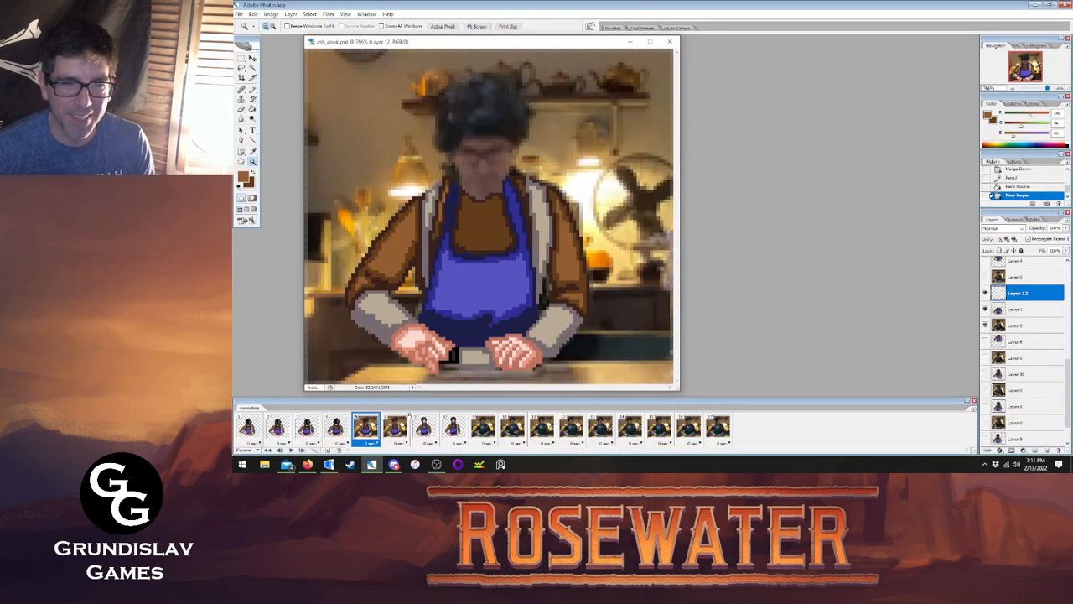
{"action": "left_click", "coordinate": [395, 426]}
{"action": "left_click", "coordinate": [1017, 309]}
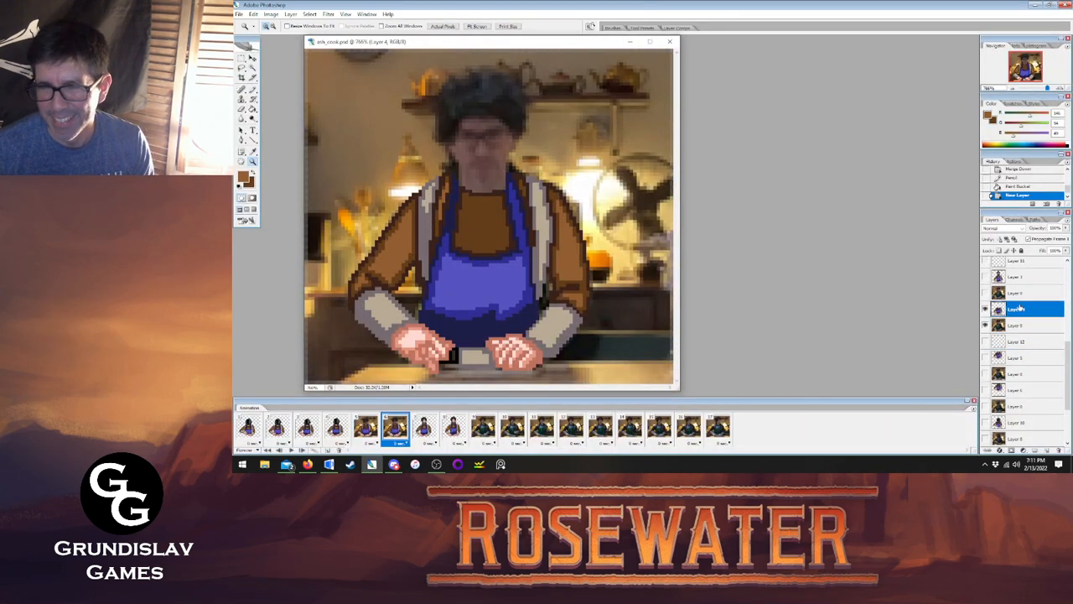
{"action": "key", "text": "ctrl+shift+n"}
{"action": "key", "text": "Return"}
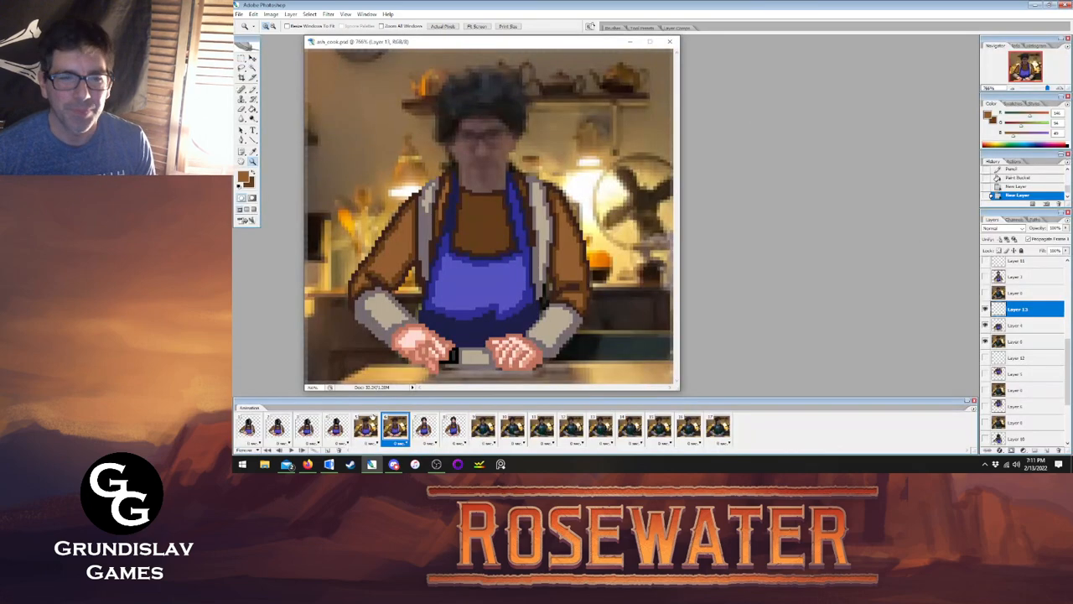
Sample the black and the dark grey from the cook's hair on frame 4 and ready the Pencil with black.
{"action": "left_click", "coordinate": [365, 431]}
{"action": "left_click", "coordinate": [337, 430]}
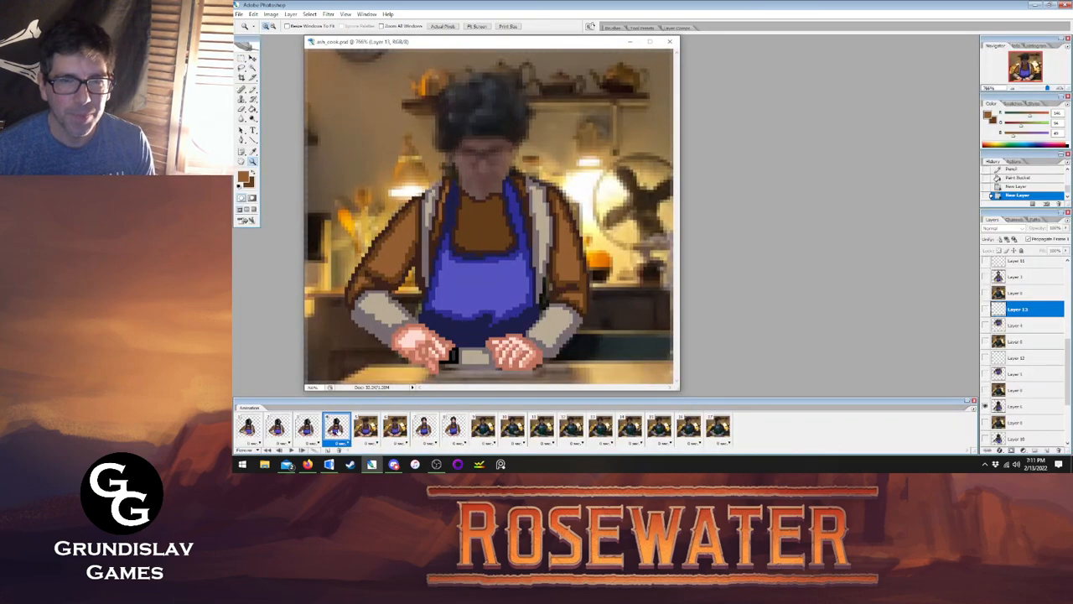
{"action": "key", "text": "i"}
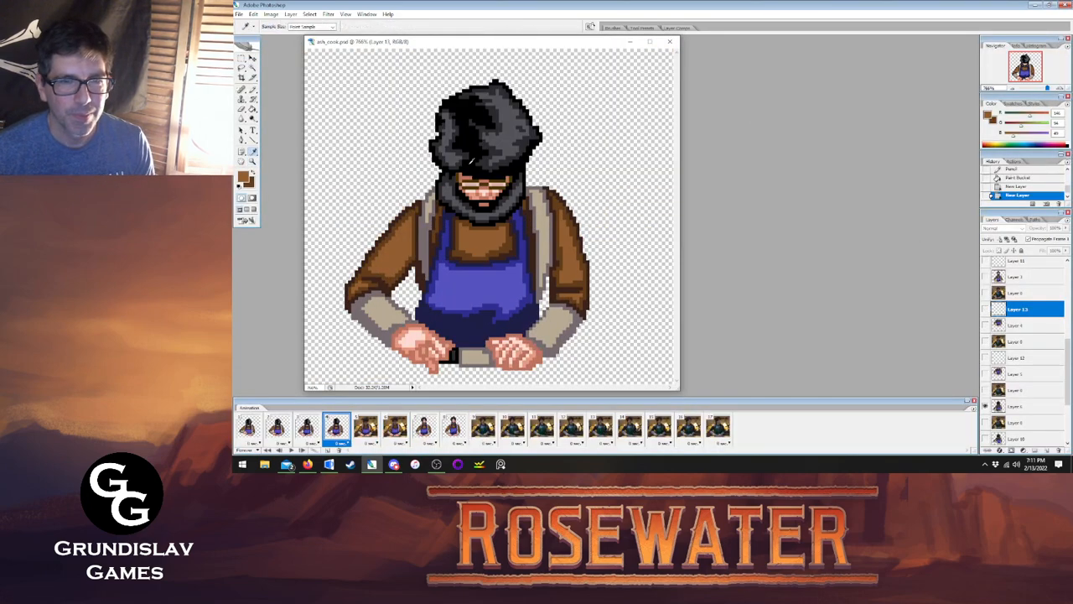
{"action": "left_click", "coordinate": [479, 147]}
{"action": "key", "text": "x"}
{"action": "left_click", "coordinate": [485, 159]}
{"action": "key", "text": "x"}
{"action": "left_click", "coordinate": [253, 90]}
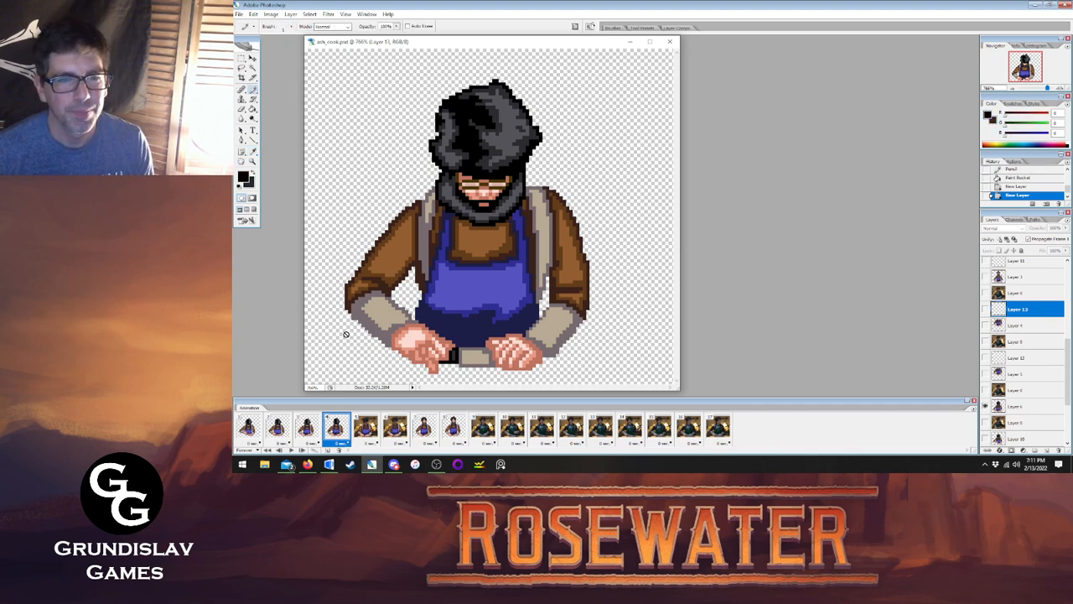
On frame 5's new empty layer, pencil a short black line under the hair's lower-left edge and trim its stray pixels.
{"action": "left_click", "coordinate": [366, 429]}
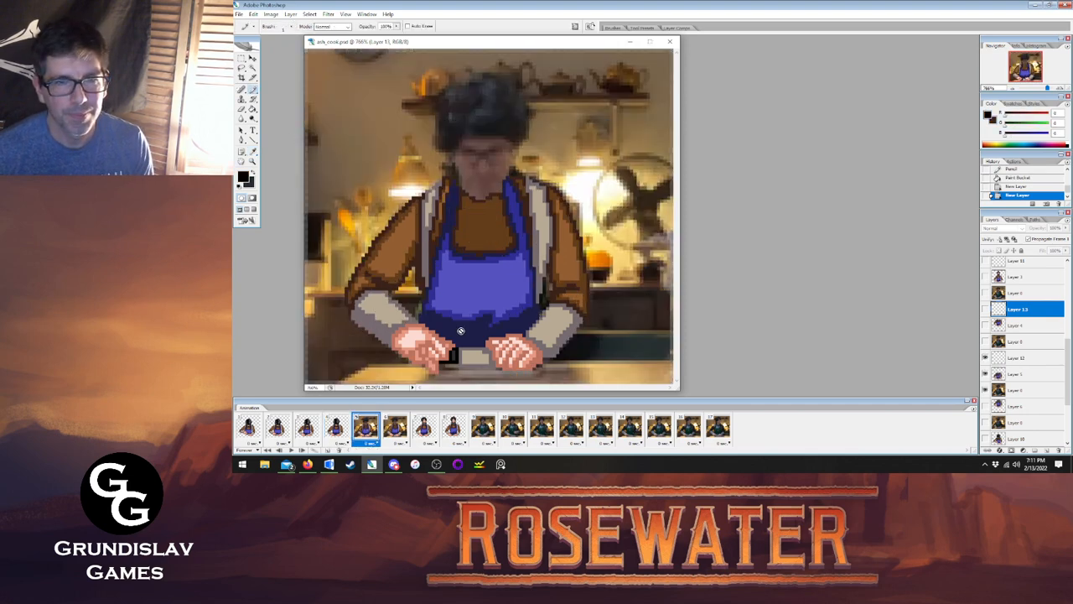
{"action": "left_click", "coordinate": [1018, 359]}
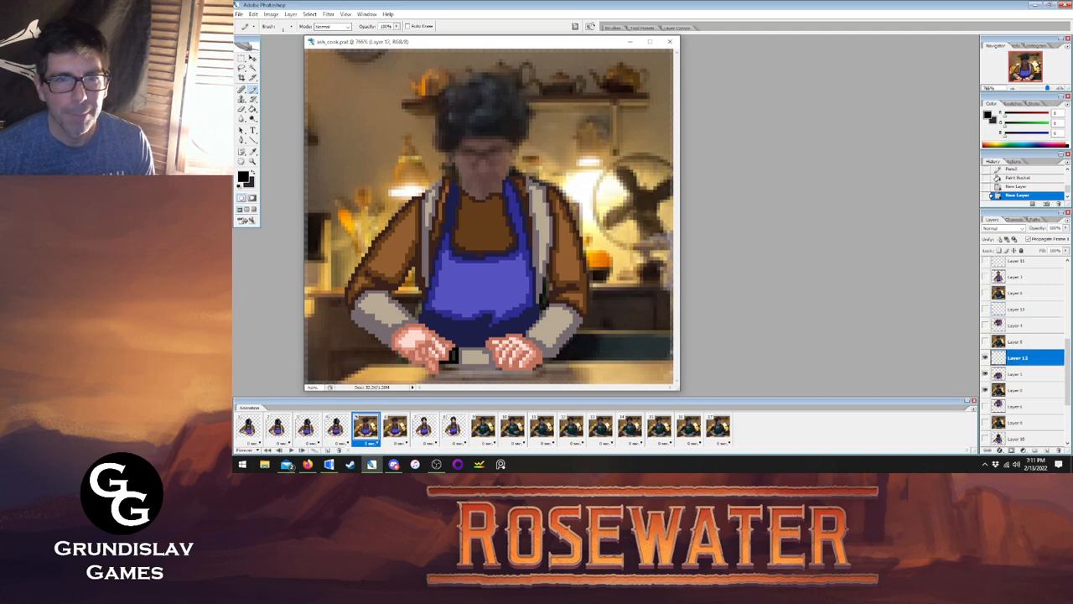
{"action": "key", "text": "z"}
{"action": "left_click", "coordinate": [476, 137]}
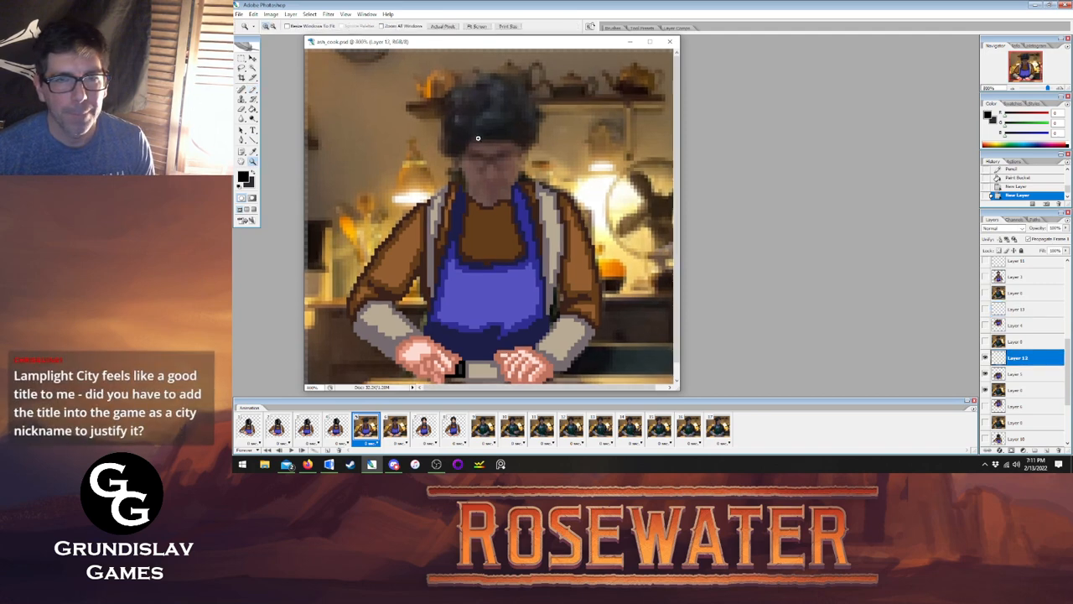
{"action": "left_click", "coordinate": [487, 142]}
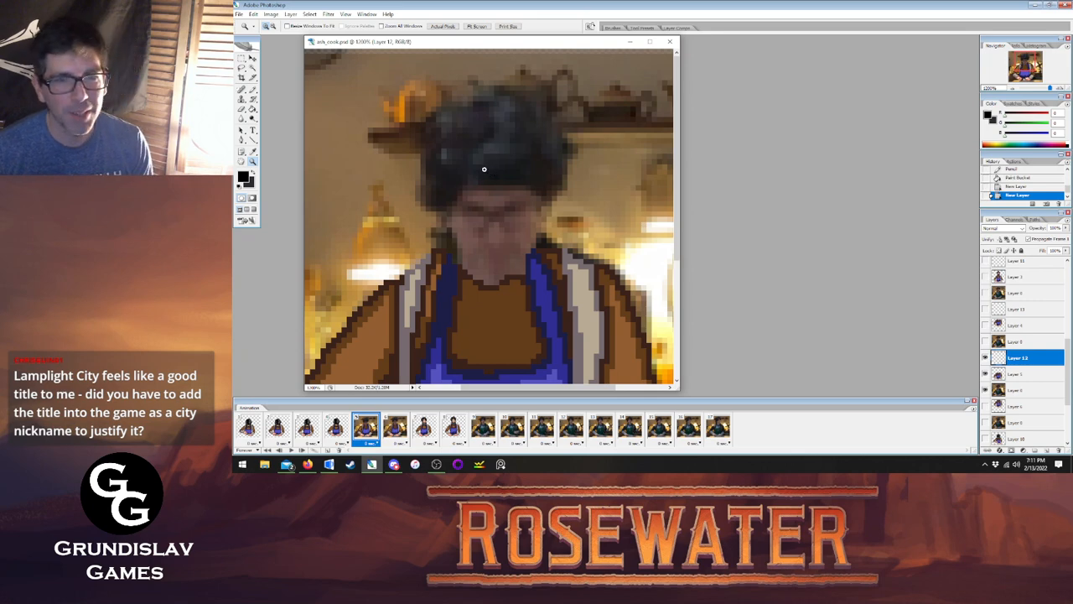
{"action": "left_click", "coordinate": [254, 88]}
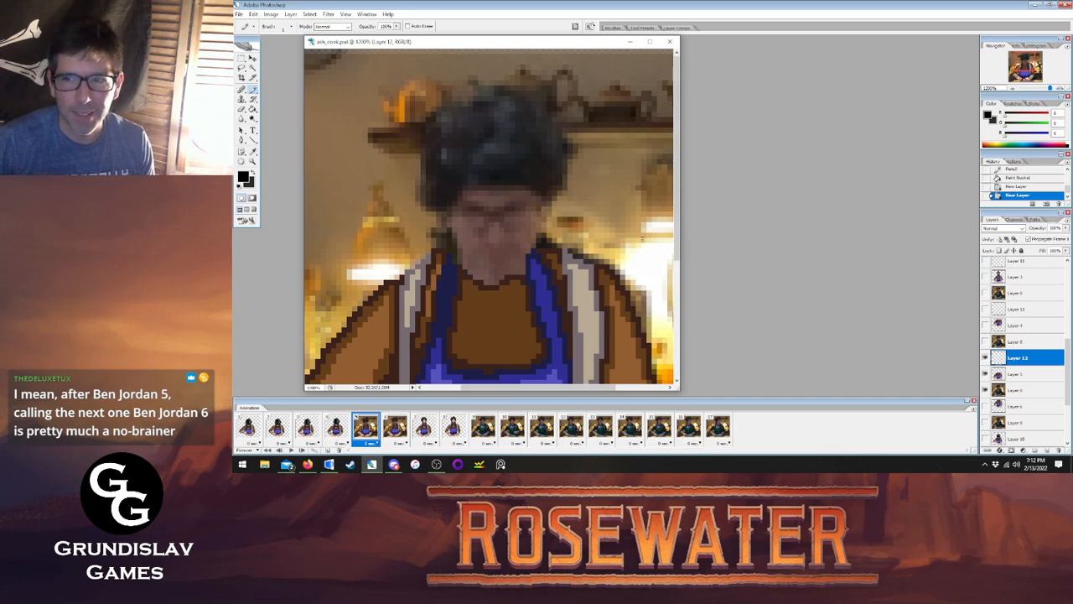
{"action": "left_click", "coordinate": [333, 429]}
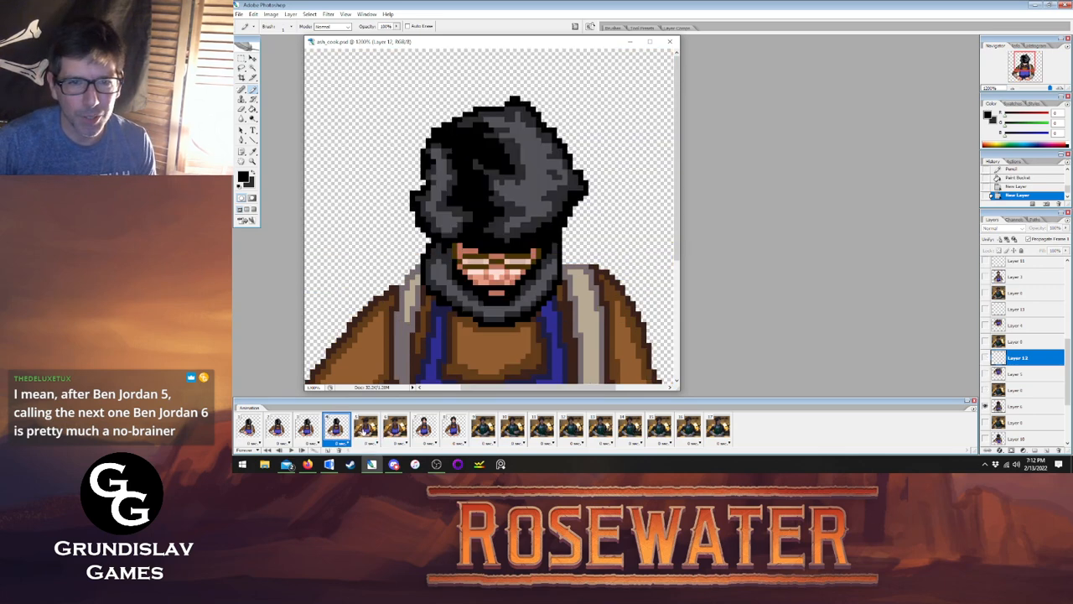
{"action": "left_click", "coordinate": [366, 430]}
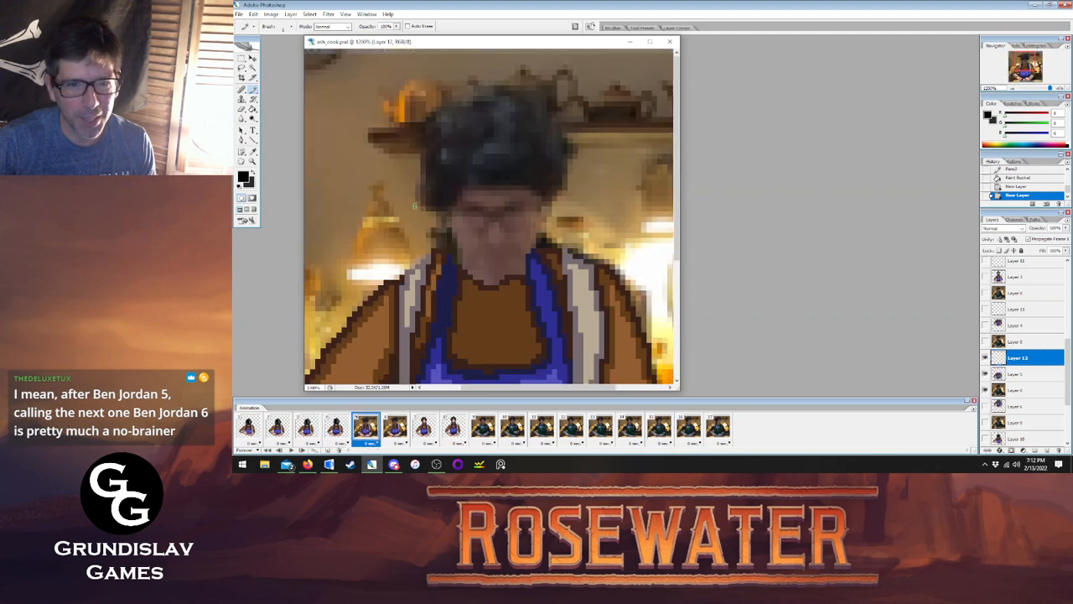
{"action": "mouse_move", "coordinate": [408, 186]}
{"action": "left_mouse_down"}
{"action": "mouse_move", "coordinate": [429, 201]}
{"action": "mouse_move", "coordinate": [456, 200]}
{"action": "left_mouse_up"}
{"action": "key", "text": "e"}
{"action": "left_click_drag", "start_coordinate": [410, 193], "coordinate": [420, 193]}
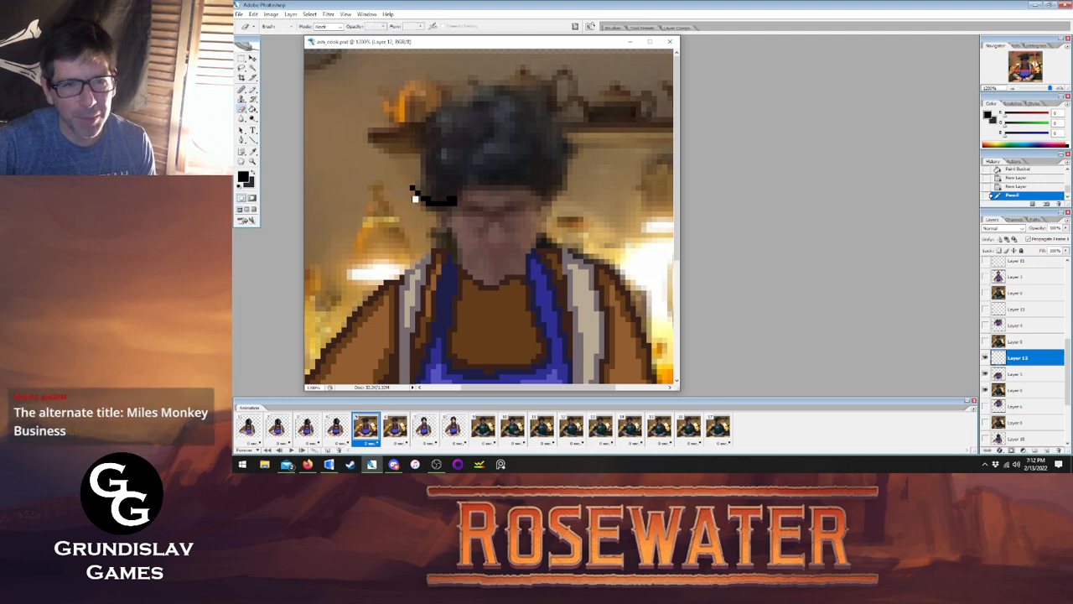
{"action": "left_click", "coordinate": [454, 199]}
Extend the black hairline across the forehead to the hair's lower-right edge, checking the shape against frame 4.
{"action": "key", "text": "b"}
{"action": "left_click", "coordinate": [335, 427]}
{"action": "left_click", "coordinate": [365, 427]}
{"action": "left_click", "coordinate": [336, 428]}
{"action": "left_click", "coordinate": [365, 419]}
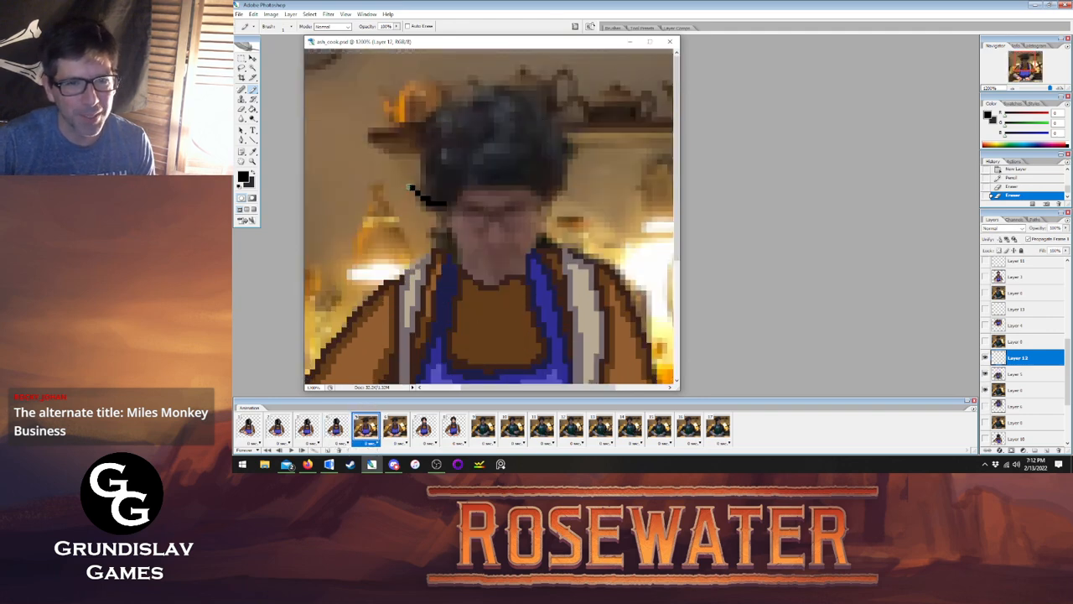
{"action": "mouse_move", "coordinate": [449, 202]}
{"action": "left_mouse_down"}
{"action": "mouse_move", "coordinate": [468, 189]}
{"action": "mouse_move", "coordinate": [530, 189]}
{"action": "left_mouse_up"}
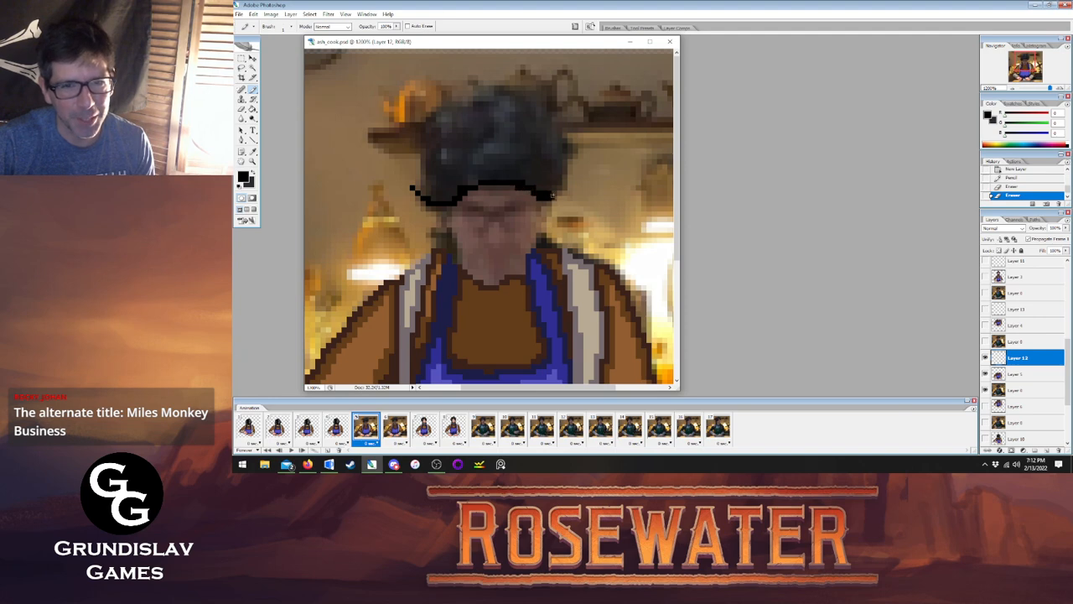
{"action": "left_click", "coordinate": [557, 192]}
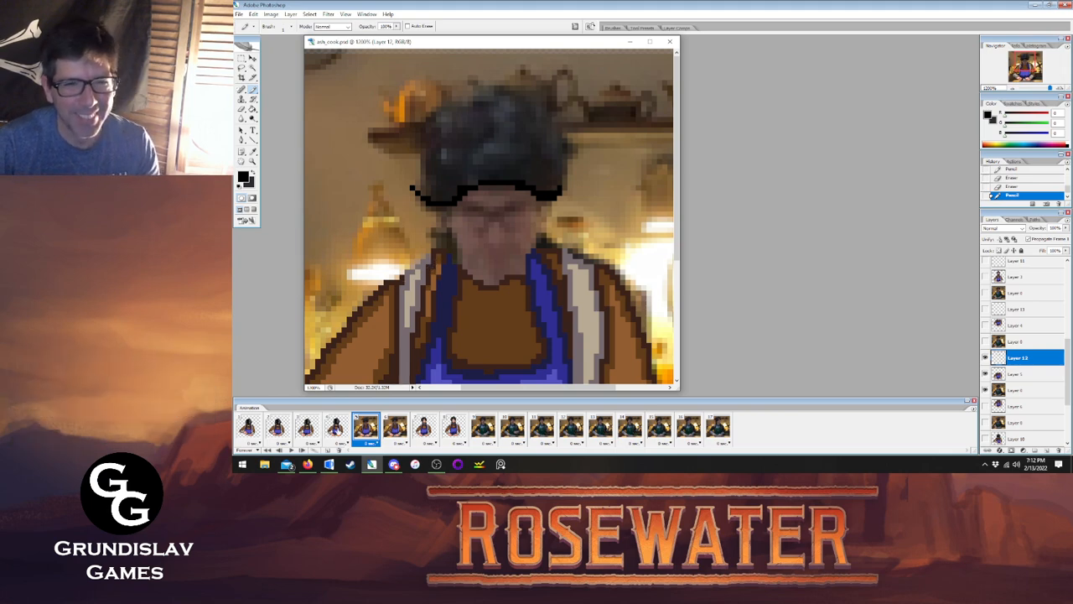
Start the black outline up the hair's left side on frame 5 and trim its upper end, comparing with frame 4.
{"action": "left_click", "coordinate": [334, 427]}
{"action": "left_click", "coordinate": [365, 428]}
{"action": "left_click", "coordinate": [335, 428]}
{"action": "left_click", "coordinate": [365, 428]}
{"action": "left_click_drag", "start_coordinate": [411, 183], "coordinate": [411, 170]}
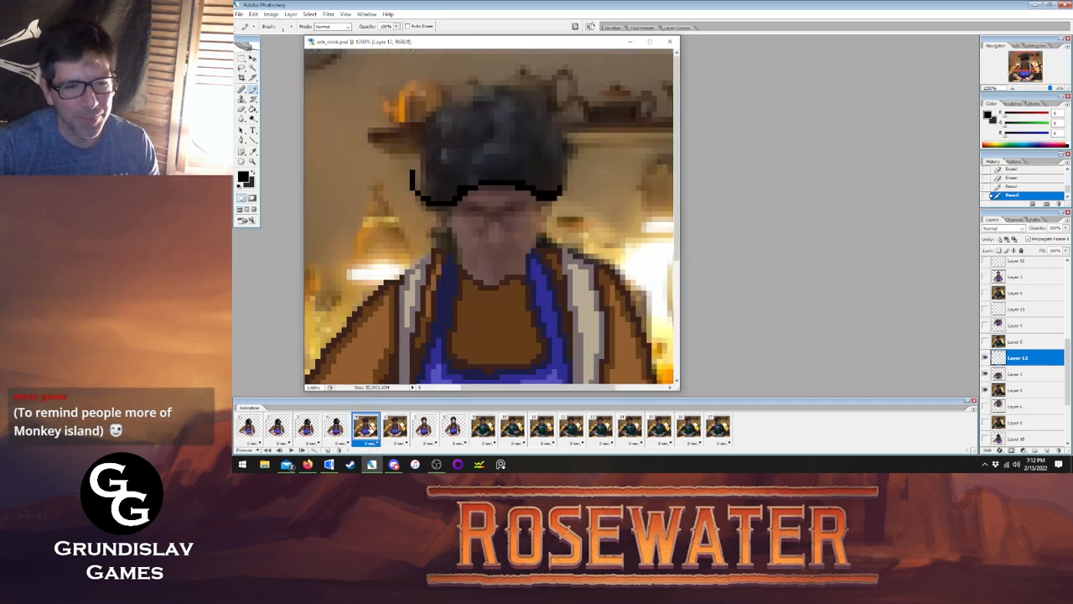
{"action": "left_click", "coordinate": [335, 429]}
{"action": "left_click", "coordinate": [366, 428]}
{"action": "left_click", "coordinate": [336, 429]}
{"action": "left_click", "coordinate": [365, 429]}
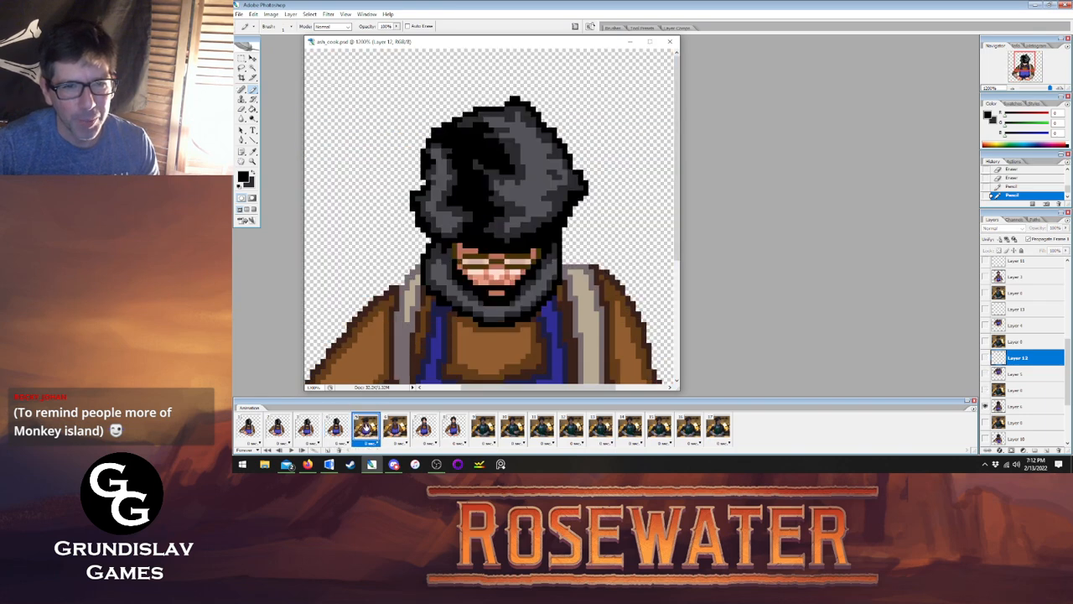
{"action": "key", "text": "e"}
{"action": "left_click_drag", "start_coordinate": [410, 173], "coordinate": [402, 161]}
{"action": "left_click", "coordinate": [253, 90]}
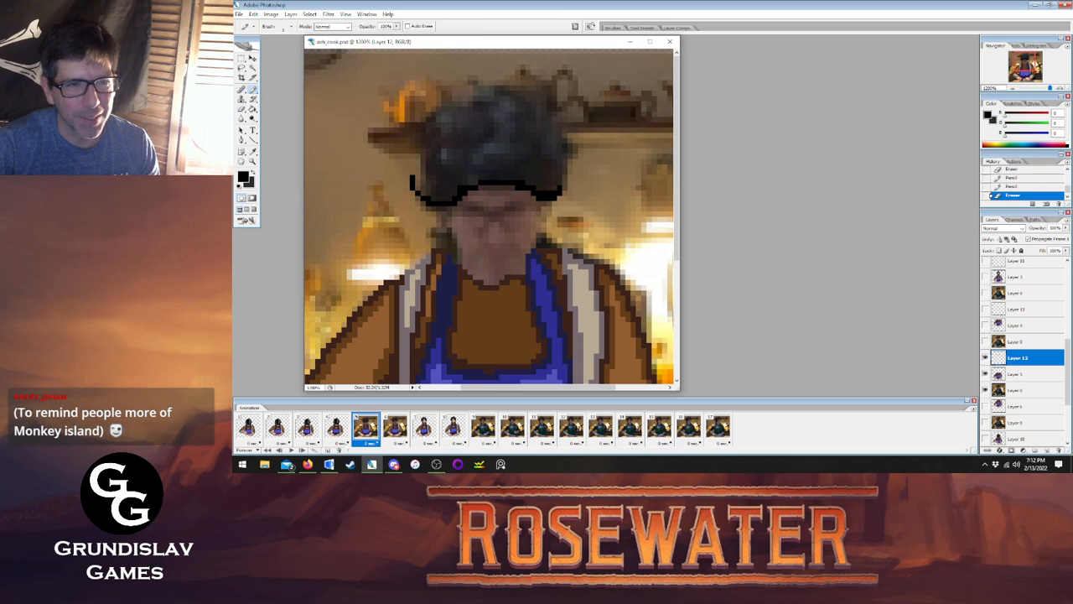
Compare the neighbouring frames and pencil the black outline around the rest of the hair, closing it at the lower right.
{"action": "left_click", "coordinate": [395, 426]}
{"action": "left_click", "coordinate": [366, 427]}
{"action": "left_click", "coordinate": [336, 429]}
{"action": "left_click", "coordinate": [365, 426]}
{"action": "mouse_move", "coordinate": [420, 167]}
{"action": "left_mouse_down"}
{"action": "mouse_move", "coordinate": [416, 124]}
{"action": "mouse_move", "coordinate": [446, 98]}
{"action": "mouse_move", "coordinate": [529, 88]}
{"action": "mouse_move", "coordinate": [579, 143]}
{"action": "mouse_move", "coordinate": [558, 191]}
{"action": "left_mouse_up"}
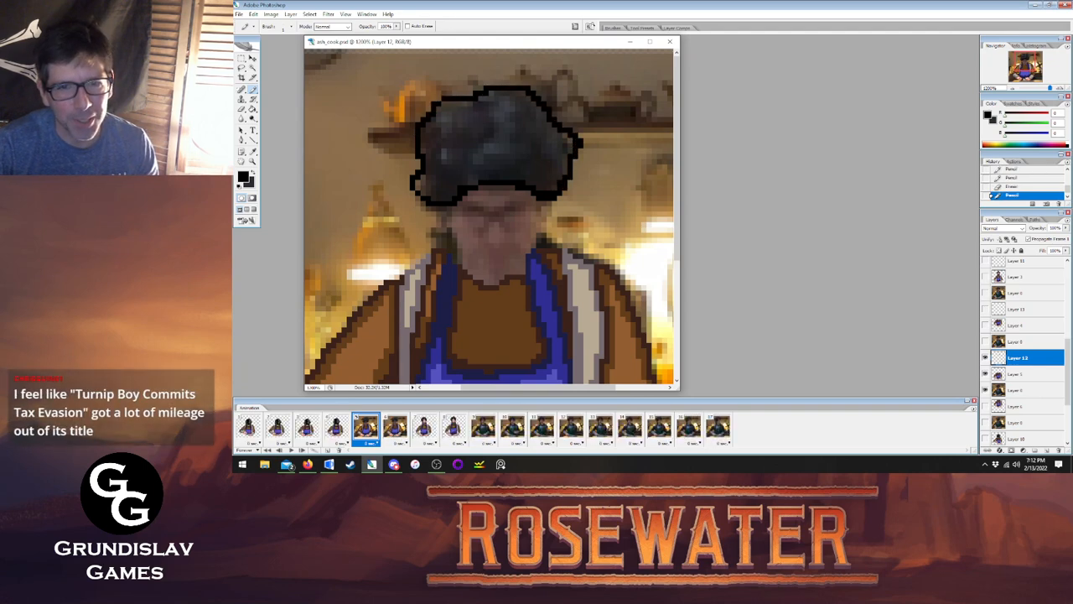
Compare the hair outline with frame 4 and erase its upper-left stretch on frame 5.
{"action": "left_click", "coordinate": [337, 427]}
{"action": "left_click", "coordinate": [365, 428]}
{"action": "left_click", "coordinate": [337, 428]}
{"action": "left_click", "coordinate": [365, 428]}
{"action": "left_click", "coordinate": [337, 428]}
{"action": "left_click", "coordinate": [365, 428]}
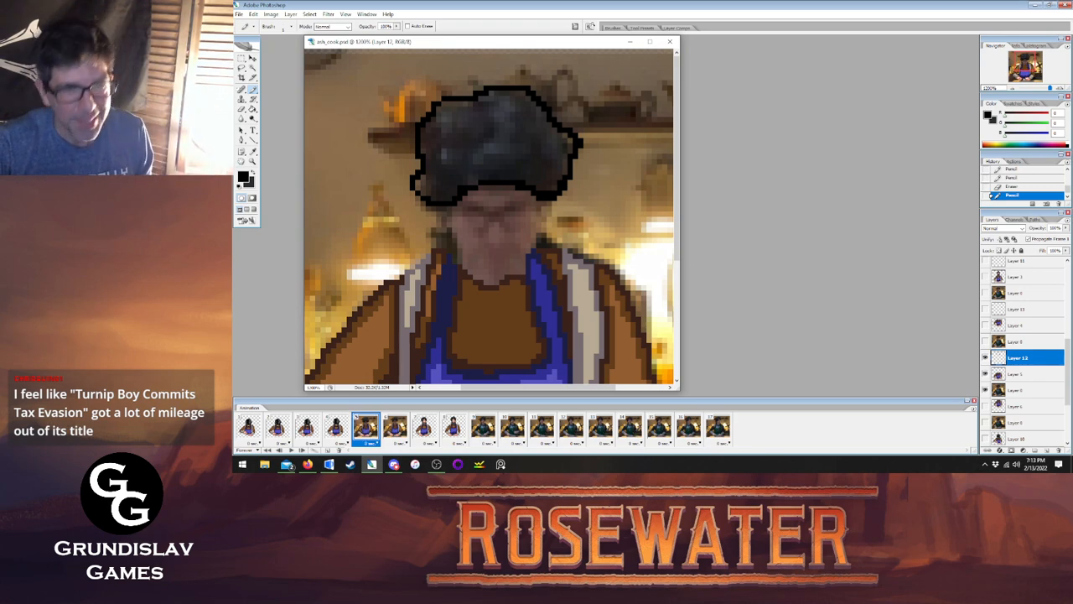
{"action": "key", "text": "e"}
{"action": "mouse_move", "coordinate": [421, 123]}
{"action": "left_mouse_down"}
{"action": "mouse_move", "coordinate": [424, 139]}
{"action": "mouse_move", "coordinate": [435, 107]}
{"action": "left_mouse_up"}
{"action": "left_click", "coordinate": [456, 97]}
Redraw the hair's upper-left outline slightly further inward with a rounder curve, erasing the bulging pixels on the left side.
{"action": "key", "text": "b"}
{"action": "left_click", "coordinate": [417, 150]}
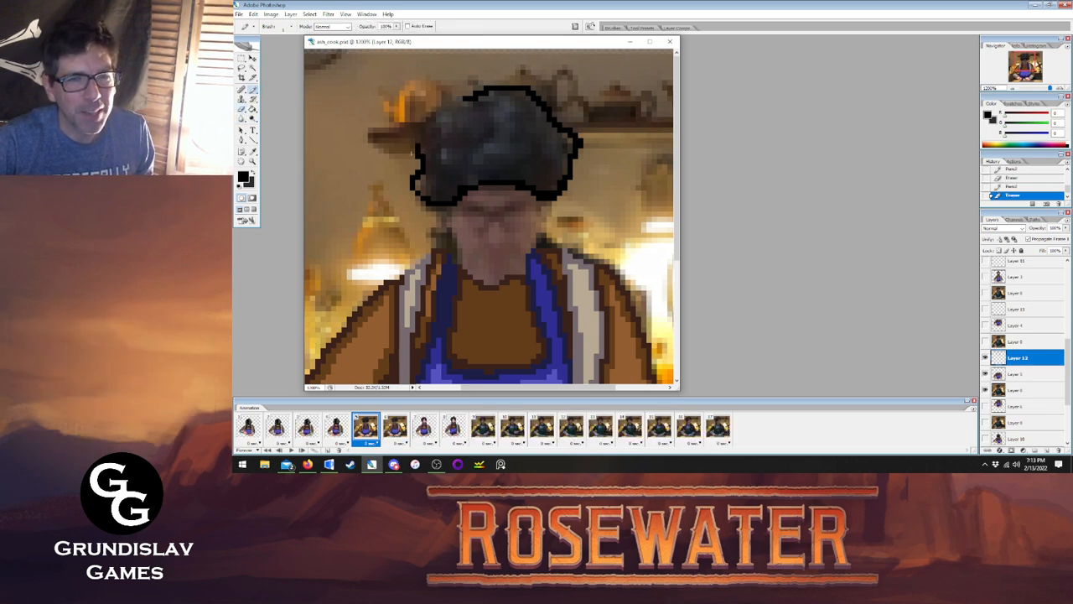
{"action": "left_click", "coordinate": [243, 109]}
{"action": "left_click_drag", "start_coordinate": [415, 152], "coordinate": [415, 144]}
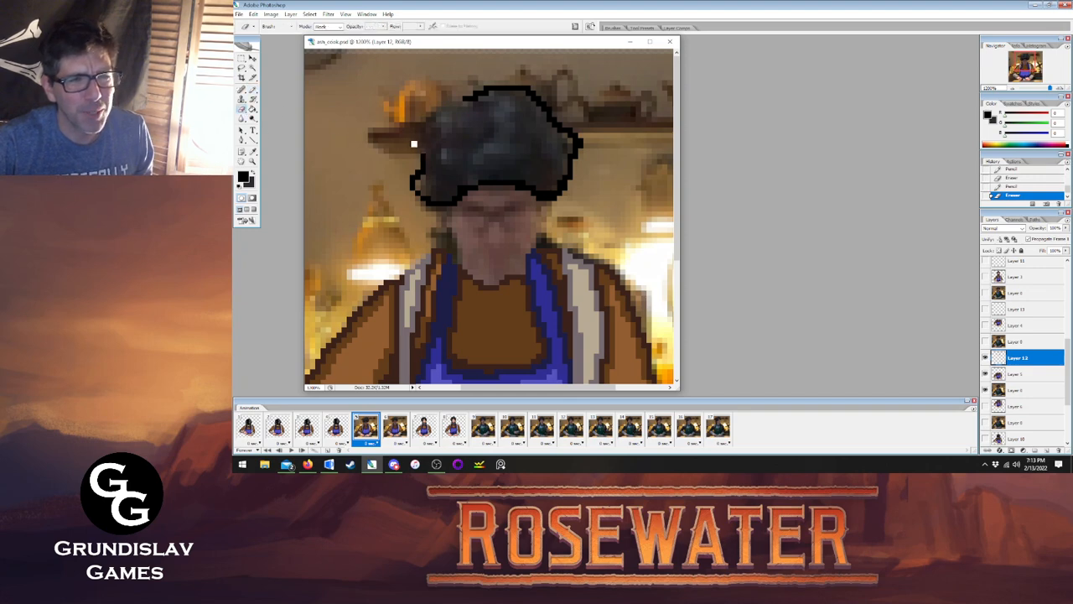
{"action": "key", "text": "b"}
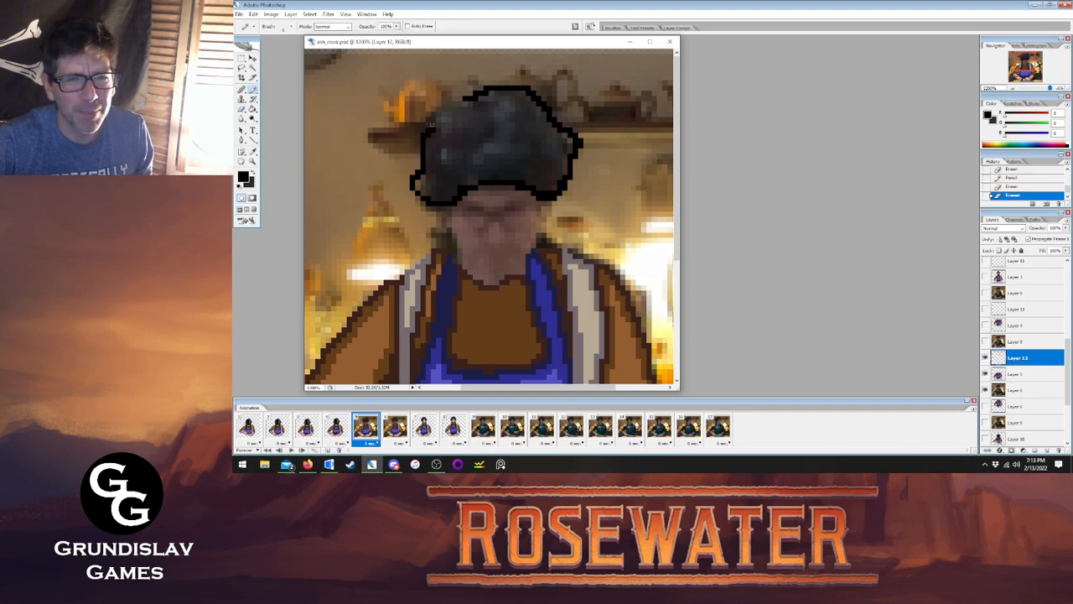
{"action": "left_click", "coordinate": [460, 101]}
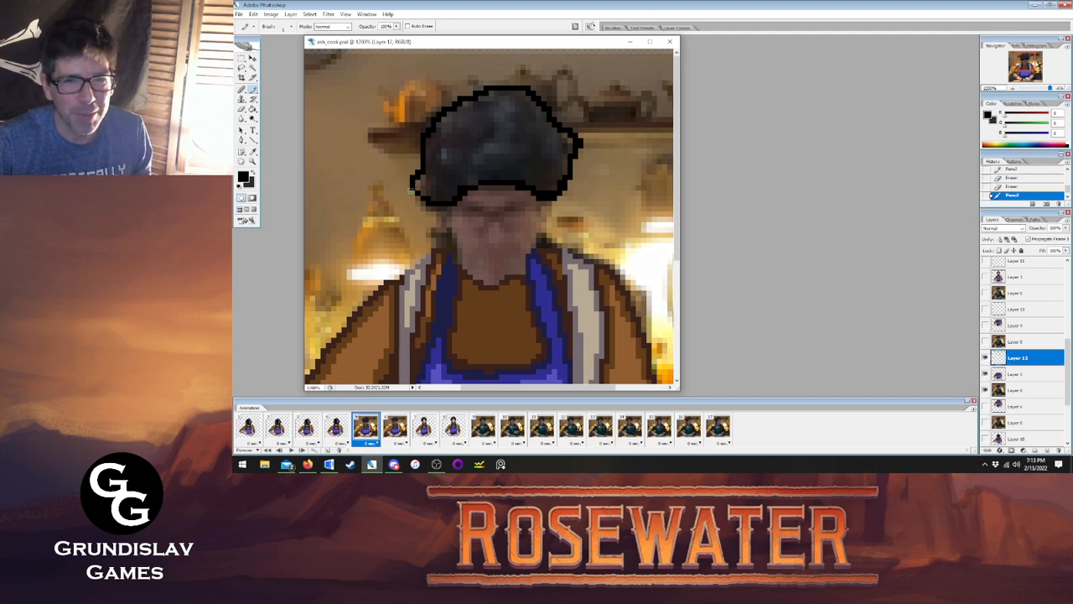
Examine the hair's shape and position by flipping repeatedly between frames 4 and 5.
{"action": "left_click", "coordinate": [338, 427]}
{"action": "left_click", "coordinate": [362, 428]}
{"action": "left_click", "coordinate": [339, 428]}
{"action": "left_click", "coordinate": [362, 428]}
{"action": "left_click", "coordinate": [336, 427]}
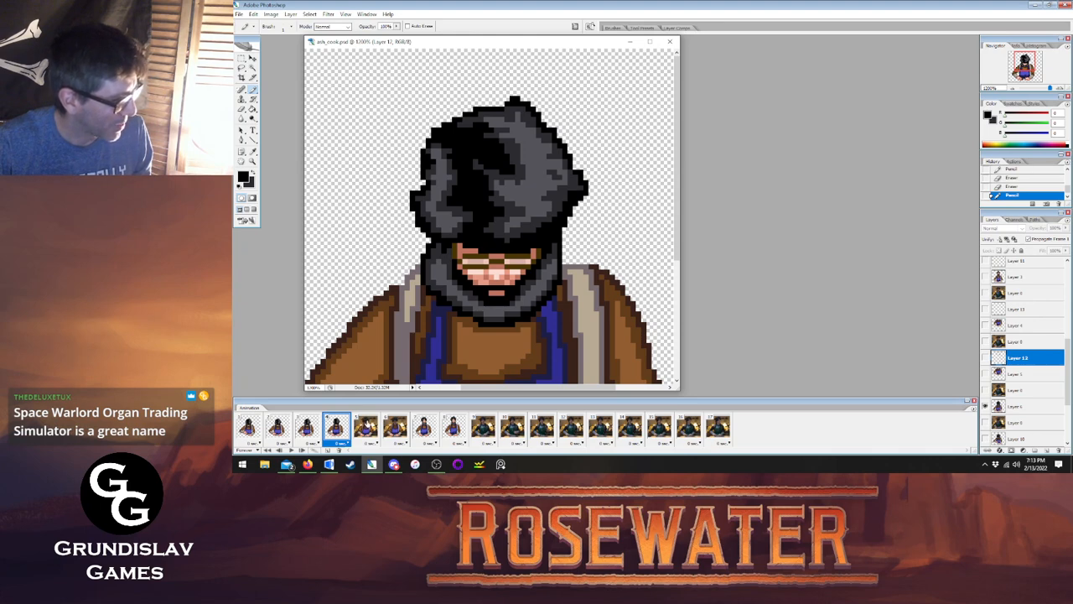
{"action": "left_click", "coordinate": [366, 427]}
{"action": "left_click", "coordinate": [336, 428]}
{"action": "left_click", "coordinate": [366, 428]}
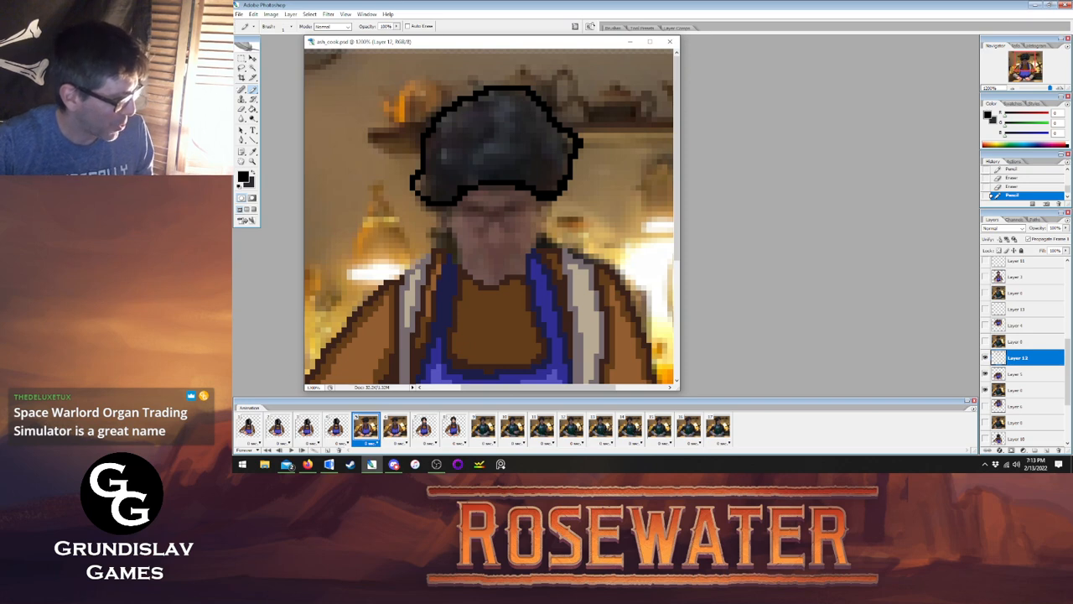
{"action": "left_click", "coordinate": [343, 427]}
{"action": "left_click", "coordinate": [365, 426]}
{"action": "left_click", "coordinate": [340, 427]}
{"action": "left_click", "coordinate": [365, 428]}
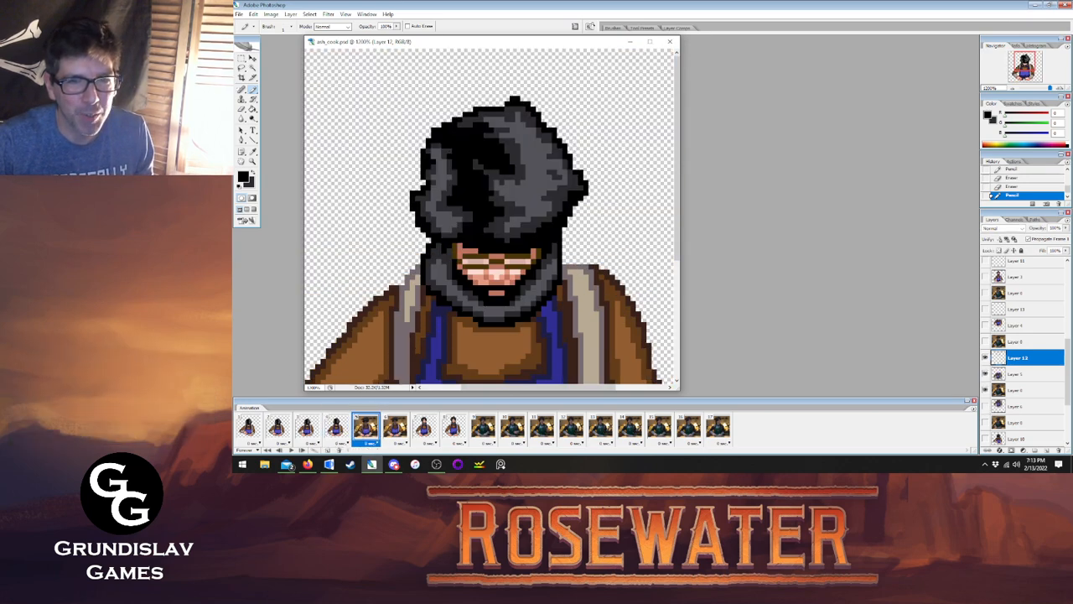
{"action": "left_click", "coordinate": [341, 427]}
{"action": "left_click", "coordinate": [365, 427]}
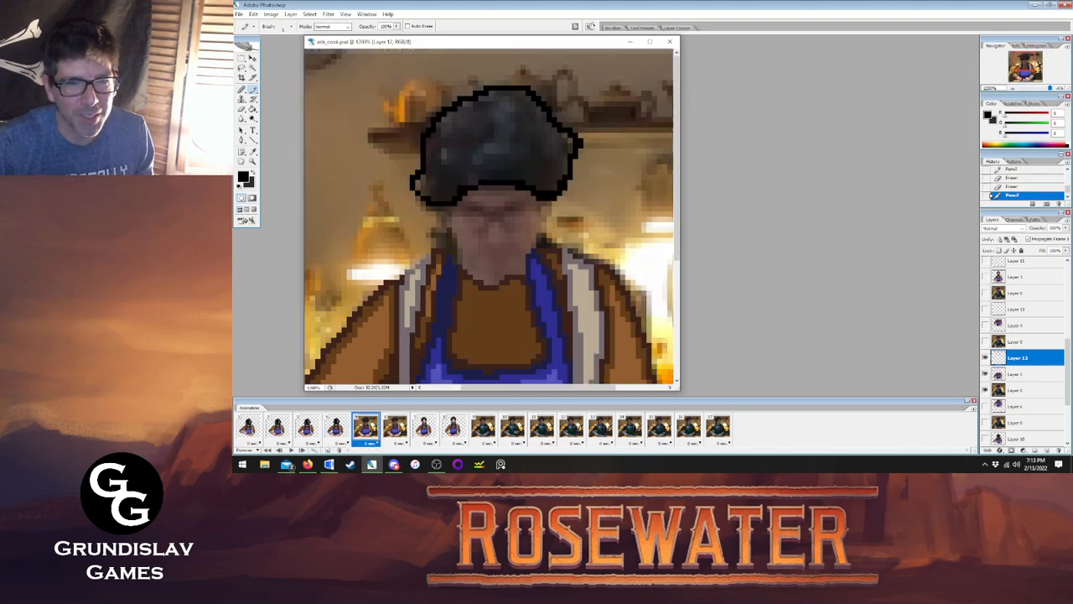
Shade the hair's lower-right edge solid black on frame 5 and compare the shading with frame 4.
{"action": "left_click_drag", "start_coordinate": [532, 183], "coordinate": [568, 151]}
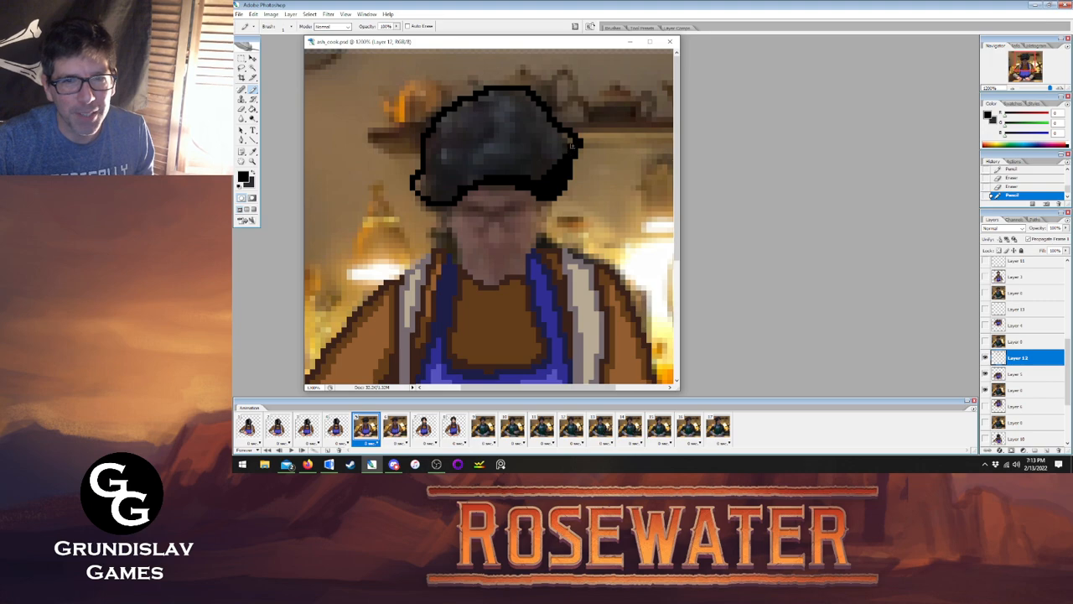
{"action": "left_click", "coordinate": [340, 426]}
{"action": "left_click", "coordinate": [365, 427]}
{"action": "left_click", "coordinate": [343, 430]}
{"action": "left_click", "coordinate": [364, 428]}
{"action": "left_click", "coordinate": [346, 430]}
{"action": "left_click", "coordinate": [365, 428]}
Paint black shadow from above the forehead up through the hair's left half, following the shading on frame 4.
{"action": "mouse_move", "coordinate": [444, 161]}
{"action": "left_mouse_down"}
{"action": "mouse_move", "coordinate": [477, 167]}
{"action": "mouse_move", "coordinate": [463, 184]}
{"action": "mouse_move", "coordinate": [496, 164]}
{"action": "mouse_move", "coordinate": [494, 142]}
{"action": "left_mouse_up"}
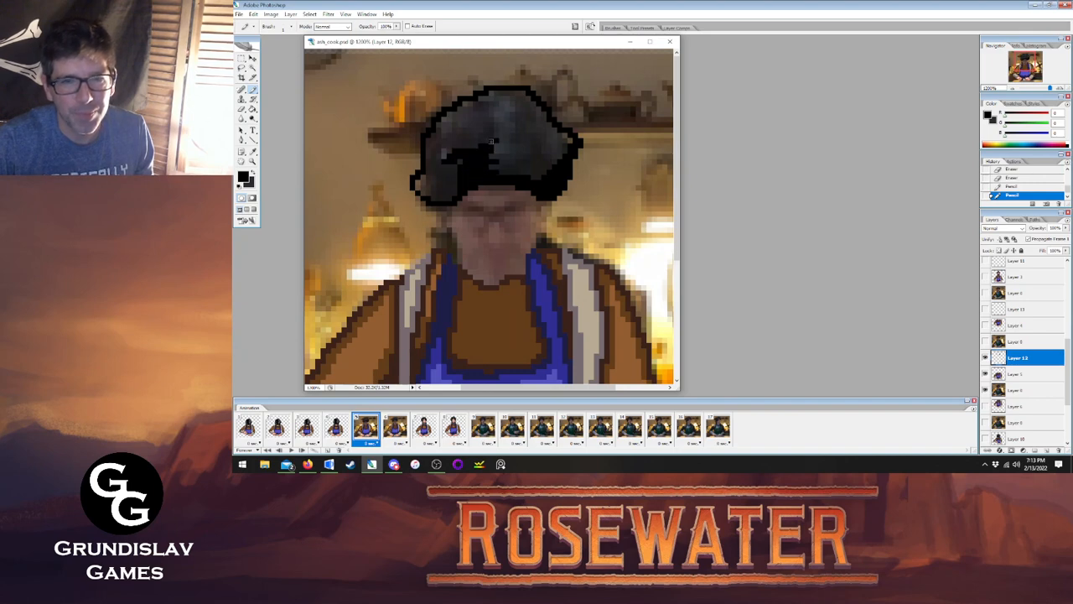
{"action": "left_click", "coordinate": [480, 144]}
{"action": "left_click", "coordinate": [336, 433]}
{"action": "left_click", "coordinate": [362, 429]}
{"action": "mouse_move", "coordinate": [473, 124]}
{"action": "left_mouse_down"}
{"action": "mouse_move", "coordinate": [444, 127]}
{"action": "mouse_move", "coordinate": [455, 110]}
{"action": "mouse_move", "coordinate": [466, 143]}
{"action": "left_mouse_up"}
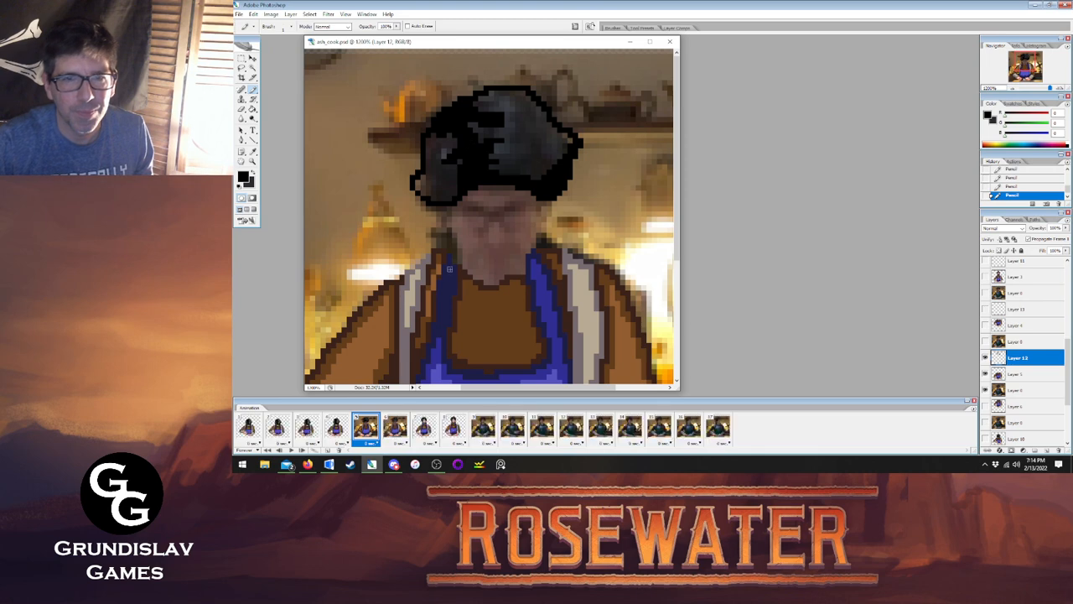
Compare the shaded hair on frame 5 with frame 4 by flipping repeatedly between the two frames.
{"action": "left_click", "coordinate": [343, 432]}
{"action": "left_click", "coordinate": [362, 431]}
{"action": "left_click", "coordinate": [343, 434]}
{"action": "left_click", "coordinate": [362, 430]}
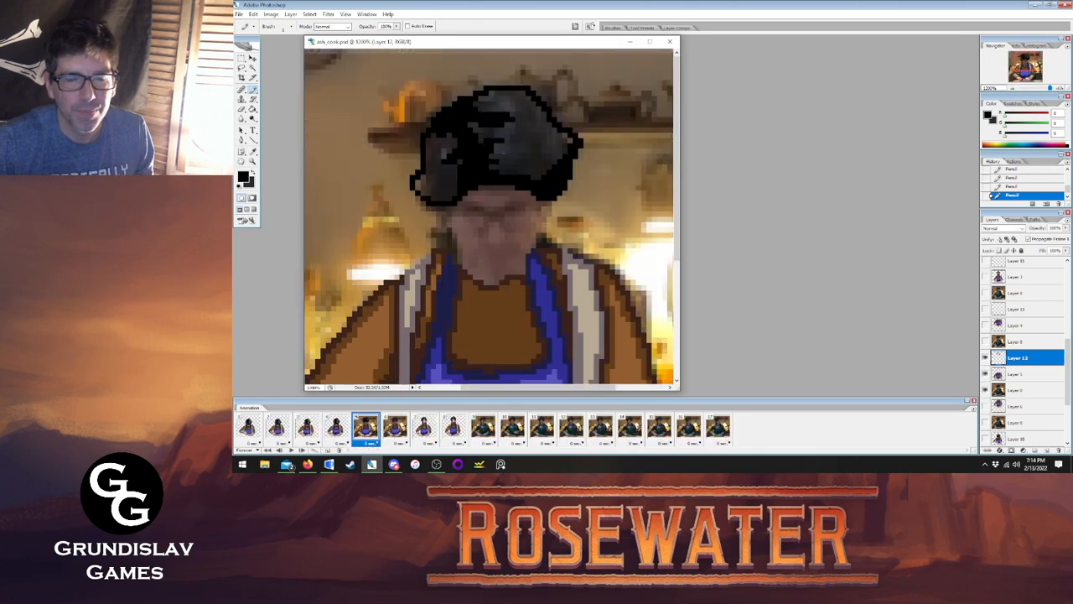
{"action": "left_click", "coordinate": [341, 431]}
{"action": "left_click", "coordinate": [366, 428]}
{"action": "left_click", "coordinate": [340, 430]}
{"action": "left_click", "coordinate": [365, 429]}
{"action": "left_click", "coordinate": [339, 430]}
{"action": "left_click", "coordinate": [366, 429]}
Draw a black hairline arching over the forehead on frame 6's Layer 13, using frames 5 and 7 as reference.
{"action": "left_click", "coordinate": [395, 428]}
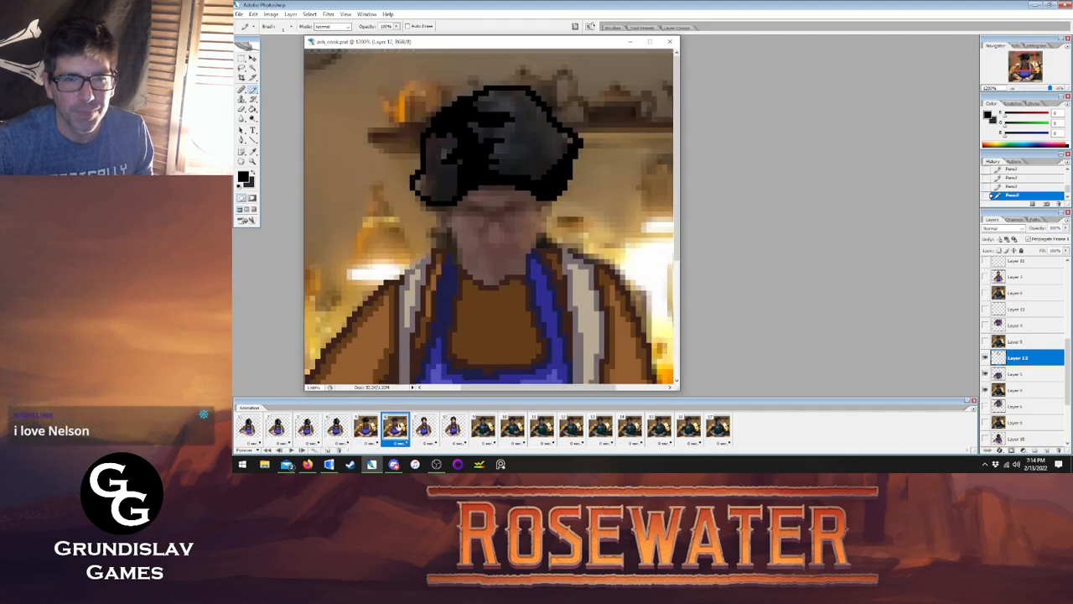
{"action": "left_click", "coordinate": [424, 428]}
{"action": "left_click", "coordinate": [387, 434]}
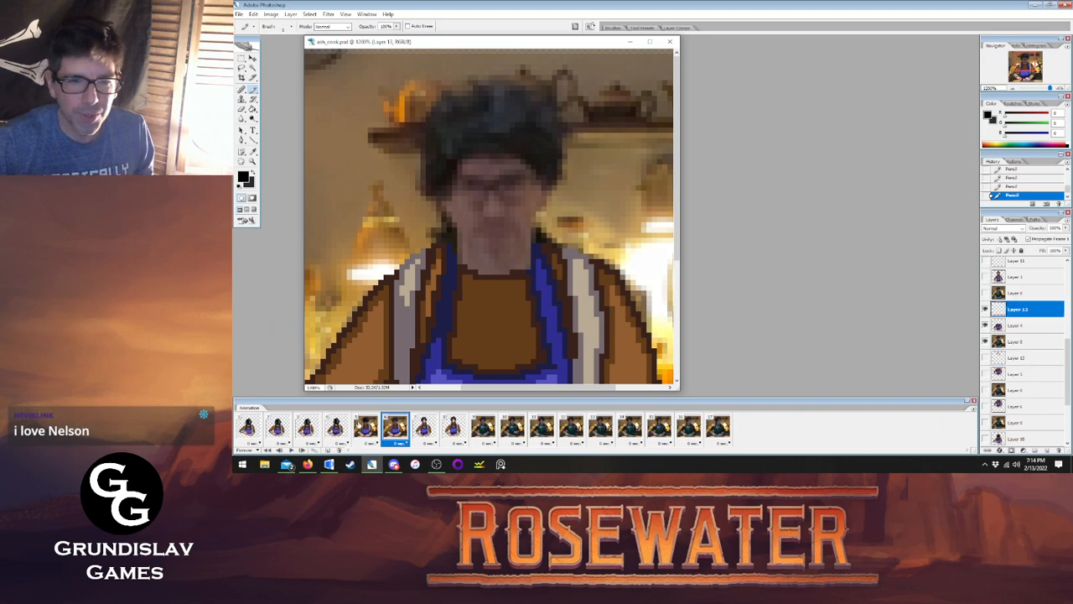
{"action": "left_click", "coordinate": [366, 428]}
{"action": "left_click", "coordinate": [395, 427]}
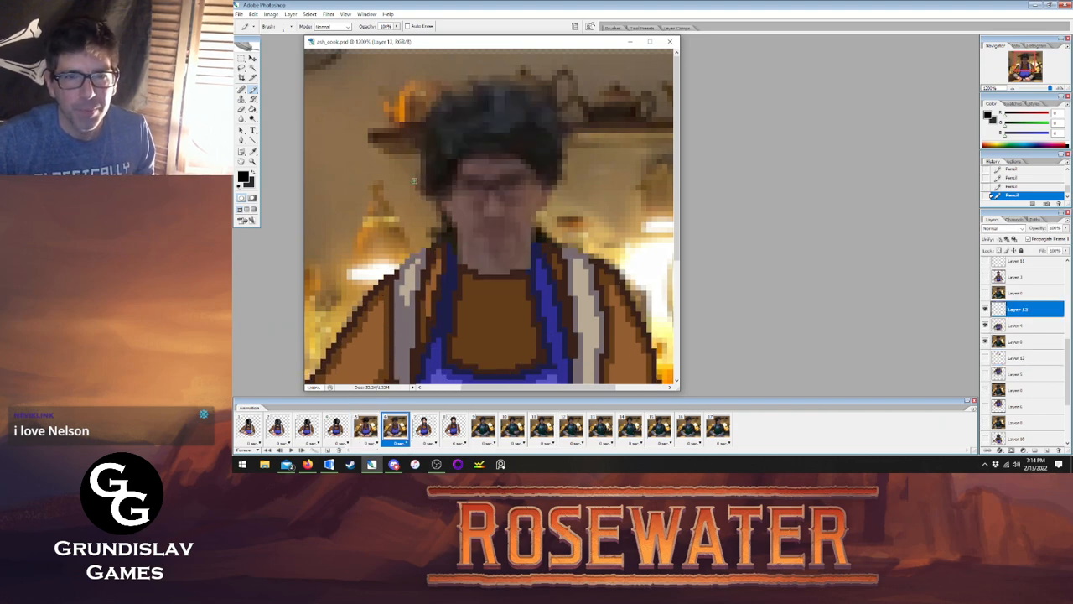
{"action": "left_click", "coordinate": [424, 427]}
{"action": "left_click", "coordinate": [395, 427]}
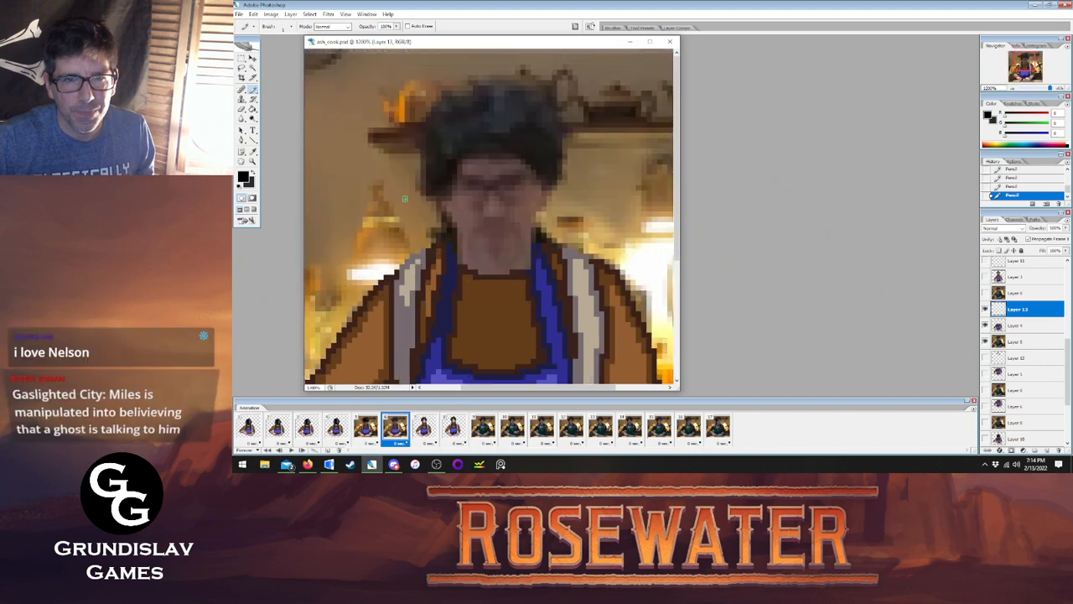
{"action": "mouse_move", "coordinate": [416, 177]}
{"action": "left_mouse_down"}
{"action": "mouse_move", "coordinate": [427, 182]}
{"action": "mouse_move", "coordinate": [493, 146]}
{"action": "mouse_move", "coordinate": [541, 166]}
{"action": "left_mouse_up"}
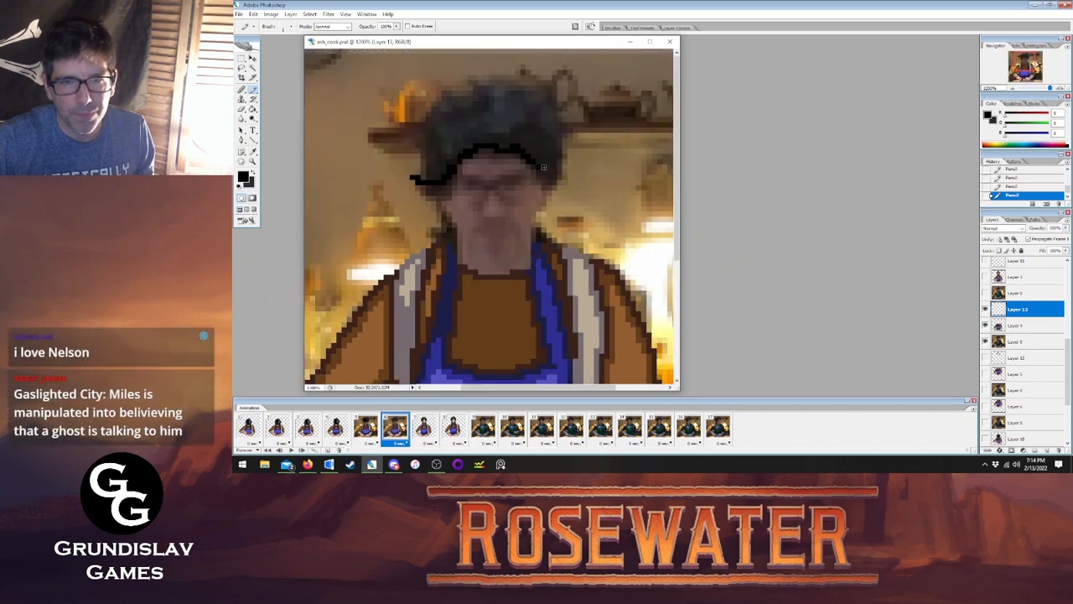
Outline the sides and crown of frame 6's hair in black, joining the hairline and matching the neighbouring frames.
{"action": "left_click", "coordinate": [423, 430]}
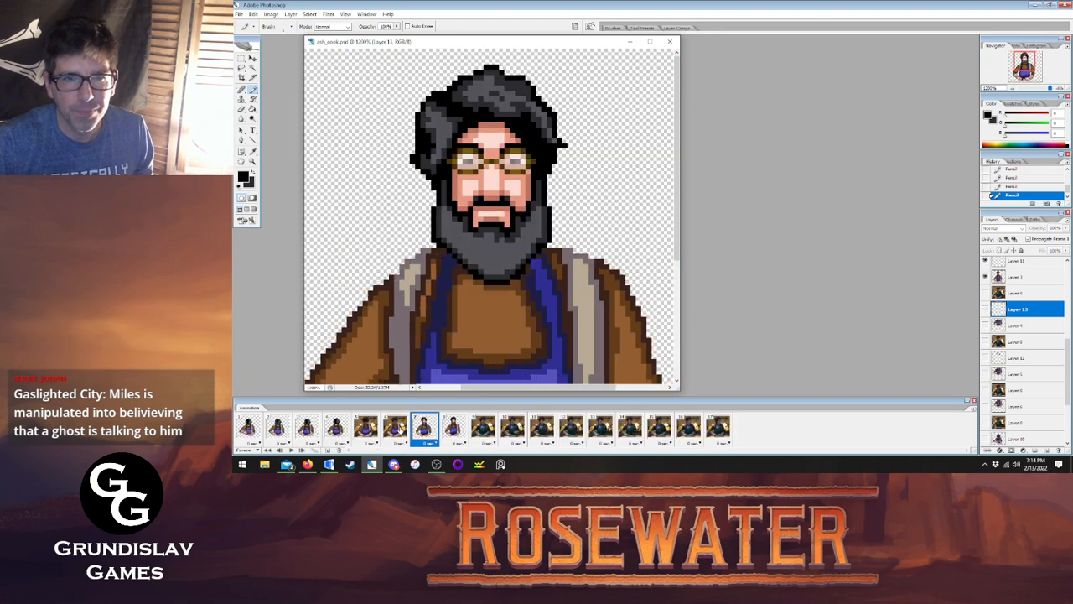
{"action": "left_click", "coordinate": [395, 430]}
{"action": "left_click", "coordinate": [419, 429]}
{"action": "left_click", "coordinate": [394, 431]}
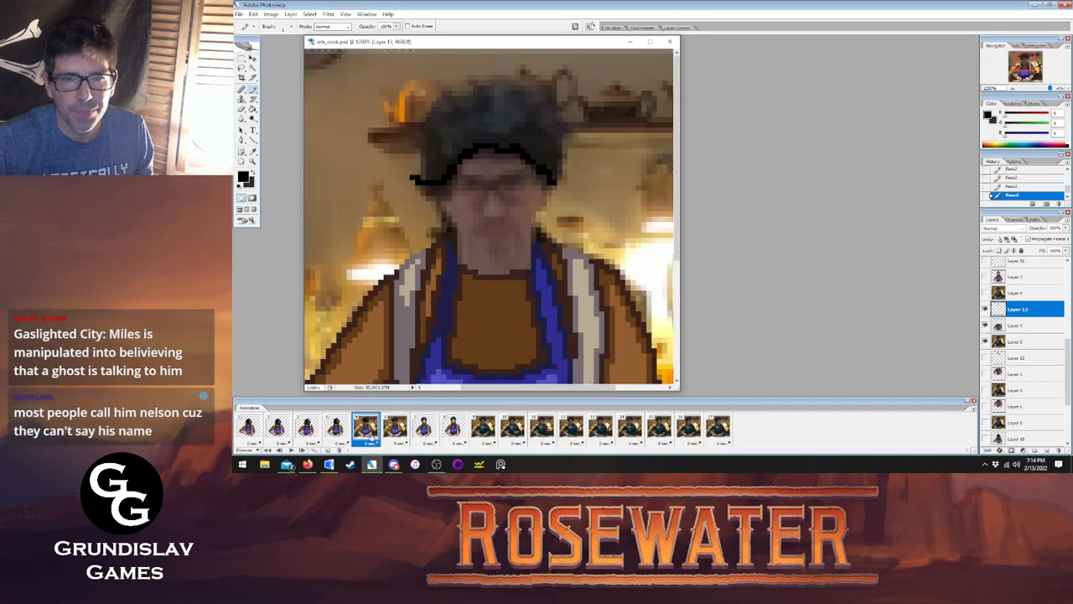
{"action": "left_click", "coordinate": [371, 430]}
{"action": "left_click", "coordinate": [394, 430]}
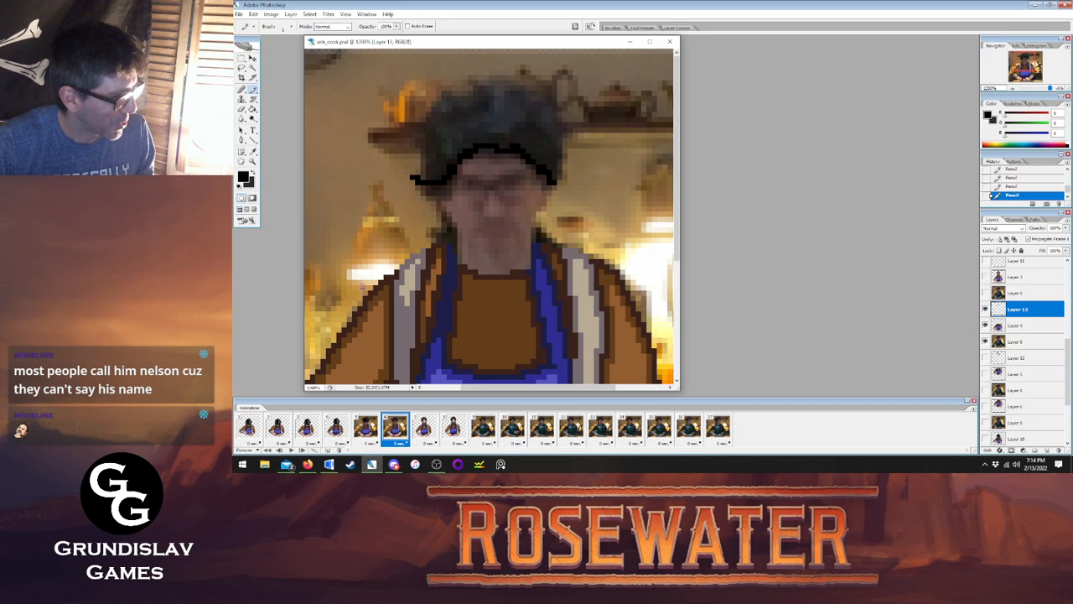
{"action": "left_click", "coordinate": [368, 429]}
{"action": "left_click", "coordinate": [390, 428]}
{"action": "mouse_move", "coordinate": [414, 172]}
{"action": "left_mouse_down"}
{"action": "mouse_move", "coordinate": [446, 94]}
{"action": "mouse_move", "coordinate": [499, 81]}
{"action": "mouse_move", "coordinate": [540, 95]}
{"action": "mouse_move", "coordinate": [559, 180]}
{"action": "left_mouse_up"}
Examine frame 6's hair outline against frames 5 and 7 for shape and movement.
{"action": "left_click", "coordinate": [367, 431]}
{"action": "left_click", "coordinate": [392, 429]}
{"action": "left_click", "coordinate": [367, 429]}
{"action": "left_click", "coordinate": [392, 428]}
{"action": "left_click", "coordinate": [421, 427]}
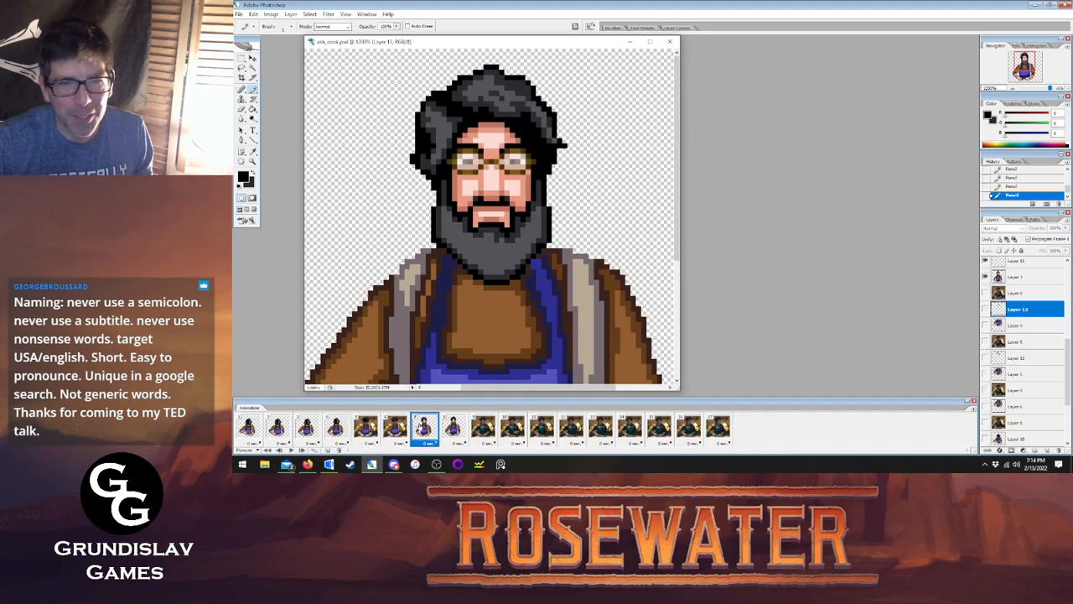
{"action": "left_click", "coordinate": [397, 429]}
{"action": "left_click", "coordinate": [418, 428]}
{"action": "left_click", "coordinate": [394, 429]}
{"action": "left_click", "coordinate": [420, 429]}
{"action": "left_click", "coordinate": [395, 429]}
{"action": "left_click", "coordinate": [422, 429]}
{"action": "left_click", "coordinate": [395, 429]}
{"action": "left_click", "coordinate": [367, 429]}
{"action": "left_click", "coordinate": [395, 429]}
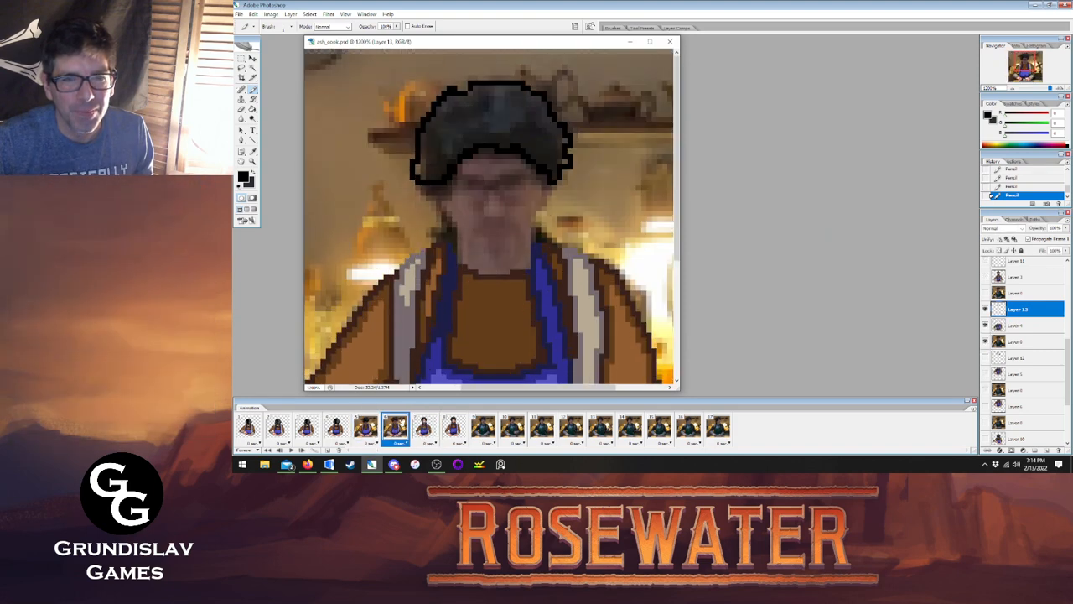
Erase the upper-left stretch and the right side of the hair outline on frame 6.
{"action": "left_click", "coordinate": [242, 108]}
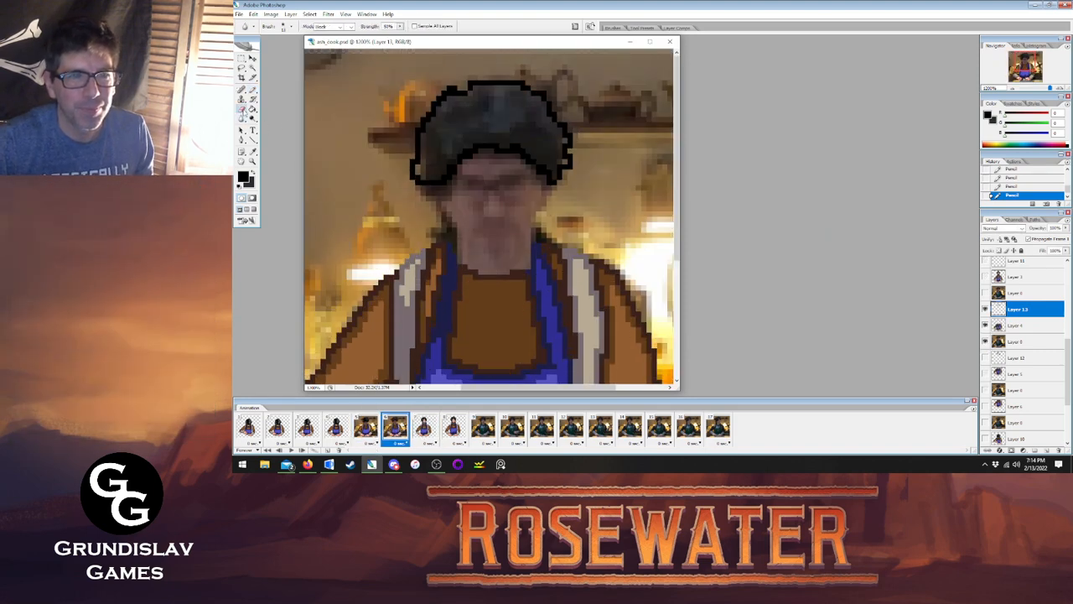
{"action": "left_click_drag", "start_coordinate": [457, 92], "coordinate": [478, 84]}
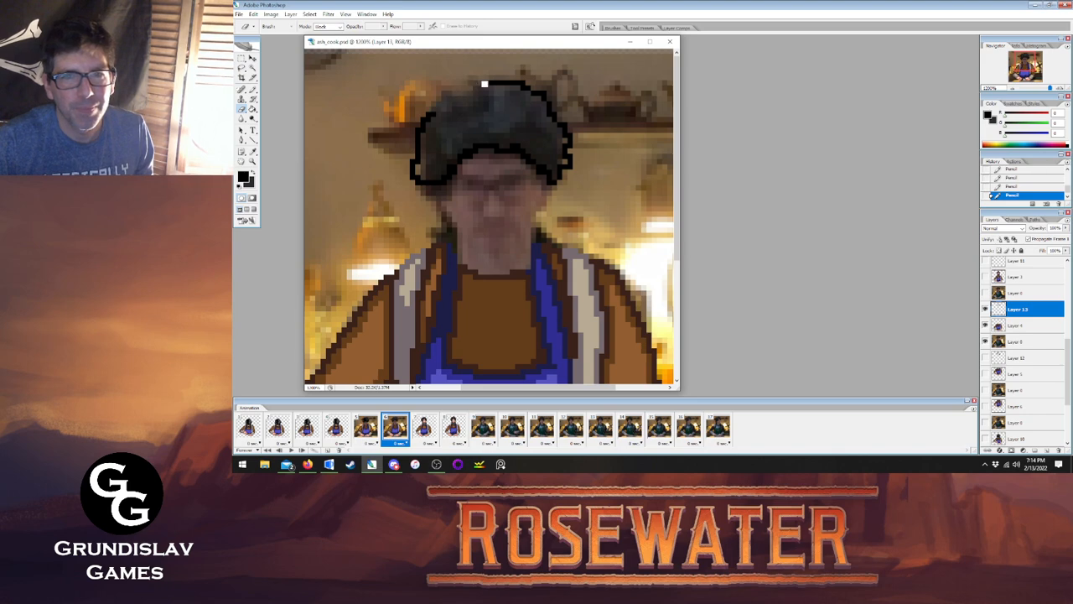
{"action": "mouse_move", "coordinate": [564, 156]}
{"action": "left_mouse_down"}
{"action": "mouse_move", "coordinate": [568, 130]}
{"action": "mouse_move", "coordinate": [554, 121]}
{"action": "mouse_move", "coordinate": [567, 153]}
{"action": "left_mouse_up"}
Redraw the right side of frame 6's hair outline with a thicker black edge, checking it against frames 5 and 7.
{"action": "left_click", "coordinate": [252, 99]}
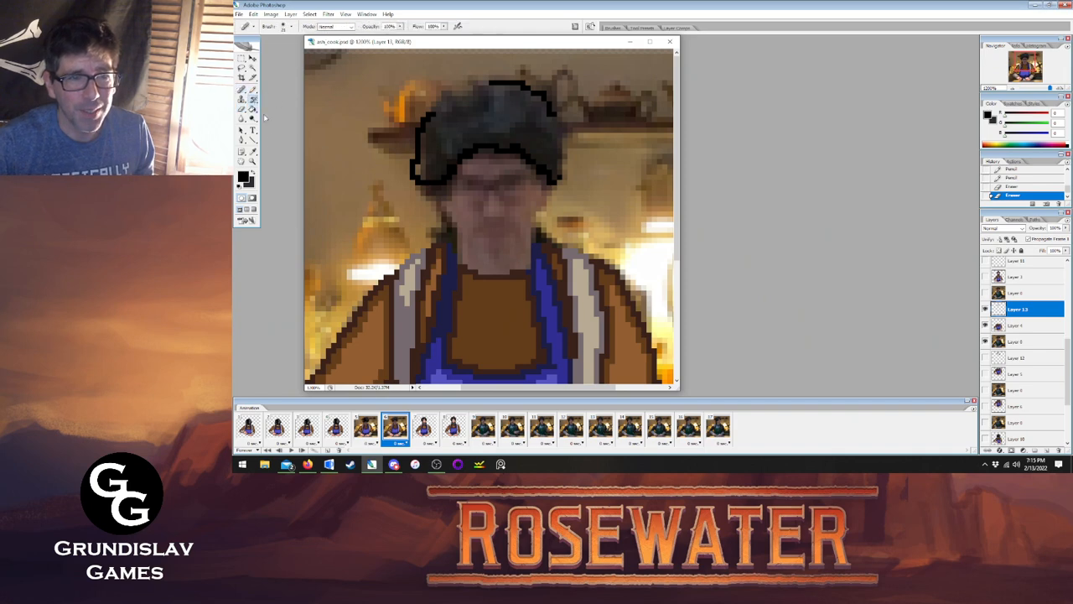
{"action": "left_click", "coordinate": [253, 89]}
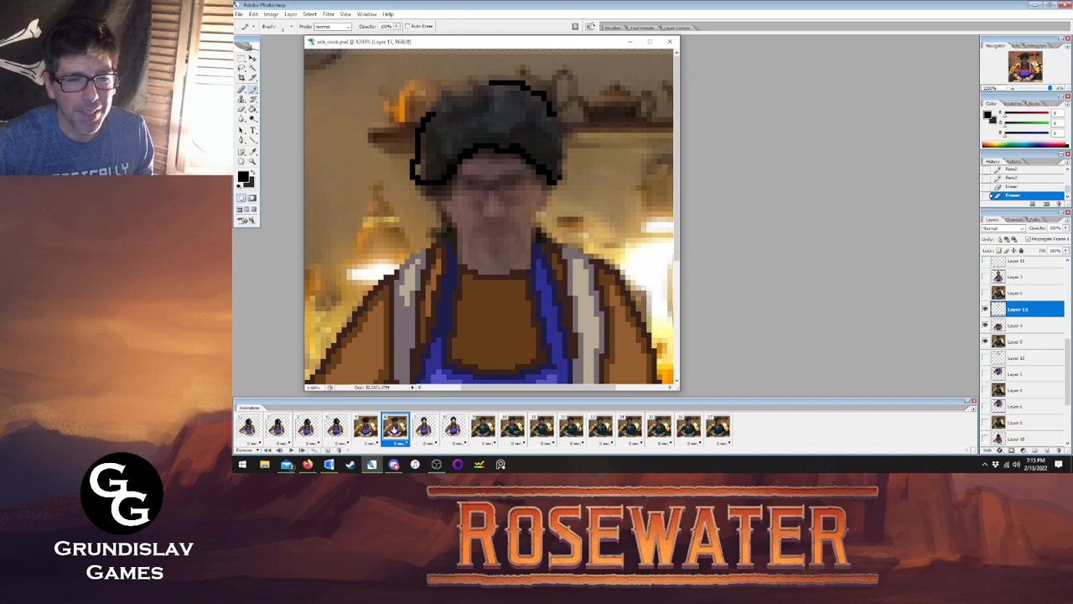
{"action": "left_click", "coordinate": [376, 432]}
{"action": "left_click", "coordinate": [389, 430]}
{"action": "left_click", "coordinate": [424, 428]}
{"action": "left_click", "coordinate": [395, 428]}
{"action": "left_click_drag", "start_coordinate": [556, 125], "coordinate": [569, 143]}
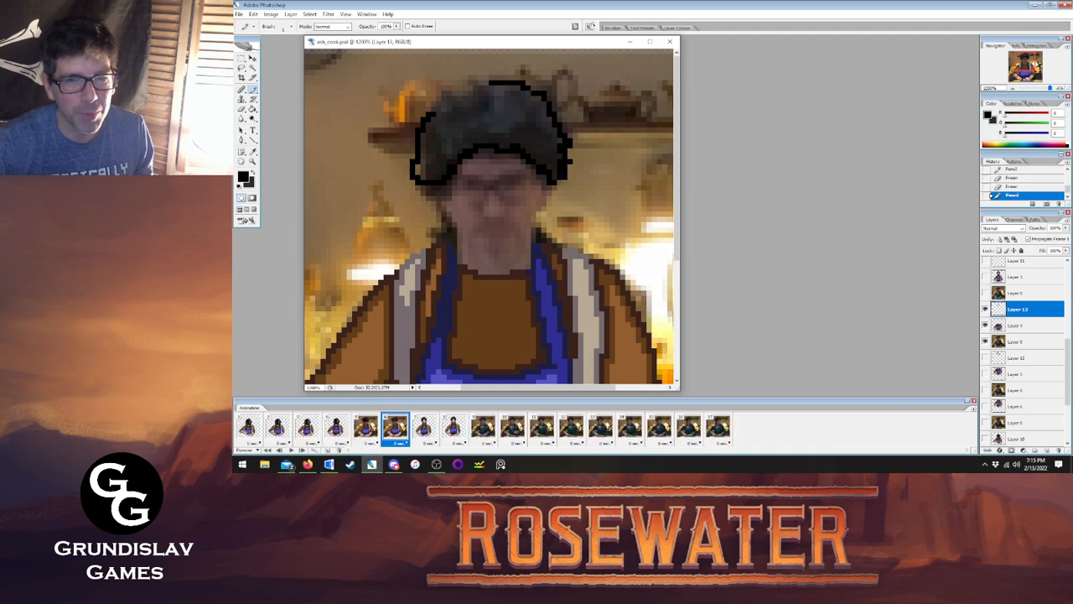
Check how the hair outline moves from frame 4 through frame 7 by stepping back and forth.
{"action": "left_click", "coordinate": [368, 430]}
{"action": "left_click", "coordinate": [395, 431]}
{"action": "left_click", "coordinate": [366, 431]}
{"action": "left_click", "coordinate": [395, 432]}
{"action": "left_click", "coordinate": [427, 434]}
{"action": "left_click", "coordinate": [395, 430]}
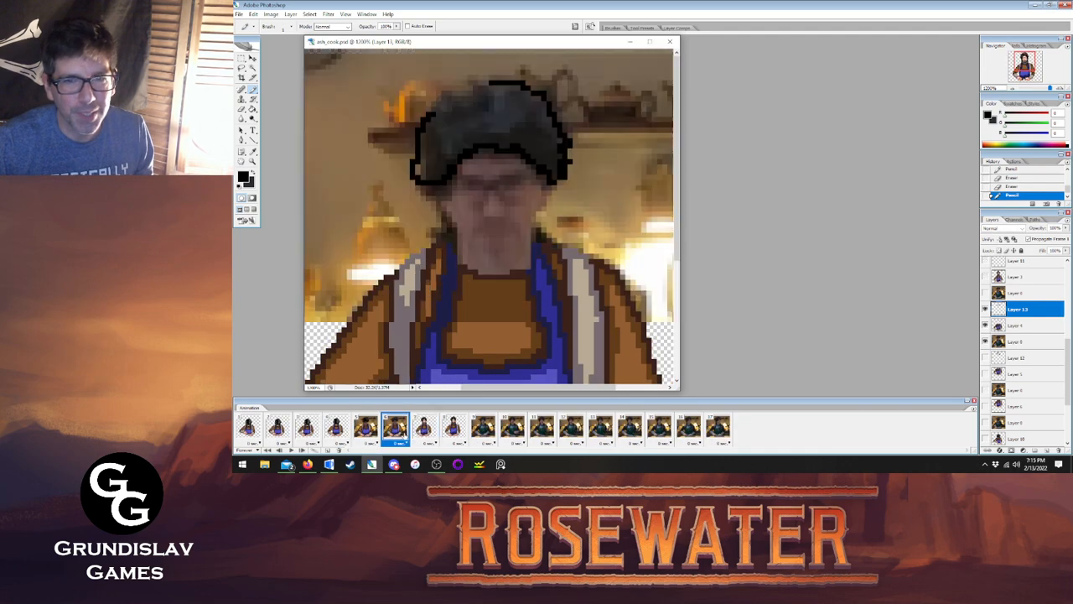
{"action": "left_click", "coordinate": [365, 431]}
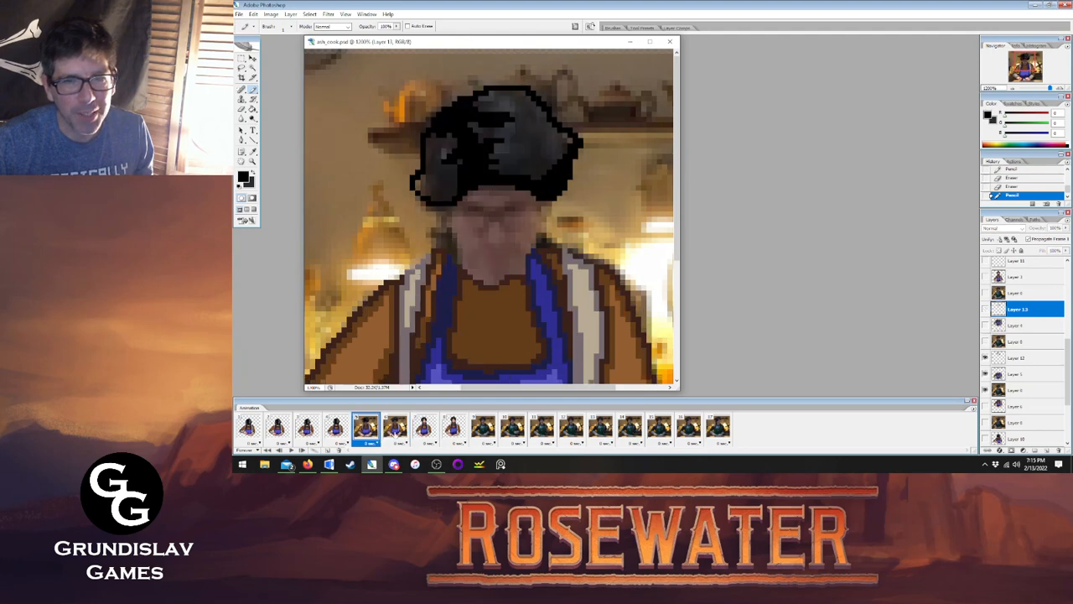
{"action": "left_click", "coordinate": [396, 432]}
{"action": "left_click", "coordinate": [365, 431]}
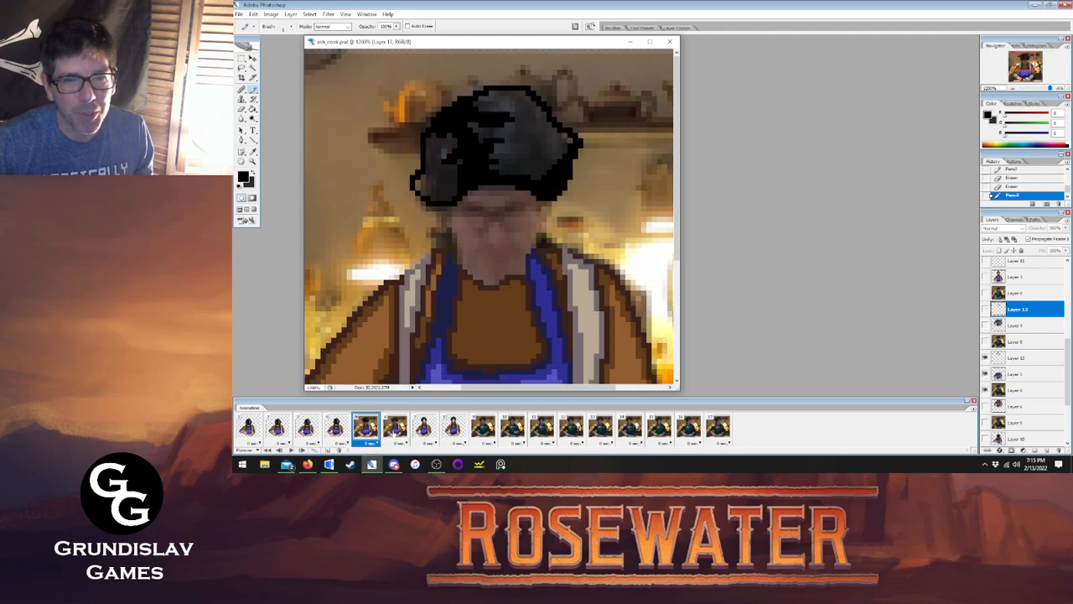
{"action": "left_click", "coordinate": [394, 432]}
{"action": "left_click", "coordinate": [366, 430]}
{"action": "left_click", "coordinate": [335, 431]}
{"action": "left_click", "coordinate": [365, 431]}
{"action": "left_click", "coordinate": [396, 432]}
{"action": "left_click", "coordinate": [425, 431]}
{"action": "left_click", "coordinate": [396, 432]}
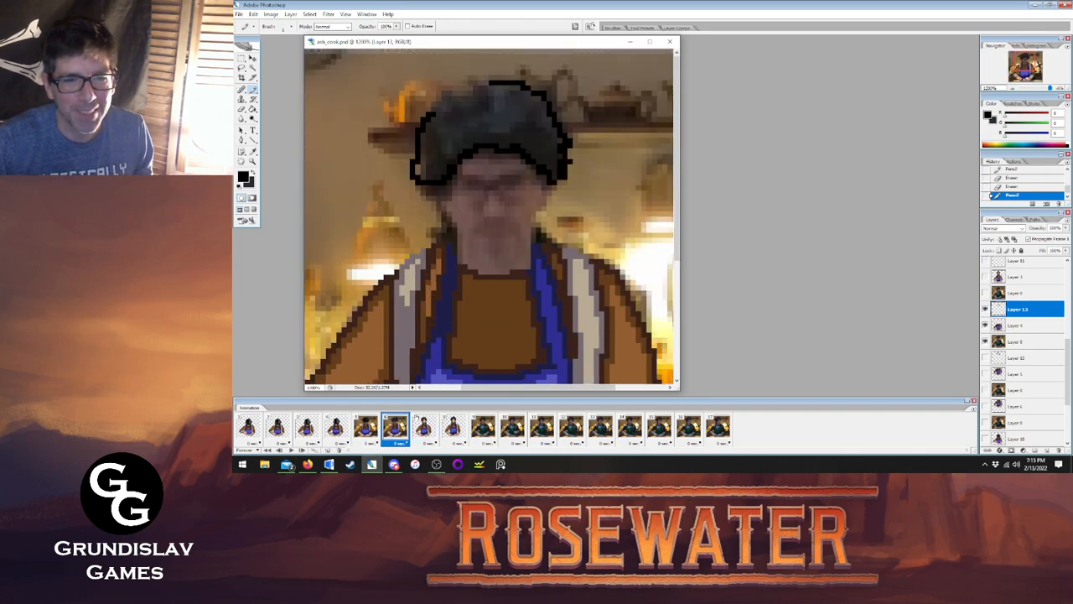
Close the upper-left gap in frame 6's hair outline with a black line that dips before rising to the crown.
{"action": "left_click", "coordinate": [424, 432]}
{"action": "left_click", "coordinate": [396, 432]}
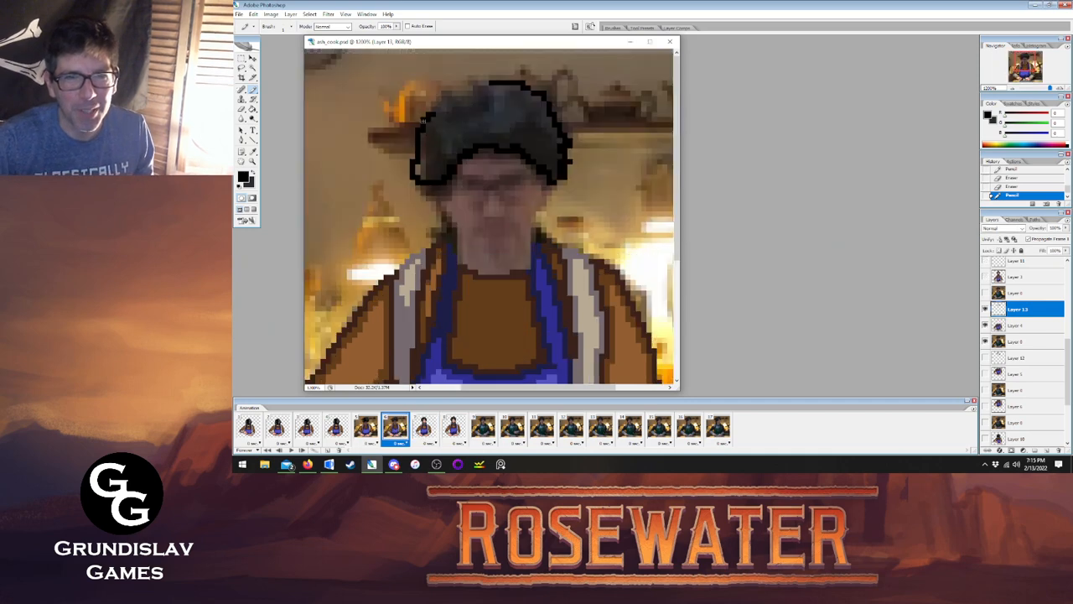
{"action": "left_click_drag", "start_coordinate": [450, 103], "coordinate": [488, 81]}
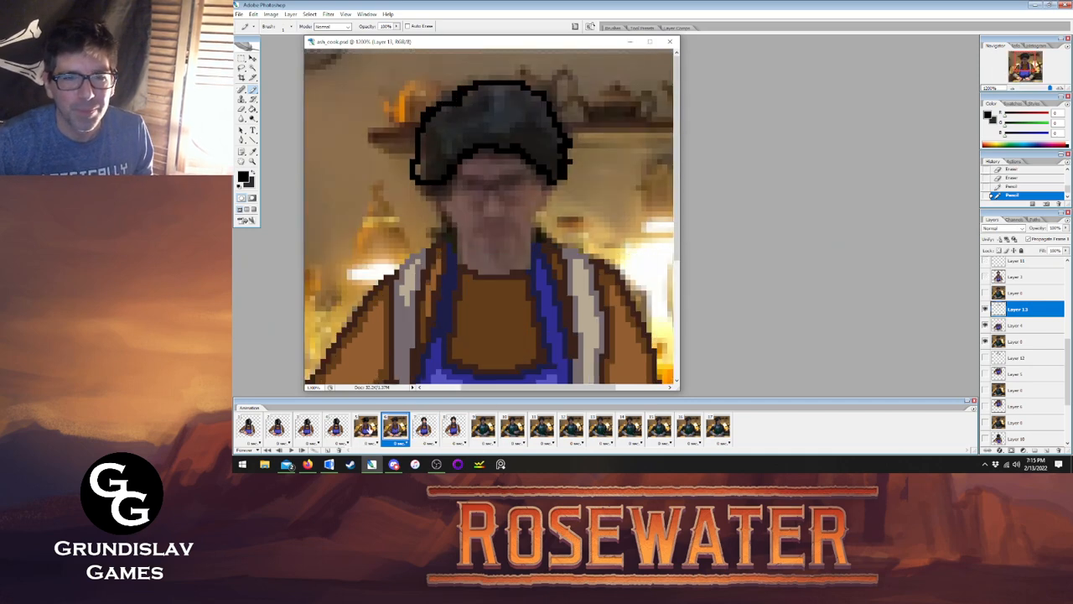
Paint a black shadow from the dip in frame 6's upper-left outline down to the hairline, guided by frames 5 and 7.
{"action": "left_click", "coordinate": [372, 430]}
{"action": "left_click", "coordinate": [392, 430]}
{"action": "left_click", "coordinate": [371, 431]}
{"action": "left_click", "coordinate": [392, 429]}
{"action": "left_click", "coordinate": [423, 429]}
{"action": "left_click", "coordinate": [394, 429]}
{"action": "mouse_move", "coordinate": [459, 110]}
{"action": "left_mouse_down"}
{"action": "mouse_move", "coordinate": [466, 122]}
{"action": "mouse_move", "coordinate": [455, 134]}
{"action": "mouse_move", "coordinate": [484, 141]}
{"action": "left_mouse_up"}
Add a small black shadow branching into the upper hair beside the parting on frame 6, following the adjacent frames.
{"action": "left_click", "coordinate": [366, 428]}
{"action": "left_click", "coordinate": [395, 429]}
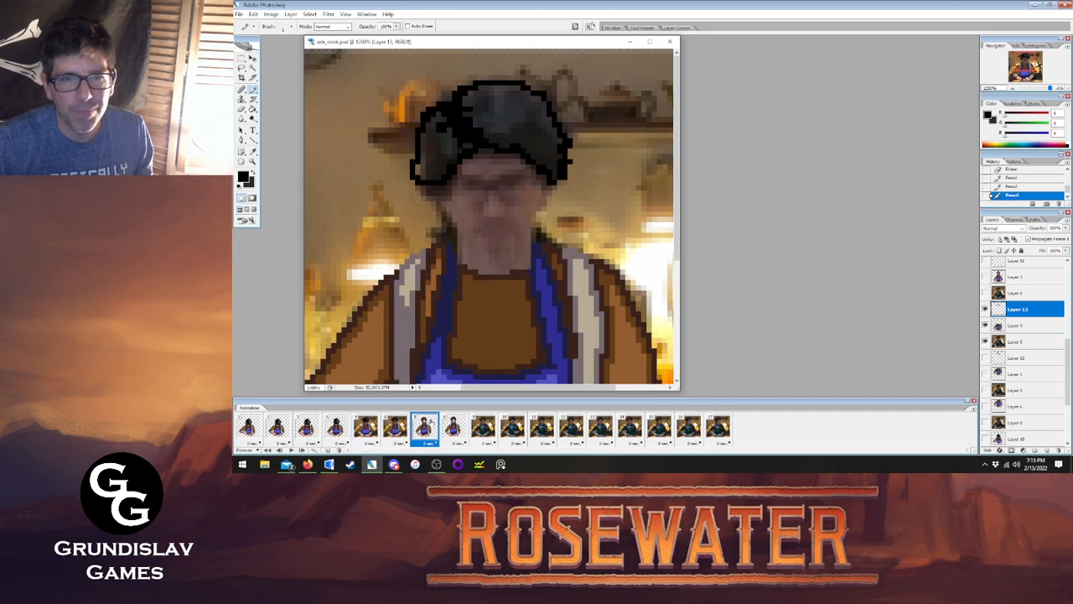
{"action": "left_click", "coordinate": [424, 428]}
{"action": "left_click", "coordinate": [395, 429]}
{"action": "left_click", "coordinate": [366, 428]}
{"action": "left_click", "coordinate": [395, 429]}
{"action": "left_click_drag", "start_coordinate": [475, 108], "coordinate": [485, 102]}
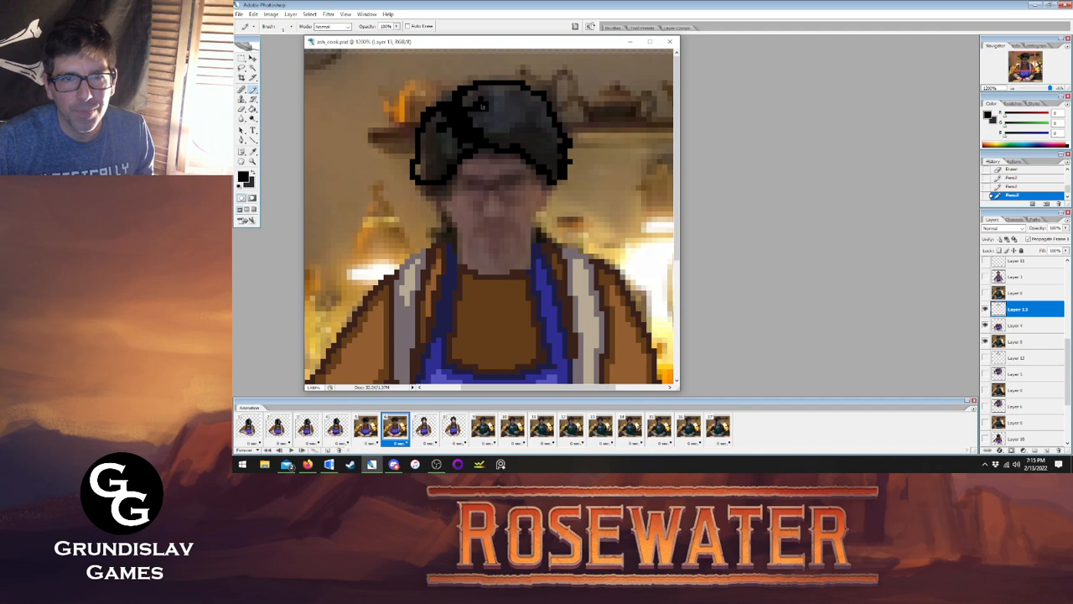
Compare the hair shadows on frame 6 with those on frames 5 and 7.
{"action": "left_click", "coordinate": [374, 428]}
{"action": "left_click", "coordinate": [395, 429]}
{"action": "left_click", "coordinate": [366, 429]}
{"action": "left_click", "coordinate": [395, 429]}
{"action": "left_click", "coordinate": [423, 428]}
{"action": "left_click", "coordinate": [395, 428]}
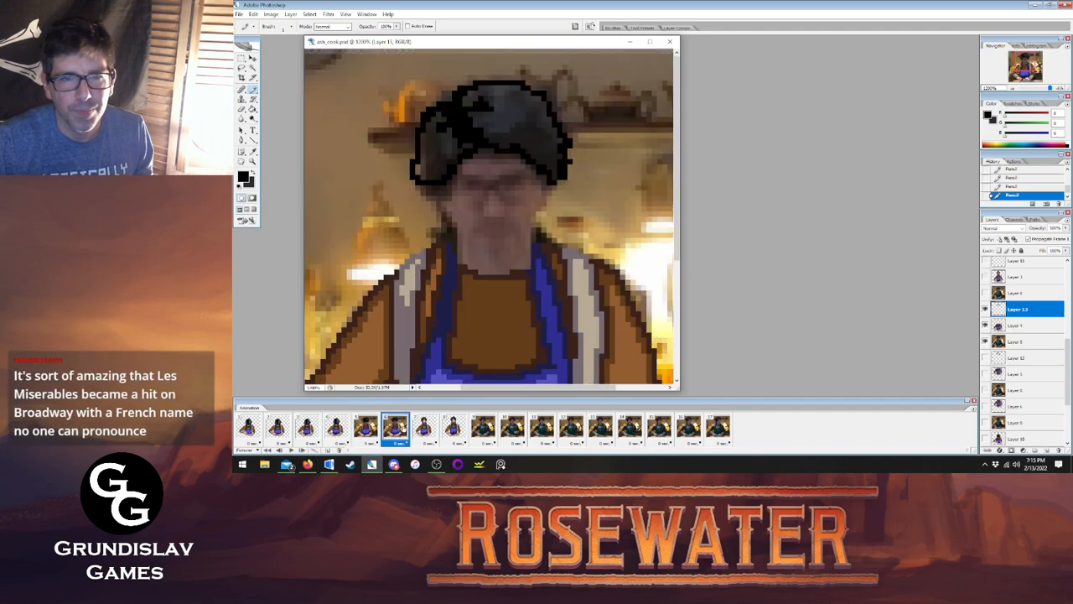
{"action": "left_click", "coordinate": [367, 428]}
{"action": "left_click", "coordinate": [395, 429]}
{"action": "left_click", "coordinate": [424, 429]}
{"action": "left_click", "coordinate": [395, 428]}
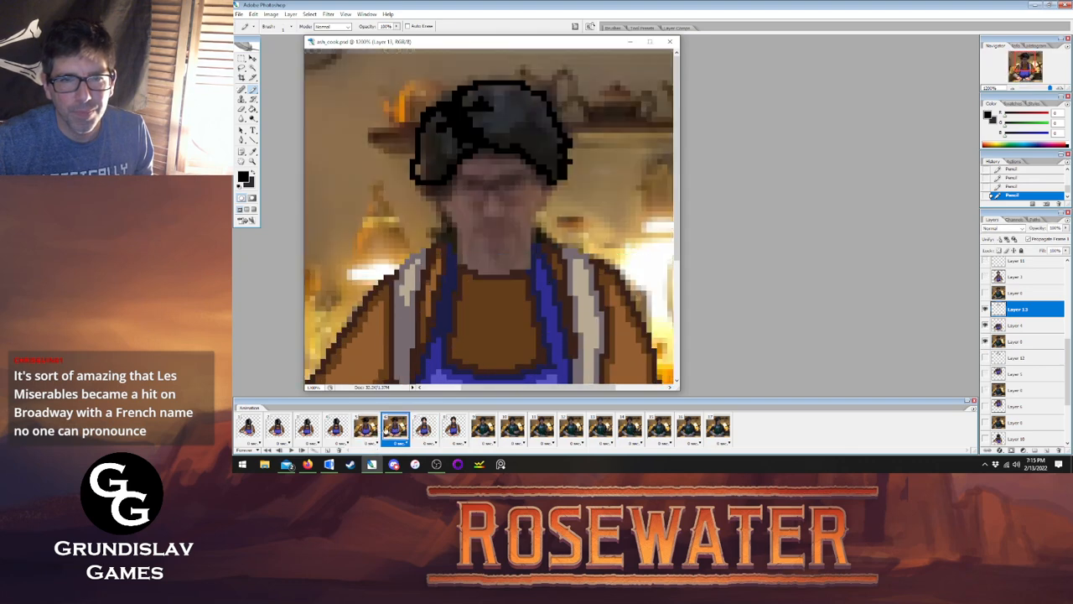
Erase a few black shading pixels inside the hair's lower-right edge on frame 5, after checking frame 4.
{"action": "left_click", "coordinate": [367, 428]}
{"action": "key", "text": "e"}
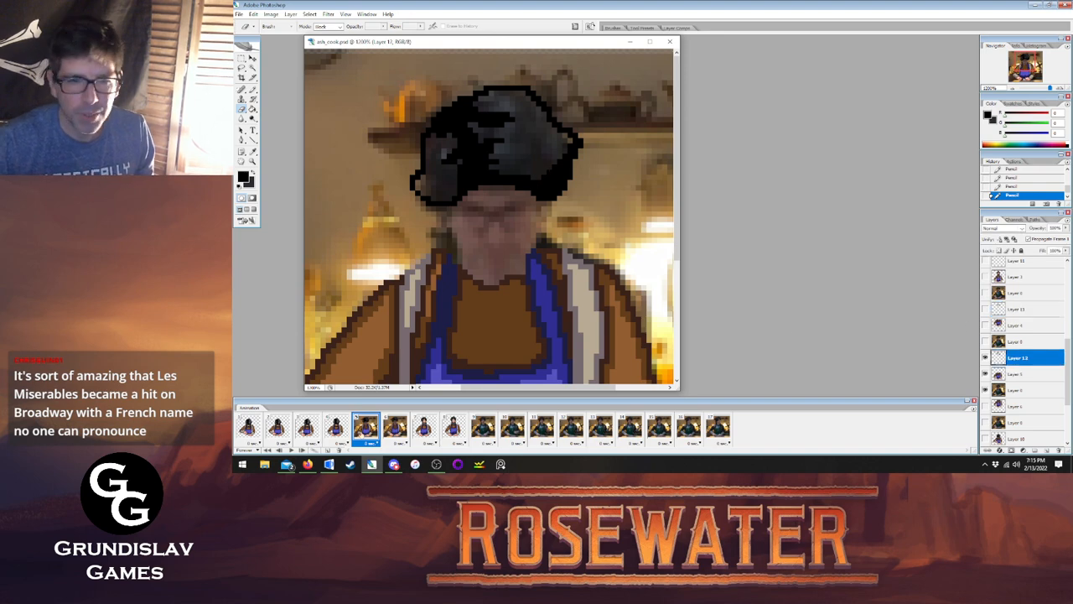
{"action": "left_click", "coordinate": [335, 429]}
{"action": "left_click", "coordinate": [366, 428]}
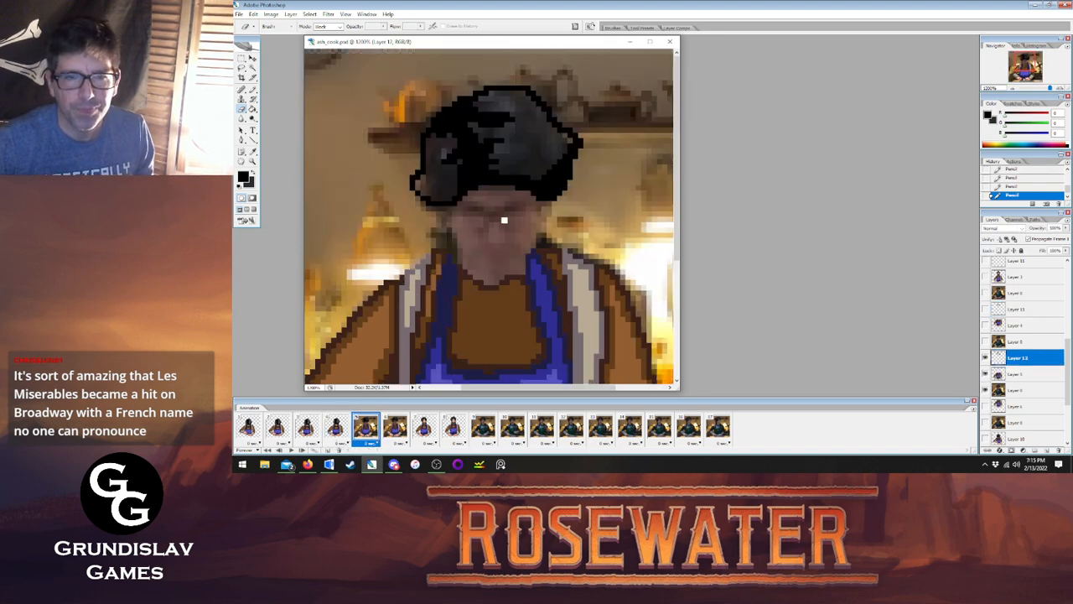
{"action": "left_click_drag", "start_coordinate": [557, 170], "coordinate": [563, 160]}
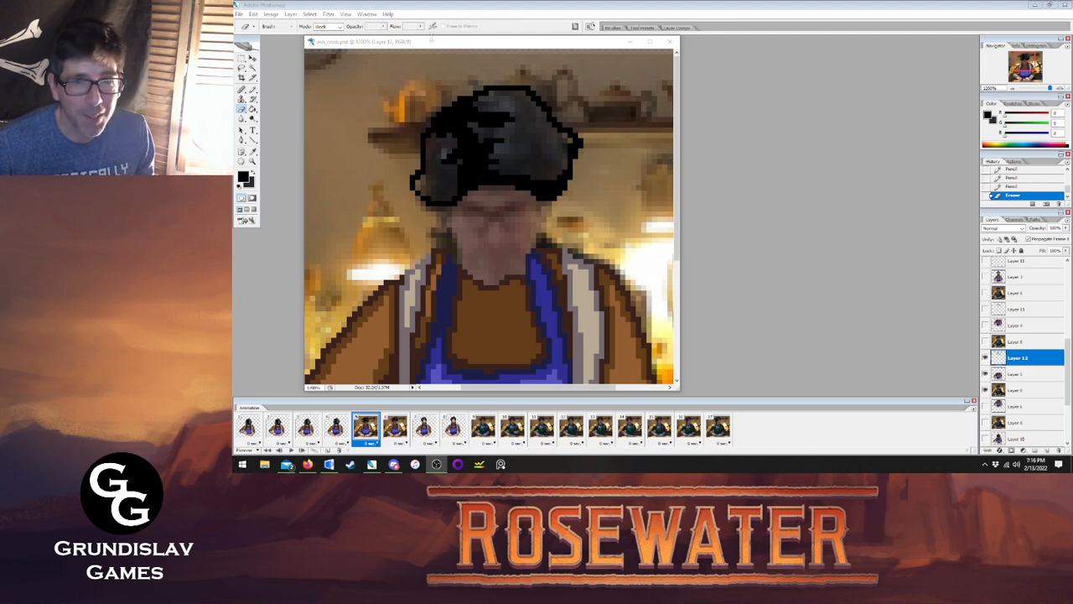
{"action": "left_click", "coordinate": [487, 43]}
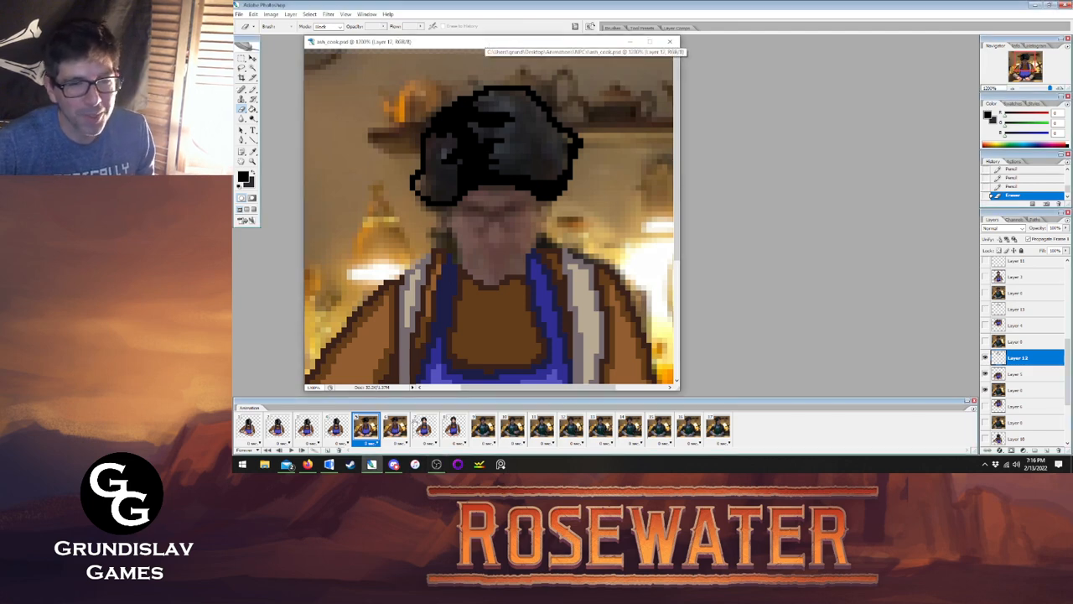
Review the hair's shape and shading continuity across frames 5, 6 and 7.
{"action": "left_click", "coordinate": [396, 427]}
{"action": "left_click", "coordinate": [369, 429]}
{"action": "left_click", "coordinate": [396, 429]}
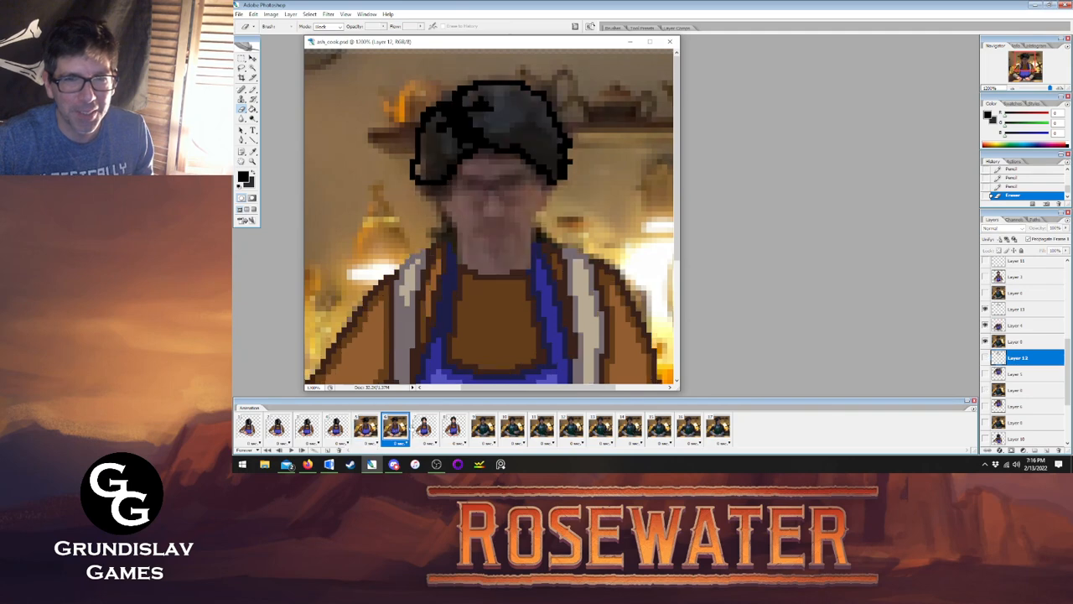
{"action": "left_click", "coordinate": [421, 426]}
{"action": "left_click", "coordinate": [404, 429]}
{"action": "left_click", "coordinate": [367, 428]}
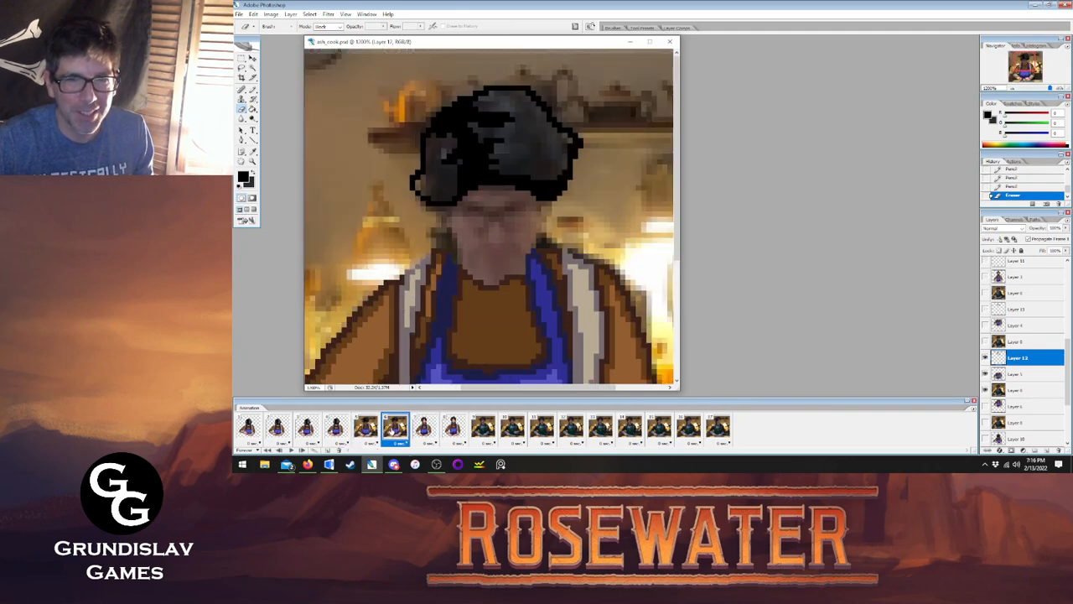
{"action": "left_click", "coordinate": [396, 428]}
{"action": "left_click", "coordinate": [367, 428]}
{"action": "left_click", "coordinate": [396, 429]}
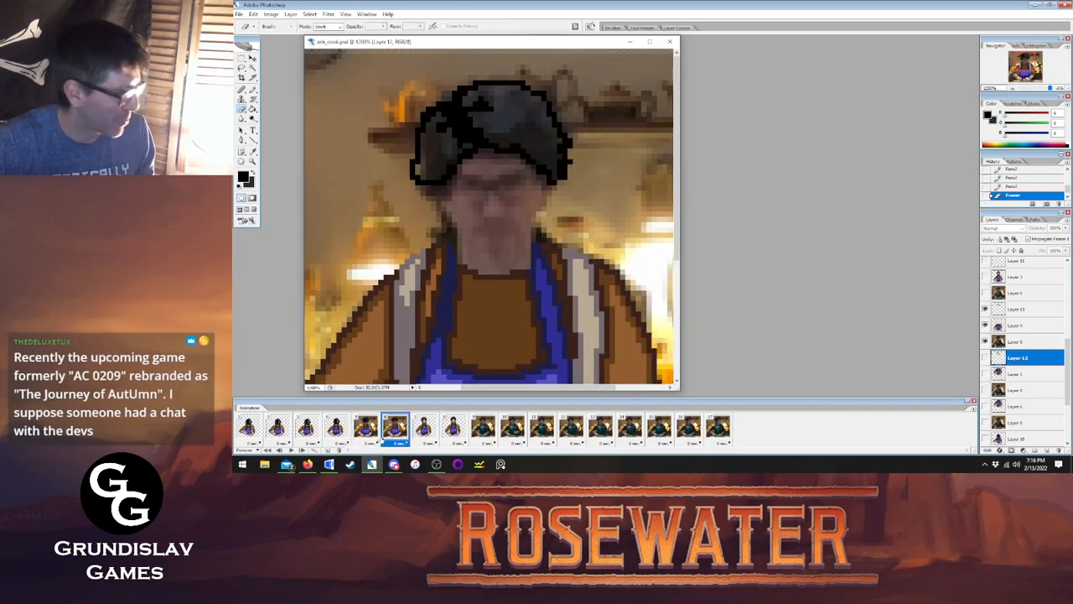
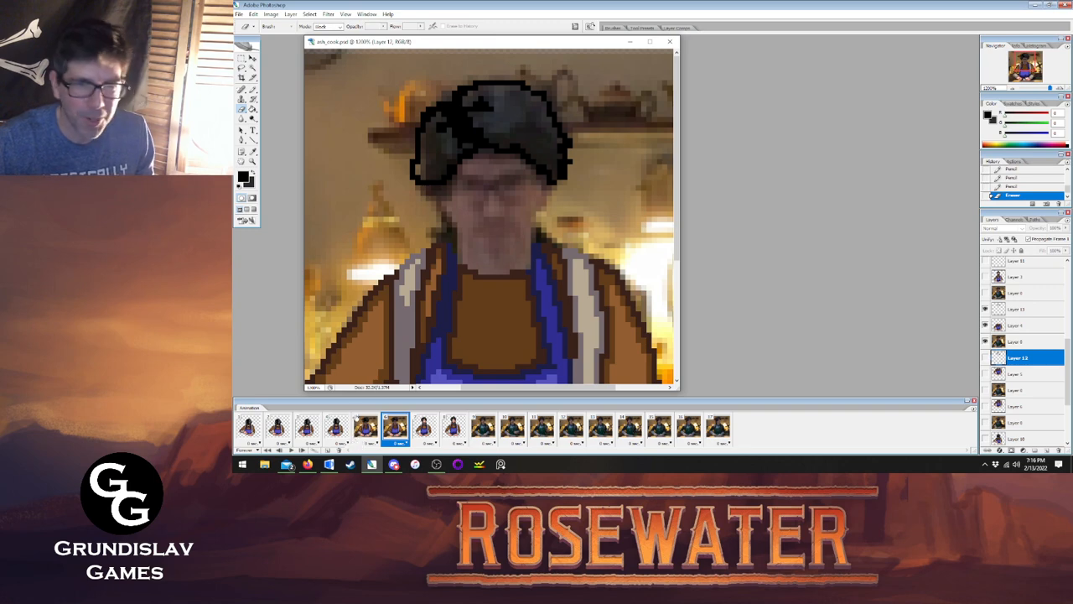
{"action": "left_click", "coordinate": [368, 430]}
{"action": "left_click", "coordinate": [395, 430]}
{"action": "left_click", "coordinate": [423, 430]}
{"action": "left_click", "coordinate": [396, 431]}
{"action": "left_click", "coordinate": [370, 432]}
{"action": "left_click", "coordinate": [392, 430]}
{"action": "left_click", "coordinate": [422, 429]}
{"action": "left_click", "coordinate": [390, 428]}
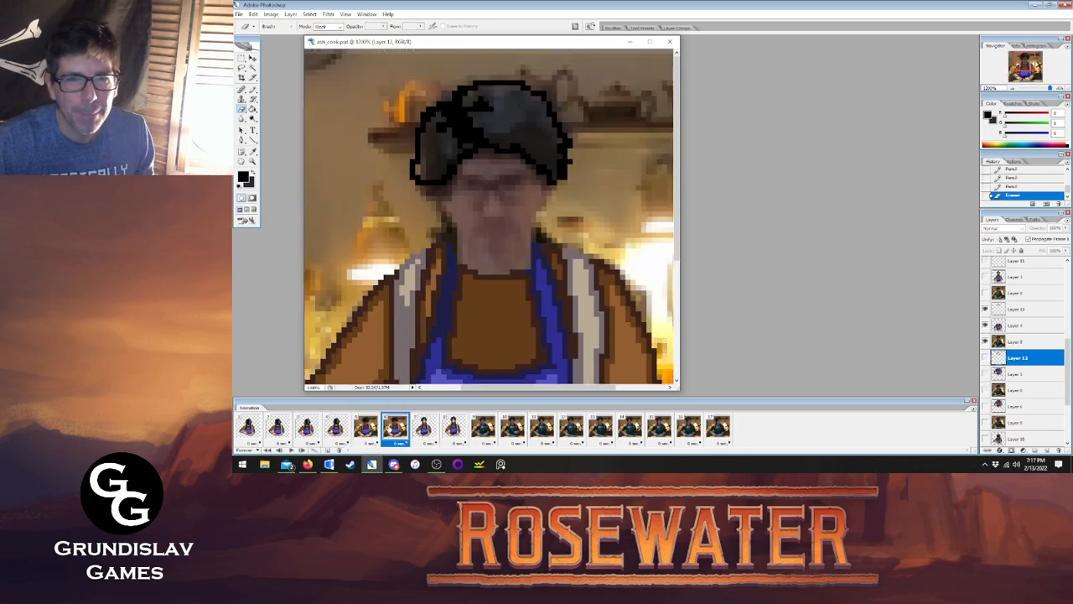
Fill both hair sections on frame 5 with the dark grey base colour, after comparing frames 4, 5 and 6.
{"action": "left_click", "coordinate": [366, 430]}
{"action": "left_click", "coordinate": [395, 429]}
{"action": "left_click", "coordinate": [366, 429]}
{"action": "left_click", "coordinate": [336, 429]}
{"action": "left_click", "coordinate": [365, 430]}
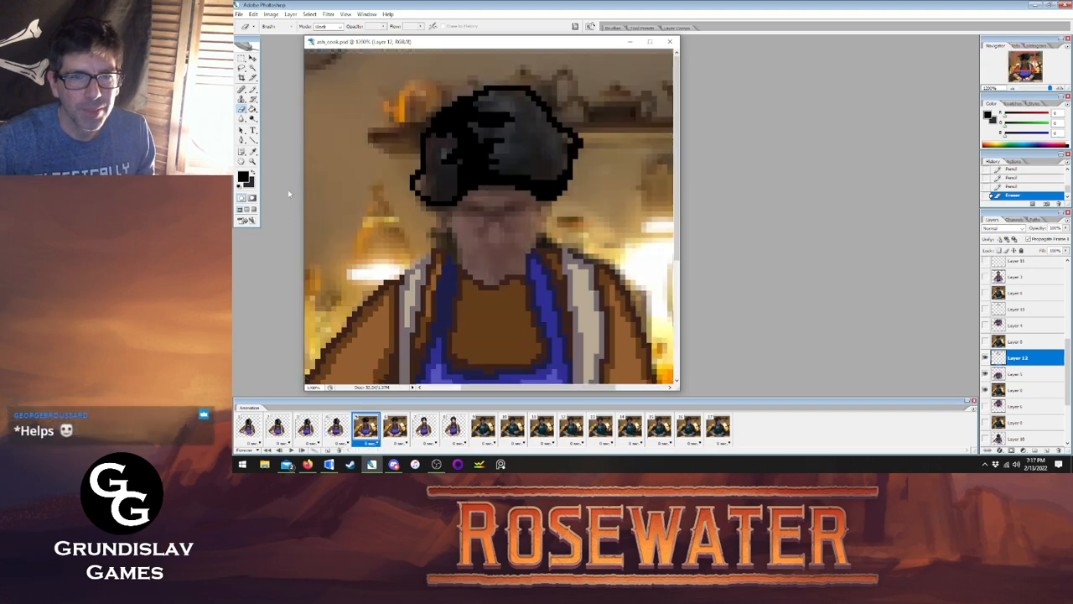
{"action": "left_click", "coordinate": [253, 151]}
{"action": "left_click", "coordinate": [252, 108]}
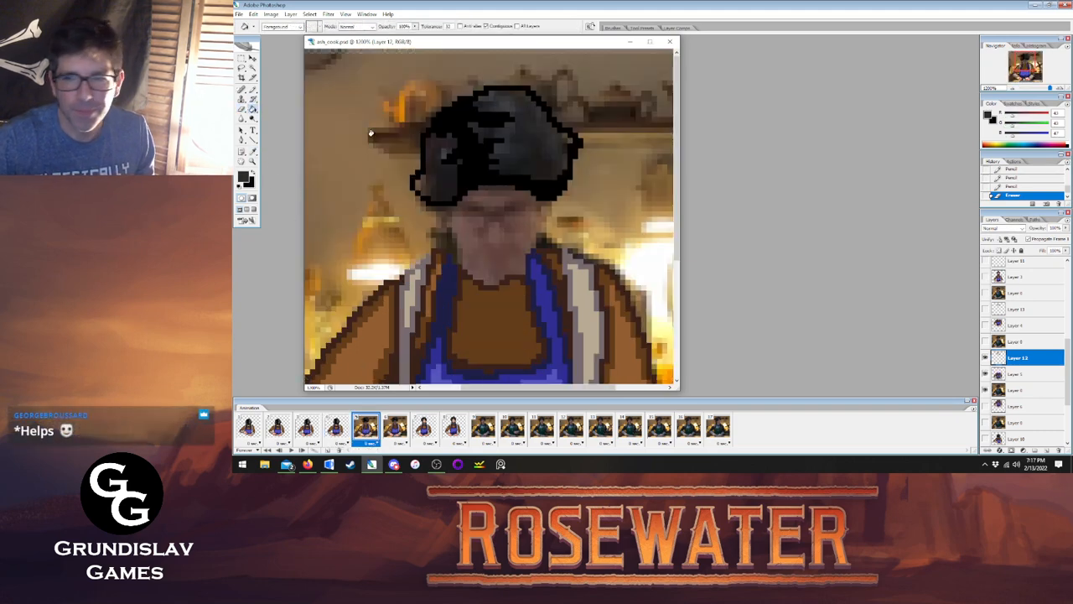
{"action": "left_click", "coordinate": [442, 176]}
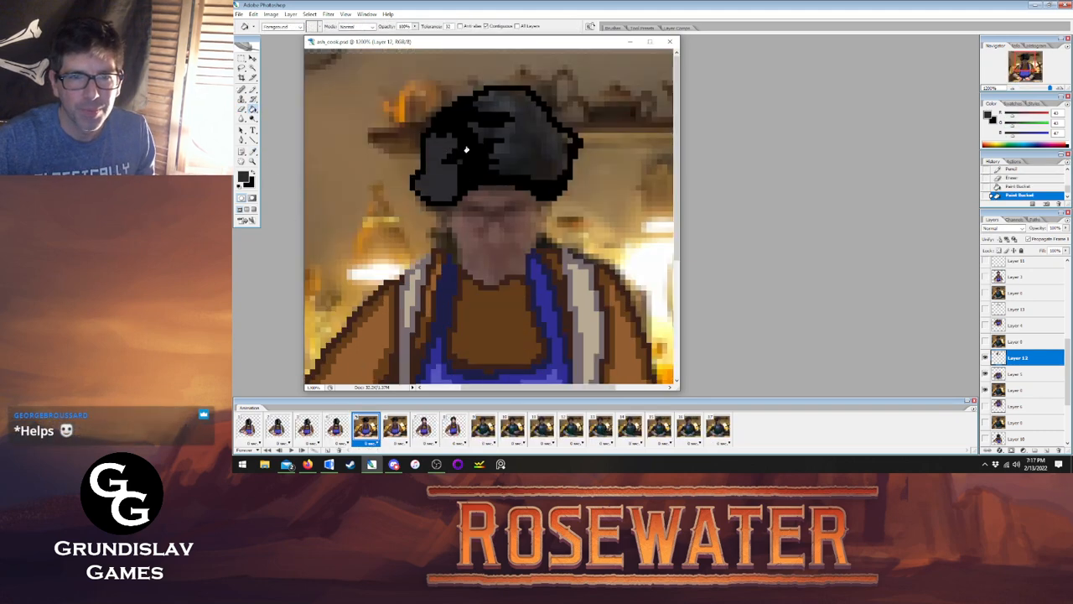
{"action": "left_click", "coordinate": [524, 148]}
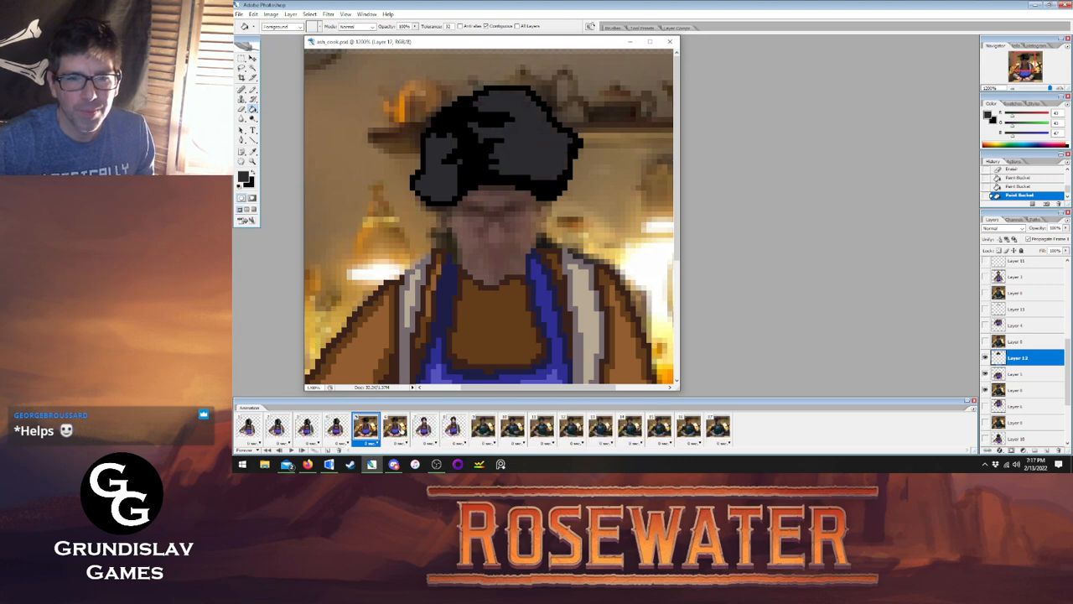
Fill both hair sections on frame 6 with the same dark grey and erase pixels at the hair's lower-right inner edge.
{"action": "left_click", "coordinate": [396, 429]}
{"action": "left_click", "coordinate": [1024, 315]}
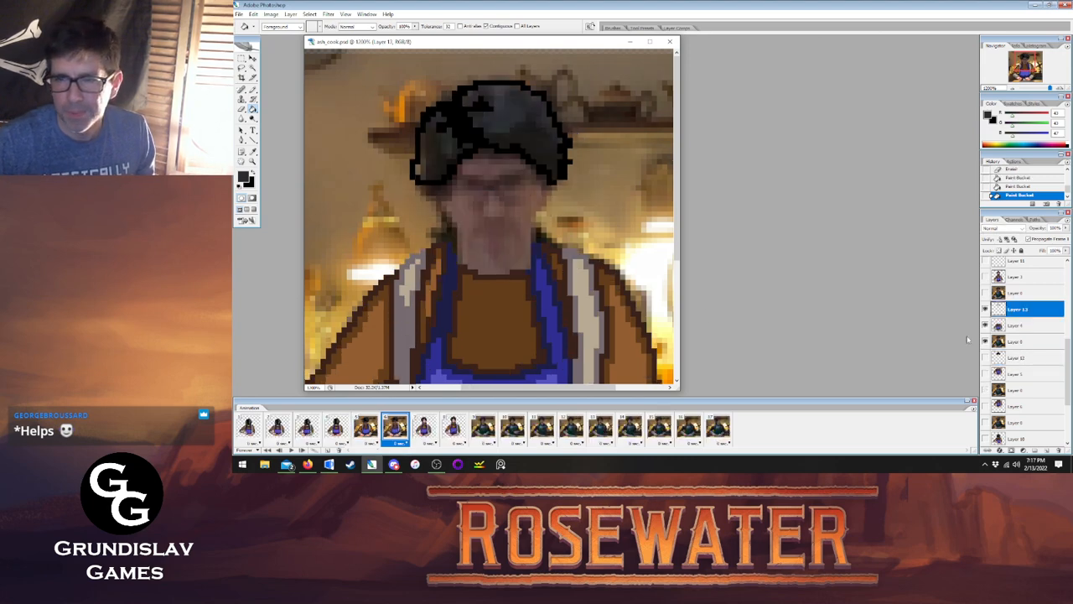
{"action": "left_click", "coordinate": [428, 150]}
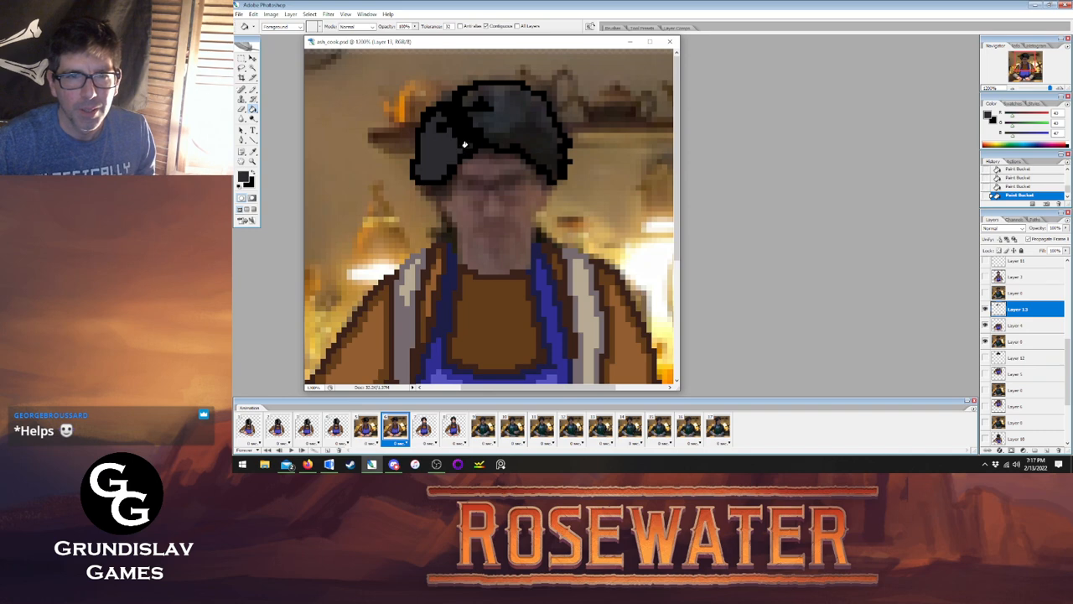
{"action": "left_click", "coordinate": [521, 128]}
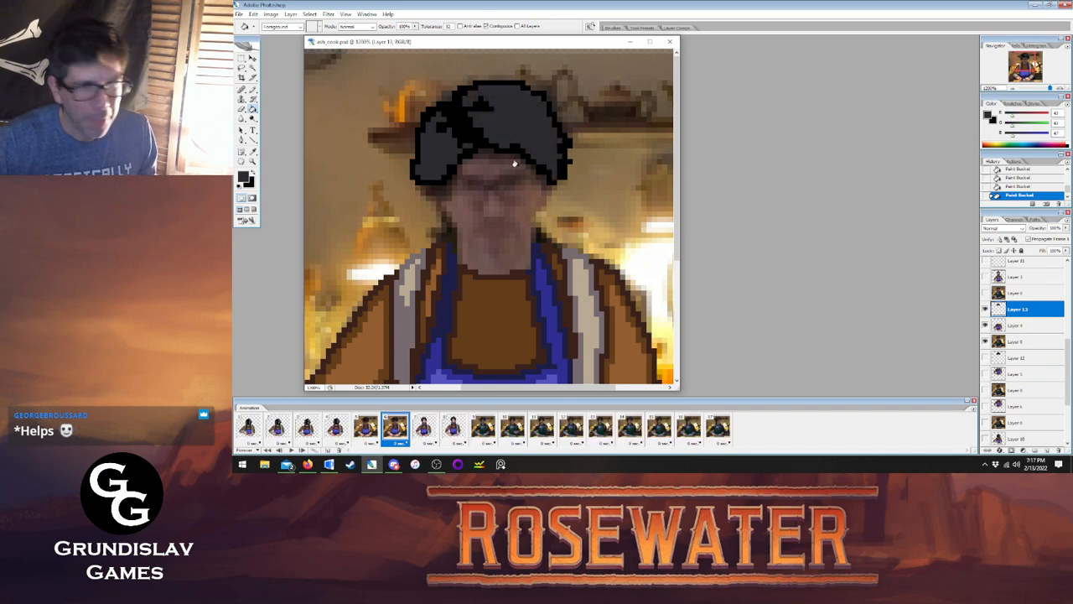
{"action": "key", "text": "b"}
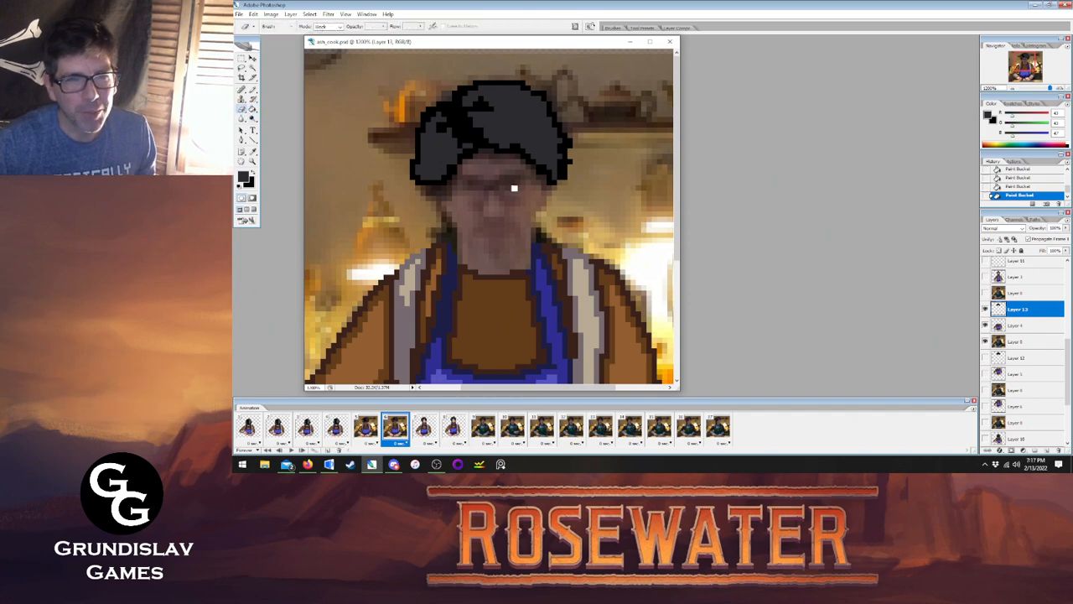
{"action": "left_click", "coordinate": [547, 183]}
{"action": "left_click", "coordinate": [540, 189]}
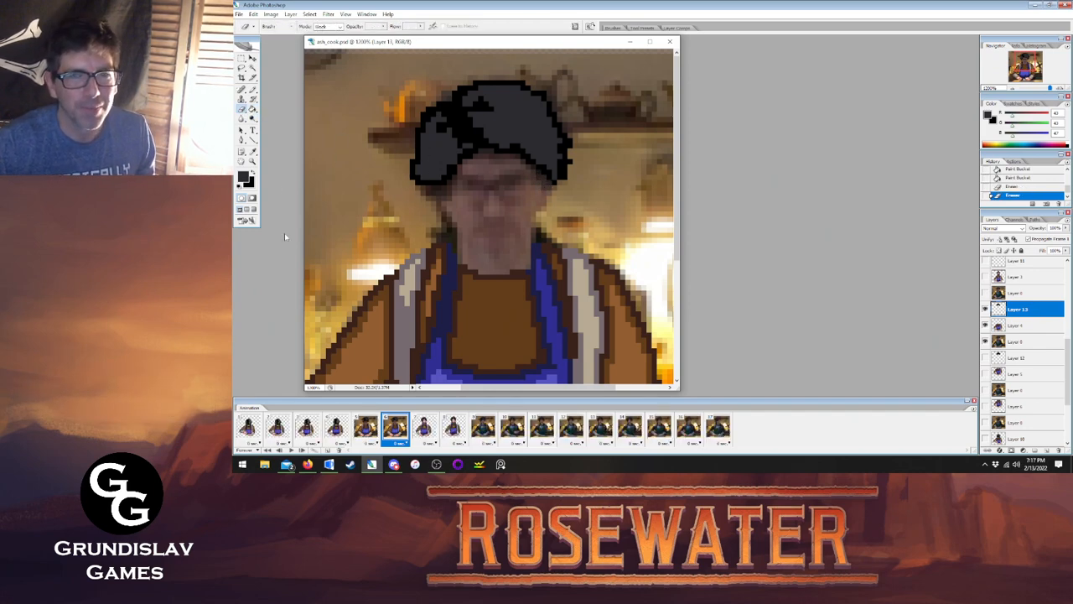
Thicken the black shadow along the lower edge of the right hair section on frame 6, after checking frames 4 to 7.
{"action": "left_click", "coordinate": [367, 428]}
{"action": "left_click", "coordinate": [395, 427]}
{"action": "left_click", "coordinate": [367, 429]}
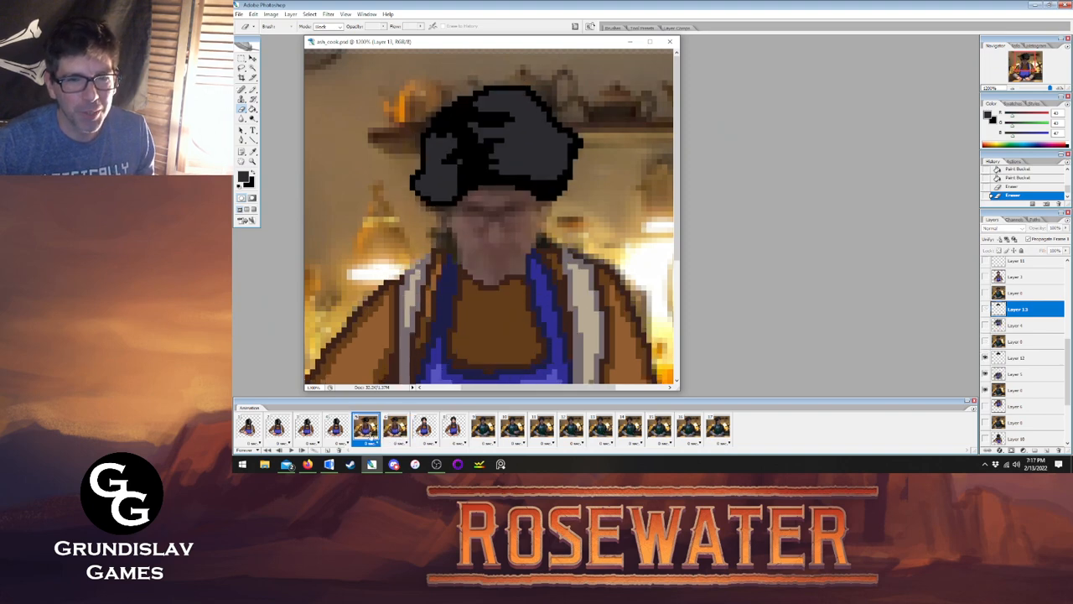
{"action": "left_click", "coordinate": [336, 428]}
{"action": "left_click", "coordinate": [366, 428]}
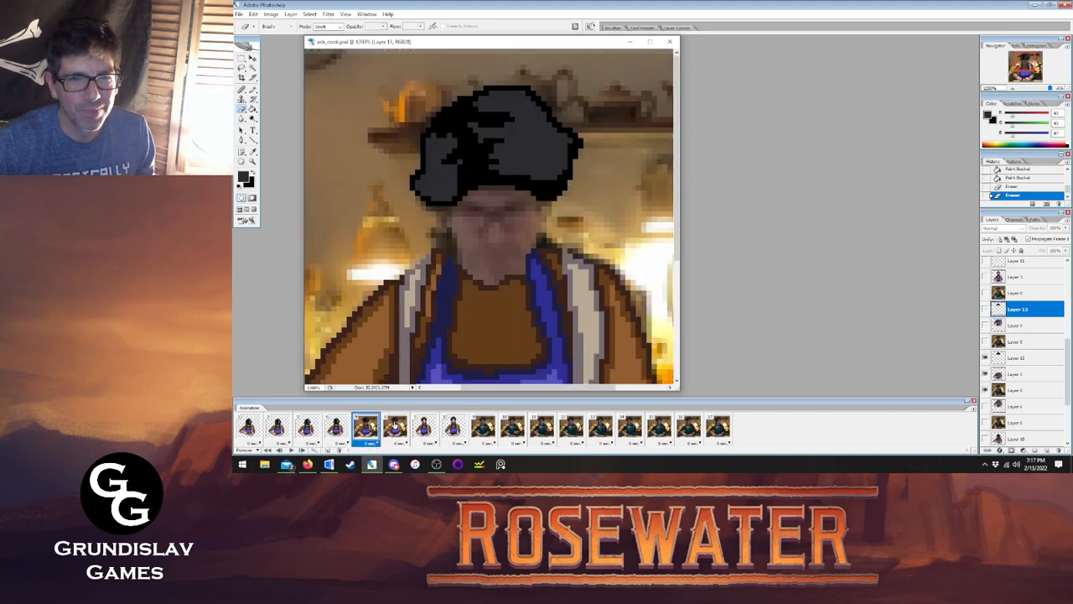
{"action": "left_click", "coordinate": [395, 427]}
{"action": "left_click", "coordinate": [423, 427]}
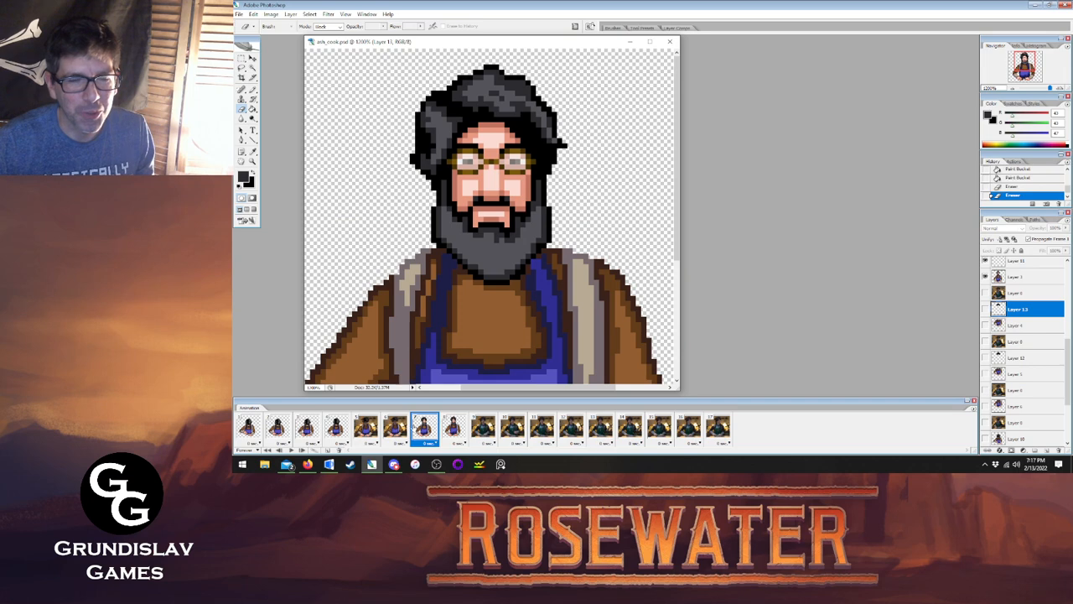
{"action": "left_click", "coordinate": [395, 427]}
{"action": "key", "text": "b"}
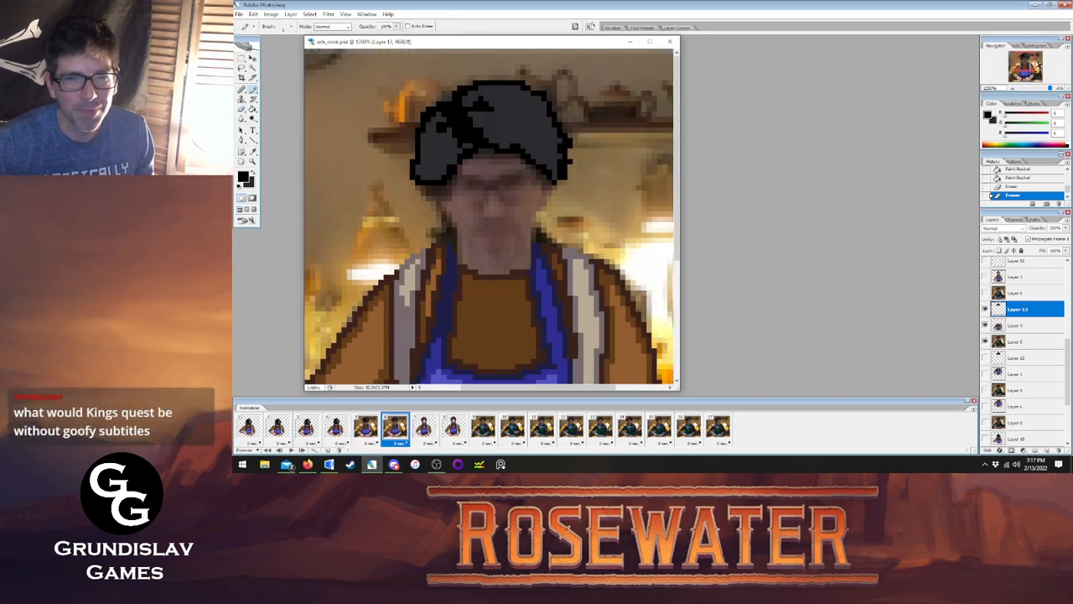
{"action": "mouse_move", "coordinate": [485, 140]}
{"action": "left_mouse_down"}
{"action": "mouse_move", "coordinate": [532, 148]}
{"action": "mouse_move", "coordinate": [560, 179]}
{"action": "left_mouse_up"}
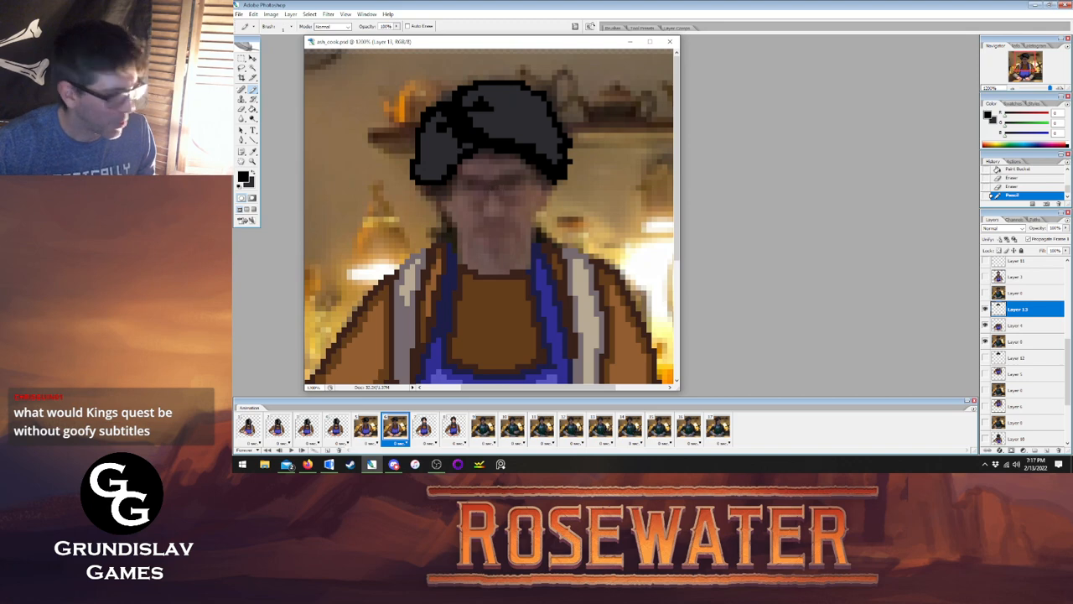
Review the hair's continuity across frames 4 to 7 and play the animation.
{"action": "left_click", "coordinate": [369, 431]}
{"action": "left_click", "coordinate": [396, 431]}
{"action": "left_click", "coordinate": [426, 432]}
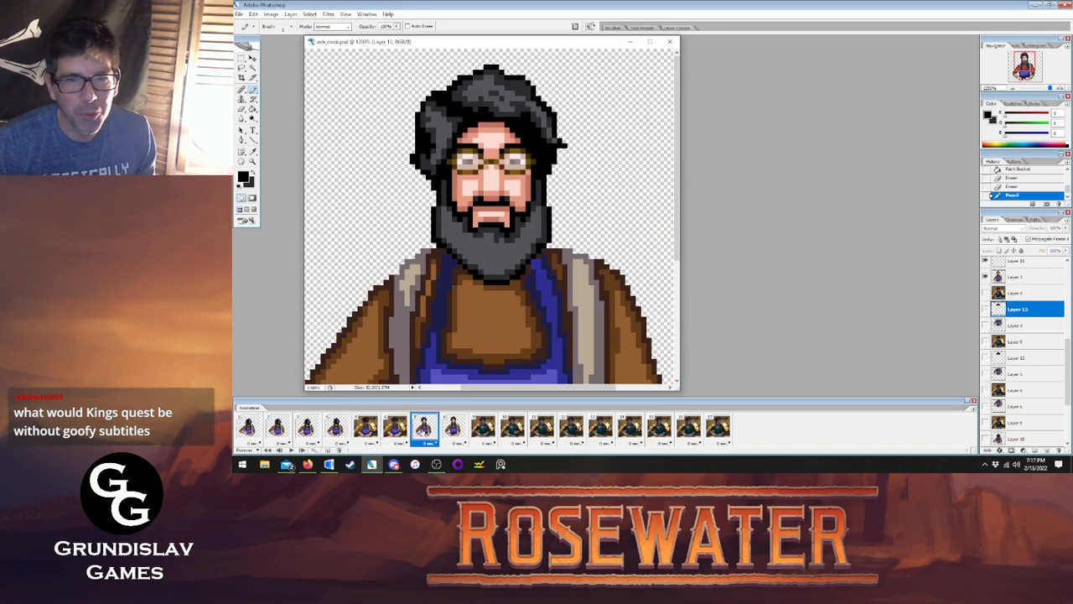
{"action": "left_click", "coordinate": [395, 430]}
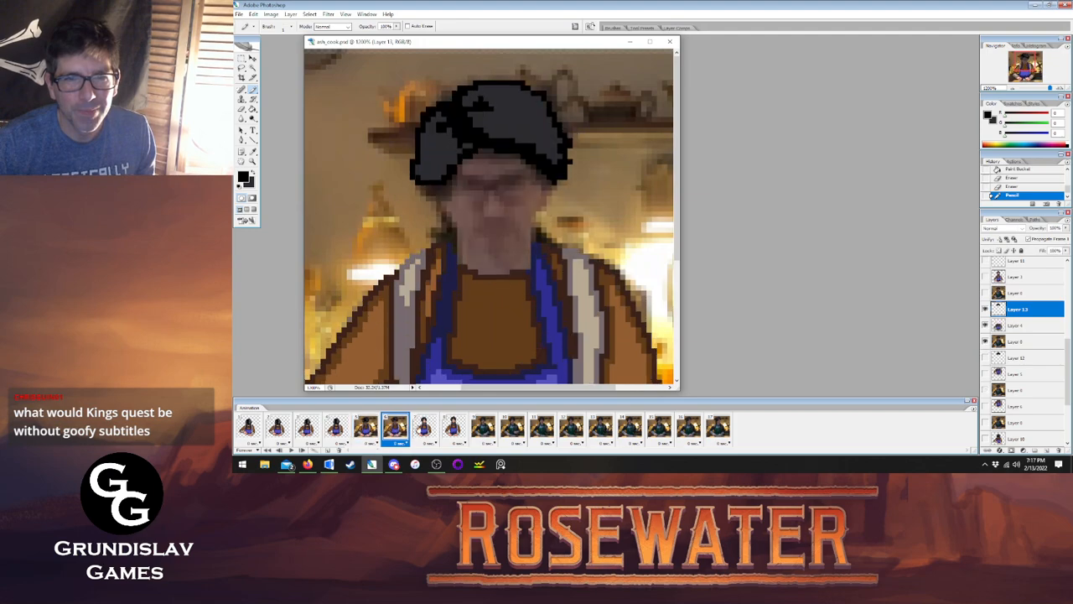
{"action": "left_click", "coordinate": [425, 430]}
{"action": "left_click", "coordinate": [336, 430]}
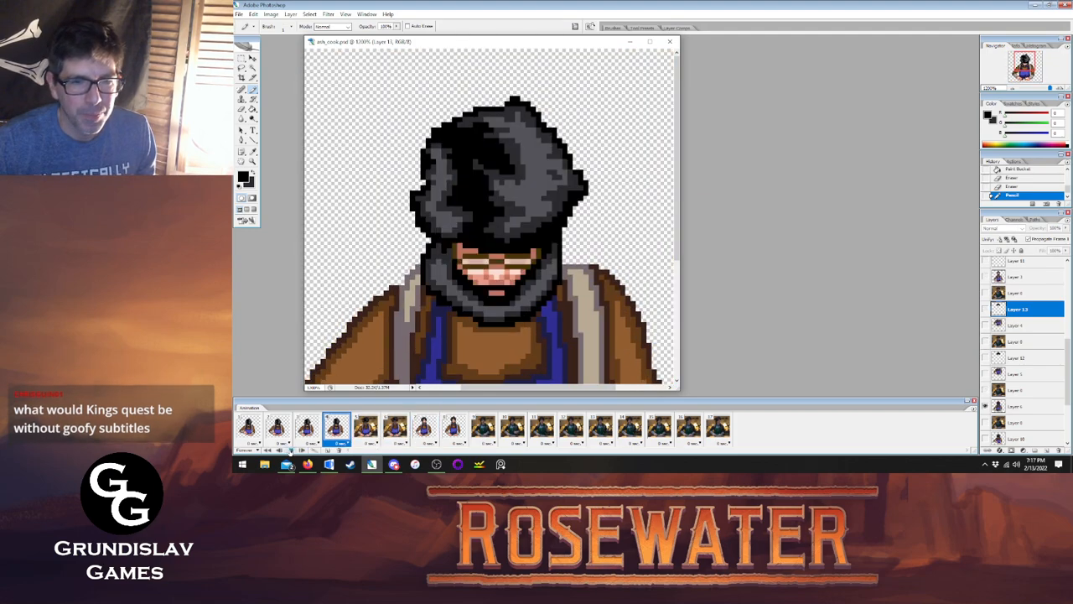
{"action": "left_click", "coordinate": [290, 450]}
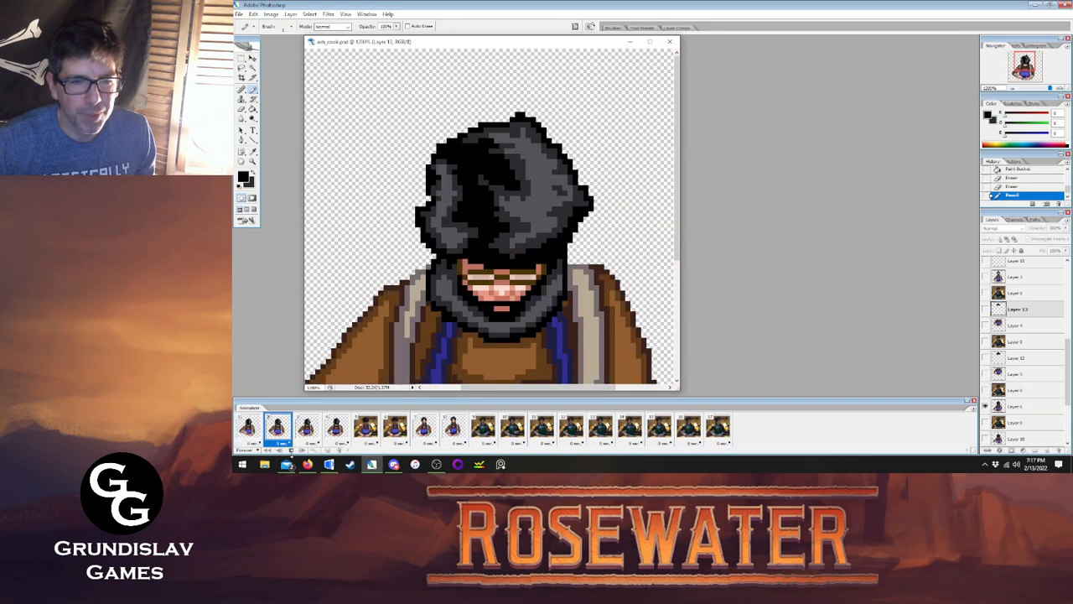
{"action": "left_click", "coordinate": [291, 452]}
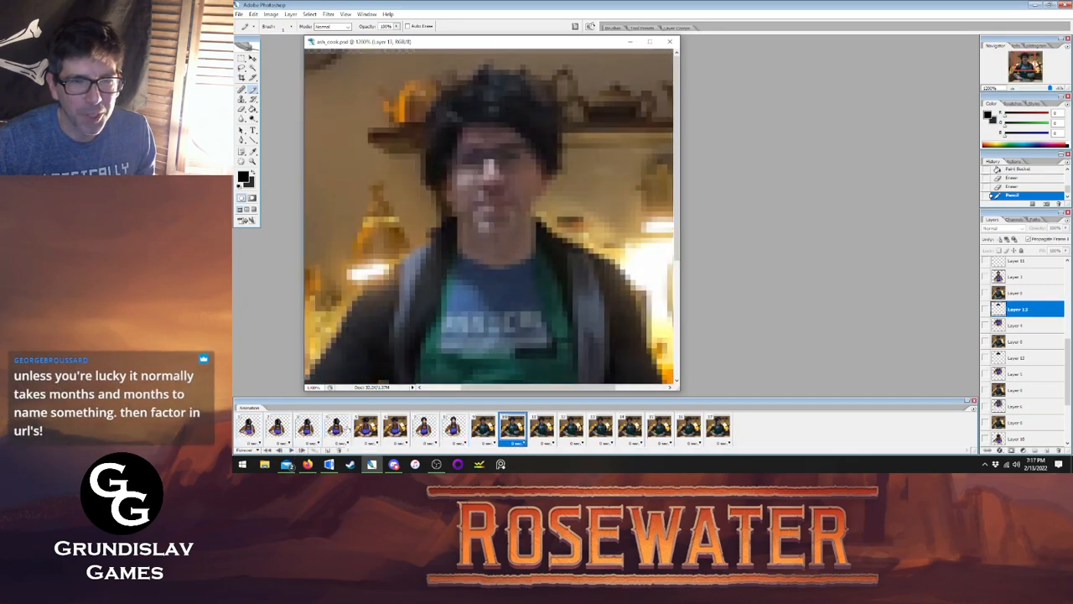
Sample the lighter grey from frame 4's hair and pencil highlights on the left hair section of frame 5.
{"action": "left_click", "coordinate": [366, 427]}
{"action": "left_click", "coordinate": [254, 152]}
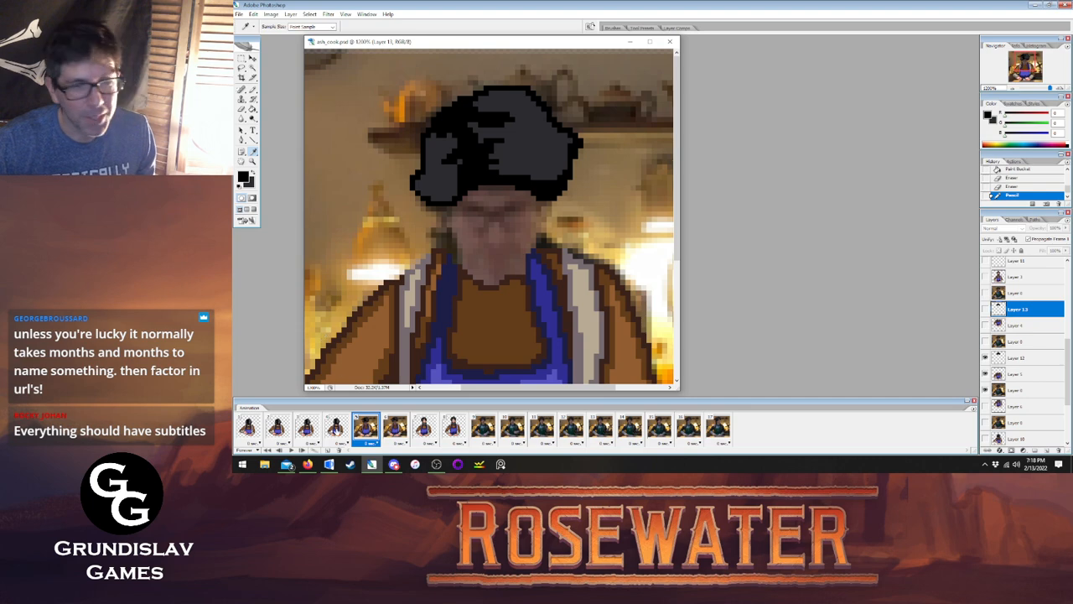
{"action": "left_click", "coordinate": [336, 428]}
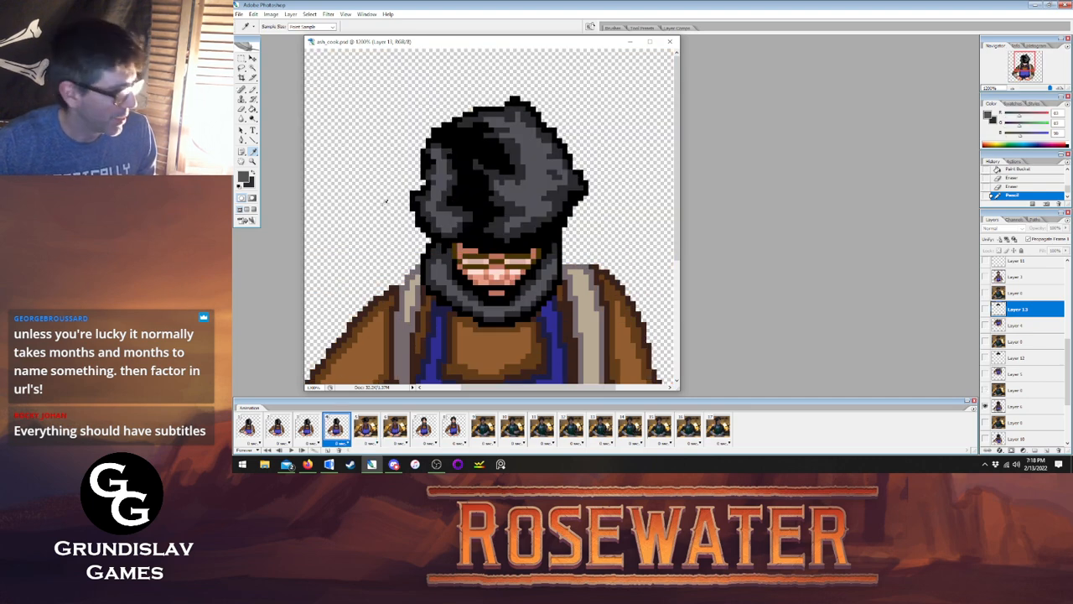
{"action": "left_click", "coordinate": [253, 89]}
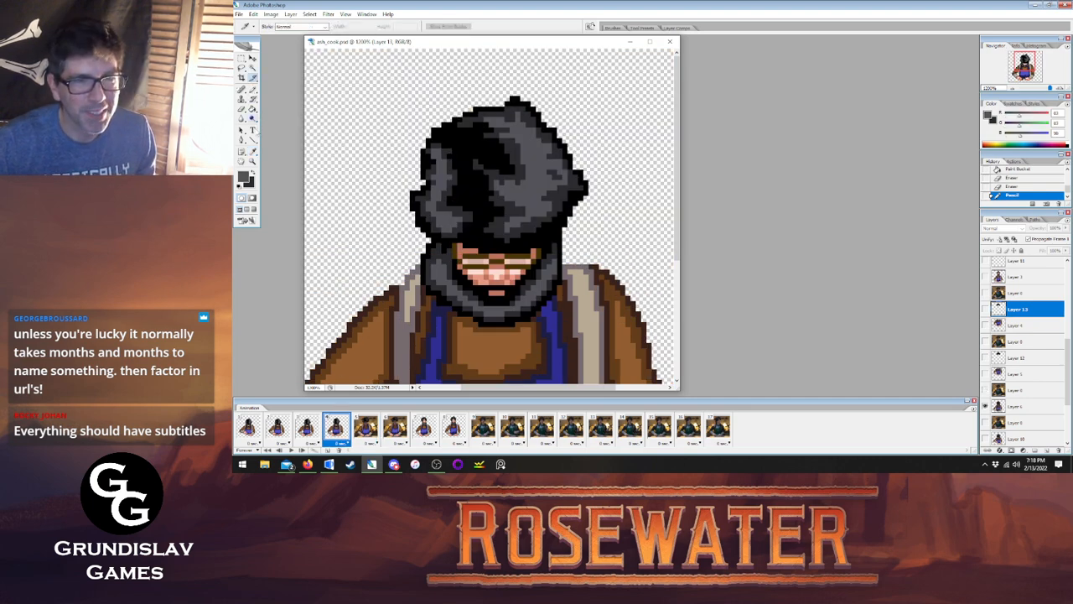
{"action": "left_click", "coordinate": [364, 428]}
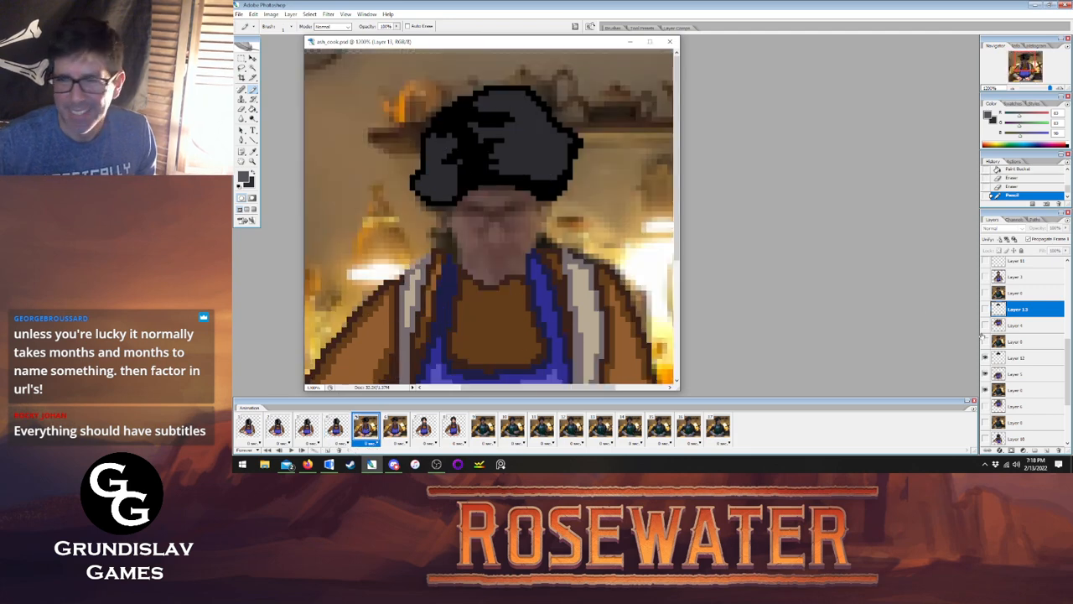
{"action": "left_click", "coordinate": [1028, 374]}
{"action": "left_click", "coordinate": [1027, 361]}
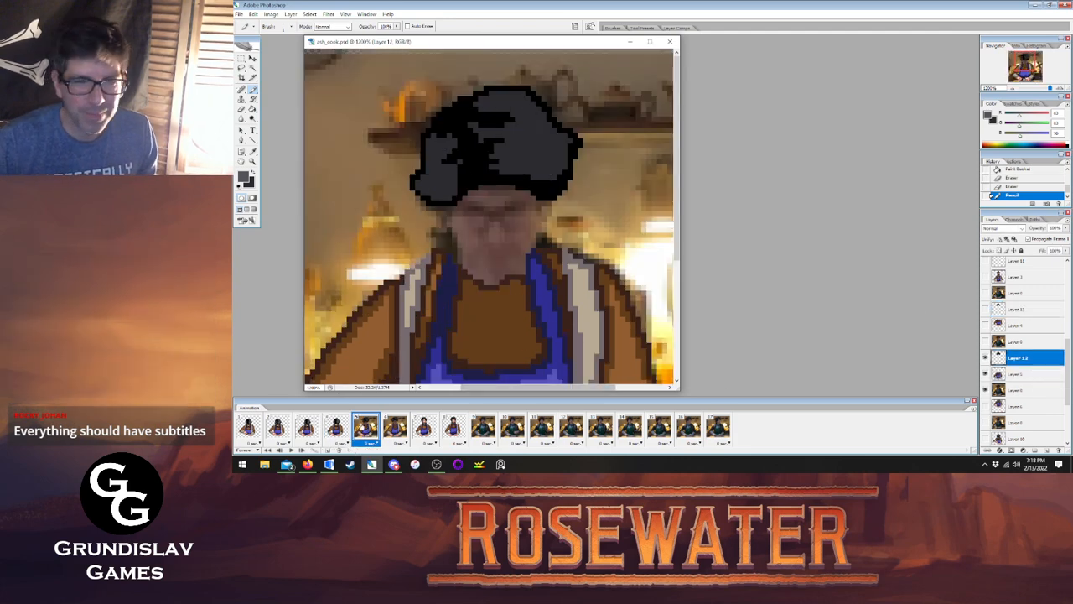
{"action": "left_click", "coordinate": [337, 430]}
{"action": "left_click", "coordinate": [359, 430]}
{"action": "mouse_move", "coordinate": [438, 190]}
{"action": "left_mouse_down"}
{"action": "mouse_move", "coordinate": [446, 179]}
{"action": "mouse_move", "coordinate": [426, 181]}
{"action": "mouse_move", "coordinate": [446, 143]}
{"action": "mouse_move", "coordinate": [442, 179]}
{"action": "left_mouse_up"}
Draw lighter grey highlight strands across the right and upper hair on frame 5, following the highlights on frame 4.
{"action": "left_click", "coordinate": [341, 427]}
{"action": "left_click", "coordinate": [359, 427]}
{"action": "left_click", "coordinate": [341, 428]}
{"action": "left_click", "coordinate": [360, 427]}
{"action": "left_click", "coordinate": [341, 428]}
{"action": "left_click", "coordinate": [360, 427]}
{"action": "mouse_move", "coordinate": [510, 169]}
{"action": "left_mouse_down"}
{"action": "mouse_move", "coordinate": [549, 153]}
{"action": "mouse_move", "coordinate": [513, 150]}
{"action": "mouse_move", "coordinate": [551, 146]}
{"action": "mouse_move", "coordinate": [548, 138]}
{"action": "mouse_move", "coordinate": [507, 132]}
{"action": "mouse_move", "coordinate": [536, 130]}
{"action": "left_mouse_up"}
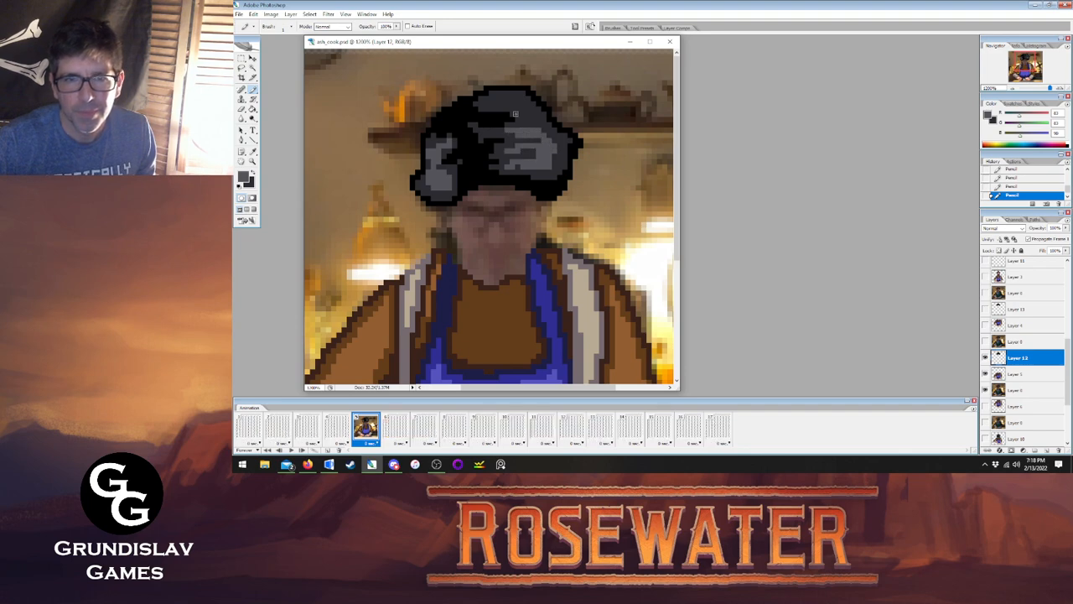
{"action": "mouse_move", "coordinate": [490, 102]}
{"action": "left_mouse_down"}
{"action": "mouse_move", "coordinate": [523, 110]}
{"action": "mouse_move", "coordinate": [558, 141]}
{"action": "mouse_move", "coordinate": [489, 131]}
{"action": "mouse_move", "coordinate": [515, 131]}
{"action": "left_mouse_up"}
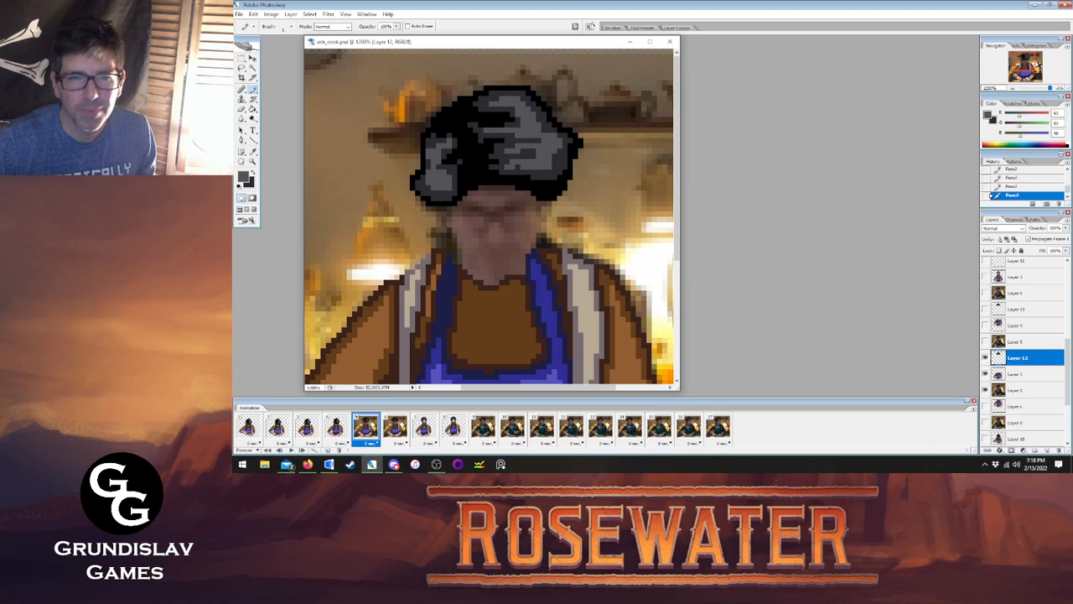
Fill in more lighter grey in the lower-right hair highlights on frame 5, comparing with frame 4.
{"action": "left_click", "coordinate": [337, 426]}
{"action": "left_click", "coordinate": [365, 427]}
{"action": "left_click", "coordinate": [337, 426]}
{"action": "left_click", "coordinate": [366, 427]}
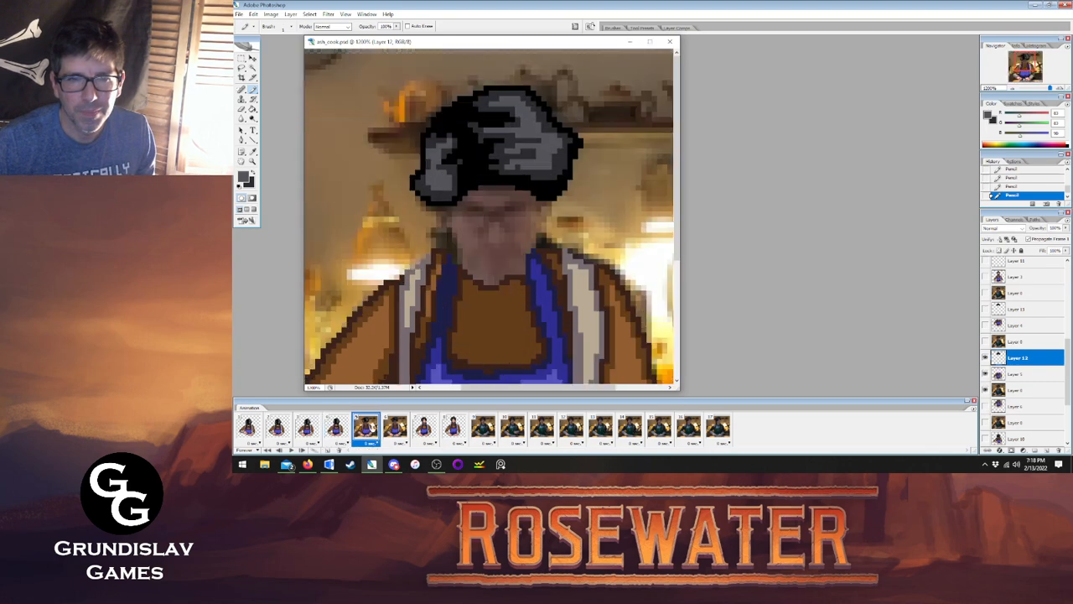
{"action": "left_click_drag", "start_coordinate": [516, 165], "coordinate": [541, 159]}
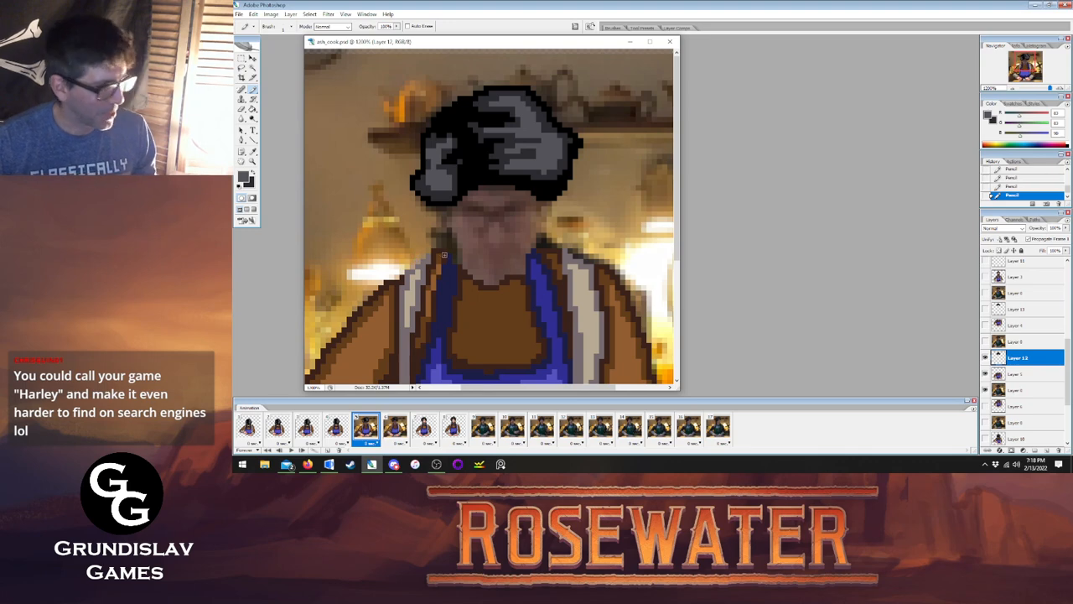
{"action": "left_click", "coordinate": [341, 429]}
{"action": "left_click", "coordinate": [363, 428]}
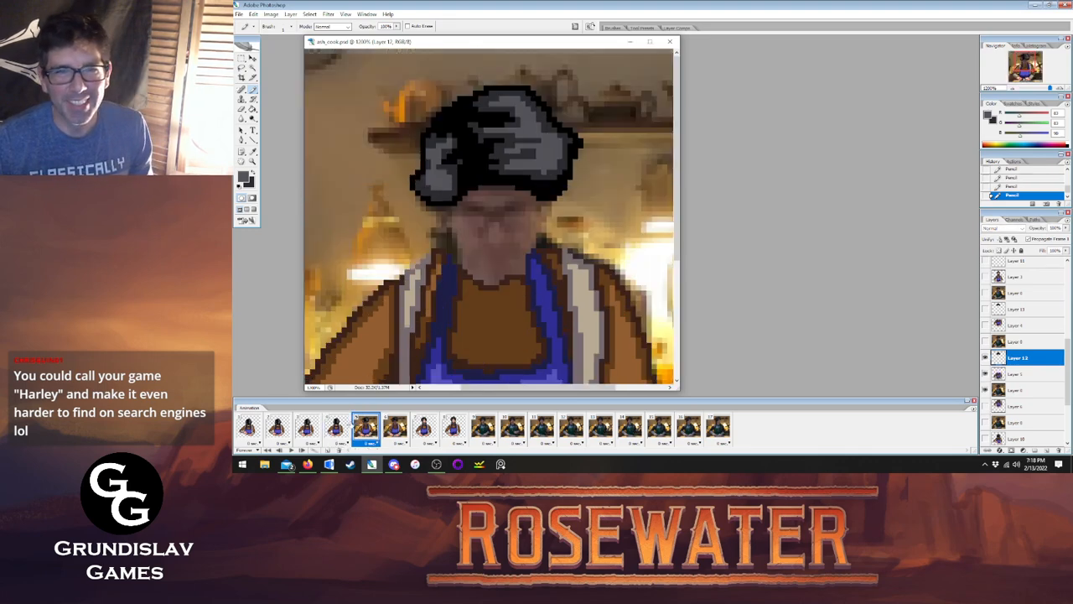
{"action": "left_click", "coordinate": [341, 428]}
{"action": "left_click", "coordinate": [362, 428]}
Pencil lighter grey highlights on the left hair section of frame 6, using frame 5 as reference.
{"action": "left_click", "coordinate": [393, 428]}
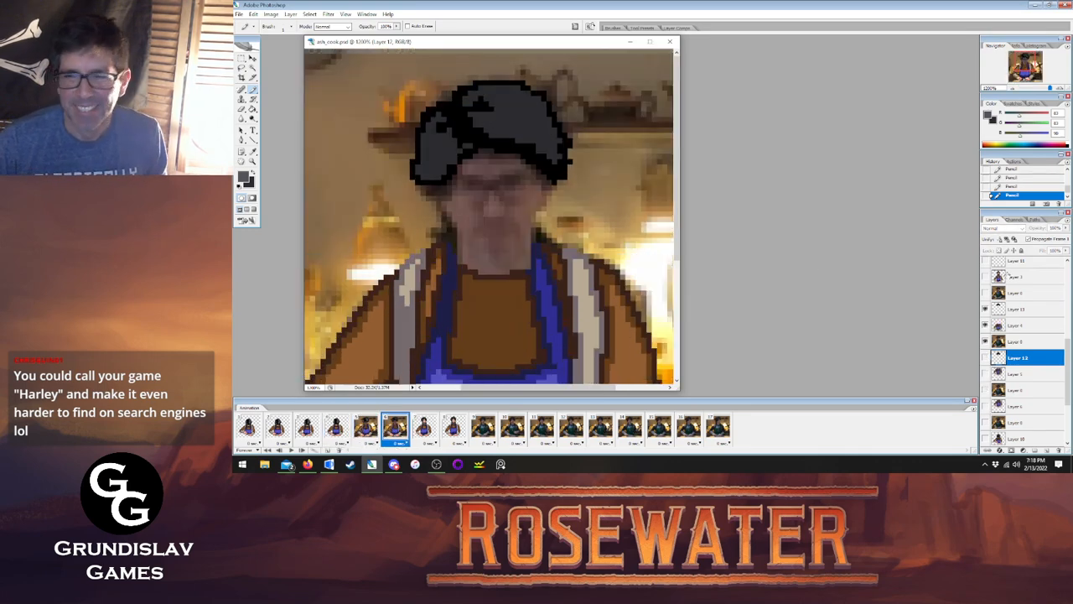
{"action": "left_click", "coordinate": [1023, 310]}
{"action": "left_click", "coordinate": [367, 427]}
{"action": "left_click", "coordinate": [394, 428]}
{"action": "left_click_drag", "start_coordinate": [435, 166], "coordinate": [447, 146]}
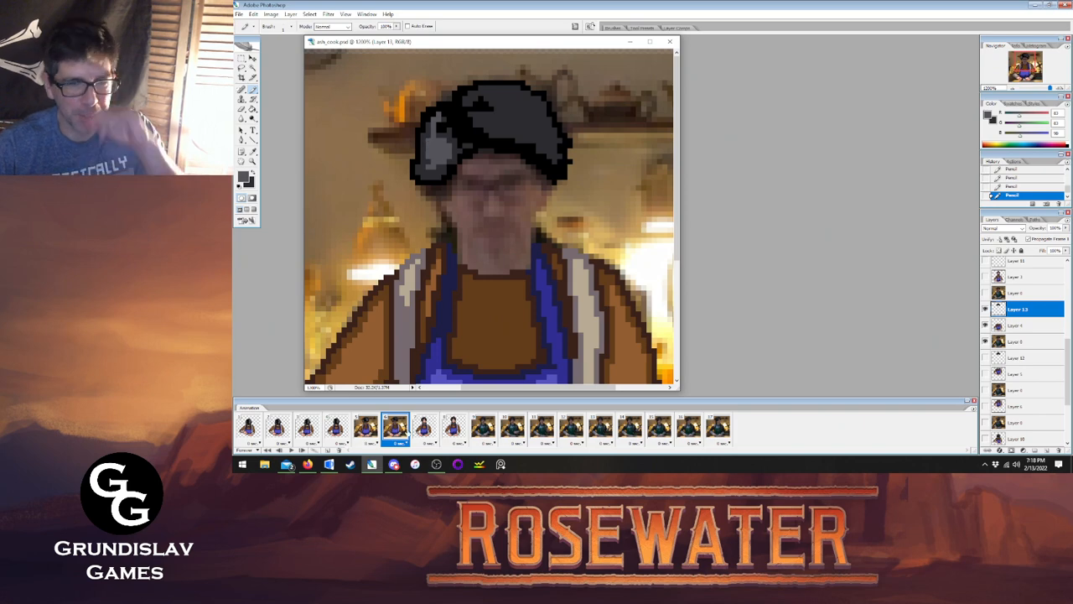
Draw lighter grey highlights across the upper and right hair on frame 6, guided by frames 5 and 7.
{"action": "left_click", "coordinate": [423, 427]}
{"action": "left_click", "coordinate": [391, 423]}
{"action": "left_click", "coordinate": [365, 426]}
{"action": "left_click", "coordinate": [394, 426]}
{"action": "left_click", "coordinate": [423, 427]}
{"action": "left_click", "coordinate": [394, 426]}
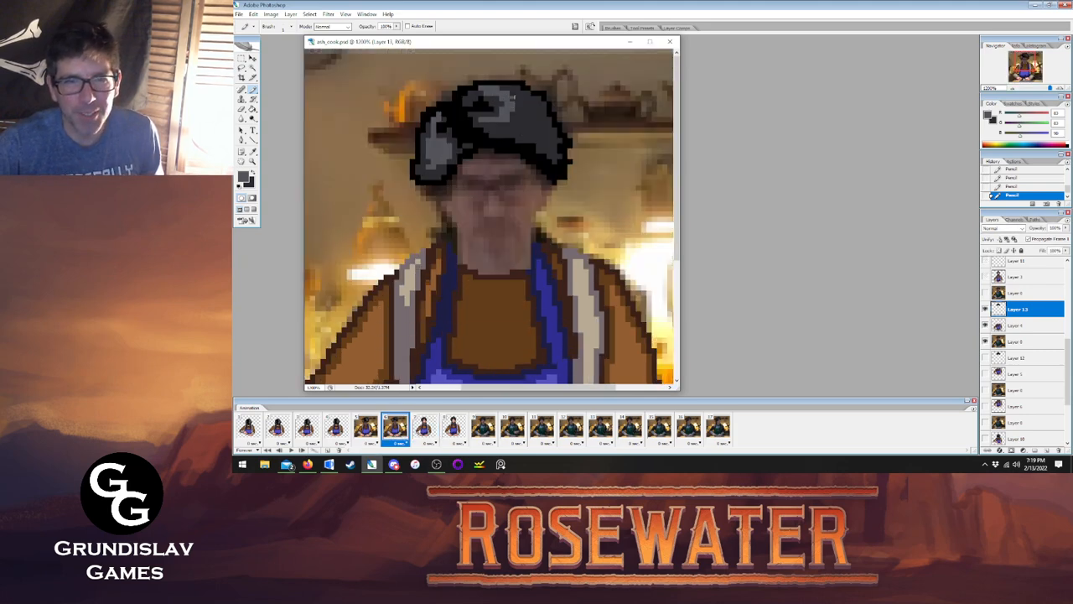
{"action": "left_click_drag", "start_coordinate": [517, 114], "coordinate": [549, 129]}
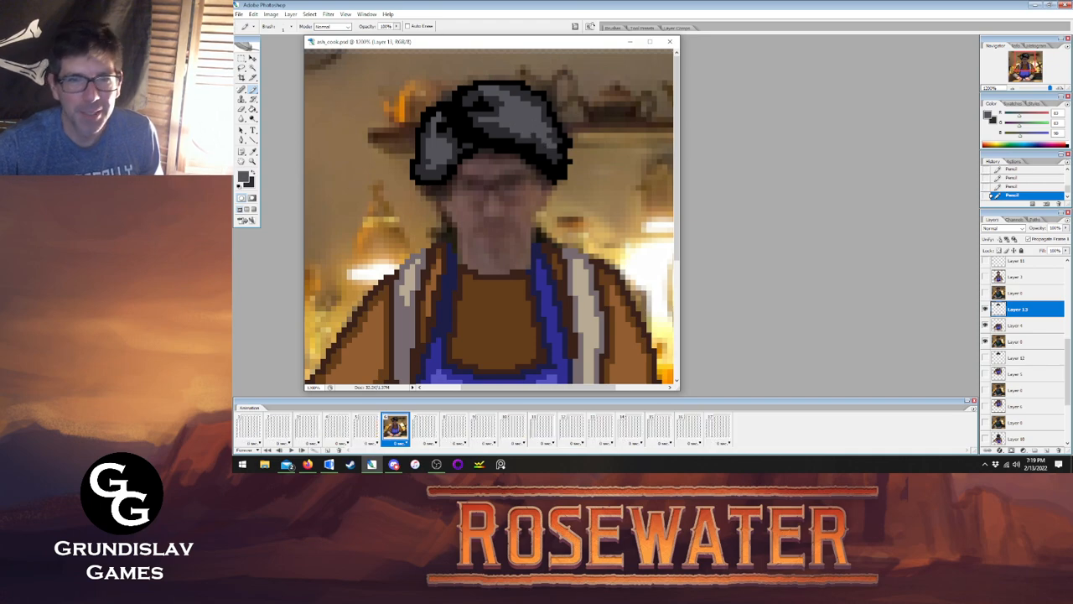
Compare the hair highlights on frames 5, 6 and 7 and play the animation to check their continuity.
{"action": "left_click", "coordinate": [424, 428]}
{"action": "left_click", "coordinate": [395, 427]}
{"action": "left_click", "coordinate": [424, 427]}
{"action": "left_click", "coordinate": [395, 427]}
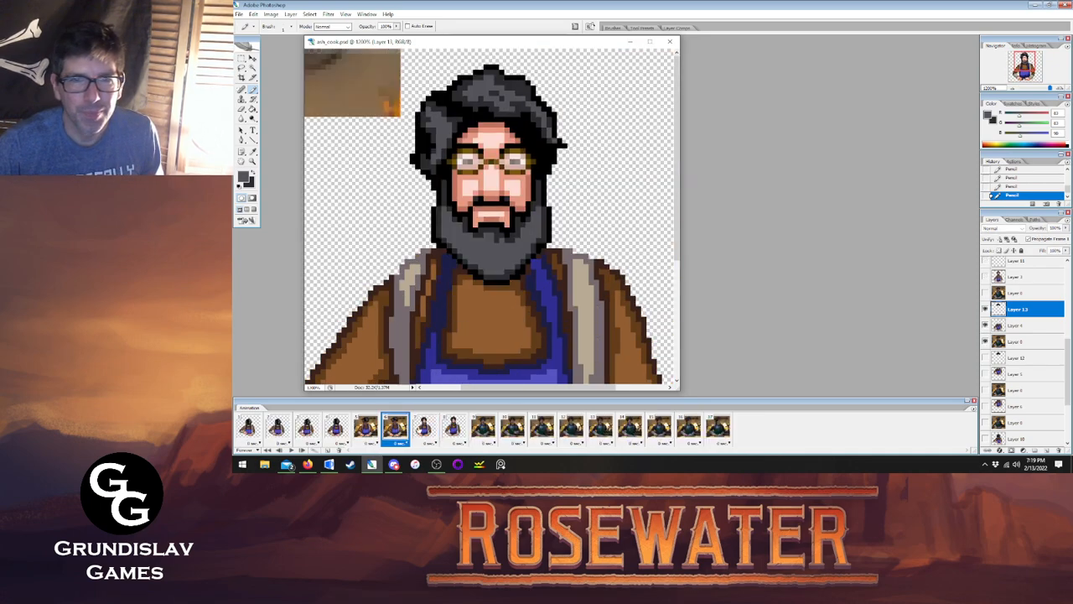
{"action": "left_click", "coordinate": [424, 428]}
{"action": "left_click", "coordinate": [366, 428]}
{"action": "left_click", "coordinate": [291, 451]}
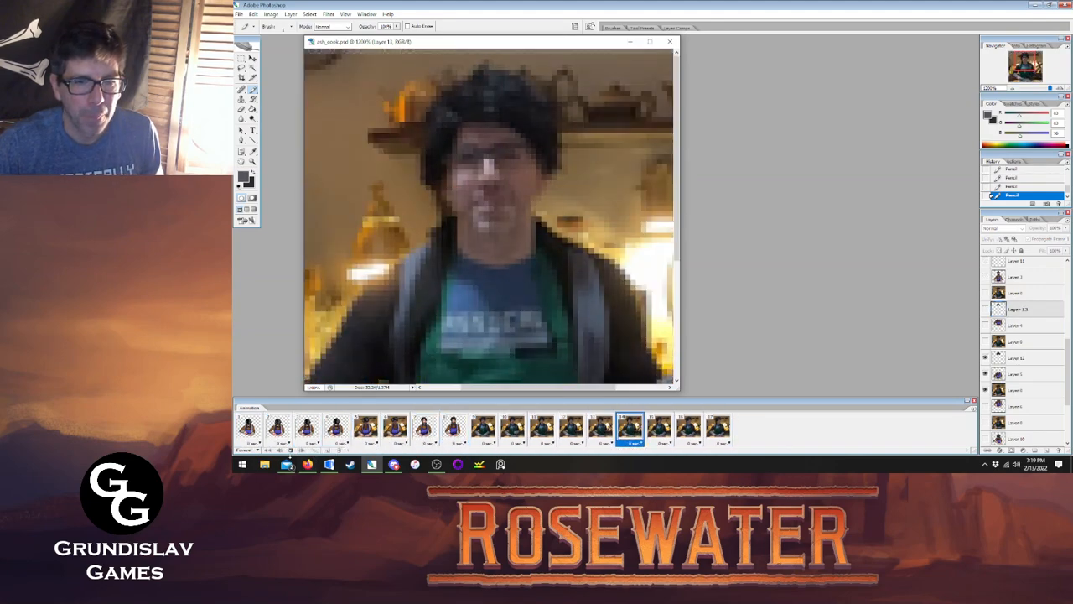
Sample black from frame 4 and pencil the face outline along the beard's inner edge on frame 5's hair layer.
{"action": "left_click", "coordinate": [291, 450]}
{"action": "left_click", "coordinate": [339, 429]}
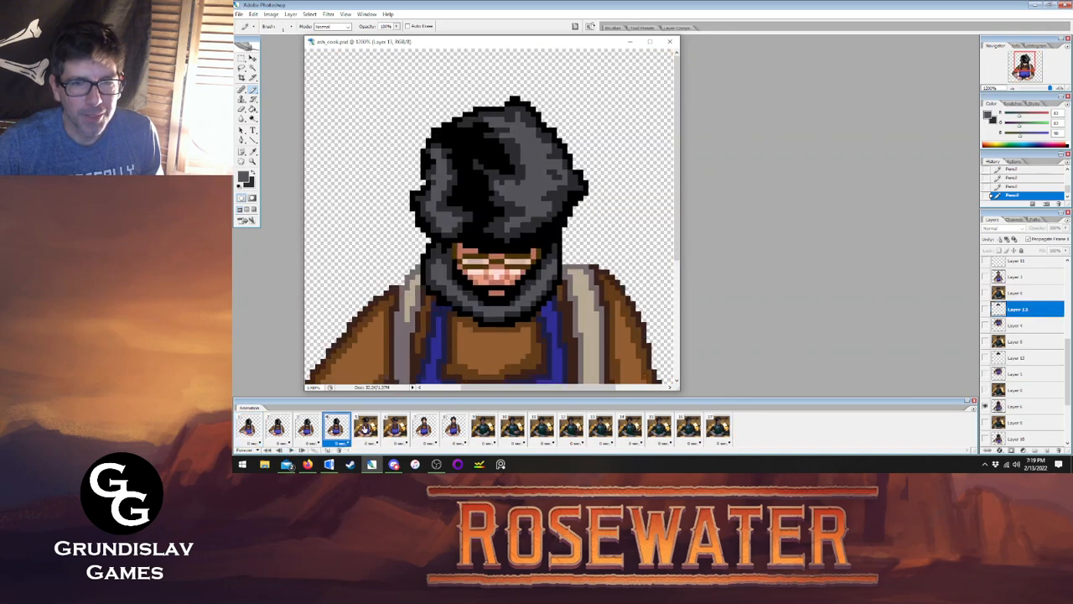
{"action": "left_click", "coordinate": [366, 428]}
{"action": "left_click", "coordinate": [336, 431]}
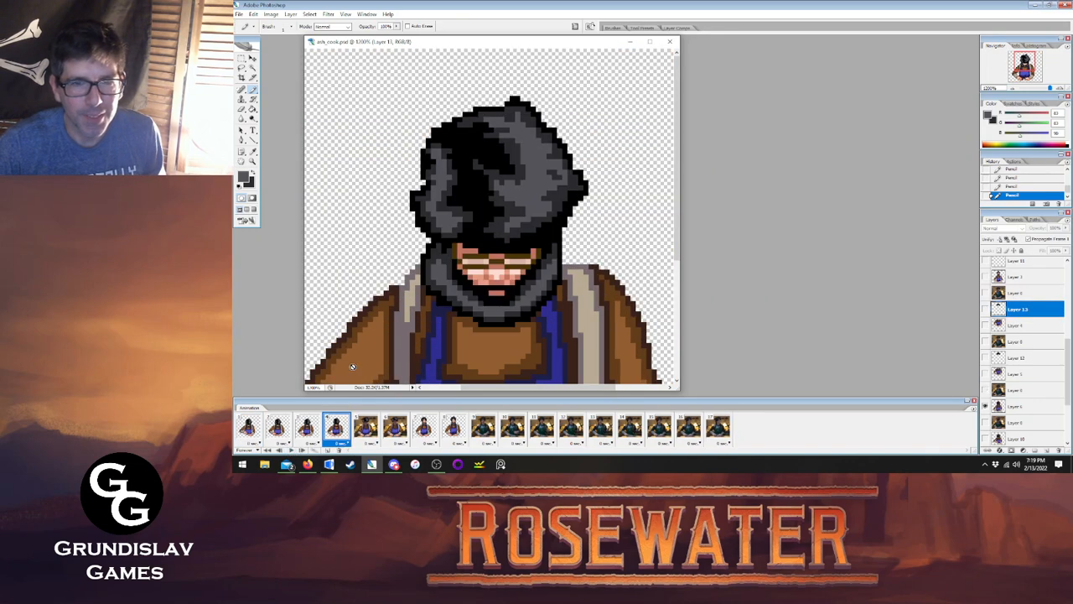
{"action": "key", "text": "i"}
{"action": "left_click", "coordinate": [470, 231]}
{"action": "key", "text": "b"}
{"action": "left_click", "coordinate": [364, 429]}
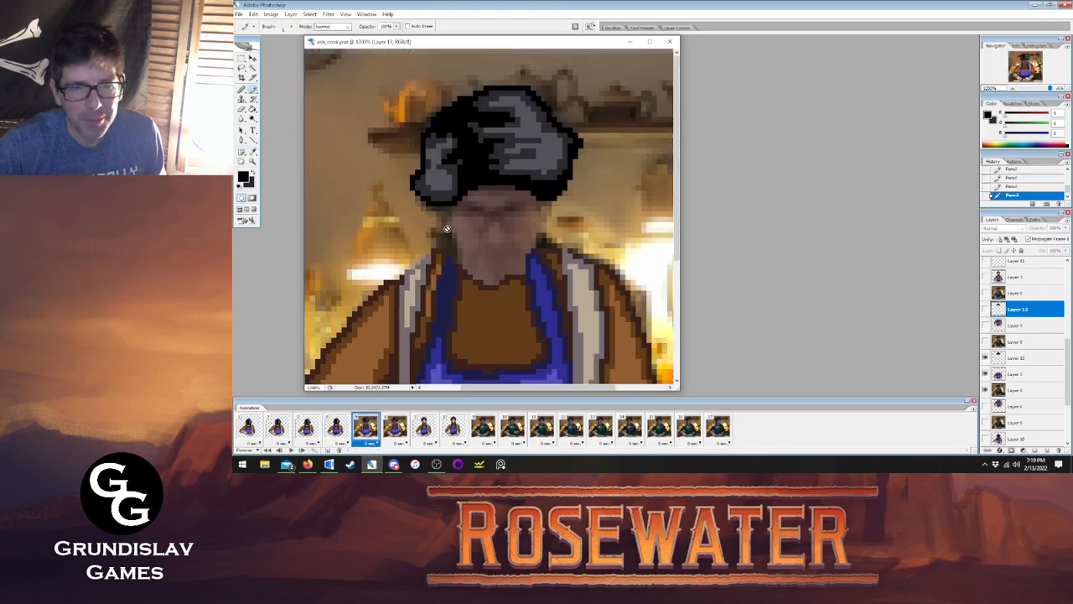
{"action": "left_click", "coordinate": [1023, 359]}
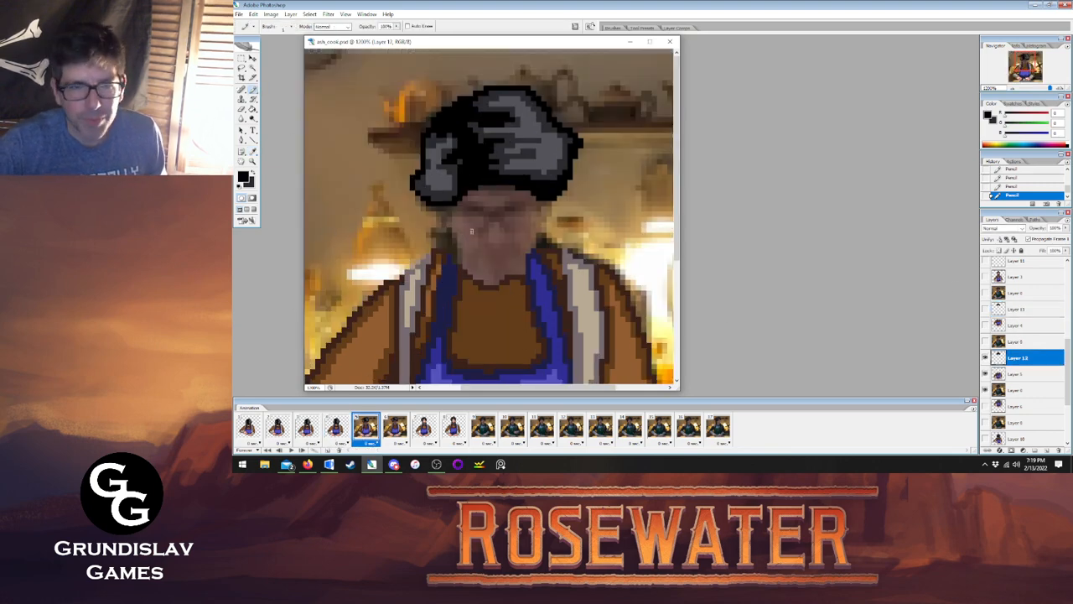
{"action": "mouse_move", "coordinate": [448, 213]}
{"action": "left_mouse_down"}
{"action": "mouse_move", "coordinate": [465, 263]}
{"action": "mouse_move", "coordinate": [491, 275]}
{"action": "mouse_move", "coordinate": [519, 263]}
{"action": "mouse_move", "coordinate": [541, 207]}
{"action": "left_mouse_up"}
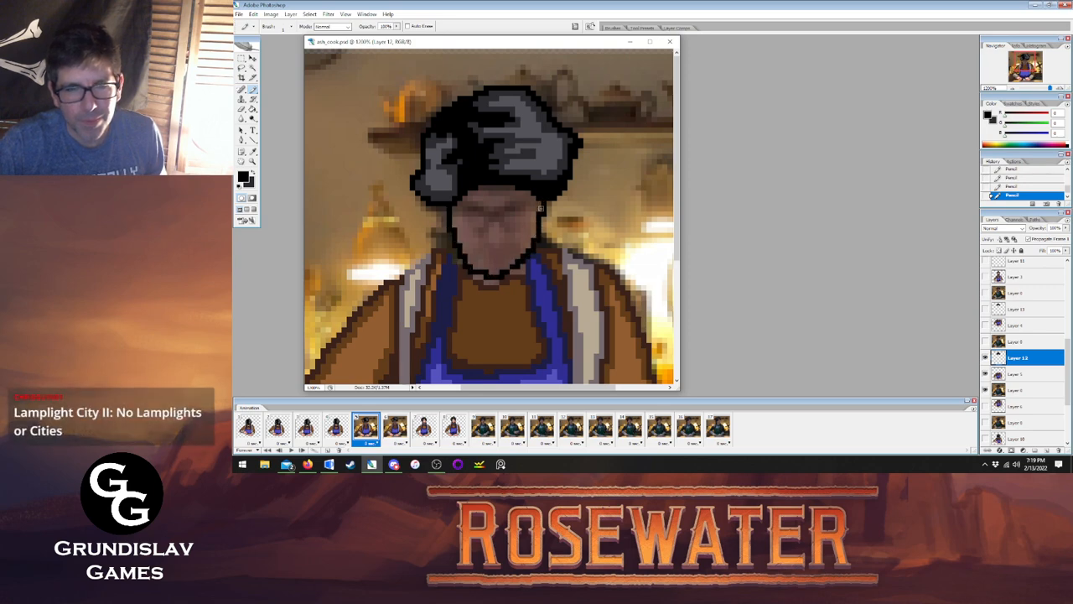
Pencil the beard's outer outline in black on frame 5, from both sides of the face around the chin.
{"action": "left_click", "coordinate": [345, 430]}
{"action": "left_click", "coordinate": [357, 430]}
{"action": "left_click", "coordinate": [348, 430]}
{"action": "left_click", "coordinate": [365, 429]}
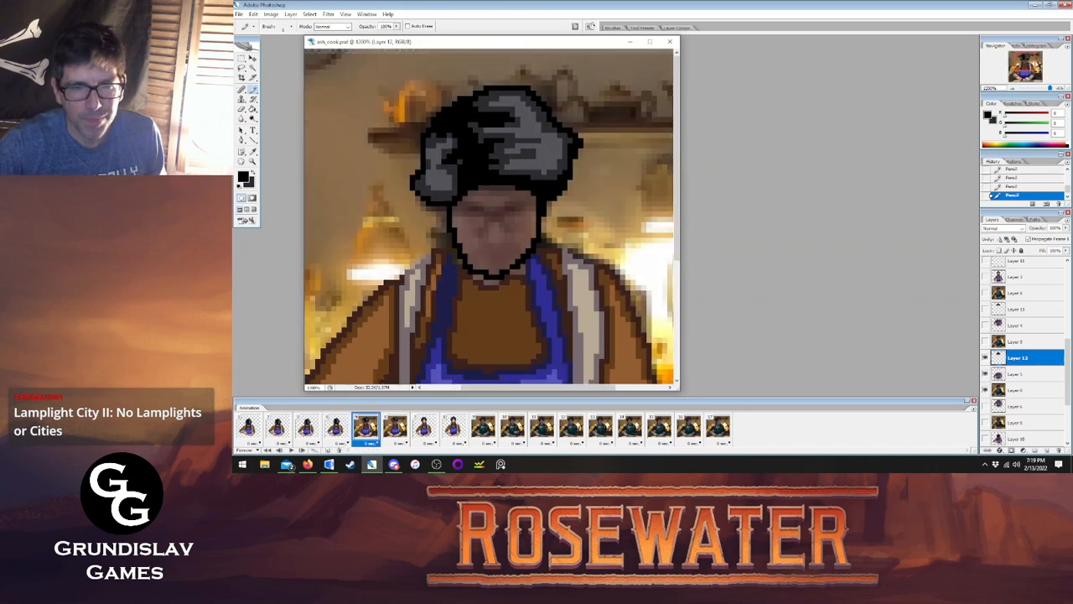
{"action": "mouse_move", "coordinate": [457, 297]}
{"action": "left_mouse_down"}
{"action": "mouse_move", "coordinate": [512, 306]}
{"action": "mouse_move", "coordinate": [536, 286]}
{"action": "mouse_move", "coordinate": [558, 250]}
{"action": "mouse_move", "coordinate": [549, 201]}
{"action": "left_mouse_up"}
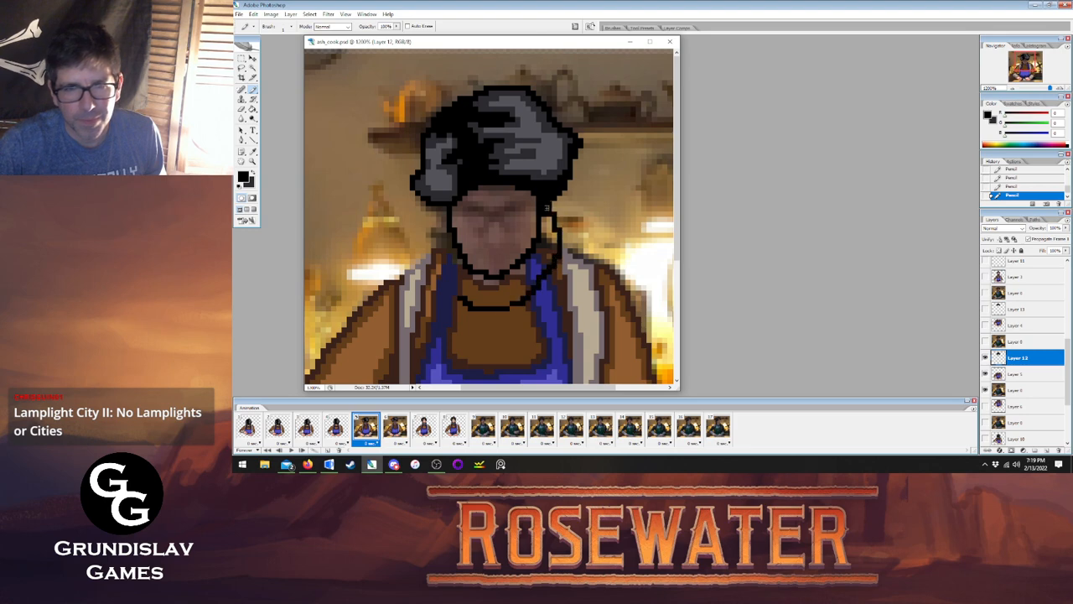
{"action": "left_click_drag", "start_coordinate": [429, 263], "coordinate": [446, 208]}
Pencil a black moustache on frame 5 using frame 4 as reference, and fill the outlined beard with black.
{"action": "left_click", "coordinate": [339, 430]}
{"action": "left_click", "coordinate": [360, 430]}
{"action": "left_click", "coordinate": [340, 430]}
{"action": "left_click", "coordinate": [360, 428]}
{"action": "left_click", "coordinate": [340, 429]}
{"action": "left_click", "coordinate": [366, 428]}
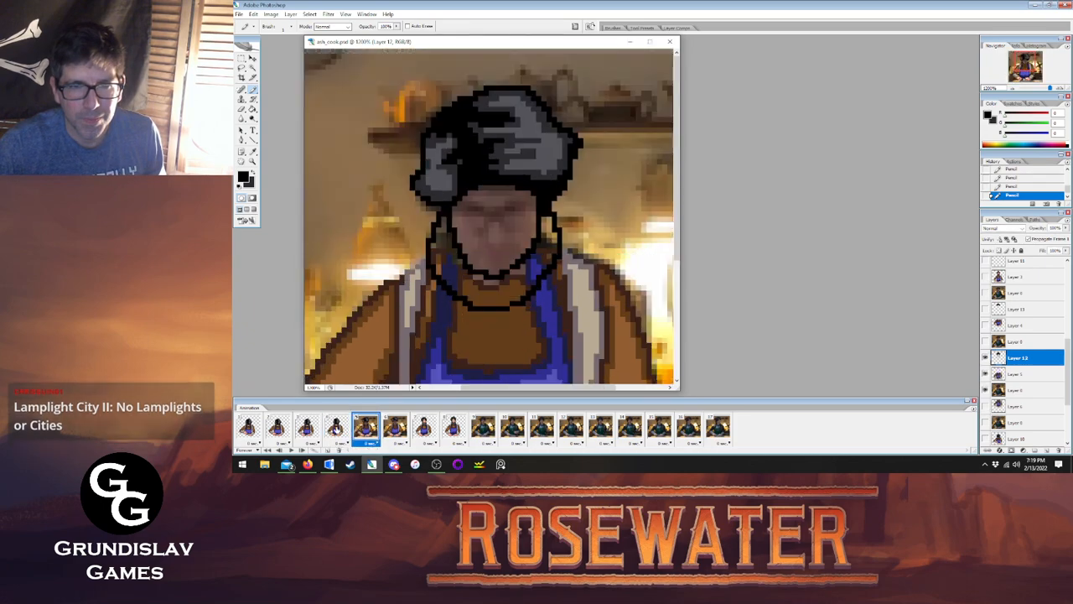
{"action": "left_click", "coordinate": [338, 429]}
{"action": "left_click", "coordinate": [365, 429]}
{"action": "mouse_move", "coordinate": [468, 262]}
{"action": "left_mouse_down"}
{"action": "mouse_move", "coordinate": [501, 252]}
{"action": "mouse_move", "coordinate": [513, 259]}
{"action": "left_mouse_up"}
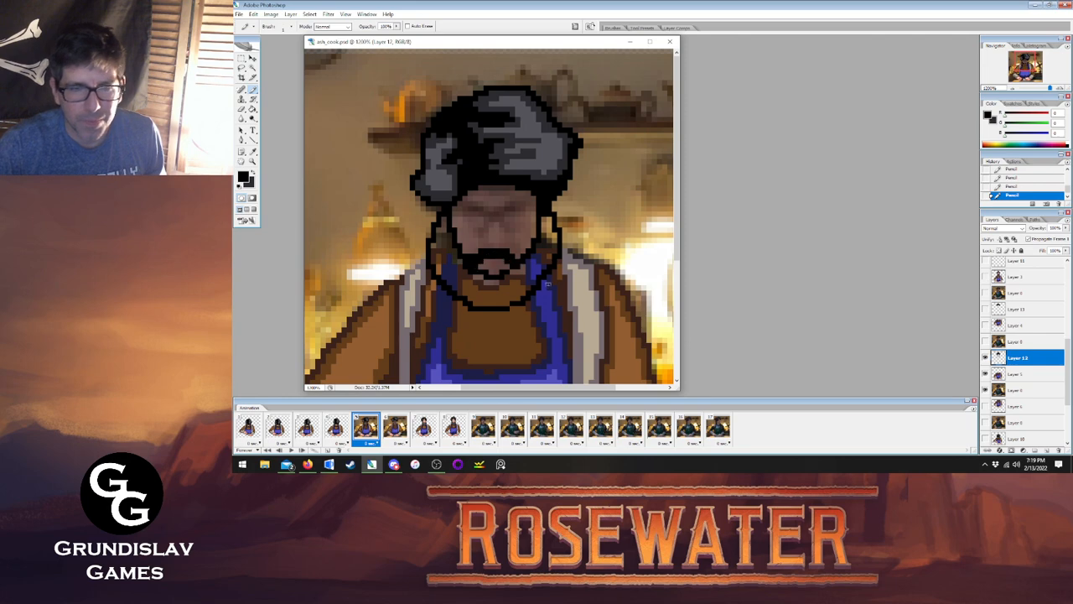
{"action": "key", "text": "g"}
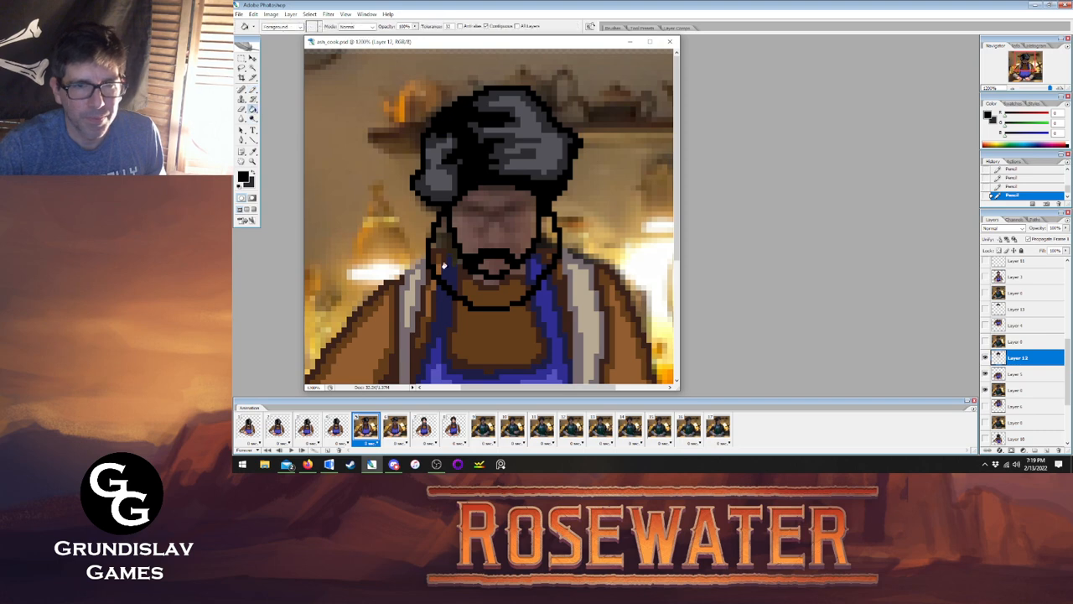
{"action": "left_click", "coordinate": [439, 249]}
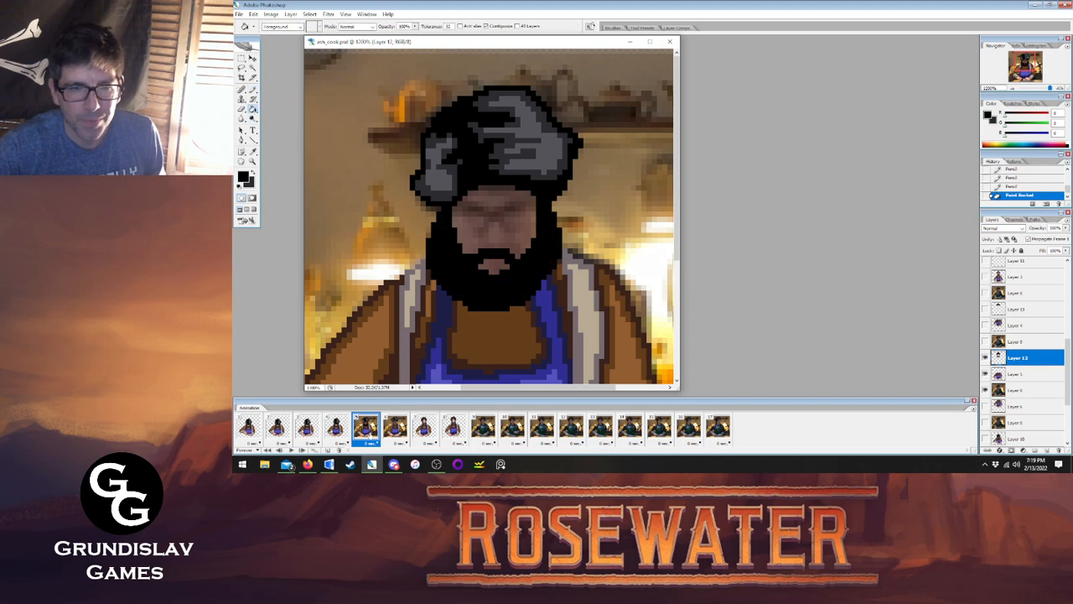
Touch up the beard's right edge below the hair with black pixels on frame 5, checking against frame 4.
{"action": "left_click", "coordinate": [340, 428]}
{"action": "left_click", "coordinate": [362, 427]}
{"action": "left_click", "coordinate": [338, 428]}
{"action": "left_click", "coordinate": [363, 426]}
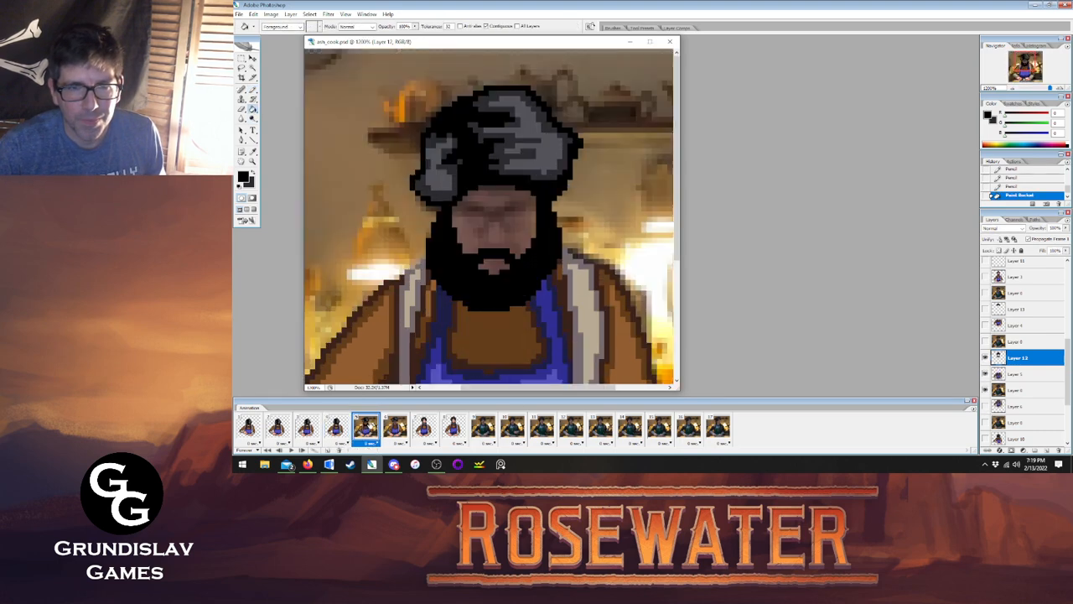
{"action": "key", "text": "b"}
{"action": "left_click", "coordinate": [338, 428]}
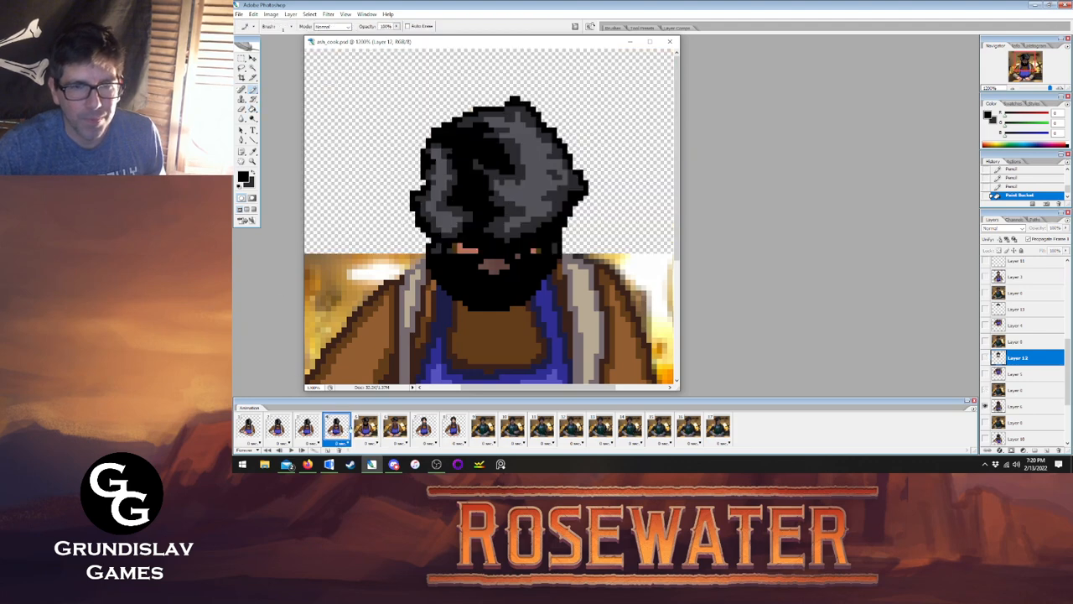
{"action": "left_click", "coordinate": [365, 428]}
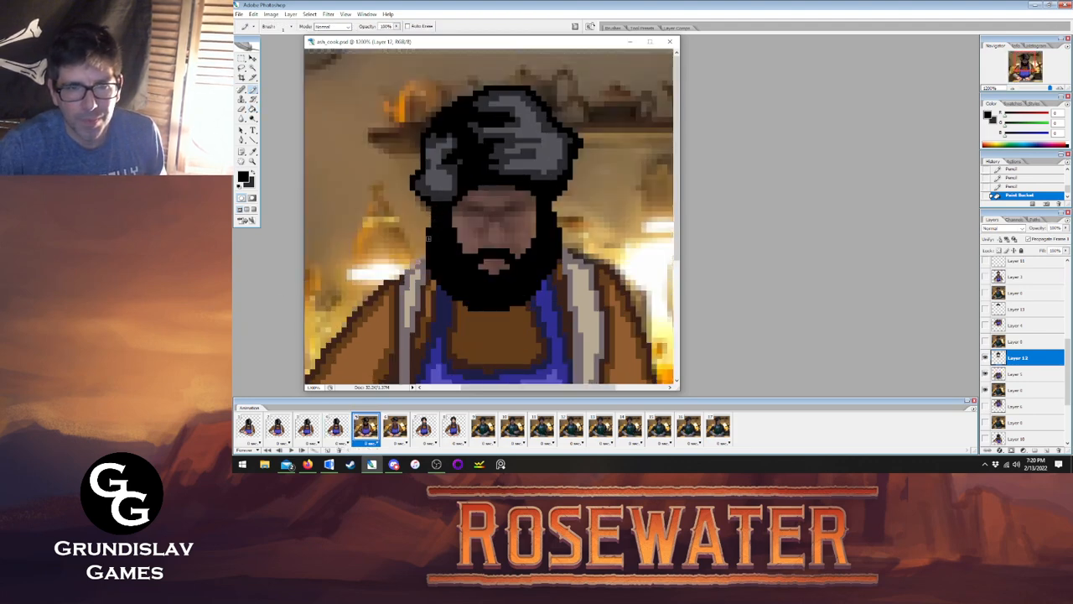
{"action": "left_click_drag", "start_coordinate": [554, 210], "coordinate": [554, 202]}
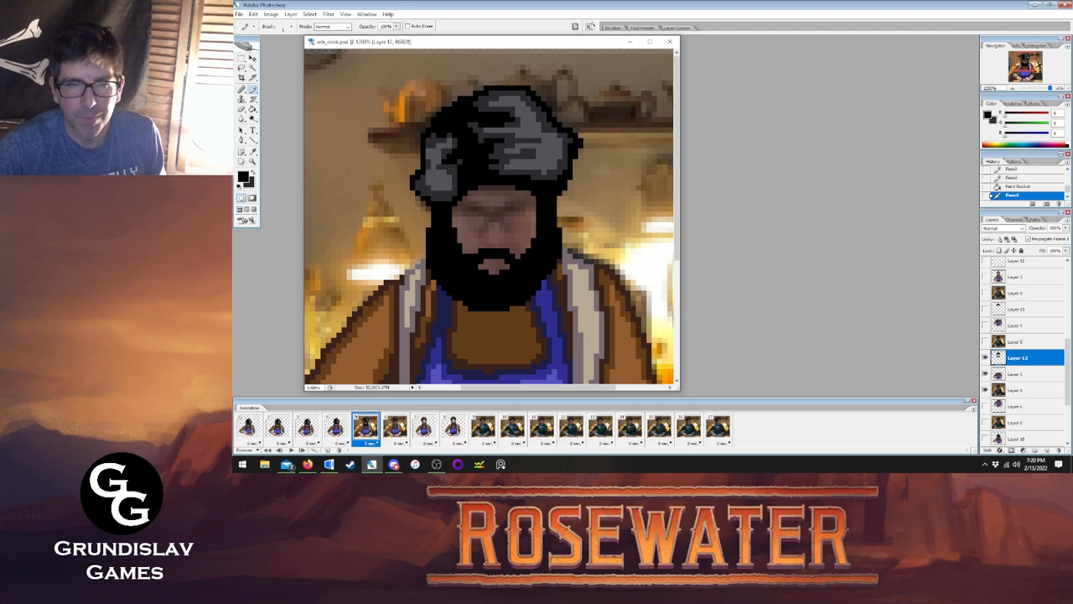
{"action": "left_click", "coordinate": [556, 222]}
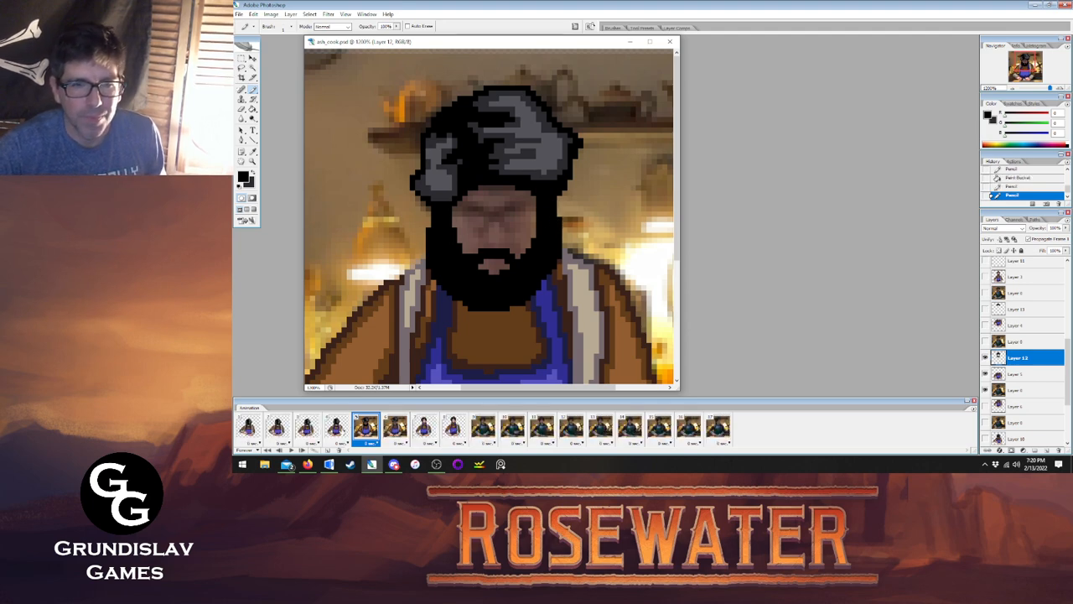
Sample the dark grey from the hair and pencil the first strands down the beard's left side on frame 5.
{"action": "left_click", "coordinate": [337, 426]}
{"action": "left_click", "coordinate": [365, 425]}
{"action": "left_click", "coordinate": [337, 426]}
{"action": "left_click", "coordinate": [365, 424]}
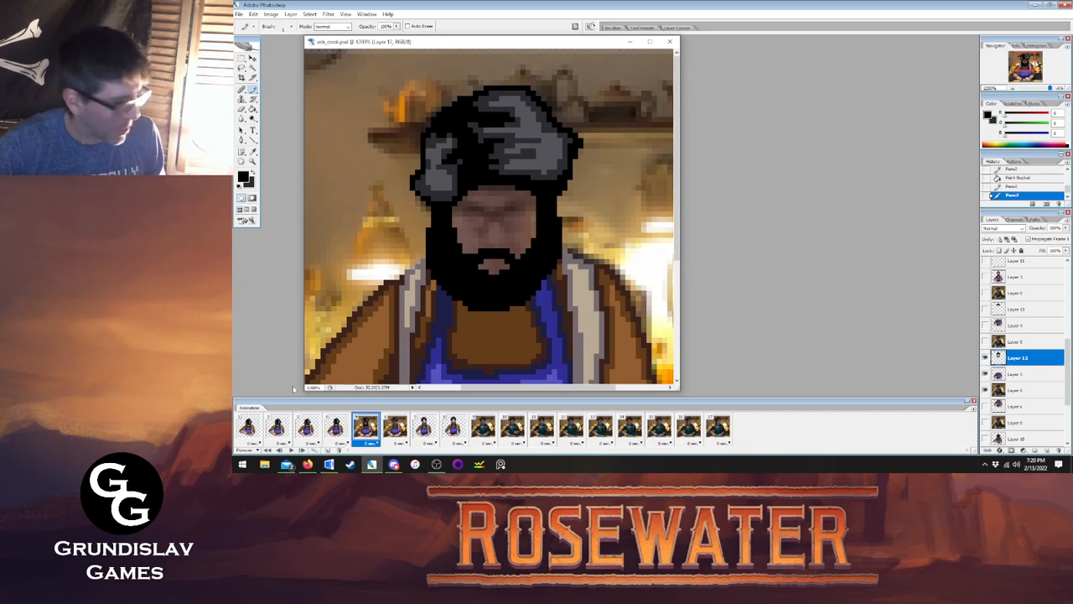
{"action": "left_click", "coordinate": [337, 428]}
{"action": "left_click", "coordinate": [364, 425]}
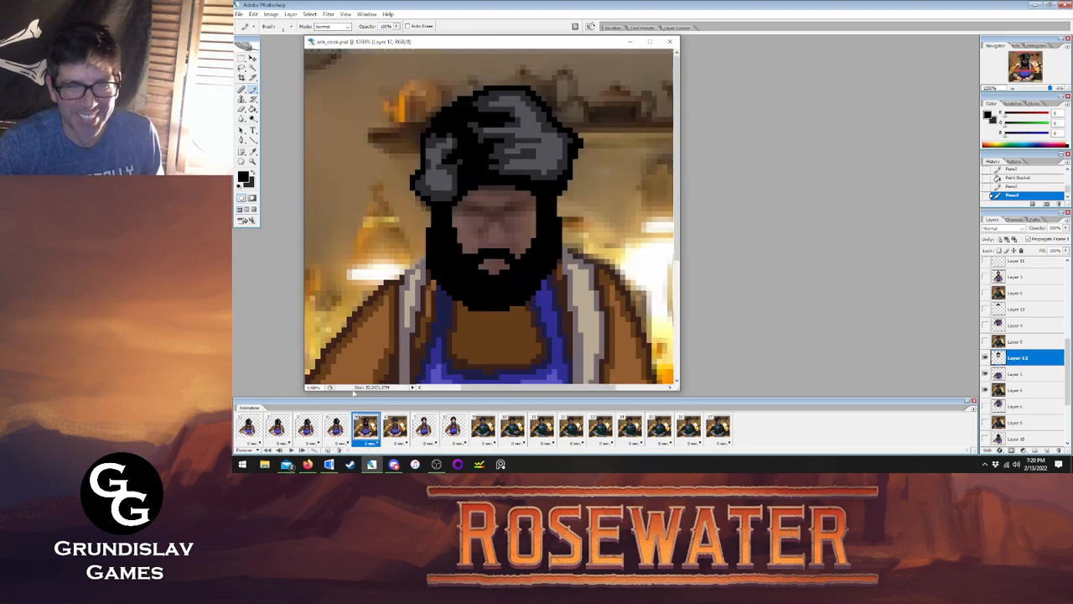
{"action": "left_click", "coordinate": [254, 152]}
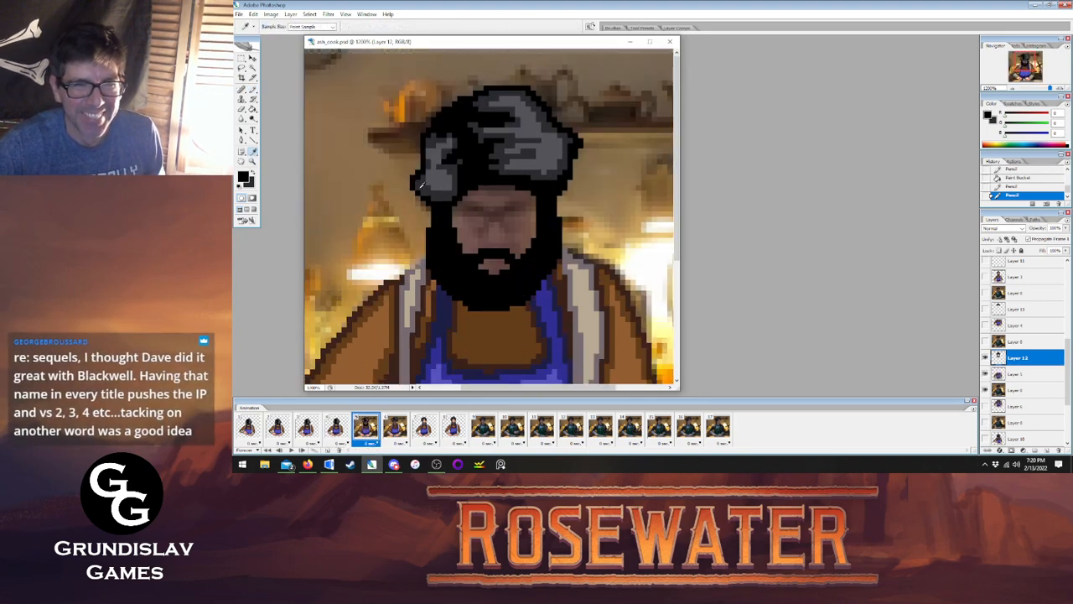
{"action": "left_click", "coordinate": [254, 89]}
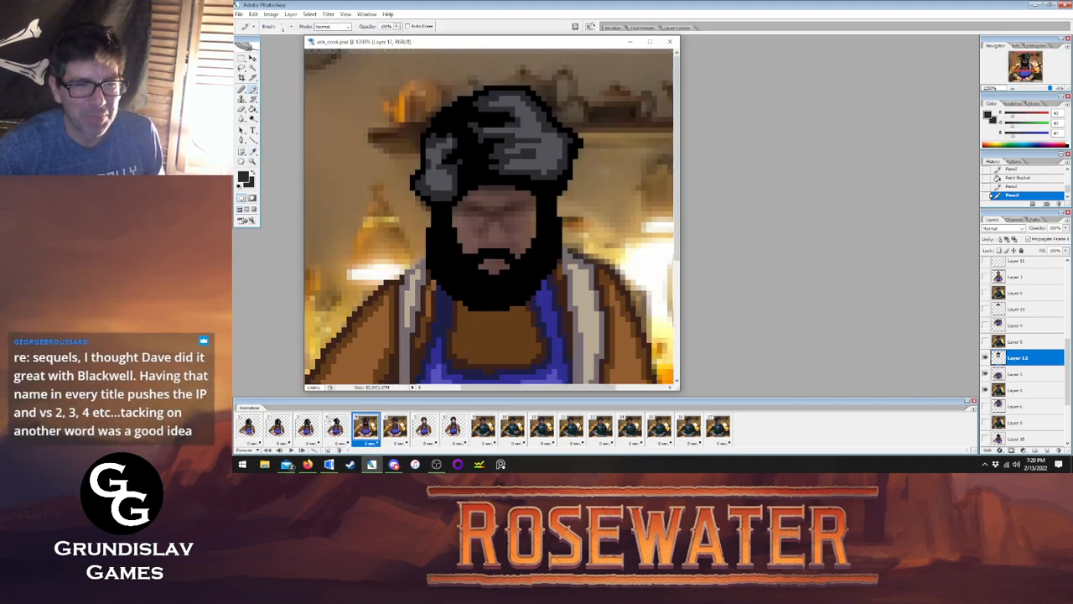
{"action": "left_click", "coordinate": [337, 427]}
{"action": "left_click", "coordinate": [365, 425]}
{"action": "left_click", "coordinate": [340, 428]}
{"action": "left_click", "coordinate": [361, 428]}
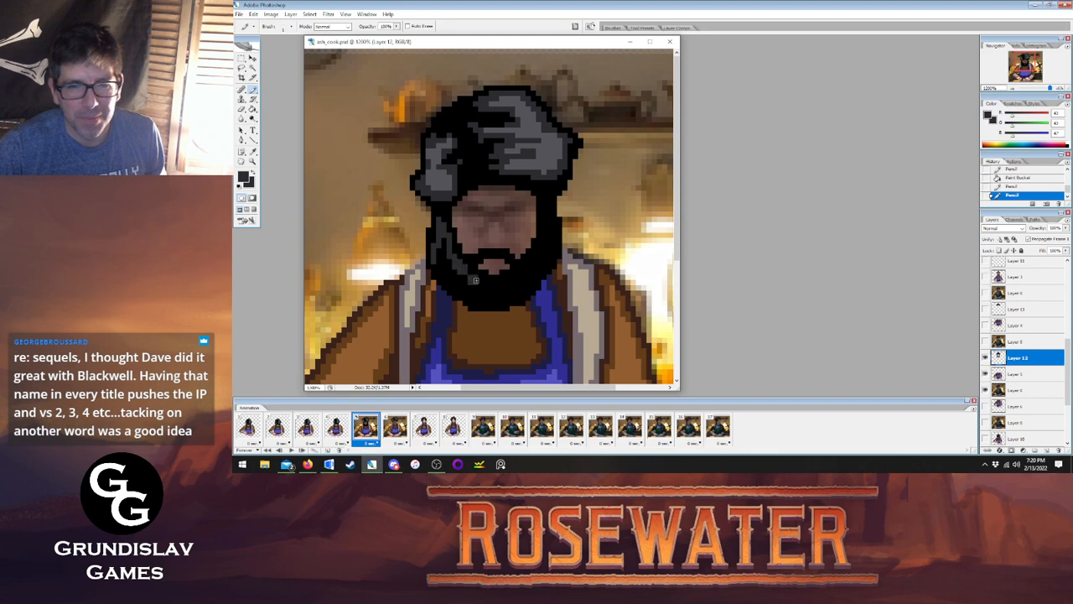
Colour the rest of frame 5's beard dark grey, keeping a black outline and moustache, guided by frame 4.
{"action": "left_click", "coordinate": [339, 428]}
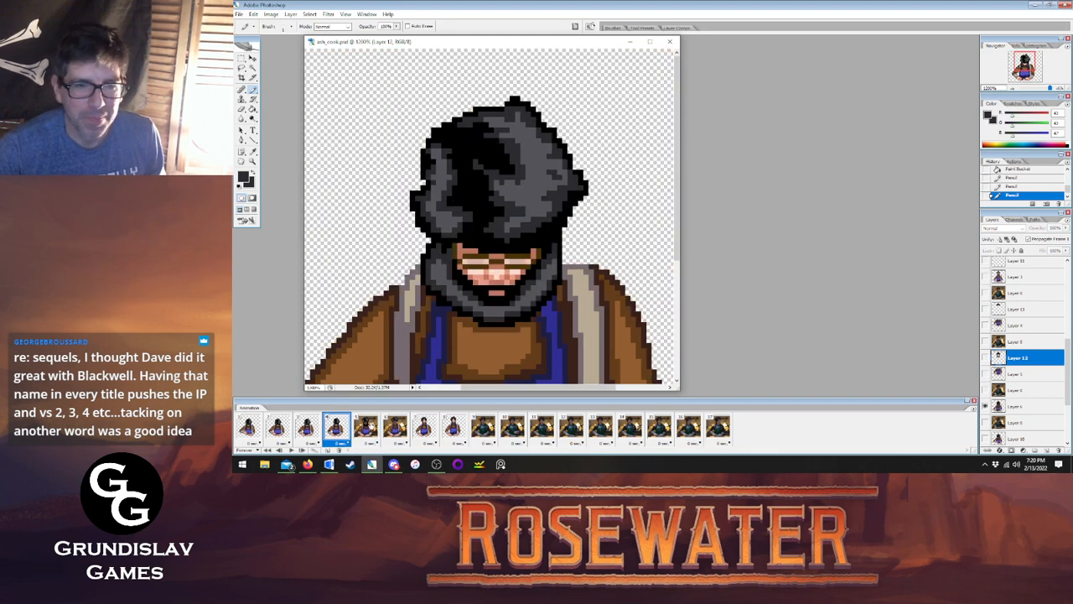
{"action": "left_click", "coordinate": [365, 428]}
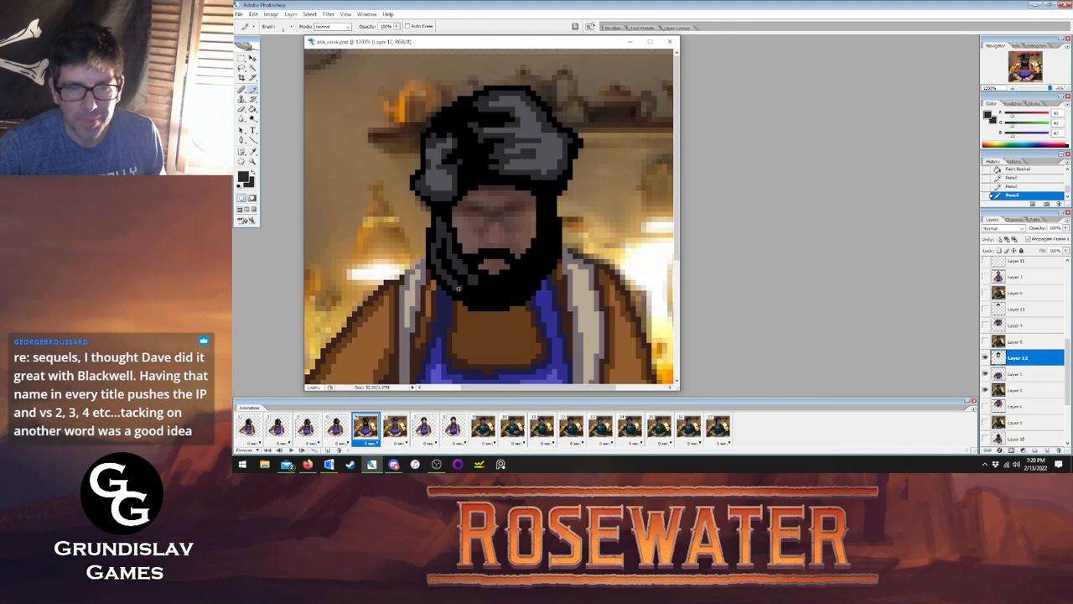
{"action": "left_click", "coordinate": [498, 302]}
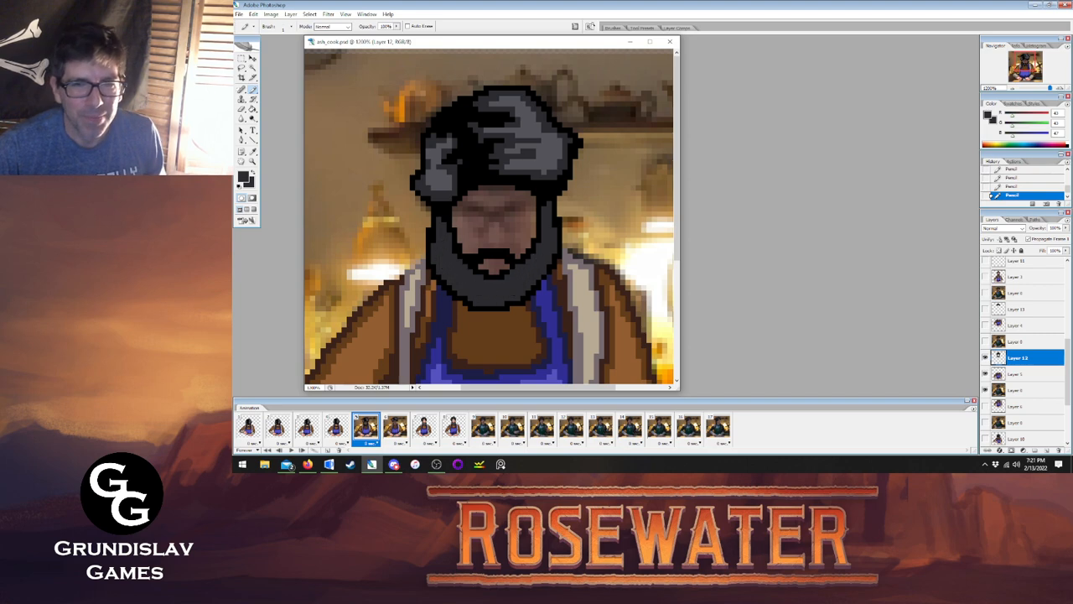
Compare the beard's shape and shading on frame 5 with frames 4 and 7.
{"action": "left_click", "coordinate": [334, 433]}
{"action": "left_click", "coordinate": [364, 431]}
{"action": "left_click", "coordinate": [335, 430]}
{"action": "left_click", "coordinate": [365, 430]}
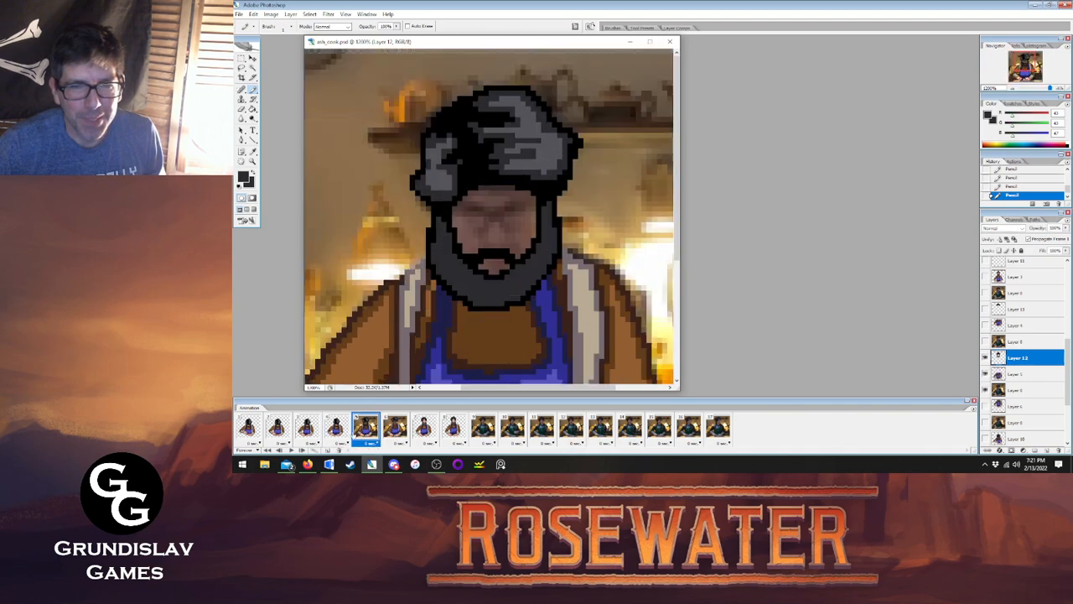
{"action": "left_click", "coordinate": [424, 430]}
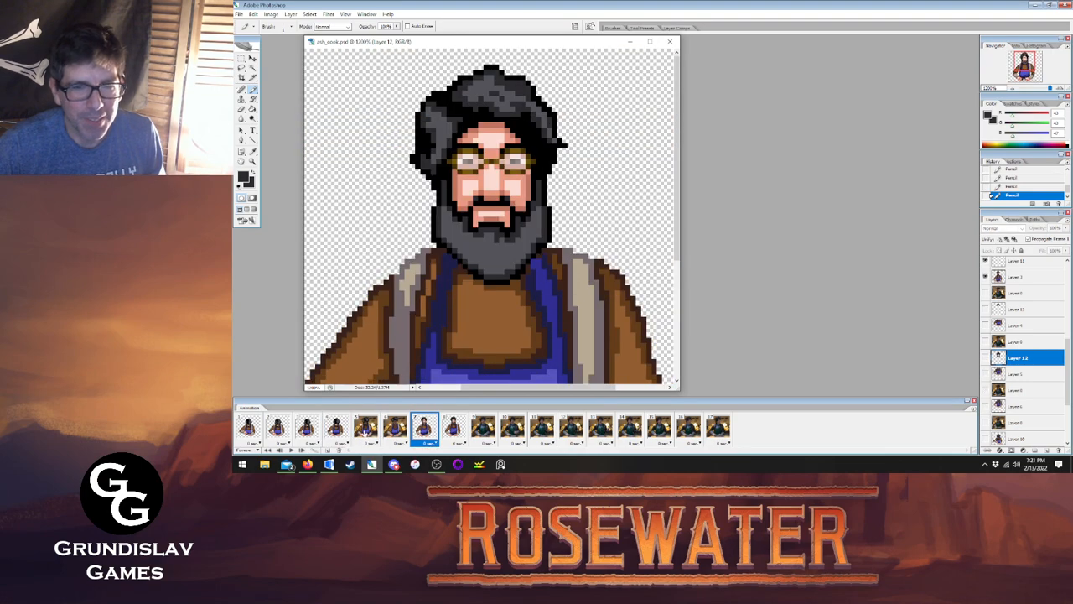
{"action": "left_click", "coordinate": [364, 430]}
{"action": "left_click", "coordinate": [335, 430]}
{"action": "left_click", "coordinate": [364, 430]}
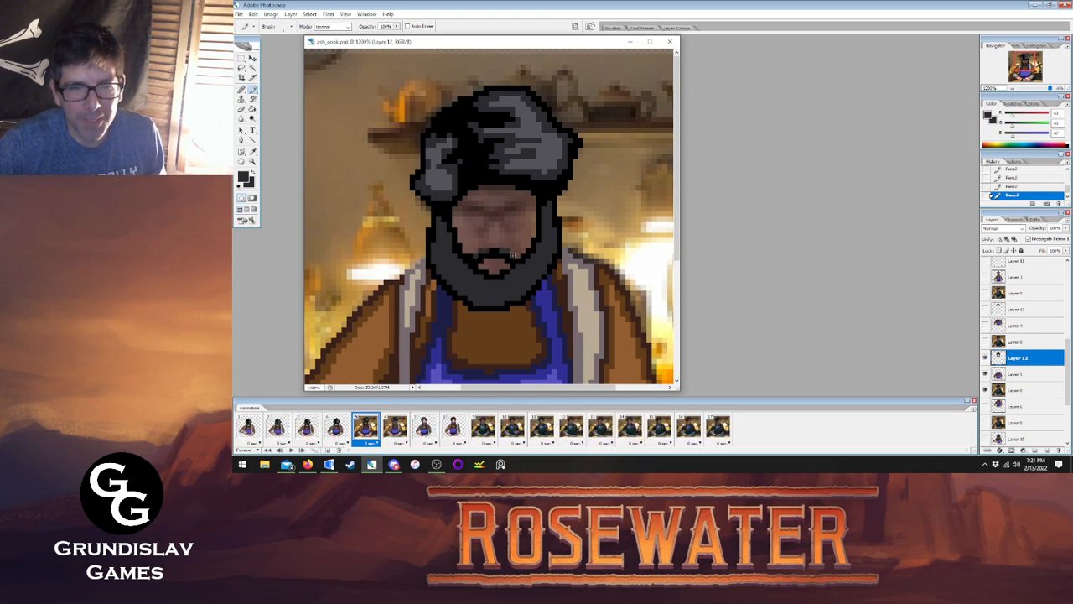
{"action": "left_click", "coordinate": [338, 433]}
{"action": "left_click", "coordinate": [365, 432]}
{"action": "left_click", "coordinate": [338, 432]}
{"action": "left_click", "coordinate": [364, 431]}
Sample the lighter grey and pencil highlights around the beard on frame 5, comparing with frame 4.
{"action": "left_click", "coordinate": [253, 151]}
{"action": "left_click", "coordinate": [255, 92]}
{"action": "left_click", "coordinate": [337, 427]}
{"action": "left_click", "coordinate": [364, 430]}
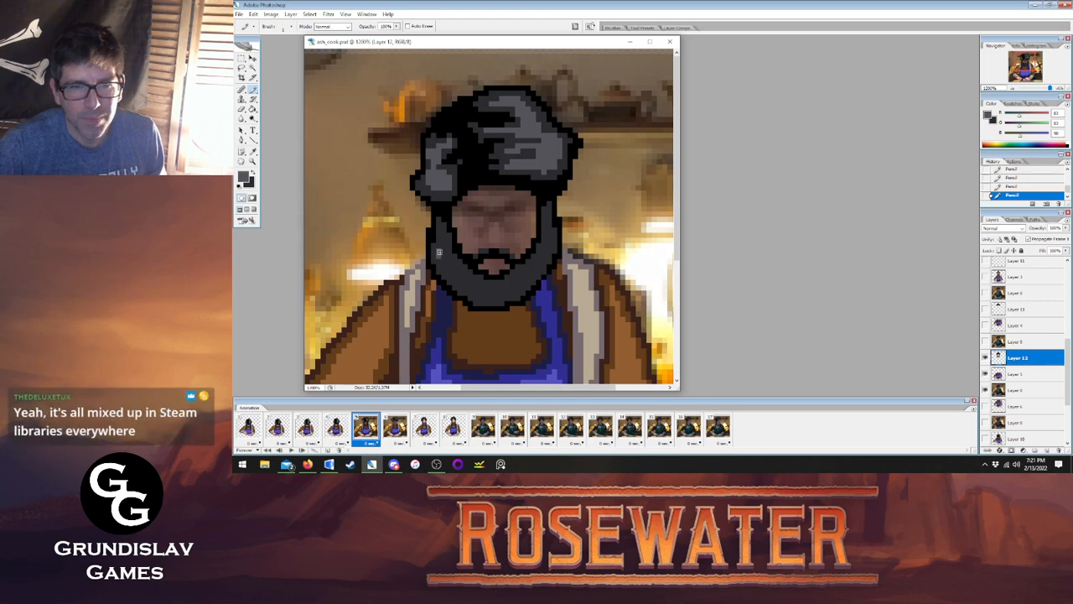
{"action": "mouse_move", "coordinate": [443, 239]}
{"action": "left_mouse_down"}
{"action": "mouse_move", "coordinate": [443, 265]}
{"action": "mouse_move", "coordinate": [464, 286]}
{"action": "mouse_move", "coordinate": [499, 295]}
{"action": "mouse_move", "coordinate": [523, 278]}
{"action": "left_mouse_up"}
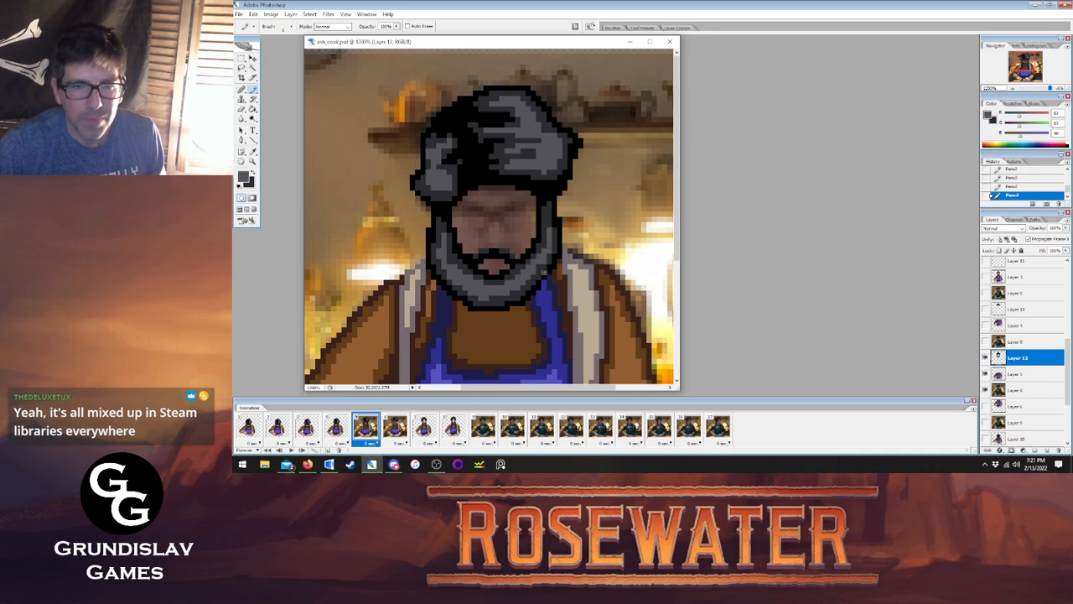
{"action": "left_click_drag", "start_coordinate": [496, 297], "coordinate": [506, 294]}
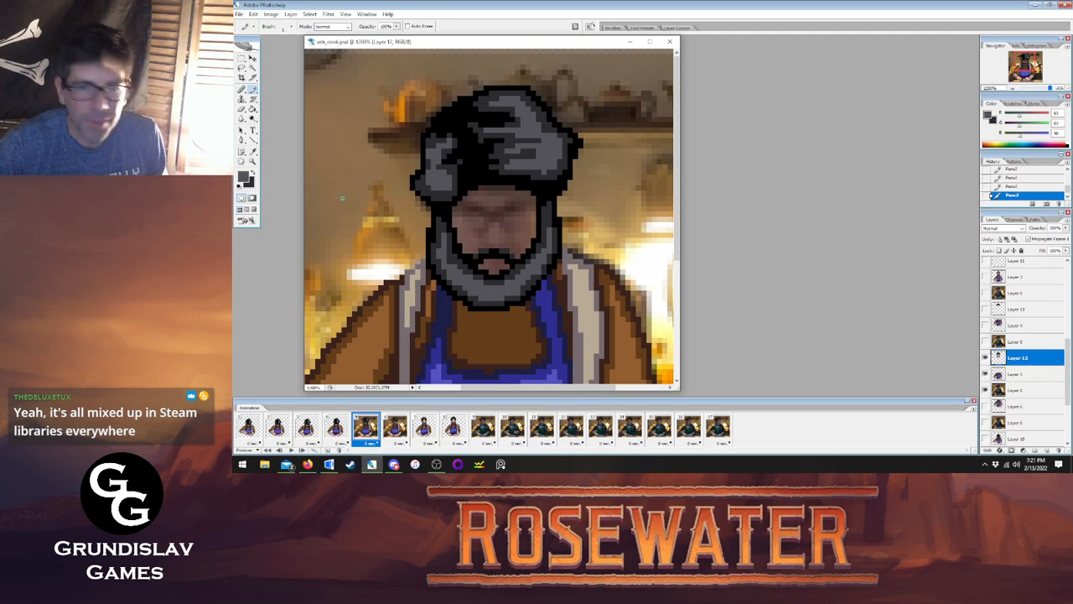
{"action": "left_click", "coordinate": [336, 428]}
{"action": "left_click", "coordinate": [365, 428]}
{"action": "left_click", "coordinate": [337, 428]}
{"action": "left_click", "coordinate": [365, 427]}
{"action": "left_click", "coordinate": [337, 428]}
{"action": "left_click", "coordinate": [366, 427]}
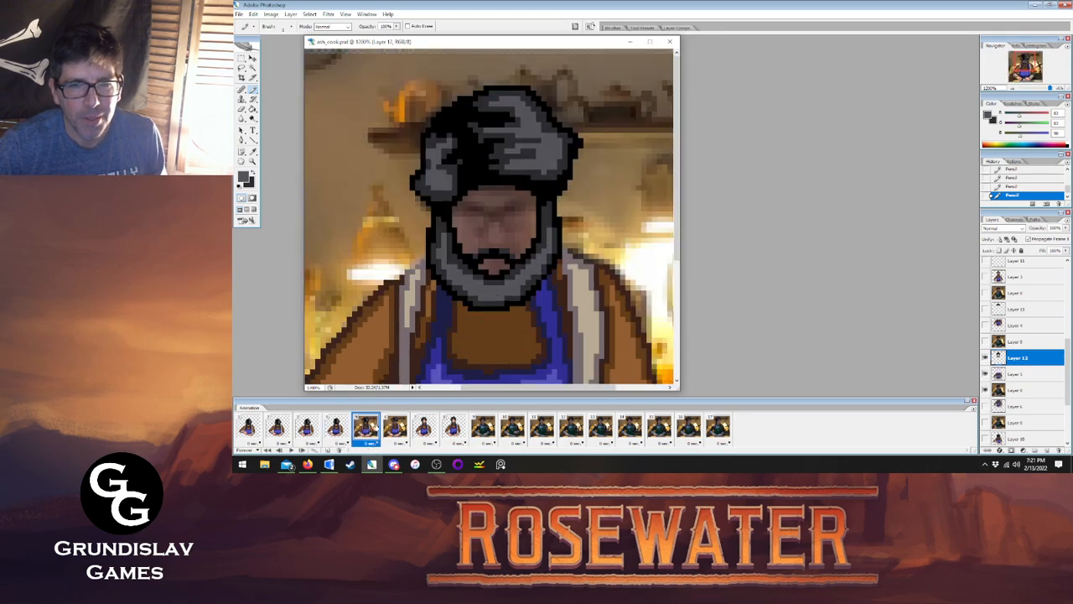
Sample black from the hair on frame 6 and make that frame's head layer, Layer 13, active for pencilling.
{"action": "left_click", "coordinate": [395, 426]}
{"action": "left_click", "coordinate": [253, 161]}
{"action": "left_click", "coordinate": [254, 152]}
{"action": "left_click", "coordinate": [455, 122]}
{"action": "left_click", "coordinate": [253, 88]}
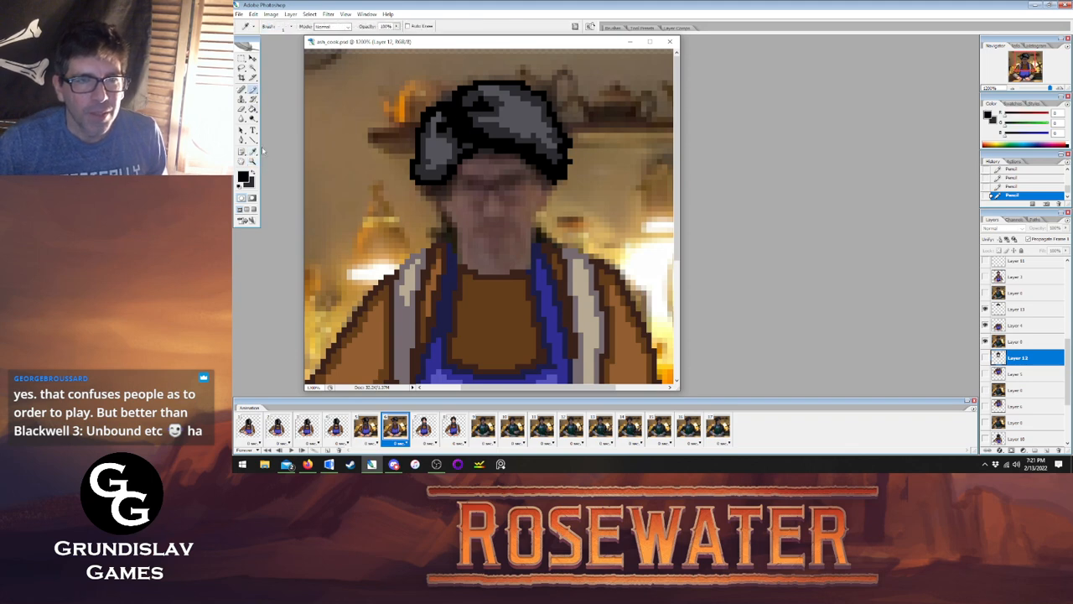
{"action": "left_click", "coordinate": [366, 428]}
{"action": "left_click", "coordinate": [395, 428]}
{"action": "left_click", "coordinate": [424, 427]}
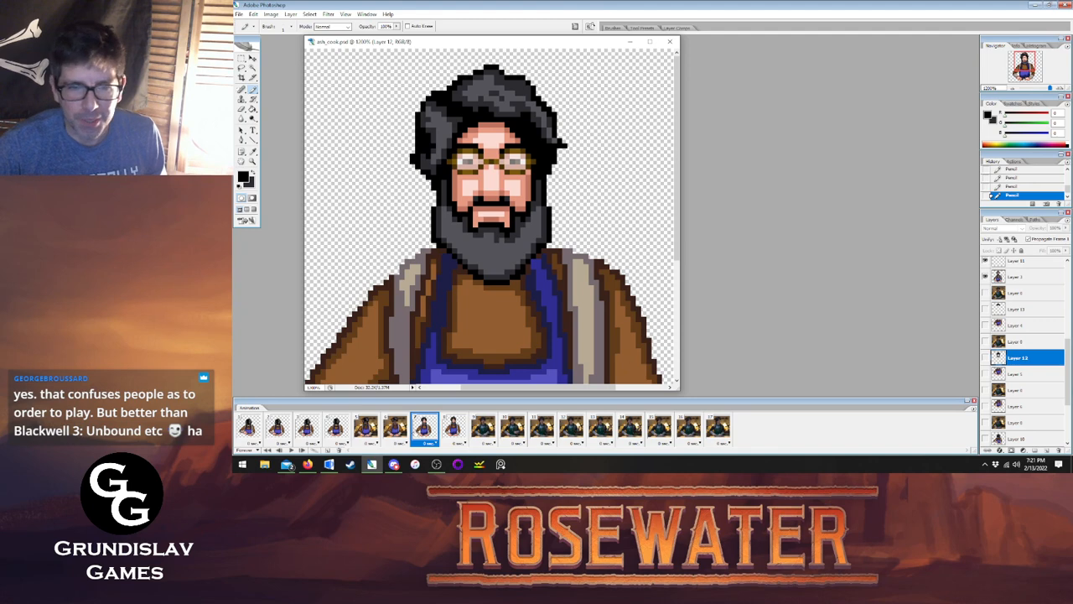
{"action": "left_click", "coordinate": [395, 427]}
{"action": "left_click", "coordinate": [1018, 310]}
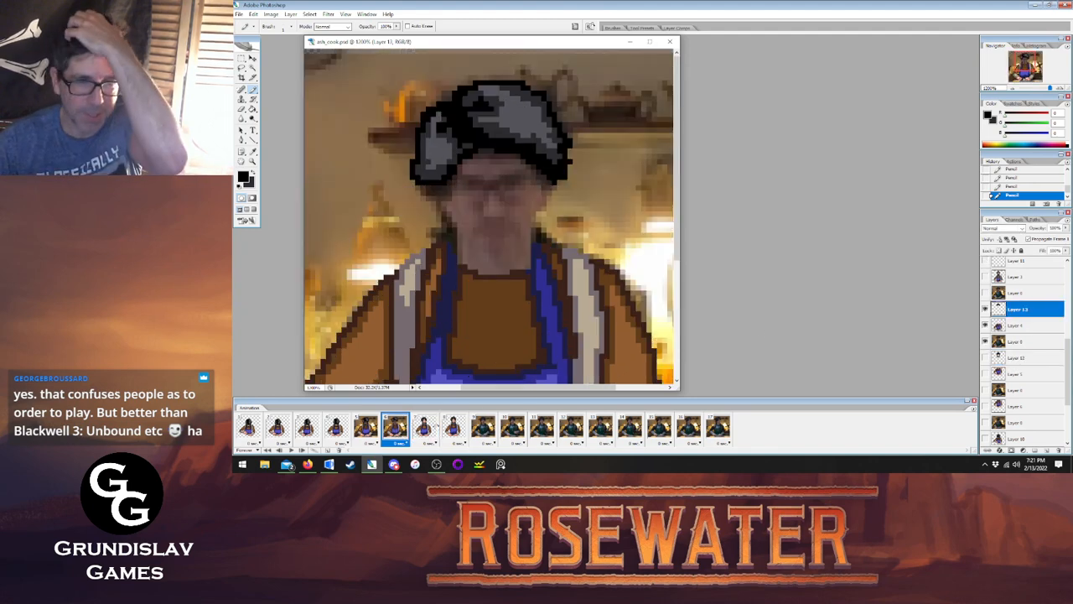
Compare the head and beard position across frames 5, 6 and 7.
{"action": "left_click", "coordinate": [364, 428]}
{"action": "left_click", "coordinate": [394, 429]}
{"action": "left_click", "coordinate": [425, 429]}
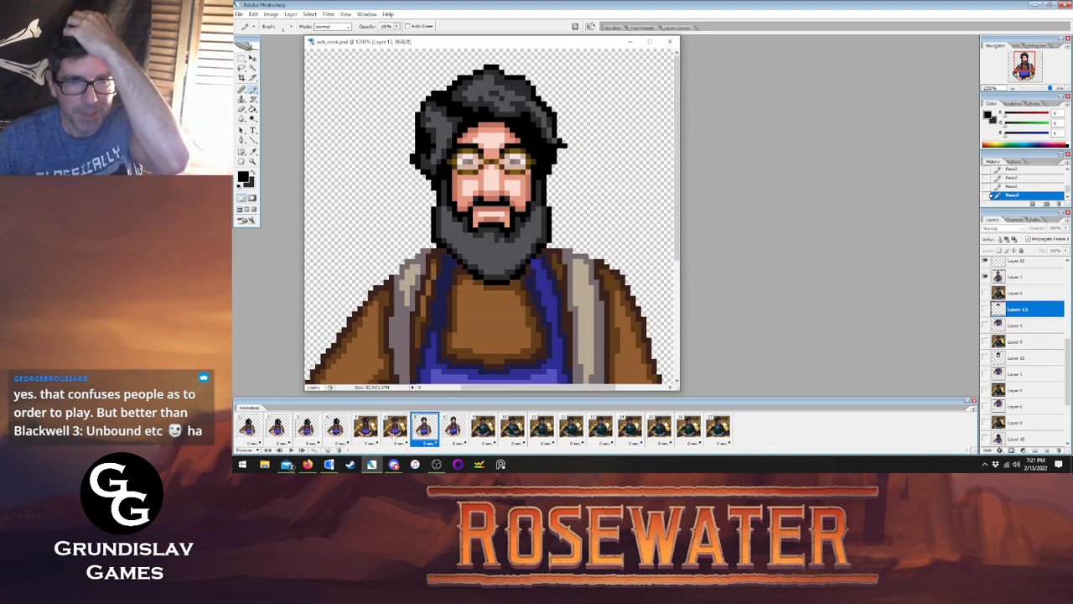
{"action": "left_click", "coordinate": [394, 428]}
{"action": "left_click", "coordinate": [365, 428]}
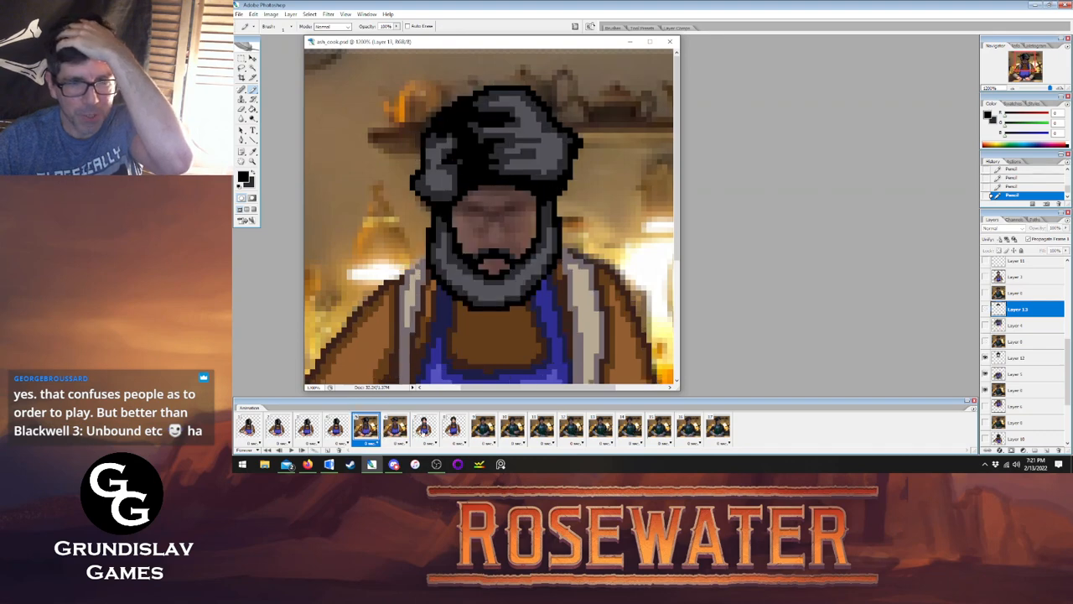
{"action": "left_click", "coordinate": [424, 428]}
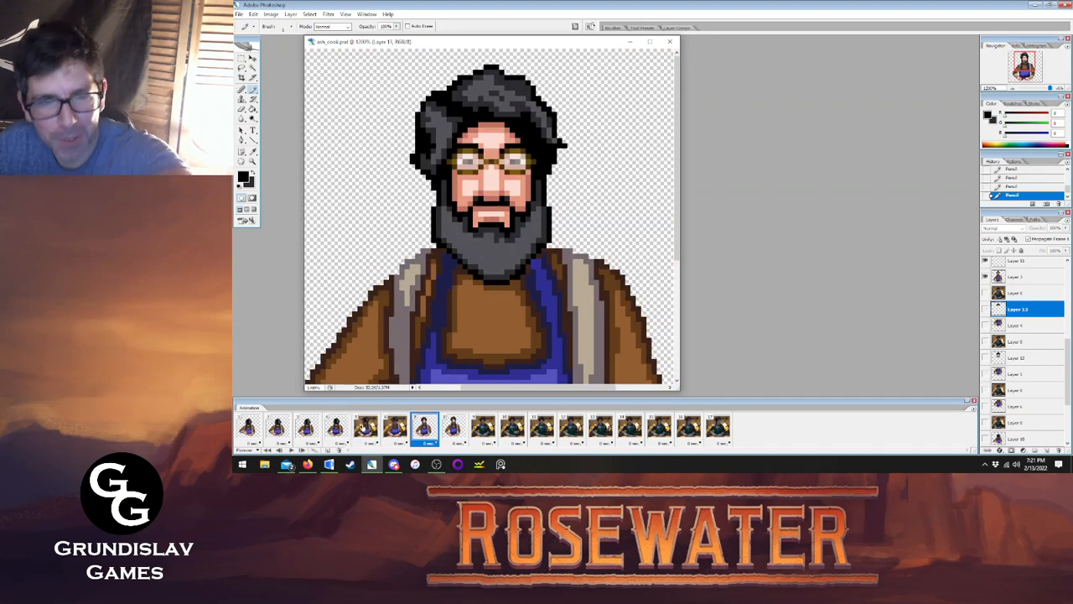
{"action": "left_click", "coordinate": [366, 428]}
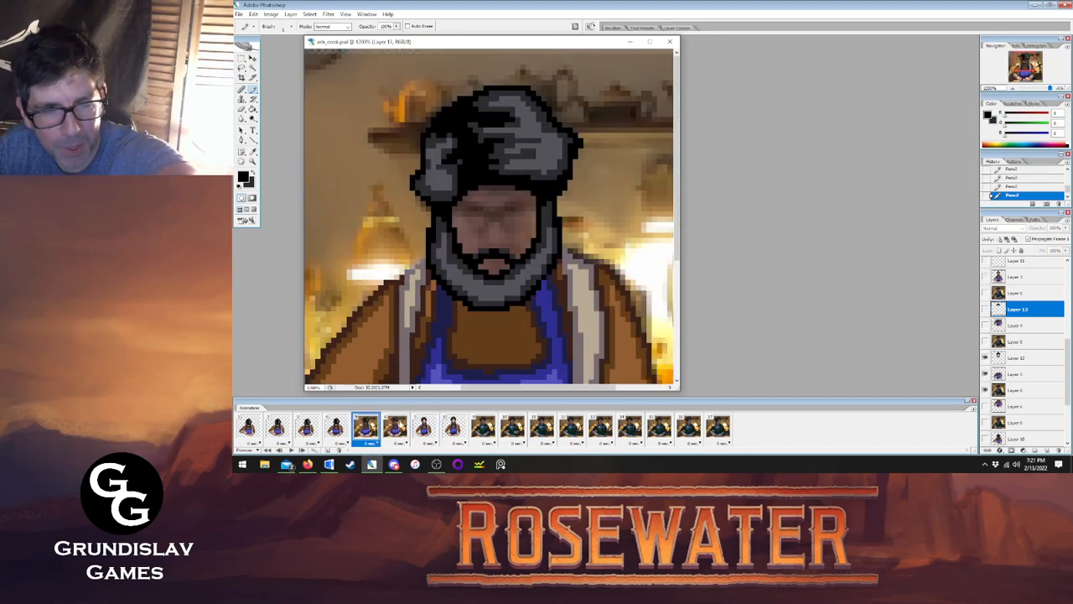
{"action": "left_click", "coordinate": [395, 427]}
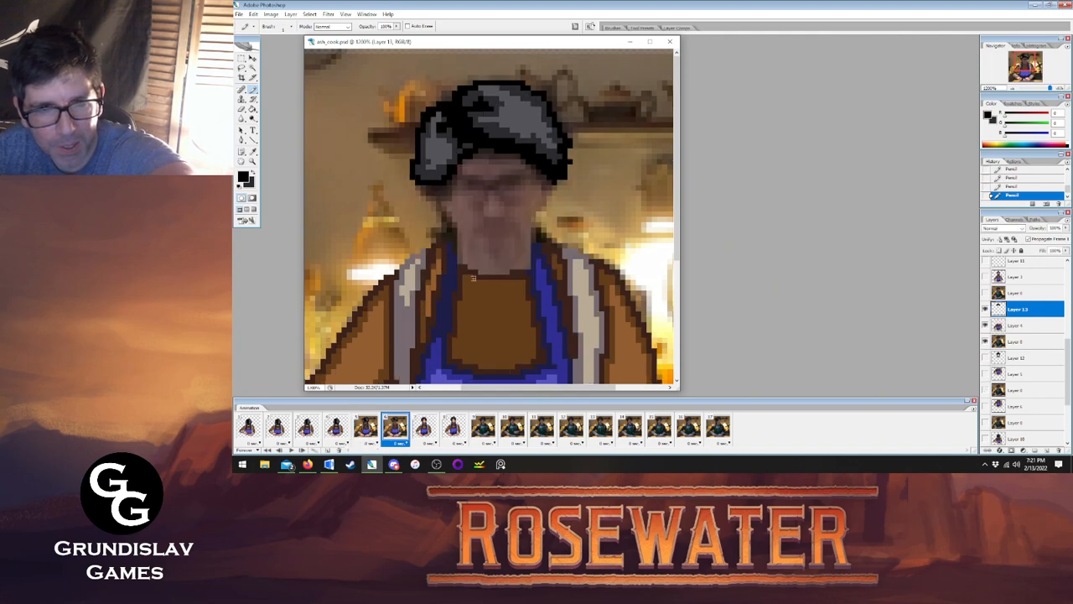
Pencil a short black line for the beard's lower edge below the chin on frame 6, checking it against frames 5 and 7.
{"action": "left_click_drag", "start_coordinate": [482, 284], "coordinate": [511, 282]}
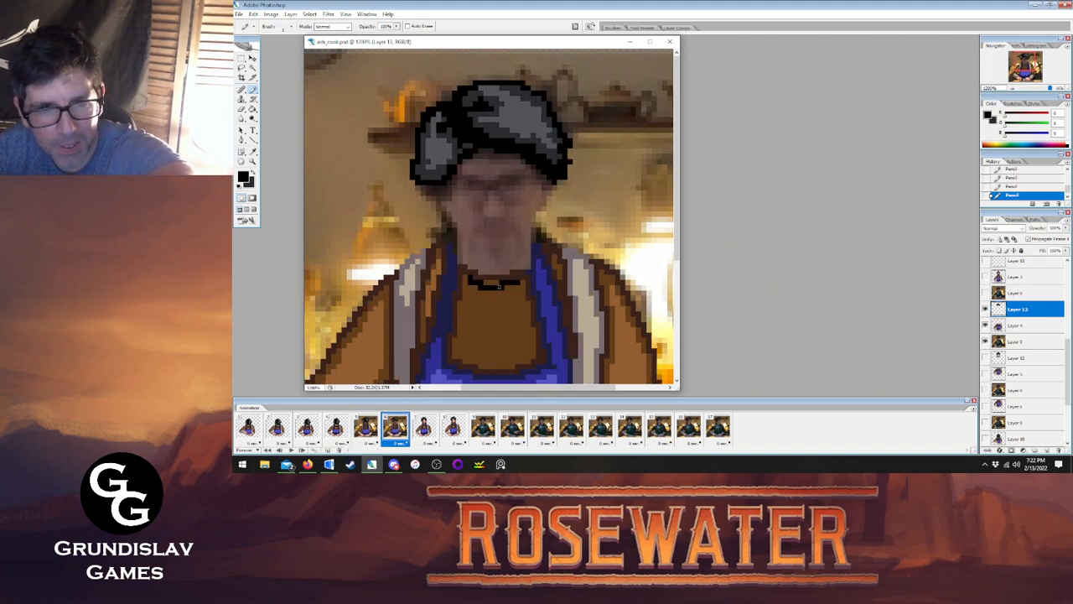
{"action": "left_click", "coordinate": [365, 428]}
{"action": "left_click", "coordinate": [398, 428]}
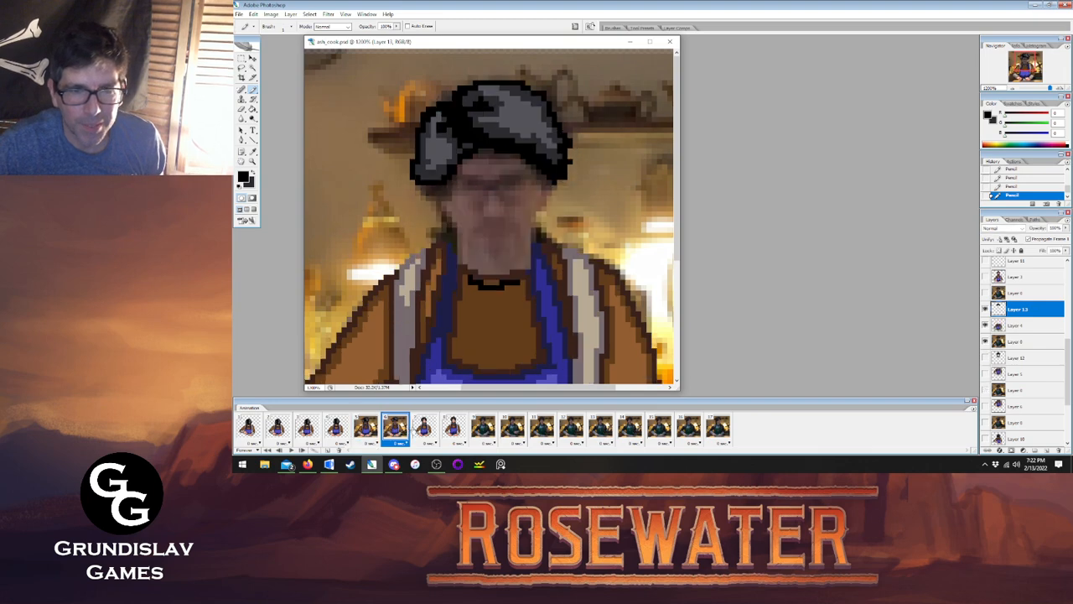
{"action": "left_click", "coordinate": [423, 428]}
{"action": "left_click", "coordinate": [395, 429]}
Select the beard's lower line on frame 6 and shift it one pixel down, checking against frames 5 and 7, and deselect it.
{"action": "key", "text": "m"}
{"action": "left_click_drag", "start_coordinate": [457, 265], "coordinate": [541, 300]}
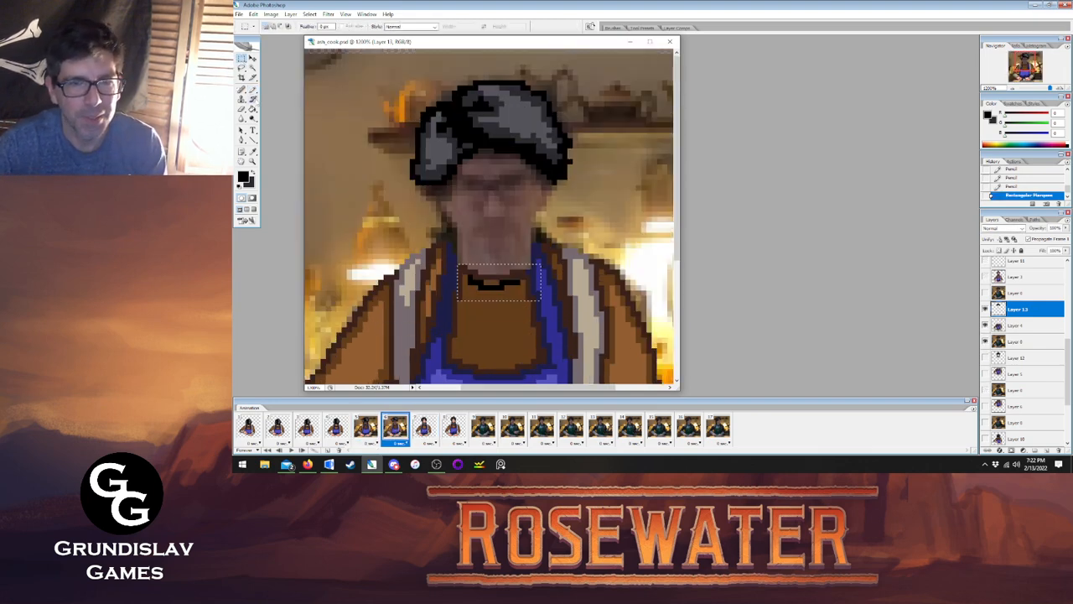
{"action": "left_click", "coordinate": [253, 59]}
{"action": "key", "text": "Down"}
{"action": "key", "text": "Down"}
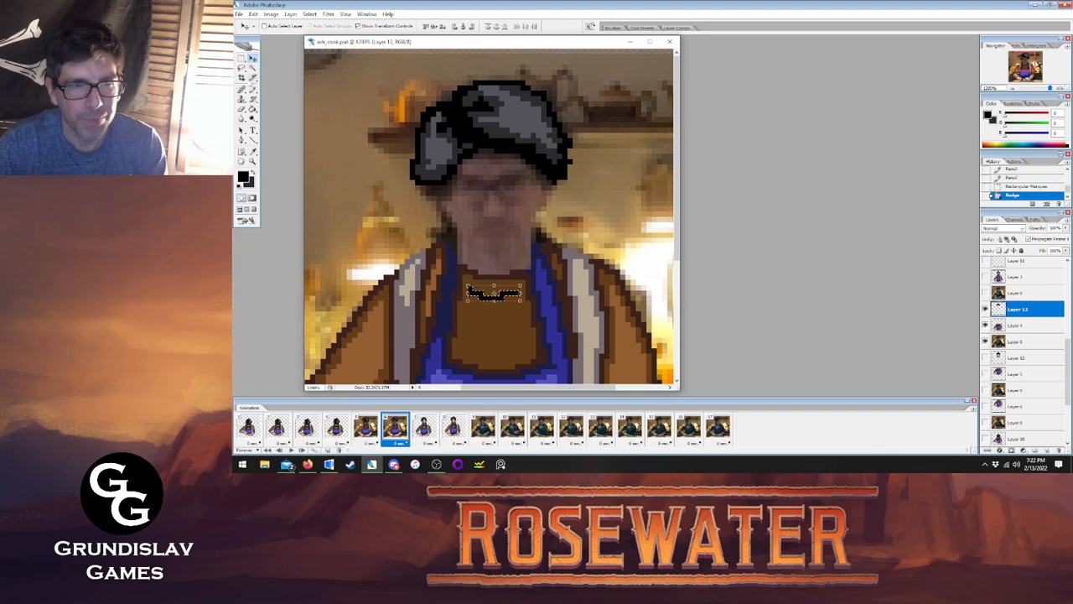
{"action": "left_click", "coordinate": [368, 428]}
{"action": "left_click", "coordinate": [420, 429]}
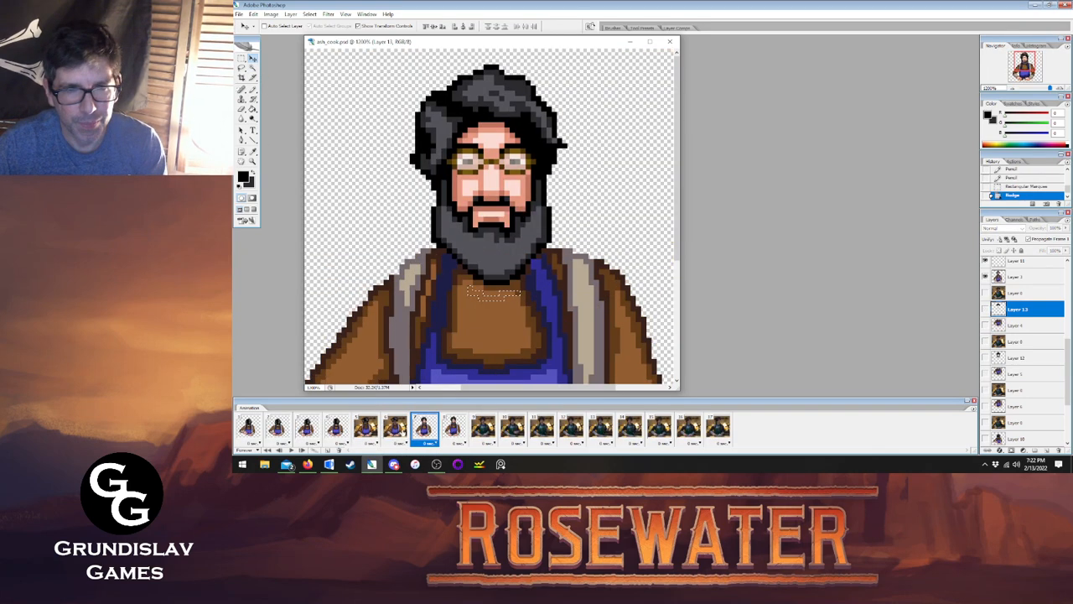
{"action": "left_click", "coordinate": [395, 428]}
{"action": "key", "text": "Up"}
{"action": "left_click", "coordinate": [367, 428]}
{"action": "left_click", "coordinate": [395, 429]}
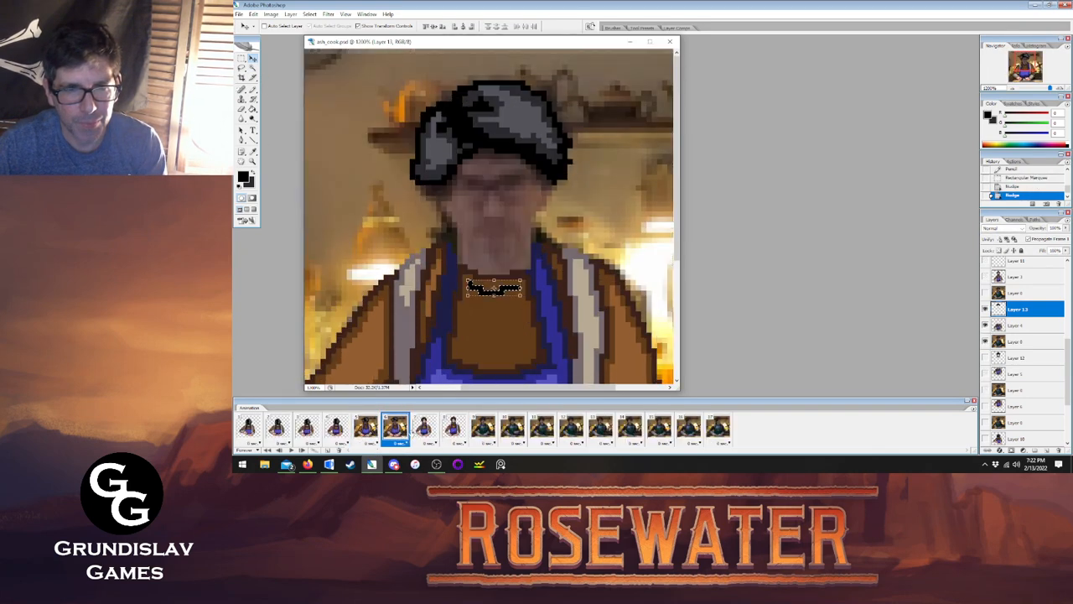
{"action": "left_click", "coordinate": [422, 428]}
{"action": "left_click", "coordinate": [395, 428]}
{"action": "key", "text": "l"}
{"action": "key", "text": "ctrl+d"}
Extend the black beard outline on frame 6 from the chin up both sides, reaching the hair on the left.
{"action": "key", "text": "b"}
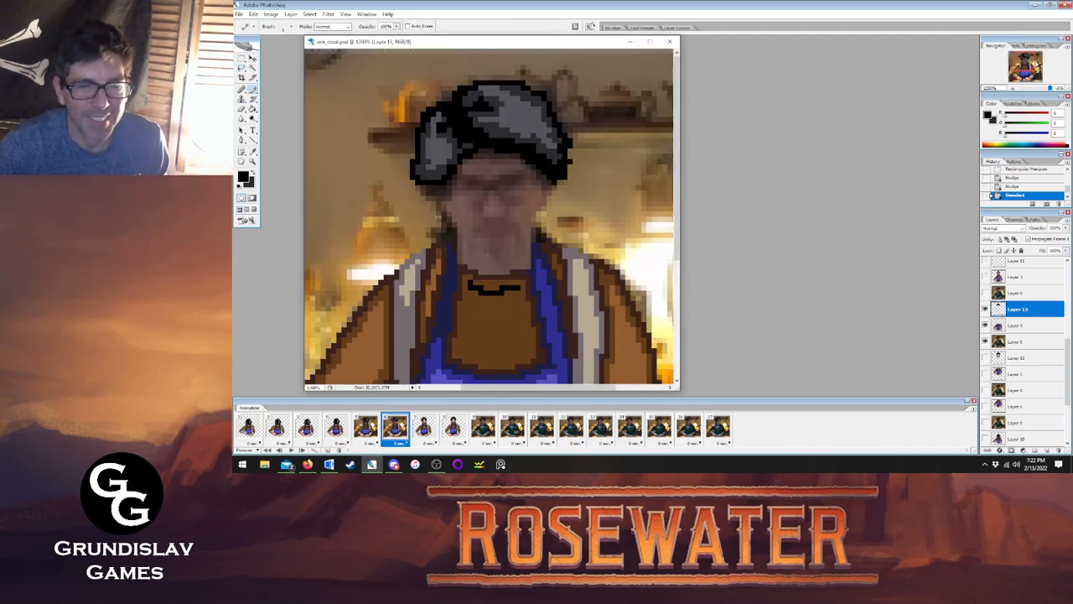
{"action": "mouse_move", "coordinate": [466, 281]}
{"action": "left_mouse_down"}
{"action": "mouse_move", "coordinate": [434, 256]}
{"action": "mouse_move", "coordinate": [458, 283]}
{"action": "left_mouse_up"}
{"action": "left_click", "coordinate": [367, 430]}
{"action": "left_click", "coordinate": [392, 431]}
{"action": "left_click", "coordinate": [366, 427]}
{"action": "left_click", "coordinate": [397, 426]}
{"action": "left_click_drag", "start_coordinate": [521, 287], "coordinate": [550, 248]}
{"action": "left_click", "coordinate": [365, 428]}
{"action": "left_click", "coordinate": [396, 426]}
{"action": "left_click_drag", "start_coordinate": [431, 233], "coordinate": [429, 192]}
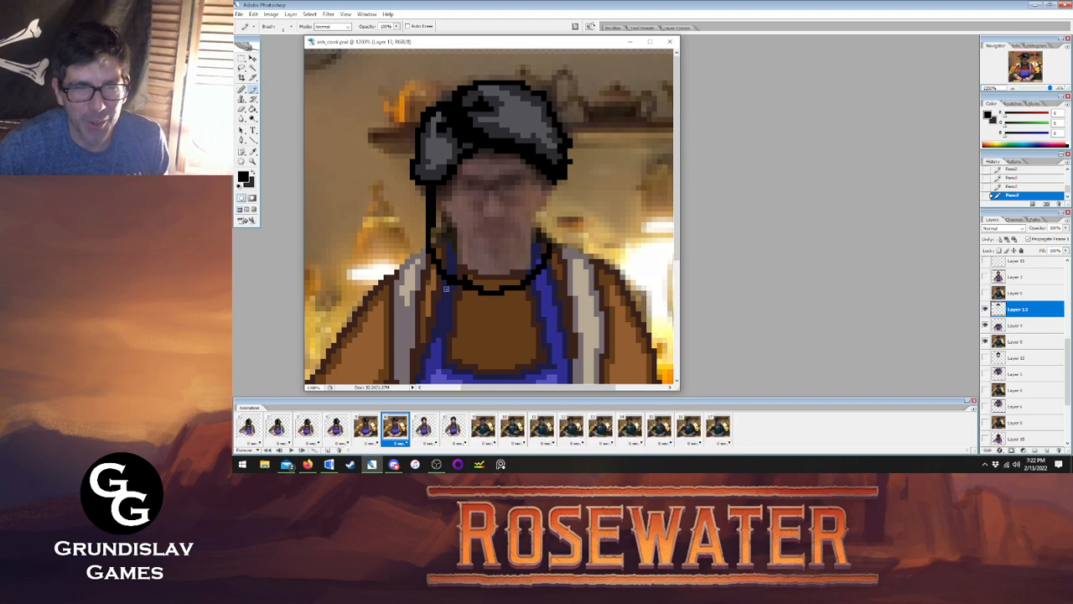
Erase the upper part of the beard's left edge on frame 6 and repencil it slightly further in, below the hair.
{"action": "left_click", "coordinate": [366, 427]}
{"action": "left_click", "coordinate": [396, 425]}
{"action": "key", "text": "e"}
{"action": "left_click", "coordinate": [365, 428]}
{"action": "left_click", "coordinate": [395, 426]}
{"action": "left_click_drag", "start_coordinate": [426, 223], "coordinate": [432, 197]}
{"action": "key", "text": "b"}
{"action": "left_click", "coordinate": [433, 195]}
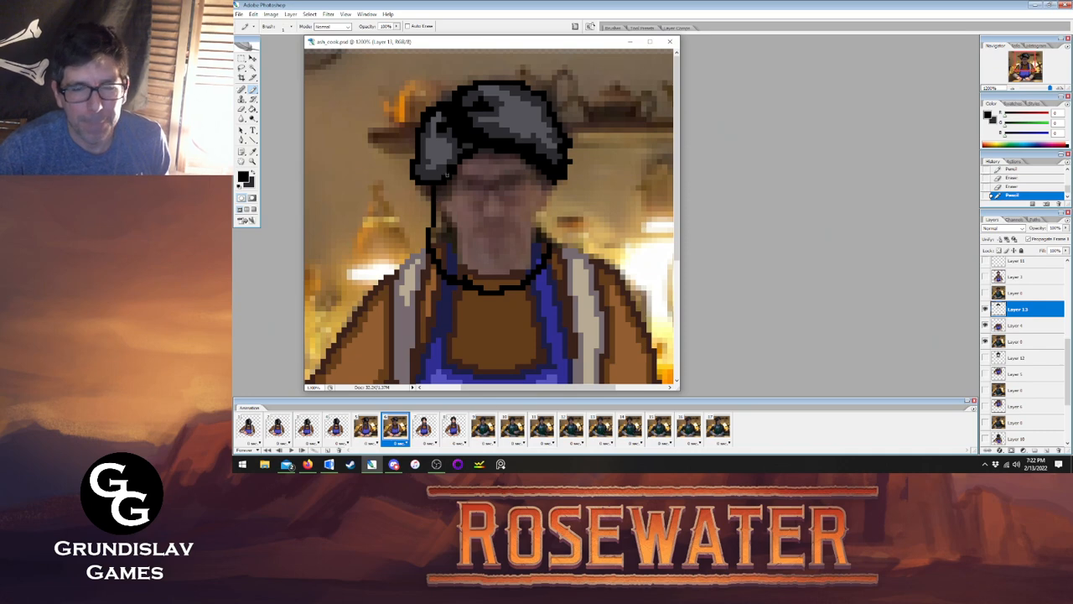
{"action": "left_click", "coordinate": [1018, 187]}
{"action": "left_click", "coordinate": [438, 189]}
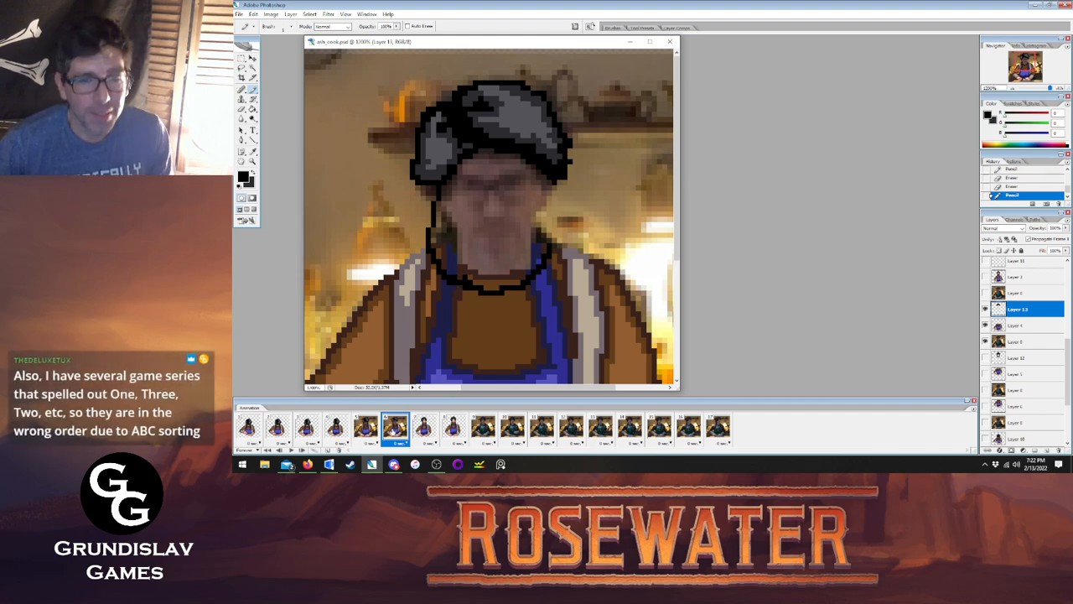
Compare the beard outline on frame 6 with the beards on frames 5 and 7.
{"action": "left_click", "coordinate": [369, 427]}
{"action": "left_click", "coordinate": [392, 427]}
{"action": "left_click", "coordinate": [369, 427]}
{"action": "left_click", "coordinate": [393, 427]}
{"action": "left_click", "coordinate": [370, 427]}
{"action": "left_click", "coordinate": [394, 427]}
{"action": "left_click", "coordinate": [425, 427]}
{"action": "left_click", "coordinate": [394, 427]}
{"action": "left_click", "coordinate": [369, 427]}
{"action": "left_click", "coordinate": [394, 427]}
{"action": "left_click", "coordinate": [369, 426]}
{"action": "left_click", "coordinate": [424, 427]}
{"action": "left_click", "coordinate": [394, 426]}
{"action": "left_click", "coordinate": [368, 427]}
{"action": "left_click", "coordinate": [394, 427]}
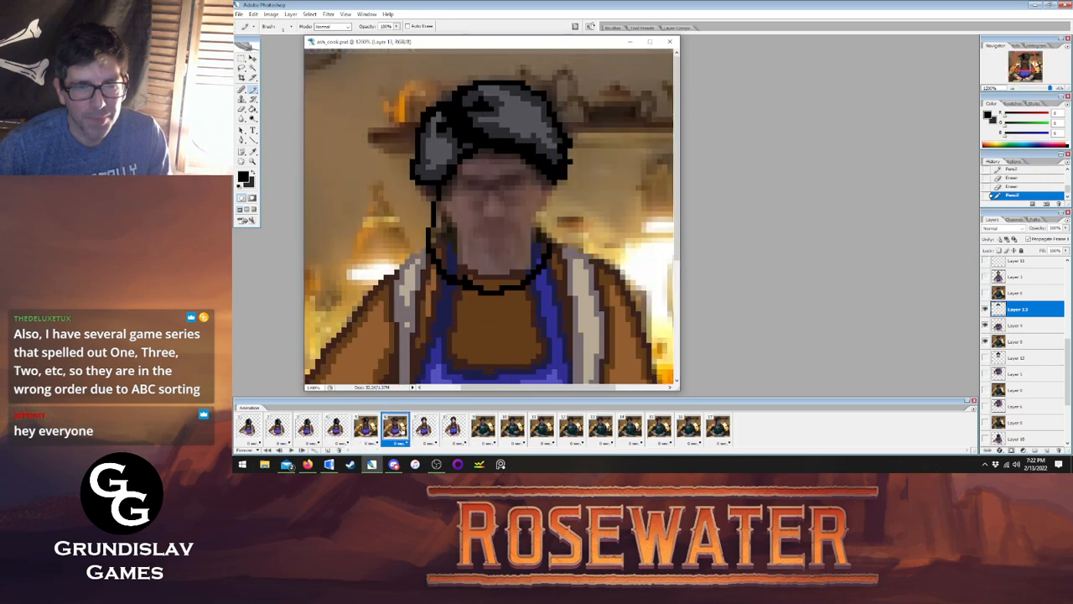
{"action": "left_click", "coordinate": [420, 428]}
{"action": "left_click", "coordinate": [394, 433]}
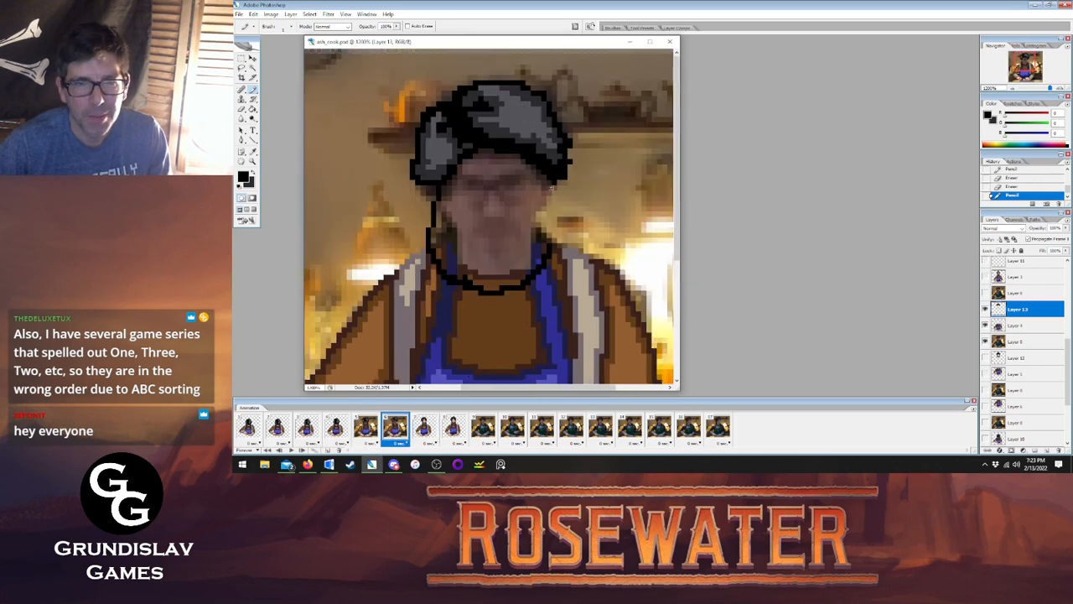
Pencil the beard's right edge up to the hair on frame 6, checking it against frame 7.
{"action": "left_click_drag", "start_coordinate": [548, 219], "coordinate": [548, 242]}
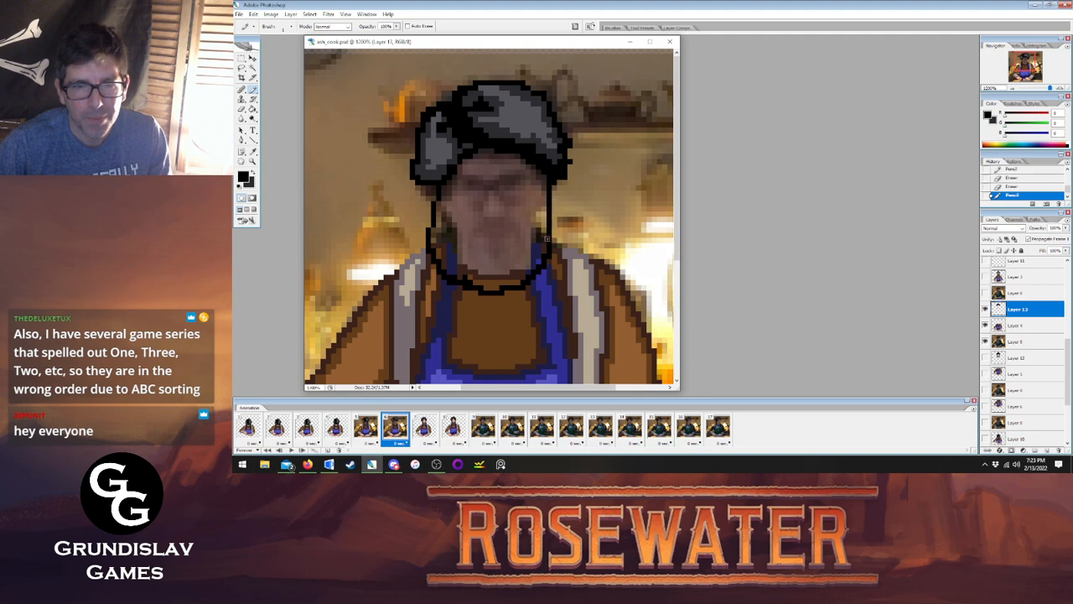
{"action": "left_click", "coordinate": [424, 428]}
{"action": "left_click", "coordinate": [394, 428]}
{"action": "left_click", "coordinate": [423, 429]}
{"action": "left_click", "coordinate": [394, 428]}
{"action": "left_click", "coordinate": [423, 428]}
{"action": "left_click", "coordinate": [394, 428]}
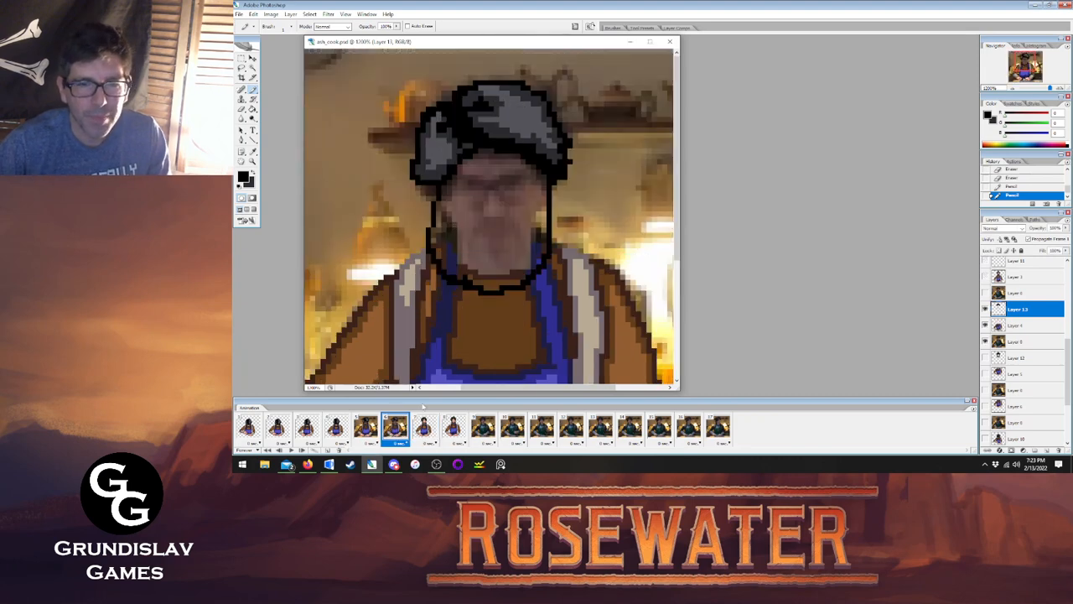
Pencil the beard's inner edge on frame 6, down both sides of the face and across the mouth.
{"action": "left_click", "coordinate": [365, 429]}
{"action": "left_click", "coordinate": [394, 428]}
{"action": "left_click", "coordinate": [422, 427]}
{"action": "left_click", "coordinate": [394, 427]}
{"action": "left_click_drag", "start_coordinate": [485, 243], "coordinate": [506, 245]}
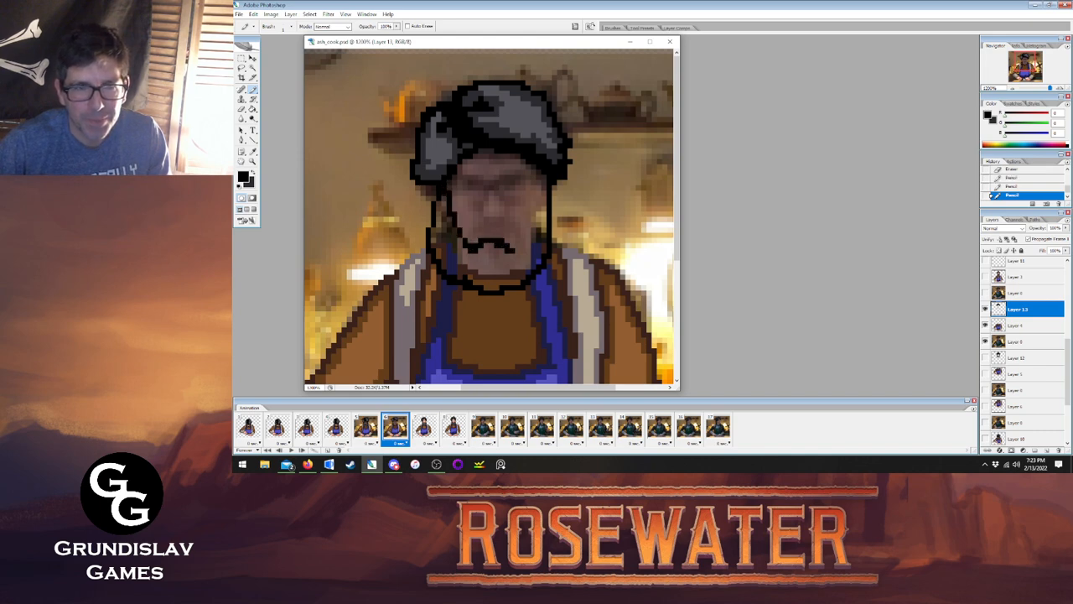
{"action": "mouse_move", "coordinate": [513, 249]}
{"action": "left_mouse_down"}
{"action": "mouse_move", "coordinate": [531, 234]}
{"action": "mouse_move", "coordinate": [547, 189]}
{"action": "left_mouse_up"}
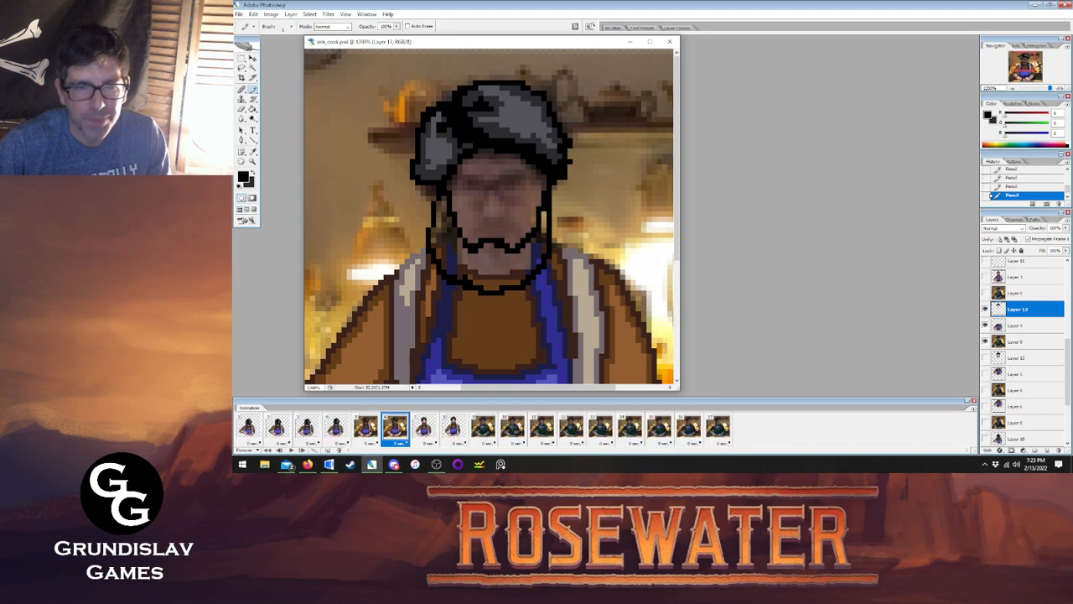
Check the beard's inner edge and mouth line on frame 6 against frames 5 and 7.
{"action": "left_click", "coordinate": [366, 428]}
{"action": "left_click", "coordinate": [395, 427]}
{"action": "left_click", "coordinate": [424, 427]}
{"action": "left_click", "coordinate": [395, 428]}
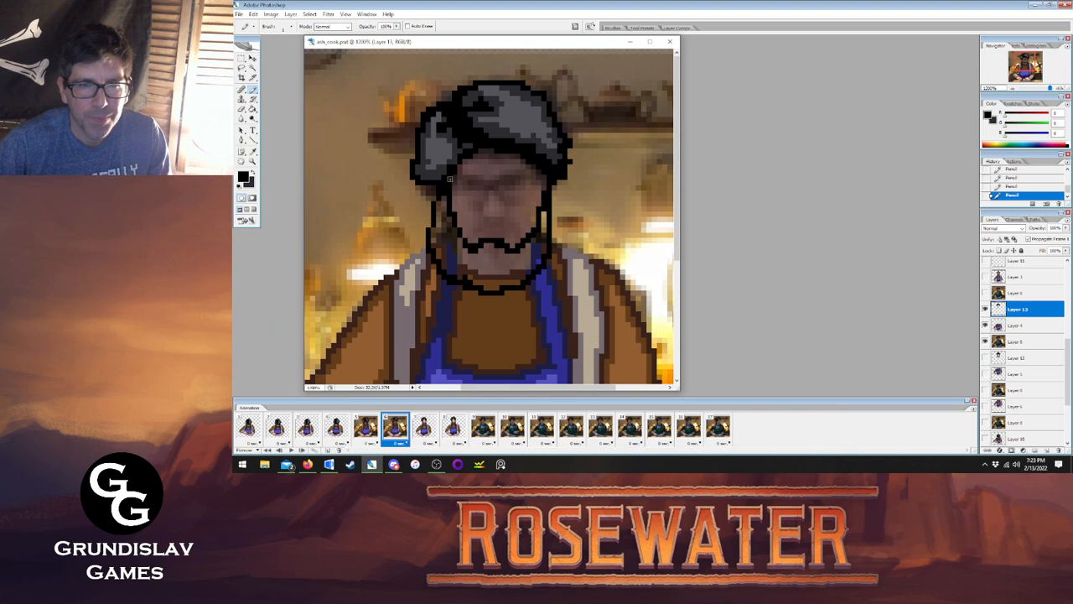
{"action": "left_click", "coordinate": [366, 428]}
{"action": "left_click", "coordinate": [394, 428]}
{"action": "left_click", "coordinate": [366, 428]}
{"action": "left_click", "coordinate": [395, 427]}
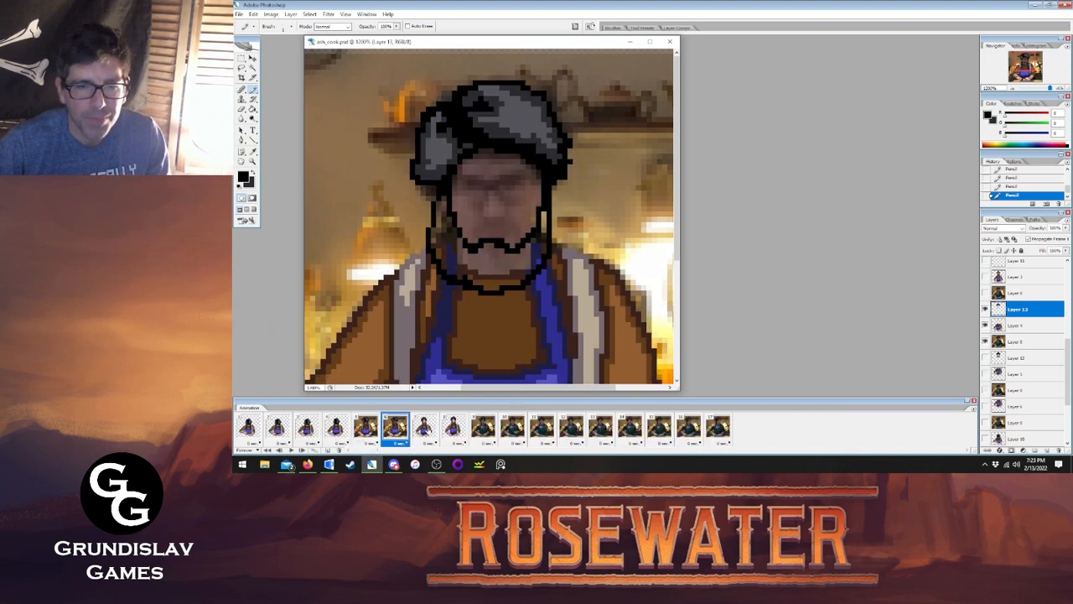
{"action": "left_click", "coordinate": [366, 428]}
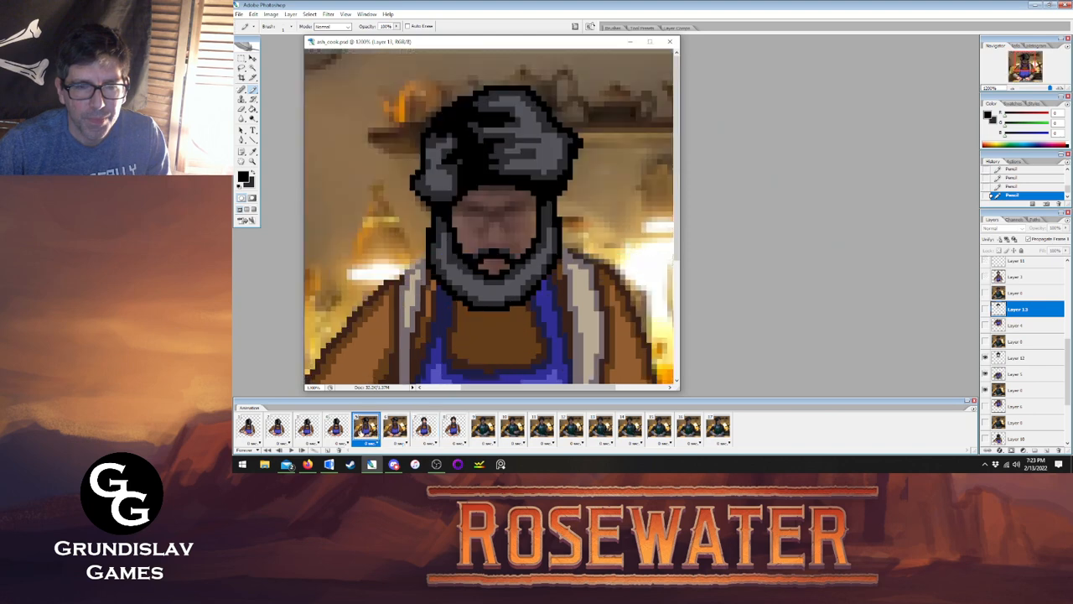
{"action": "left_click", "coordinate": [395, 428]}
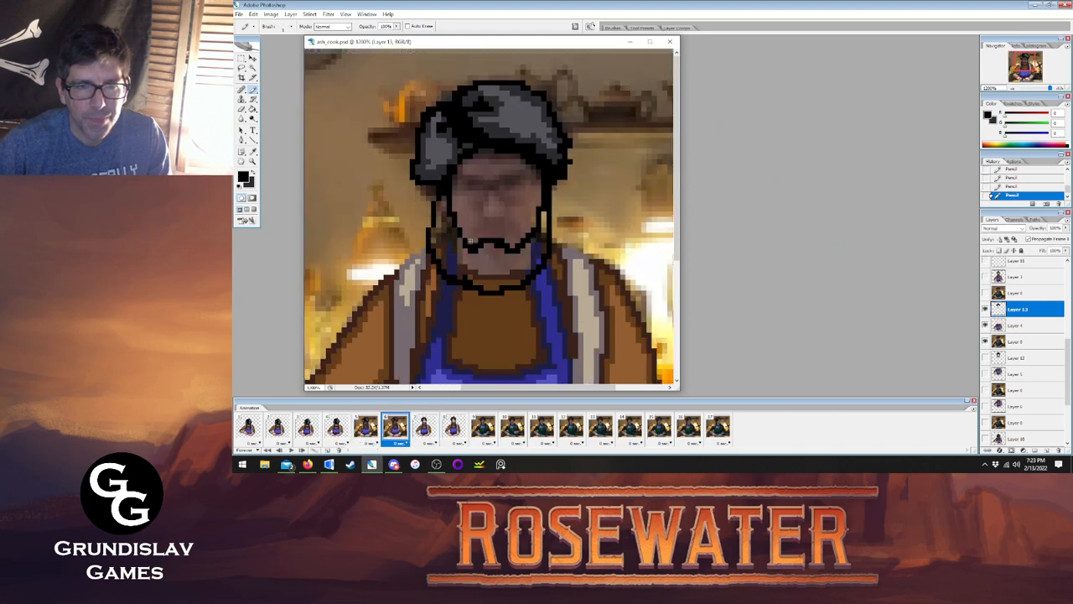
Pencil the moustache's upper outline above the mouth on frame 6, checking its shape against frames 5 and 7.
{"action": "left_click_drag", "start_coordinate": [474, 229], "coordinate": [519, 239]}
{"action": "left_click", "coordinate": [424, 429]}
{"action": "left_click", "coordinate": [395, 428]}
{"action": "left_click", "coordinate": [424, 428]}
{"action": "left_click", "coordinate": [395, 429]}
{"action": "left_click", "coordinate": [366, 429]}
{"action": "left_click", "coordinate": [395, 428]}
{"action": "left_click", "coordinate": [424, 428]}
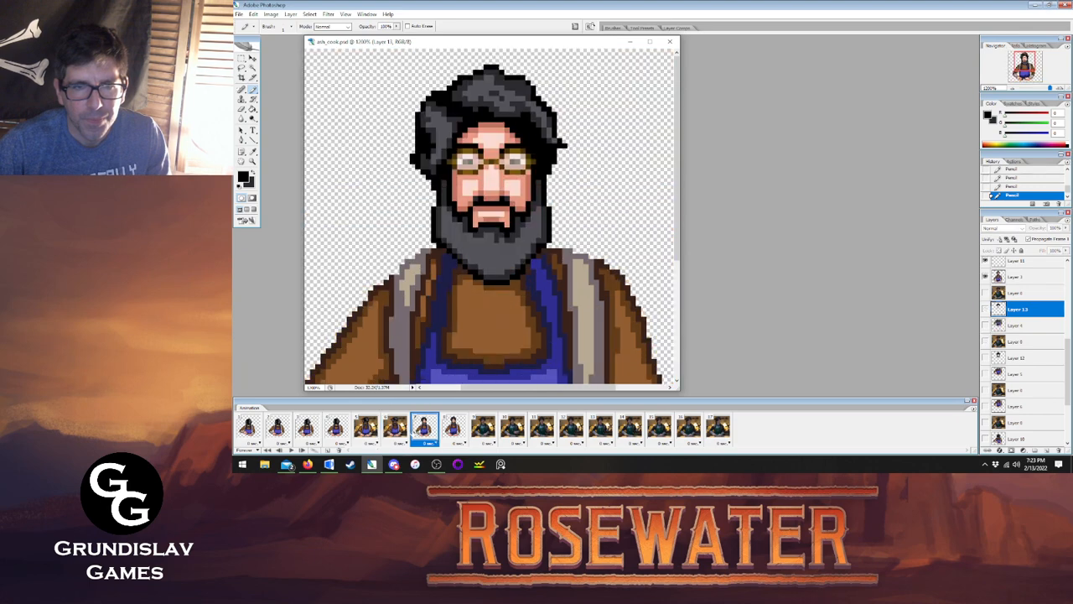
{"action": "left_click", "coordinate": [395, 428]}
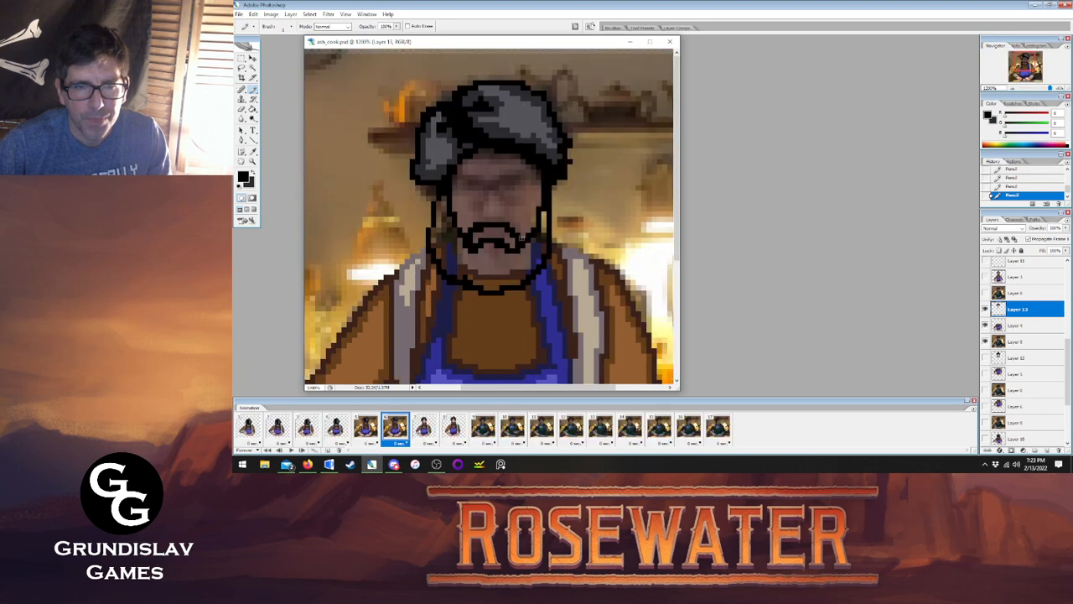
Fill the outlined beard on frame 6 with black and sample dark grey from the hair for pencilling.
{"action": "key", "text": "g"}
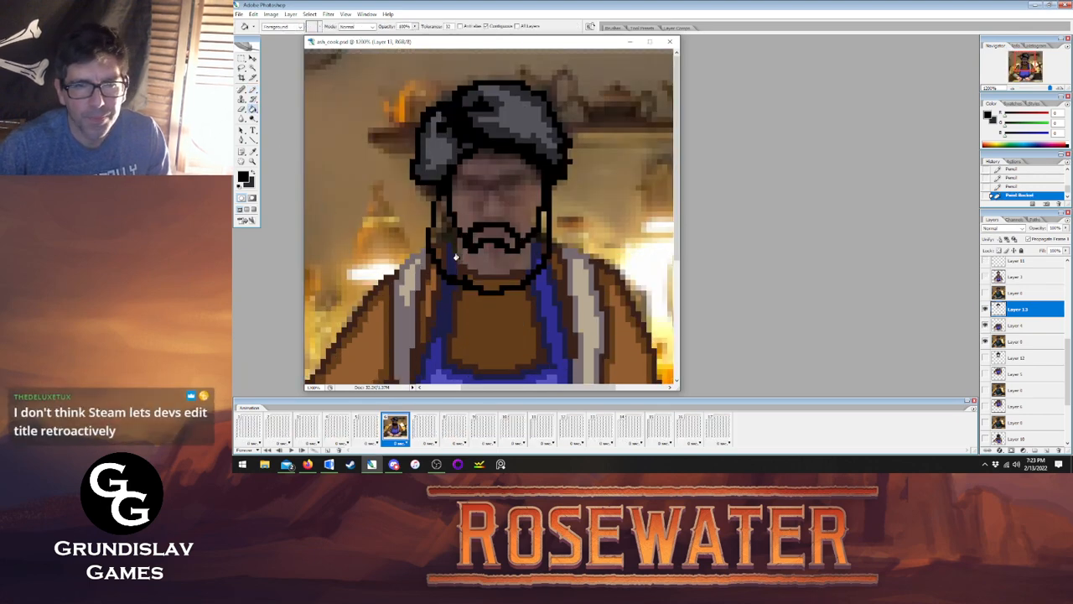
{"action": "left_click", "coordinate": [461, 260]}
{"action": "key", "text": "i"}
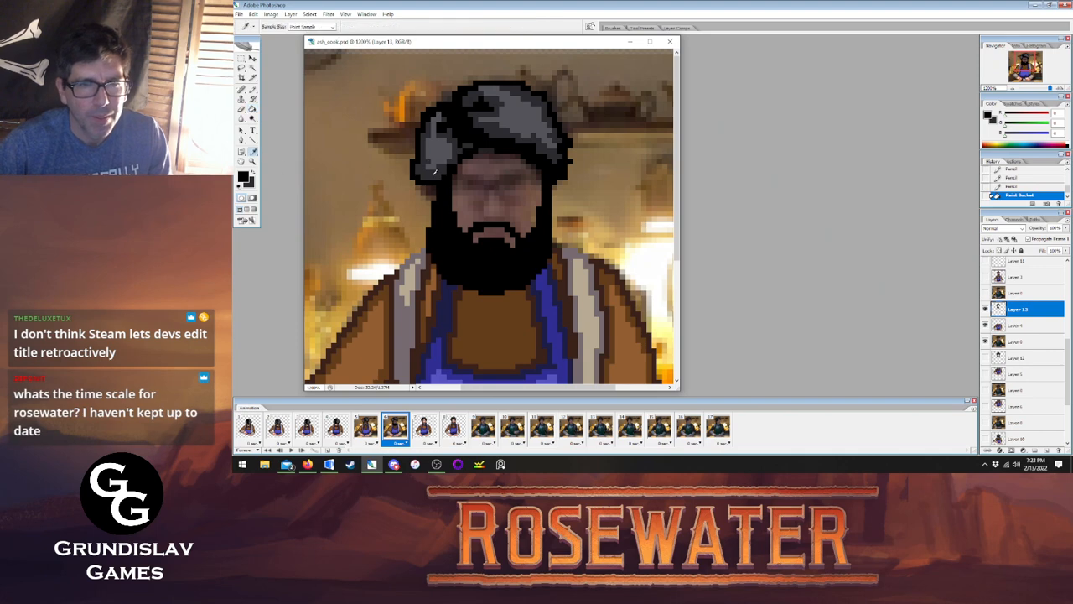
{"action": "key", "text": "b"}
Compare the black-filled beard on frame 6 with the shaded beards on frames 5 and 7.
{"action": "left_click", "coordinate": [366, 429]}
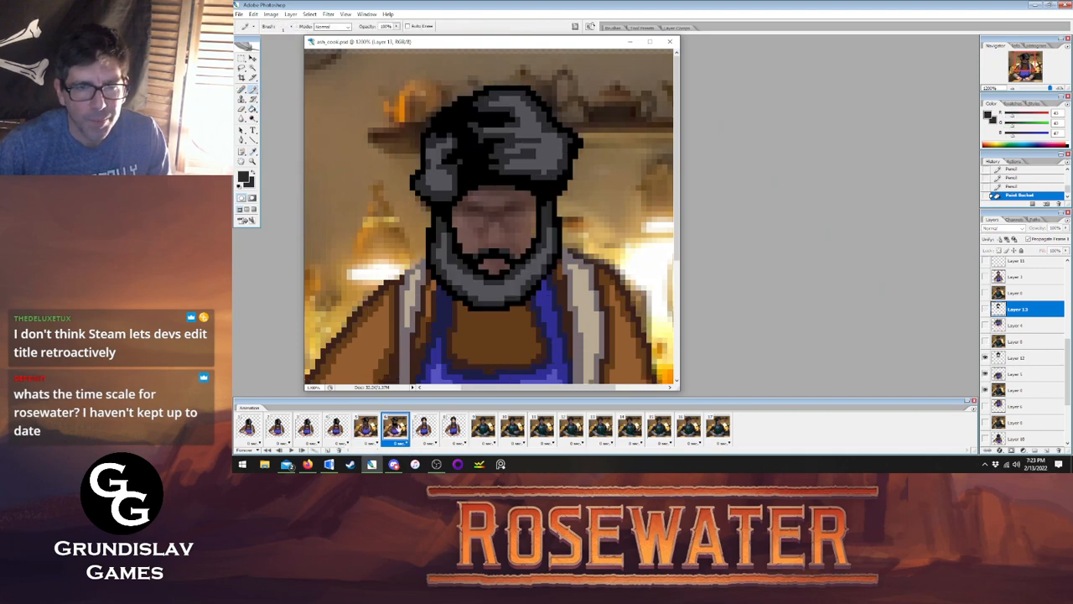
{"action": "left_click", "coordinate": [395, 428]}
{"action": "left_click", "coordinate": [425, 428]}
{"action": "left_click", "coordinate": [395, 428]}
{"action": "left_click", "coordinate": [365, 429]}
{"action": "left_click", "coordinate": [395, 428]}
{"action": "left_click", "coordinate": [366, 428]}
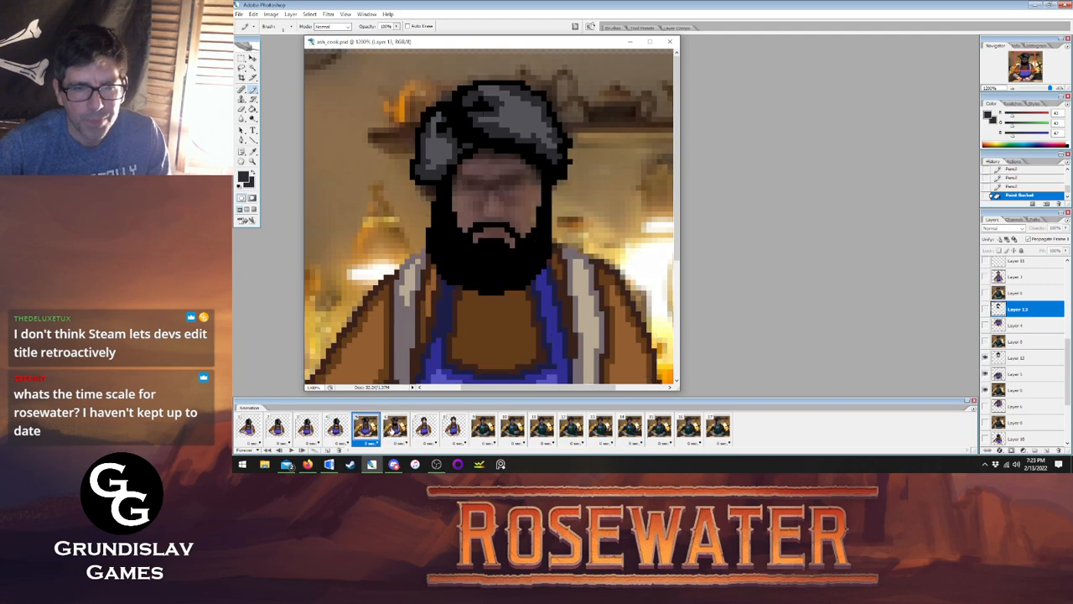
{"action": "left_click", "coordinate": [395, 428]}
{"action": "left_click", "coordinate": [424, 428]}
{"action": "left_click", "coordinate": [394, 429]}
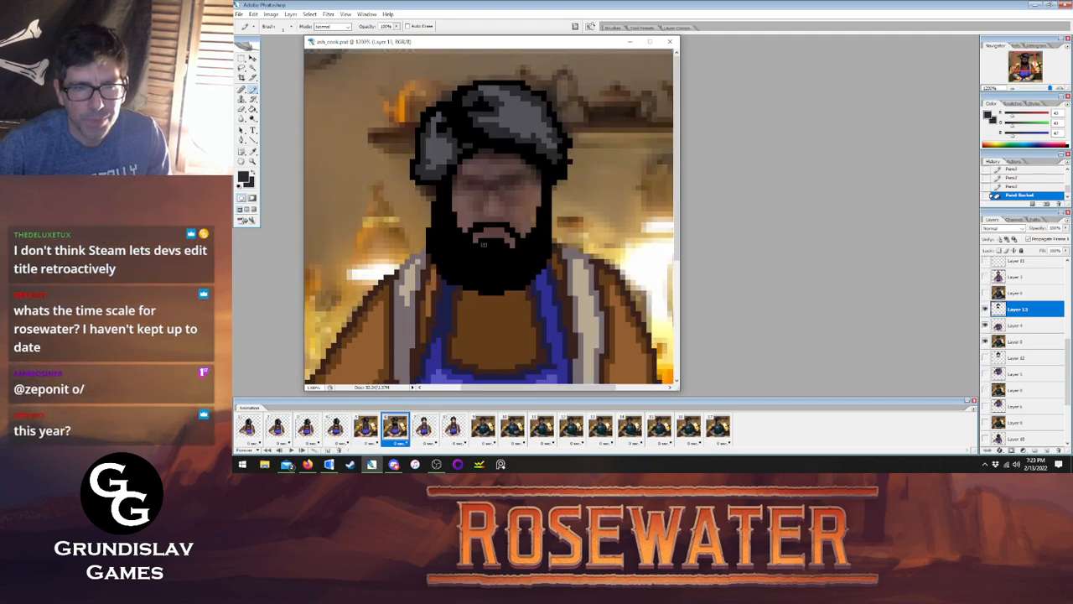
Pencil dark grey inside the black beard on frame 6, leaving a black outline and moustache, and sample black for touch-ups.
{"action": "left_click", "coordinate": [479, 223]}
{"action": "left_click", "coordinate": [476, 227]}
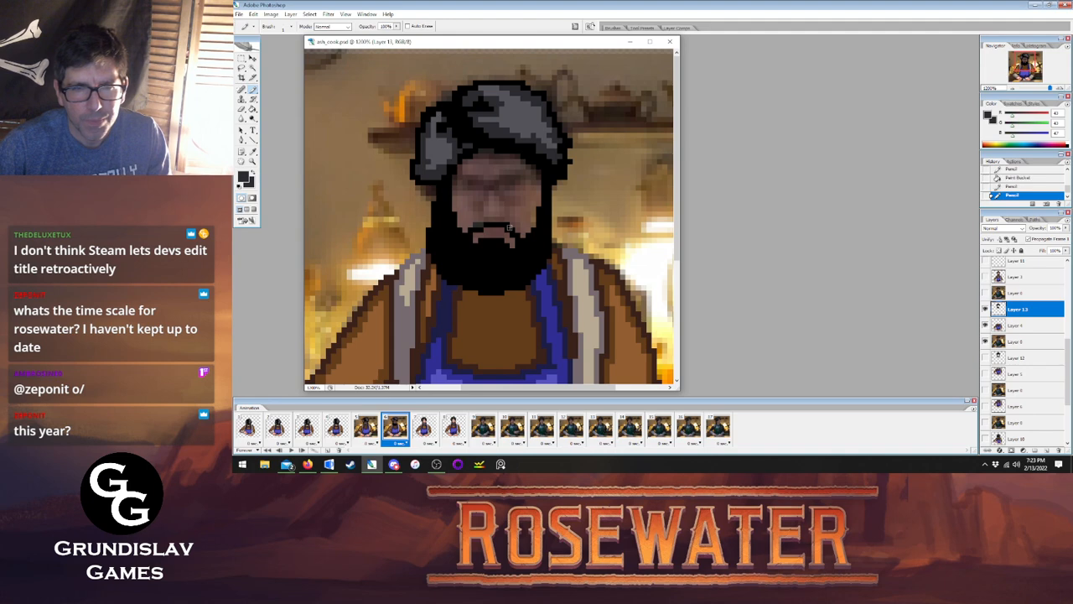
{"action": "left_click", "coordinate": [512, 229]}
{"action": "left_click", "coordinate": [513, 230]}
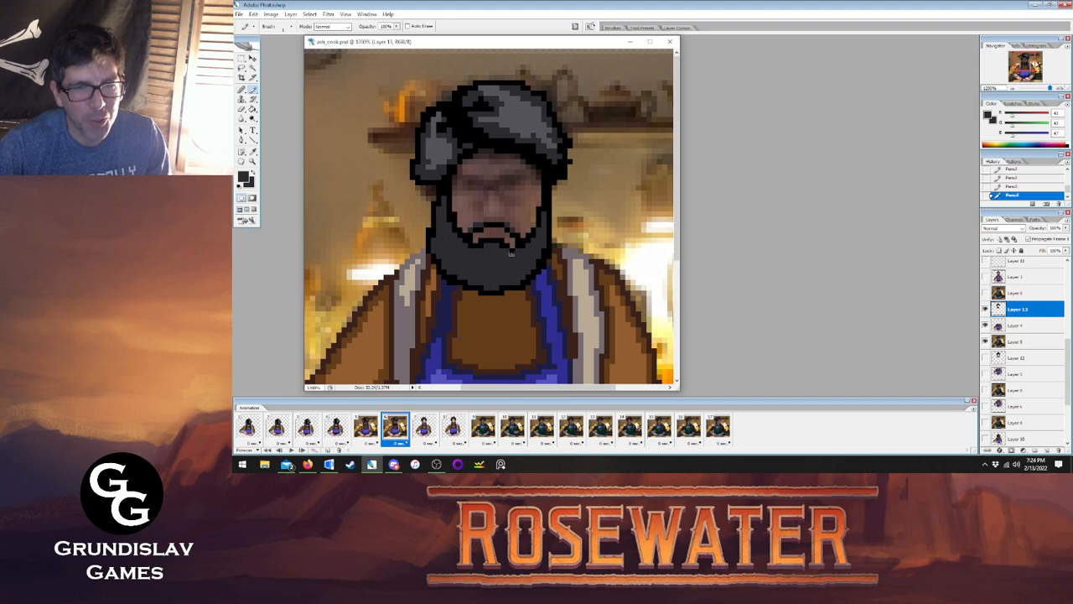
{"action": "left_click", "coordinate": [494, 240], "text": "alt"}
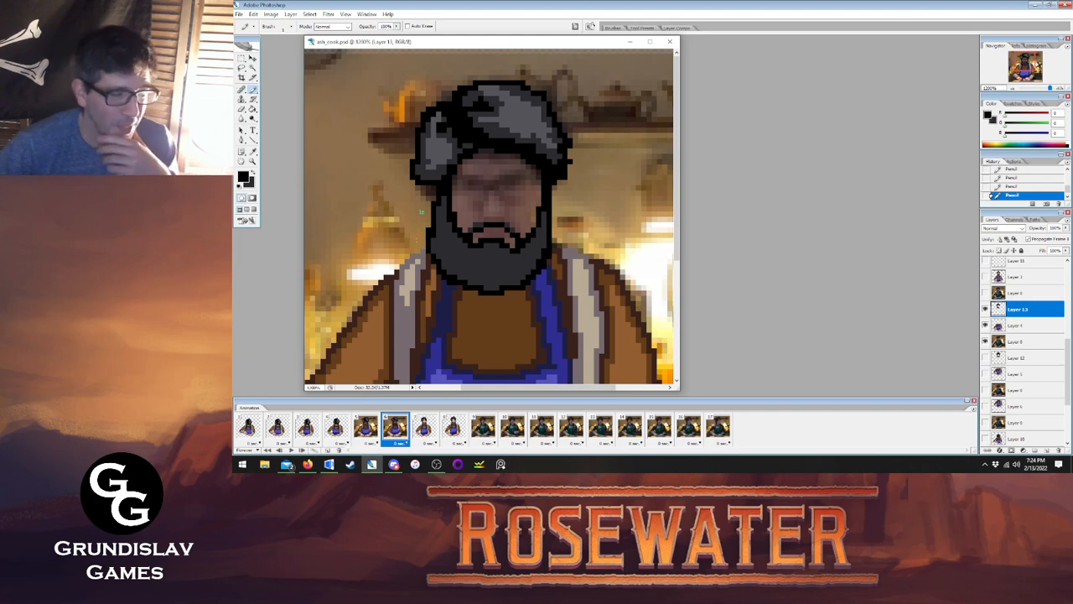
Sample the lighter grey from the hair as the pencil colour for the beard.
{"action": "left_click", "coordinate": [254, 153]}
{"action": "left_click", "coordinate": [372, 427]}
{"action": "left_click", "coordinate": [396, 426]}
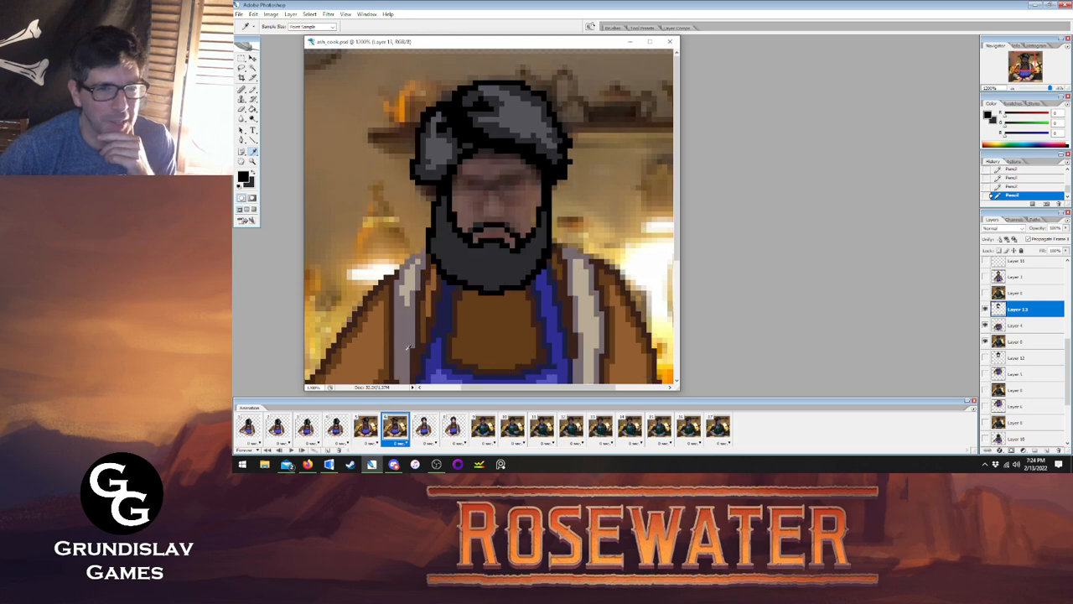
{"action": "left_click", "coordinate": [354, 130]}
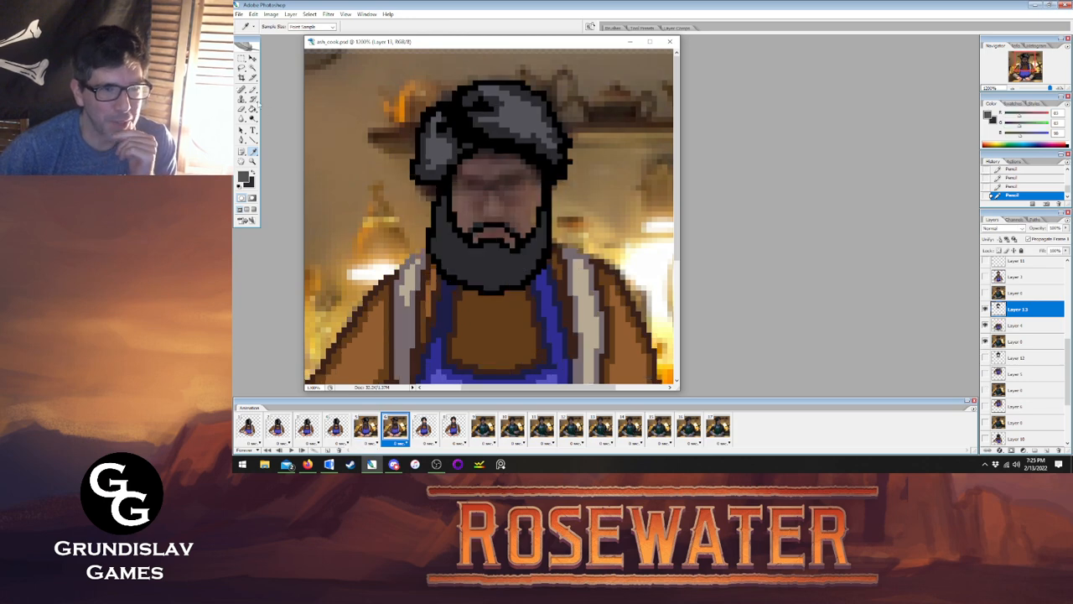
{"action": "left_click", "coordinate": [253, 90]}
Pencil the lighter grey across the beard on frame 6, using the beards on frames 5 and 7 as the shading guide.
{"action": "left_click", "coordinate": [366, 426]}
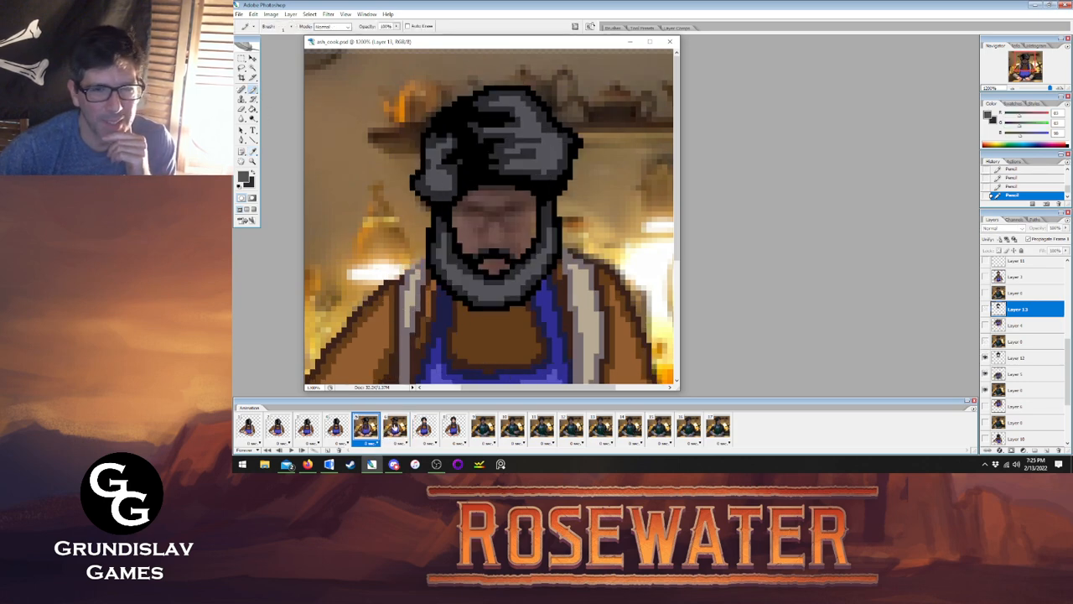
{"action": "left_click", "coordinate": [395, 428]}
{"action": "left_click", "coordinate": [423, 428]}
{"action": "left_click", "coordinate": [395, 428]}
{"action": "left_click", "coordinate": [368, 428]}
{"action": "left_click", "coordinate": [395, 427]}
{"action": "left_click", "coordinate": [424, 428]}
{"action": "left_click", "coordinate": [397, 429]}
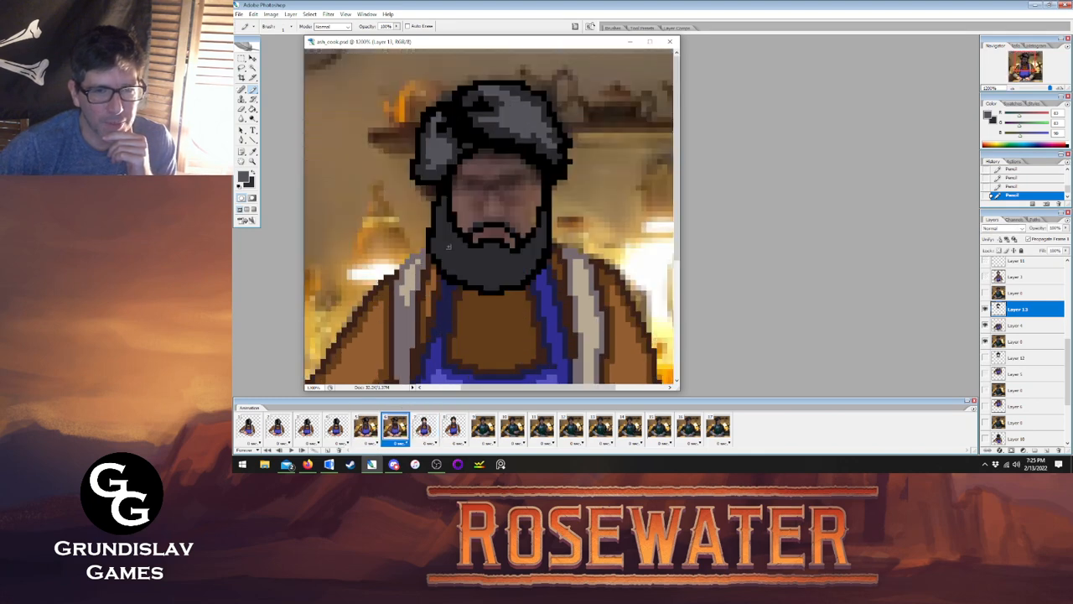
{"action": "mouse_move", "coordinate": [445, 229]}
{"action": "left_mouse_down"}
{"action": "mouse_move", "coordinate": [449, 256]}
{"action": "mouse_move", "coordinate": [496, 259]}
{"action": "mouse_move", "coordinate": [505, 274]}
{"action": "mouse_move", "coordinate": [540, 242]}
{"action": "left_mouse_up"}
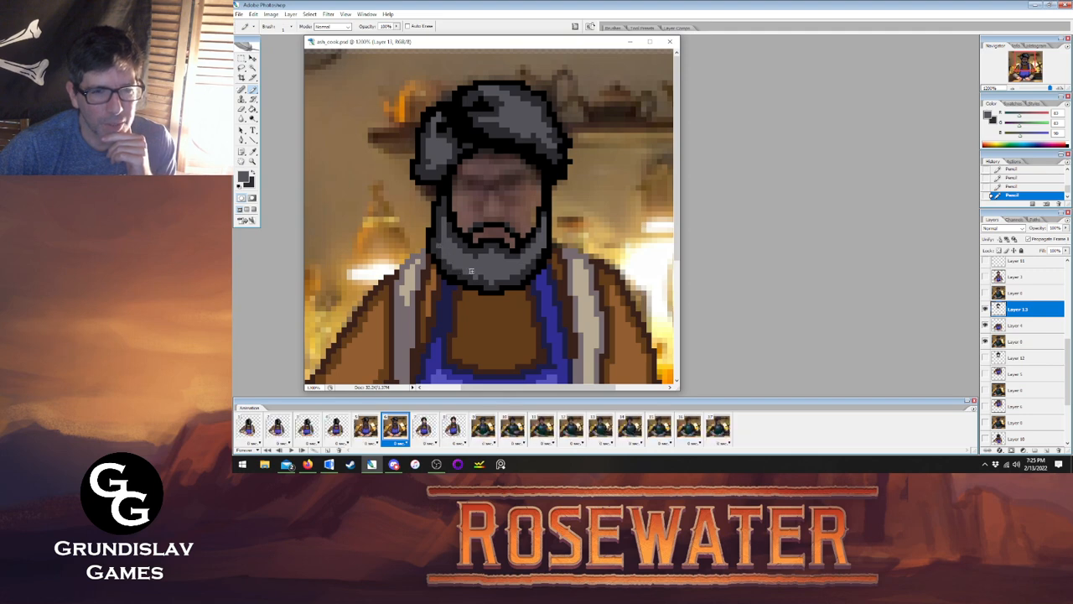
Compare the grey-shaded beard on frame 6 with the beards on frames 5 and 7.
{"action": "left_click", "coordinate": [424, 424]}
{"action": "left_click", "coordinate": [396, 429]}
{"action": "left_click", "coordinate": [421, 426]}
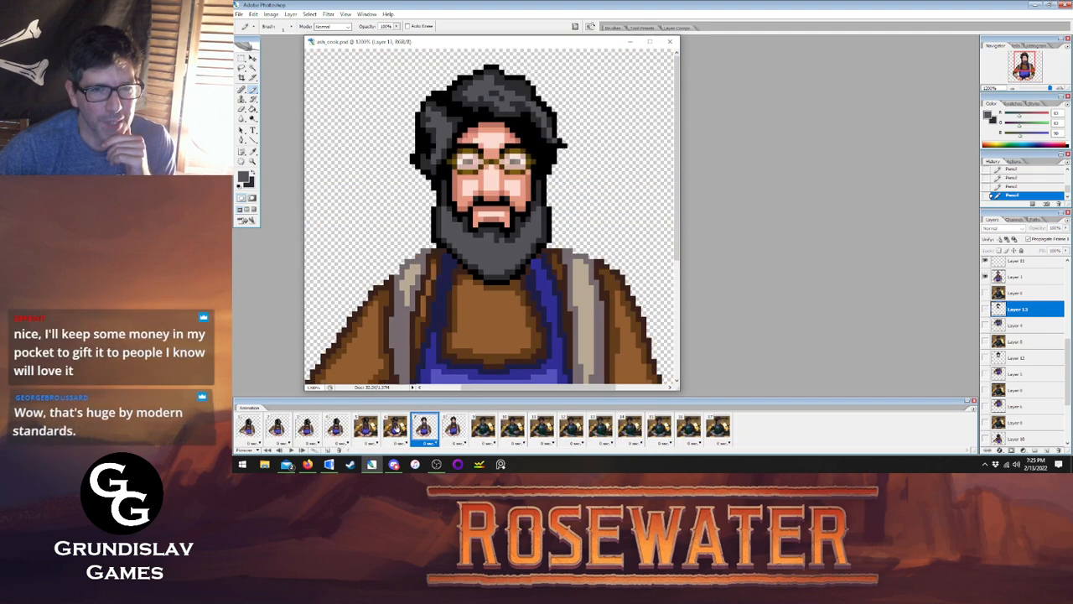
{"action": "left_click", "coordinate": [398, 431]}
{"action": "left_click", "coordinate": [417, 433]}
{"action": "left_click", "coordinate": [396, 433]}
{"action": "left_click", "coordinate": [369, 429]}
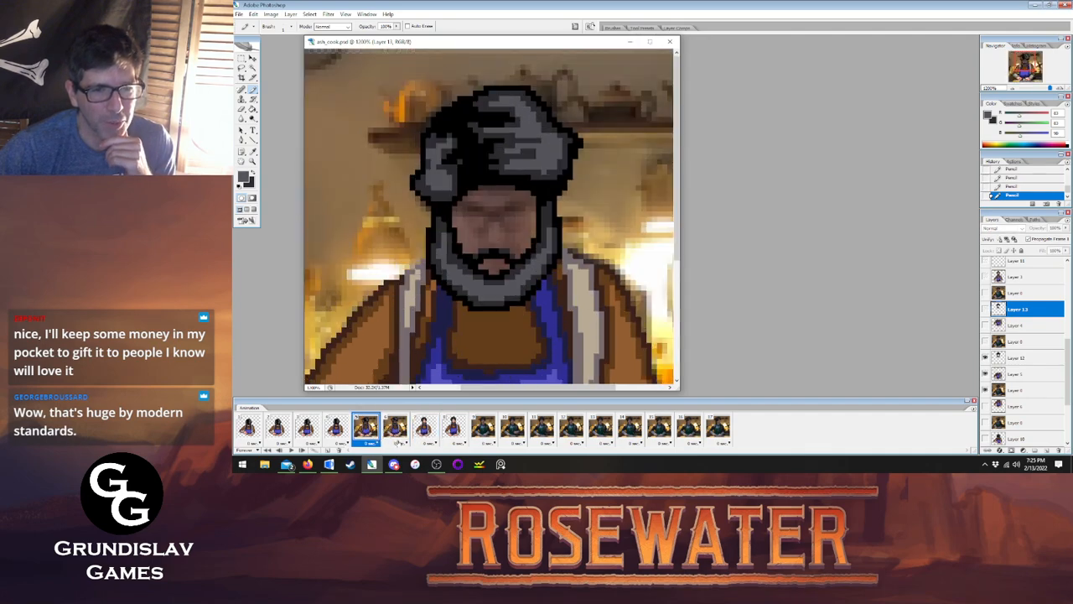
{"action": "left_click", "coordinate": [397, 429]}
Outline and fill the shirt's dark chest area on frame 6's Layer 4 with the light brown sampled from frame 7.
{"action": "left_click", "coordinate": [424, 429]}
{"action": "left_click", "coordinate": [254, 151]}
{"action": "left_click", "coordinate": [467, 298]}
{"action": "left_click", "coordinate": [253, 89]}
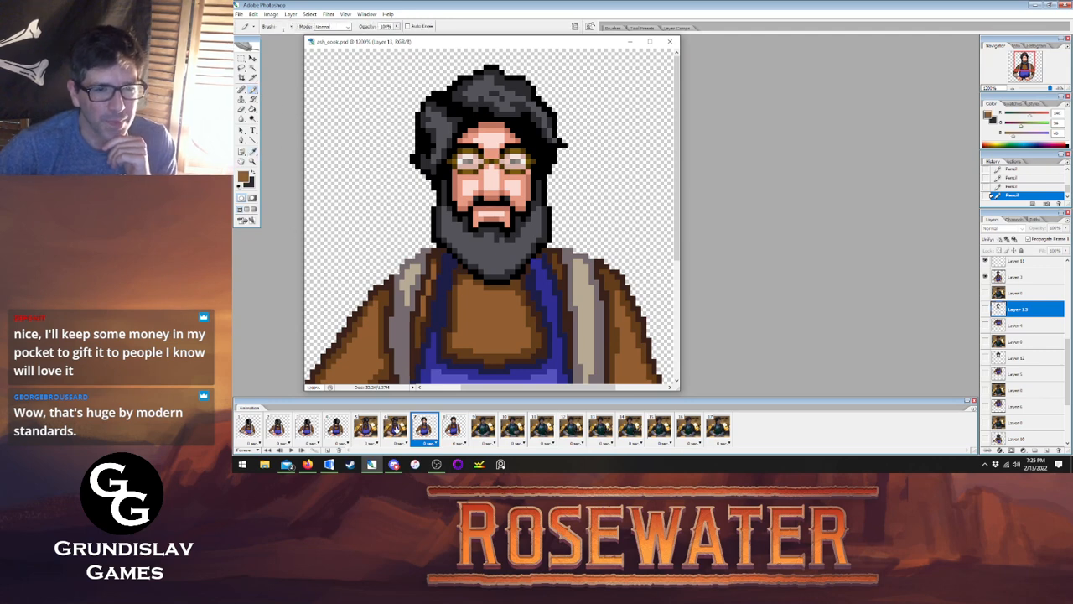
{"action": "left_click", "coordinate": [395, 427]}
{"action": "left_click", "coordinate": [1014, 327]}
{"action": "left_click", "coordinate": [424, 427]}
{"action": "left_click", "coordinate": [396, 428]}
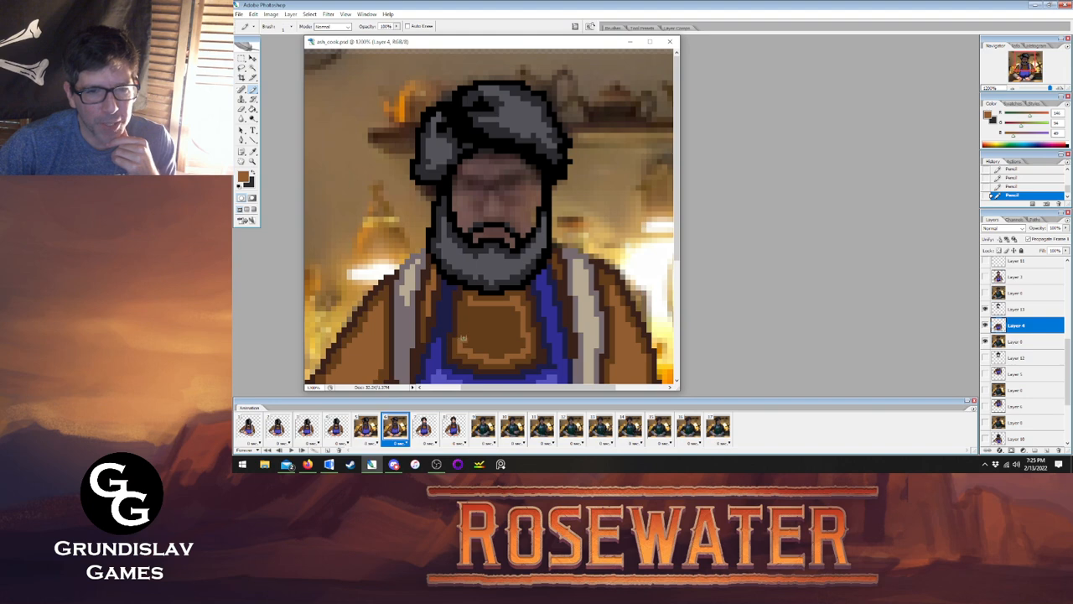
{"action": "left_click", "coordinate": [252, 110]}
{"action": "left_click", "coordinate": [472, 342]}
{"action": "left_click", "coordinate": [252, 90]}
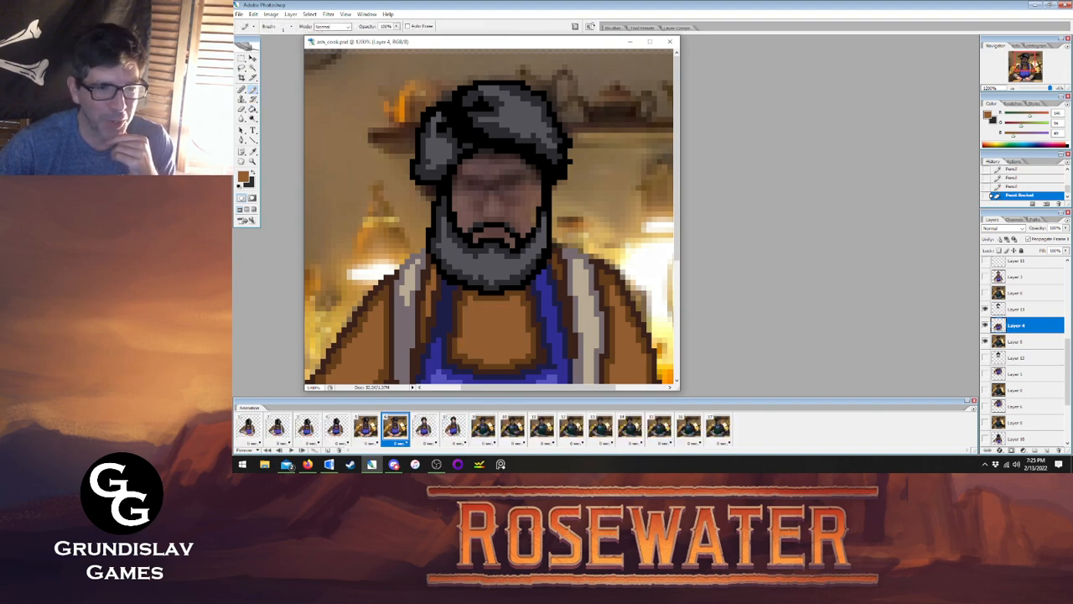
Outline and fill the shirt's dark chest area on frame 5's Layer 5 with the same light brown.
{"action": "left_click", "coordinate": [366, 428]}
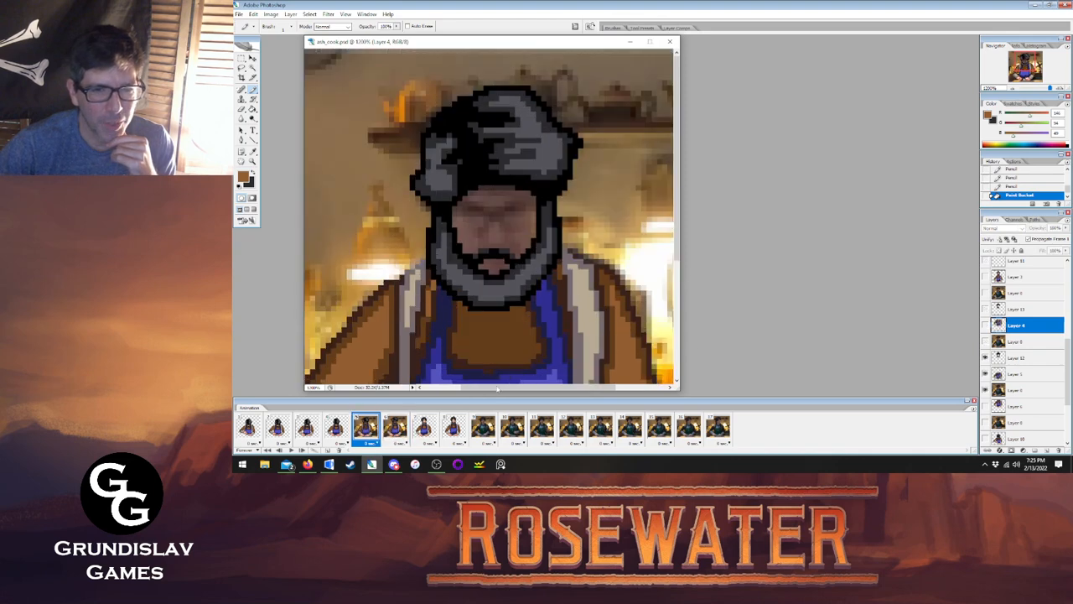
{"action": "left_click", "coordinate": [1017, 373]}
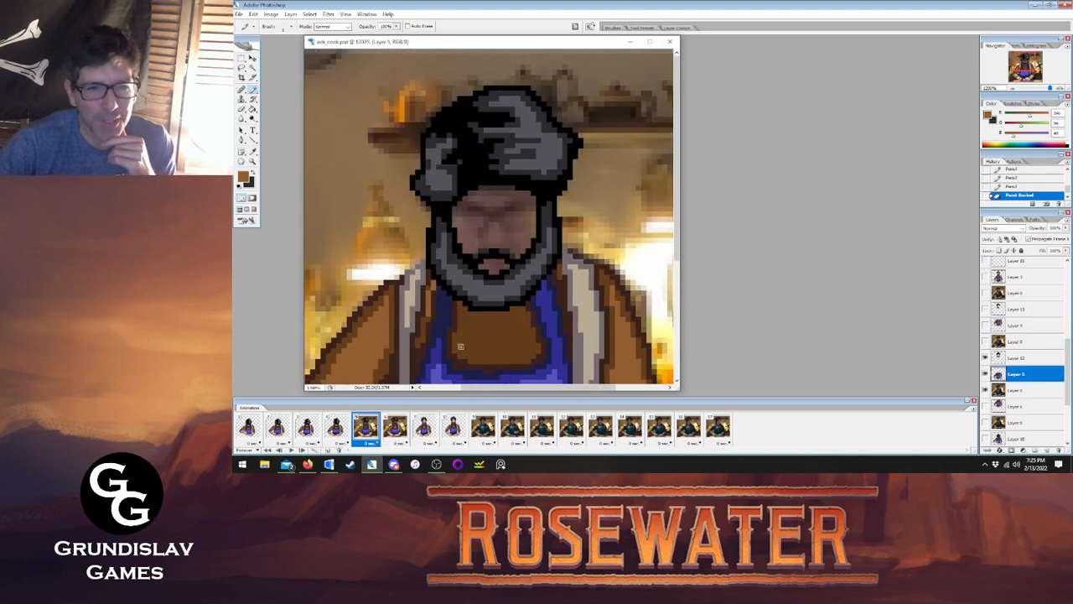
{"action": "mouse_move", "coordinate": [463, 318]}
{"action": "left_mouse_down"}
{"action": "mouse_move", "coordinate": [516, 316]}
{"action": "mouse_move", "coordinate": [527, 338]}
{"action": "mouse_move", "coordinate": [525, 349]}
{"action": "mouse_move", "coordinate": [477, 354]}
{"action": "left_mouse_up"}
{"action": "key", "text": "g"}
{"action": "left_click", "coordinate": [484, 324]}
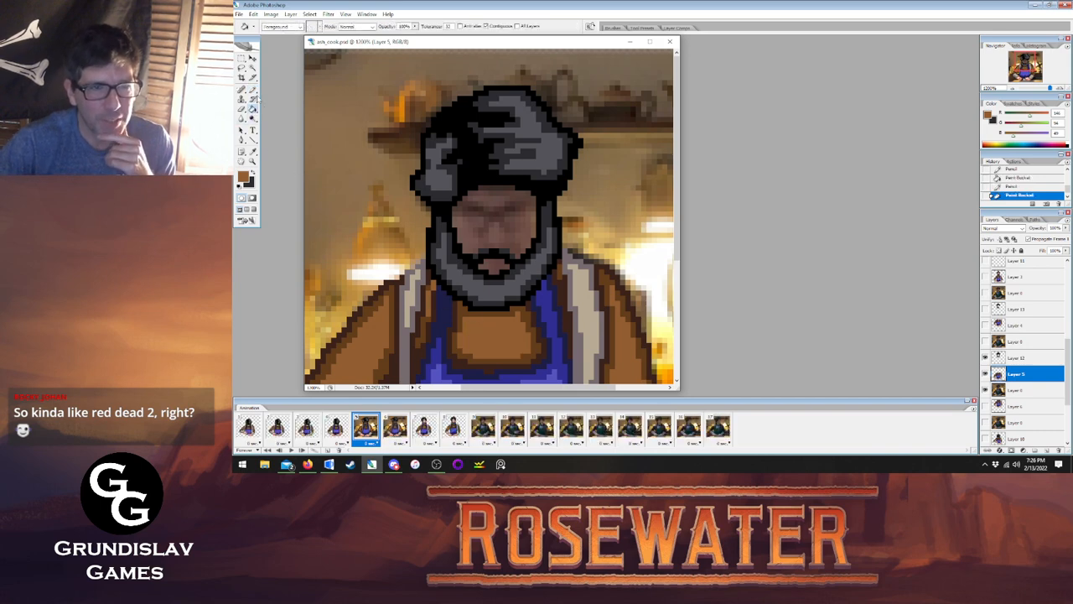
{"action": "key", "text": "b"}
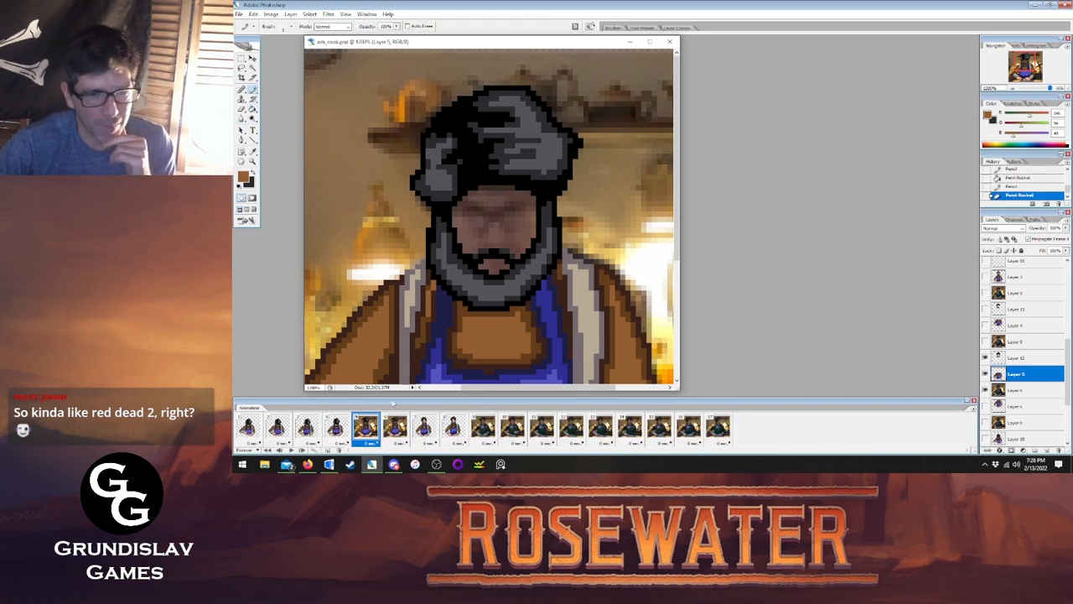
Flip through frames 4 to 7 to check the beard and recoloured shirt from frame to frame.
{"action": "left_click", "coordinate": [395, 428]}
{"action": "left_click", "coordinate": [423, 429]}
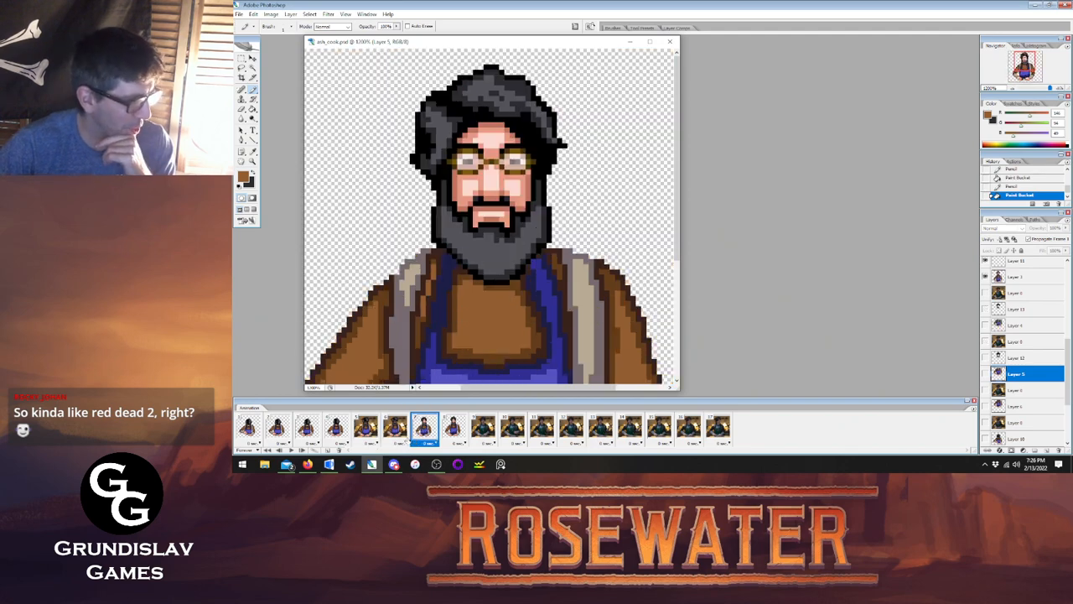
{"action": "left_click", "coordinate": [366, 427]}
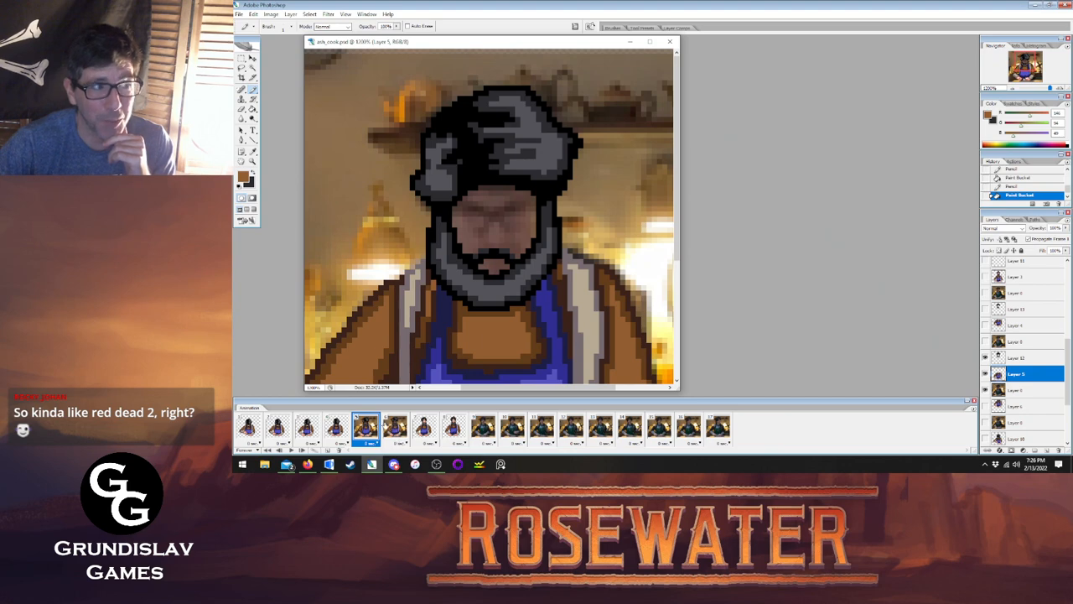
{"action": "left_click", "coordinate": [395, 428]}
{"action": "left_click", "coordinate": [423, 428]}
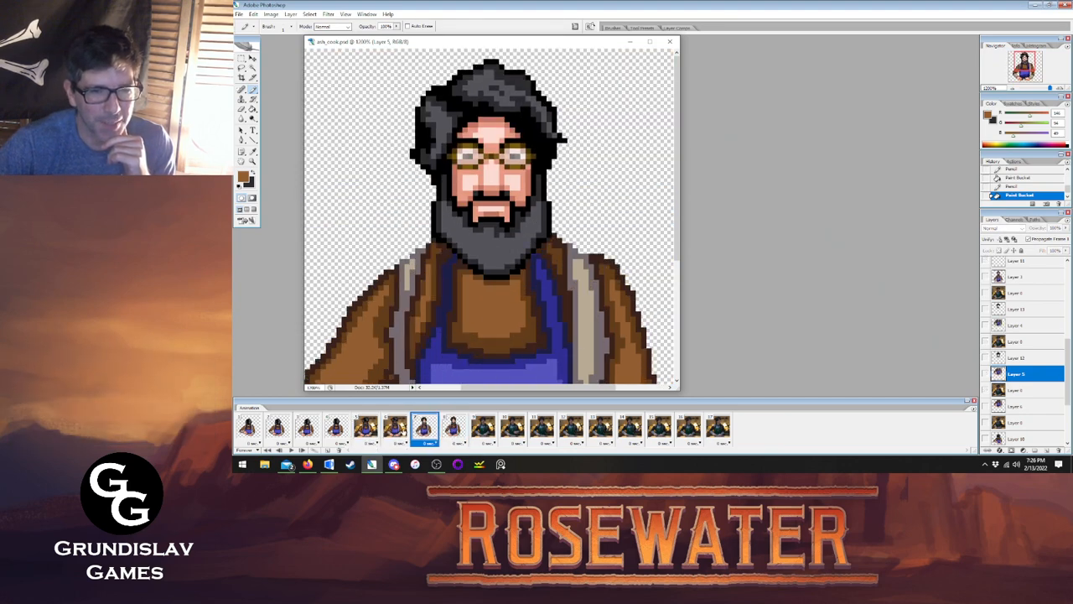
{"action": "left_click", "coordinate": [396, 431]}
{"action": "left_click", "coordinate": [367, 431]}
{"action": "left_click", "coordinate": [338, 431]}
{"action": "left_click", "coordinate": [368, 431]}
{"action": "left_click", "coordinate": [399, 433]}
{"action": "left_click", "coordinate": [432, 433]}
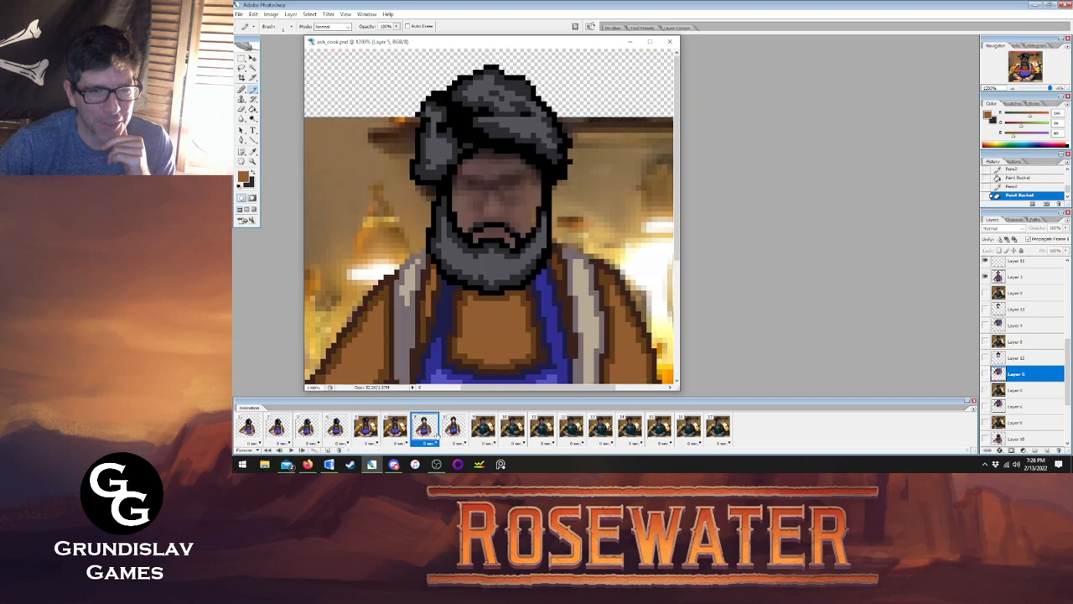
Play the animation from frame 1 to check the head movement.
{"action": "left_click", "coordinate": [395, 429]}
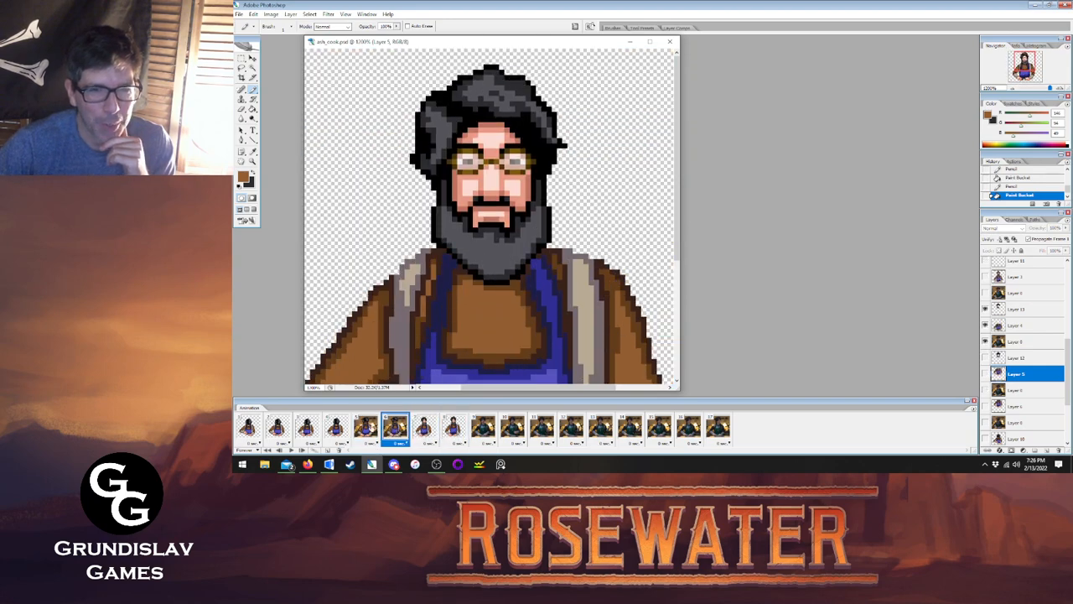
{"action": "left_click", "coordinate": [366, 429]}
{"action": "left_click", "coordinate": [252, 427]}
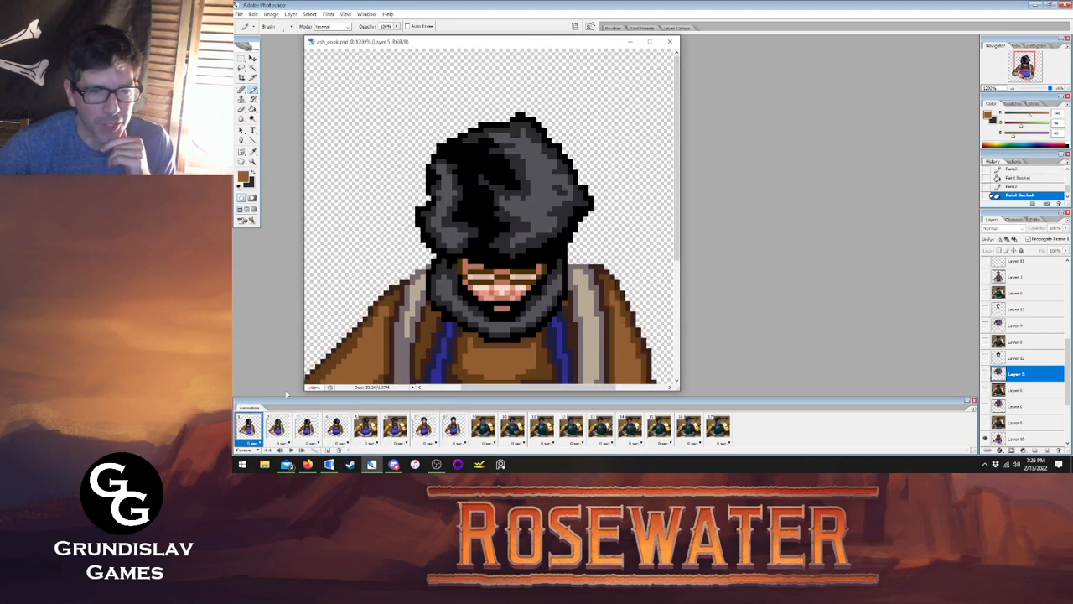
{"action": "left_click", "coordinate": [291, 450]}
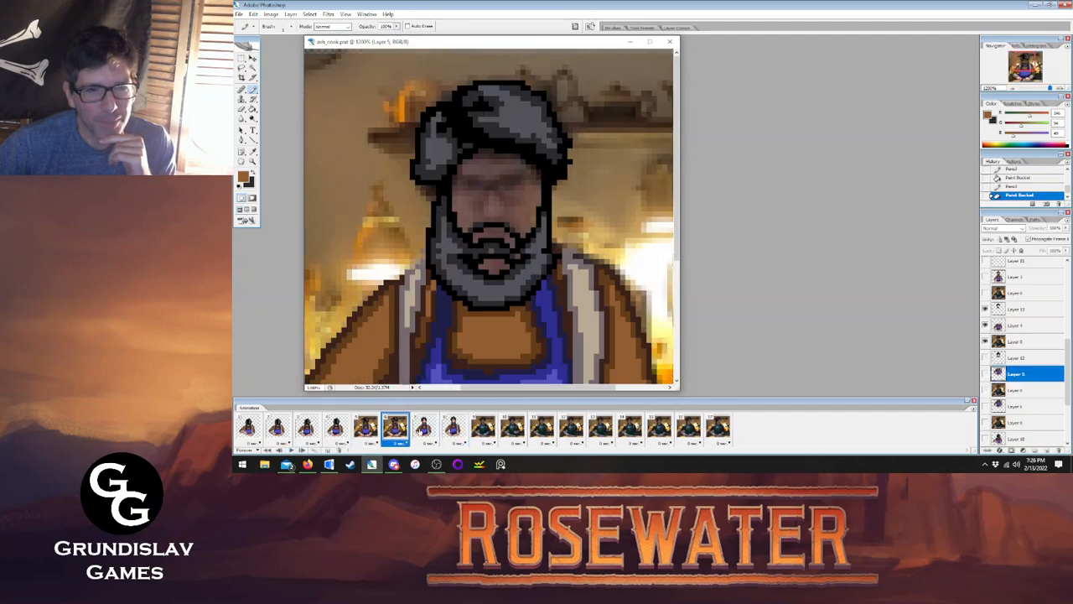
Marquee-select the eyes and glasses on frame 7 and merge Layer 11 down into Layer 3.
{"action": "key", "text": "m"}
{"action": "left_click", "coordinate": [1017, 276]}
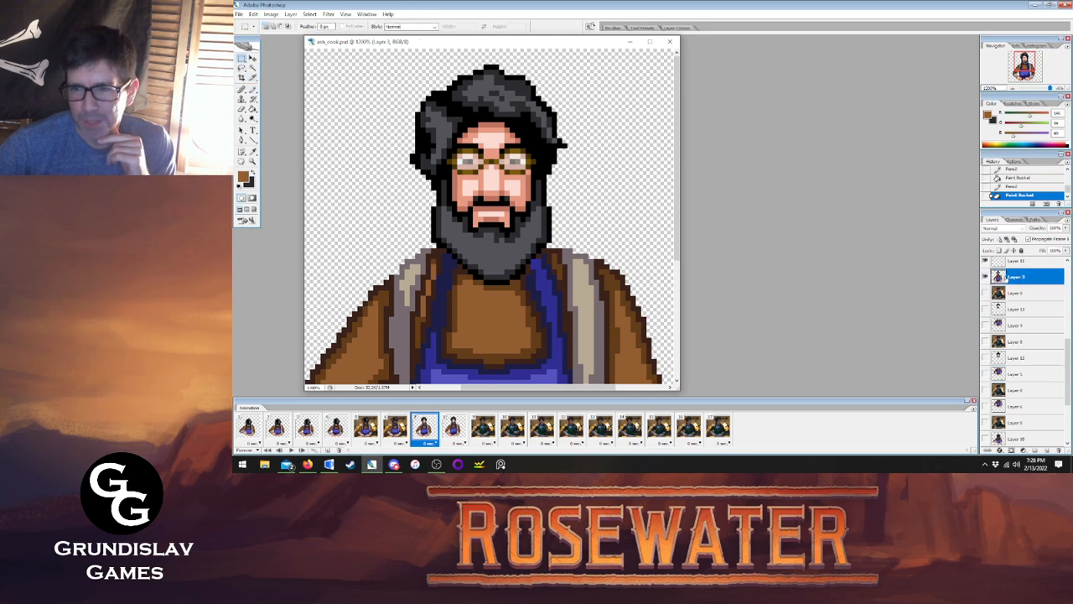
{"action": "left_click_drag", "start_coordinate": [449, 144], "coordinate": [530, 173]}
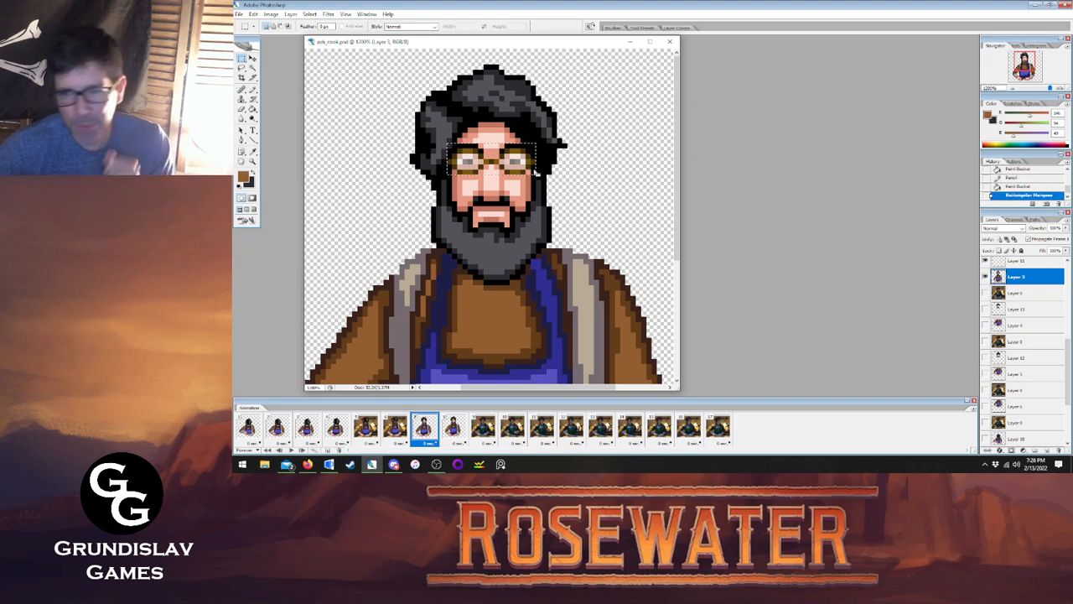
{"action": "scroll", "coordinate": [1042, 297], "scroll_direction": "up", "scroll_amount": 1}
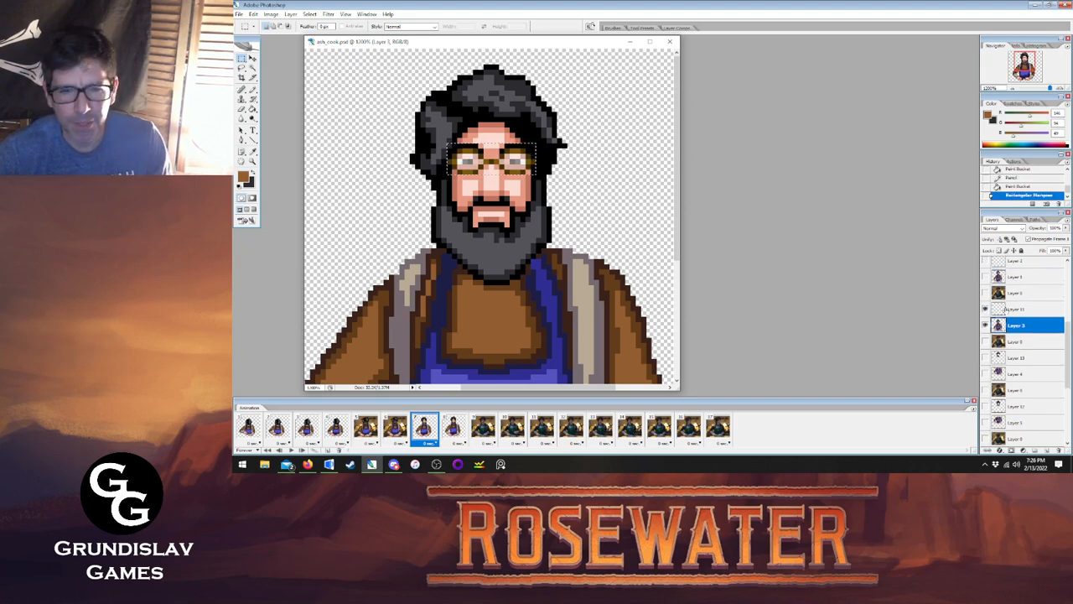
{"action": "left_click", "coordinate": [1017, 310]}
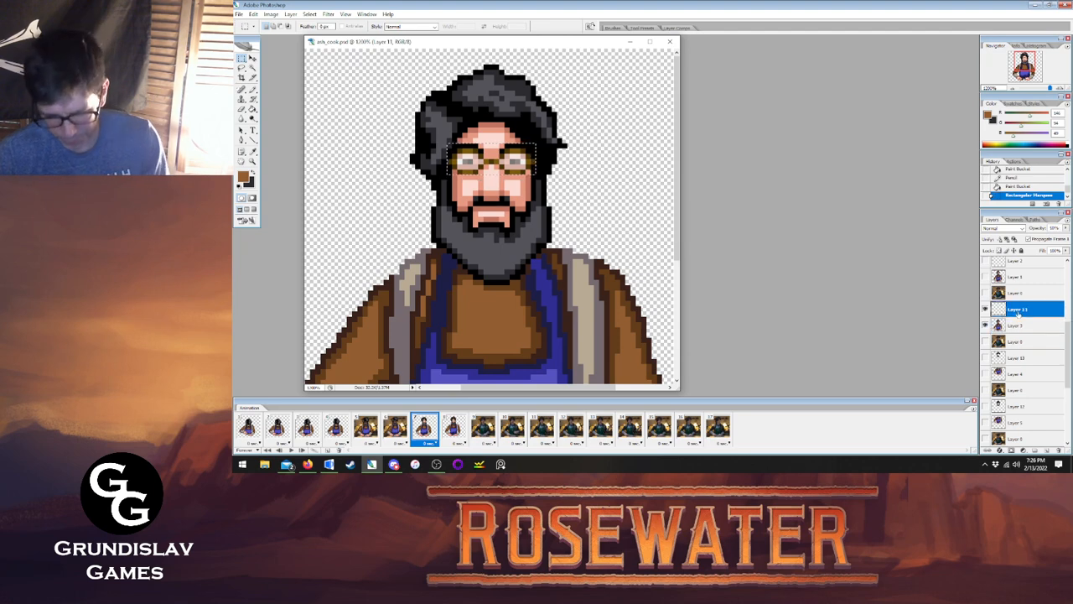
{"action": "key", "text": "ctrl+e"}
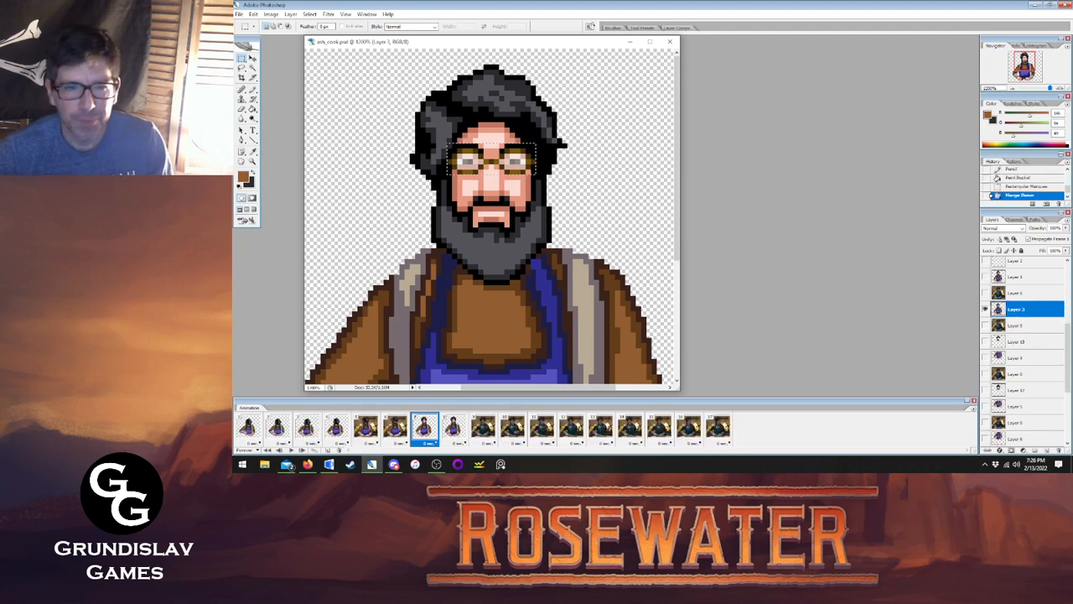
Paste the copied eyes and glasses onto frame 6 above Layer 13 and nudge them down onto the face.
{"action": "left_click", "coordinate": [392, 423]}
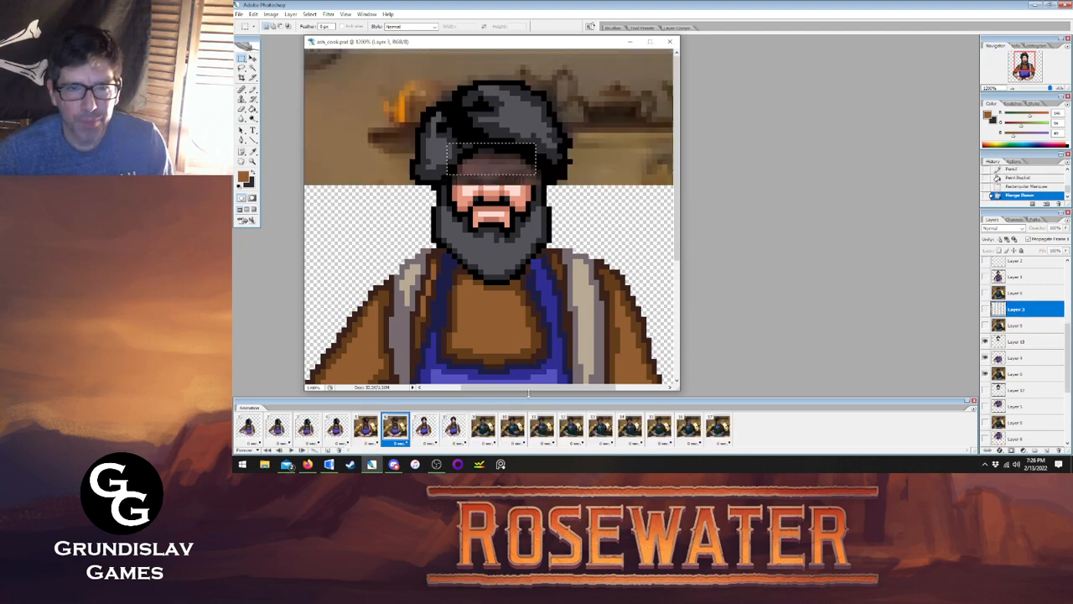
{"action": "left_click", "coordinate": [1018, 344]}
{"action": "key", "text": "ctrl+v"}
{"action": "left_click", "coordinate": [252, 58]}
{"action": "key", "text": "Down"}
{"action": "key", "text": "Down"}
{"action": "key", "text": "Down"}
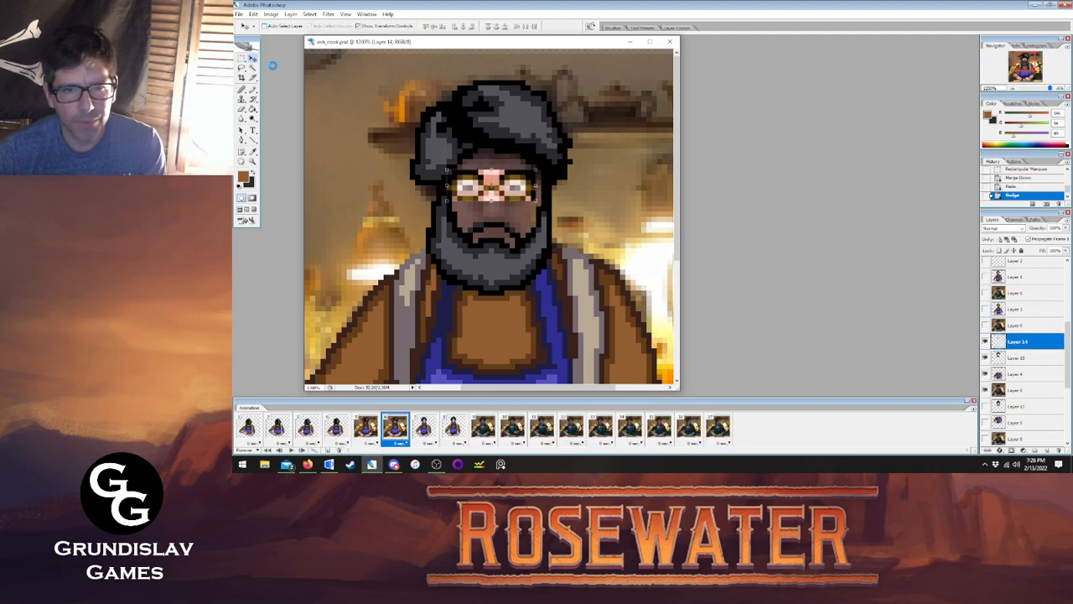
{"action": "key", "text": "Up"}
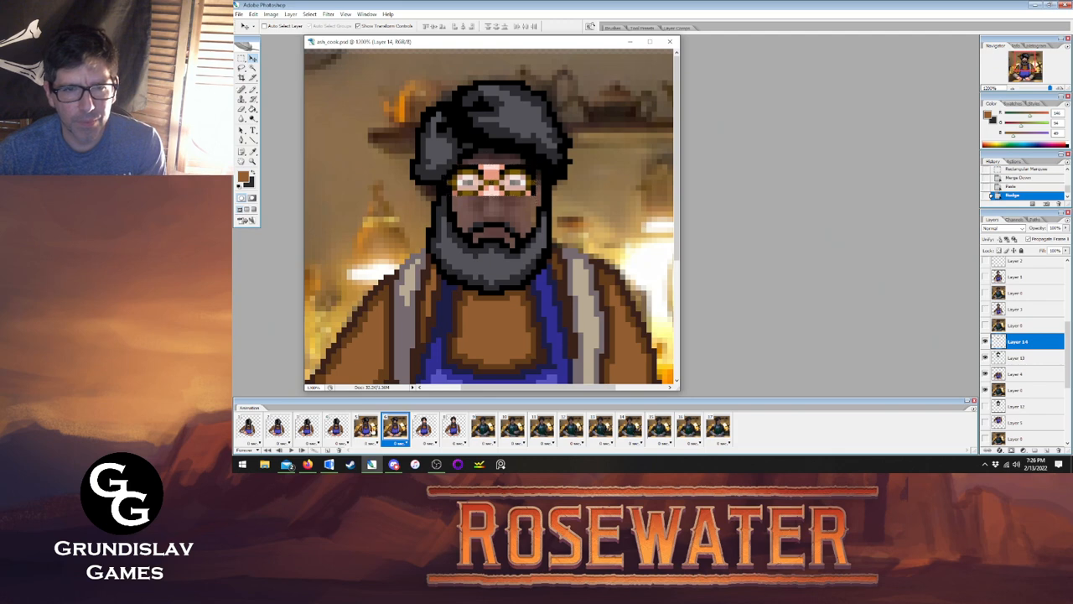
Adjust the height of the pasted glasses on frame 6, checking their placement against frames 5 and 7.
{"action": "left_click", "coordinate": [372, 426]}
{"action": "left_click", "coordinate": [395, 429]}
{"action": "left_click", "coordinate": [422, 428]}
{"action": "left_click", "coordinate": [395, 428]}
{"action": "key", "text": "Up"}
{"action": "left_click", "coordinate": [366, 427]}
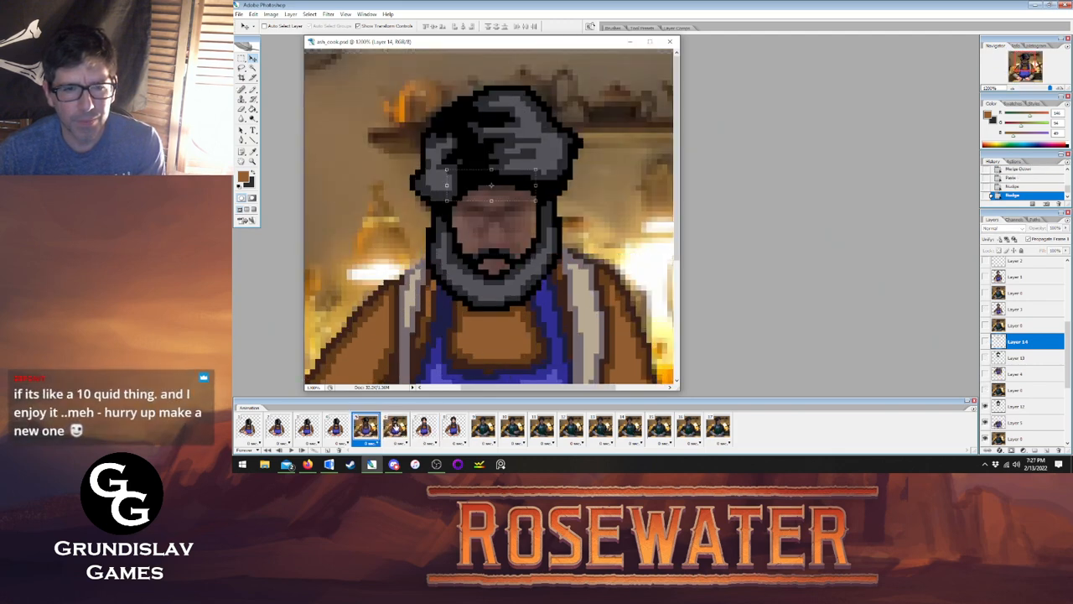
{"action": "left_click", "coordinate": [395, 428]}
{"action": "left_click", "coordinate": [421, 428]}
{"action": "left_click", "coordinate": [395, 428]}
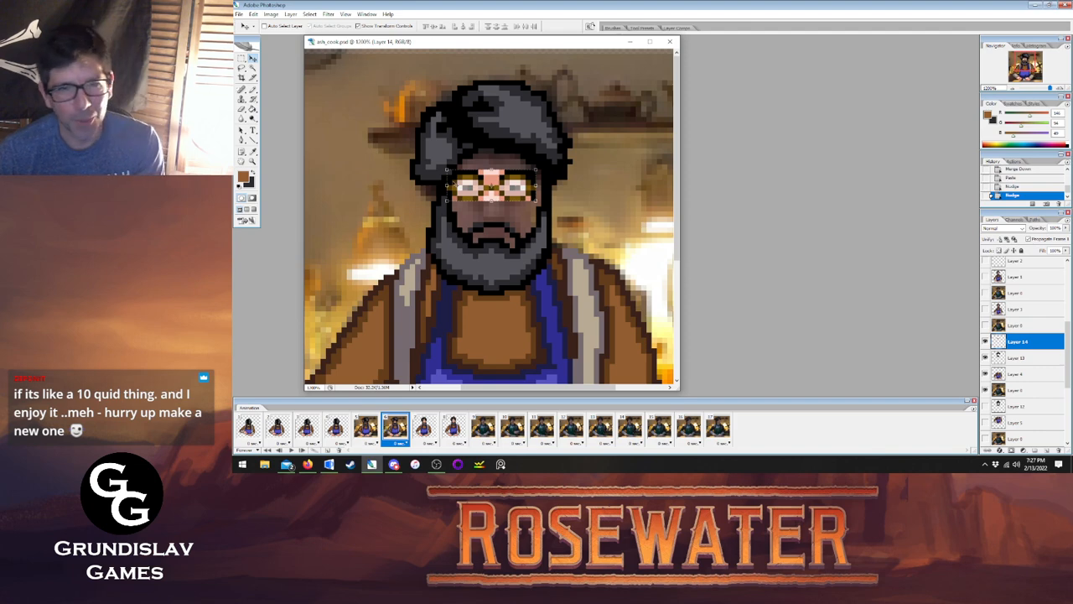
Nudge the pasted glasses on frame 6 one step right and one step up, checking them against frame 7.
{"action": "key", "text": "Right"}
{"action": "key", "text": "Up"}
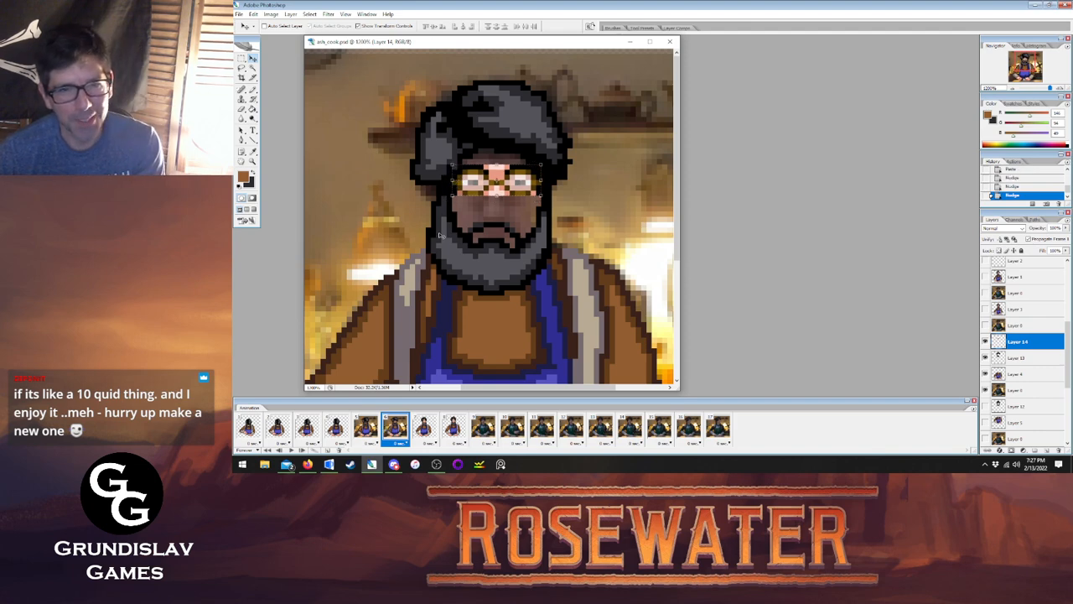
{"action": "left_click", "coordinate": [423, 428]}
{"action": "left_click", "coordinate": [398, 429]}
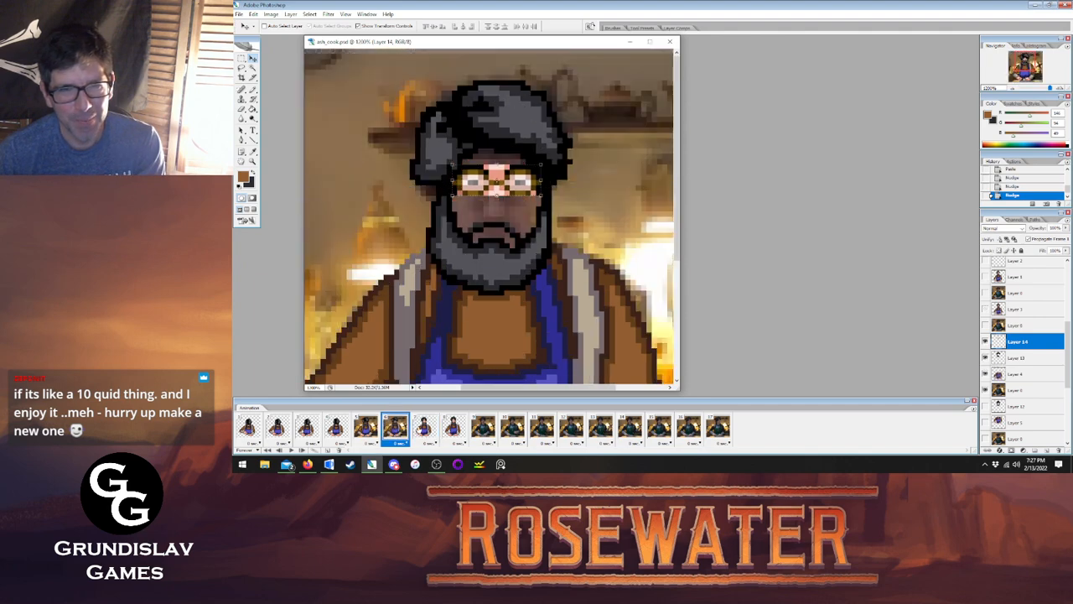
{"action": "key", "text": "Left"}
{"action": "key", "text": "Down"}
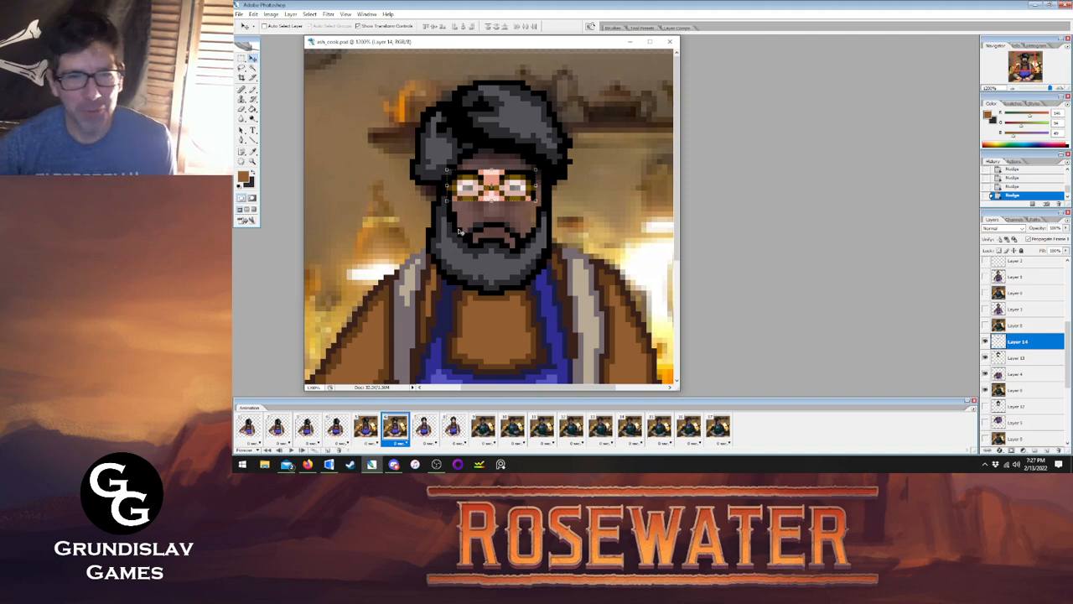
{"action": "key", "text": "b"}
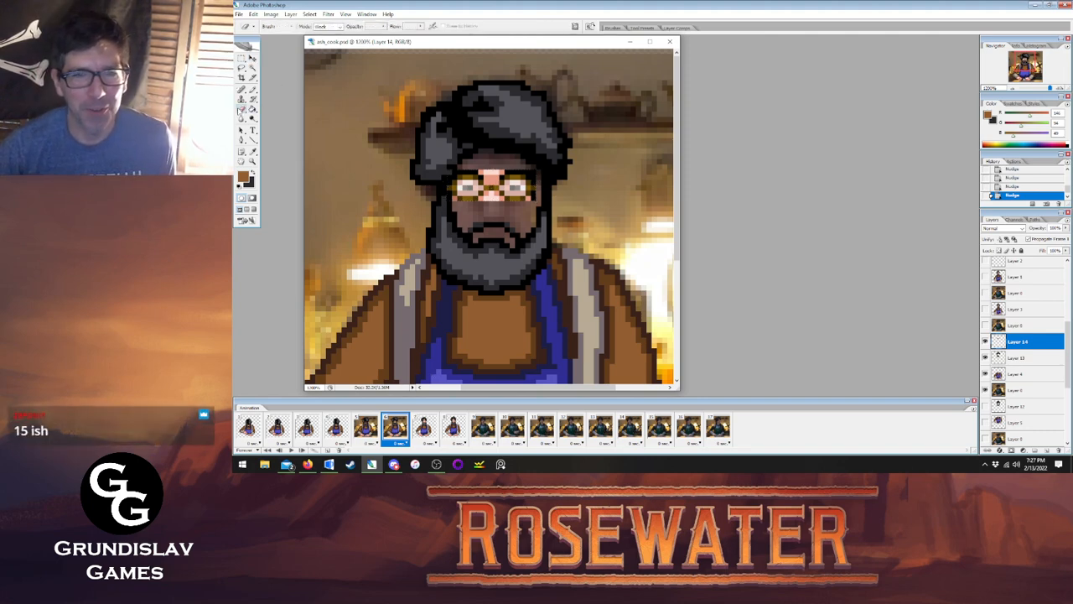
{"action": "mouse_move", "coordinate": [440, 193]}
{"action": "left_mouse_down"}
{"action": "mouse_move", "coordinate": [470, 167]}
{"action": "mouse_move", "coordinate": [536, 193]}
{"action": "mouse_move", "coordinate": [481, 196]}
{"action": "mouse_move", "coordinate": [527, 192]}
{"action": "mouse_move", "coordinate": [548, 174]}
{"action": "mouse_move", "coordinate": [442, 168]}
{"action": "mouse_move", "coordinate": [517, 158]}
{"action": "left_mouse_up"}
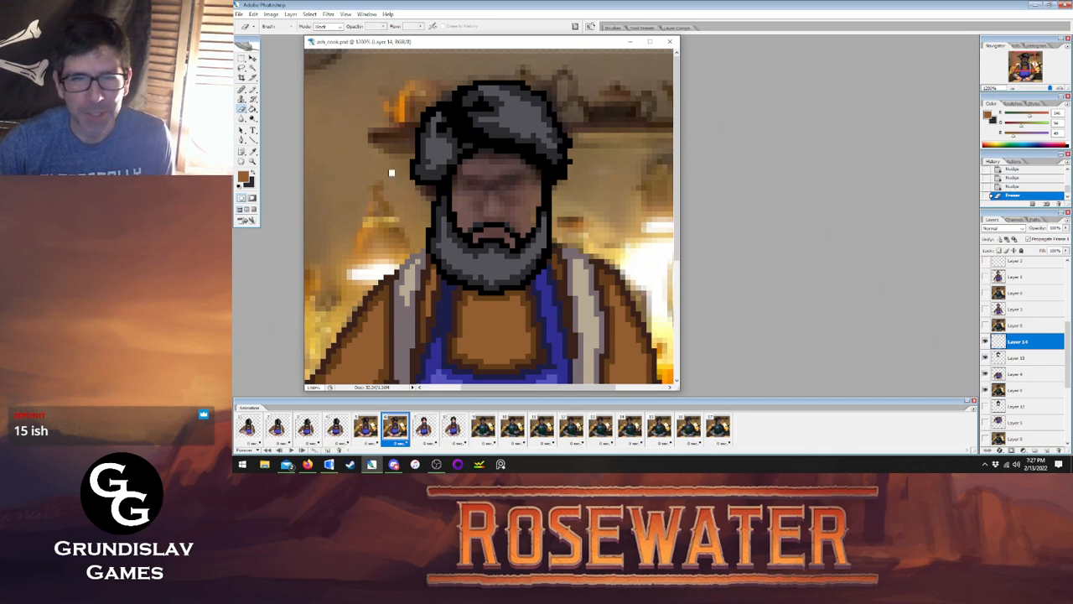
Revert the history to the Merge Down state, before the glasses were pasted, and clear the selection.
{"action": "left_click", "coordinate": [1015, 186]}
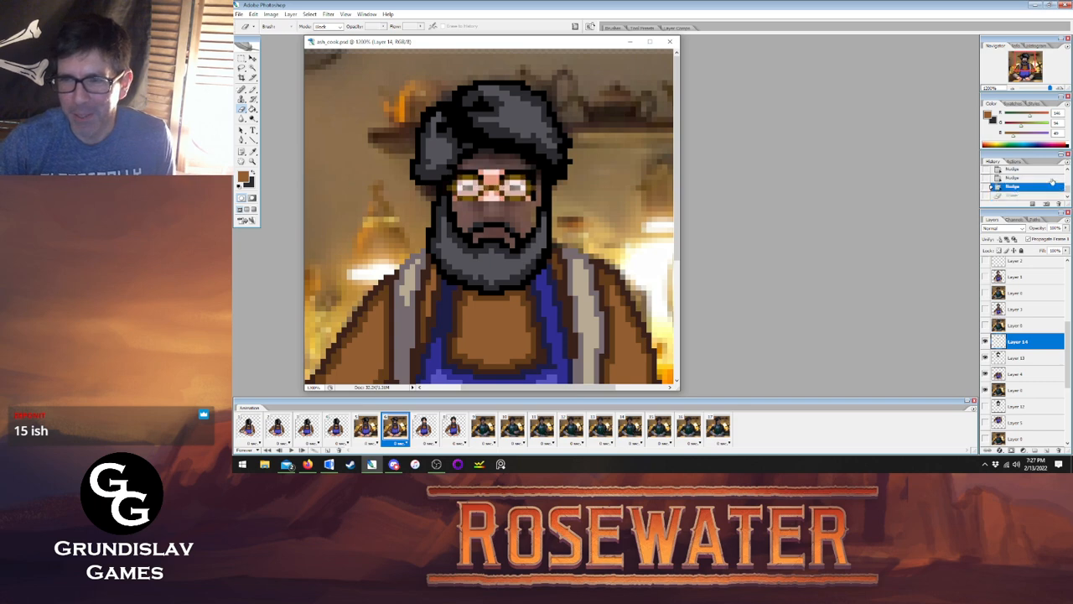
{"action": "scroll", "coordinate": [1014, 186], "scroll_direction": "up", "scroll_amount": 2}
{"action": "left_click", "coordinate": [1016, 184]}
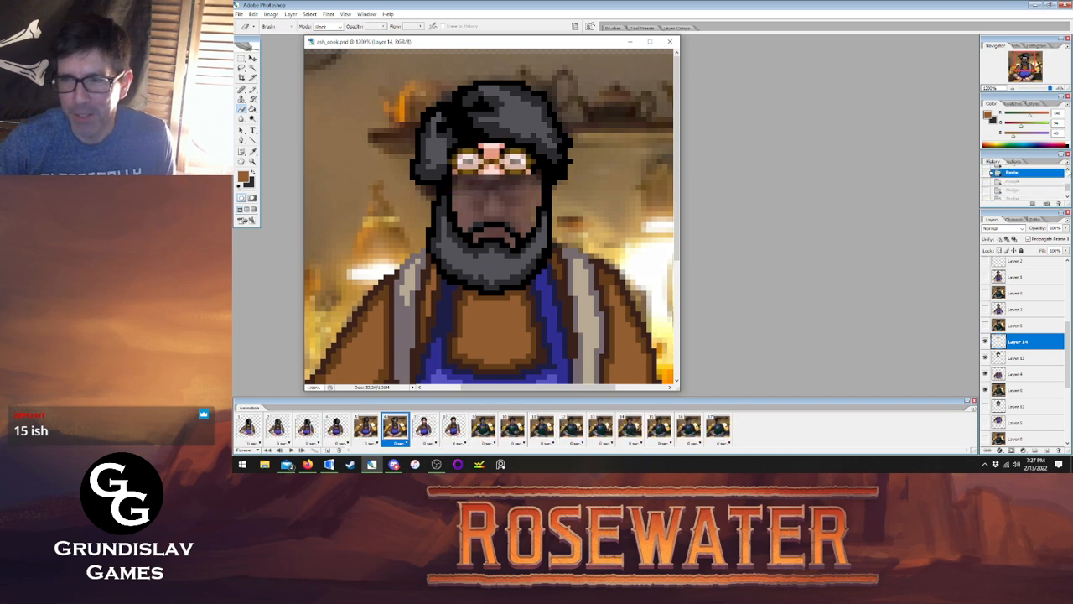
{"action": "left_click", "coordinate": [1018, 174]}
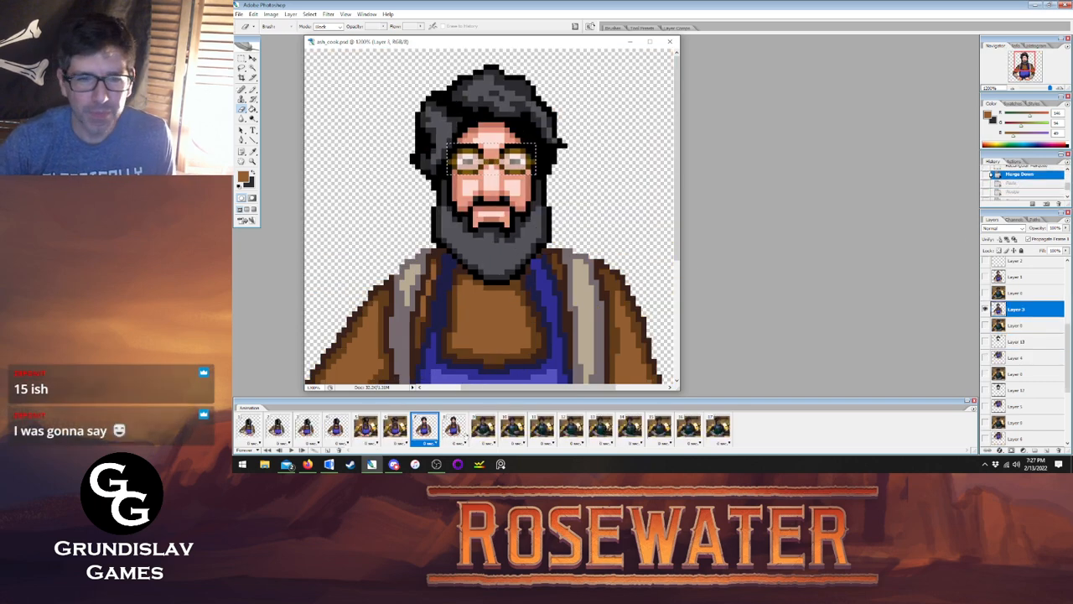
{"action": "key", "text": "m"}
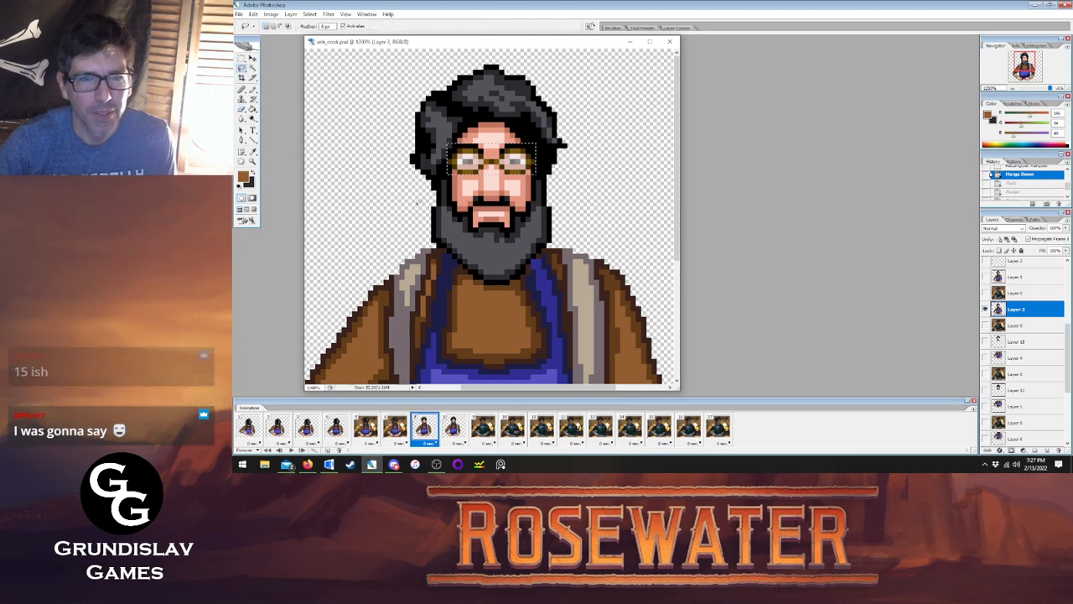
{"action": "key", "text": "ctrl+d"}
Sample the dark brown of the glasses from frame 4 and pencil the glasses' bridge on Layer 12 in frame 5.
{"action": "left_click", "coordinate": [393, 431]}
{"action": "left_click", "coordinate": [359, 435]}
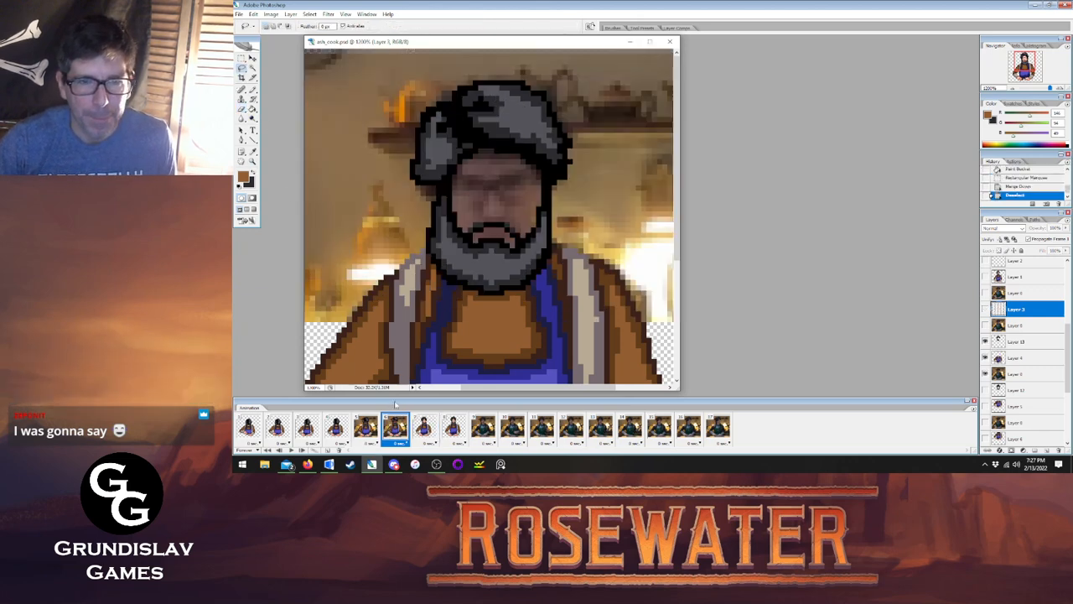
{"action": "left_click", "coordinate": [336, 438]}
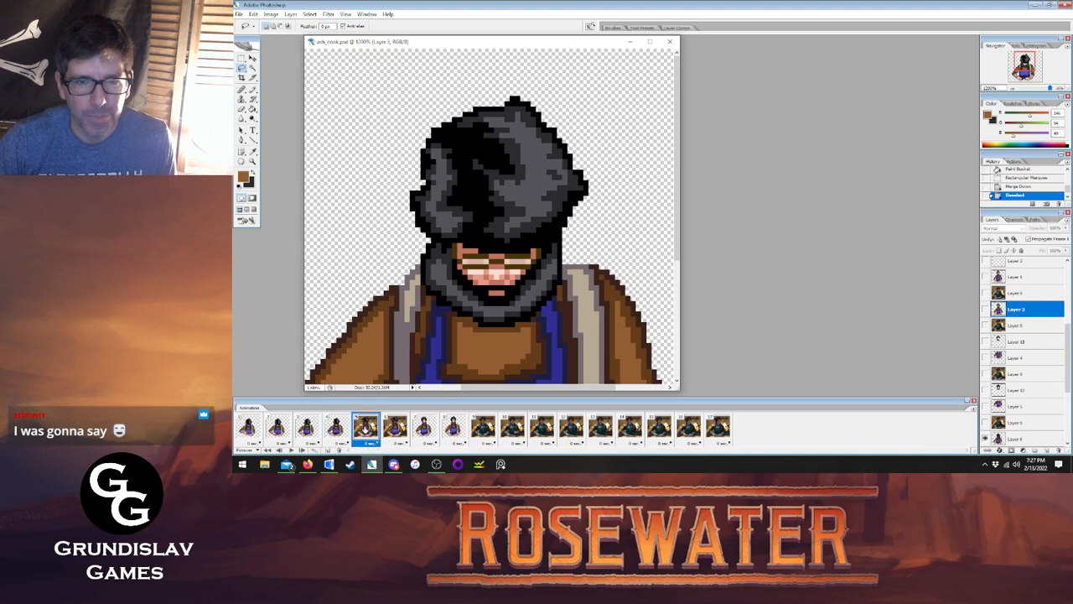
{"action": "left_click", "coordinate": [365, 431]}
{"action": "left_click", "coordinate": [336, 425]}
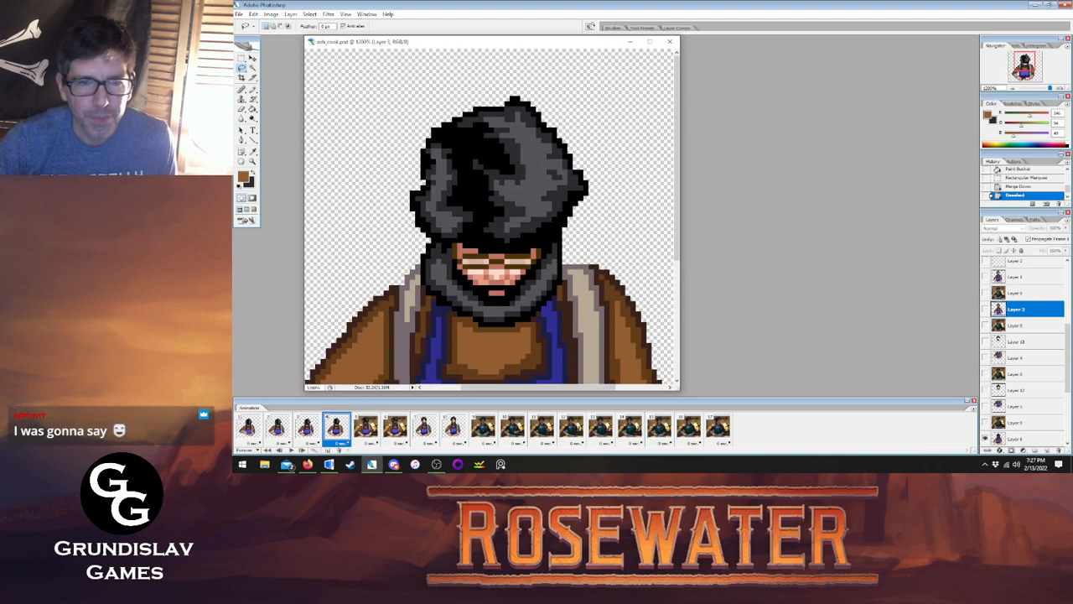
{"action": "left_click", "coordinate": [252, 153]}
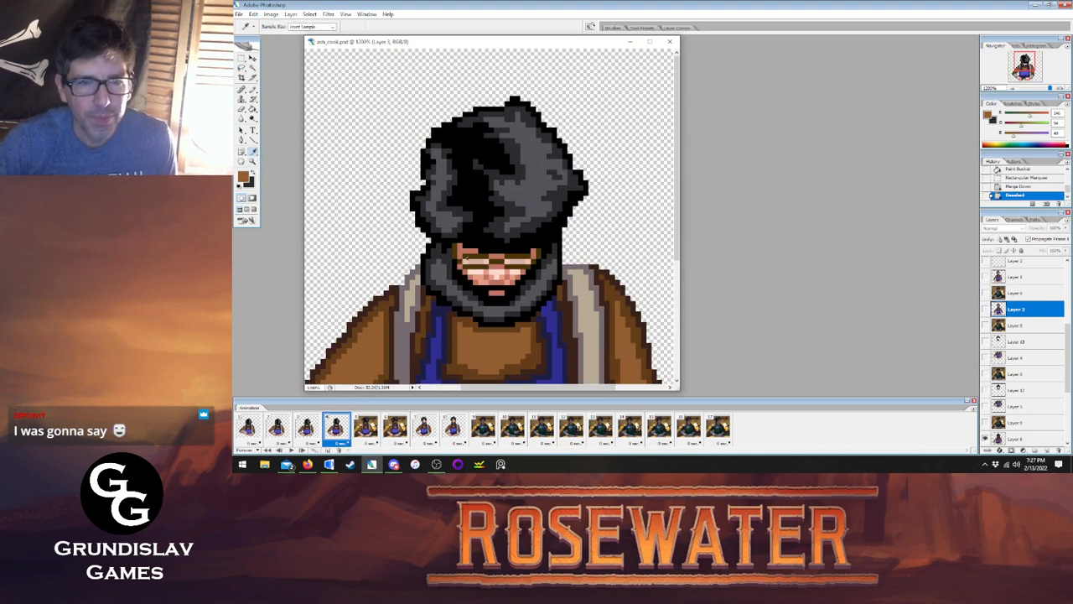
{"action": "left_click", "coordinate": [450, 244]}
{"action": "left_click", "coordinate": [253, 89]}
{"action": "left_click", "coordinate": [373, 427]}
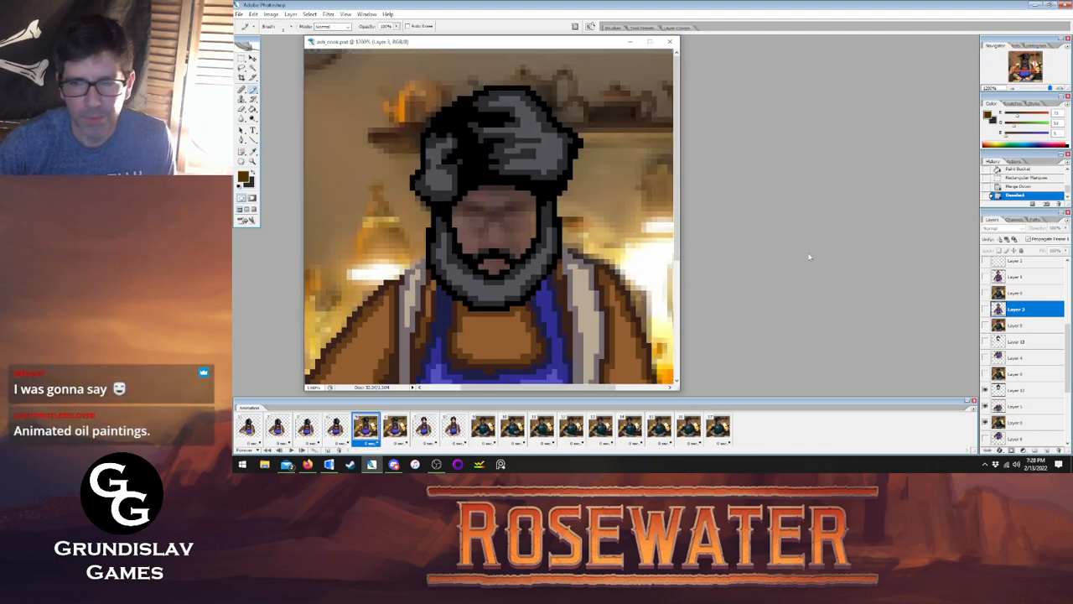
{"action": "left_click", "coordinate": [1015, 391]}
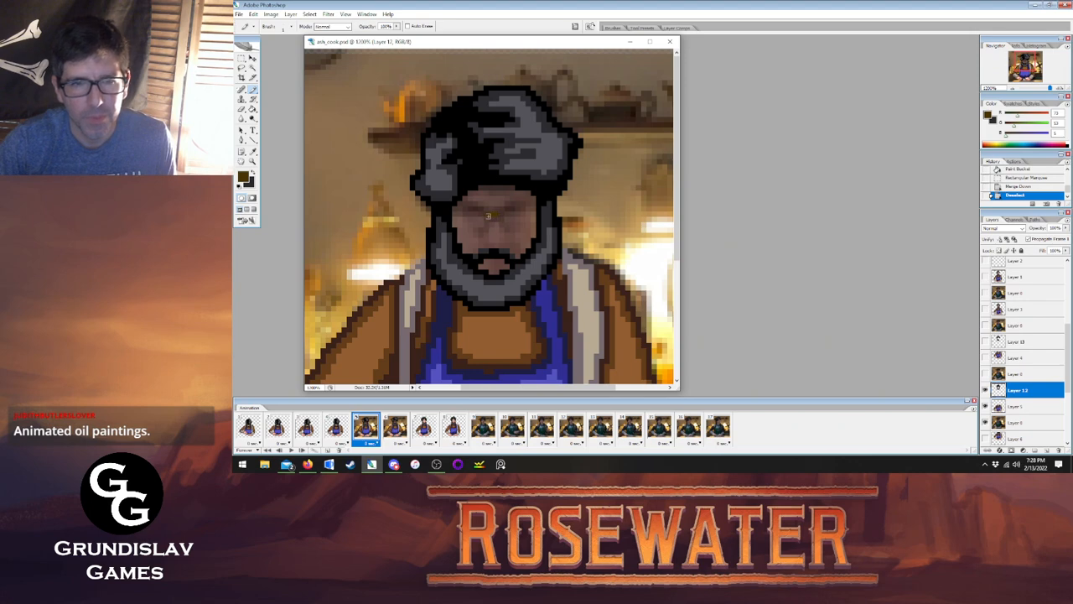
{"action": "left_click_drag", "start_coordinate": [500, 215], "coordinate": [506, 218]}
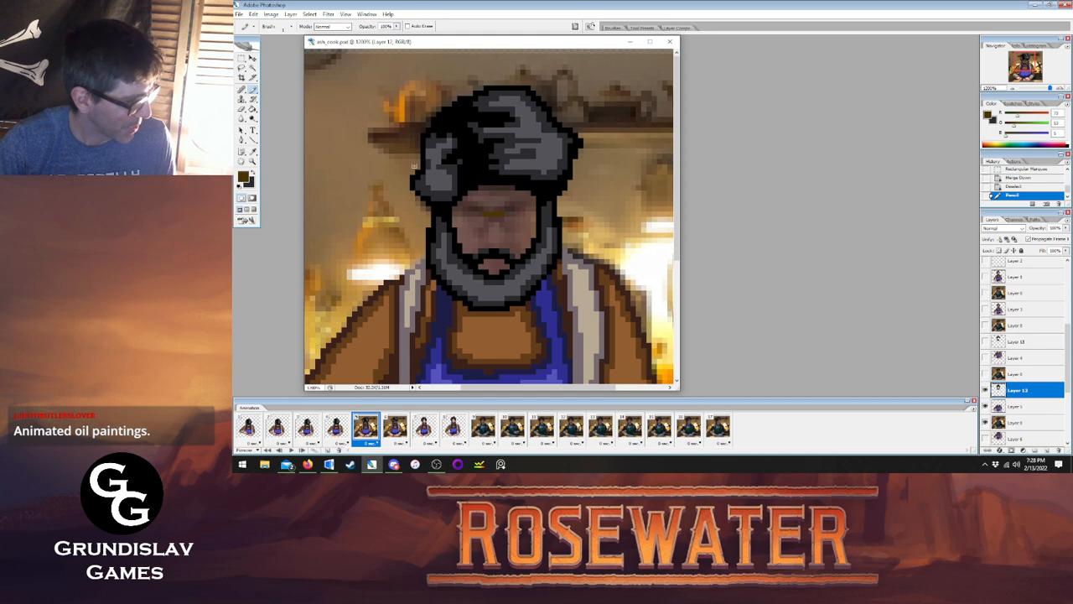
Sample the reddish skin tone from frame 4 and pencil the lips and the first nose pixels in frame 5.
{"action": "left_click", "coordinate": [343, 434]}
{"action": "left_click", "coordinate": [358, 431]}
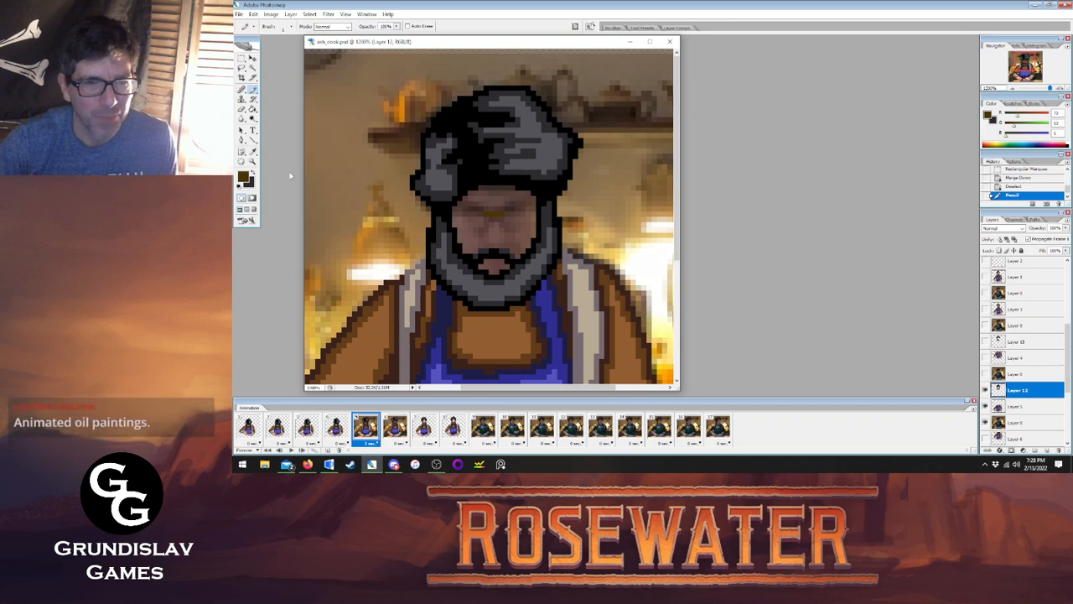
{"action": "key", "text": "i"}
{"action": "left_click", "coordinate": [337, 427]}
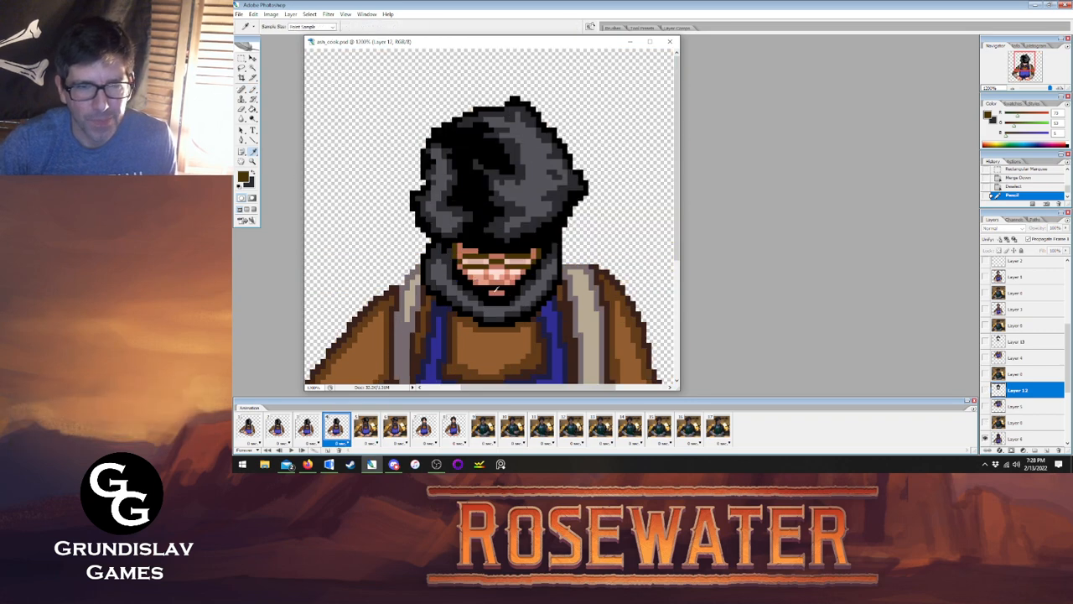
{"action": "left_click", "coordinate": [468, 253]}
{"action": "key", "text": "b"}
{"action": "left_click", "coordinate": [365, 427]}
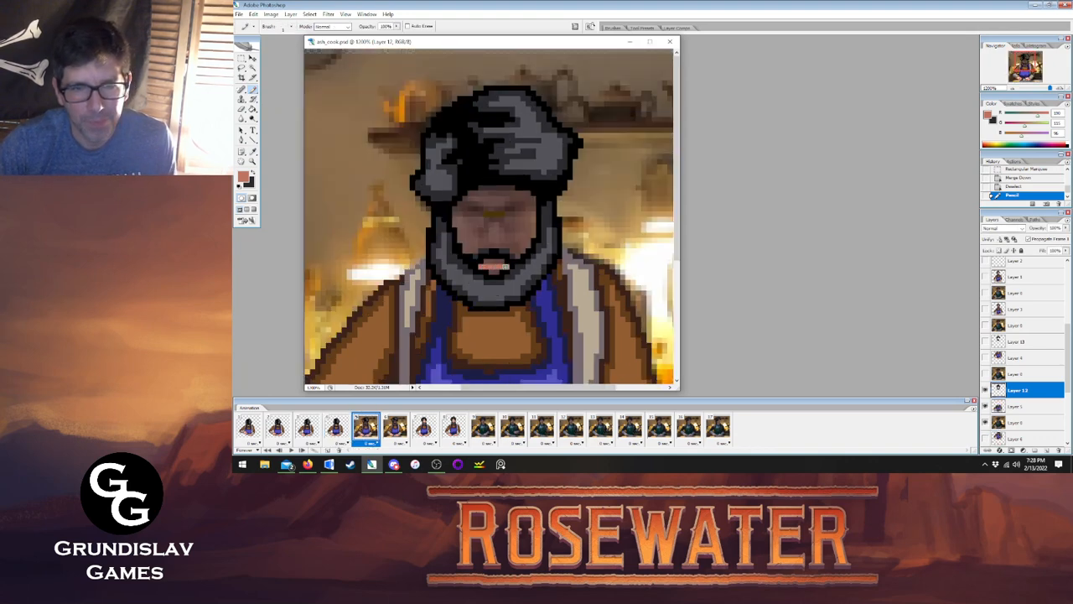
{"action": "left_click", "coordinate": [494, 245]}
Pencil the underside of the nose in frame 5 with the reddish tone, checking it against neighbouring frames.
{"action": "left_click", "coordinate": [361, 429]}
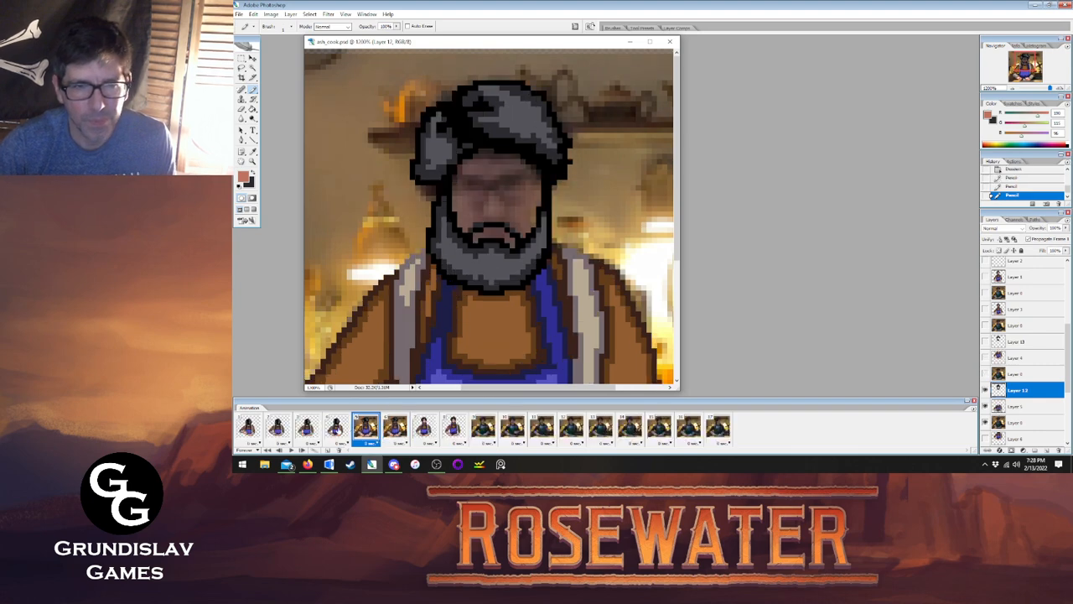
{"action": "left_click", "coordinate": [336, 428]}
{"action": "left_click", "coordinate": [366, 428]}
{"action": "left_click", "coordinate": [425, 429]}
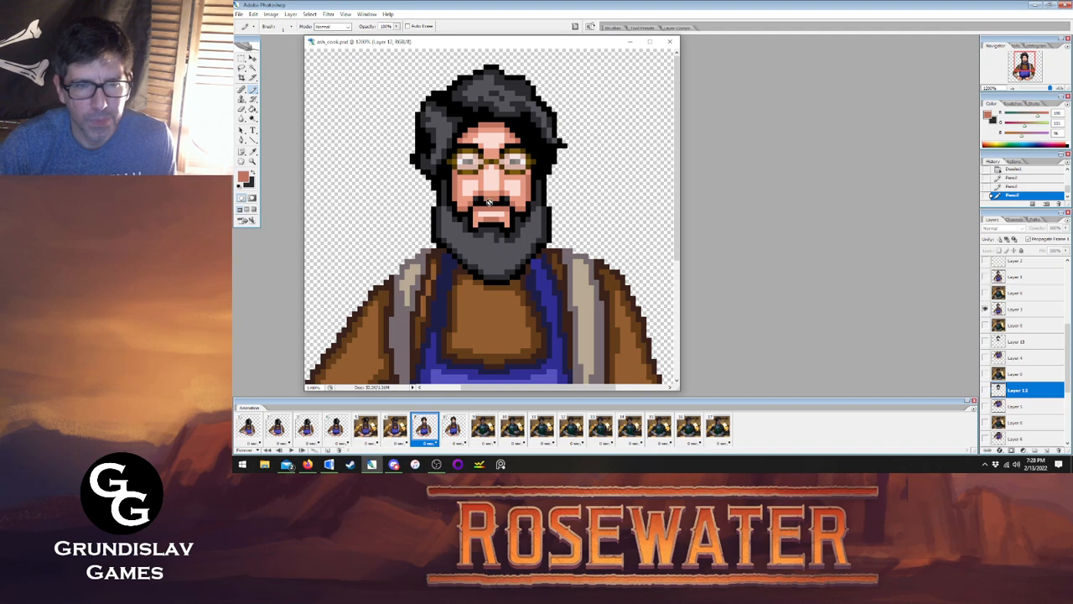
{"action": "left_click", "coordinate": [395, 430]}
{"action": "left_click", "coordinate": [366, 430]}
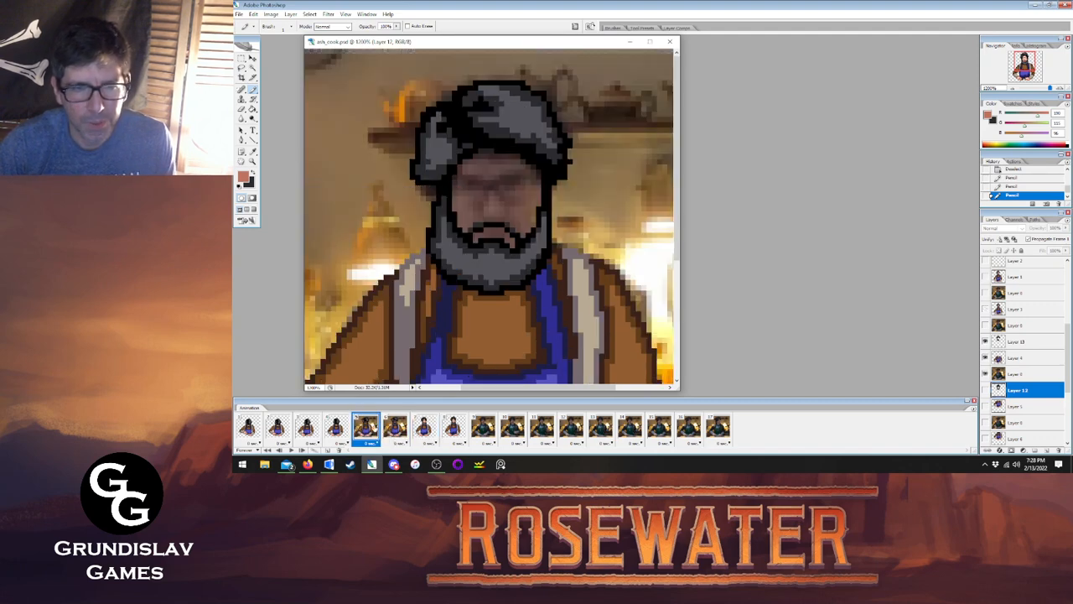
{"action": "left_click", "coordinate": [501, 245]}
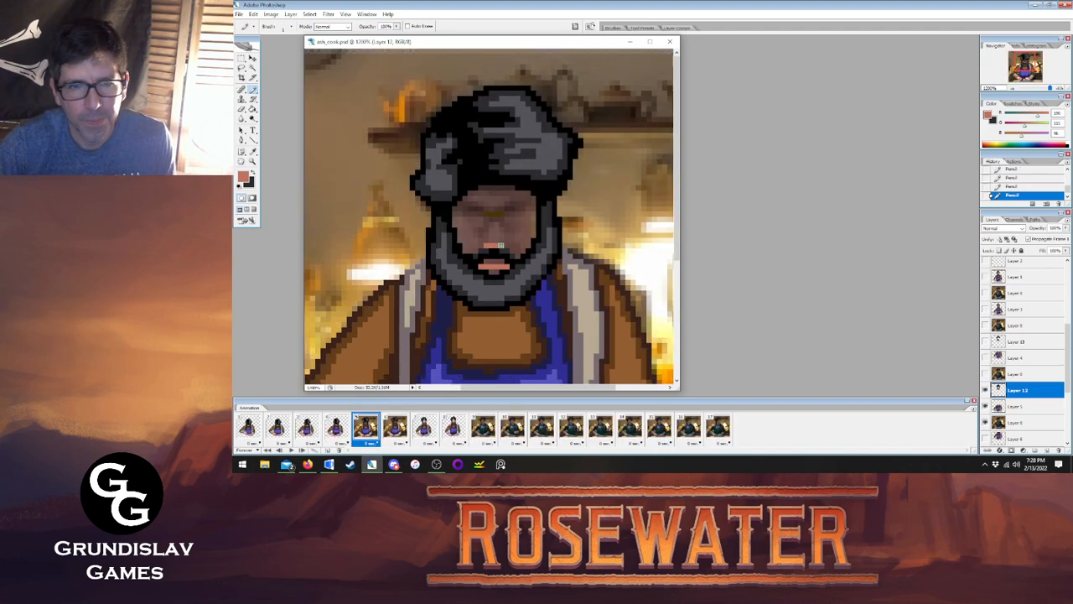
{"action": "left_click", "coordinate": [425, 428]}
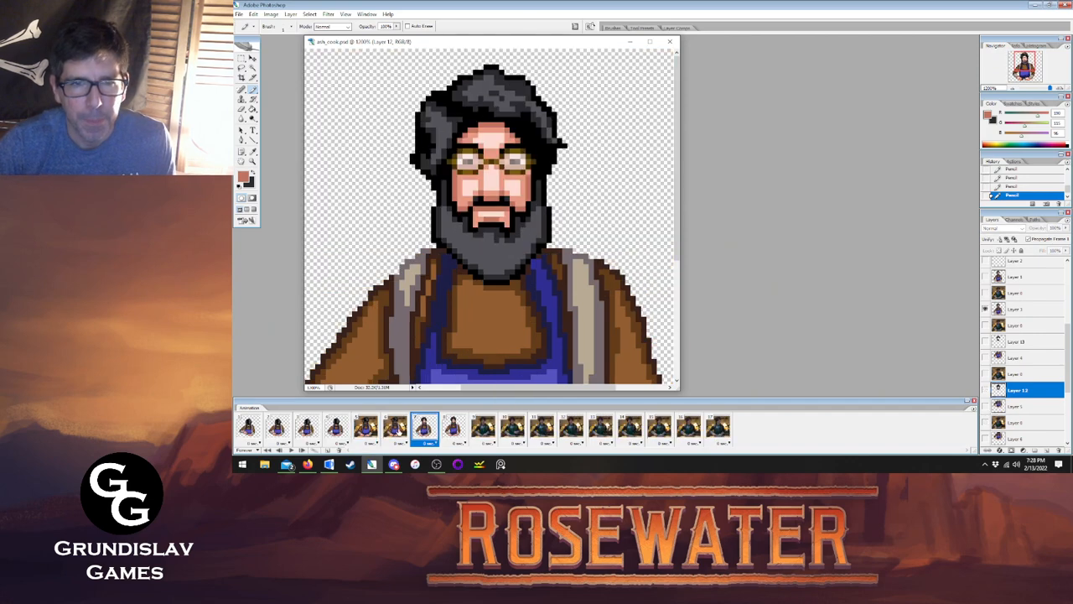
{"action": "left_click", "coordinate": [367, 428]}
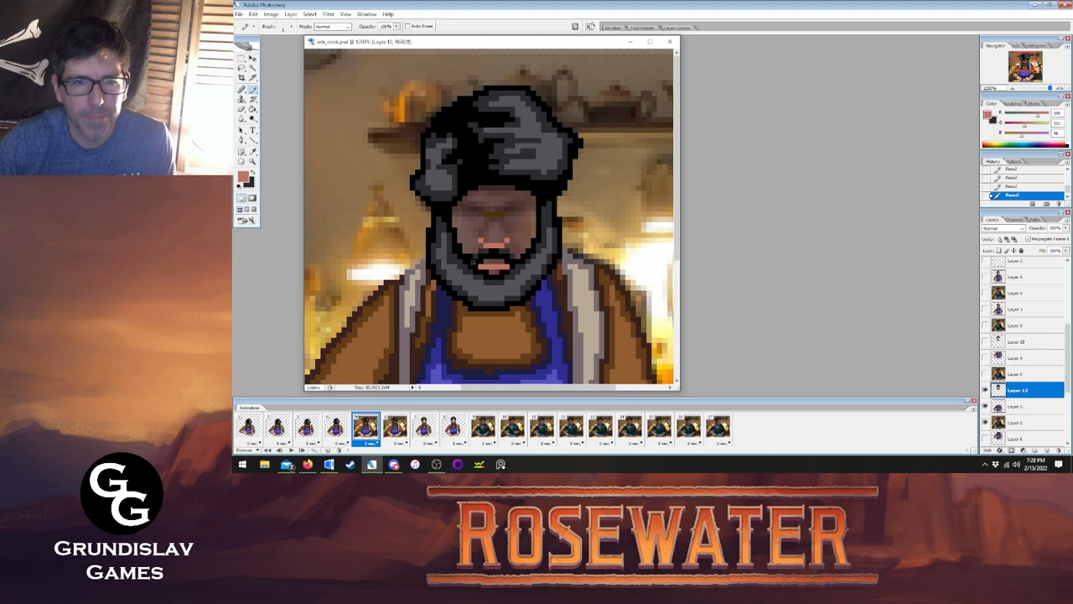
Sample the pale skin tone from the mouth in frame 7 and pencil it onto the mouth in frame 5.
{"action": "left_click", "coordinate": [254, 153]}
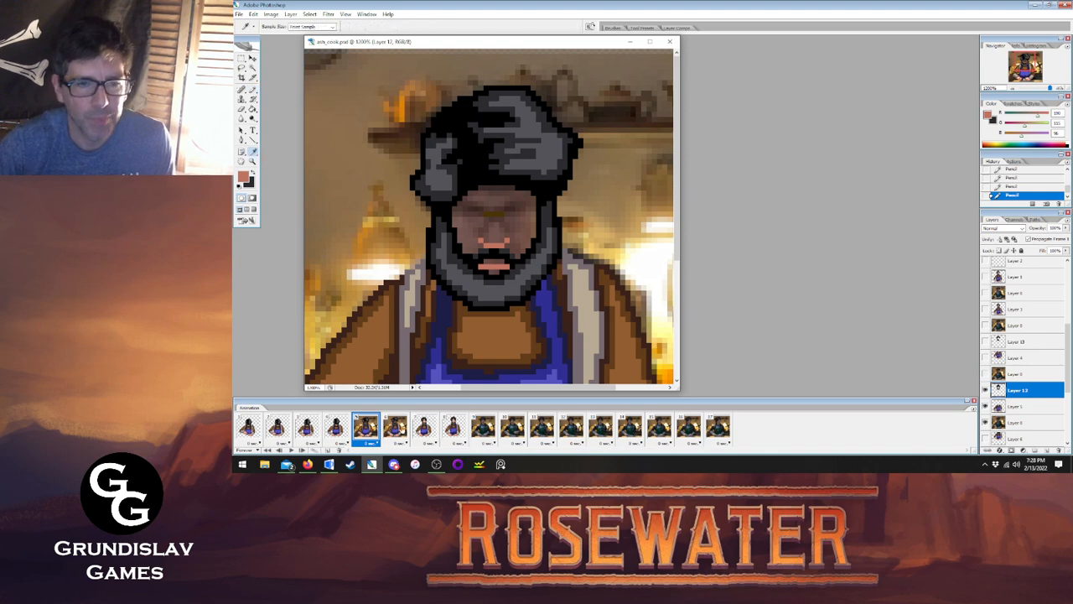
{"action": "left_click", "coordinate": [424, 428]}
{"action": "key", "text": "b"}
{"action": "left_click", "coordinate": [253, 152]}
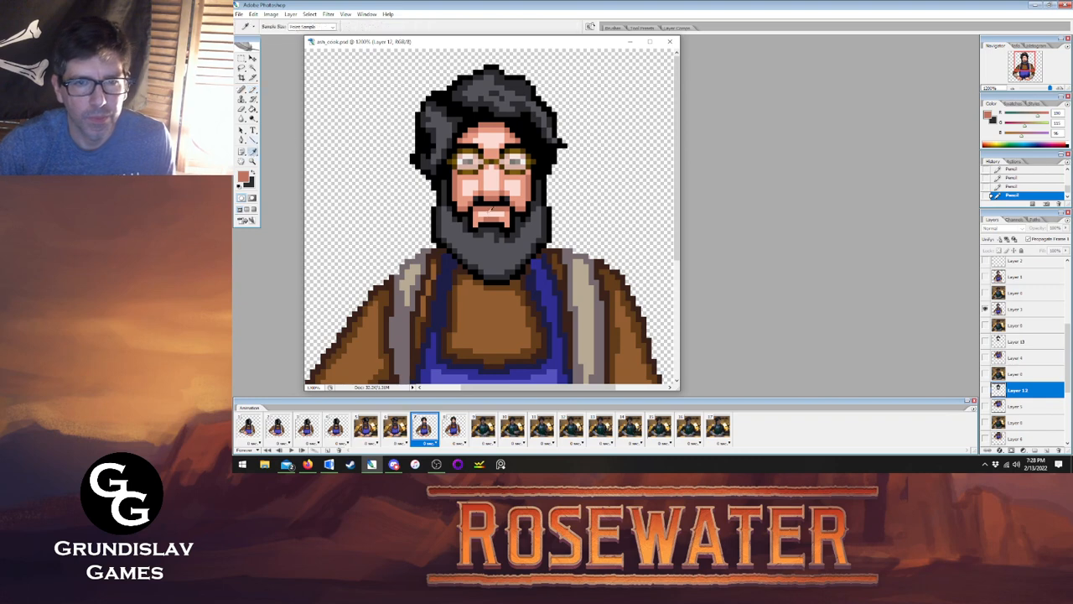
{"action": "left_click", "coordinate": [489, 215]}
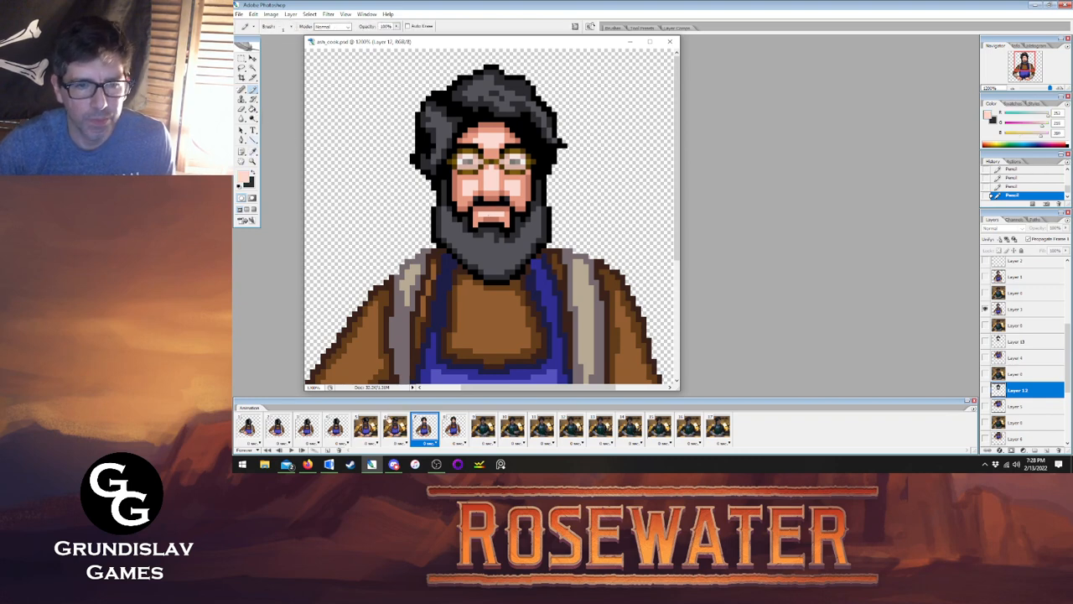
{"action": "left_click", "coordinate": [386, 433]}
{"action": "left_click", "coordinate": [371, 432]}
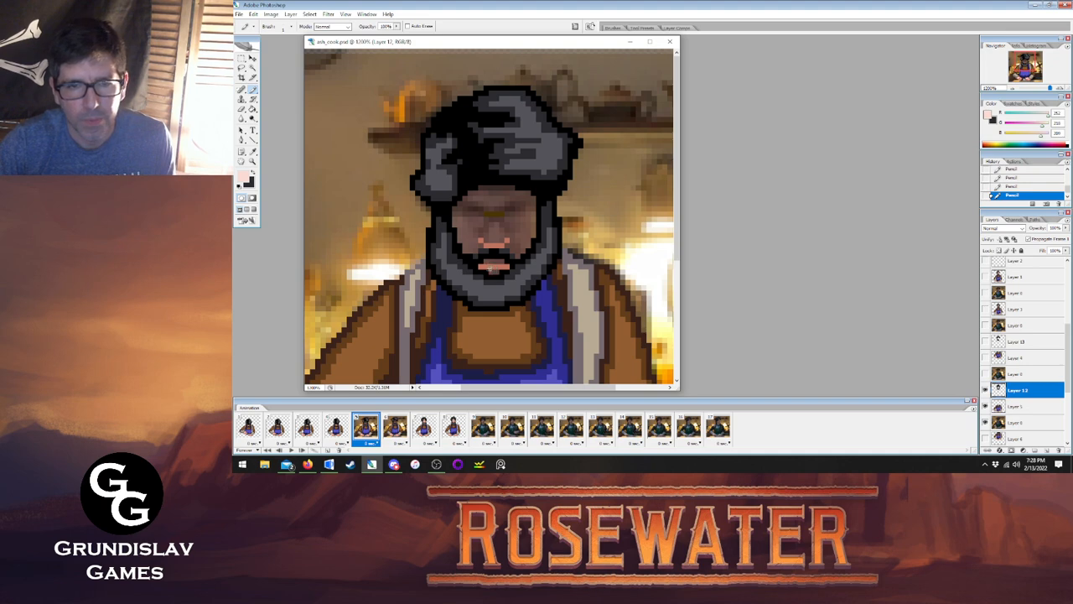
{"action": "left_click", "coordinate": [500, 266]}
Sample the reddish lip tone in frame 5 and apply it to the mouth with the Paint Bucket.
{"action": "left_click", "coordinate": [252, 151]}
{"action": "left_click", "coordinate": [483, 265]}
{"action": "left_click", "coordinate": [253, 110]}
{"action": "left_click", "coordinate": [490, 262]}
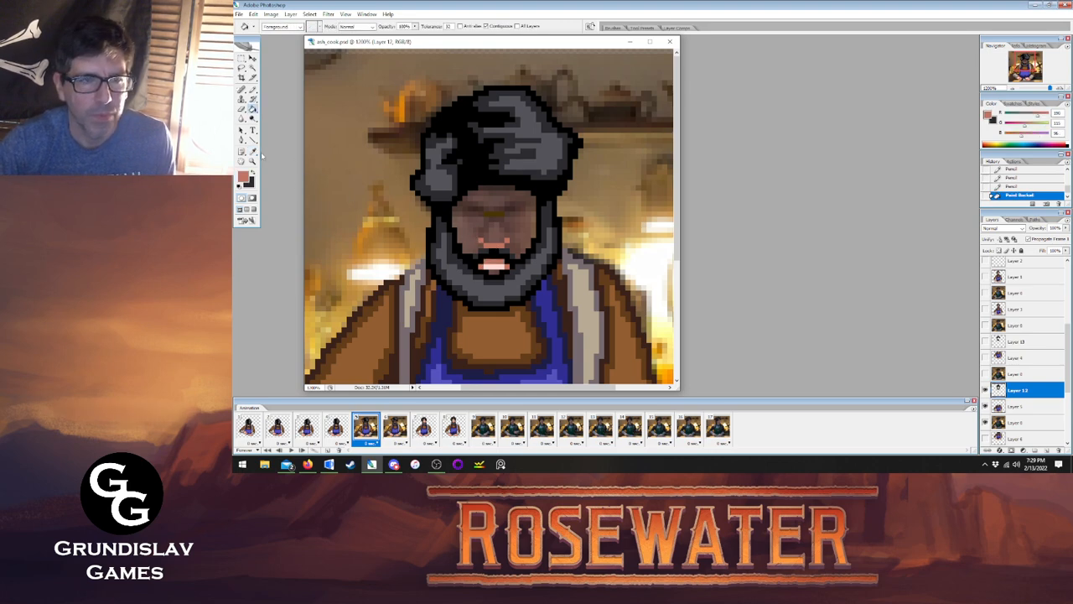
Pencil a reddish skin-tone outline around the inner edge of the face in frame 5 and check it against adjacent frames.
{"action": "left_click", "coordinate": [254, 88]}
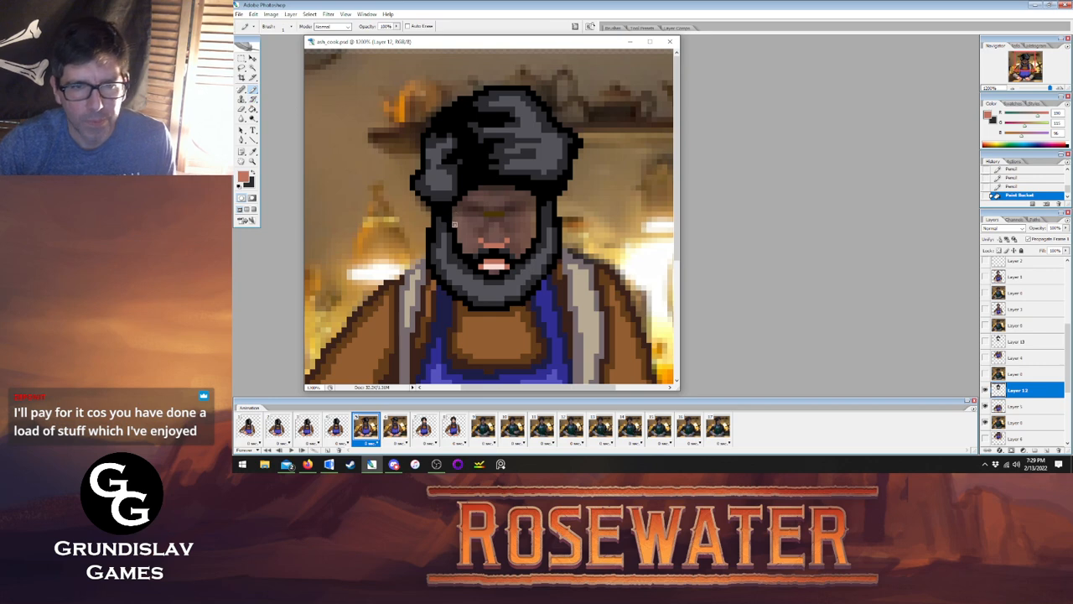
{"action": "mouse_move", "coordinate": [454, 221]}
{"action": "left_mouse_down"}
{"action": "mouse_move", "coordinate": [482, 191]}
{"action": "mouse_move", "coordinate": [511, 189]}
{"action": "mouse_move", "coordinate": [532, 194]}
{"action": "mouse_move", "coordinate": [534, 232]}
{"action": "left_mouse_up"}
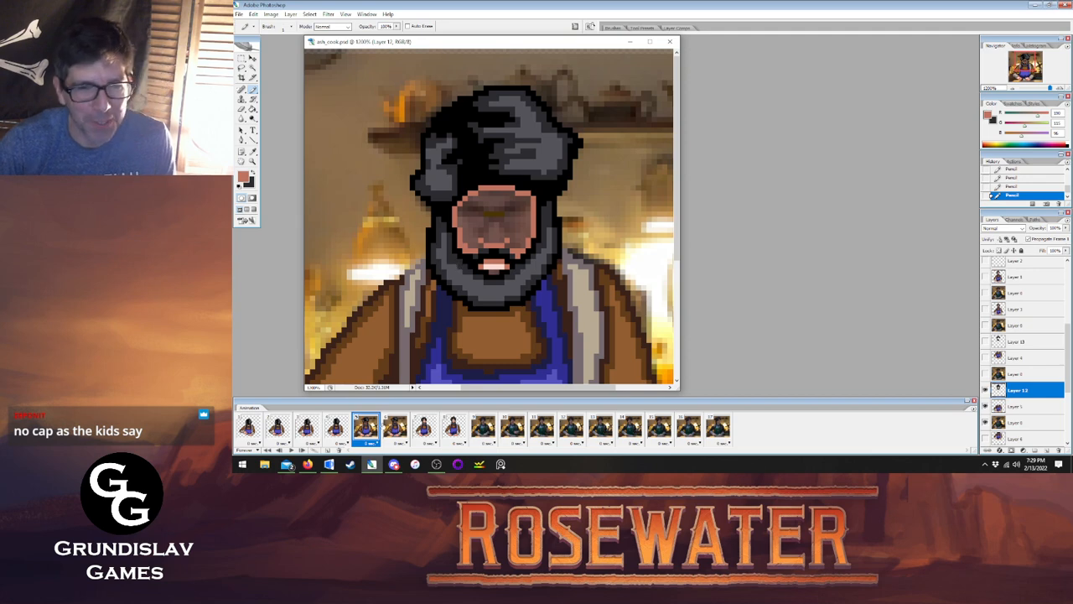
{"action": "left_click", "coordinate": [338, 428]}
{"action": "left_click", "coordinate": [367, 427]}
{"action": "left_click", "coordinate": [397, 428]}
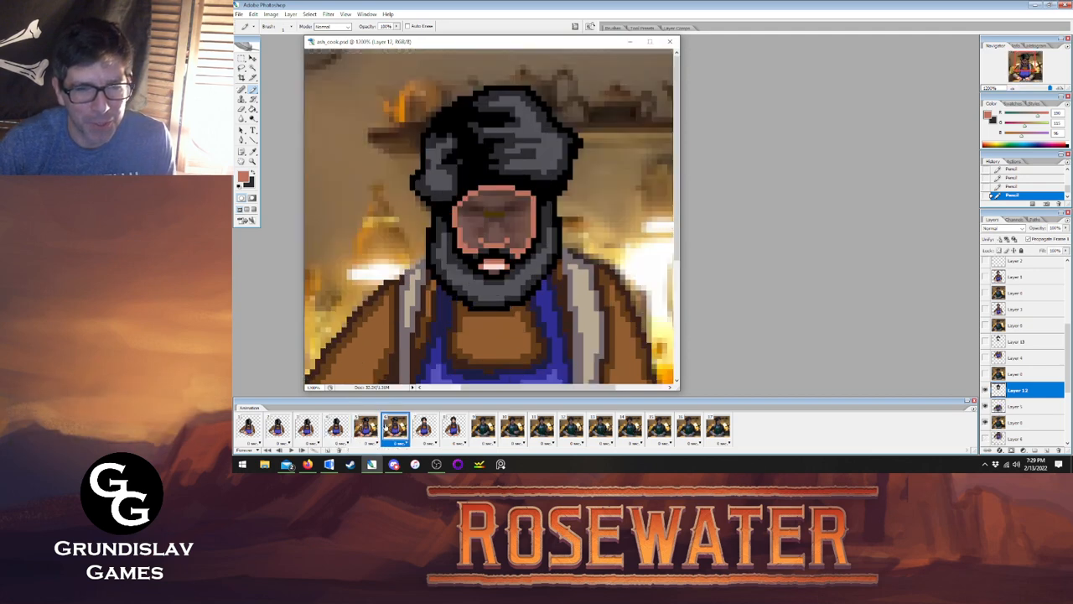
{"action": "left_click", "coordinate": [368, 428]}
Compare the cook's face in frame 5 with the faces in frames 6 and 7.
{"action": "left_click", "coordinate": [423, 427]}
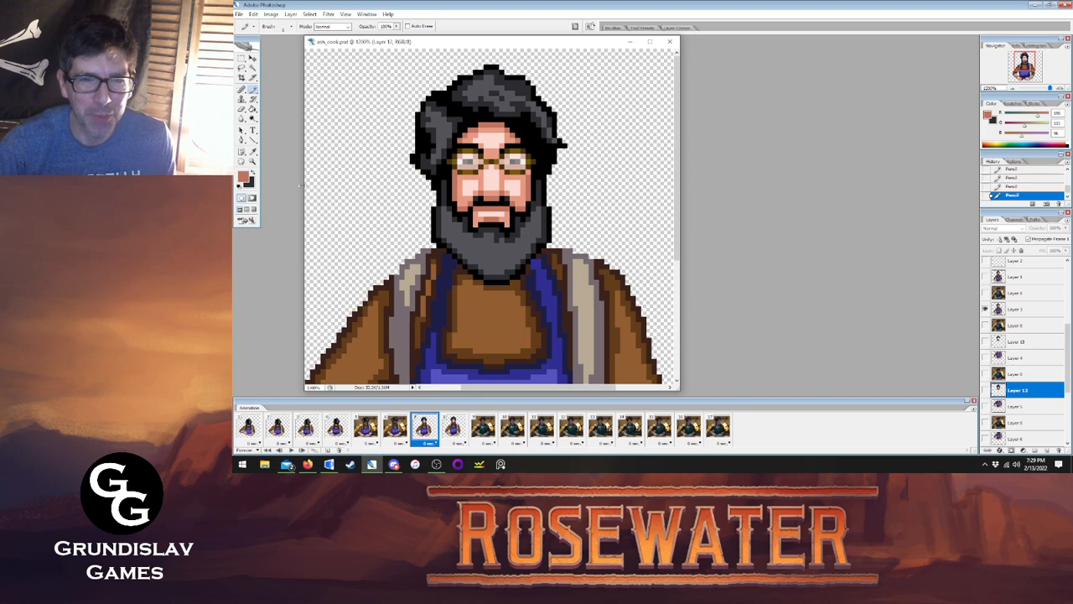
{"action": "left_click", "coordinate": [253, 154]}
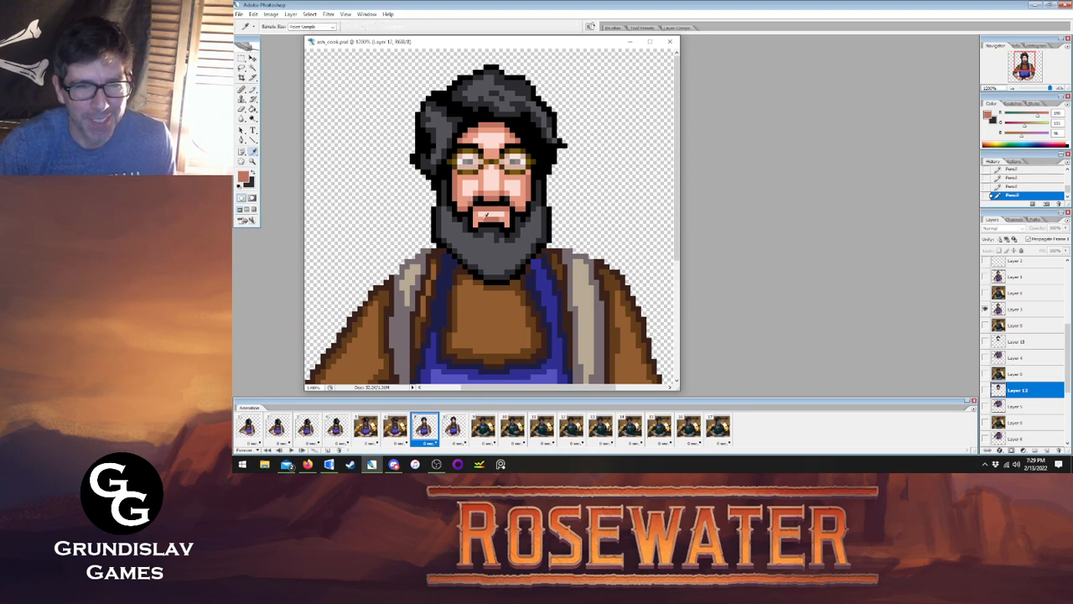
{"action": "left_click", "coordinate": [397, 427]}
{"action": "left_click", "coordinate": [367, 428]}
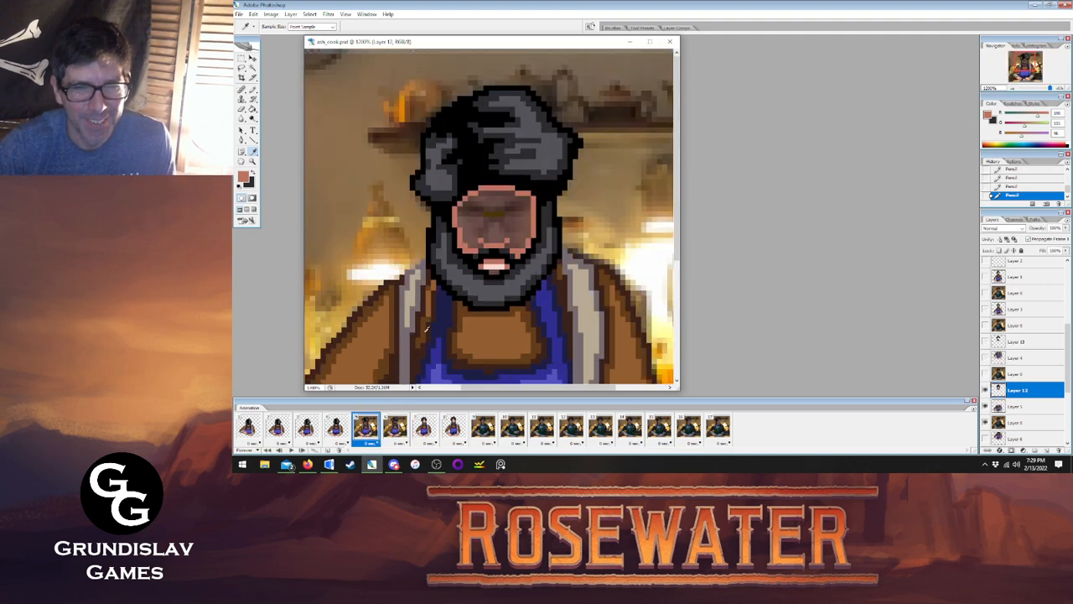
{"action": "left_click", "coordinate": [396, 426]}
{"action": "left_click", "coordinate": [424, 426]}
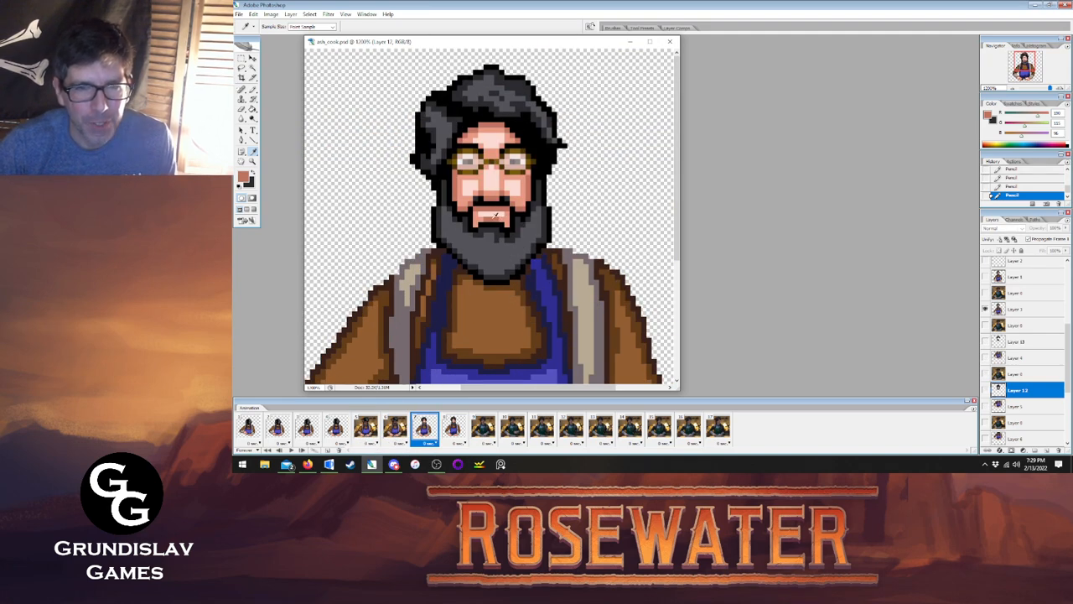
{"action": "key", "text": "b"}
{"action": "left_click", "coordinate": [367, 428]}
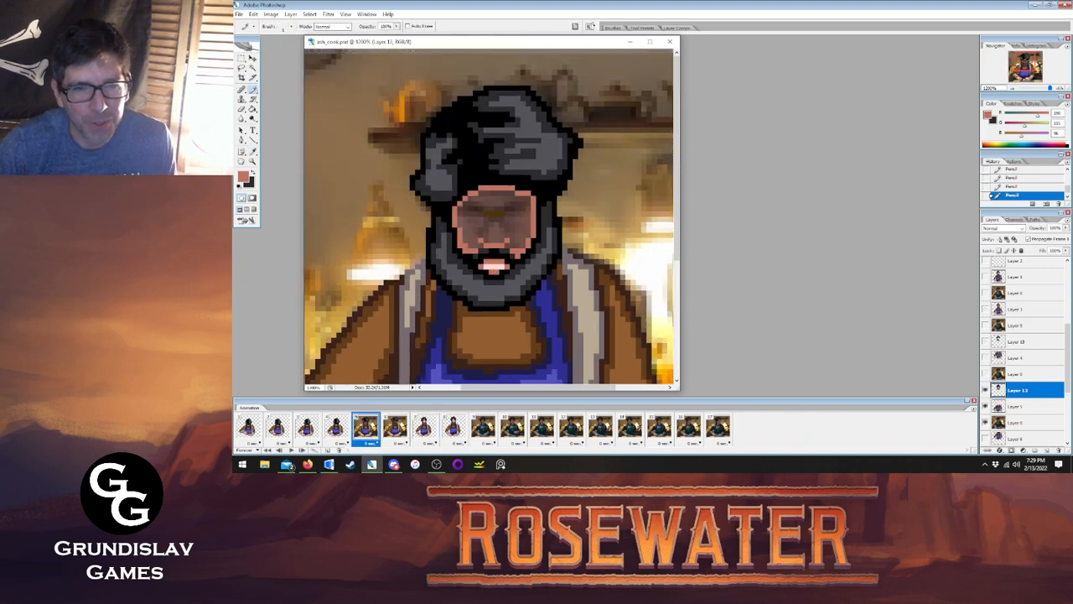
Sample the lighter skin tone from the face in frame 7 and the reddish face-outline tone from frame 5.
{"action": "key", "text": "i"}
{"action": "left_click", "coordinate": [424, 427]}
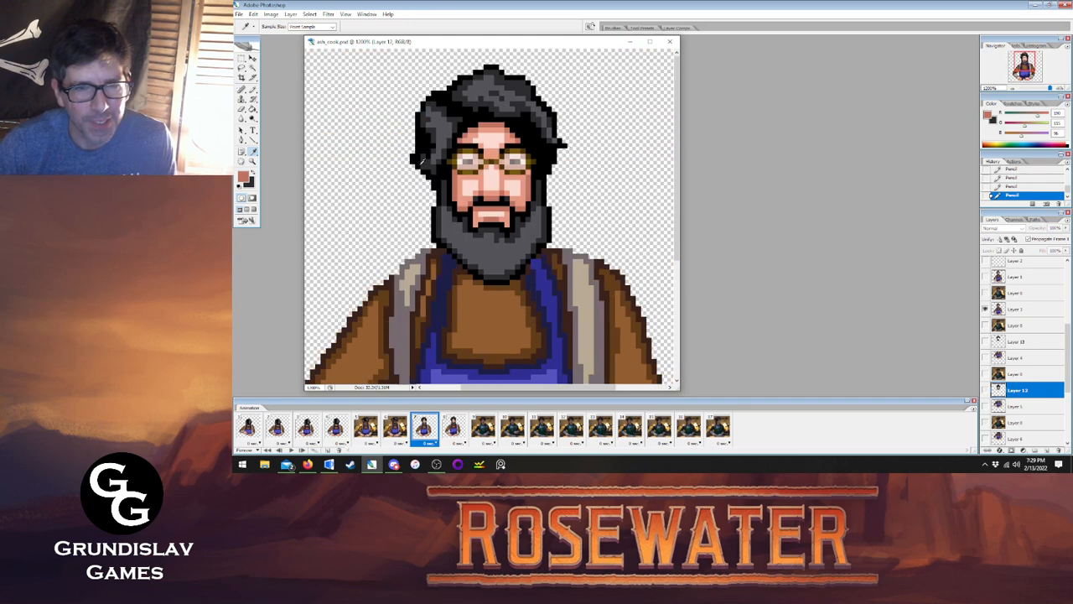
{"action": "key", "text": "b"}
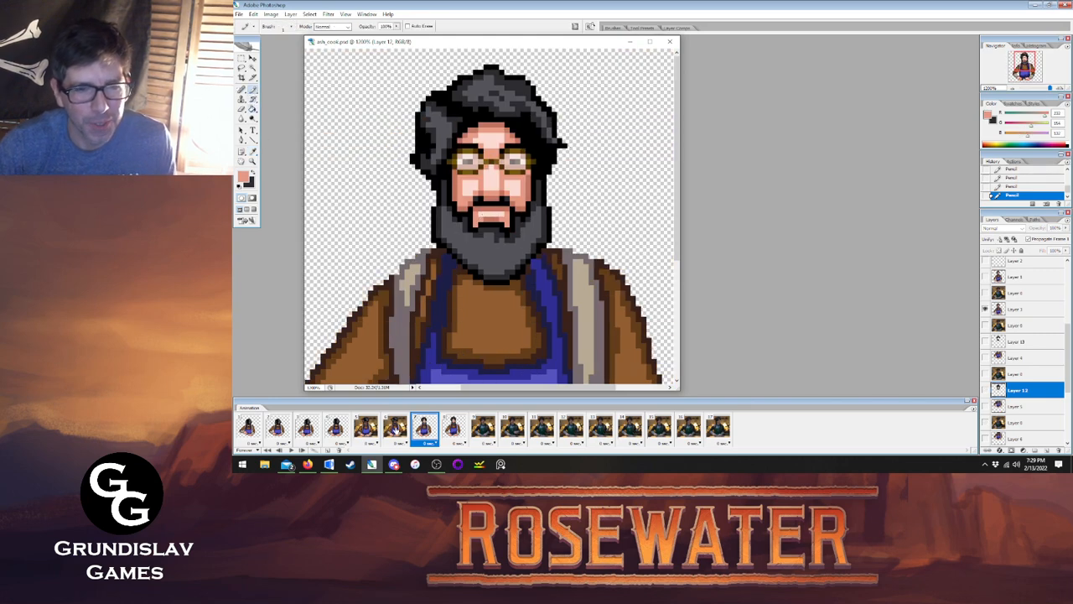
{"action": "left_click", "coordinate": [385, 423]}
{"action": "left_click", "coordinate": [365, 426]}
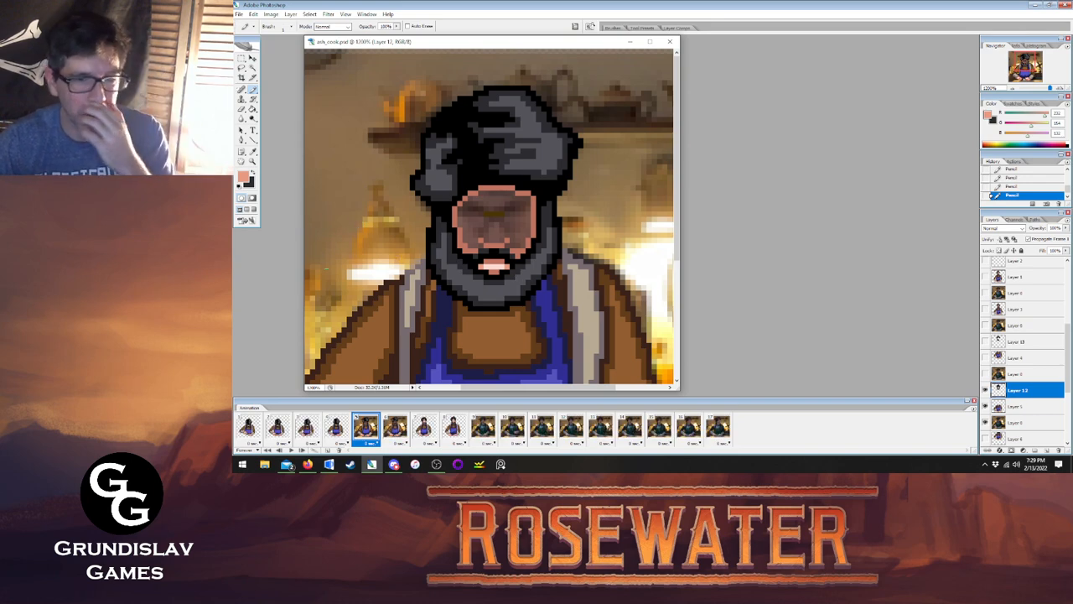
{"action": "left_click", "coordinate": [423, 426]}
{"action": "left_click", "coordinate": [366, 429]}
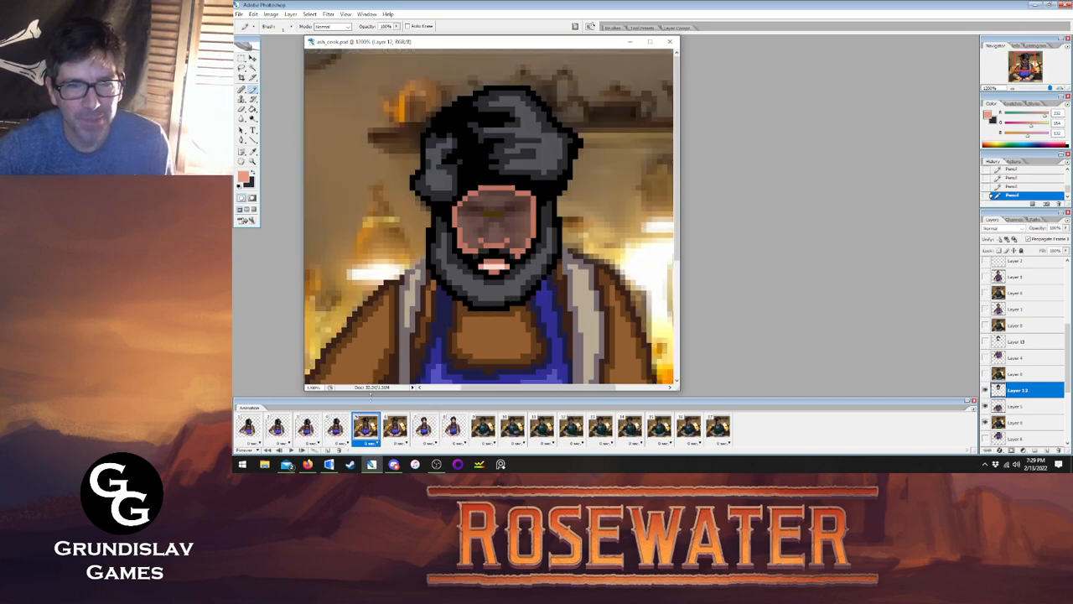
{"action": "key", "text": "i"}
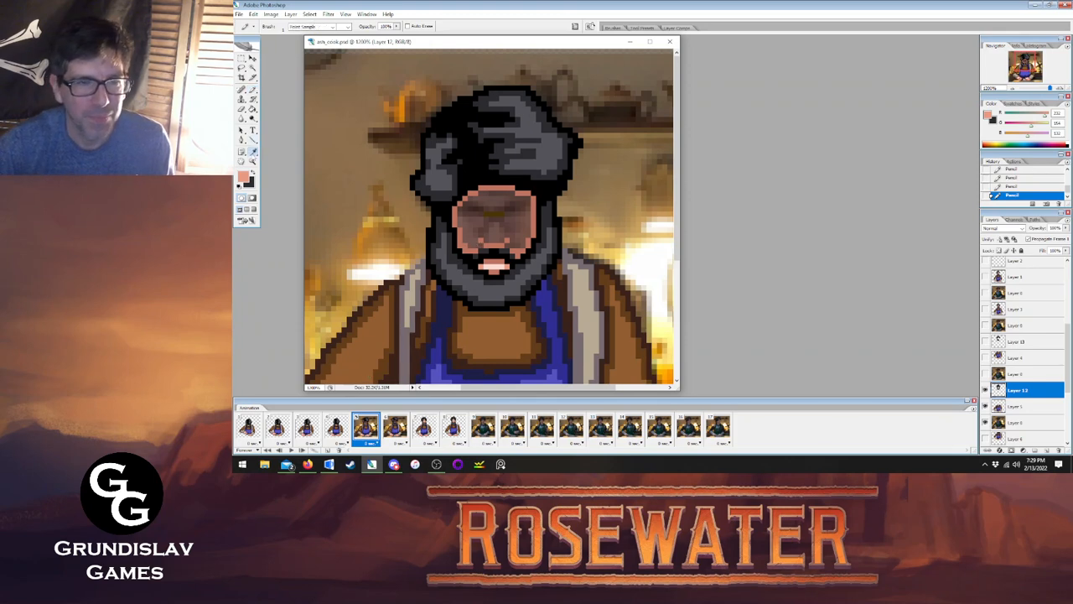
{"action": "left_click", "coordinate": [475, 191]}
{"action": "key", "text": "b"}
{"action": "key", "text": "i"}
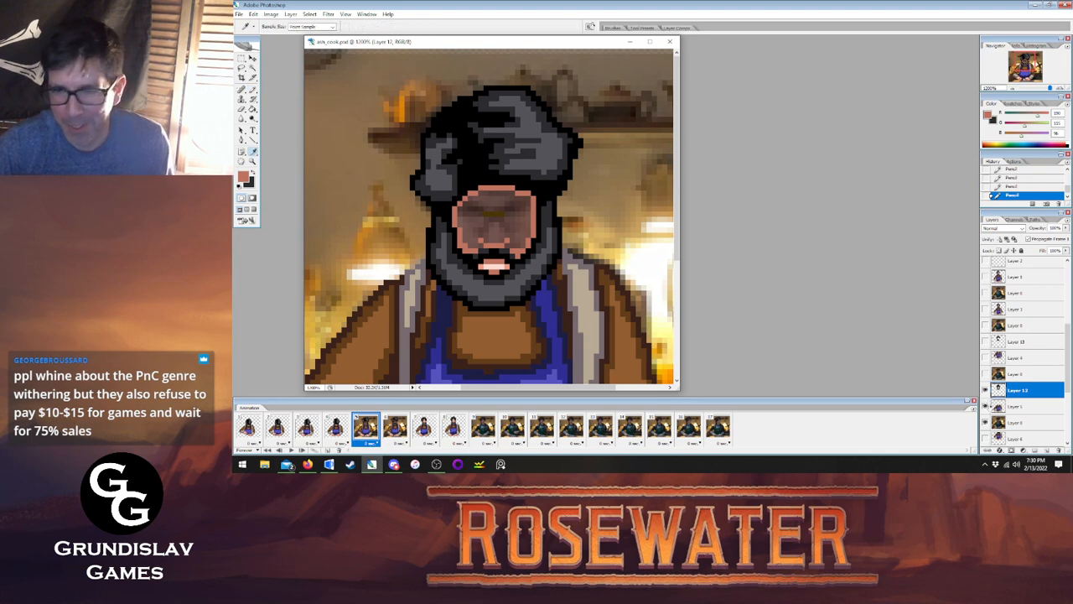
Hide the kitchen background layer in frame 5 and sample the dark brown of the glasses' bridge for the Pencil.
{"action": "left_click", "coordinate": [985, 422]}
{"action": "left_click", "coordinate": [493, 214]}
{"action": "key", "text": "b"}
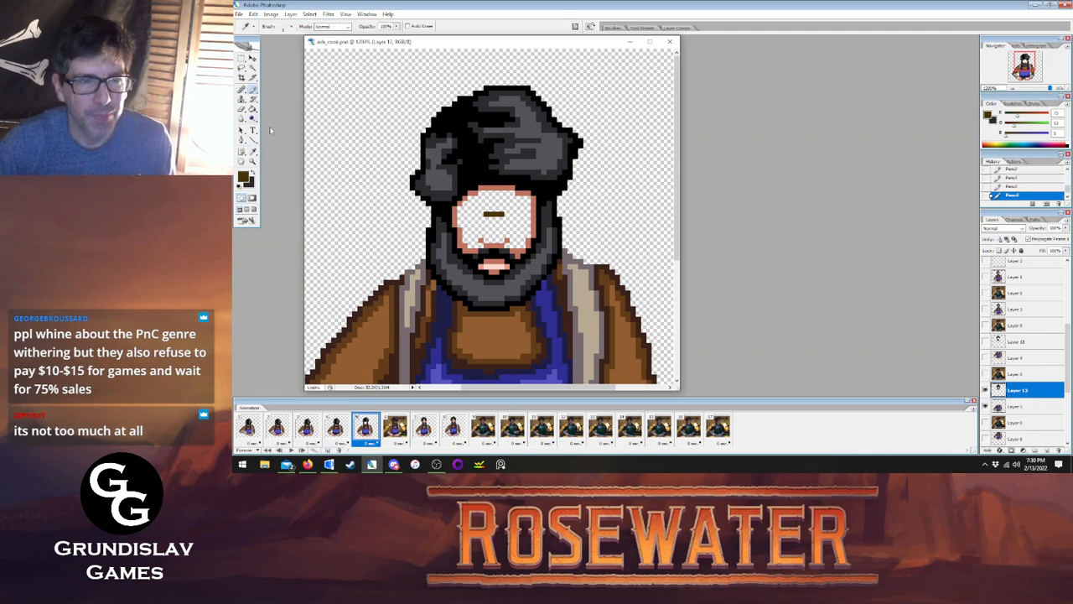
Pencil dark brown pixels at the corners of the glasses' bridge in frame 5, using frames 4 and 7 as reference.
{"action": "left_click", "coordinate": [394, 425]}
{"action": "left_click", "coordinate": [365, 429]}
{"action": "left_click", "coordinate": [337, 430]}
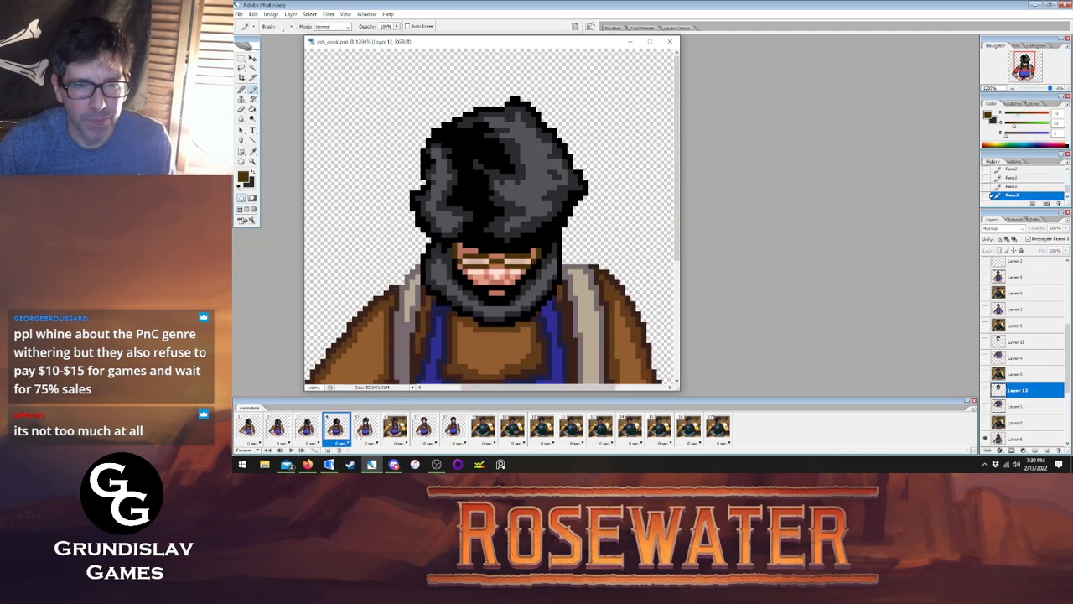
{"action": "left_click", "coordinate": [363, 430]}
{"action": "left_click", "coordinate": [424, 427]}
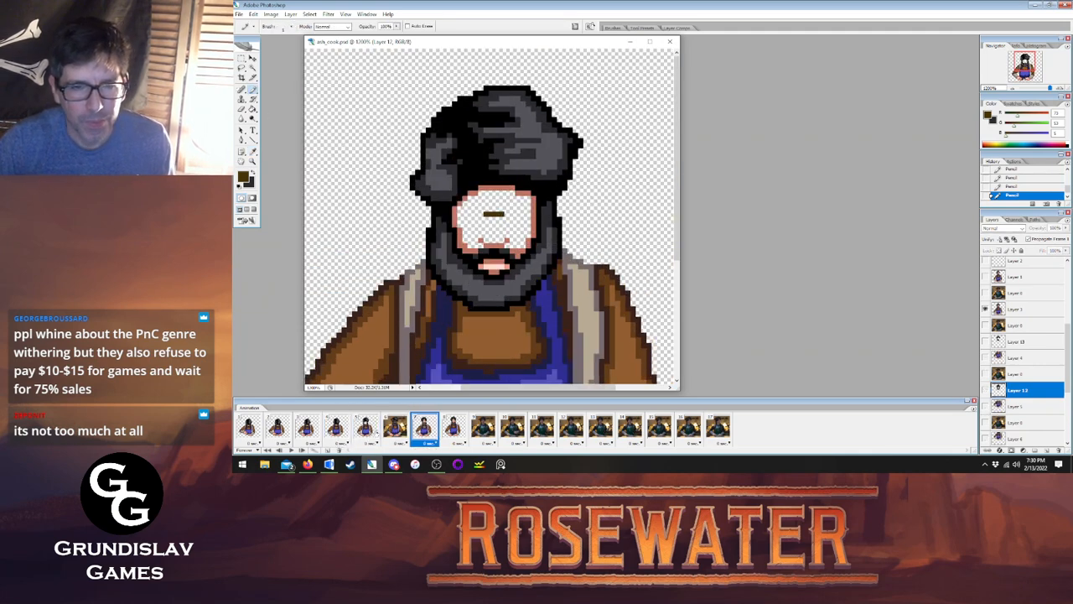
{"action": "left_click", "coordinate": [364, 430]}
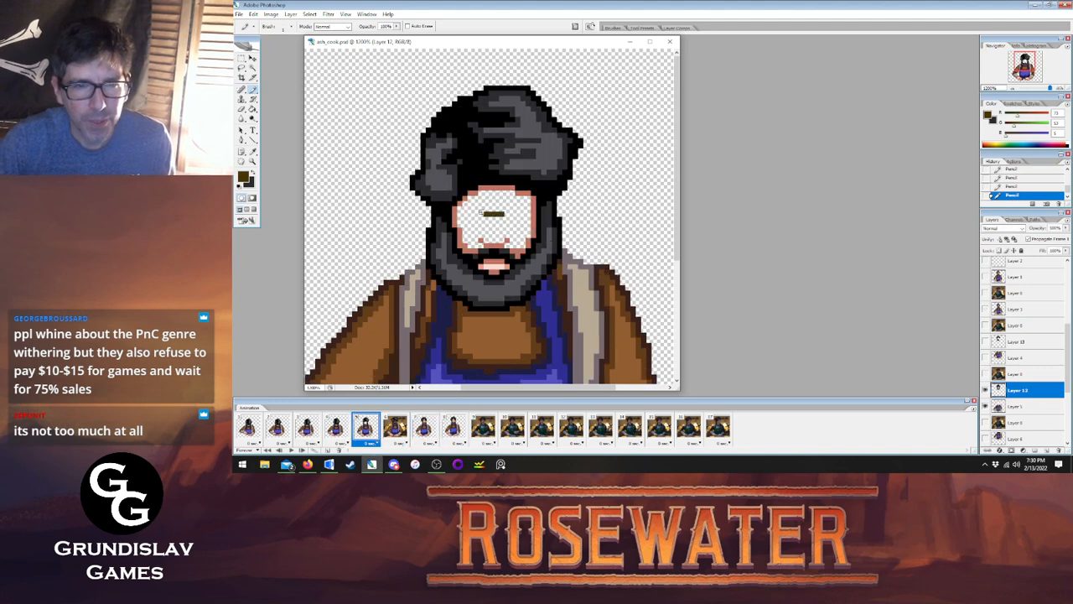
{"action": "left_click", "coordinate": [480, 209]}
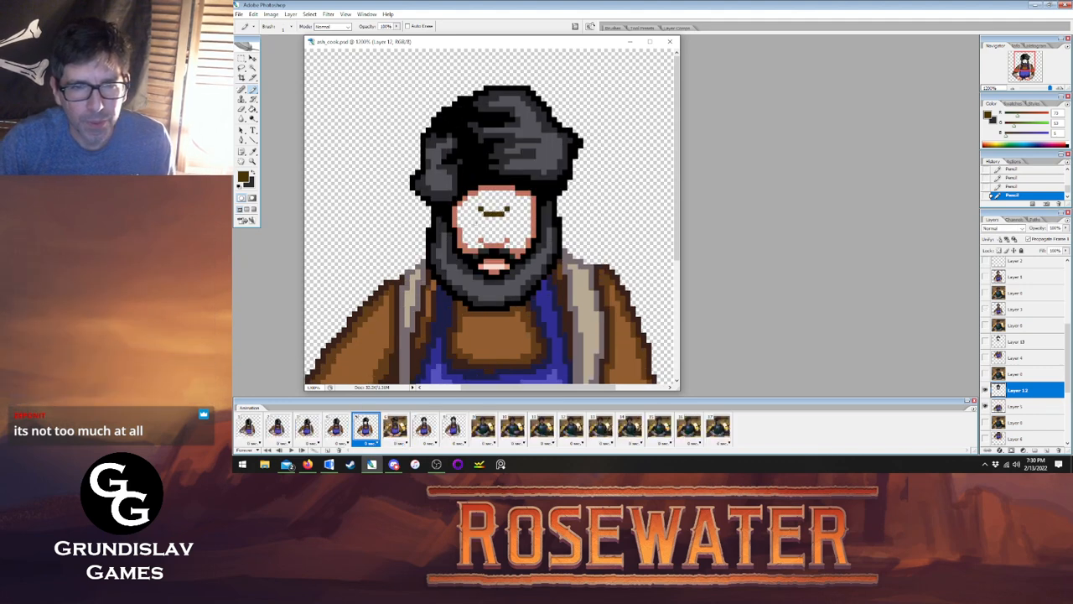
{"action": "left_click", "coordinate": [481, 219]}
{"action": "left_click", "coordinate": [506, 219]}
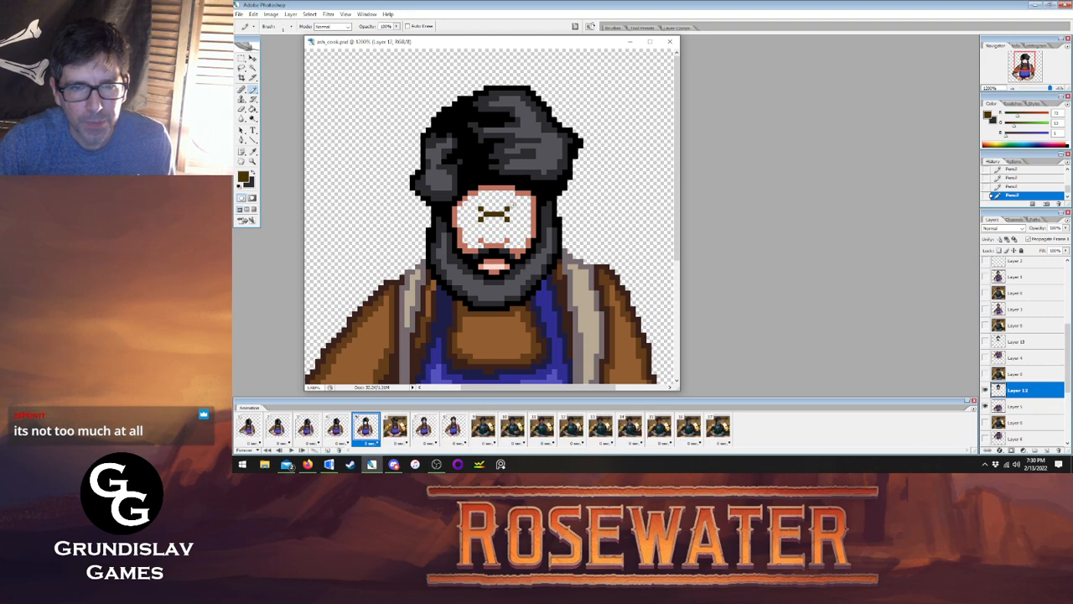
Pencil the upper rims of both lenses in dark brown in frame 5 and check them against frames 4 and 7.
{"action": "left_click_drag", "start_coordinate": [522, 203], "coordinate": [529, 203]}
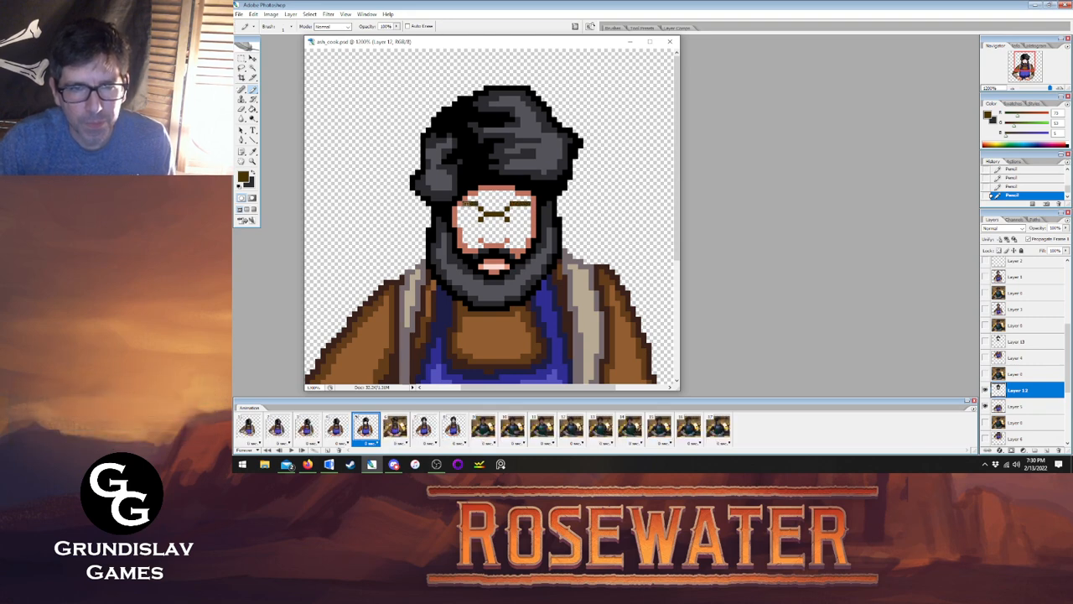
{"action": "left_click_drag", "start_coordinate": [463, 204], "coordinate": [459, 204]}
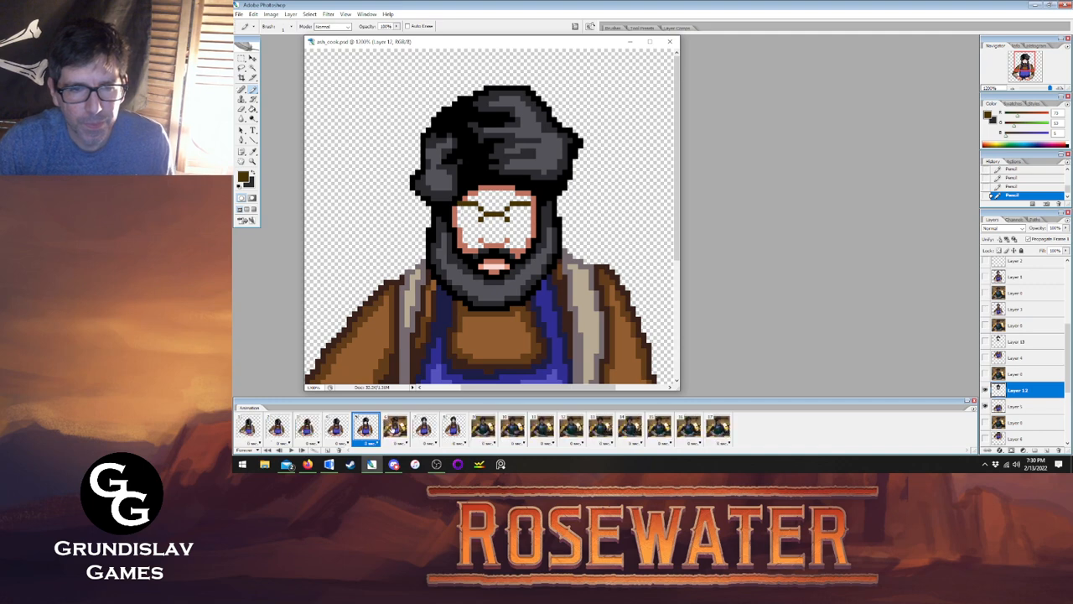
{"action": "left_click", "coordinate": [345, 426]}
{"action": "left_click", "coordinate": [369, 424]}
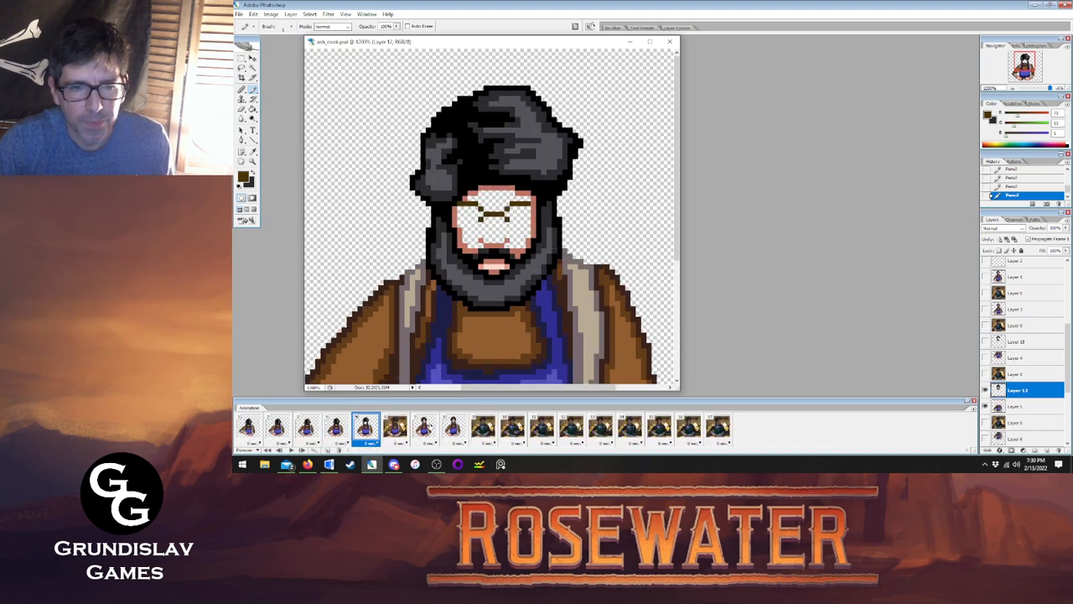
{"action": "left_click", "coordinate": [427, 427]}
{"action": "left_click", "coordinate": [365, 426]}
{"action": "left_click", "coordinate": [424, 426]}
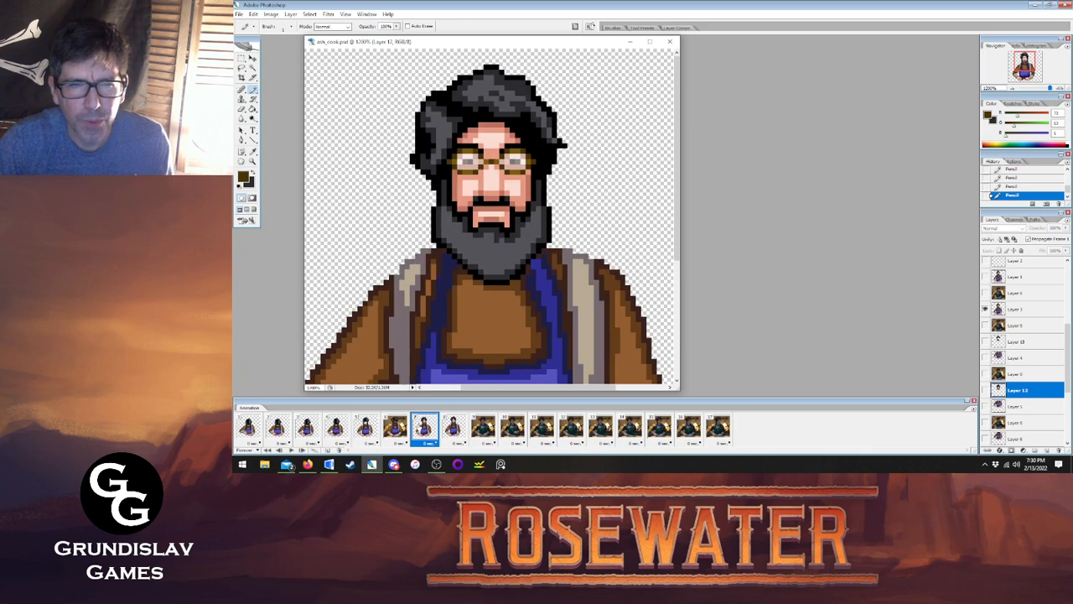
{"action": "left_click", "coordinate": [366, 426]}
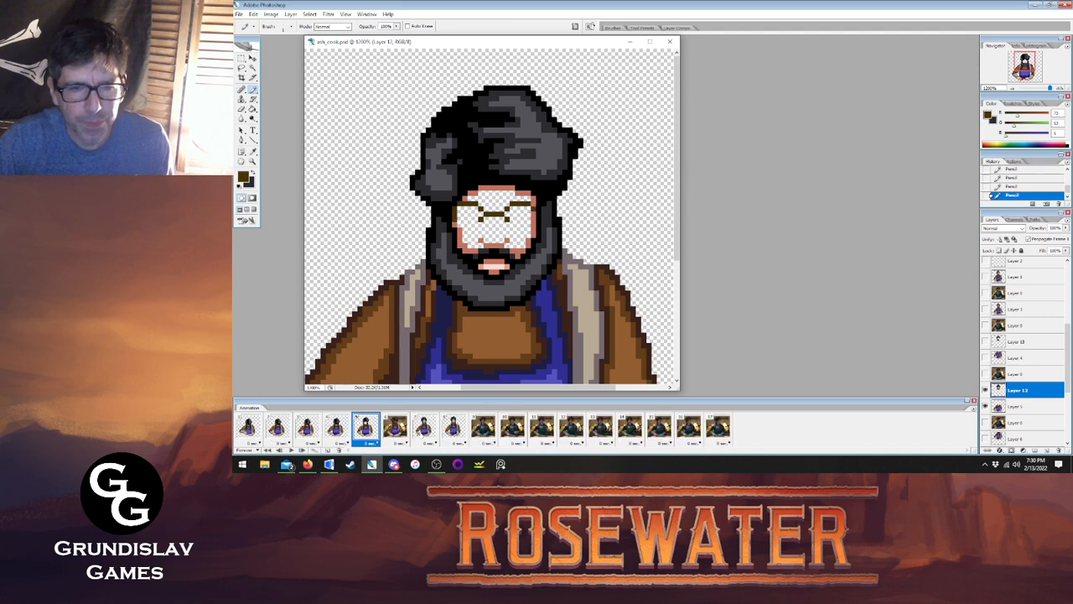
Pencil the lower rims of both lenses in dark brown in frame 5, comparing the glasses with frame 7.
{"action": "left_click", "coordinate": [419, 433]}
{"action": "left_click", "coordinate": [371, 425]}
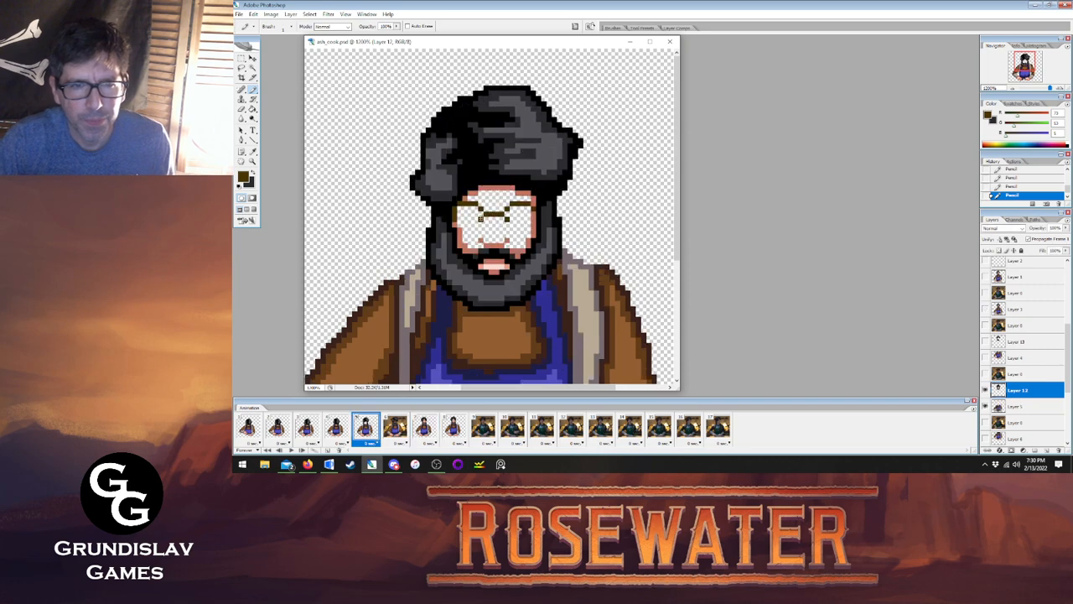
{"action": "left_click_drag", "start_coordinate": [460, 224], "coordinate": [529, 224]}
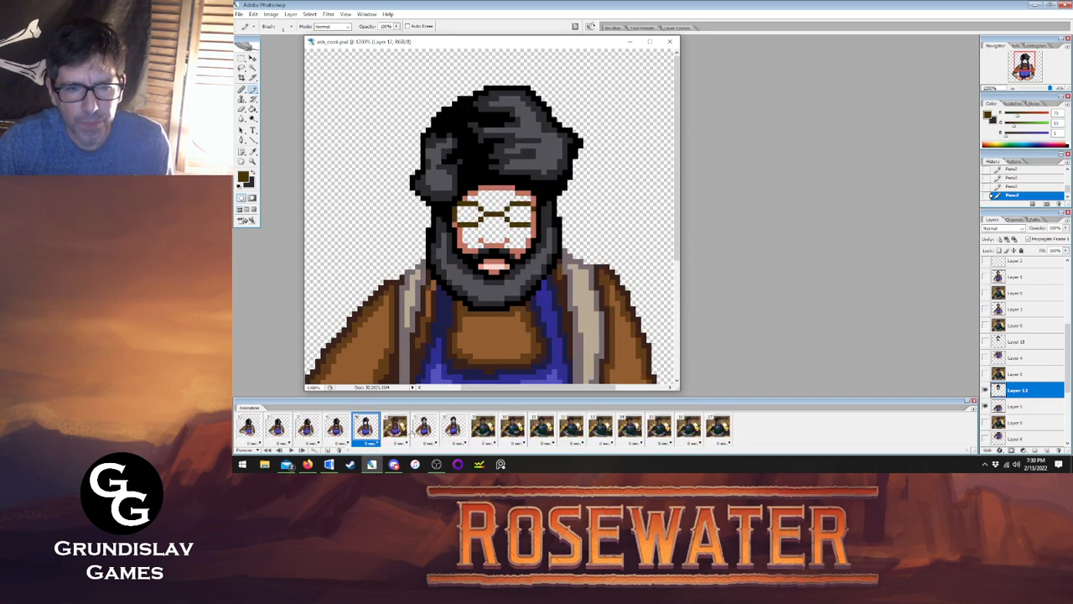
{"action": "left_click", "coordinate": [423, 427]}
{"action": "left_click", "coordinate": [365, 428]}
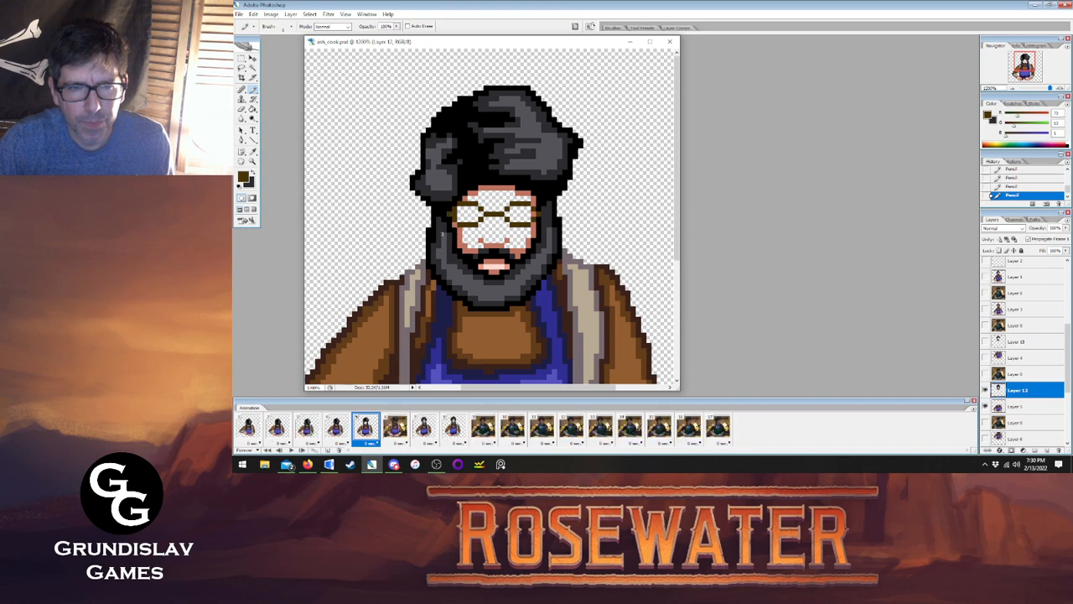
Erase a pixel at the outer edge of the left lens in frame 5 and check the face against frames 4 and 6.
{"action": "key", "text": "e"}
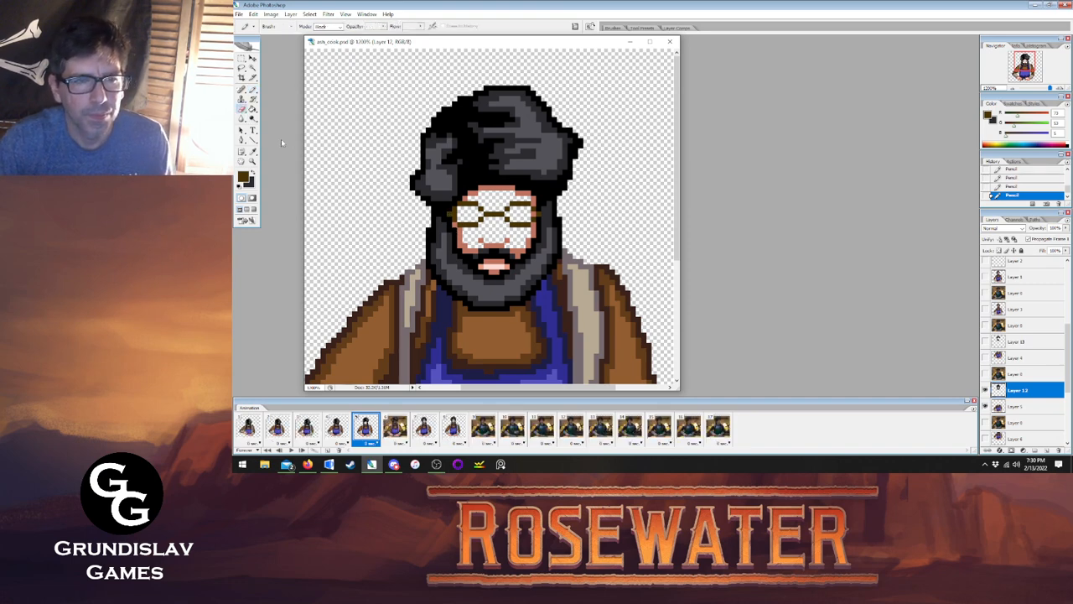
{"action": "left_click", "coordinate": [457, 215]}
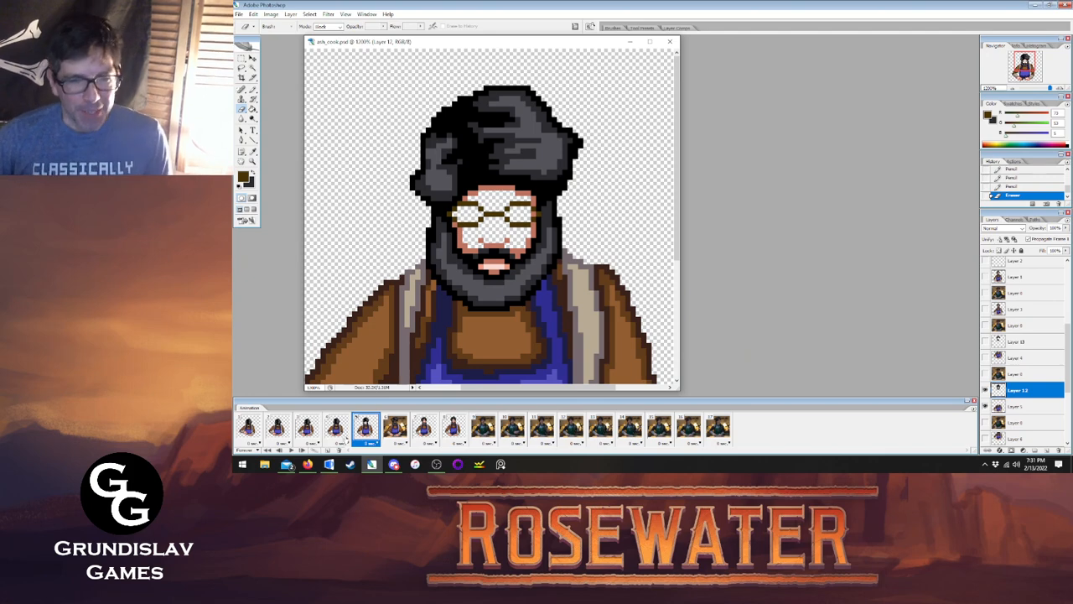
{"action": "left_click", "coordinate": [336, 428]}
{"action": "left_click", "coordinate": [365, 428]}
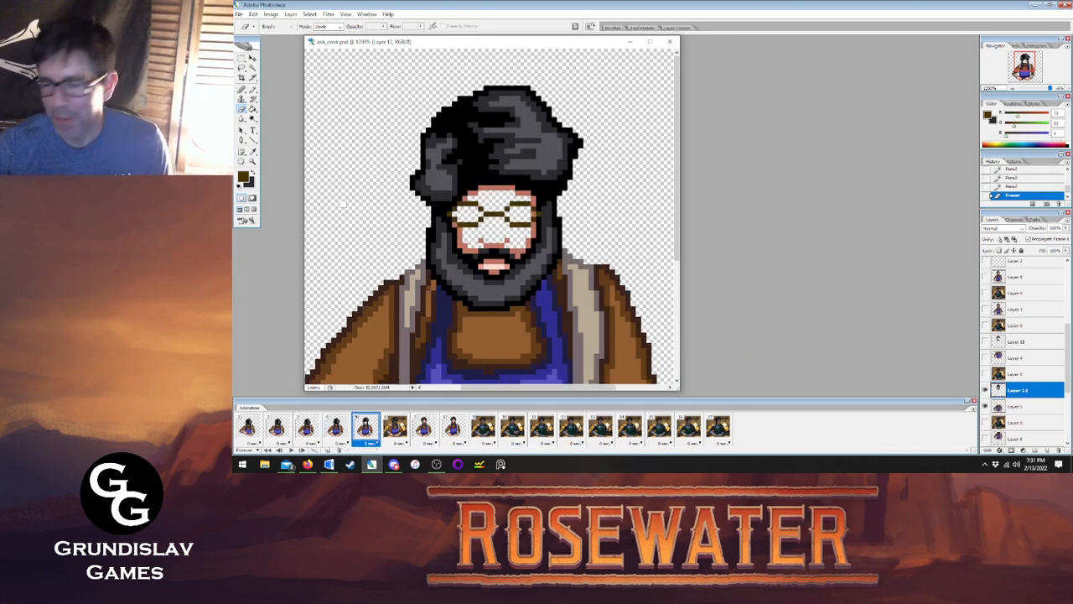
{"action": "left_click", "coordinate": [335, 428]}
{"action": "left_click", "coordinate": [363, 430]}
{"action": "left_click", "coordinate": [395, 428]}
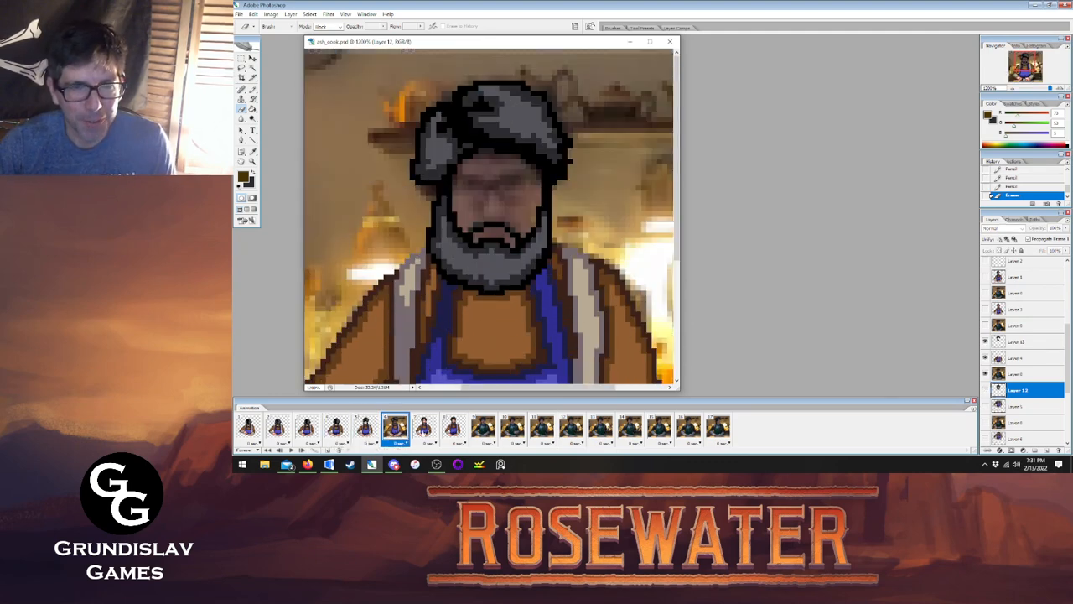
Select the eyes and glasses in frame 7 with a rectangular marquee and copy them from Layer 3.
{"action": "left_click", "coordinate": [424, 427]}
{"action": "left_click", "coordinate": [242, 59]}
{"action": "left_click_drag", "start_coordinate": [447, 148], "coordinate": [537, 175]}
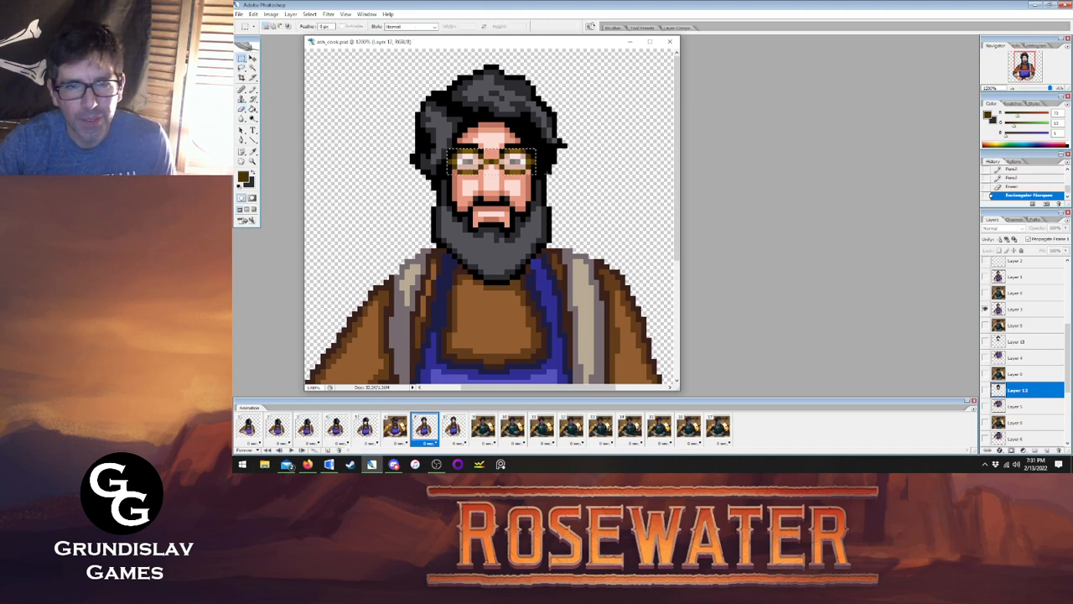
{"action": "left_click", "coordinate": [1031, 309]}
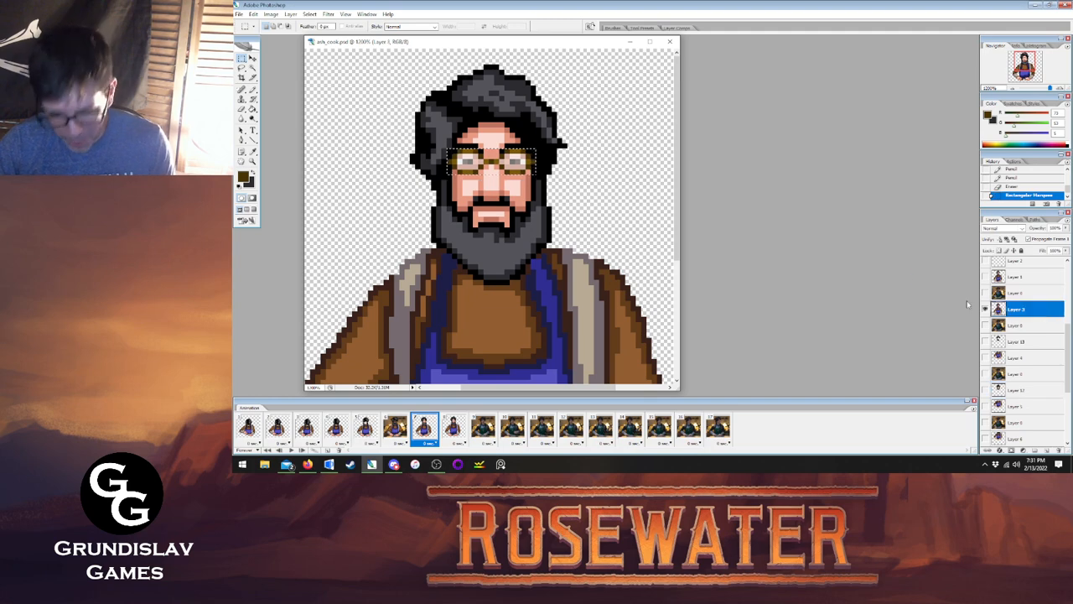
Paste the copied eyes and glasses above the face layer in frame 5 and move them down over the pencilled glasses.
{"action": "left_click", "coordinate": [366, 426]}
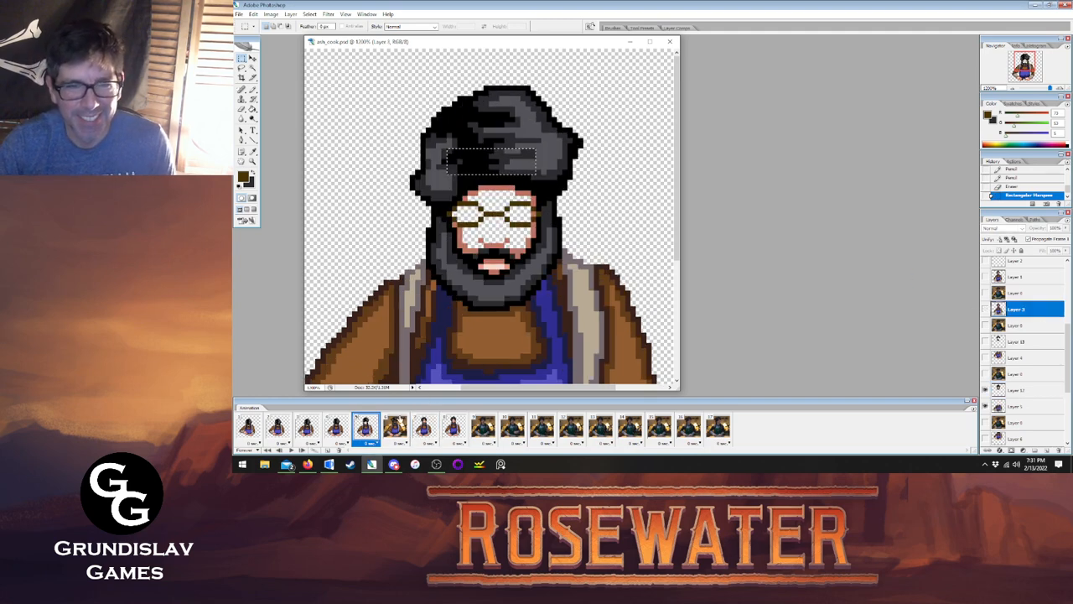
{"action": "left_click", "coordinate": [342, 427]}
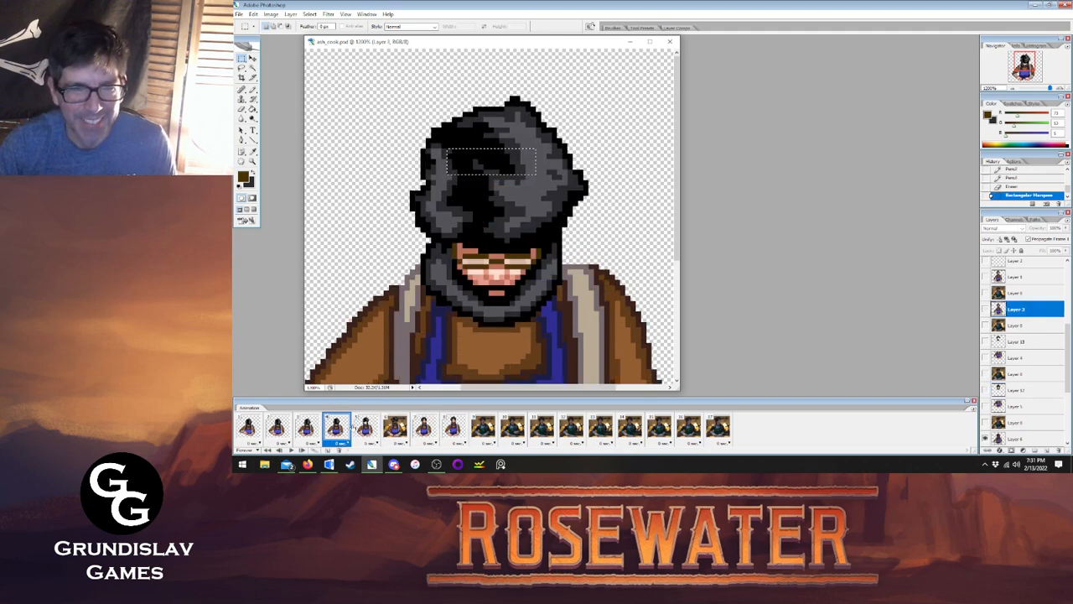
{"action": "left_click", "coordinate": [366, 426]}
{"action": "left_click", "coordinate": [1027, 390]}
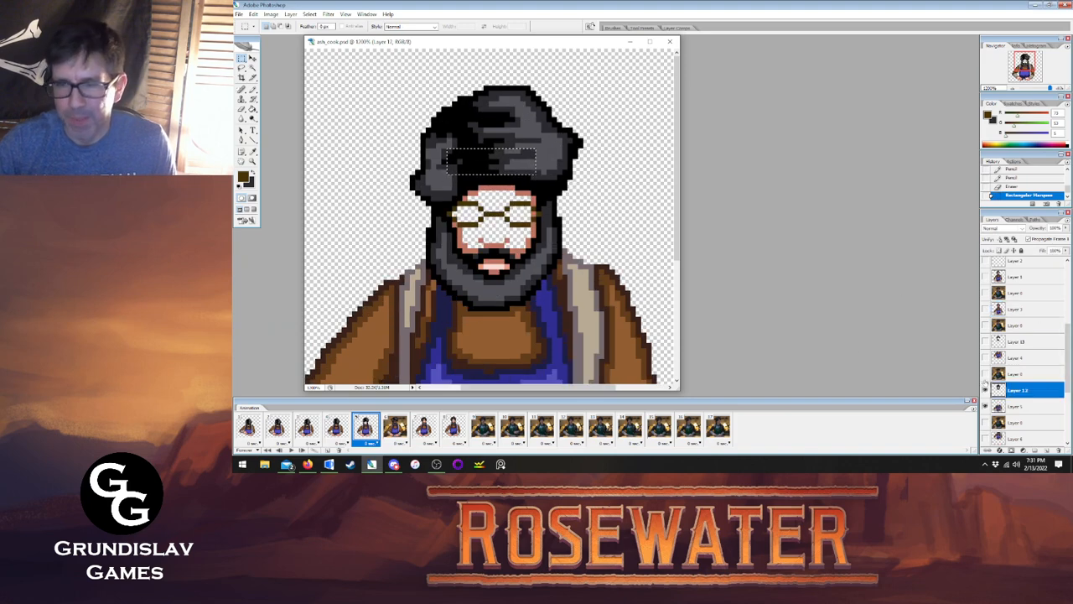
{"action": "key", "text": "ctrl+v"}
{"action": "left_click", "coordinate": [252, 59]}
{"action": "left_click_drag", "start_coordinate": [517, 162], "coordinate": [522, 215]}
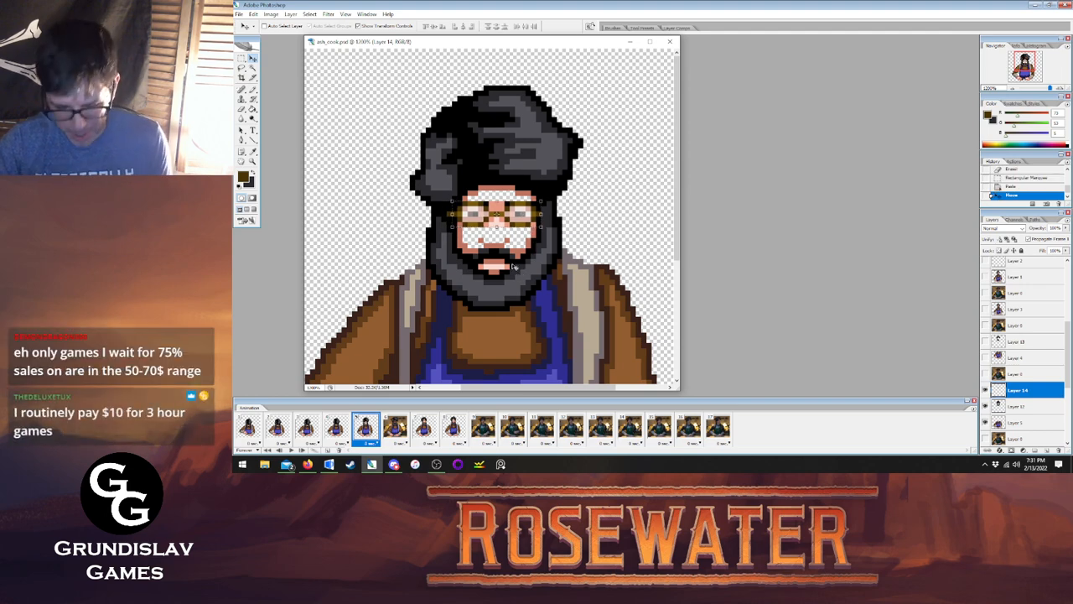
Merge the pasted glasses into the face layer and fill the empty cheeks and forehead in frame 5 with the sampled skin tone.
{"action": "key", "text": "ctrl+e"}
{"action": "left_click", "coordinate": [254, 152]}
{"action": "left_click", "coordinate": [497, 206]}
{"action": "key", "text": "g"}
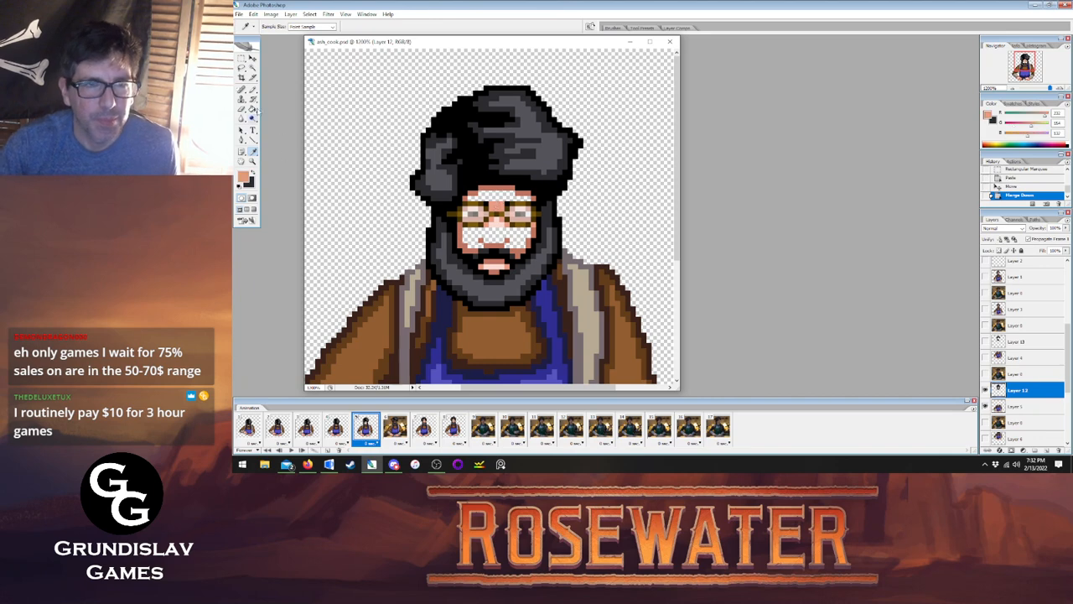
{"action": "left_click", "coordinate": [495, 237]}
{"action": "left_click", "coordinate": [497, 195]}
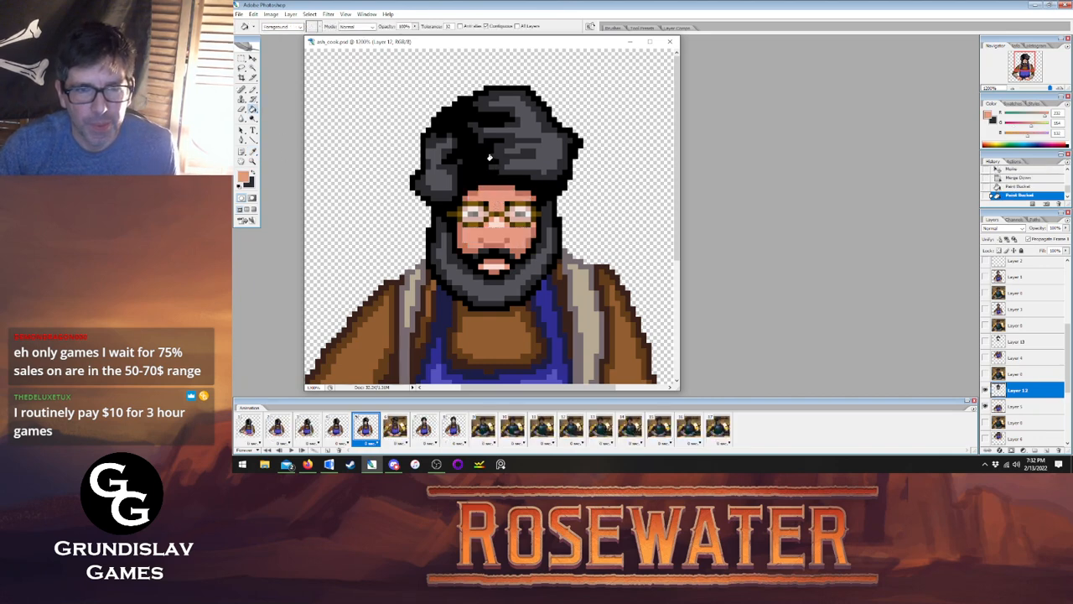
{"action": "left_click", "coordinate": [337, 426]}
{"action": "left_click", "coordinate": [364, 427]}
{"action": "left_click", "coordinate": [339, 427]}
{"action": "left_click", "coordinate": [364, 426]}
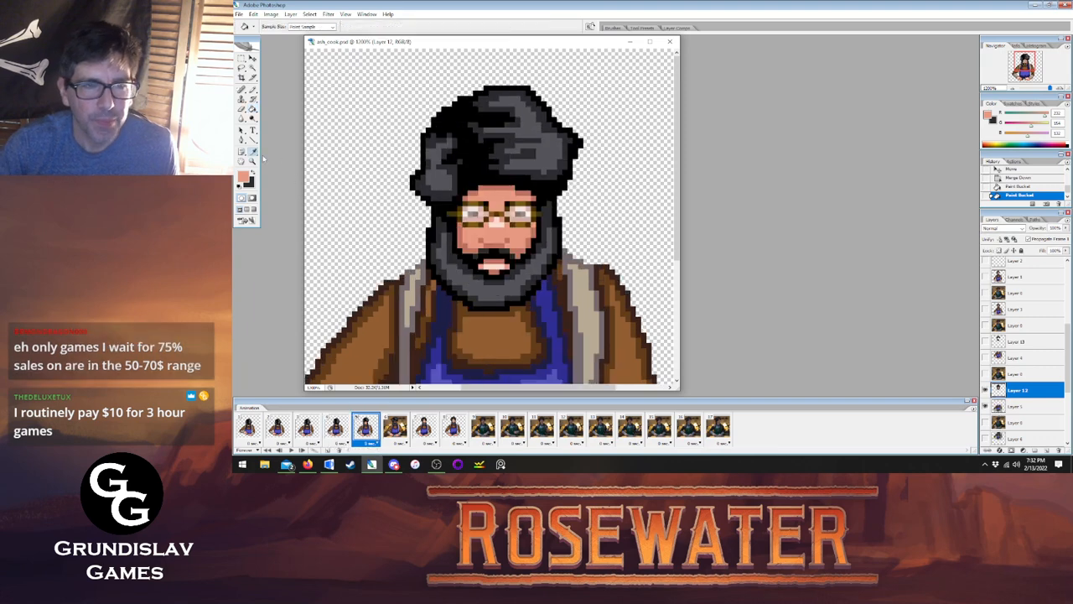
Sample the pale pink highlight and pencil it down the nose in frame 5, checking against frame 4.
{"action": "left_click", "coordinate": [253, 152]}
{"action": "left_click", "coordinate": [496, 223]}
{"action": "key", "text": "b"}
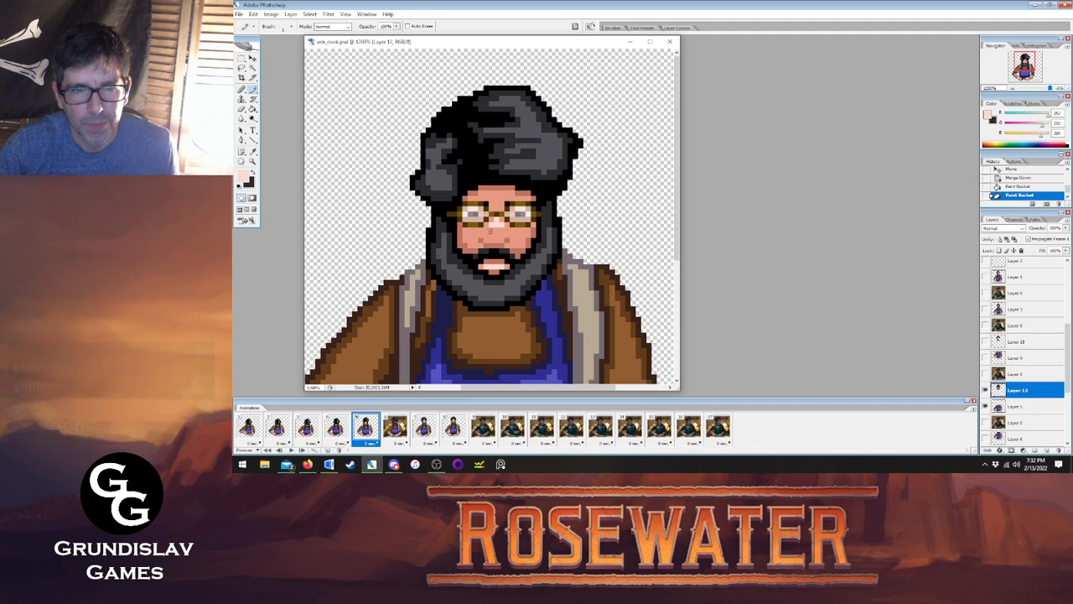
{"action": "left_click_drag", "start_coordinate": [493, 238], "coordinate": [488, 234]}
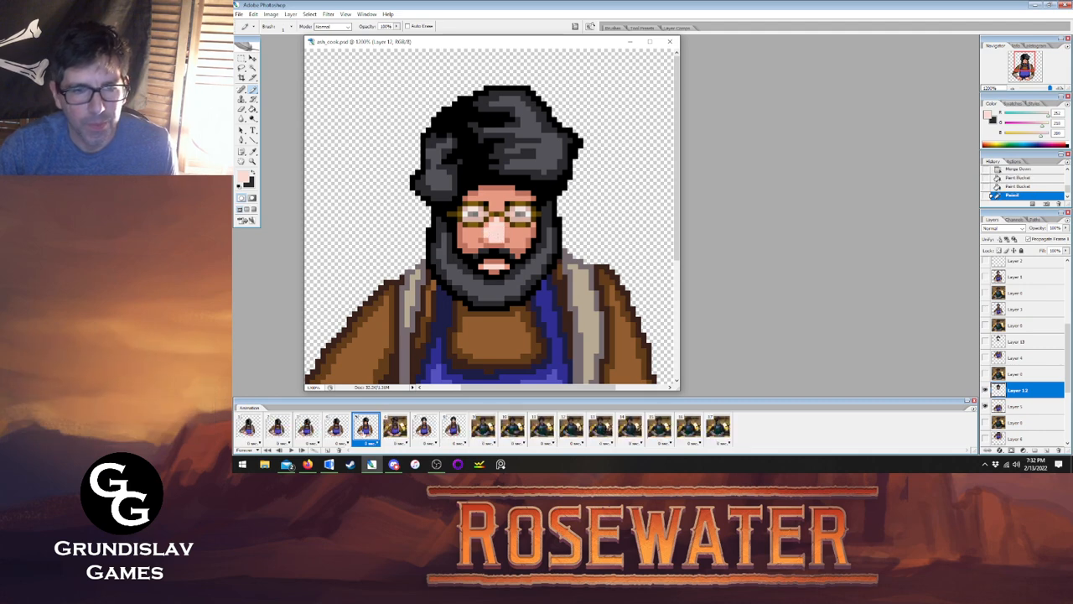
{"action": "left_click", "coordinate": [336, 425]}
{"action": "left_click", "coordinate": [359, 428]}
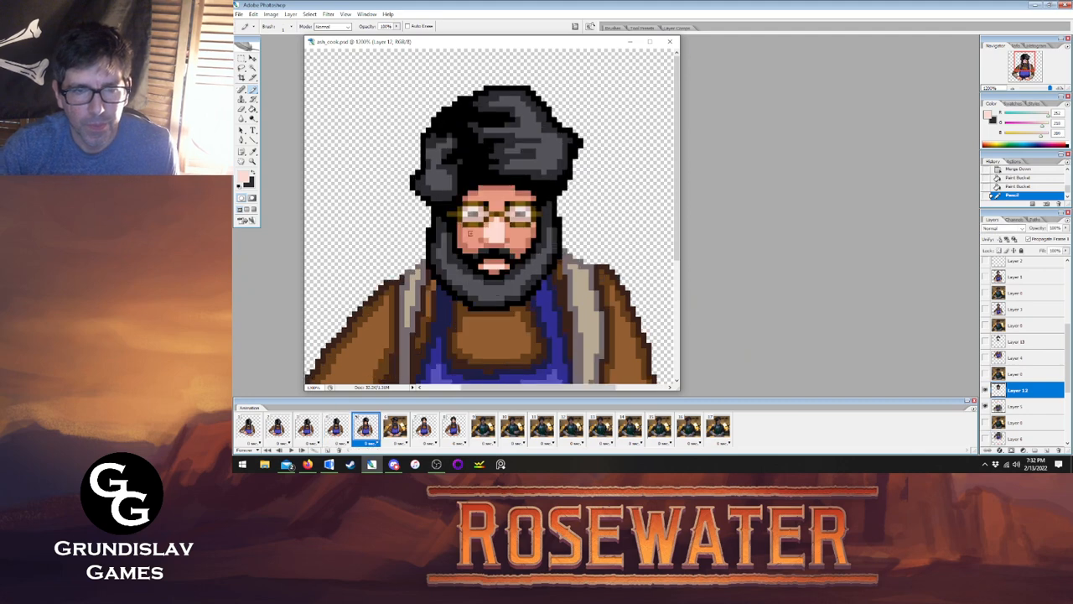
Pencil pale pink highlights on both cheeks and the brow area in frame 5, using frame 7 as reference.
{"action": "left_click", "coordinate": [424, 426]}
{"action": "left_click", "coordinate": [365, 426]}
{"action": "left_click", "coordinate": [472, 237]}
{"action": "left_click", "coordinate": [518, 238]}
{"action": "left_click", "coordinate": [423, 426]}
{"action": "left_click", "coordinate": [367, 427]}
{"action": "left_click", "coordinate": [503, 198]}
Sample black from the hair in frame 7 and pencil the eyebrows above both lenses in frame 5.
{"action": "key", "text": "i"}
{"action": "left_click", "coordinate": [423, 429]}
{"action": "left_click", "coordinate": [461, 138]}
{"action": "left_click", "coordinate": [253, 90]}
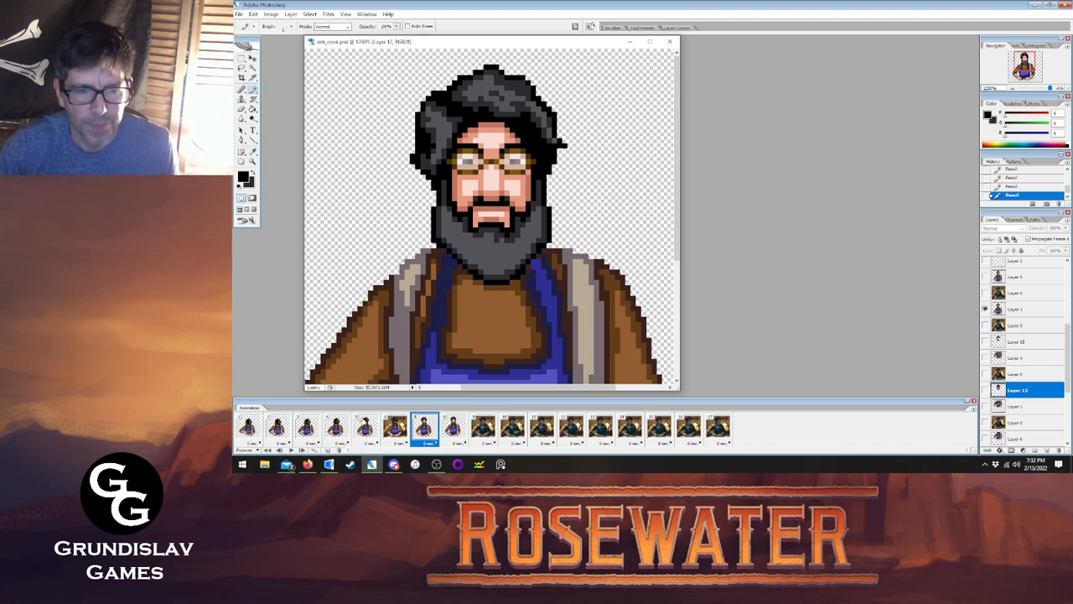
{"action": "left_click", "coordinate": [365, 426]}
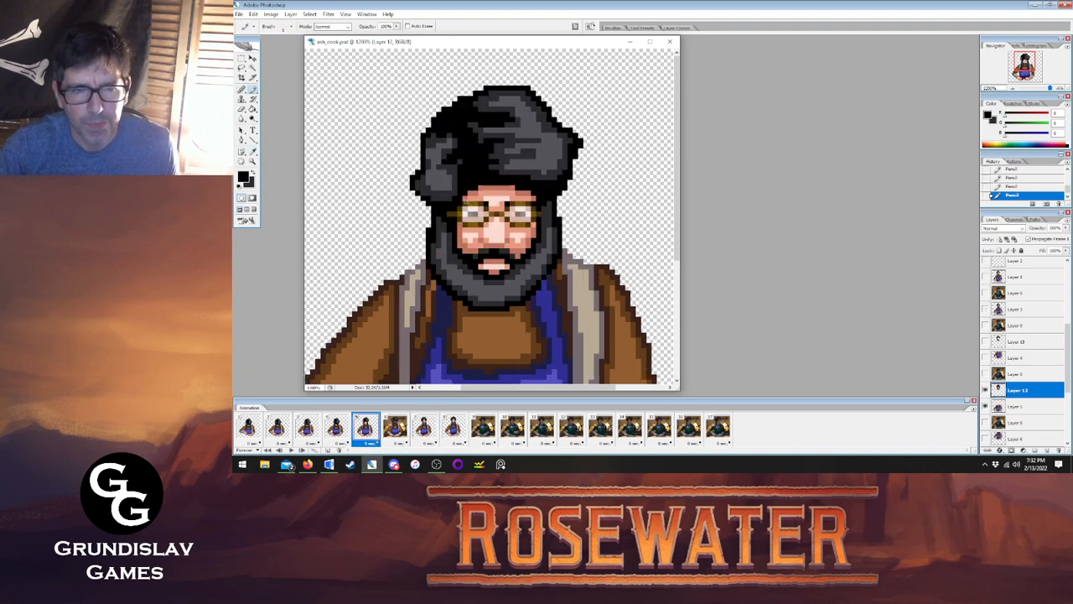
{"action": "left_click_drag", "start_coordinate": [464, 198], "coordinate": [530, 199]}
Compare the finished face in frame 5 with the faces in frames 4 and 7.
{"action": "left_click", "coordinate": [337, 427]}
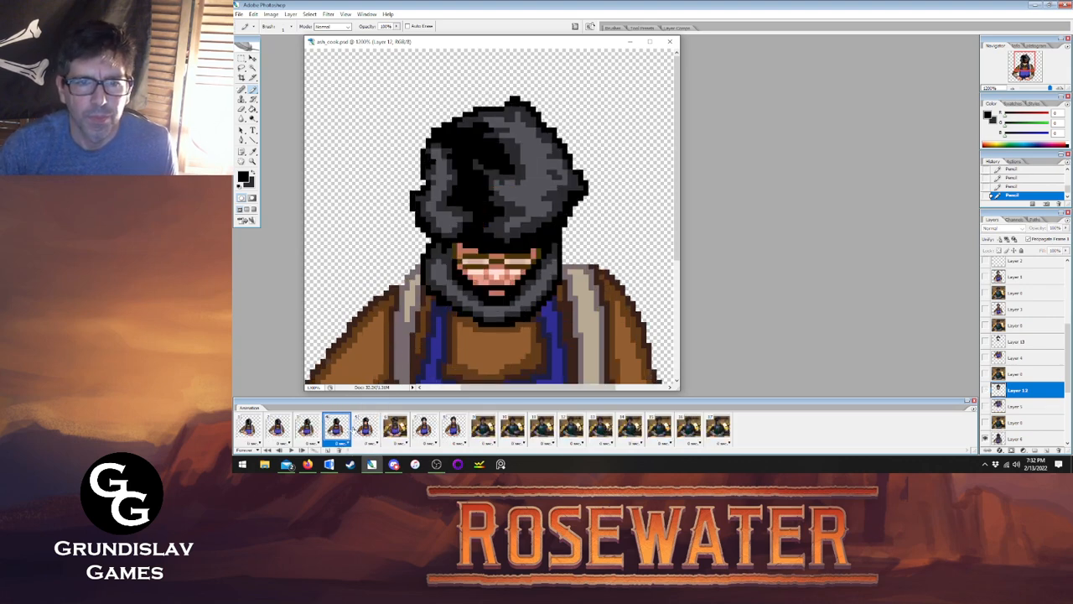
{"action": "left_click", "coordinate": [1016, 438]}
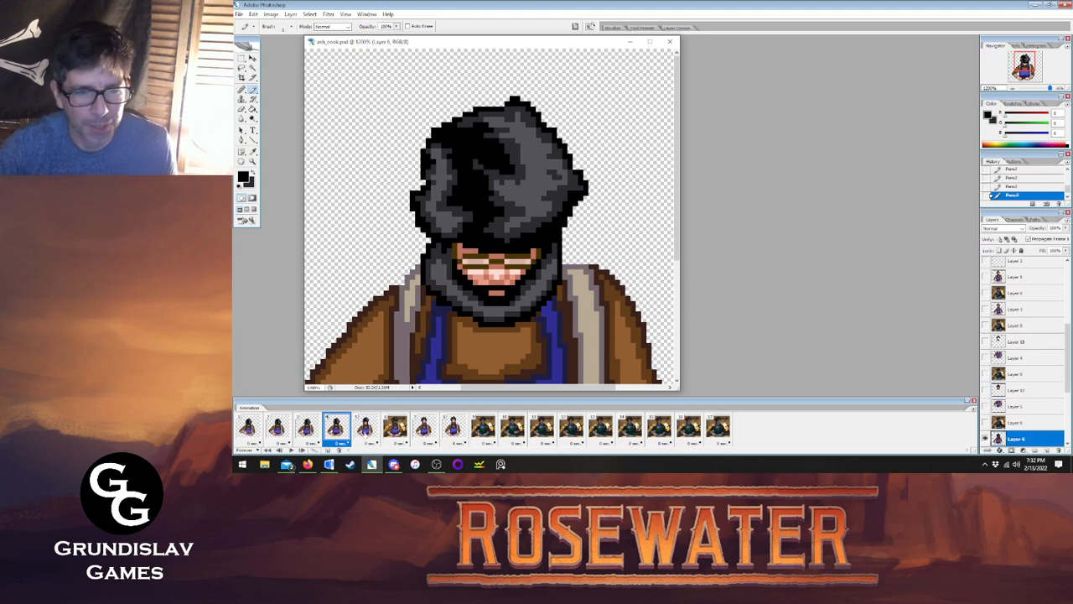
{"action": "left_click", "coordinate": [365, 430]}
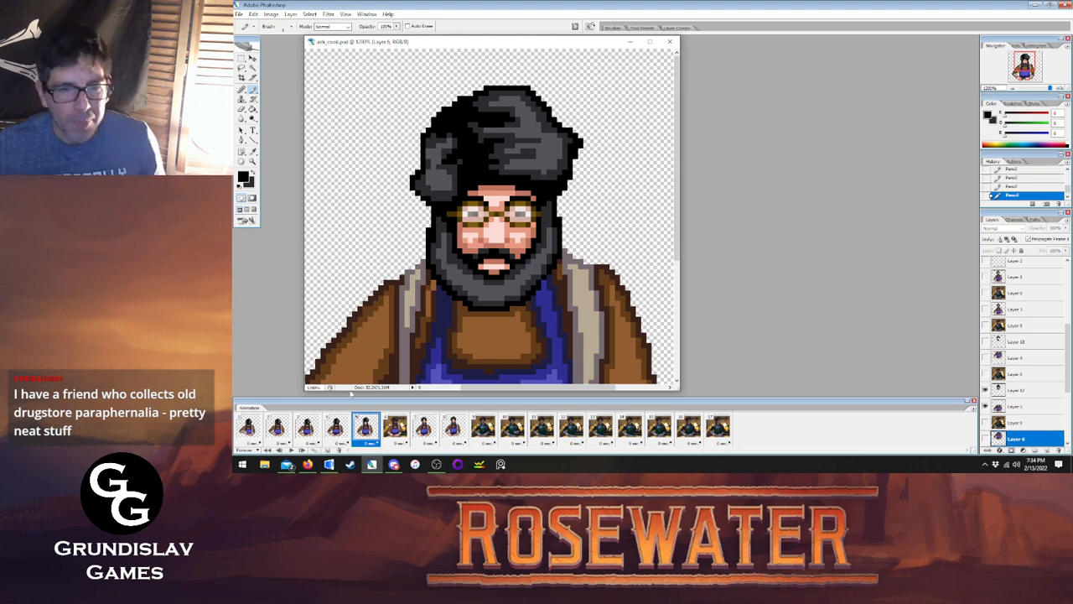
{"action": "left_click", "coordinate": [335, 428]}
{"action": "left_click", "coordinate": [366, 428]}
{"action": "left_click", "coordinate": [336, 427]}
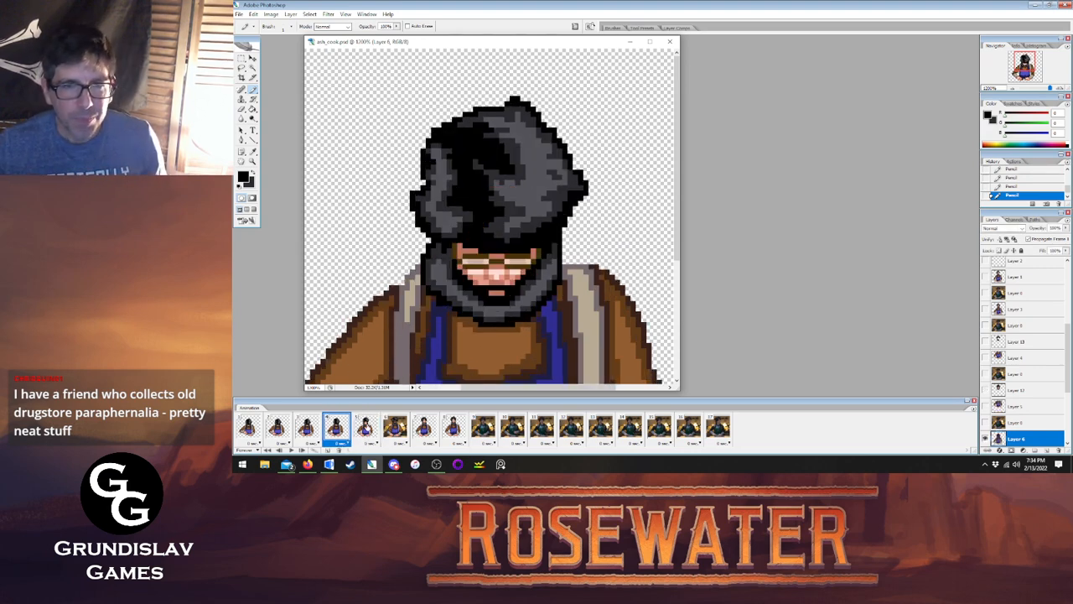
{"action": "left_click", "coordinate": [365, 427]}
{"action": "left_click", "coordinate": [423, 427]}
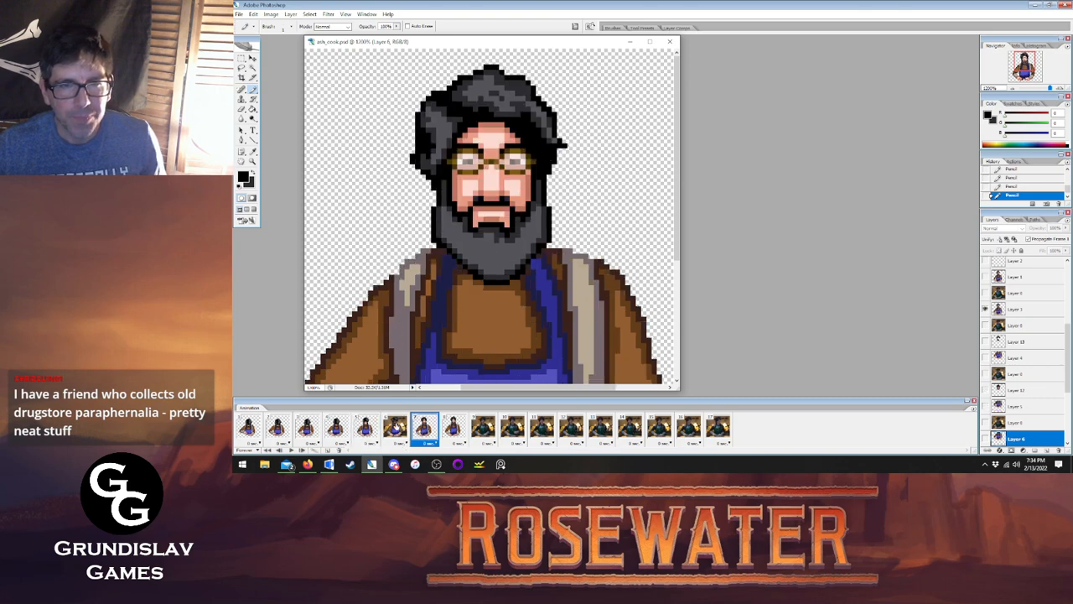
Paste the copied eyes and glasses above Layer 13 in frame 6 and move them over the face.
{"action": "left_click", "coordinate": [395, 428]}
{"action": "left_click", "coordinate": [1017, 341]}
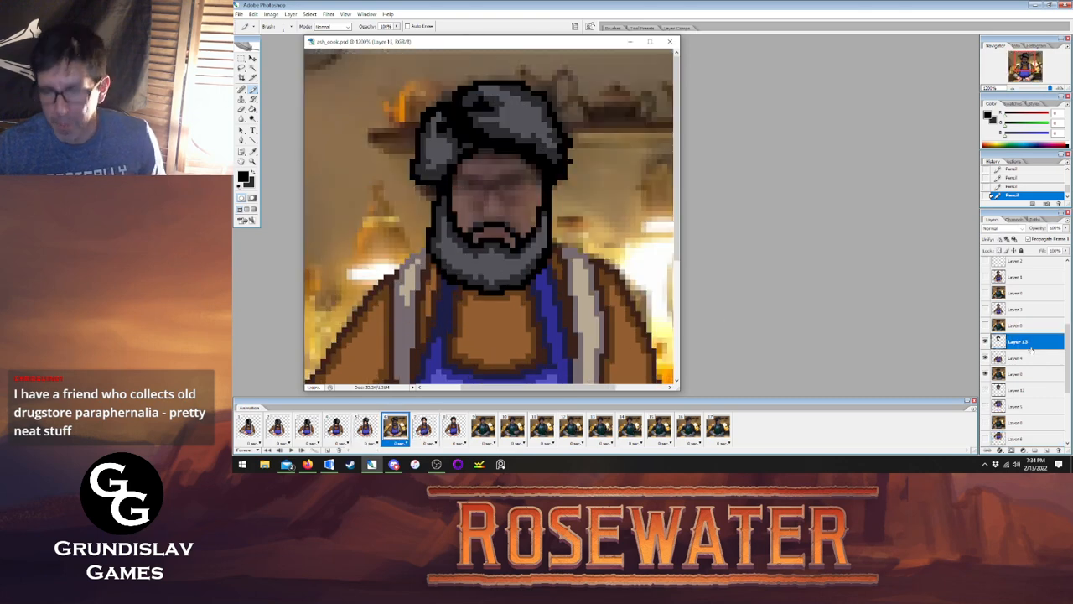
{"action": "key", "text": "ctrl+v"}
{"action": "key", "text": "v"}
{"action": "left_click_drag", "start_coordinate": [529, 261], "coordinate": [533, 234]}
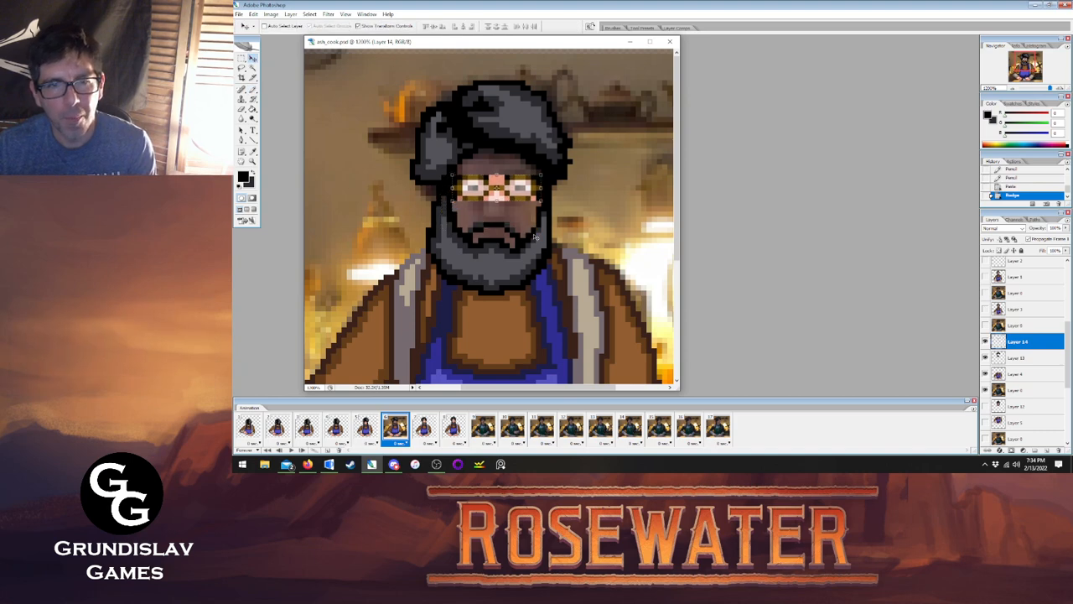
Nudge the pasted glasses up slightly in frame 6, checking their position against frames 5 and 7.
{"action": "left_click", "coordinate": [366, 427]}
{"action": "left_click", "coordinate": [395, 427]}
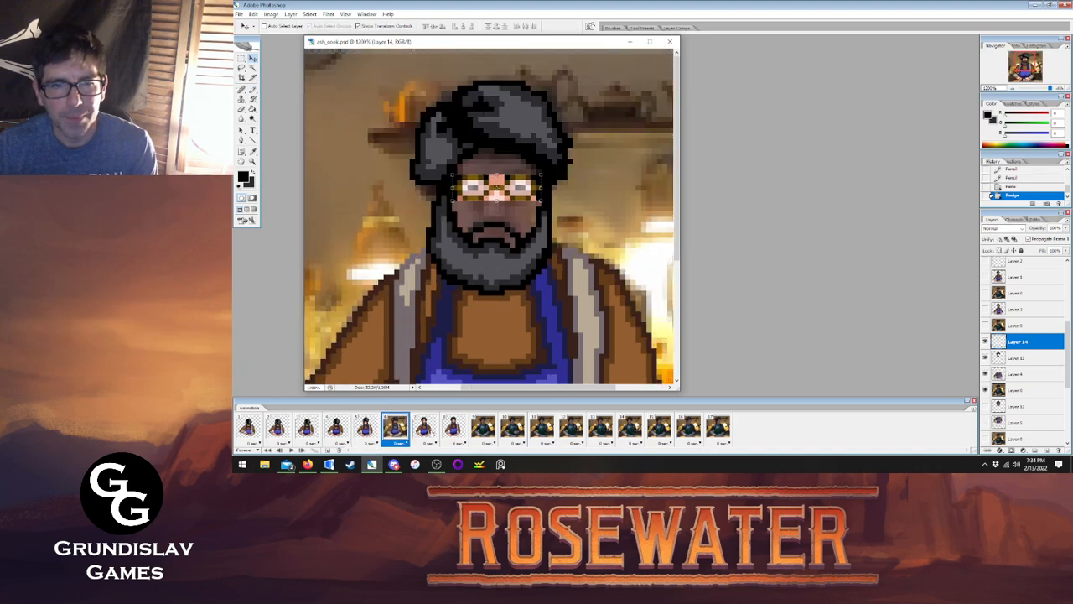
{"action": "left_click", "coordinate": [424, 427]}
{"action": "left_click", "coordinate": [395, 428]}
{"action": "key", "text": "Down"}
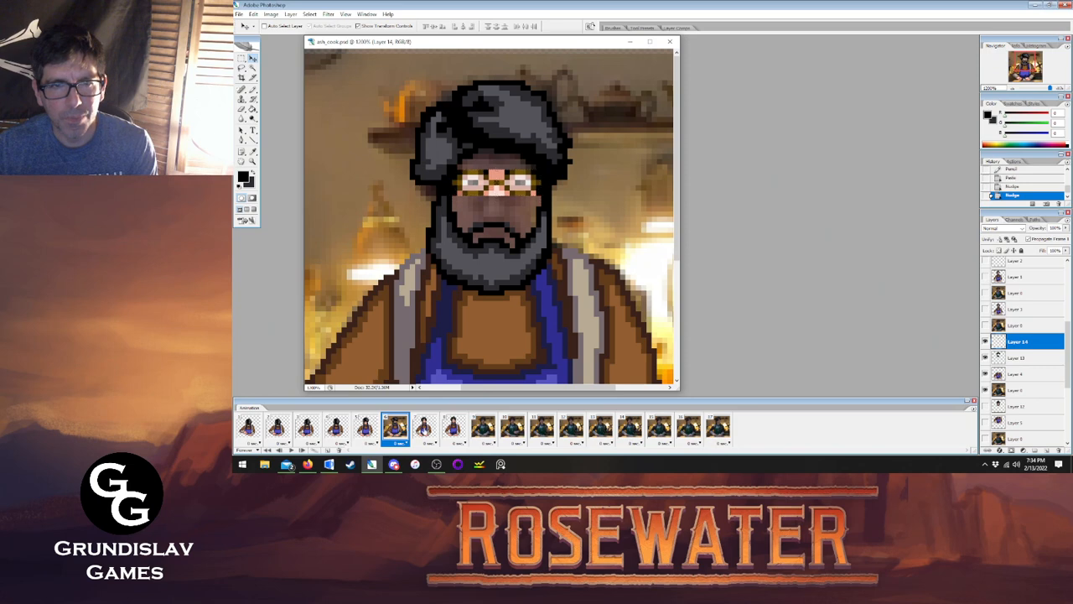
{"action": "left_click", "coordinate": [424, 428]}
{"action": "left_click", "coordinate": [395, 428]}
{"action": "left_click", "coordinate": [366, 427]}
{"action": "left_click", "coordinate": [395, 428]}
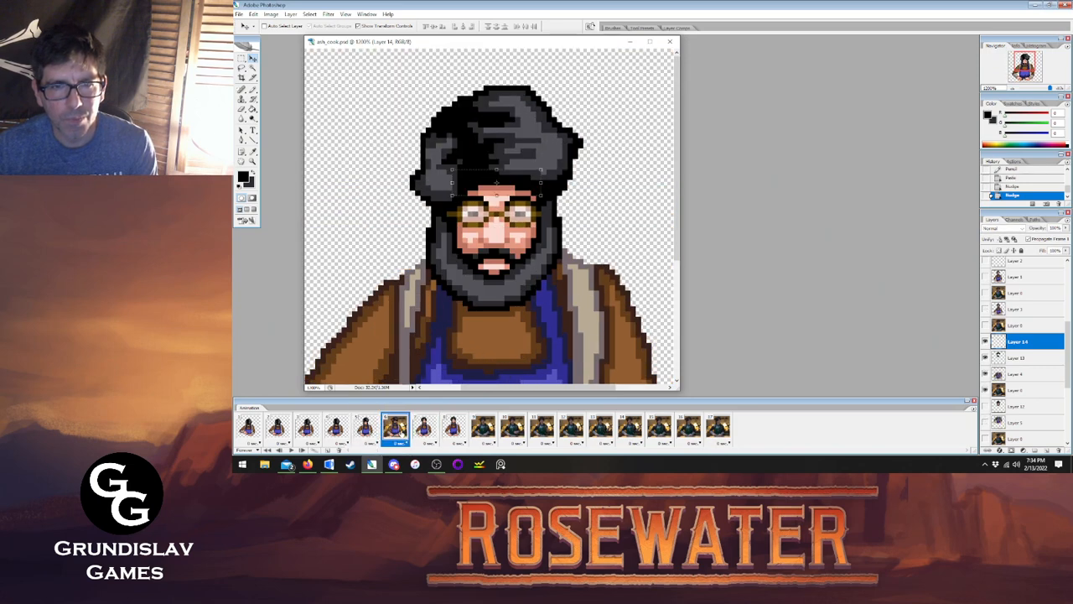
Pencil black eyebrows above both lenses in frame 6 and merge the glasses layer down into Layer 13.
{"action": "key", "text": "b"}
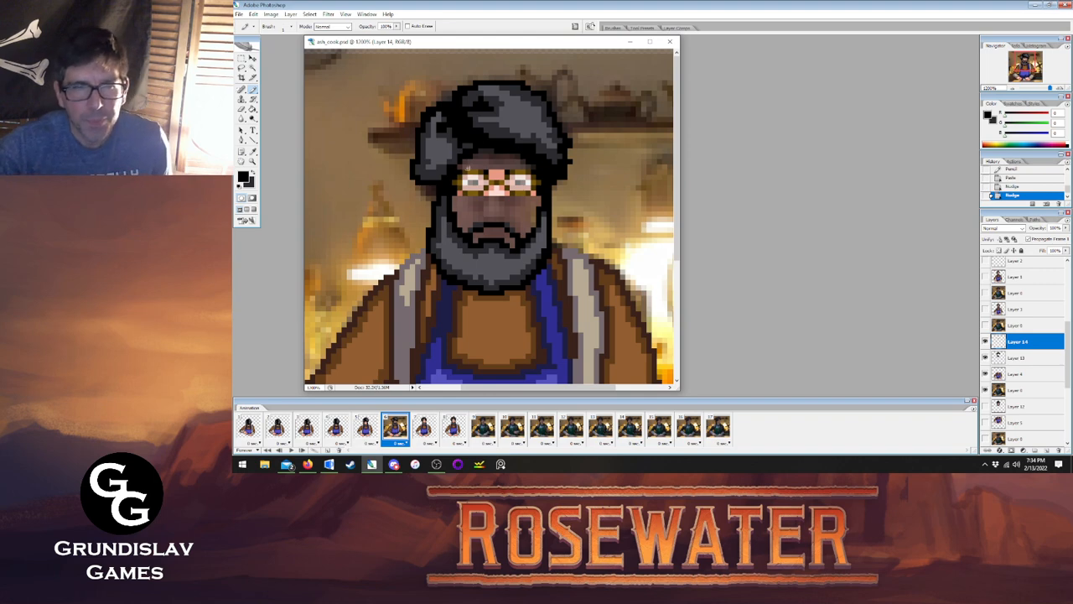
{"action": "left_click_drag", "start_coordinate": [465, 167], "coordinate": [531, 167]}
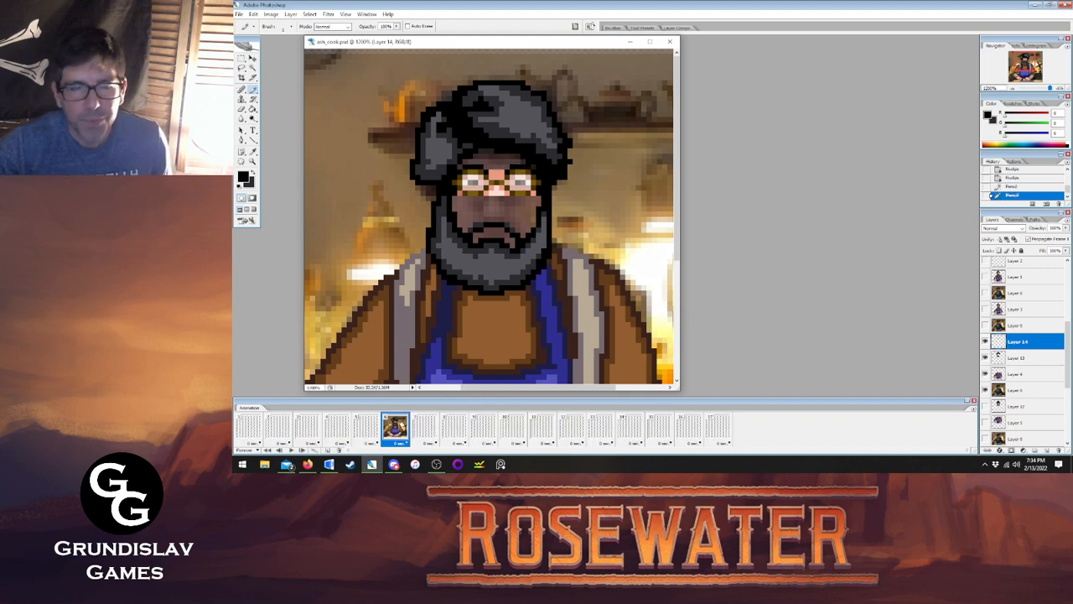
{"action": "left_click", "coordinate": [254, 152]}
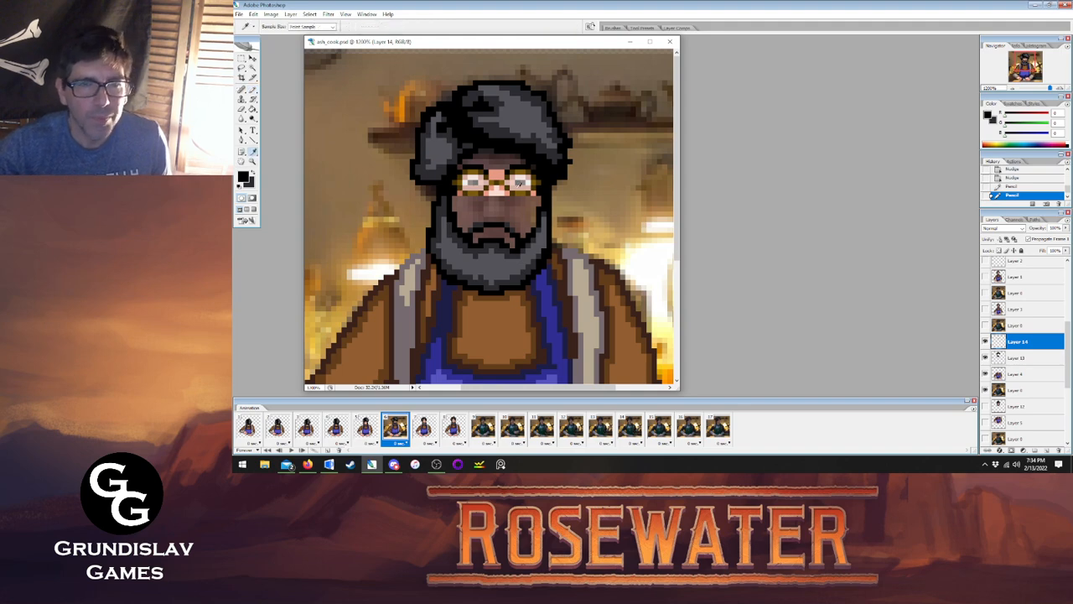
{"action": "key", "text": "ctrl+e"}
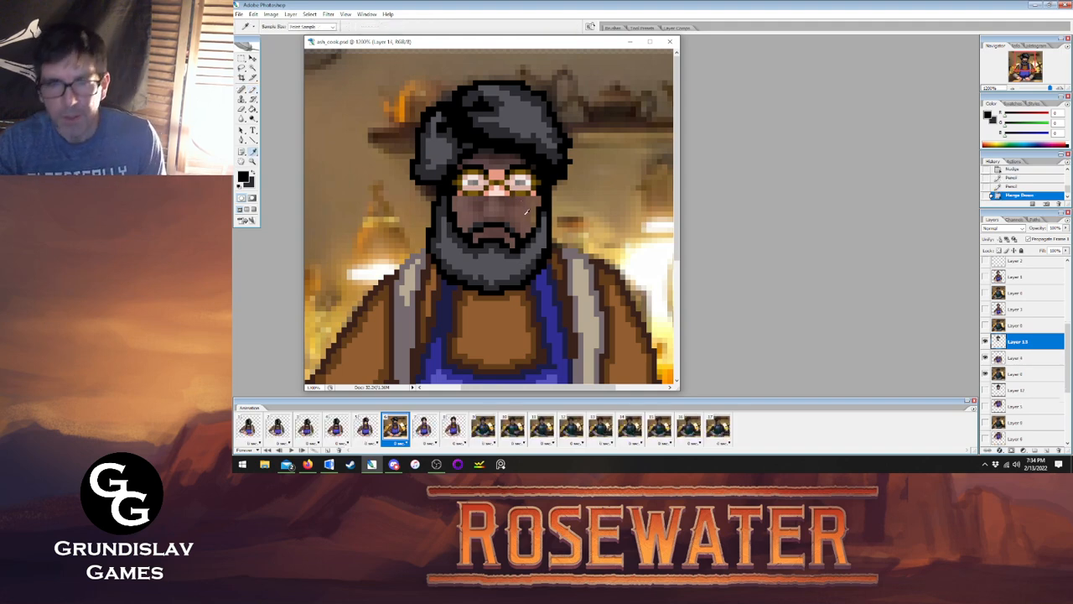
Sample the reddish skin shadow under the nose in frame 5 and pencil the nose's shadow pixels in frame 6.
{"action": "left_click", "coordinate": [366, 428]}
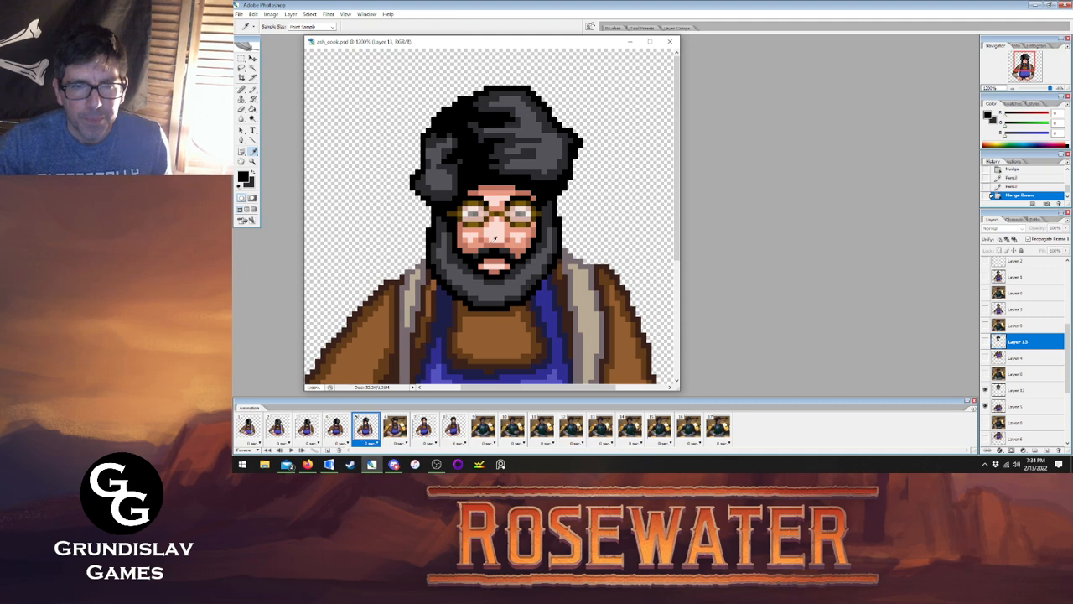
{"action": "left_click", "coordinate": [496, 241]}
{"action": "left_click", "coordinate": [253, 90]}
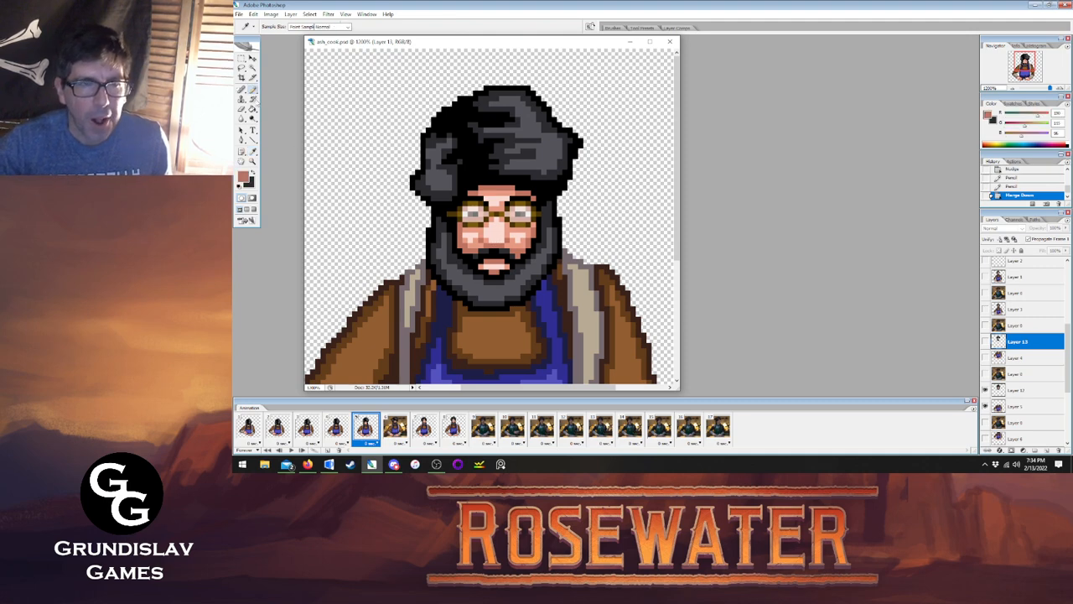
{"action": "left_click", "coordinate": [395, 427]}
{"action": "left_click", "coordinate": [426, 427]}
{"action": "left_click", "coordinate": [396, 427]}
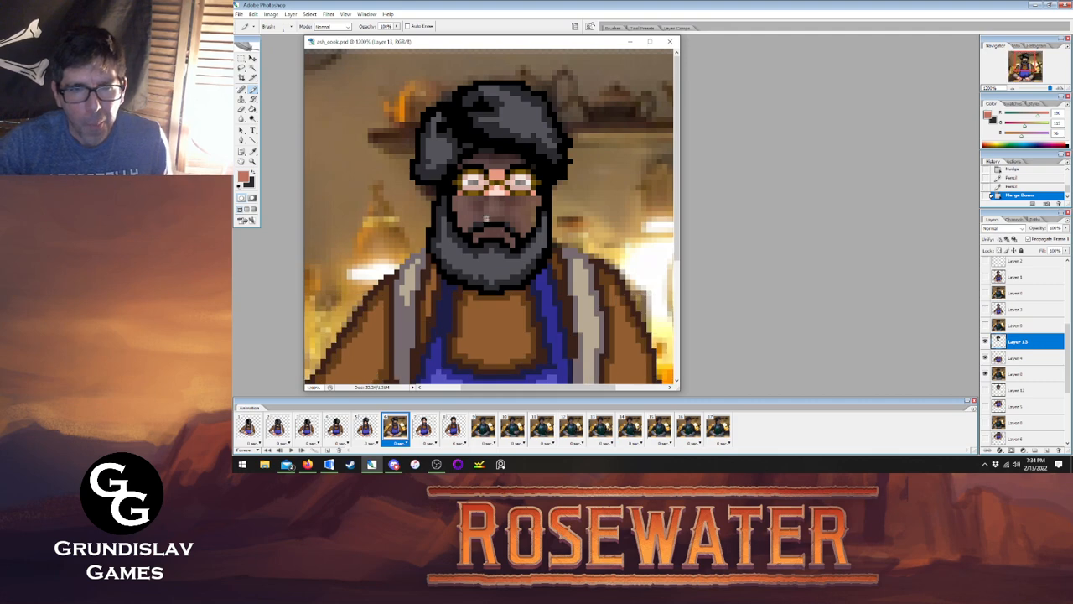
{"action": "left_click", "coordinate": [508, 220]}
{"action": "left_click", "coordinate": [499, 219]}
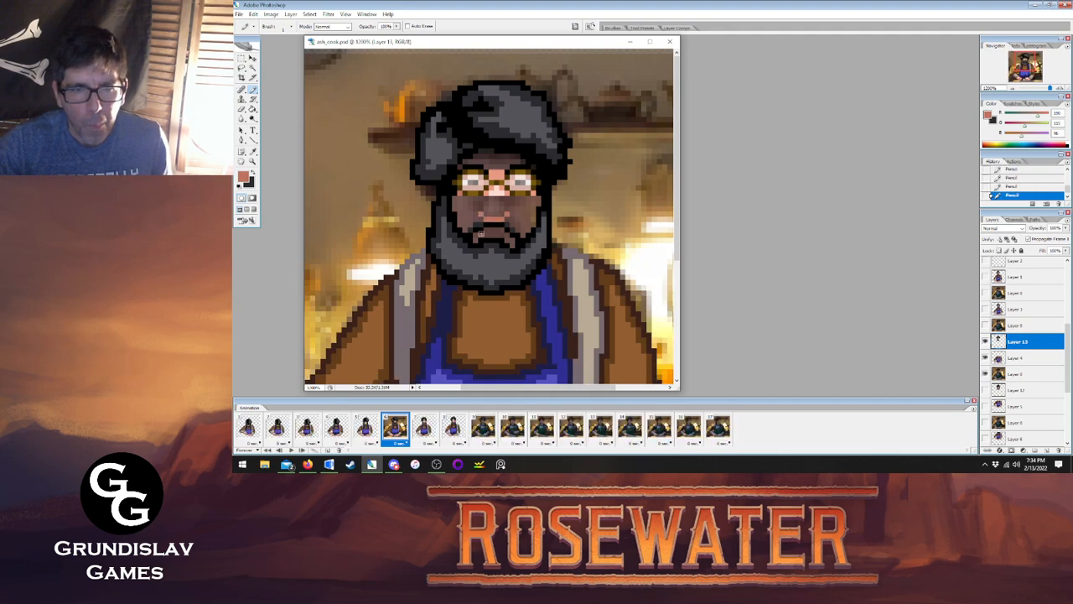
Pencil the lip in the reddish skin shade below the moustache in frame 6, comparing with frames 5 and 7.
{"action": "left_click", "coordinate": [366, 428]}
{"action": "left_click", "coordinate": [393, 426]}
{"action": "left_click", "coordinate": [423, 427]}
{"action": "left_click", "coordinate": [393, 427]}
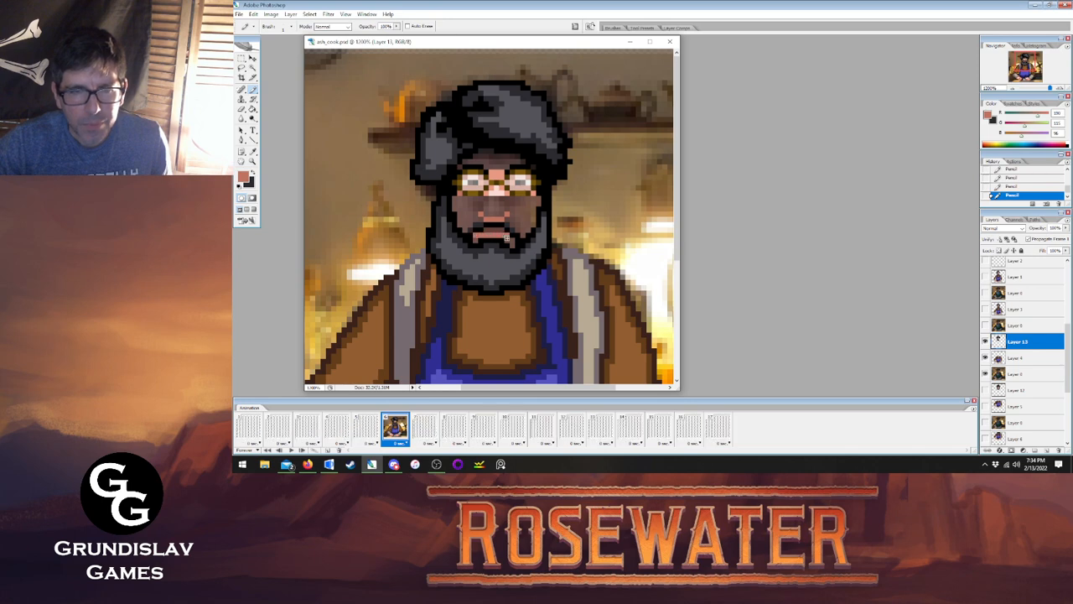
{"action": "left_click", "coordinate": [367, 428]}
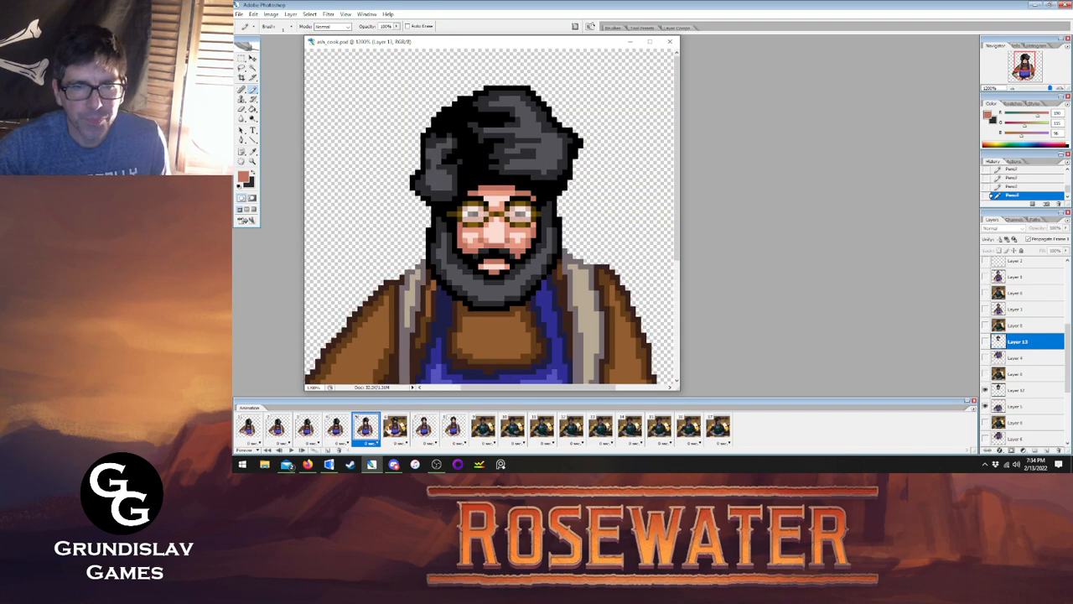
{"action": "left_click", "coordinate": [394, 427]}
Sample black from the moustache in frame 6 and pencil its lower edge straight across above the lip.
{"action": "key", "text": "i"}
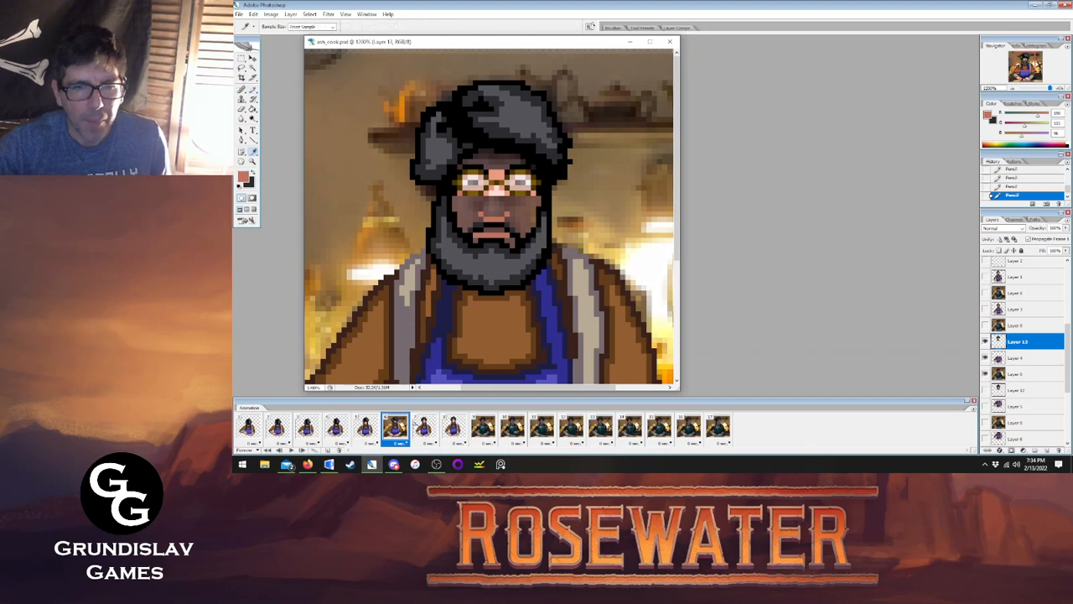
{"action": "left_click", "coordinate": [423, 423]}
{"action": "left_click", "coordinate": [395, 425]}
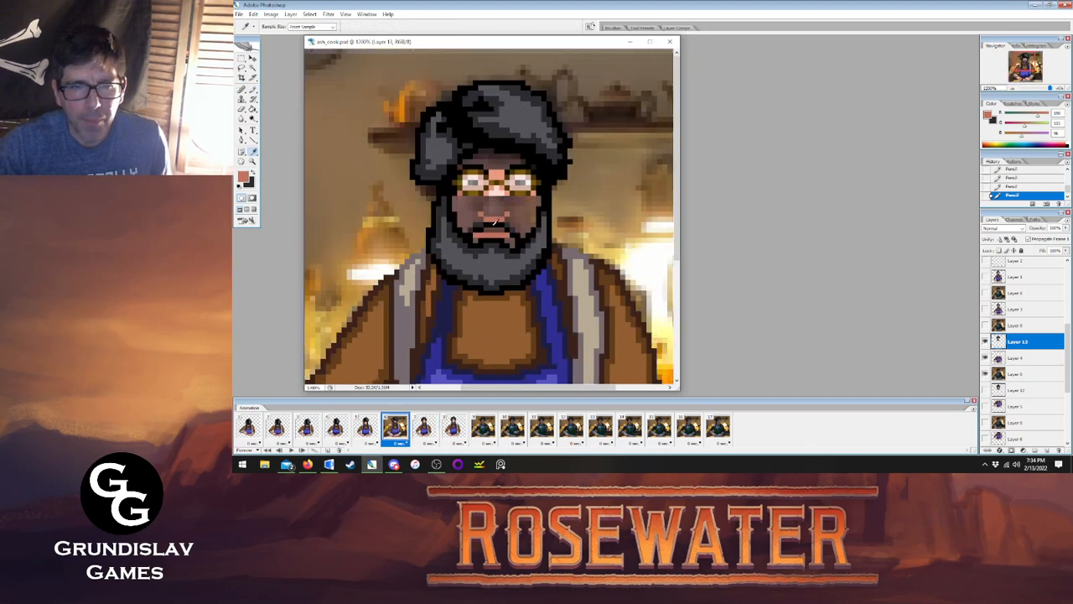
{"action": "left_click", "coordinate": [489, 225]}
{"action": "left_click", "coordinate": [243, 89]}
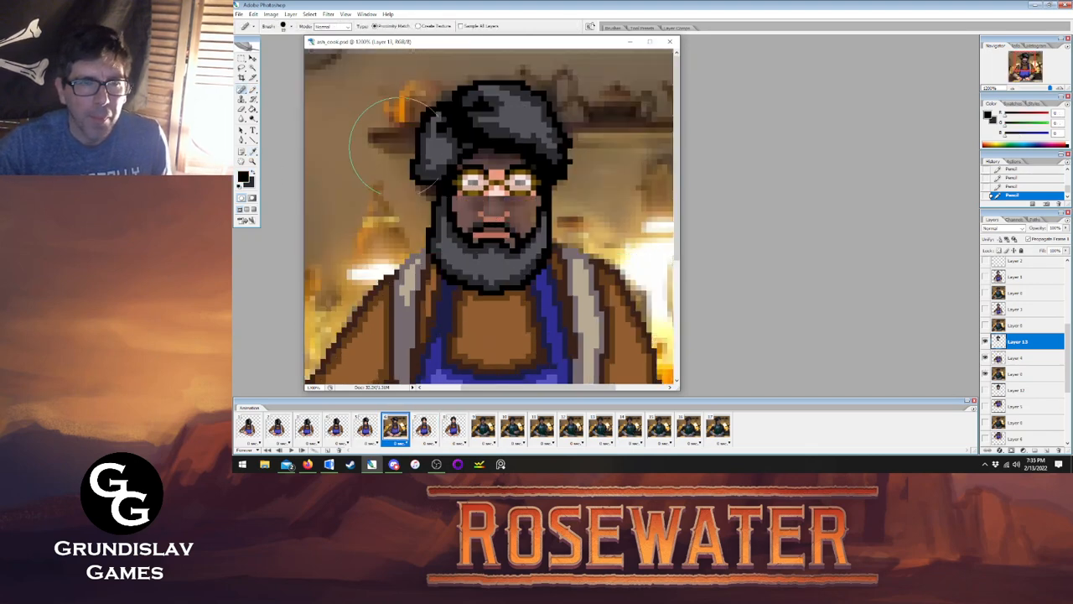
{"action": "left_click", "coordinate": [253, 89]}
{"action": "left_click_drag", "start_coordinate": [485, 229], "coordinate": [505, 229]}
Erase the leftover pixels beside and below the lip in frame 6, comparing the mouth with frames 5 and 7.
{"action": "left_click", "coordinate": [242, 109]}
{"action": "left_click", "coordinate": [505, 243]}
{"action": "left_click_drag", "start_coordinate": [488, 249], "coordinate": [498, 250]}
{"action": "left_click", "coordinate": [366, 428]}
{"action": "left_click", "coordinate": [395, 428]}
{"action": "key", "text": "i"}
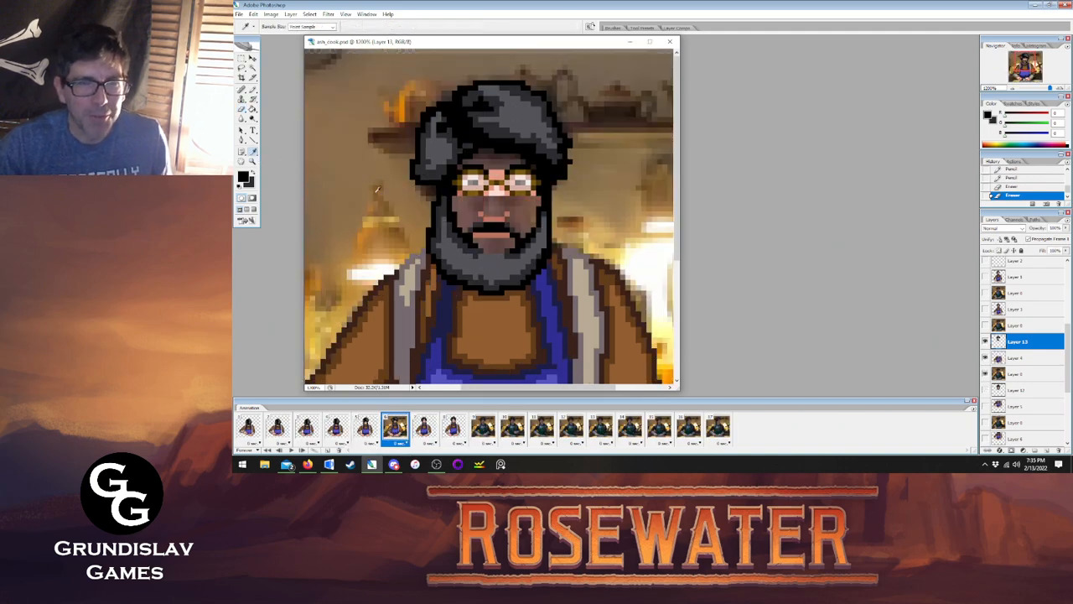
{"action": "key", "text": "b"}
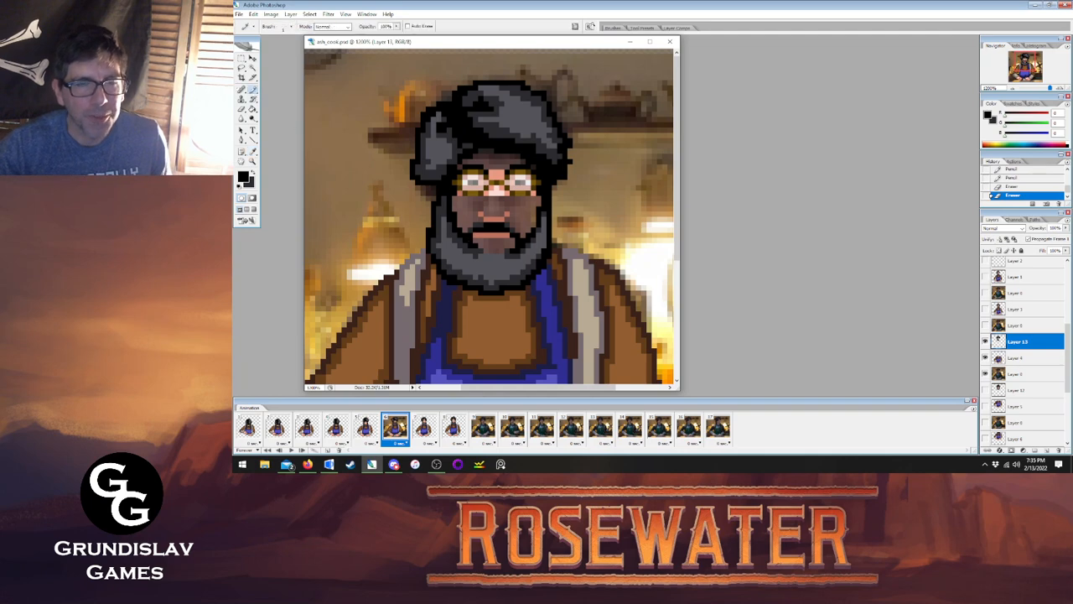
{"action": "left_click", "coordinate": [420, 429]}
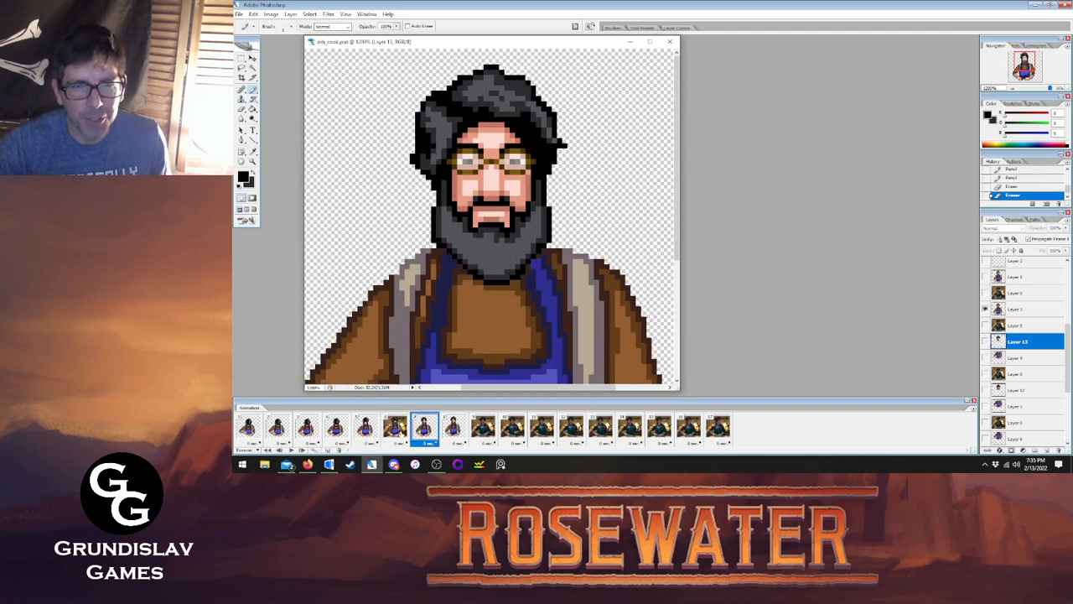
{"action": "left_click", "coordinate": [392, 431]}
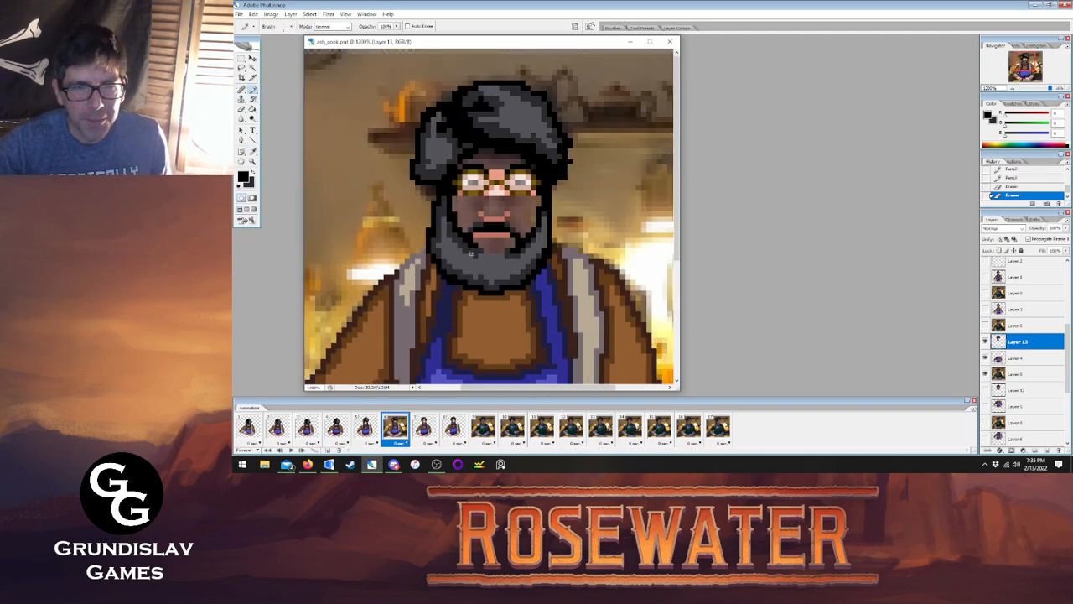
Pencil a black beard edge below the lip in frame 6 and fill the gap beneath it with the hair's dark grey.
{"action": "left_click_drag", "start_coordinate": [487, 246], "coordinate": [505, 245]}
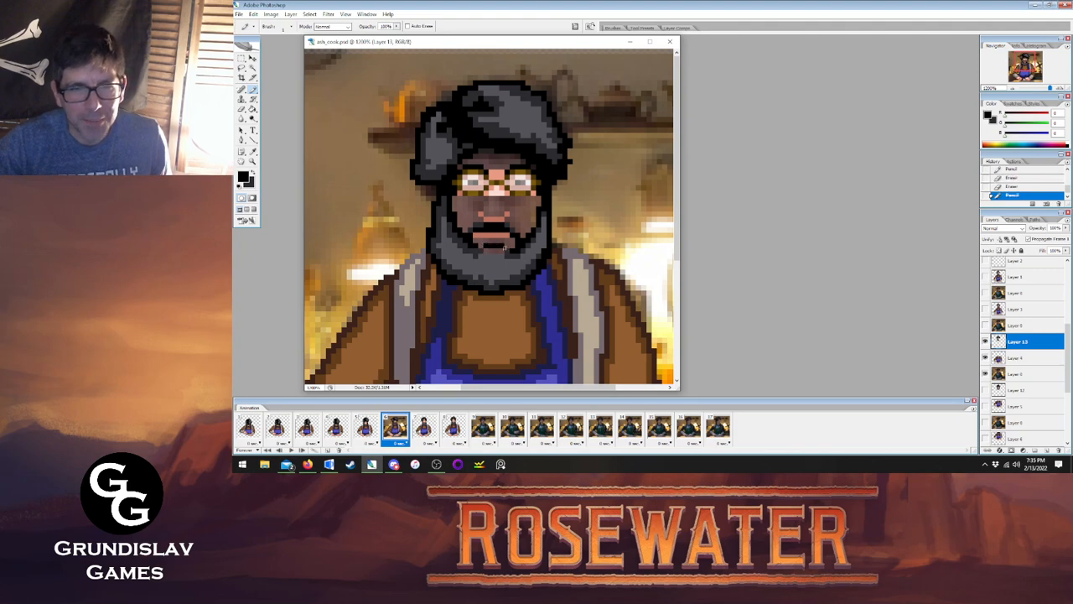
{"action": "left_click", "coordinate": [479, 249]}
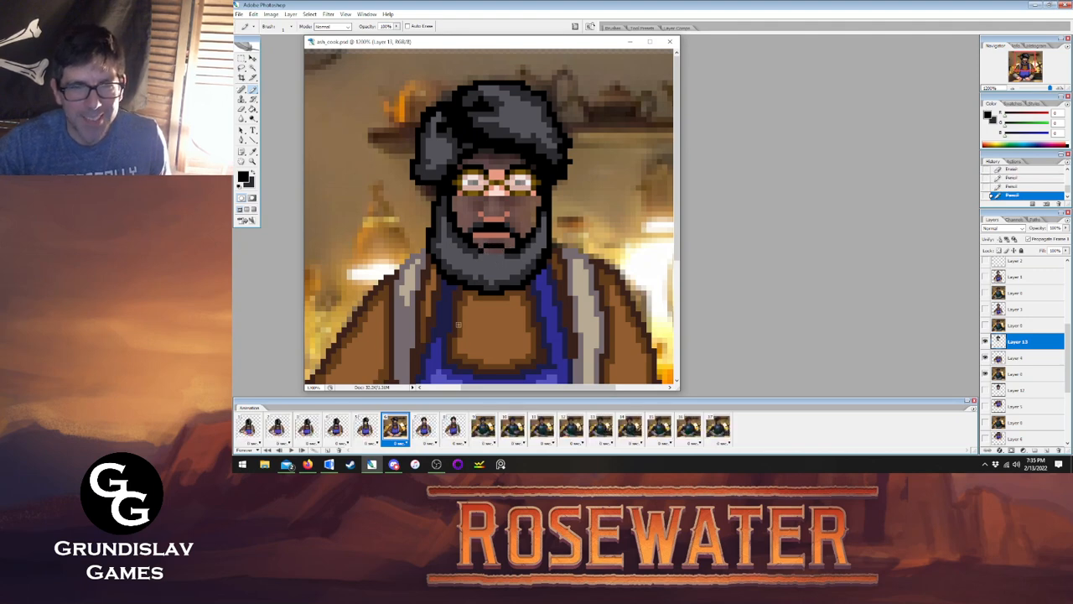
{"action": "key", "text": "alt"}
{"action": "left_click", "coordinate": [430, 169], "text": "alt"}
{"action": "key", "text": "g"}
{"action": "left_click", "coordinate": [486, 250]}
{"action": "key", "text": "b"}
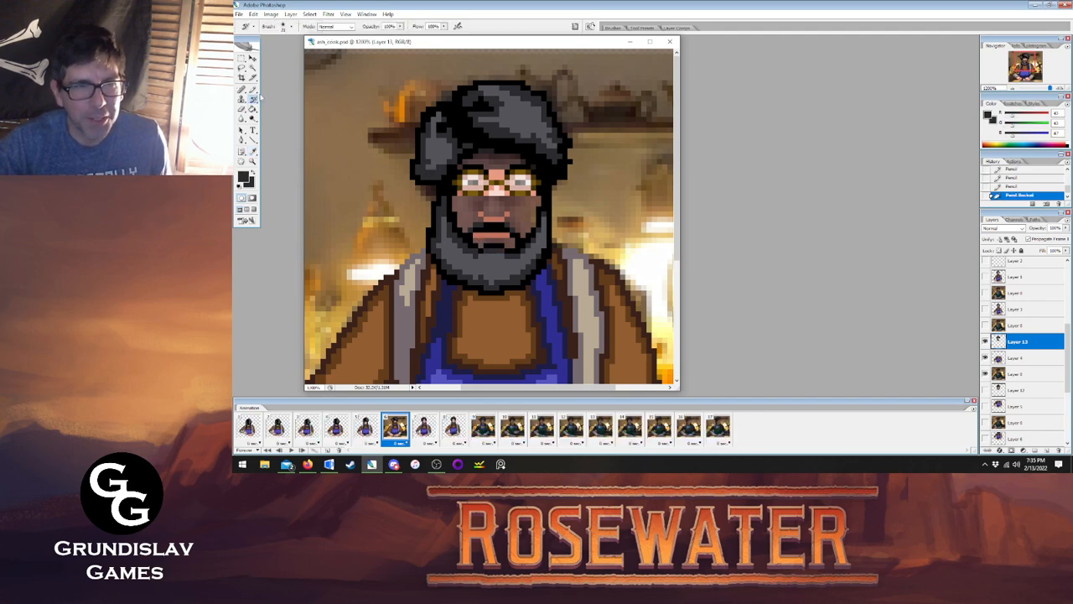
{"action": "left_click", "coordinate": [483, 258]}
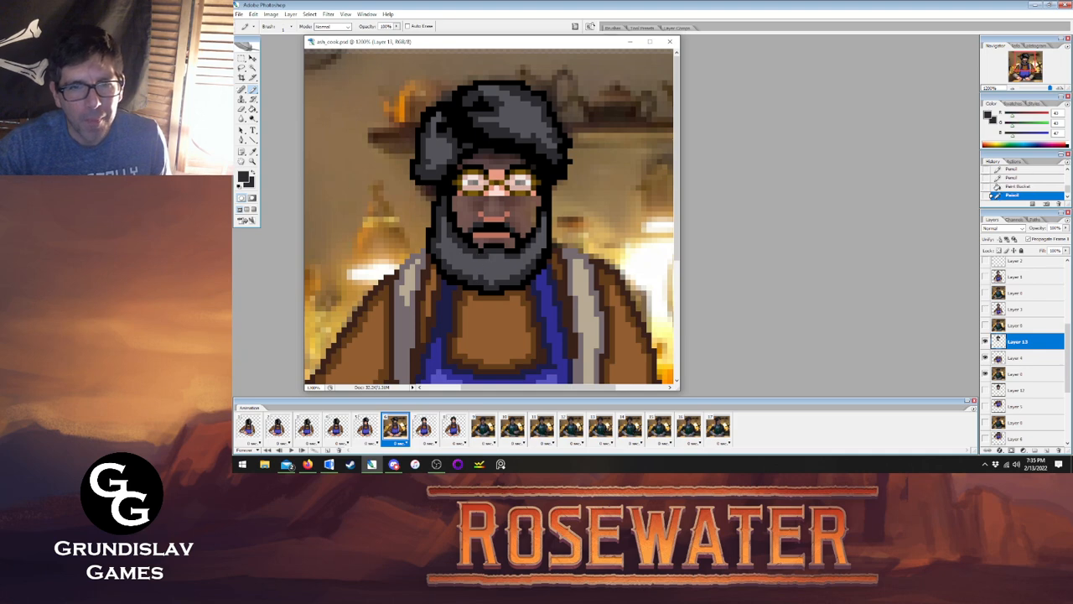
Erase the stray pixels beside the lower side edge of the hair in frame 6, comparing with the neighbouring frames.
{"action": "key", "text": "Left"}
{"action": "key", "text": "Right"}
{"action": "key", "text": "Left"}
{"action": "key", "text": "Left"}
{"action": "key", "text": "Right"}
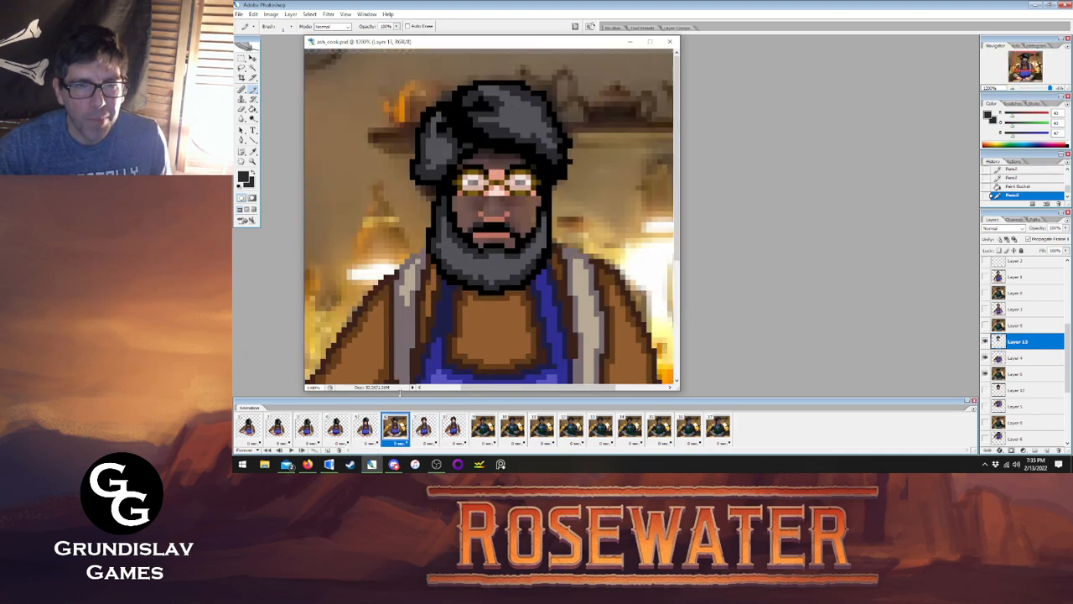
{"action": "key", "text": "e"}
{"action": "left_click", "coordinate": [410, 181]}
{"action": "key", "text": "Right"}
{"action": "key", "text": "Left"}
{"action": "key", "text": "Left"}
{"action": "key", "text": "Right"}
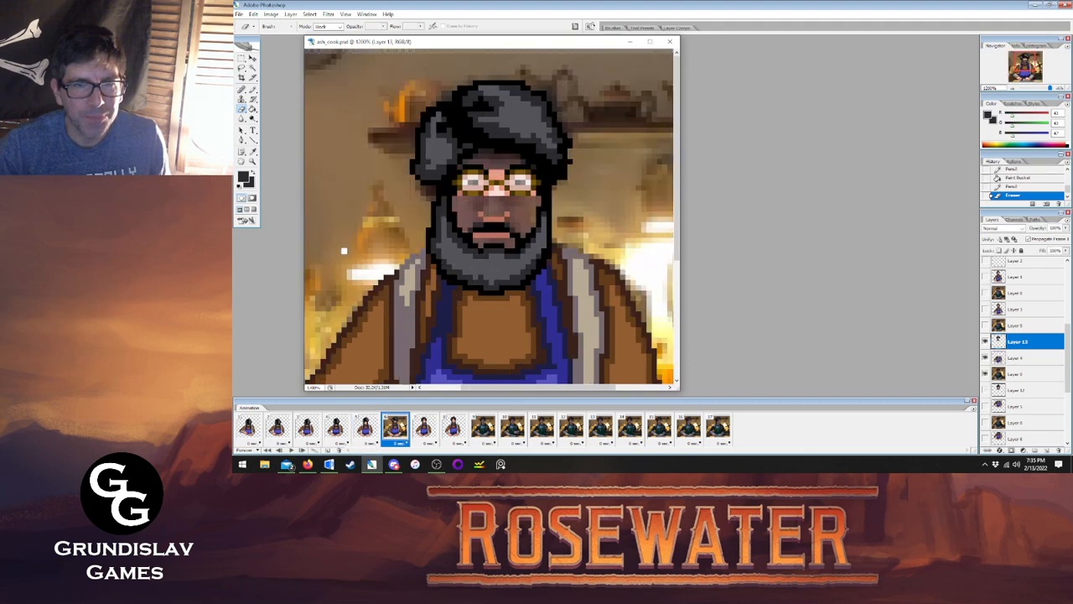
Sample black from the hair outline and pencil the missing outline pixels where the hair meets the side of the face.
{"action": "key", "text": "i"}
{"action": "left_click", "coordinate": [422, 165]}
{"action": "key", "text": "b"}
{"action": "left_click", "coordinate": [431, 197]}
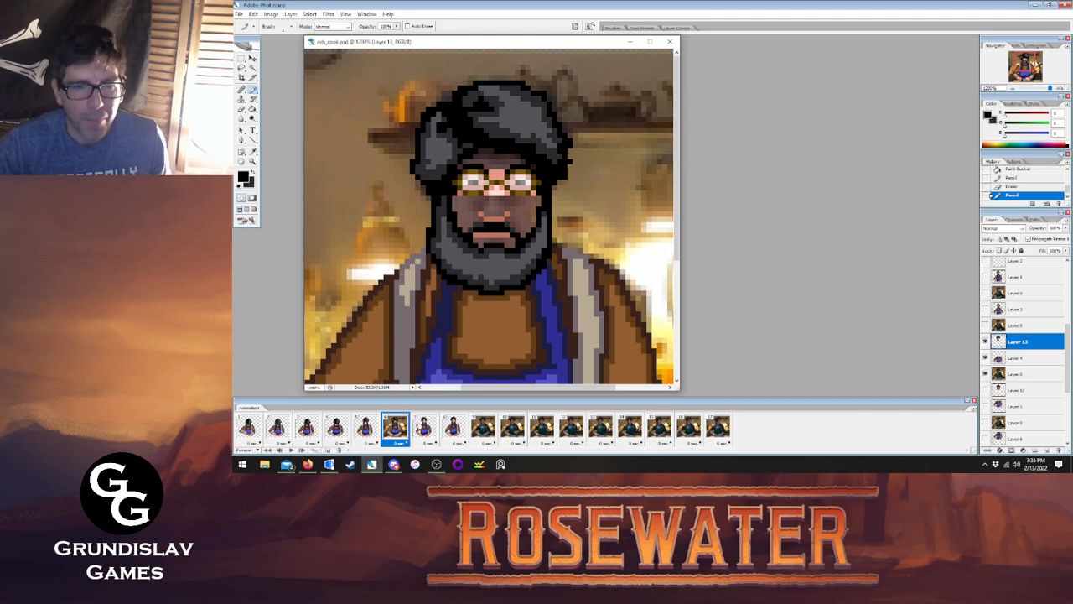
Sample the pale skin highlight below the glasses bridge and pencil it across the lip in frame 6, comparing with frames 5 and 7.
{"action": "left_click", "coordinate": [418, 426]}
{"action": "left_click", "coordinate": [395, 427]}
{"action": "left_click", "coordinate": [372, 432]}
{"action": "left_click", "coordinate": [397, 430]}
{"action": "key", "text": "i"}
{"action": "left_click", "coordinate": [500, 191]}
{"action": "key", "text": "b"}
{"action": "left_click", "coordinate": [423, 428]}
{"action": "left_click", "coordinate": [395, 427]}
{"action": "left_click_drag", "start_coordinate": [489, 240], "coordinate": [501, 241]}
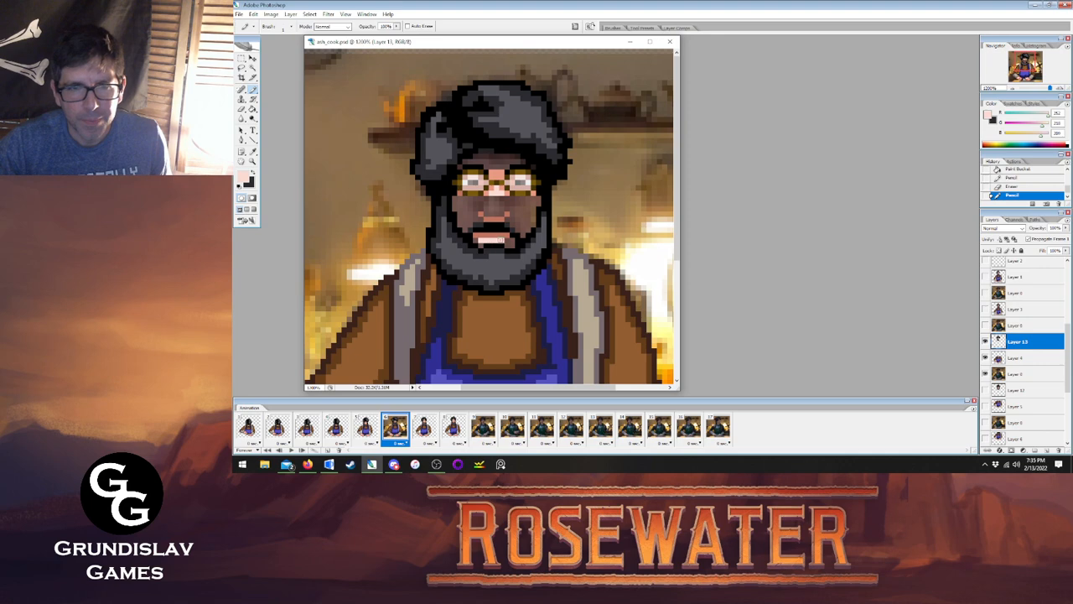
Sample the salmon skin tone between the eyes and fill the gaps around the lip in frame 6.
{"action": "key", "text": "i"}
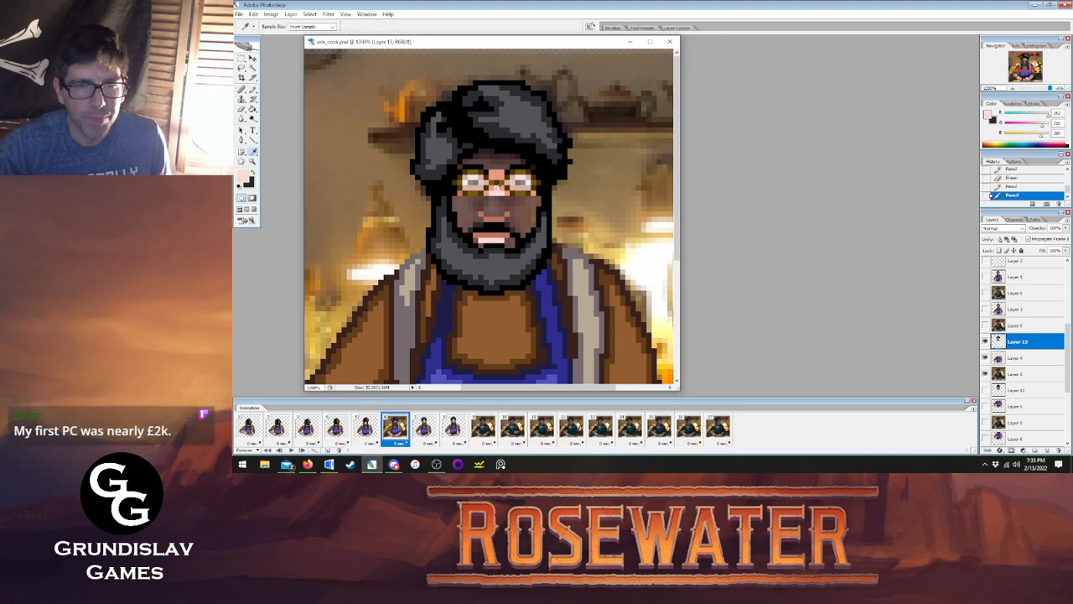
{"action": "left_click", "coordinate": [497, 176]}
{"action": "left_click", "coordinate": [254, 109]}
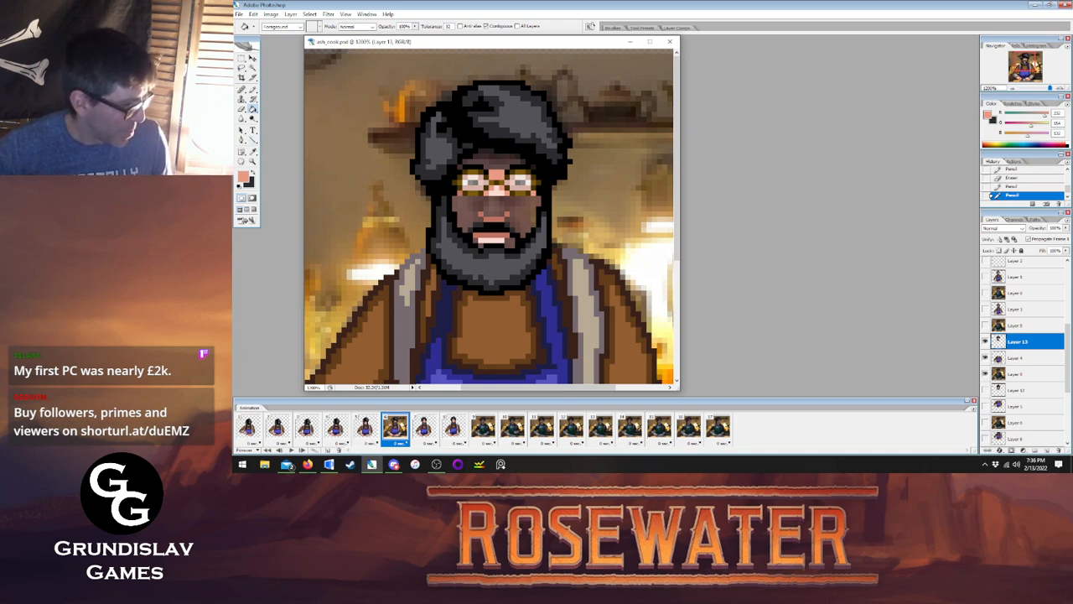
{"action": "key", "text": "alt+Tab"}
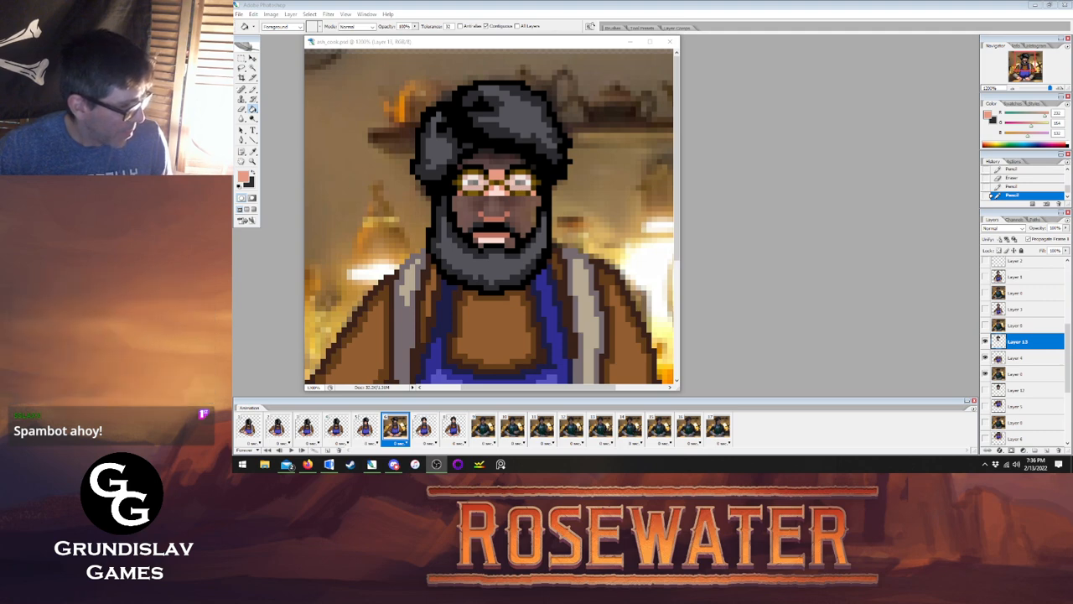
{"action": "left_click", "coordinate": [555, 47]}
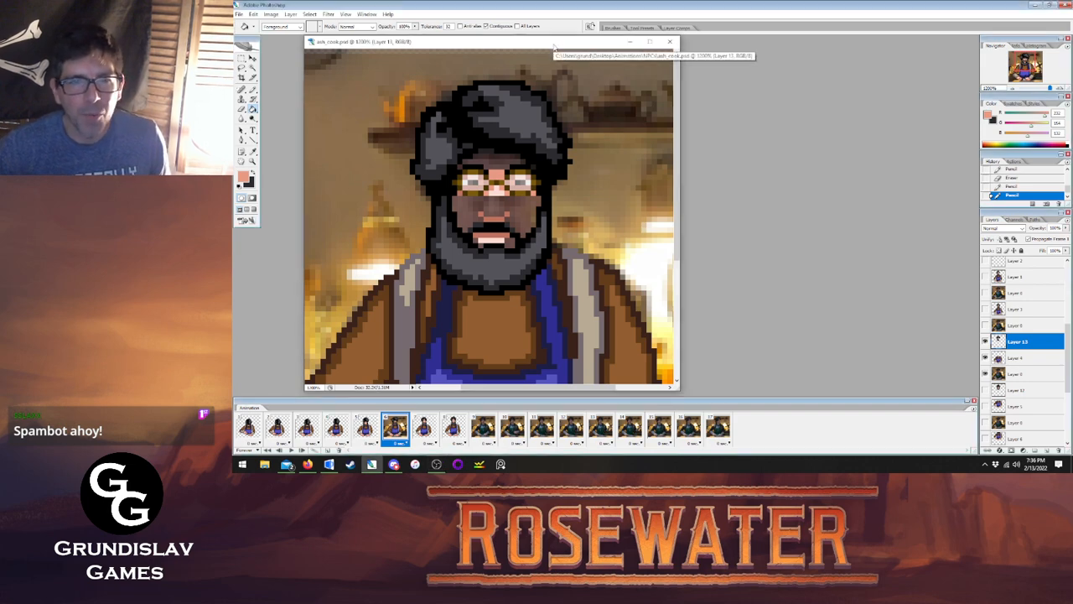
{"action": "left_click", "coordinate": [506, 243]}
{"action": "left_click", "coordinate": [476, 240]}
{"action": "left_click", "coordinate": [478, 243]}
Sample black from the beard and pencil its inner edge at the corner of the mouth in frame 6, comparing with frame 7.
{"action": "left_click", "coordinate": [254, 152]}
{"action": "left_click", "coordinate": [517, 245]}
{"action": "key", "text": "b"}
{"action": "key", "text": "shift+b"}
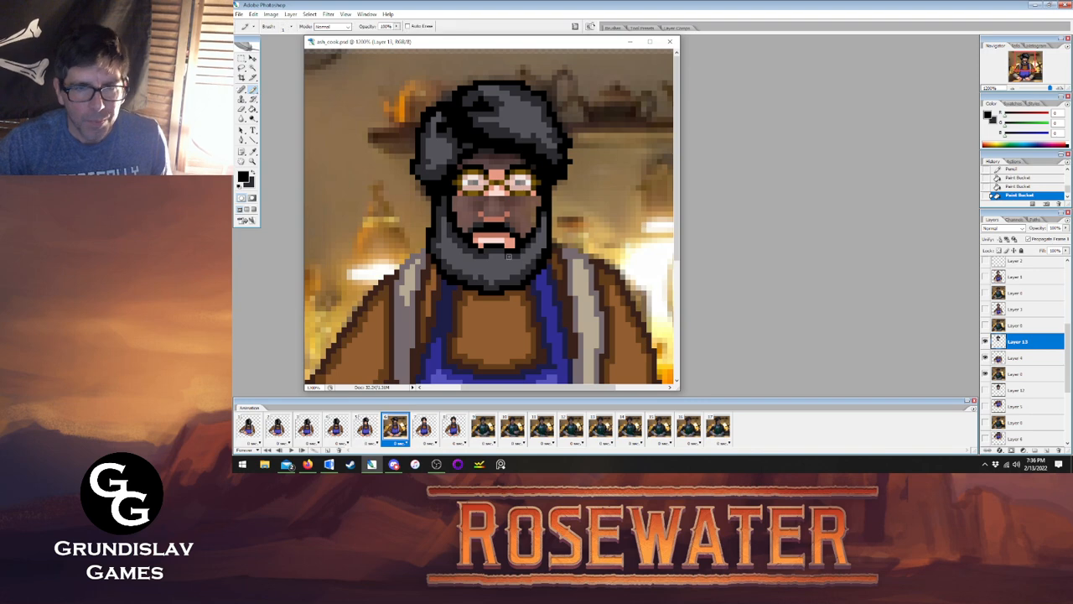
{"action": "left_click", "coordinate": [513, 248]}
{"action": "left_click", "coordinate": [425, 430]}
{"action": "left_click", "coordinate": [397, 432]}
Sample the reddish skin shadow and pencil it along the hairline on the forehead in frame 6, undoing the last stroke.
{"action": "left_click", "coordinate": [253, 153]}
{"action": "left_click", "coordinate": [440, 193]}
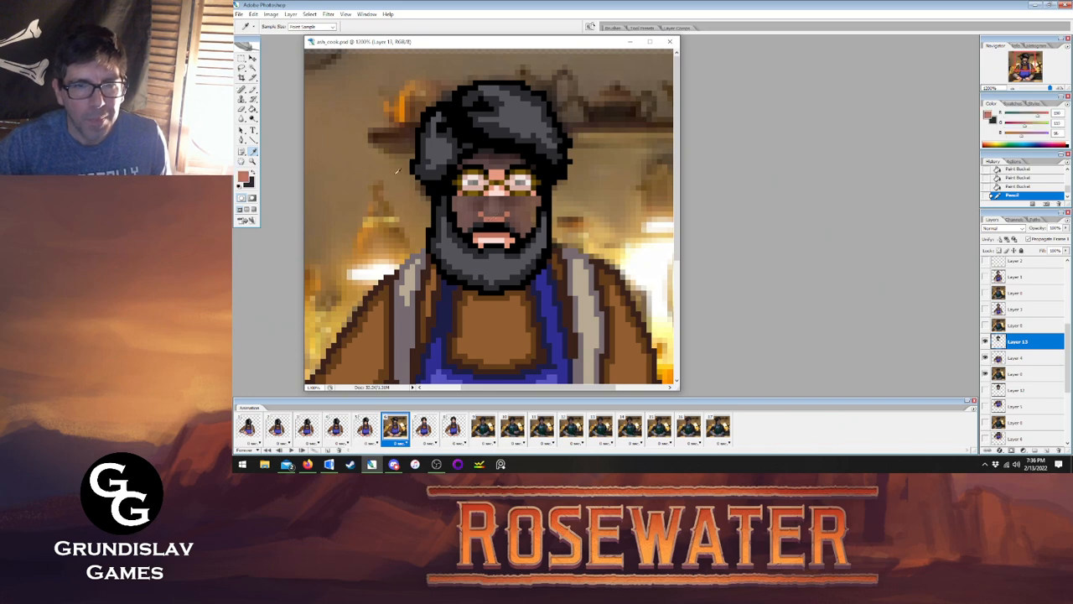
{"action": "key", "text": "b"}
{"action": "left_click", "coordinate": [459, 167]}
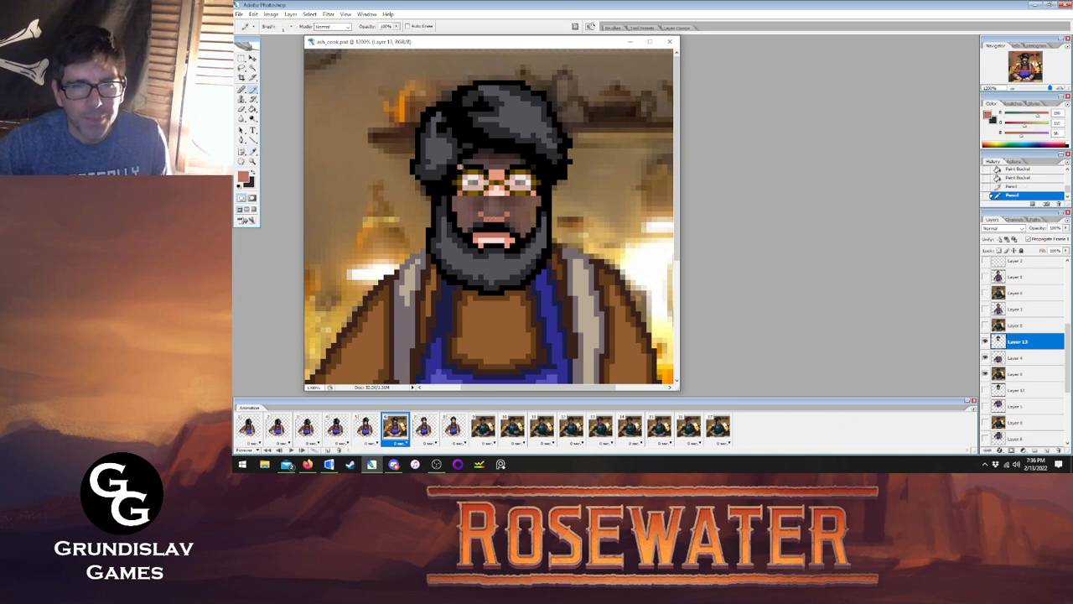
{"action": "left_click", "coordinate": [471, 161]}
{"action": "left_click", "coordinate": [477, 157]}
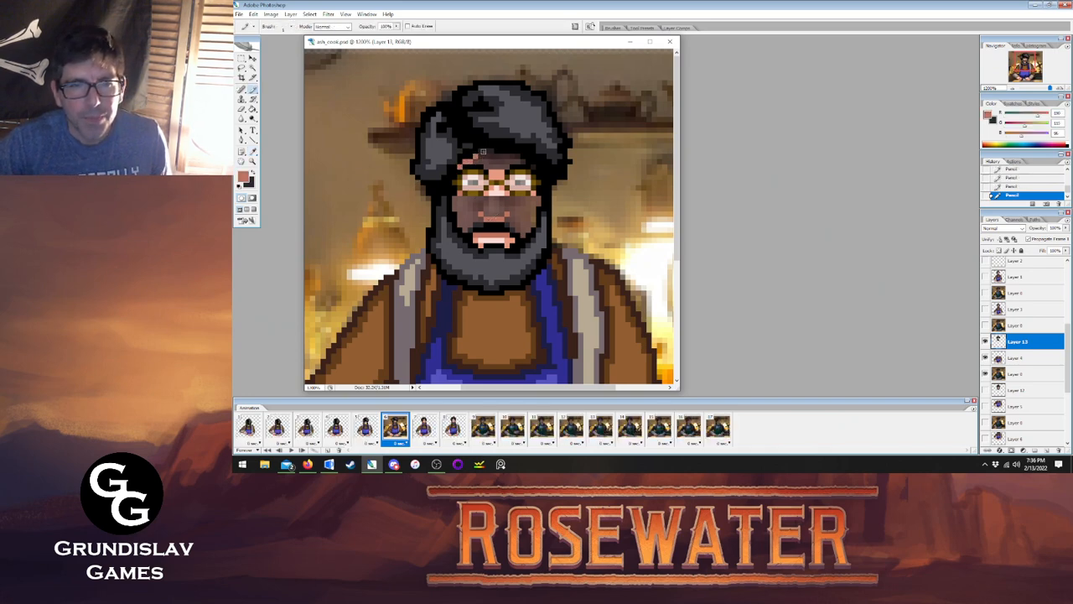
{"action": "left_click", "coordinate": [497, 155]}
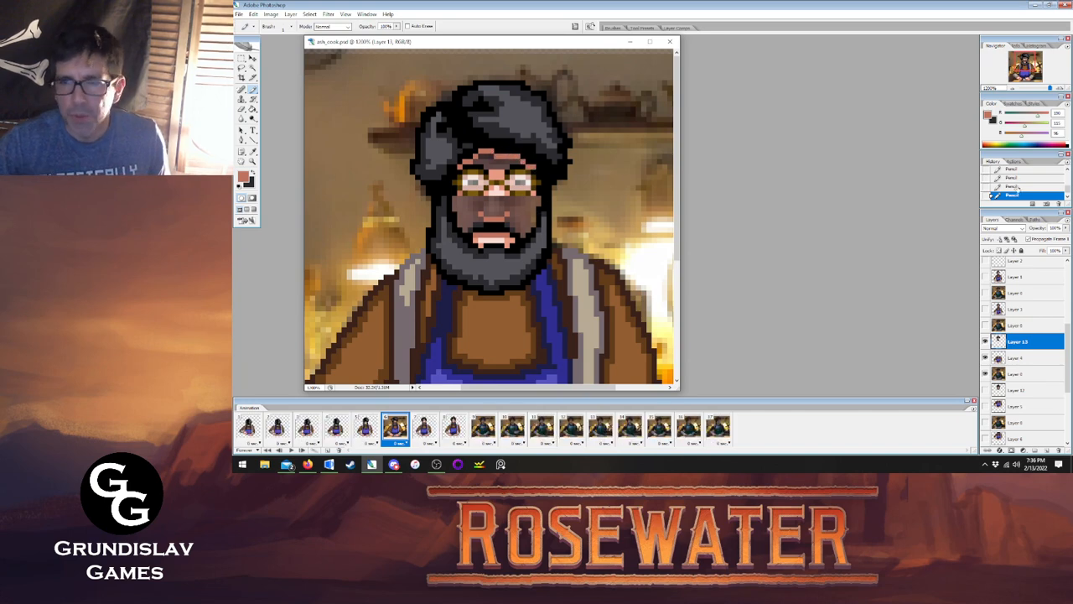
{"action": "key", "text": "ctrl+z"}
Hide the reference photo layer in frame 6, keeping the drawn head and body layers visible.
{"action": "left_click", "coordinate": [985, 358]}
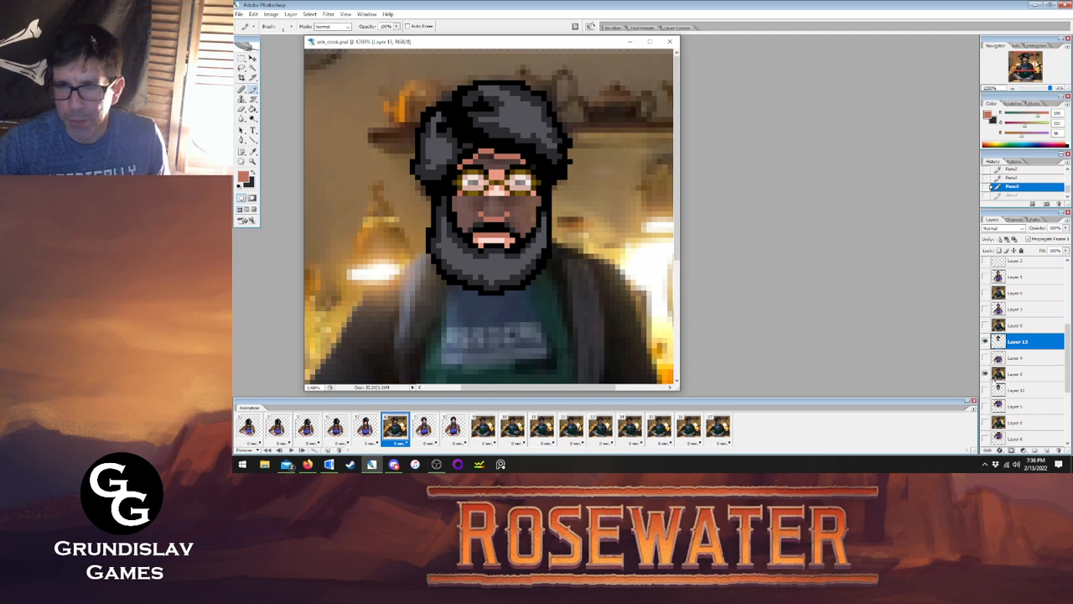
{"action": "left_click", "coordinate": [985, 373]}
{"action": "left_click", "coordinate": [985, 373]}
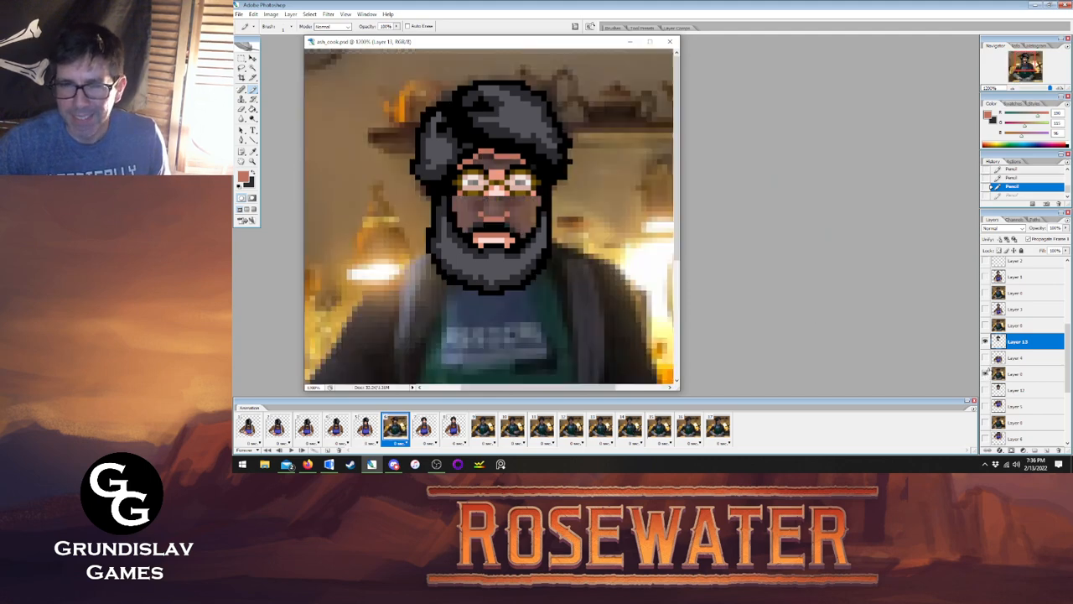
{"action": "left_click", "coordinate": [985, 358]}
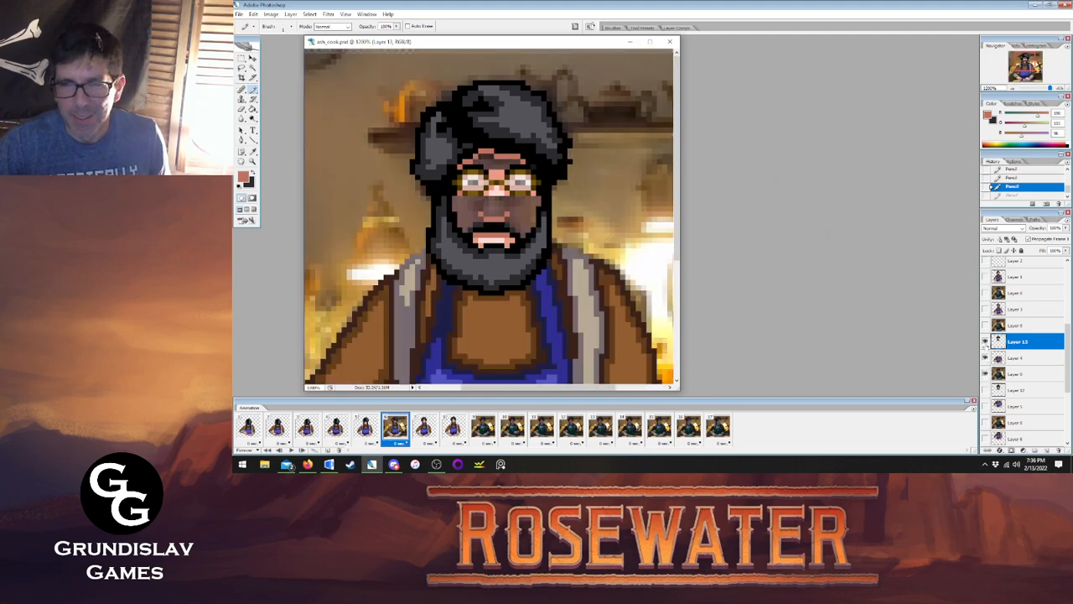
{"action": "left_click", "coordinate": [985, 341]}
{"action": "left_click", "coordinate": [985, 341]}
{"action": "left_click", "coordinate": [985, 373]}
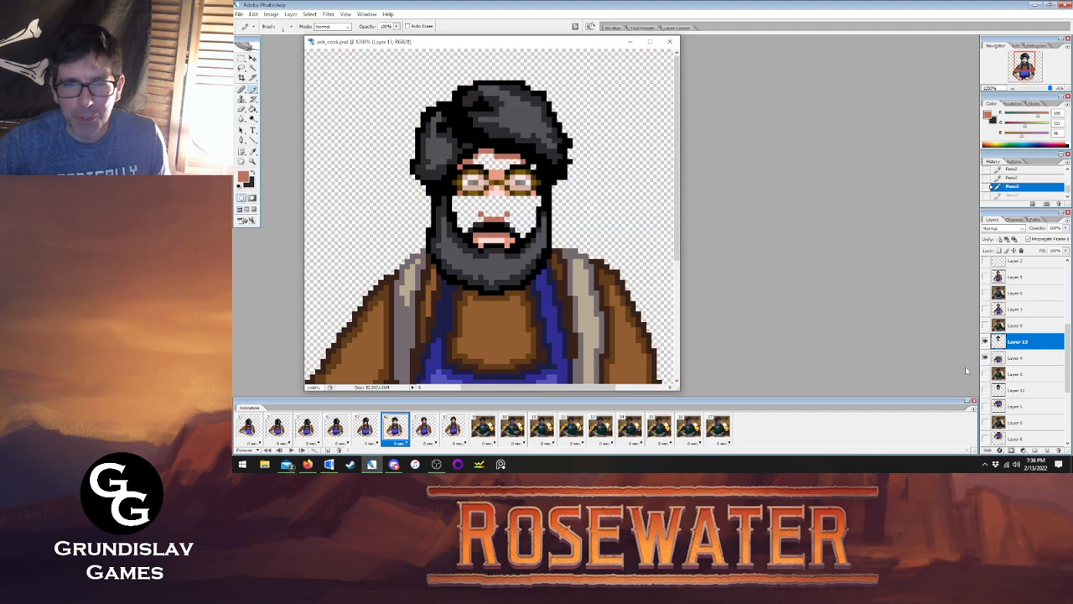
Pencil the reddish shadow along the edges of the face in frame 6, comparing with frames 5 and 7.
{"action": "left_click", "coordinate": [534, 168]}
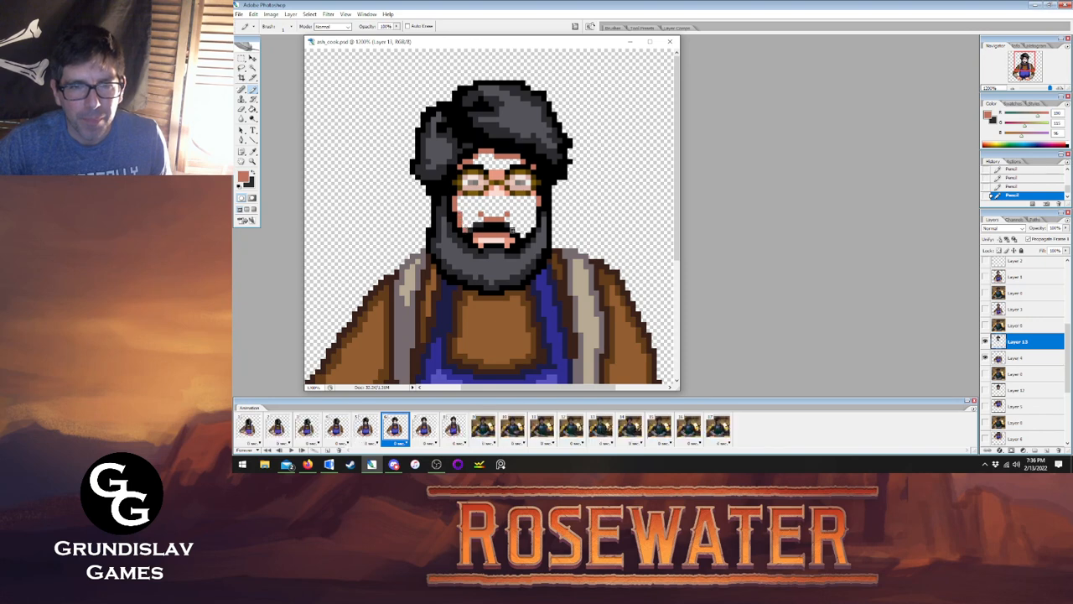
{"action": "left_click", "coordinate": [1014, 186]}
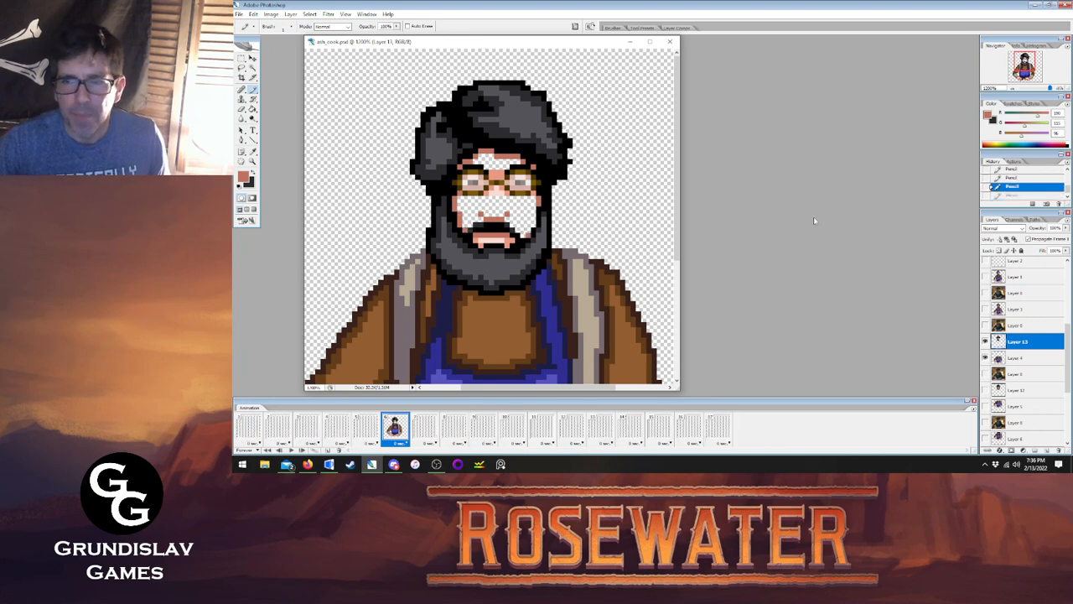
{"action": "left_click", "coordinate": [516, 234]}
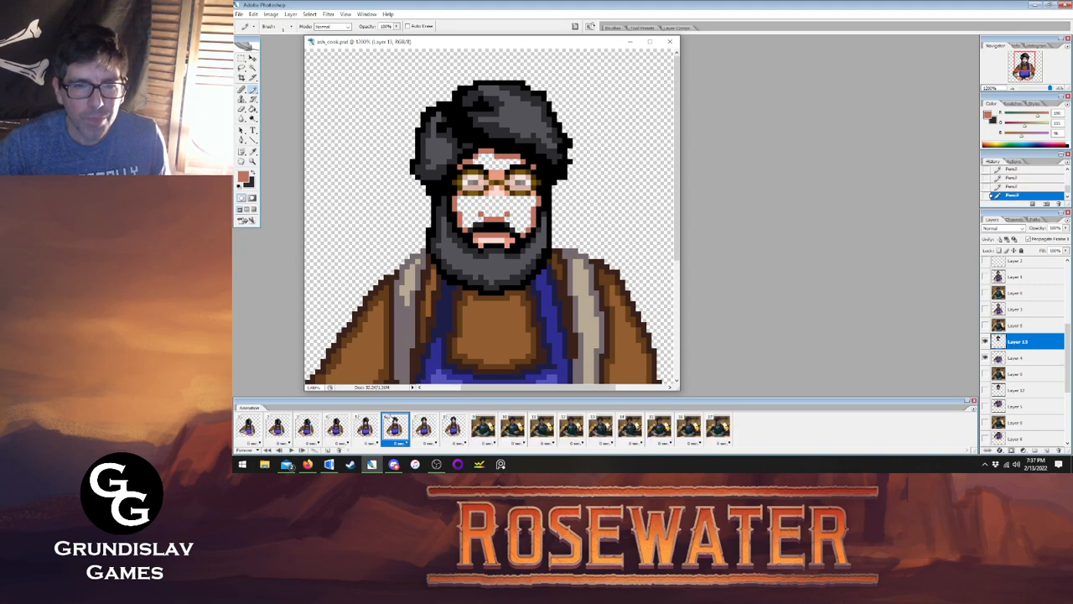
{"action": "left_click", "coordinate": [365, 429]}
{"action": "left_click", "coordinate": [389, 431]}
{"action": "left_click", "coordinate": [424, 428]}
{"action": "left_click", "coordinate": [395, 428]}
{"action": "left_click", "coordinate": [423, 428]}
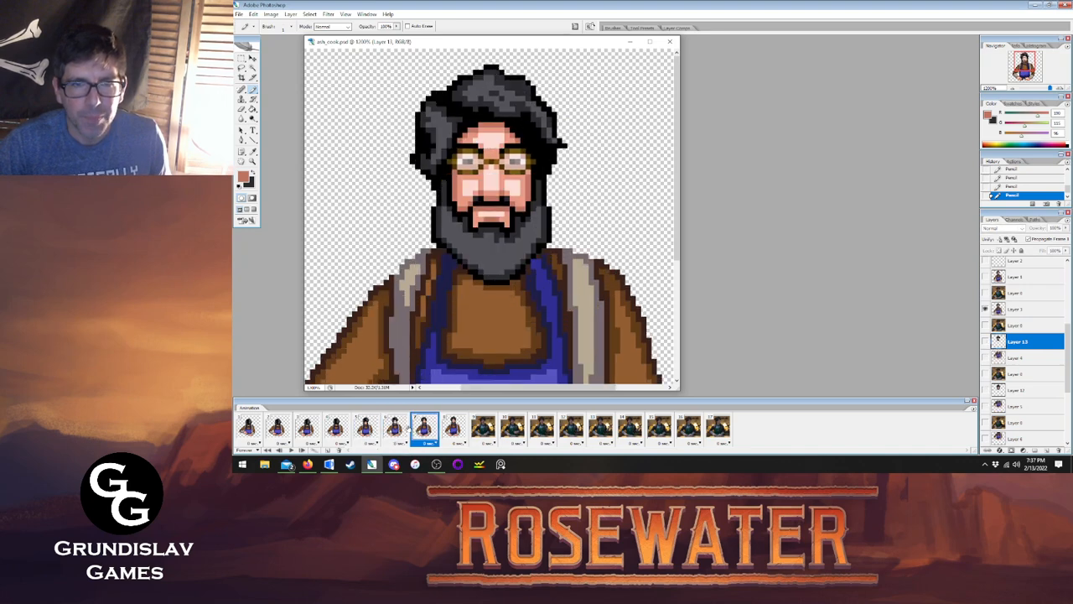
{"action": "left_click", "coordinate": [394, 427]}
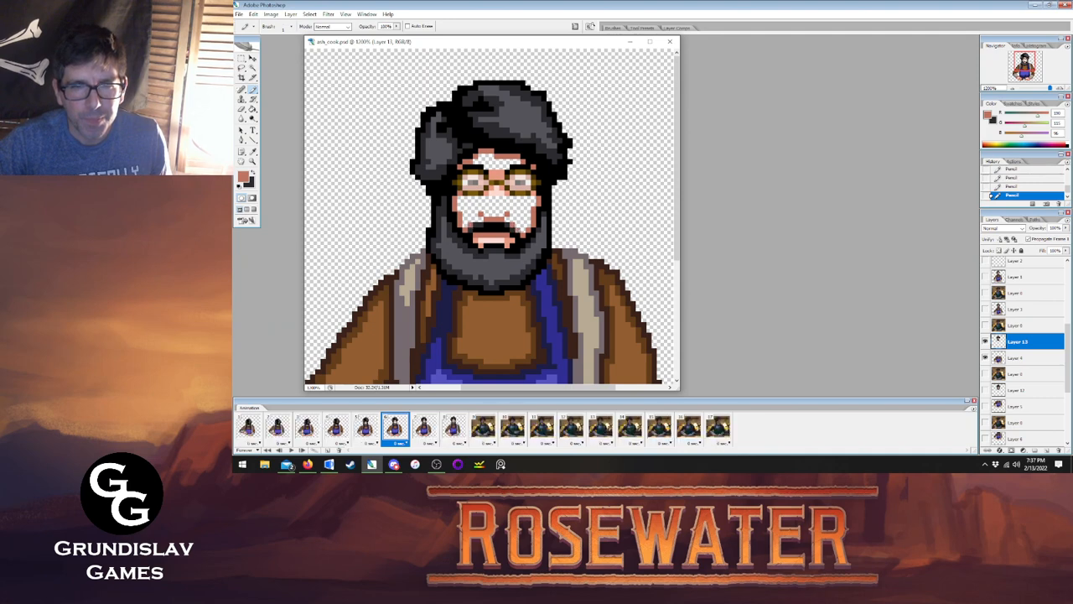
Sample the salmon skin tone between the eyebrows and fill the forehead and cheeks in frame 6, comparing with frame 5.
{"action": "left_click", "coordinate": [369, 430]}
{"action": "left_click", "coordinate": [391, 430]}
{"action": "left_click", "coordinate": [369, 430]}
{"action": "left_click", "coordinate": [391, 430]}
{"action": "key", "text": "i"}
{"action": "left_click", "coordinate": [495, 170]}
{"action": "key", "text": "g"}
{"action": "left_click", "coordinate": [486, 166]}
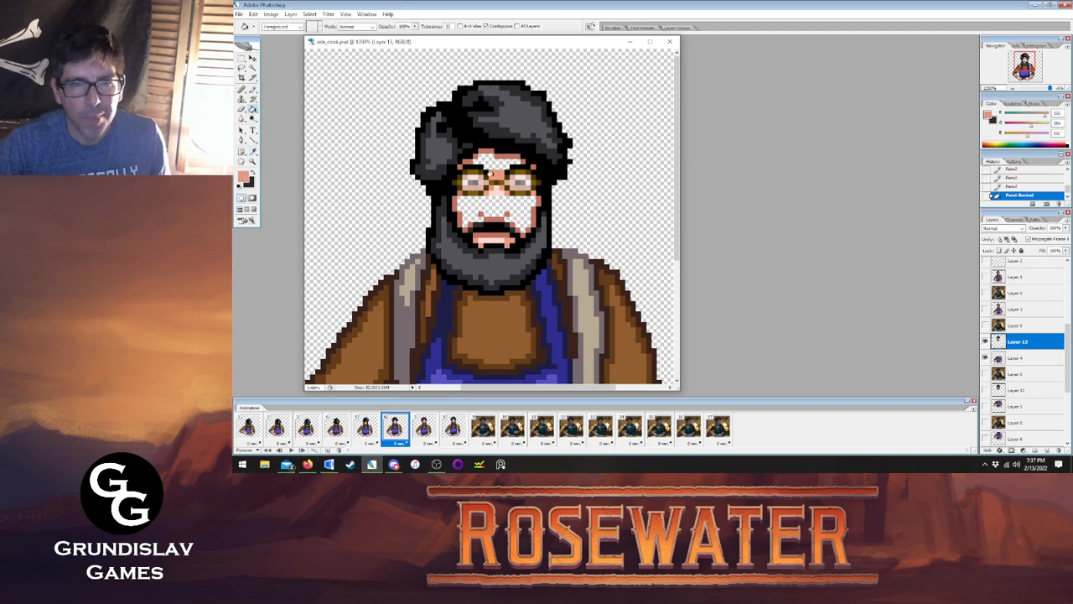
{"action": "left_click", "coordinate": [474, 203]}
{"action": "left_click", "coordinate": [474, 199]}
Sample the pale skin highlight below the glasses bridge and pencil it on the forehead between the eyebrows in frame 6.
{"action": "left_click", "coordinate": [253, 152]}
{"action": "left_click", "coordinate": [500, 192]}
{"action": "key", "text": "b"}
{"action": "left_click", "coordinate": [365, 428]}
{"action": "left_click", "coordinate": [395, 426]}
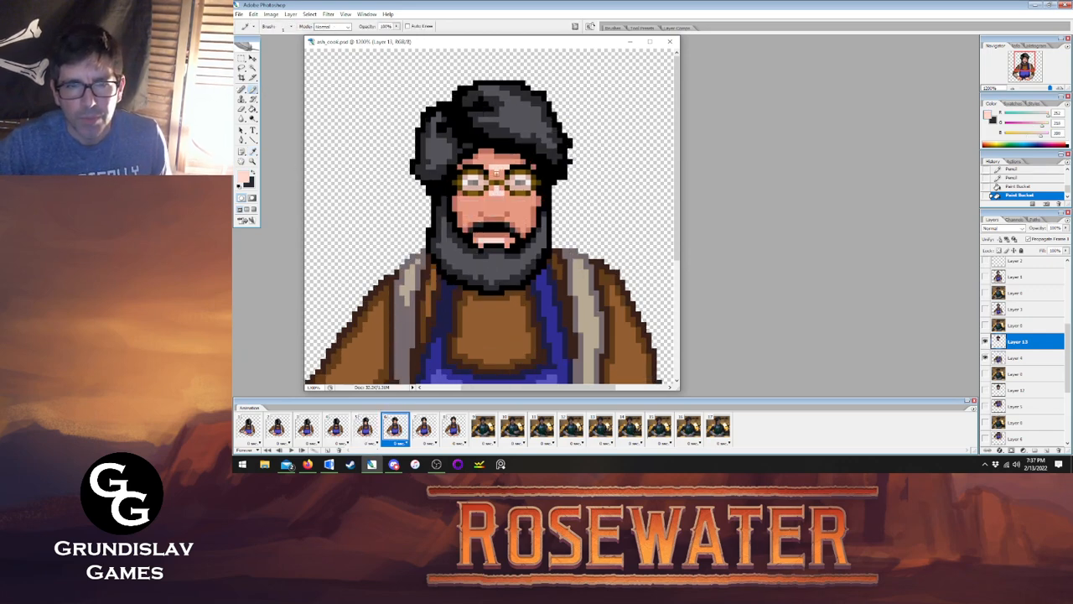
{"action": "left_click", "coordinate": [498, 166]}
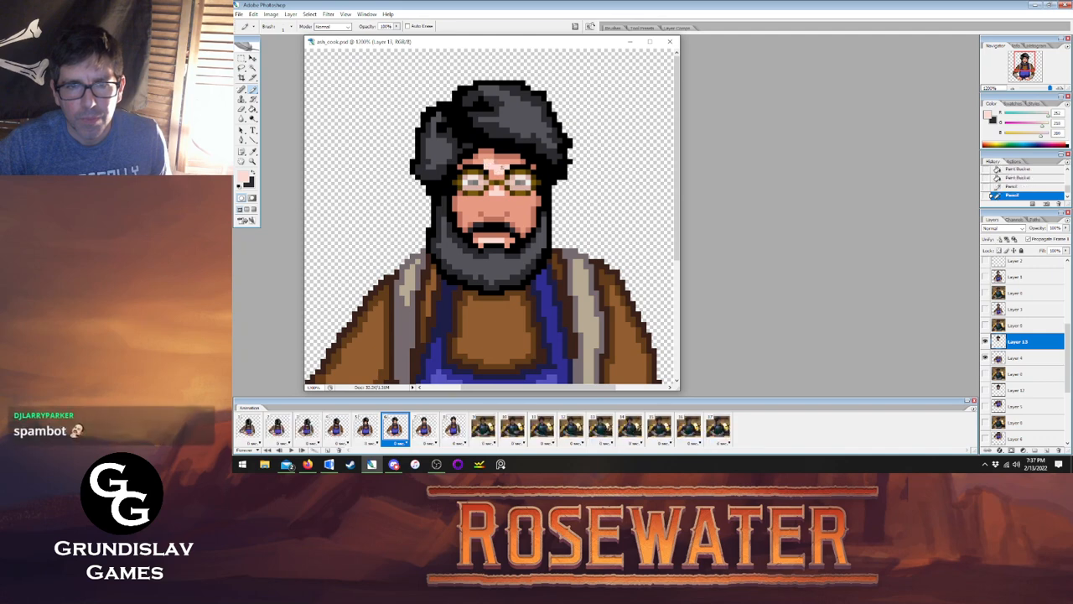
Pencil the pale highlights on the nose and cheeks in frame 6, comparing with frames 5 and 7.
{"action": "left_click", "coordinate": [424, 427]}
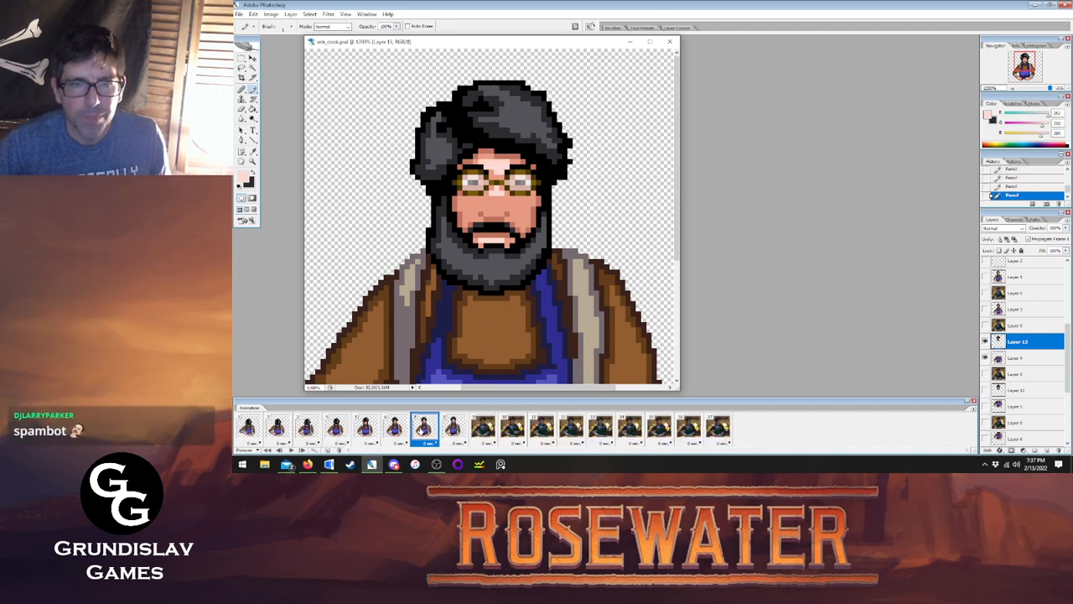
{"action": "left_click", "coordinate": [395, 426]}
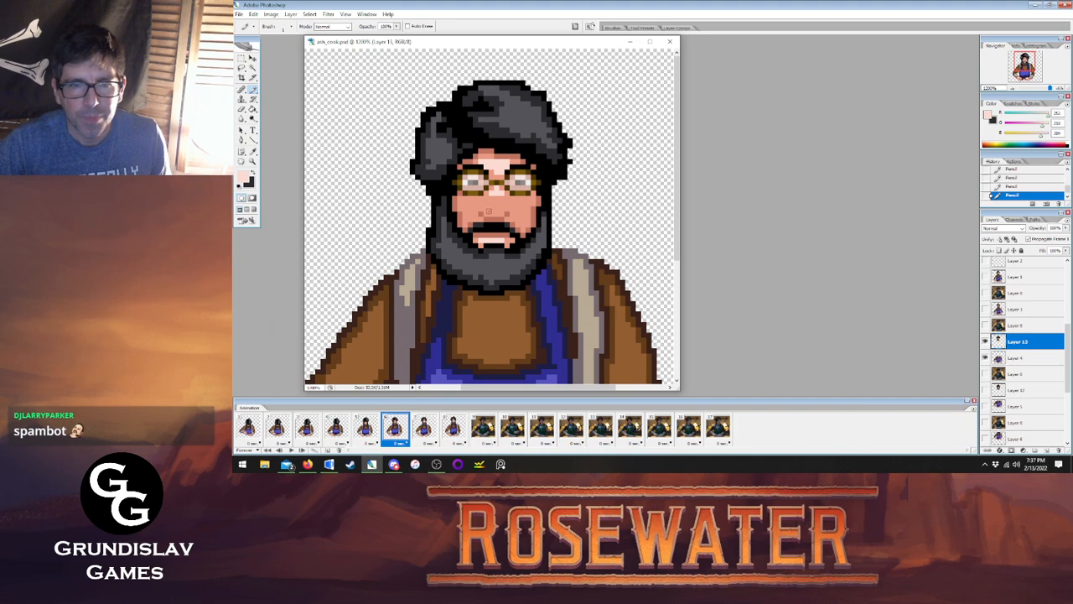
{"action": "left_click", "coordinate": [424, 428]}
{"action": "left_click", "coordinate": [395, 428]}
{"action": "left_click", "coordinate": [374, 428]}
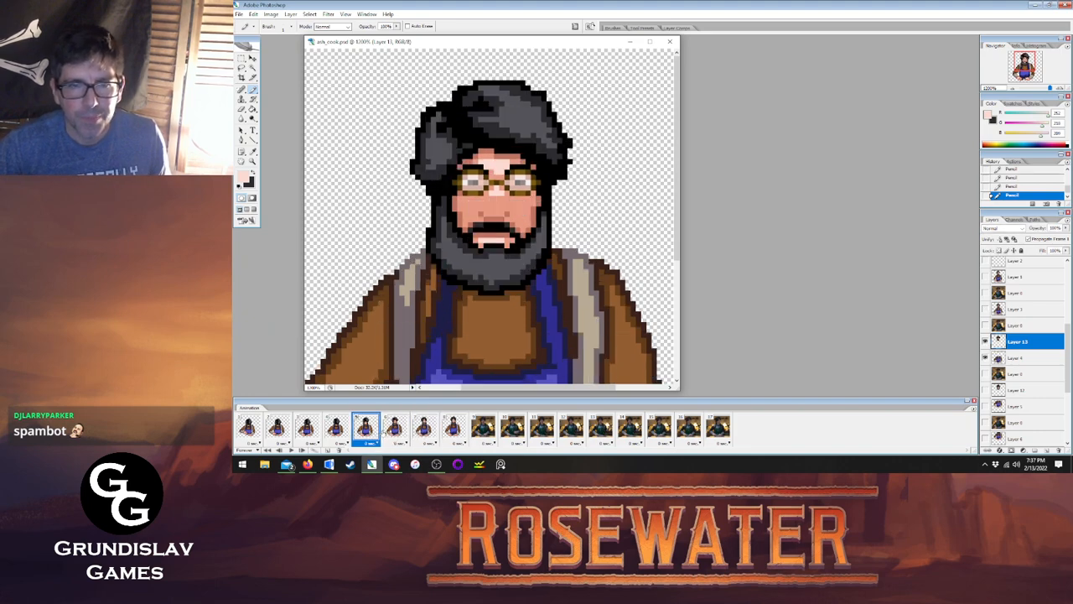
{"action": "left_click", "coordinate": [392, 429]}
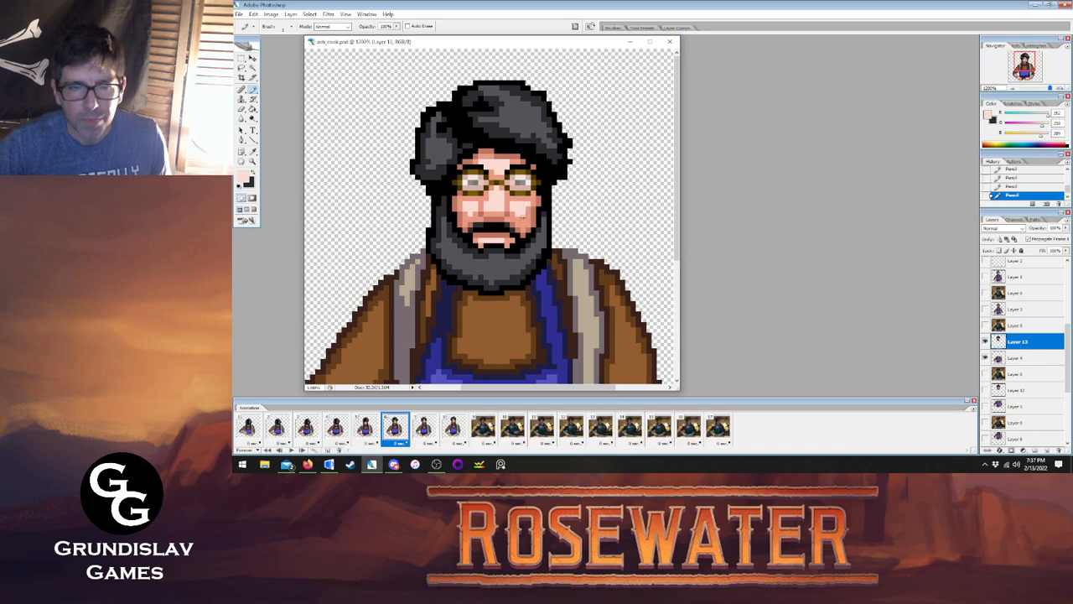
{"action": "left_click", "coordinate": [364, 426]}
{"action": "left_click", "coordinate": [393, 427]}
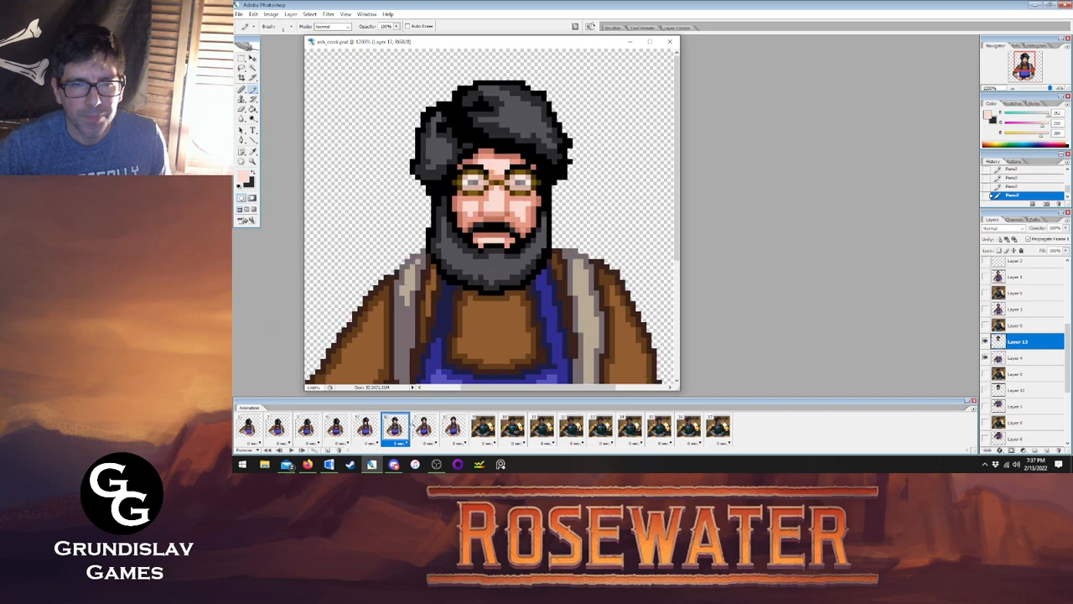
{"action": "left_click", "coordinate": [419, 425]}
{"action": "left_click", "coordinate": [393, 426]}
{"action": "left_click", "coordinate": [365, 427]}
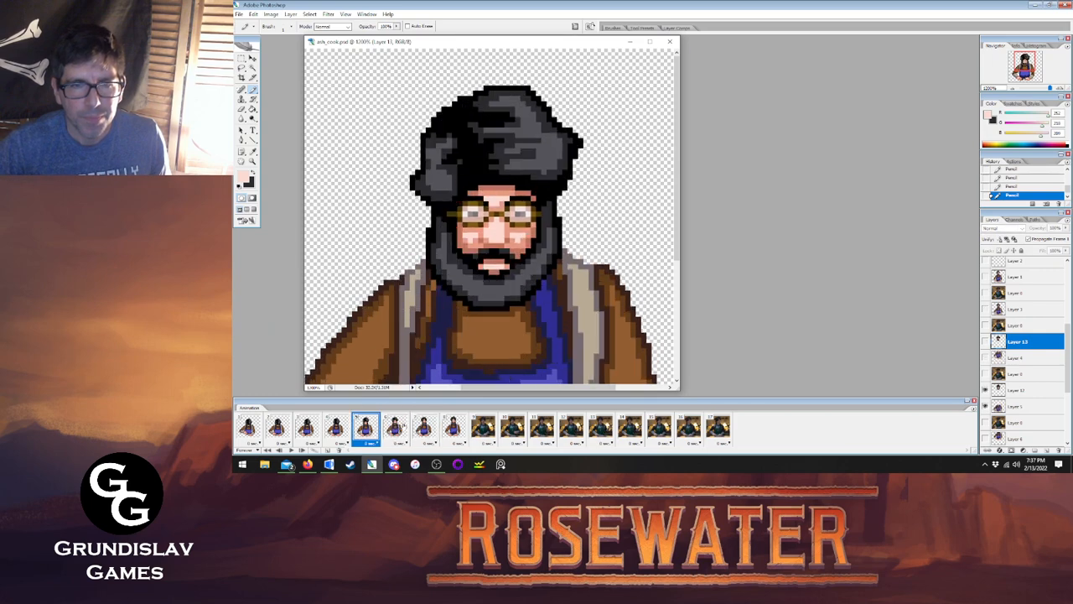
On Layer 12 in frame 5, nudge the hair tuft at the side of the head down one pixel, comparing with the neighbouring frames.
{"action": "left_click", "coordinate": [394, 427]}
{"action": "left_click", "coordinate": [417, 429]}
{"action": "left_click", "coordinate": [393, 428]}
{"action": "left_click", "coordinate": [365, 428]}
{"action": "left_click", "coordinate": [337, 431]}
{"action": "left_click", "coordinate": [365, 428]}
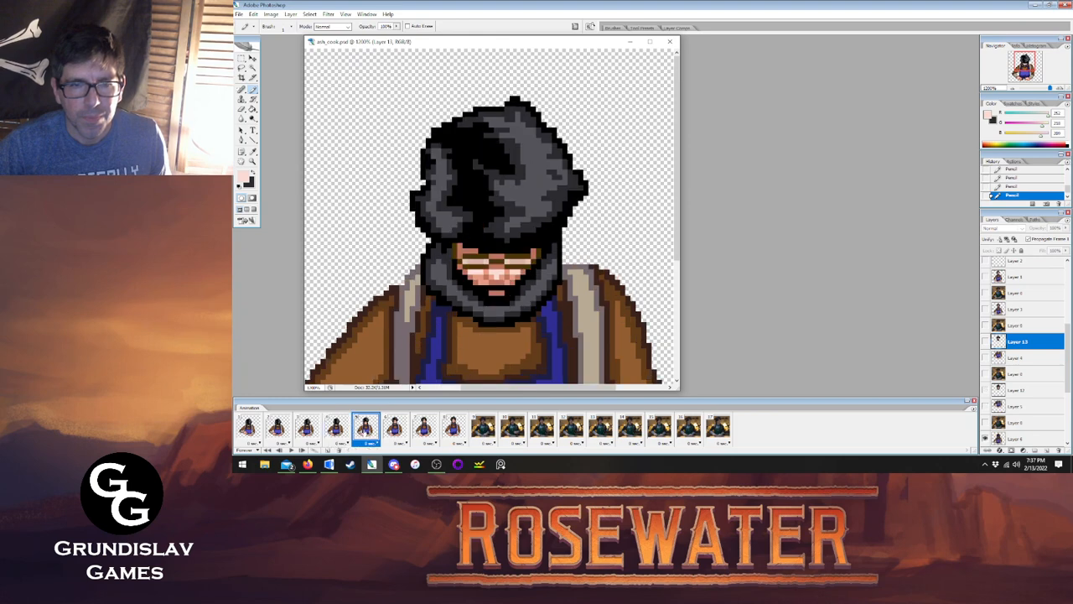
{"action": "left_click", "coordinate": [242, 59]}
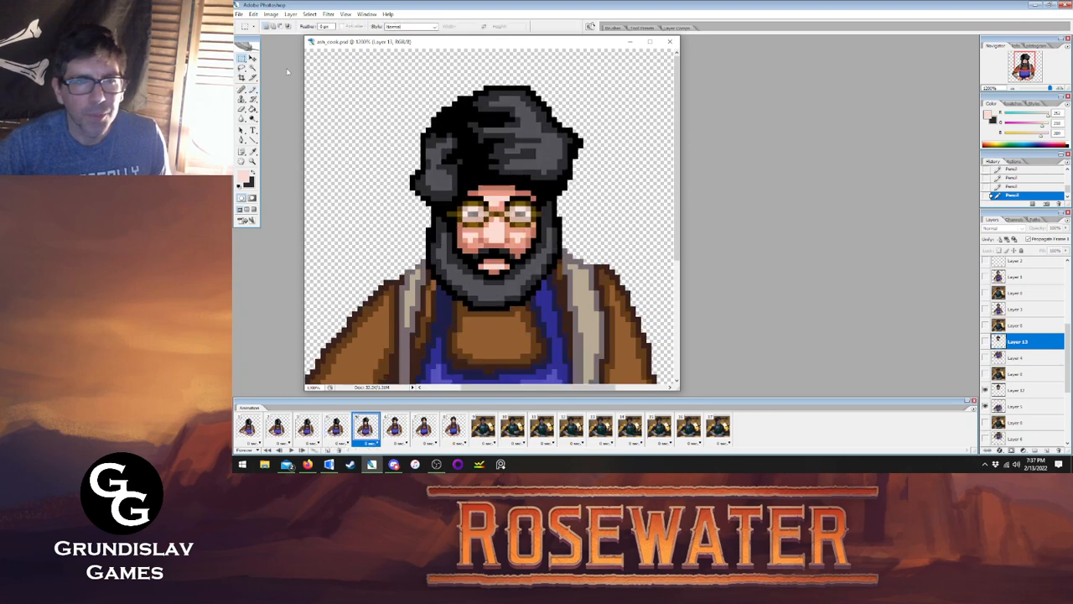
{"action": "left_click", "coordinate": [1017, 390]}
{"action": "left_click_drag", "start_coordinate": [593, 122], "coordinate": [567, 176]}
{"action": "left_click", "coordinate": [252, 59]}
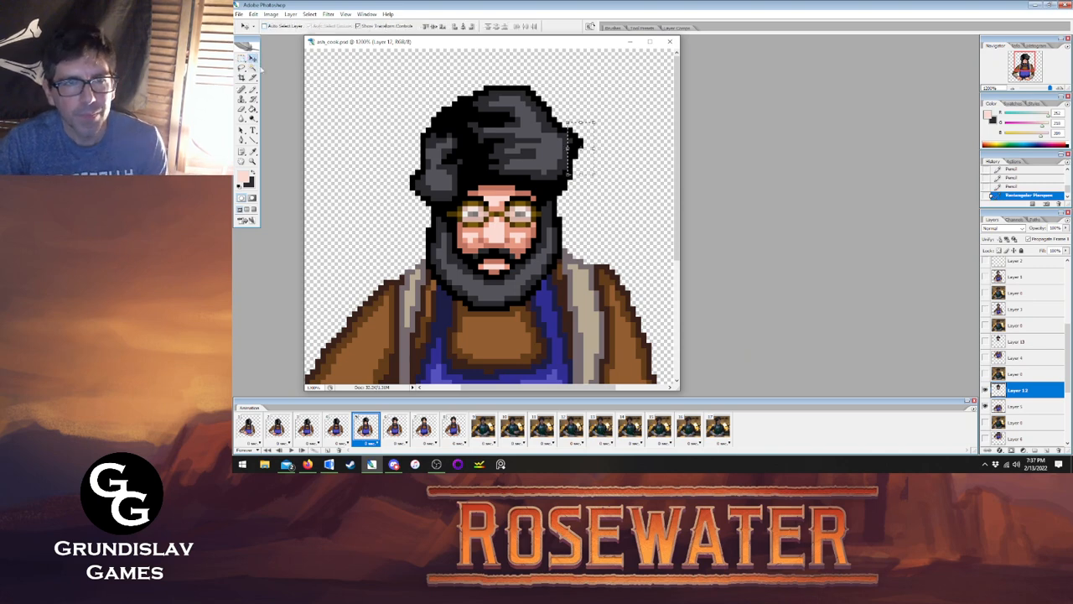
{"action": "key", "text": "Down"}
{"action": "key", "text": "c"}
{"action": "key", "text": "ctrl+d"}
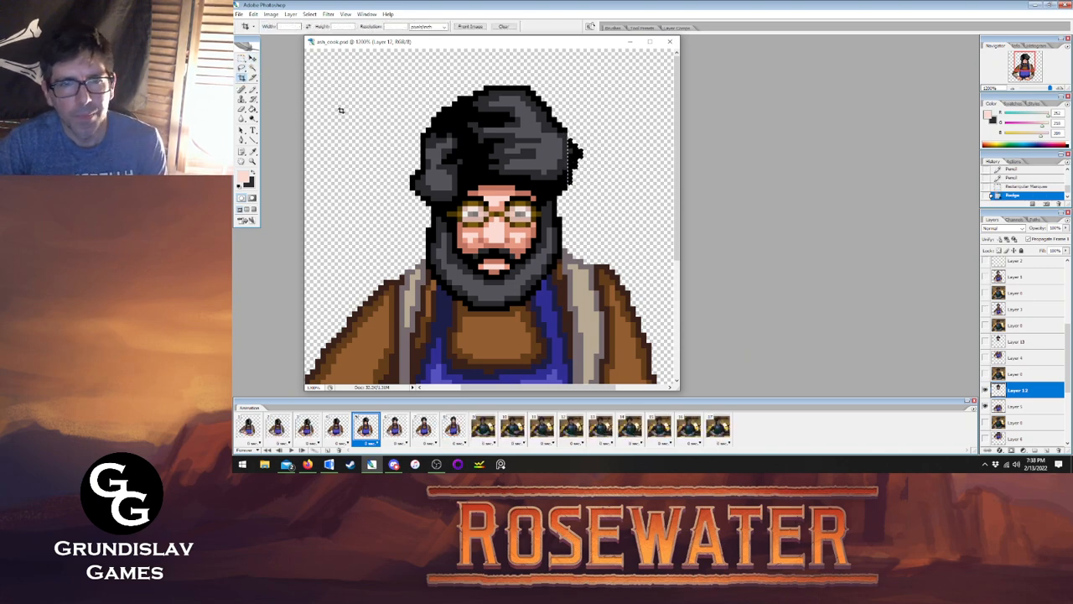
Sample the black hair outline and pencil it at the edge of the side tuft in frame 5, comparing with frames 4 and 6.
{"action": "left_click", "coordinate": [395, 428]}
{"action": "left_click", "coordinate": [368, 426]}
{"action": "left_click", "coordinate": [340, 426]}
{"action": "left_click", "coordinate": [365, 423]}
{"action": "left_click", "coordinate": [253, 151]}
{"action": "left_click", "coordinate": [561, 187]}
{"action": "left_click", "coordinate": [242, 90]}
{"action": "left_click", "coordinate": [252, 90]}
{"action": "left_click", "coordinate": [575, 166]}
Check the head across frames 4 to 8 and play the animation from frame 1.
{"action": "left_click", "coordinate": [339, 426]}
{"action": "left_click", "coordinate": [367, 426]}
{"action": "left_click", "coordinate": [425, 427]}
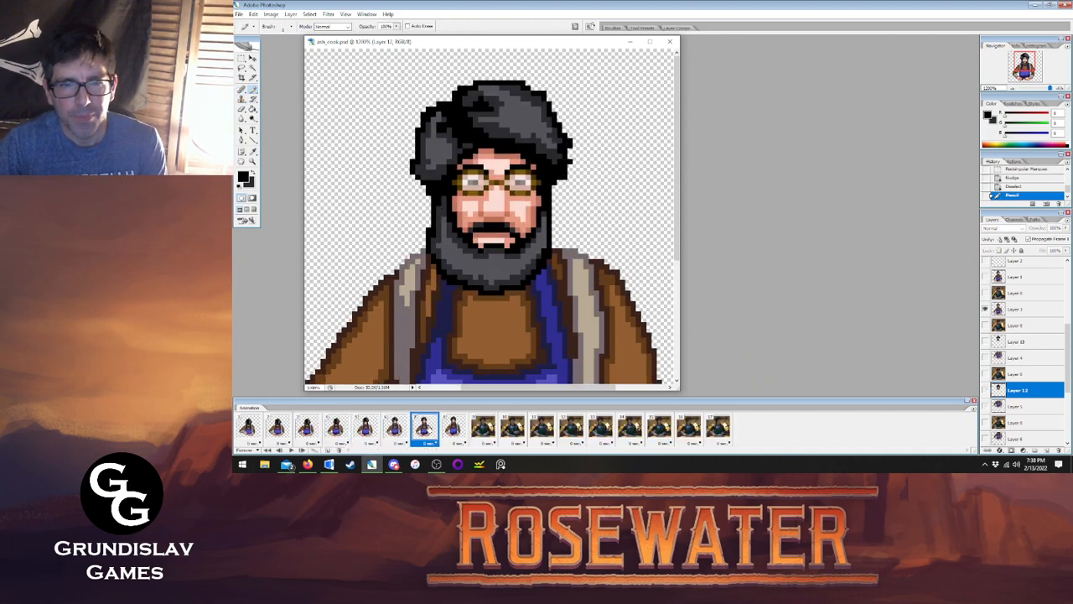
{"action": "left_click", "coordinate": [454, 432]}
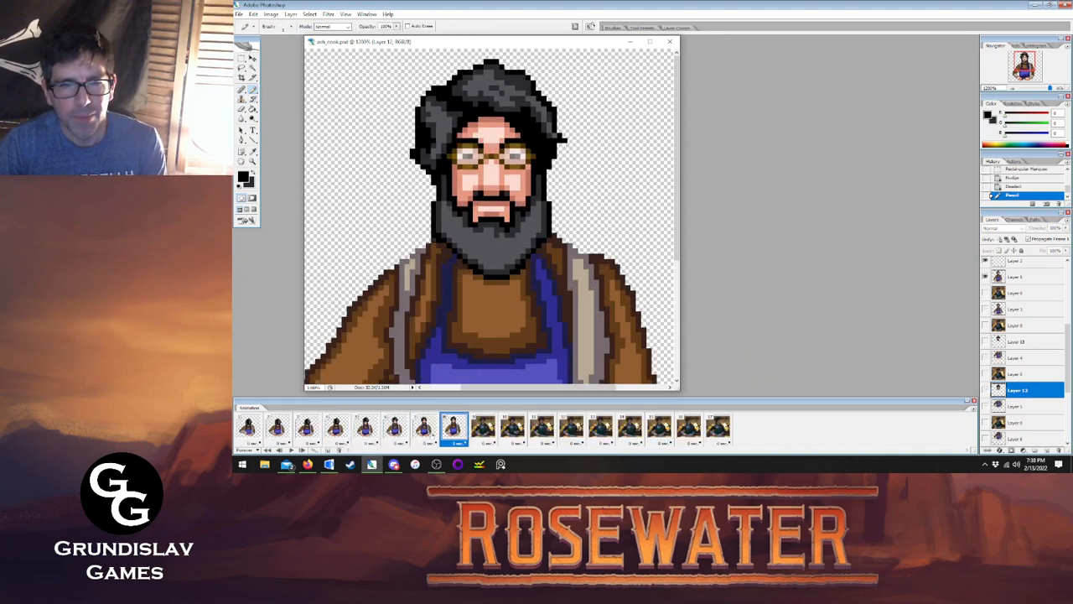
{"action": "left_click", "coordinate": [432, 438]}
{"action": "left_click", "coordinate": [248, 429]}
{"action": "left_click", "coordinate": [292, 450]}
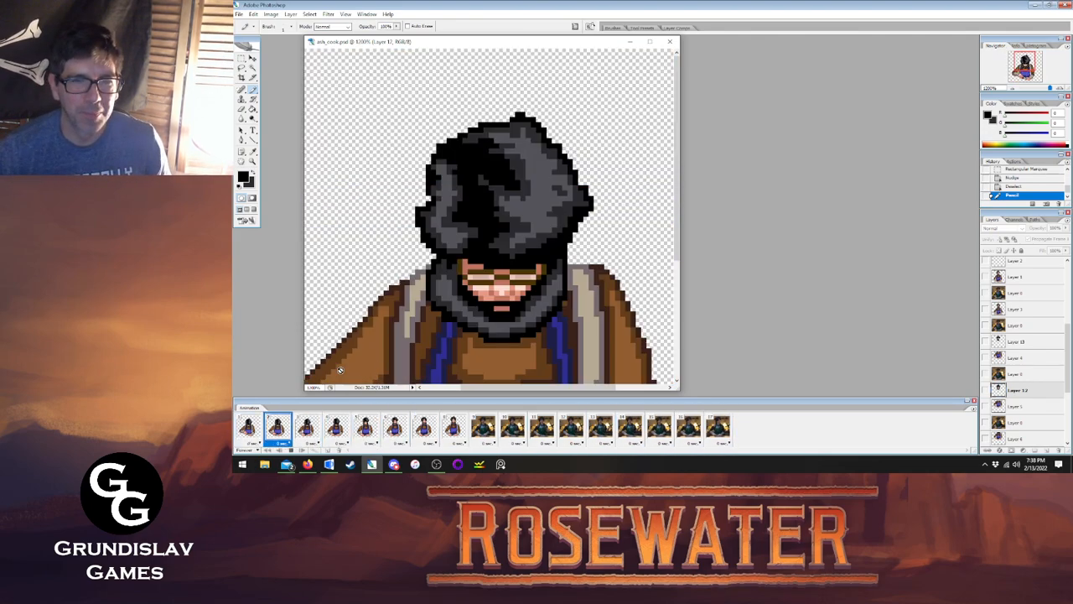
Fit the whole canvas in view and save ash_cook.psd.
{"action": "left_click", "coordinate": [253, 161]}
{"action": "right_click", "coordinate": [426, 198]}
{"action": "left_click", "coordinate": [453, 206]}
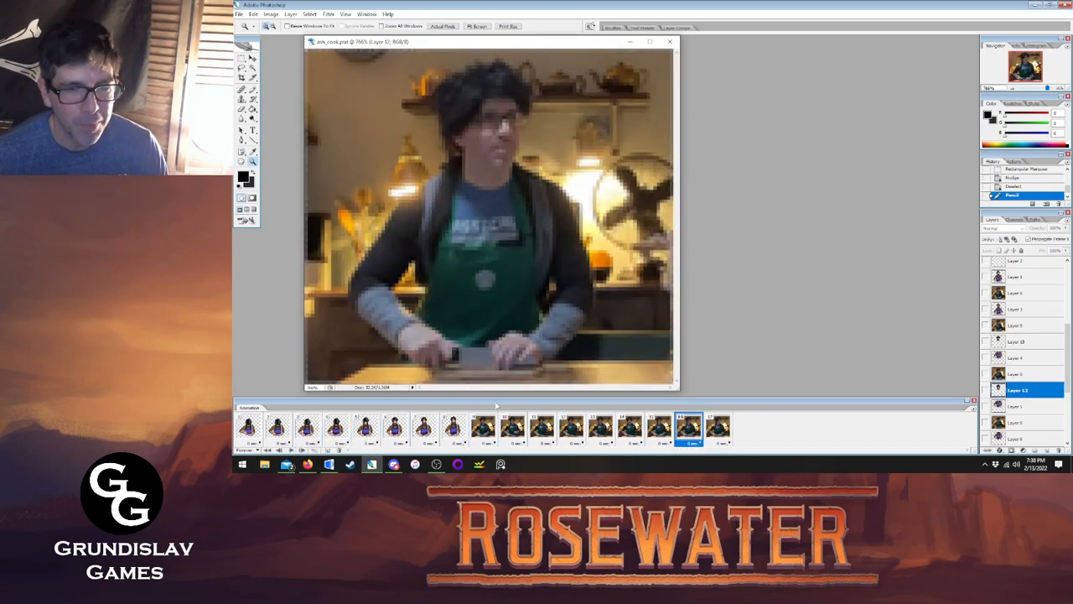
{"action": "left_click", "coordinate": [239, 15]}
{"action": "left_click", "coordinate": [259, 103]}
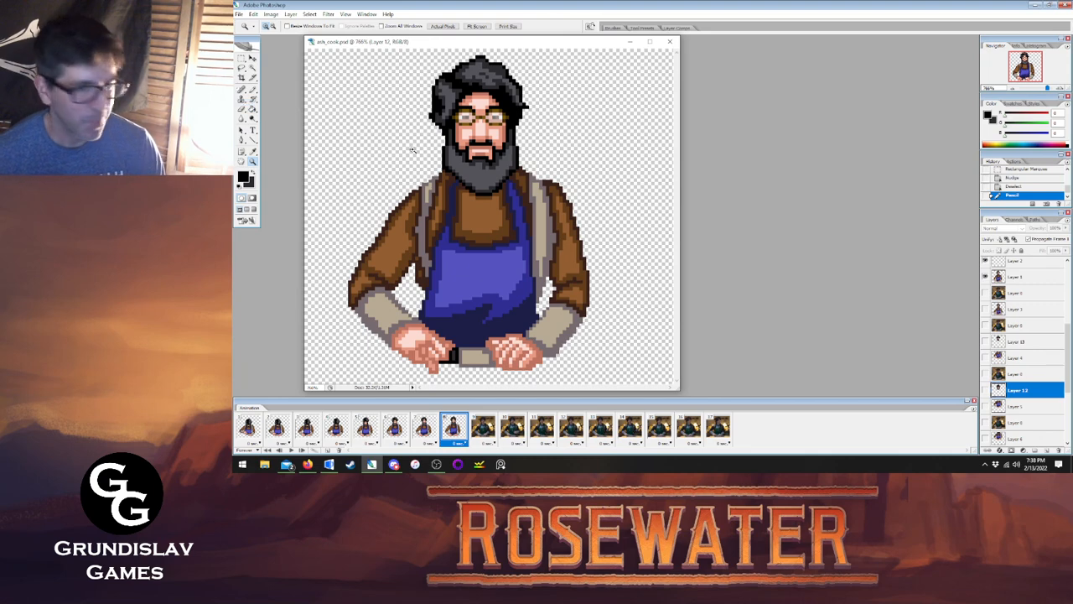
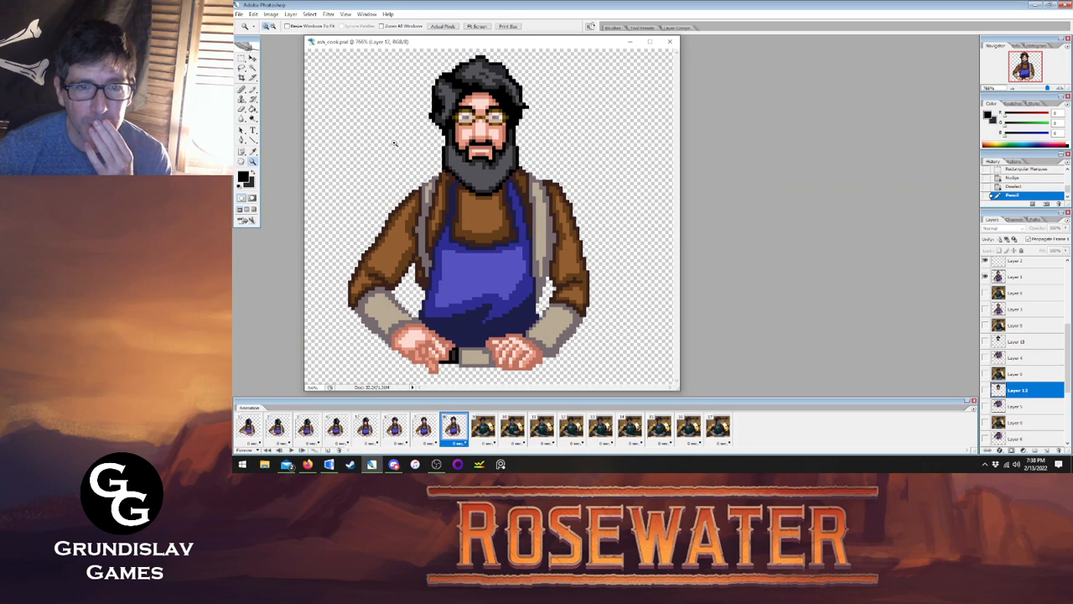
Compare the finished frames 7 and 8, and go through the photo reference frames 9 to 17 in order.
{"action": "left_click", "coordinate": [241, 59]}
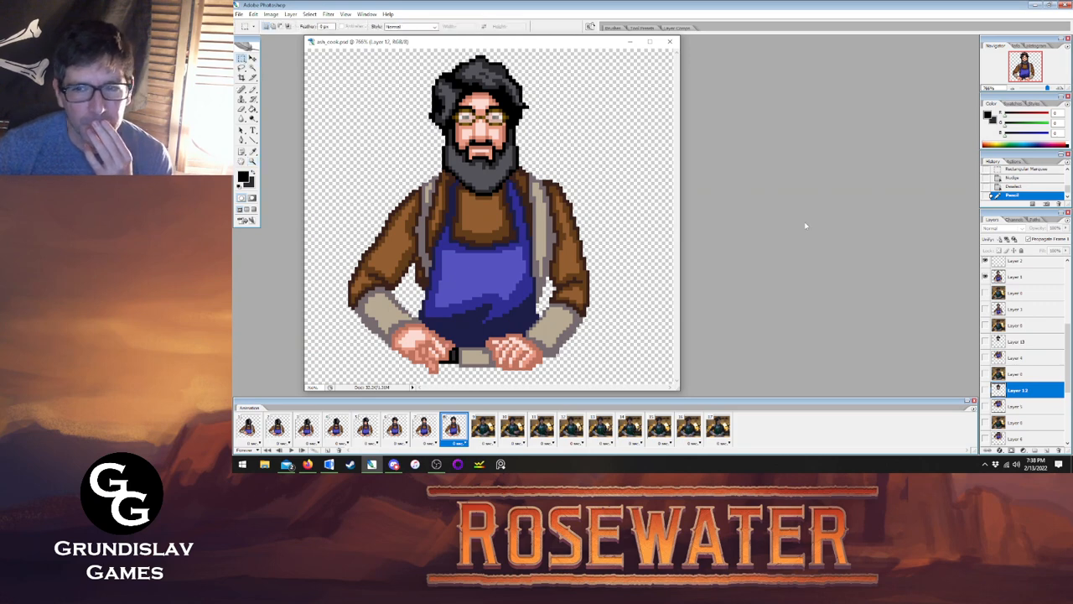
{"action": "scroll", "coordinate": [1027, 352], "scroll_direction": "up", "scroll_amount": 3}
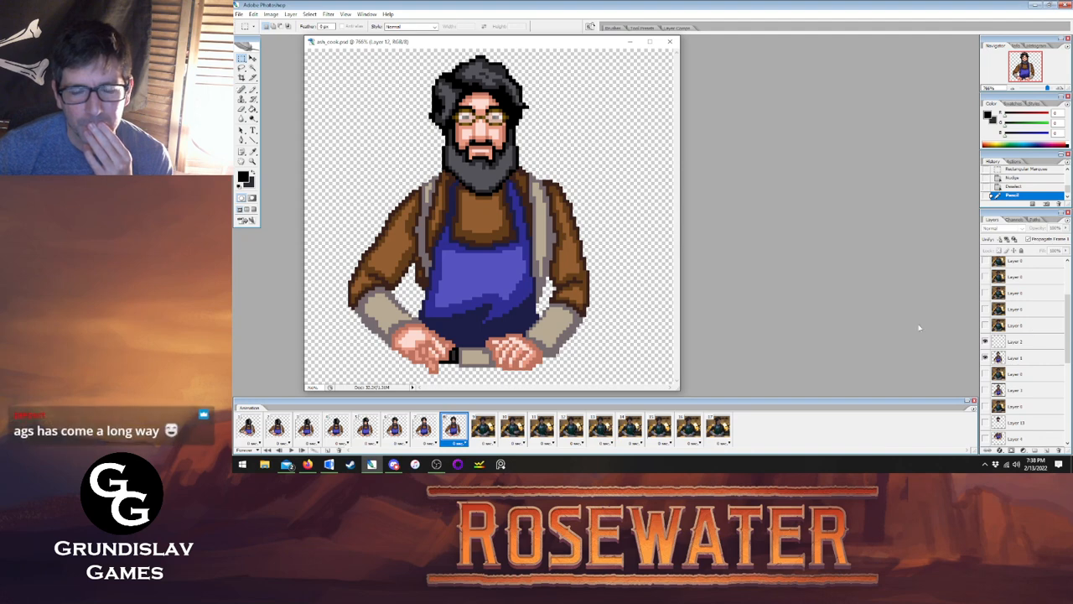
{"action": "left_click", "coordinate": [422, 431]}
{"action": "left_click", "coordinate": [453, 430]}
{"action": "left_click", "coordinate": [423, 431]}
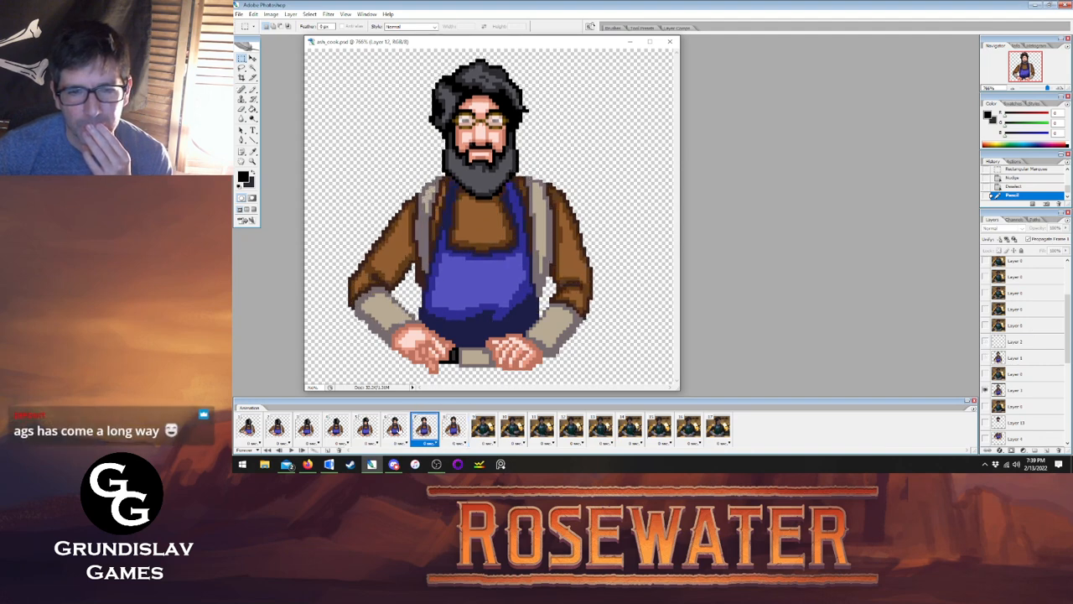
{"action": "left_click", "coordinate": [453, 430]}
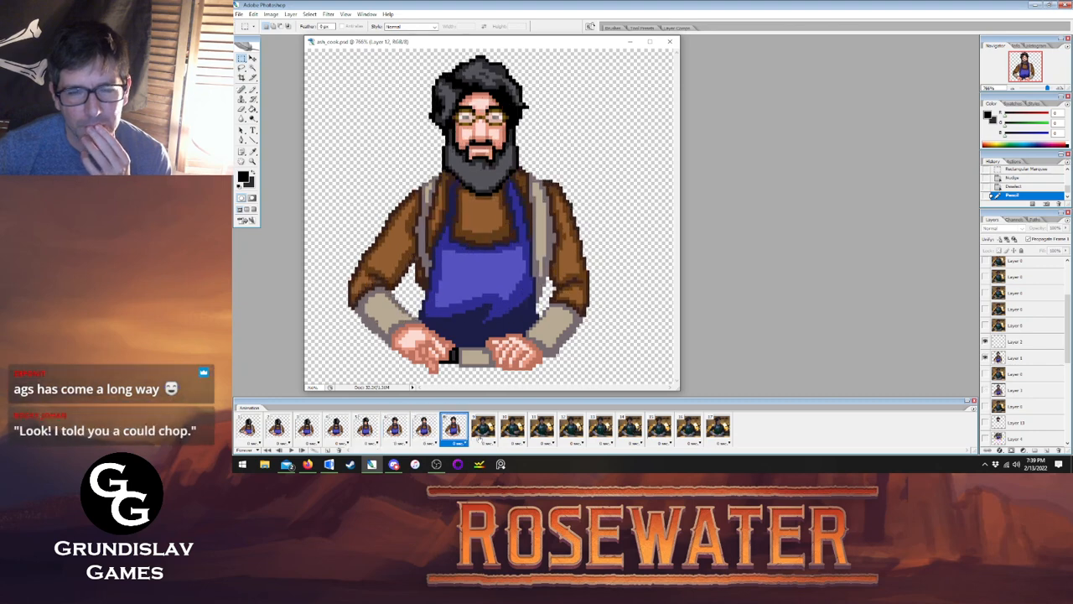
{"action": "left_click", "coordinate": [482, 430]}
{"action": "left_click", "coordinate": [512, 430]}
{"action": "left_click", "coordinate": [541, 429]}
{"action": "left_click", "coordinate": [571, 429]}
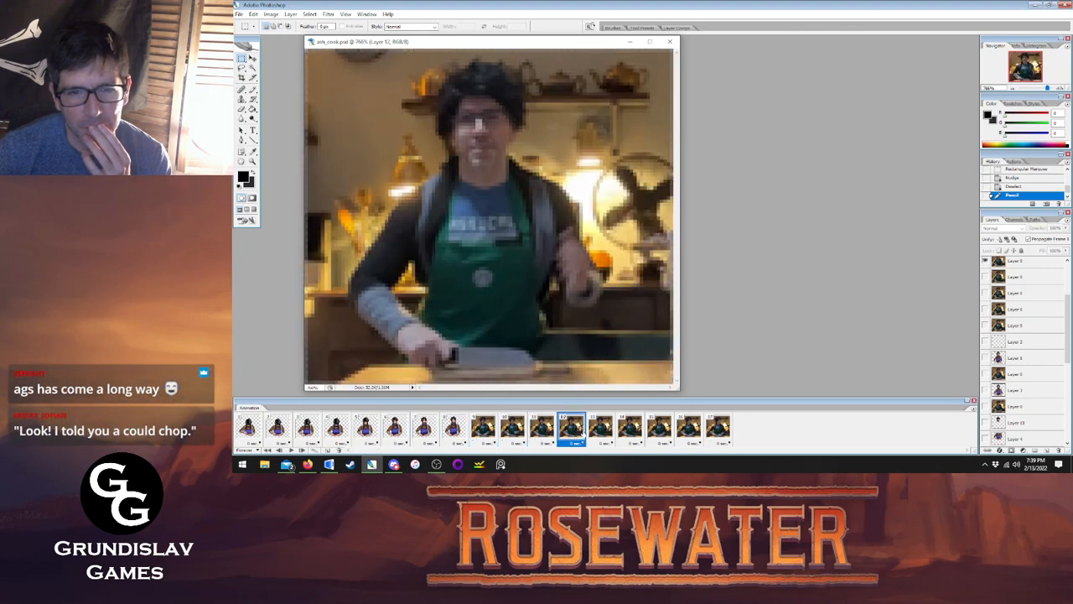
{"action": "left_click", "coordinate": [600, 430]}
{"action": "left_click", "coordinate": [629, 429]}
{"action": "left_click", "coordinate": [659, 430]}
{"action": "left_click", "coordinate": [688, 429]}
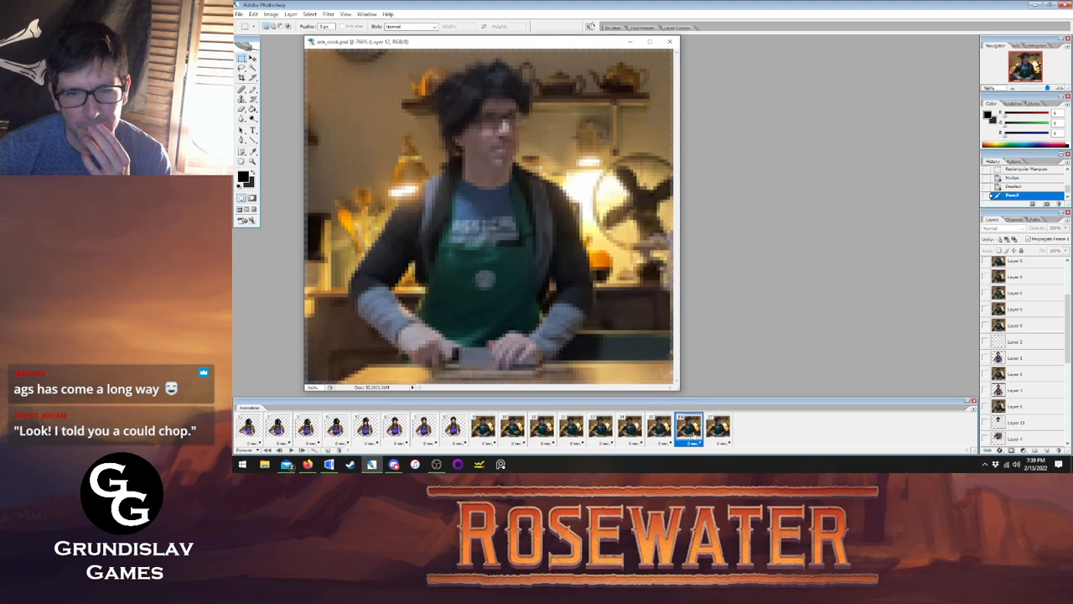
{"action": "left_click", "coordinate": [718, 429]}
Go back through the photo reference frames from 16 to 9, and return to frame 17.
{"action": "left_click", "coordinate": [689, 429]}
{"action": "left_click", "coordinate": [659, 429]}
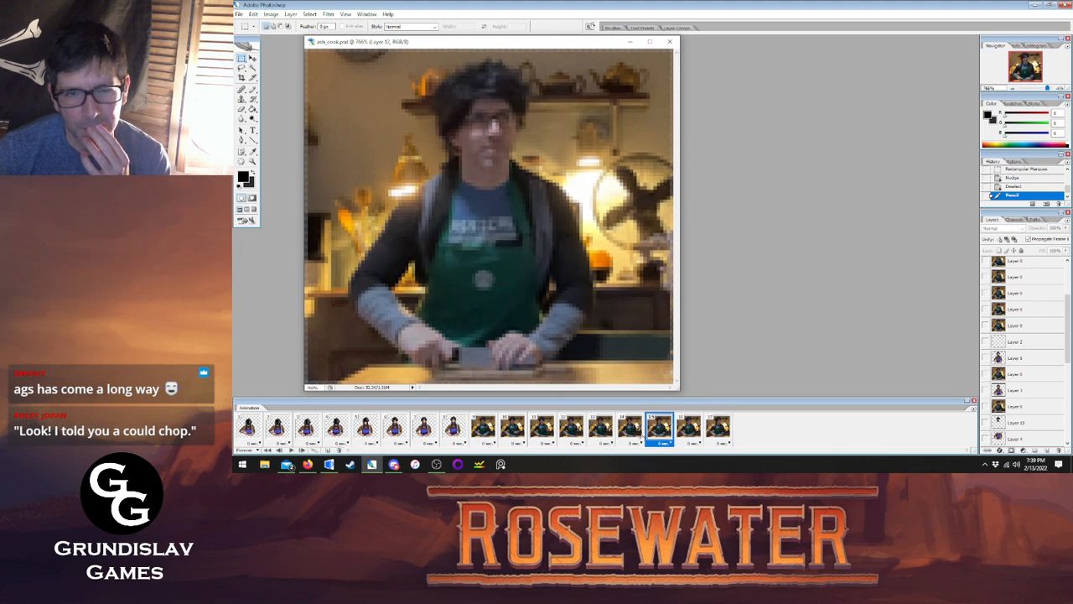
{"action": "left_click", "coordinate": [601, 429]}
{"action": "left_click", "coordinate": [570, 429]}
{"action": "left_click", "coordinate": [542, 429]}
{"action": "left_click", "coordinate": [513, 429]}
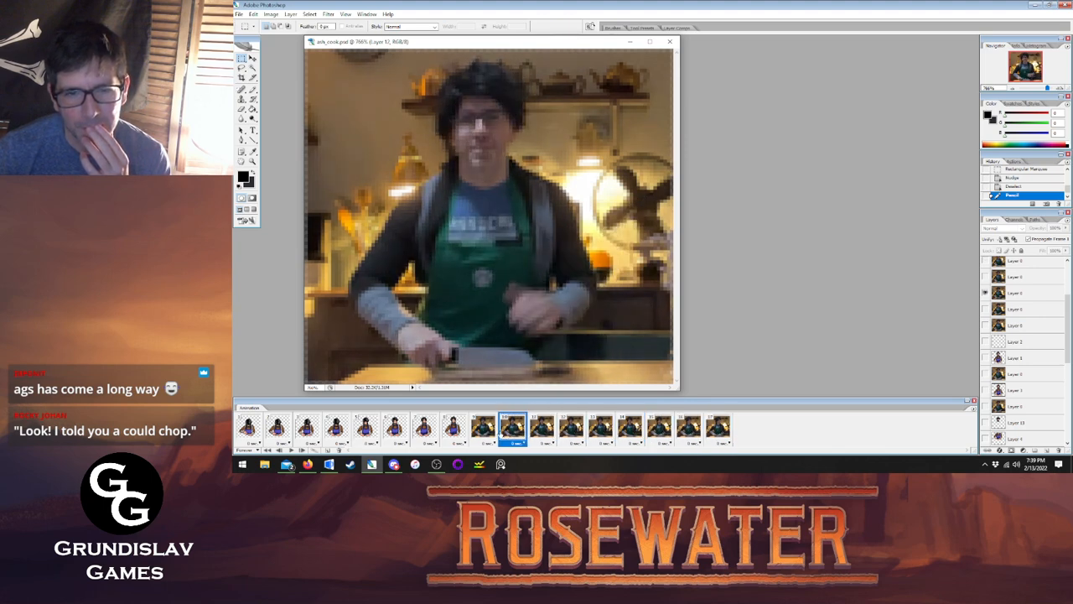
{"action": "left_click", "coordinate": [483, 429]}
{"action": "left_click", "coordinate": [659, 430]}
{"action": "left_click", "coordinate": [717, 429]}
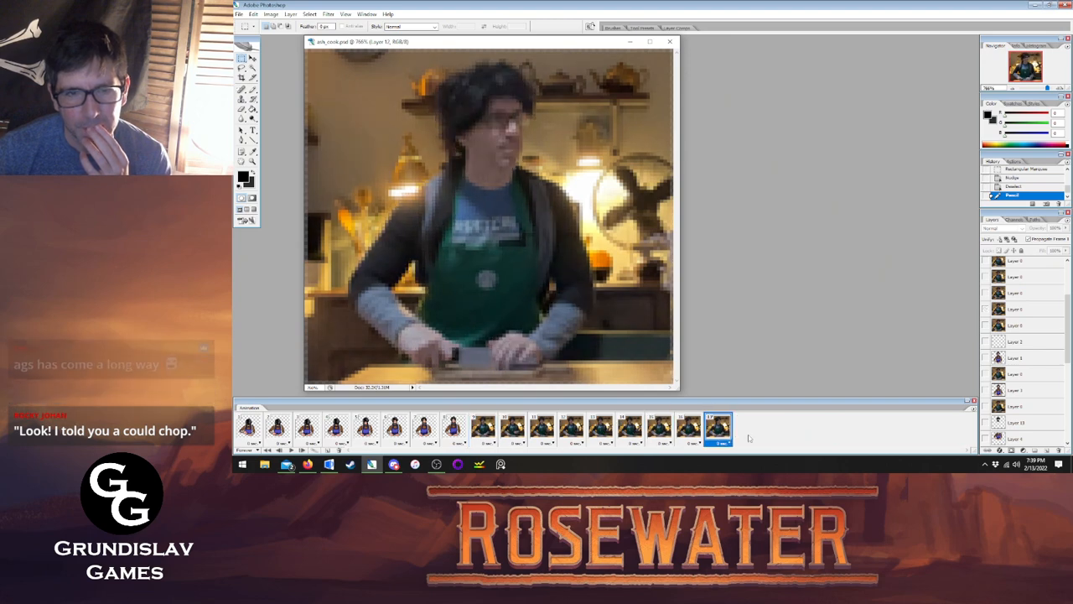
Examine how the cook's head and raised arm move between photo reference frames 13 and 17.
{"action": "left_click", "coordinate": [686, 429]}
{"action": "left_click", "coordinate": [659, 429]}
{"action": "left_click", "coordinate": [627, 429]}
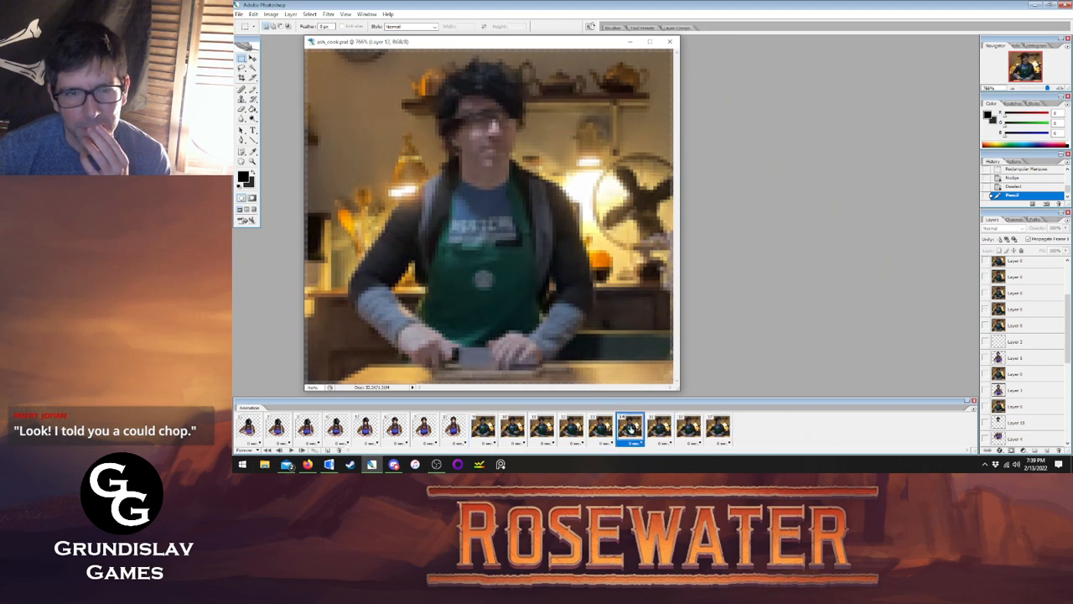
{"action": "left_click", "coordinate": [659, 429]}
{"action": "left_click", "coordinate": [694, 428]}
{"action": "left_click", "coordinate": [724, 428]}
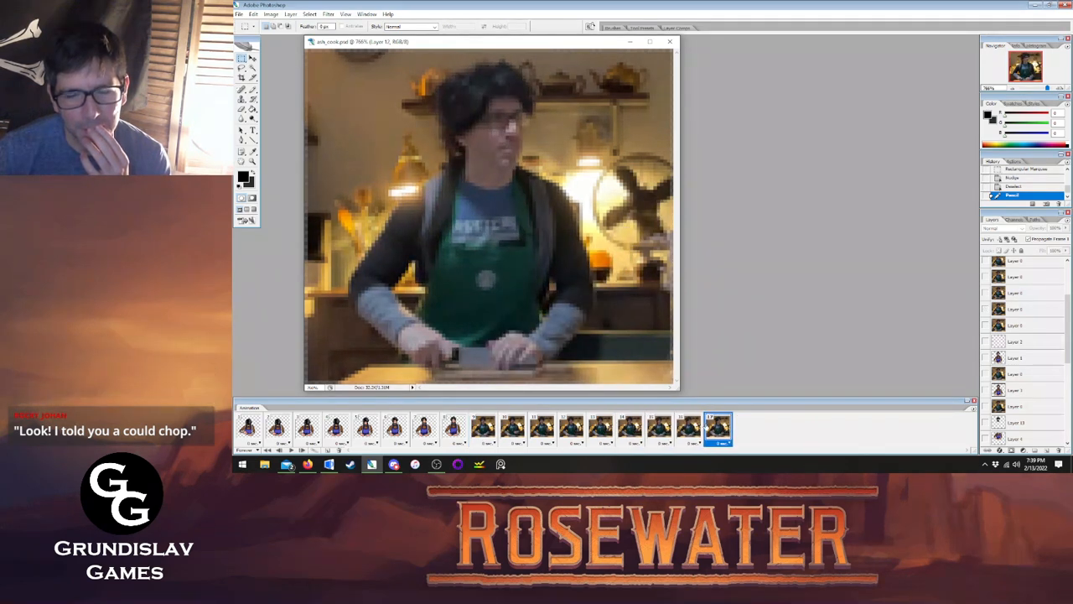
{"action": "left_click", "coordinate": [691, 428]}
{"action": "left_click", "coordinate": [660, 430]}
{"action": "left_click", "coordinate": [631, 429]}
{"action": "left_click", "coordinate": [602, 430]}
{"action": "left_click", "coordinate": [635, 431]}
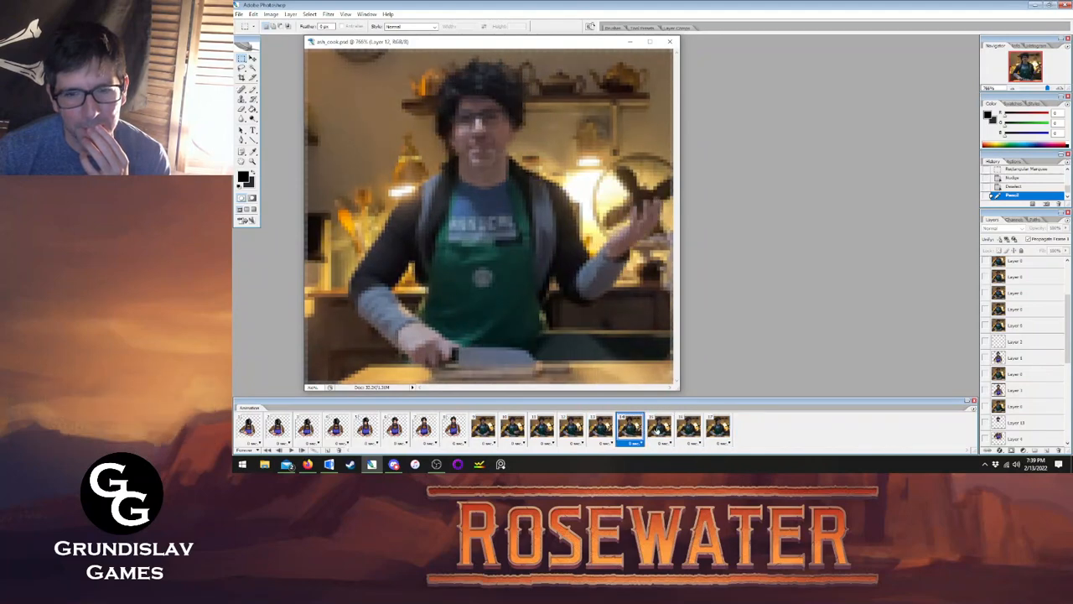
{"action": "left_click", "coordinate": [661, 431]}
{"action": "left_click", "coordinate": [717, 429]}
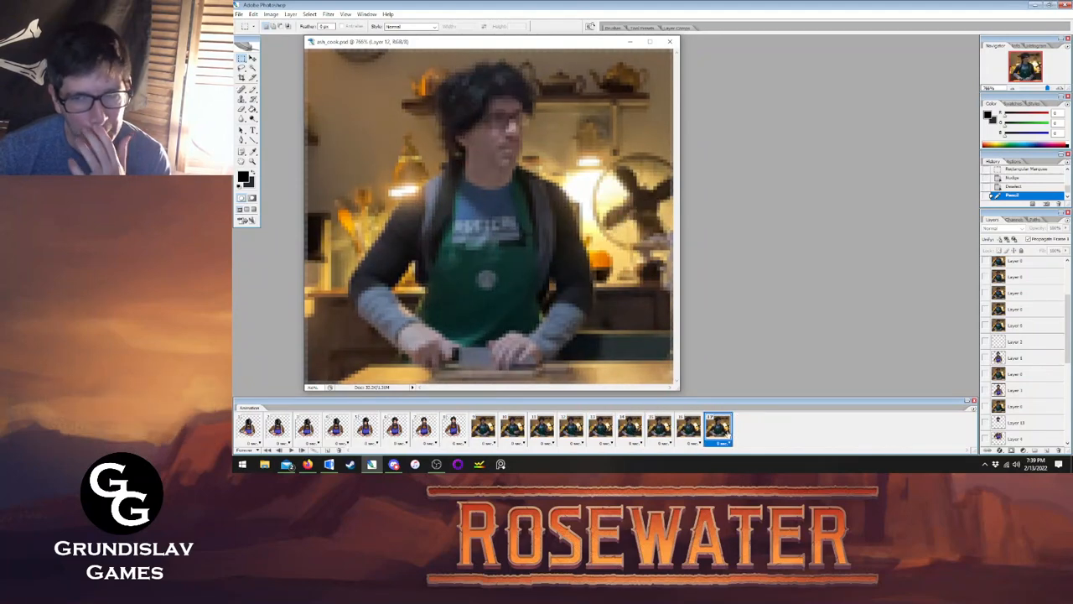
Create a new empty layer above the topmost photo layer in frame 17.
{"action": "scroll", "coordinate": [1034, 338], "scroll_direction": "up", "scroll_amount": 5}
{"action": "left_click", "coordinate": [1035, 265]}
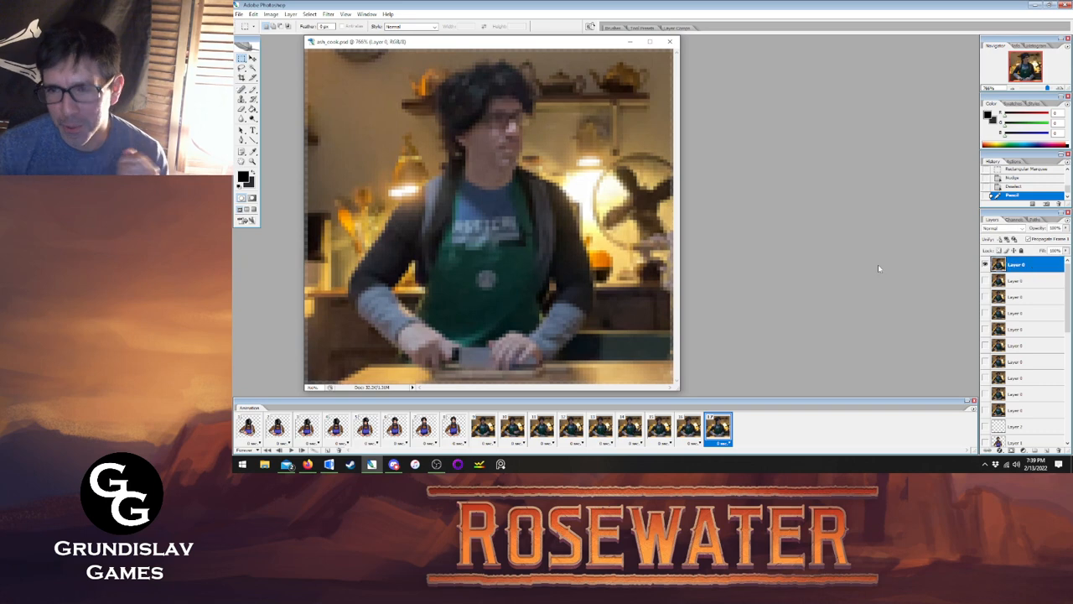
{"action": "key", "text": "ctrl+shift+n"}
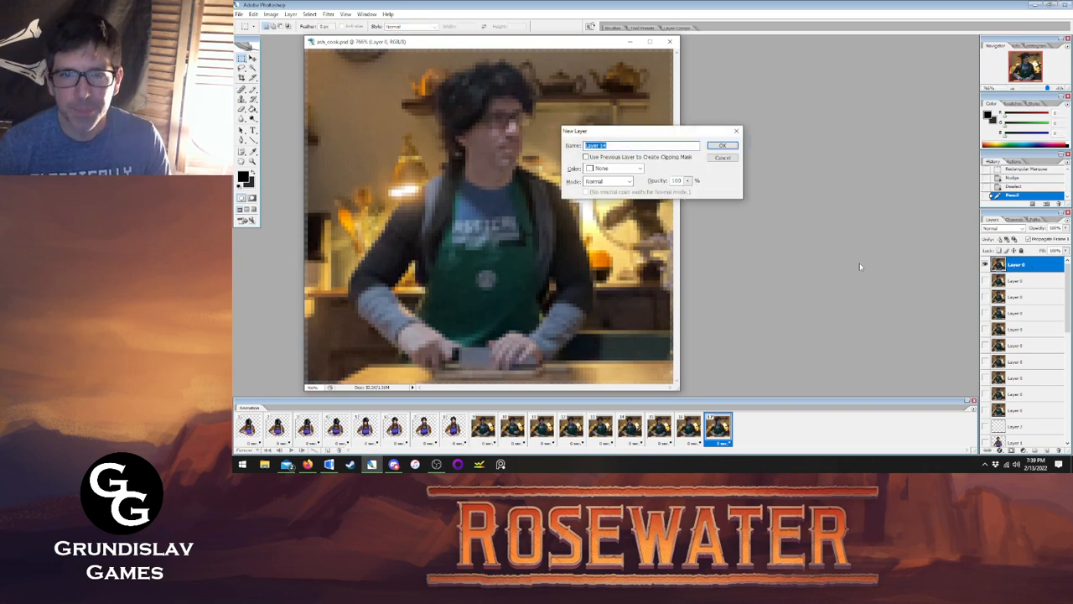
{"action": "key", "text": "Return"}
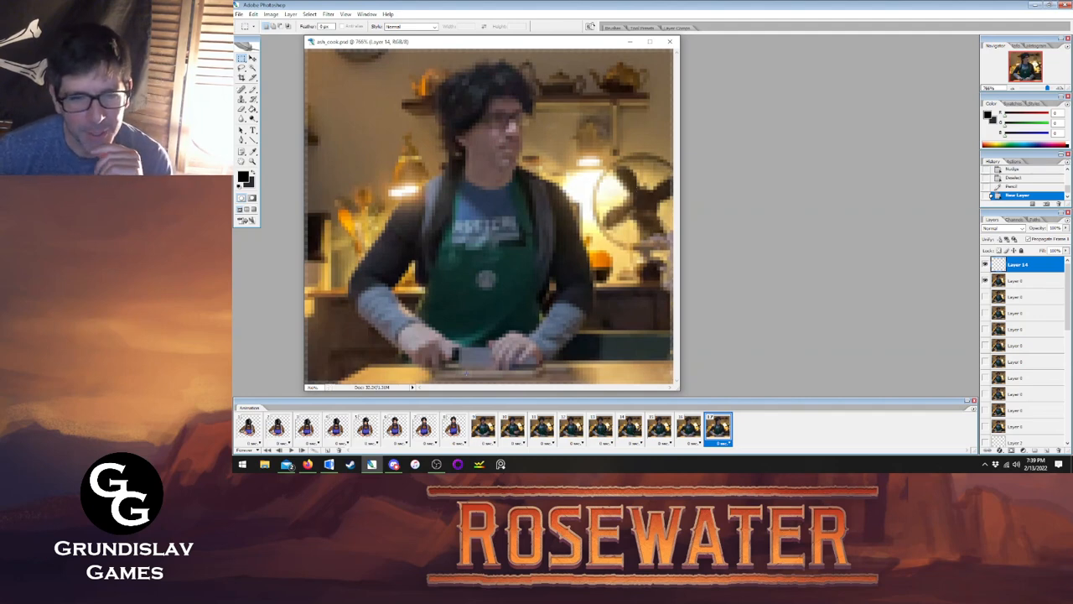
Sample the dark grey hair colour from frame 8 and ready the Pencil with black as the drawing colour on frame 17.
{"action": "left_click", "coordinate": [453, 428]}
{"action": "left_click", "coordinate": [253, 151]}
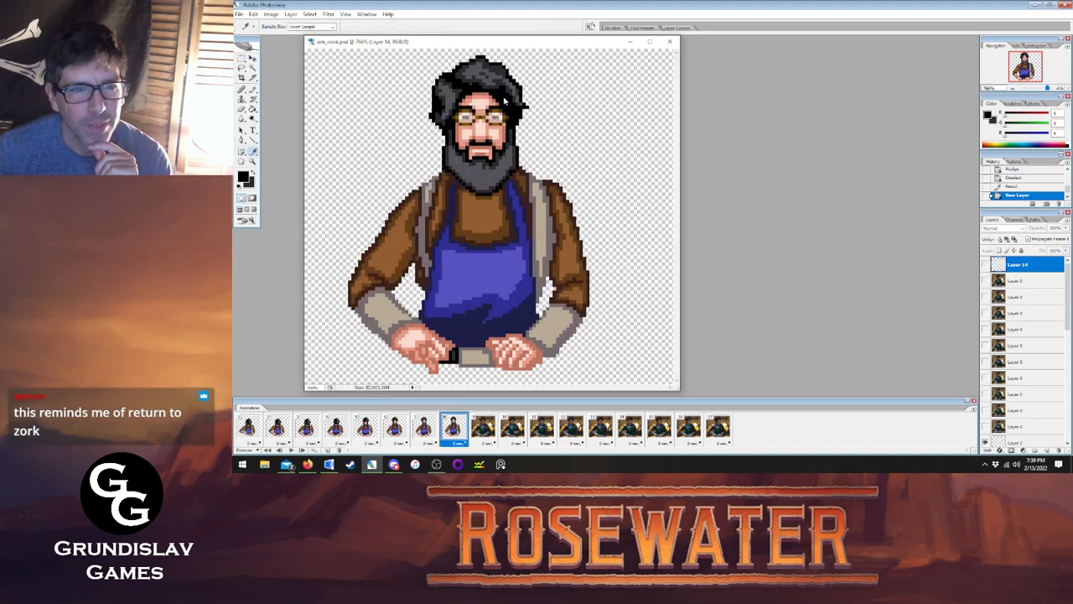
{"action": "left_click", "coordinate": [485, 81]}
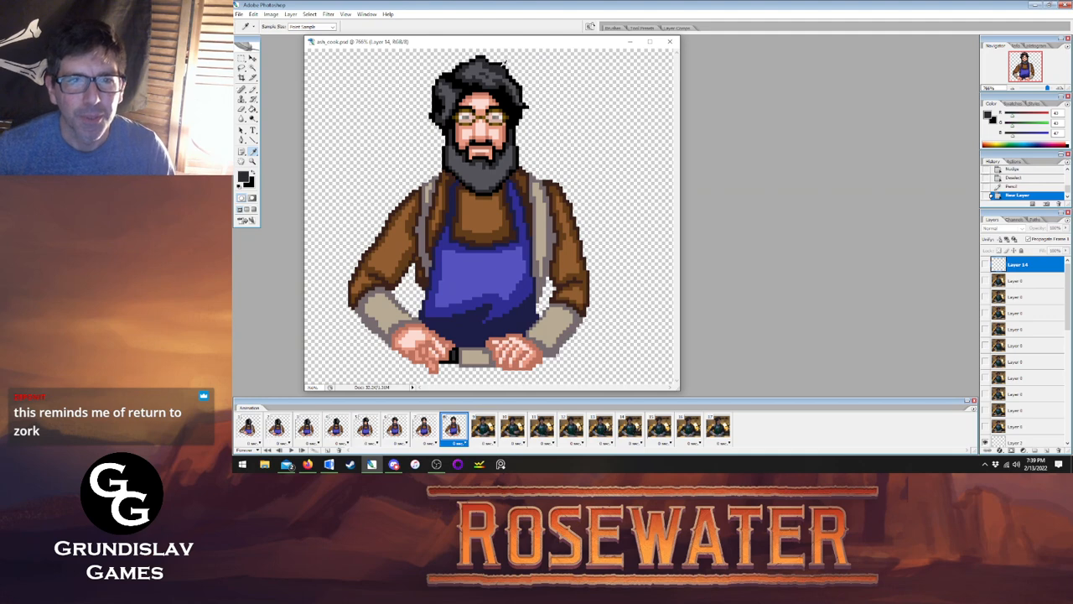
{"action": "left_click", "coordinate": [252, 88]}
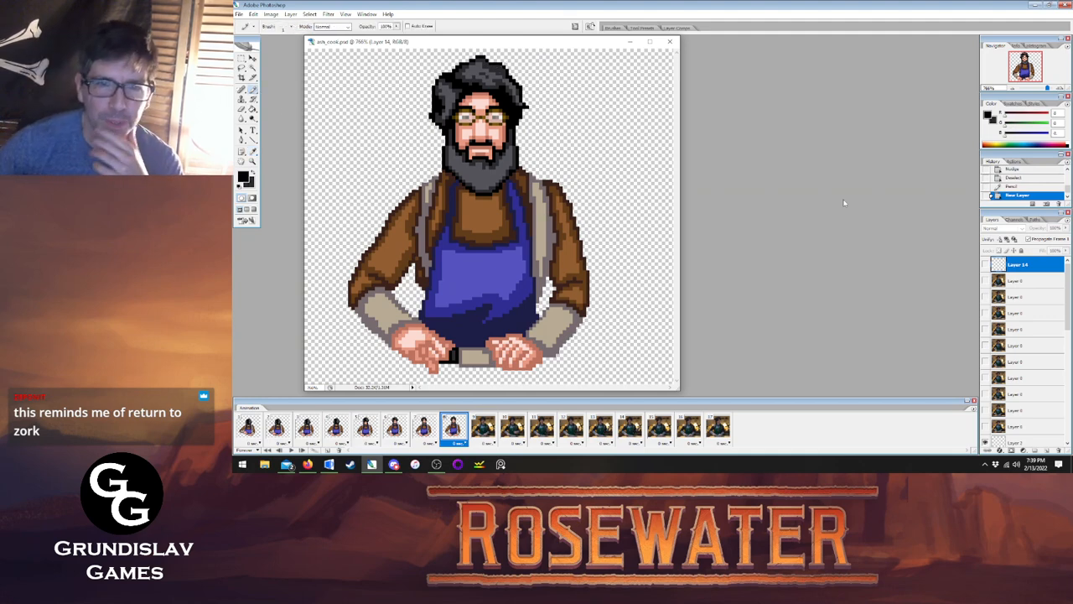
{"action": "left_click", "coordinate": [718, 428]}
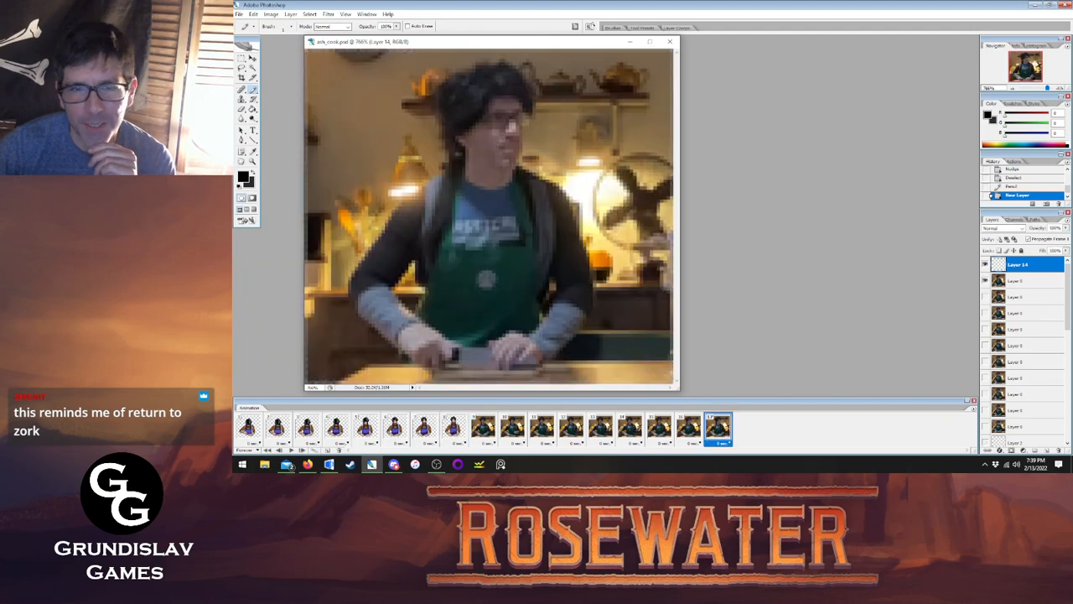
Compare the turn of the cook's head between photo reference frames 14, 15, 16 and 17.
{"action": "left_click", "coordinate": [687, 426]}
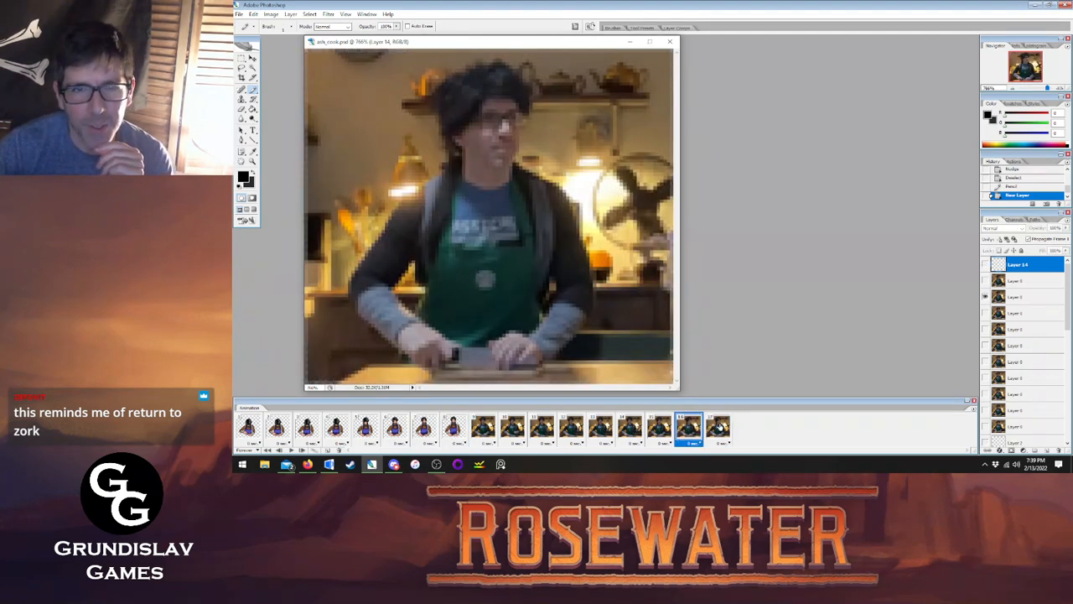
{"action": "left_click", "coordinate": [659, 428]}
{"action": "left_click", "coordinate": [690, 427]}
{"action": "left_click", "coordinate": [718, 427]}
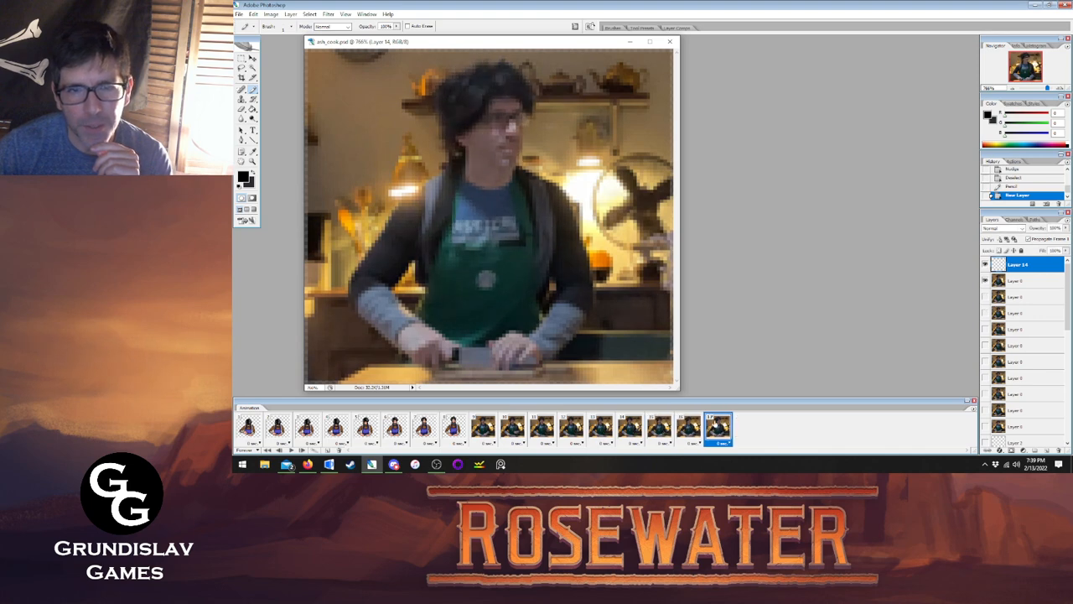
{"action": "left_click", "coordinate": [688, 428]}
{"action": "left_click", "coordinate": [659, 428]}
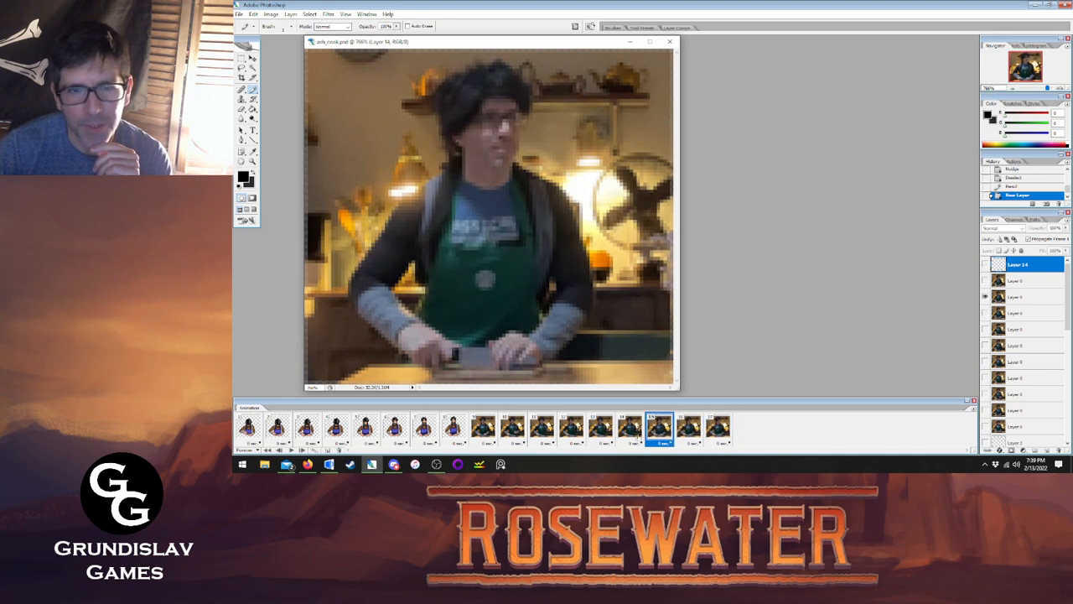
{"action": "left_click", "coordinate": [629, 427]}
{"action": "left_click", "coordinate": [659, 427]}
{"action": "left_click", "coordinate": [689, 428]}
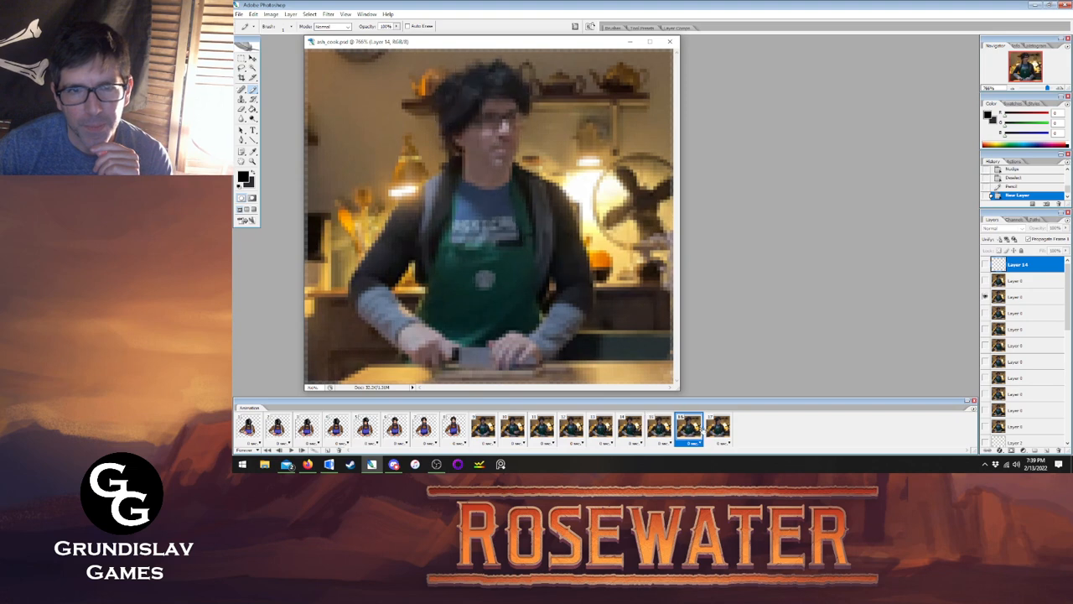
{"action": "left_click", "coordinate": [659, 428]}
{"action": "left_click", "coordinate": [689, 427]}
{"action": "left_click", "coordinate": [659, 428]}
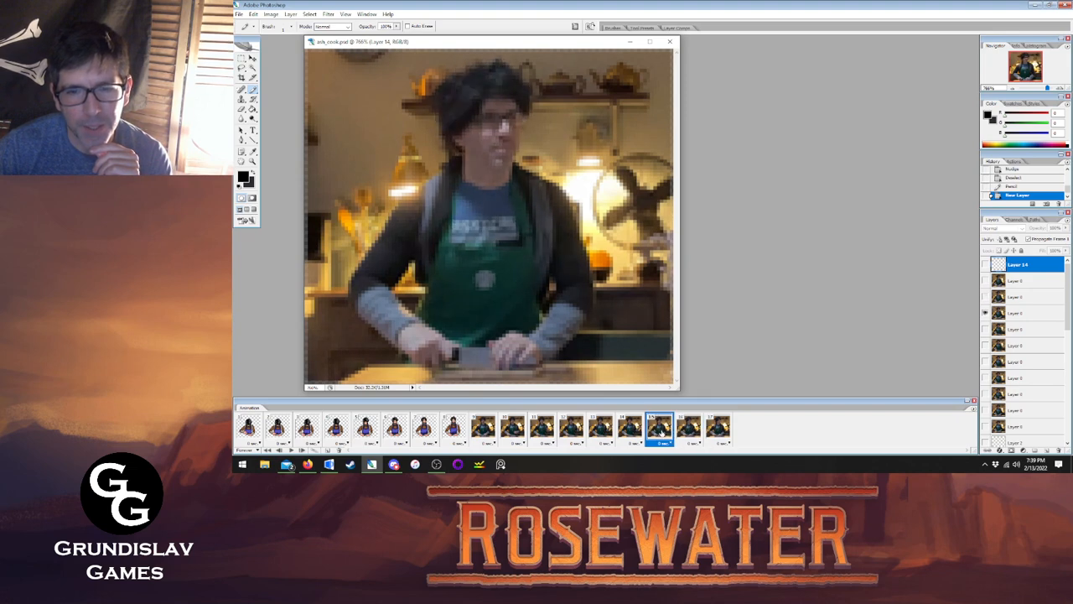
Compare the head turn across photo reference frames 15 to 17, delete frame 17 from the animation and save the file.
{"action": "left_click", "coordinate": [454, 428]}
{"action": "left_click", "coordinate": [659, 427]}
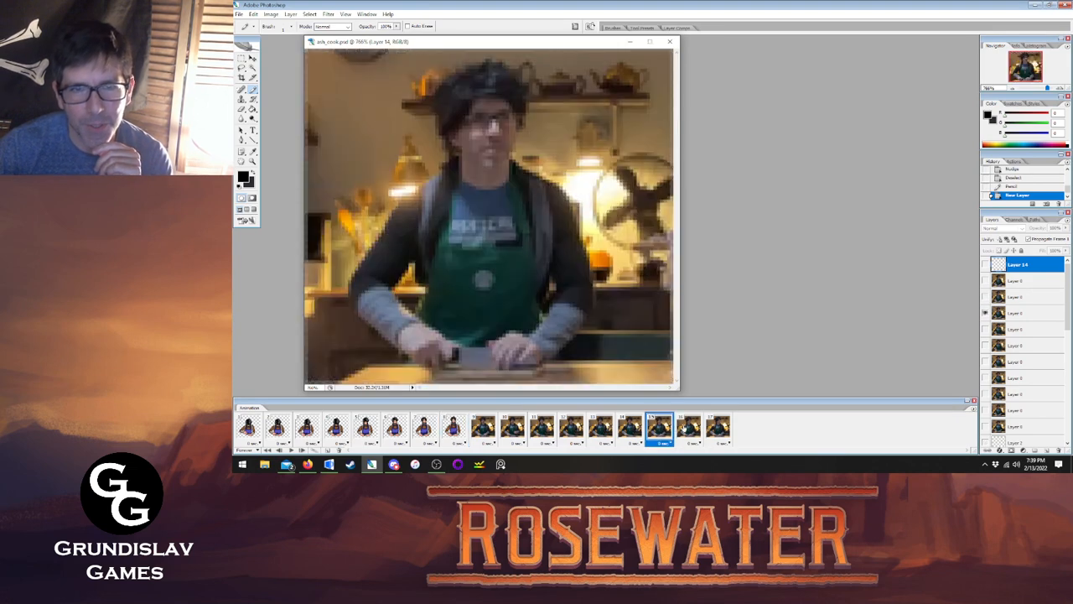
{"action": "left_click", "coordinate": [689, 428]}
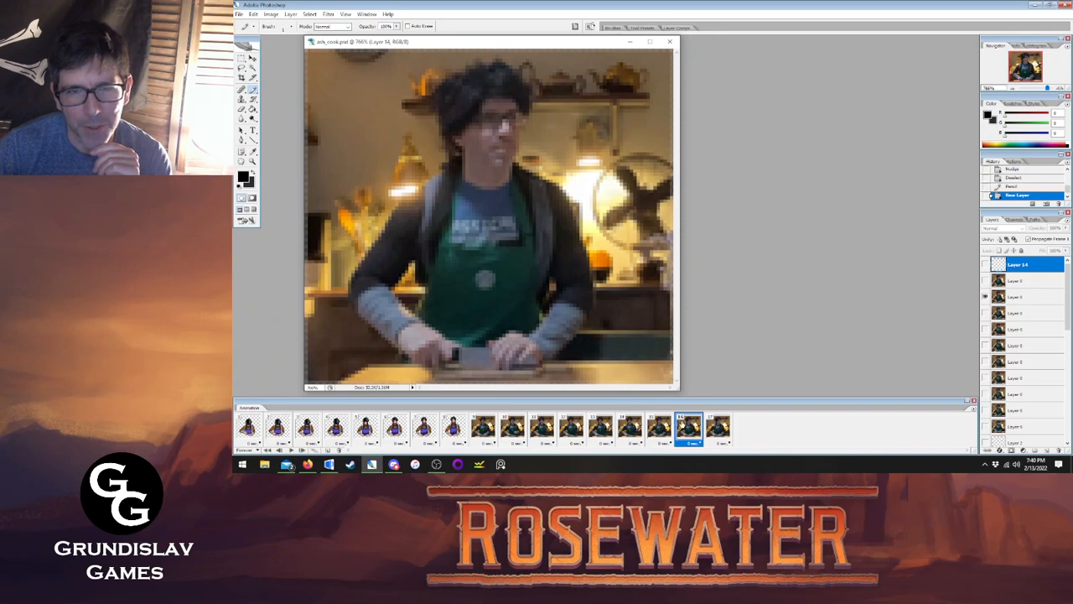
{"action": "left_click", "coordinate": [718, 428]}
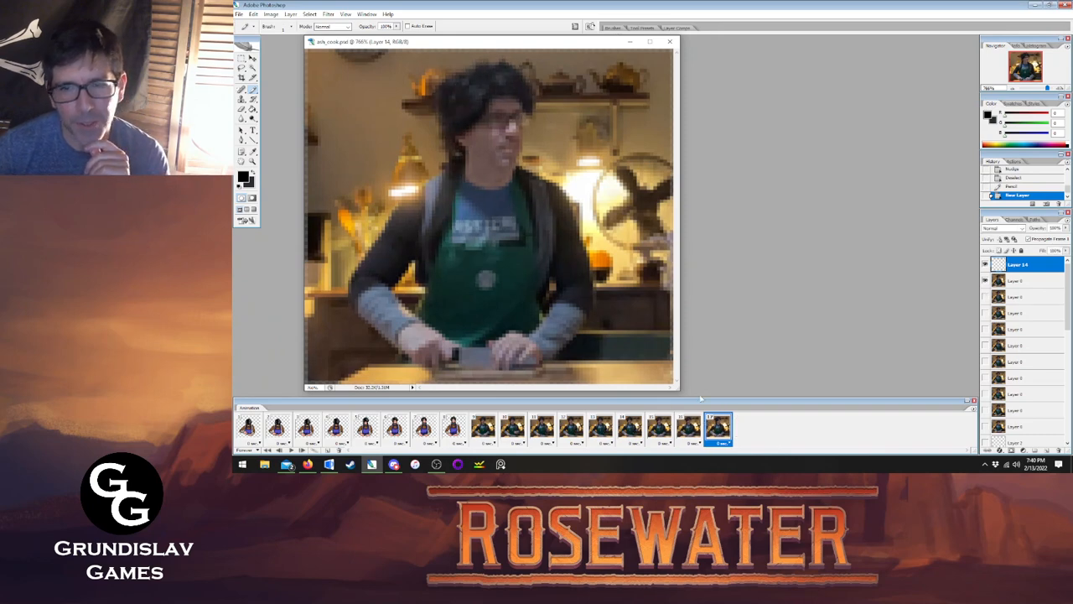
{"action": "left_click", "coordinate": [965, 409]}
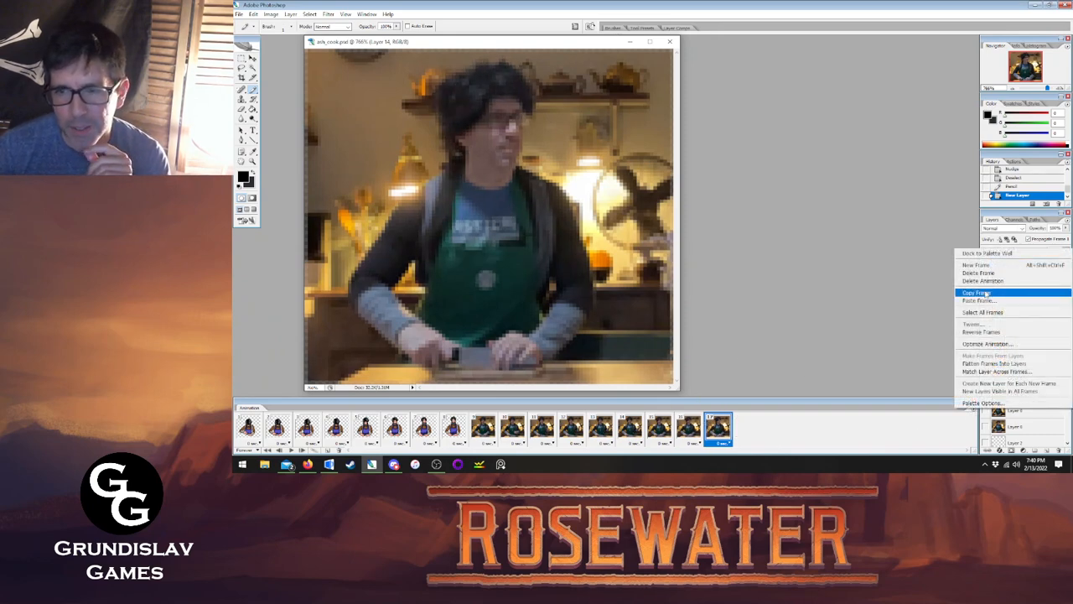
{"action": "left_click", "coordinate": [979, 272]}
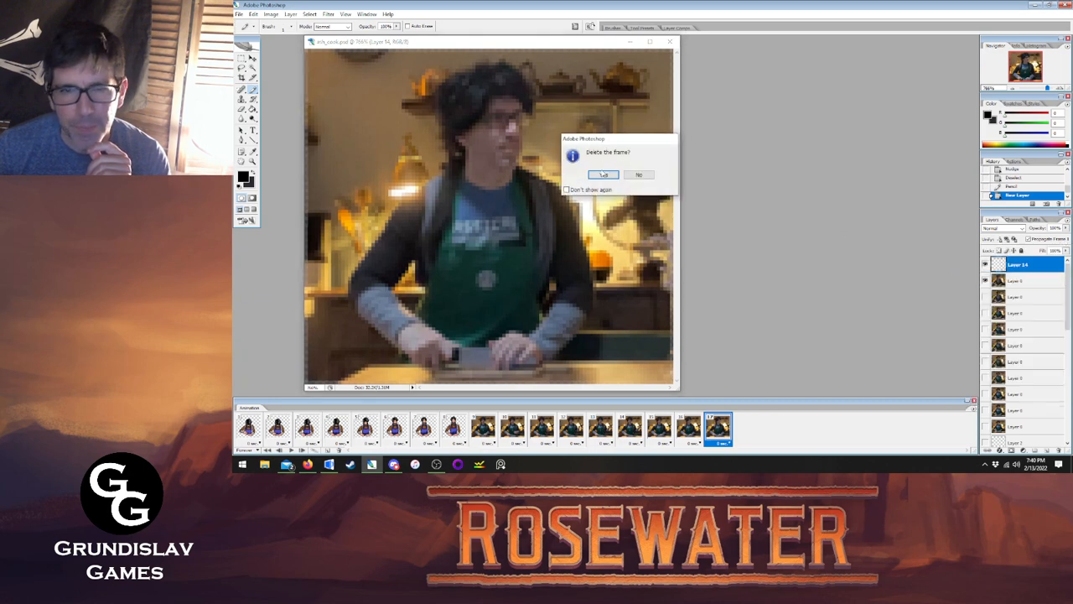
{"action": "left_click", "coordinate": [603, 175]}
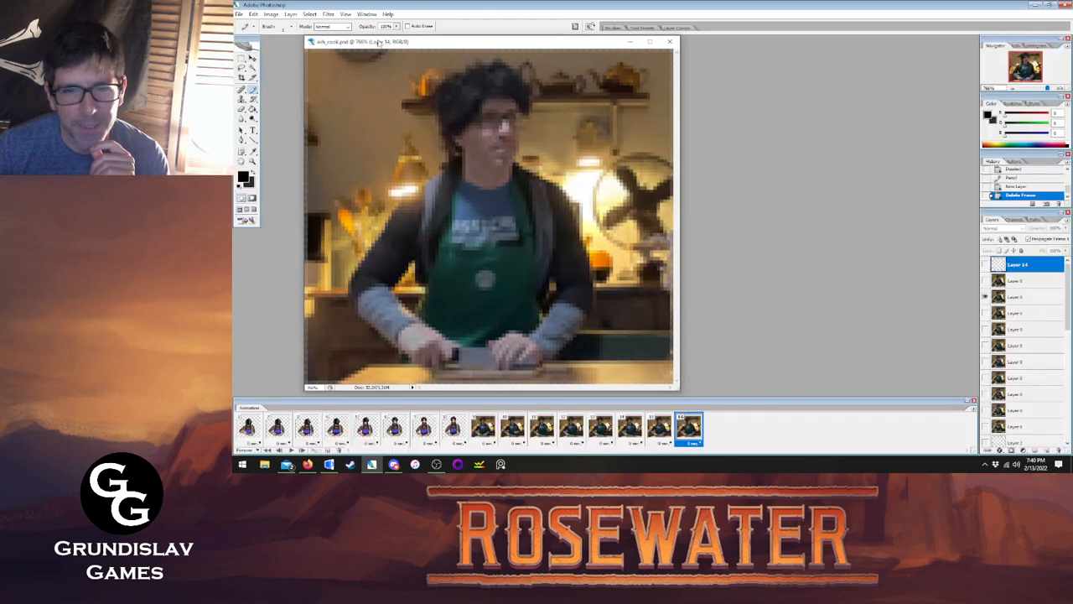
{"action": "left_click", "coordinate": [240, 15]}
{"action": "left_click", "coordinate": [257, 102]}
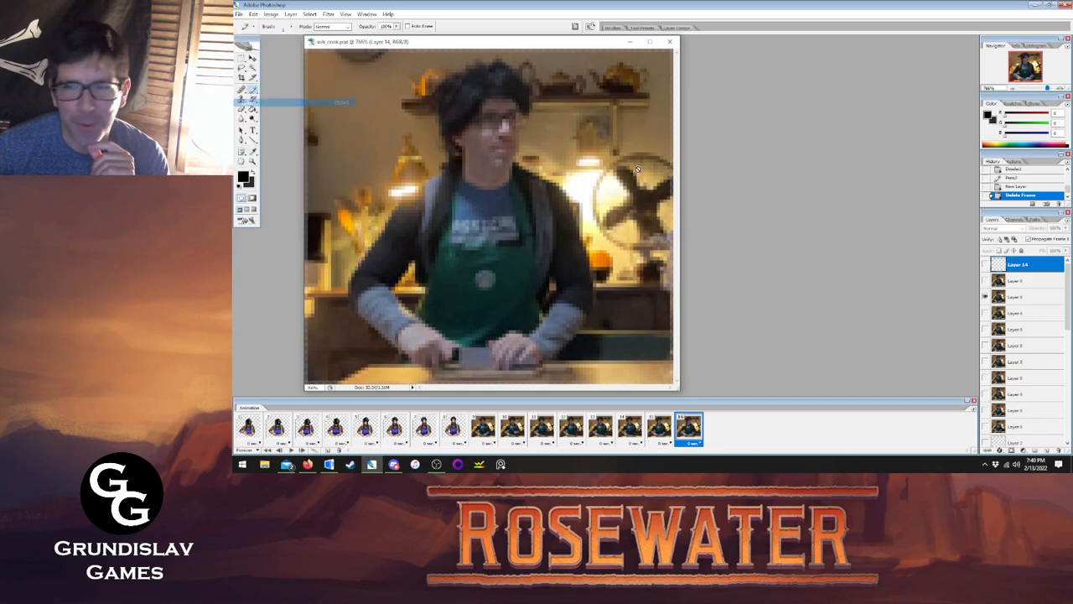
Move the empty Layer 14 below the topmost photo layer, directly above the photo shown in frame 16.
{"action": "left_click", "coordinate": [1033, 296]}
{"action": "left_click", "coordinate": [1024, 262]}
{"action": "left_click_drag", "start_coordinate": [1025, 264], "coordinate": [1023, 283]}
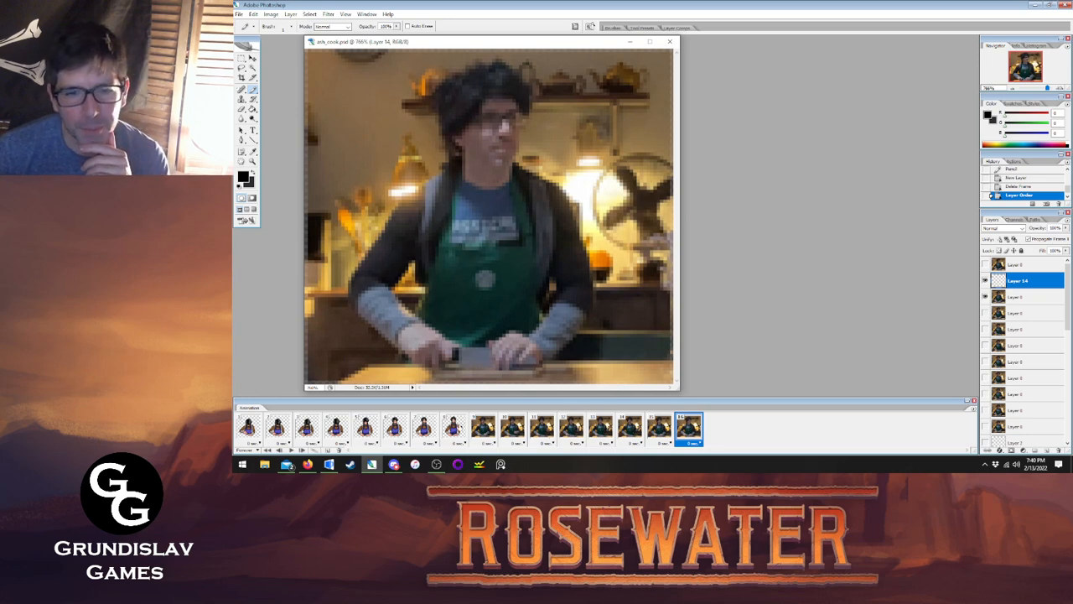
Outline the cook's hair in black pixels over the frame 16 photo, using frame 8 as the guide.
{"action": "left_click", "coordinate": [458, 426]}
{"action": "left_click", "coordinate": [687, 428]}
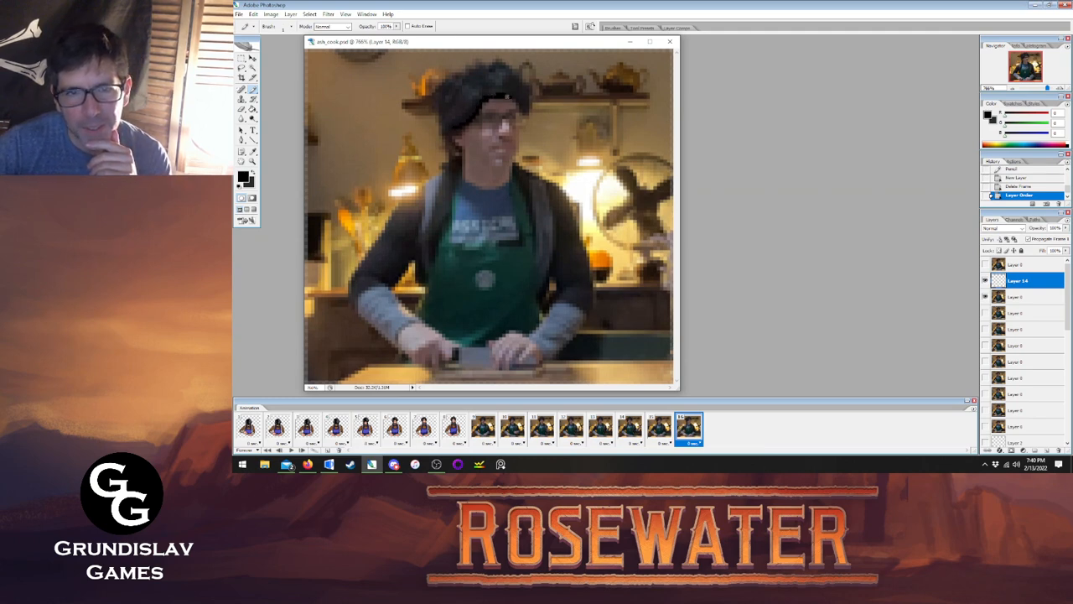
{"action": "left_click_drag", "start_coordinate": [533, 96], "coordinate": [500, 60]}
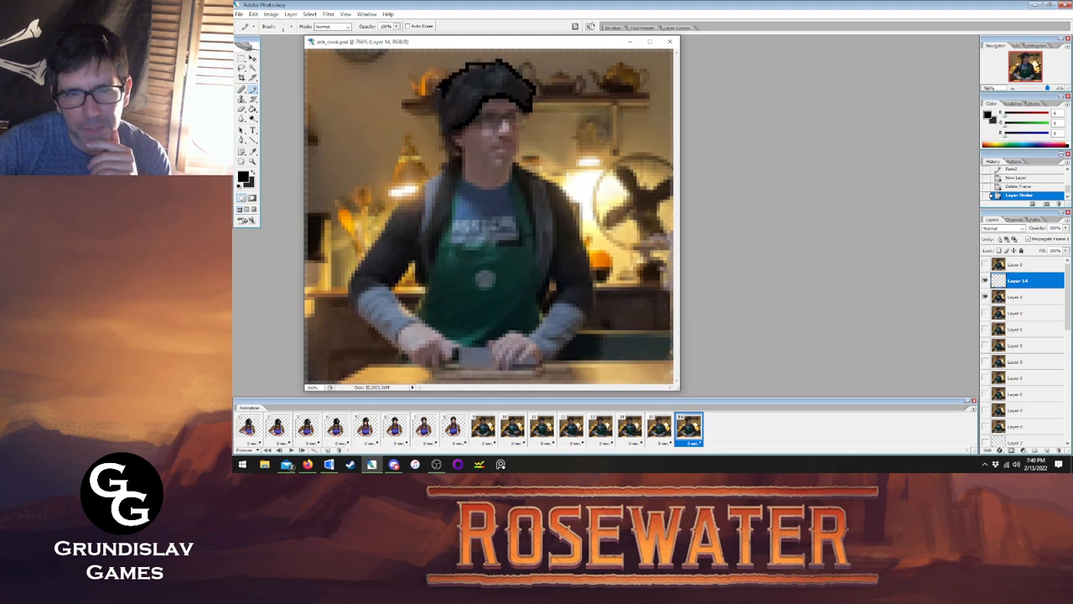
{"action": "left_click_drag", "start_coordinate": [441, 112], "coordinate": [437, 123]}
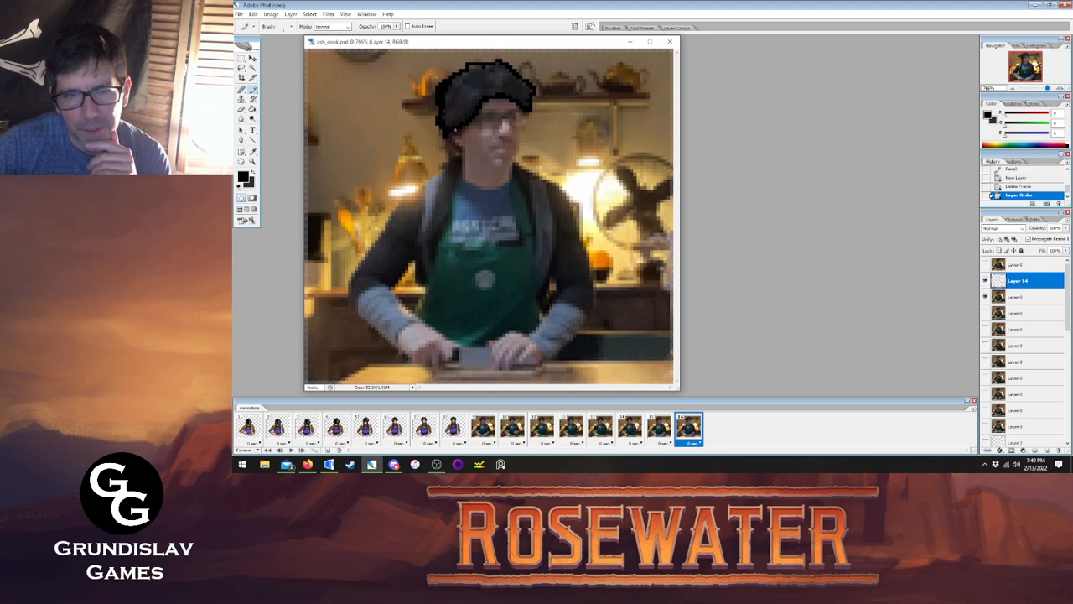
{"action": "left_click", "coordinate": [453, 134]}
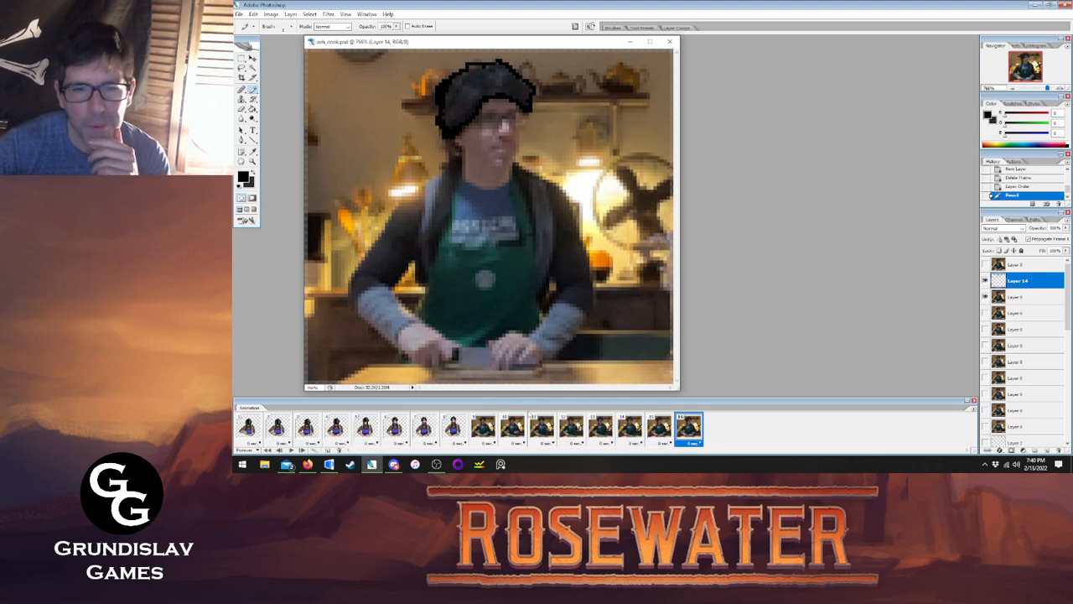
Compare the hair outline with frame 8, then erase and redraw pixels along the crown in frame 16.
{"action": "left_click", "coordinate": [453, 427]}
{"action": "left_click", "coordinate": [689, 426]}
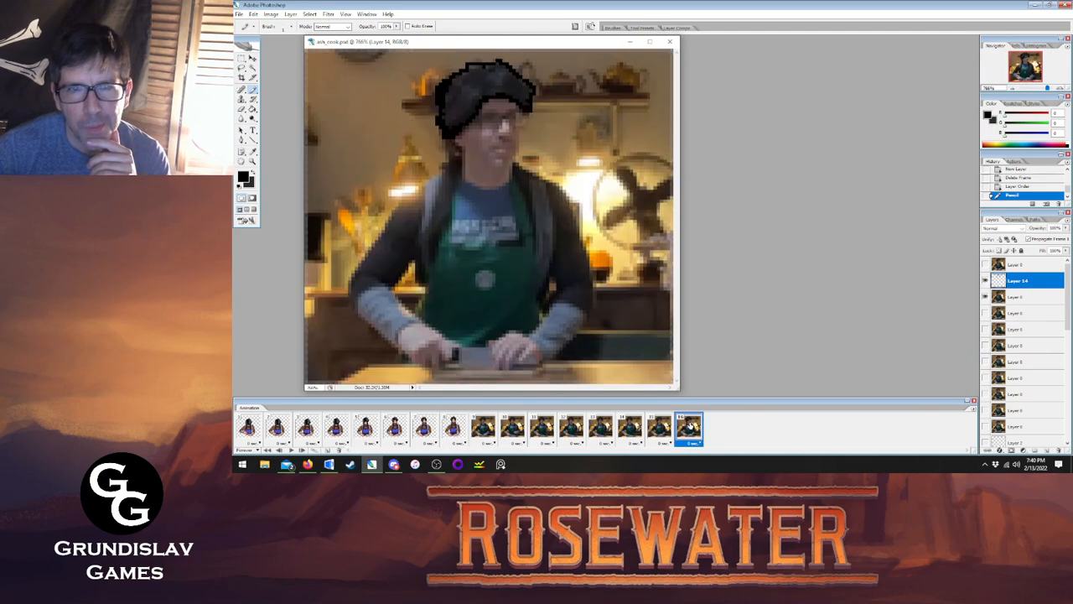
{"action": "left_click", "coordinate": [451, 428]}
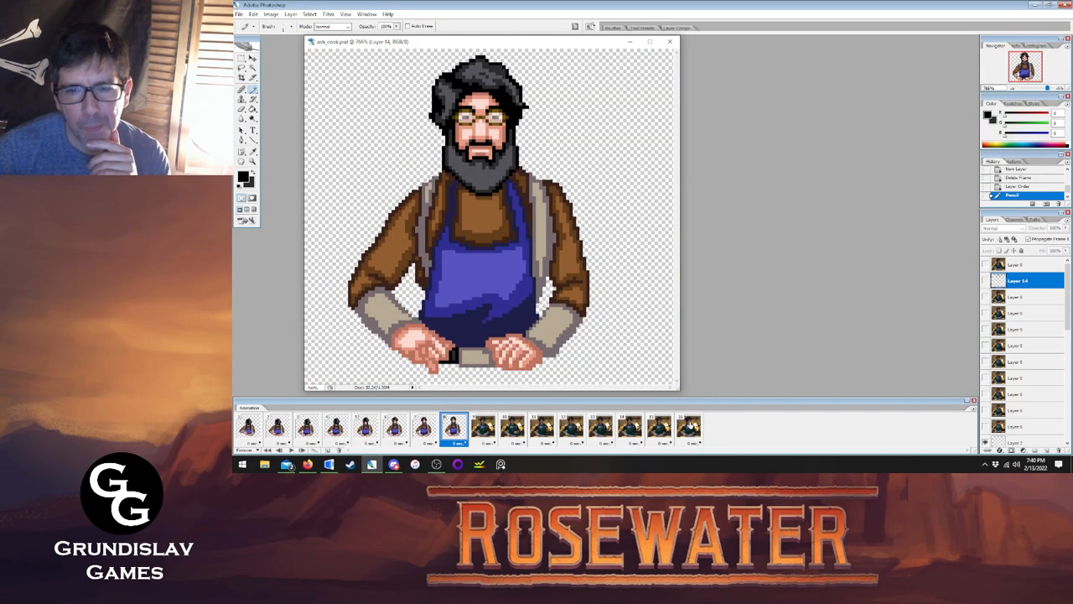
{"action": "left_click", "coordinate": [689, 426]}
{"action": "key", "text": "e"}
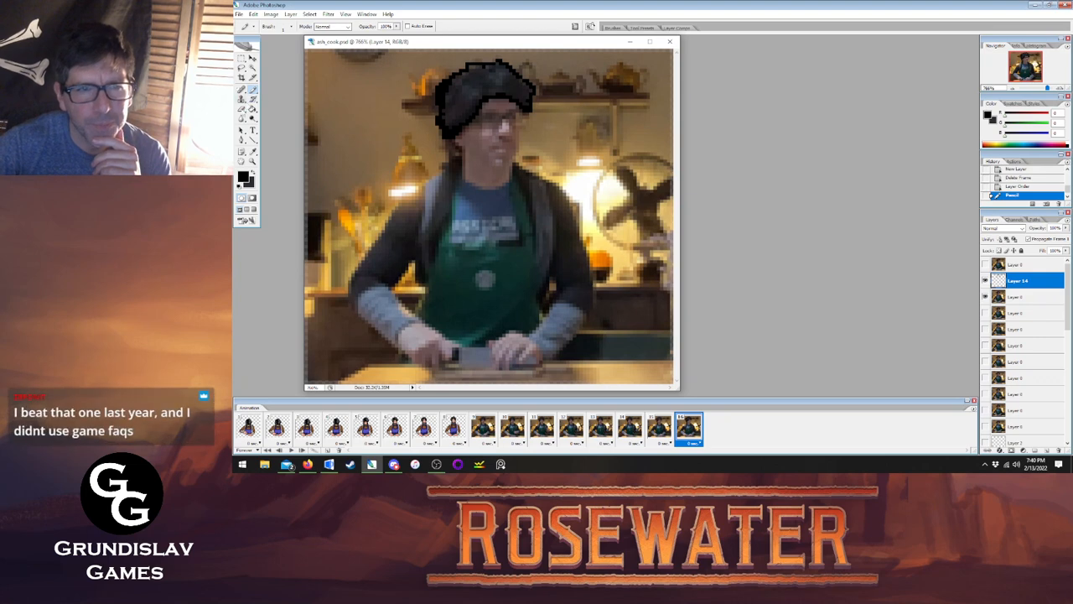
{"action": "left_click", "coordinate": [480, 65]}
{"action": "key", "text": "b"}
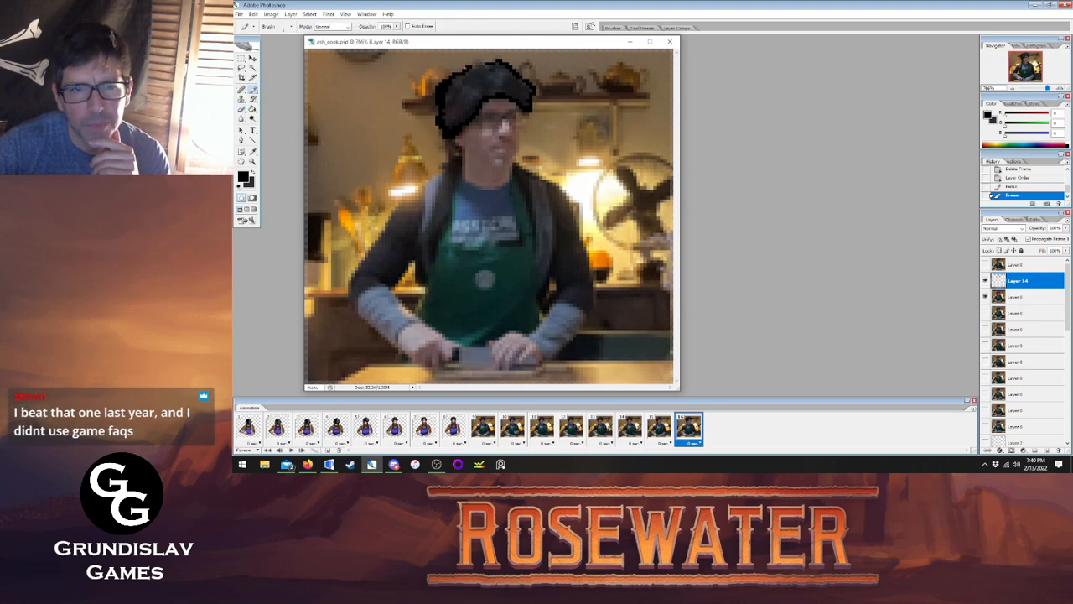
{"action": "left_click", "coordinate": [492, 62]}
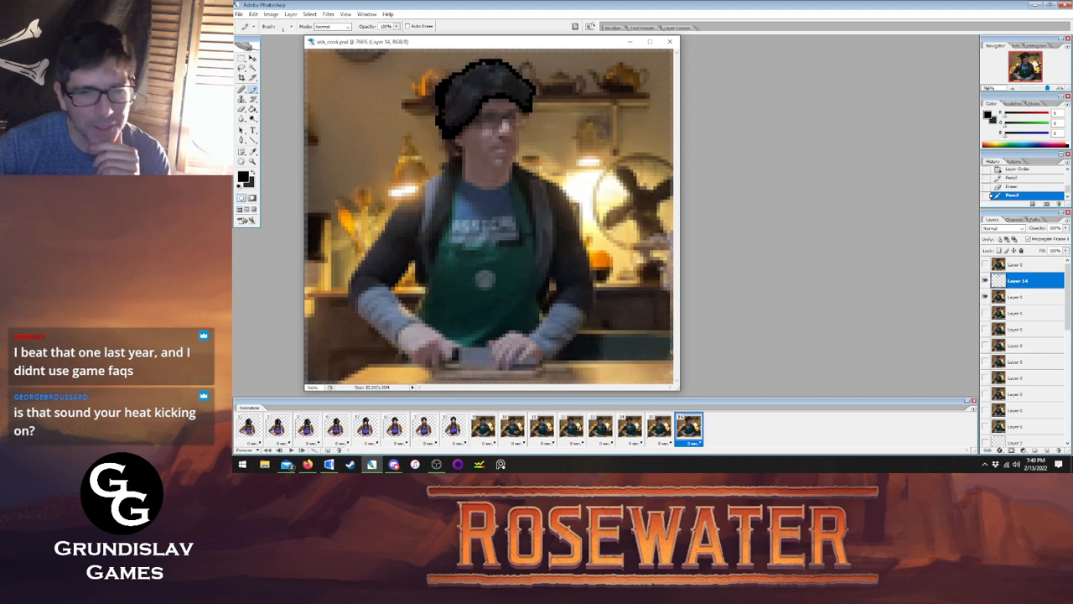
Check the hair's shape against frame 8 and erase surplus outline pixels around the fringe in frame 16.
{"action": "left_click", "coordinate": [457, 425]}
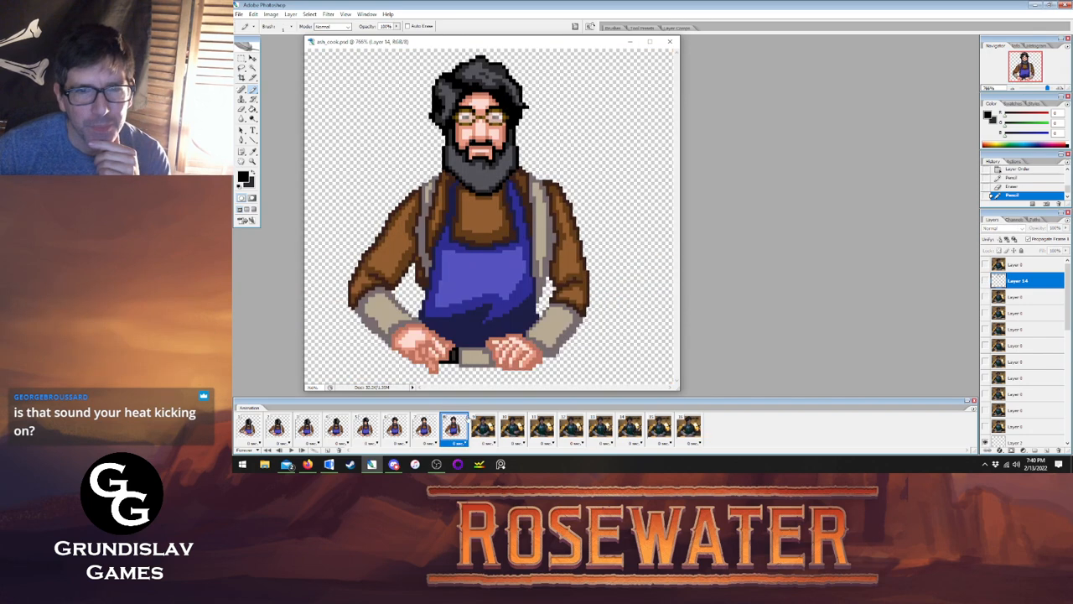
{"action": "left_click", "coordinate": [688, 427]}
{"action": "left_click", "coordinate": [453, 426]}
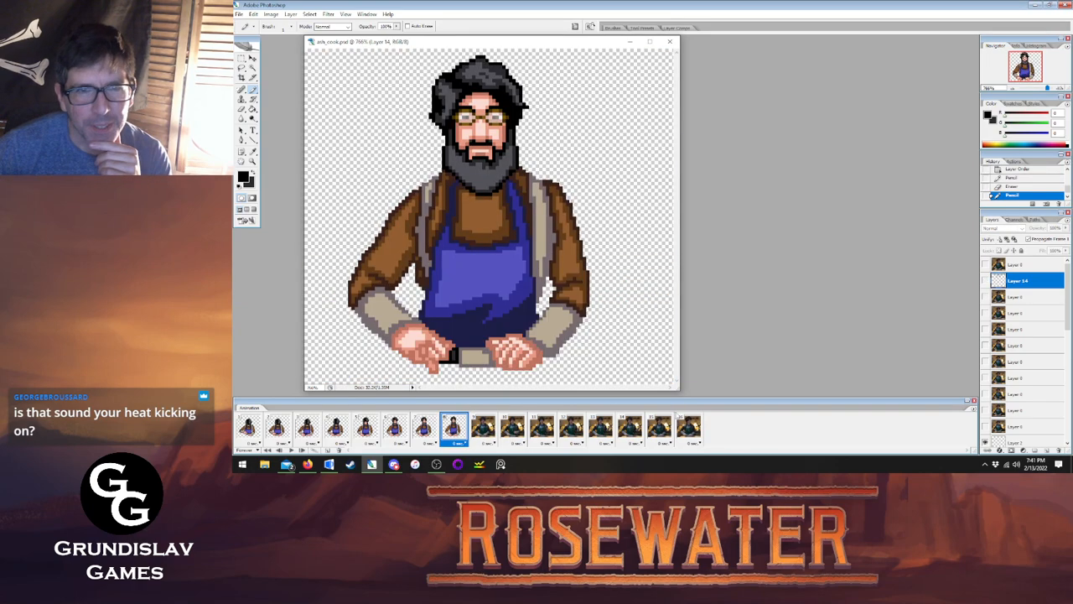
{"action": "left_click", "coordinate": [688, 428]}
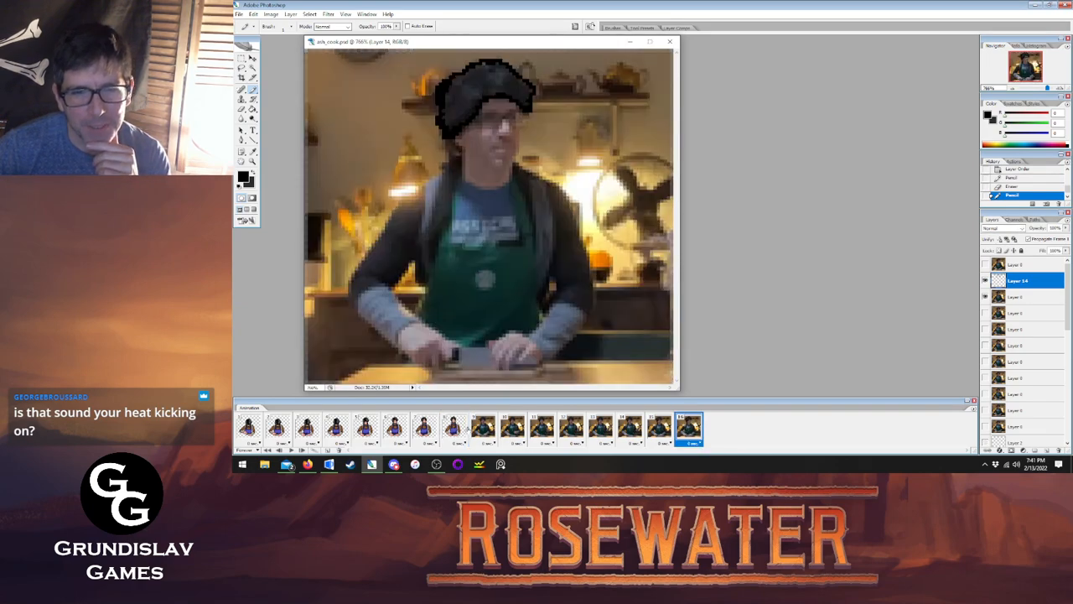
{"action": "left_click", "coordinate": [456, 427]}
{"action": "left_click", "coordinate": [687, 427]}
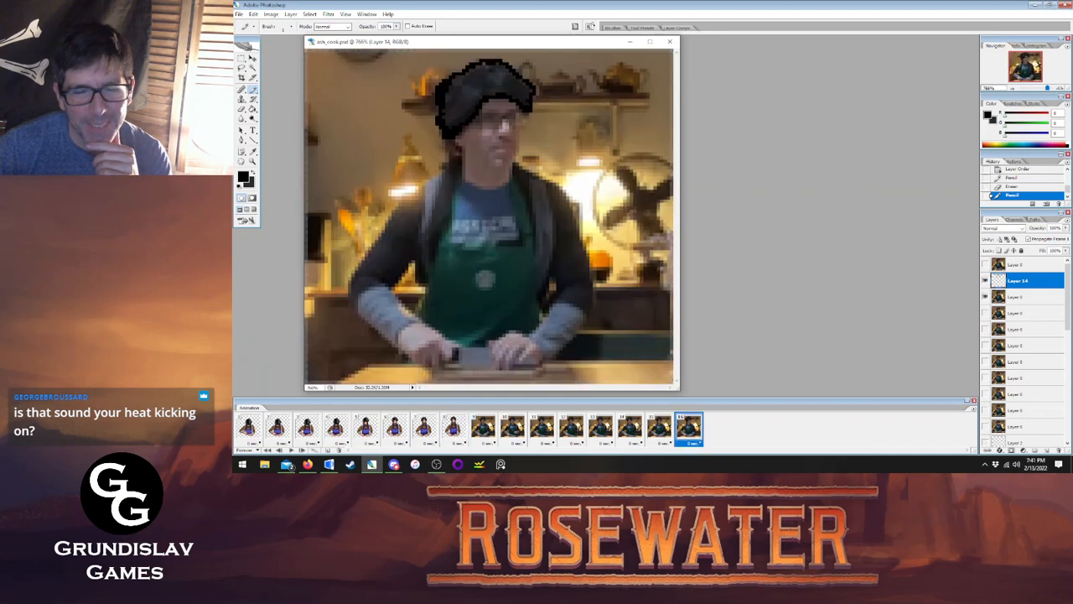
{"action": "key", "text": "e"}
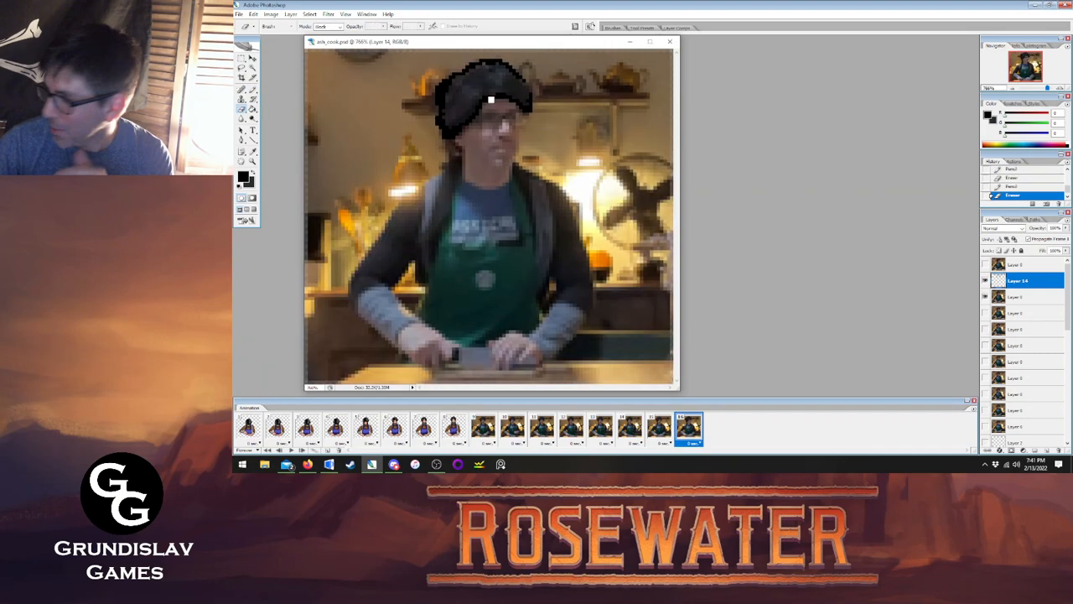
{"action": "left_click", "coordinate": [486, 106]}
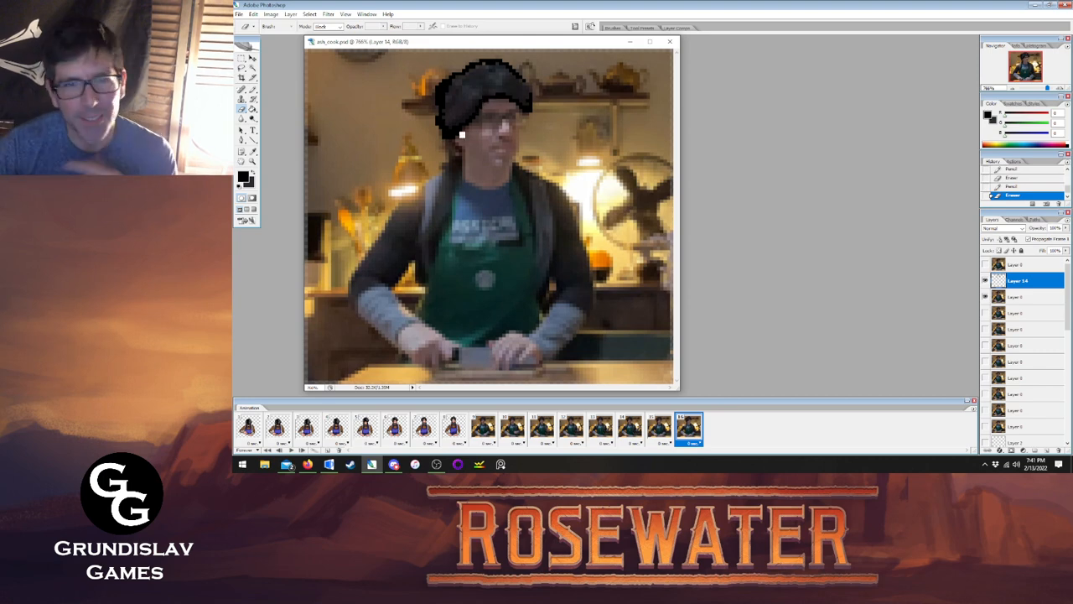
{"action": "key", "text": "b"}
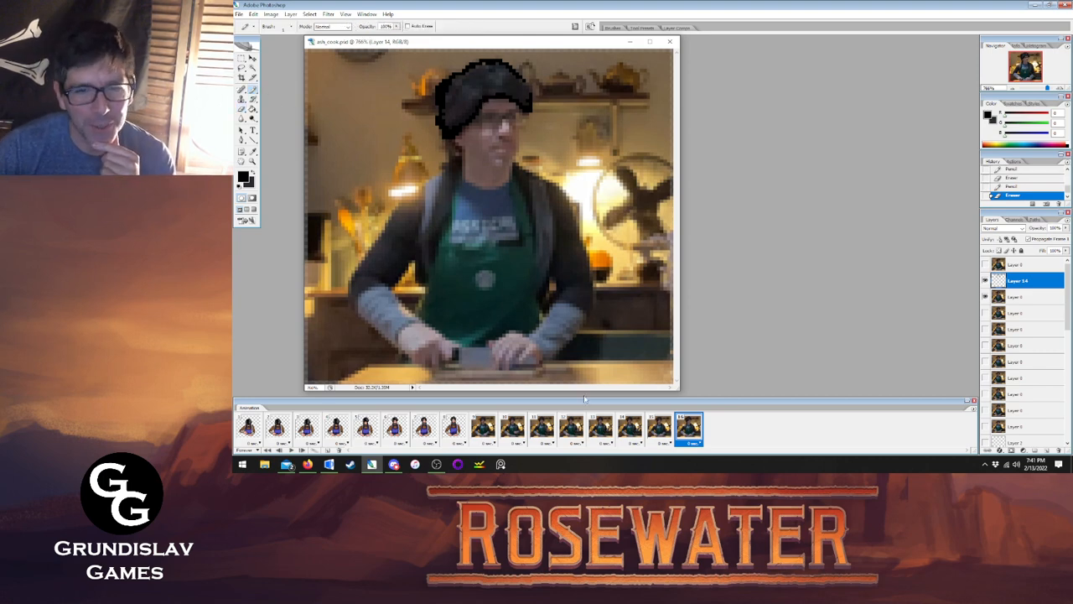
Extend the black hair outline outward at the right side of the fringe in frame 16, following frame 8.
{"action": "left_click", "coordinate": [454, 427]}
{"action": "left_click", "coordinate": [689, 429]}
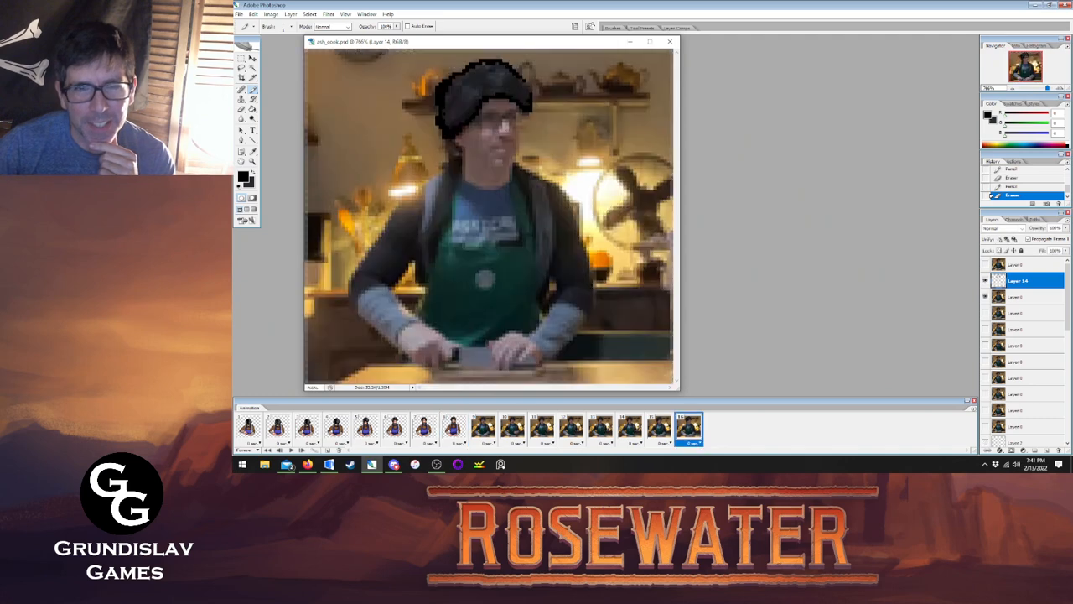
{"action": "left_click", "coordinate": [530, 91]}
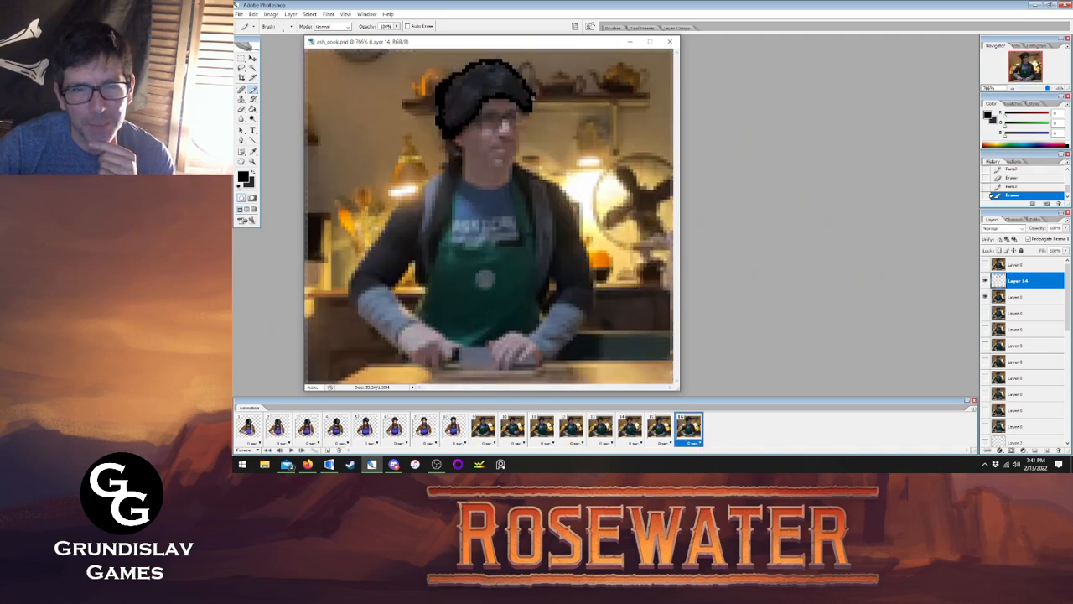
{"action": "left_click", "coordinate": [533, 103]}
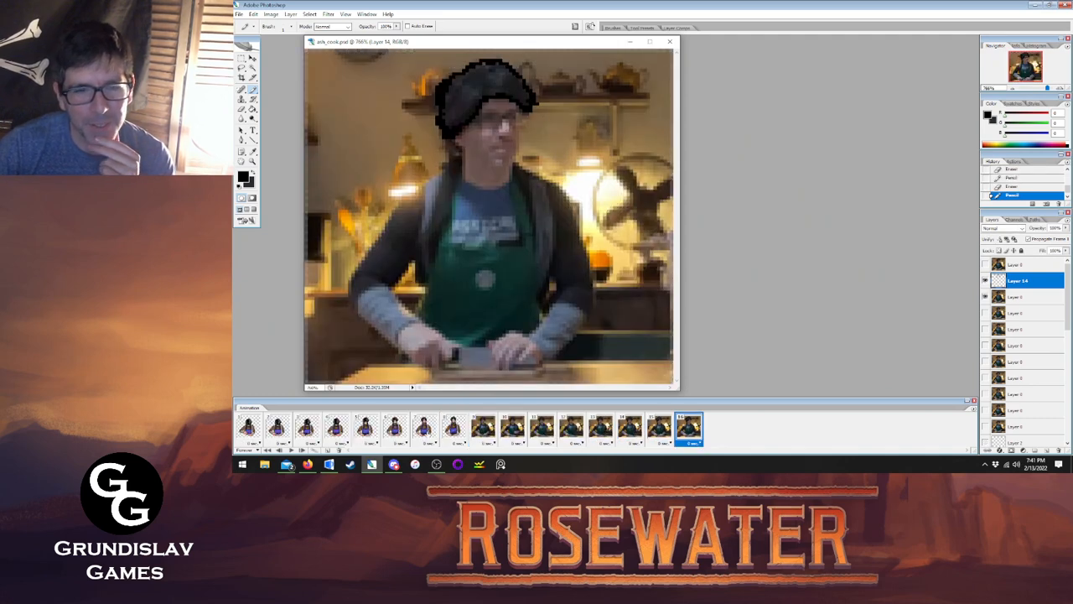
Compare frame 16 with frame 8 again and erase outline pixels at the upper left of the hair.
{"action": "left_click", "coordinate": [454, 429]}
{"action": "left_click", "coordinate": [684, 426]}
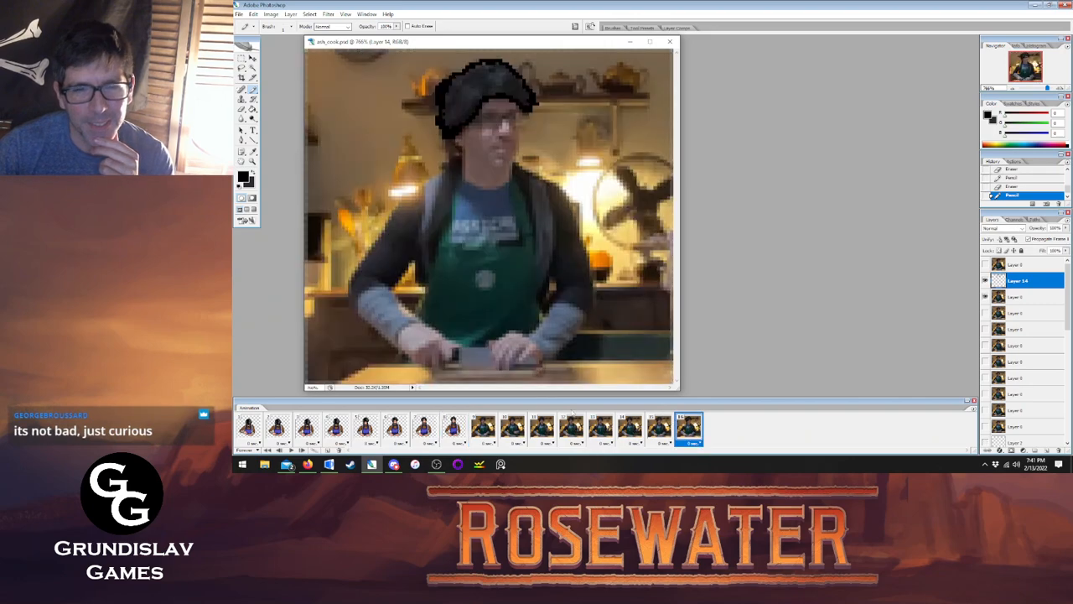
{"action": "left_click", "coordinate": [455, 429]}
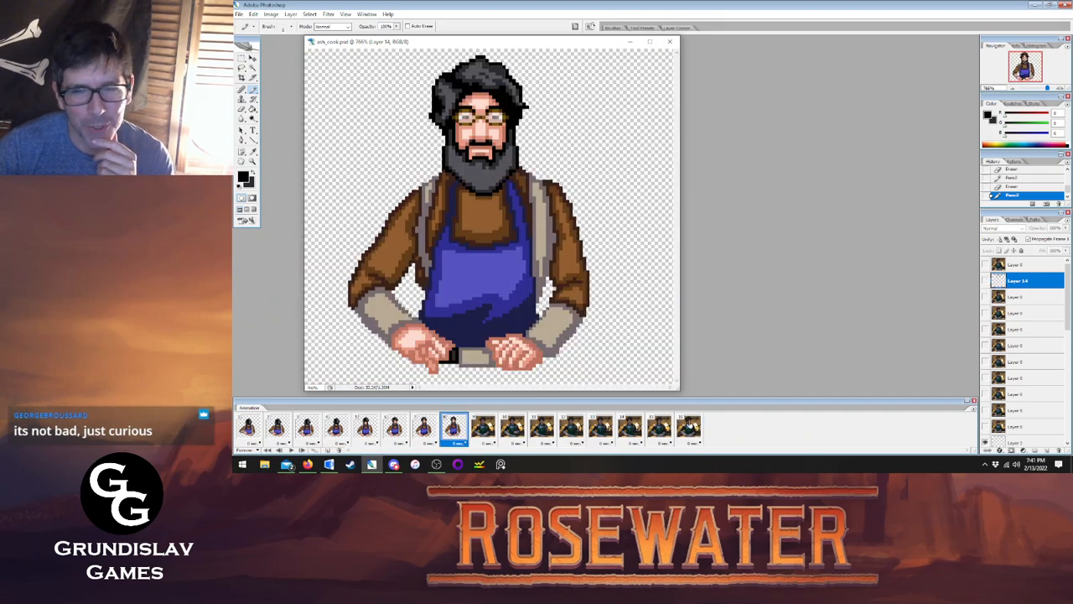
{"action": "left_click", "coordinate": [688, 427]}
{"action": "key", "text": "e"}
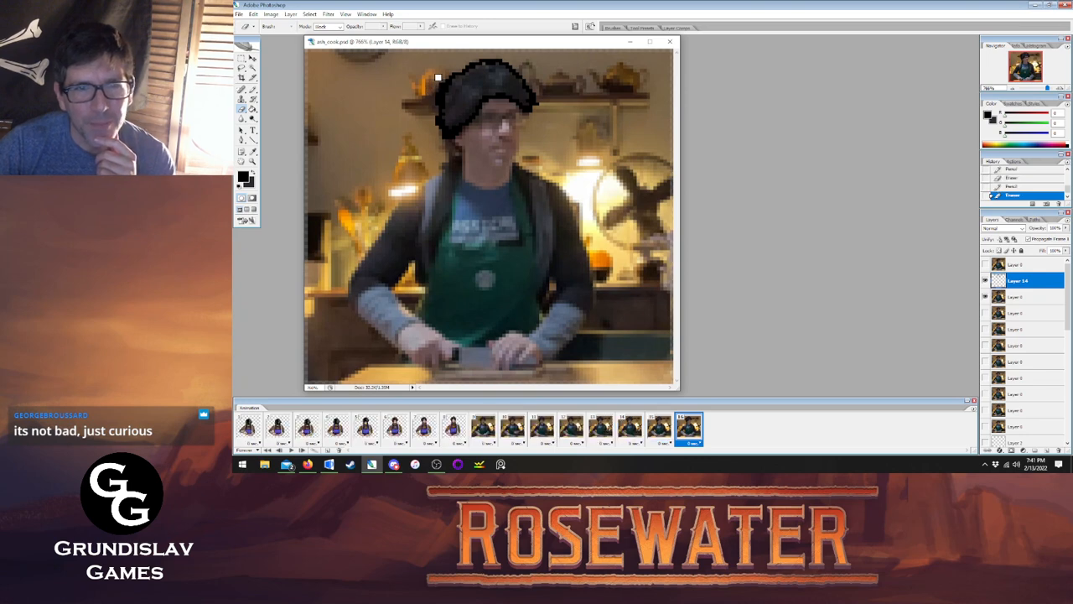
{"action": "left_click", "coordinate": [434, 79]}
Draw a black inner strand line from the fringe up through the hair in frame 16, checking it against frame 8.
{"action": "left_click", "coordinate": [252, 90]}
{"action": "left_click", "coordinate": [453, 428]}
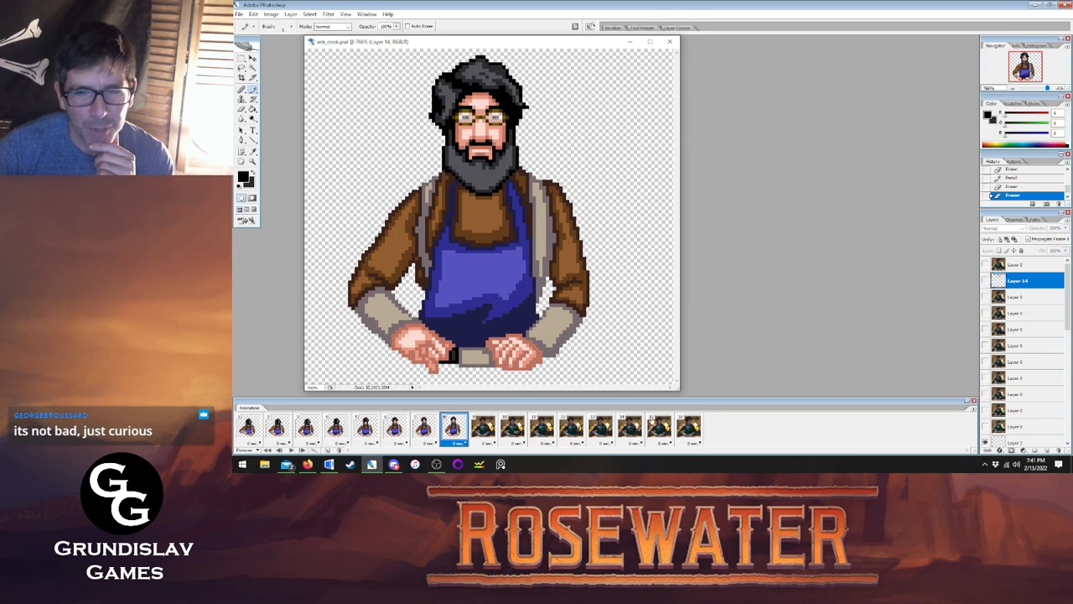
{"action": "left_click", "coordinate": [688, 427]}
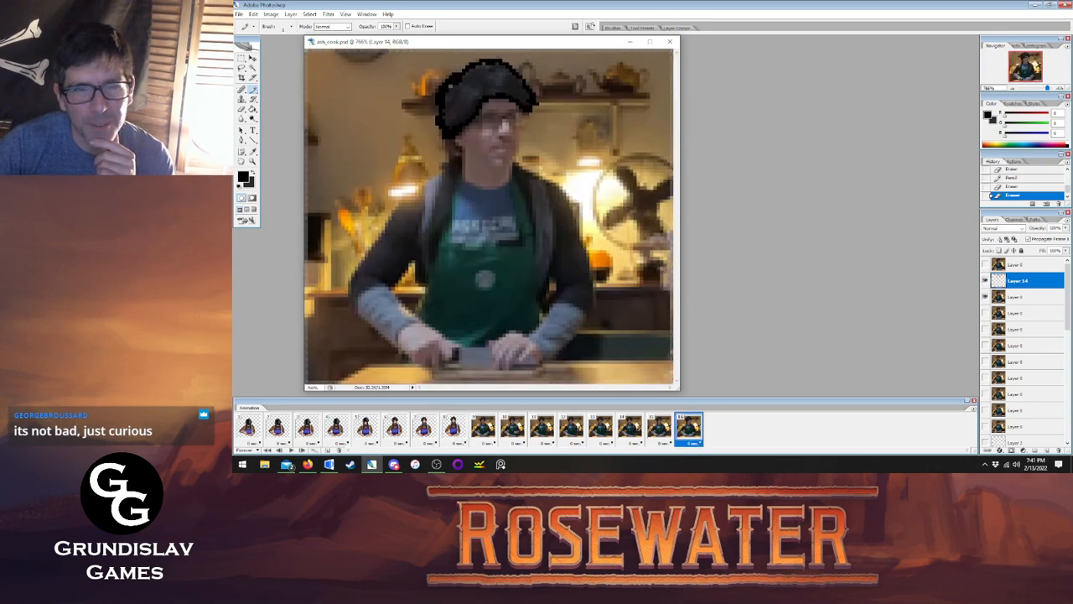
{"action": "left_click", "coordinate": [477, 94]}
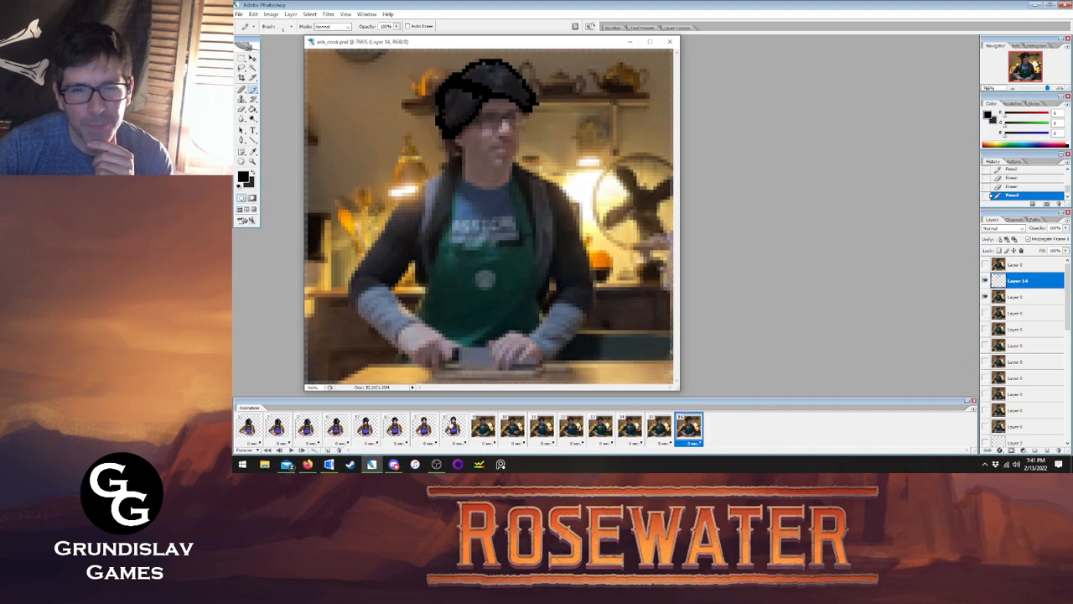
{"action": "left_click", "coordinate": [454, 427]}
{"action": "left_click", "coordinate": [688, 428]}
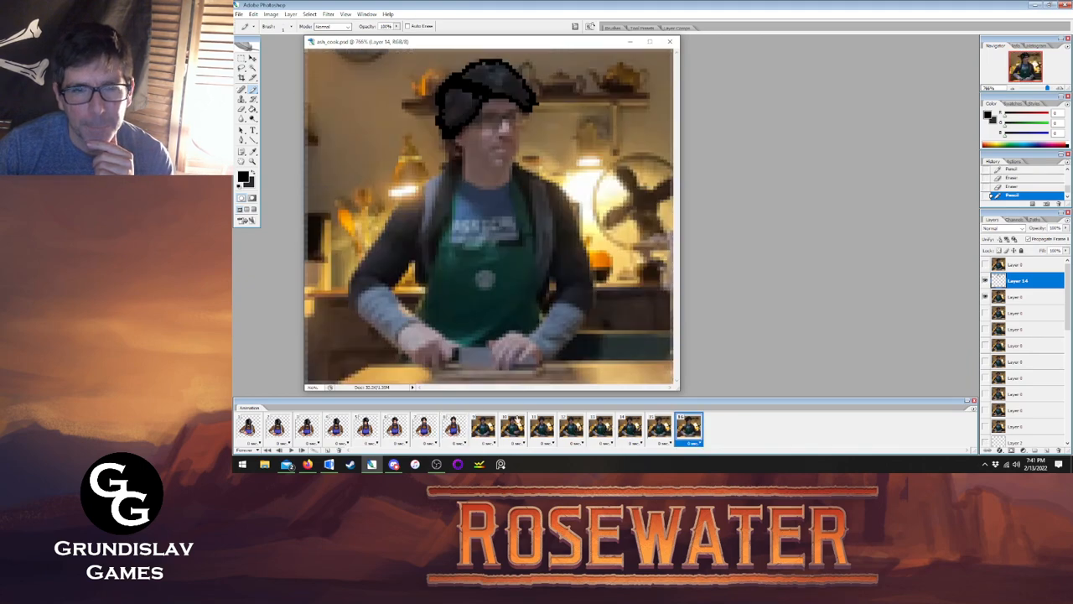
{"action": "left_click", "coordinate": [454, 427]}
{"action": "left_click", "coordinate": [688, 428]}
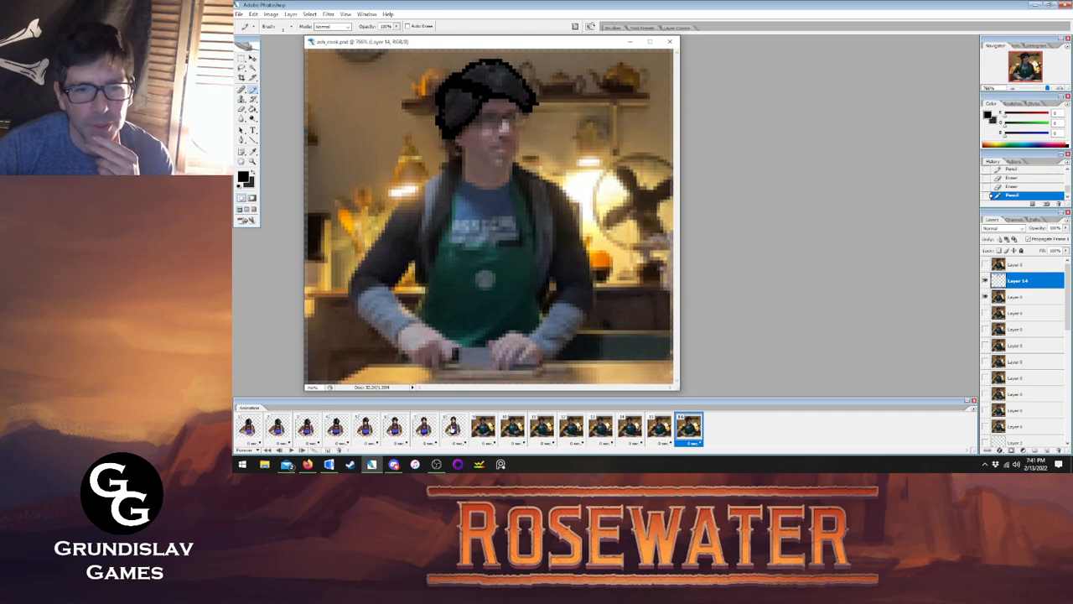
Draw the black lower edge of the beard below the chin in frame 16, following frame 8, and erase its surplus pixels.
{"action": "left_click", "coordinate": [454, 428]}
{"action": "left_click", "coordinate": [689, 428]}
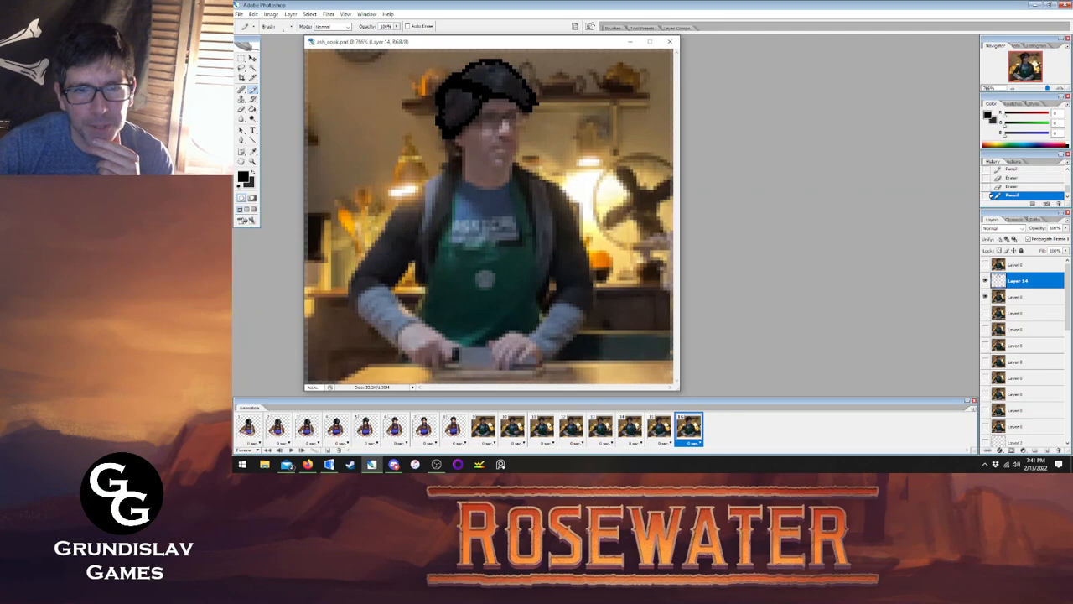
{"action": "left_click", "coordinate": [453, 428]}
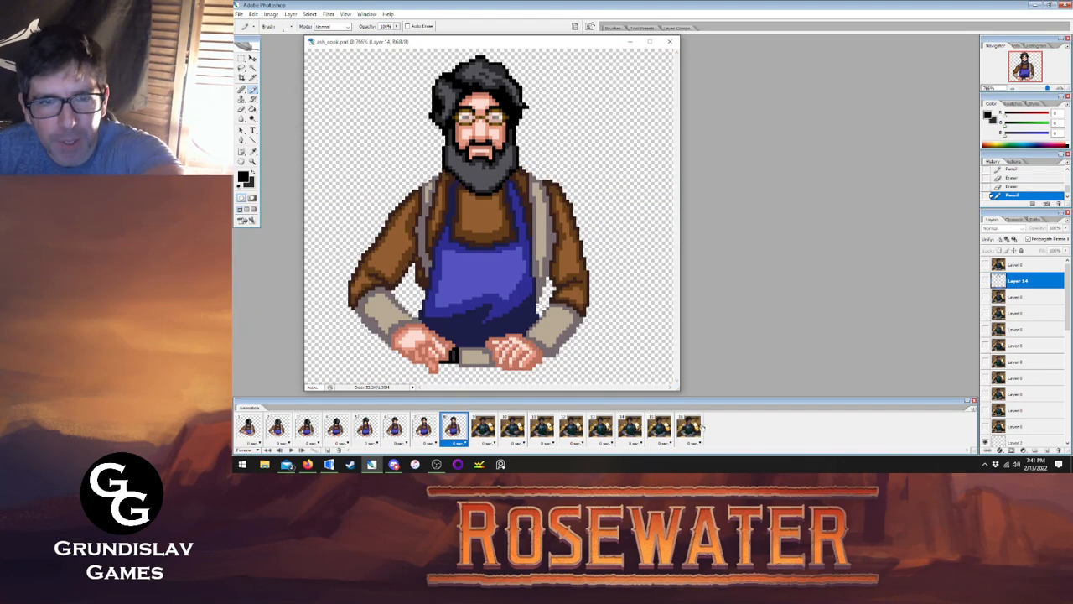
{"action": "left_click", "coordinate": [688, 428]}
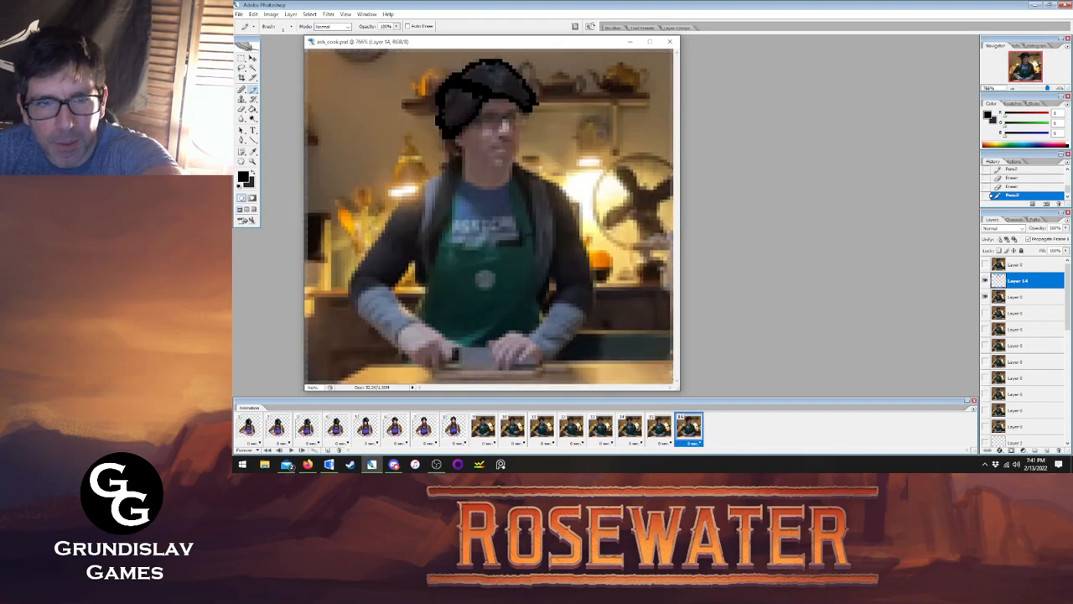
{"action": "left_click_drag", "start_coordinate": [487, 198], "coordinate": [501, 197]}
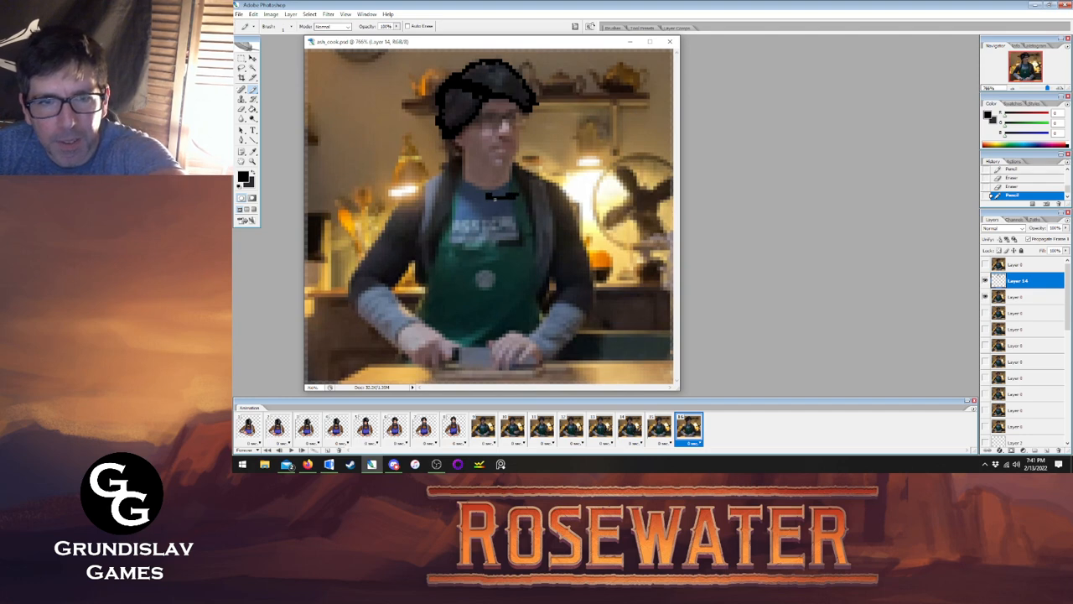
{"action": "left_click_drag", "start_coordinate": [503, 197], "coordinate": [516, 197]}
{"action": "key", "text": "e"}
{"action": "left_click", "coordinate": [513, 193]}
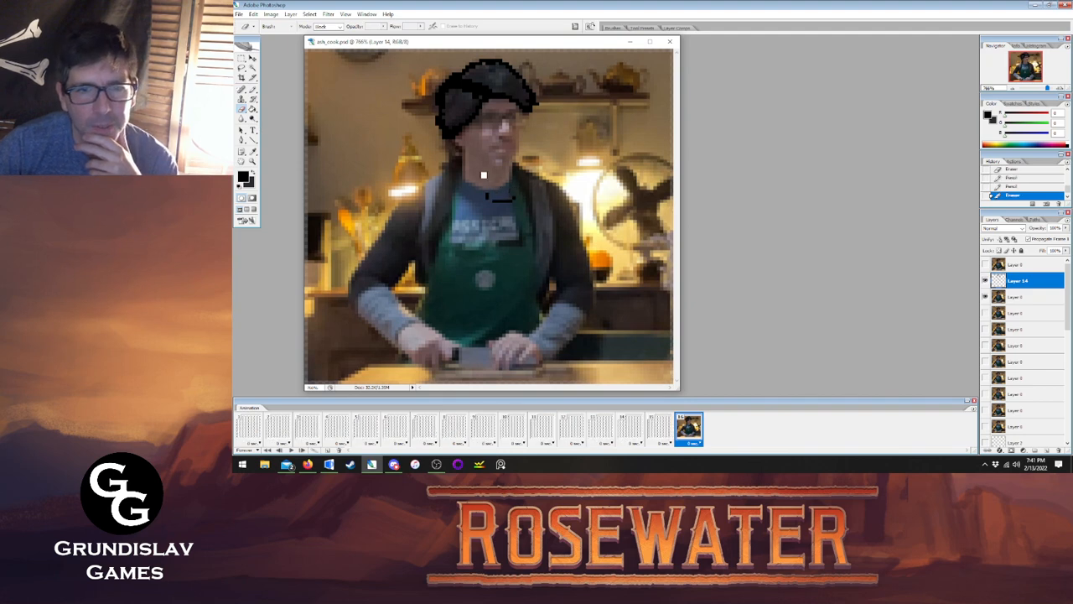
{"action": "key", "text": "b"}
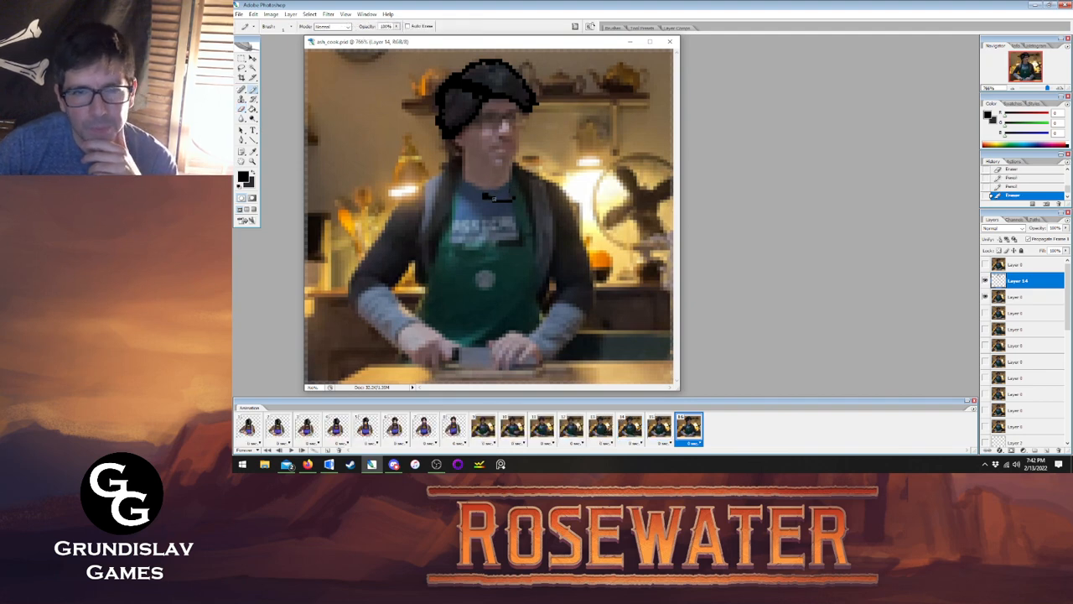
Outline the beard in black along the cheek, jaw and far side of the face in frame 16, using frame 8 as reference.
{"action": "left_click", "coordinate": [454, 427]}
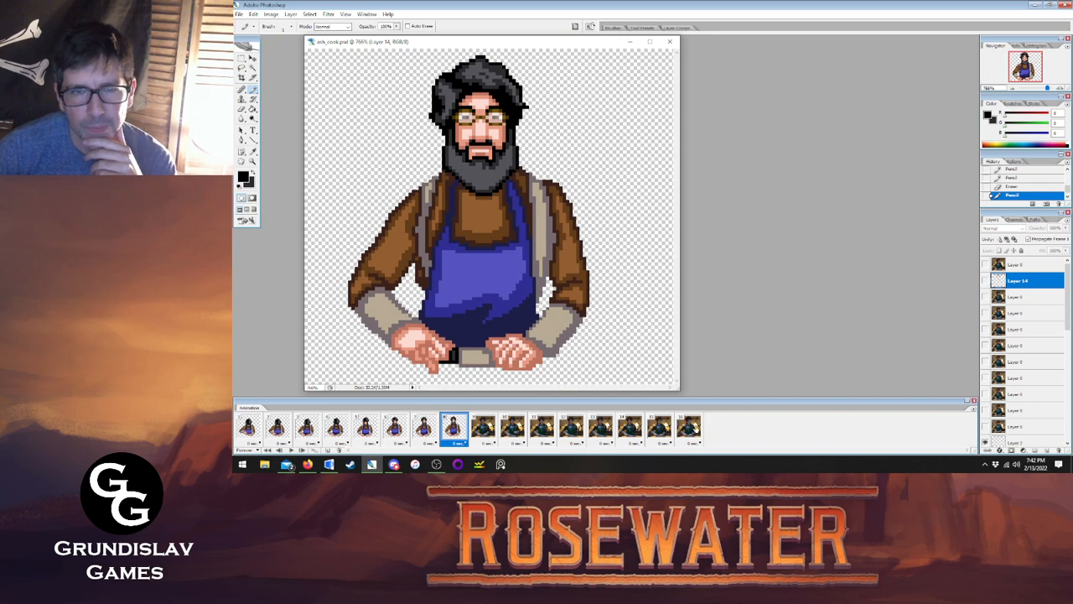
{"action": "left_click", "coordinate": [695, 429]}
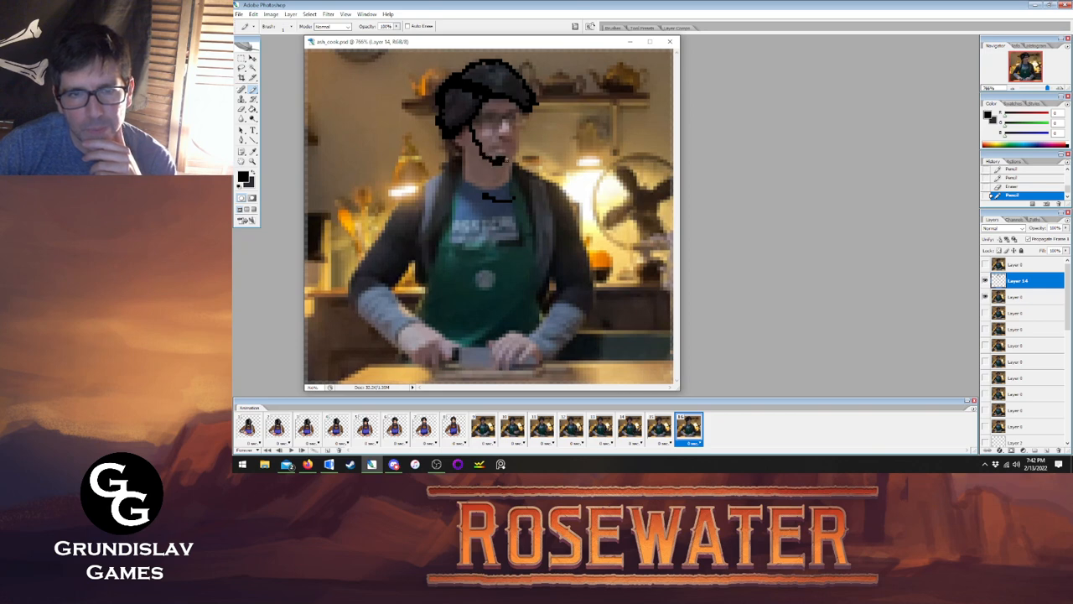
{"action": "mouse_move", "coordinate": [516, 154]}
{"action": "left_mouse_down"}
{"action": "mouse_move", "coordinate": [521, 117]}
{"action": "mouse_move", "coordinate": [528, 149]}
{"action": "left_mouse_up"}
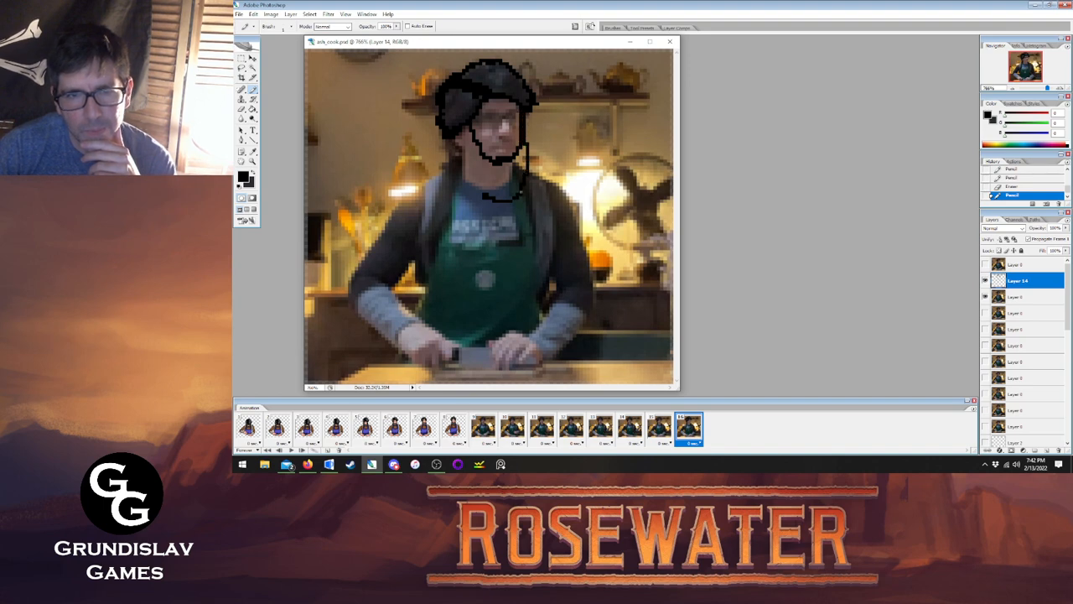
Compare with frame 8, then select the beard's lower edge in frame 16, nudge it up one pixel and deselect.
{"action": "left_click", "coordinate": [454, 427]}
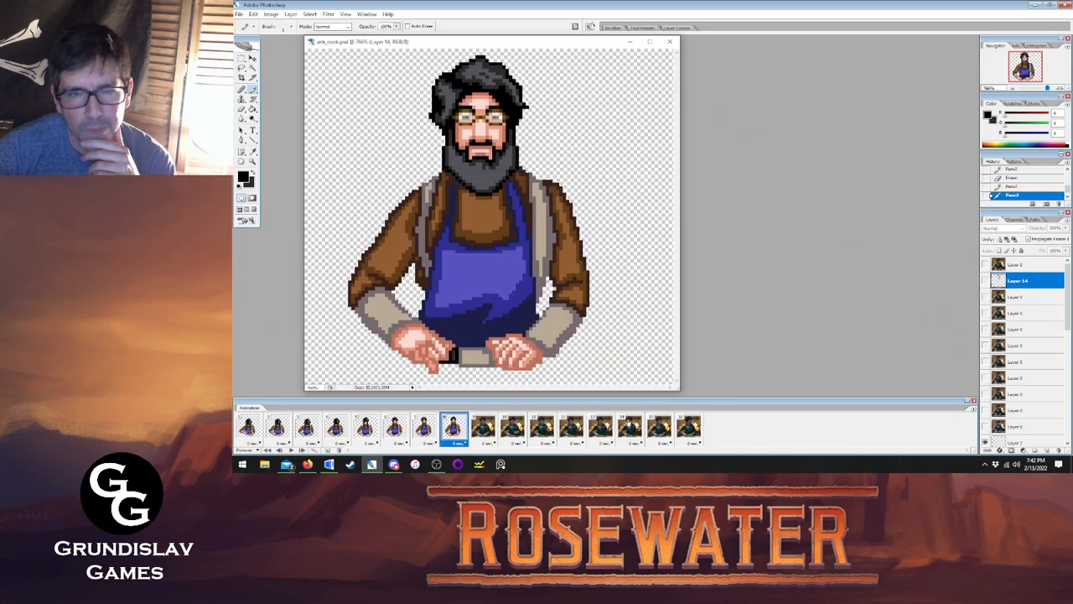
{"action": "left_click", "coordinate": [687, 428]}
{"action": "key", "text": "e"}
{"action": "key", "text": "m"}
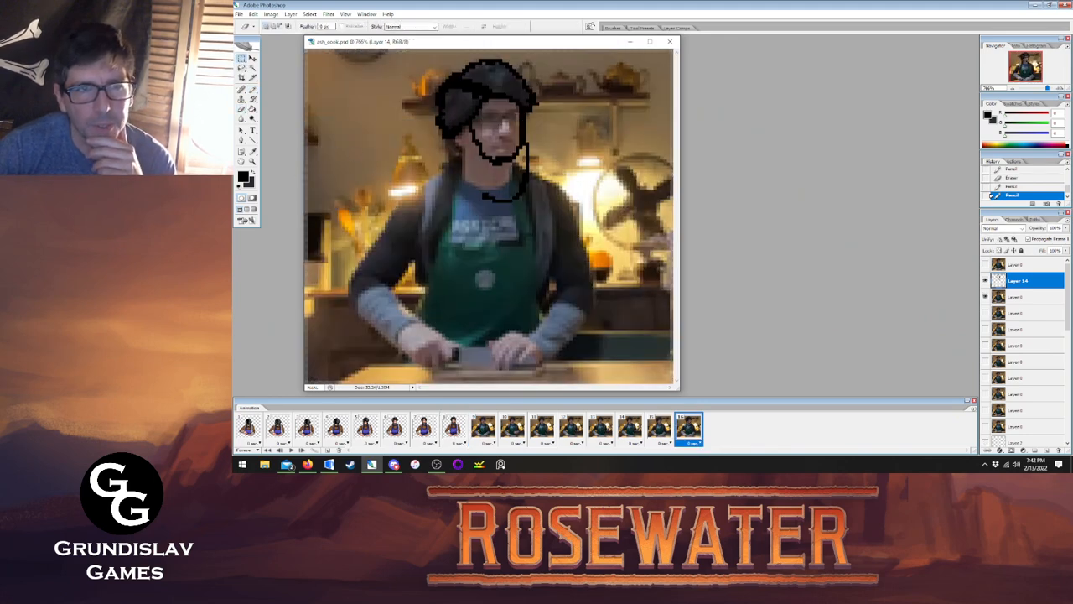
{"action": "left_click_drag", "start_coordinate": [476, 185], "coordinate": [530, 205]}
{"action": "key", "text": "v"}
{"action": "key", "text": "Up"}
{"action": "left_click", "coordinate": [242, 70]}
{"action": "left_click", "coordinate": [401, 140]}
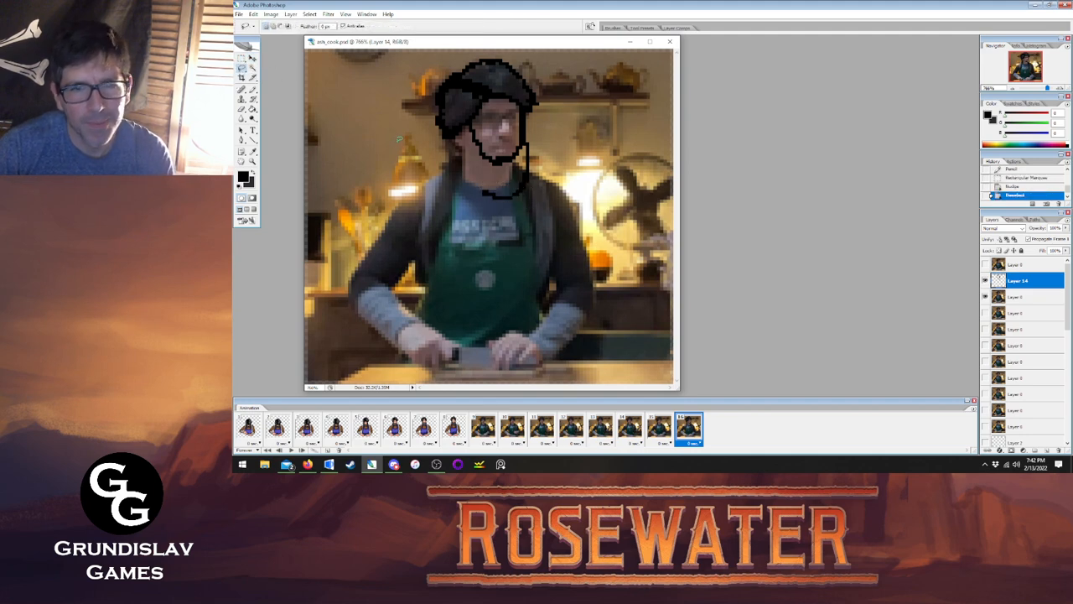
Complete the beard's near-side outline and draw the black moustache in frame 16, clearing an extra pixel beside the mouth.
{"action": "left_click", "coordinate": [253, 90]}
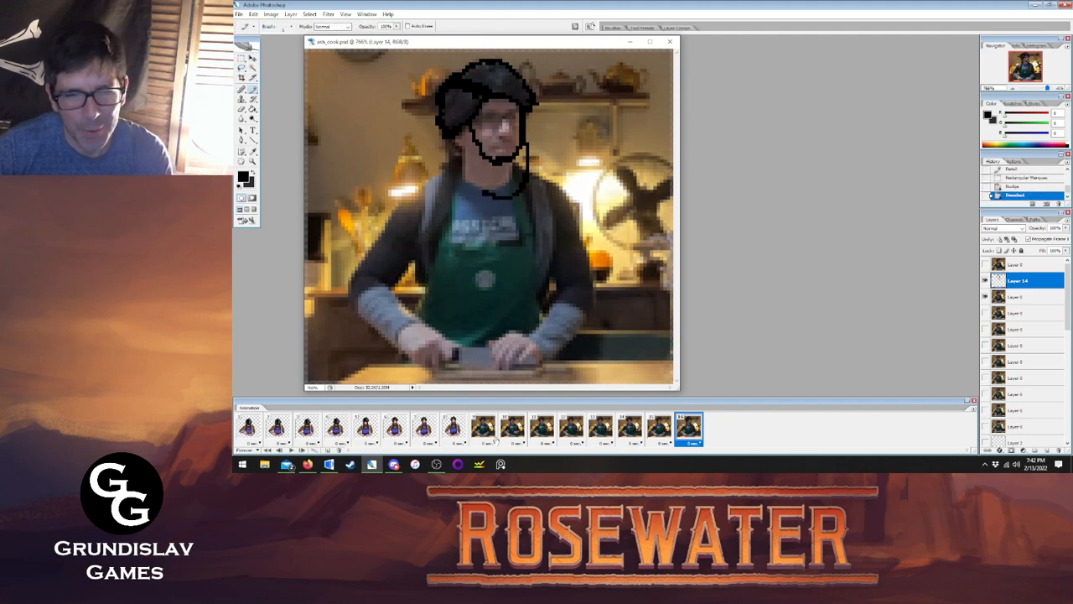
{"action": "left_click", "coordinate": [454, 429]}
{"action": "left_click", "coordinate": [685, 428]}
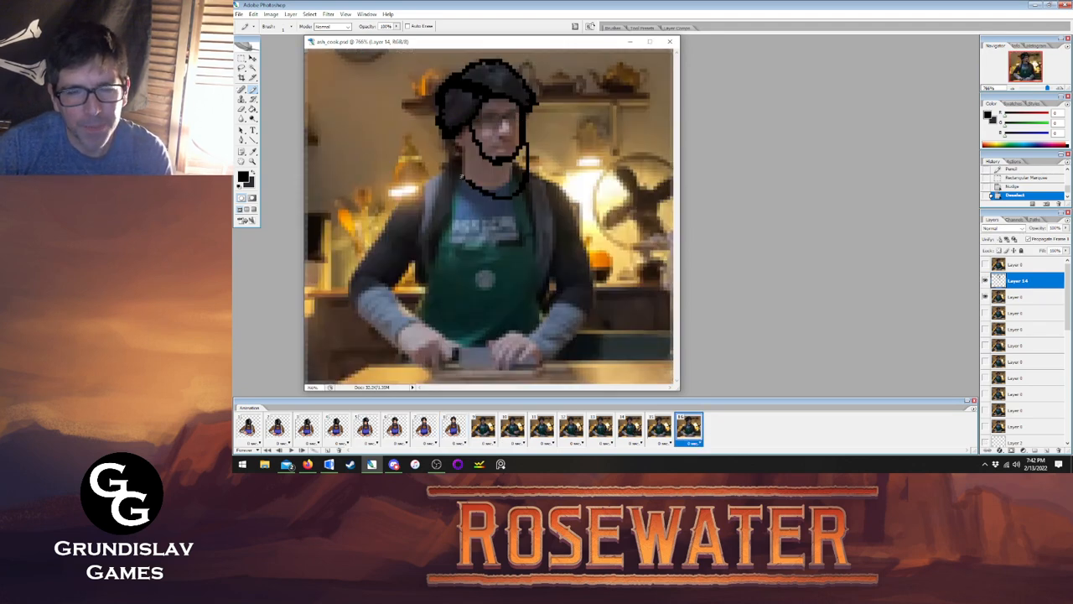
{"action": "left_click", "coordinate": [455, 149]}
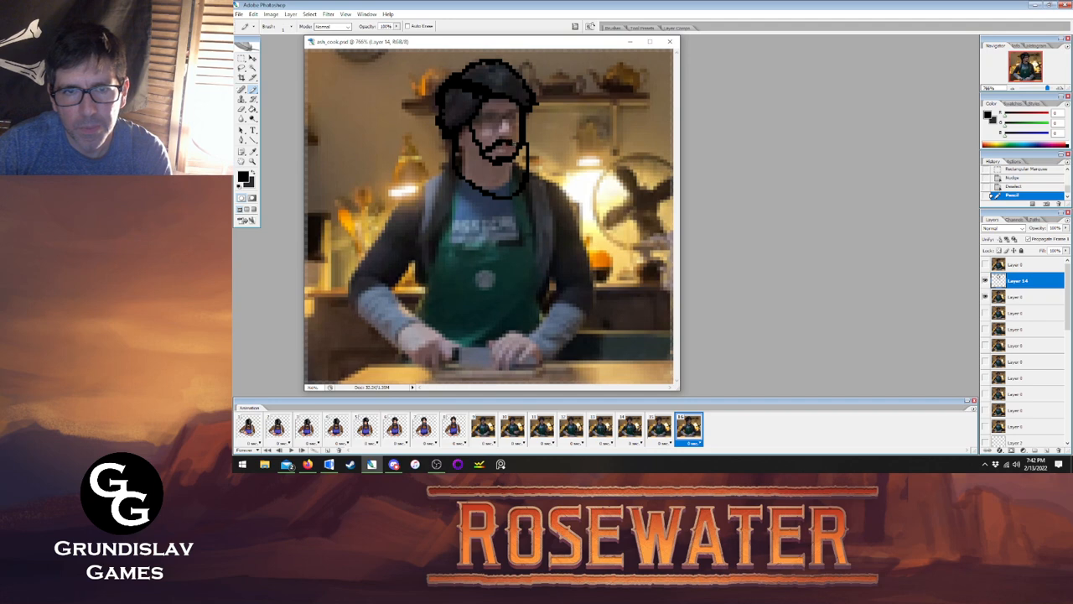
{"action": "left_click", "coordinate": [506, 144]}
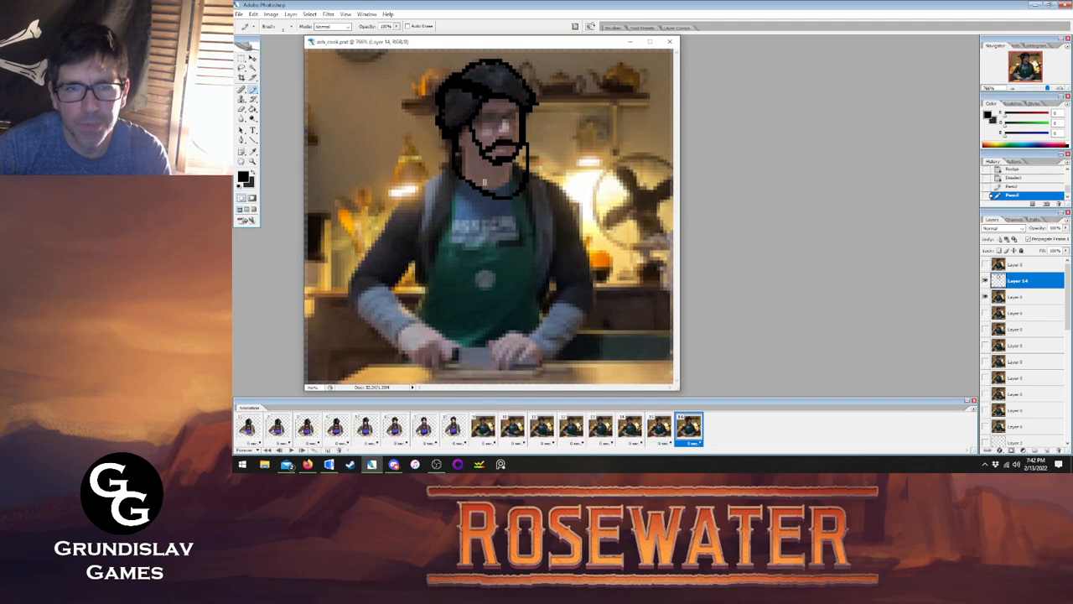
{"action": "left_click", "coordinate": [492, 152]}
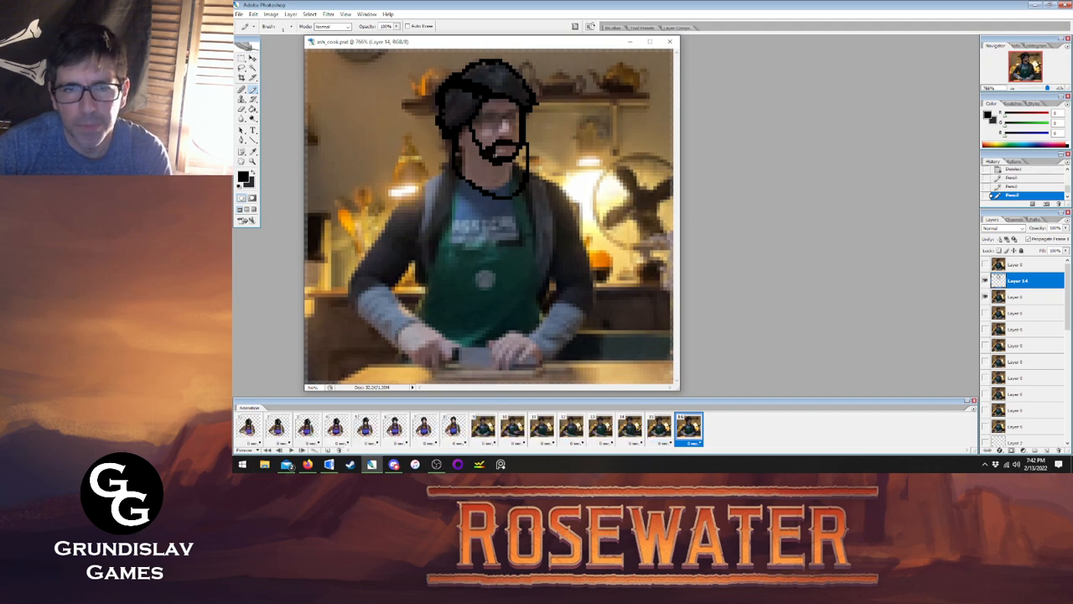
{"action": "left_click", "coordinate": [242, 109]}
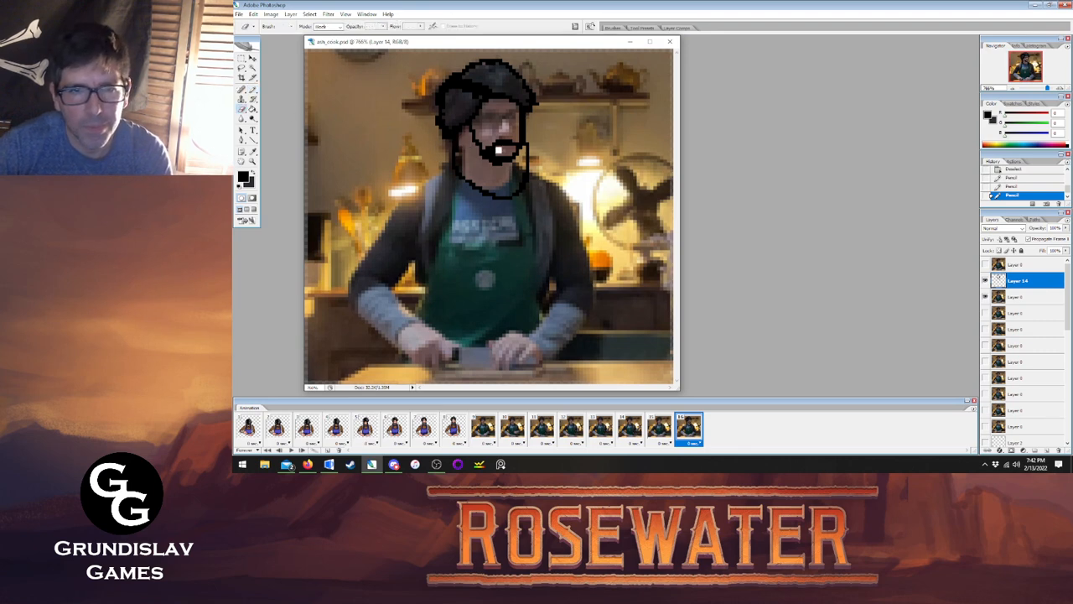
{"action": "left_click", "coordinate": [496, 149]}
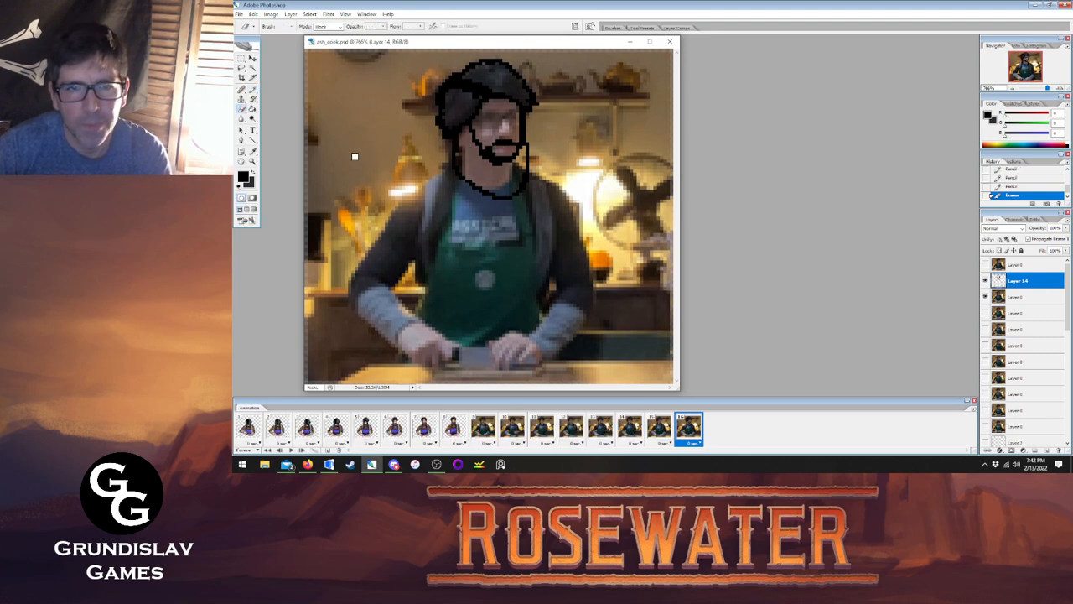
Fill the outlined beard in frame 16 with black and compare its shape with frame 8.
{"action": "key", "text": "g"}
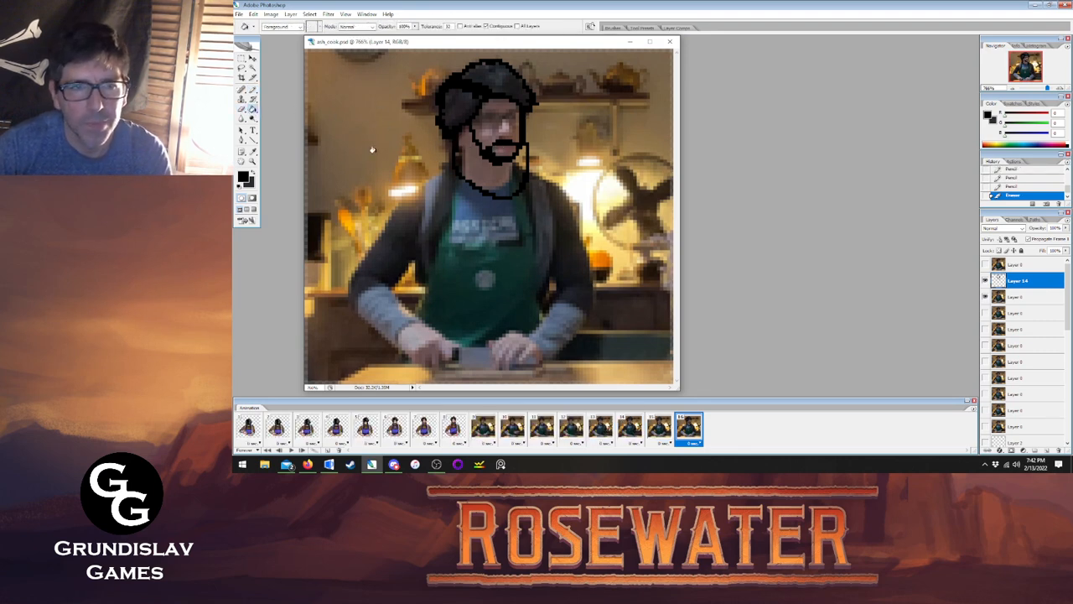
{"action": "left_click", "coordinate": [468, 156]}
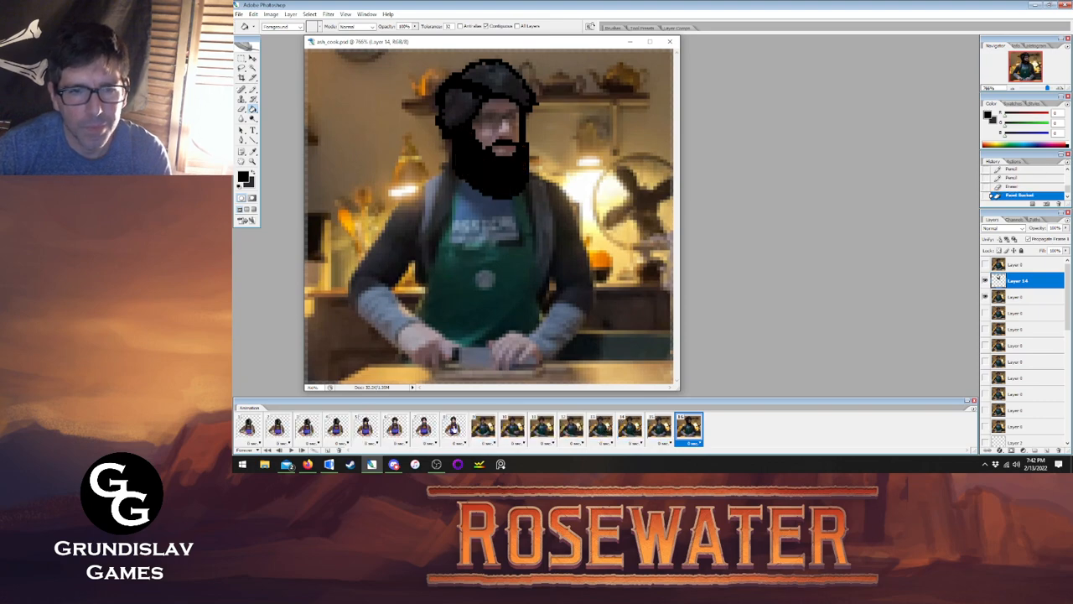
{"action": "left_click", "coordinate": [453, 430]}
{"action": "left_click", "coordinate": [688, 428]}
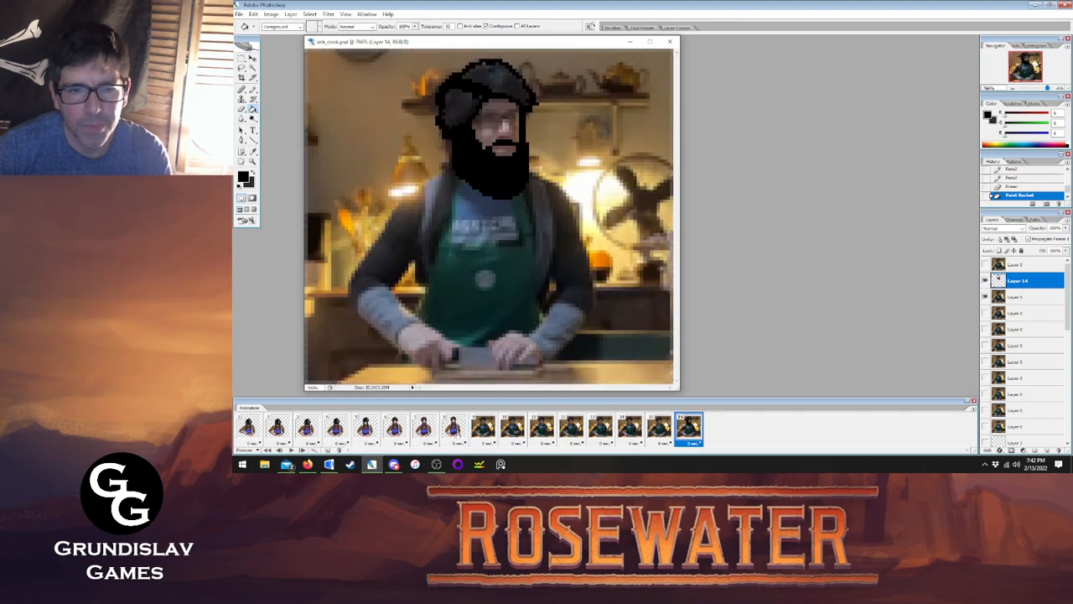
{"action": "left_click", "coordinate": [460, 430]}
{"action": "left_click", "coordinate": [689, 427]}
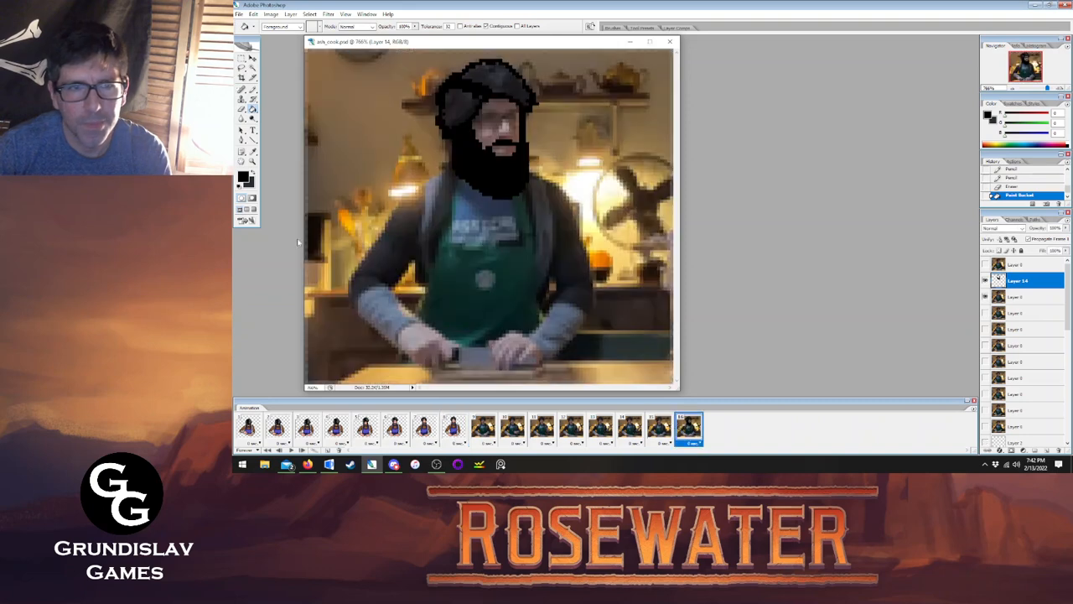
Sample the dark grey from the hair in frame 8 and fill the enclosed hair sections in frame 16 with it.
{"action": "left_click", "coordinate": [253, 152]}
{"action": "left_click", "coordinate": [453, 427]}
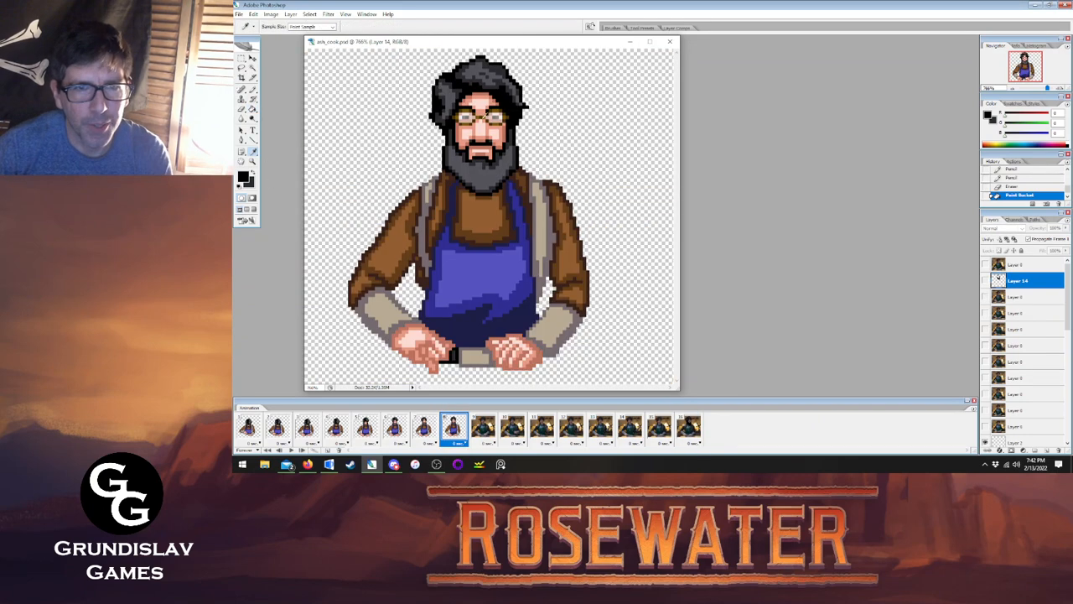
{"action": "left_click", "coordinate": [492, 68]}
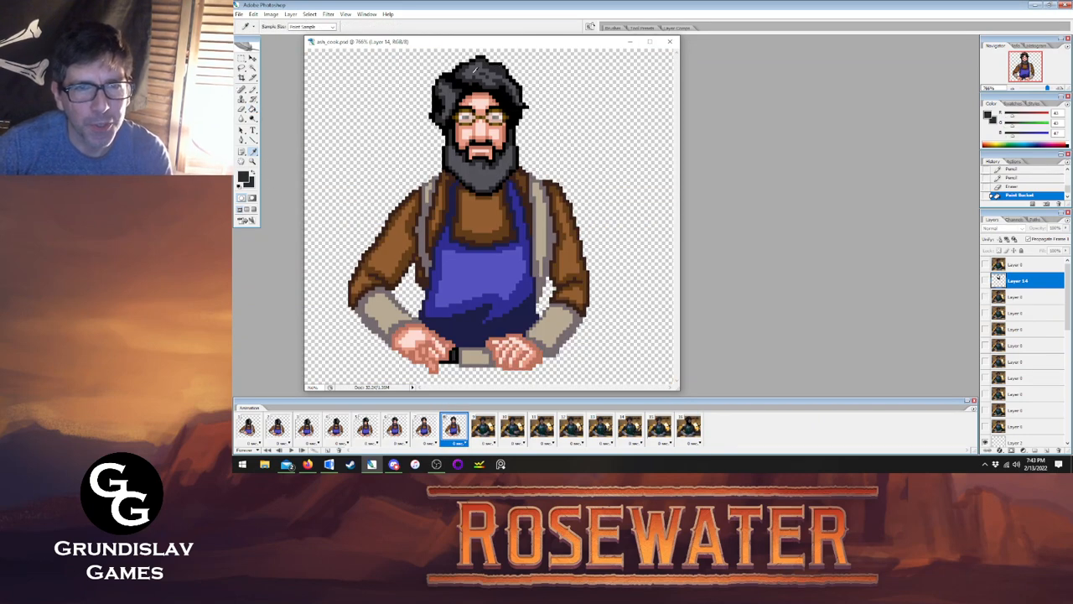
{"action": "left_click", "coordinate": [252, 109]}
{"action": "left_click", "coordinate": [689, 427]}
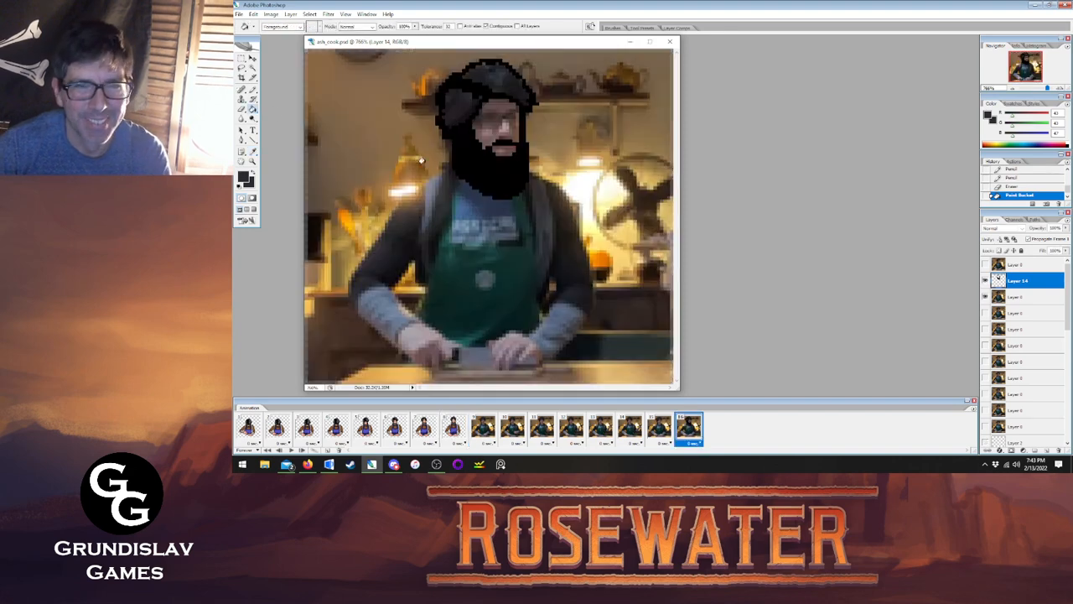
{"action": "left_click", "coordinate": [452, 99]}
{"action": "left_click", "coordinate": [478, 93]}
{"action": "left_click", "coordinate": [492, 74]}
Compare the head with frame 8 and erase black outline pixels along the far edge of the face in frame 16.
{"action": "left_click", "coordinate": [252, 90]}
{"action": "left_click", "coordinate": [453, 426]}
{"action": "left_click", "coordinate": [689, 427]}
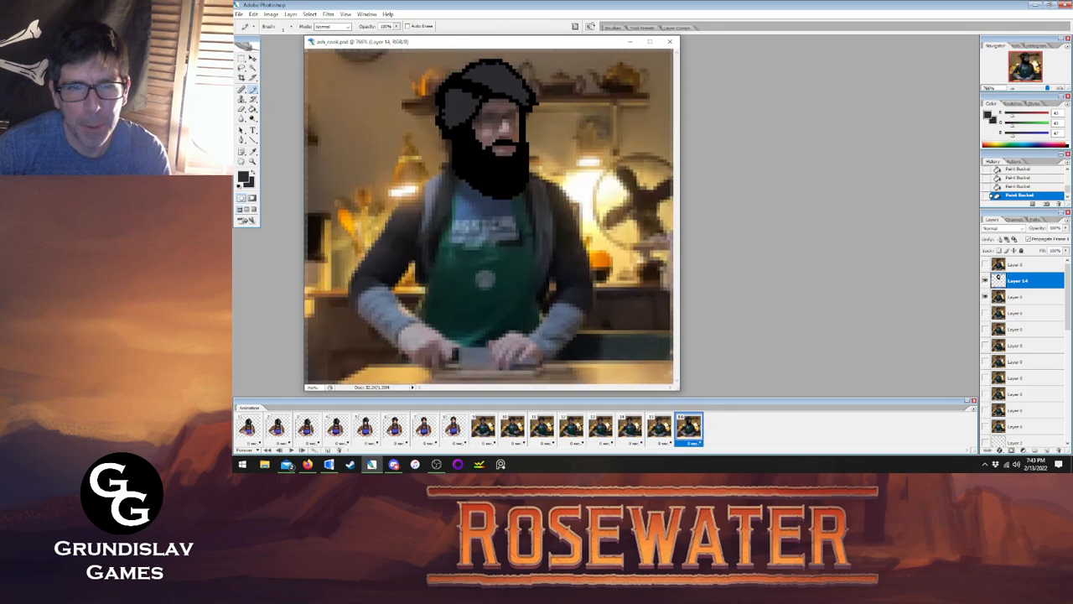
{"action": "left_click", "coordinate": [454, 427]}
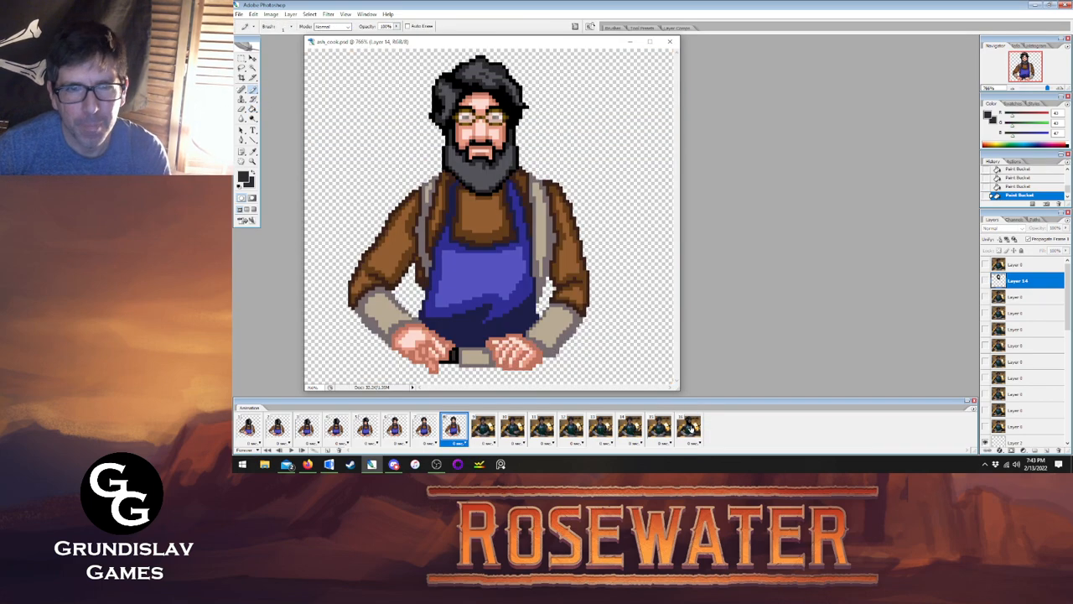
{"action": "left_click", "coordinate": [689, 426]}
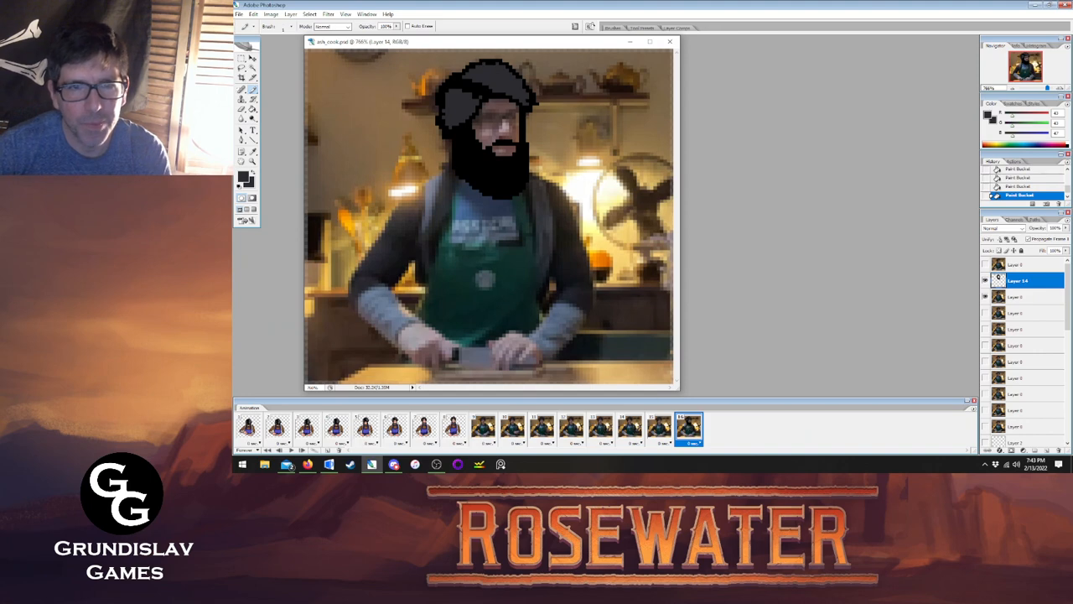
{"action": "left_click", "coordinate": [241, 110]}
{"action": "left_click", "coordinate": [521, 134]}
{"action": "left_click", "coordinate": [519, 124]}
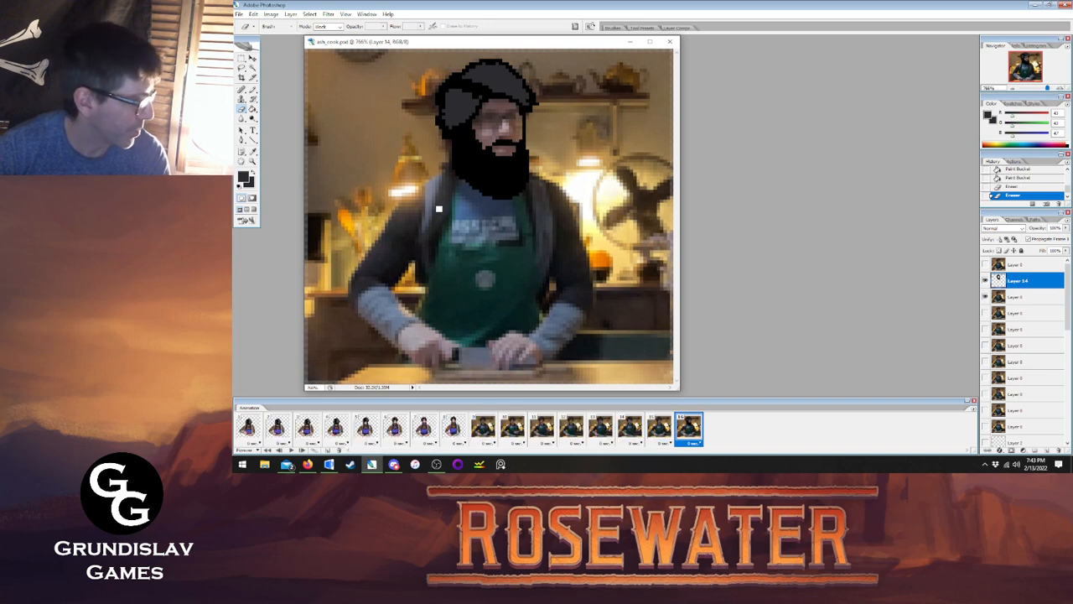
Draw a dark grey line just inside the beard's black outline in frame 16, following the beard shading in frame 8.
{"action": "key", "text": "b"}
{"action": "left_click", "coordinate": [450, 431]}
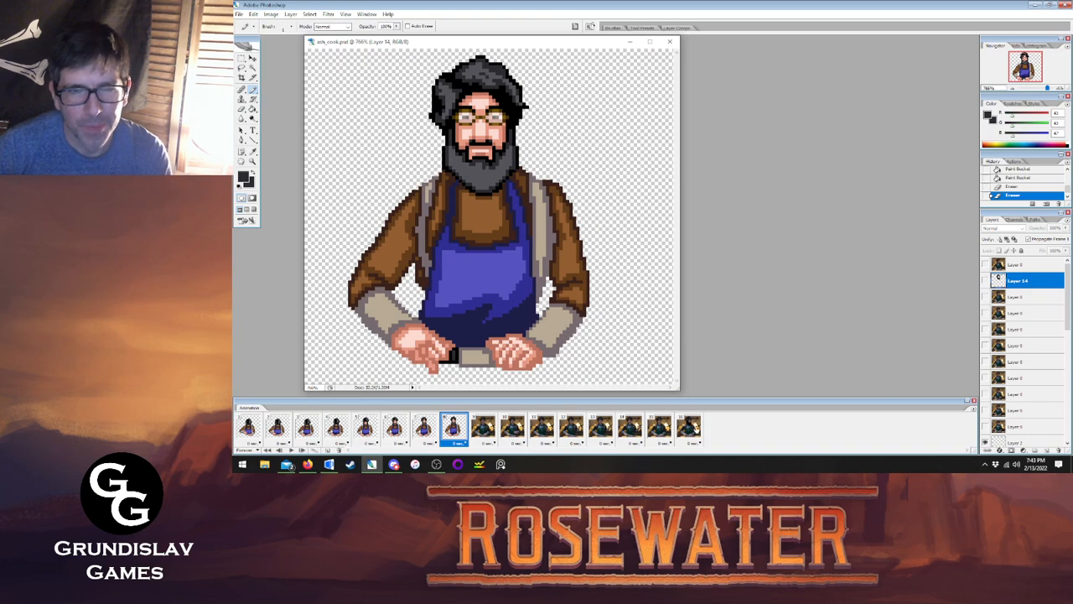
{"action": "left_click", "coordinate": [692, 427]}
{"action": "left_click", "coordinate": [453, 430]}
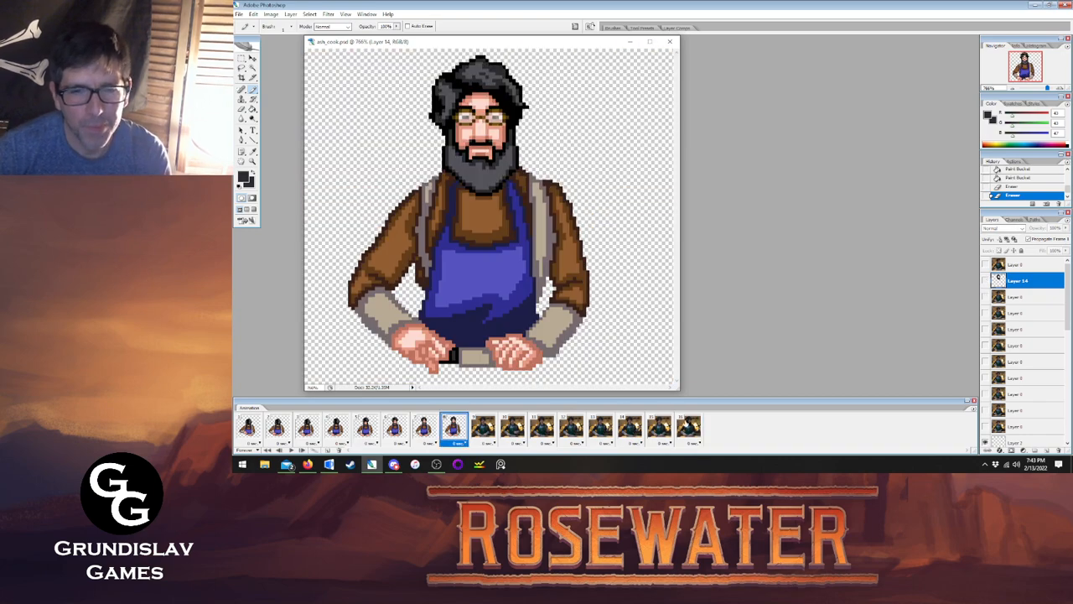
{"action": "left_click", "coordinate": [691, 428]}
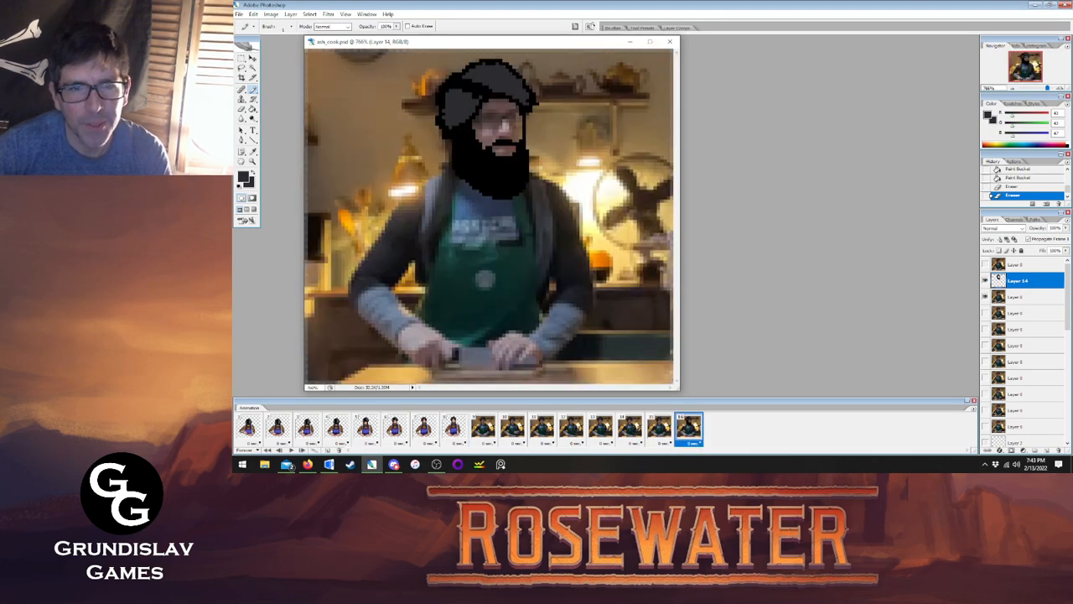
{"action": "left_click", "coordinate": [461, 431]}
{"action": "left_click", "coordinate": [690, 427]}
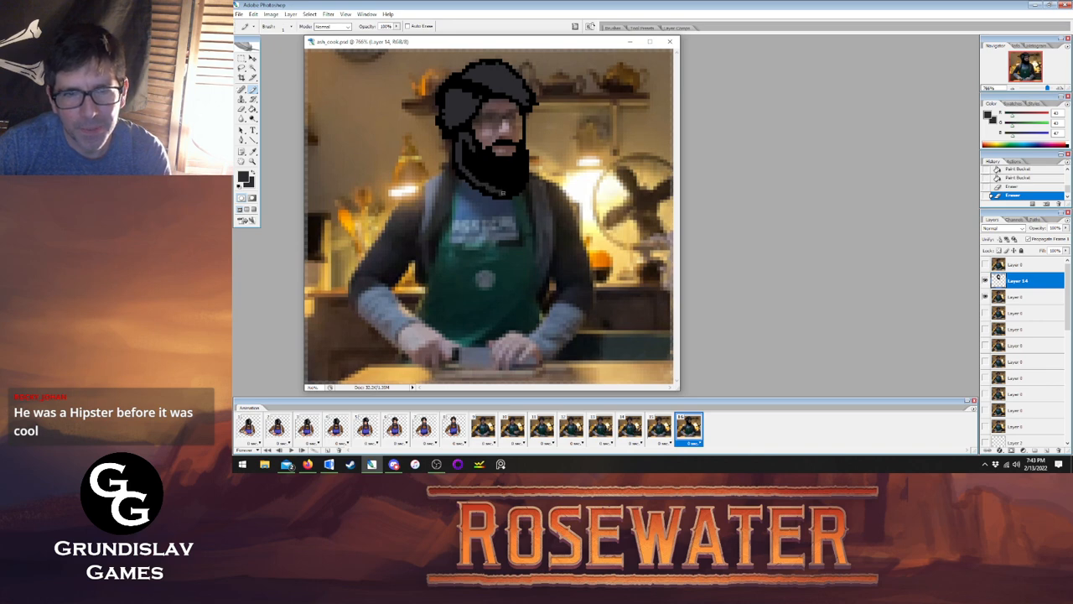
{"action": "left_click_drag", "start_coordinate": [524, 171], "coordinate": [521, 158]}
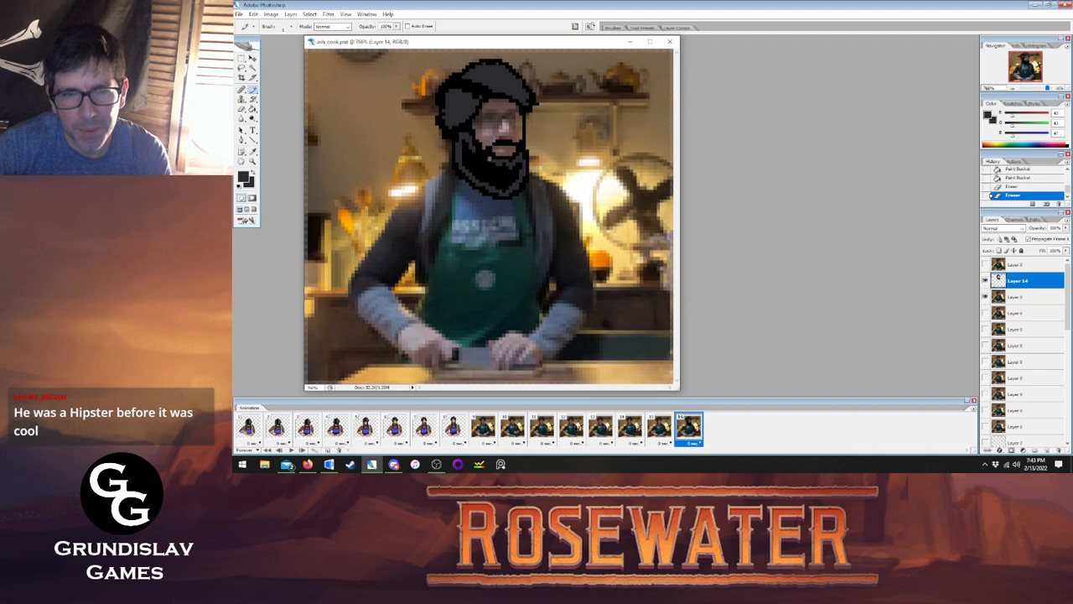
Close the dark grey line inside the beard in frame 16, fill the beard with dark grey and compare it with frame 8.
{"action": "left_click_drag", "start_coordinate": [478, 156], "coordinate": [475, 151]}
{"action": "left_click", "coordinate": [254, 110]}
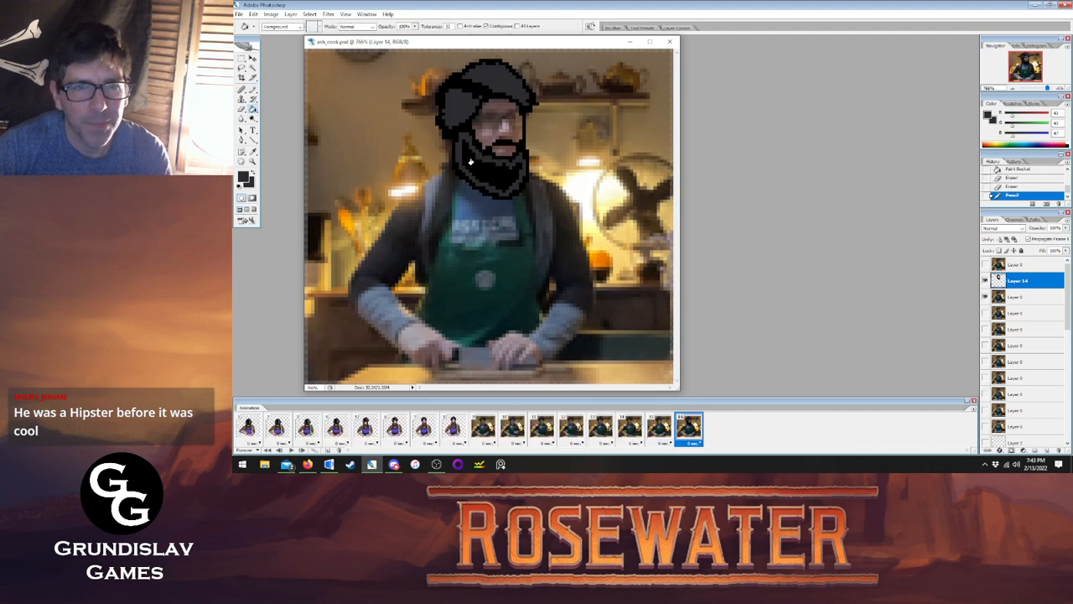
{"action": "left_click", "coordinate": [482, 170]}
{"action": "left_click", "coordinate": [253, 90]}
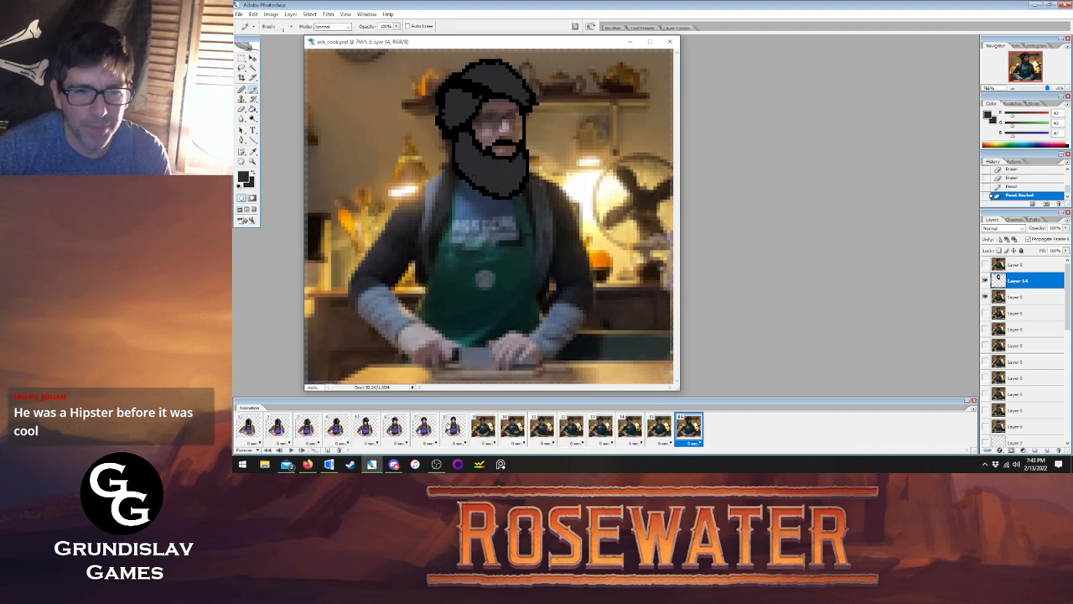
{"action": "left_click", "coordinate": [453, 427]}
{"action": "left_click", "coordinate": [690, 429]}
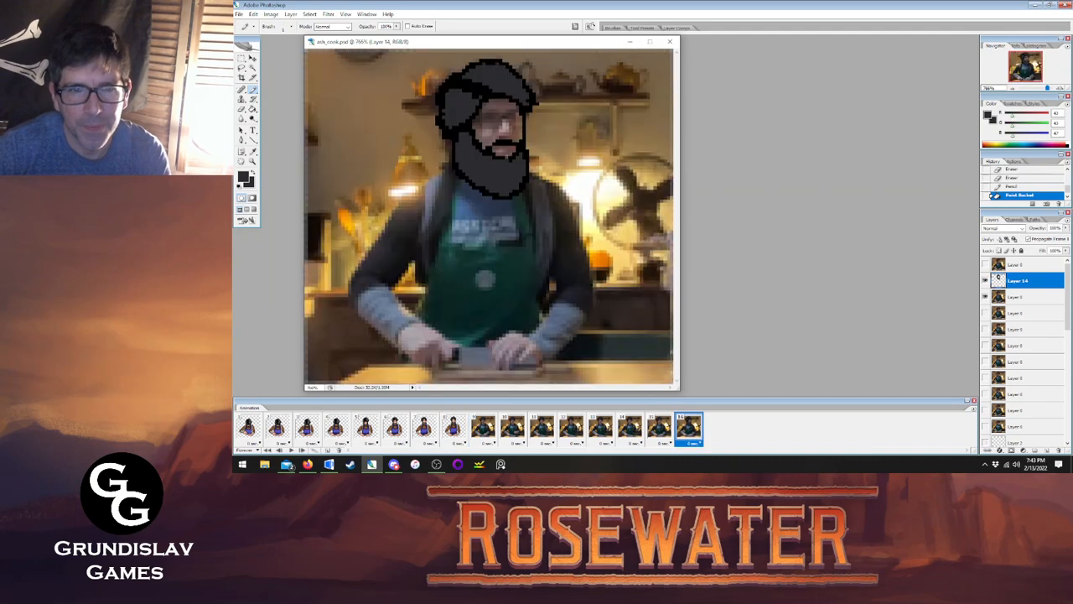
Paint dark grey pixels over both ends of the moustache in frame 16, sample black from it and compare the face with frame 8.
{"action": "left_click", "coordinate": [498, 143]}
{"action": "left_click", "coordinate": [513, 144]}
{"action": "left_click", "coordinate": [518, 145]}
{"action": "left_click", "coordinate": [494, 145]}
{"action": "key", "text": "i"}
{"action": "left_click", "coordinate": [507, 140]}
{"action": "key", "text": "b"}
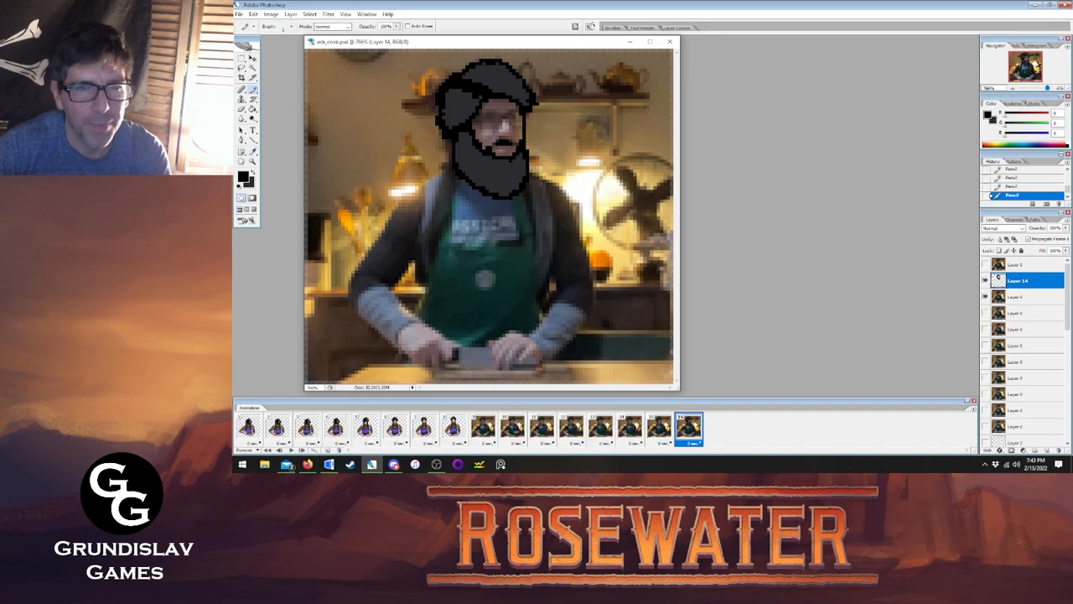
{"action": "left_click", "coordinate": [452, 428]}
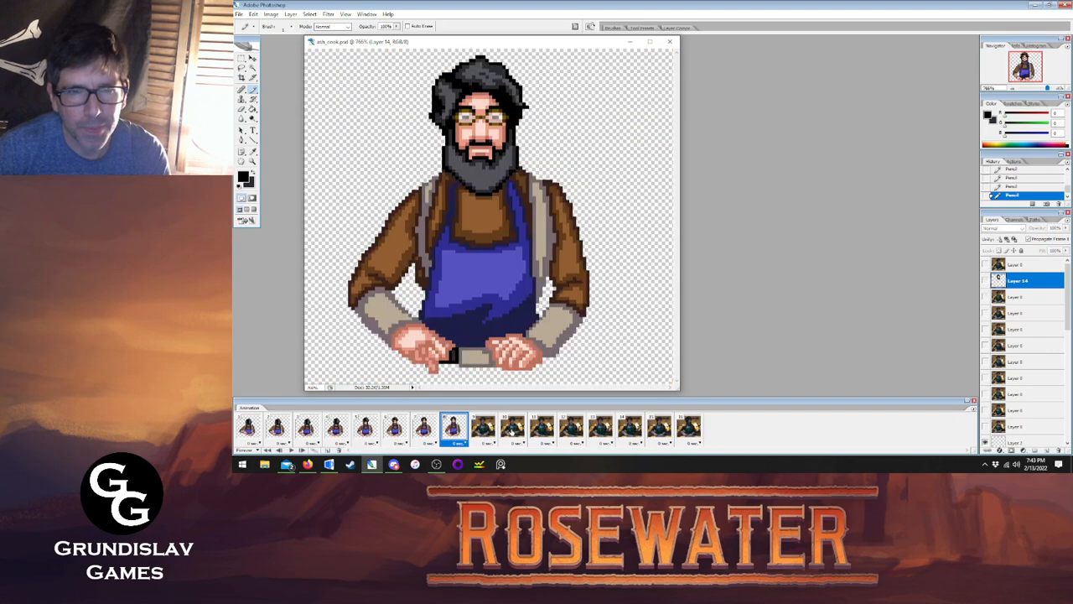
{"action": "left_click", "coordinate": [686, 429]}
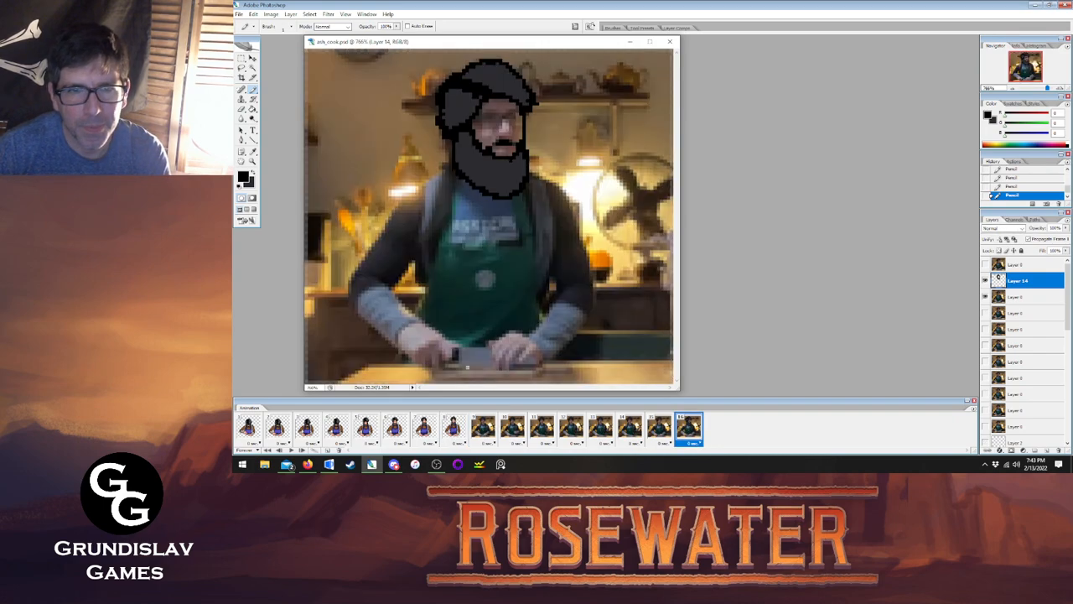
Copy the mouth area from Layer 1 in frame 8, paste it above Layer 14 in frame 16 and move it onto the turned face.
{"action": "left_click", "coordinate": [452, 428]}
{"action": "key", "text": "m"}
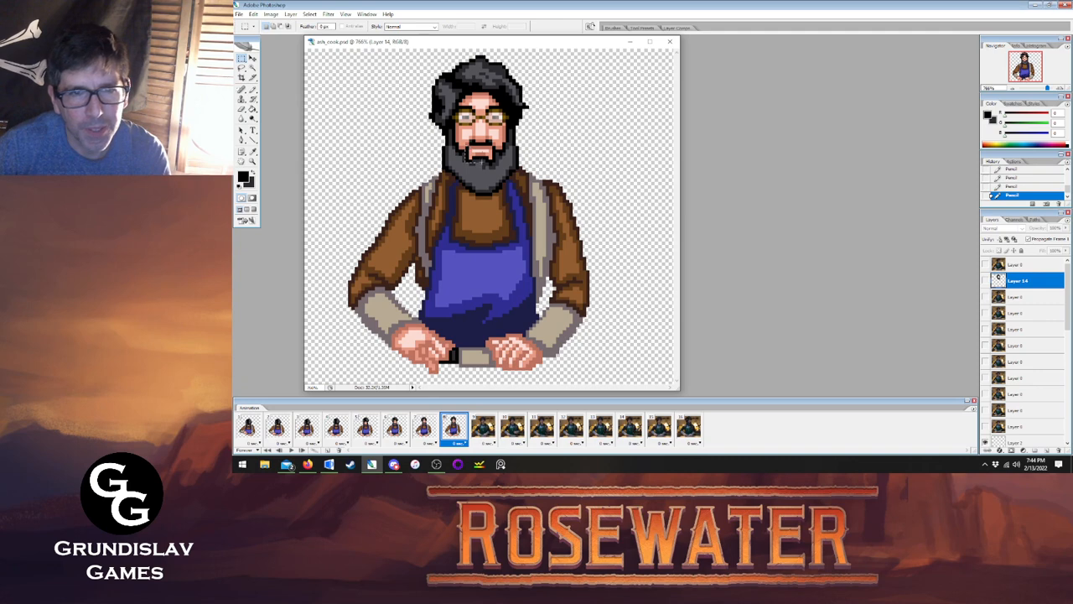
{"action": "left_click_drag", "start_coordinate": [466, 145], "coordinate": [495, 171]}
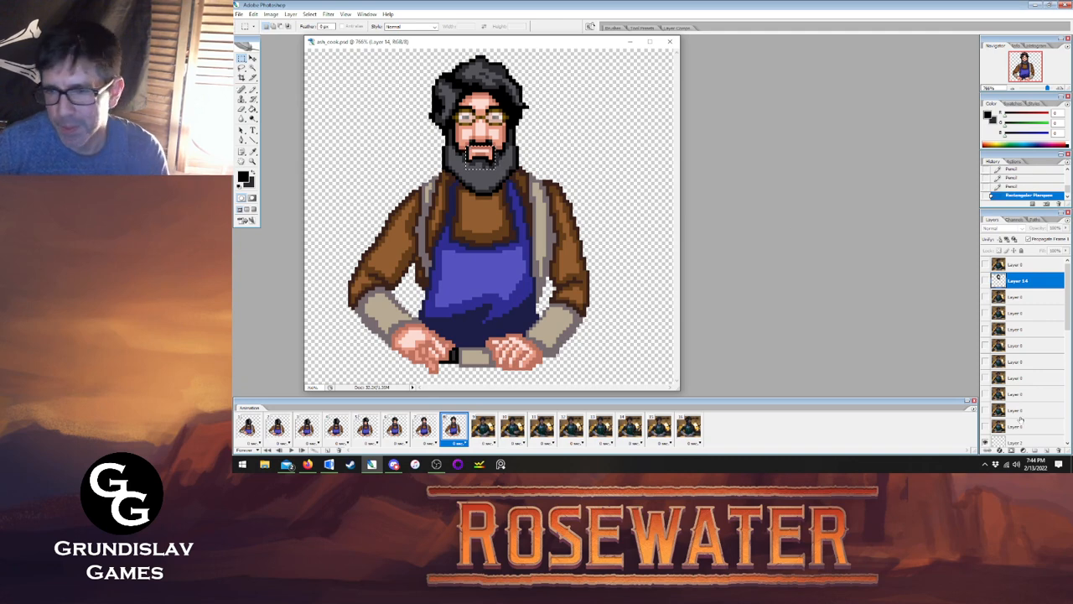
{"action": "scroll", "coordinate": [1006, 335], "scroll_direction": "down", "scroll_amount": 5}
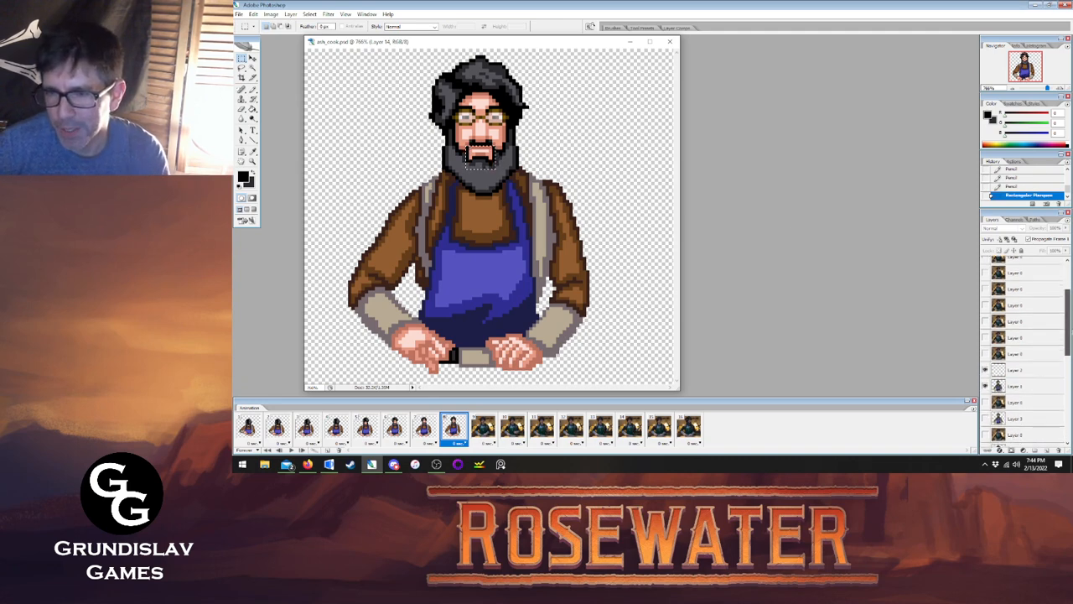
{"action": "left_click", "coordinate": [1015, 383]}
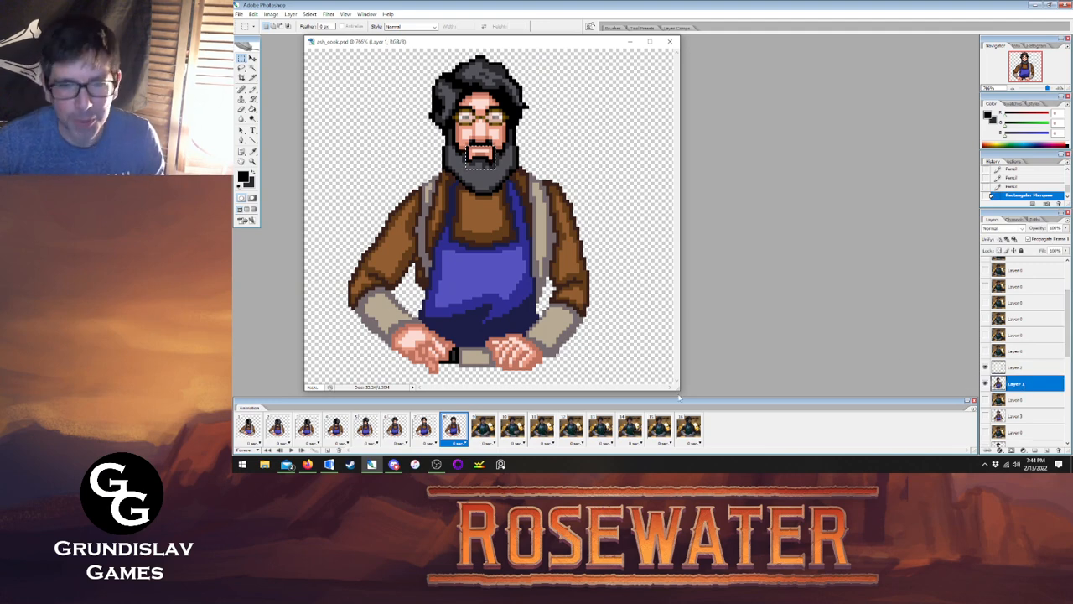
{"action": "left_click", "coordinate": [689, 428]}
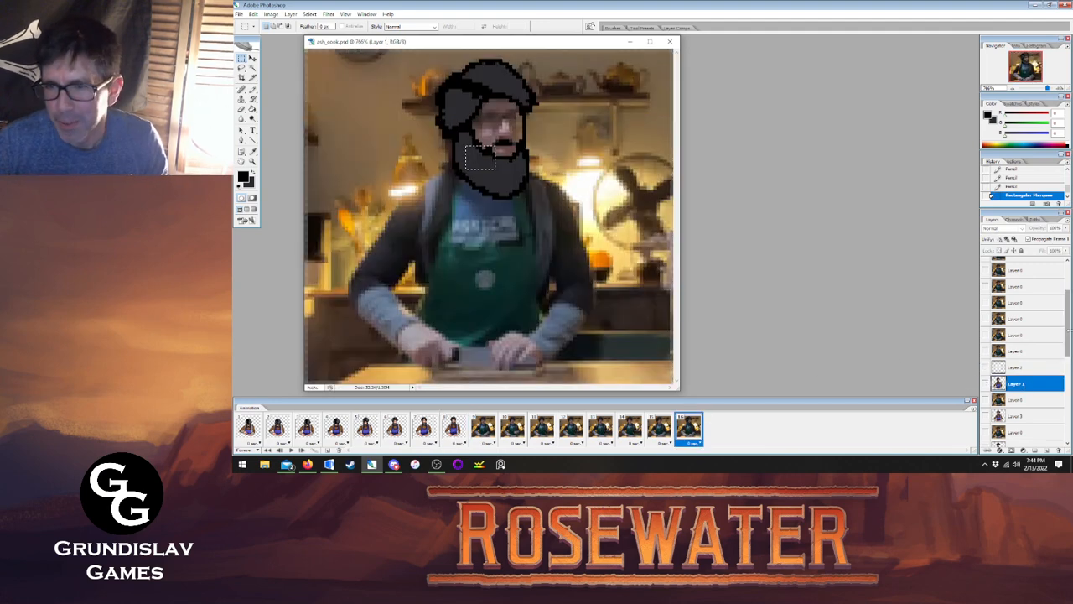
{"action": "scroll", "coordinate": [1019, 285], "scroll_direction": "up", "scroll_amount": 5}
{"action": "left_click", "coordinate": [1016, 282]}
{"action": "key", "text": "ctrl+v"}
{"action": "key", "text": "v"}
{"action": "left_click_drag", "start_coordinate": [521, 202], "coordinate": [547, 198]}
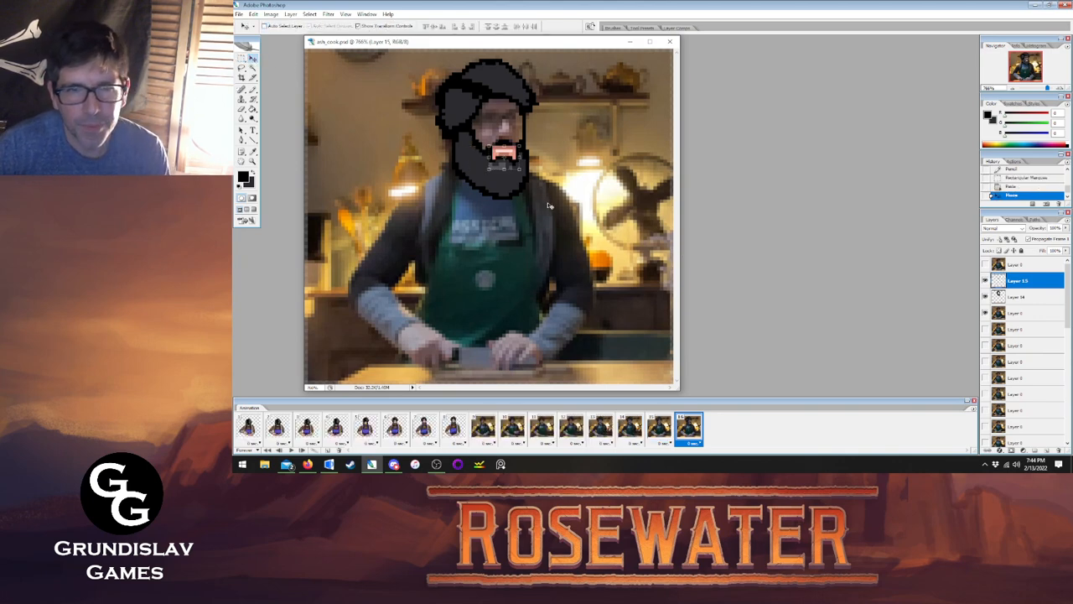
Alternate between frames 8 and 16 to check the pasted mouth's placement on the turned face.
{"action": "left_click", "coordinate": [454, 428]}
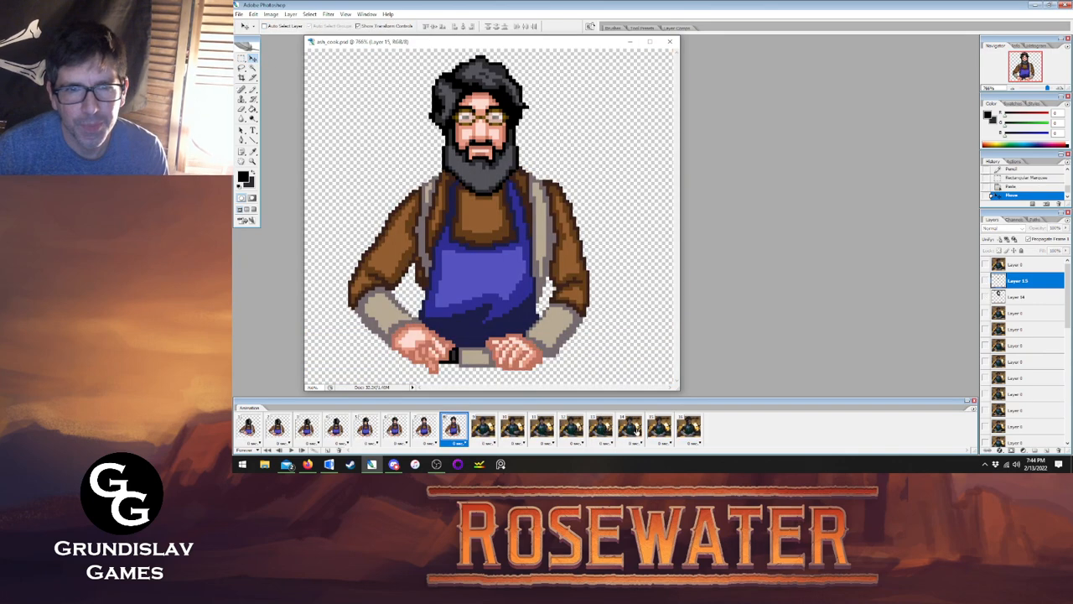
{"action": "left_click", "coordinate": [688, 429]}
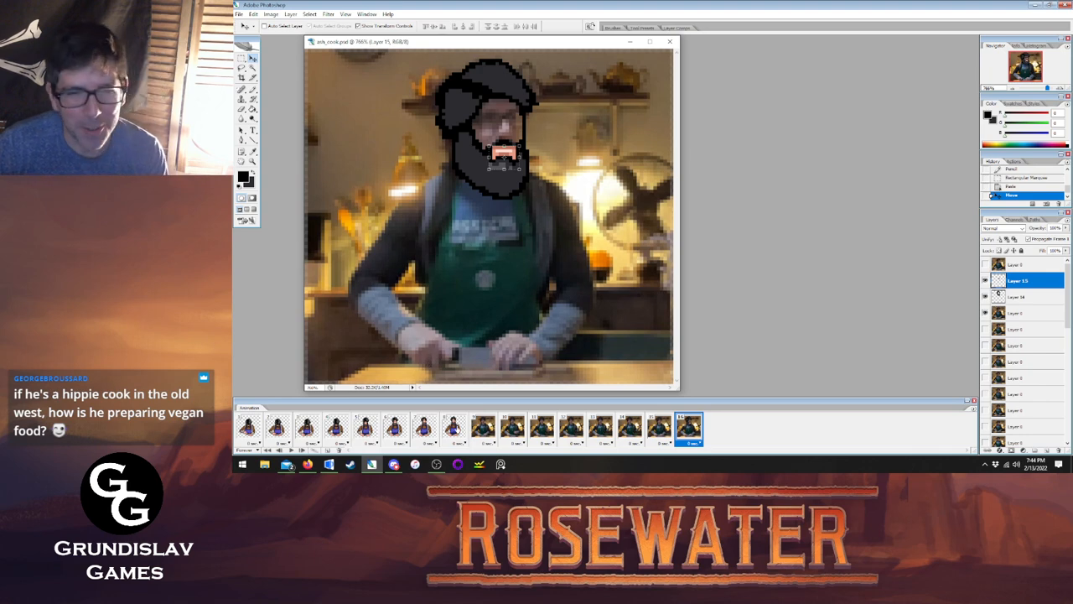
{"action": "left_click", "coordinate": [453, 427]}
{"action": "left_click", "coordinate": [689, 427]}
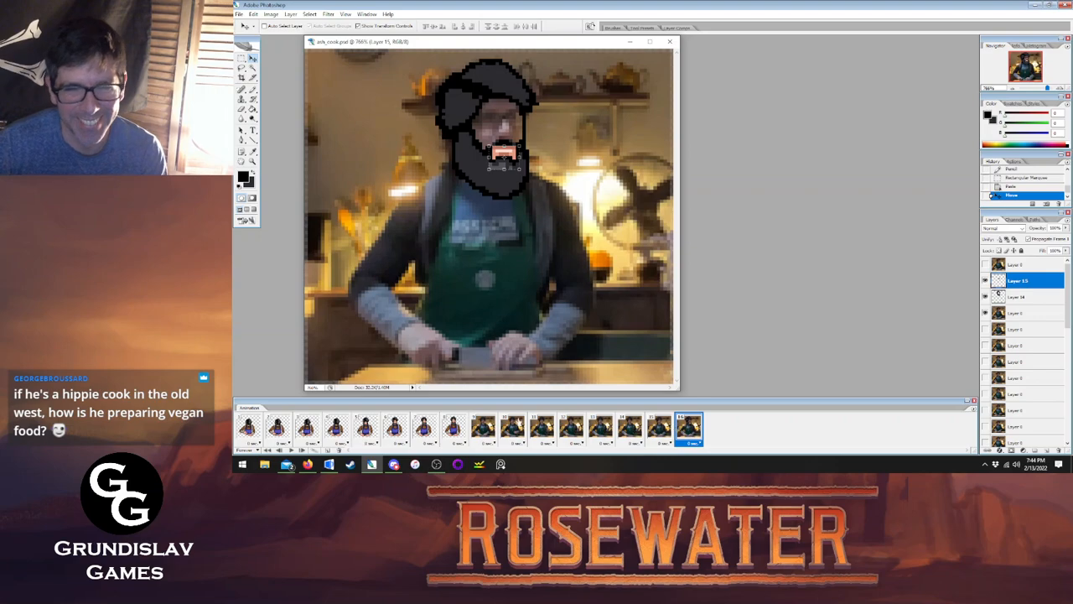
{"action": "left_click", "coordinate": [452, 428]}
{"action": "left_click", "coordinate": [689, 427]}
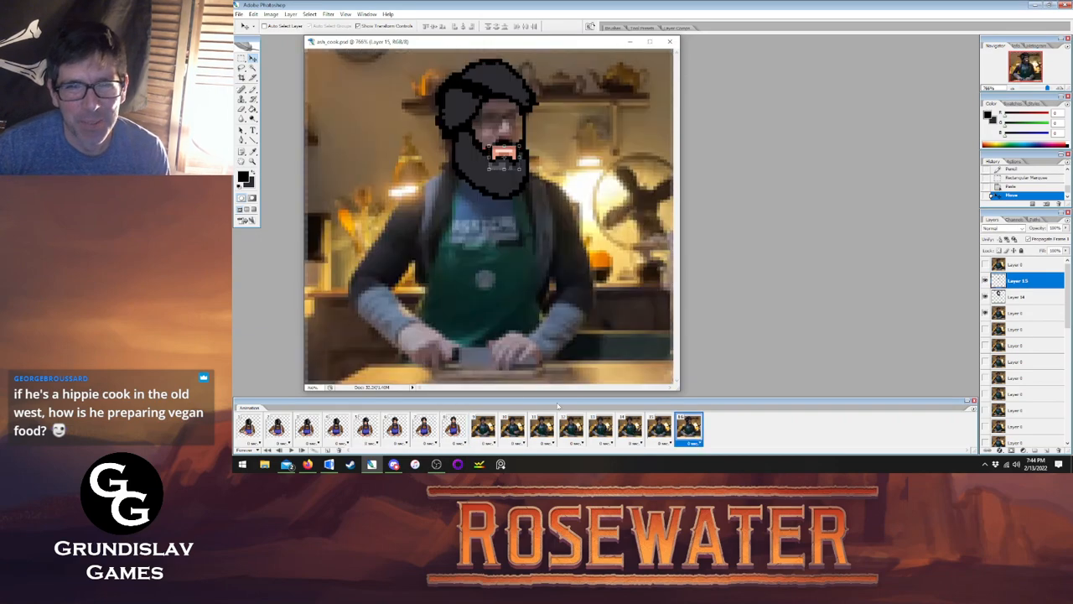
{"action": "left_click", "coordinate": [453, 427]}
{"action": "left_click", "coordinate": [689, 427]}
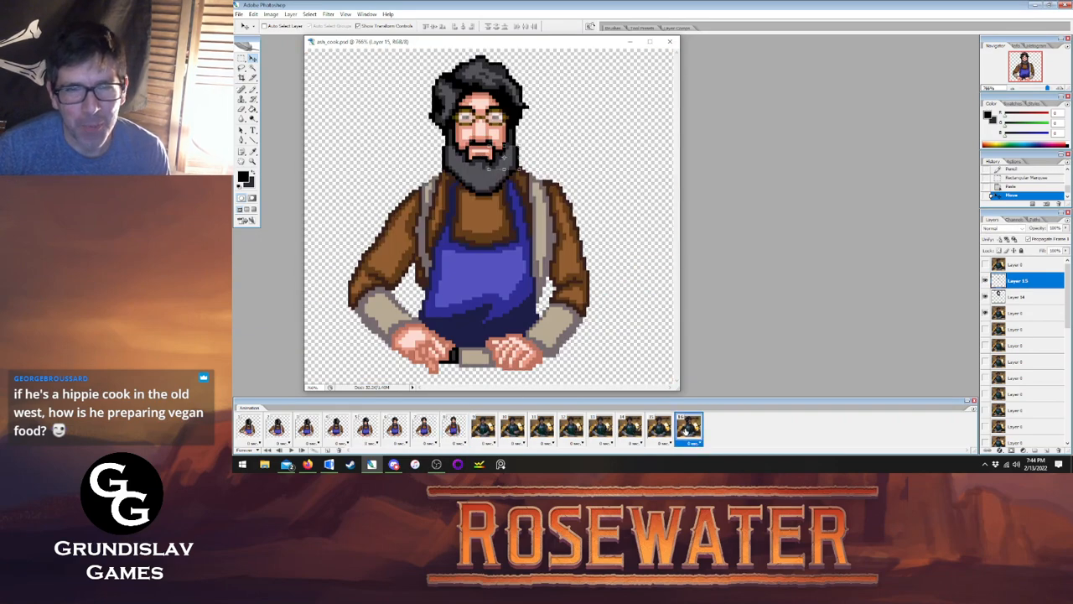
{"action": "left_click", "coordinate": [453, 427]}
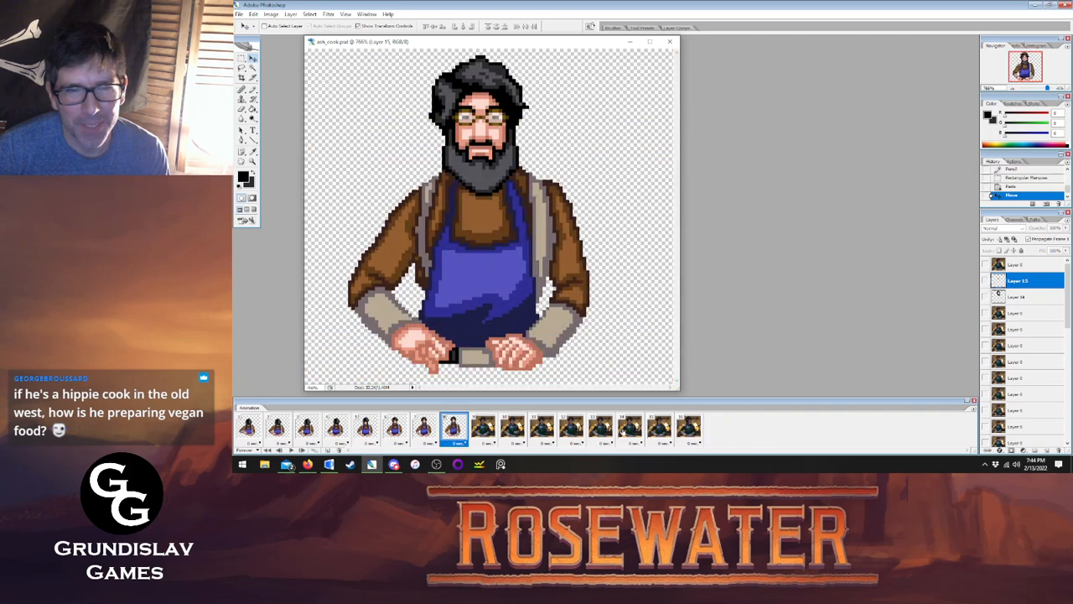
{"action": "left_click", "coordinate": [690, 429]}
{"action": "left_click", "coordinate": [454, 429]}
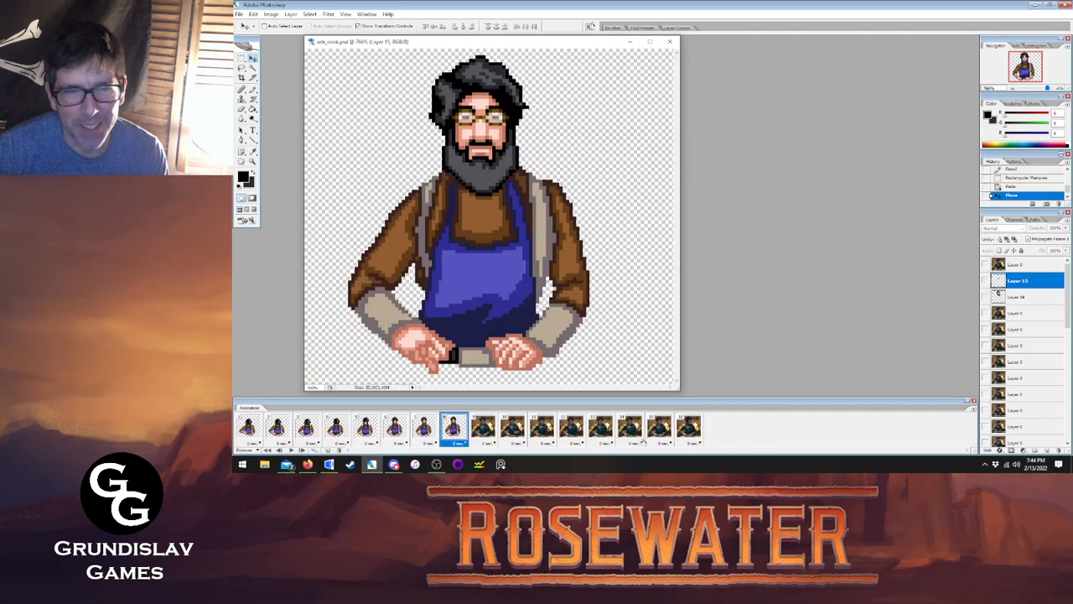
{"action": "left_click", "coordinate": [688, 429]}
{"action": "left_click", "coordinate": [453, 428]}
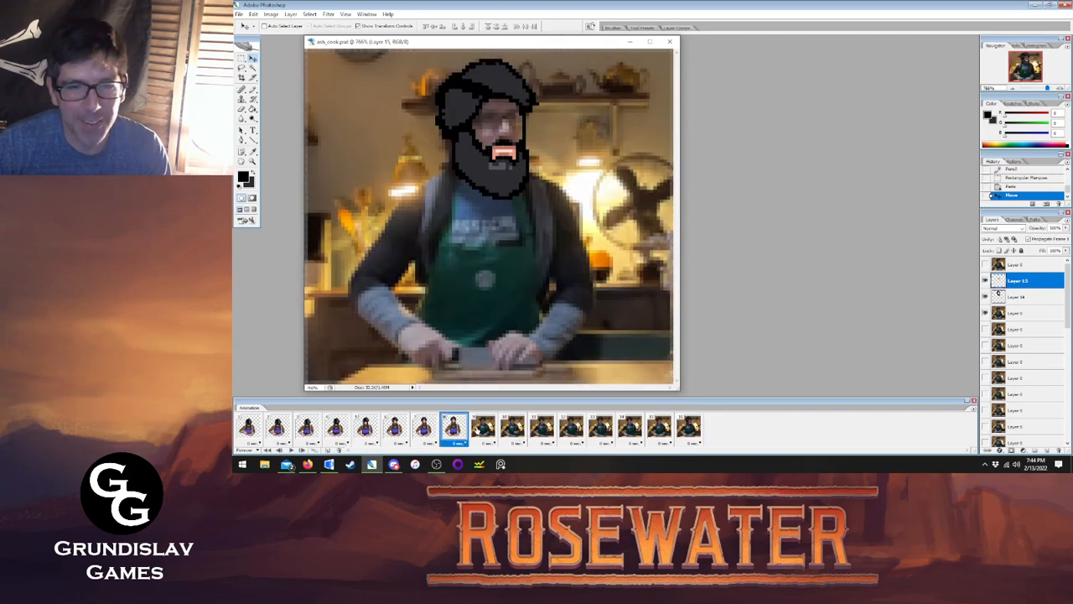
{"action": "left_click", "coordinate": [689, 428]}
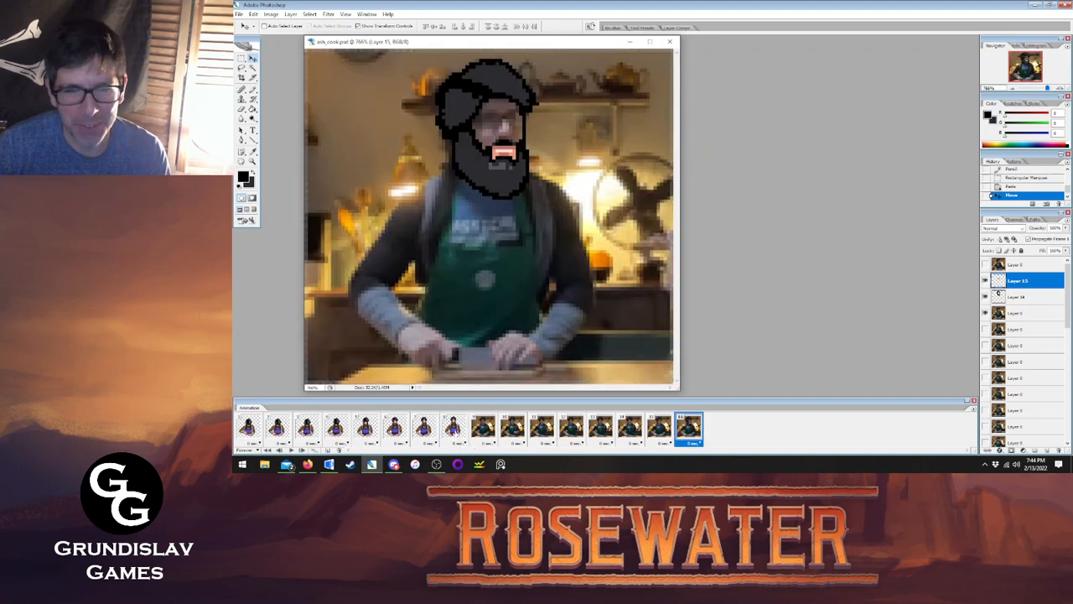
{"action": "left_click", "coordinate": [454, 428]}
{"action": "left_click", "coordinate": [688, 429]}
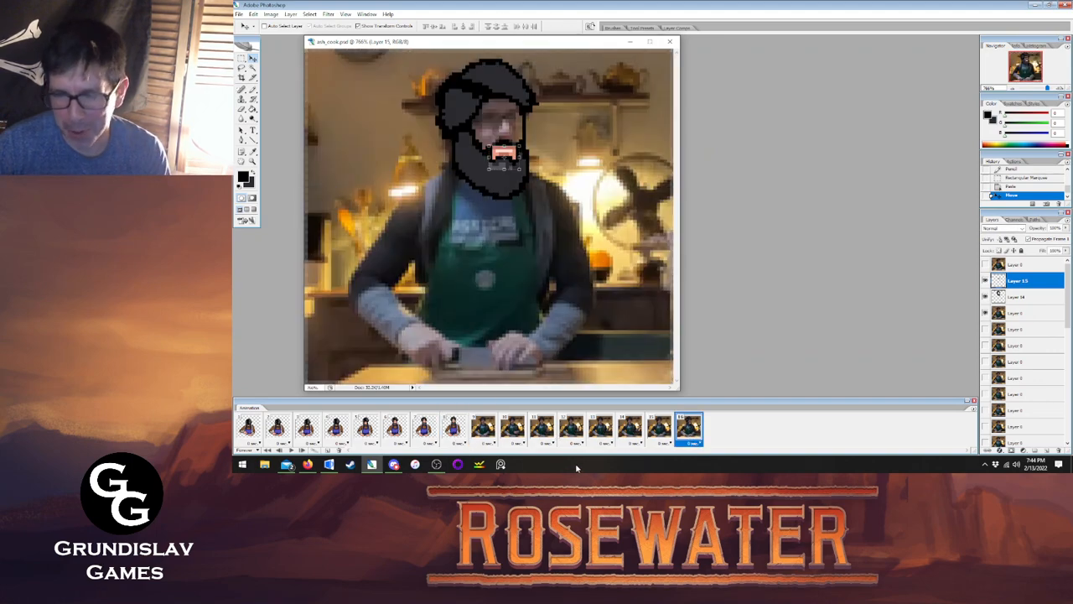
Merge the pasted mouth down into Layer 14 and compare the head with frame 8.
{"action": "key", "text": "ctrl+e"}
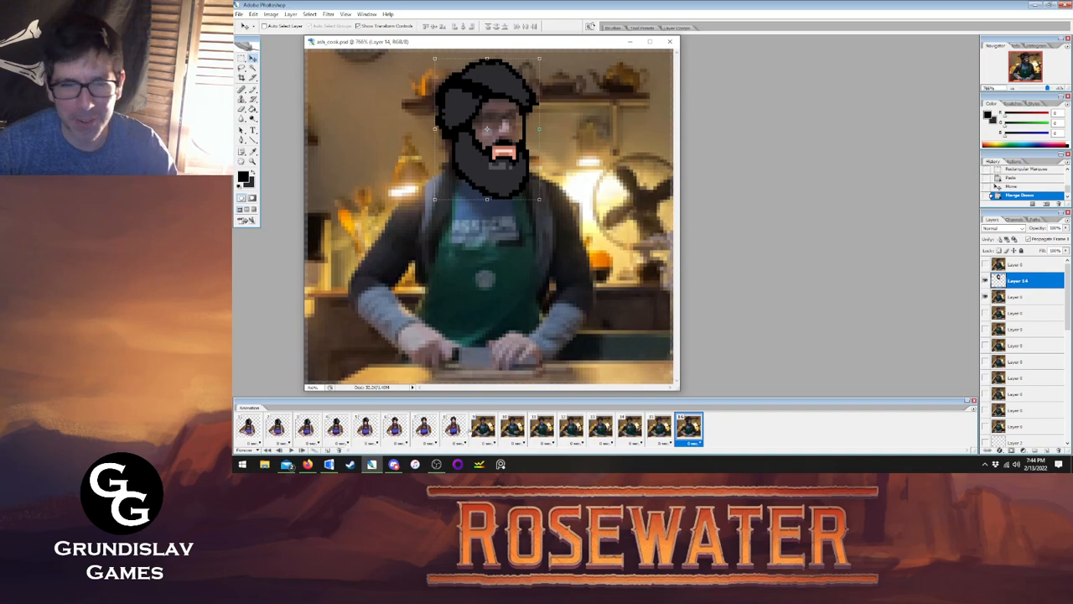
{"action": "left_click", "coordinate": [453, 429]}
{"action": "left_click", "coordinate": [688, 428]}
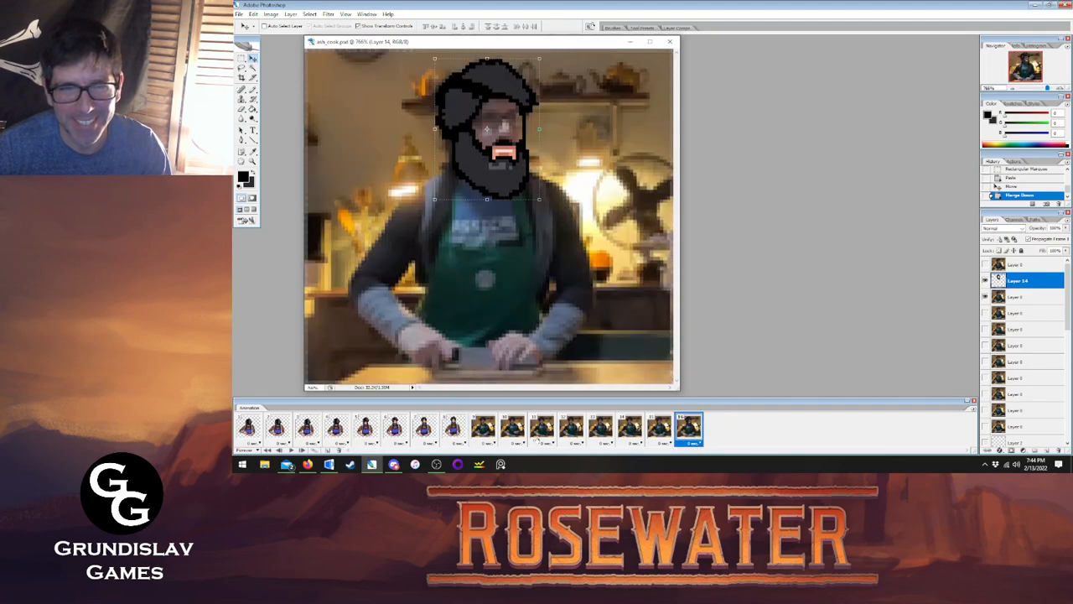
Copy the eyes and glasses from Layer 1 in frame 8 and paste them above Layer 14 in frame 16.
{"action": "left_click", "coordinate": [454, 429]}
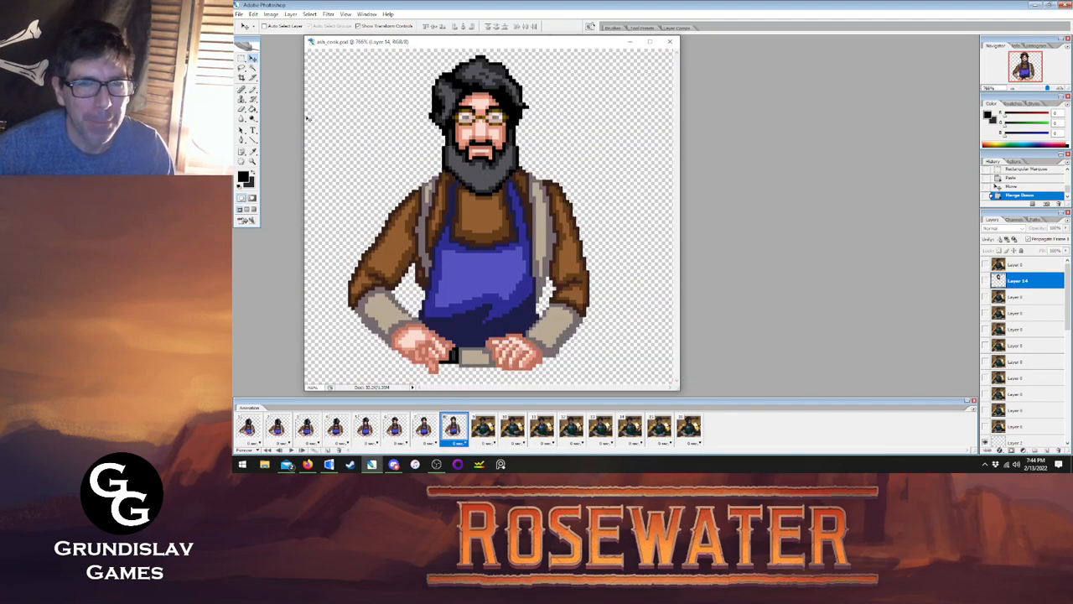
{"action": "left_click", "coordinate": [242, 58]}
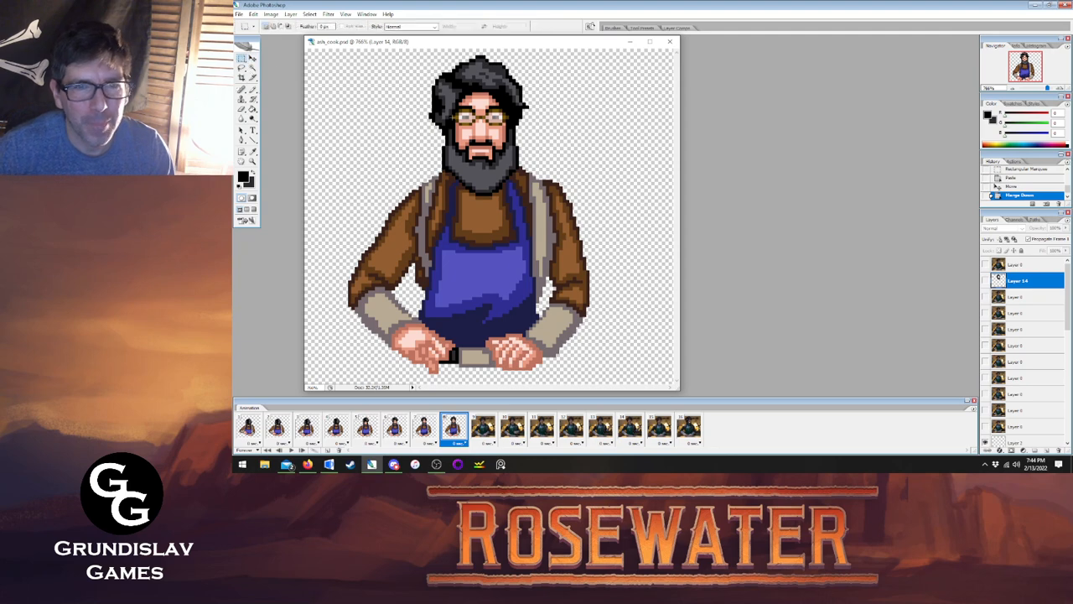
{"action": "left_click_drag", "start_coordinate": [452, 104], "coordinate": [513, 128]}
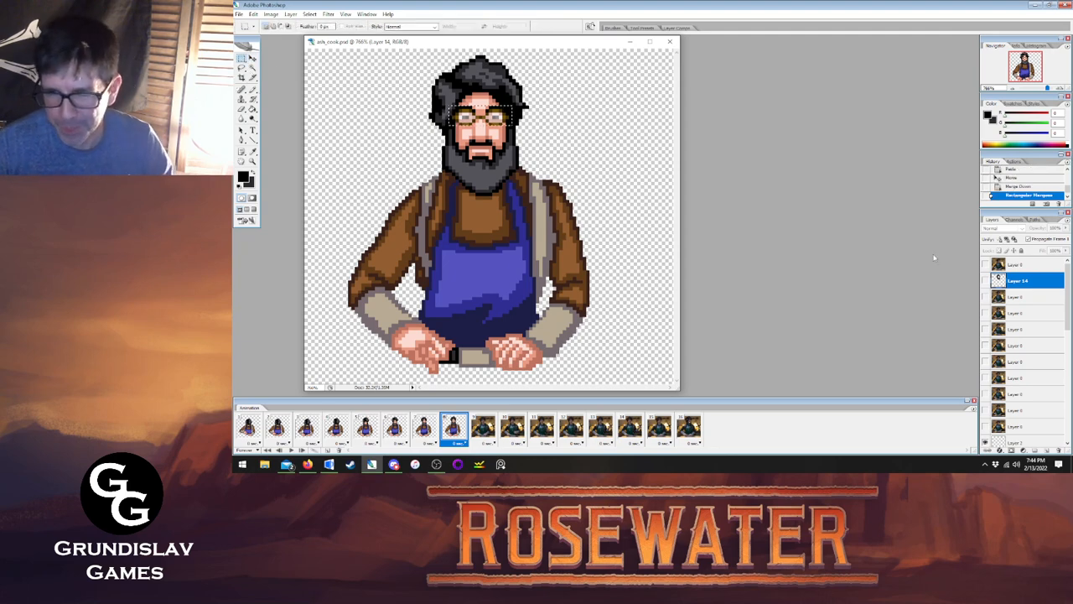
{"action": "left_click_drag", "start_coordinate": [1068, 294], "coordinate": [1068, 339]}
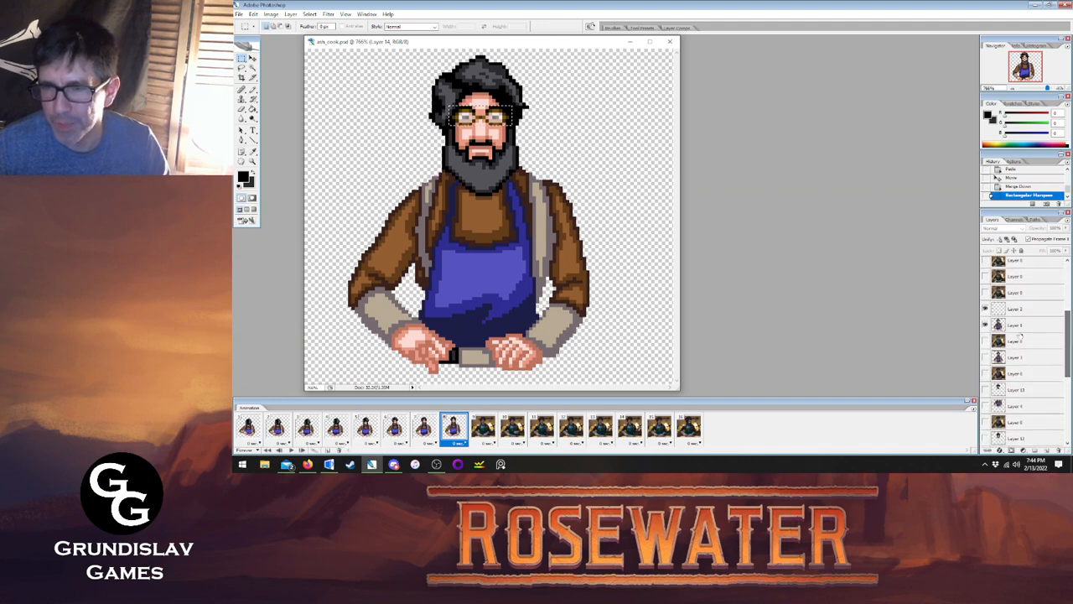
{"action": "left_click", "coordinate": [1010, 329]}
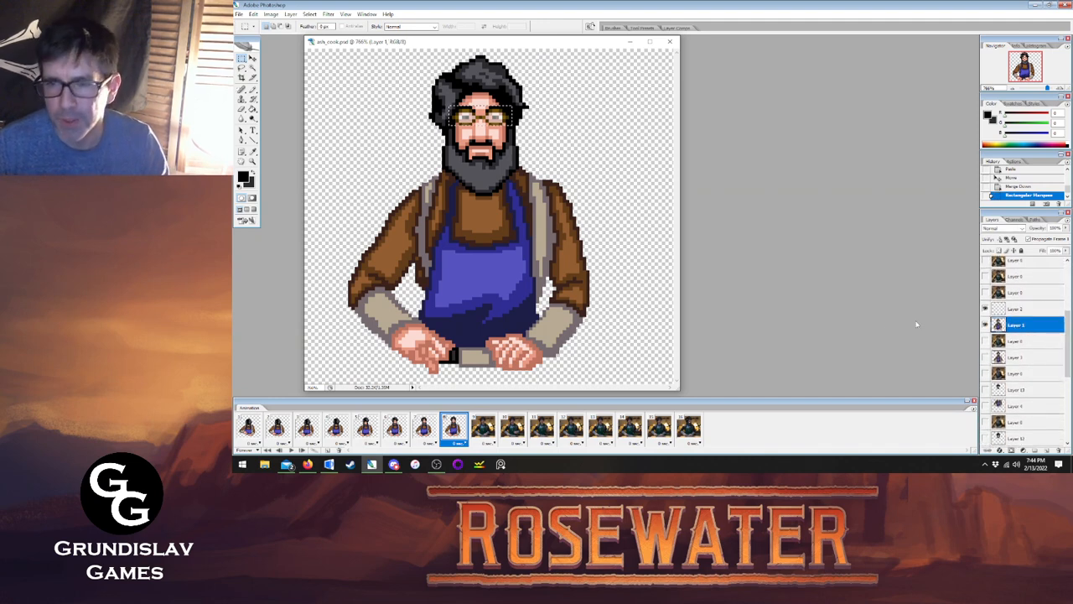
{"action": "left_click", "coordinate": [689, 428]}
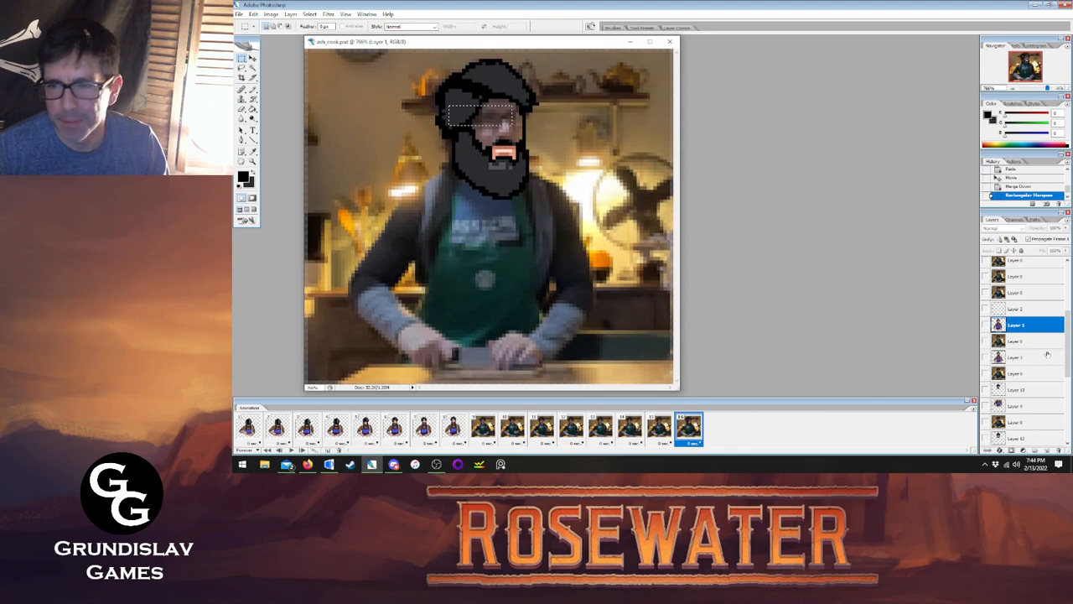
{"action": "scroll", "coordinate": [1024, 335], "scroll_direction": "up", "scroll_amount": 5}
{"action": "left_click", "coordinate": [1023, 282]}
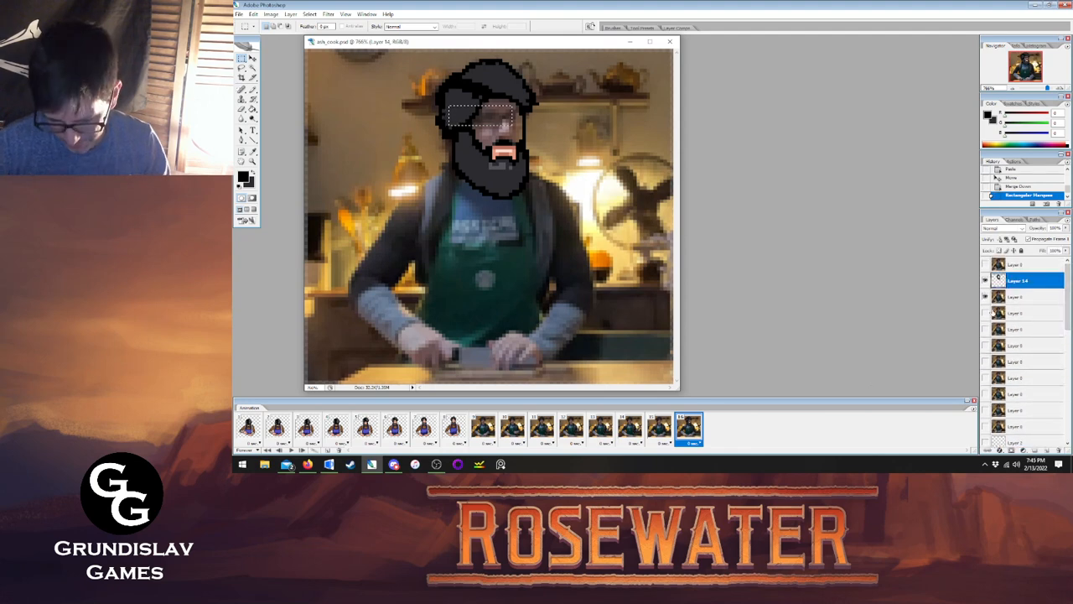
{"action": "key", "text": "ctrl+v"}
Nudge the pasted eyes and glasses right and up onto the turned face in frame 16, checking their placement against frame 8.
{"action": "key", "text": "v"}
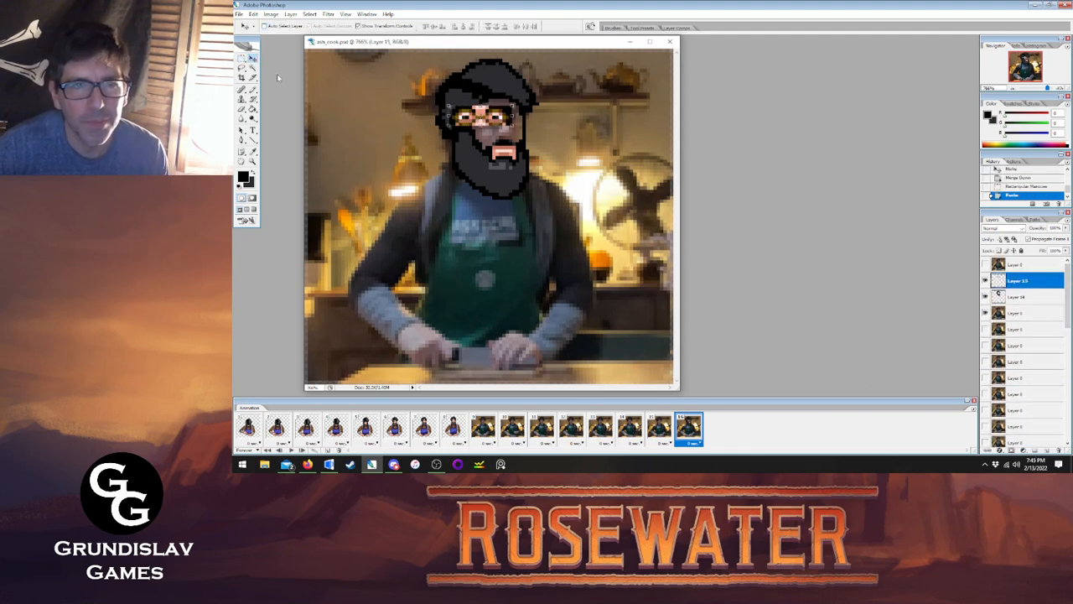
{"action": "key", "text": "Right"}
{"action": "key", "text": "Right"}
{"action": "key", "text": "Right"}
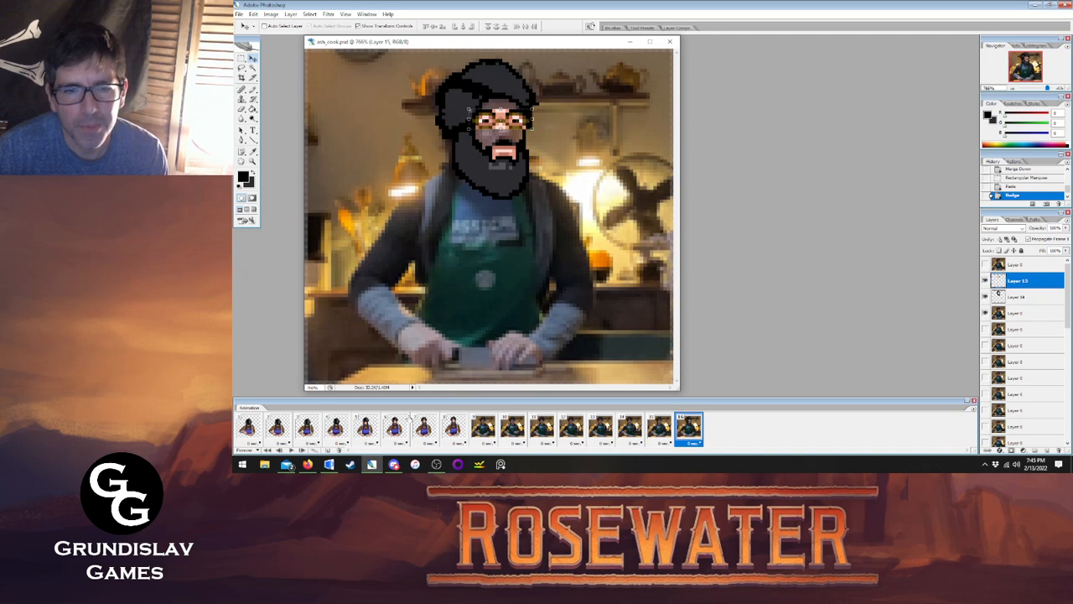
{"action": "left_click", "coordinate": [453, 427]}
{"action": "left_click", "coordinate": [694, 428]}
{"action": "key", "text": "Up"}
{"action": "left_click", "coordinate": [457, 430]}
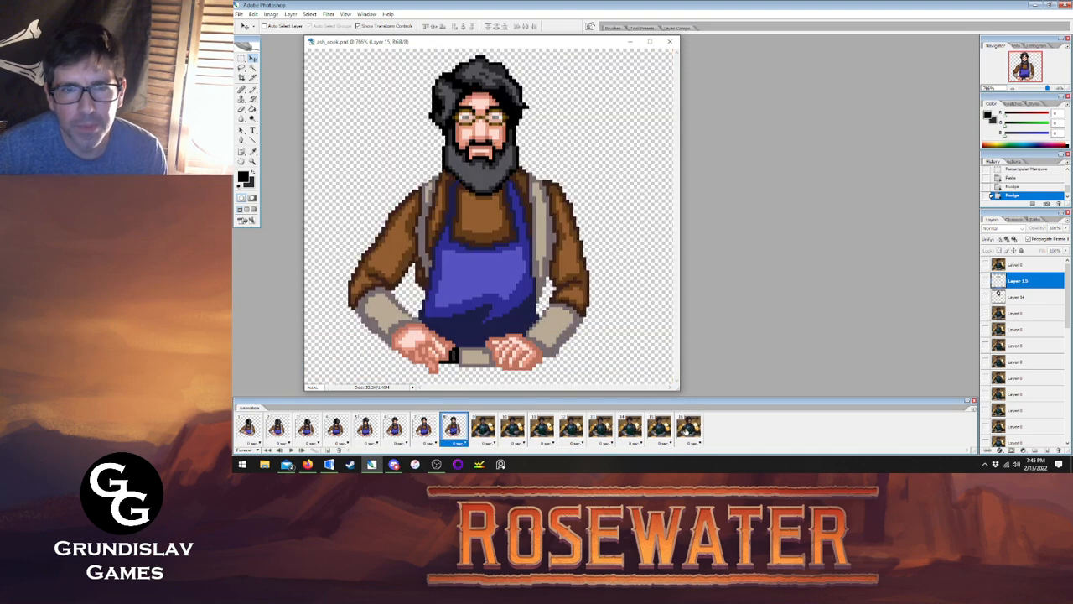
{"action": "left_click", "coordinate": [689, 427]}
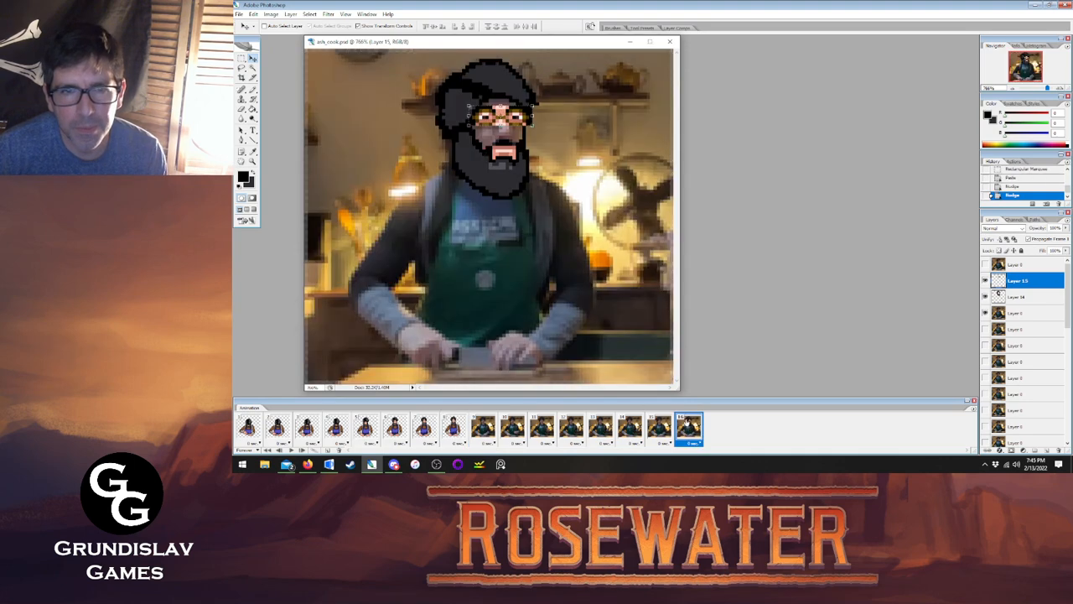
Nudge the pasted eyes and glasses right and slightly down on frame 16's turned face, and erase the stray pixels beside the outer lens.
{"action": "left_click", "coordinate": [242, 67]}
{"action": "left_click", "coordinate": [253, 161]}
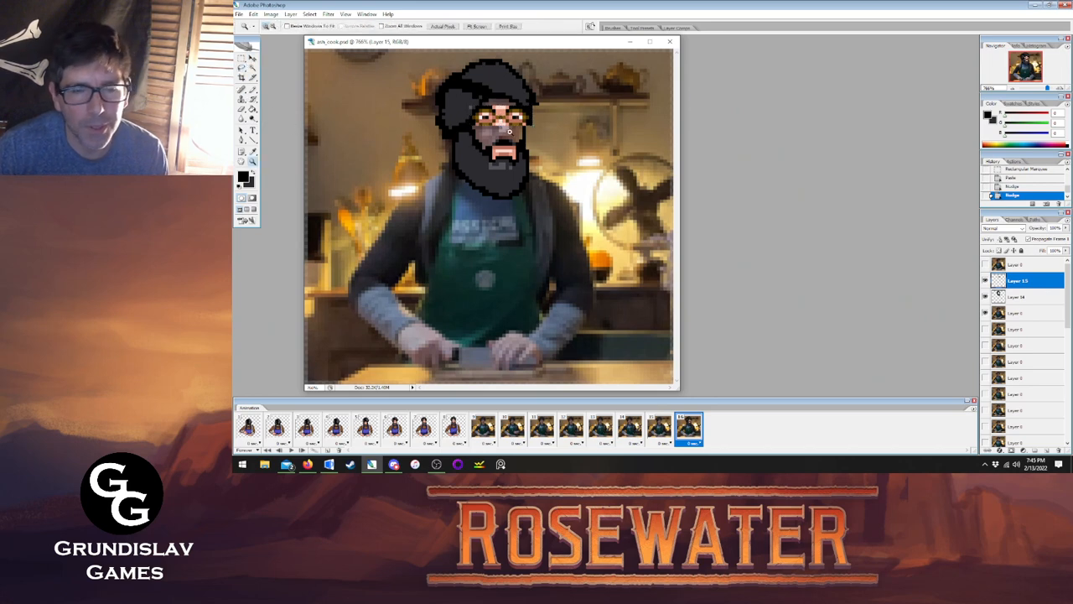
{"action": "left_click", "coordinate": [509, 131]}
{"action": "left_click", "coordinate": [513, 176]}
{"action": "left_click", "coordinate": [520, 219]}
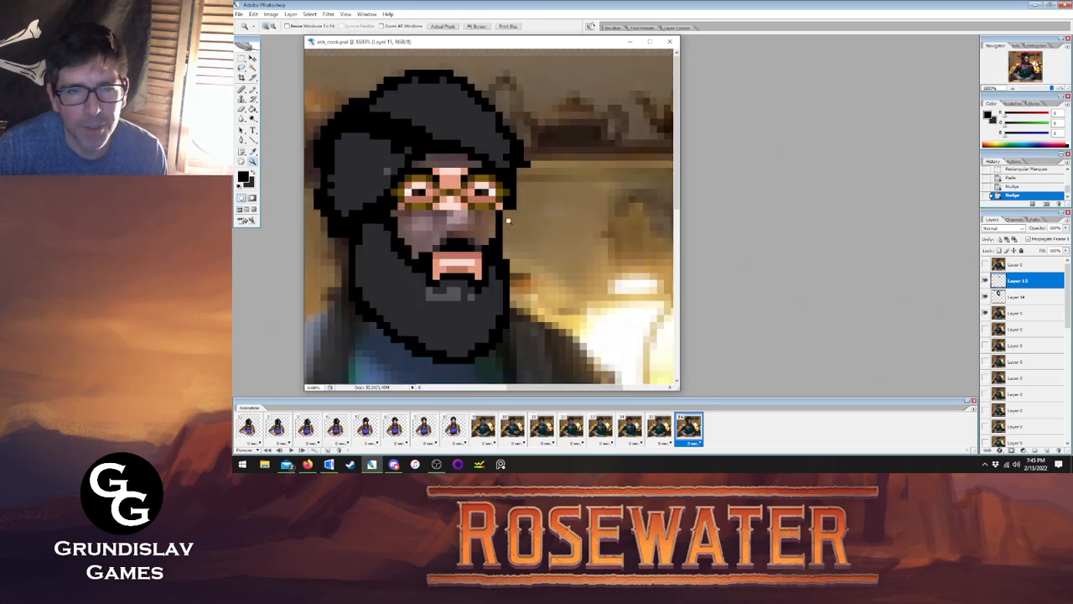
{"action": "left_click", "coordinate": [252, 57]}
{"action": "key", "text": "Right"}
{"action": "key", "text": "Right"}
{"action": "key", "text": "Down"}
{"action": "key", "text": "Down"}
{"action": "key", "text": "Down"}
{"action": "key", "text": "Down"}
{"action": "key", "text": "Down"}
{"action": "key", "text": "Down"}
{"action": "key", "text": "Down"}
{"action": "key", "text": "Up"}
{"action": "key", "text": "Up"}
{"action": "key", "text": "Up"}
{"action": "key", "text": "Up"}
{"action": "key", "text": "Up"}
{"action": "key", "text": "Up"}
{"action": "key", "text": "Up"}
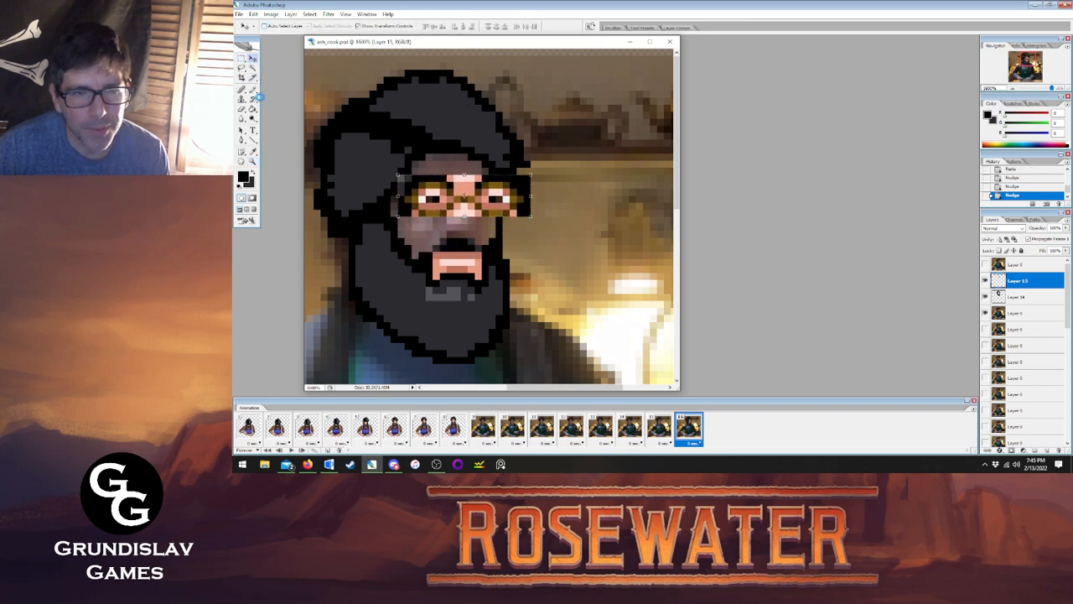
{"action": "key", "text": "Left"}
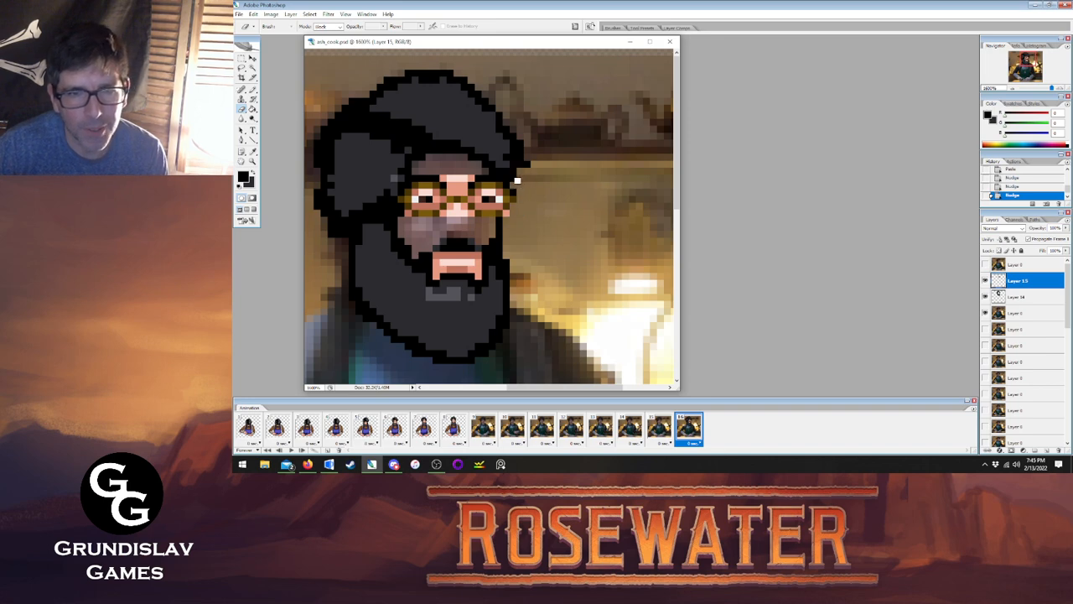
{"action": "left_click", "coordinate": [517, 184]}
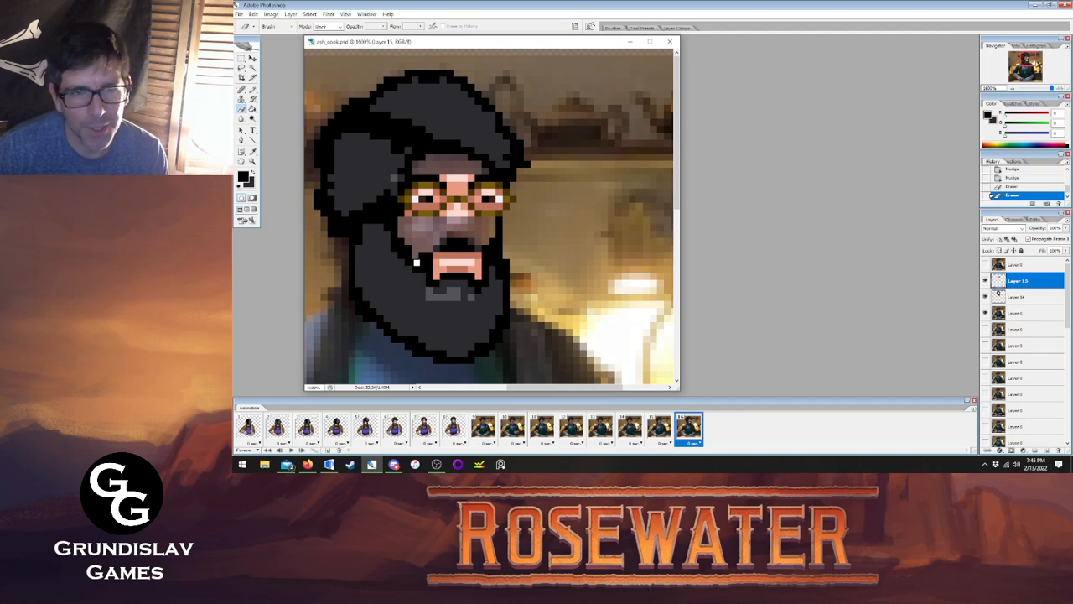
Shift the pupil of the eye on the right one pixel right and pencil sampled eye white beside it.
{"action": "key", "text": "m"}
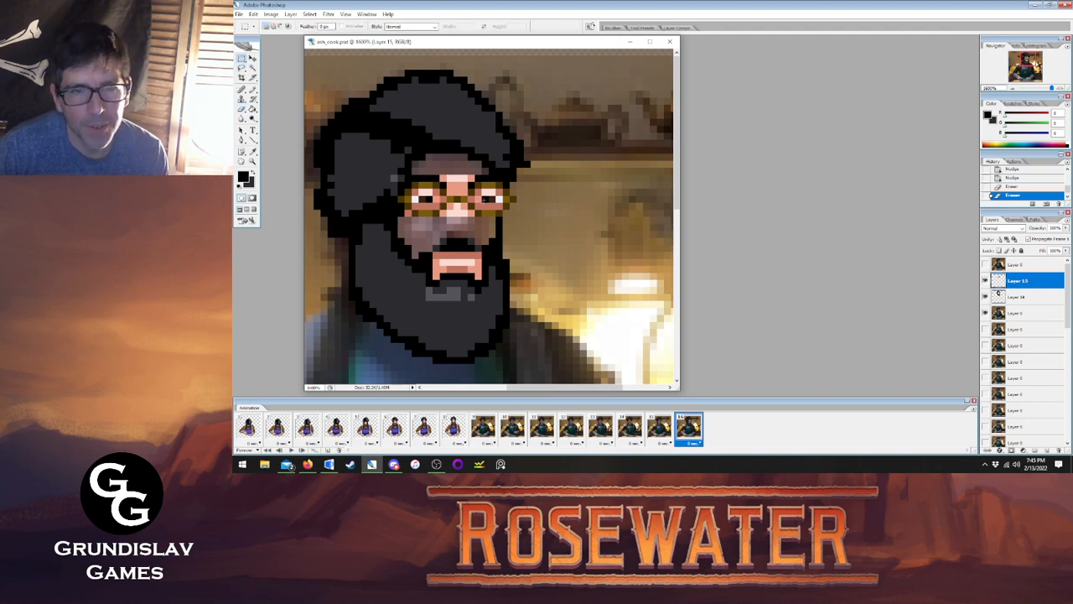
{"action": "left_click_drag", "start_coordinate": [483, 197], "coordinate": [495, 202]}
{"action": "key", "text": "v"}
{"action": "key", "text": "Right"}
{"action": "left_click", "coordinate": [241, 68]}
{"action": "left_click", "coordinate": [360, 132]}
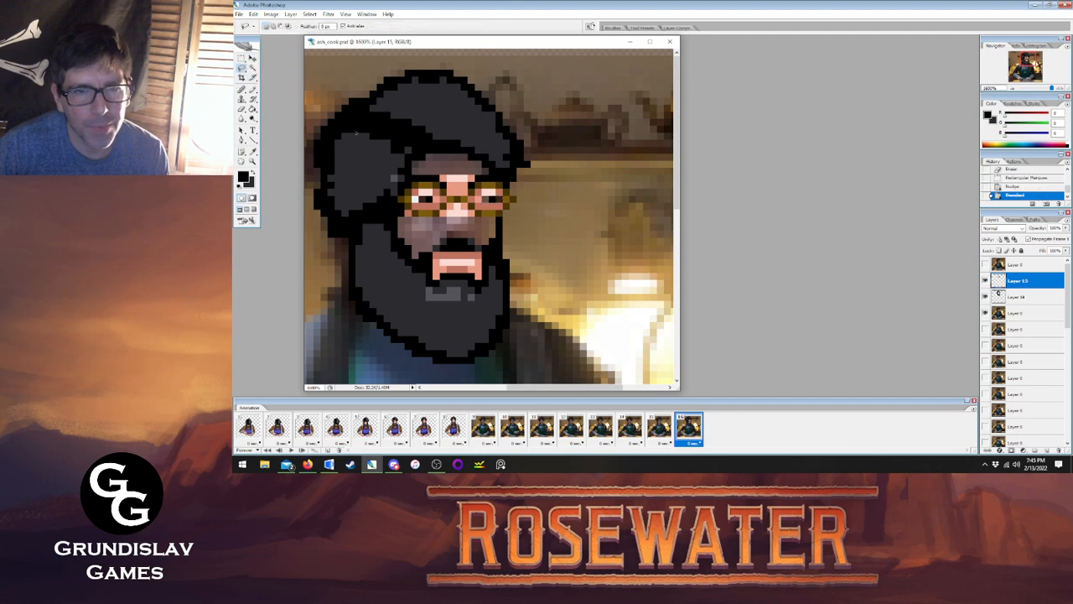
{"action": "left_click", "coordinate": [254, 152]}
{"action": "left_click", "coordinate": [416, 199]}
{"action": "left_click", "coordinate": [253, 90]}
{"action": "left_click", "coordinate": [484, 200]}
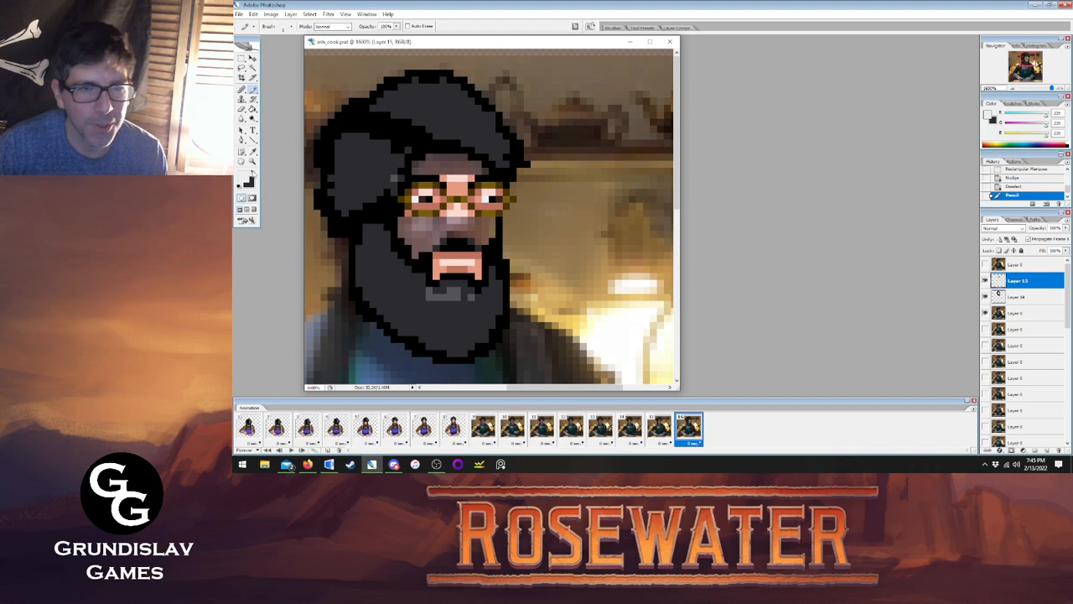
Alternate between frames 8 and 16 to compare the adjusted eyes and glasses.
{"action": "left_click", "coordinate": [453, 427]}
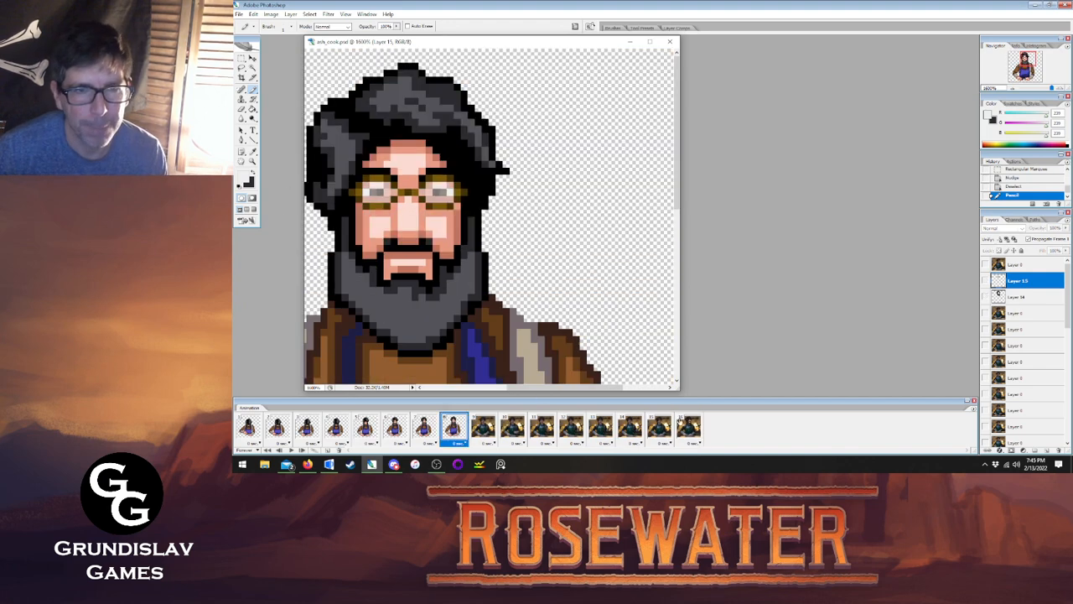
{"action": "left_click", "coordinate": [689, 427]}
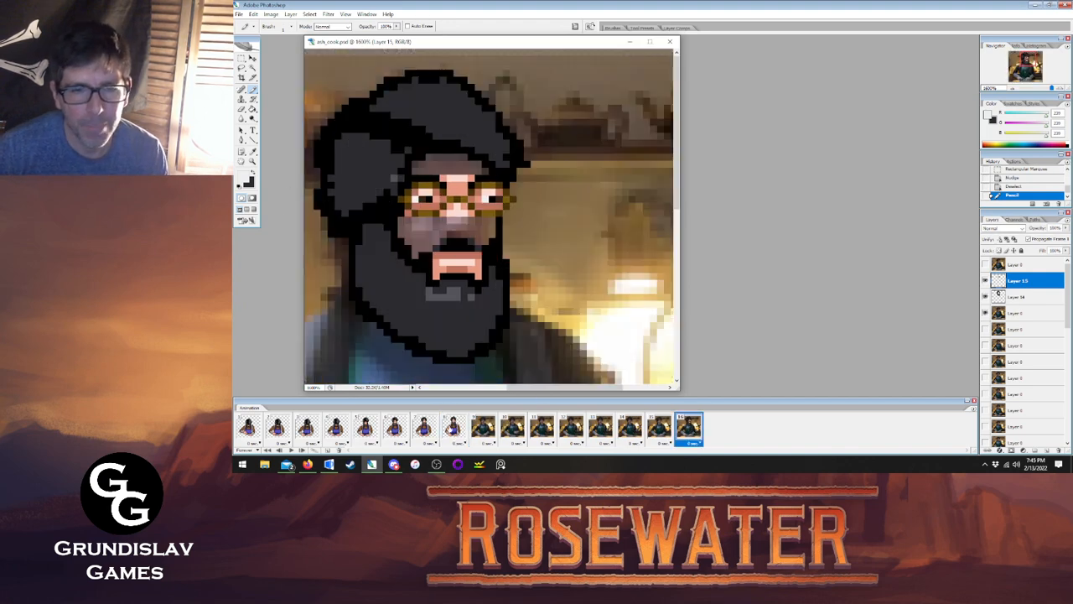
{"action": "left_click", "coordinate": [455, 428]}
{"action": "left_click", "coordinate": [689, 428]}
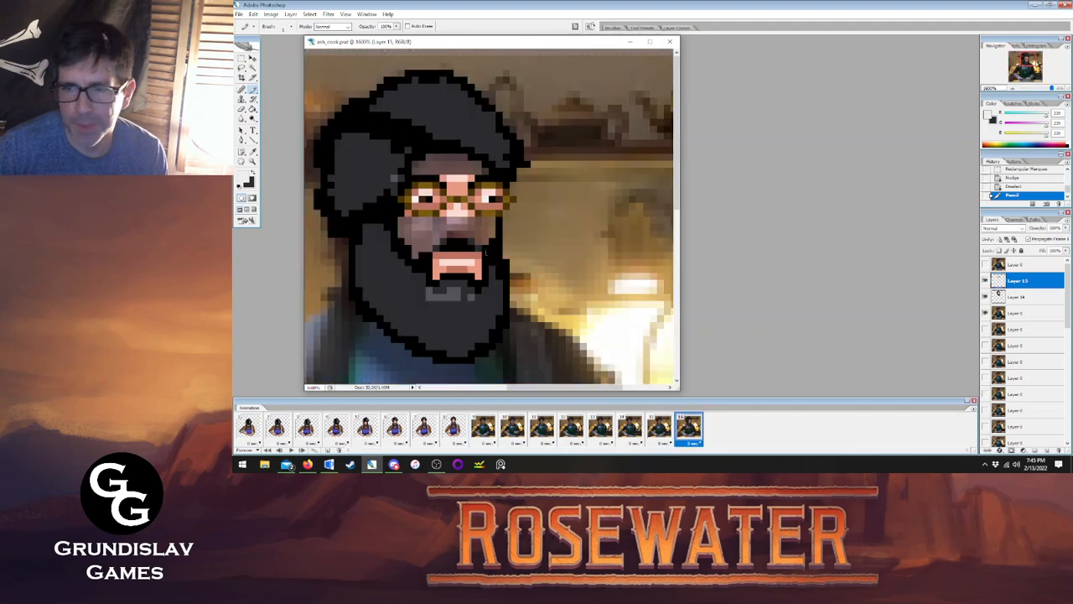
Hide the photo reference layer in frame 16 and merge the eyes and glasses down into Layer 14.
{"action": "left_click", "coordinate": [254, 153]}
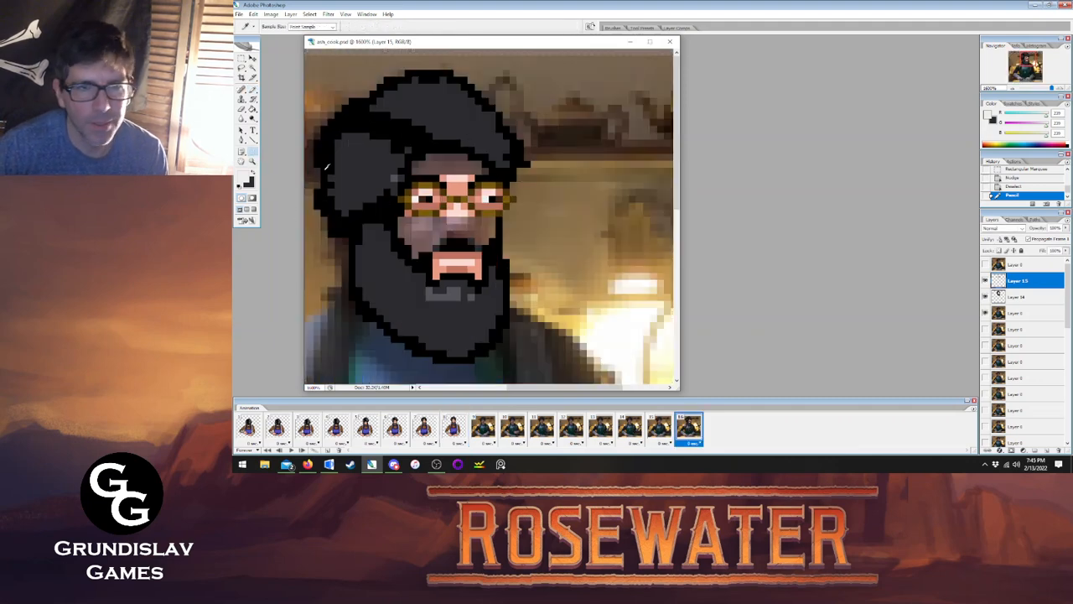
{"action": "left_click", "coordinate": [985, 314]}
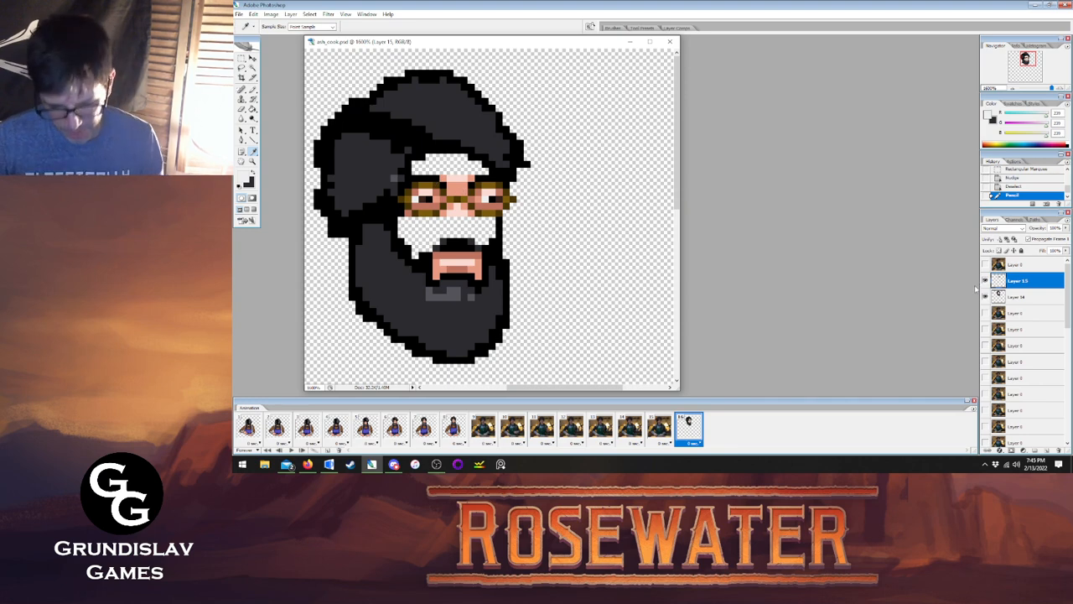
{"action": "key", "text": "ctrl+e"}
Sample the reddish skin shadow around the eyes and pencil it along the forehead's hairline in frame 16, using frame 8 as reference.
{"action": "left_click", "coordinate": [460, 187]}
{"action": "left_click", "coordinate": [430, 205]}
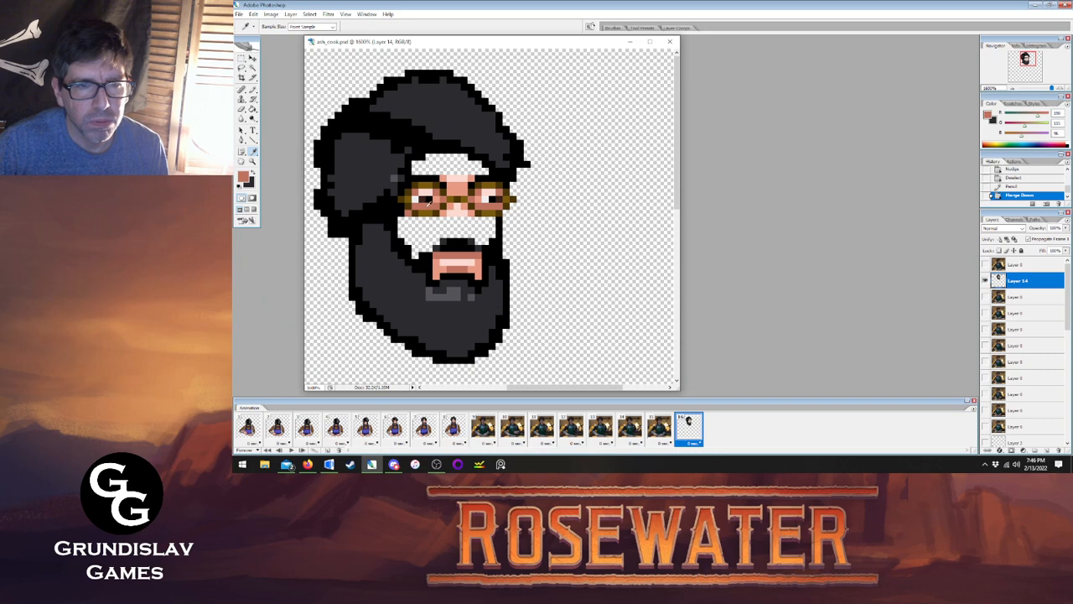
{"action": "key", "text": "b"}
{"action": "left_click", "coordinate": [453, 431]}
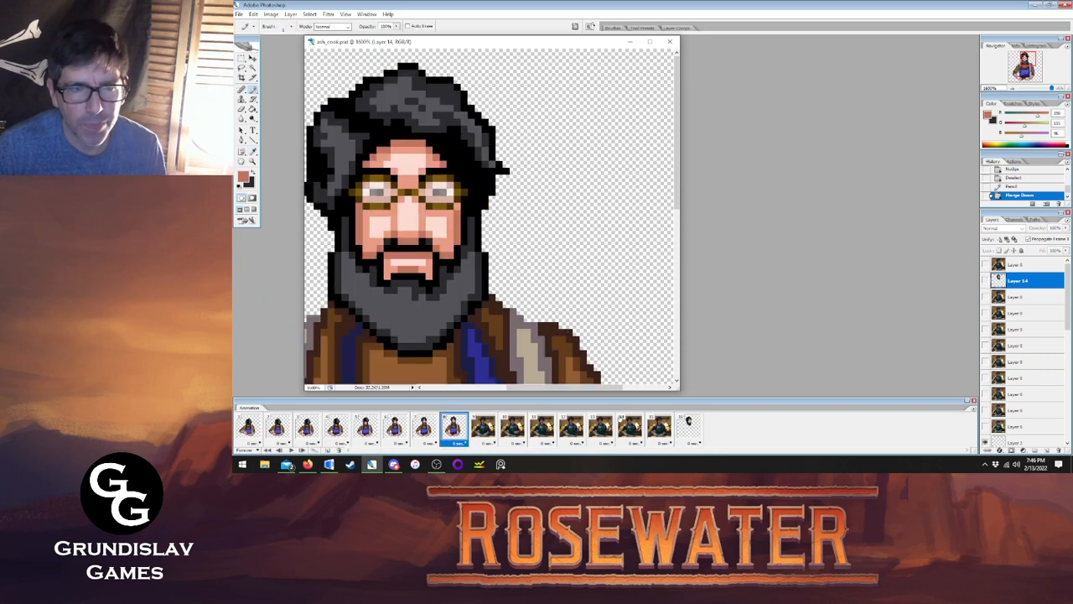
{"action": "left_click", "coordinate": [689, 428]}
{"action": "mouse_move", "coordinate": [415, 171]}
{"action": "left_mouse_down"}
{"action": "mouse_move", "coordinate": [478, 157]}
{"action": "mouse_move", "coordinate": [503, 177]}
{"action": "left_mouse_up"}
{"action": "left_click", "coordinate": [422, 164]}
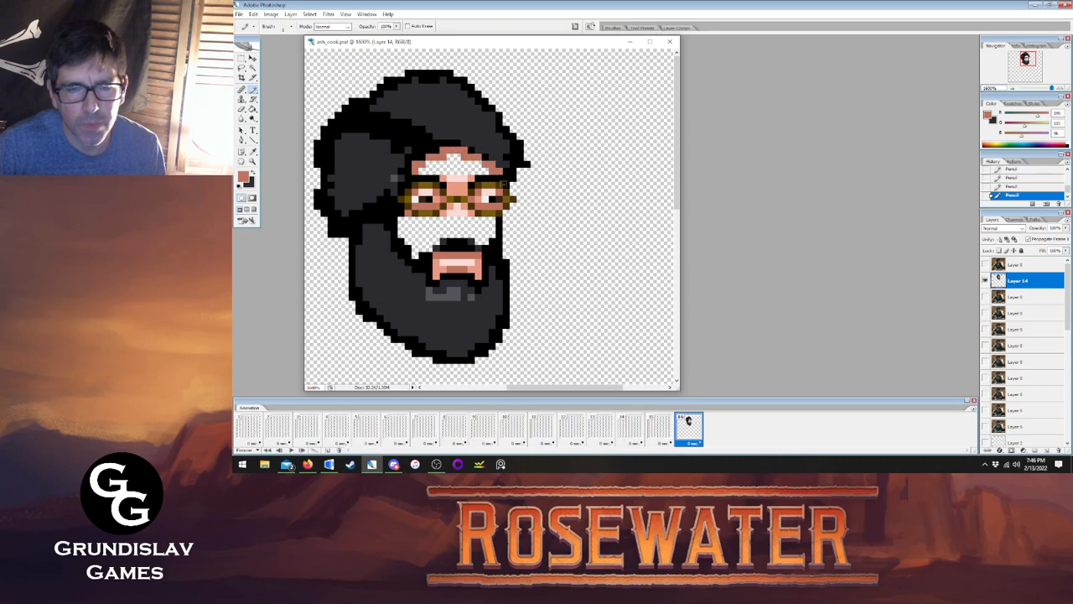
Sample the hair's black as the foreground colour and erase excess skin pixels under the forehead's shadow line.
{"action": "key", "text": "i"}
{"action": "left_click", "coordinate": [369, 110]}
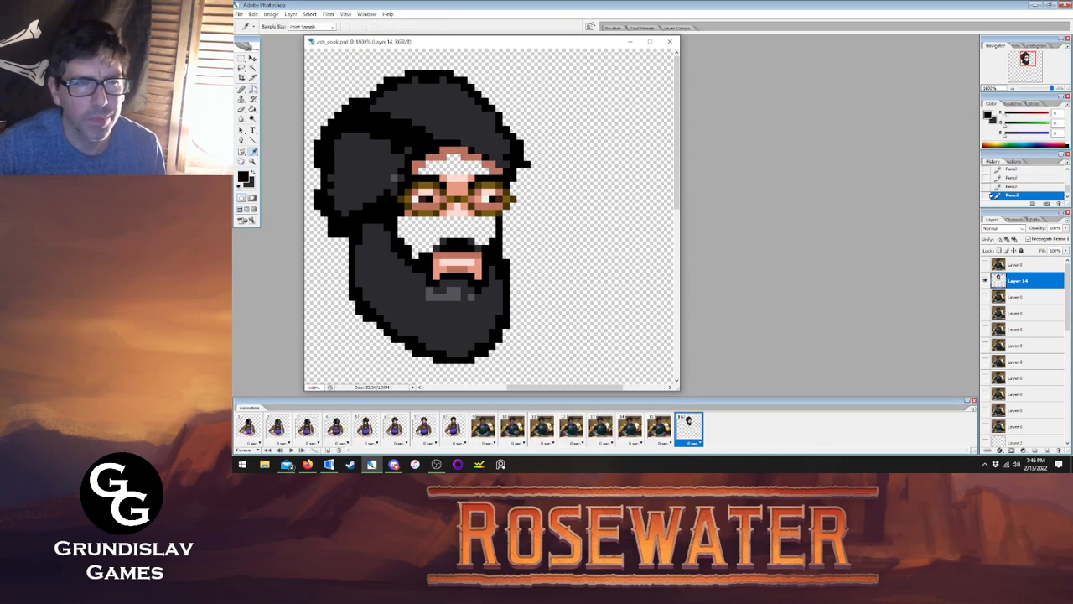
{"action": "key", "text": "b"}
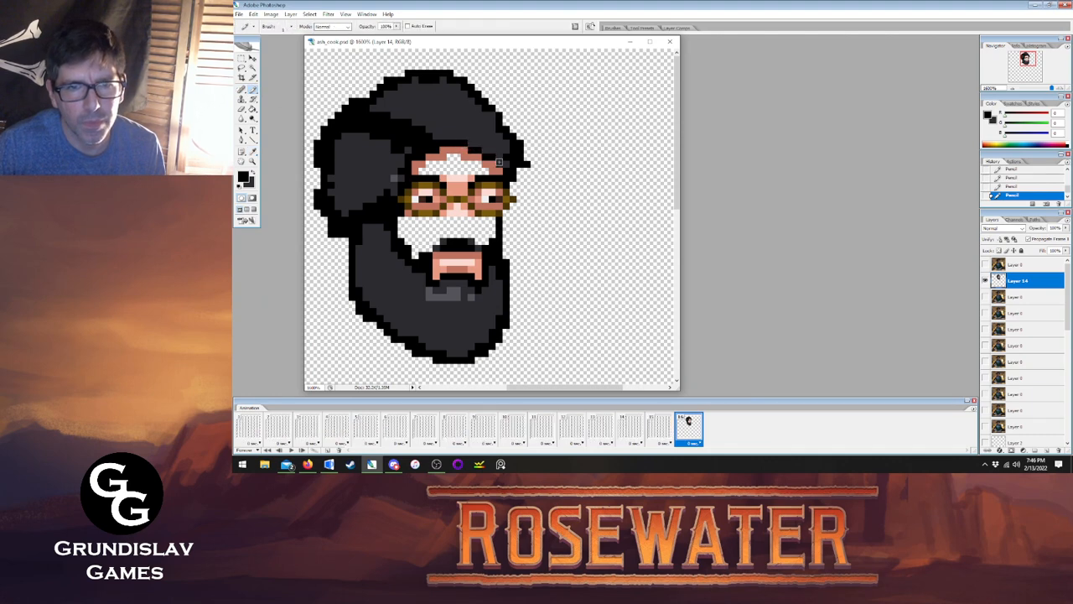
{"action": "left_click", "coordinate": [243, 110]}
{"action": "left_click", "coordinate": [443, 157]}
{"action": "left_click", "coordinate": [464, 158]}
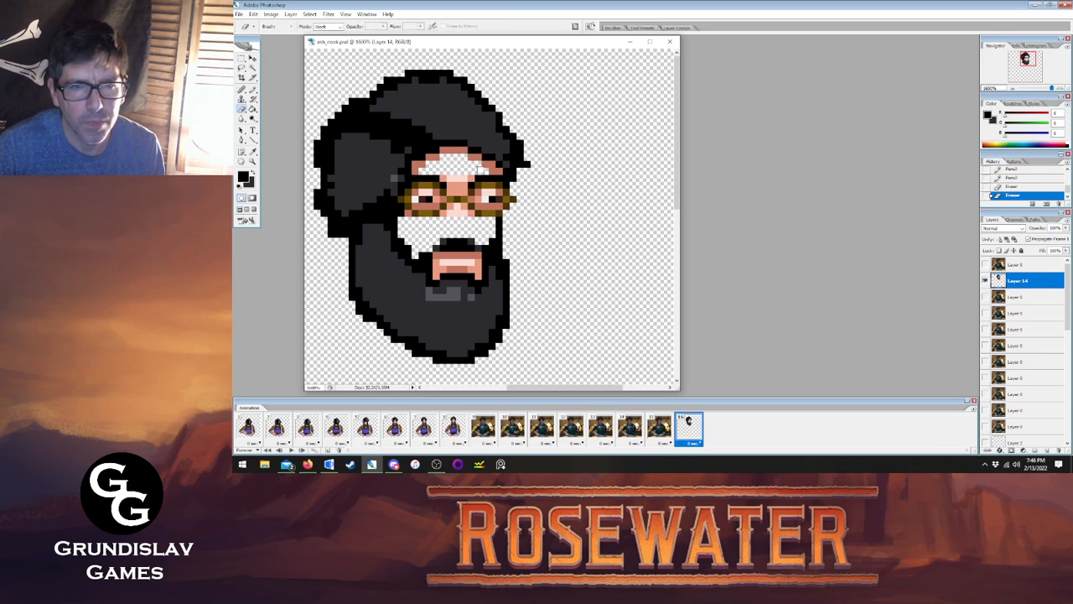
{"action": "left_click", "coordinate": [489, 172]}
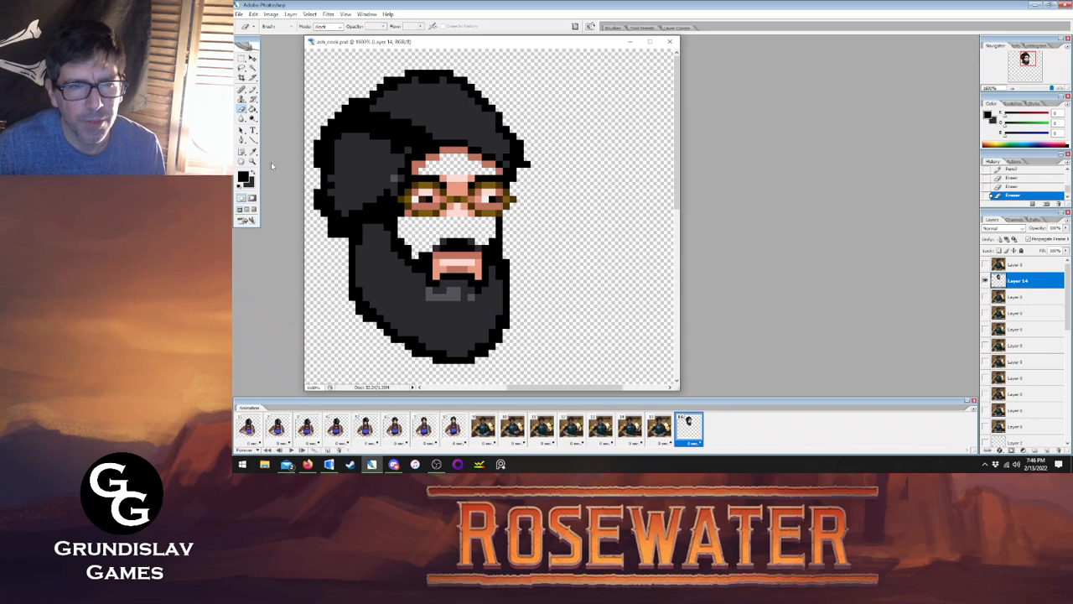
Sample the skin shadow from frame 8's face and pencil a short row of it above the moustache in frame 16.
{"action": "left_click", "coordinate": [453, 426]}
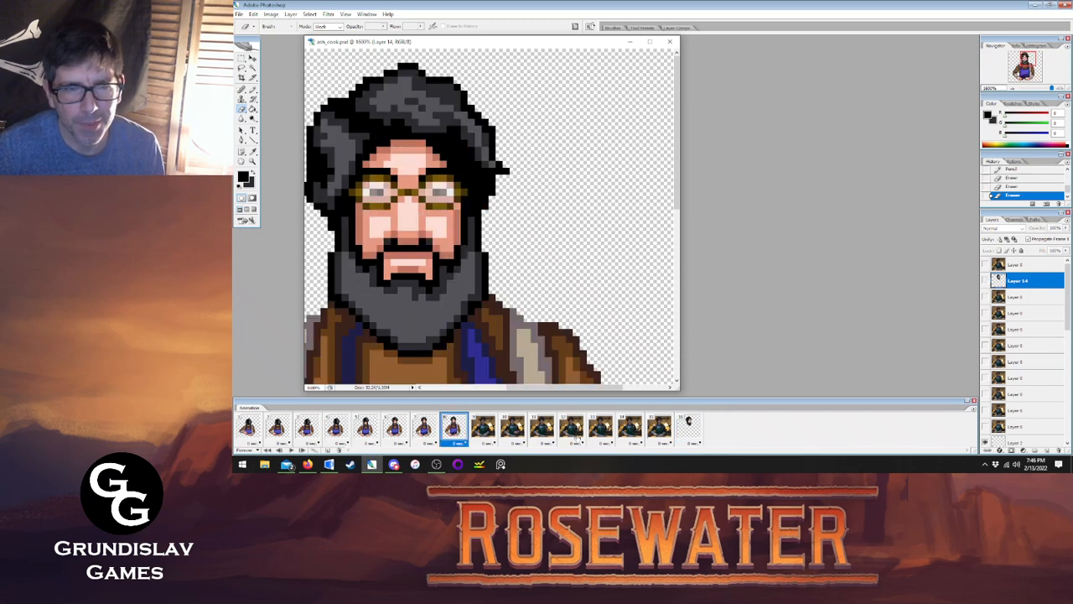
{"action": "left_click", "coordinate": [688, 426]}
{"action": "left_click", "coordinate": [452, 426]}
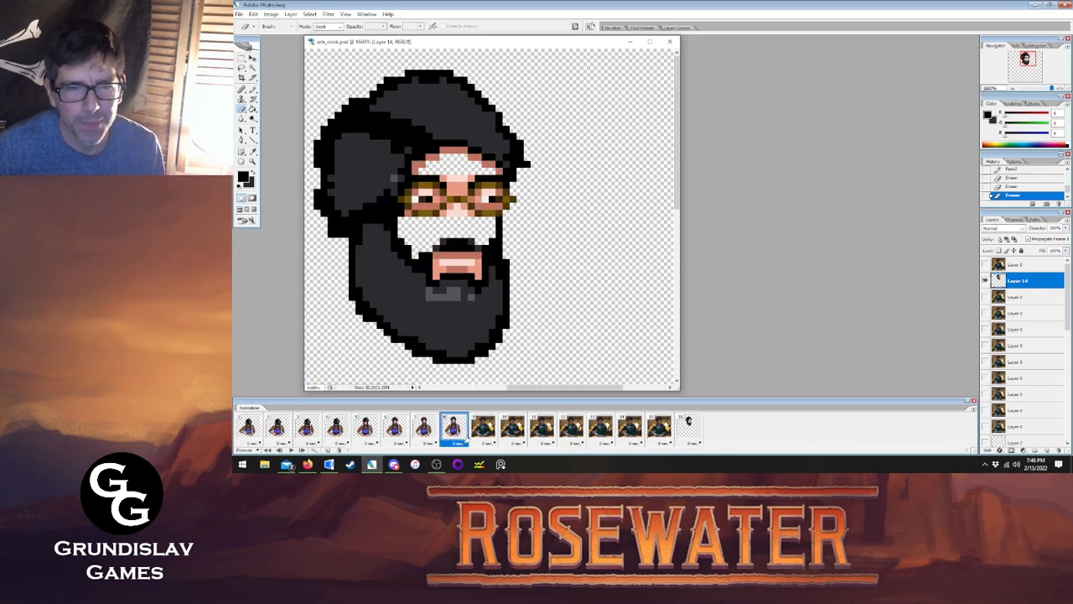
{"action": "left_click", "coordinate": [253, 152]}
{"action": "left_click", "coordinate": [391, 237]}
{"action": "left_click", "coordinate": [253, 90]}
{"action": "left_click", "coordinate": [688, 426]}
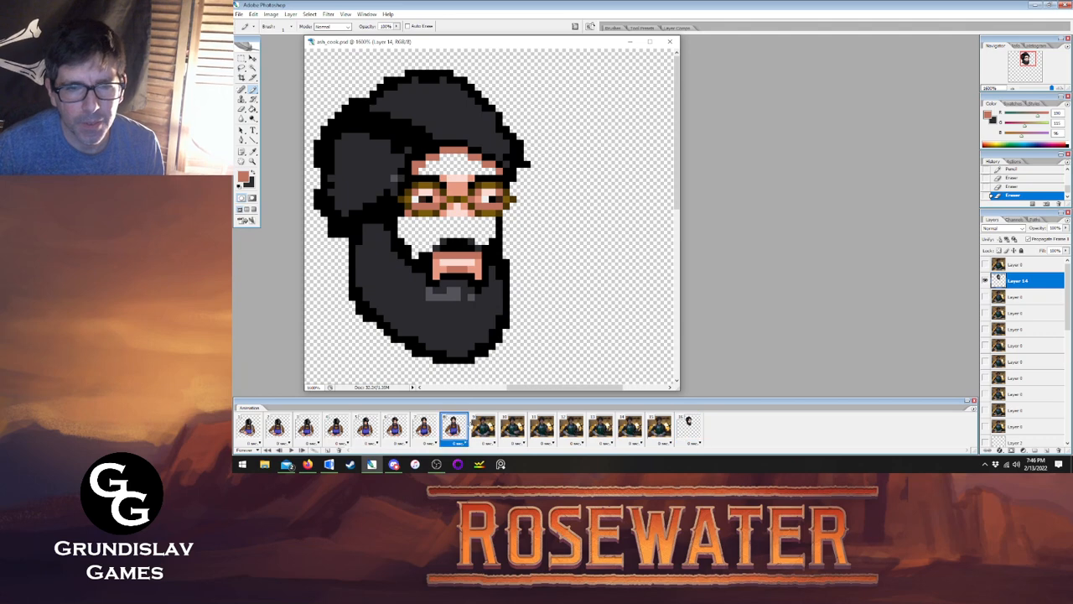
{"action": "left_click", "coordinate": [457, 427]}
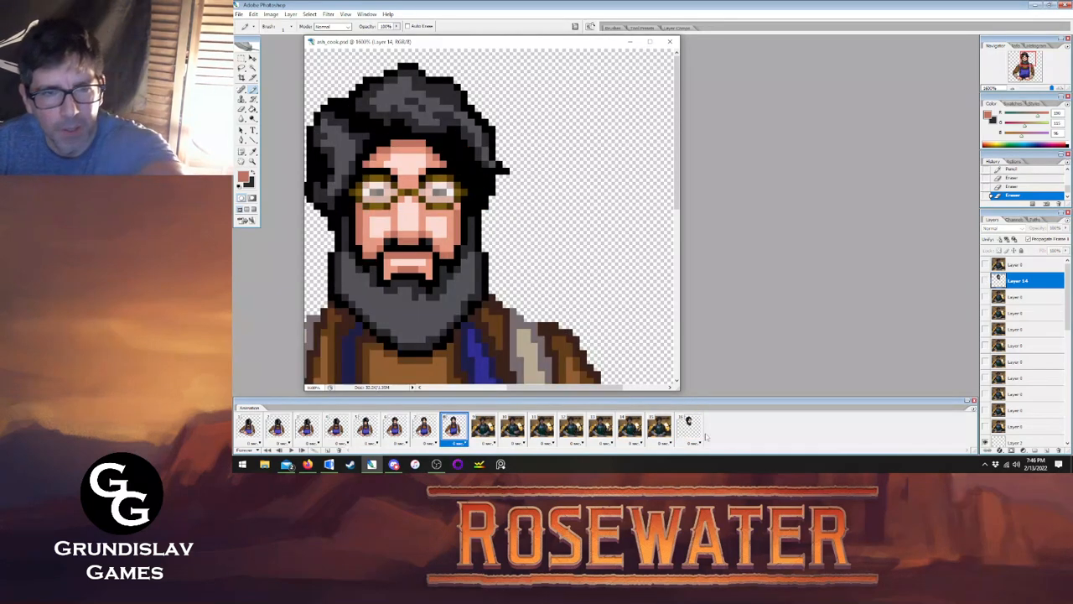
{"action": "left_click", "coordinate": [689, 429]}
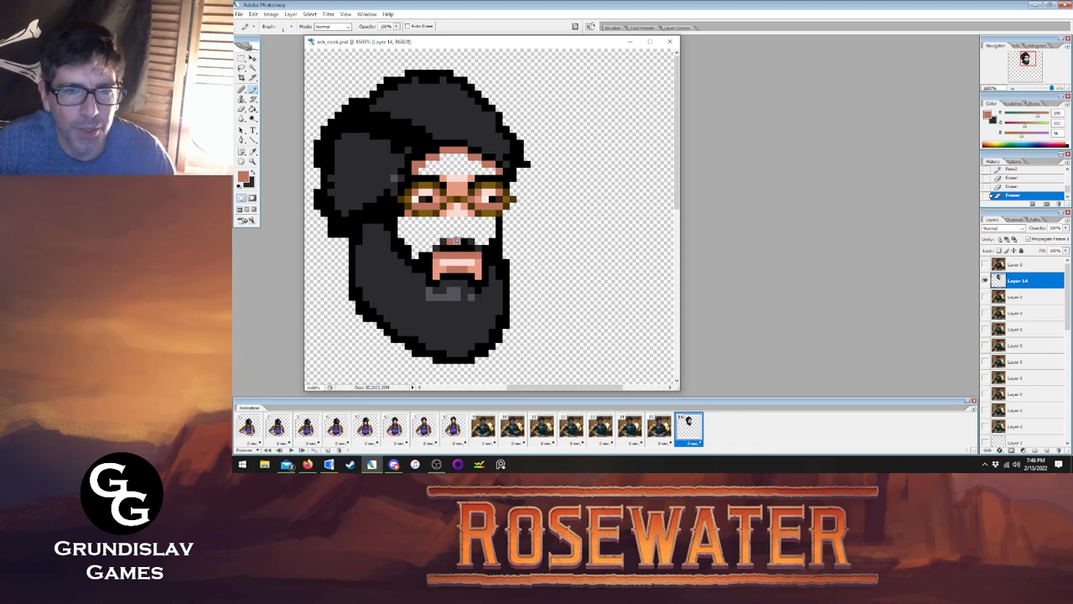
{"action": "left_click", "coordinate": [470, 241]}
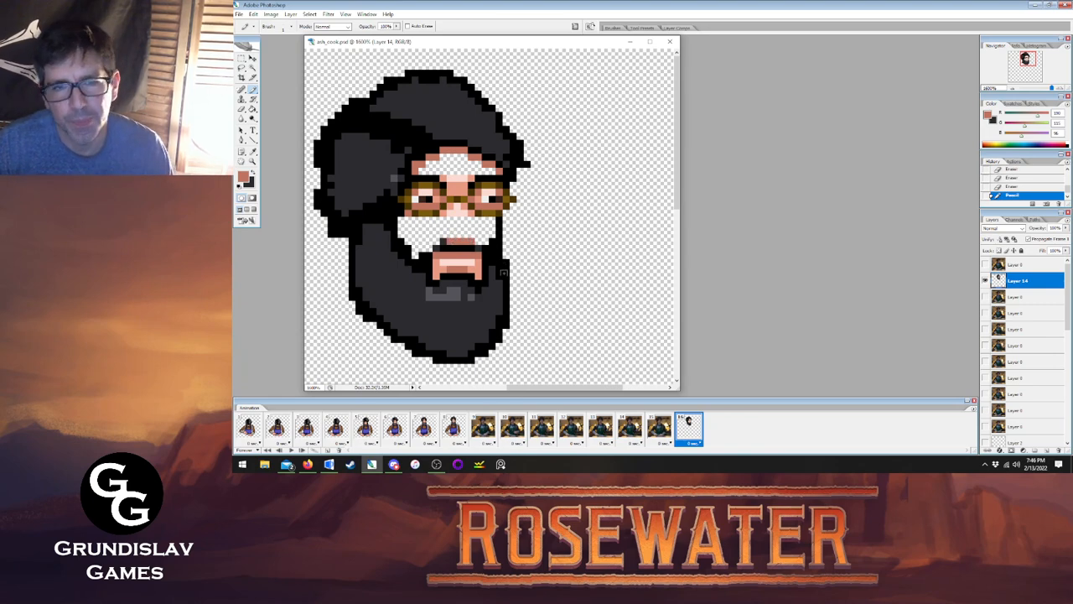
Show the photo reference beneath Layer 14 and pencil skin shadow pixels around the underside of the nose.
{"action": "left_click", "coordinate": [985, 297]}
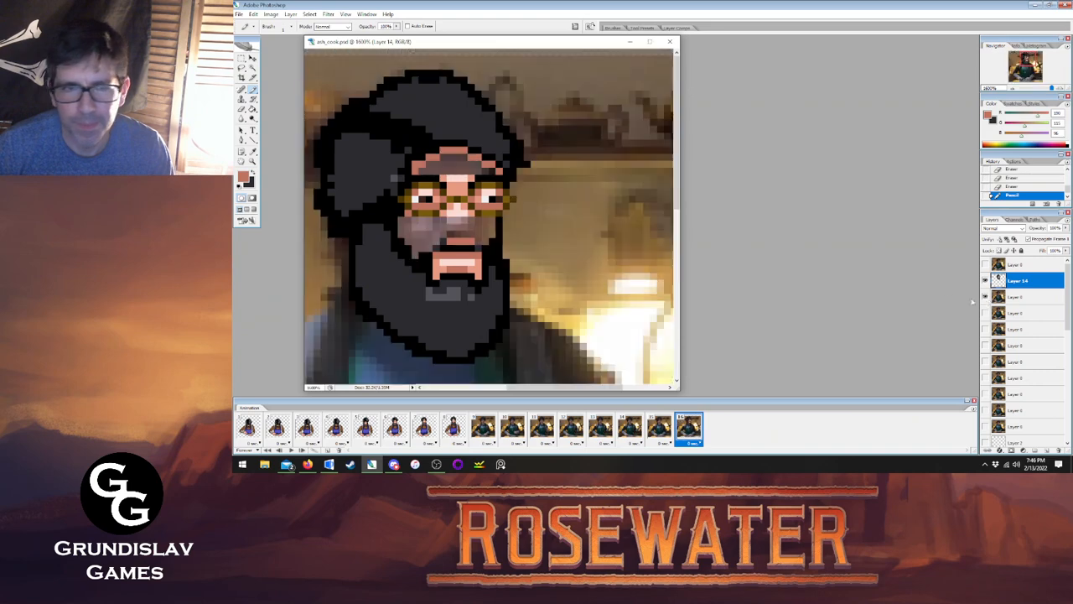
{"action": "left_click", "coordinate": [444, 236]}
{"action": "left_click", "coordinate": [437, 240]}
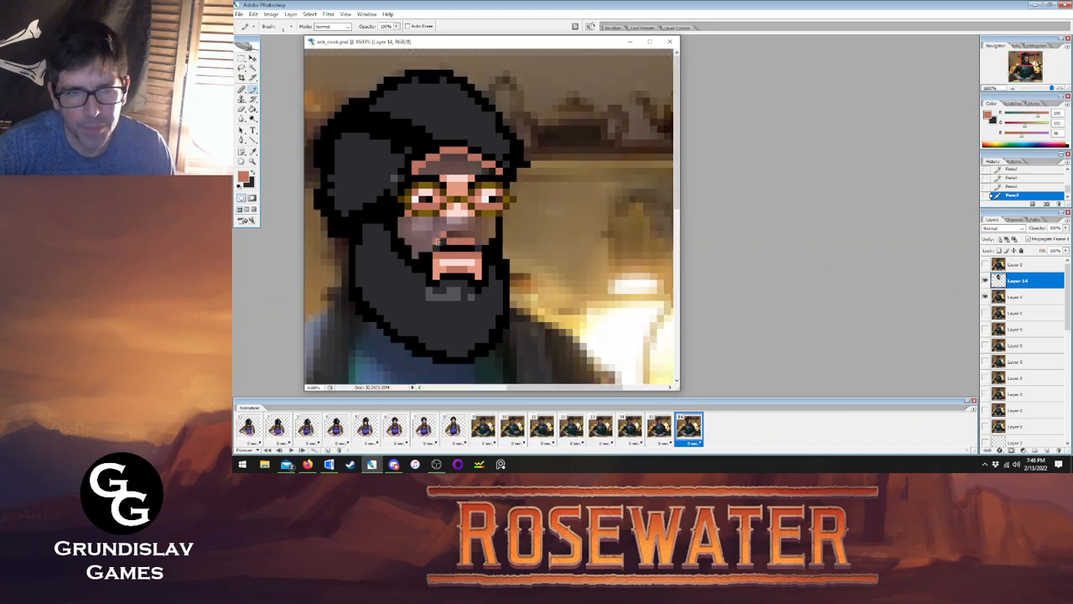
{"action": "left_click", "coordinate": [473, 241]}
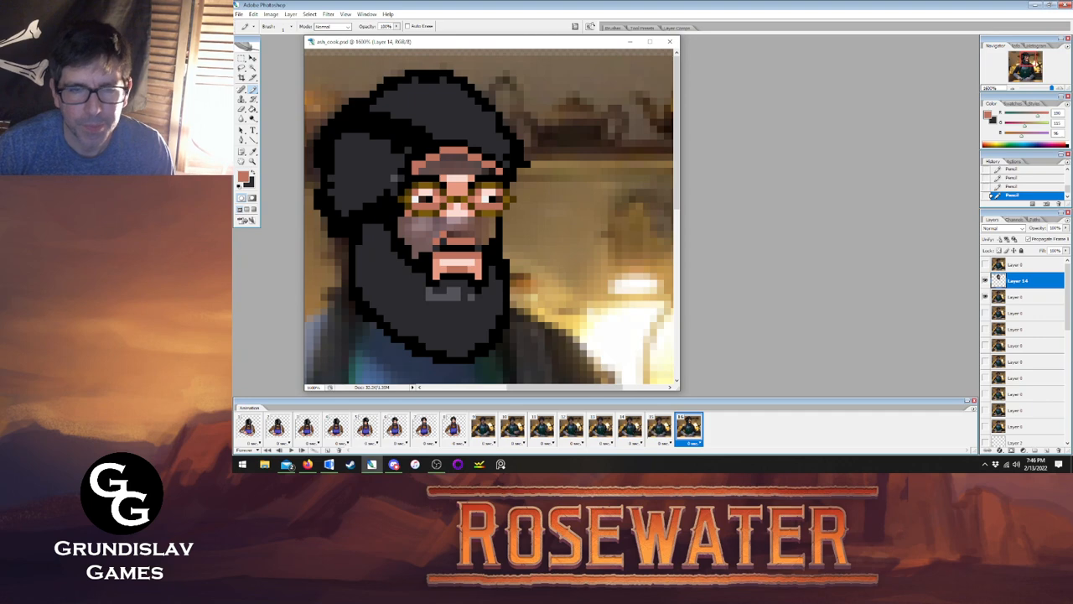
Compare the face with frame 8 and pencil the skin shadow down the left cheek's edge along the beard in frame 16.
{"action": "left_click", "coordinate": [252, 154]}
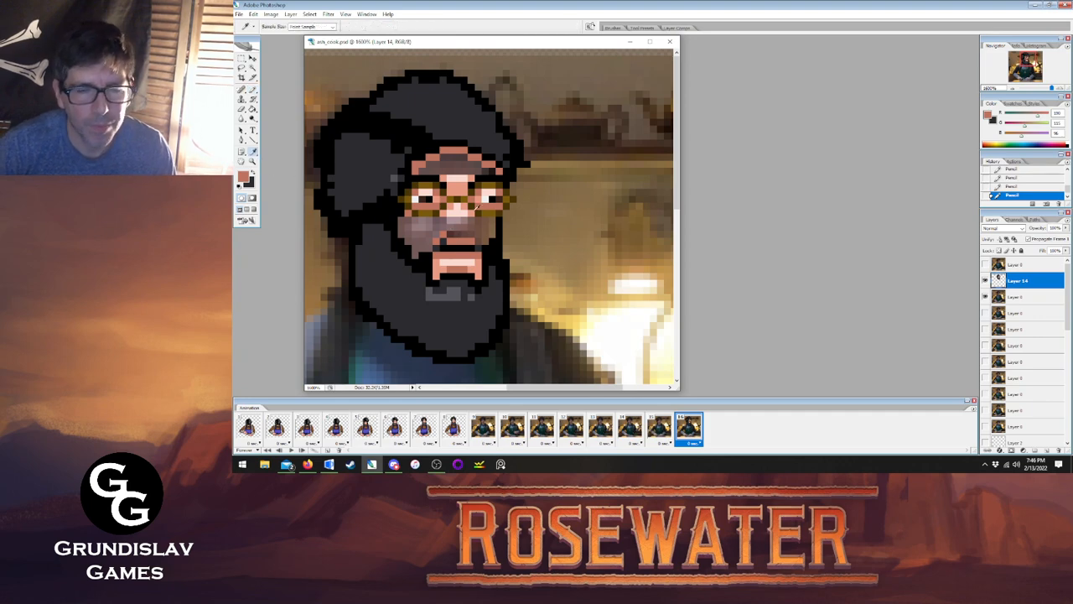
{"action": "left_click", "coordinate": [254, 90]}
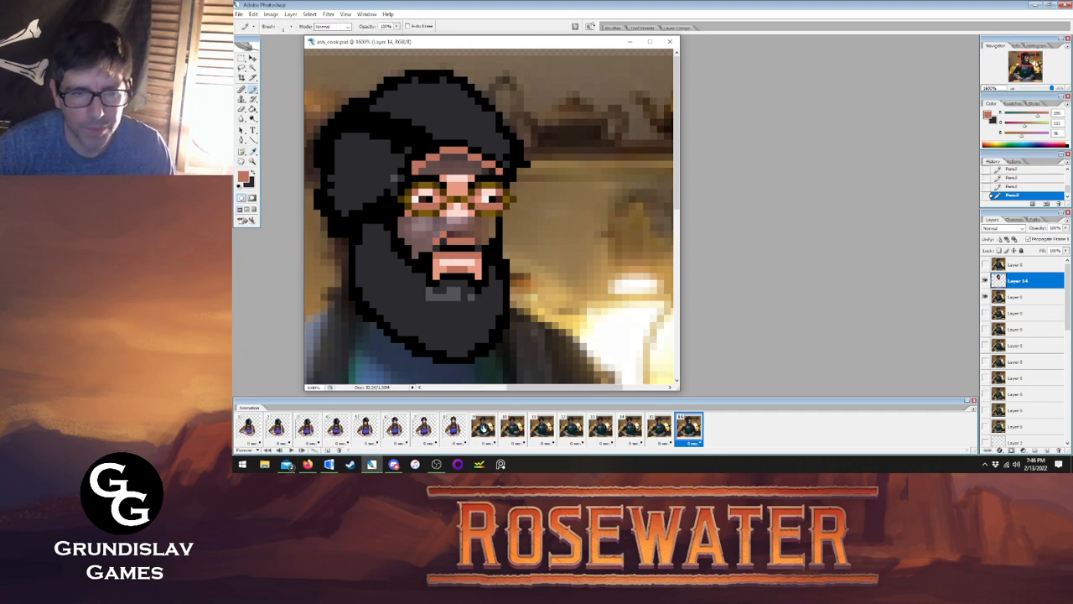
{"action": "left_click", "coordinate": [452, 428]}
{"action": "left_click", "coordinate": [688, 427]}
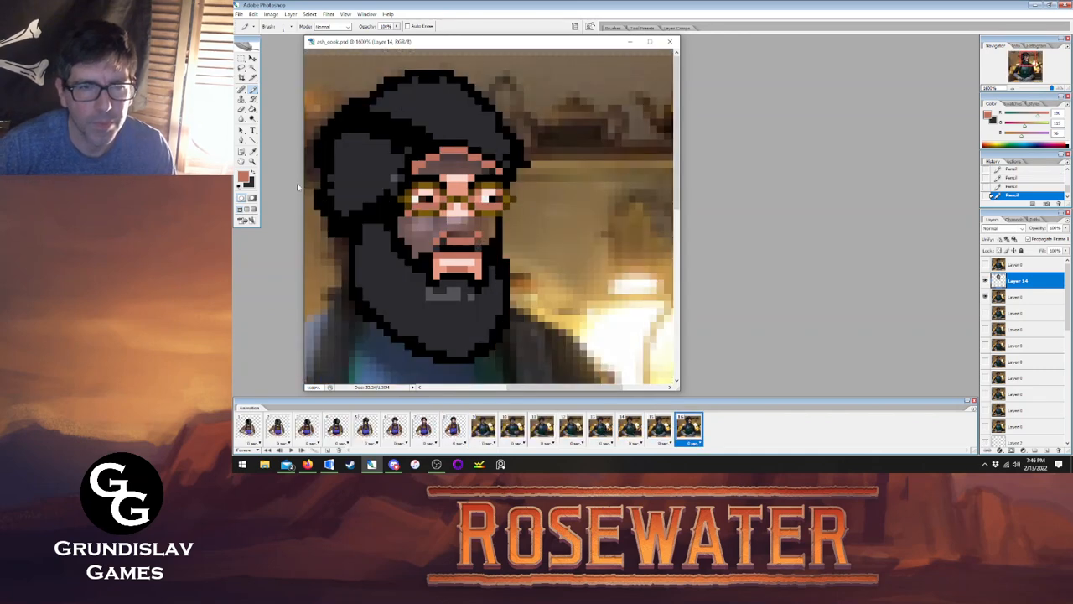
{"action": "key", "text": "i"}
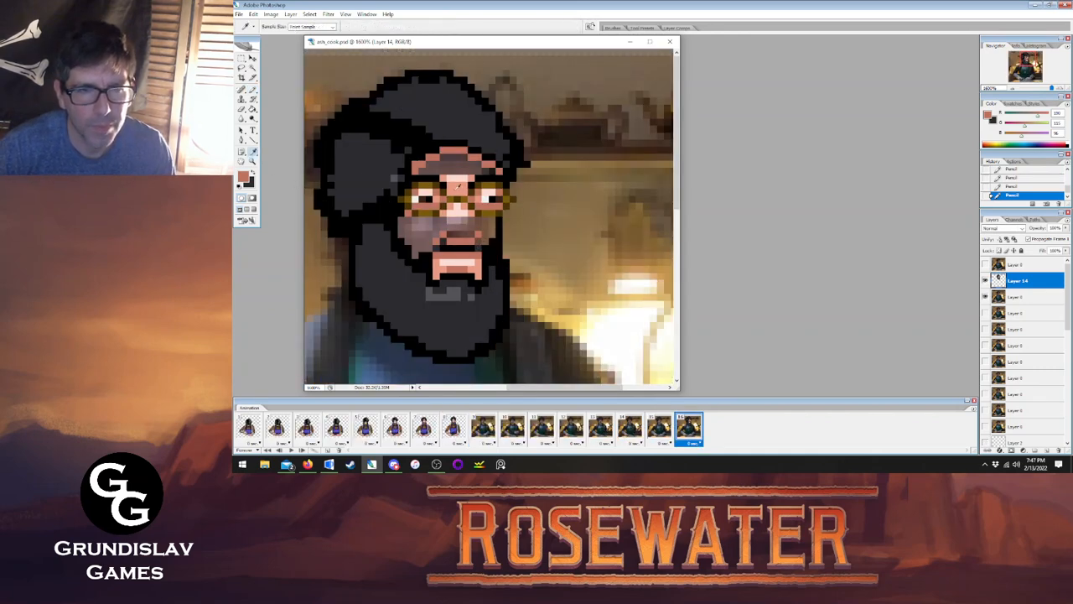
{"action": "left_click", "coordinate": [253, 90]}
{"action": "mouse_move", "coordinate": [402, 233]}
{"action": "left_mouse_down"}
{"action": "mouse_move", "coordinate": [402, 220]}
{"action": "mouse_move", "coordinate": [416, 254]}
{"action": "left_mouse_up"}
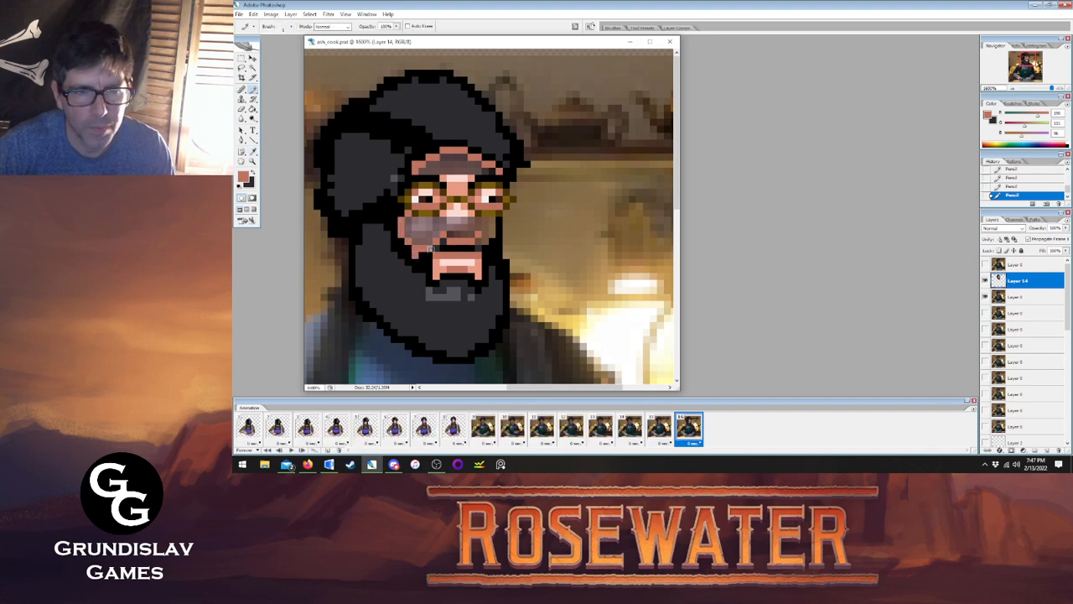
{"action": "key", "text": "i"}
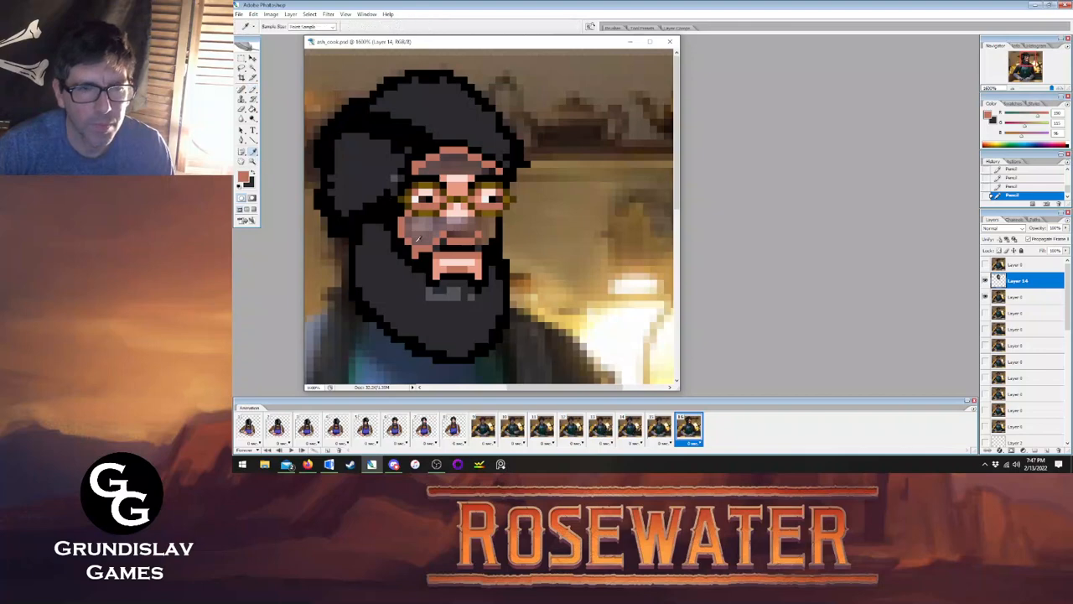
Sample the mid skin tone beside the lips and fill the empty forehead and cheek areas in frame 16 with the Paint Bucket.
{"action": "left_click", "coordinate": [442, 265]}
{"action": "key", "text": "g"}
{"action": "left_click", "coordinate": [425, 172]}
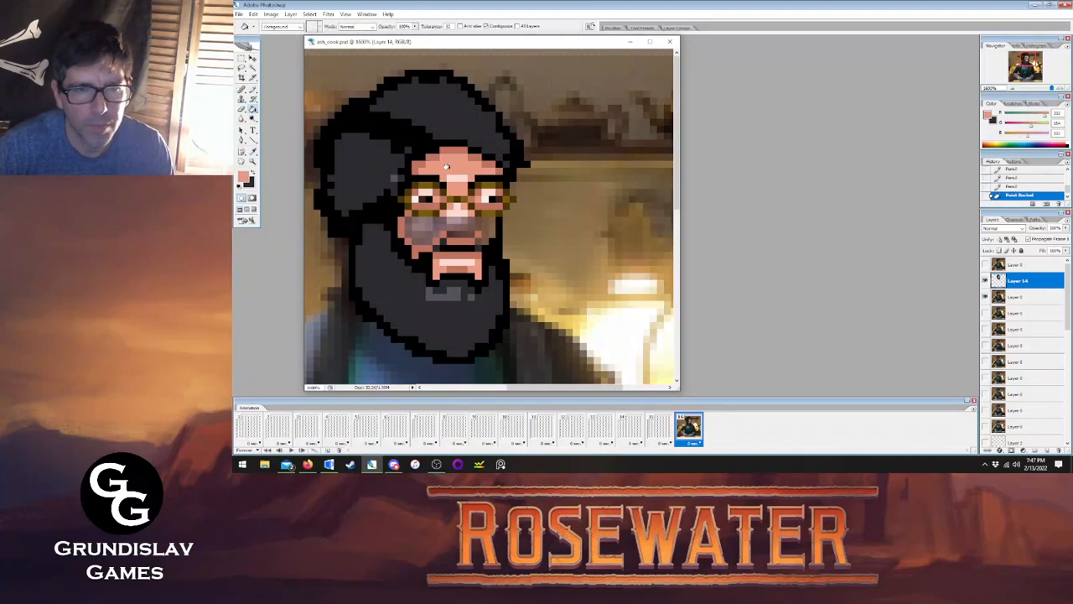
{"action": "left_click", "coordinate": [420, 228]}
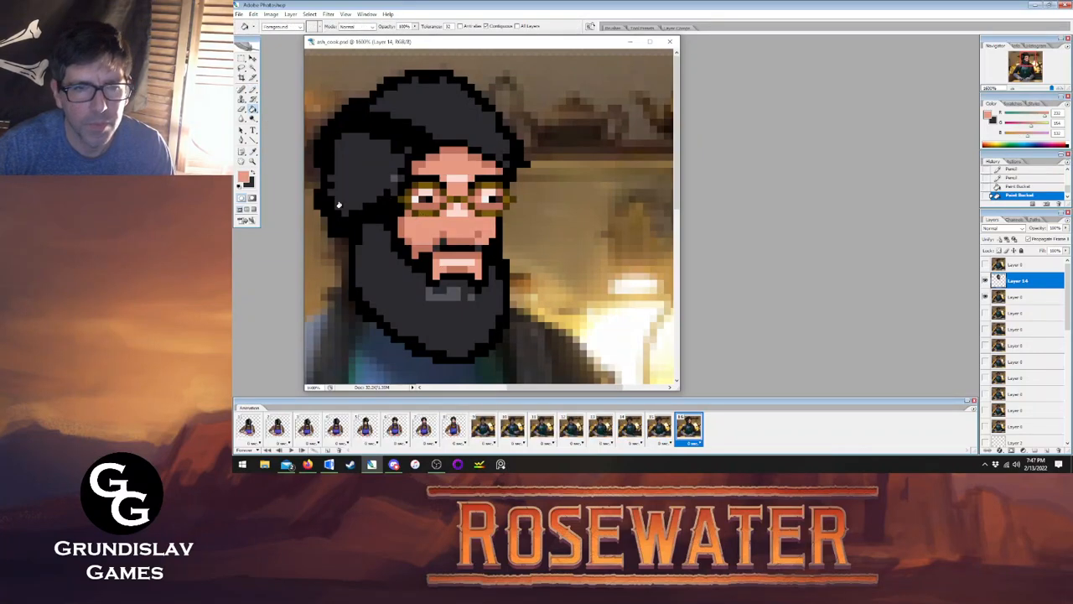
Sample the light skin highlight between the eyebrows and pencil it across the forehead and onto the cheeks in frame 16.
{"action": "key", "text": "i"}
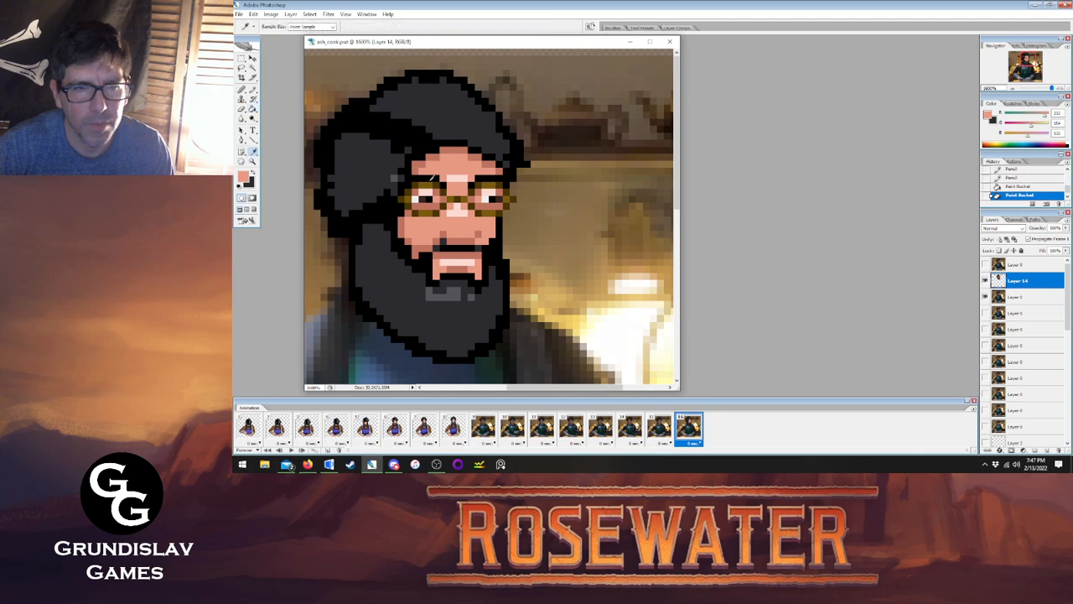
{"action": "left_click", "coordinate": [458, 174]}
{"action": "key", "text": "b"}
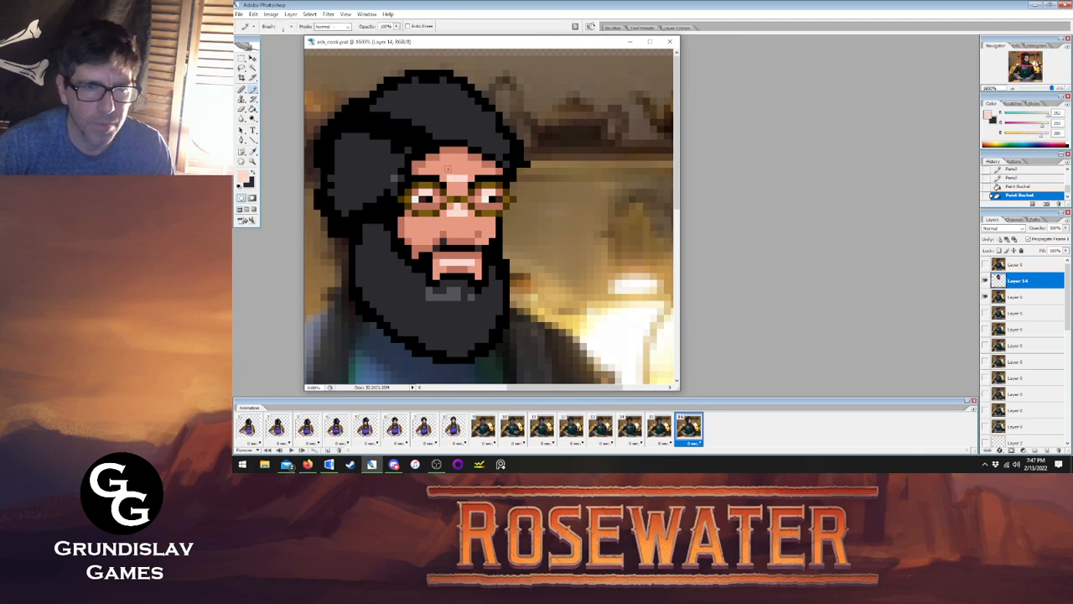
{"action": "left_click_drag", "start_coordinate": [437, 170], "coordinate": [468, 171]}
{"action": "left_click", "coordinate": [463, 167]}
{"action": "left_click", "coordinate": [443, 167]}
{"action": "left_click", "coordinate": [476, 170]}
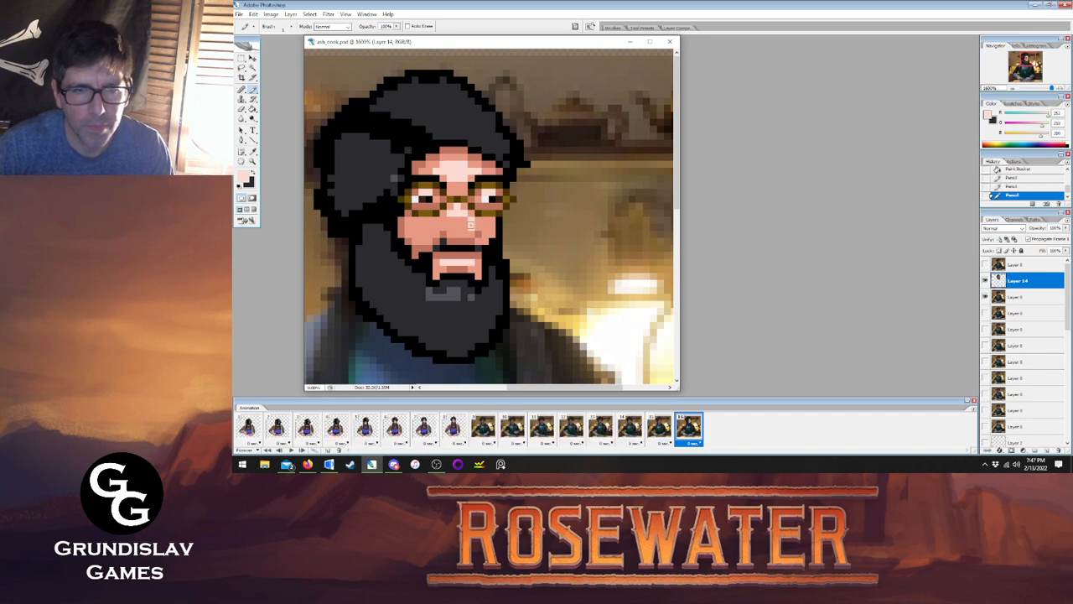
{"action": "left_click", "coordinate": [451, 223]}
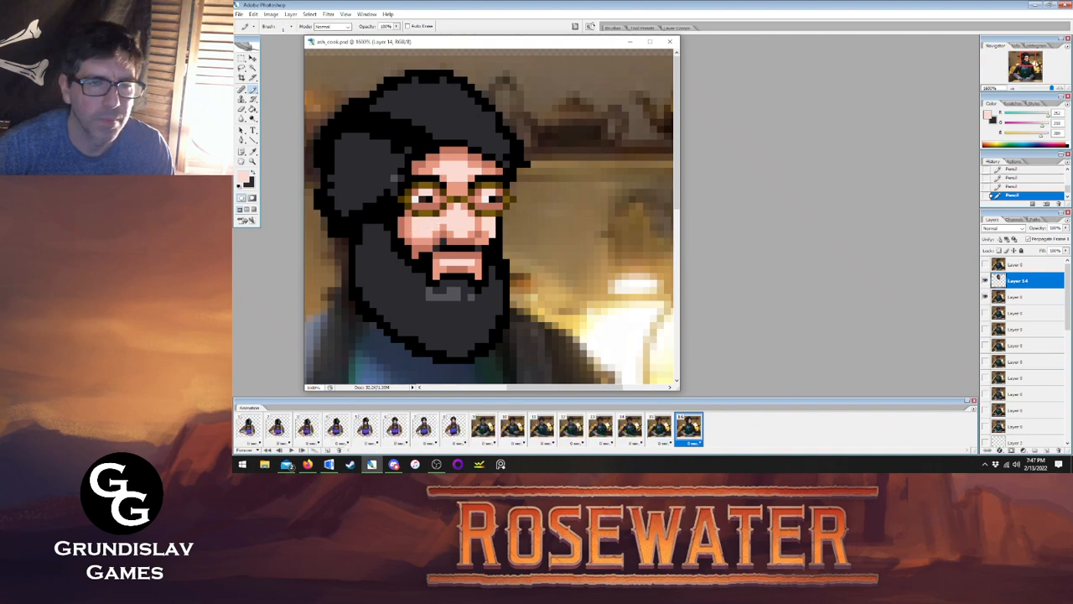
Sample the mid skin tone from the left cheek's edge and compare frame 16's face shading with frame 8.
{"action": "left_click", "coordinate": [253, 152]}
{"action": "left_click", "coordinate": [406, 228]}
{"action": "left_click", "coordinate": [253, 88]}
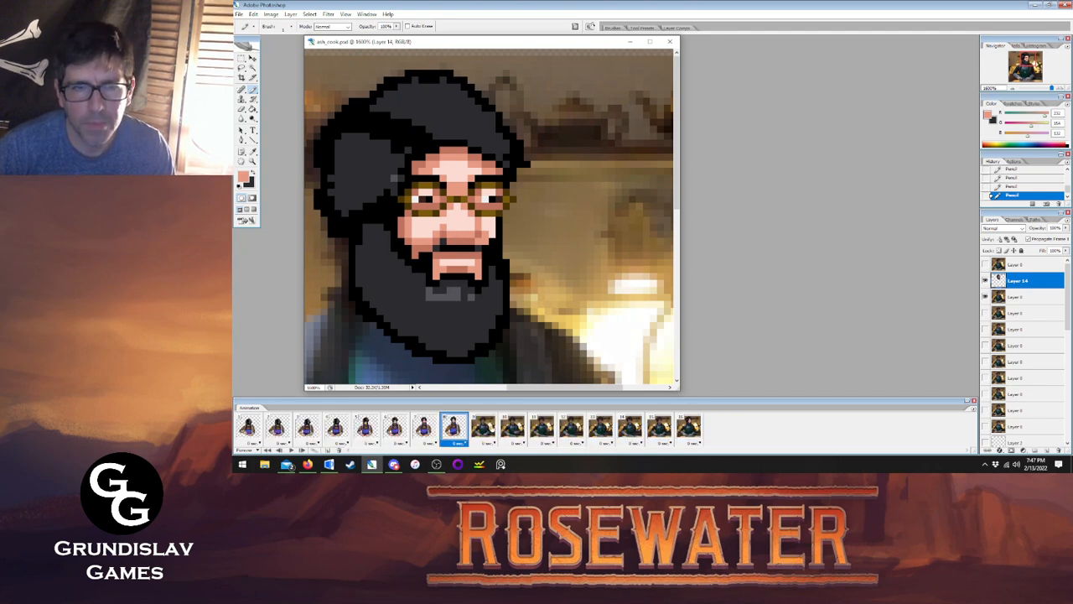
{"action": "left_click", "coordinate": [453, 429]}
{"action": "left_click", "coordinate": [688, 428]}
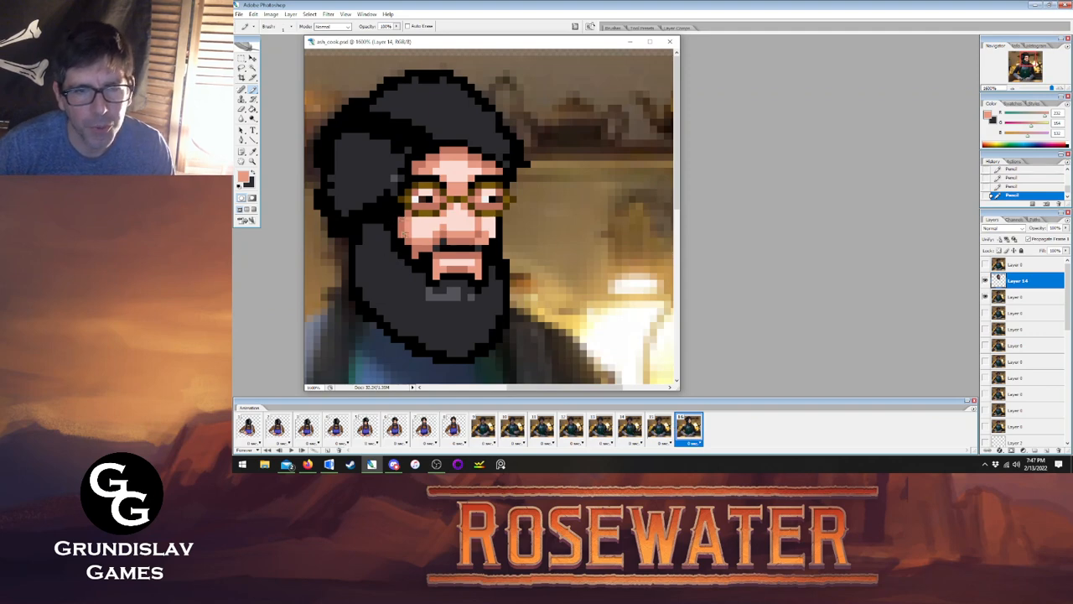
{"action": "left_click", "coordinate": [454, 430]}
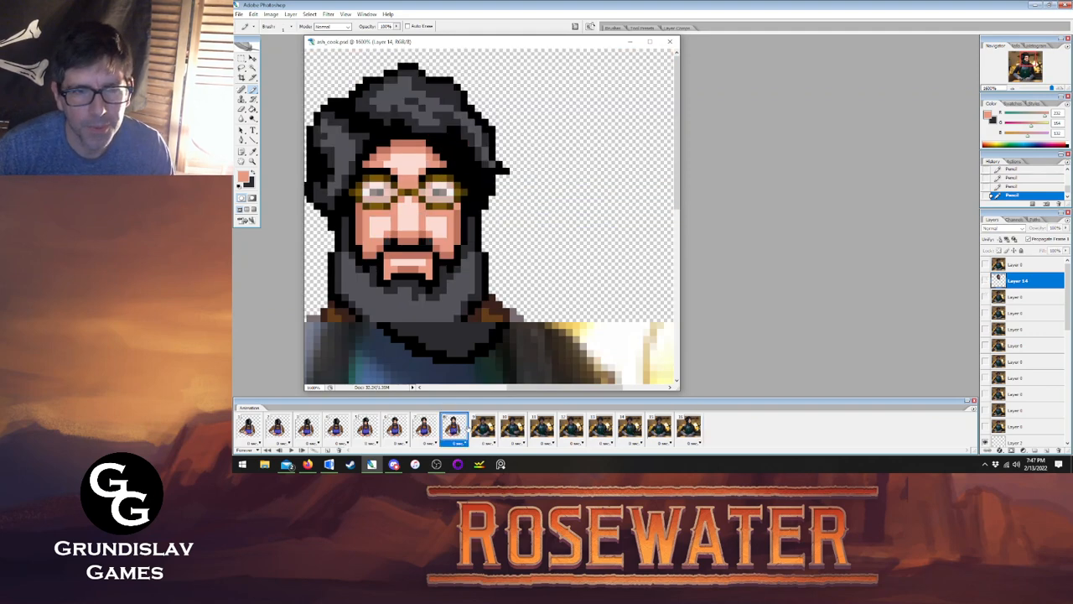
{"action": "left_click", "coordinate": [688, 428]}
{"action": "left_click", "coordinate": [451, 430]}
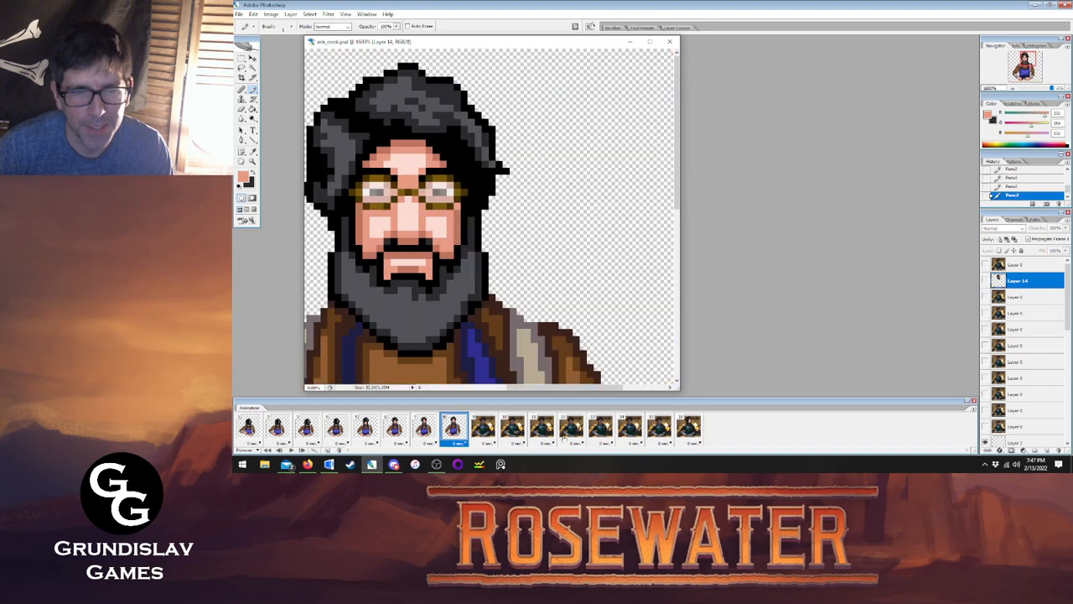
{"action": "left_click", "coordinate": [689, 428]}
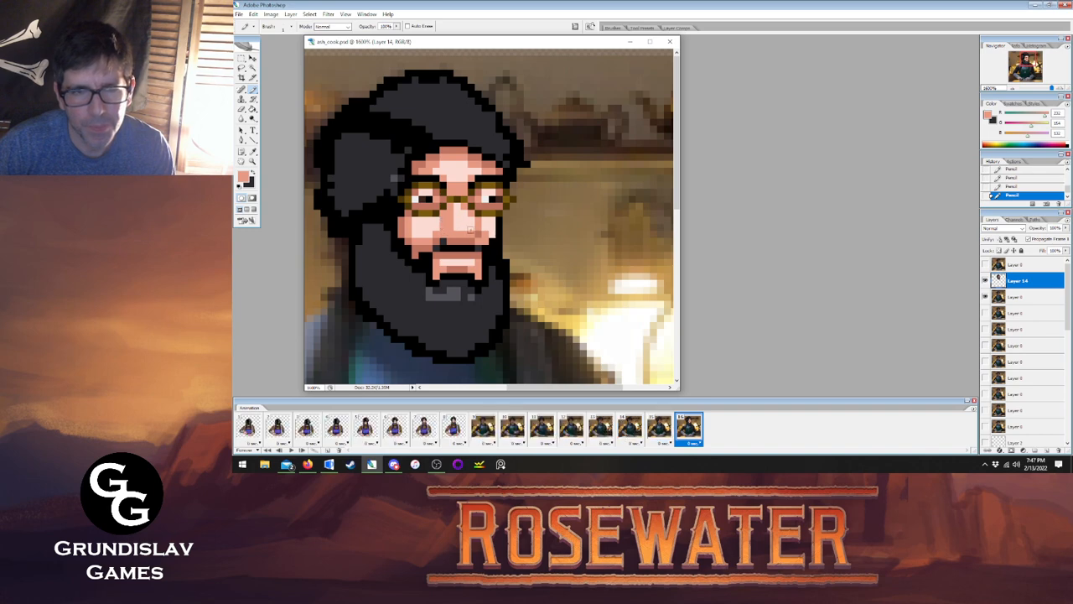
Rework the nose's shading in frame 16 with the sampled skin shadow and mid skin tone.
{"action": "key", "text": "i"}
{"action": "left_click", "coordinate": [460, 233]}
{"action": "key", "text": "b"}
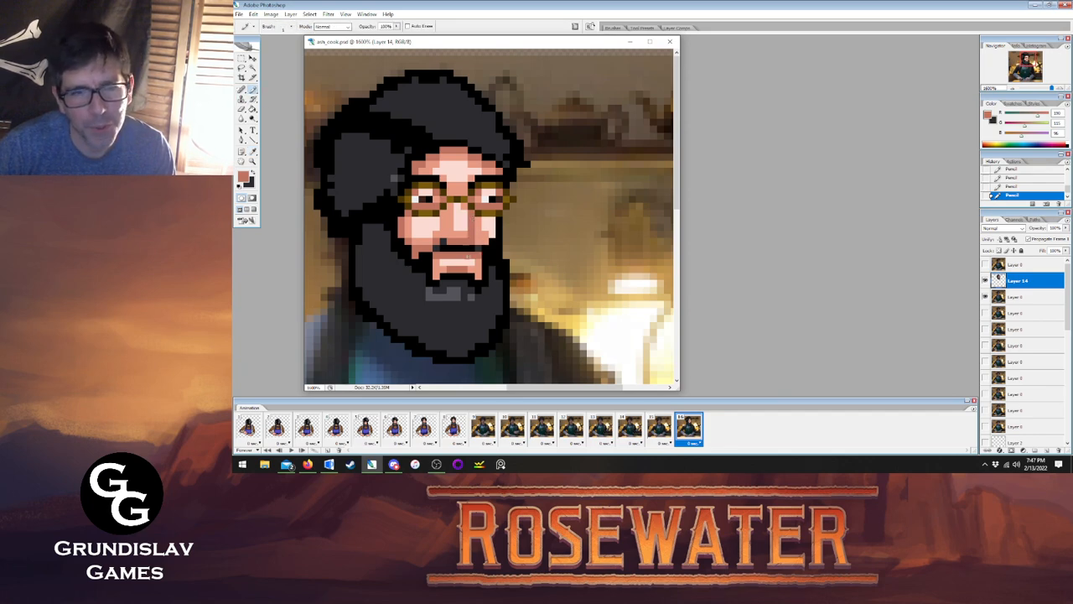
{"action": "key", "text": "i"}
{"action": "left_click", "coordinate": [433, 216]}
{"action": "key", "text": "b"}
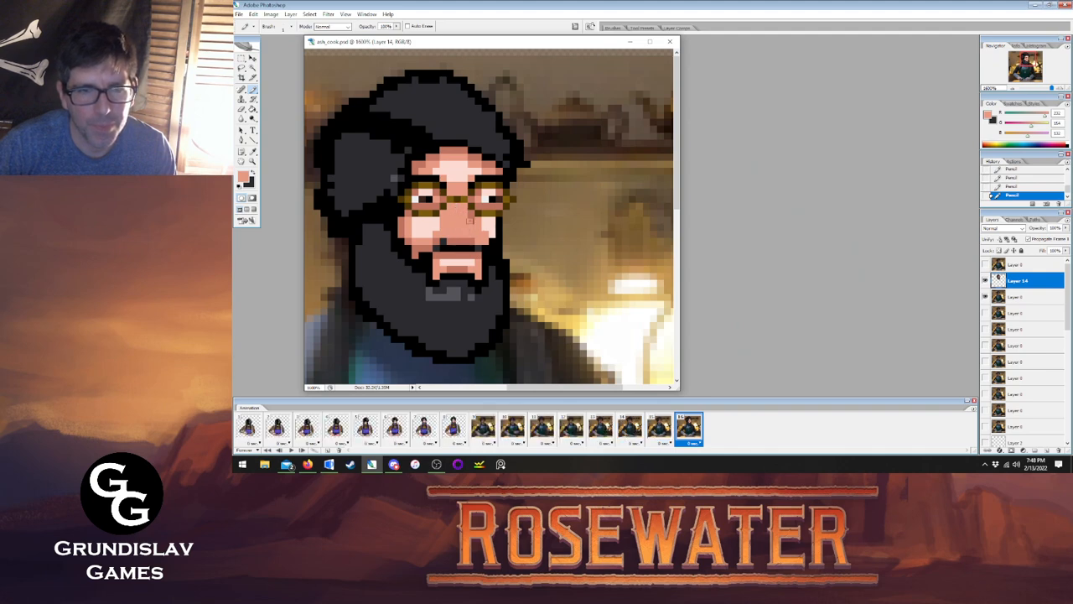
Check the nose against the photo reference by toggling Layer 14, and pencil the sampled skin shadow on the nose's underside.
{"action": "left_click", "coordinate": [986, 282]}
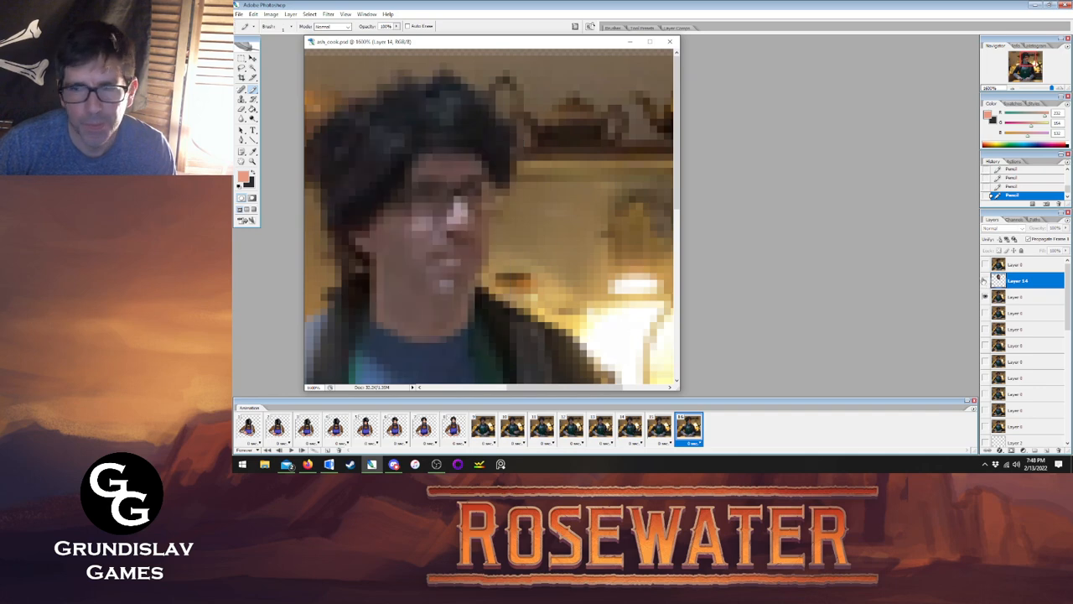
{"action": "left_click", "coordinate": [986, 282]}
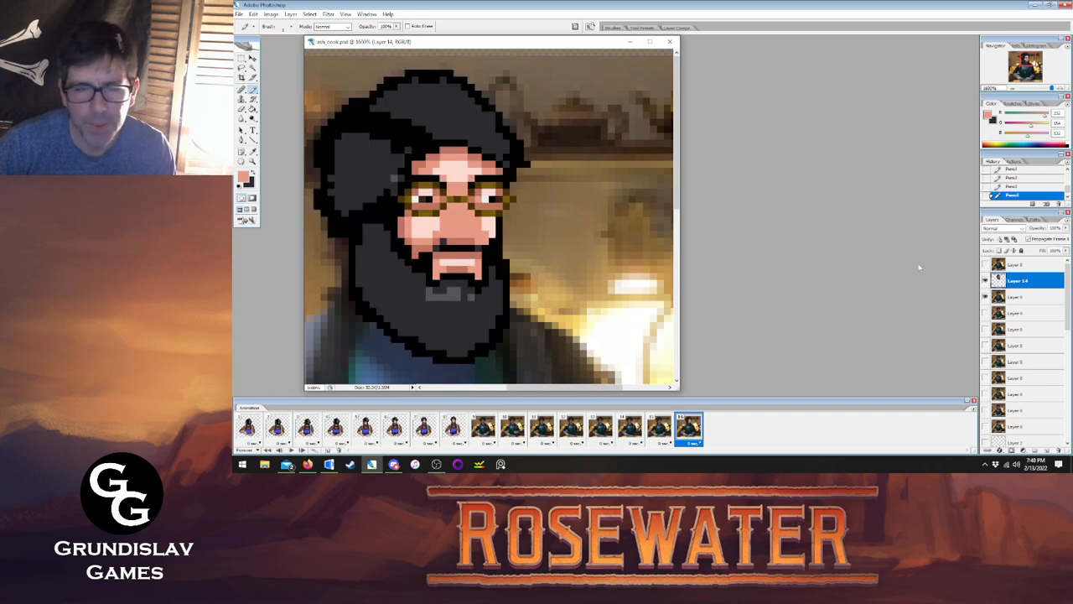
{"action": "left_click", "coordinate": [253, 152]}
{"action": "left_click", "coordinate": [465, 239]}
{"action": "left_click", "coordinate": [252, 90]}
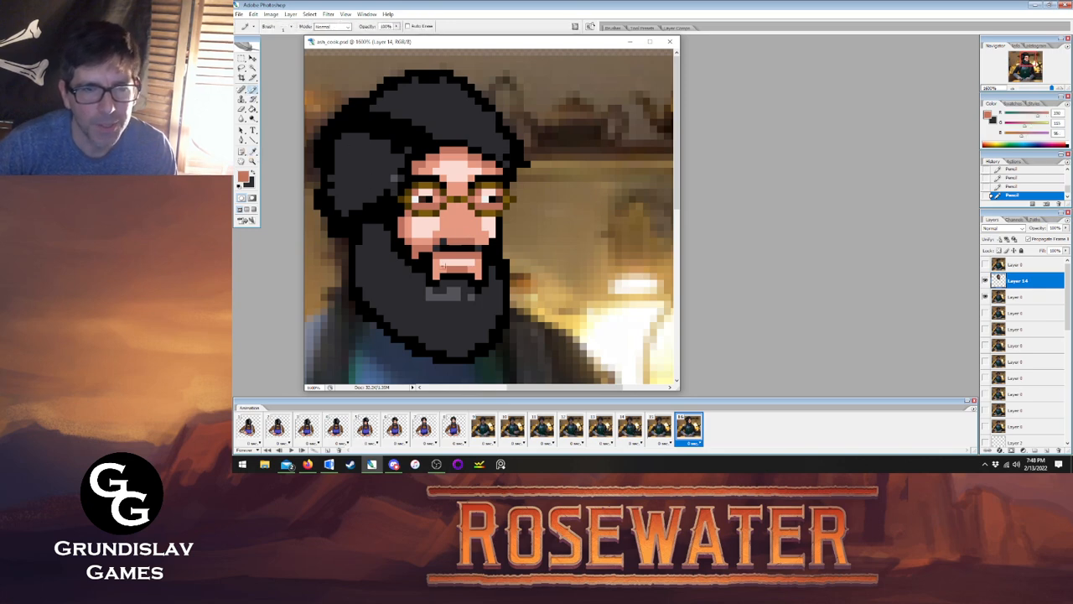
{"action": "left_click", "coordinate": [986, 281]}
{"action": "left_click", "coordinate": [986, 281]}
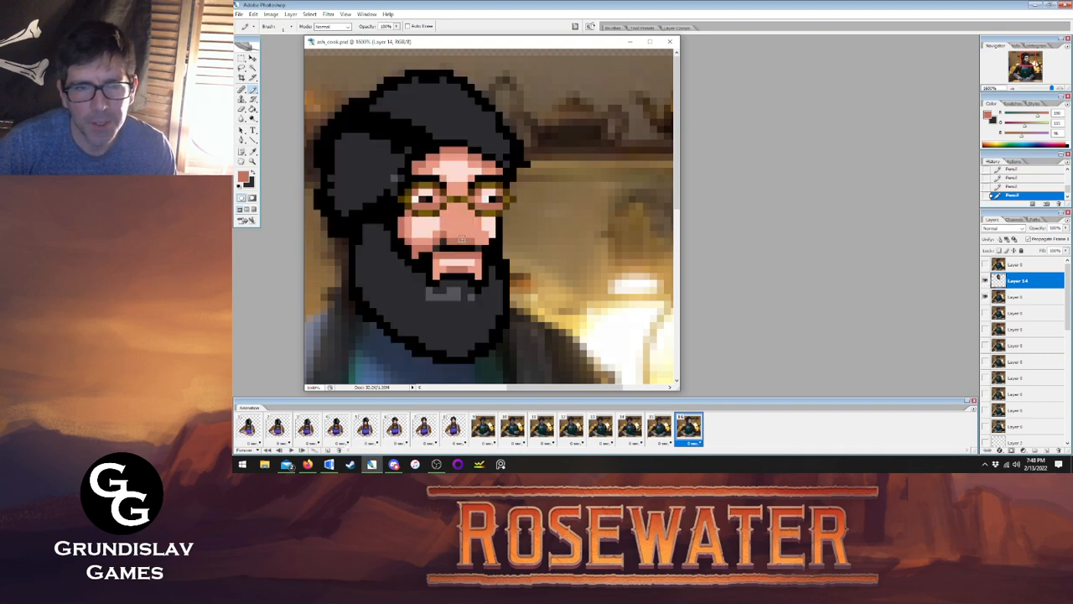
{"action": "left_click", "coordinate": [468, 235]}
Sample the light skin highlight from the right cheek and pencil it up the bridge of the nose.
{"action": "left_click", "coordinate": [254, 151]}
{"action": "left_click", "coordinate": [488, 225]}
{"action": "left_click", "coordinate": [253, 90]}
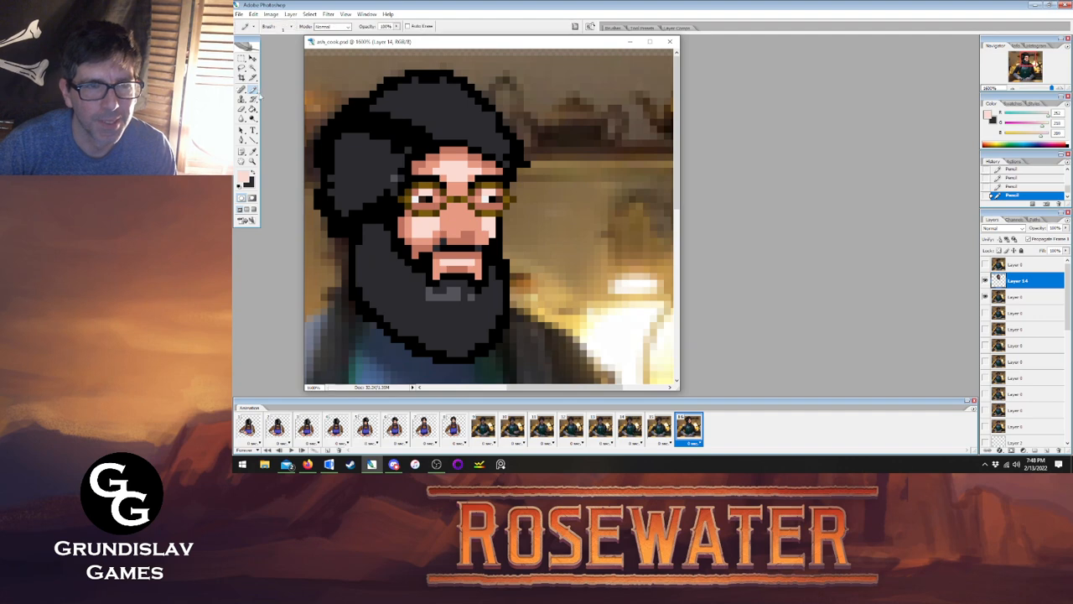
{"action": "left_click_drag", "start_coordinate": [464, 227], "coordinate": [459, 208]}
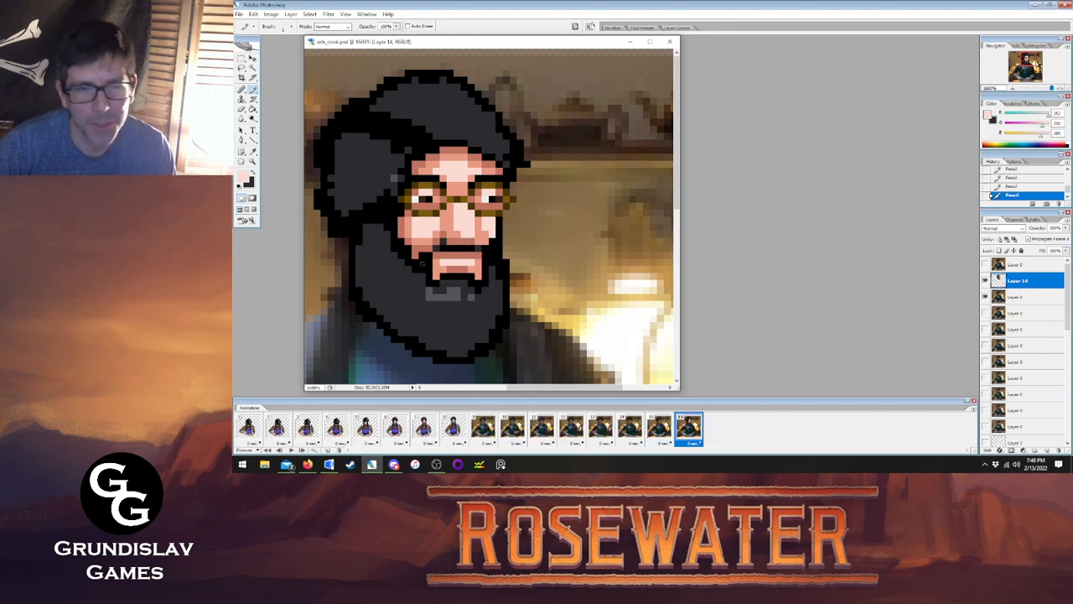
Compare the face with frame 8, and move frame 16's glasses and eyes up by one pixel.
{"action": "left_click", "coordinate": [452, 426]}
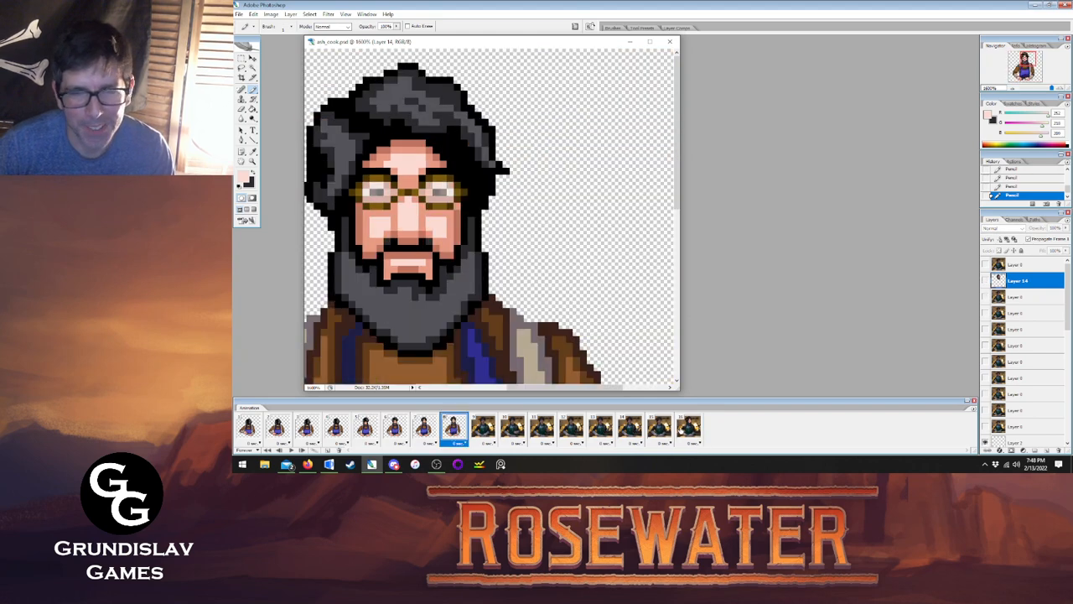
{"action": "left_click", "coordinate": [688, 426]}
{"action": "left_click", "coordinate": [453, 426]}
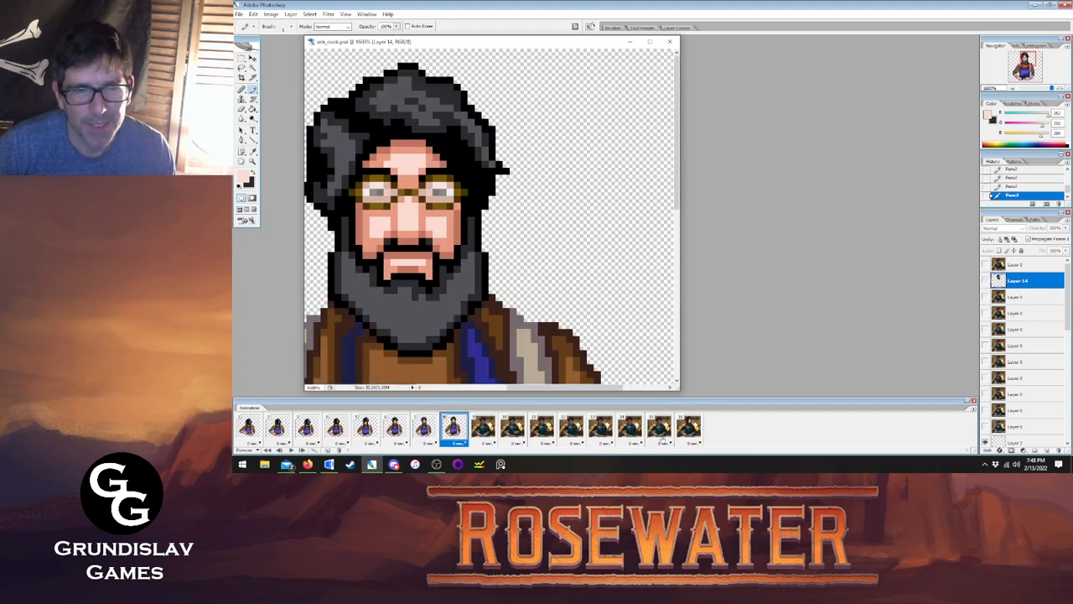
{"action": "left_click", "coordinate": [689, 426]}
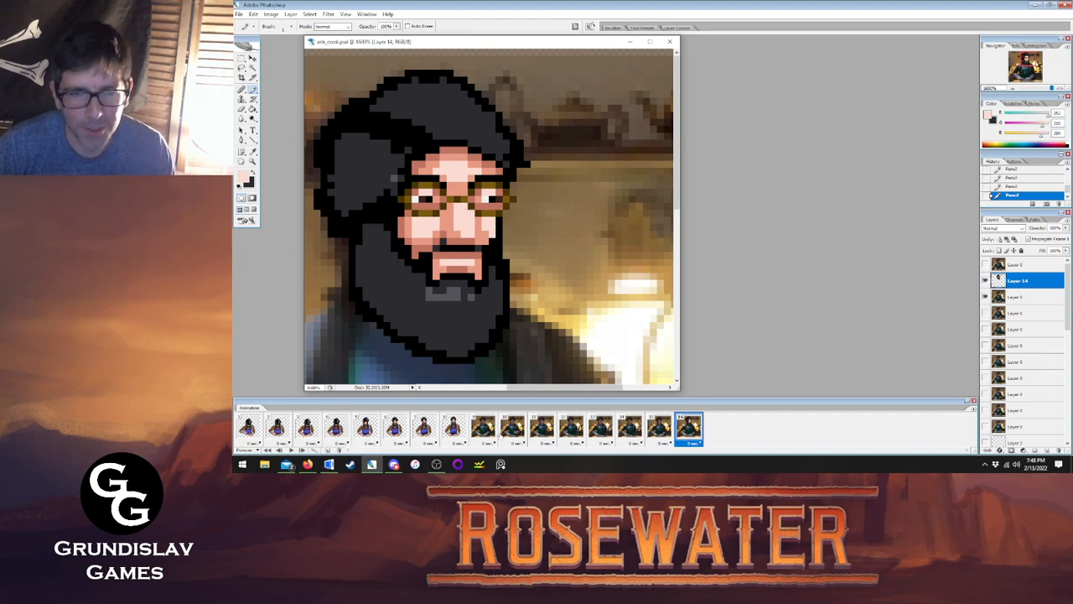
{"action": "left_click", "coordinate": [453, 426]}
{"action": "left_click", "coordinate": [688, 426]}
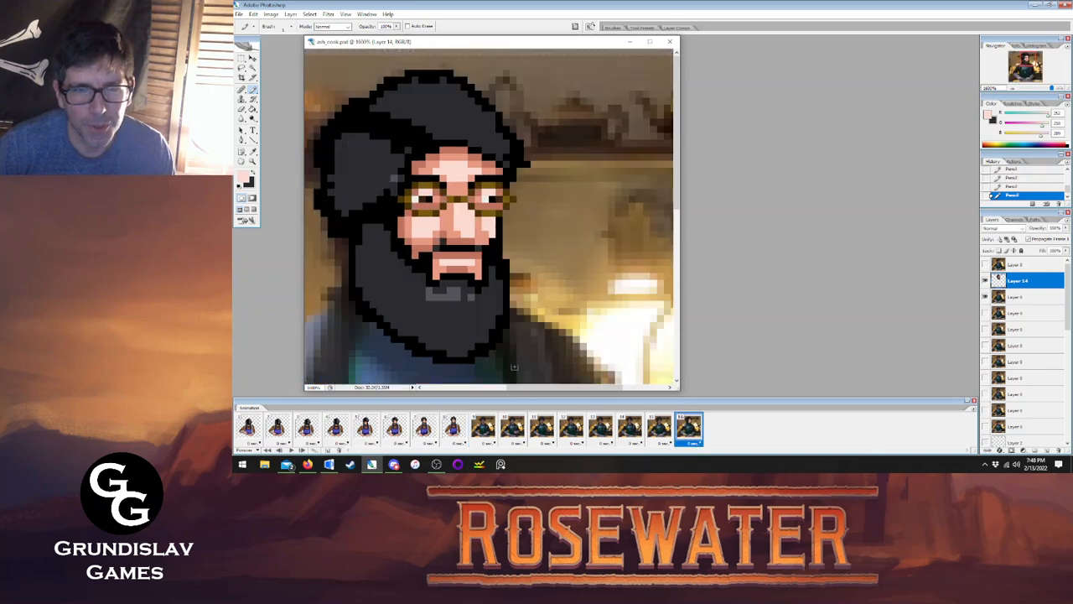
{"action": "key", "text": "m"}
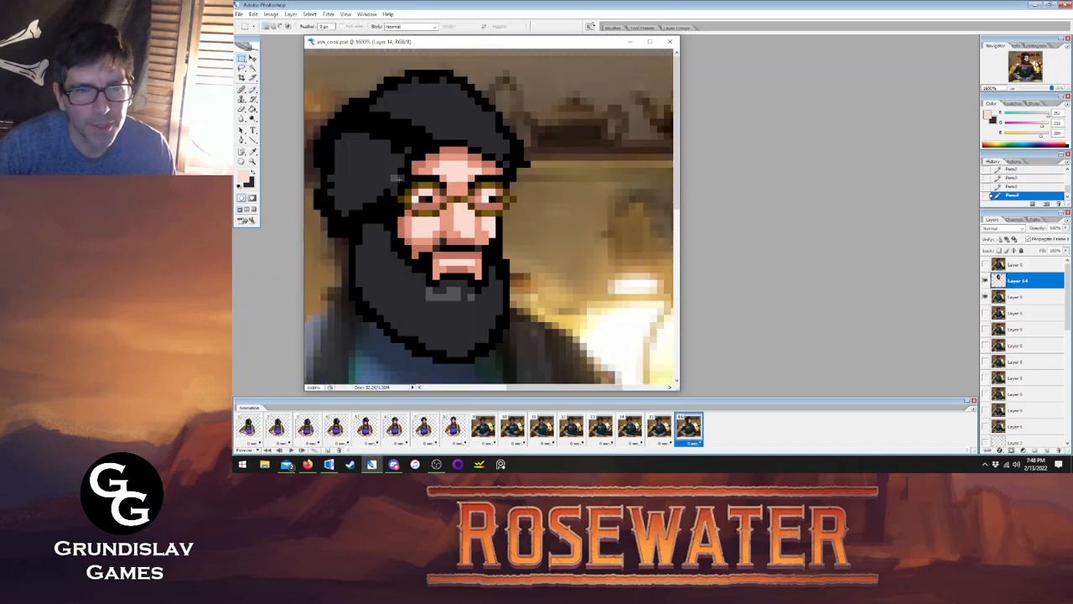
{"action": "mouse_move", "coordinate": [399, 177]}
{"action": "left_mouse_down"}
{"action": "mouse_move", "coordinate": [431, 203]}
{"action": "mouse_move", "coordinate": [508, 196]}
{"action": "mouse_move", "coordinate": [515, 212]}
{"action": "left_mouse_up"}
{"action": "left_click", "coordinate": [252, 57]}
{"action": "key", "text": "Up"}
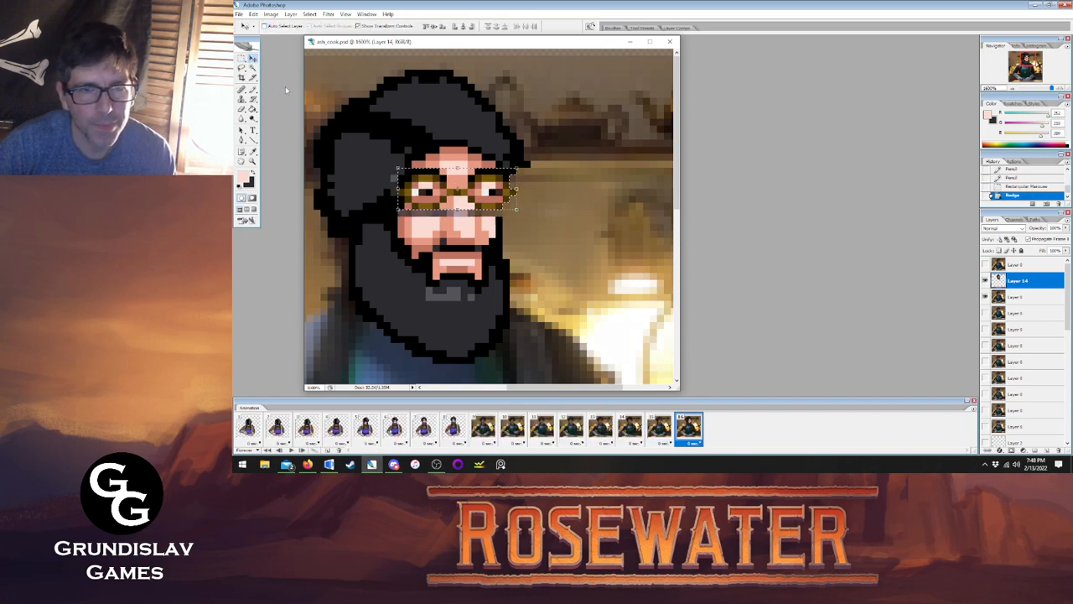
{"action": "key", "text": "l"}
{"action": "key", "text": "ctrl+d"}
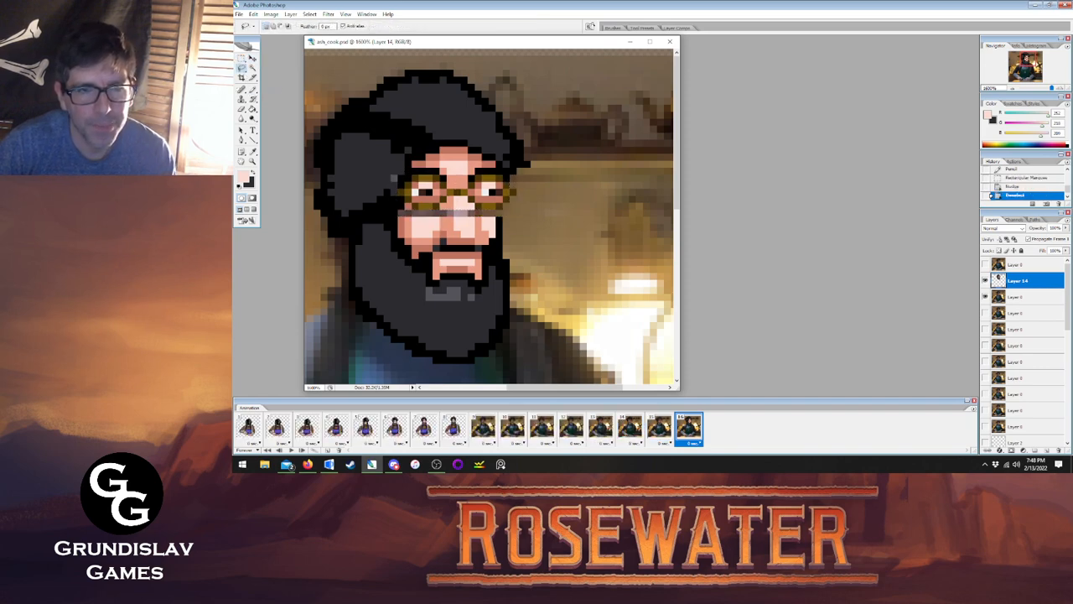
Pencil light skin highlight pixels between the eyebrows and on the nose bridge just below the glasses.
{"action": "left_click", "coordinate": [254, 152]}
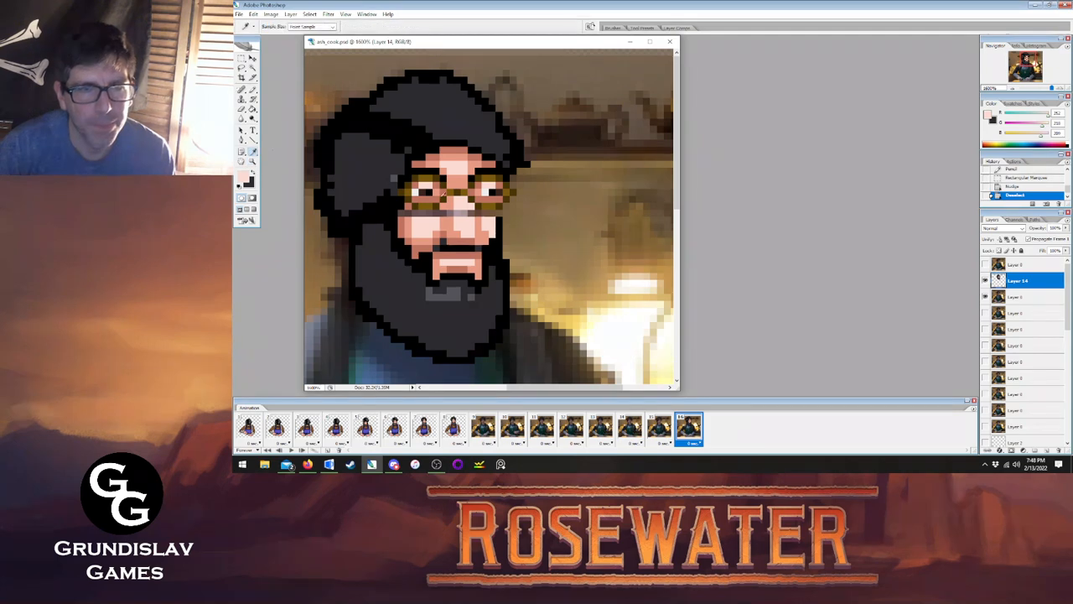
{"action": "key", "text": "b"}
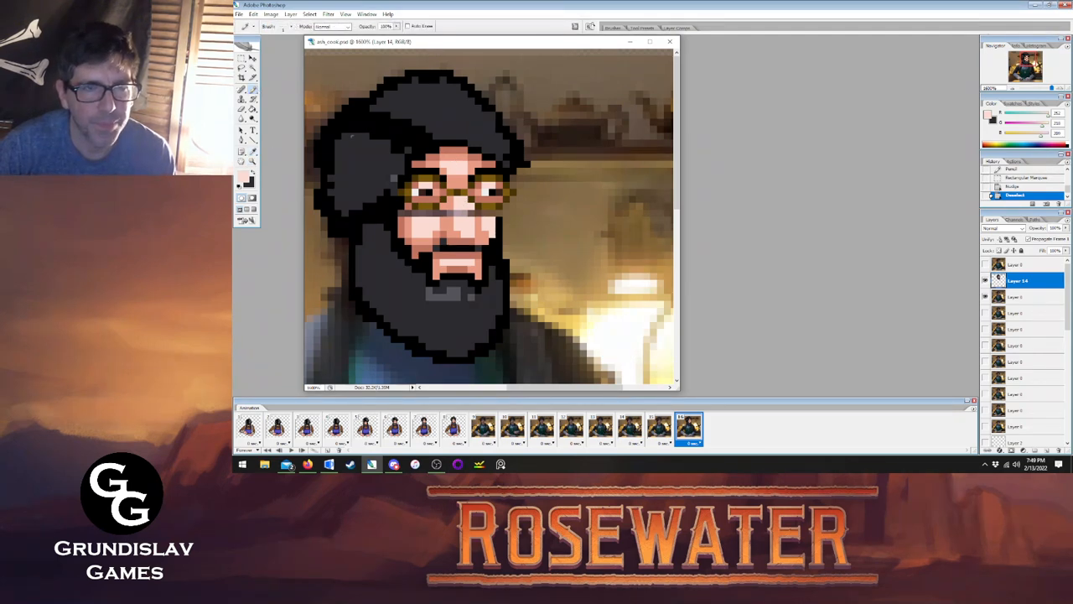
{"action": "left_click", "coordinate": [459, 178]}
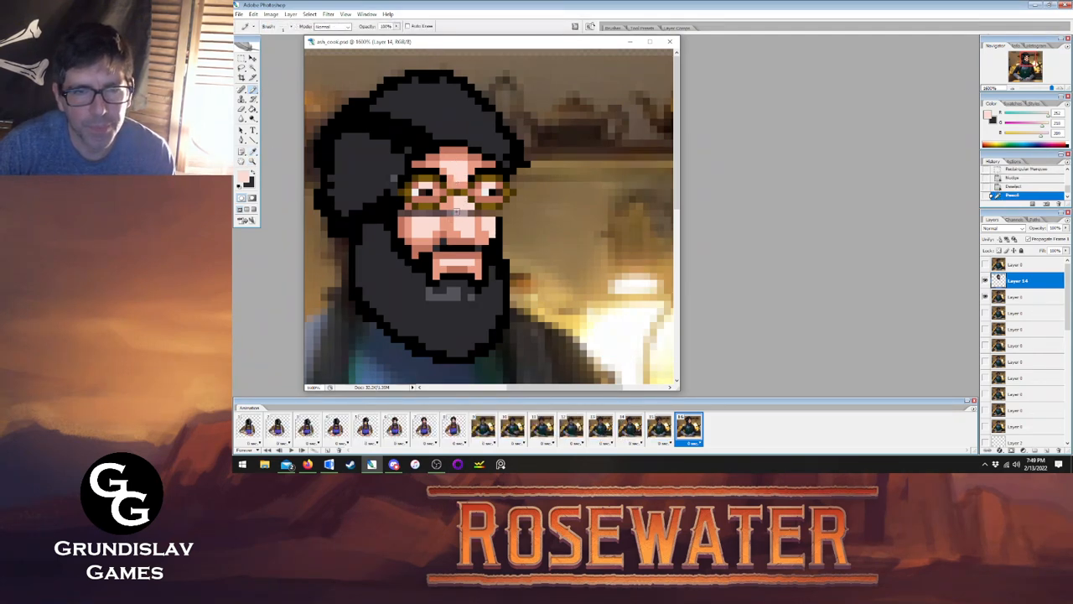
{"action": "left_click", "coordinate": [458, 214]}
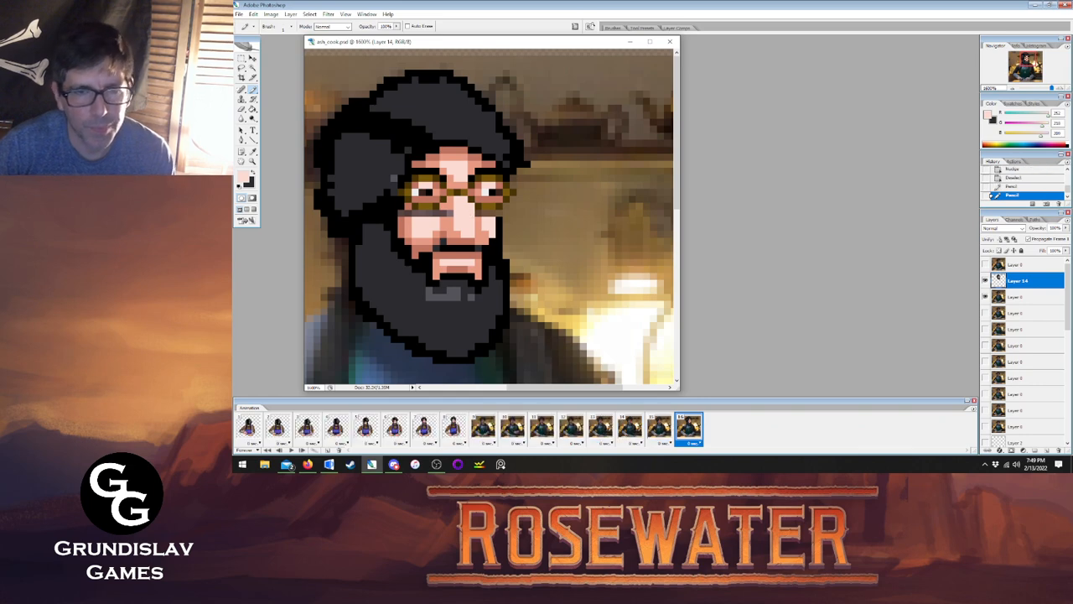
Pencil the mid skin tone over the gap row beneath the glasses, and sample the skin shadow at the left cheek's edge.
{"action": "left_click", "coordinate": [252, 151]}
{"action": "left_click", "coordinate": [452, 223]}
{"action": "left_click", "coordinate": [253, 89]}
{"action": "left_click_drag", "start_coordinate": [410, 215], "coordinate": [477, 215]}
{"action": "left_click", "coordinate": [493, 214]}
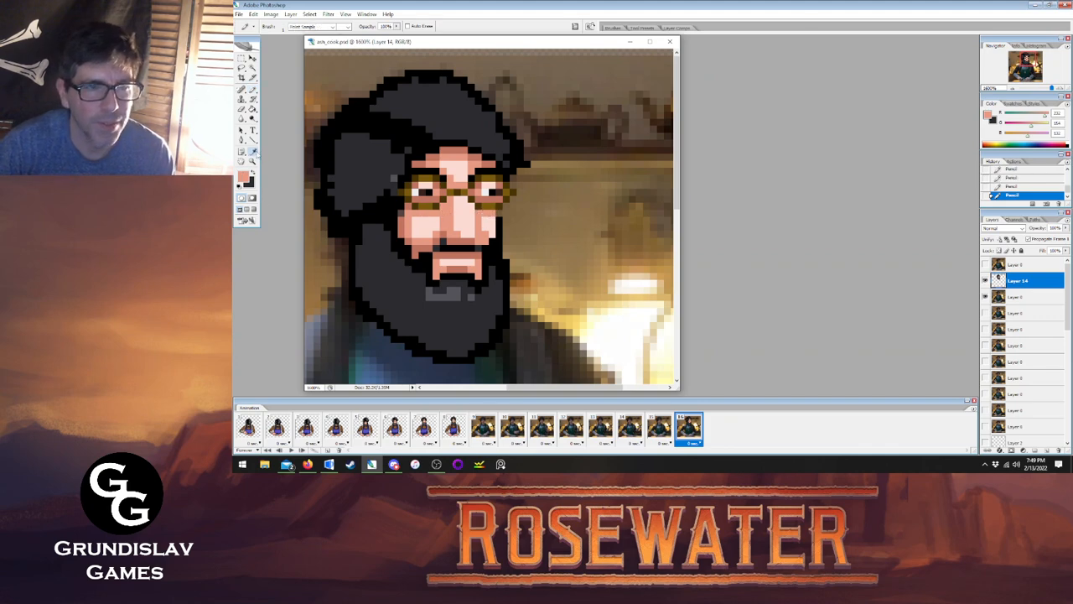
{"action": "left_click", "coordinate": [404, 221], "text": "alt"}
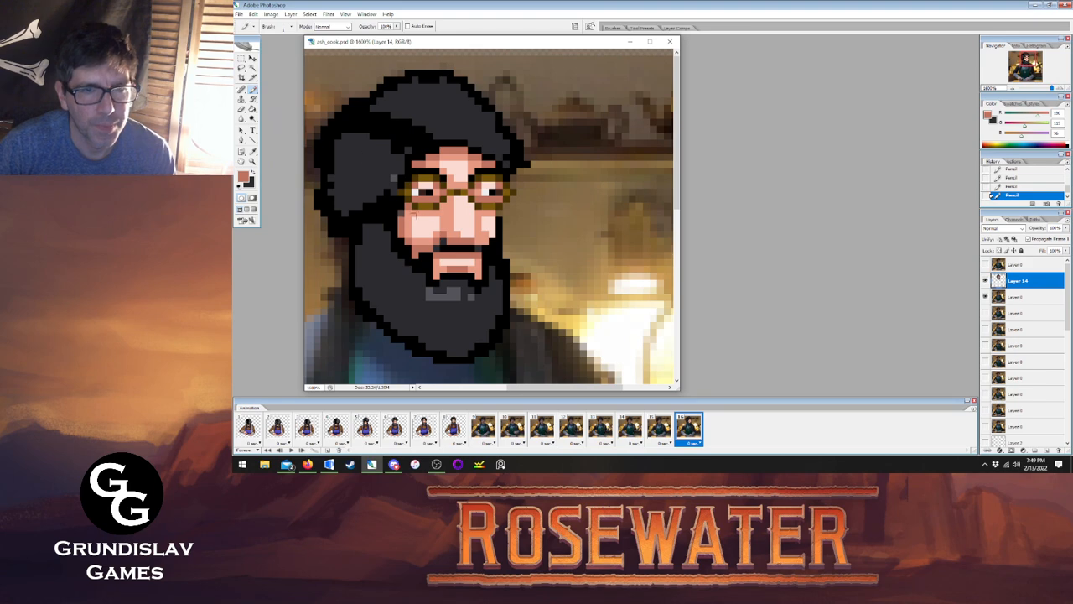
Sample the hair outline's black as the pencil colour, and select Layer 2 in frame 8.
{"action": "left_click", "coordinate": [255, 152]}
{"action": "left_click", "coordinate": [327, 151]}
{"action": "left_click", "coordinate": [254, 88]}
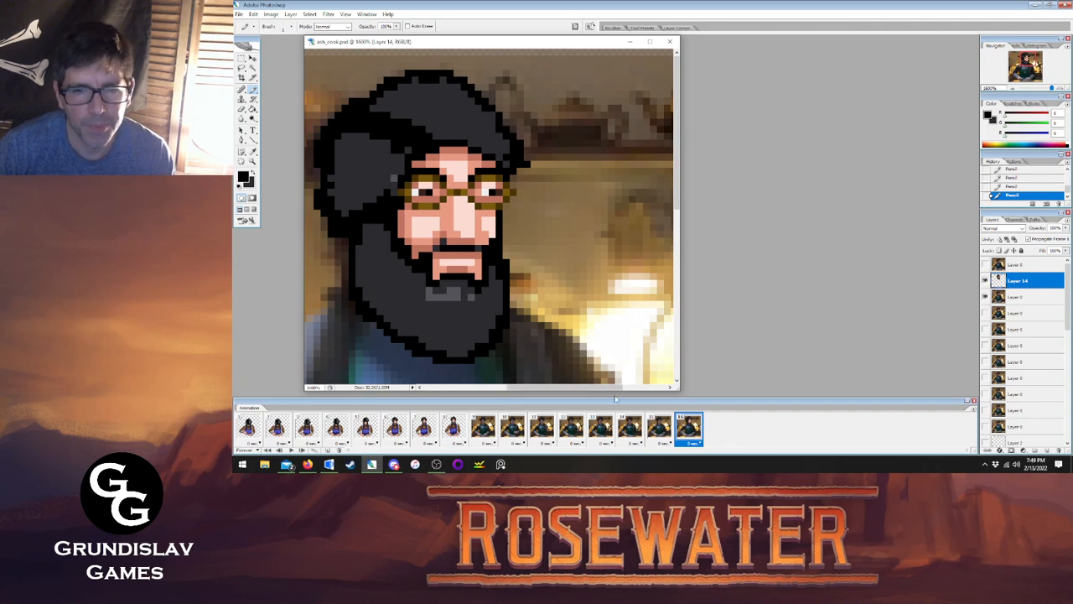
{"action": "left_click", "coordinate": [453, 427]}
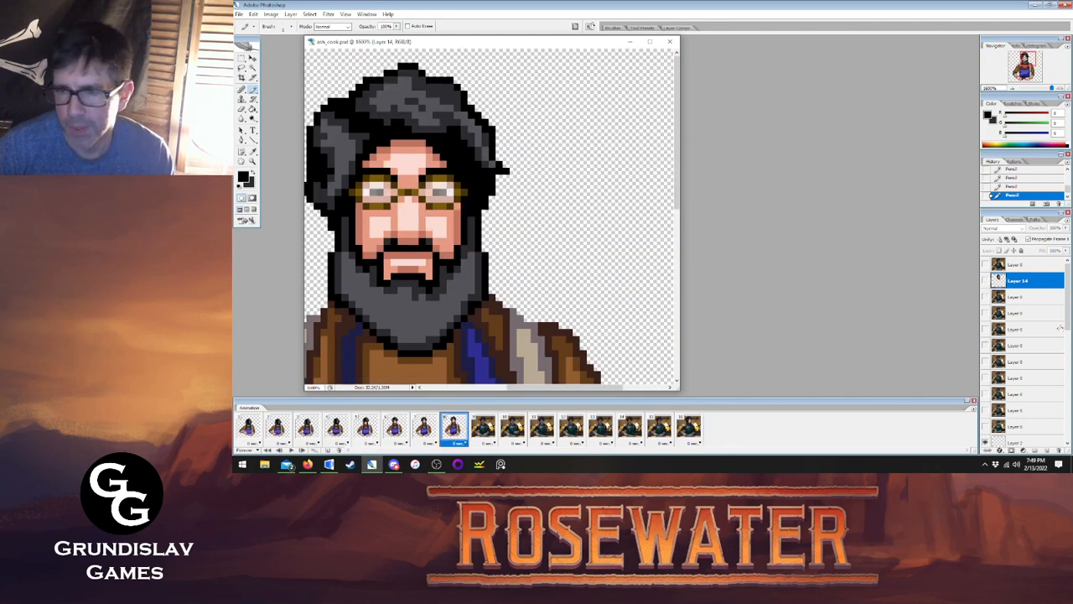
{"action": "left_click", "coordinate": [1023, 441]}
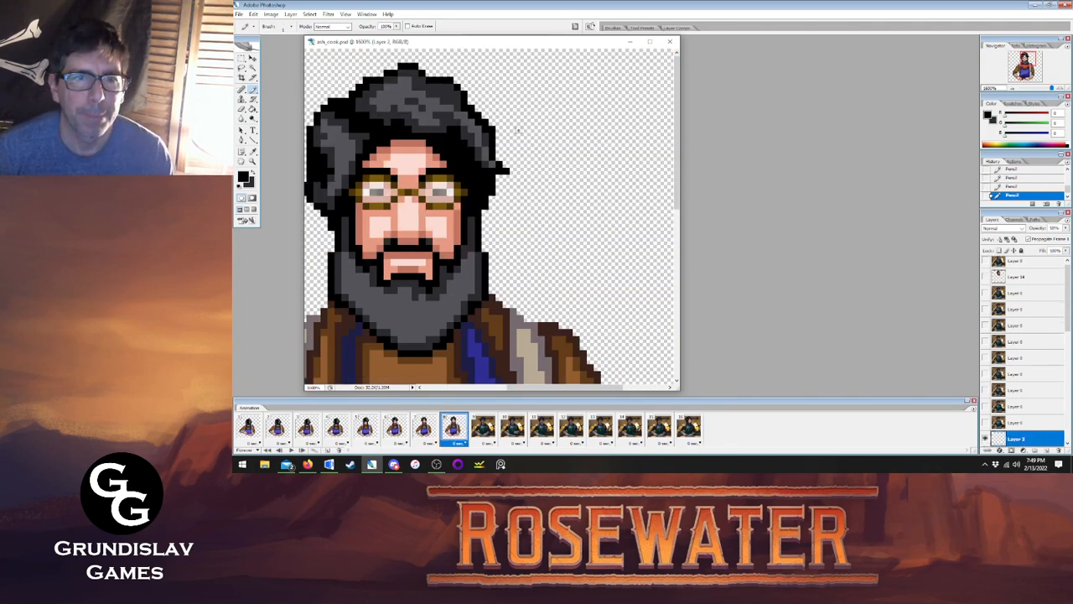
Copy frame 8's lens glare from Layer 2, paste it above Layer 14 in frame 16, and move it over the glasses.
{"action": "left_click", "coordinate": [309, 14]}
{"action": "left_click", "coordinate": [323, 25]}
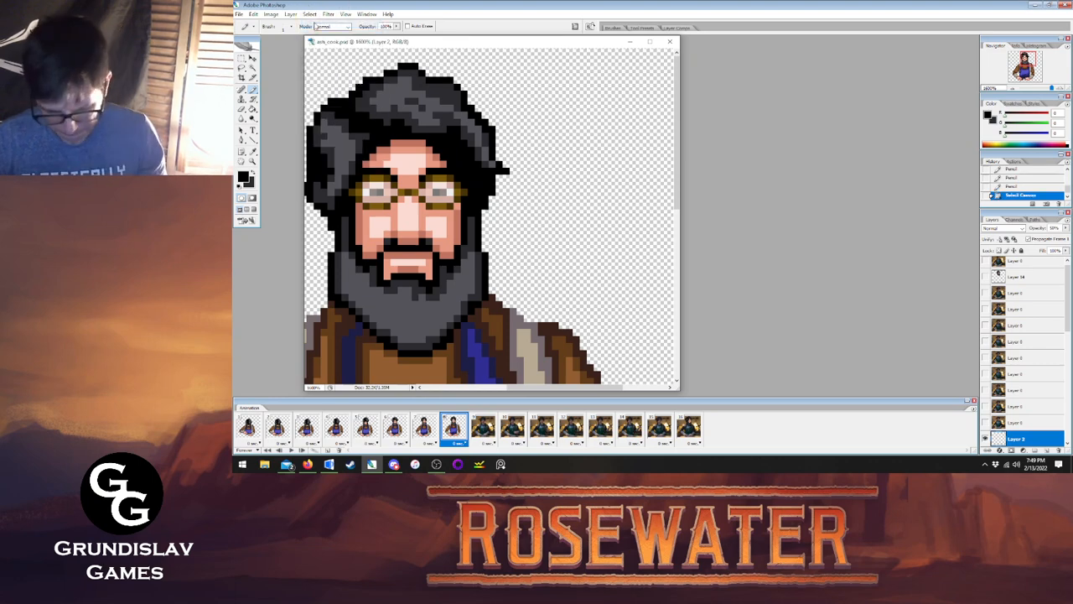
{"action": "left_click", "coordinate": [689, 428]}
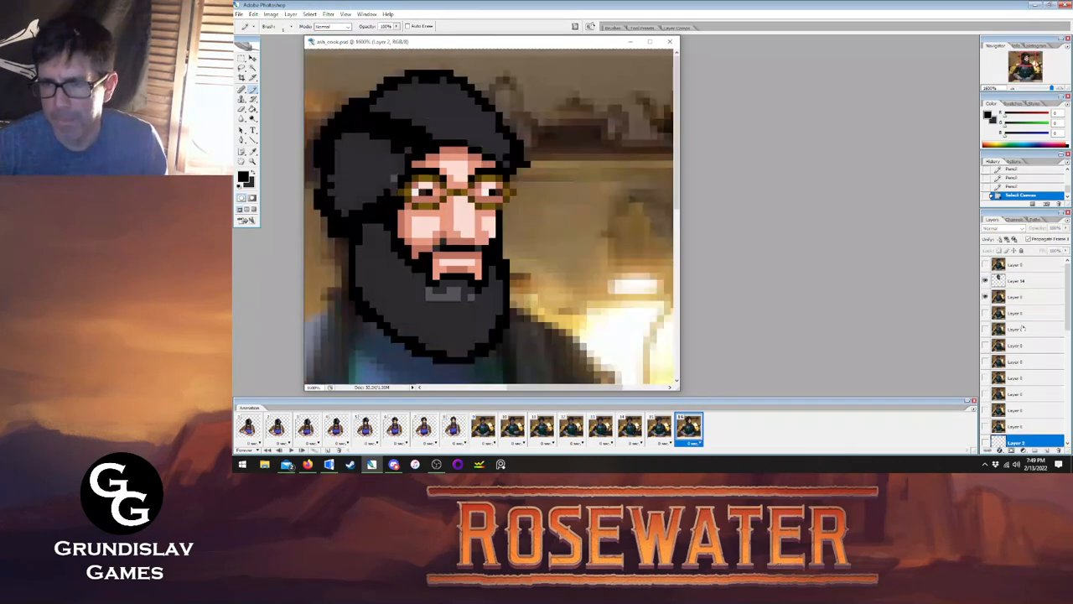
{"action": "left_click", "coordinate": [1026, 278]}
{"action": "key", "text": "ctrl+v"}
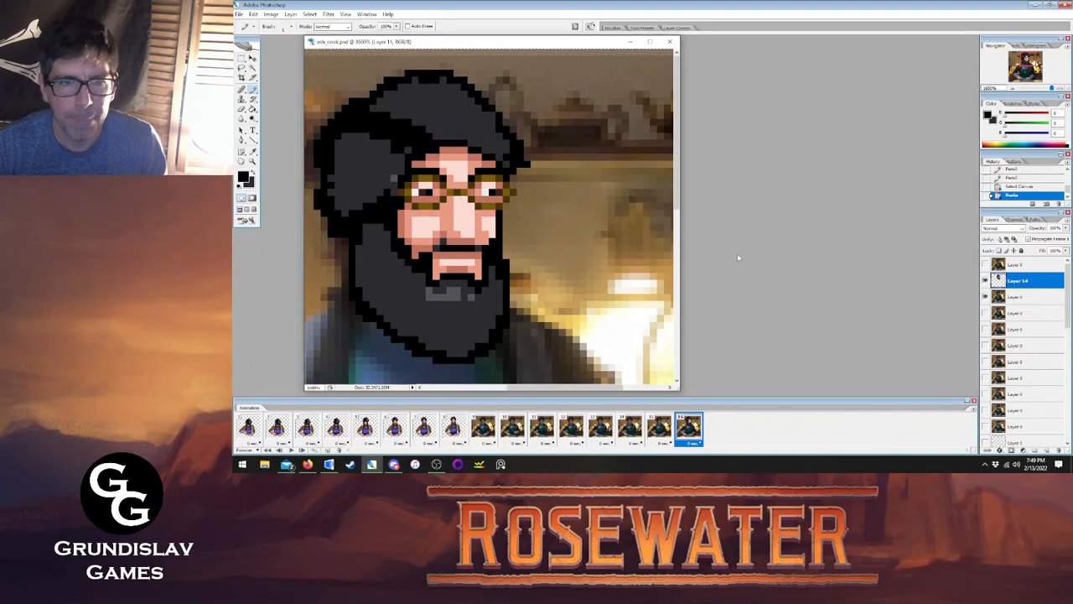
{"action": "key", "text": "v"}
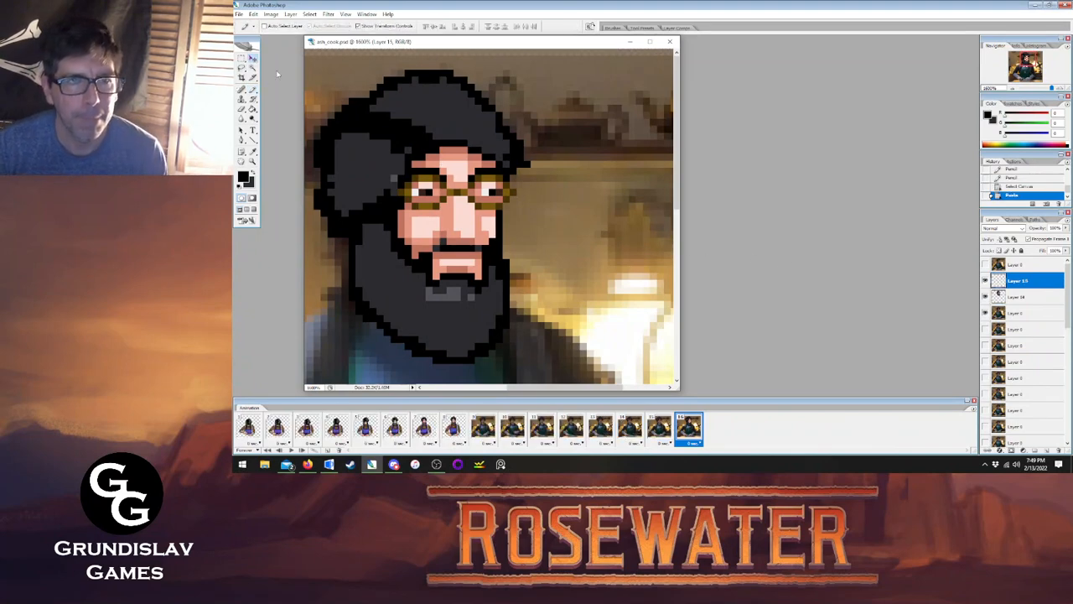
{"action": "left_click_drag", "start_coordinate": [588, 299], "coordinate": [509, 234]}
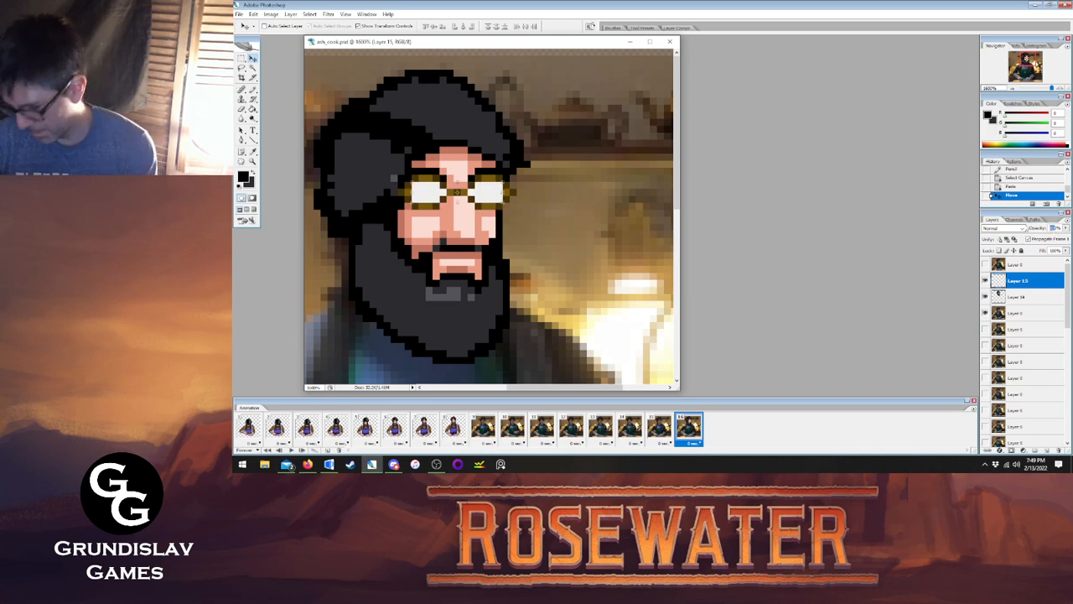
Set the pasted lens glare layer's opacity to 50% and compare frame 16 with frame 8.
{"action": "key", "text": "5"}
{"action": "key", "text": "l"}
{"action": "left_click", "coordinate": [451, 427]}
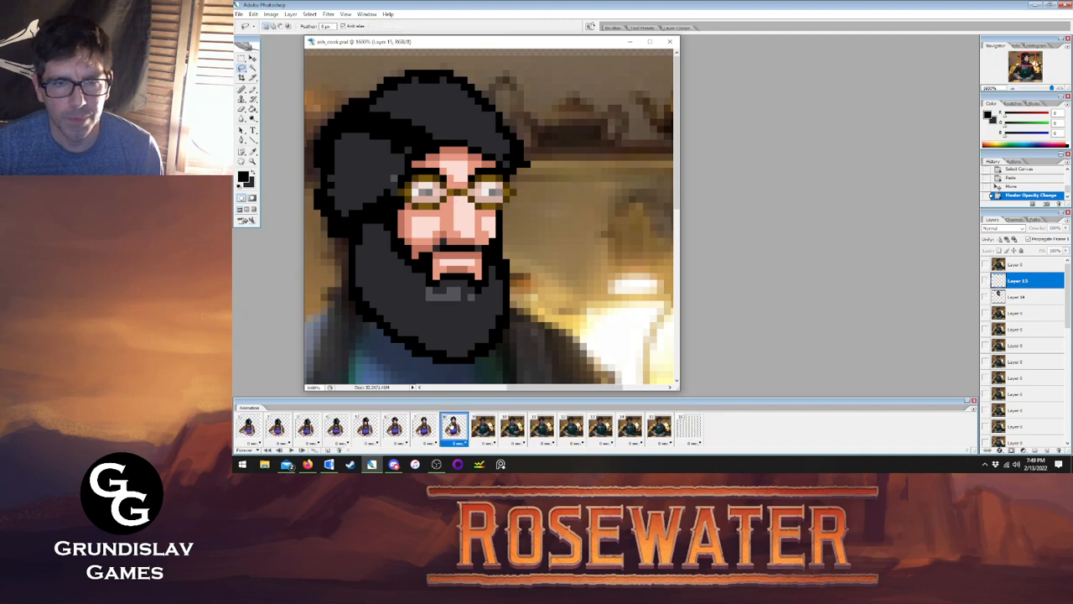
{"action": "left_click", "coordinate": [686, 428]}
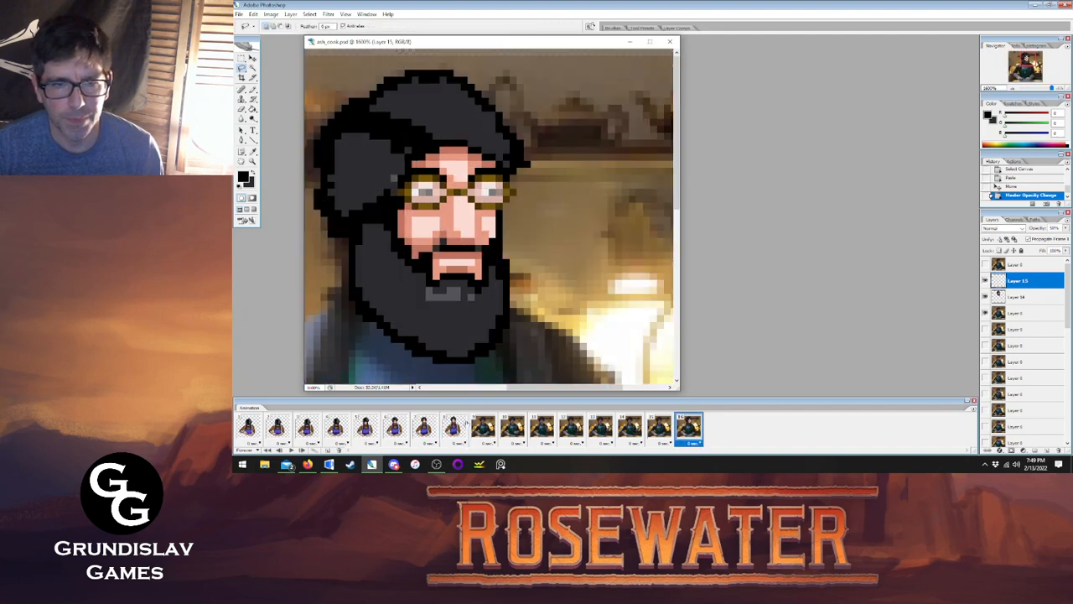
{"action": "left_click", "coordinate": [453, 426]}
{"action": "left_click", "coordinate": [685, 426]}
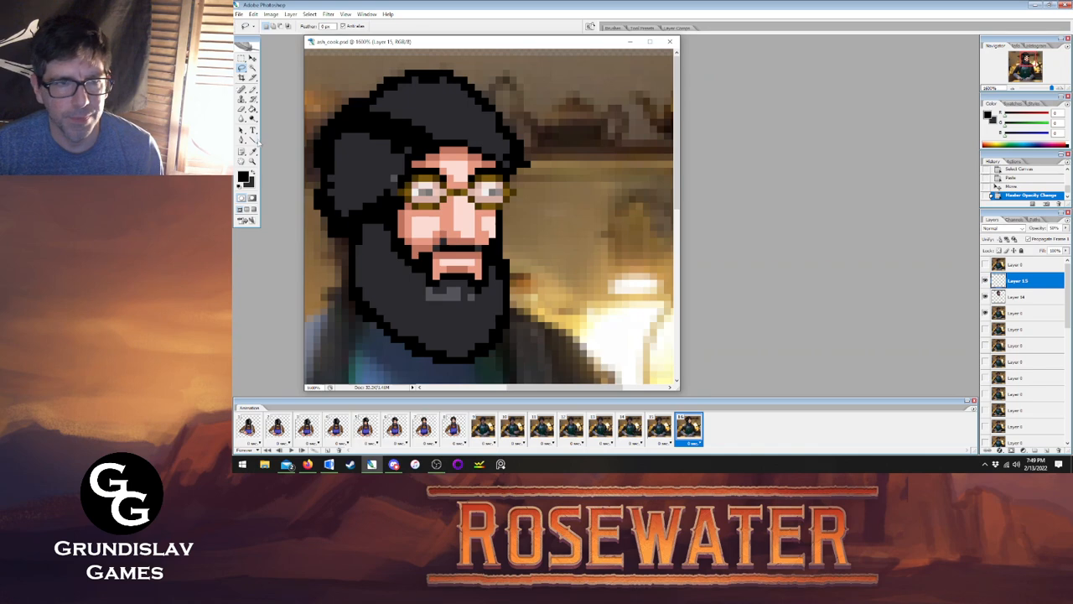
Sample the light grey from the beard below the mouth, and merge the lens glare layer down into Layer 14.
{"action": "left_click", "coordinate": [252, 152]}
{"action": "left_click", "coordinate": [457, 290]}
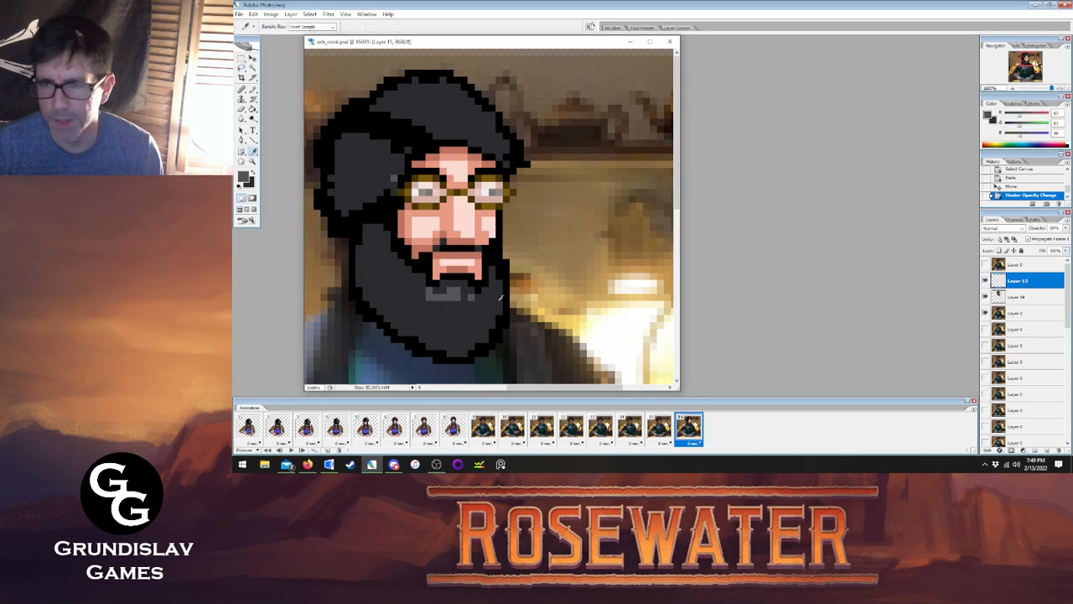
{"action": "key", "text": "ctrl+e"}
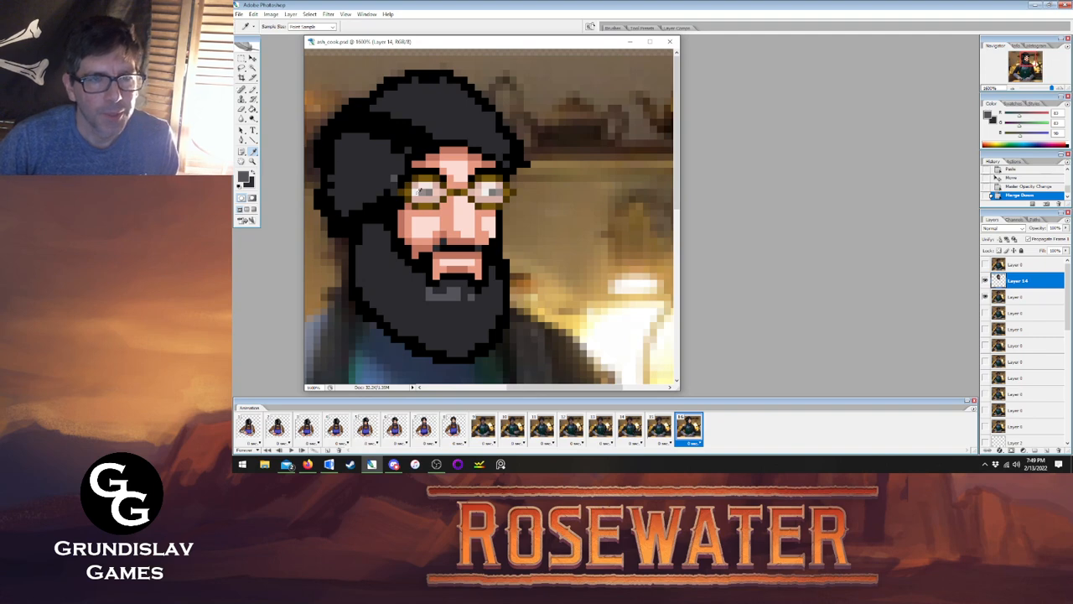
Pencil the glasses' temple arm in dark gold from the left lens into the side hair.
{"action": "left_click", "coordinate": [370, 165]}
{"action": "key", "text": "b"}
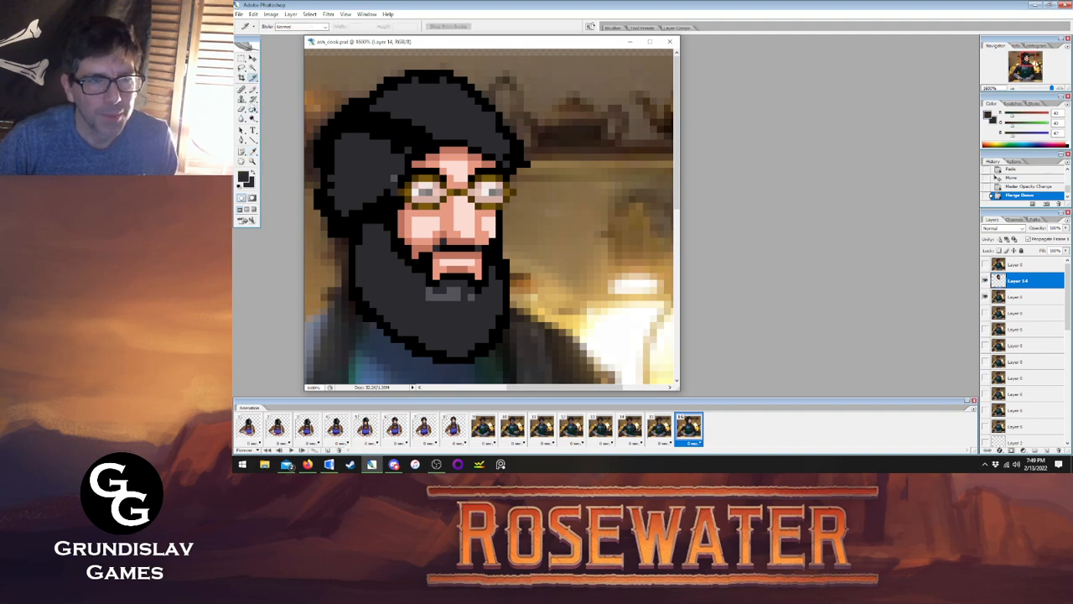
{"action": "left_click", "coordinate": [390, 194]}
{"action": "key", "text": "i"}
{"action": "key", "text": "b"}
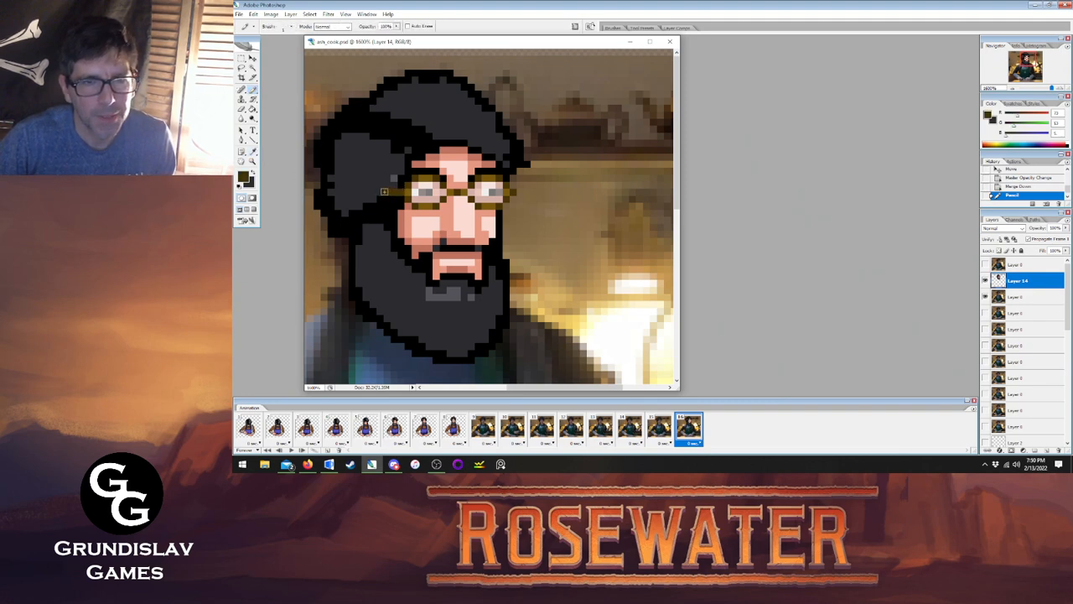
{"action": "left_click", "coordinate": [383, 193]}
Sample the hair outline's black, and pencil over the temple arm's outer end and the stray grey pixels above it.
{"action": "left_click", "coordinate": [252, 151]}
{"action": "left_click", "coordinate": [386, 209]}
{"action": "left_click", "coordinate": [253, 90]}
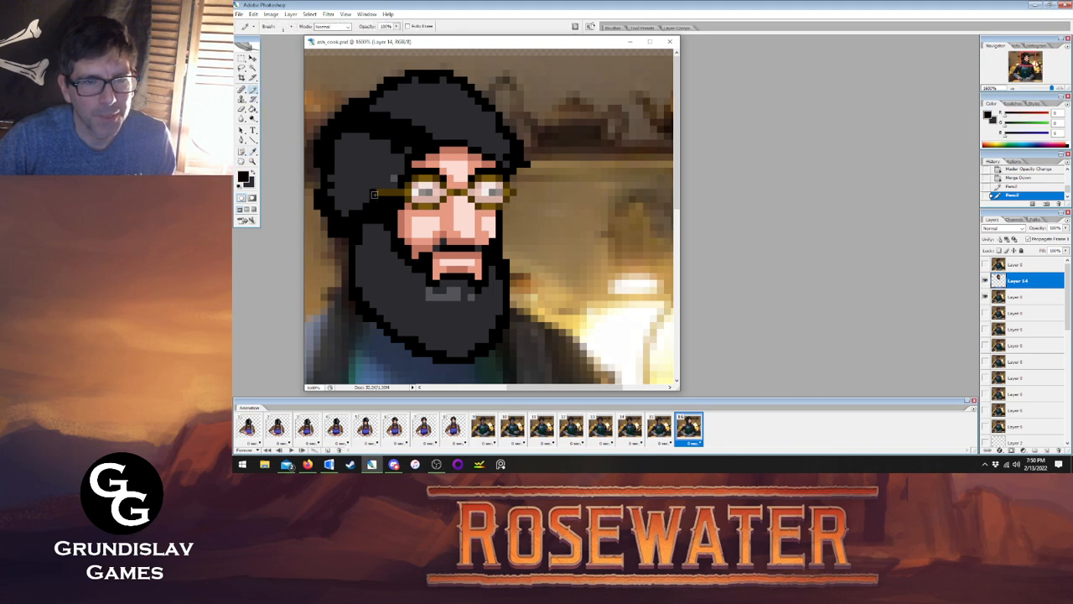
{"action": "left_click", "coordinate": [378, 192]}
{"action": "left_click", "coordinate": [391, 185]}
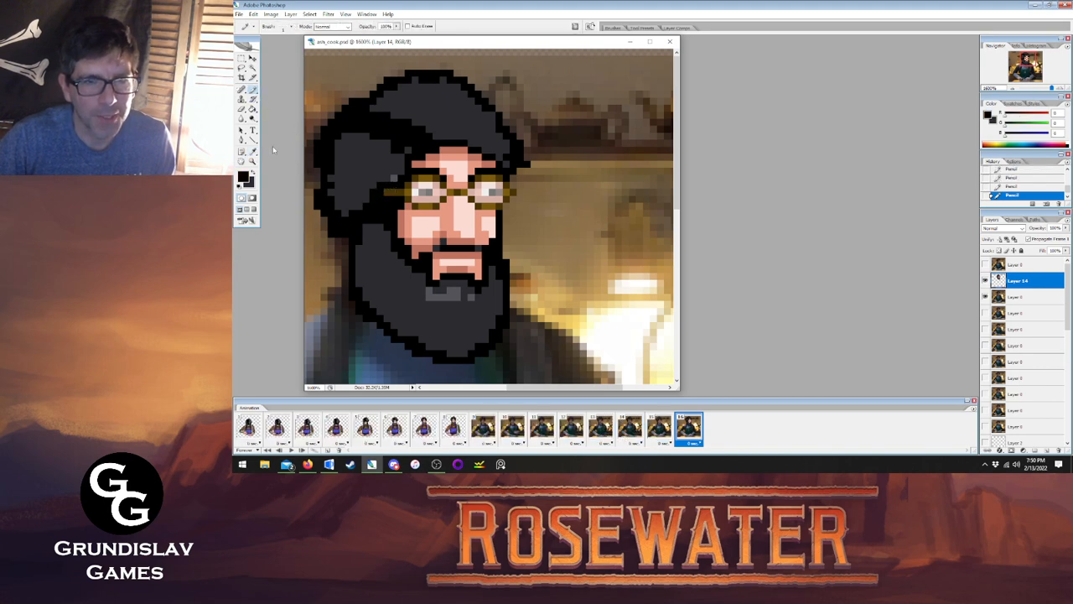
Pencil frame 16's beard with the lighter grey along its cheek, middle and chin, using frame 8's beard shading as reference.
{"action": "key", "text": "i"}
{"action": "left_click", "coordinate": [380, 168]}
{"action": "key", "text": "b"}
{"action": "key", "text": "i"}
{"action": "left_click", "coordinate": [390, 237]}
{"action": "key", "text": "b"}
{"action": "left_click", "coordinate": [454, 428]}
{"action": "left_click", "coordinate": [687, 429]}
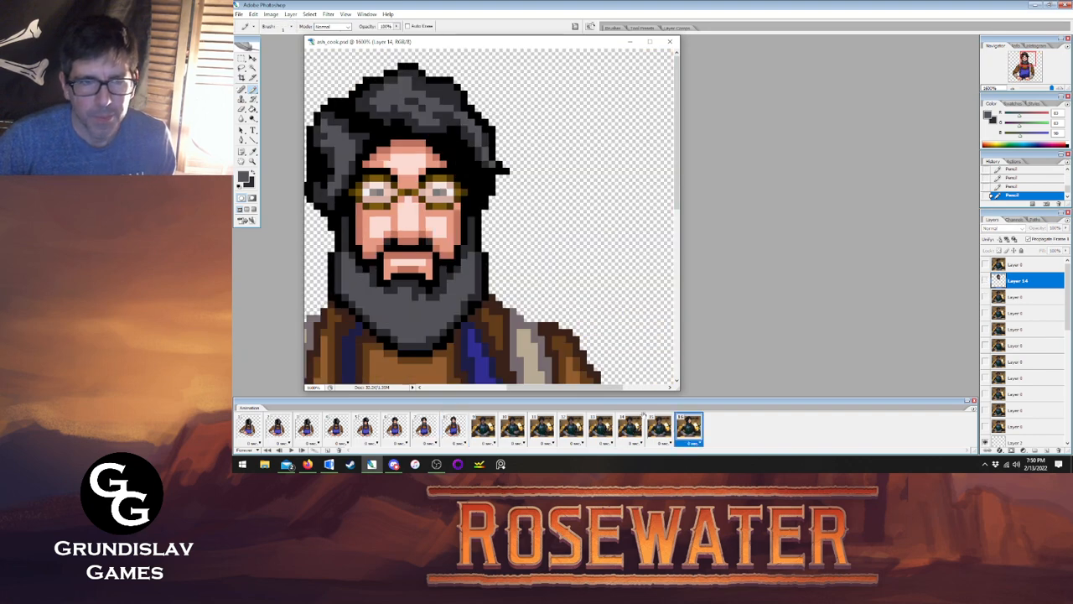
{"action": "left_click_drag", "start_coordinate": [397, 271], "coordinate": [426, 295]}
{"action": "mouse_move", "coordinate": [373, 254]}
{"action": "left_mouse_down"}
{"action": "mouse_move", "coordinate": [389, 296]}
{"action": "mouse_move", "coordinate": [444, 341]}
{"action": "mouse_move", "coordinate": [456, 344]}
{"action": "mouse_move", "coordinate": [493, 295]}
{"action": "mouse_move", "coordinate": [463, 327]}
{"action": "mouse_move", "coordinate": [449, 304]}
{"action": "mouse_move", "coordinate": [438, 315]}
{"action": "mouse_move", "coordinate": [402, 290]}
{"action": "mouse_move", "coordinate": [453, 319]}
{"action": "left_mouse_up"}
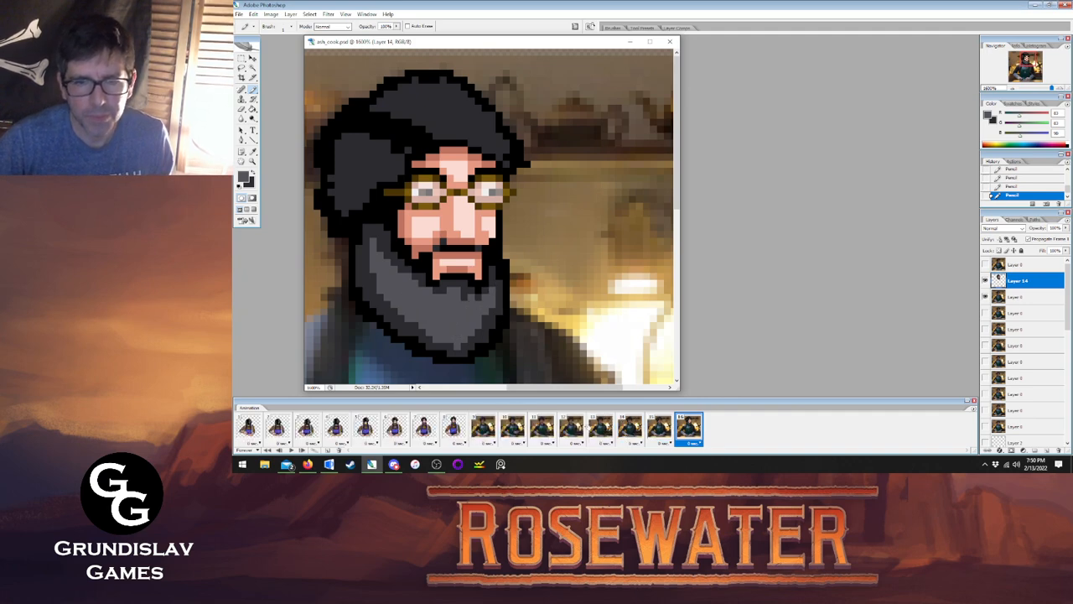
Pencil lighter grey highlights onto the top hair and the left side hair in frame 16, checking them against frame 8.
{"action": "left_click", "coordinate": [455, 429]}
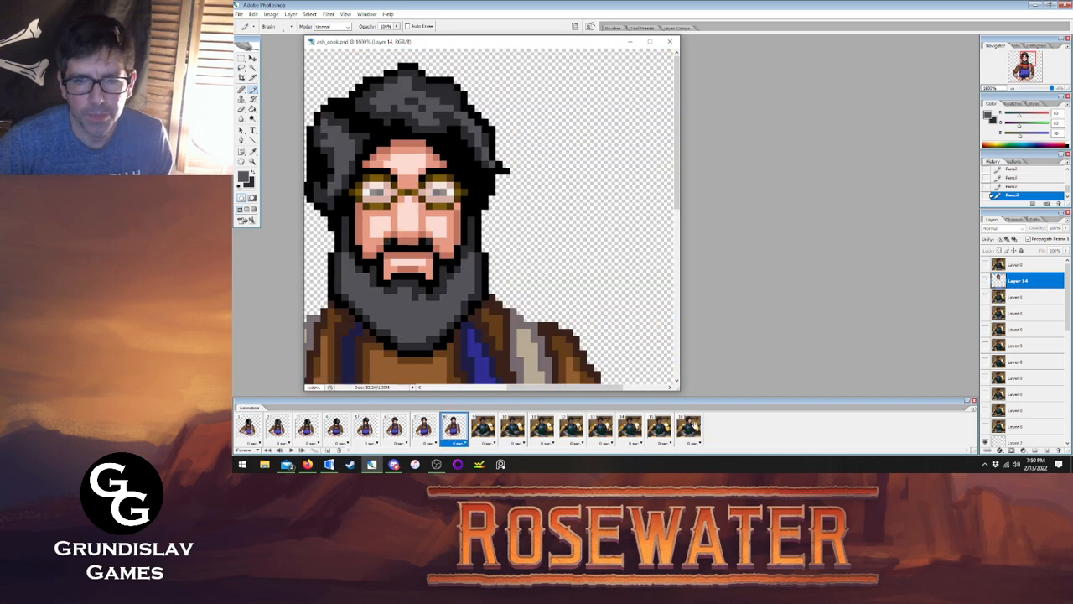
{"action": "left_click", "coordinate": [691, 428]}
{"action": "mouse_move", "coordinate": [394, 103]}
{"action": "left_mouse_down"}
{"action": "mouse_move", "coordinate": [448, 97]}
{"action": "mouse_move", "coordinate": [418, 101]}
{"action": "mouse_move", "coordinate": [478, 122]}
{"action": "left_mouse_up"}
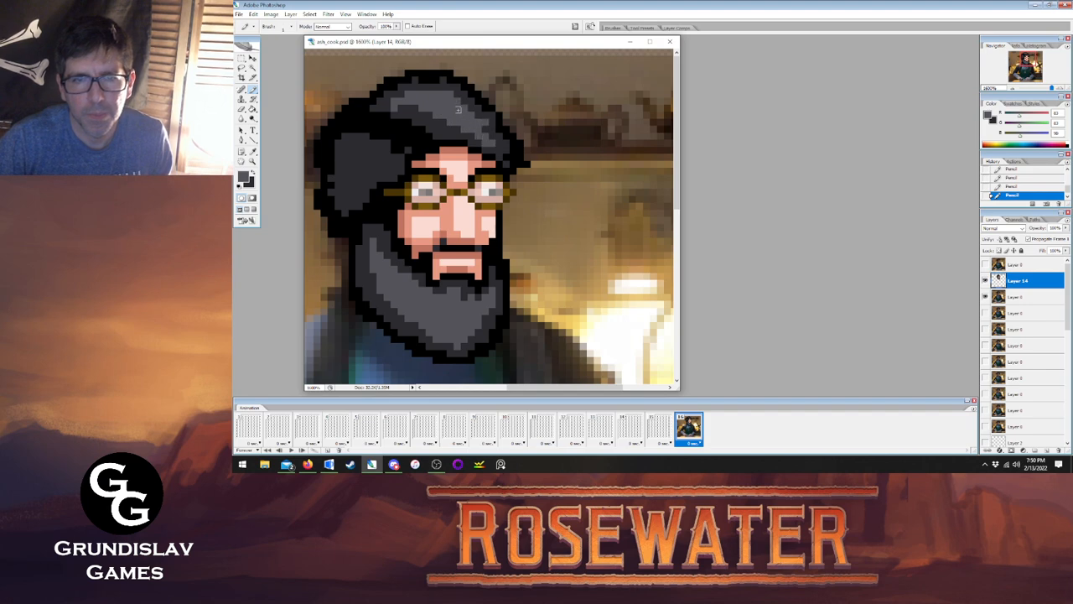
{"action": "left_click", "coordinate": [453, 426]}
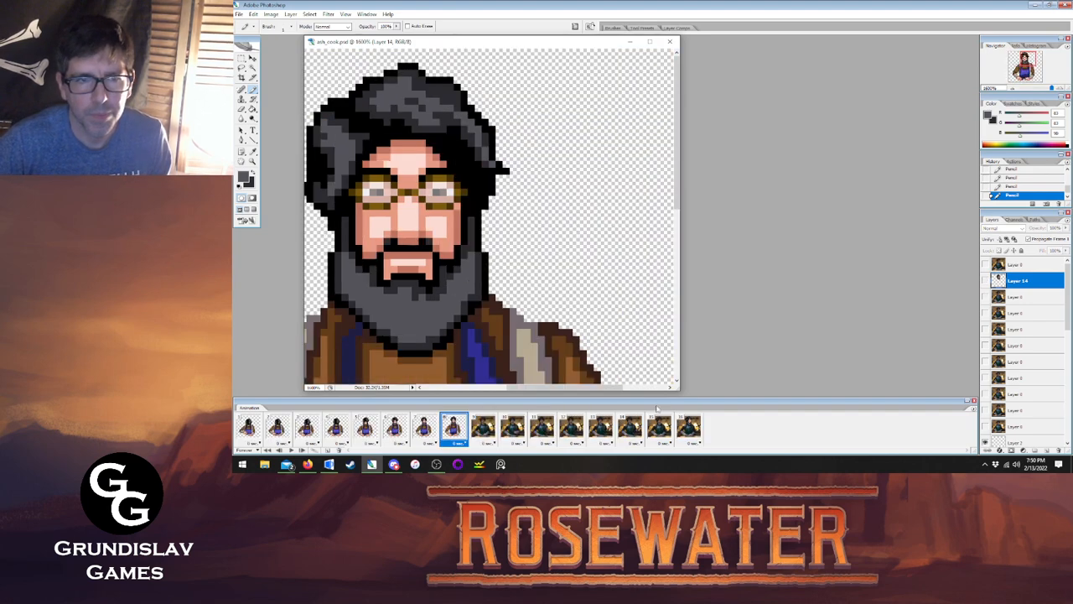
{"action": "left_click", "coordinate": [689, 426]}
{"action": "mouse_move", "coordinate": [349, 154]}
{"action": "left_mouse_down"}
{"action": "mouse_move", "coordinate": [382, 156]}
{"action": "mouse_move", "coordinate": [359, 149]}
{"action": "mouse_move", "coordinate": [342, 180]}
{"action": "mouse_move", "coordinate": [349, 156]}
{"action": "mouse_move", "coordinate": [347, 195]}
{"action": "mouse_move", "coordinate": [359, 157]}
{"action": "left_mouse_up"}
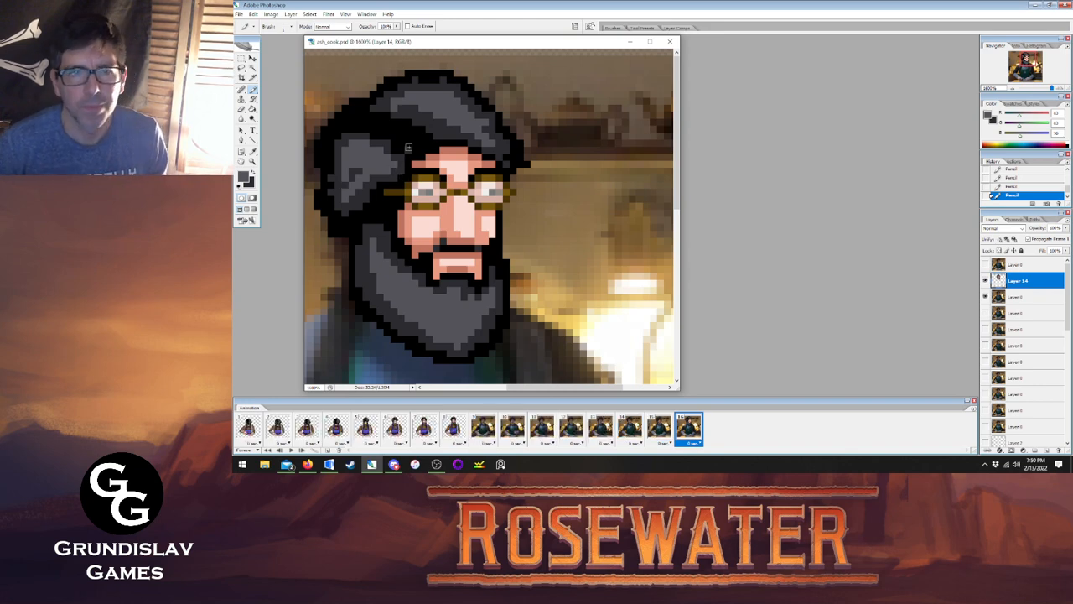
Zoom out to the whole canvas and hide the photo reference layer beneath Layer 14 in frame 16.
{"action": "key", "text": "z"}
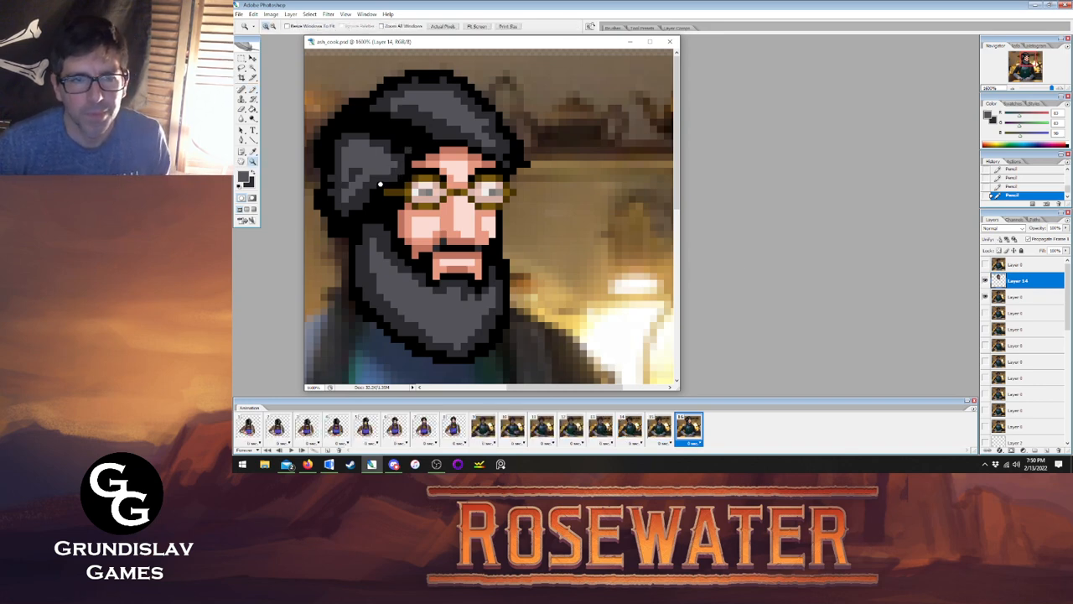
{"action": "right_click", "coordinate": [386, 186]}
{"action": "left_click", "coordinate": [398, 193]}
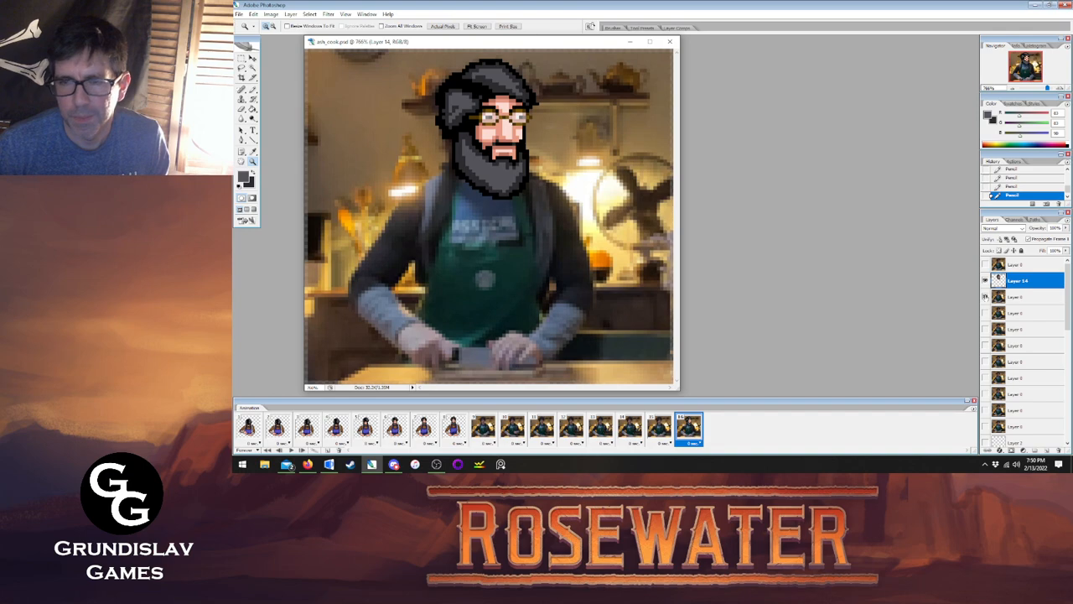
{"action": "left_click", "coordinate": [985, 296]}
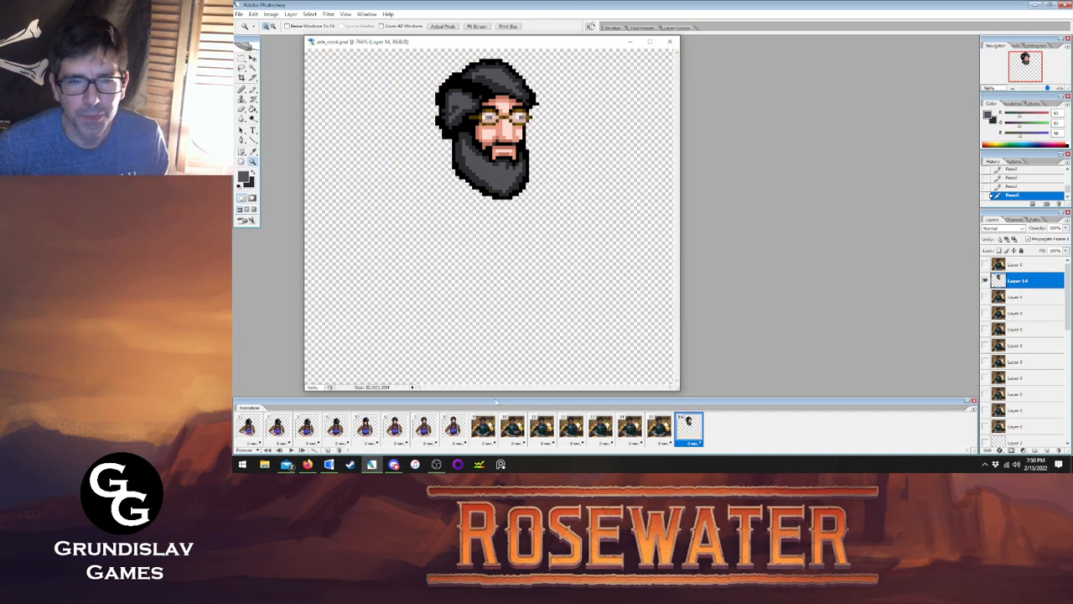
Flip repeatedly between frames 8 and 16 to examine how the head turns from the front pose.
{"action": "left_click", "coordinate": [455, 427]}
{"action": "left_click", "coordinate": [685, 428]}
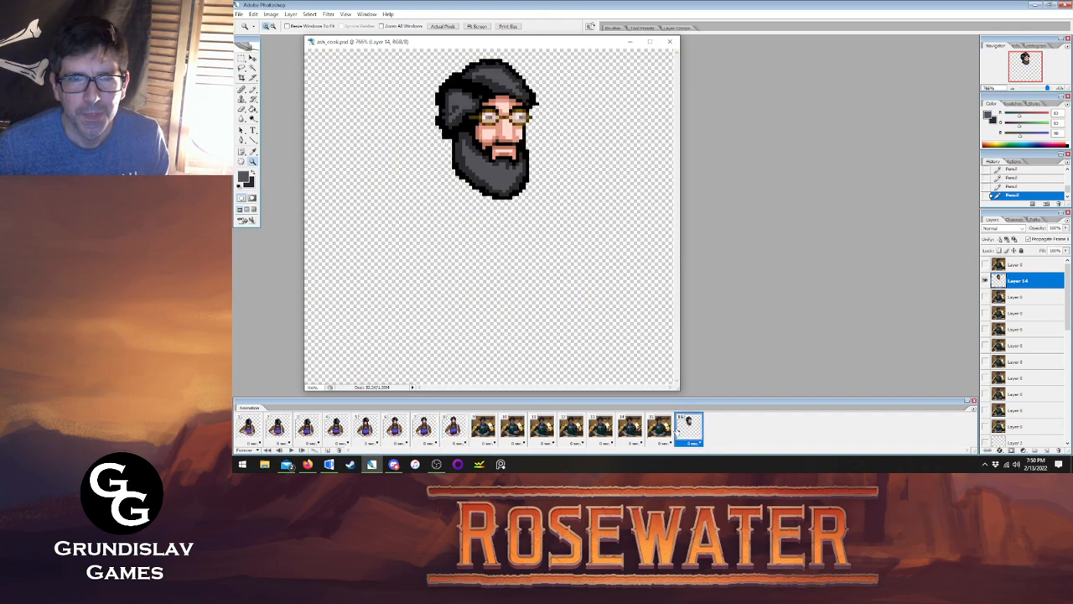
{"action": "left_click", "coordinate": [457, 427]}
{"action": "left_click", "coordinate": [686, 428]}
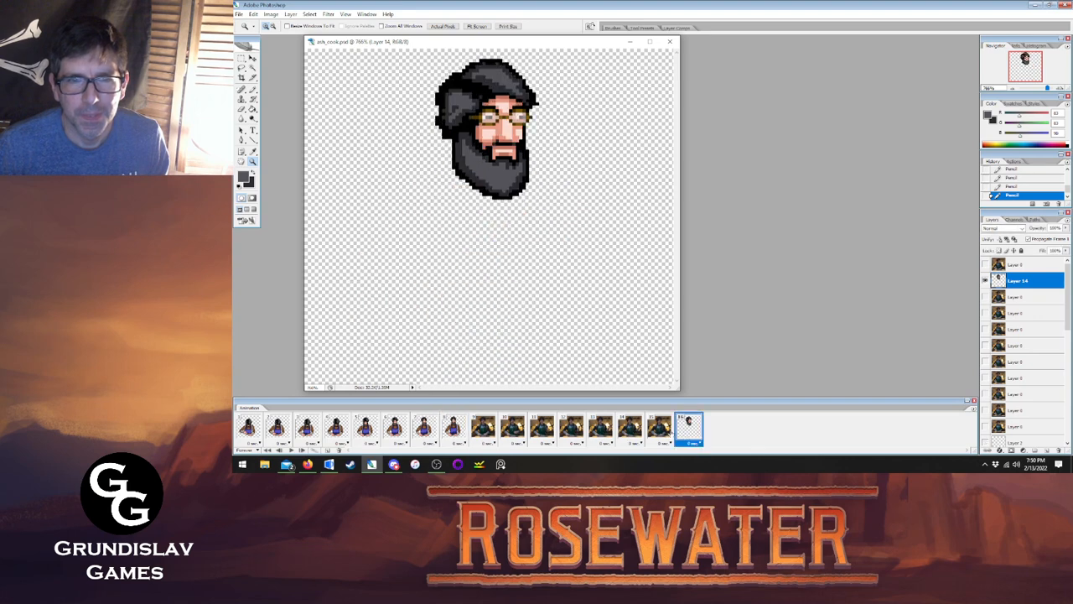
{"action": "left_click", "coordinate": [456, 427]}
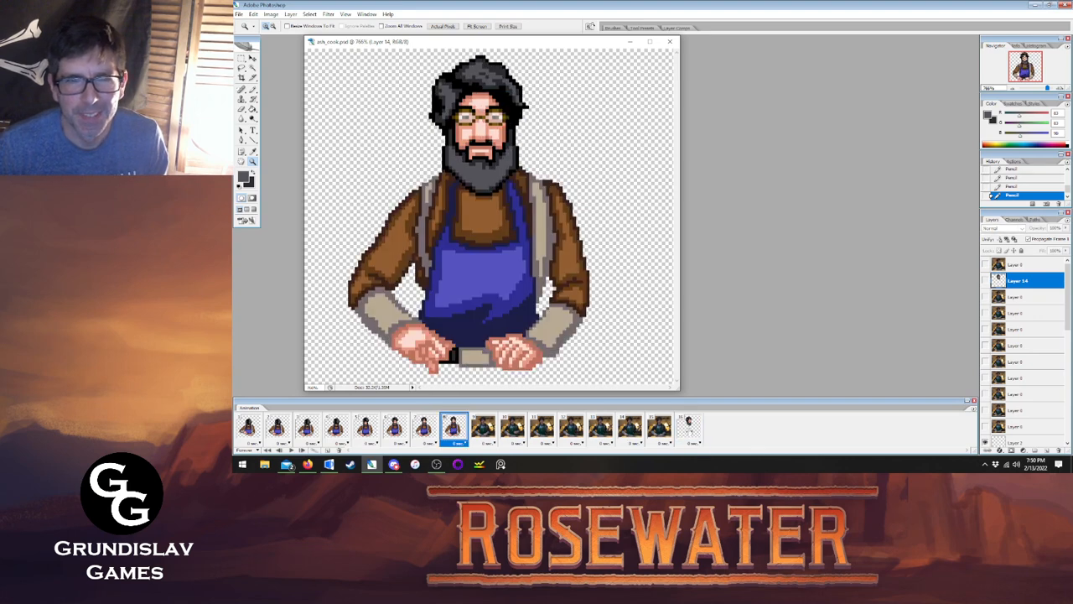
{"action": "left_click", "coordinate": [685, 428]}
{"action": "left_click", "coordinate": [456, 428]}
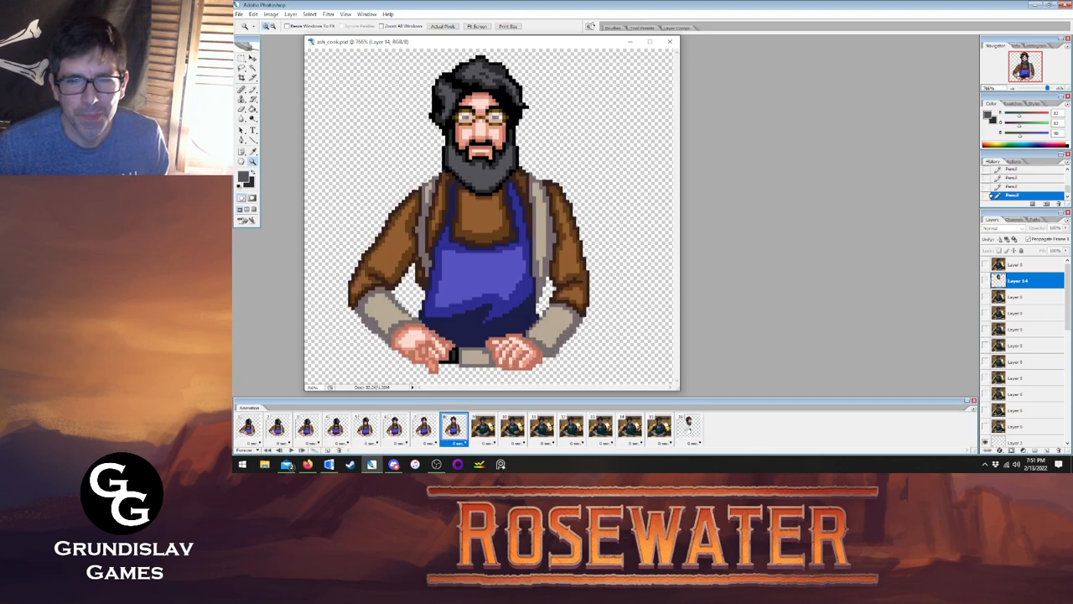
{"action": "left_click", "coordinate": [685, 428]}
{"action": "left_click", "coordinate": [453, 426]}
{"action": "left_click", "coordinate": [686, 428]}
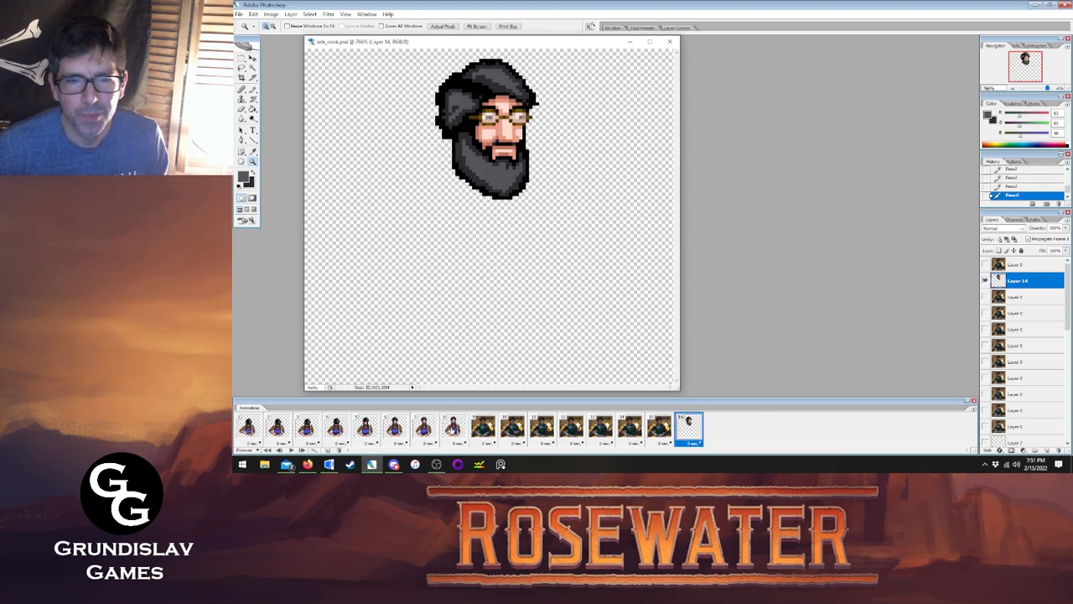
{"action": "left_click", "coordinate": [454, 426]}
{"action": "left_click", "coordinate": [688, 427]}
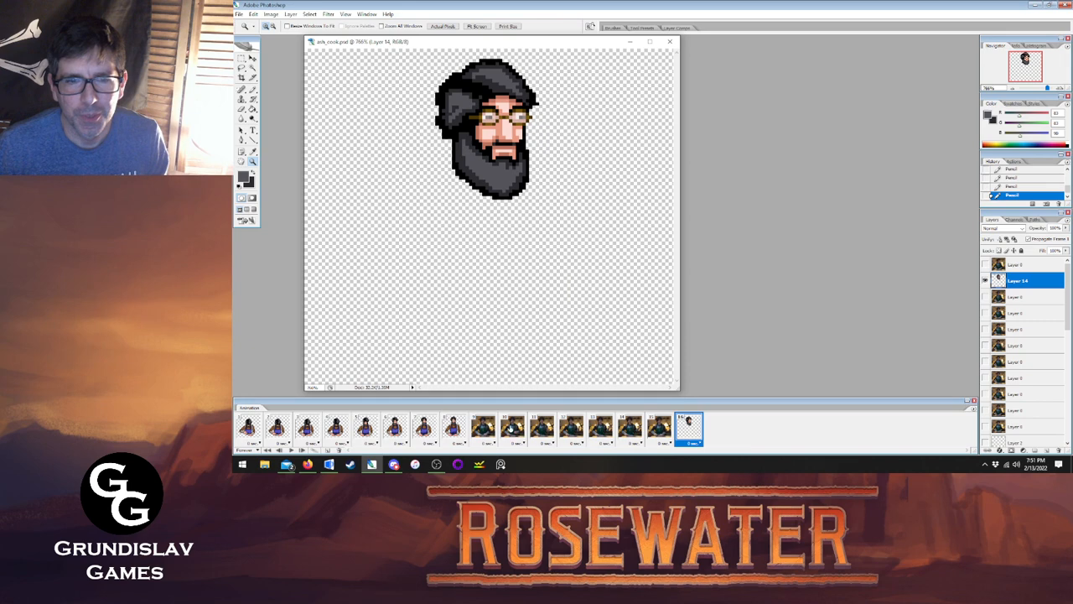
{"action": "left_click", "coordinate": [454, 426]}
{"action": "left_click", "coordinate": [688, 427]}
{"action": "left_click", "coordinate": [454, 426]}
{"action": "left_click", "coordinate": [688, 428]}
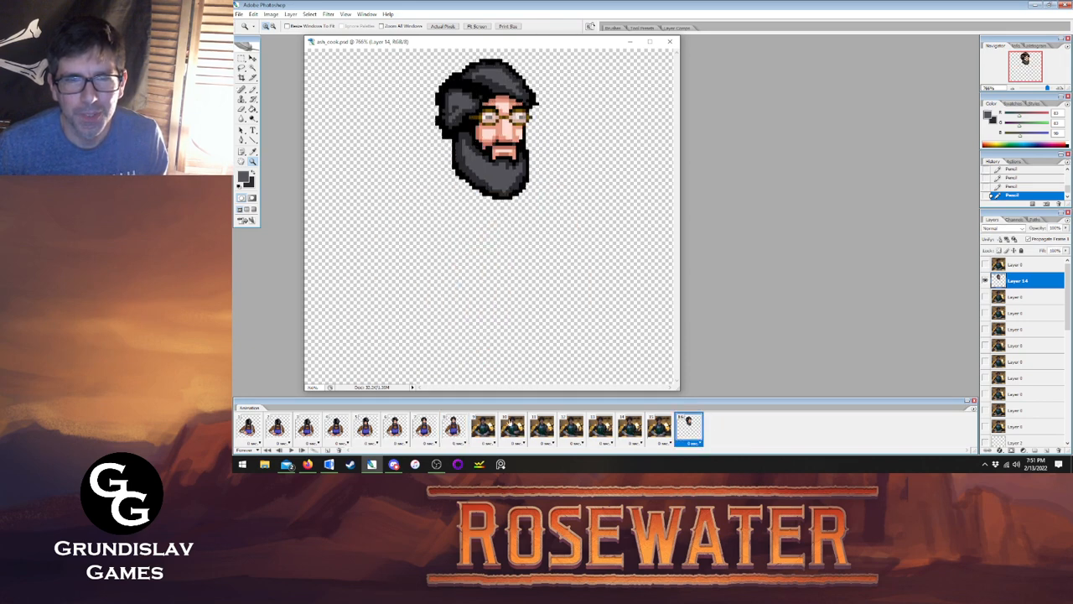
{"action": "left_click", "coordinate": [454, 426]}
{"action": "left_click", "coordinate": [688, 427]}
View frame 15's photo reference, and play the animation from frame 1.
{"action": "left_click", "coordinate": [659, 427]}
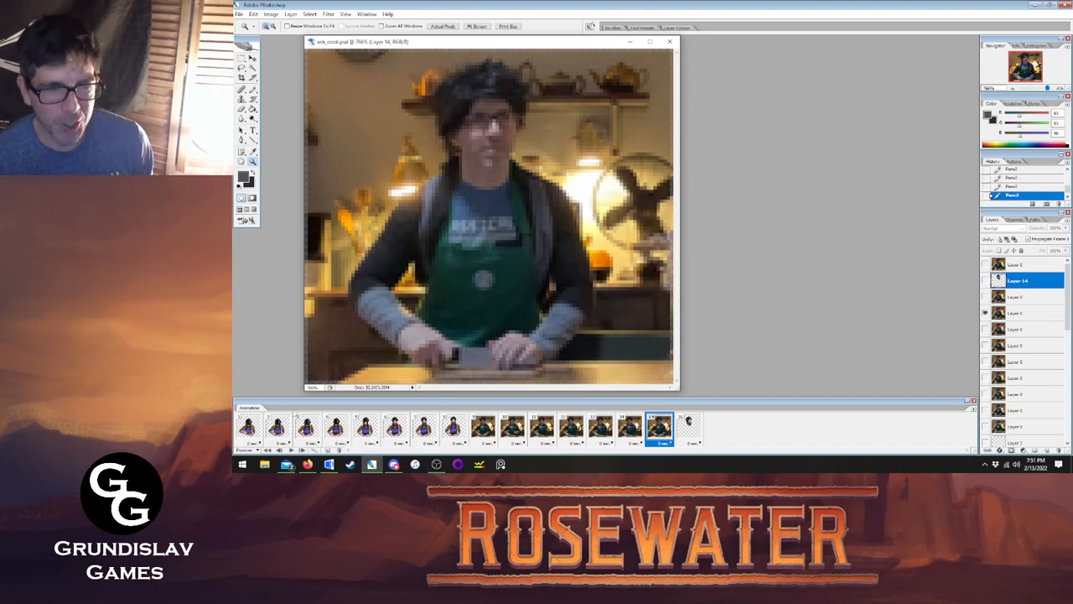
{"action": "left_click", "coordinate": [250, 429]}
{"action": "left_click", "coordinate": [291, 450]}
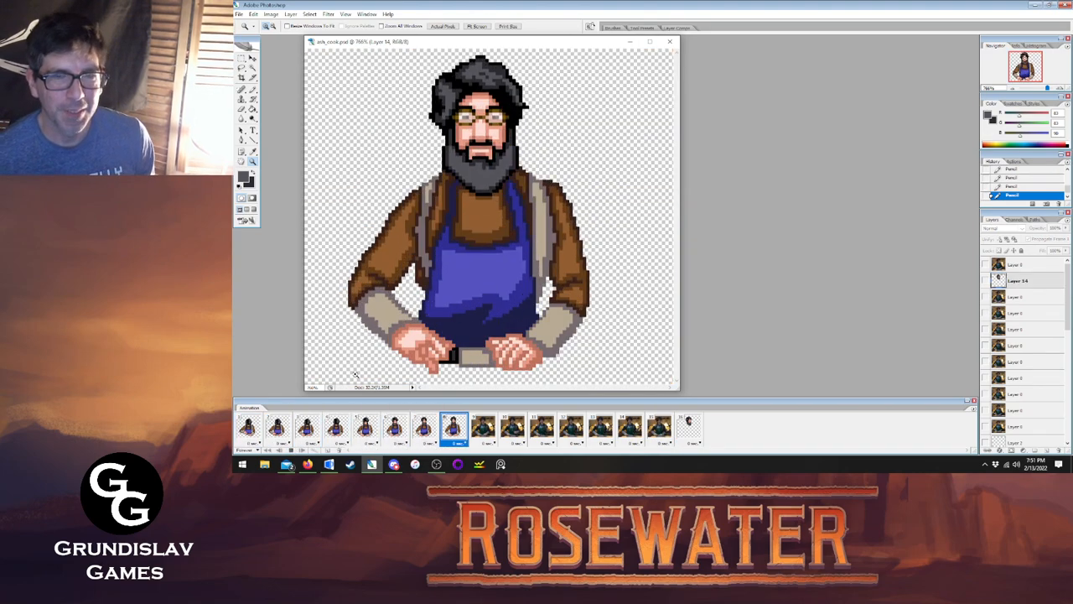